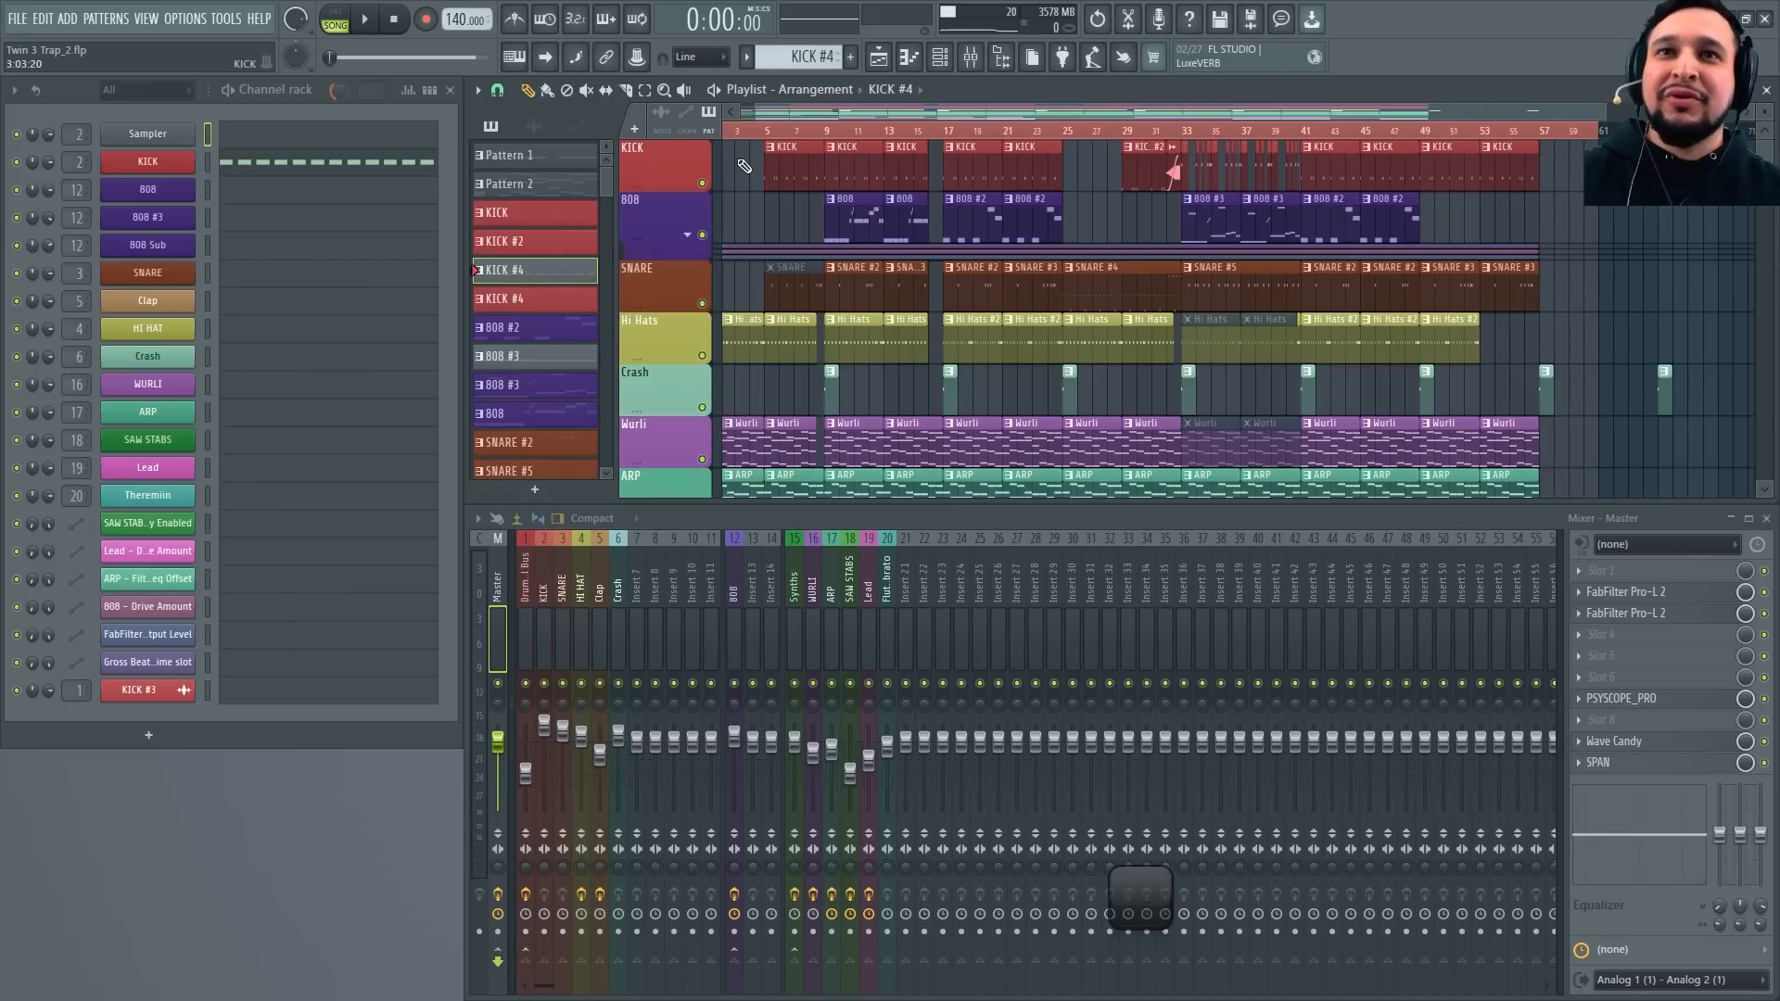
Look over the arrangement's tracks from KICK down to Theremin, and start song playback from the beginning
scroll(788, 213, down, 7)
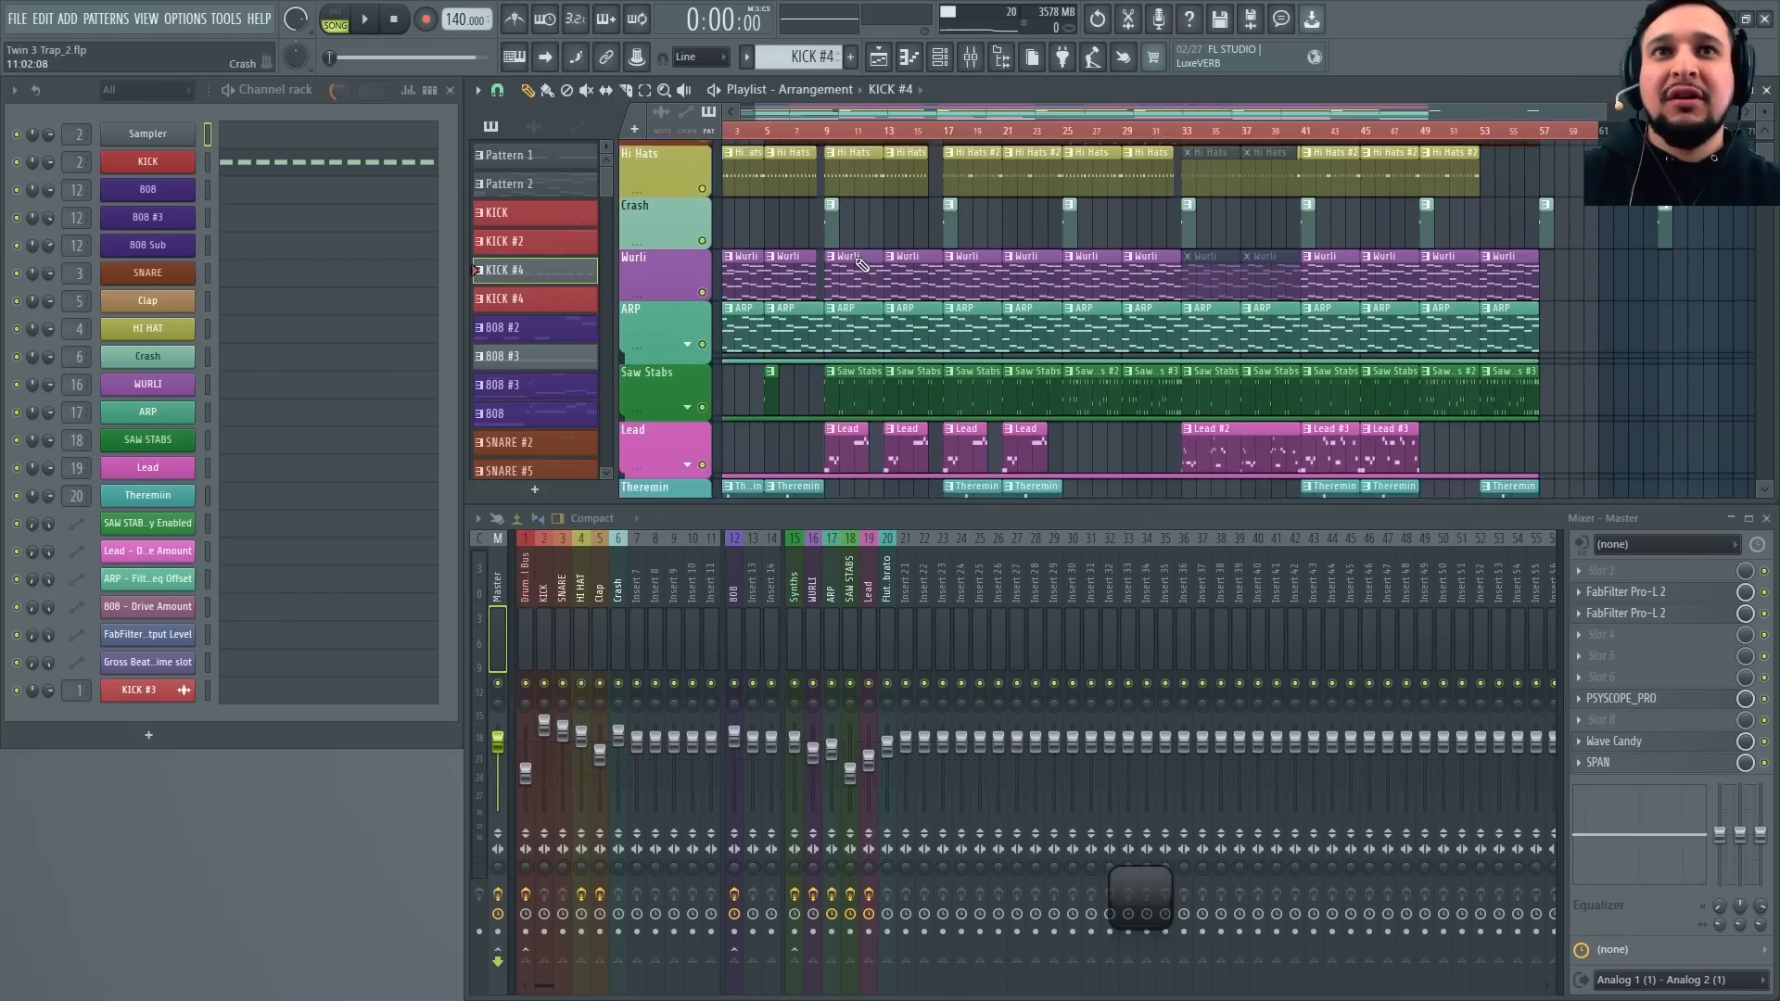
scroll(855, 258, up, 3)
scroll(855, 258, up, 1)
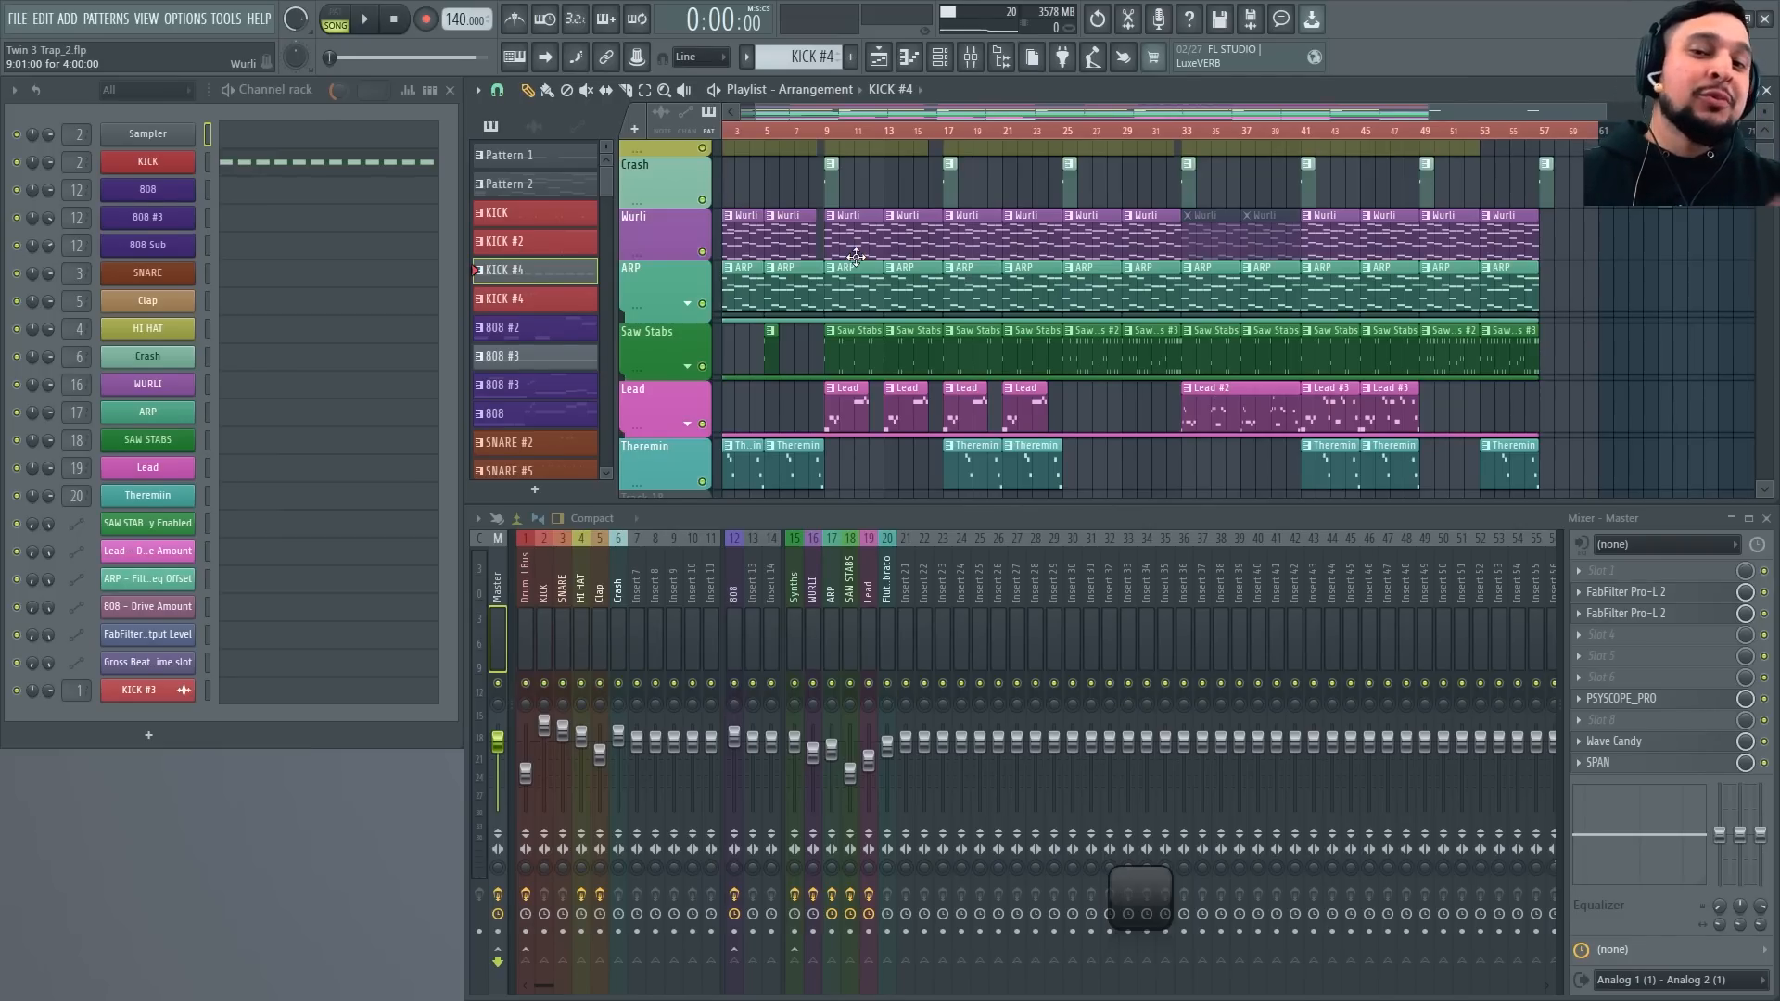
scroll(1096, 328, up, 4)
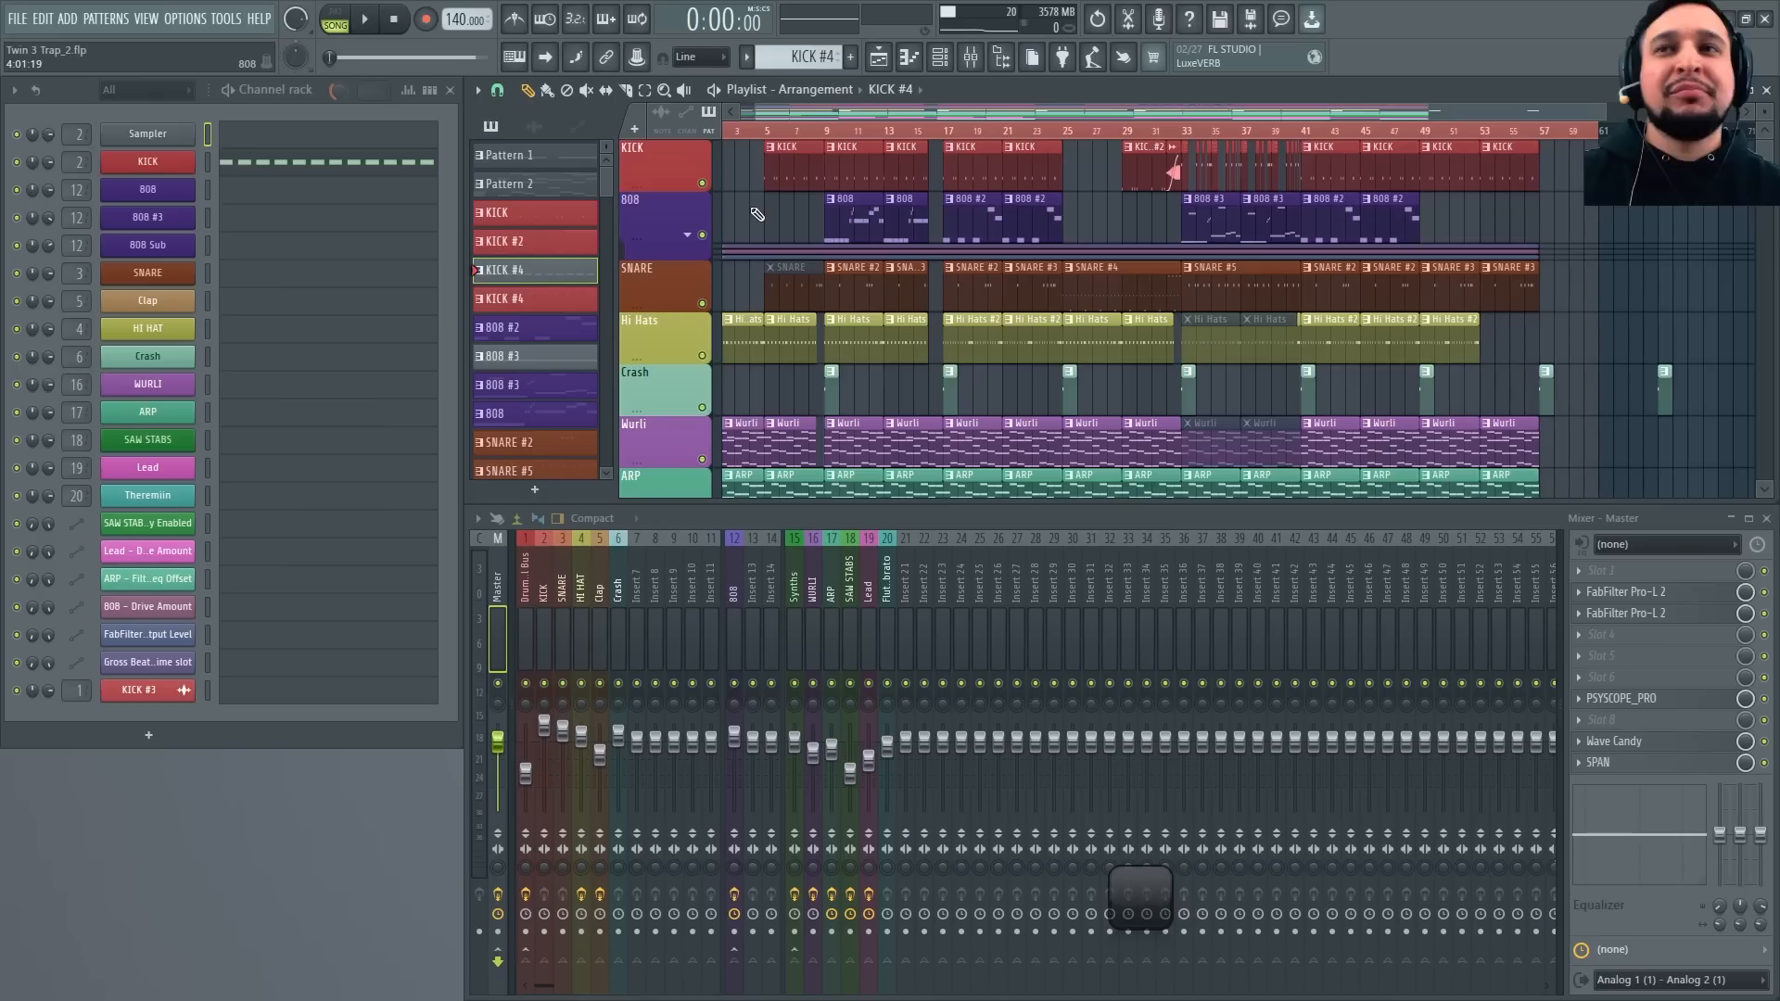
key(space)
Select the Wurli pattern and view the WURLI channel's Twin 3 settings during playback, closing the plugin window when done
scroll(1026, 281, down, 1)
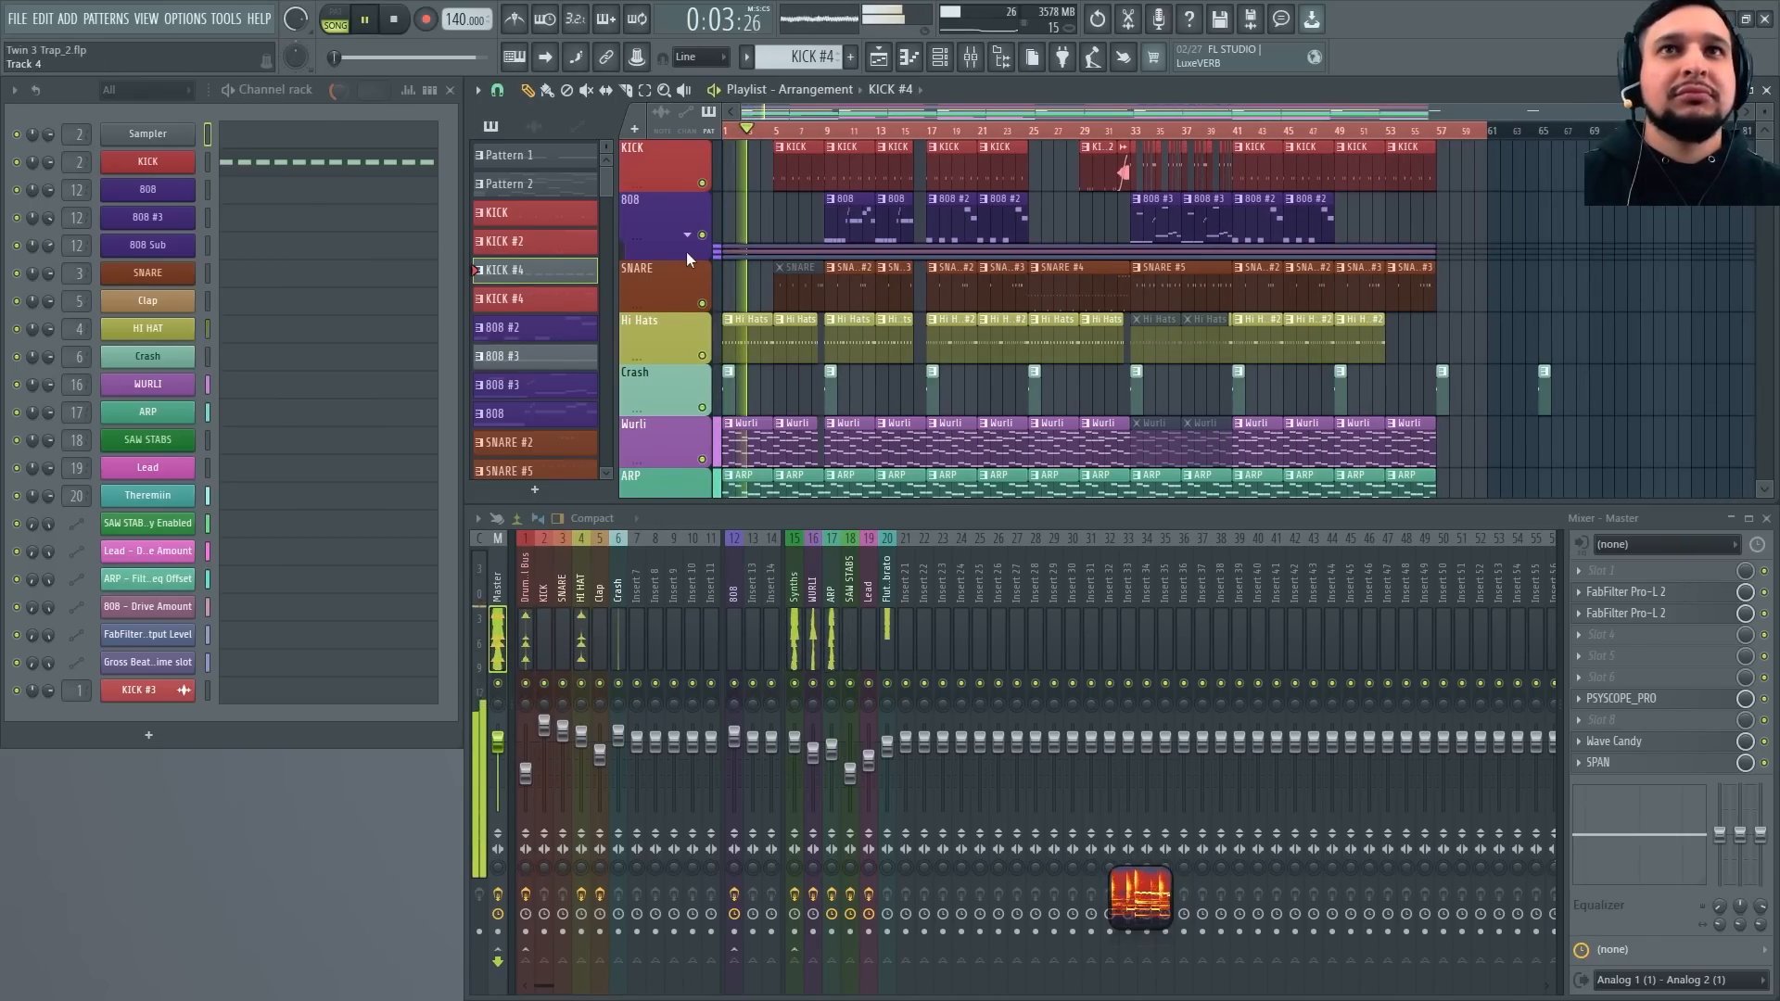
scroll(763, 391, down, 2)
scroll(763, 391, down, 2)
click(755, 289)
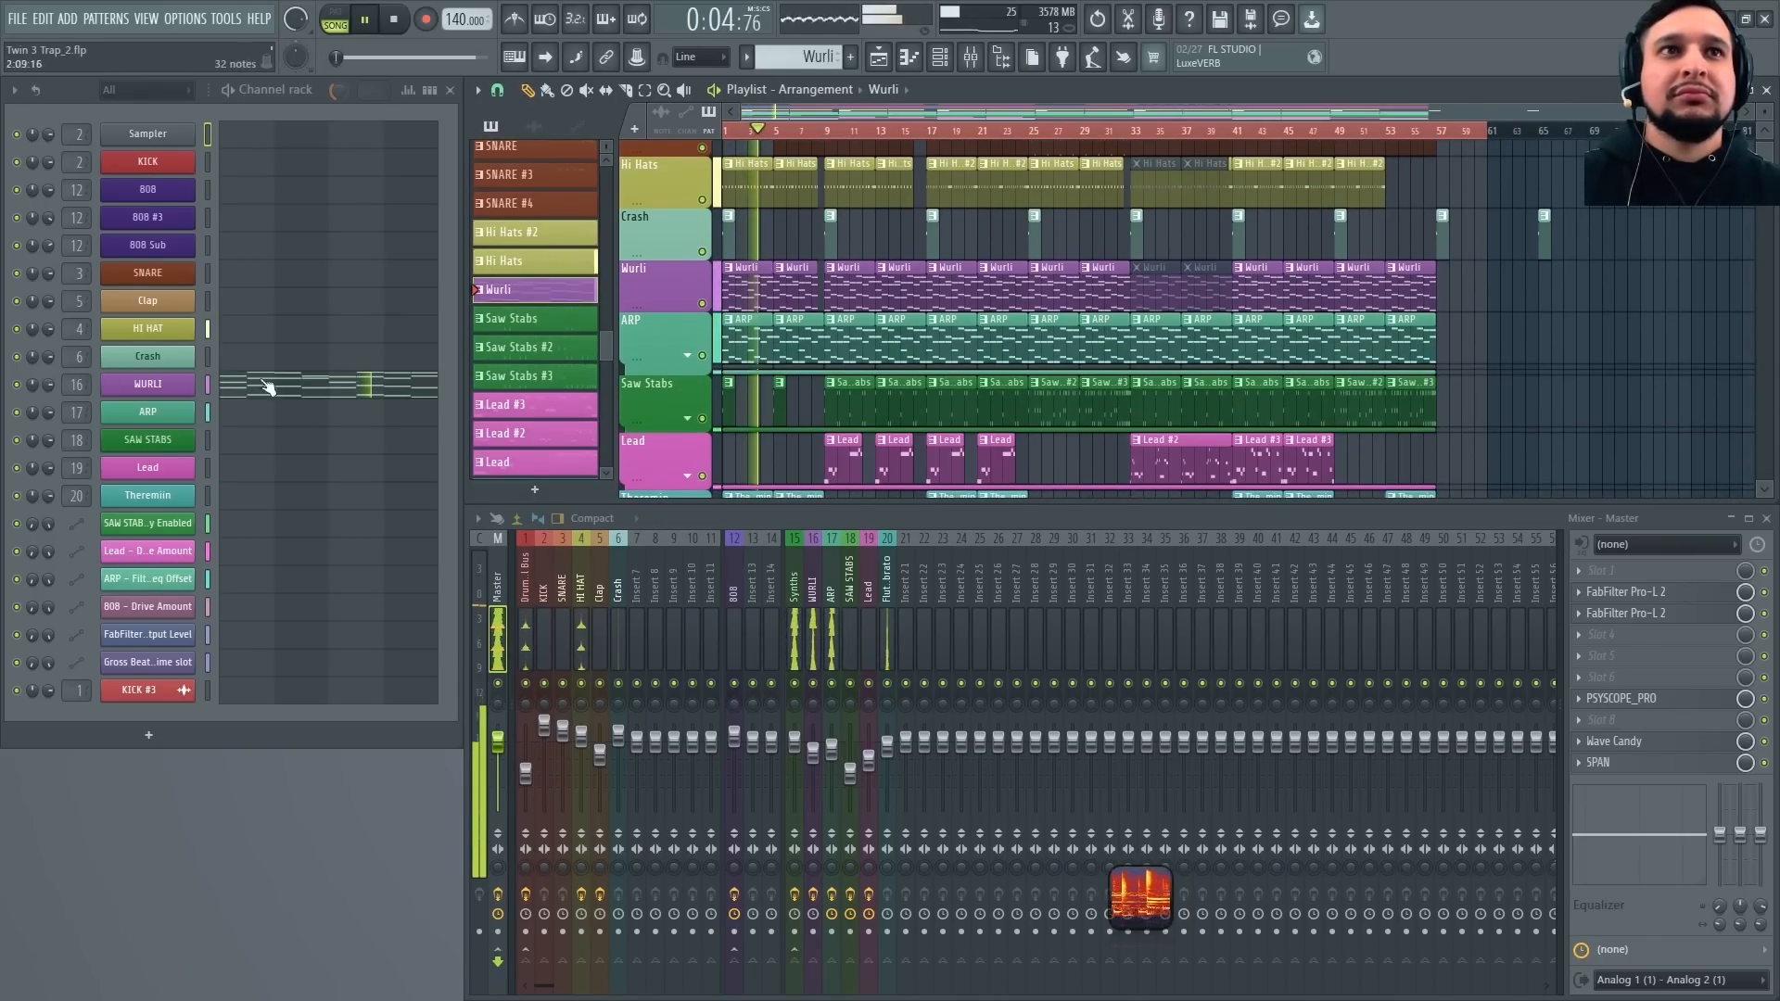
click(161, 385)
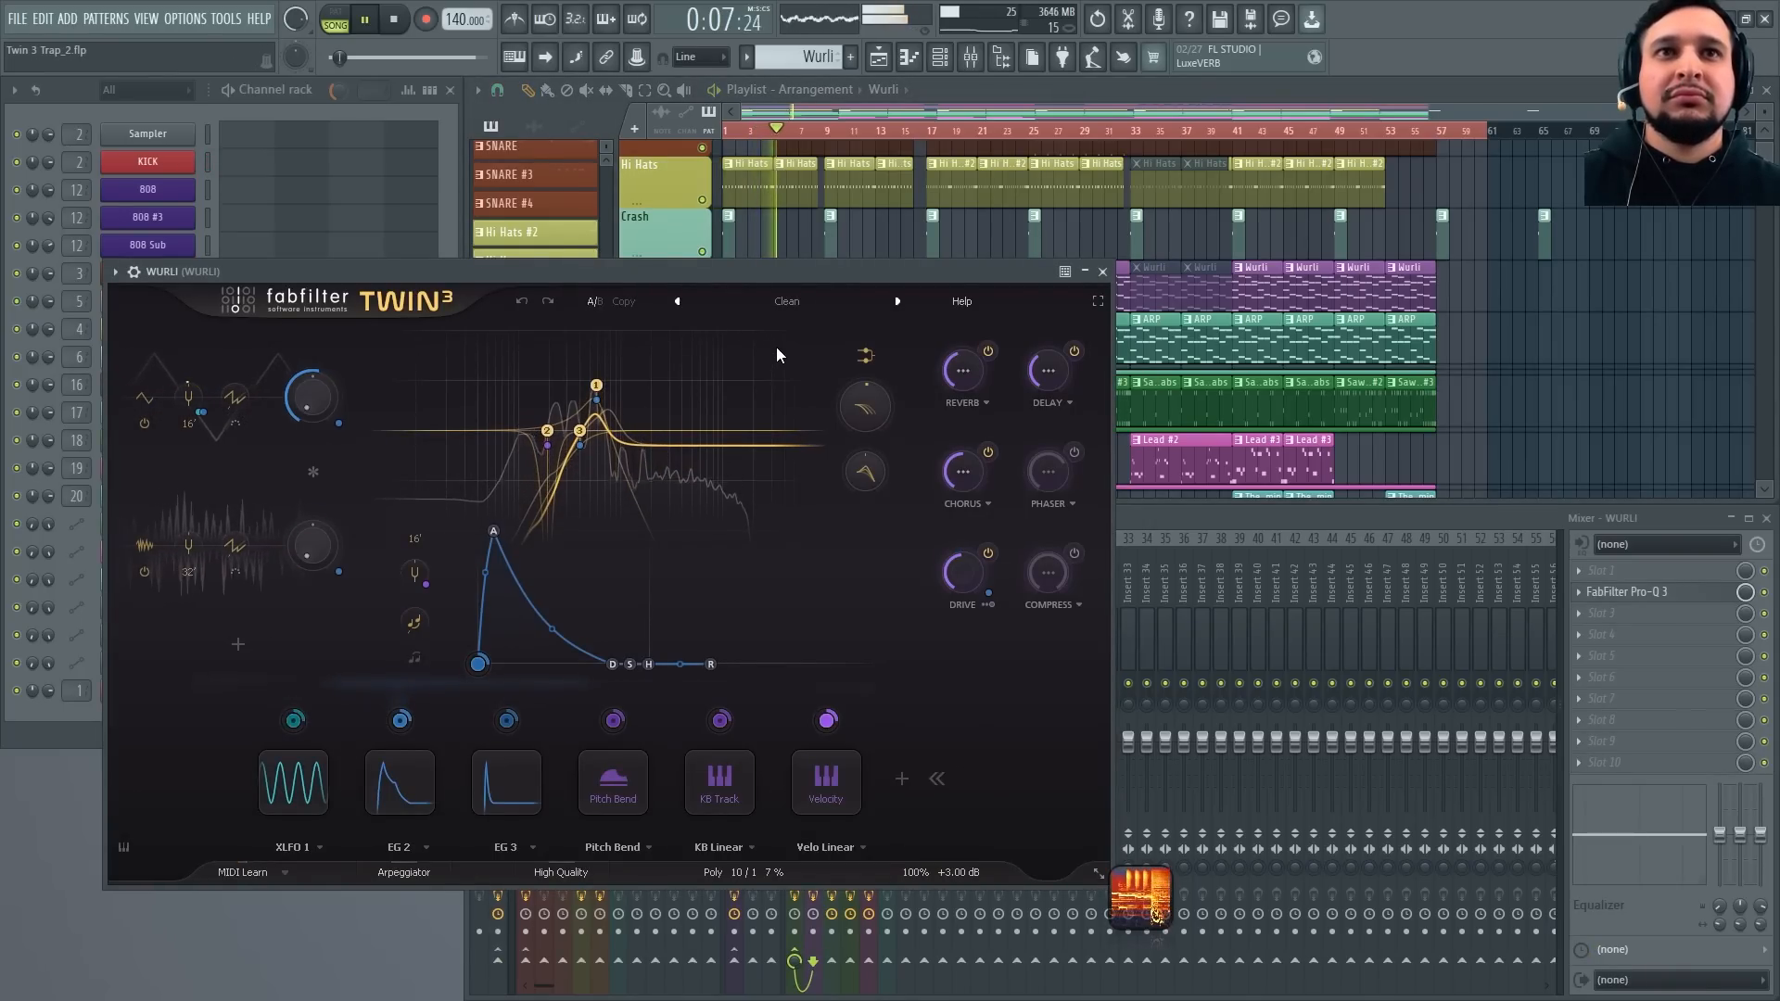
click(1104, 271)
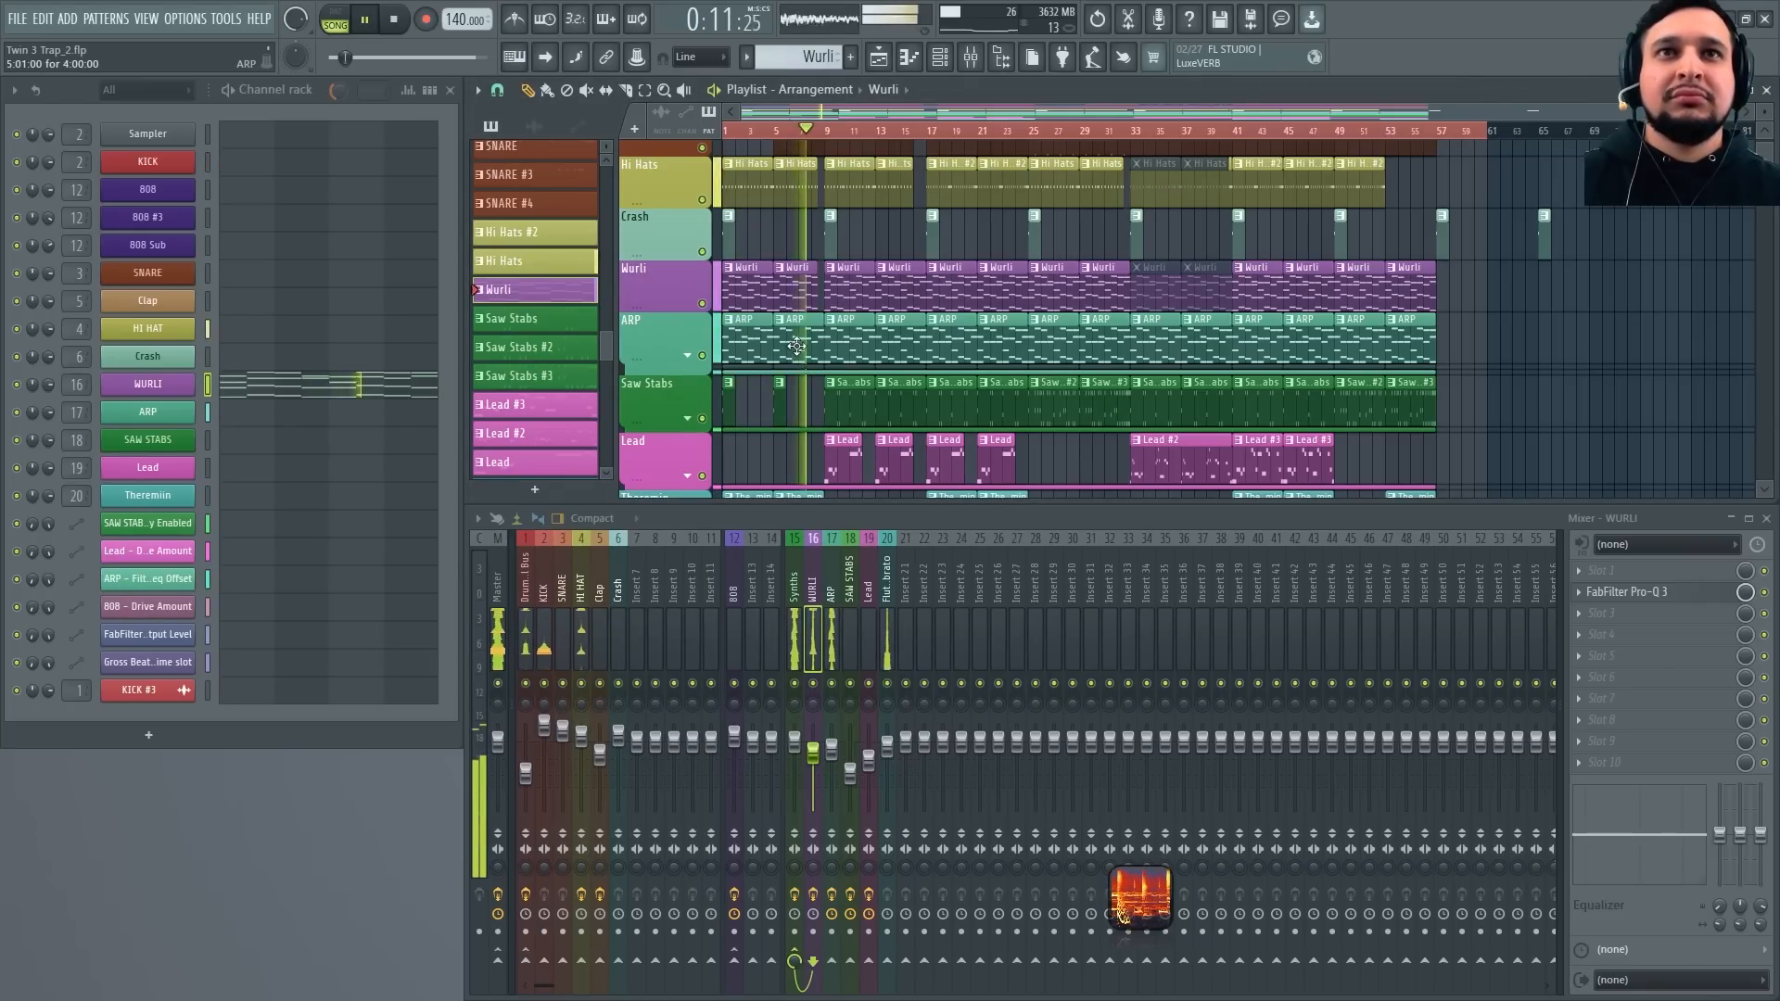
Select the ARP pattern and view its channel's Twin 3 settings, closing the plugin window when done
click(767, 343)
click(172, 411)
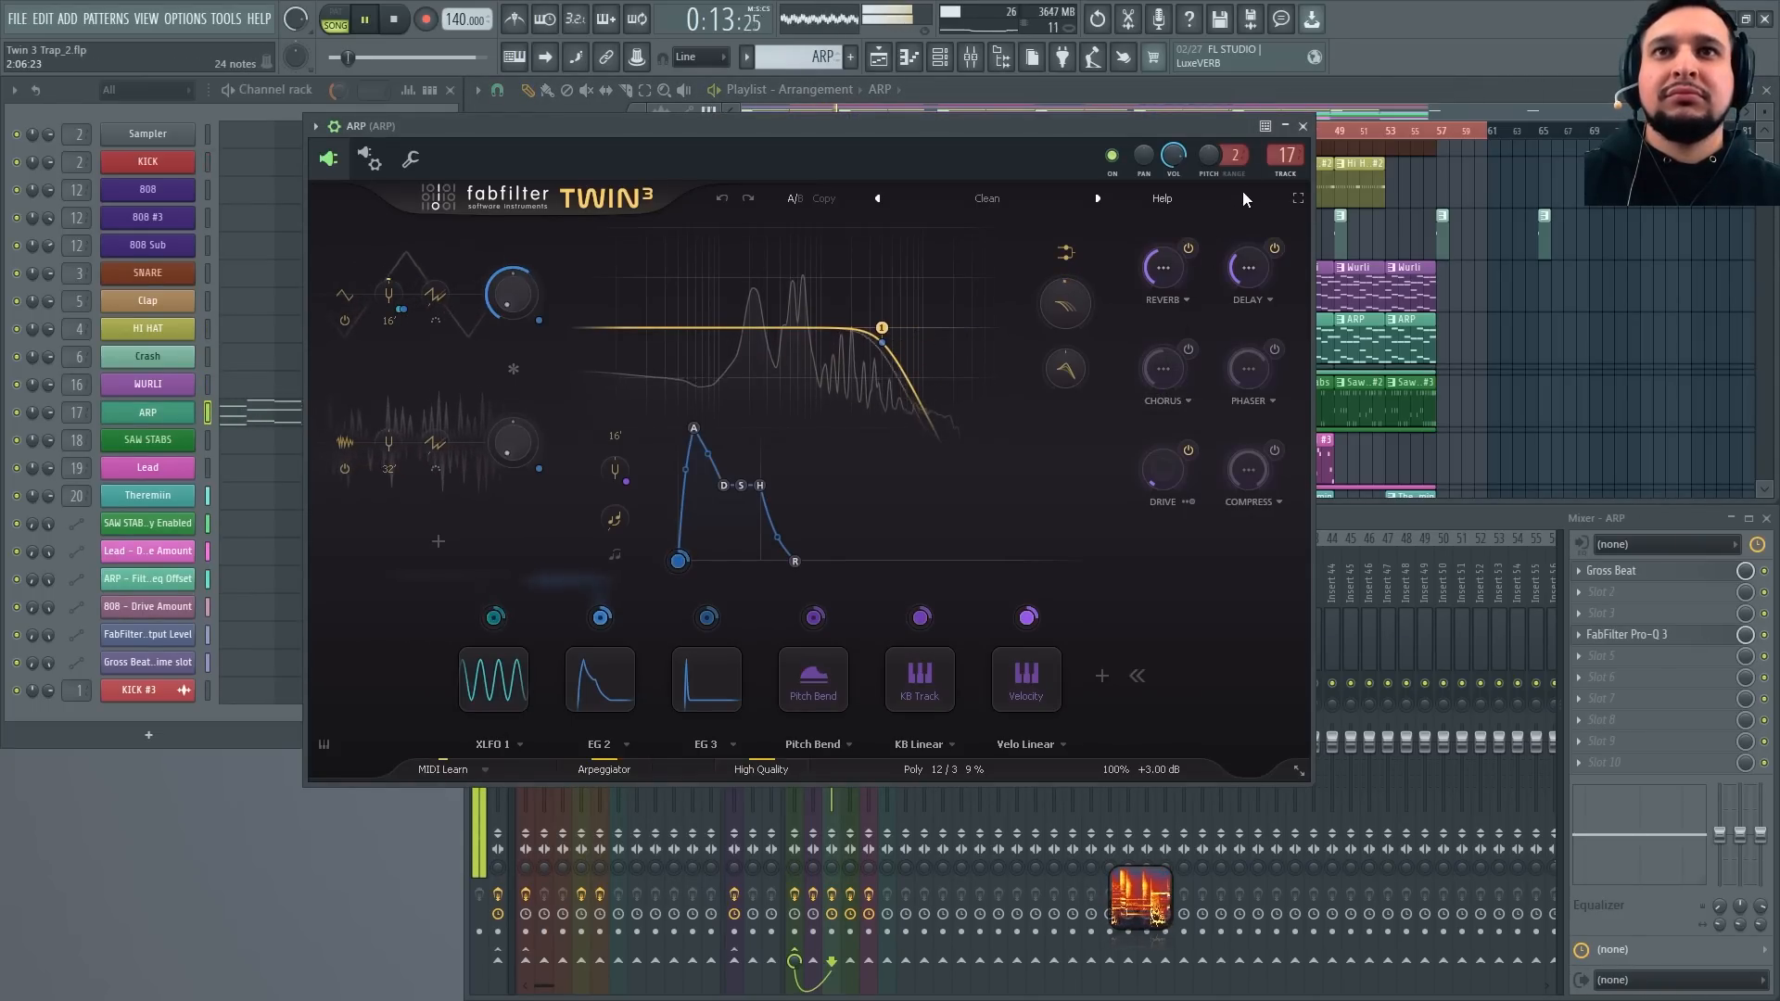
click(1303, 127)
Select the Lead pattern and view the Lead channel's Twin 3 settings, closing the plugin window when done
scroll(1061, 353, down, 2)
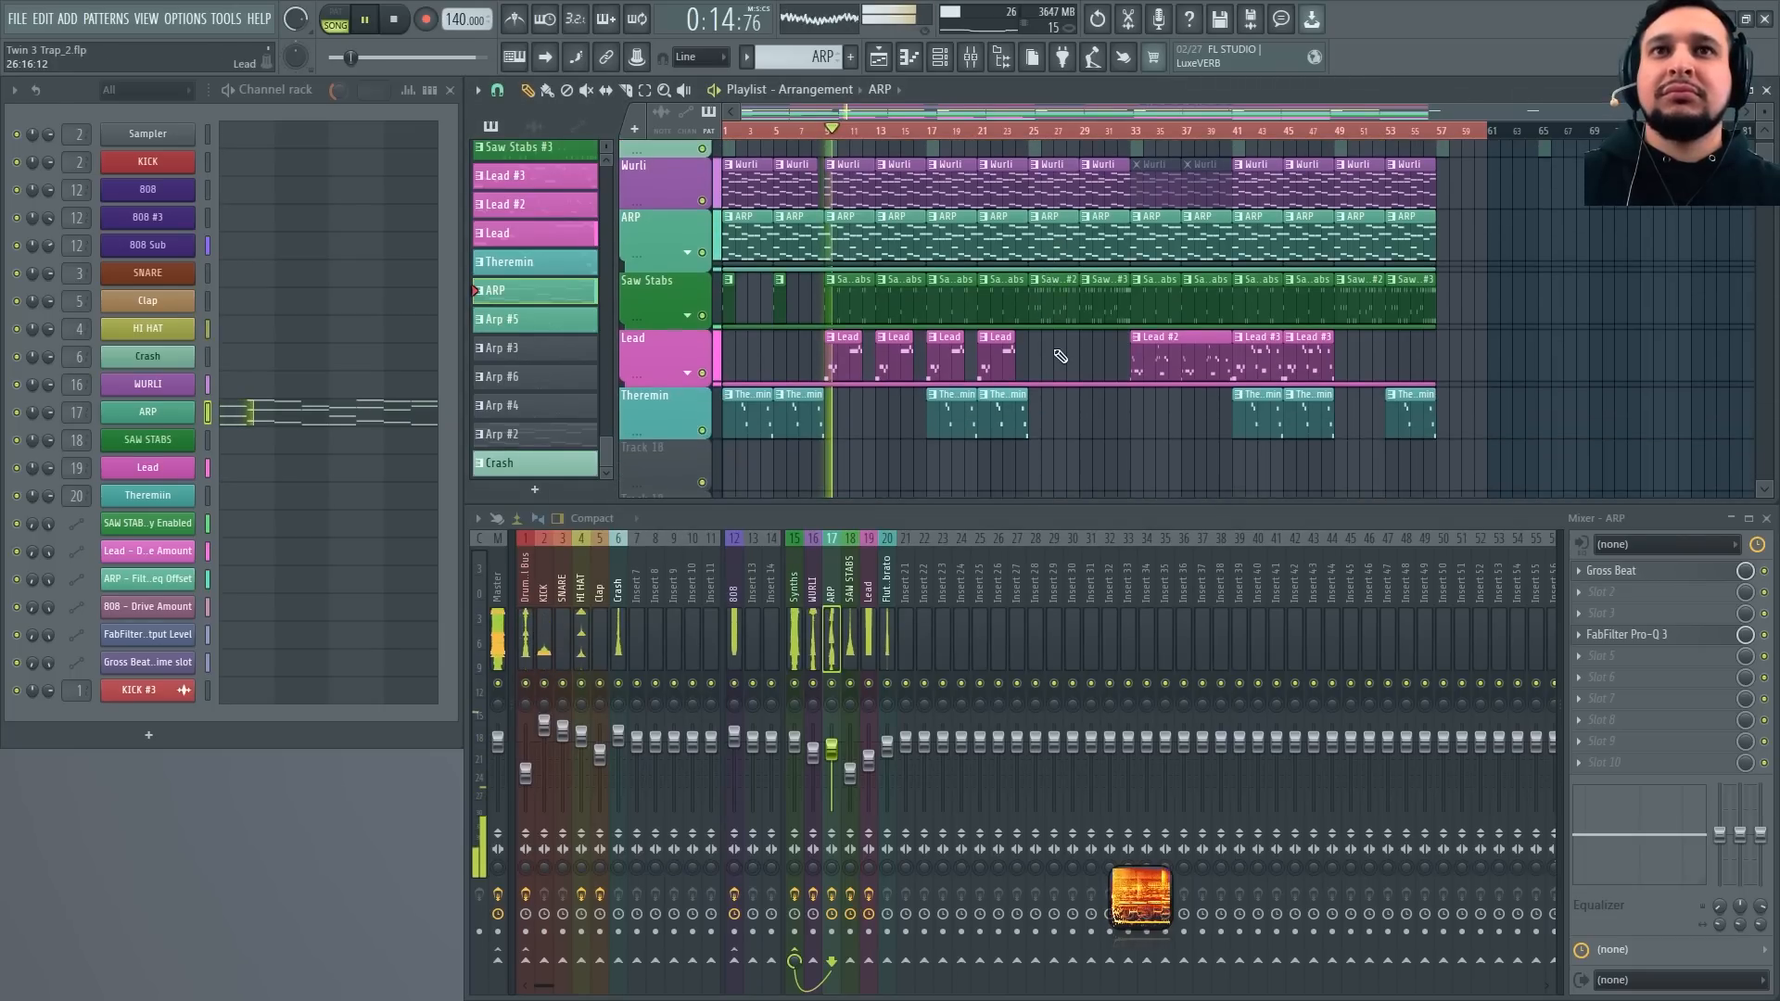
click(840, 358)
click(171, 468)
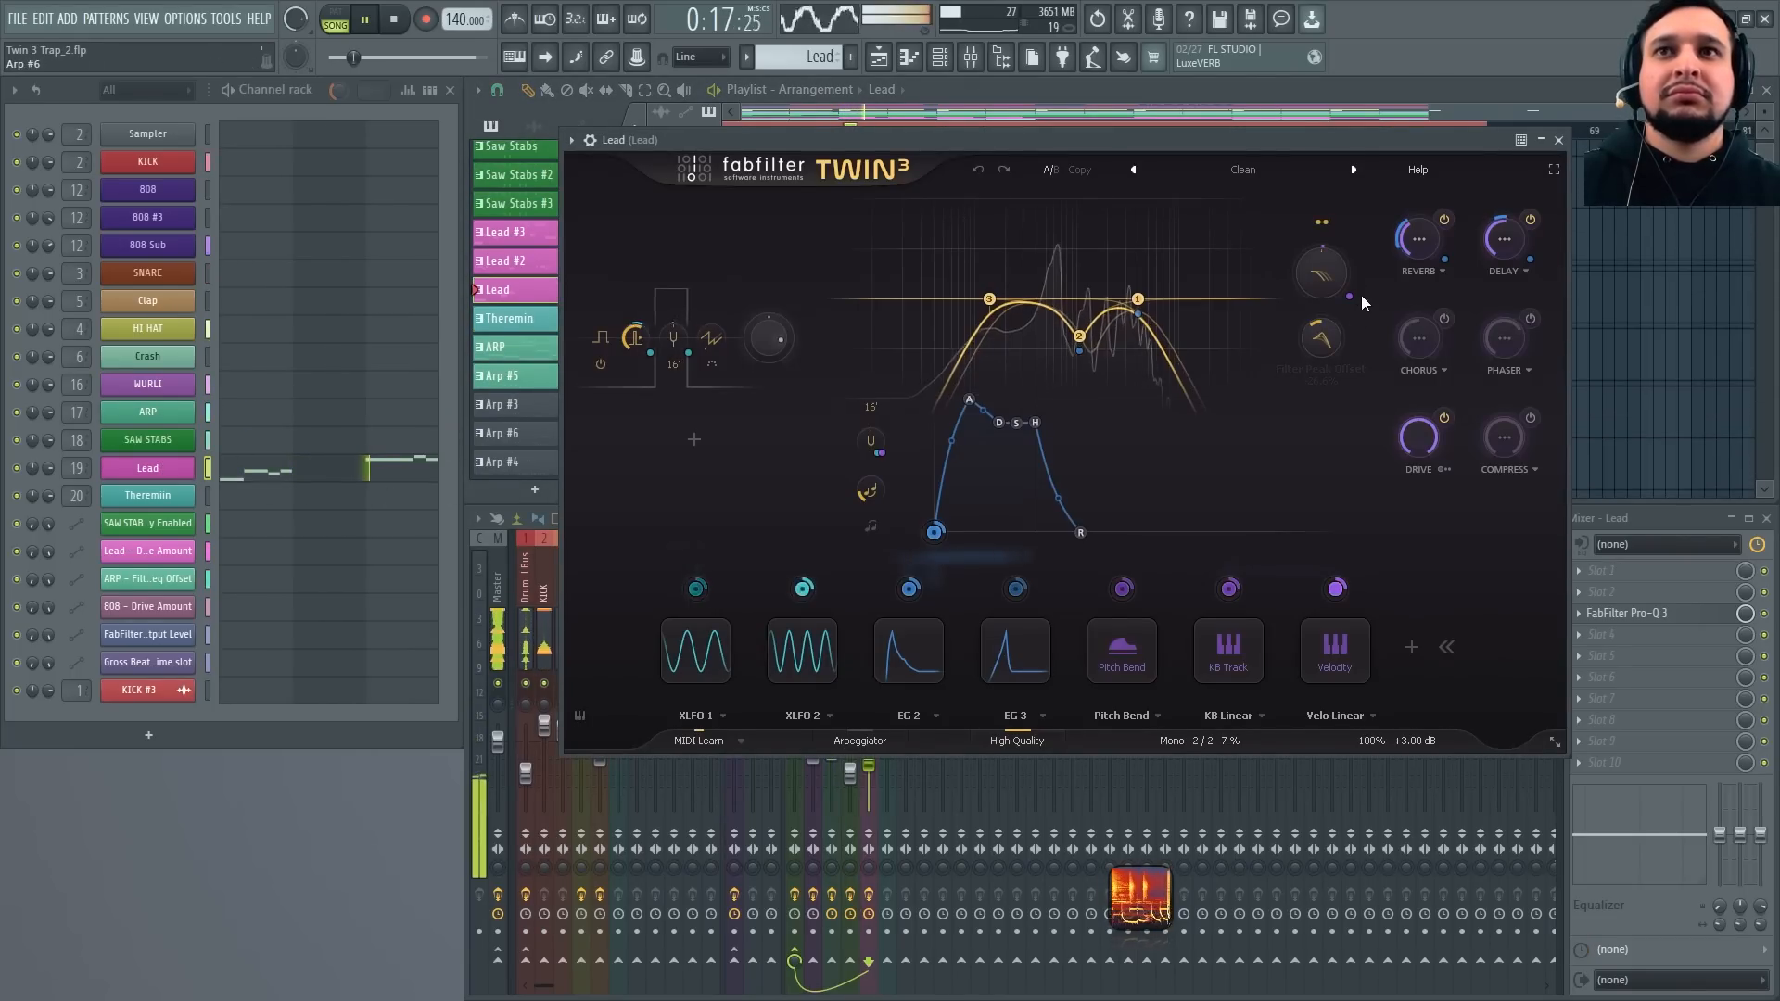
click(1558, 140)
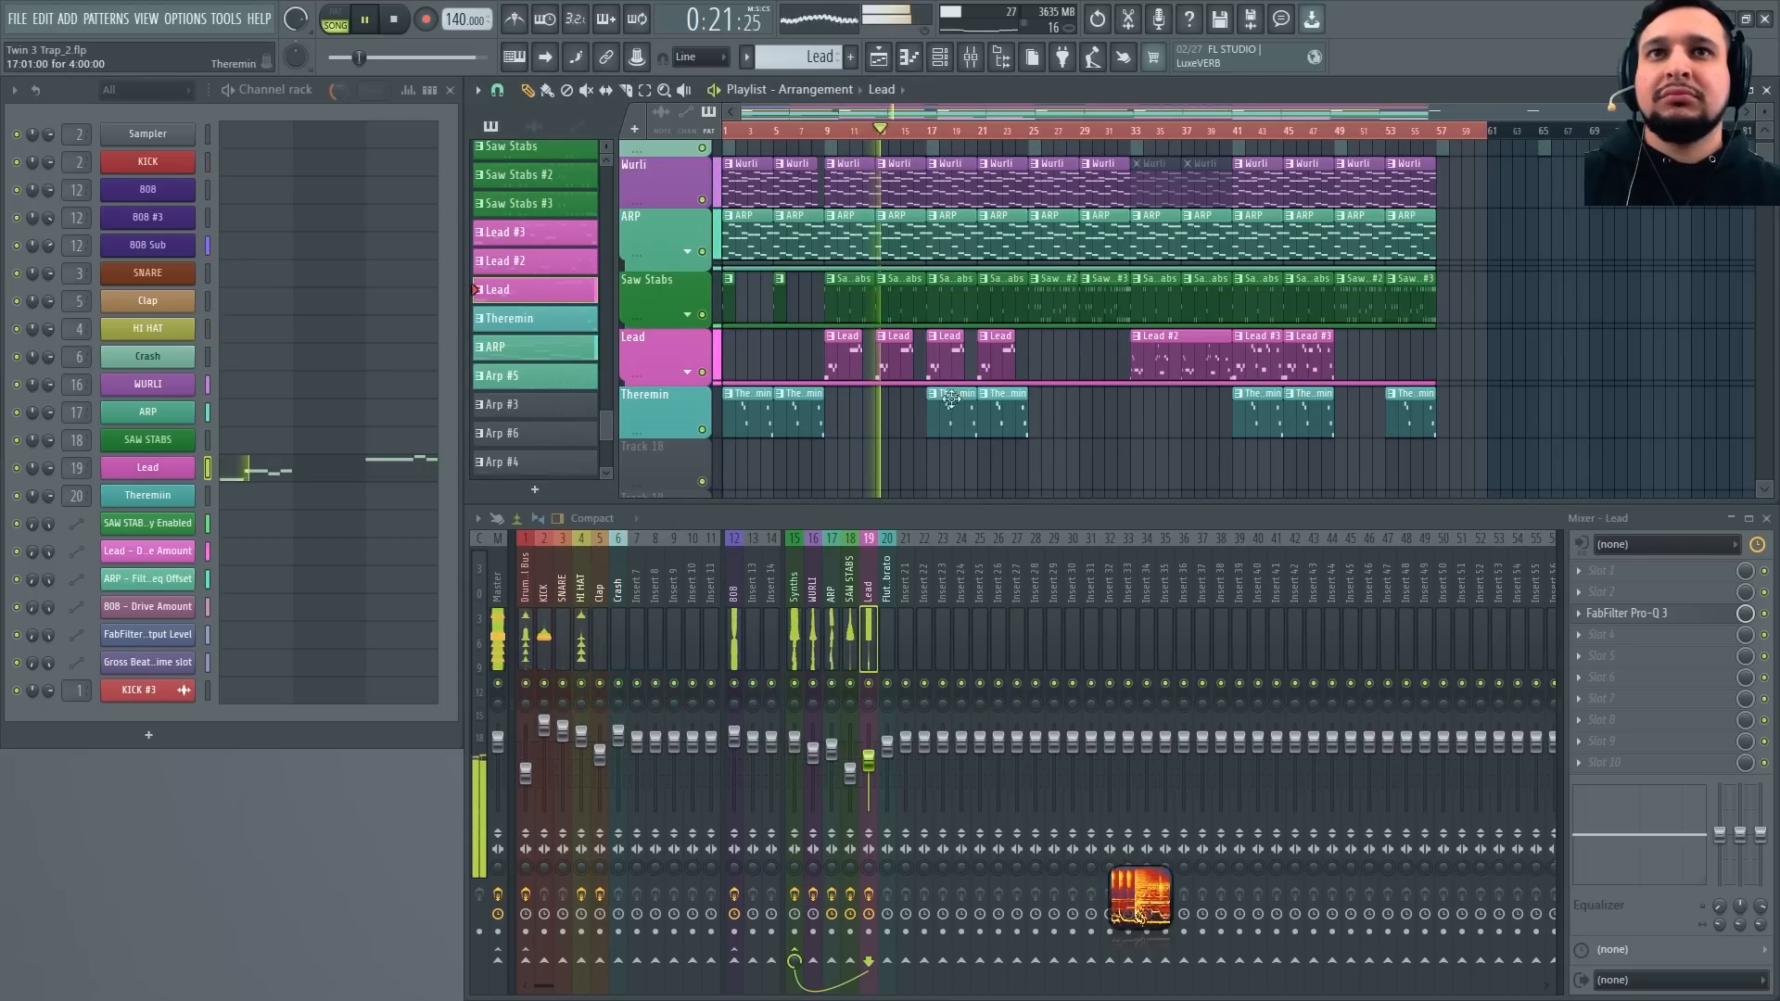
Select the Theremin pattern and view its Twin 3 patch in full screen, restoring and closing the plugin window when done
drag(765, 468, 1163, 318)
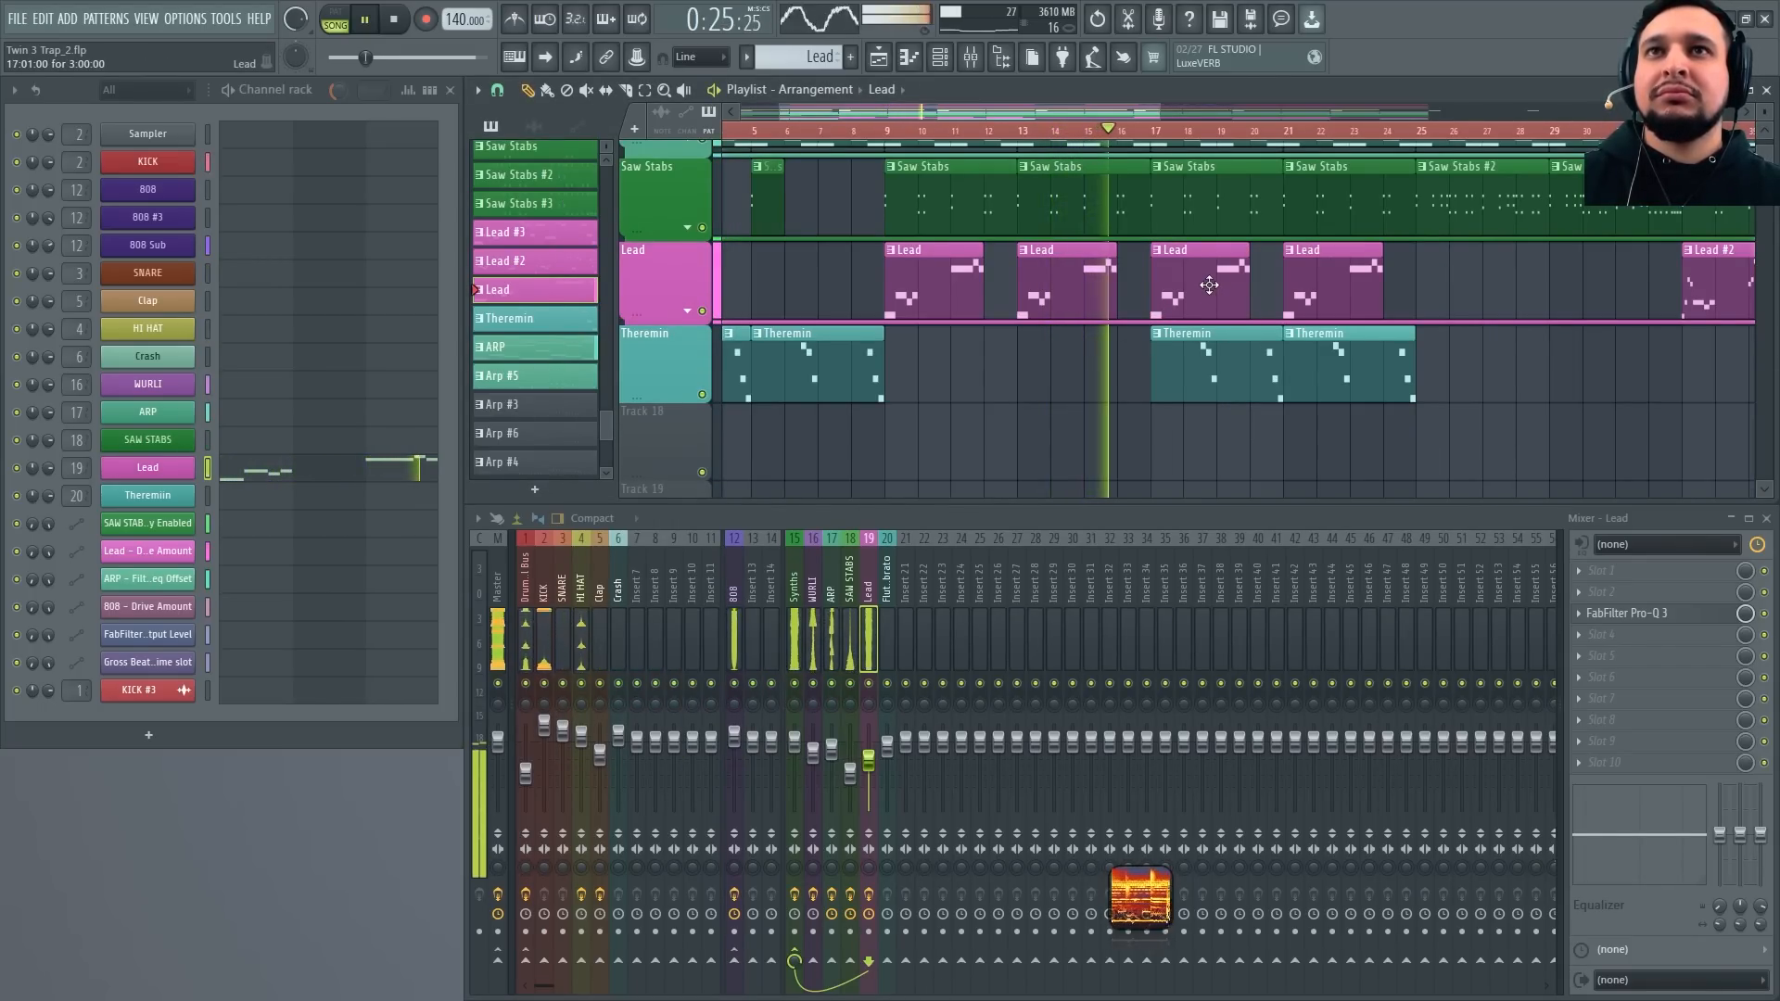
click(1208, 355)
click(176, 497)
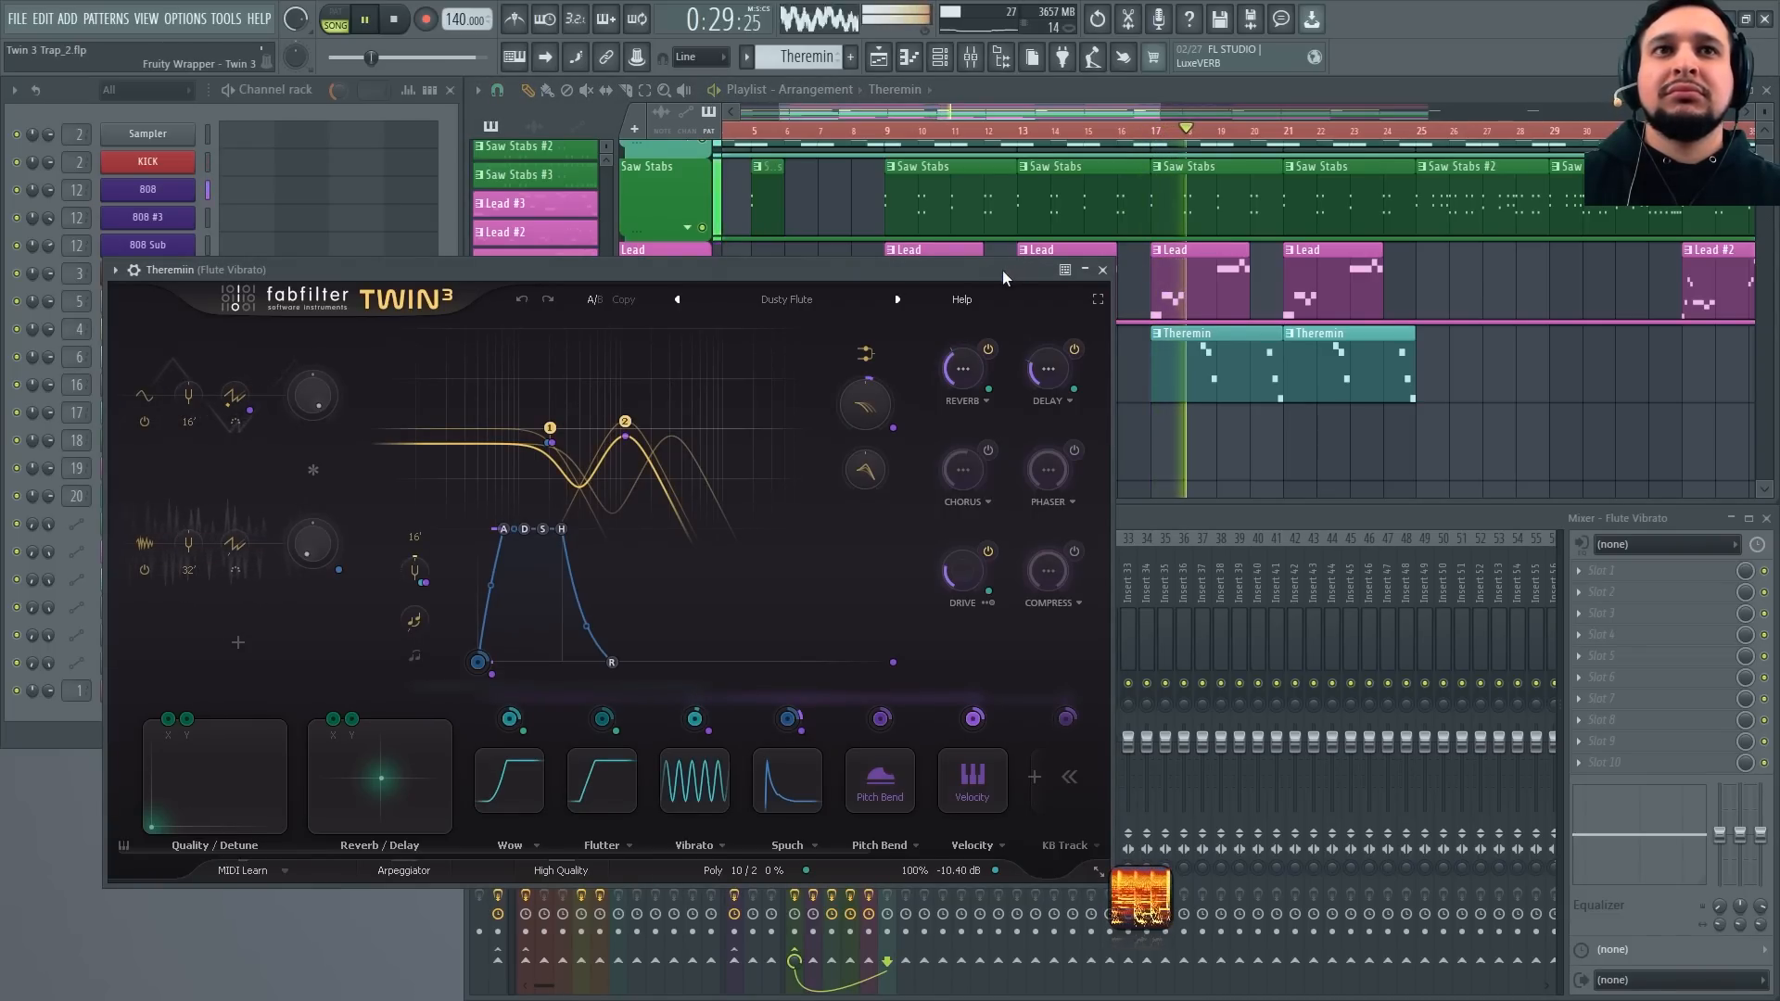
click(1099, 296)
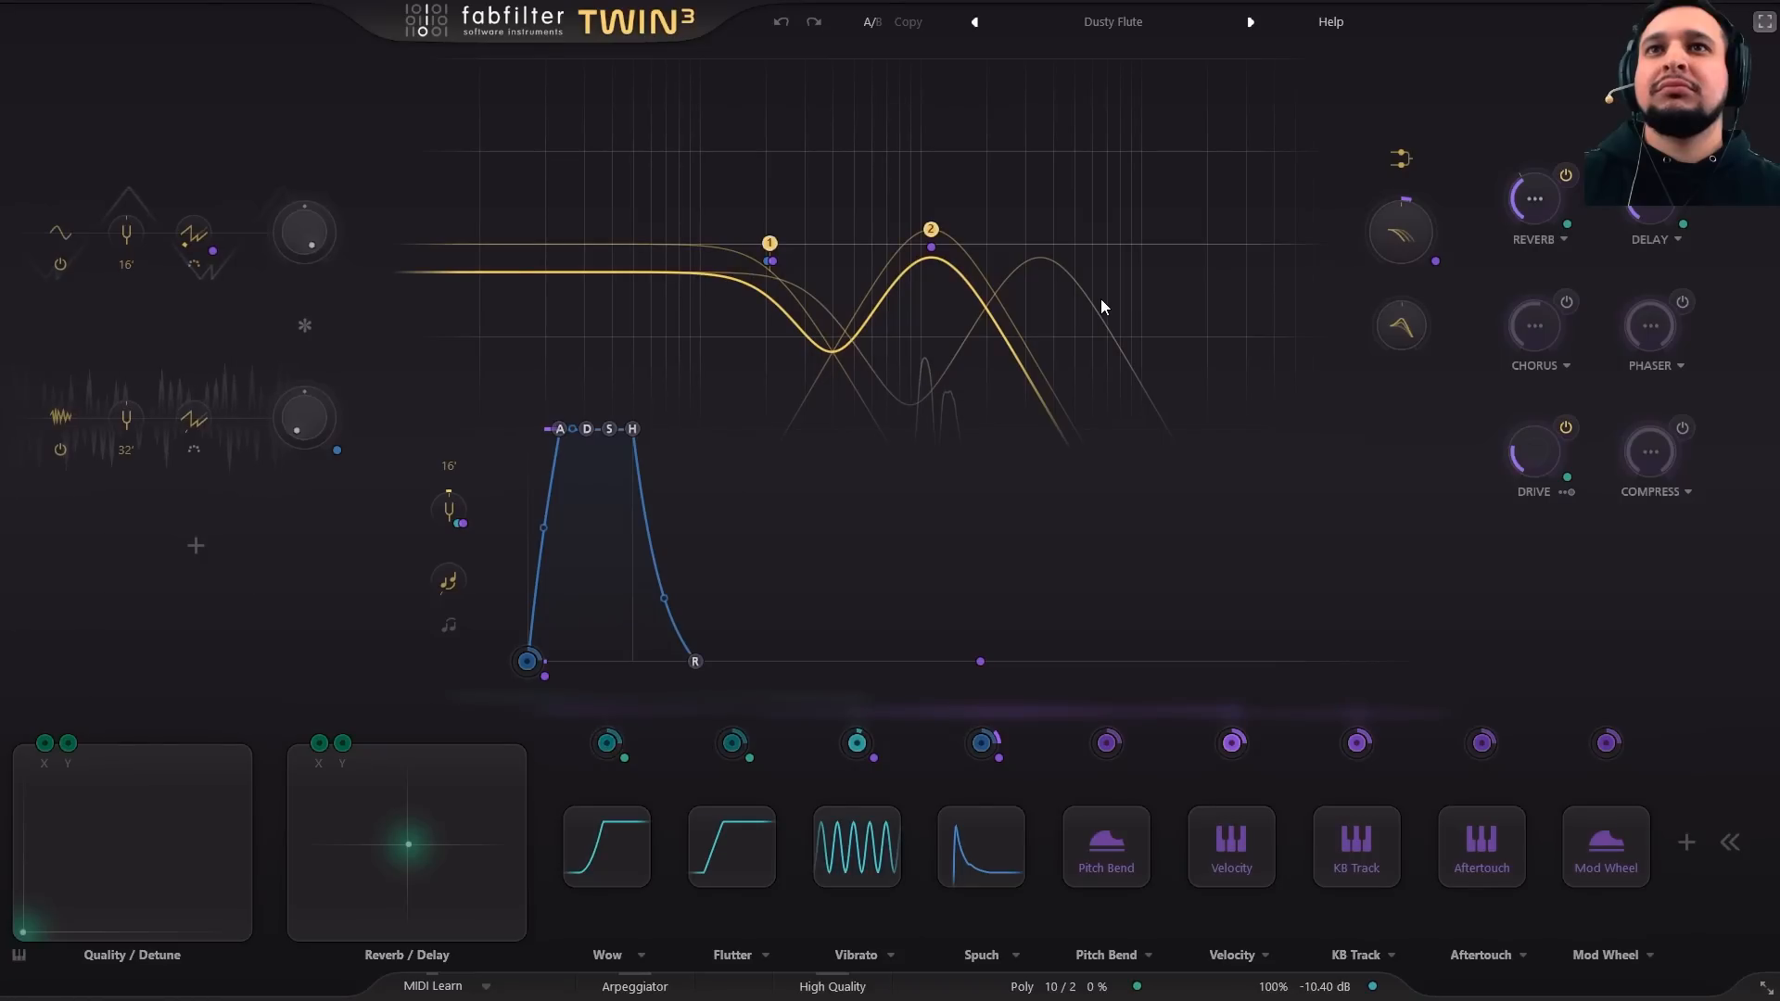
click(1764, 22)
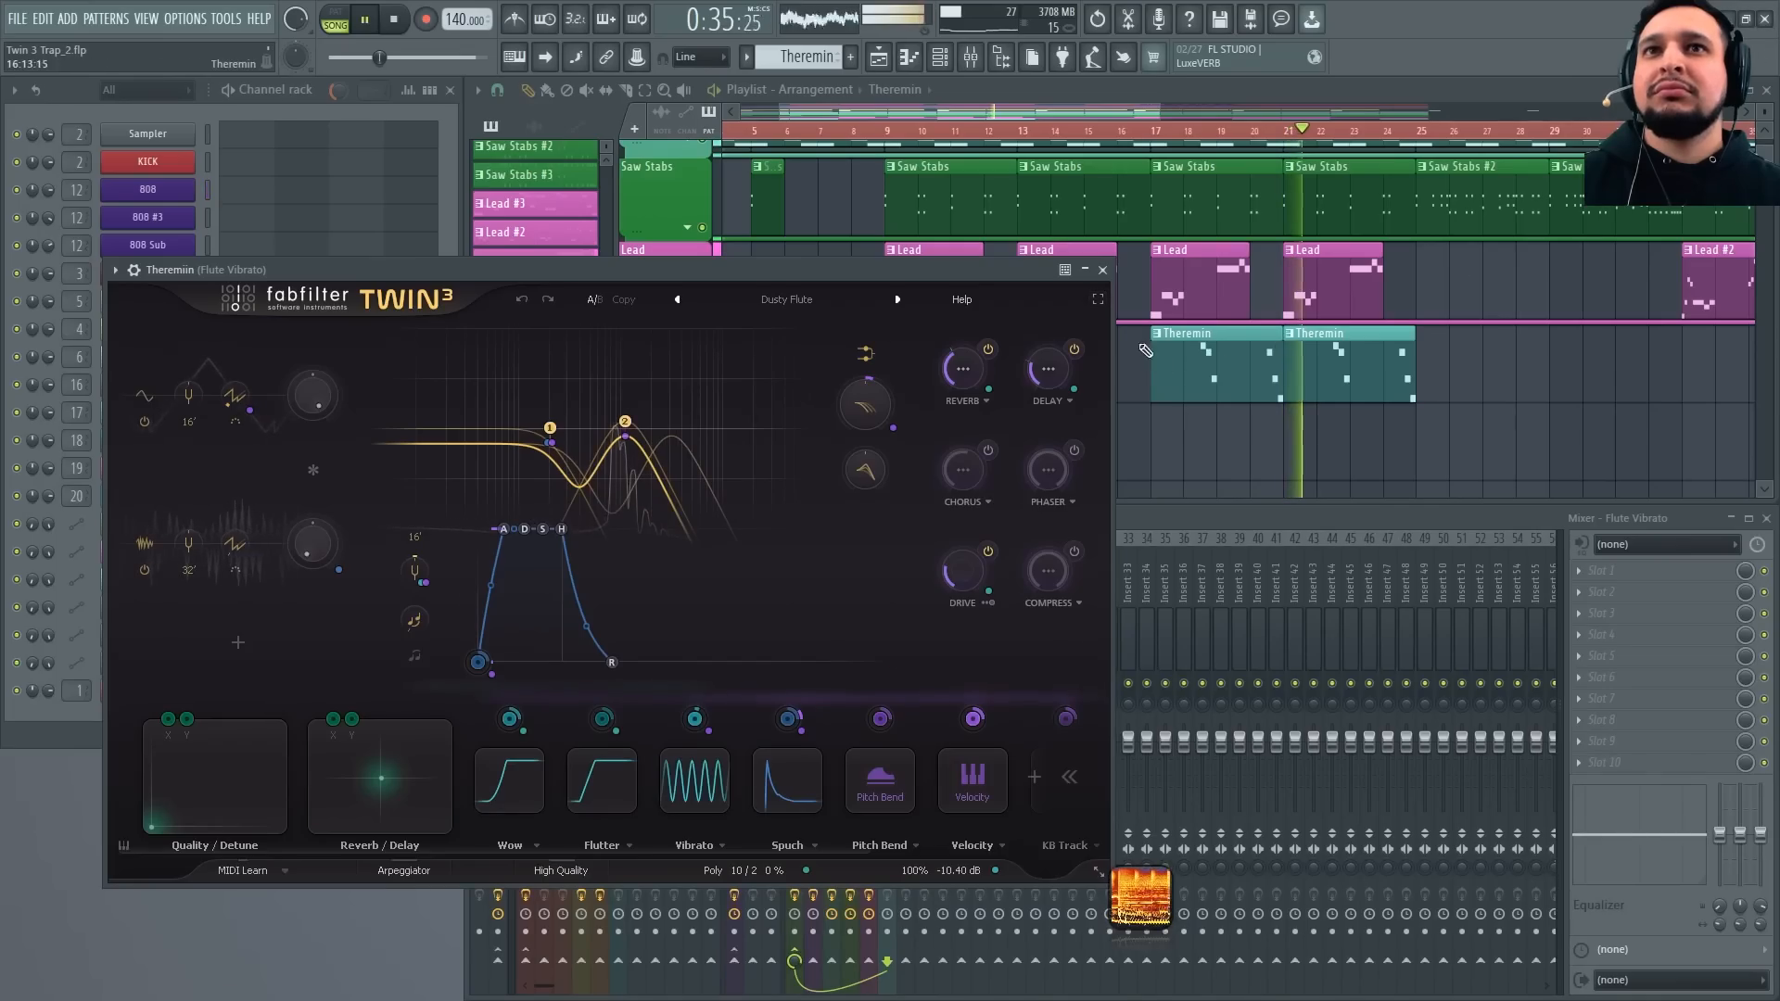
click(1103, 270)
Select the Saw Stabs pattern and inspect the SAW STABS channel's Twin 3 patch in full screen, closing the plugin when done
scroll(1236, 294, down, 1)
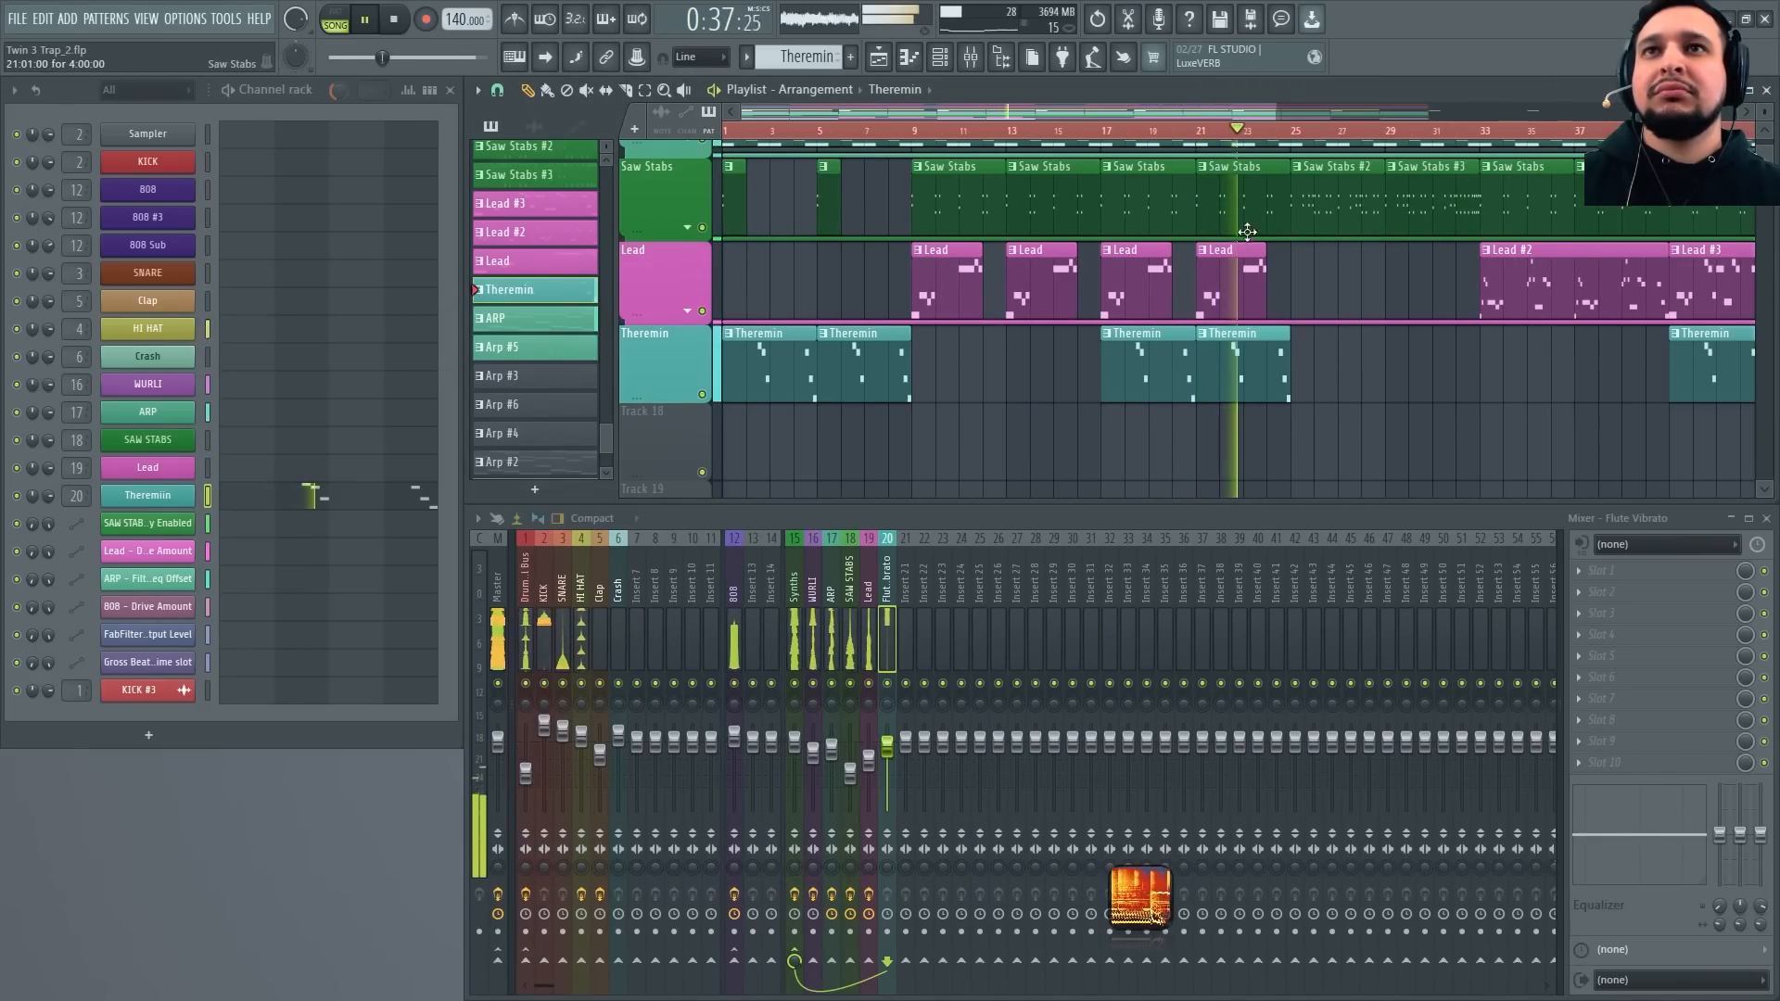
click(1243, 221)
click(181, 446)
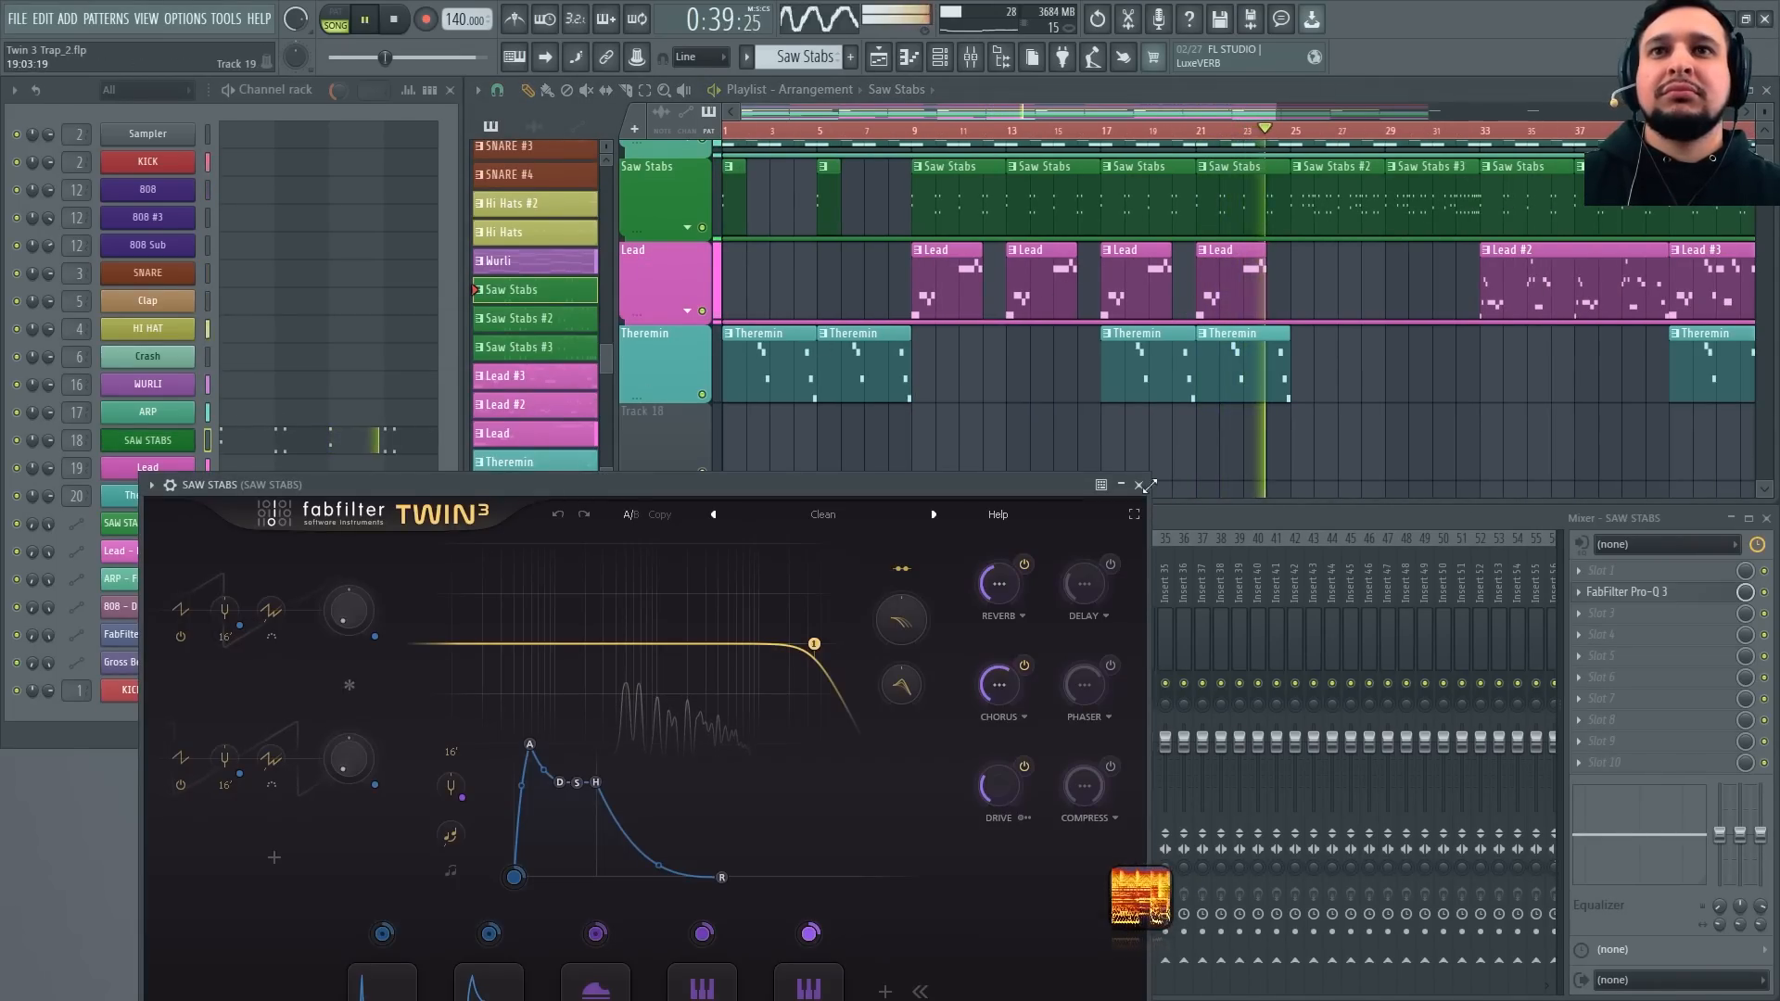
click(1144, 499)
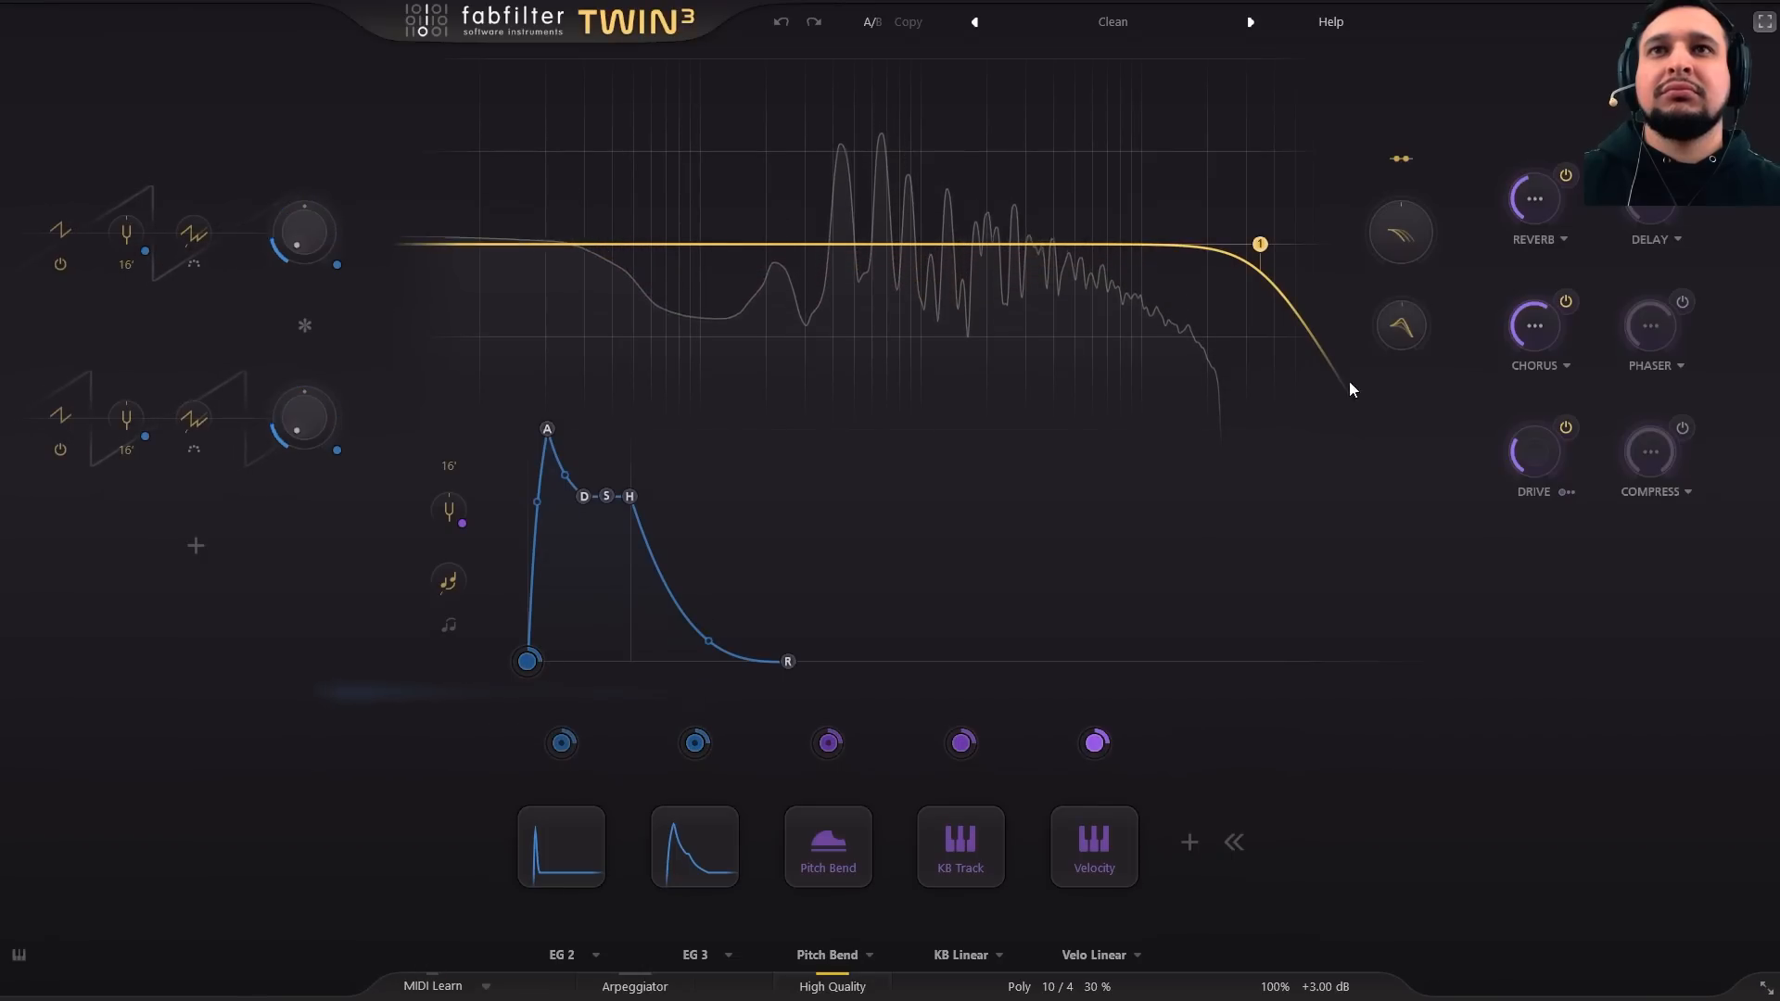
click(1769, 23)
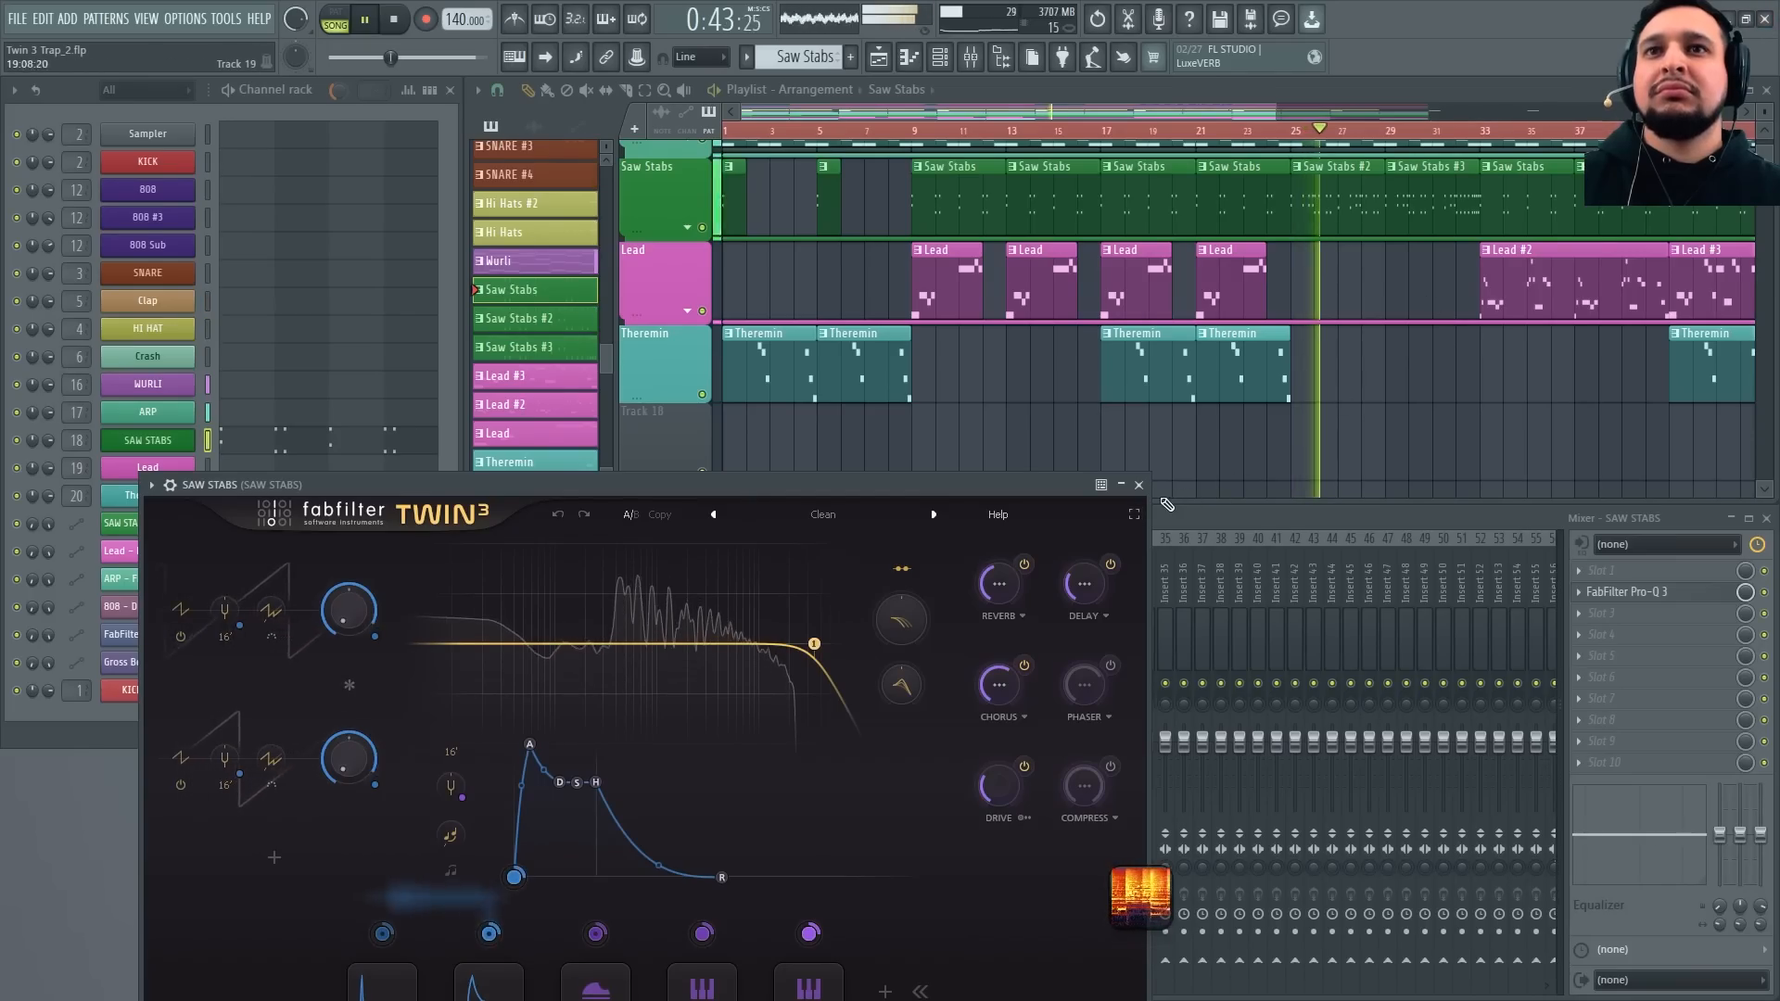
click(1147, 483)
Select the SNARE #4 pattern and inspect the SNARE channel's Twin 3 patch in full screen, closing the plugin when done
scroll(1447, 437, up, 3)
scroll(1133, 408, up, 4)
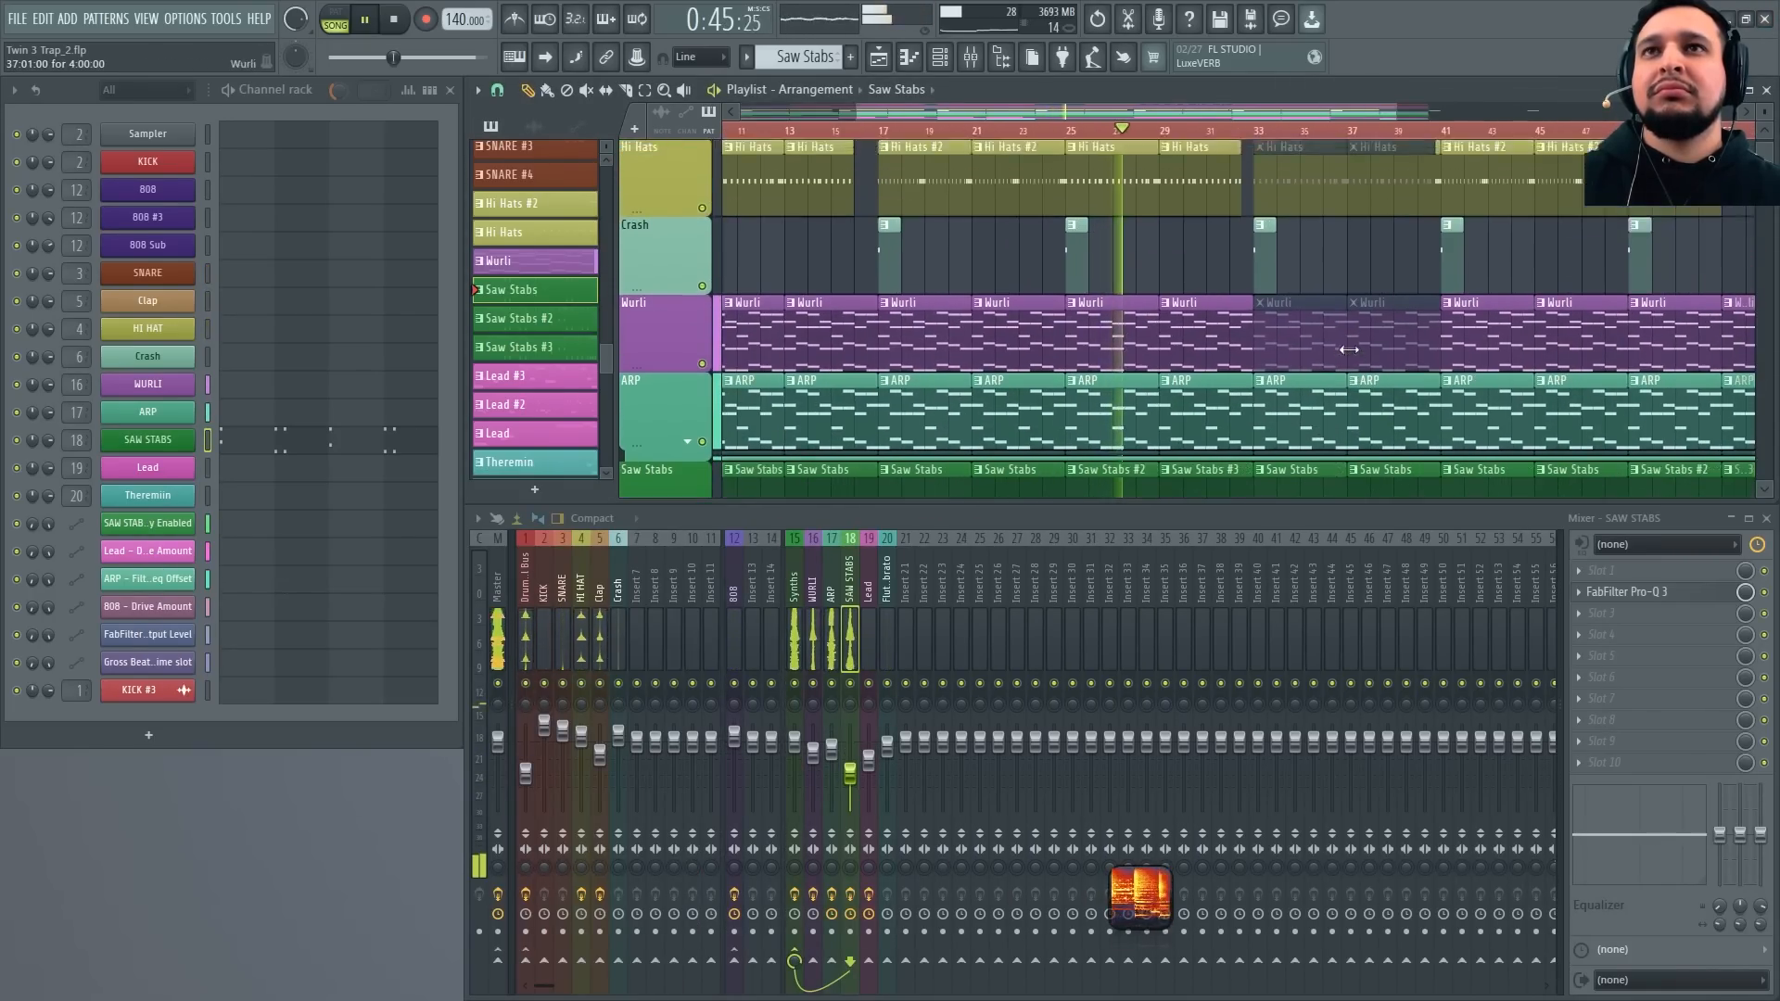
click(1133, 408)
click(1125, 342)
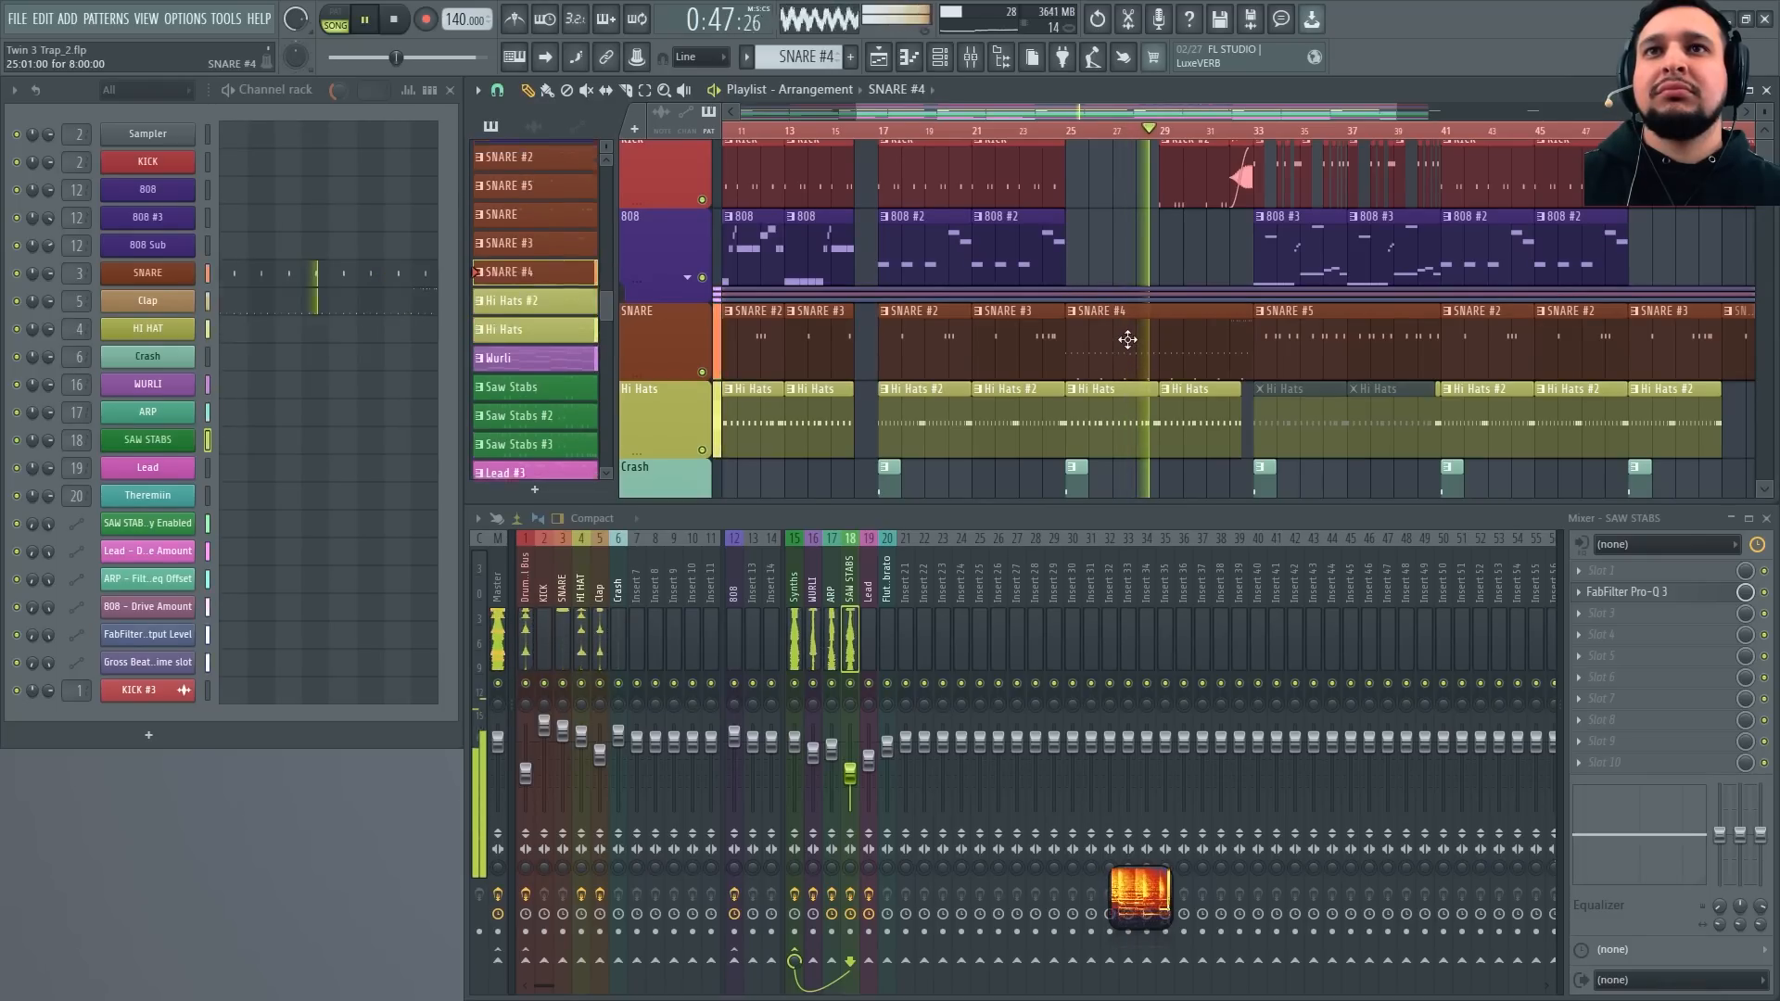
click(147, 272)
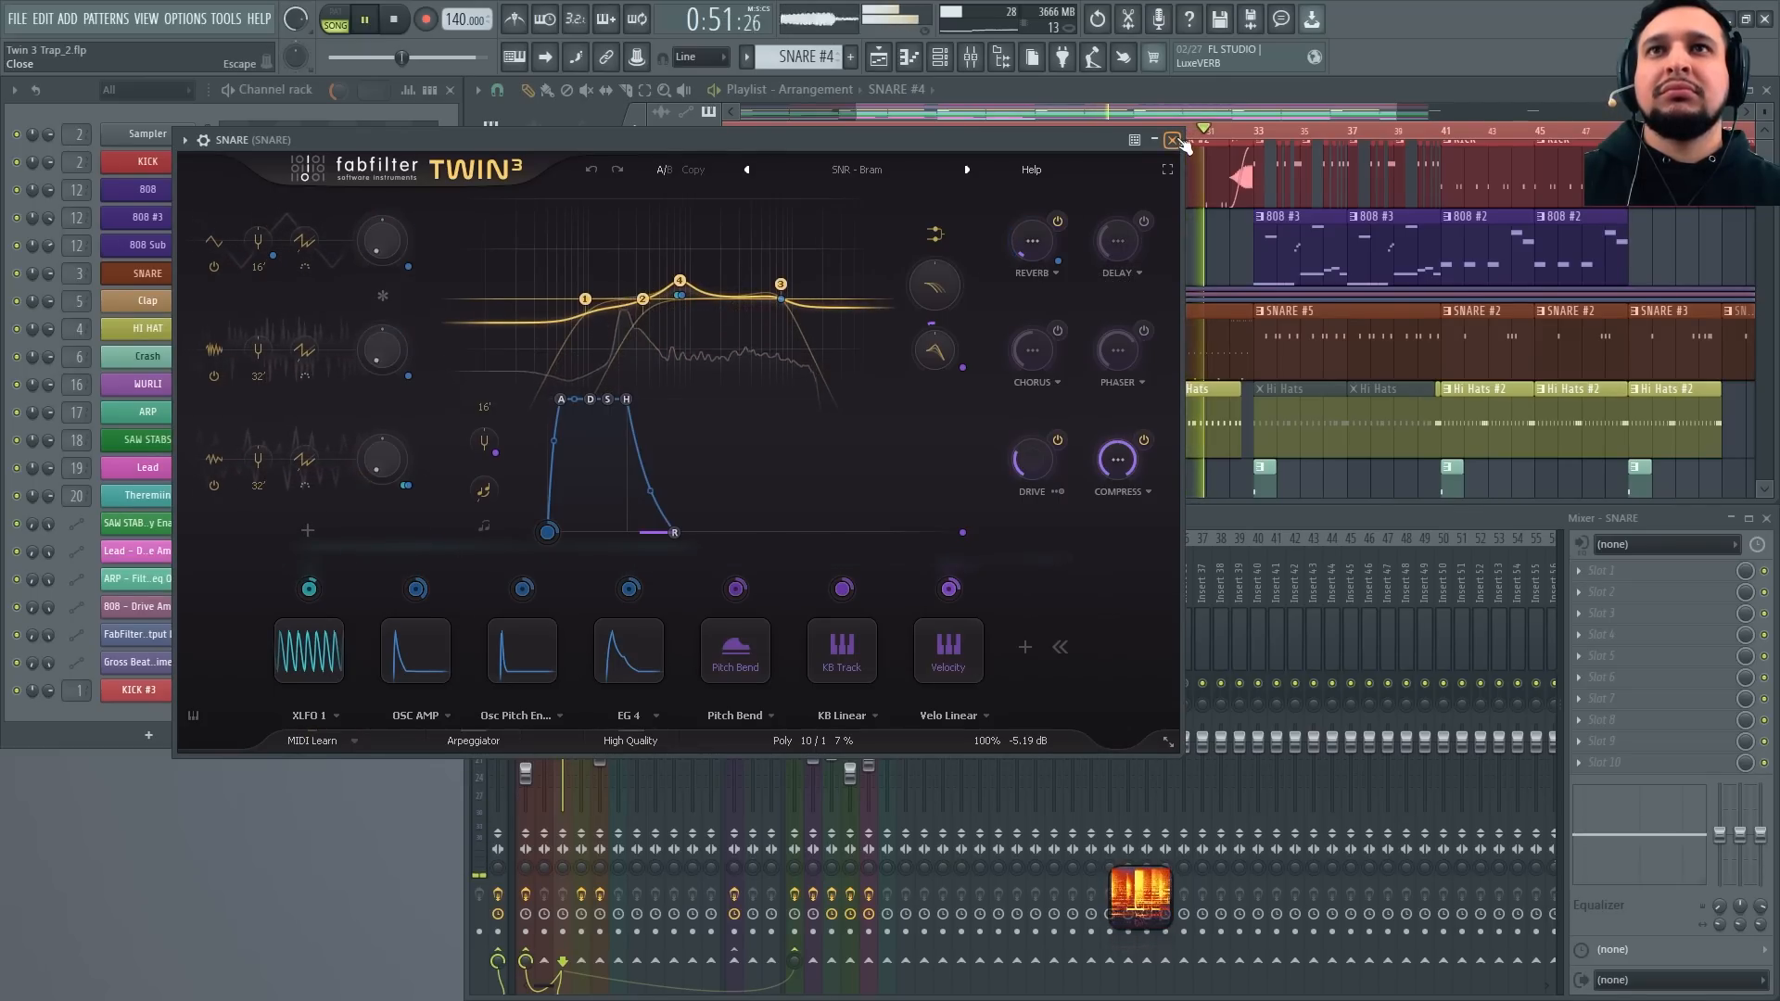
click(1168, 169)
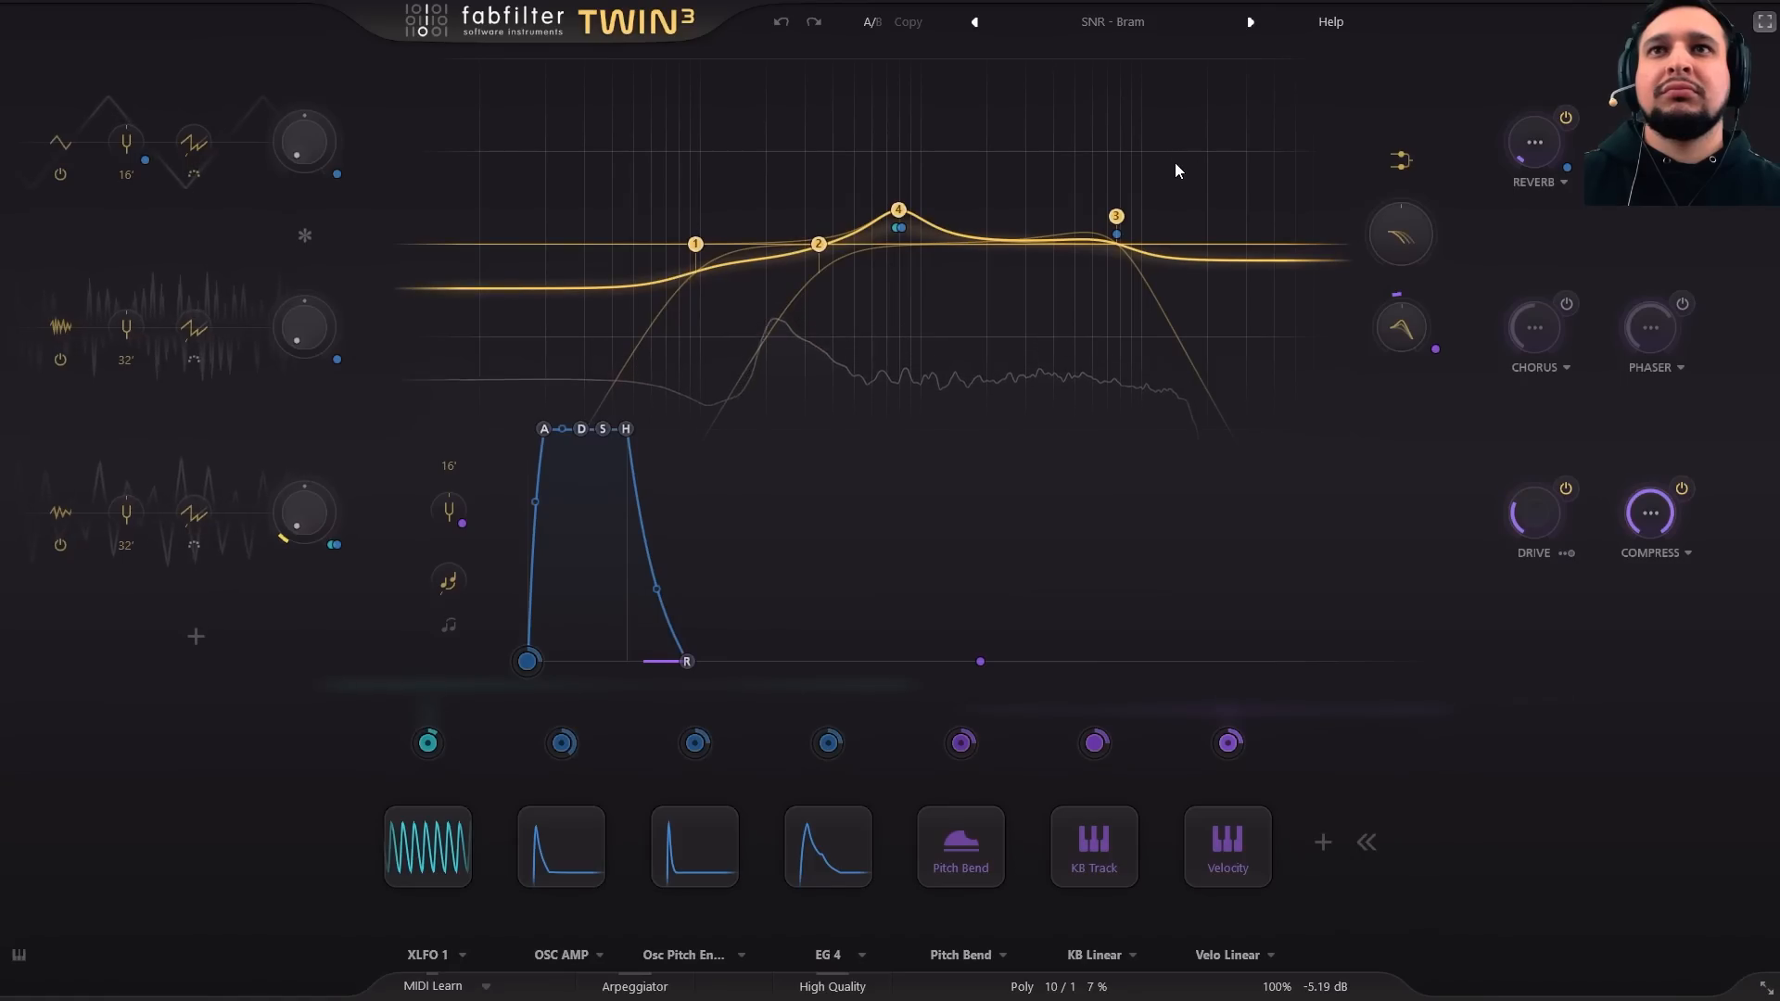
click(1762, 26)
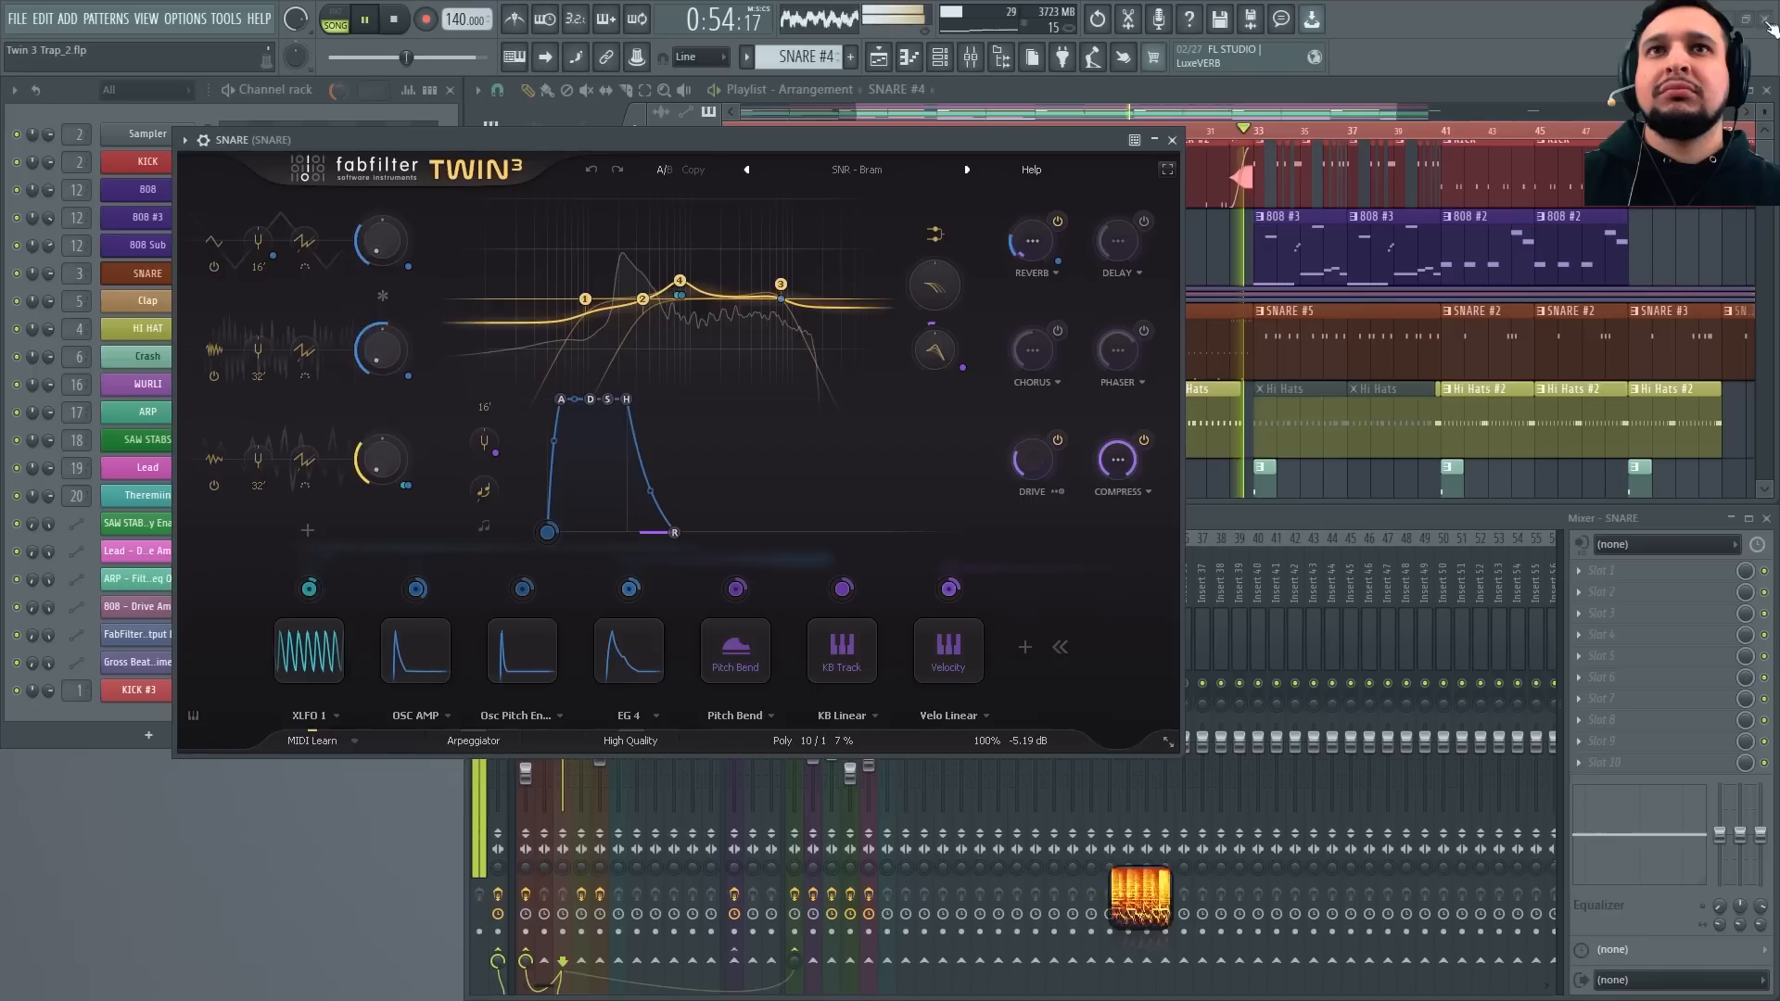
click(1172, 140)
Select the 808 #3 pattern and inspect the 808 #3 channel's Twin 3 patch in full screen, closing the plugin when done
double_click(1312, 246)
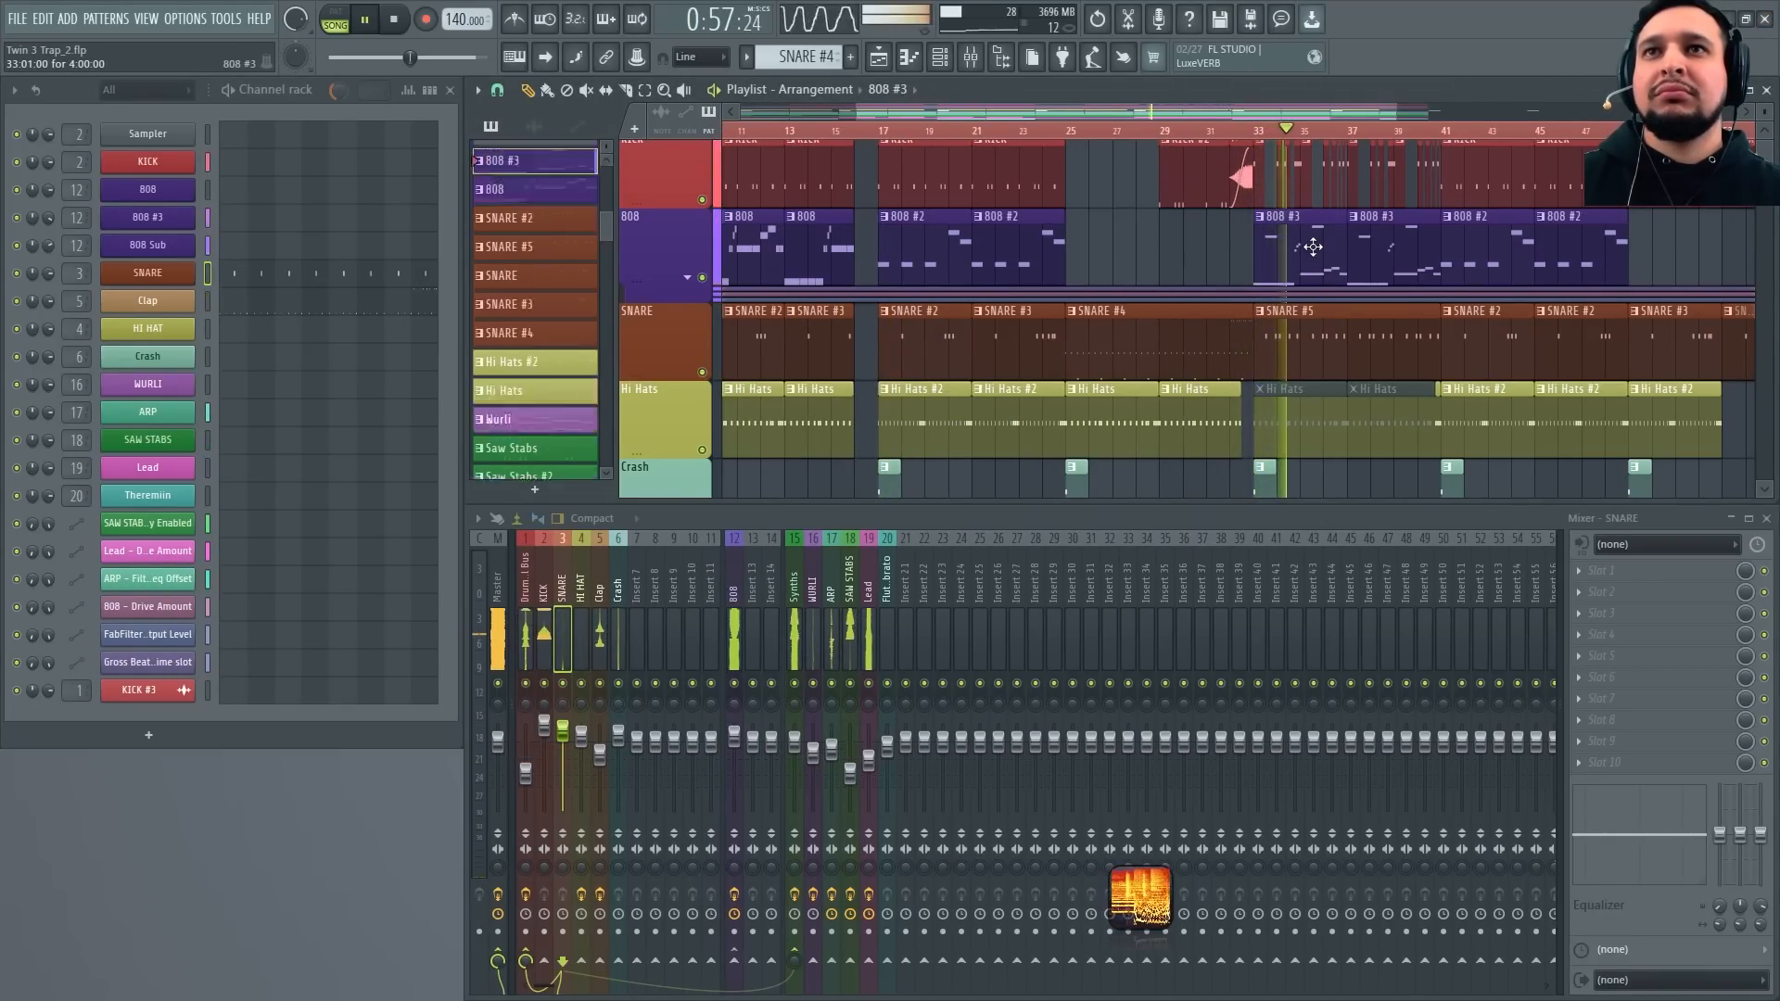
click(169, 225)
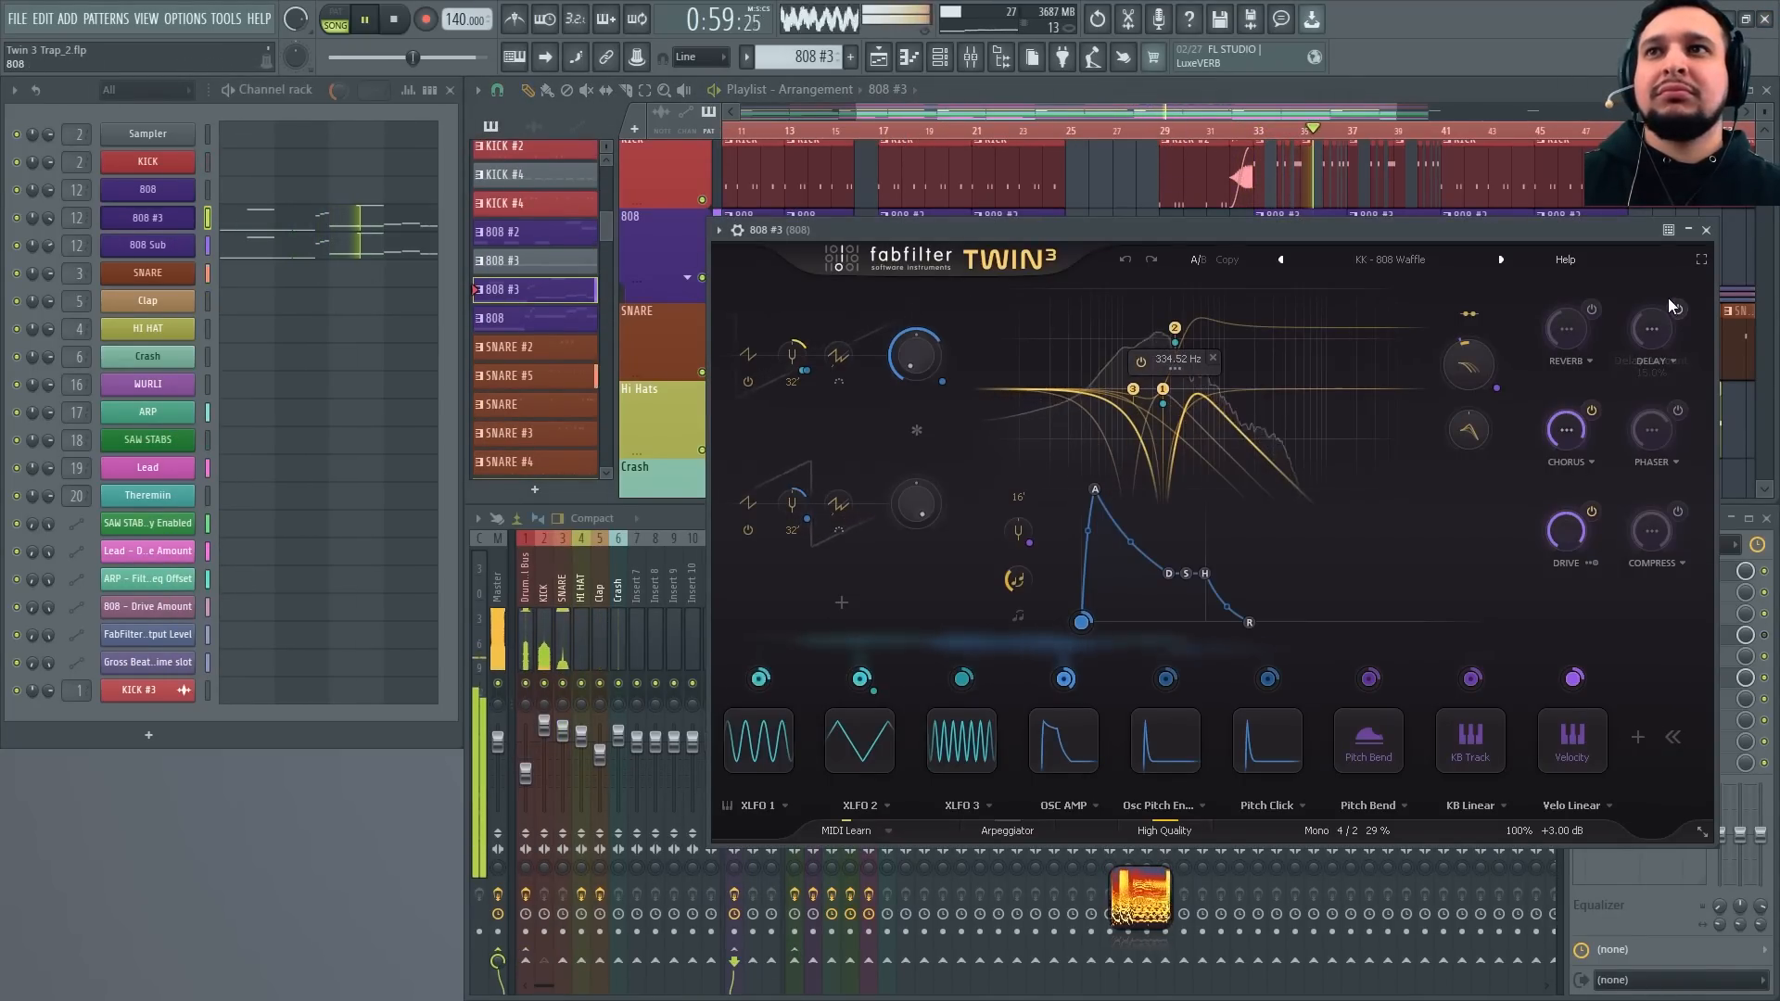
click(1694, 260)
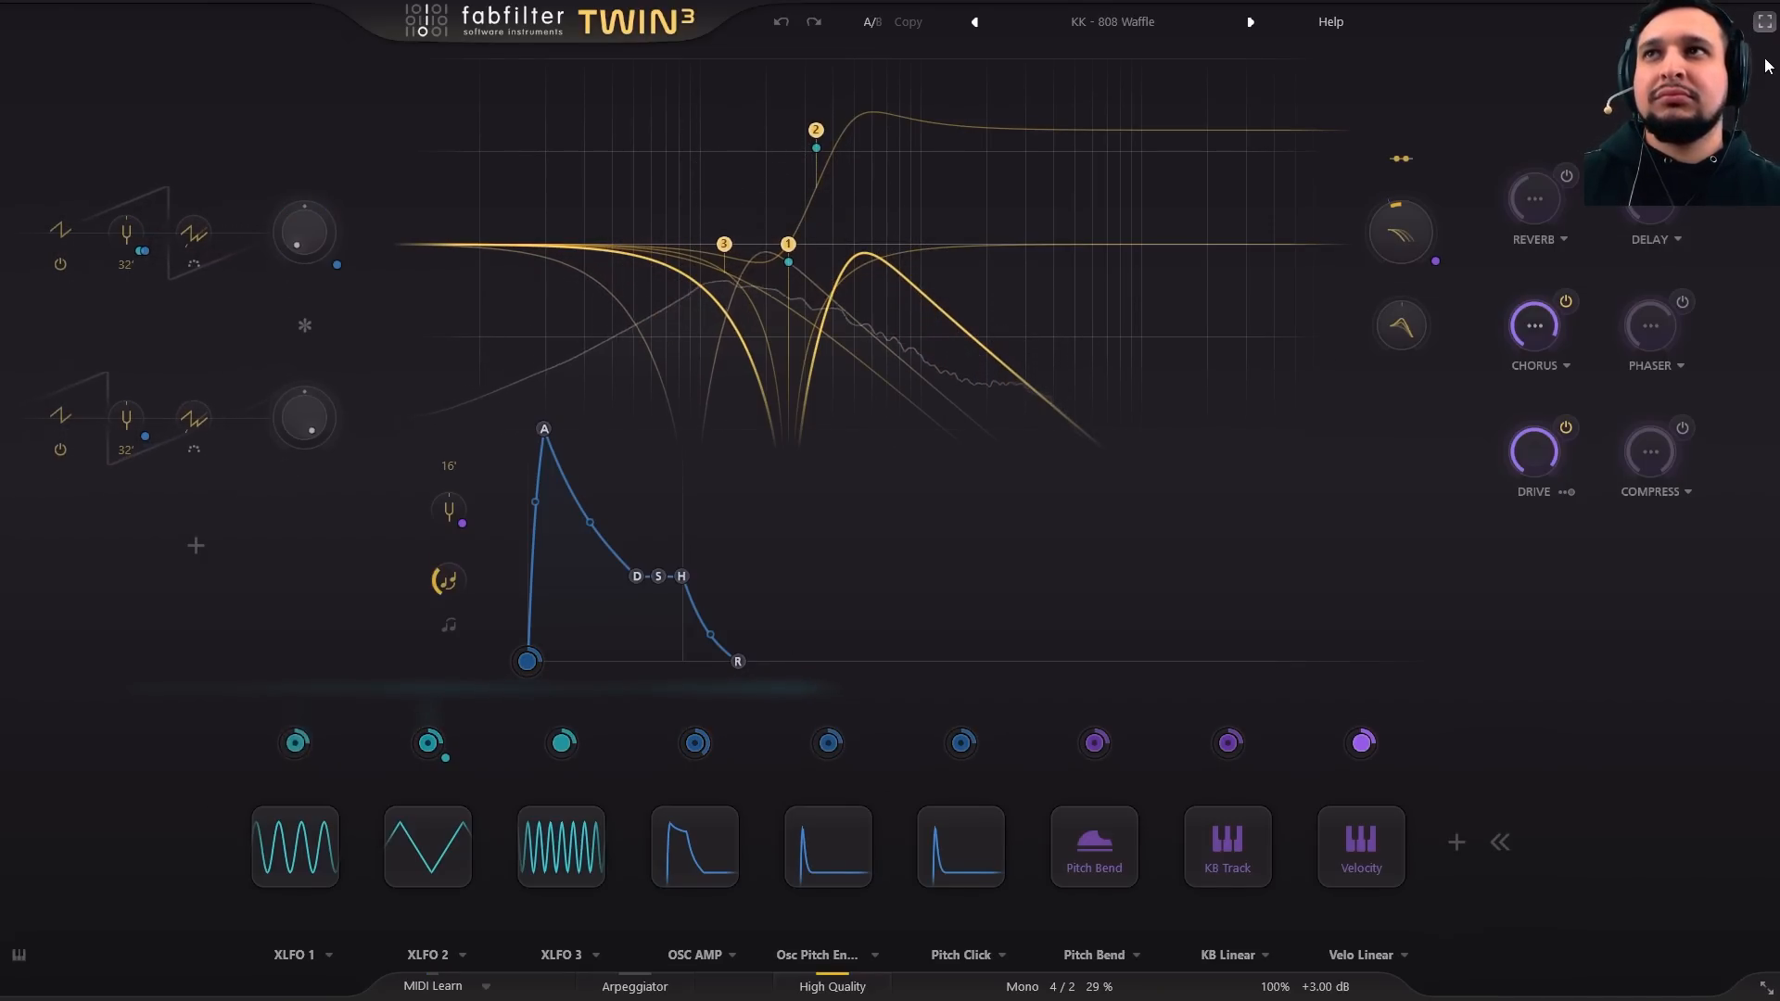
click(1764, 21)
drag(1528, 236, 1119, 239)
click(1304, 239)
Examine the drum, ARP, Saw Stabs, Lead and Theremin clips in the final part of the arrangement while the song plays
scroll(1169, 413, up, 3)
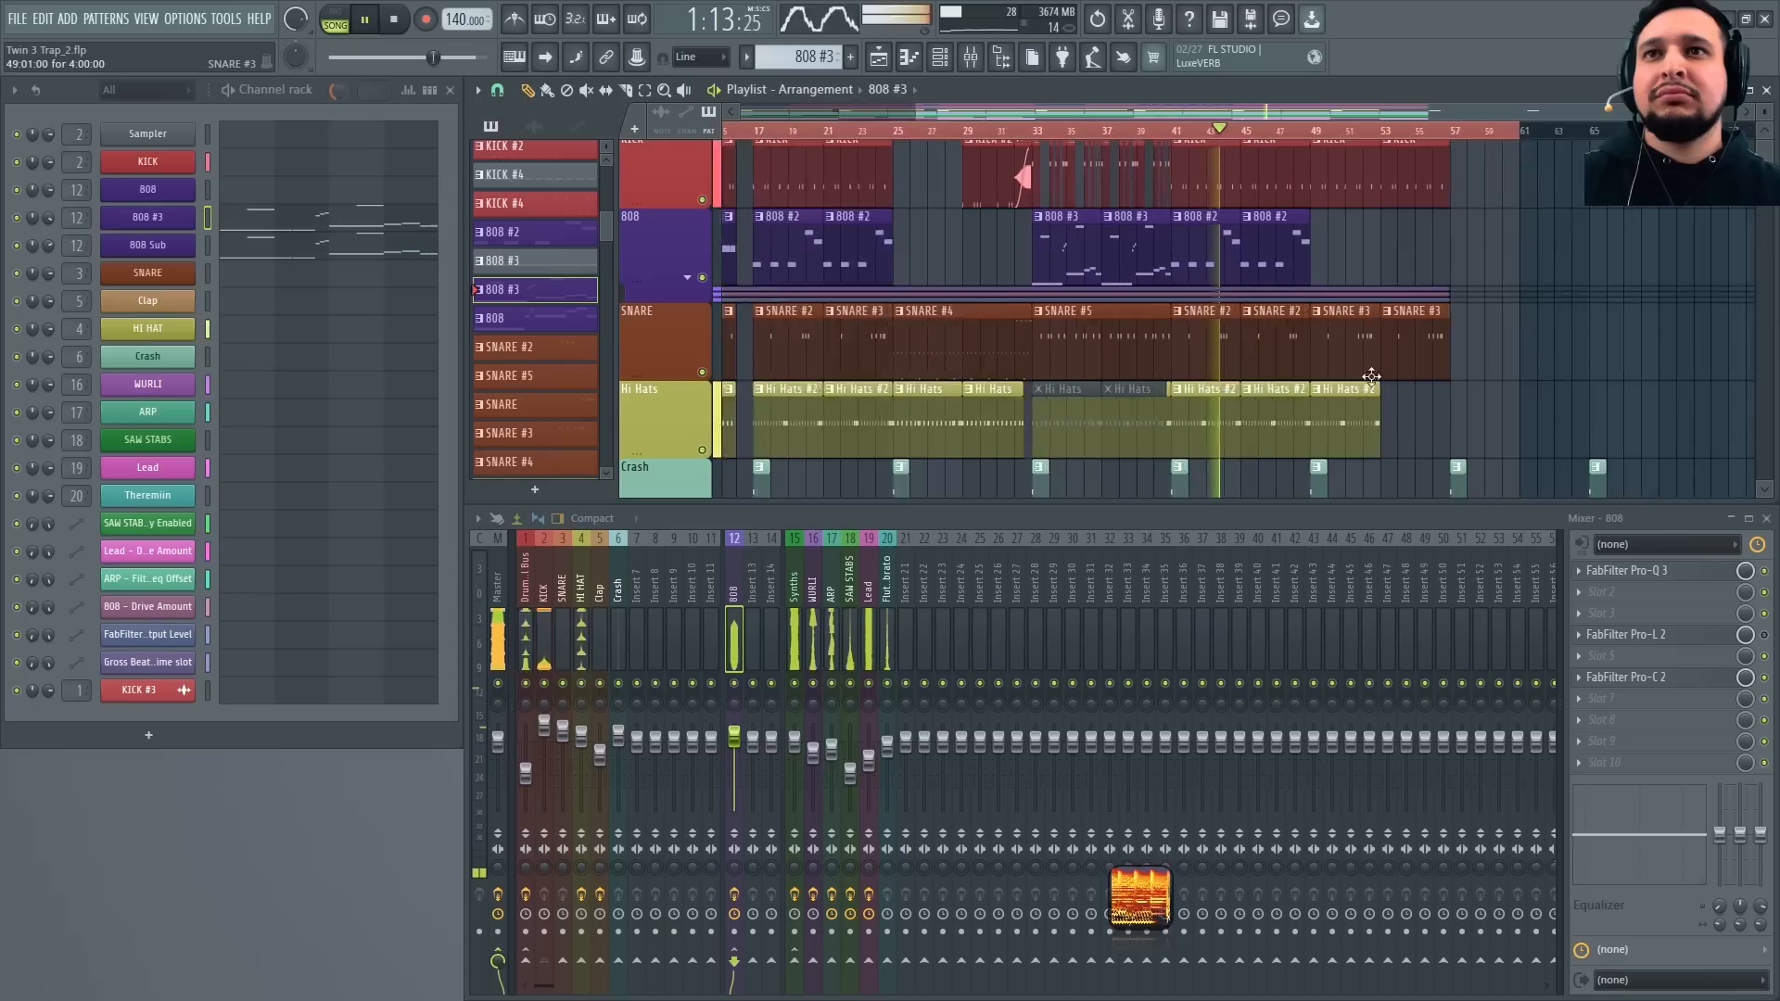
scroll(1169, 413, down, 3)
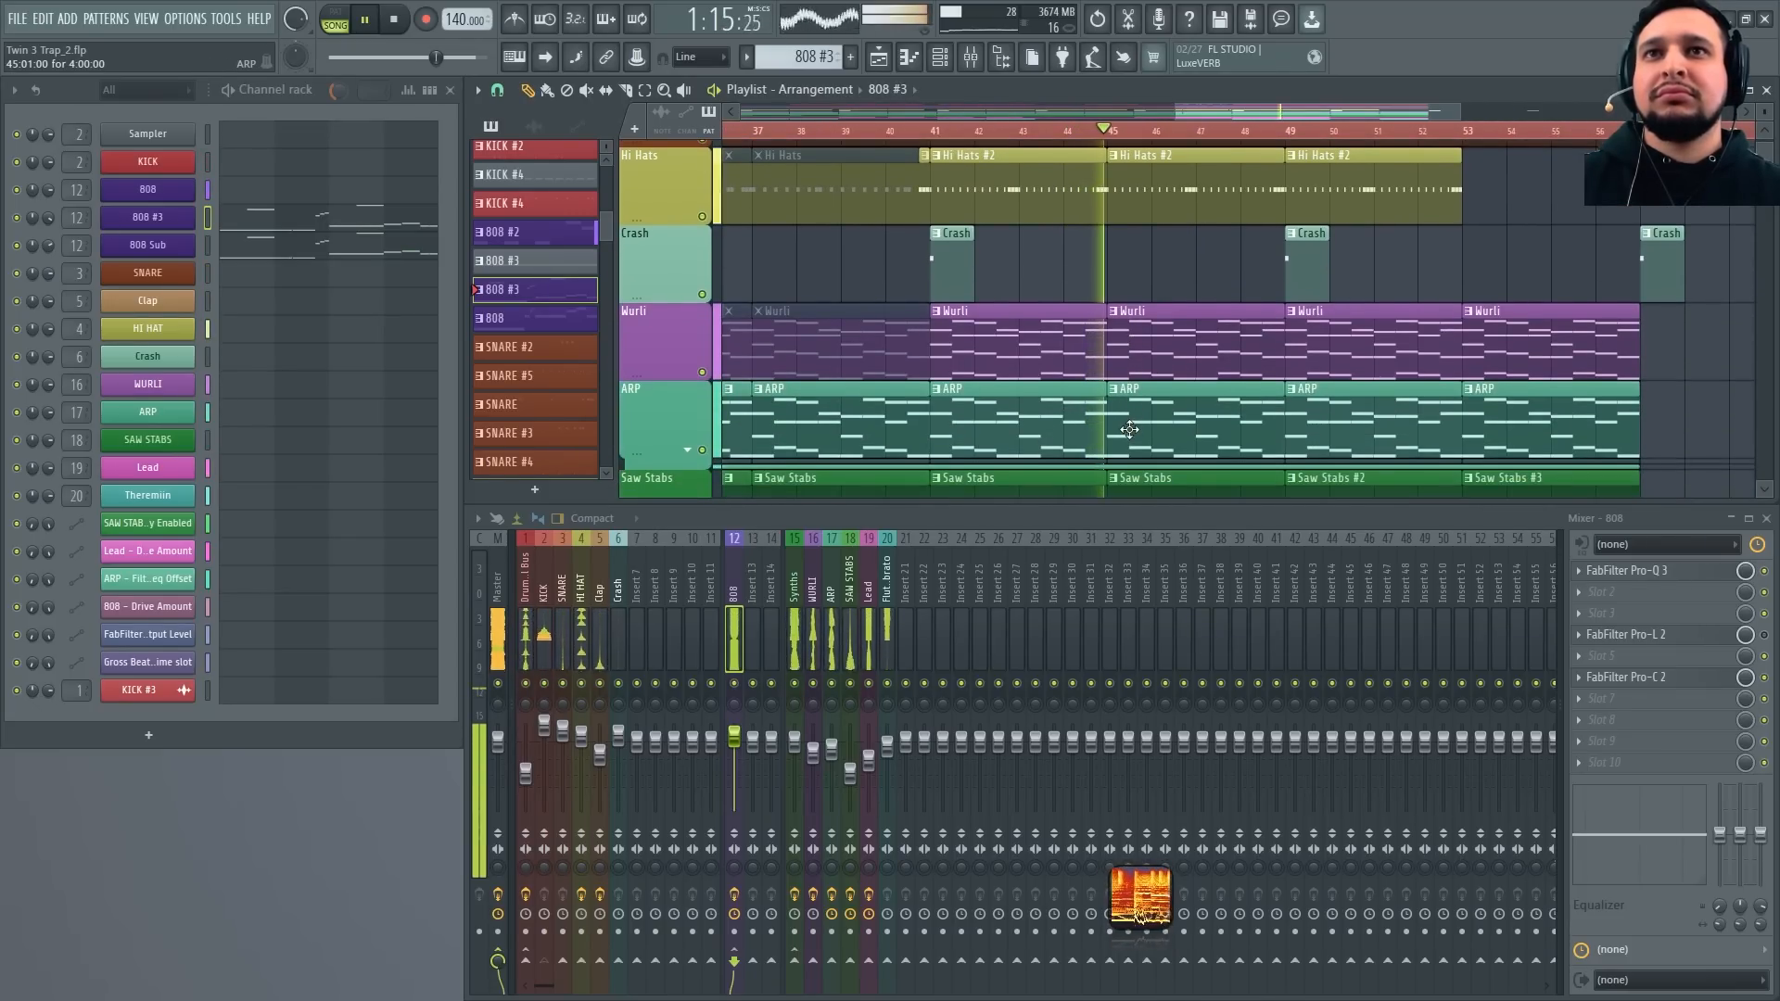
scroll(1125, 424, down, 3)
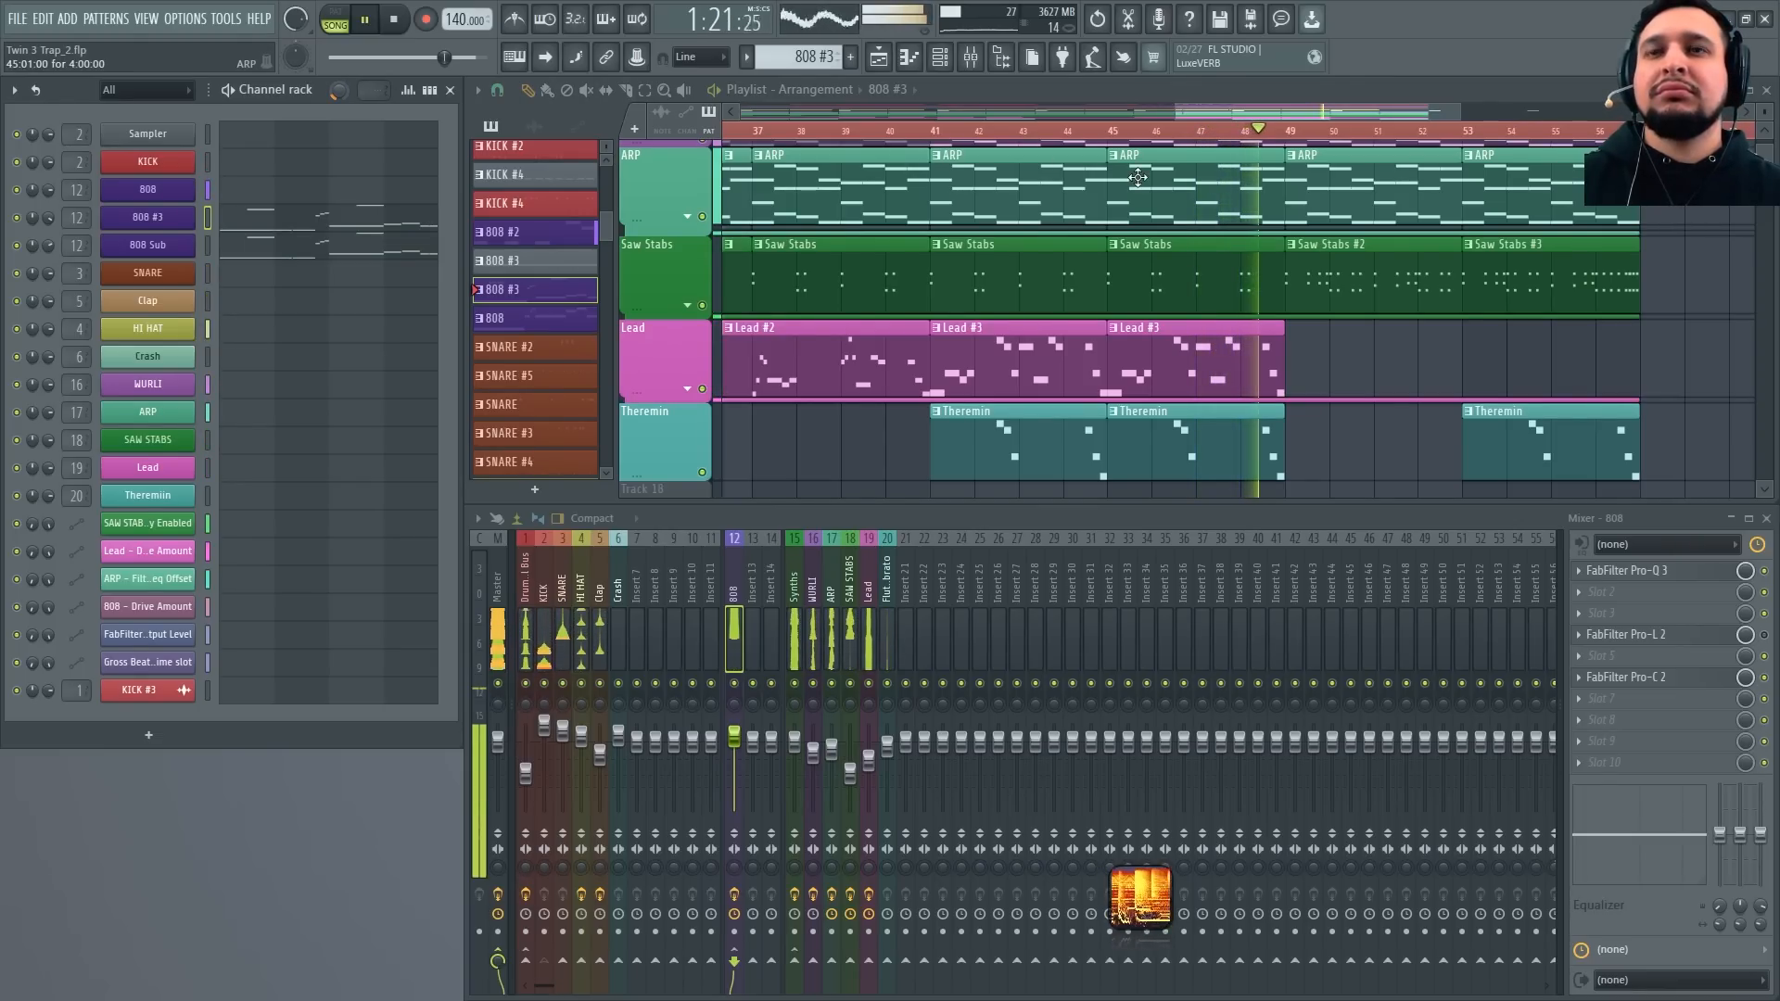
scroll(1116, 279, down, 3)
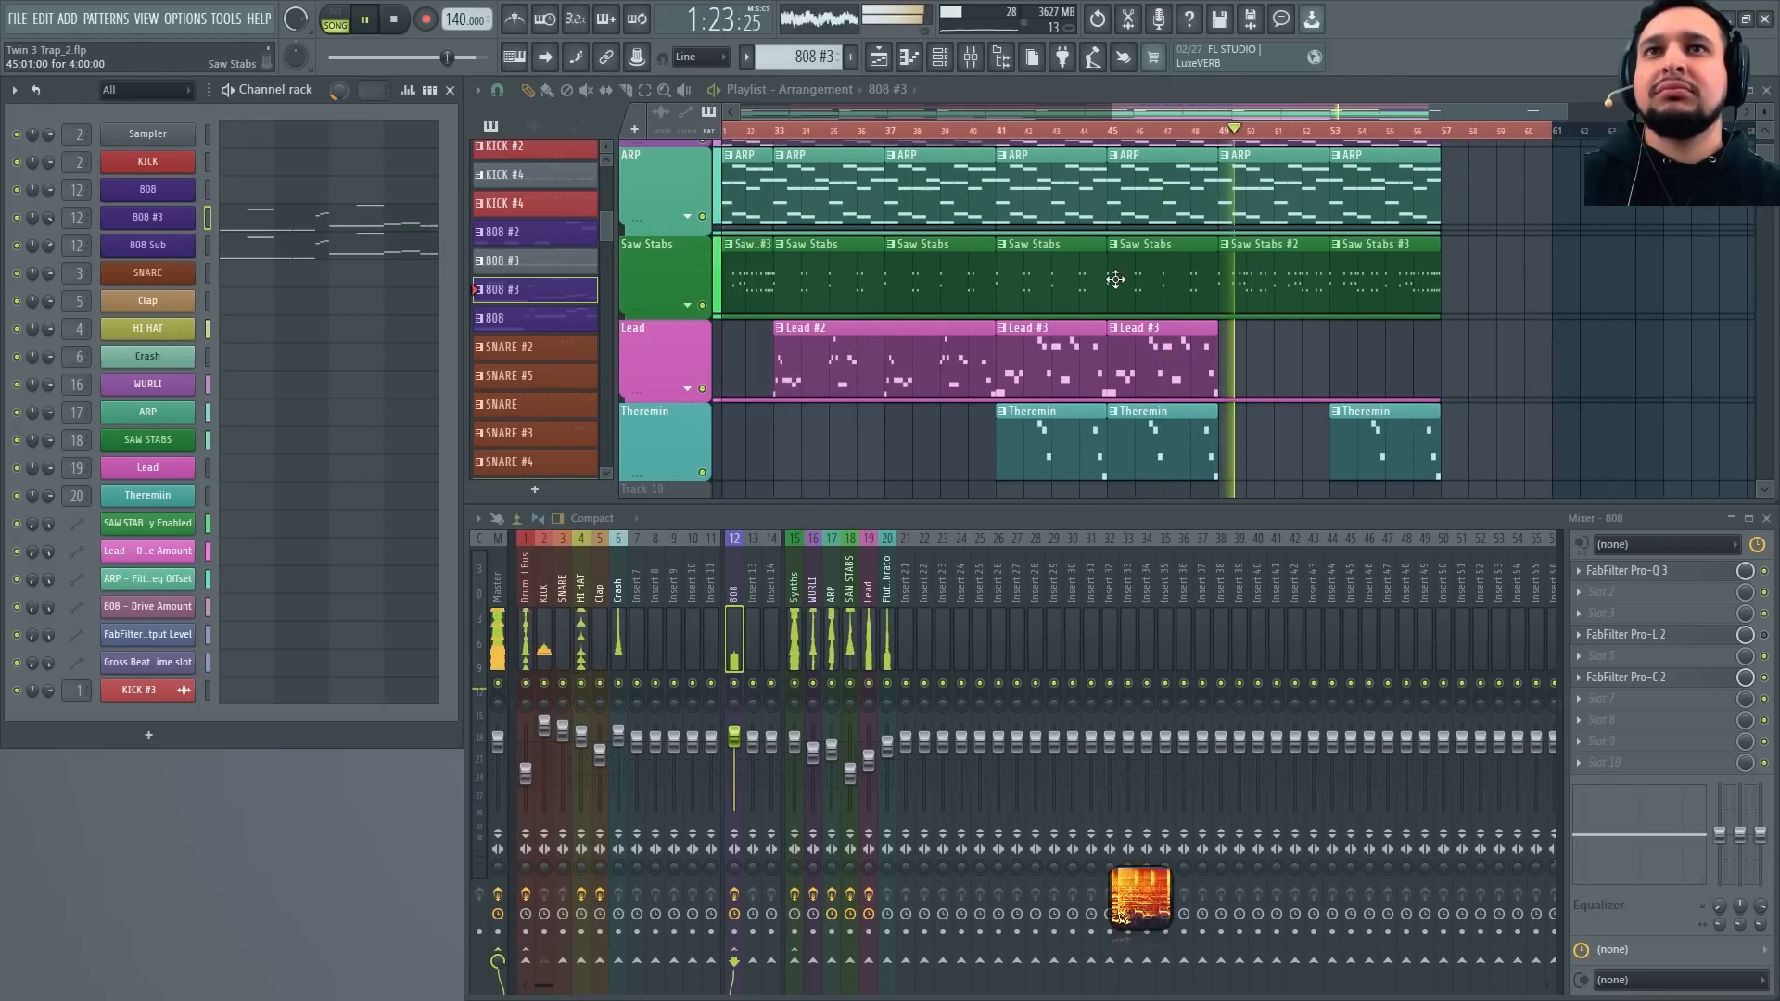
scroll(1310, 313, up, 2)
scroll(1310, 313, up, 3)
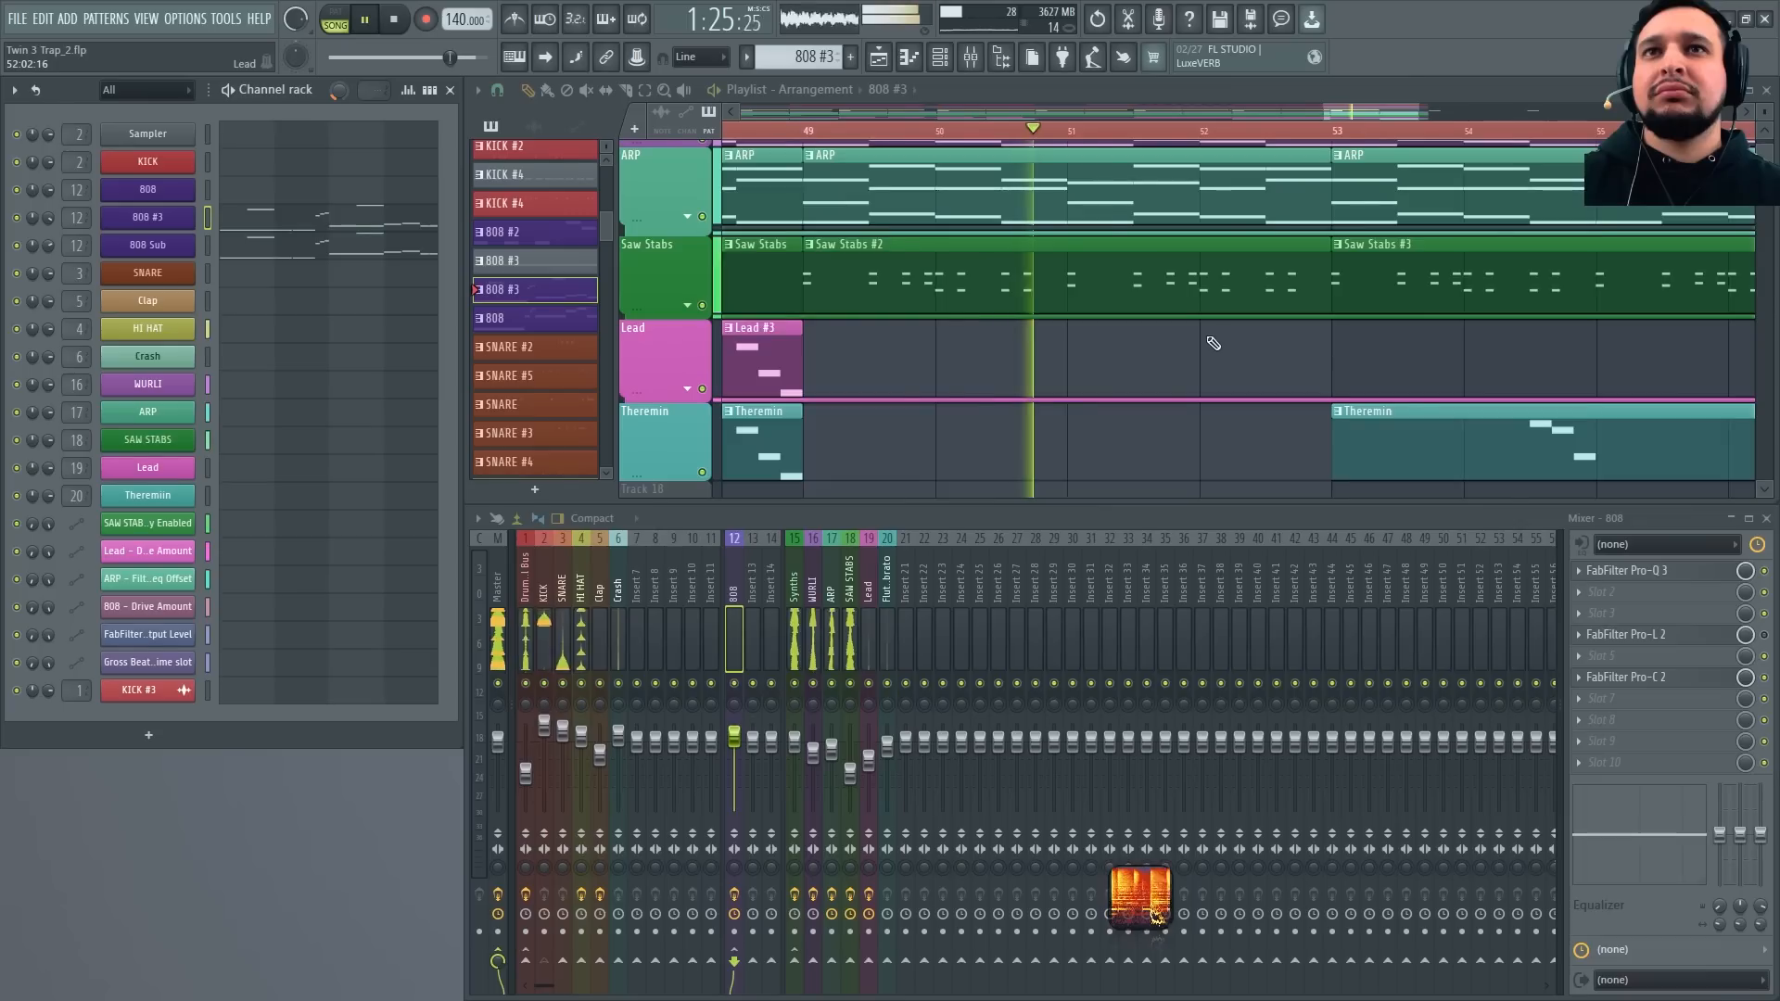
scroll(1213, 343, down, 4)
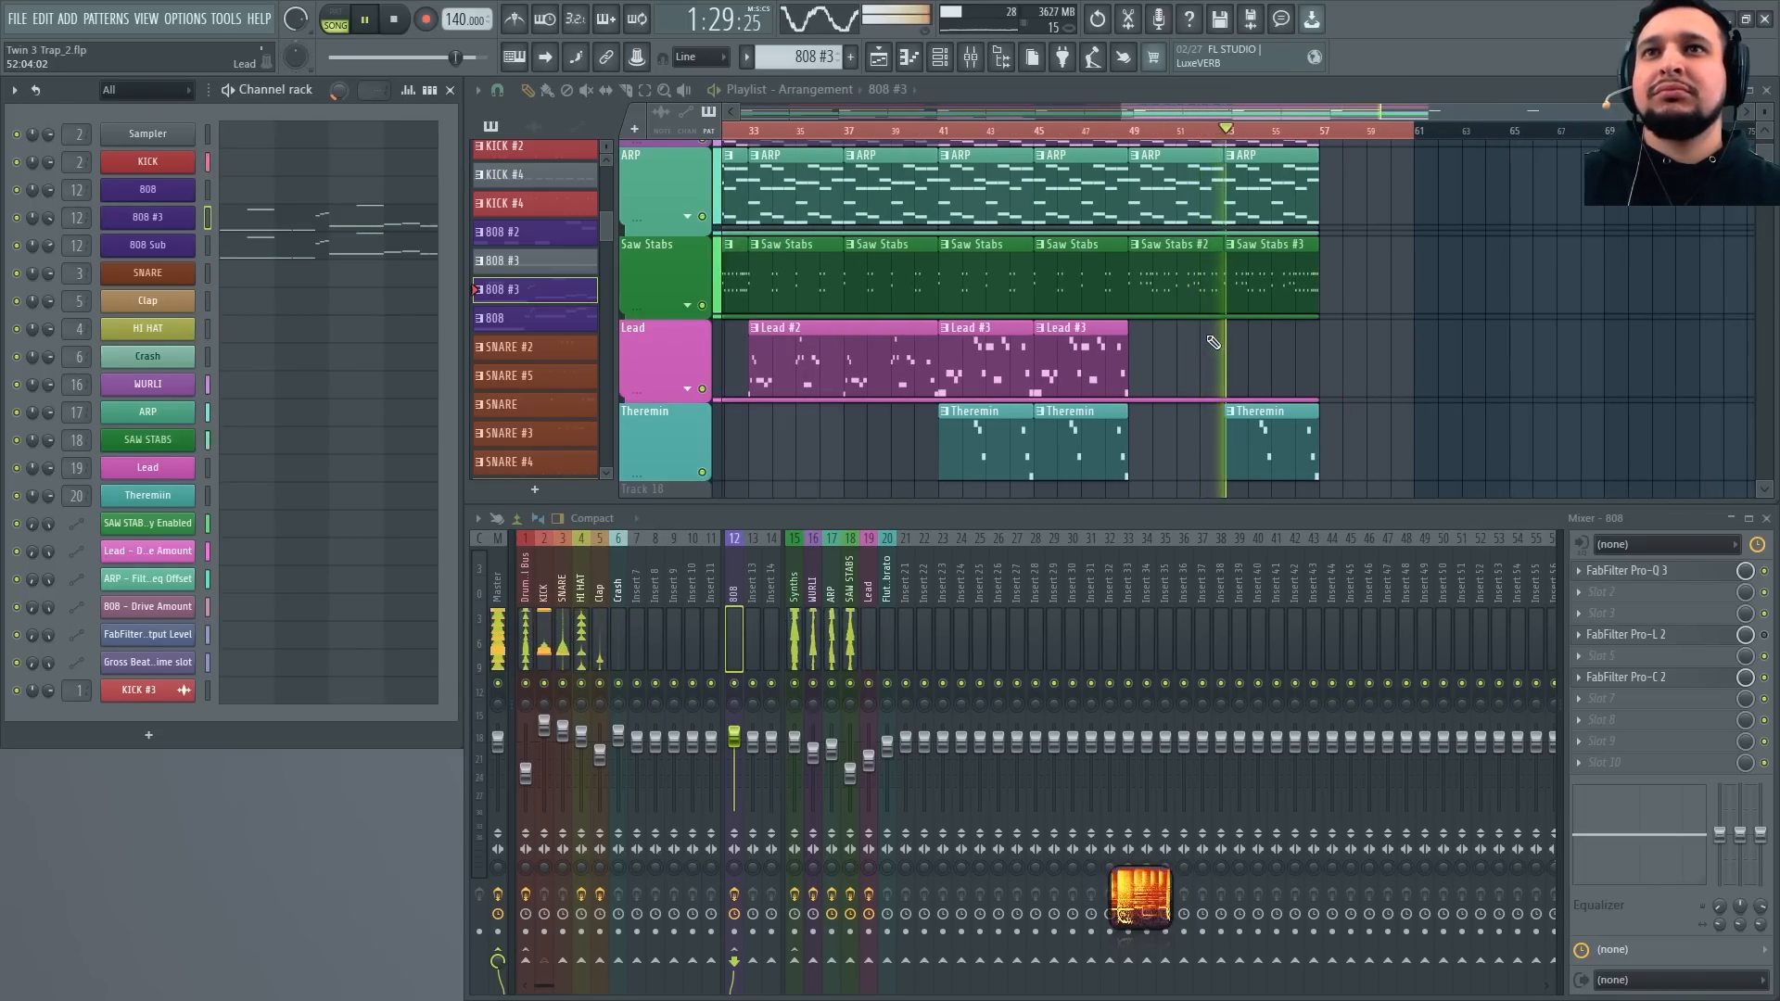
scroll(1335, 347, up, 2)
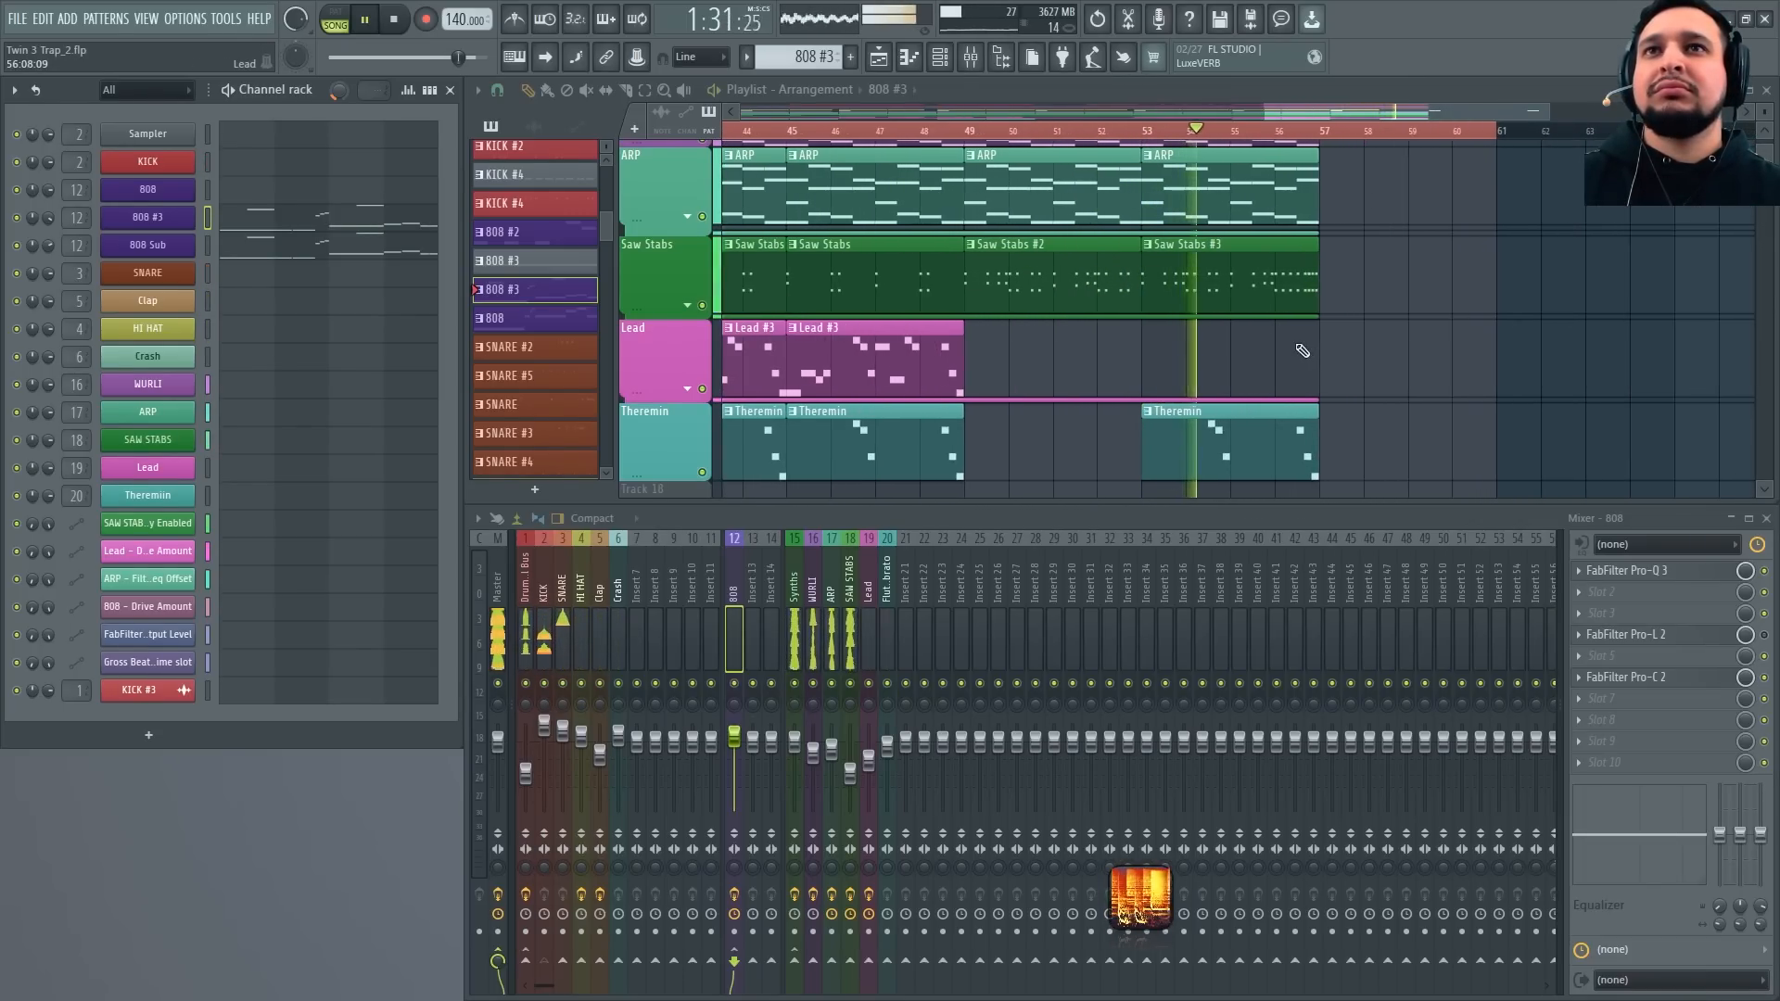
scroll(1211, 274, up, 1)
scroll(1211, 274, up, 5)
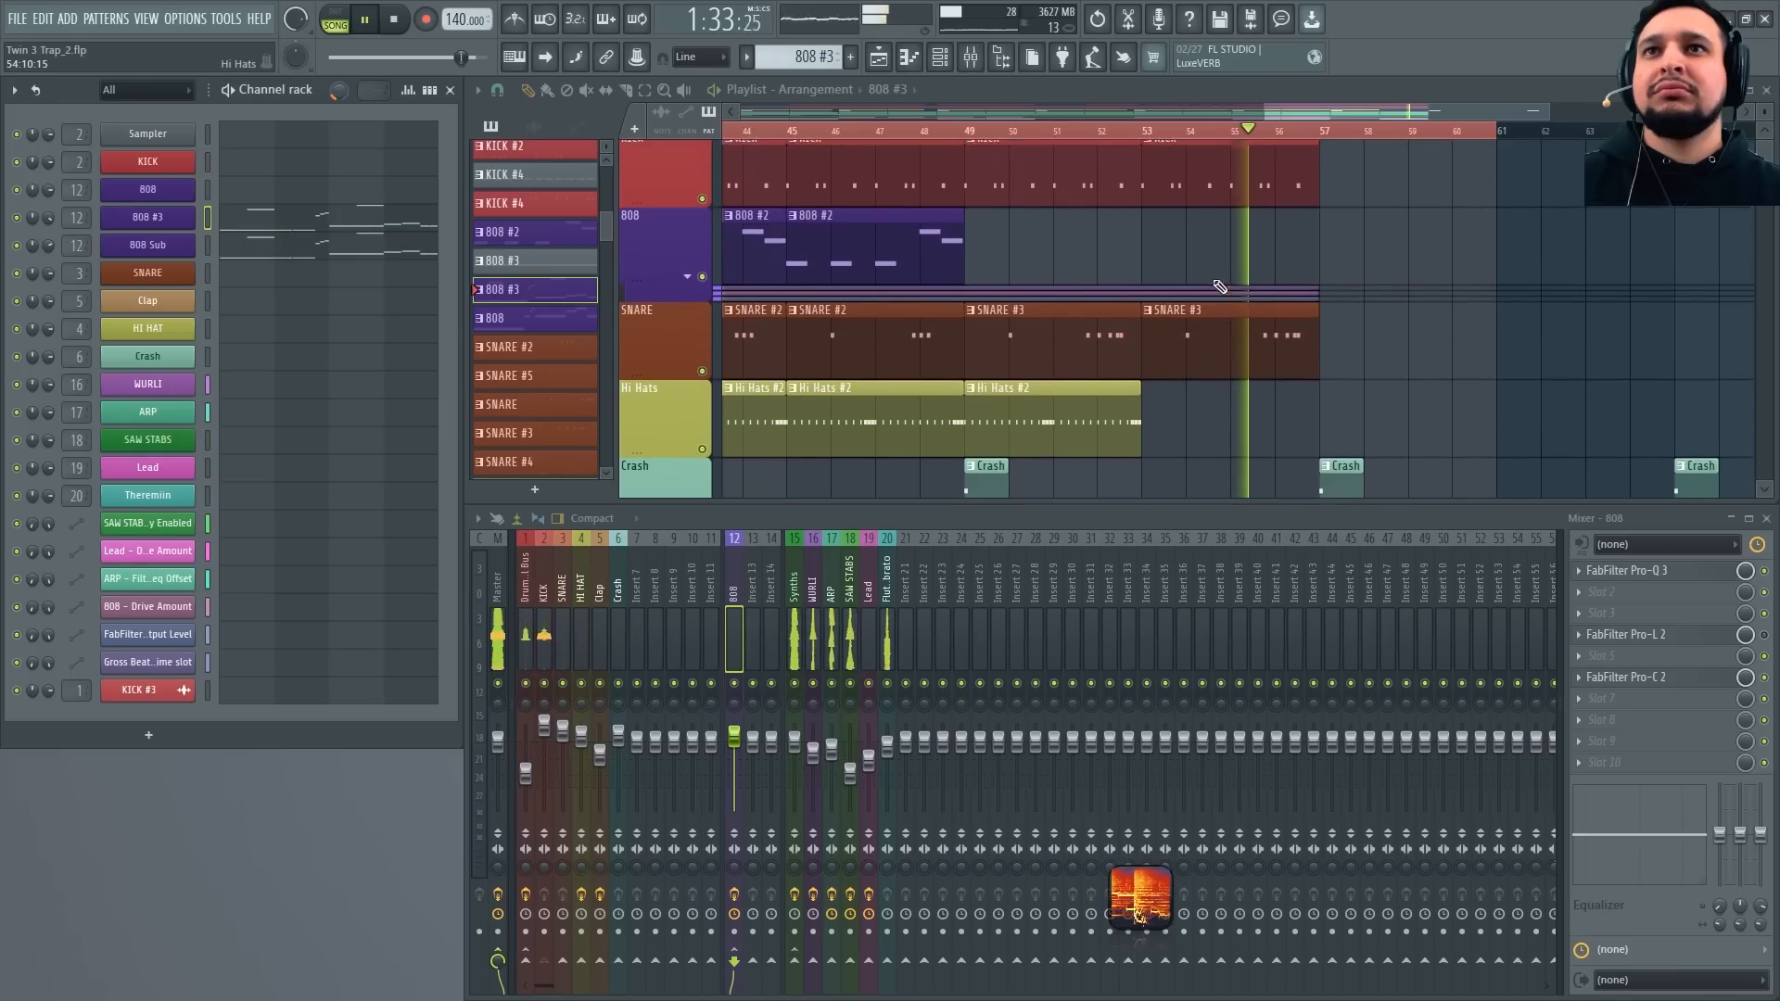
Select the KICK pattern and inspect the KICK channel's Twin 3 patch, closing the plugin when done
click(1224, 212)
click(179, 165)
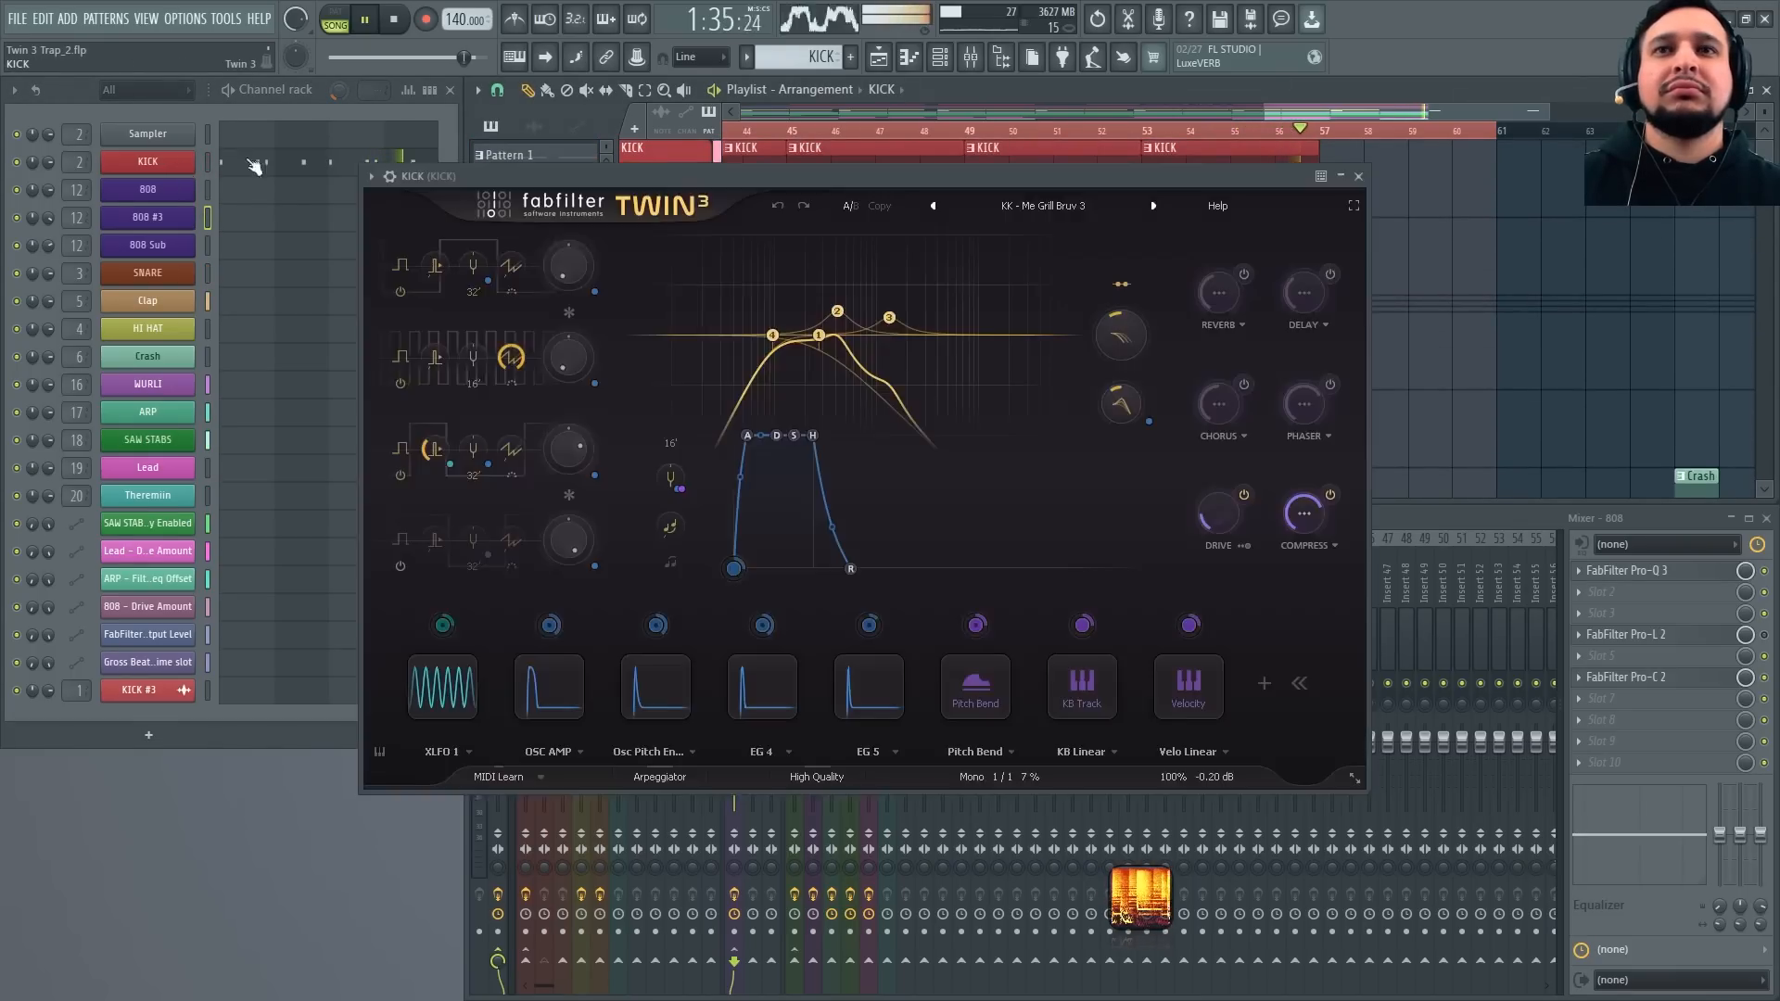
click(1360, 178)
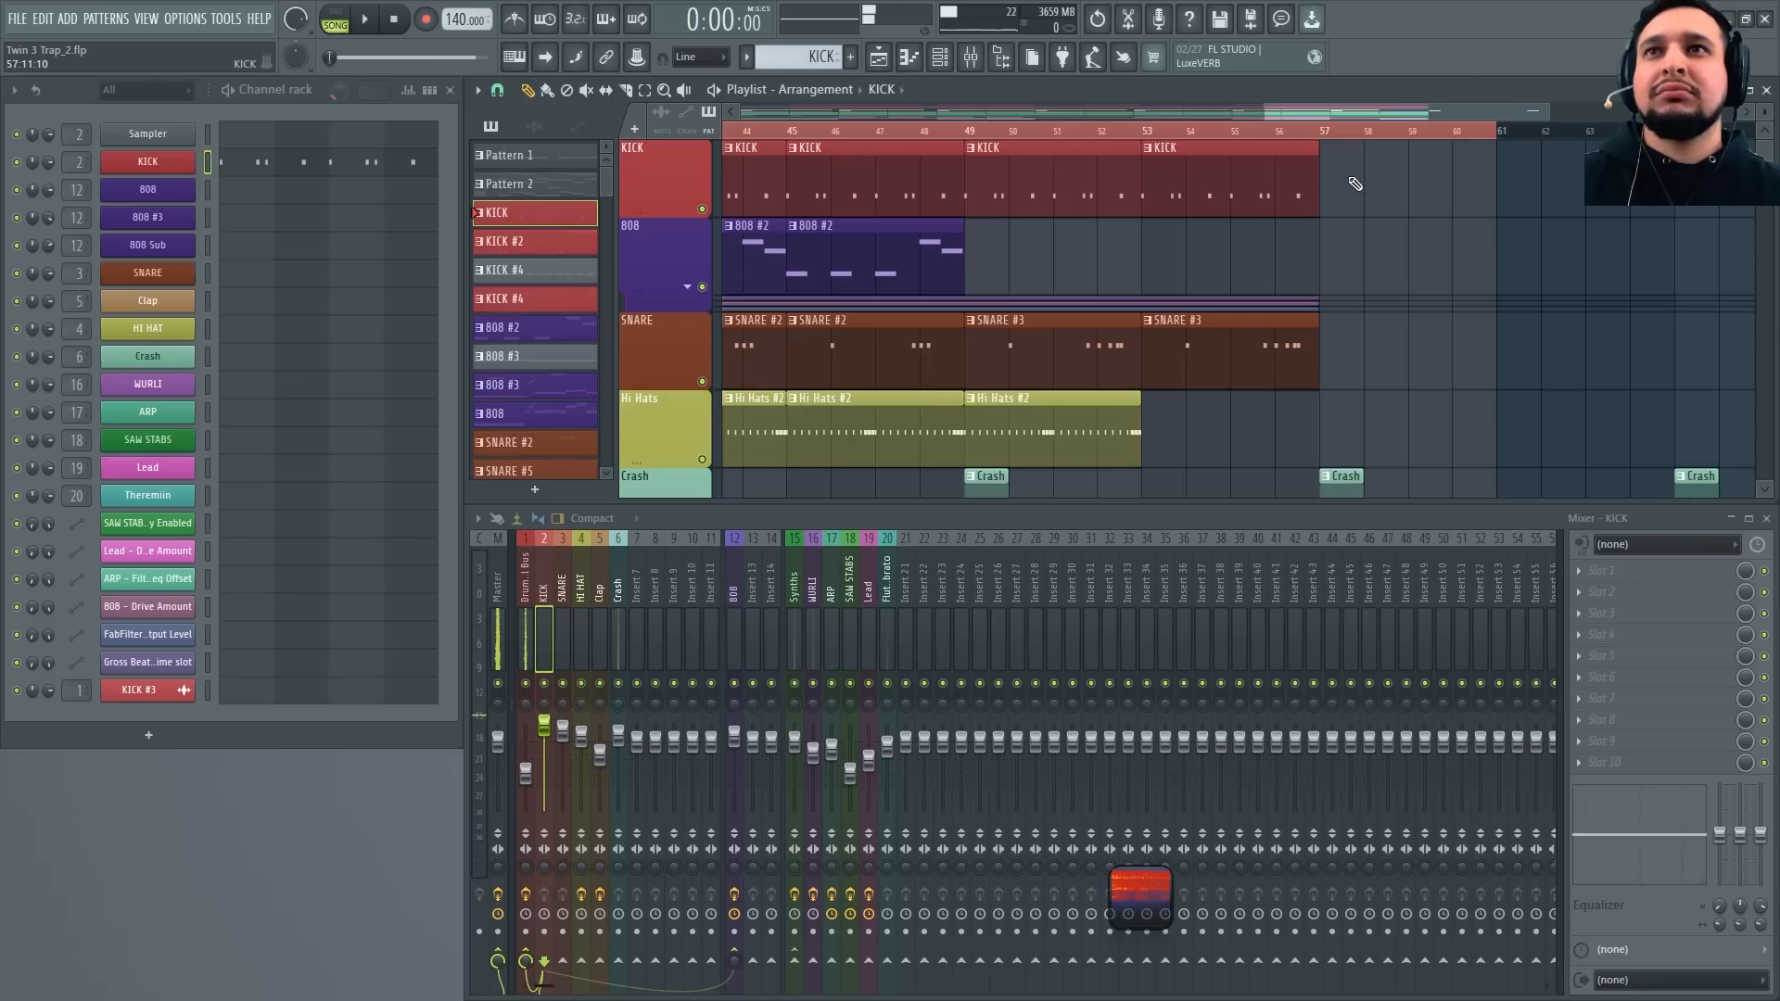
Solo the Lead track in the playlist and play the song from bar 9
scroll(1349, 190, down, 5)
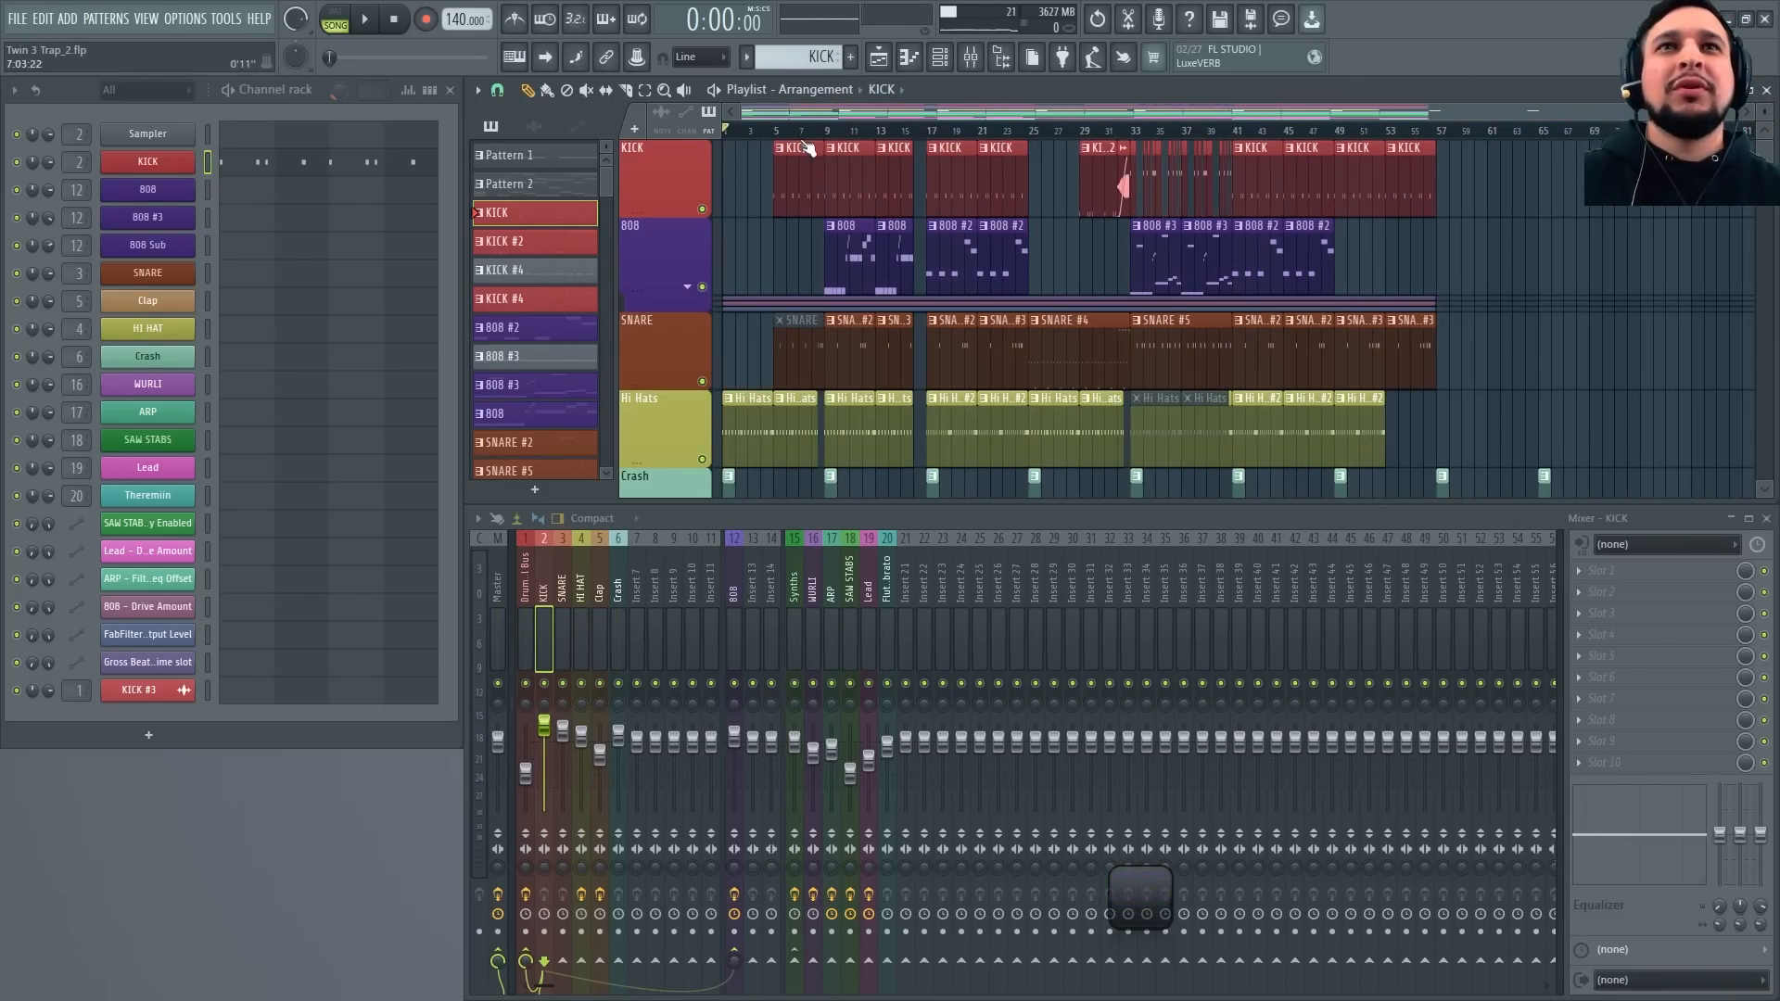
scroll(877, 215, up, 3)
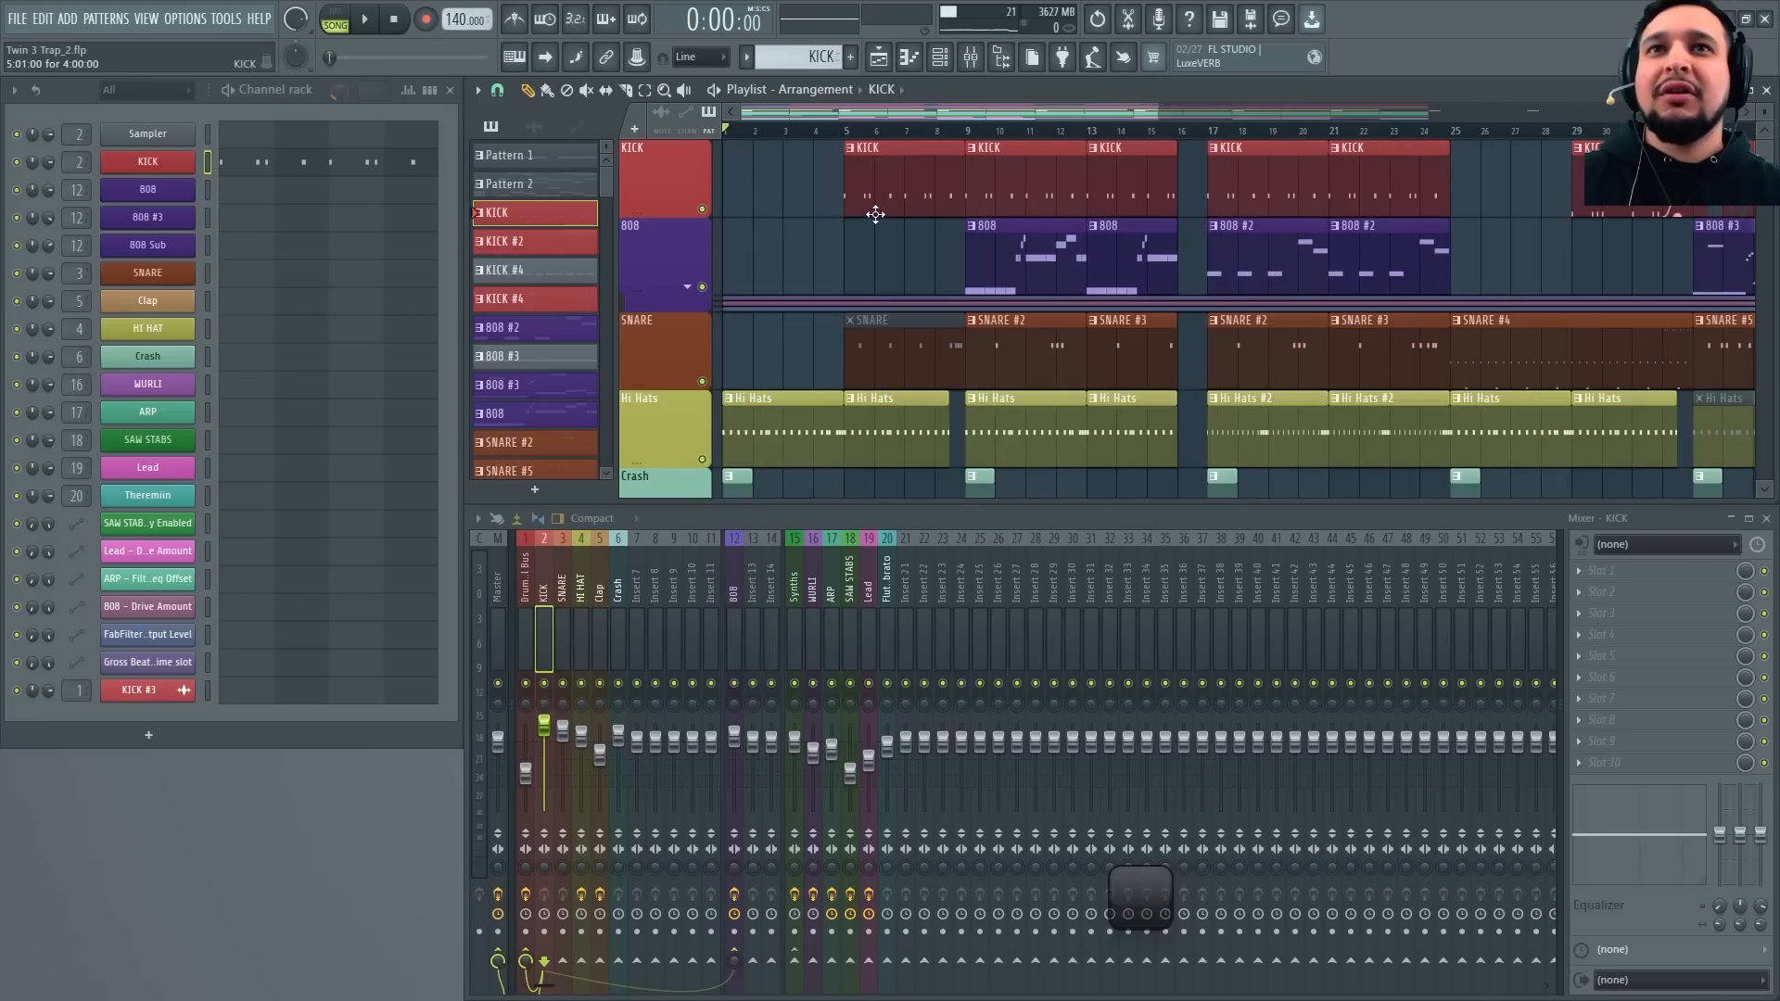
scroll(879, 220, down, 5)
scroll(879, 223, down, 3)
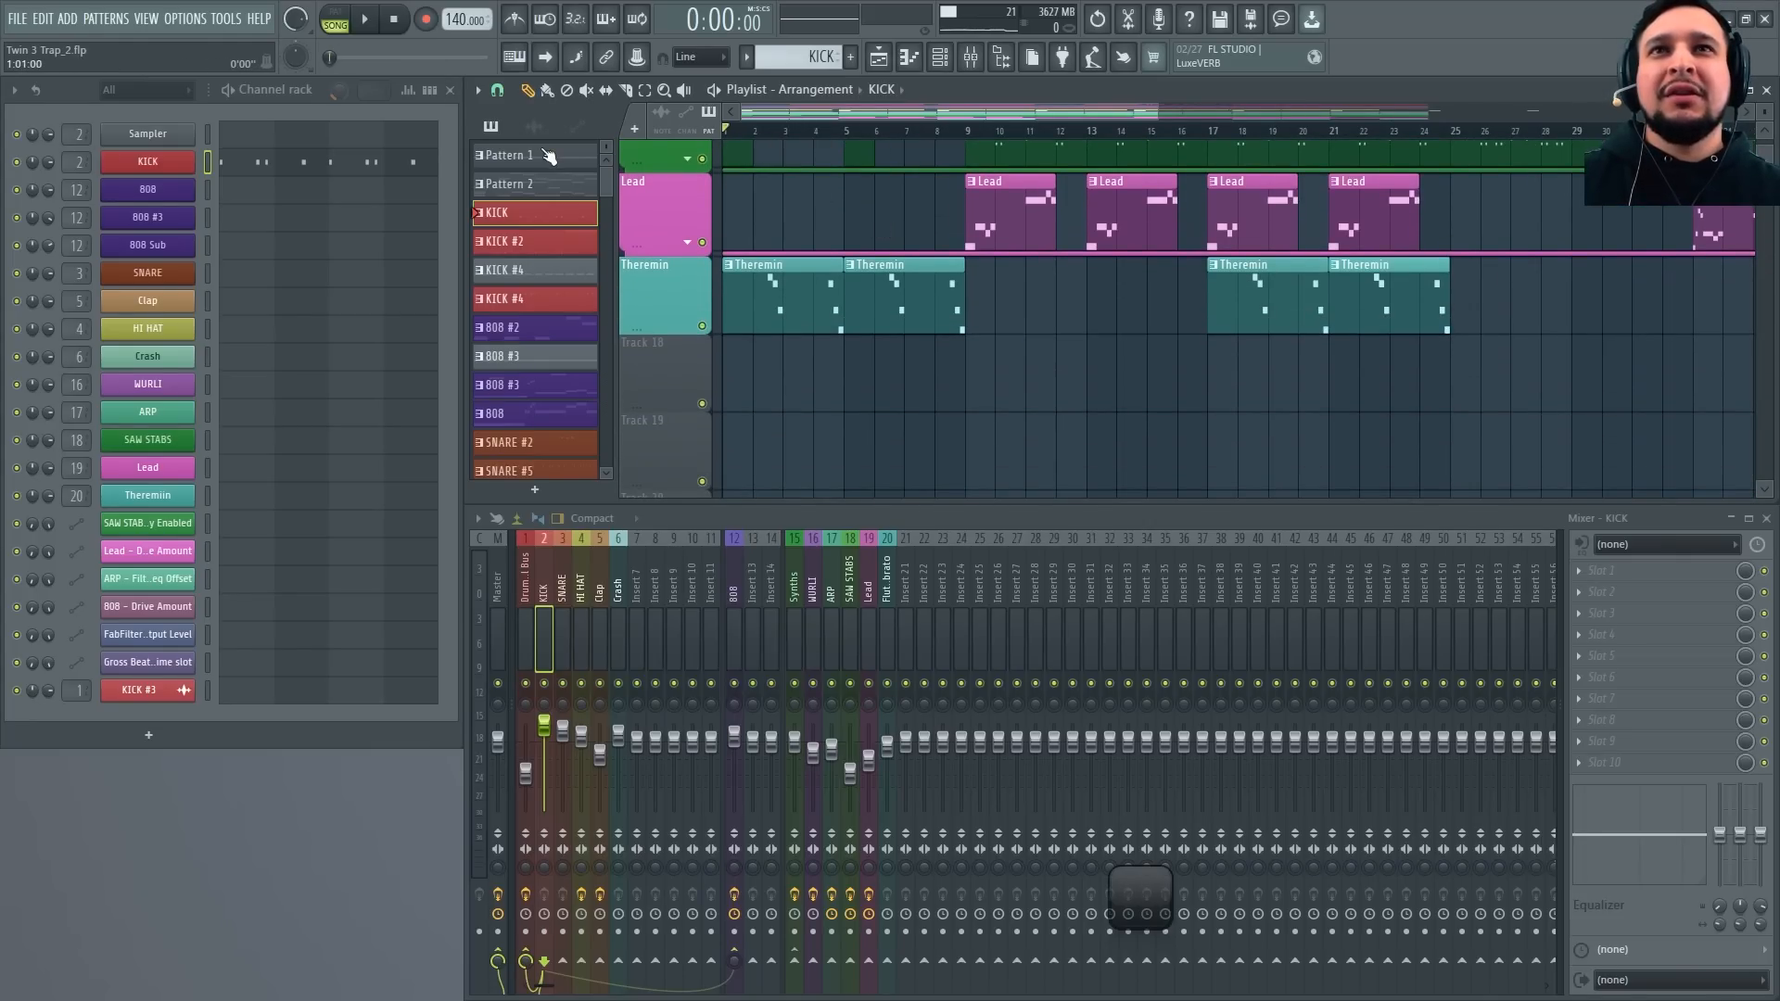
scroll(970, 274, up, 1)
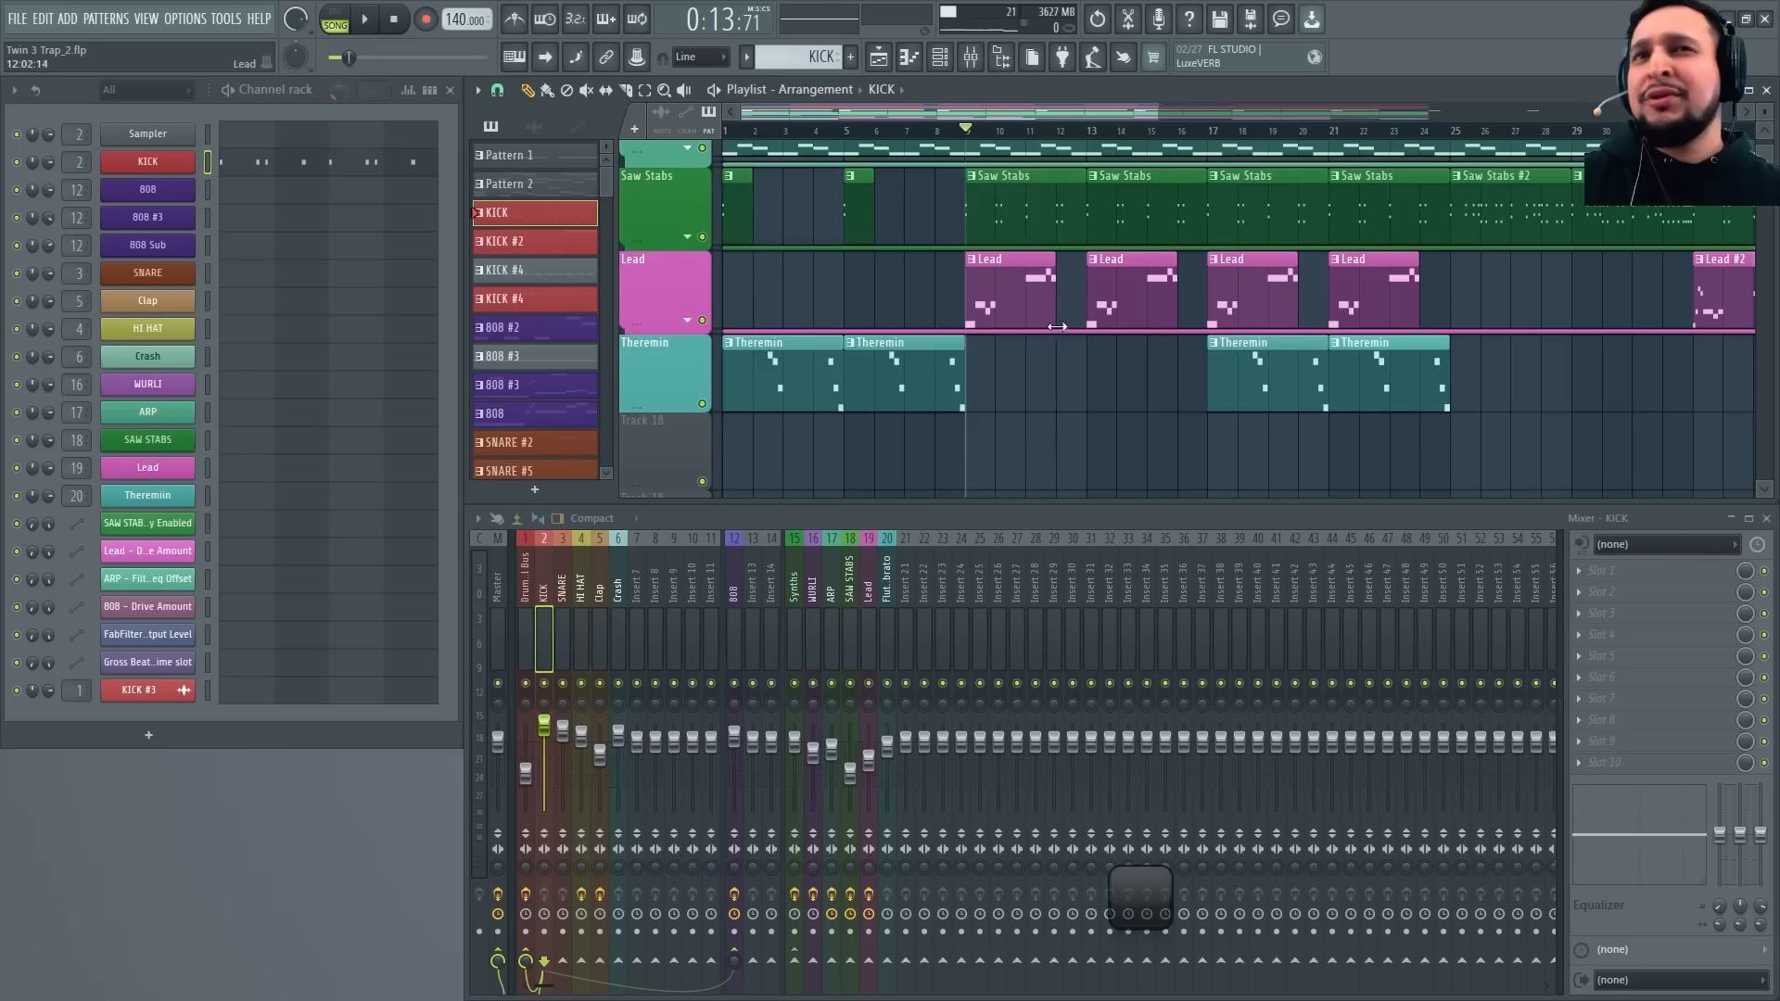
drag(877, 344, 1213, 262)
right_click(704, 364)
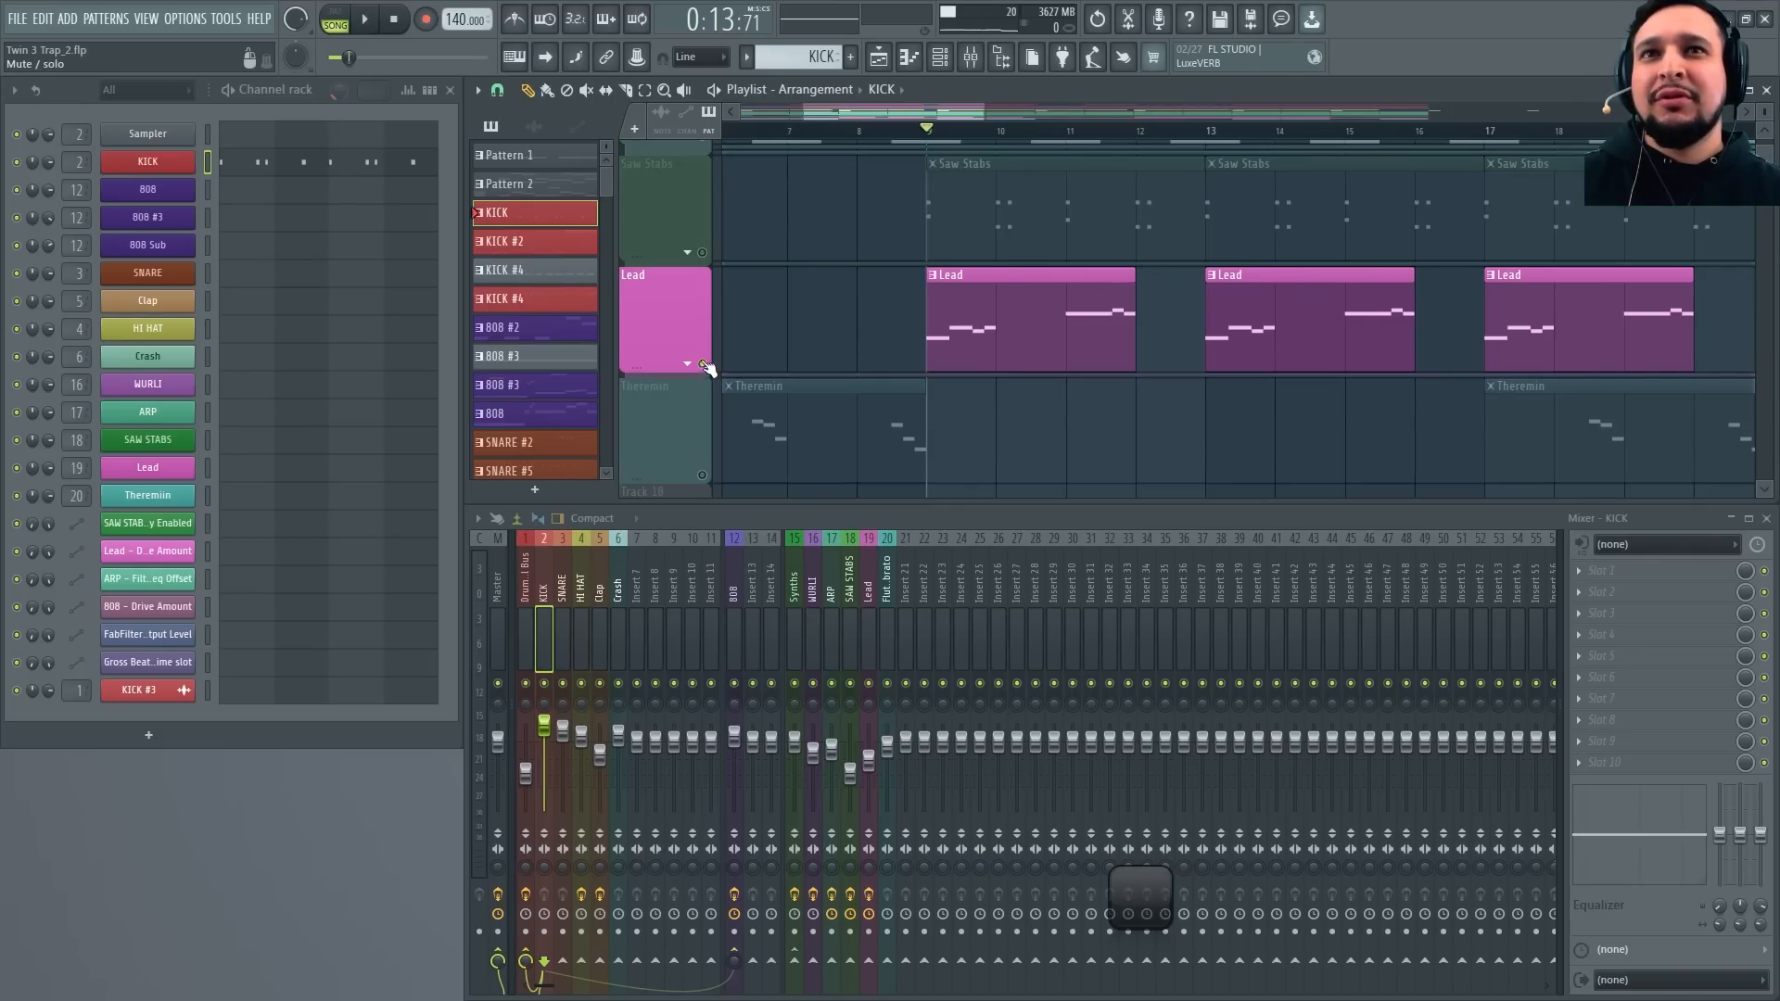
key(space)
Expand the Lead track group and unmute Track 16 holding the Lead - Drive Amount automation
scroll(879, 334, down, 4)
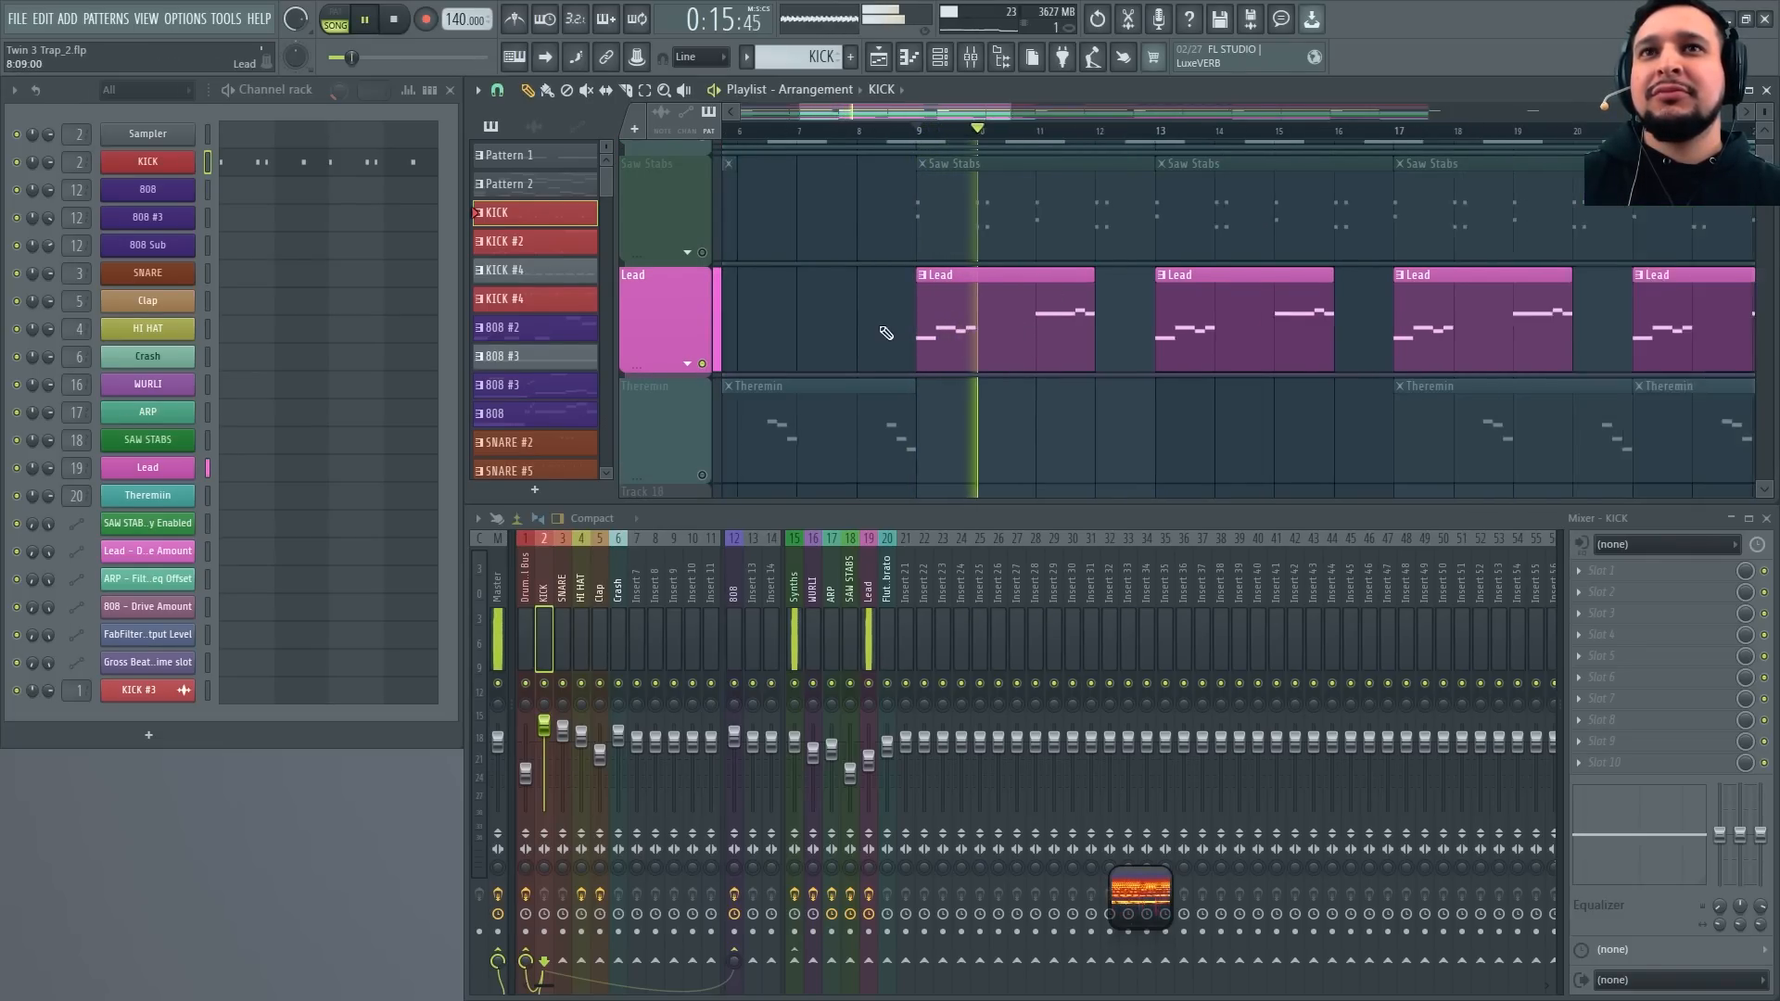
scroll(871, 336, up, 1)
click(688, 472)
scroll(697, 482, down, 1)
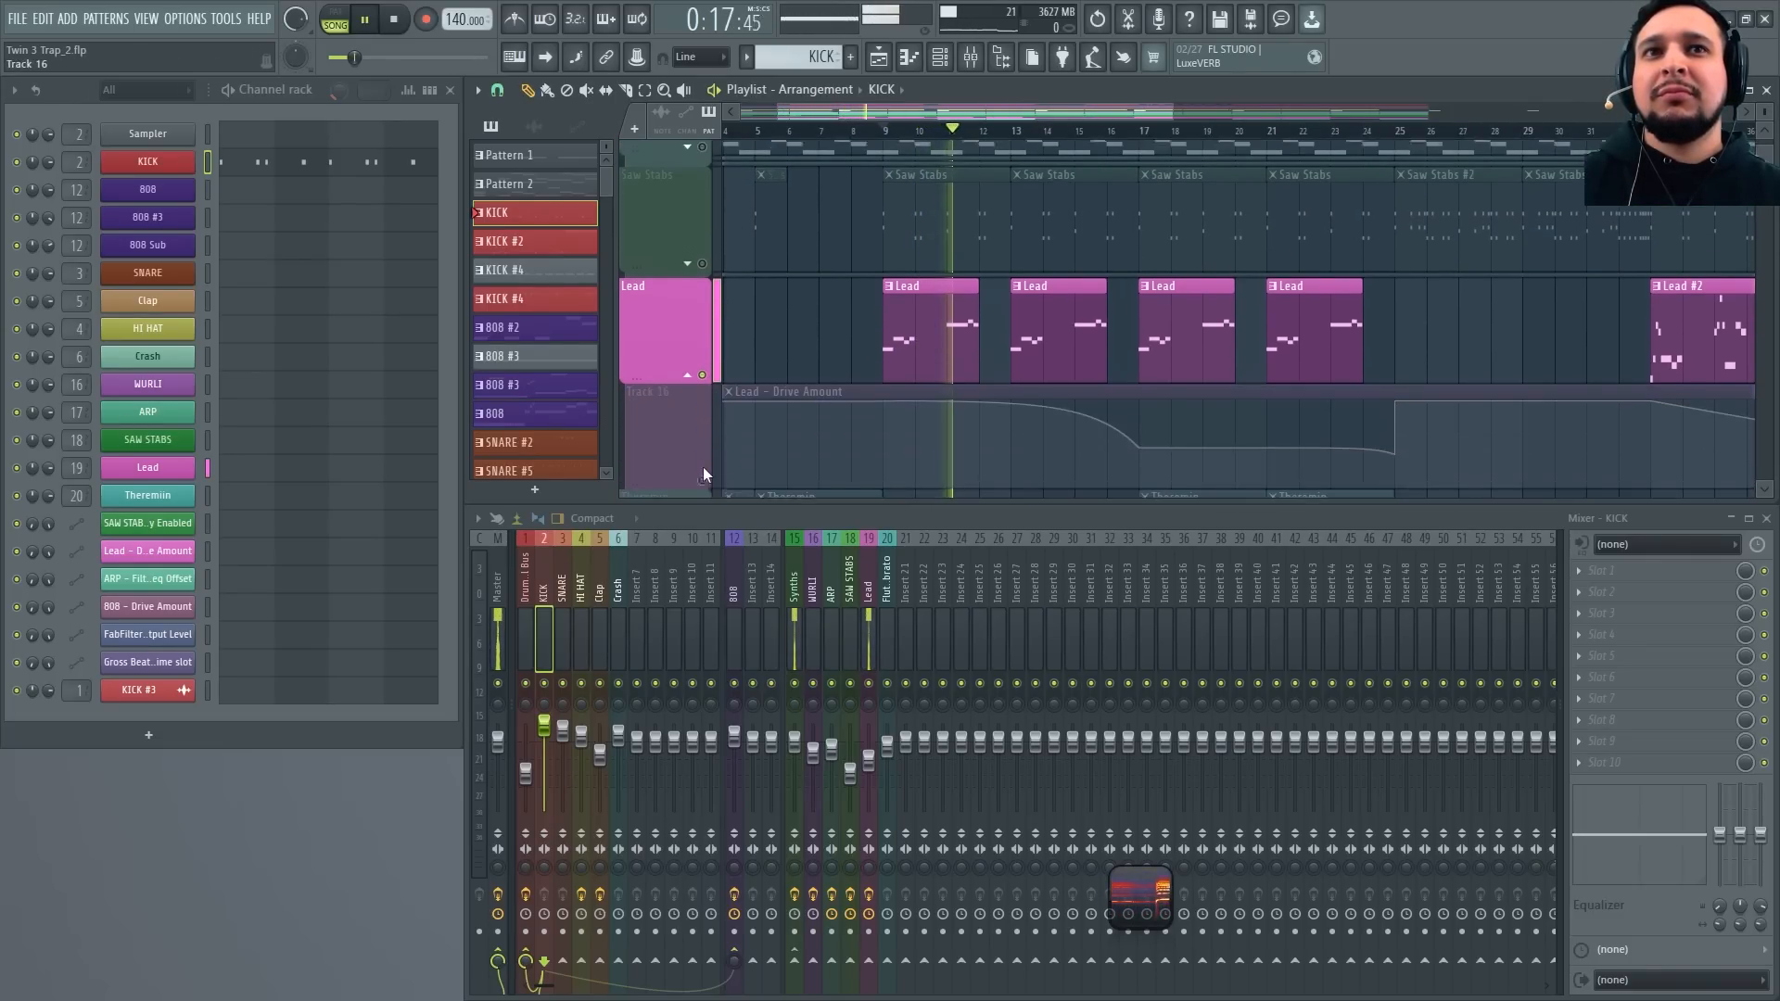
click(703, 467)
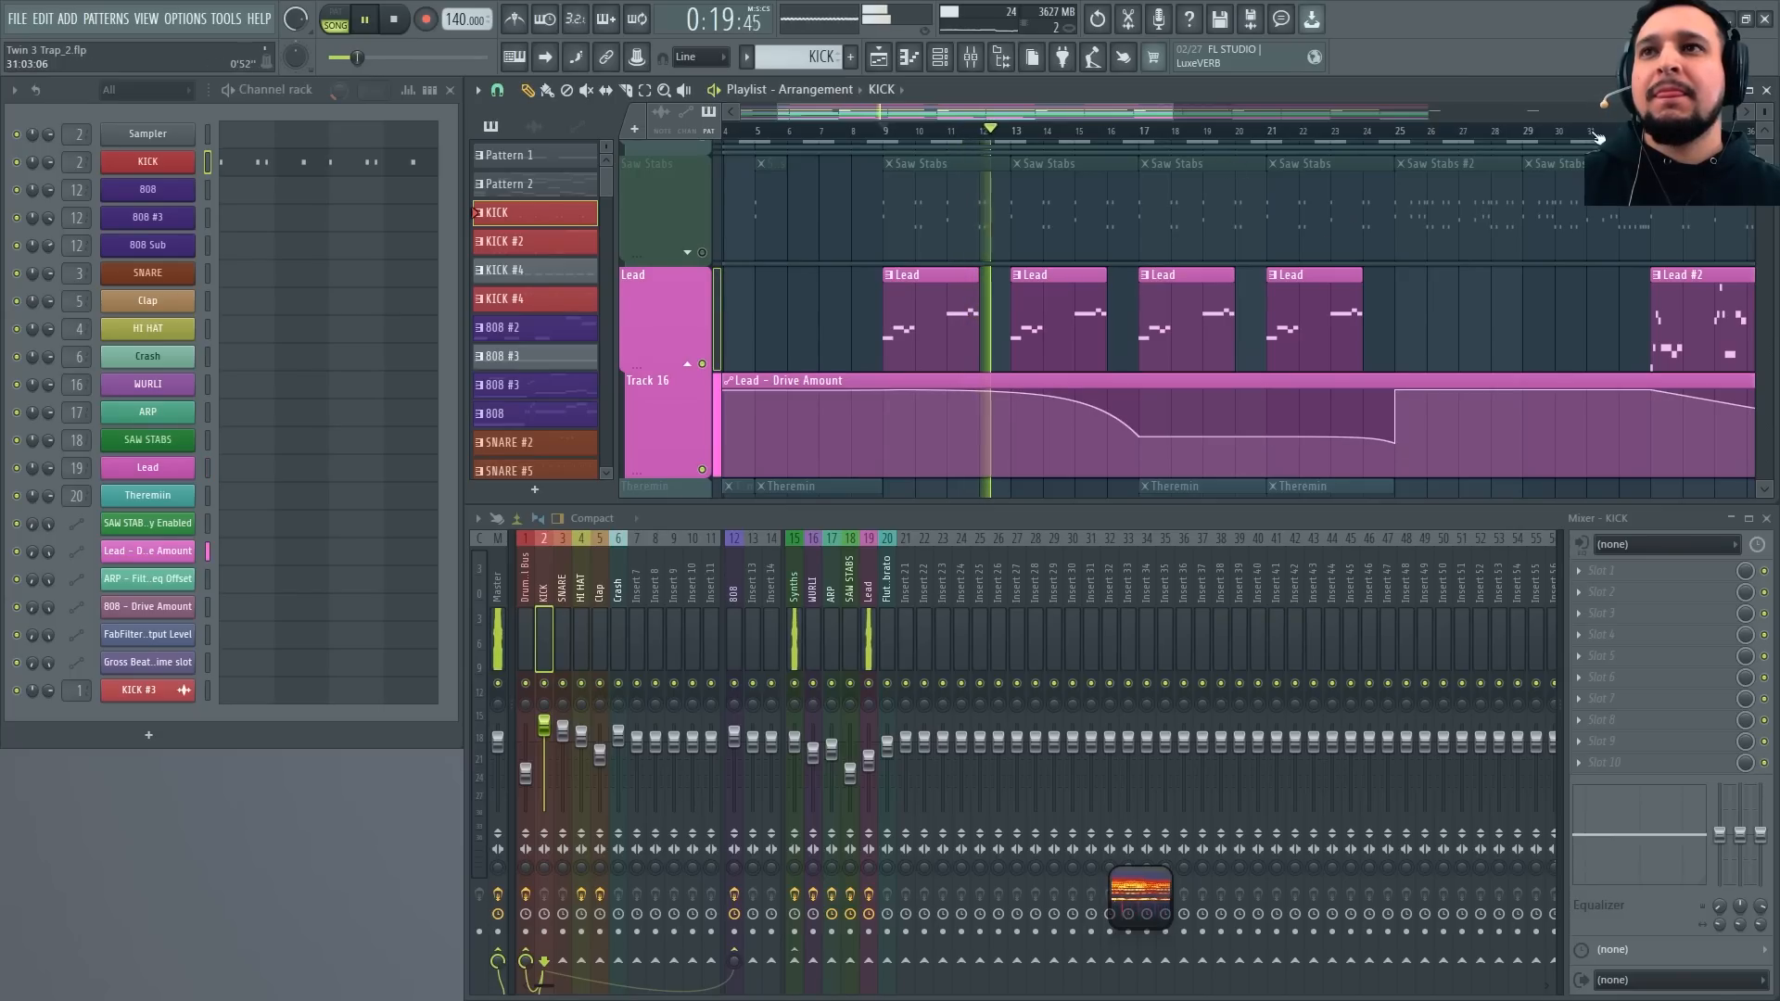
Play the soloed Lead #3 clips with their Drive Amount automation from about bar 41, stopping playback when done
key(space)
key(space)
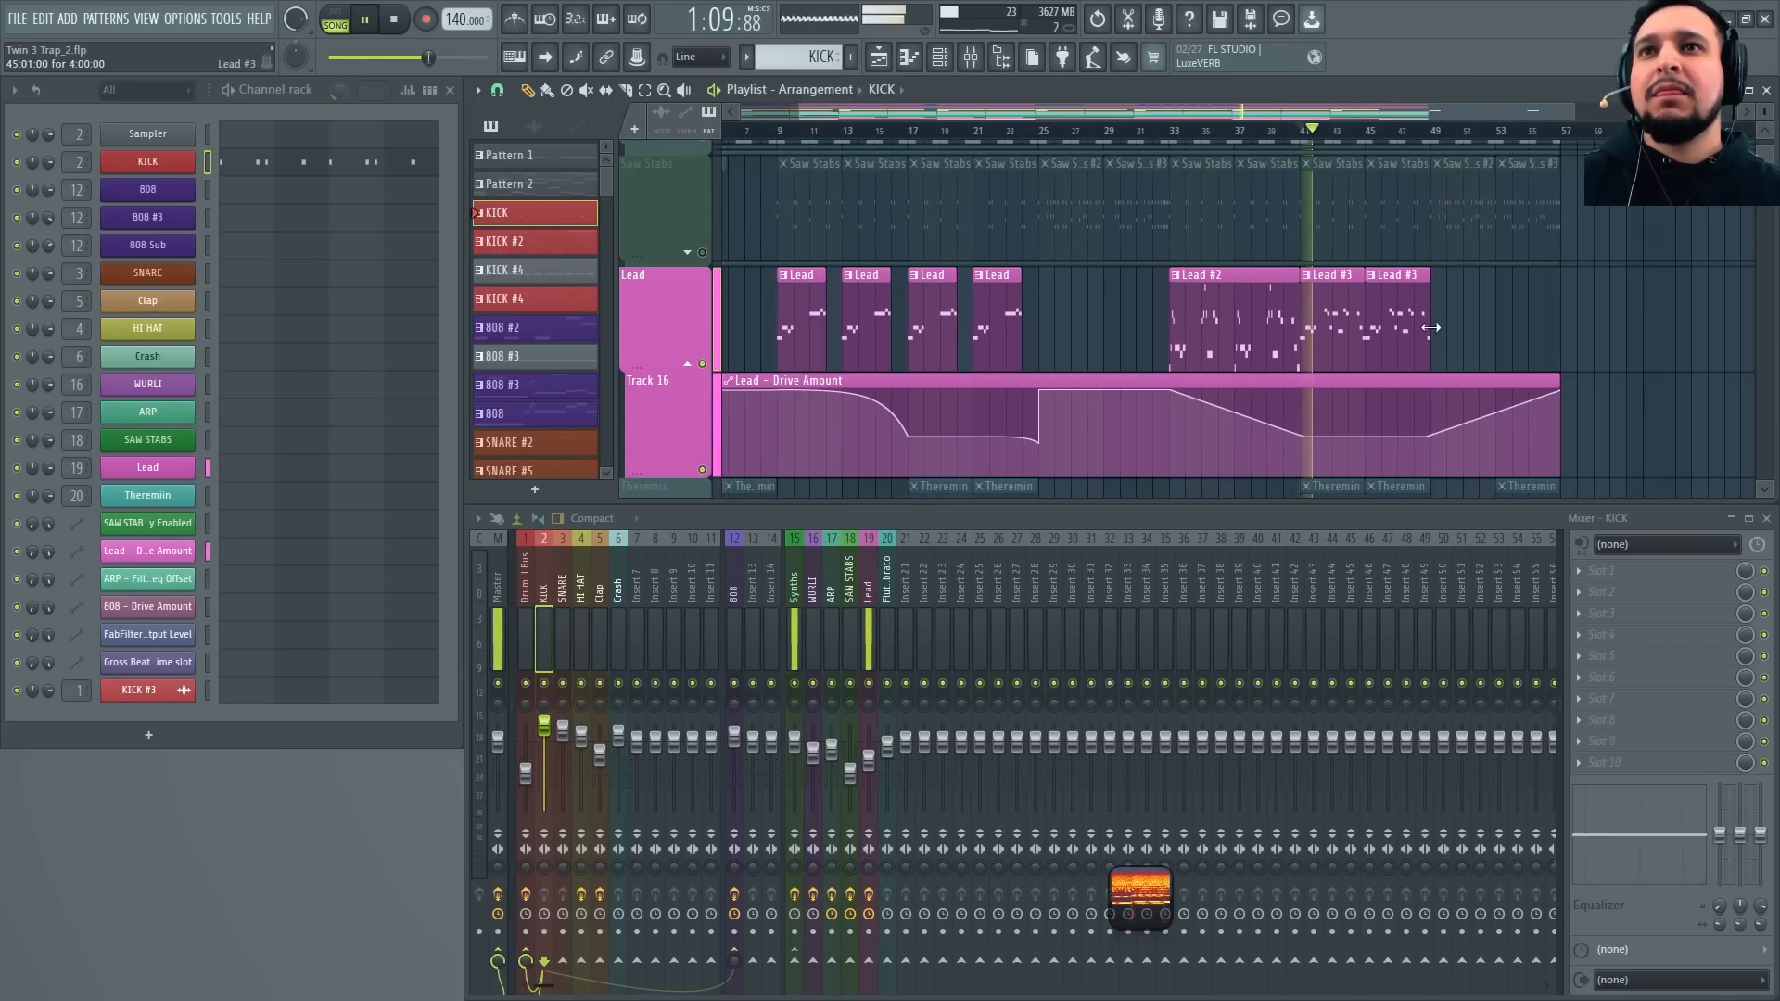
scroll(1430, 327, up, 4)
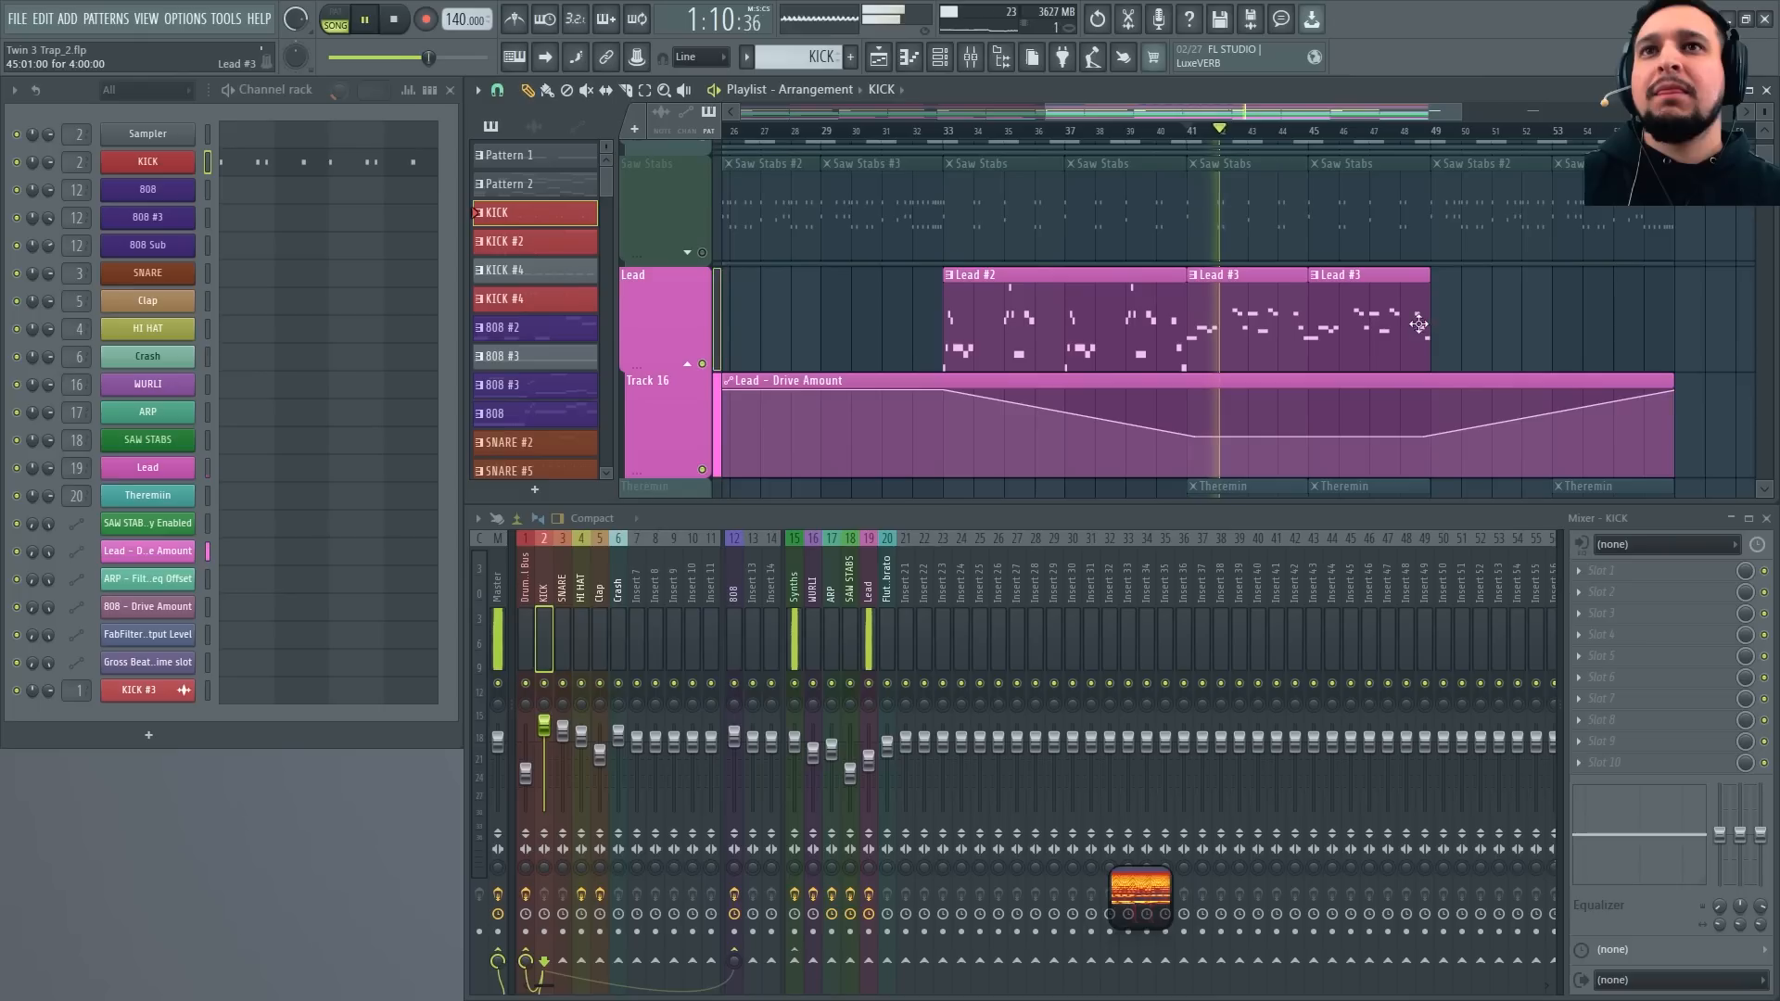
scroll(1410, 320, down, 3)
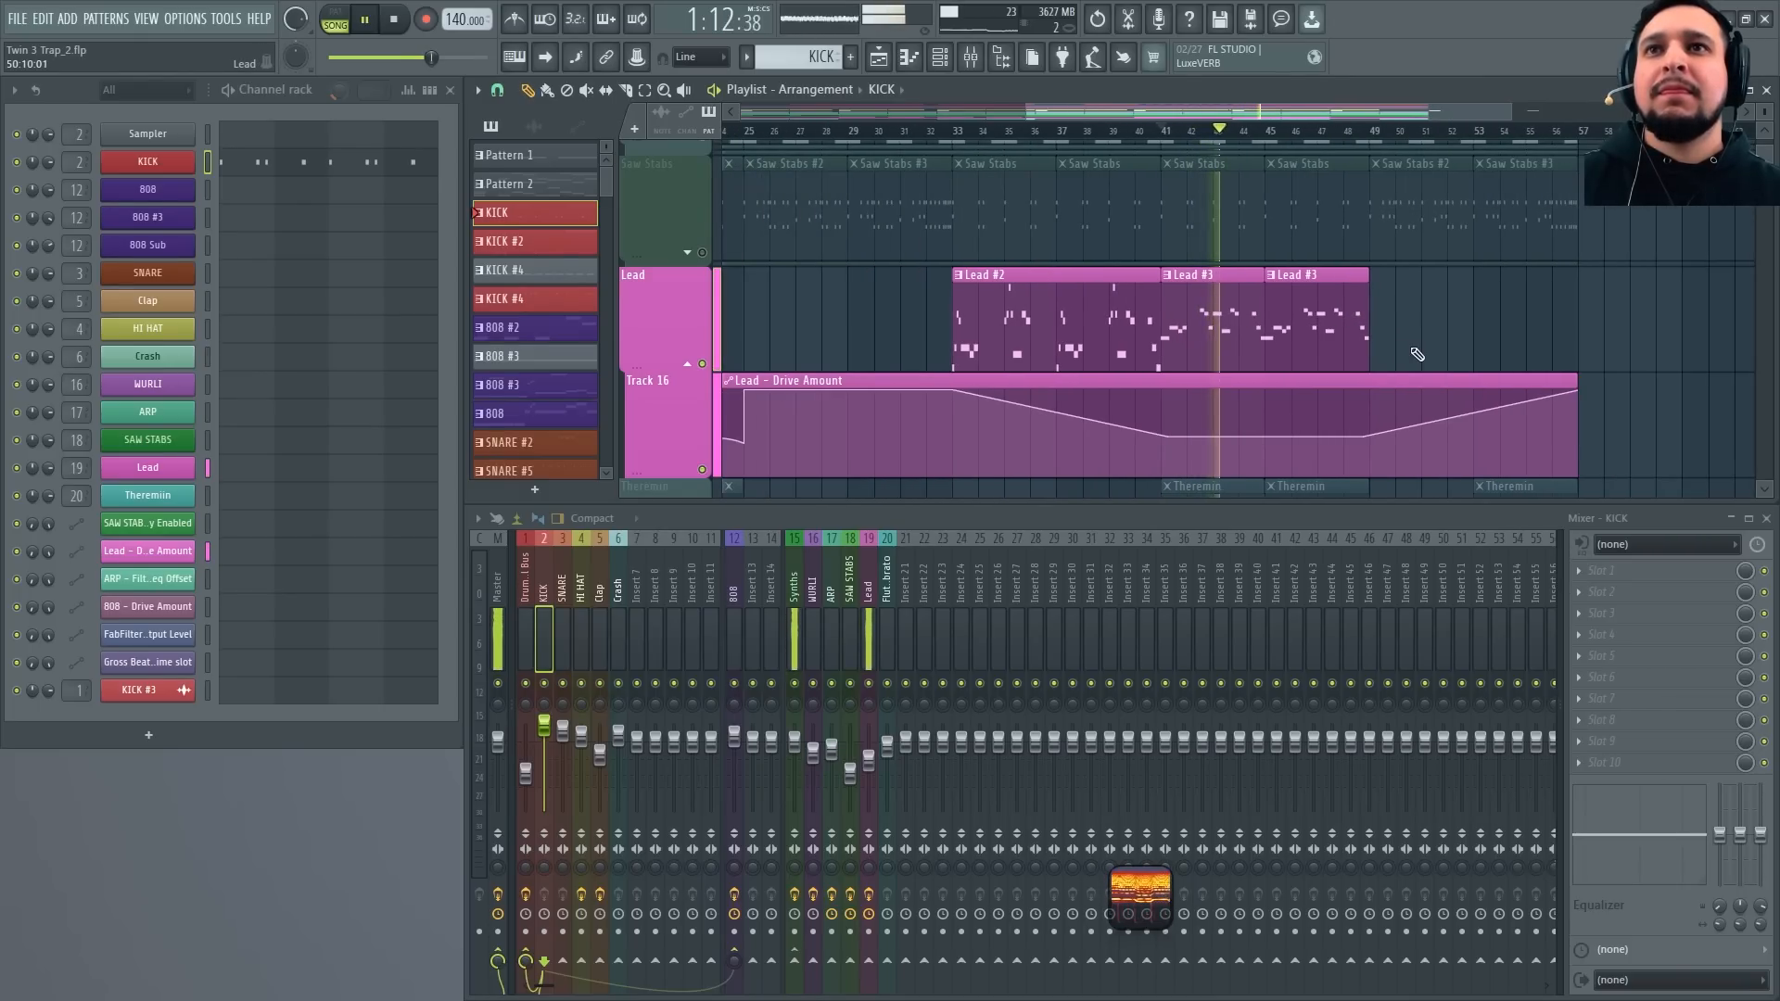
scroll(1415, 352, up, 4)
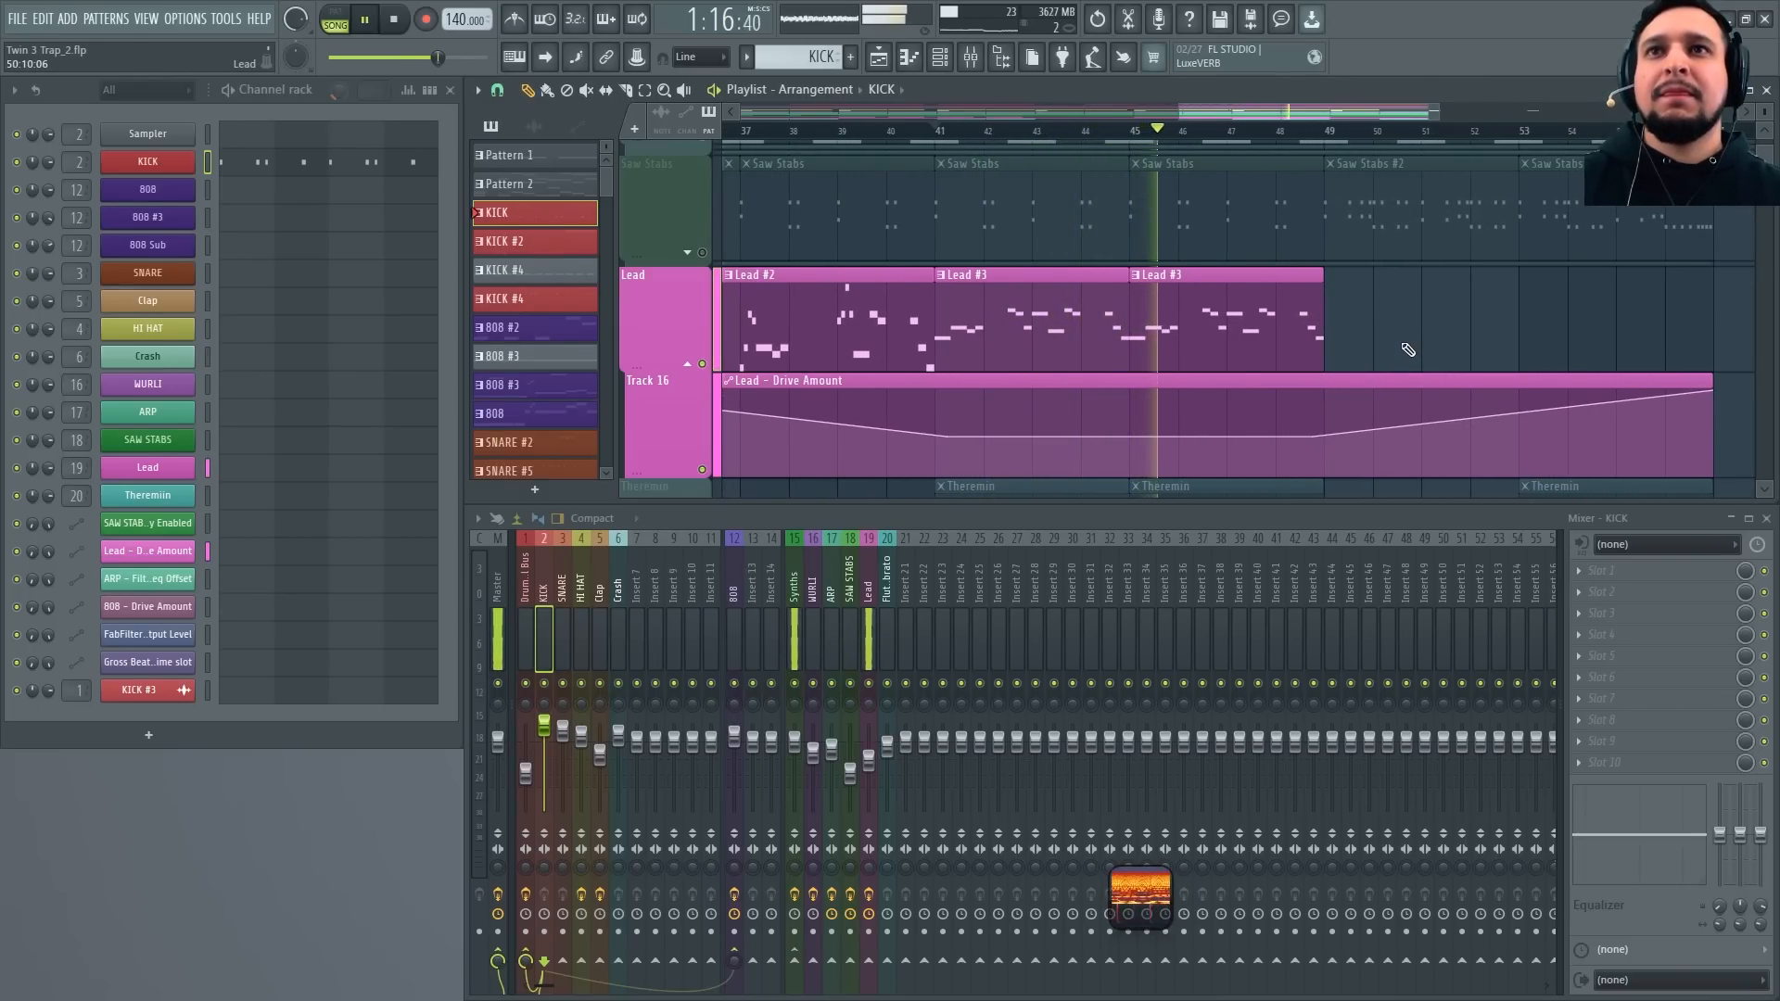
scroll(1408, 349, down, 3)
scroll(1363, 350, down, 1)
key(space)
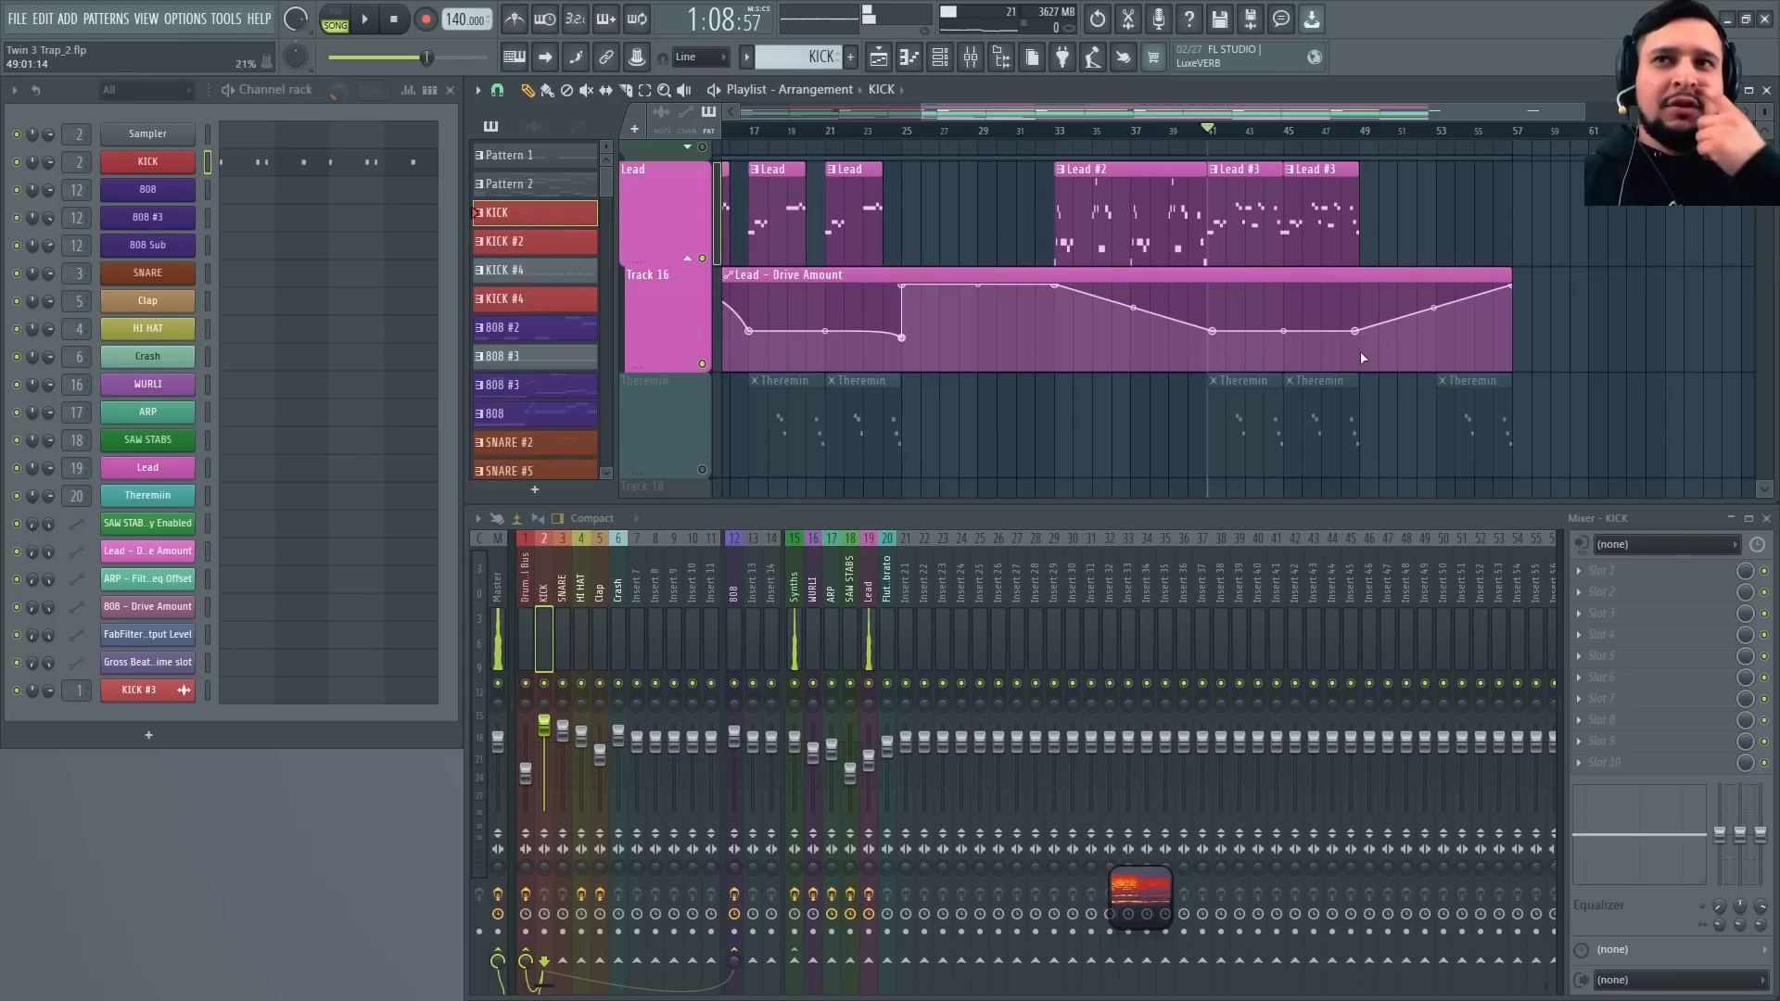
Filter the channel rack to Unsorted and open the Lead channel's Twin 3 patch beside an enlarged Wave Candy spectrum
click(143, 89)
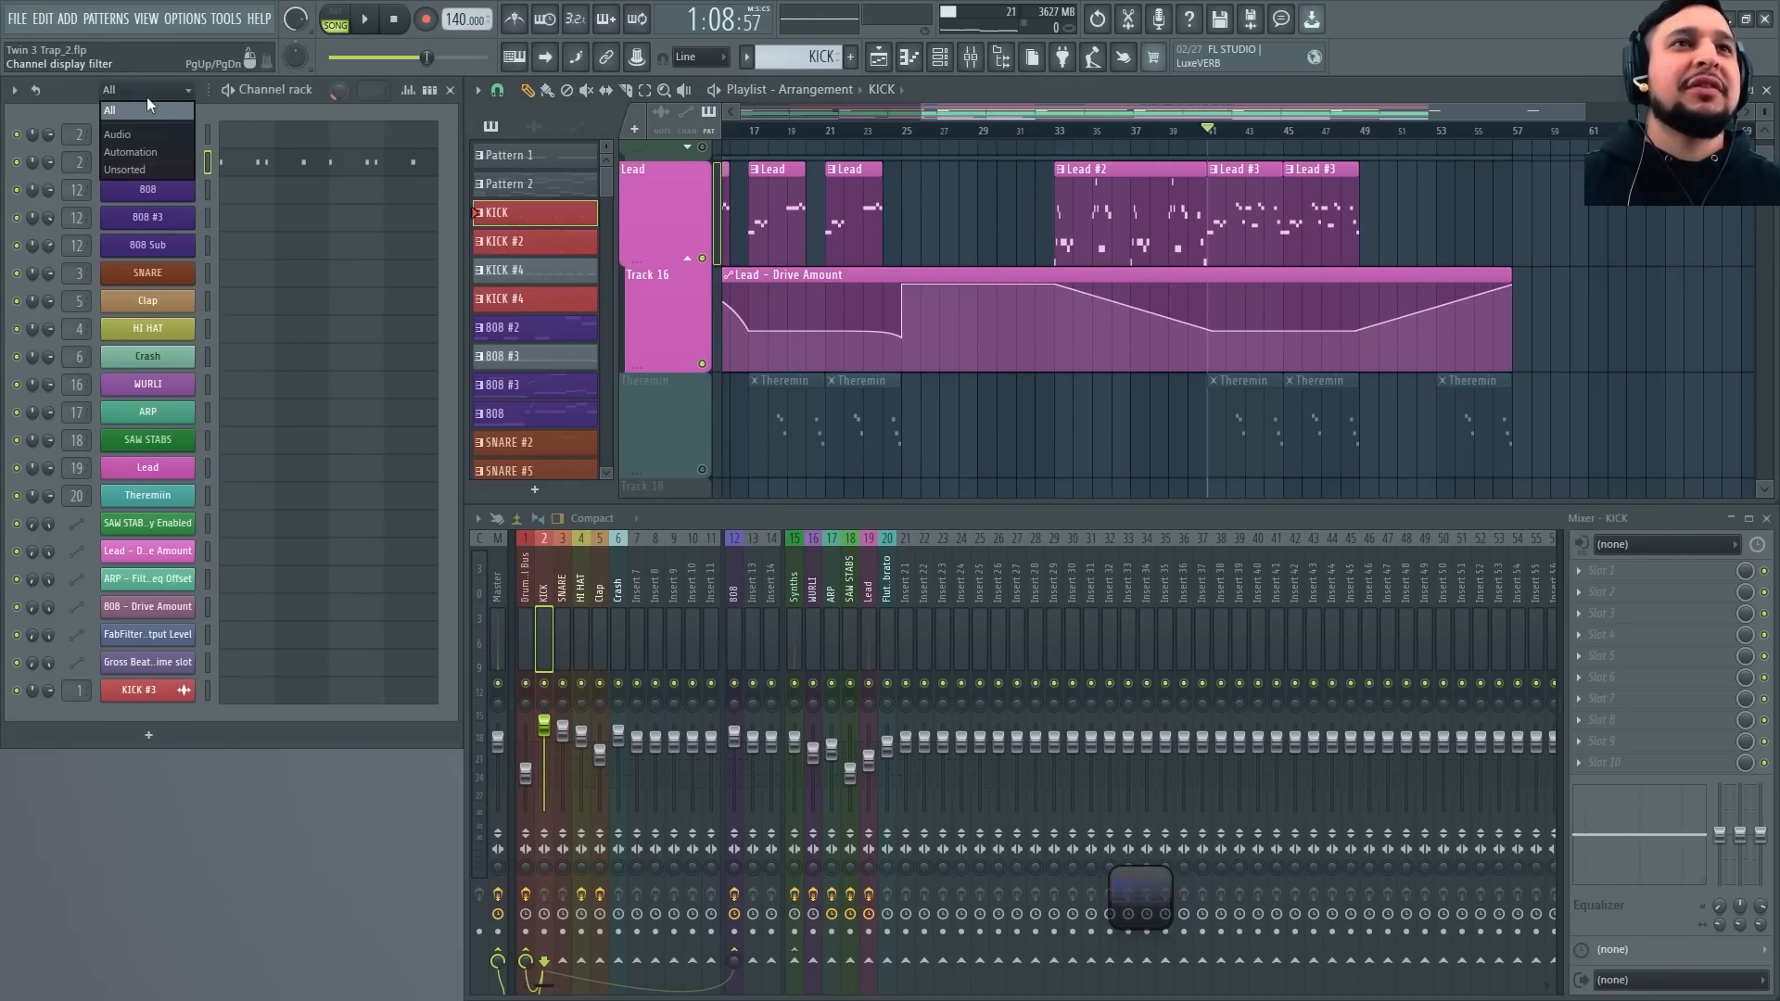
click(170, 167)
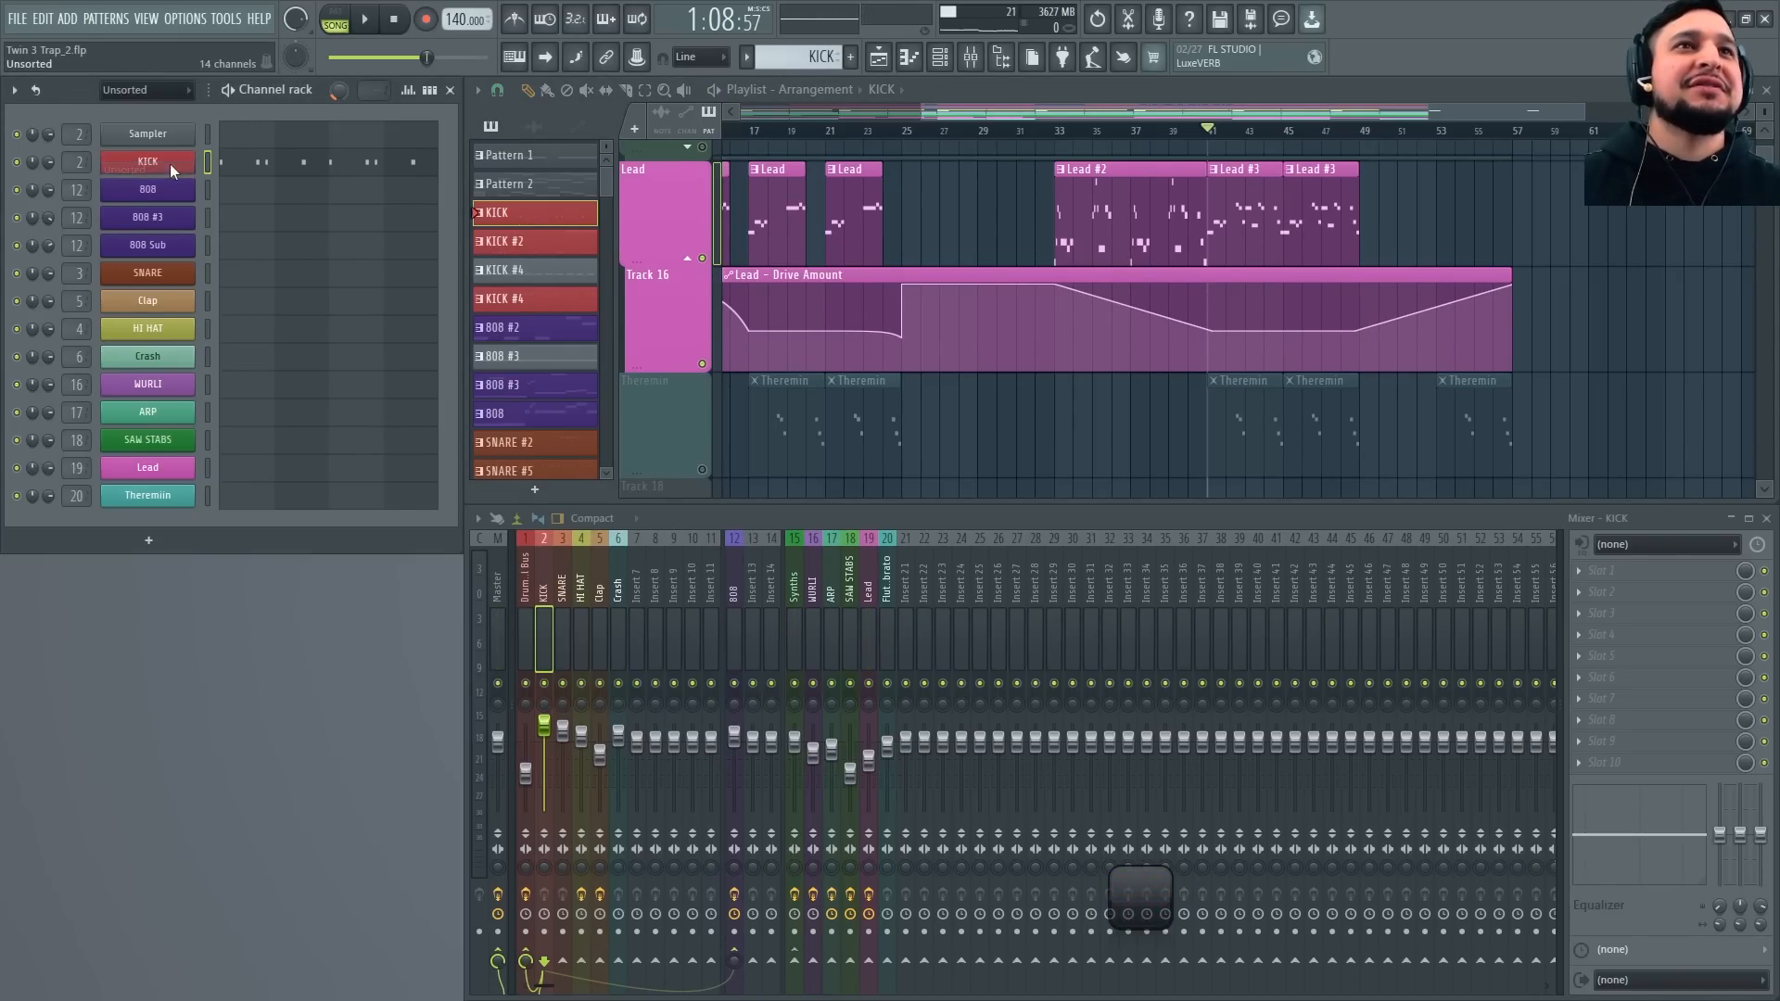
click(165, 471)
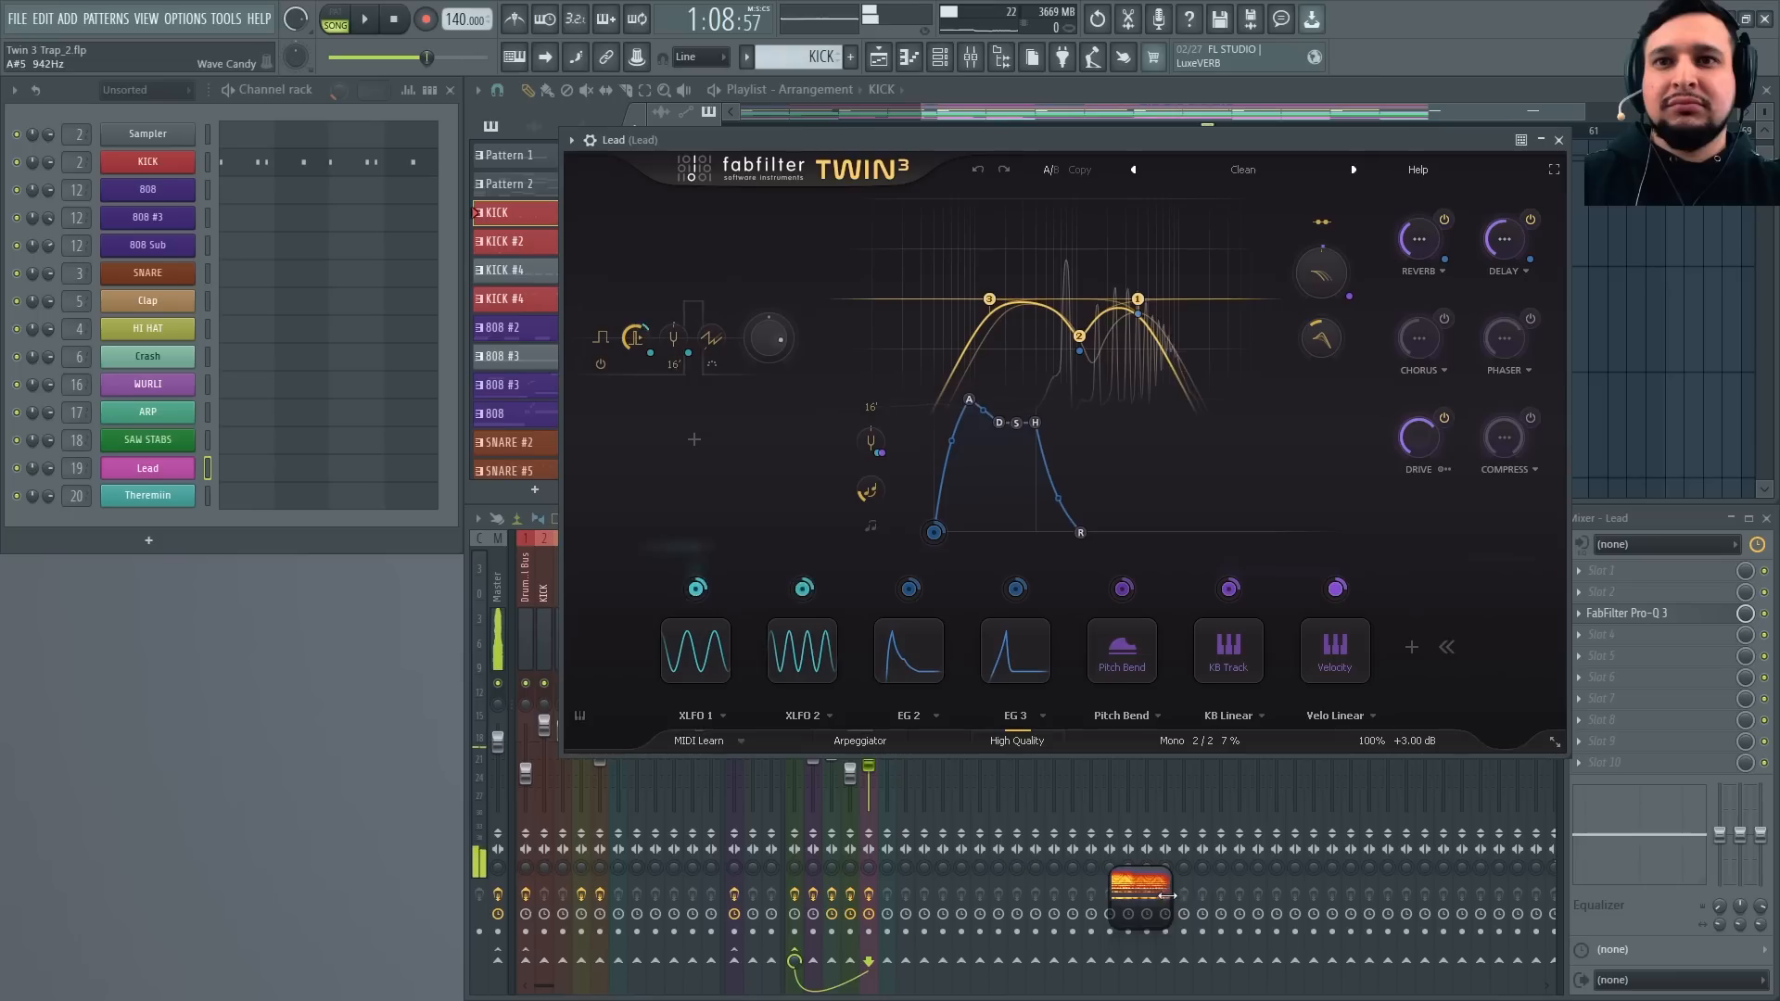
double_click(1135, 881)
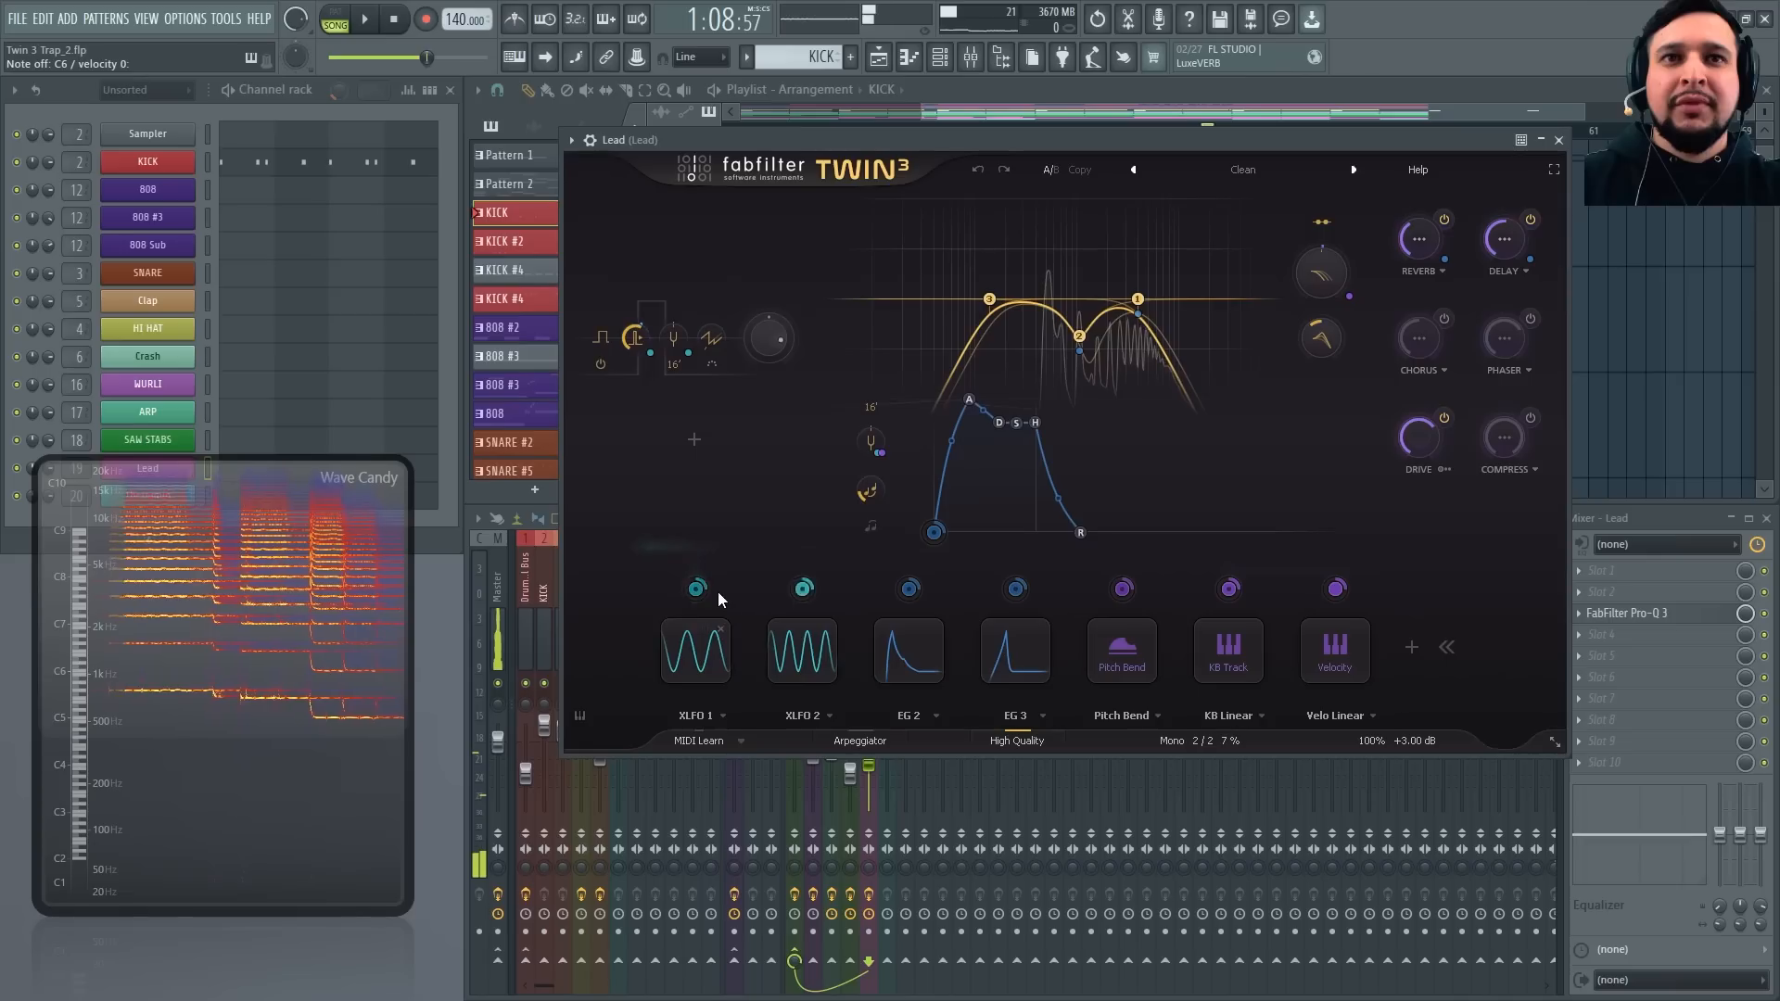
Examine the modulation targets of XLFO 1 and XLFO 2, varying XLFO 1's Osc 1 Detune amount
mouse_move(705, 588)
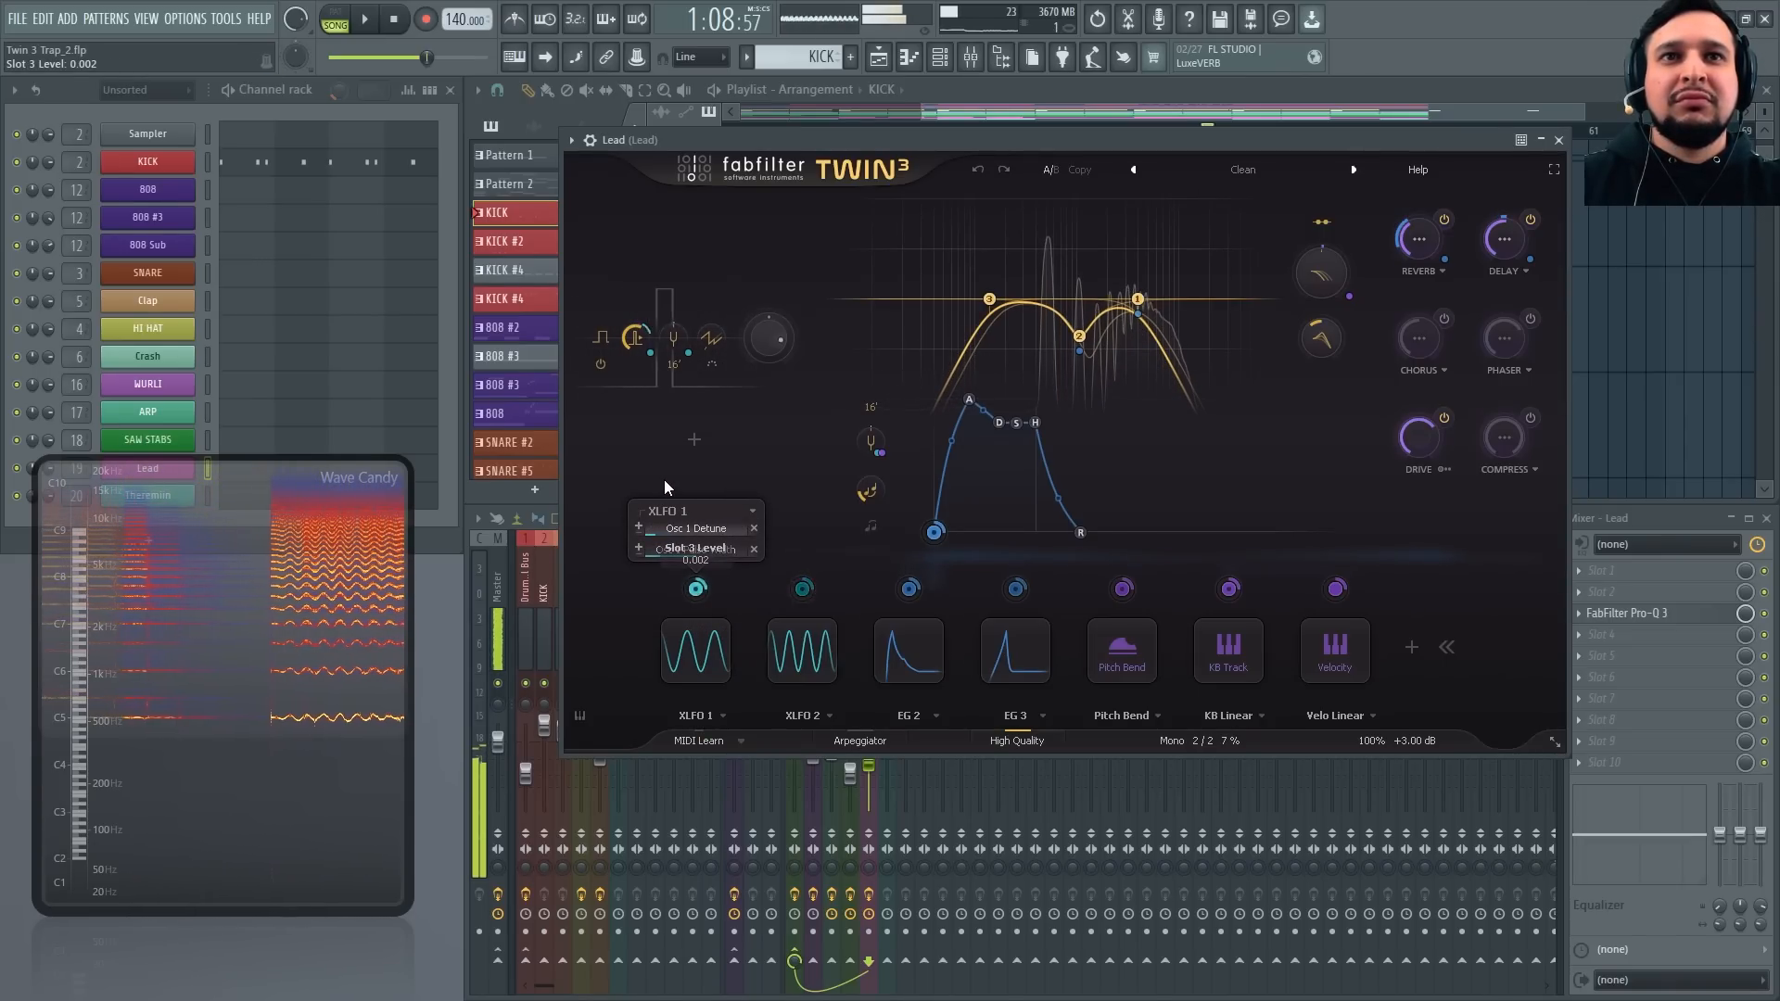
drag(664, 480, 654, 473)
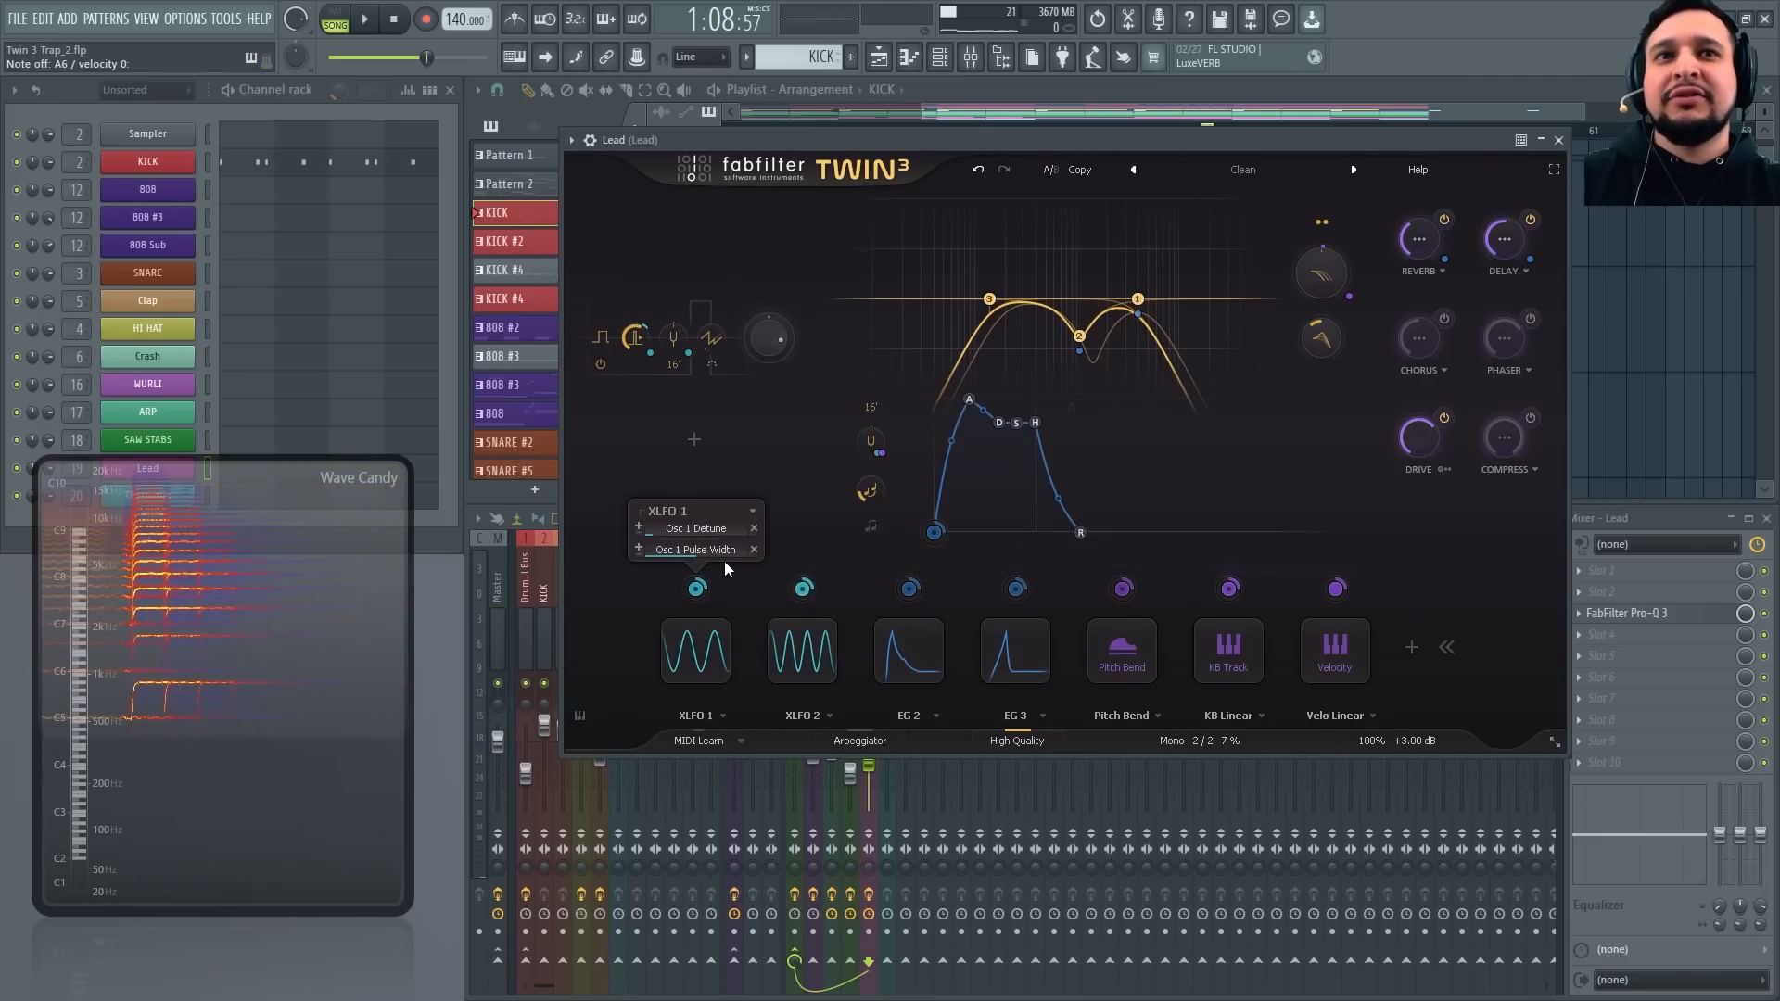
mouse_move(810, 598)
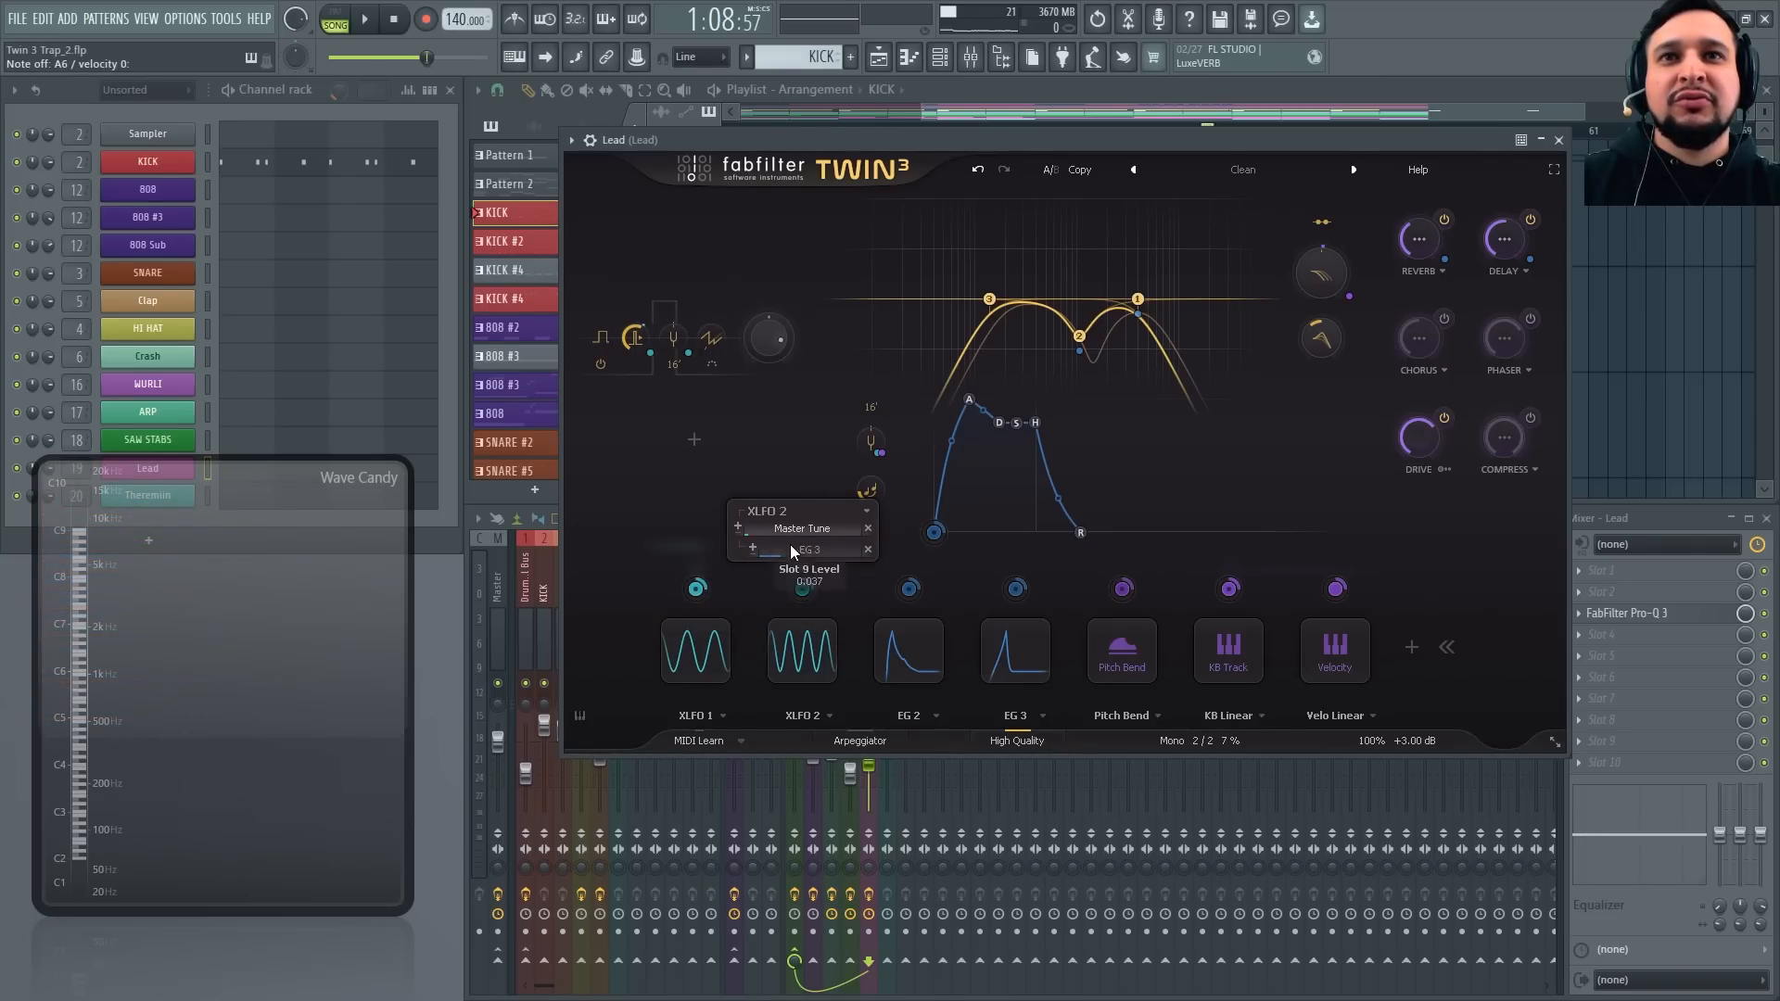
mouse_move(695, 594)
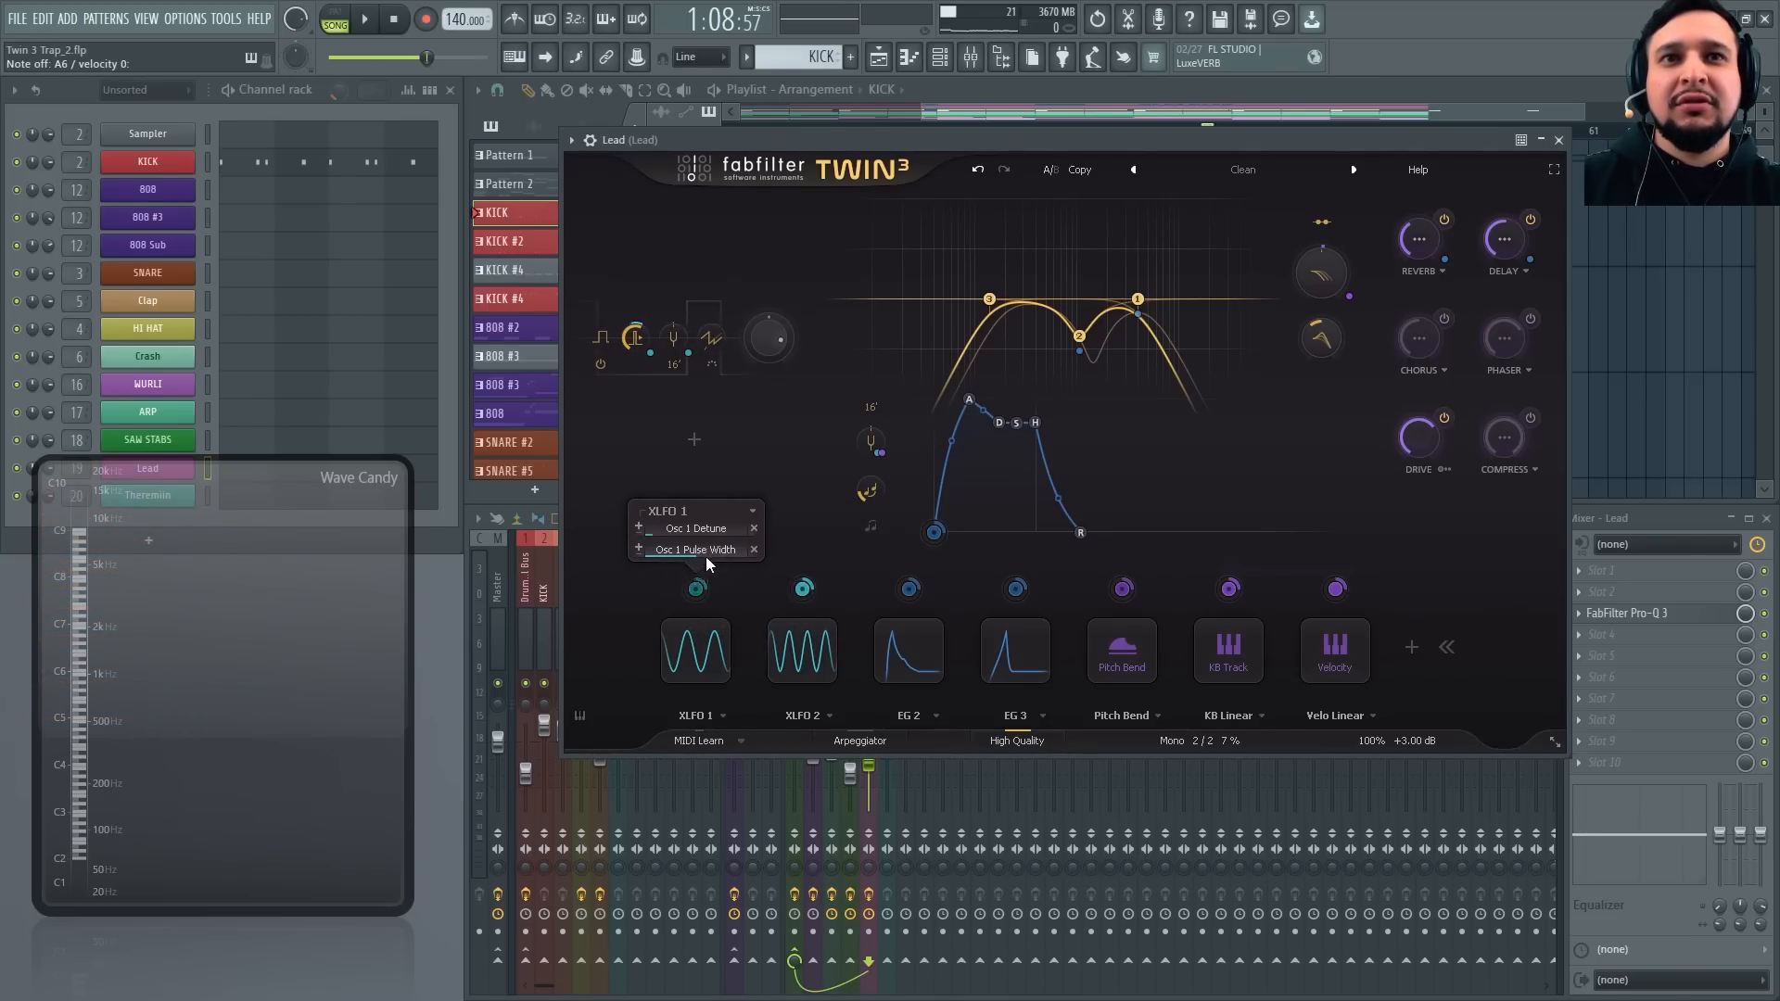
Load the Clean preset in the Lead's Twin 3 and set oscillator 1's waveform to Square Pure
click(1248, 170)
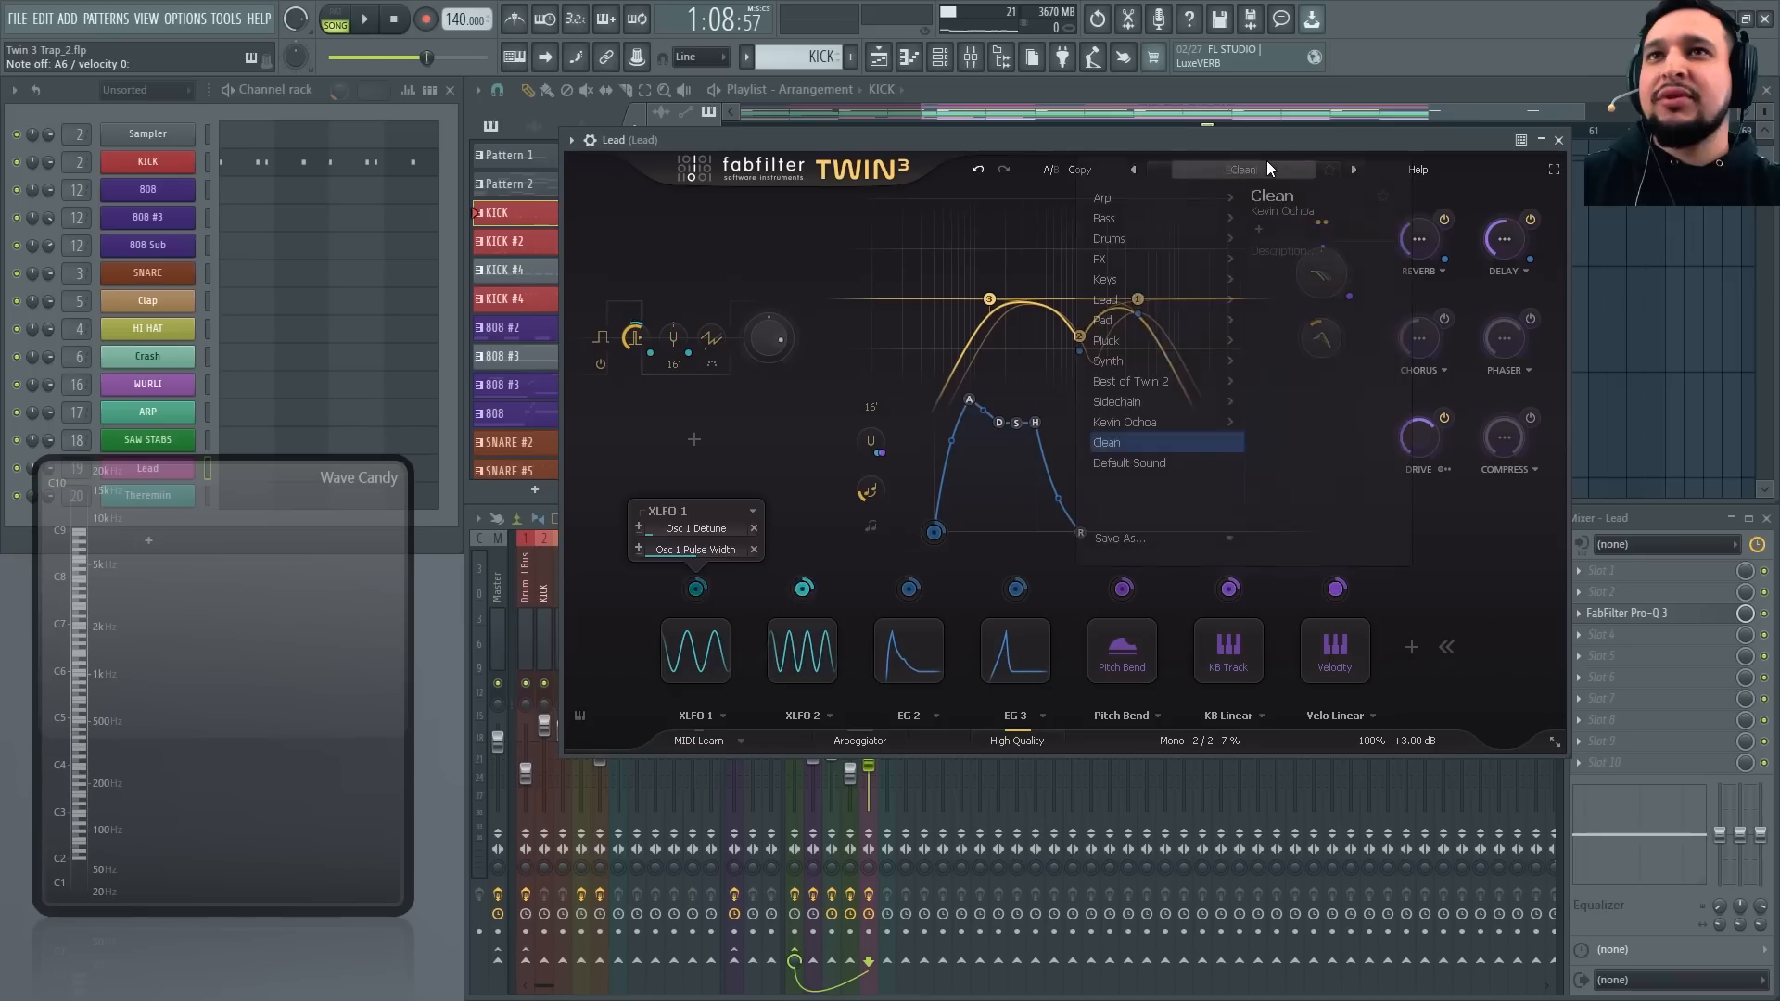
click(1124, 451)
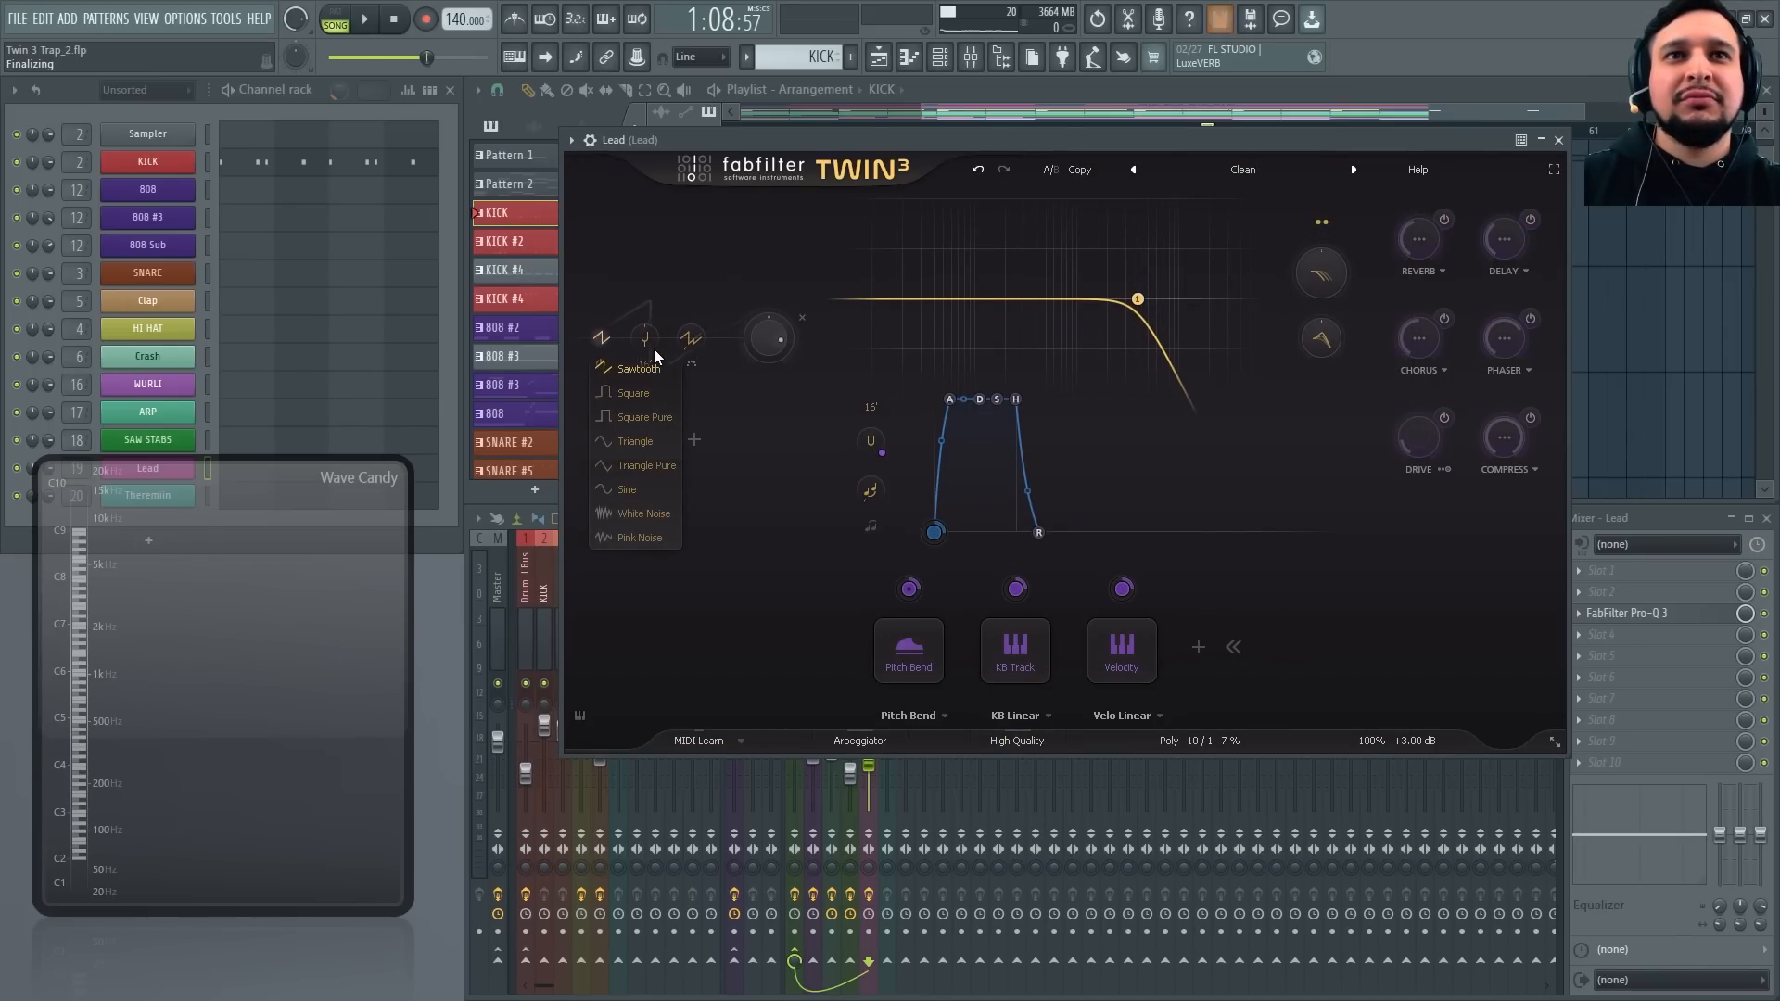
click(649, 416)
Add two new XLFO modulators to the Clean preset
click(1202, 646)
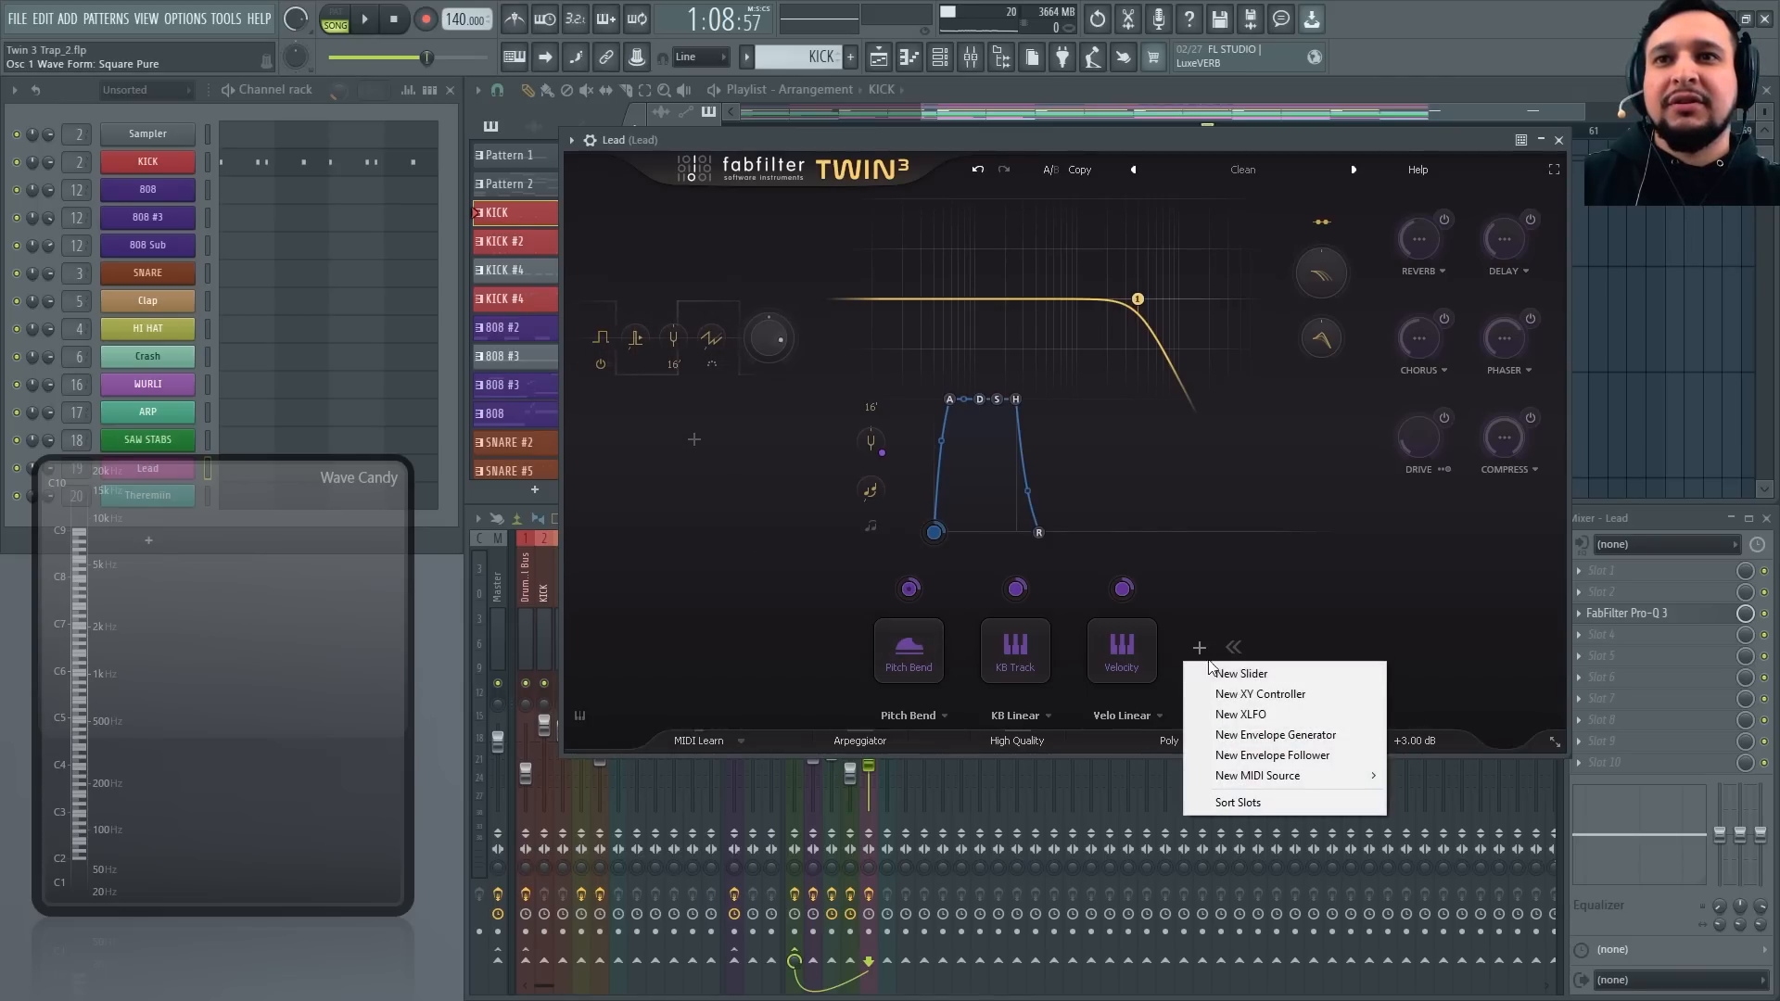
click(1222, 714)
click(1338, 649)
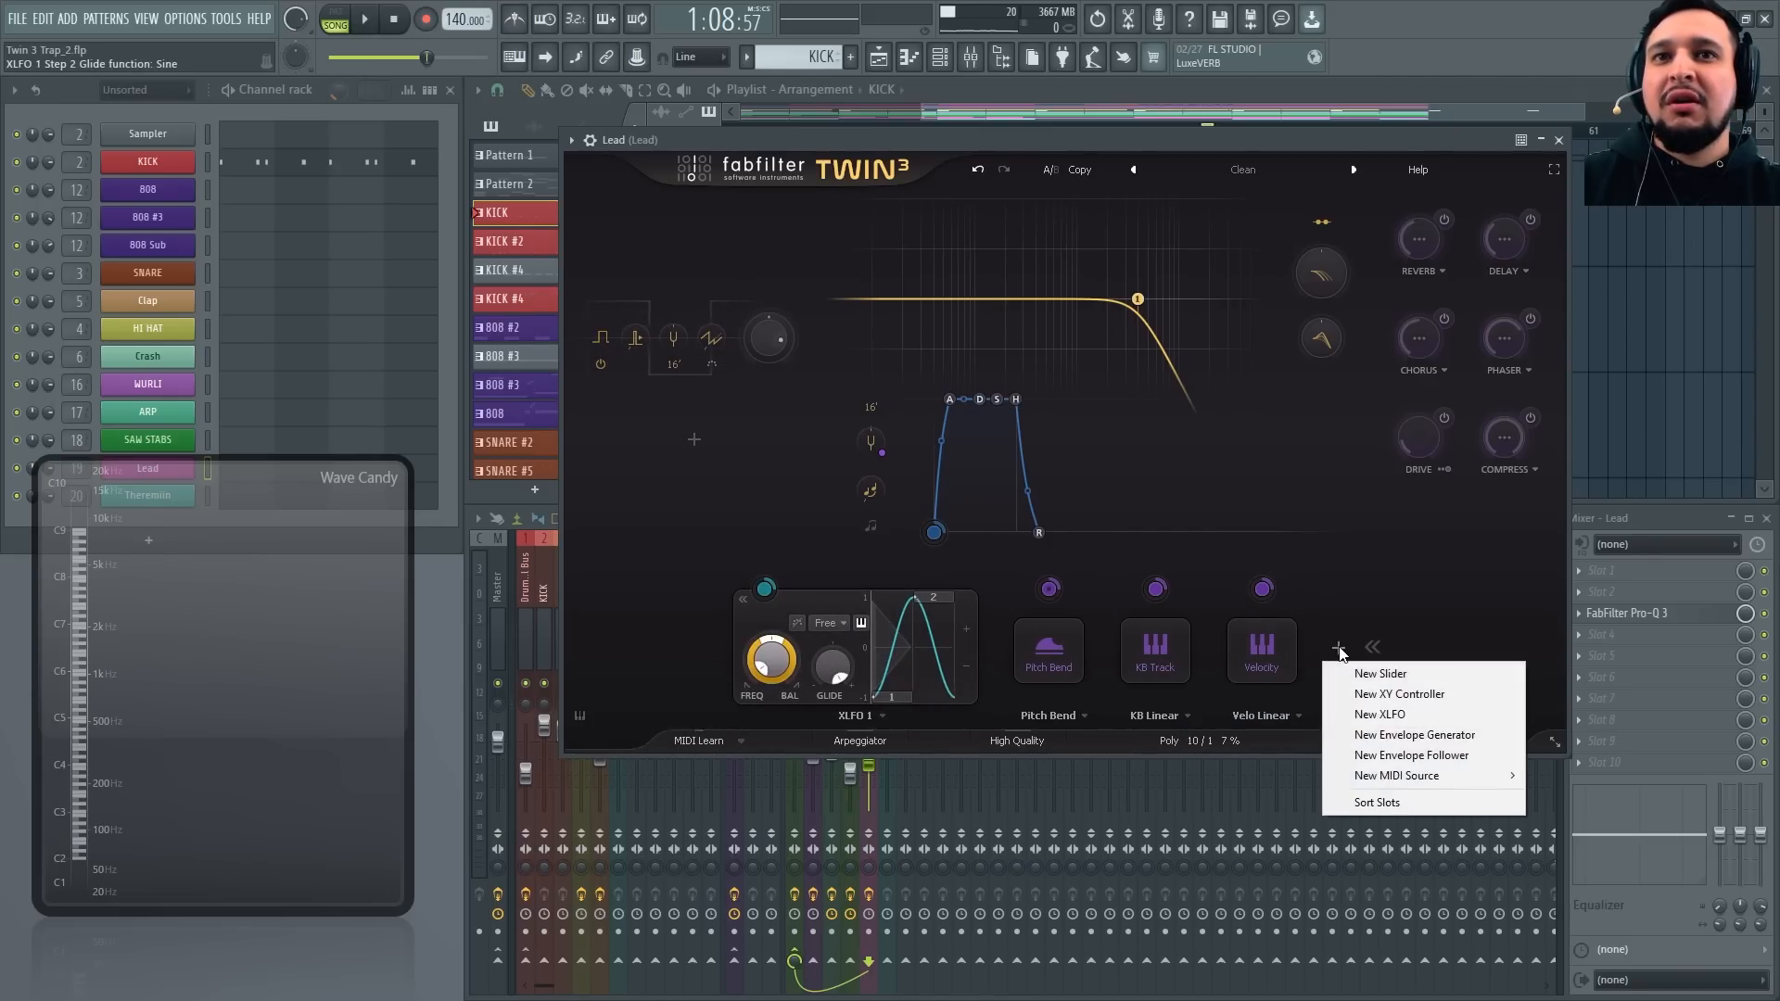
click(1396, 715)
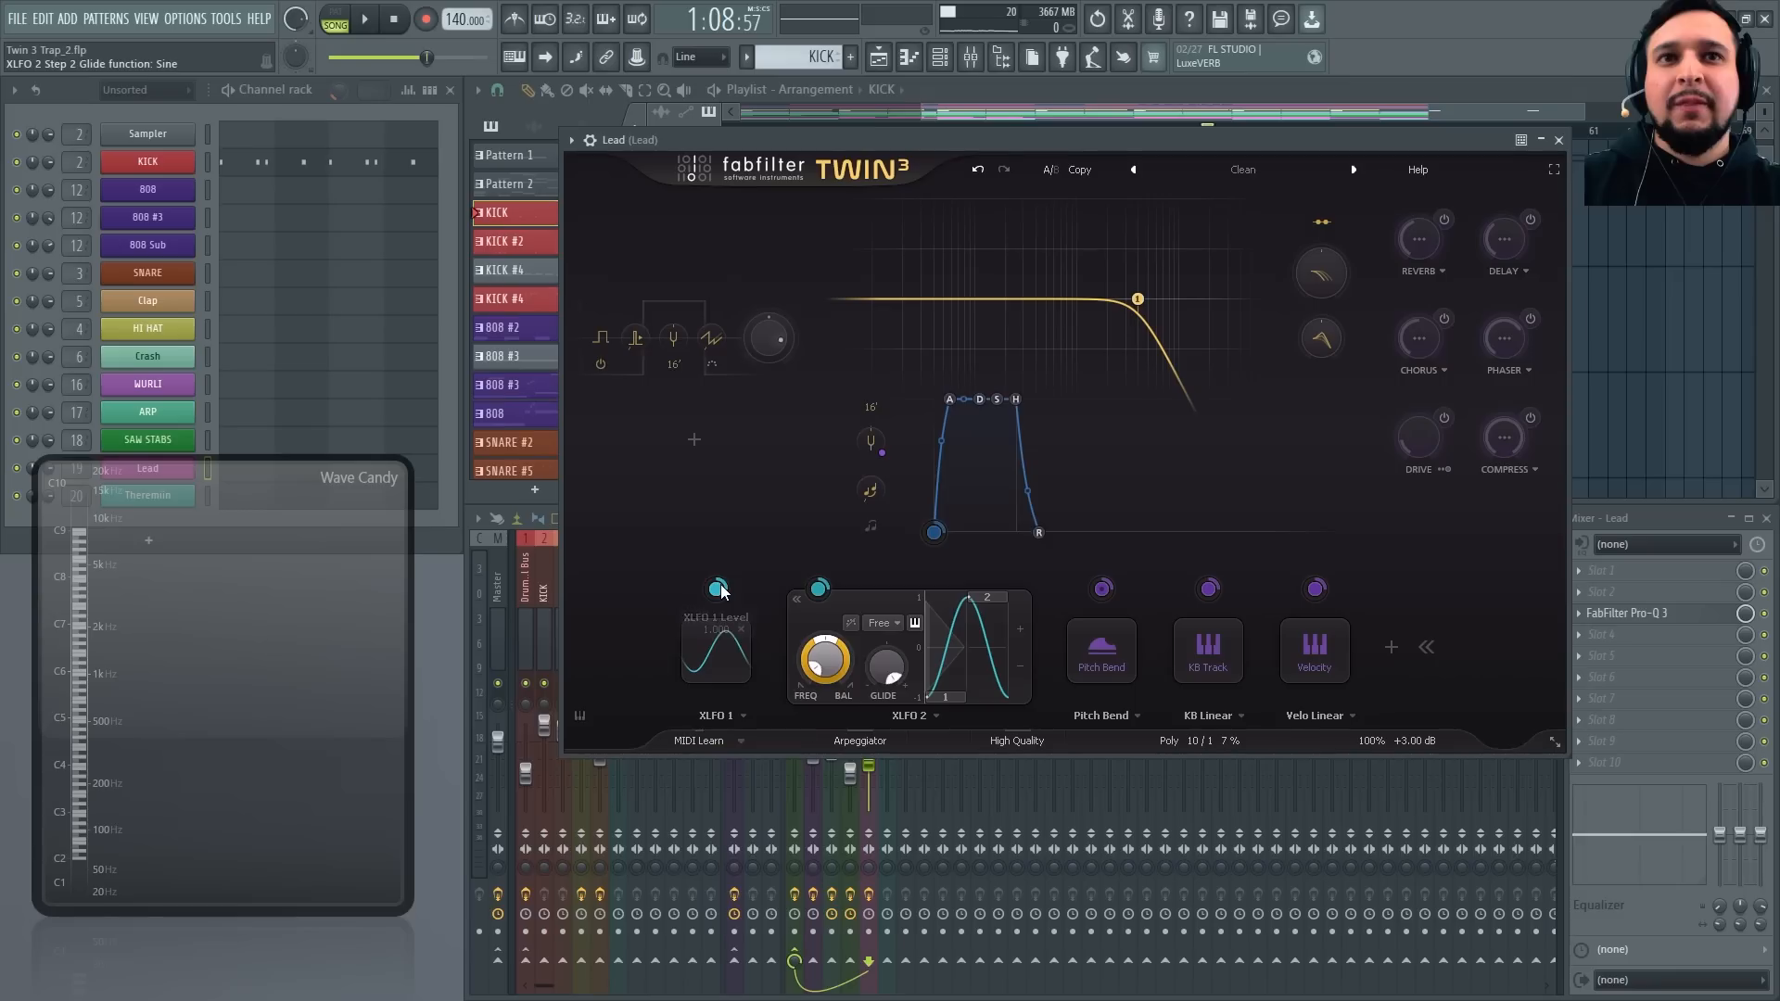
Assign XLFO 1 to modulate oscillator 1's detune and pulse width
drag(717, 592, 674, 337)
drag(718, 590, 630, 341)
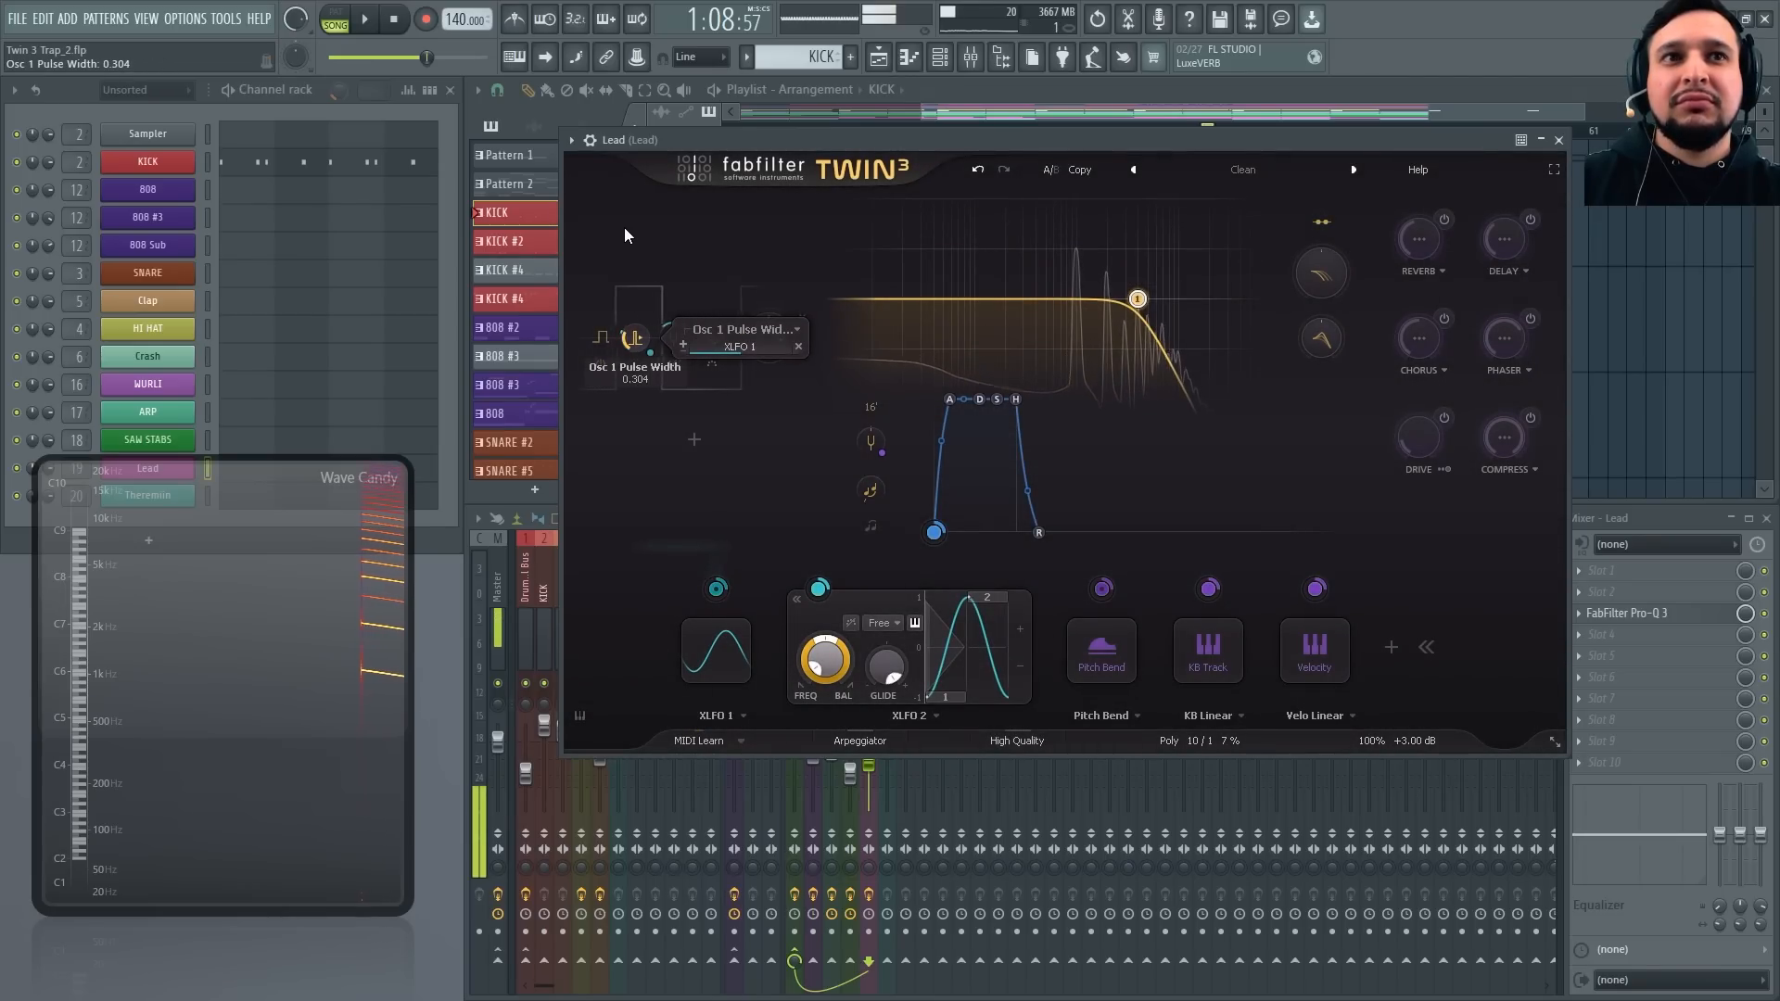
mouse_move(733, 597)
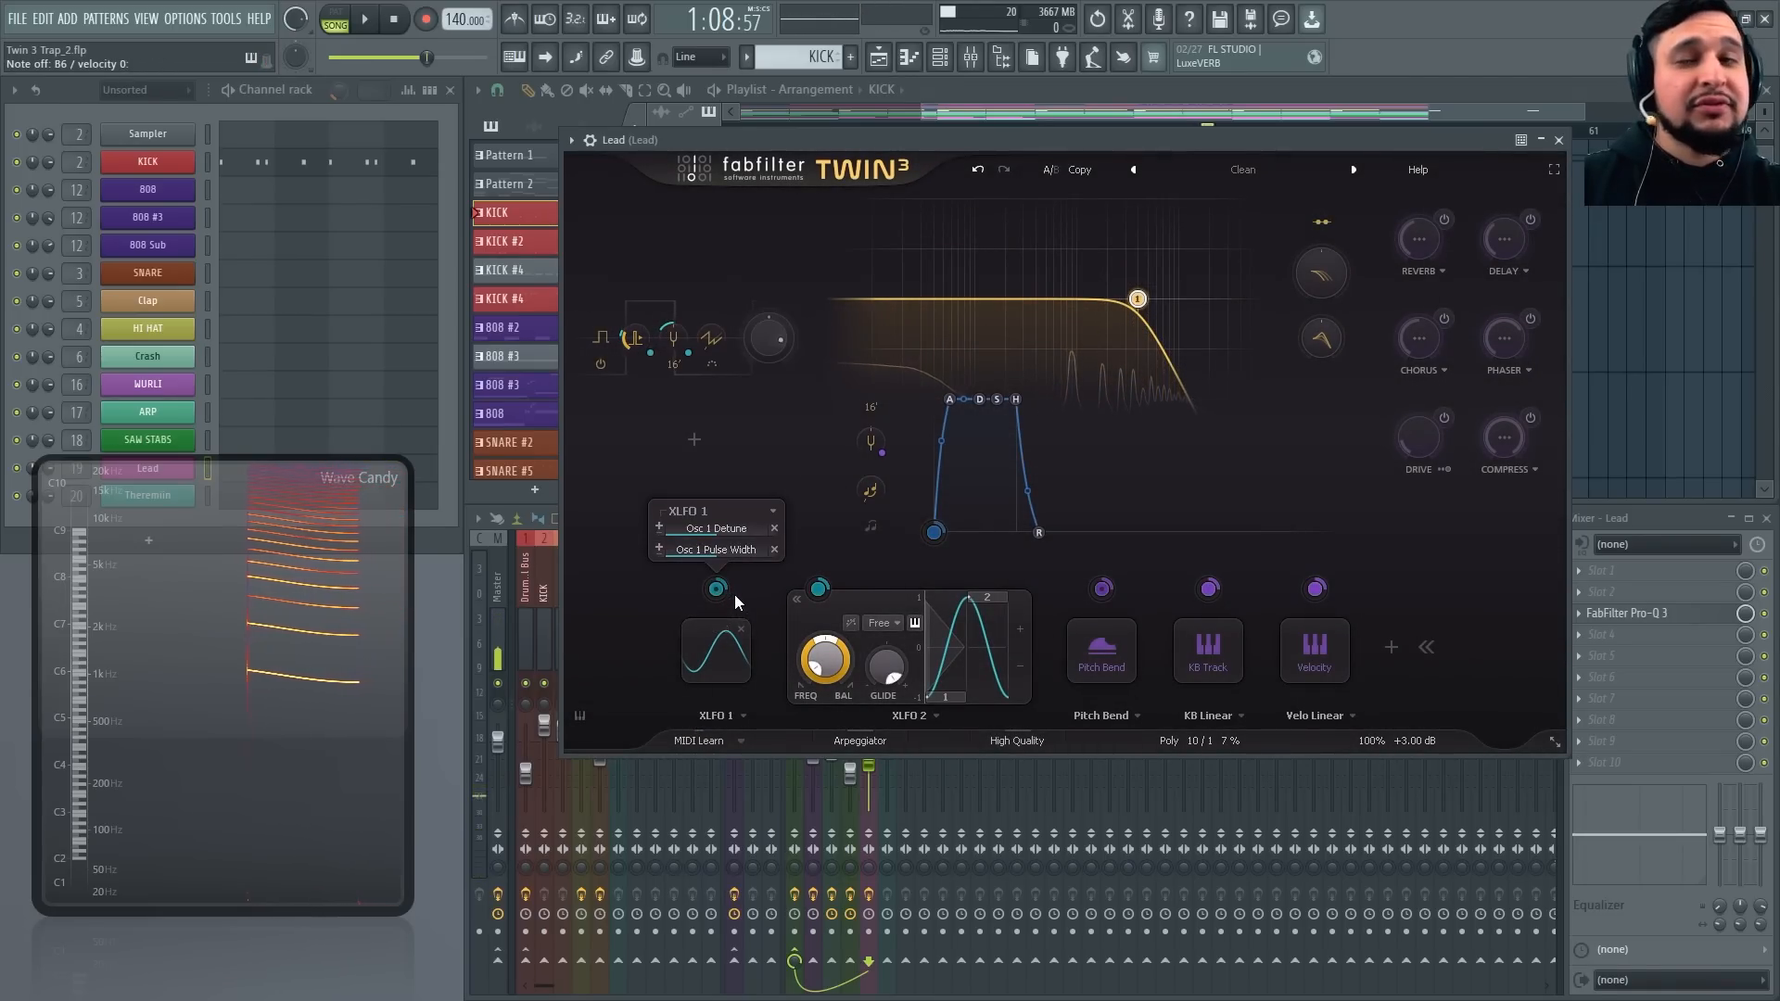
Make XLFO 1 faster with its rate synced to 1/8 and lower its Osc 1 Detune modulation amount
click(716, 651)
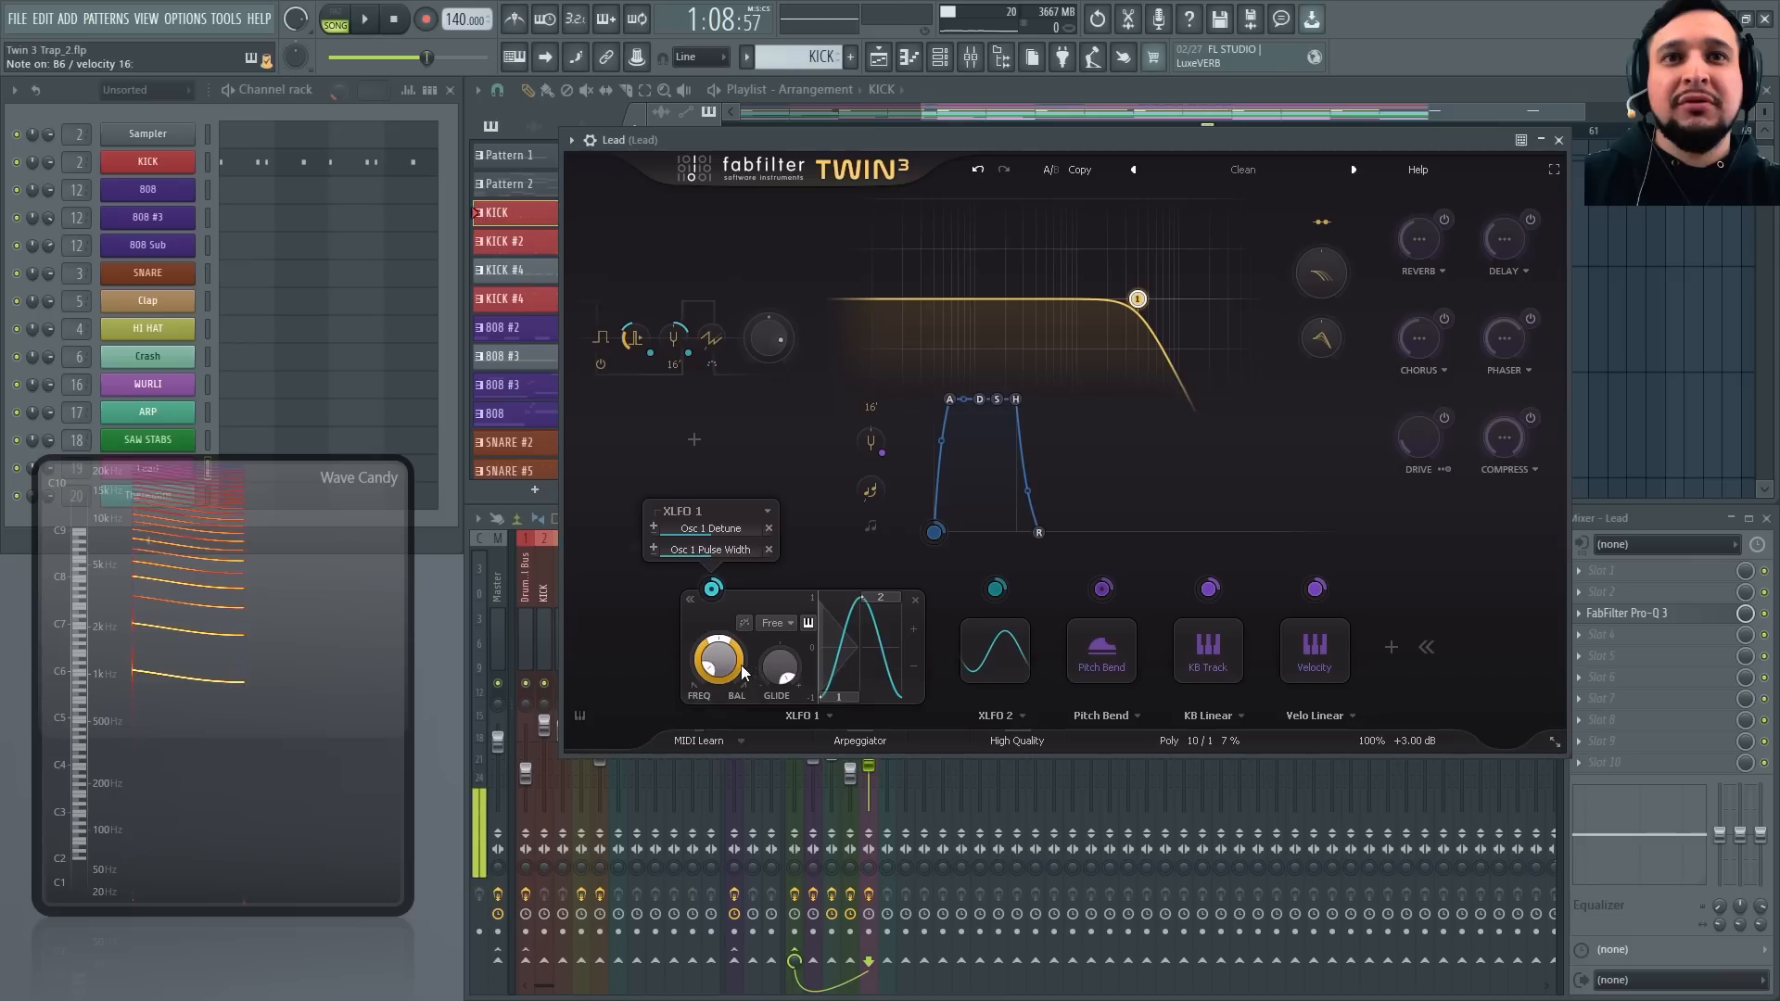
drag(741, 671, 775, 403)
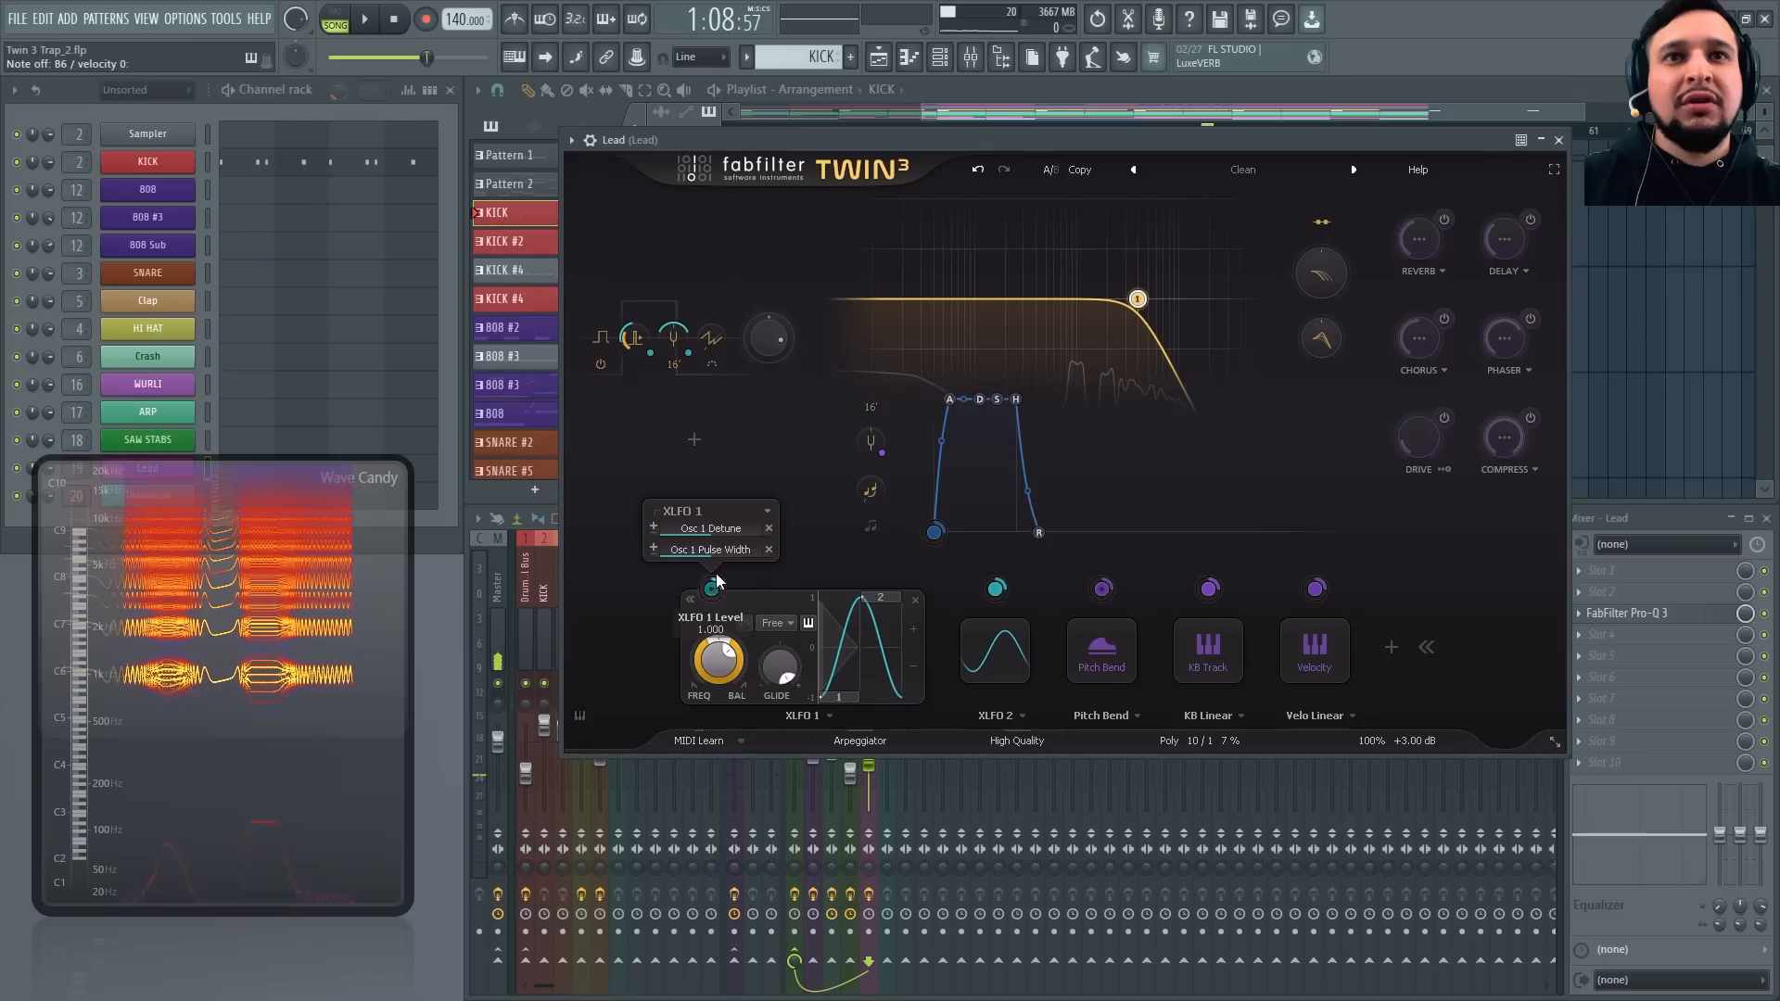
drag(706, 549, 593, 436)
click(776, 623)
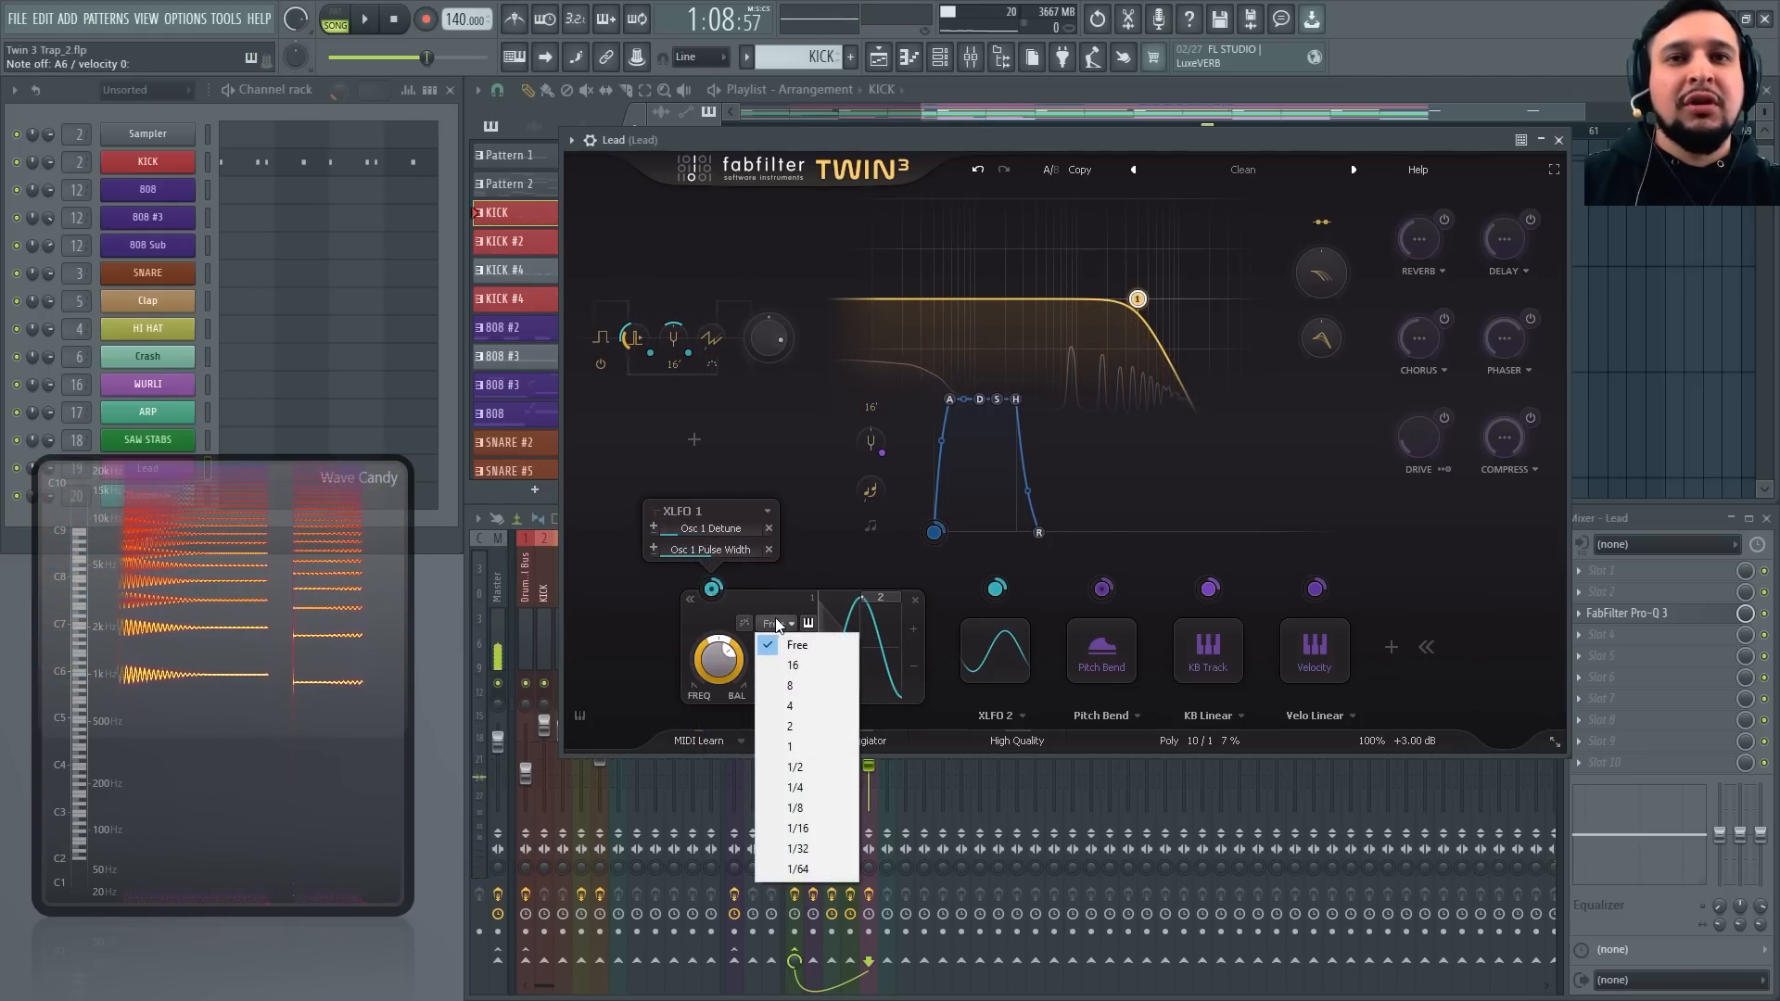
click(838, 813)
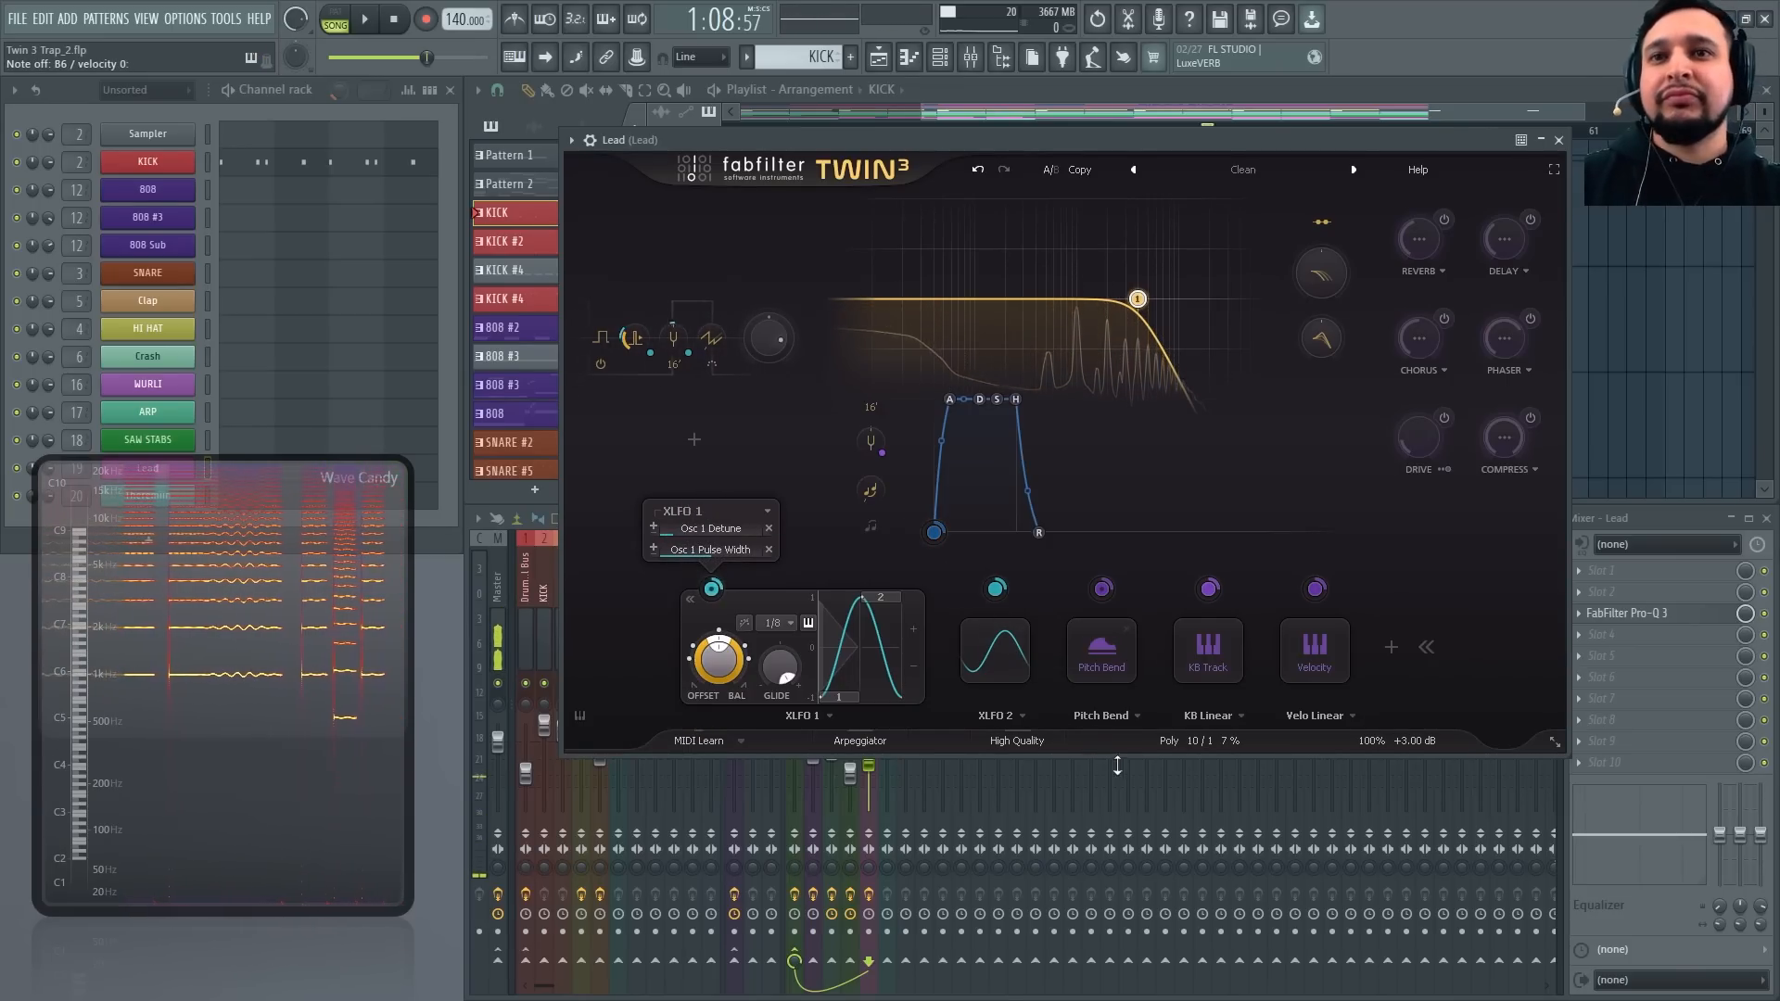
Set the Lead synth's polyphony mode to Mono with 1 voice
click(1171, 739)
click(1173, 638)
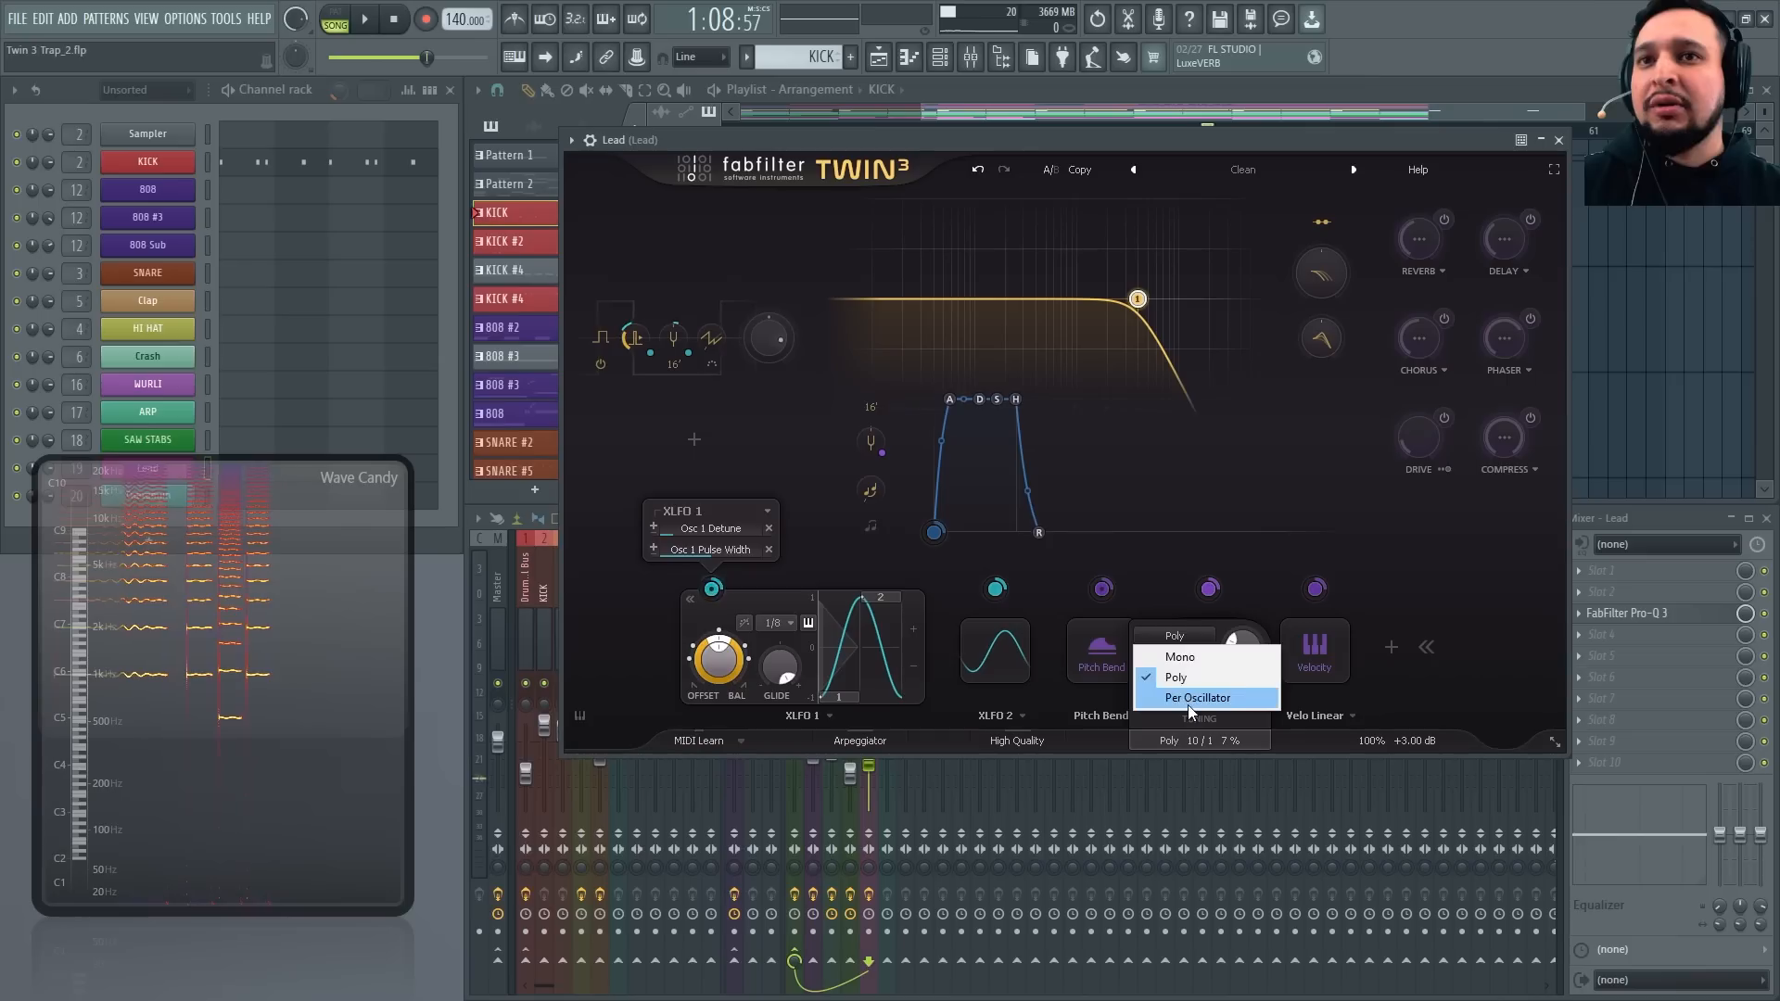
click(1205, 658)
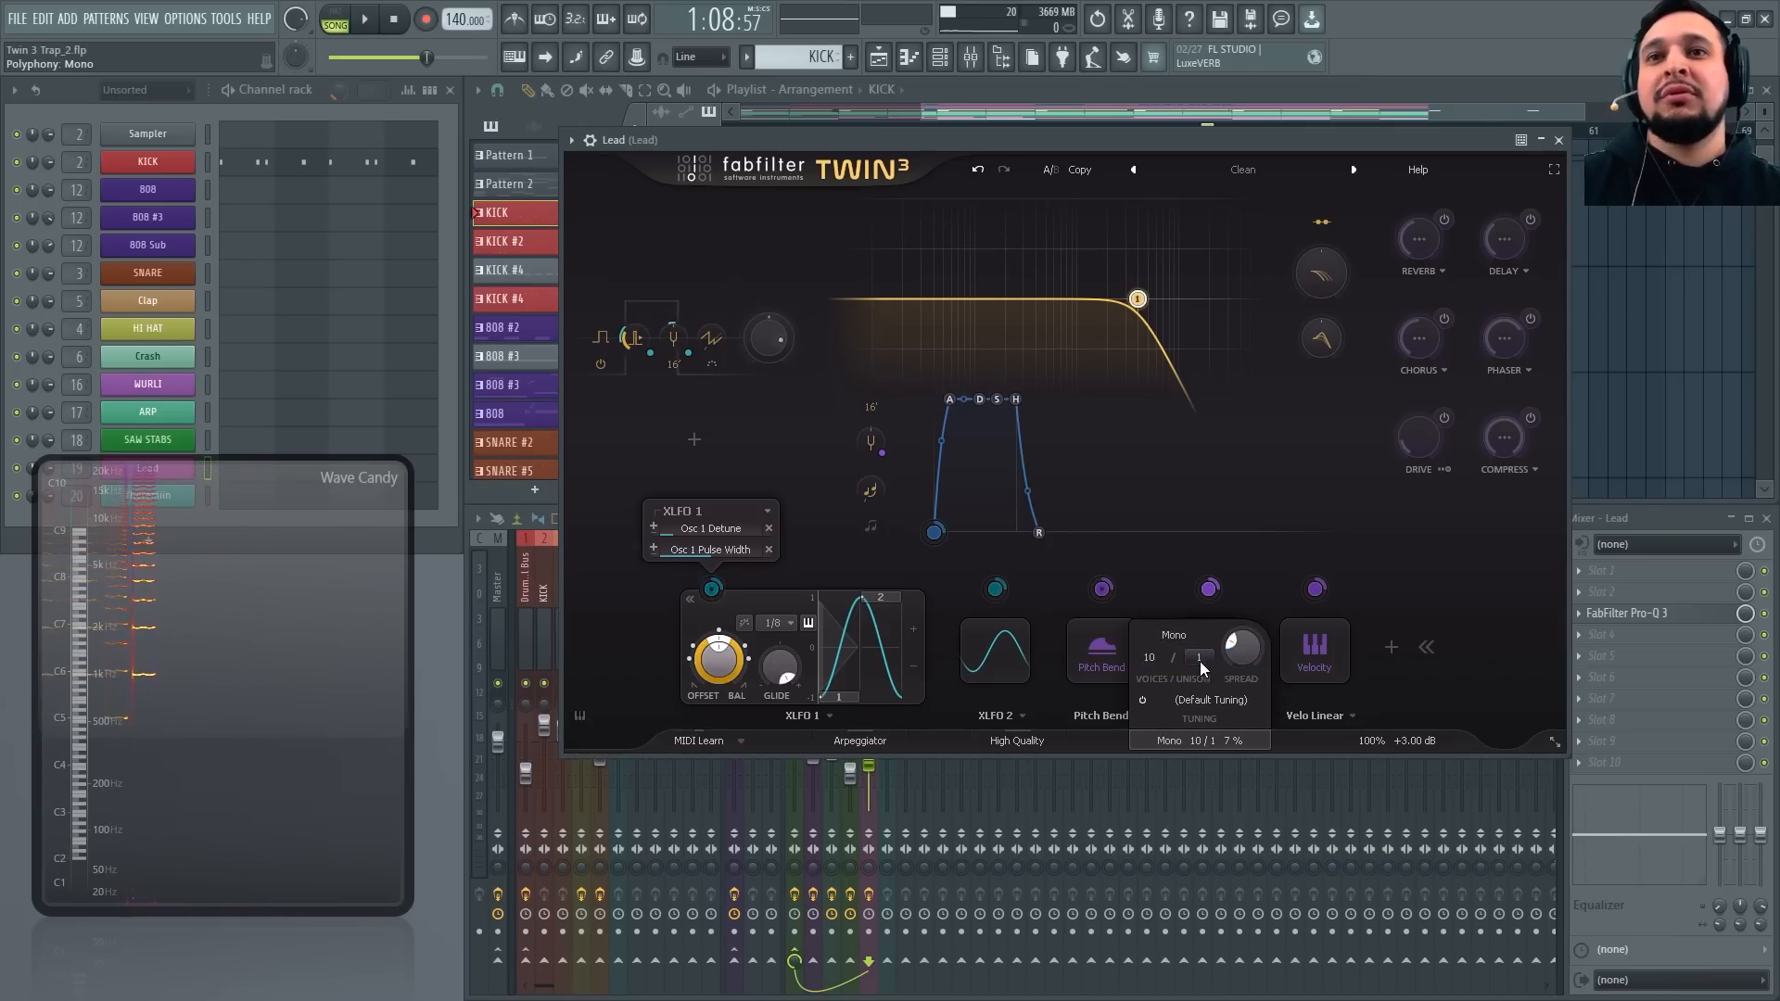
click(1147, 659)
click(1187, 703)
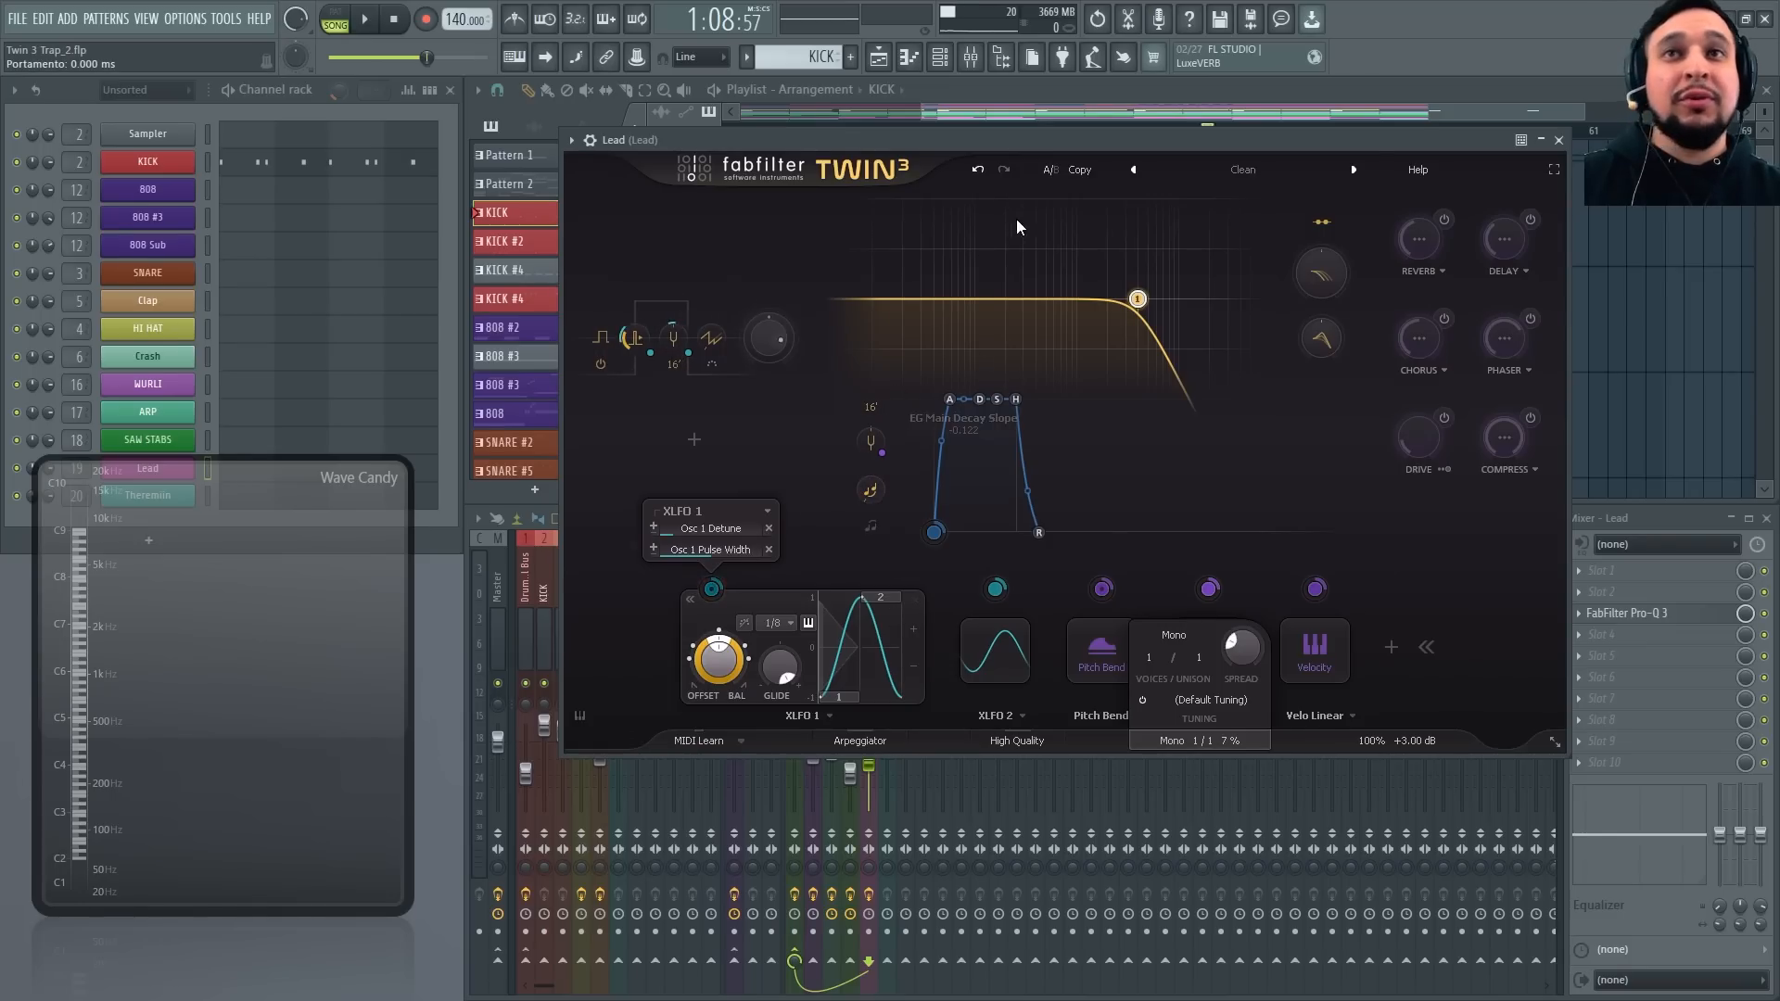
Move the synth window off the playlist and audition the Lead #3 clip from bar 41
drag(1060, 142, 1036, 491)
scroll(1181, 141, up, 1)
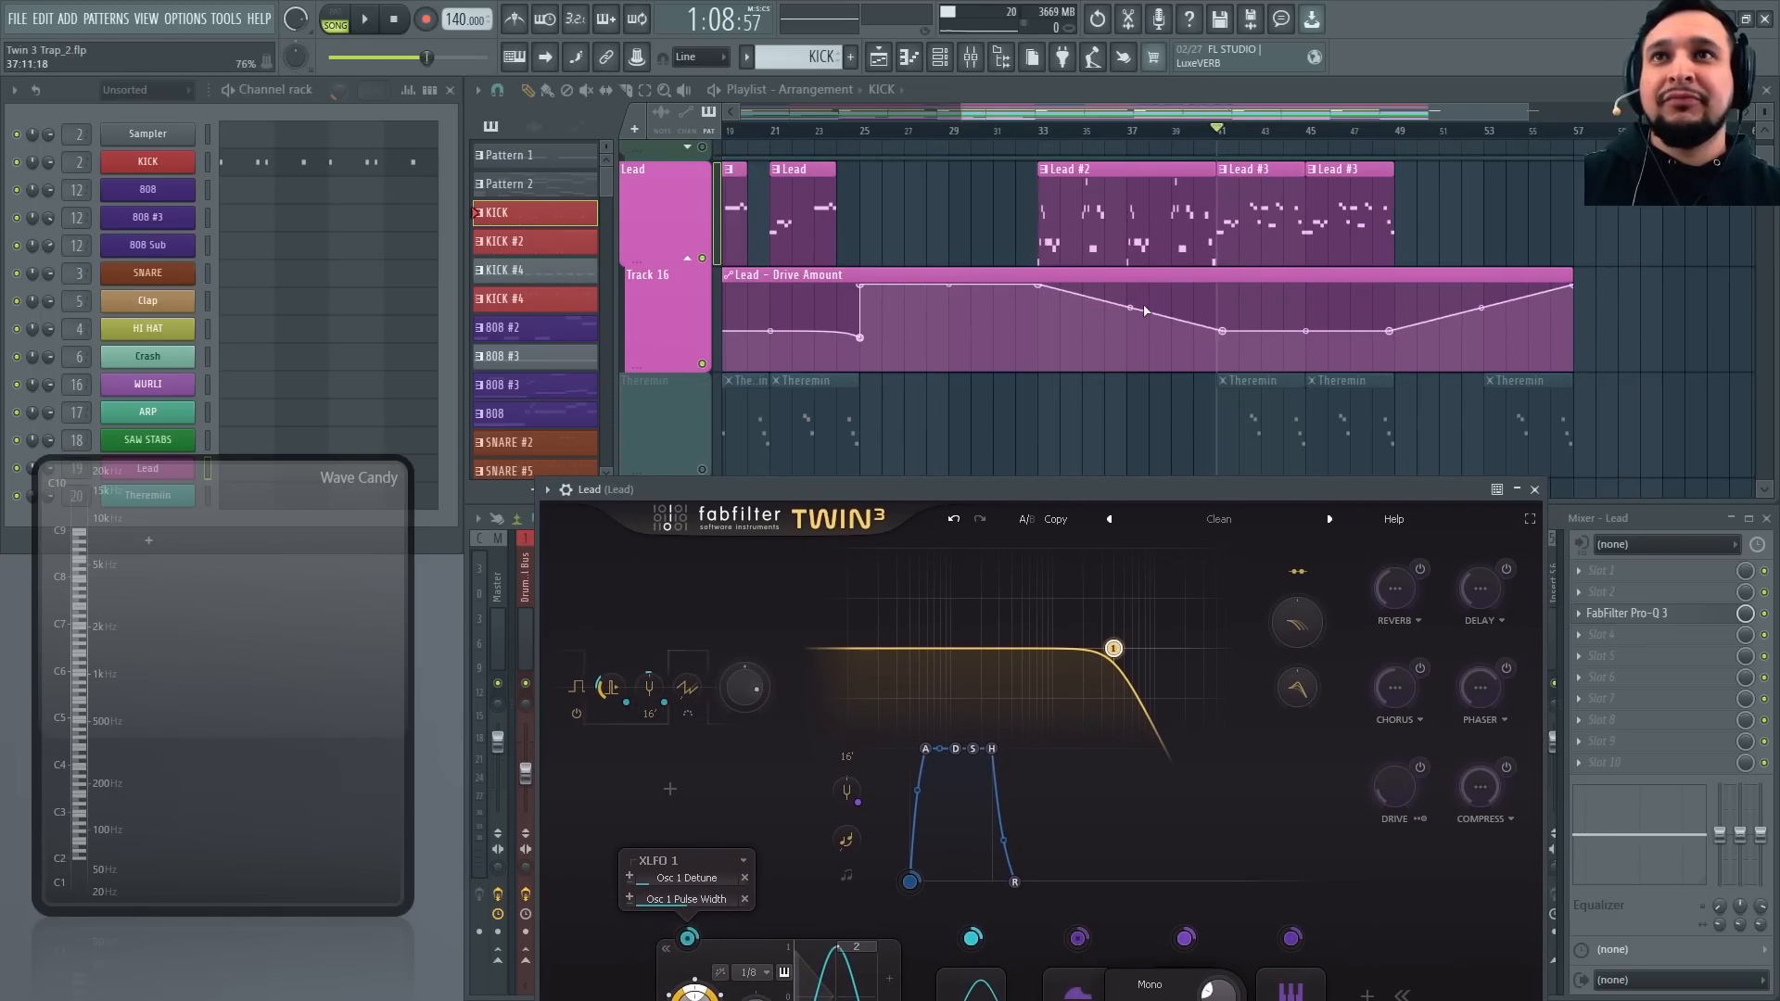
key(space)
drag(1169, 475, 1494, 156)
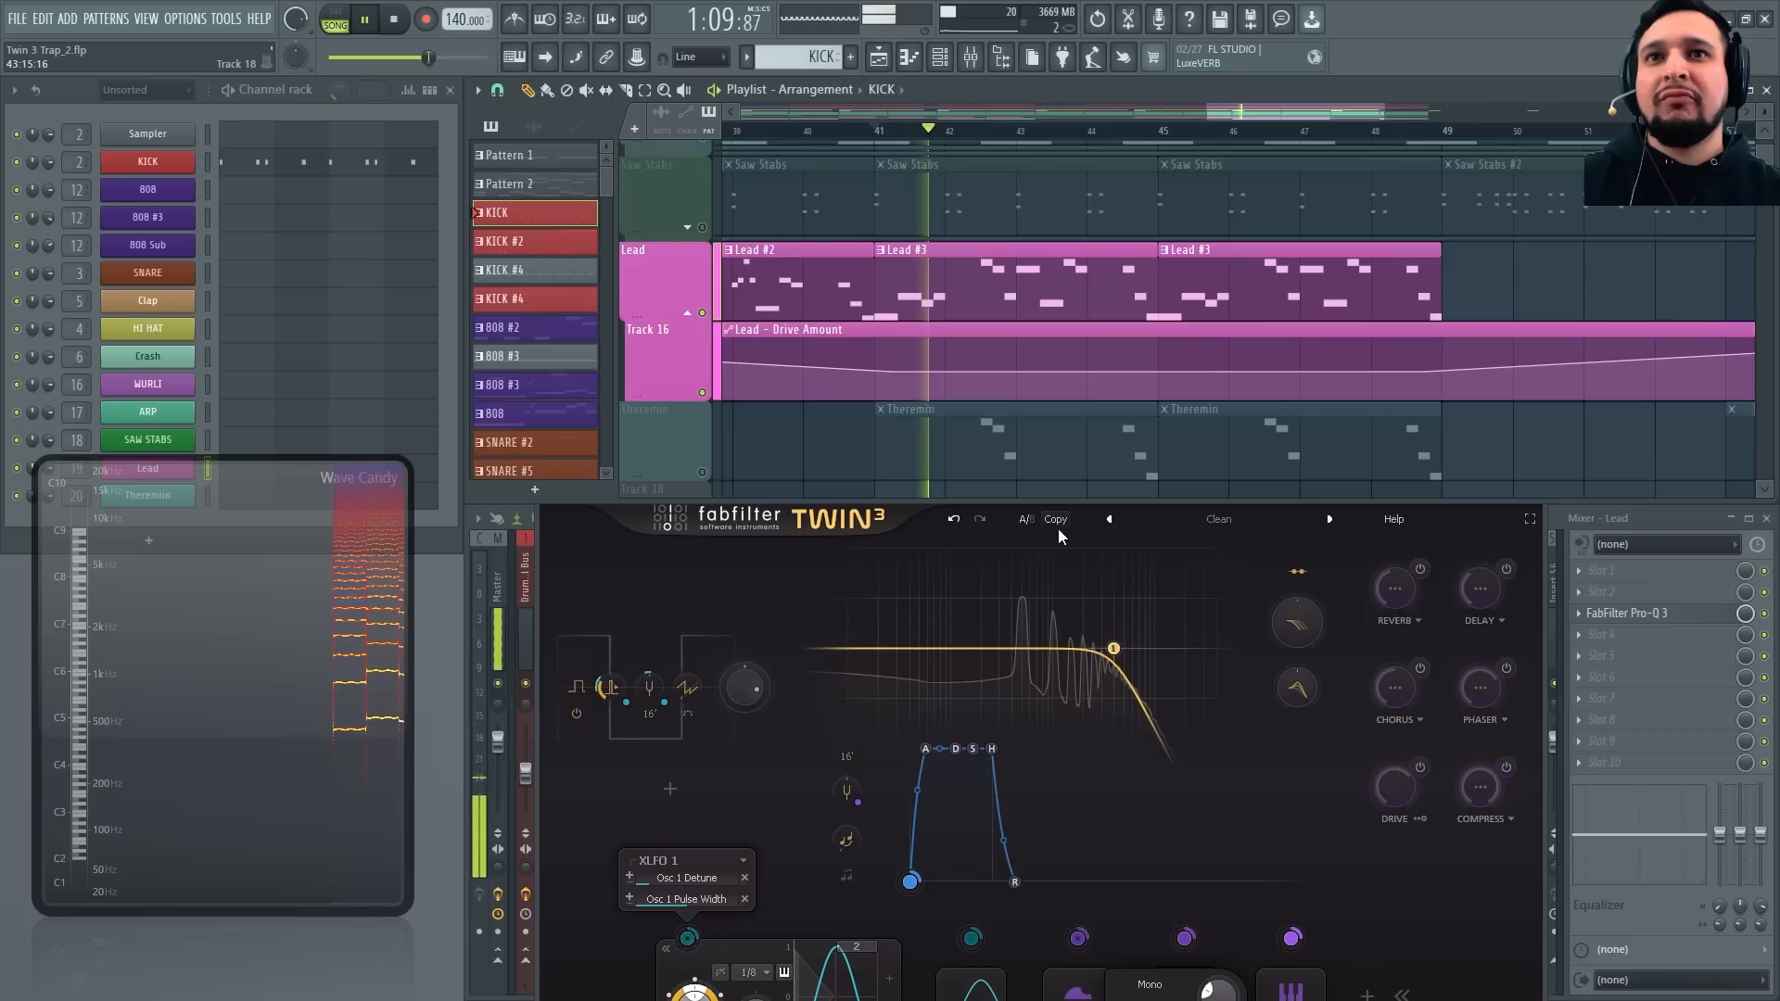
click(1299, 554)
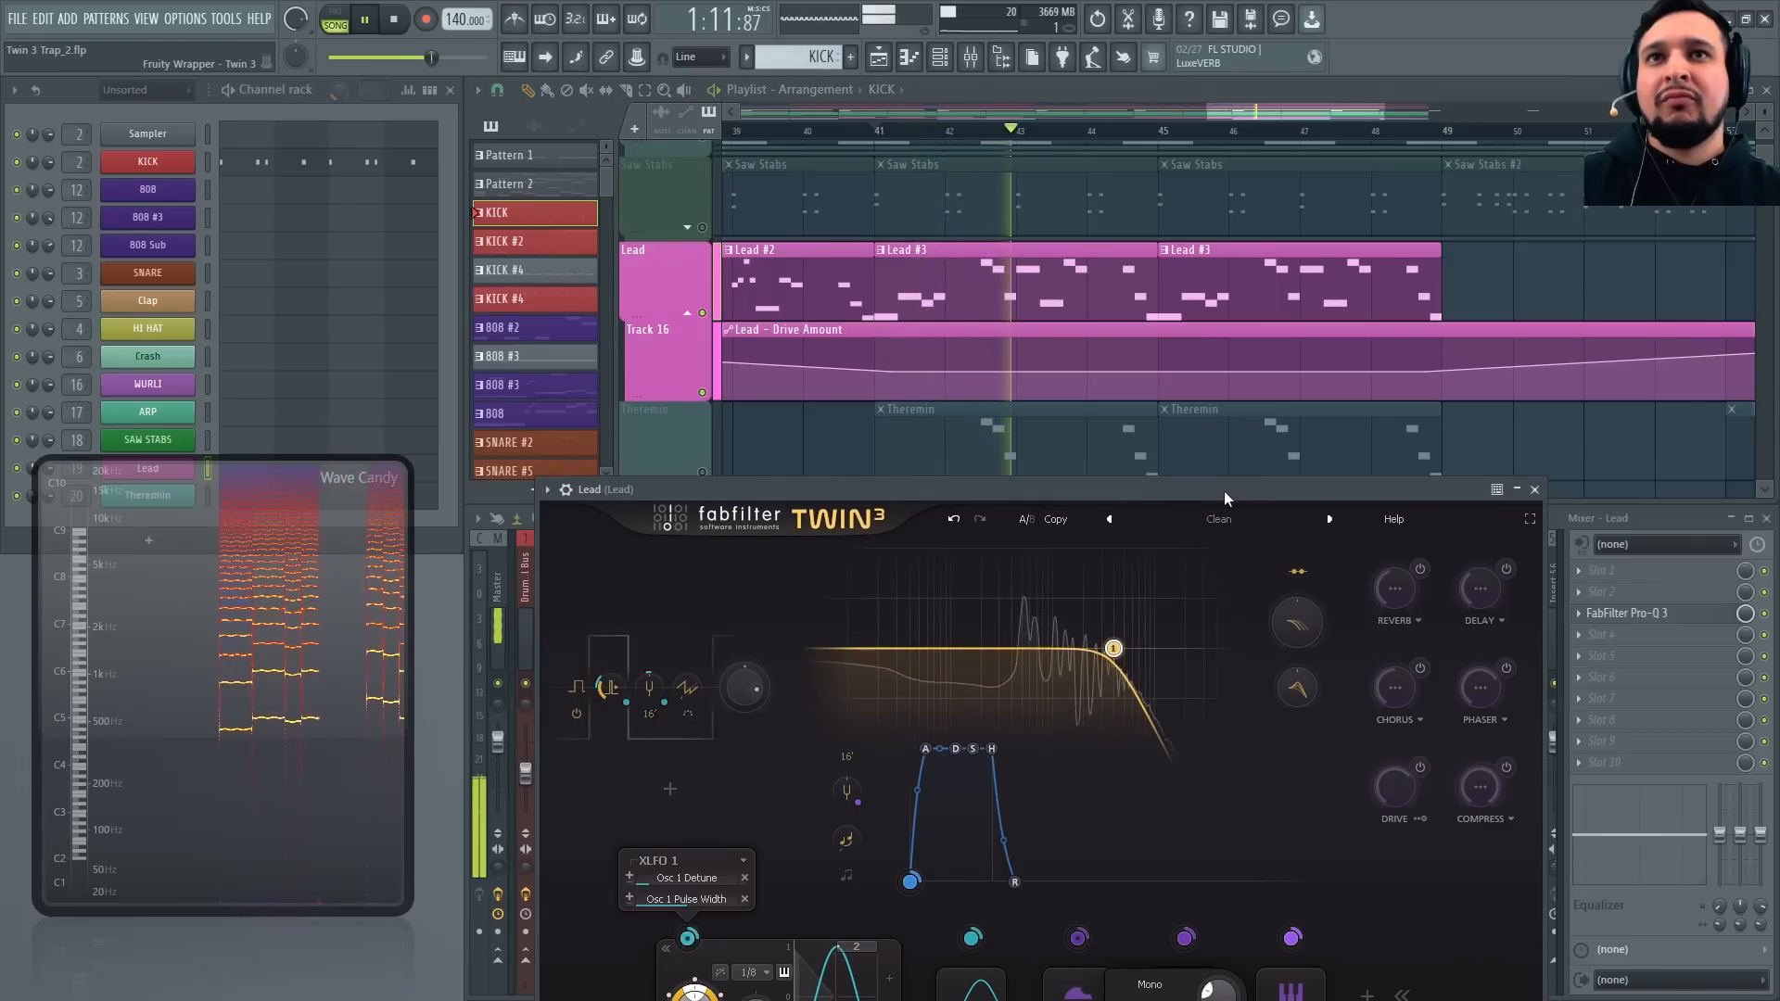
drag(1224, 491, 1141, 326)
key(F9)
key(F9)
key(space)
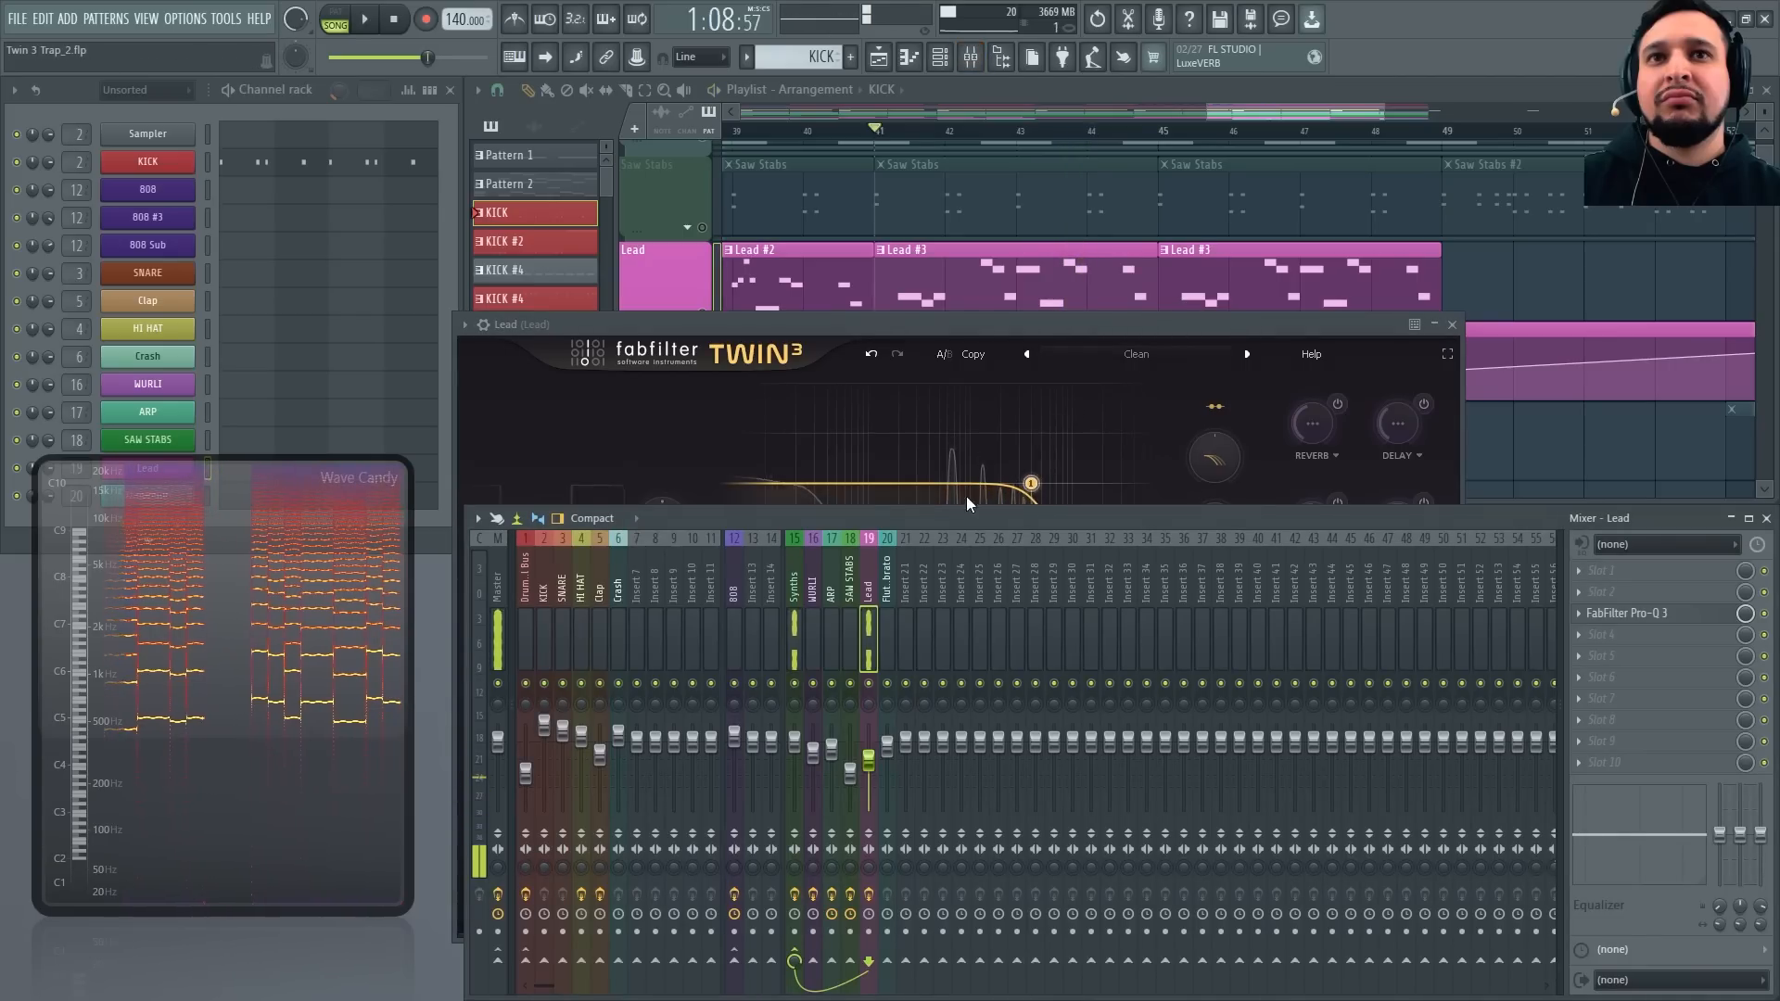
Set the portamento to about 152 ms while auditioning the Lead
click(920, 330)
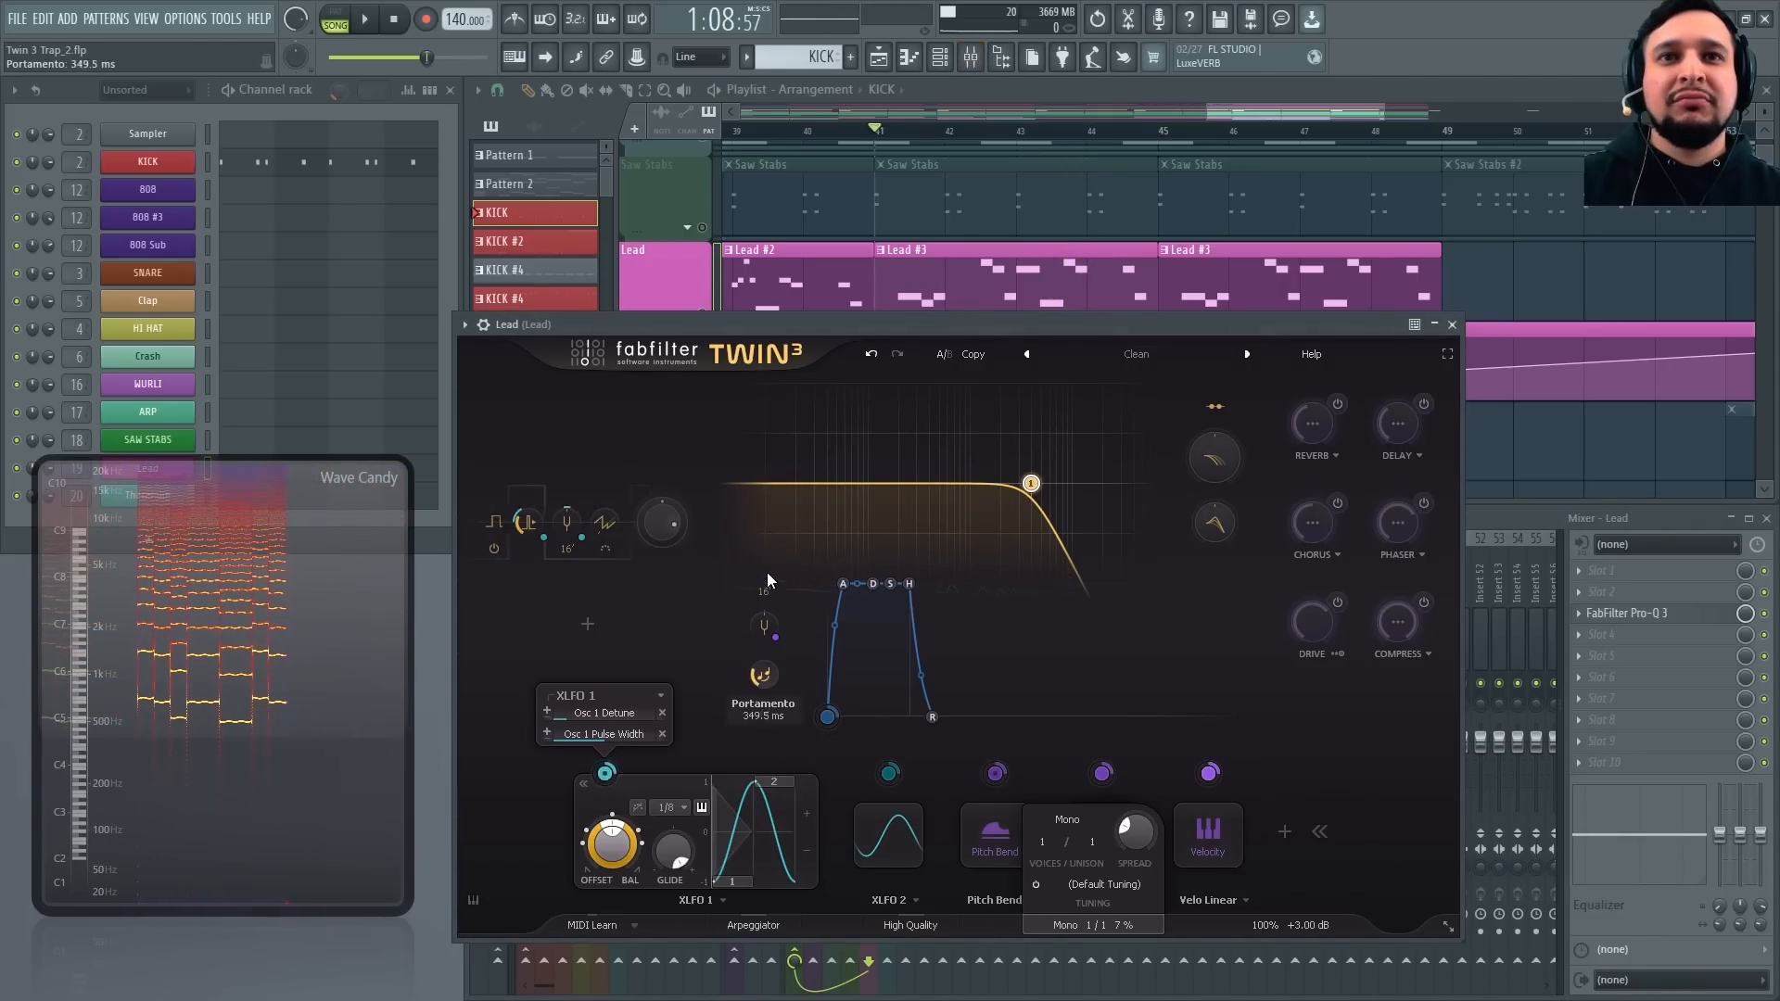
key(space)
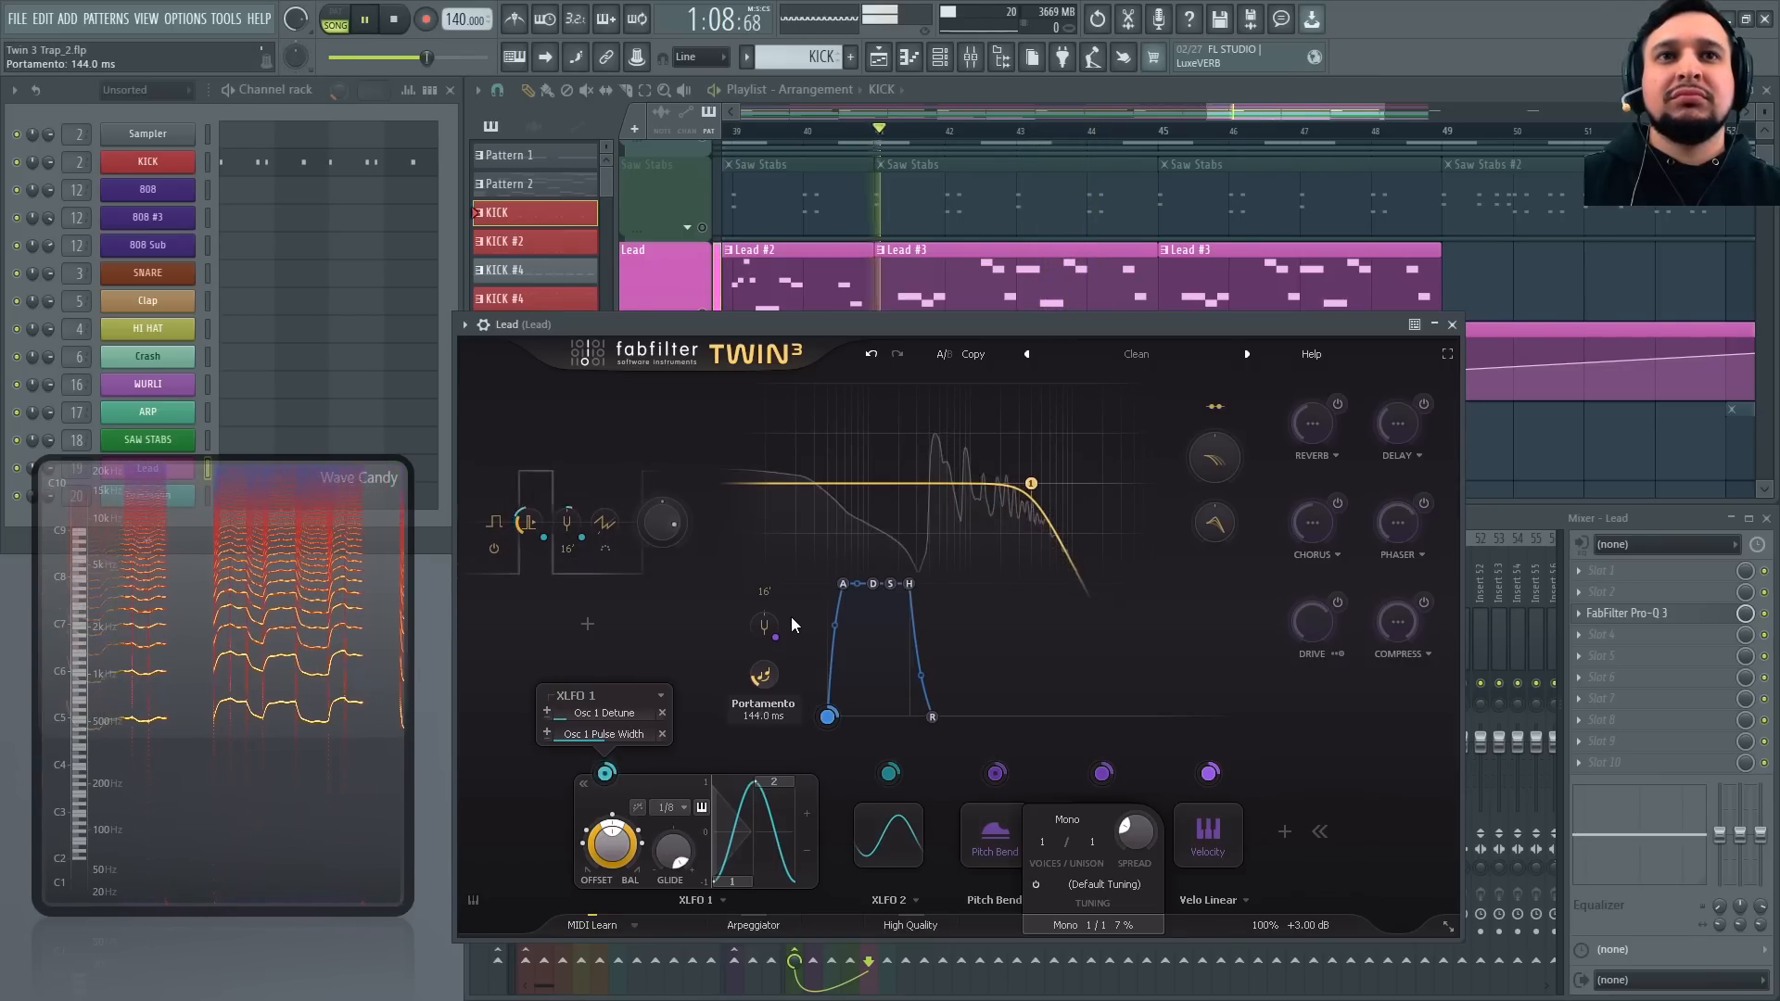
key(space)
Audition the Sawtooth waveform on oscillator 1, switching it back to Square Pure
click(494, 522)
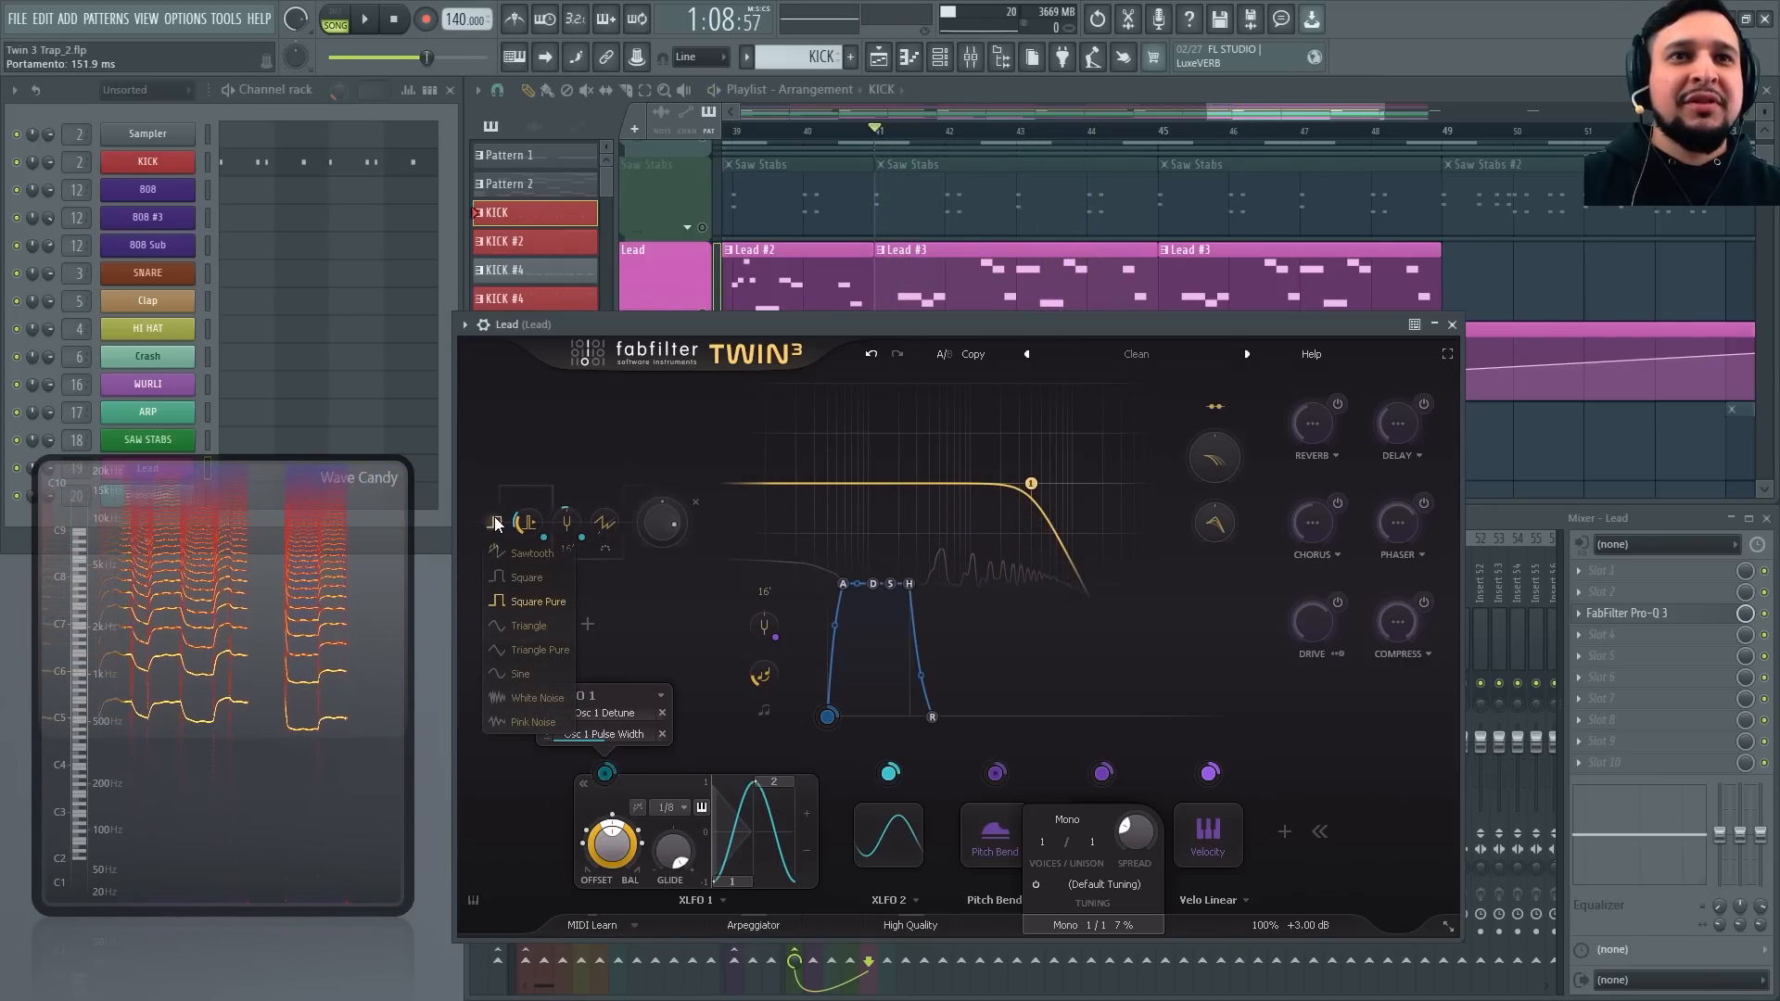
click(547, 547)
key(space)
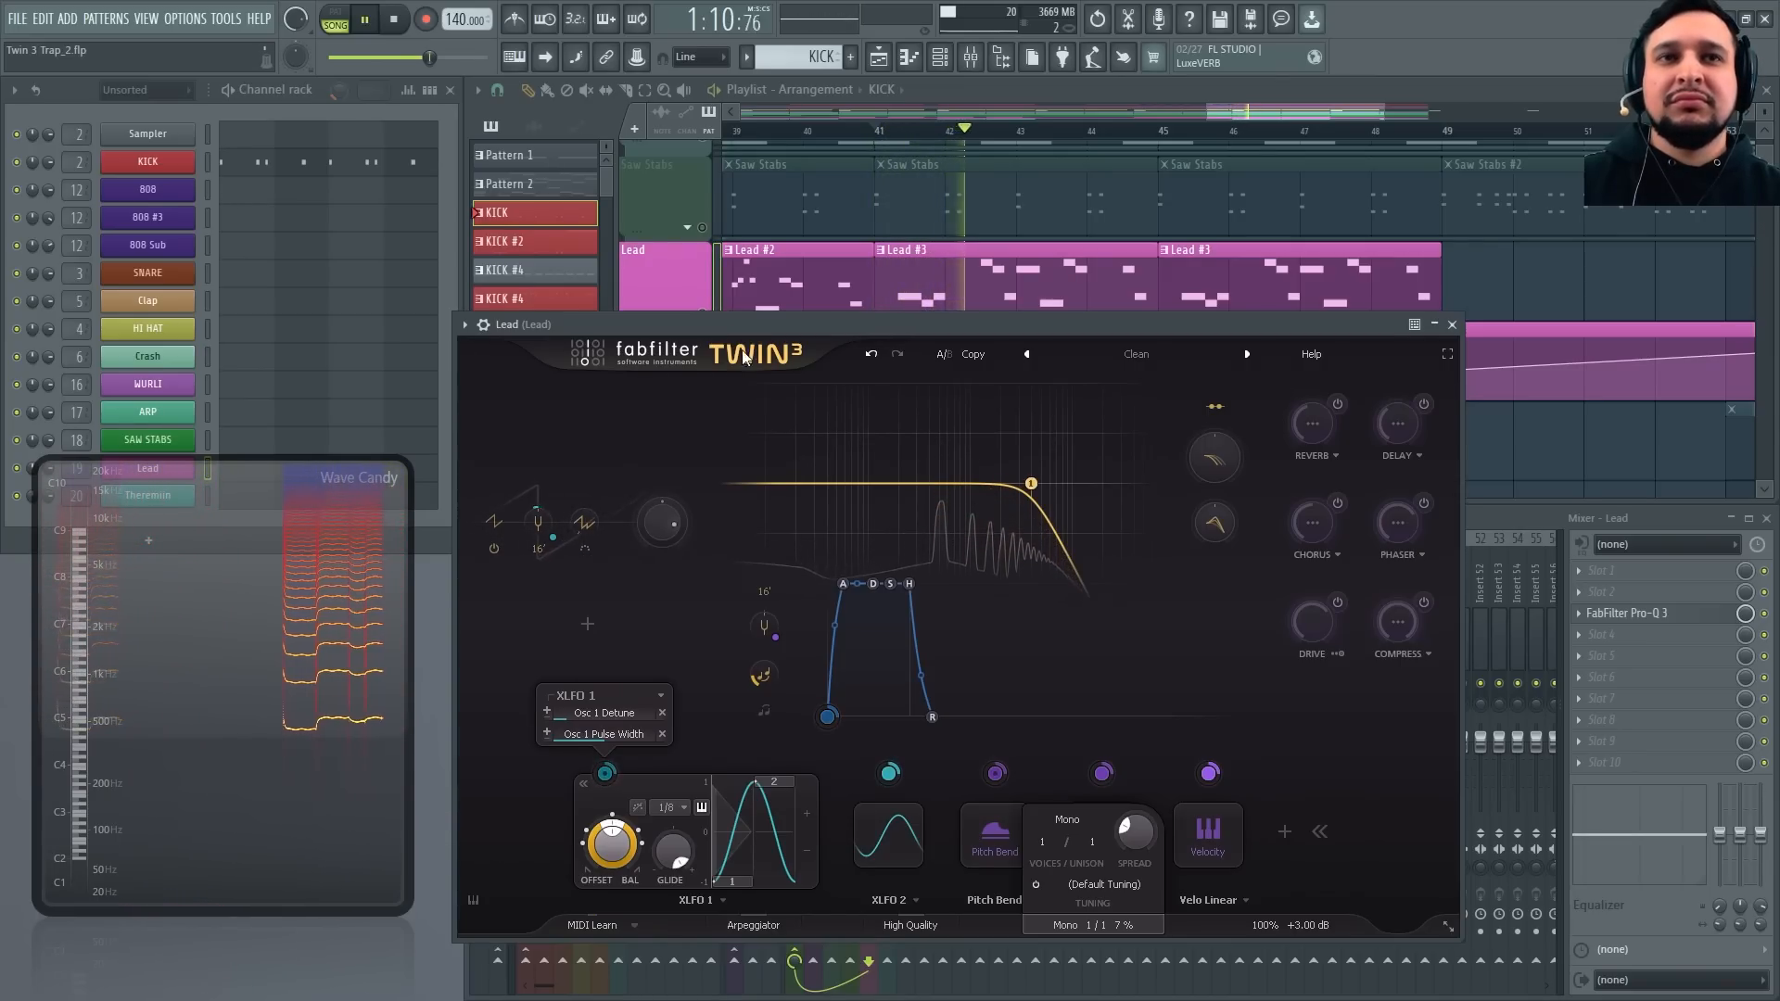
key(space)
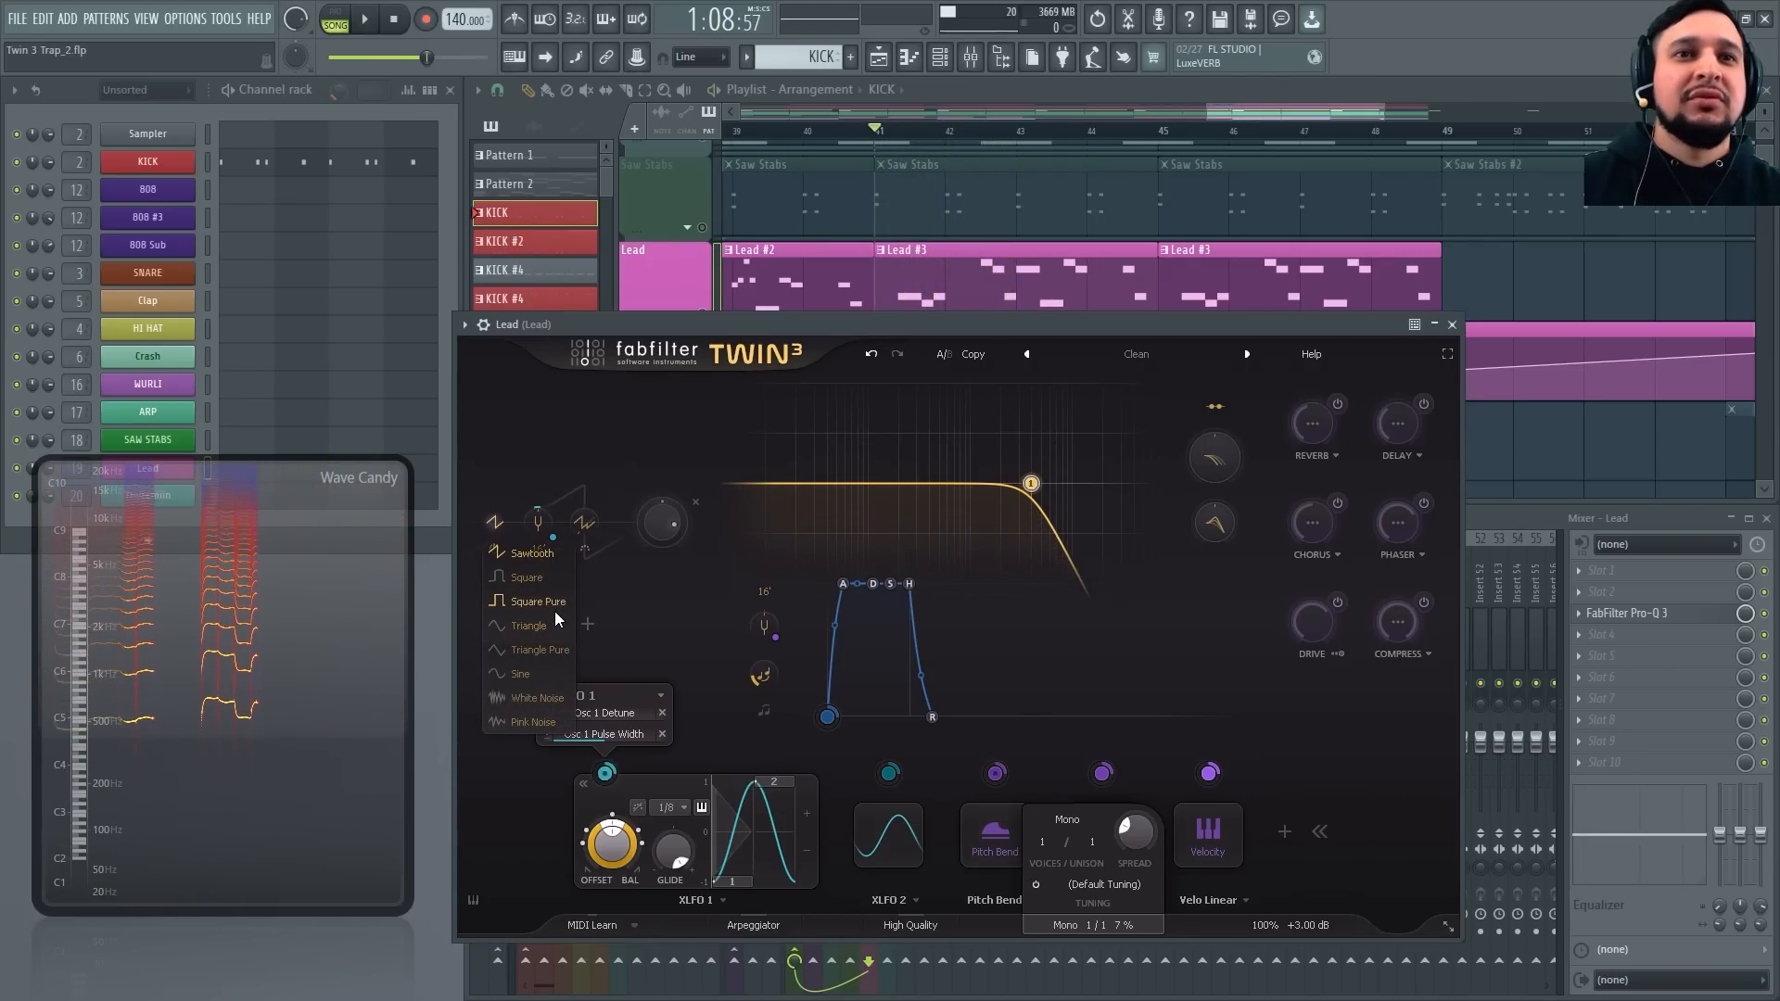
click(553, 608)
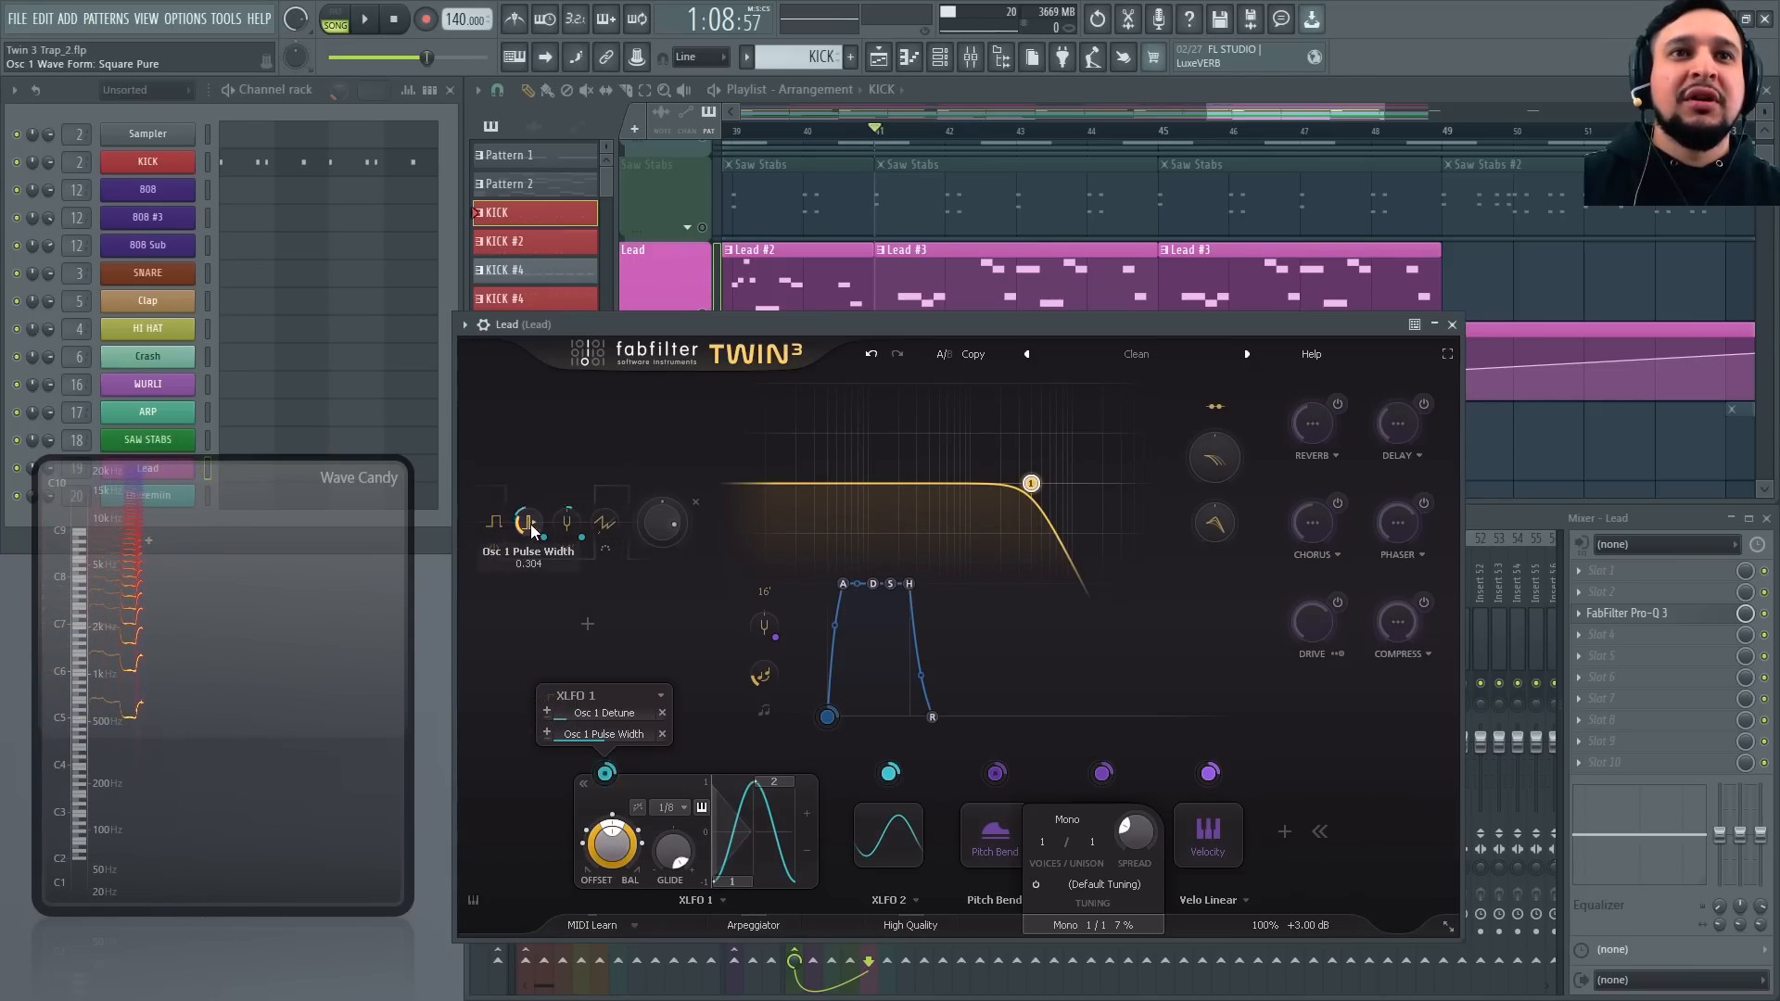
Raise filter 1's cutoff frequency to 5138.3 Hz during playback
key(space)
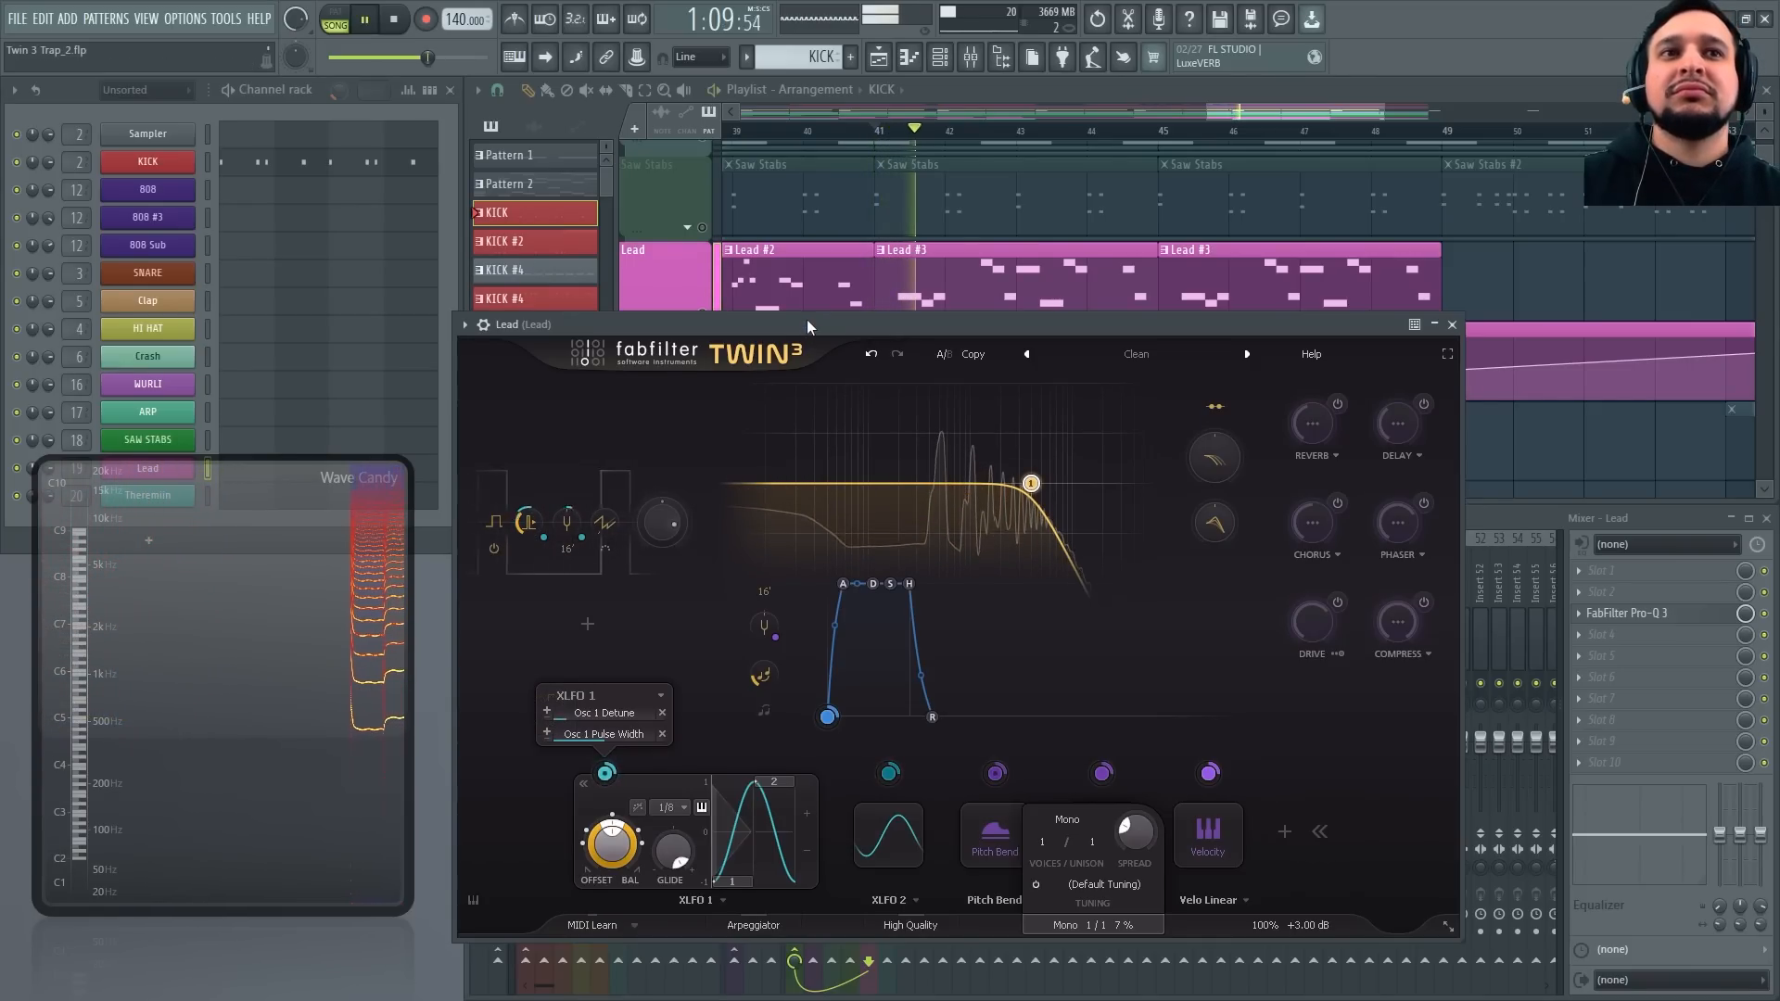
mouse_move(1060, 471)
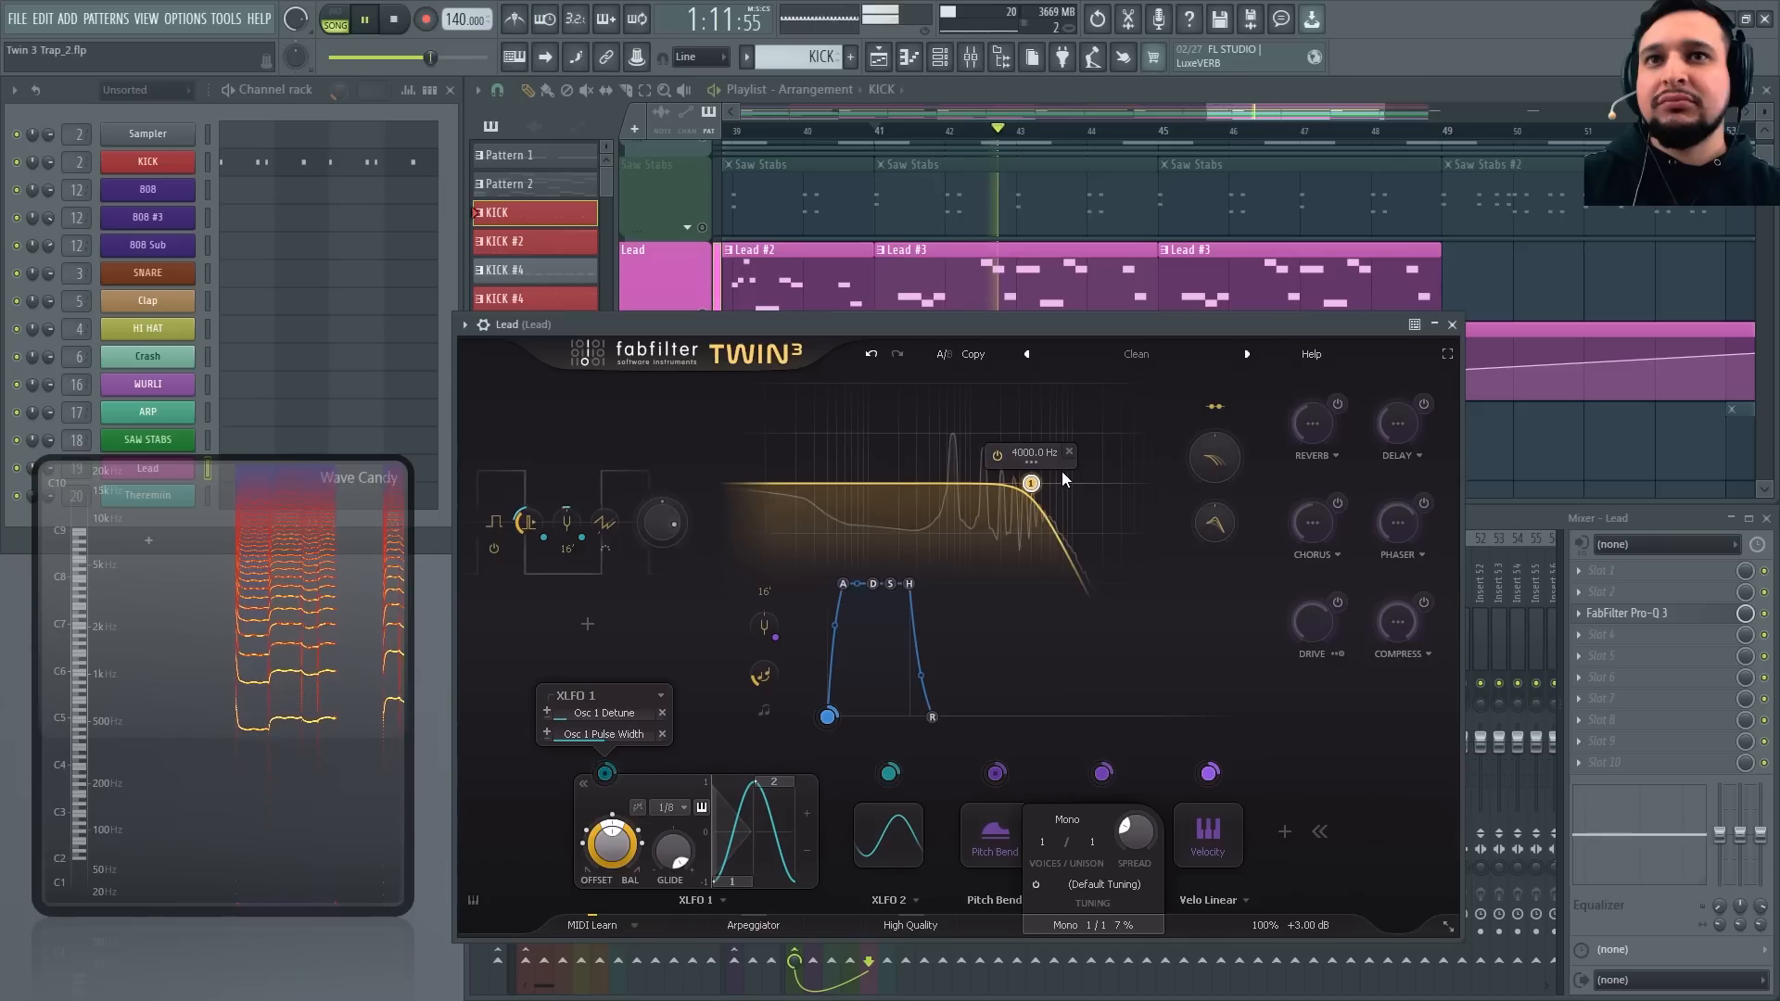
mouse_move(1030, 483)
mouse_down()
mouse_move(1062, 483)
mouse_move(1044, 483)
mouse_up()
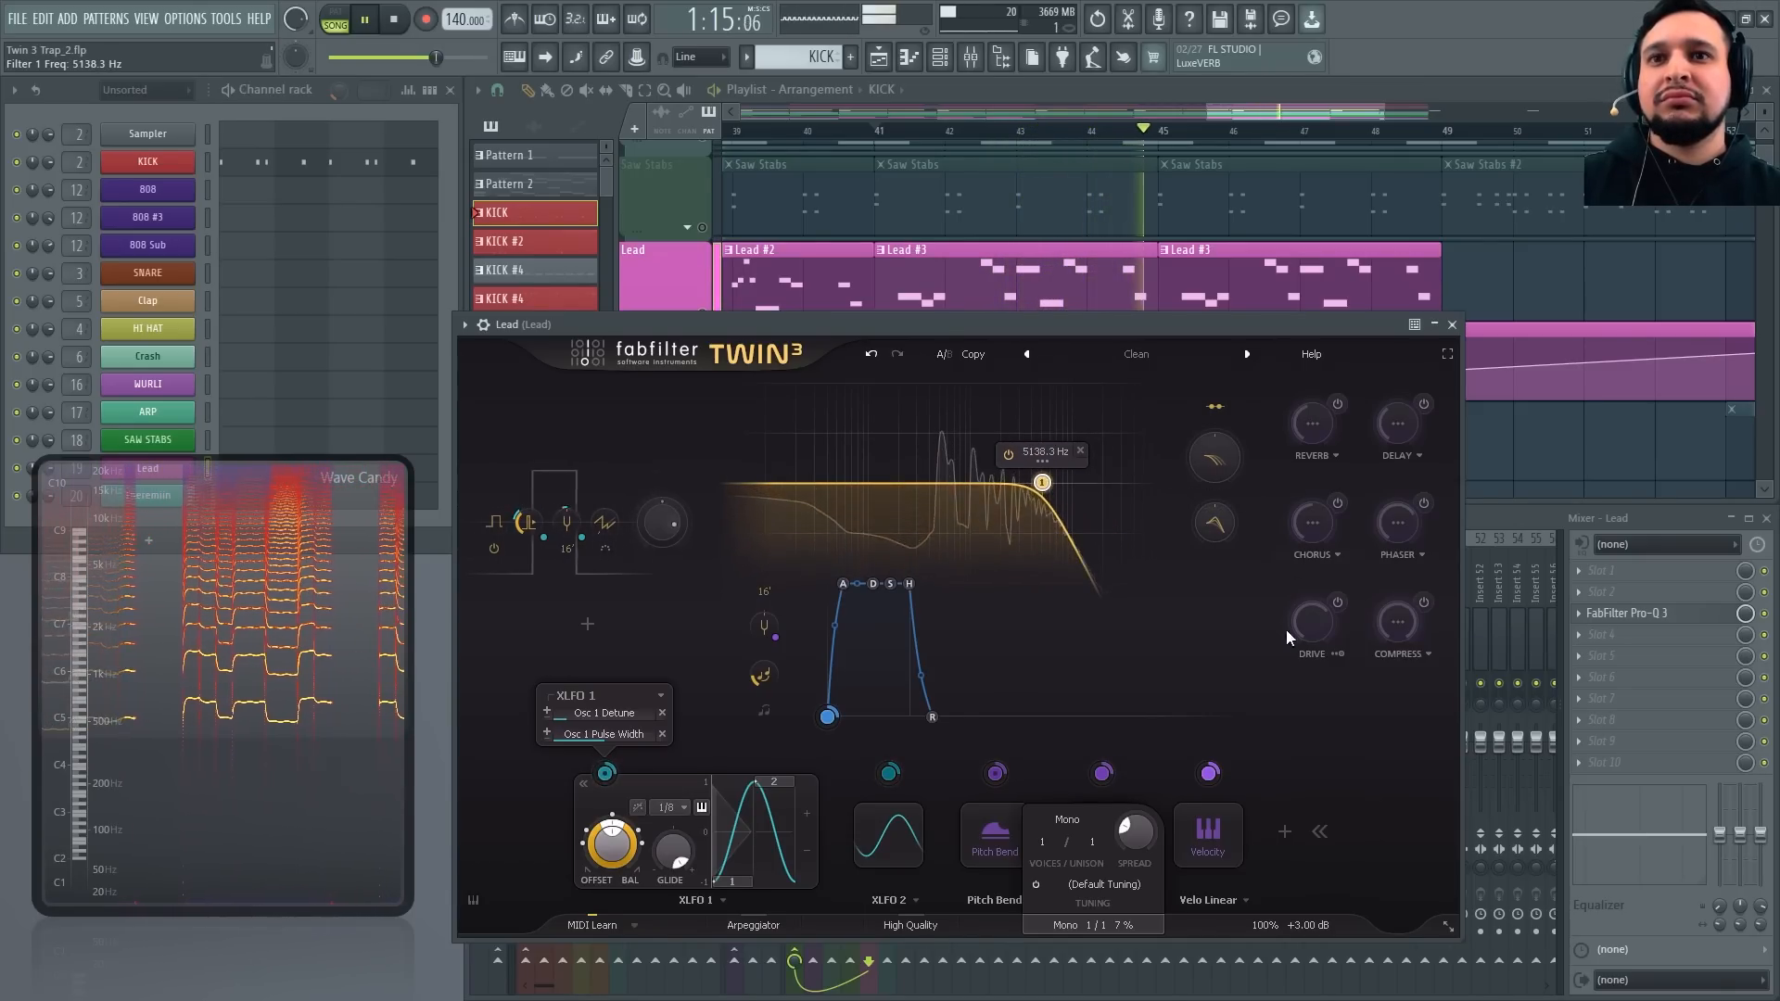
key(space)
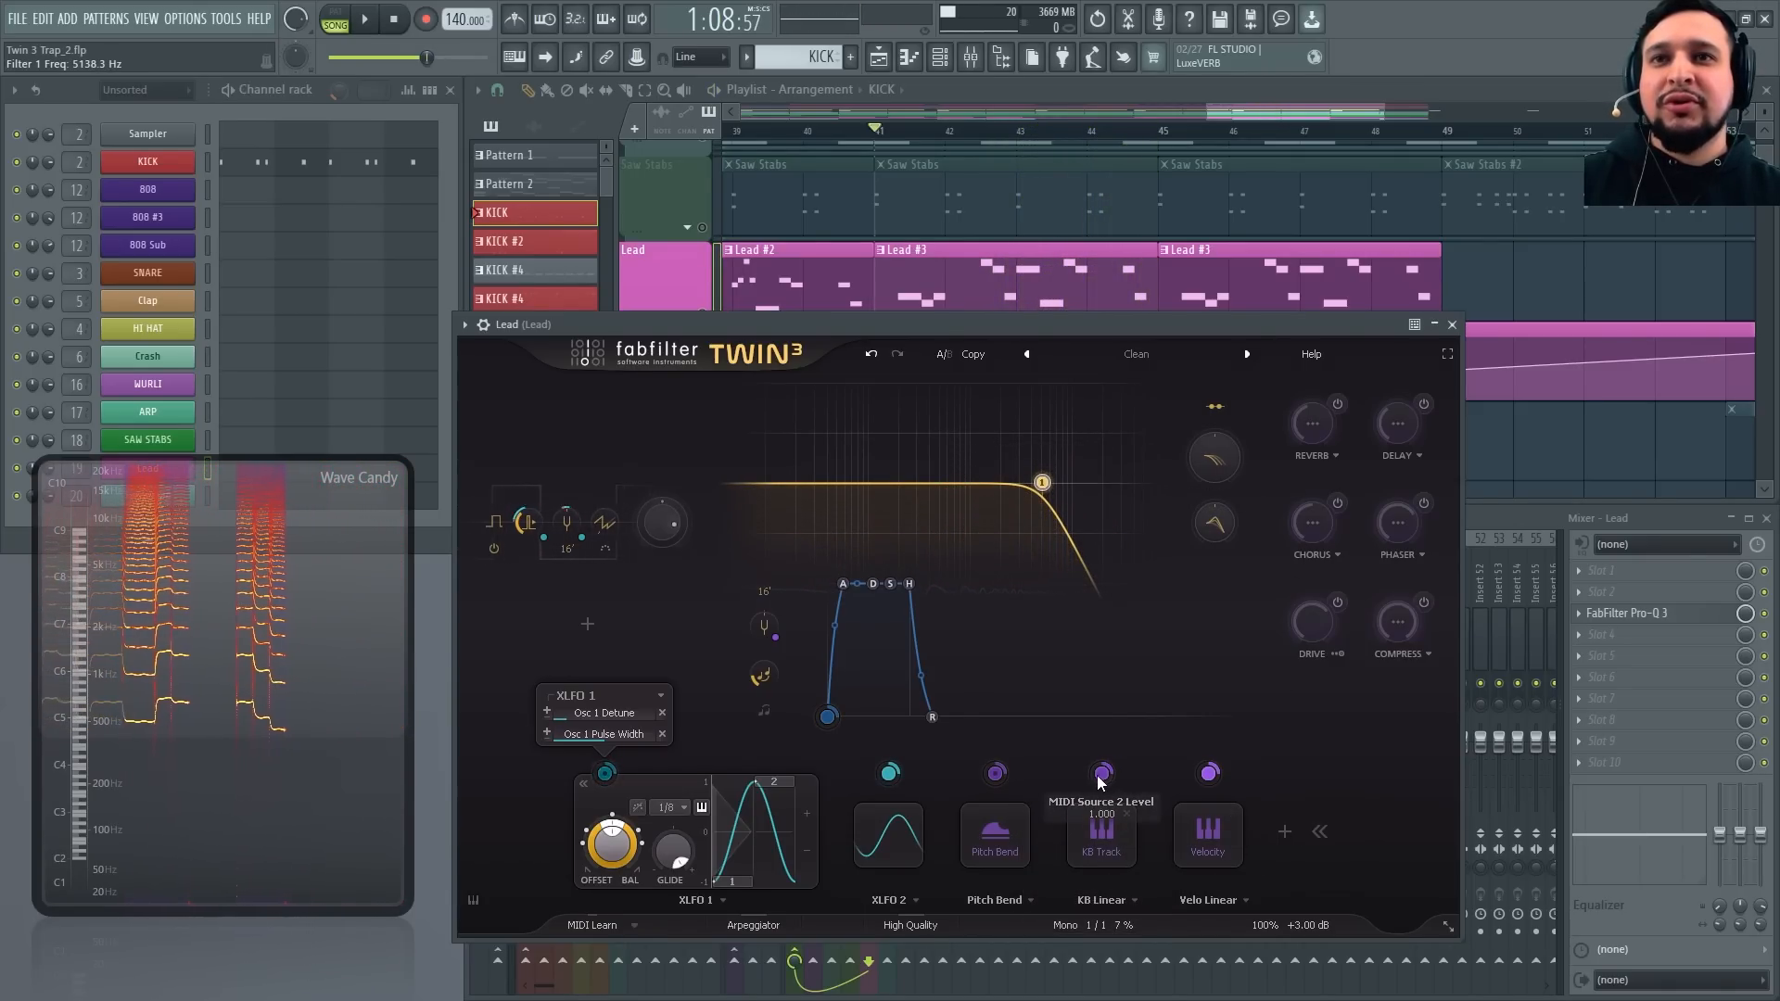
Assign the KB Linear source to modulate the filter frequency offset and audition the result
drag(1100, 779, 1226, 468)
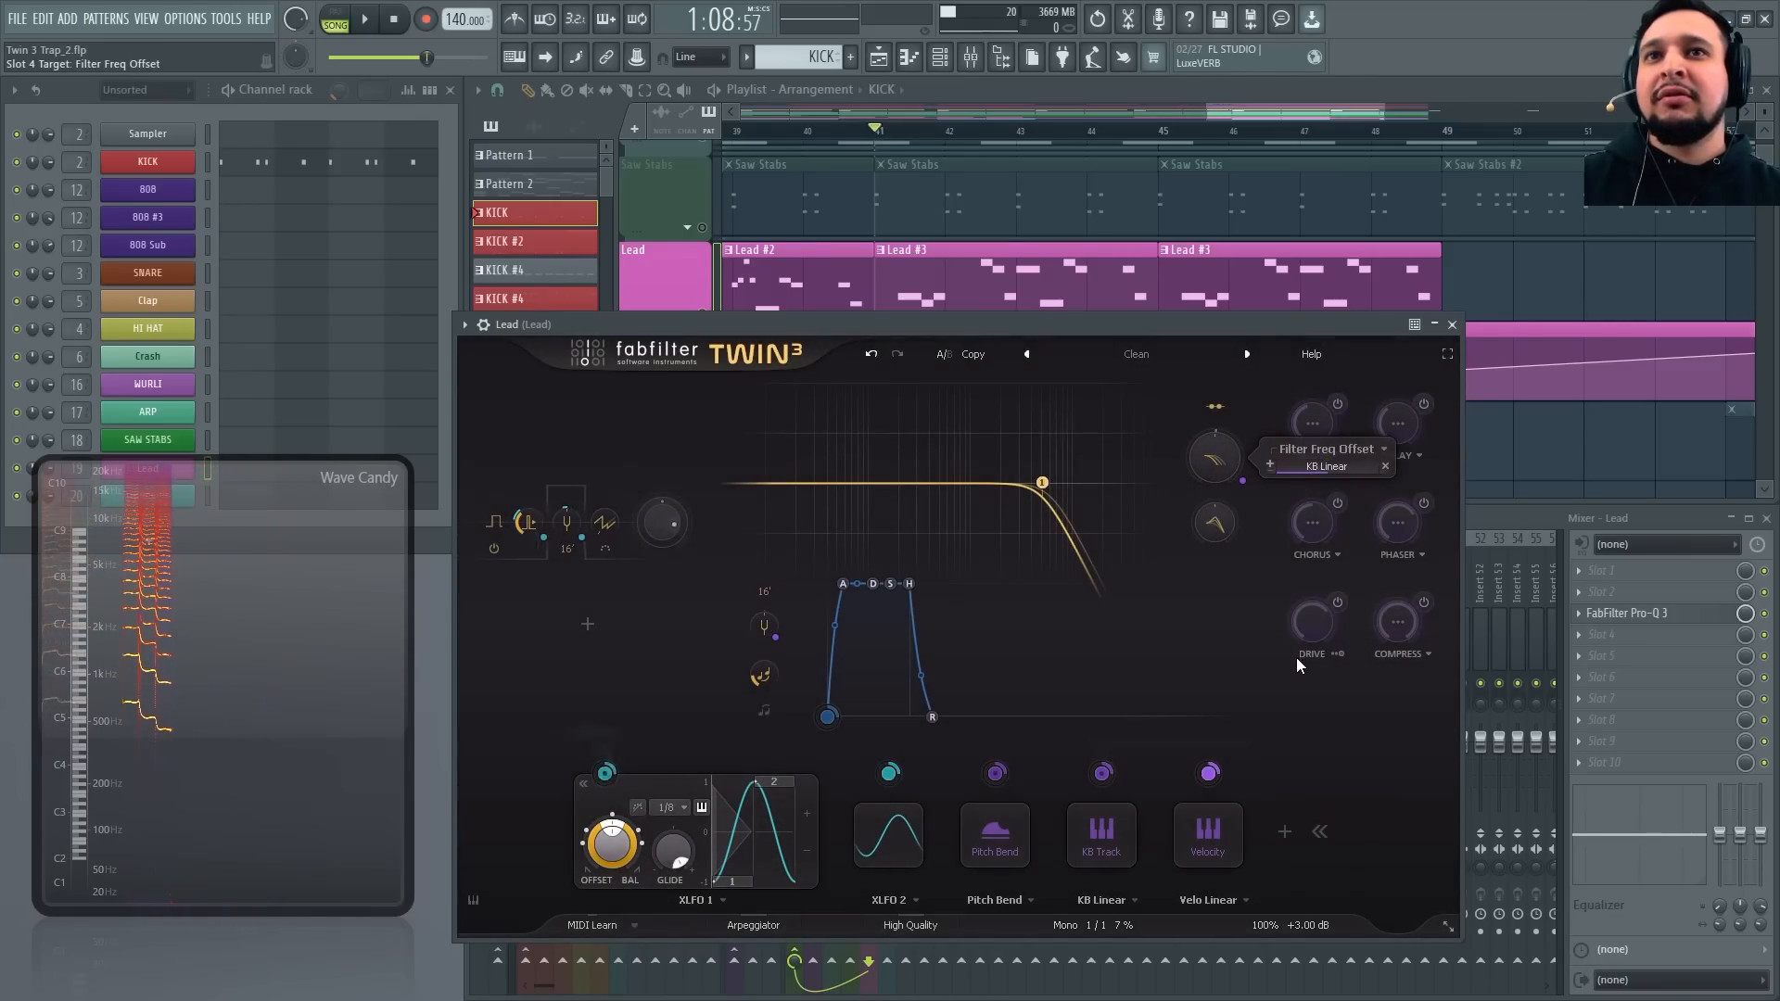
key(space)
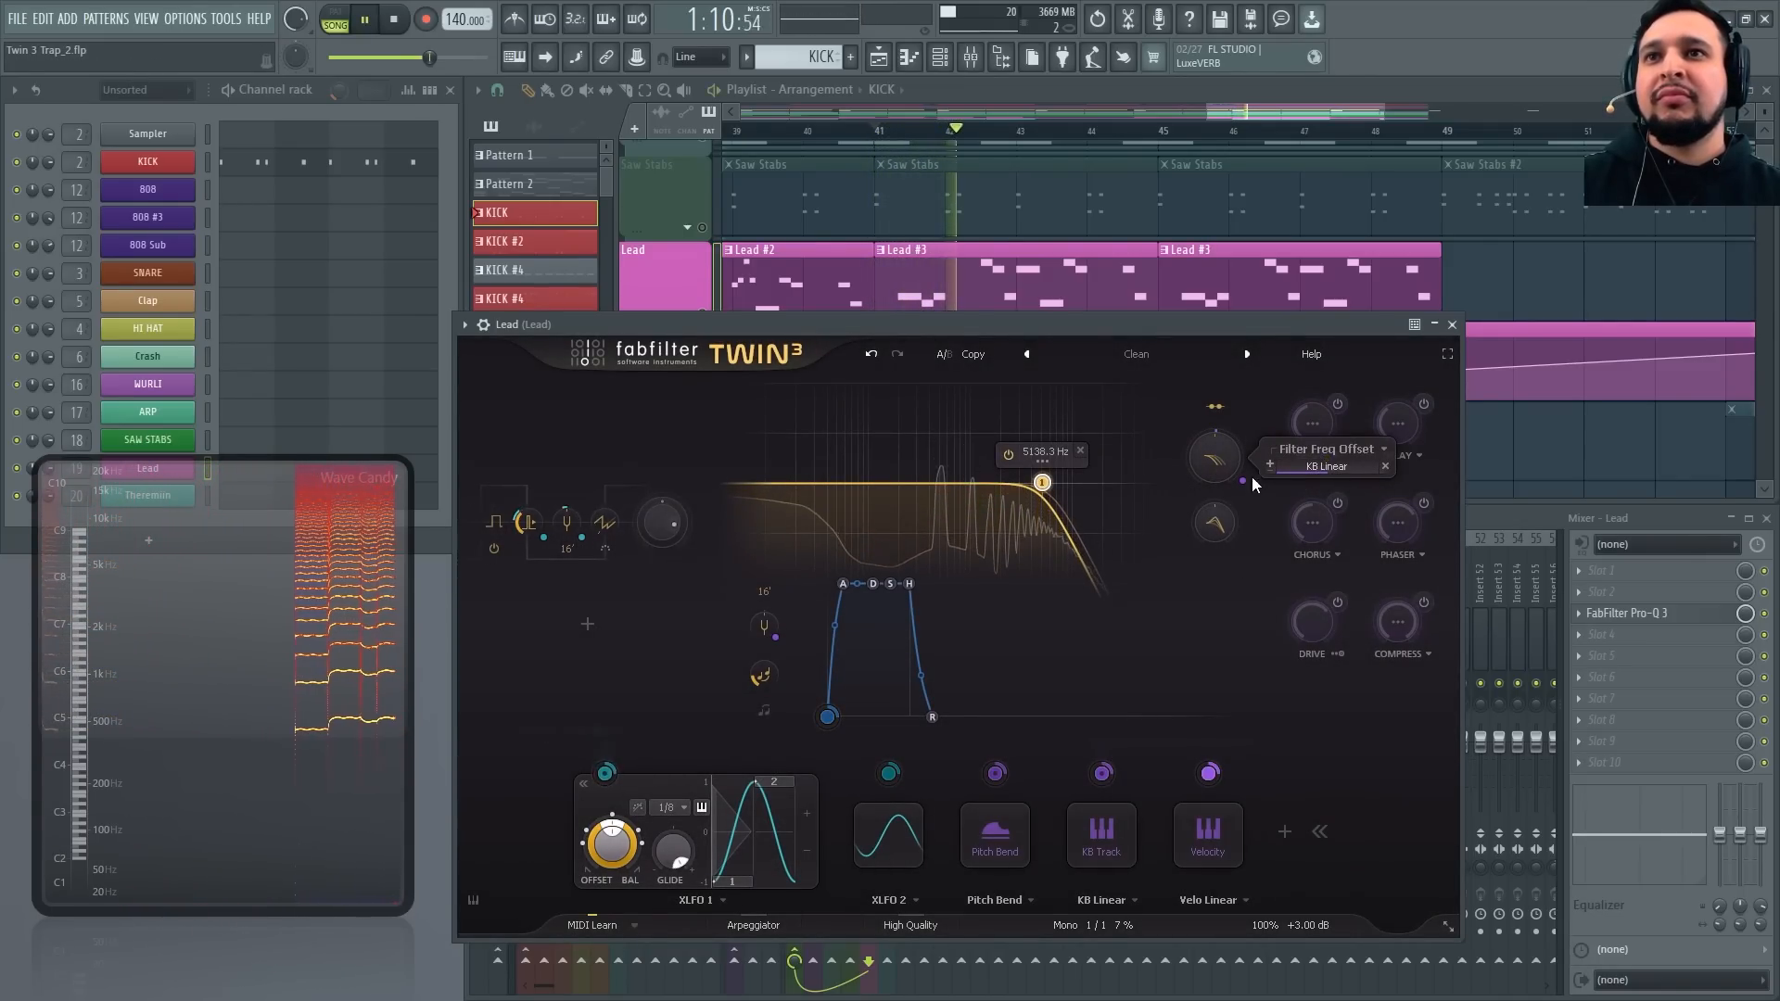
key(space)
Add a second filter that cuts a dip just below filter 1's cutoff and audition it
key(space)
drag(999, 480, 996, 534)
key(space)
key(space)
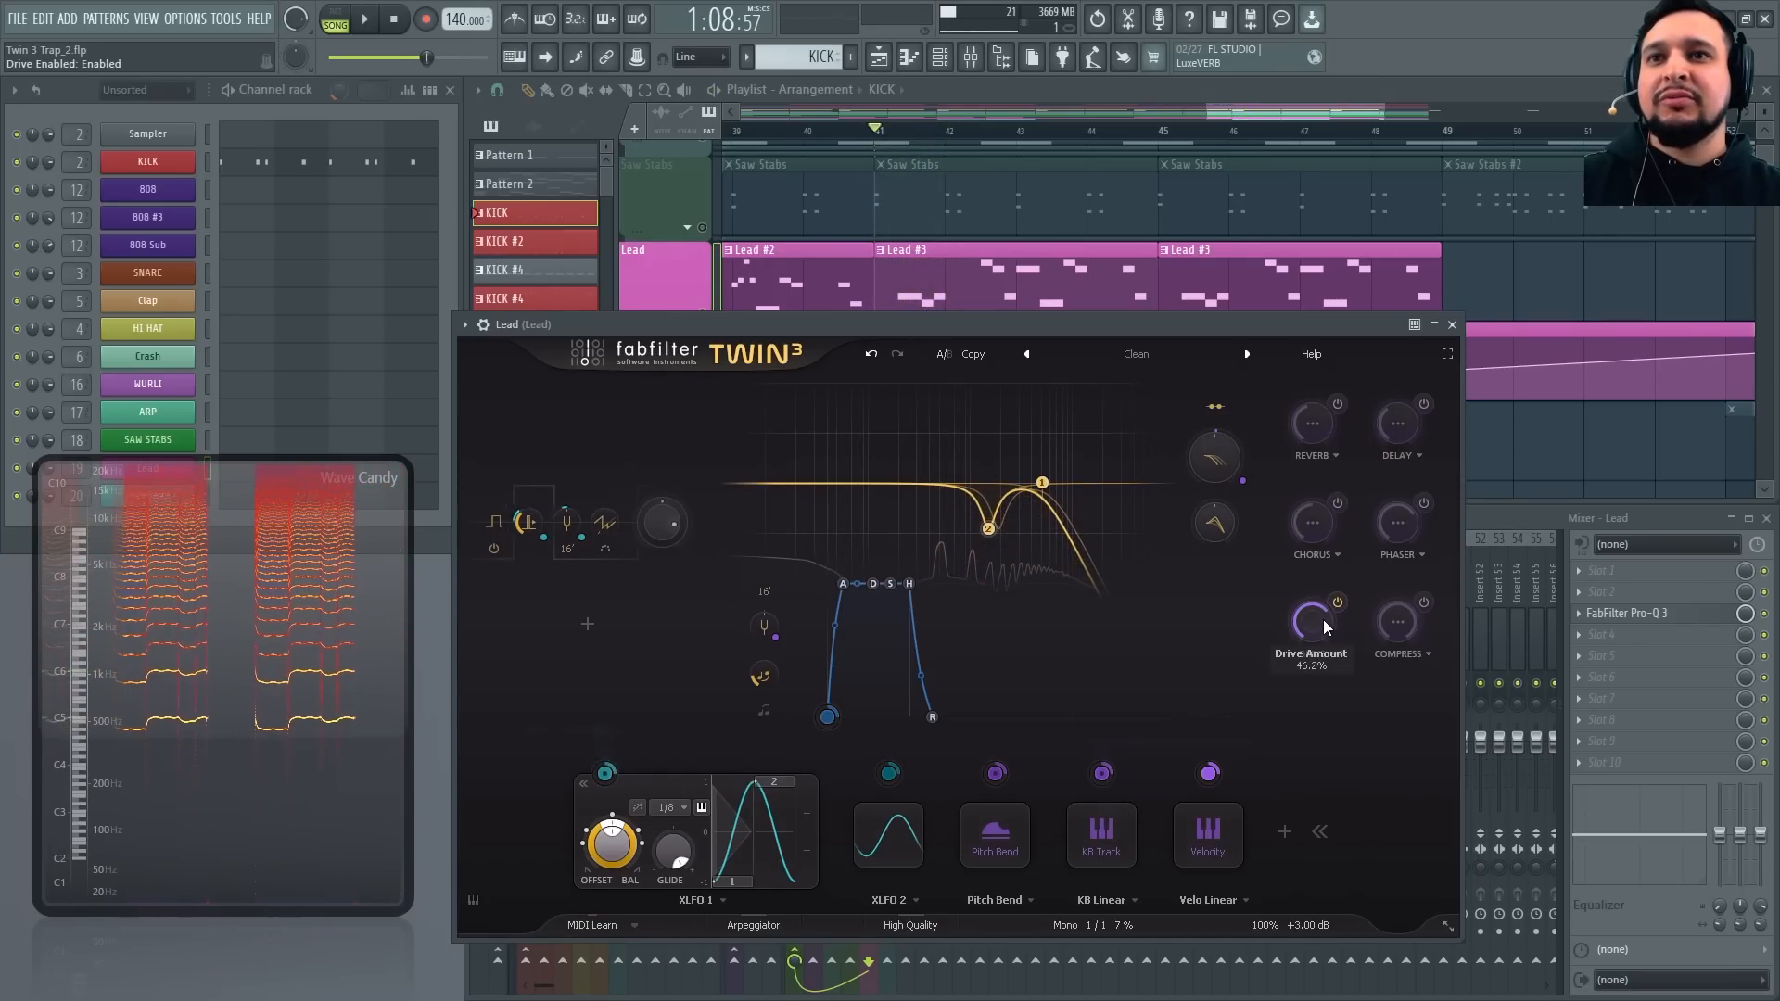
Enable the drive effect, lower its amount to 7.27% and audition the Lead
drag(1322, 619, 1314, 761)
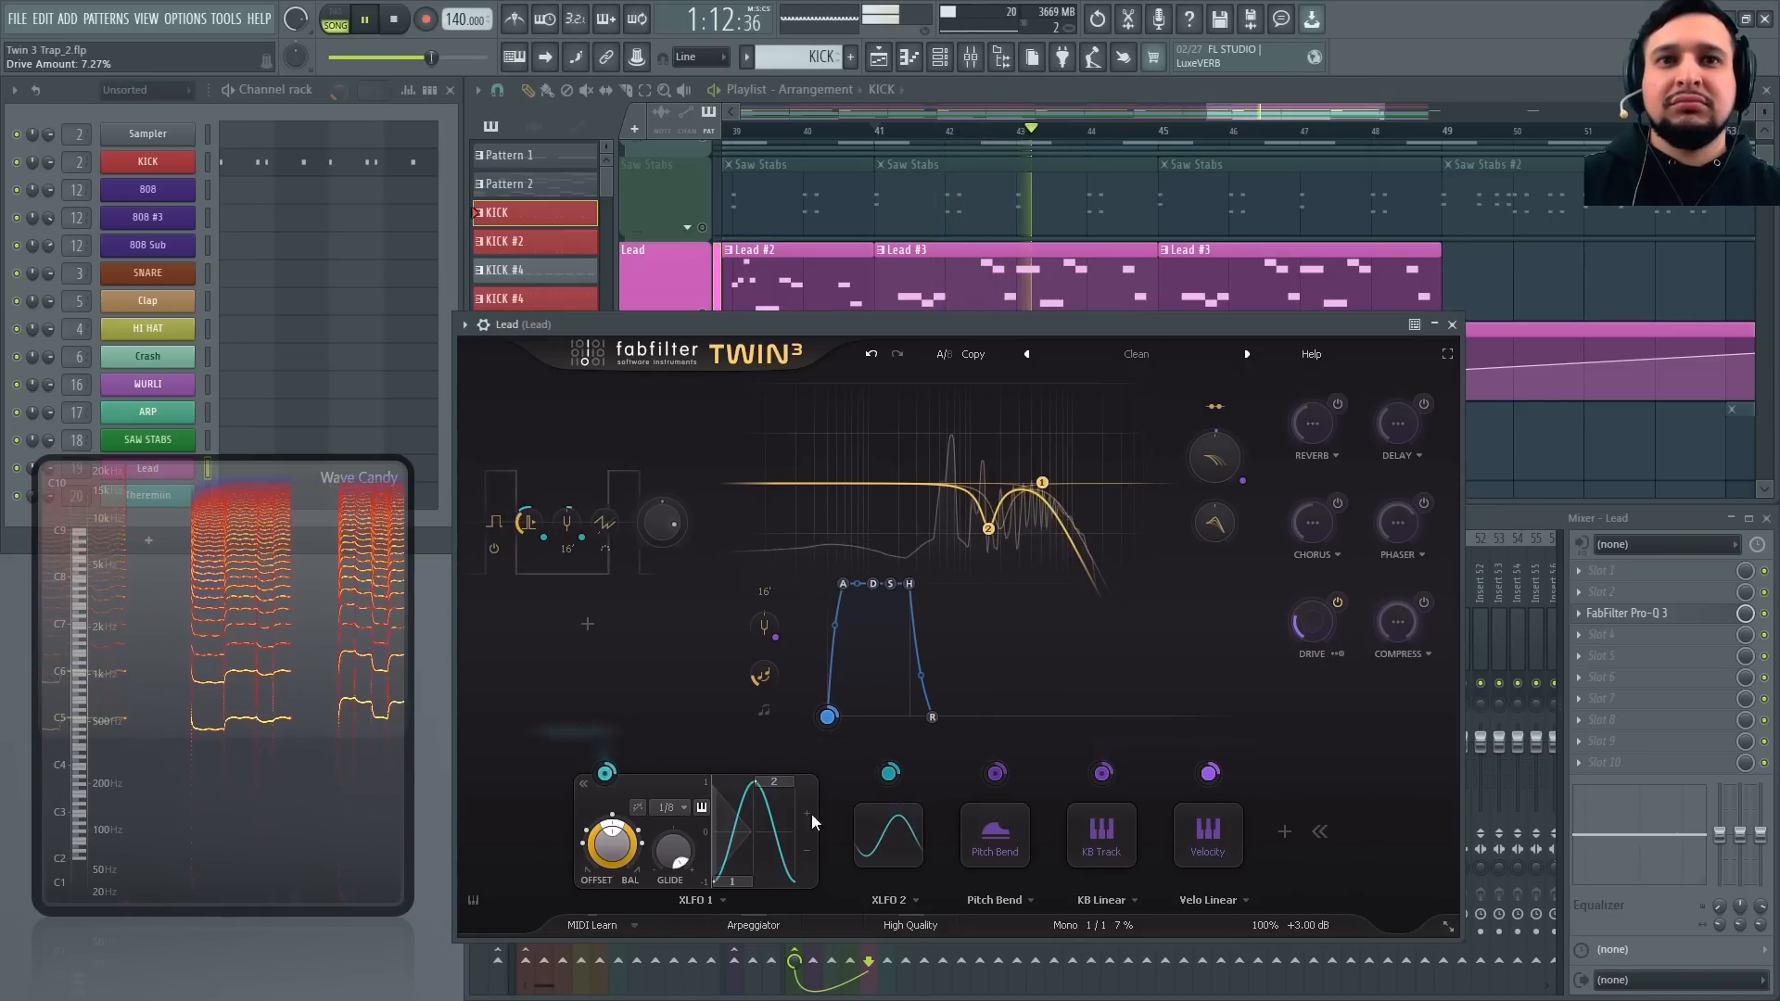
mouse_move(605, 779)
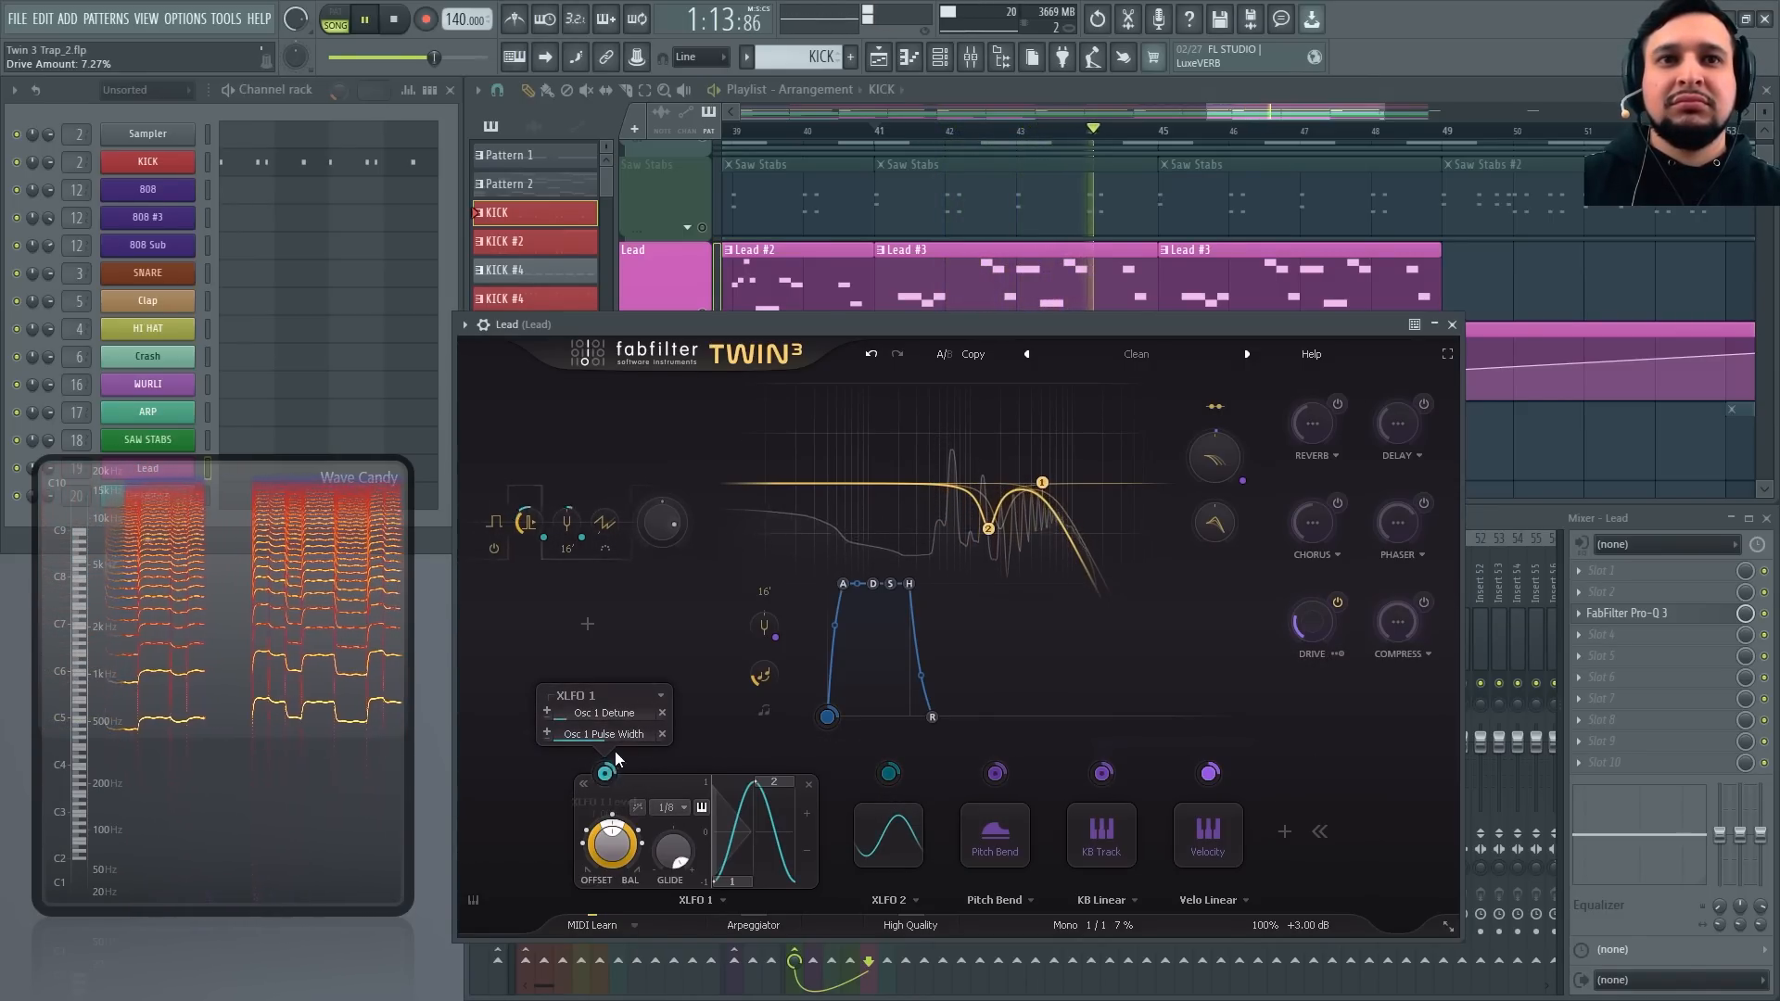
key(space)
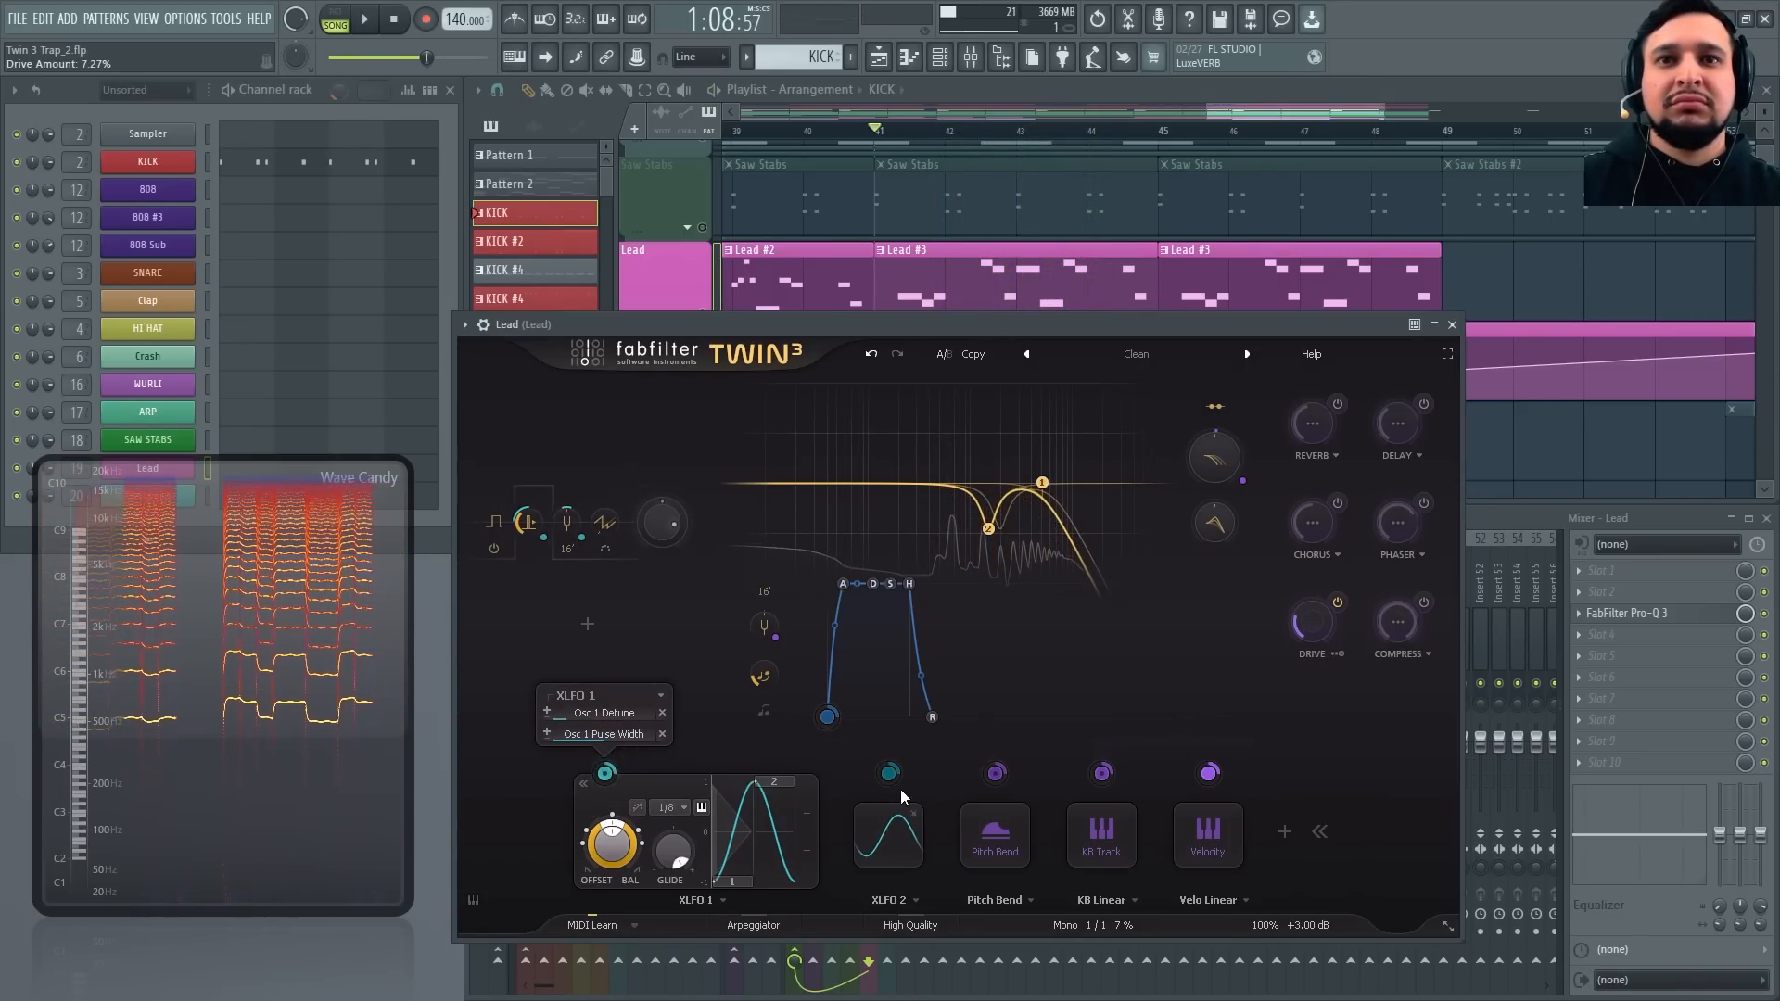
Assign XLFO 2 to modulate Master Tune with a level of 0.001 and start playback
click(899, 821)
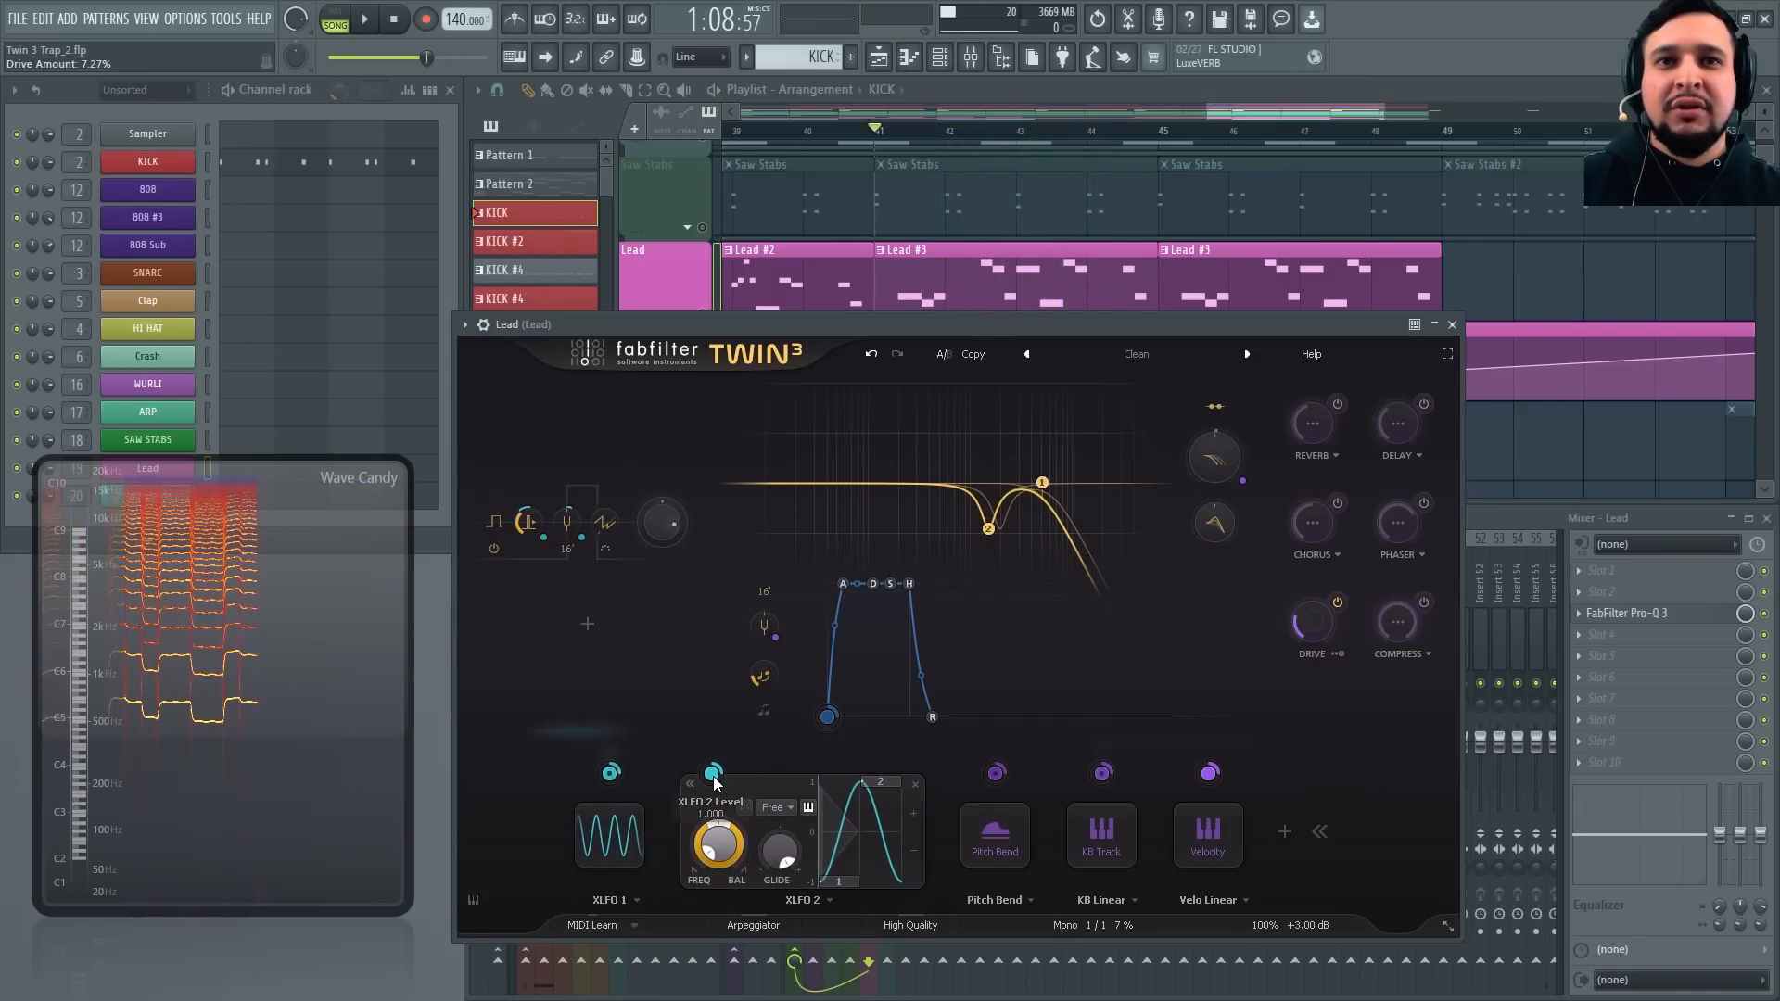
drag(714, 777, 877, 626)
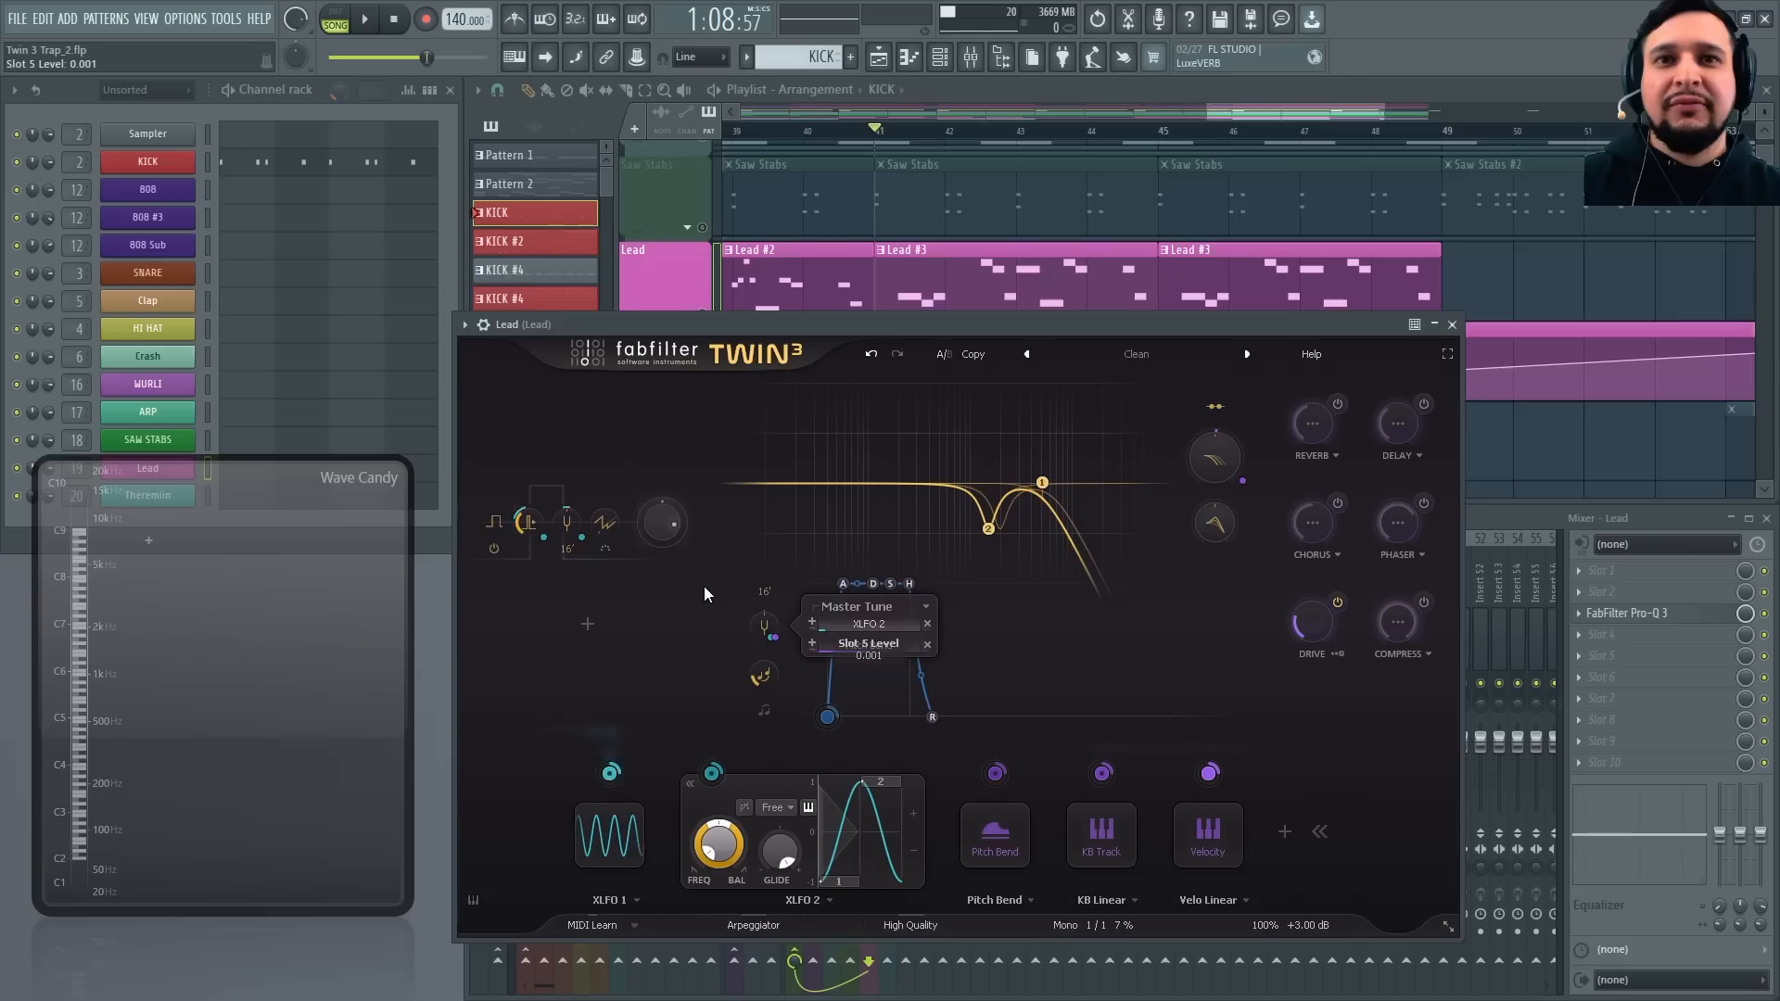
key(space)
Sync XLFO 2's rate to 1/16 and set its frequency offset to 1.434
click(787, 807)
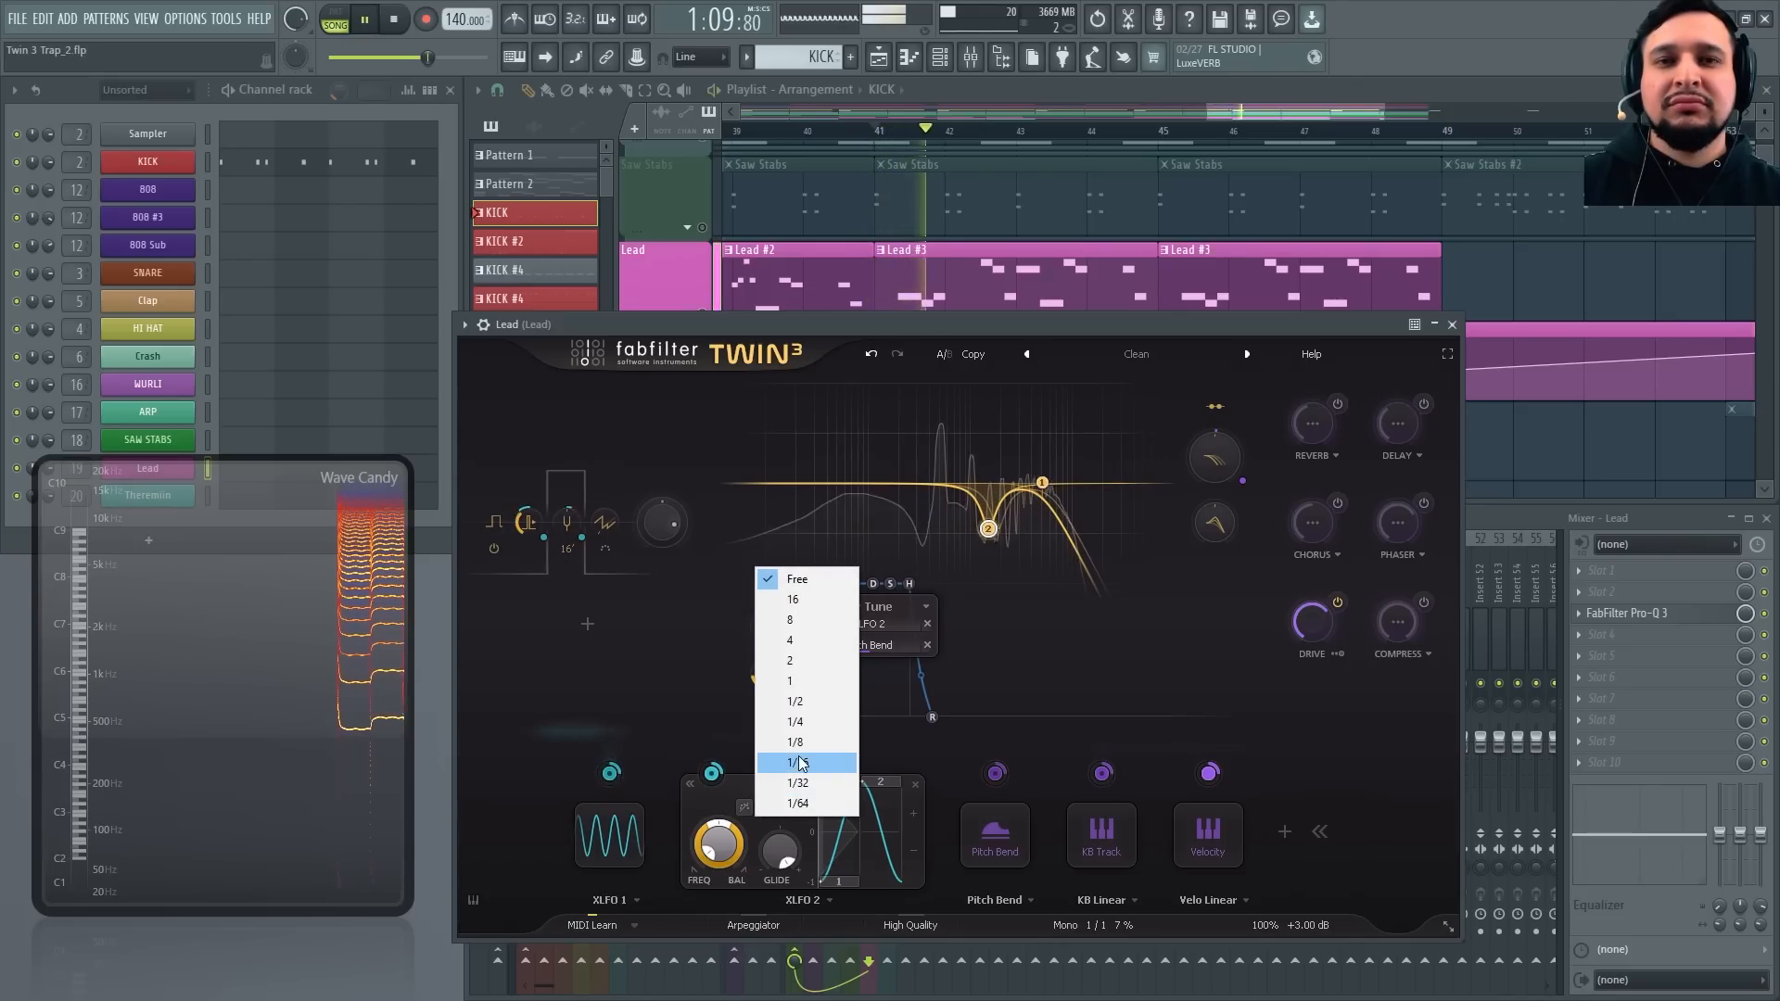
click(787, 762)
drag(719, 840, 750, 760)
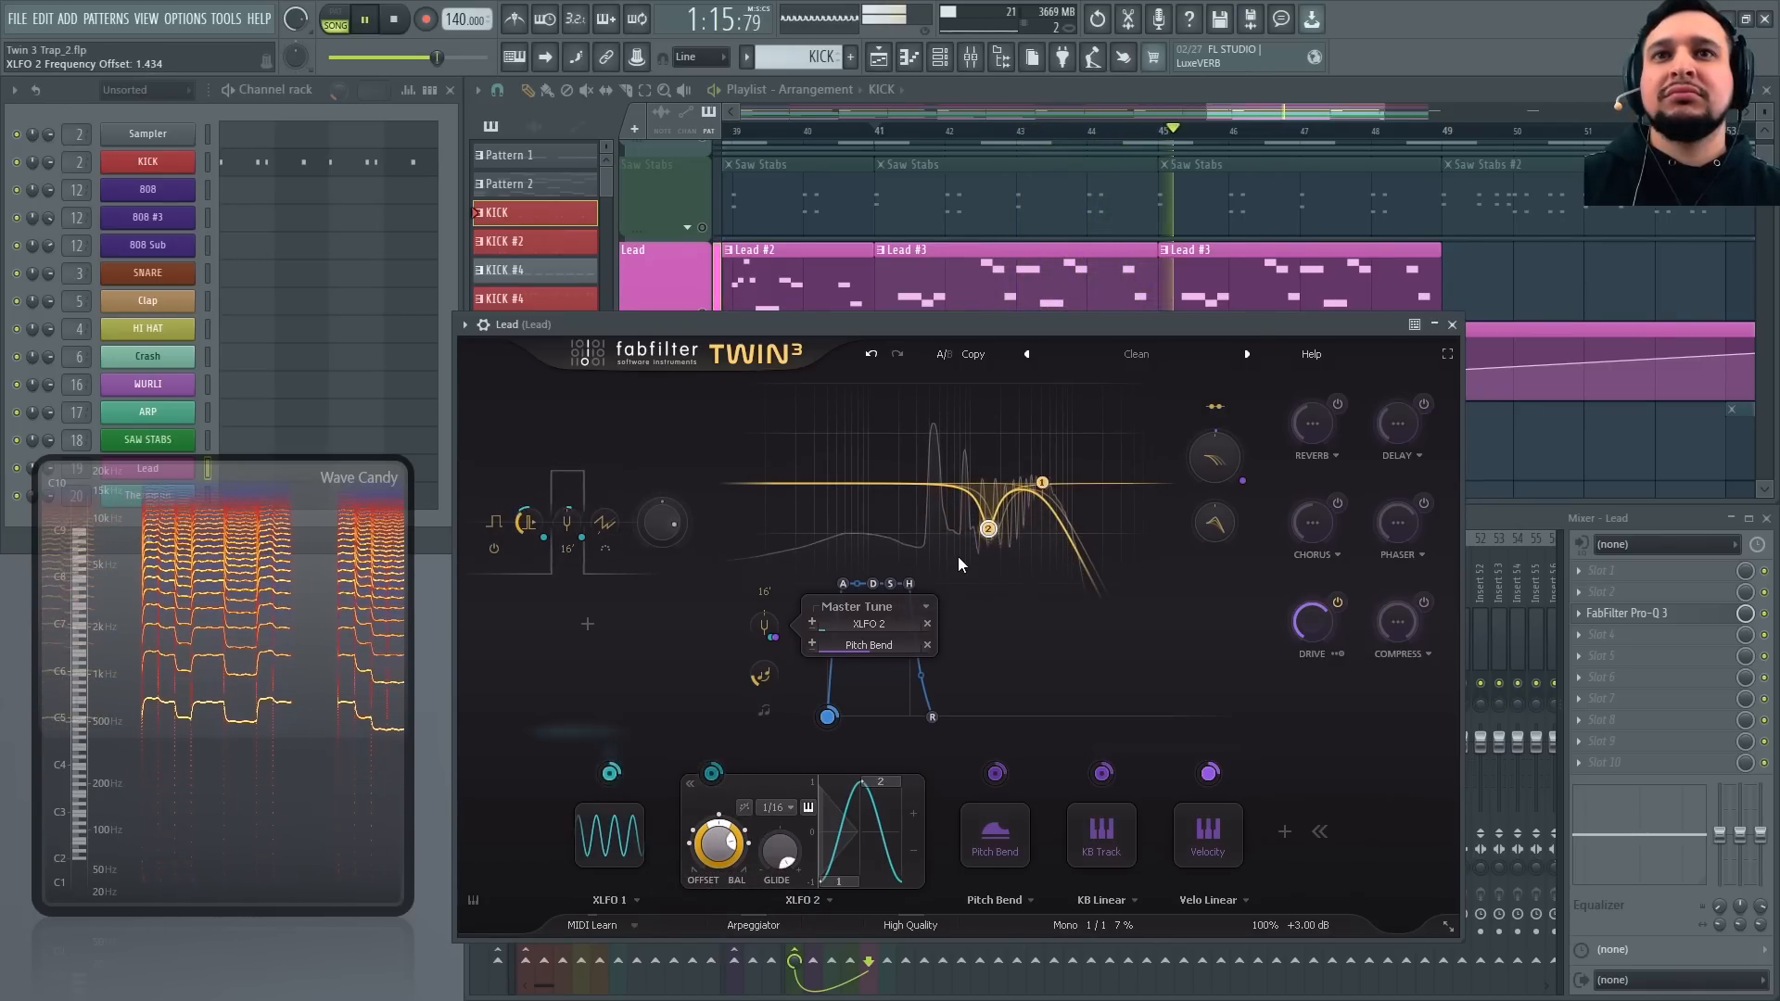
Move filter 2's dip to 2977.2 Hz with a peak of -0.361 and enable the reverb
drag(980, 535, 1017, 524)
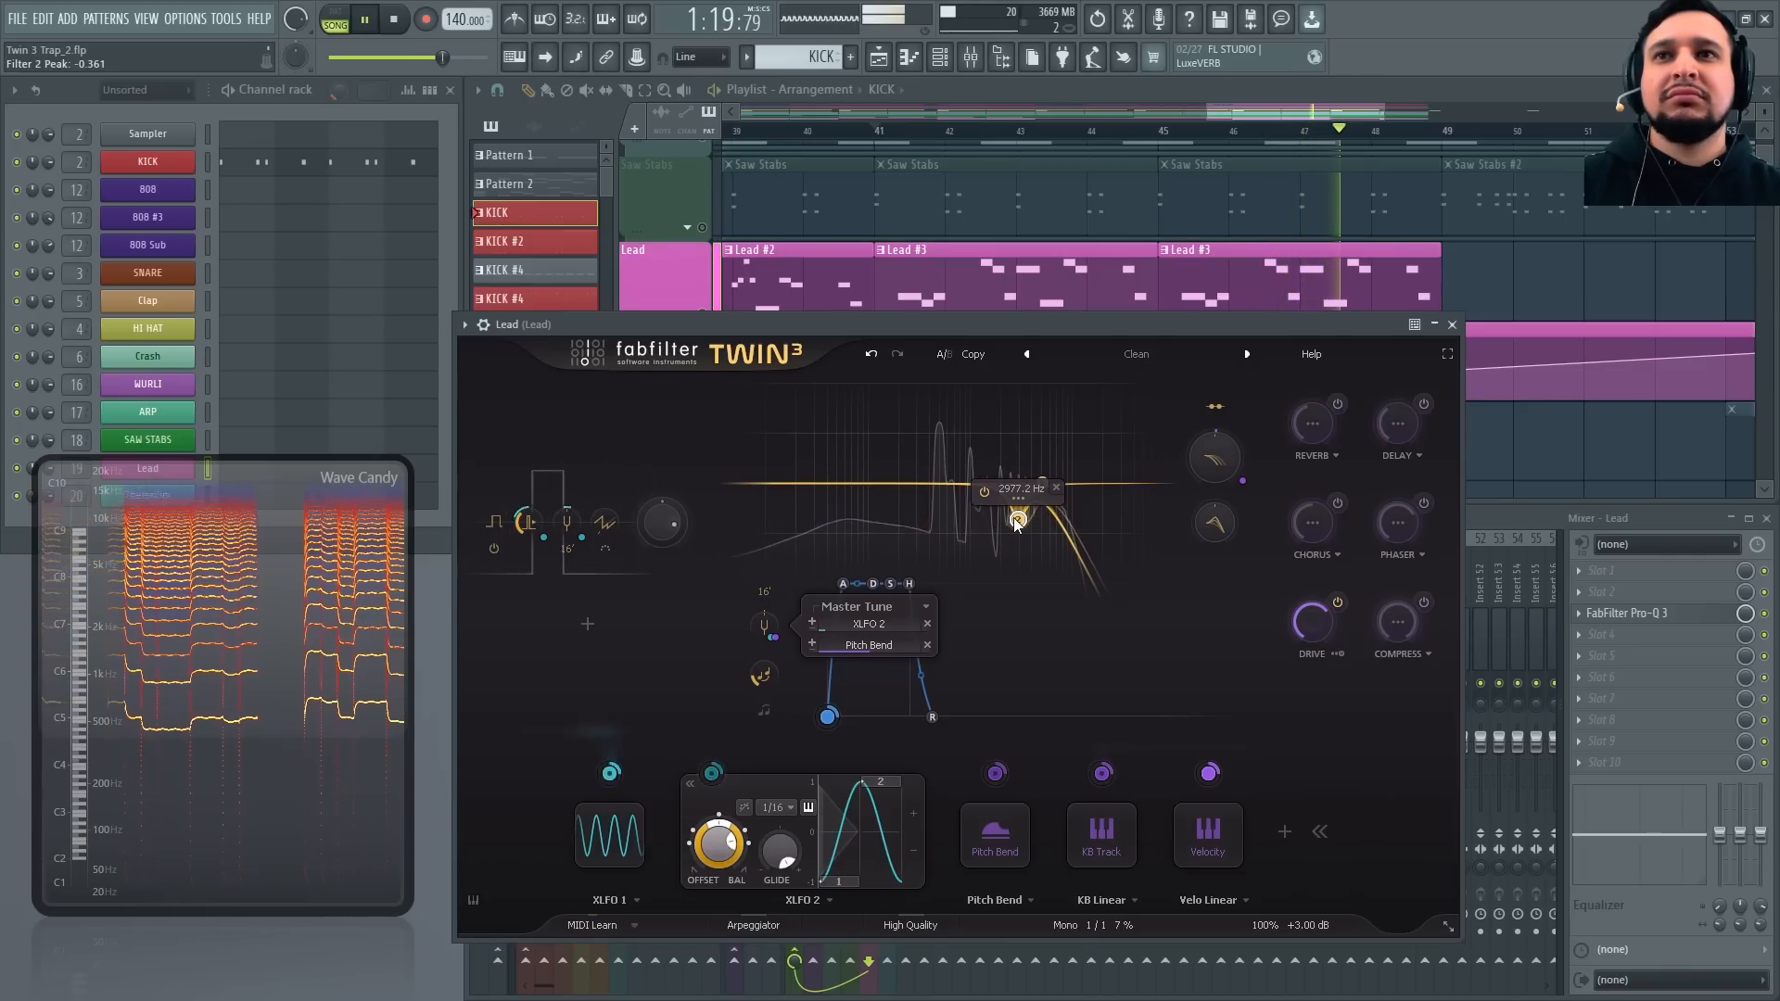
key(space)
click(1337, 403)
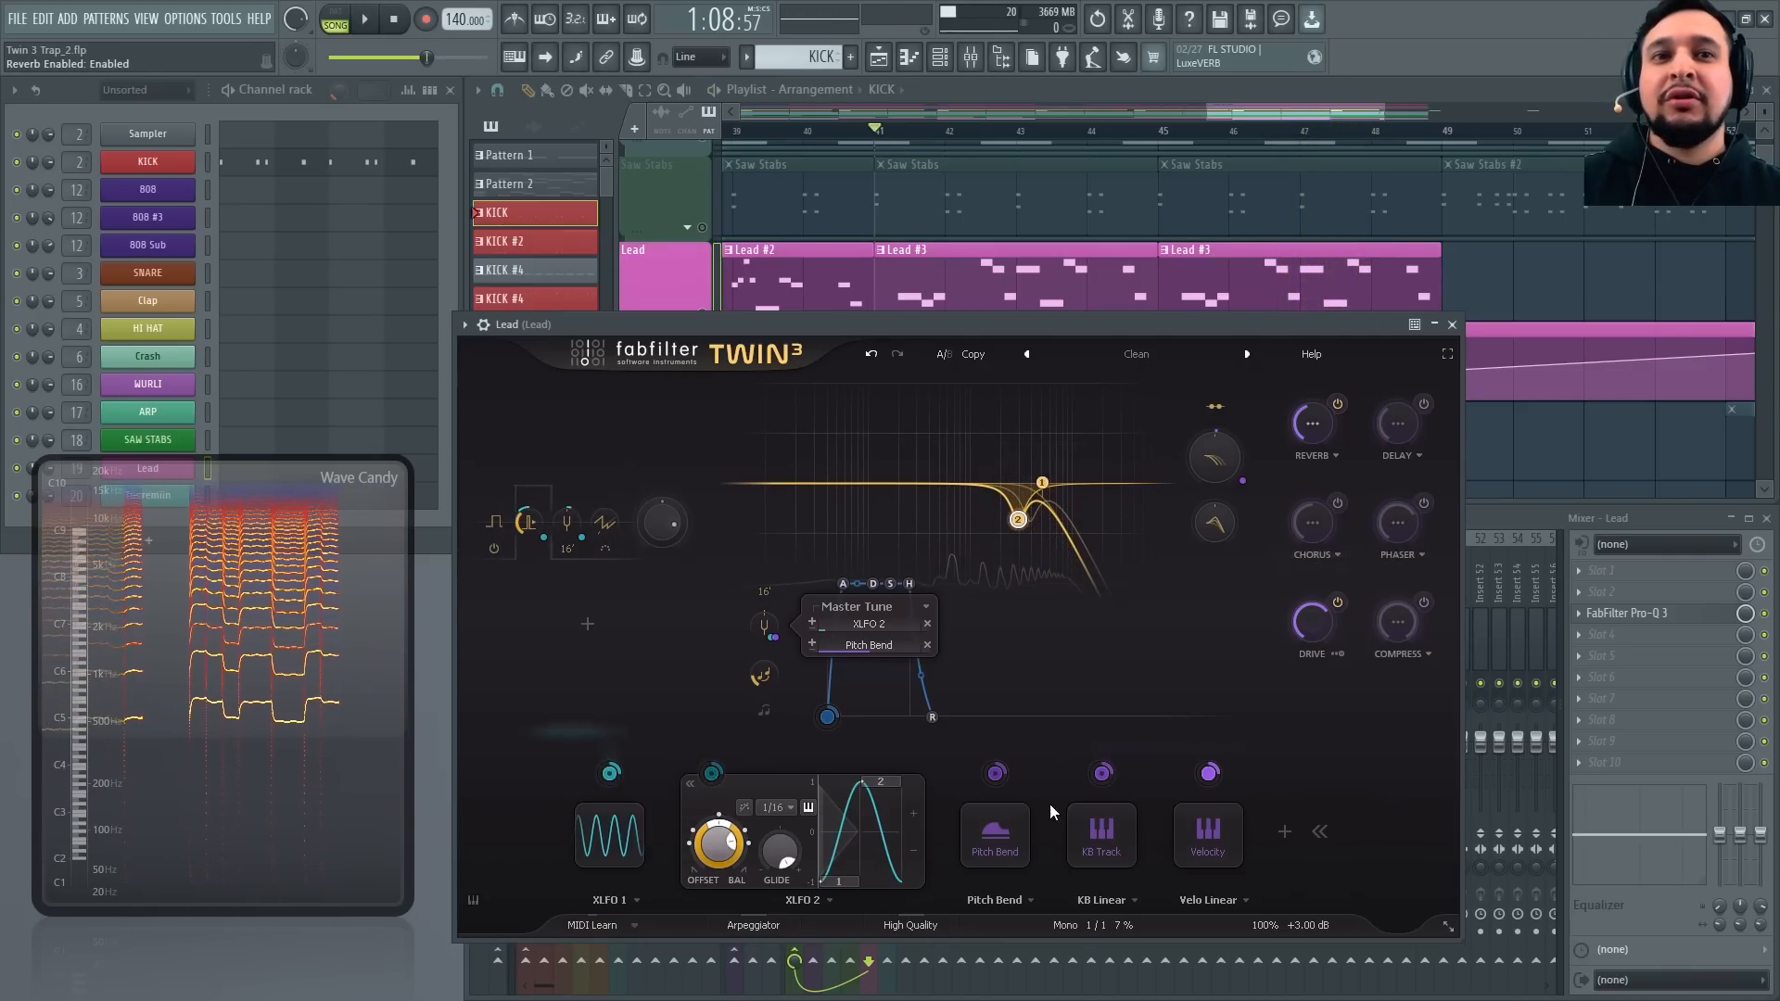
click(1285, 832)
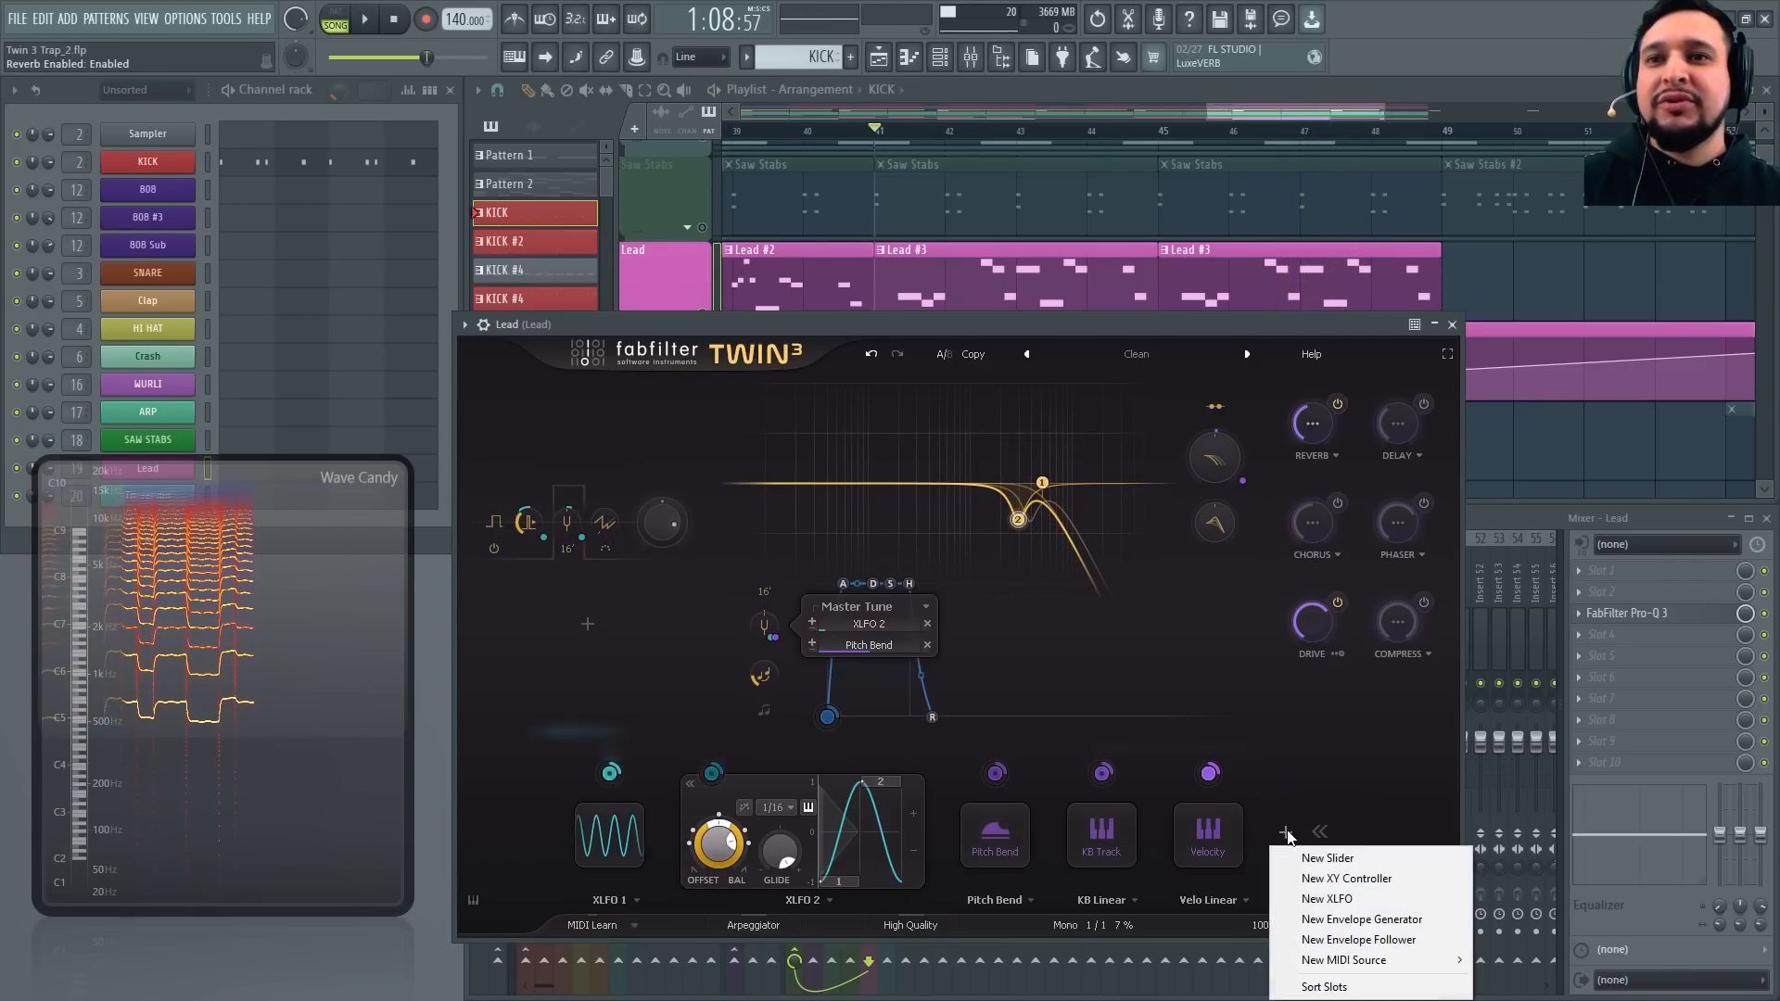
click(1379, 901)
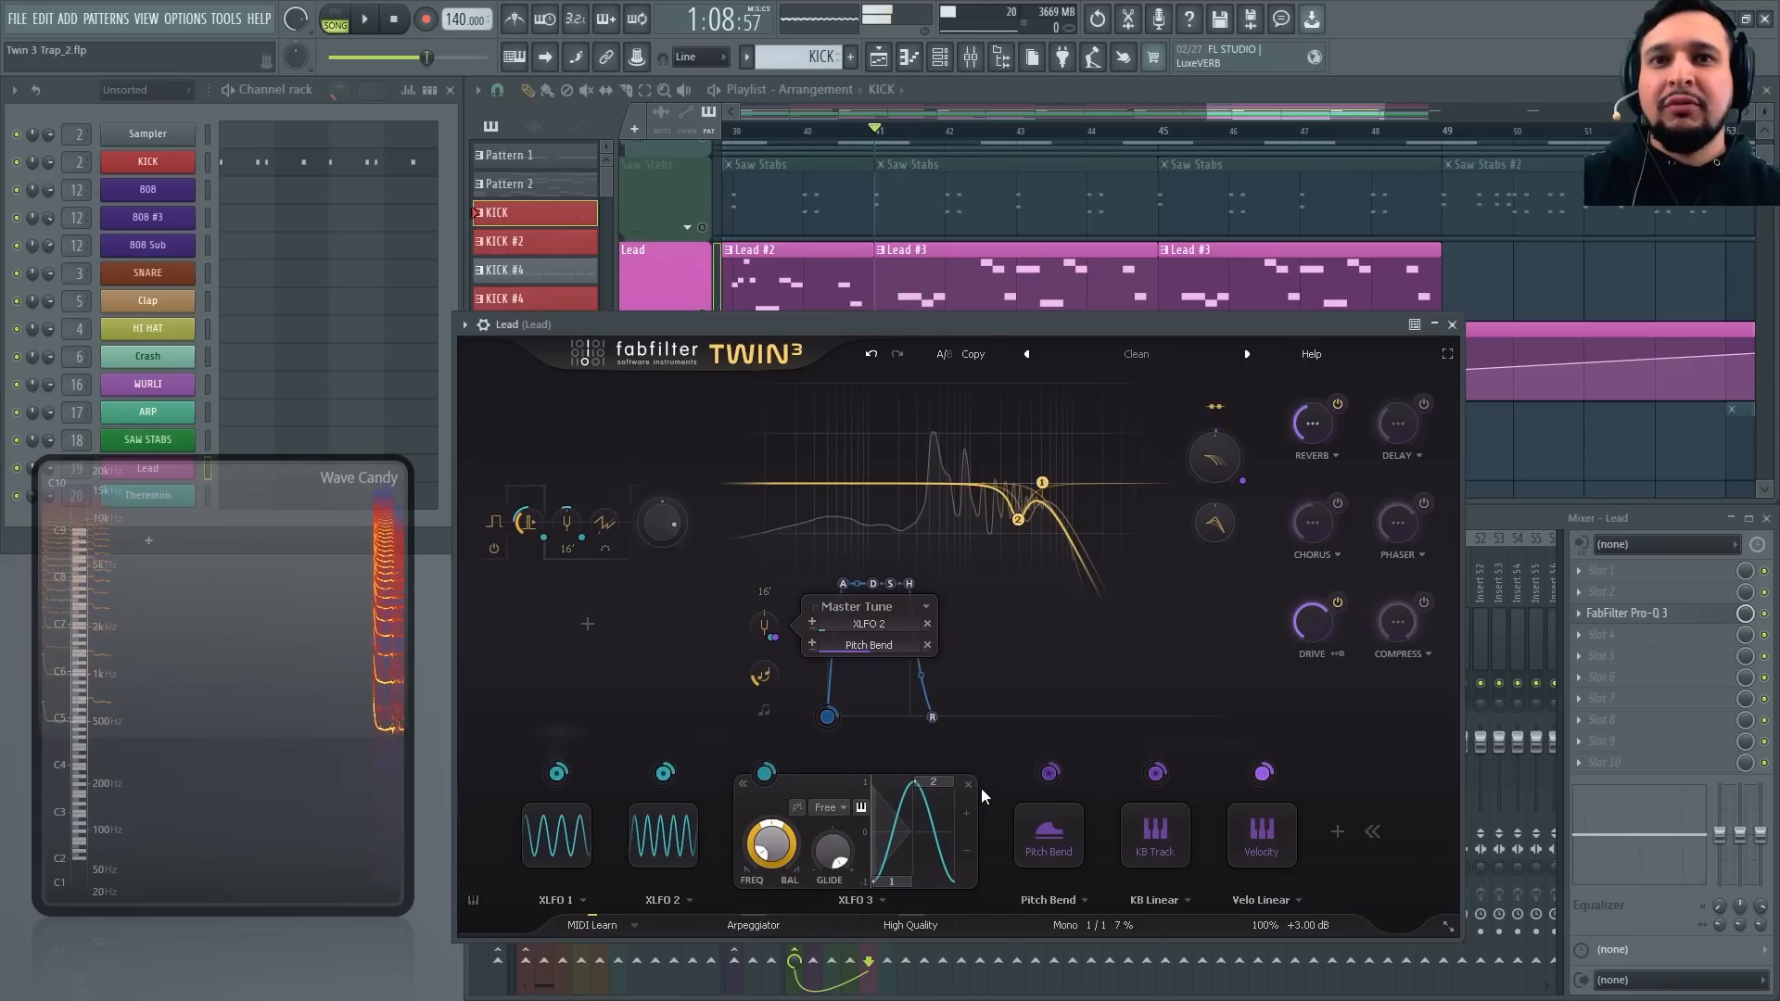
click(965, 780)
Add a new envelope generator with a raised sustain and assign it to modulate the reverb amount
click(1199, 831)
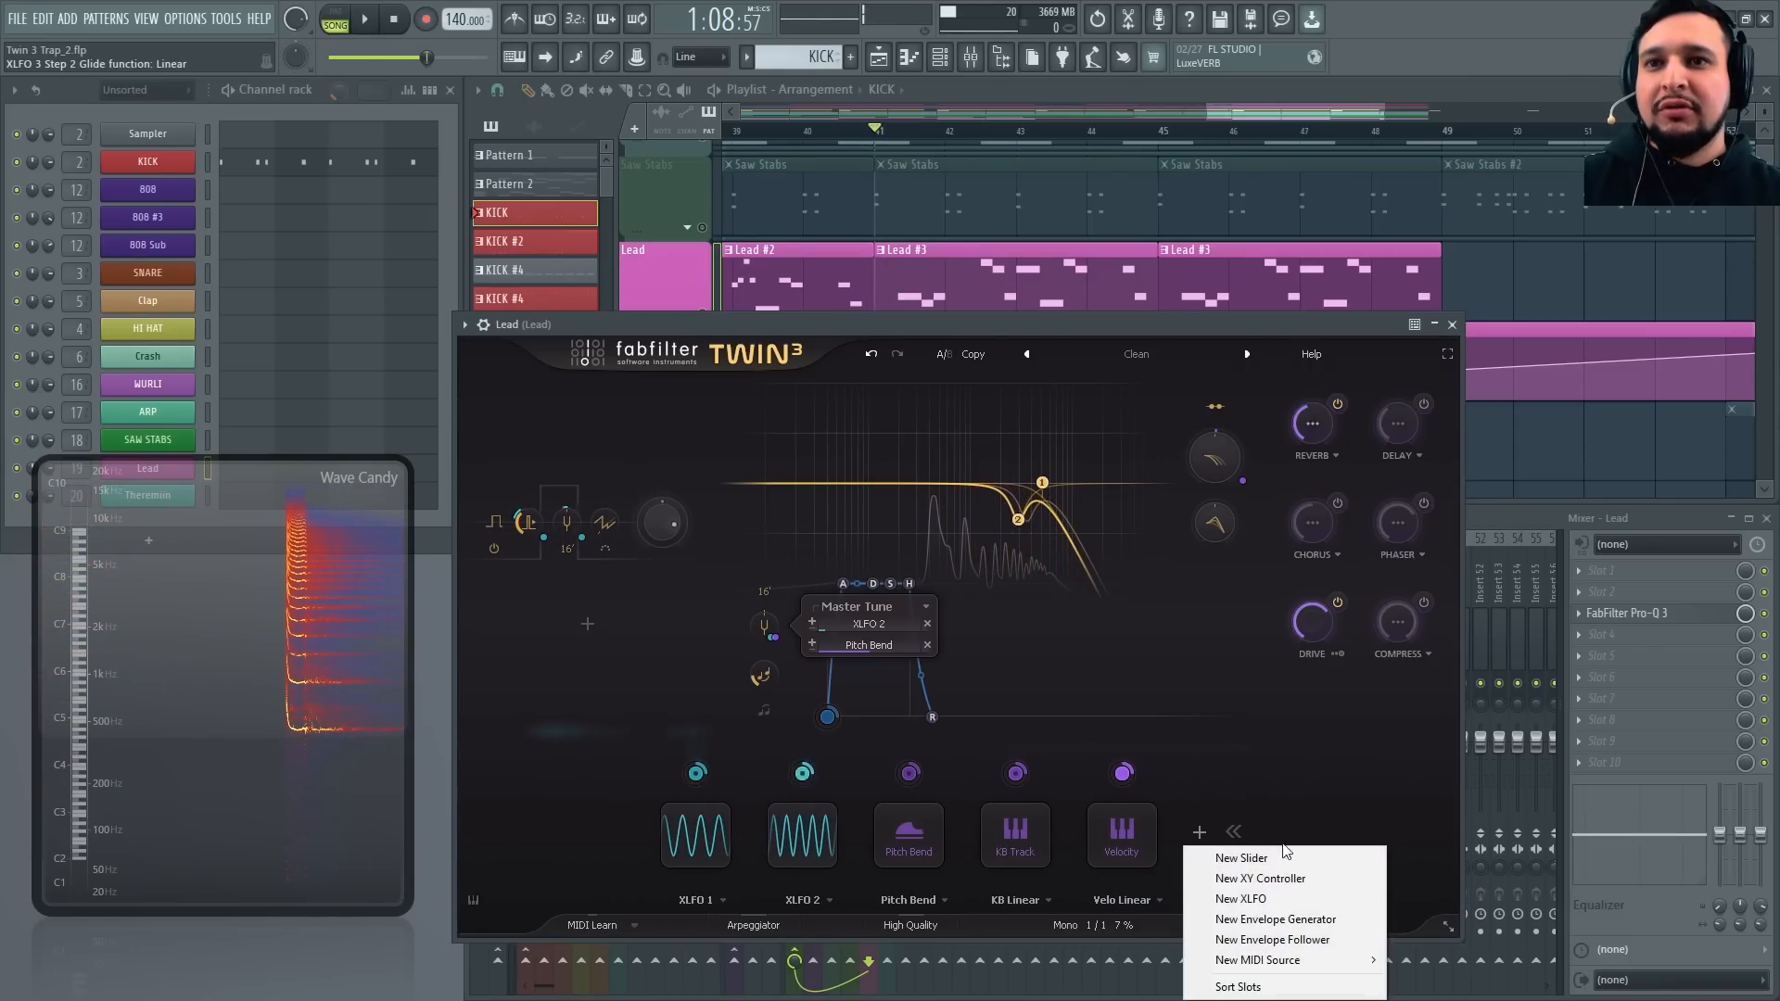
click(1324, 921)
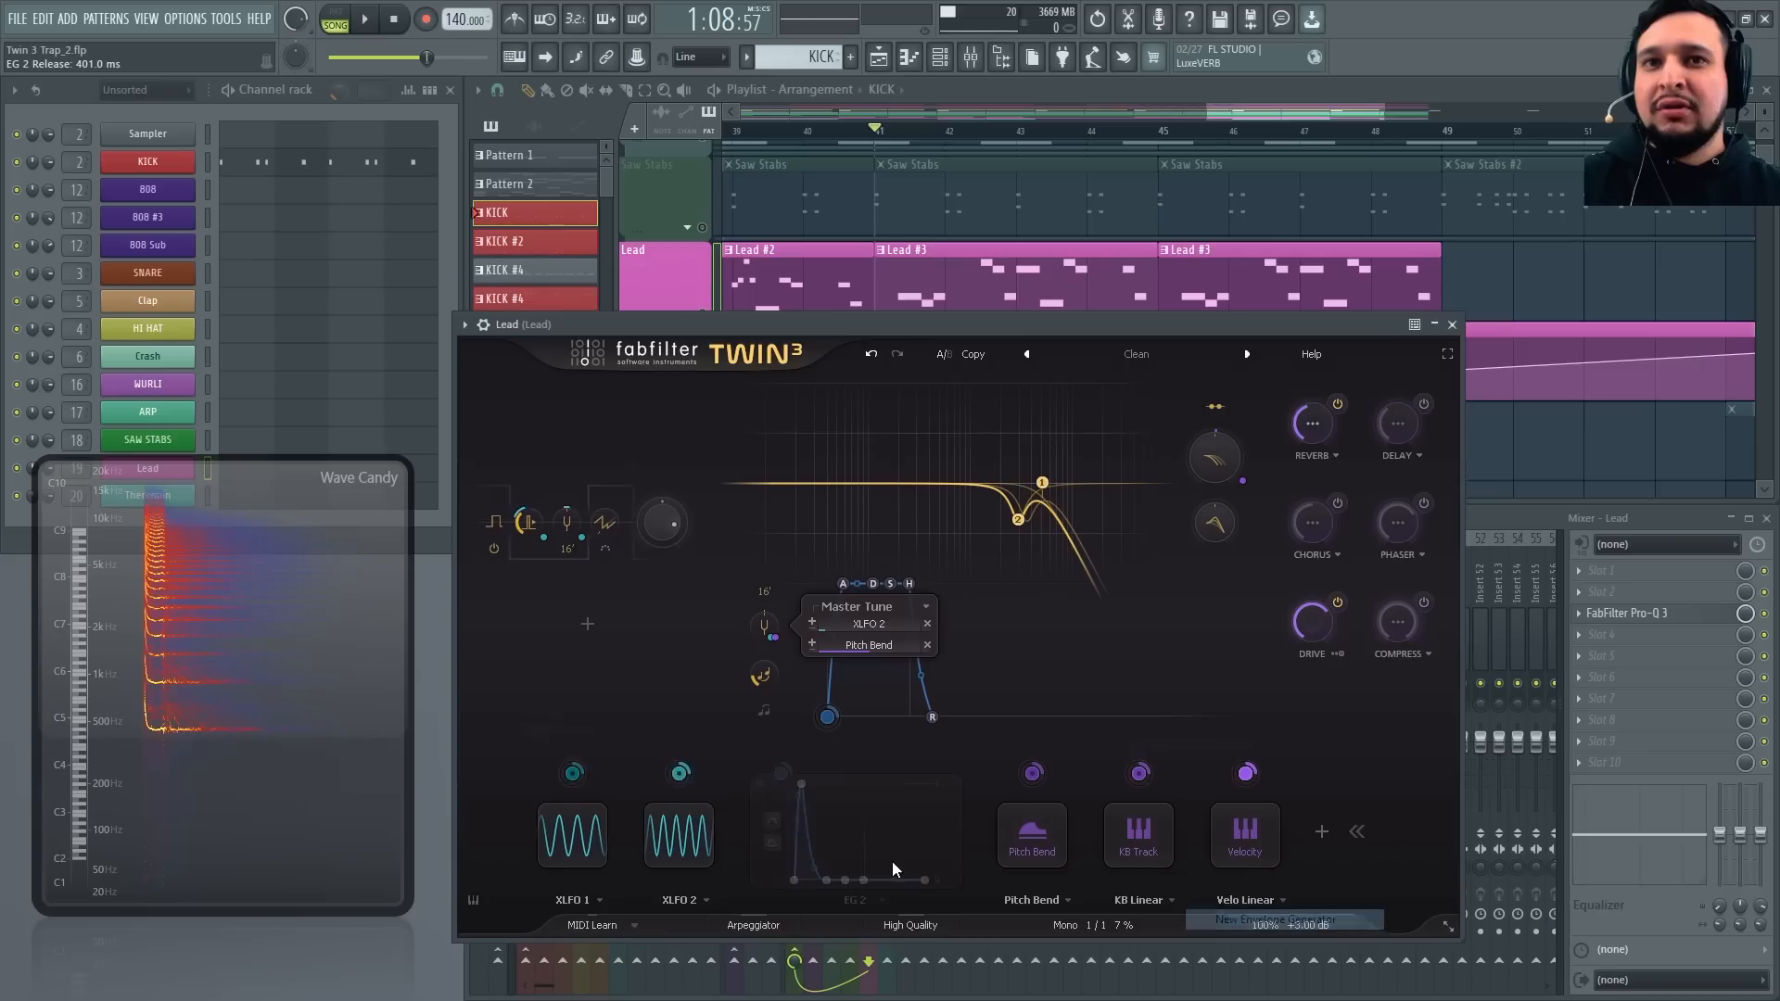
drag(845, 883, 840, 798)
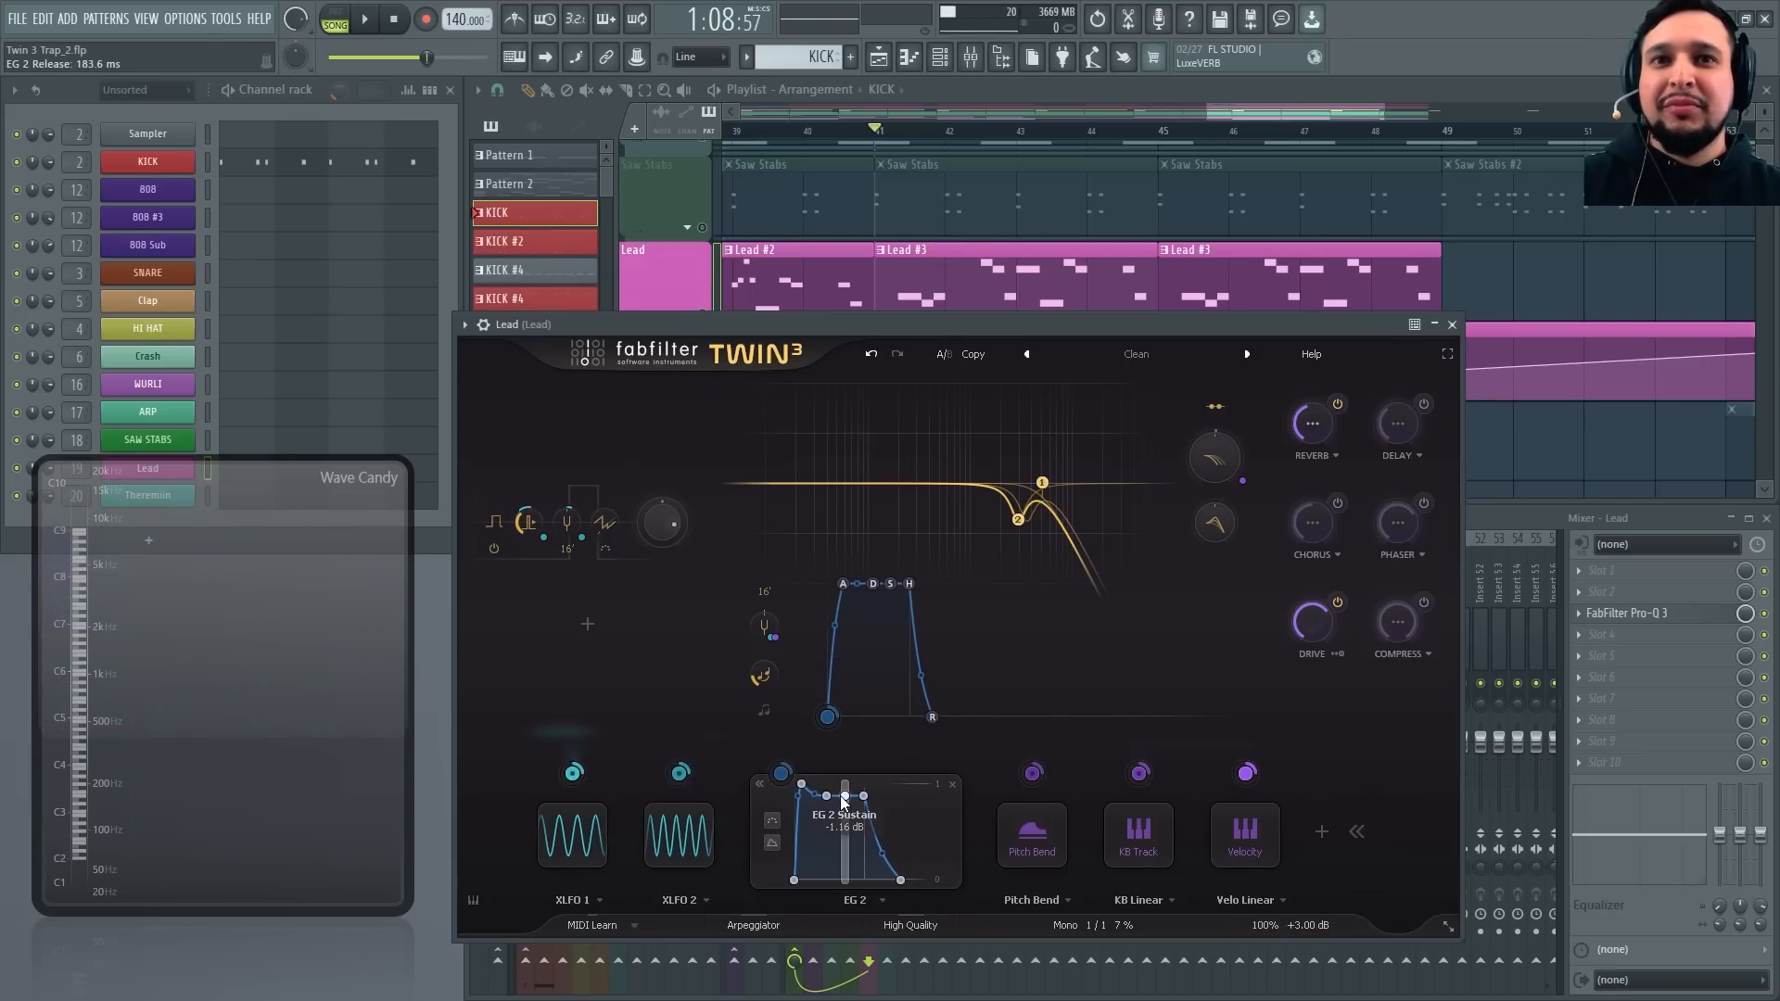
drag(782, 777, 1312, 419)
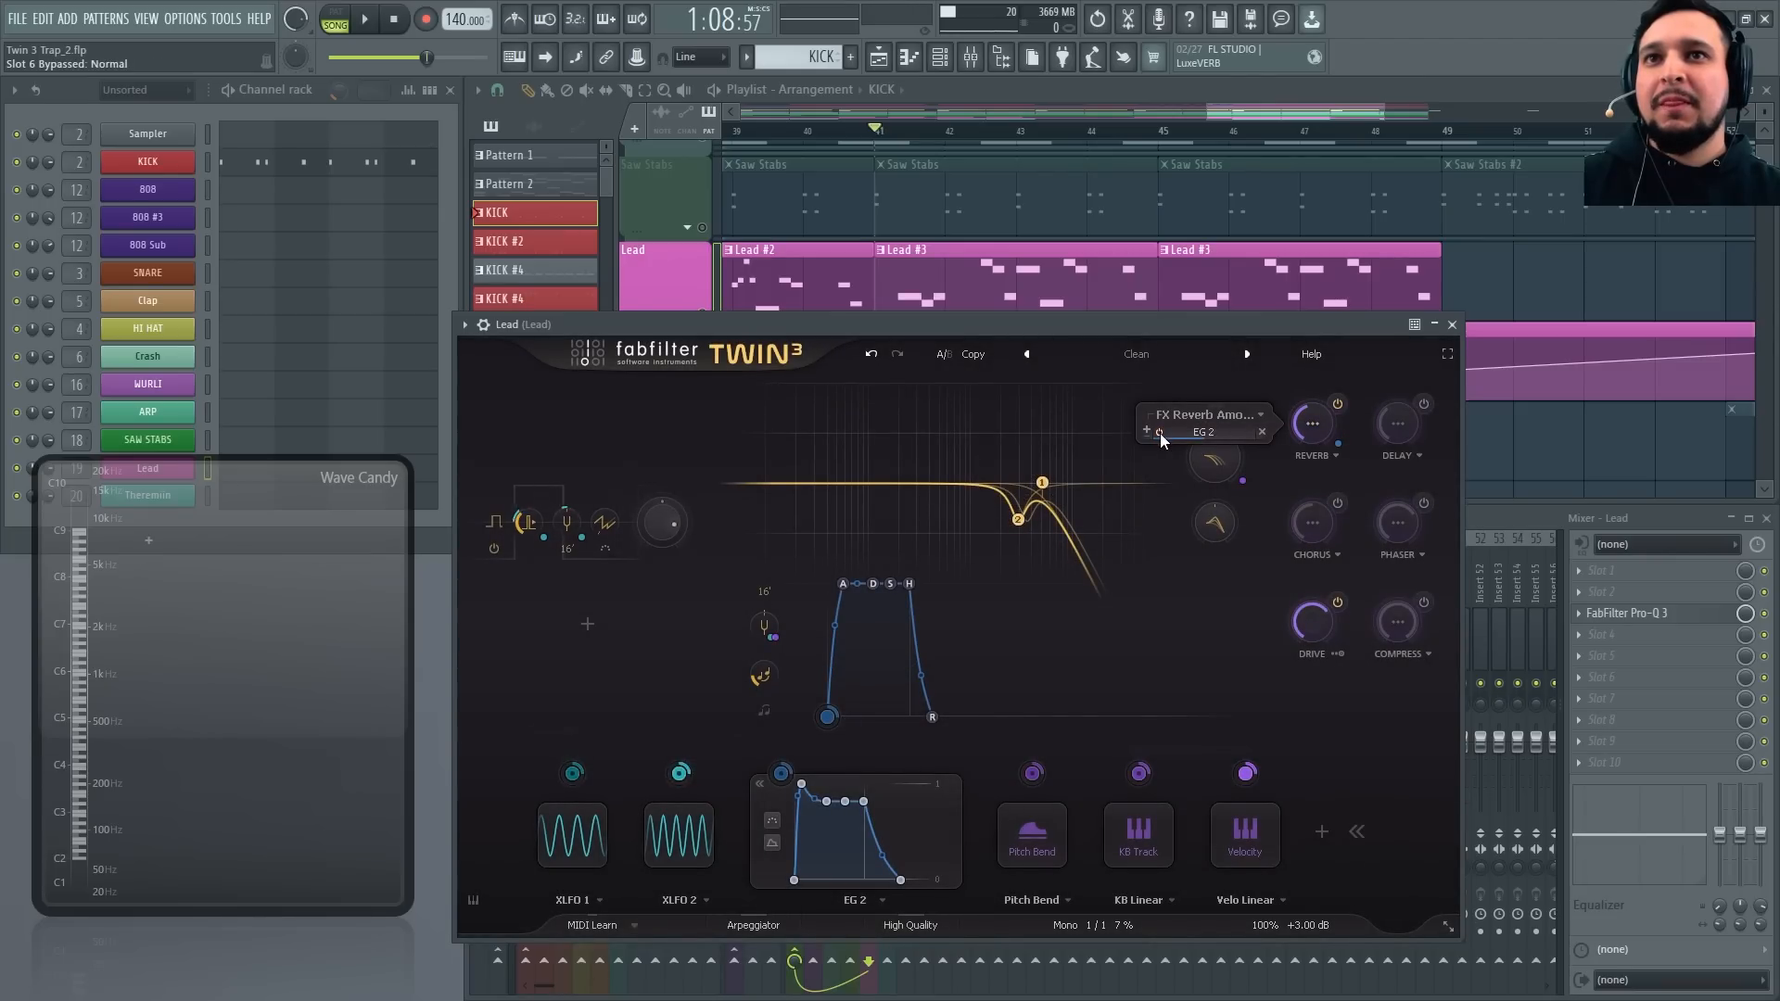
Audition the lead with the modulated reverb and lengthen EG 2's release to 453.1 ms
key(space)
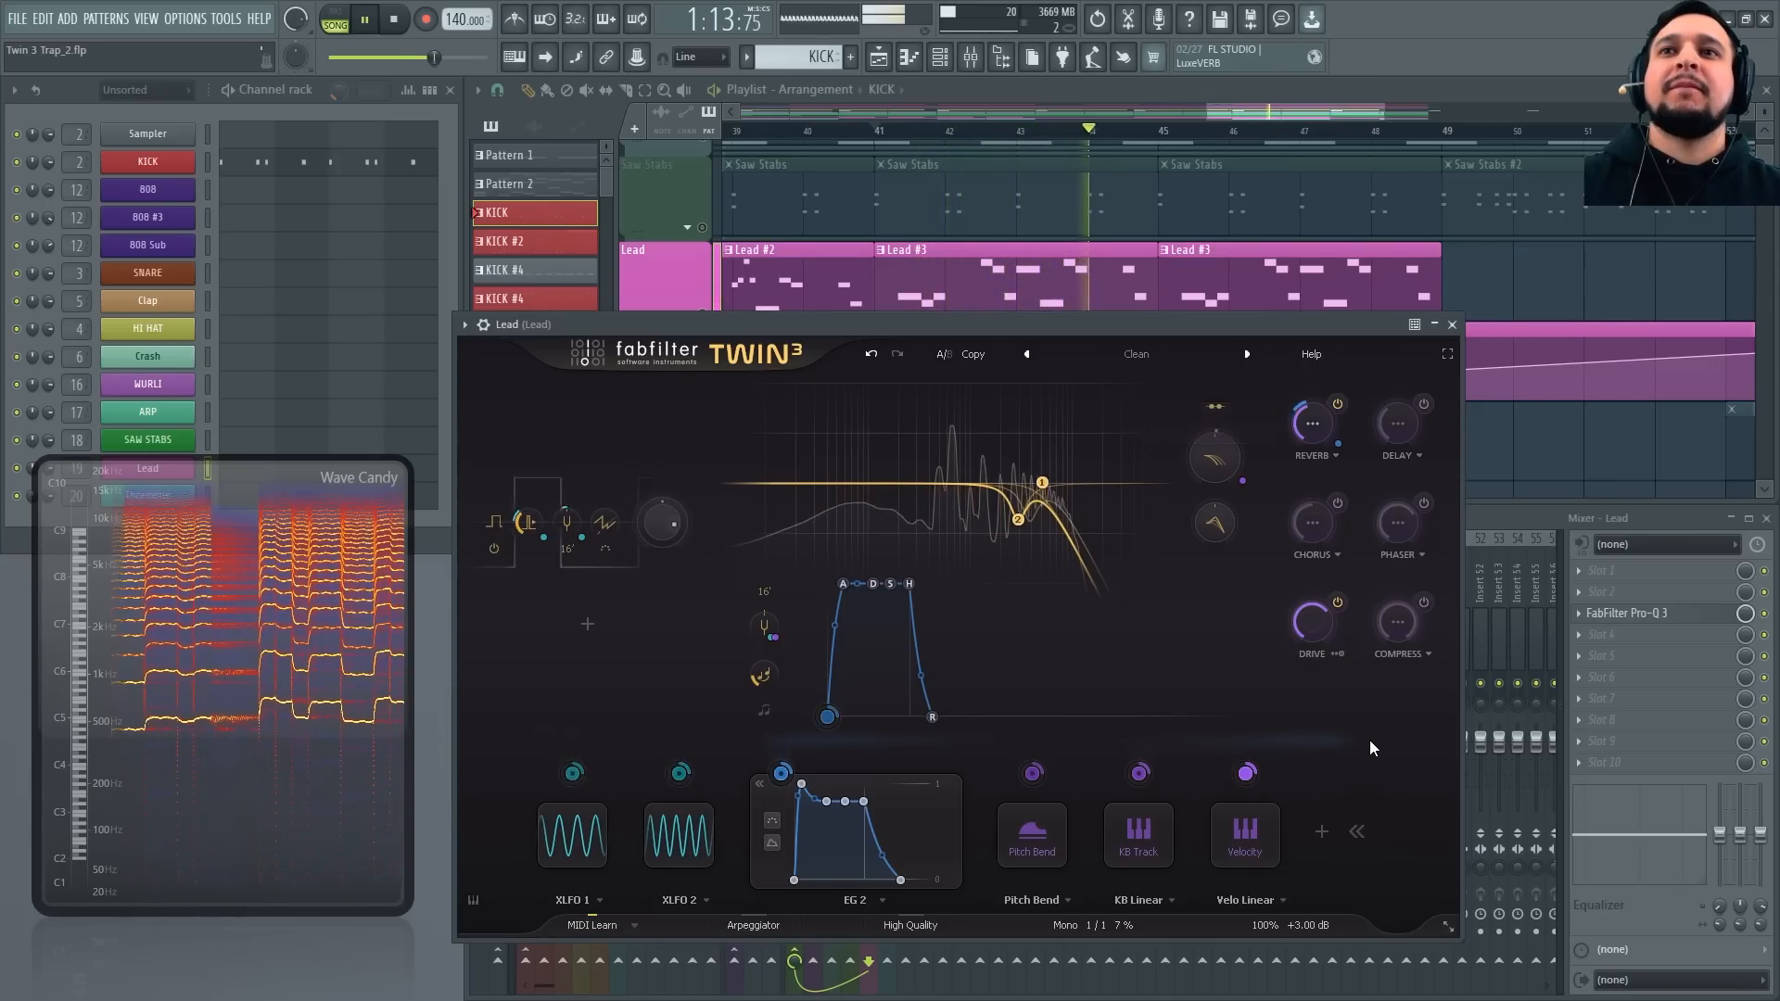
key(space)
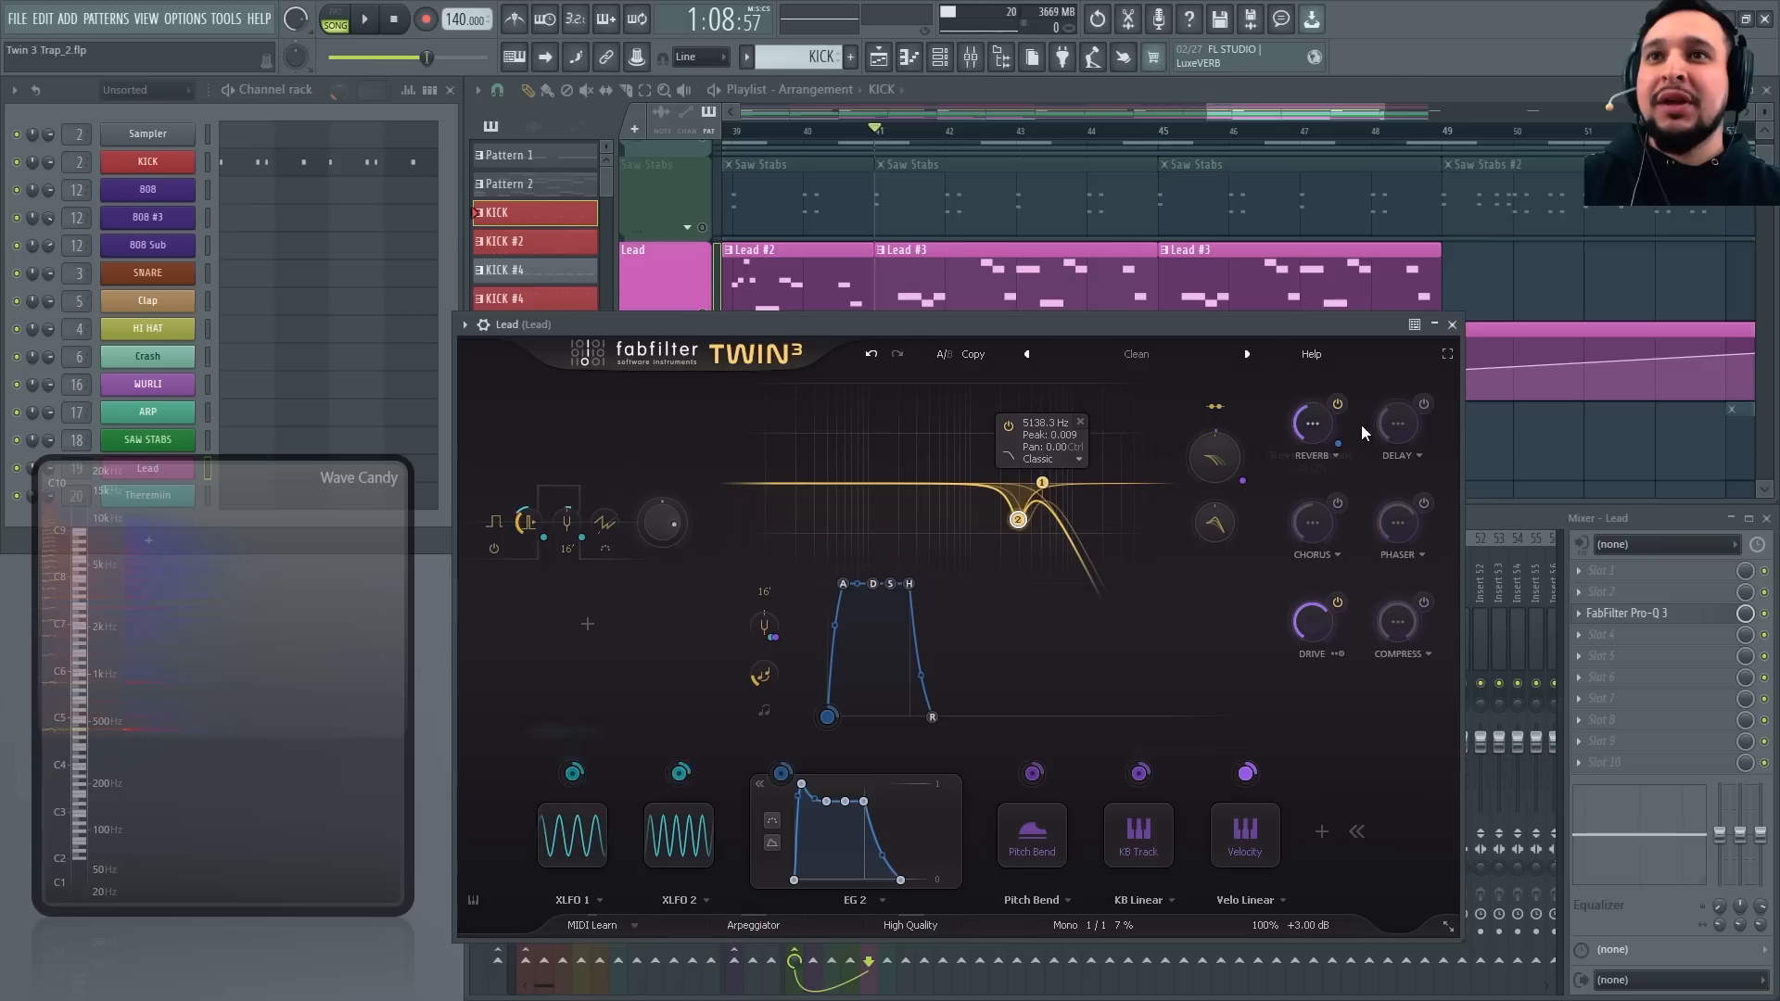
key(space)
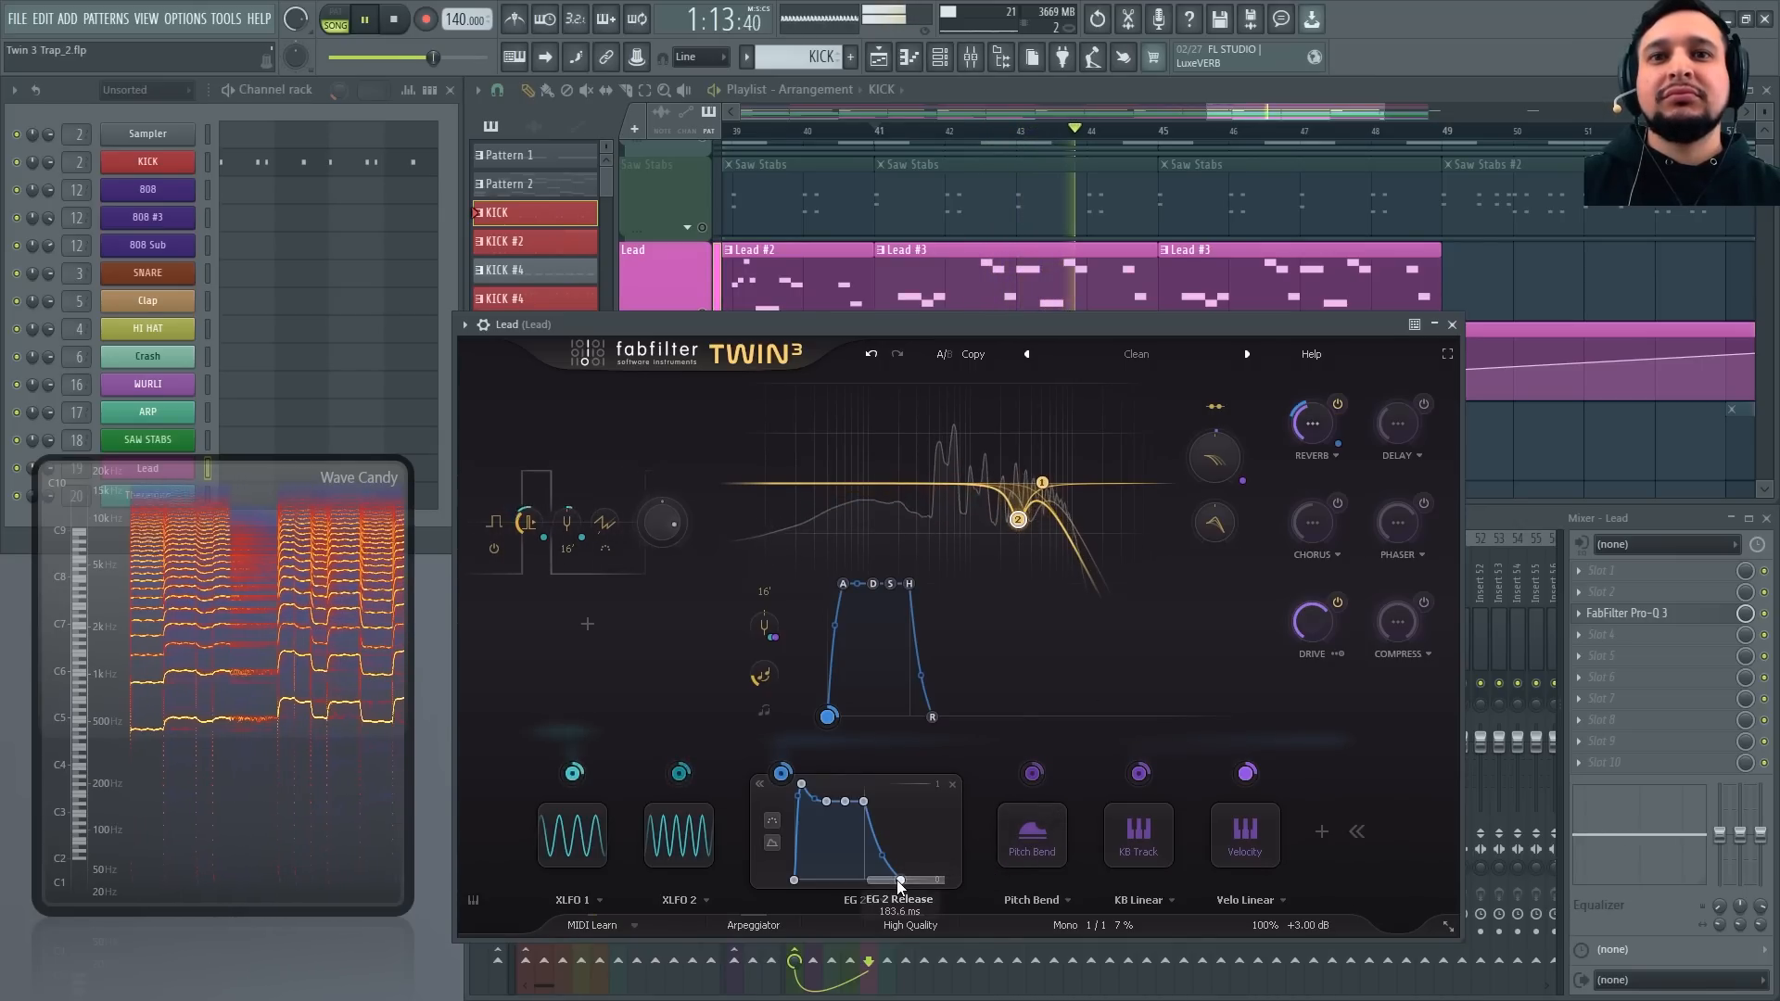
key(space)
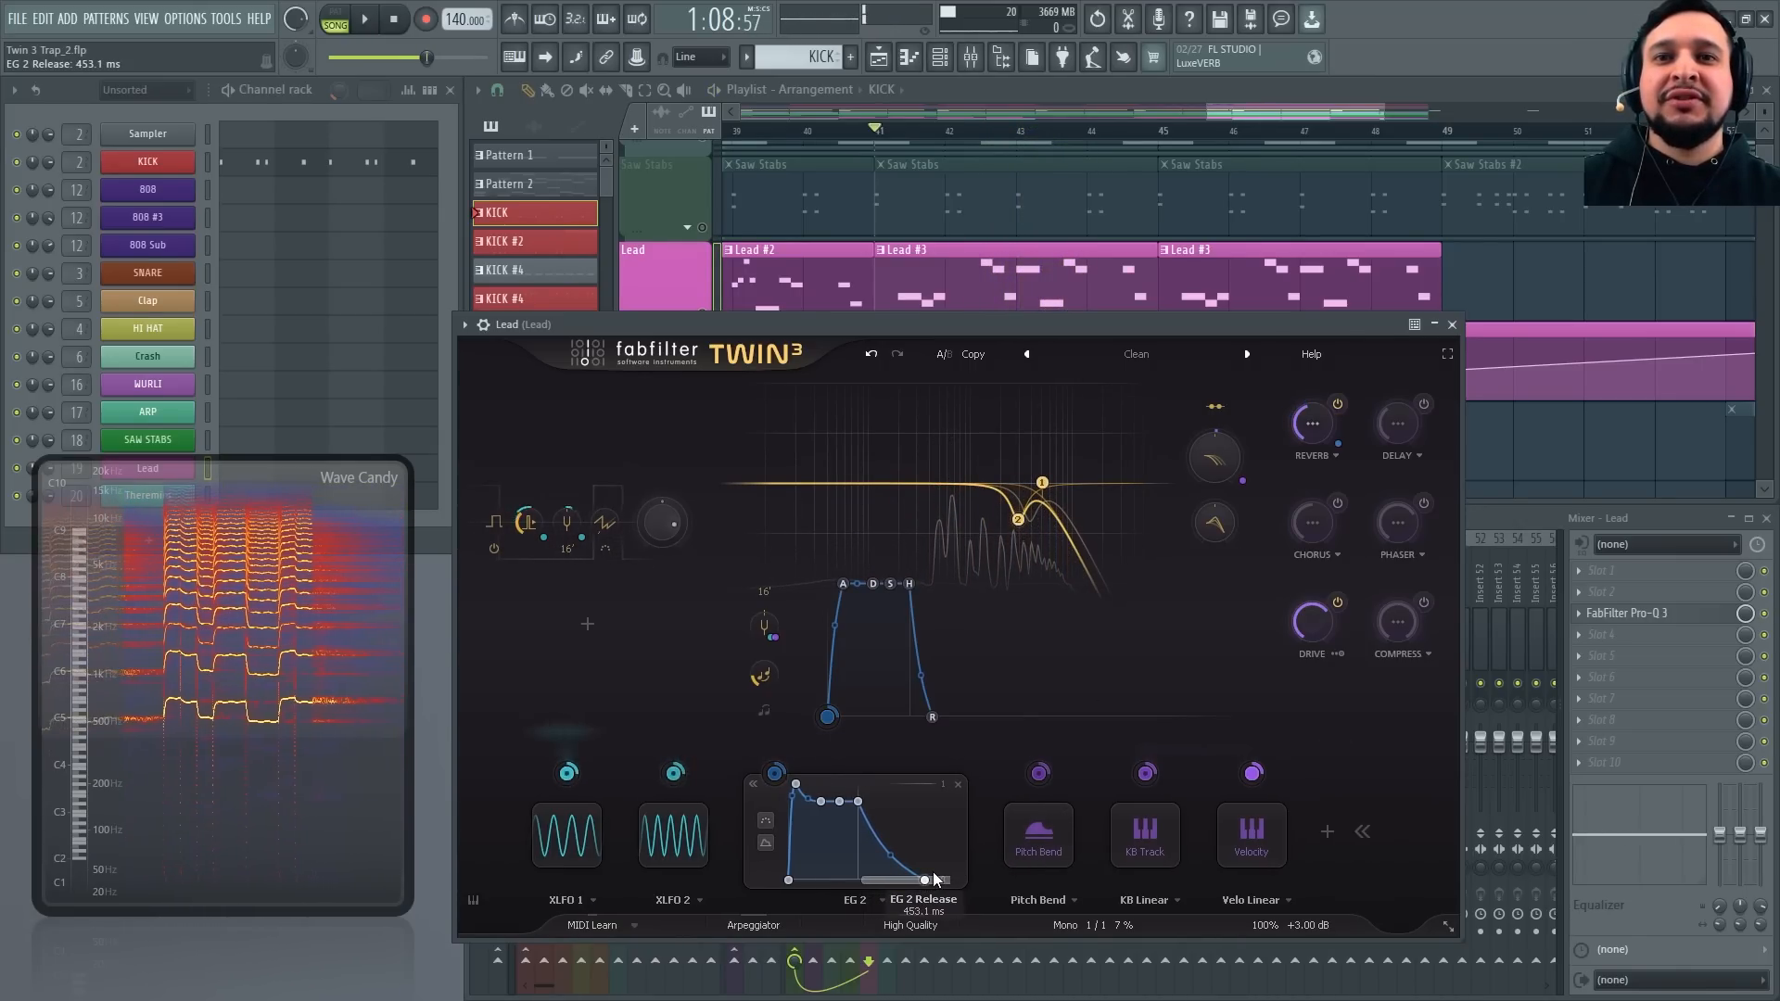
Set EG 2's release to 566.1 ms and its sustain to -3.19 dB while the lead plays
key(space)
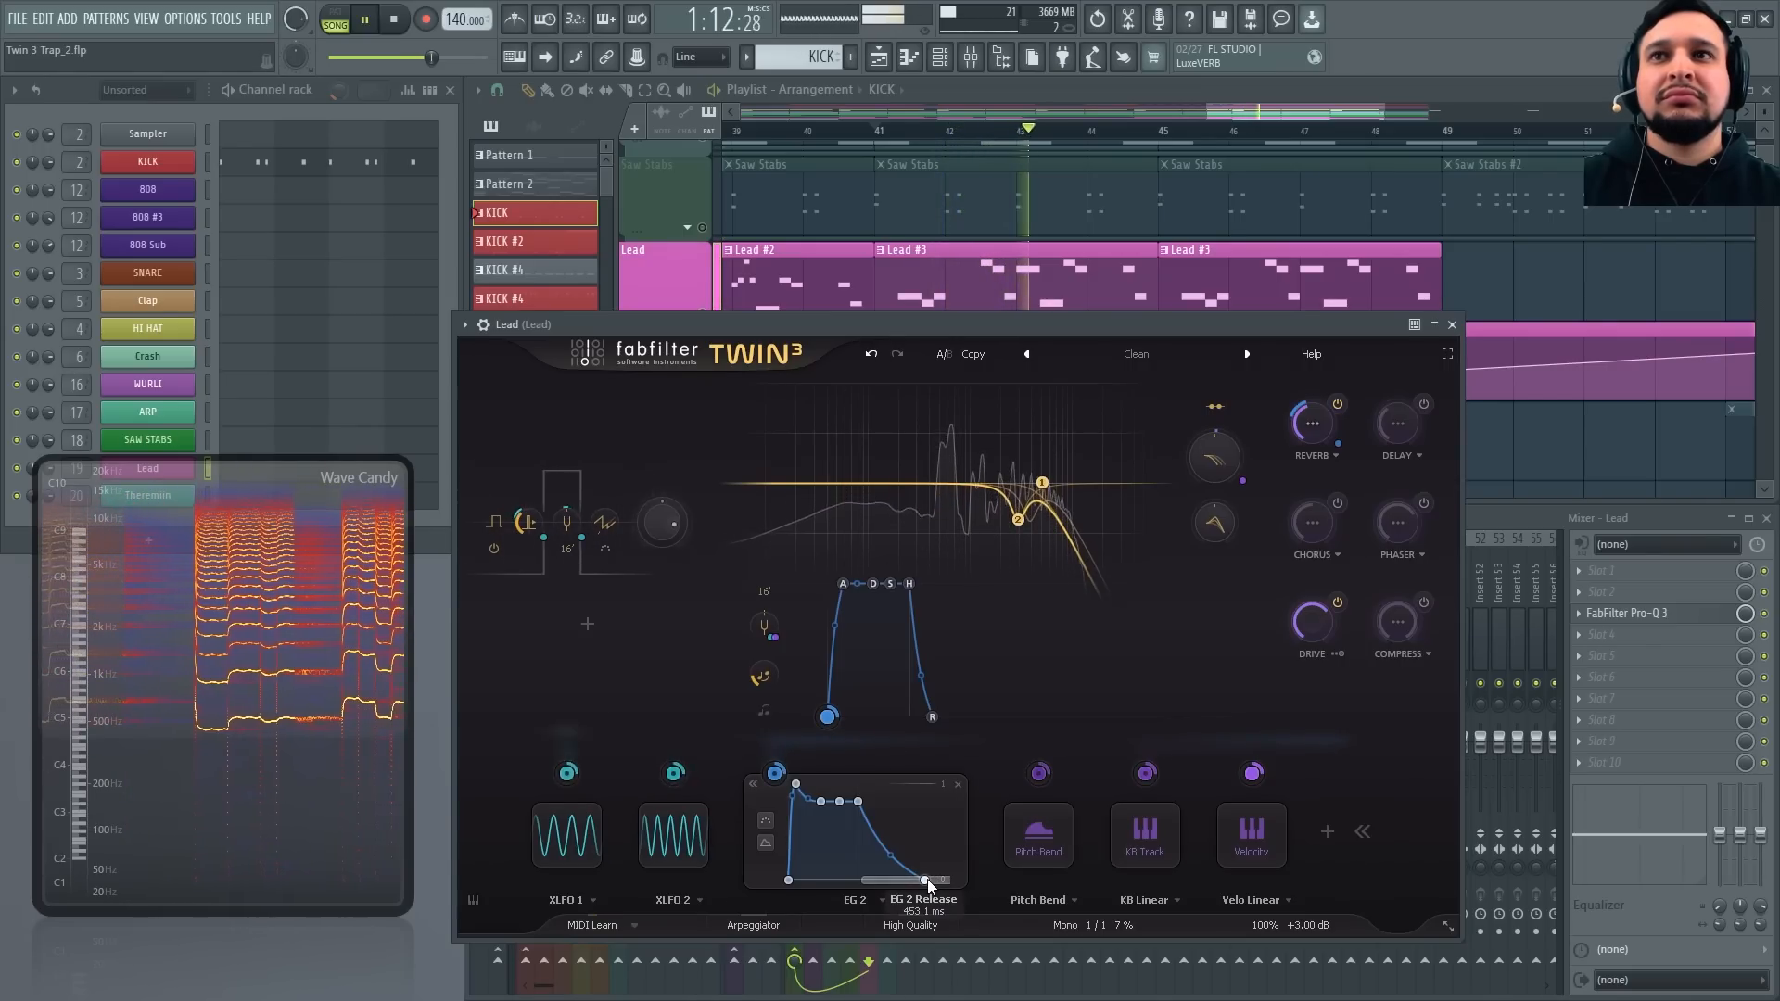
mouse_move(927, 879)
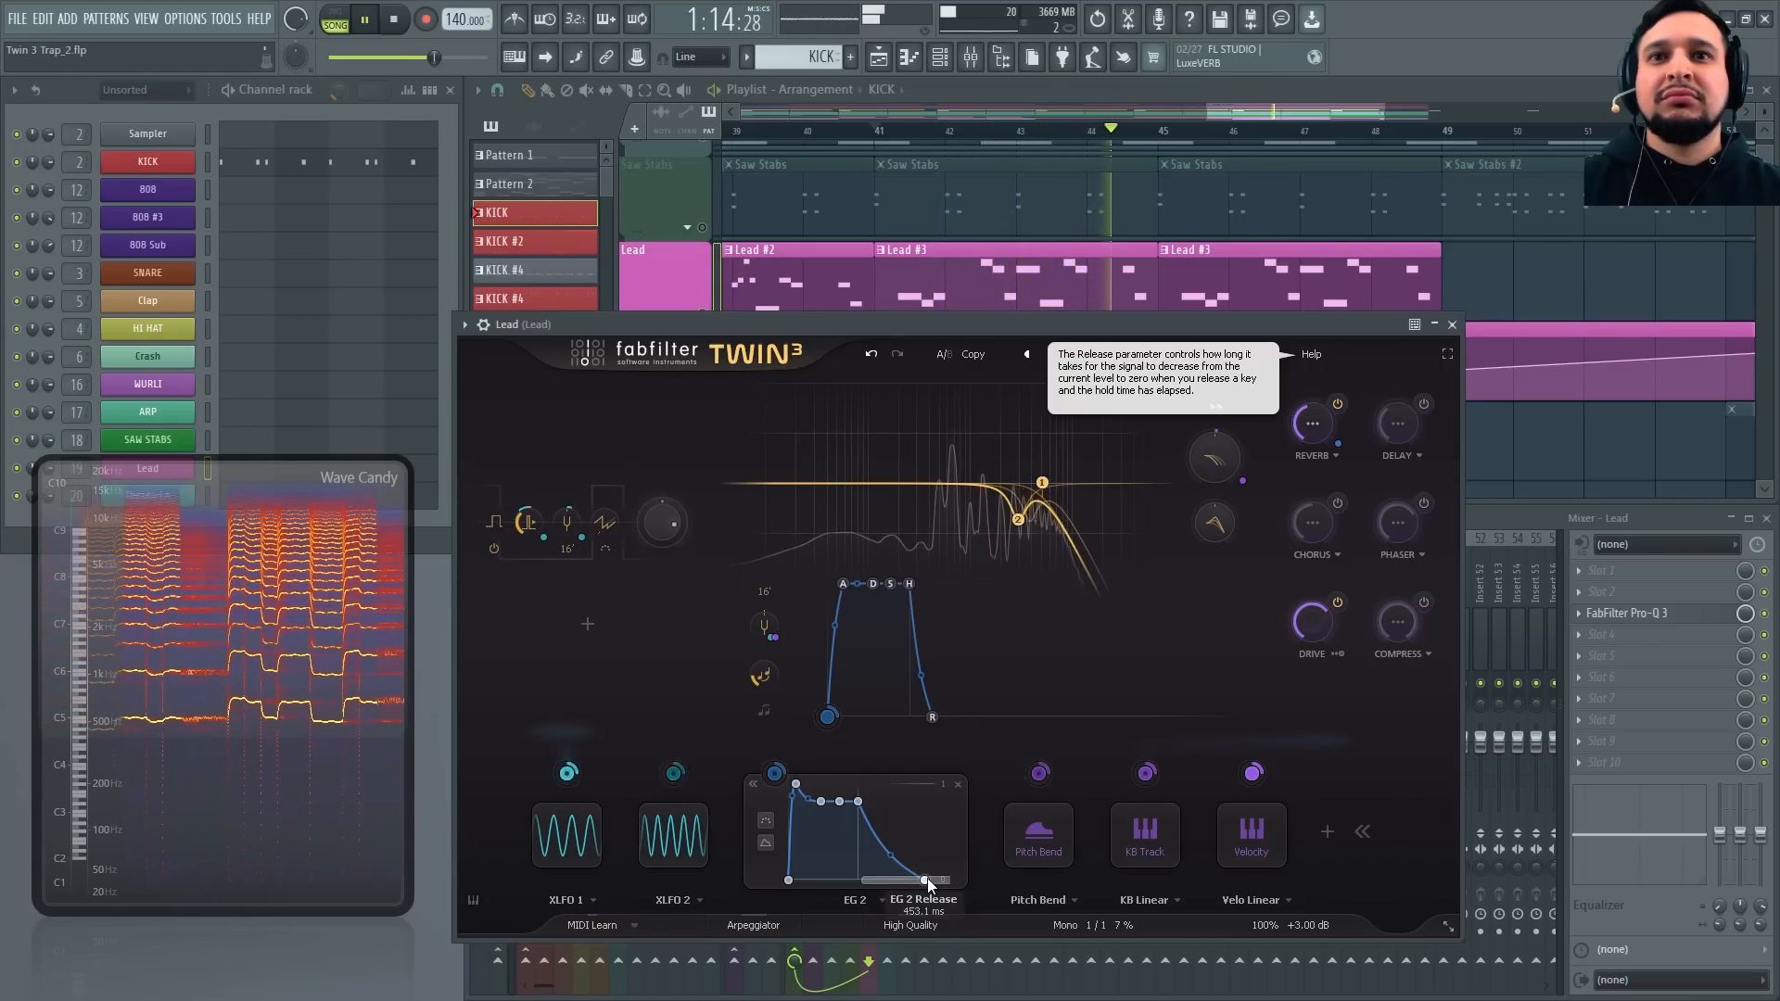
drag(927, 879, 938, 879)
mouse_move(835, 807)
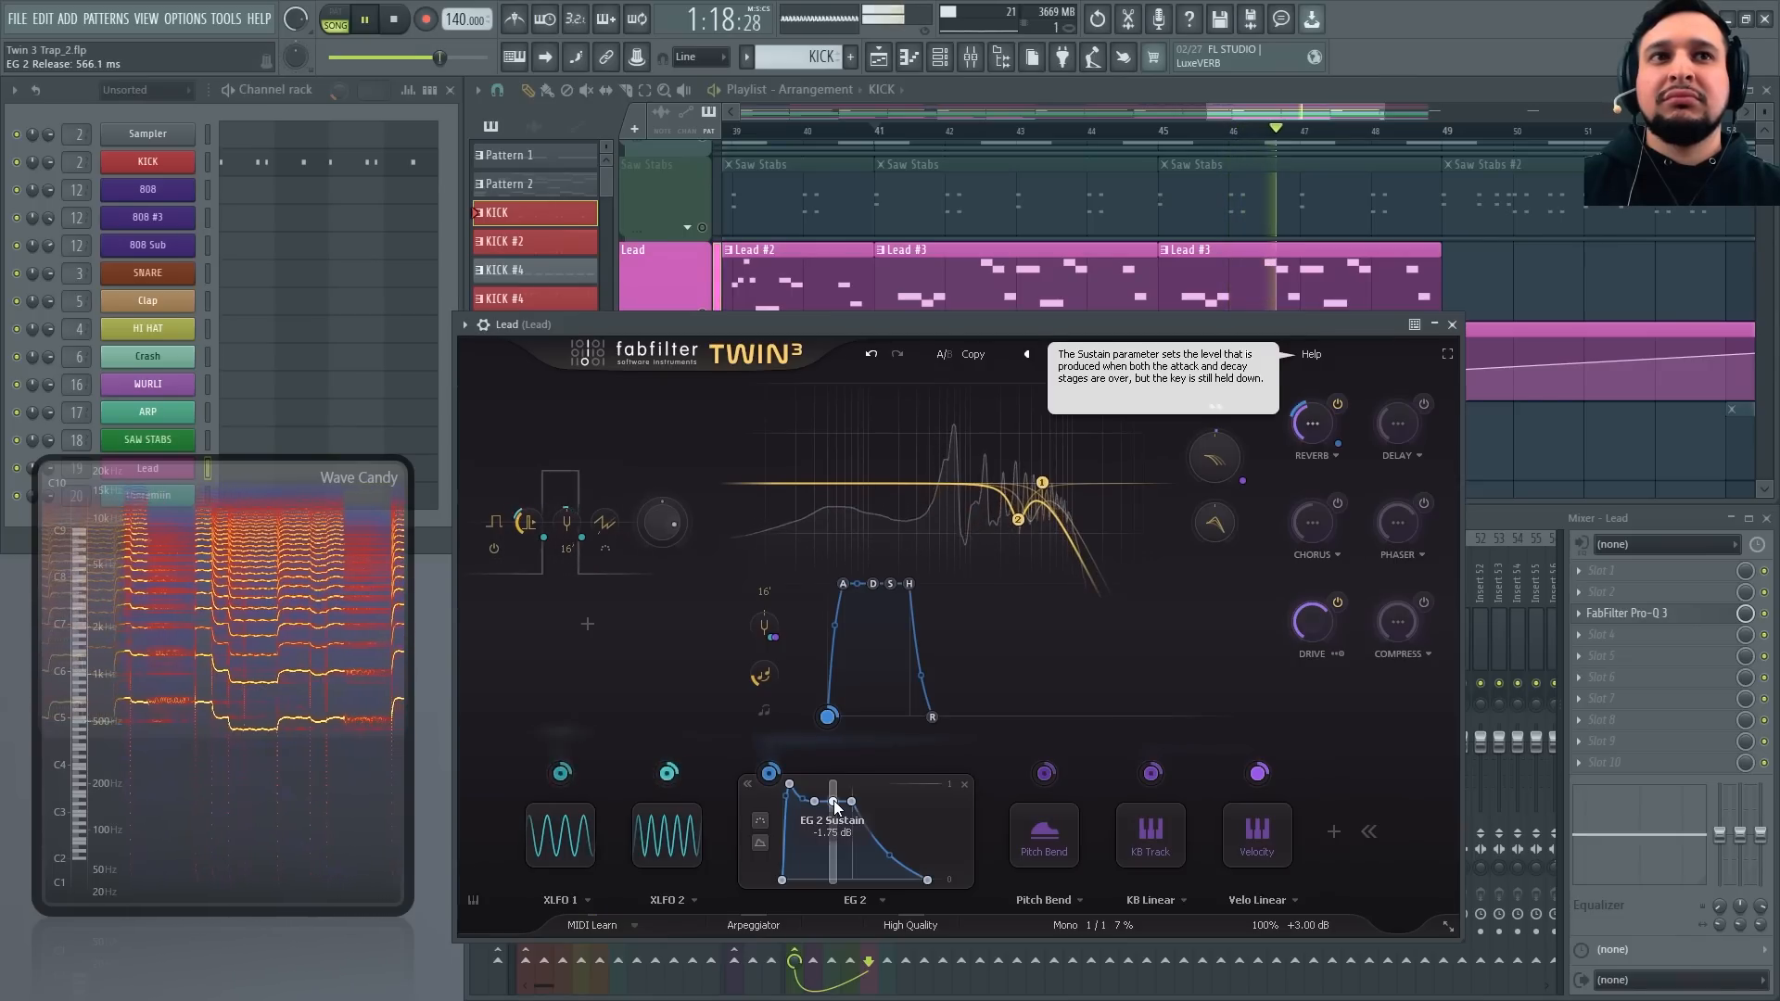
drag(835, 807, 849, 816)
key(space)
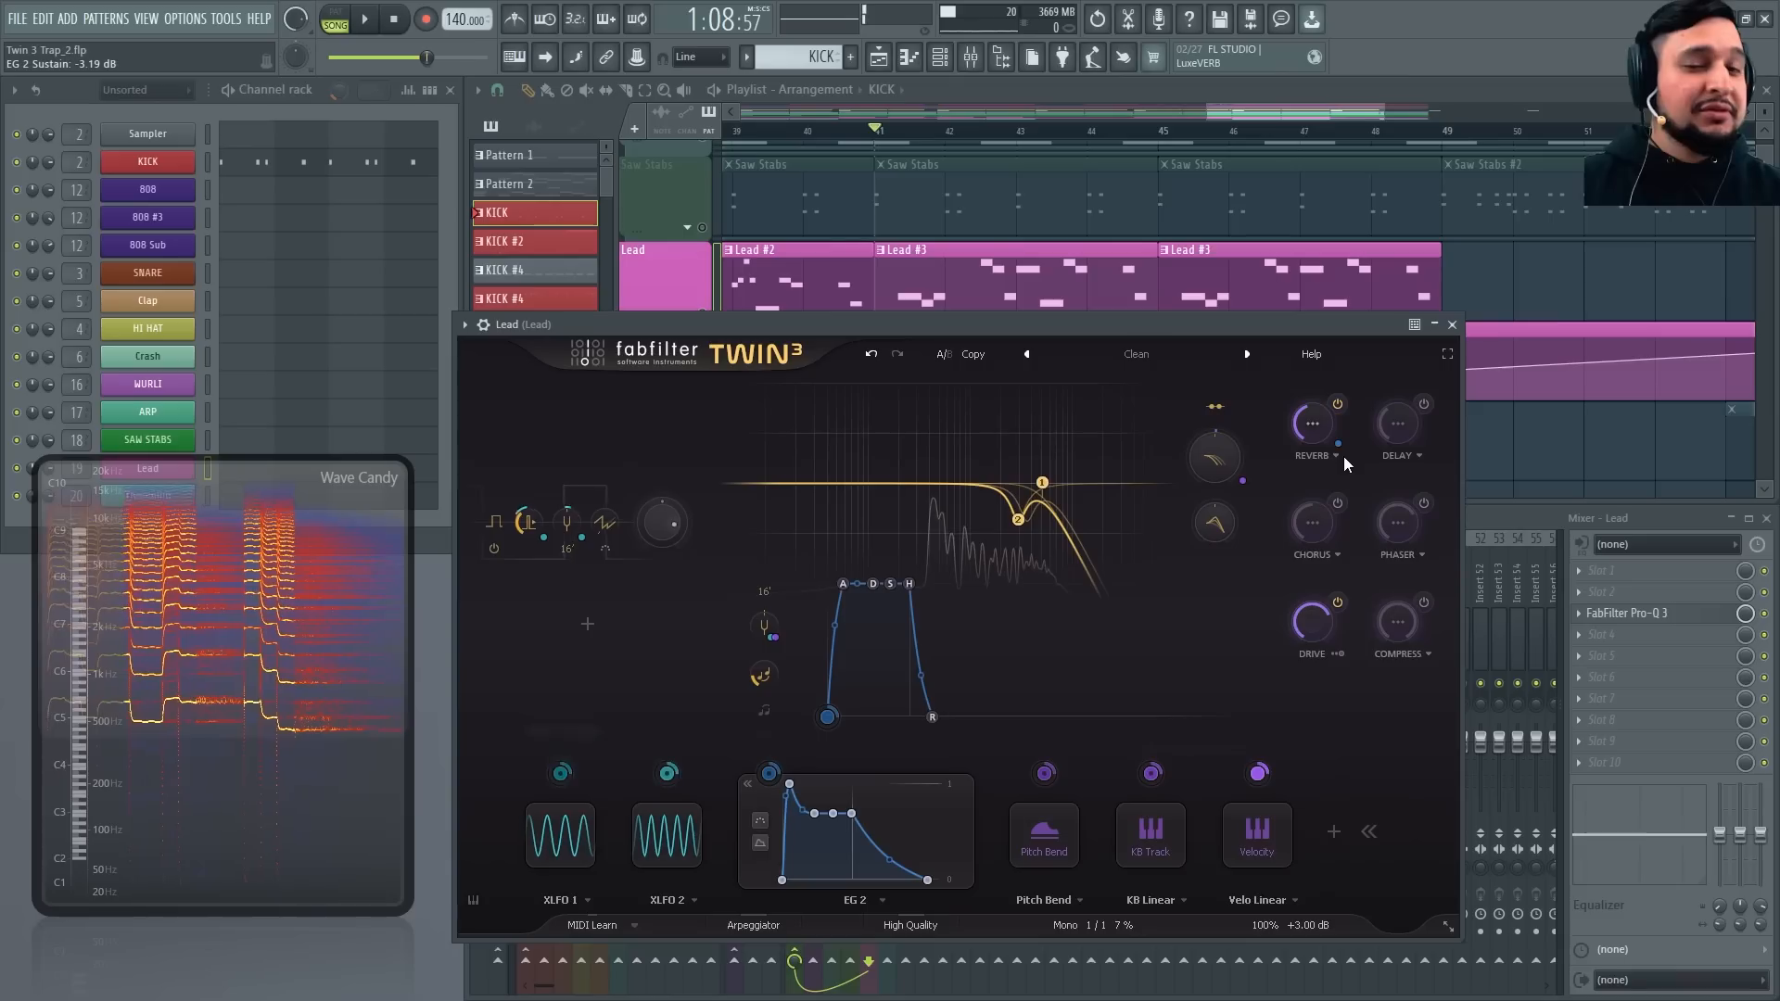
Shorten the reverb time to 1.415 sec and raise filter 1's frequency to 10667 Hz
click(1332, 452)
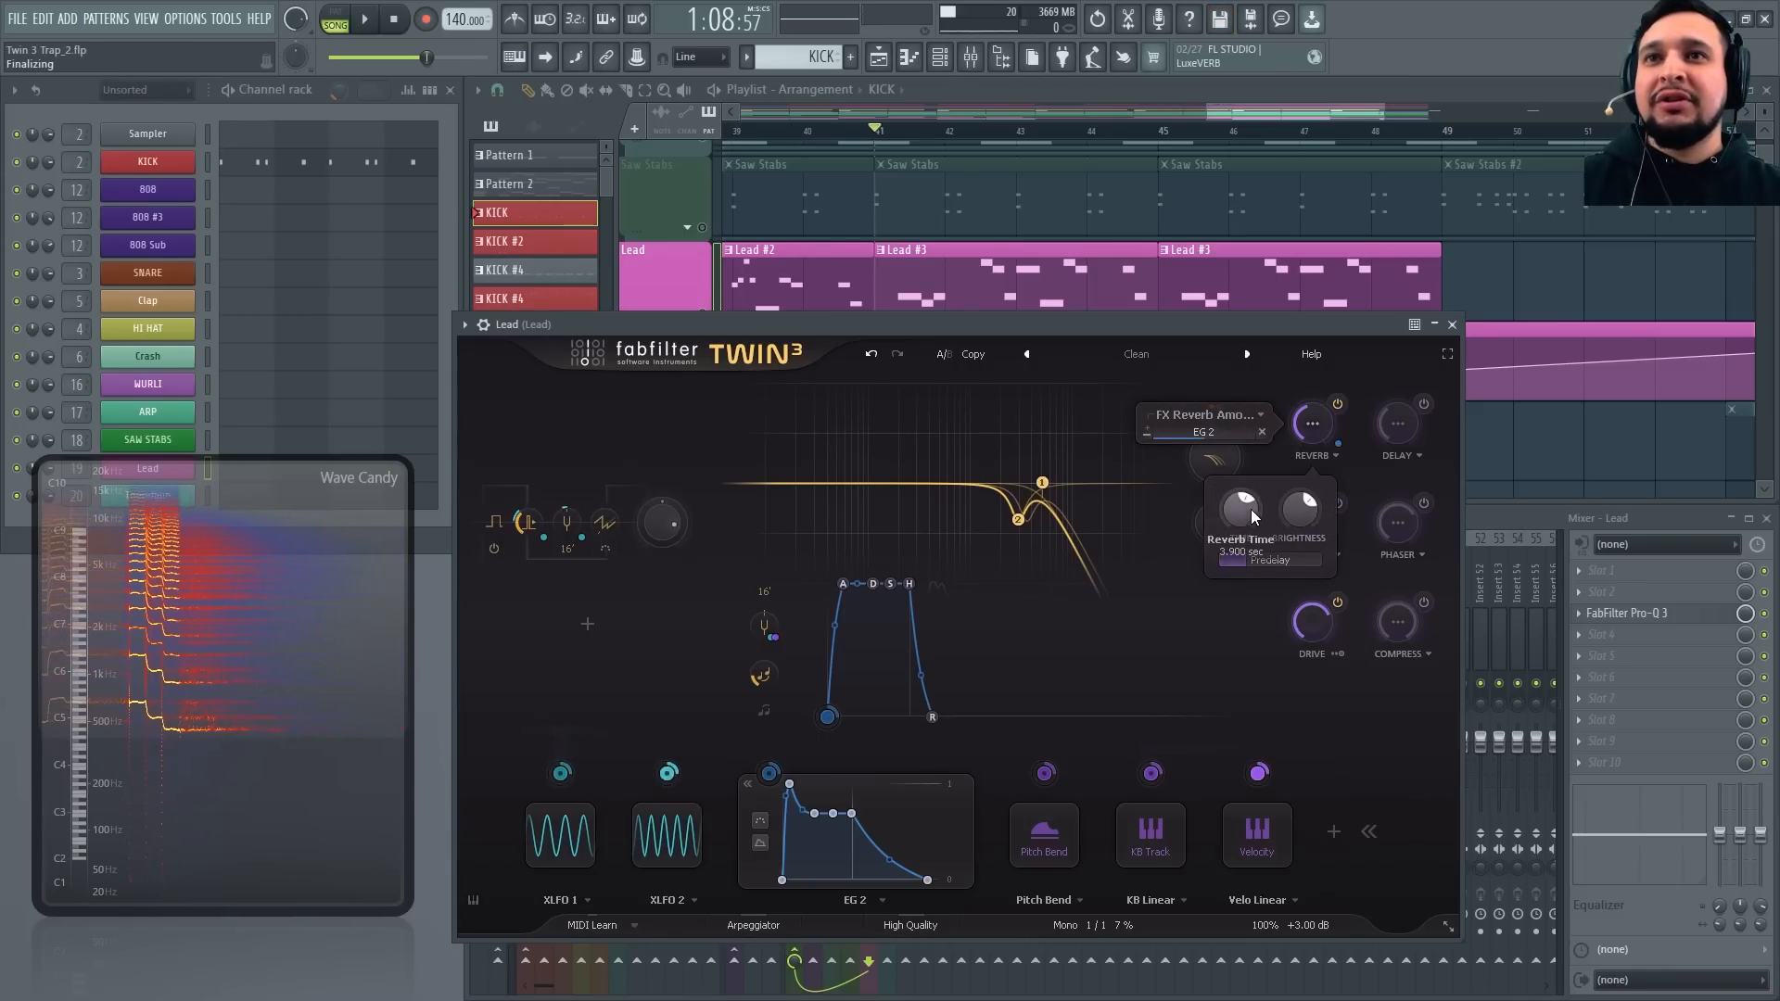
drag(1250, 475, 1261, 534)
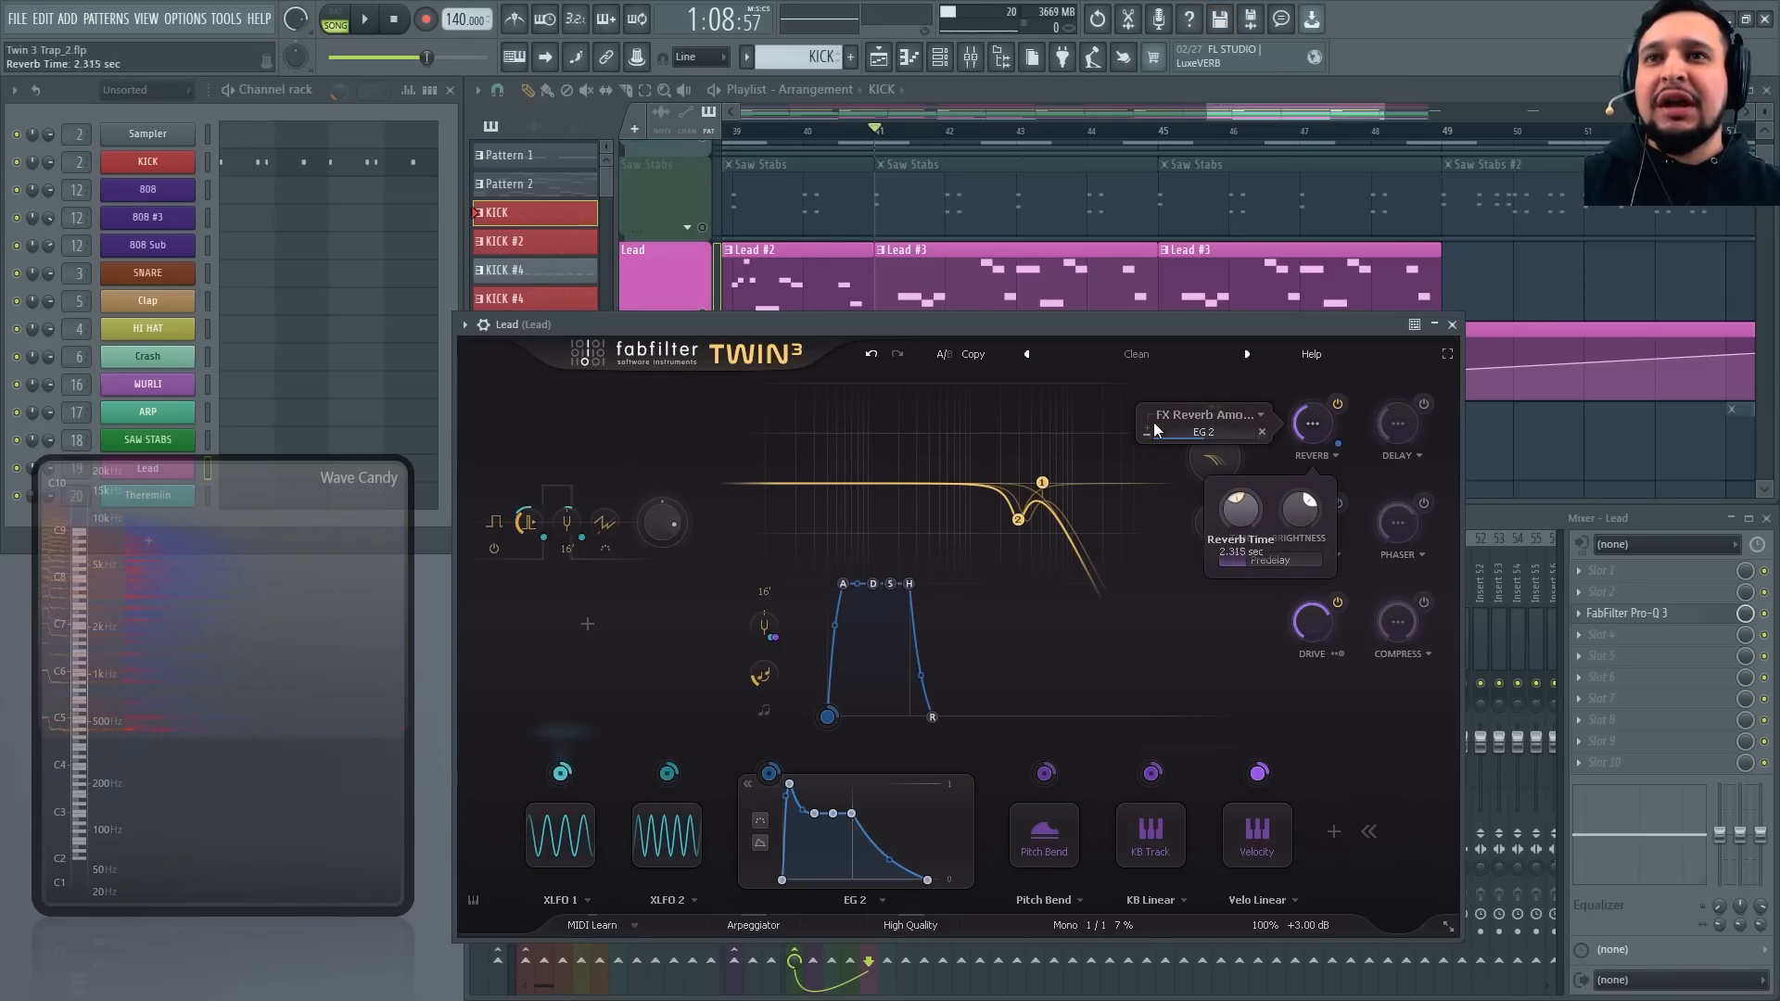
drag(1154, 427, 1132, 464)
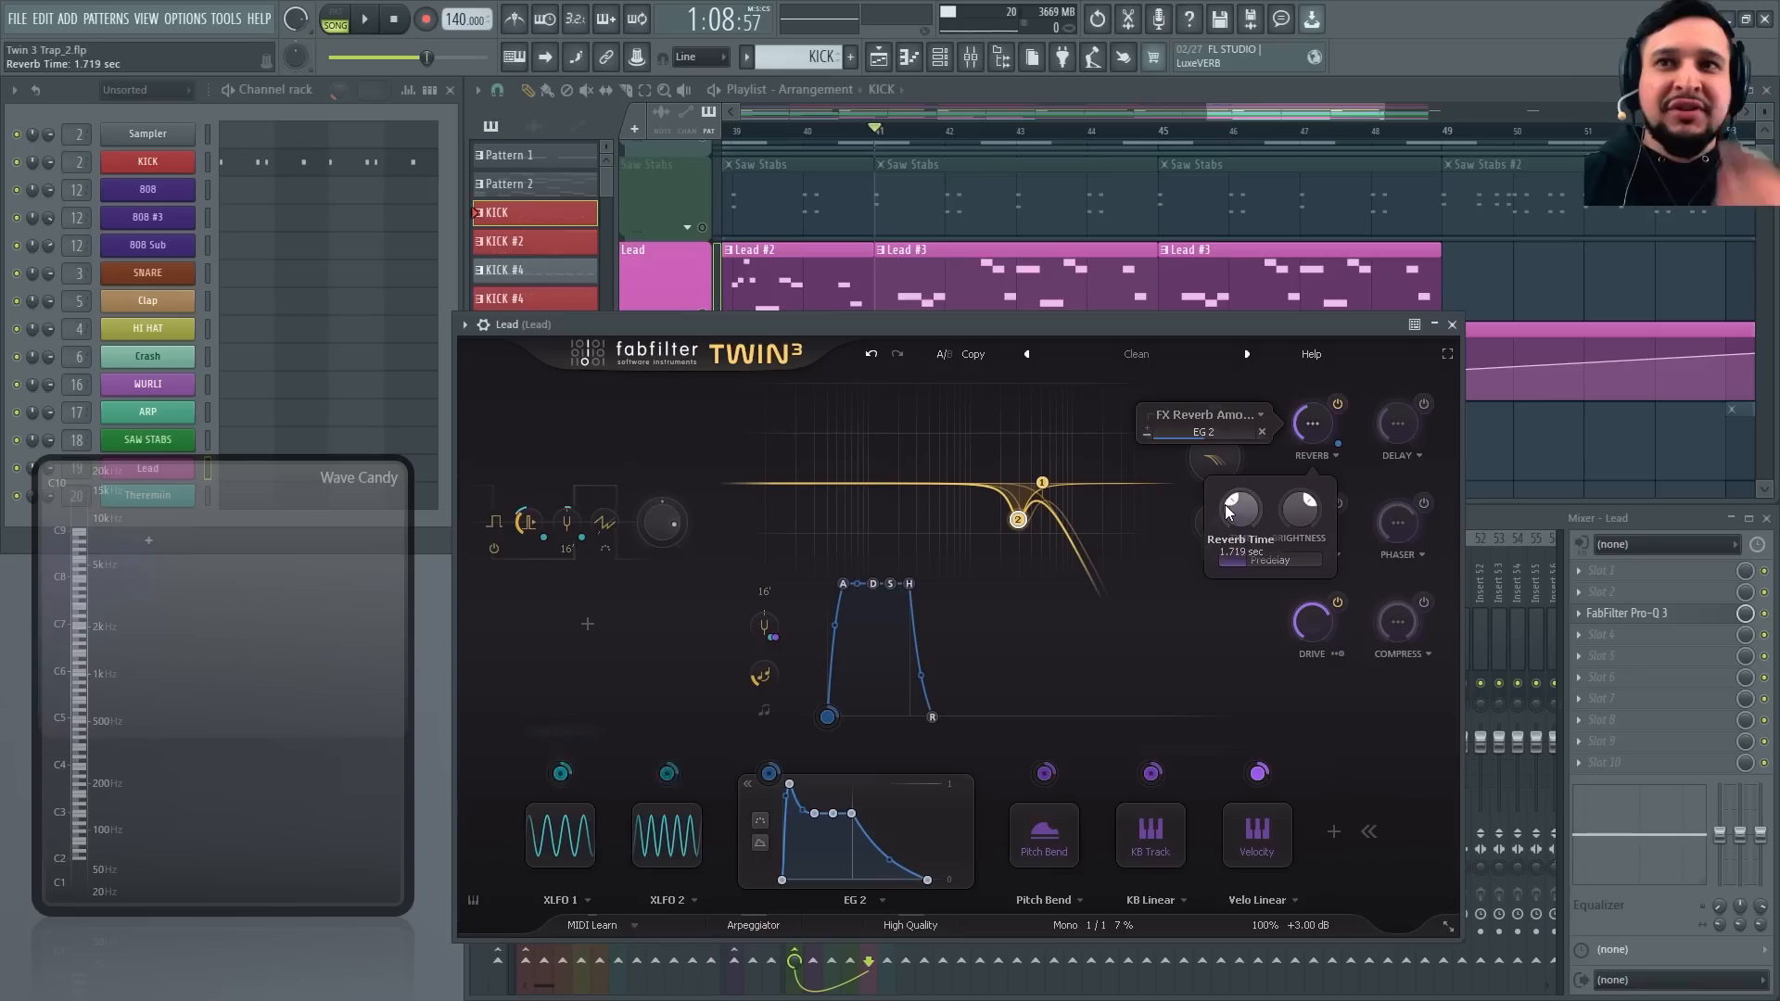
drag(1233, 514, 1220, 503)
key(space)
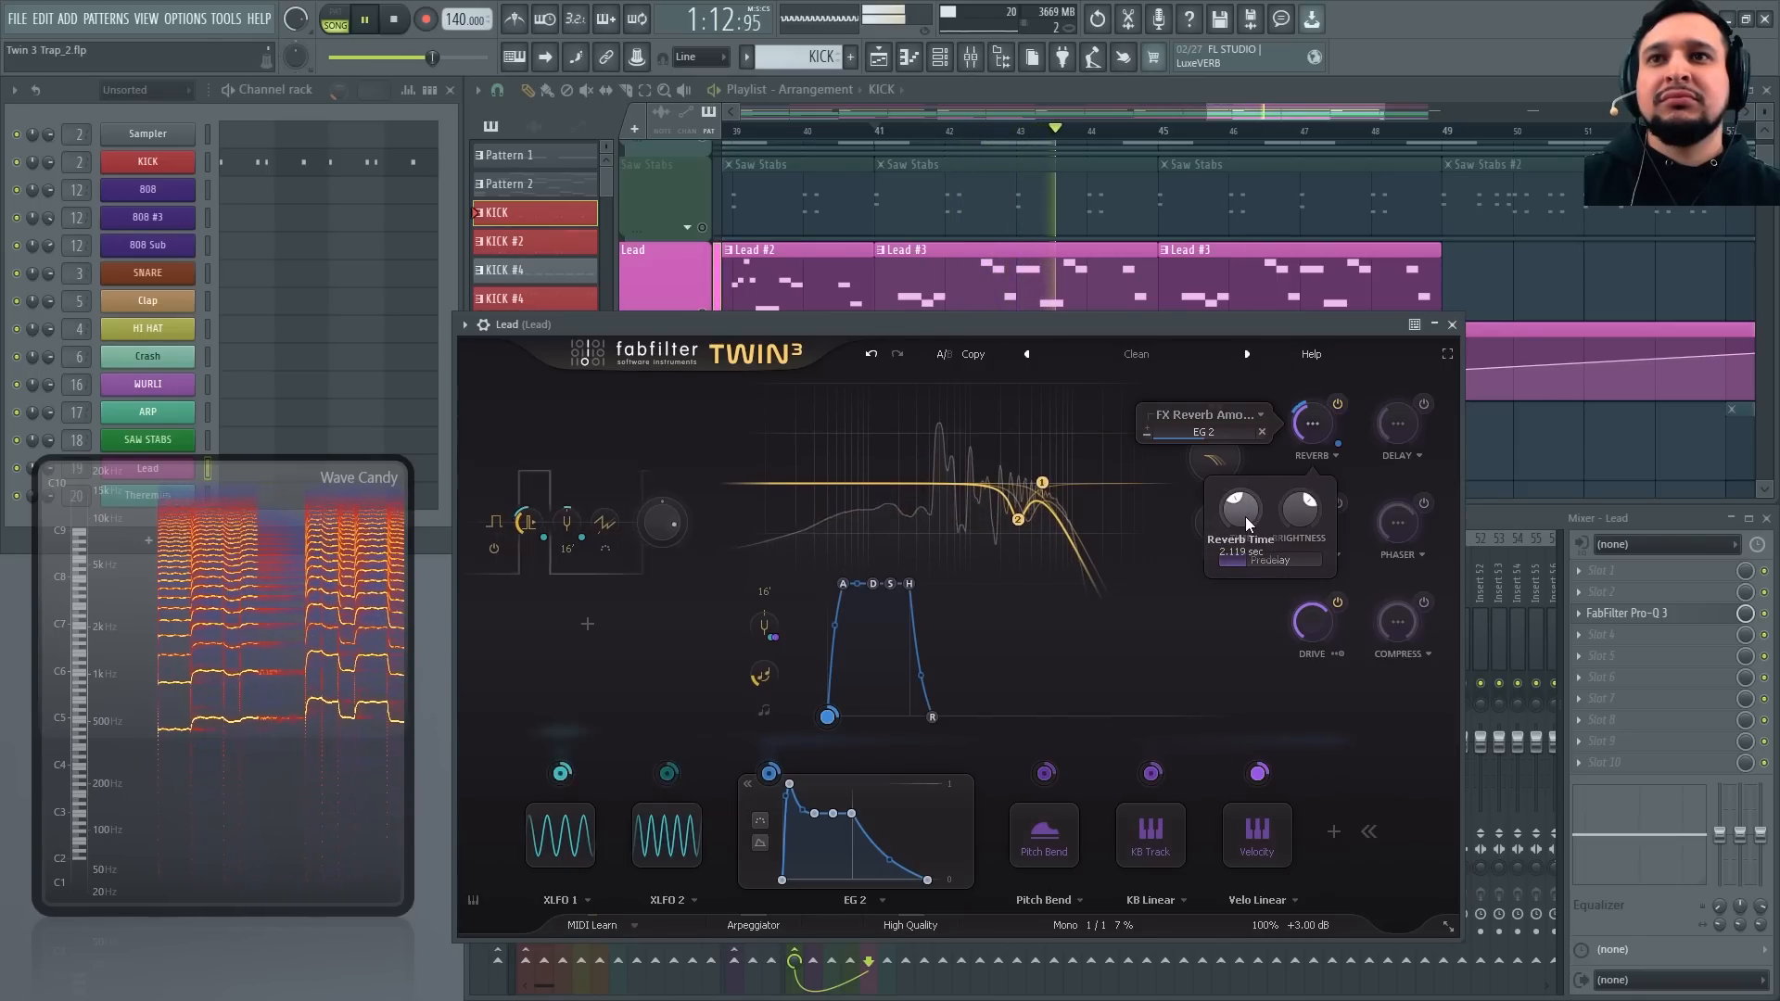
drag(1246, 521, 1239, 559)
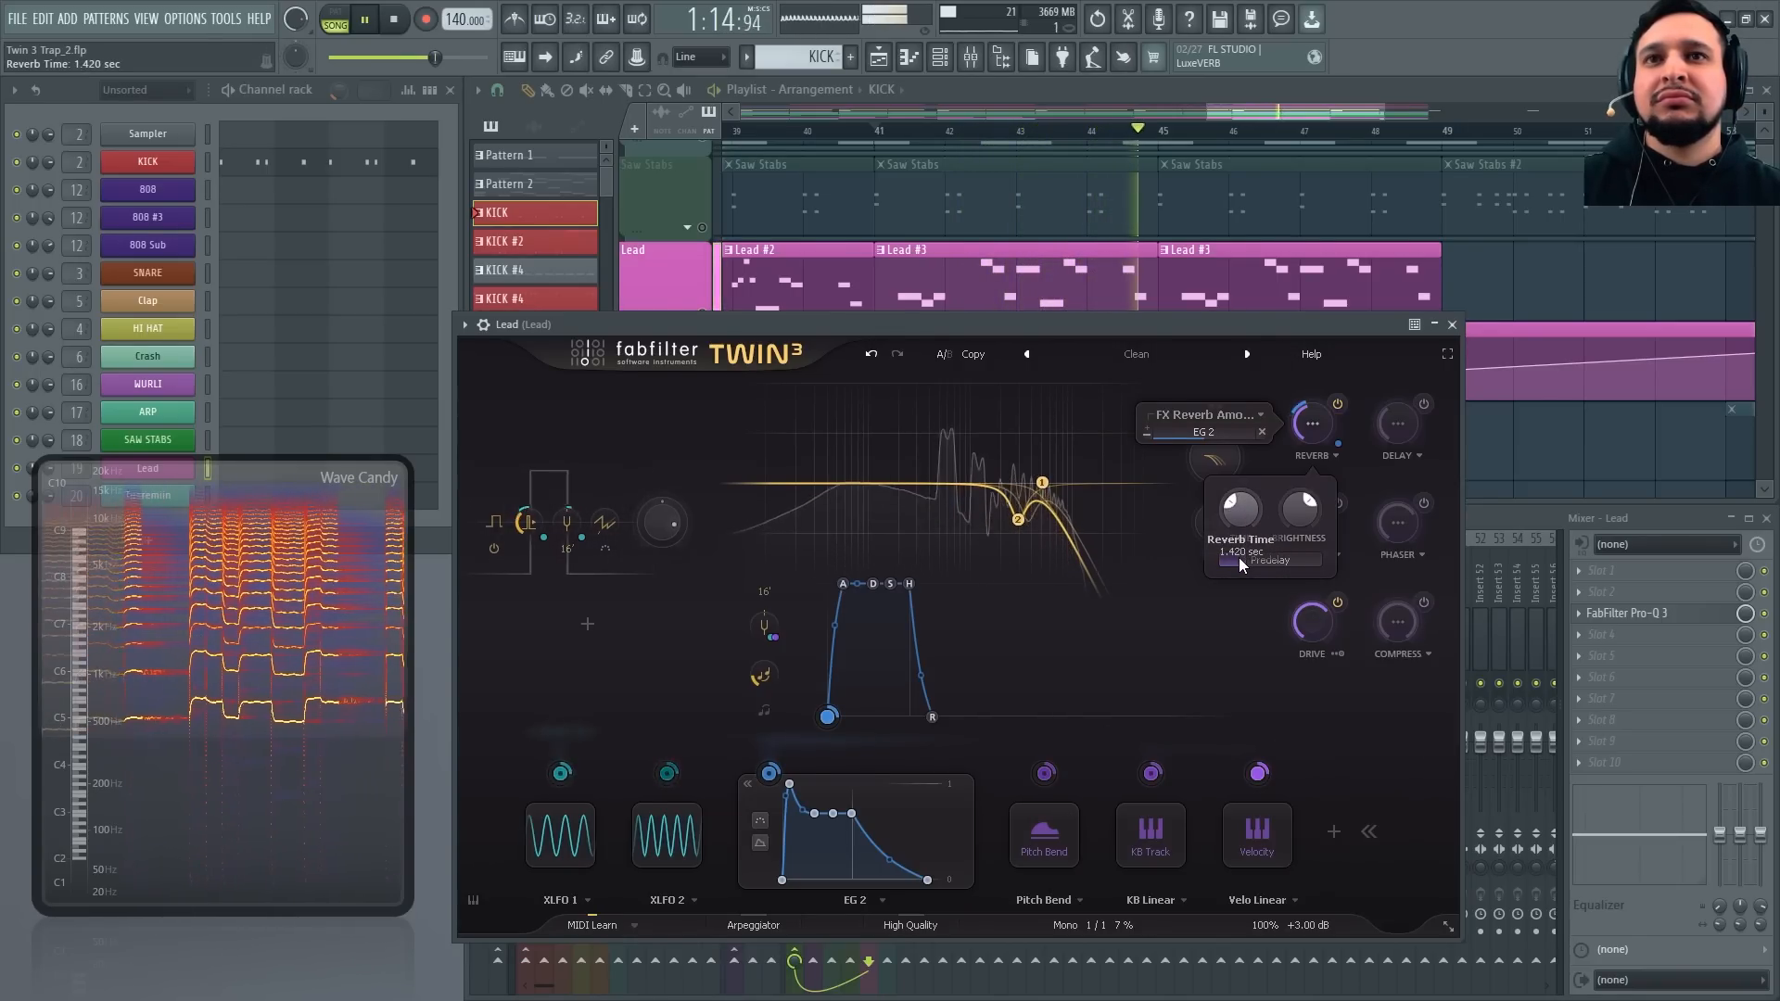
key(space)
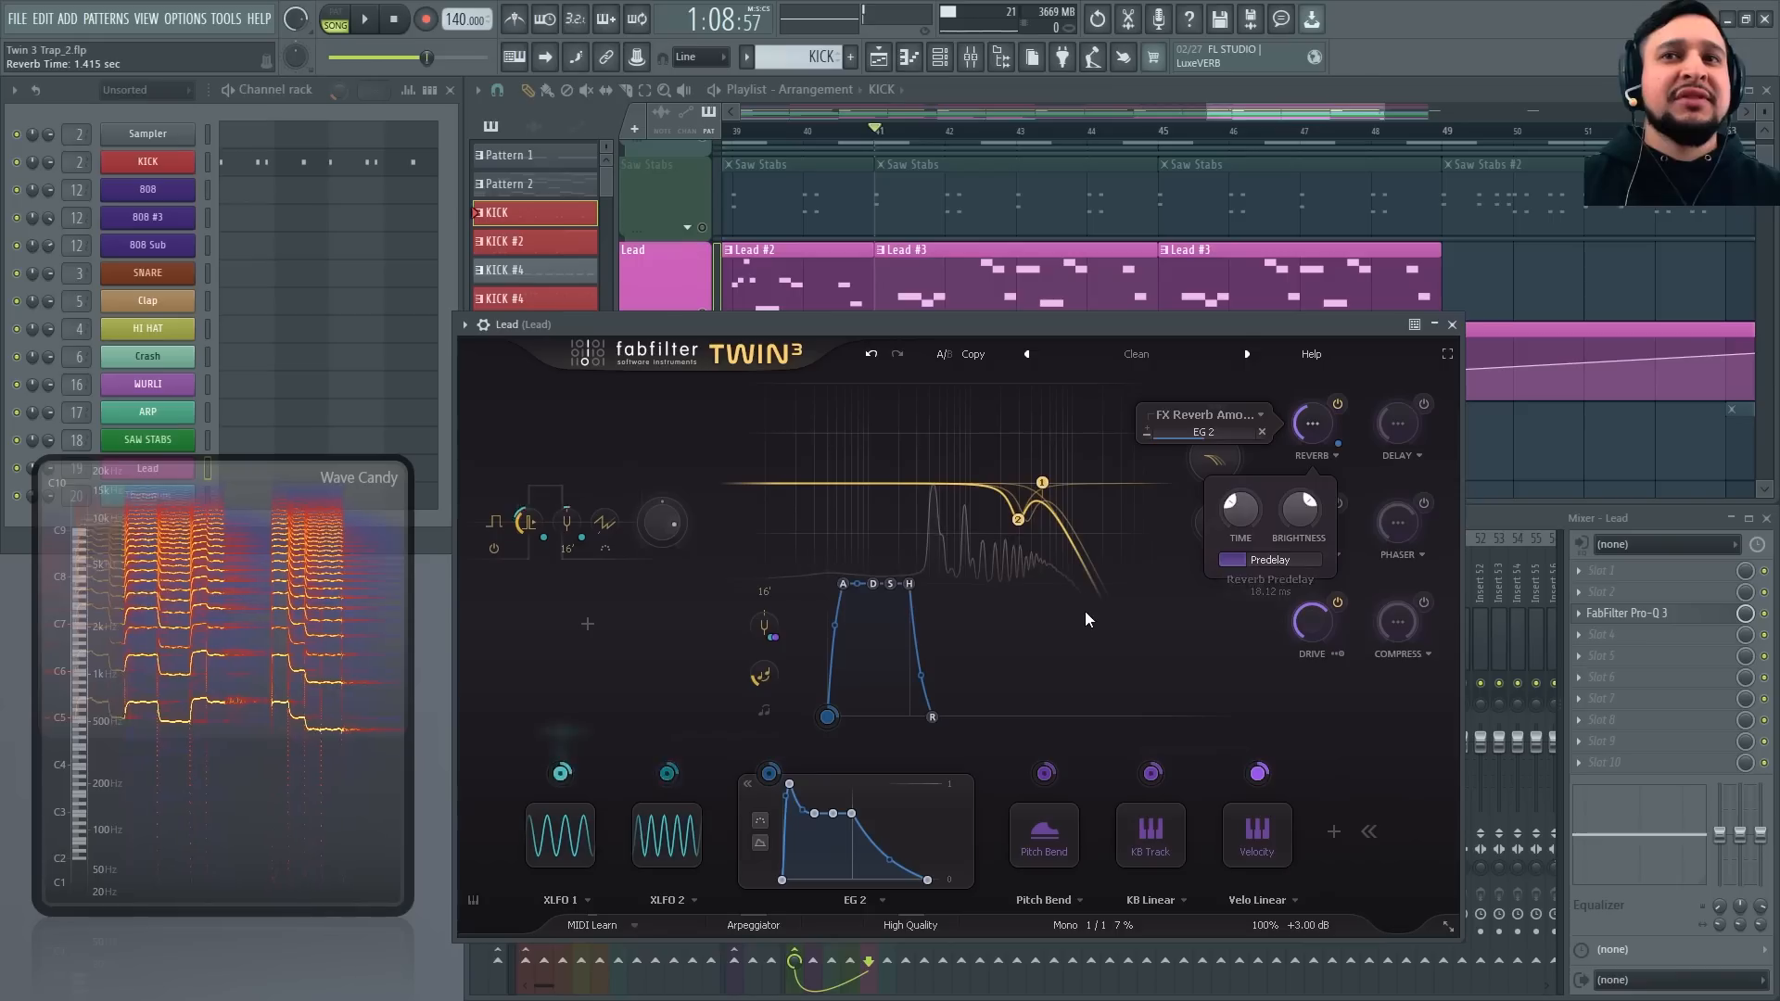
drag(1042, 483, 1076, 485)
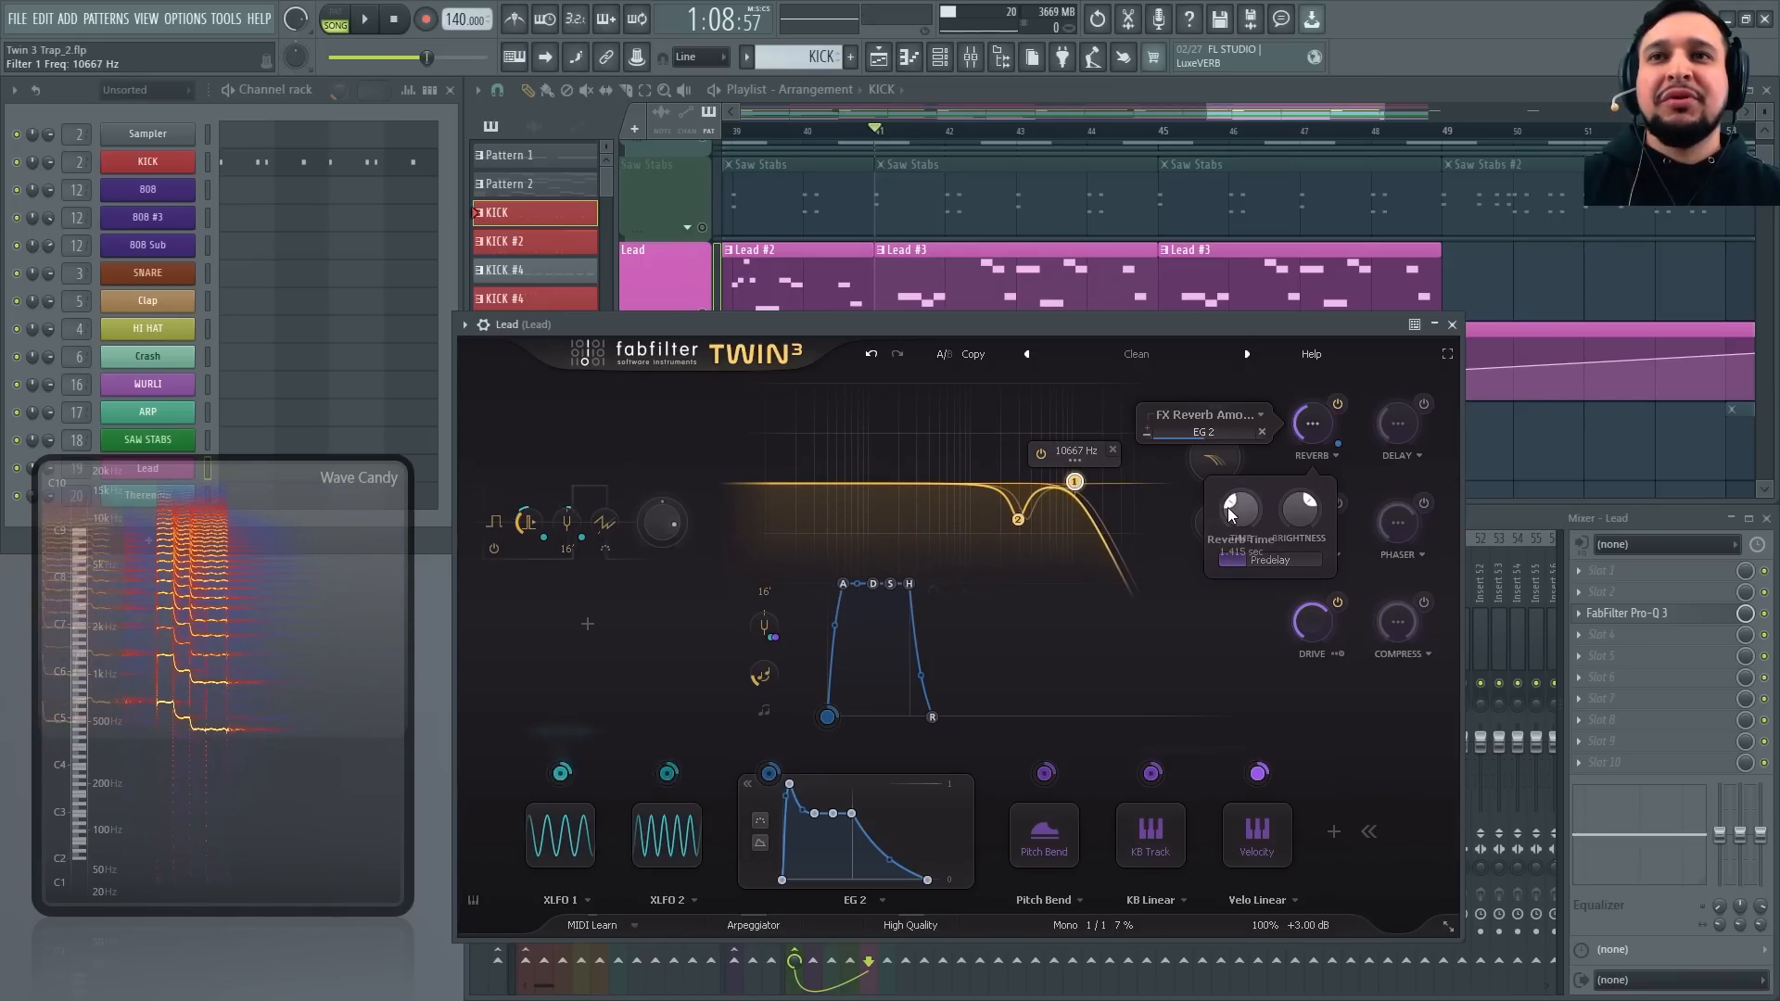
Set the reverb time to 3.404 sec and lower the reverb brightness during playback
drag(1231, 434, 1232, 432)
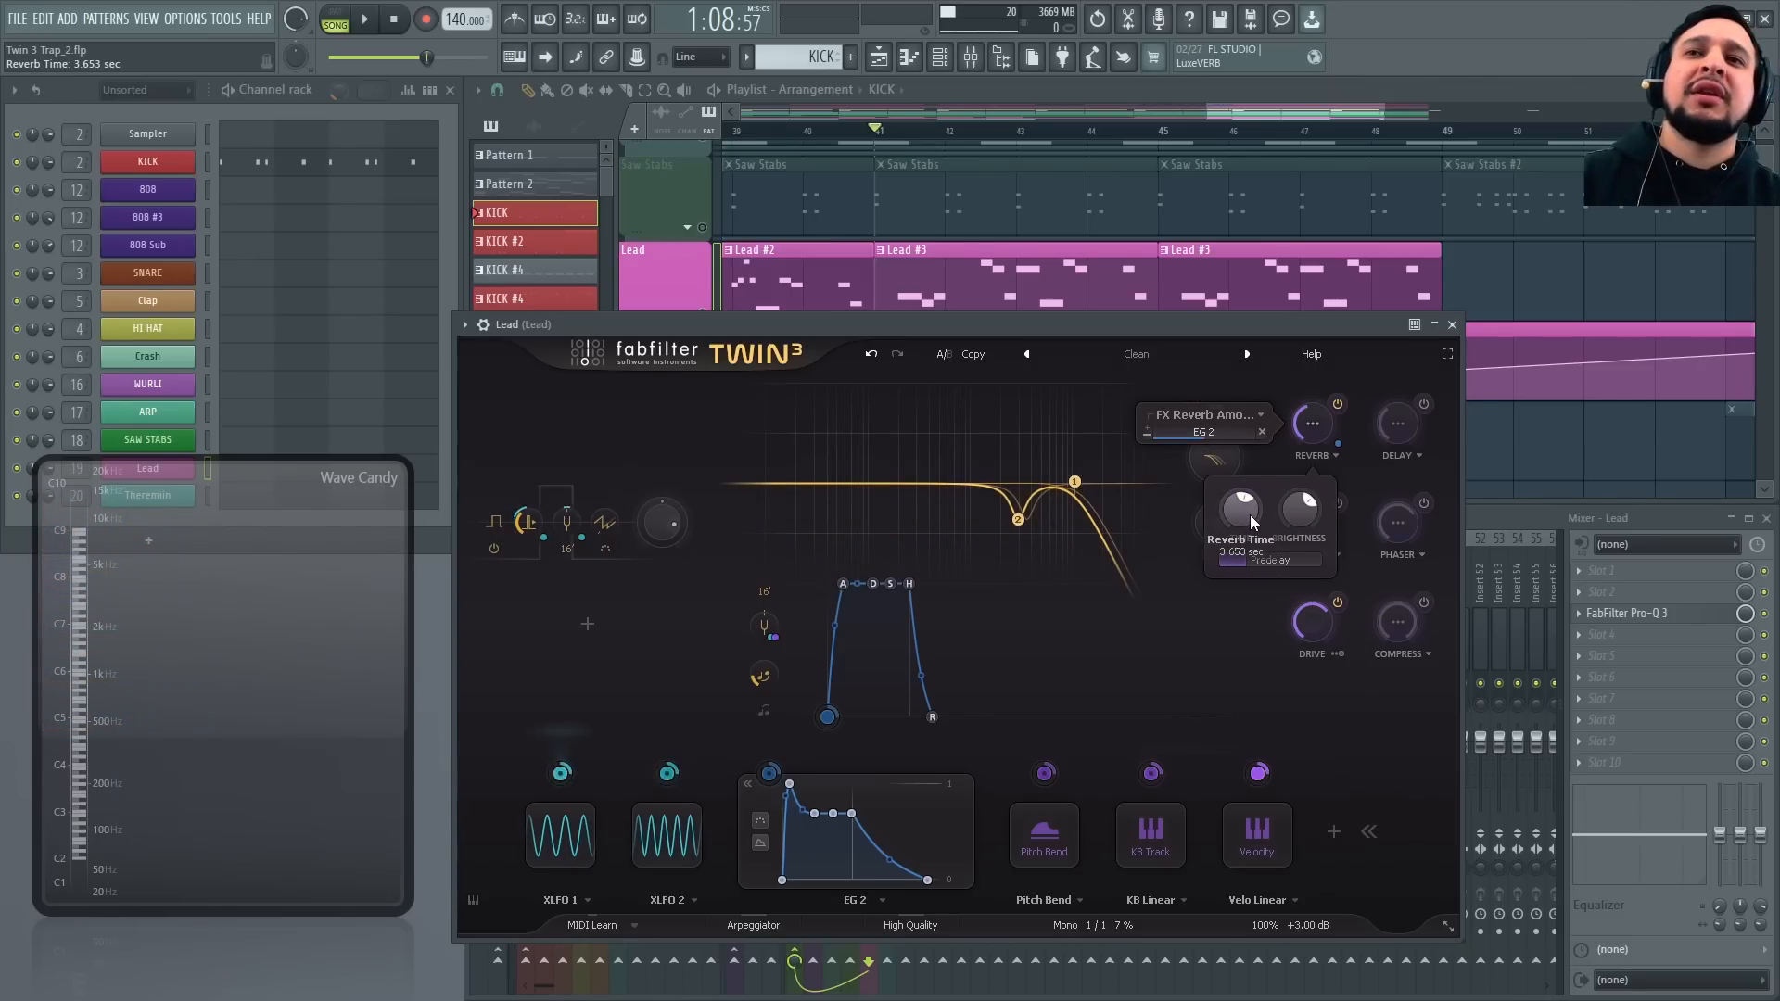
drag(1255, 519, 1259, 526)
key(space)
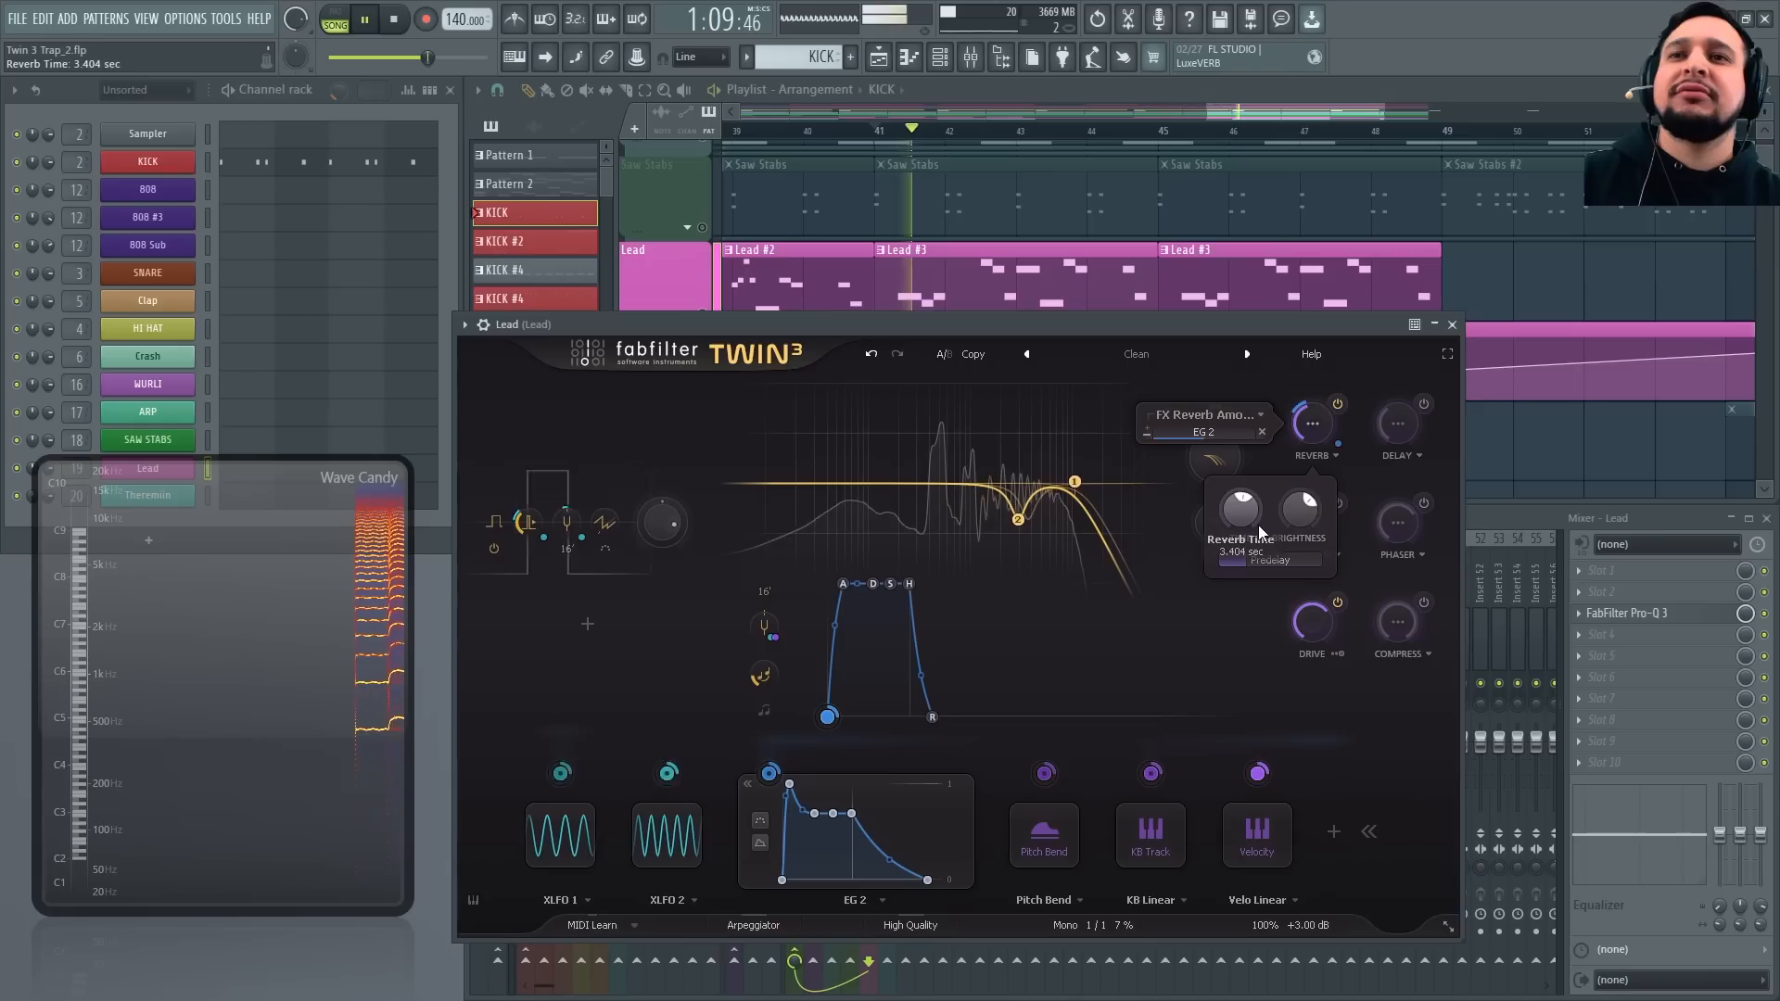
drag(1306, 512, 1261, 559)
key(space)
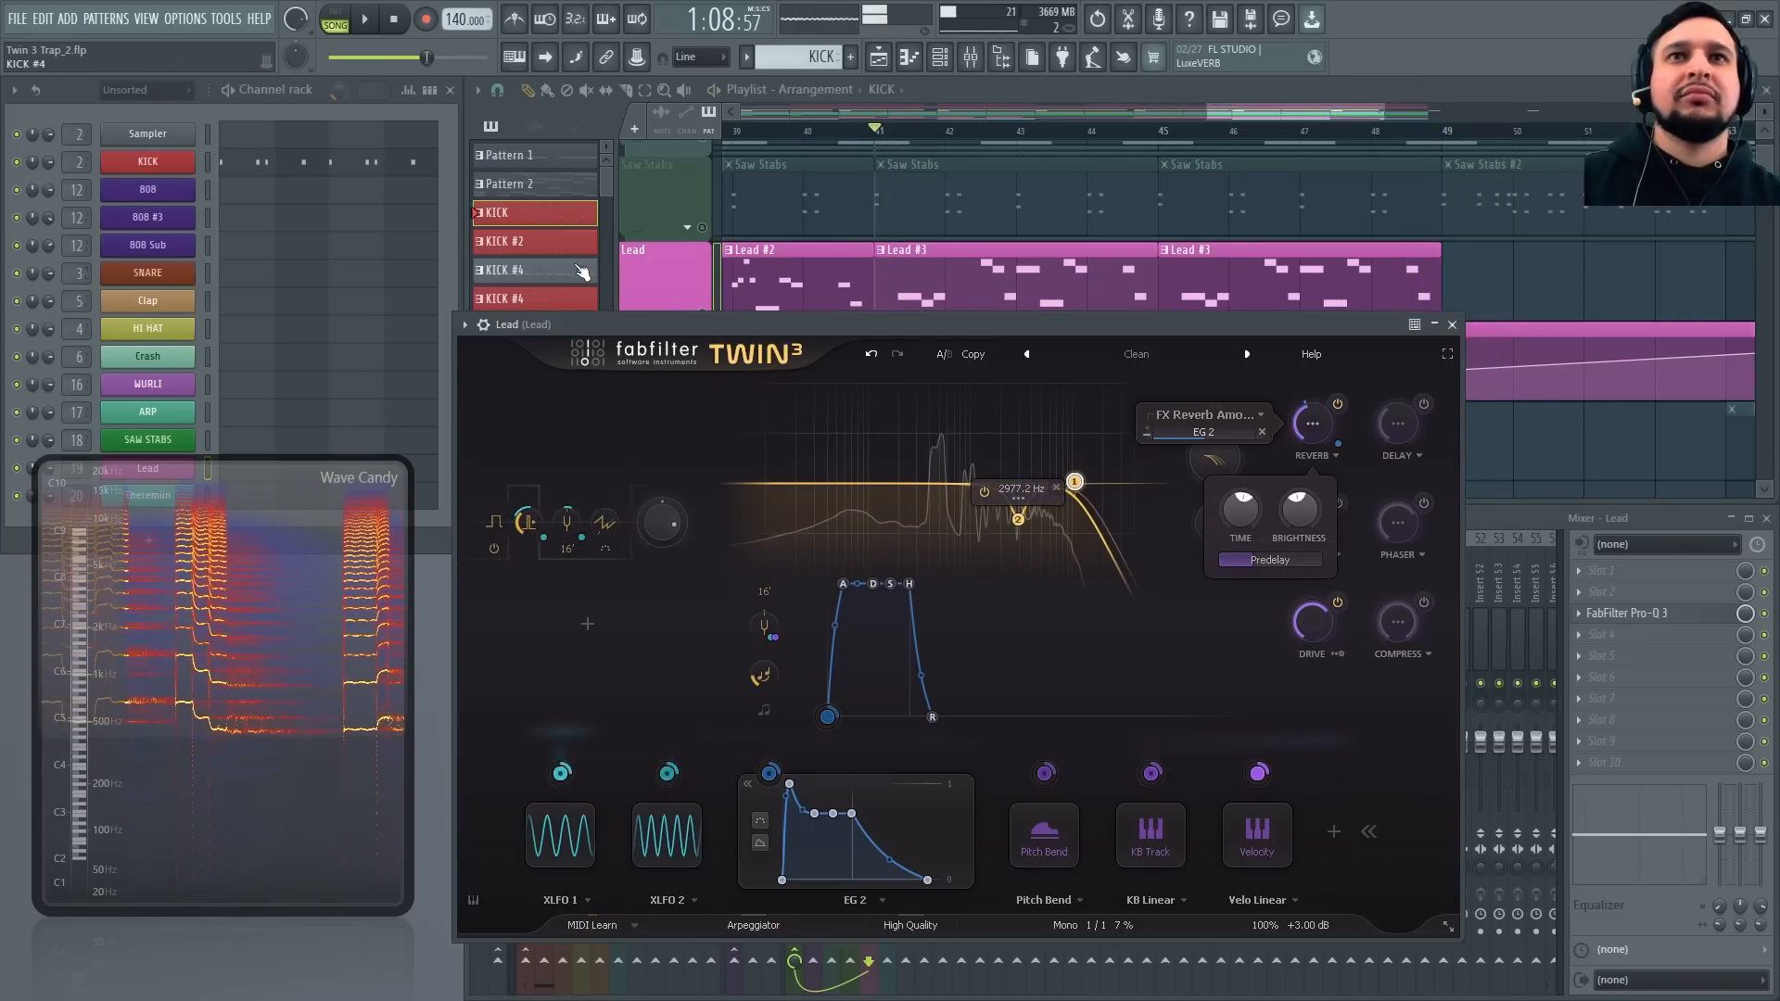
Take the Lead out of solo so all playlist tracks are active, and play the full beat with the Lead synth in front
click(707, 236)
click(702, 228)
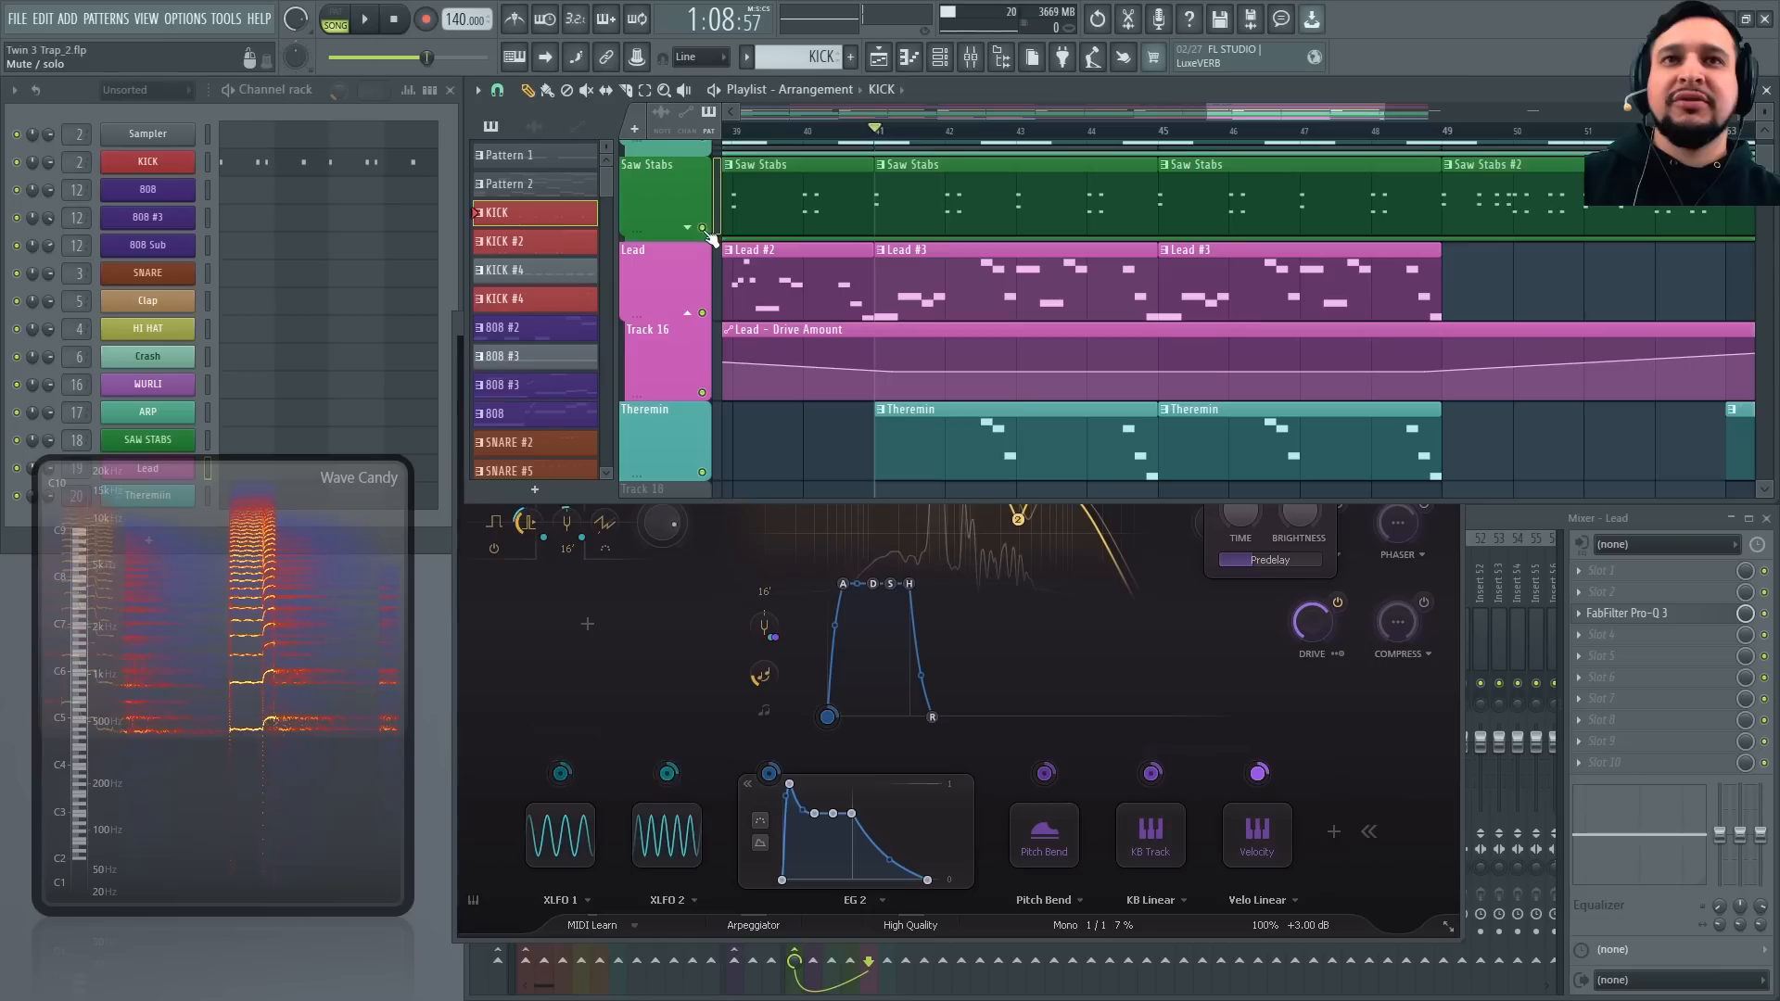
key(space)
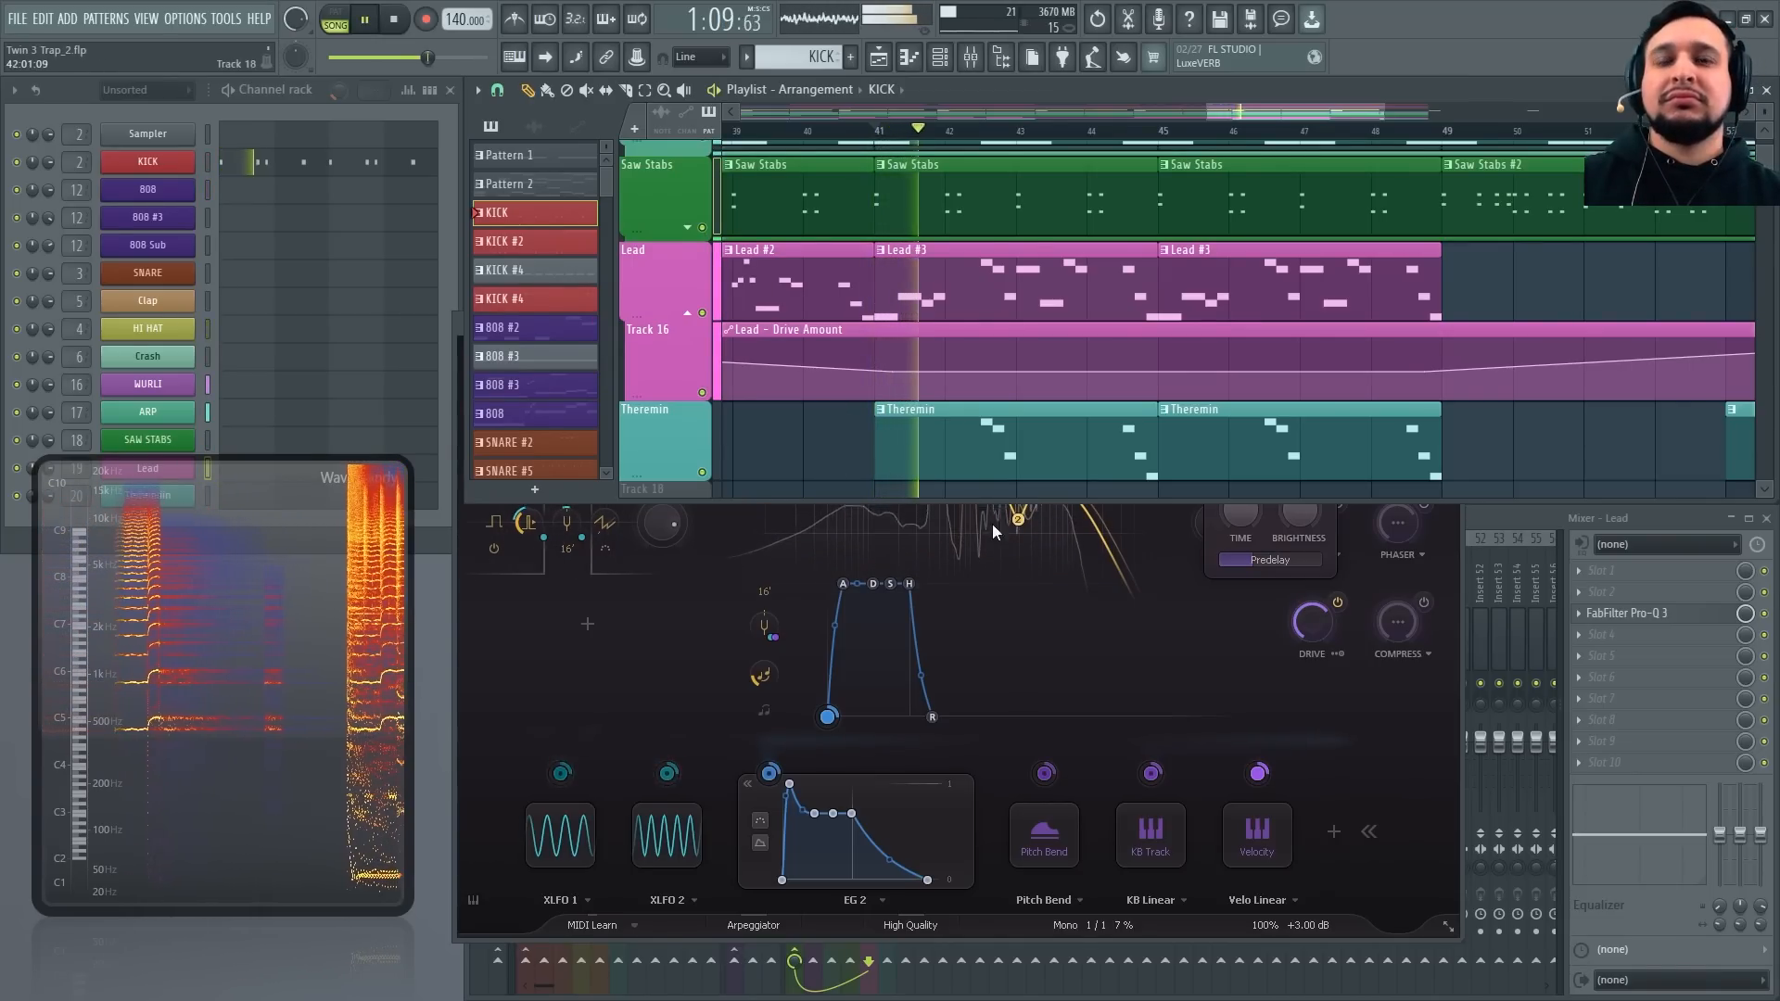
click(1435, 787)
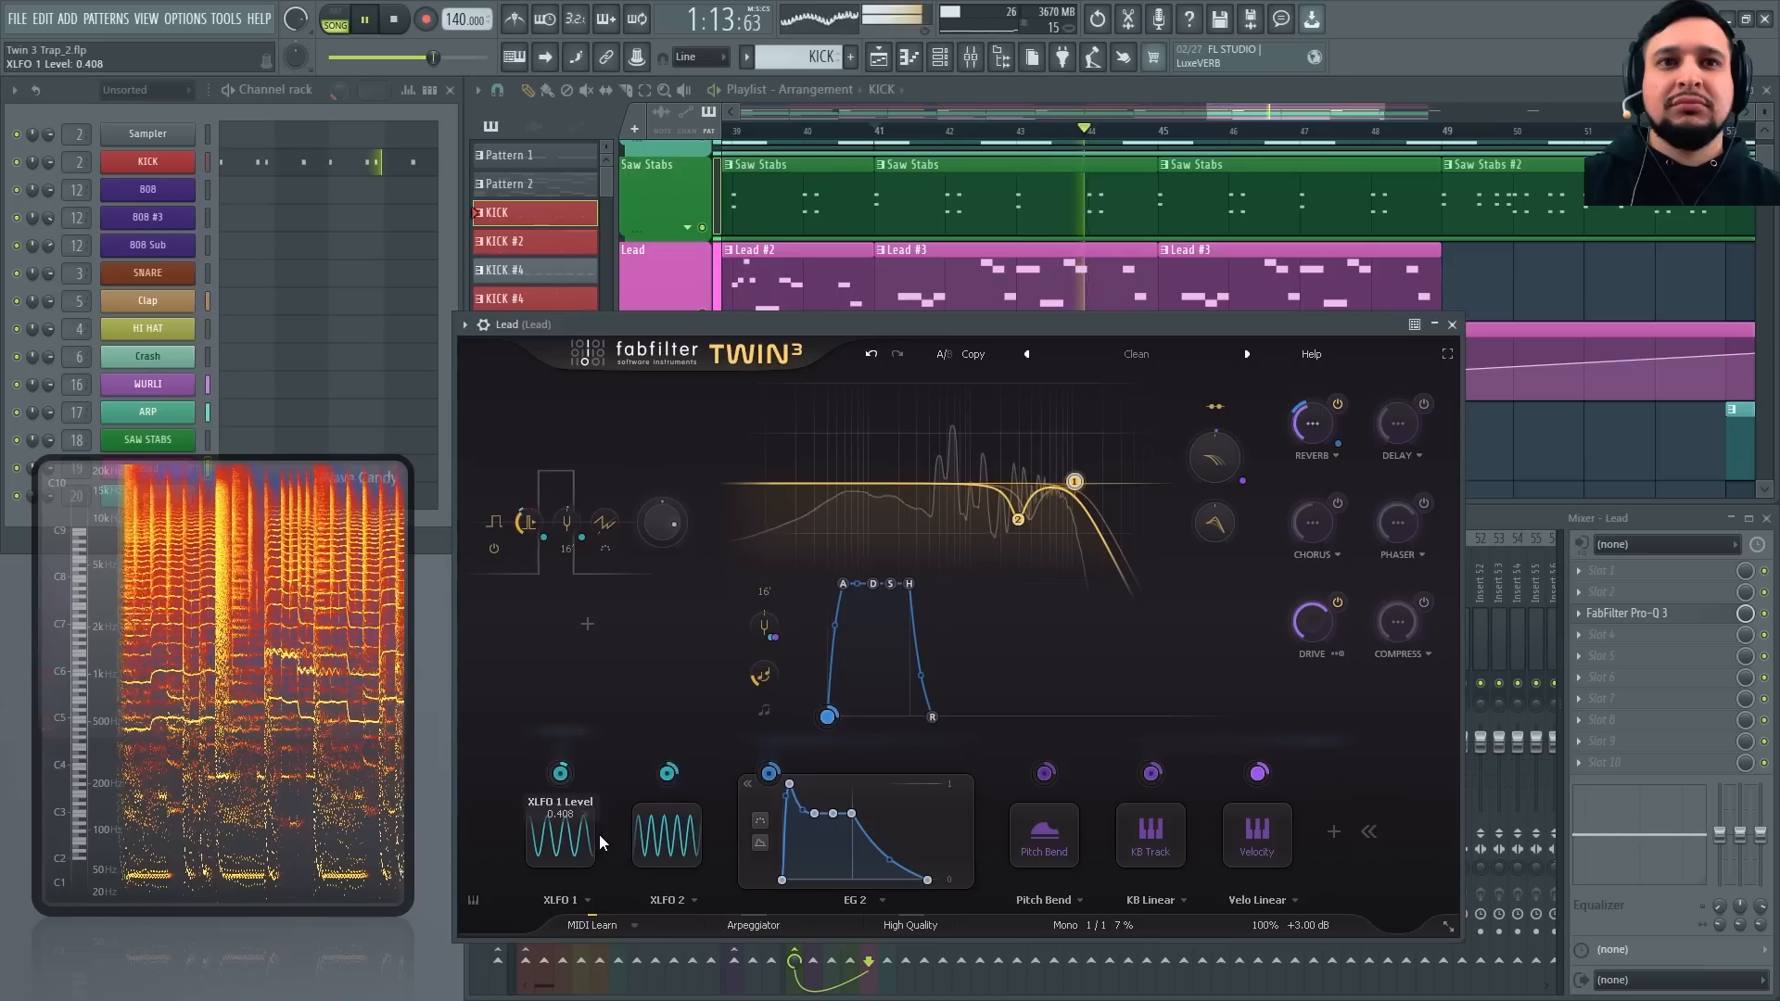
Set XLFO 1's level to 0.678 and retune the filters, moving filter 1 to 6071.9 Hz with a peak of 0.000, while the beat plays
drag(596, 827, 586, 806)
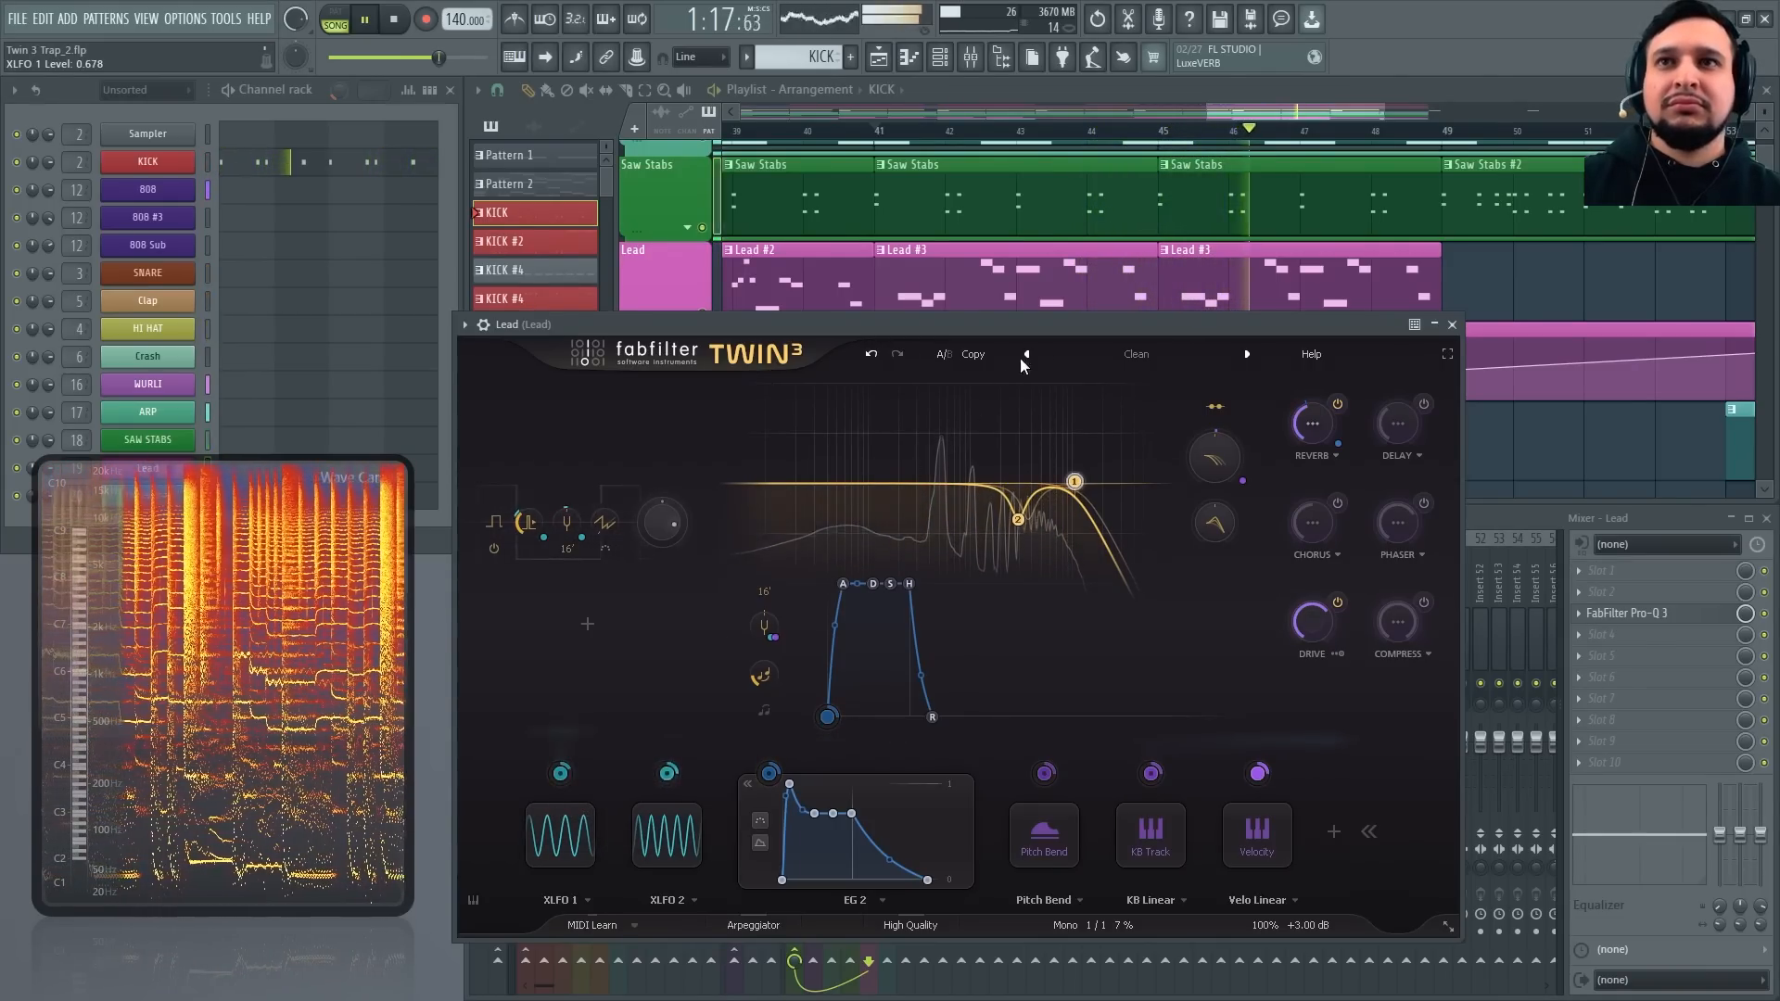
click(1017, 522)
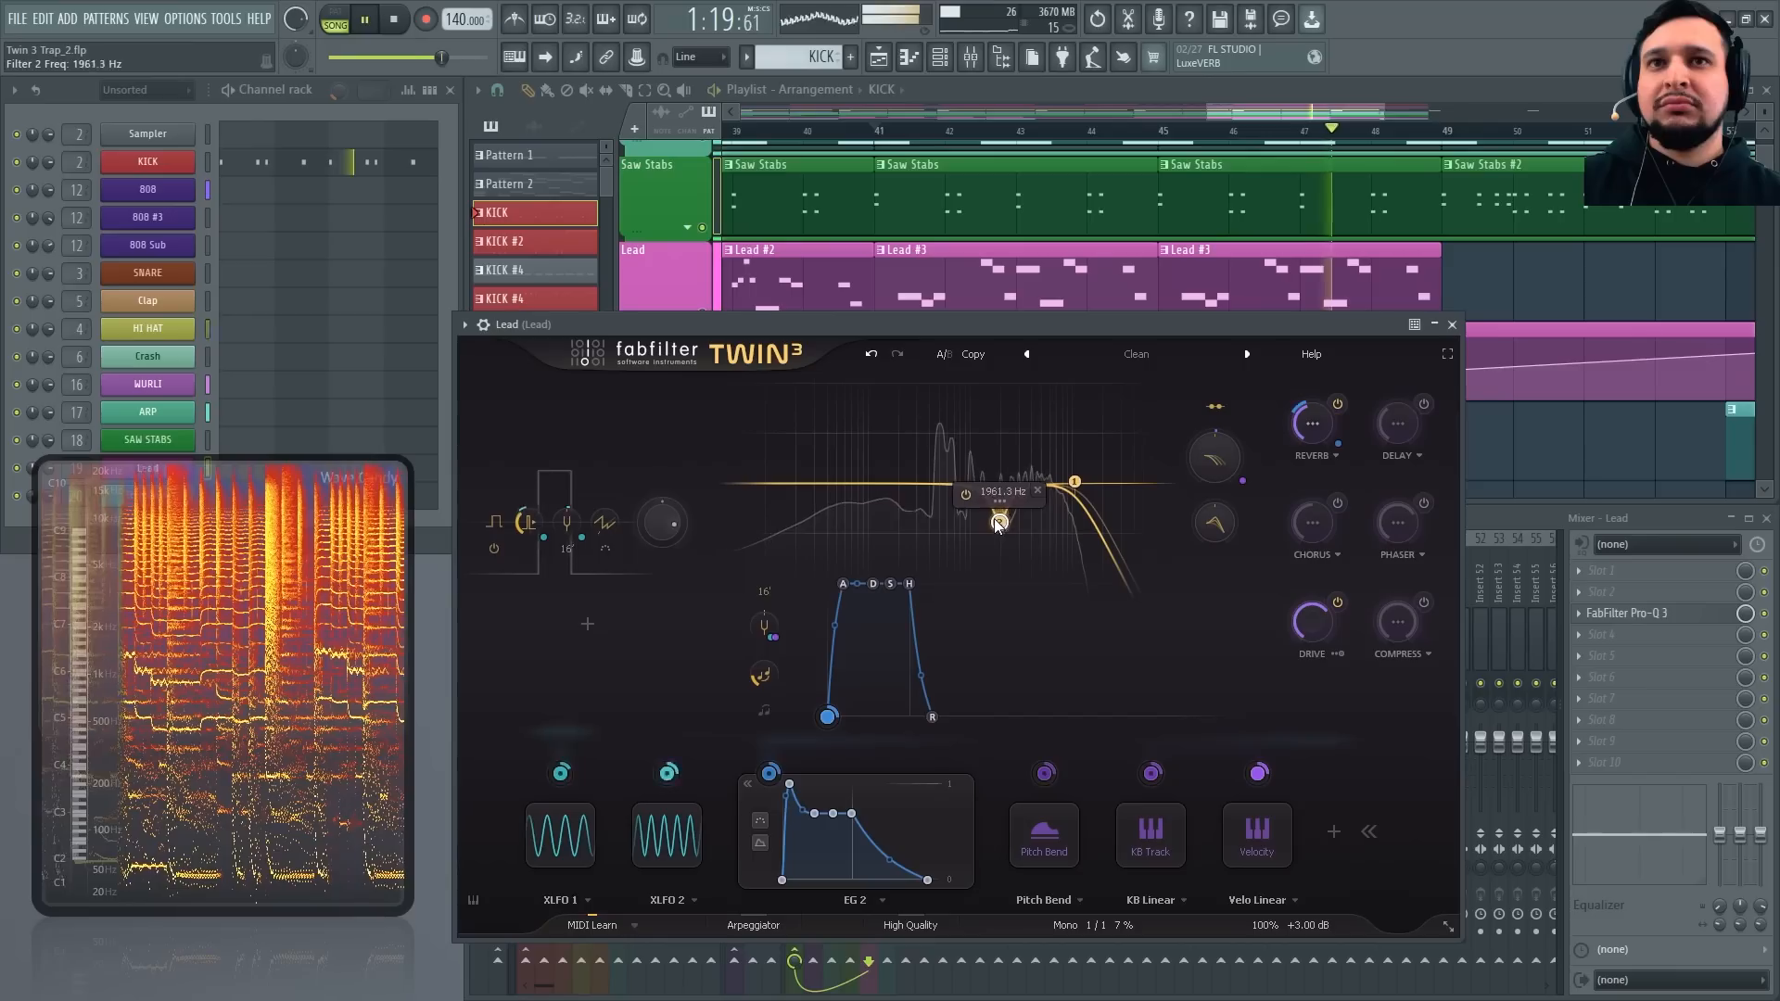
drag(1074, 482, 1057, 490)
key(space)
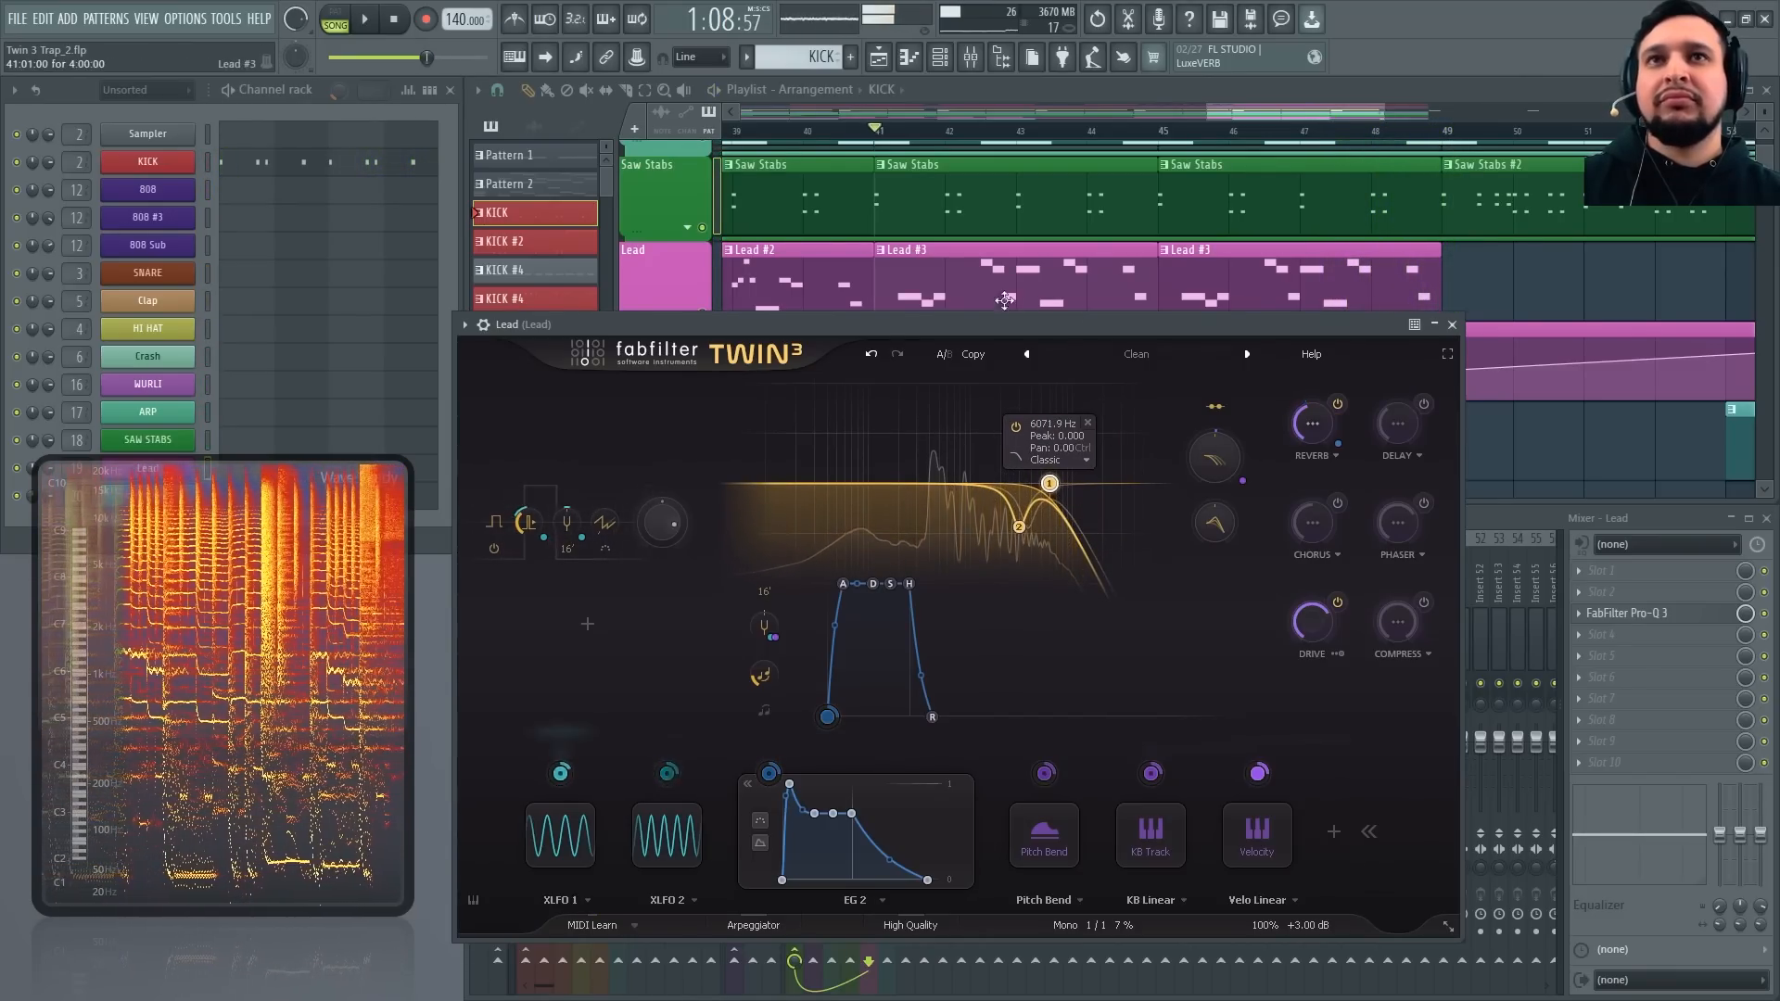
Undo all the rebuild edits in the Lead synth back to the original patch with three filters and EG 2 and EG 3
click(871, 353)
click(869, 358)
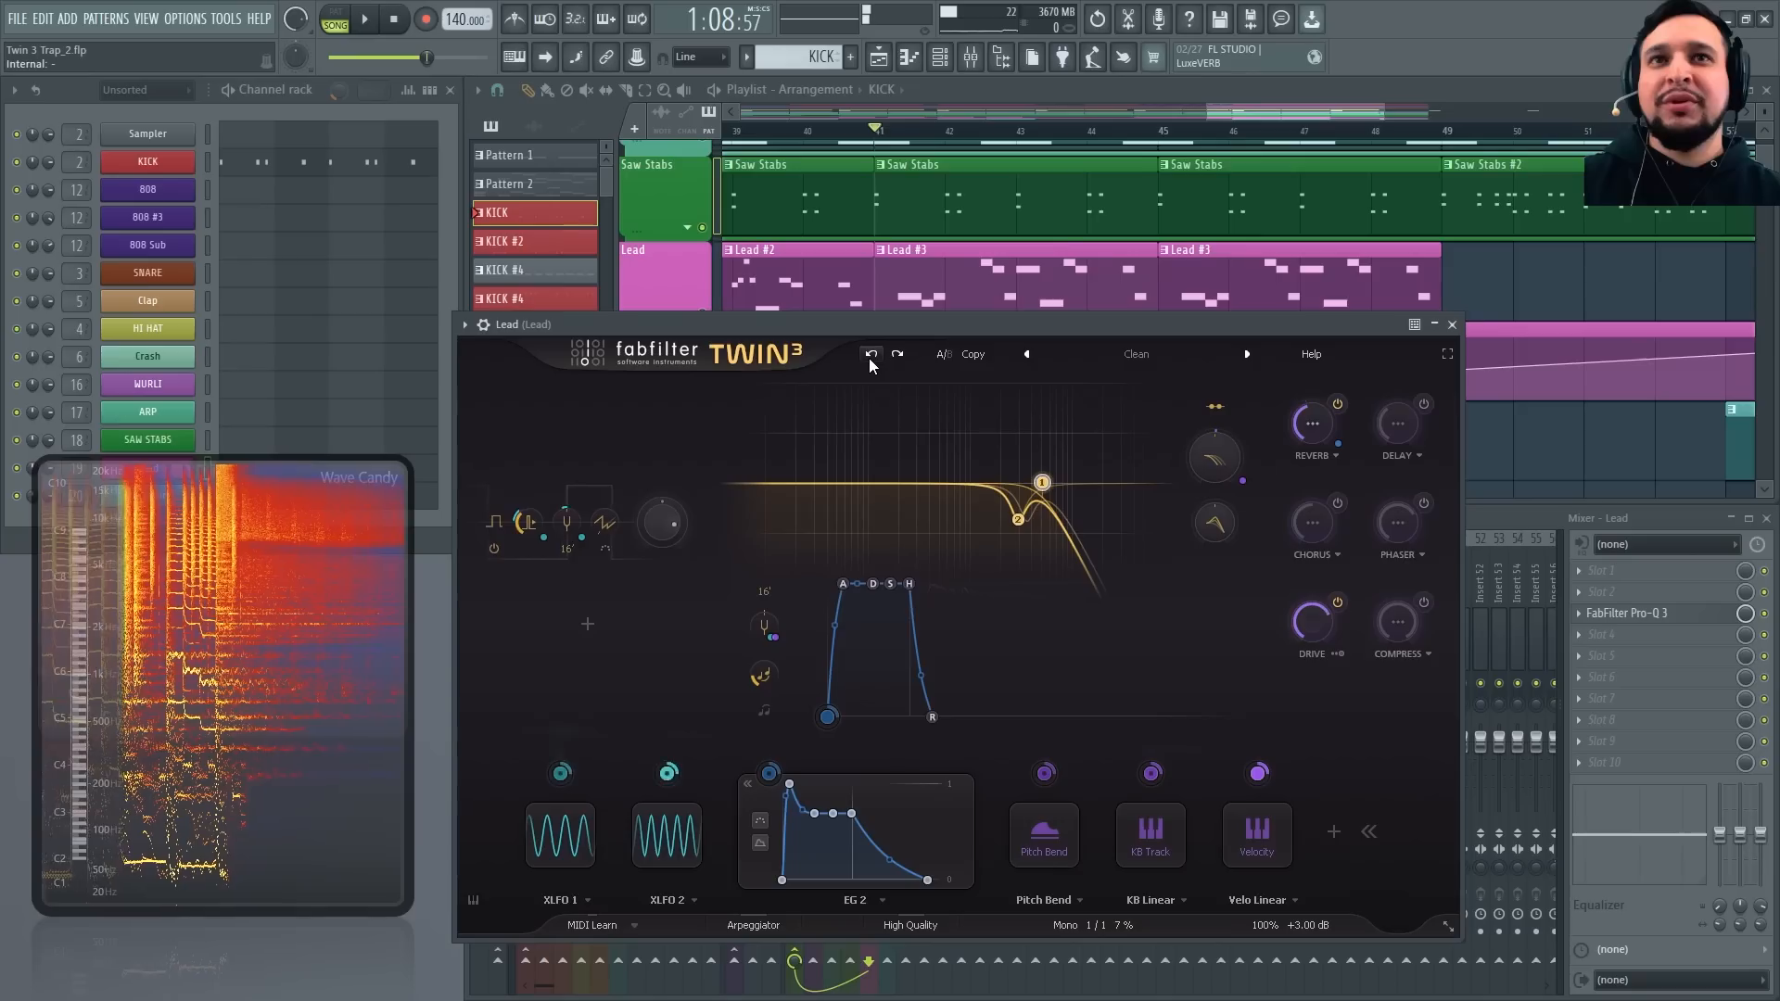
click(870, 358)
click(876, 356)
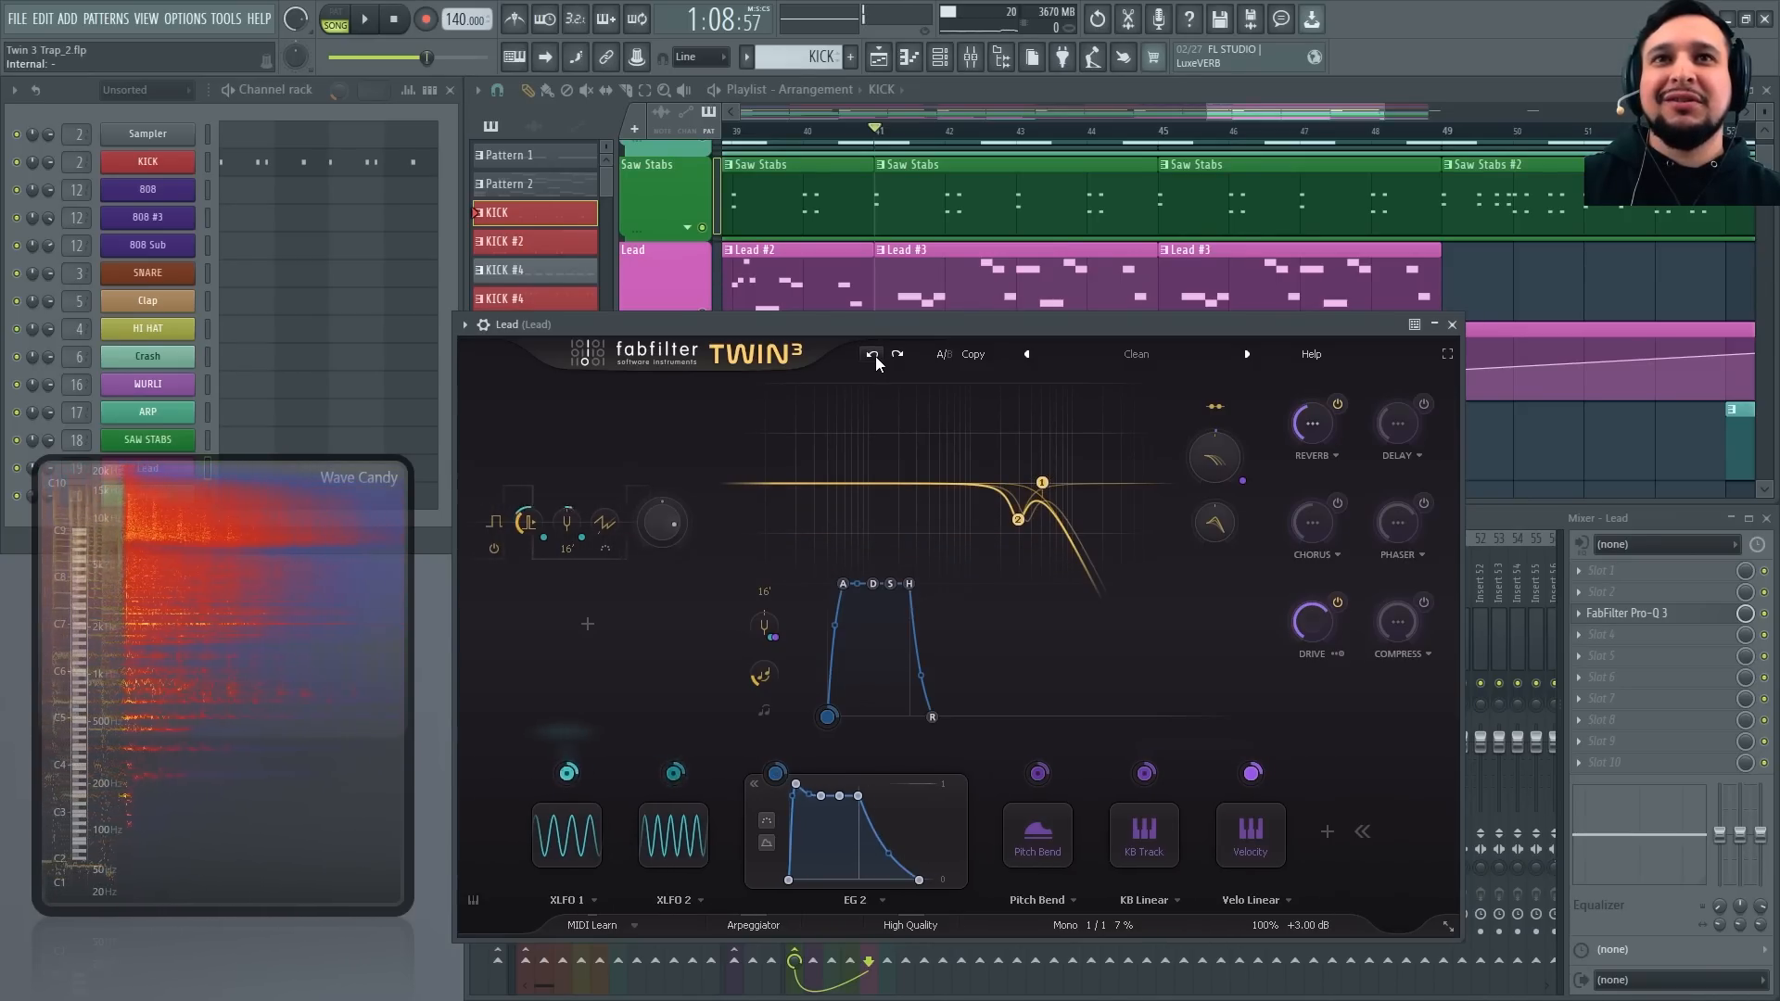
click(875, 357)
click(875, 356)
click(875, 356)
click(875, 356)
click(875, 356)
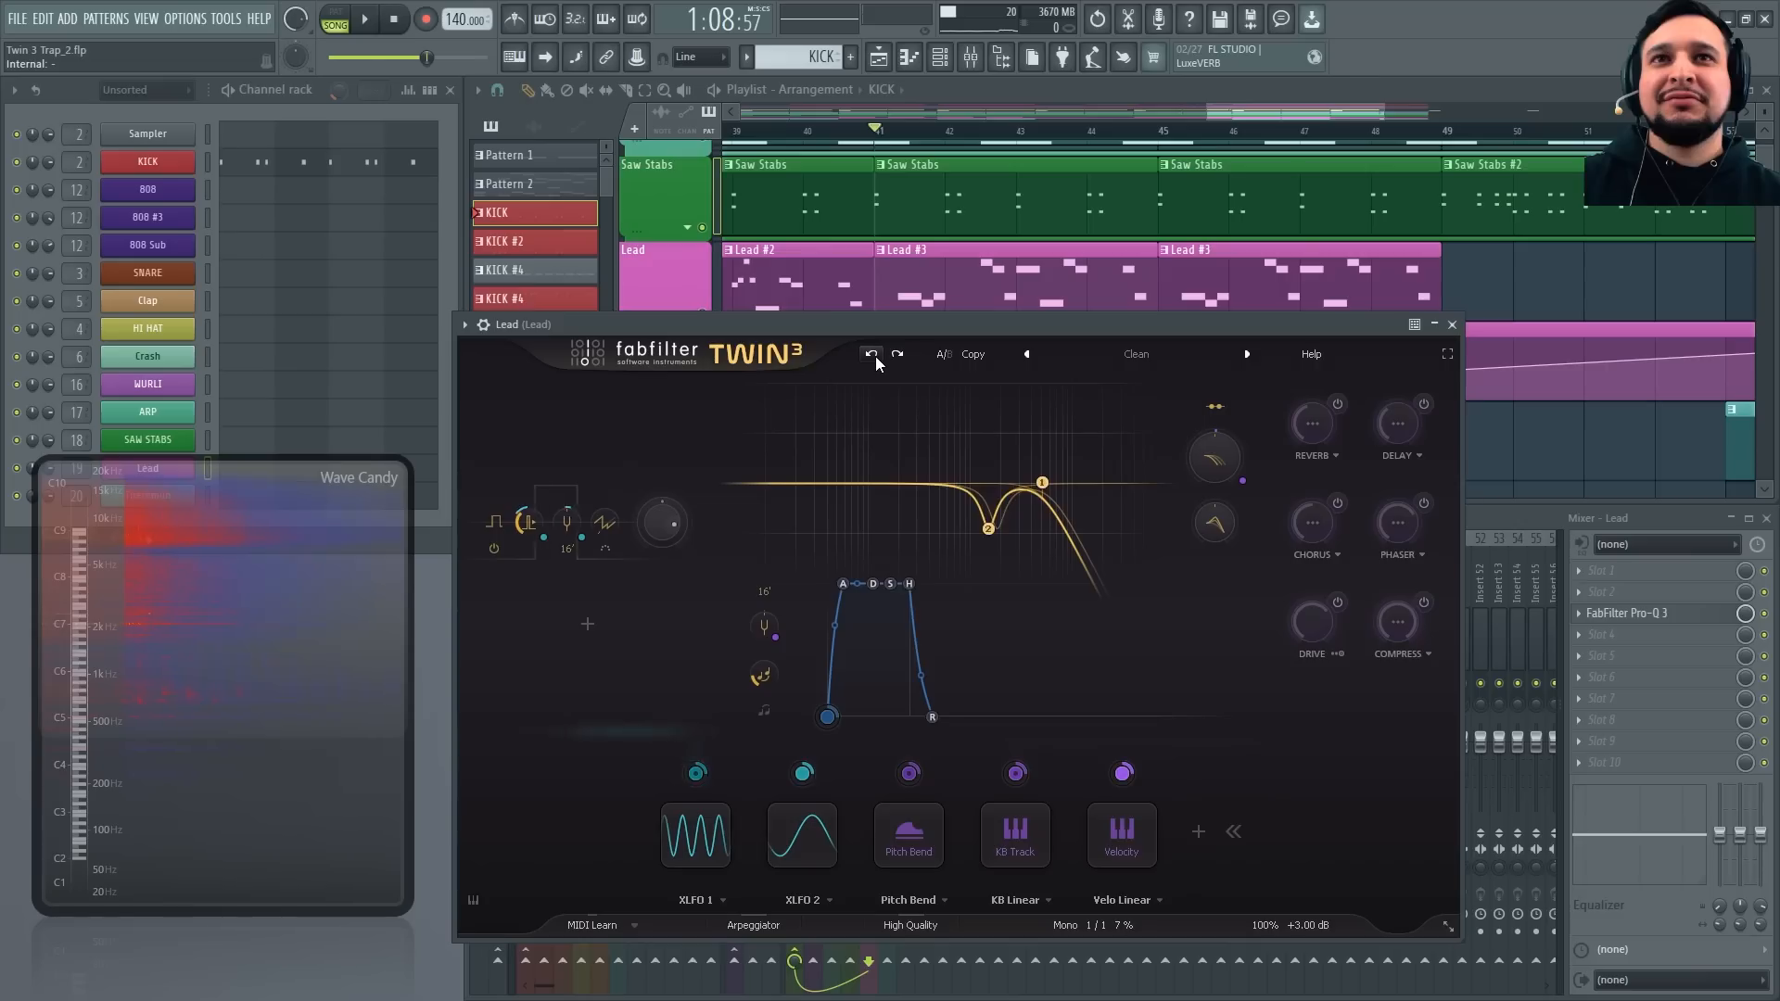
click(875, 356)
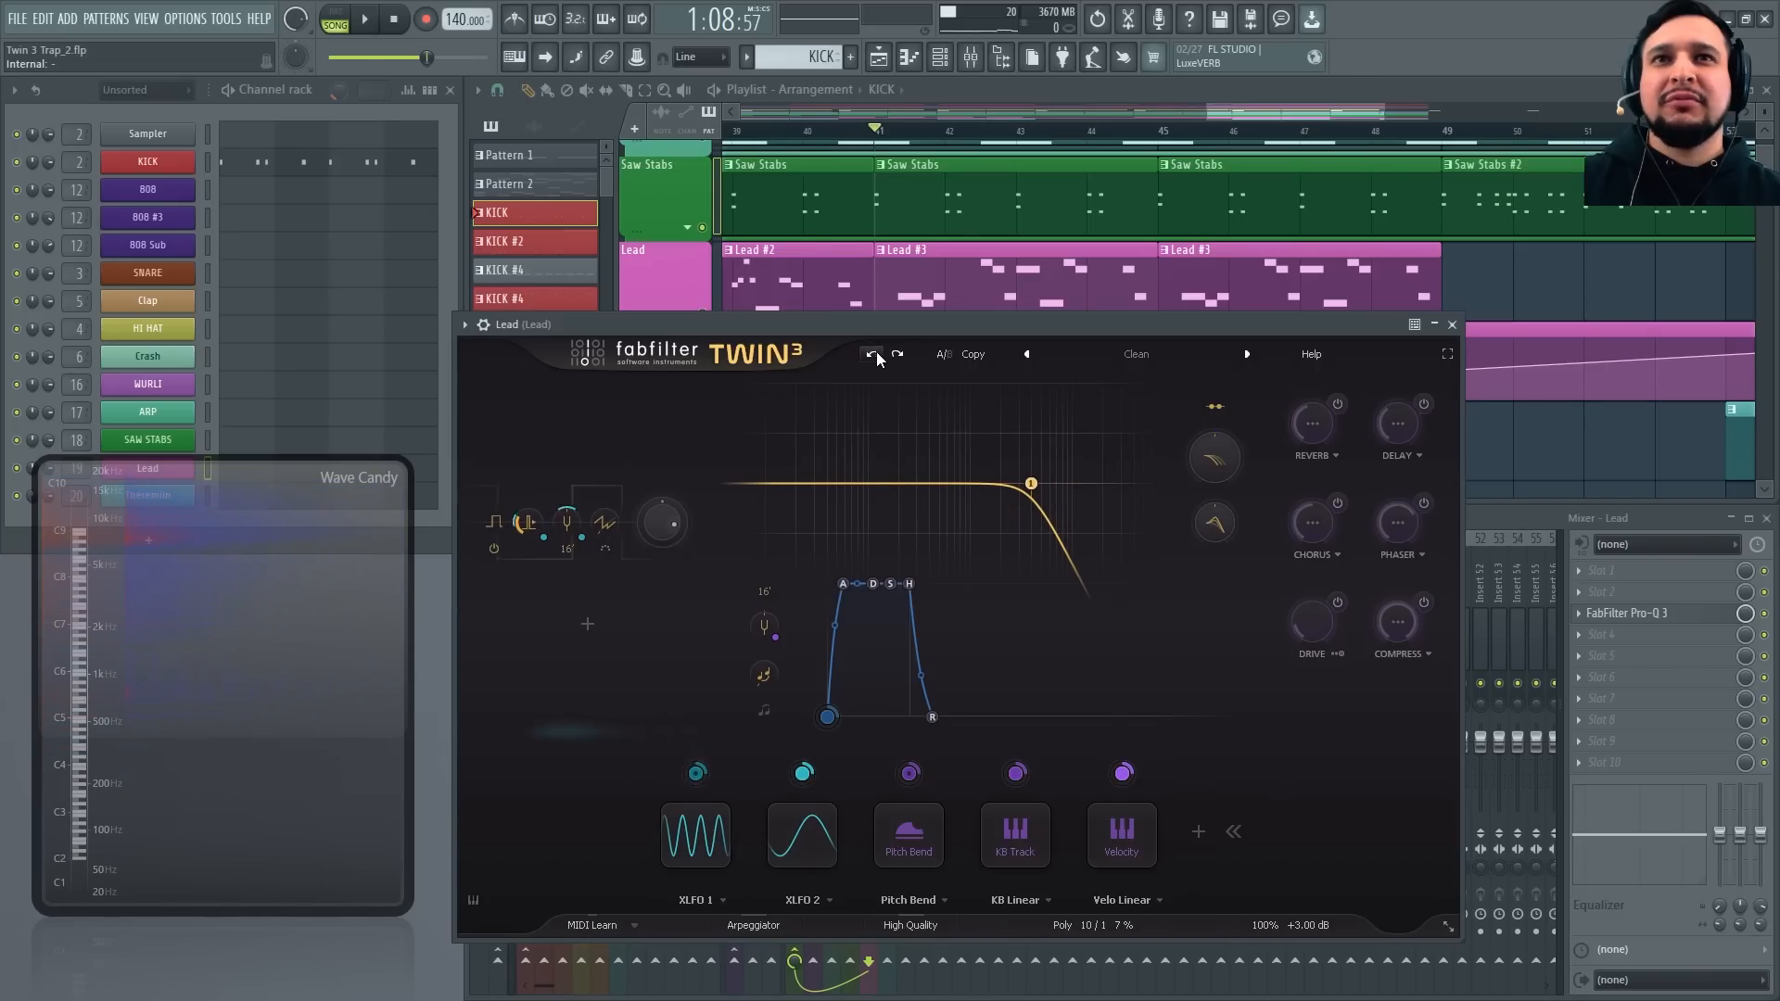
click(875, 356)
click(875, 356)
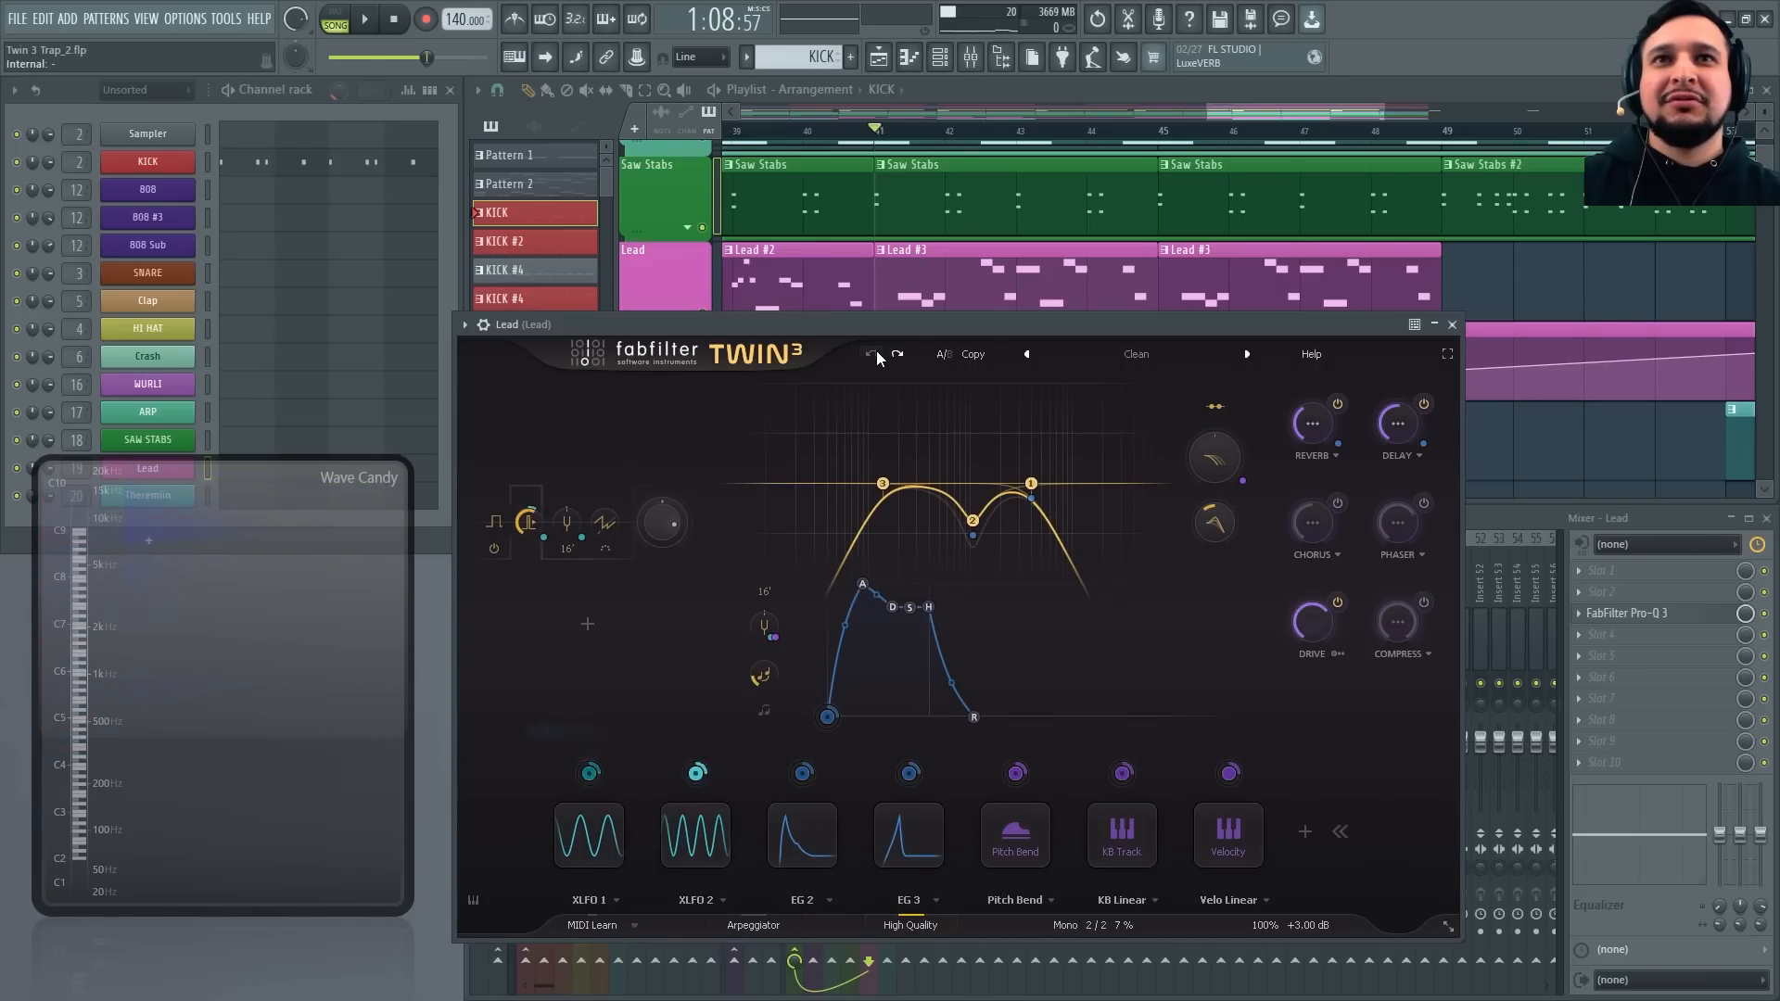
Play the original Lead patch in the beat and examine its filter settings and the modulation assignments of filters 1 and 2, XLFO 2 and EG 2
key(space)
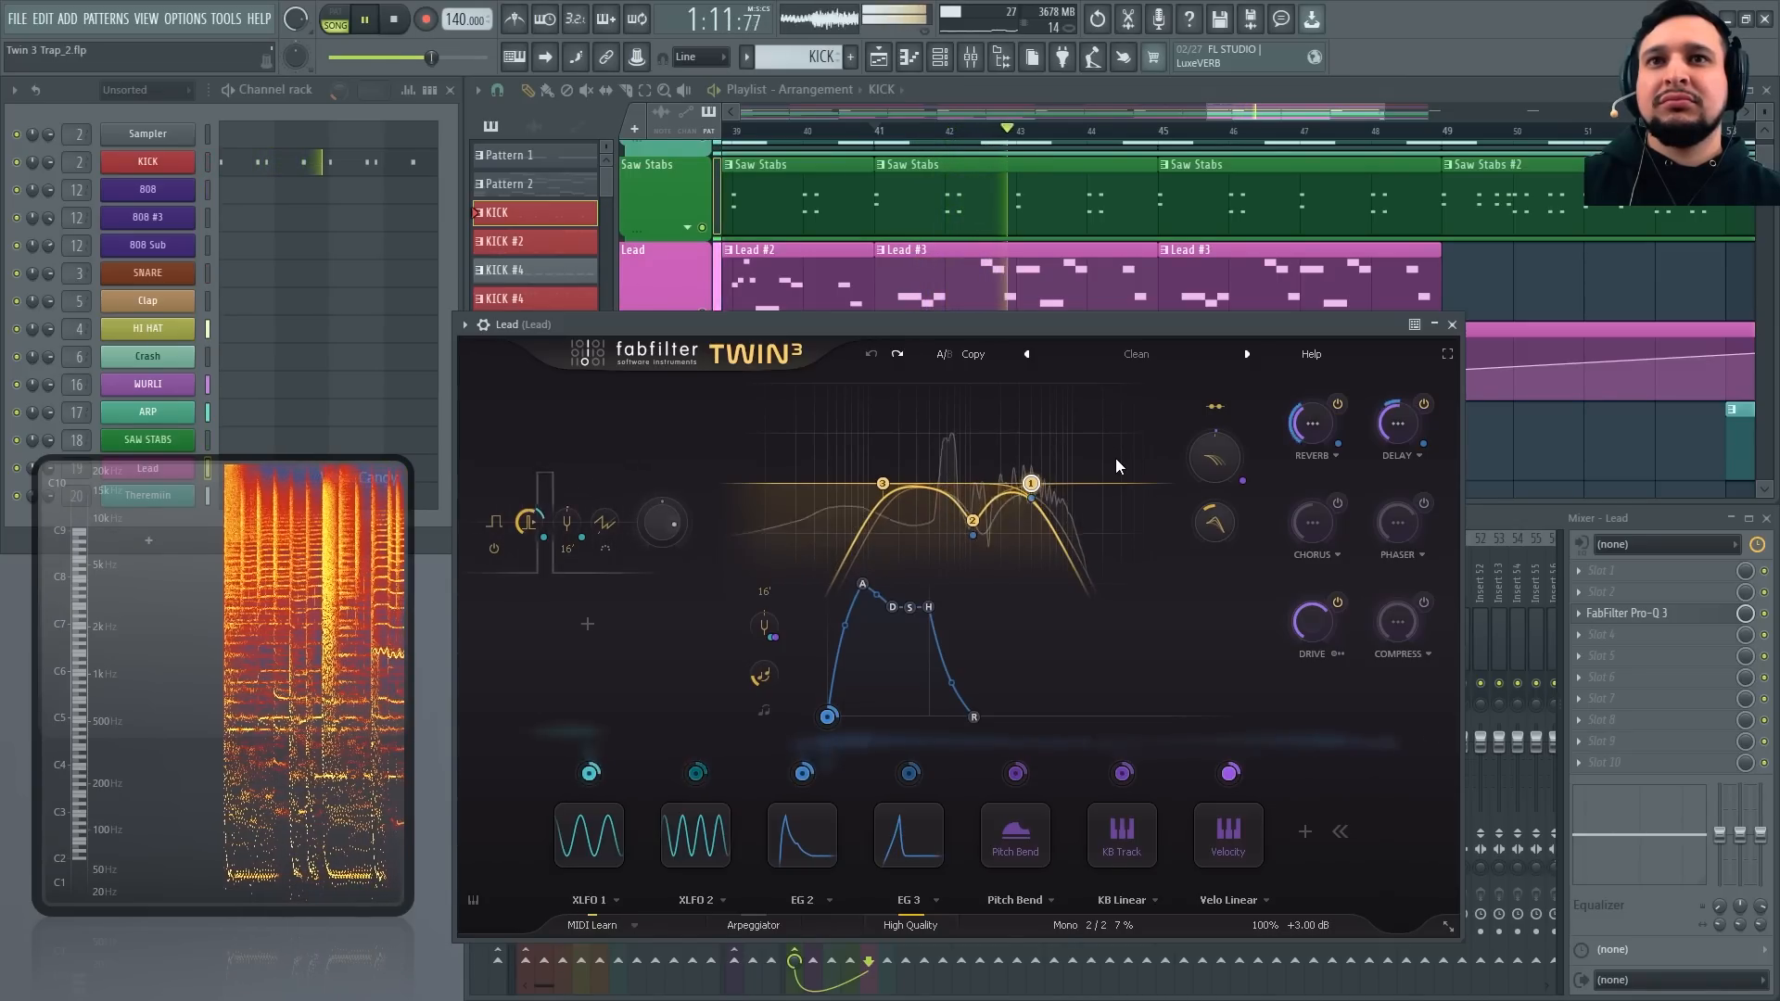
key(space)
mouse_move(1074, 534)
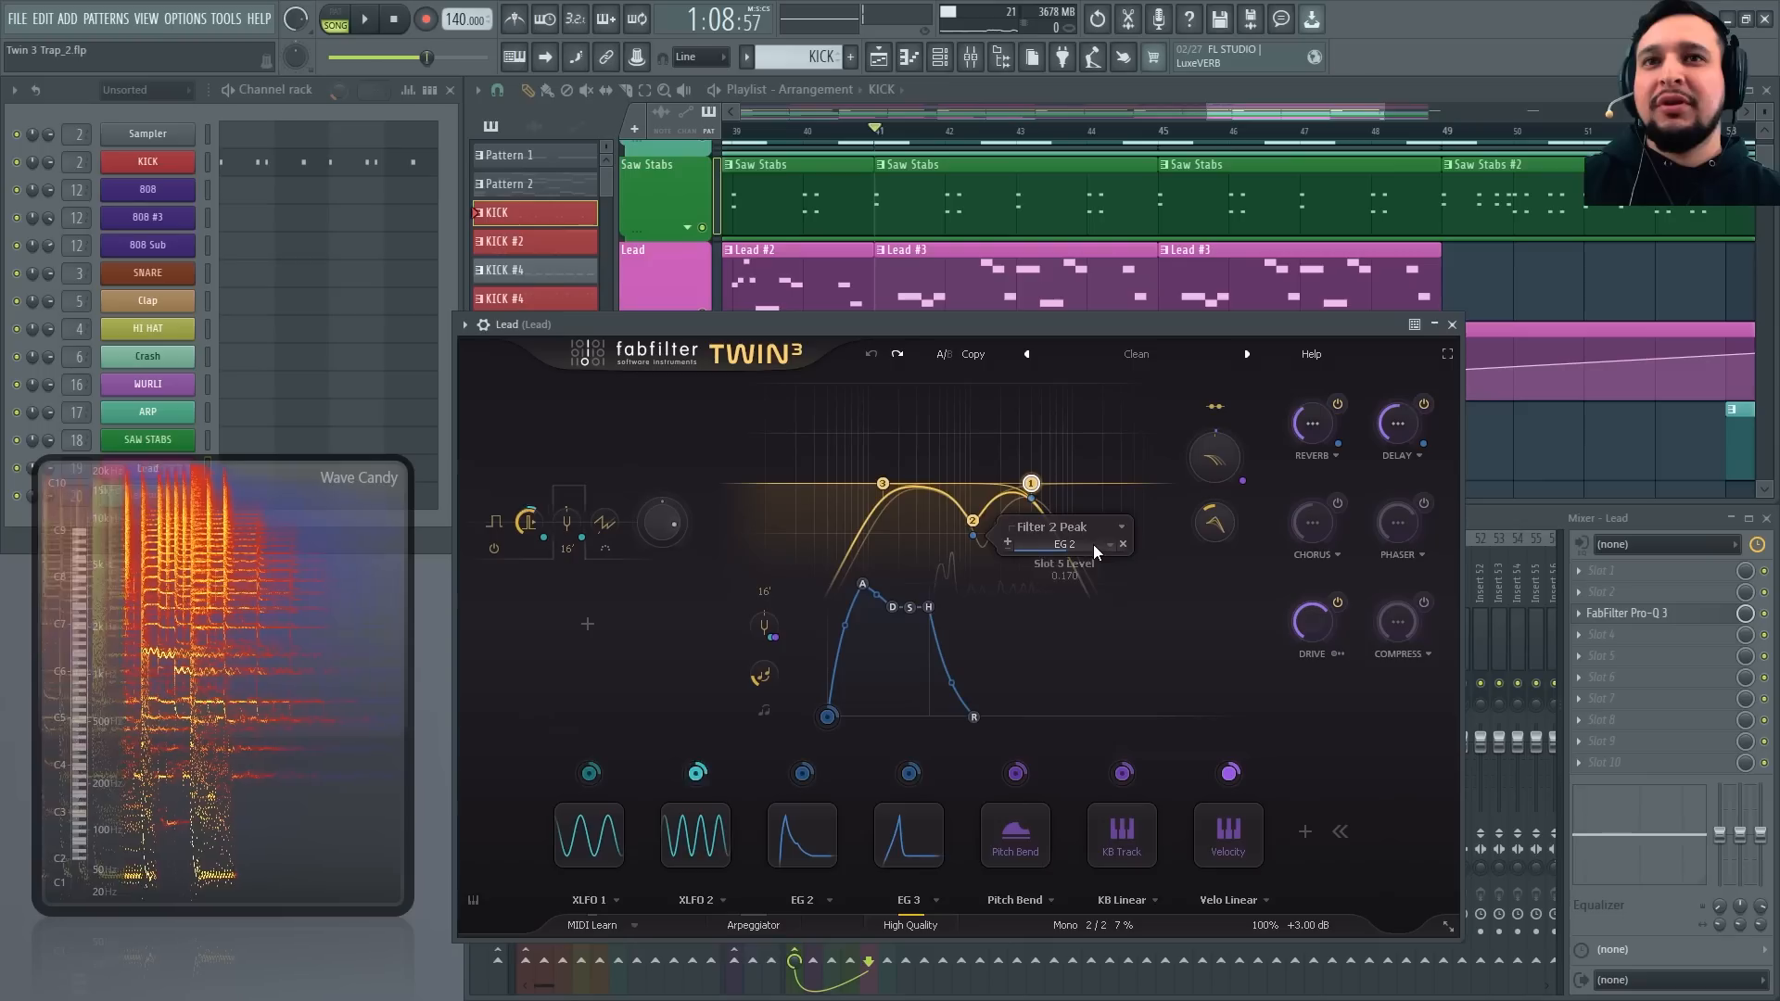
click(1031, 499)
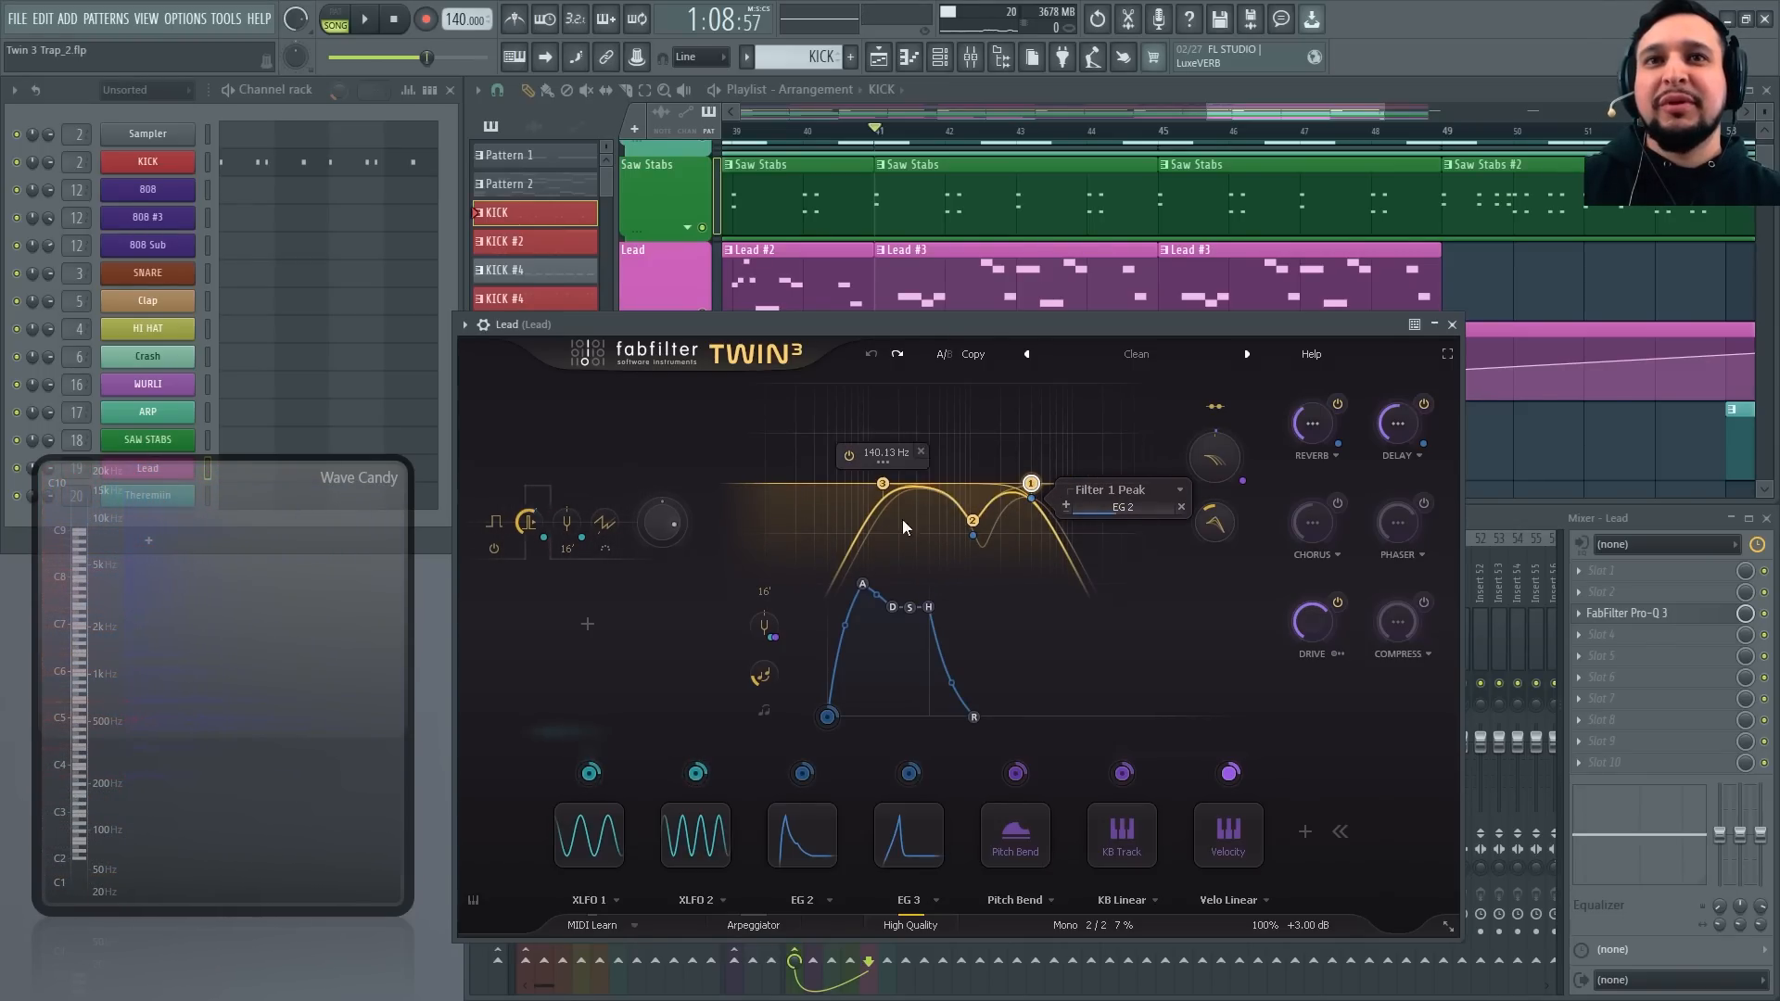
drag(886, 491, 883, 484)
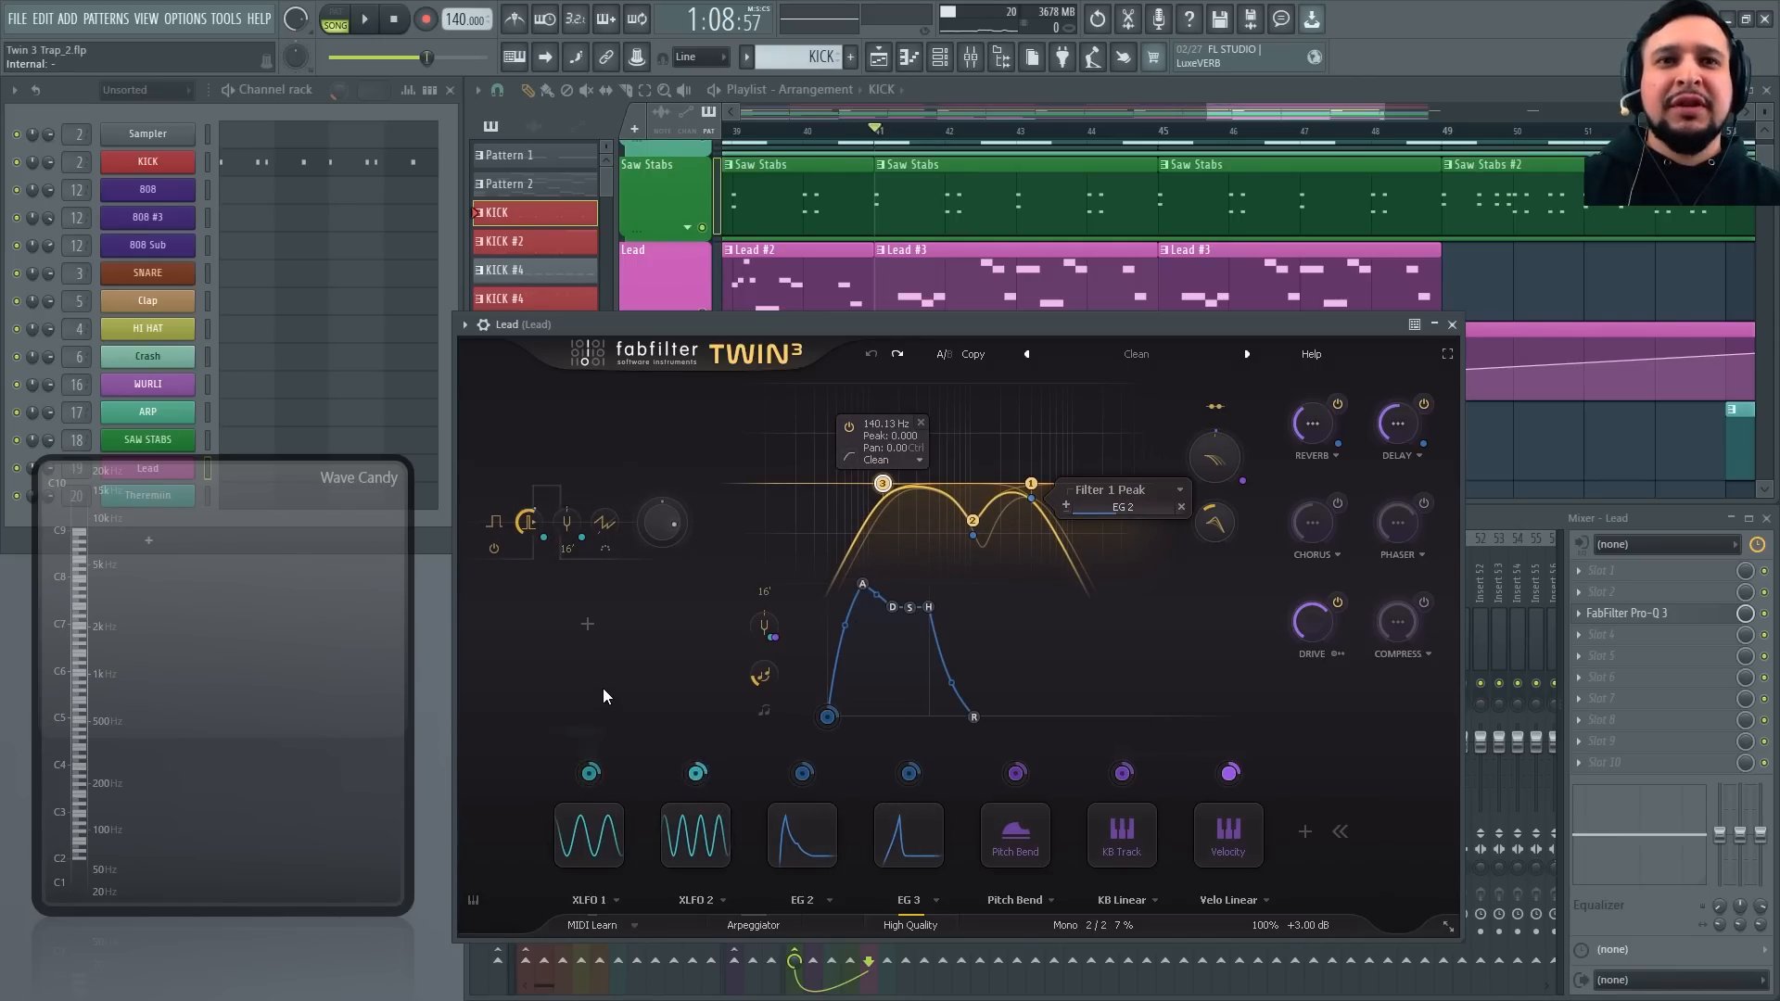
mouse_move(697, 780)
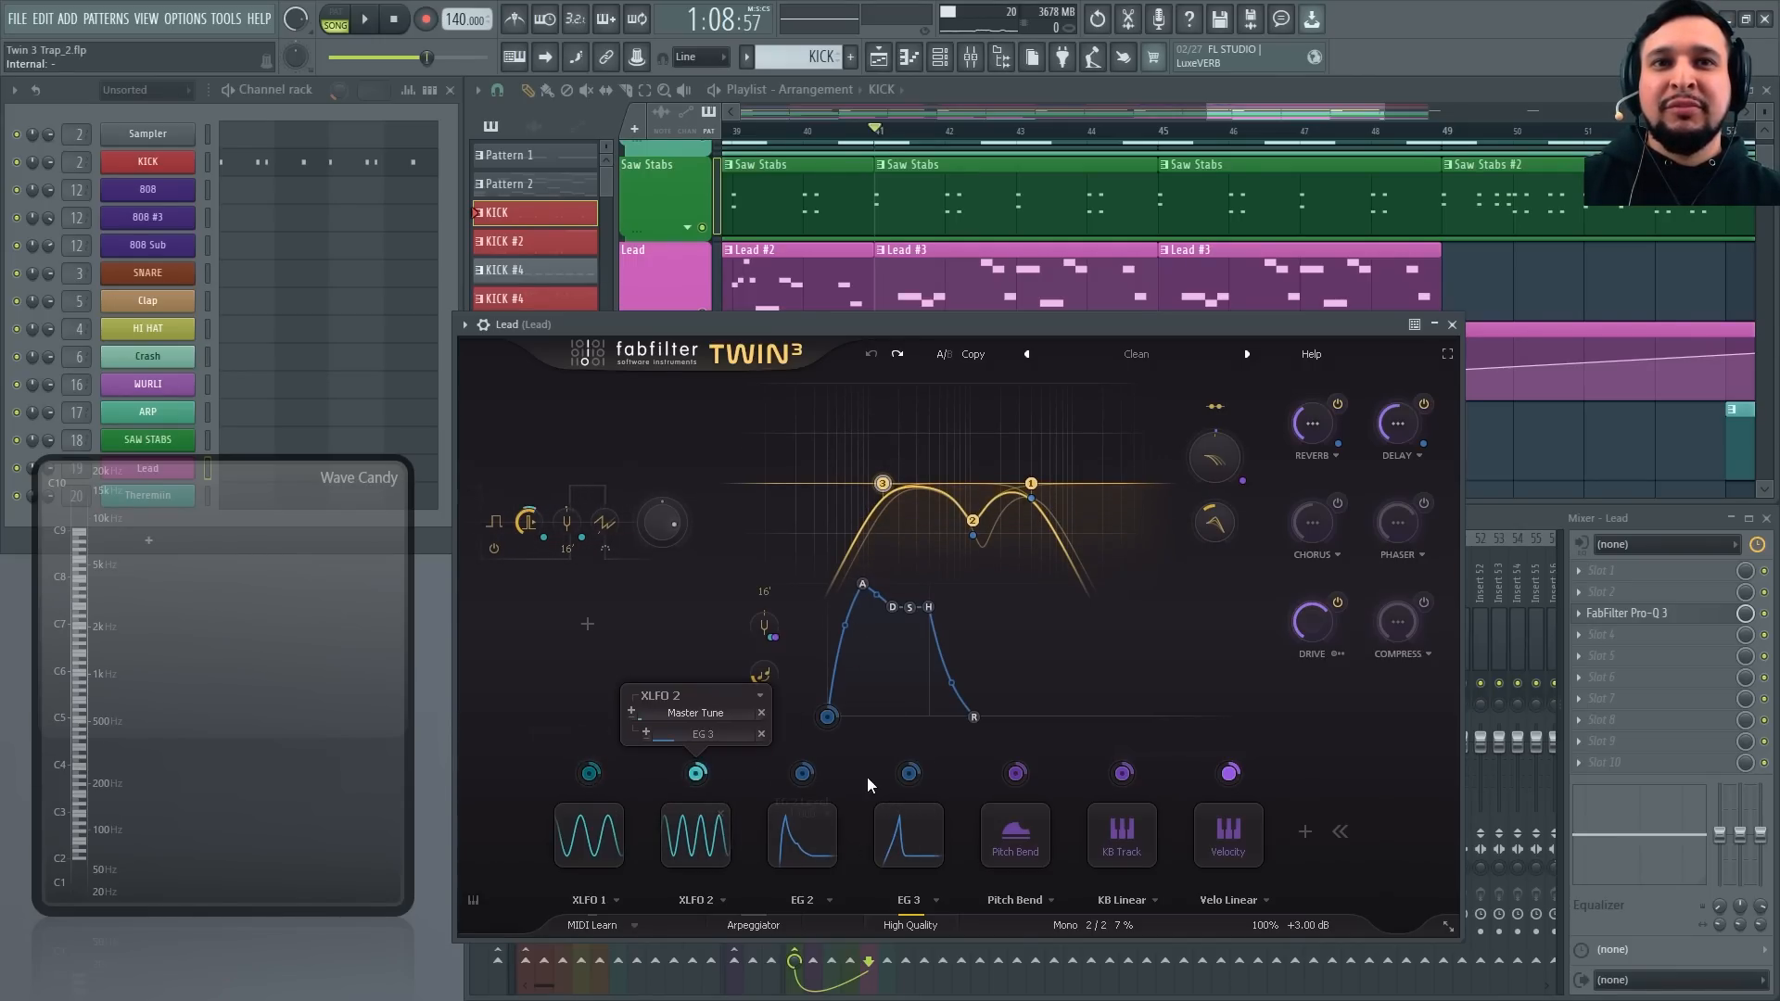
mouse_move(803, 780)
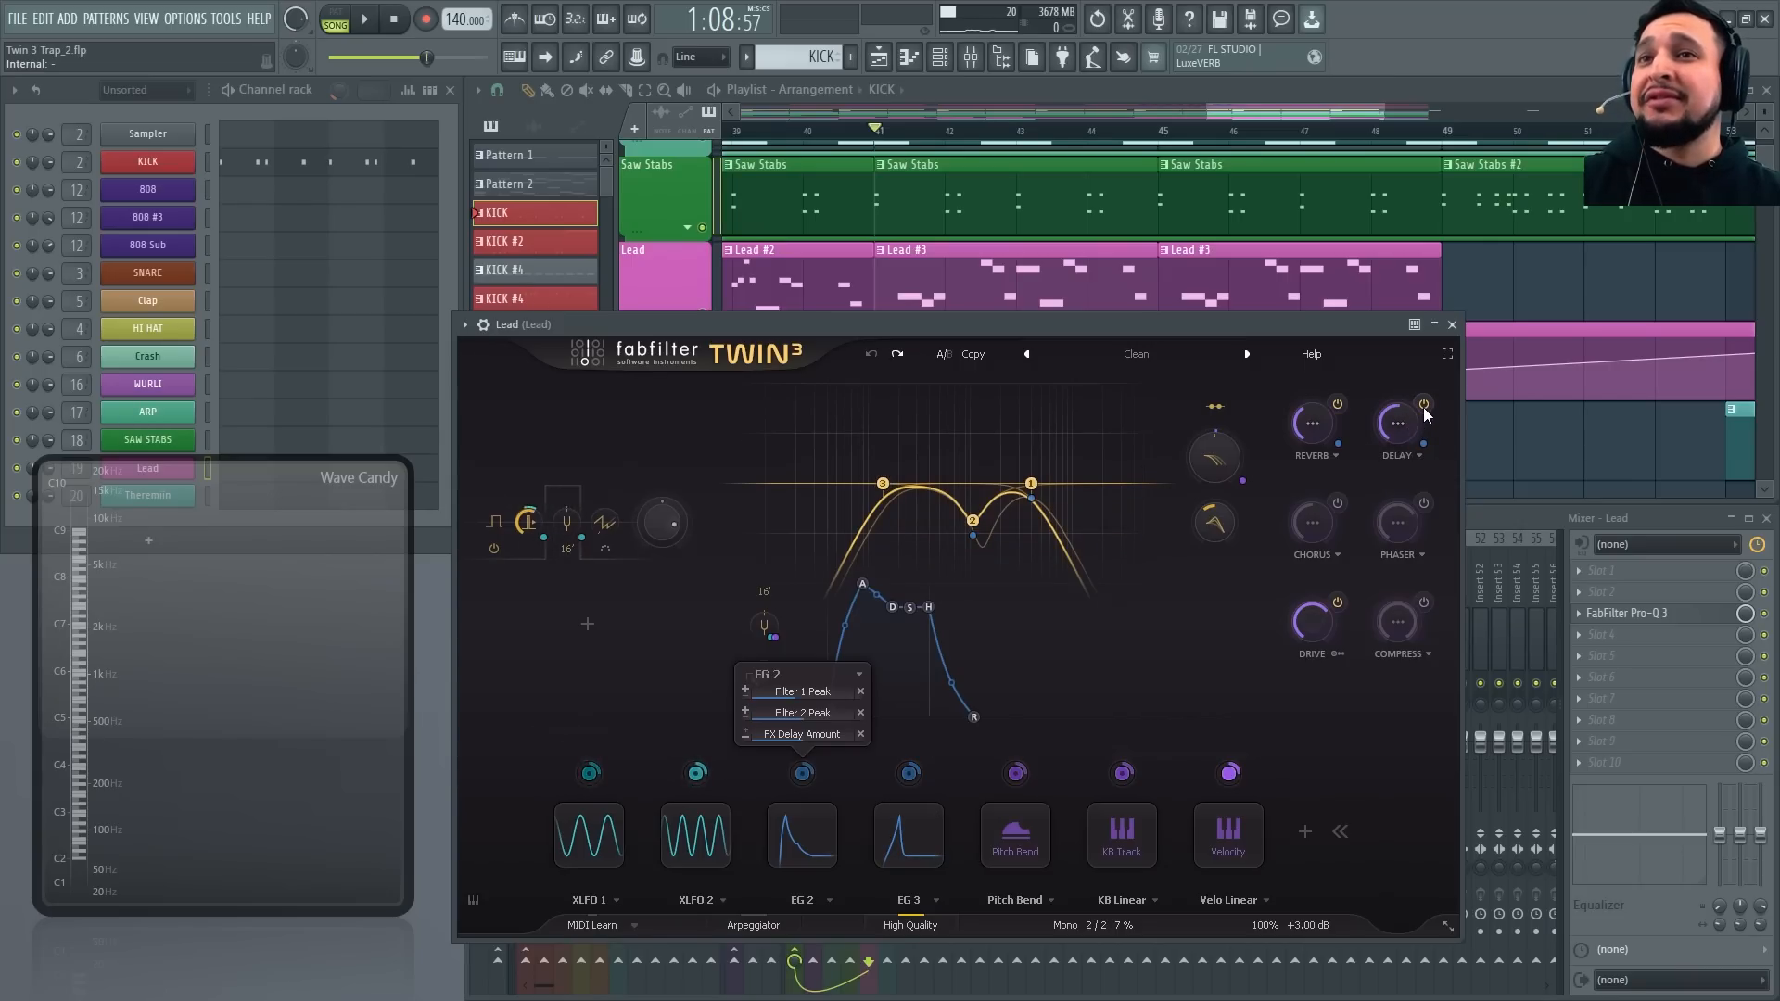
Play the Lead's delay in the full beat, solo the Lead track, and play it again alone
key(space)
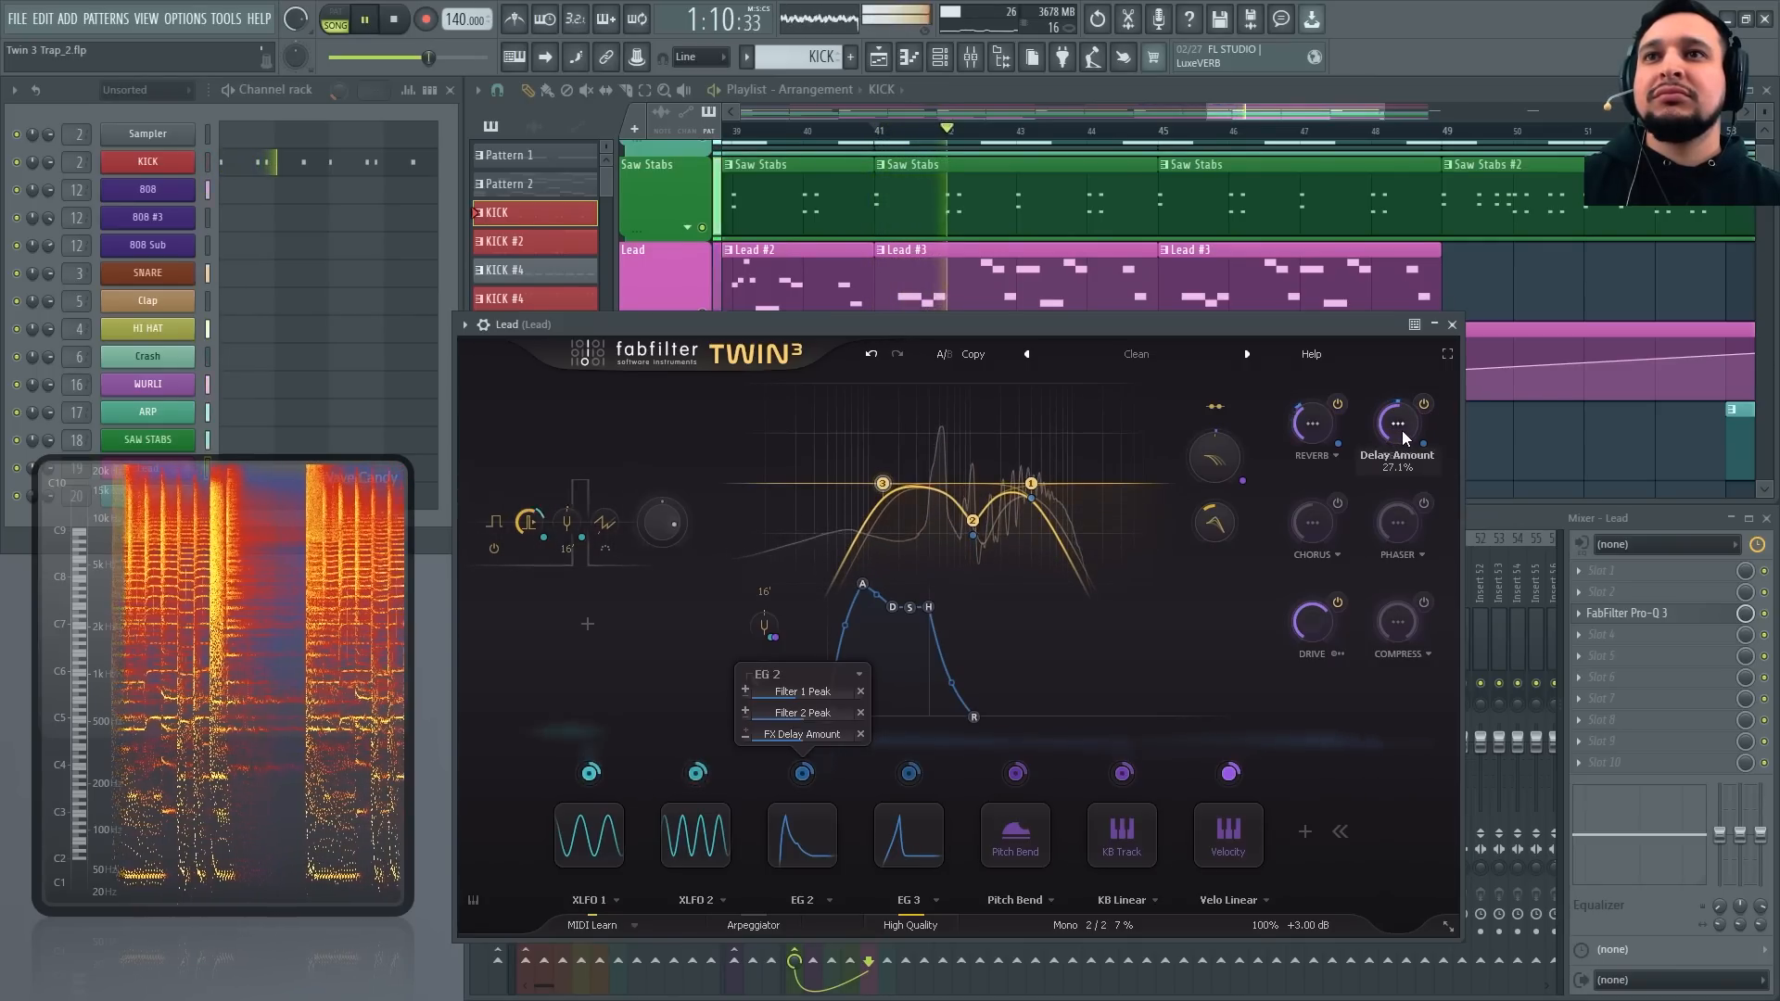
key(space)
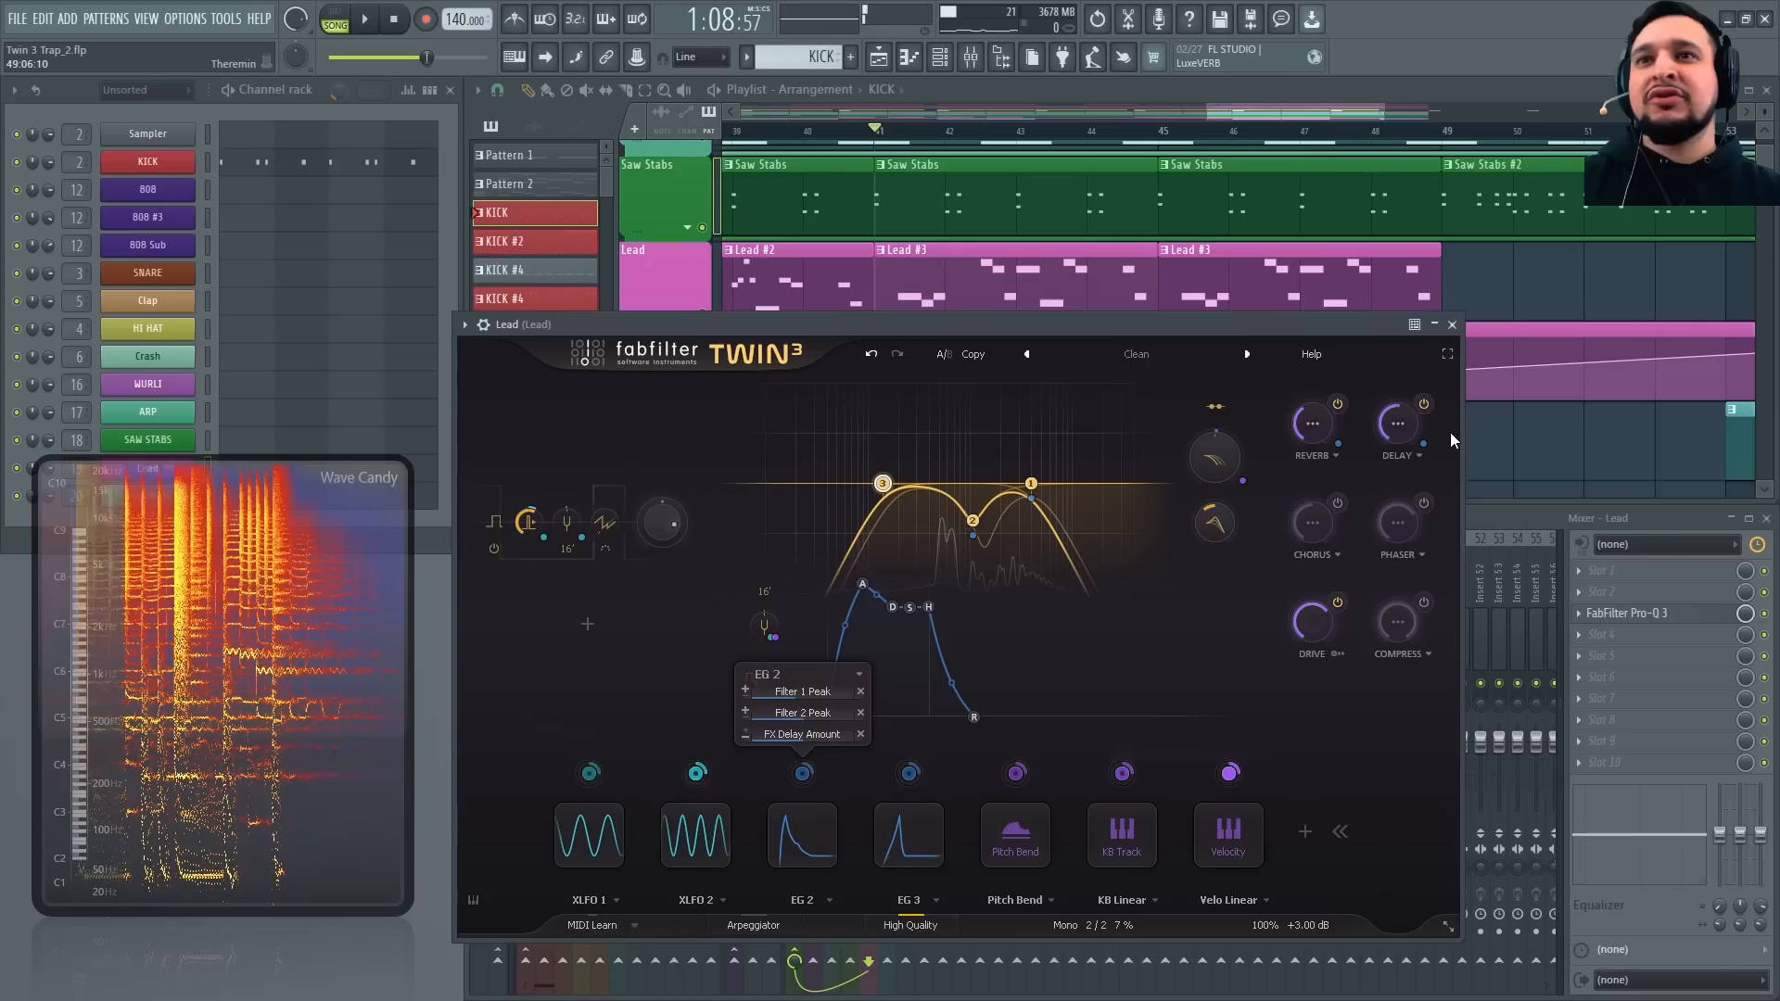
drag(925, 322, 877, 421)
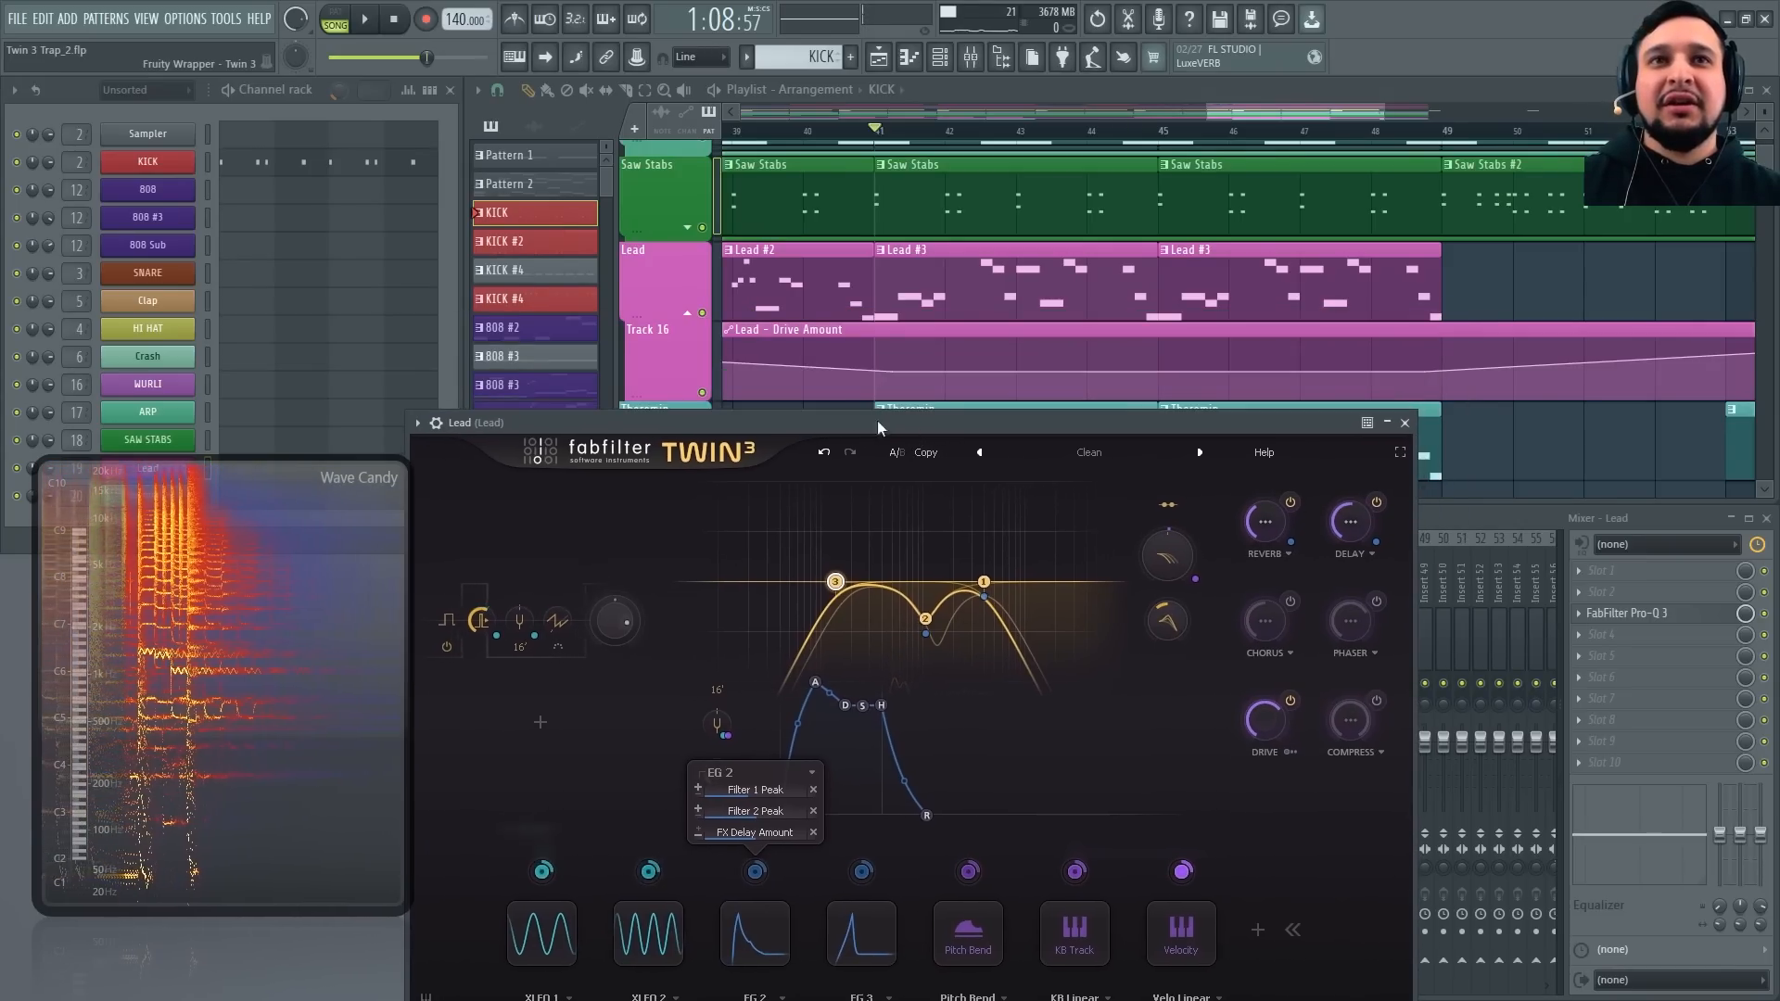
right_click(703, 313)
key(space)
click(1224, 524)
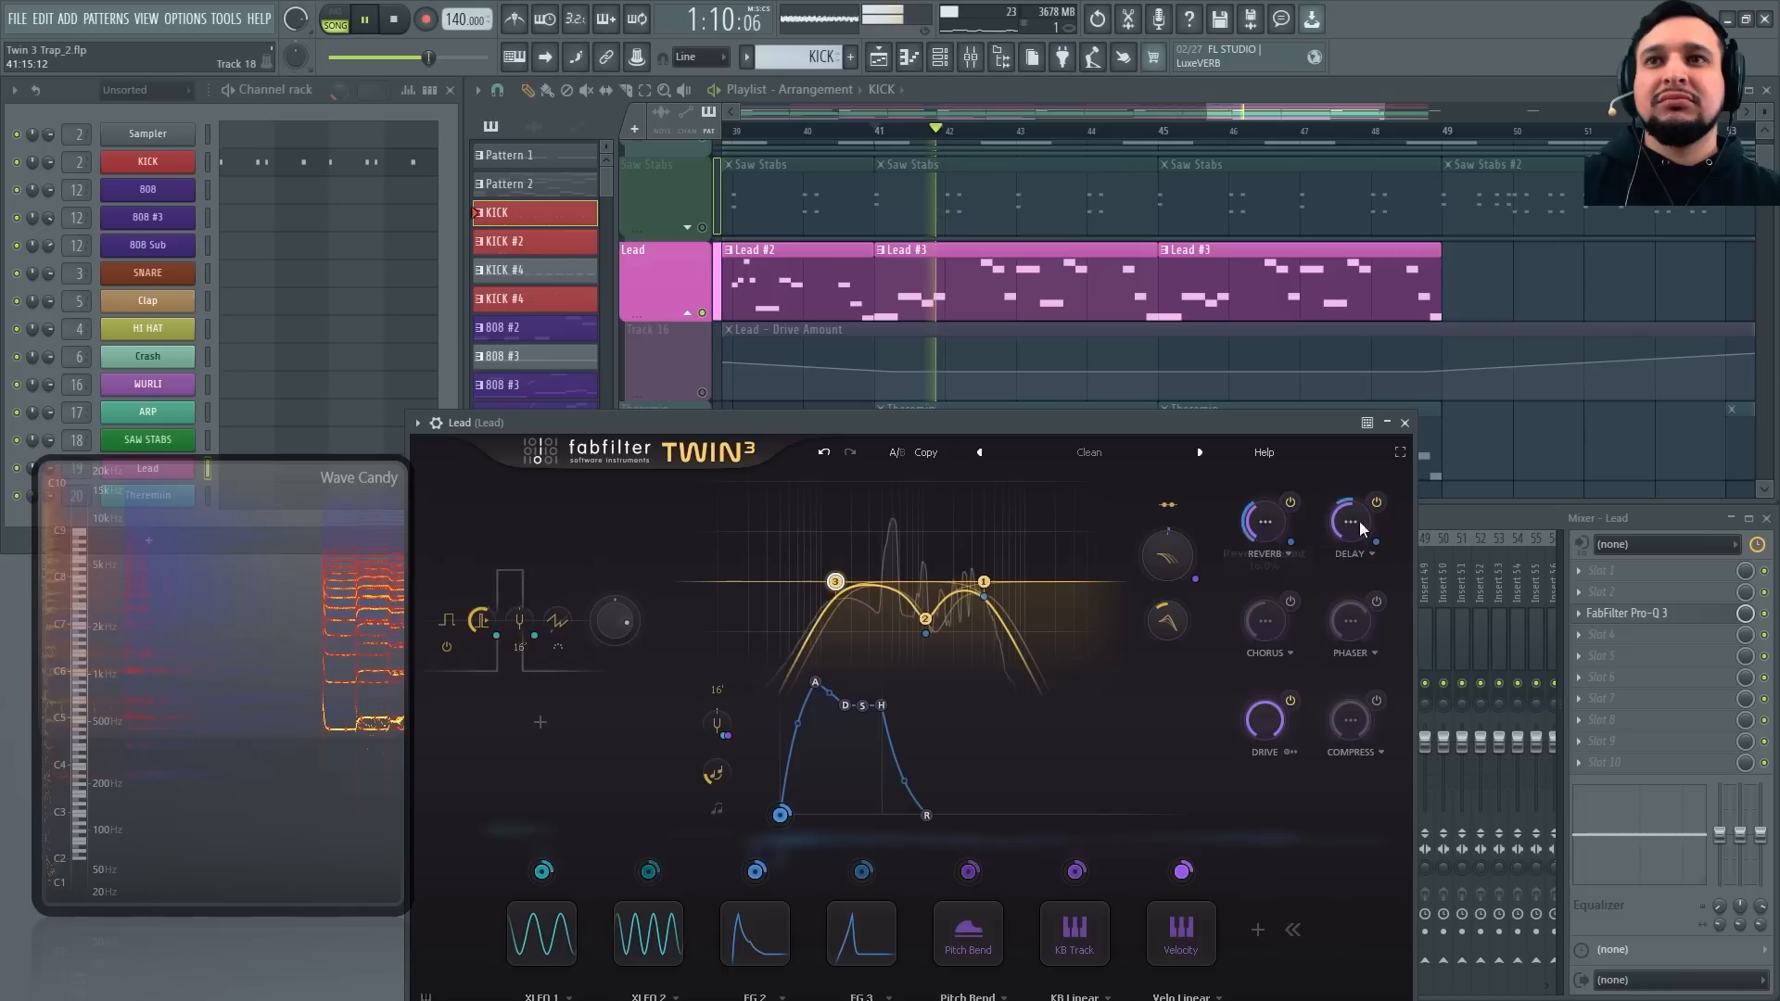
key(space)
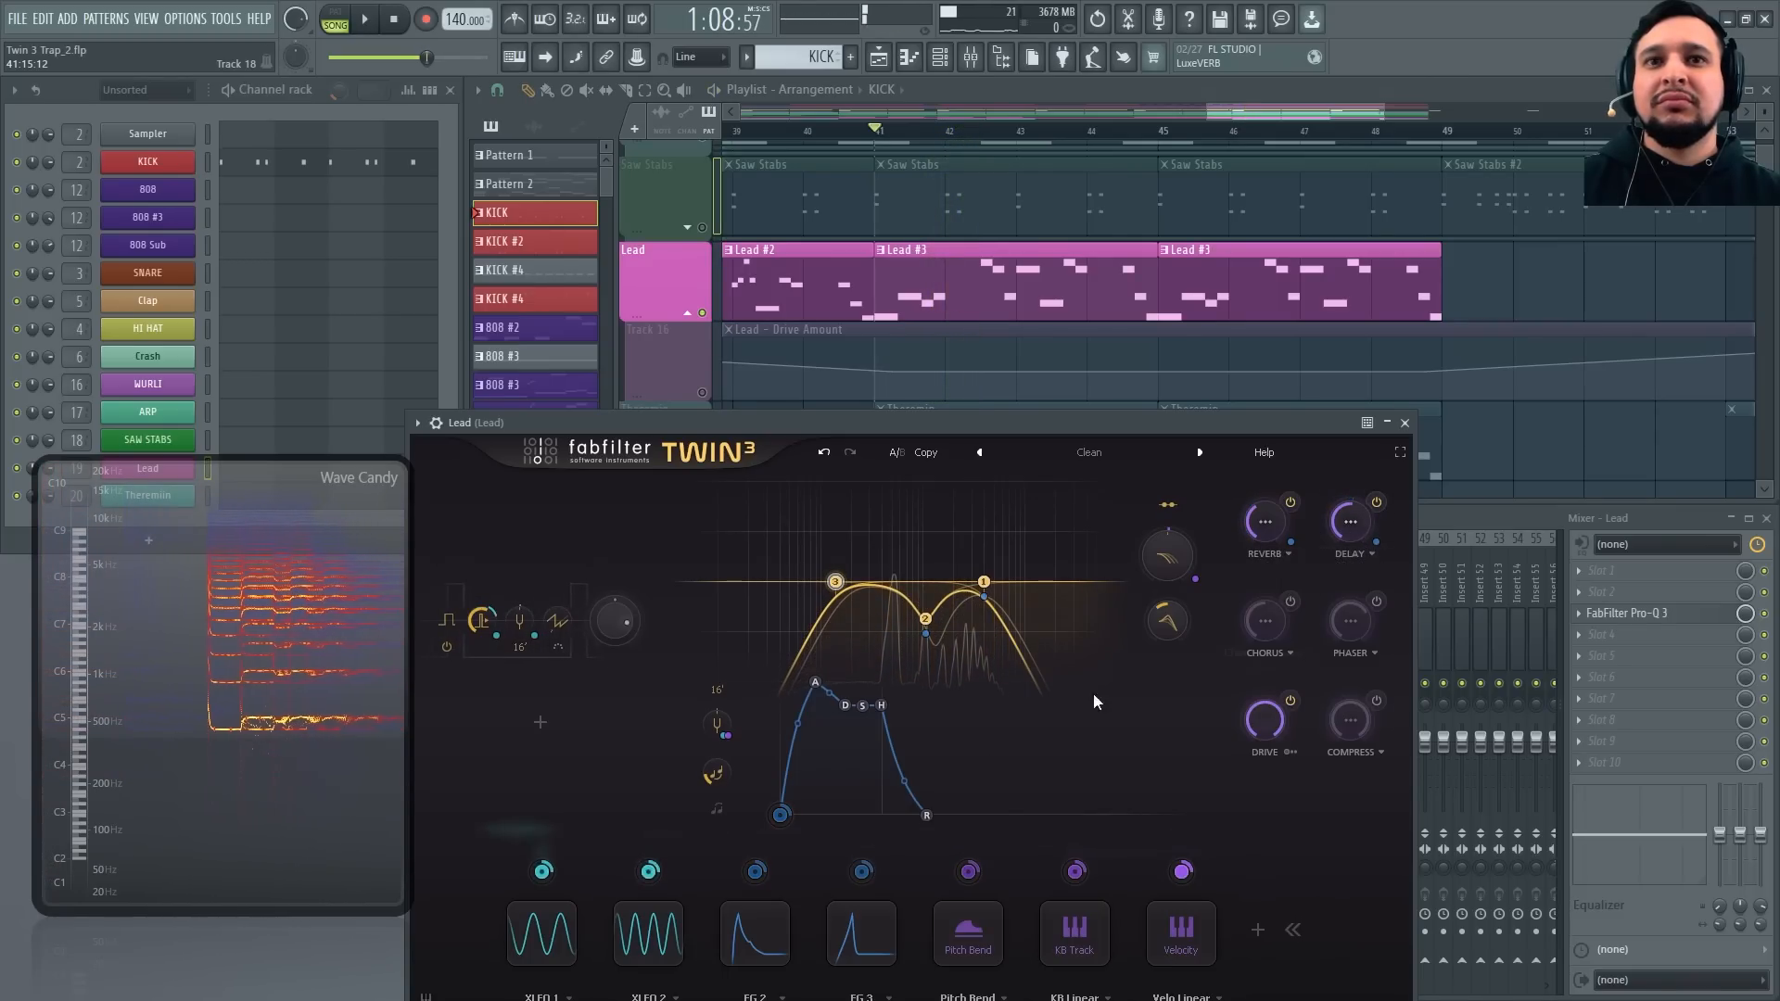
Examine EG 2's FX Delay Amount modulation slot while playing the soloed Lead
mouse_move(757, 877)
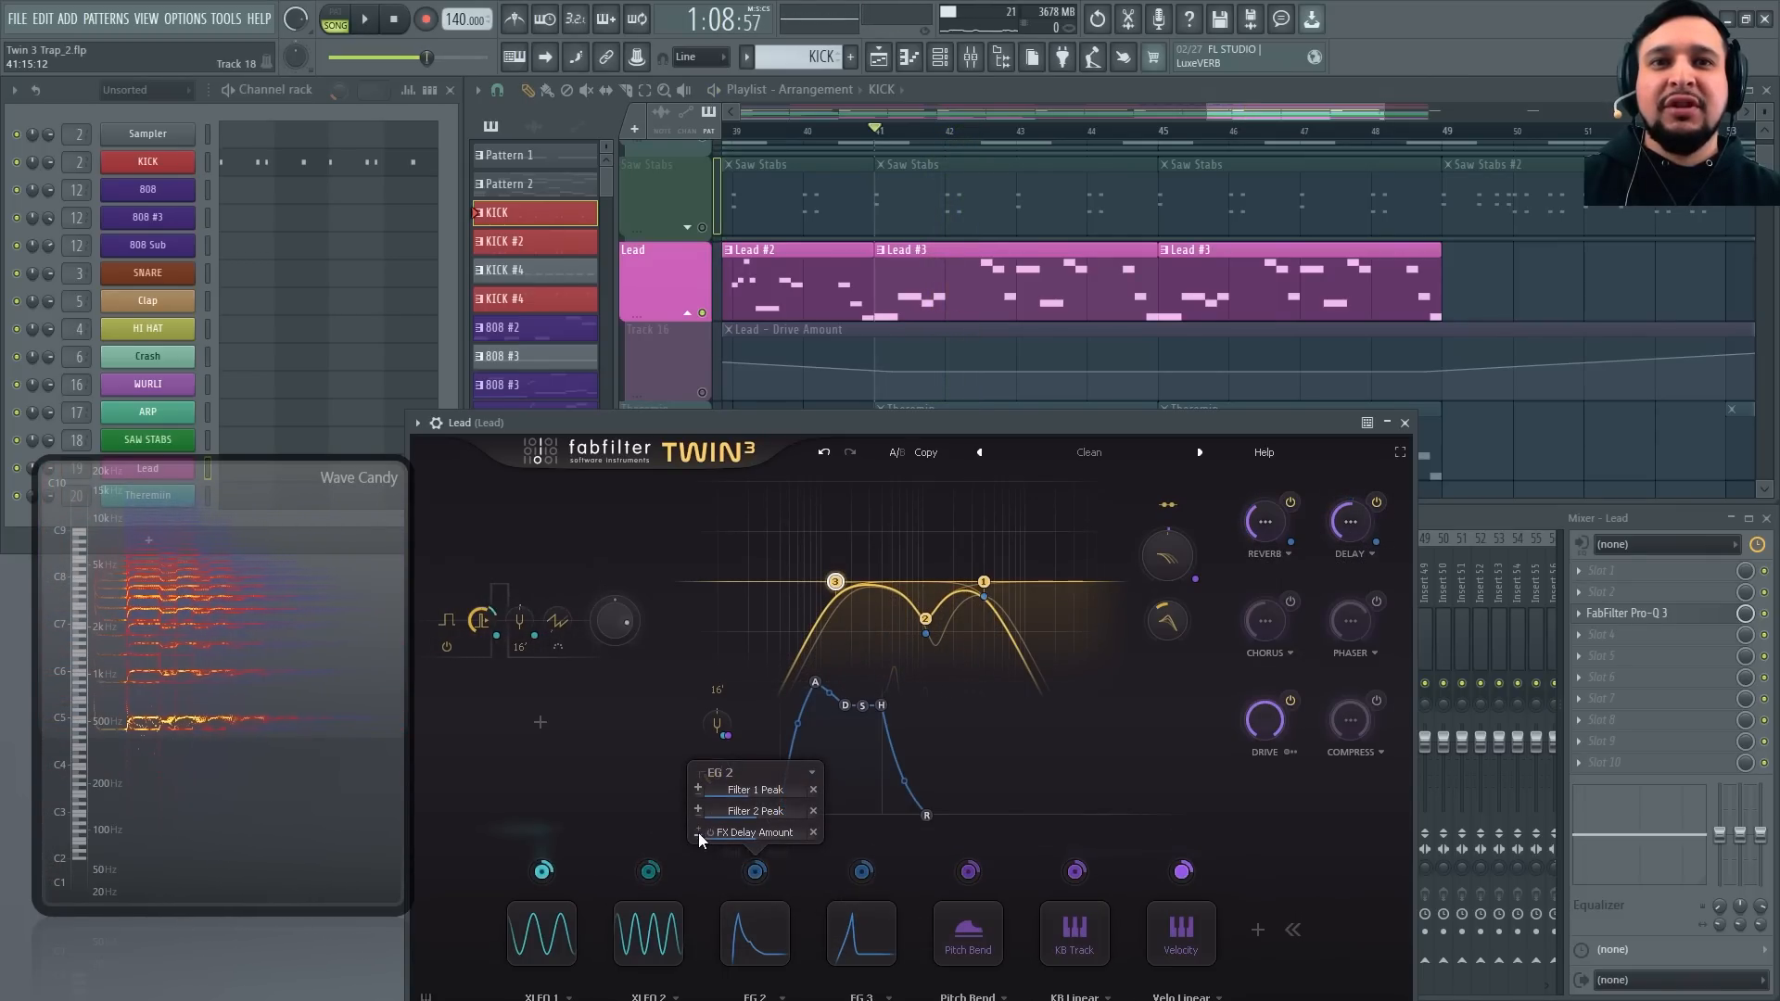
key(space)
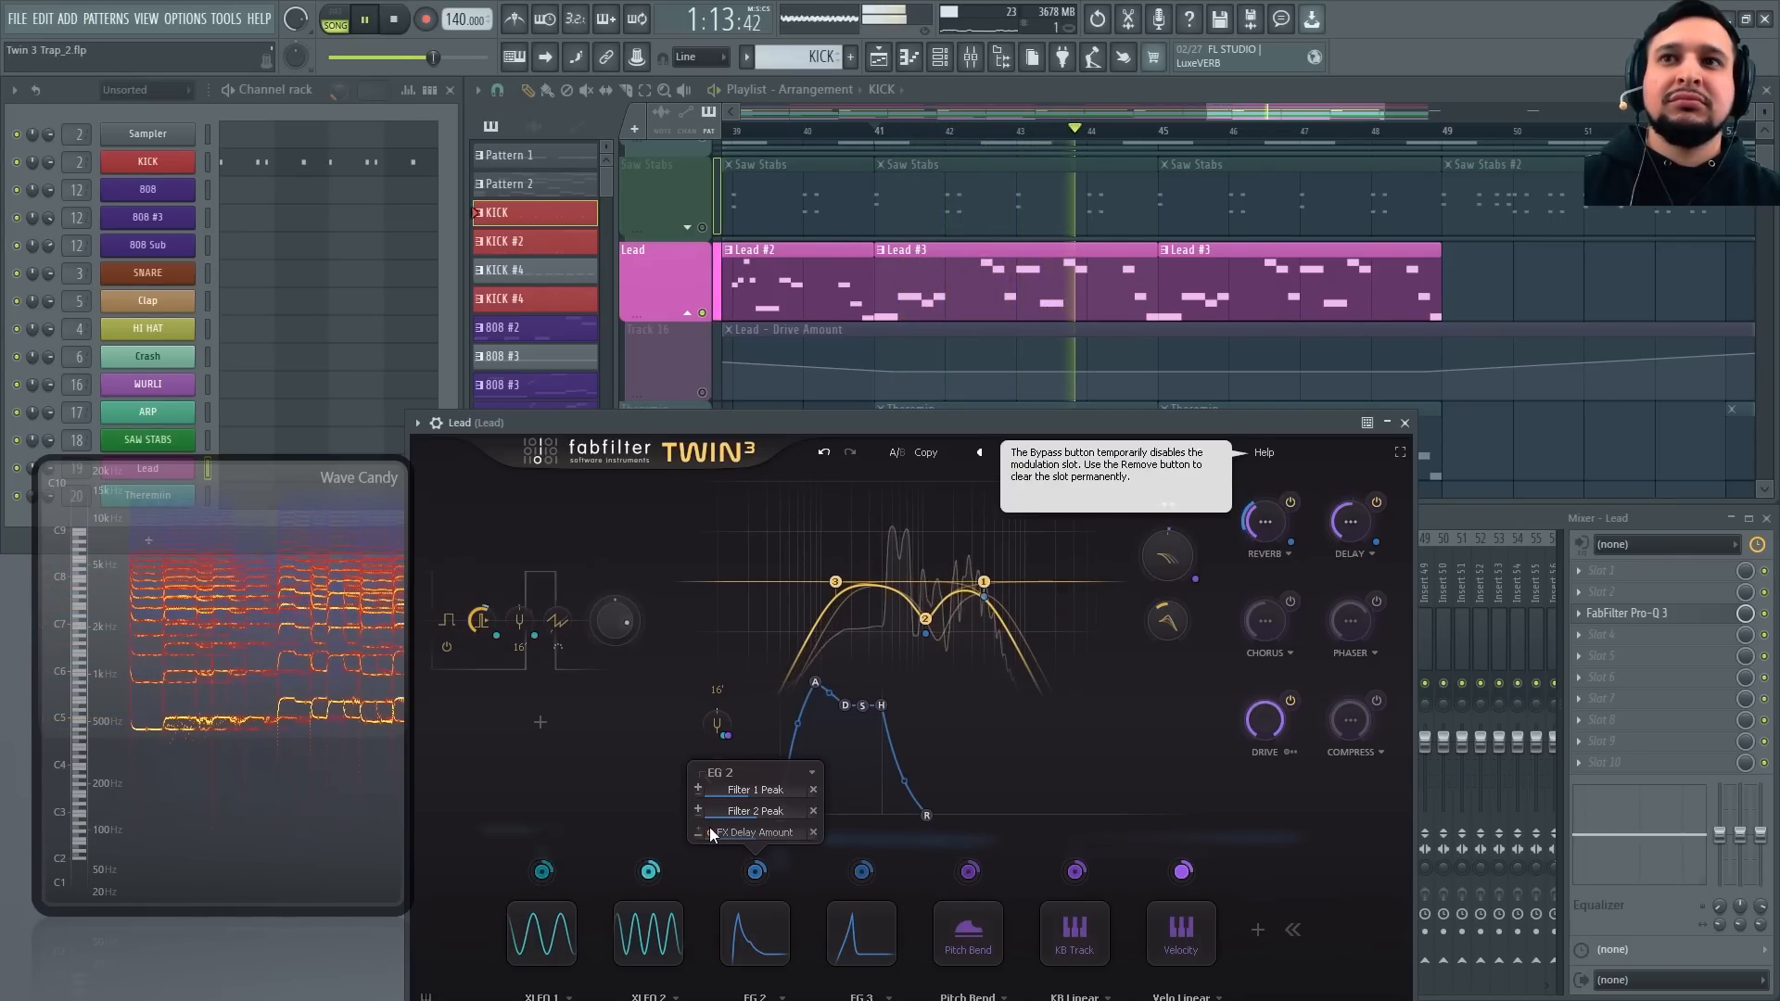
key(space)
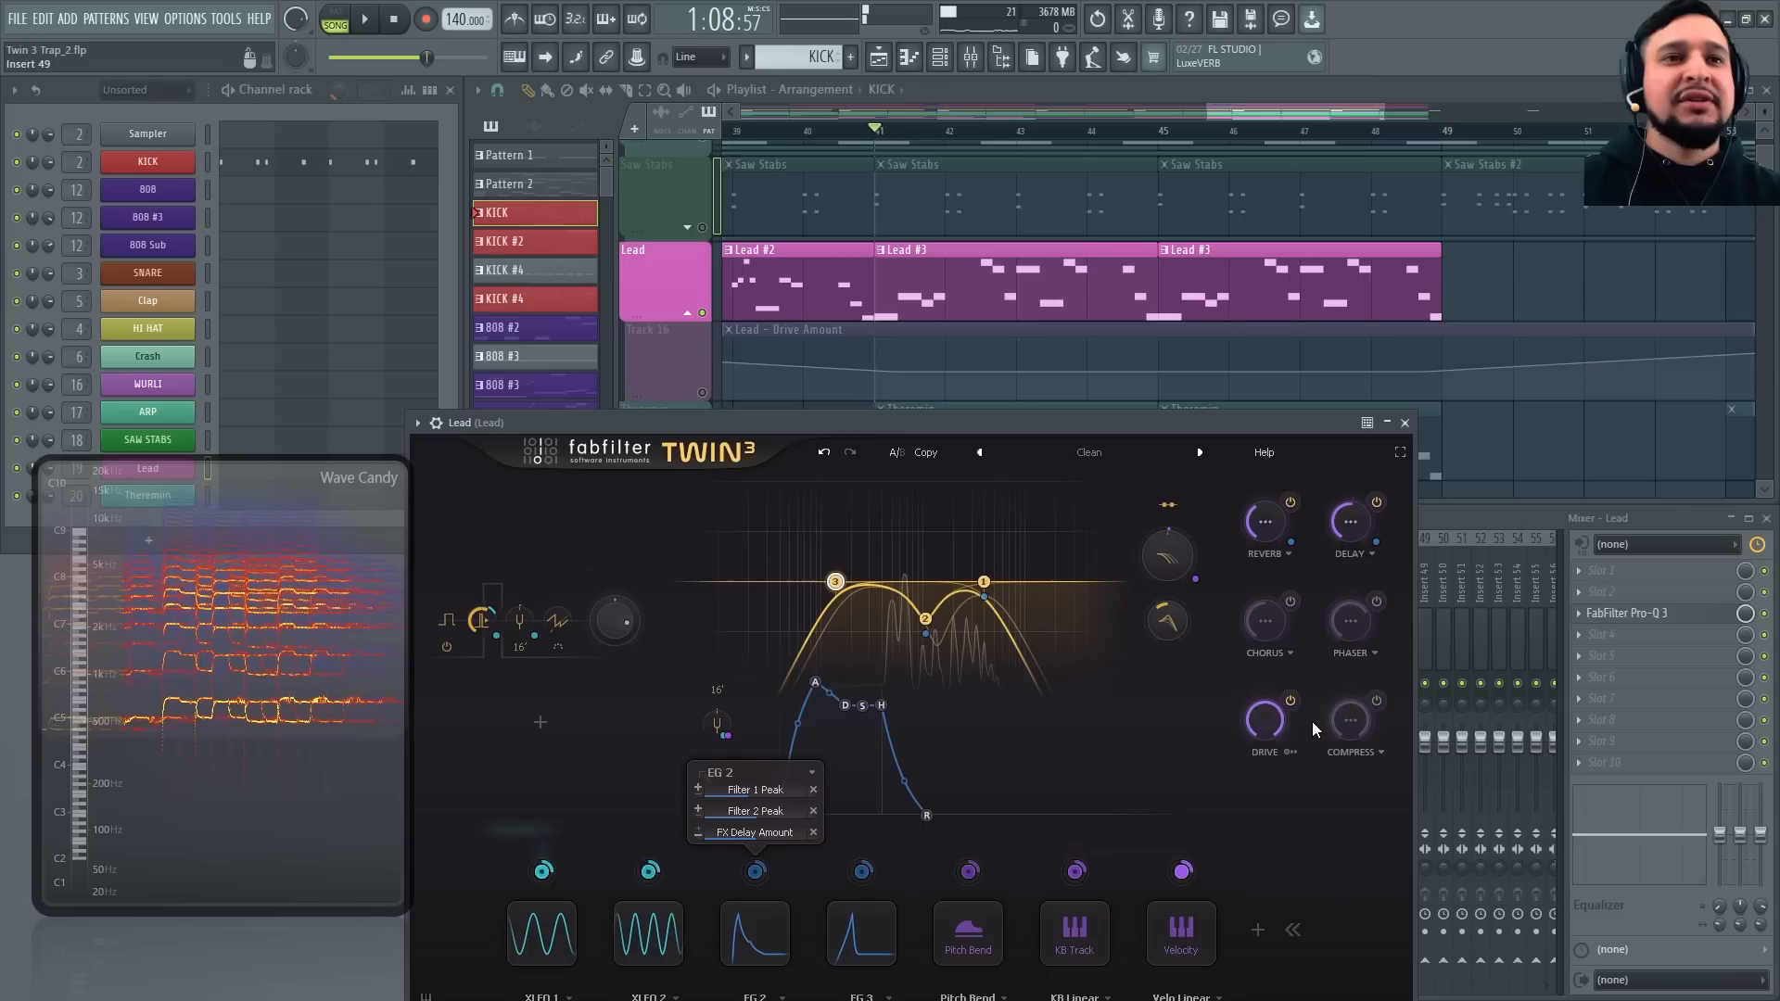
Try a different delay amount setting with EG 2's modulation while the soloed Lead plays, and undo the change
key(space)
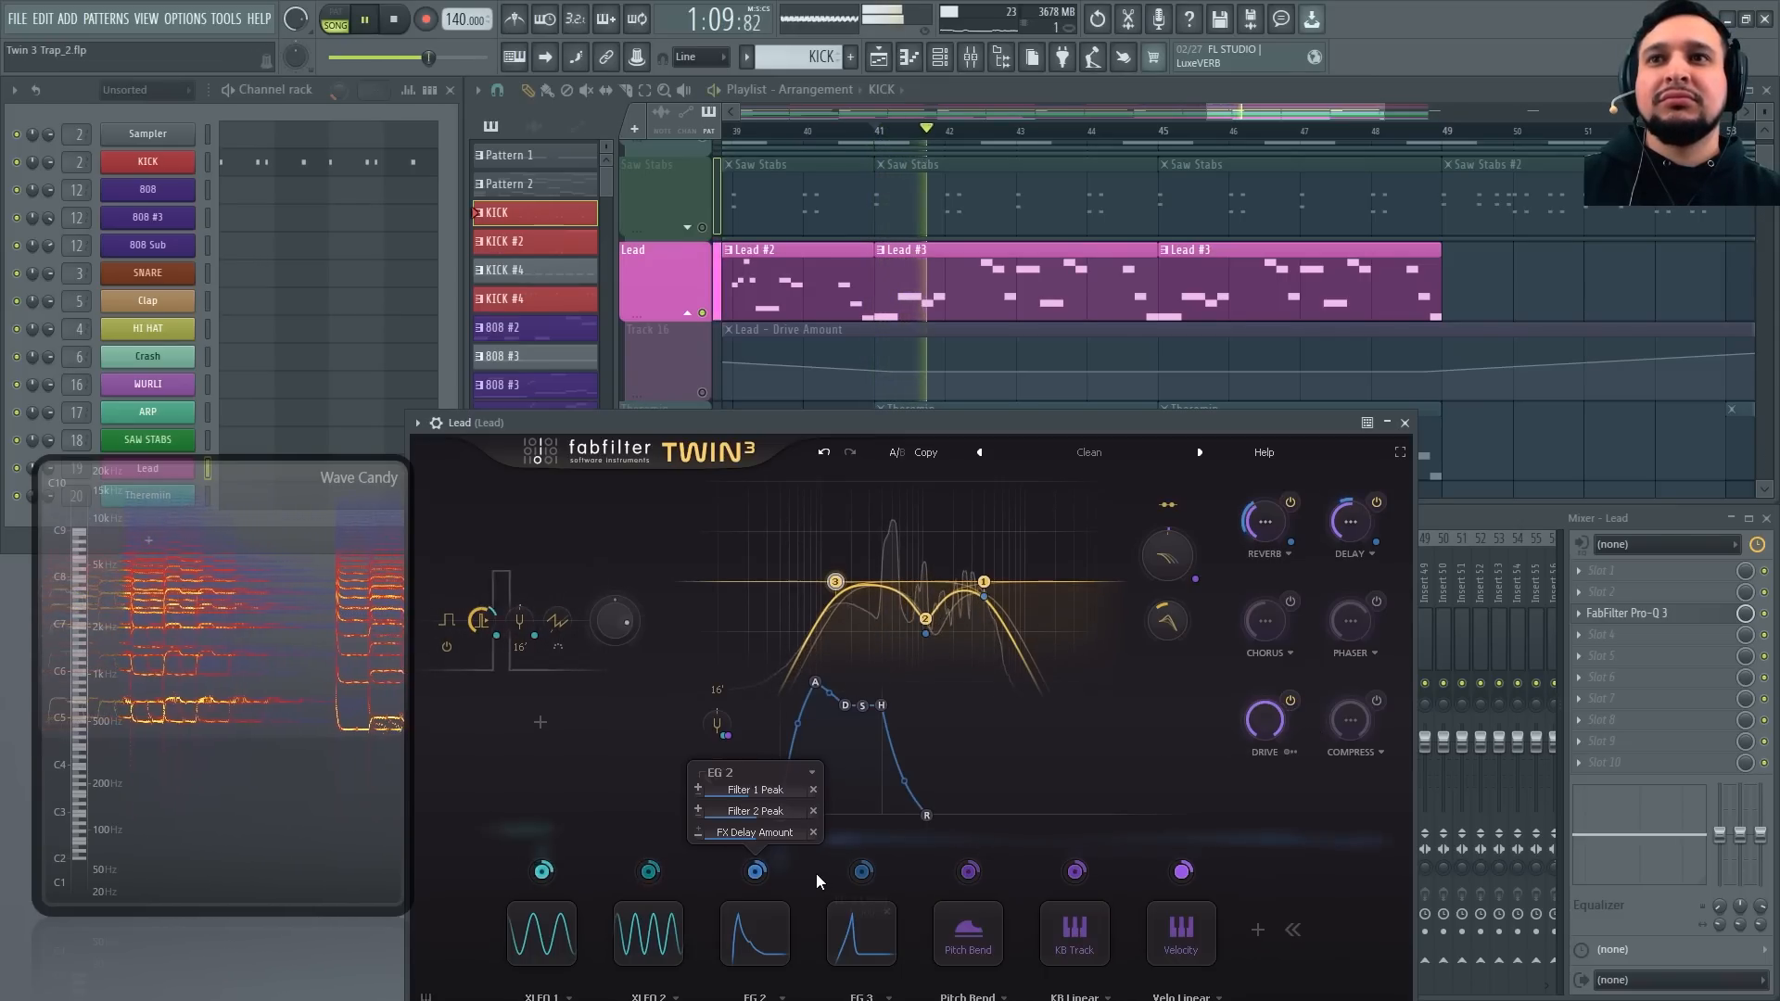
drag(750, 831, 757, 777)
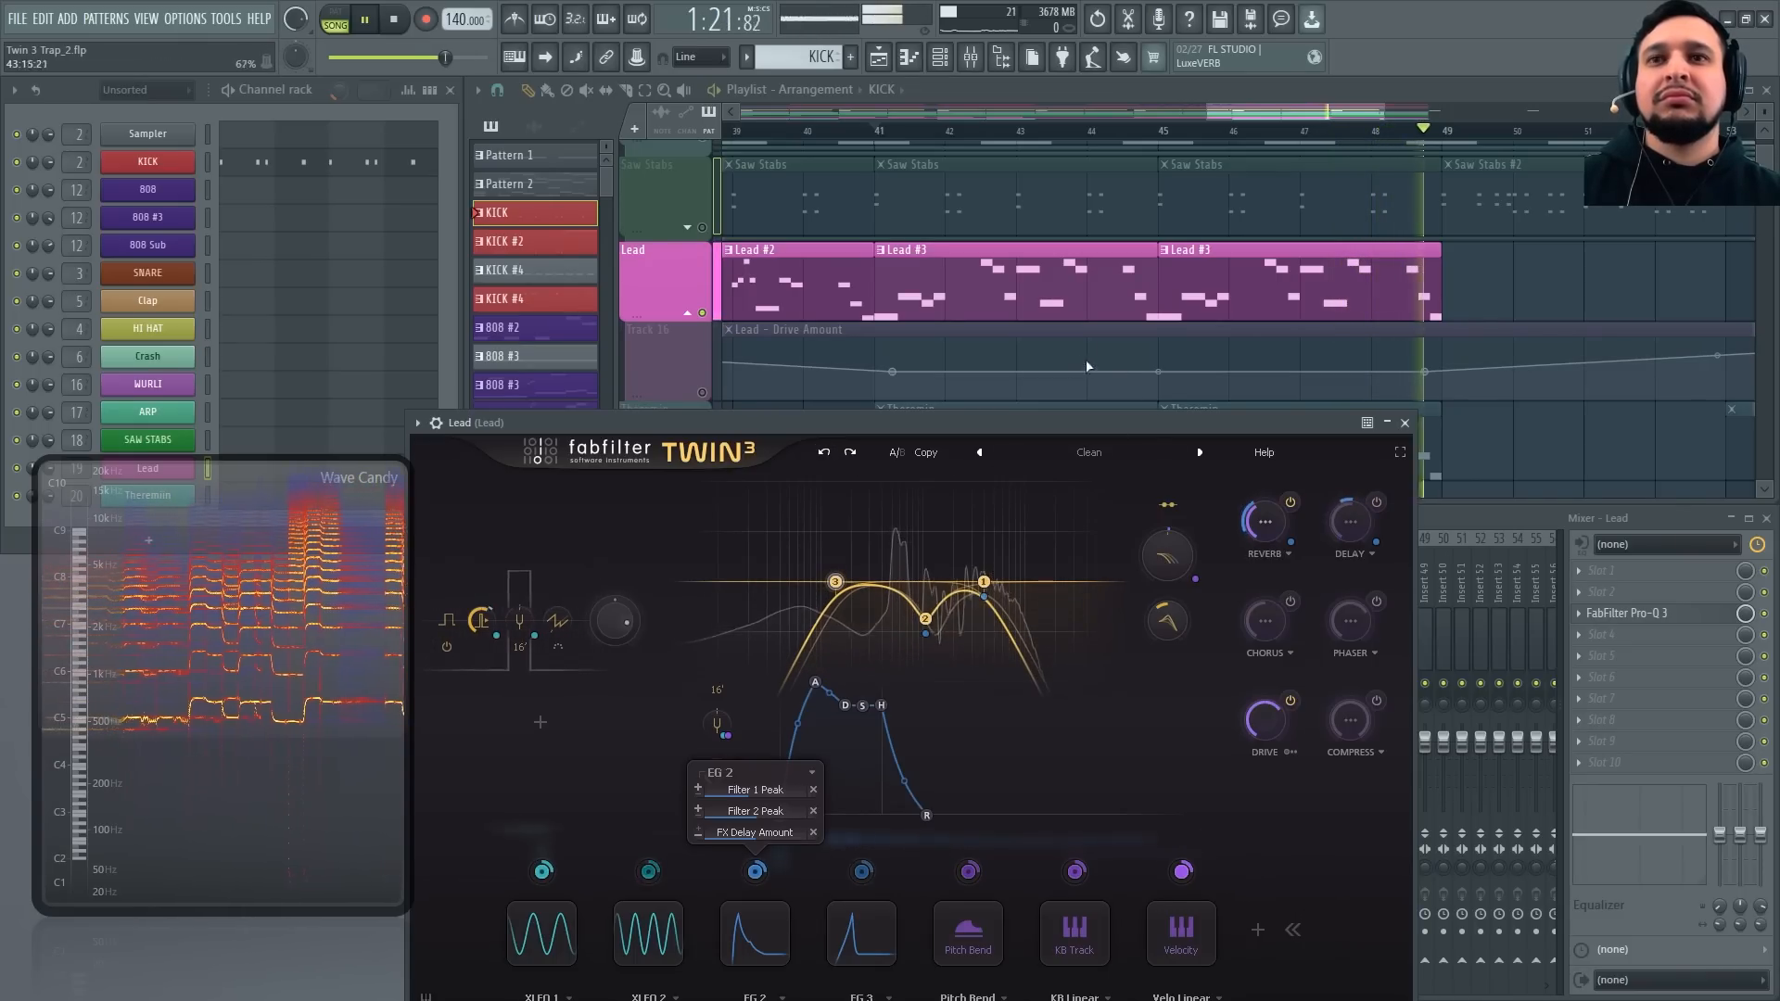
key(space)
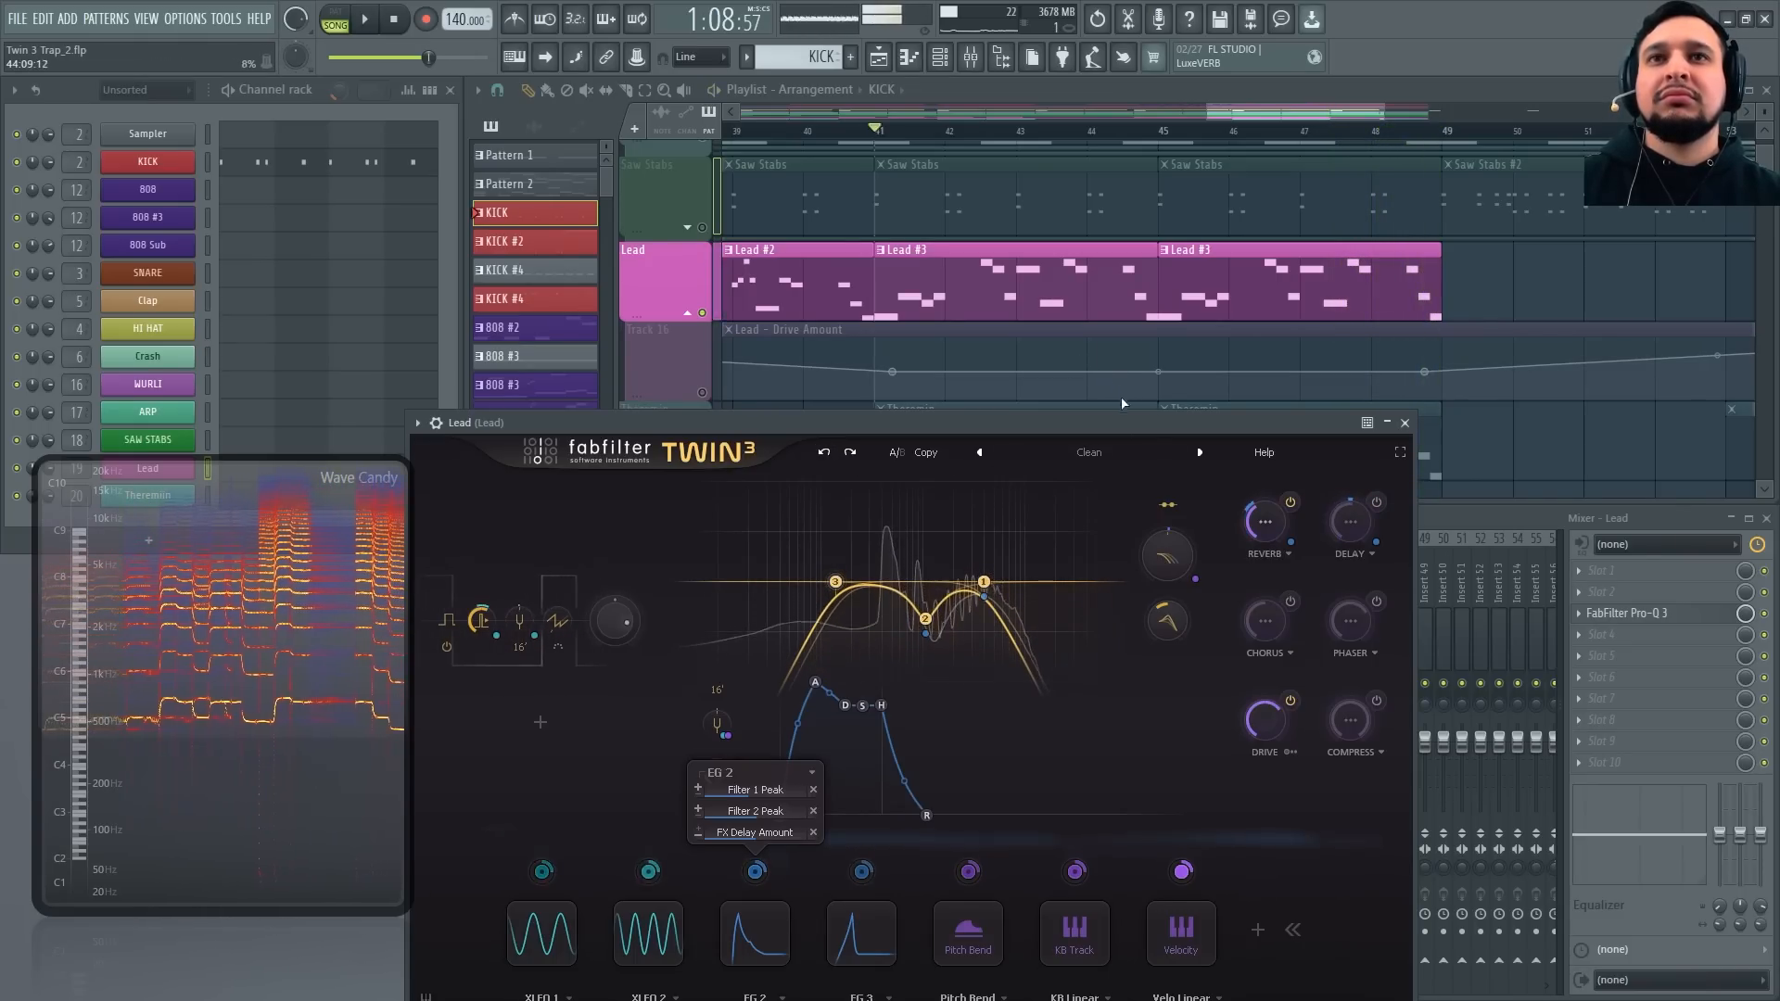
click(822, 452)
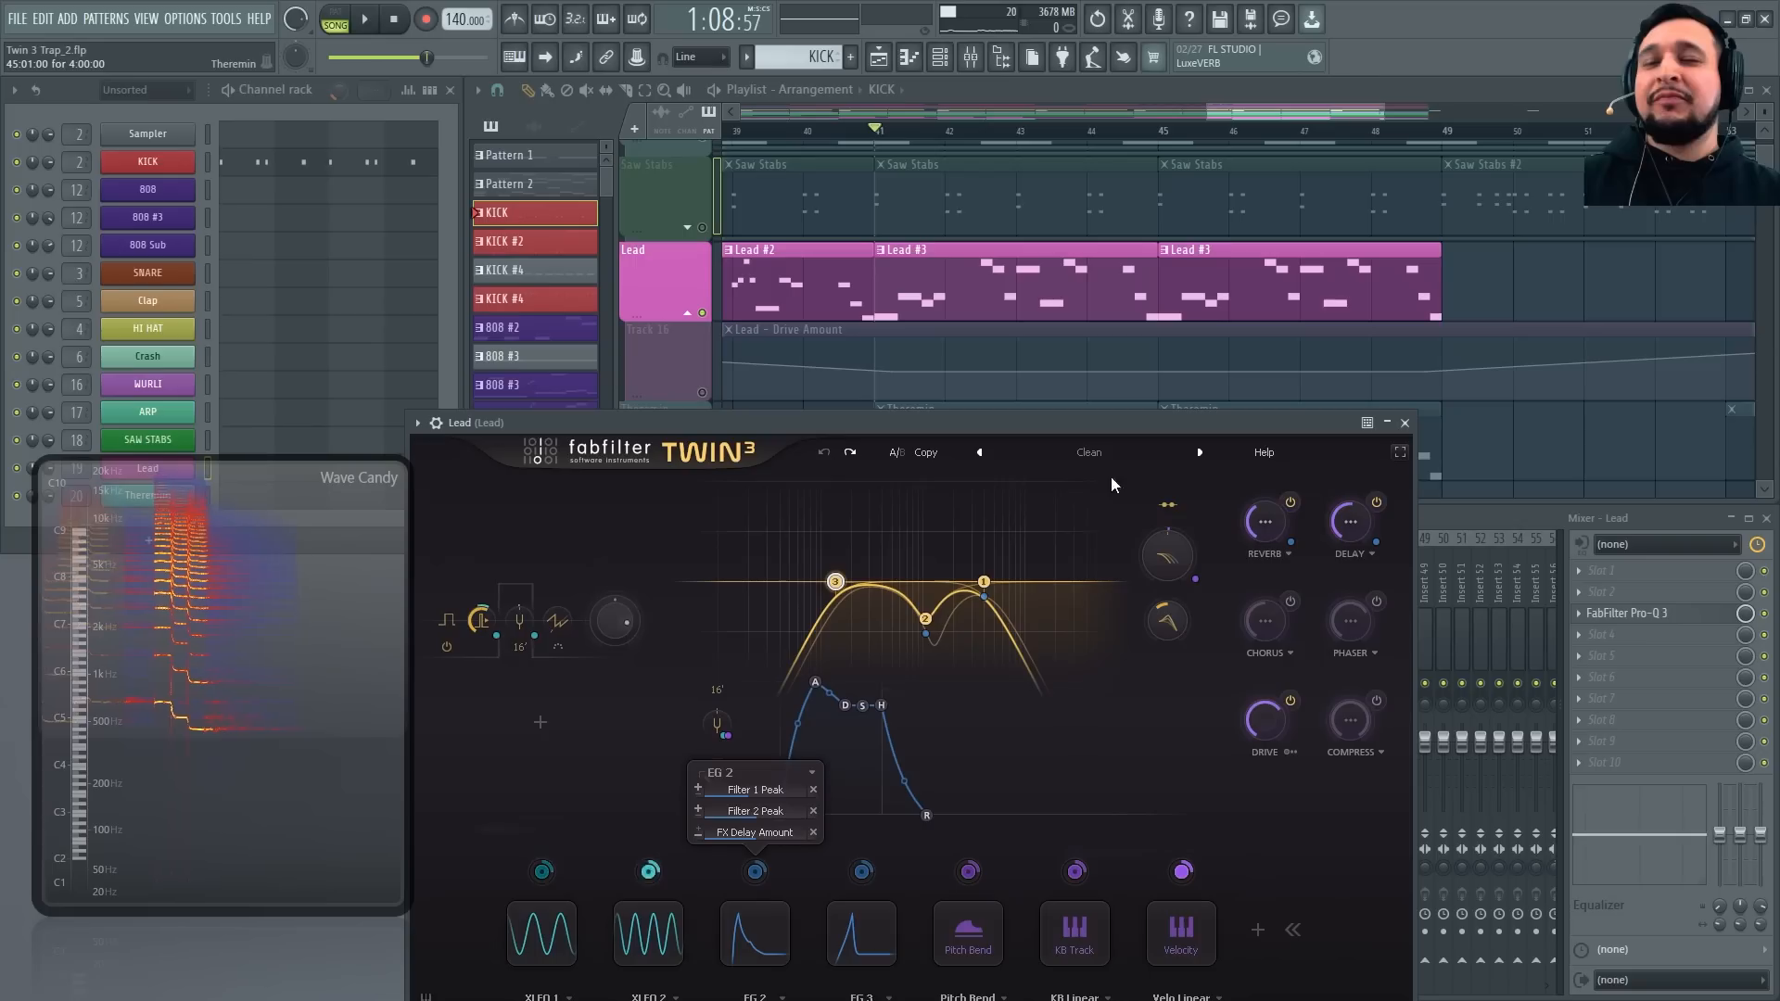
Move the Lead synth window up over the playlist and save the project
drag(994, 425, 1040, 191)
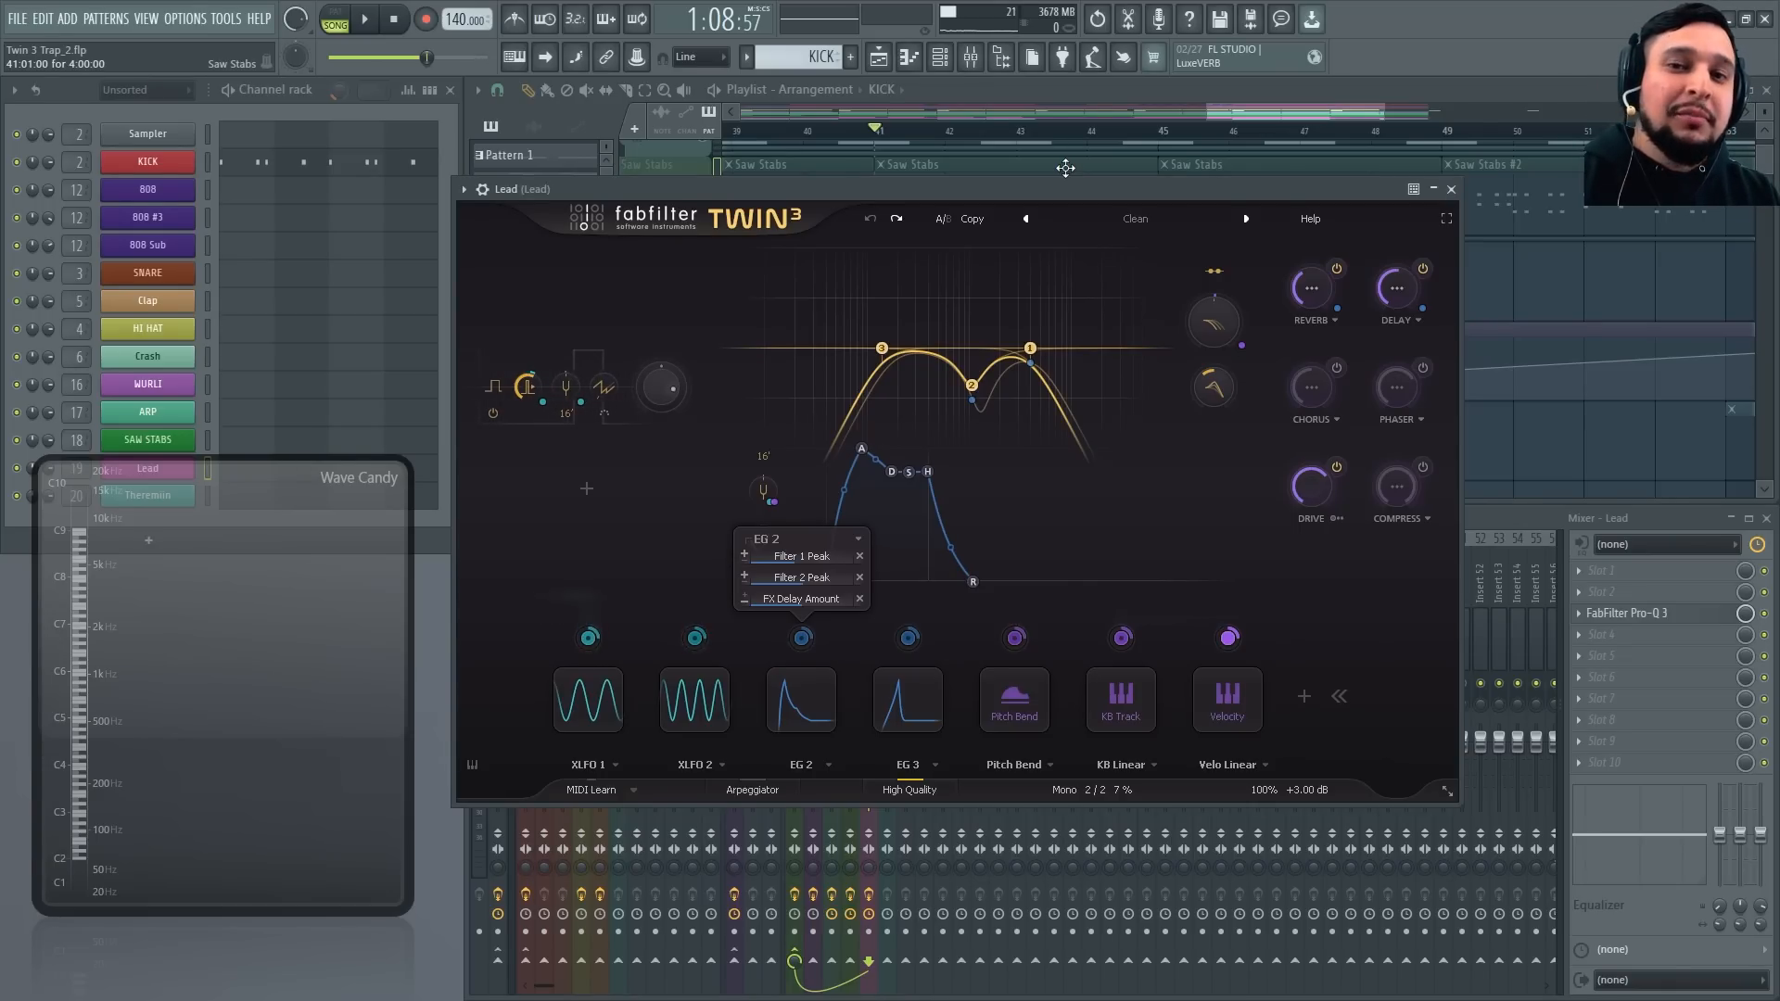
key(ctrl+s)
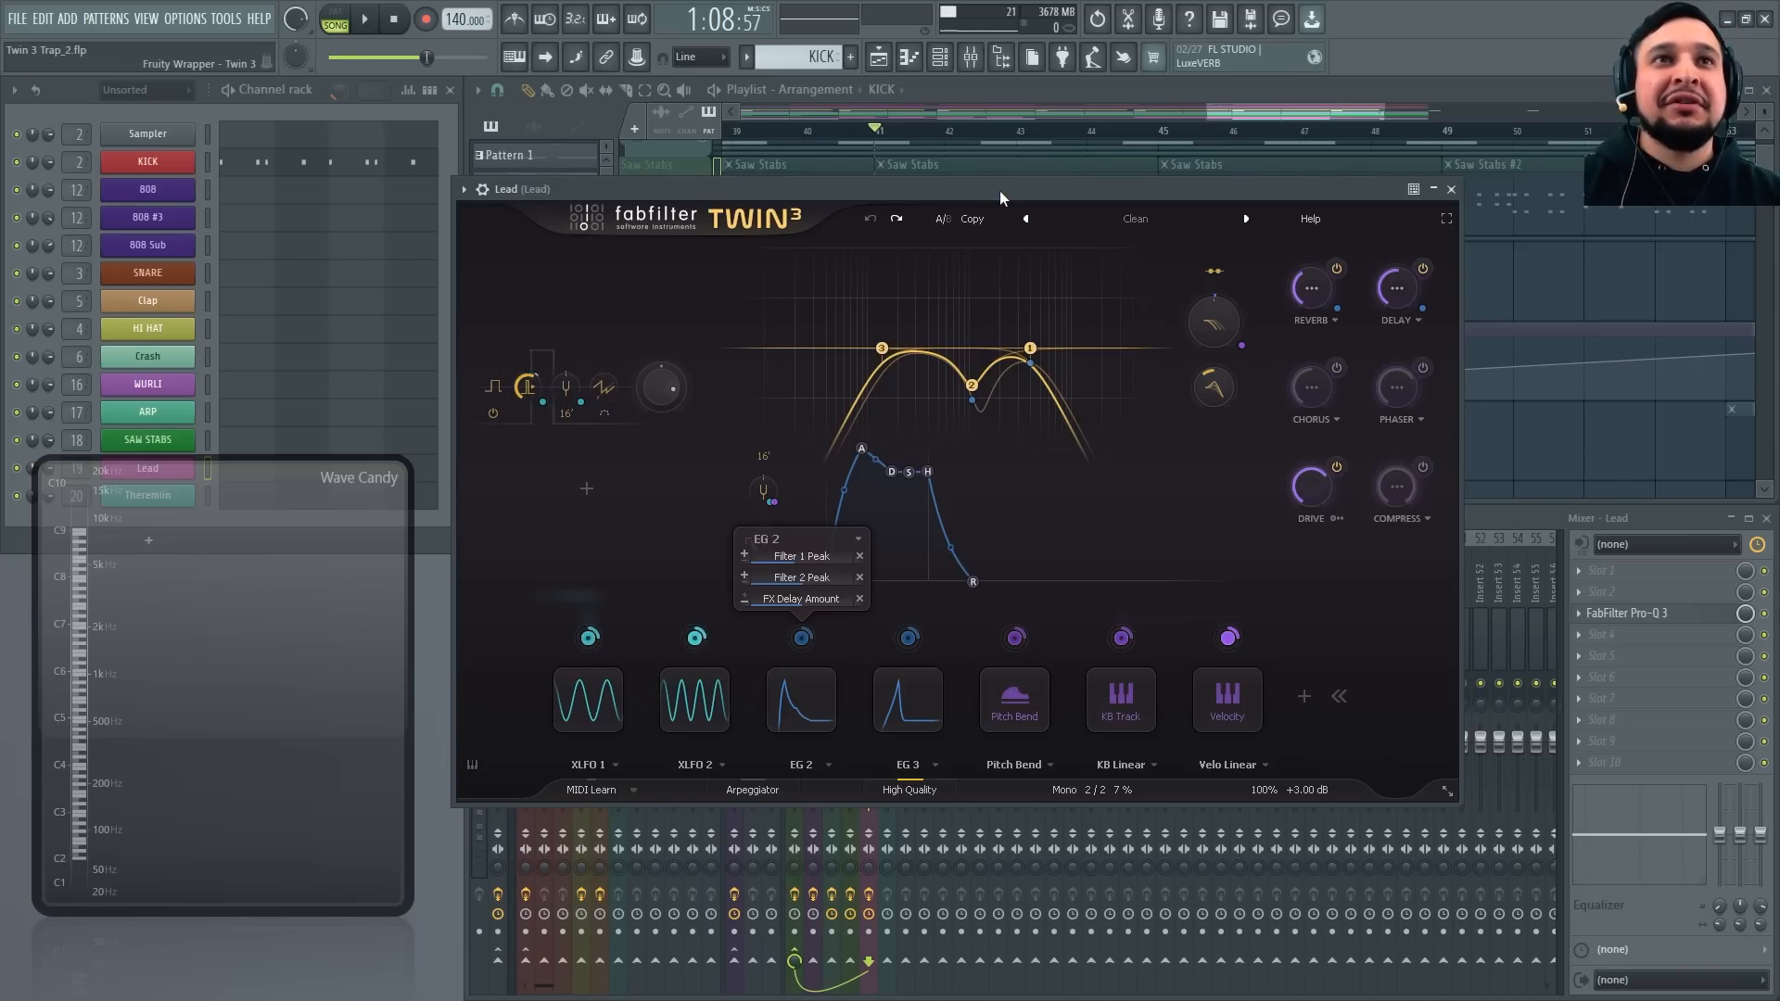
drag(1000, 191, 1014, 185)
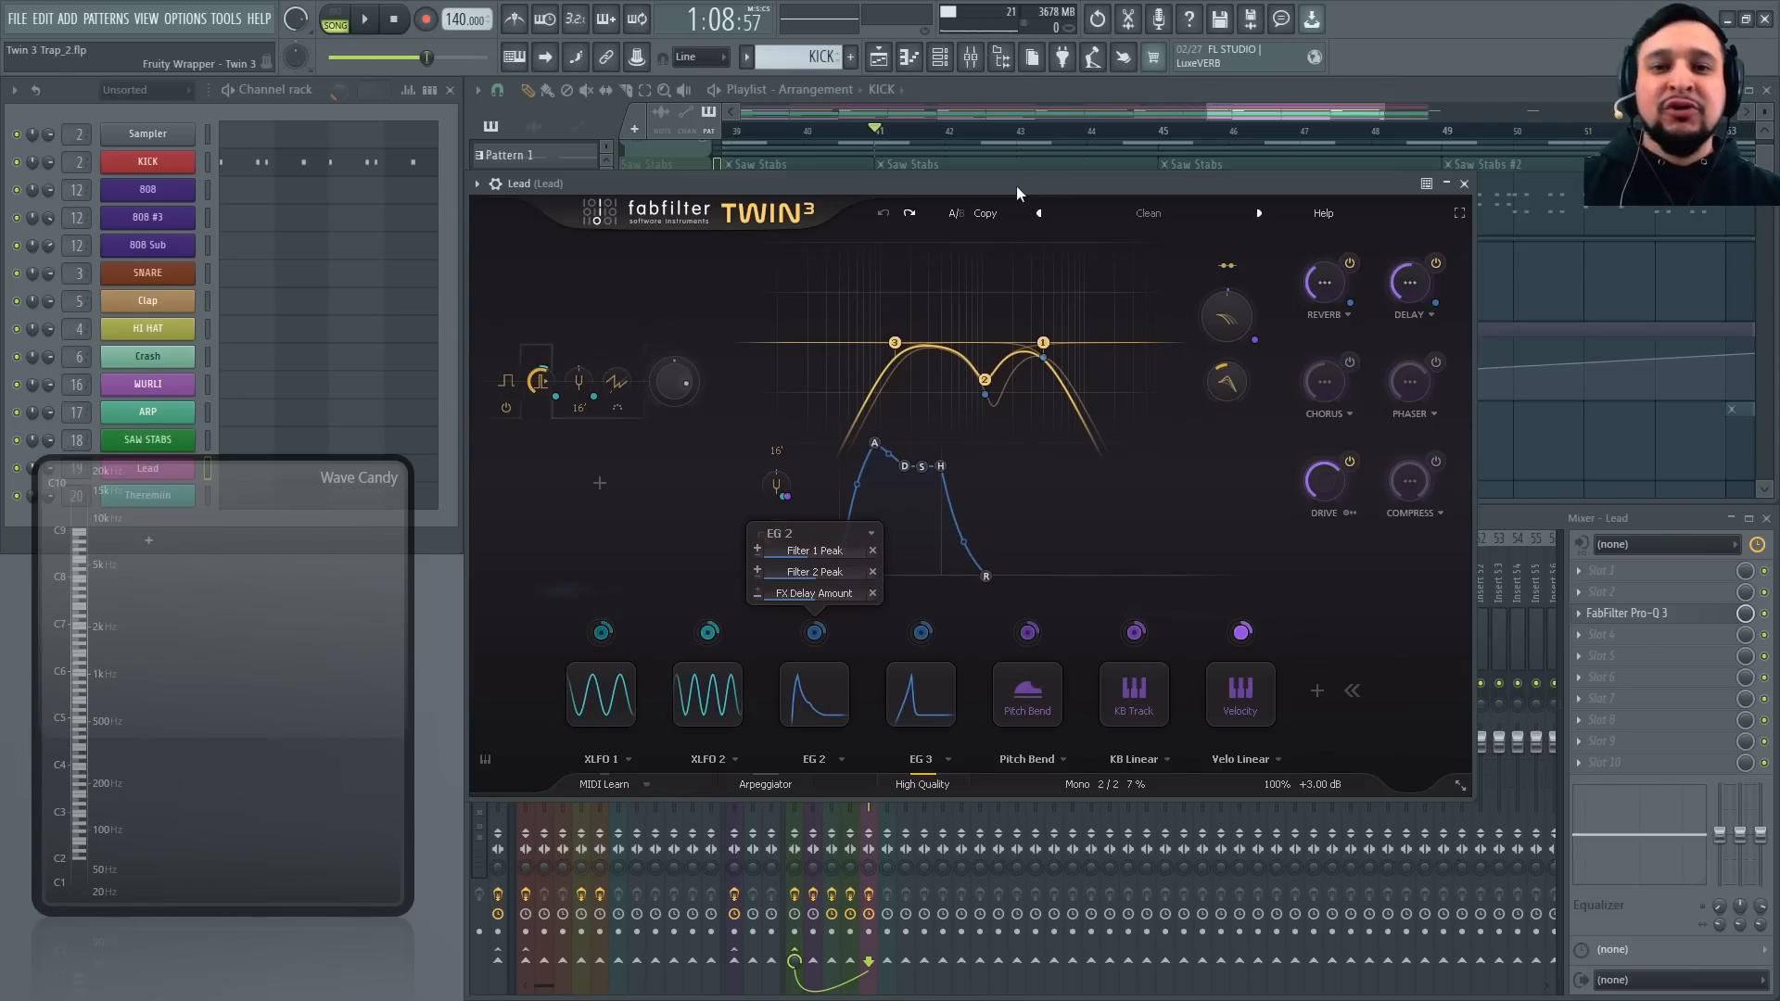
Close the Lead synth and enable the Lead - Drive Amount automation track alongside the soloed Lead
click(1465, 183)
click(706, 400)
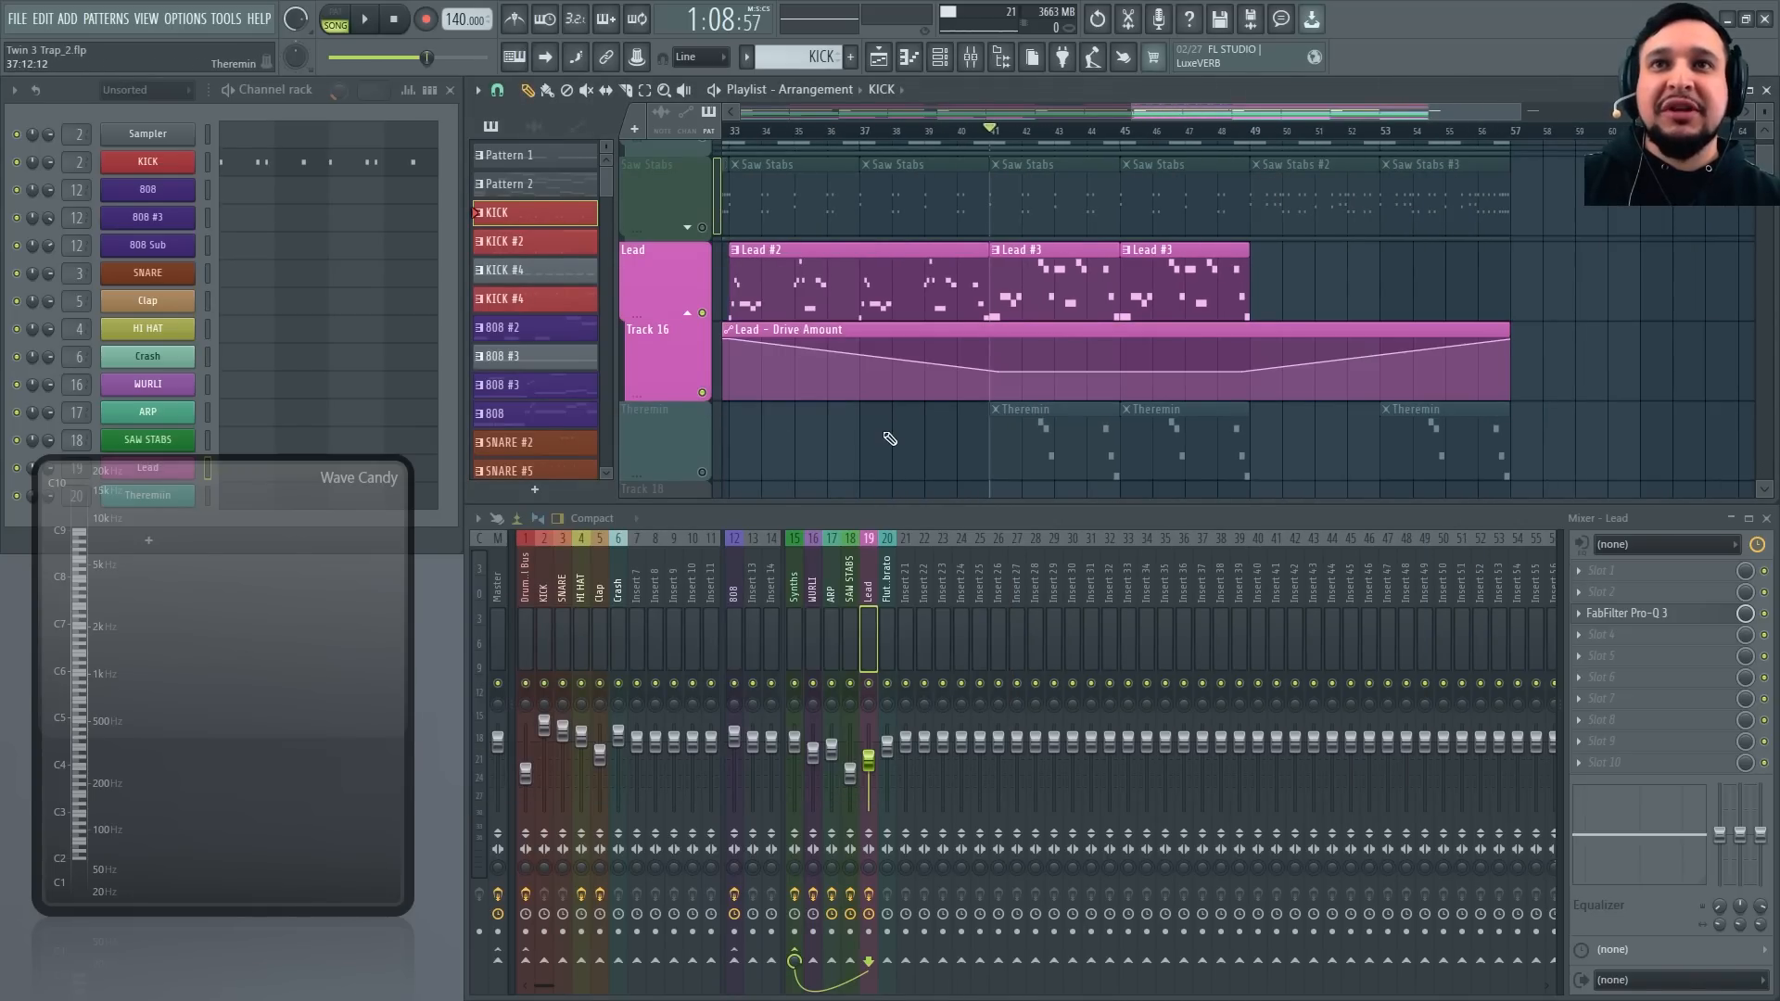
scroll(888, 438, down, 2)
scroll(937, 350, down, 2)
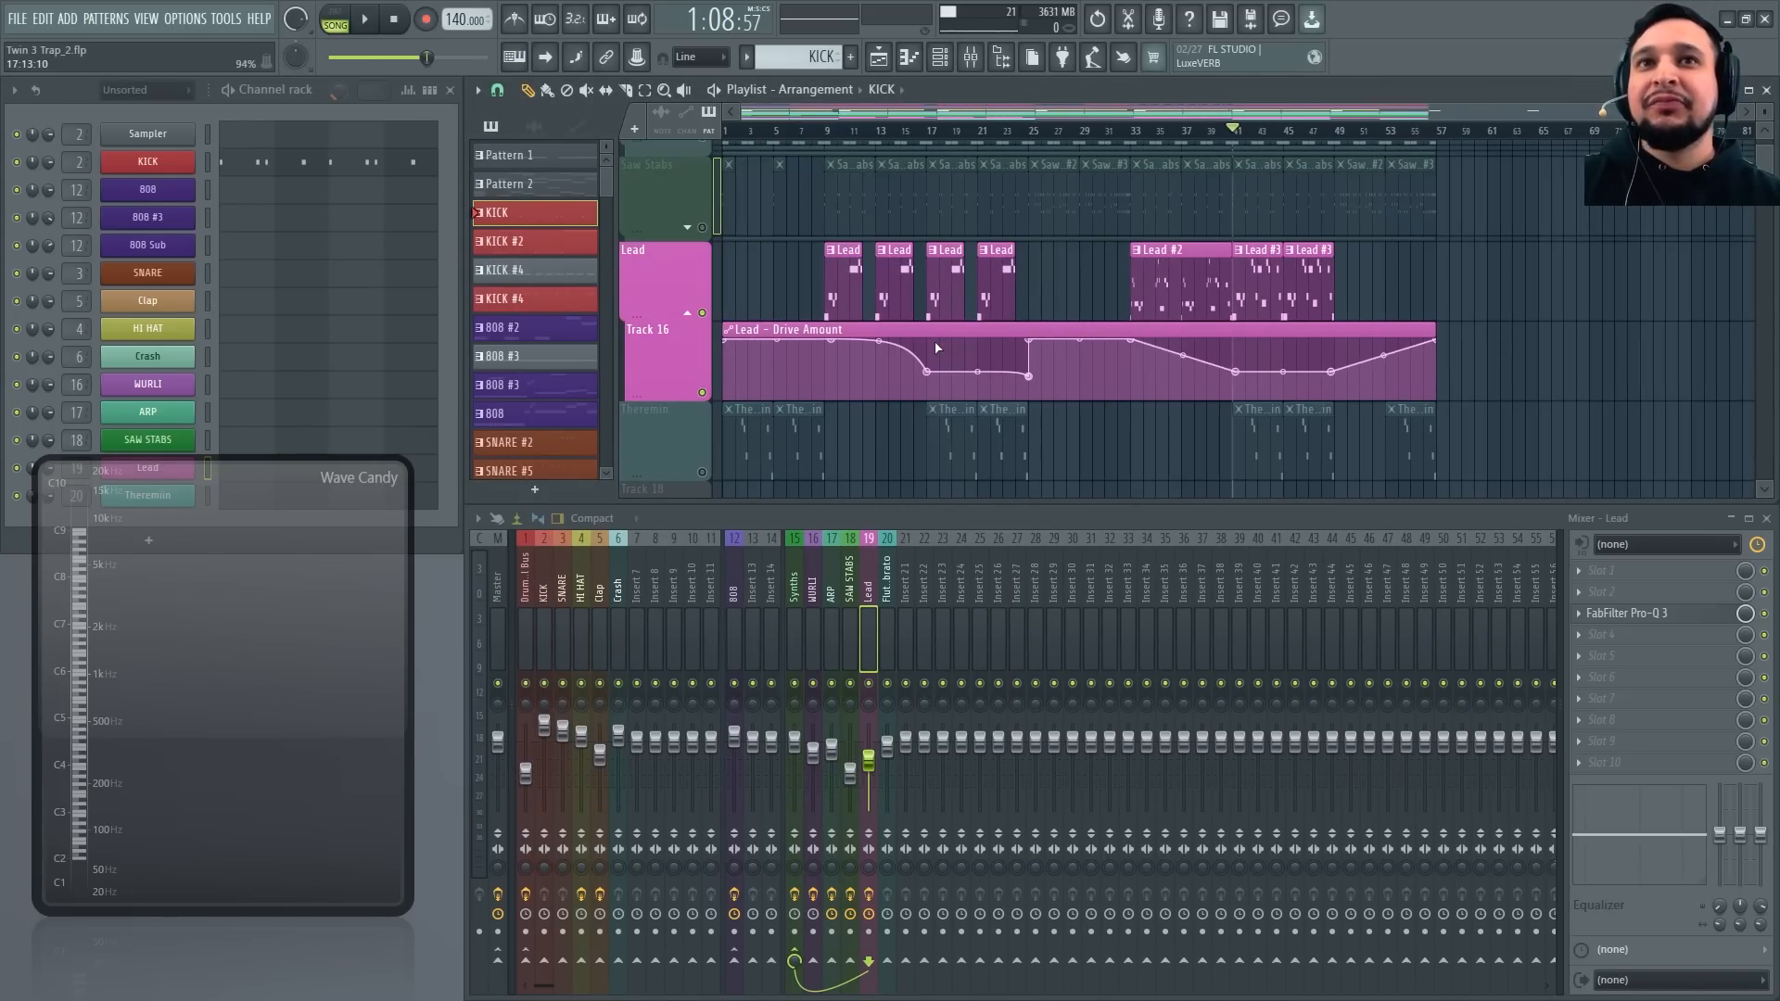
scroll(936, 348, up, 1)
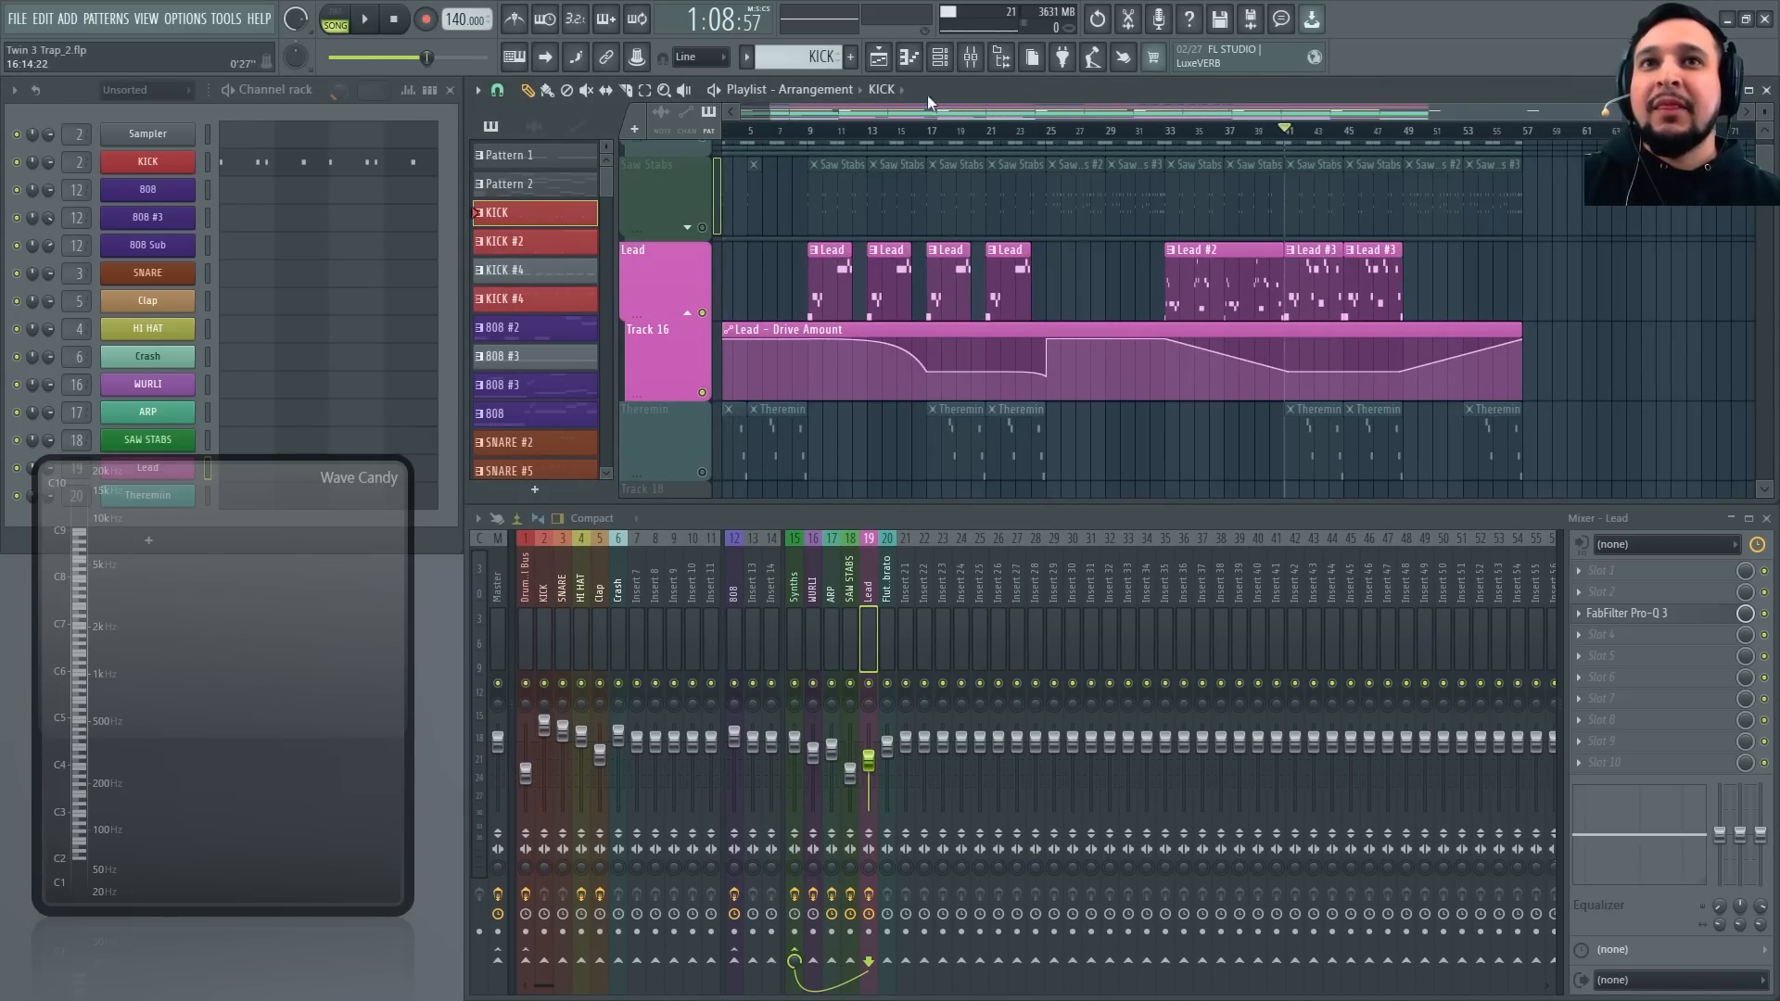
Play the soloed Lead from bar 9 and from bar 17 to compare the effect of the drive automation
click(809, 132)
key(space)
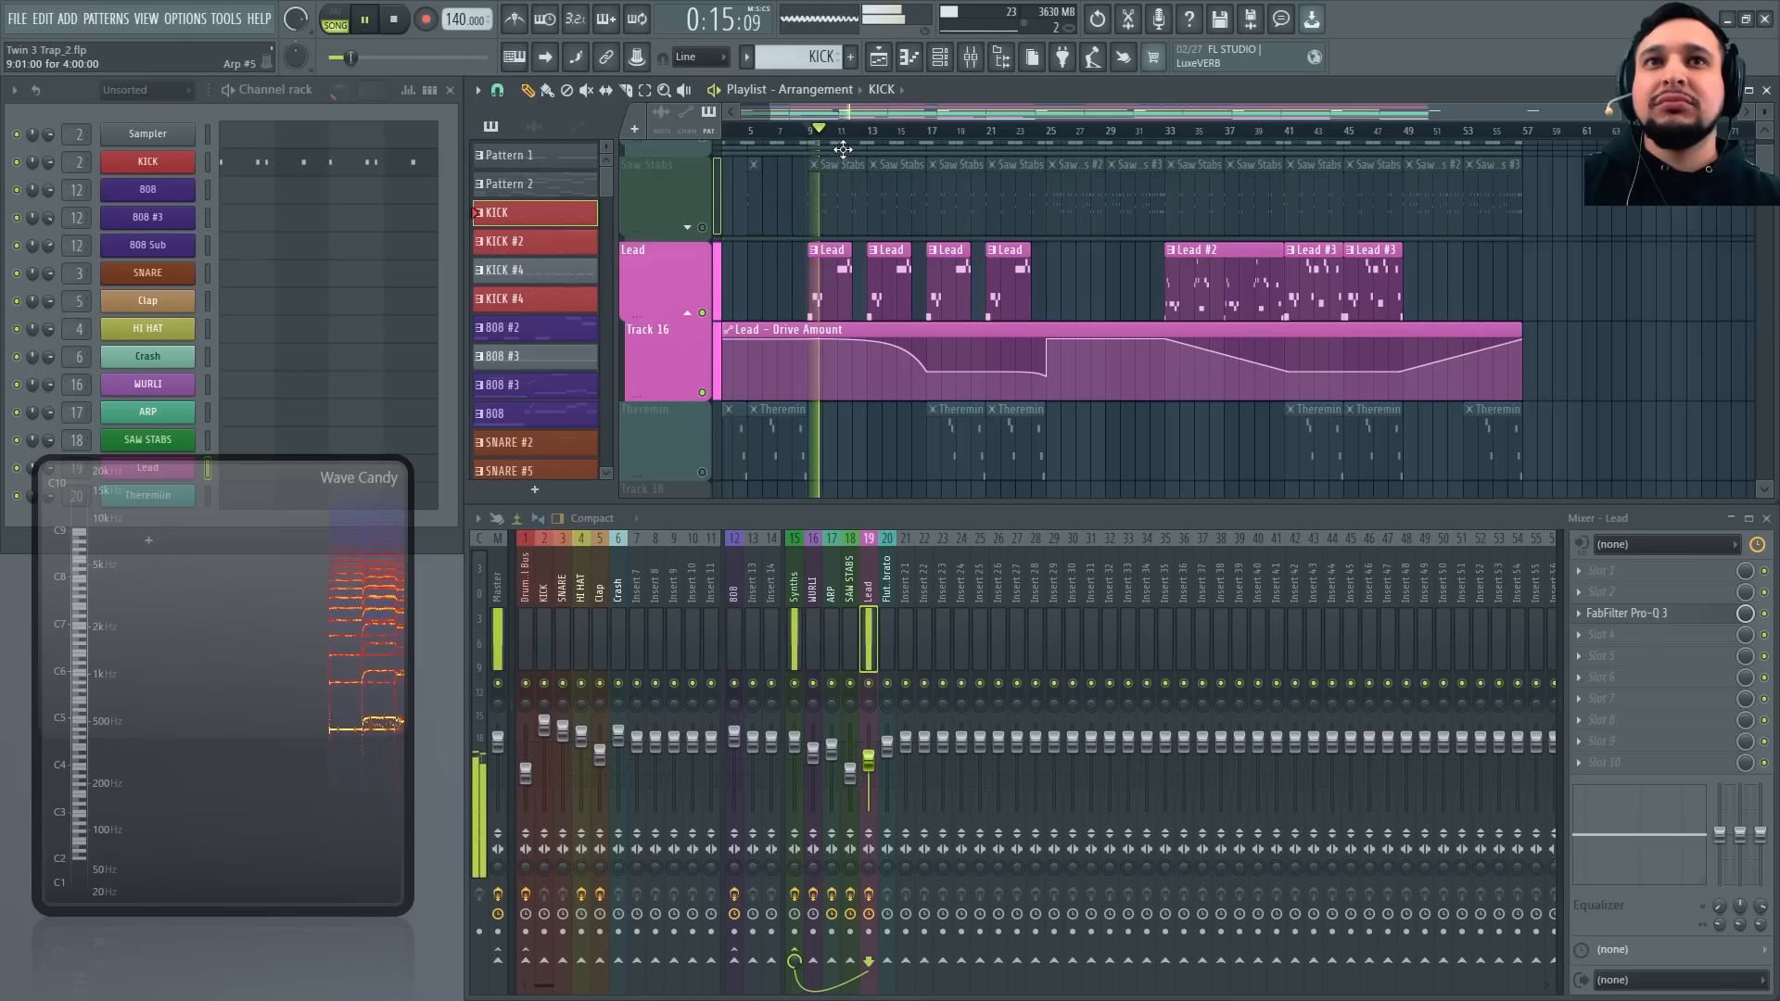
key(space)
click(928, 133)
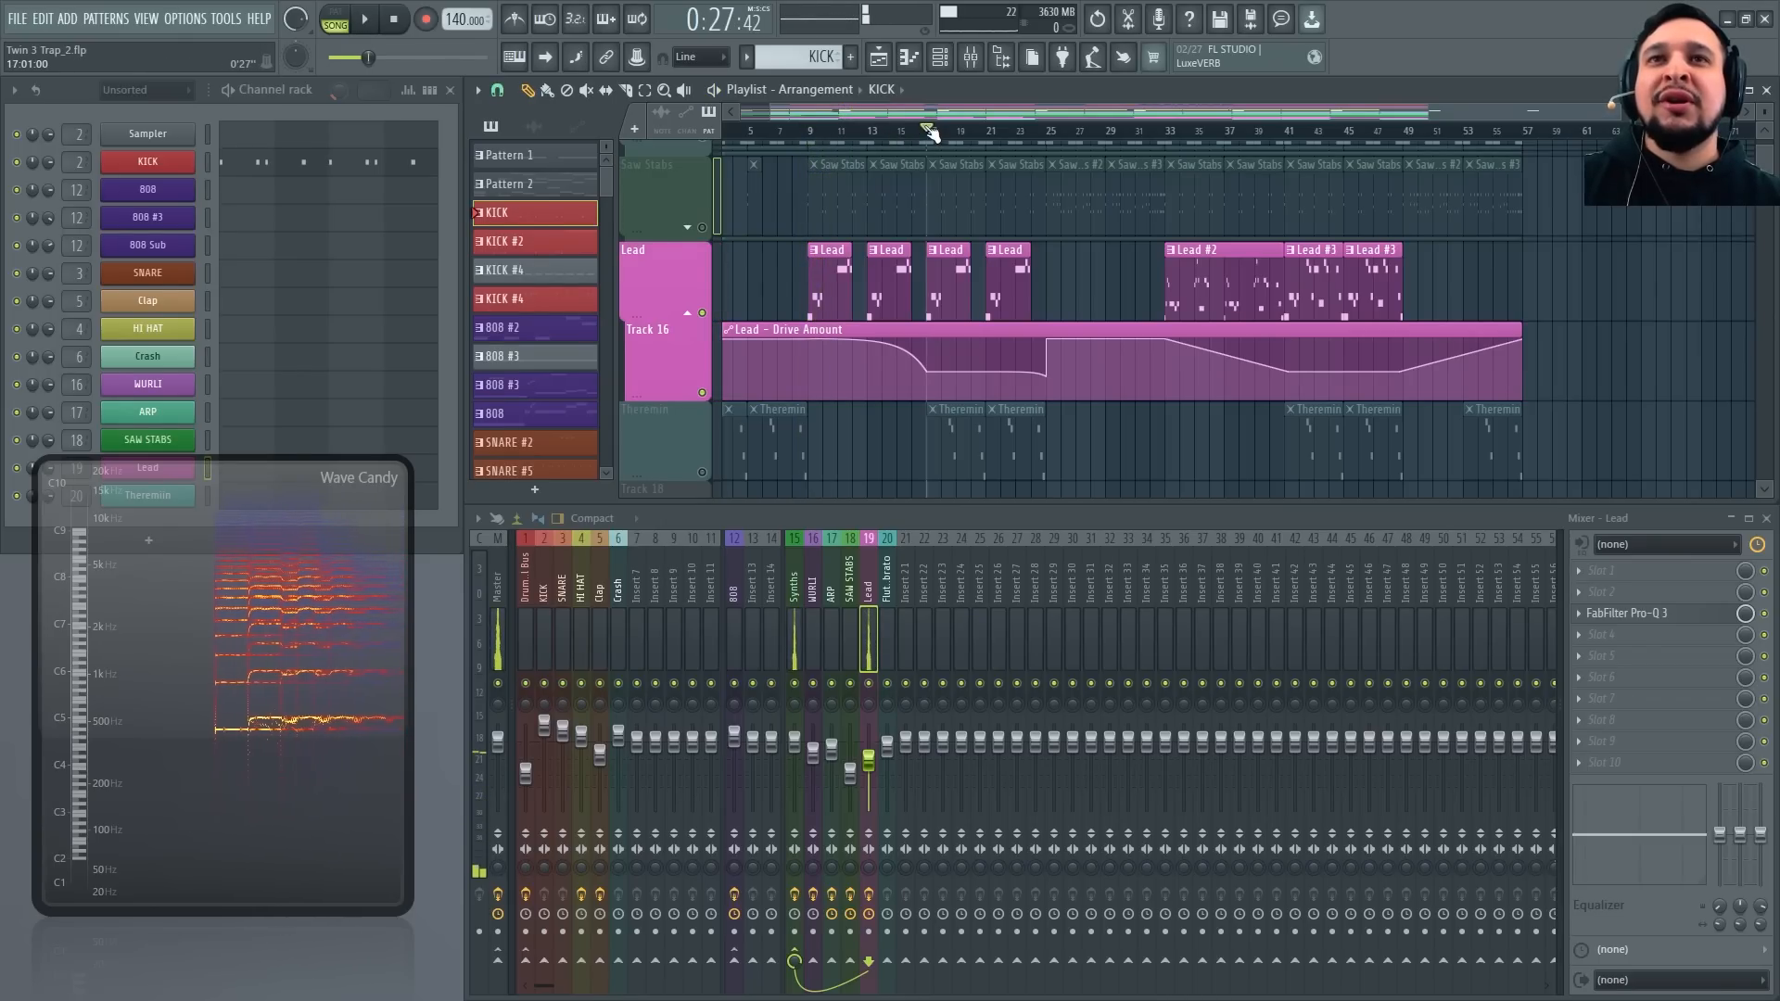
key(space)
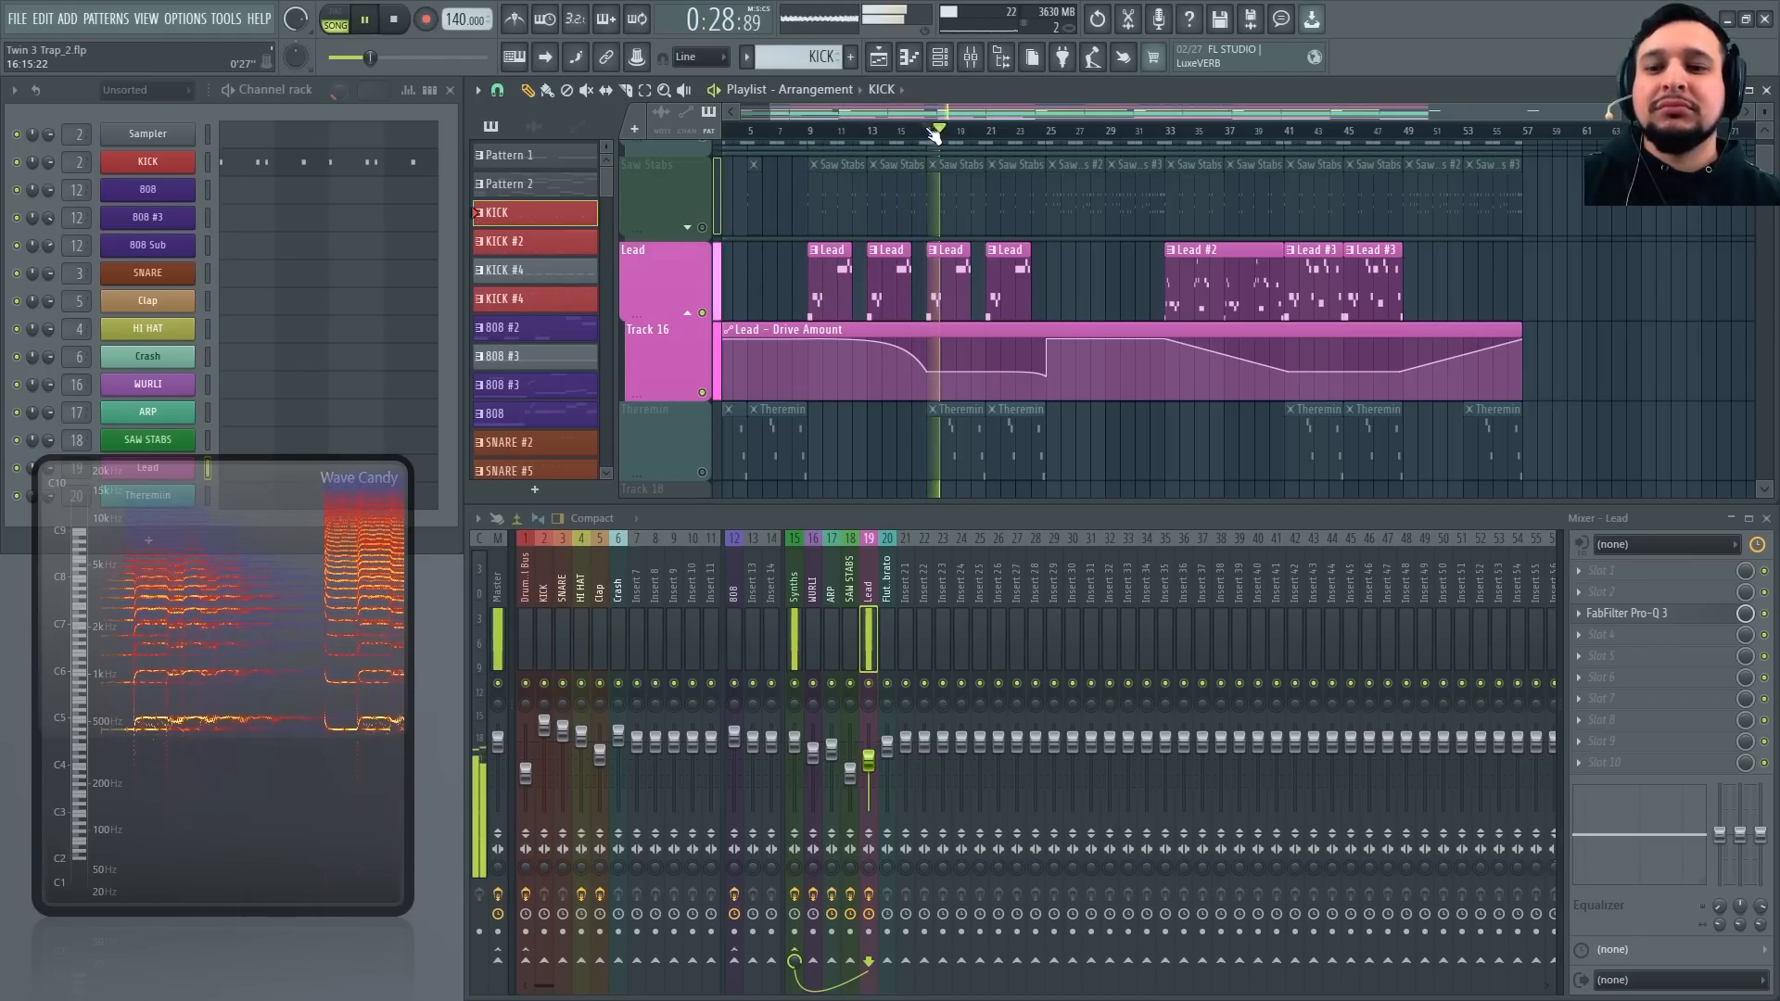
Lower the Drive Amount automation to 0% between bars 17 and 25 and play the Lead from bar 17
key(space)
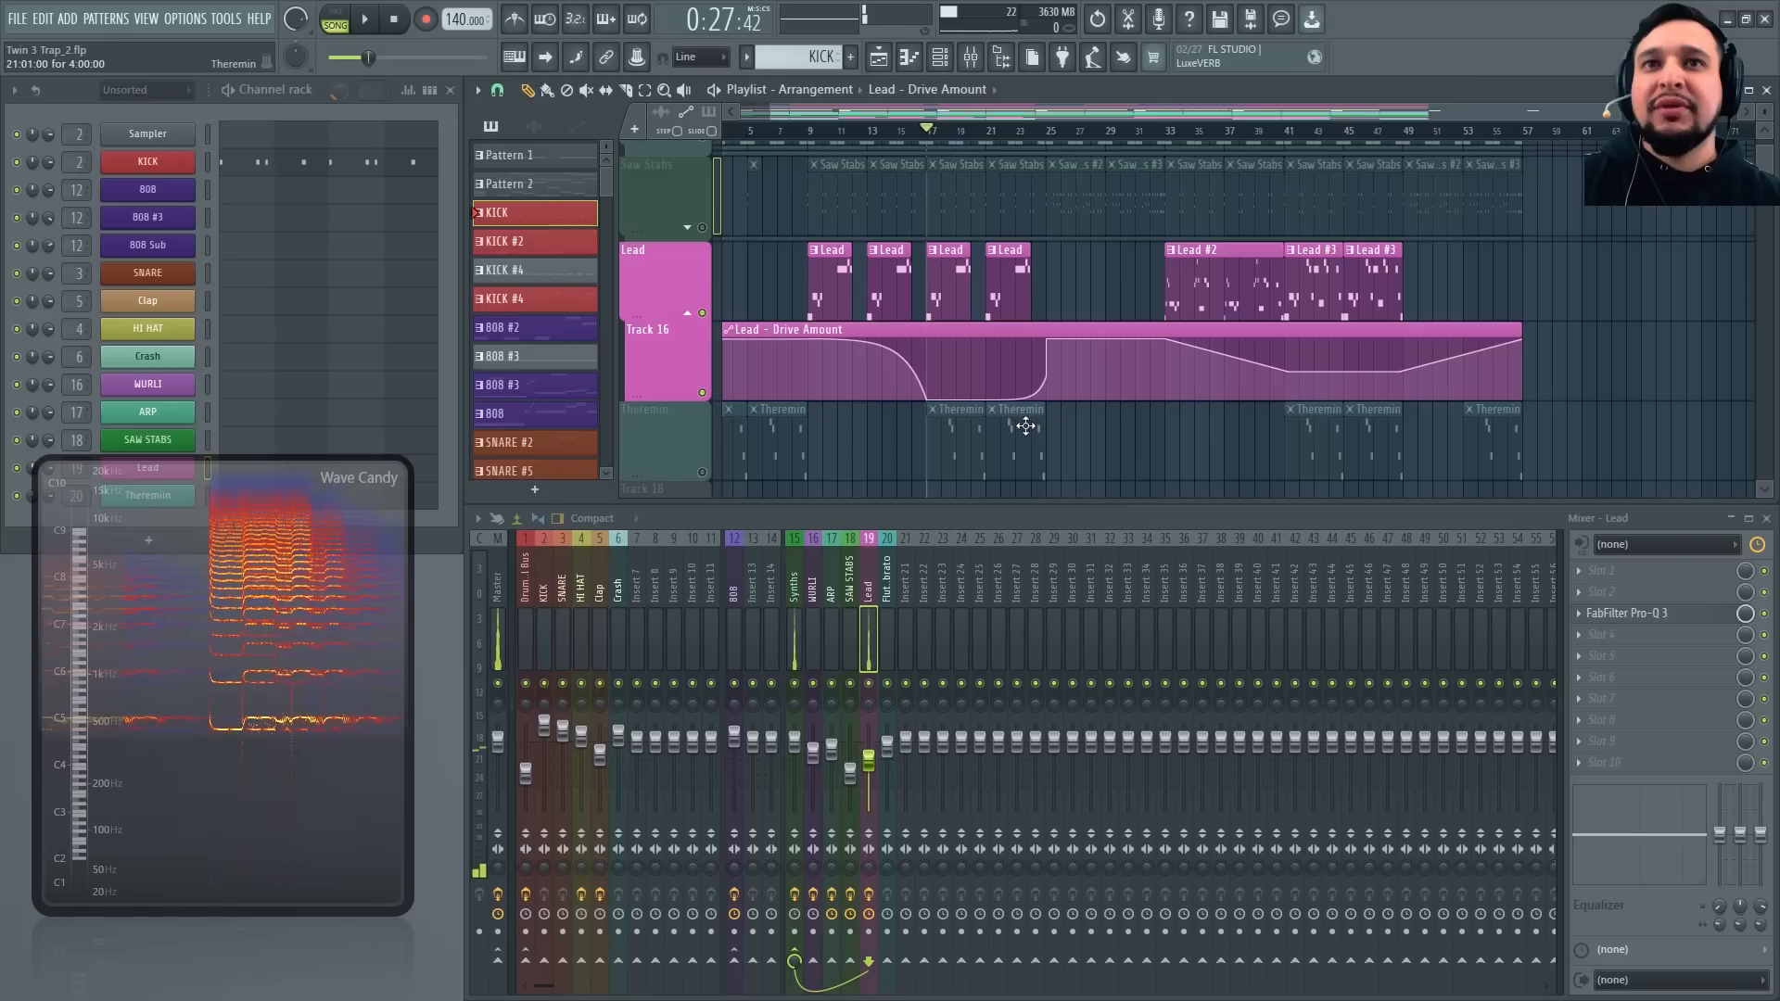
key(space)
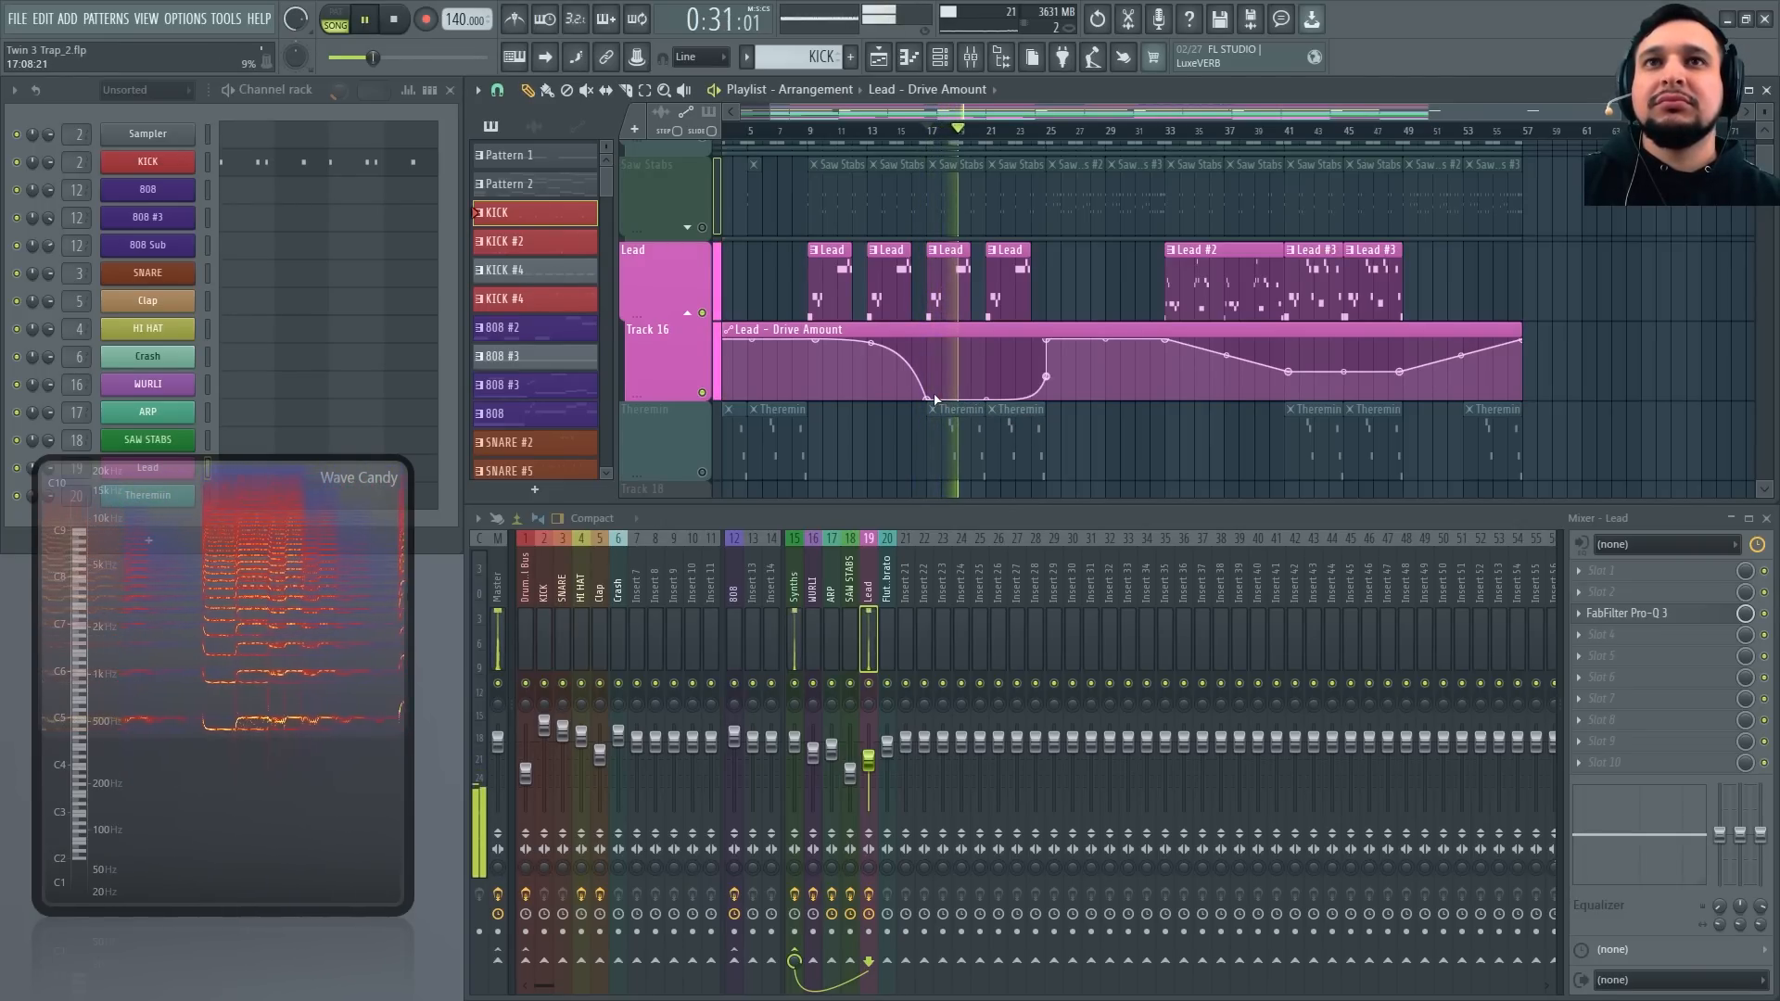
key(space)
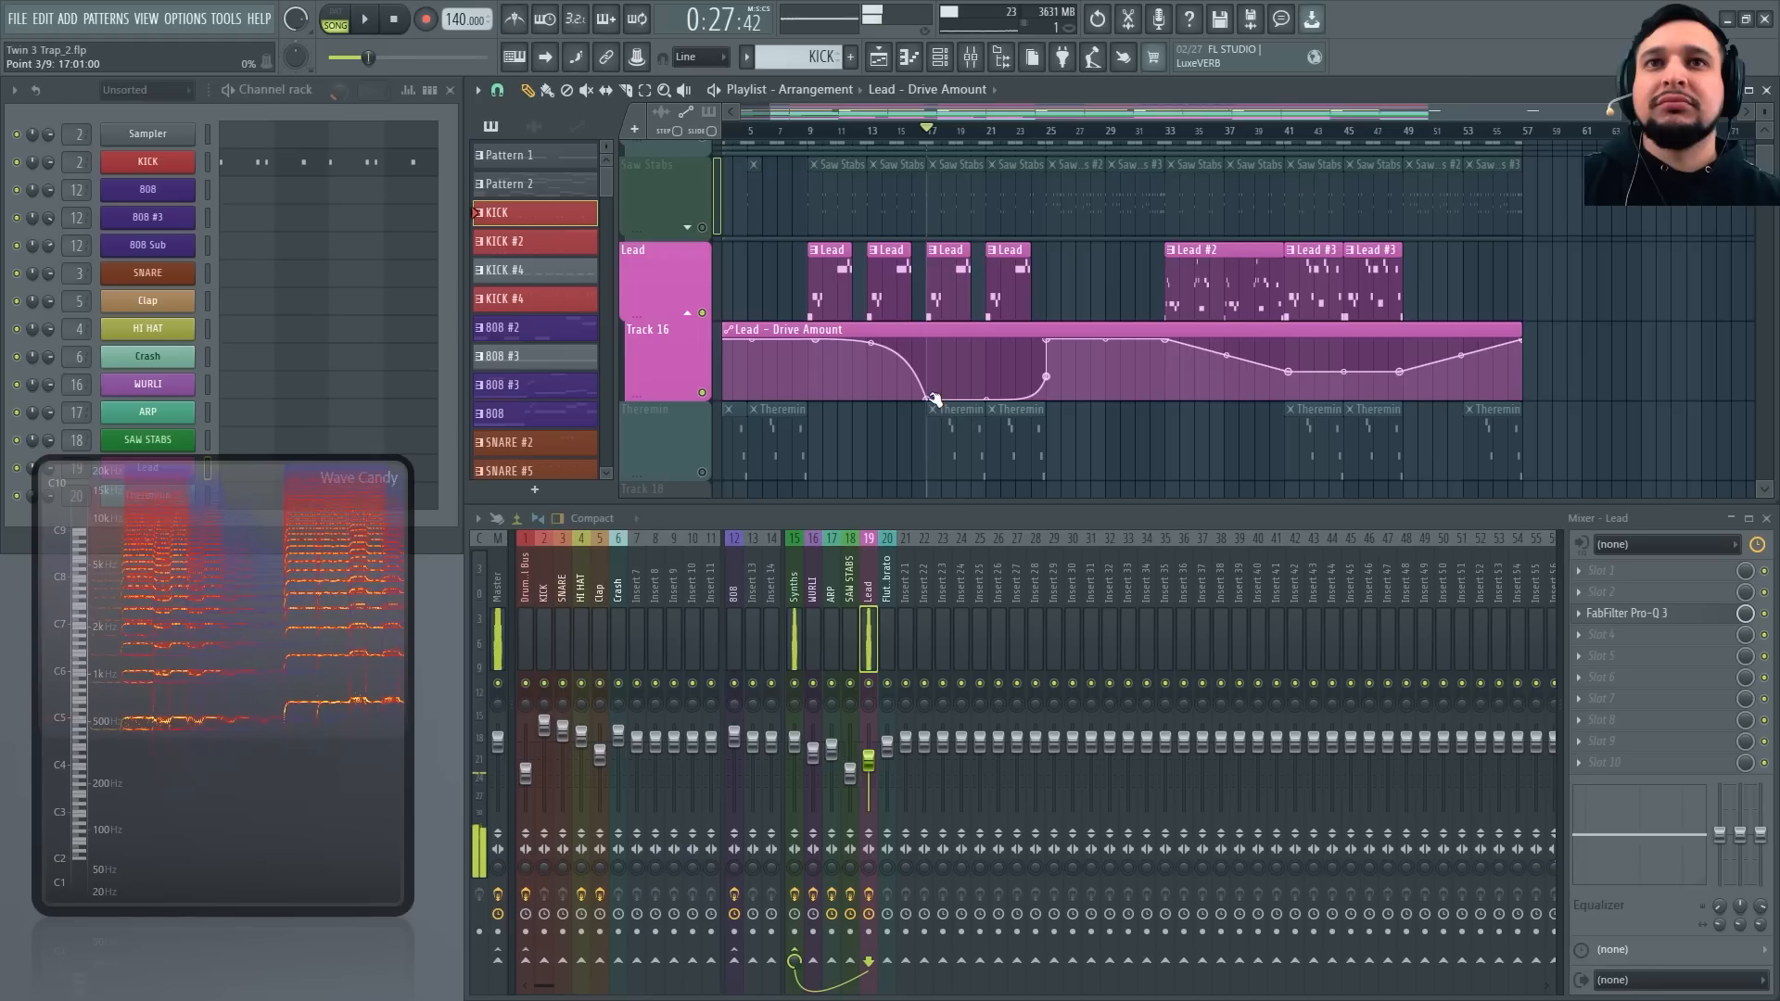
Raise the Drive Amount automation between bars 17 and 25 to a moderate level and play the Lead from bar 17
drag(934, 399, 927, 376)
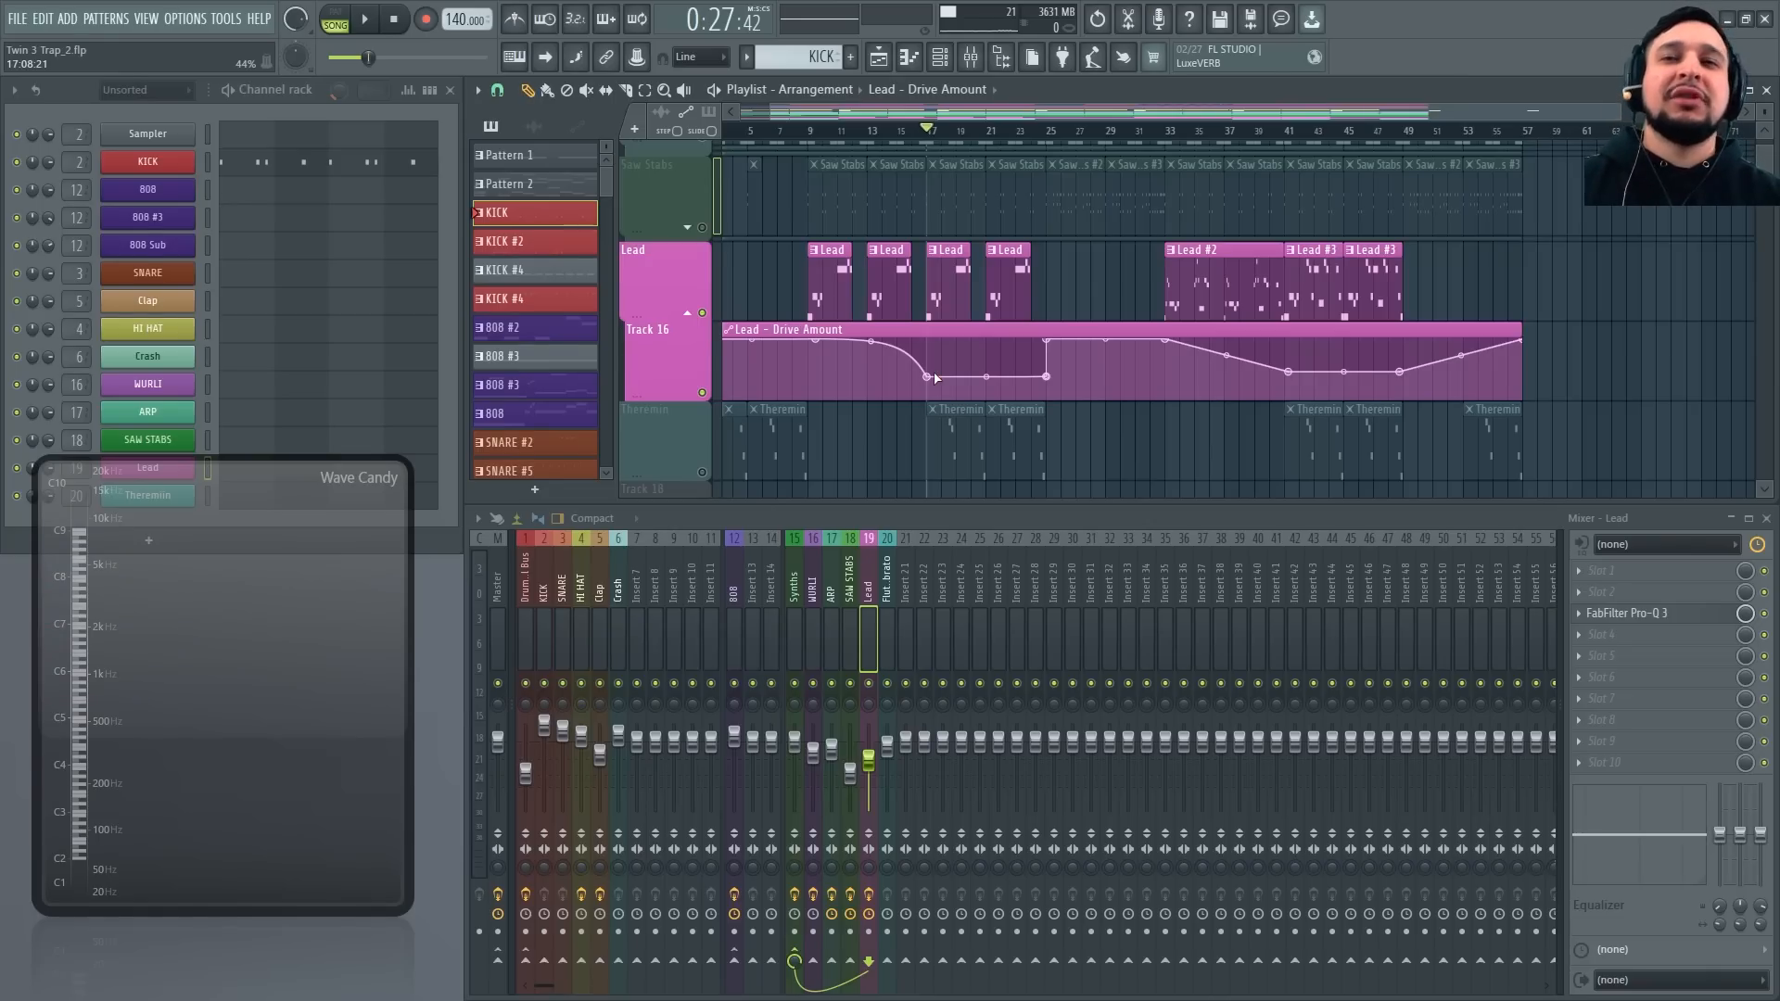
key(space)
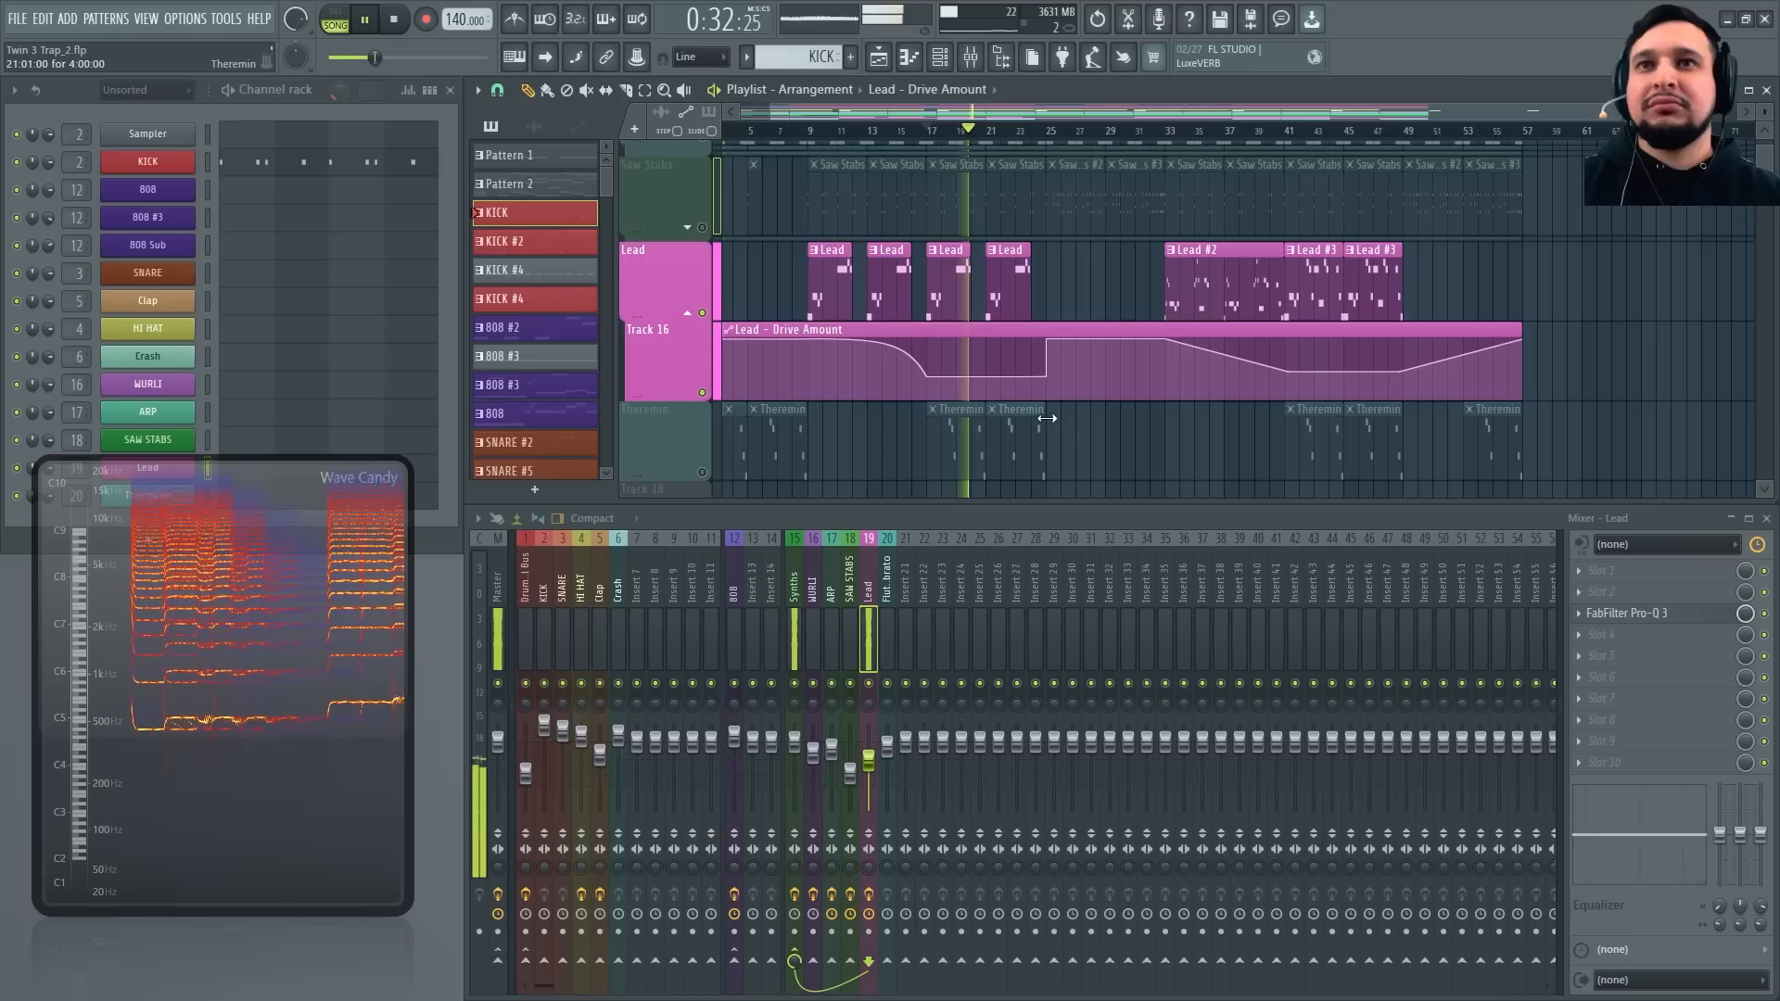
key(space)
Set the playhead to bar 33 and bend the falling Drive Amount automation between bars 33 and 41 into an upward-bulging curve
click(1169, 132)
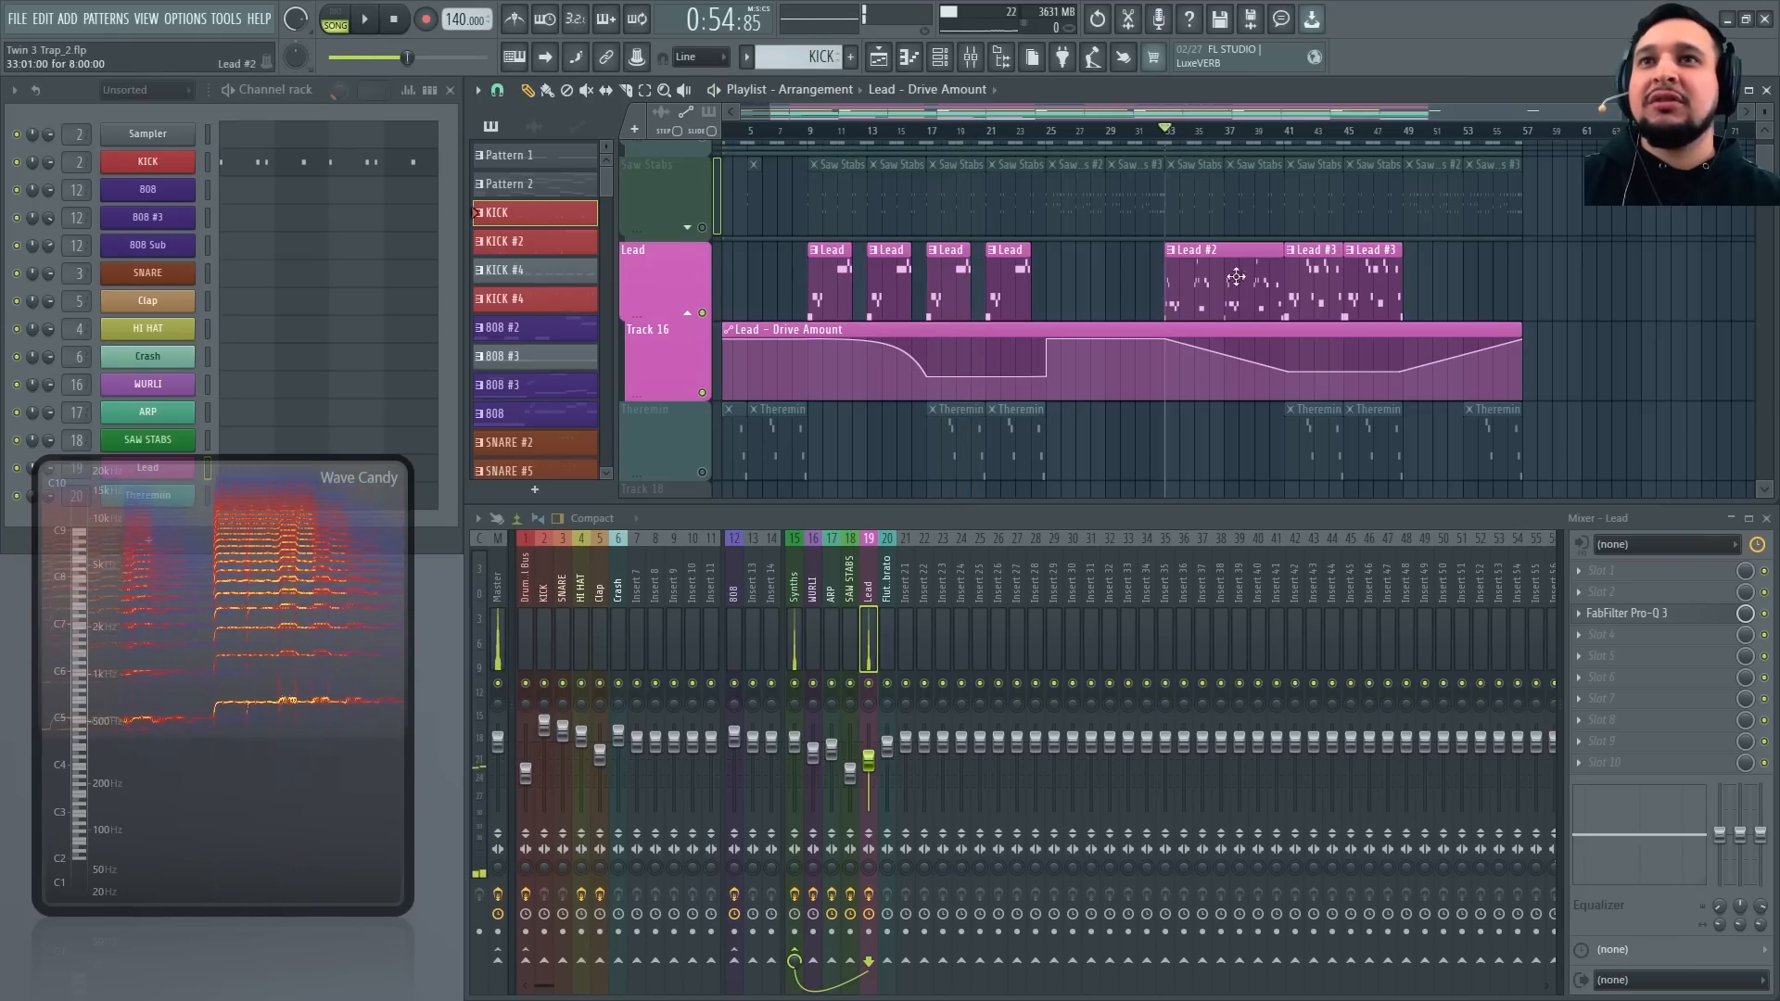
drag(1160, 440, 1456, 269)
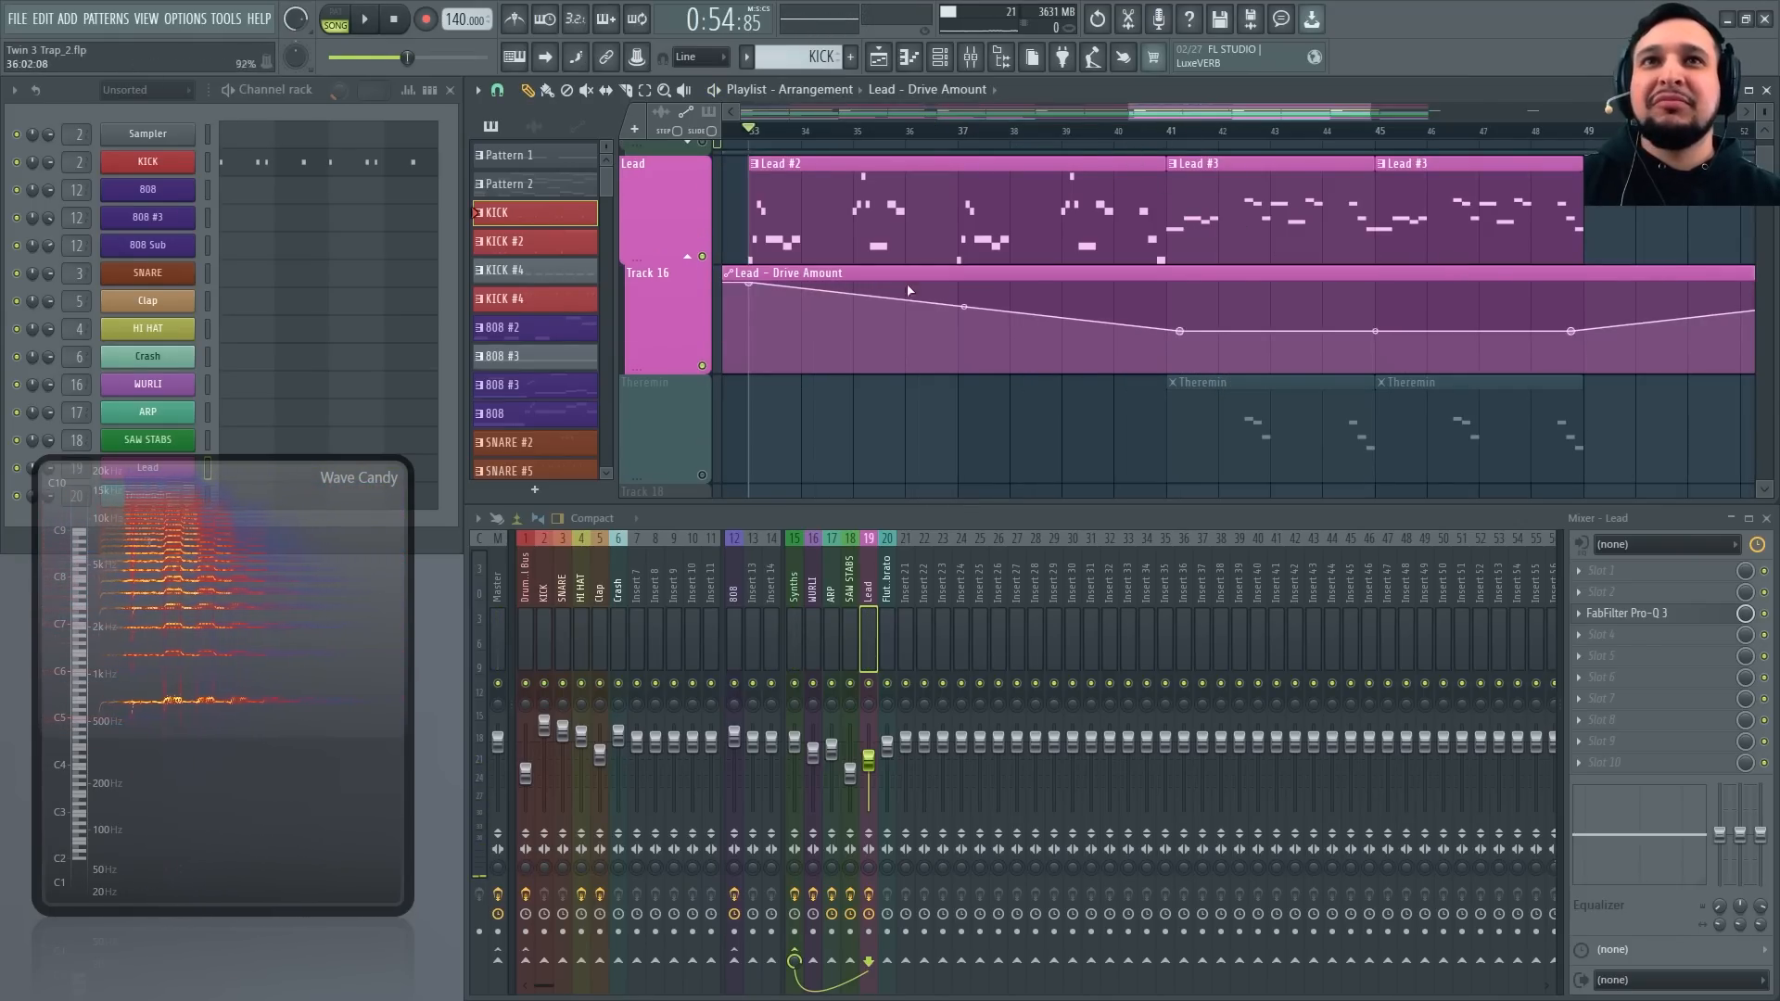
drag(962, 308, 964, 295)
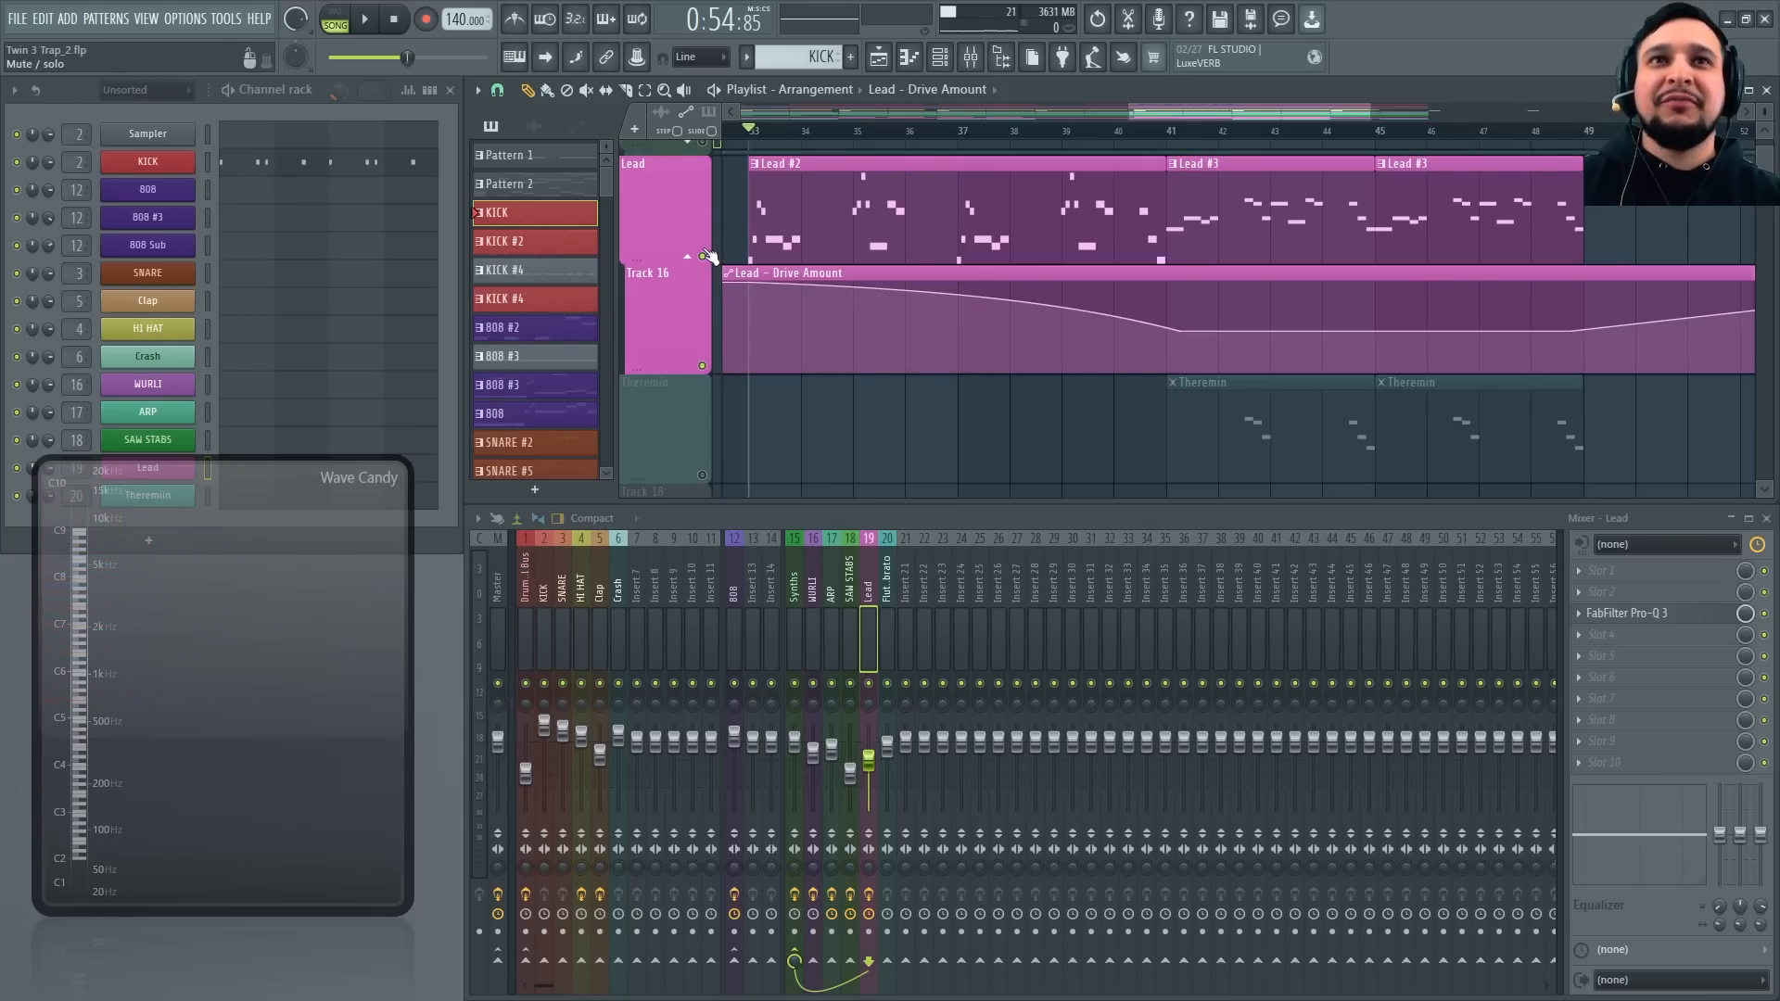
Take the Lead out of solo and play the full beat from bar 33 with the drive automation
right_click(703, 255)
right_click(704, 255)
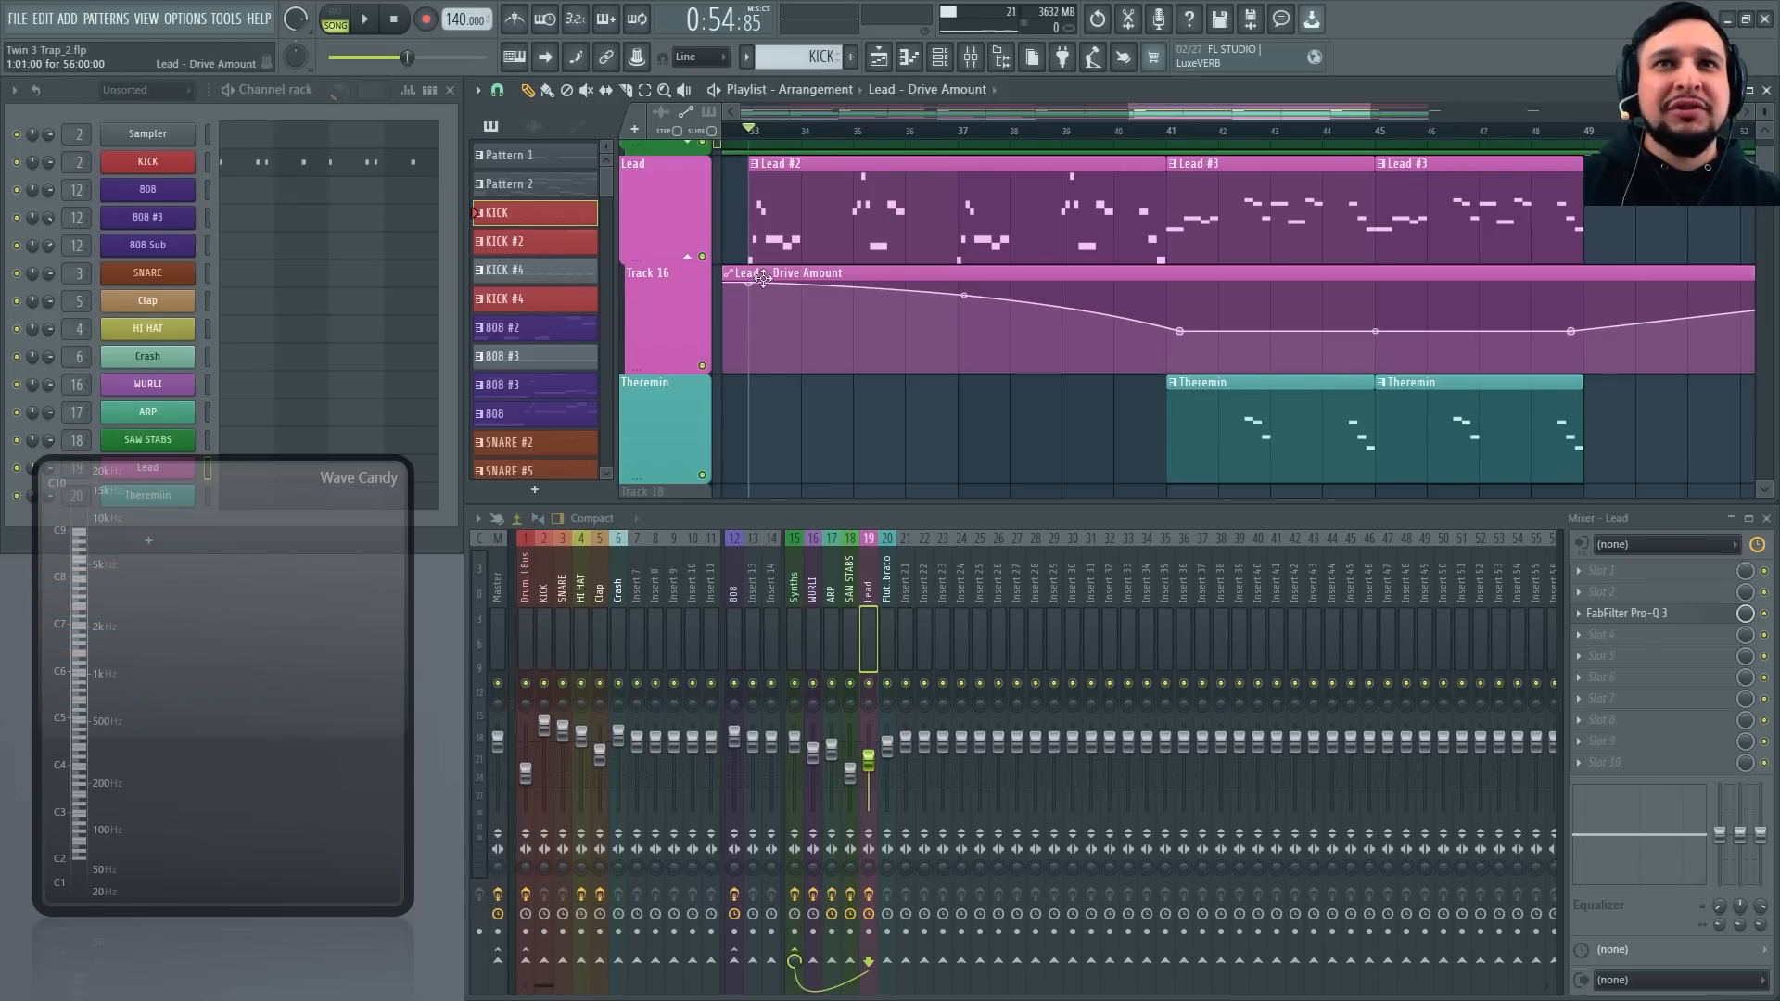
scroll(918, 260, down, 6)
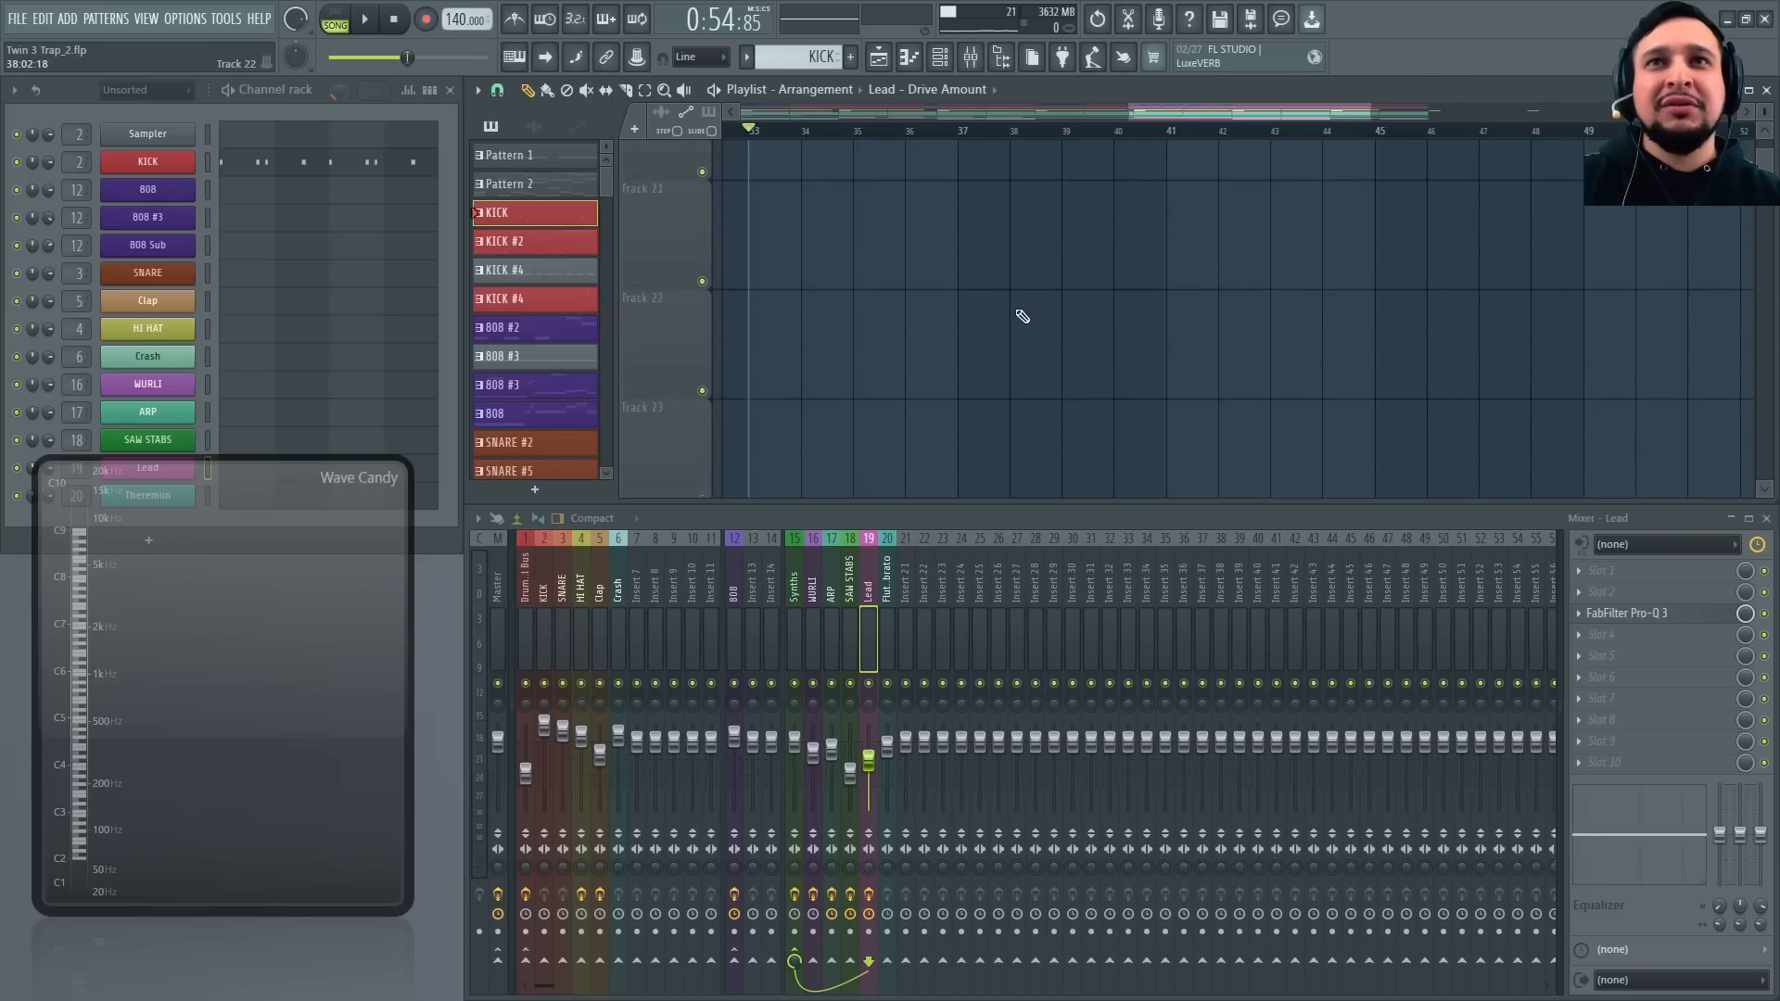
scroll(1021, 316, up, 6)
key(space)
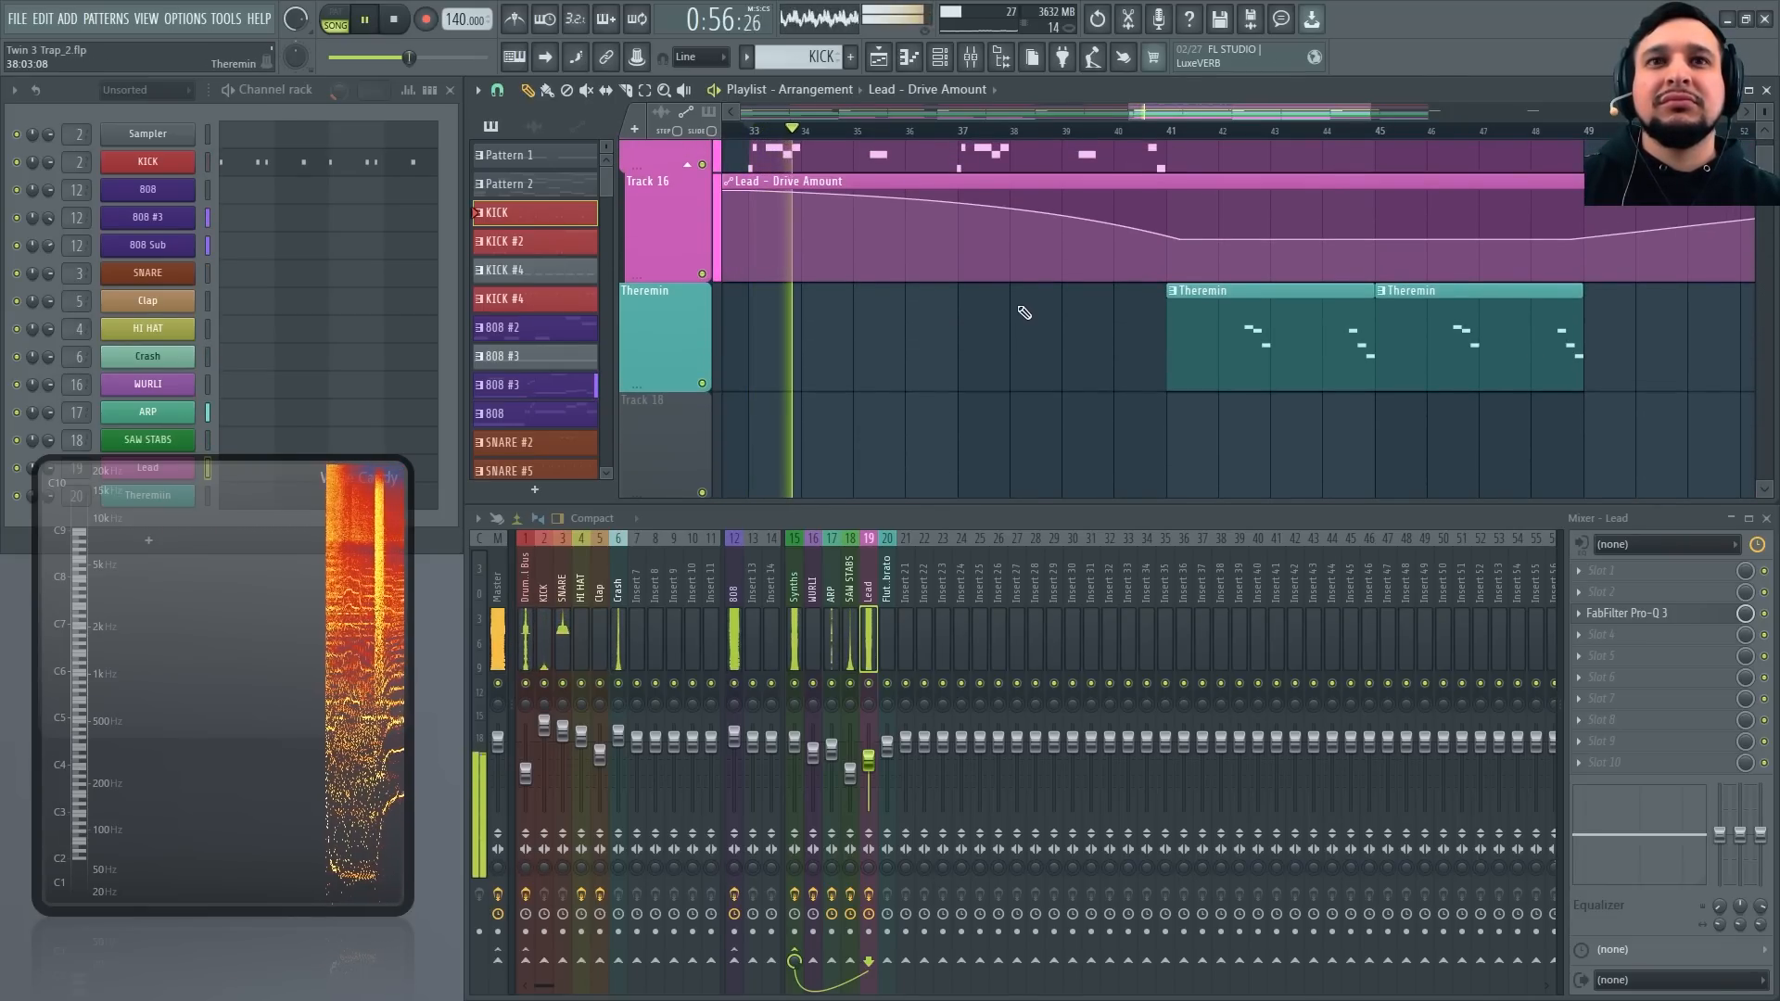
scroll(1021, 314, up, 2)
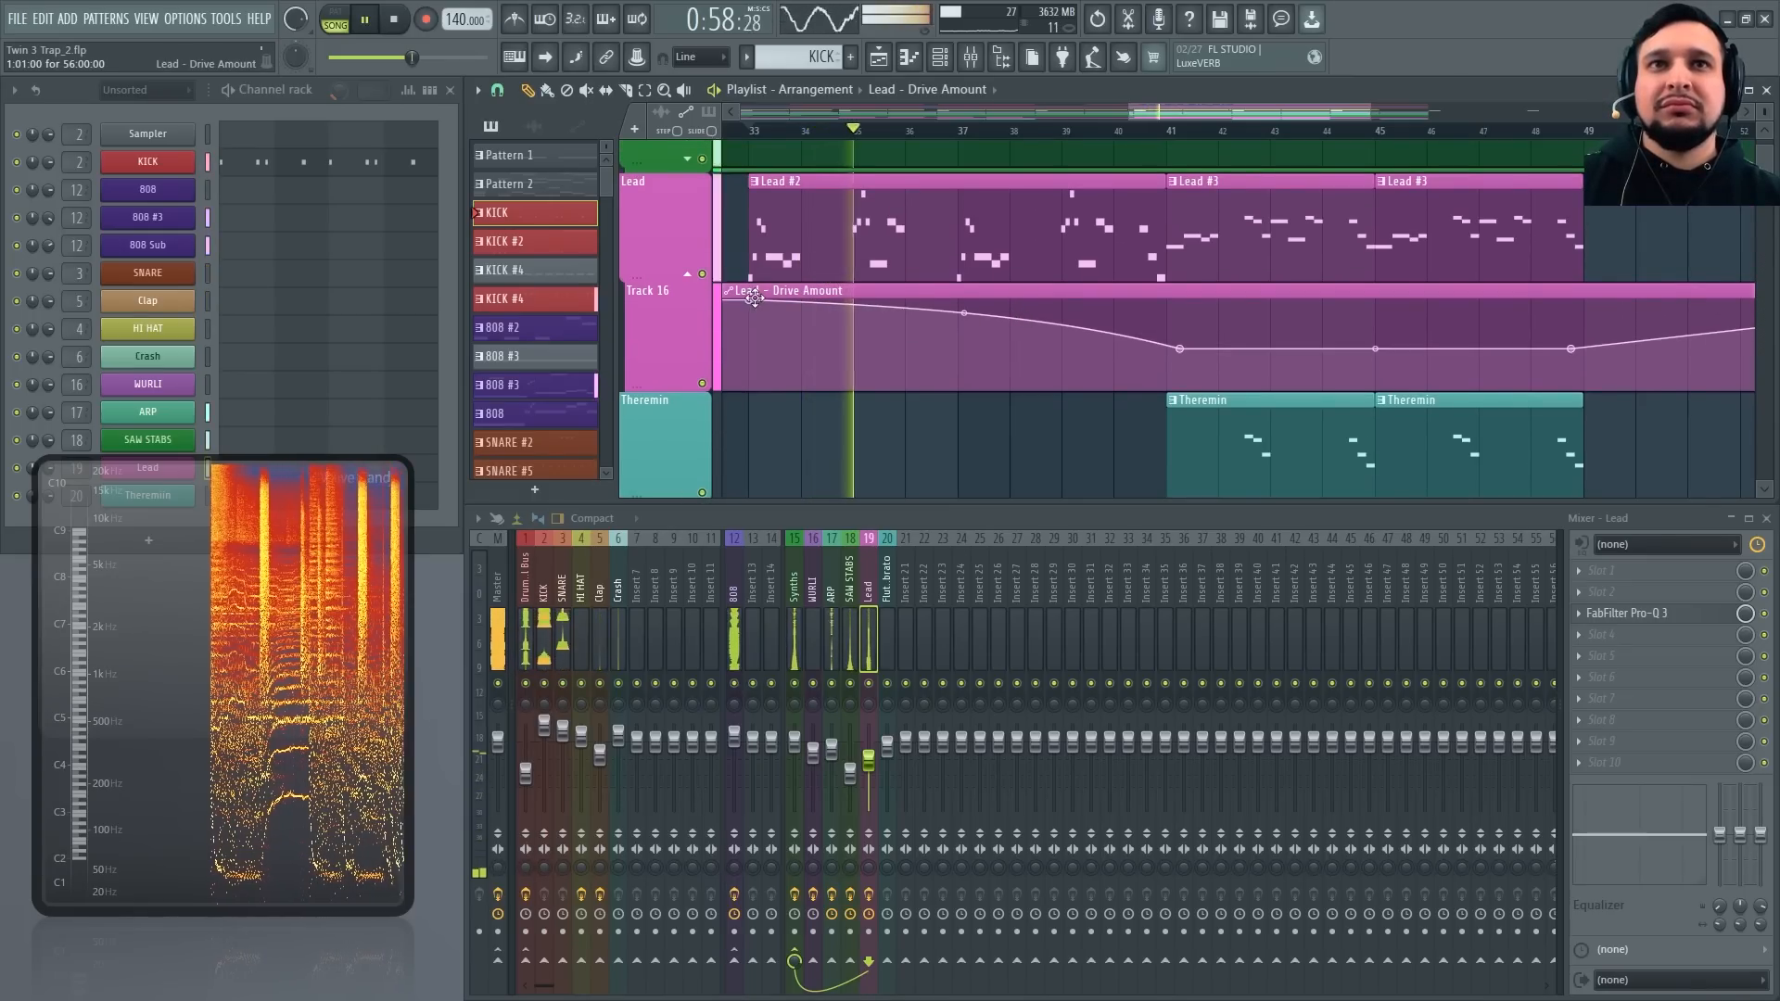
key(space)
Drop the bar 33 Drive Amount automation point to 0%, deepen the curve rising to bar 41, and play the full beat
drag(753, 298, 752, 388)
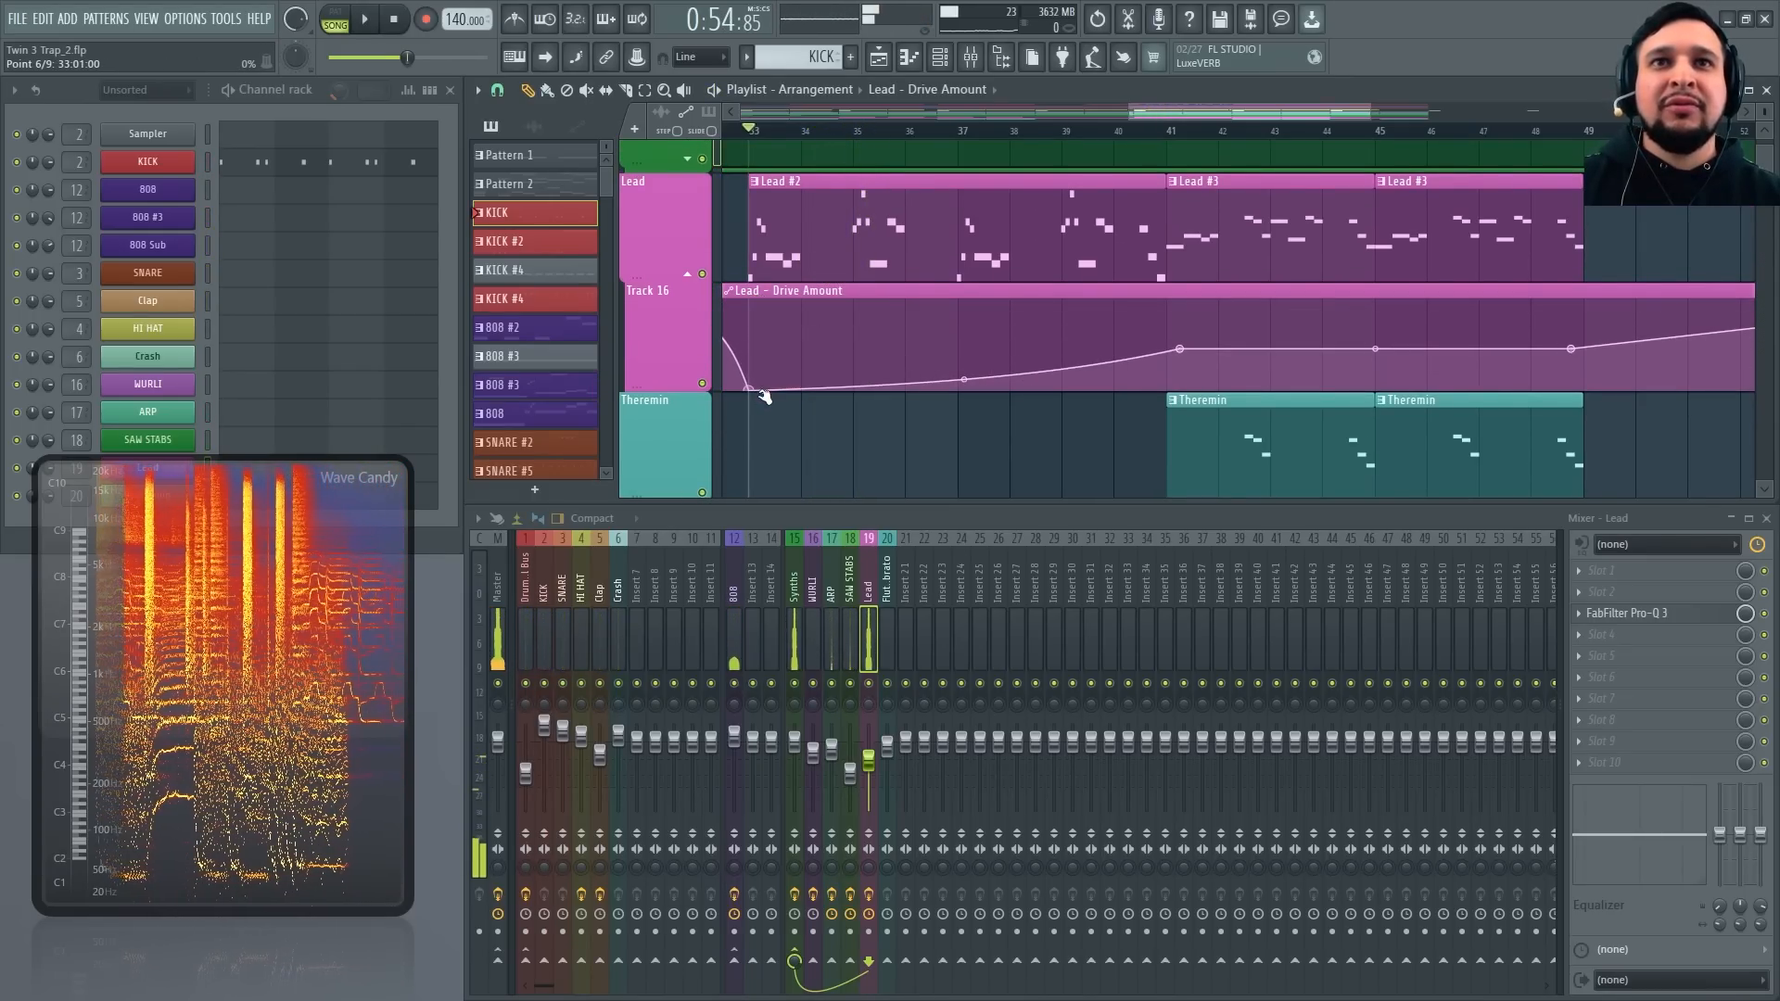
drag(964, 379, 964, 389)
key(space)
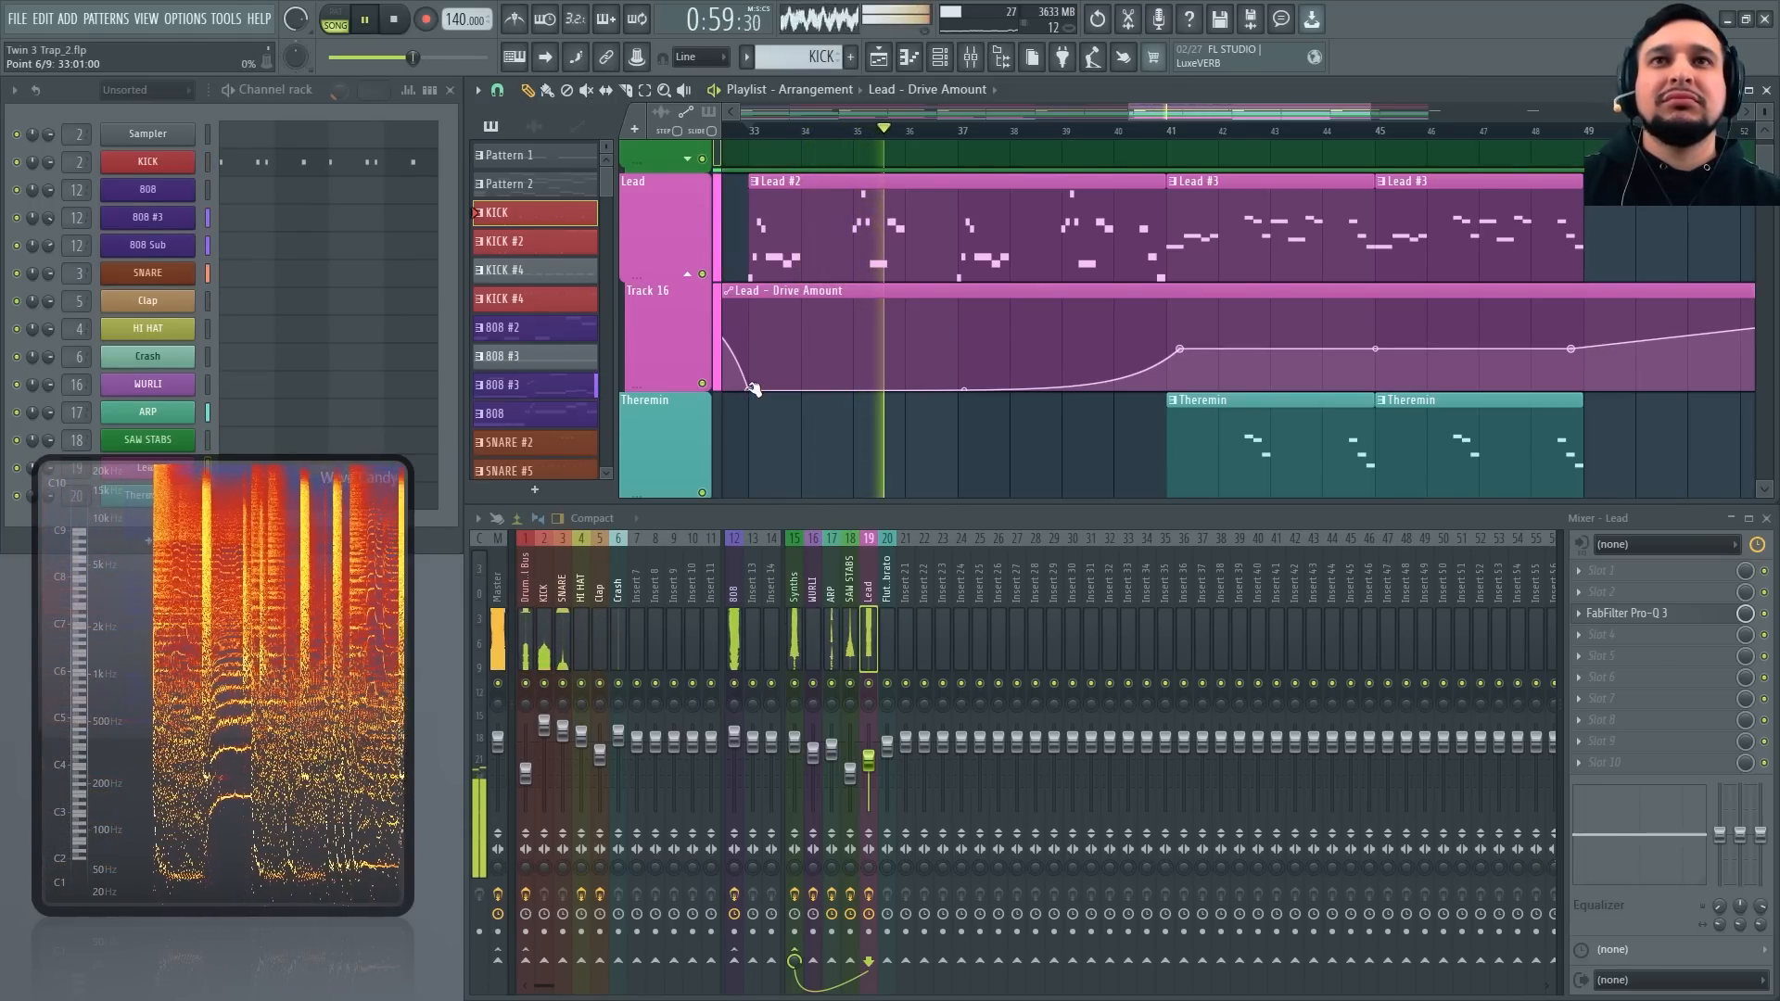
Raise the bar 33 Drive Amount automation point near the maximum, lower the bar 37 point slightly, and play the full beat
key(space)
drag(753, 389, 742, 239)
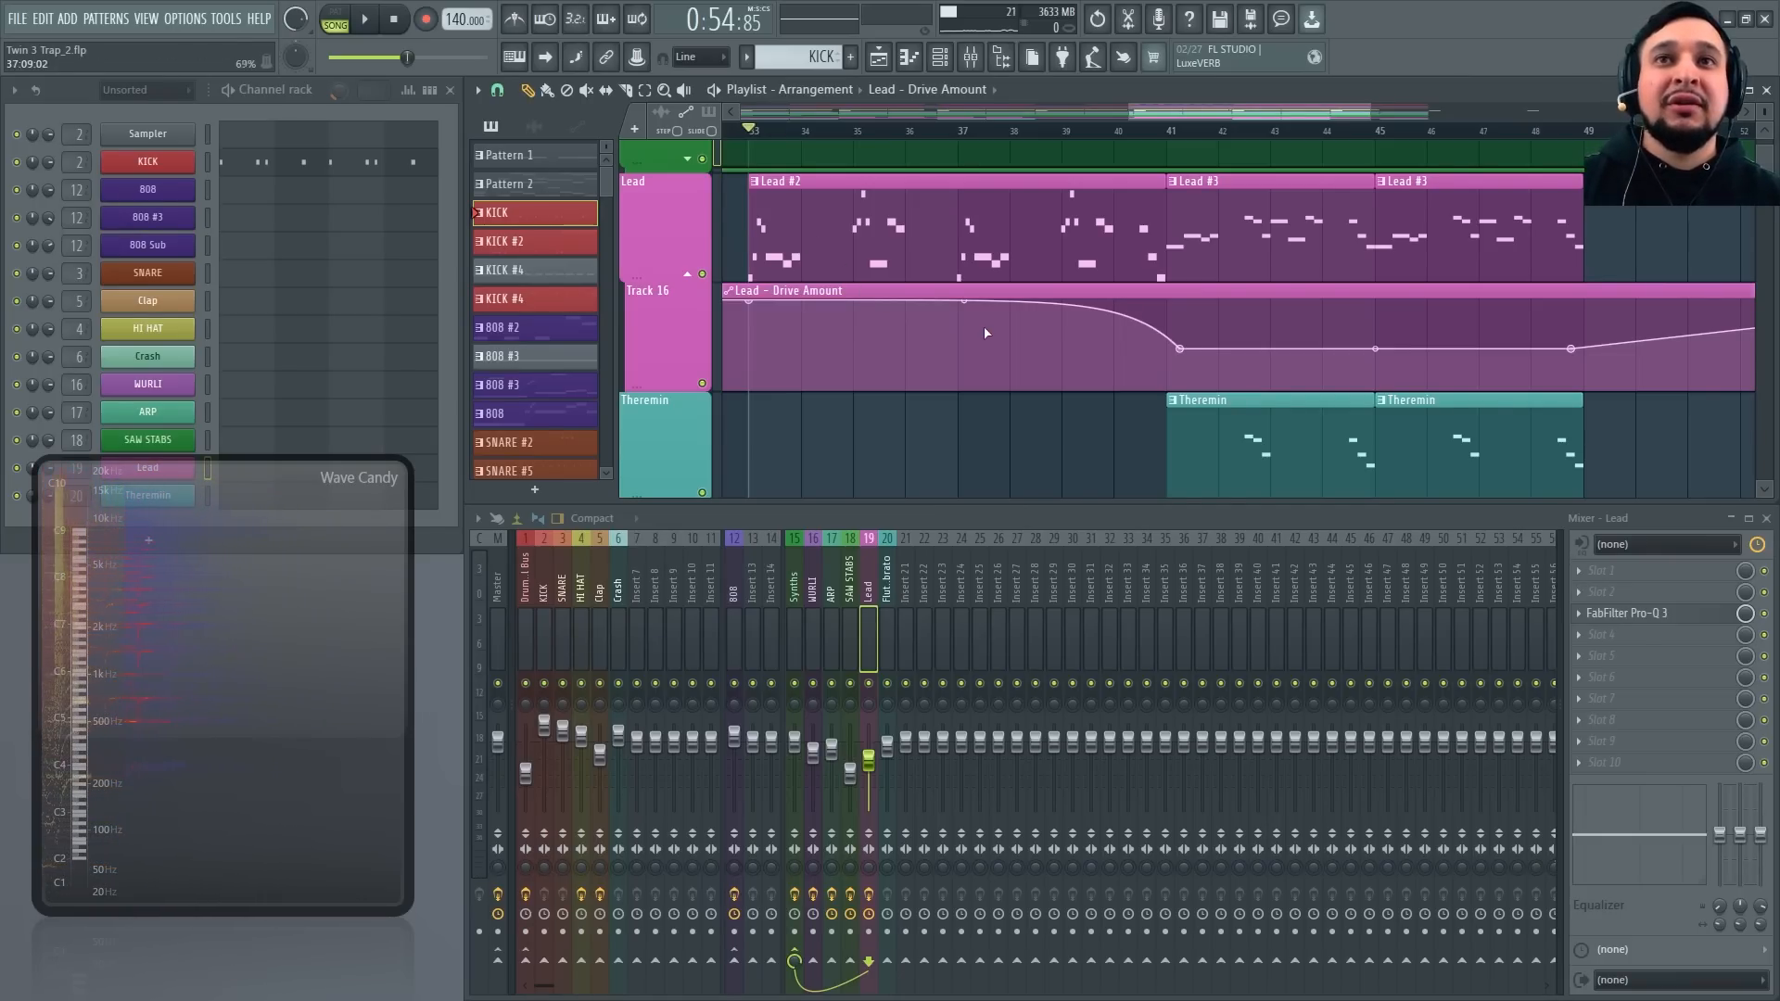
drag(960, 299, 963, 313)
key(space)
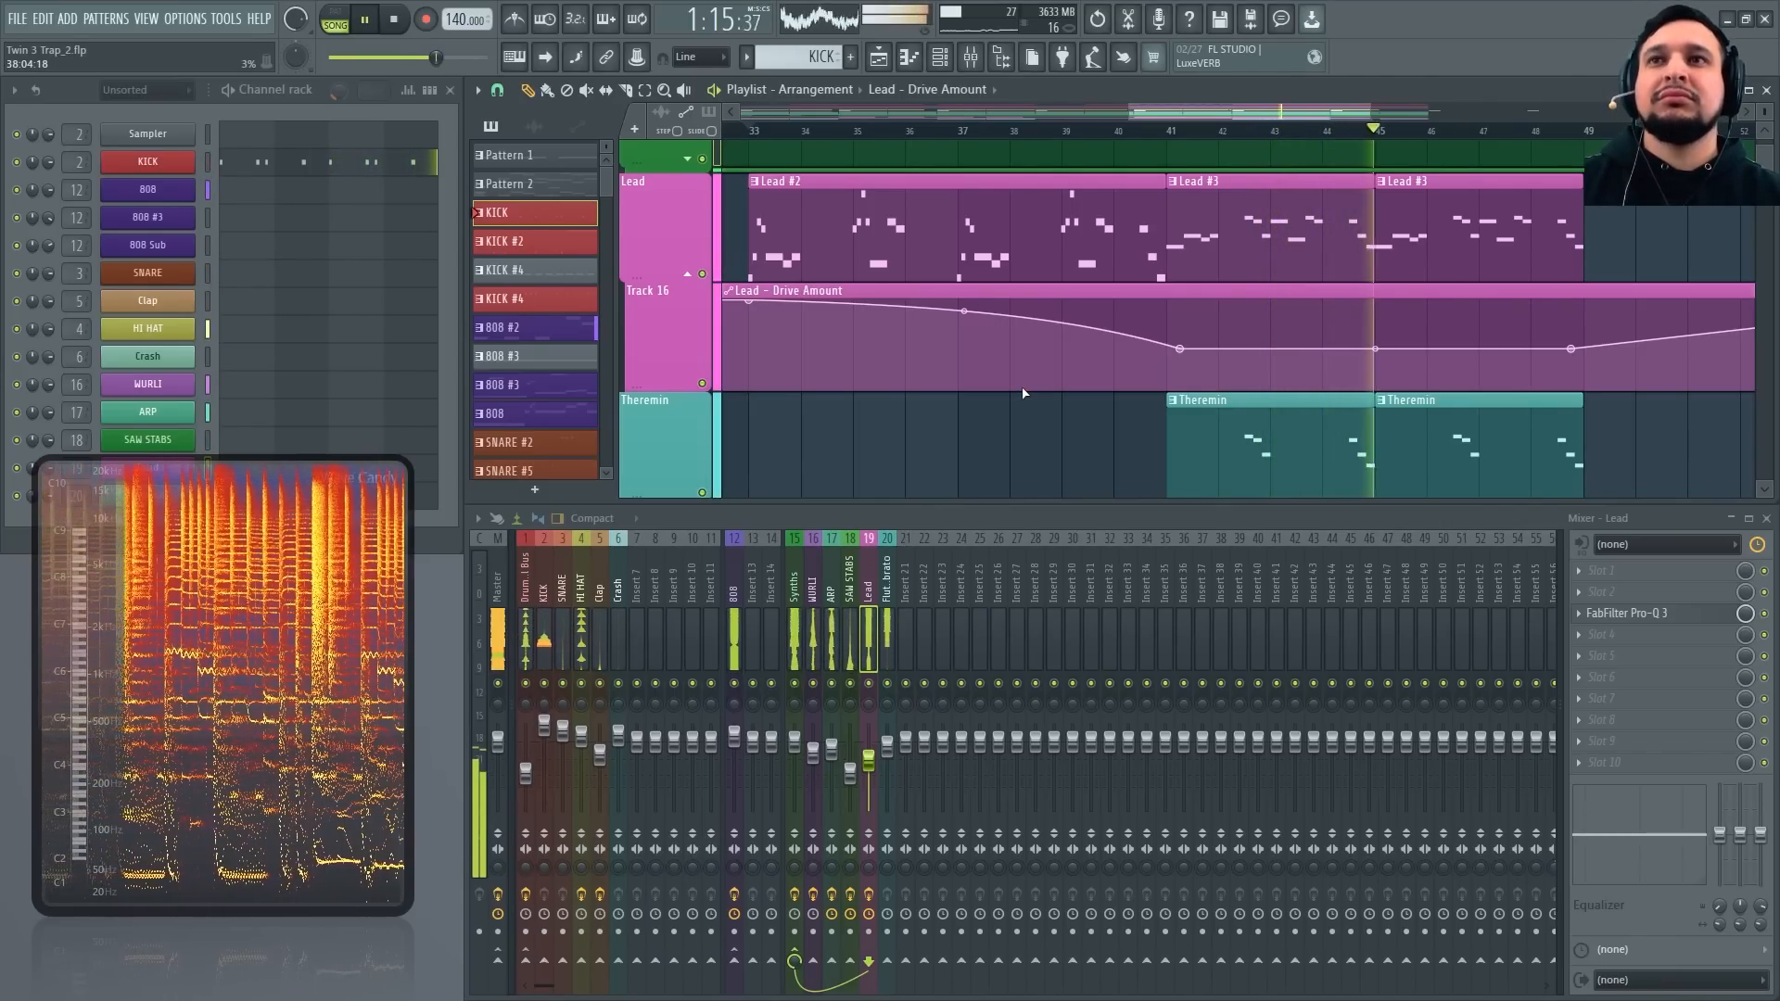
key(space)
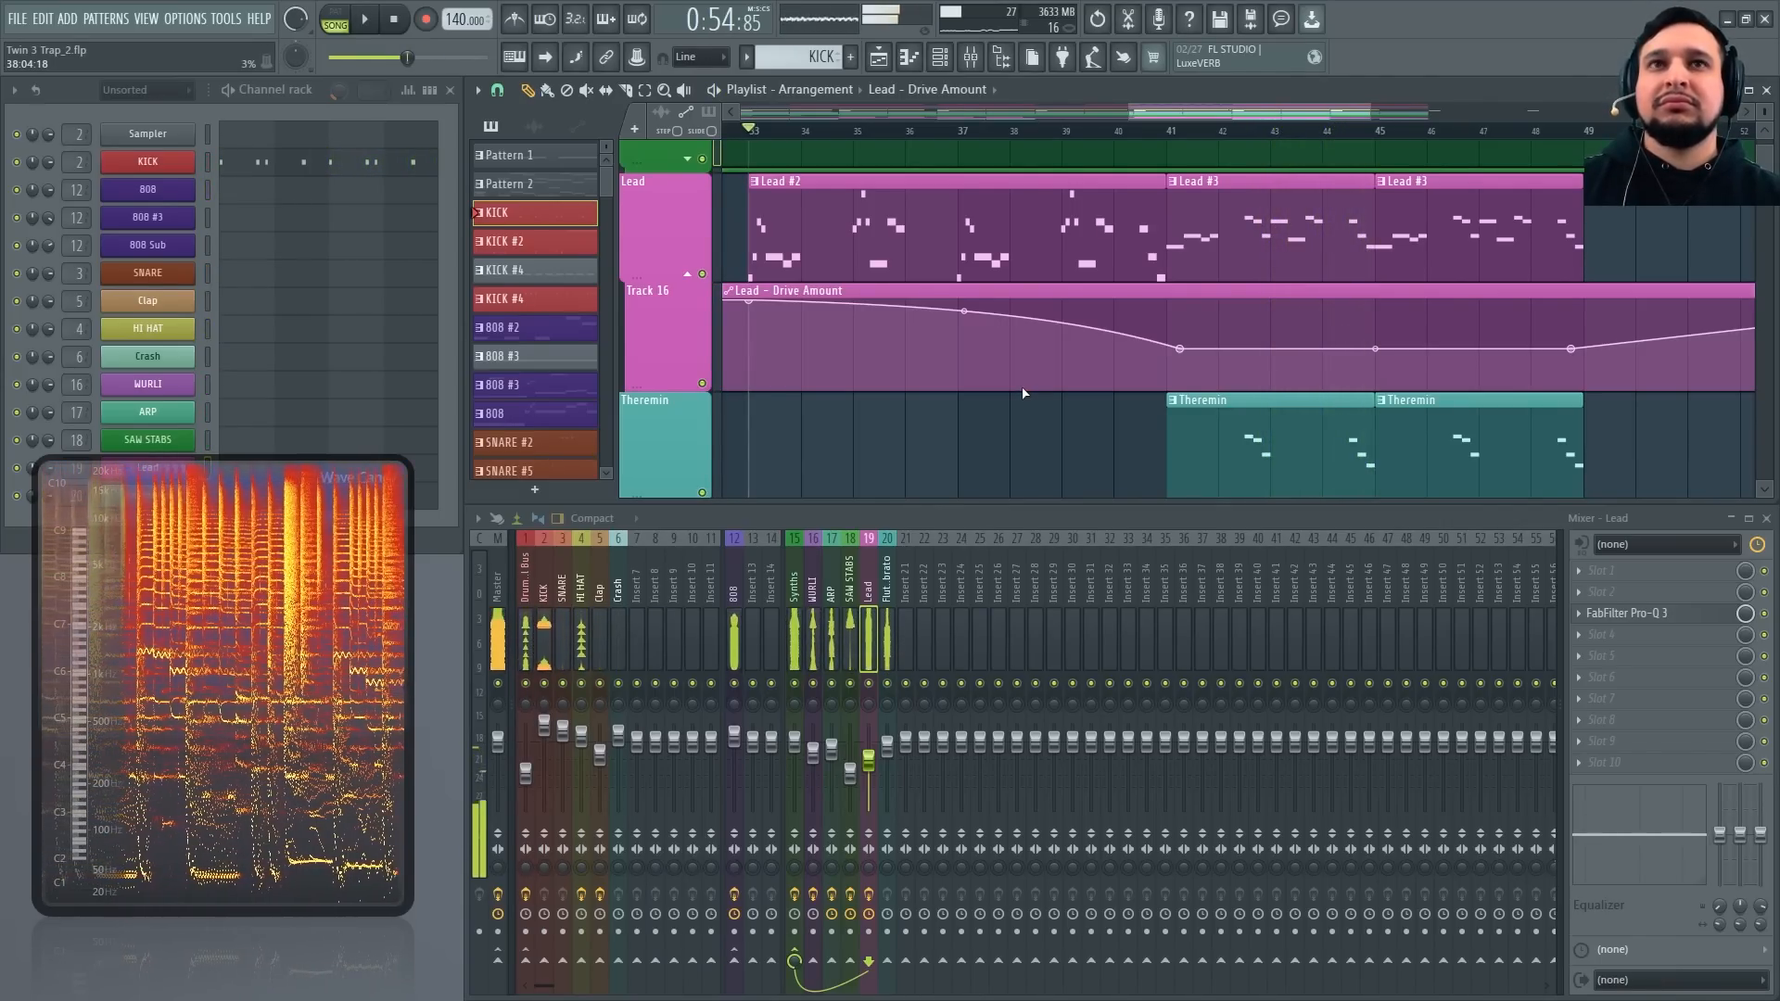
Set the playhead to bar 9 and play the kick channel in solo
scroll(816, 360, up, 5)
scroll(818, 359, down, 5)
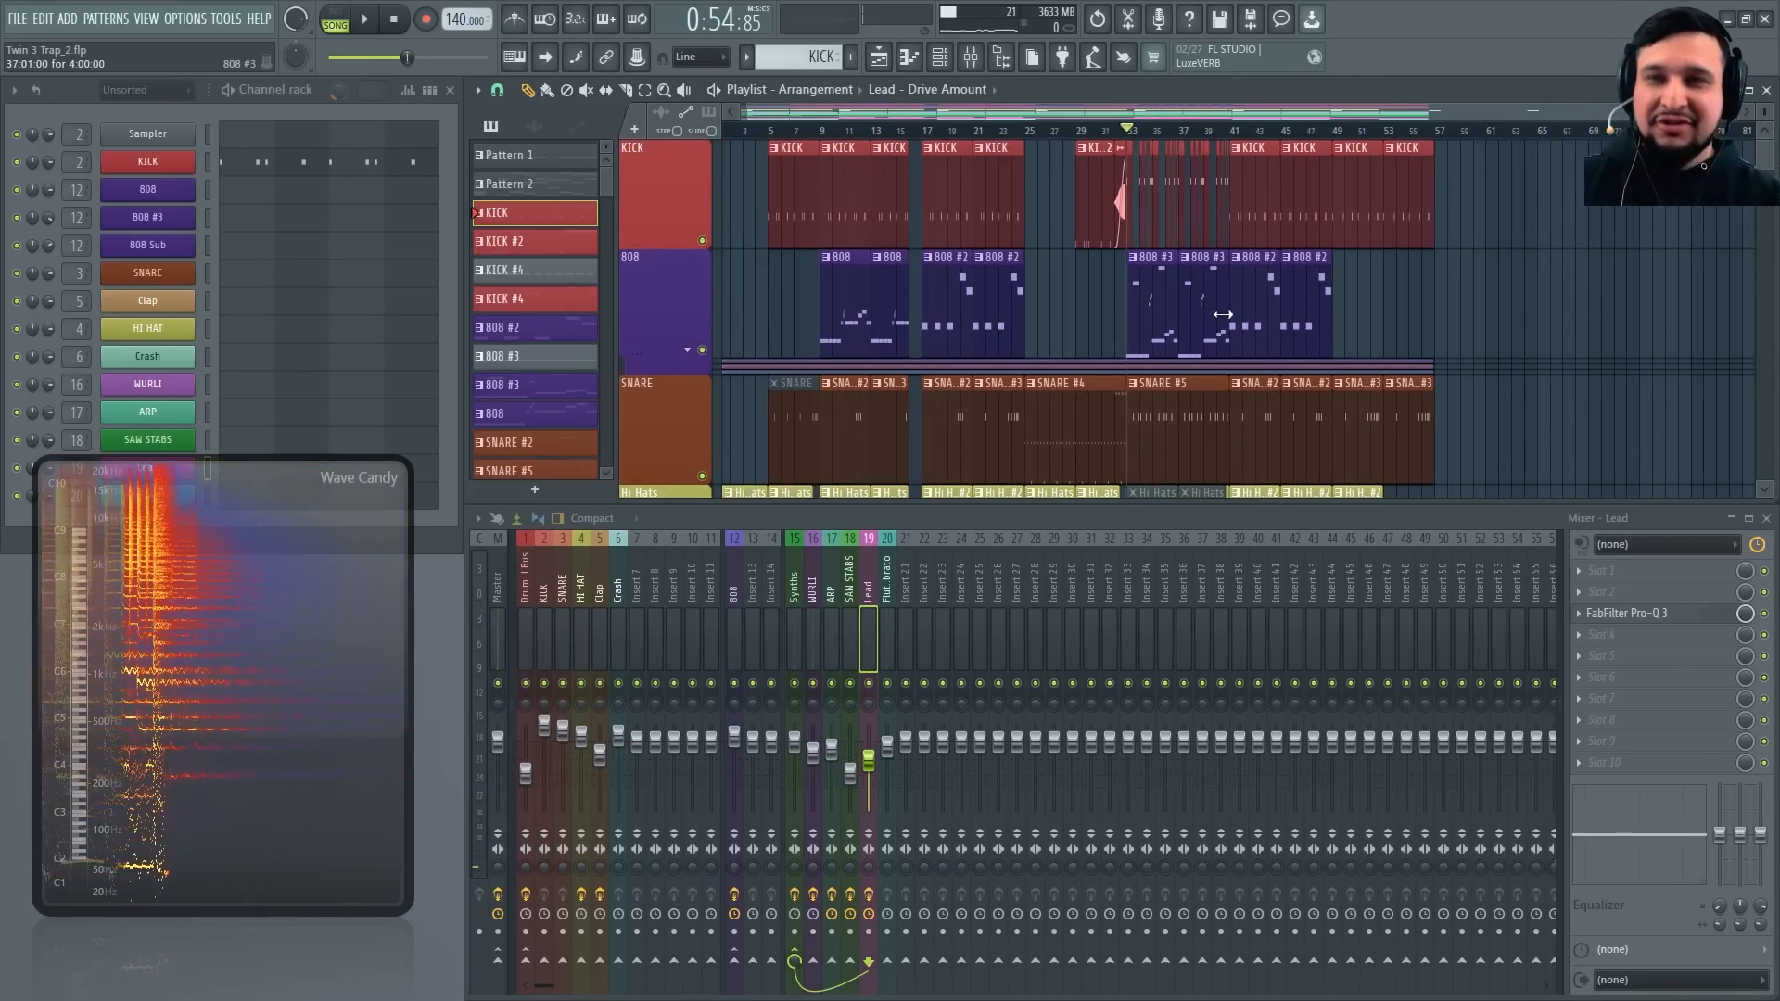
scroll(1223, 315, up, 4)
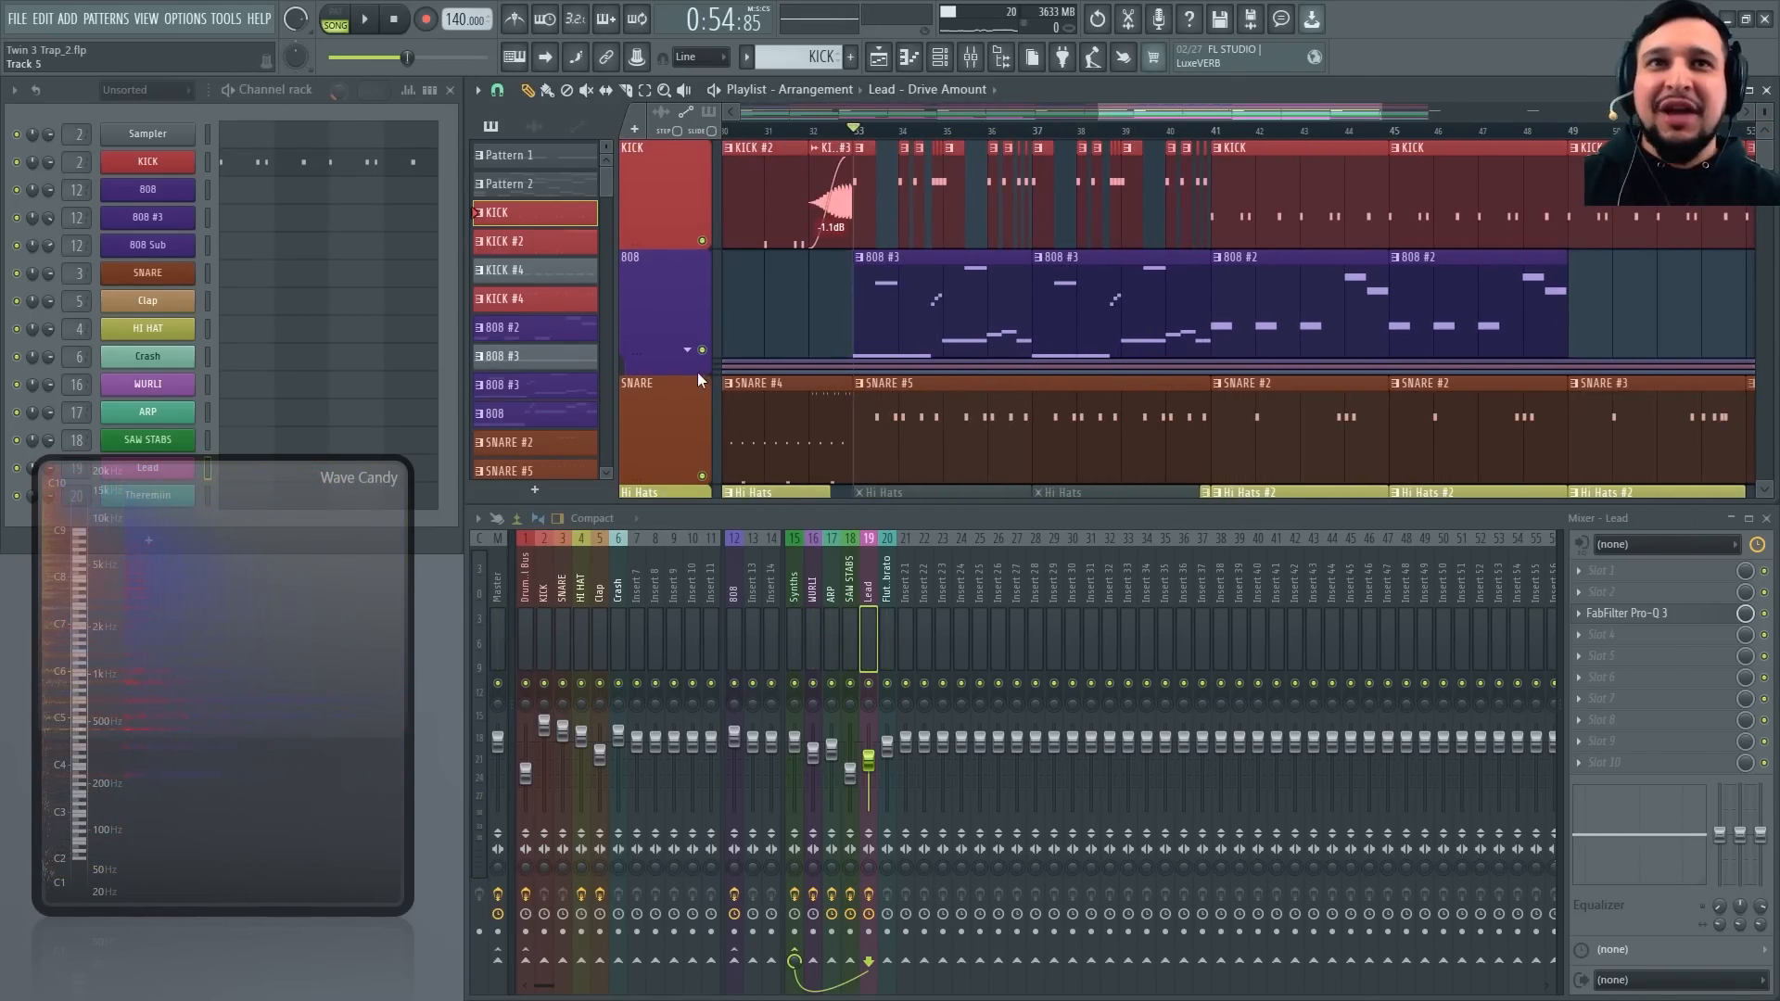
scroll(825, 258, down, 4)
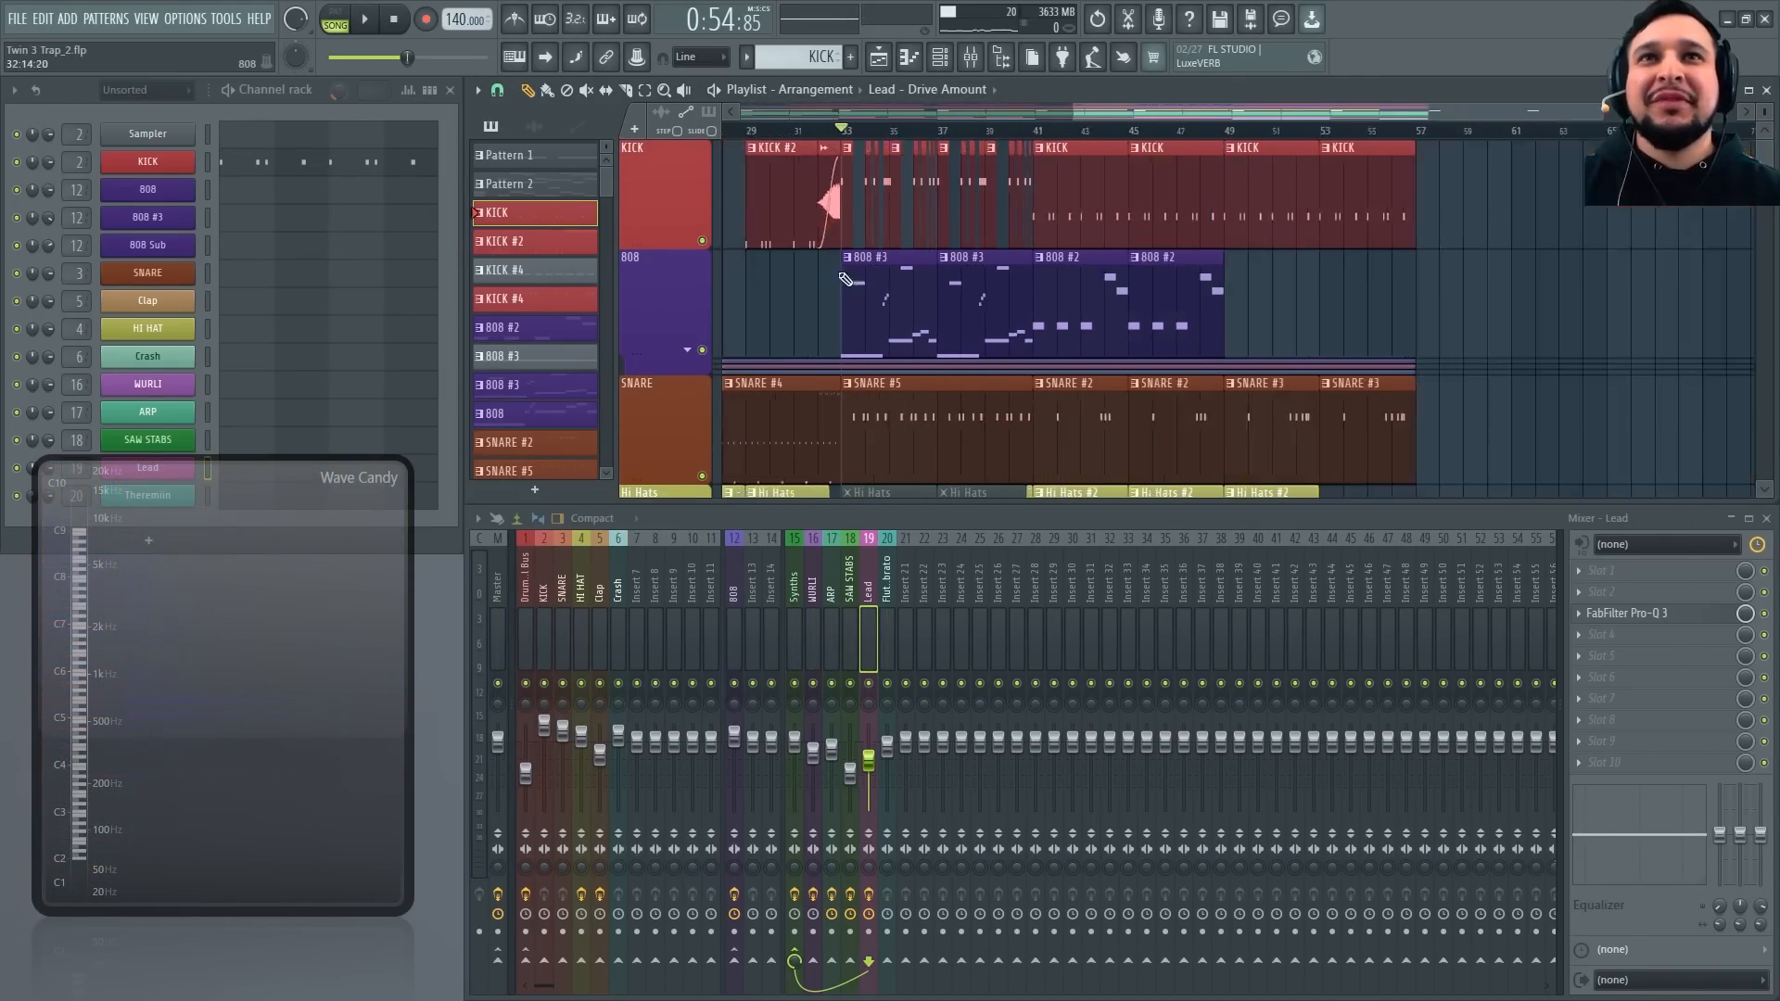
scroll(733, 132, up, 2)
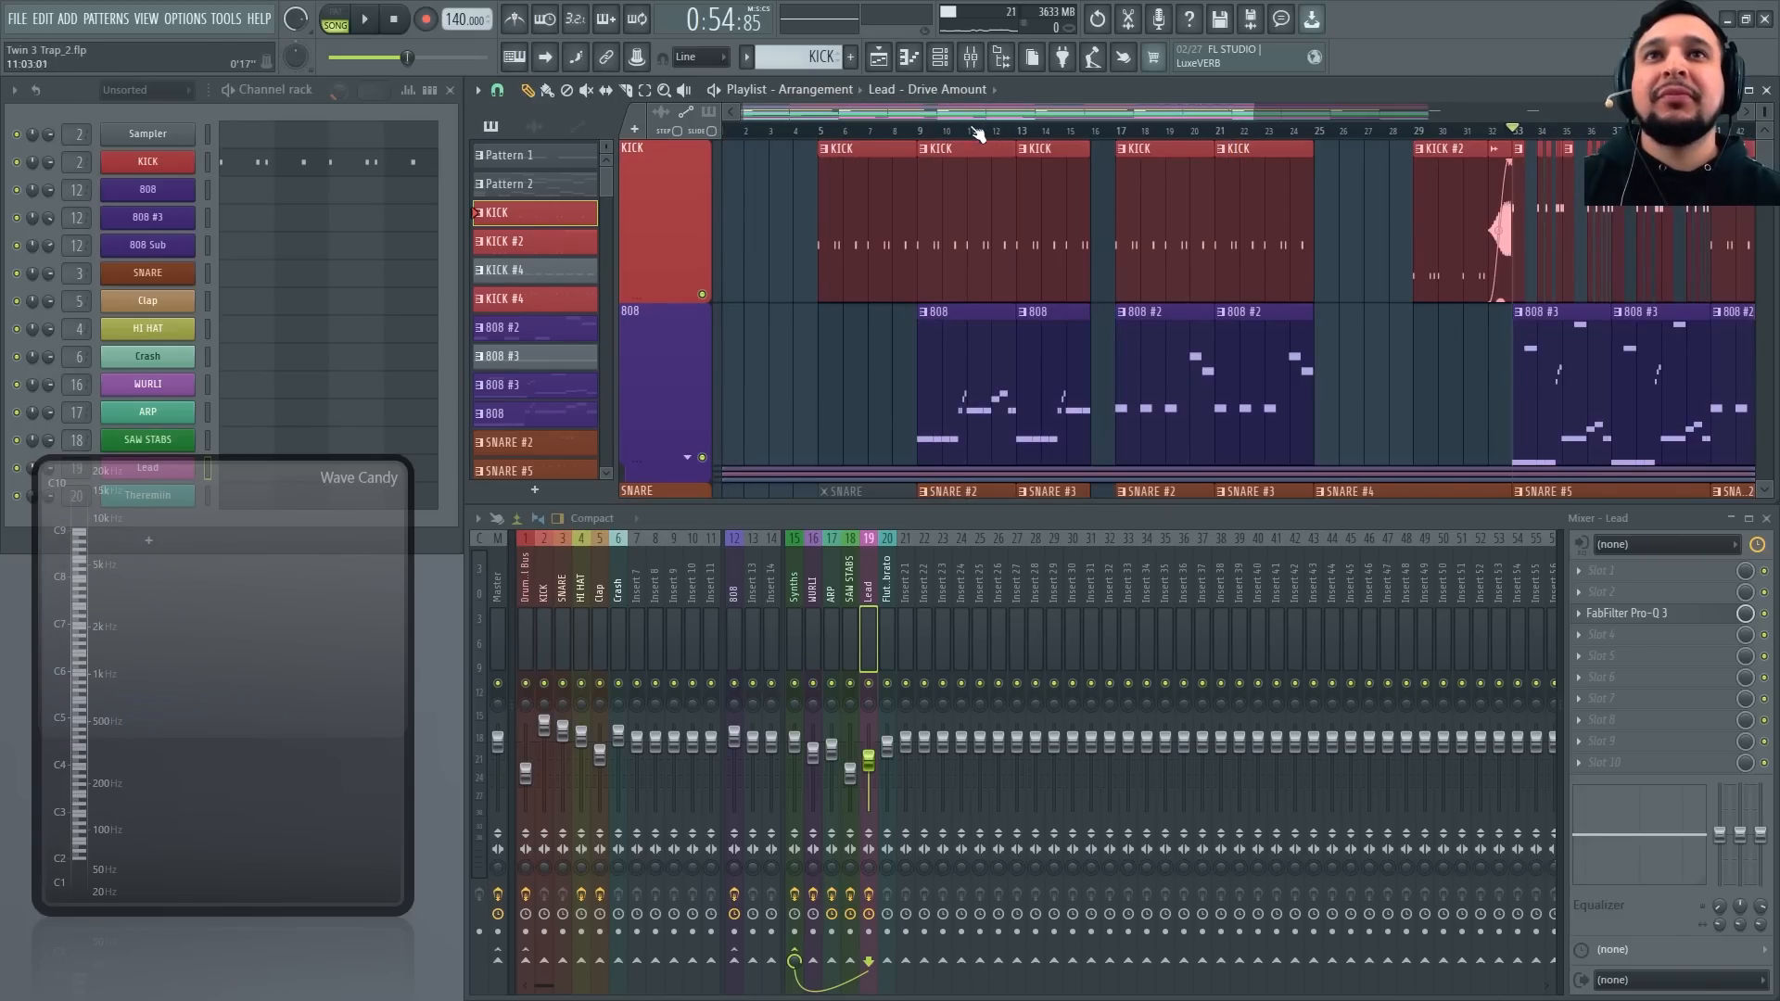
click(920, 130)
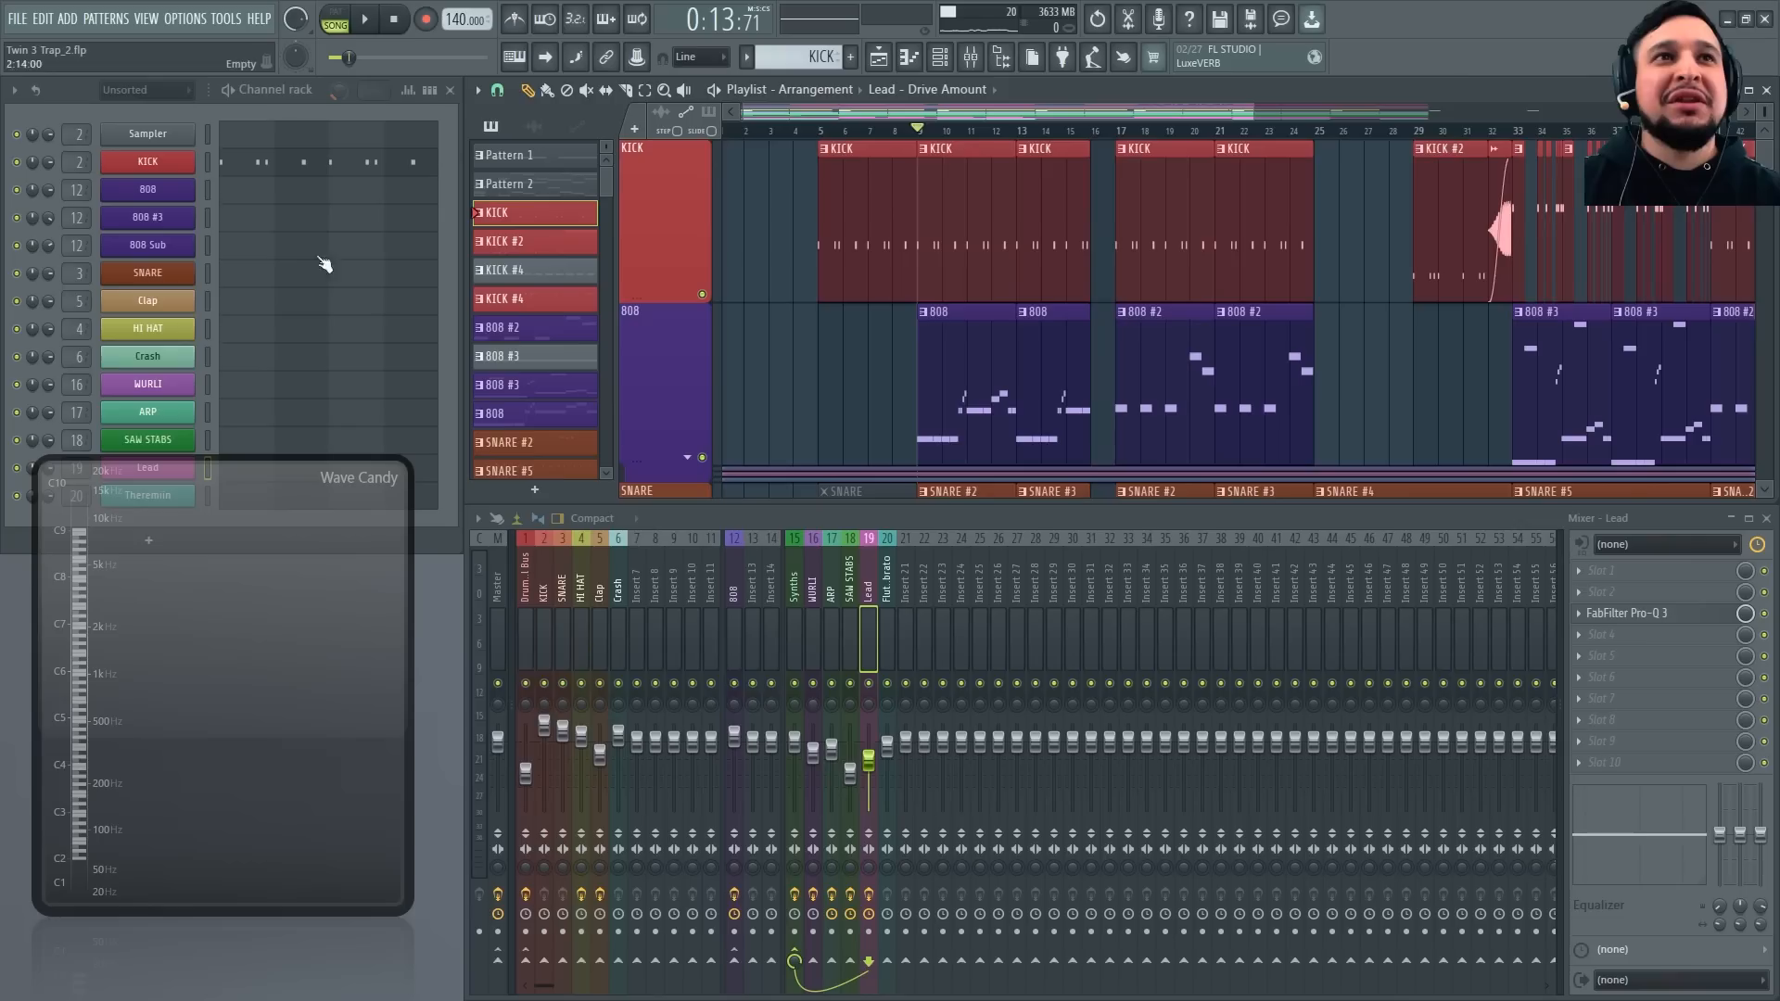
key(space)
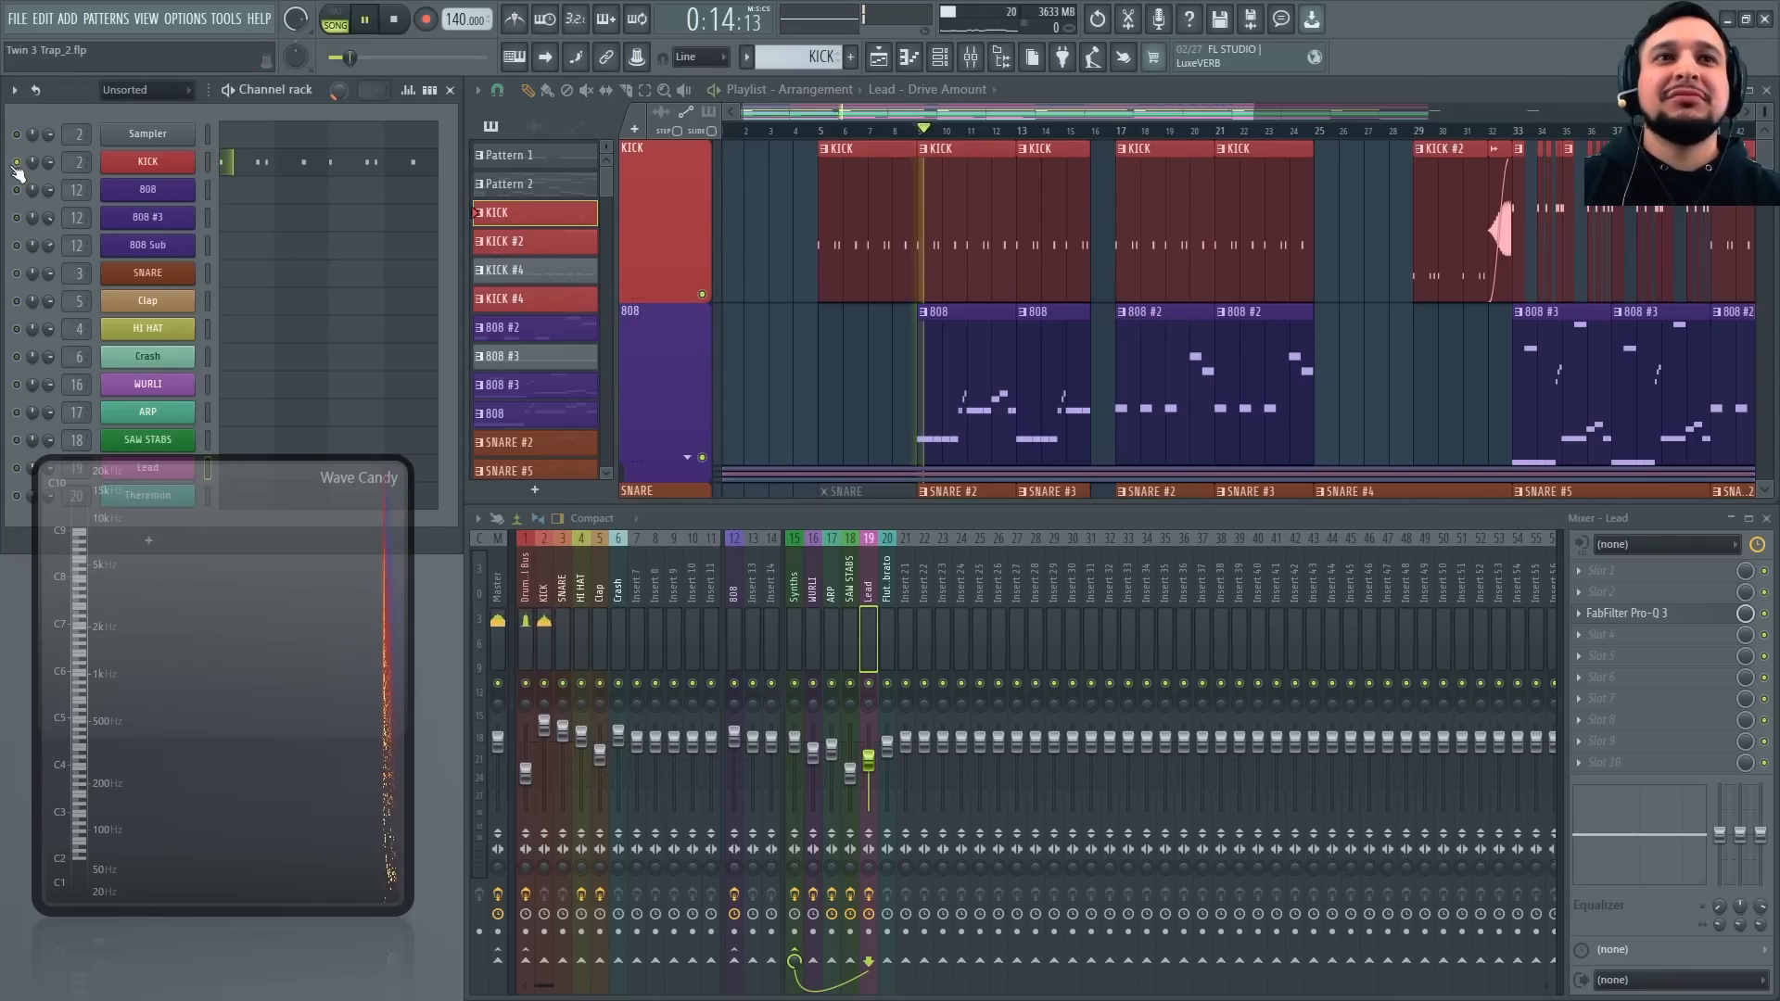
Lengthen the kick patch's EG Main Release to about 944 ms during playback, and close its synth
click(154, 167)
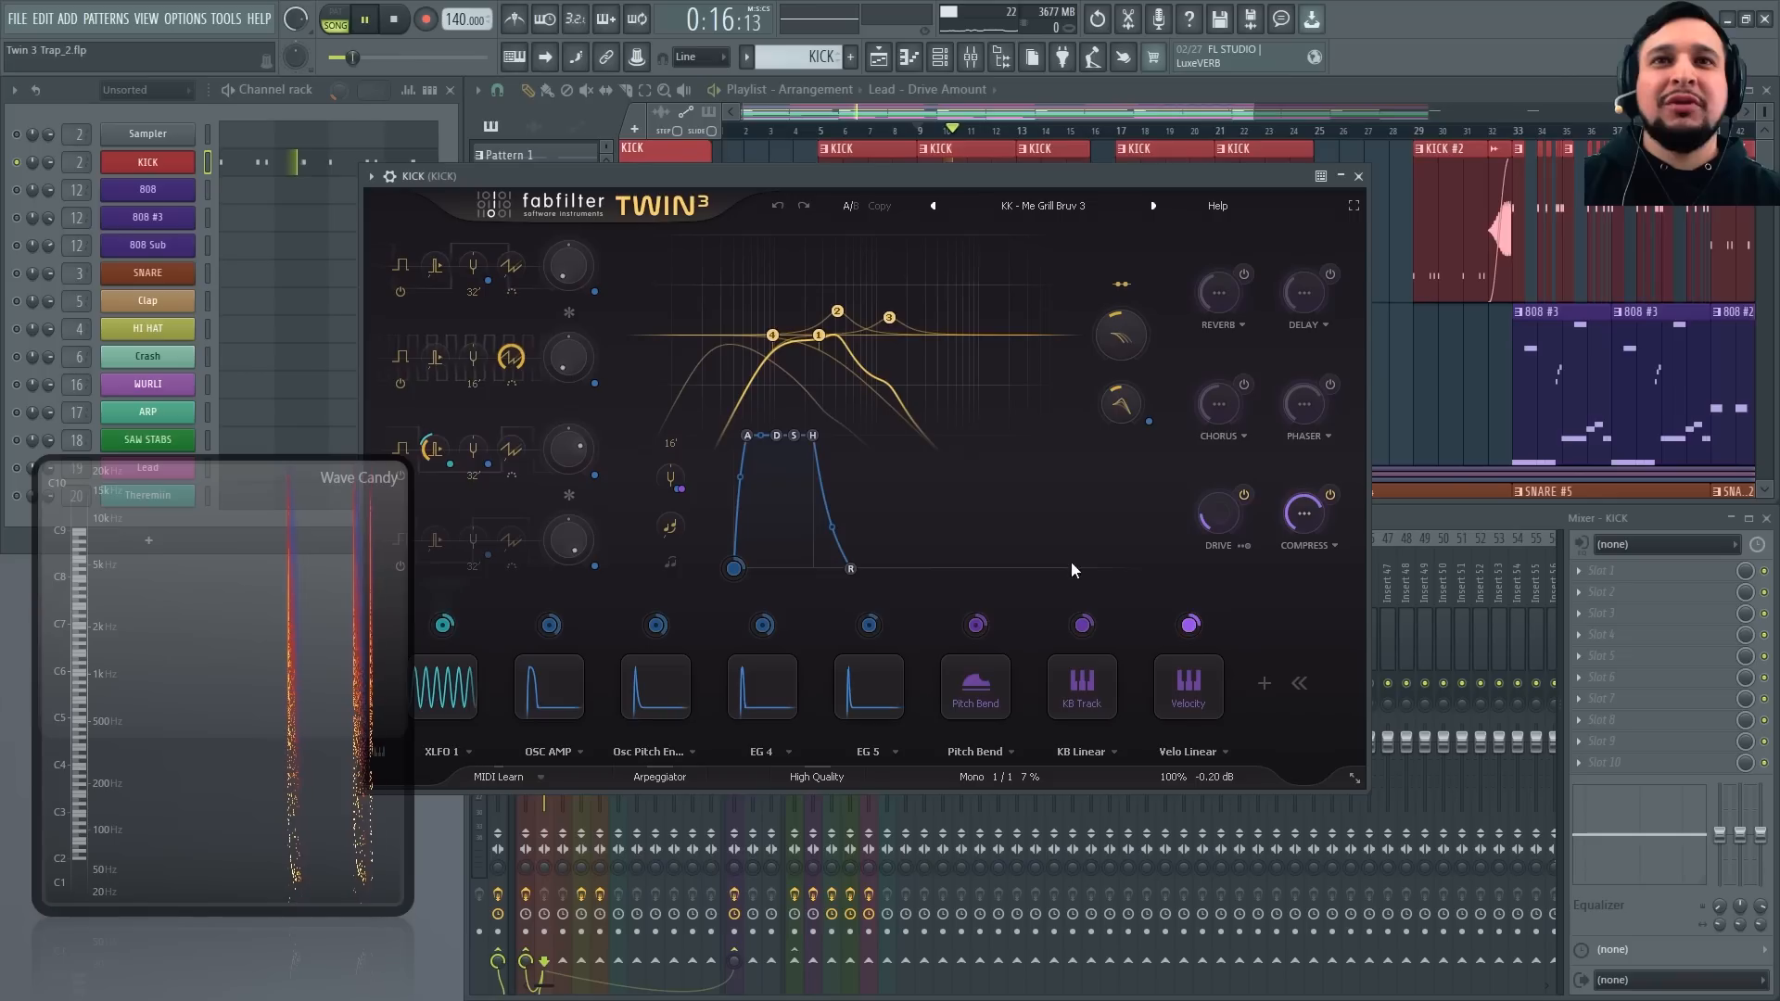
drag(872, 568, 951, 566)
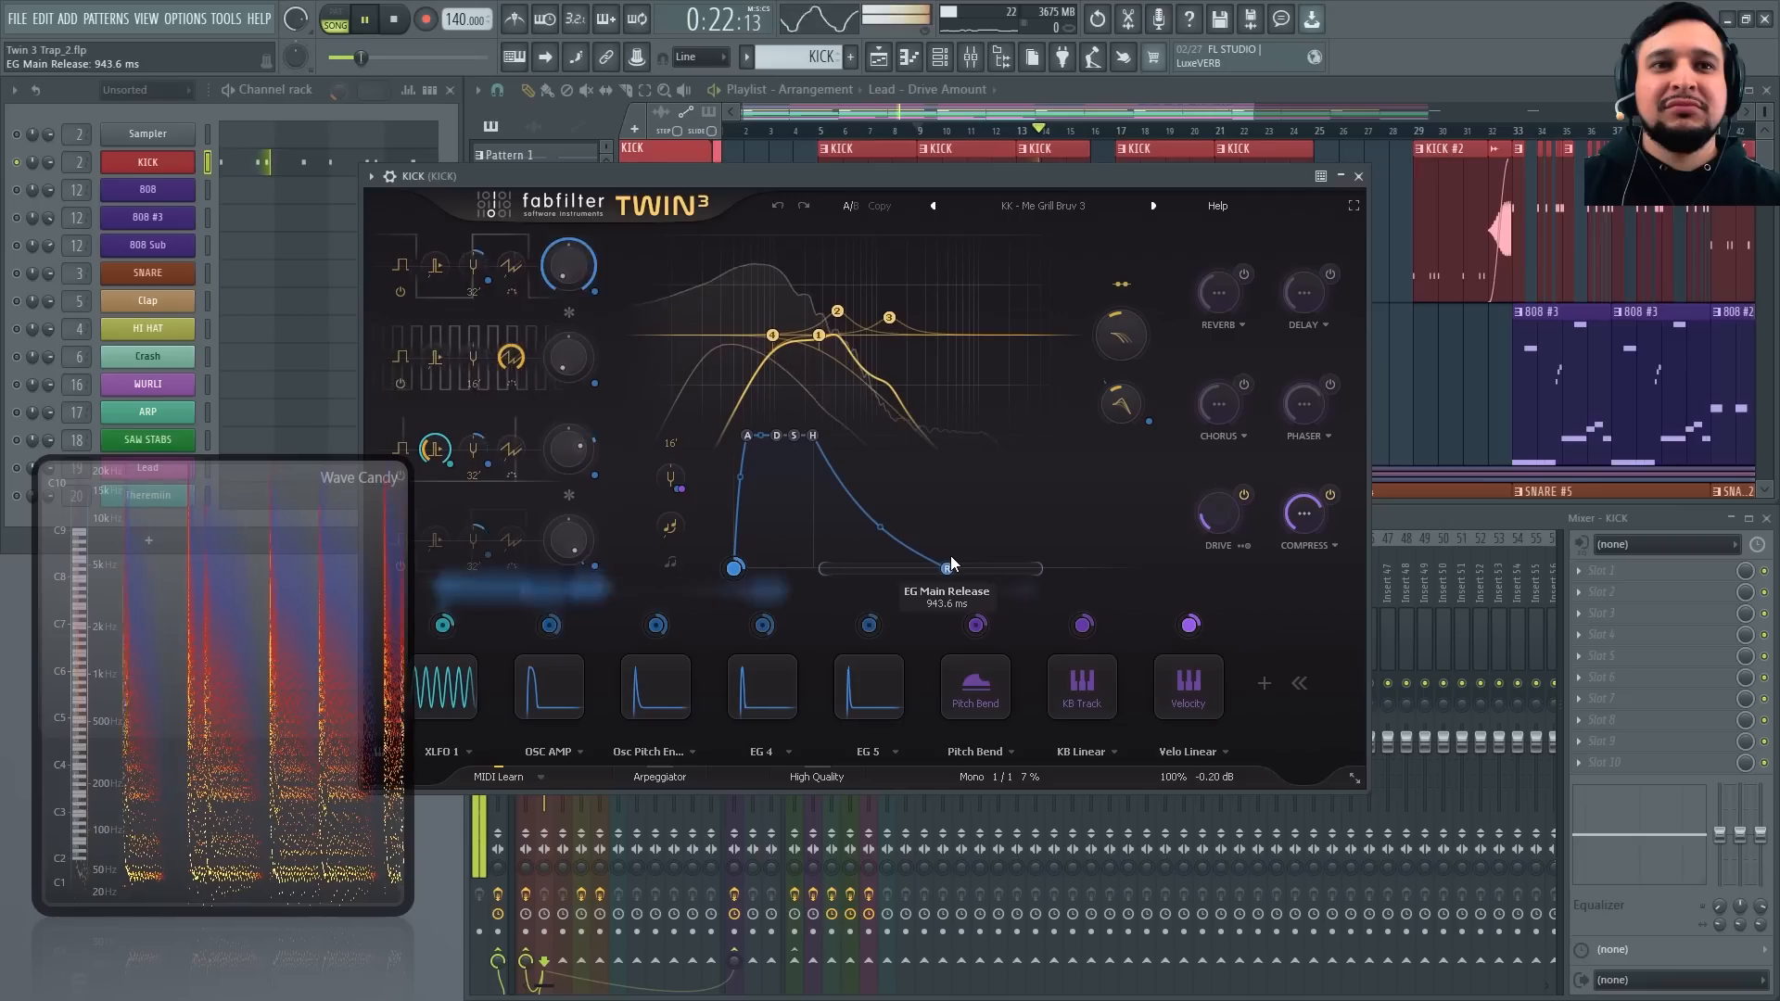
click(1358, 177)
key(space)
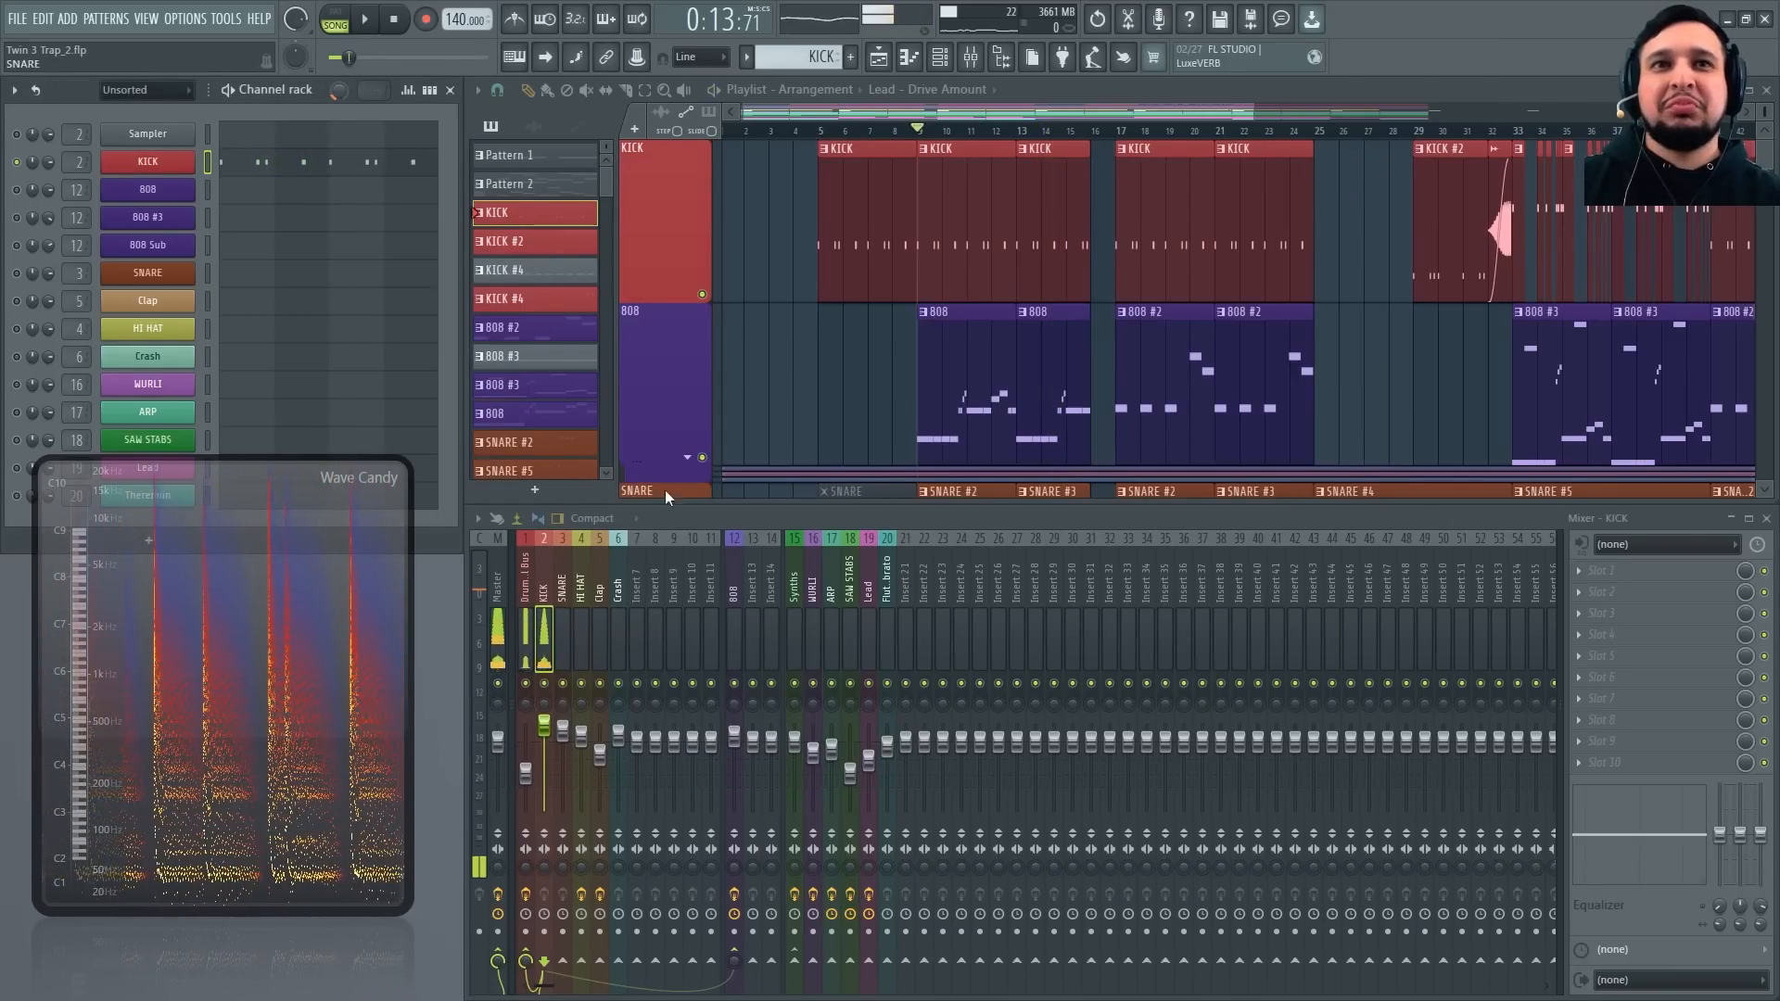
Mute the 808 playlist track and play the beat from bar 9 with the lengthened kick
right_click(703, 295)
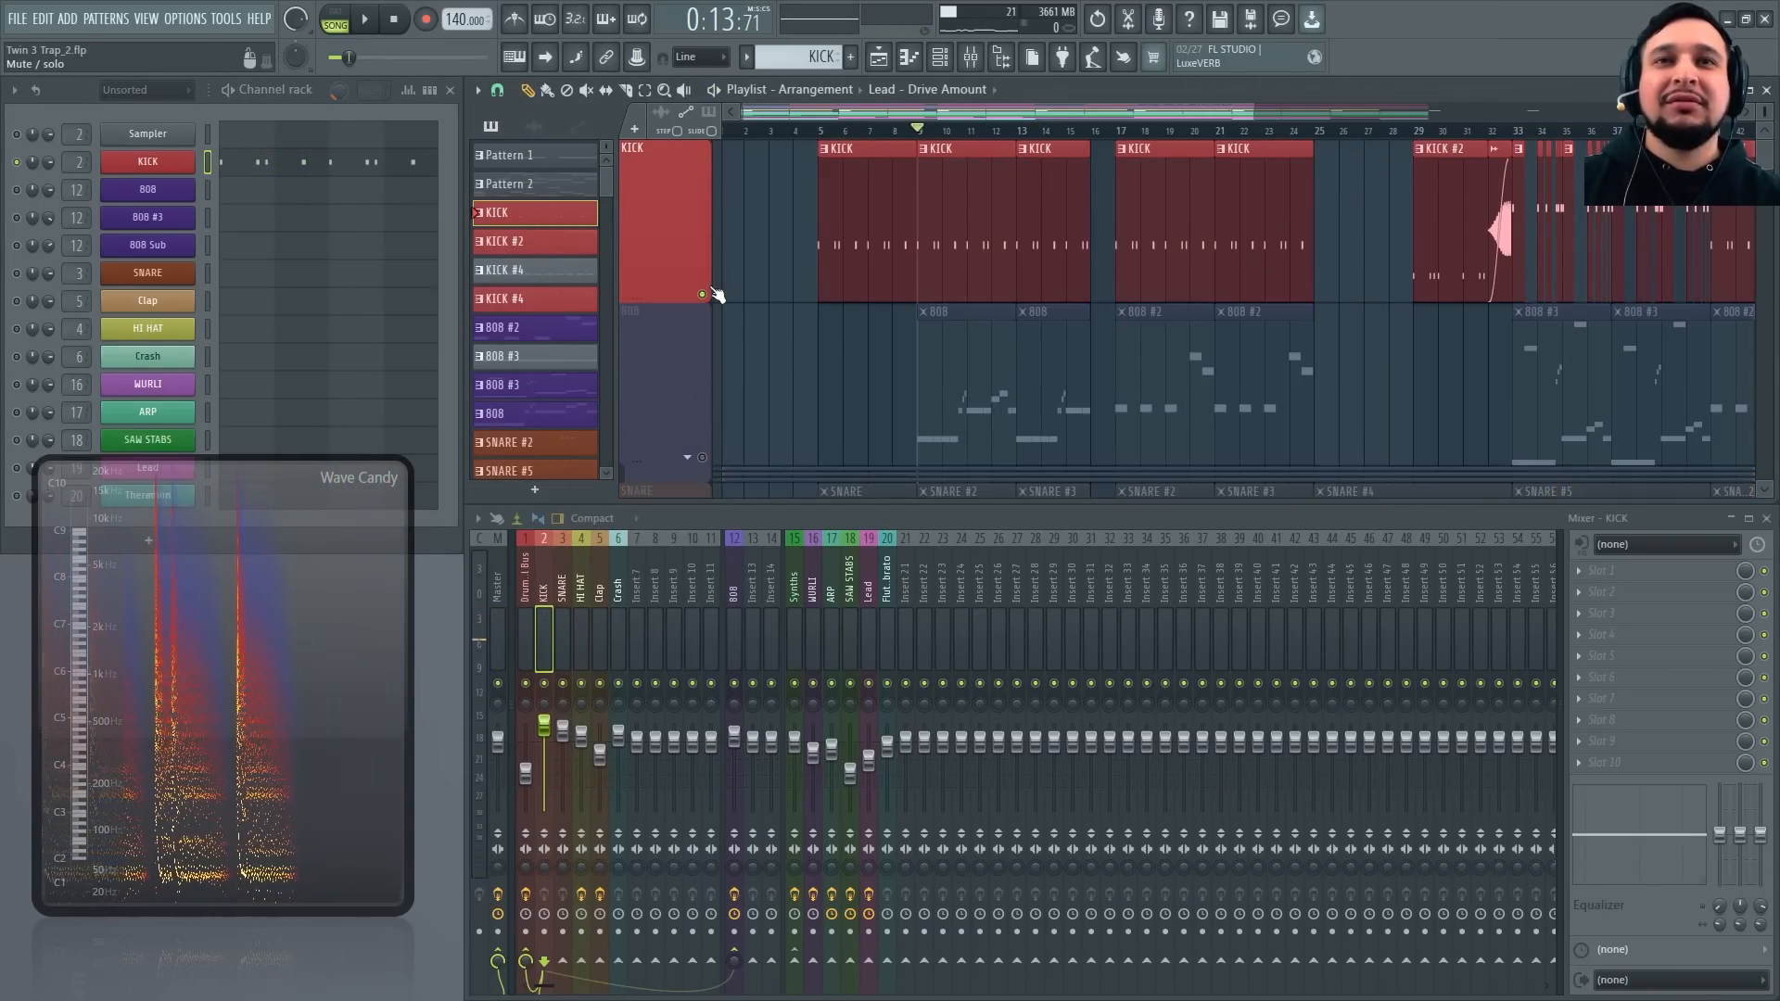
right_click(703, 295)
click(703, 458)
key(space)
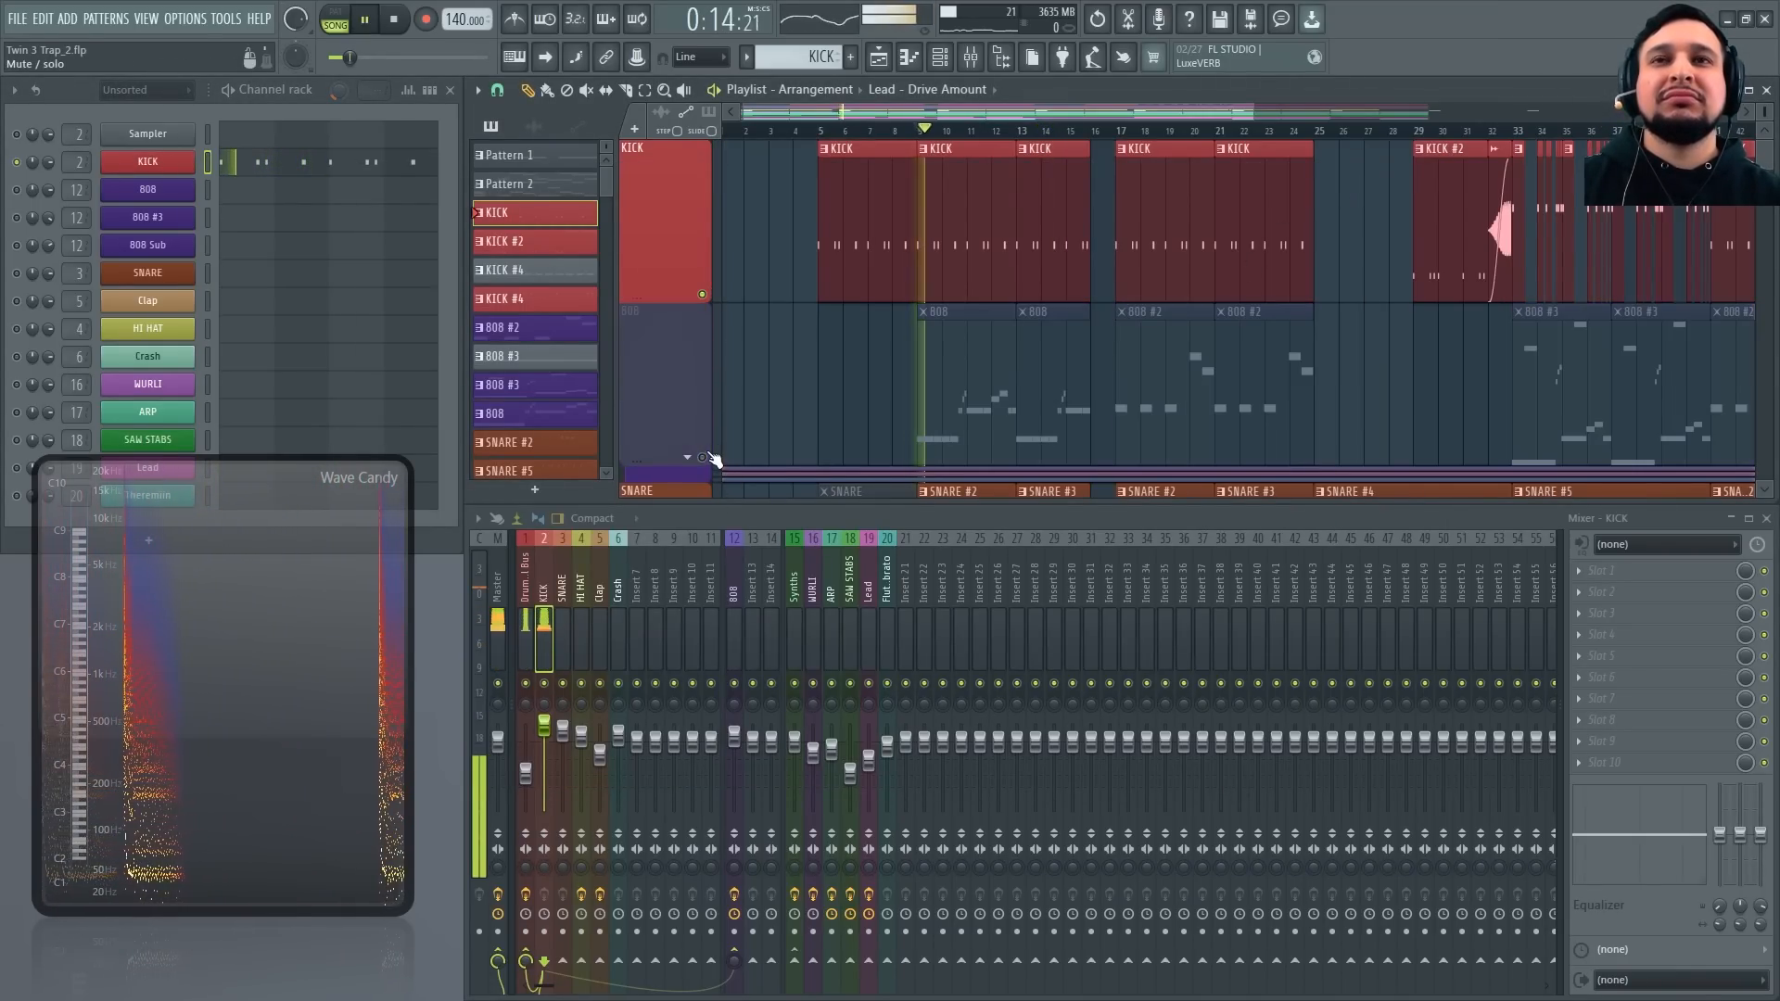
key(space)
key(space)
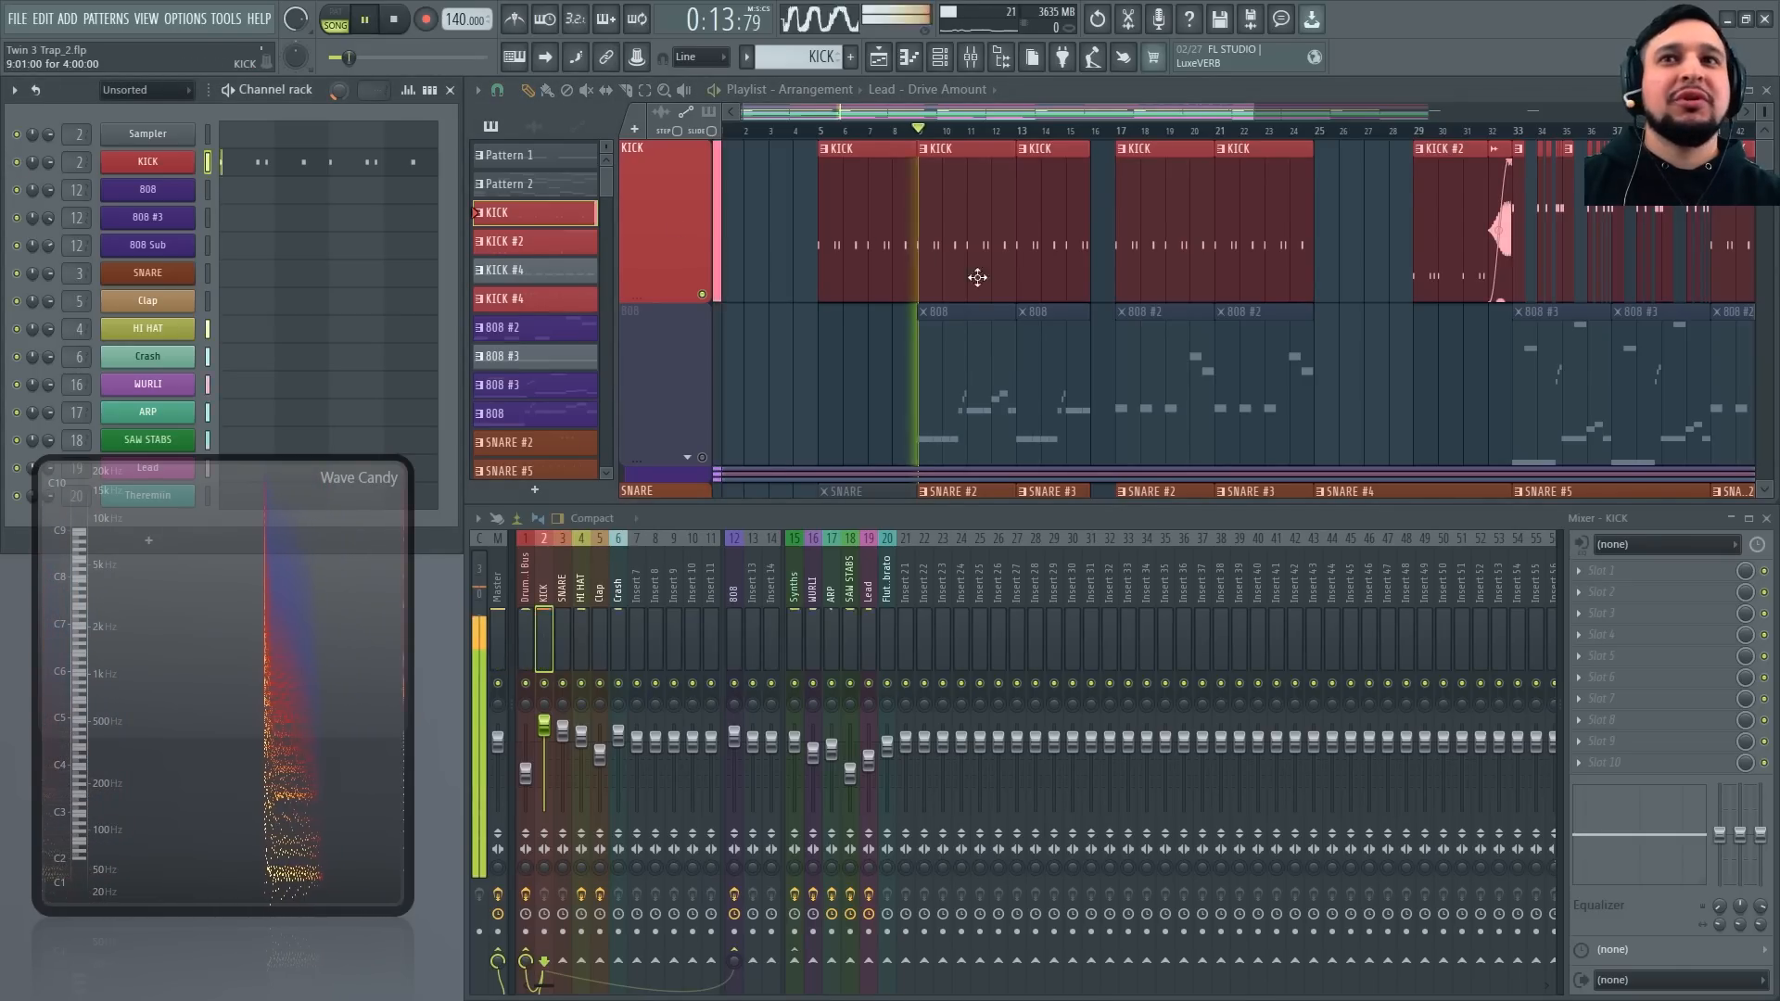
scroll(825, 375, down, 4)
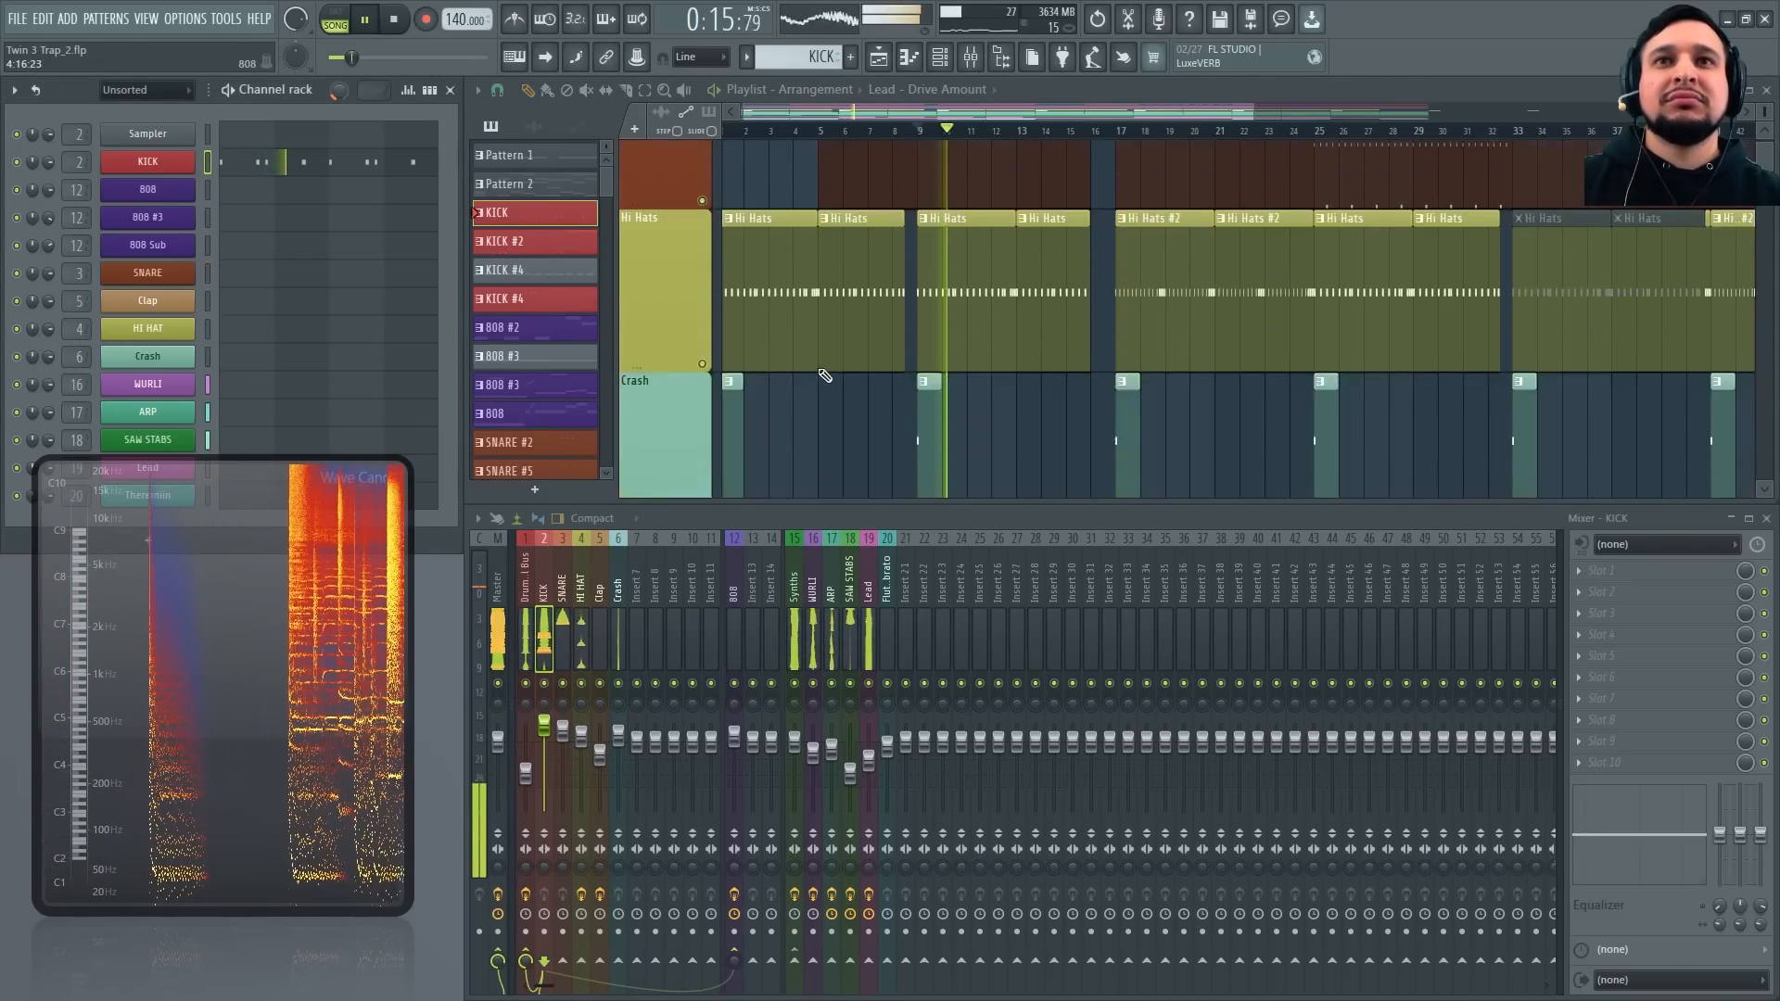
scroll(824, 375, up, 3)
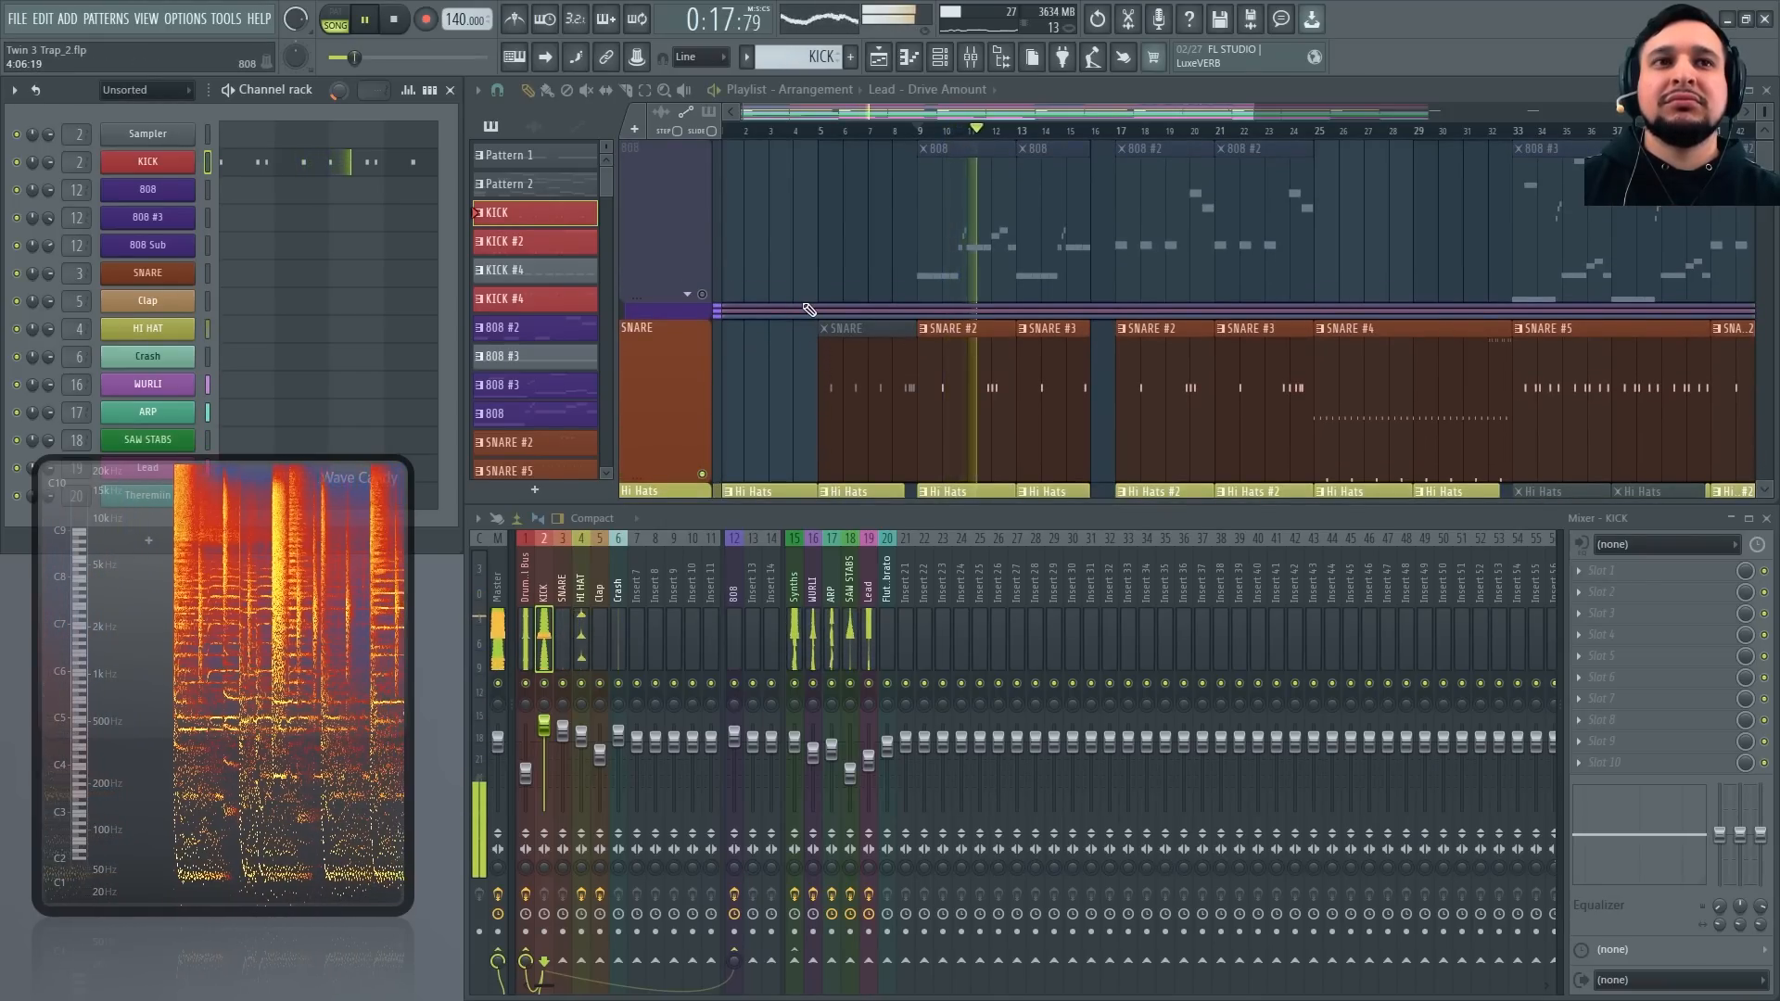
Try raising the kick patch's Master Tune to about 12 semitones during playback, and reset it to 0 semitones
click(182, 162)
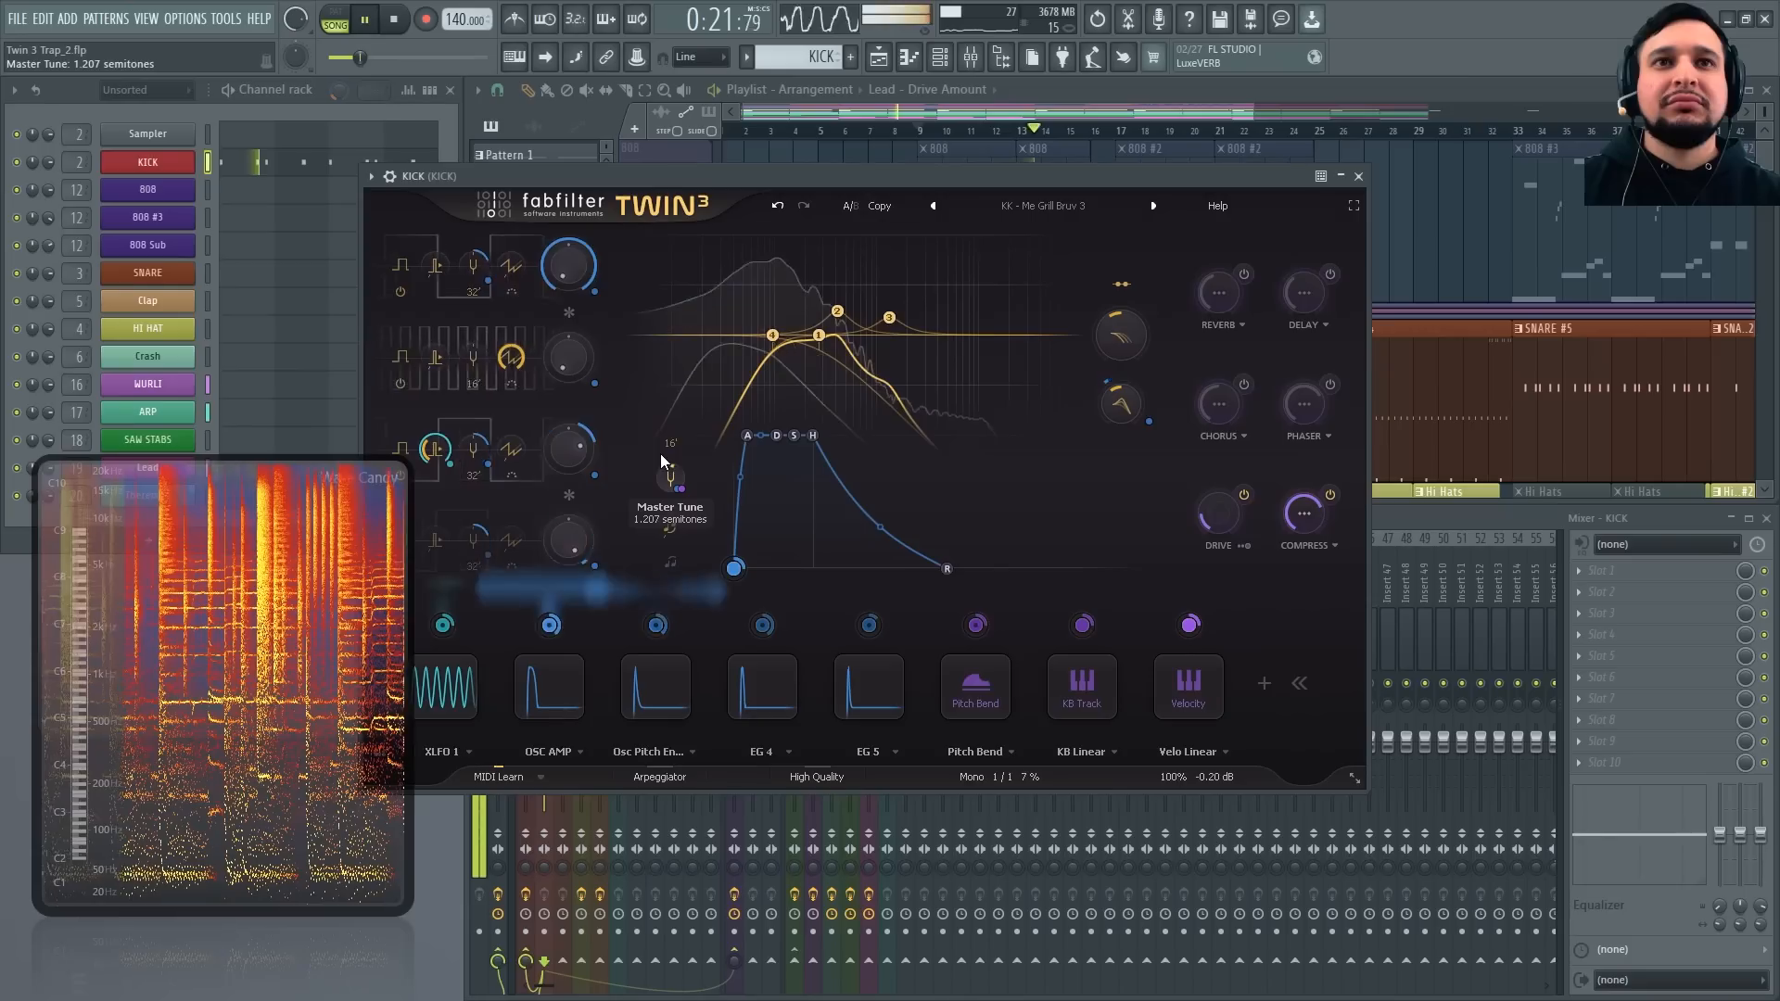
drag(661, 460, 663, 204)
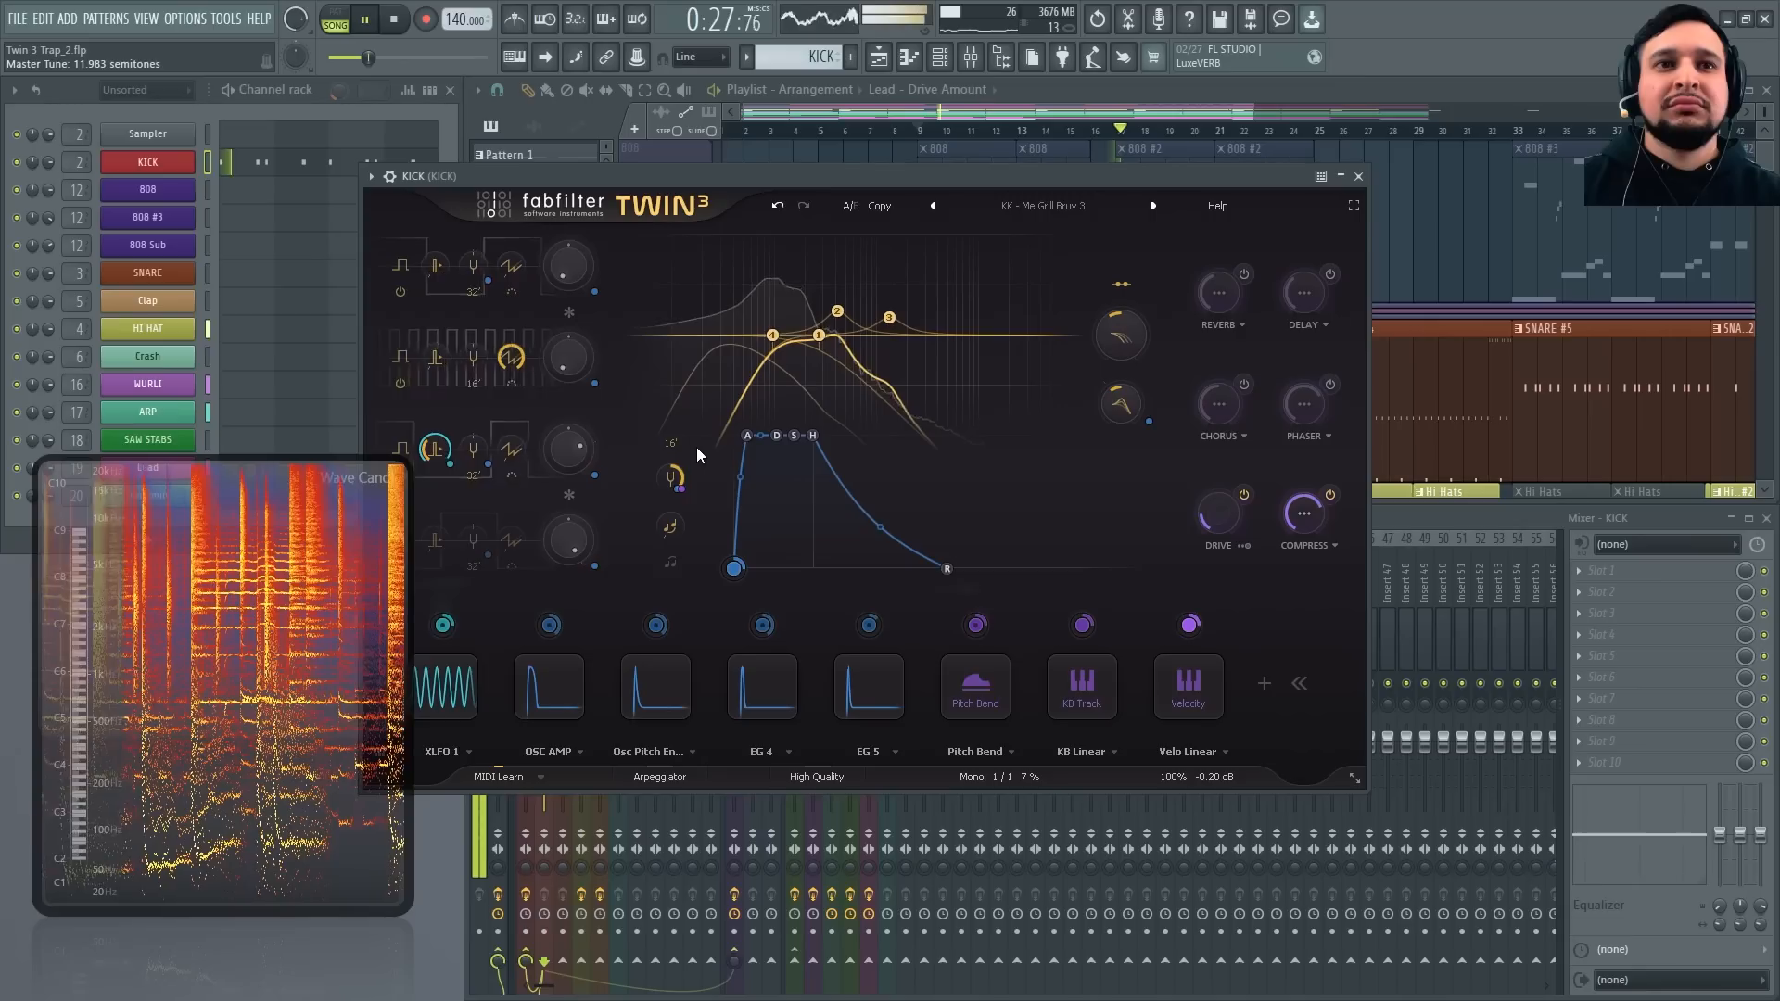
double_click(672, 479)
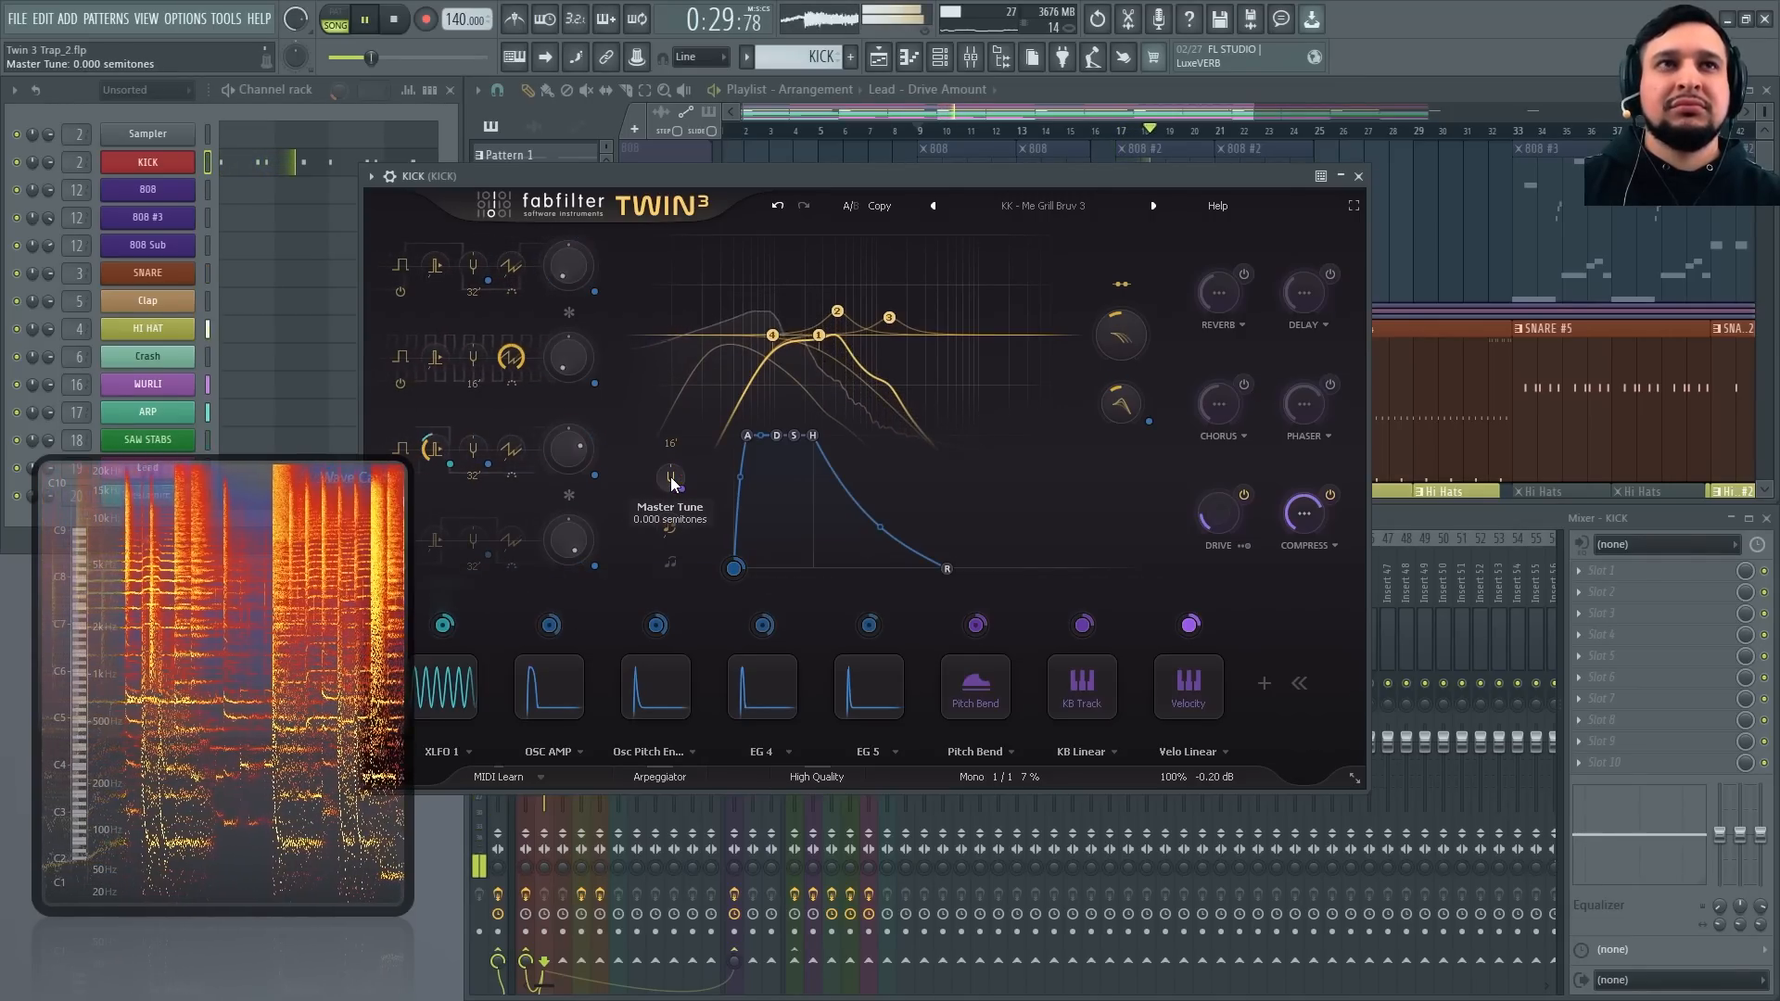
key(space)
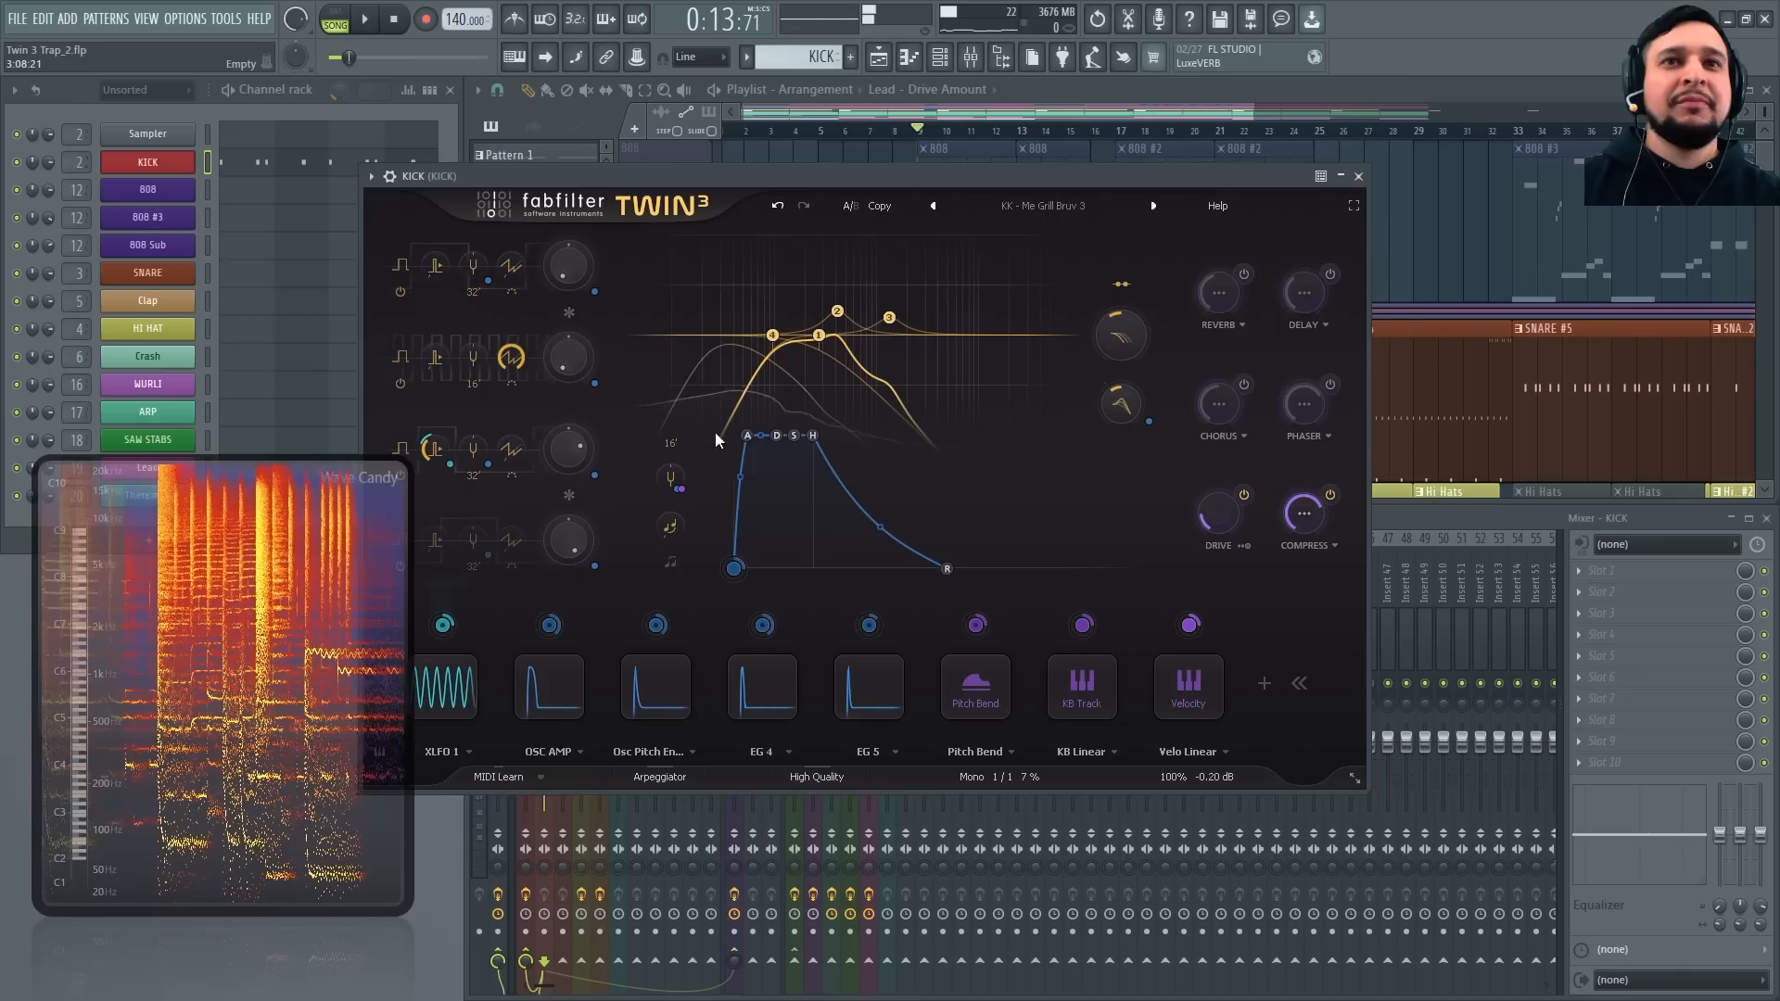
click(780, 205)
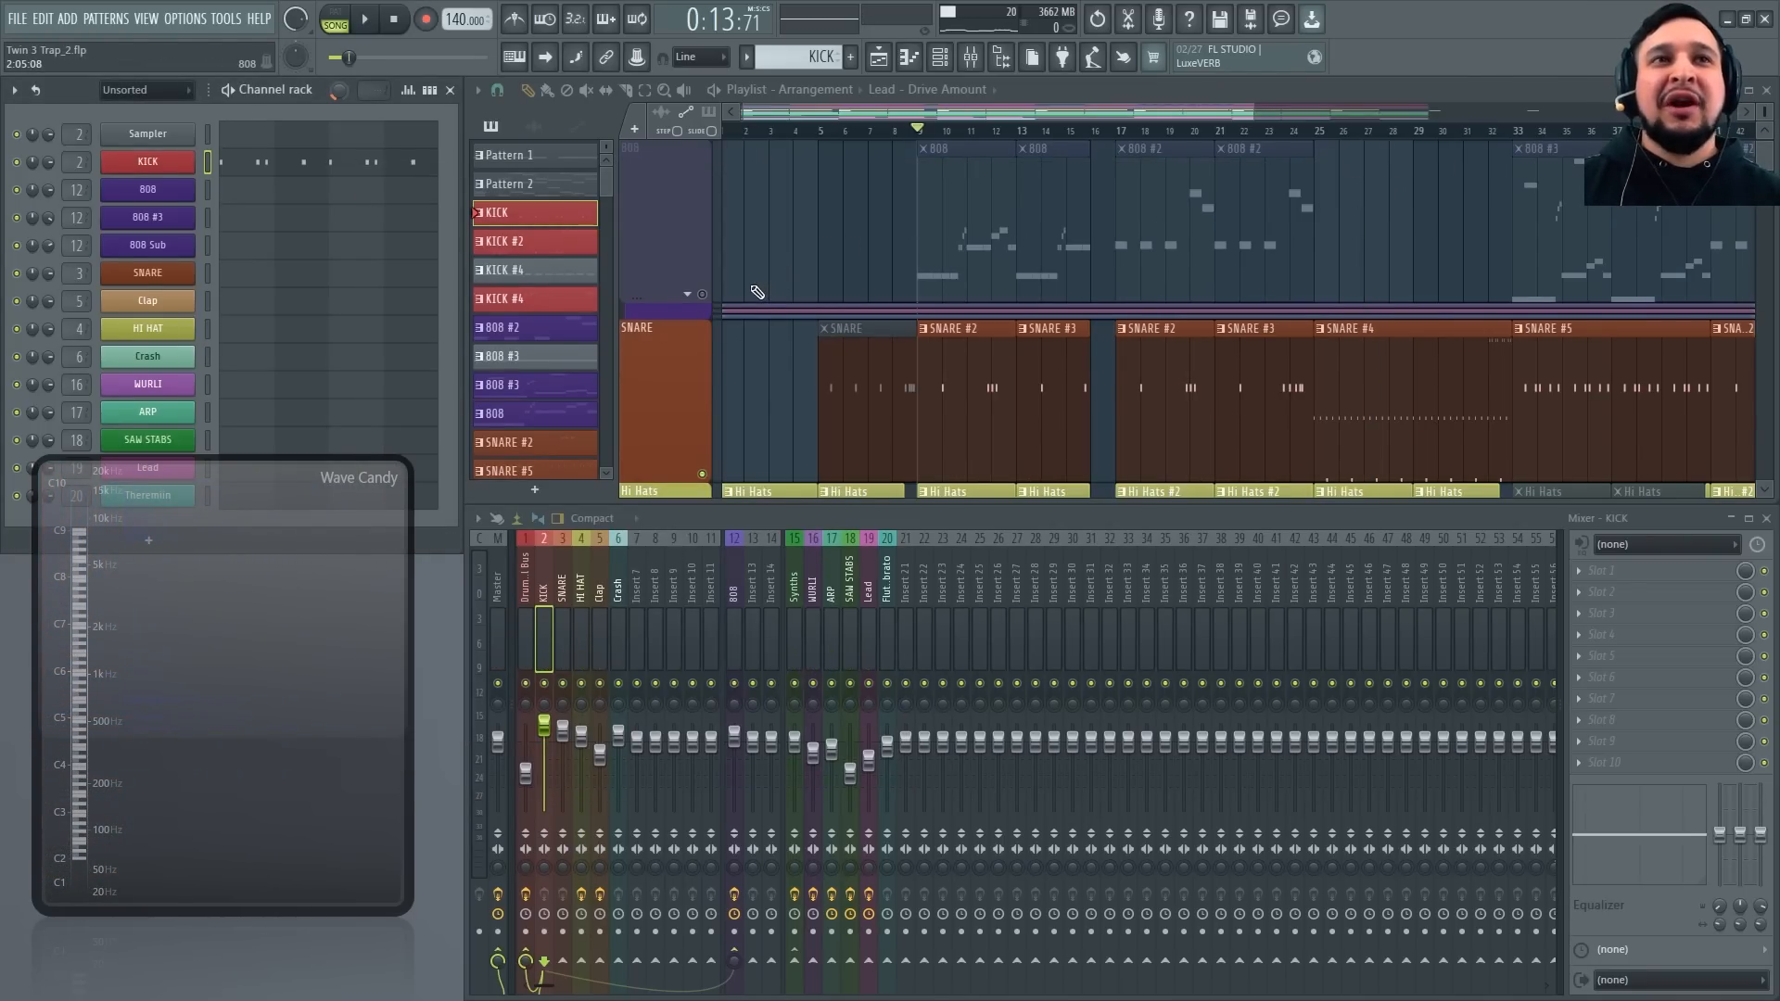
Unmute the 808 playlist track, mute the KICK track, and briefly play from bar 9
scroll(702, 289, up, 2)
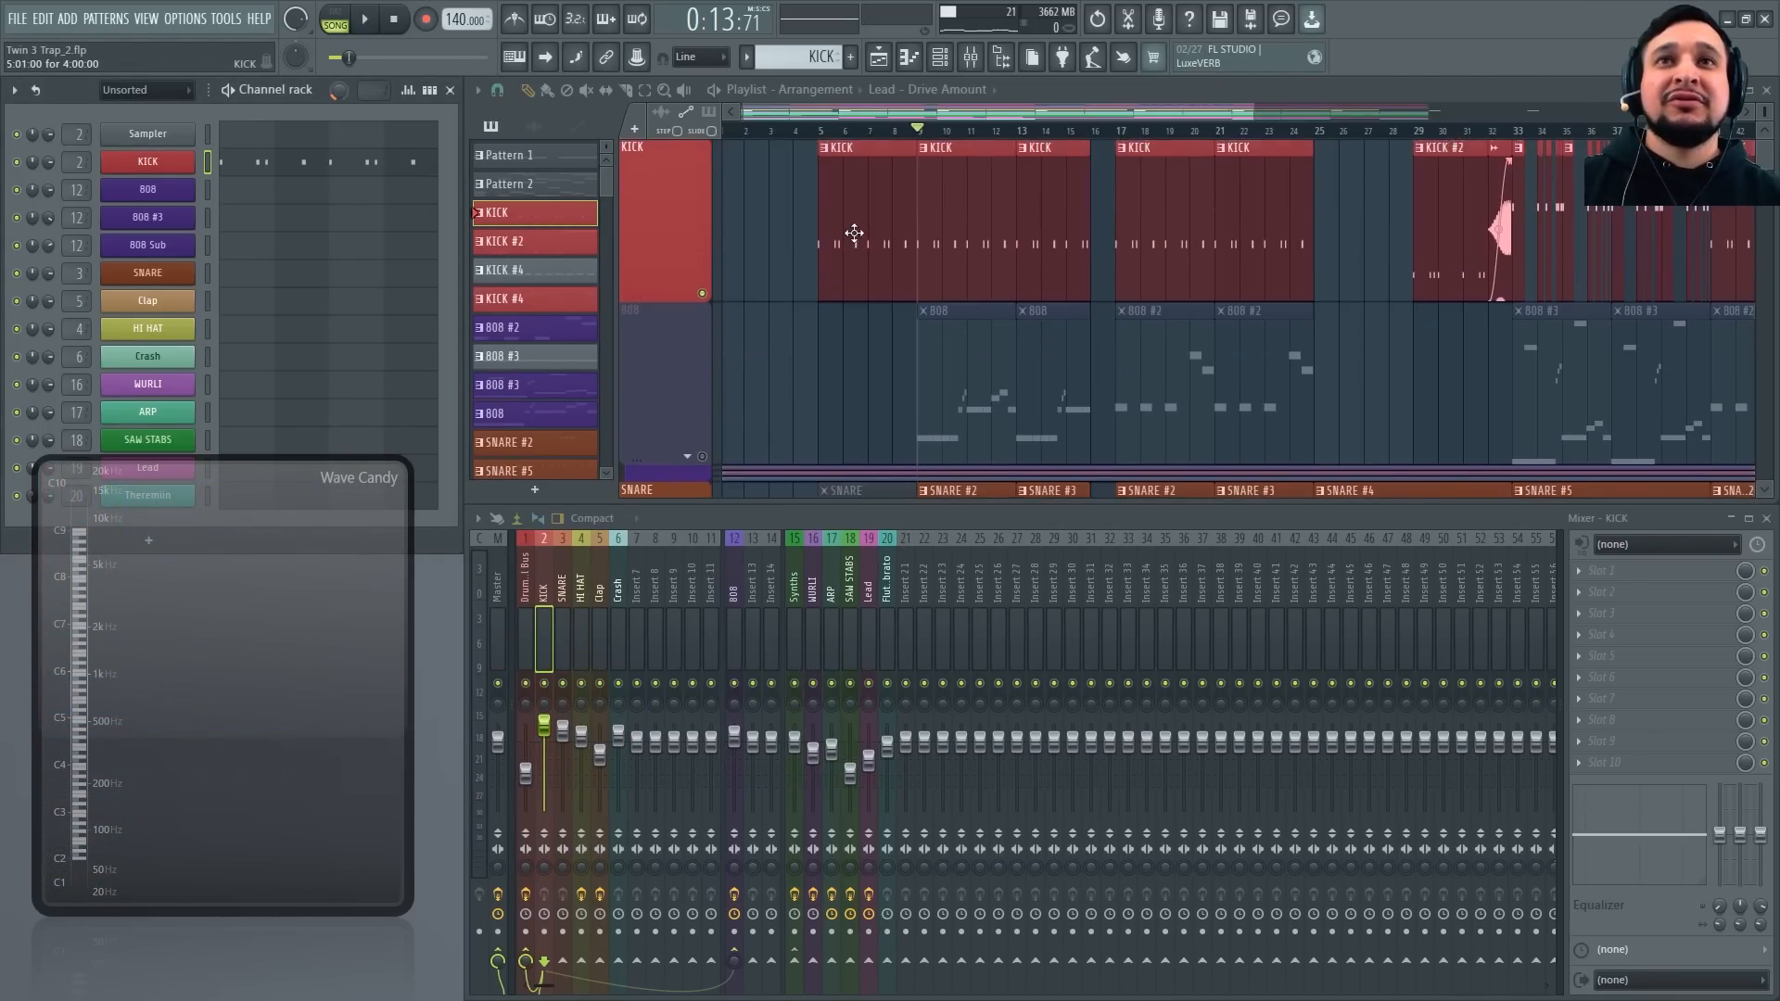
ctrl+click(702, 457)
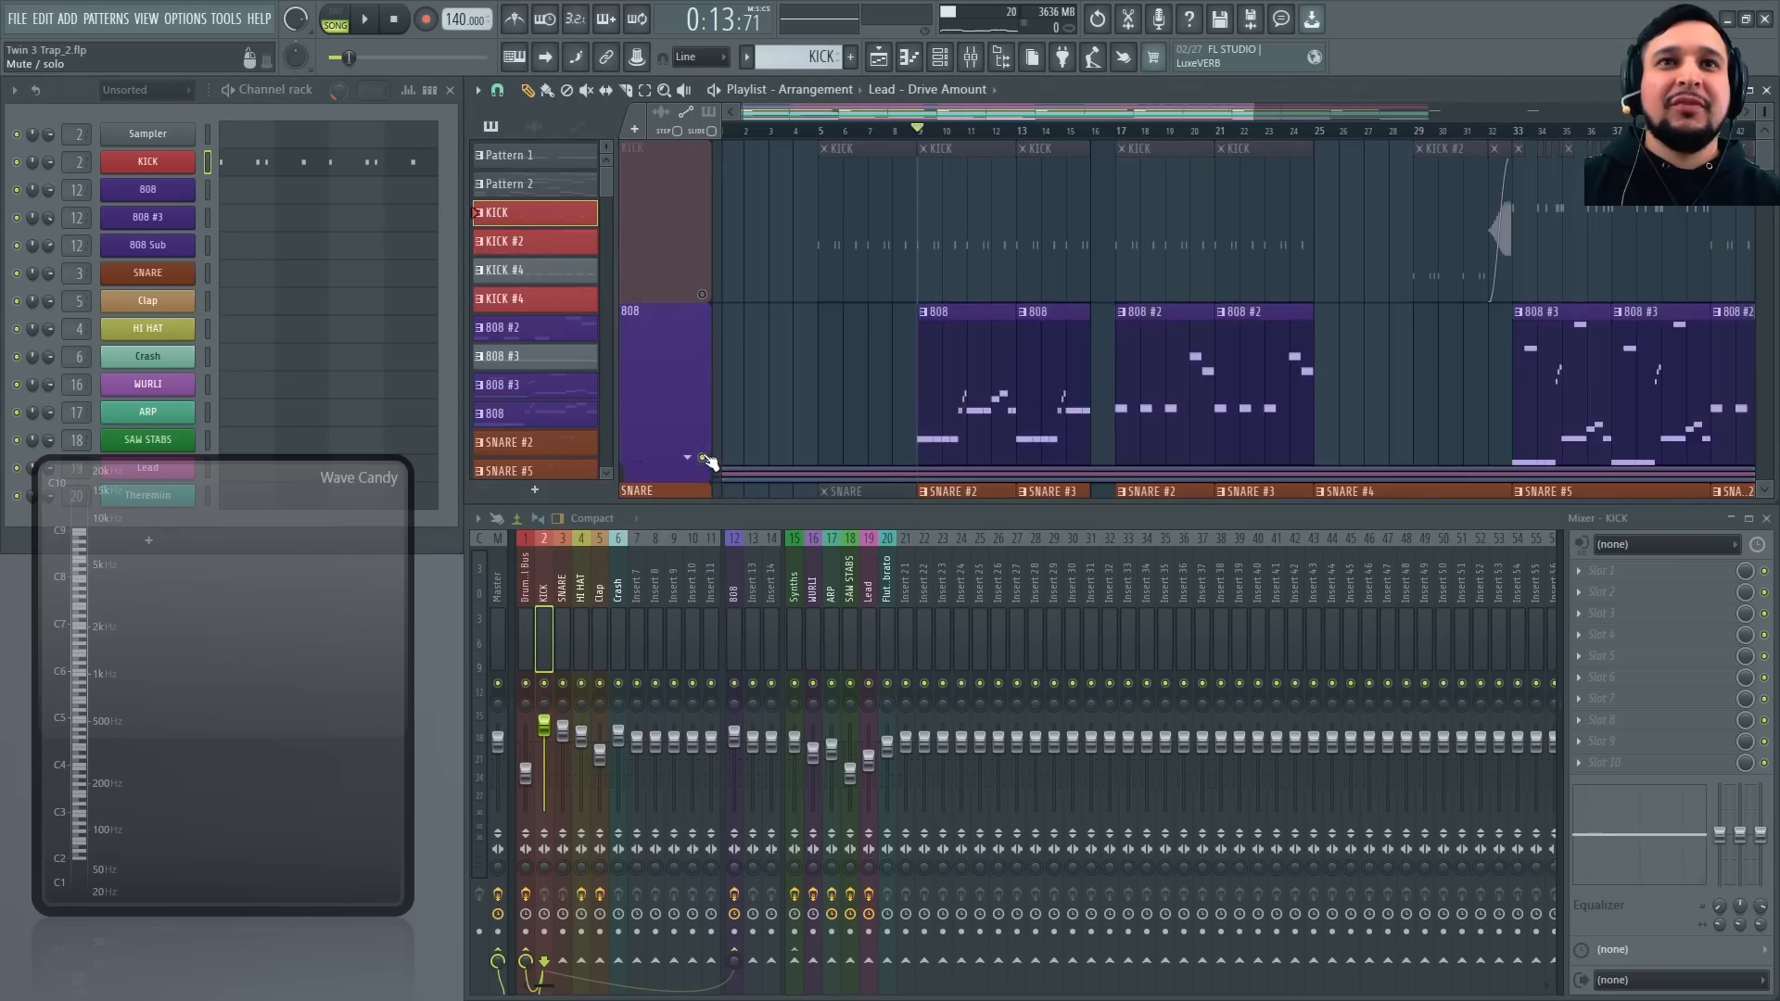
key(space)
key(space)
scroll(839, 429, up, 5)
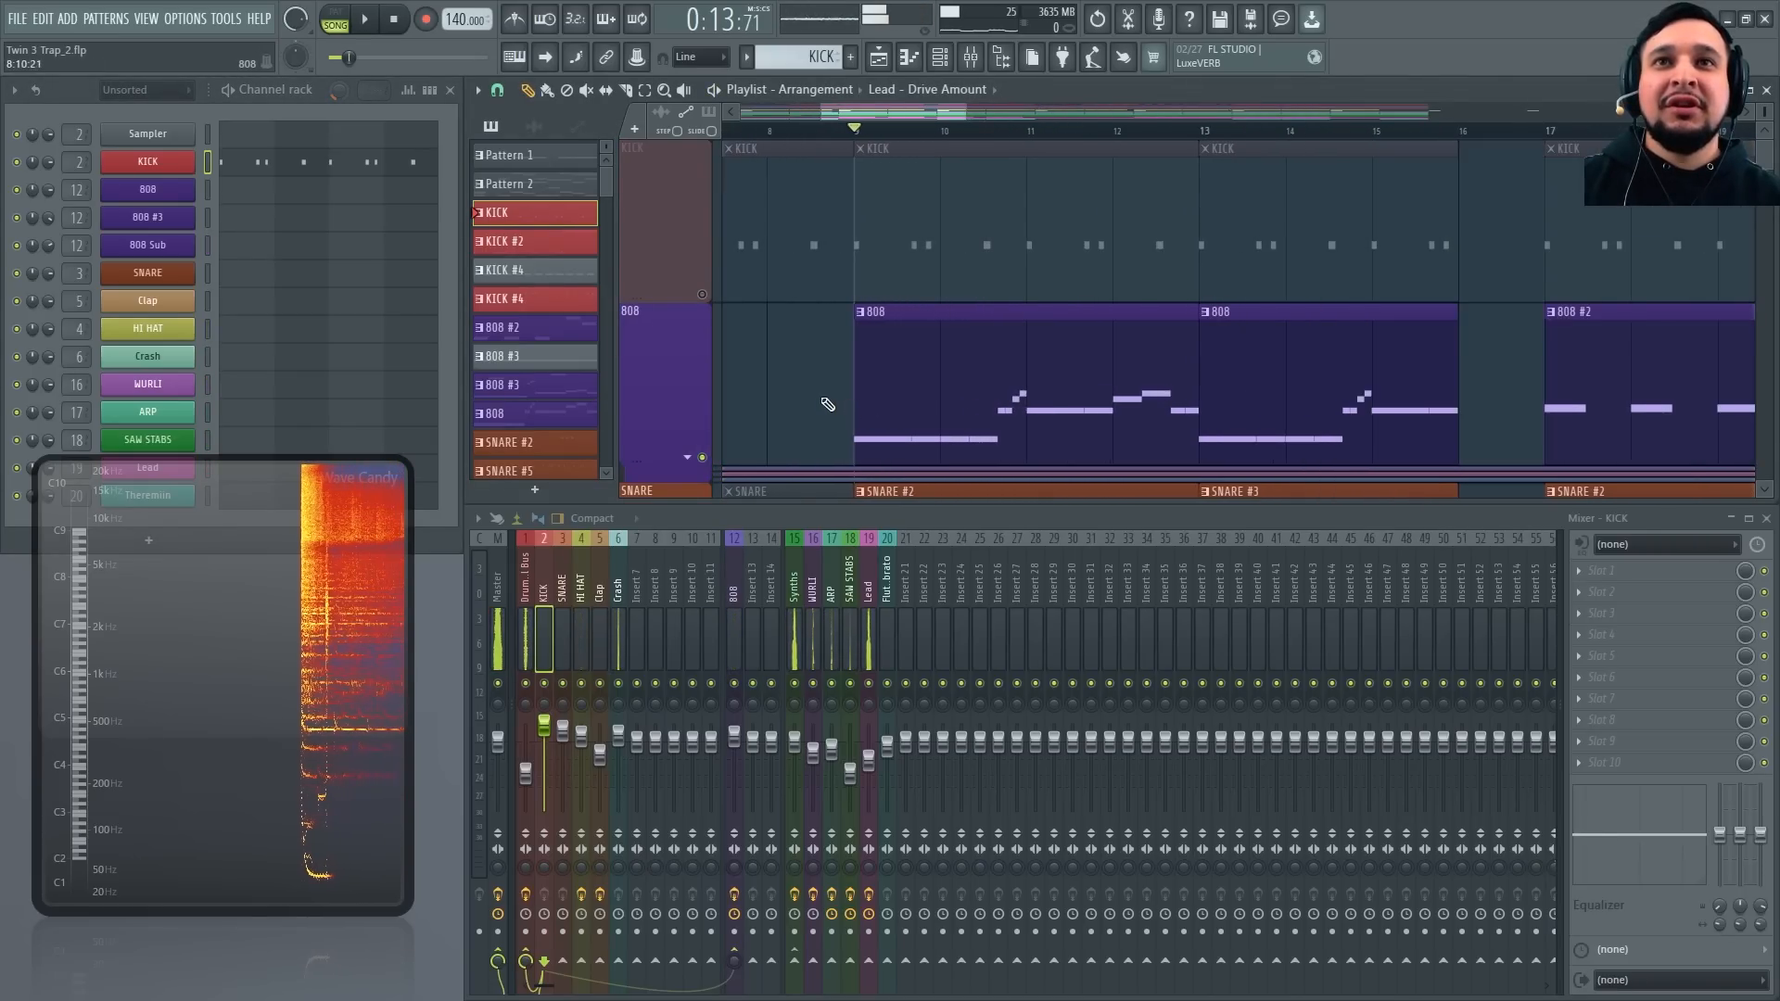
scroll(925, 381, down, 5)
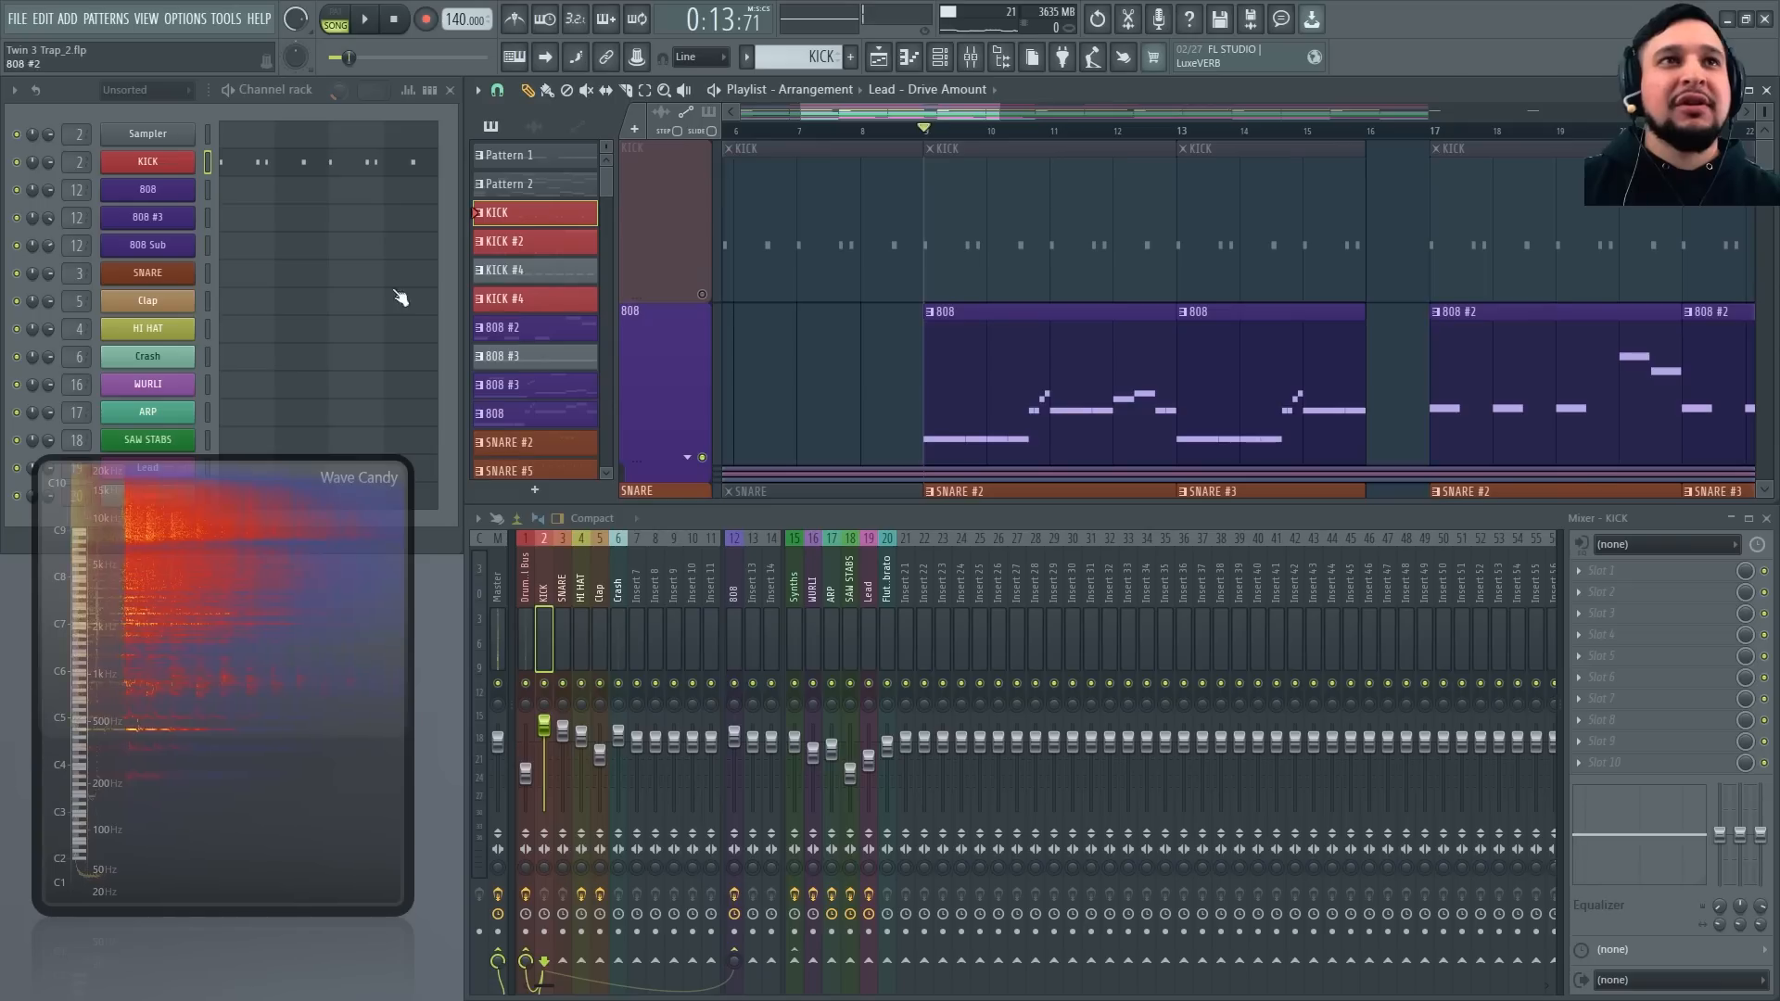
Select the 808 pattern, solo the 808 playlist track, and play the three 808 channels alone from bar 9
click(1057, 358)
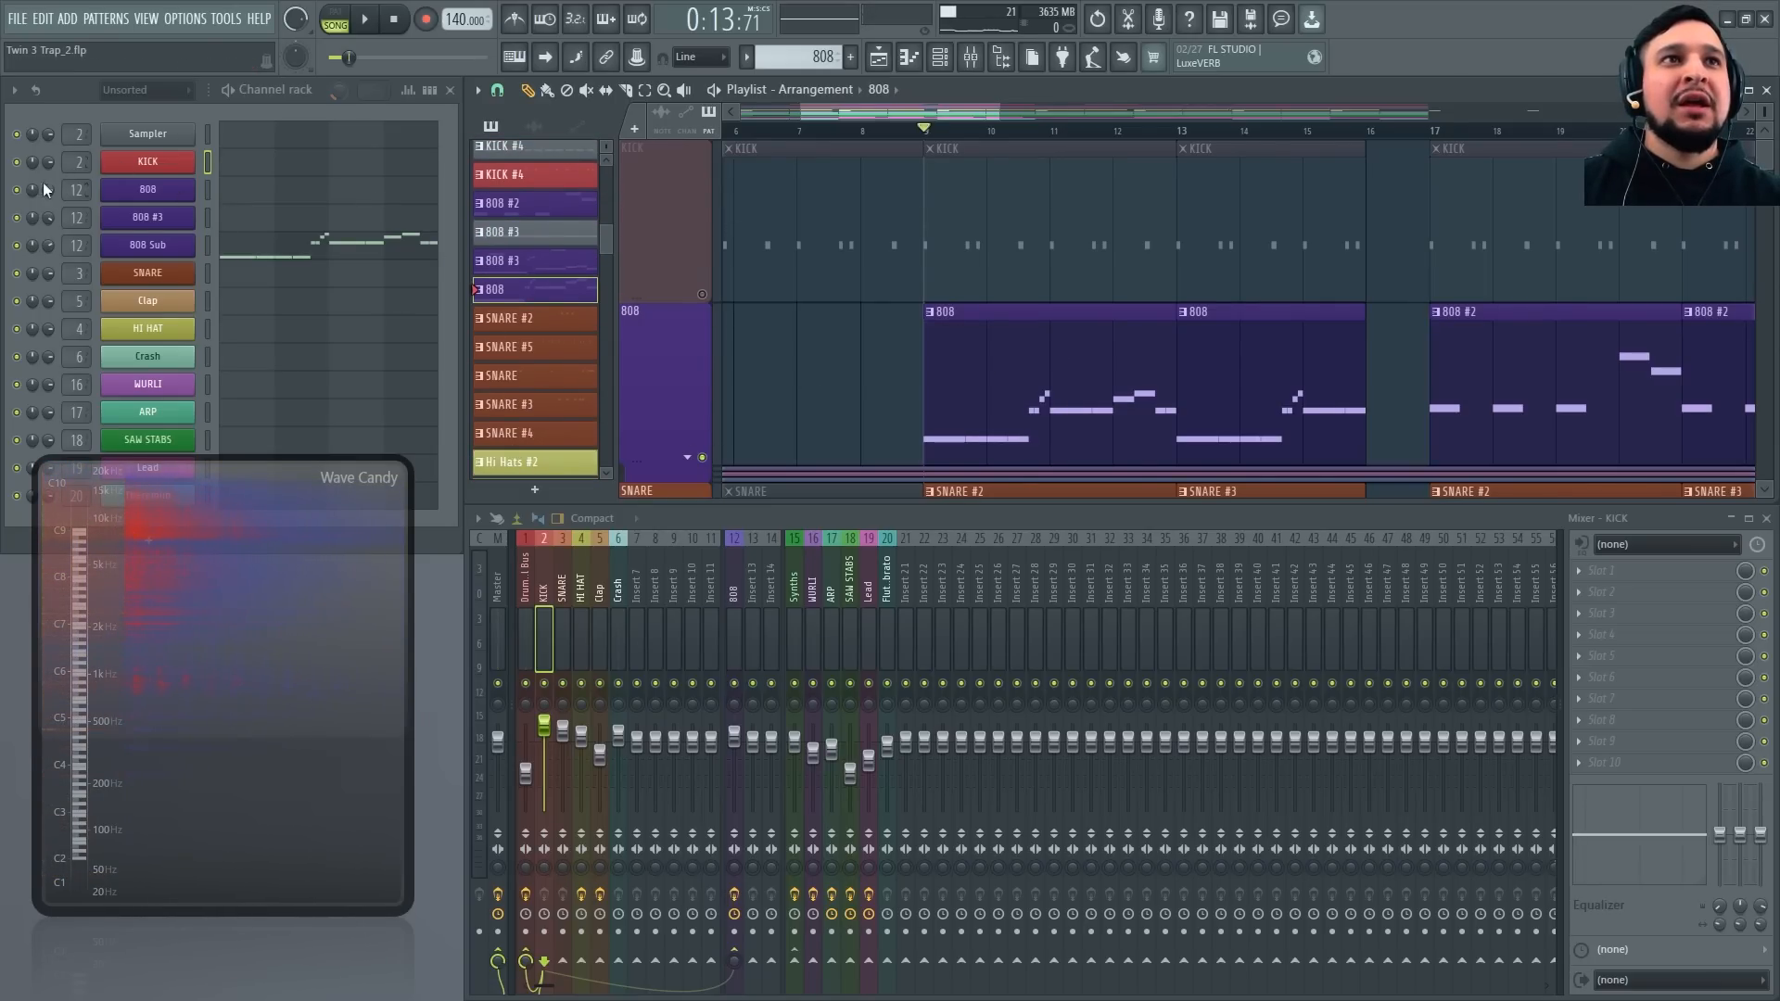
right_click(703, 457)
key(space)
key(space)
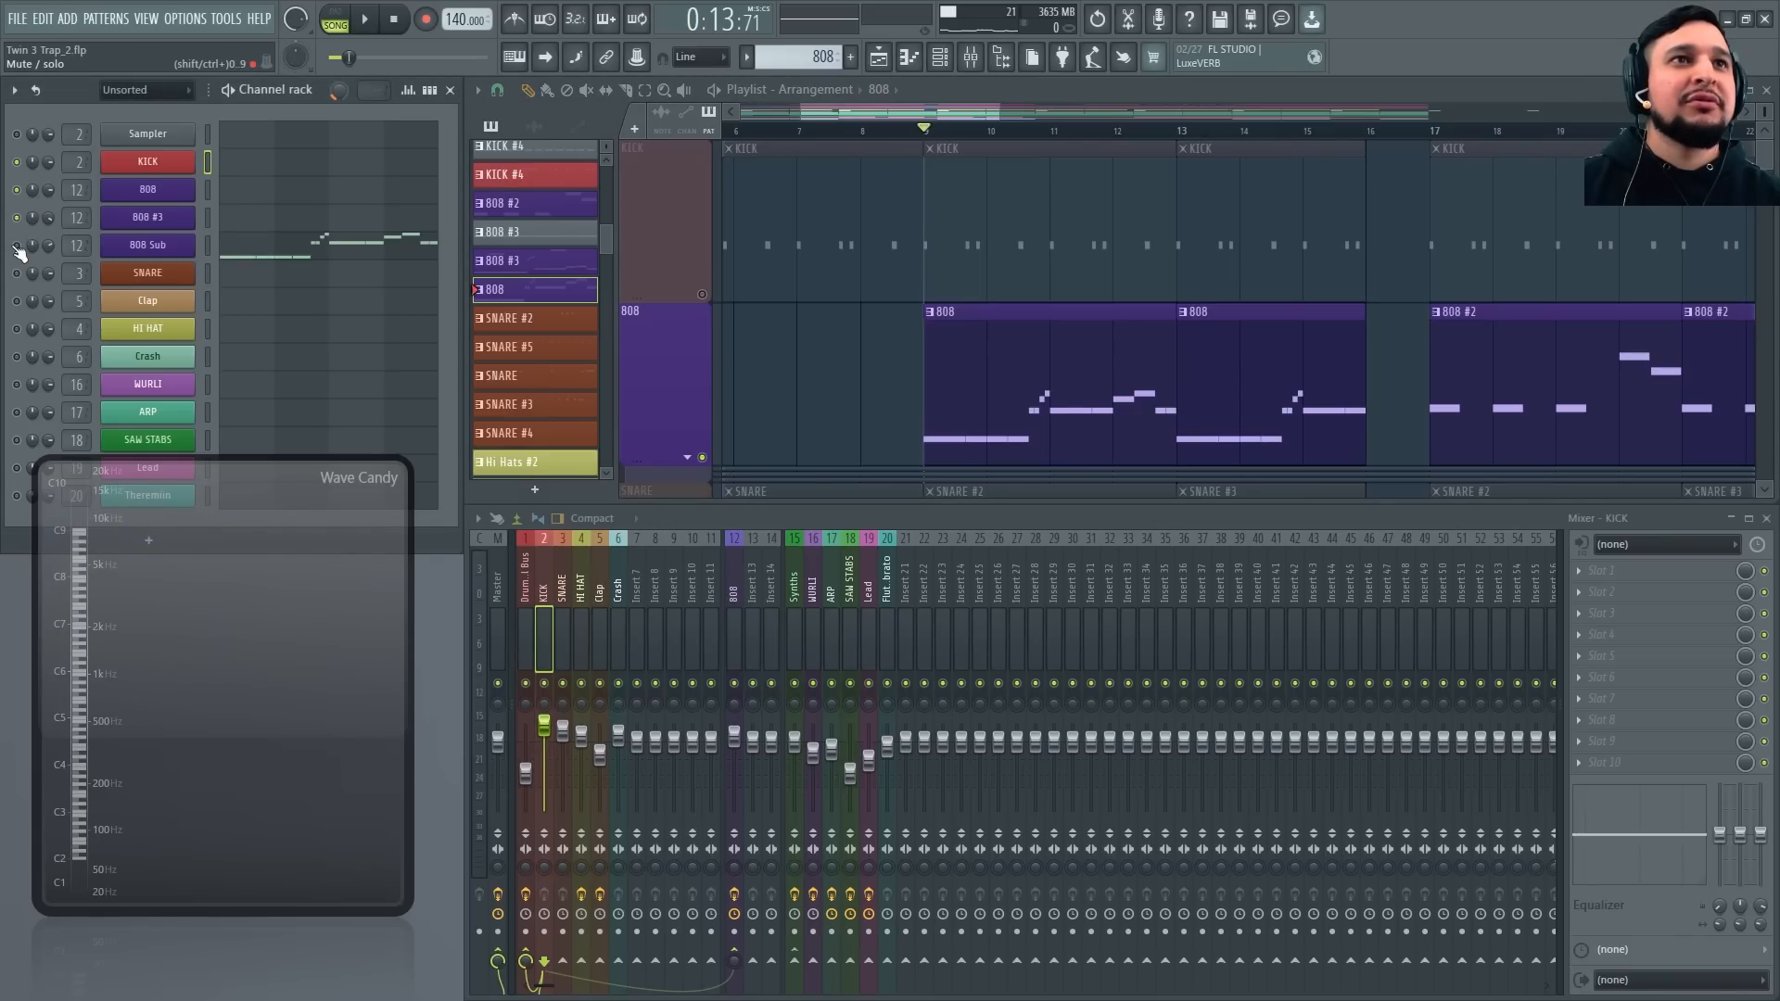
key(space)
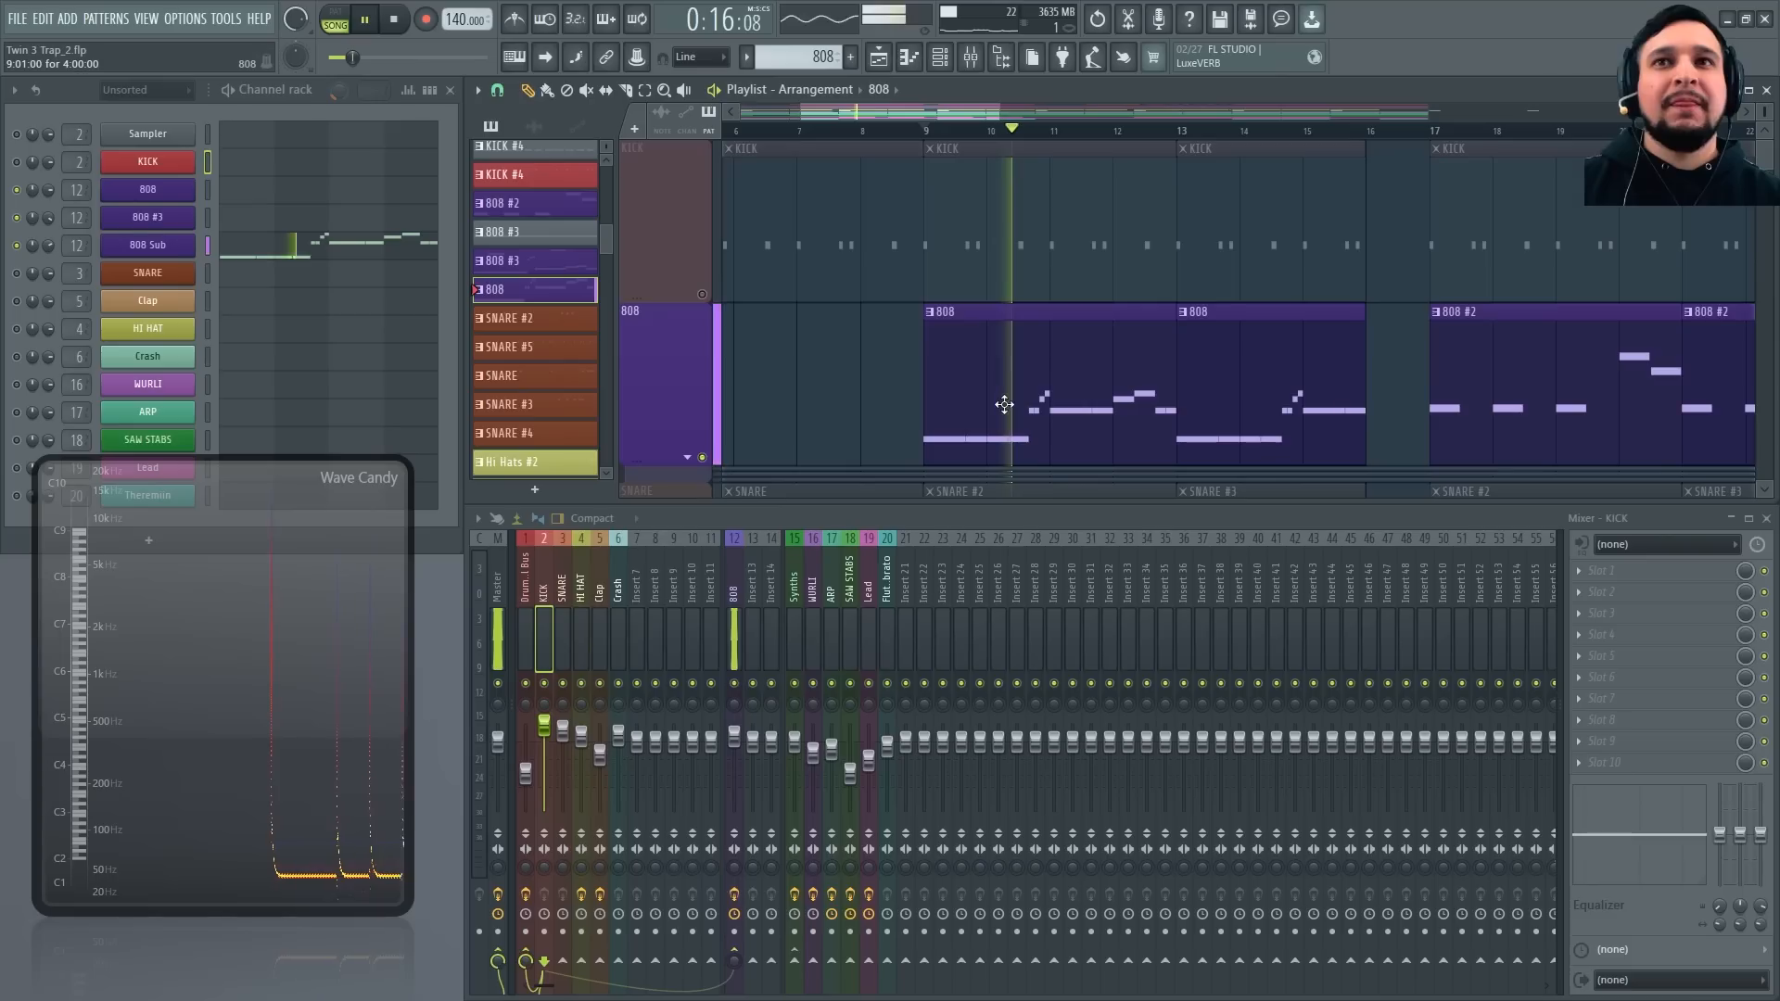
scroll(936, 391, down, 3)
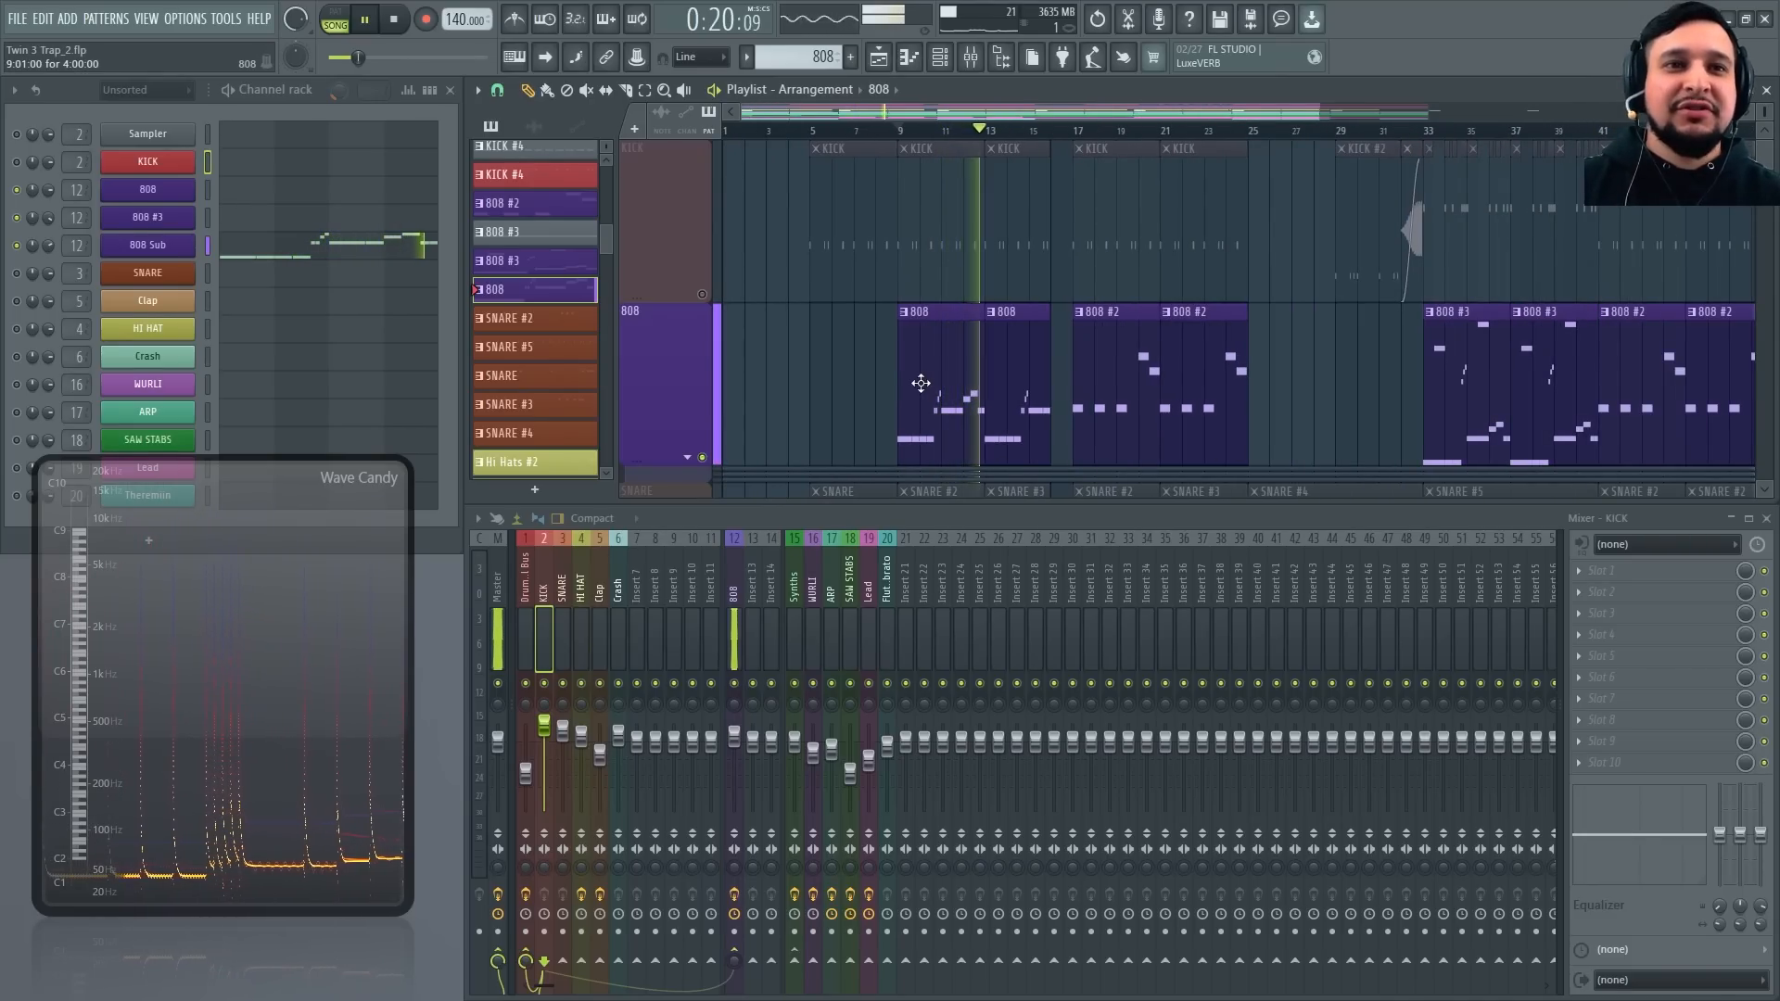
key(space)
Open the 808 Sub synth and play the 808 with both of its filters bypassed
click(165, 246)
key(space)
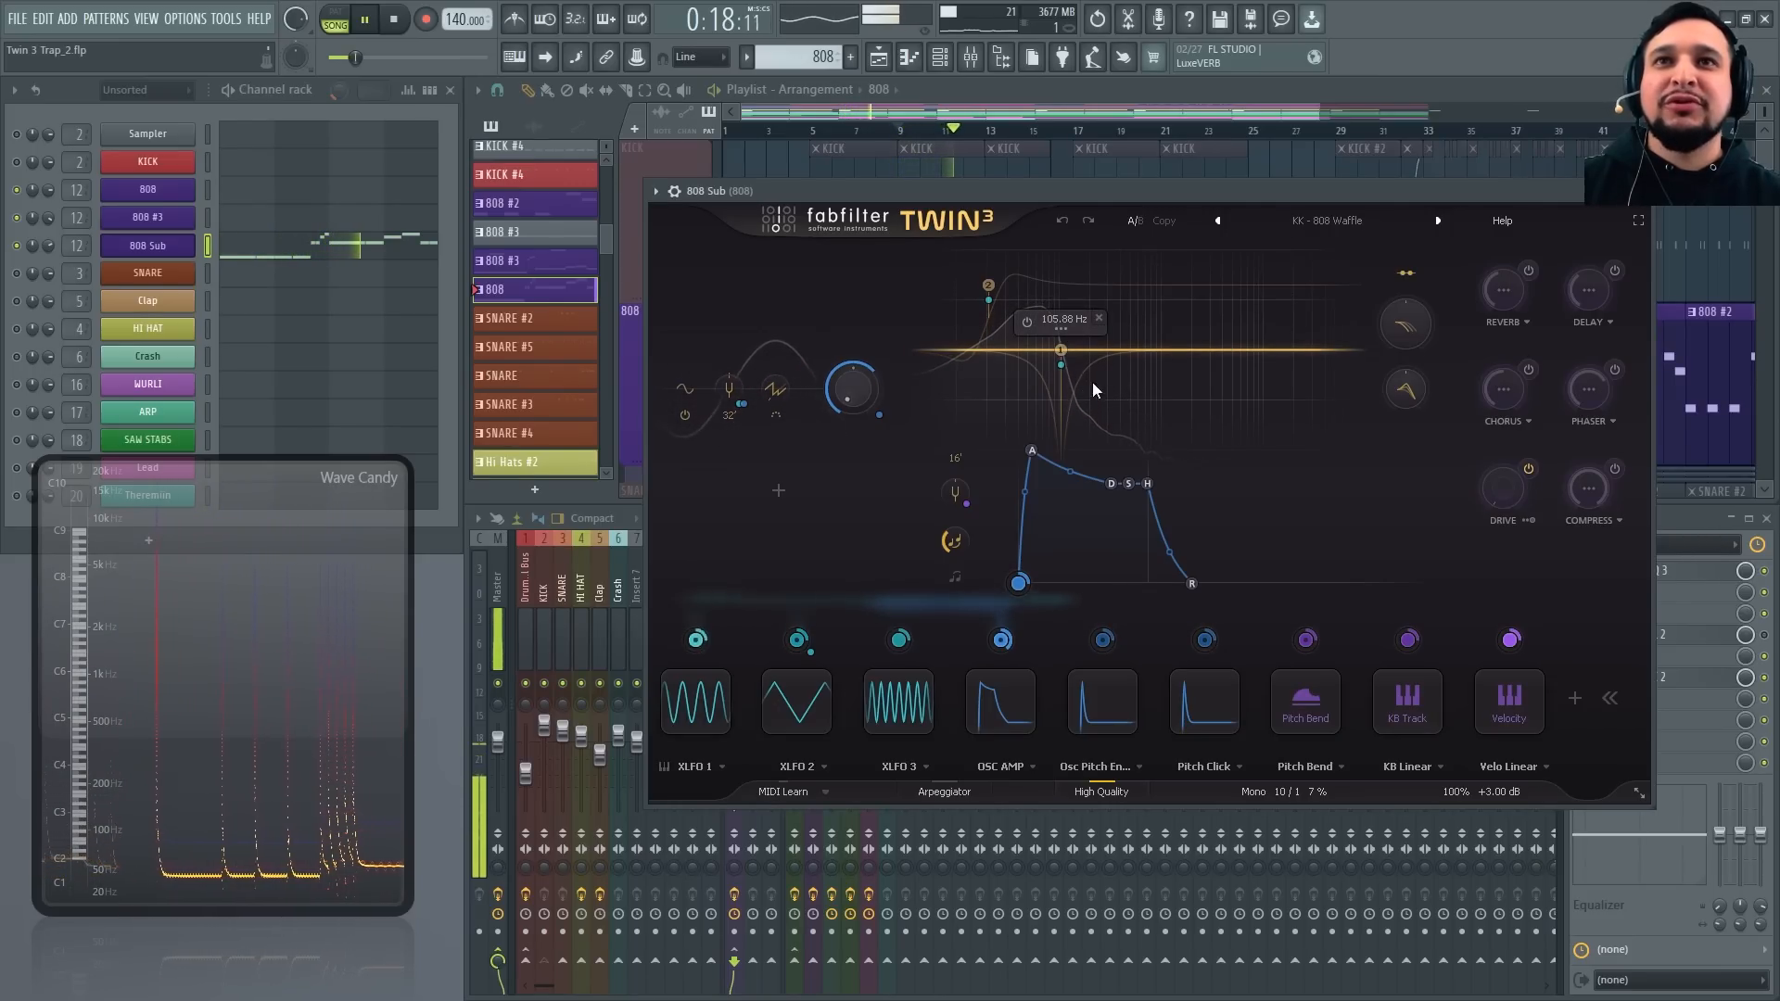
key(space)
Enable both filters in the 808 Sub patch, play the 808 to compare, and bypass the filters again
mouse_move(988, 287)
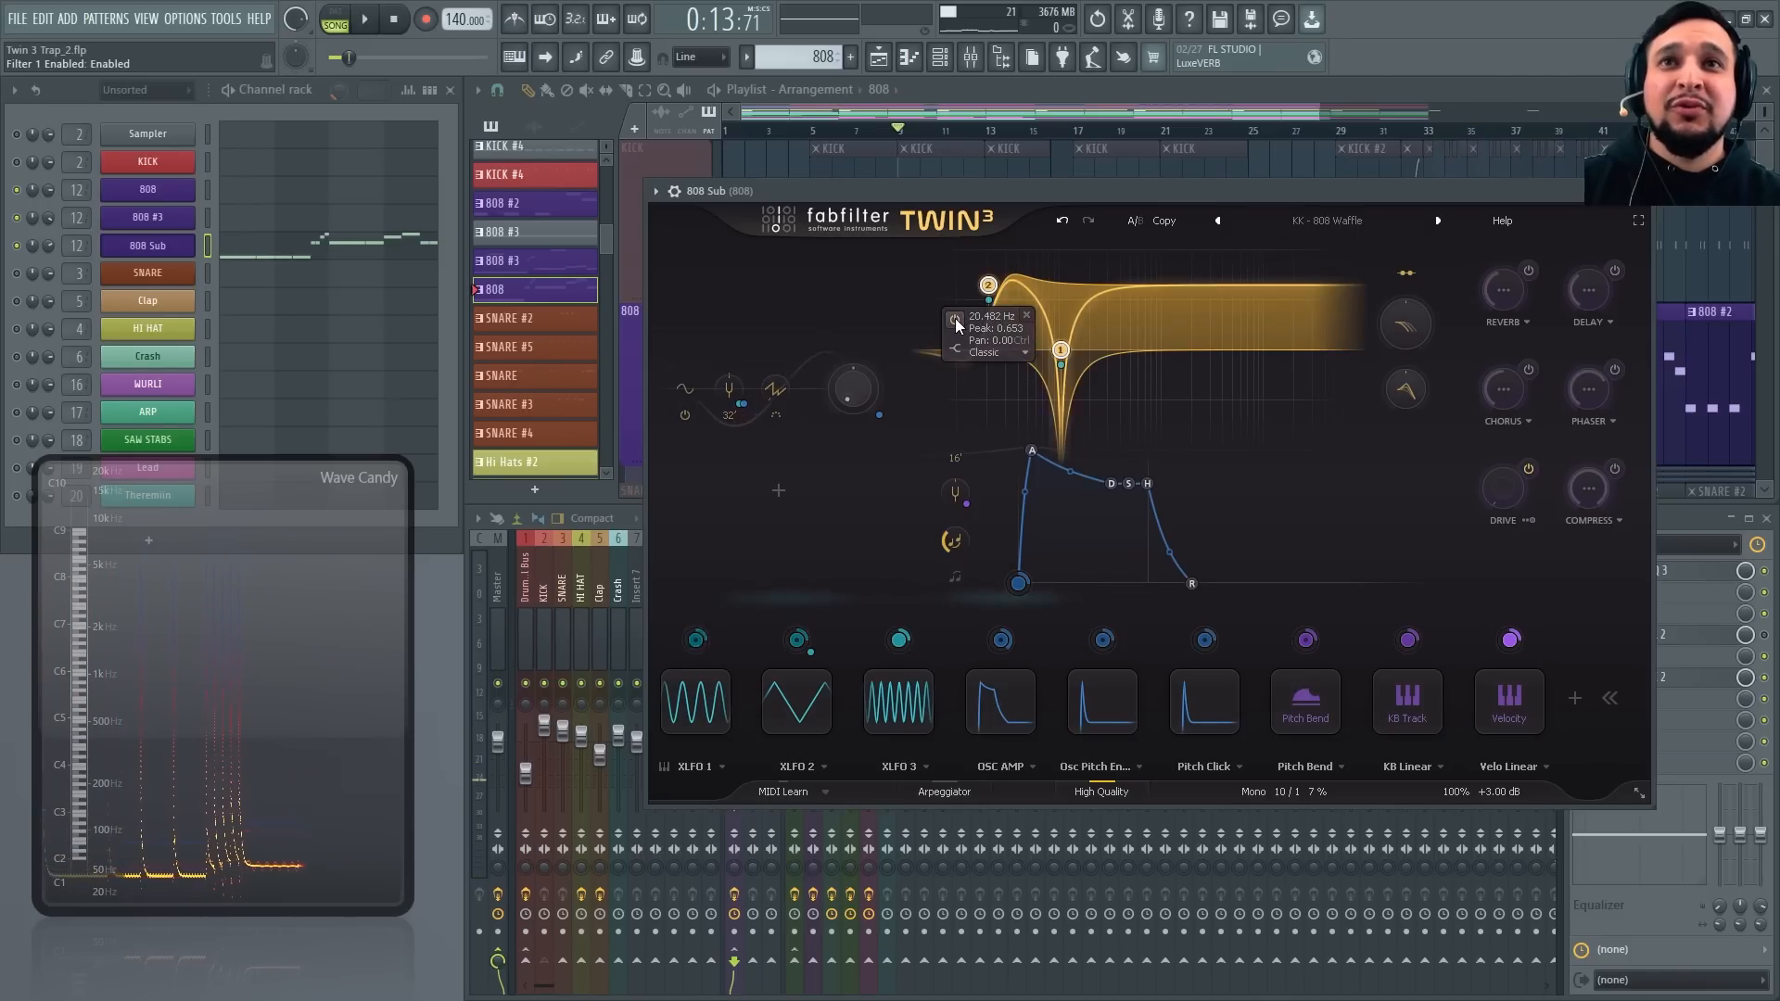
key(space)
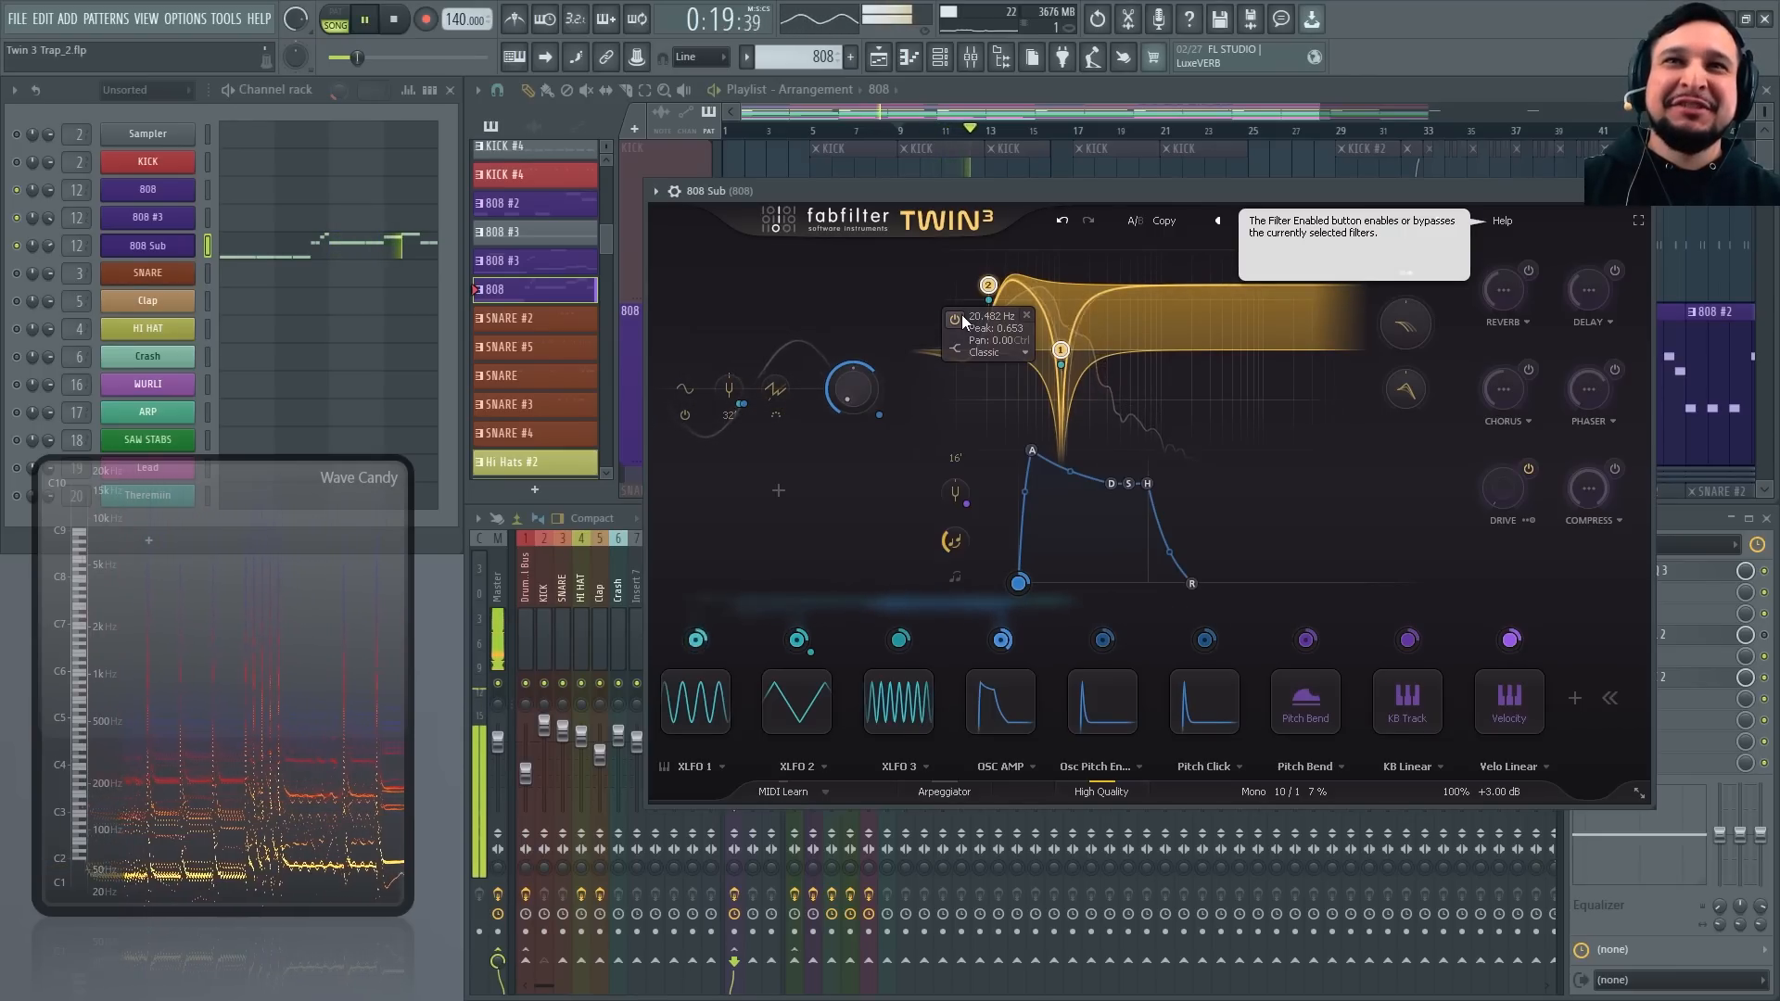
key(space)
click(955, 319)
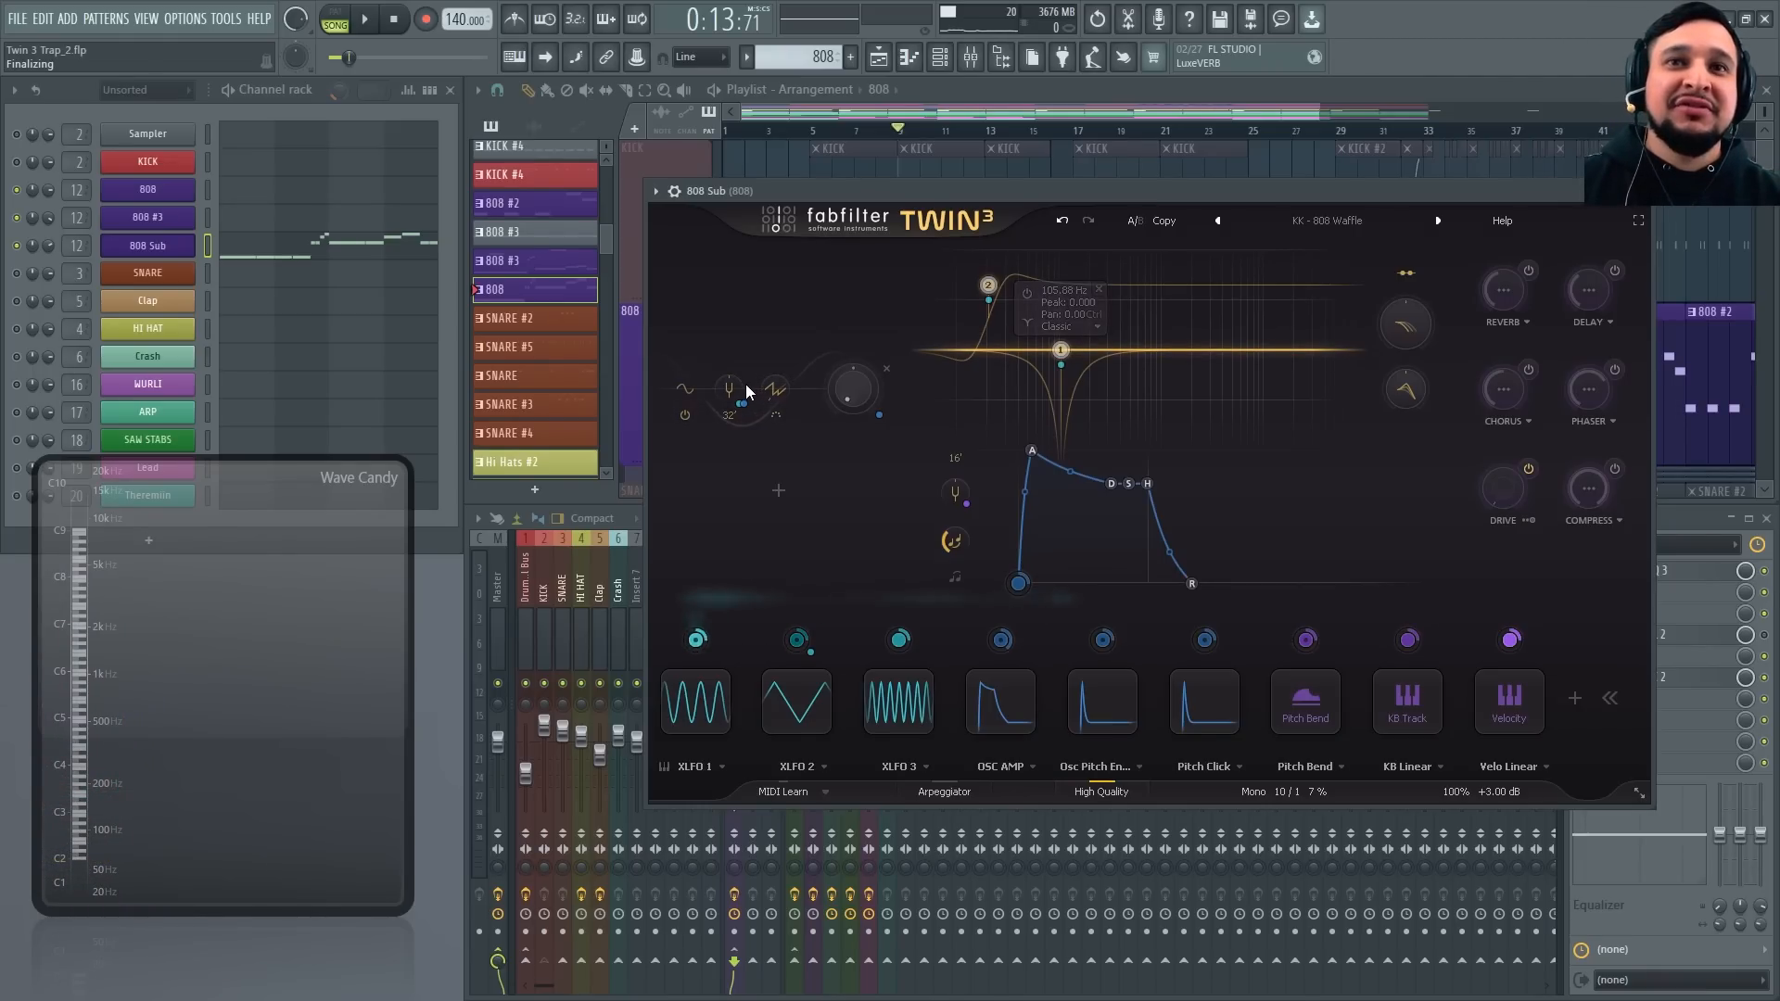
click(744, 421)
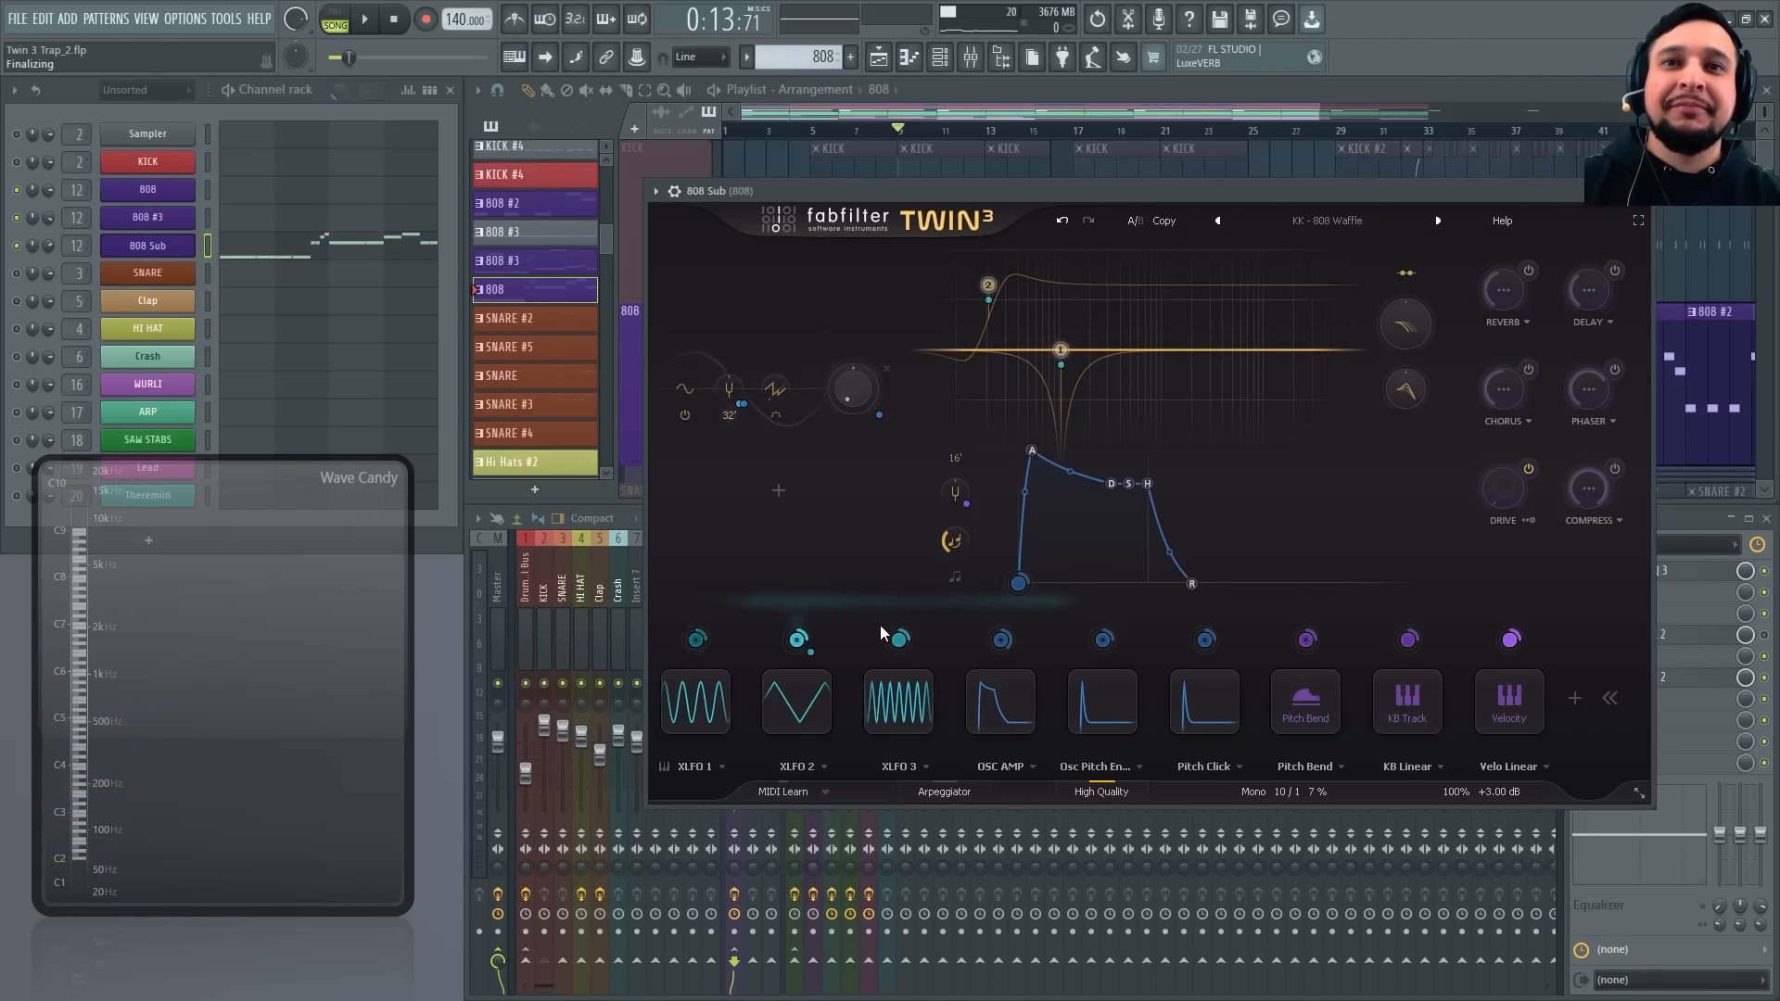
Examine the modulation targets and curves of OSC AMP, Osc Pitch Envelope and Pitch Click, plus the portamento, in the 808 Sub patch
mouse_move(1003, 646)
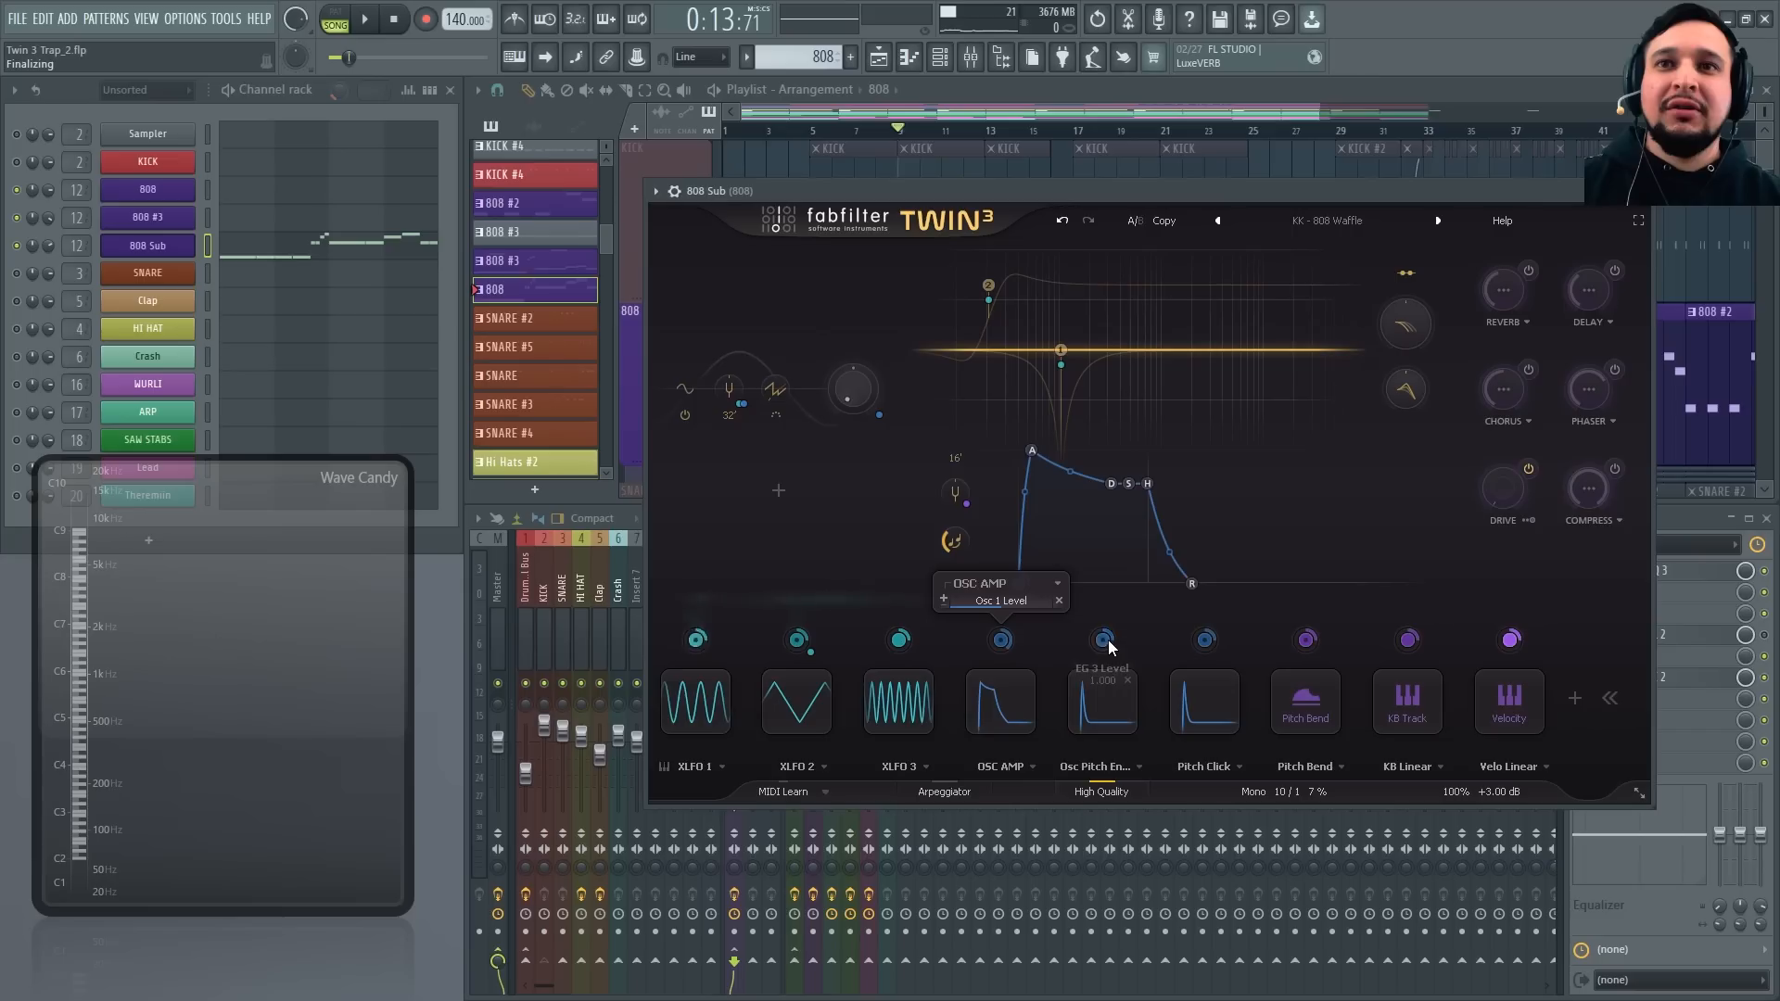
mouse_move(1106, 641)
mouse_move(1207, 640)
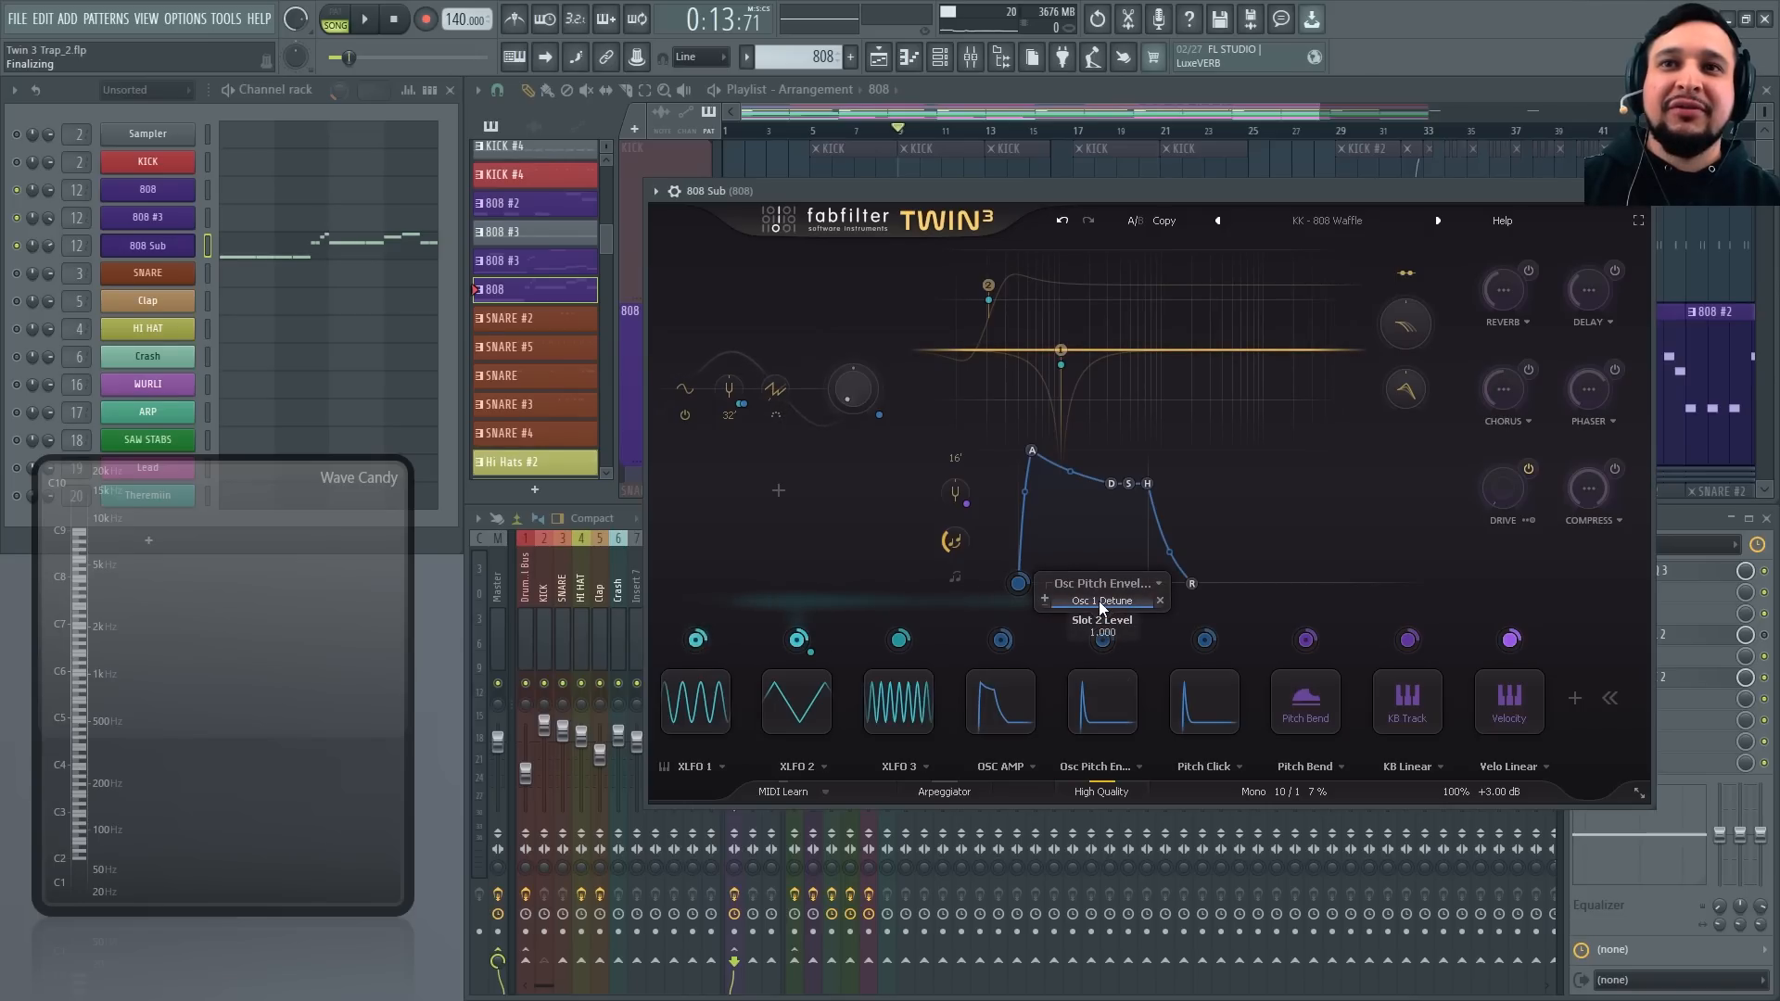
click(1096, 707)
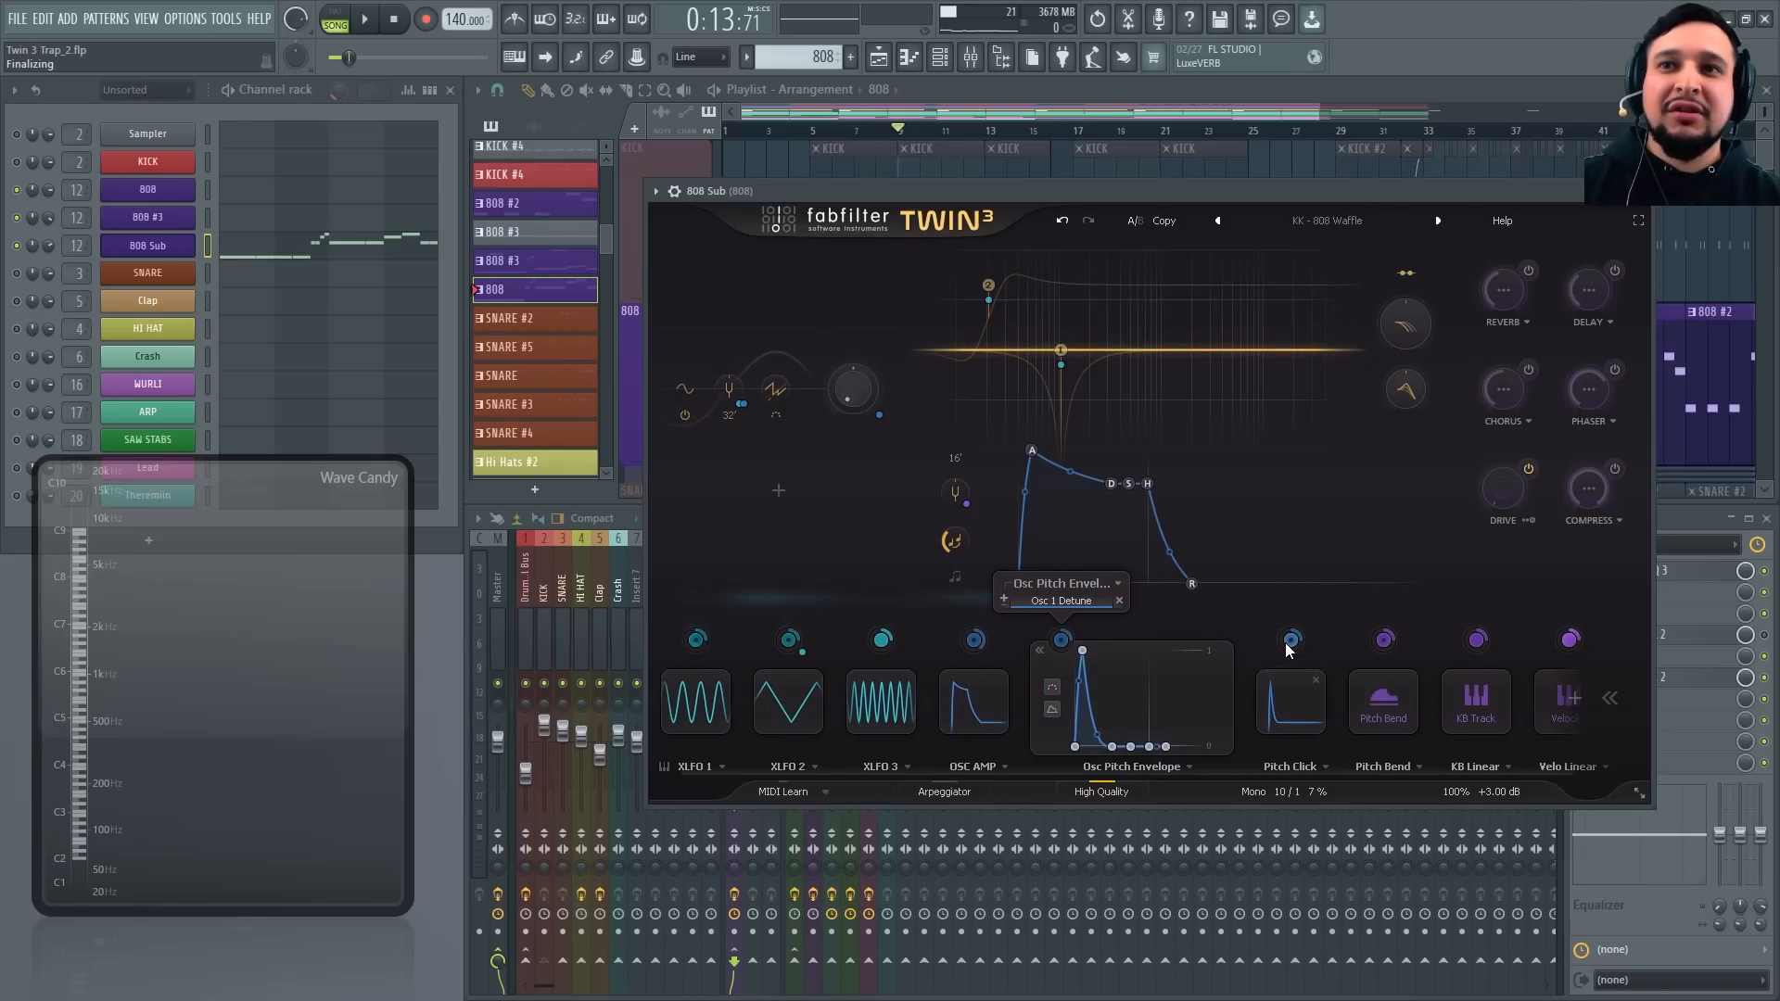
mouse_move(1291, 647)
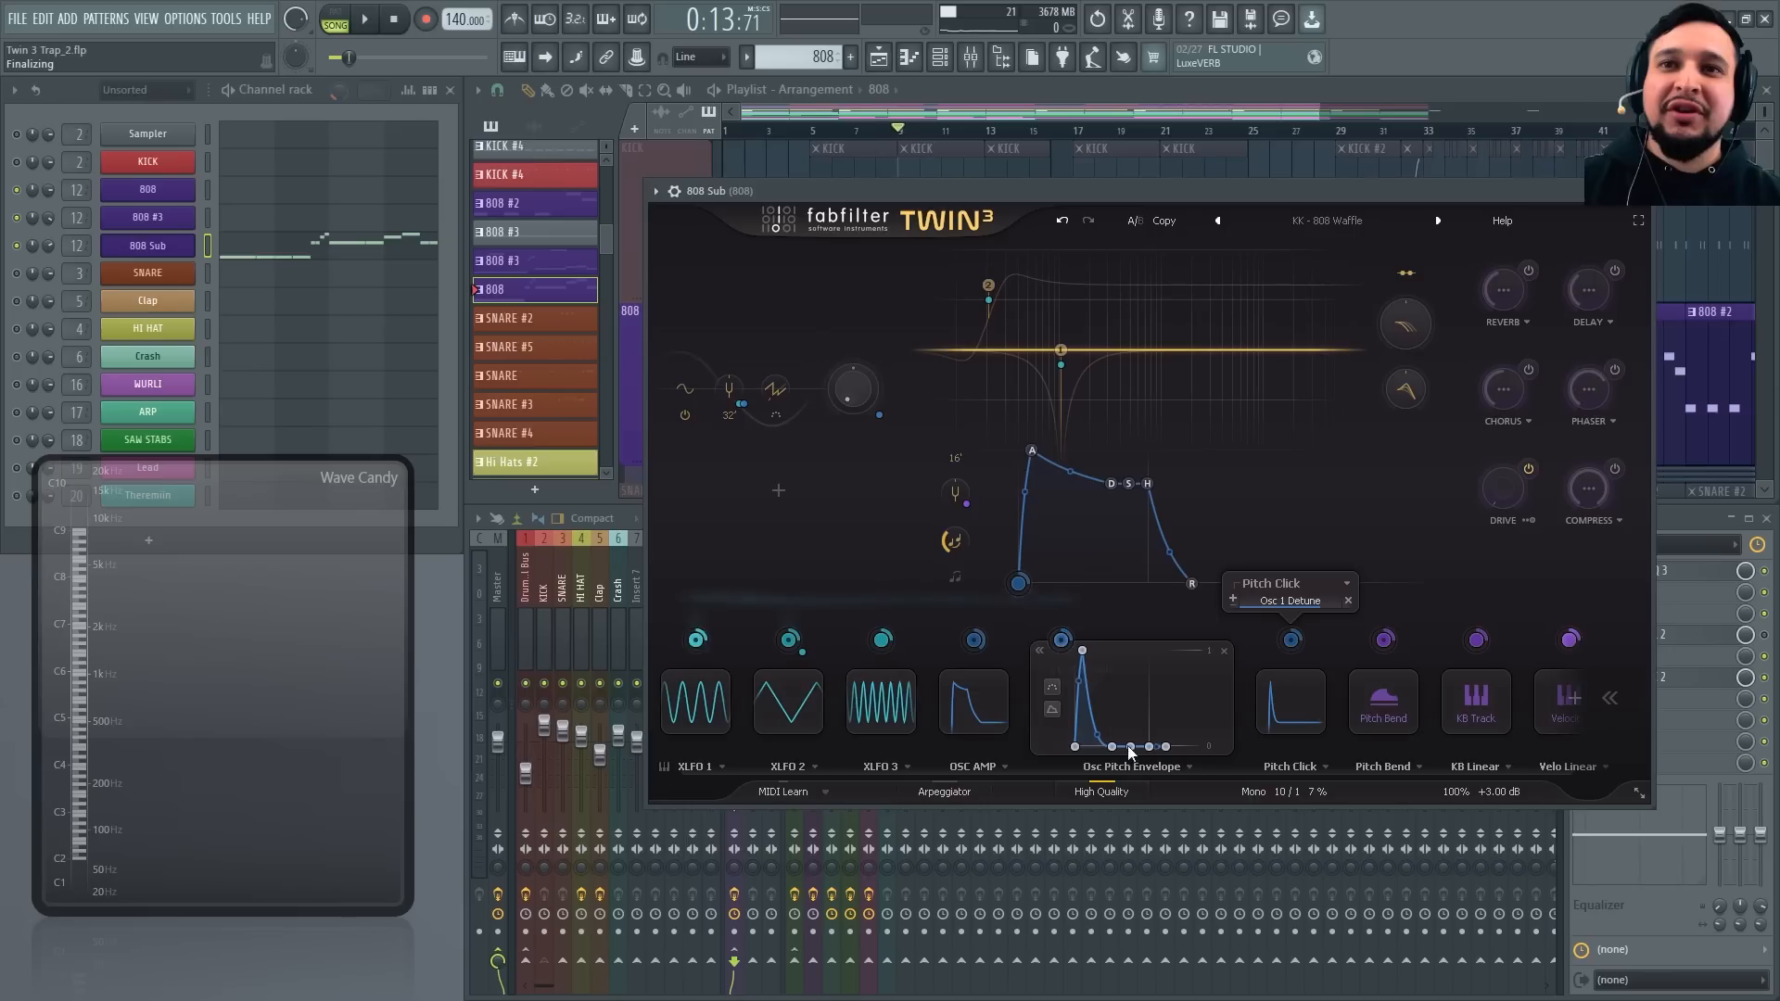
click(1289, 702)
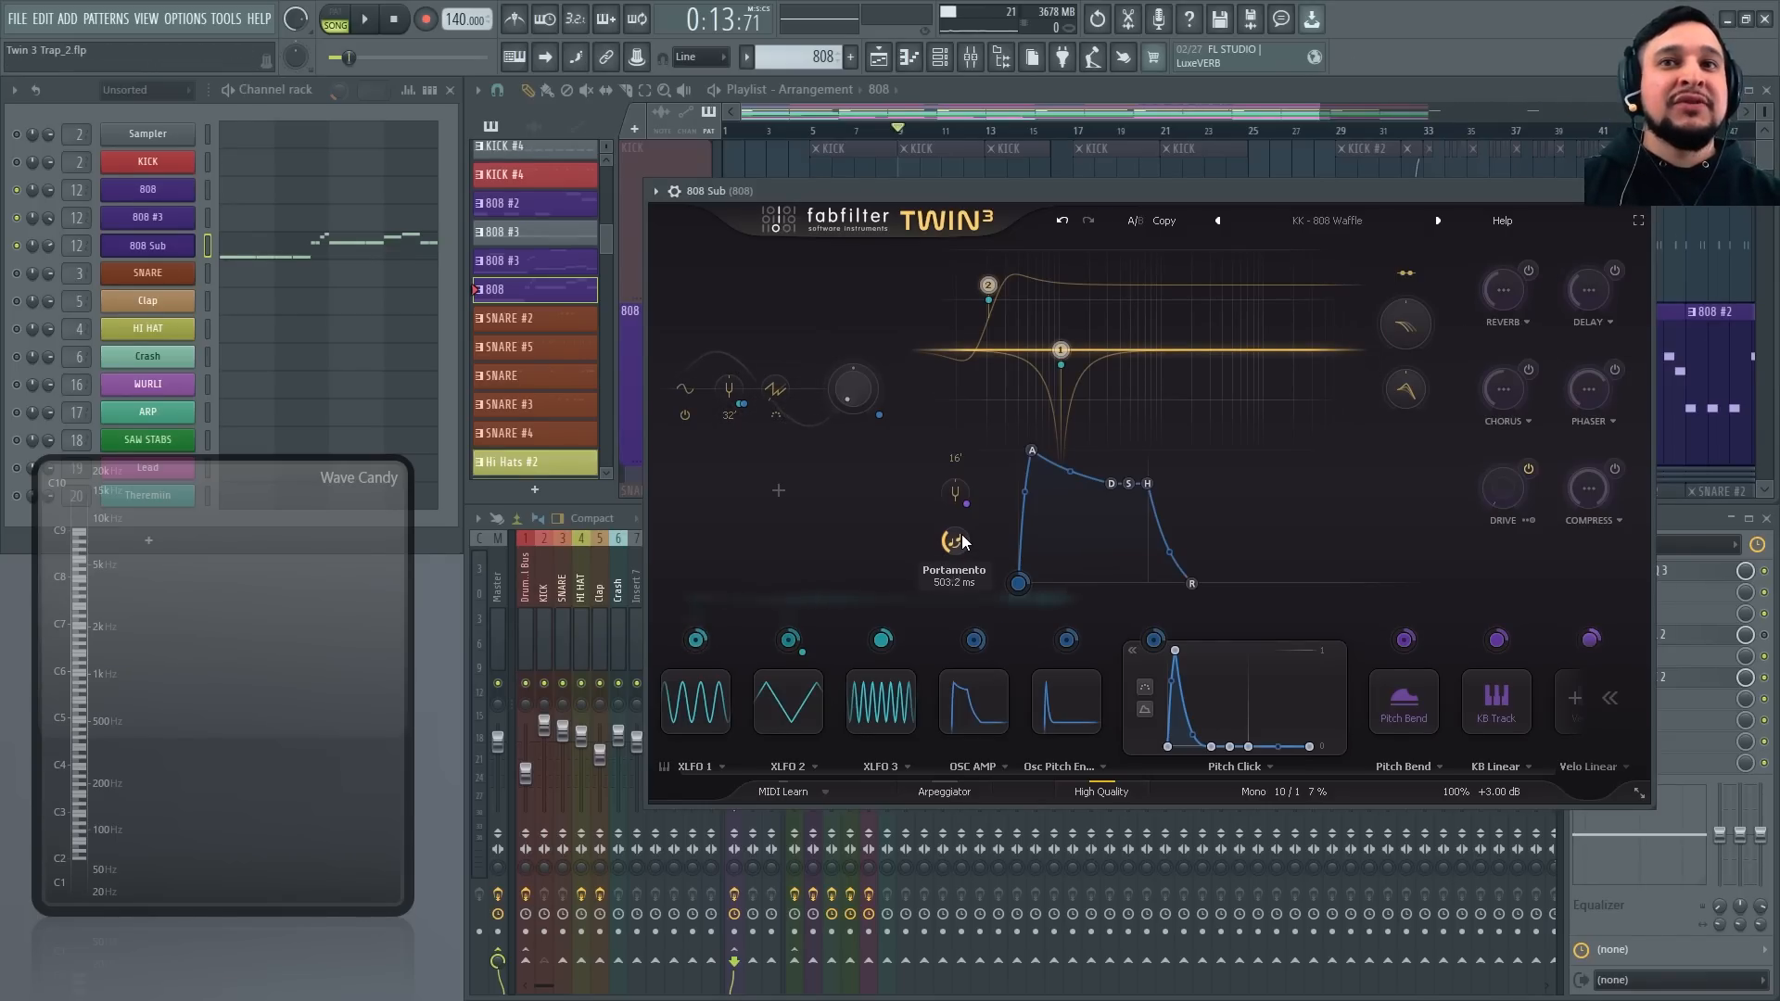
mouse_move(962, 538)
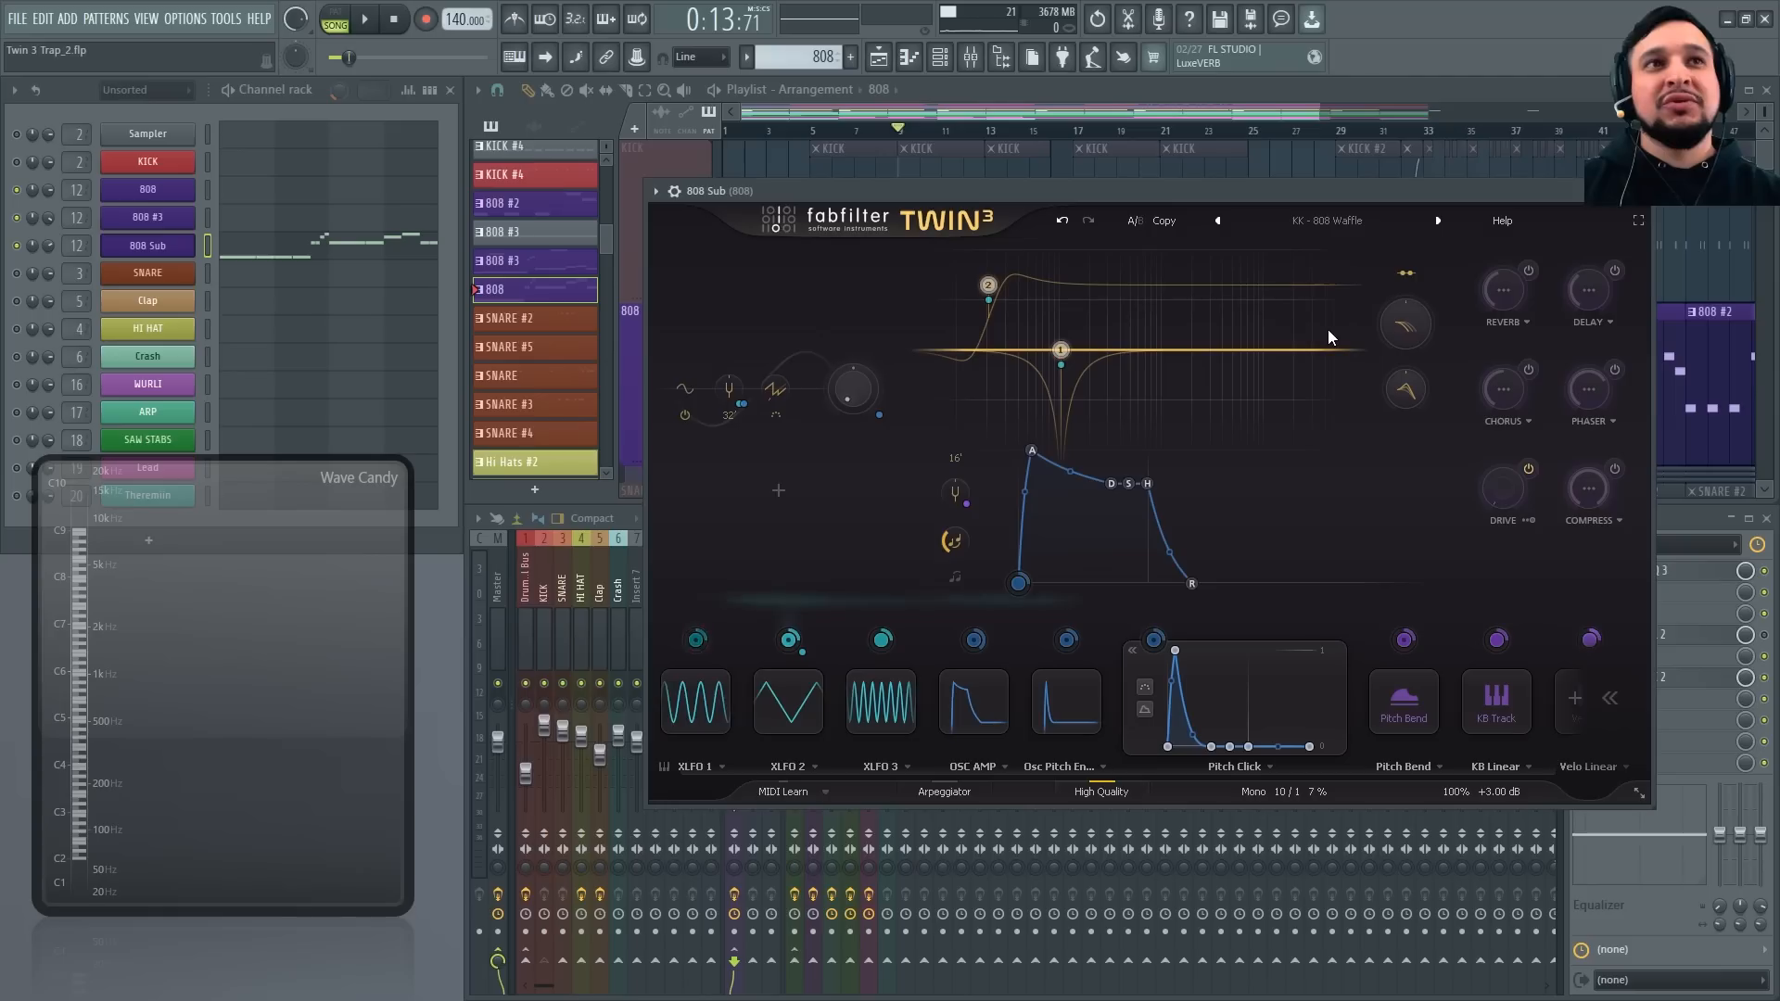
Close the 808 Sub synth, play from bar 17, select the 808 #2 pattern, and open the 808 channel's synth
click(1647, 206)
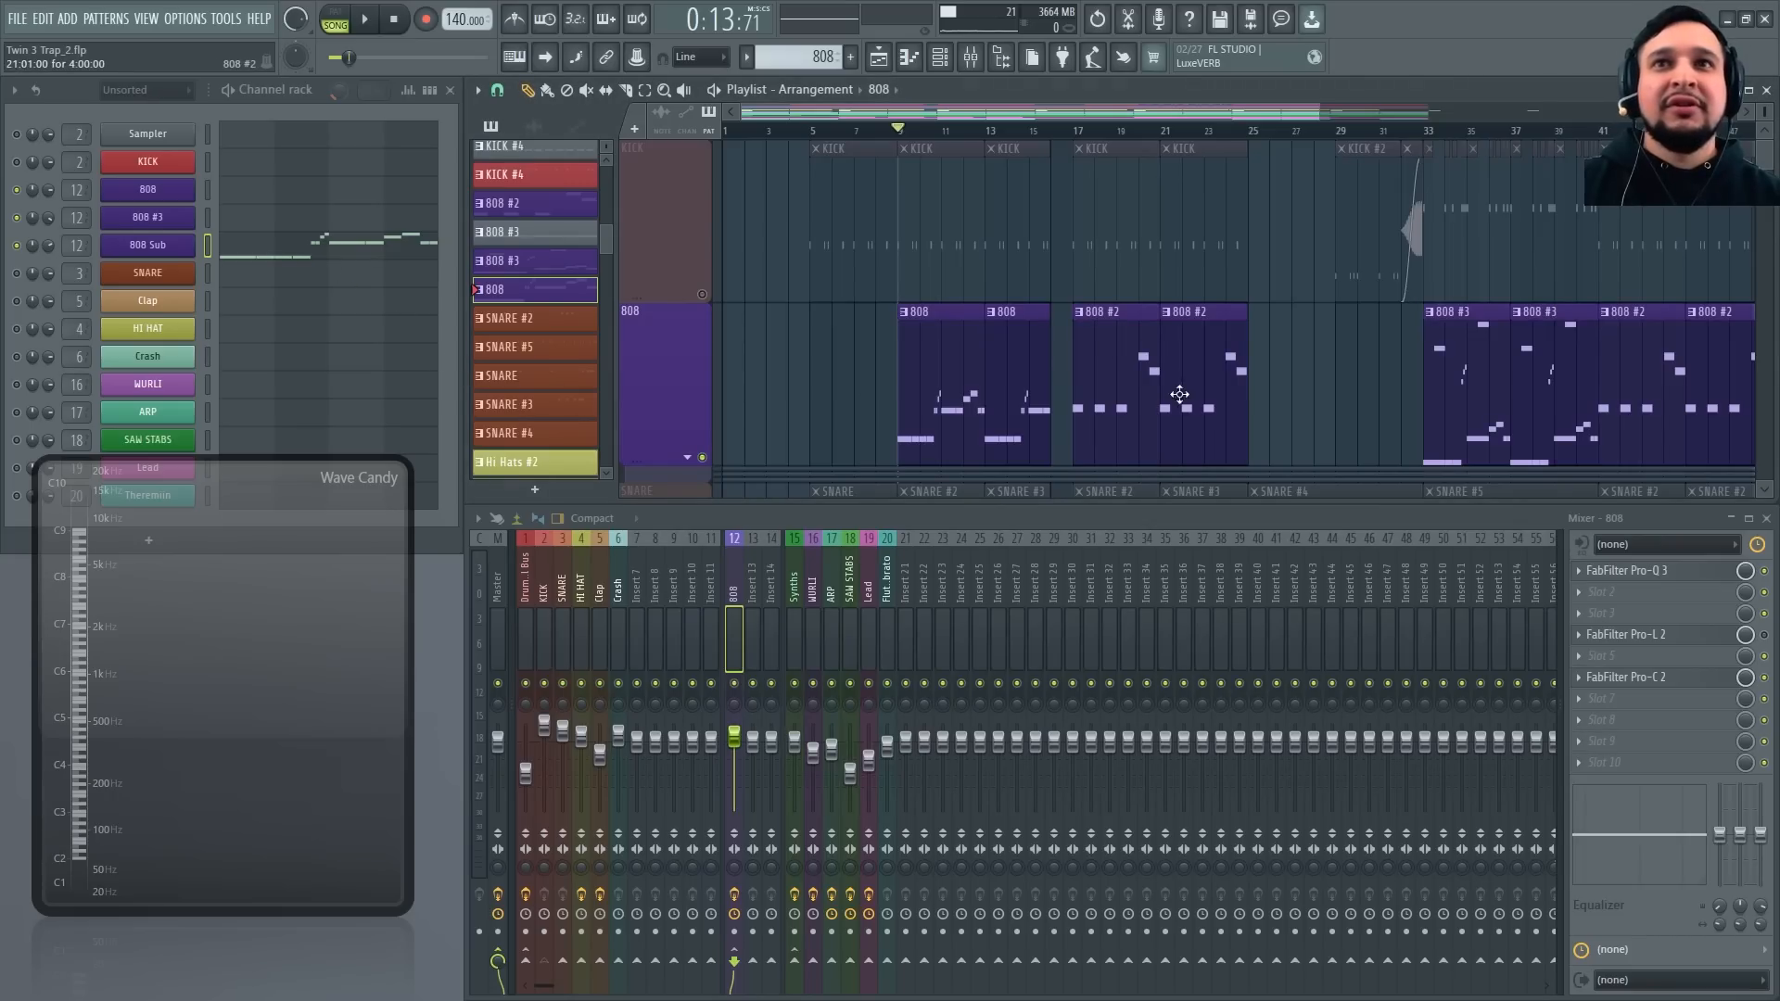
click(1085, 132)
key(space)
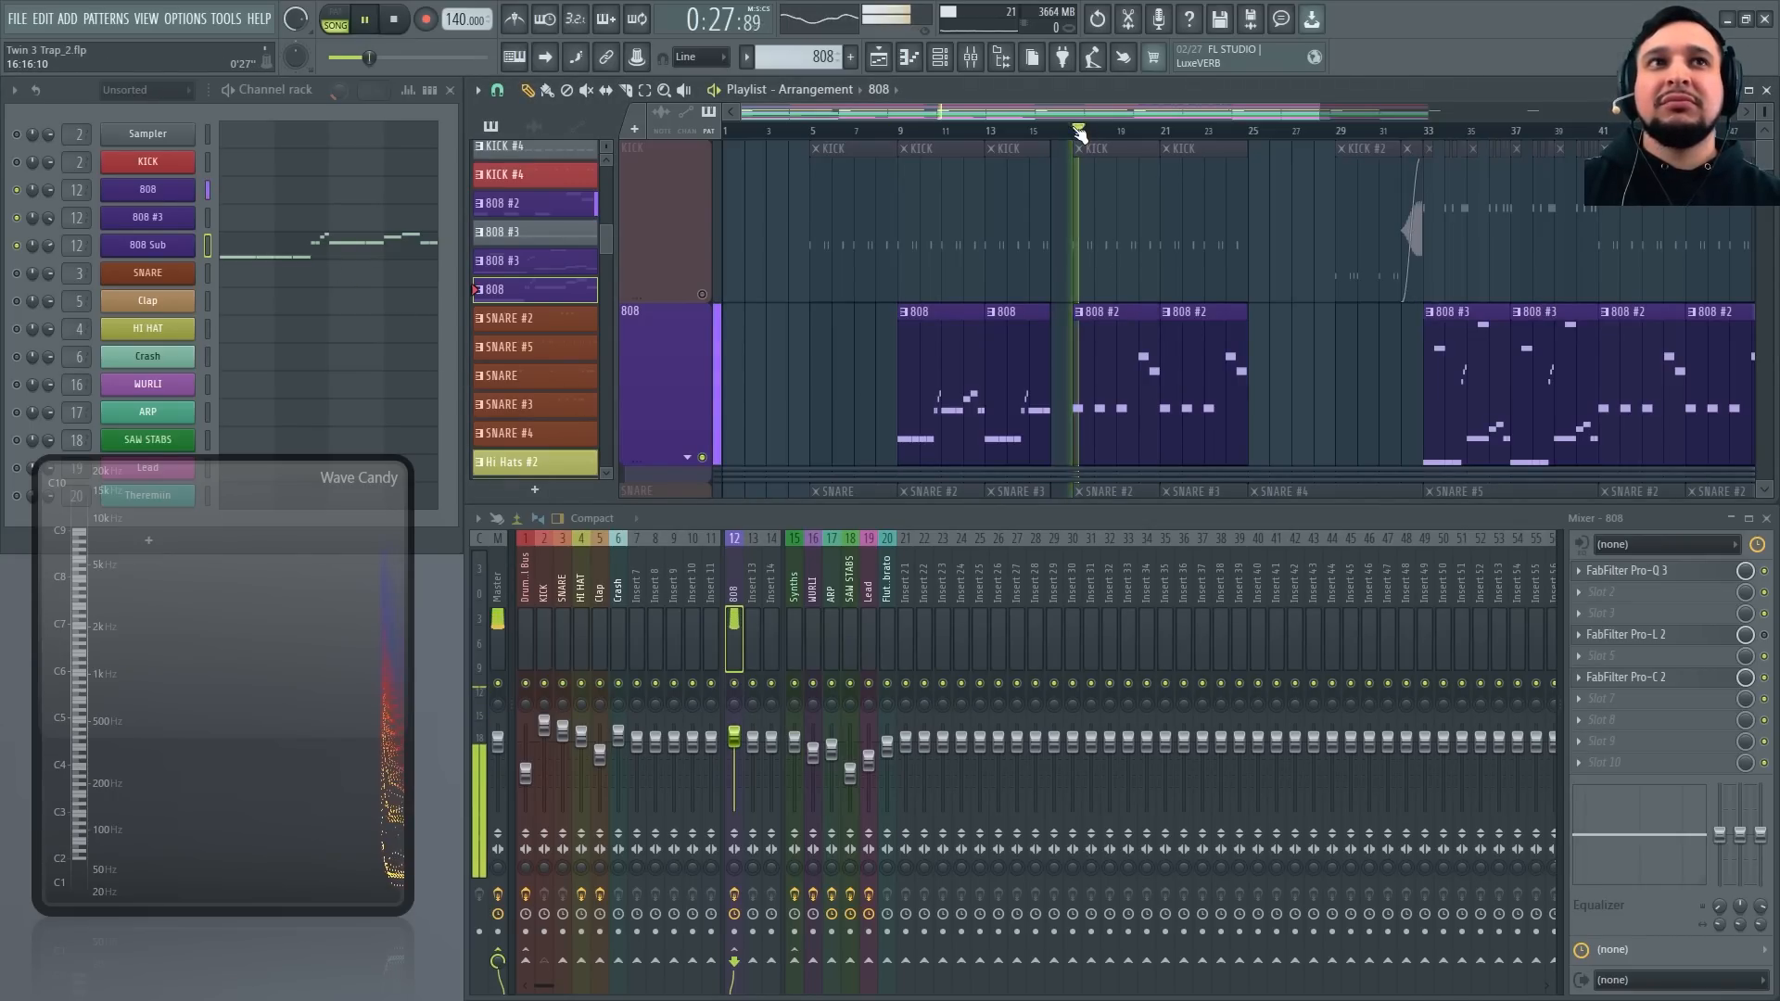
click(1152, 414)
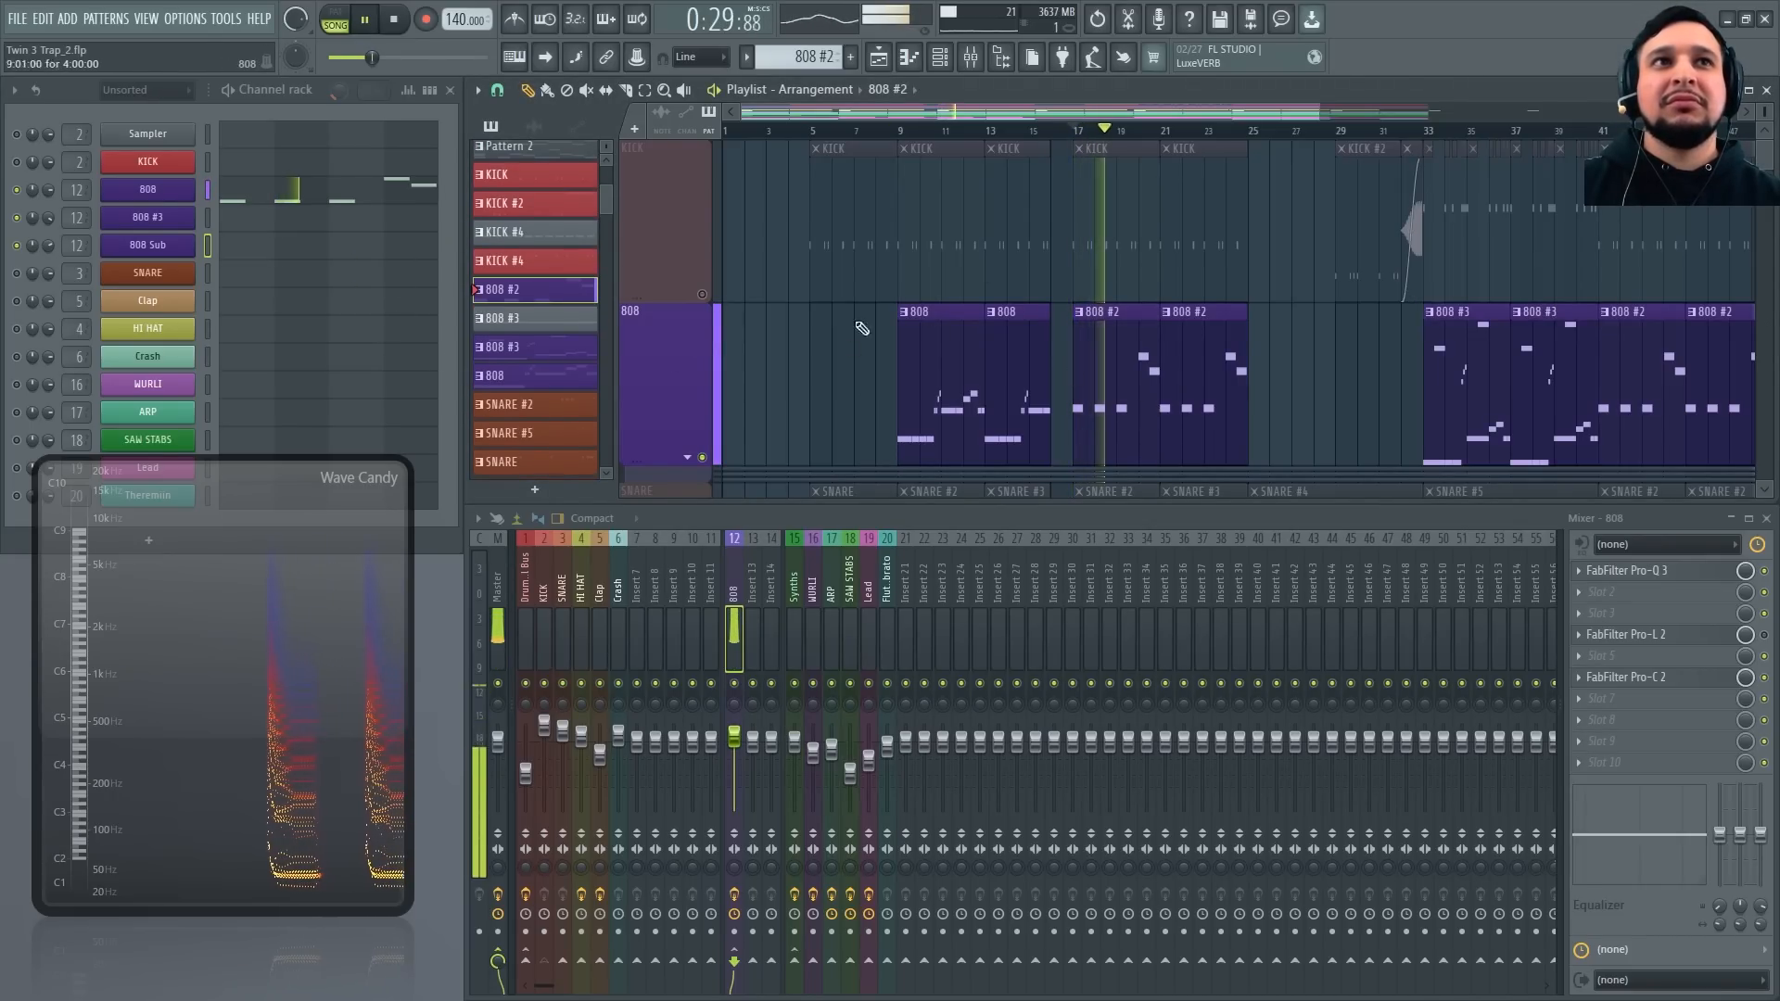
click(153, 193)
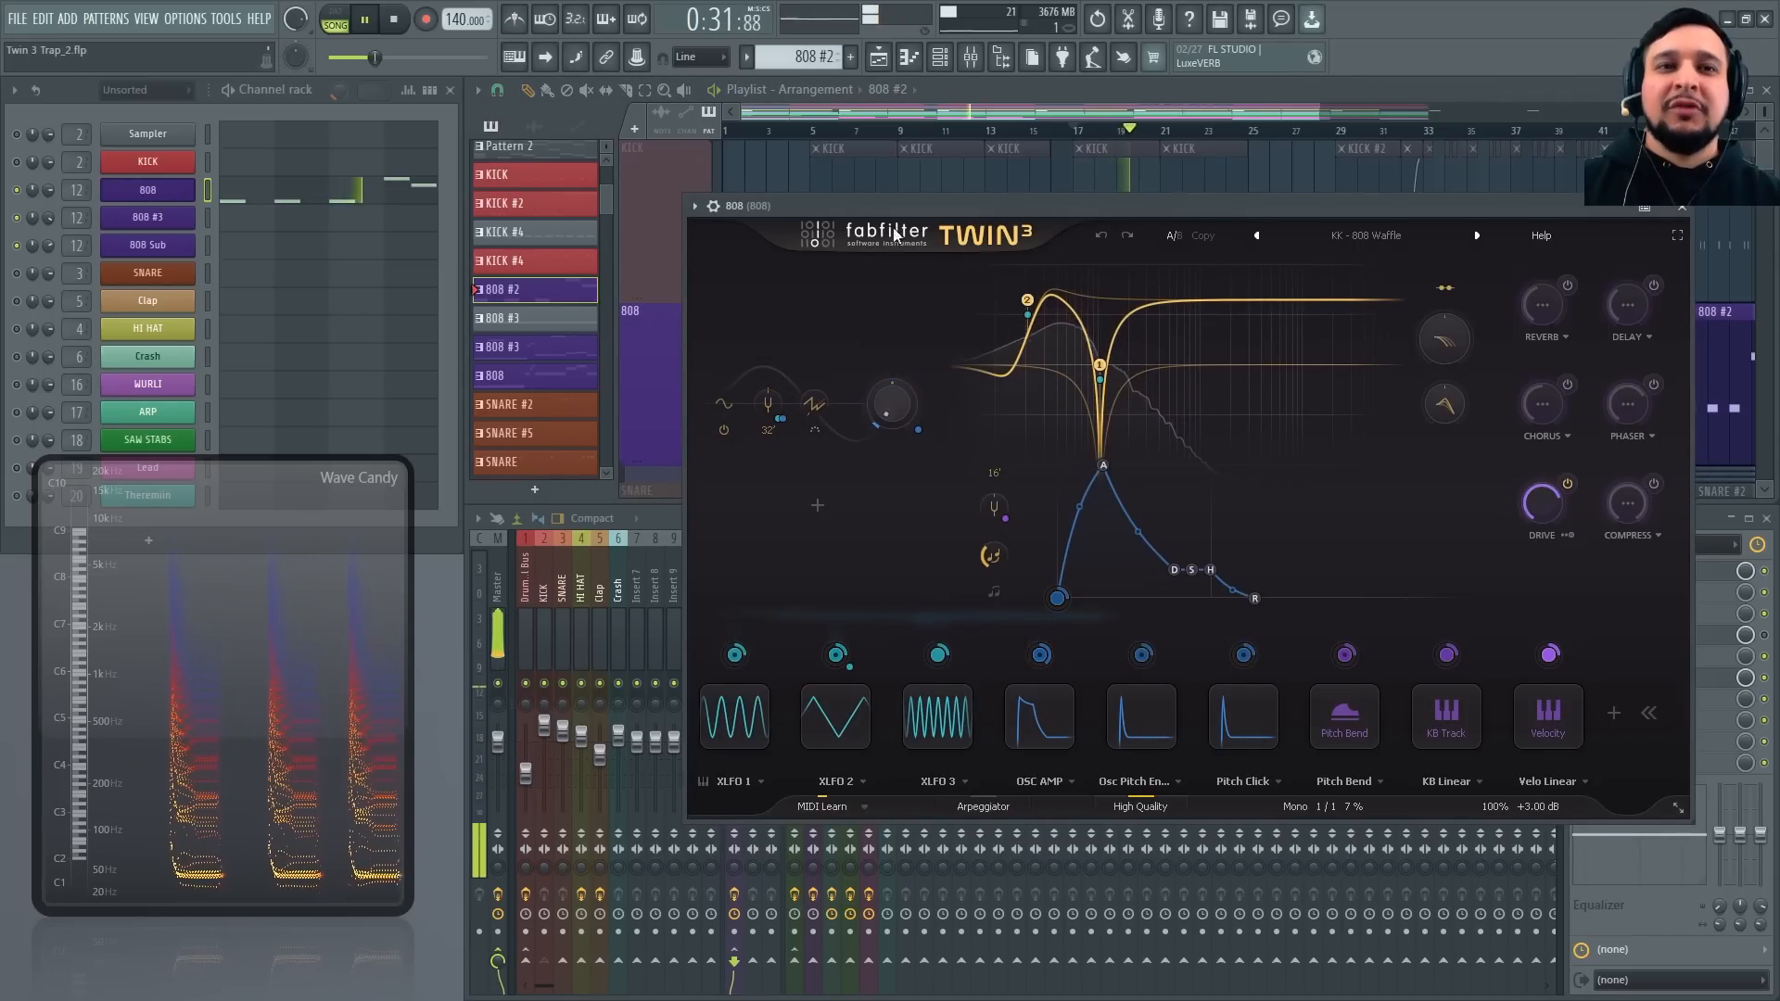
key(space)
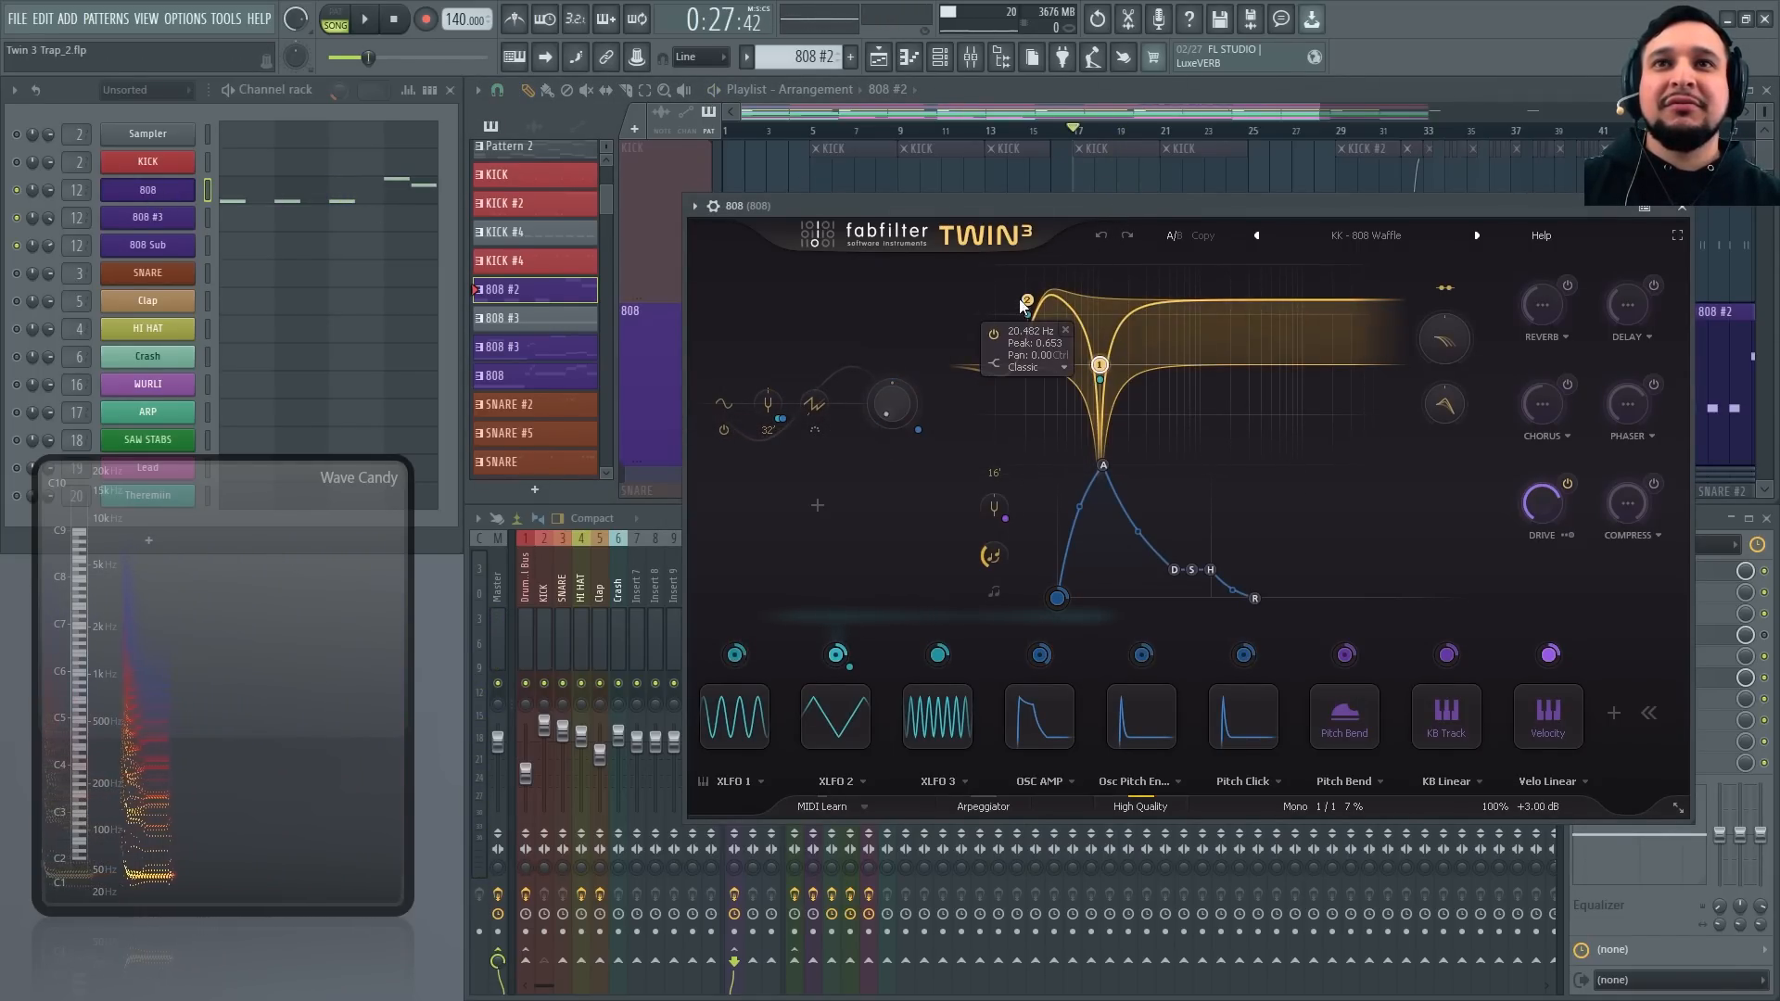
Play the 808 from bar 17 with Filter 2 bypassed, and re-enable the filter to compare
click(993, 335)
key(space)
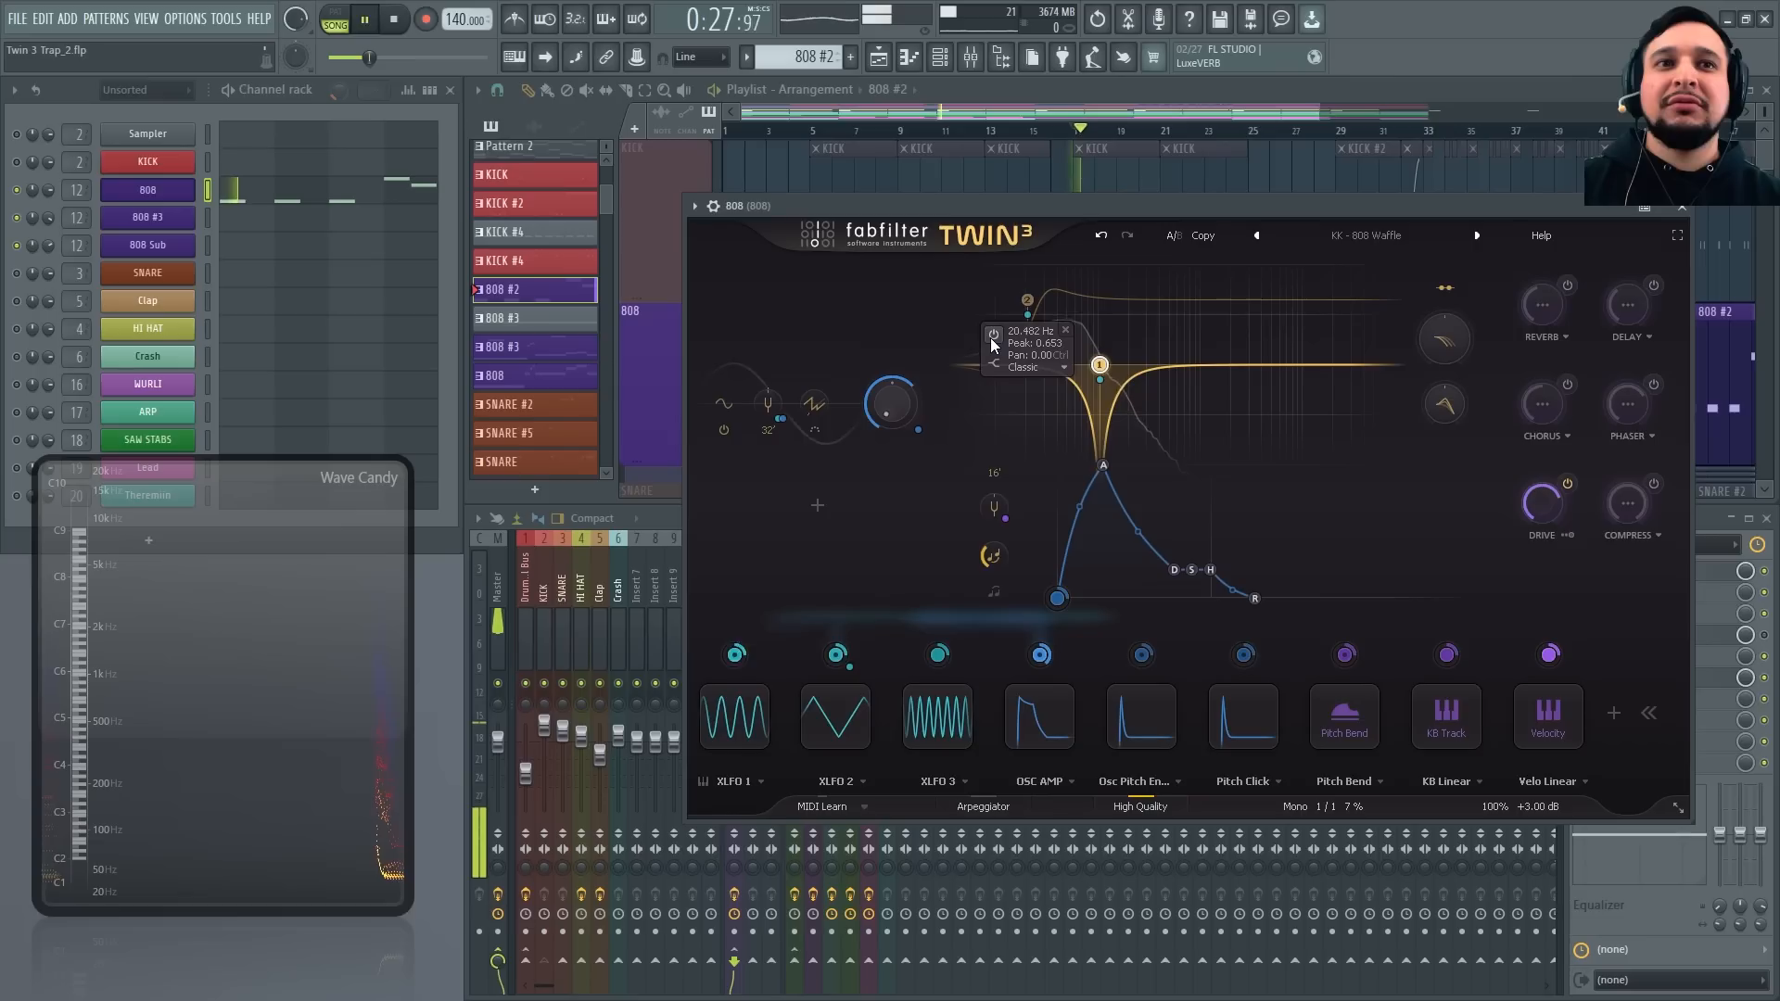
click(992, 338)
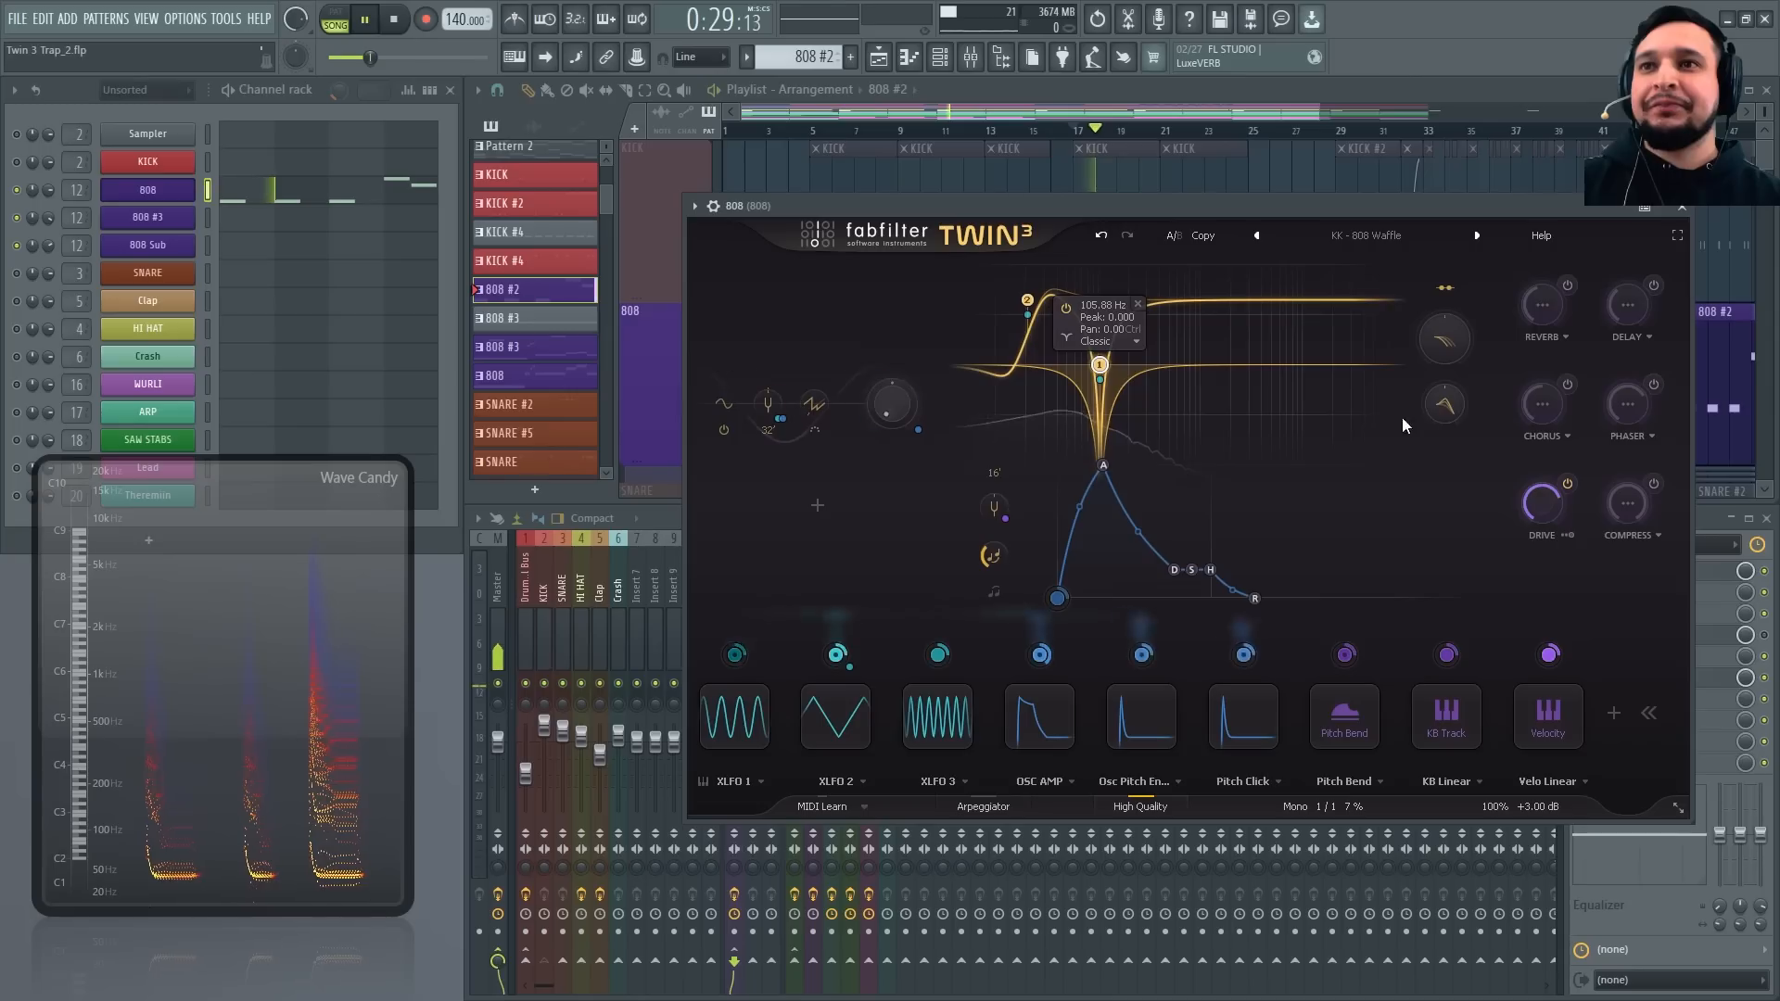
key(space)
Play the 808 with its drive switched off, toggle Filter 2 off and on, and re-enable the drive
key(space)
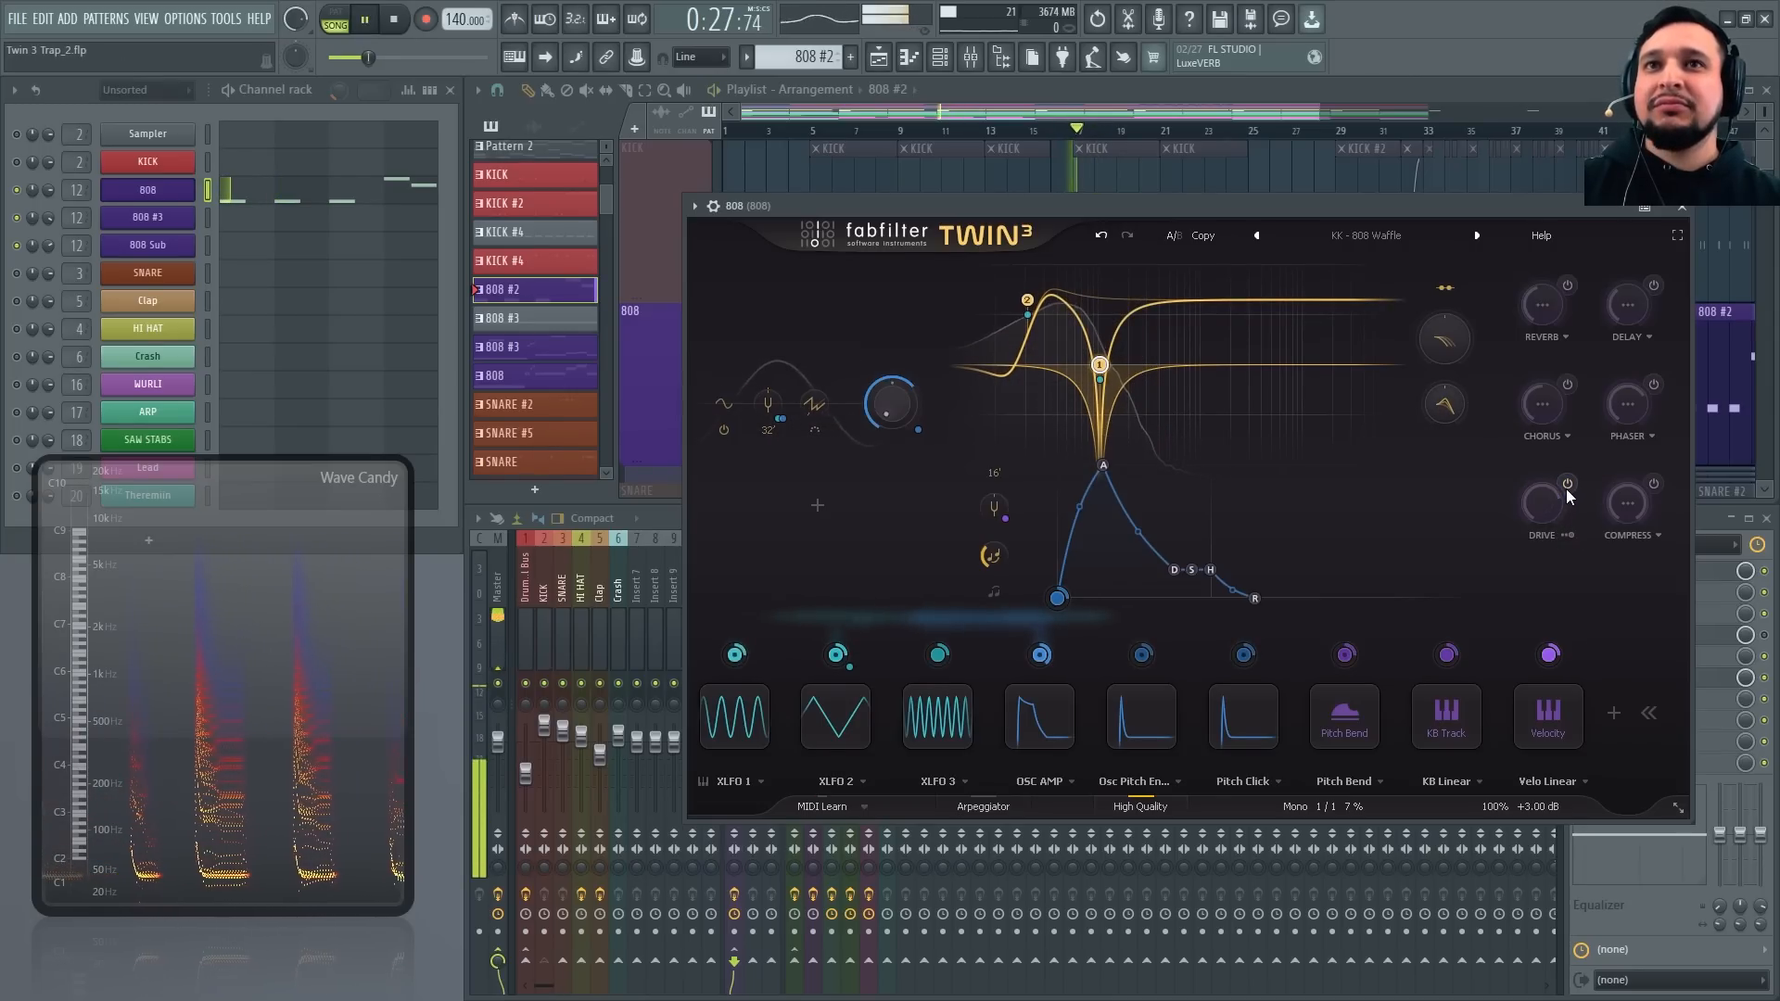
mouse_move(1031, 302)
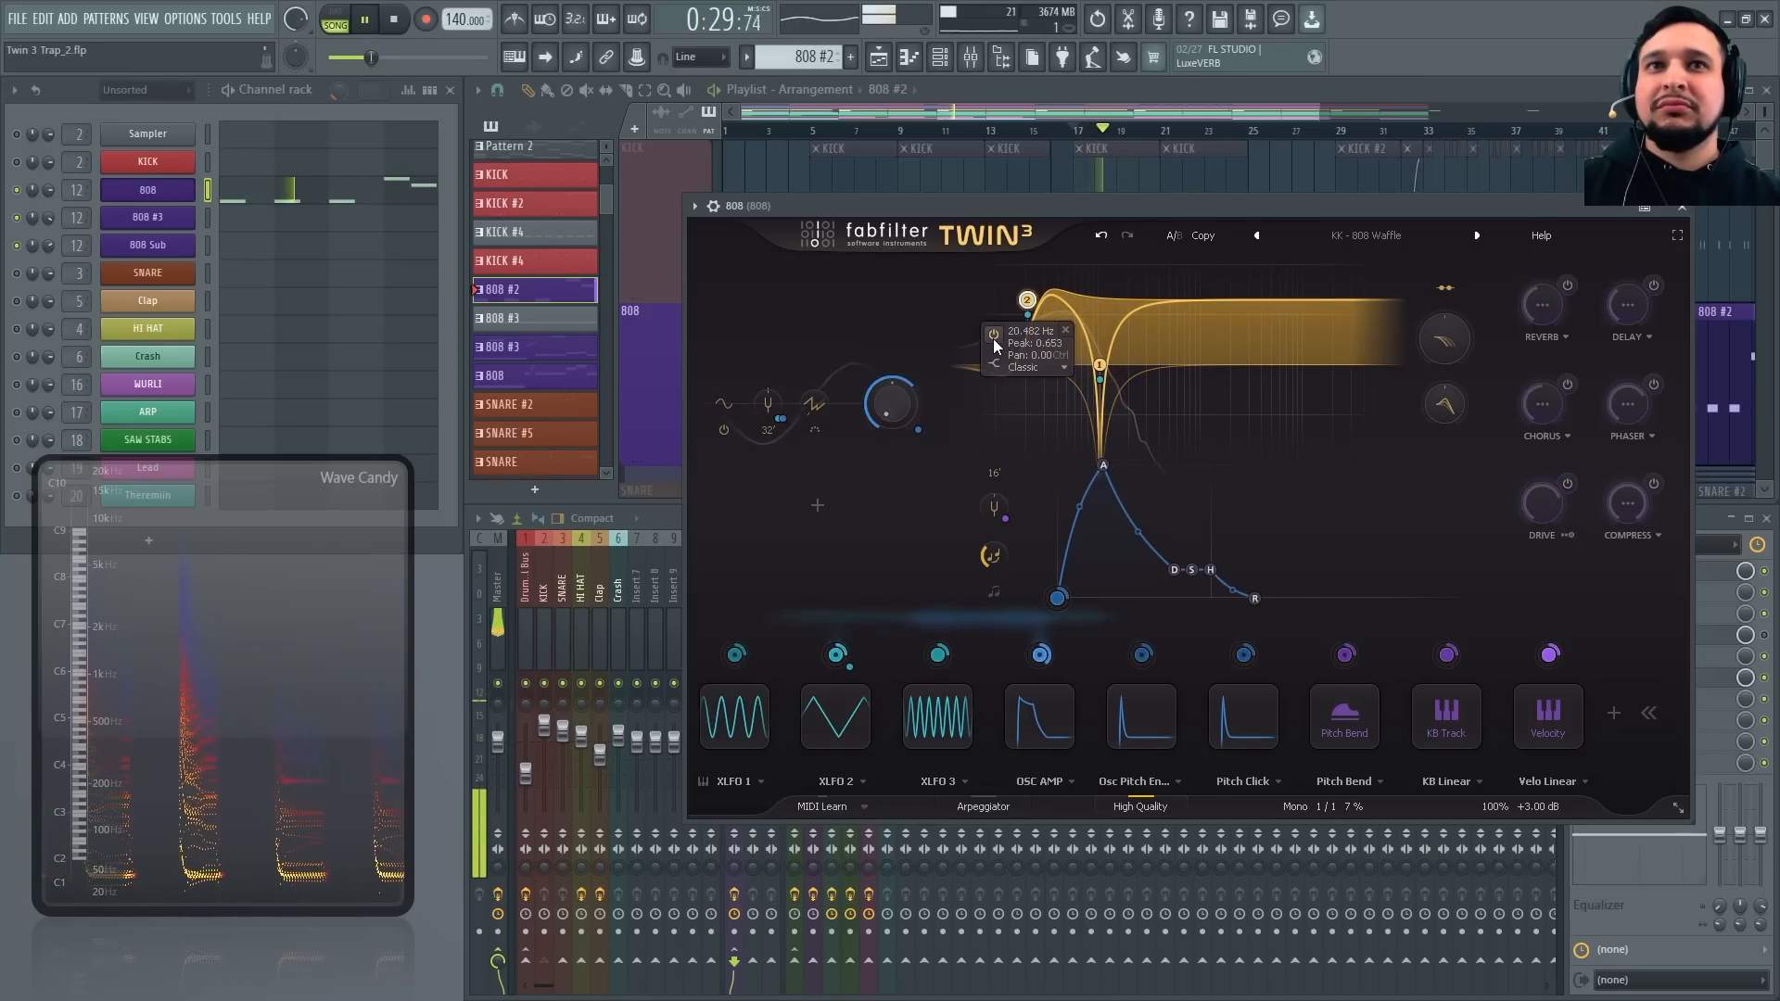
click(993, 338)
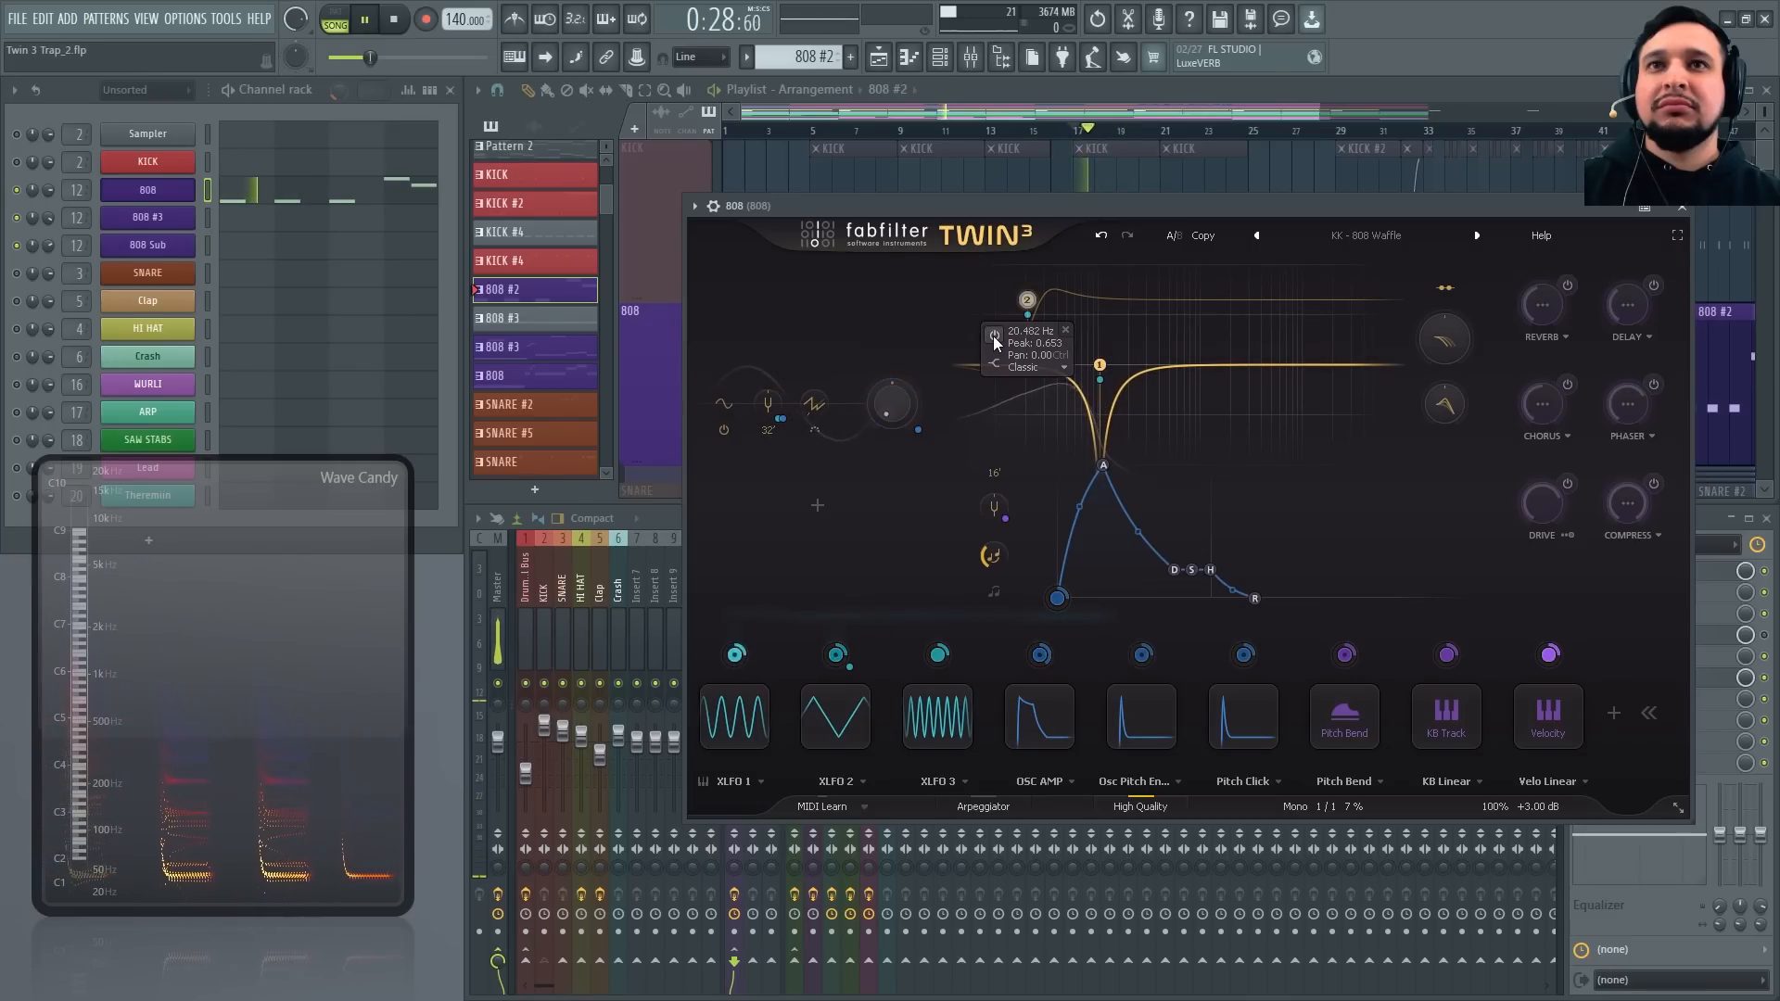
click(993, 336)
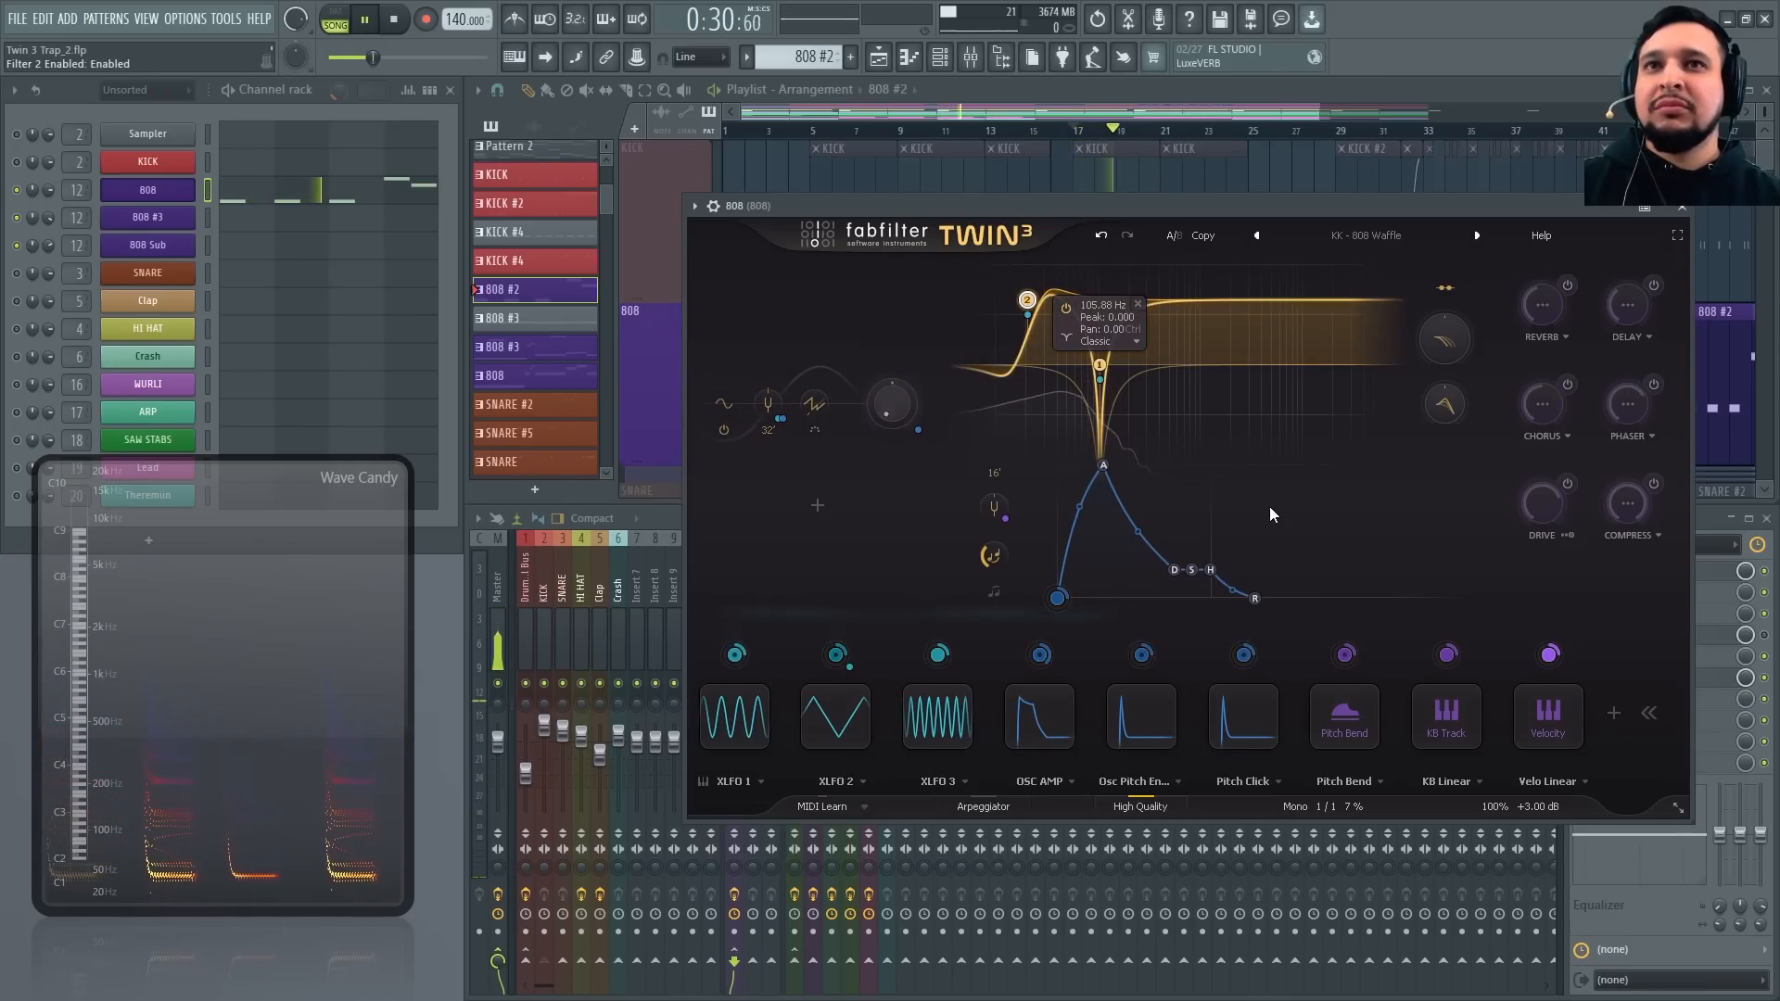
click(1568, 484)
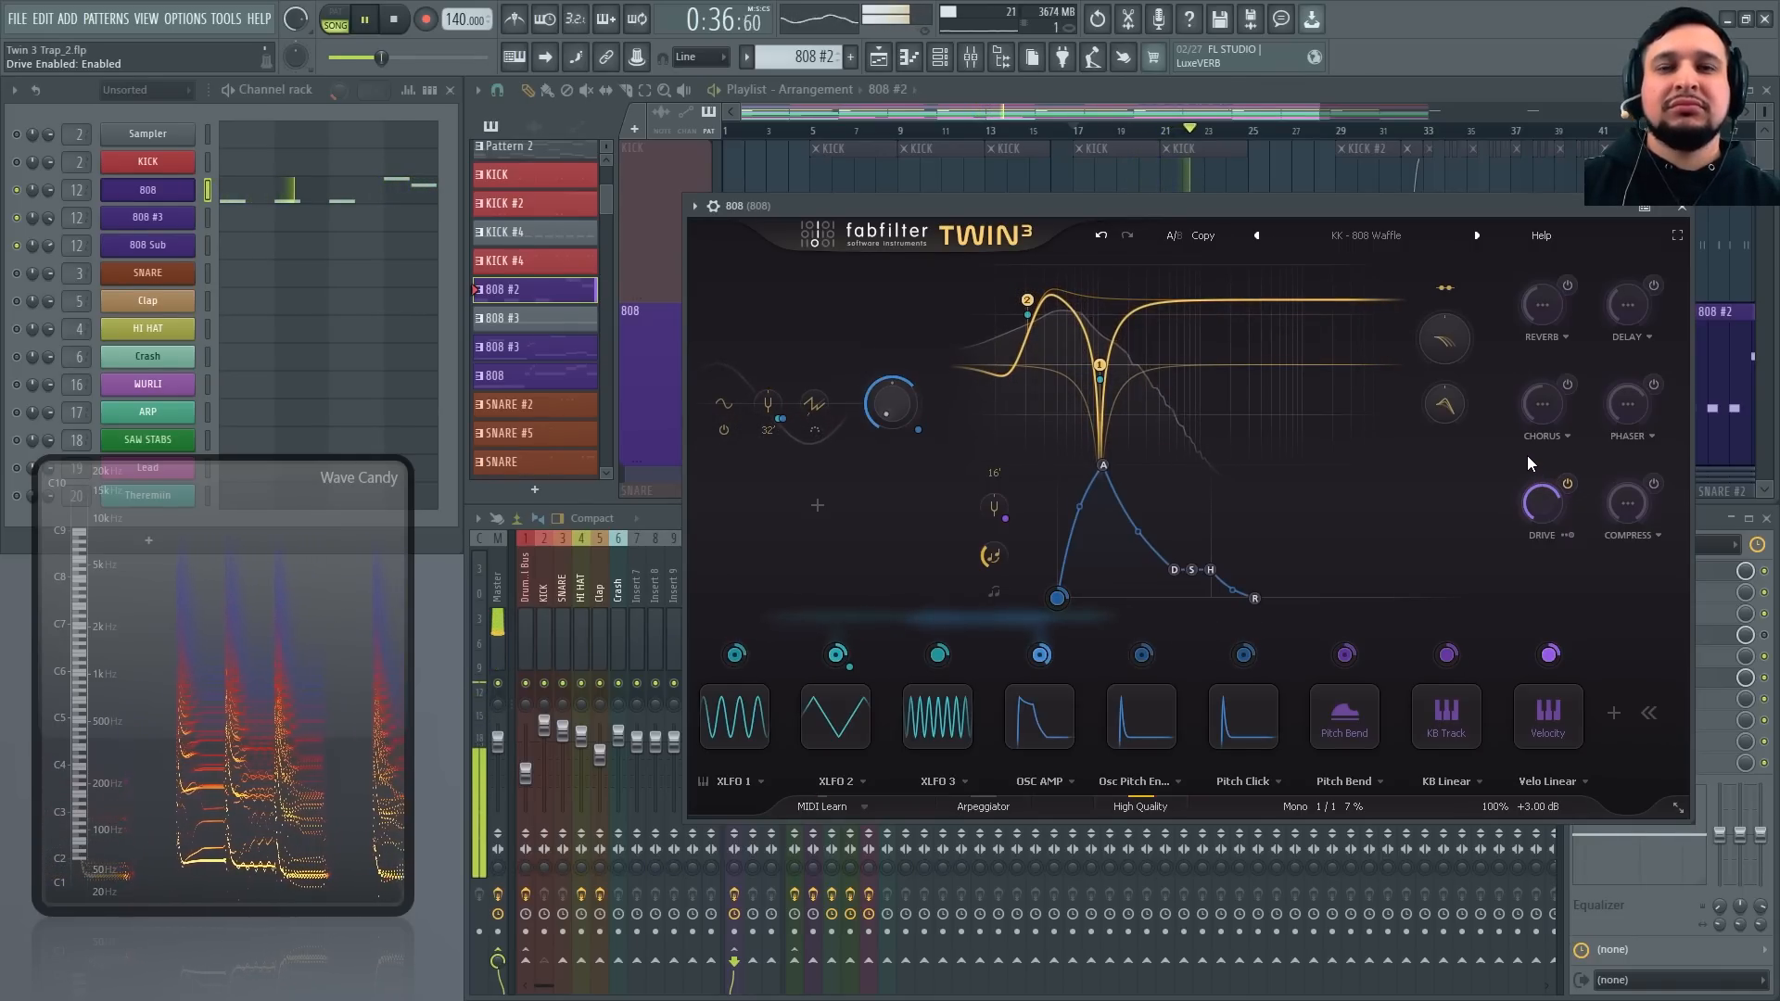
mouse_move(1197, 569)
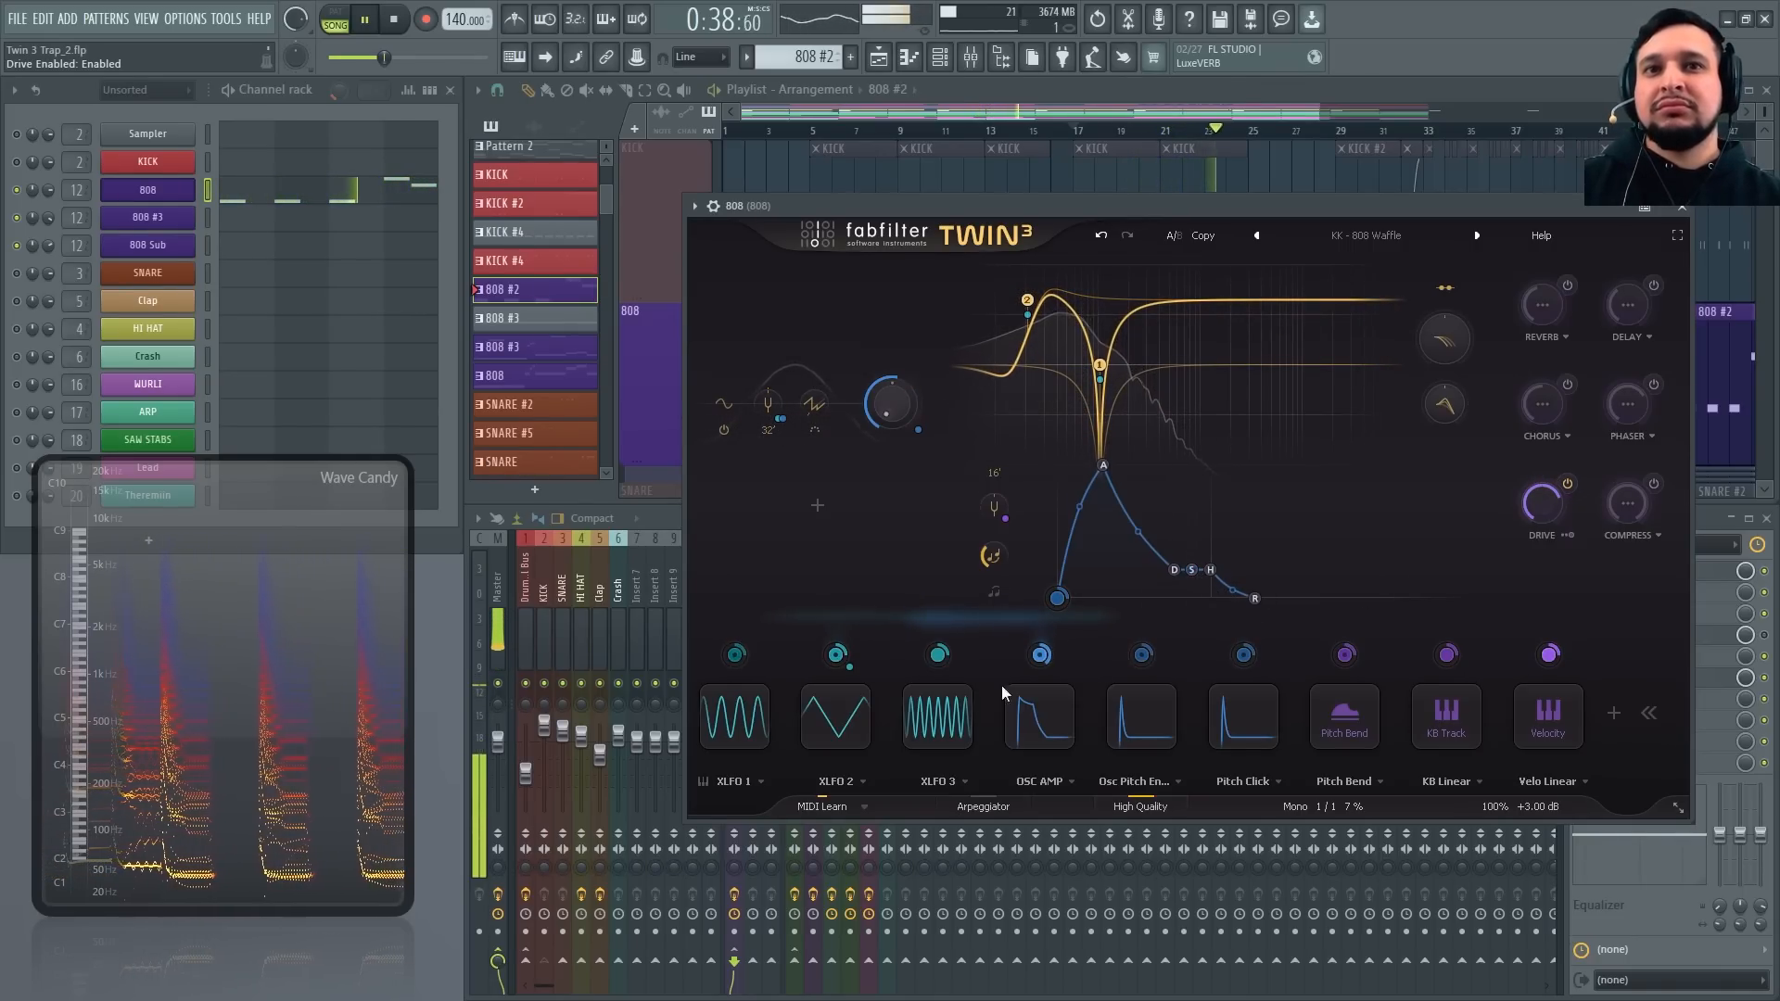
key(space)
Show XLFO 1's modulation targets, check the main envelope's decay and sustain, and play the 808 from bar 17
click(737, 654)
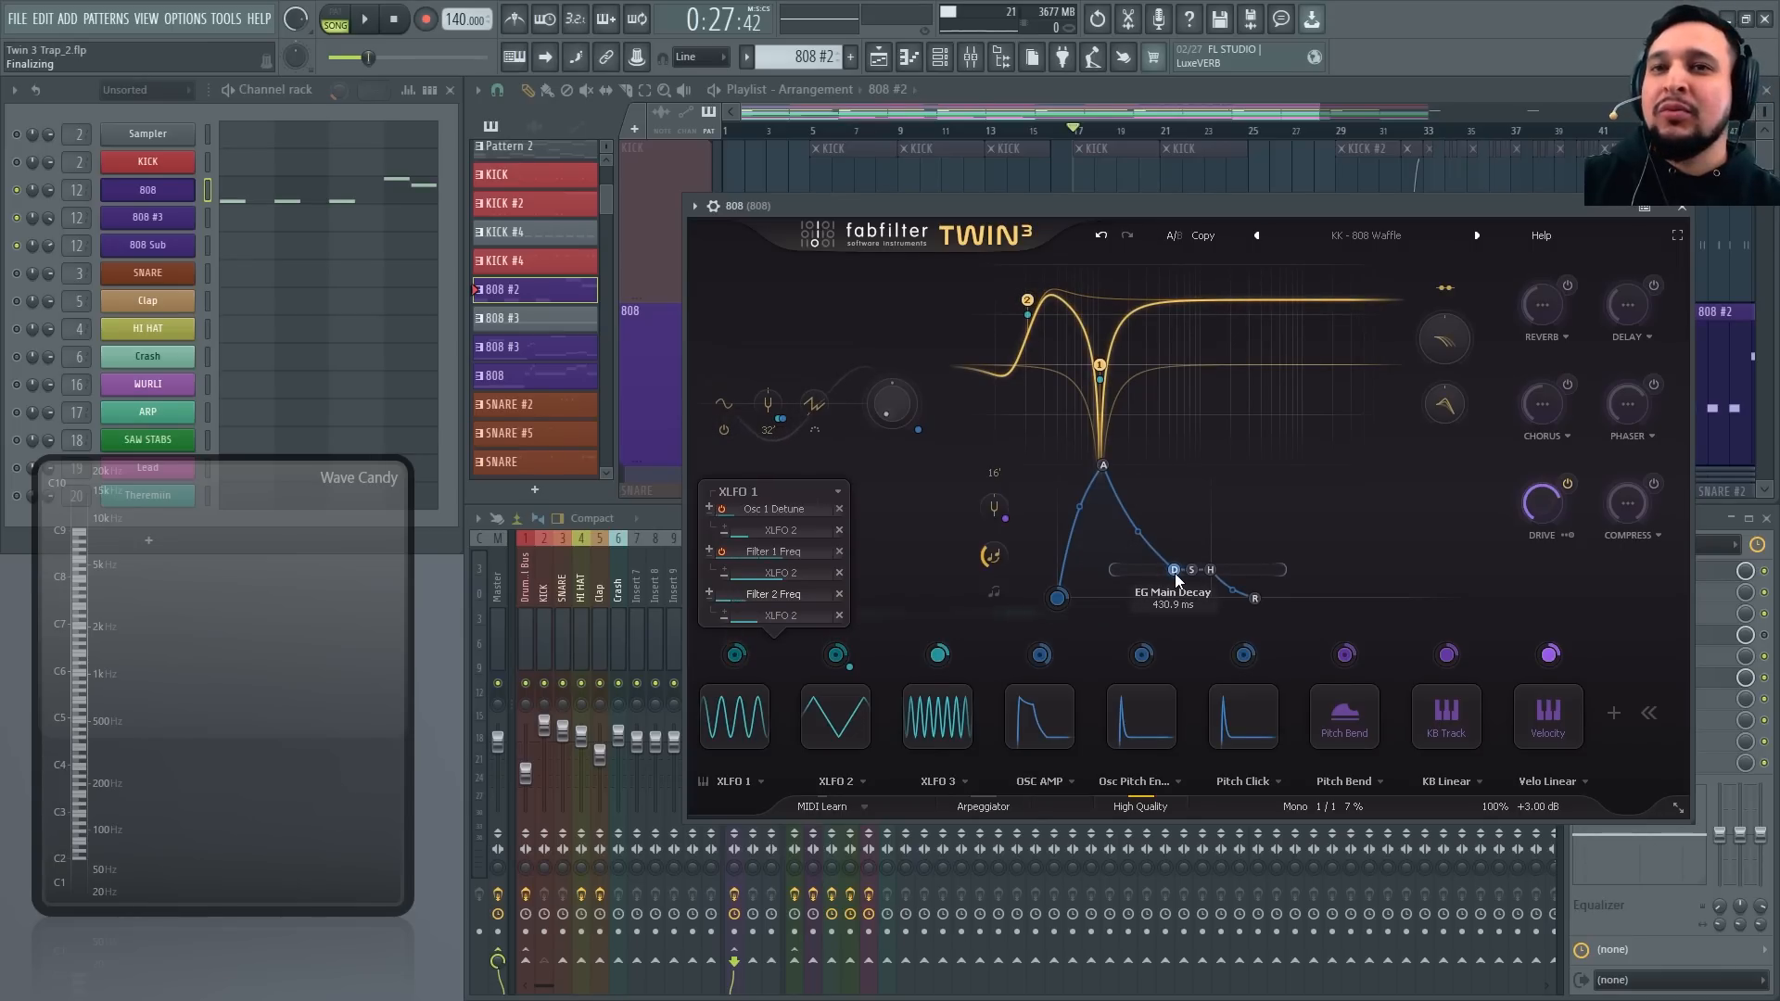
mouse_move(1175, 573)
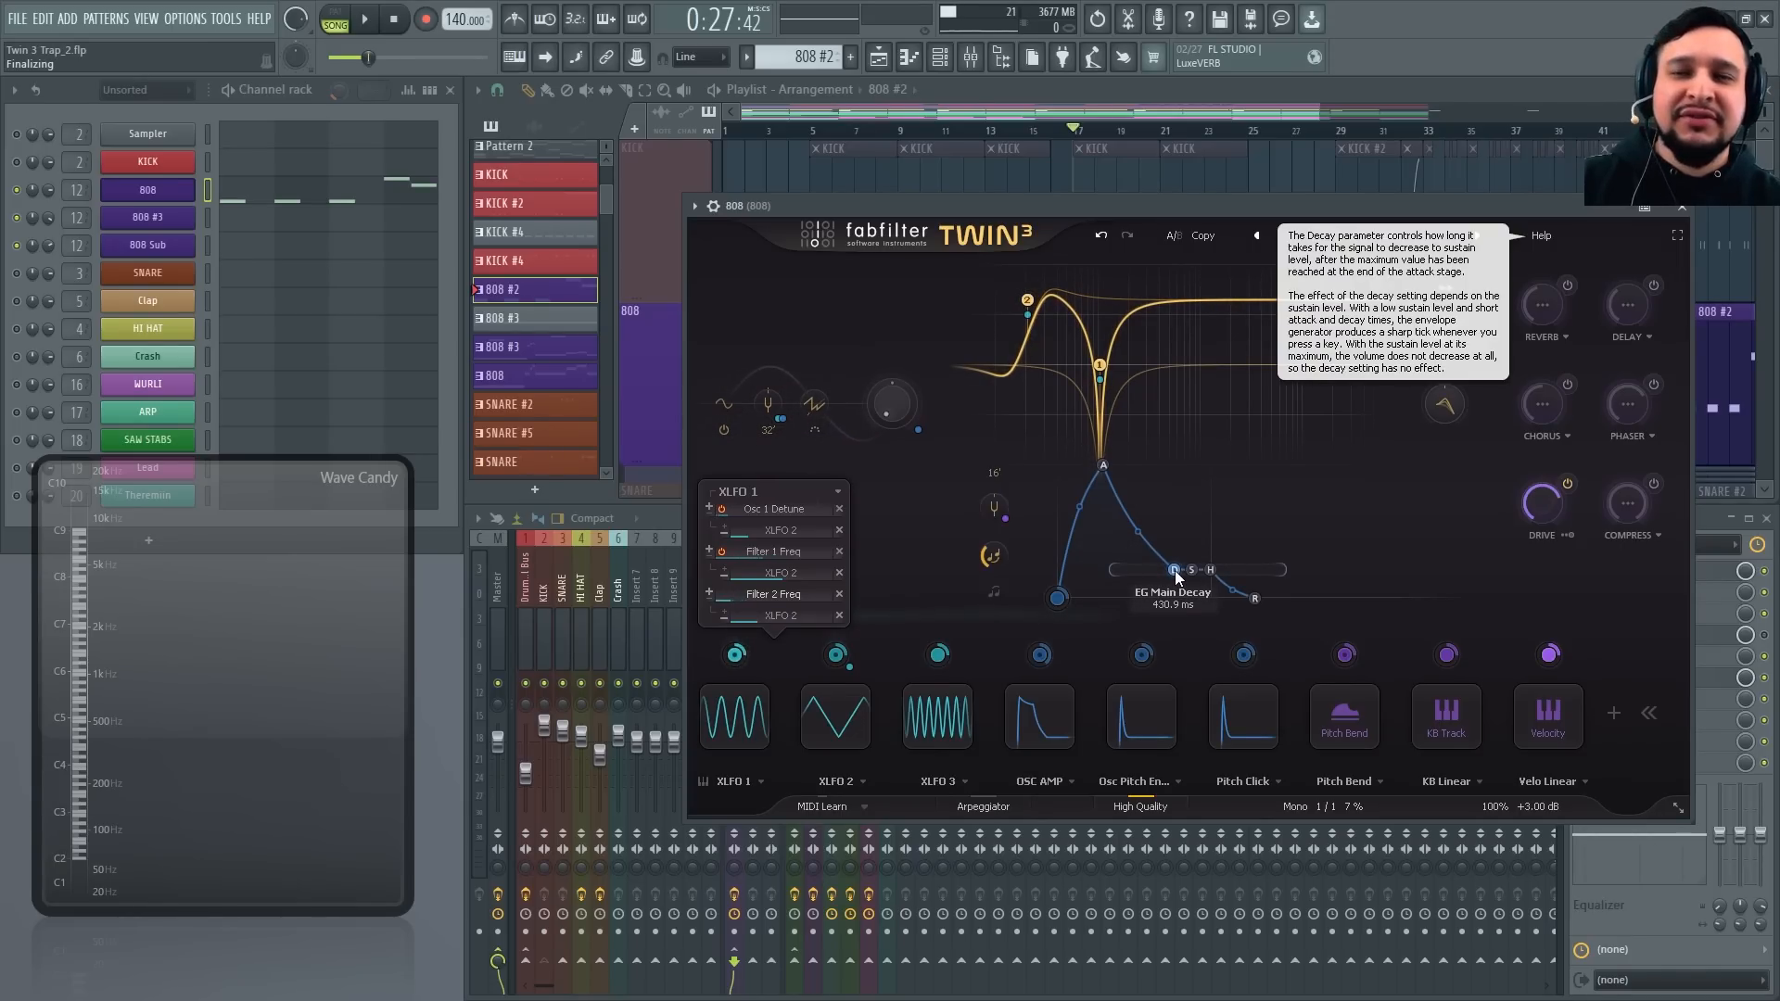
key(space)
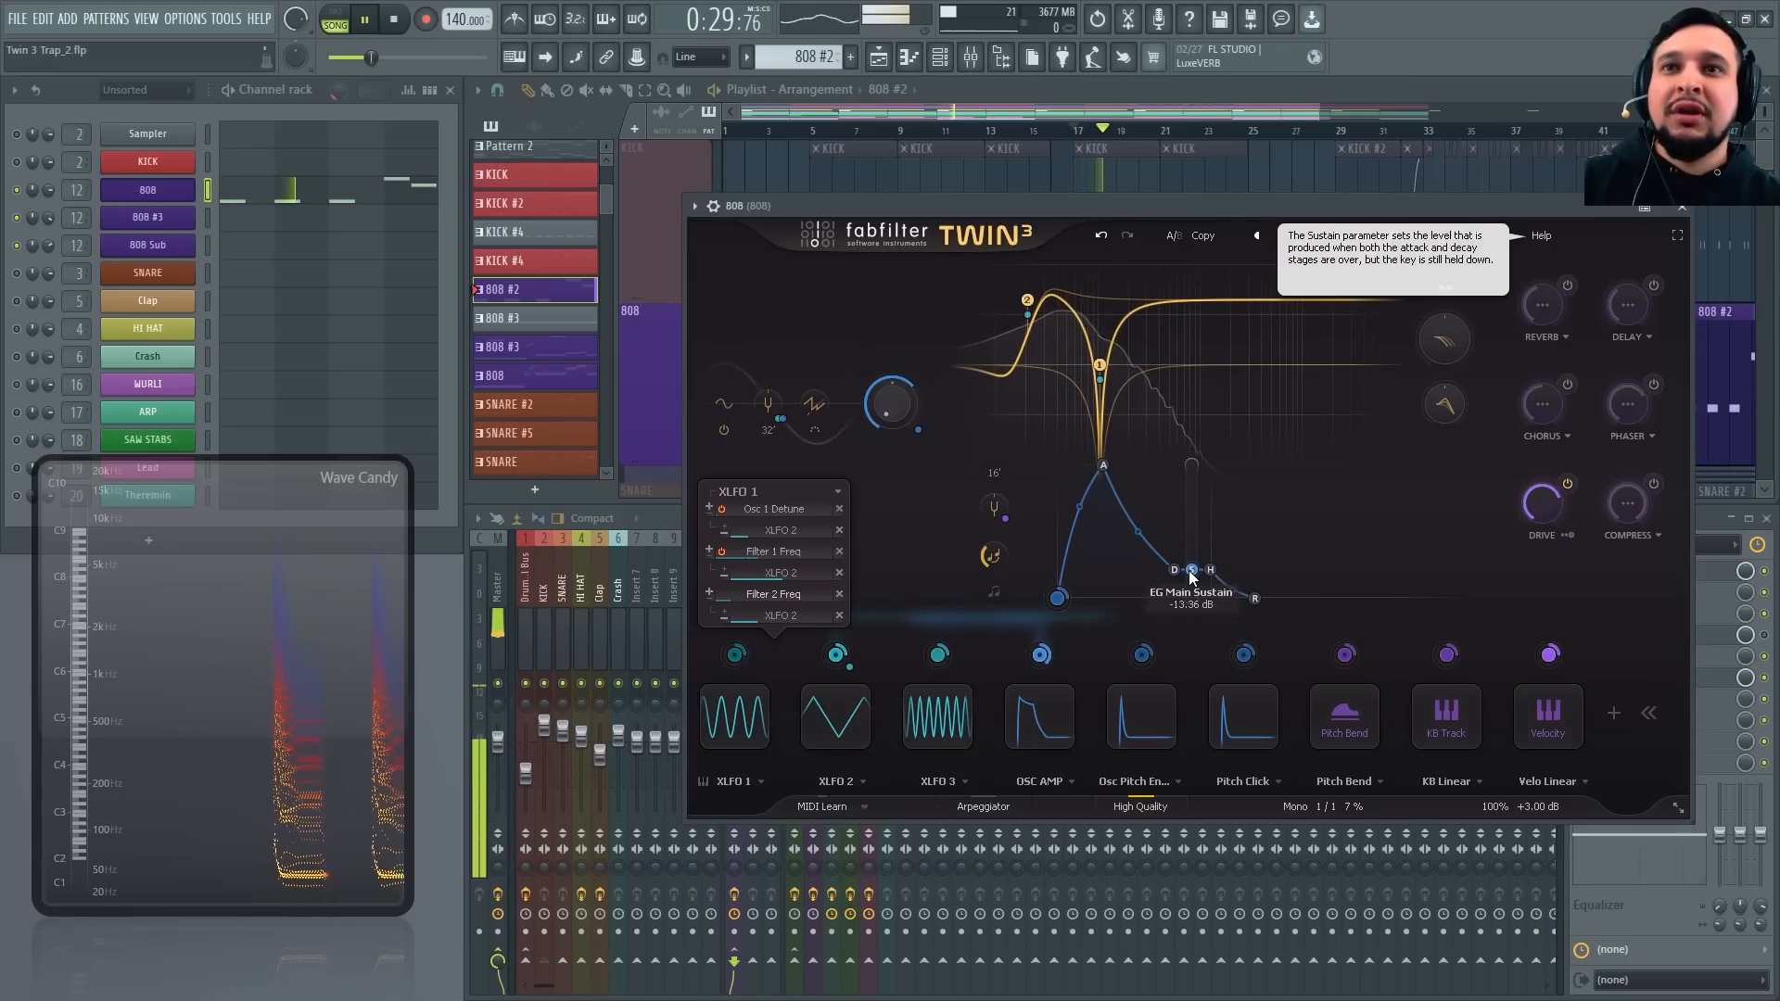
key(space)
Raise the 808's main envelope sustain to its maximum and play the isolated 808
drag(1193, 575, 1203, 470)
key(space)
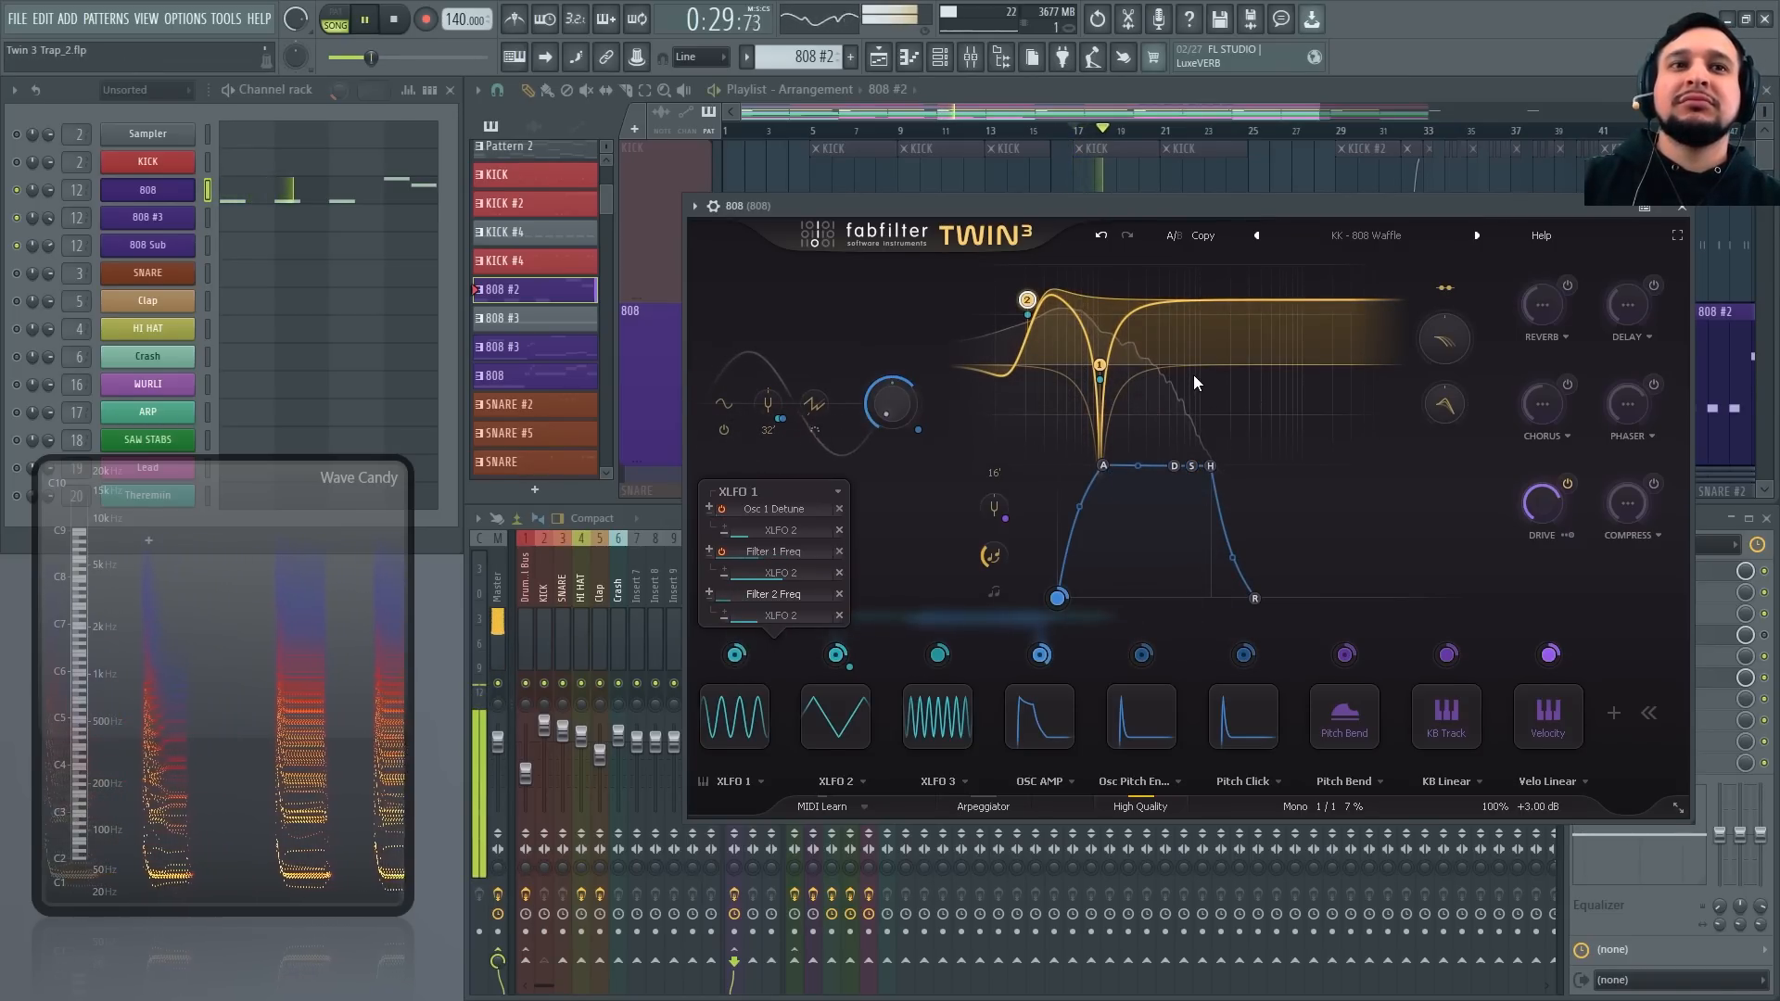
key(space)
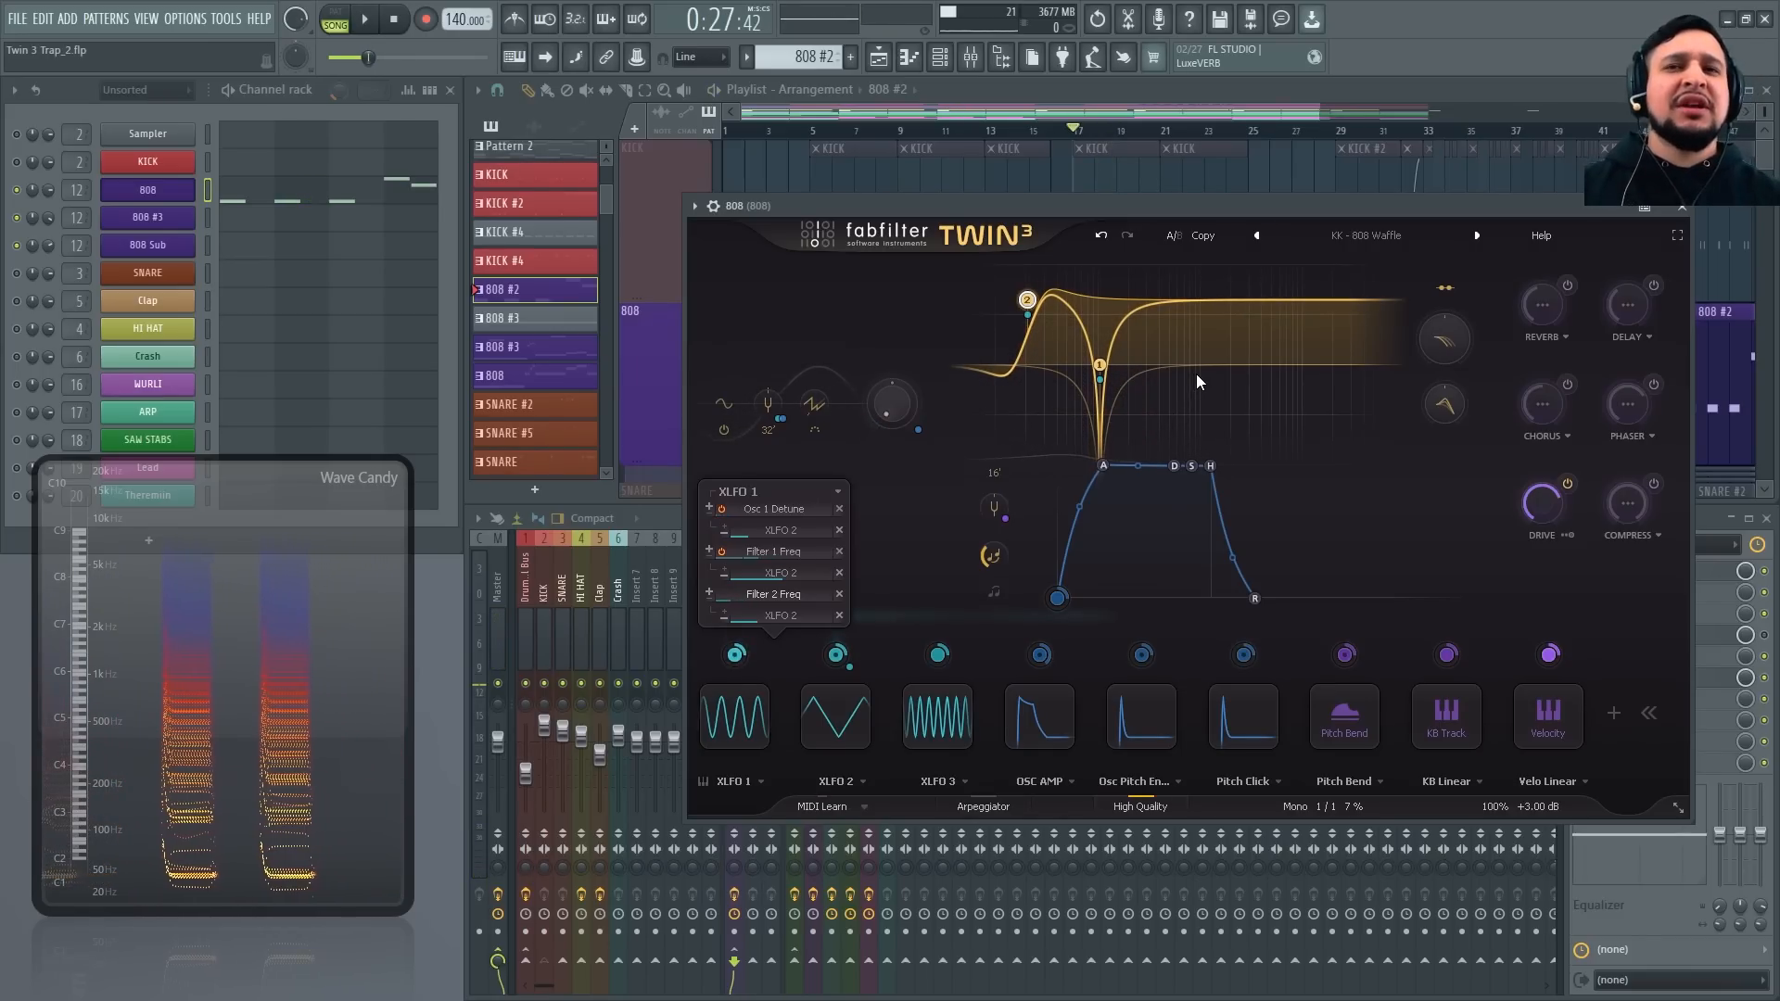
Close the 808 synth, unmute all channels and playlist tracks, and play the full beat from bar 17
click(1682, 208)
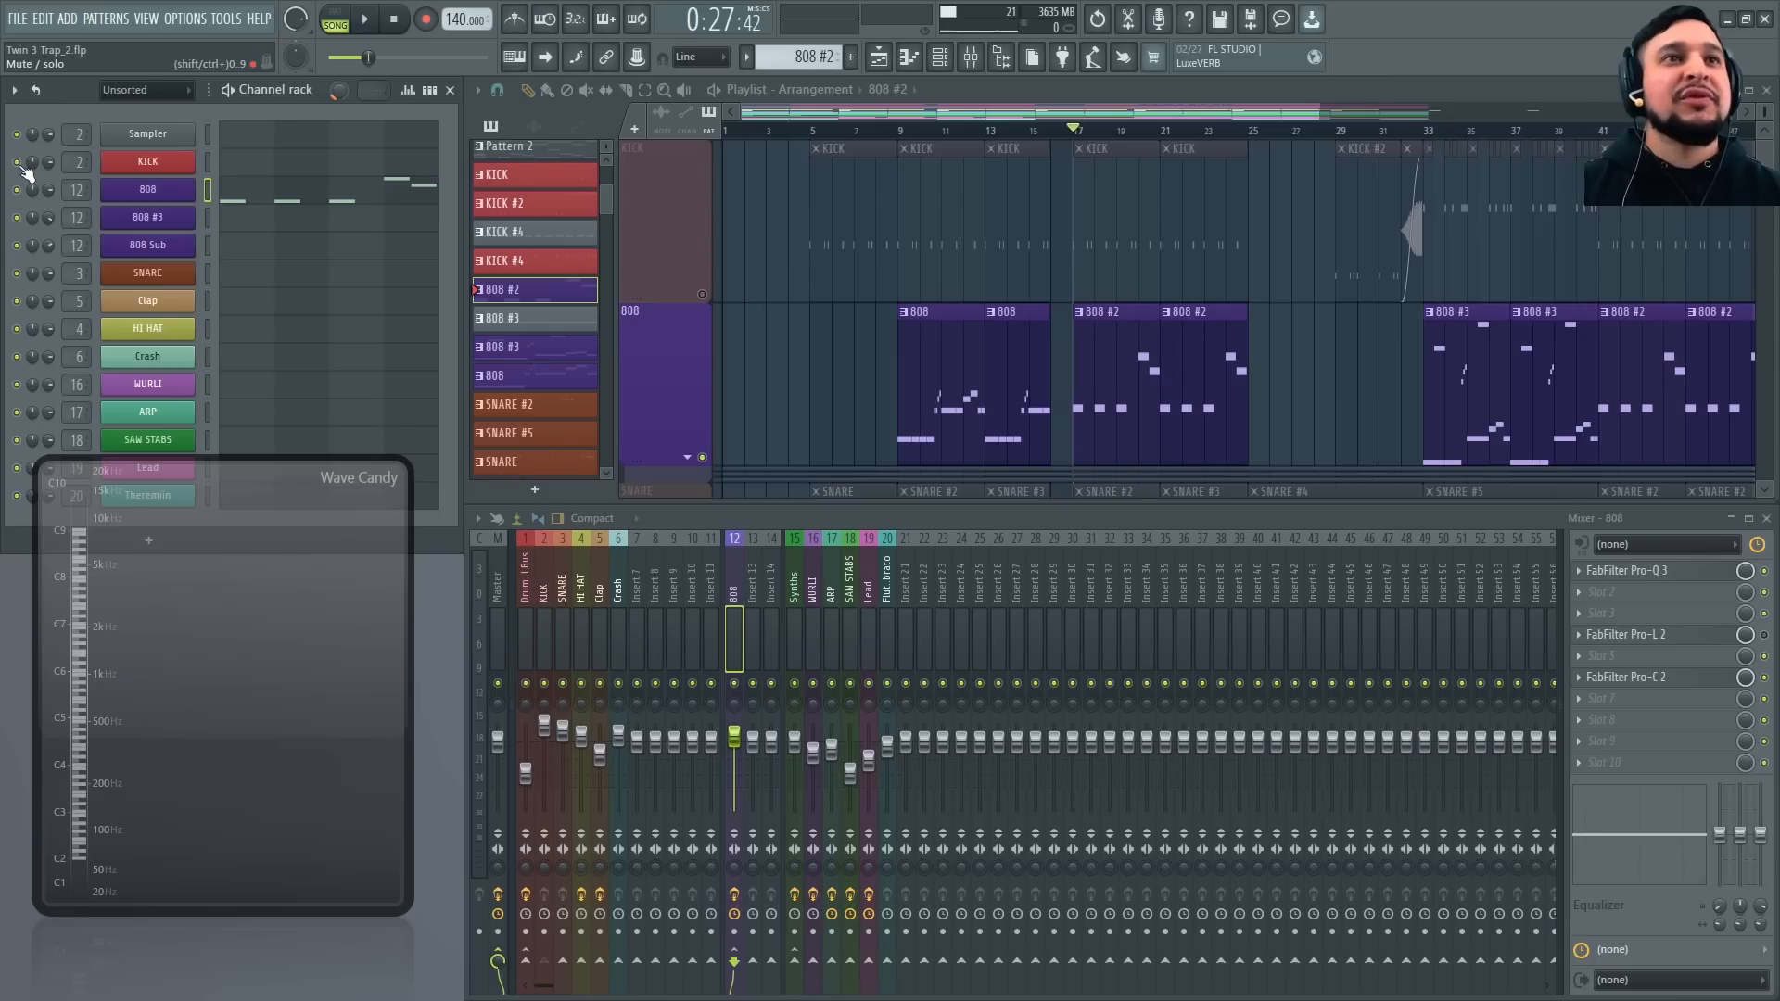
key(space)
key(space)
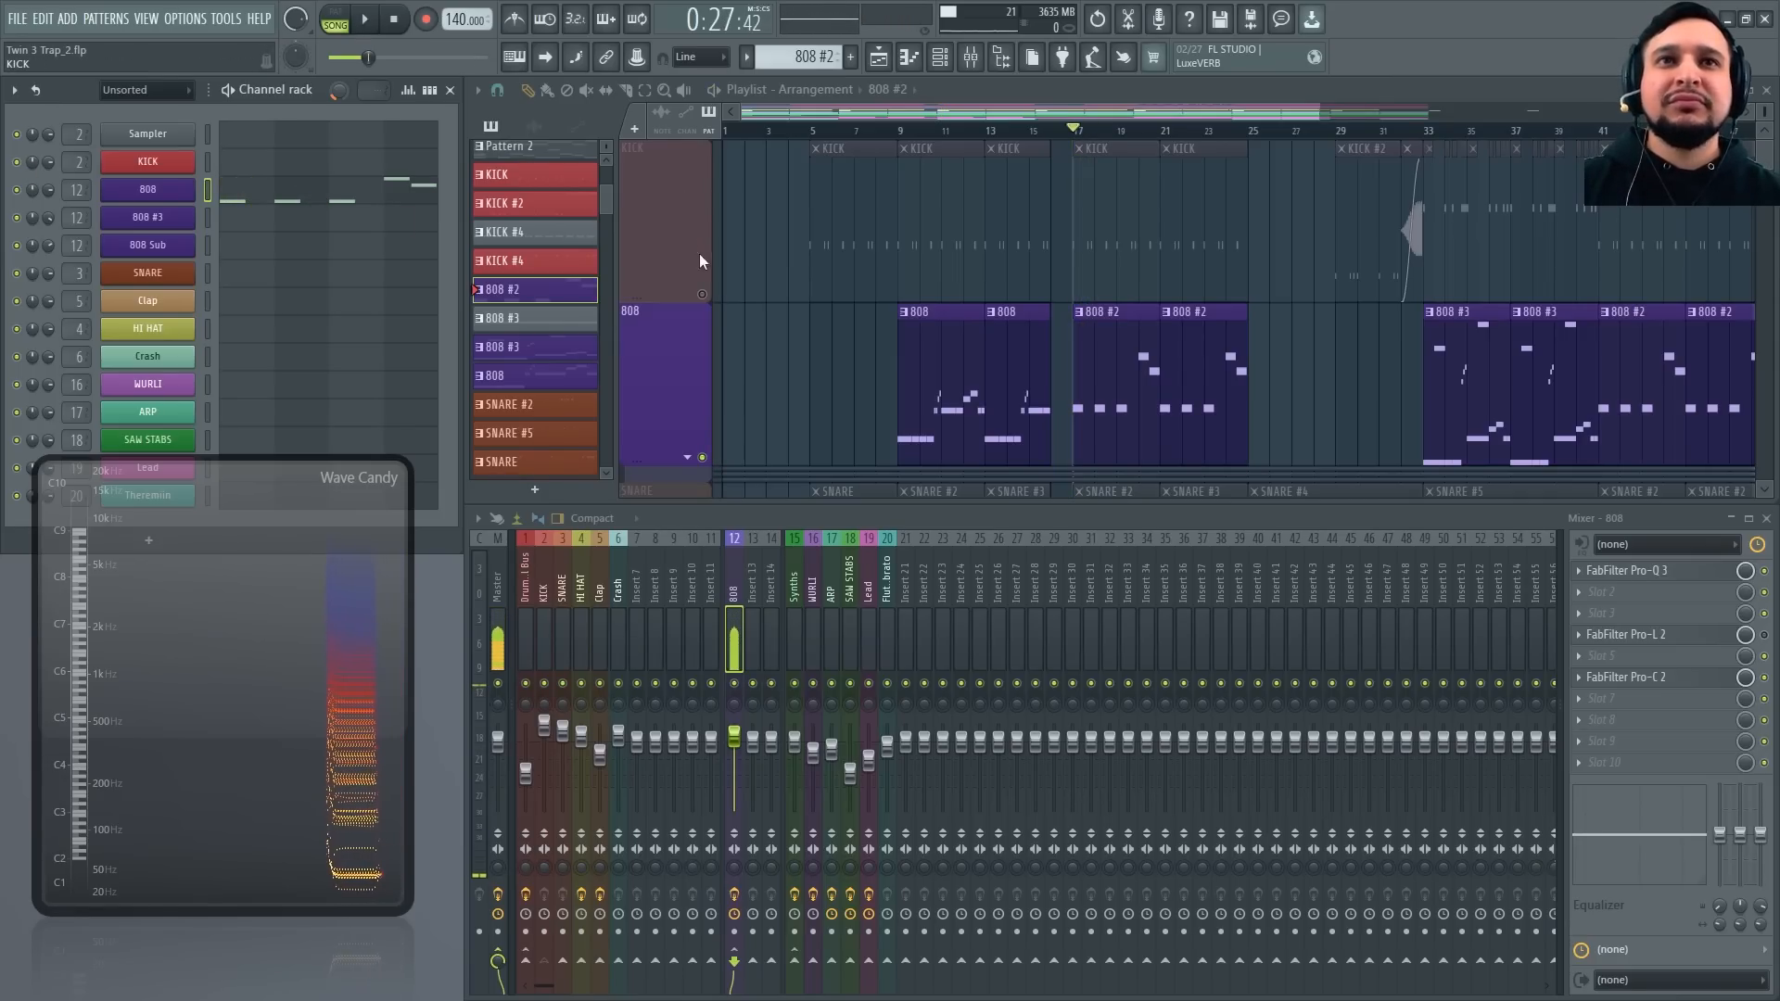
click(703, 296)
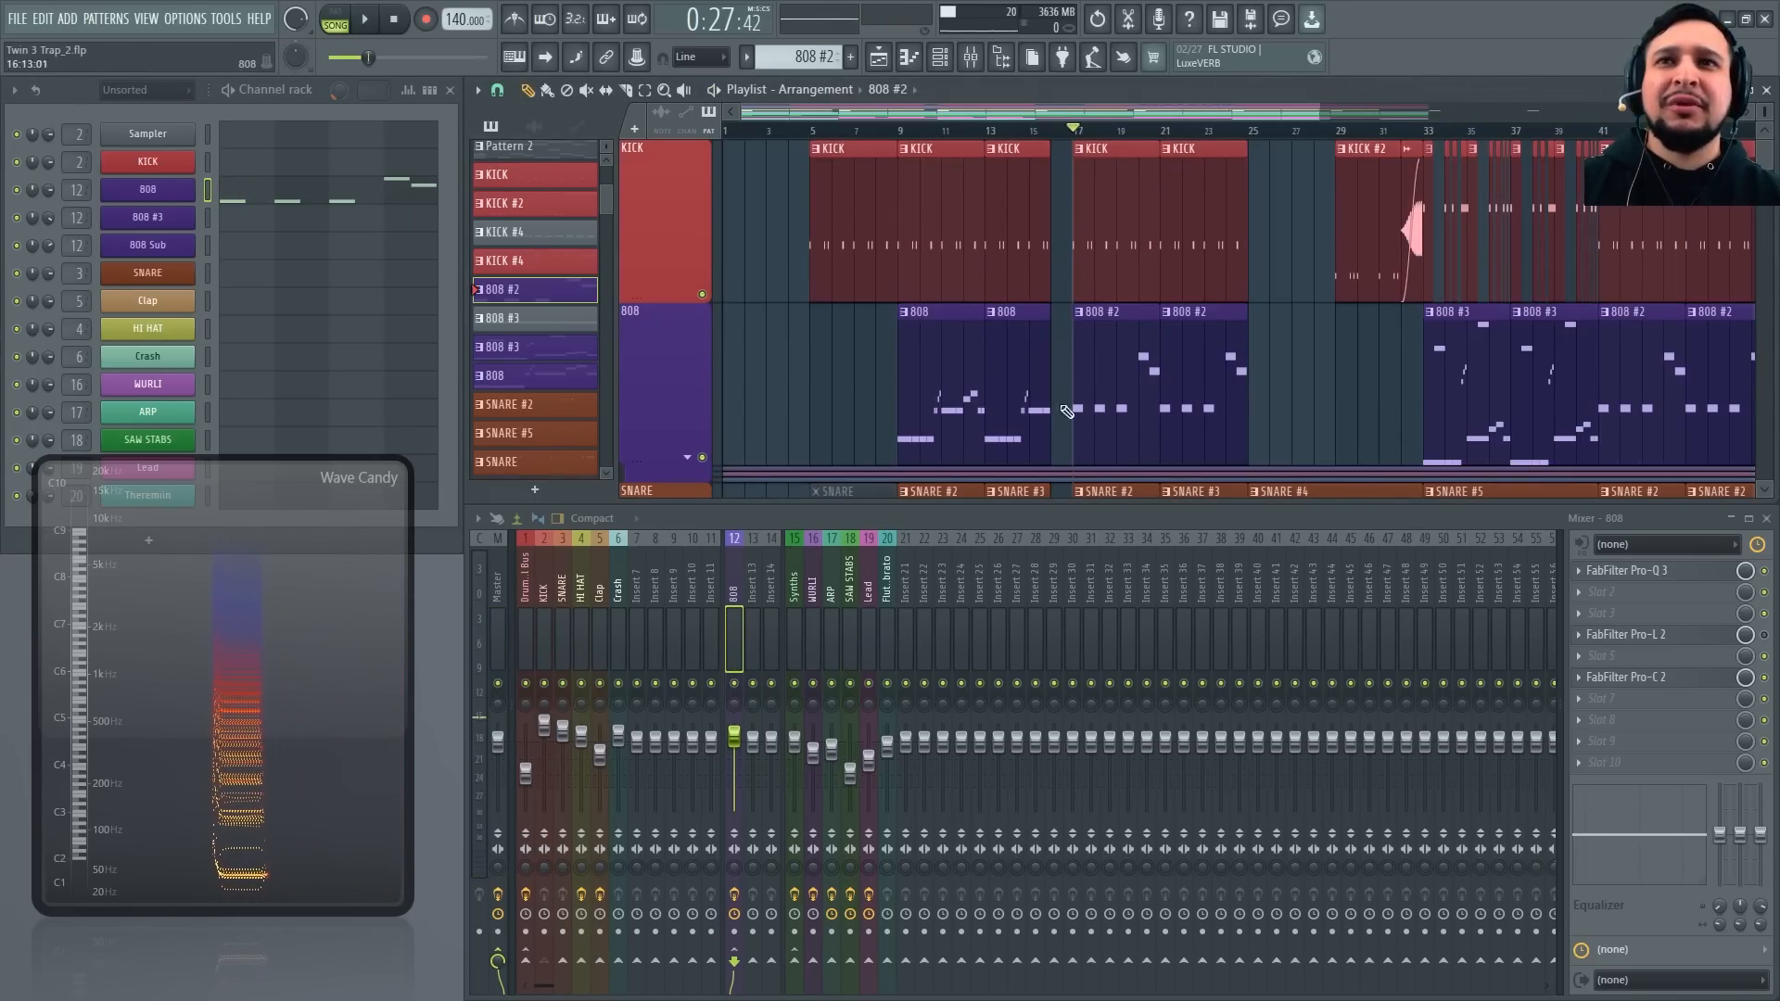
key(space)
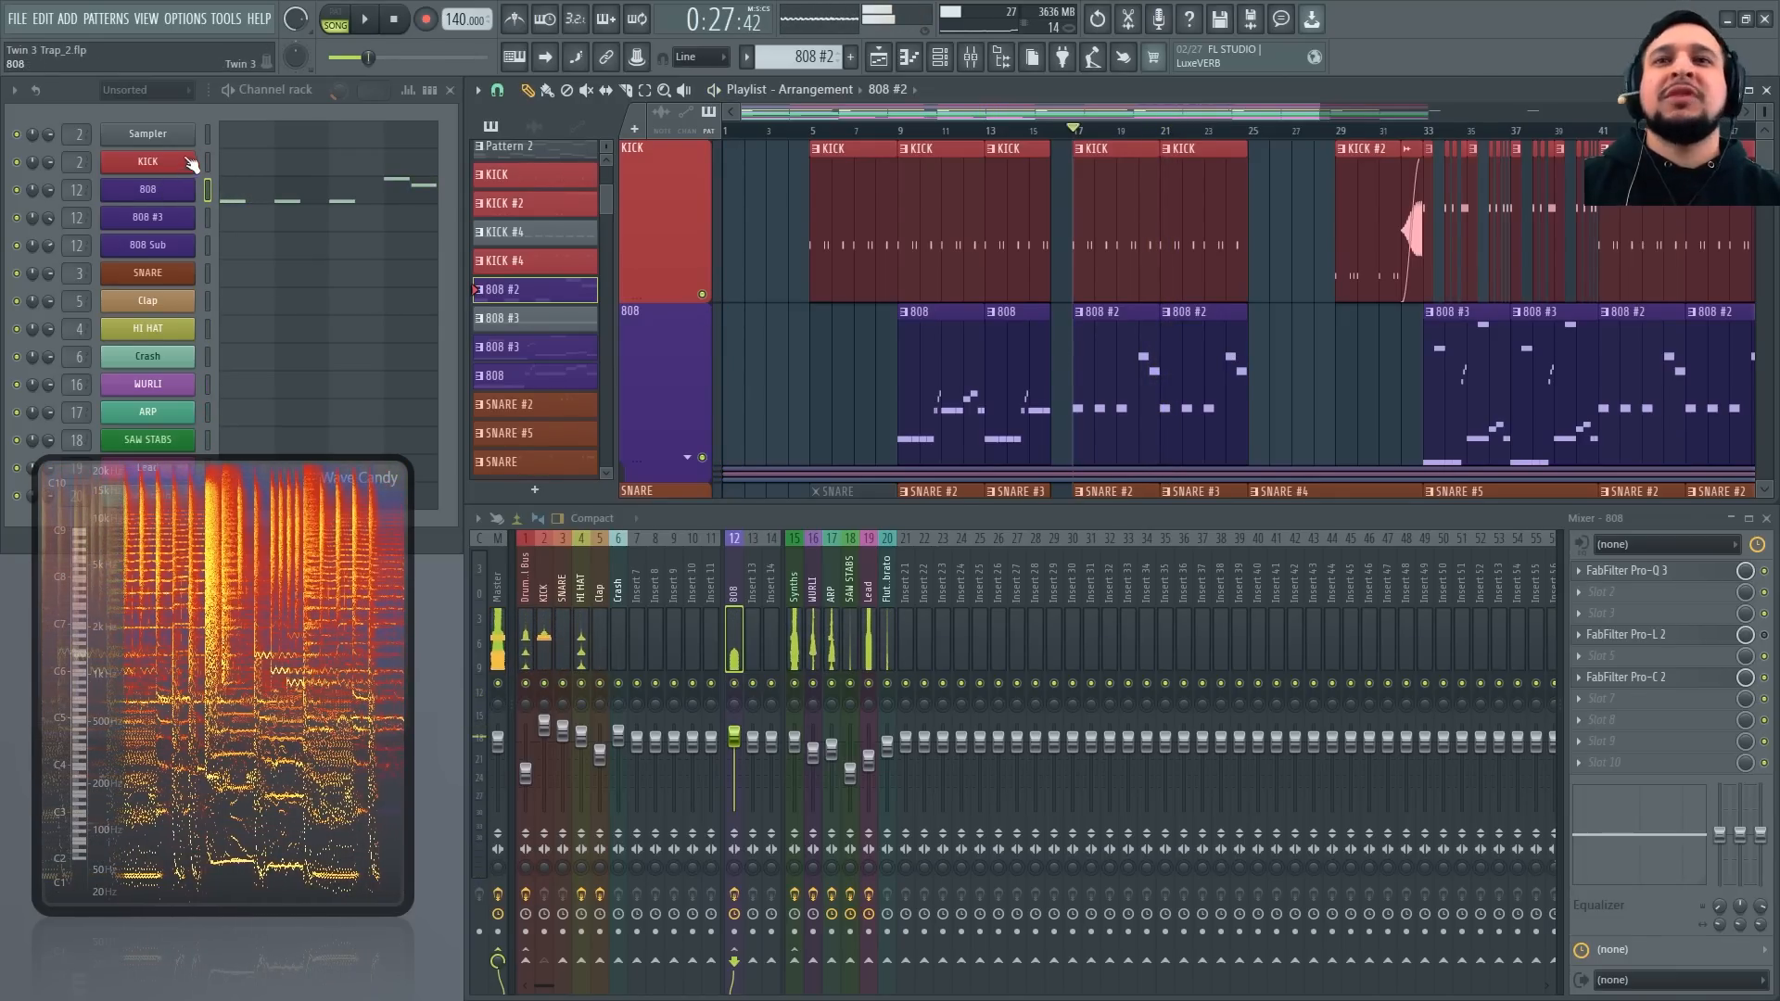
Reopen the 808 synth, lower its main envelope sustain to -INF dB, and play the full beat
click(162, 193)
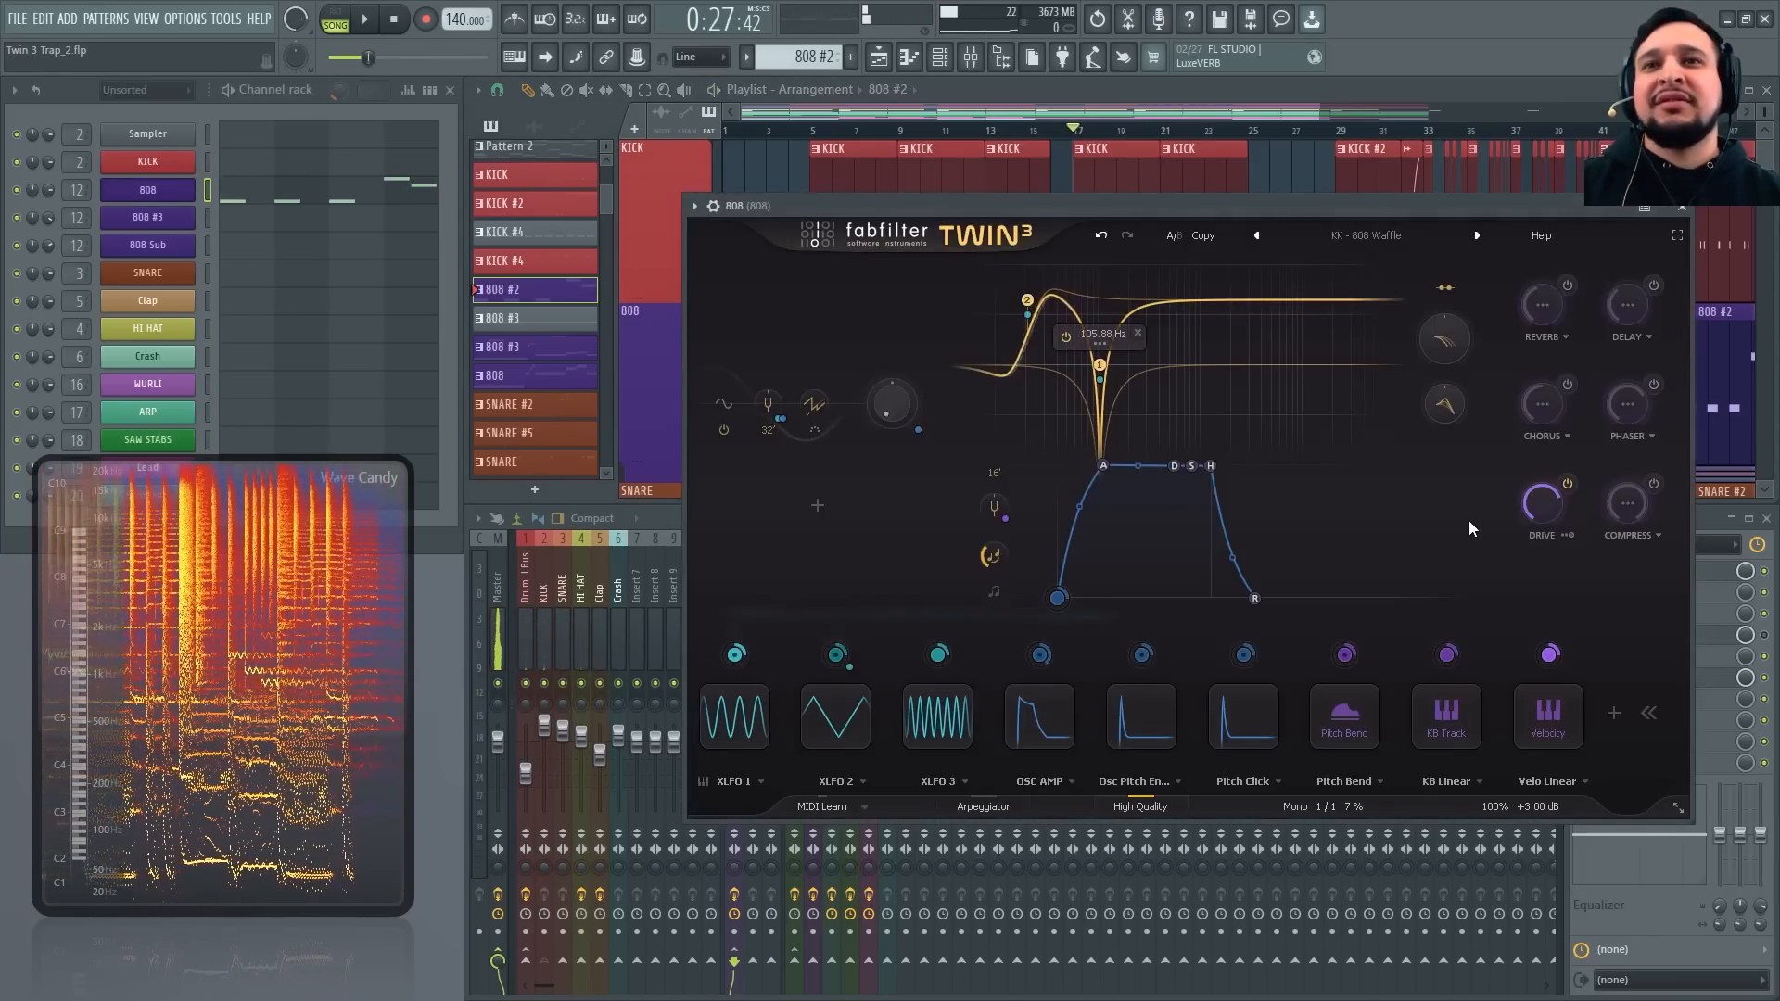
drag(1192, 467, 1185, 658)
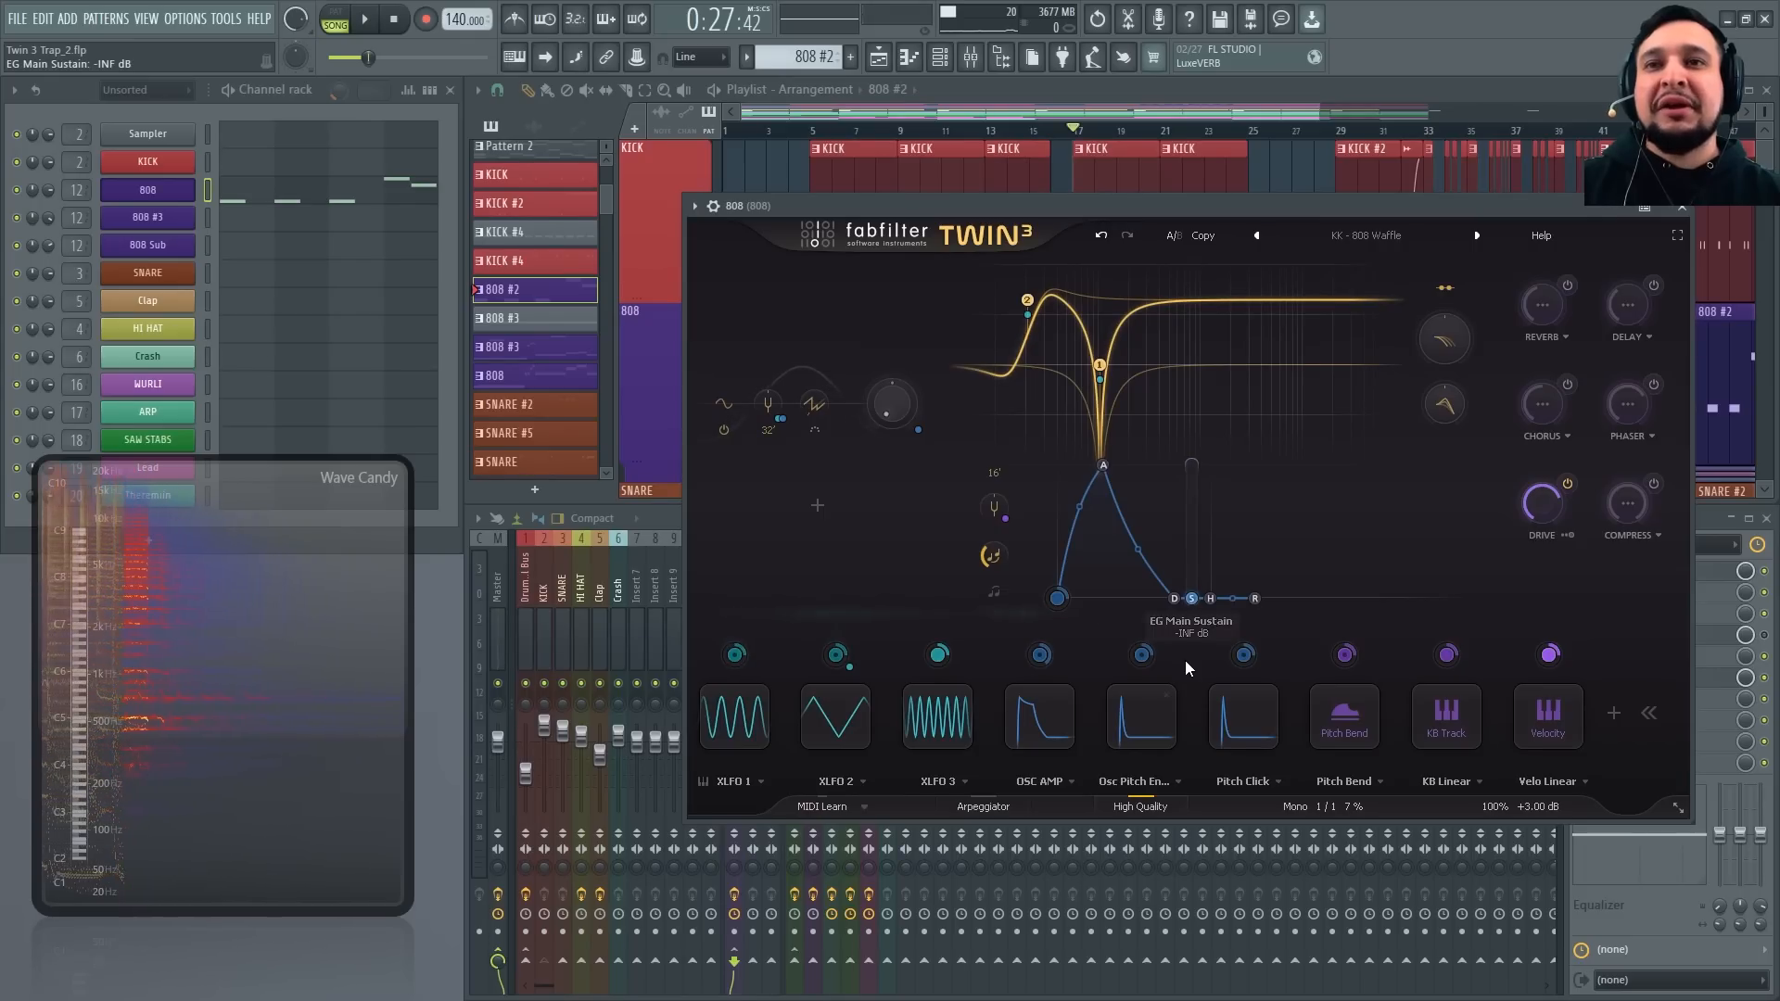
key(space)
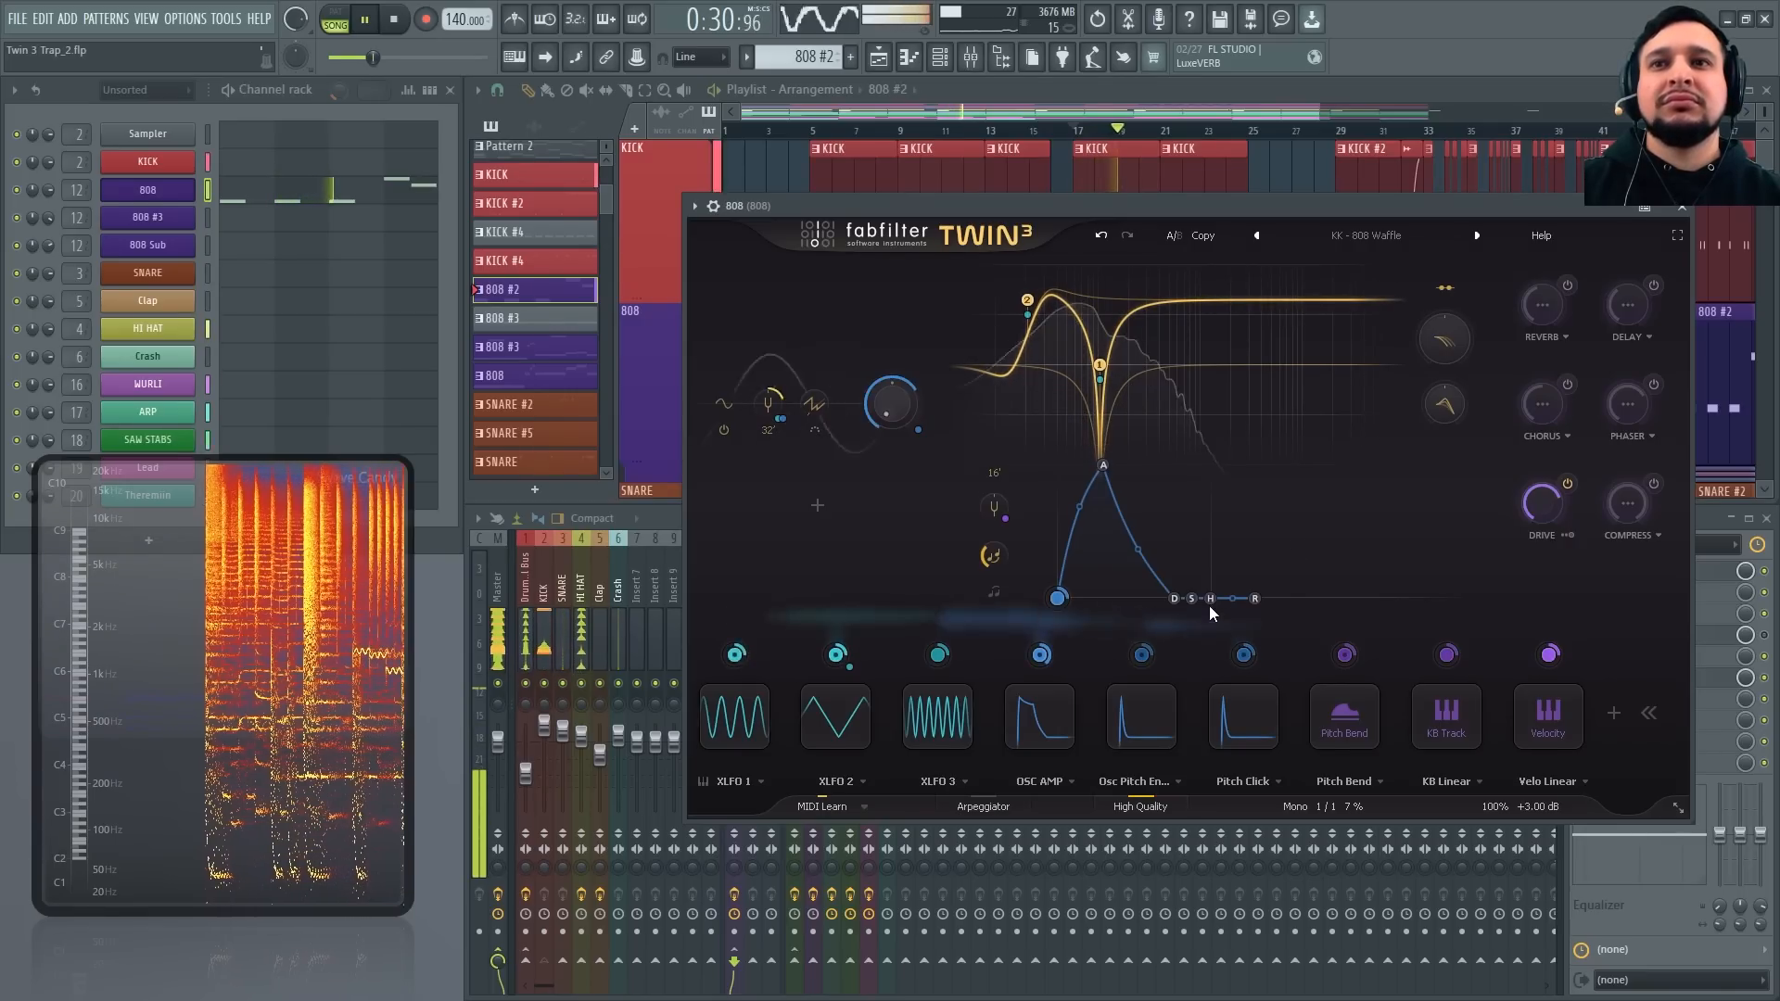
Try main envelope sustain levels of about -13.62 dB and -10.91 dB on the 808 while playing the beat
drag(1192, 598, 1197, 581)
key(space)
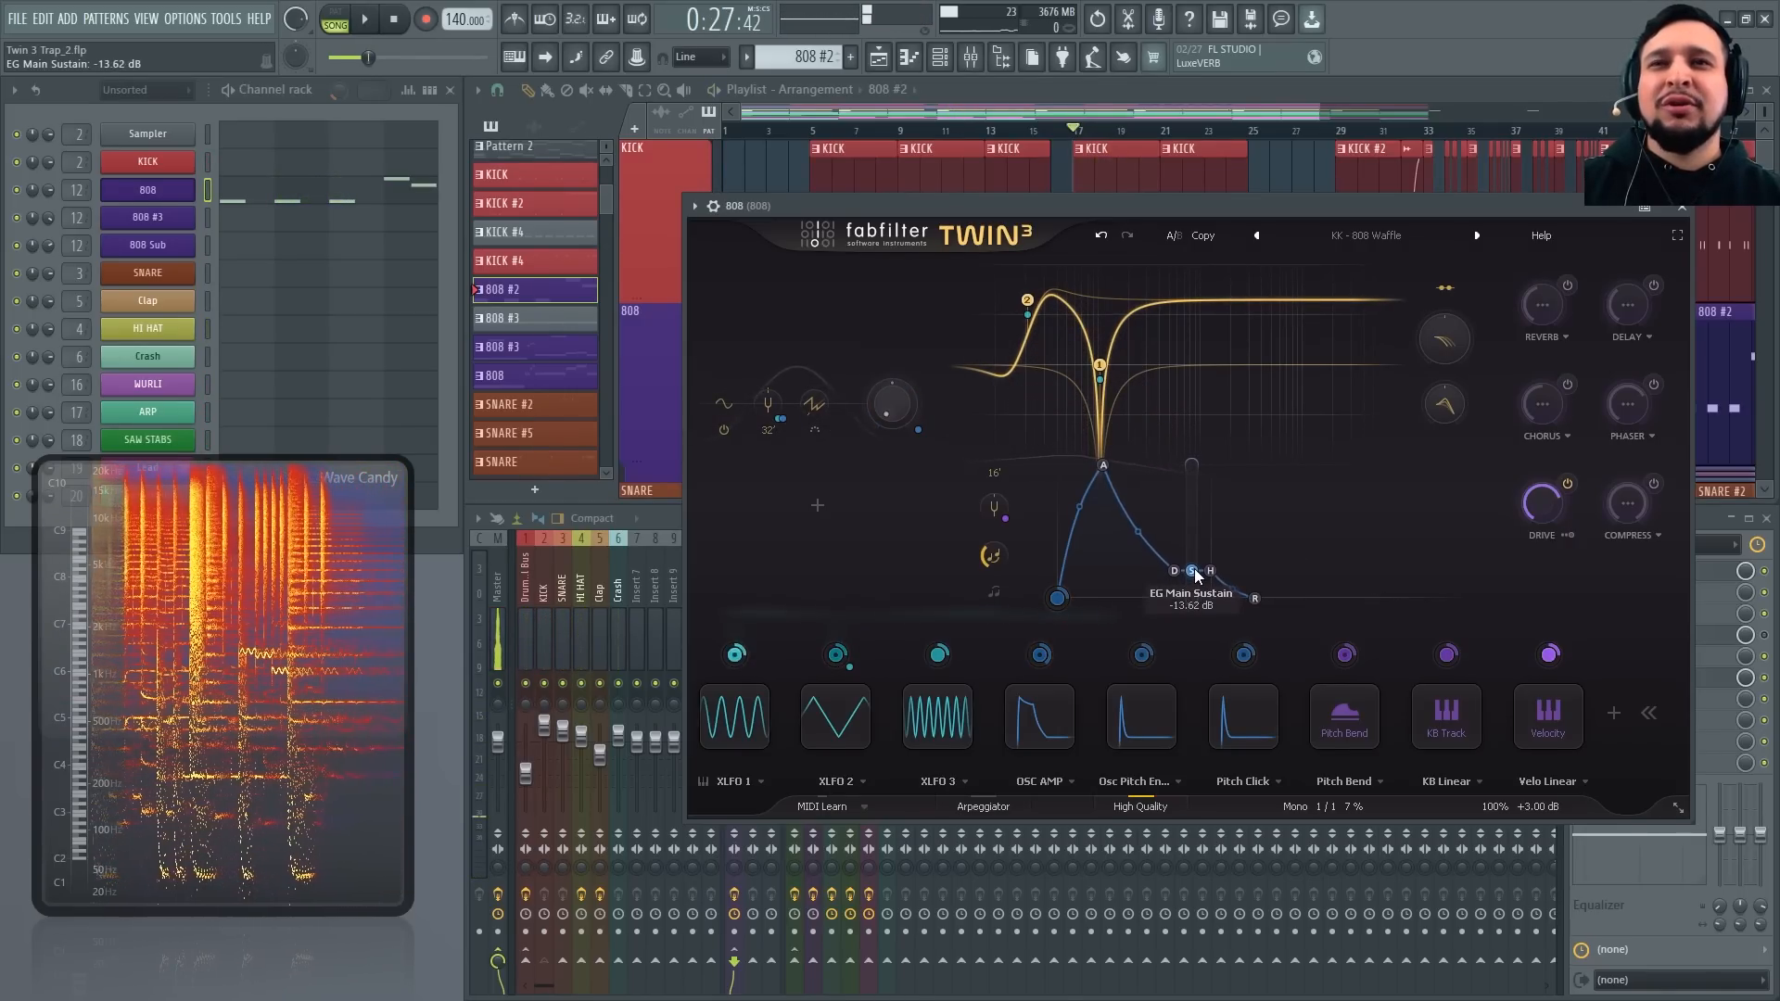
key(space)
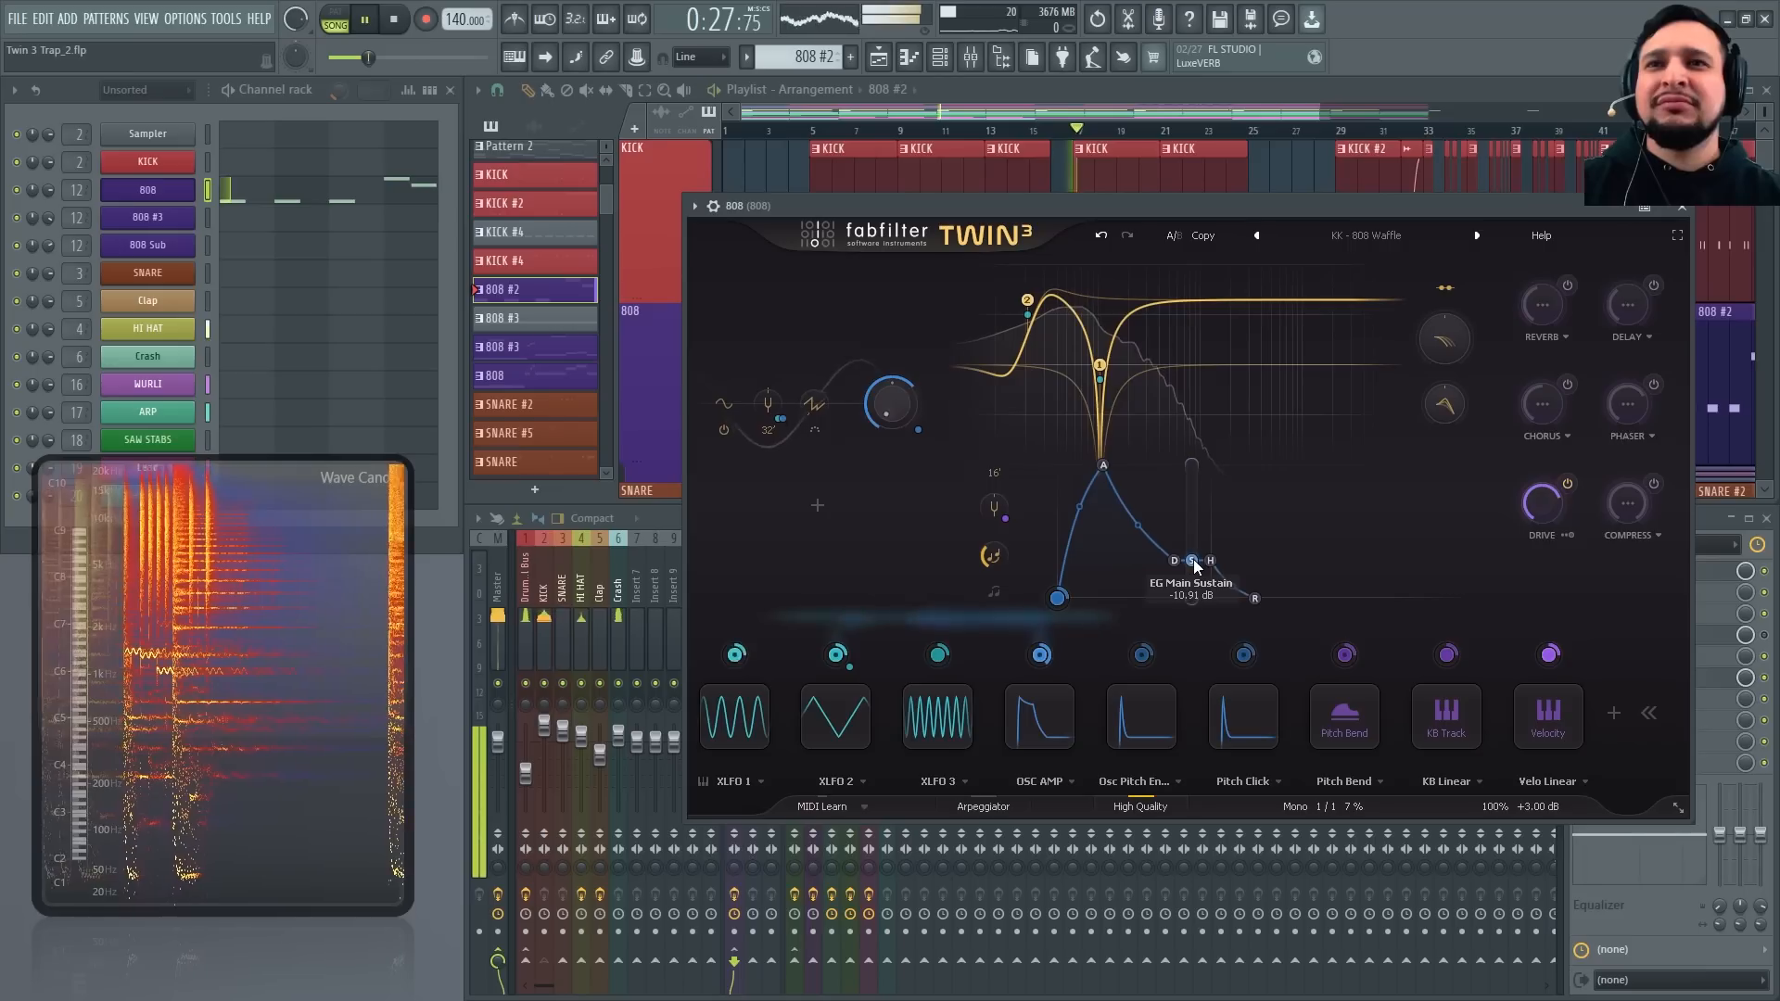
key(space)
Undo all the sustain, drive and Filter 2 changes made in the 808 patch
click(1101, 238)
click(1098, 241)
click(1097, 239)
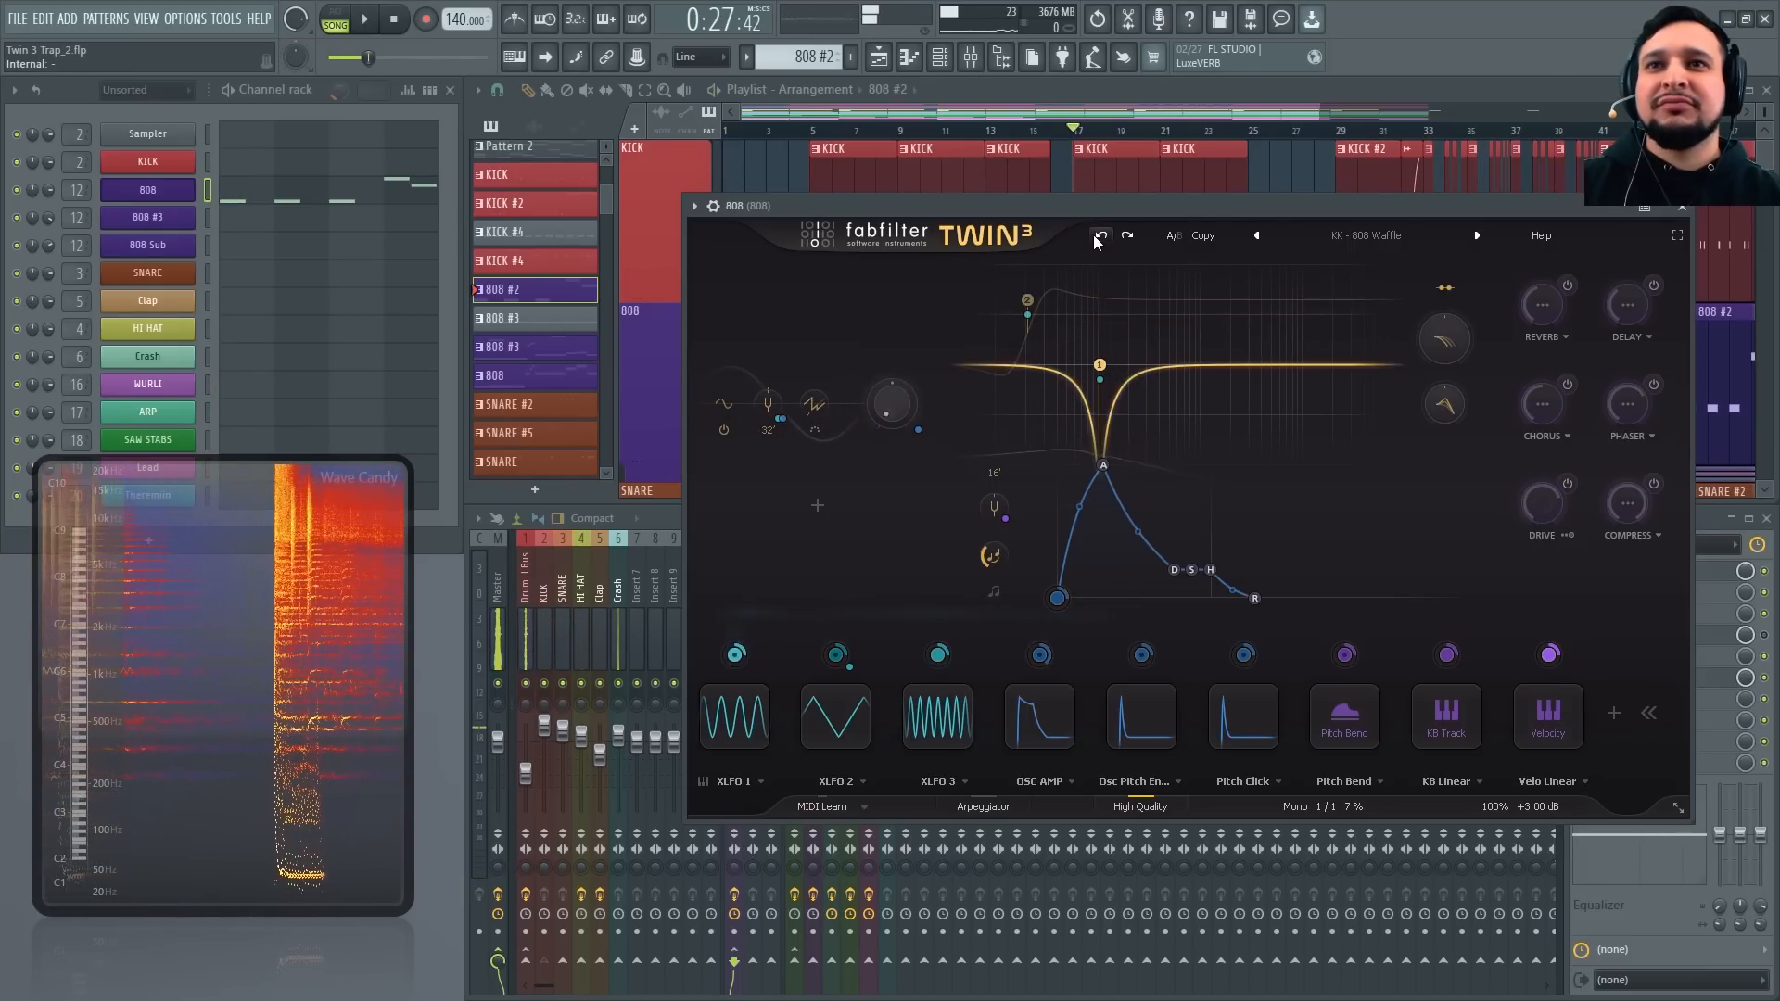
click(1096, 238)
click(1097, 238)
click(1097, 238)
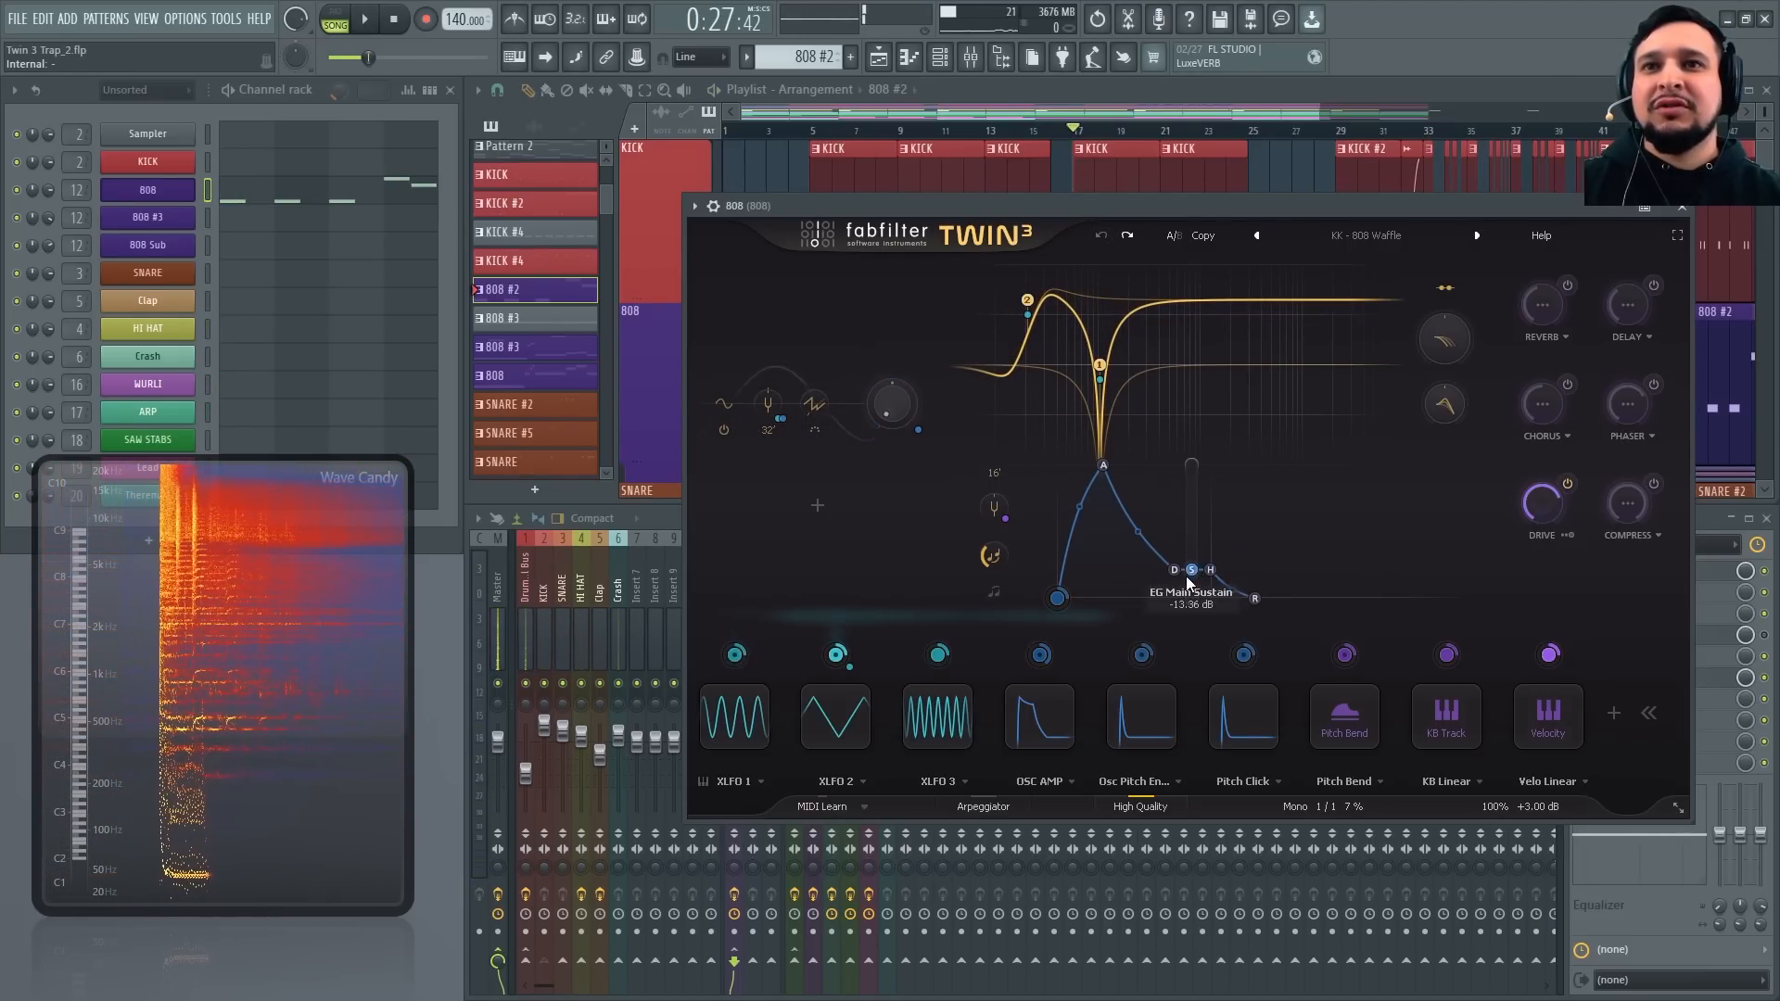
Play the full beat with the restored 808 patch, stop it, and briefly reopen the 808 synth before closing it
key(space)
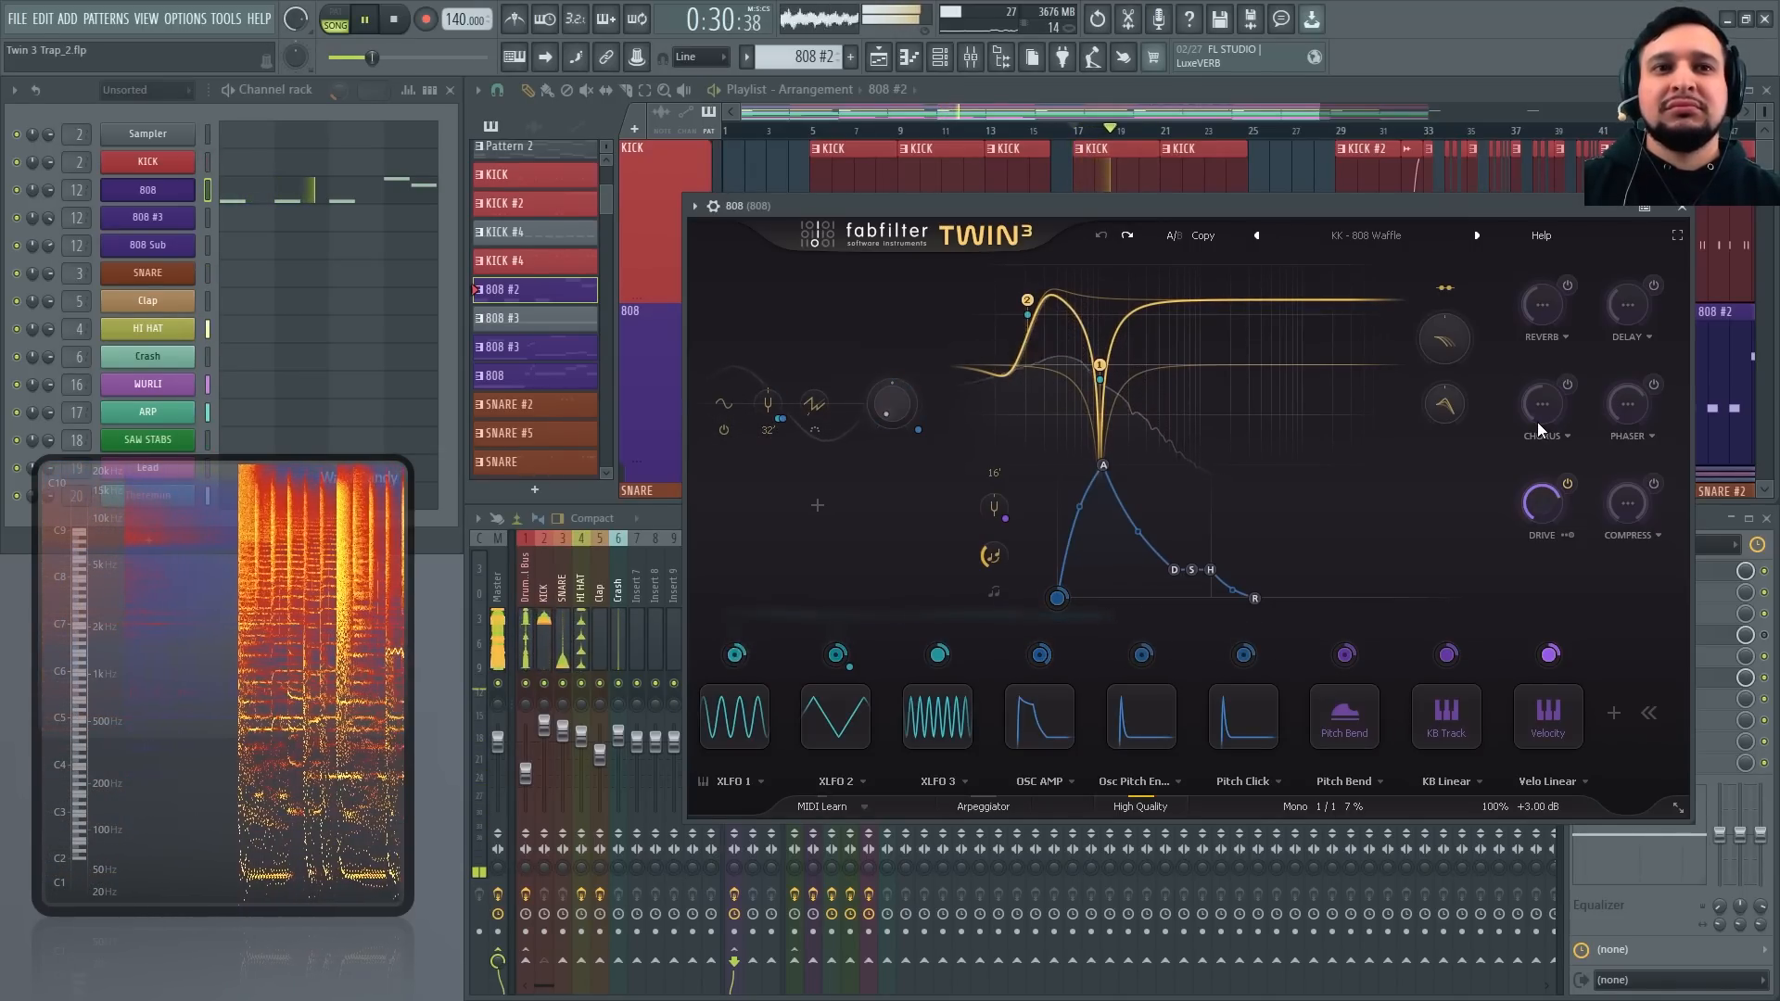
click(1682, 206)
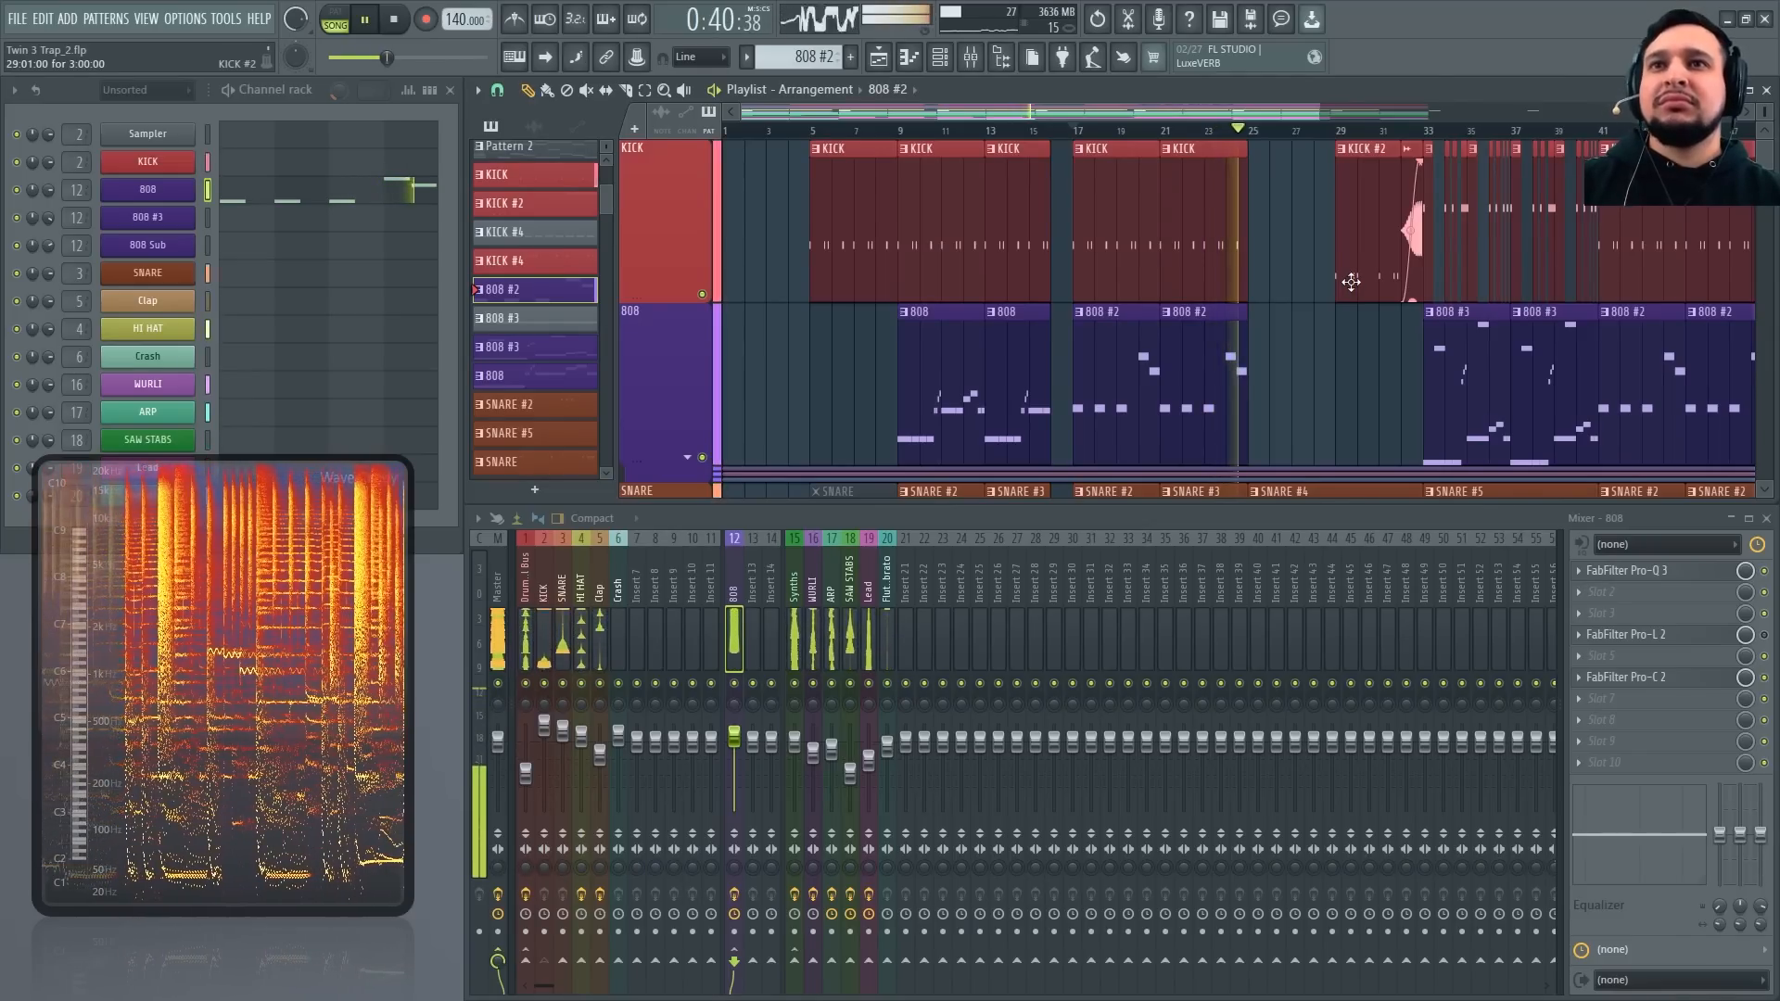
key(space)
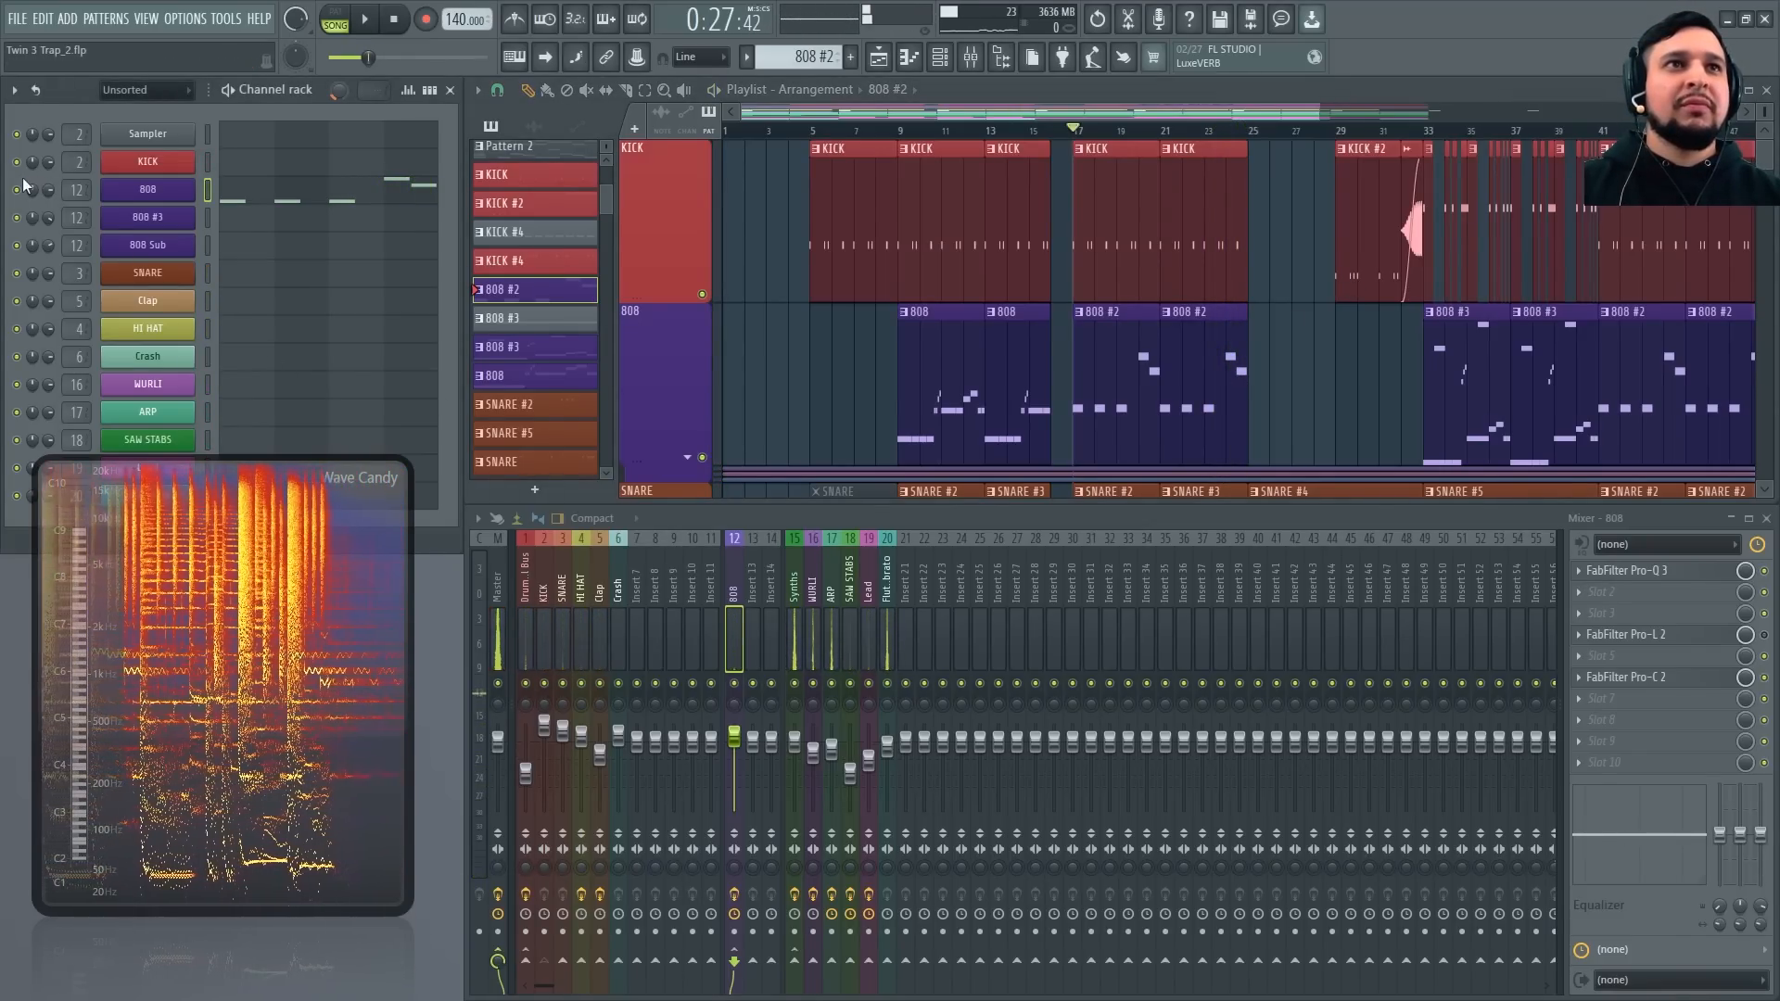
click(127, 191)
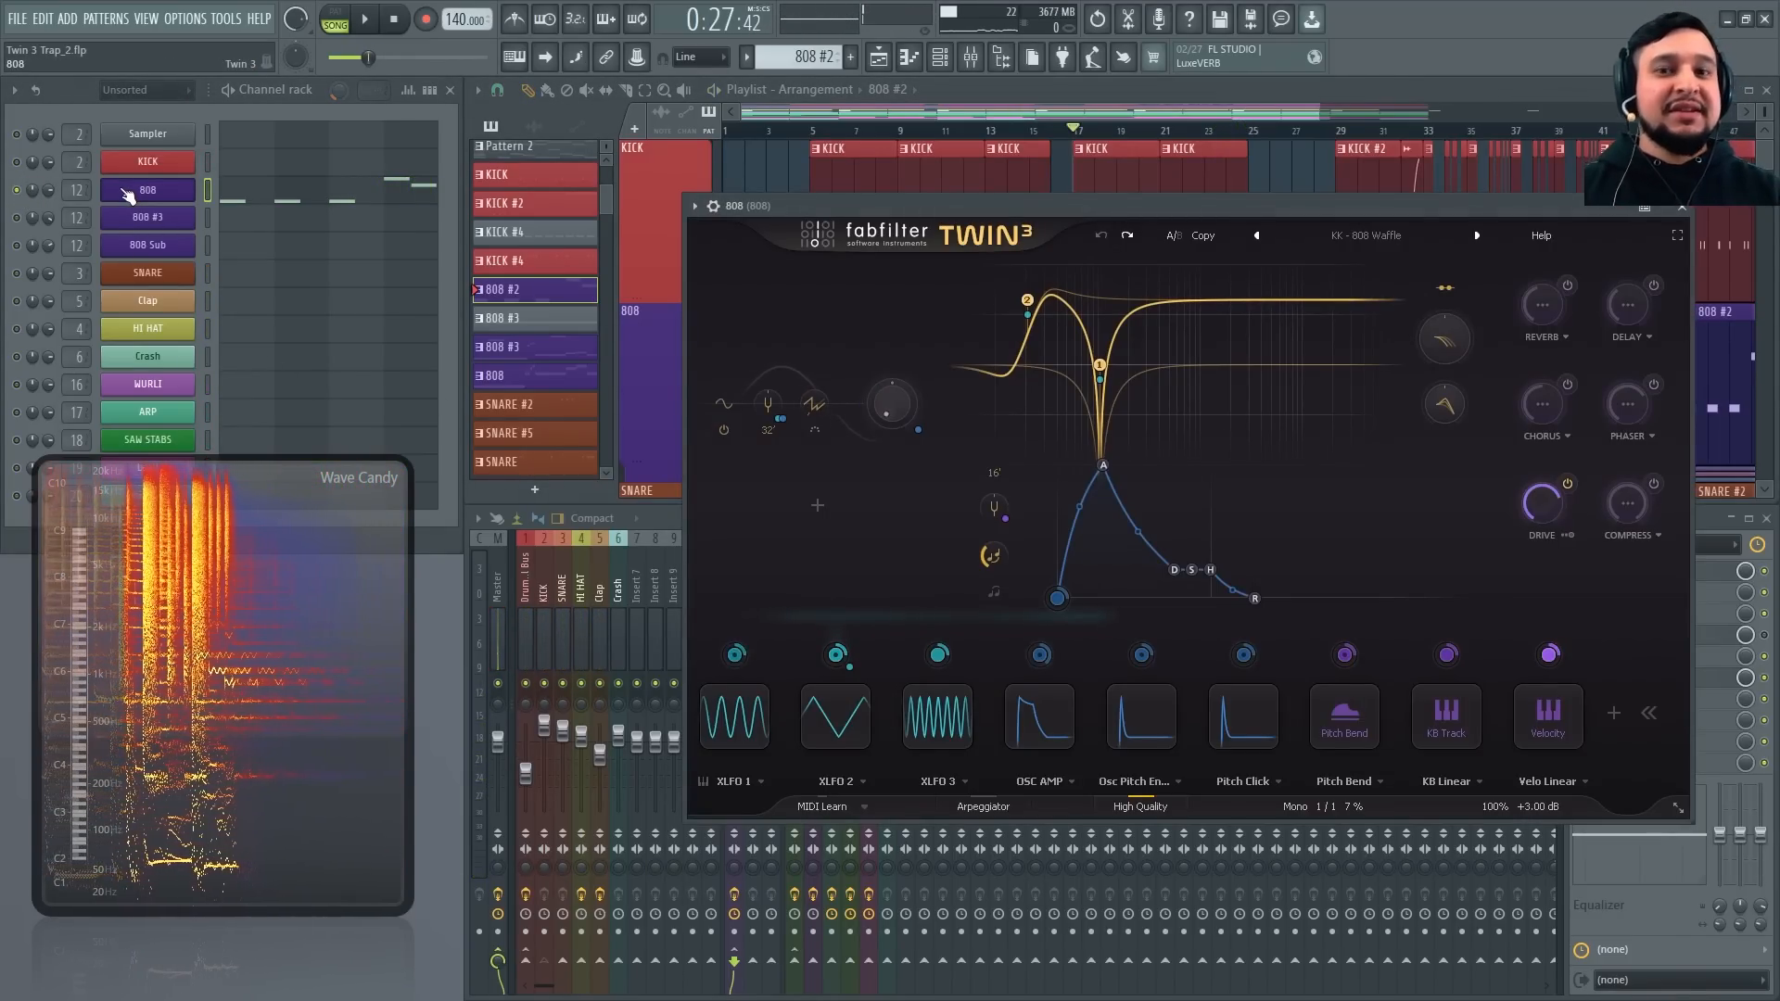
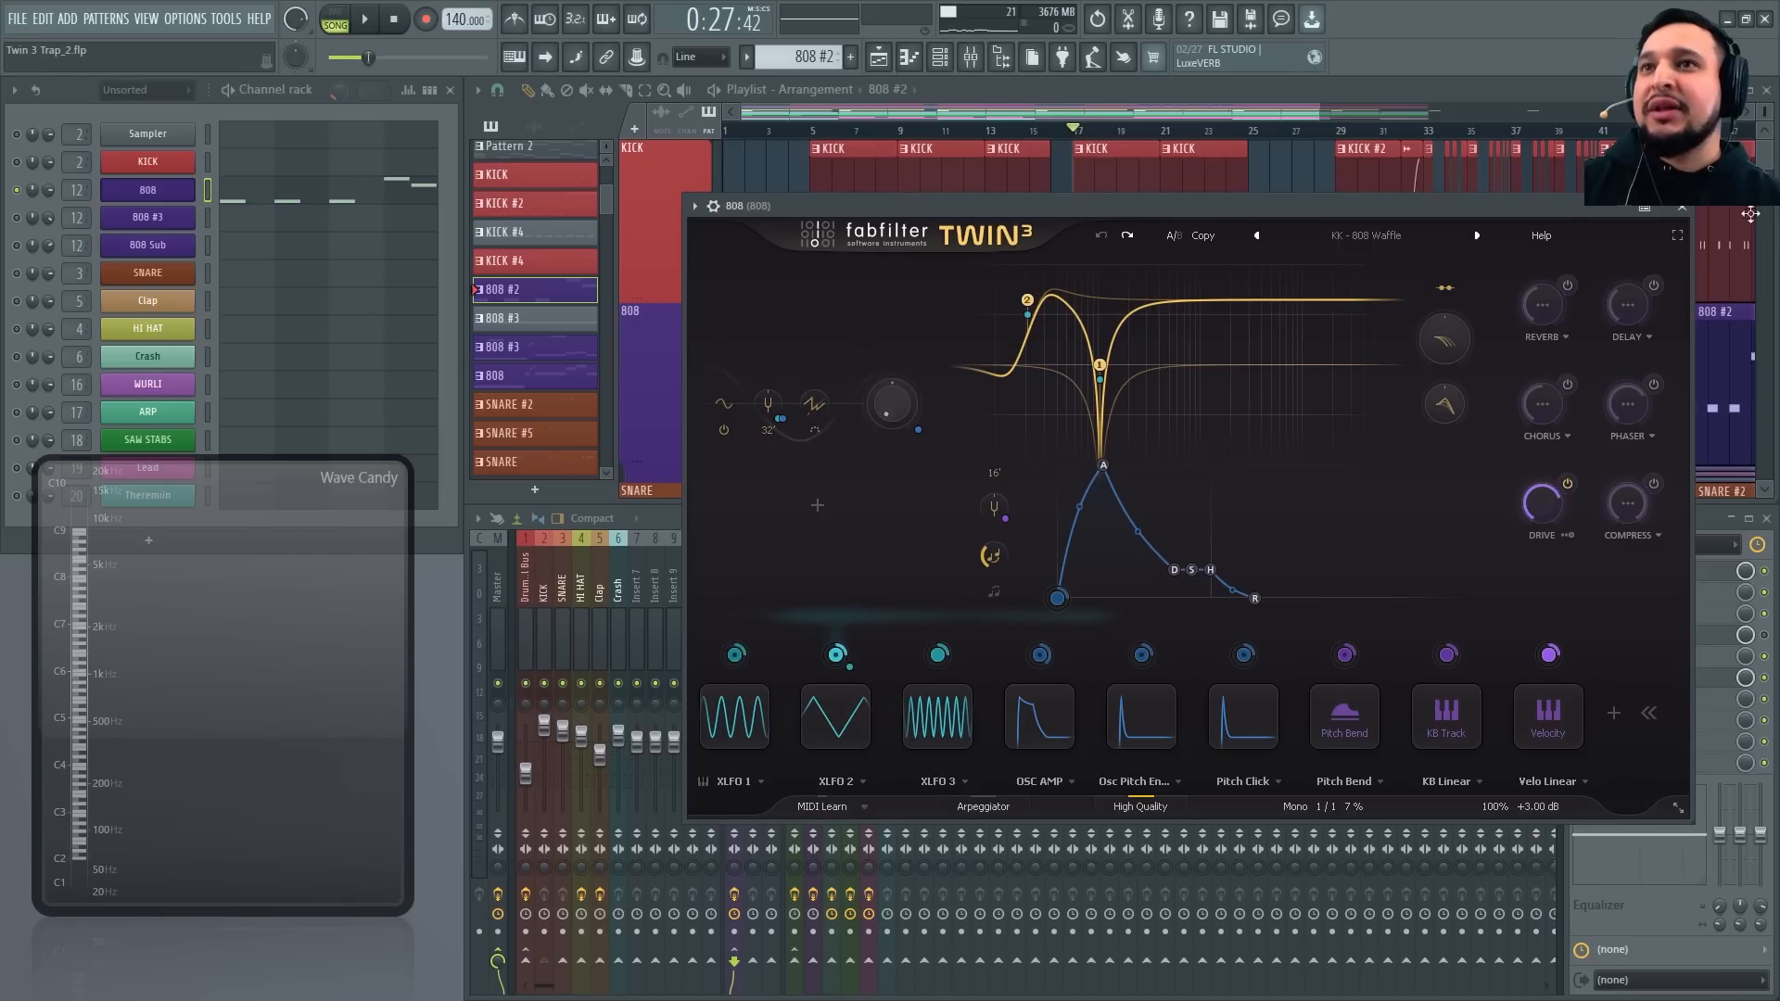
click(1682, 215)
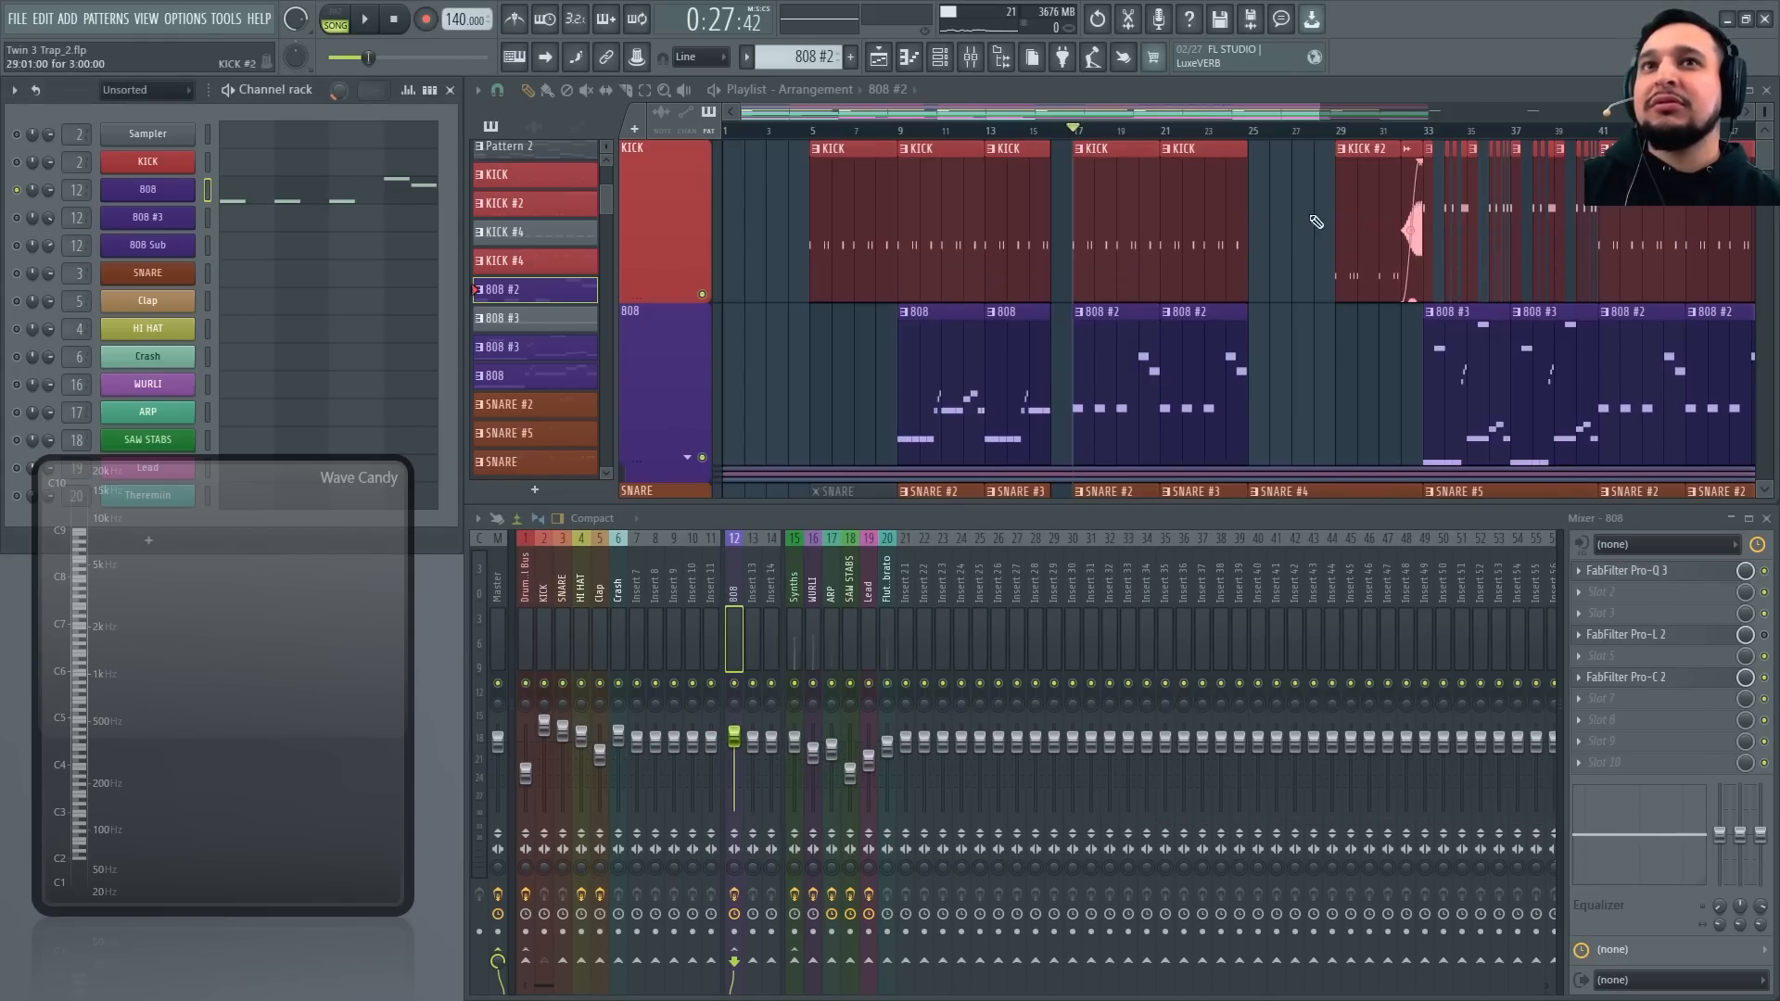
Solo the Theremin track in the playlist and play the arrangement from bar 1
scroll(1186, 382, down, 2)
scroll(1092, 389, down, 5)
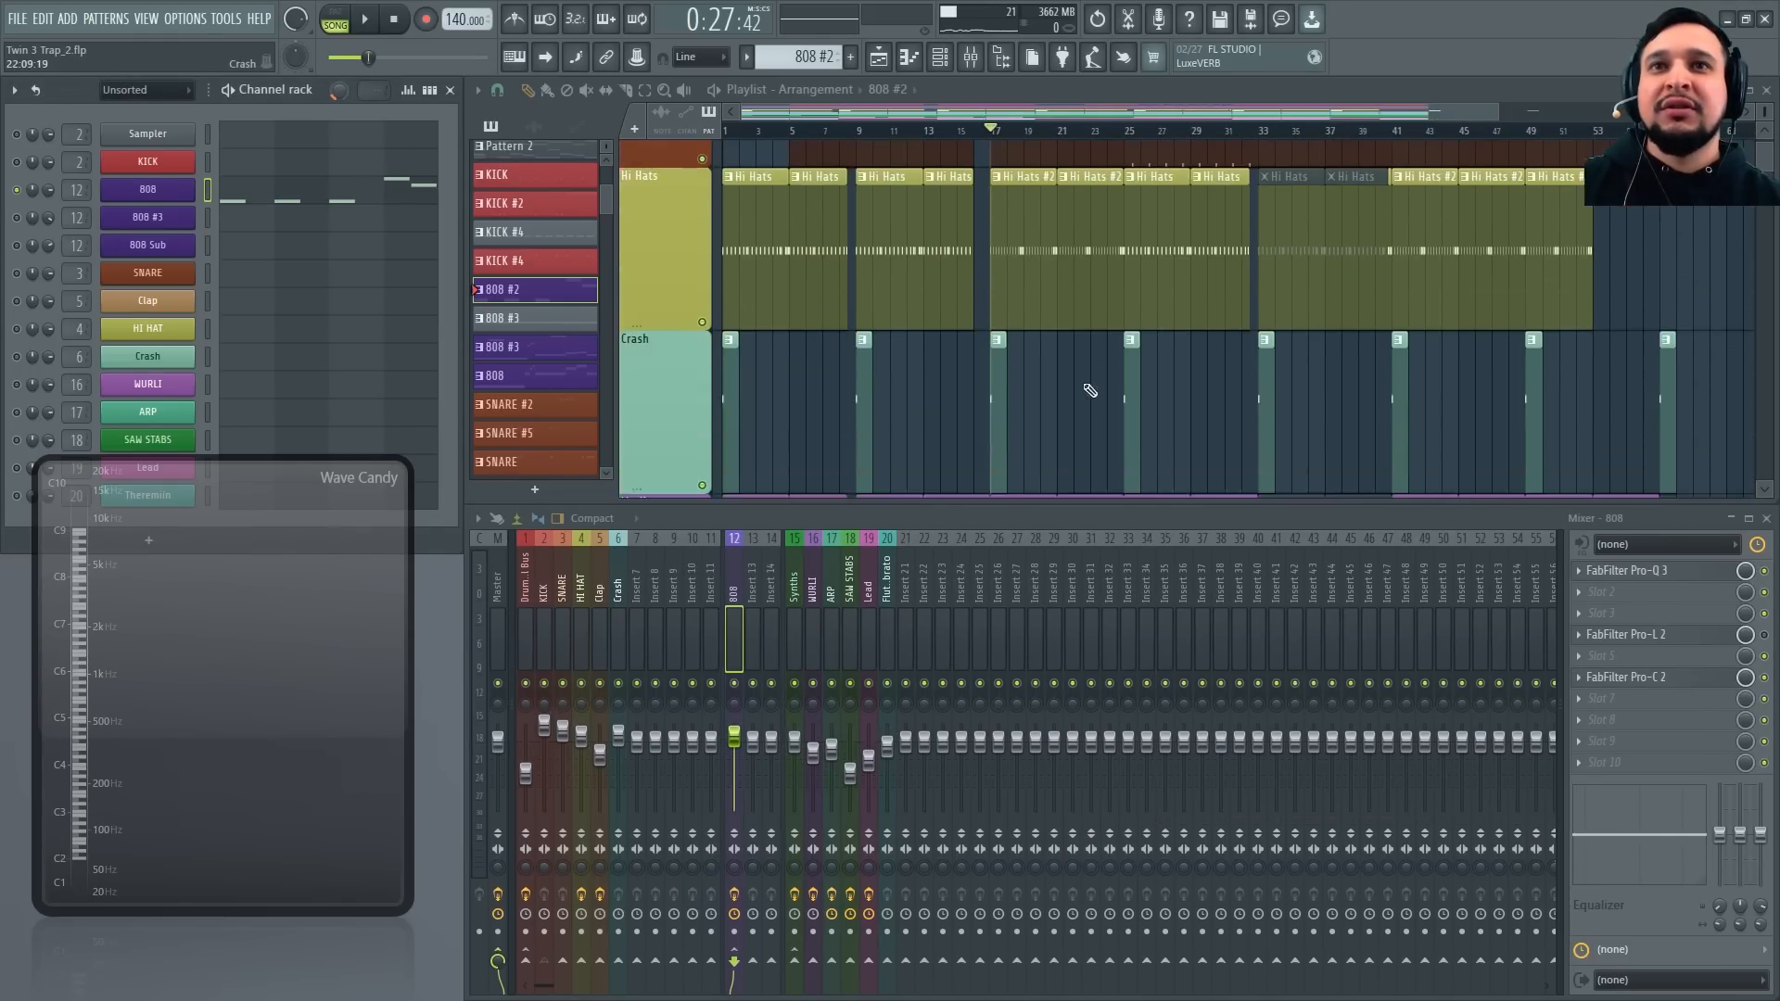
scroll(1009, 376, down, 5)
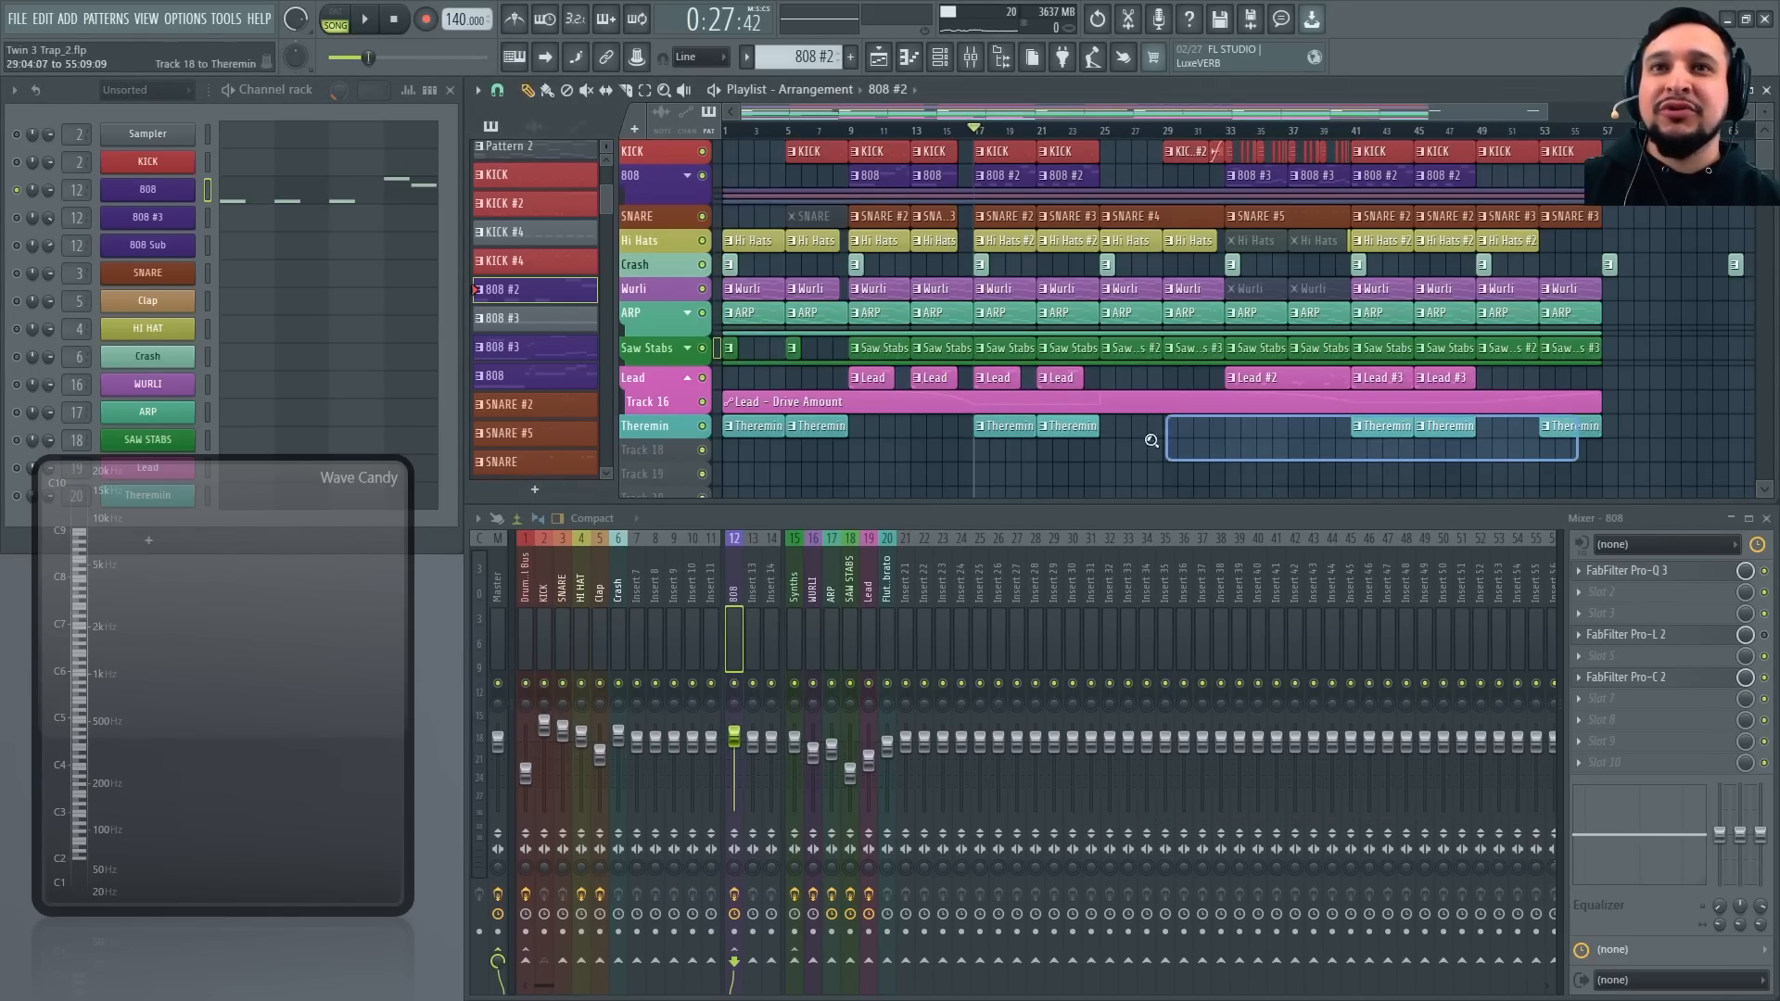
scroll(1152, 437, up, 2)
scroll(794, 368, up, 4)
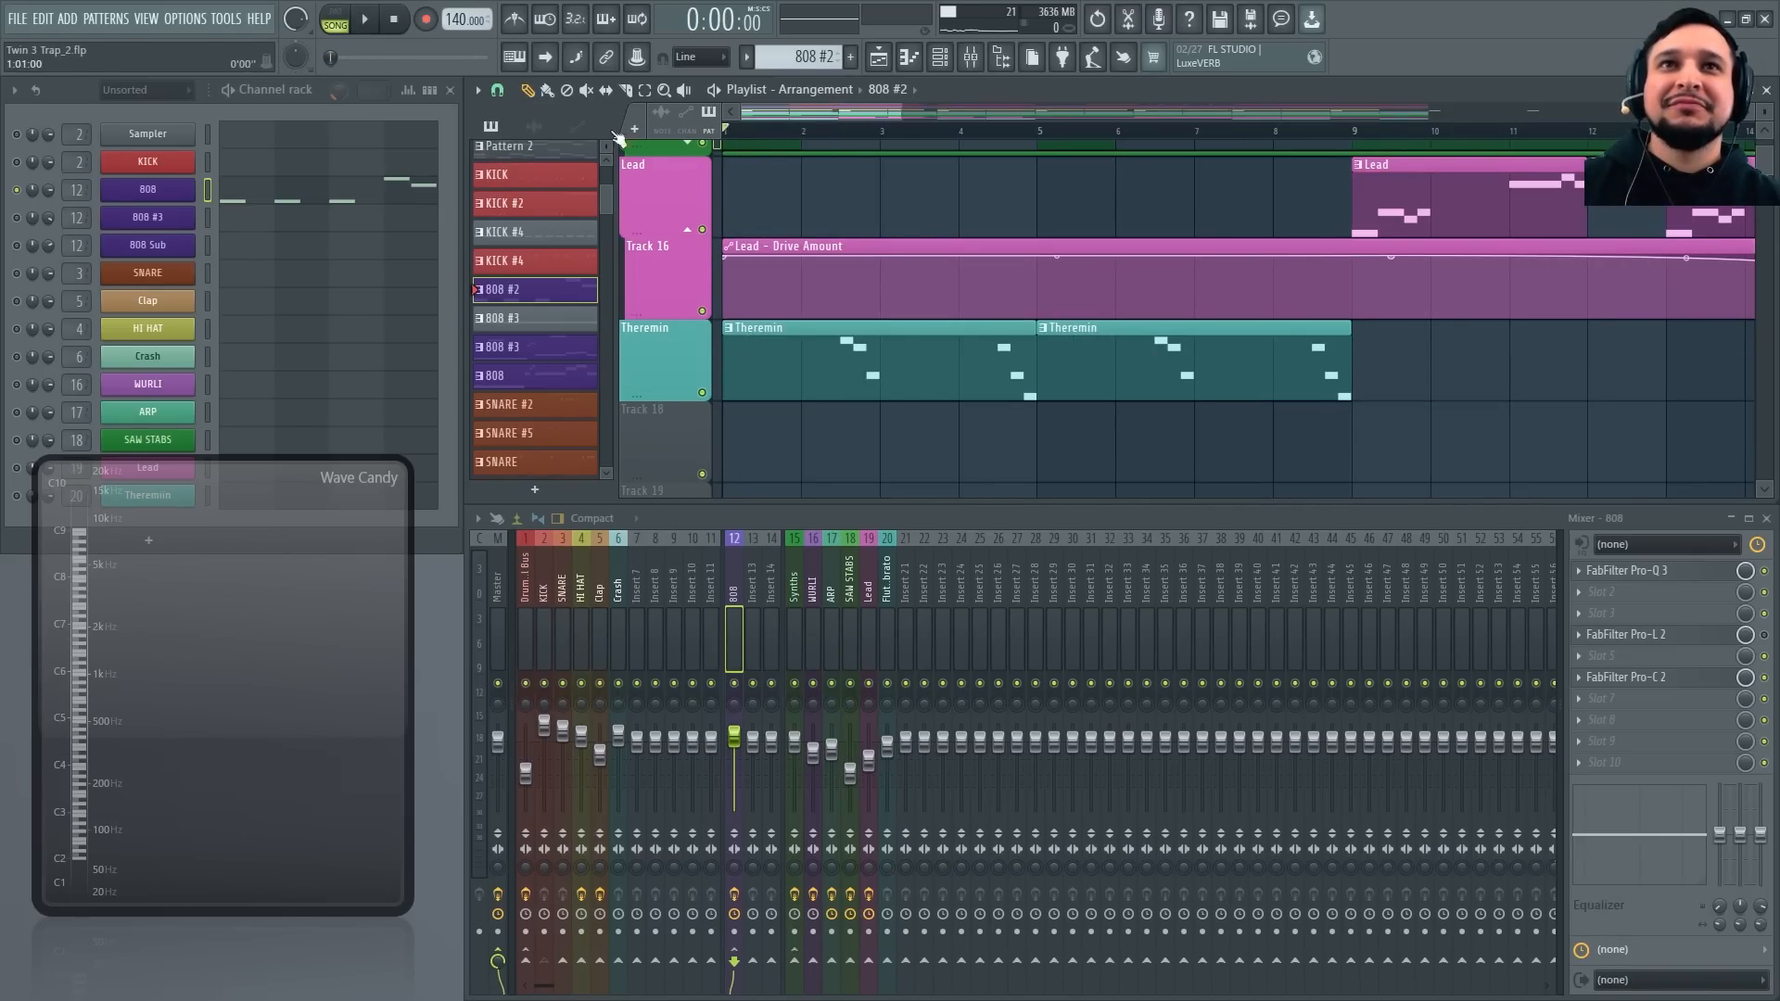
key(space)
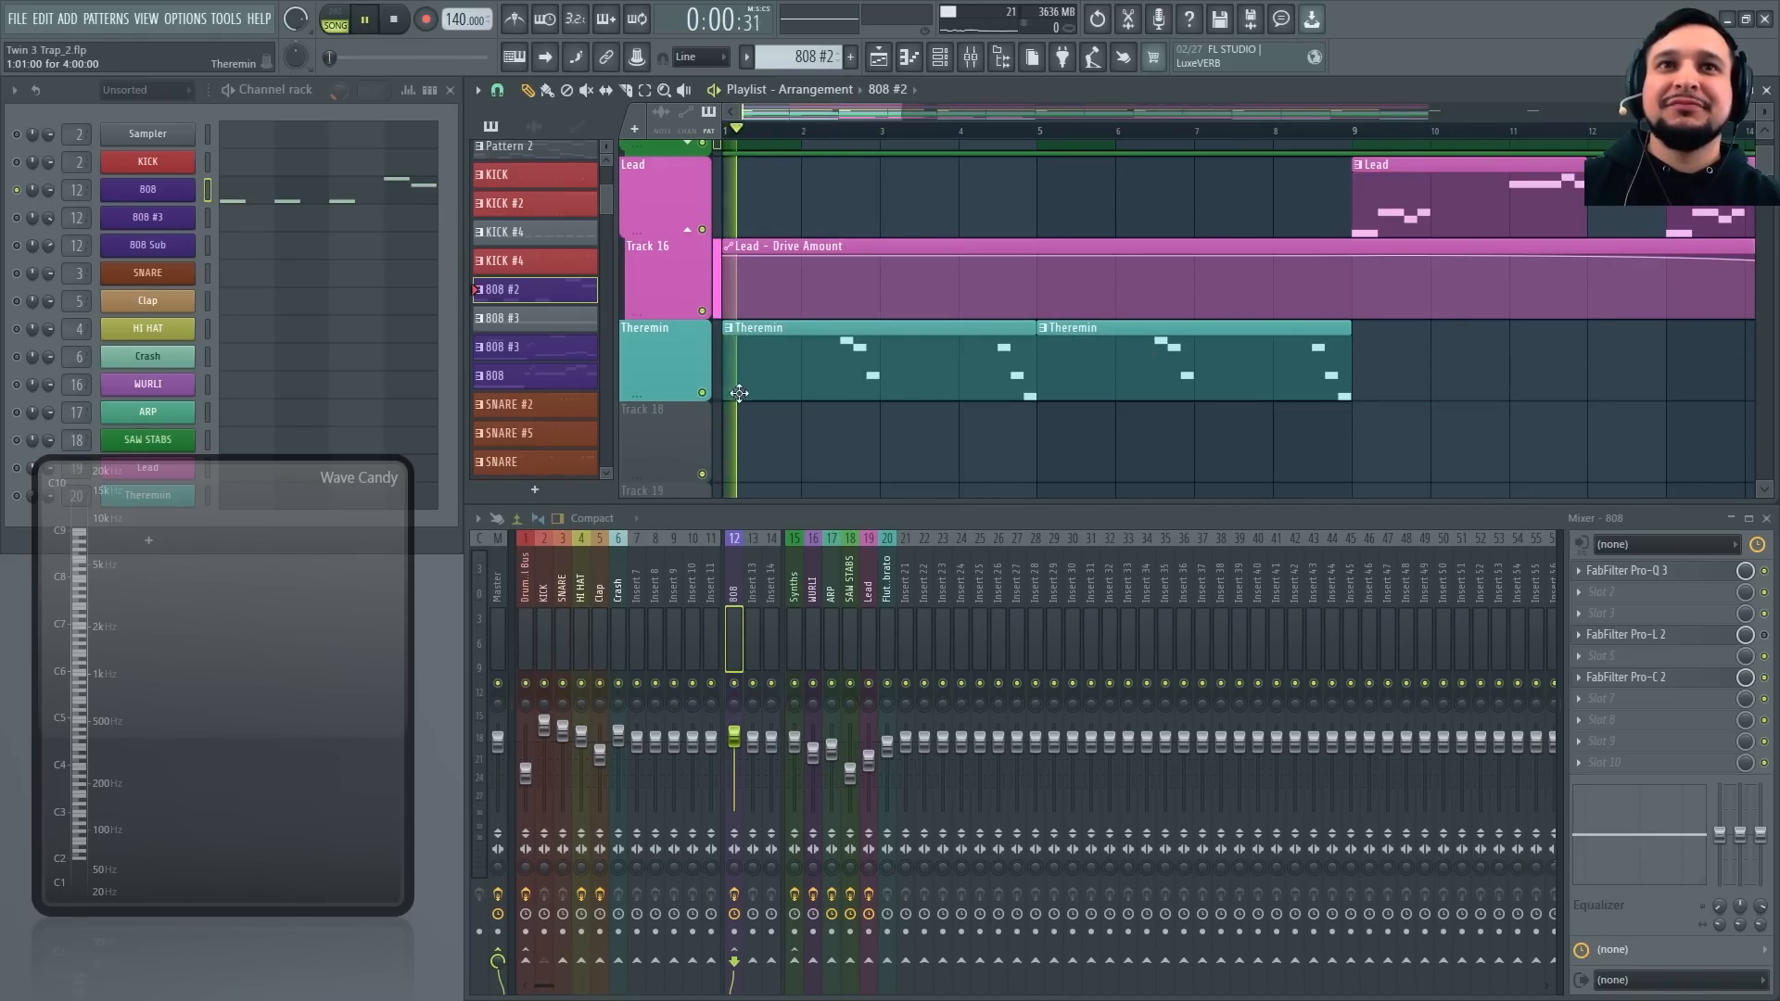
right_click(702, 392)
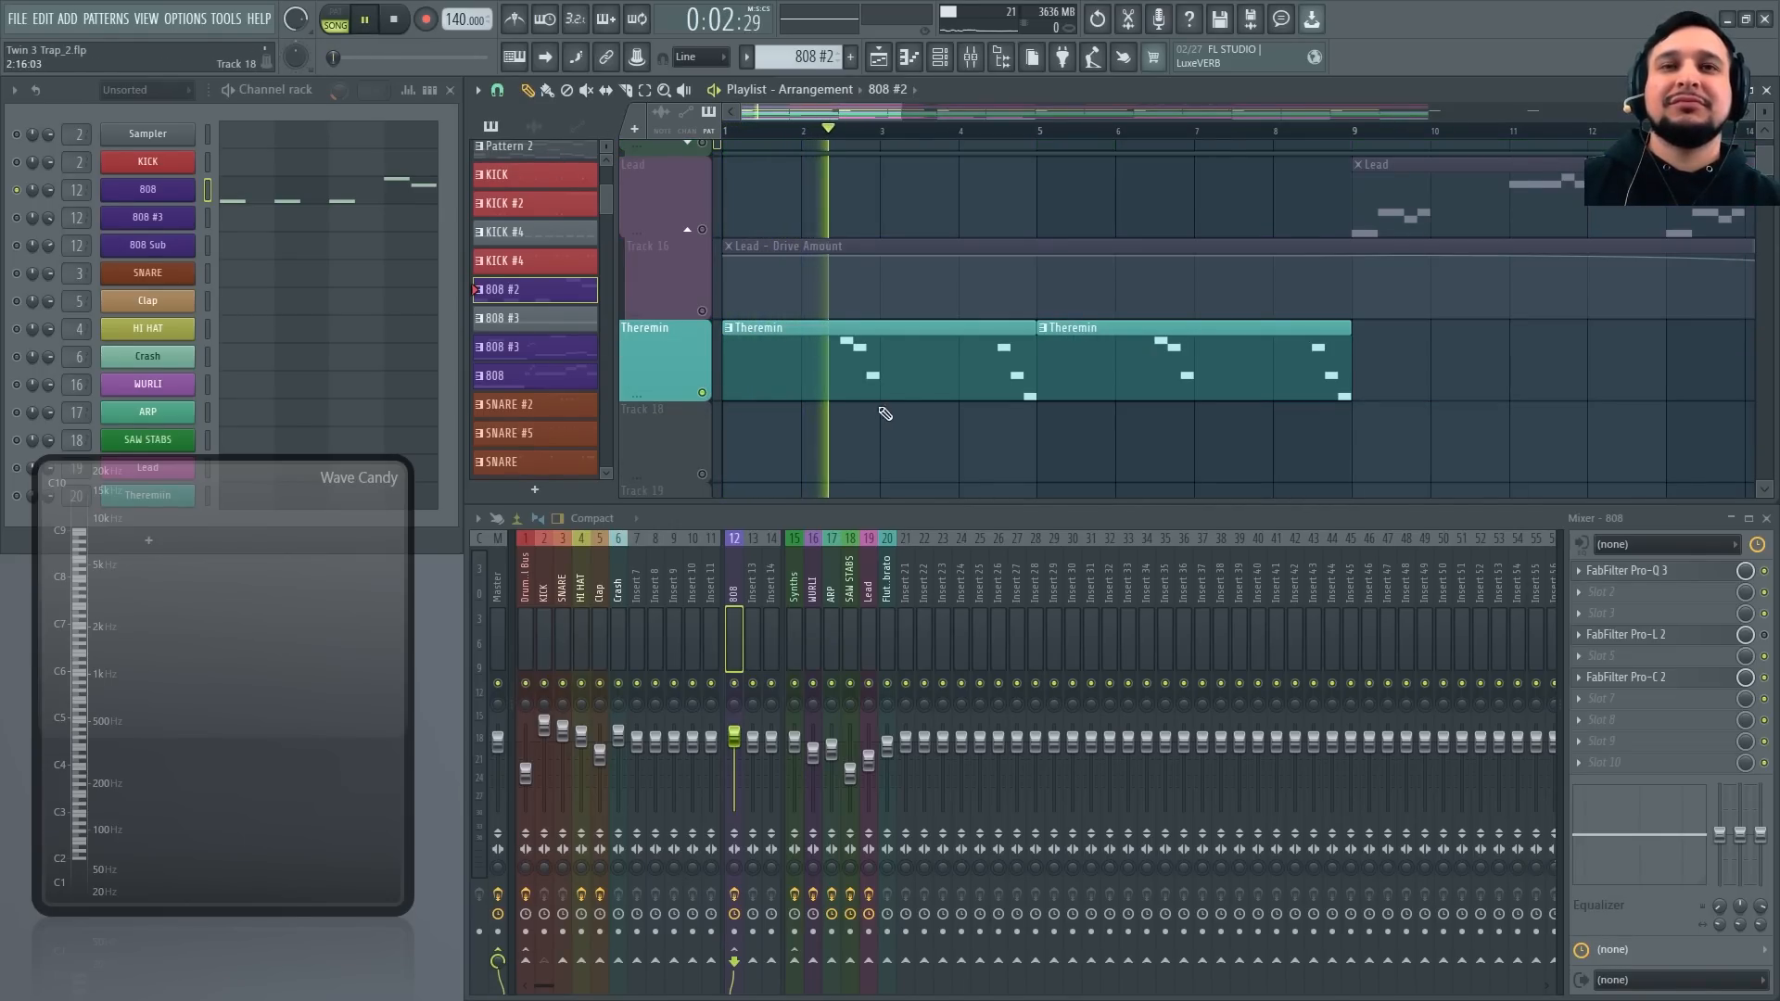
key(space)
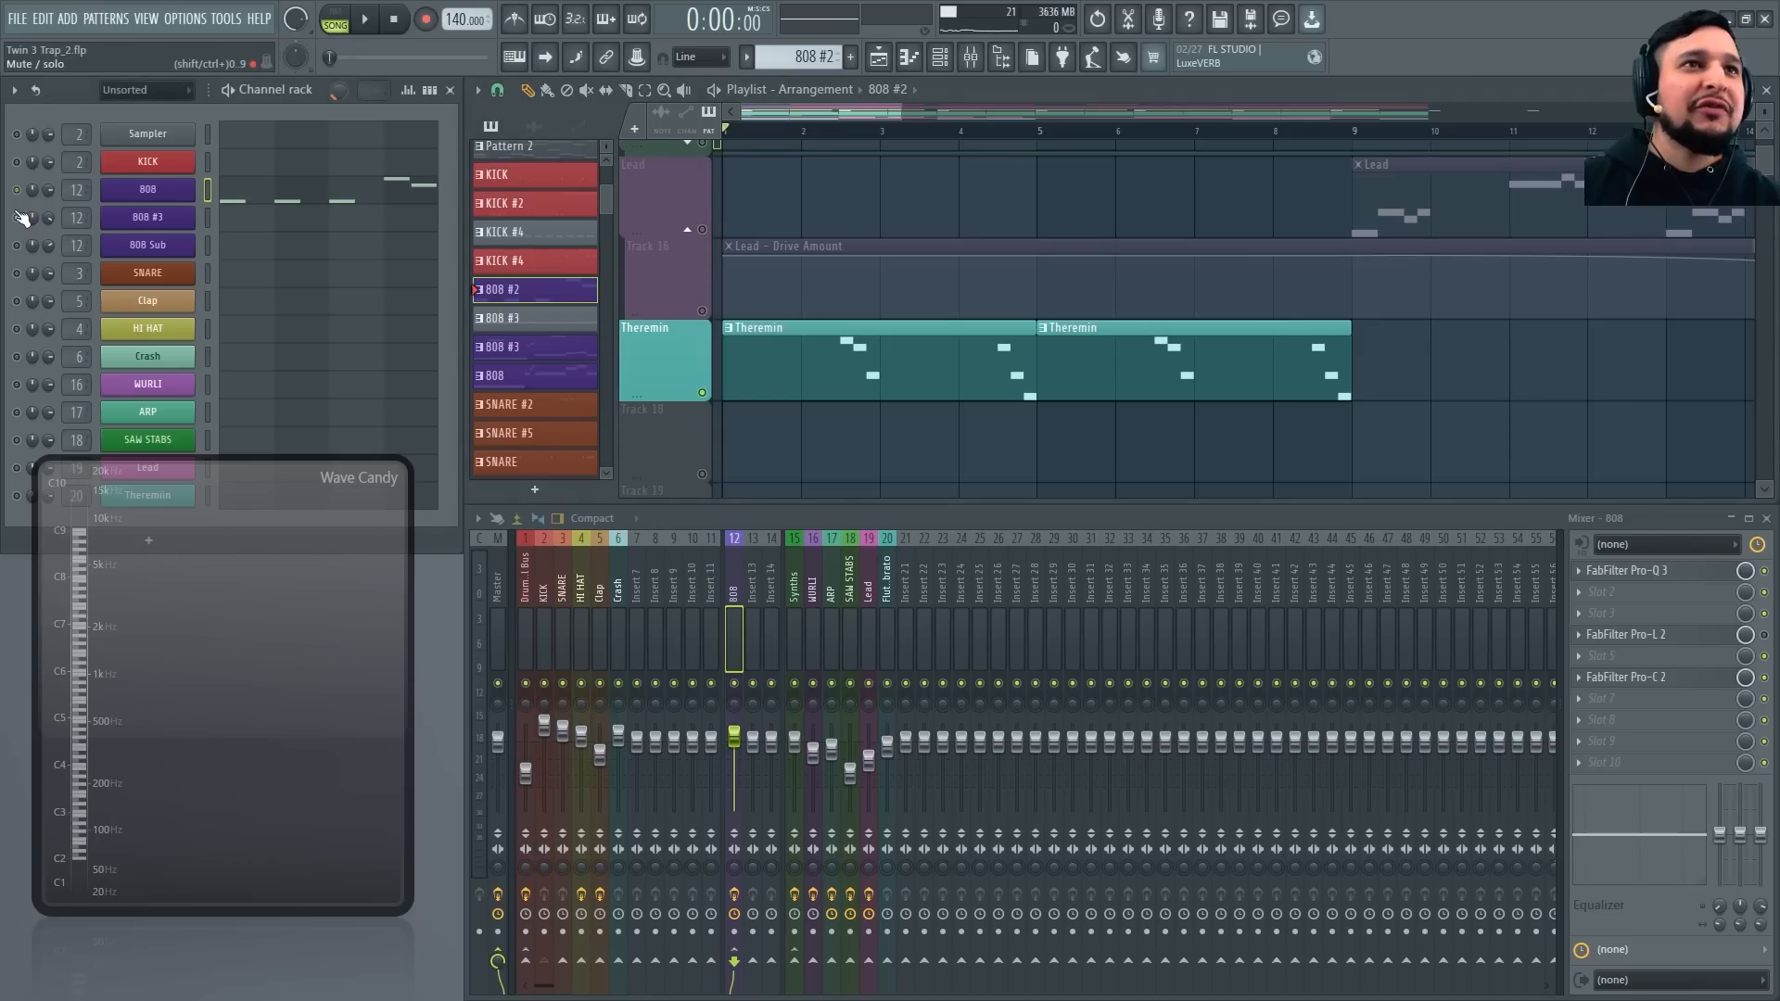
Unmute all channels, play the Theremin part from bar 2, and move the Wave Candy analyser clear of the Theremin channel
click(816, 134)
key(space)
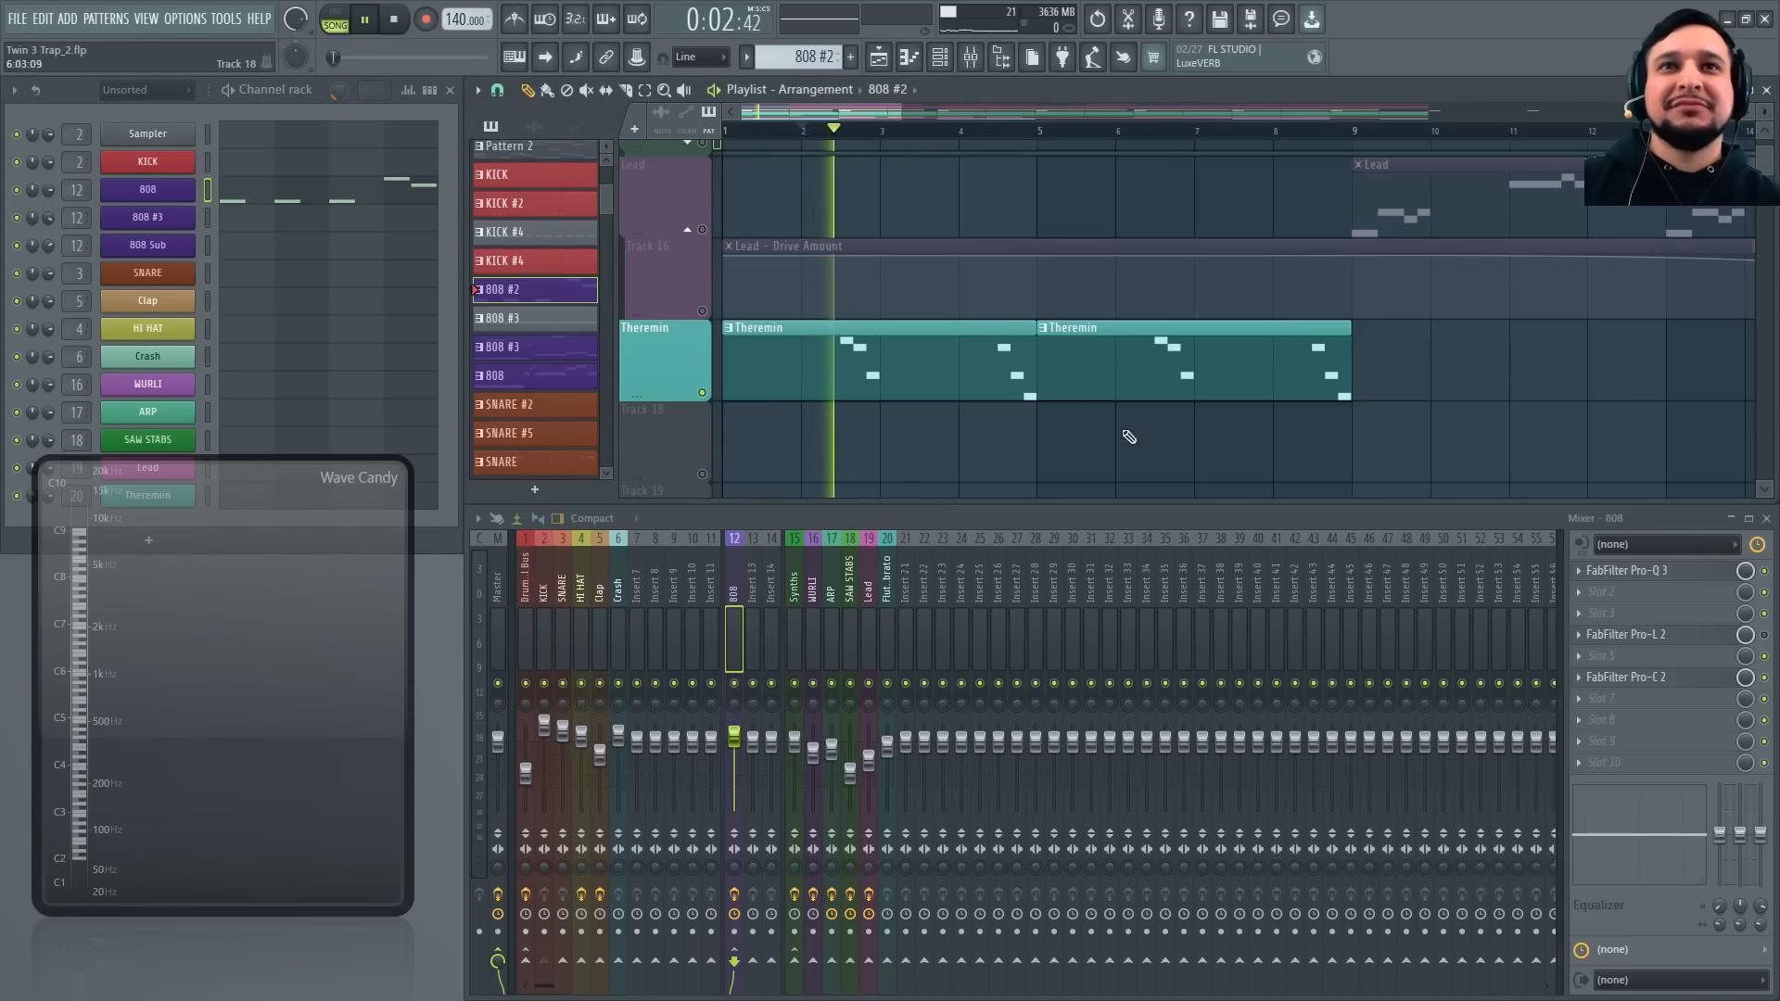
drag(317, 594, 308, 693)
key(space)
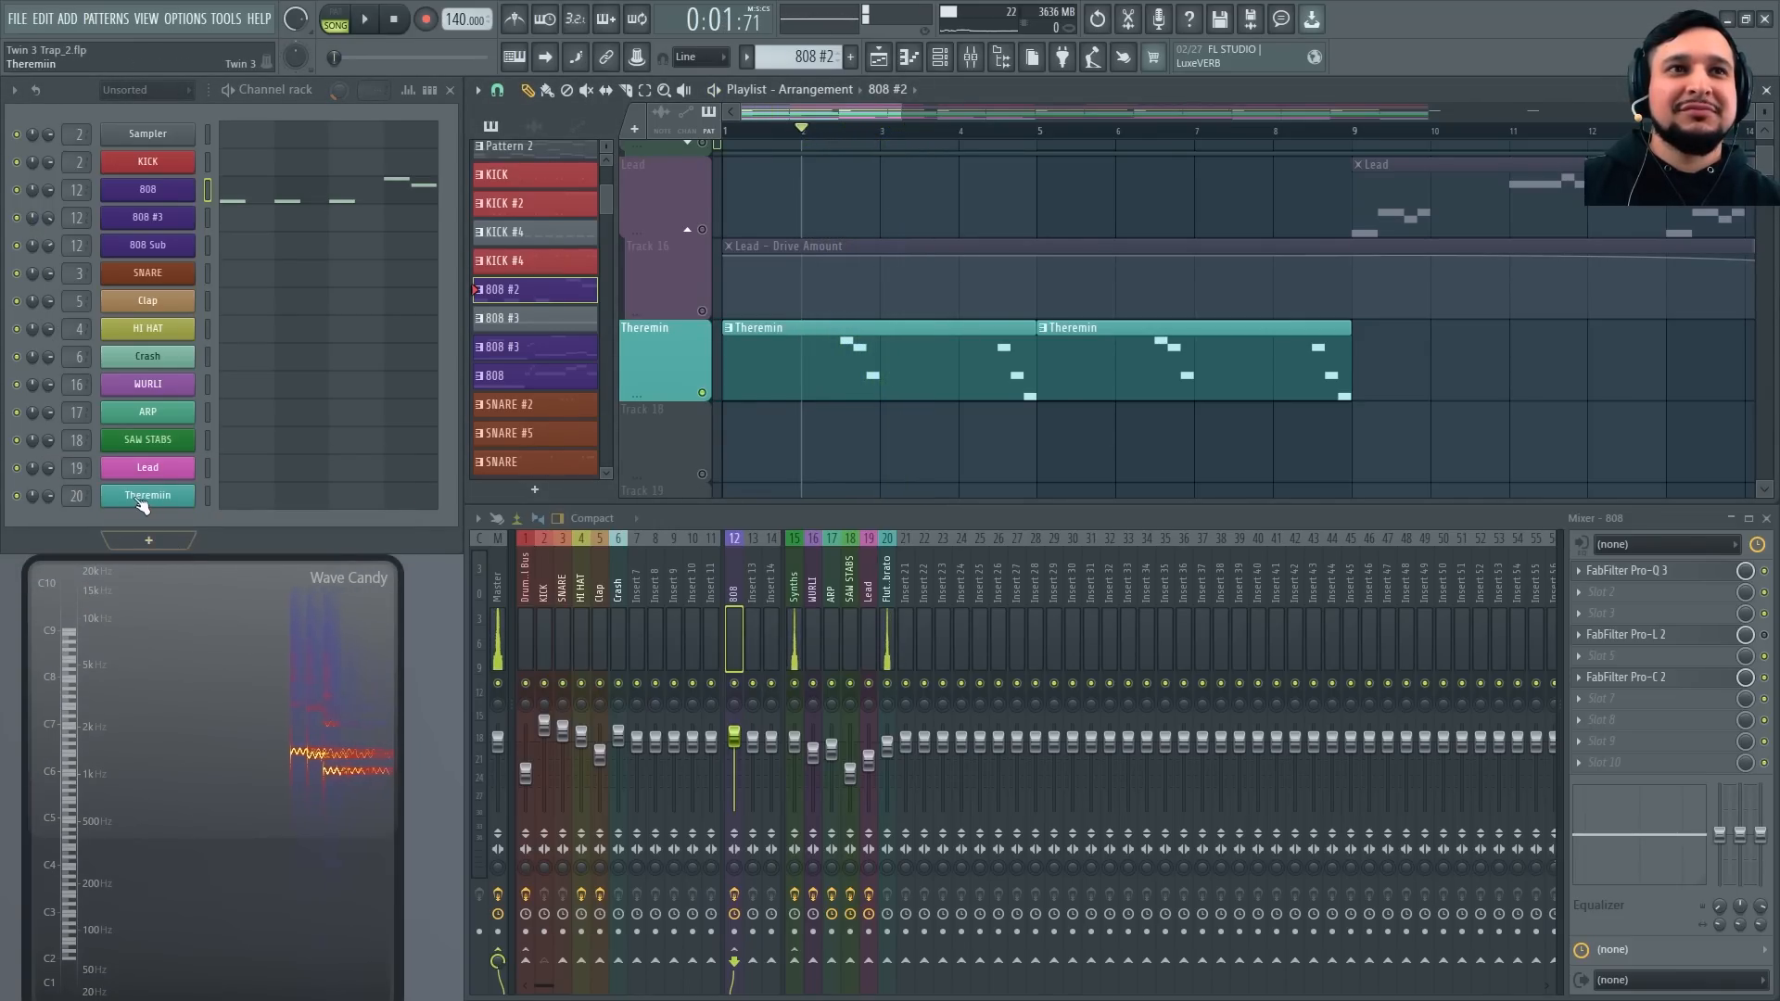
Open the Theremin's Twin 3 synth, reload the original Dusty Flute preset from the Synth category, and play the part
click(141, 495)
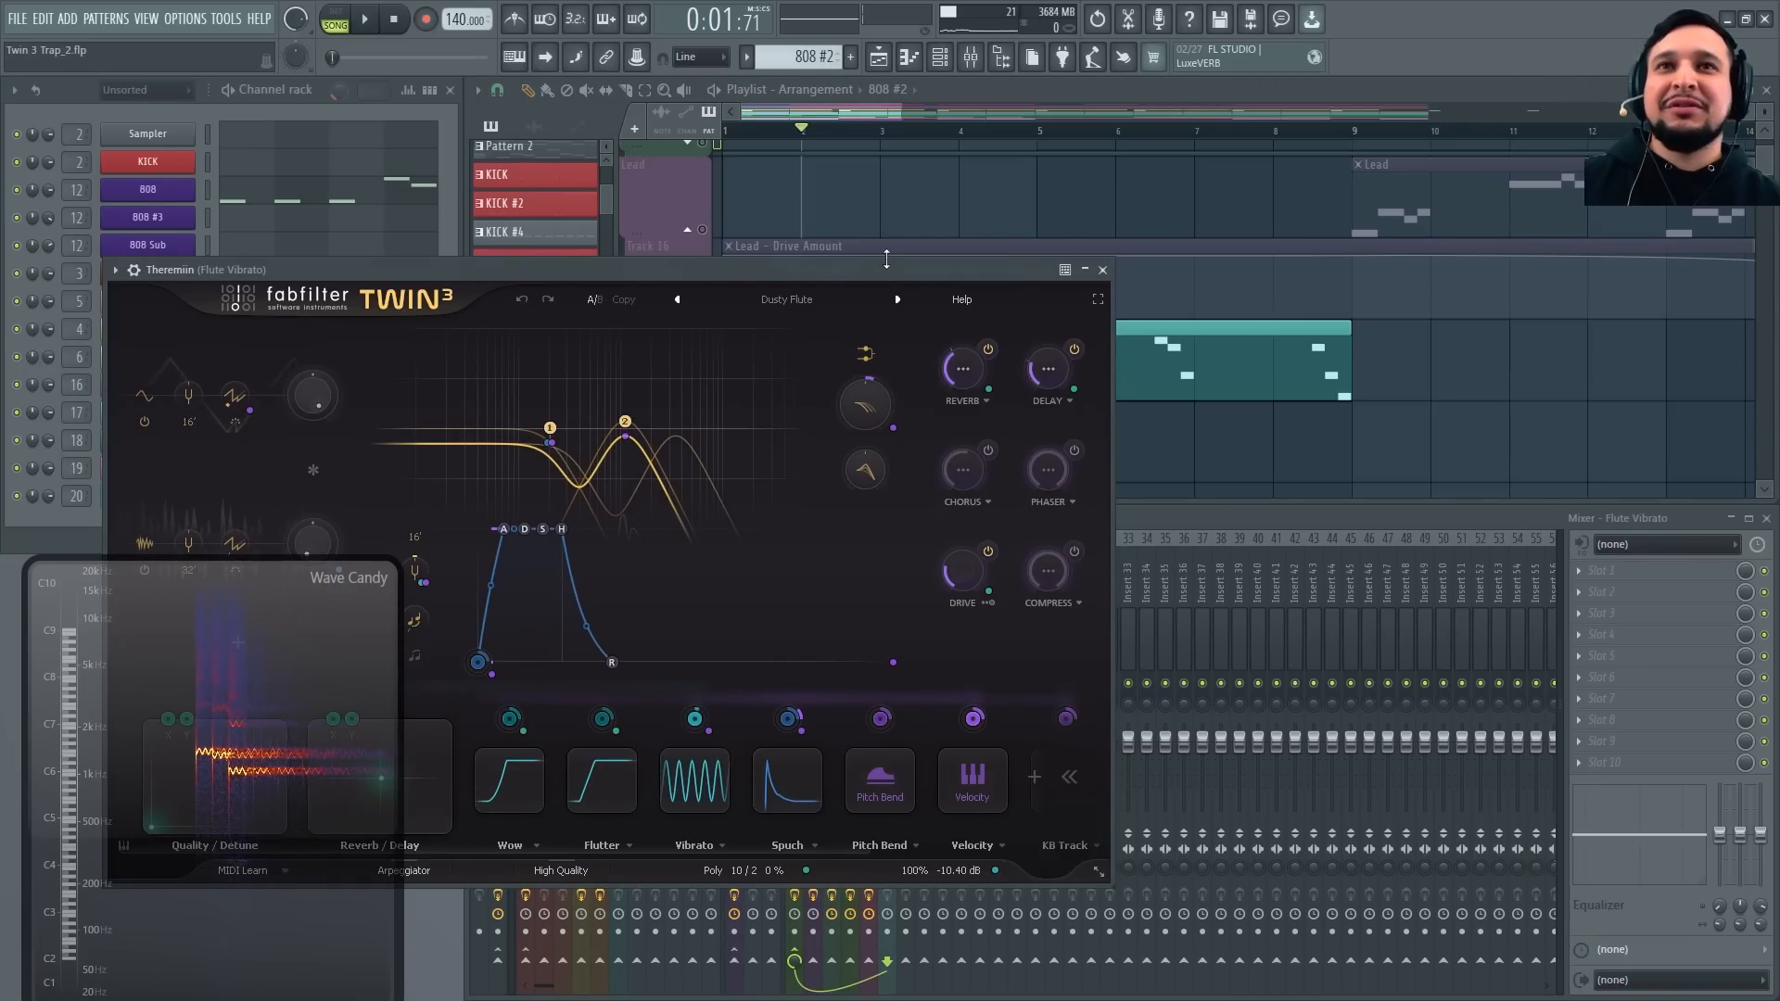
drag(875, 261, 1359, 248)
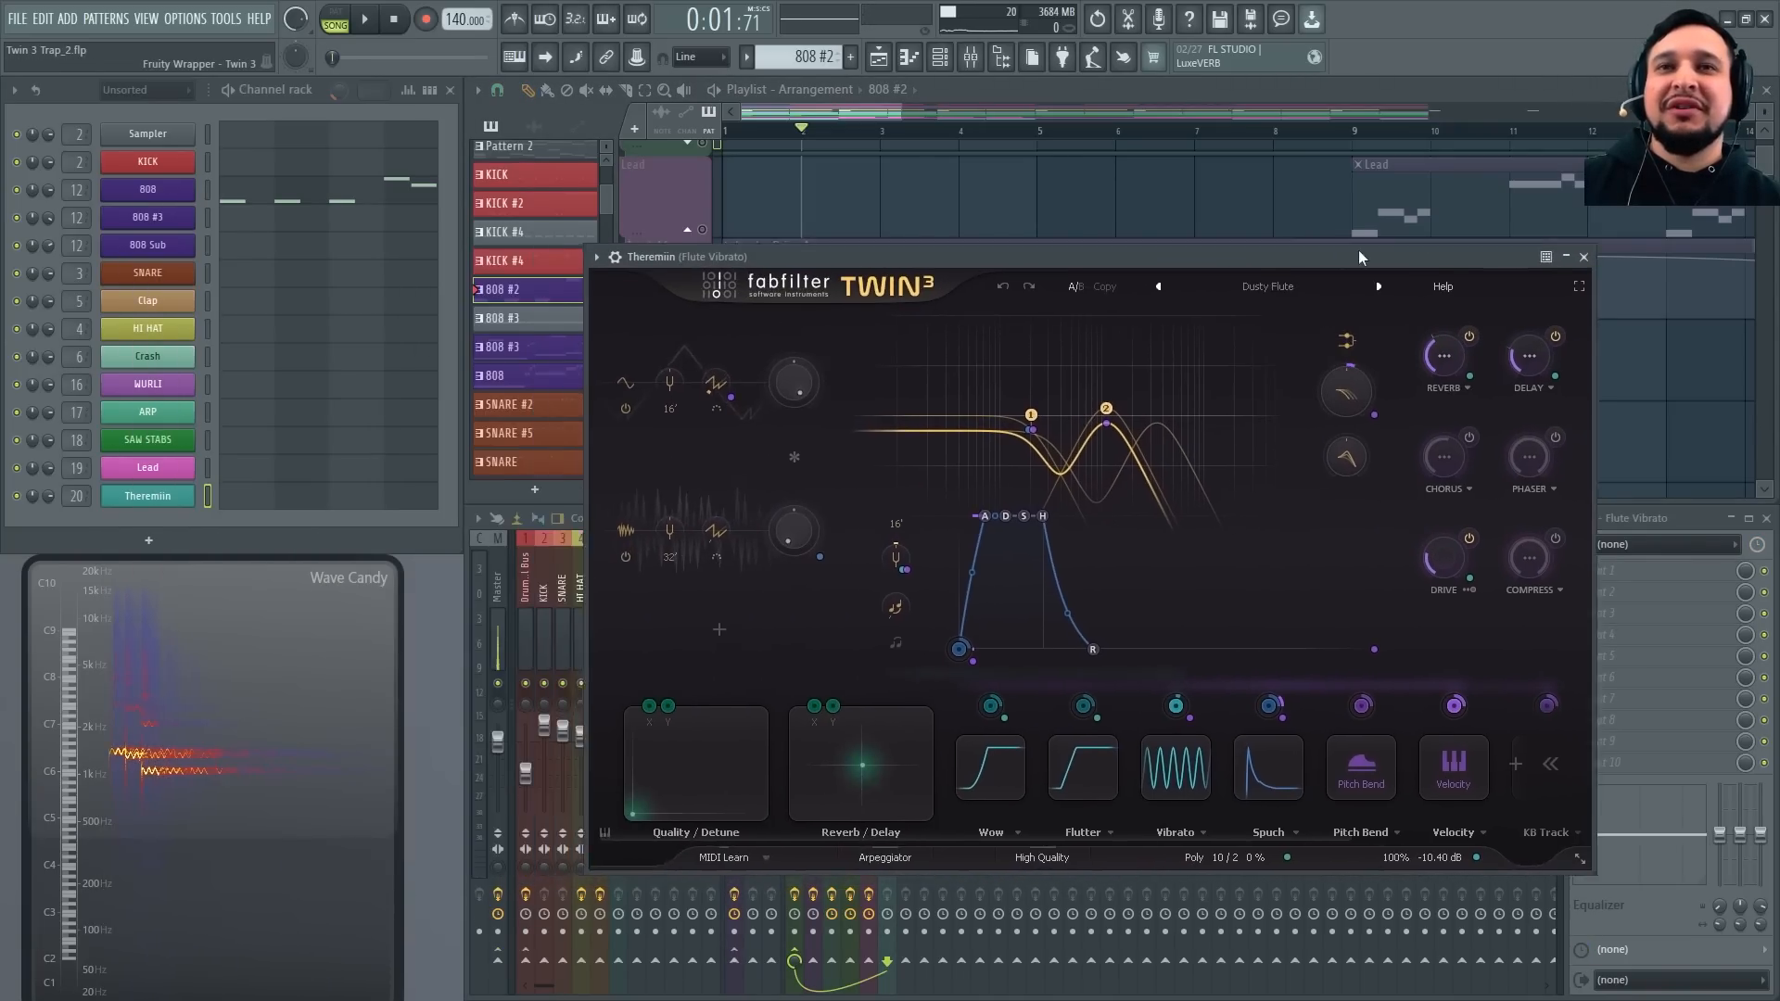
click(1315, 286)
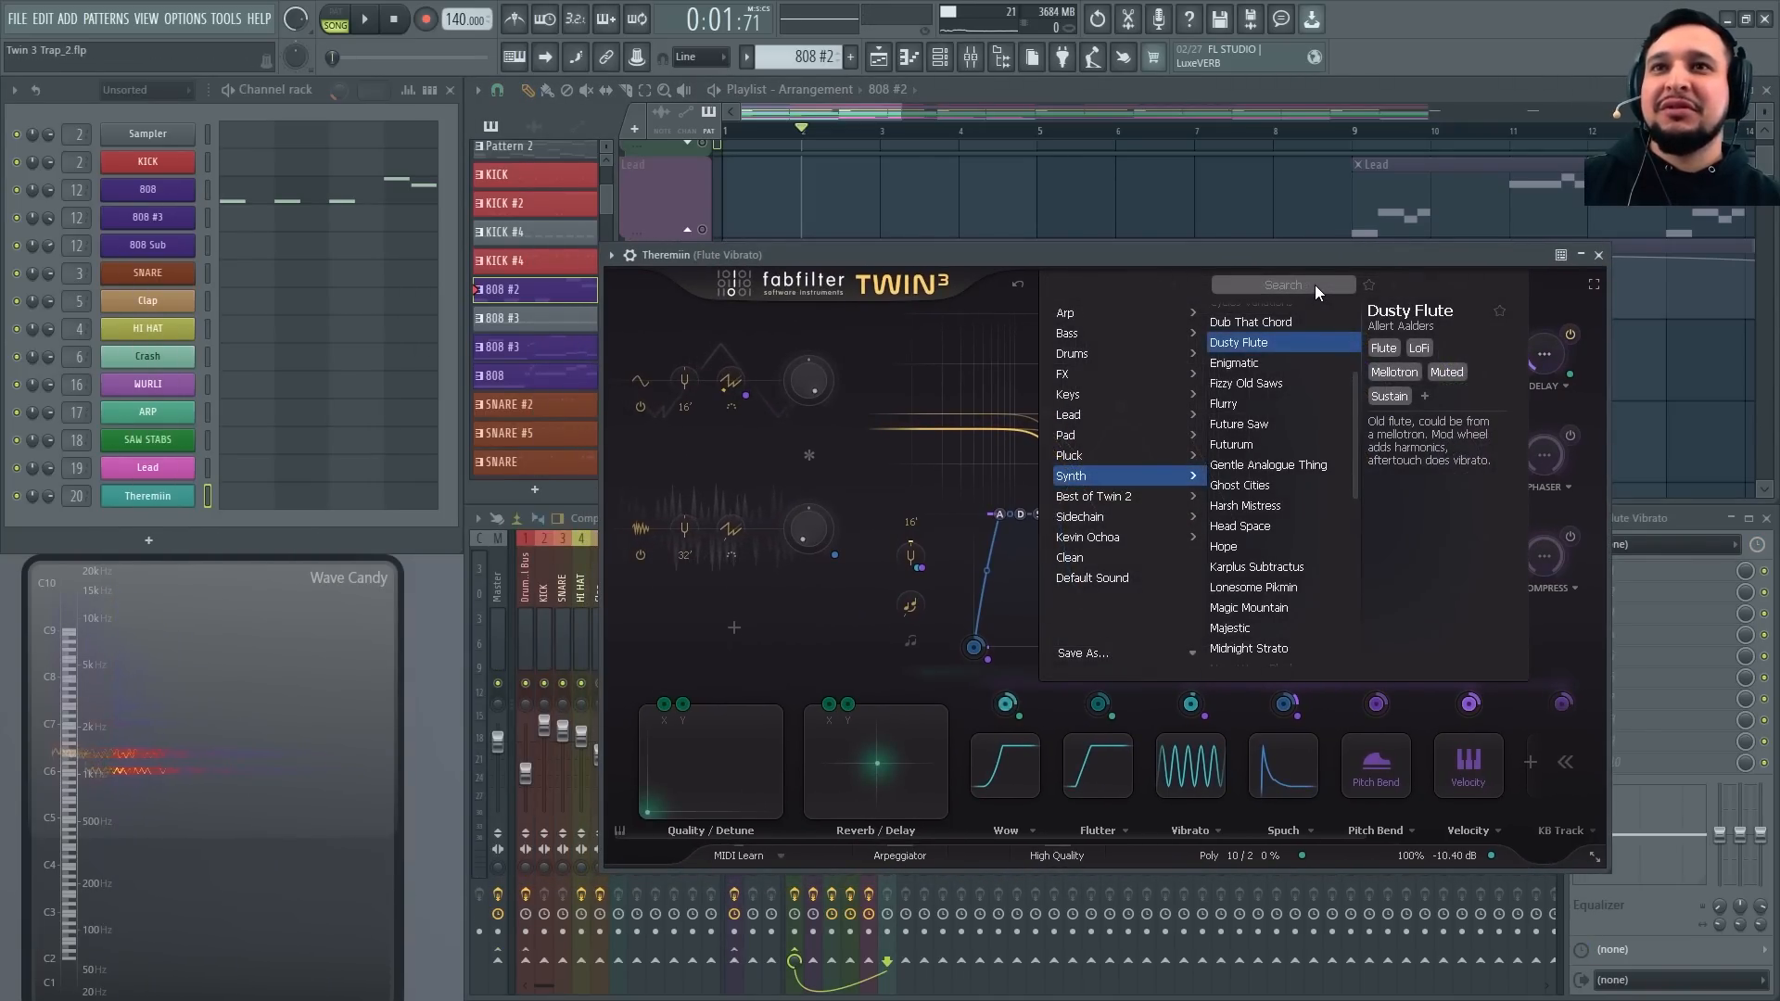
click(1311, 344)
key(space)
click(1150, 252)
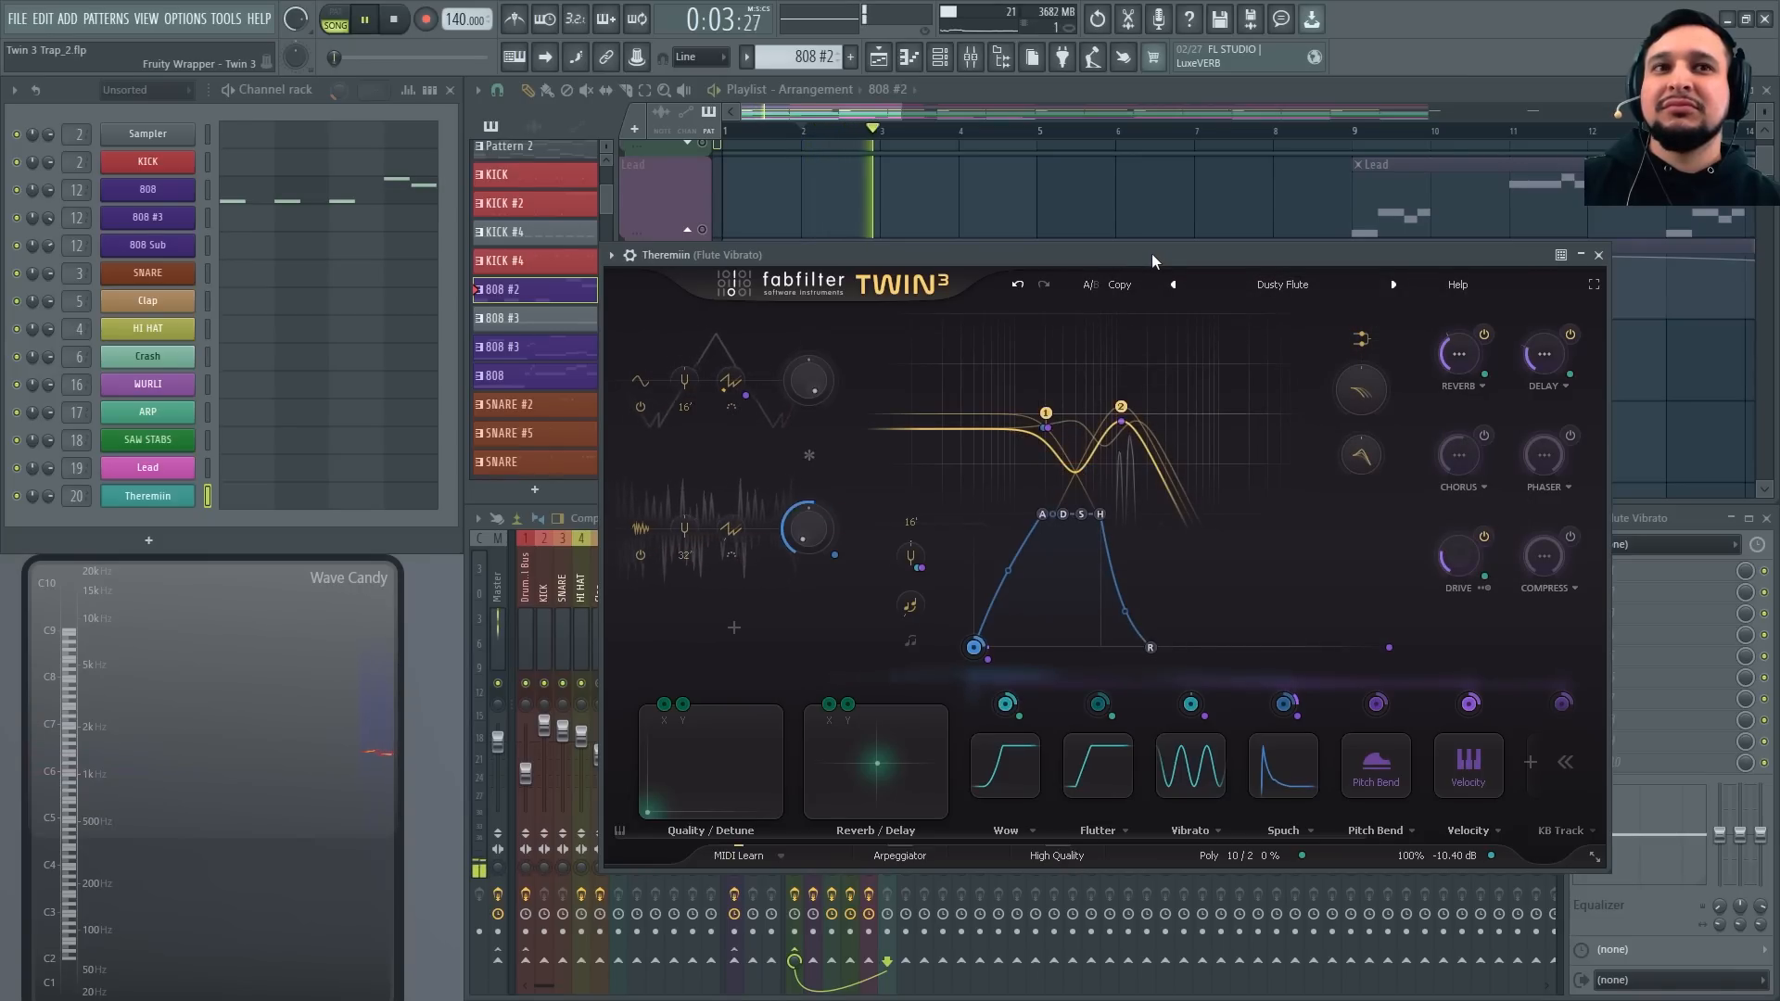
drag(1146, 263, 1142, 304)
key(space)
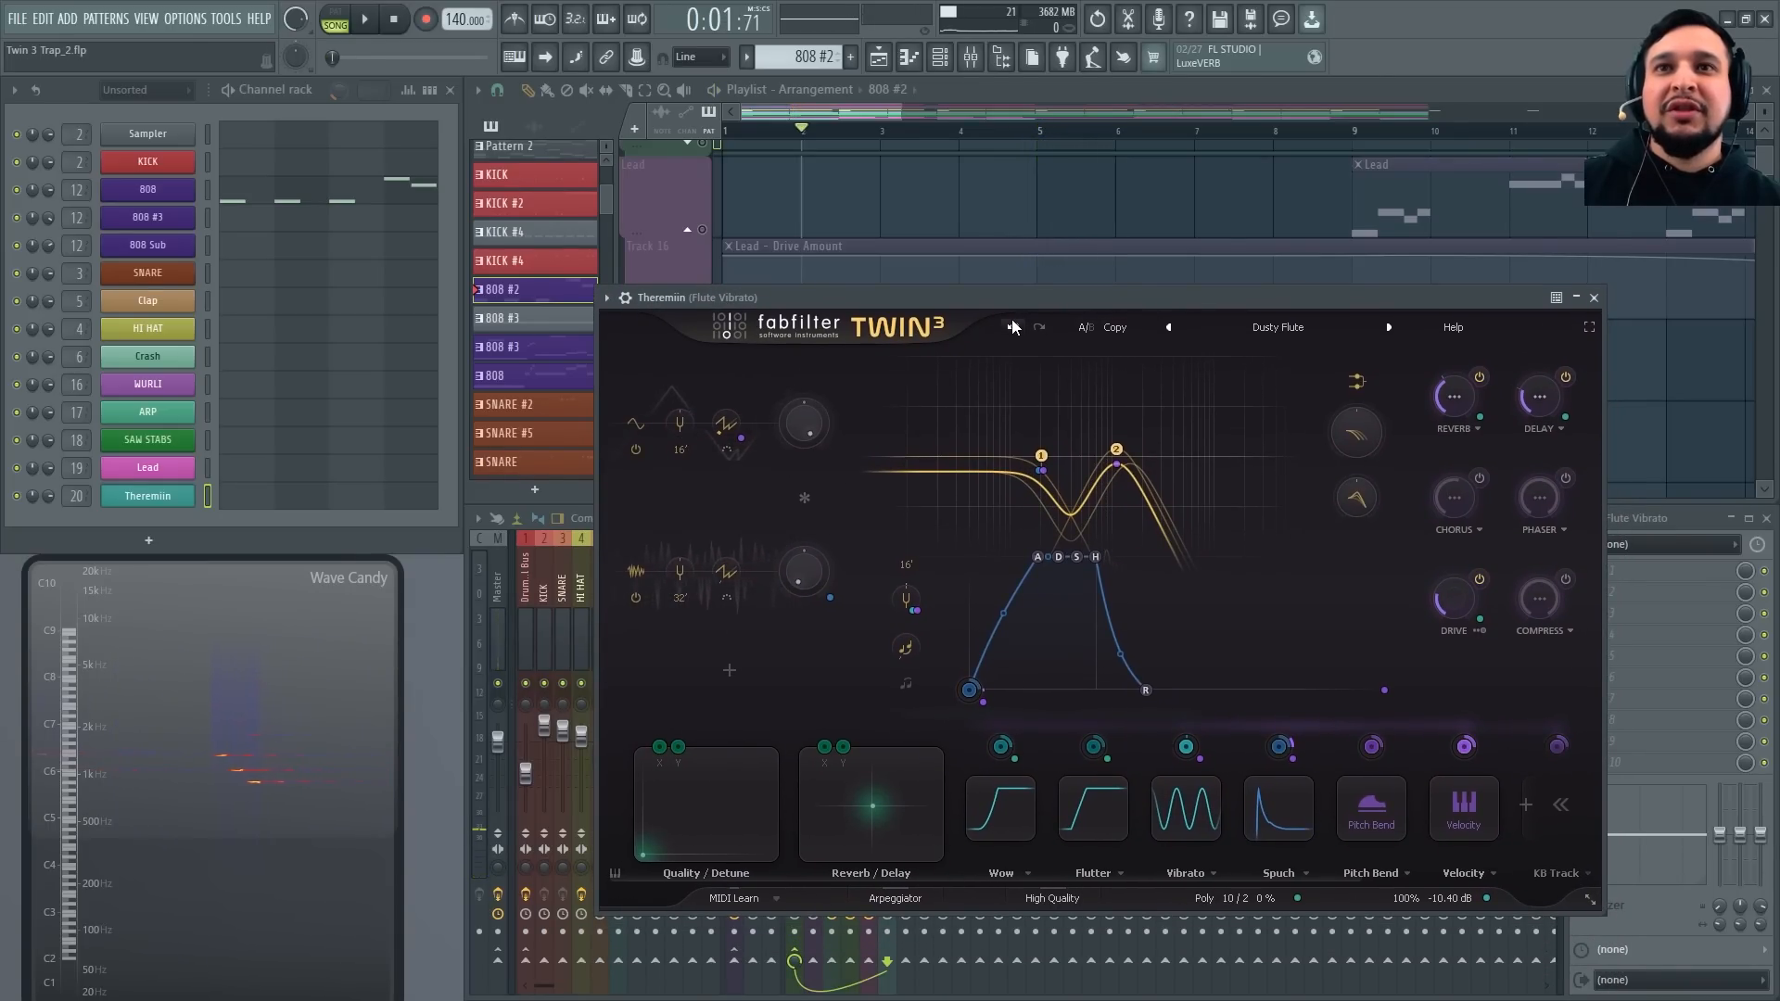
Compare the customised Theremin patch with the original Dusty Flute preset by undoing and redoing the preset load between playbacks
click(1014, 328)
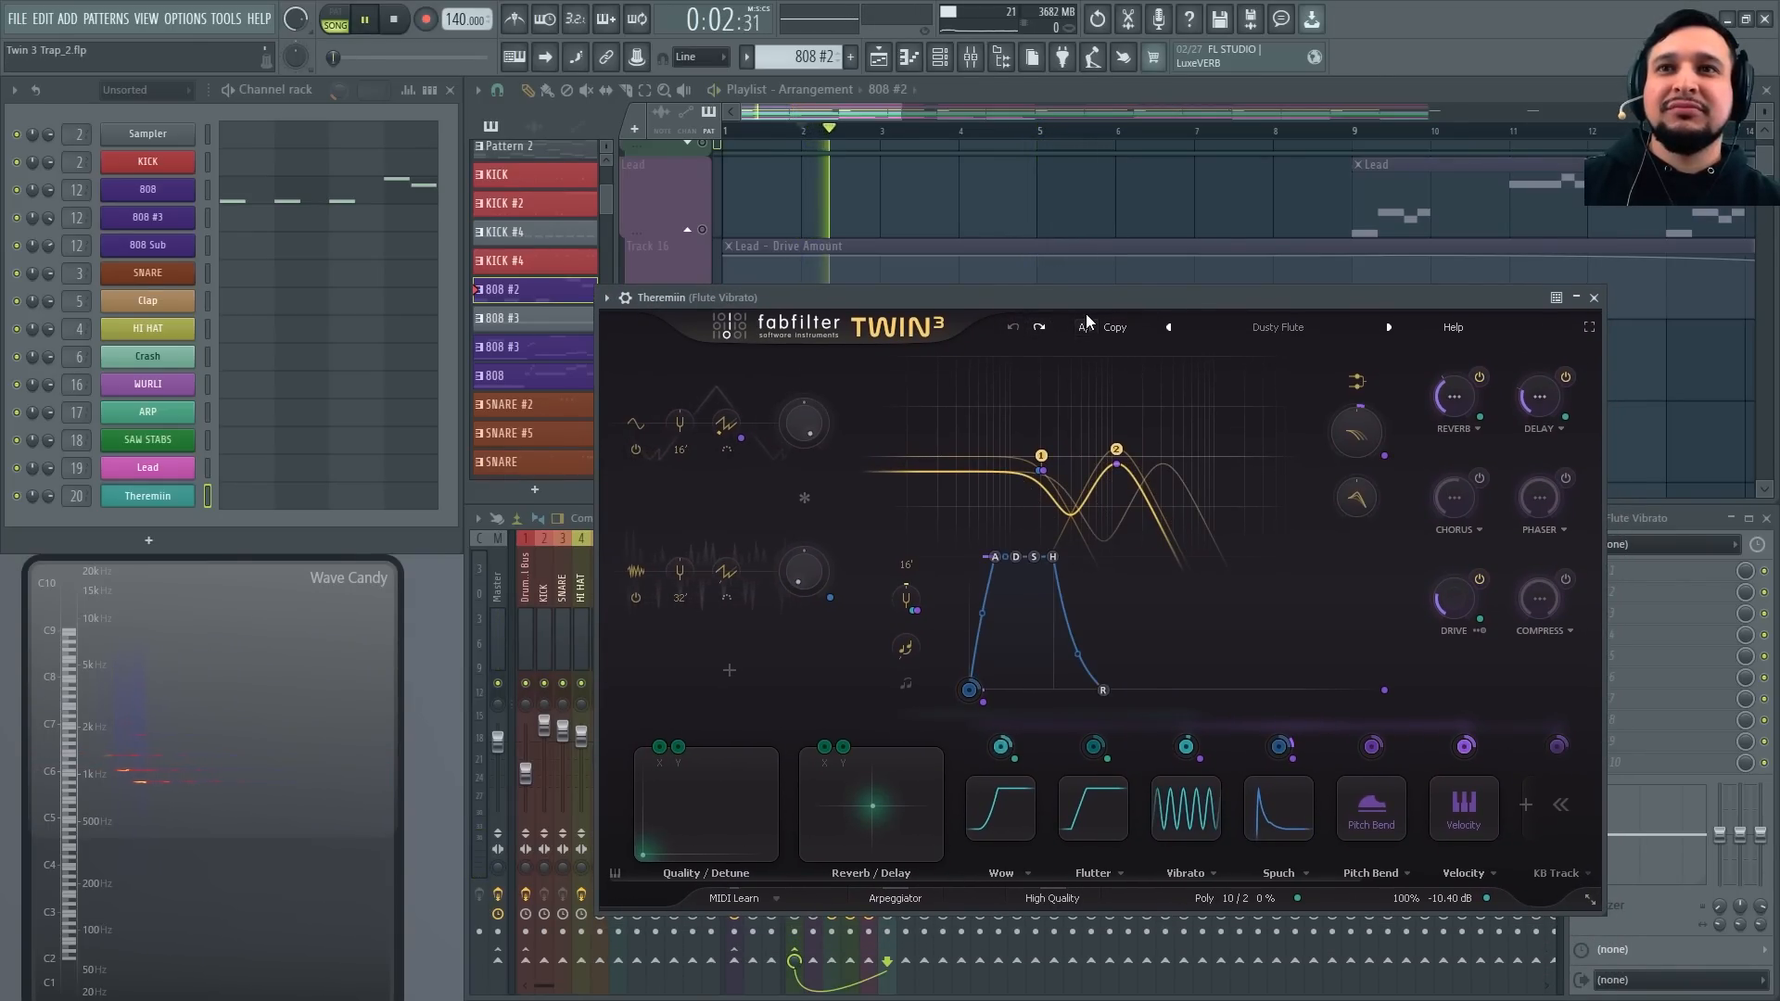
key(space)
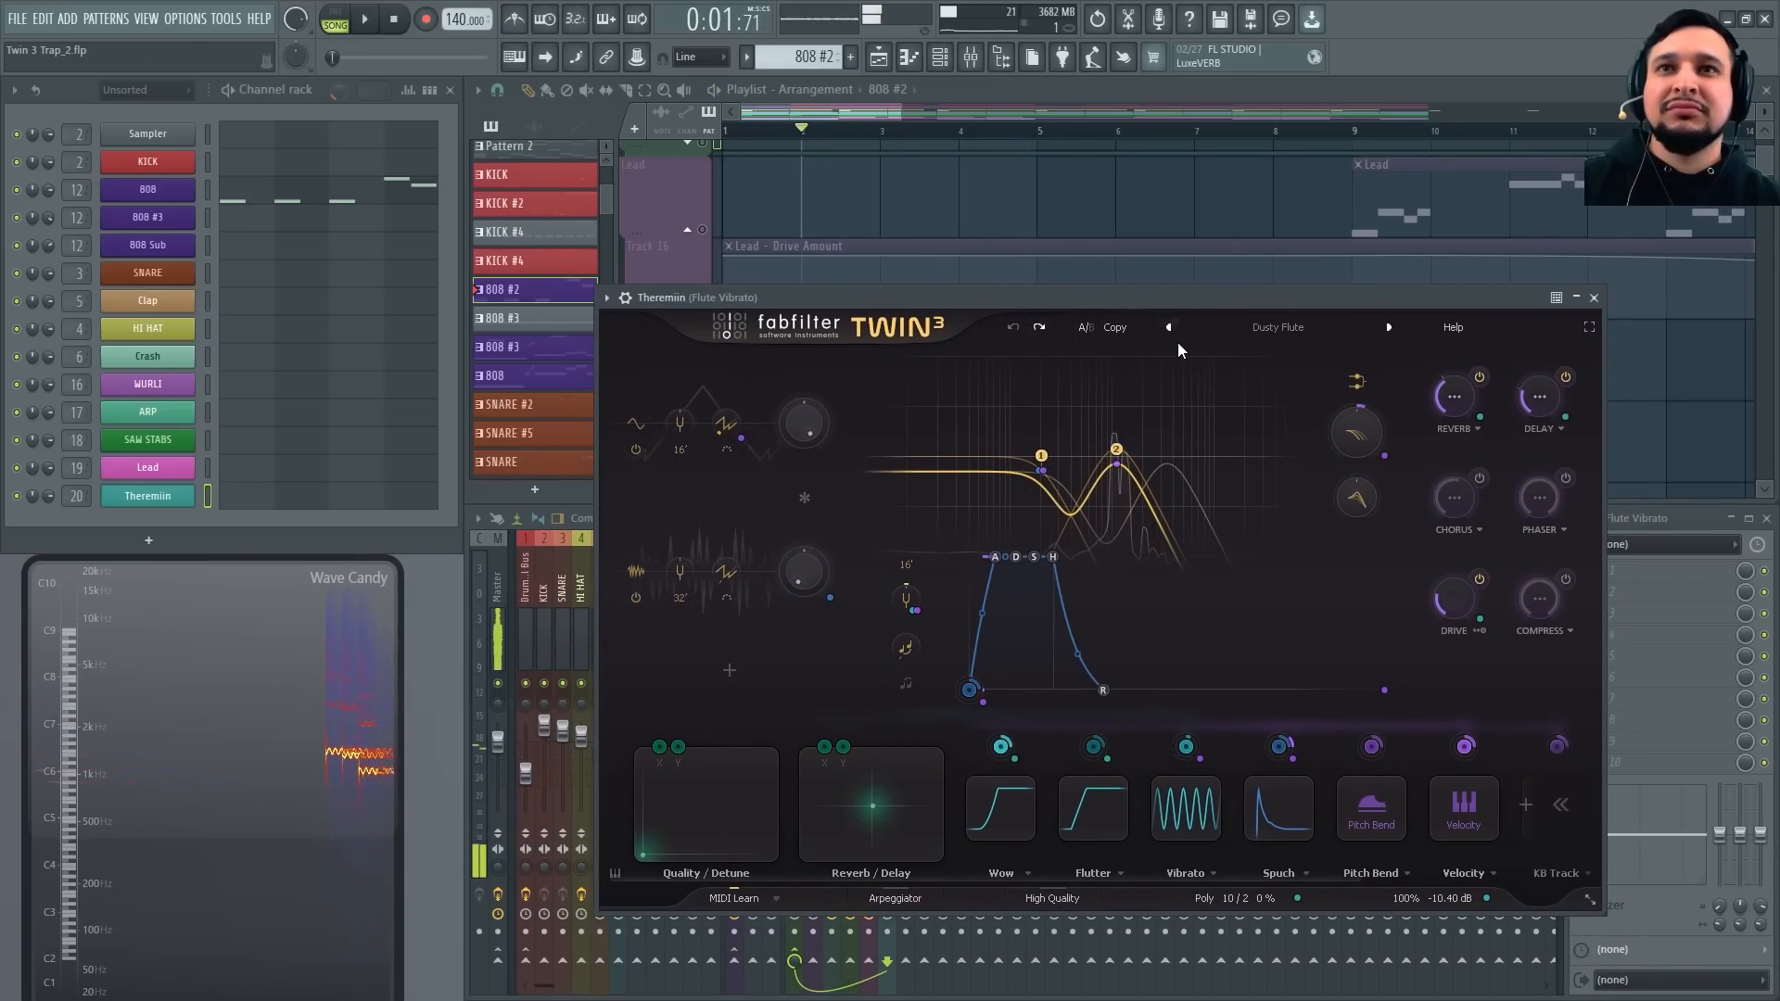
click(1040, 327)
click(1014, 328)
key(space)
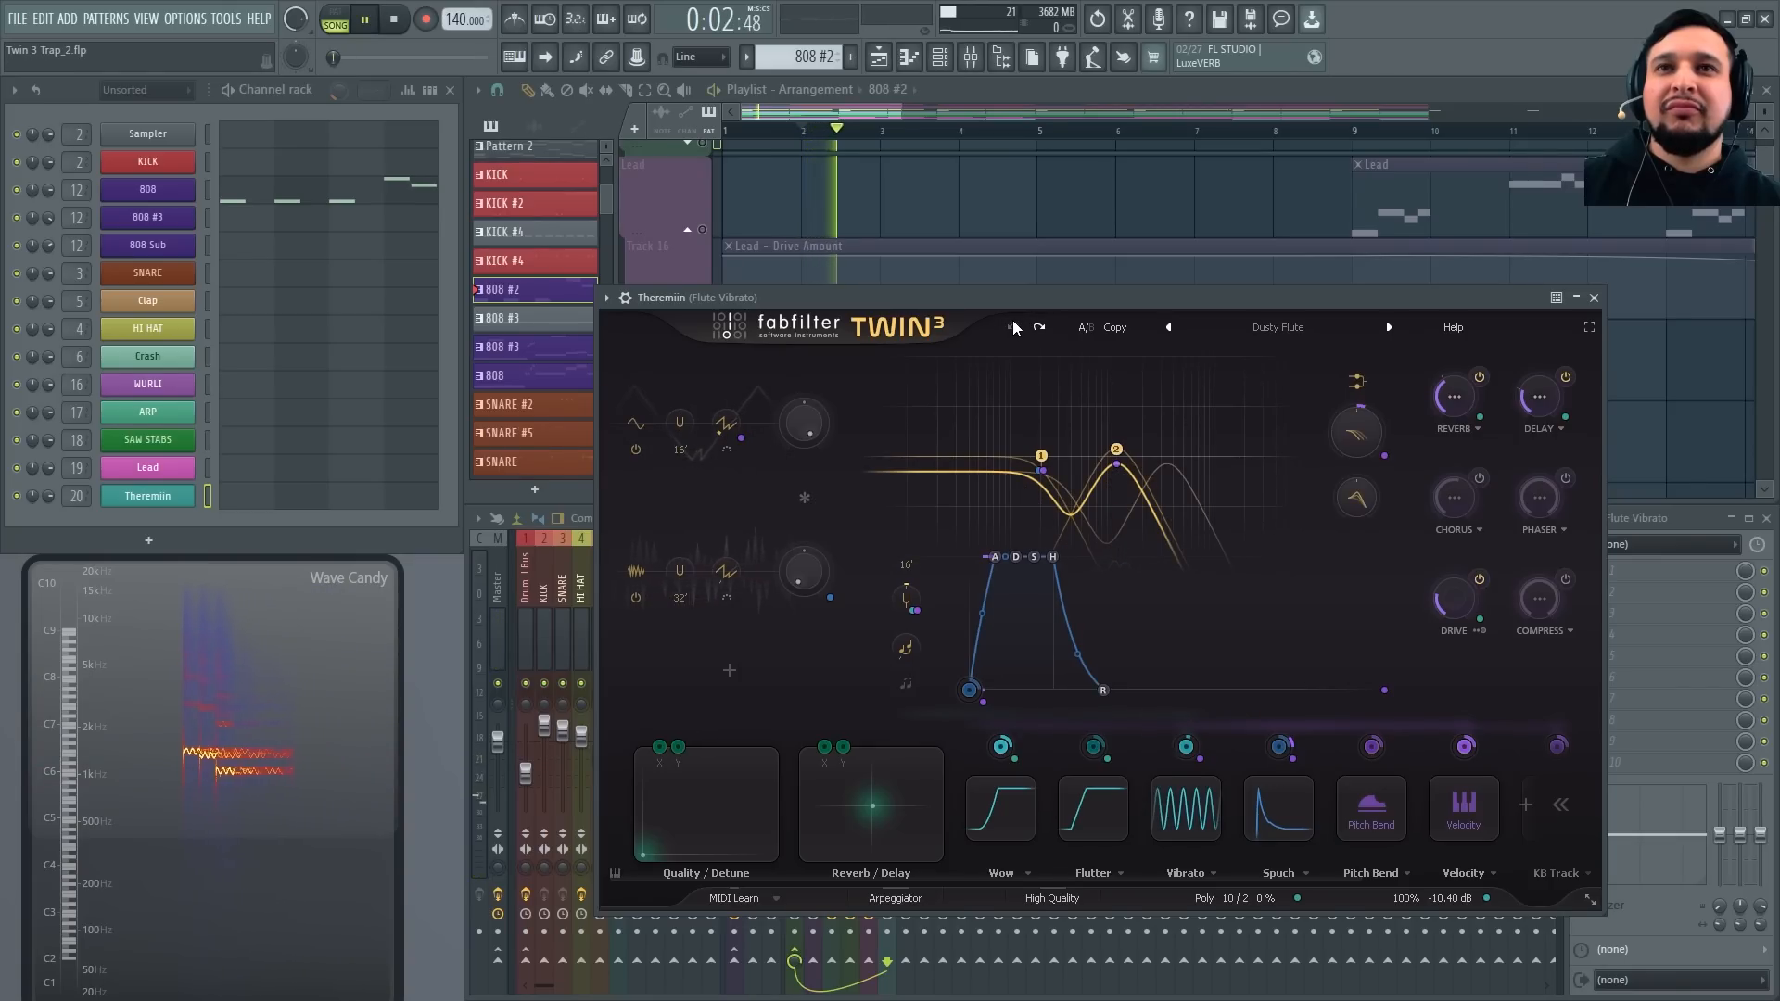
key(space)
click(1040, 327)
key(space)
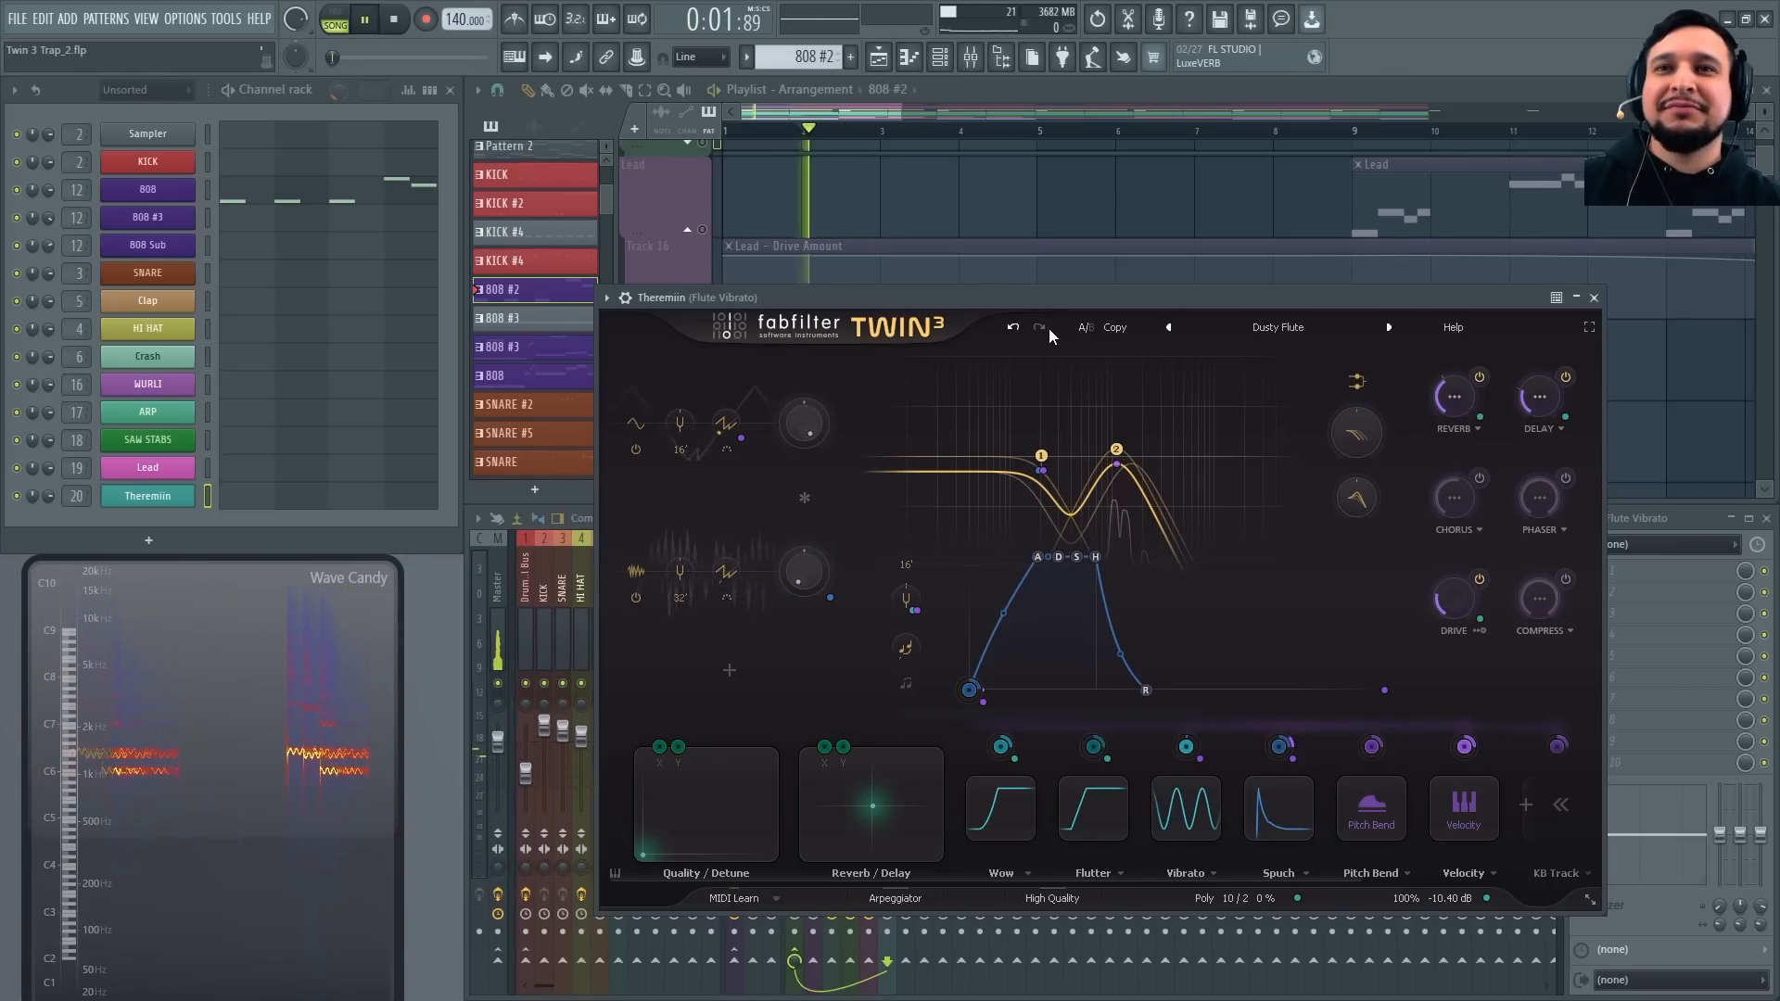
key(space)
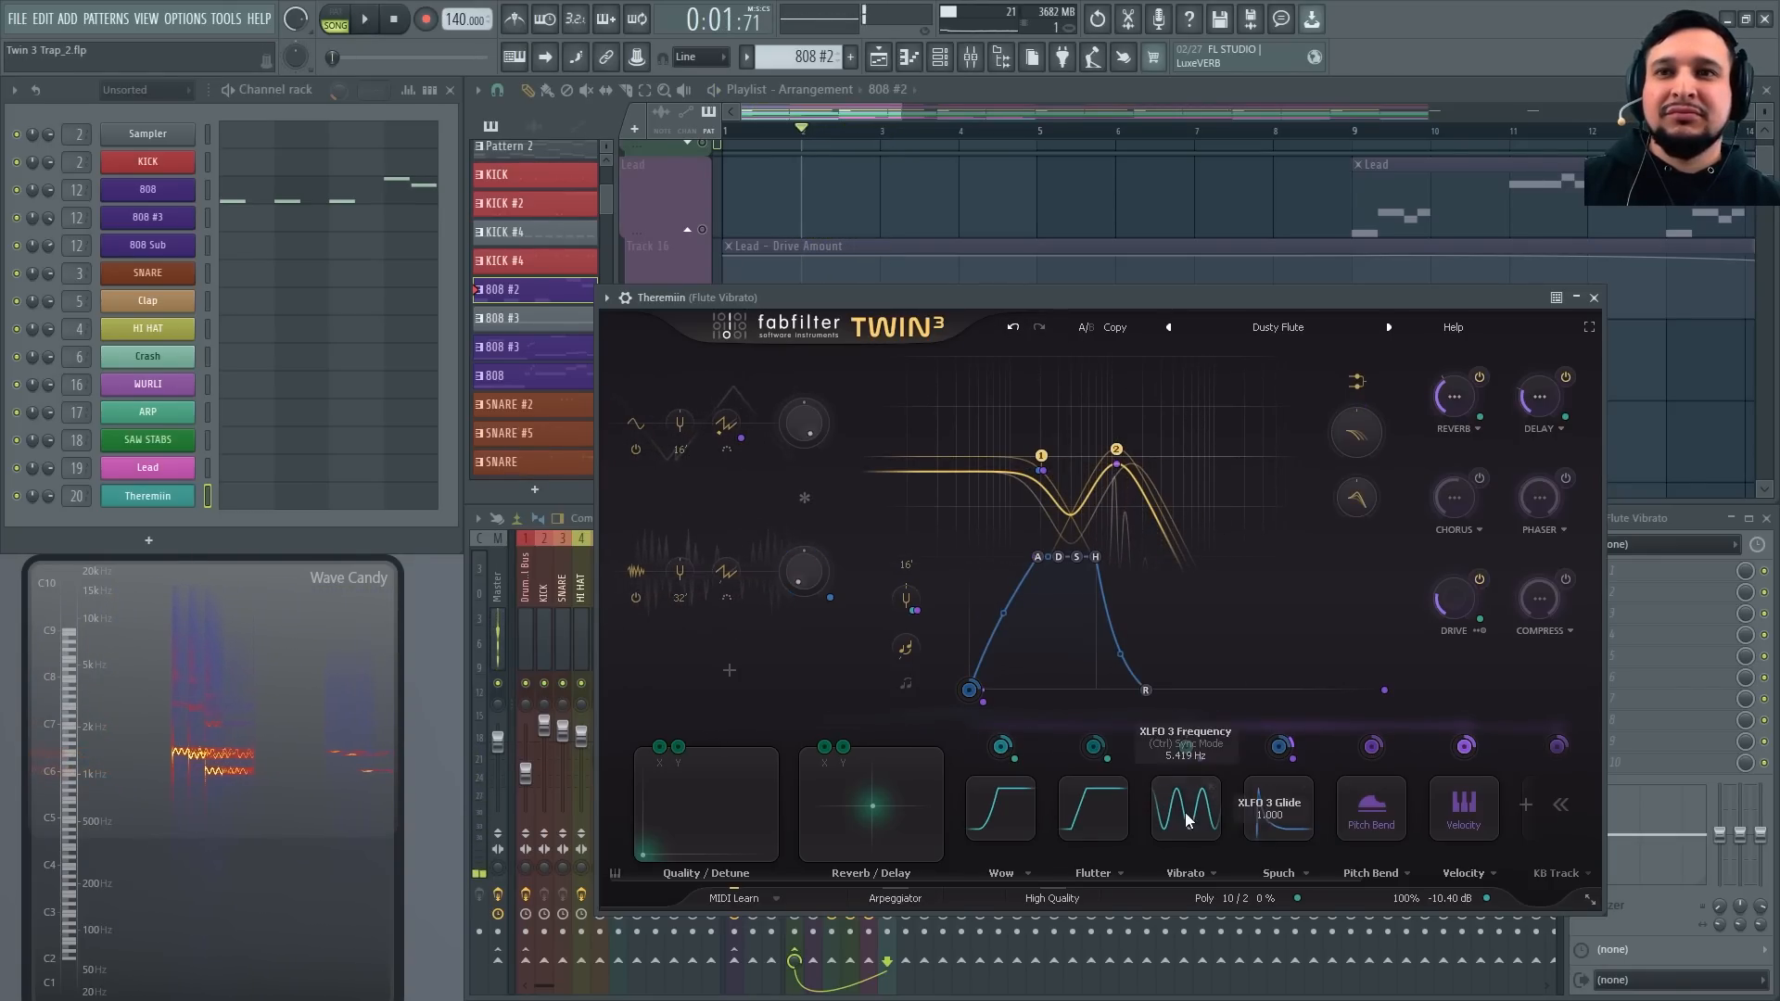
Try syncing the Vibrato LFO to 1/16 and adjusting its Master Tune modulation amount in the Dusty Flute preset
click(1187, 816)
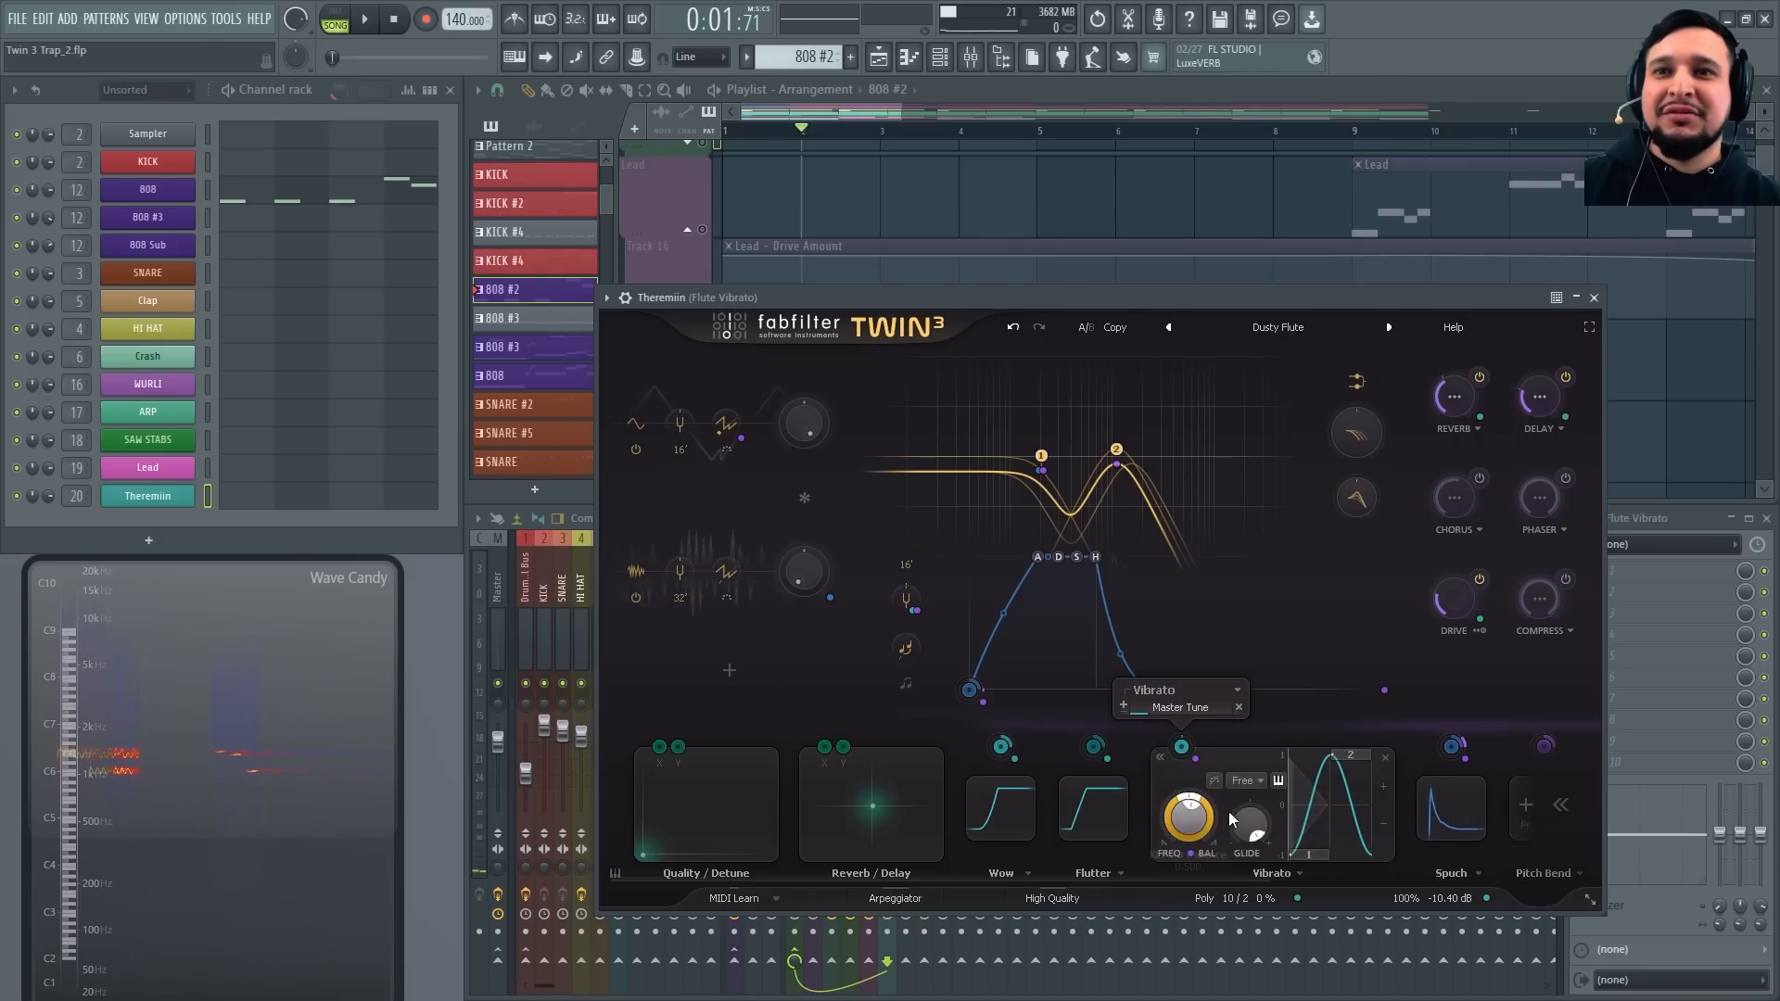
click(1260, 782)
click(1247, 737)
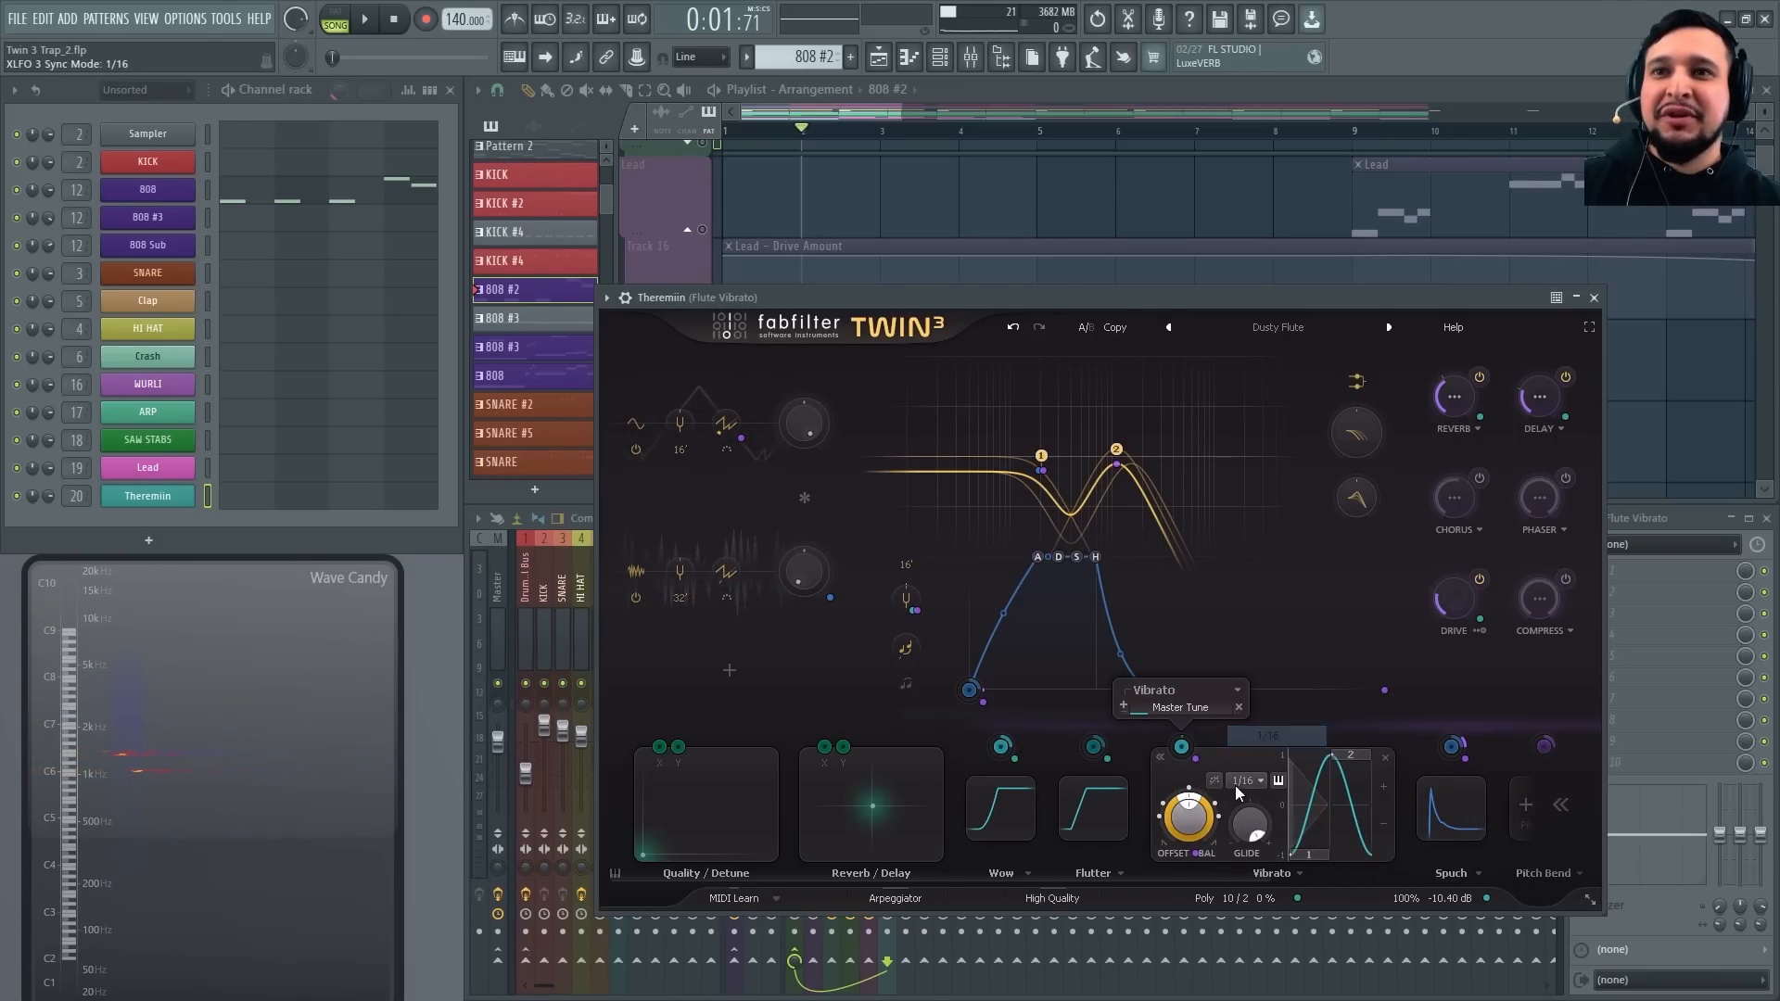
key(space)
drag(1163, 710, 1216, 706)
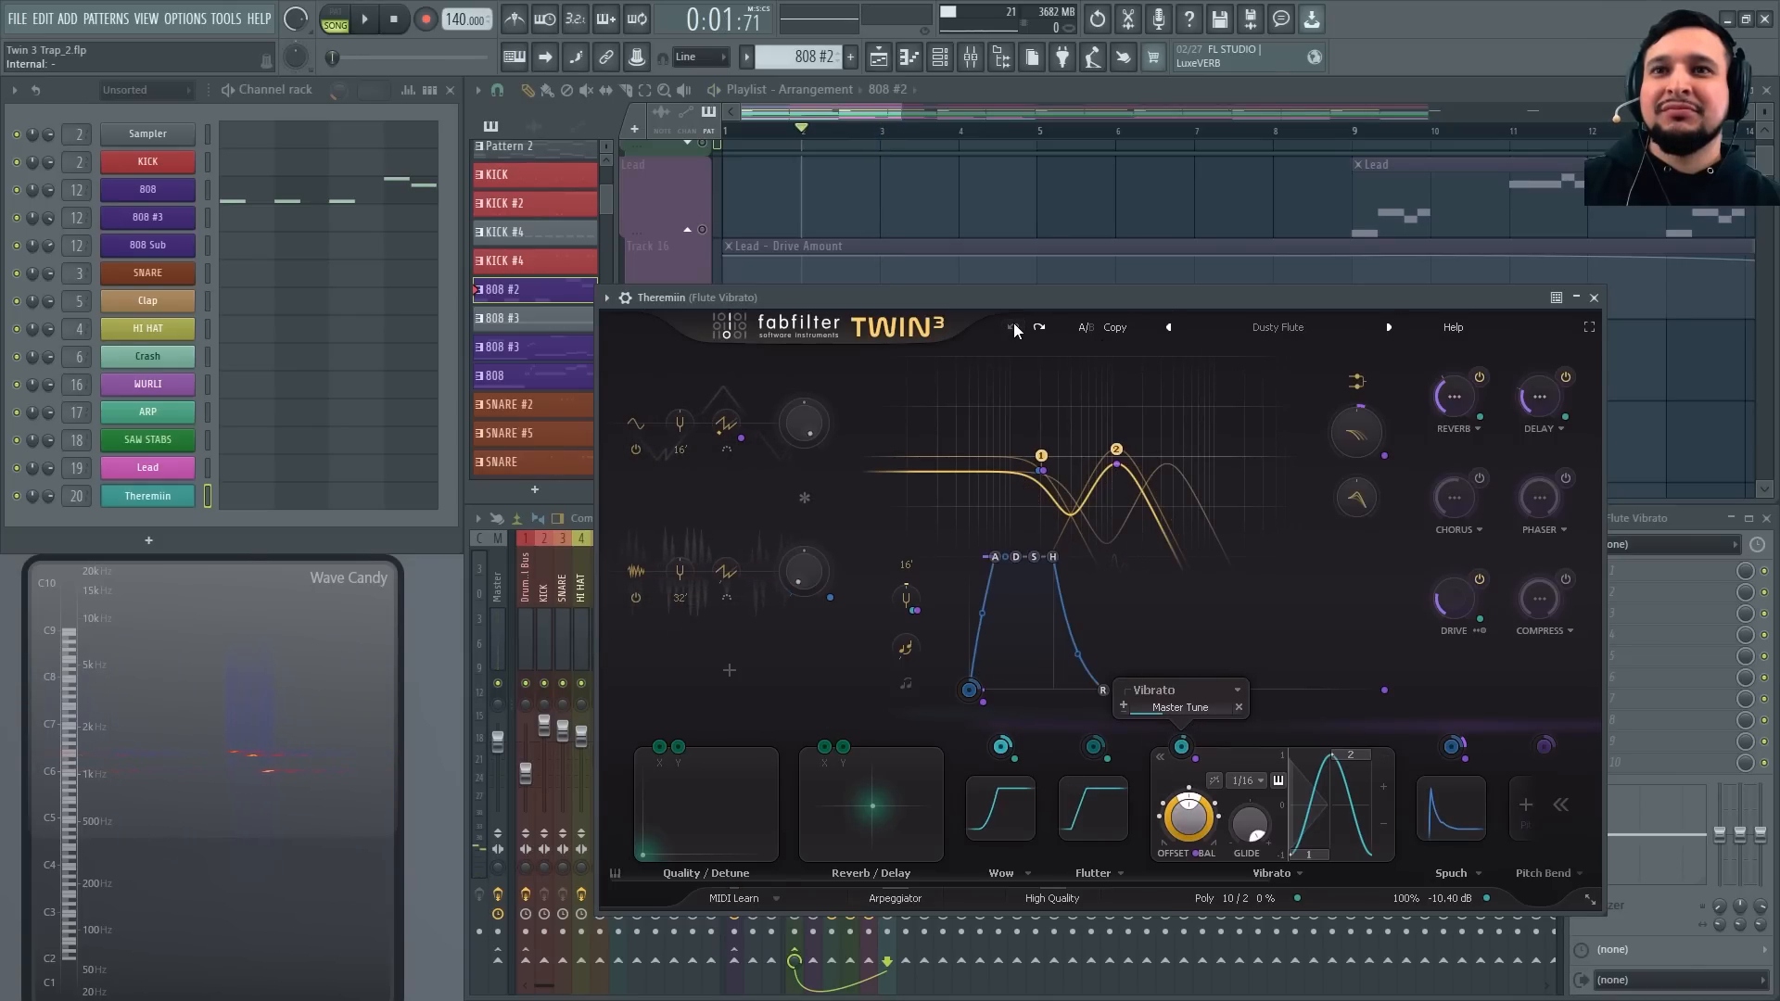
Play the Theremin part with the customised patch restored
key(space)
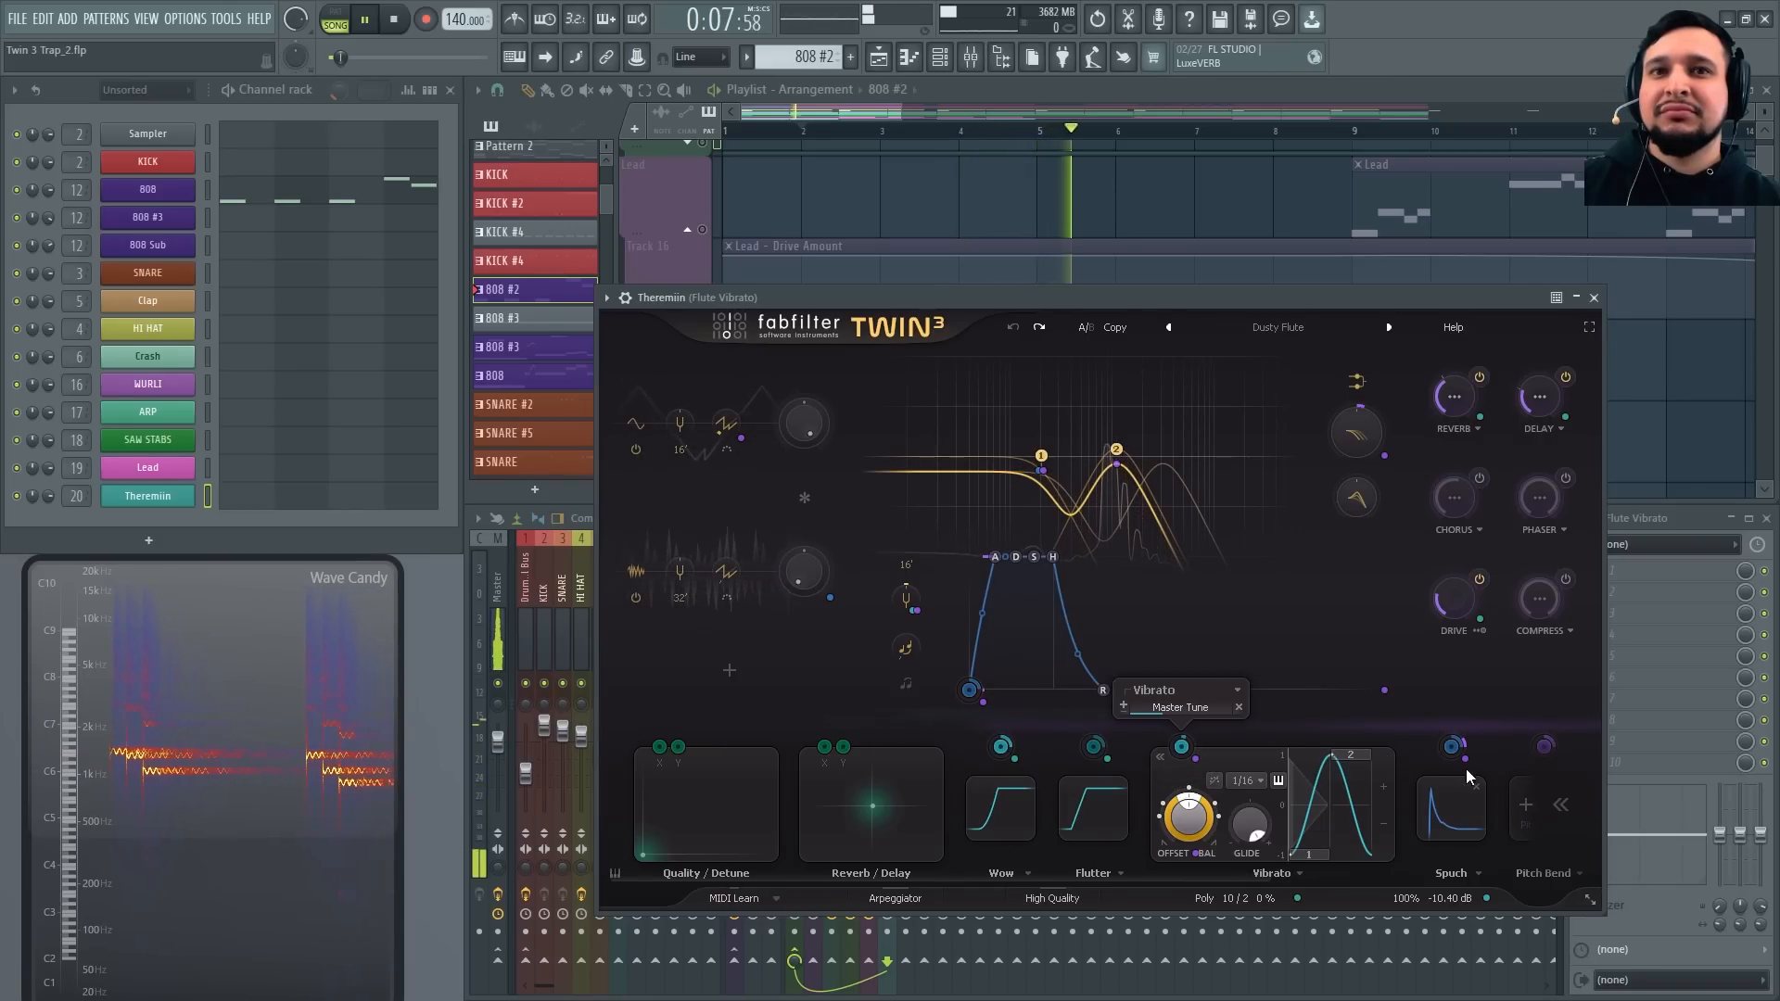
key(space)
mouse_move(1174, 454)
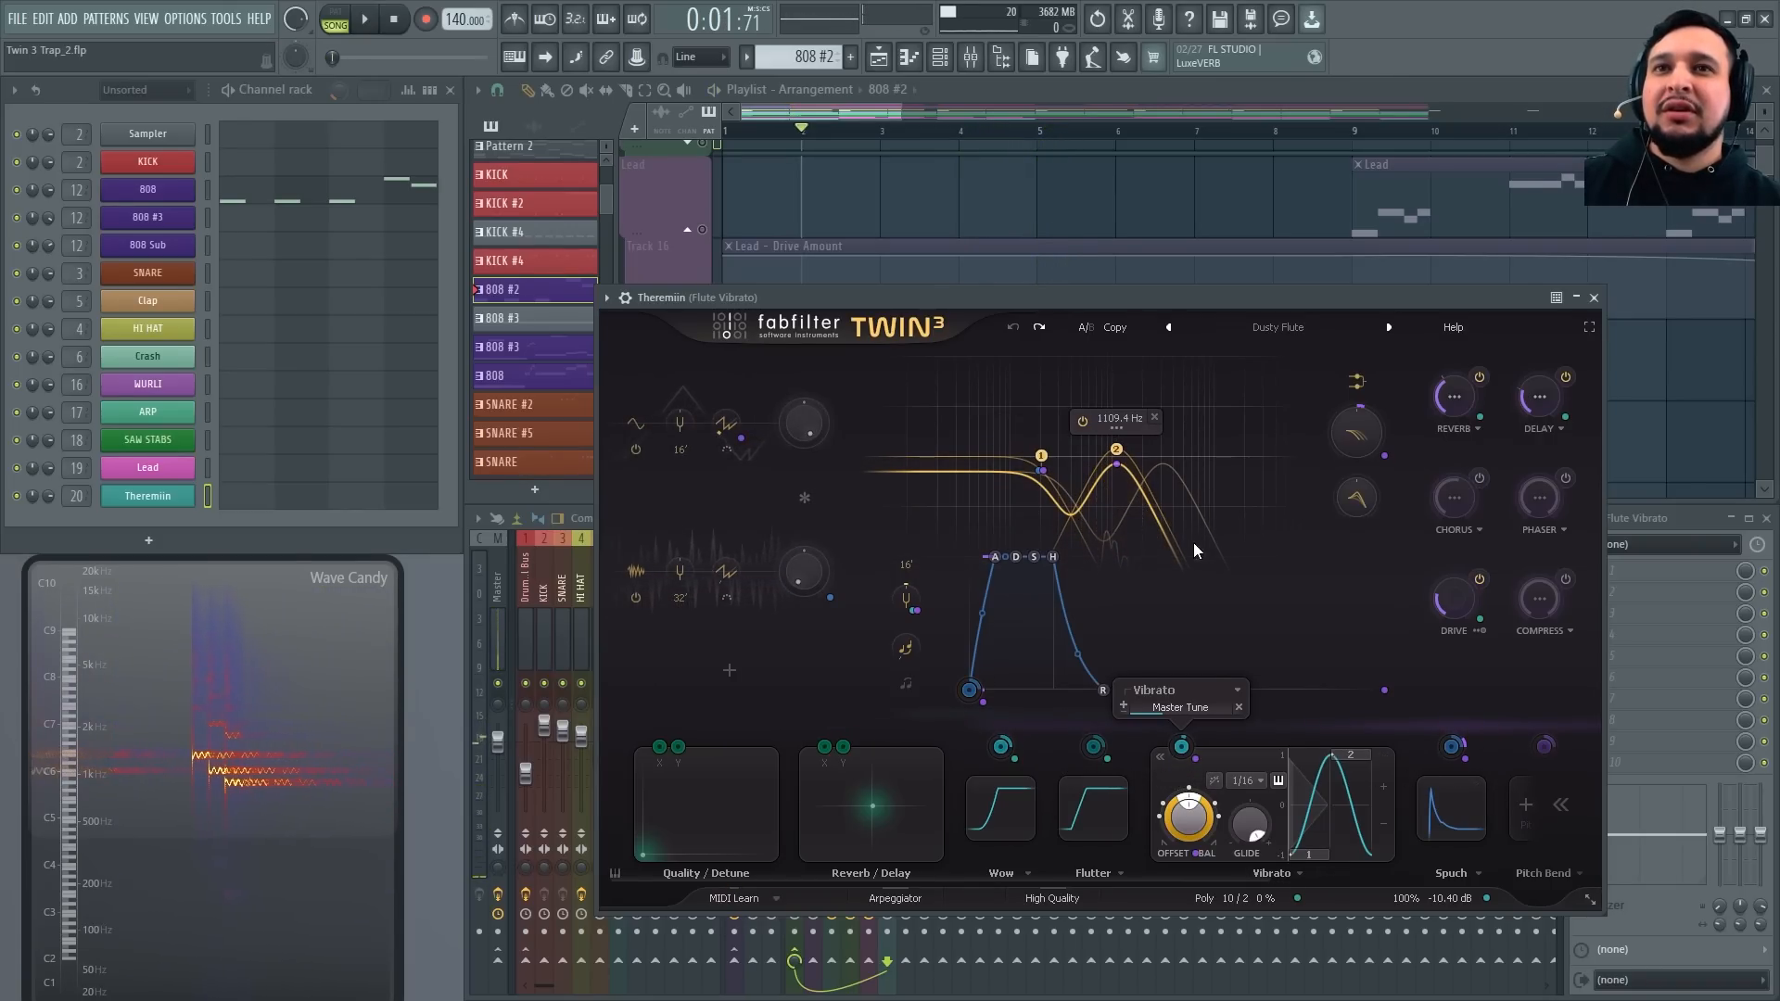
Return to the original Dusty Flute sound and play the Theremin part from bar 2
click(1261, 318)
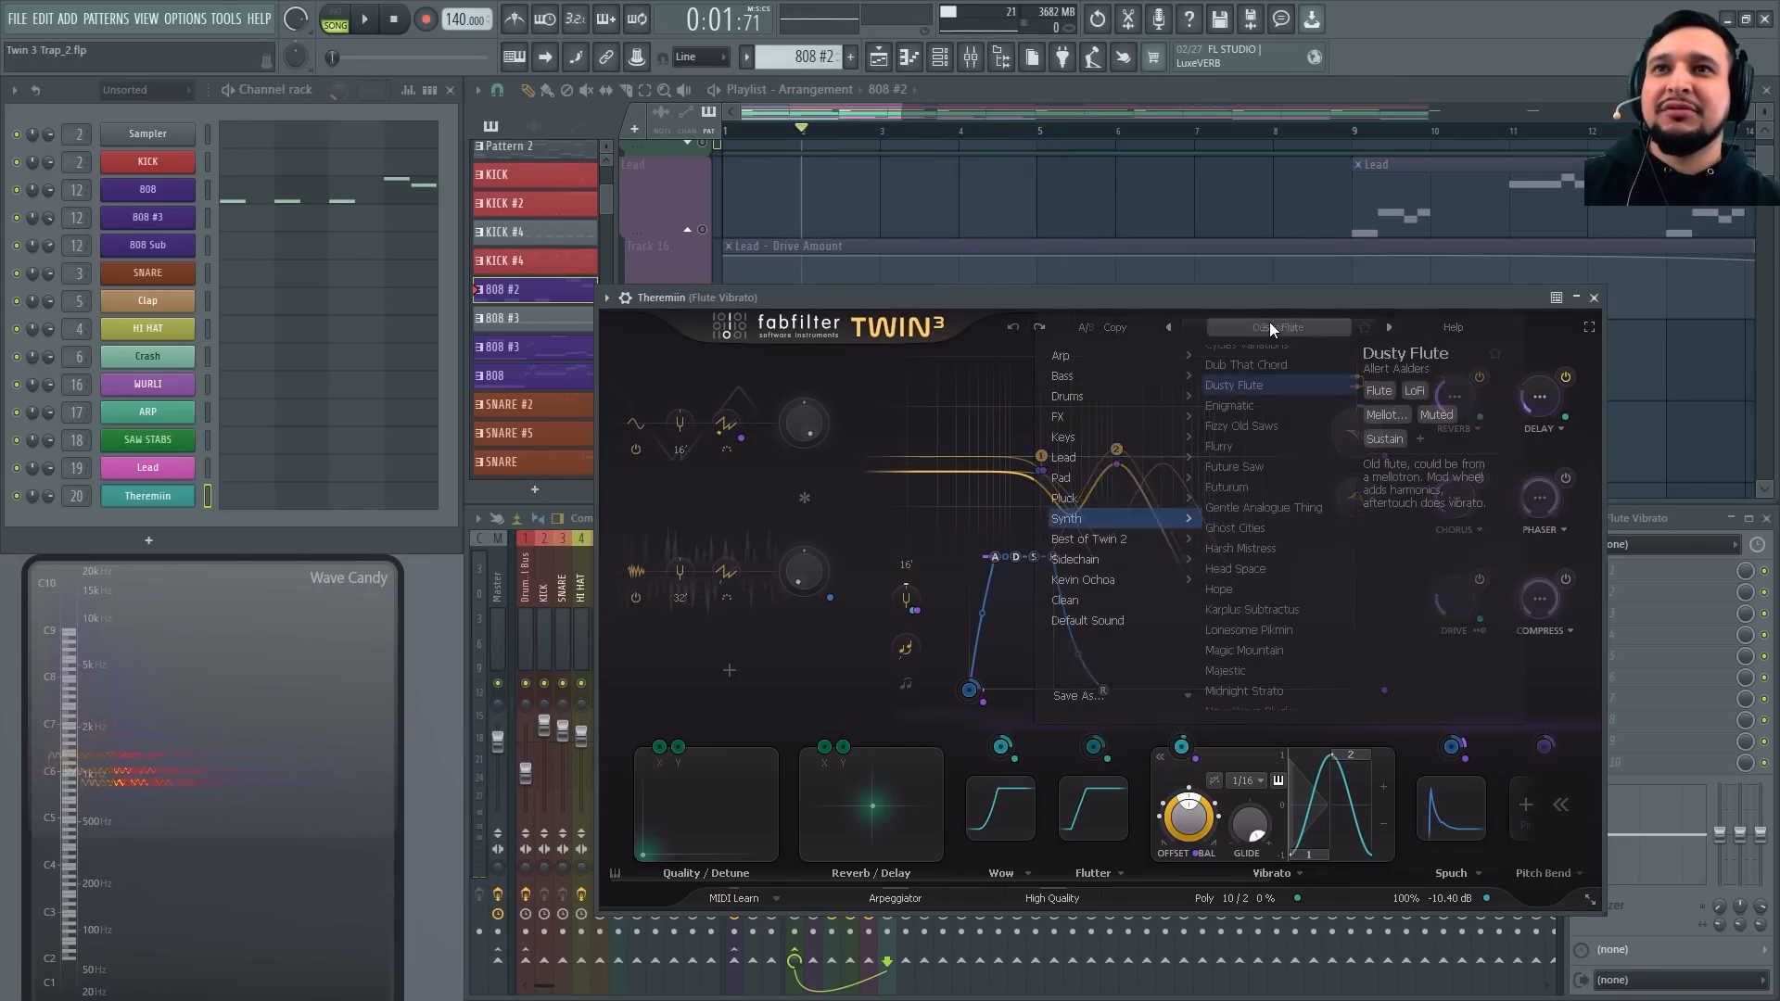
click(940, 321)
key(space)
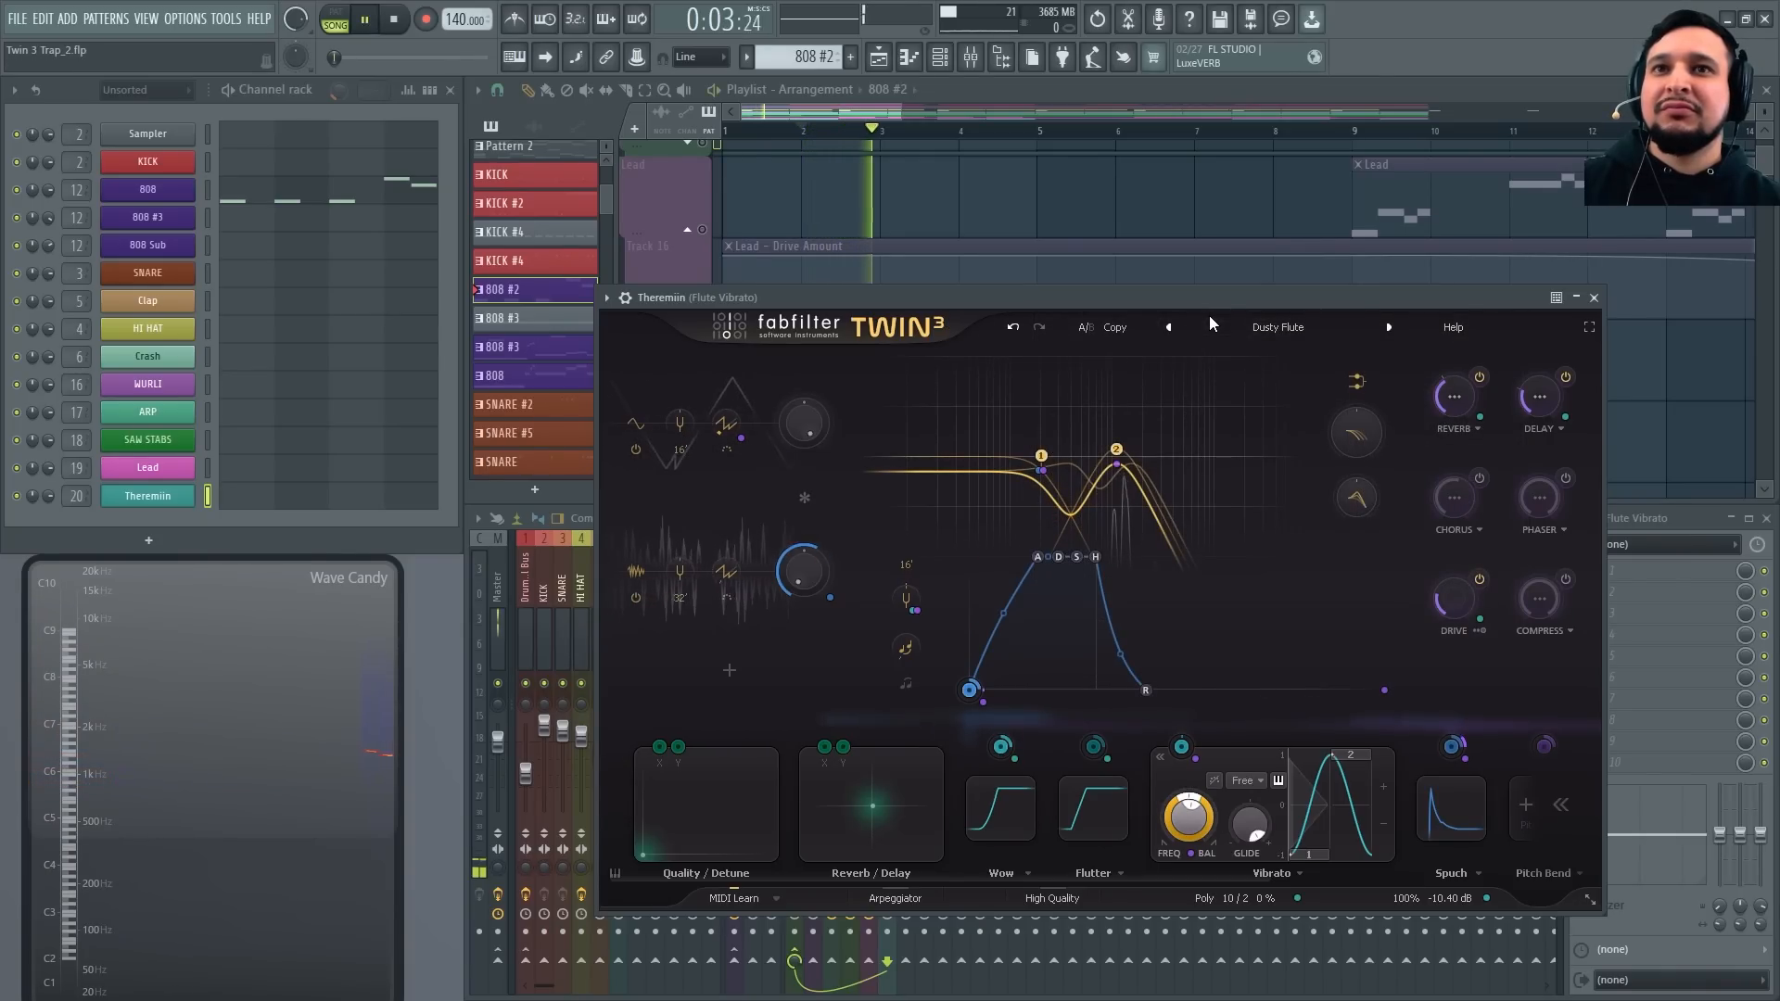
key(space)
Shorten the main envelope attack to about 2.84 ms and play the Theremin part
drag(1041, 553, 988, 547)
key(space)
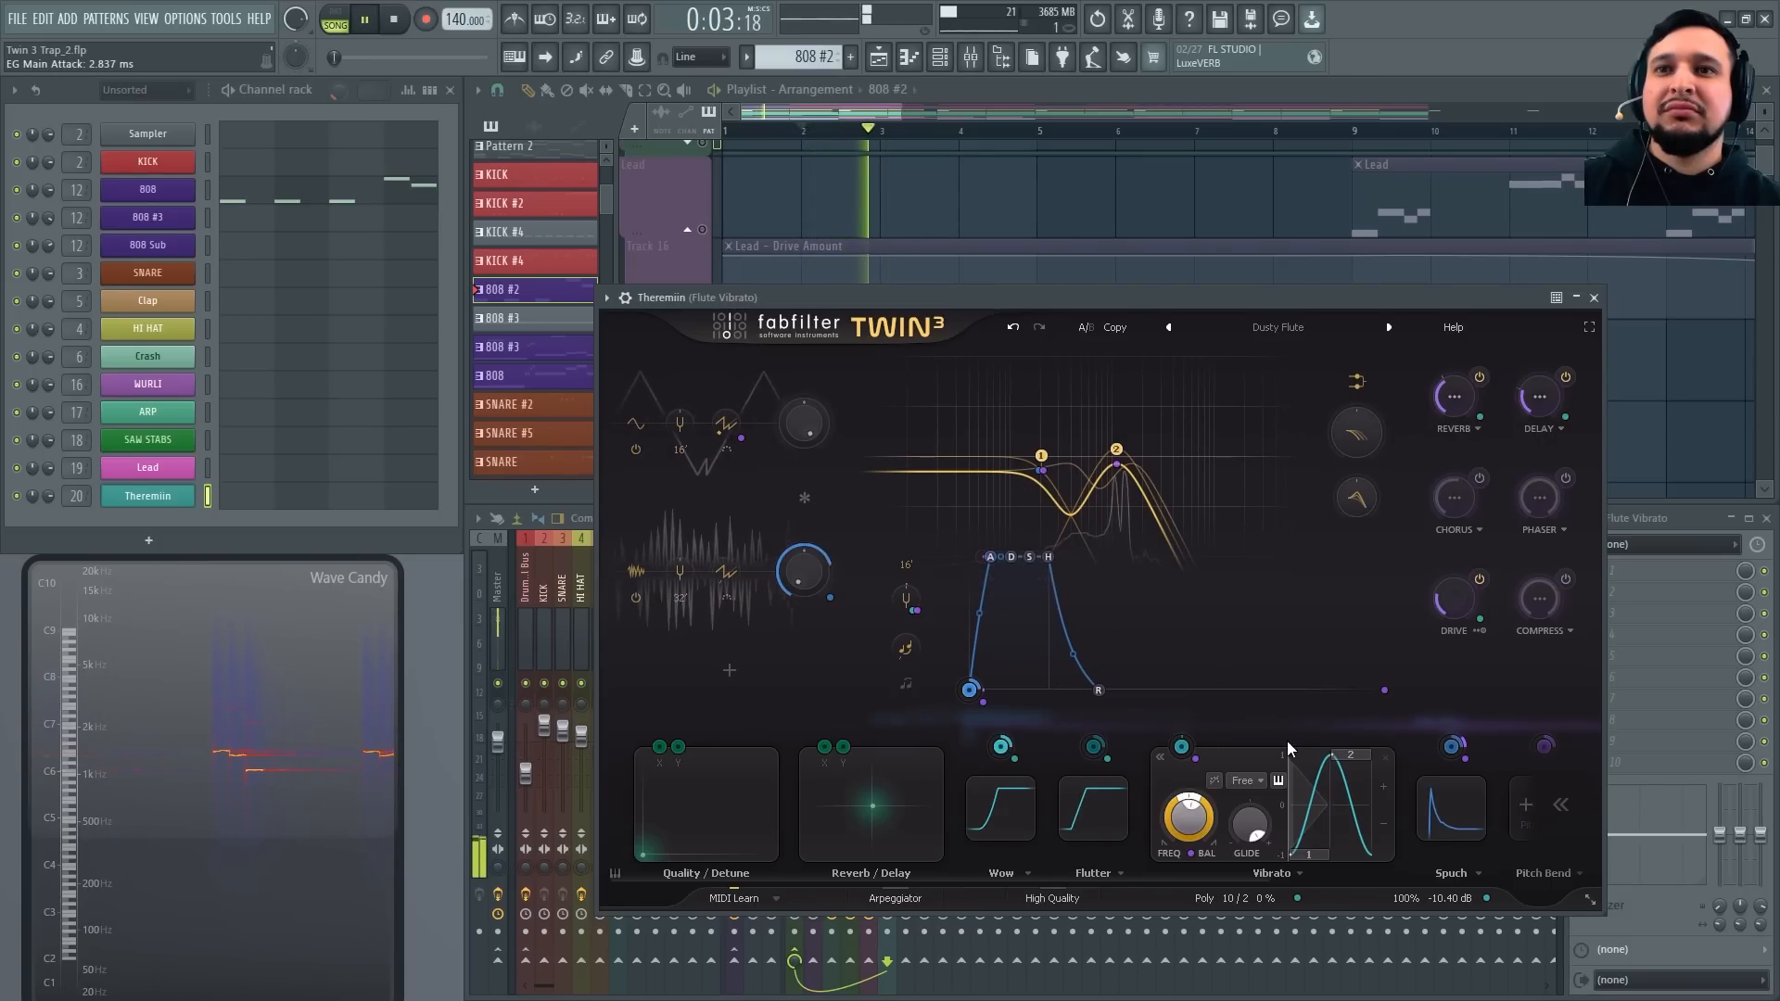
key(space)
Try the Vibrato LFO synced to 1/8 during playback, and switch its sync to 1/16
click(1242, 781)
click(1283, 719)
key(space)
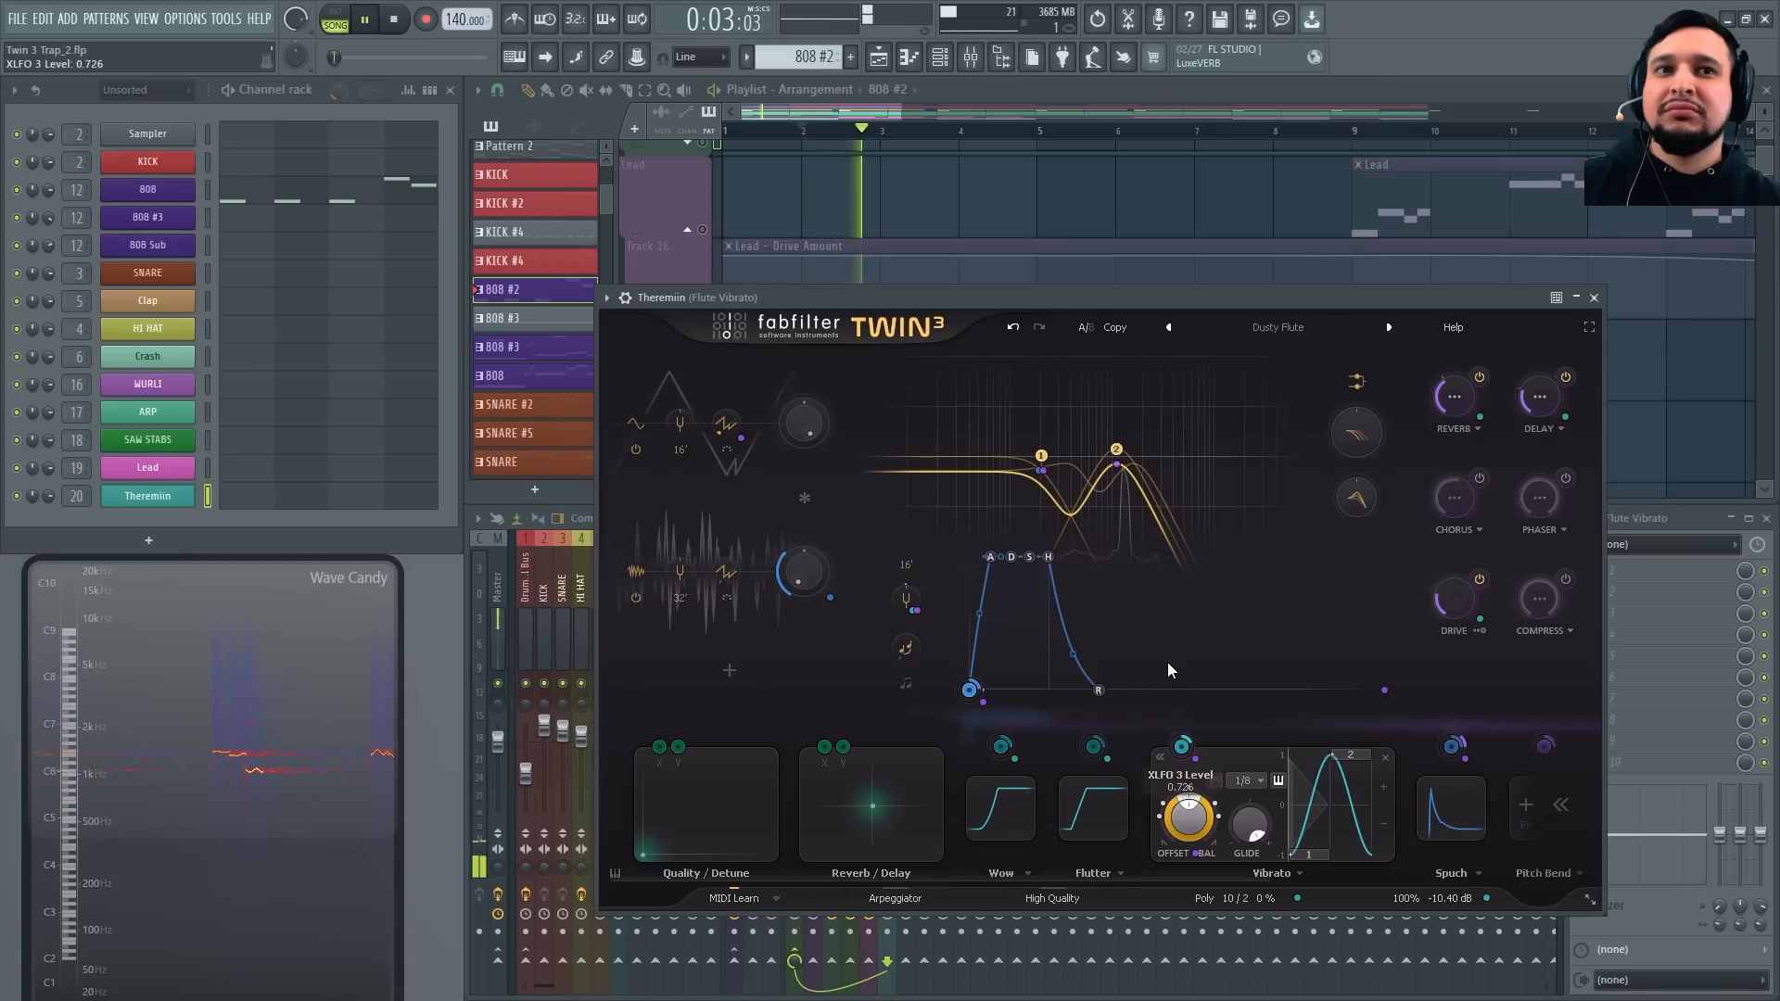
click(1242, 780)
click(1270, 738)
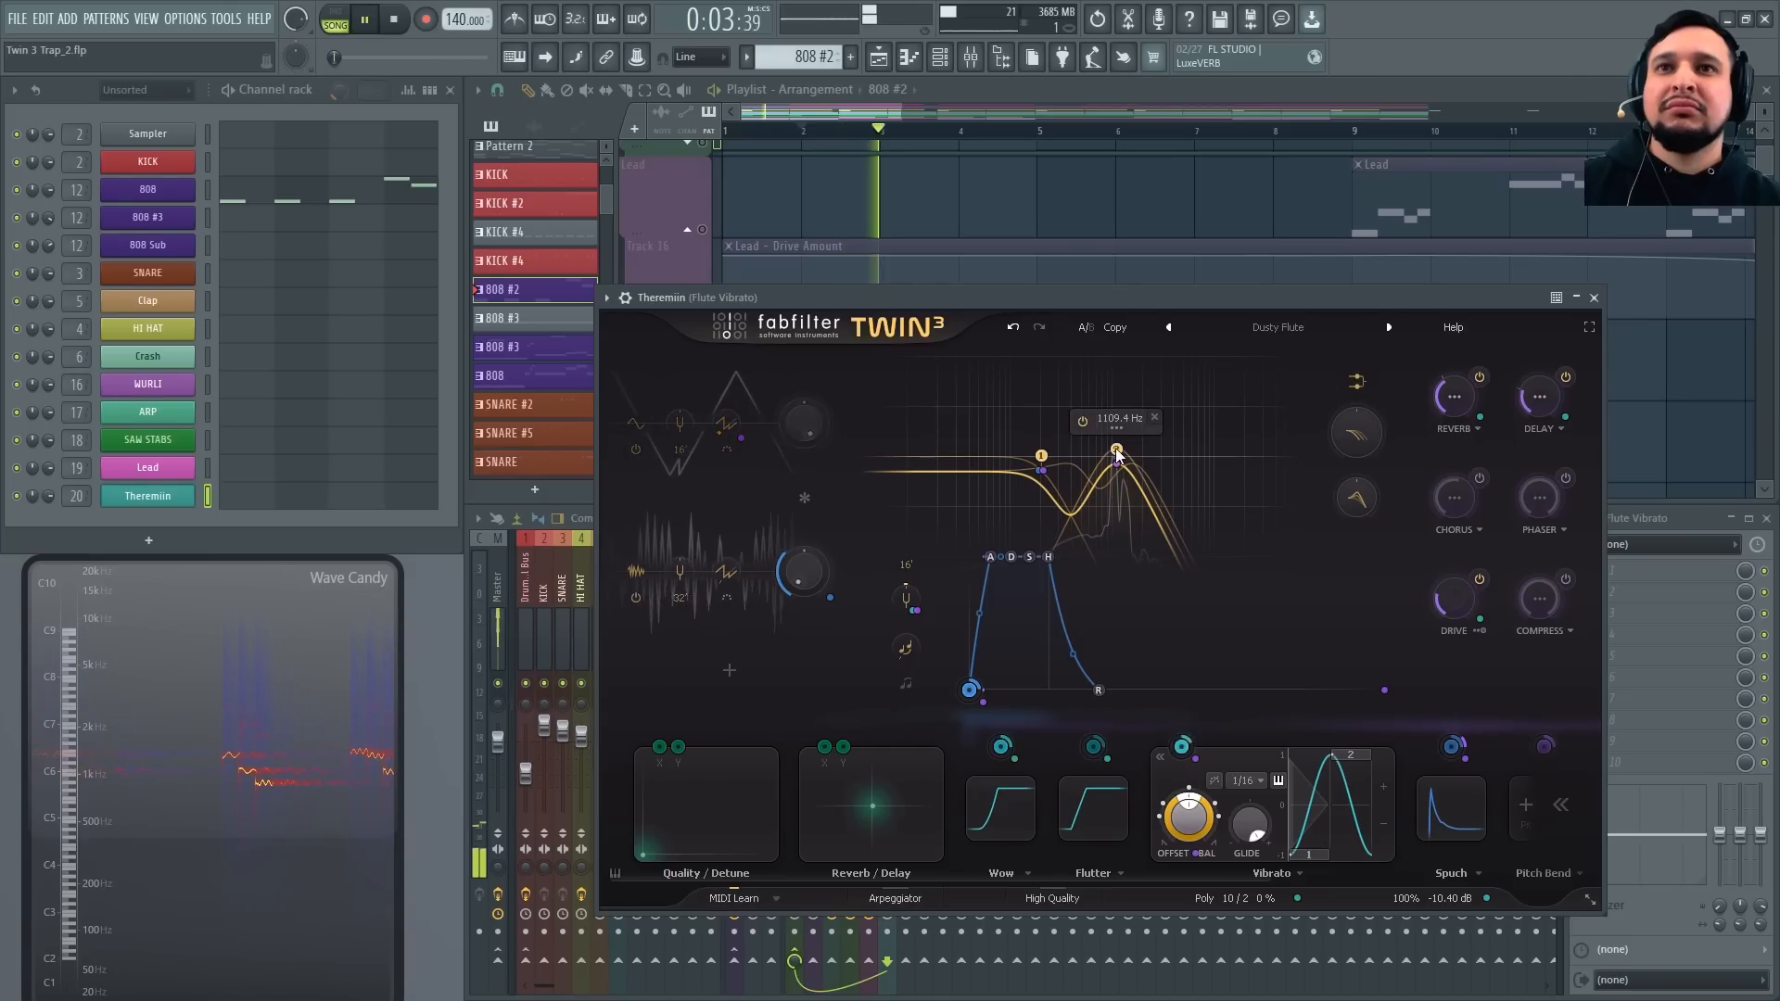
Try shifting the filter frequencies during playback, with filter 2 at 1615.2 Hz and filter 1 at 229.67 Hz
drag(1117, 449, 1150, 443)
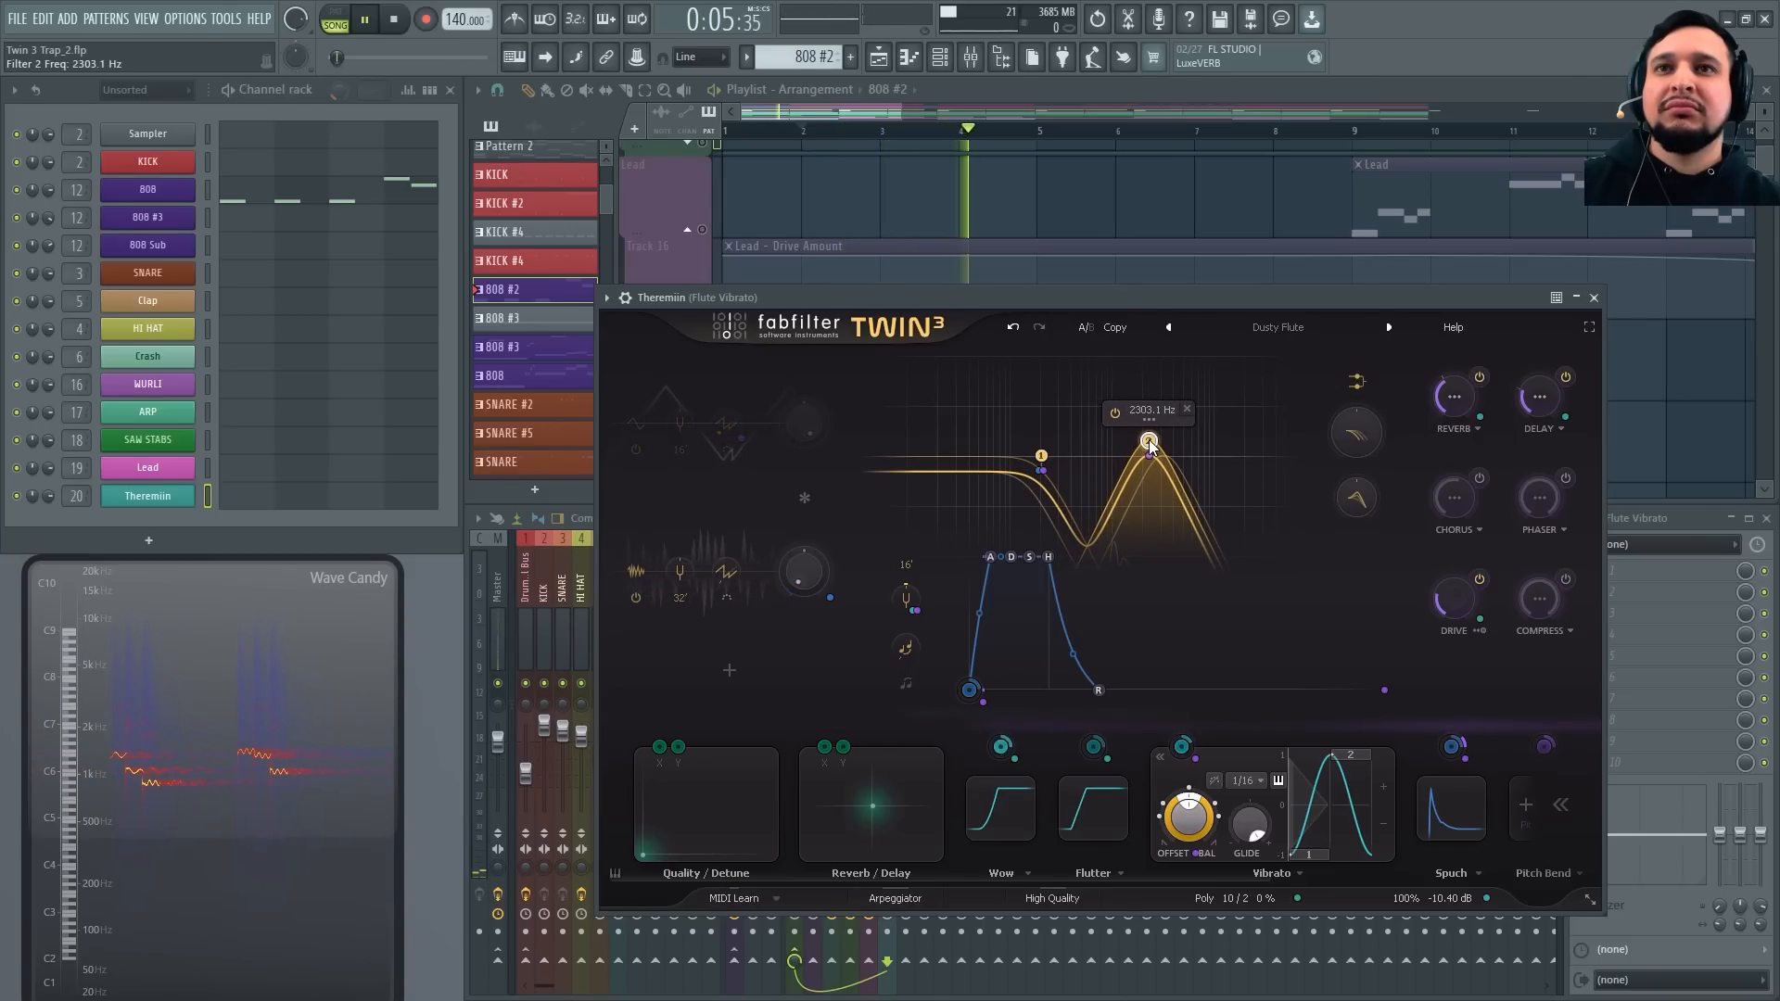
drag(1150, 446, 1044, 438)
key(space)
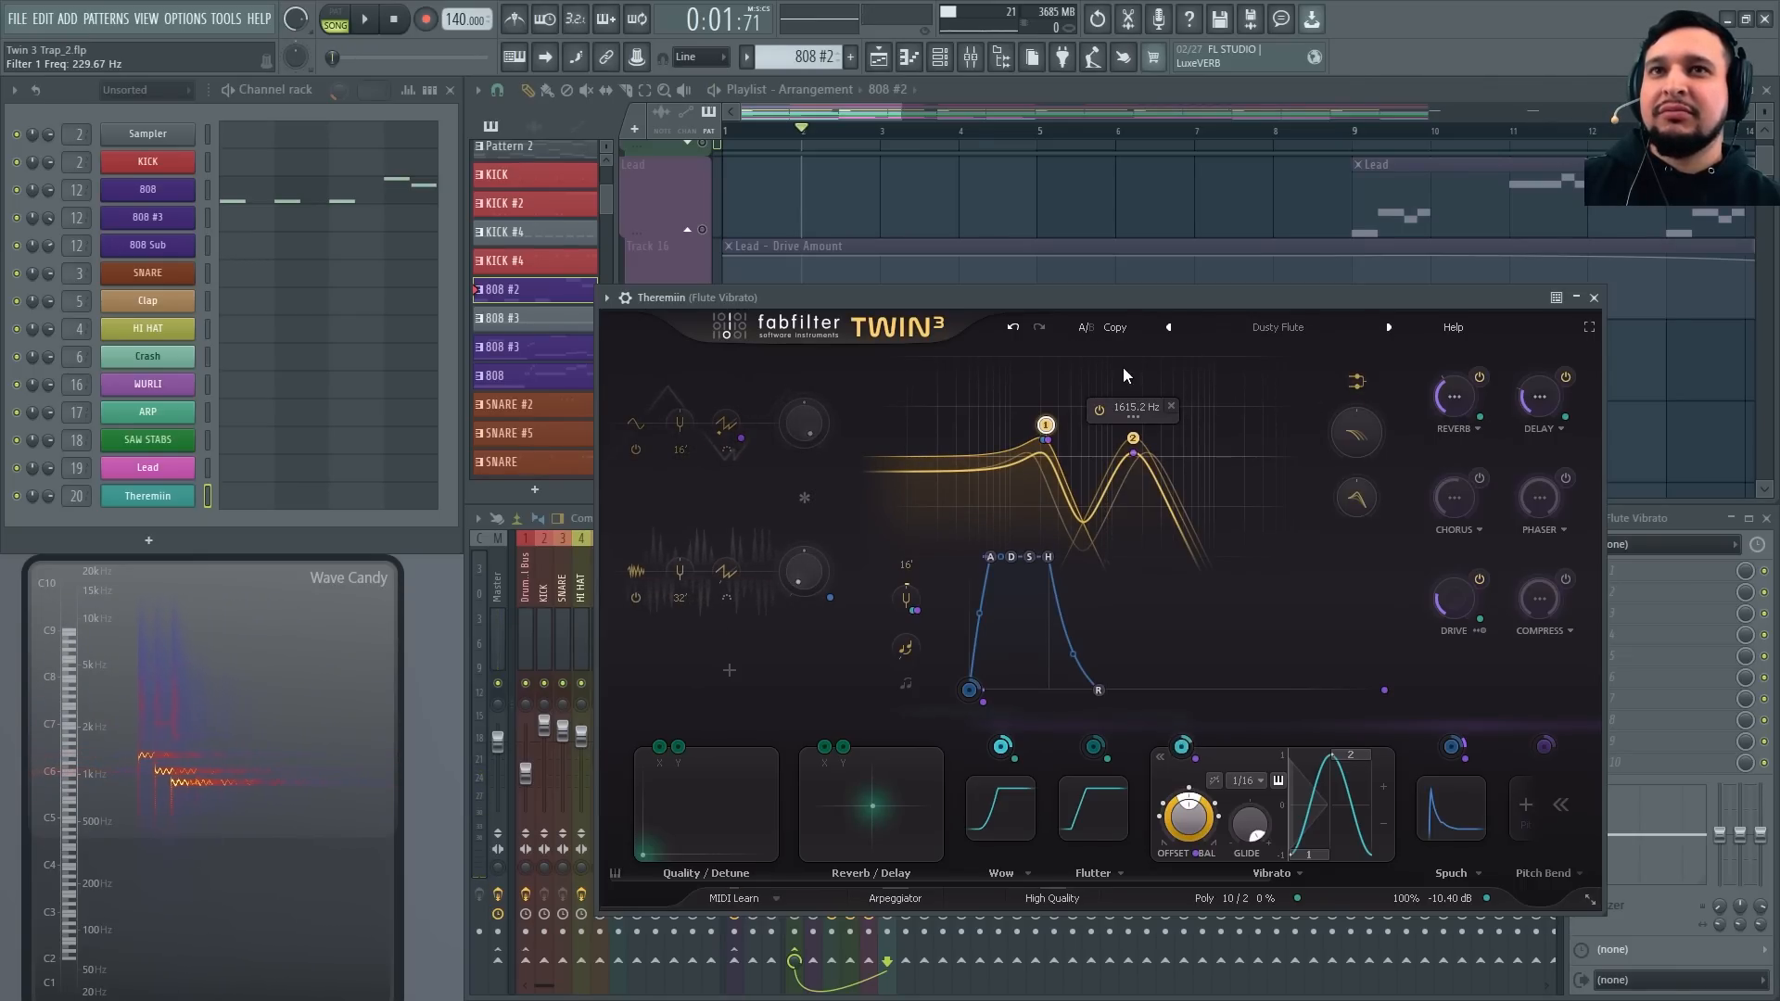
Undo the filter, vibrato and envelope edits back to the customised Theremin patch and play the part
click(1014, 328)
click(1013, 327)
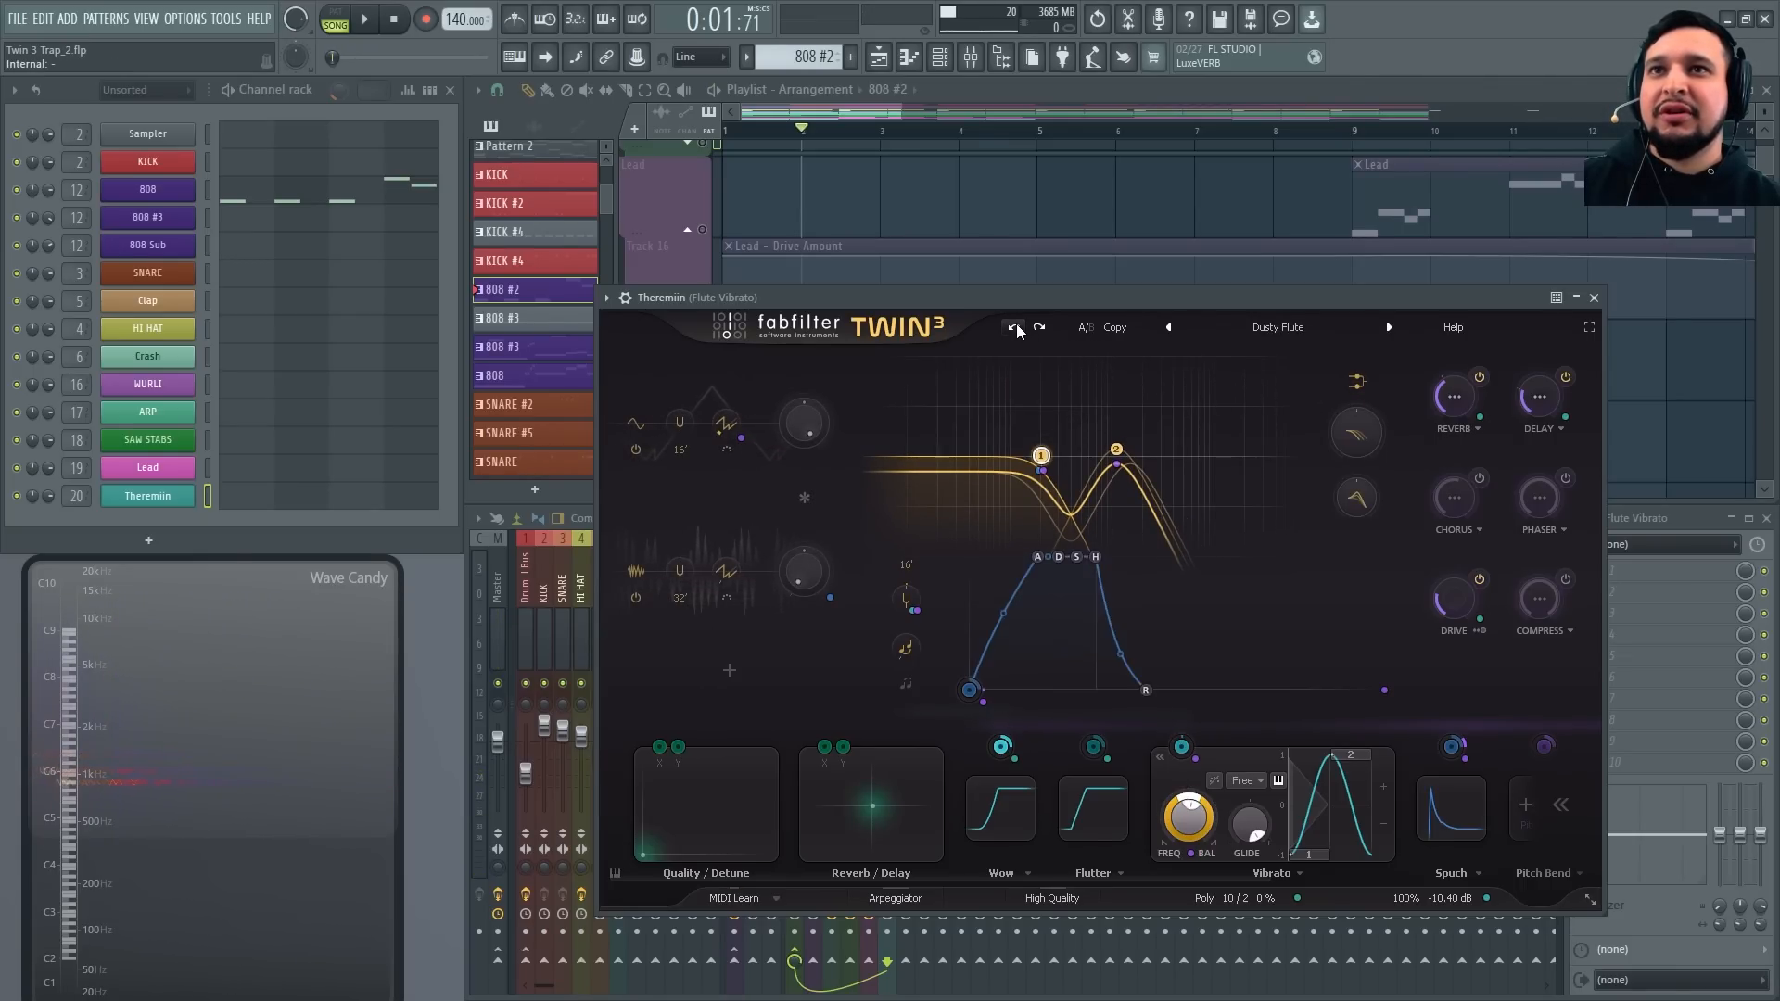
click(1014, 327)
key(space)
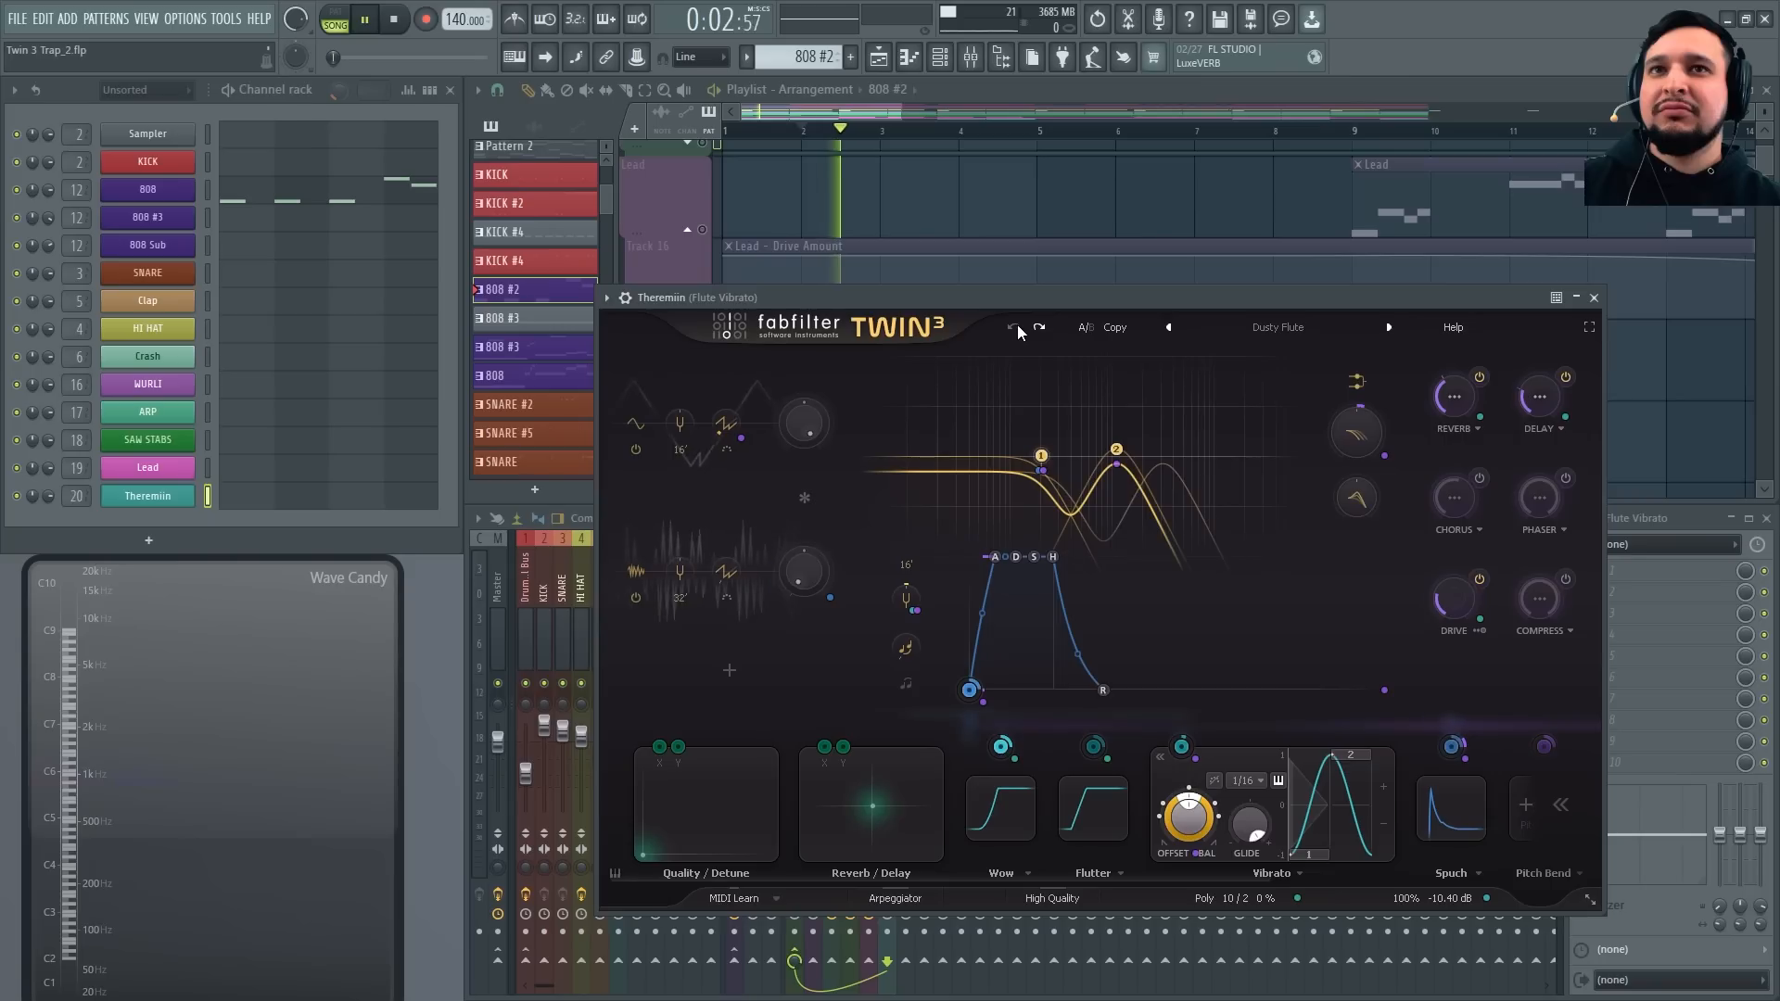
Compare the free-running vibrato version with the customised 1/16 patch during playback, finishing on the customised one
click(1040, 330)
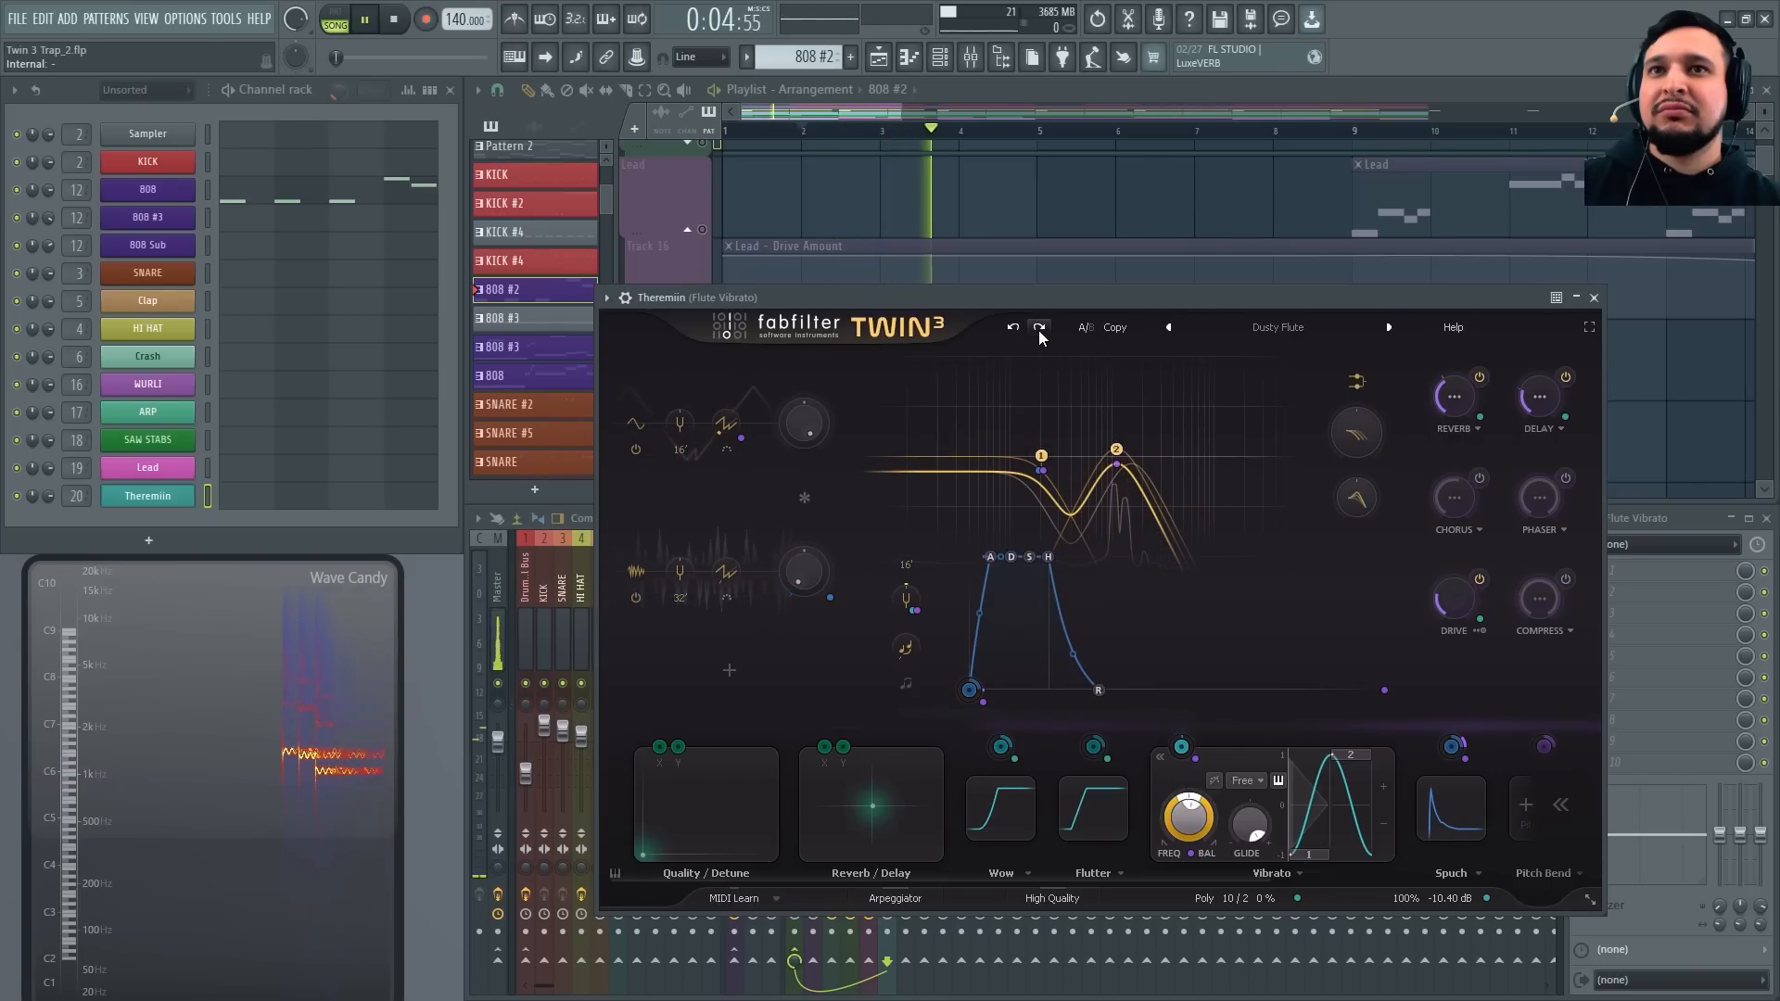
click(1014, 328)
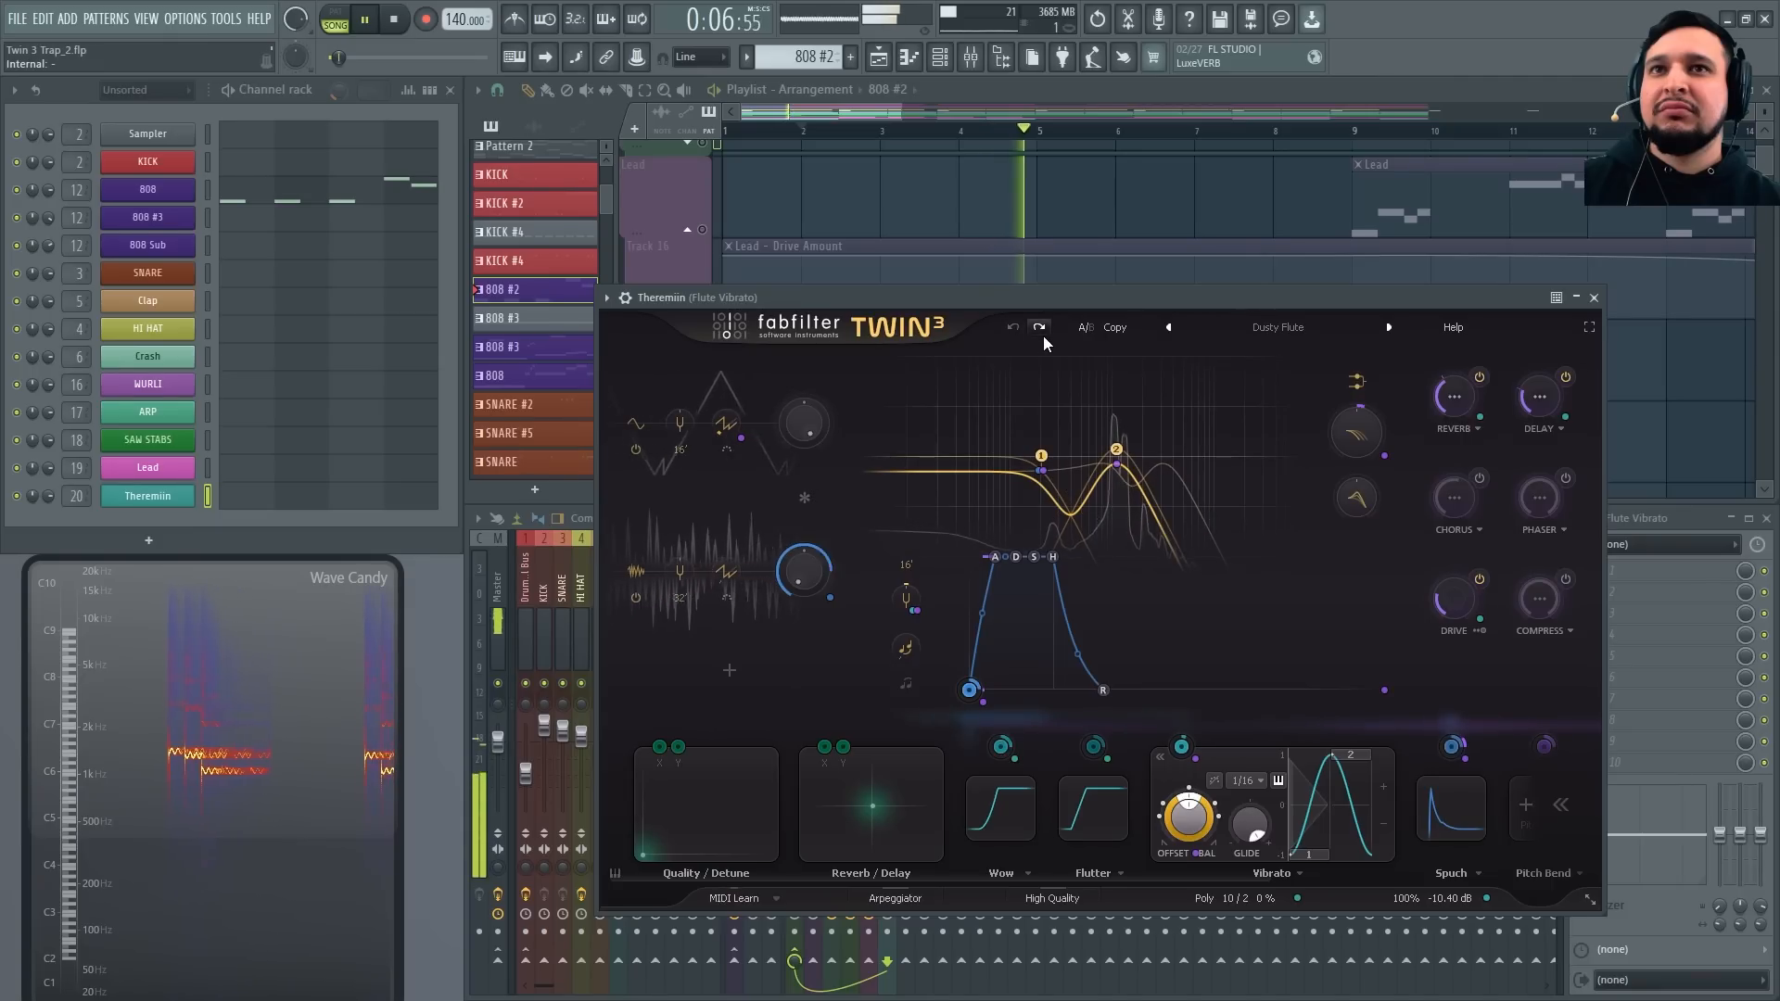
click(1040, 331)
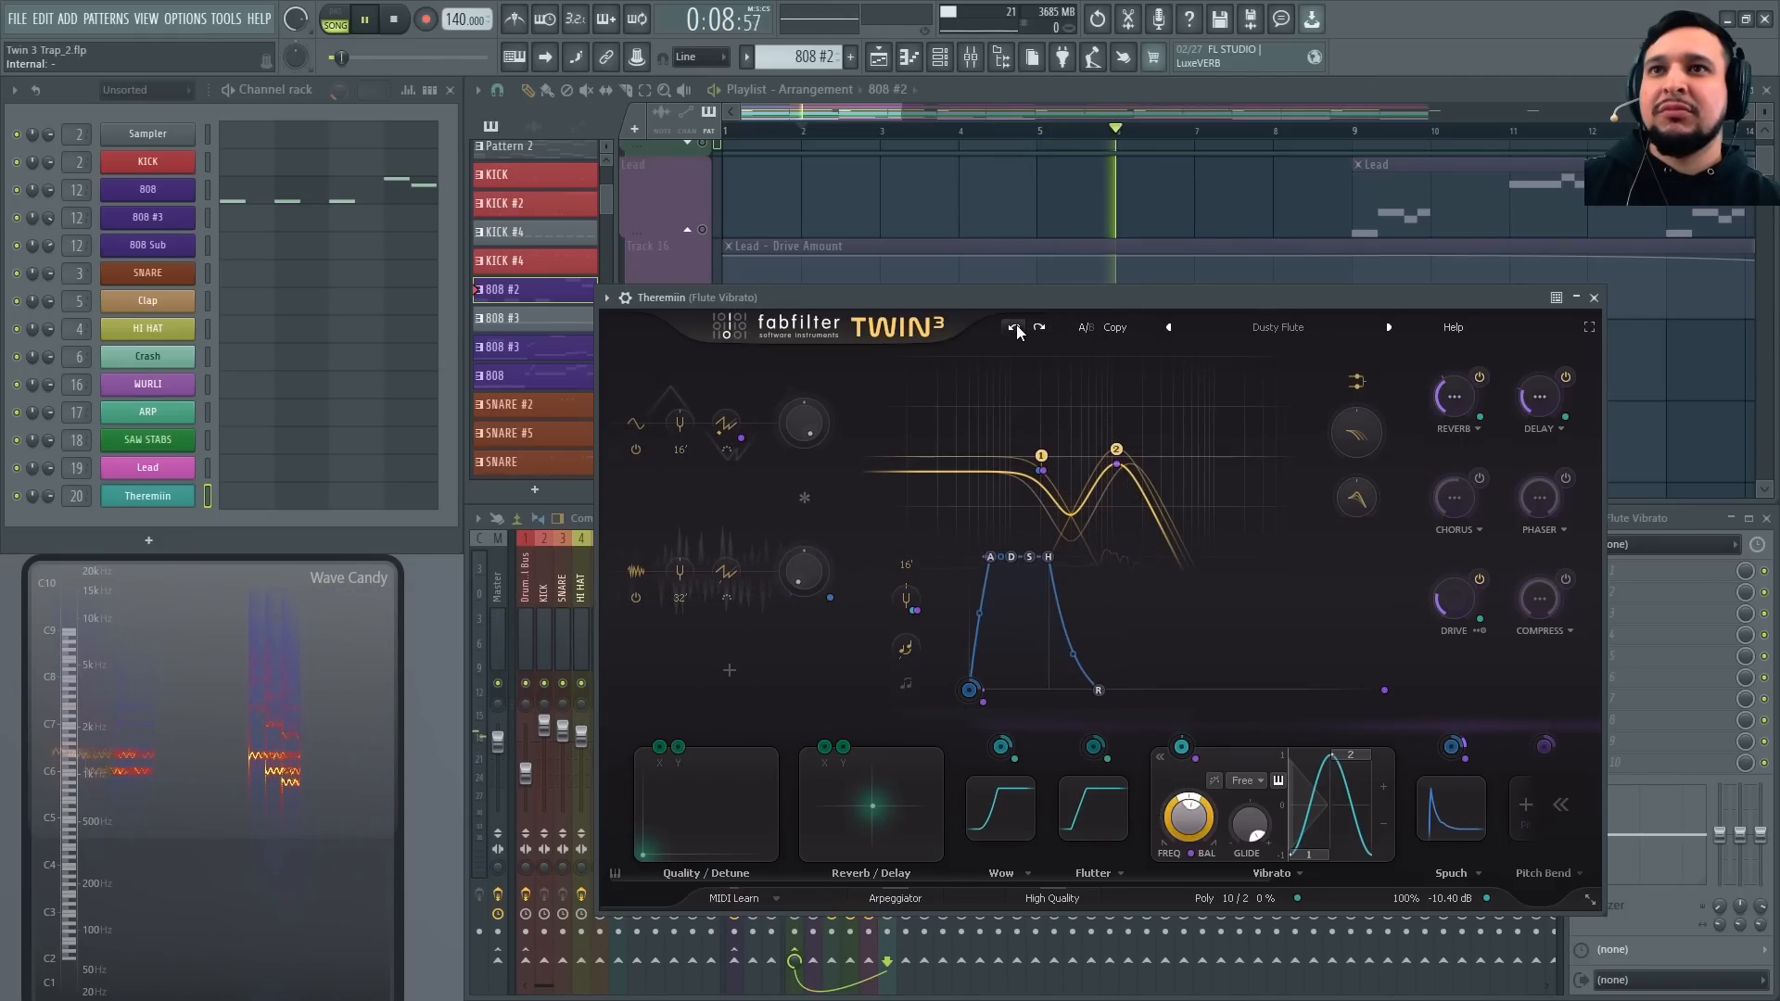
click(1015, 329)
key(space)
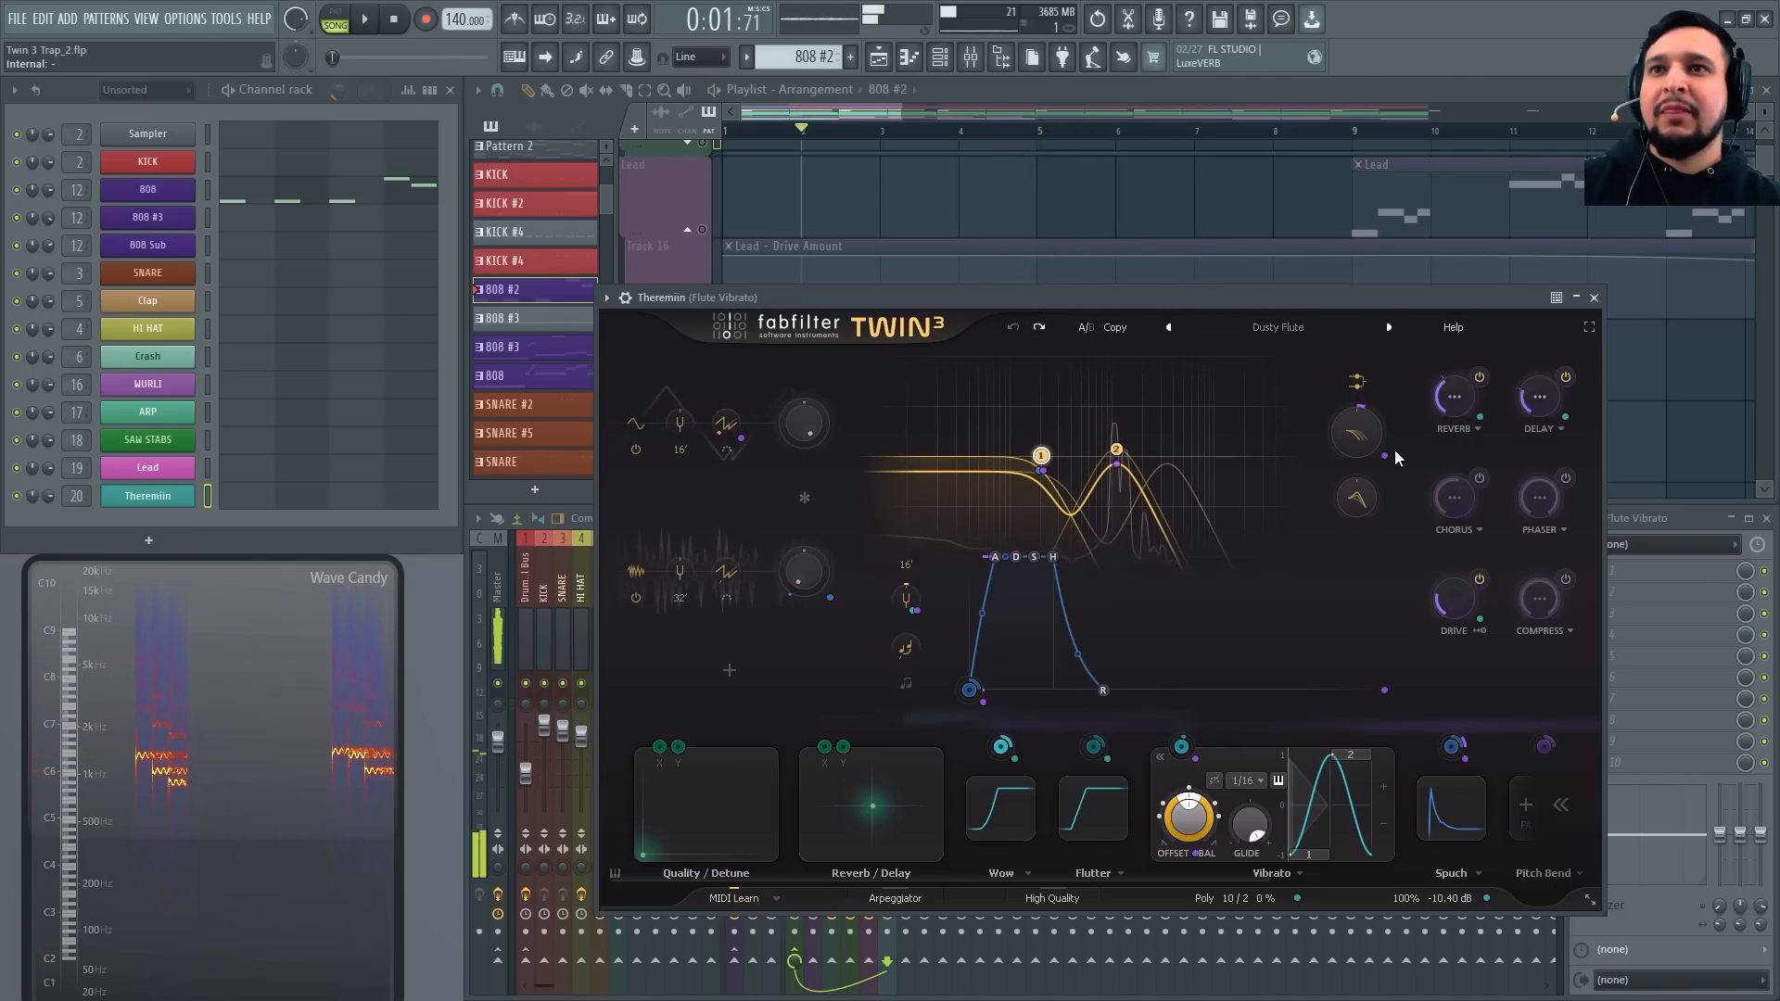
Check the KB Track modulation on the filter frequency offset, and compare the customised patch with the original Dusty Flute sound
mouse_move(1383, 457)
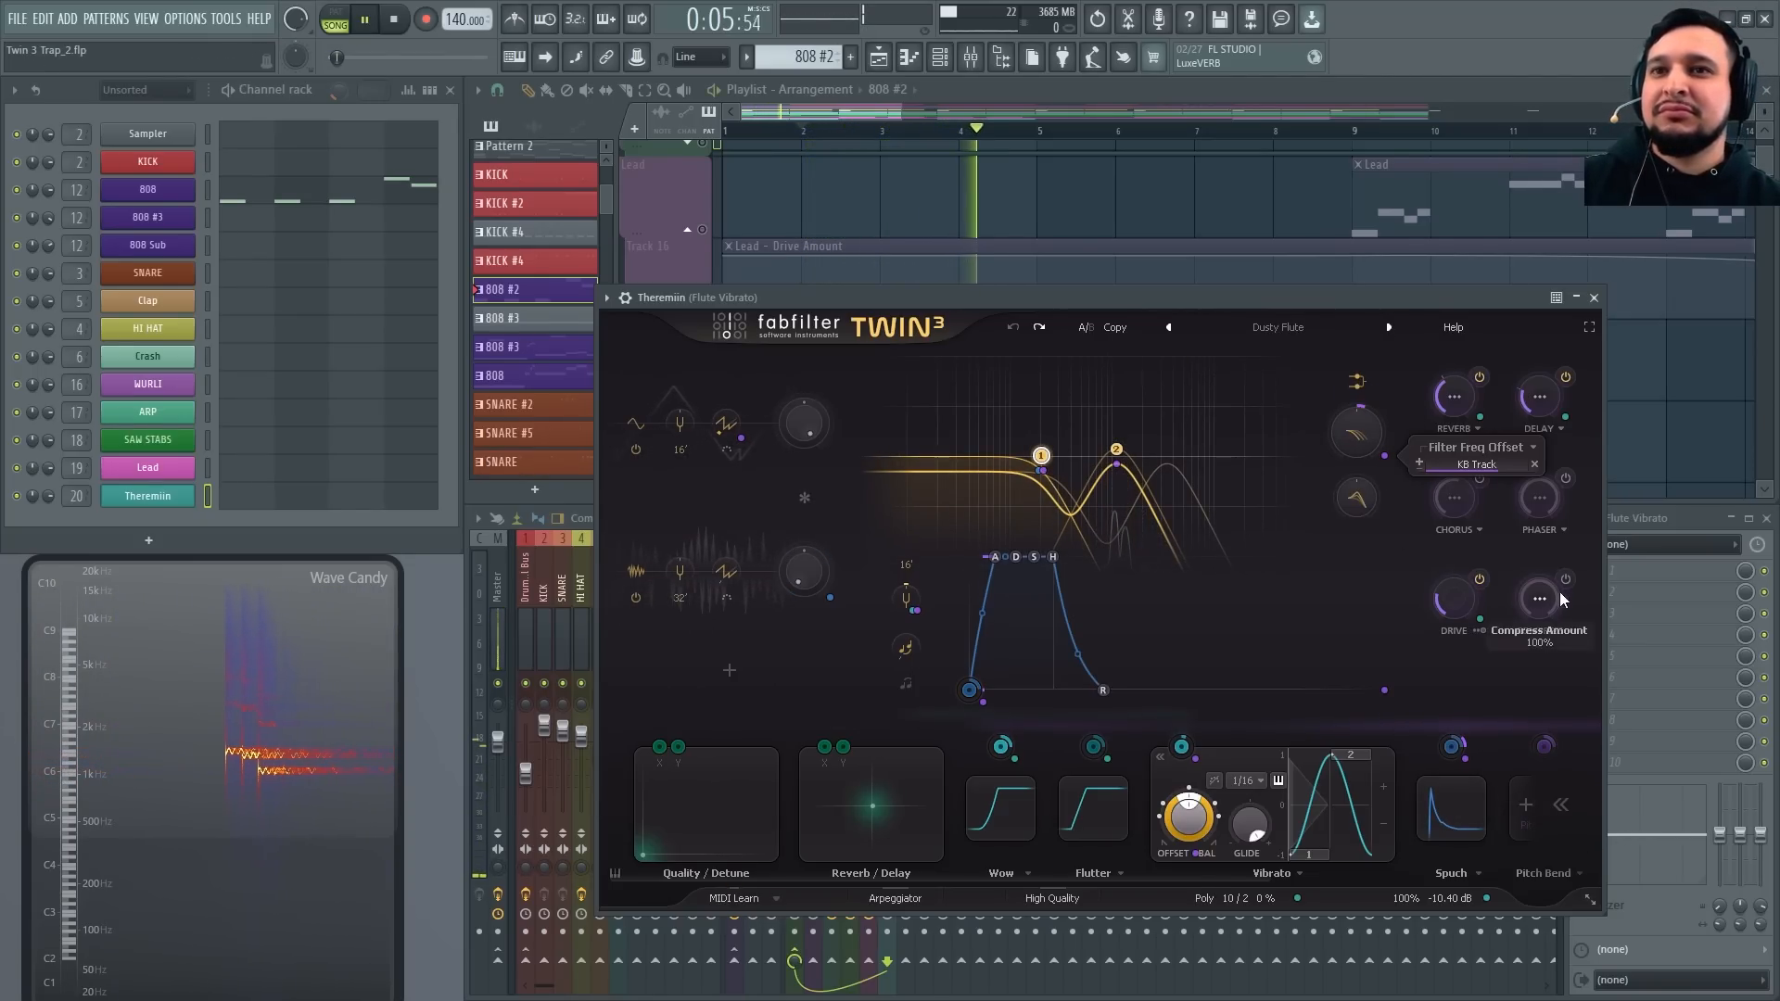
key(space)
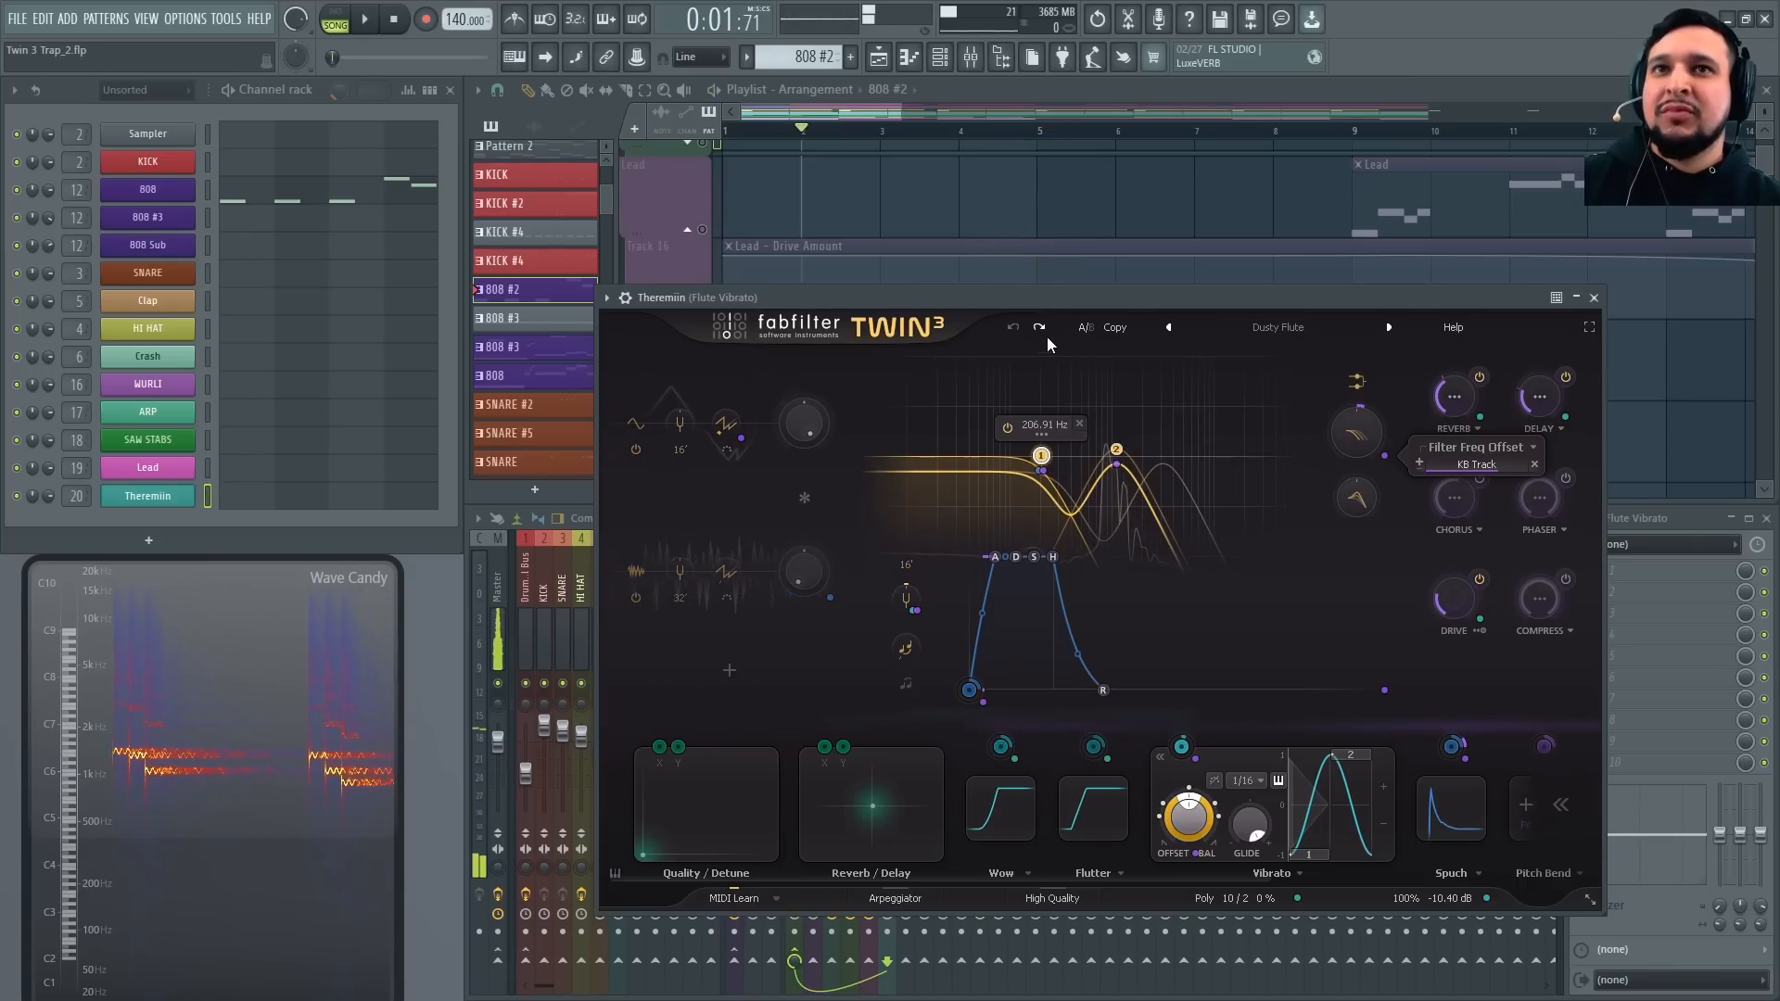
click(1039, 328)
key(space)
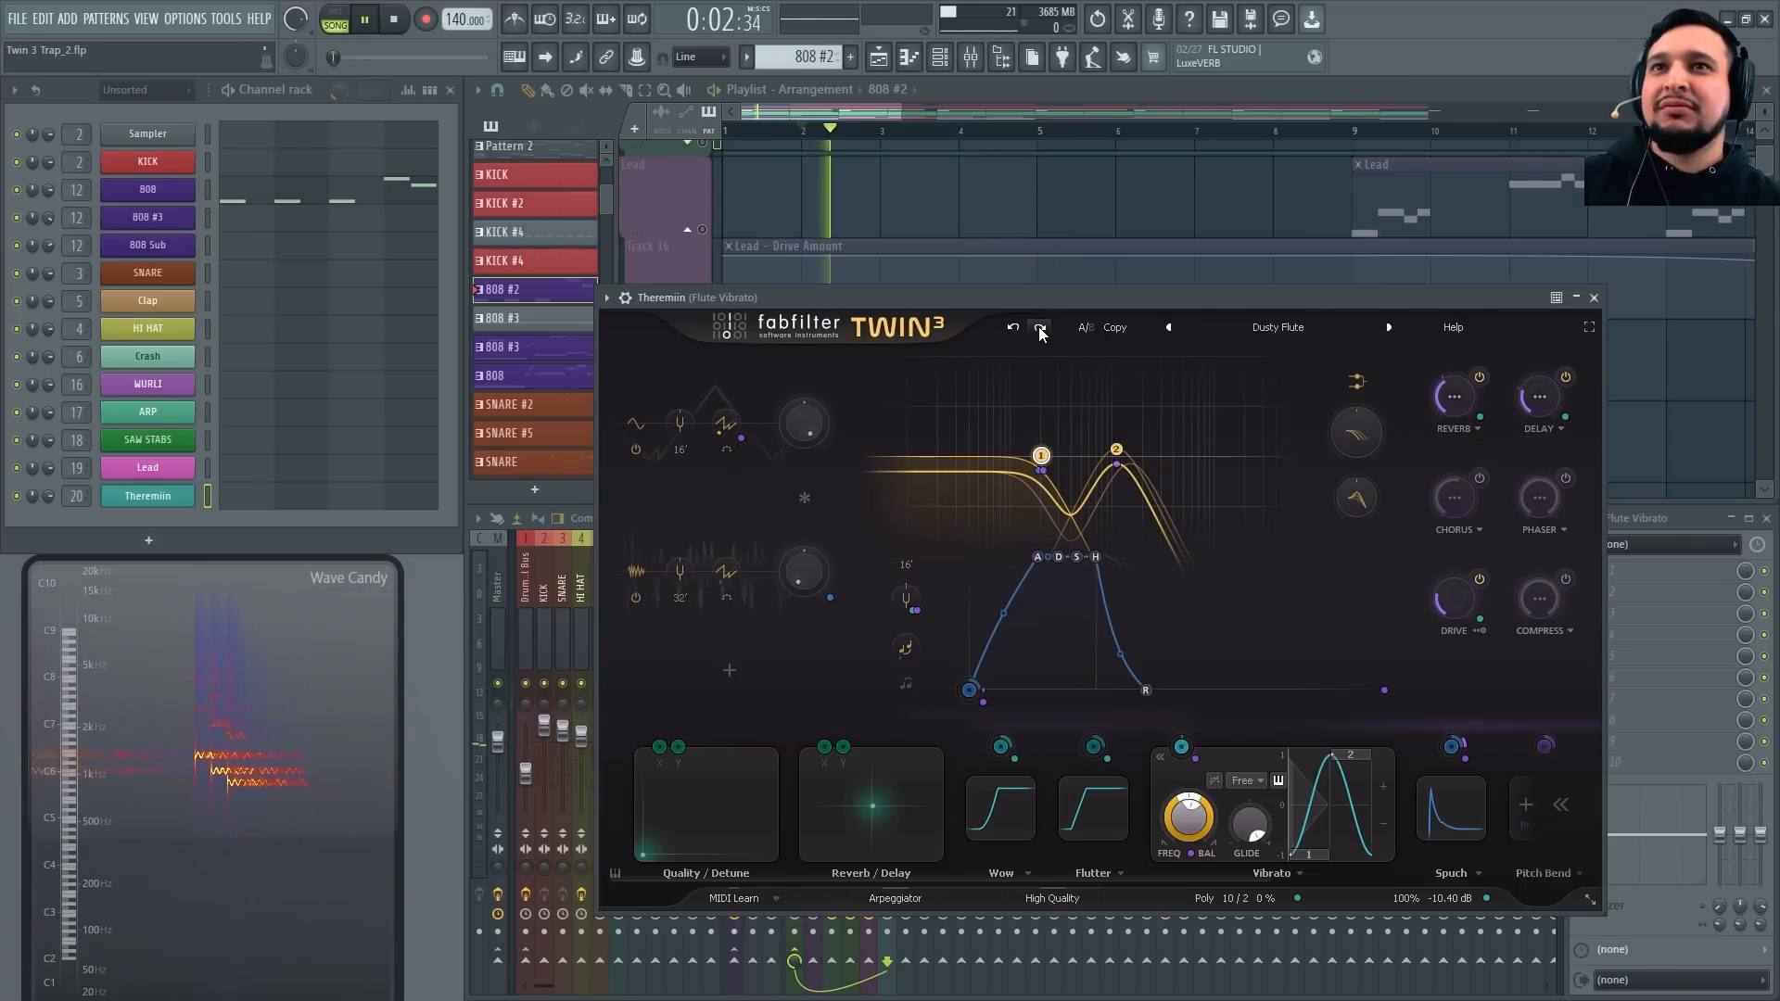
click(1040, 328)
key(space)
click(1013, 327)
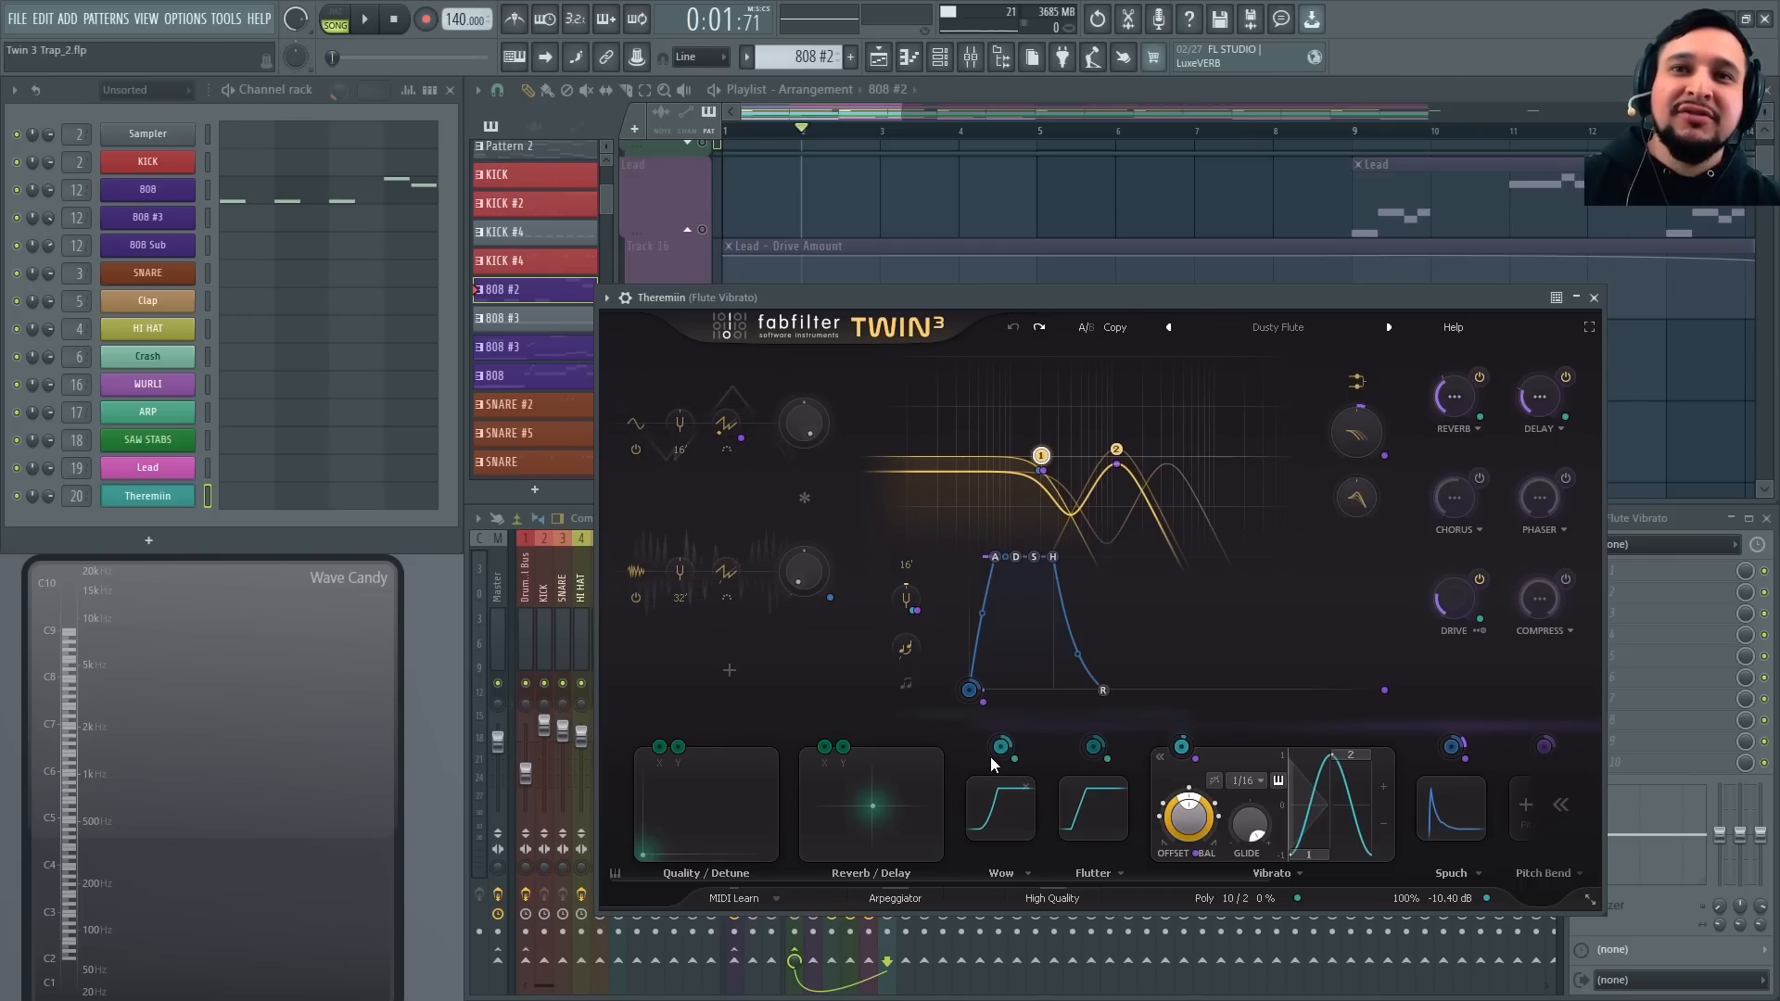
Inspect the Vibrato modulation of Master Tune, and play the part with the Quality/Detune pad at its upper-right corner
mouse_move(1001, 751)
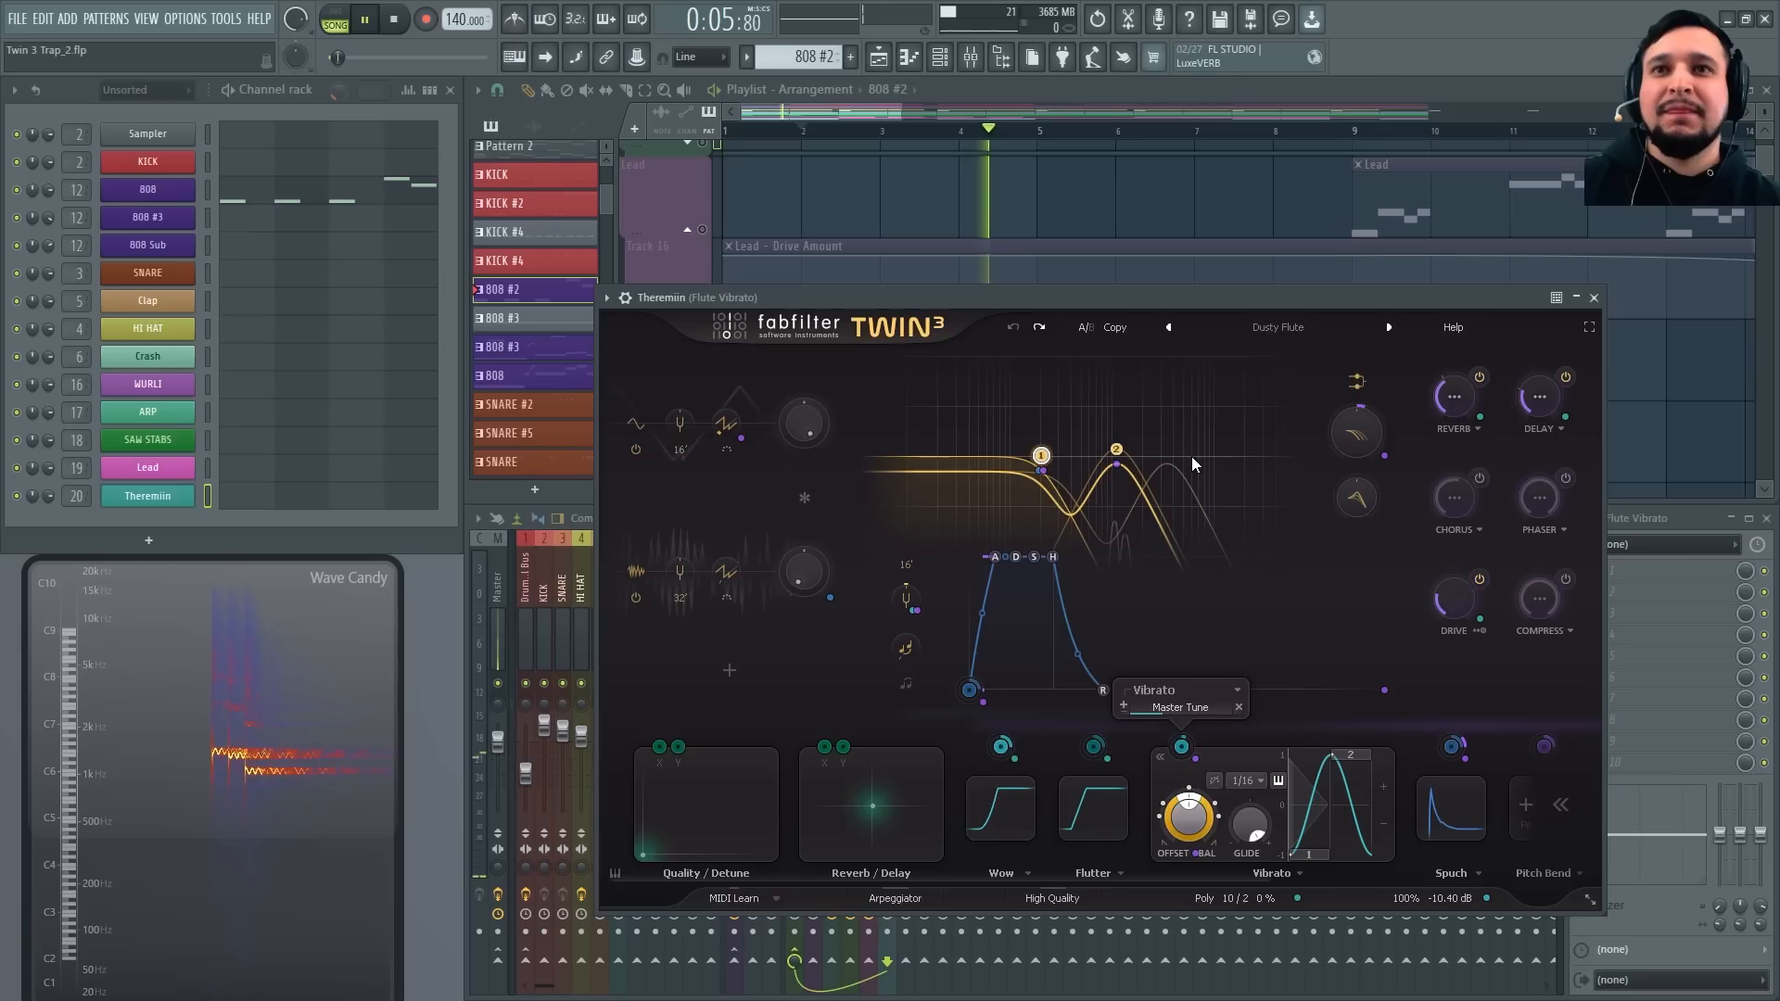
key(space)
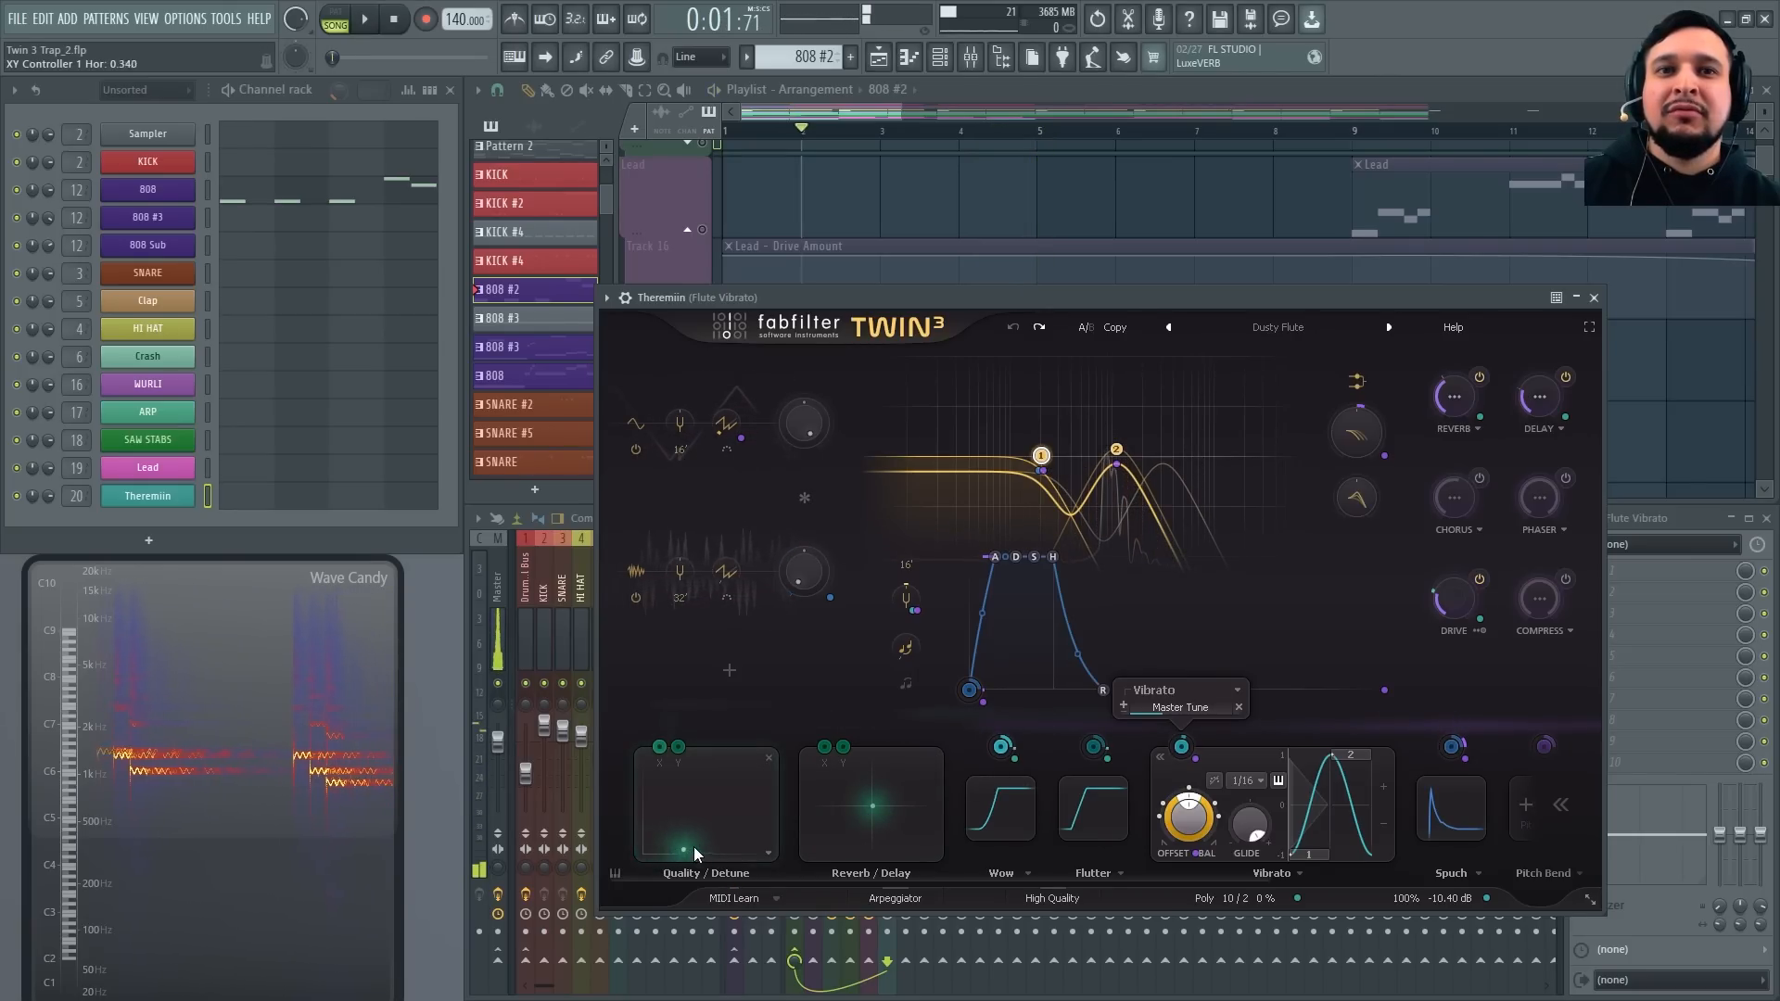
drag(628, 860, 775, 759)
key(space)
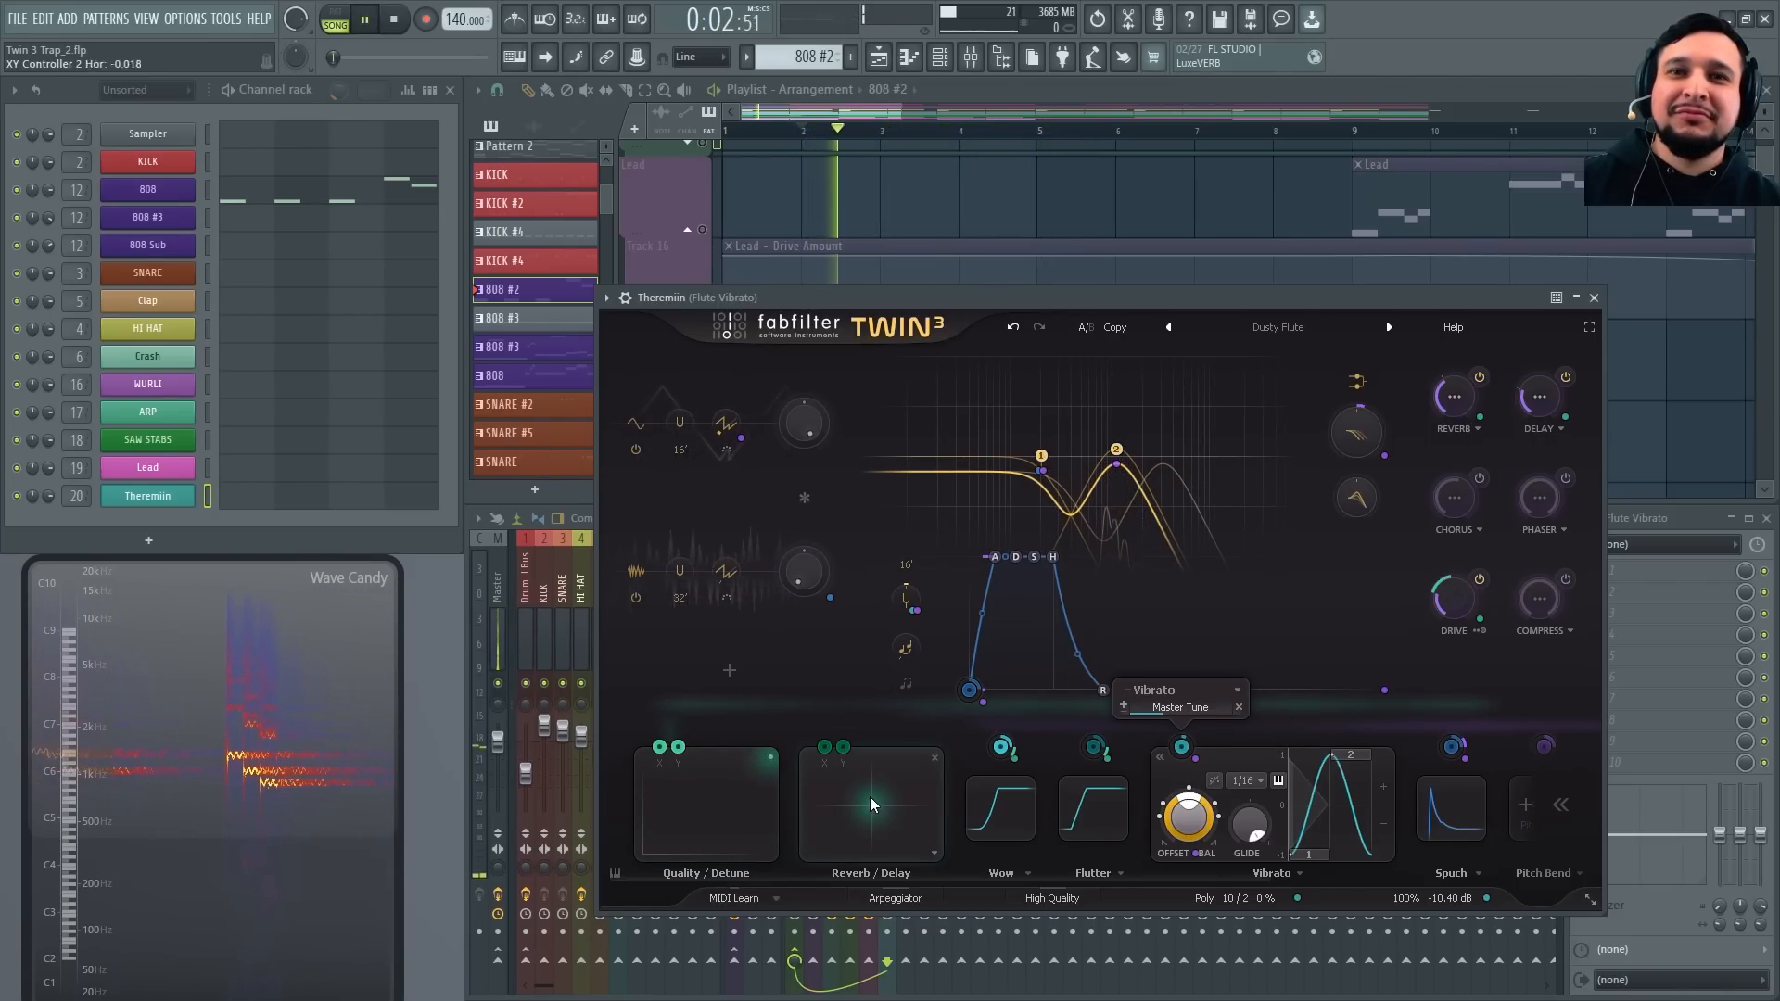
Move the Reverb/Delay pad's point to its lower-left area and the Quality/Detune point near its lower-left corner
drag(910, 817, 860, 775)
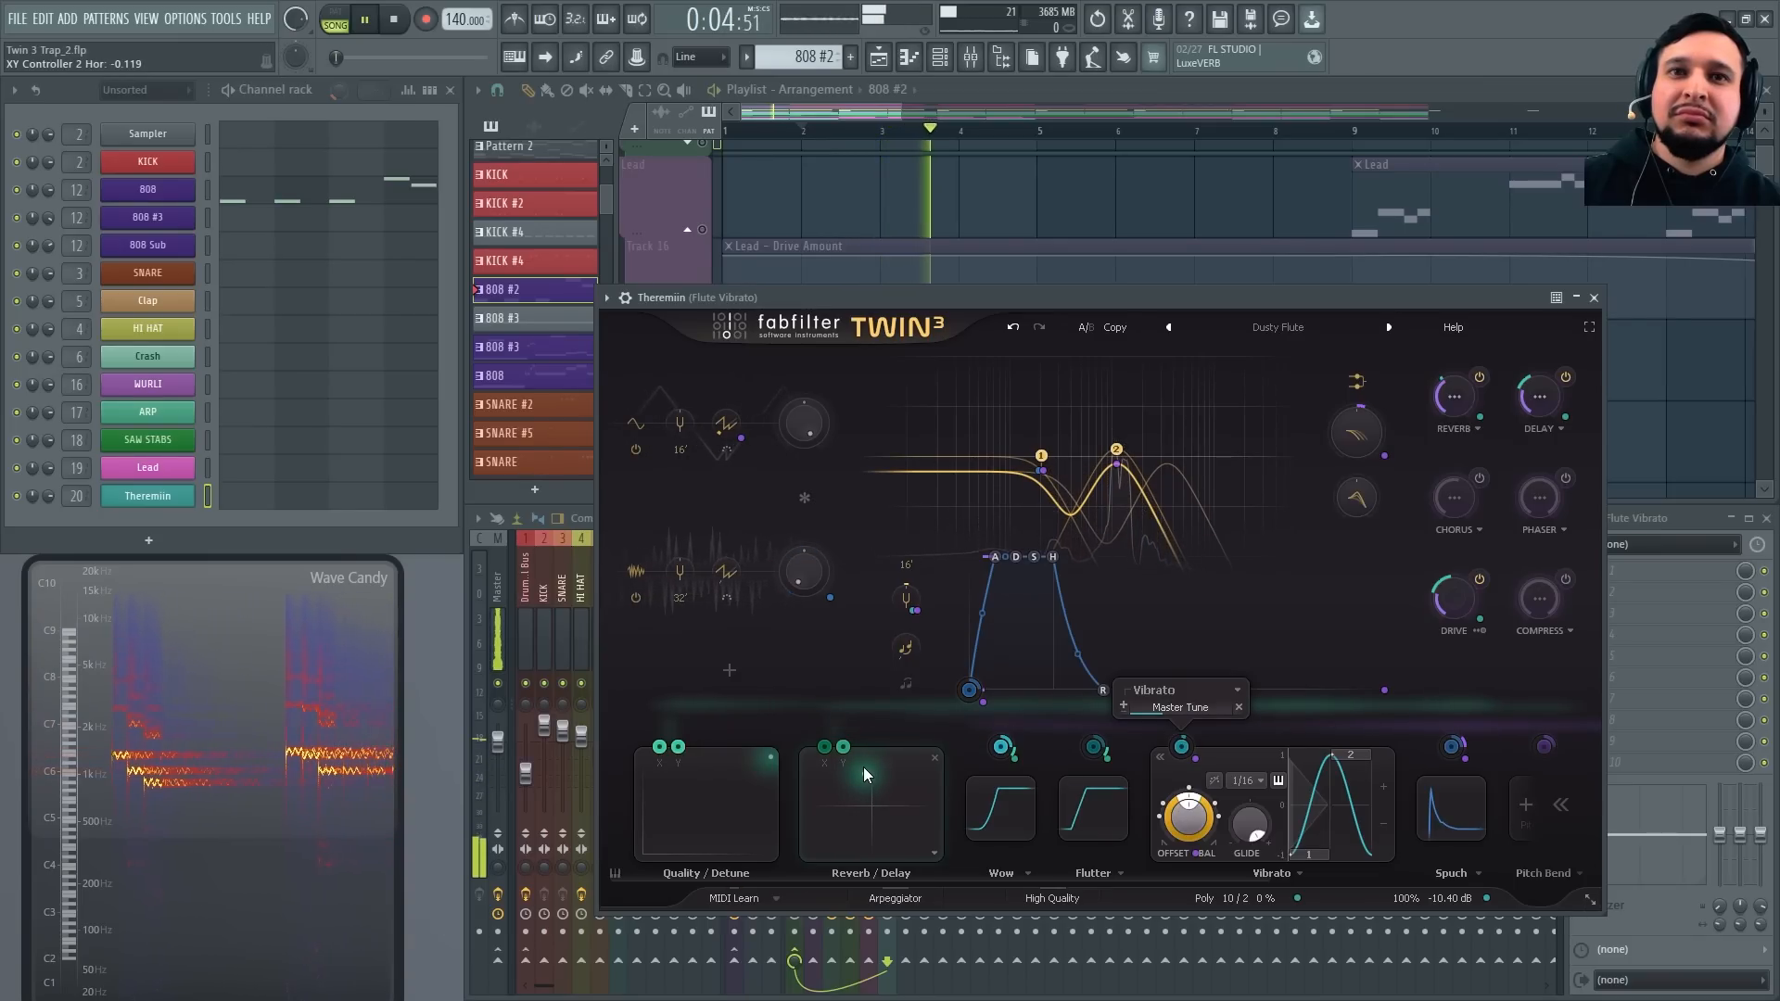
drag(859, 775, 833, 834)
drag(733, 779, 654, 885)
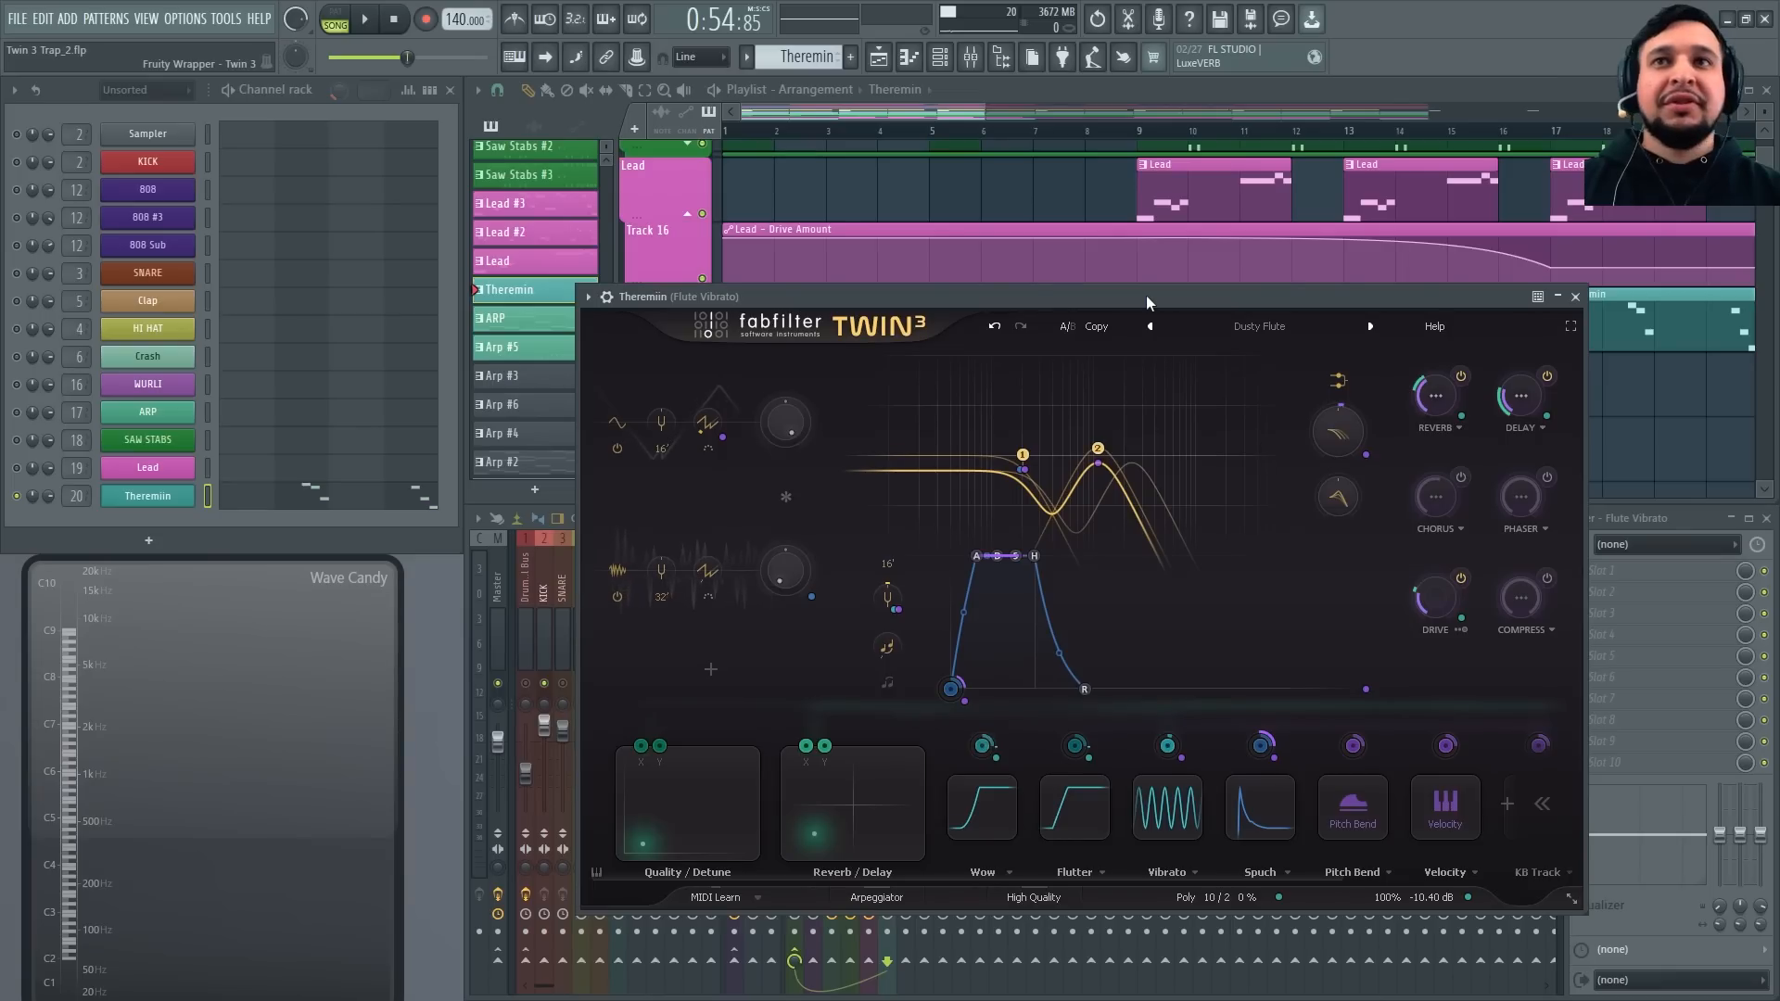
Close the Theremin synth, re-enable all channels, and play the full arrangement from bar 33
click(1576, 298)
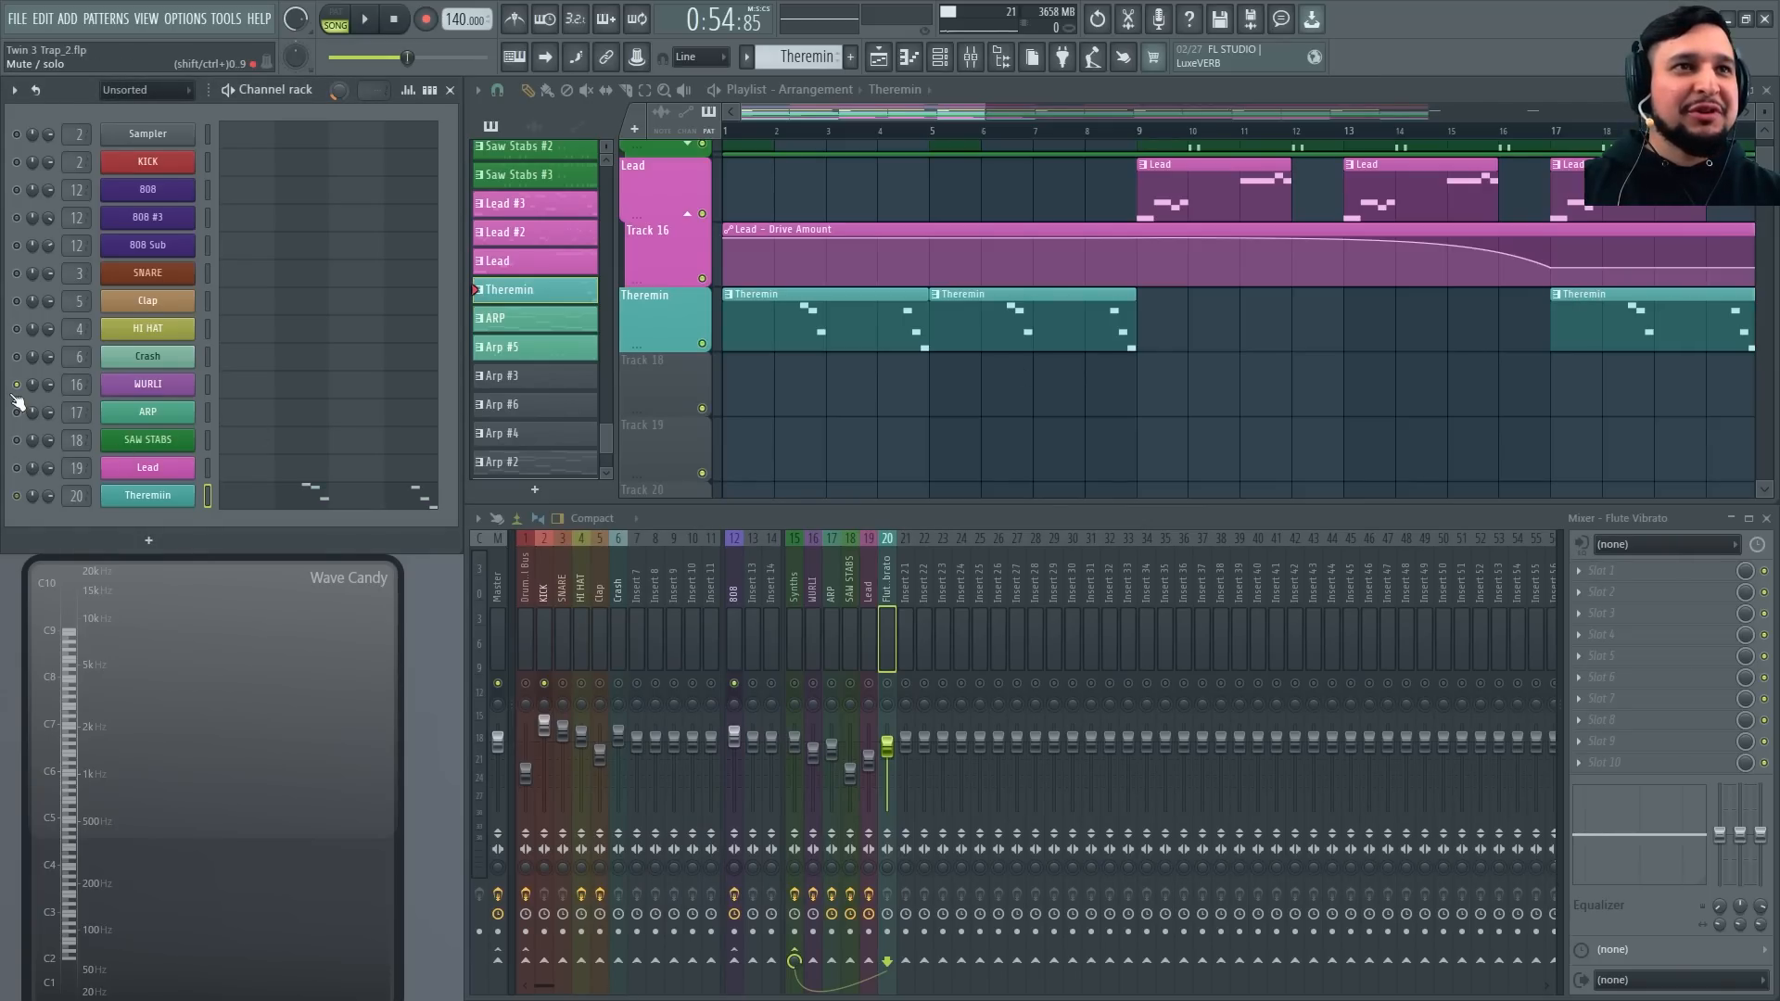
scroll(807, 454, down, 5)
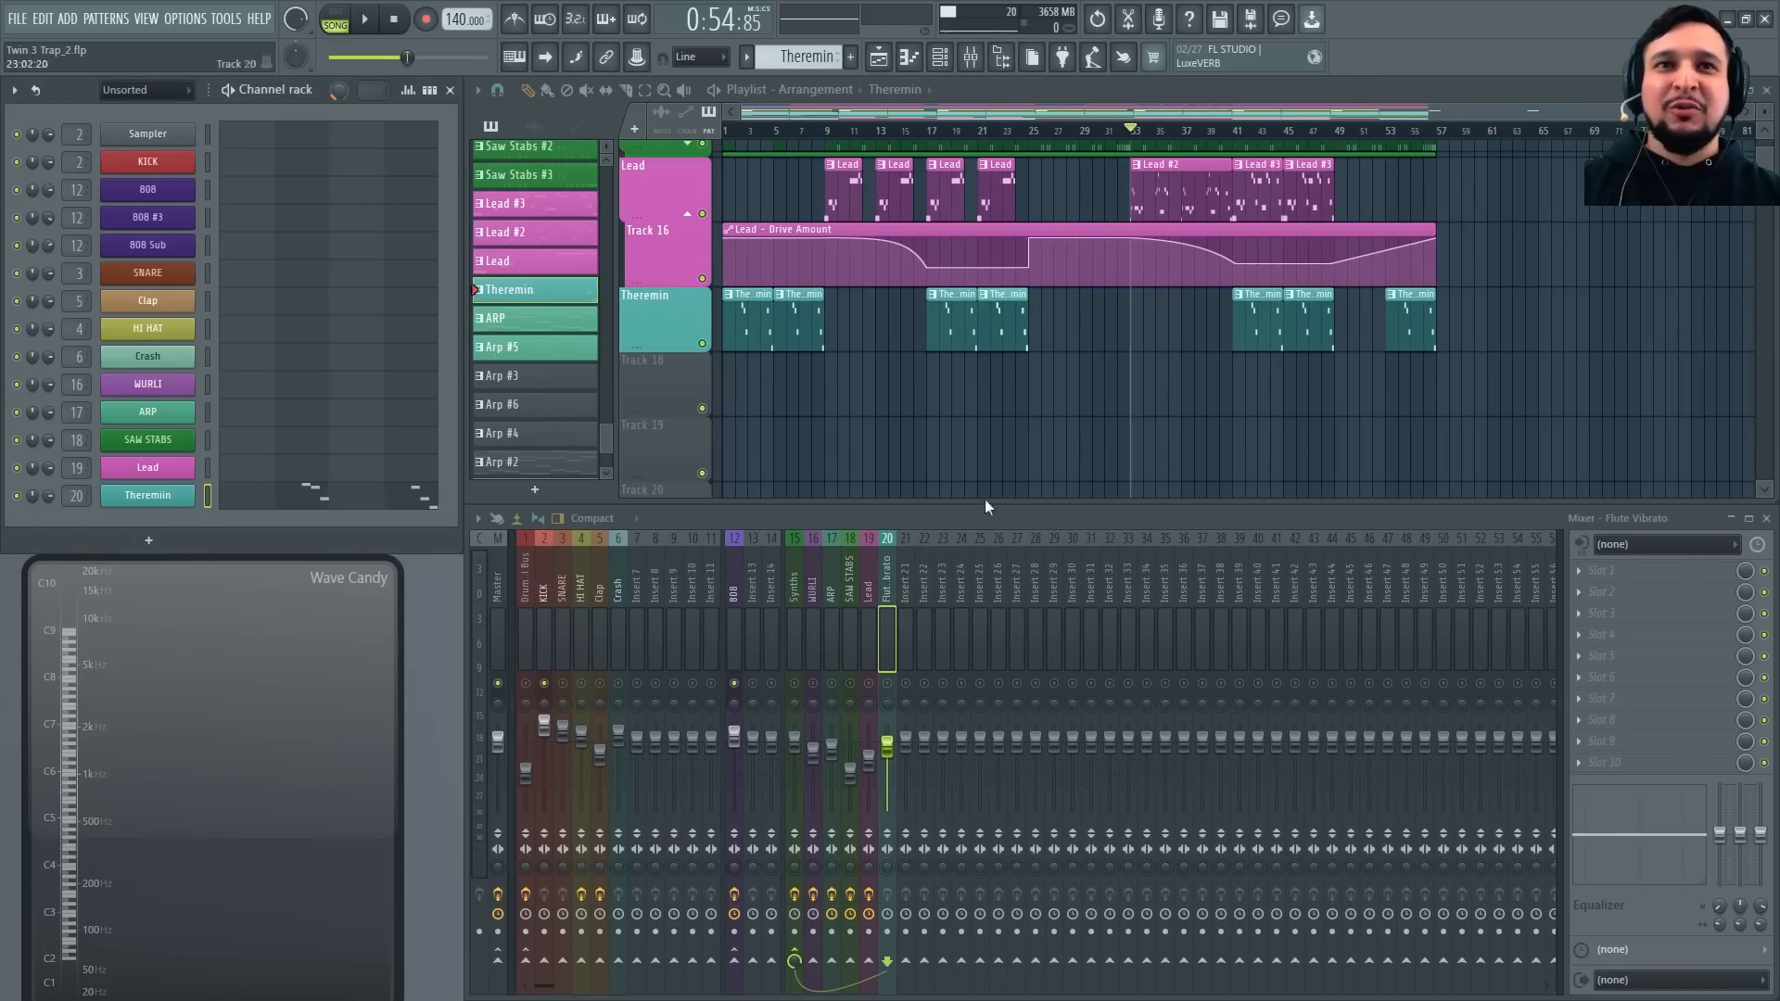
scroll(1101, 389, up, 5)
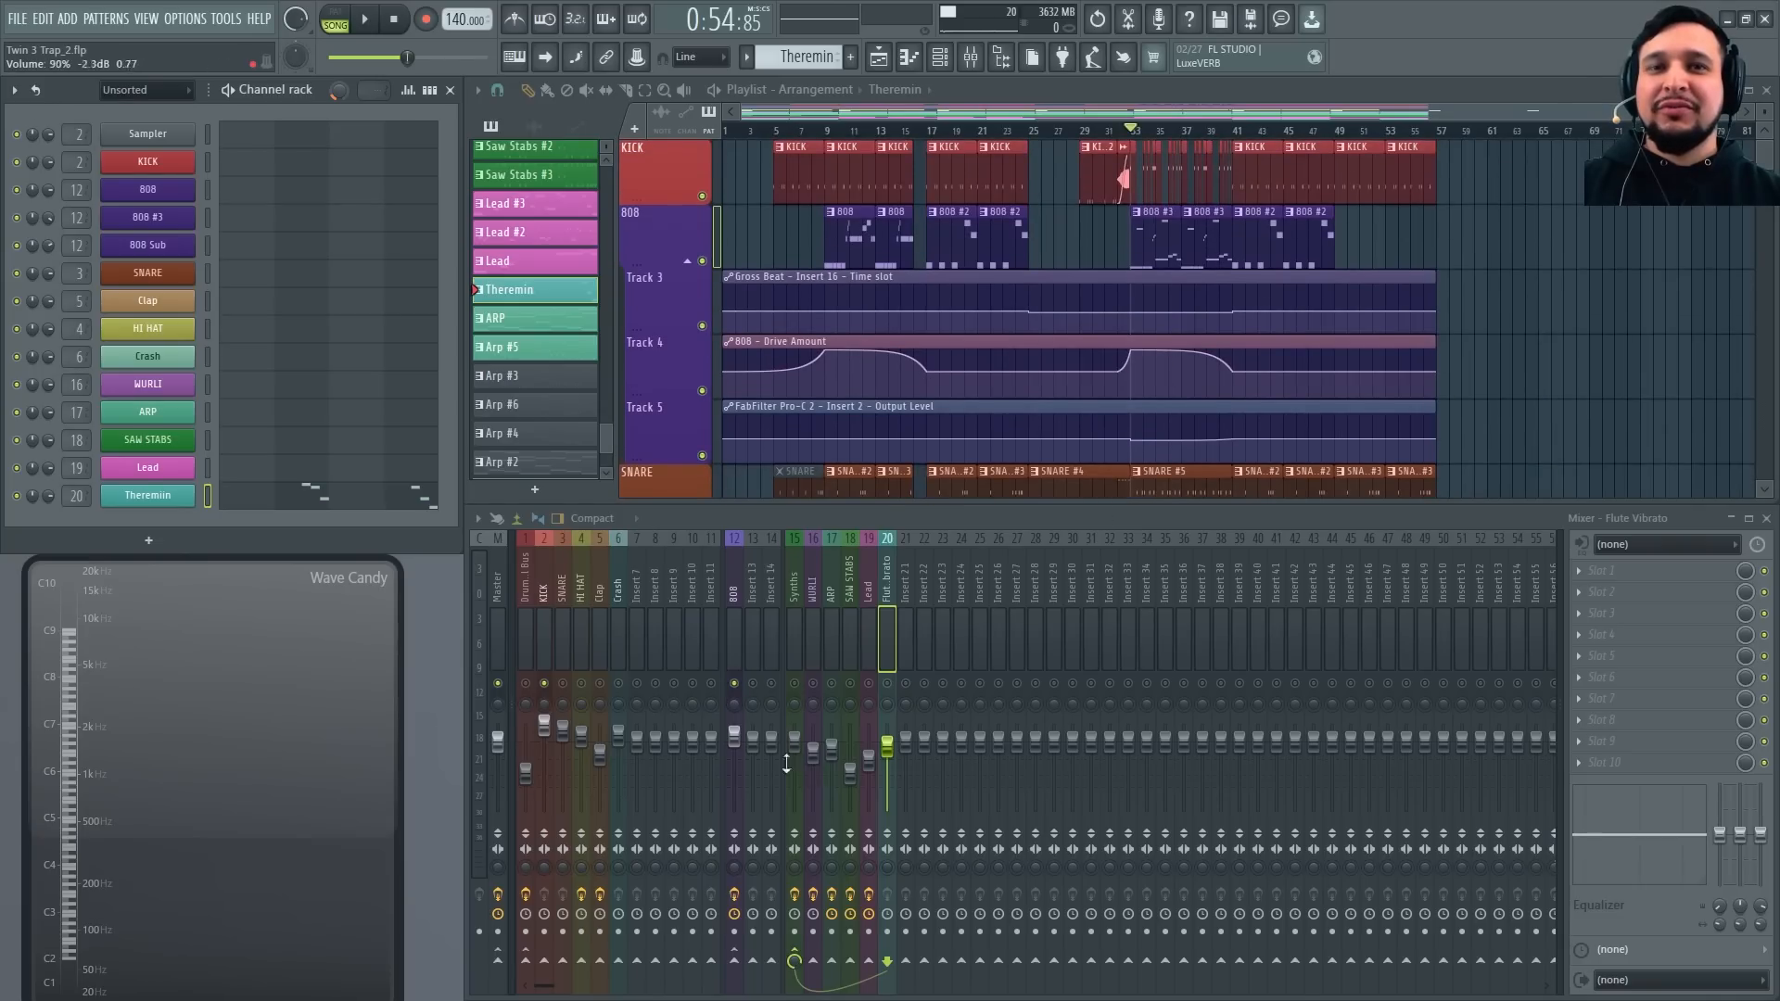
key(space)
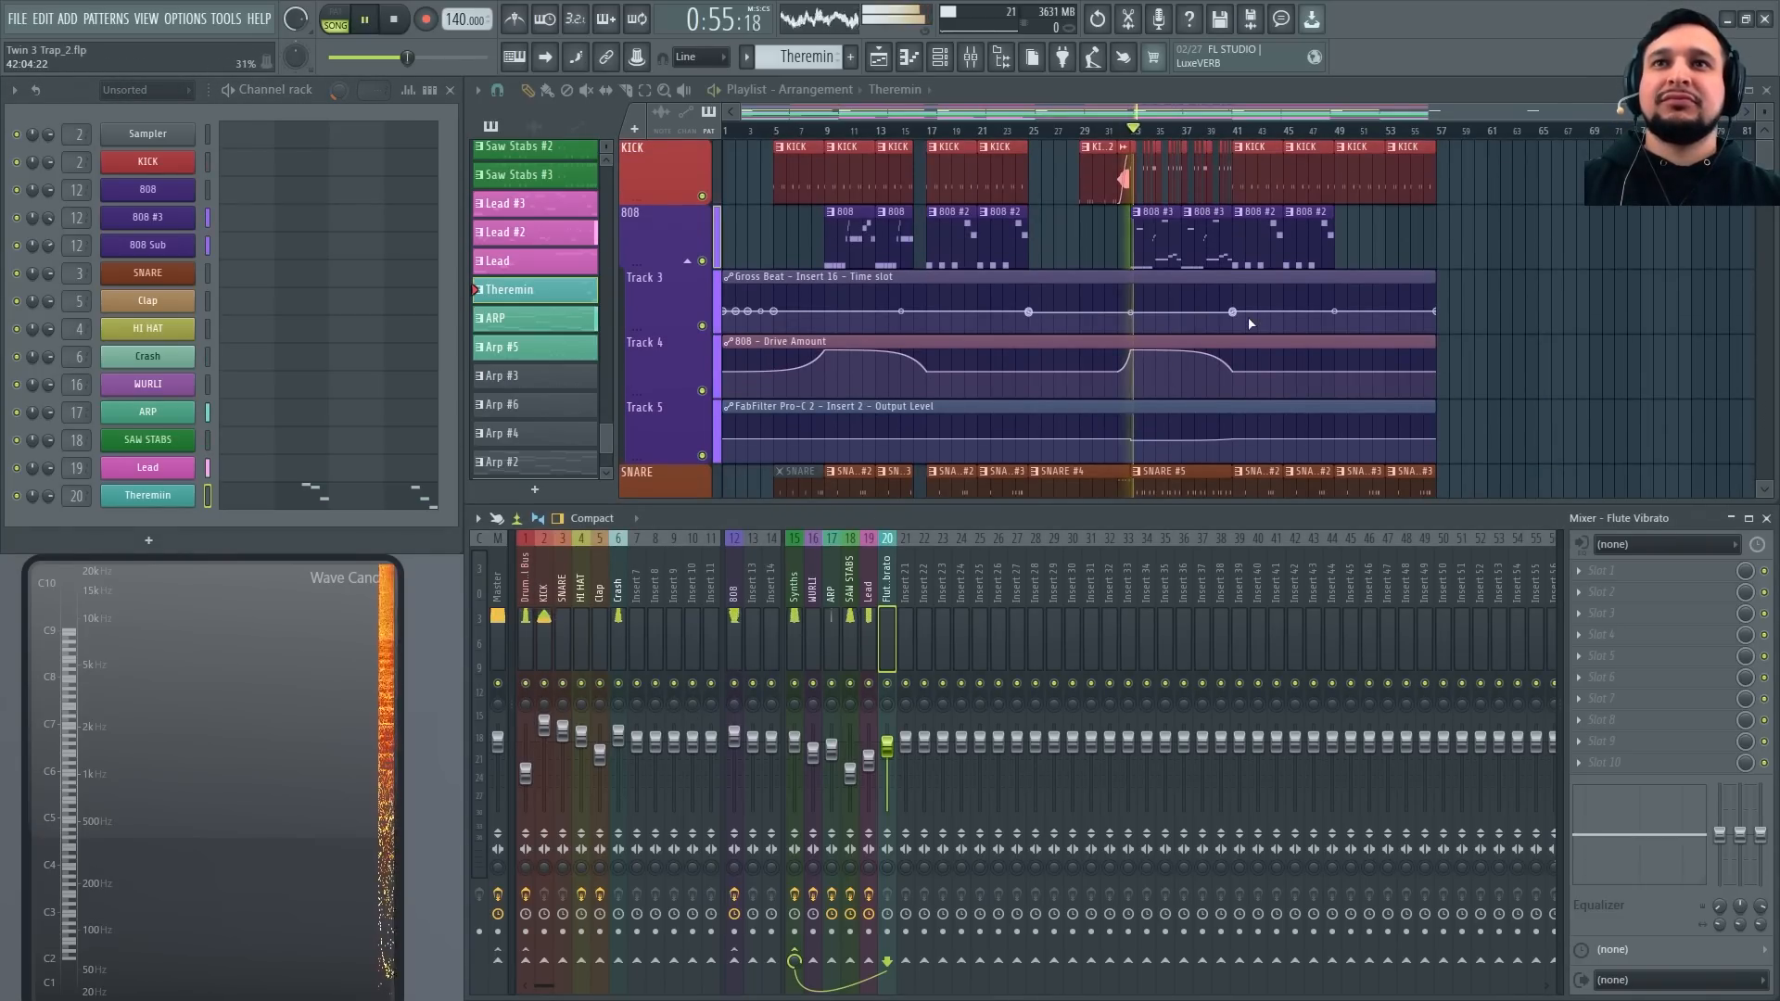
drag(1035, 371, 1432, 171)
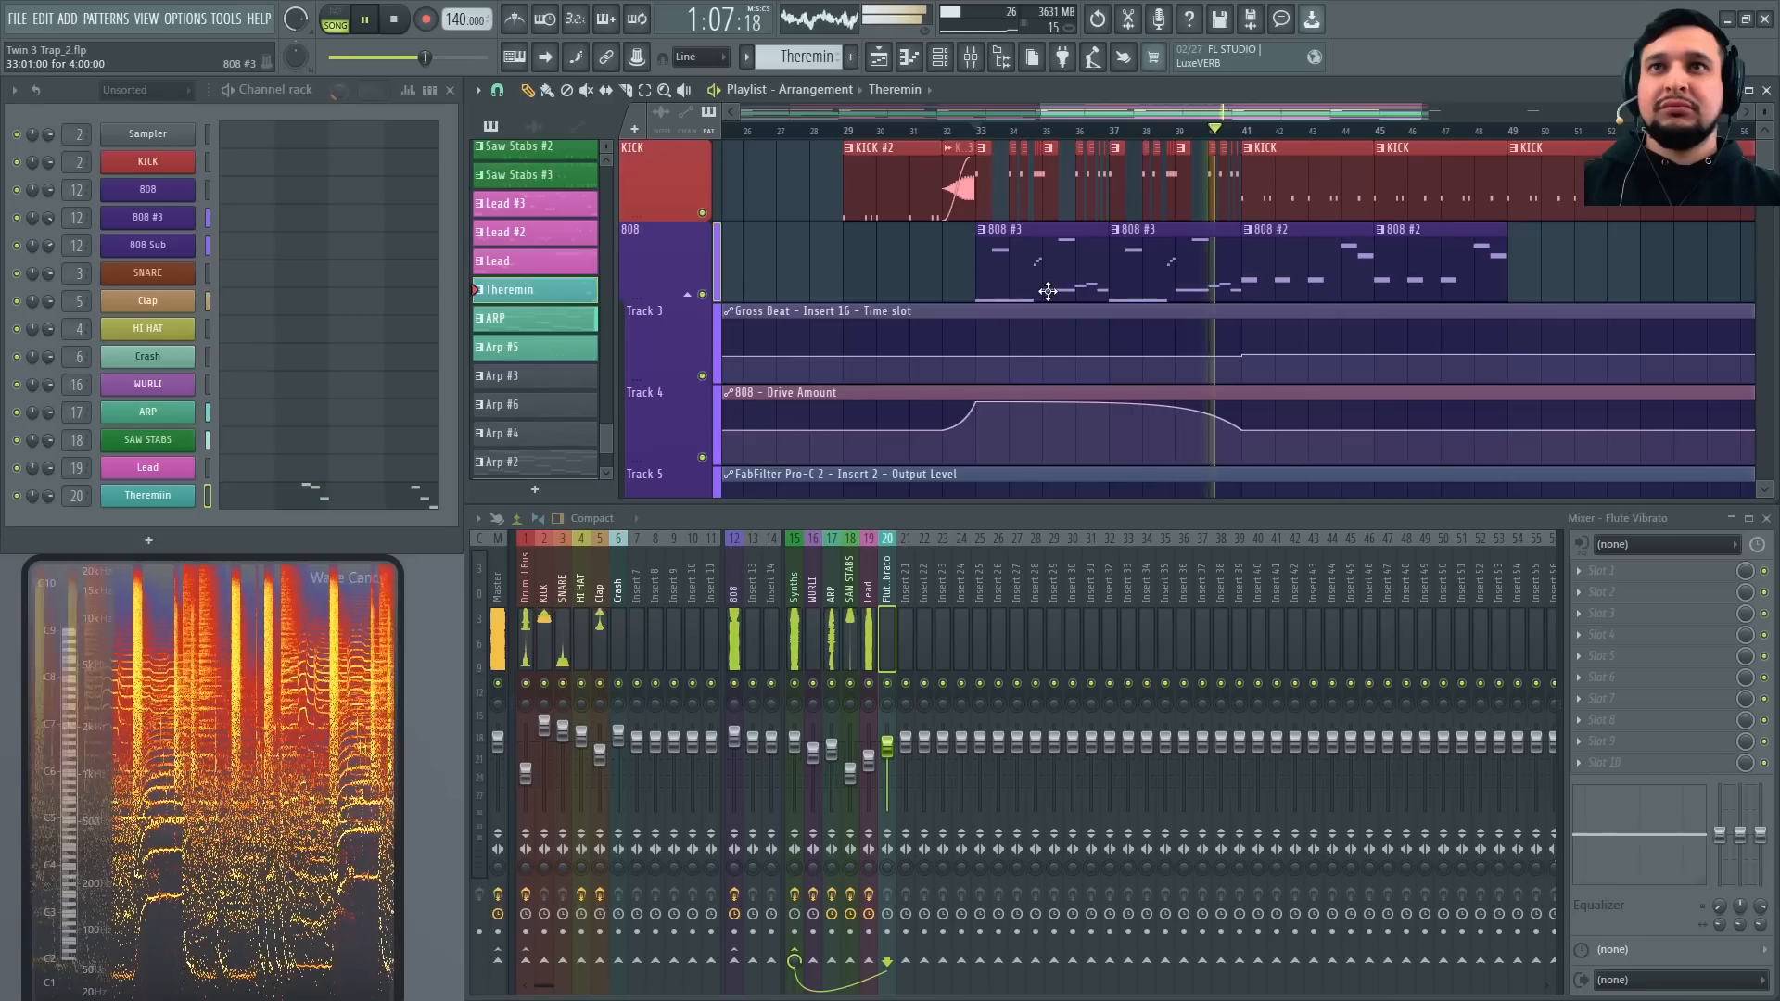
key(space)
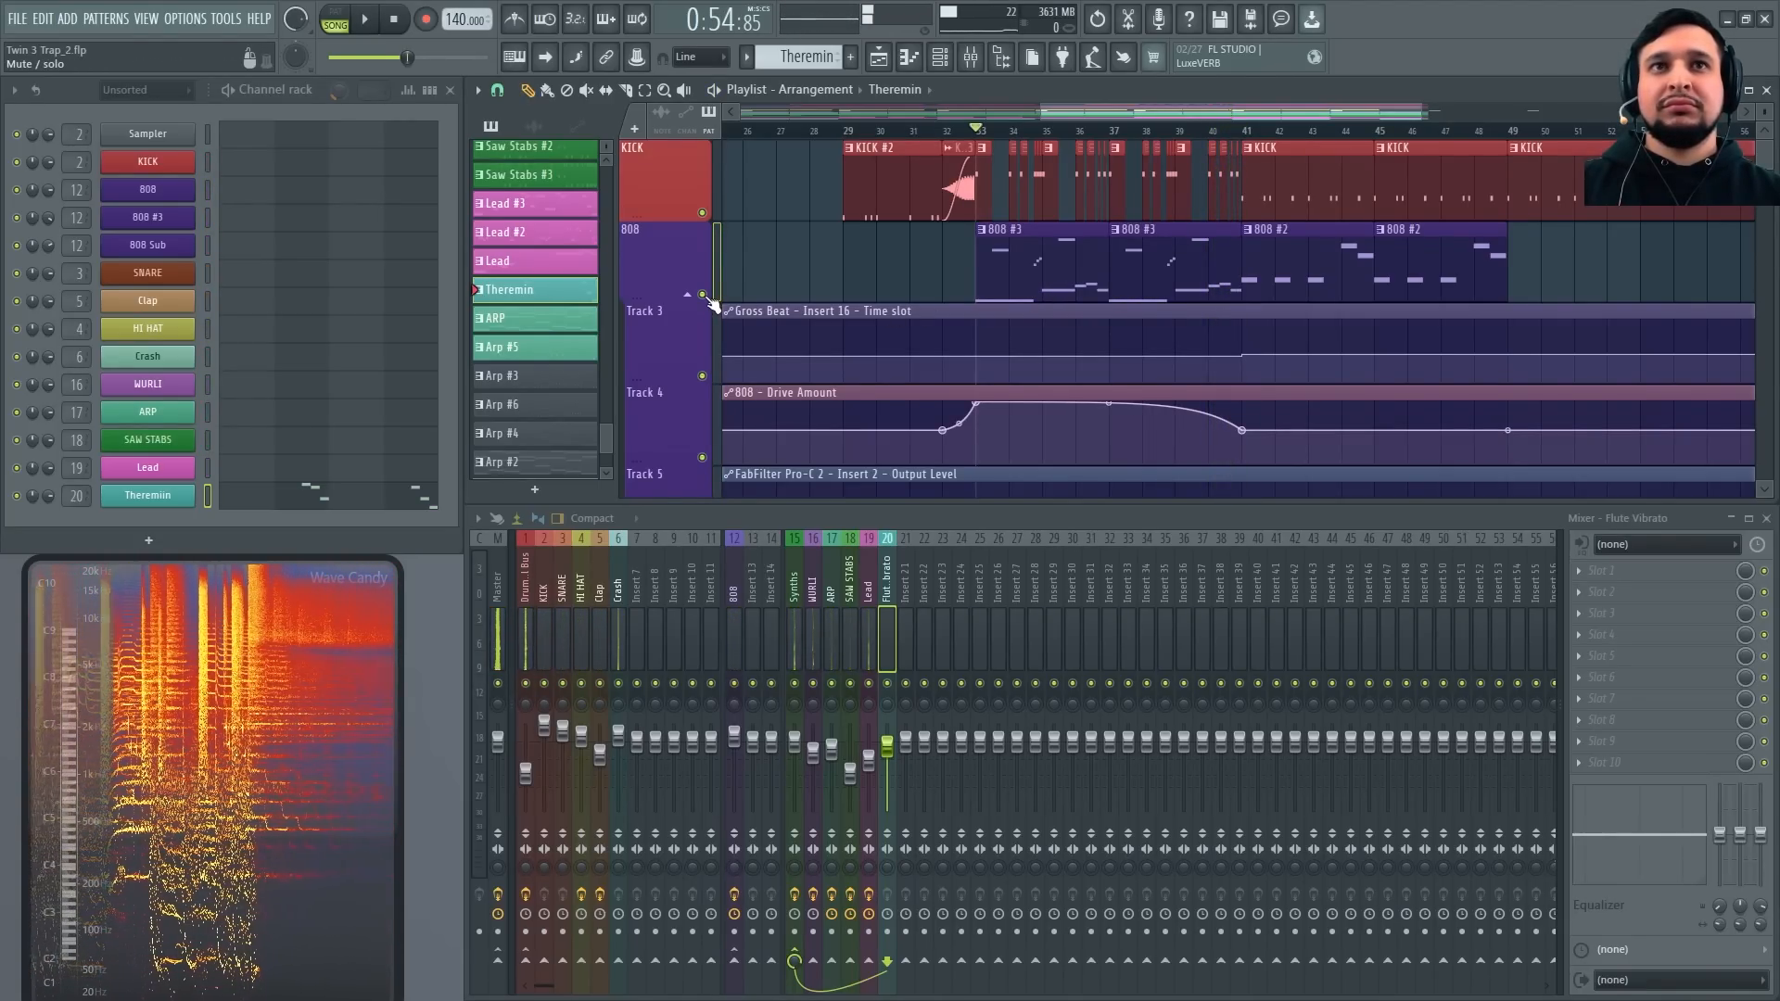
Isolate the 808 tracks in the playlist, play them from bar 33, and select the 808 mixer insert
click(702, 213)
key(space)
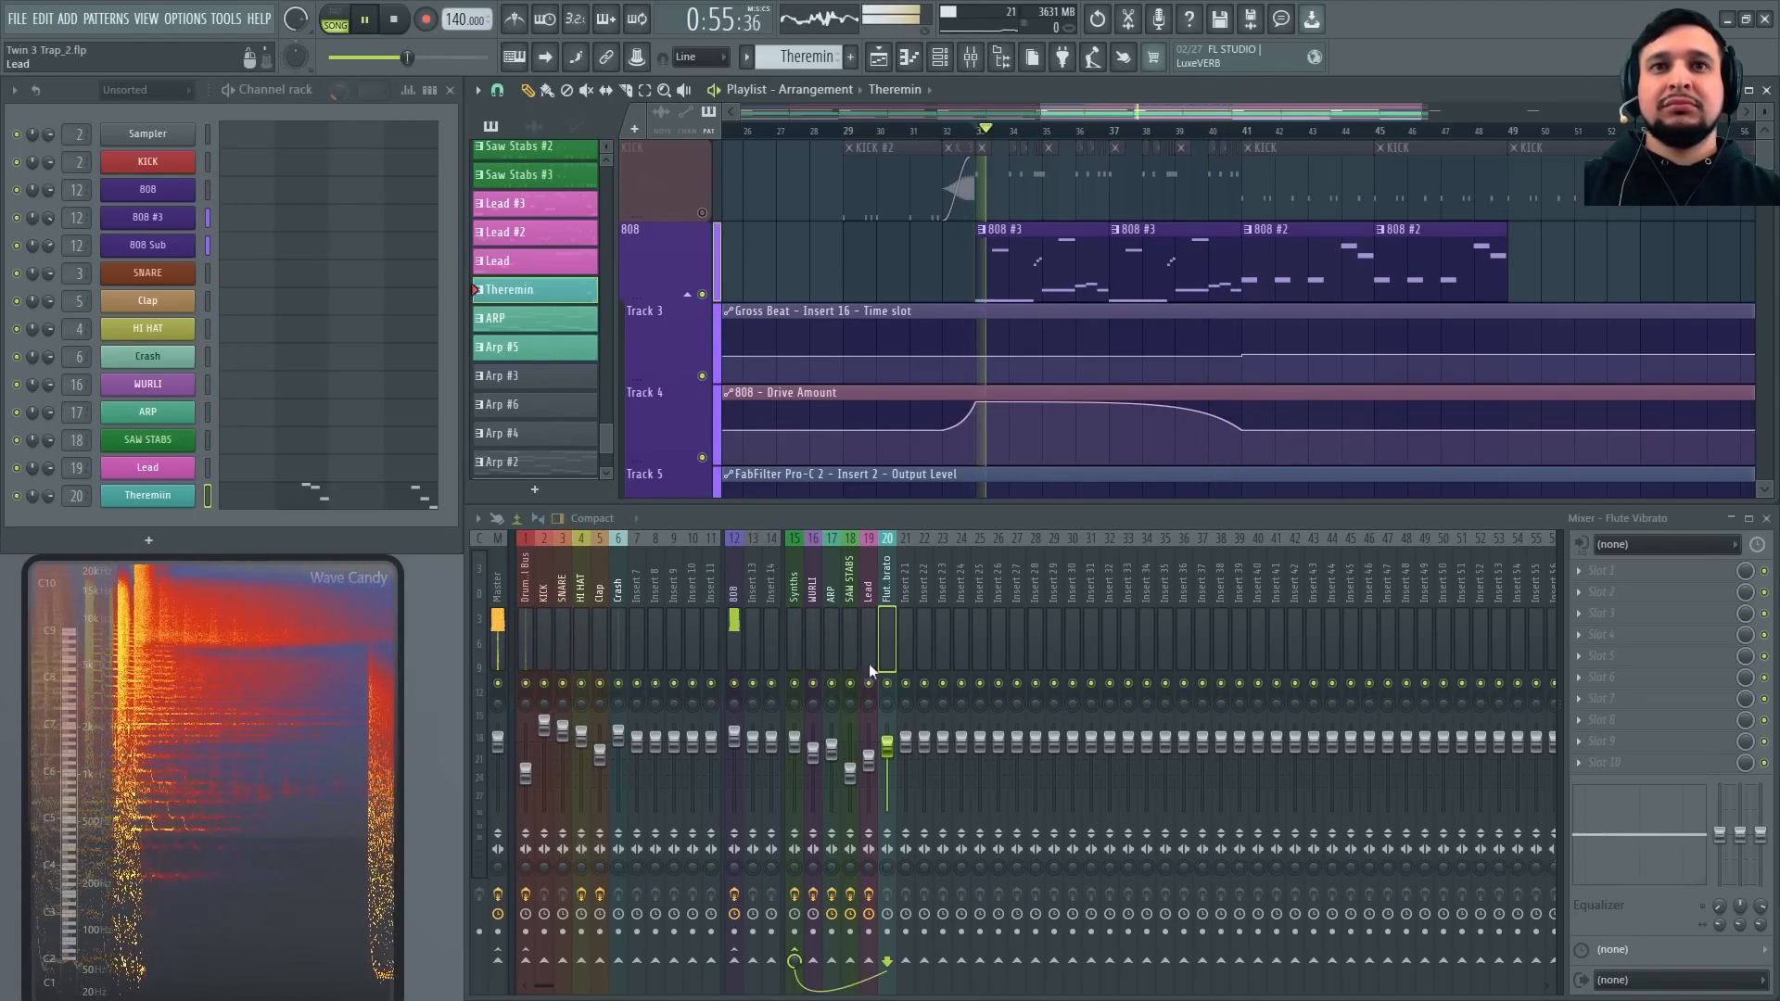
click(737, 607)
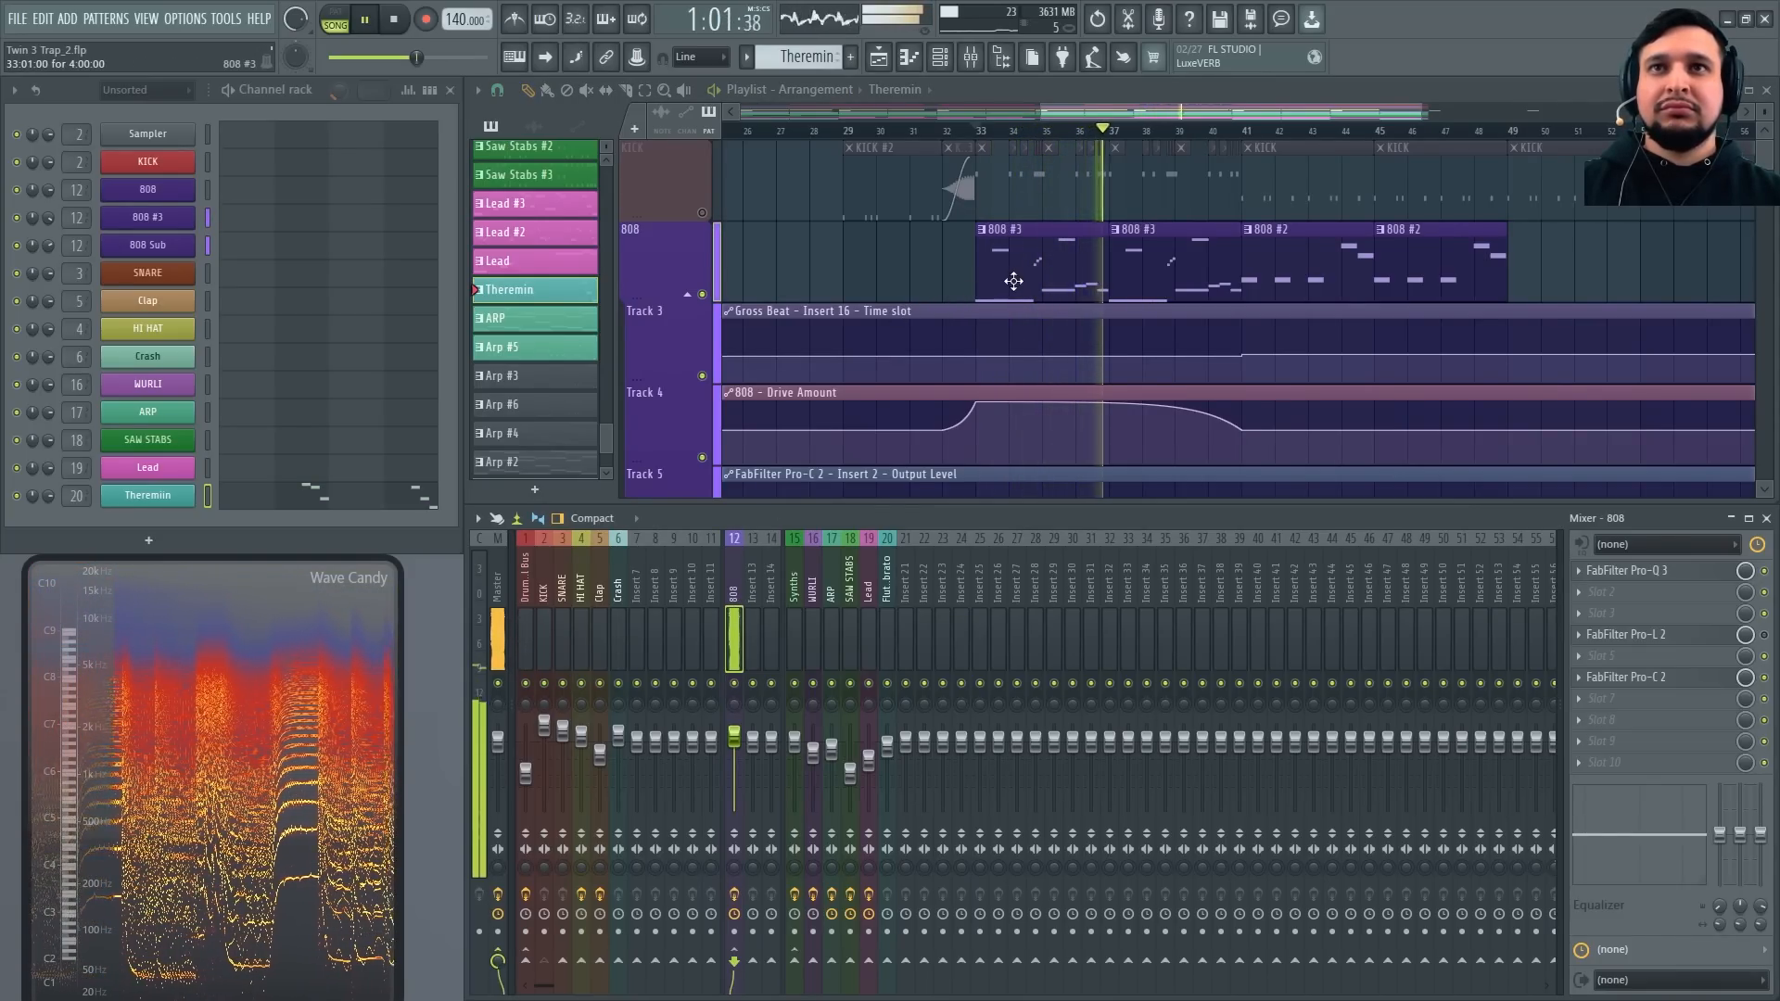
Mute the 808 #3 channel during playback to hear the 808 Sub on its own, and re-enable it
click(17, 218)
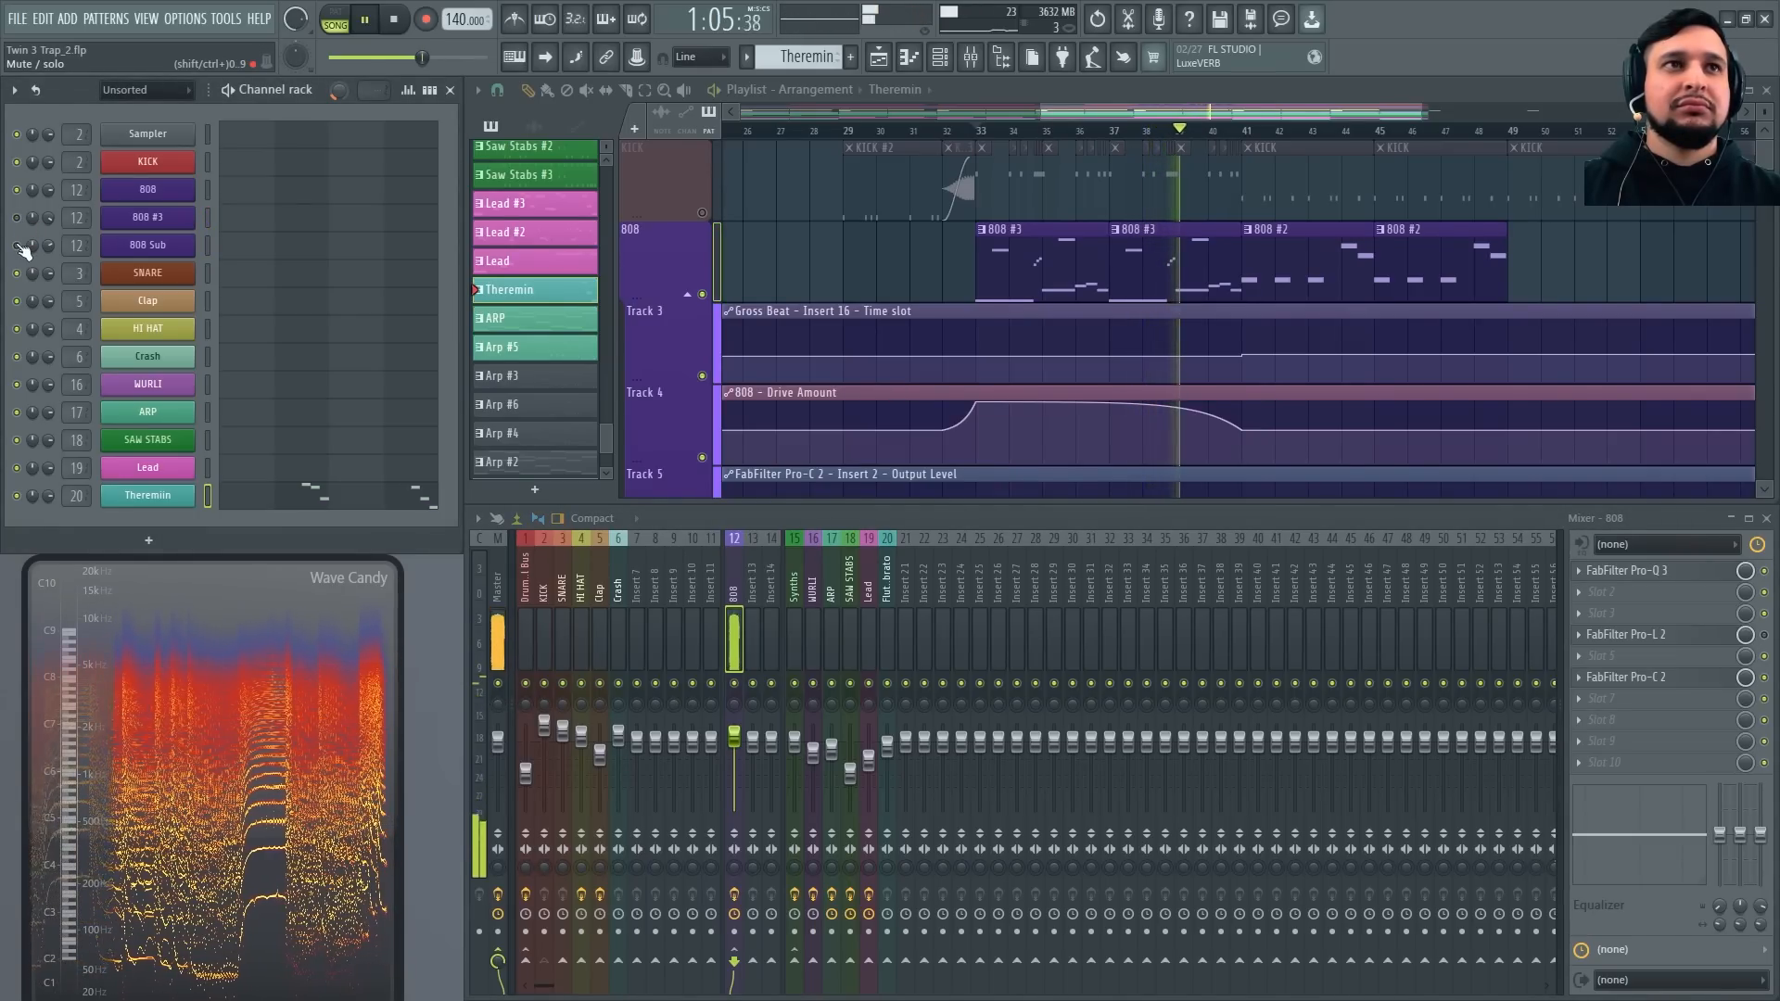
click(17, 246)
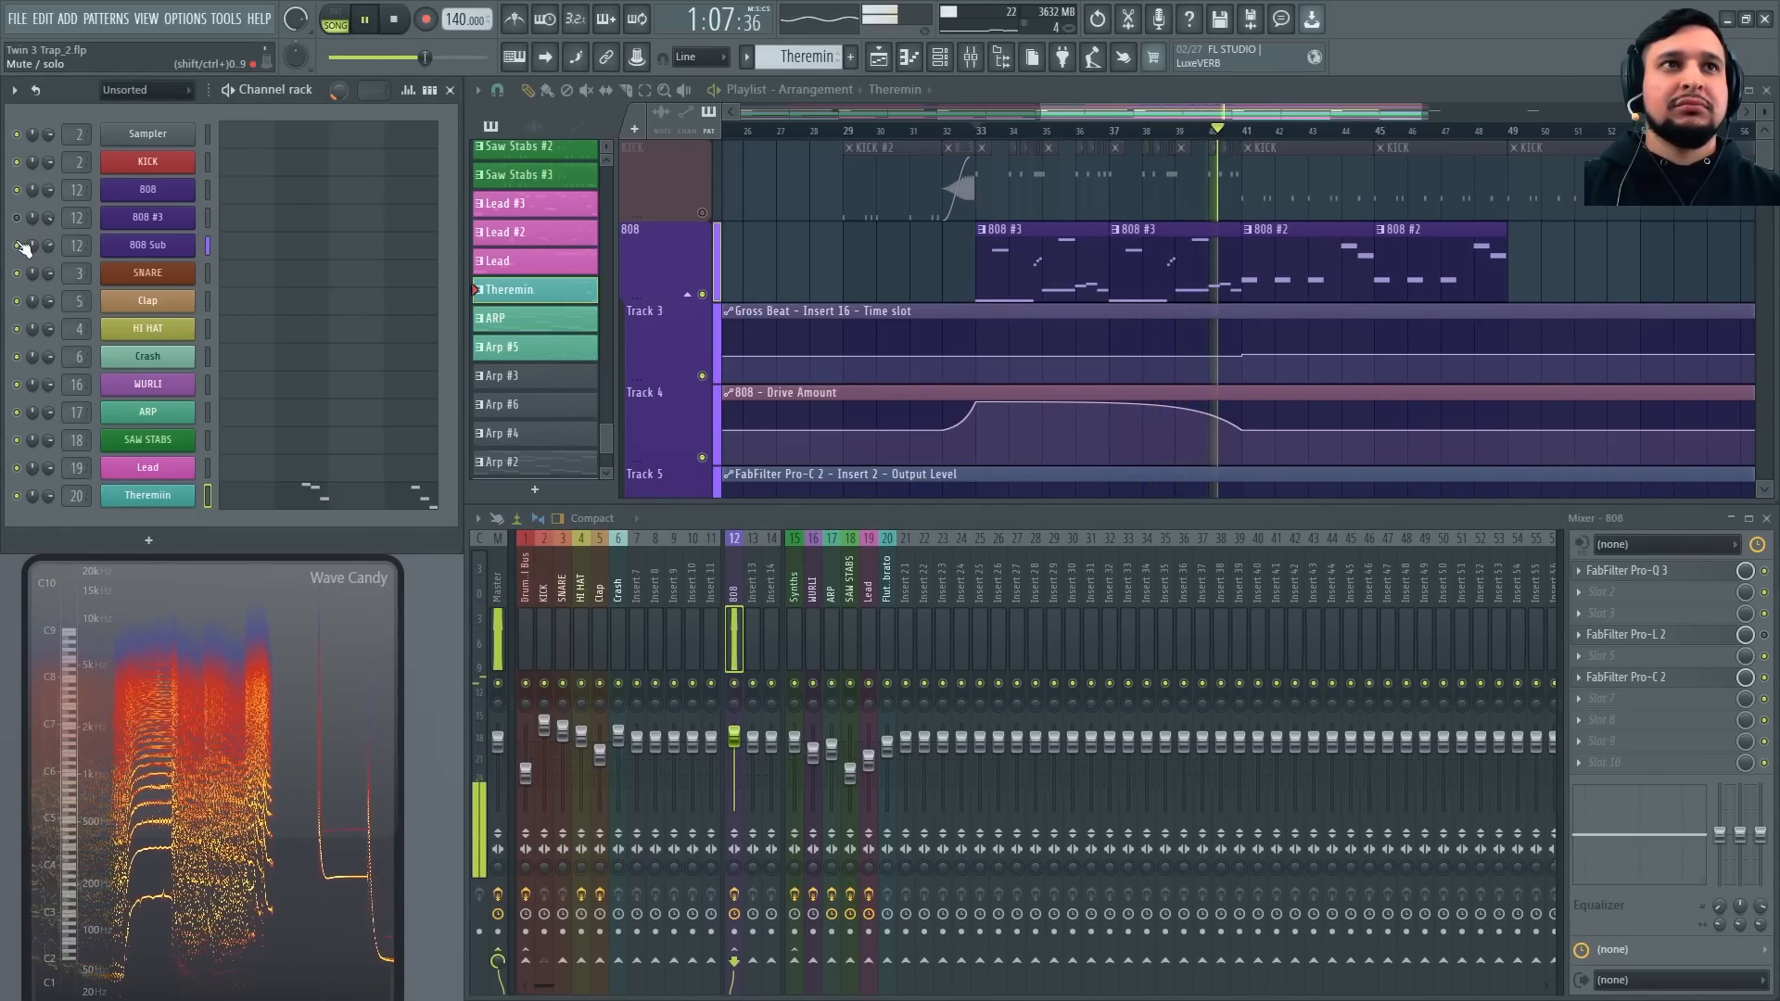
click(18, 219)
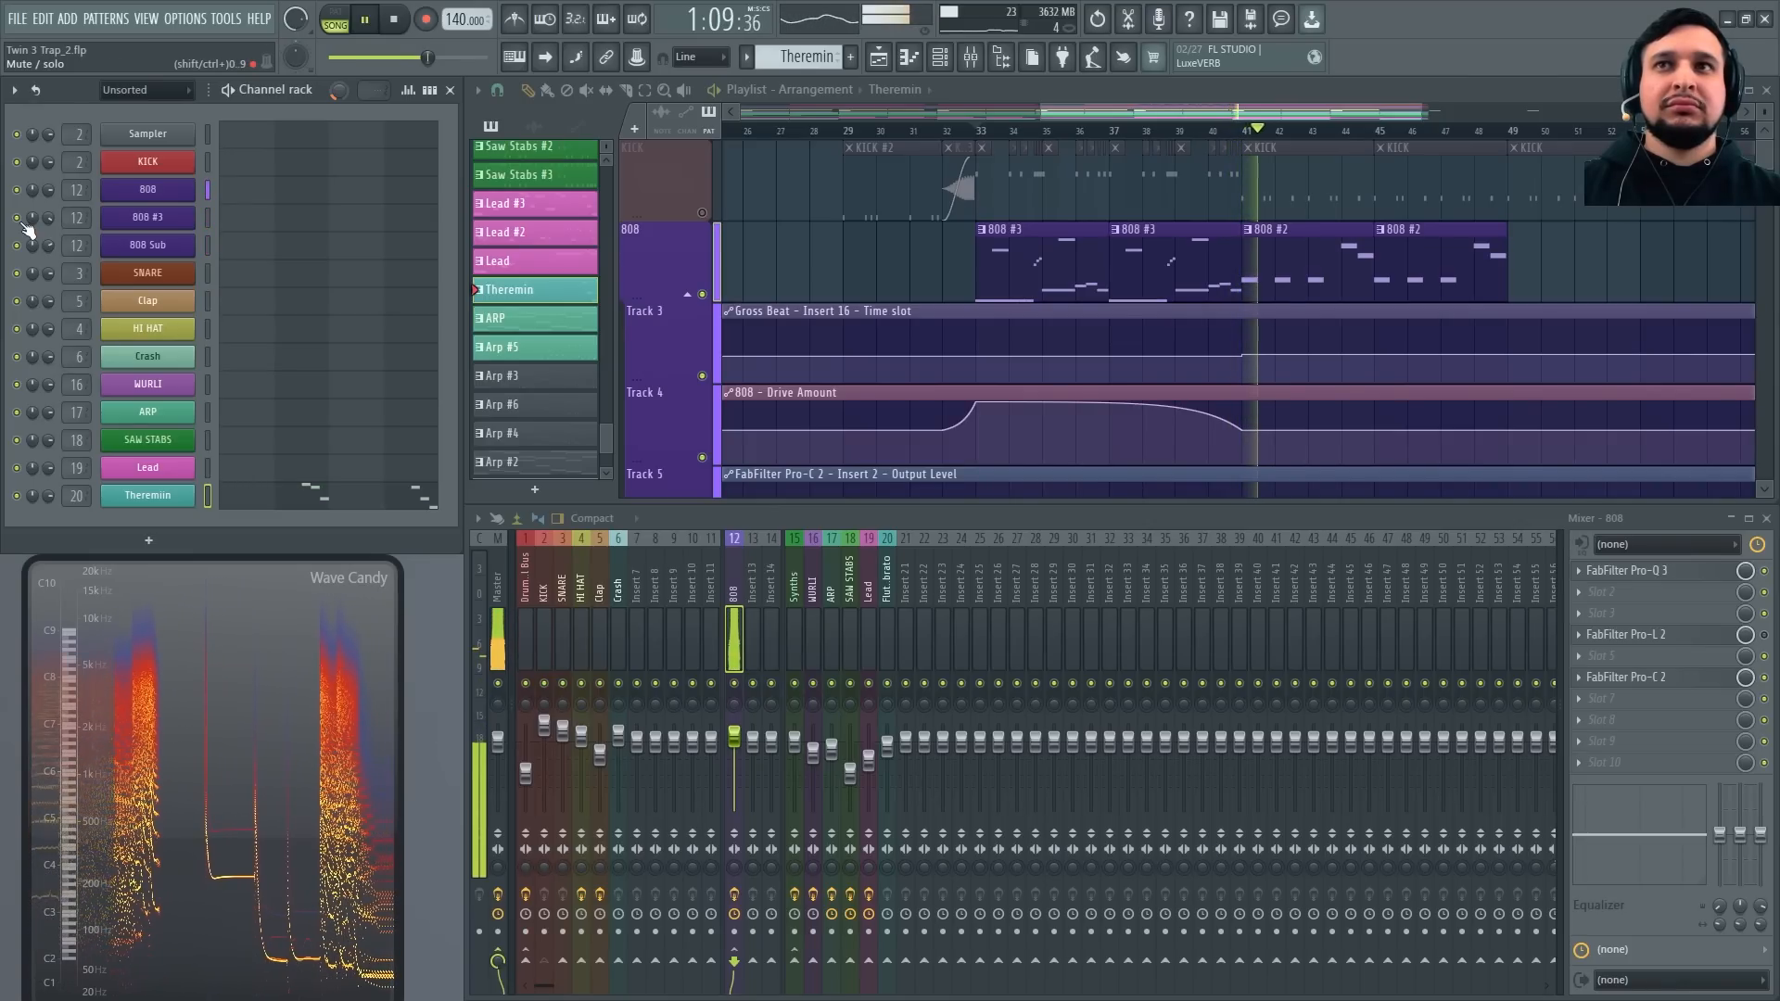
Solo the 808 #3 channel and play its part from bar 33
key(space)
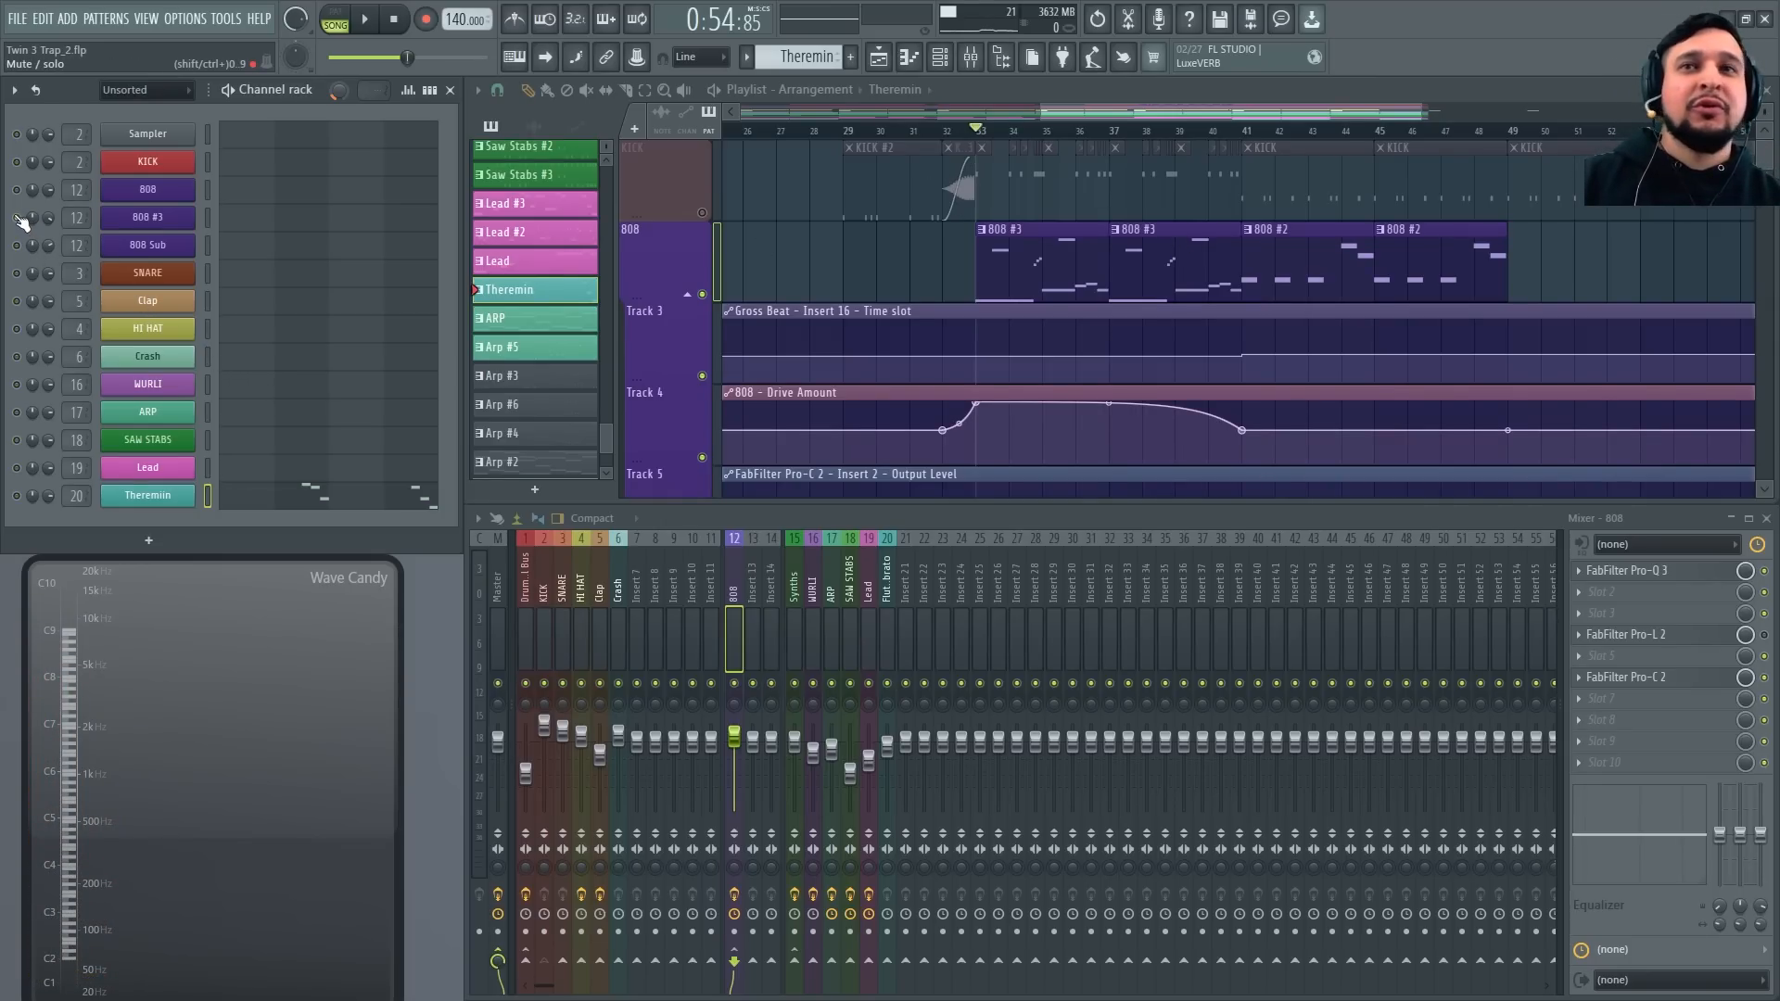
key(space)
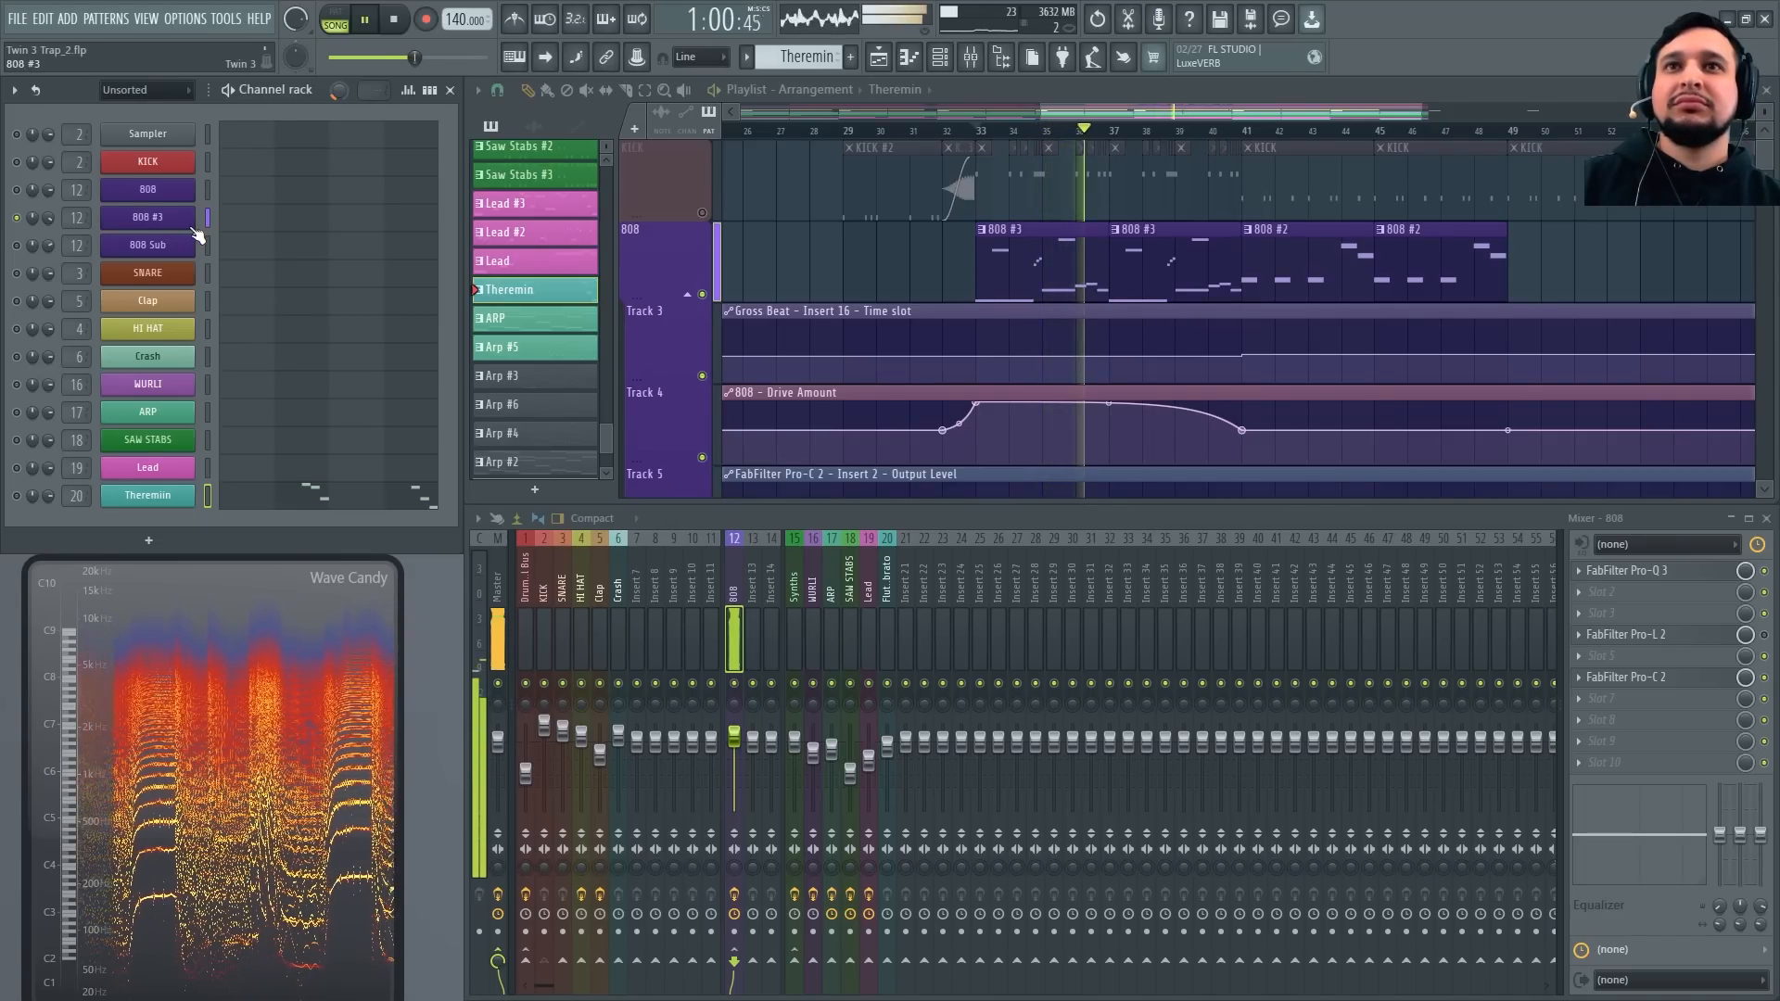
key(space)
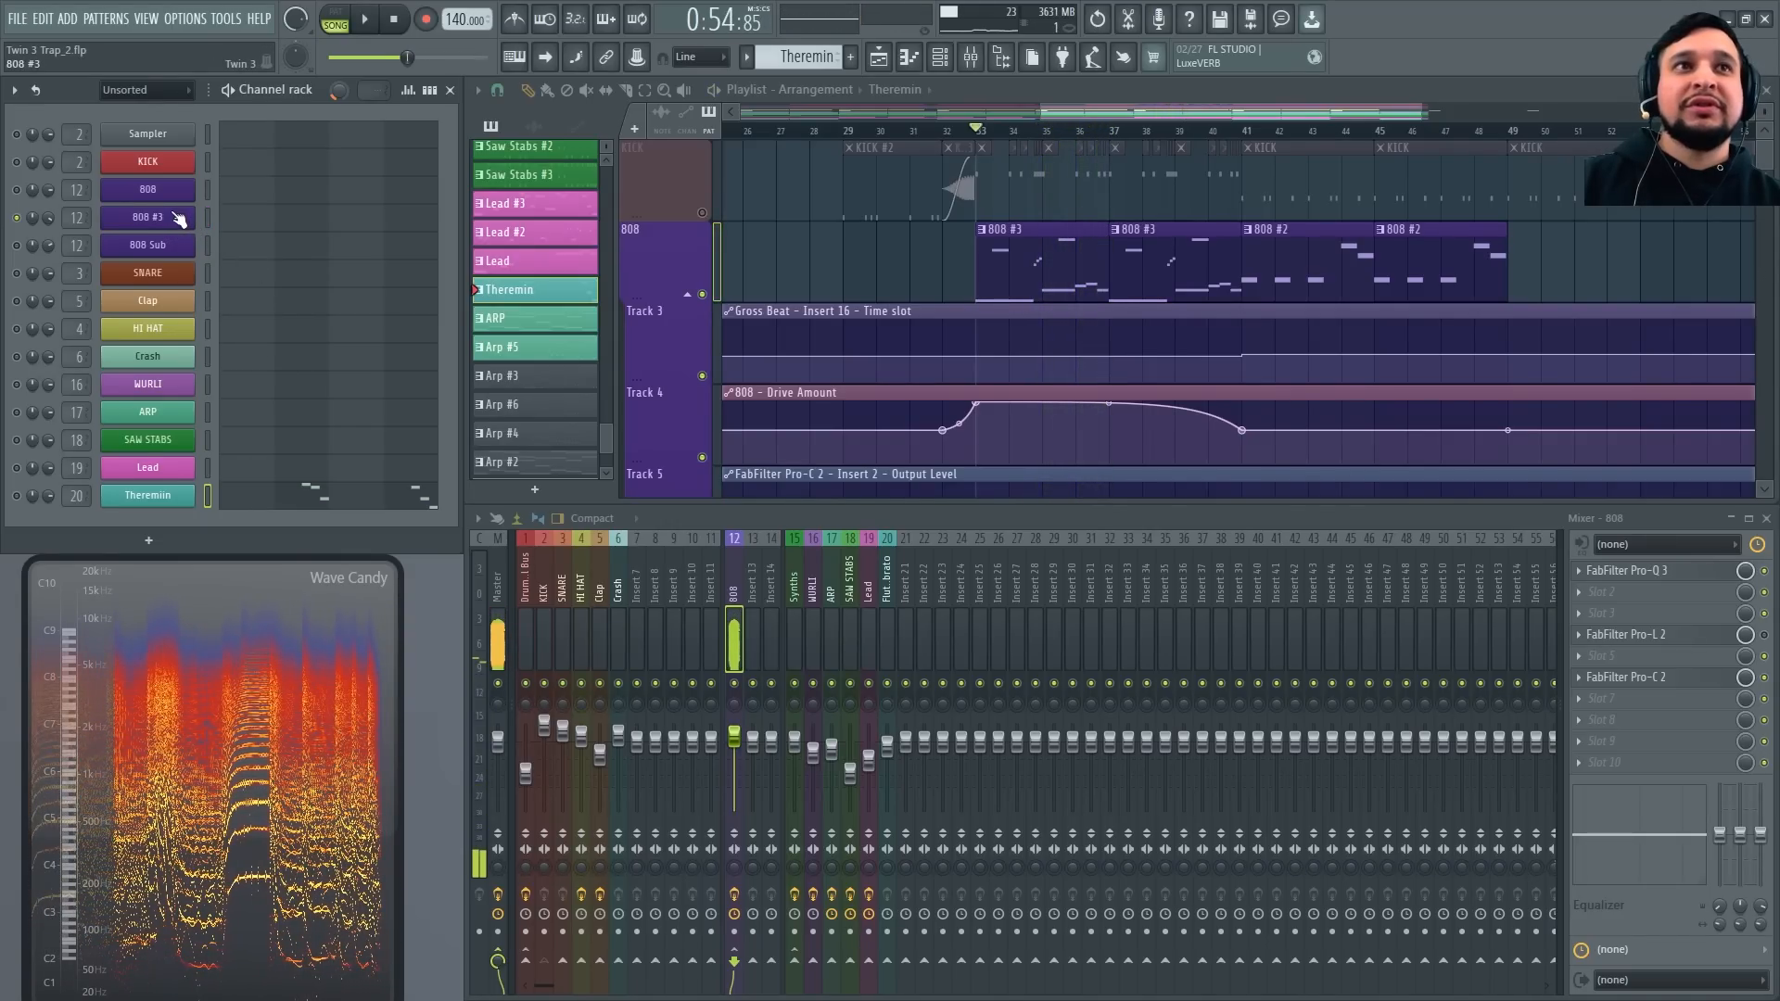
Open the 808 #3 synth patch, play it briefly, and disable its Chorus and Drive effects
click(197, 223)
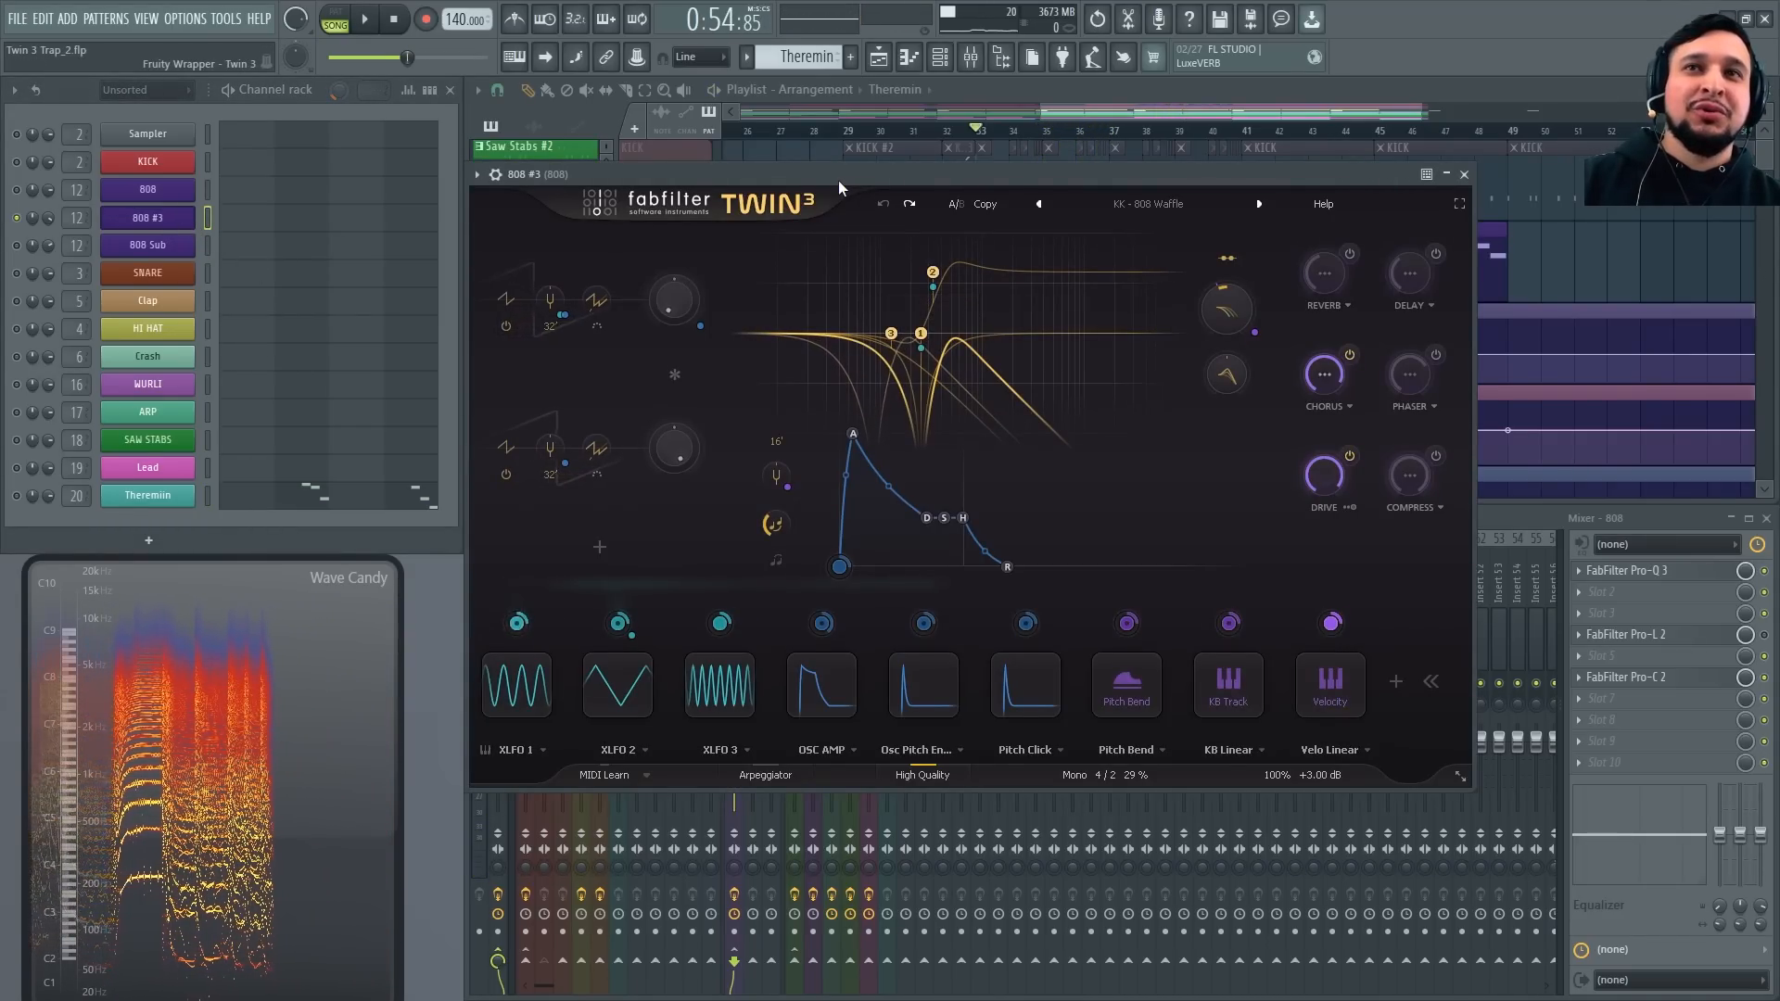
key(space)
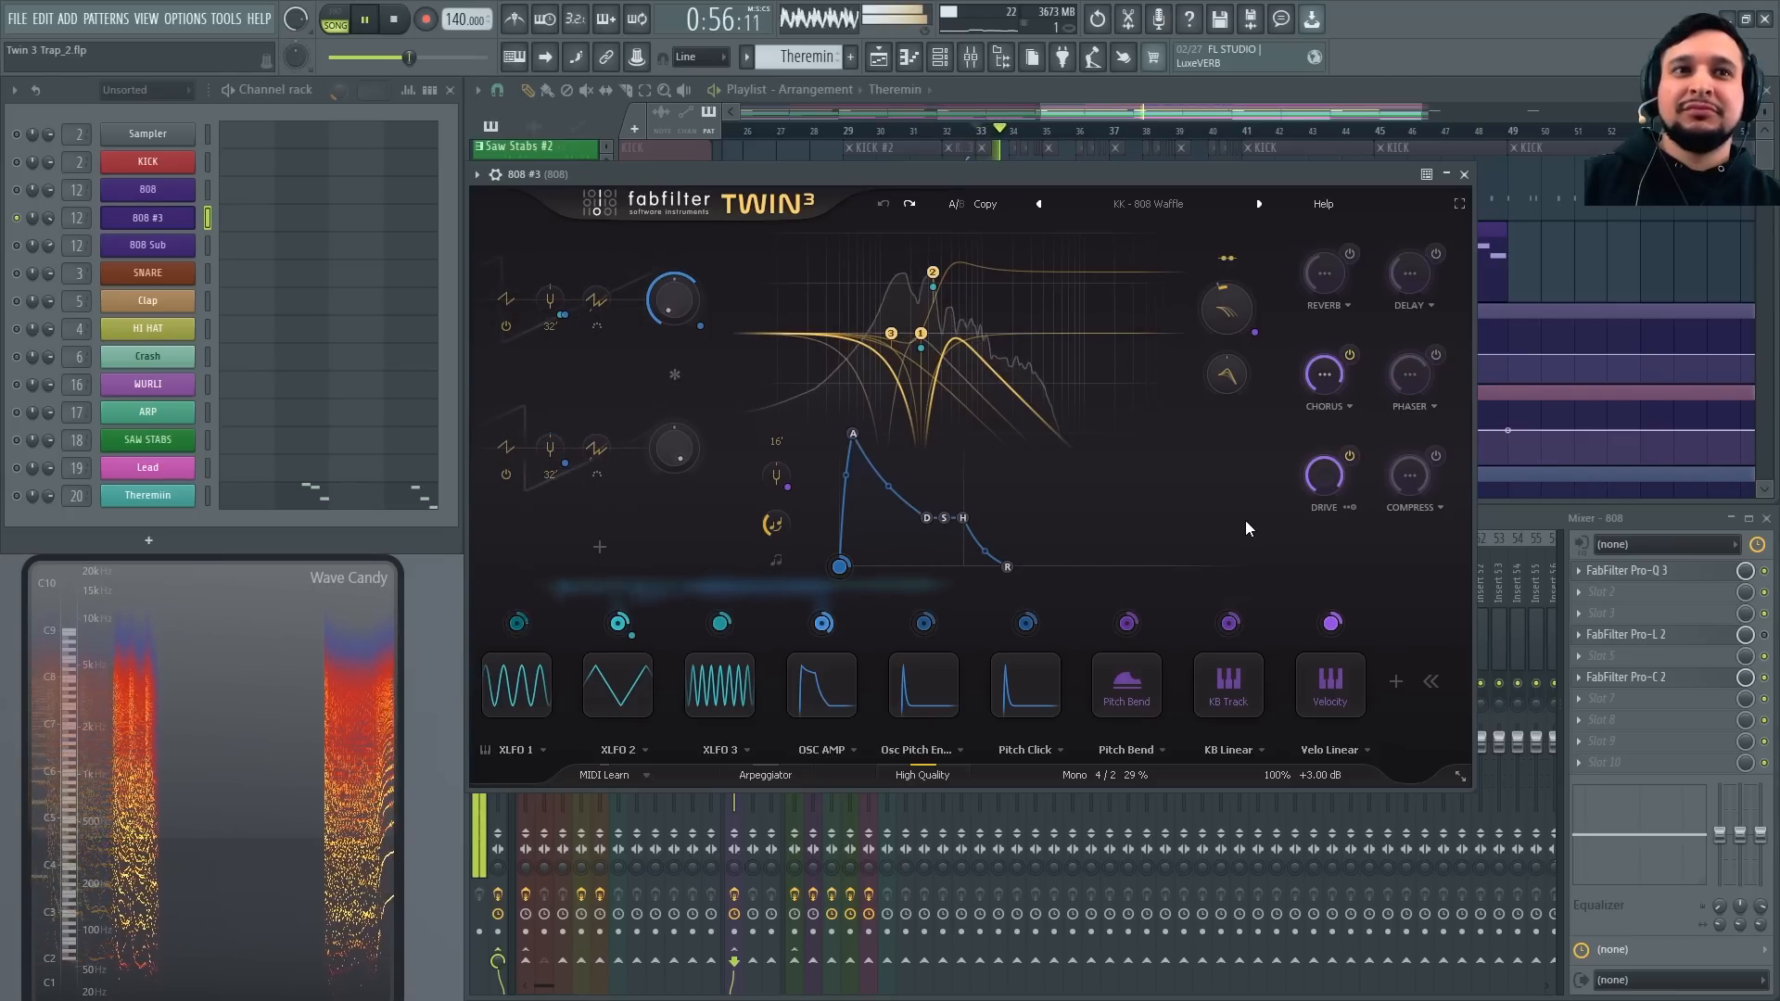
key(space)
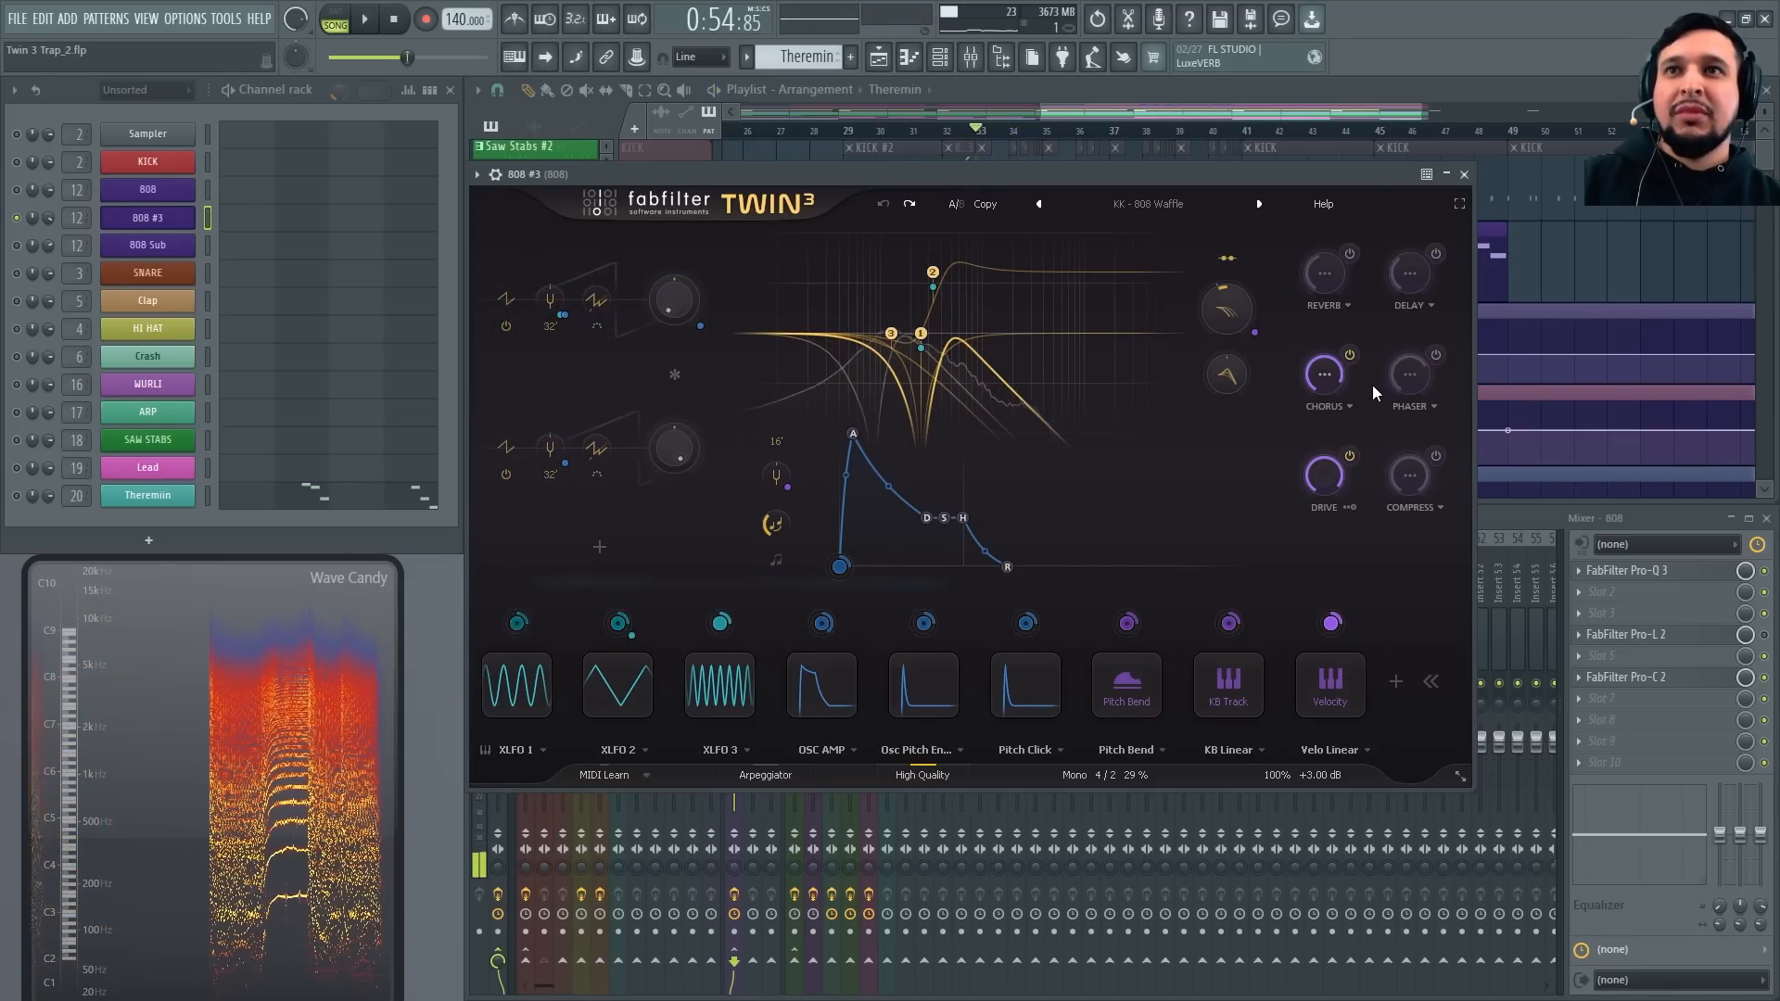
click(1350, 358)
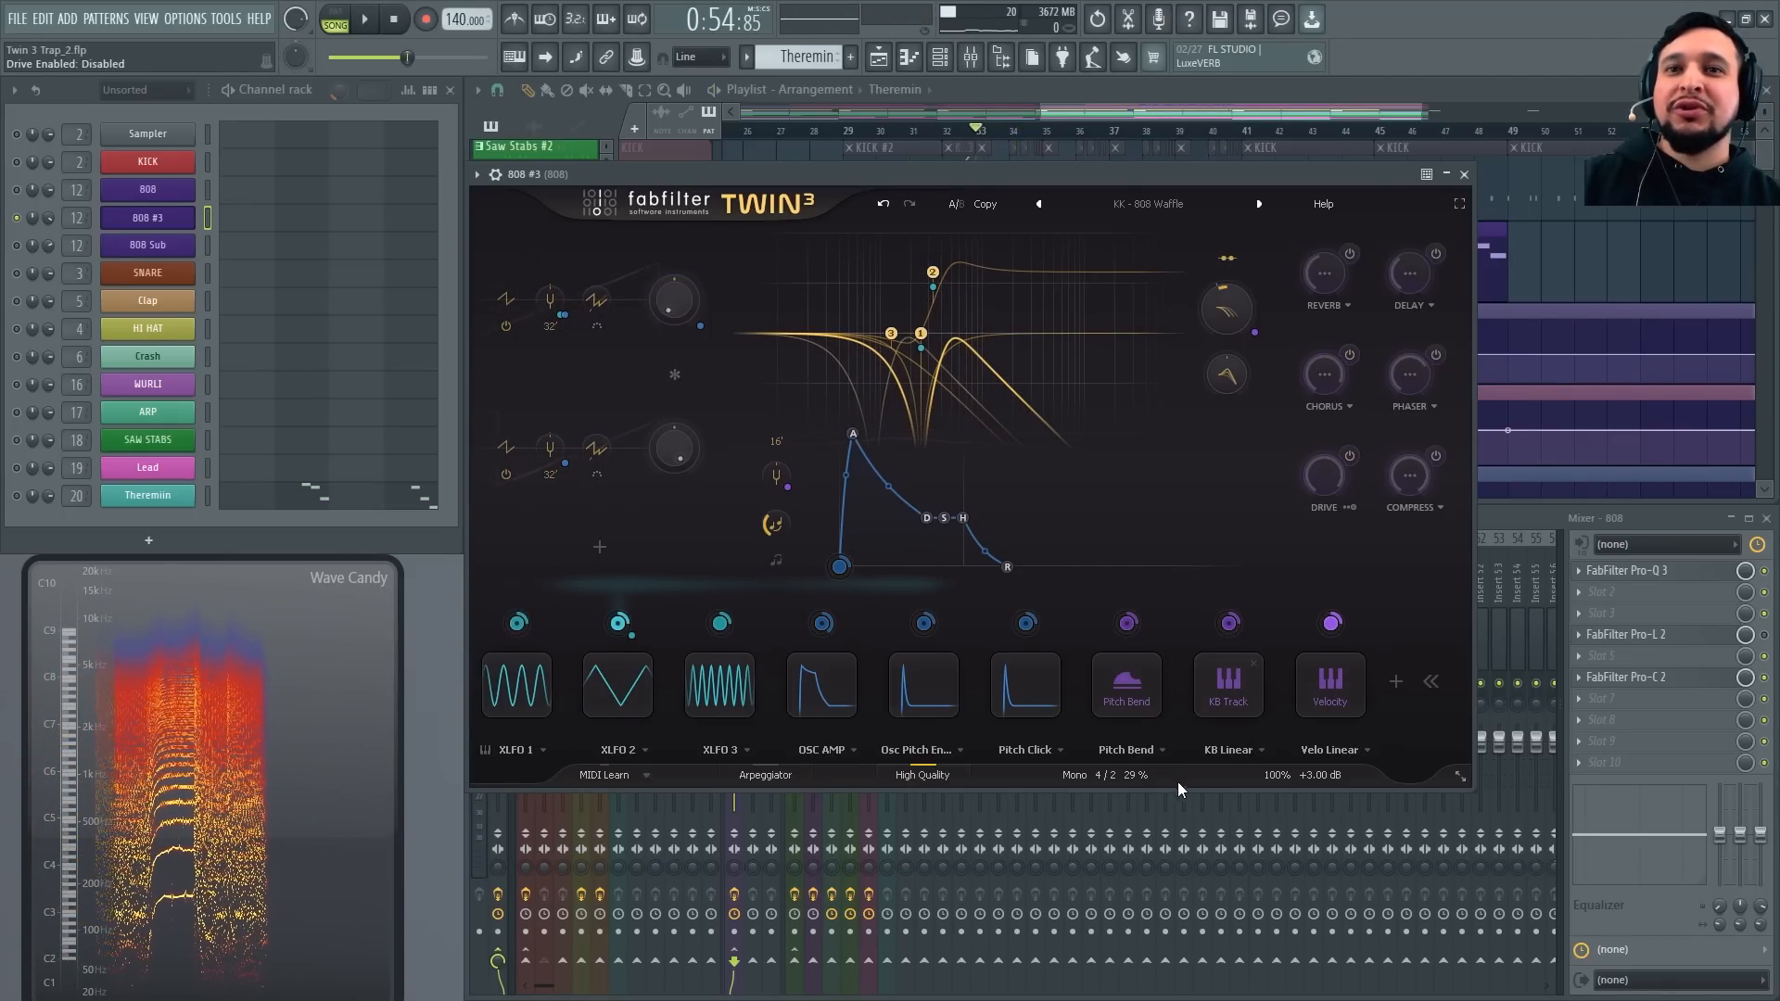
Set the 808 #3 synth's total voices to 1 and start playing its part
click(1098, 780)
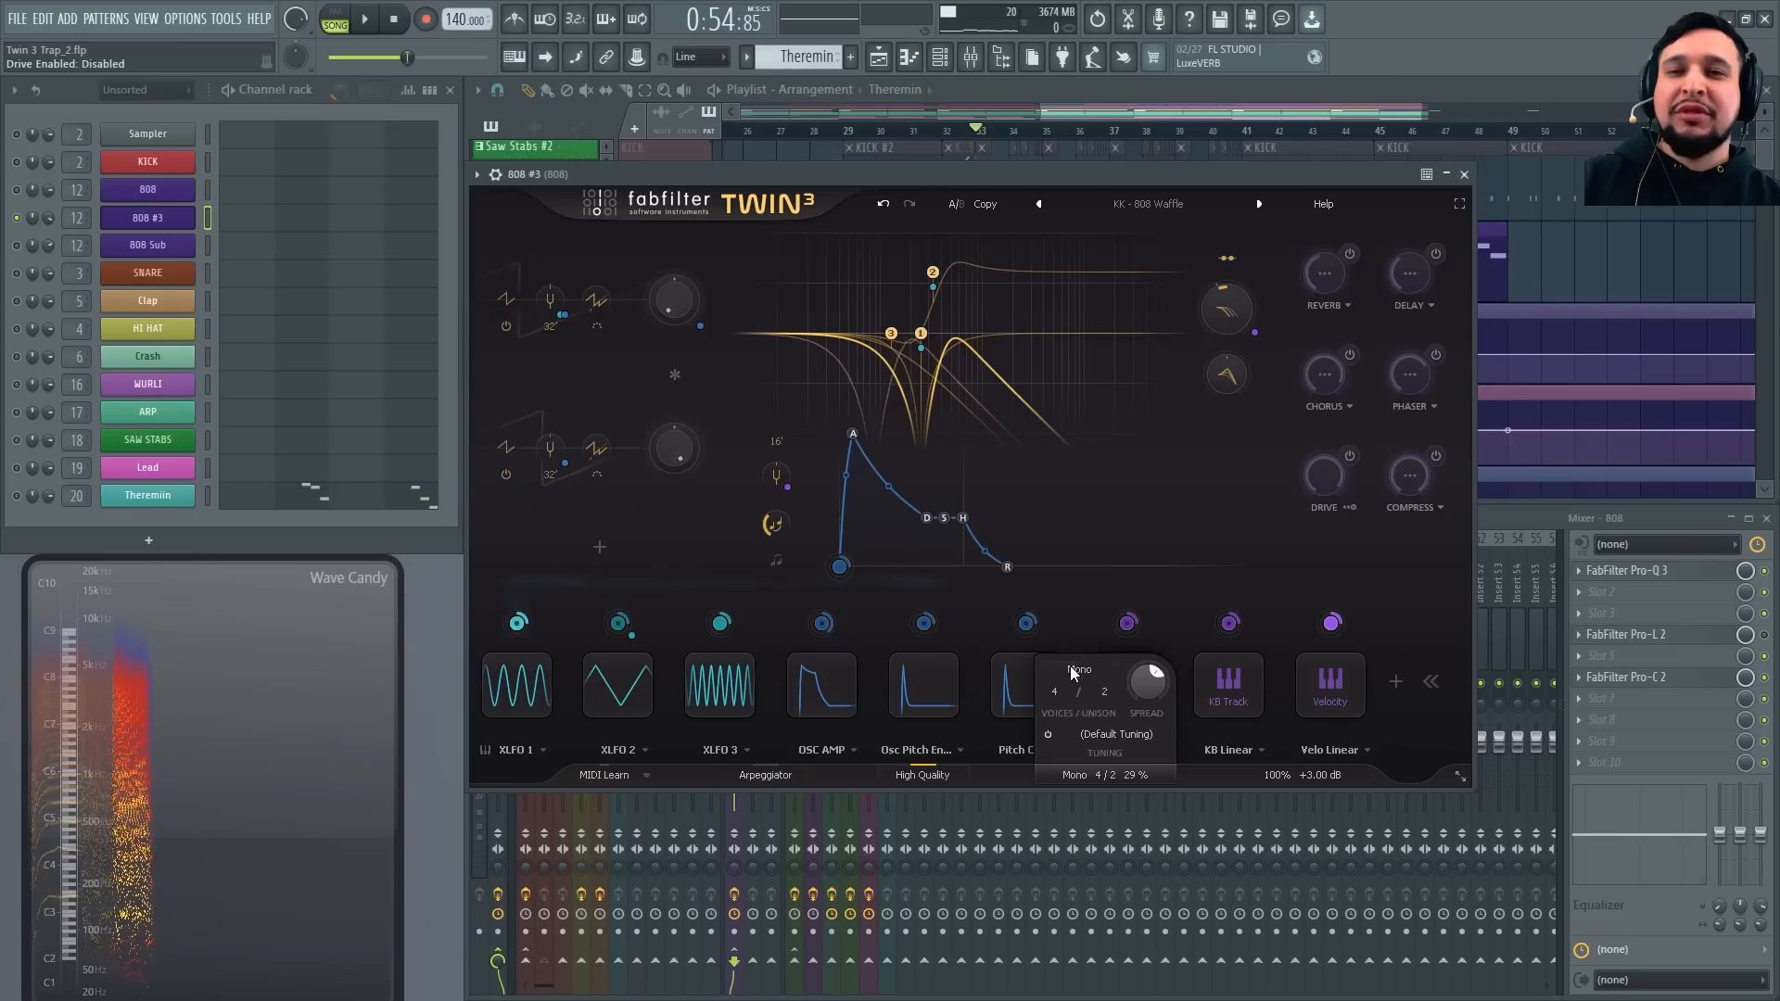
click(1096, 707)
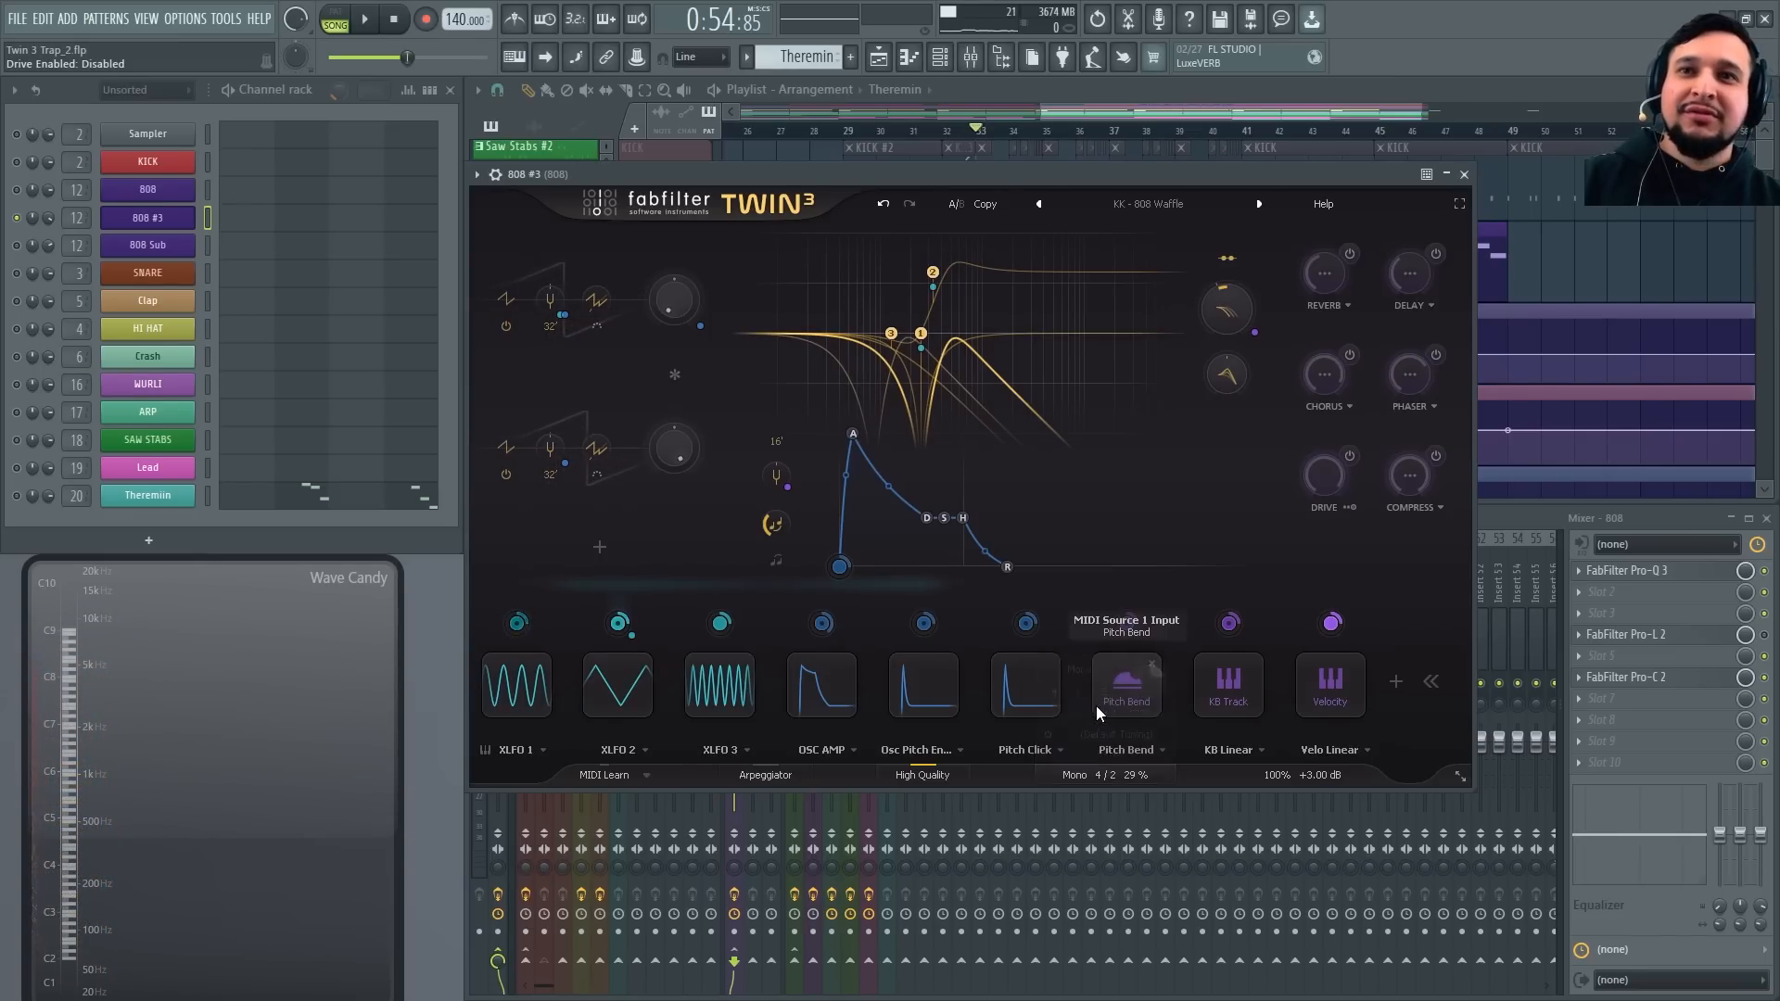
click(1120, 777)
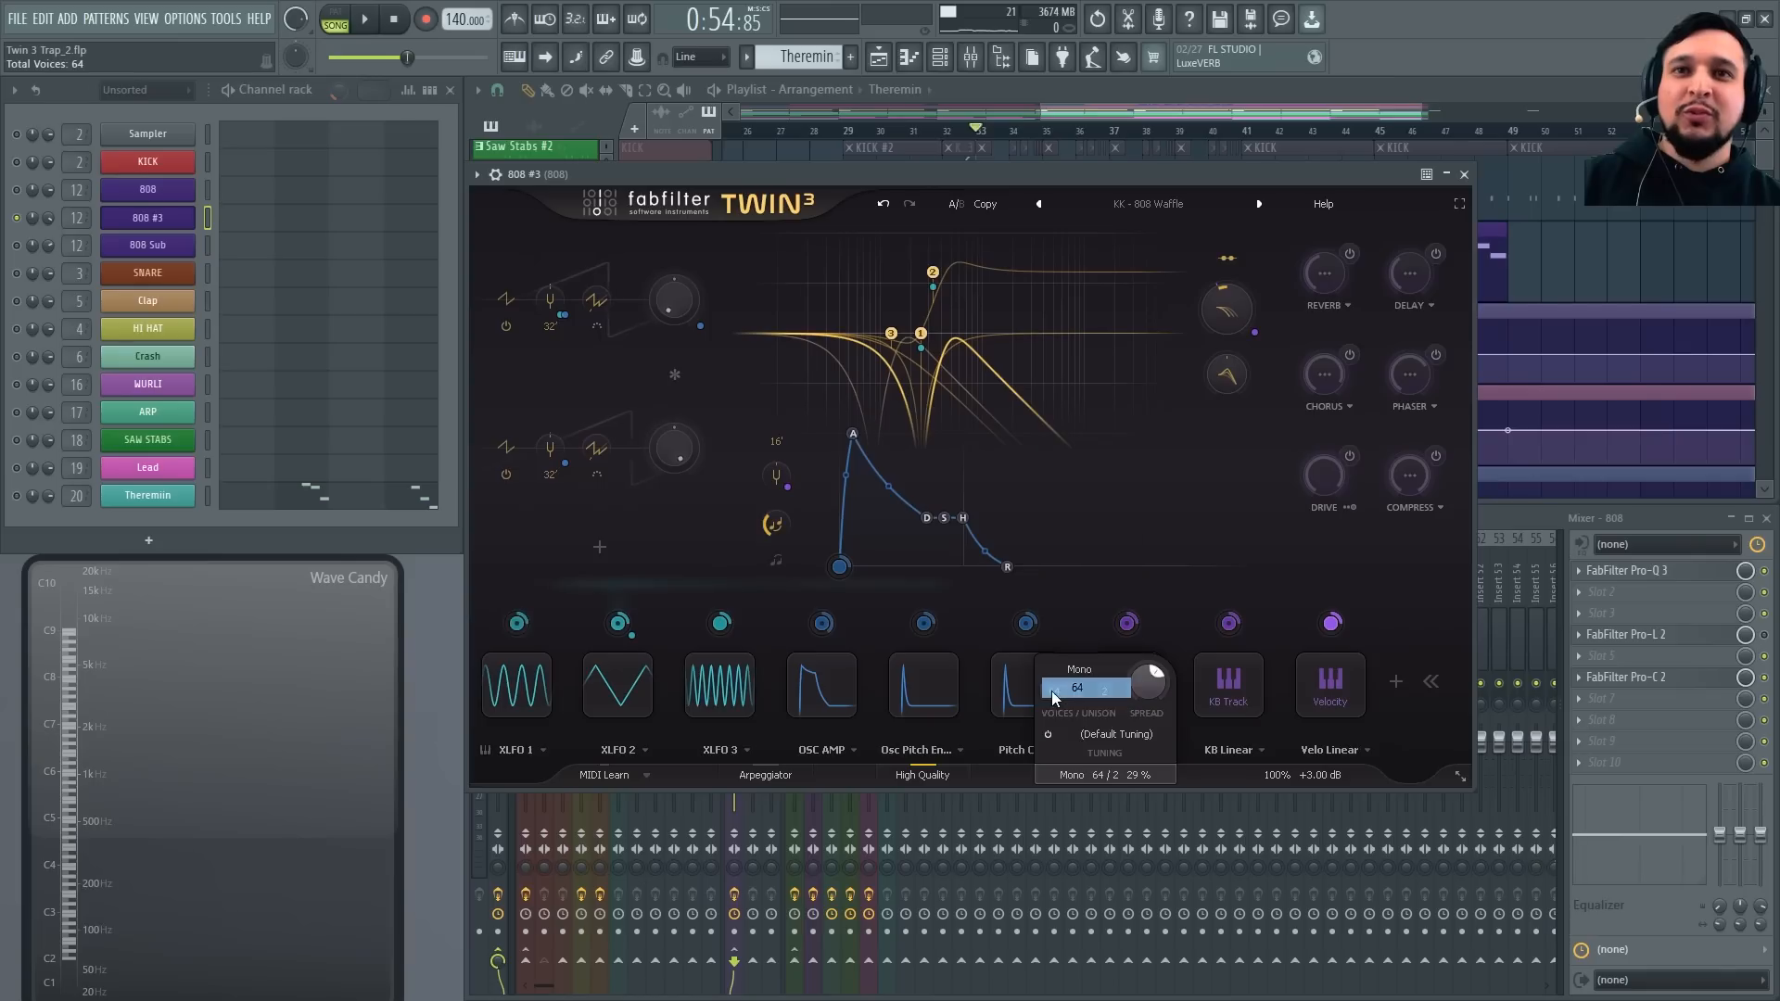
click(1067, 690)
click(1083, 404)
key(space)
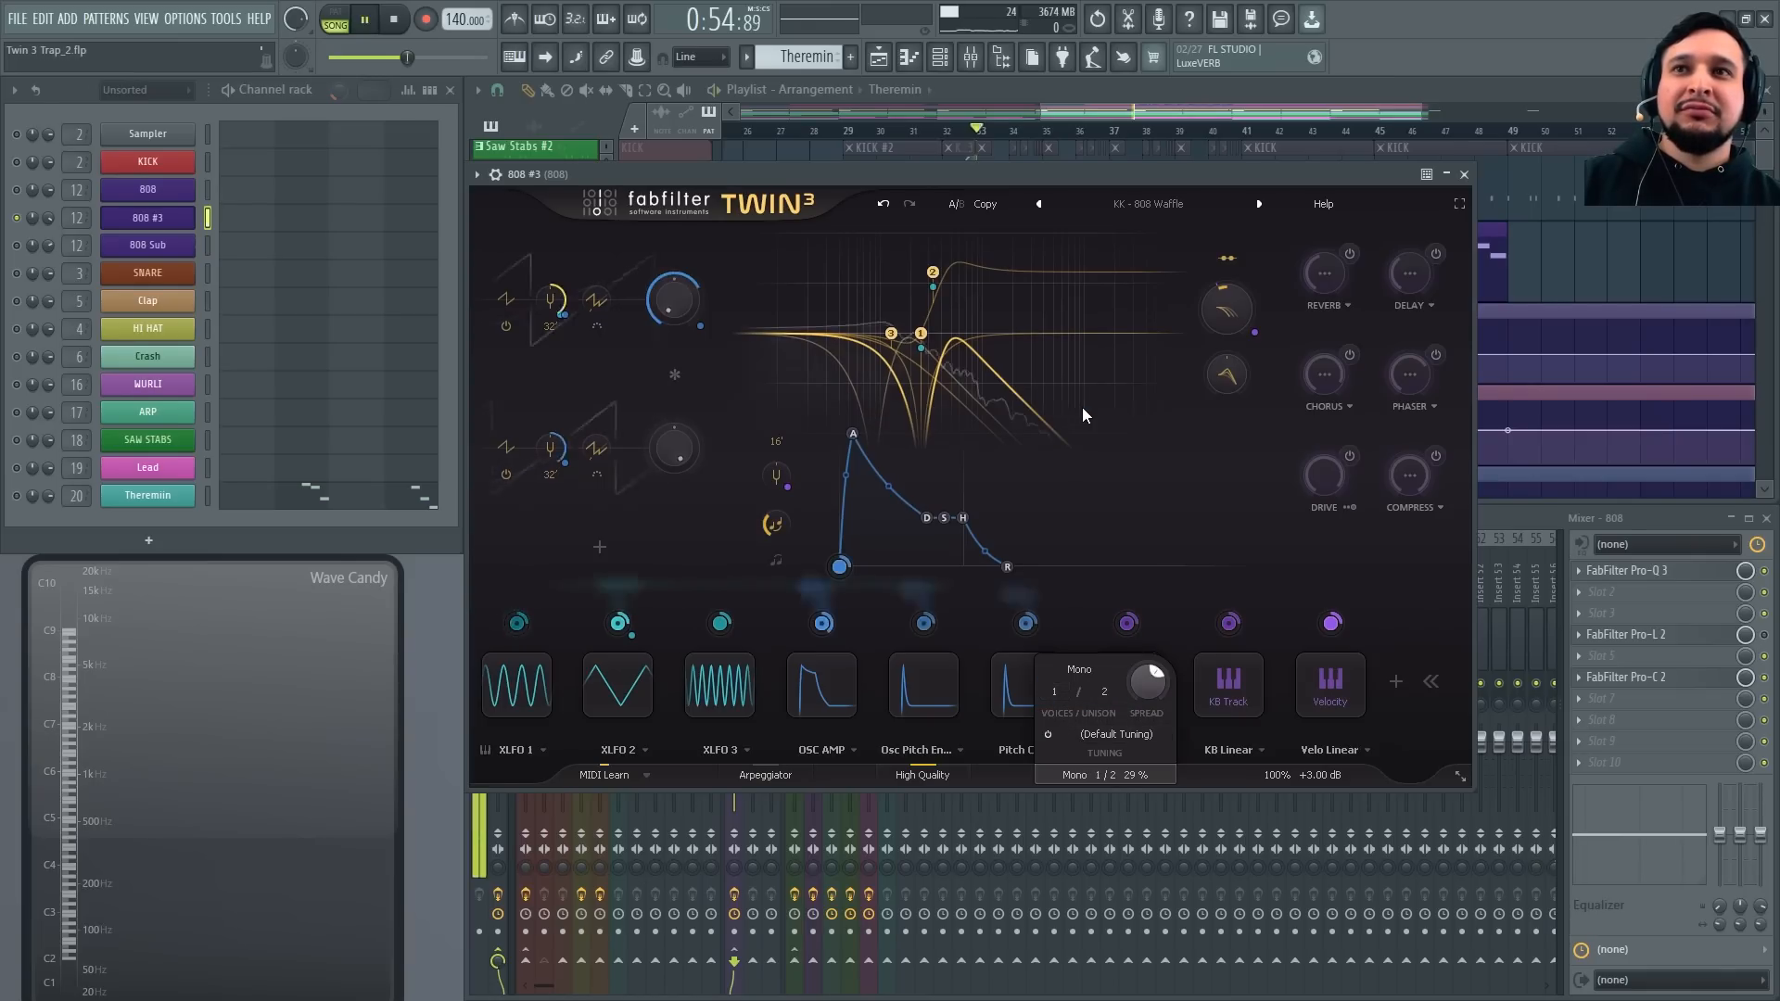
Enable the Drive effect and set its amount to 6.47% during playback, finishing by stopping the song
click(1350, 455)
drag(1322, 483, 1330, 690)
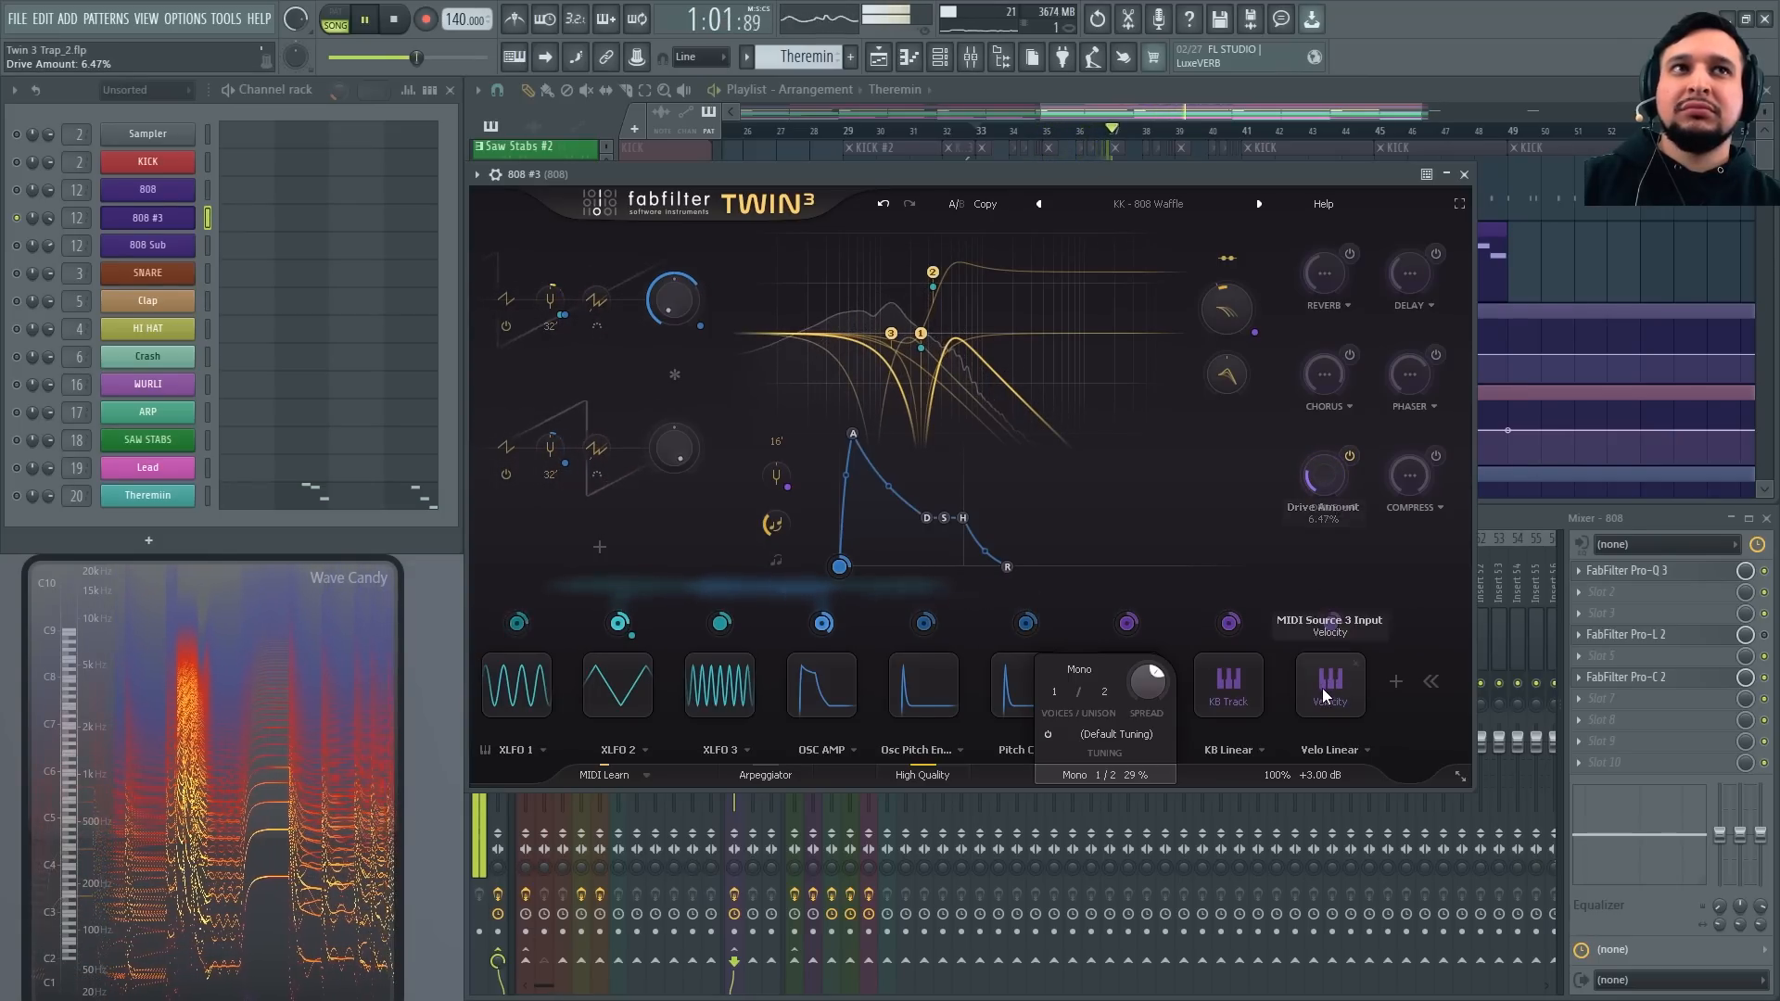
key(space)
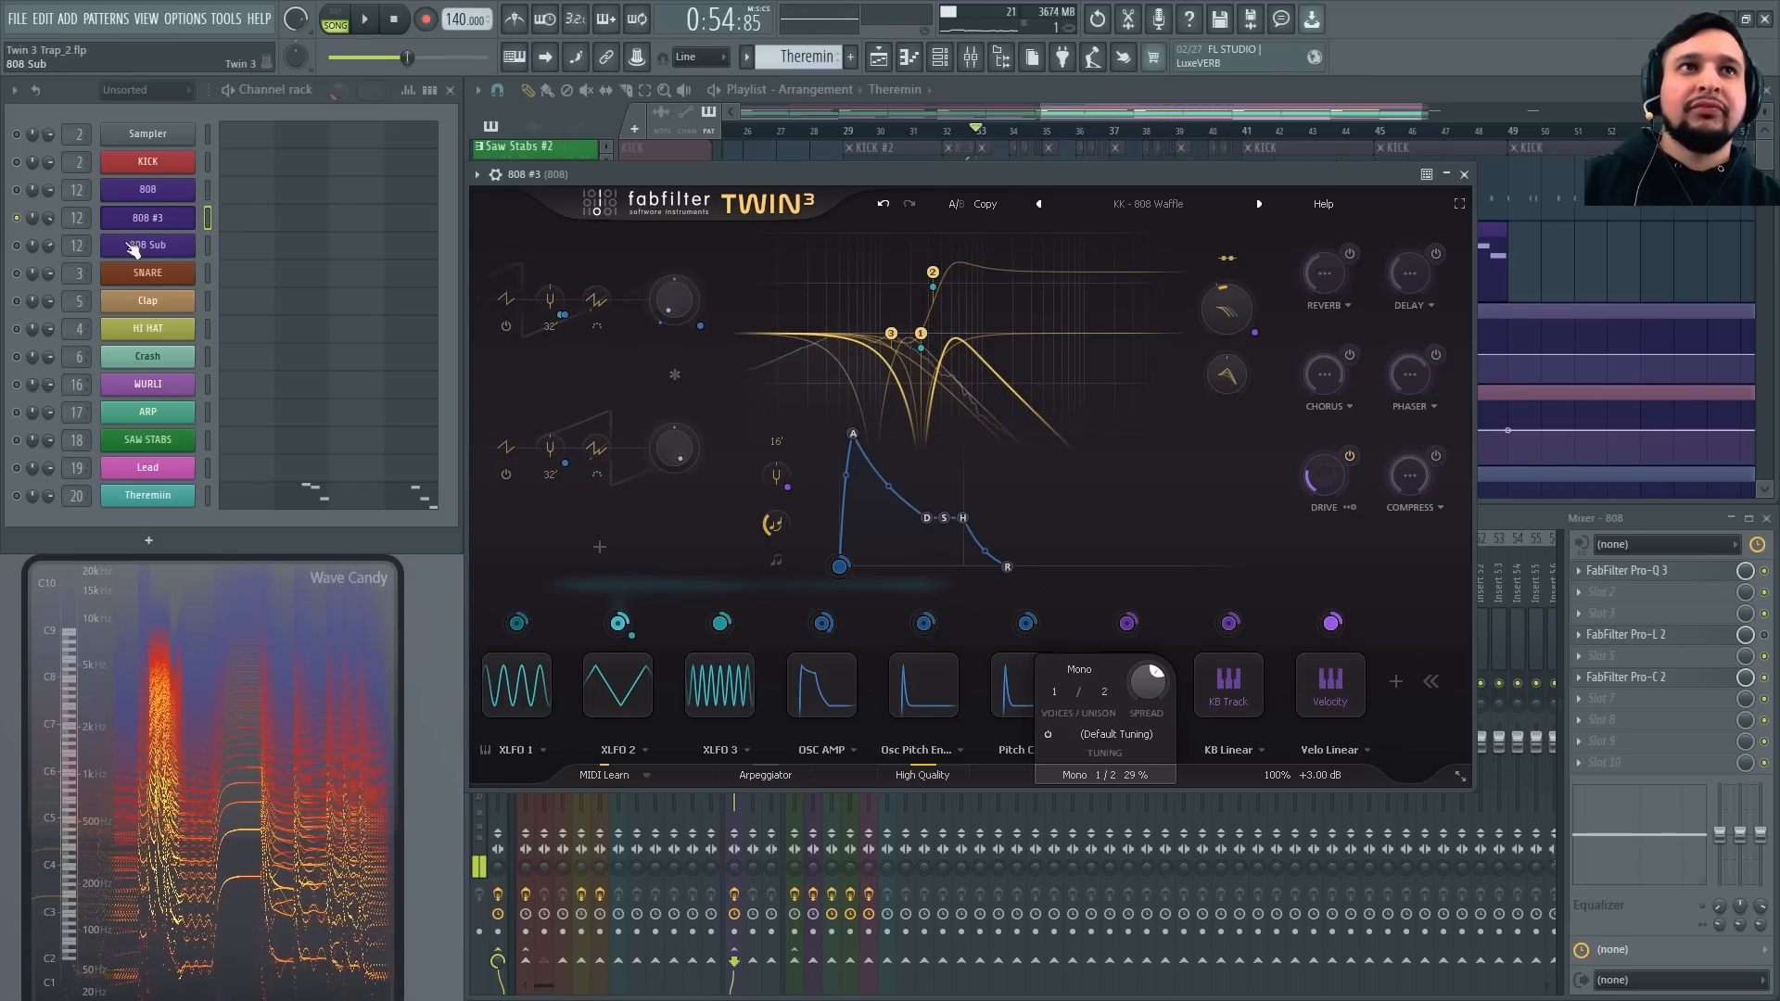
Reopen the 808 #3 synth, change oscillator 1's waveform to Sine, and disable oscillator 2 while its part plays
click(144, 191)
click(144, 195)
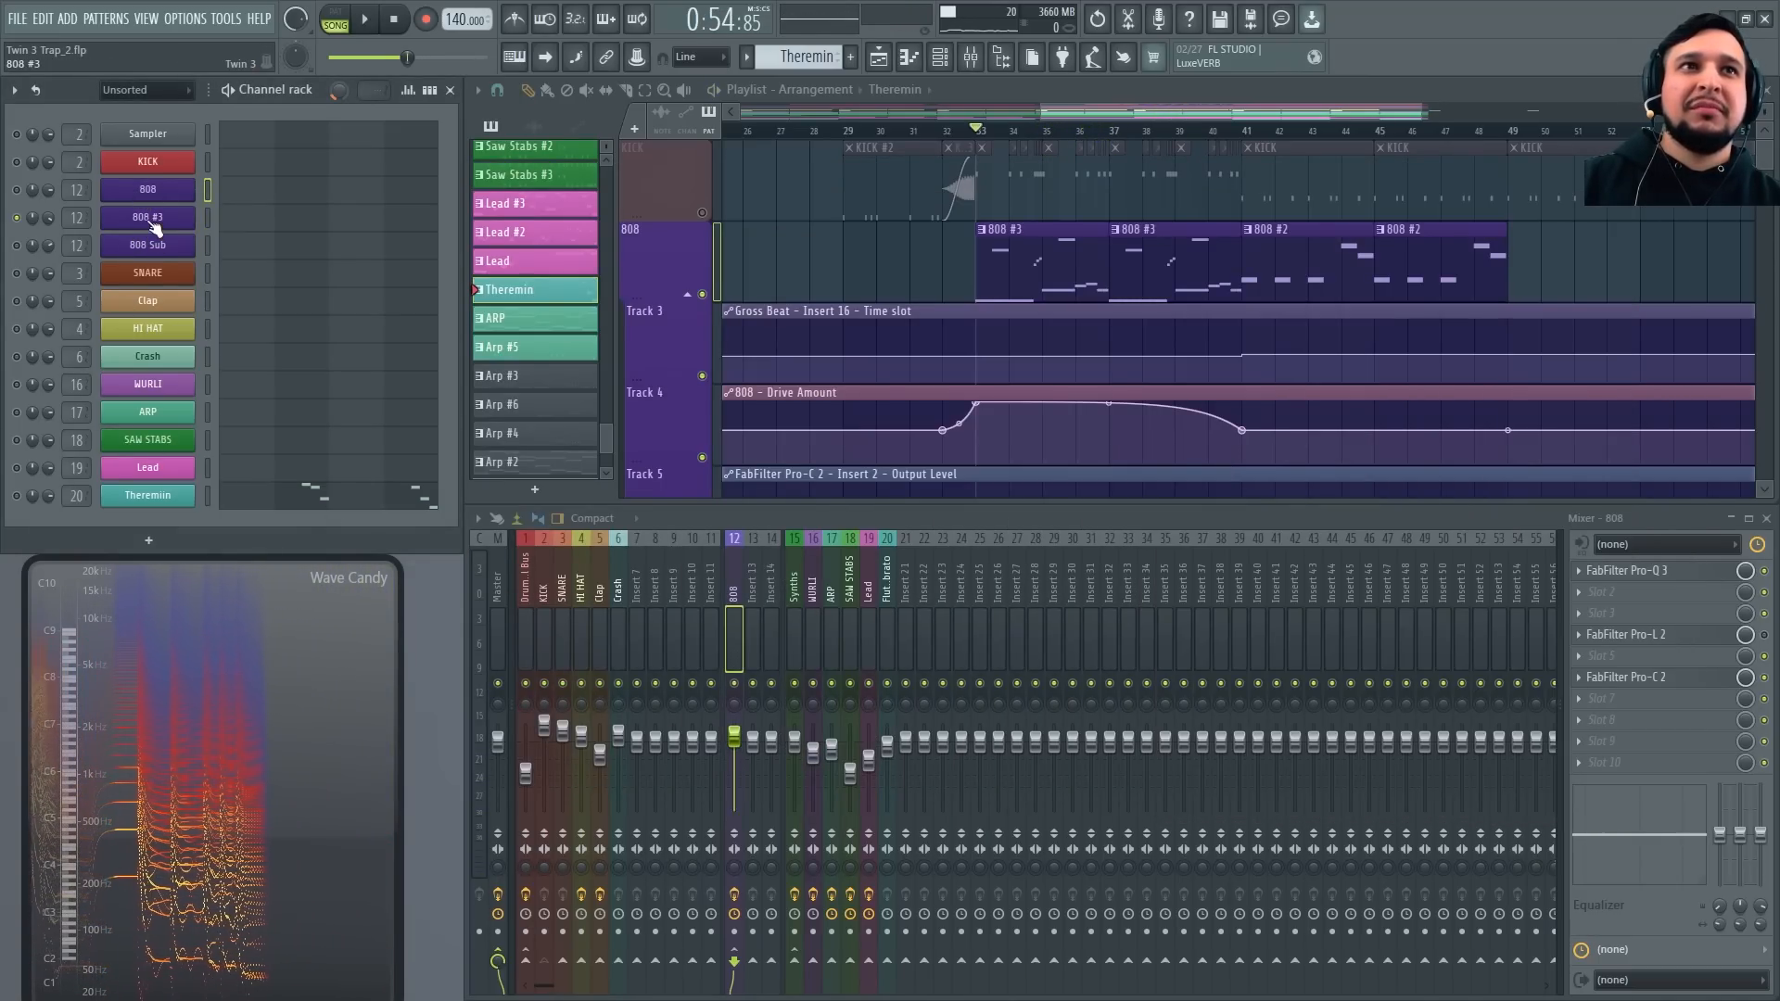
click(153, 220)
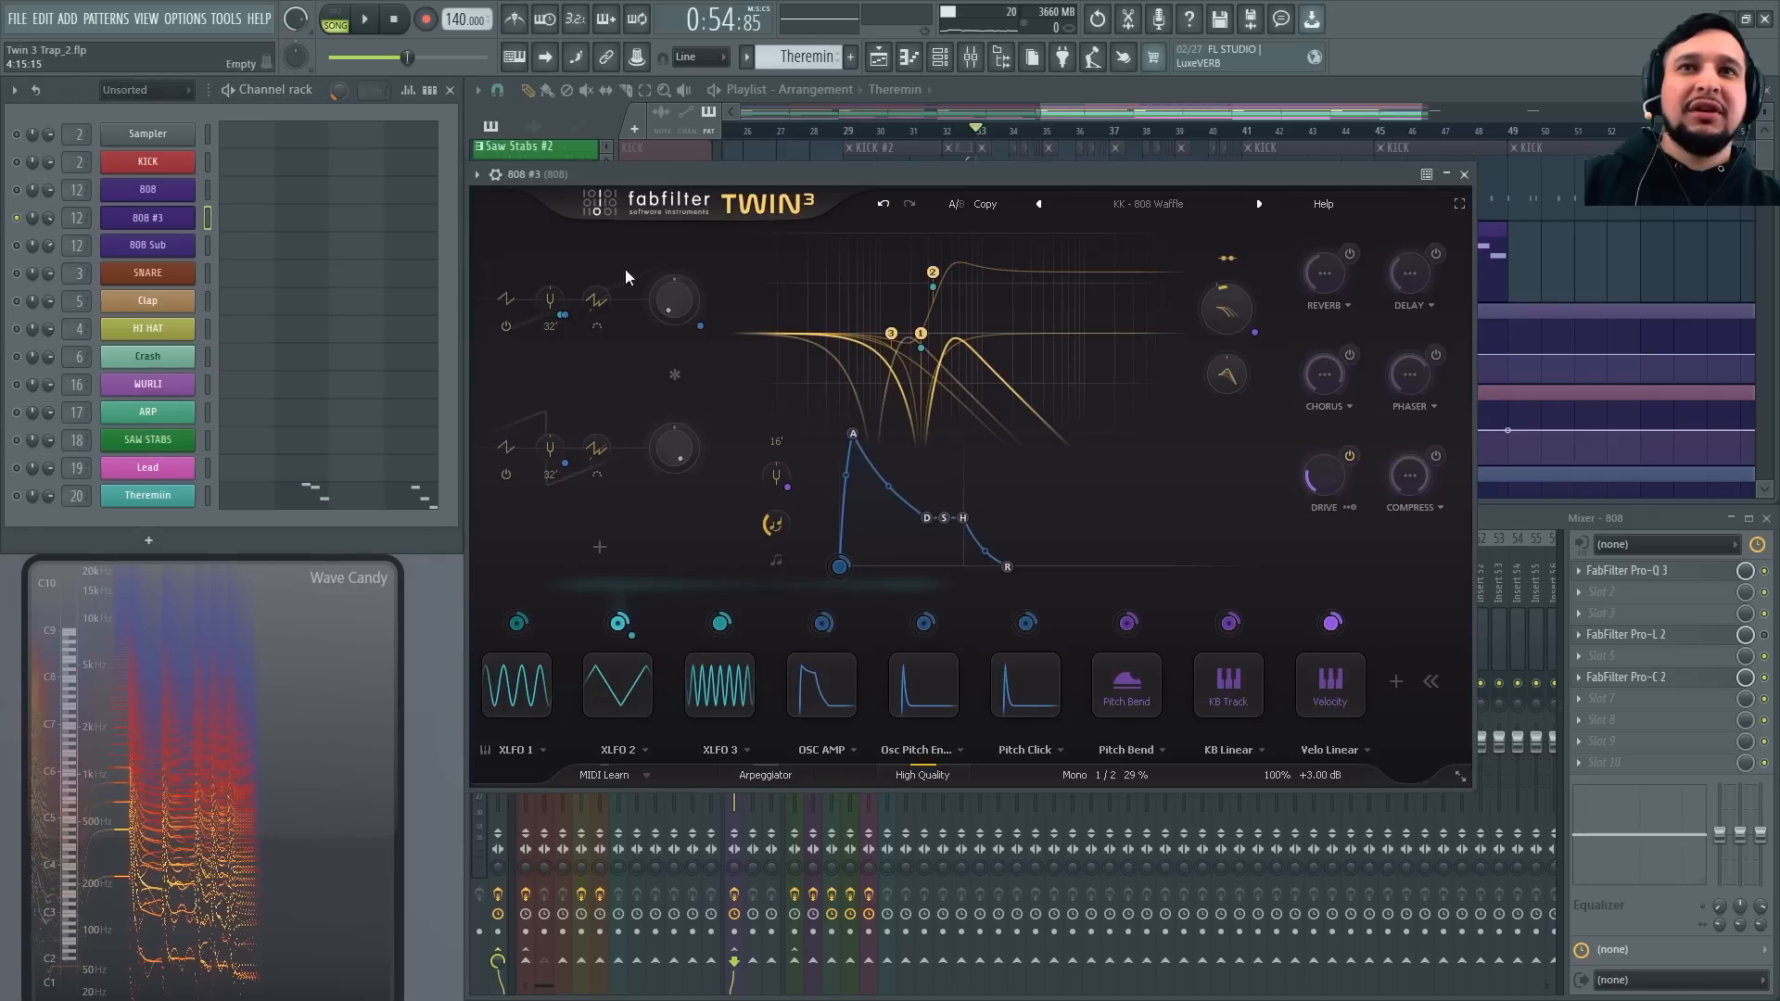
click(505, 300)
click(553, 406)
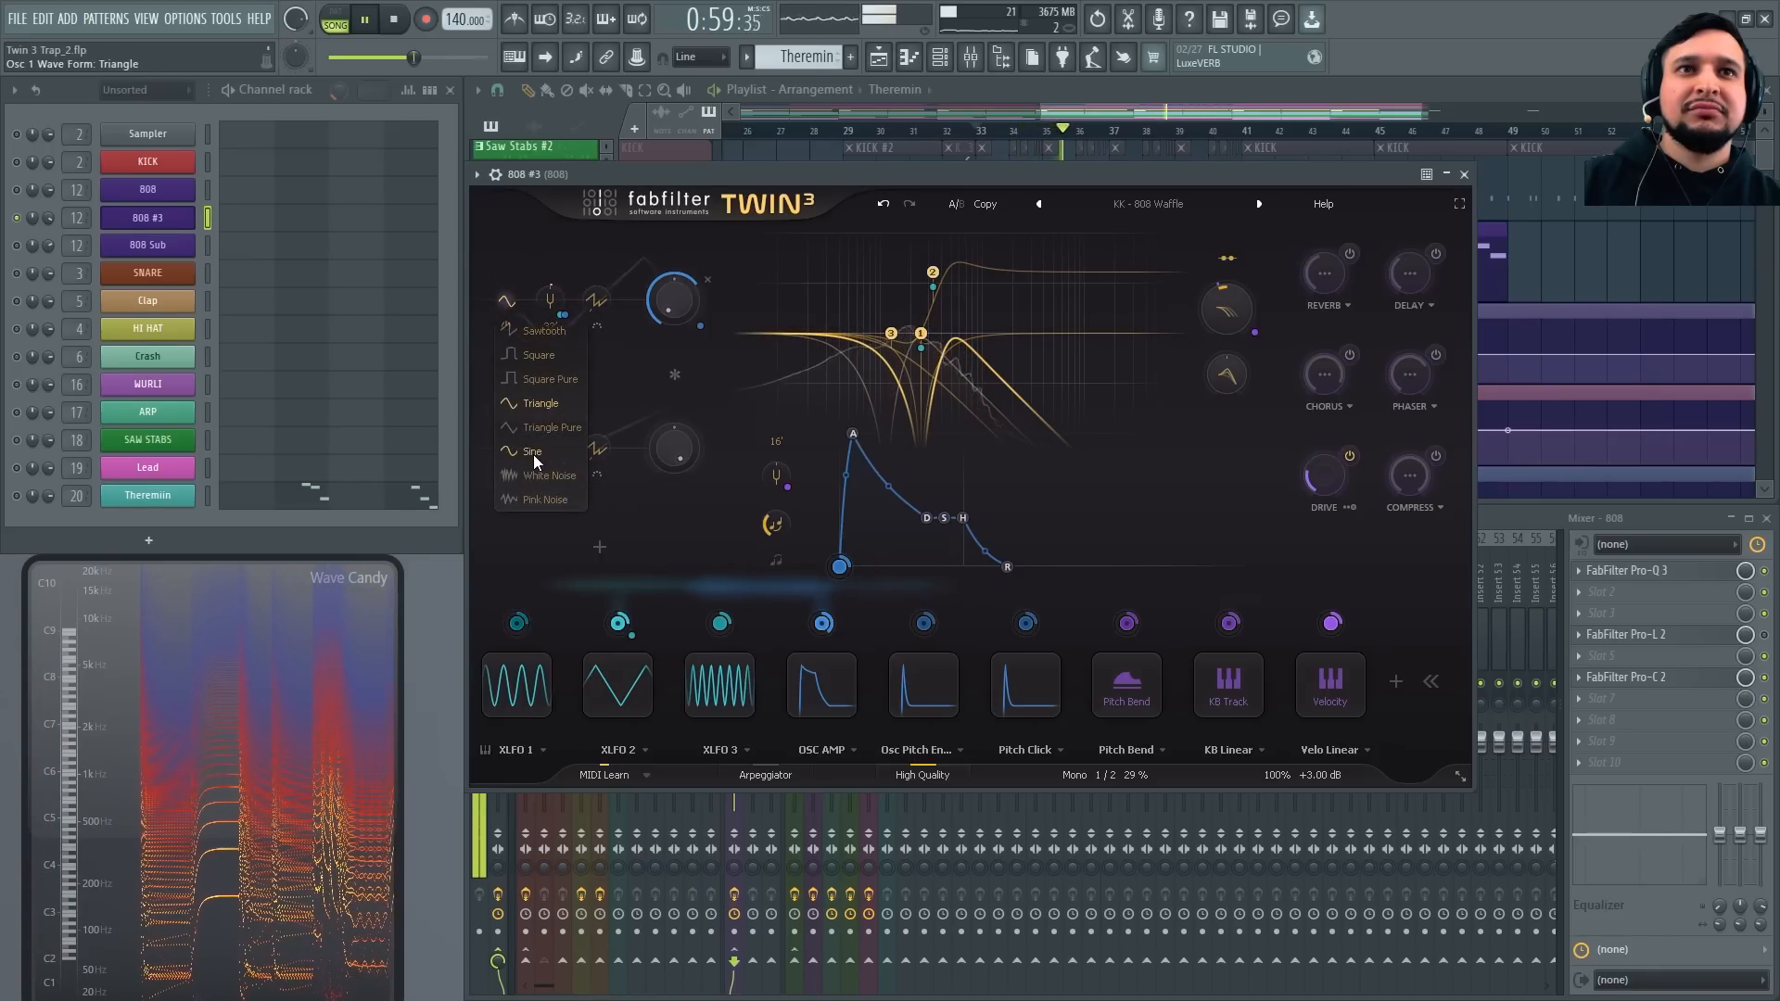
click(505, 474)
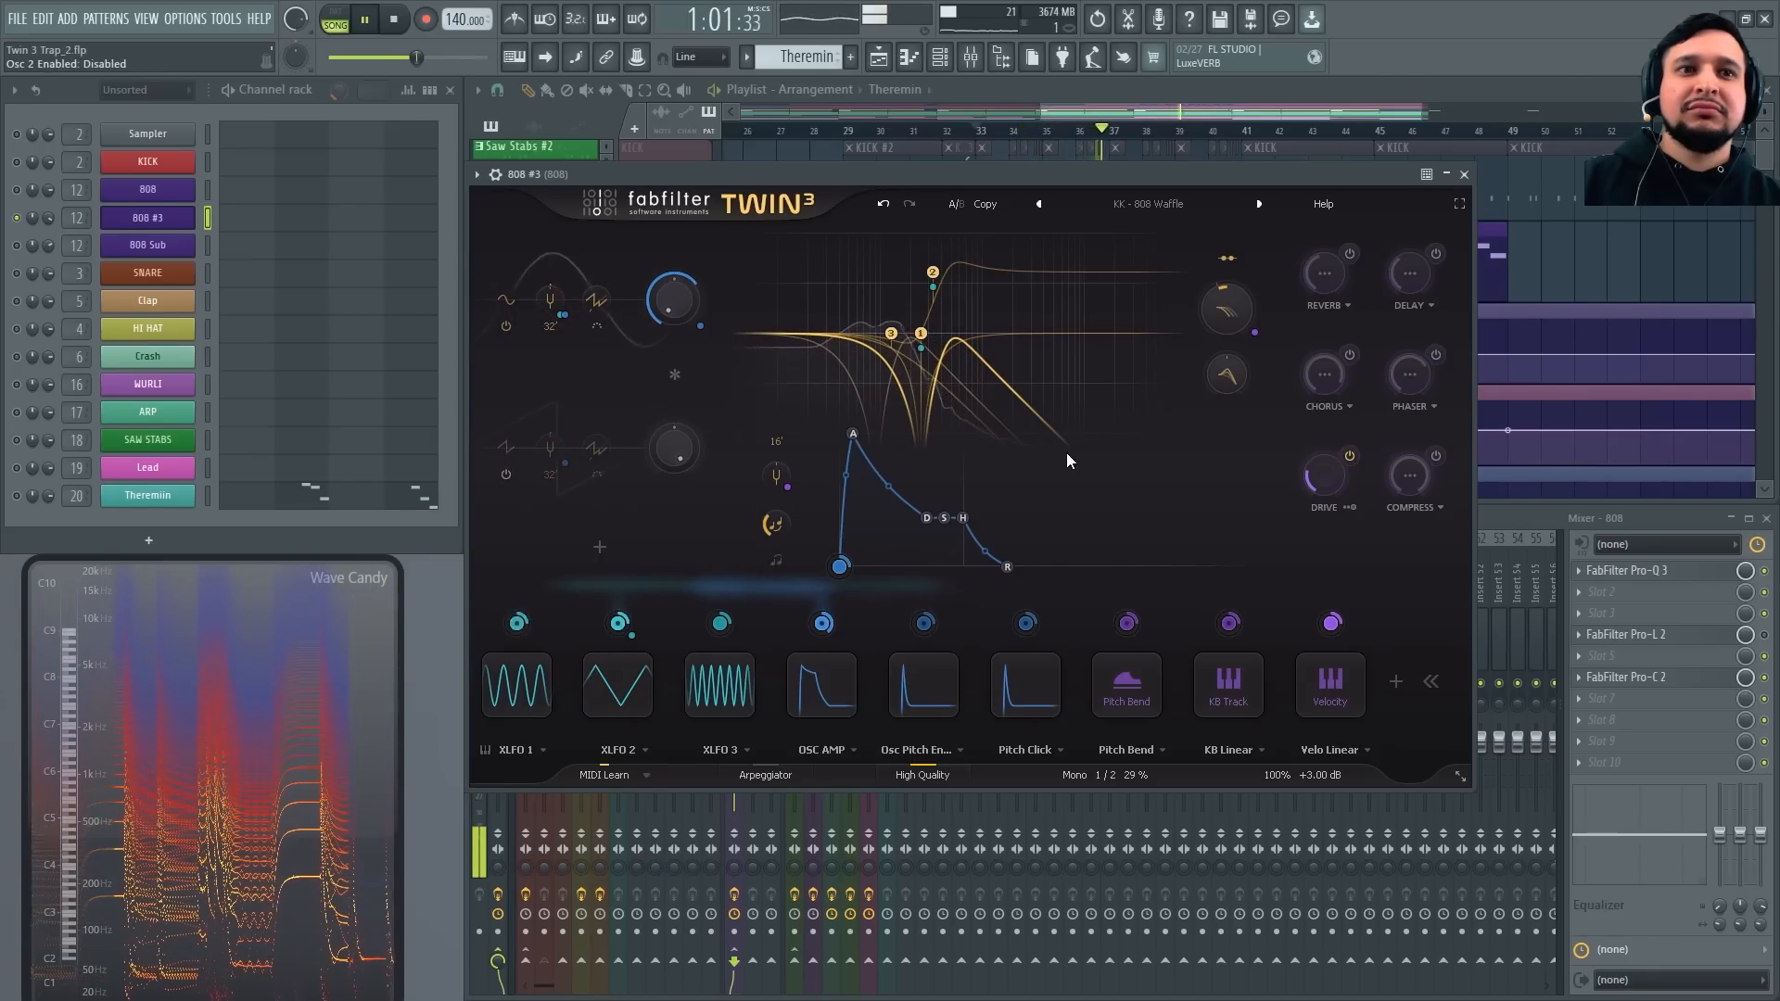
Raise the Drive amount to 38.2%, set the total voices to 4, and stop playback
drag(1324, 475, 1326, 352)
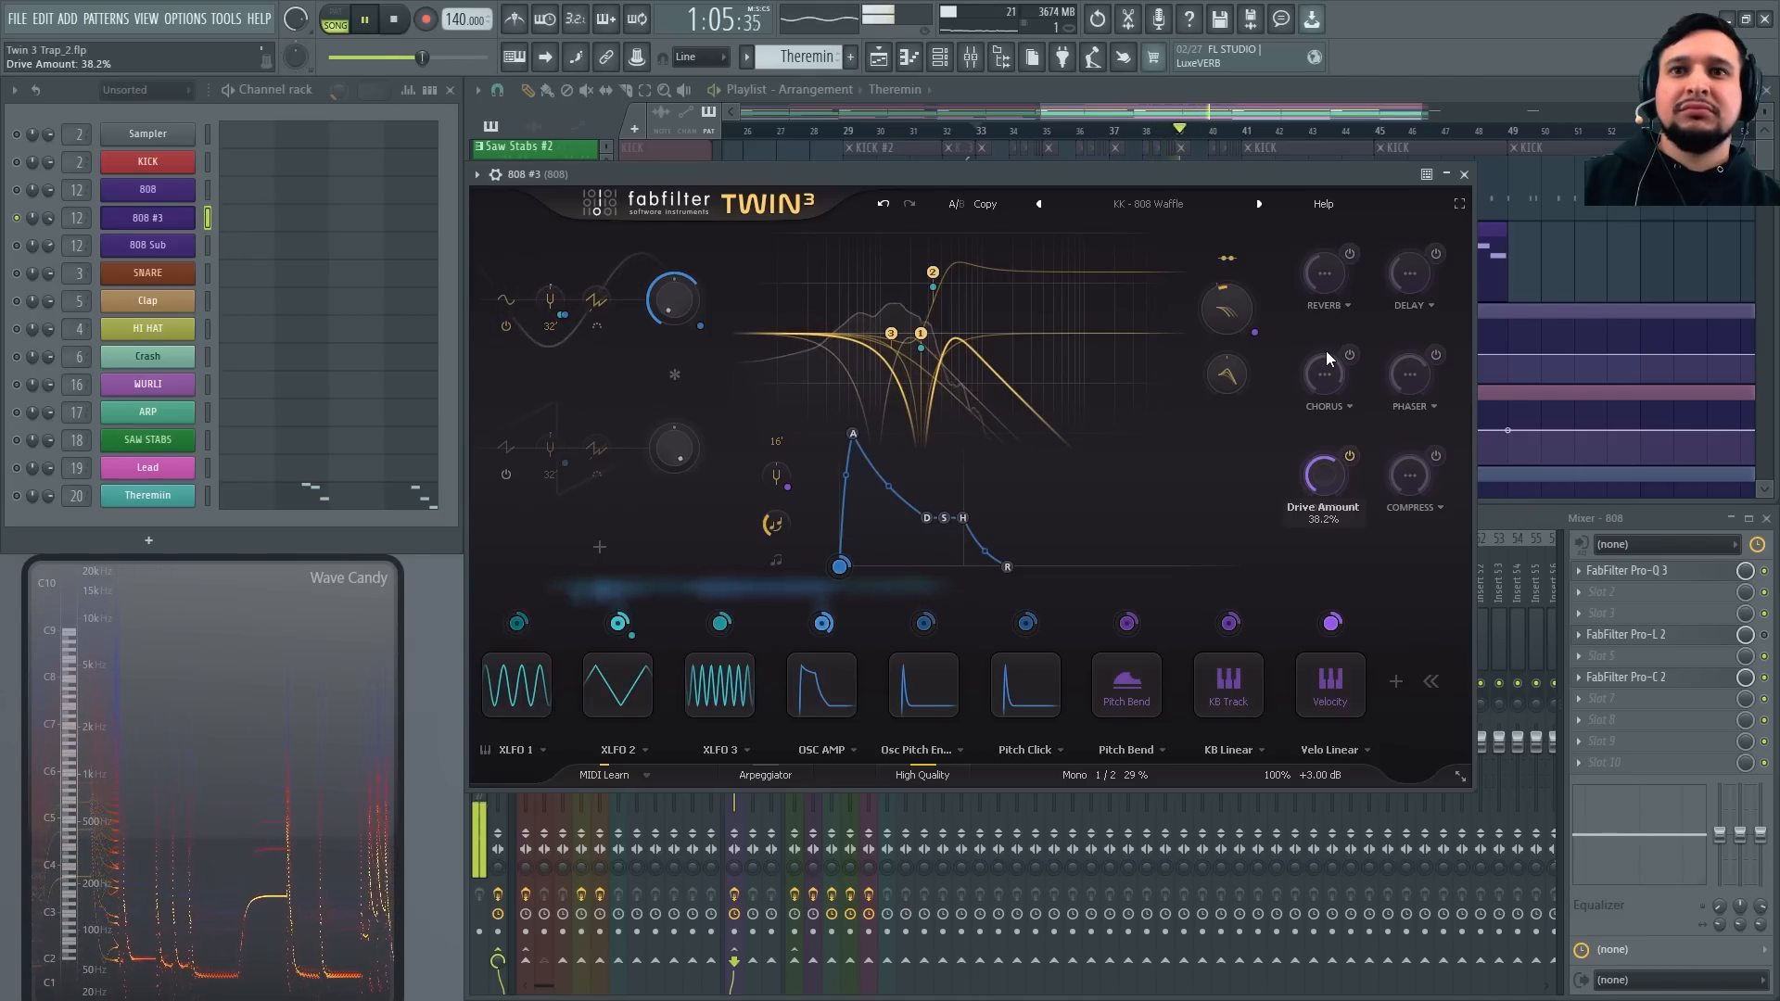
mouse_move(1104, 771)
click(1062, 691)
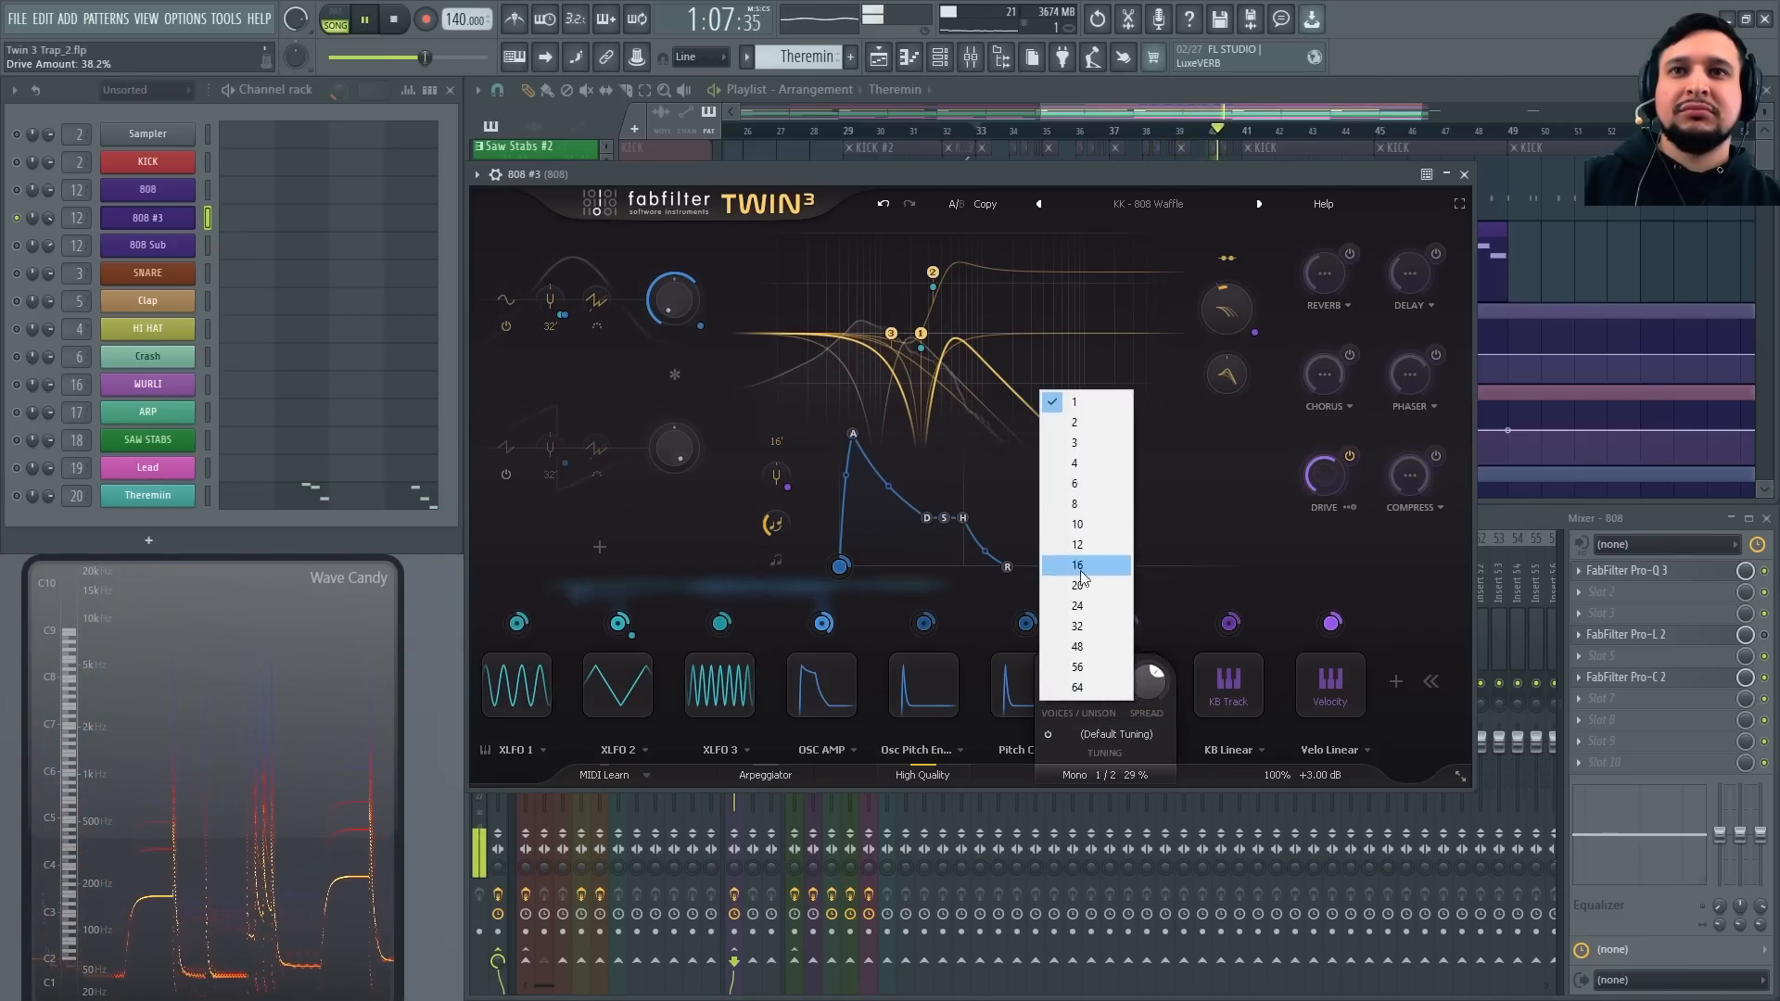
click(1093, 467)
key(space)
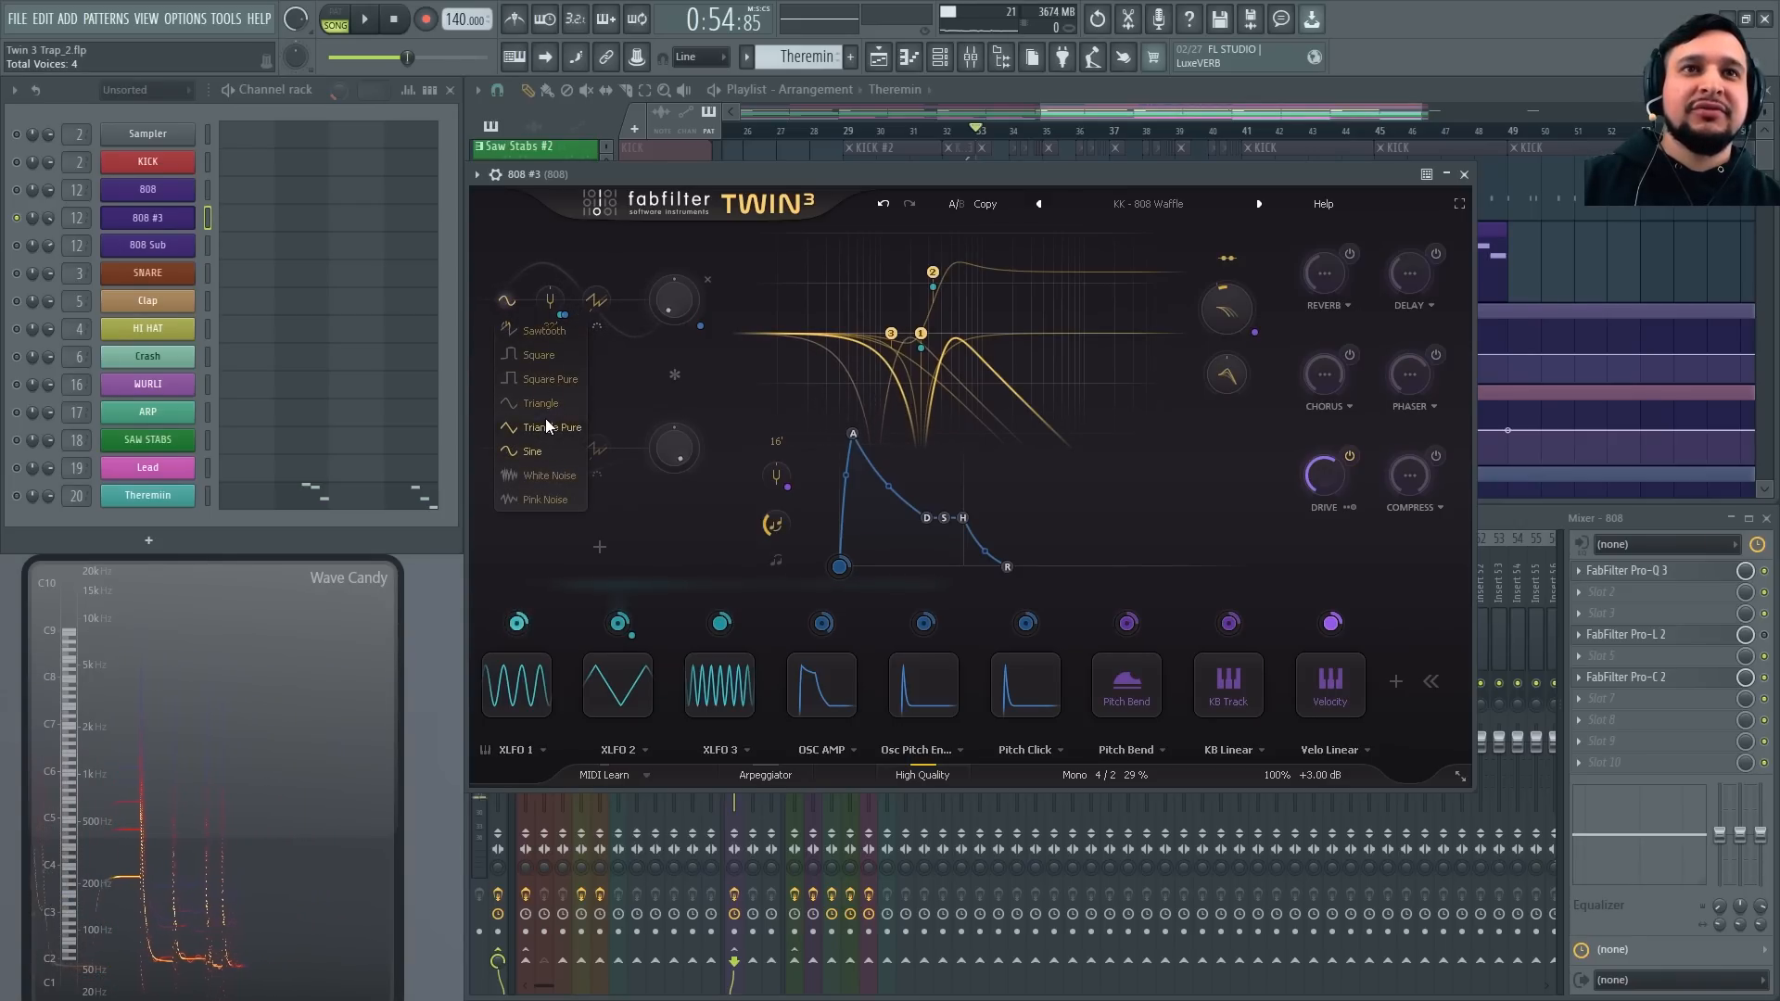
Set oscillator 1 of the 808 #3 synth to the Sawtooth waveform and enable oscillator 2 with a sawtooth as well
click(549, 332)
click(512, 454)
click(513, 475)
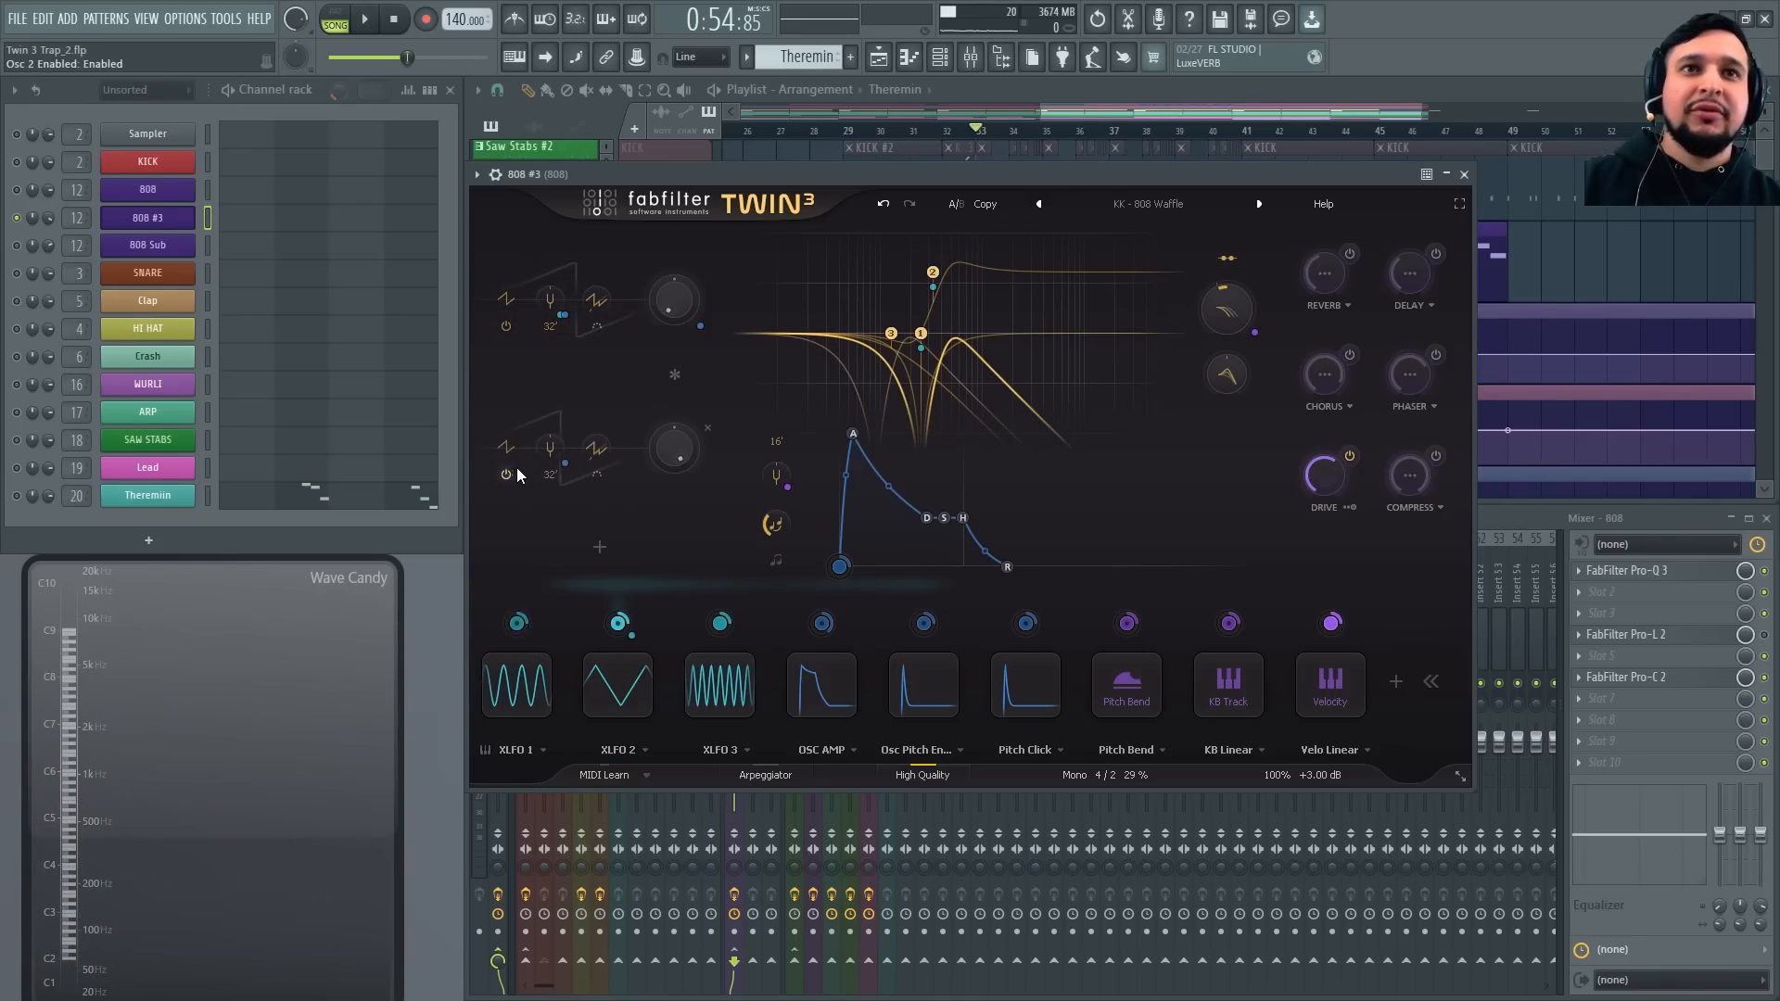
Play the song to hear the 808 #3 patch and switch off its Drive effect
key(space)
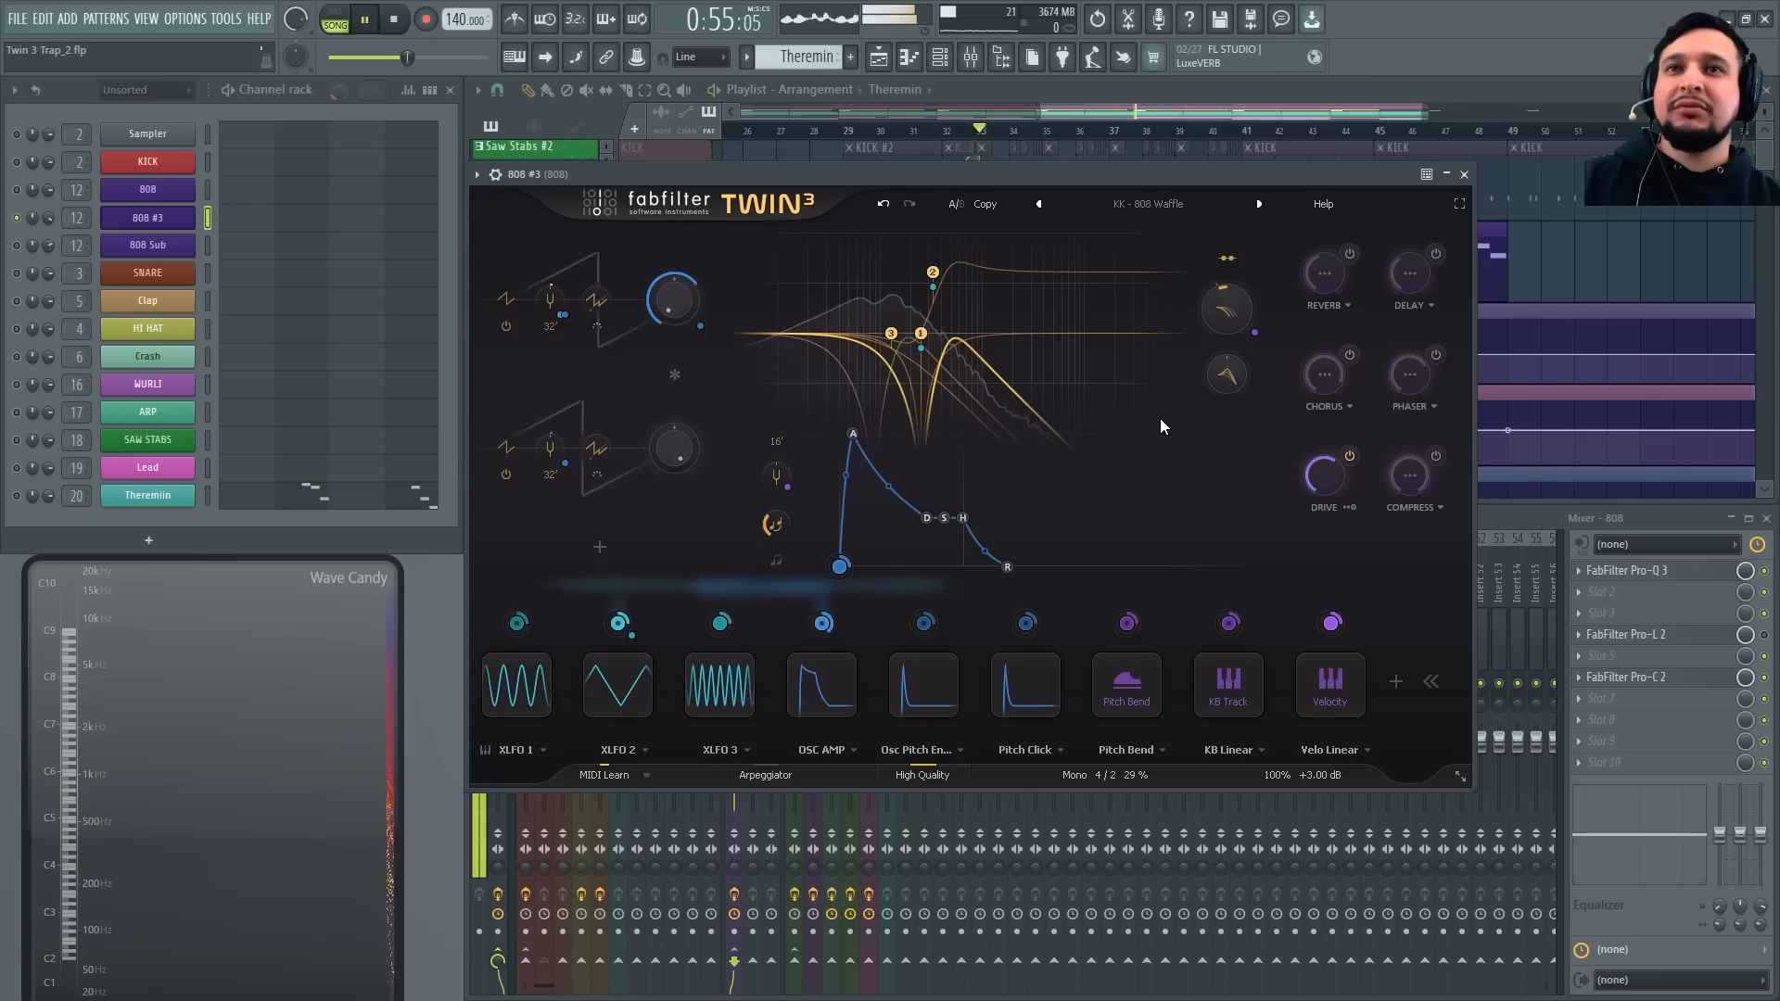
click(1351, 456)
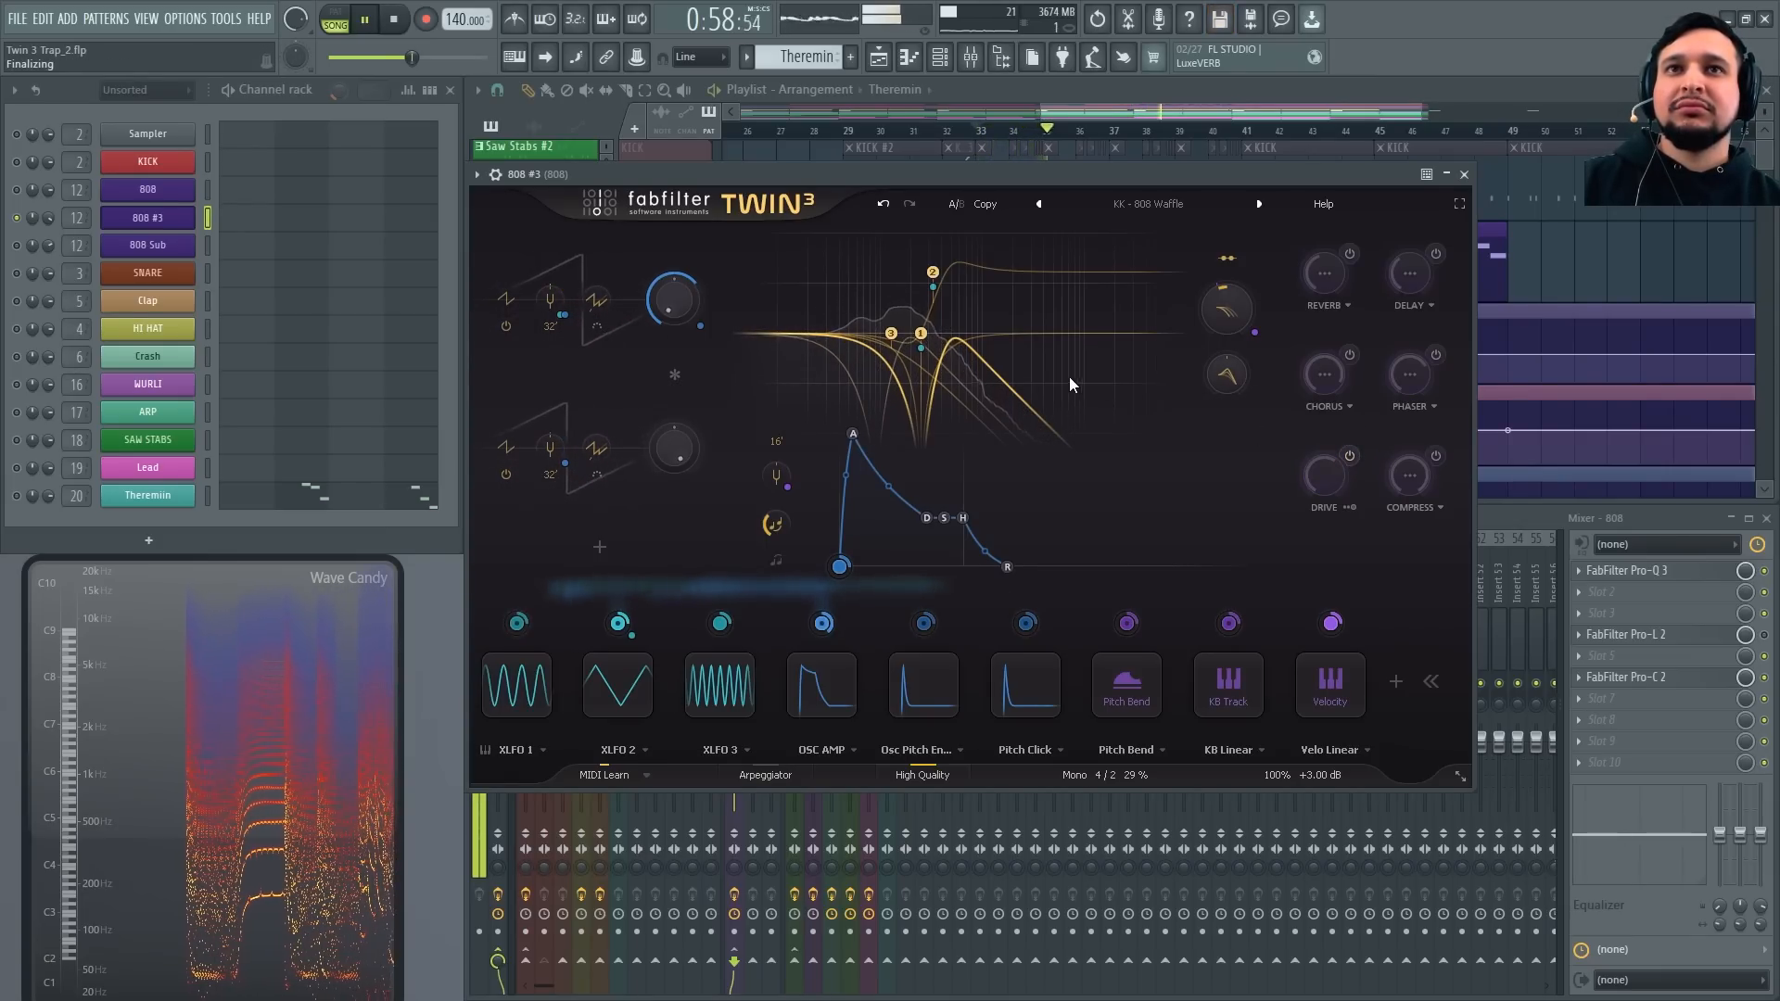
key(space)
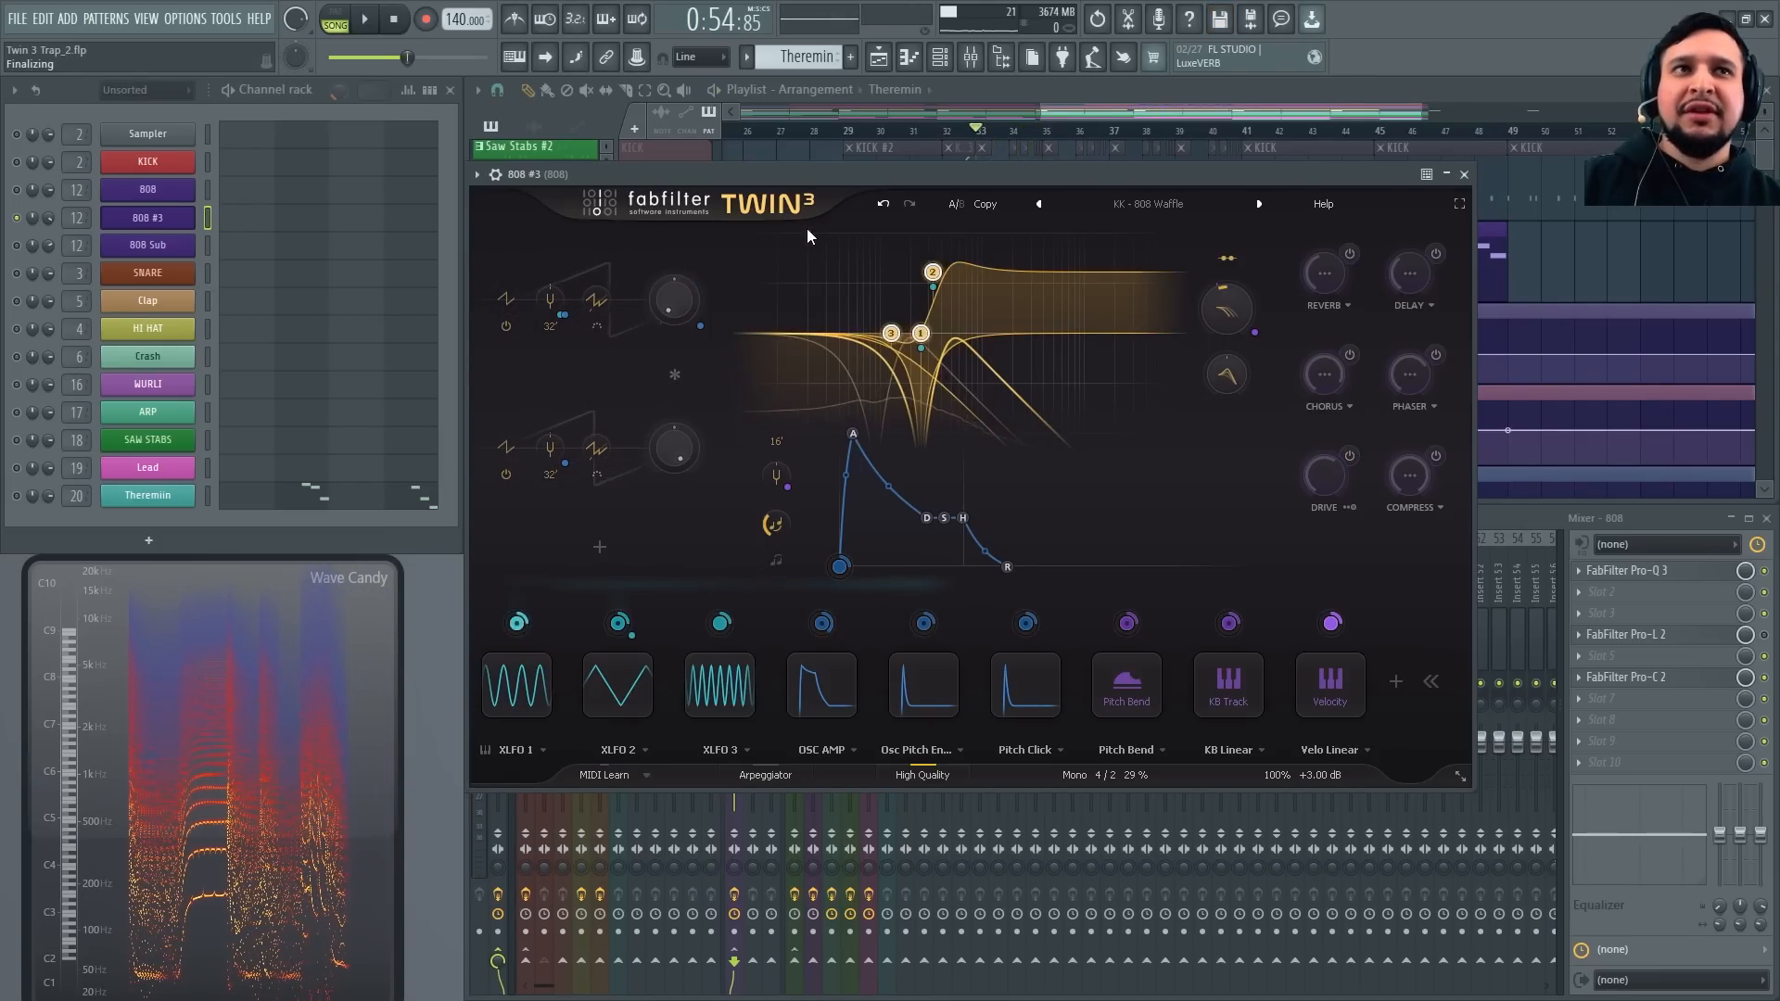
Open the original 808 channel's synth to examine its filters, and return to the 808 #3 synth for comparison
click(148, 189)
click(148, 189)
click(148, 189)
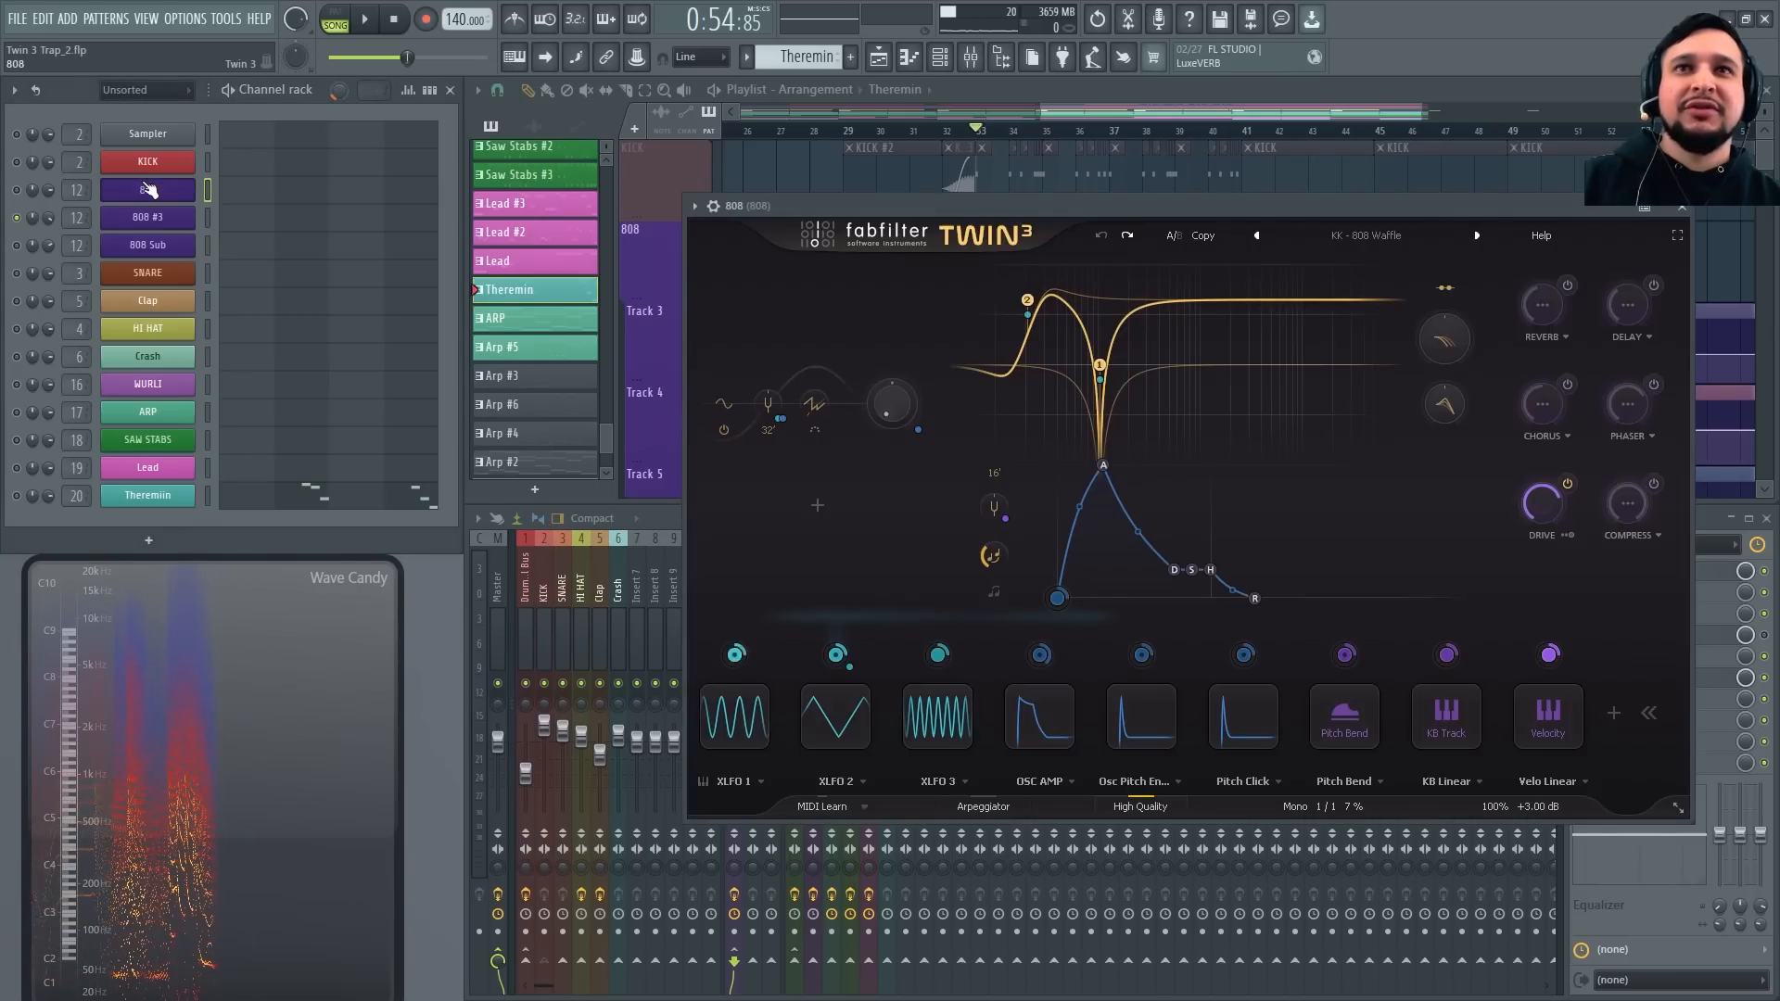
mouse_move(1081, 329)
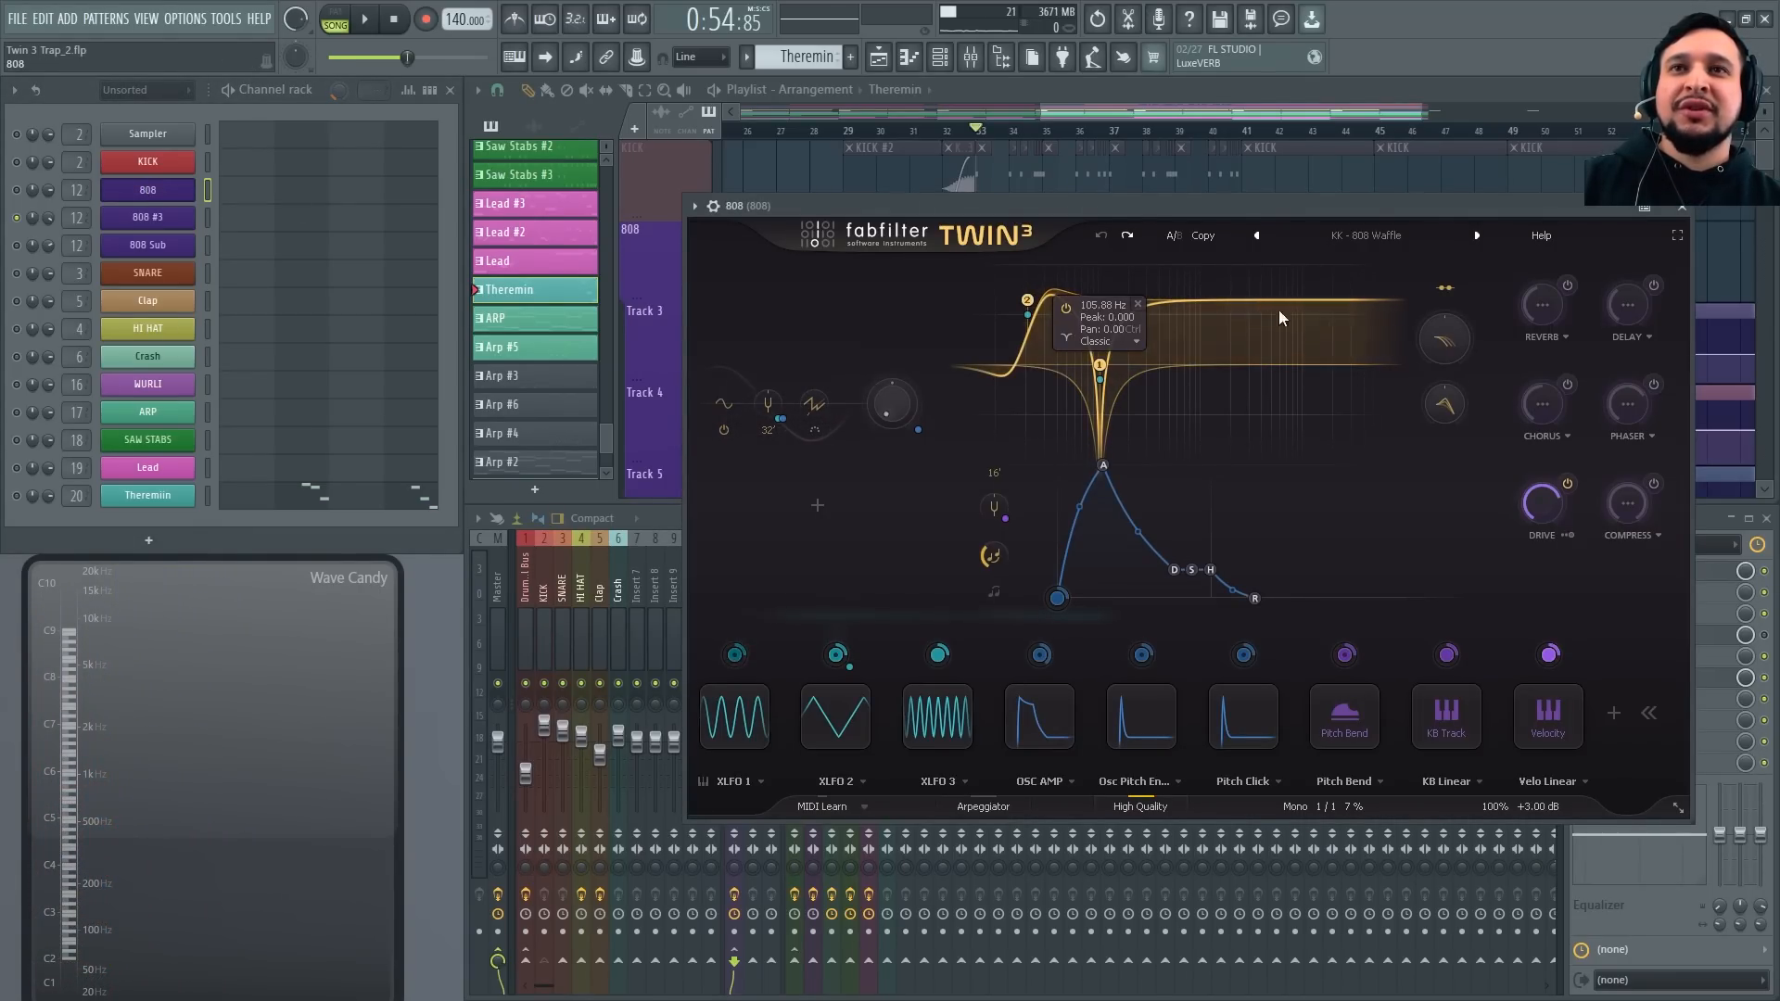
click(176, 225)
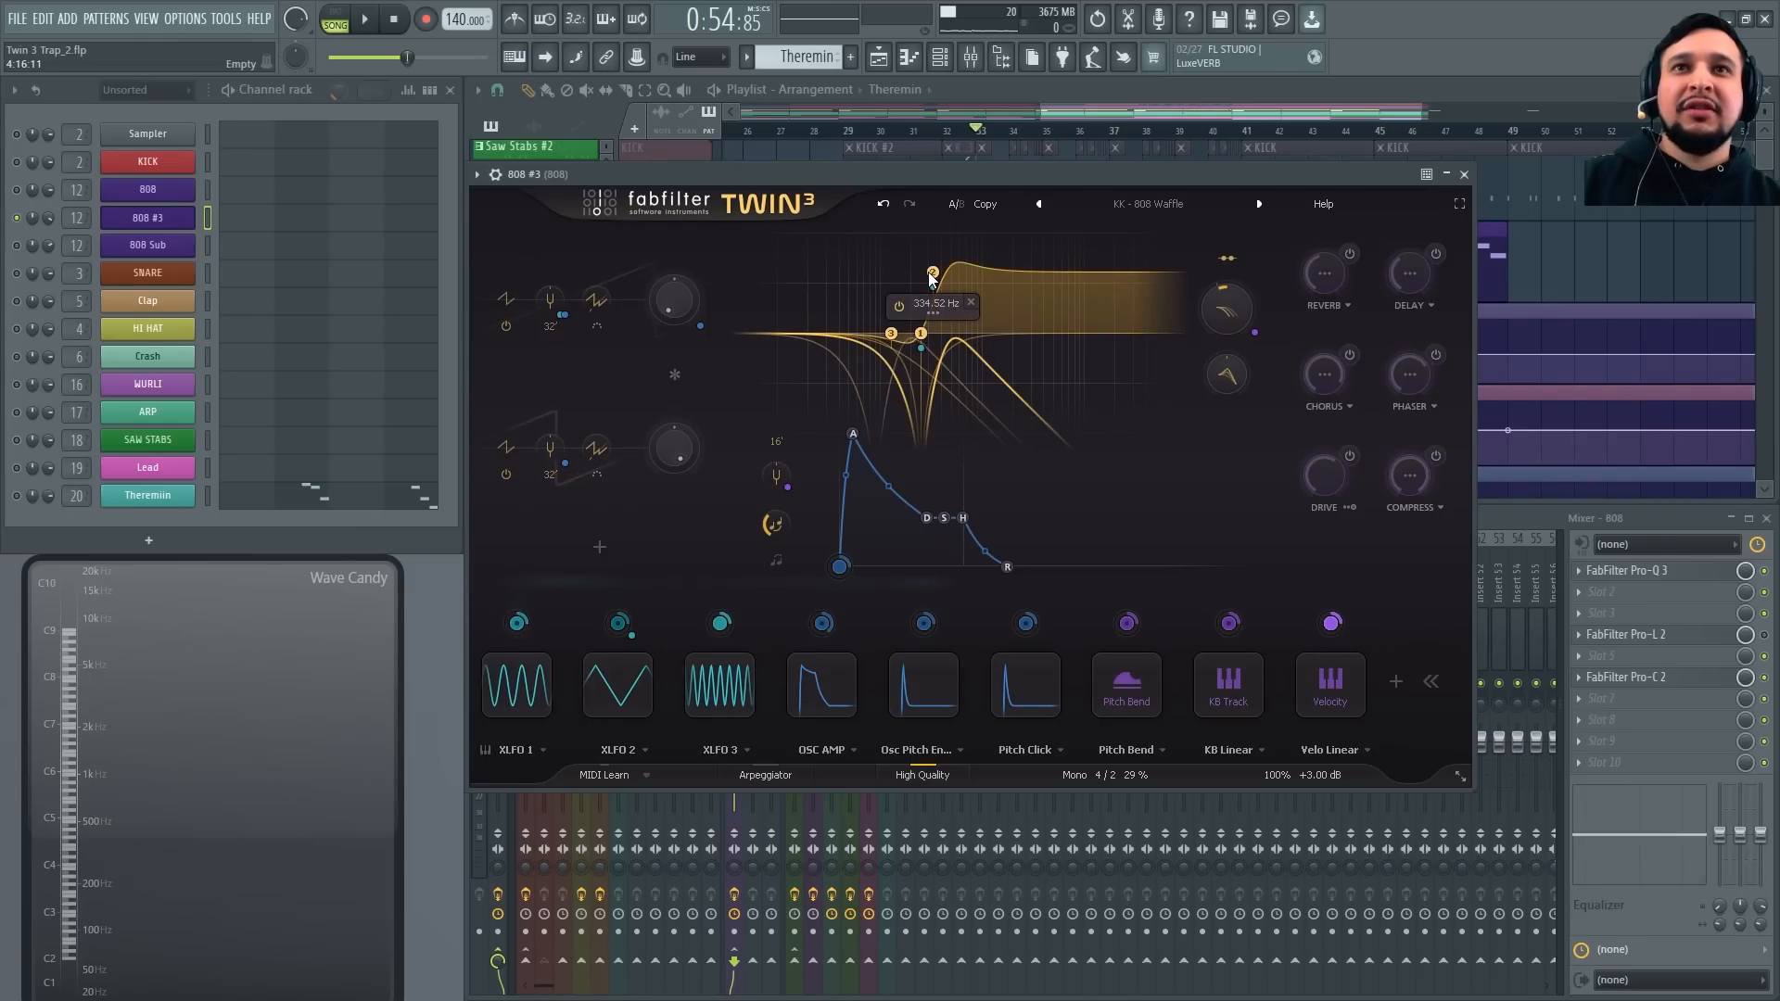
Try a higher frequency and peak for filter 2 and a Filter Freq Offset of -0.920 octaves during playback
mouse_move(933, 275)
mouse_down()
mouse_move(849, 275)
mouse_move(942, 272)
mouse_up()
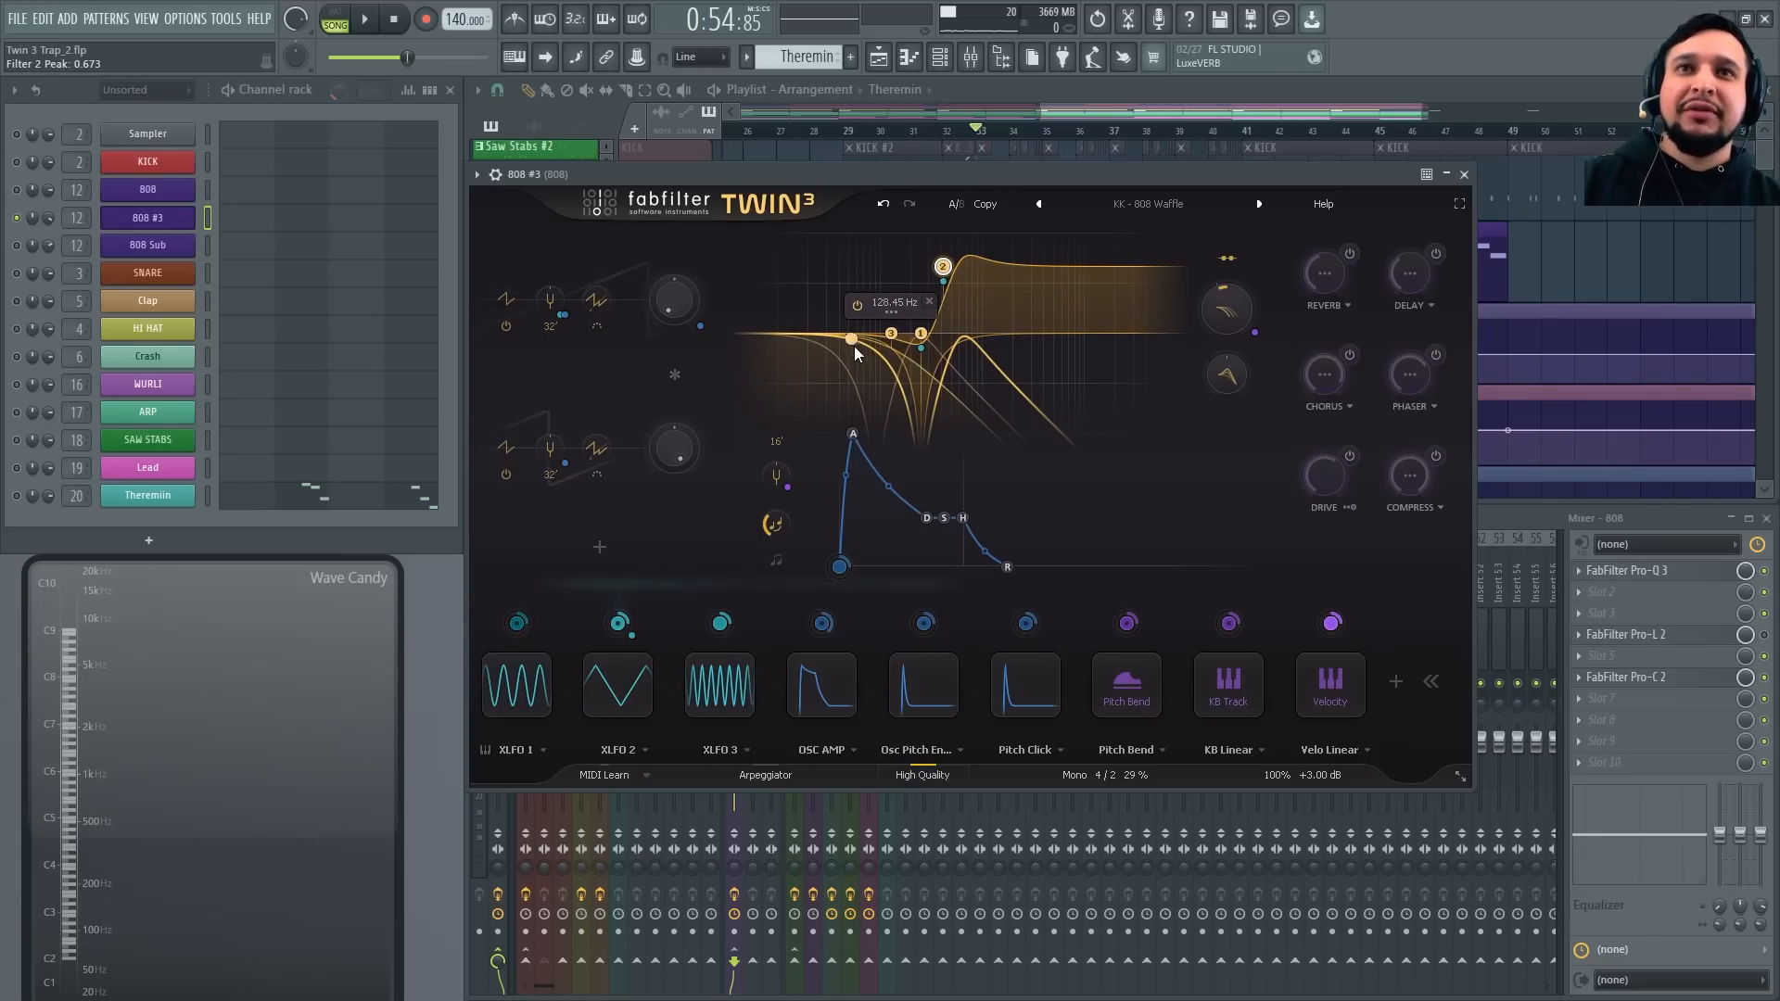
key(space)
mouse_move(1239, 314)
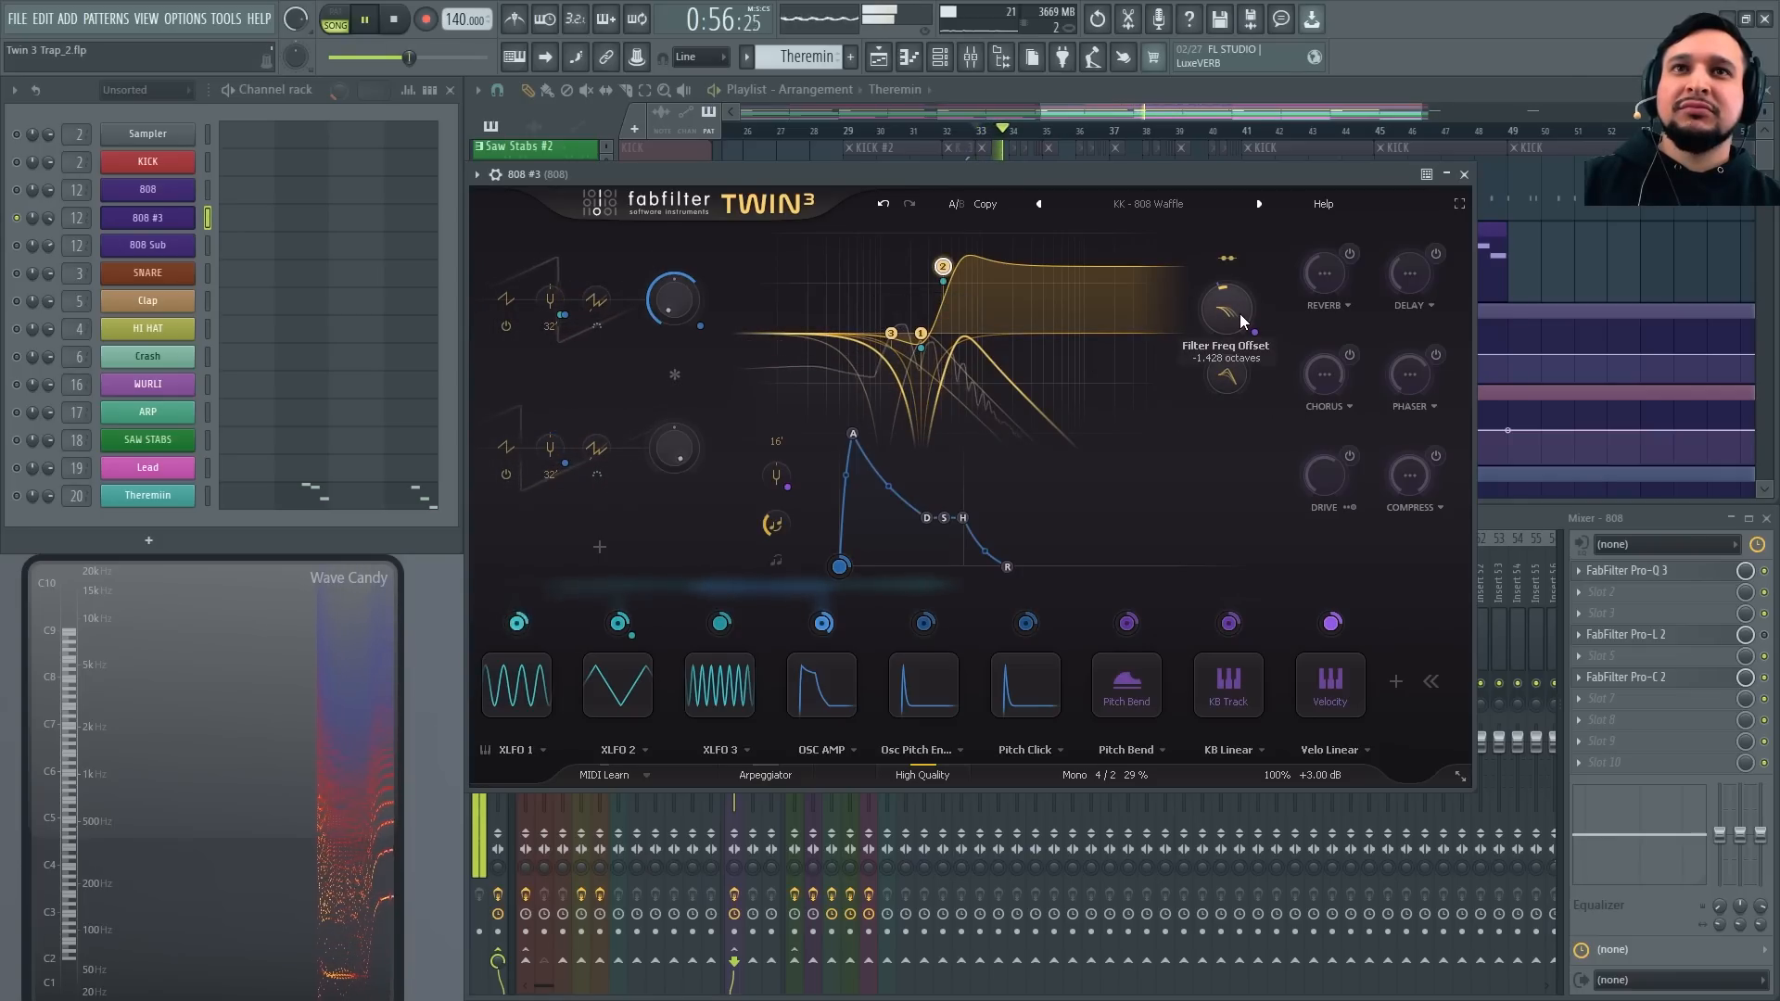
mouse_move(1238, 315)
mouse_down()
mouse_move(1235, 209)
mouse_move(1255, 291)
mouse_move(1239, 254)
mouse_move(1239, 283)
mouse_move(1270, 331)
mouse_move(1236, 235)
mouse_move(1281, 288)
mouse_move(1232, 304)
mouse_up()
key(space)
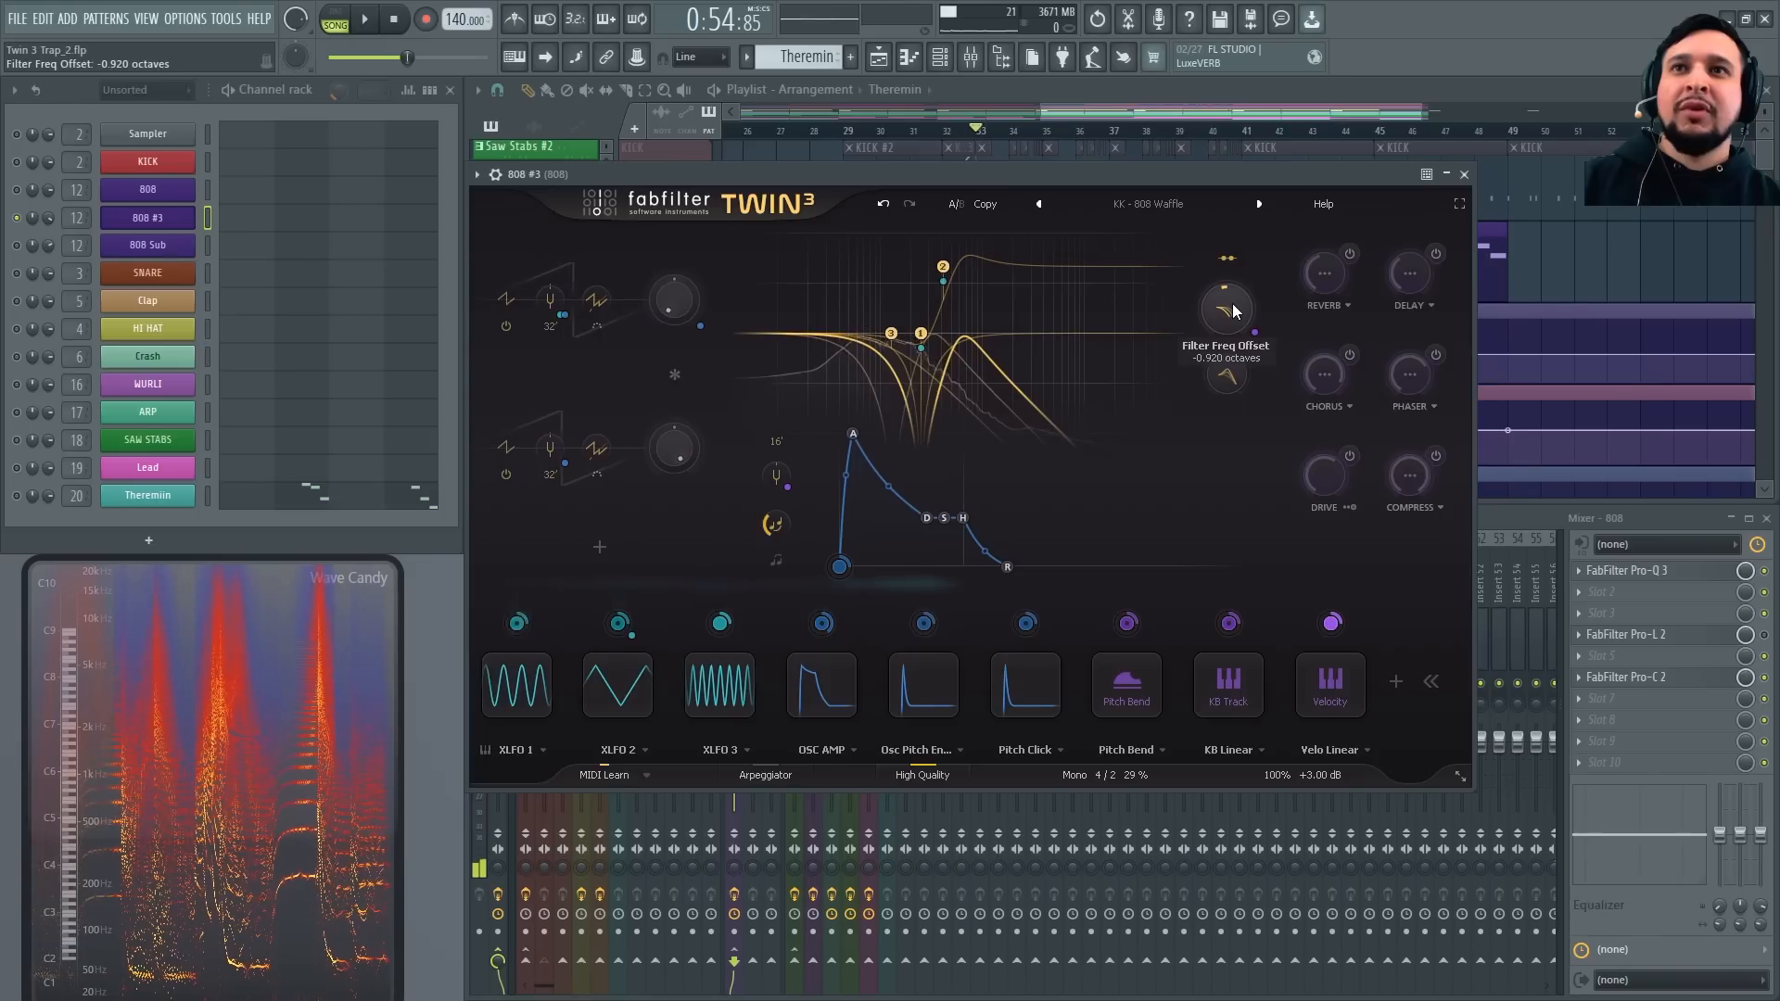
Reset the Filter Freq Offset to 0 octaves and undo the recent filter changes
double_click(1232, 303)
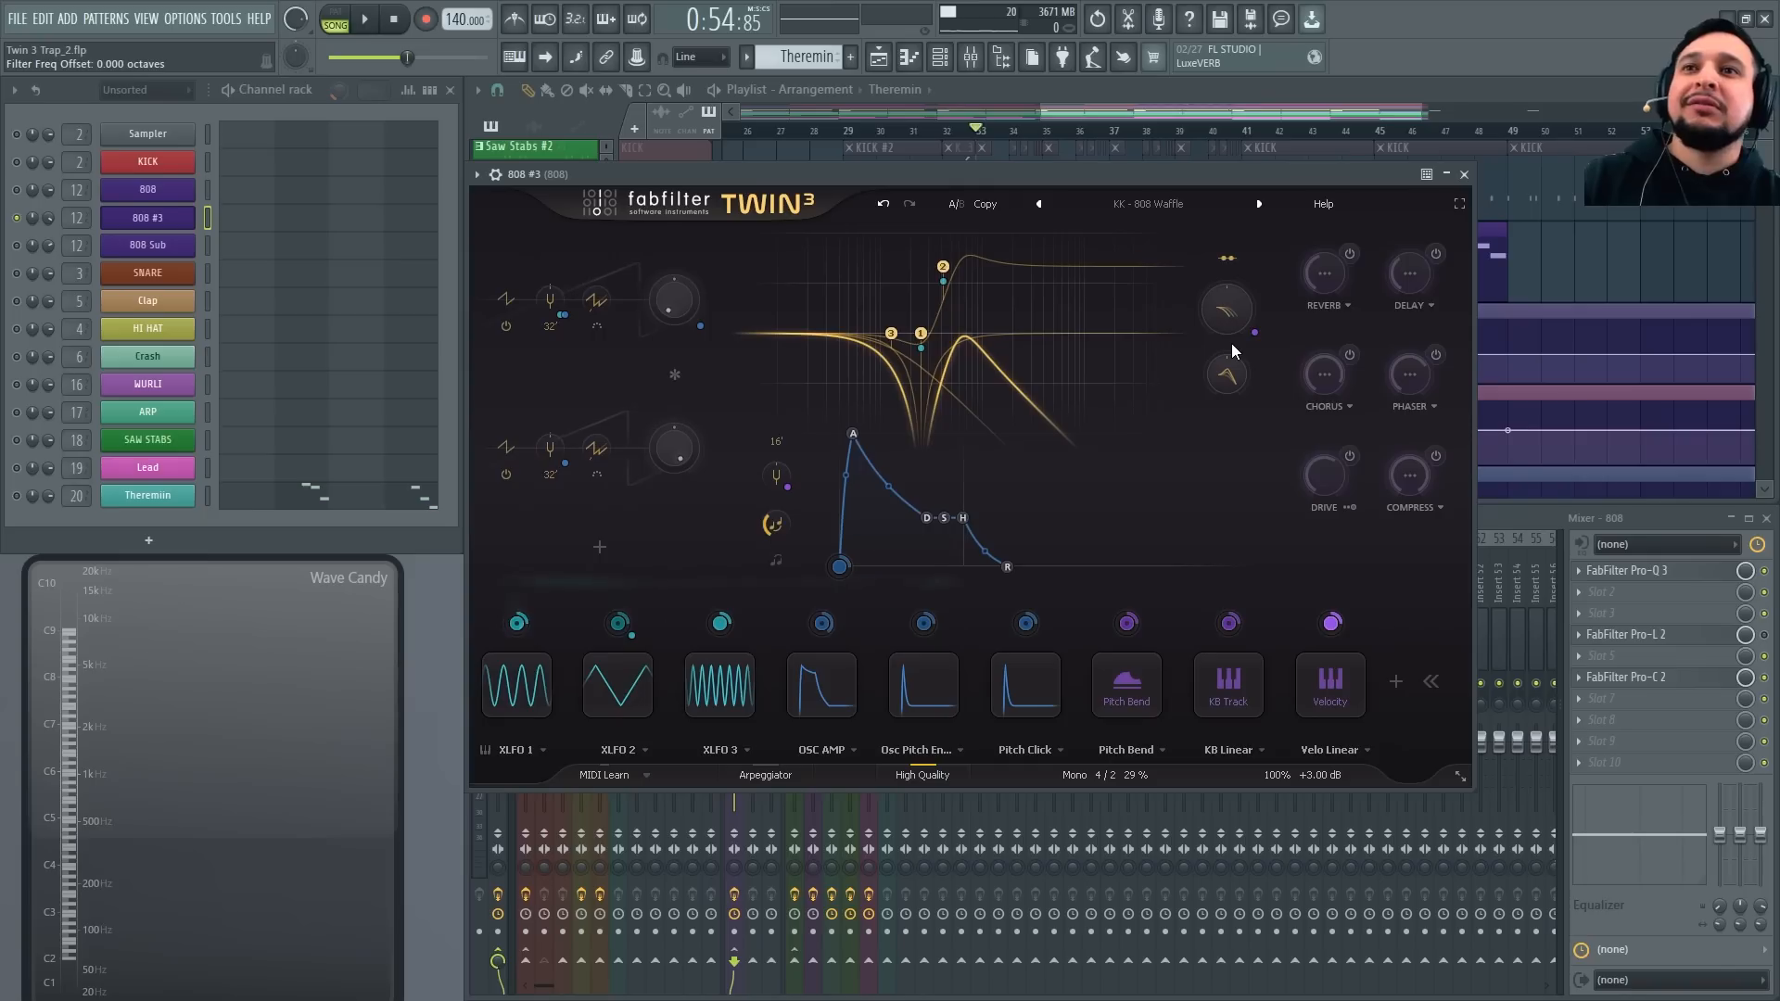
click(943, 267)
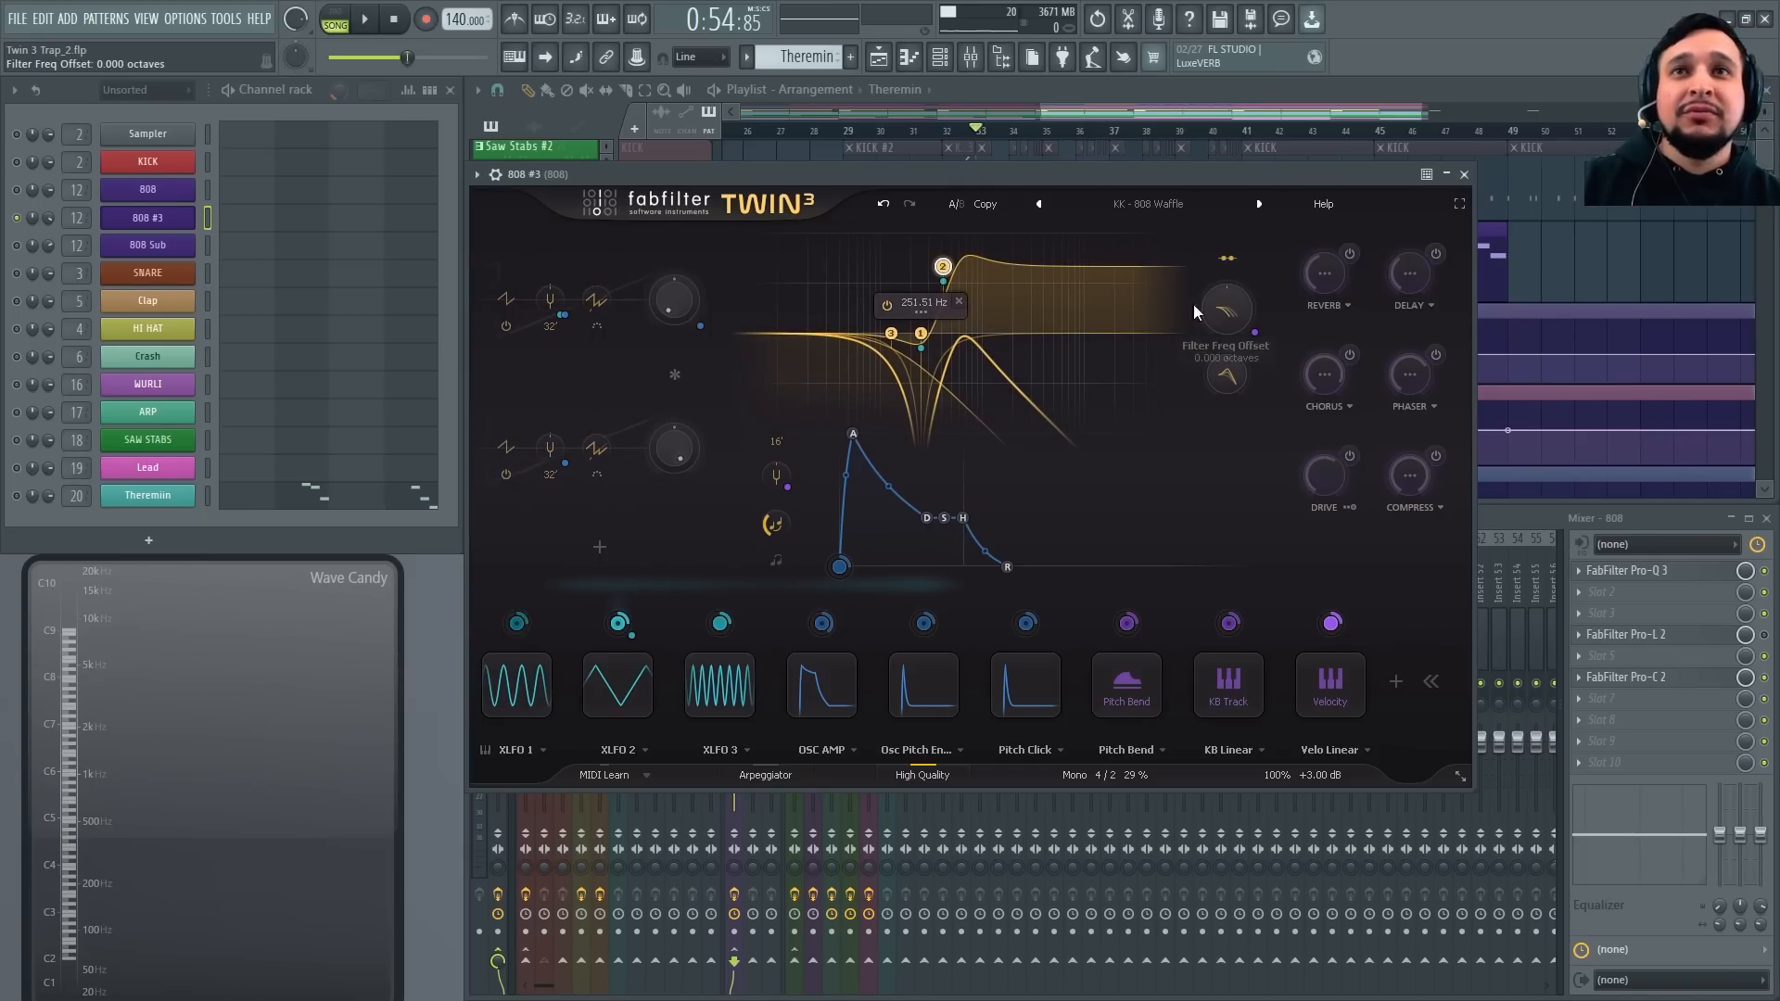
click(886, 206)
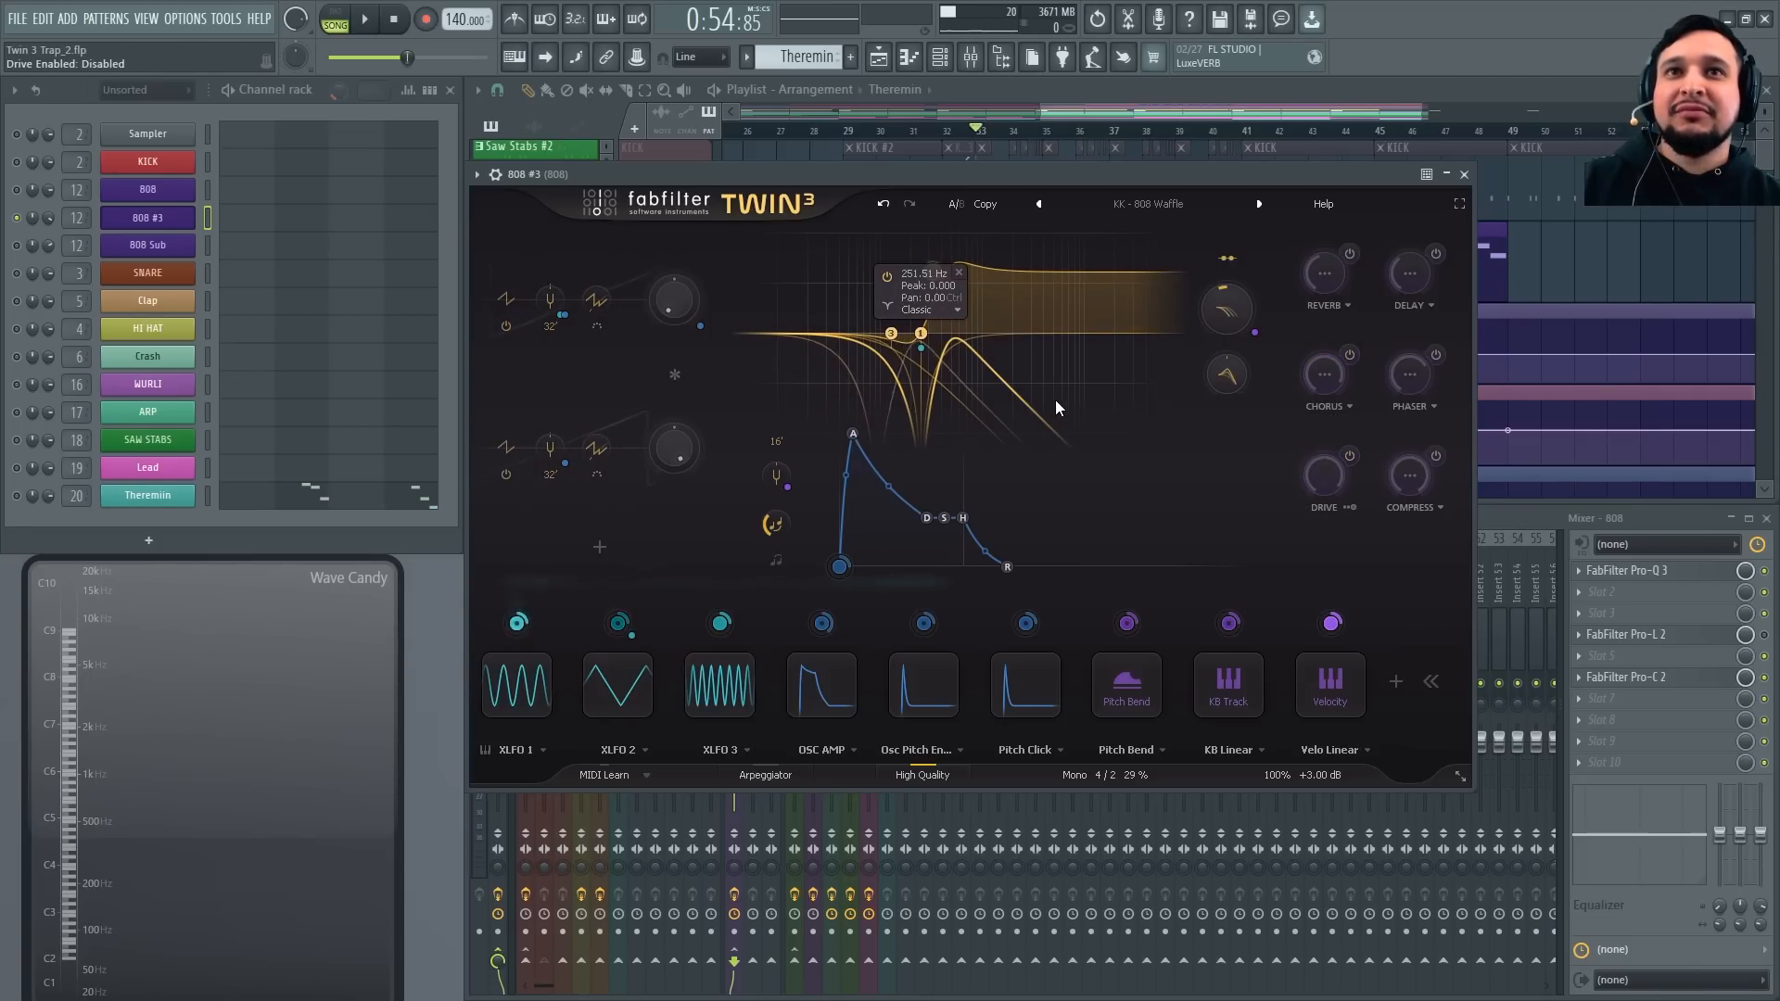
Bypass and re-enable filter 1 during playback to compare the 808 #3 sound with and without it
key(space)
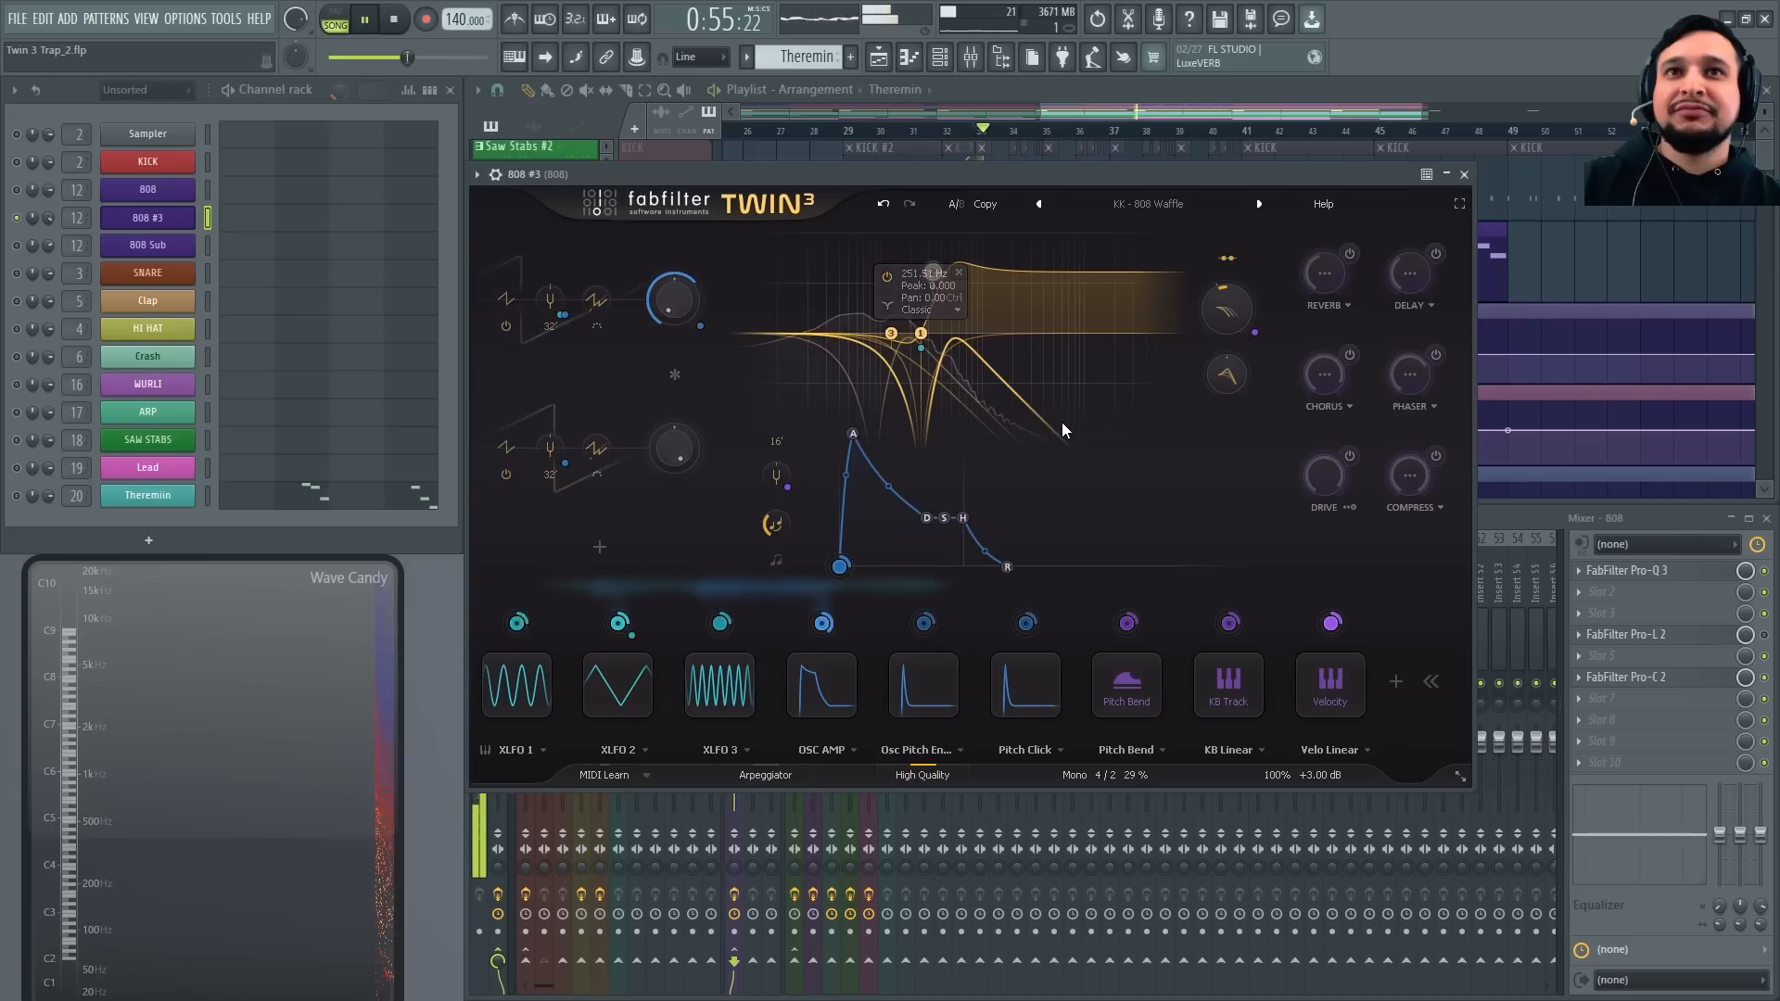
click(858, 277)
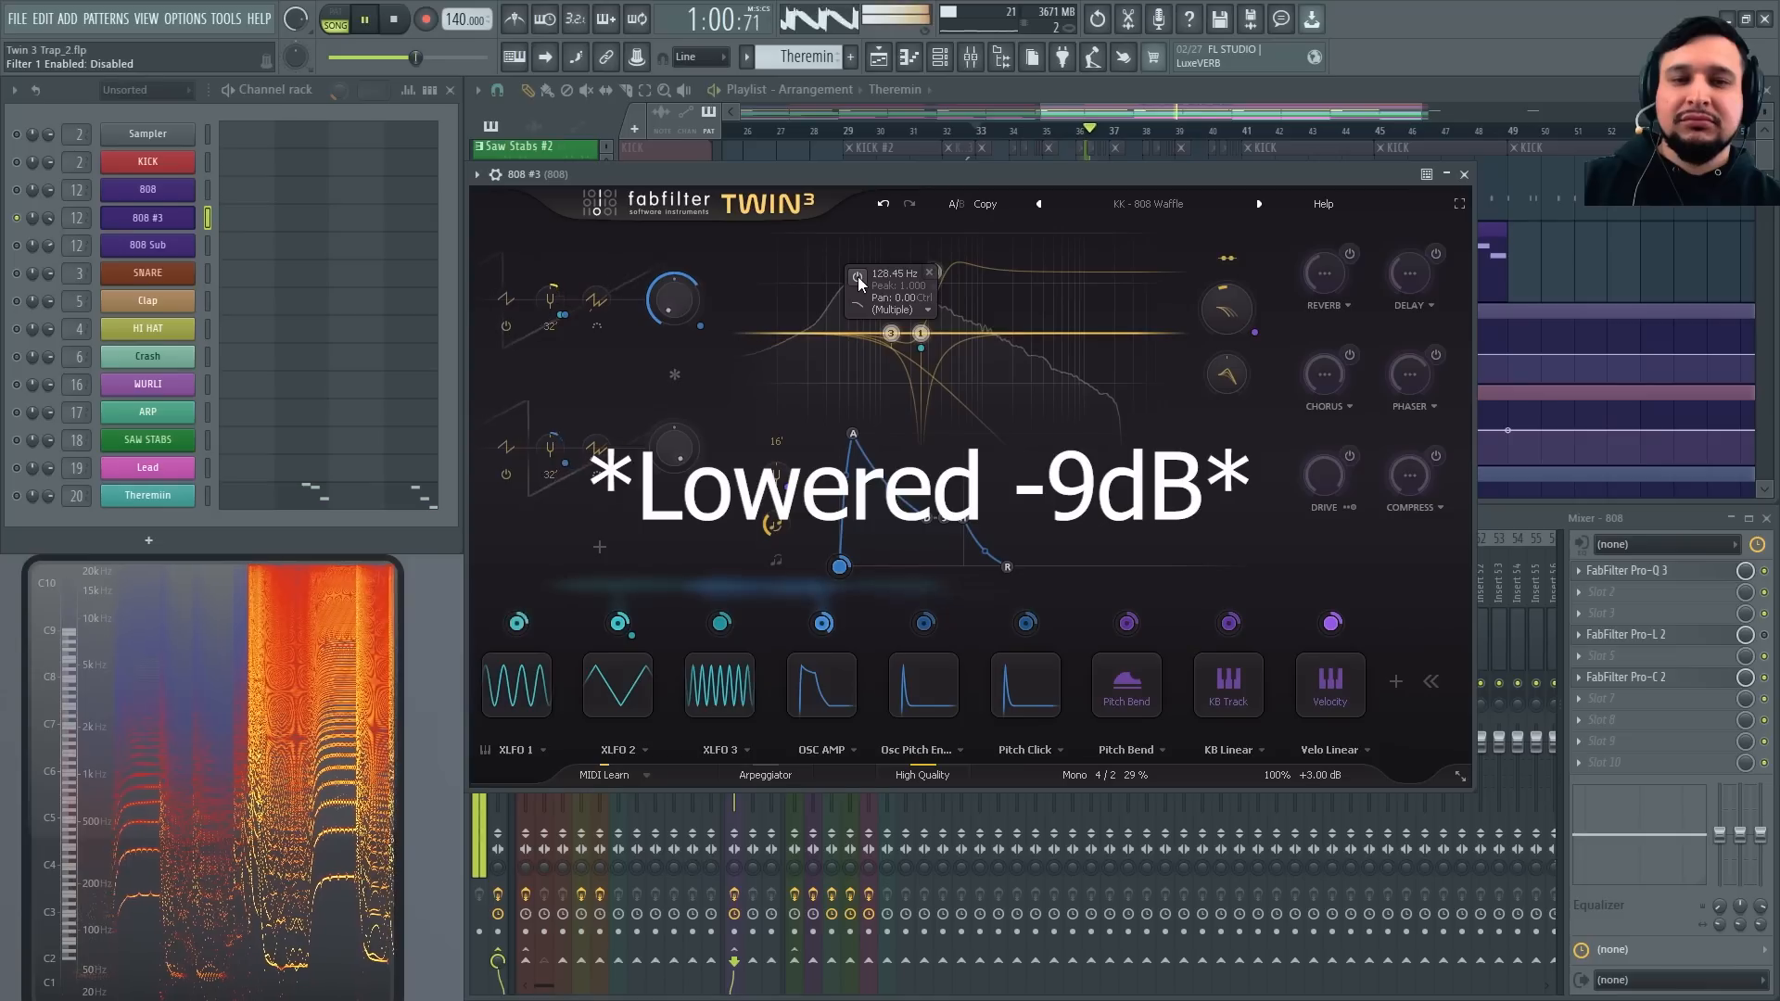
click(858, 277)
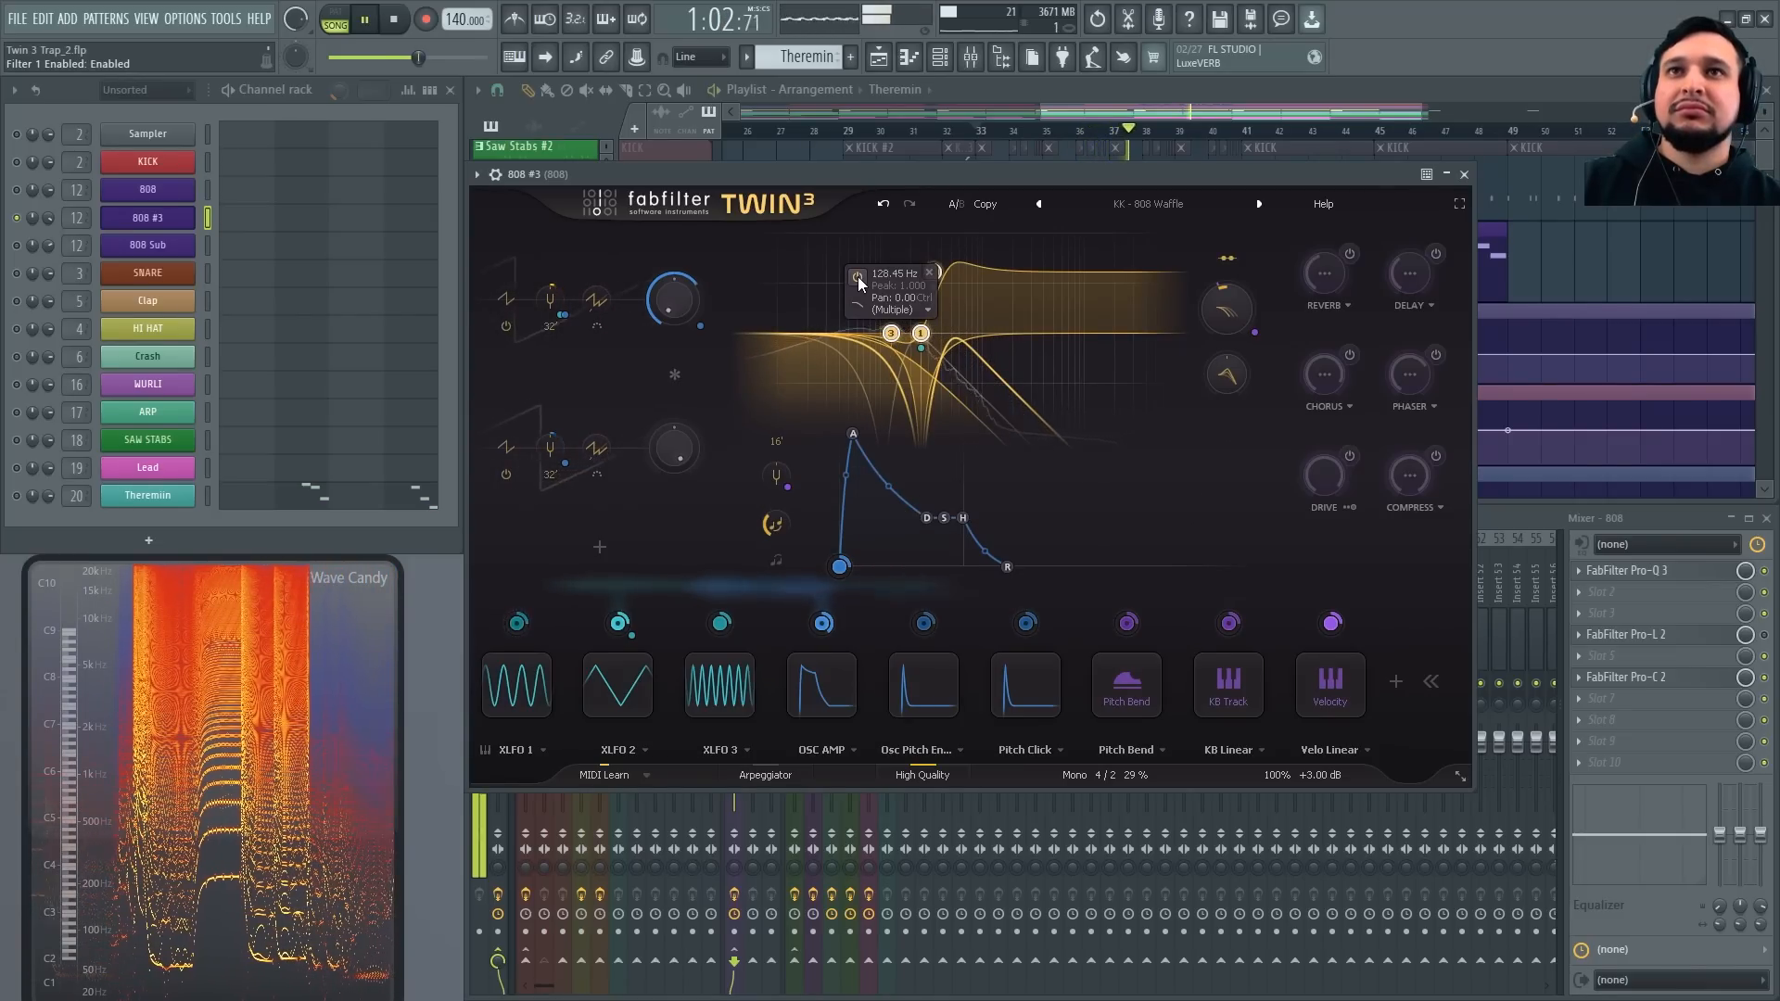
key(space)
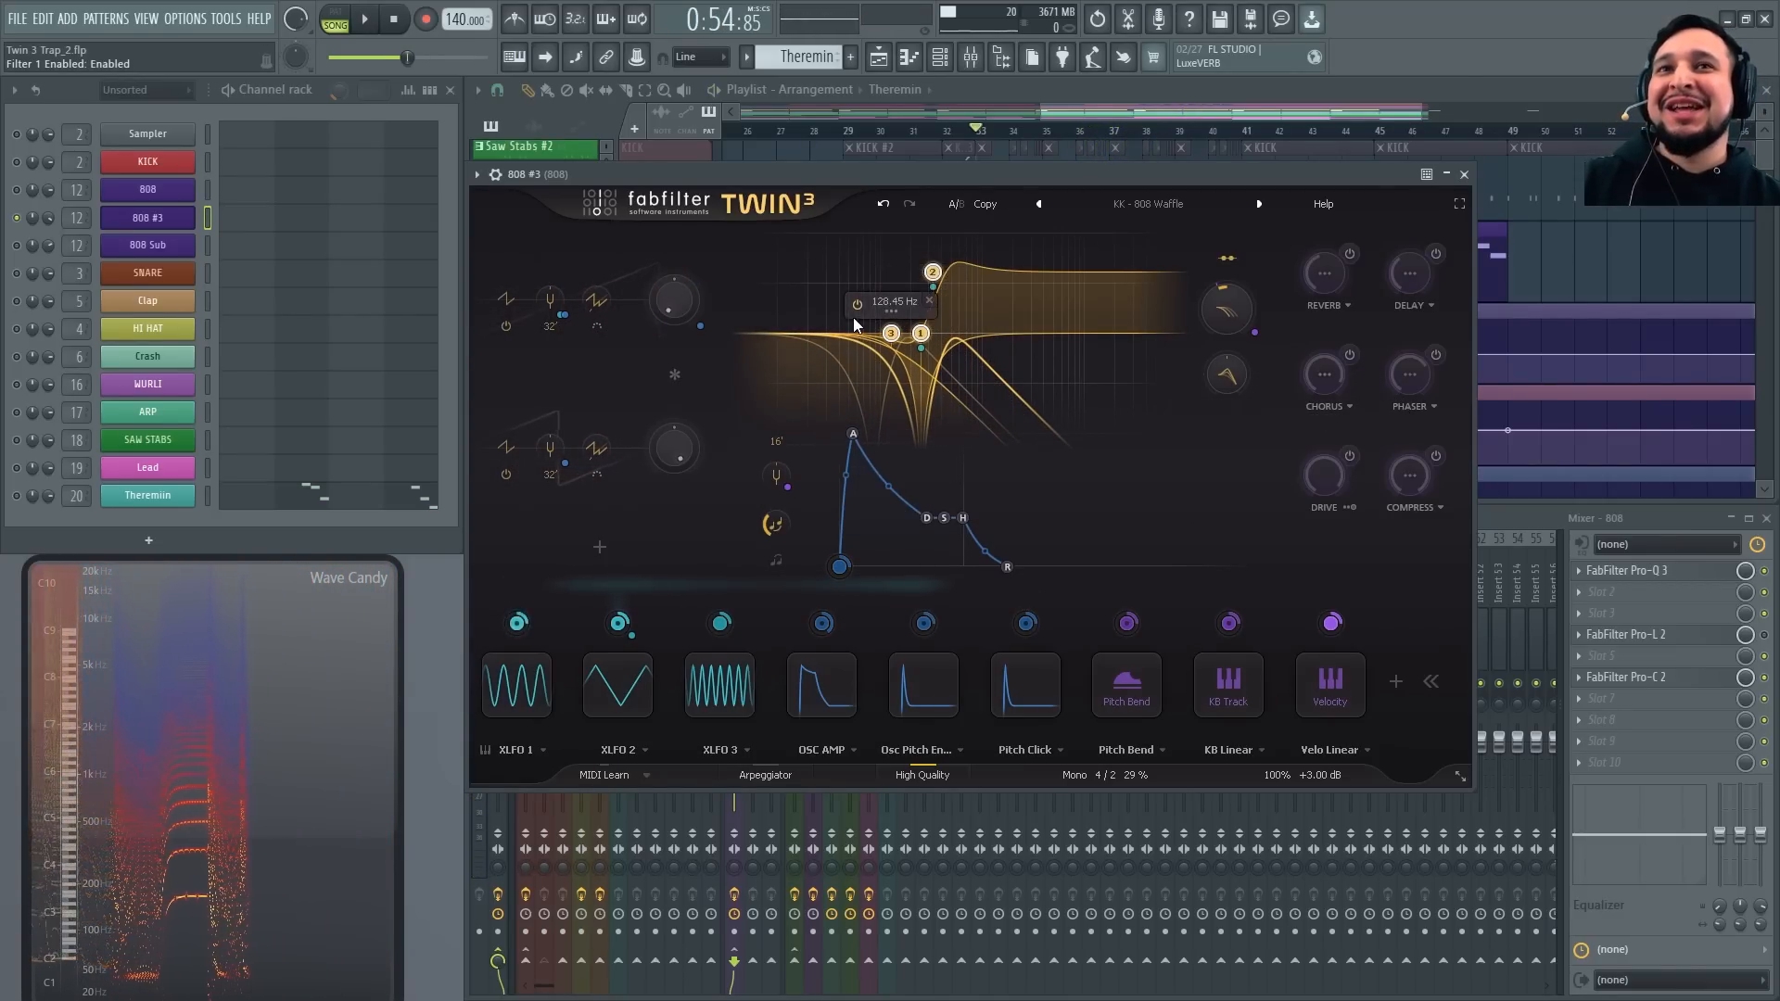
Audition the Chorus effect at 75% depth during playback and disable it after listening
key(space)
mouse_move(1334, 388)
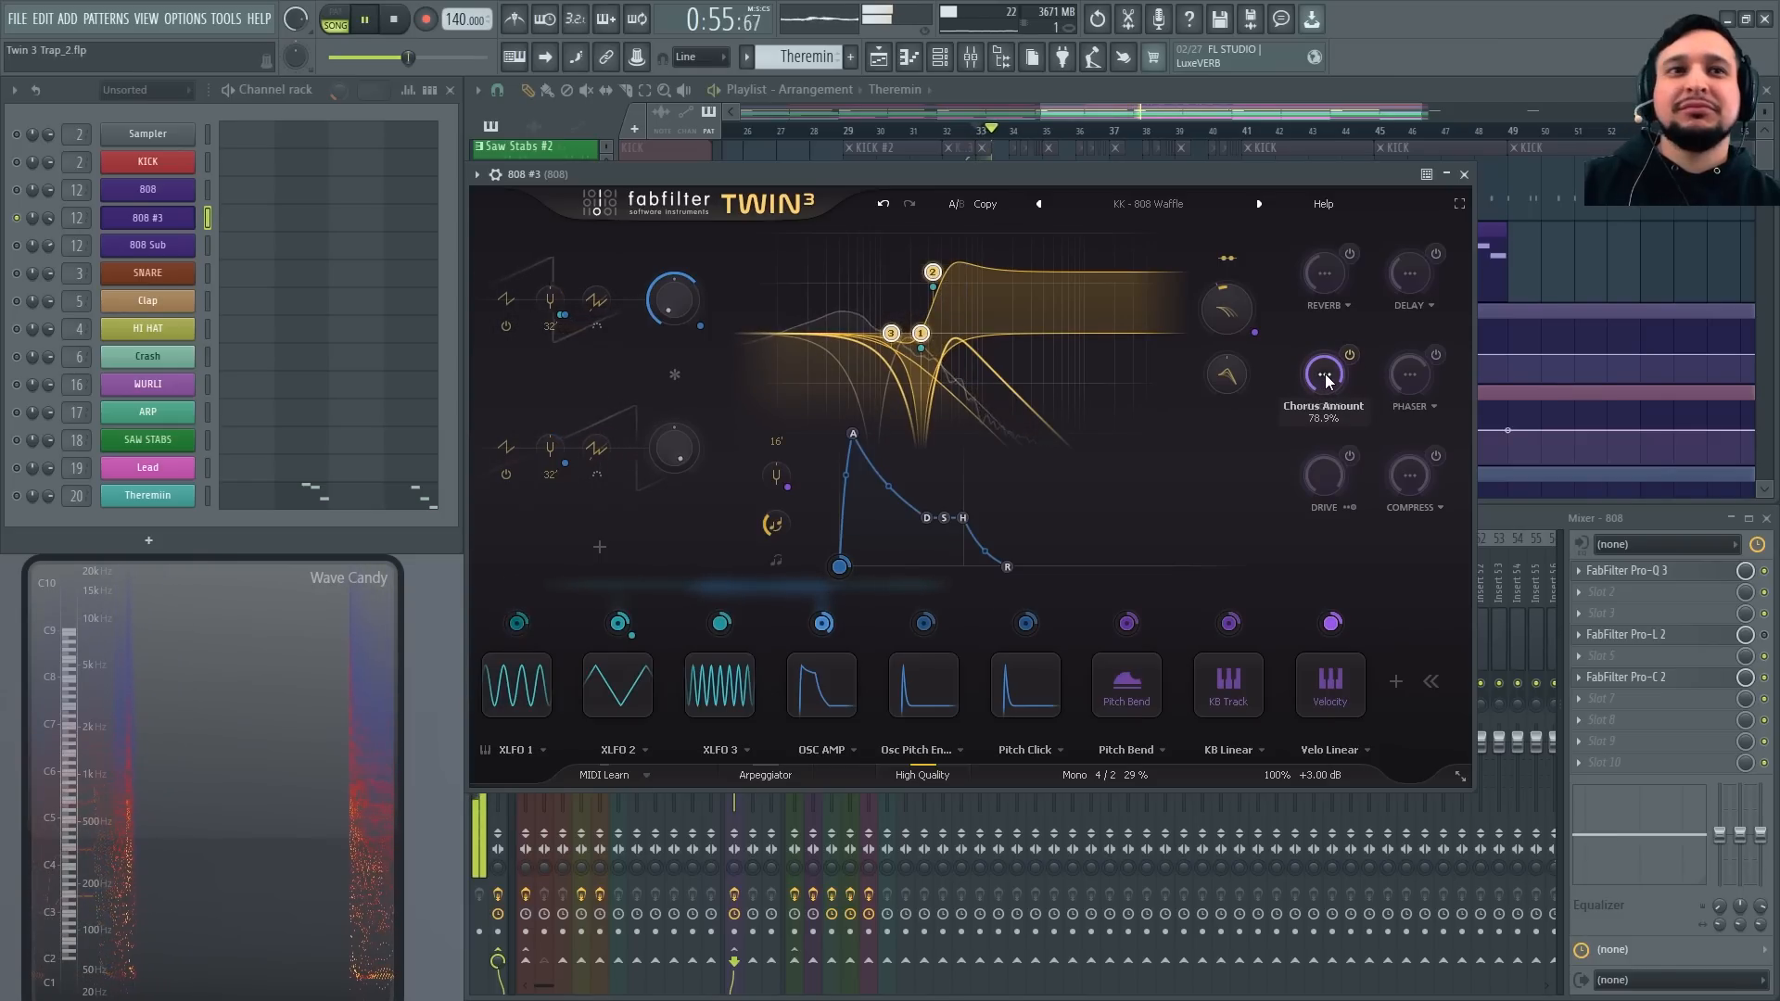
click(1326, 375)
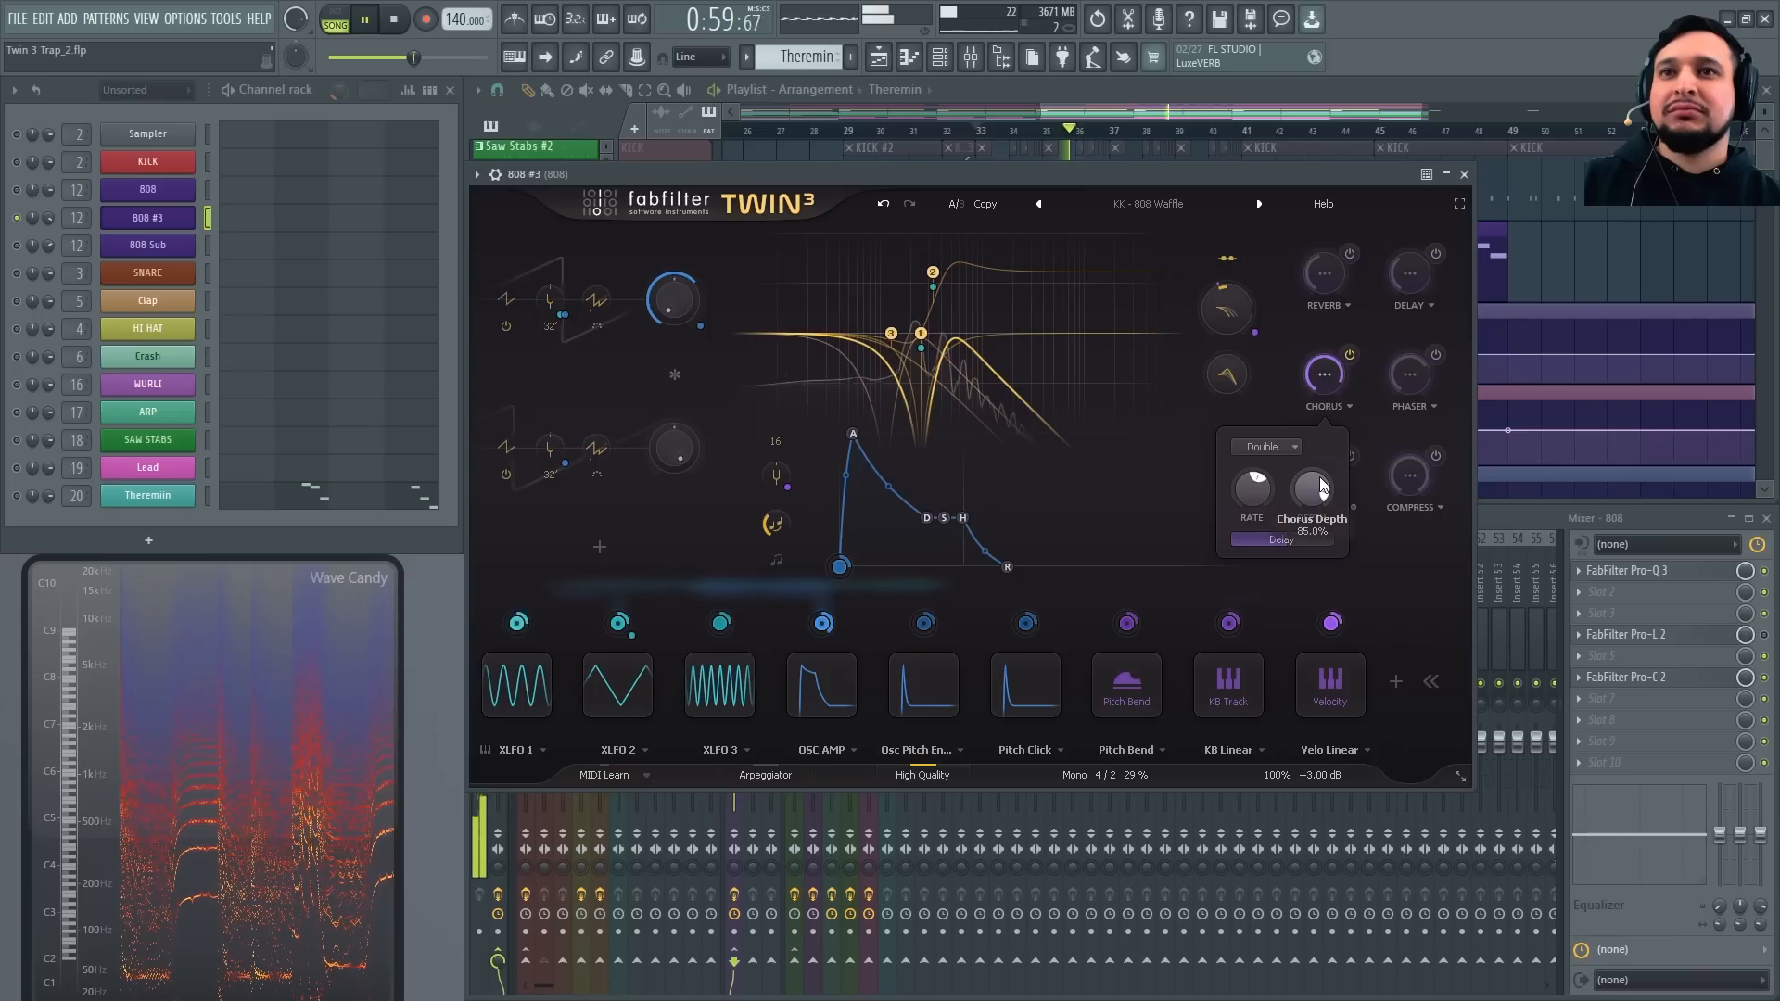
drag(1323, 485, 1308, 493)
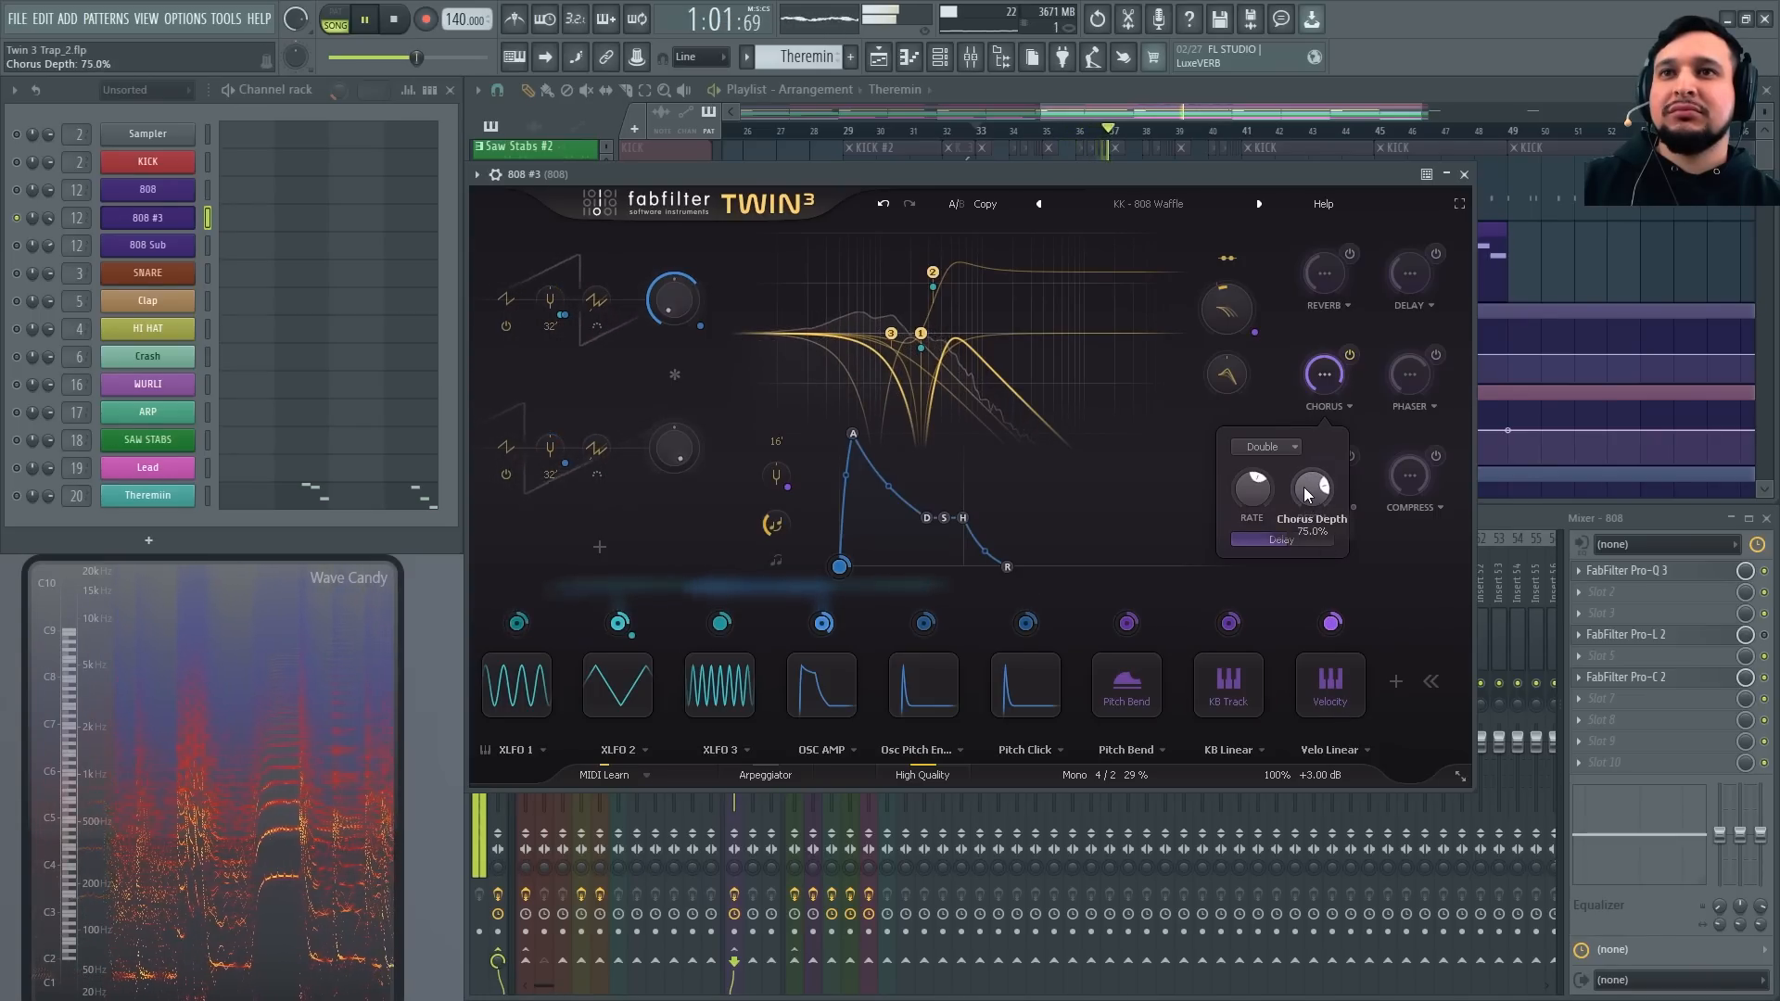
key(space)
click(1350, 355)
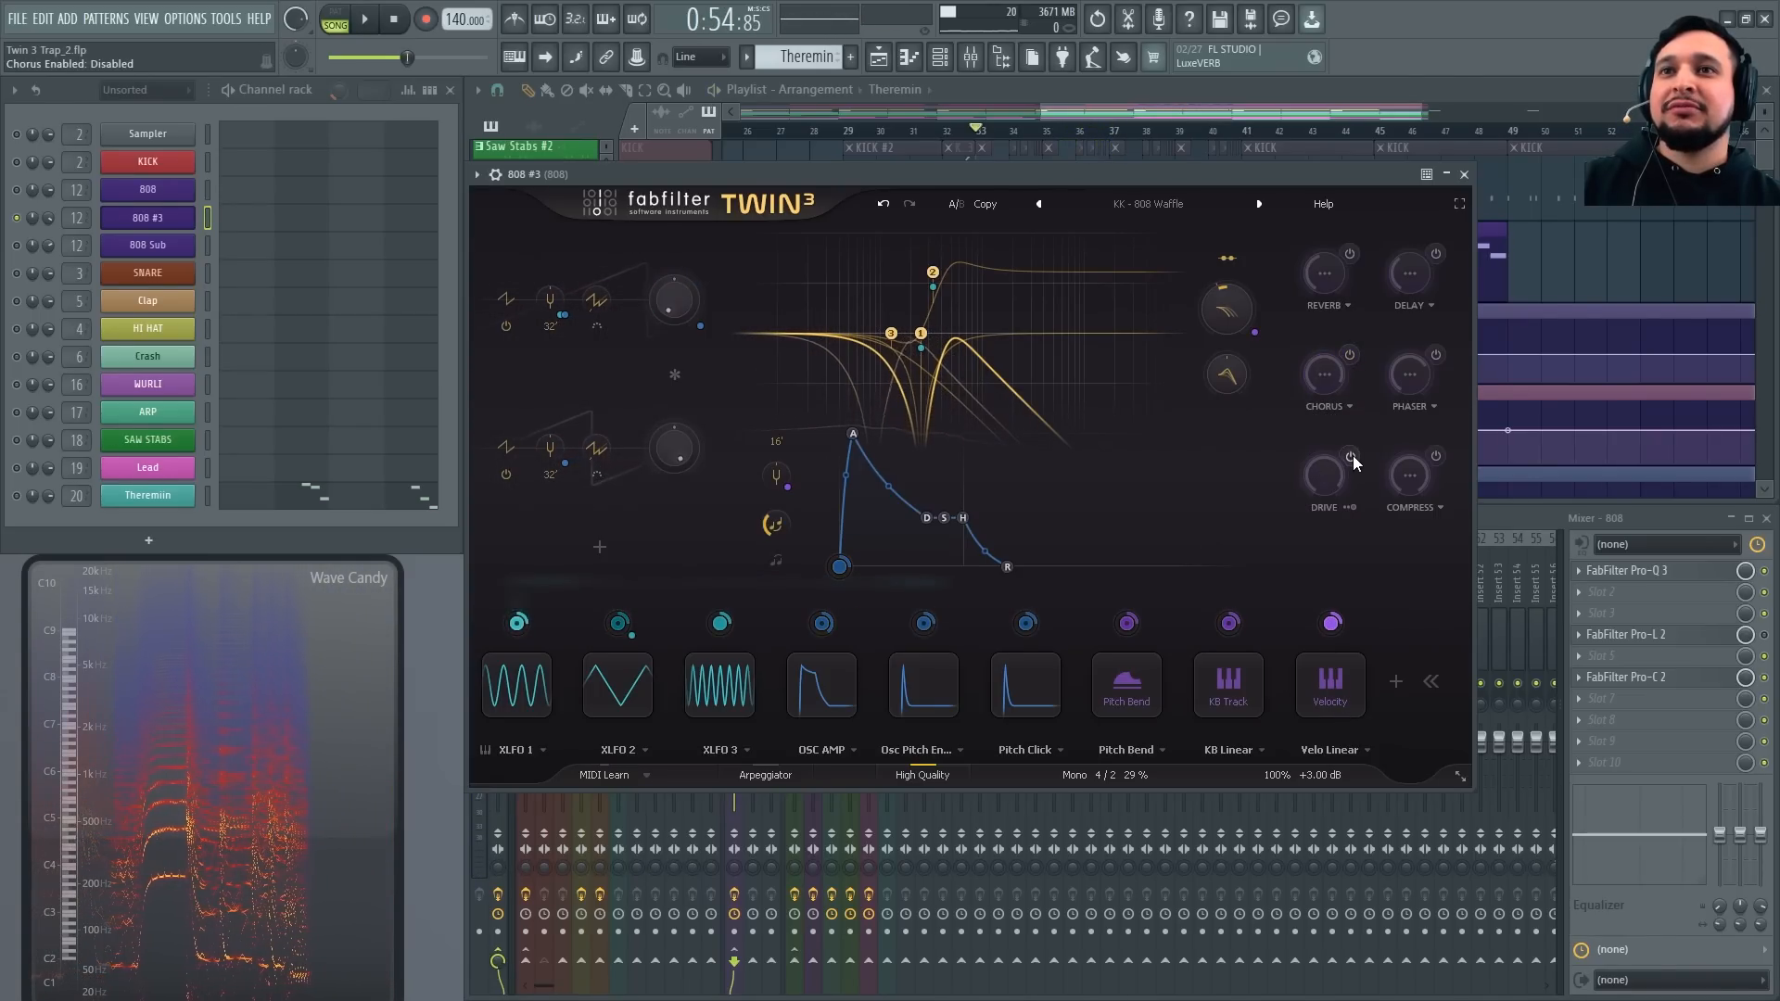
Enable the Drive effect, audition it together with the Chorus during playback, and switch the Chorus back off
key(space)
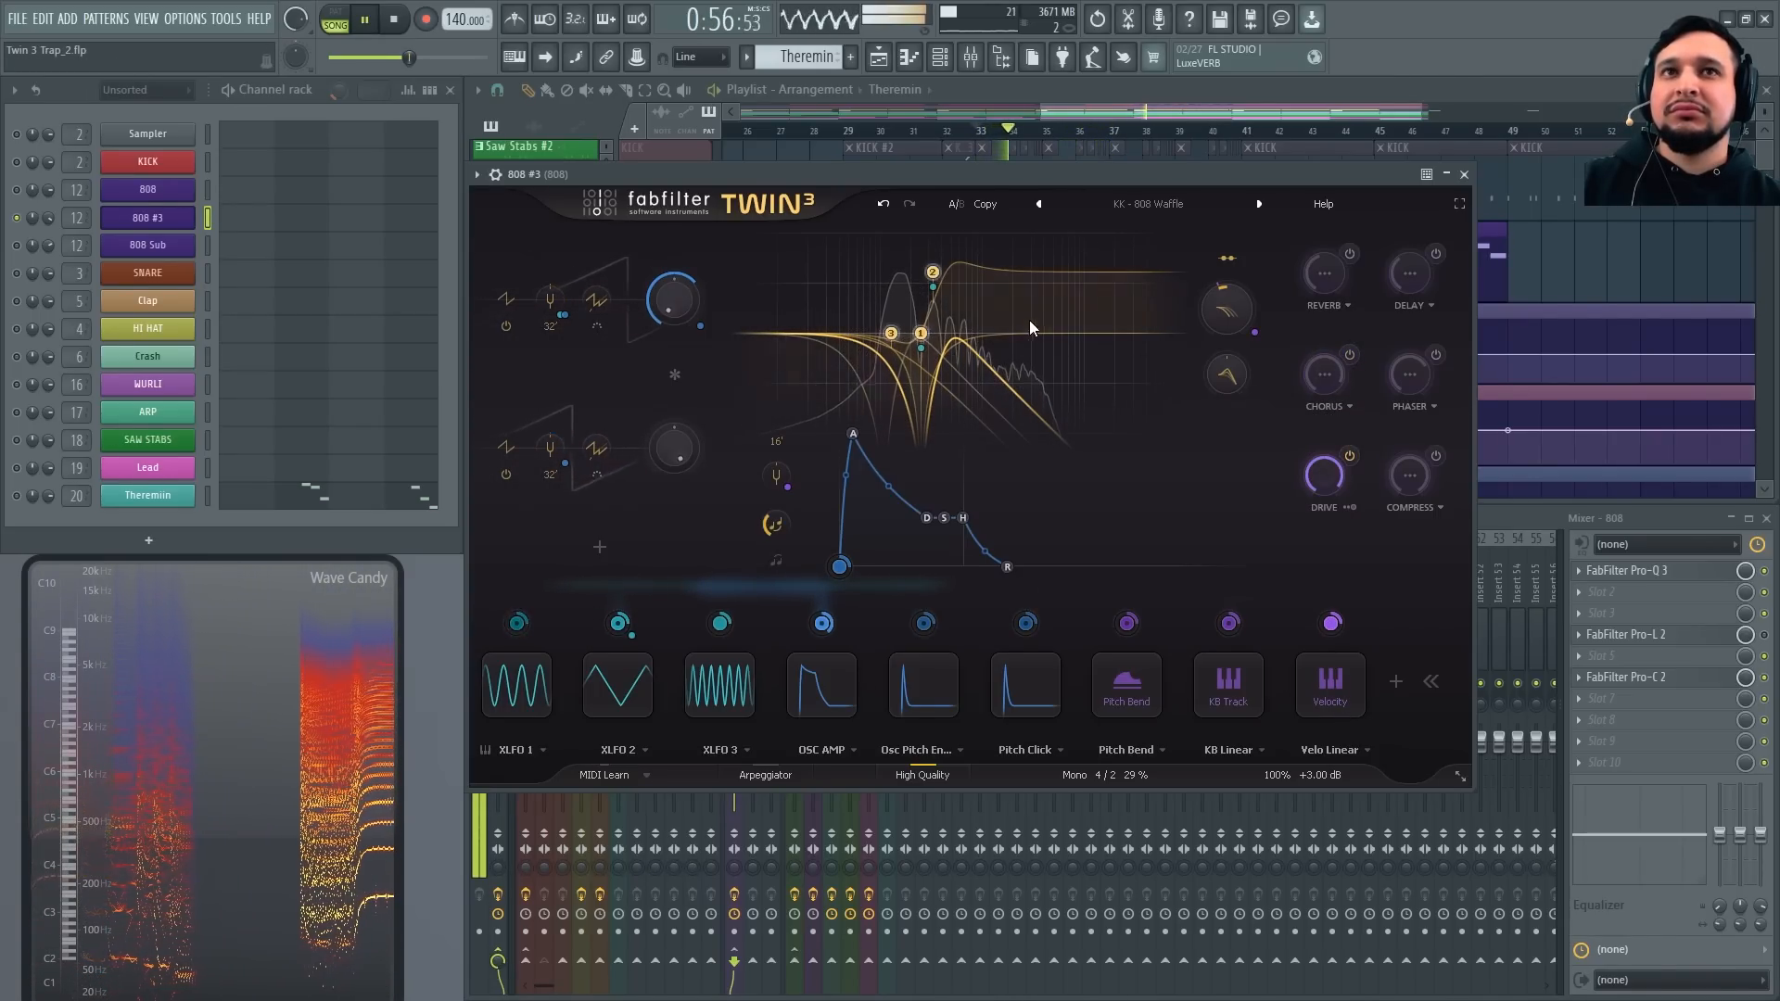
click(1349, 357)
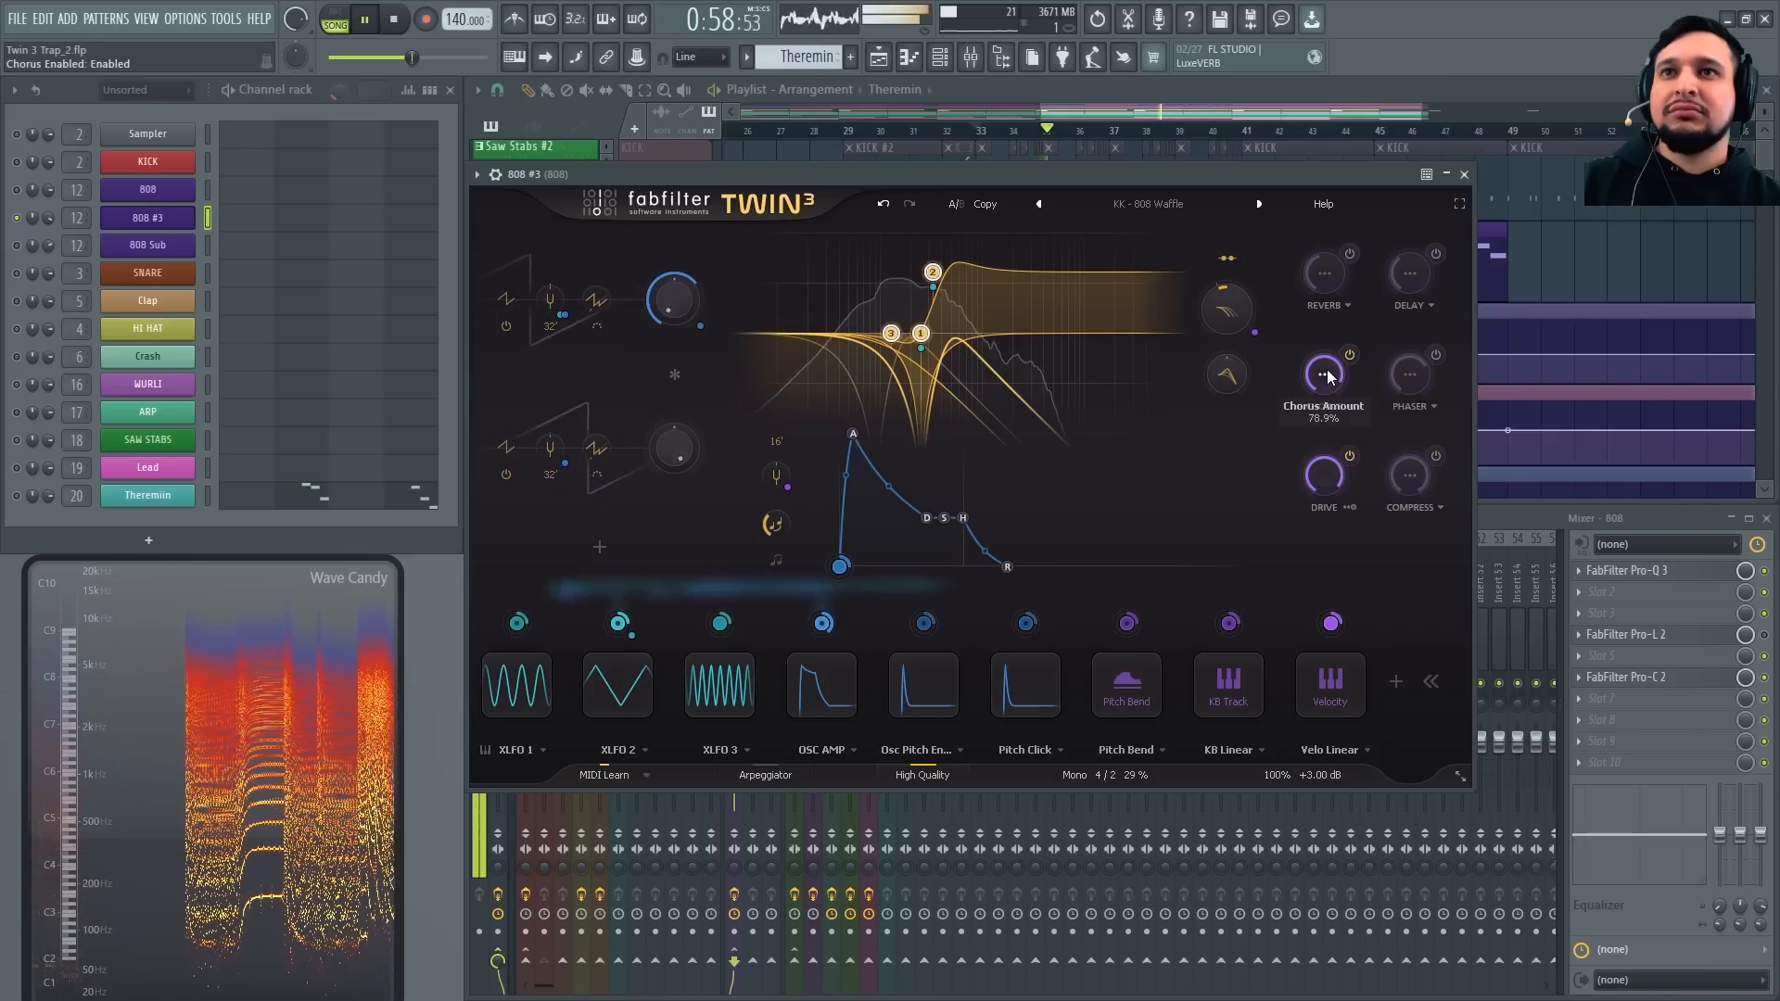
key(space)
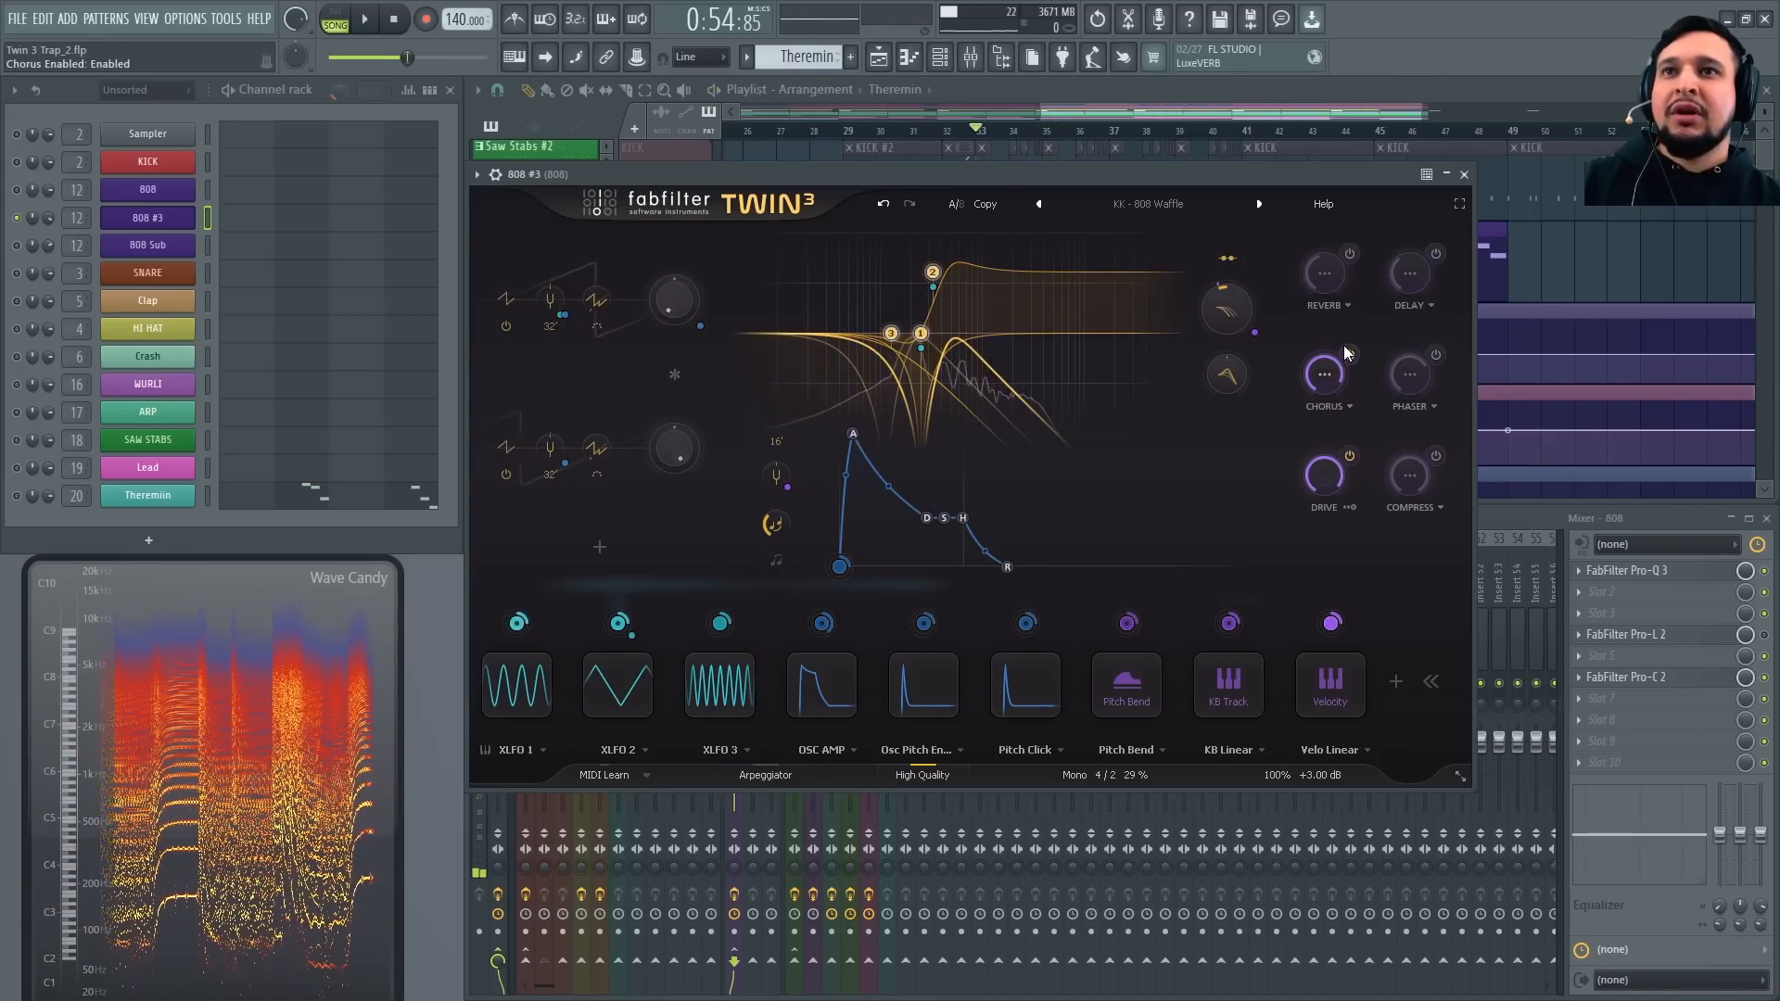
click(1348, 357)
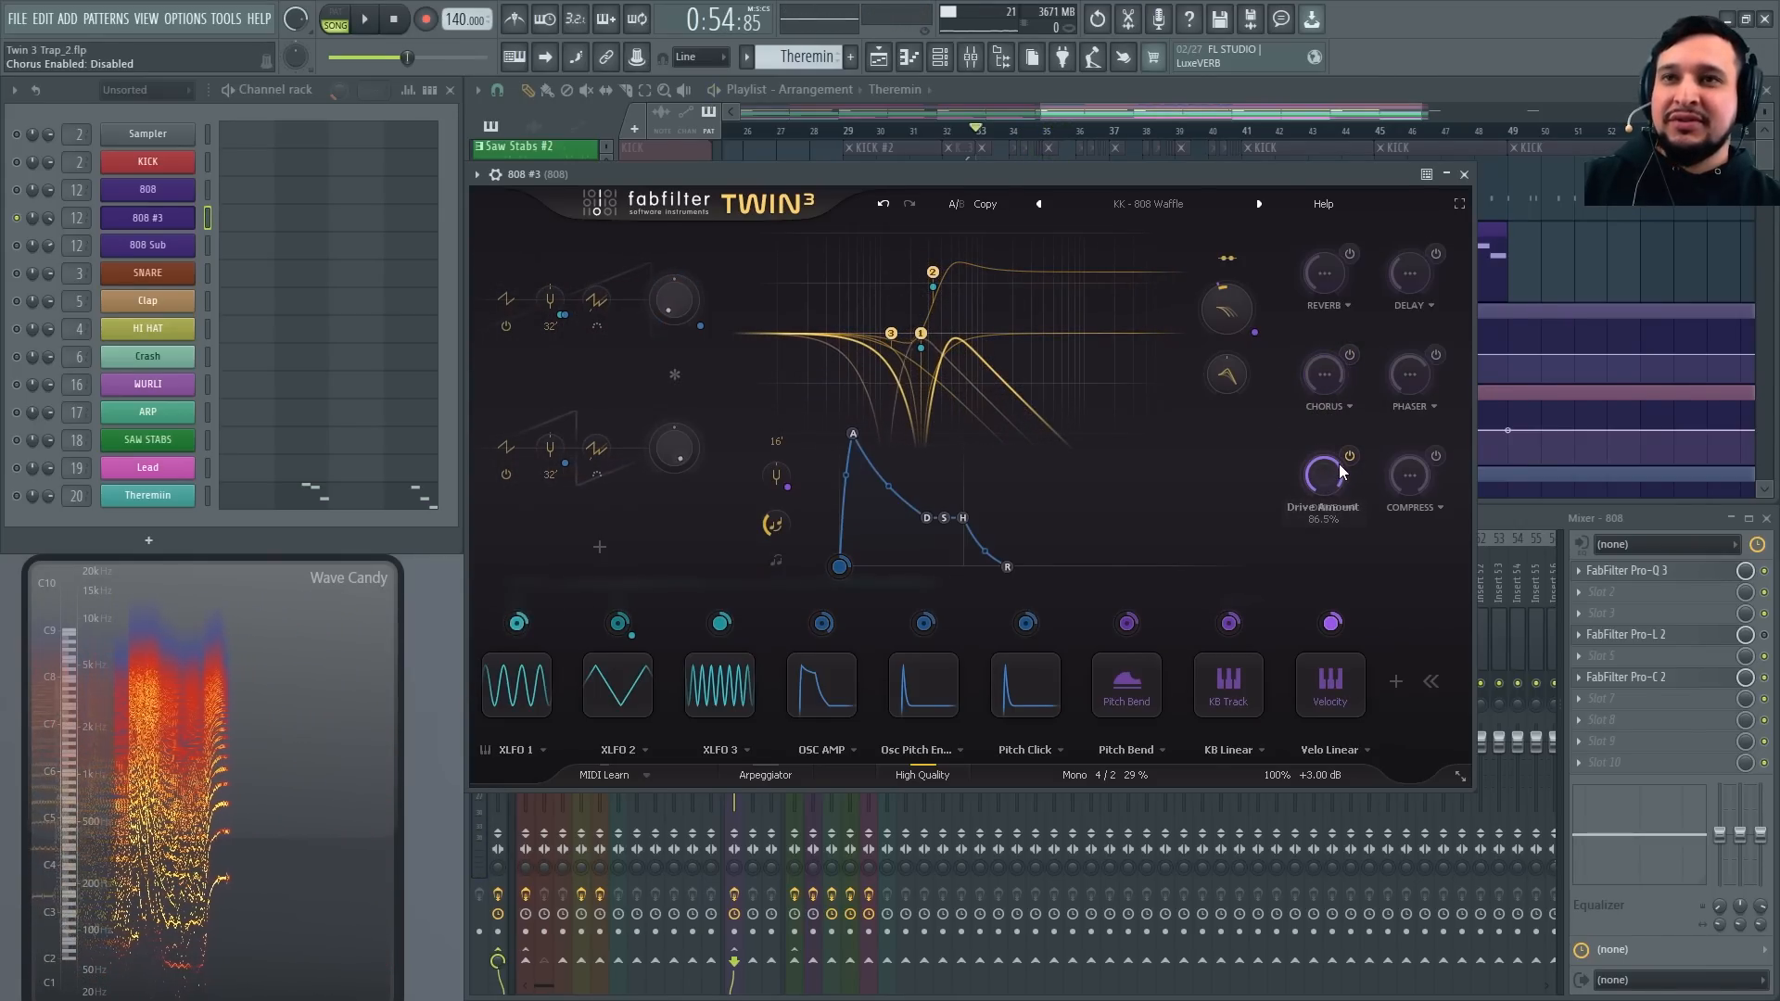
Vary the Drive Amount during playback, raising it to 90.3%
mouse_move(1336, 490)
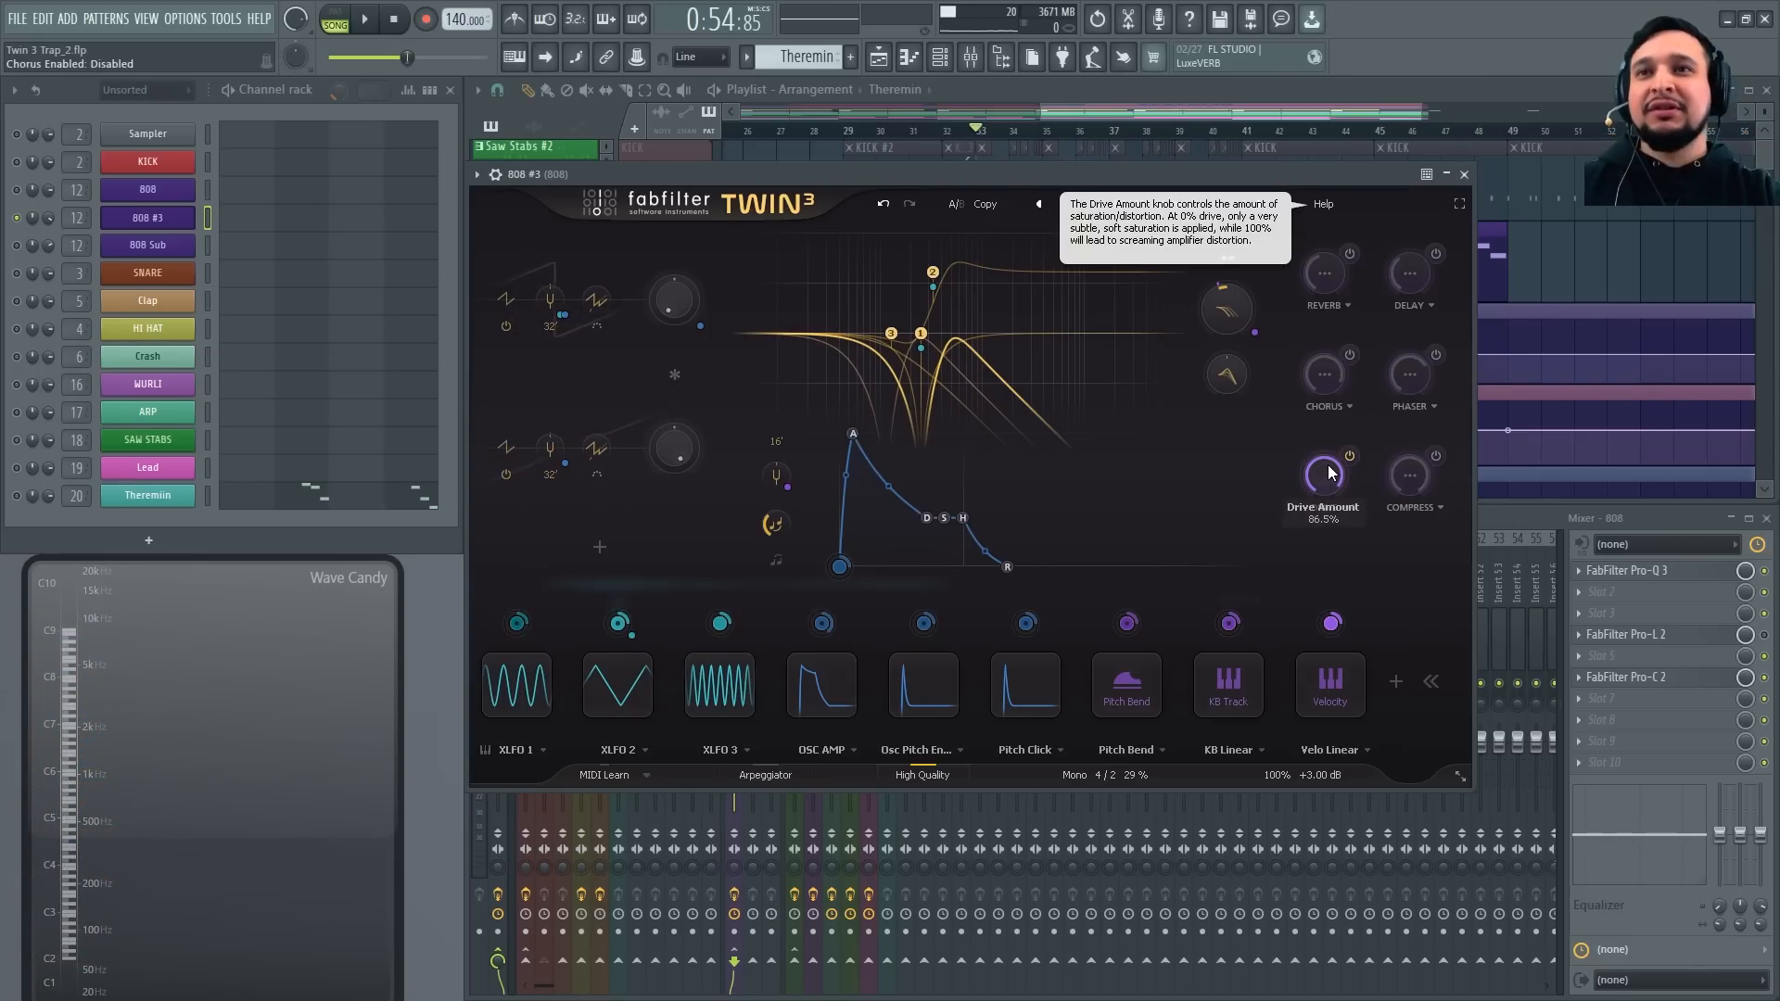
key(space)
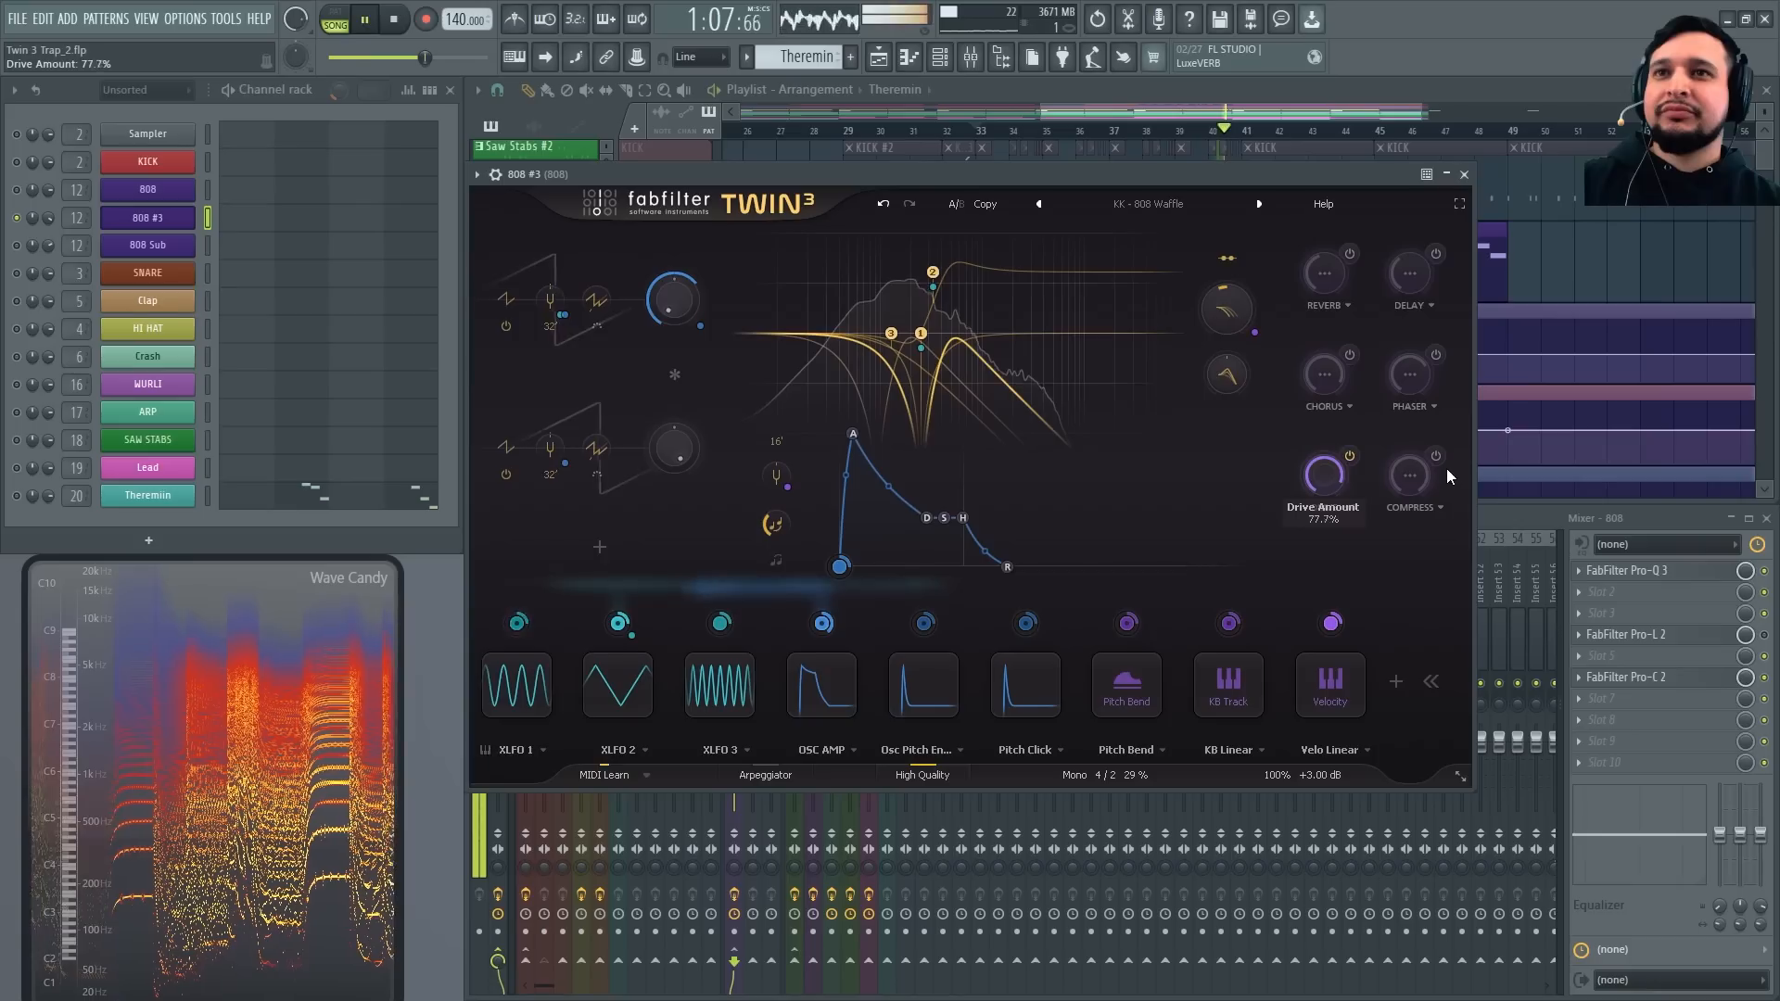
key(space)
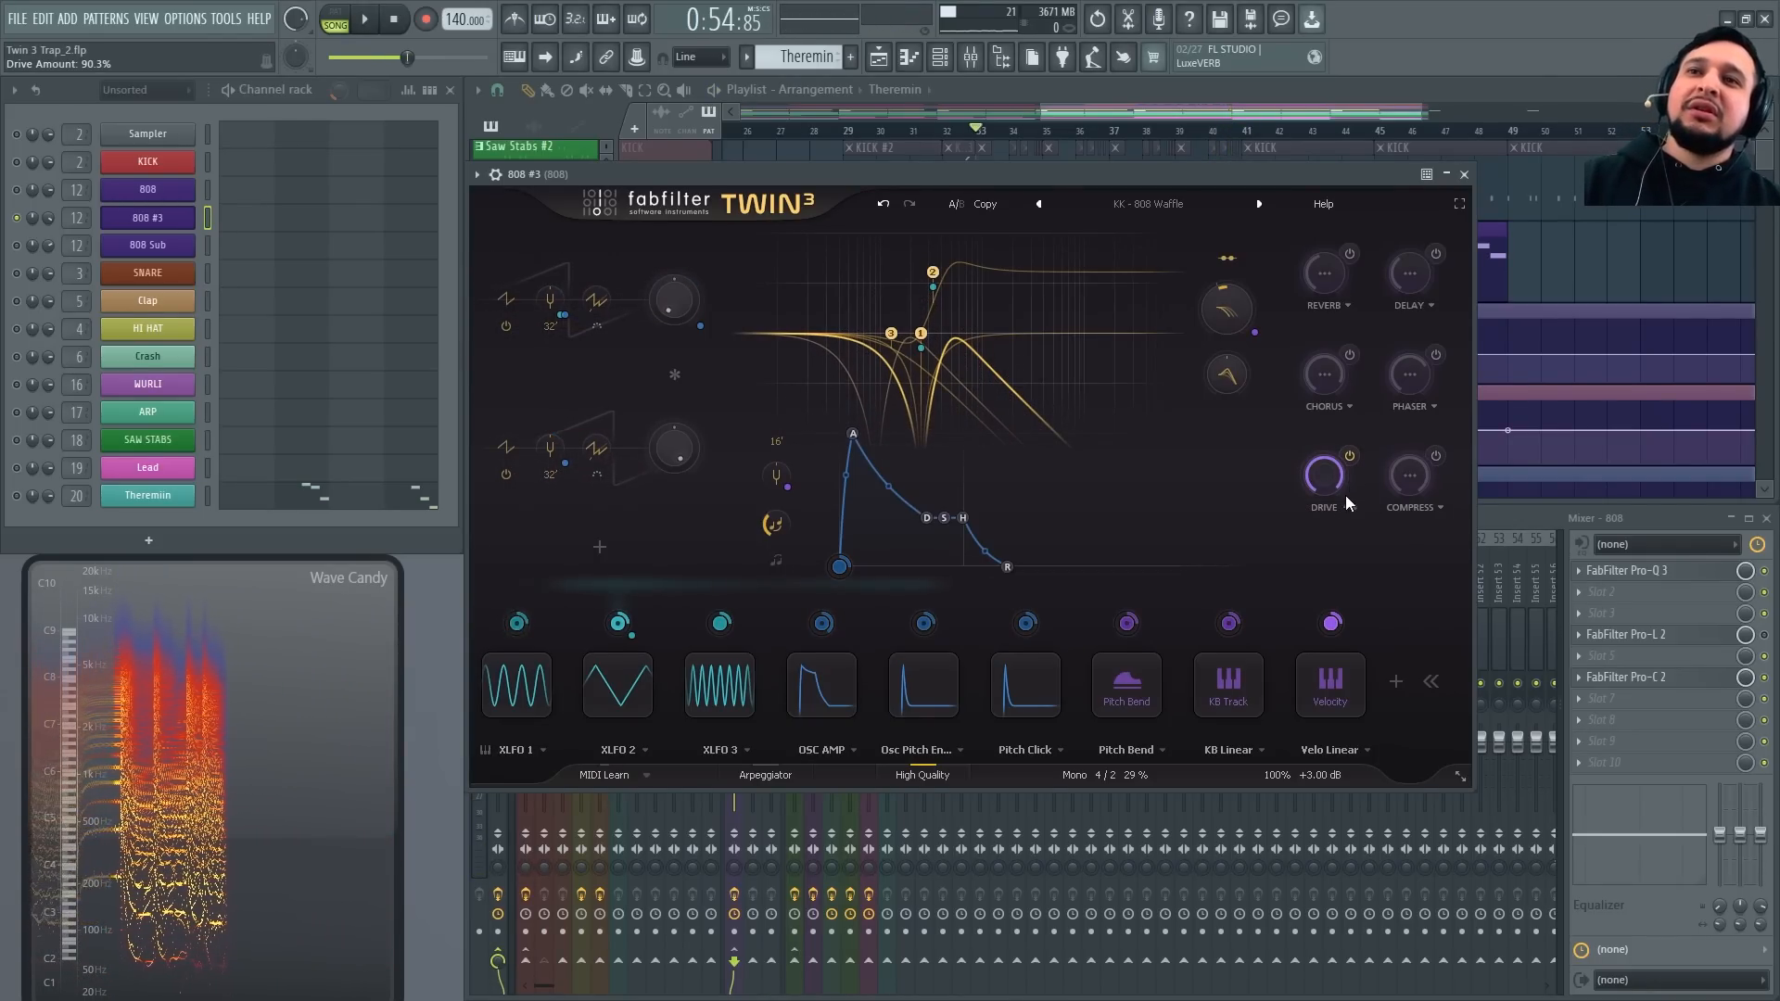
Sweep the Drive Amount down to 4.39% and audition the patch with it at about 25%
drag(1332, 477, 1350, 536)
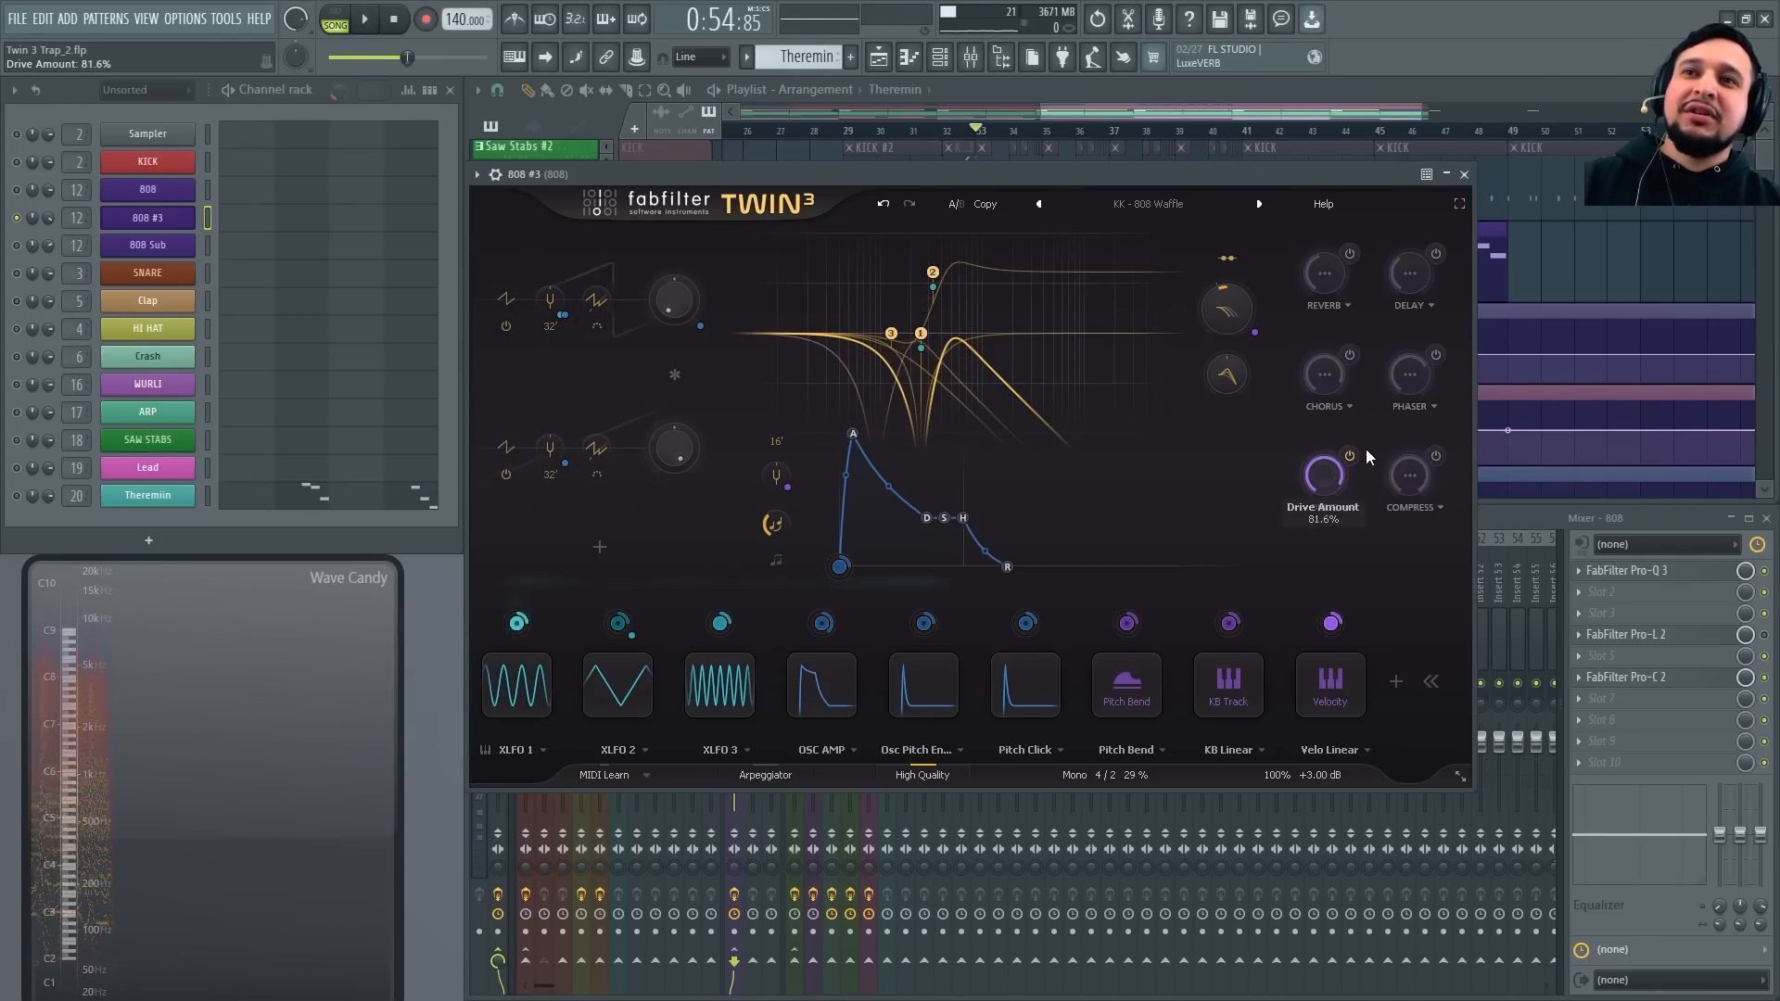
drag(1372, 447, 1366, 439)
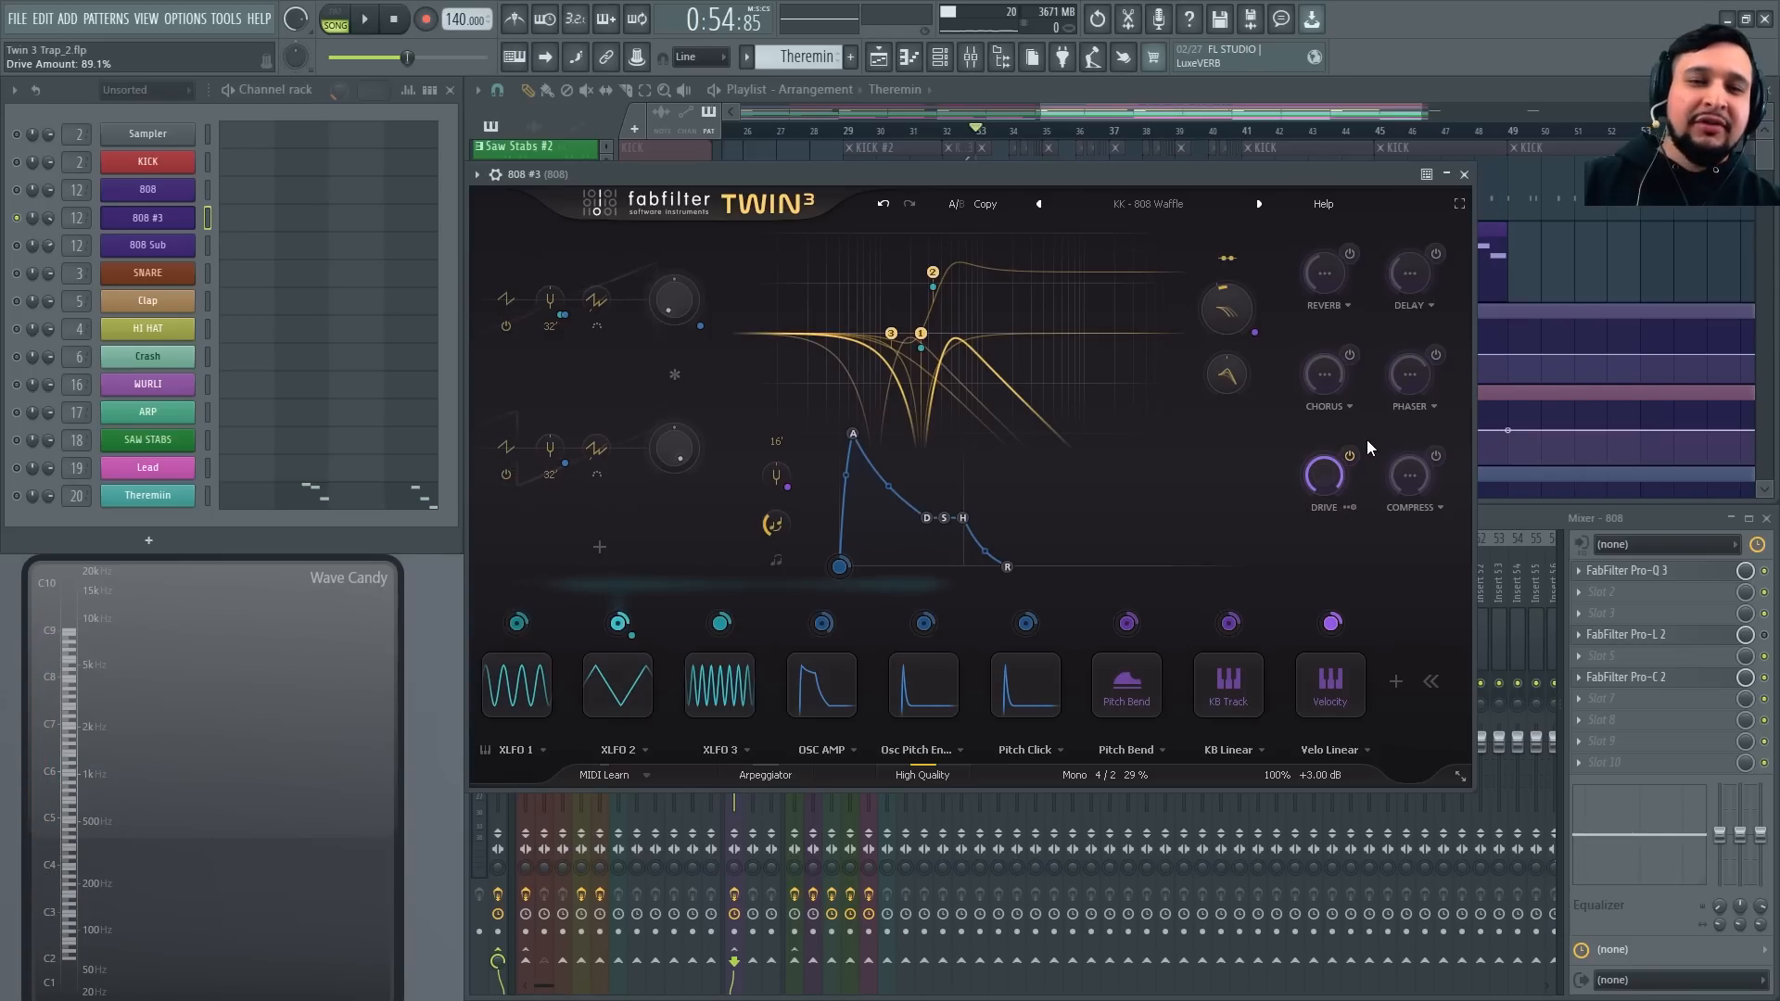
mouse_move(1336, 475)
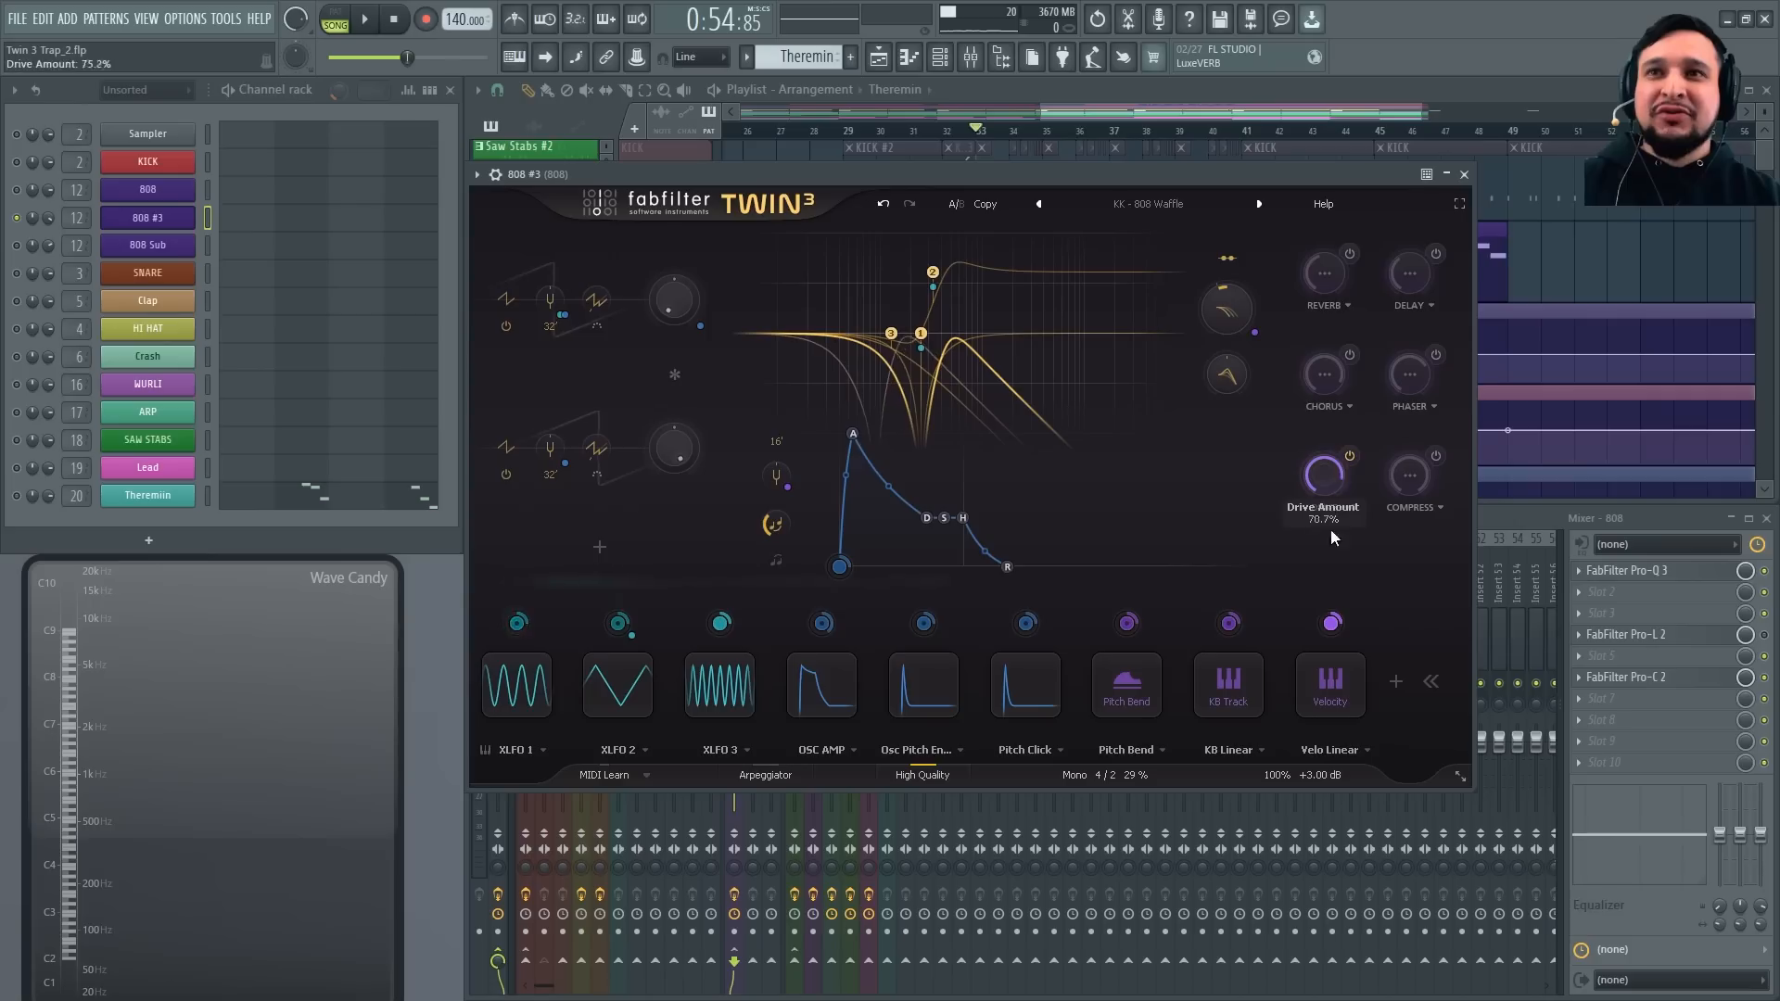
drag(1331, 530, 1335, 484)
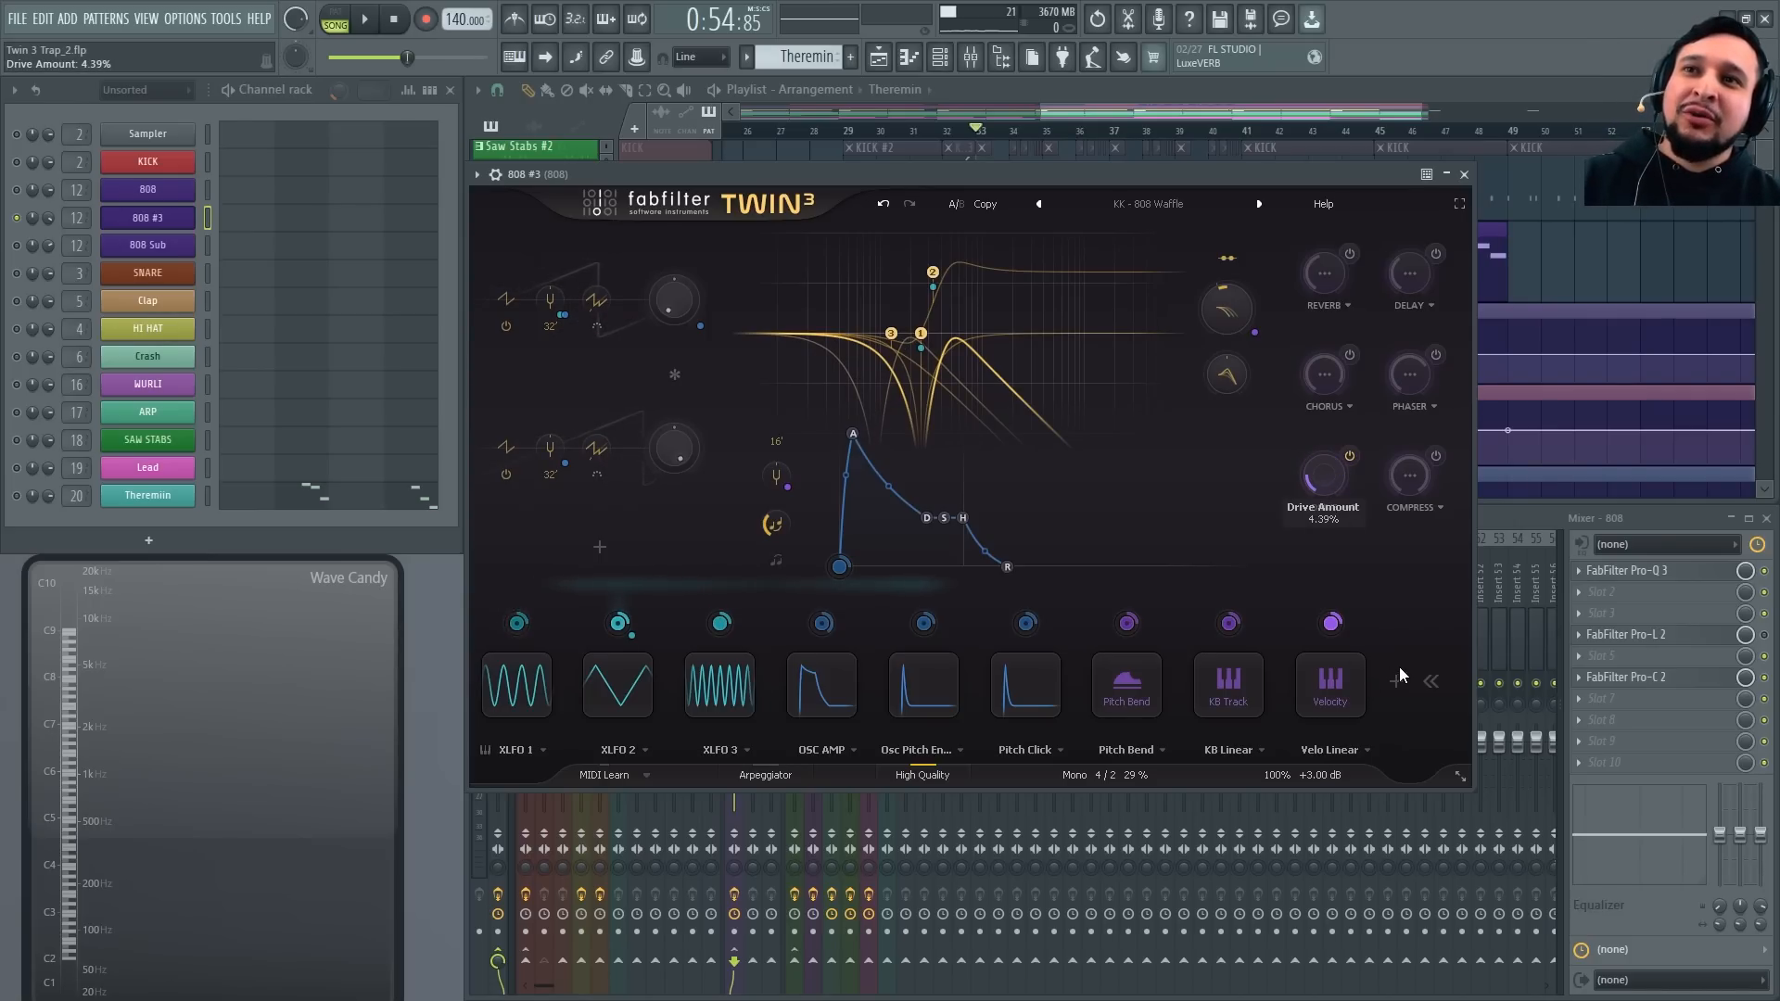
key(space)
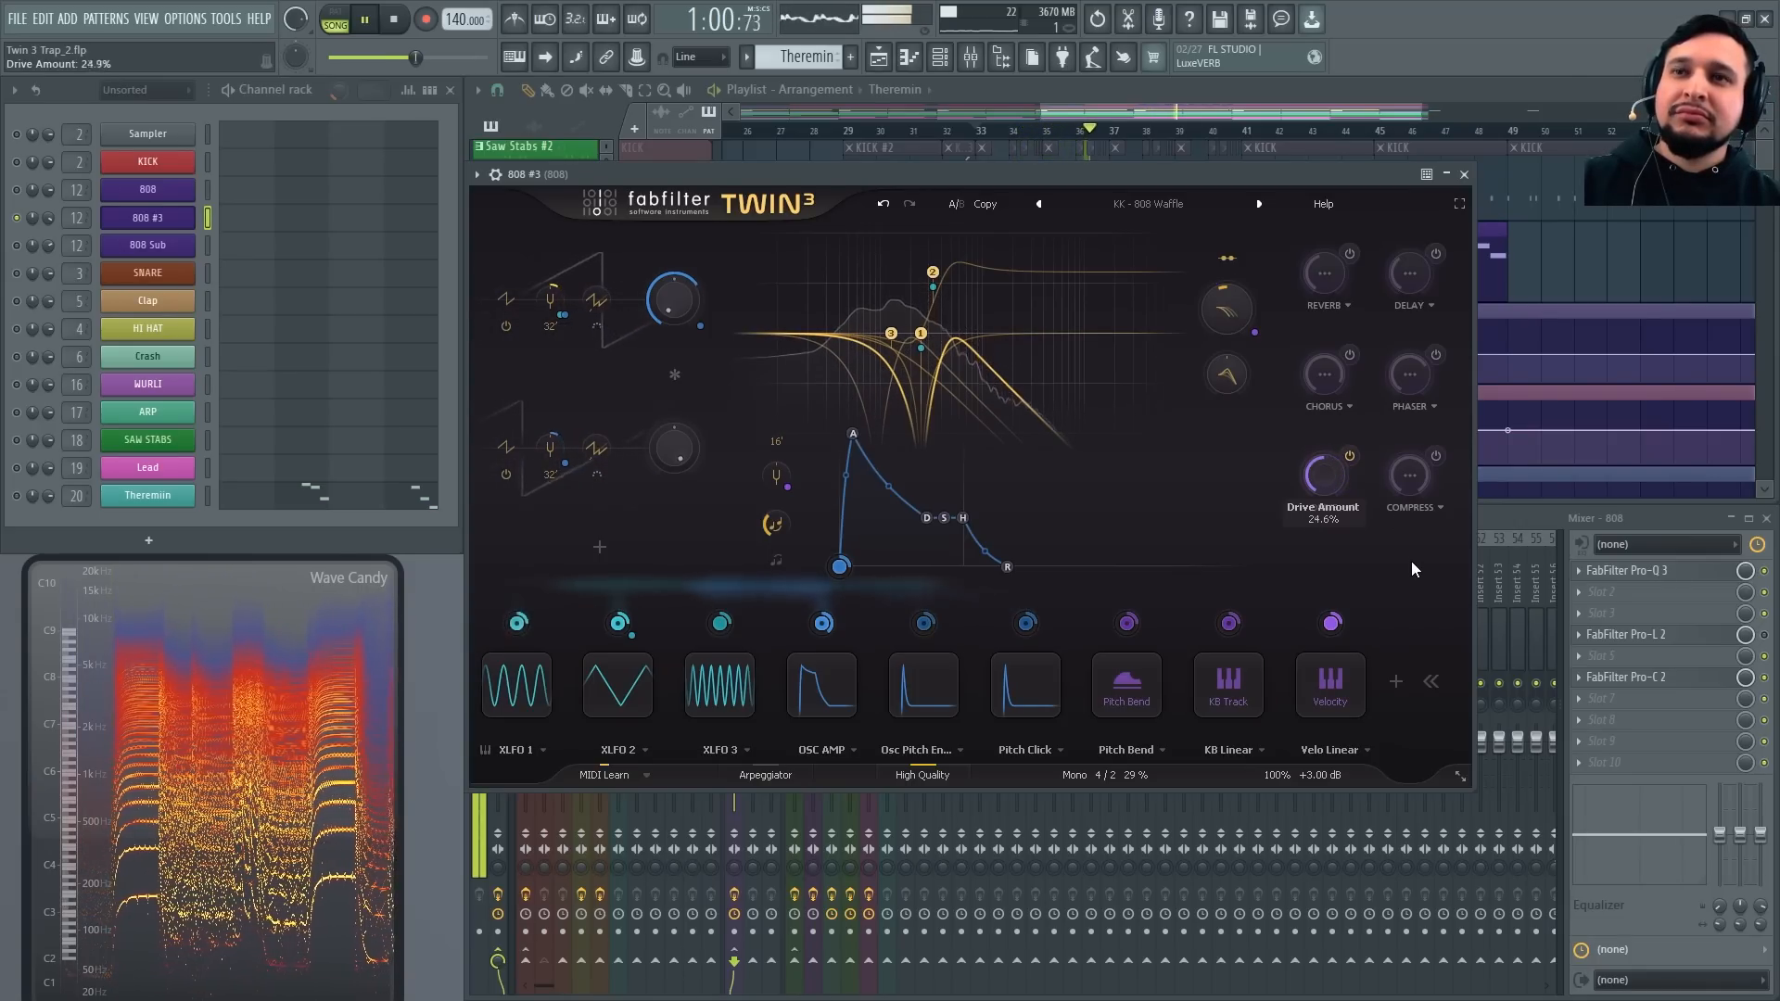
key(space)
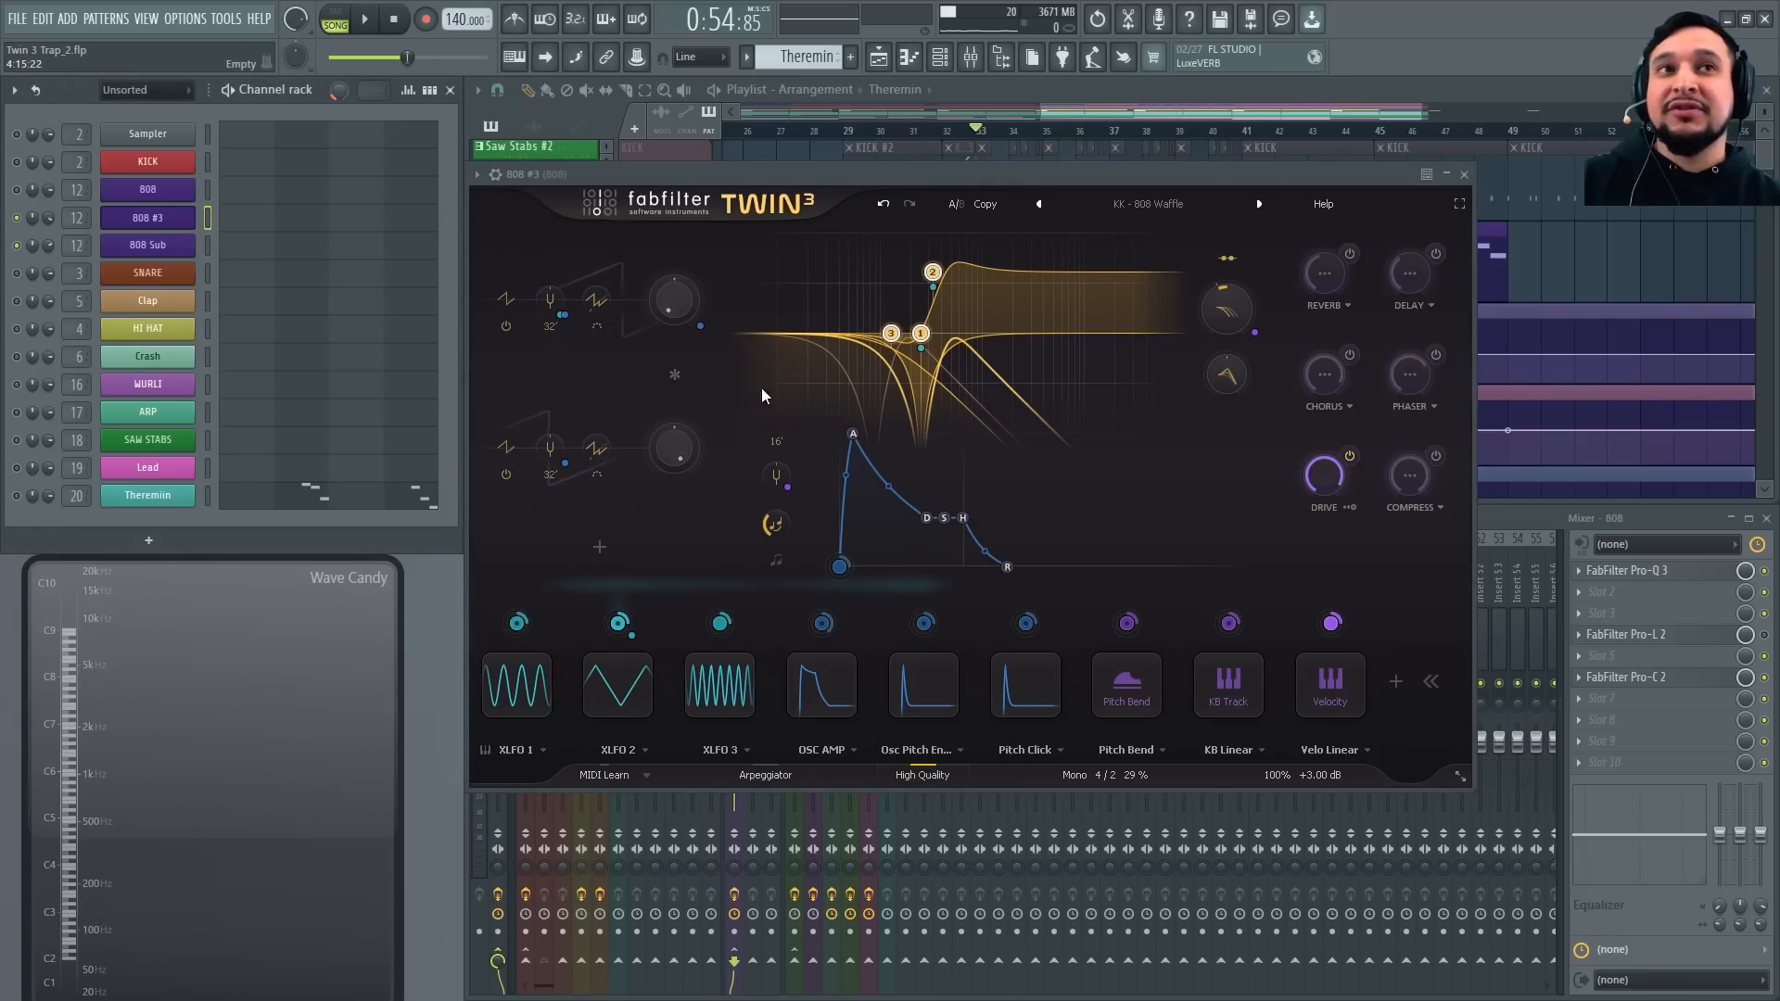
Audition the 808 #3 layer together with 808 Sub and the sub on its own, and inspect the 808 Sub's Twin 3 patch
key(space)
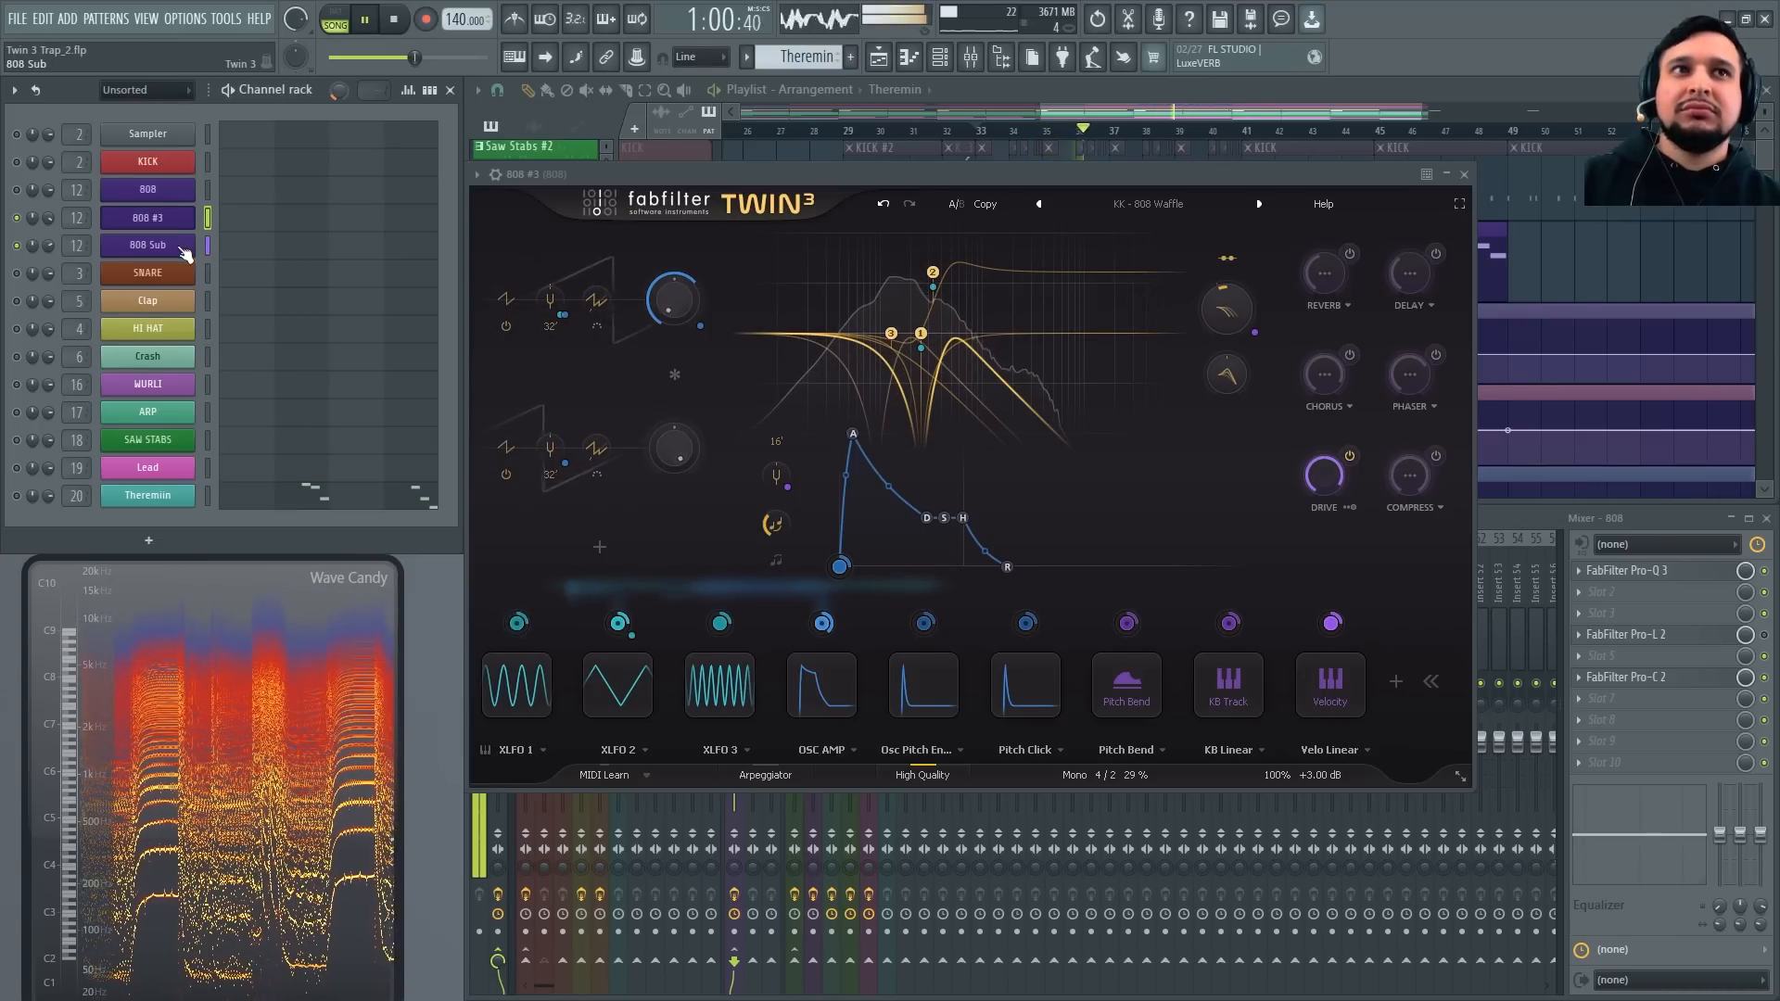
key(space)
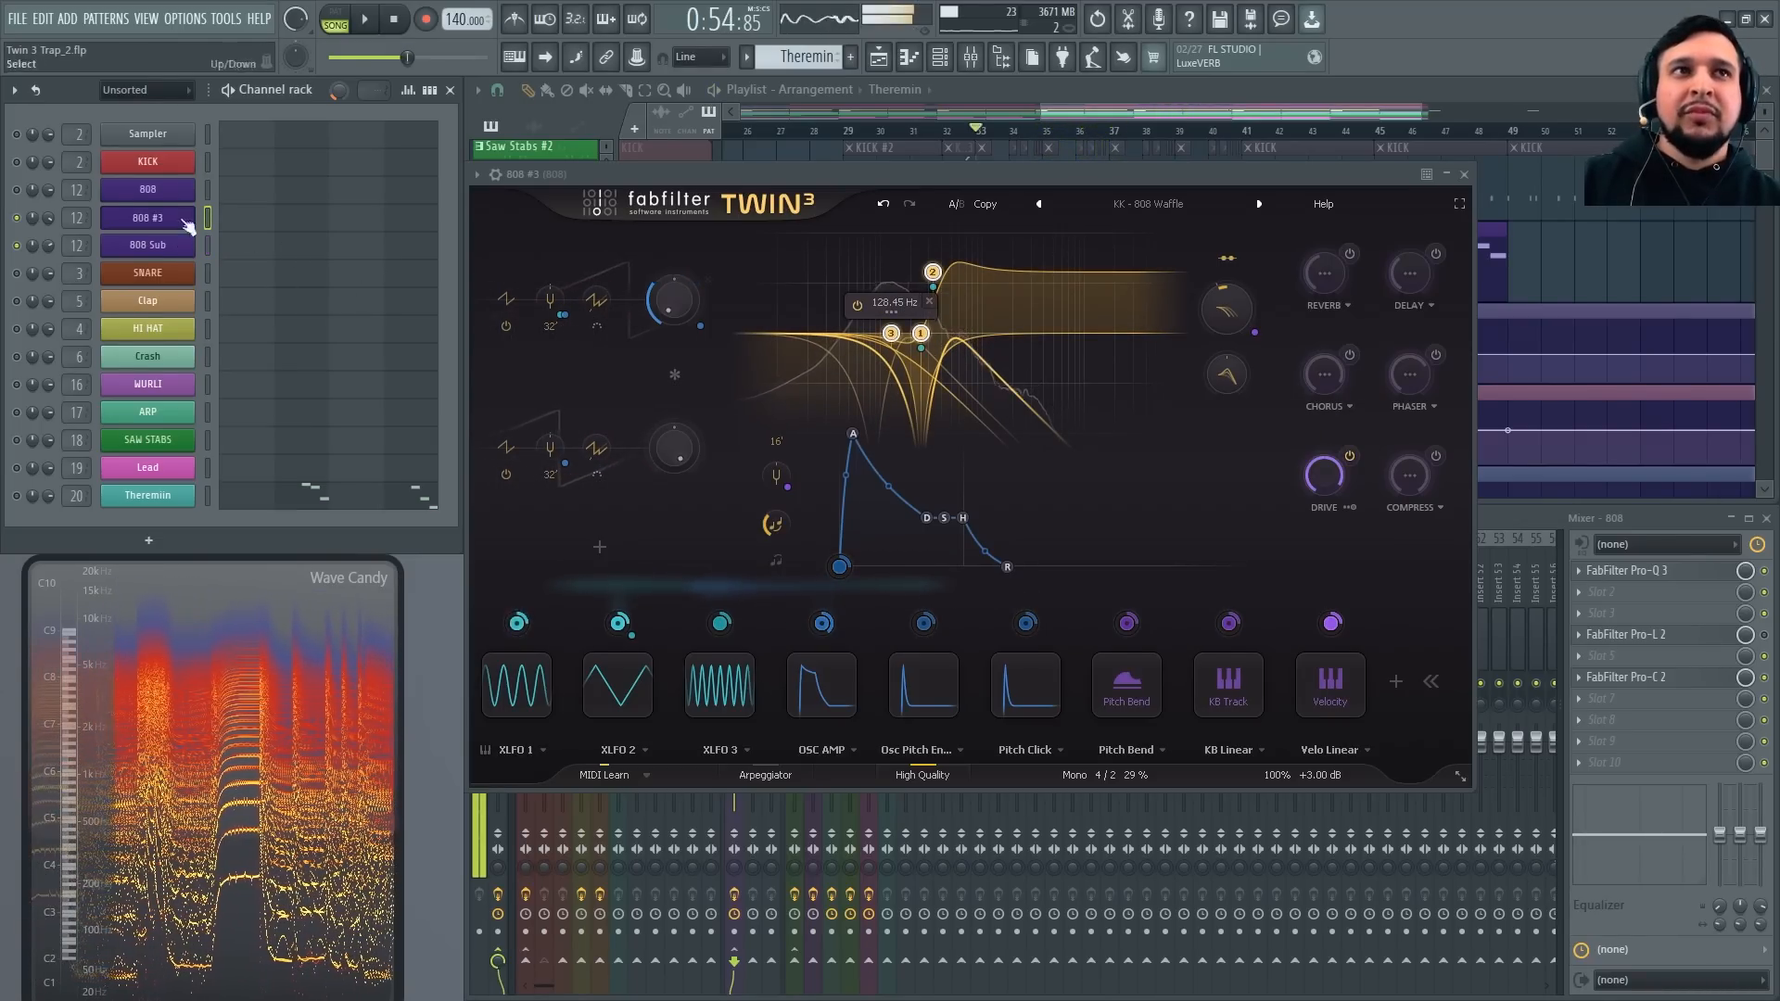
key(space)
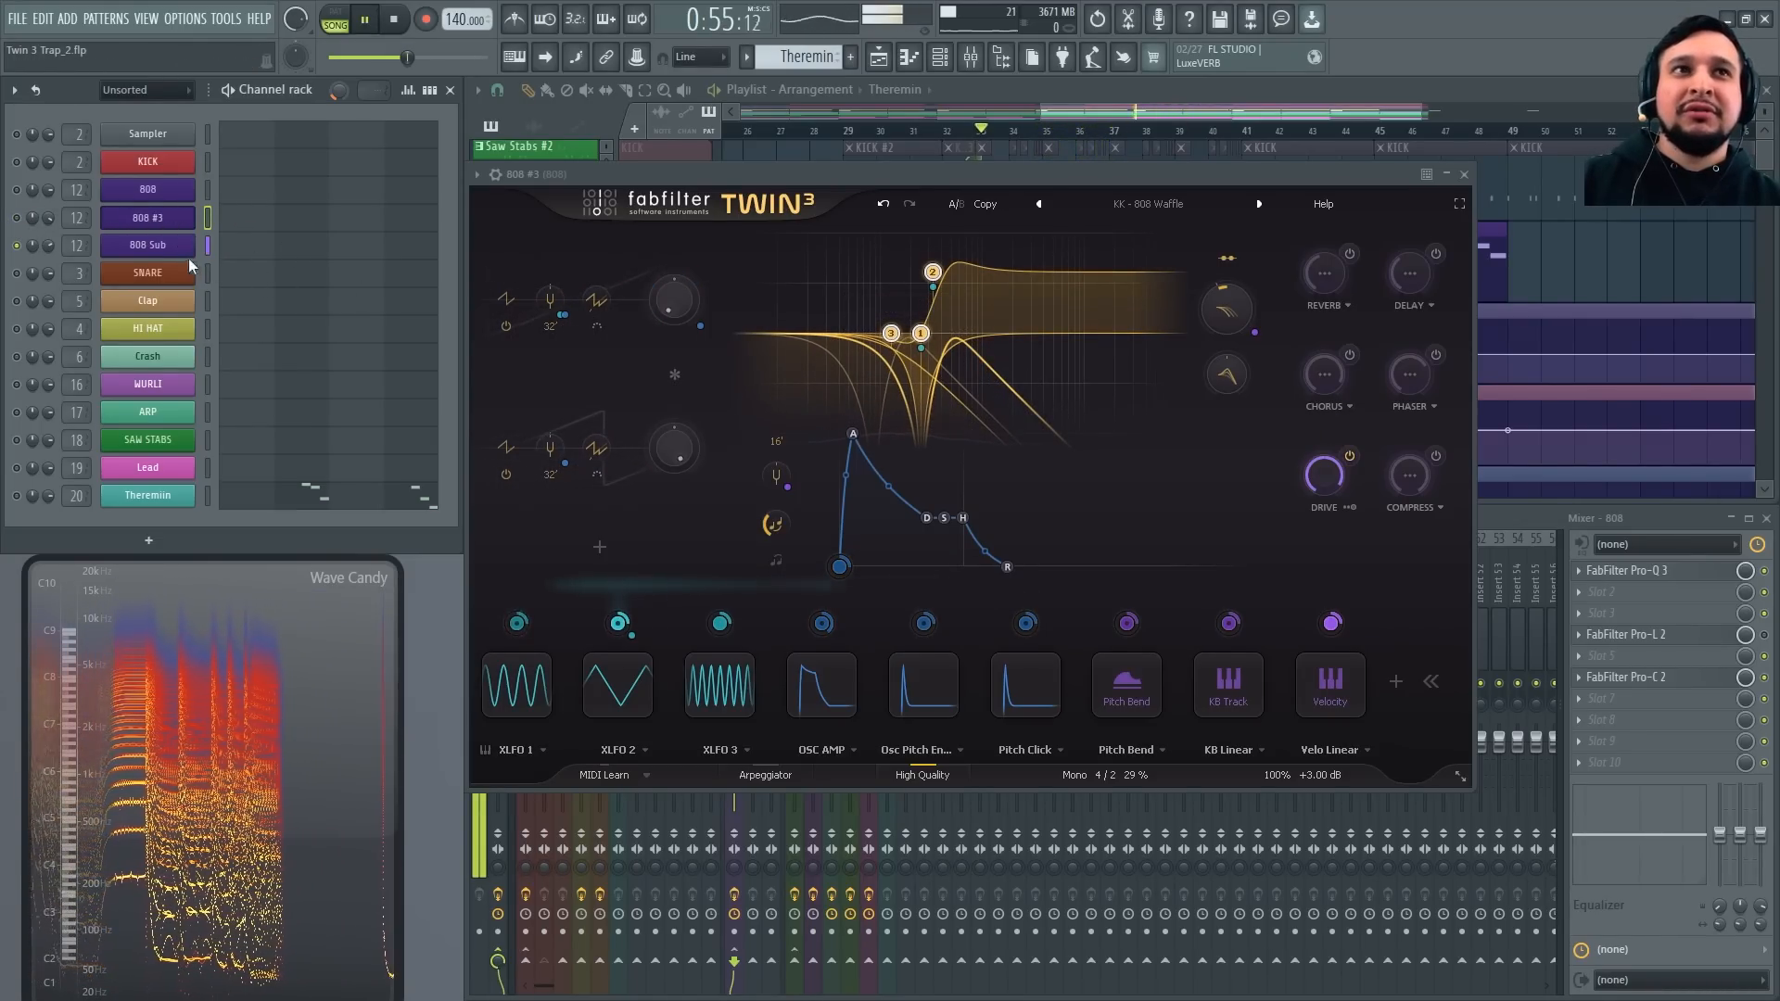
click(153, 245)
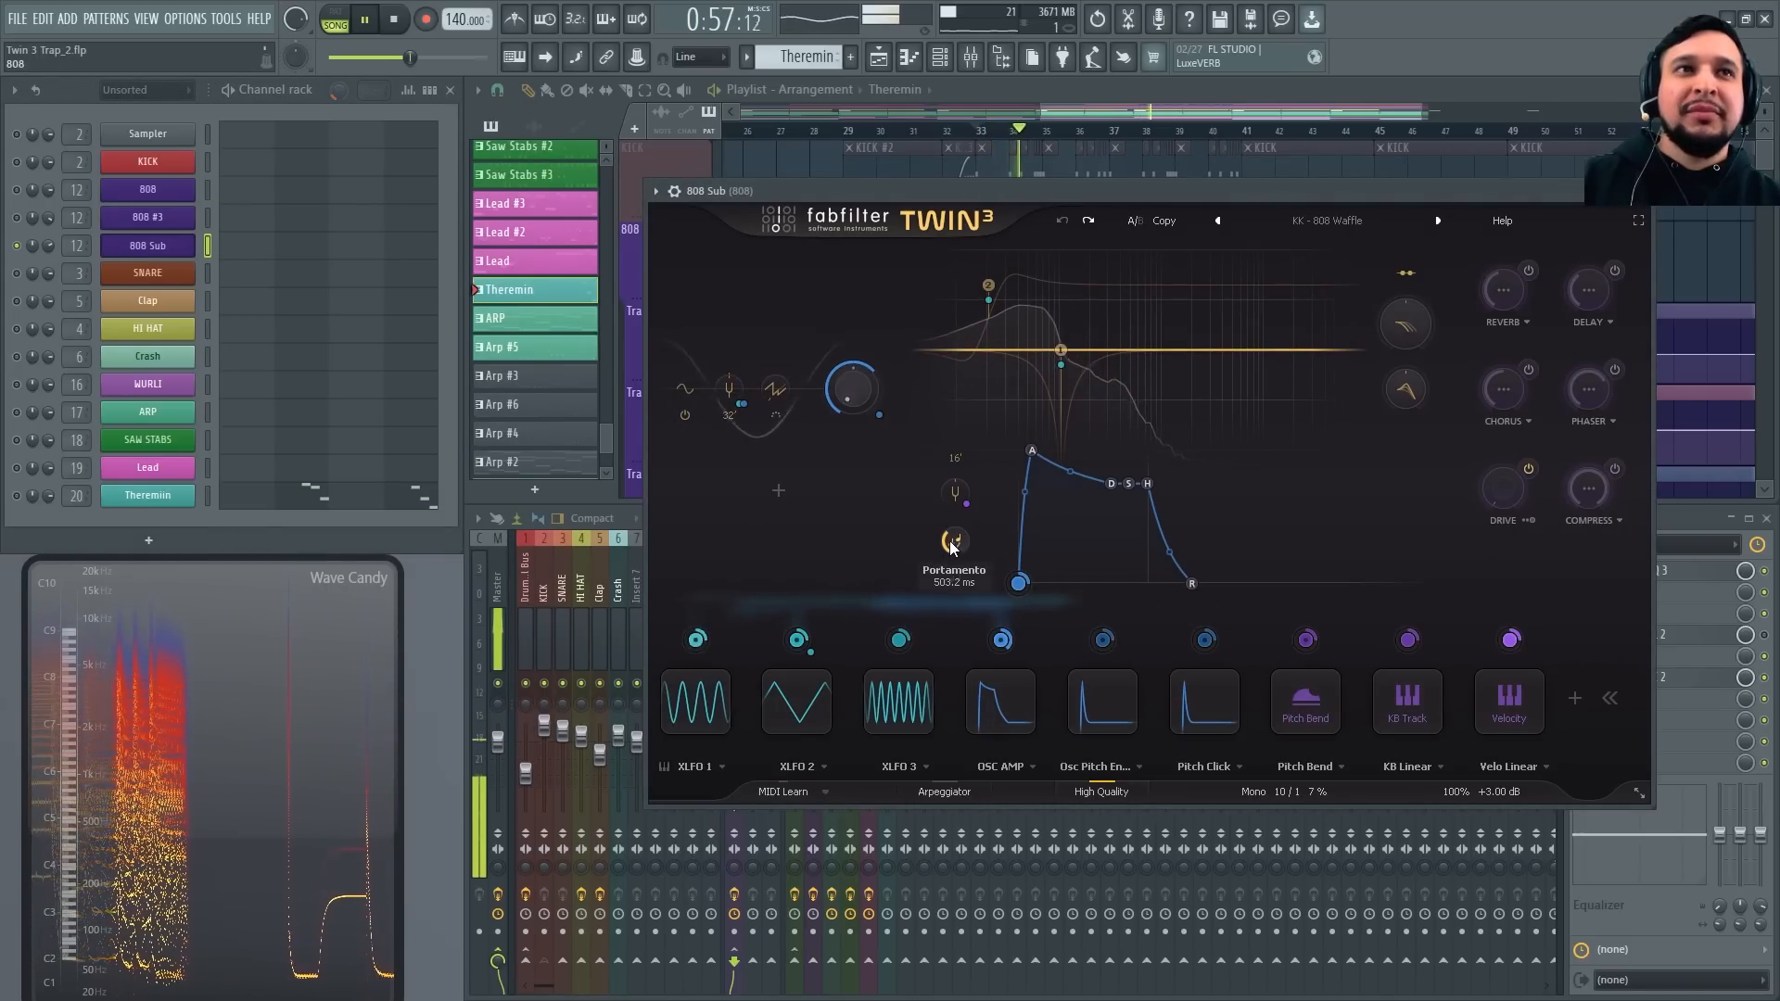
key(space)
click(171, 219)
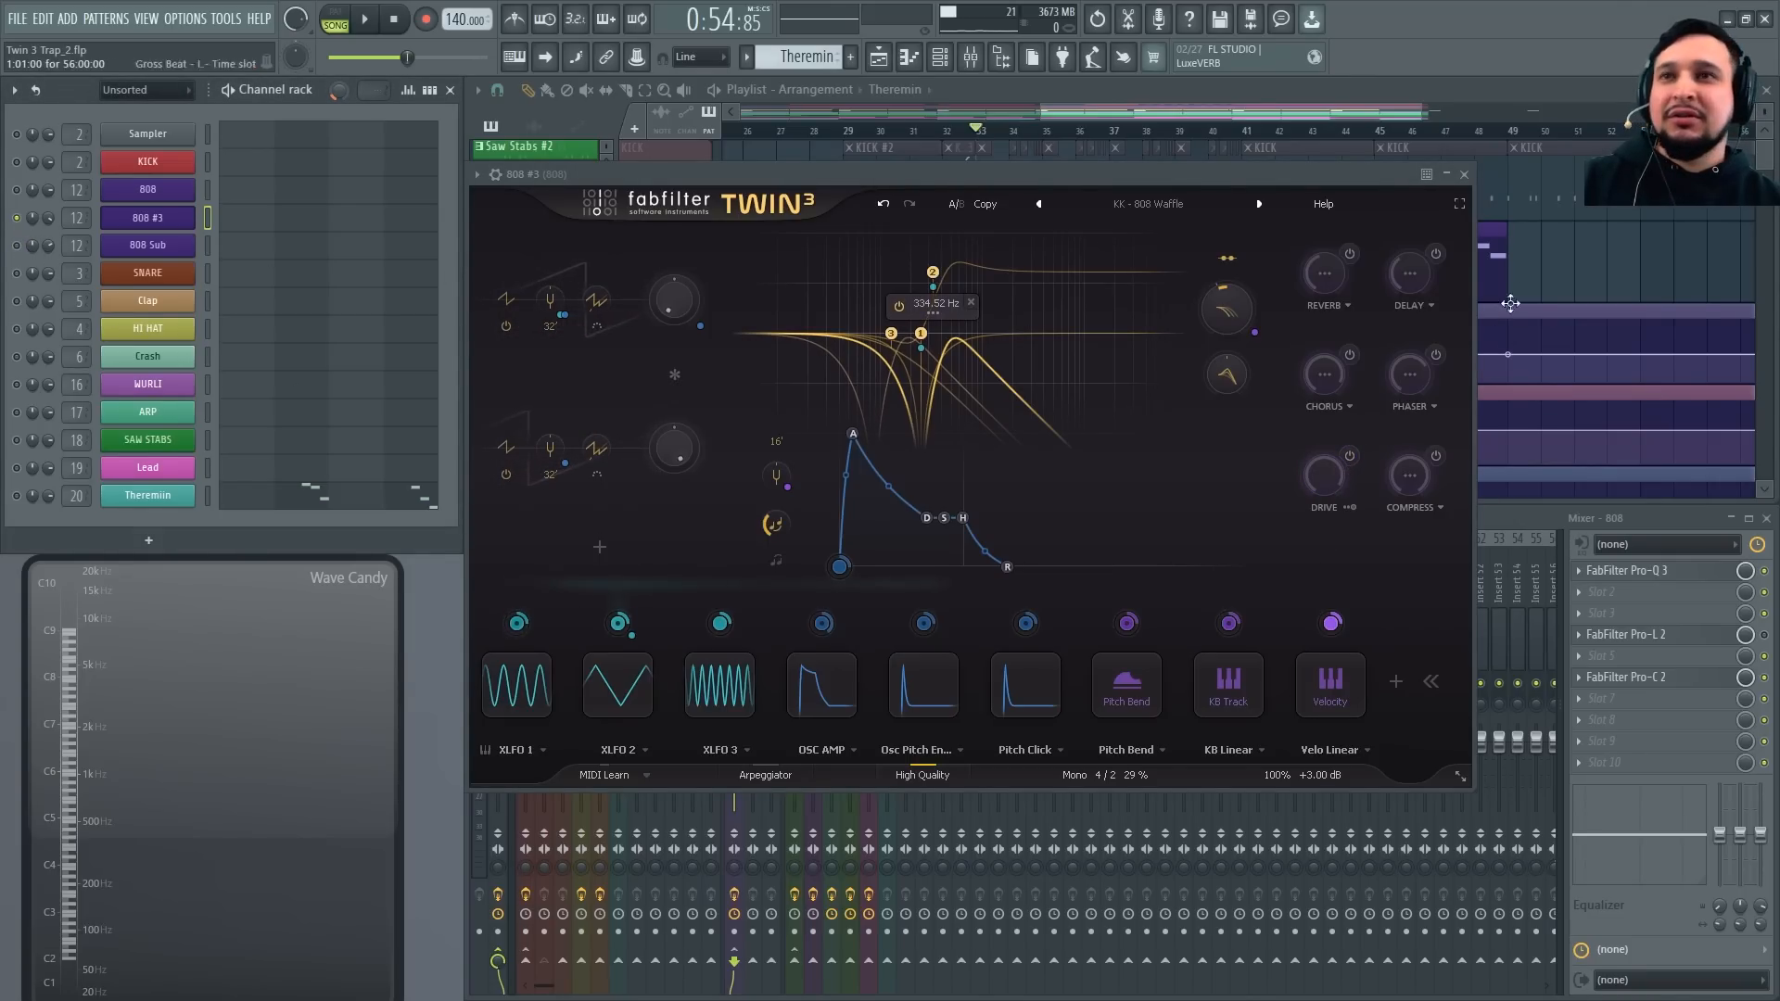
Close the Twin 3 window and load FabFilter Saturn 2 into the second effect slot of the 808 mixer track
click(1467, 176)
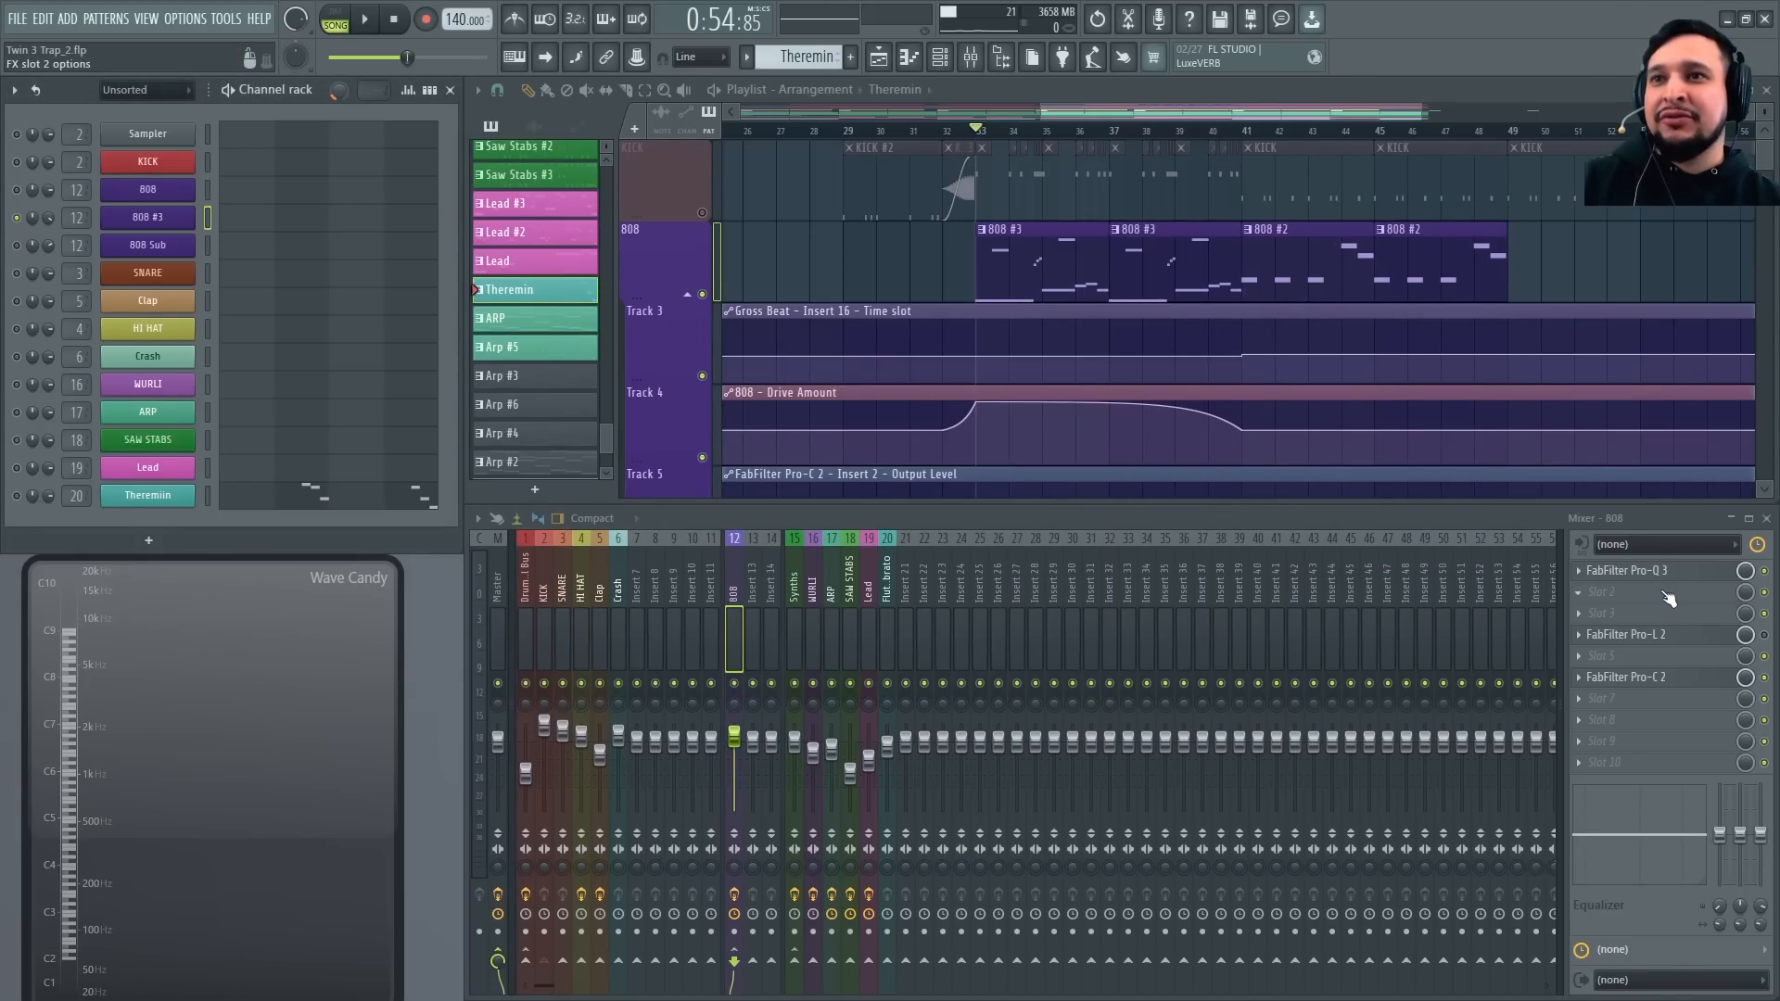
key(F8)
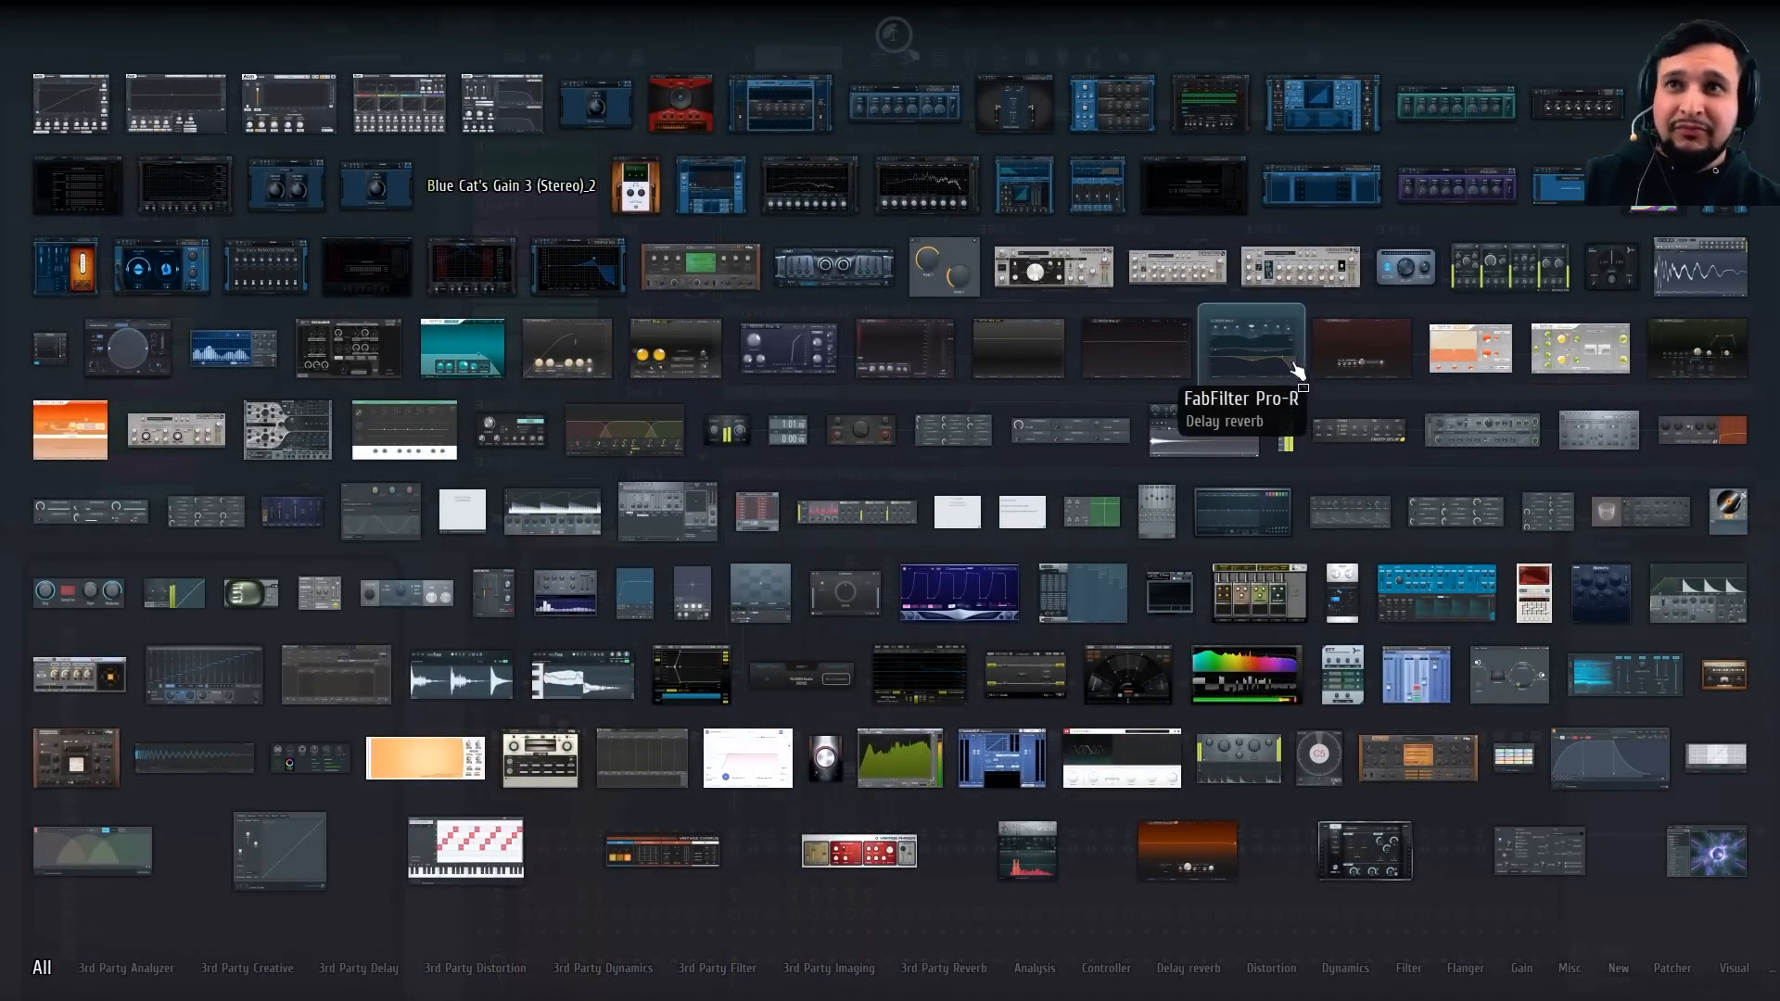
click(1327, 358)
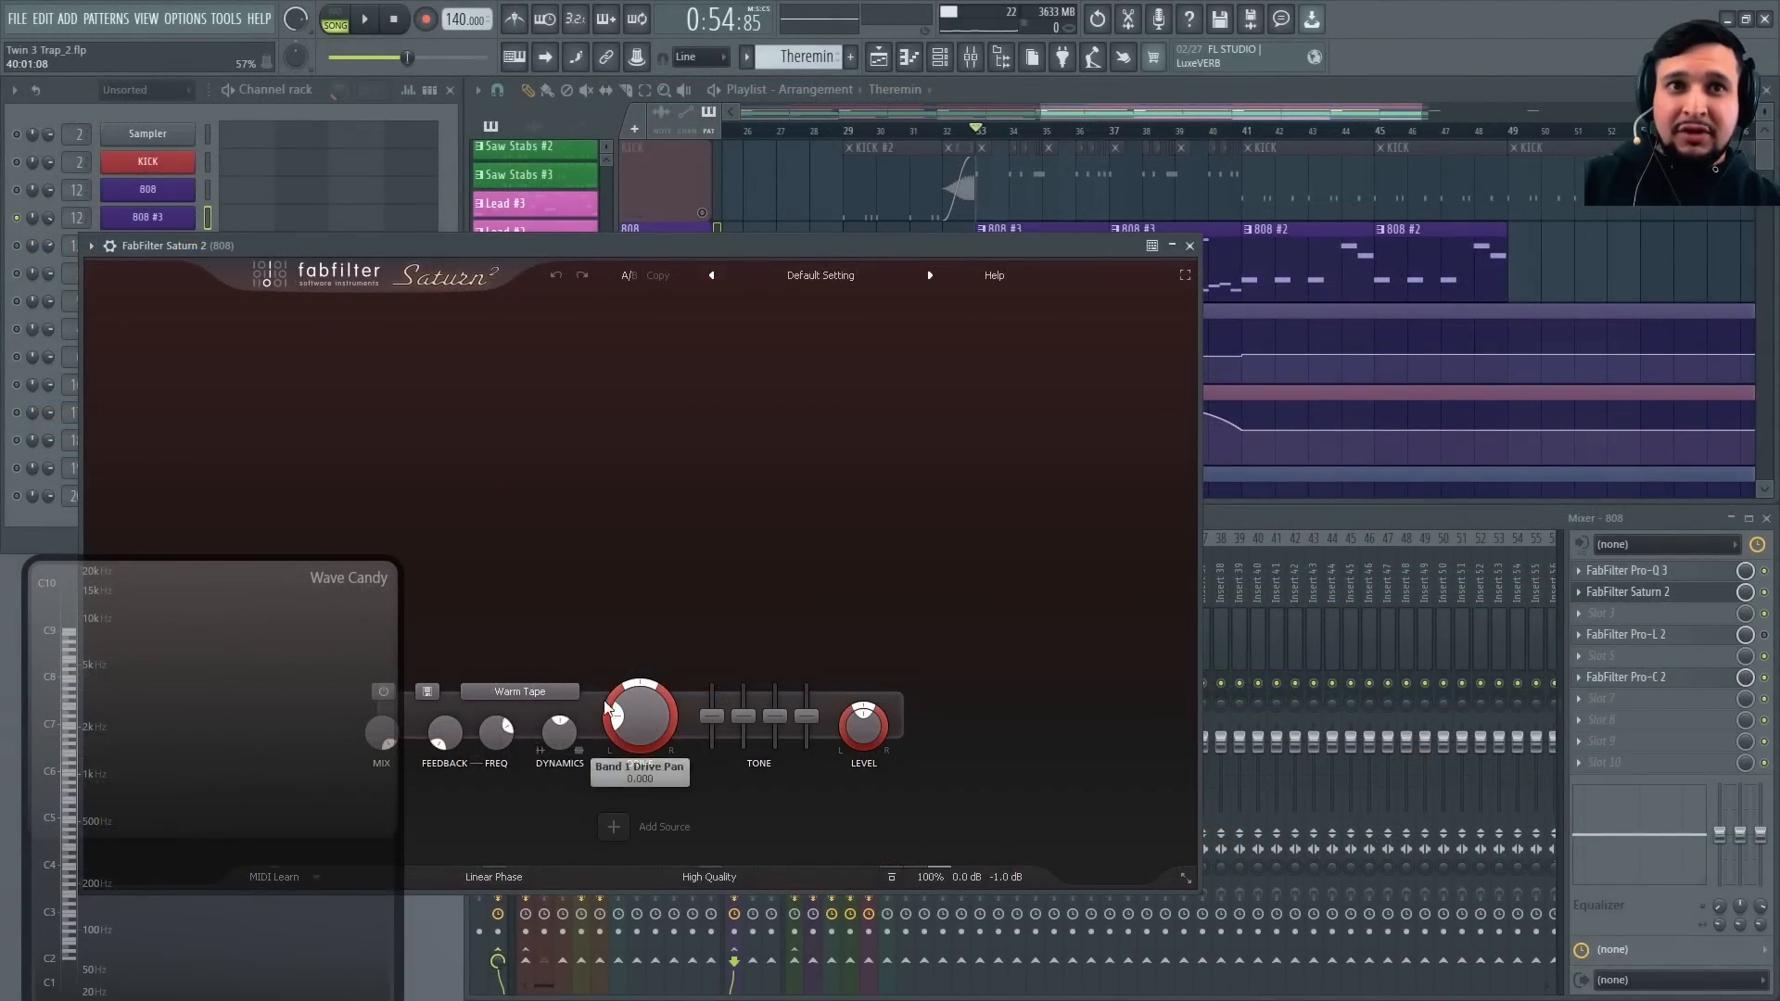
Set Saturn 2 to the Crunchy Amp style at 100% Drive with all four tone bands boosted, Presence at +6.37 dB
click(520, 692)
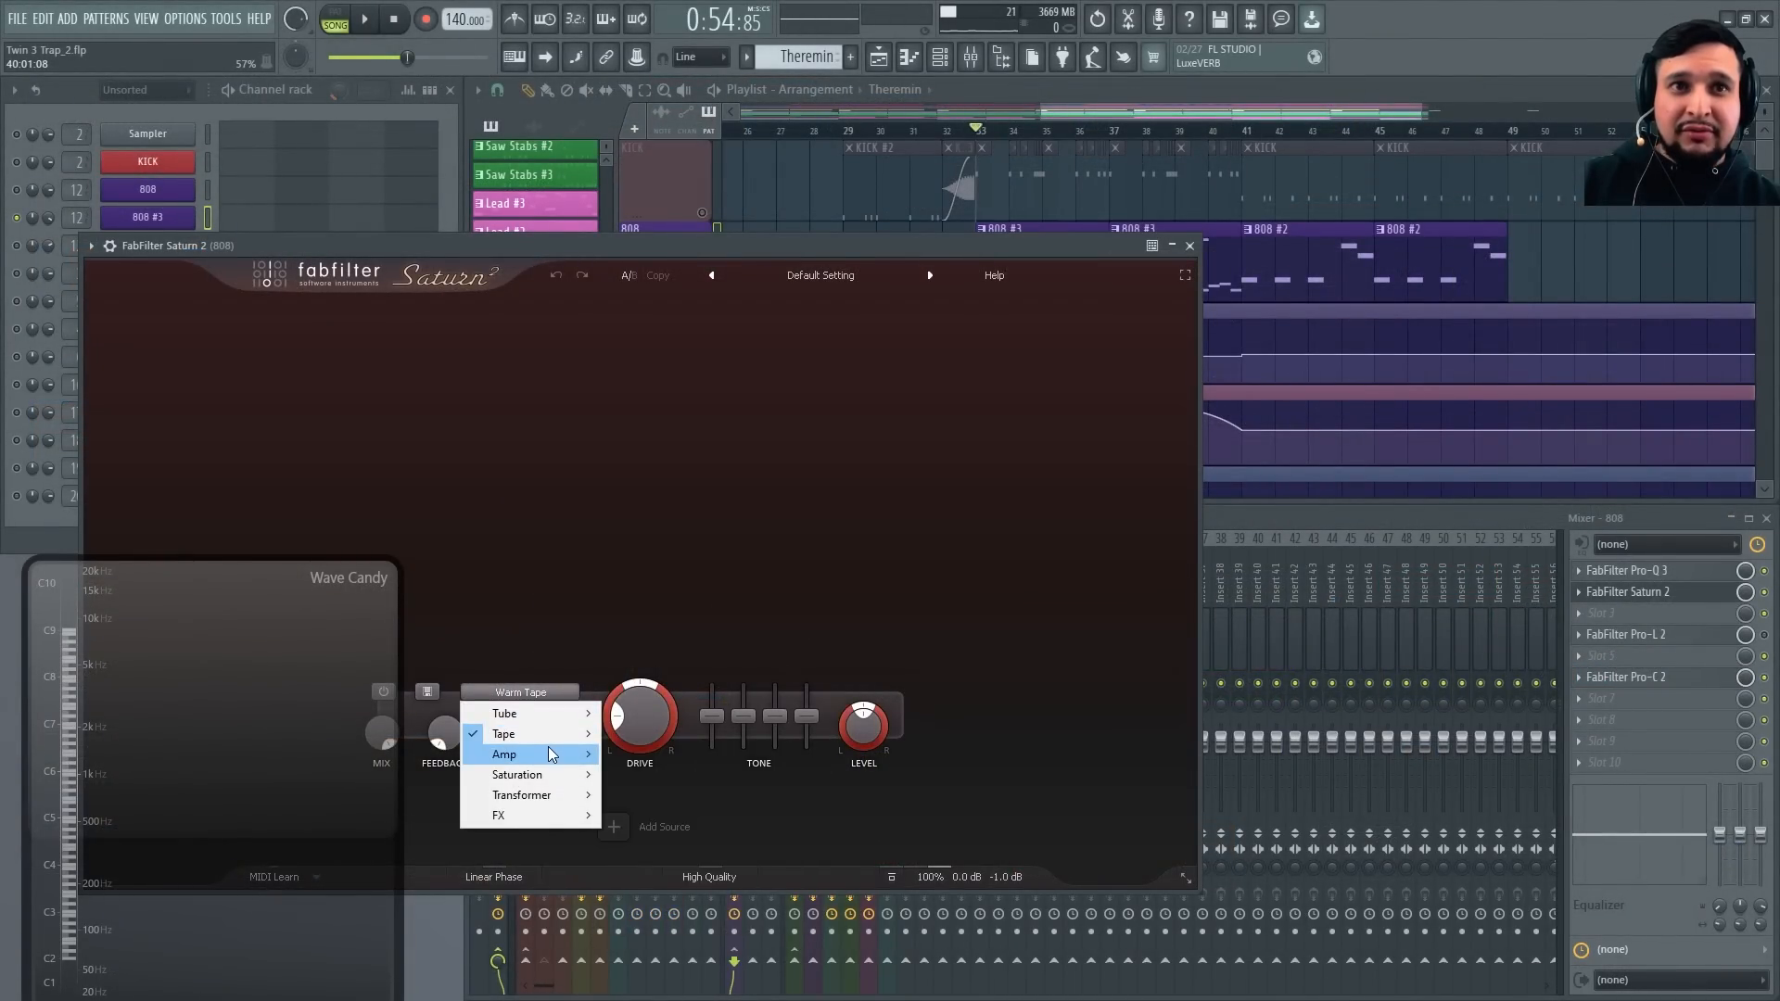
mouse_move(556, 754)
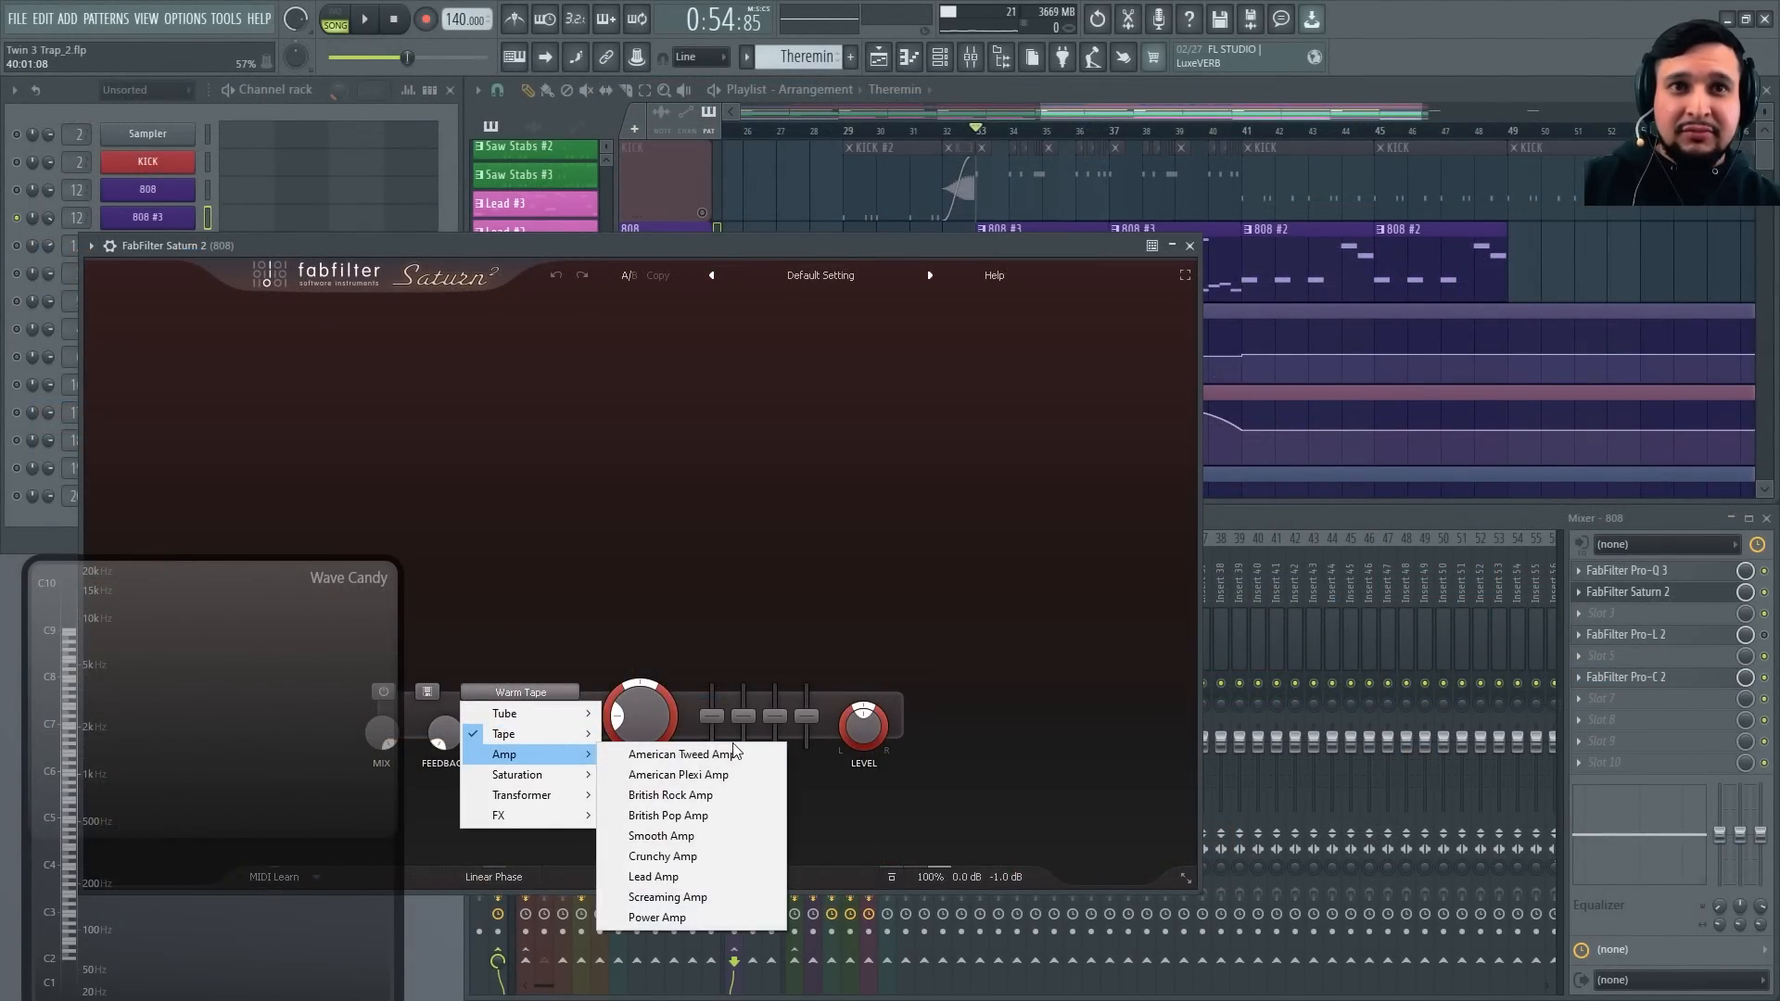
click(700, 856)
drag(766, 243, 1105, 130)
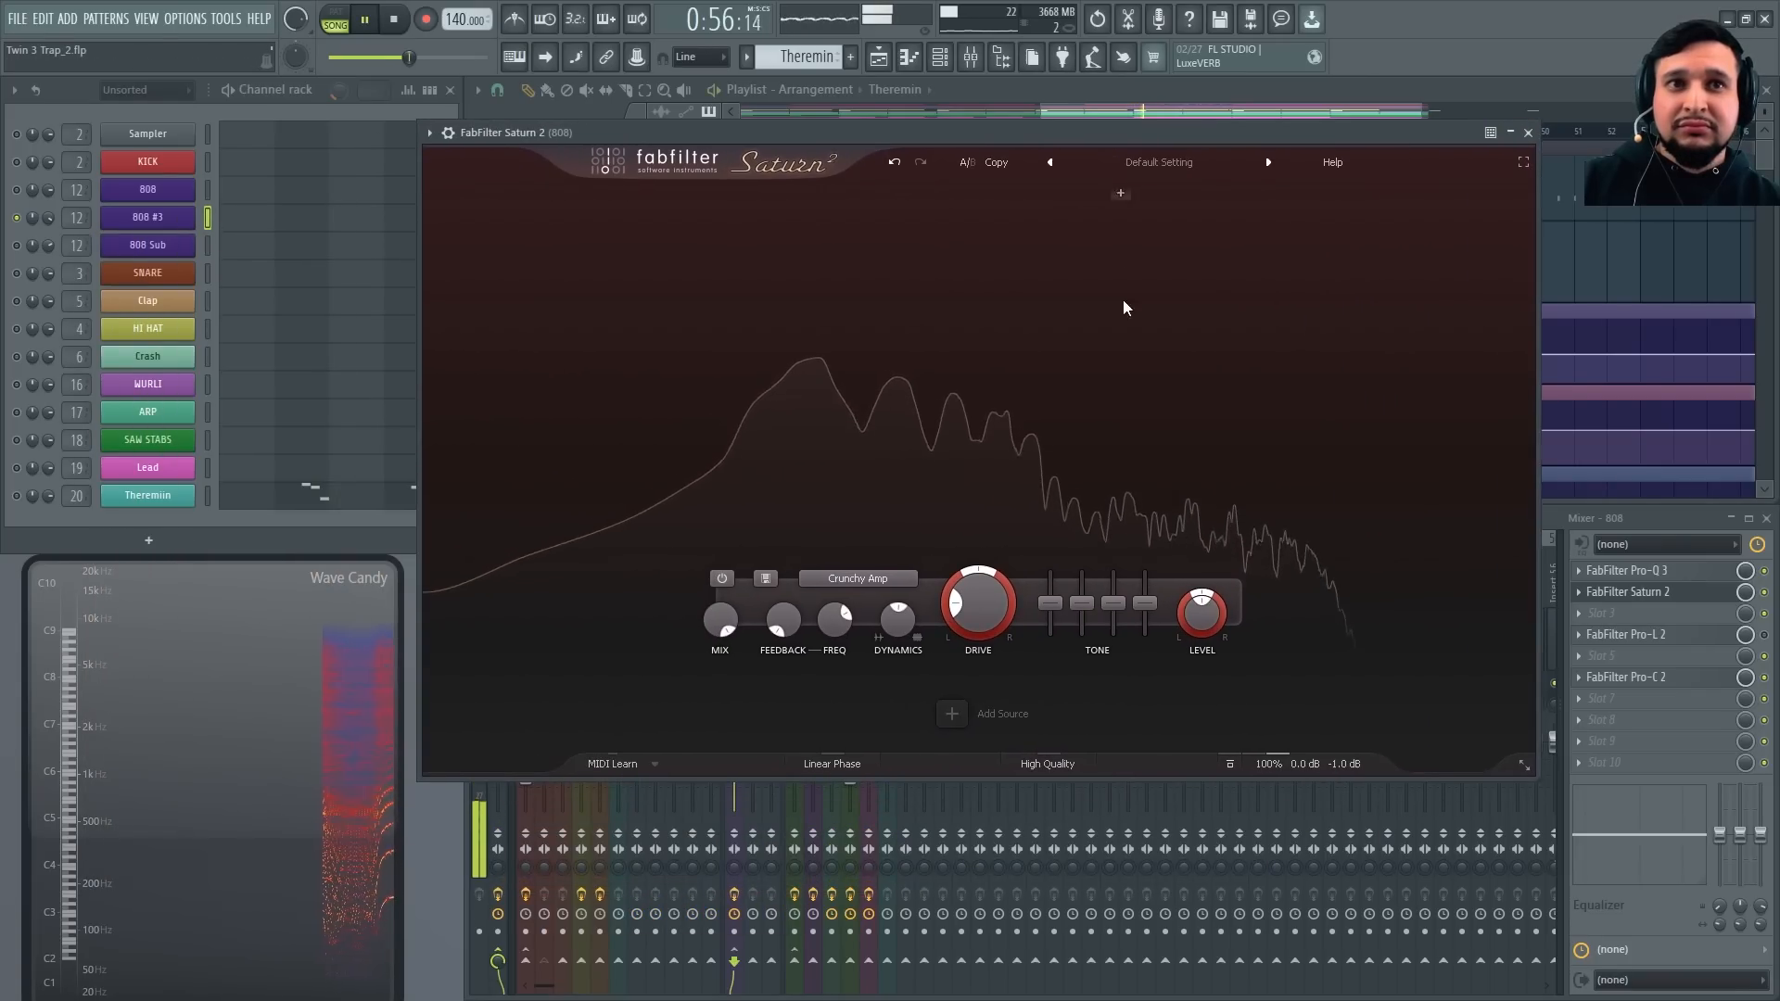
drag(970, 625, 986, 369)
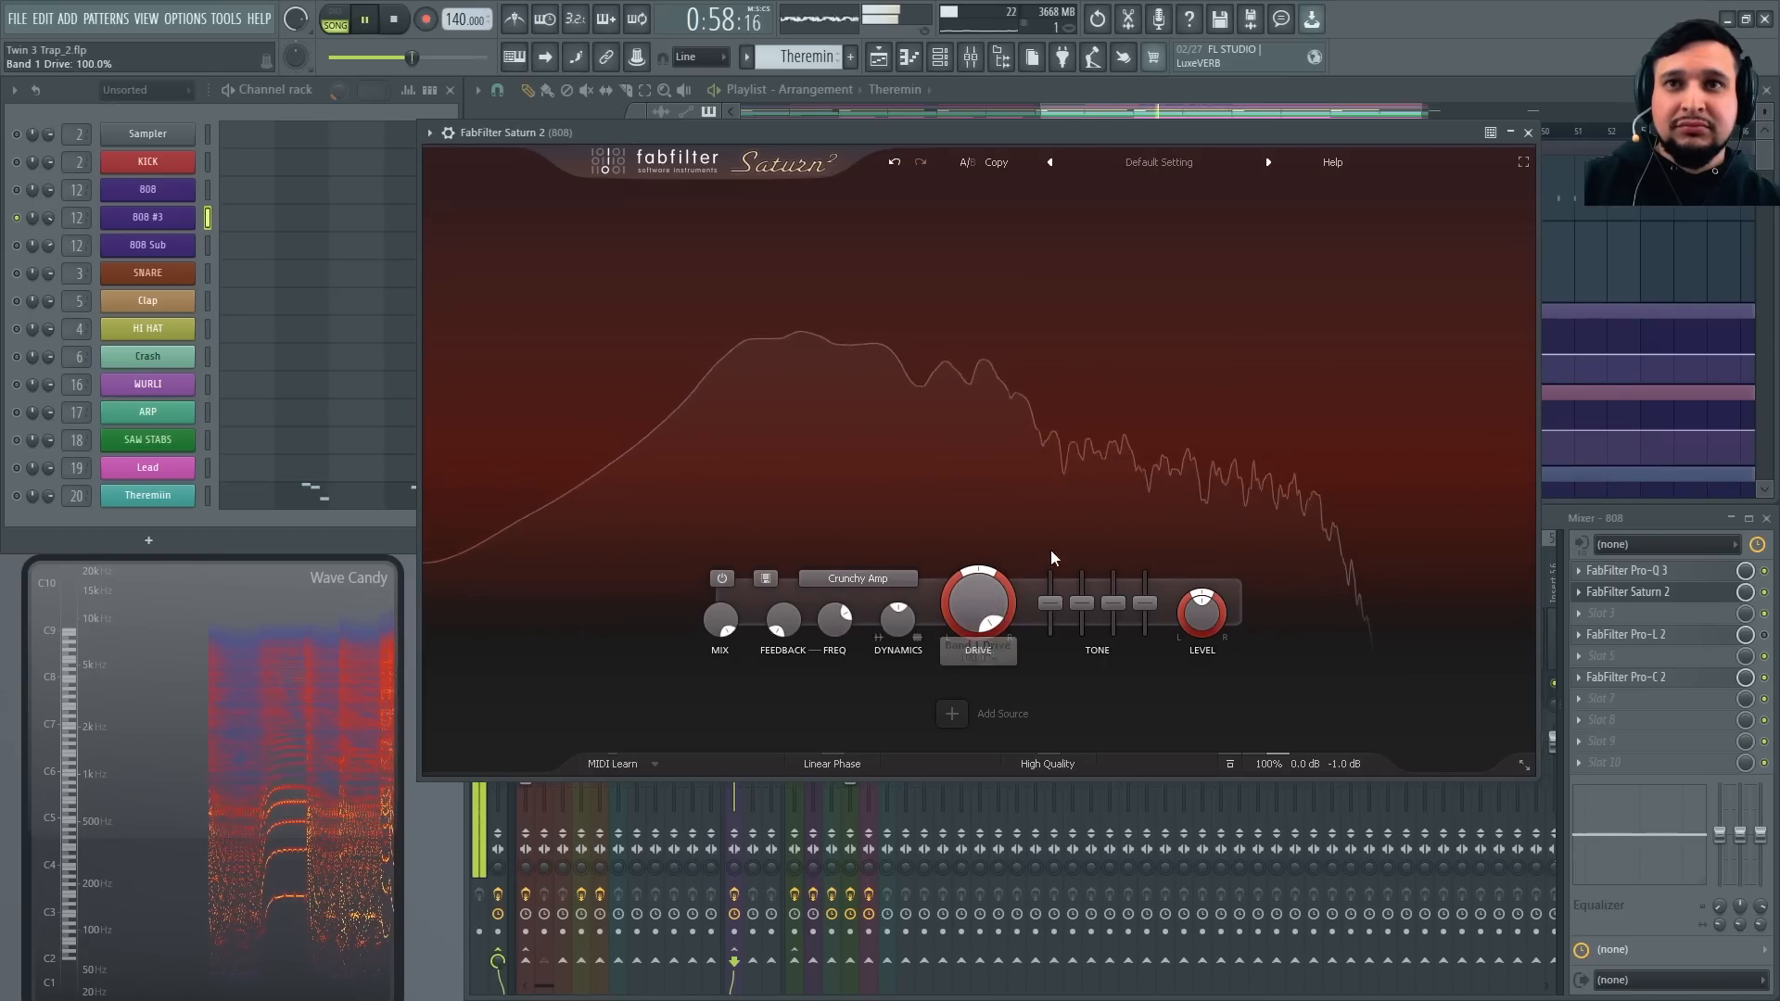
drag(1050, 603, 1145, 587)
Audition the British Rock Amp style in Saturn 2 and change the style to Smooth Amp
click(858, 579)
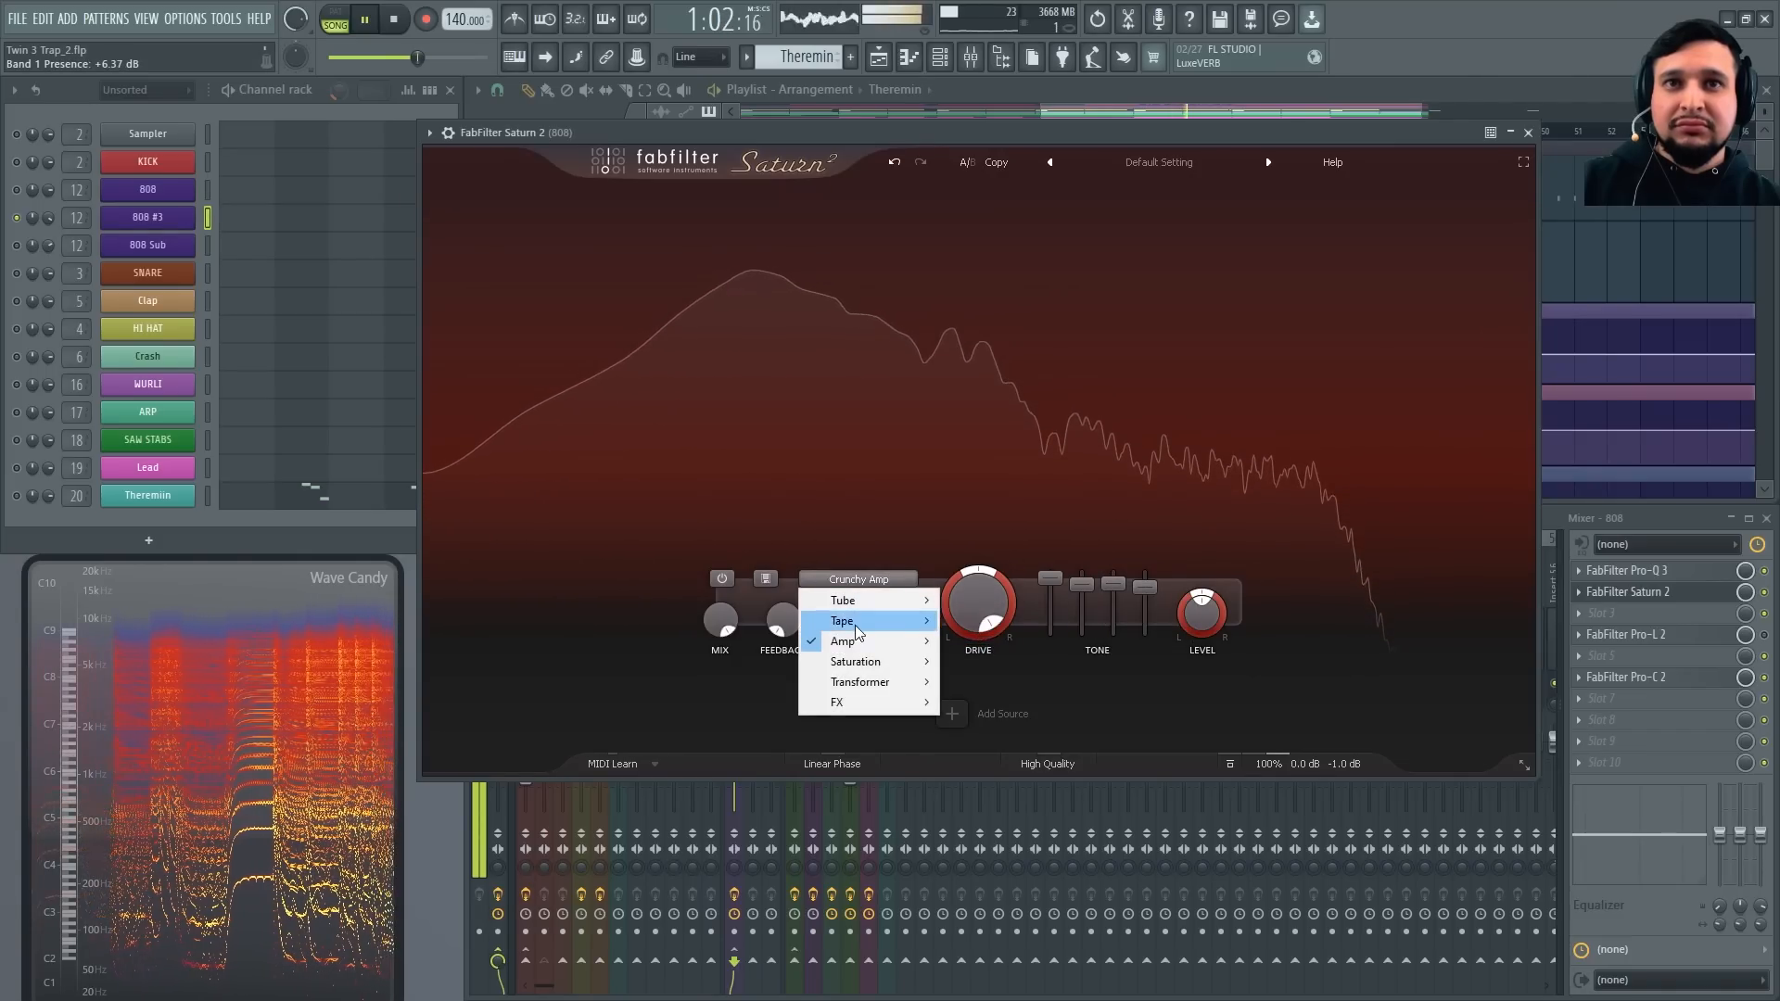
mouse_move(863, 641)
click(1009, 682)
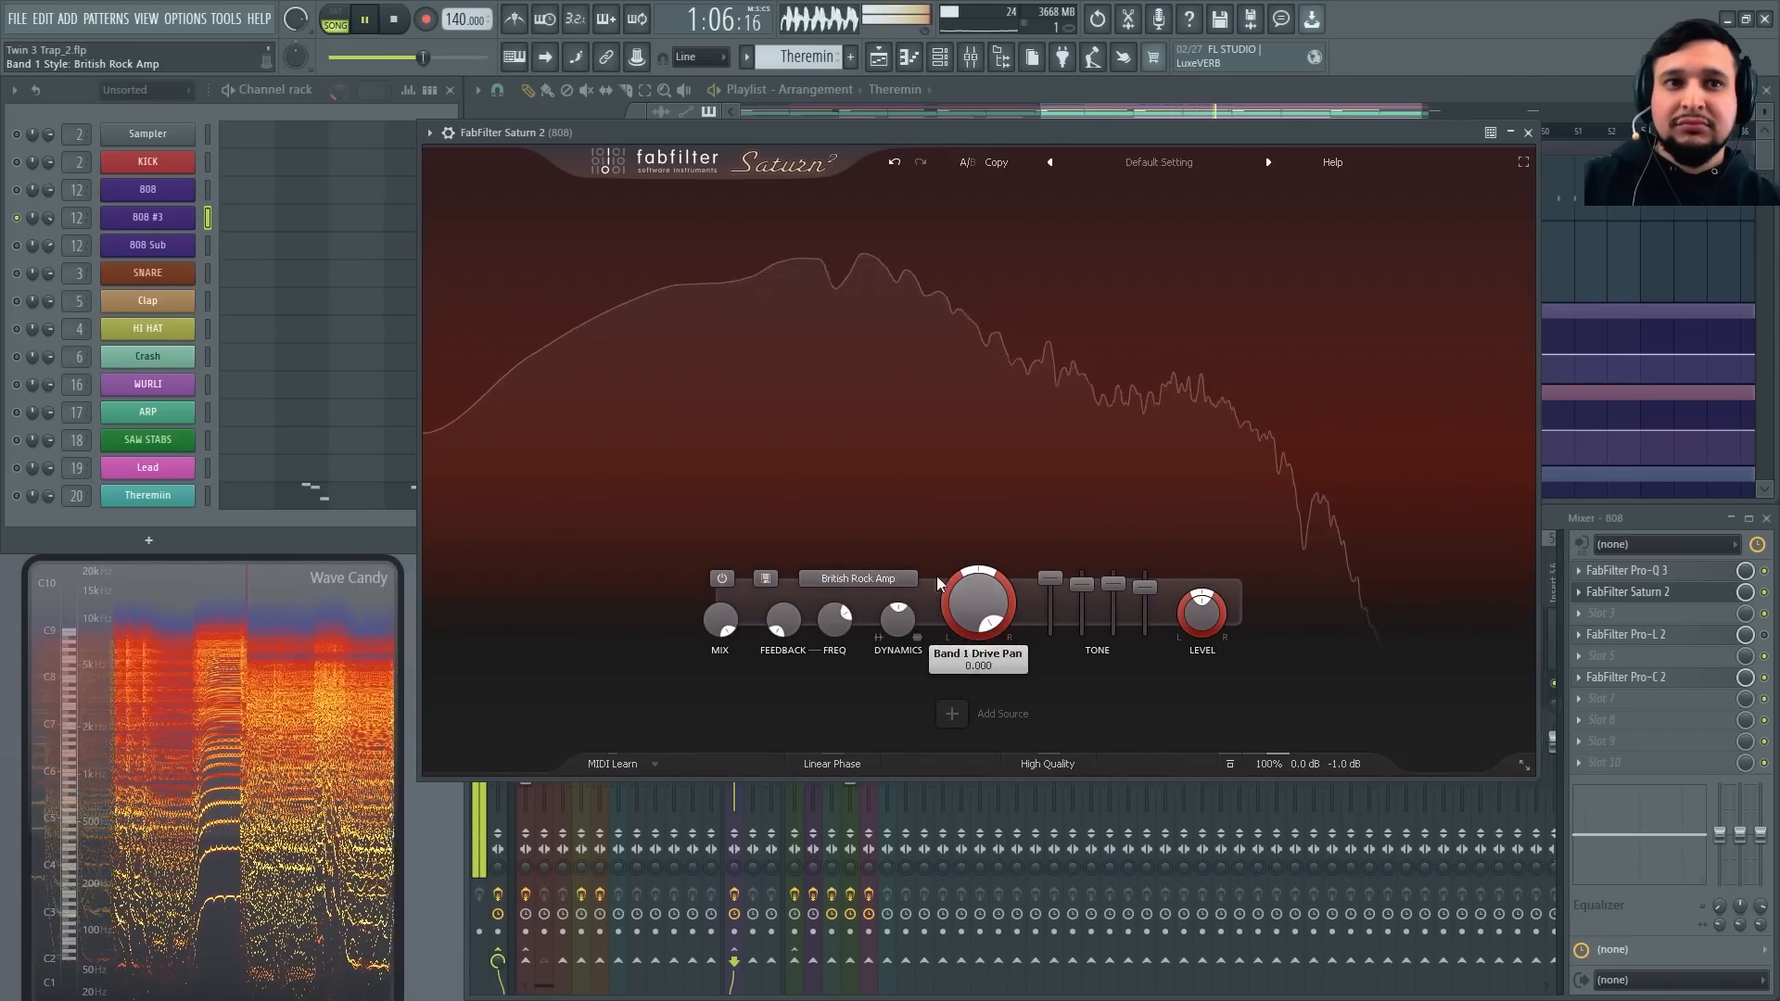
click(866, 583)
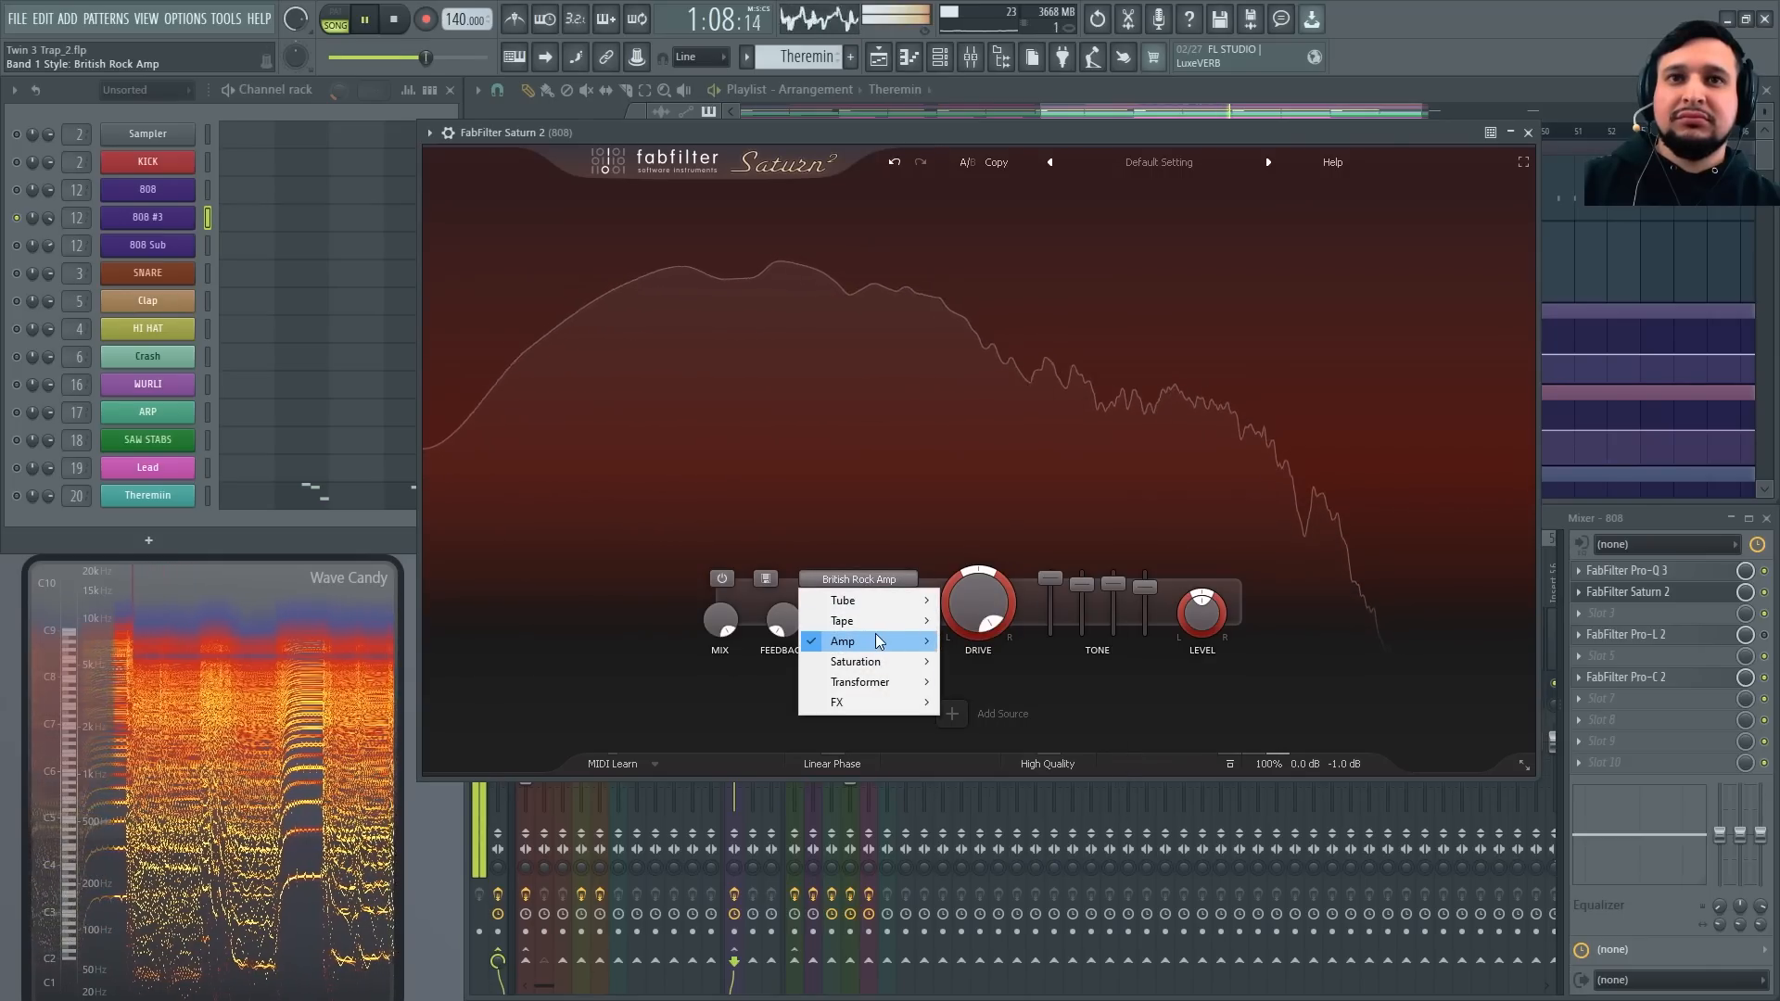
mouse_move(858, 641)
click(1034, 723)
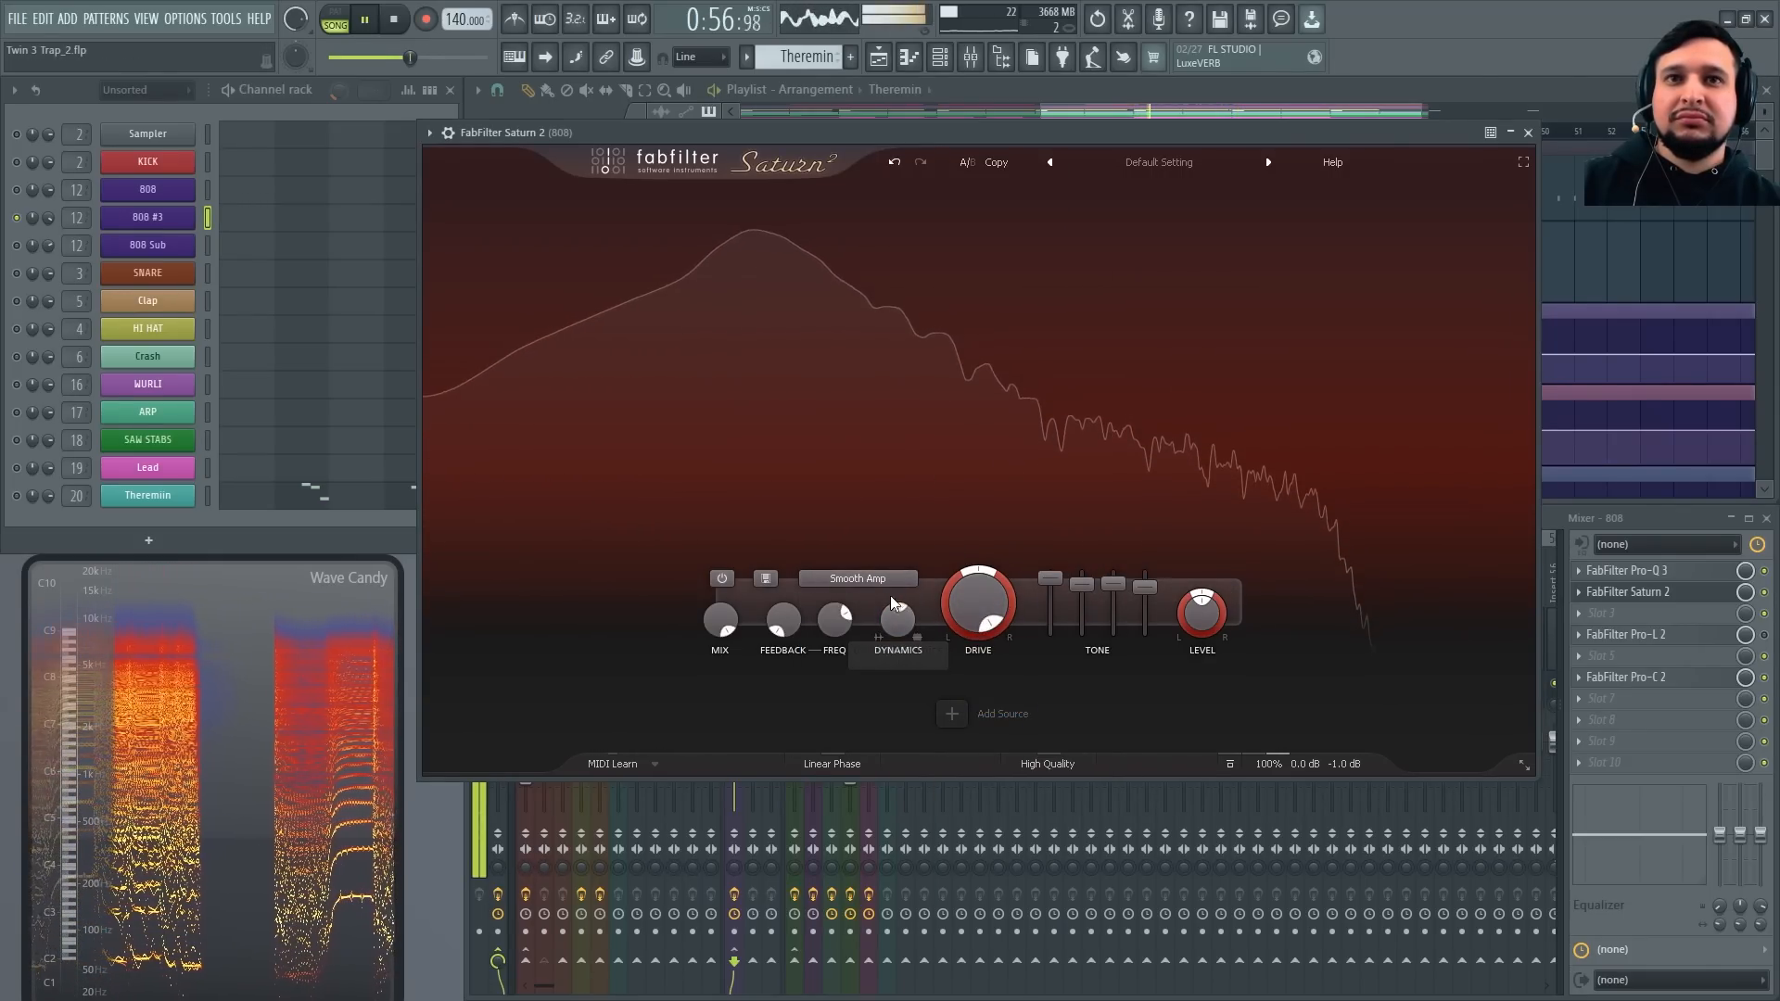
Pull down Saturn 2's tone bands during playback, stop it, and reset all four tone bands to 0 dB
drag(1051, 580, 1087, 599)
mouse_move(1118, 589)
mouse_down()
mouse_move(1139, 597)
mouse_move(1092, 604)
mouse_move(1147, 603)
mouse_up()
key(space)
ctrl+click(1052, 606)
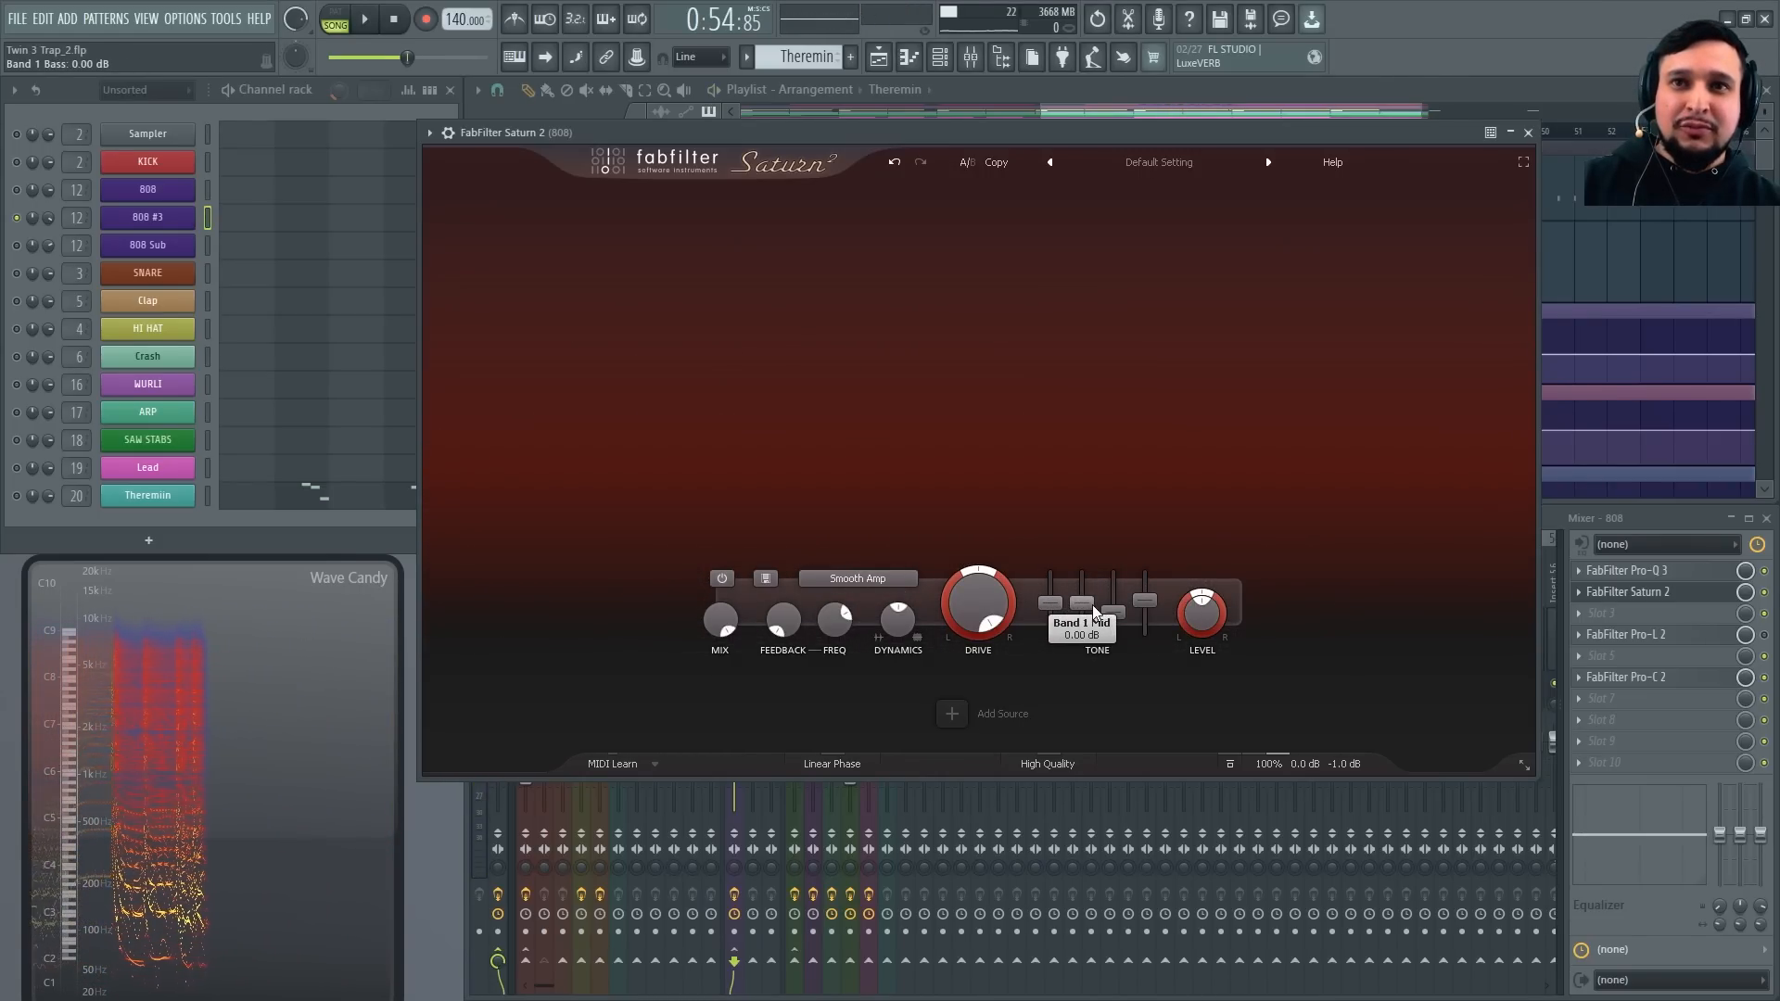
ctrl+click(1083, 607)
ctrl+click(1115, 612)
ctrl+click(1146, 612)
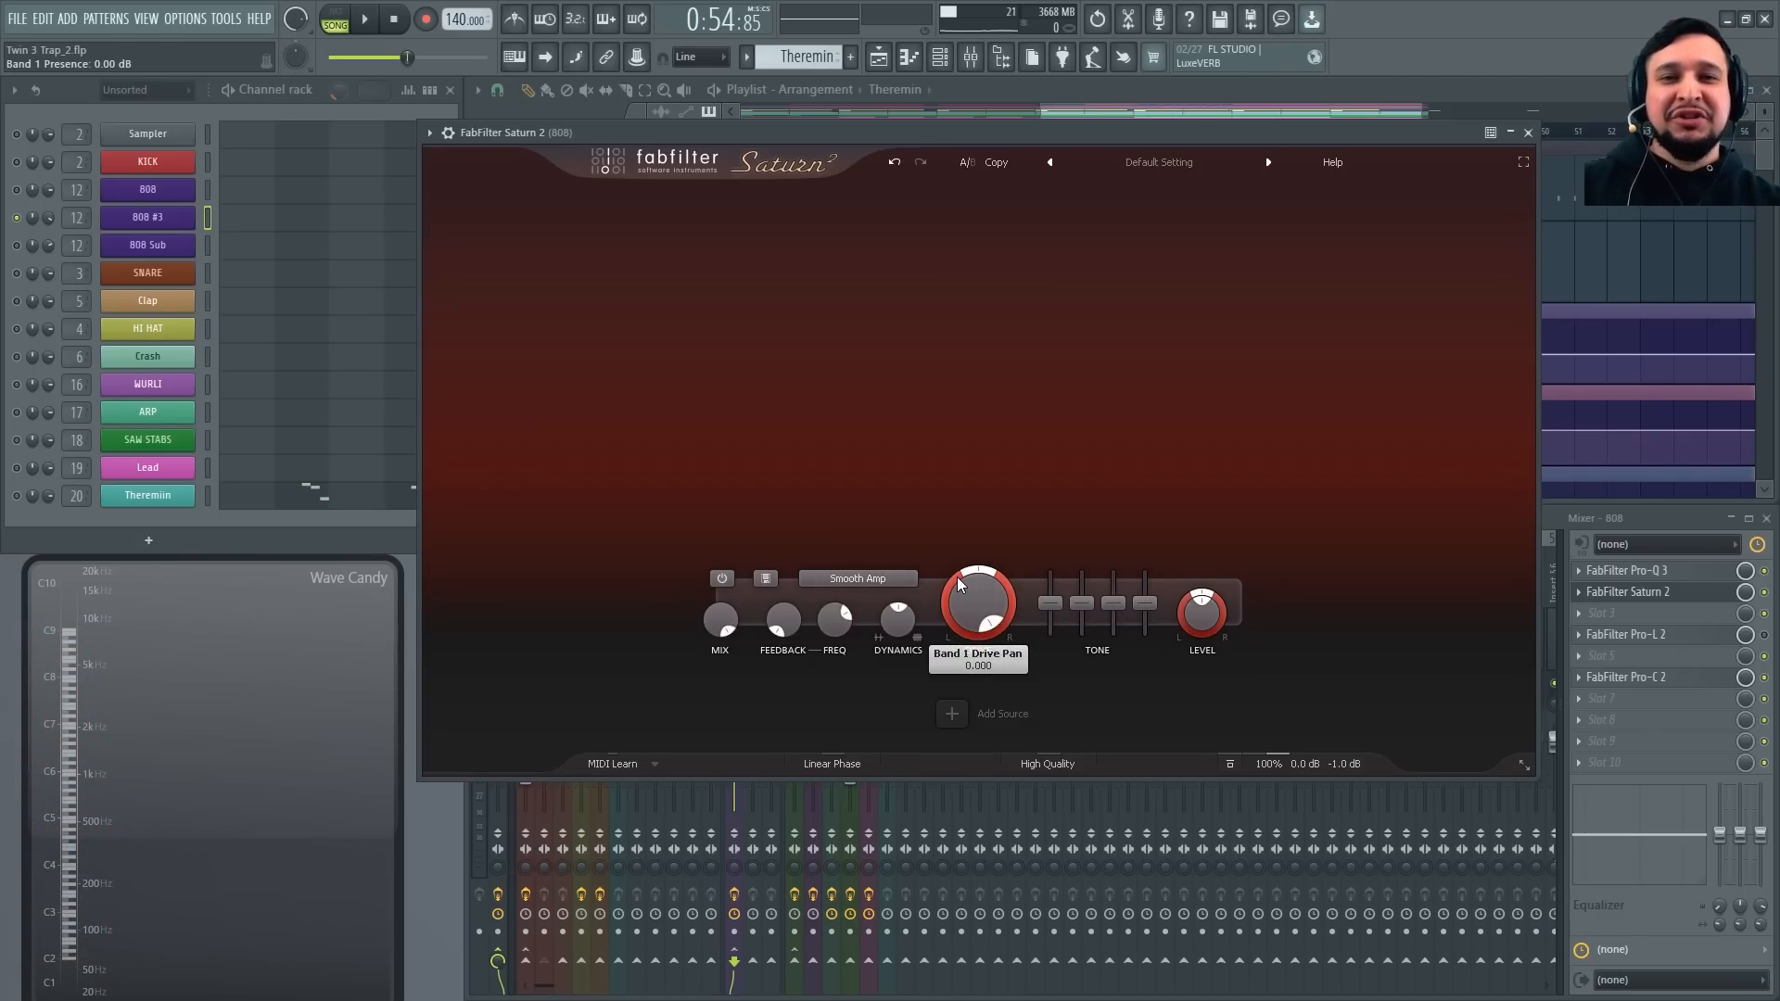
Bypass Saturn 2 and load Fruity Fast Dist into the third effect slot of the 808 mixer track
mouse_move(959, 583)
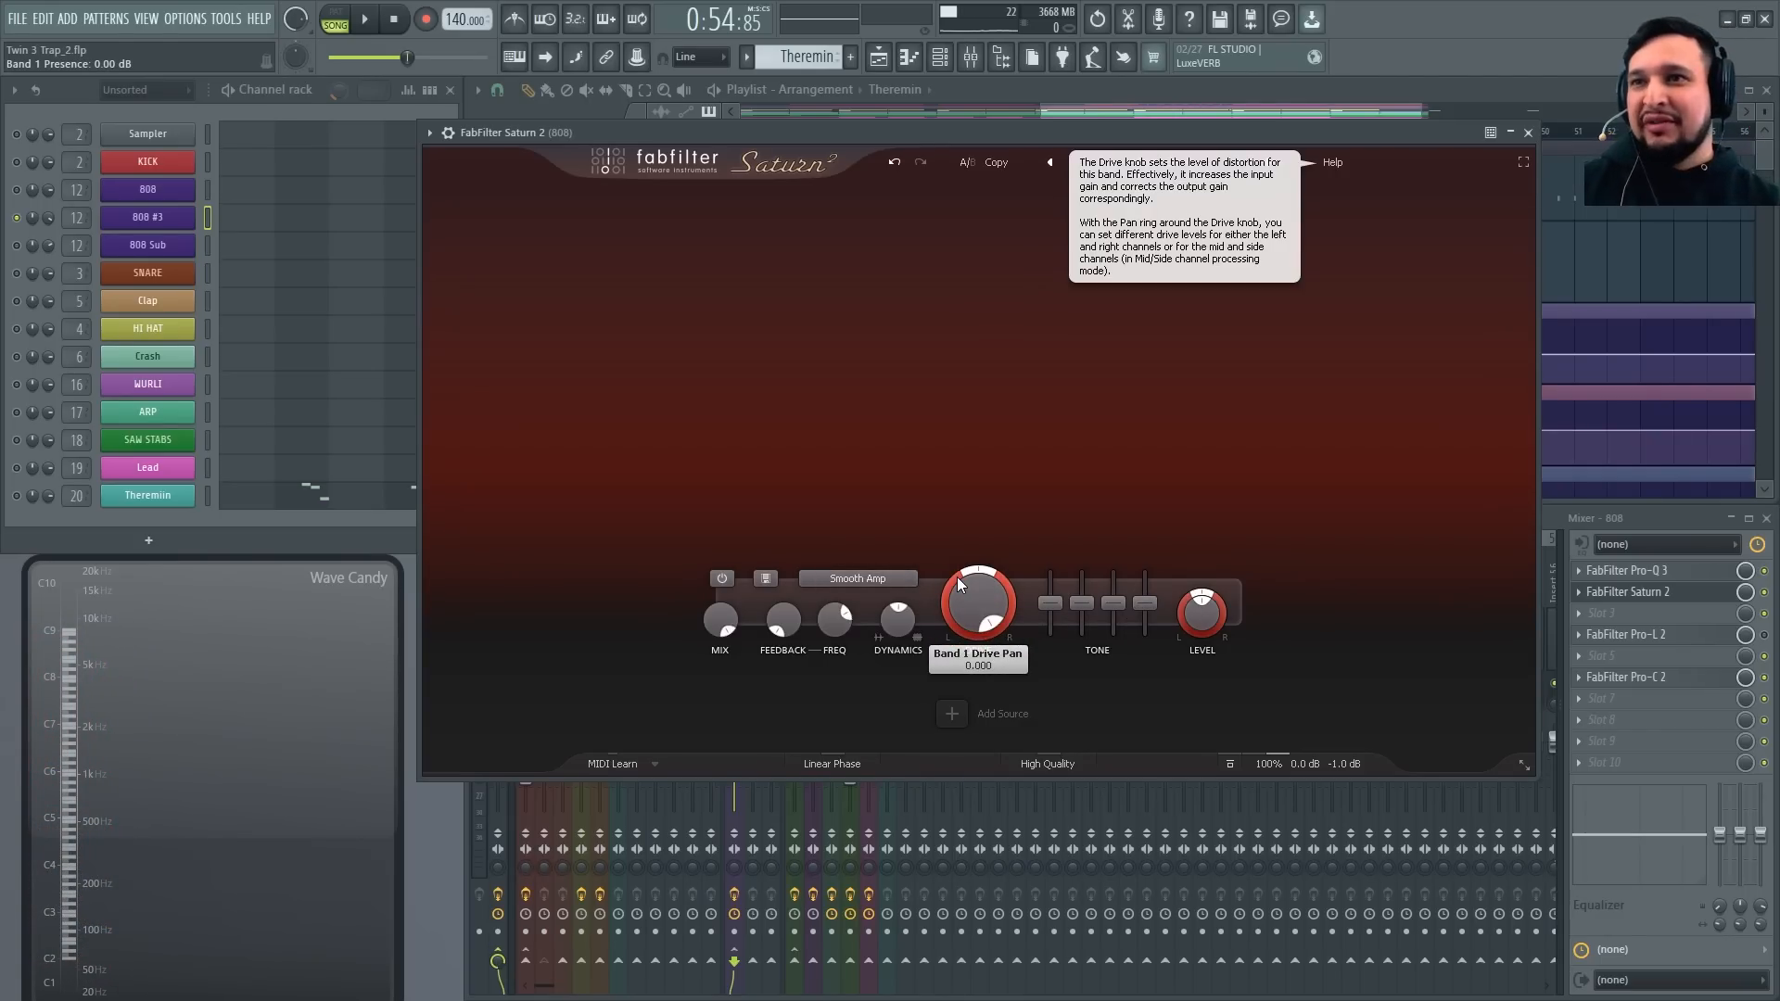
click(1765, 592)
click(1644, 609)
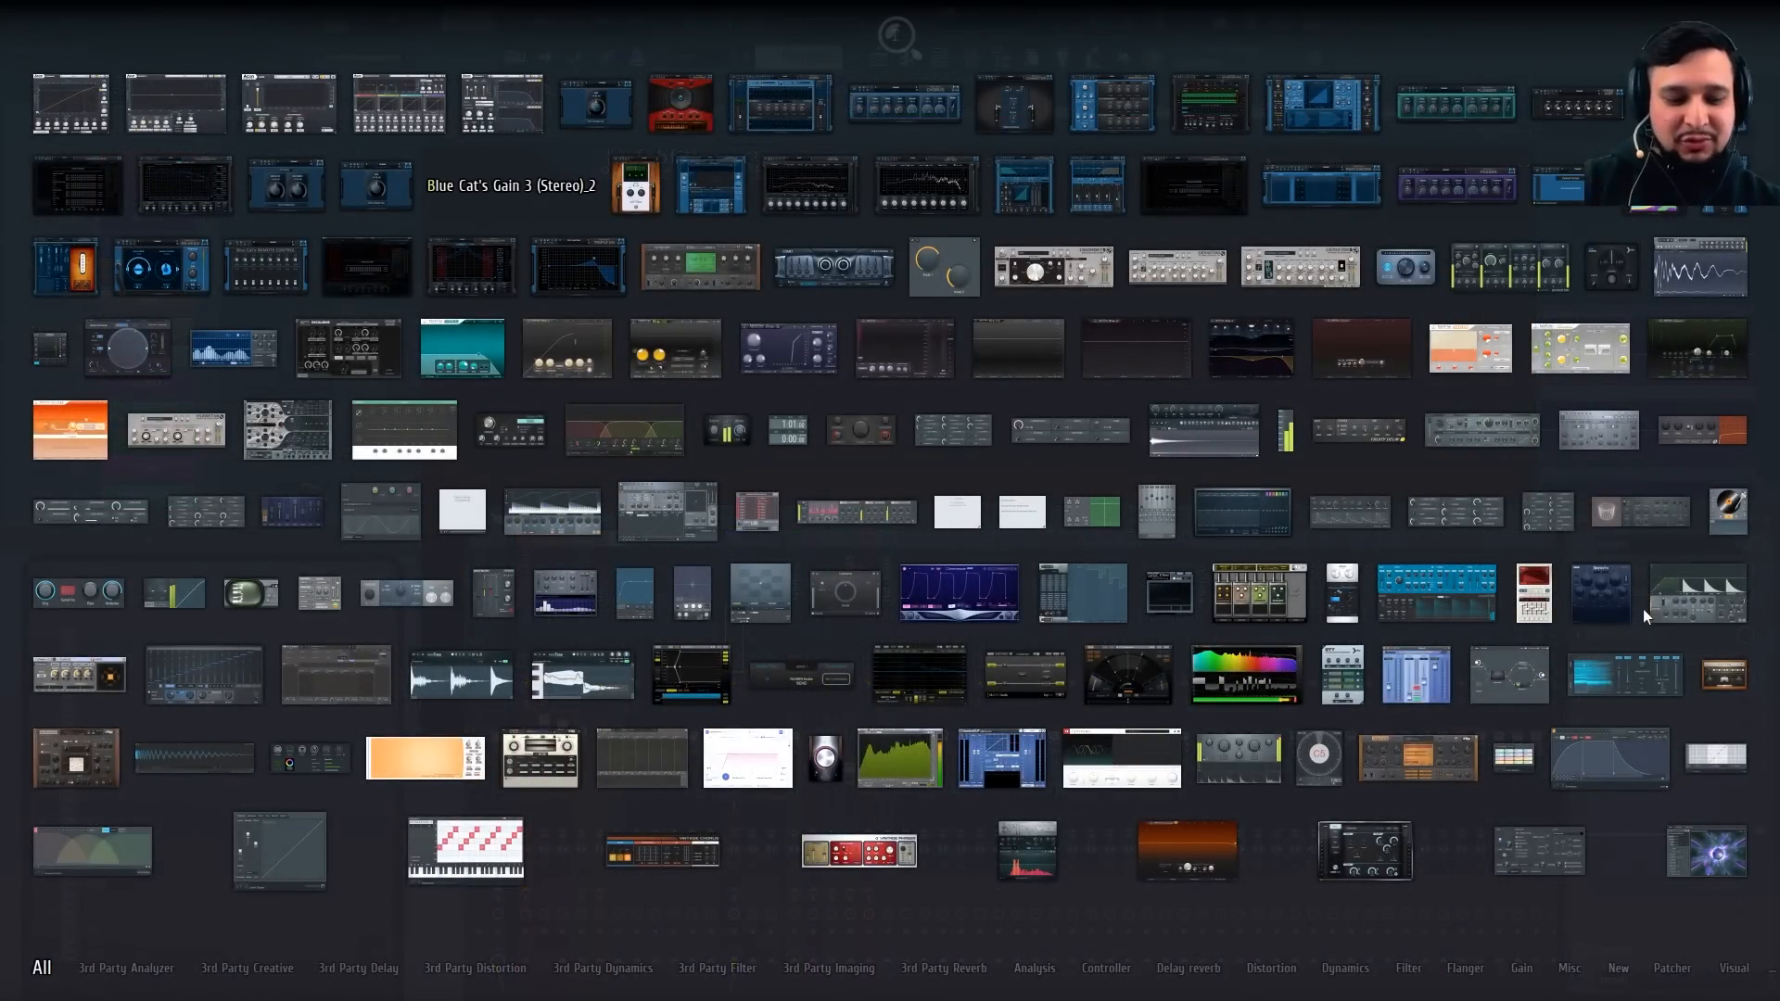
text(fast)
click(1709, 440)
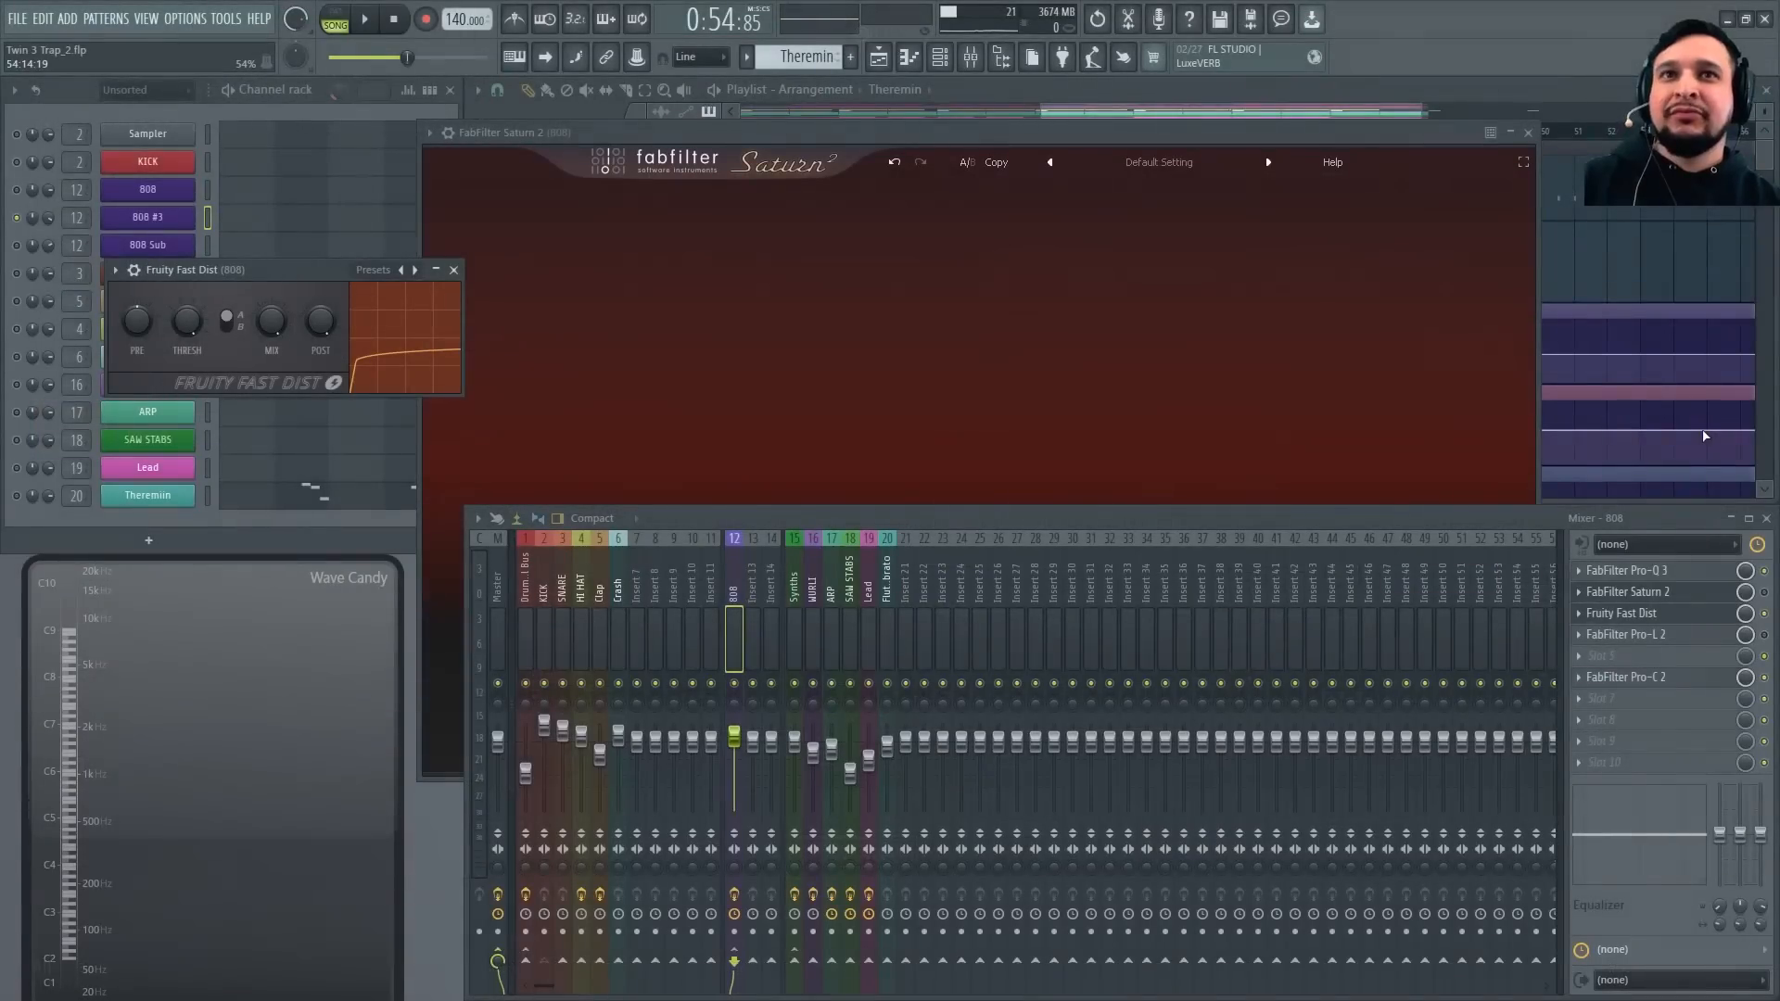
drag(311, 274, 1068, 470)
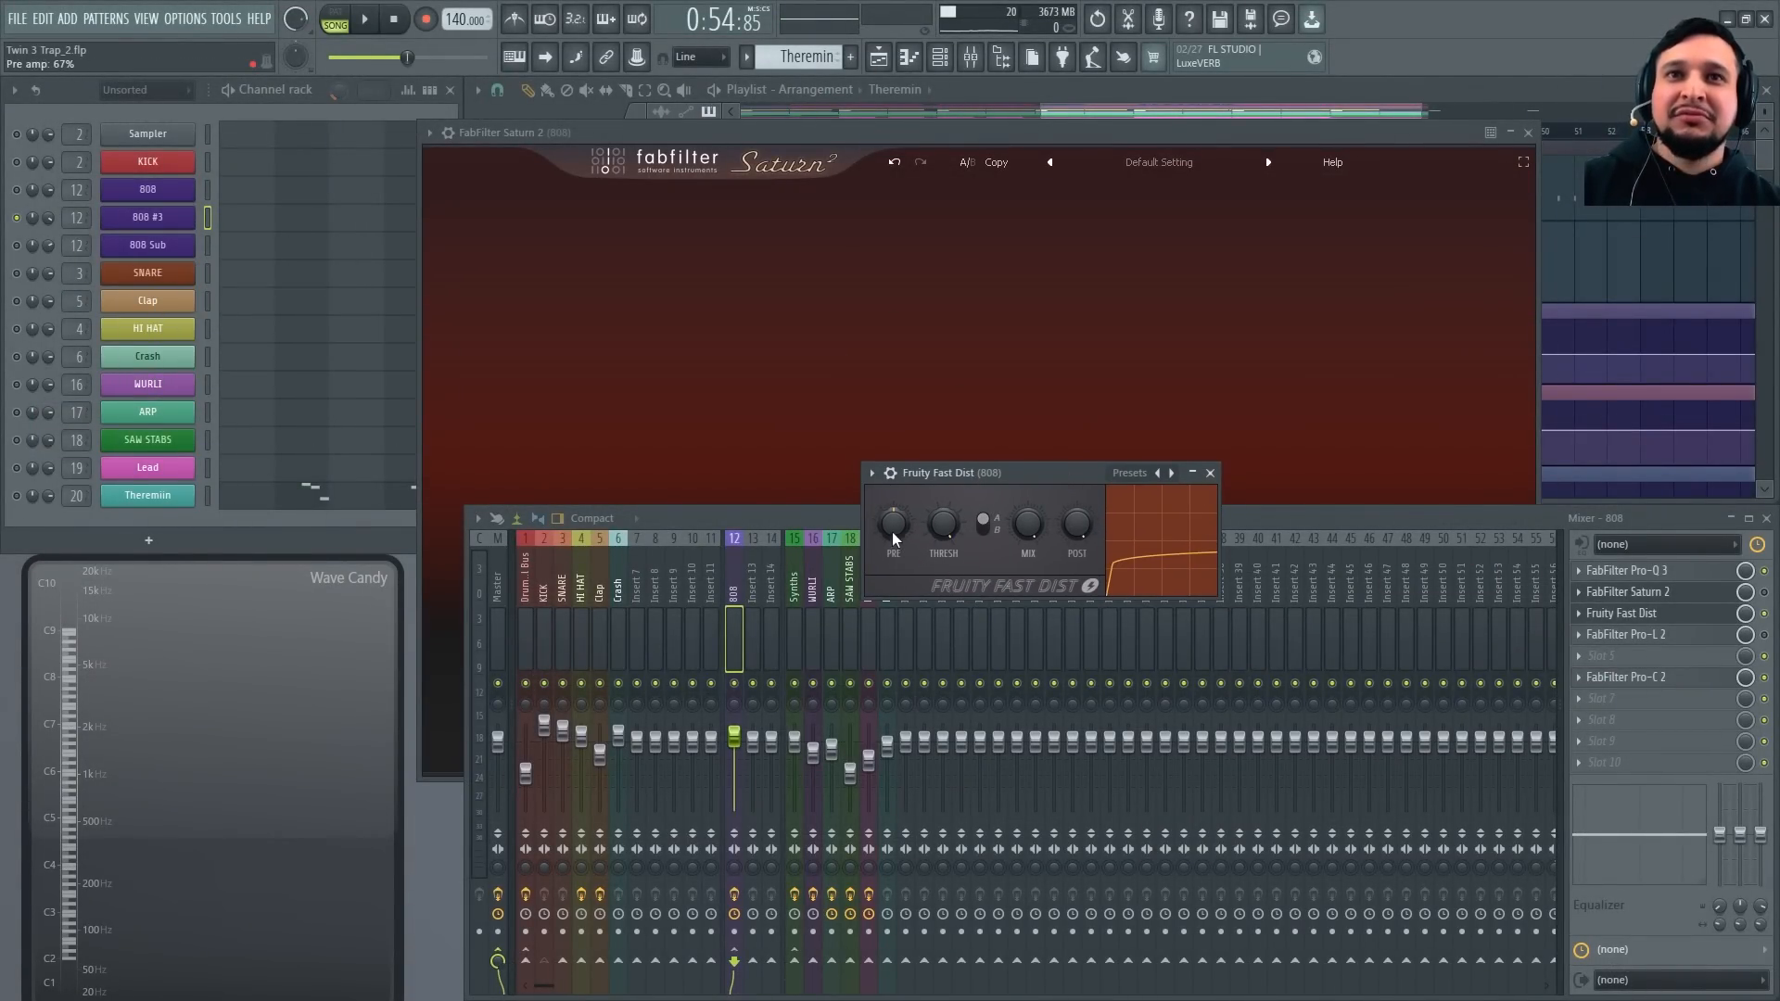
Adjust the Fruity Fast Dist pre amp, switch its distortion type to B, and audition the 808 during playback
key(space)
drag(896, 539, 895, 543)
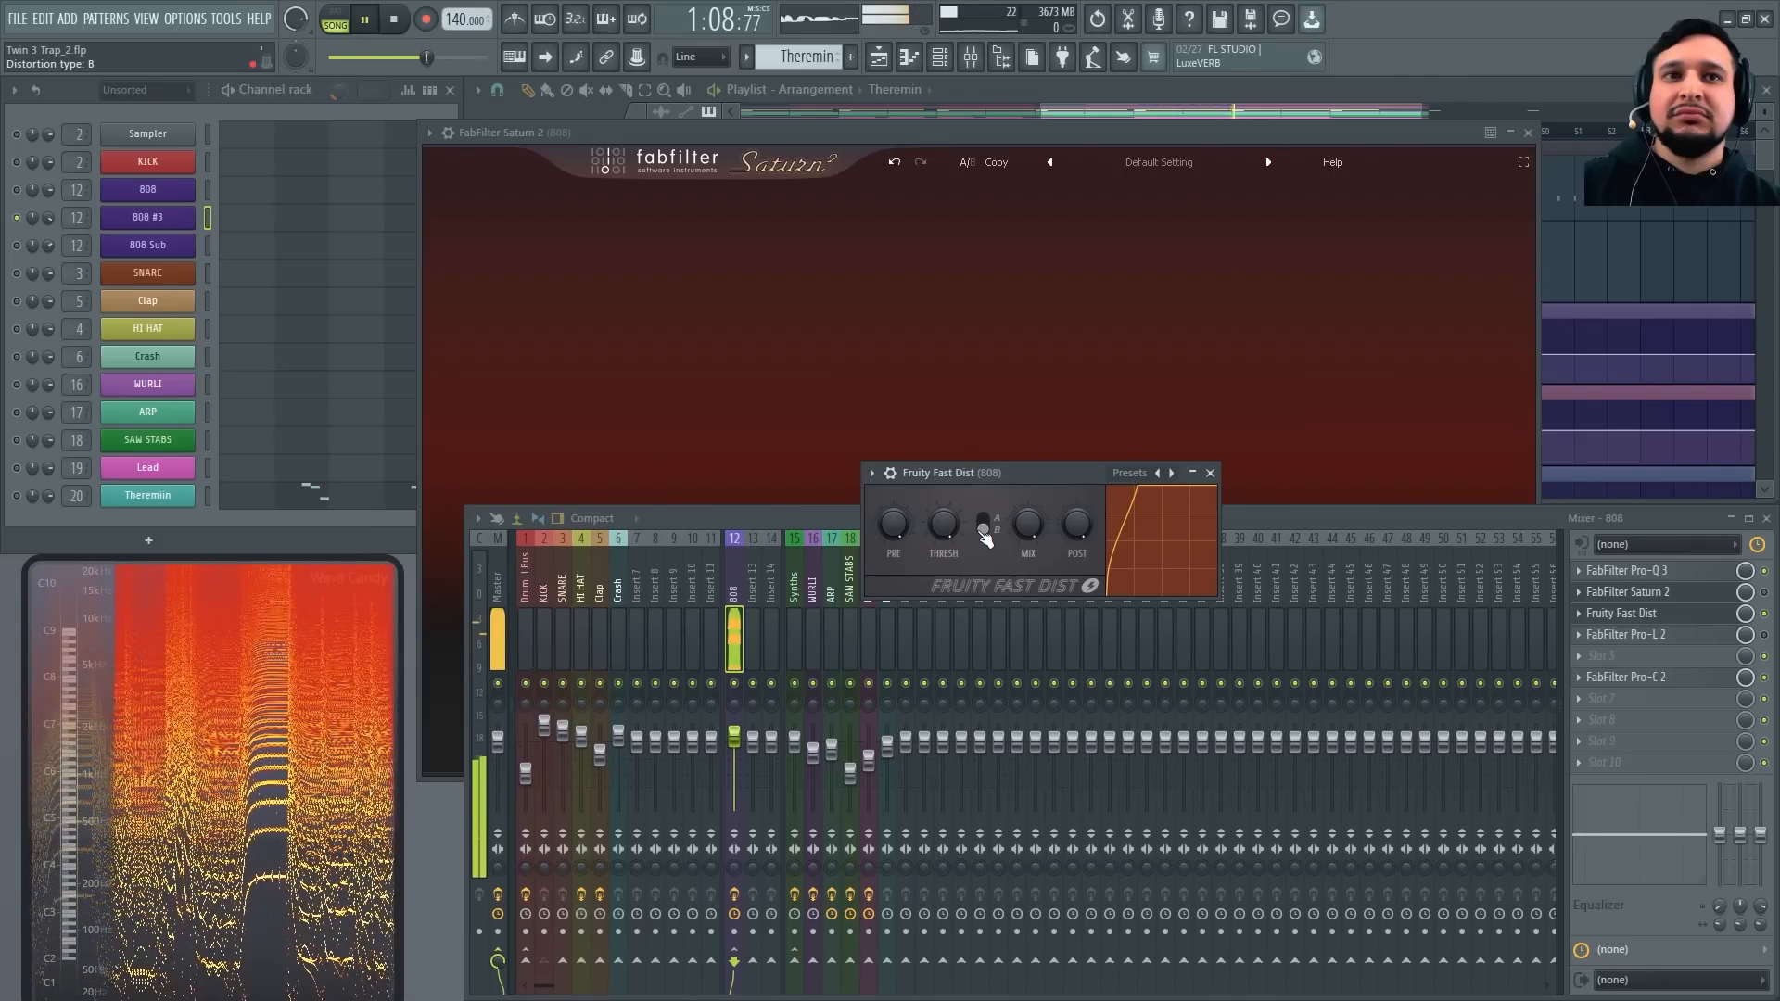
key(space)
key(space)
key(space)
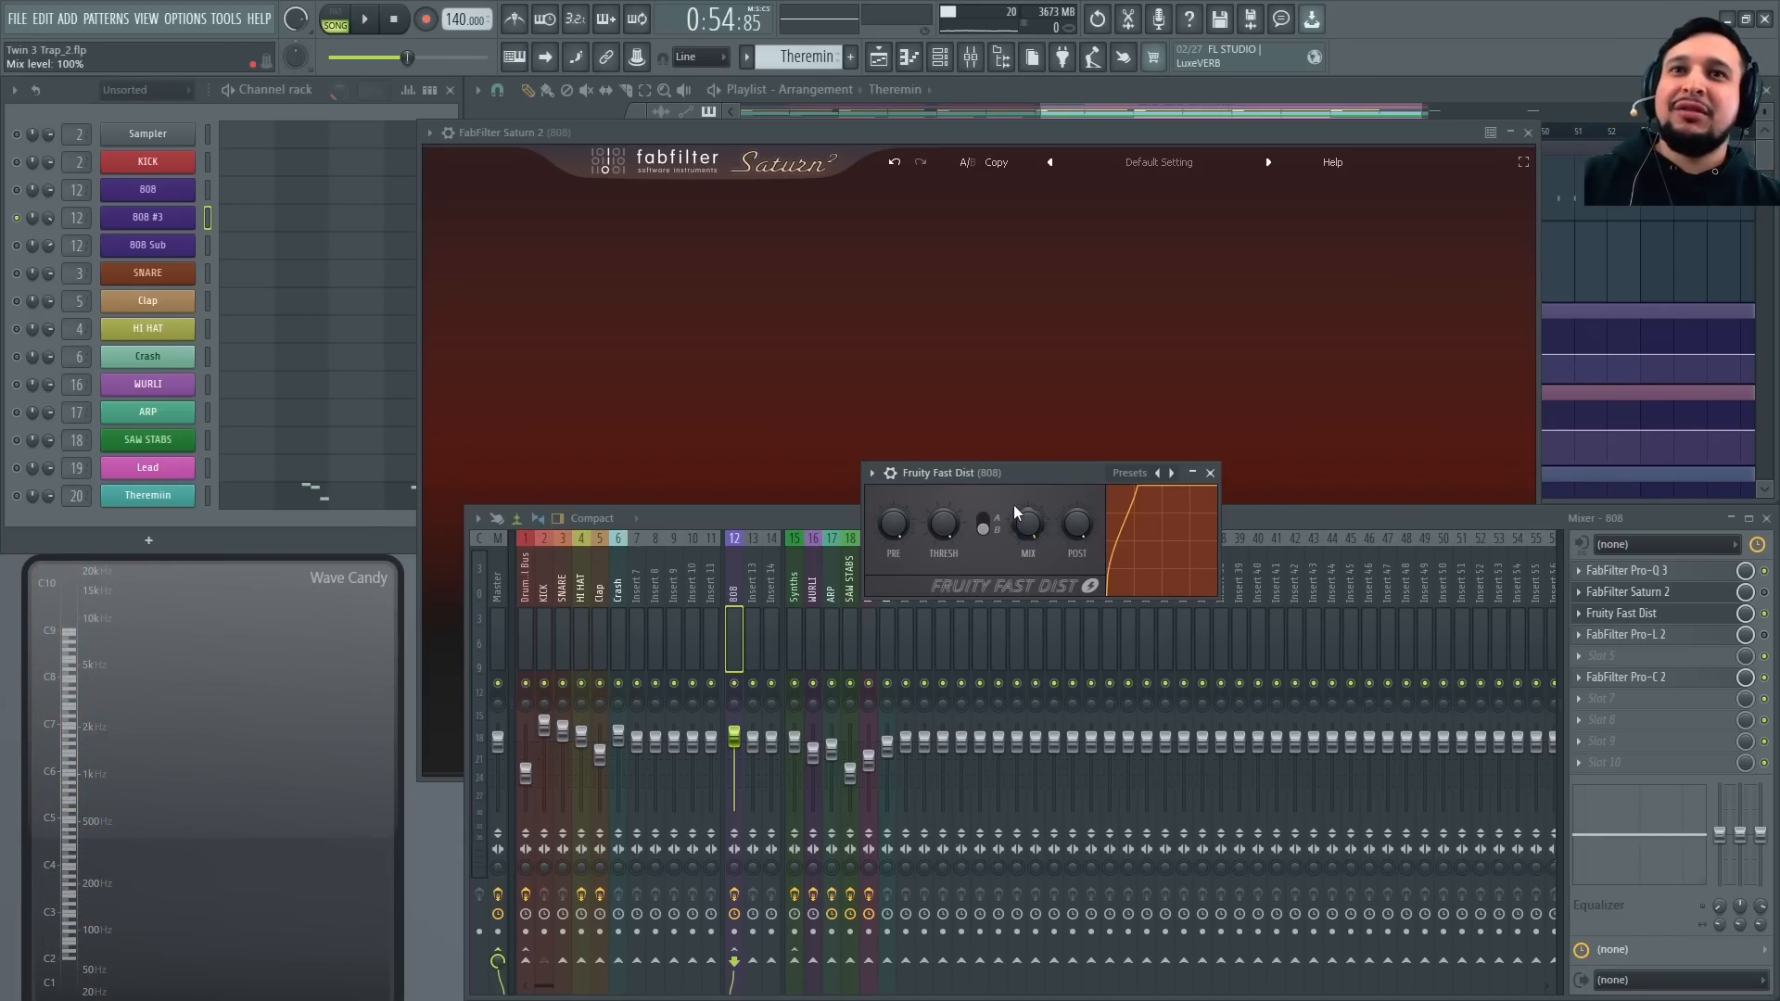
key(space)
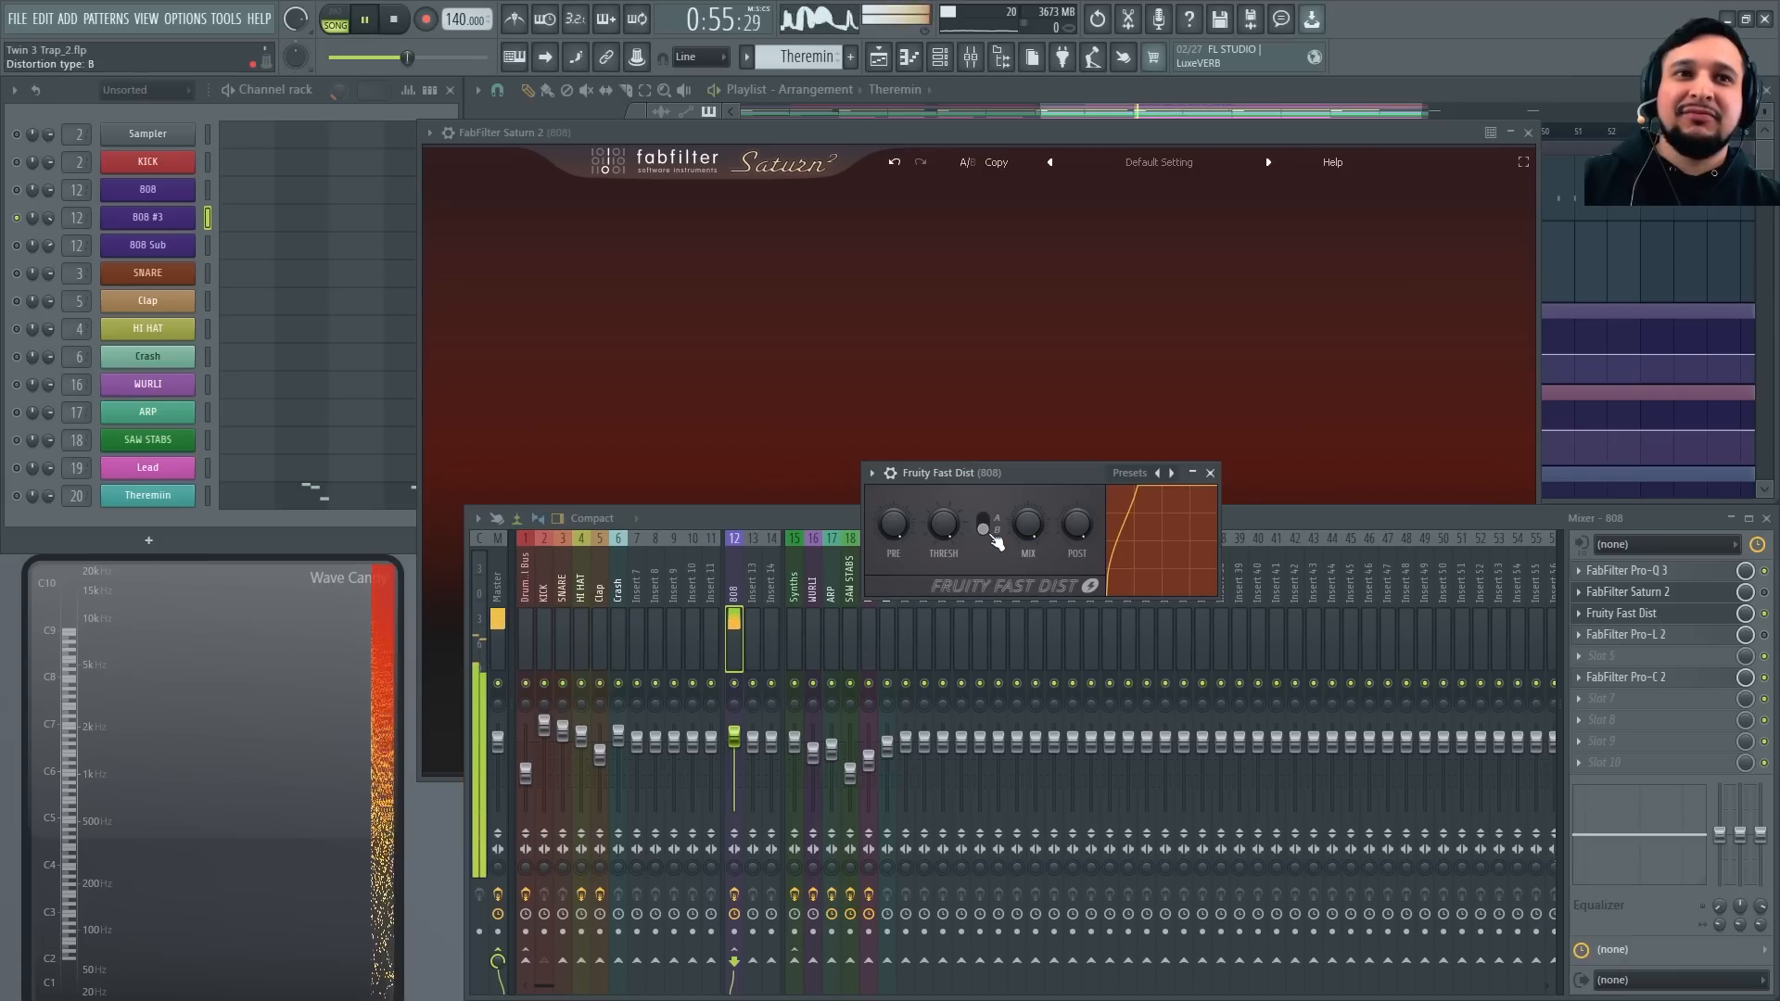
key(space)
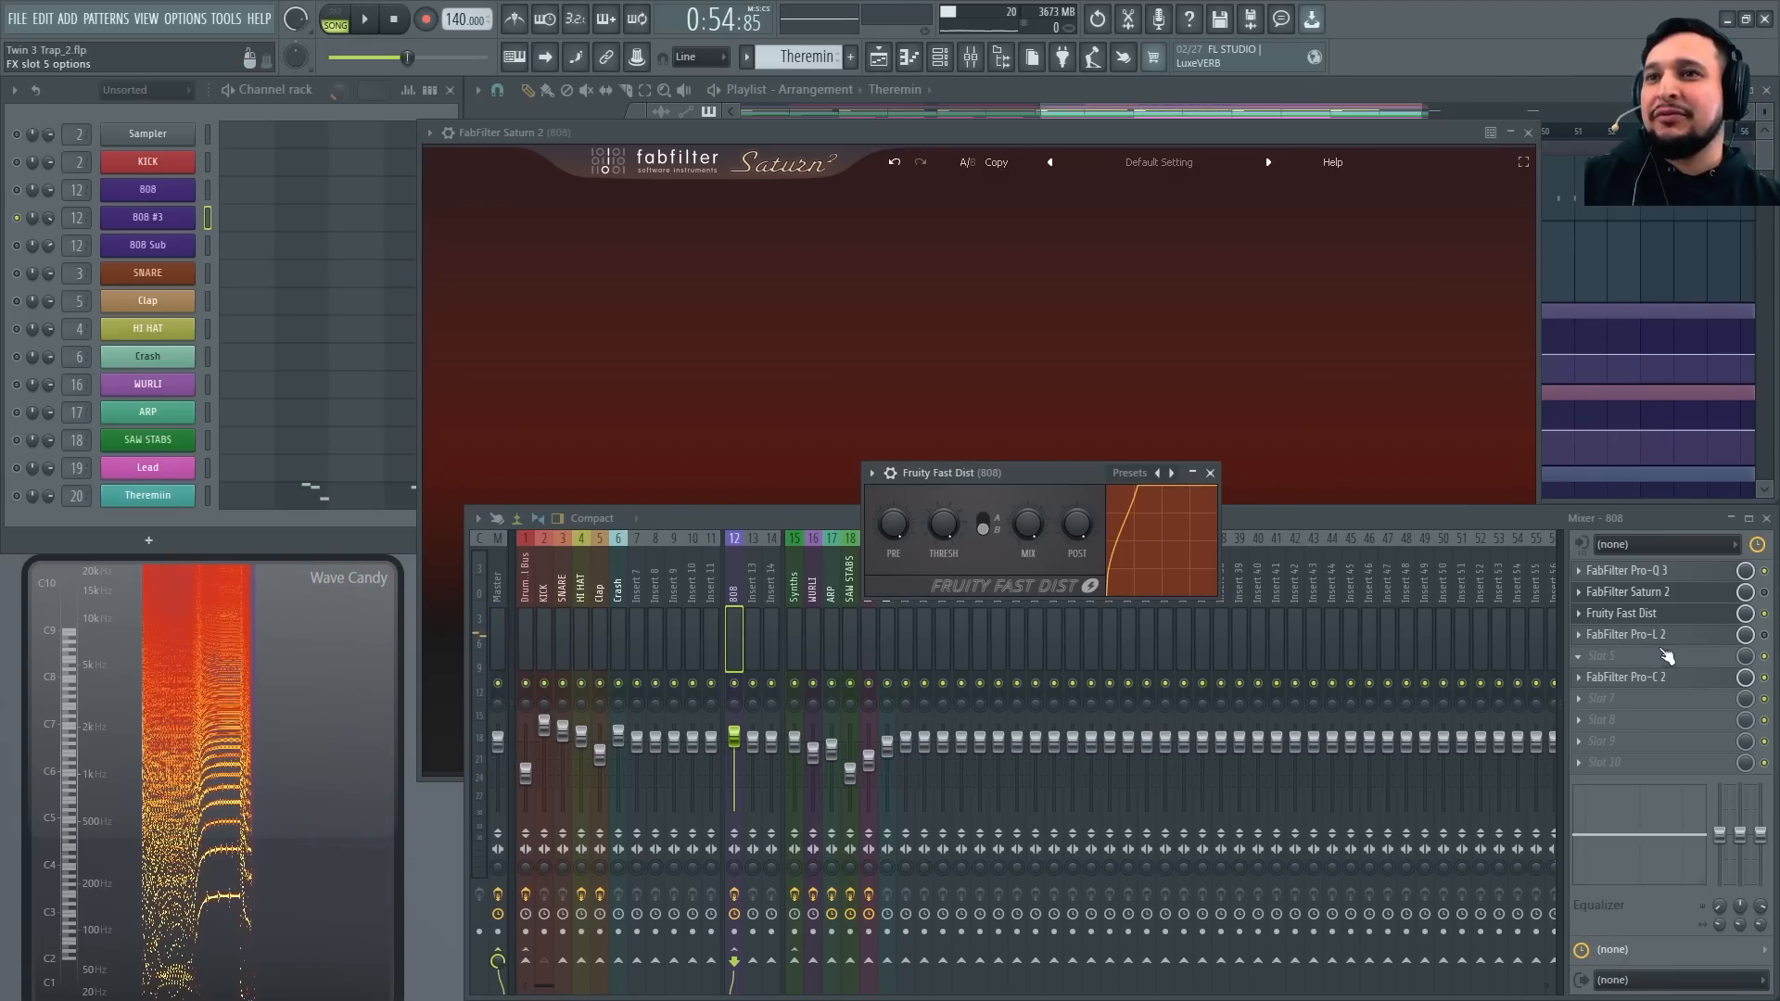
Move FabFilter Pro-L 2 down one slot and load FabFilter Pro-Q 3 into the fourth effect slot
scroll(1666, 636, down, 1)
click(1642, 638)
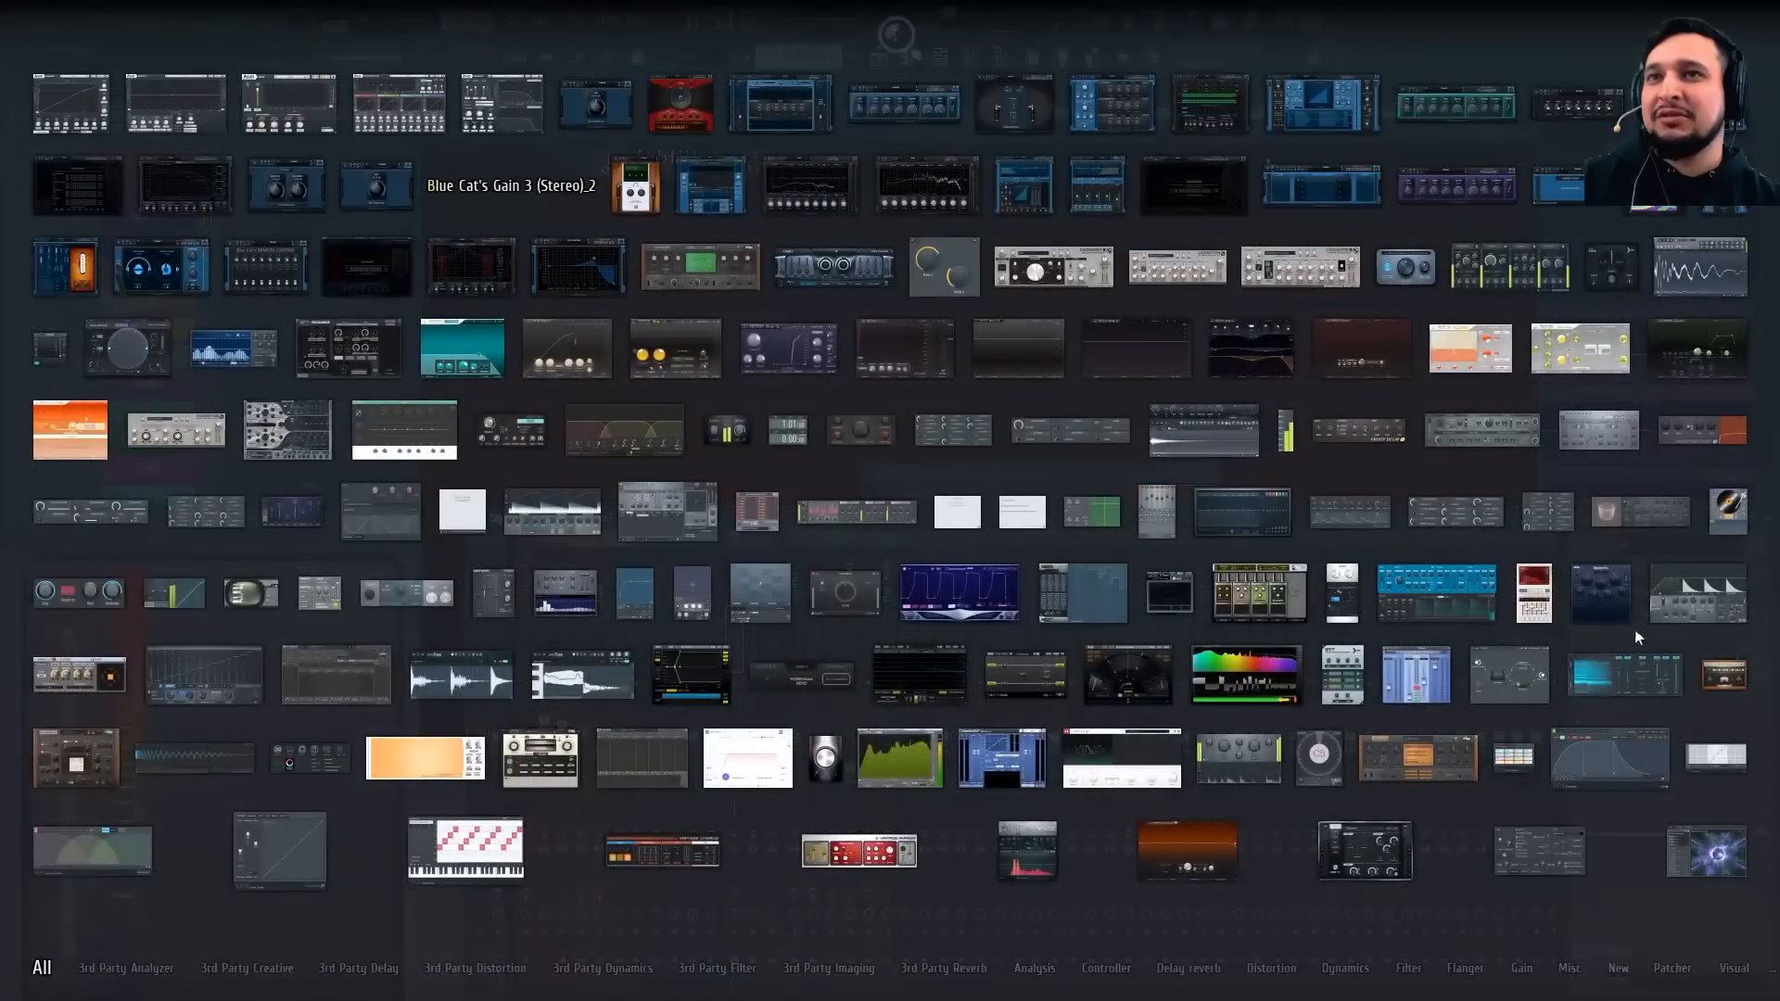
click(1148, 375)
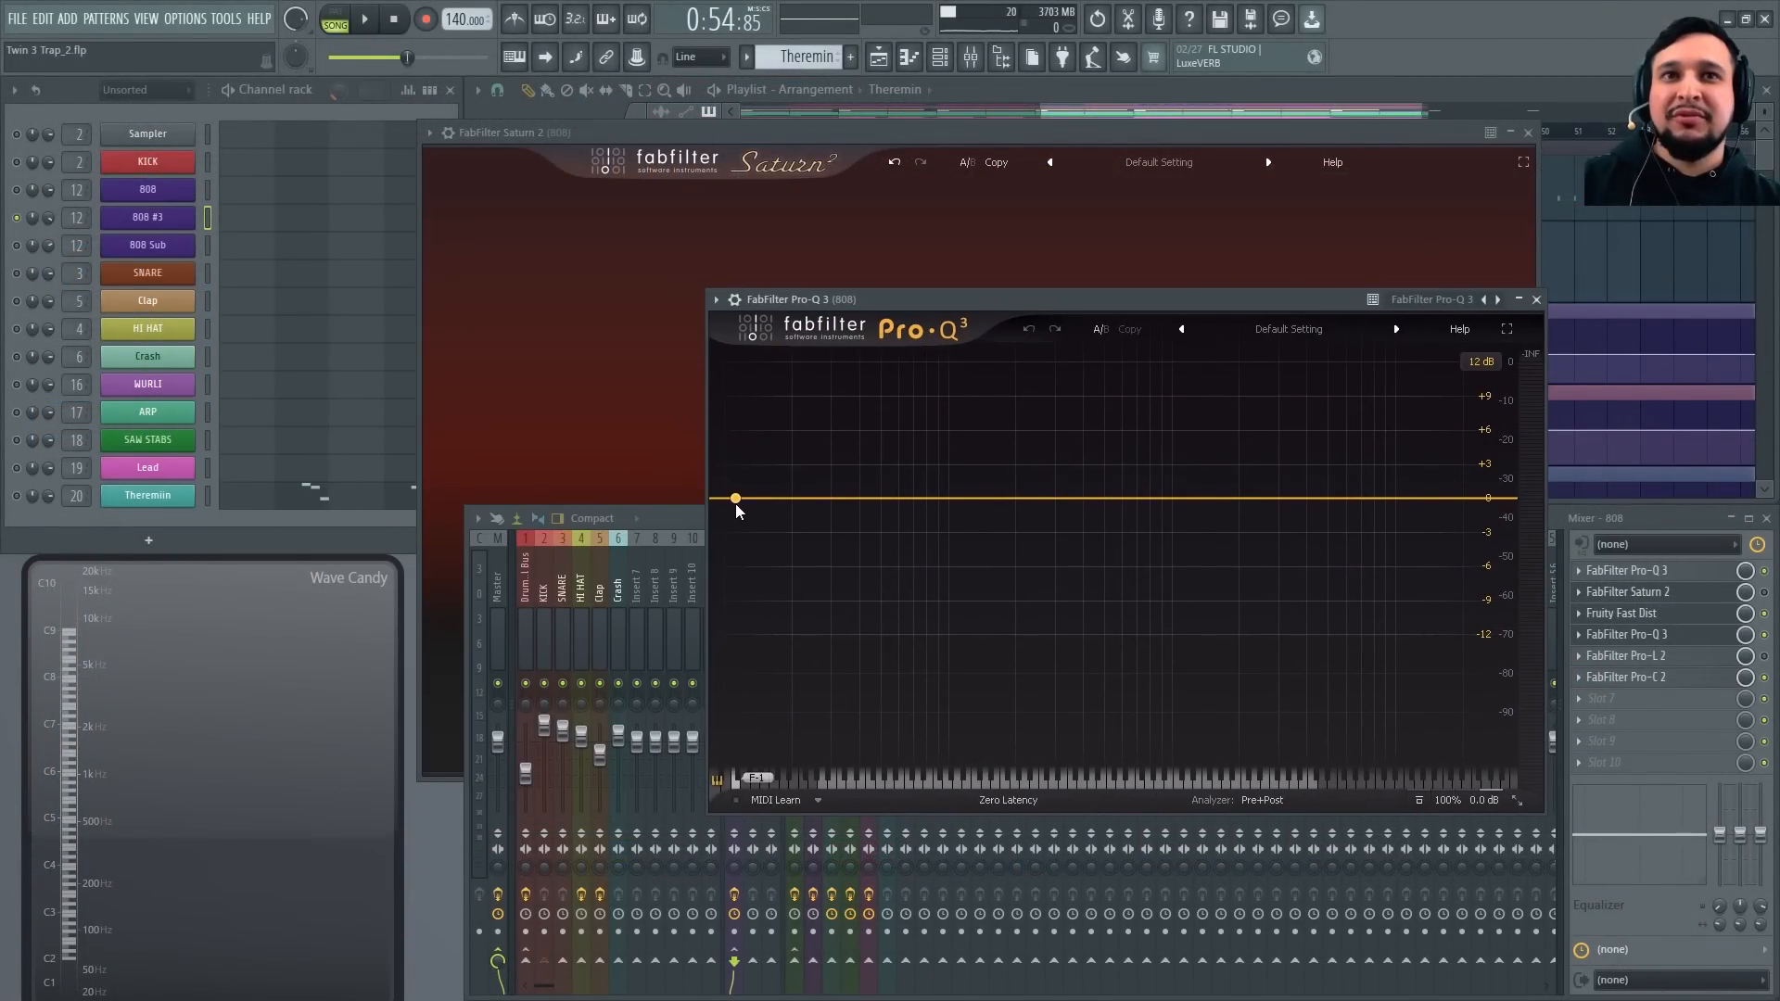
Add a low cut band and a 12 dB/oct high cut band at about 4711 Hz in the new Pro-Q 3
drag(737, 505, 958, 509)
click(1488, 502)
drag(1487, 502, 1324, 500)
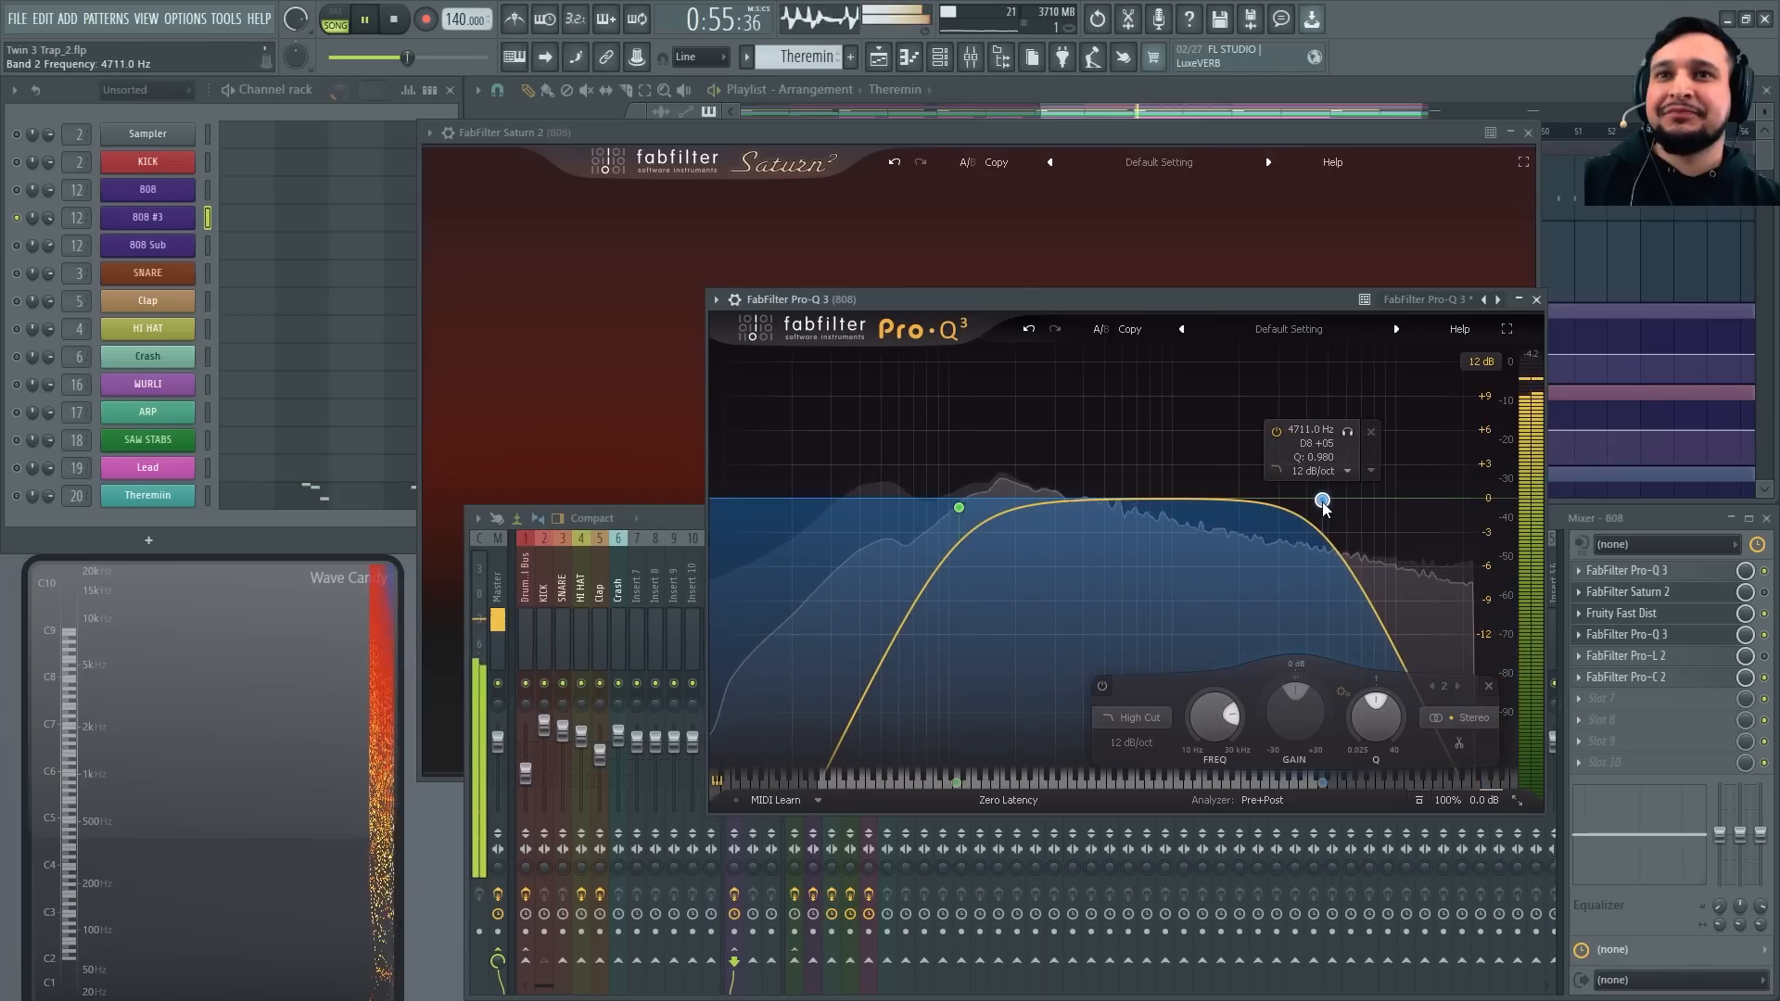
Fine-tune both Pro-Q 3 bands during playback, raising the low cut beyond 134.05 Hz and slightly lowering the high cut
drag(961, 513, 978, 509)
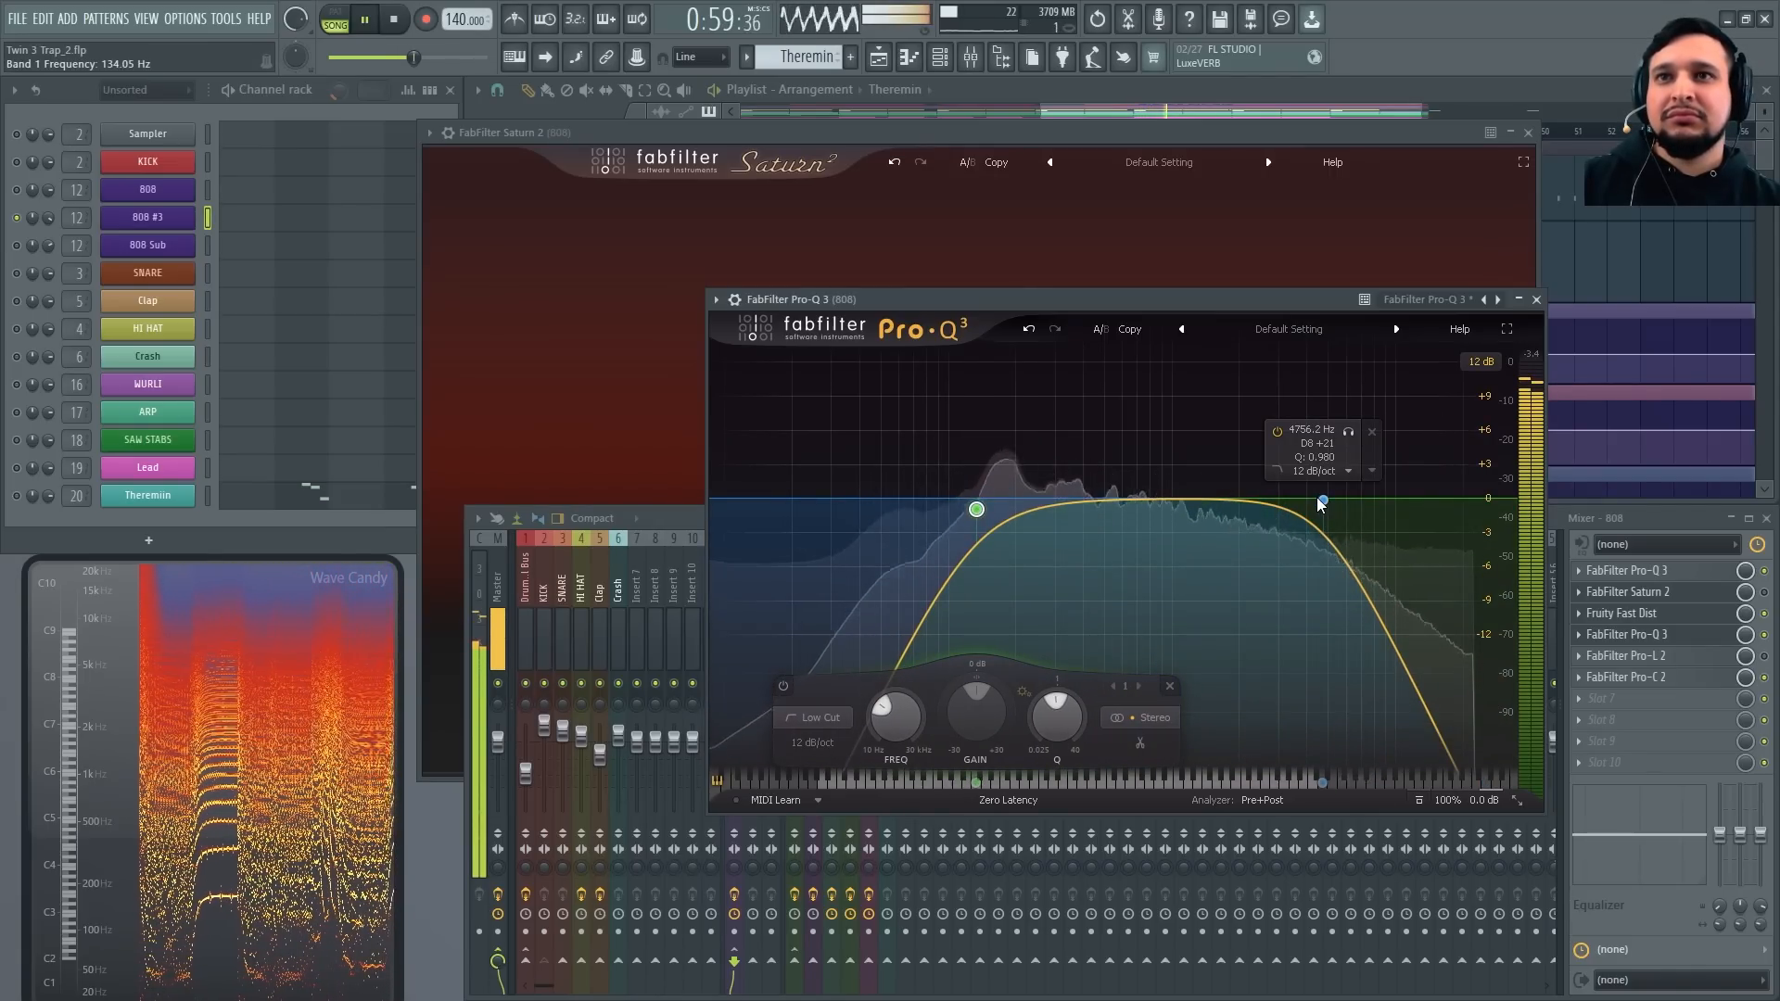
drag(1323, 501, 1310, 500)
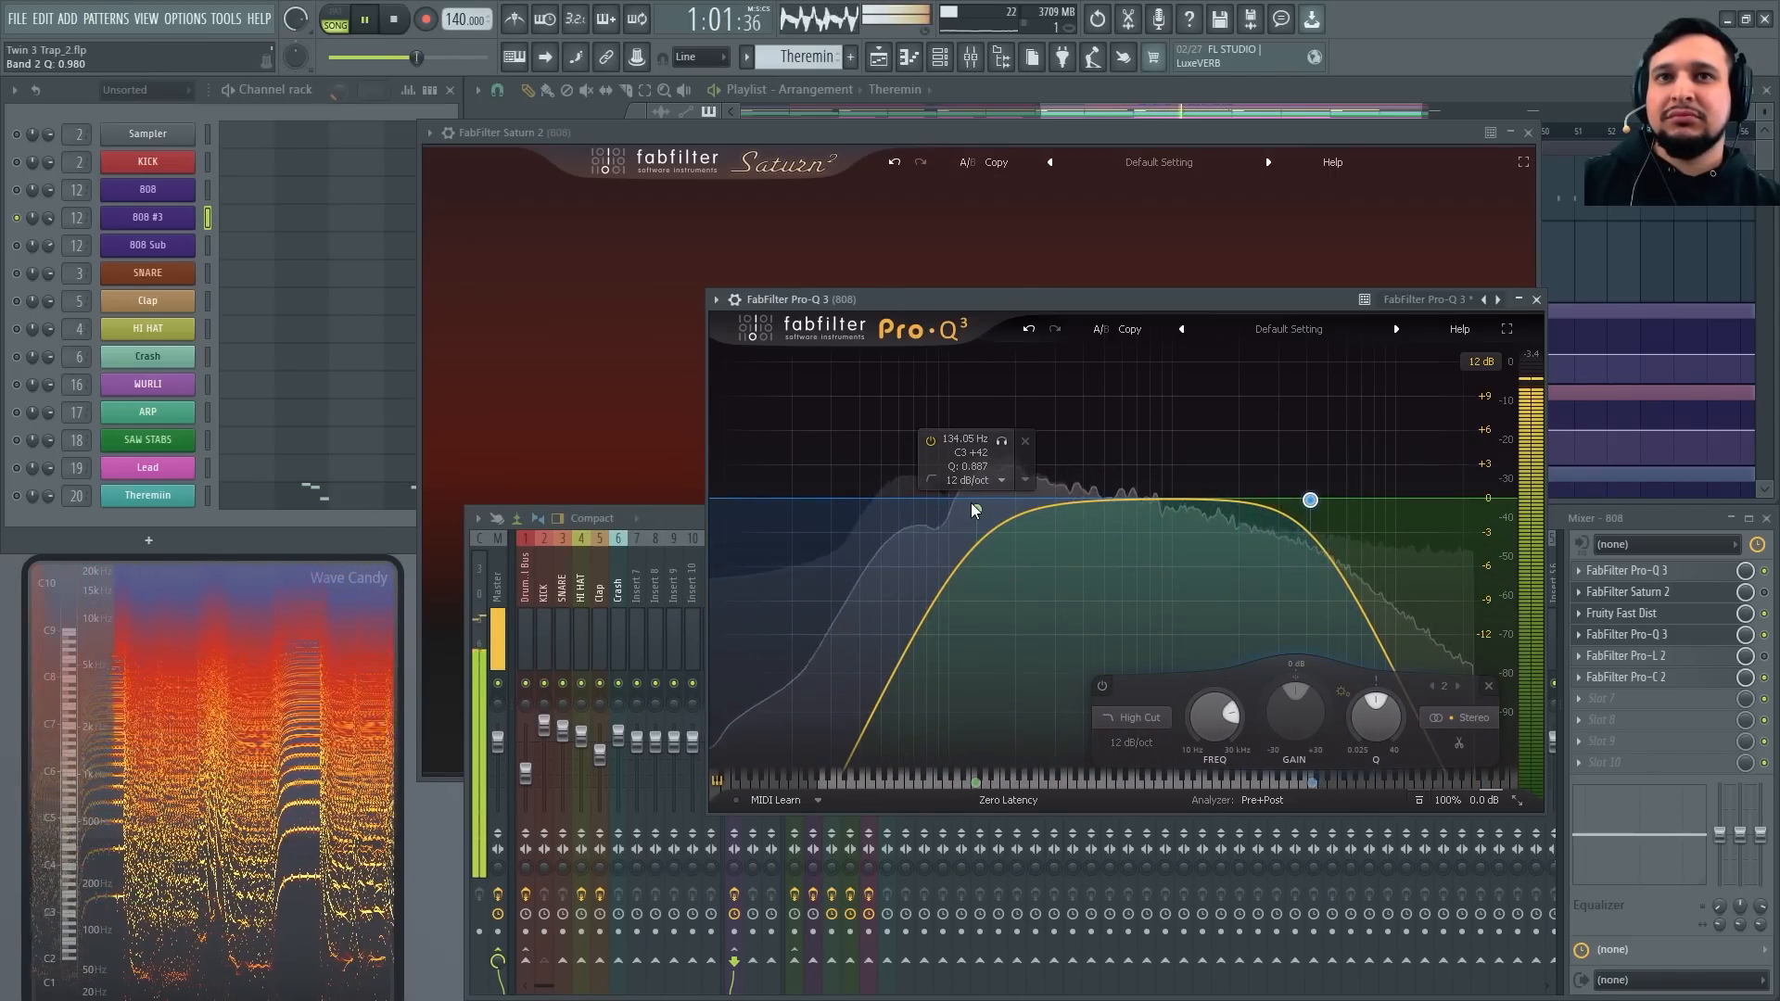
drag(976, 509, 999, 508)
key(space)
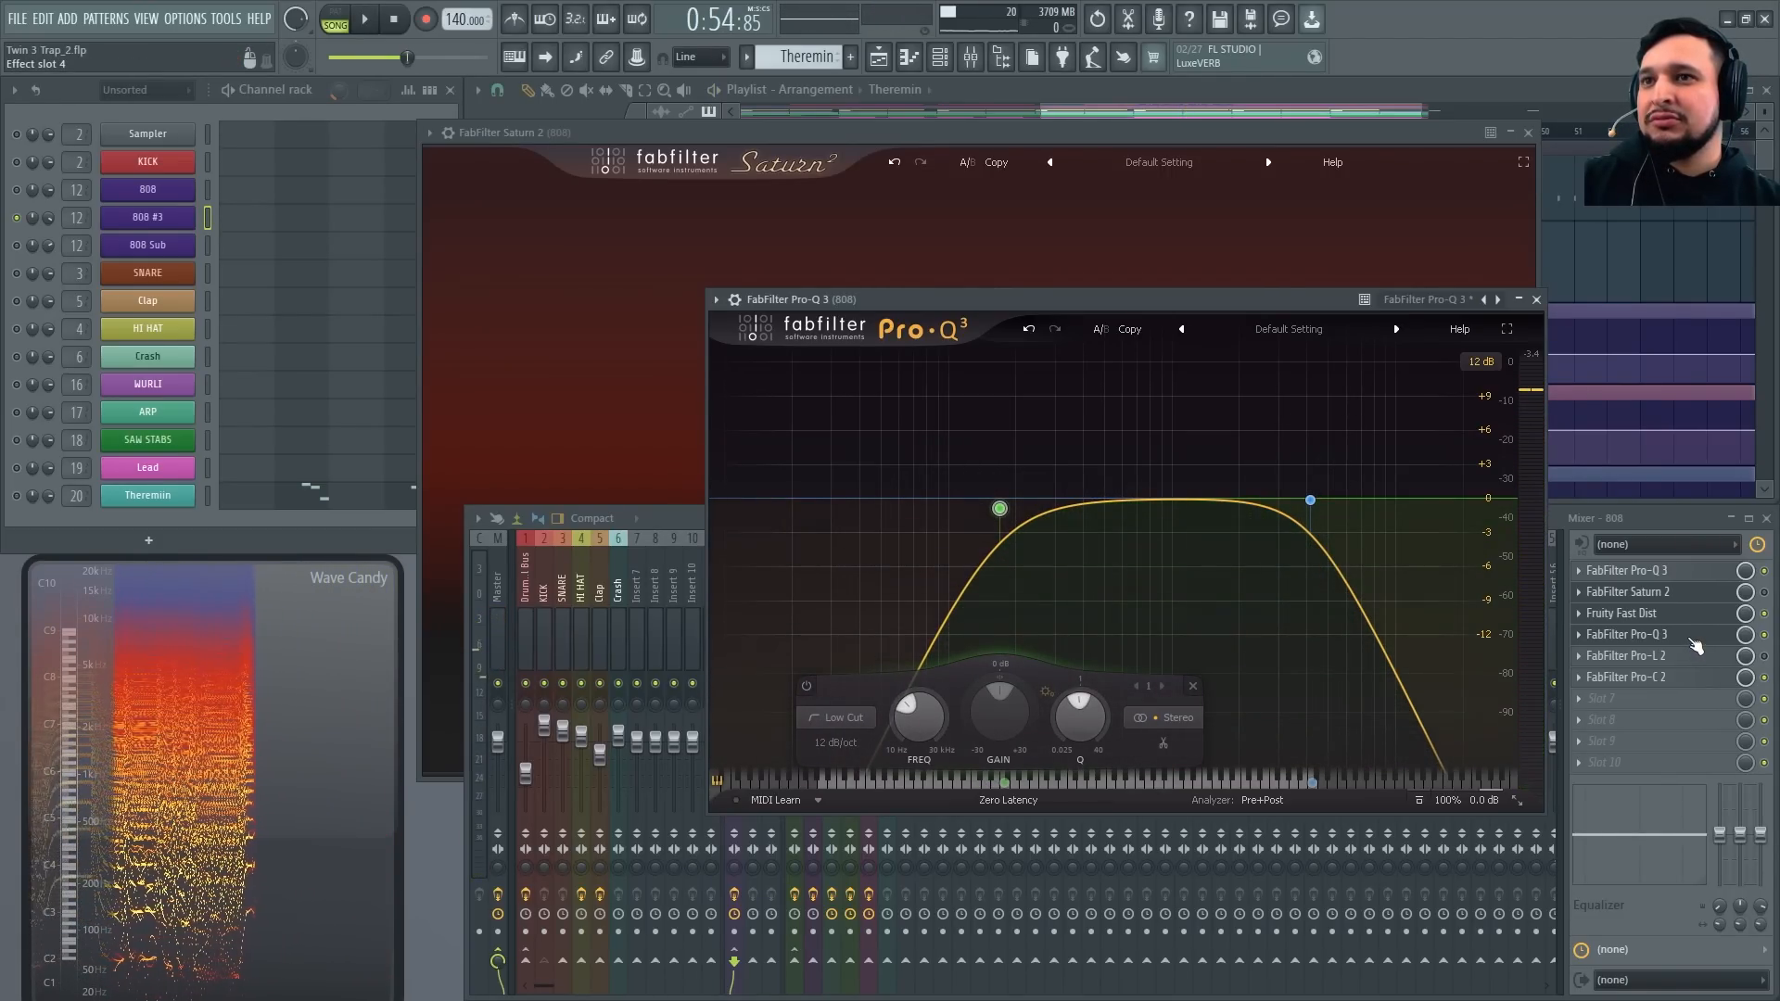
Audition the 808 through the second FabFilter Pro-Q 3 and delete that plugin from the fourth effect slot
key(space)
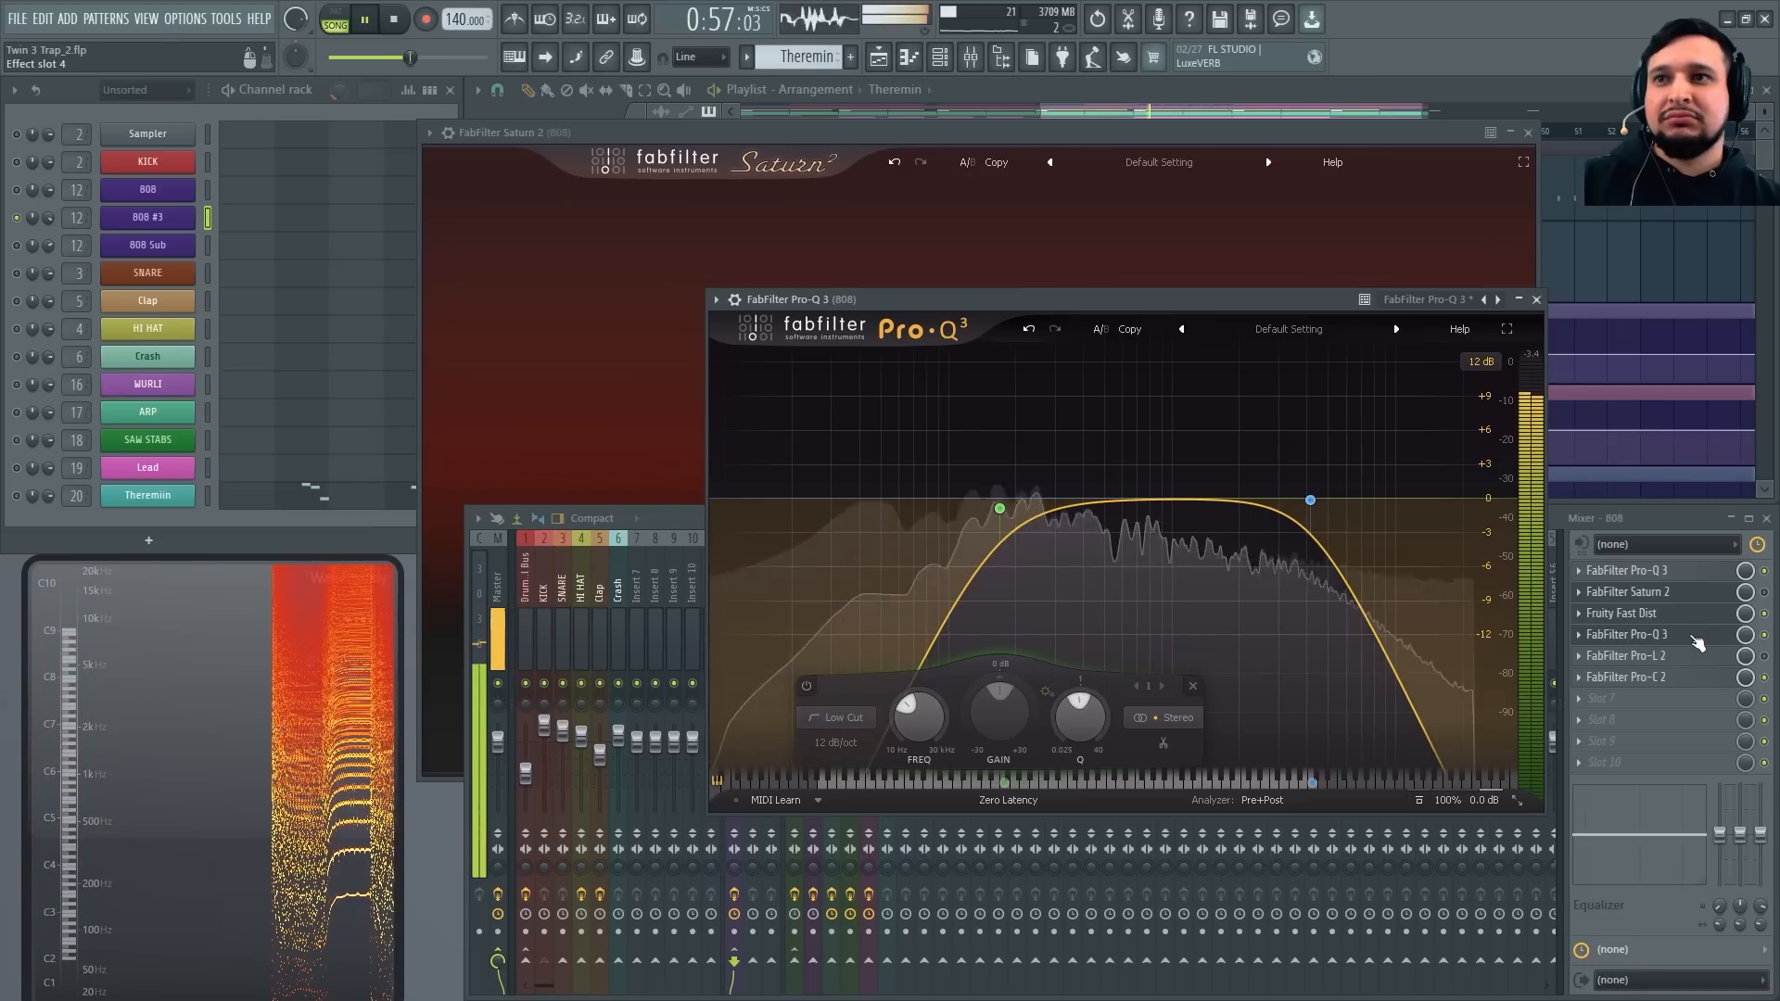
drag(1697, 595, 1698, 638)
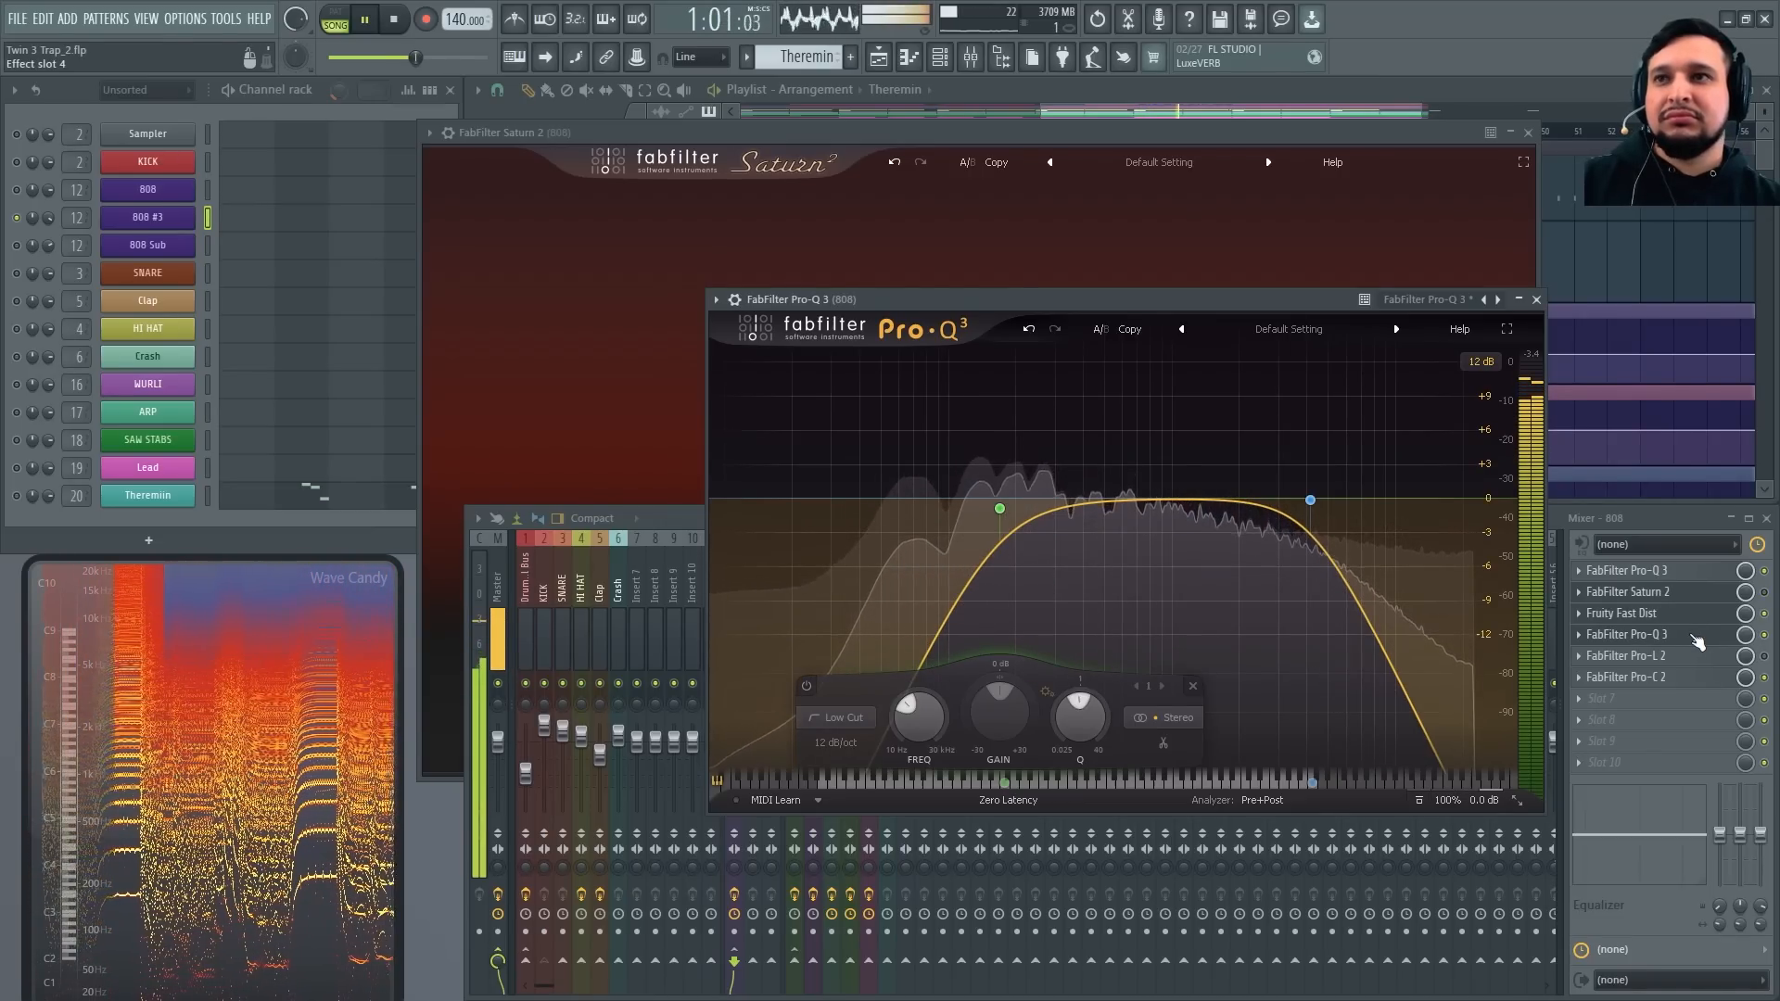
key(space)
click(1585, 640)
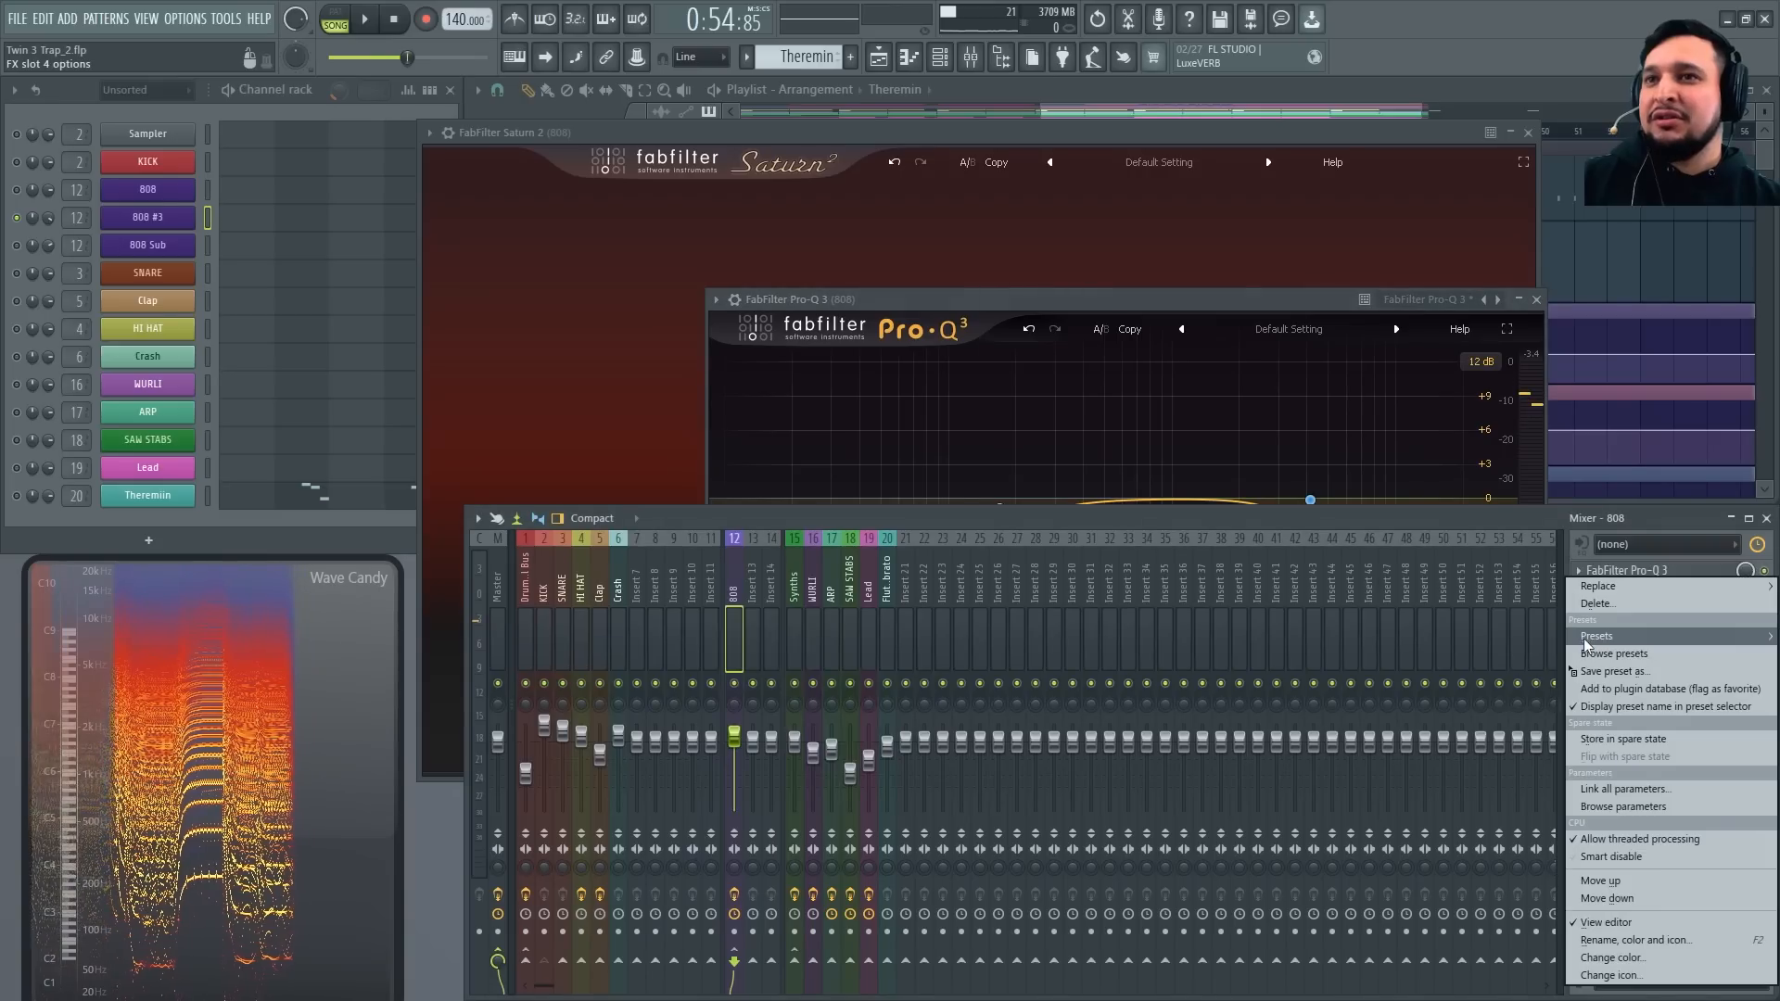
click(1592, 605)
click(952, 573)
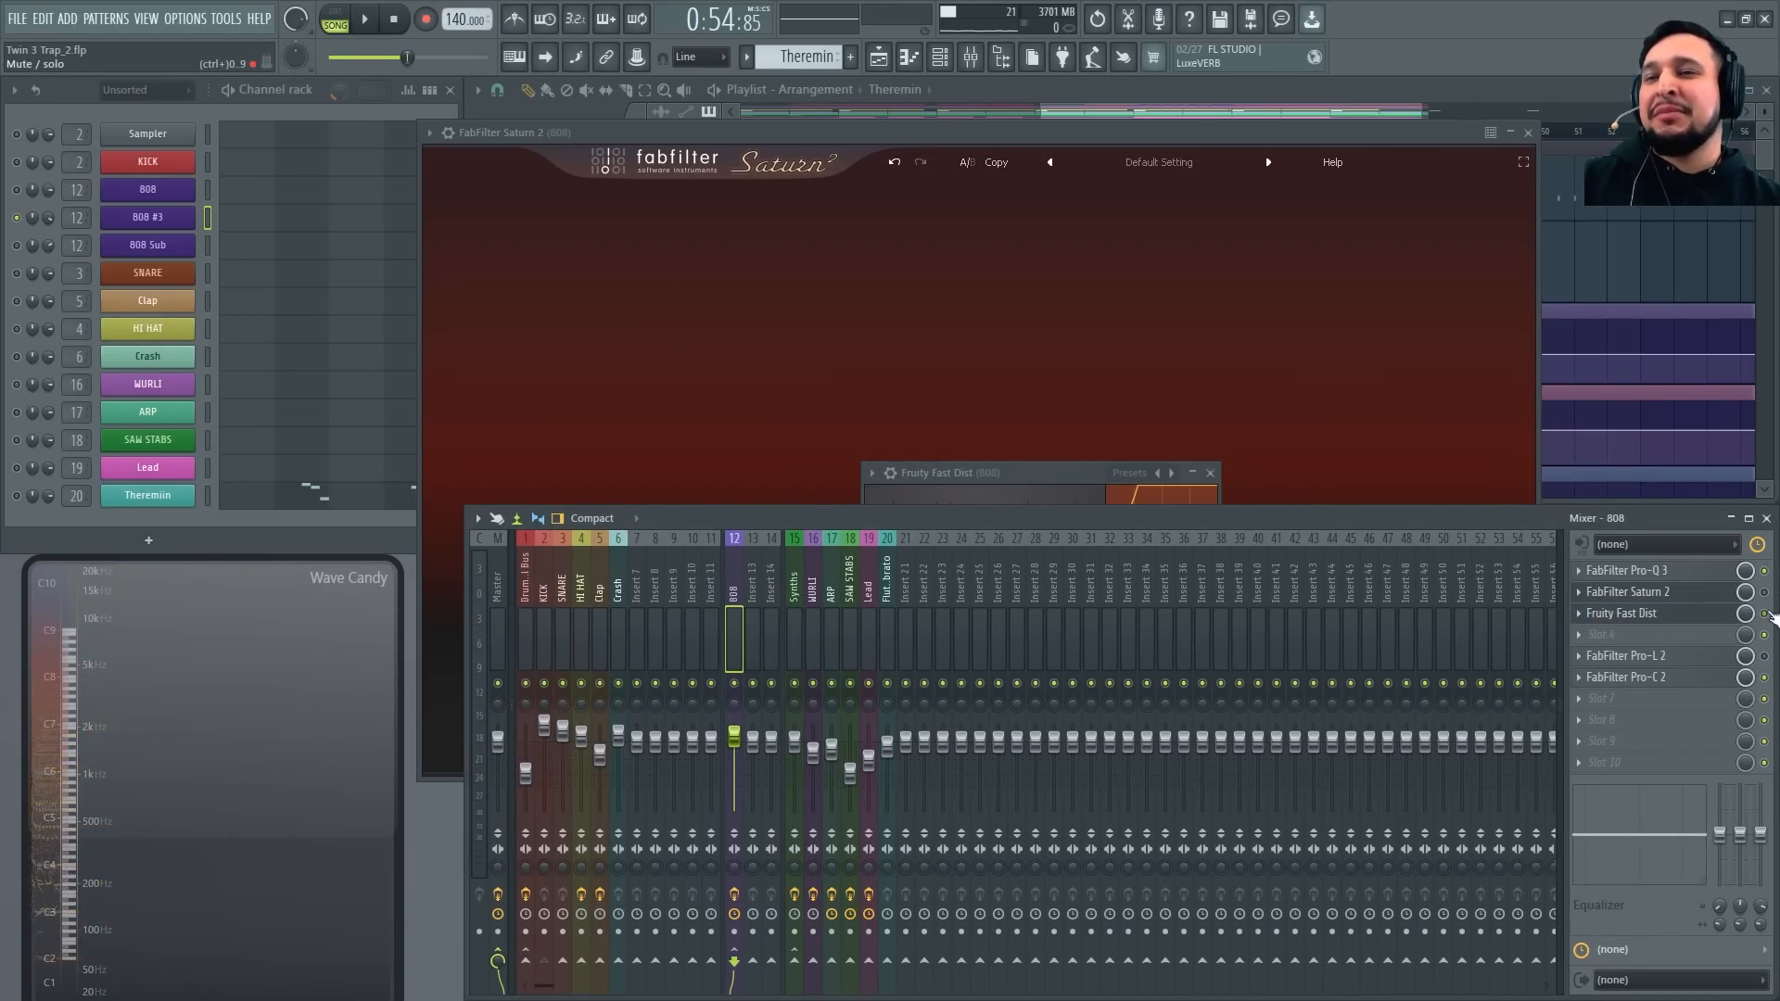
Close the Saturn 2 window and delete Fruity Fast Dist from the third effect slot
click(1529, 134)
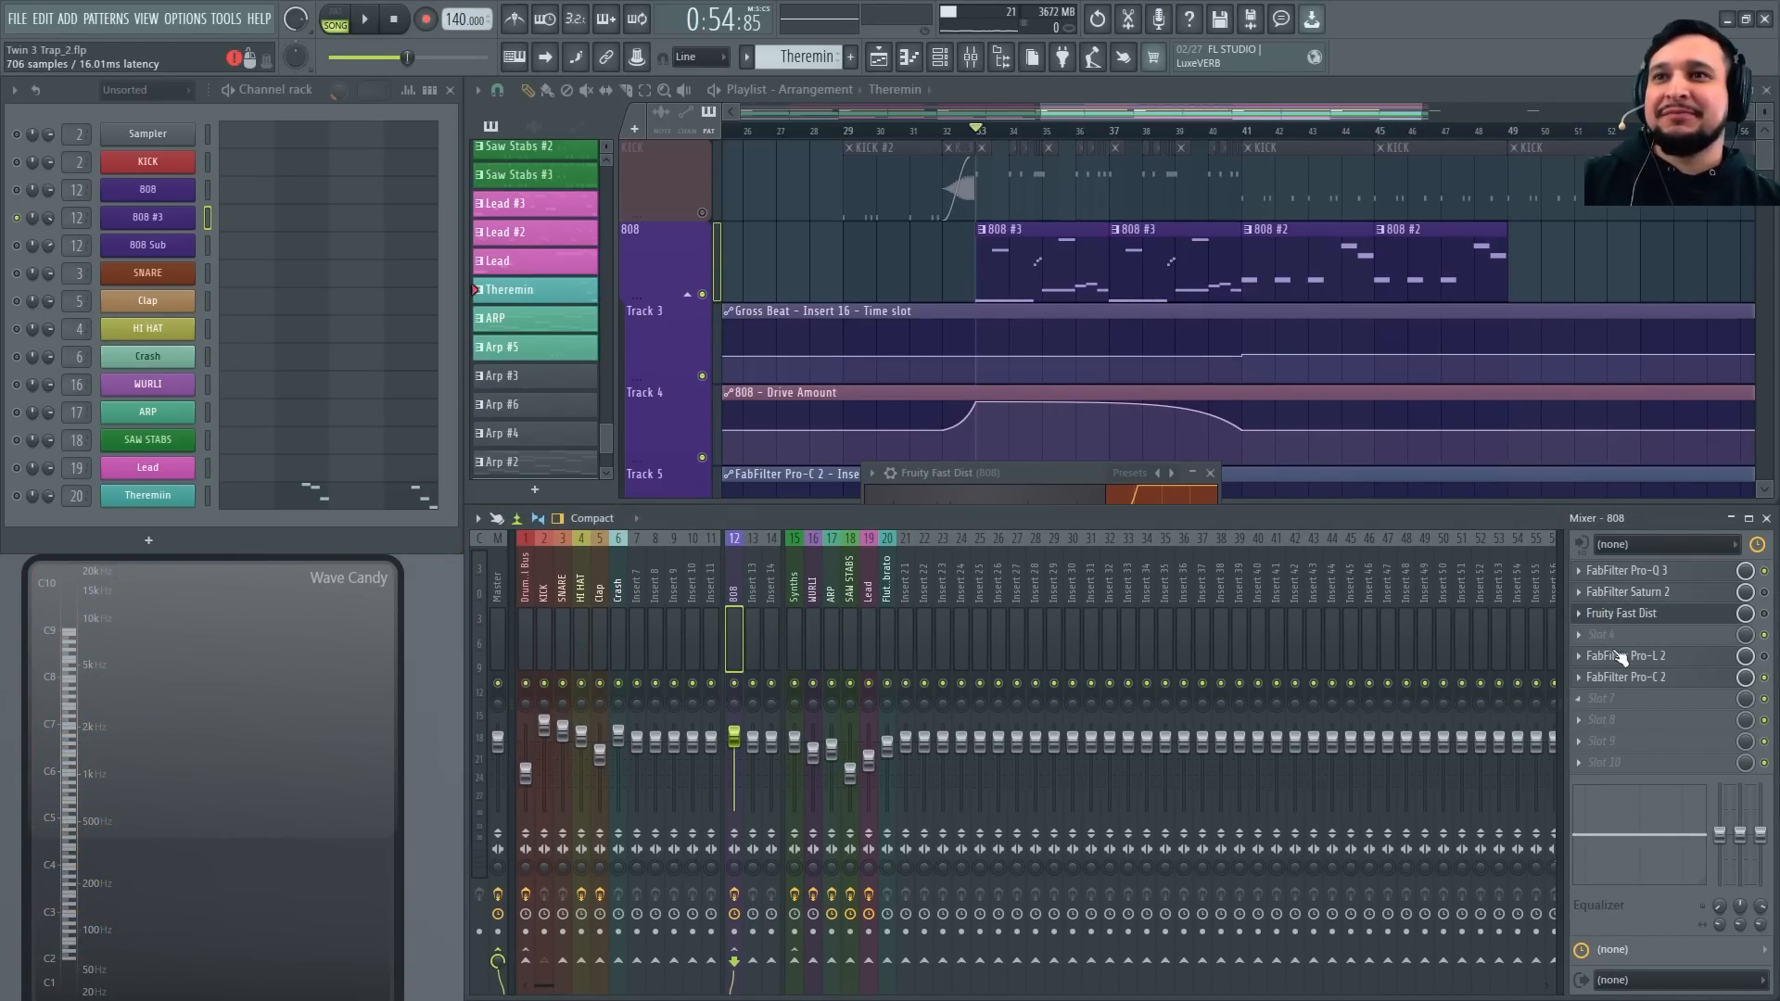
click(1583, 616)
click(1596, 574)
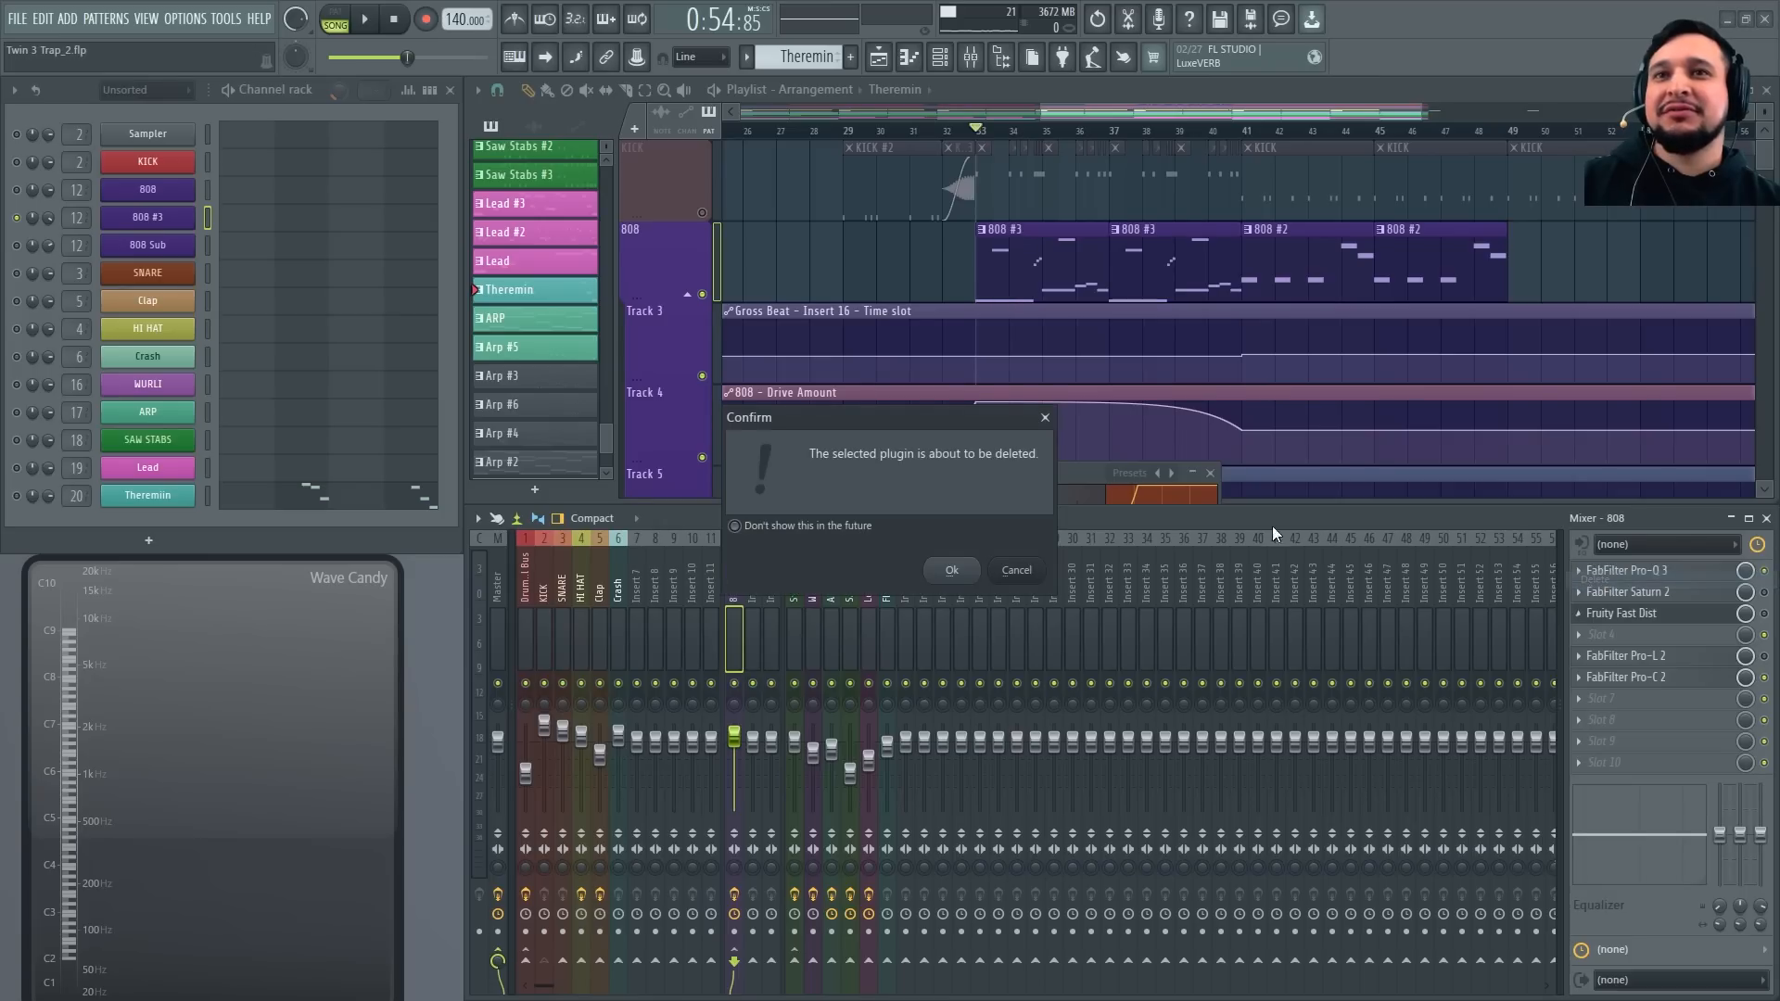
click(977, 568)
Audition the 808 without Fruity Fast Dist and delete FabFilter Saturn 2 from the second effect slot
click(1579, 635)
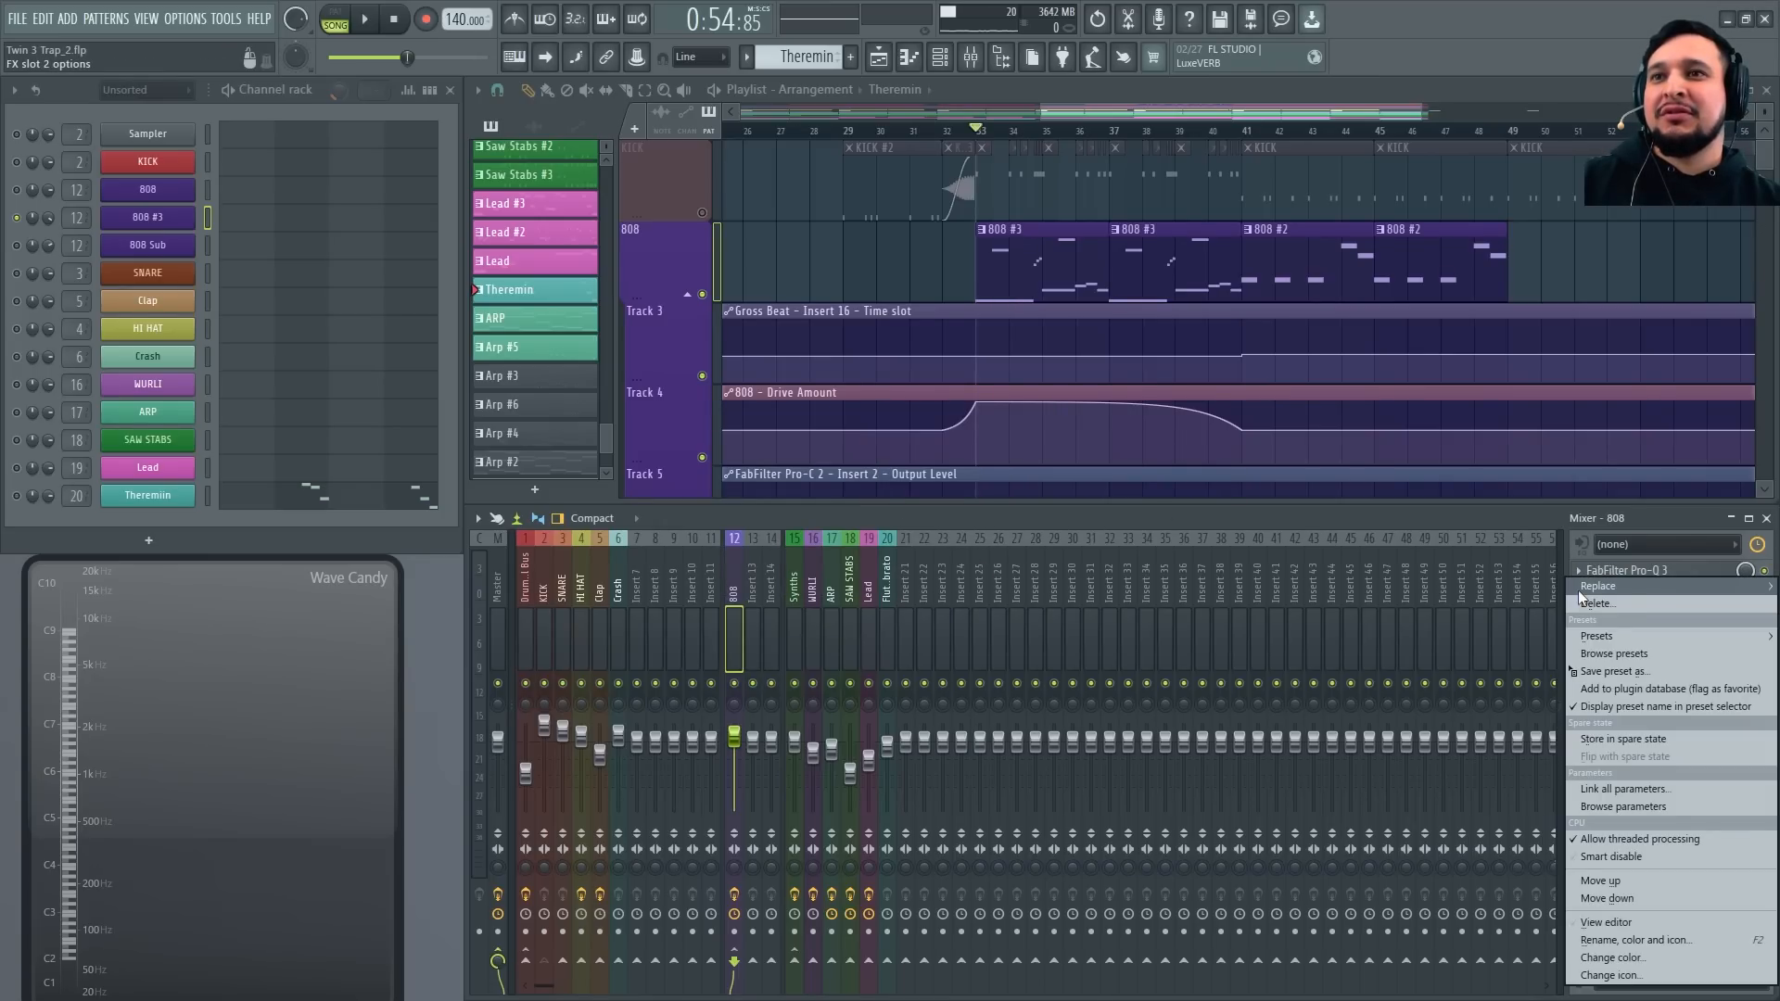
click(1692, 530)
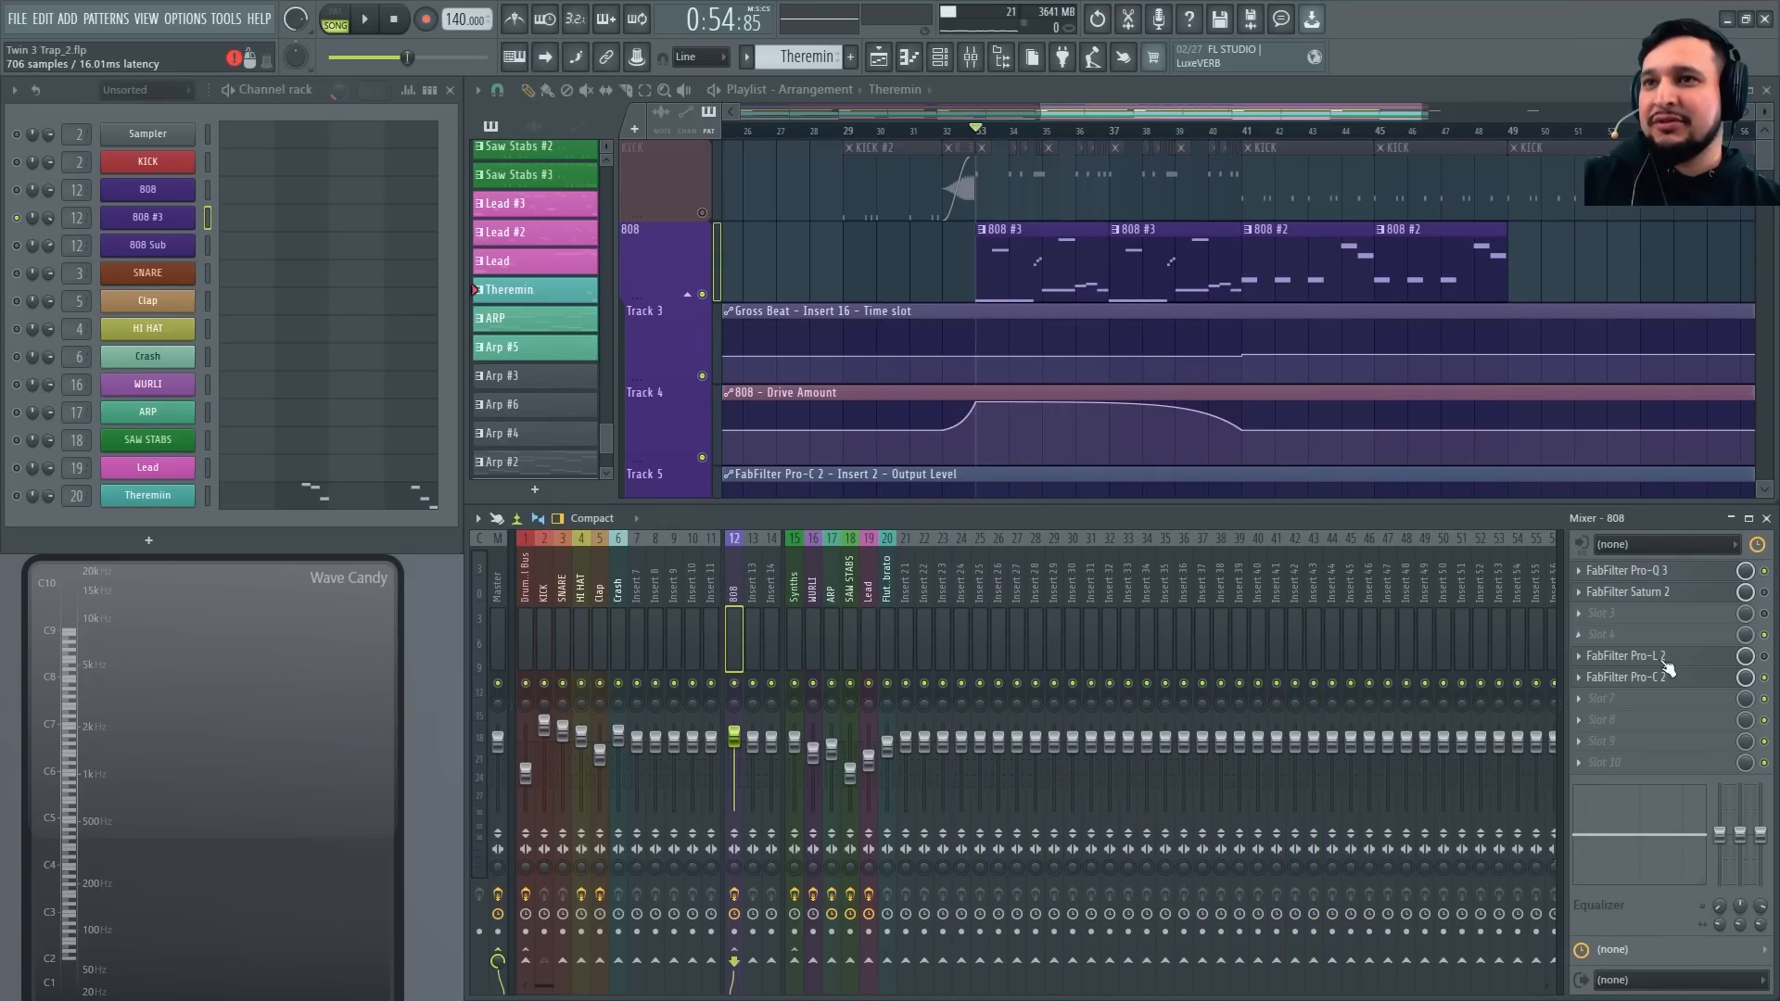
key(space)
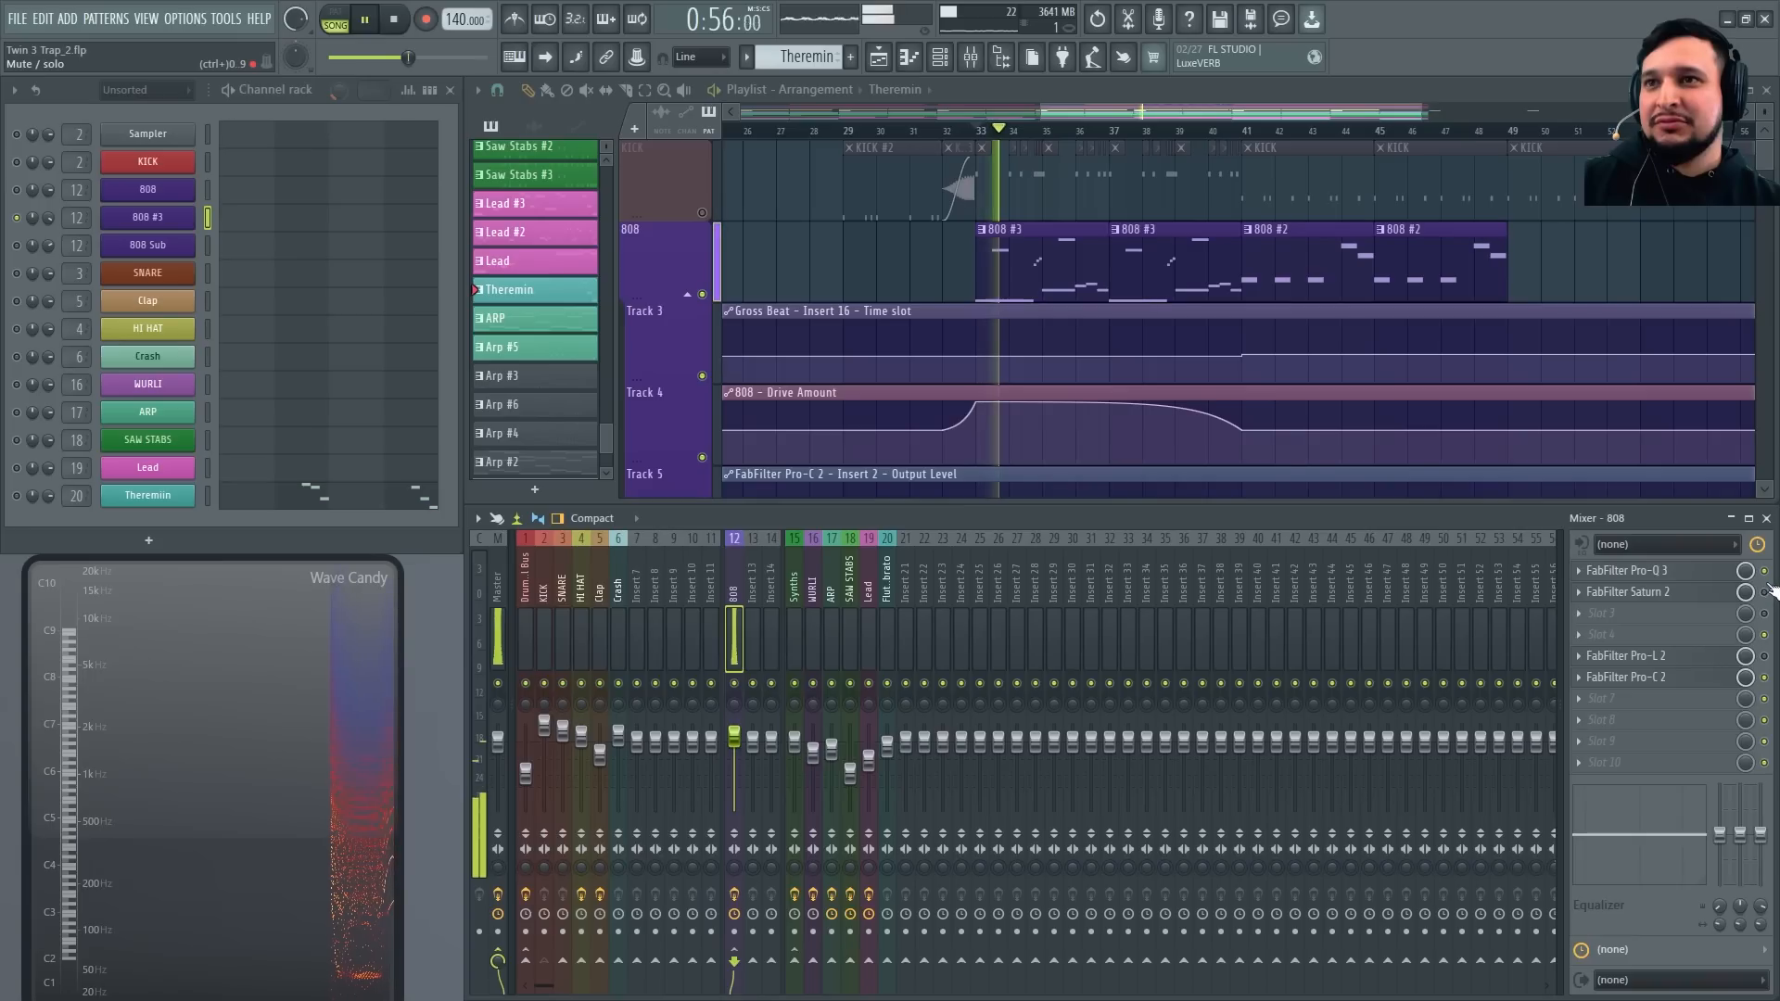
key(space)
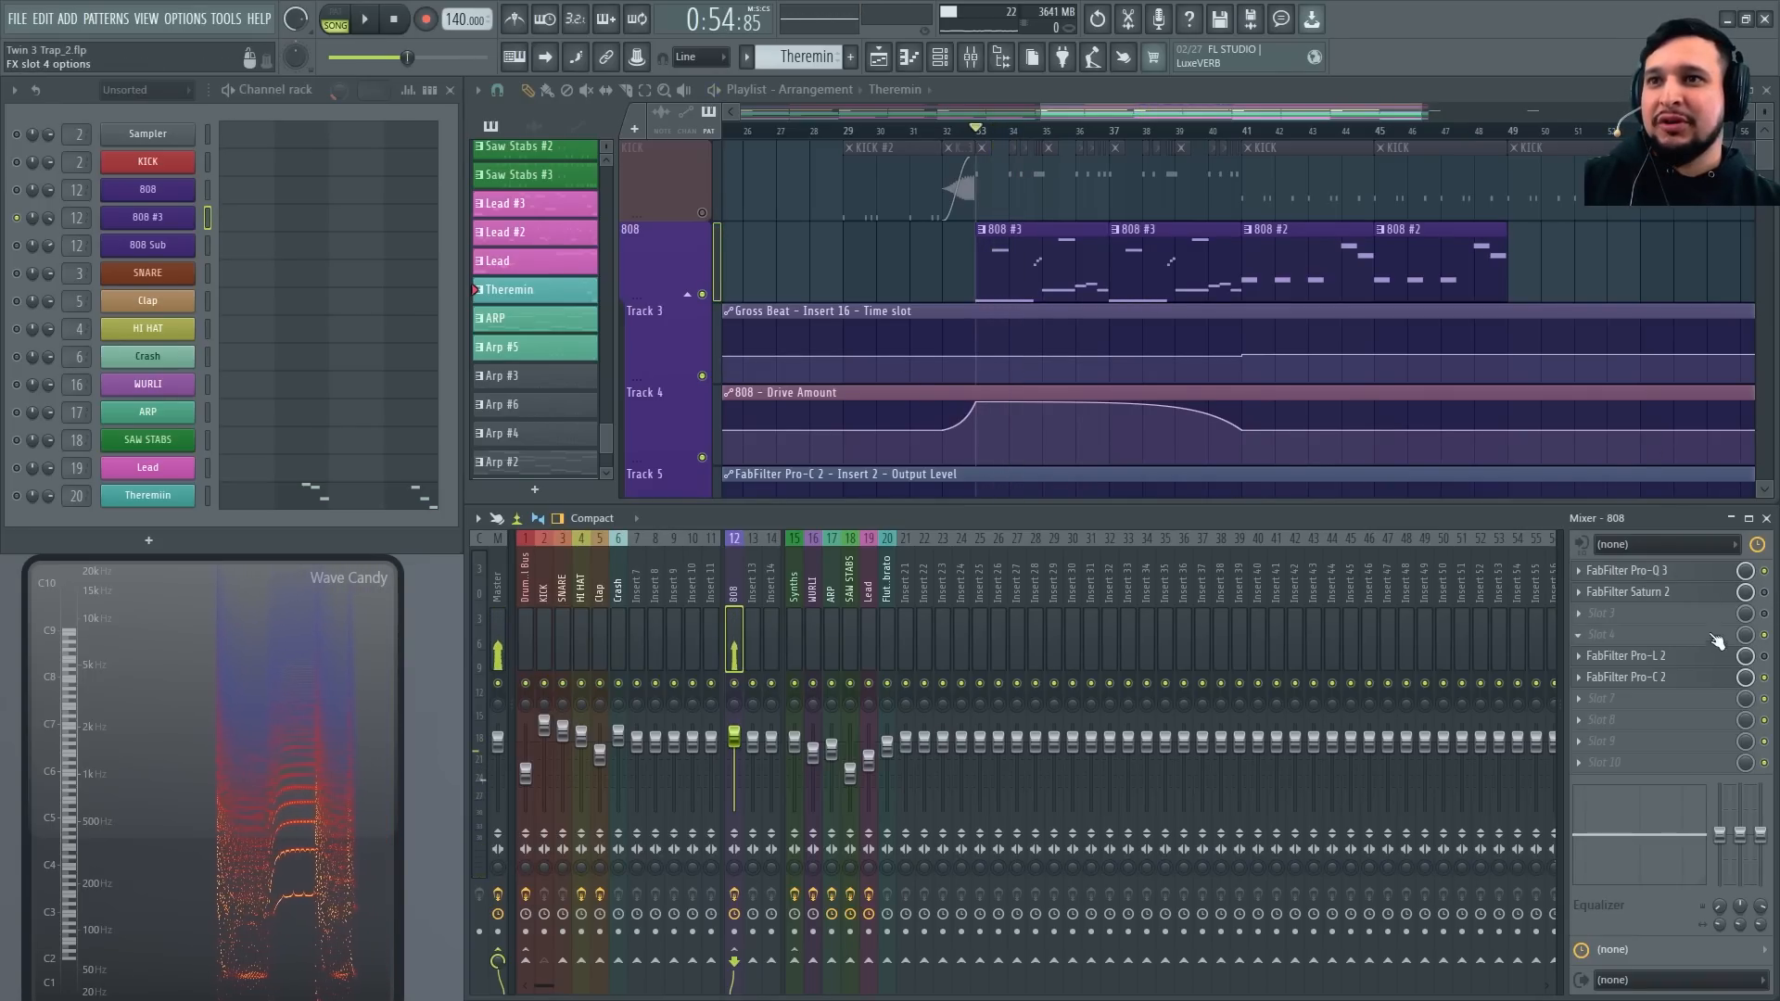
click(1672, 572)
click(1672, 572)
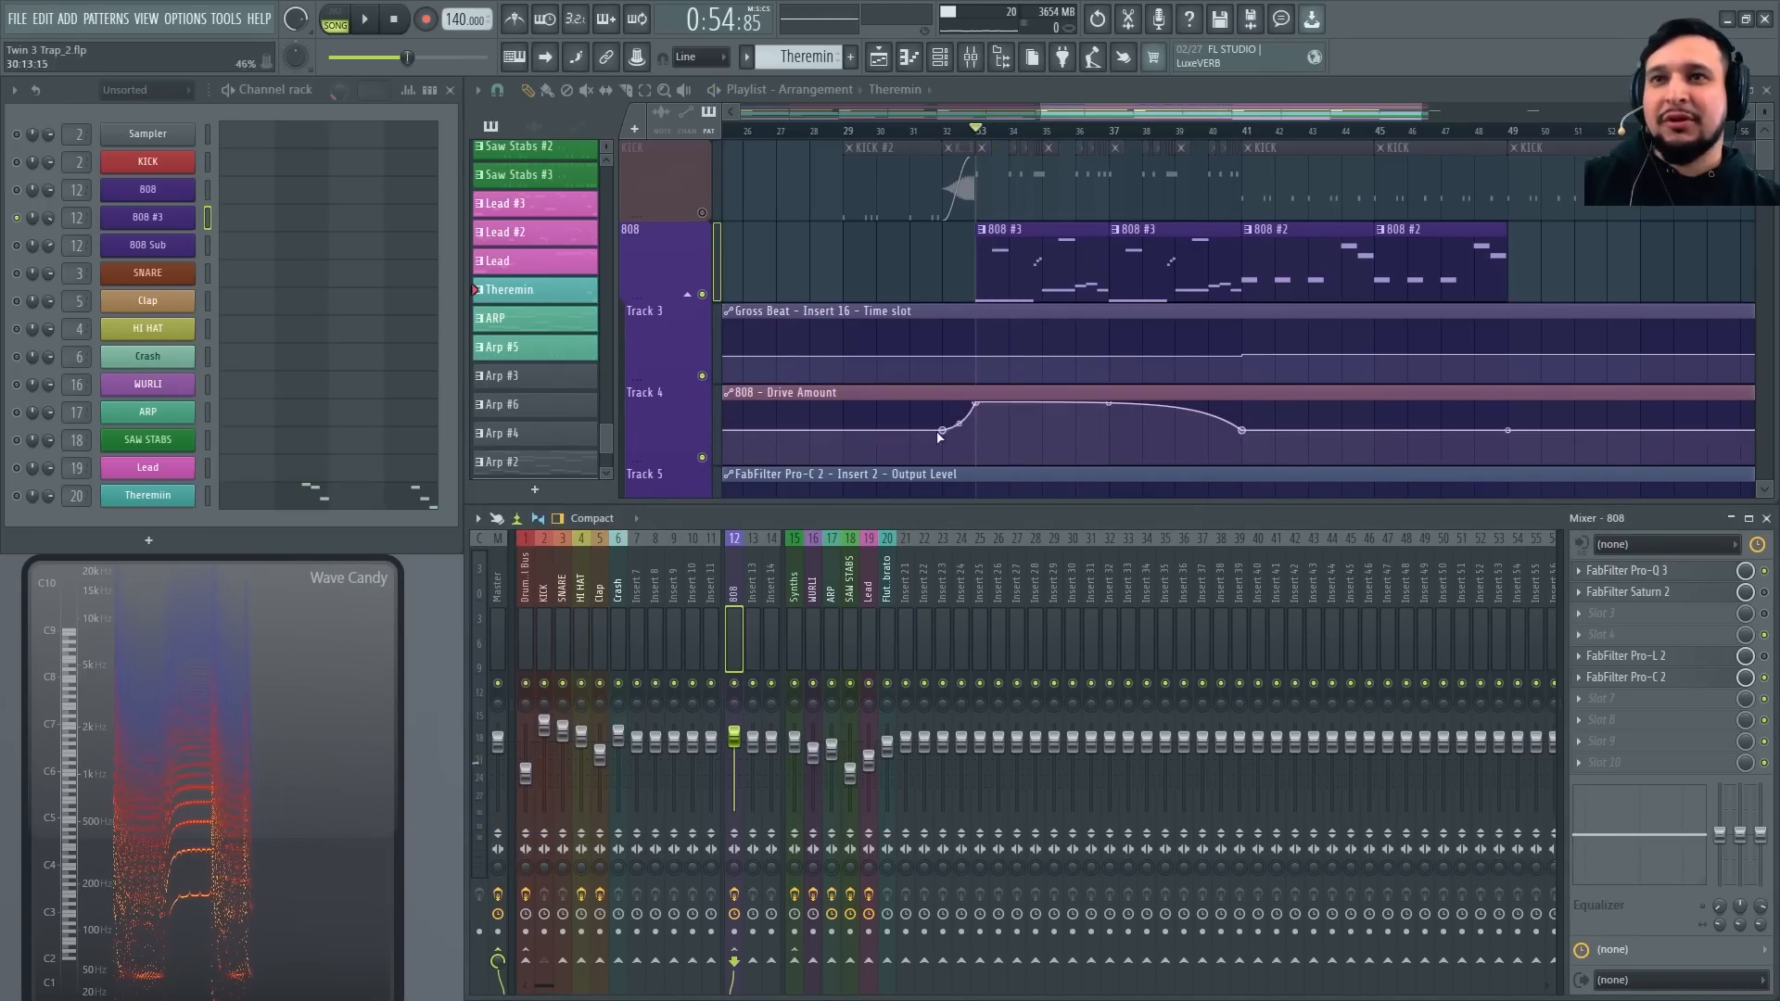
click(1579, 592)
click(1614, 604)
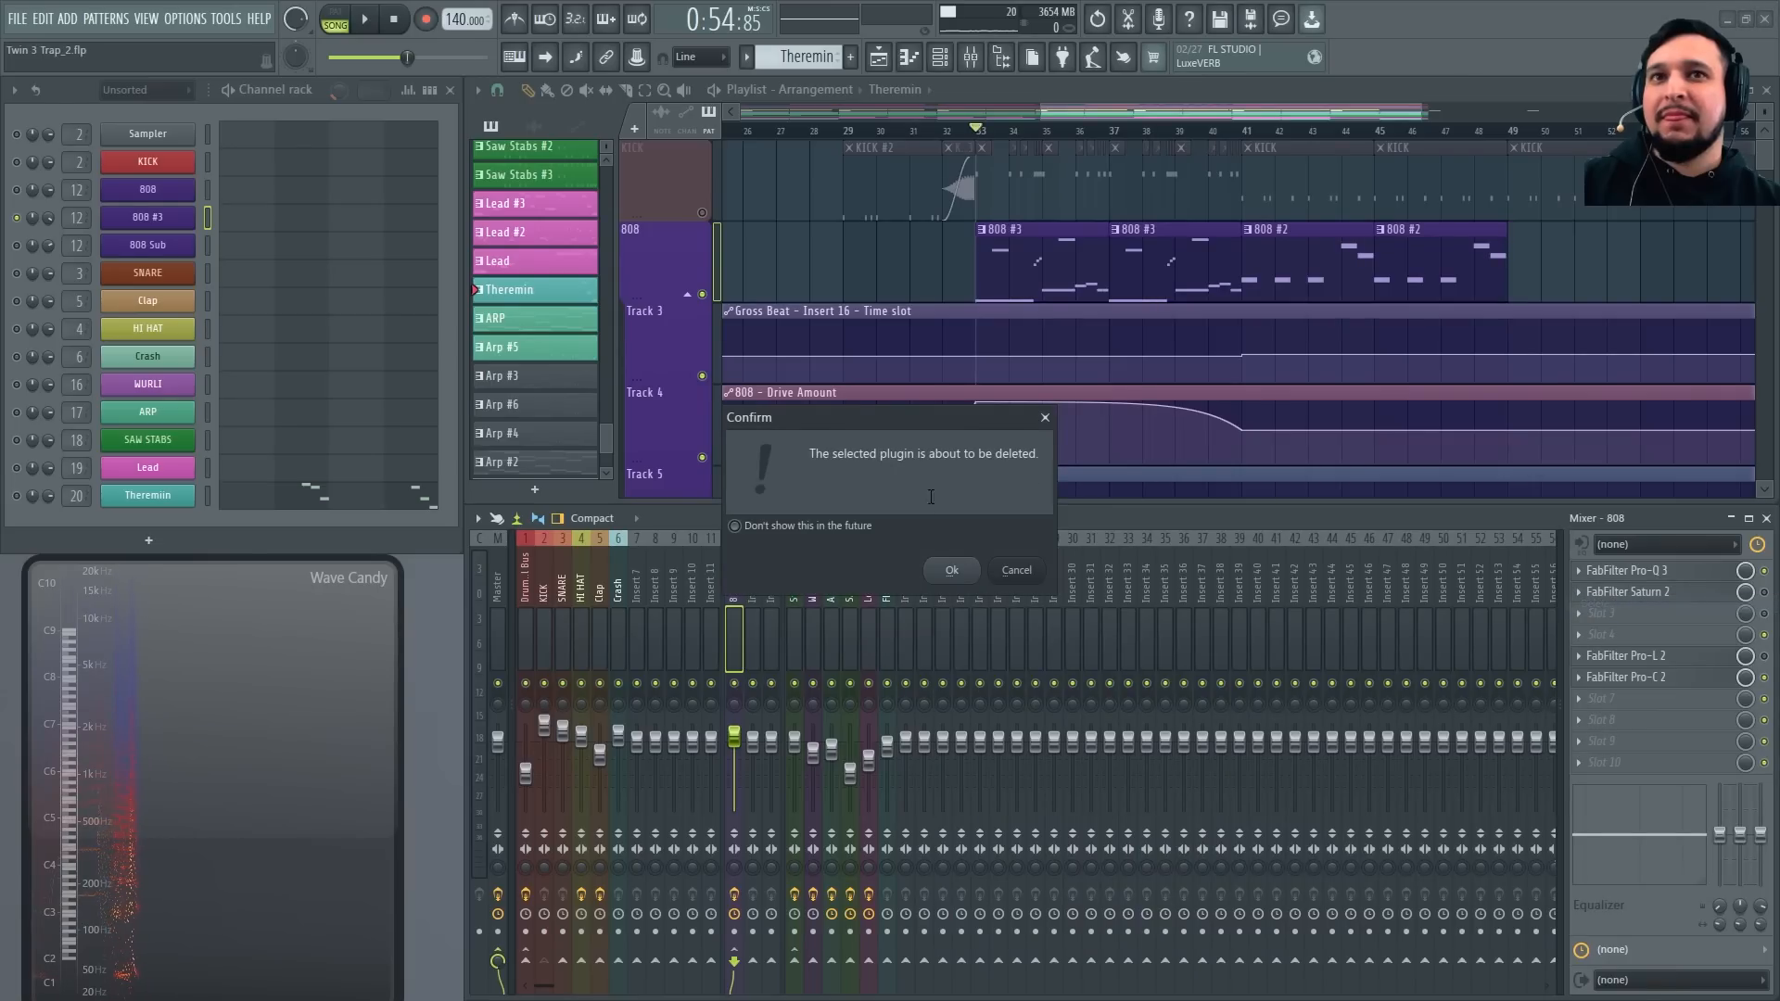
click(932, 569)
Open the 808 #3 Twin 3 synth, unmute the 808 Sub channel, and audition both layers together
click(130, 222)
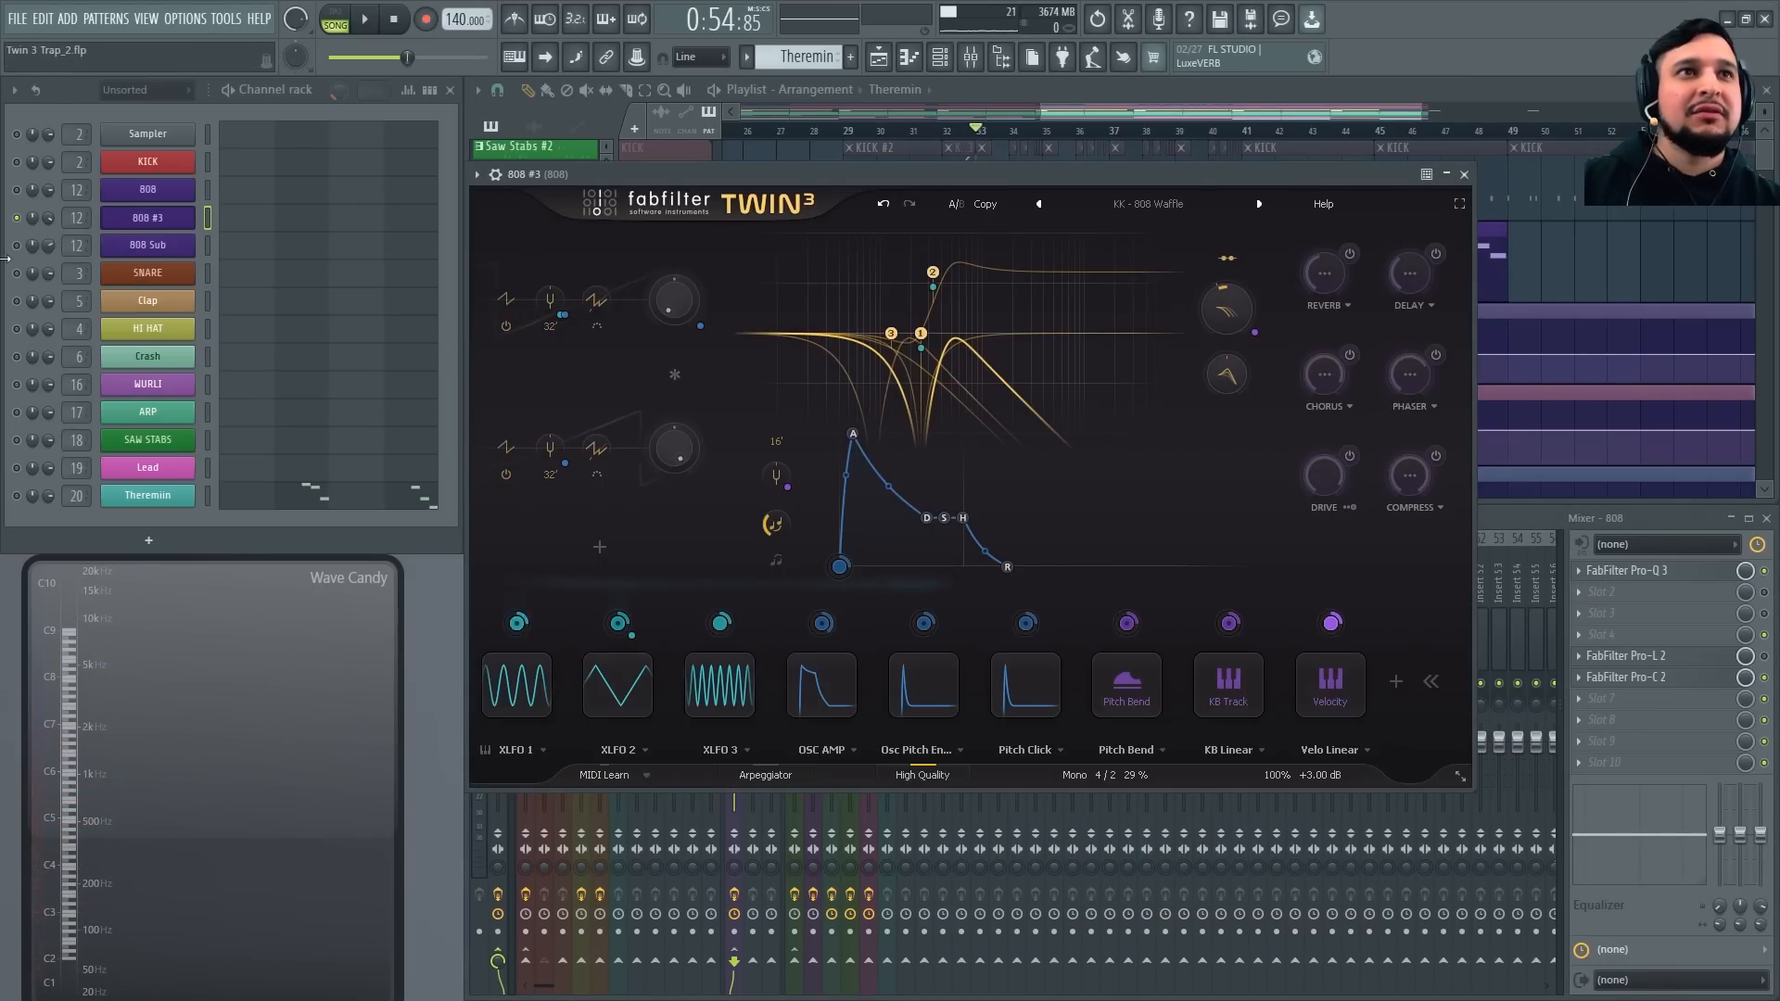
click(17, 247)
key(space)
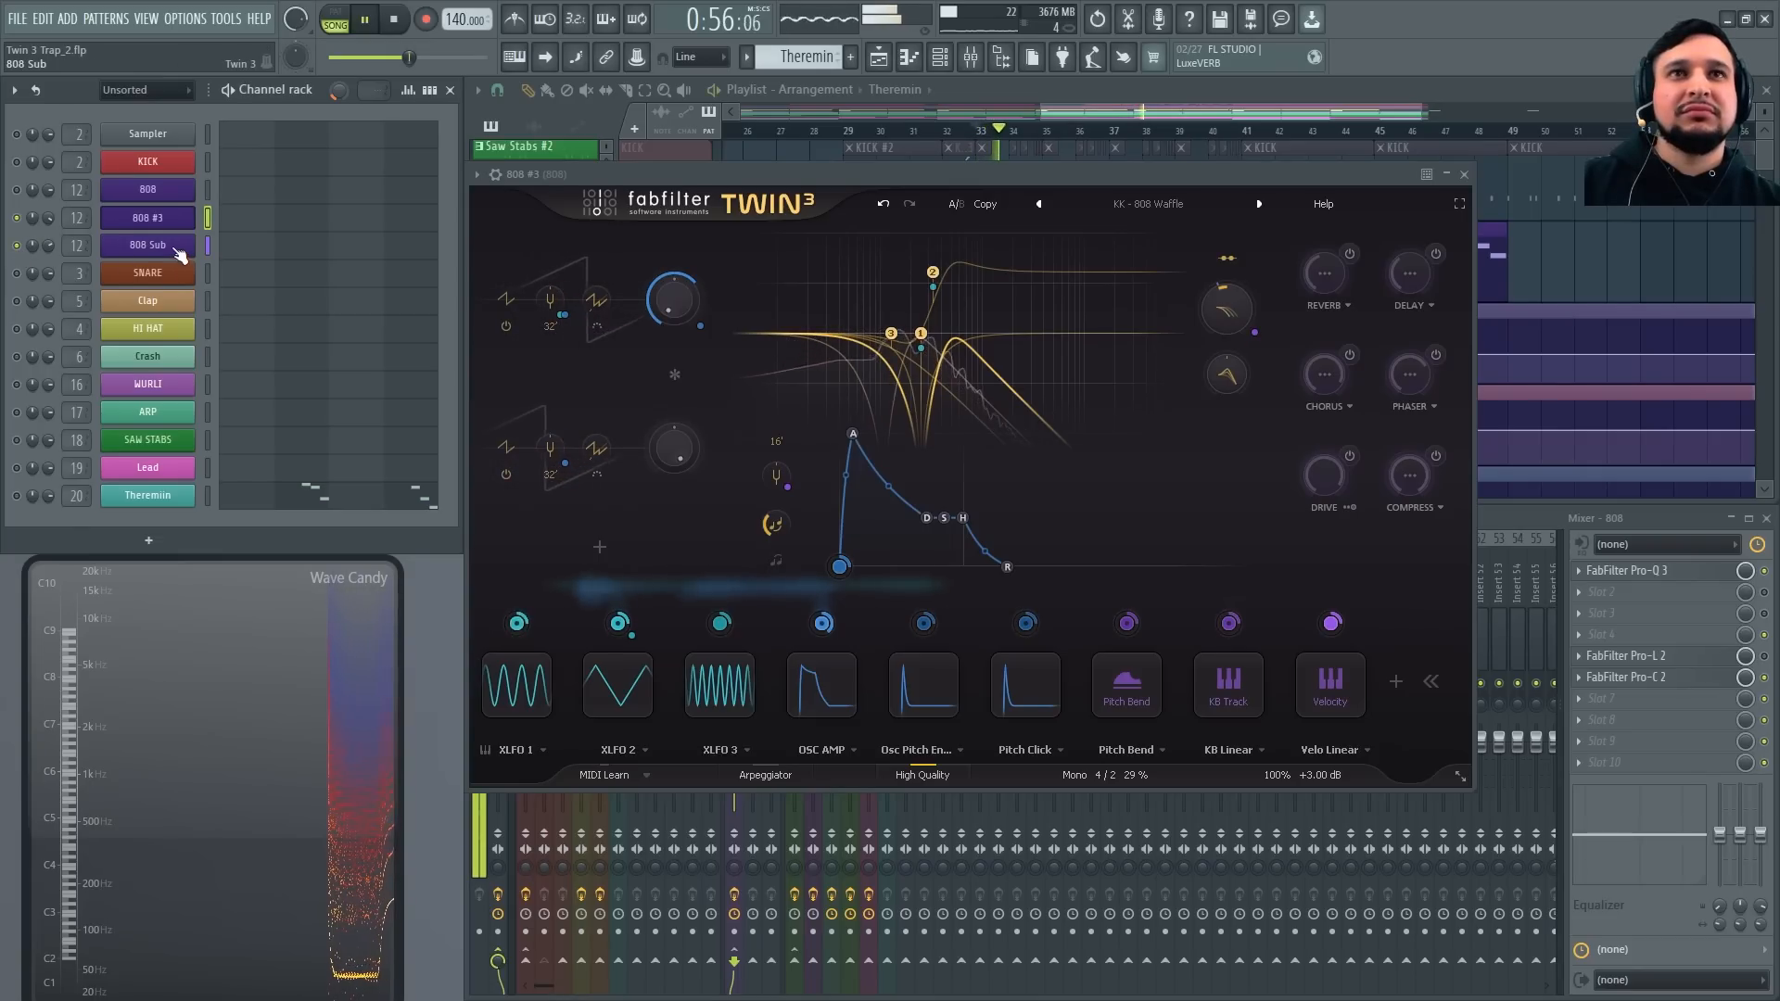
key(space)
Enable the Chorus and Drive effects in the 808 #3 Twin 3 and audition them with the sub layer
click(1350, 356)
click(1350, 455)
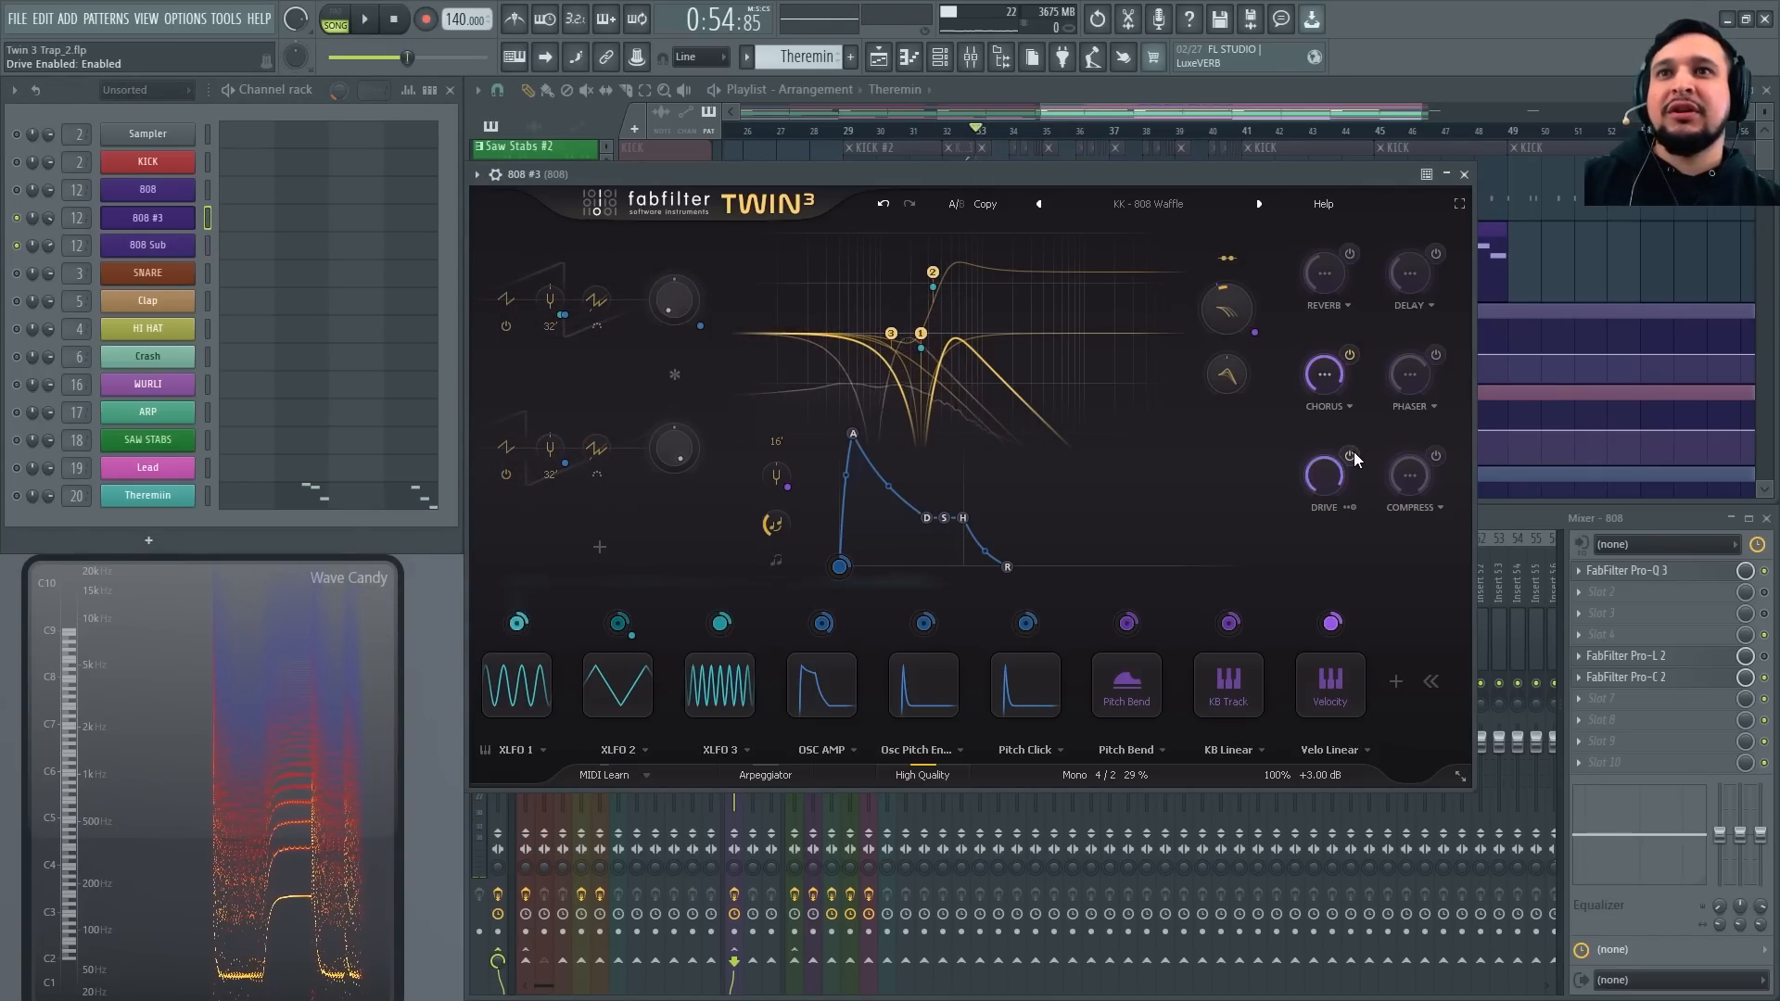
key(space)
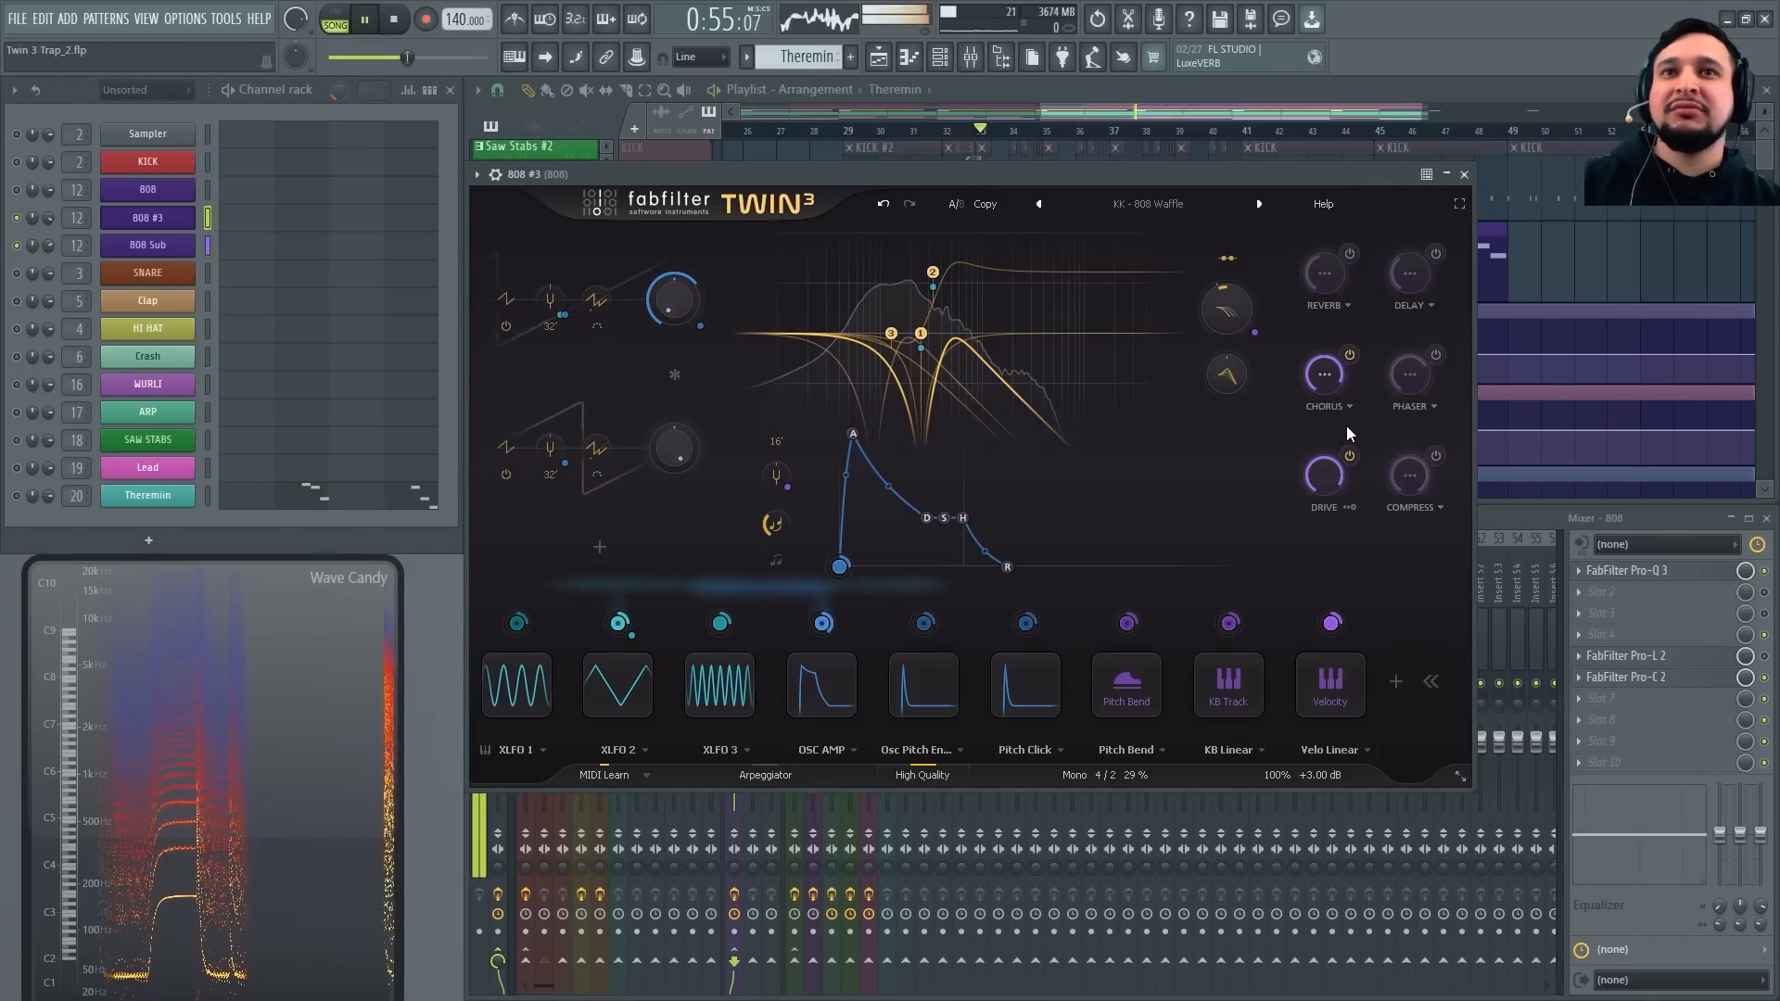
click(147, 225)
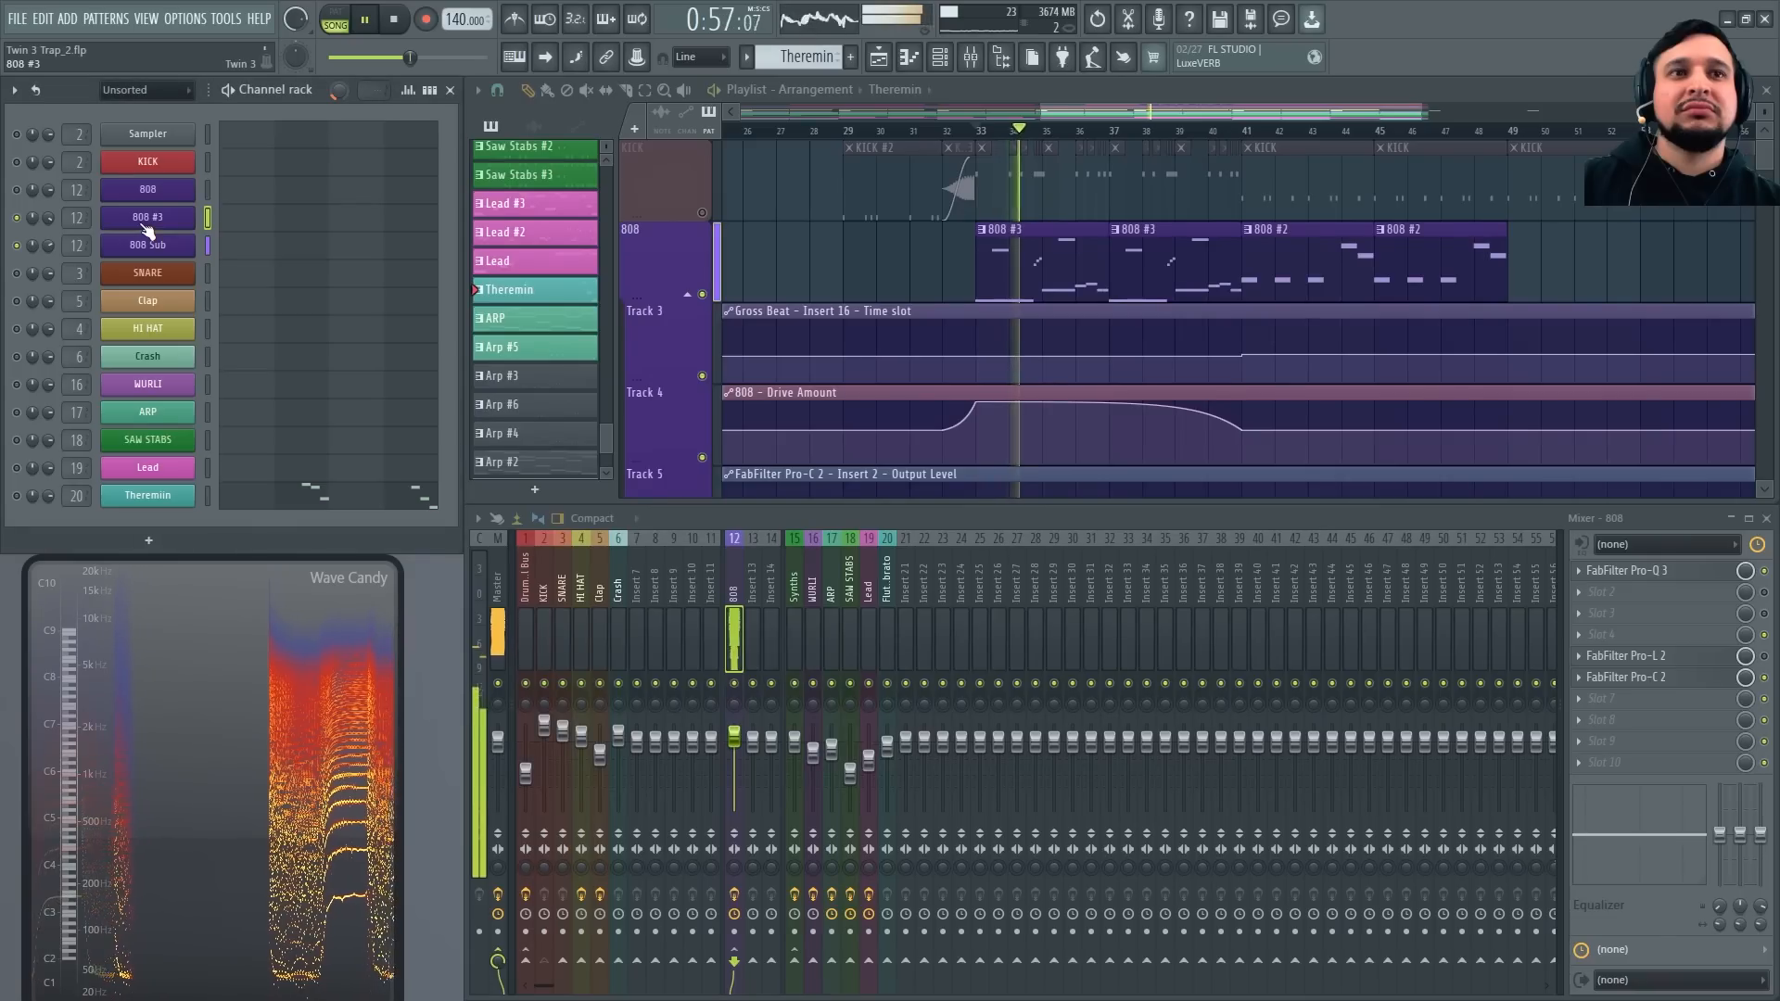
click(146, 226)
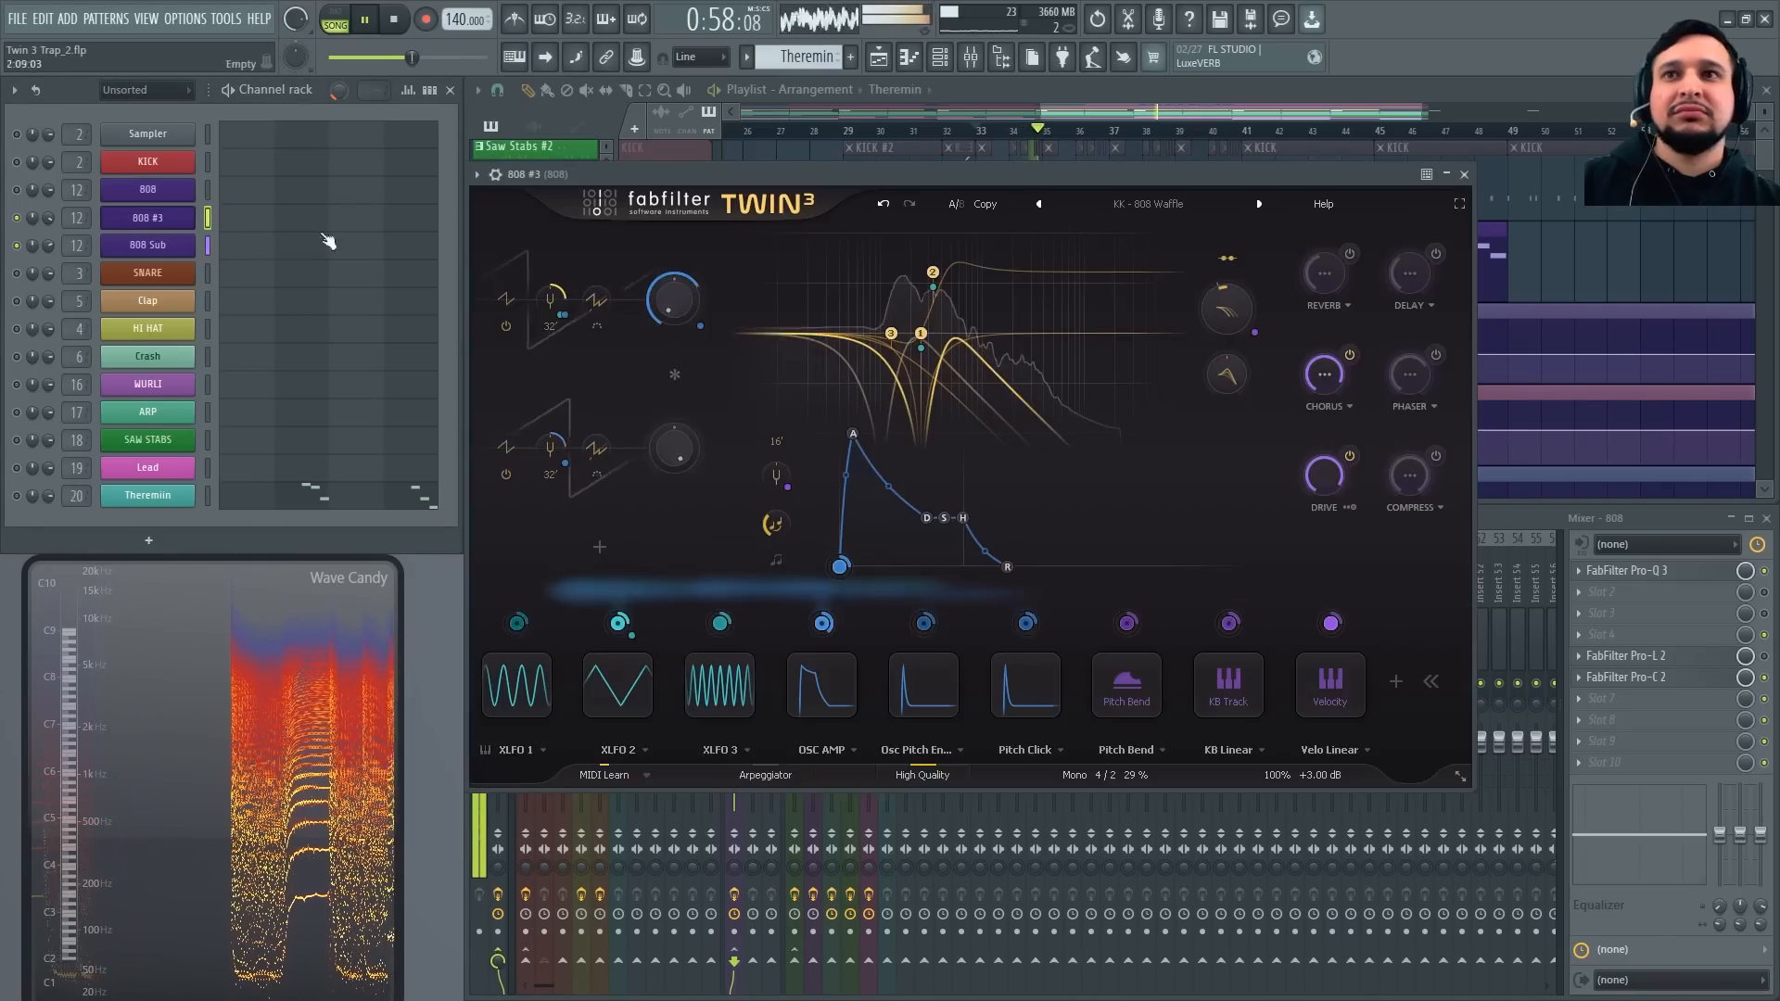
Compare the recent Twin 3 effect changes during playback by stepping through undo and redo, keeping Chorus and Drive enabled
click(880, 205)
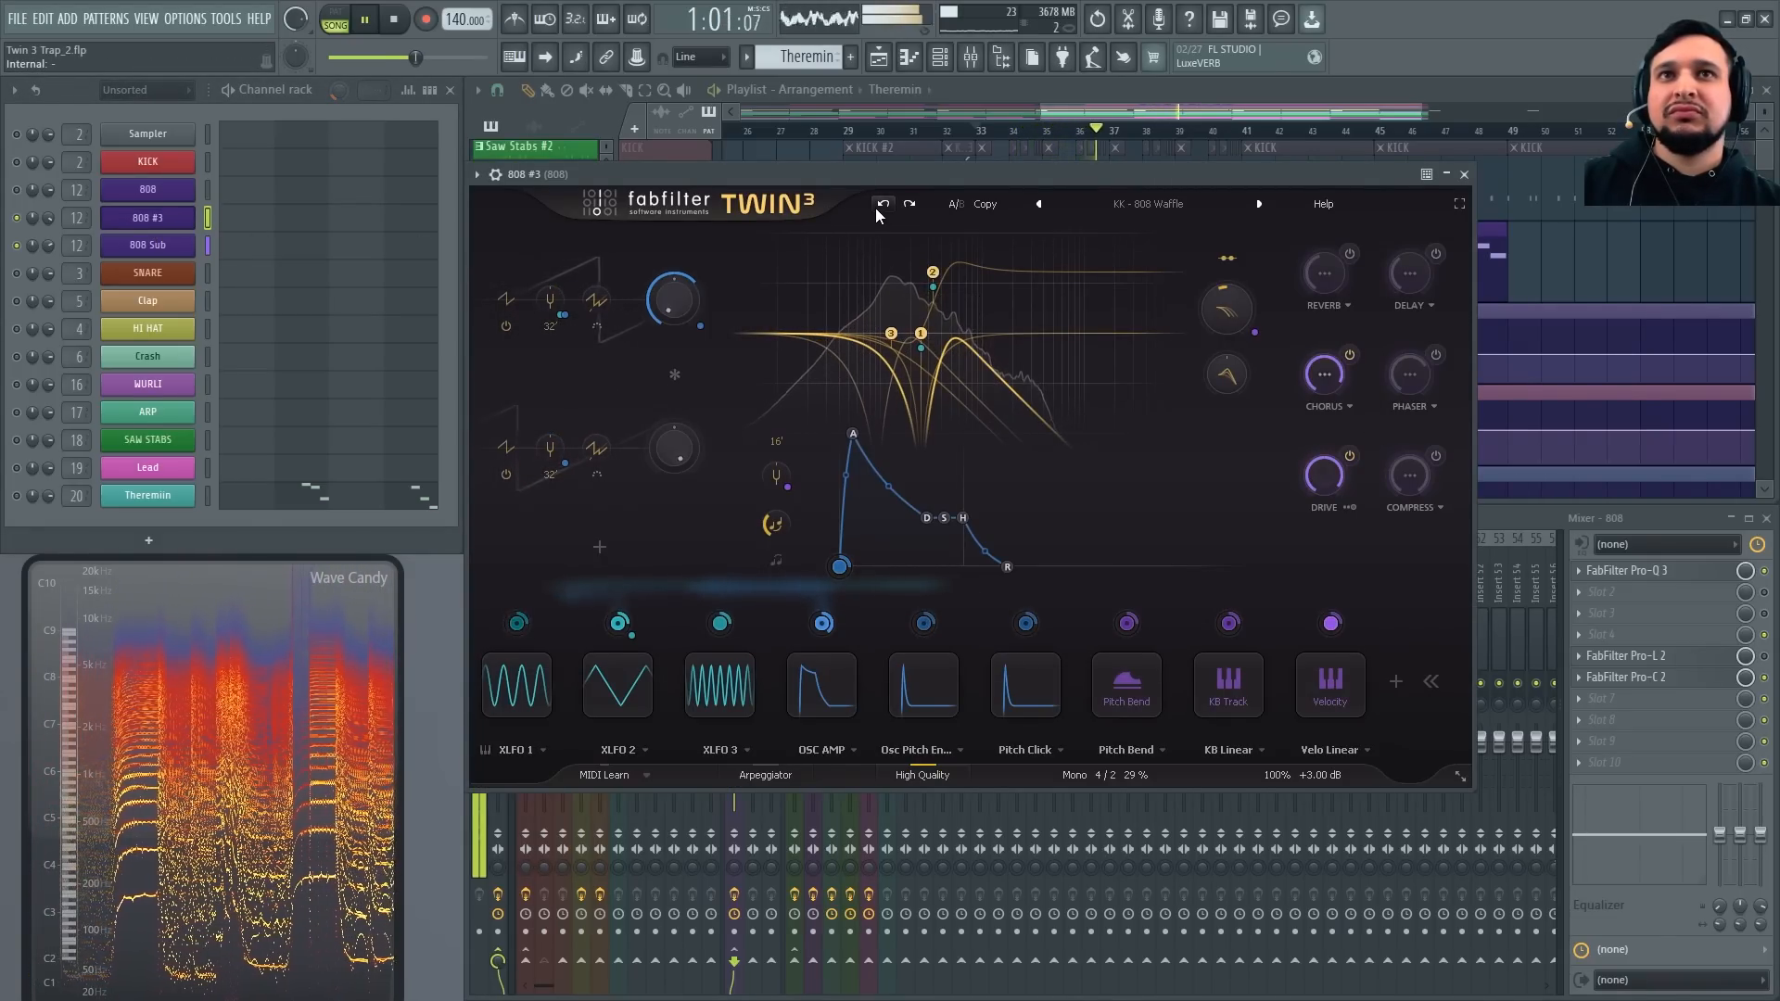
click(909, 204)
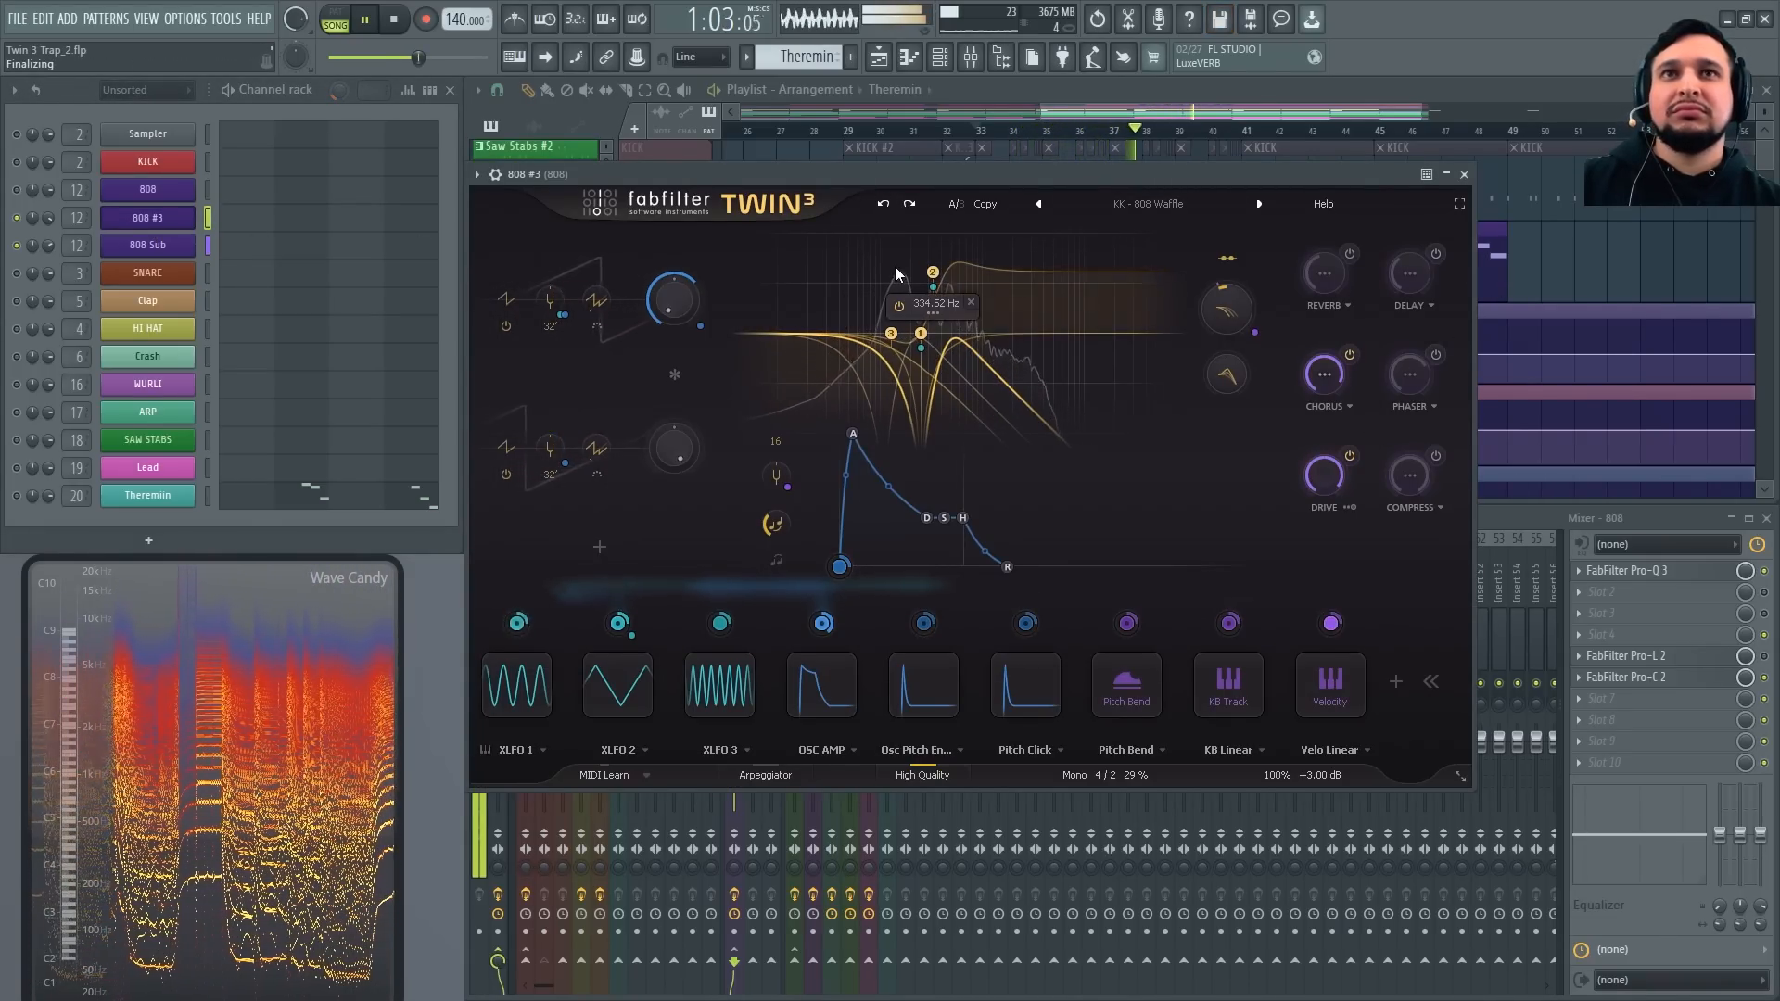
click(884, 205)
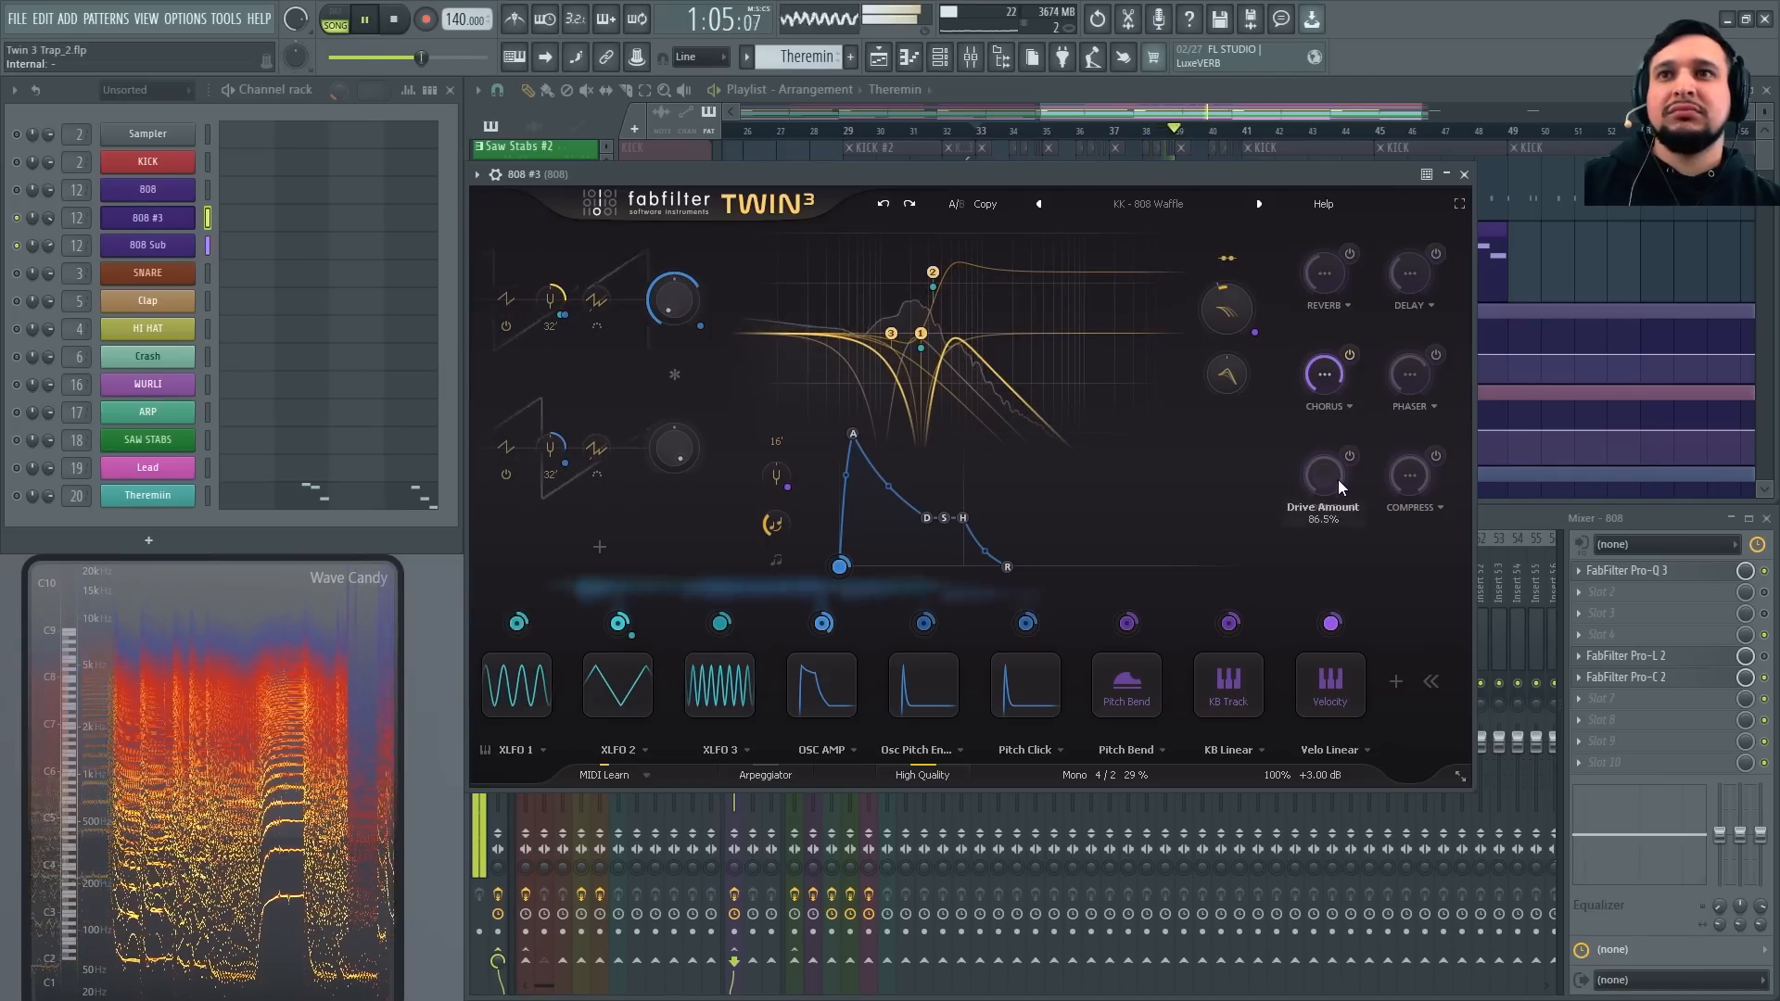
click(885, 206)
click(883, 205)
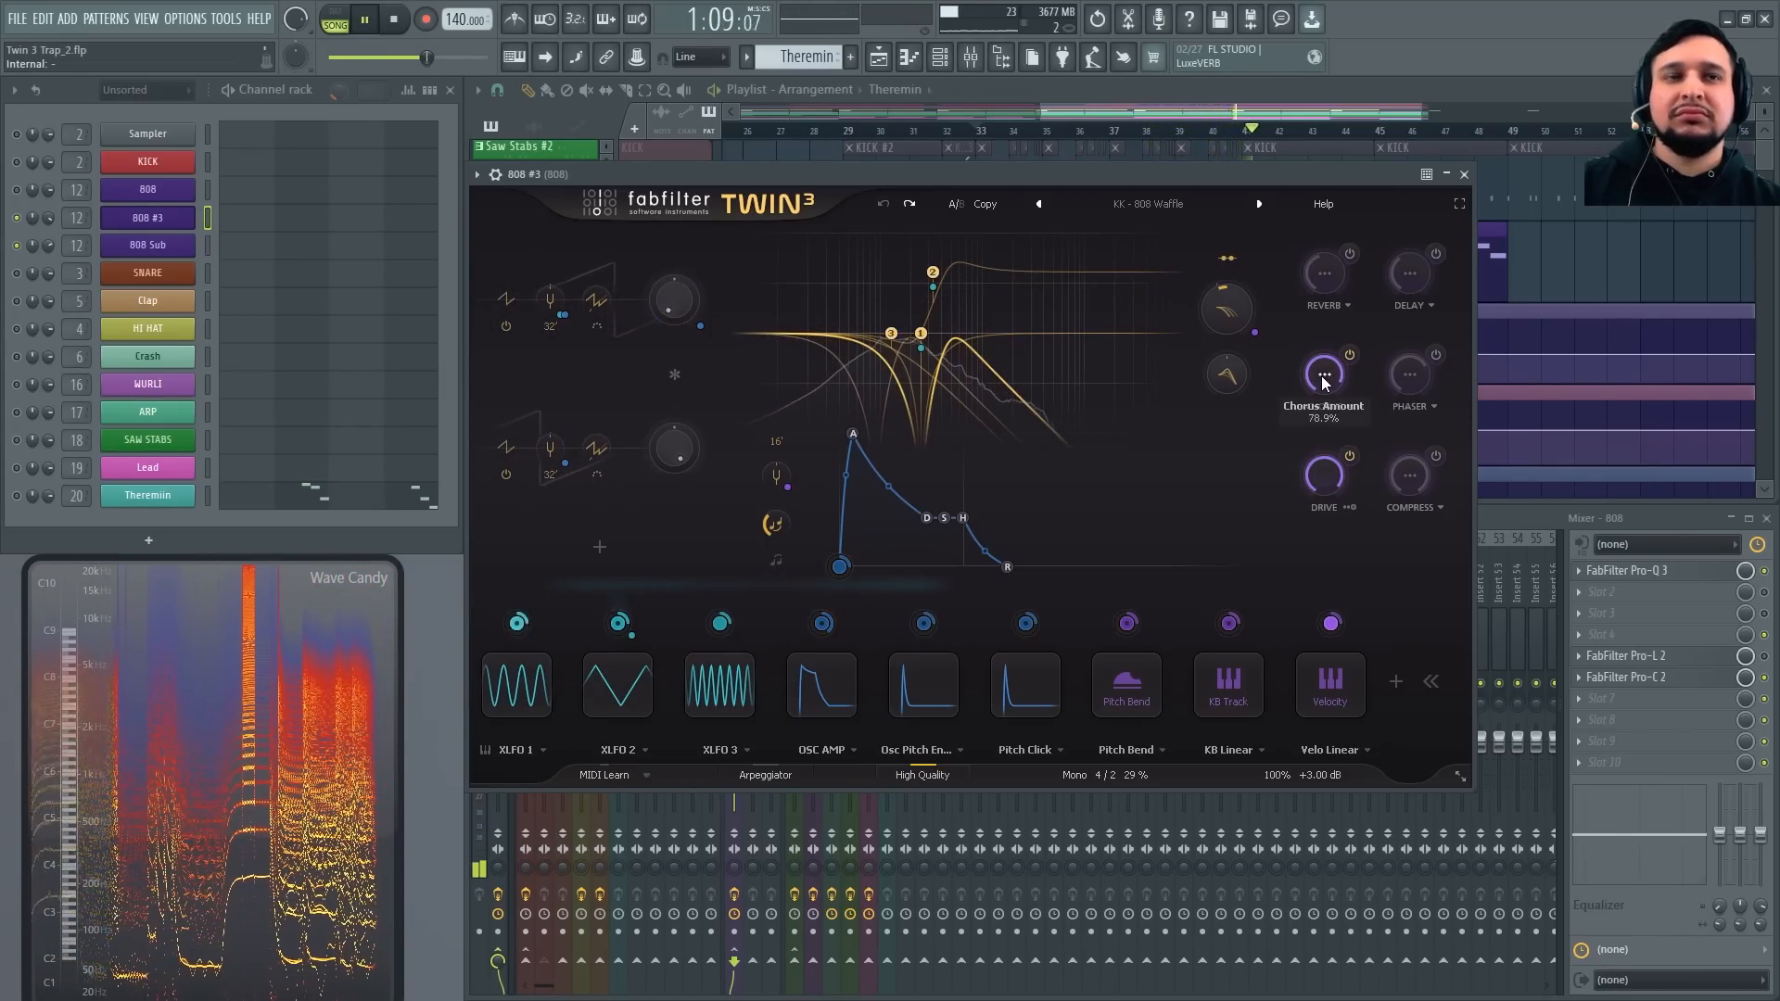
key(space)
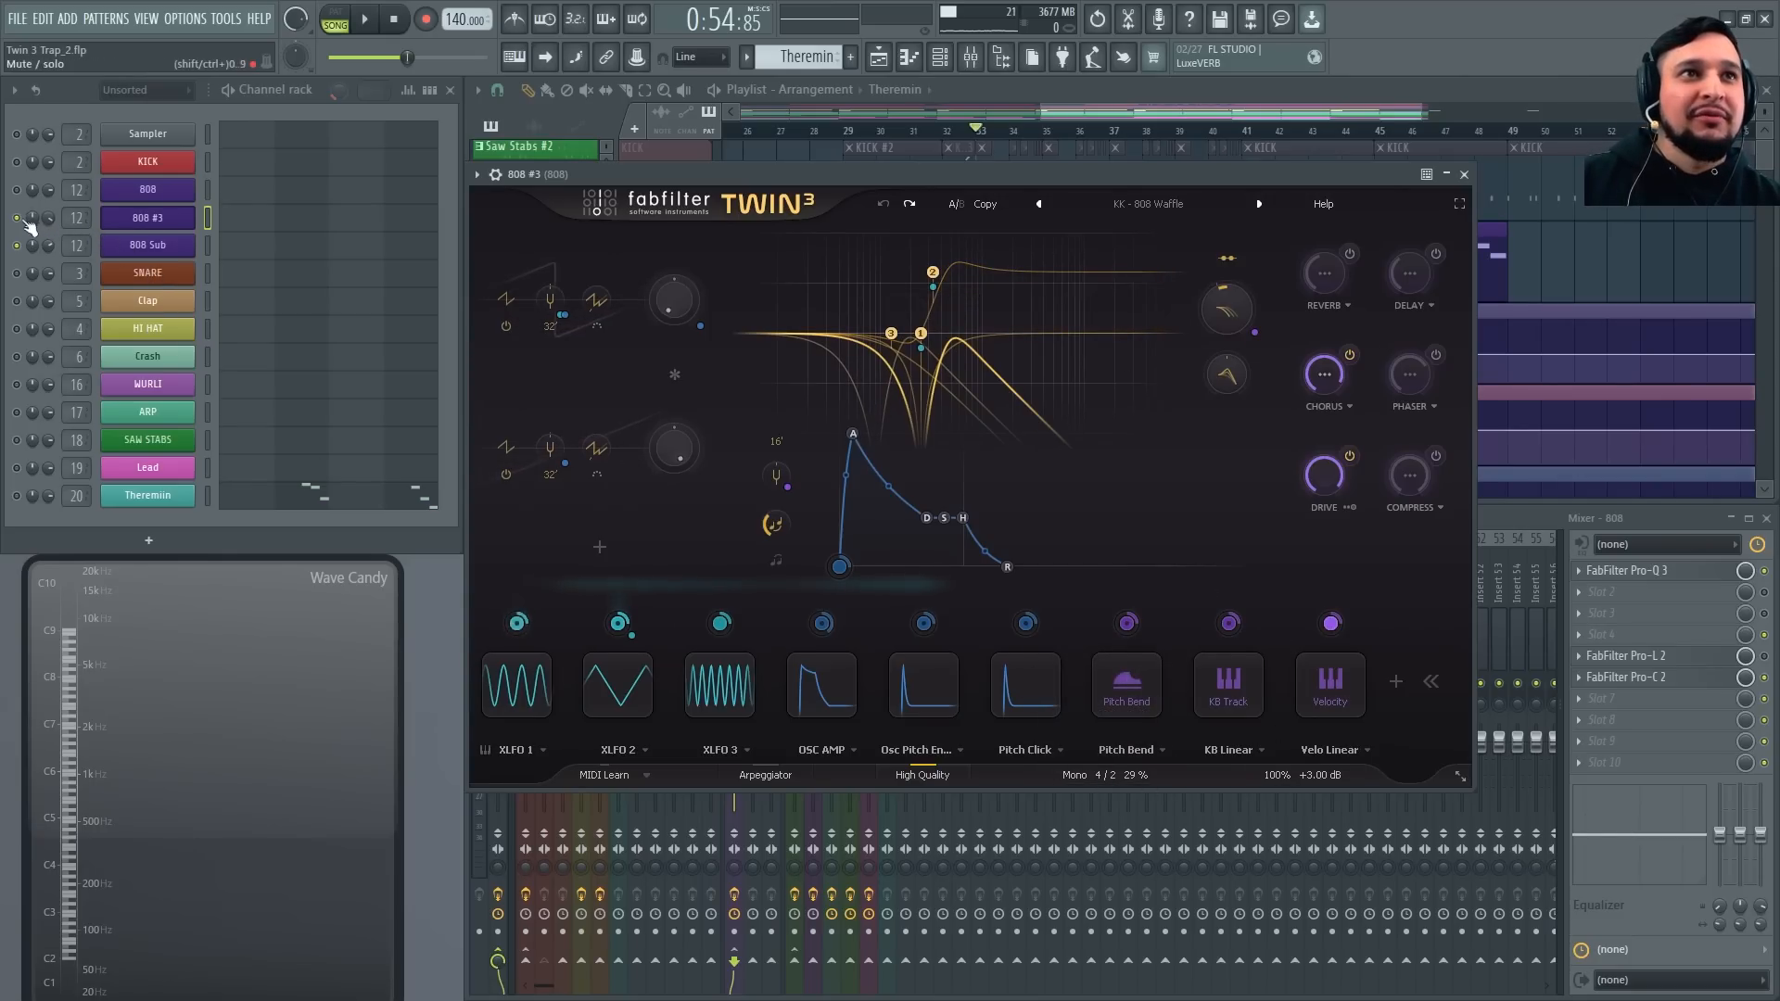
With 808 Sub muted, widen Twin 3's stereo output to 177% and set the unison spread to 6% after trying 77%
click(1121, 779)
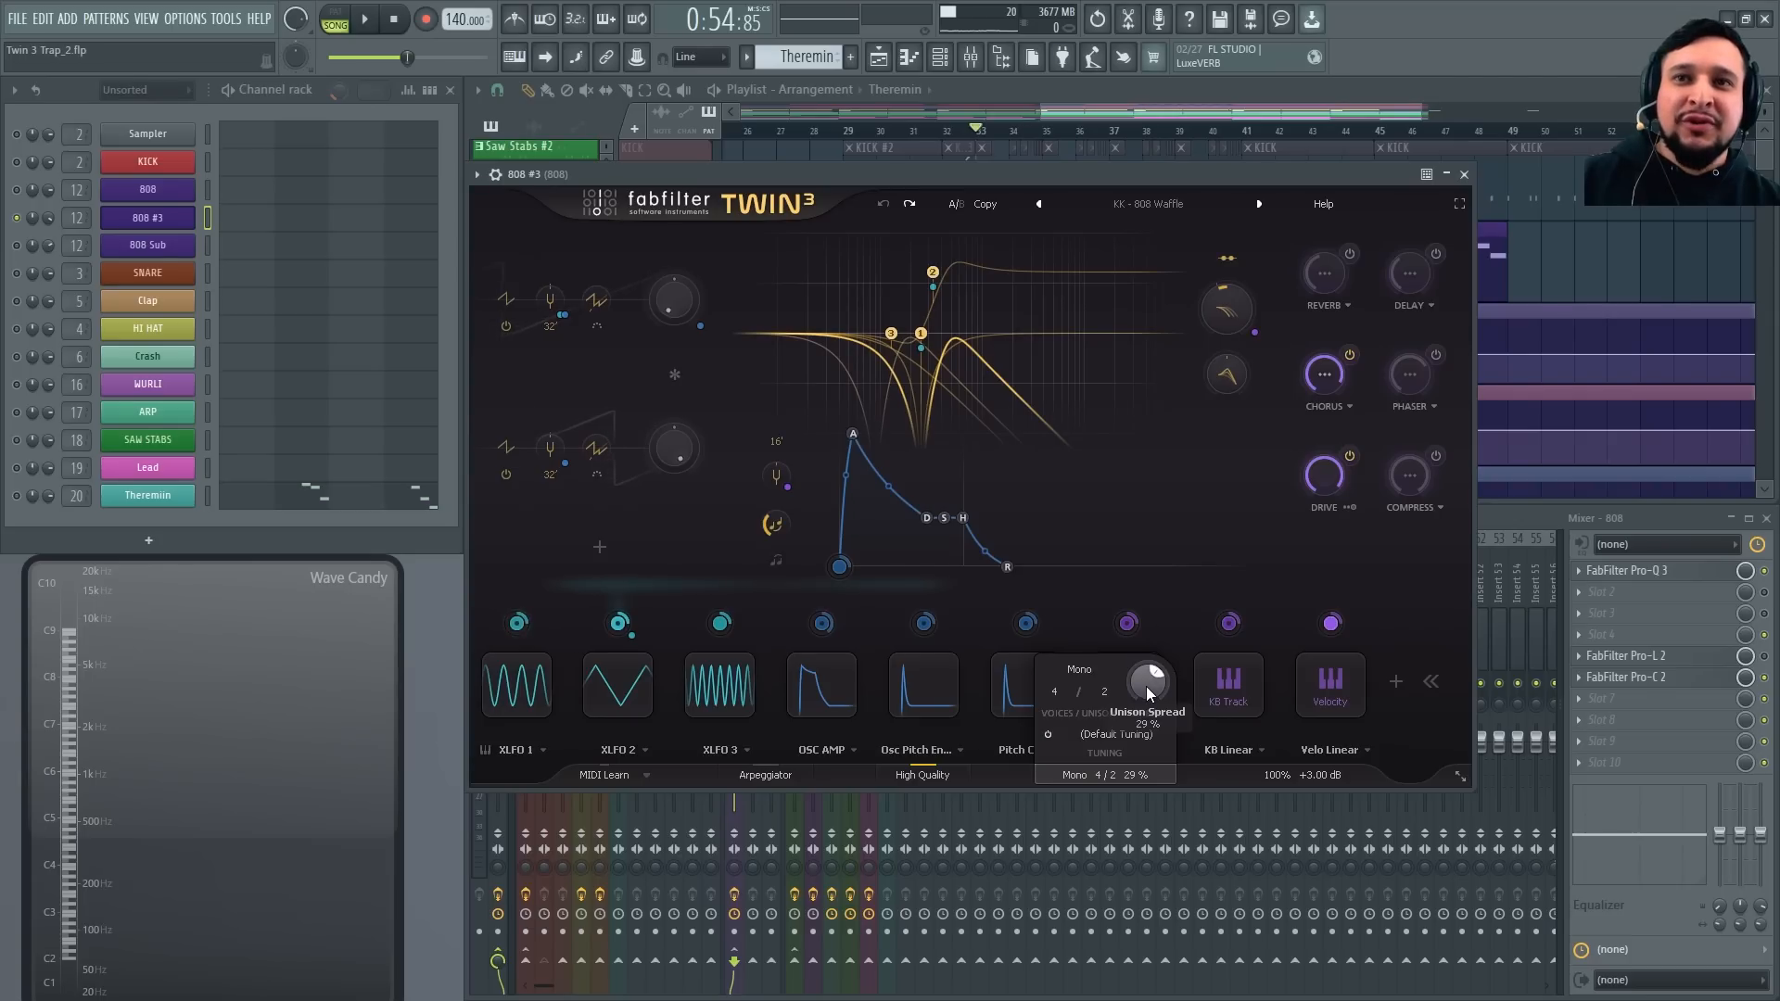
key(space)
drag(1144, 686, 1181, 615)
mouse_move(1311, 775)
drag(1274, 728, 1259, 610)
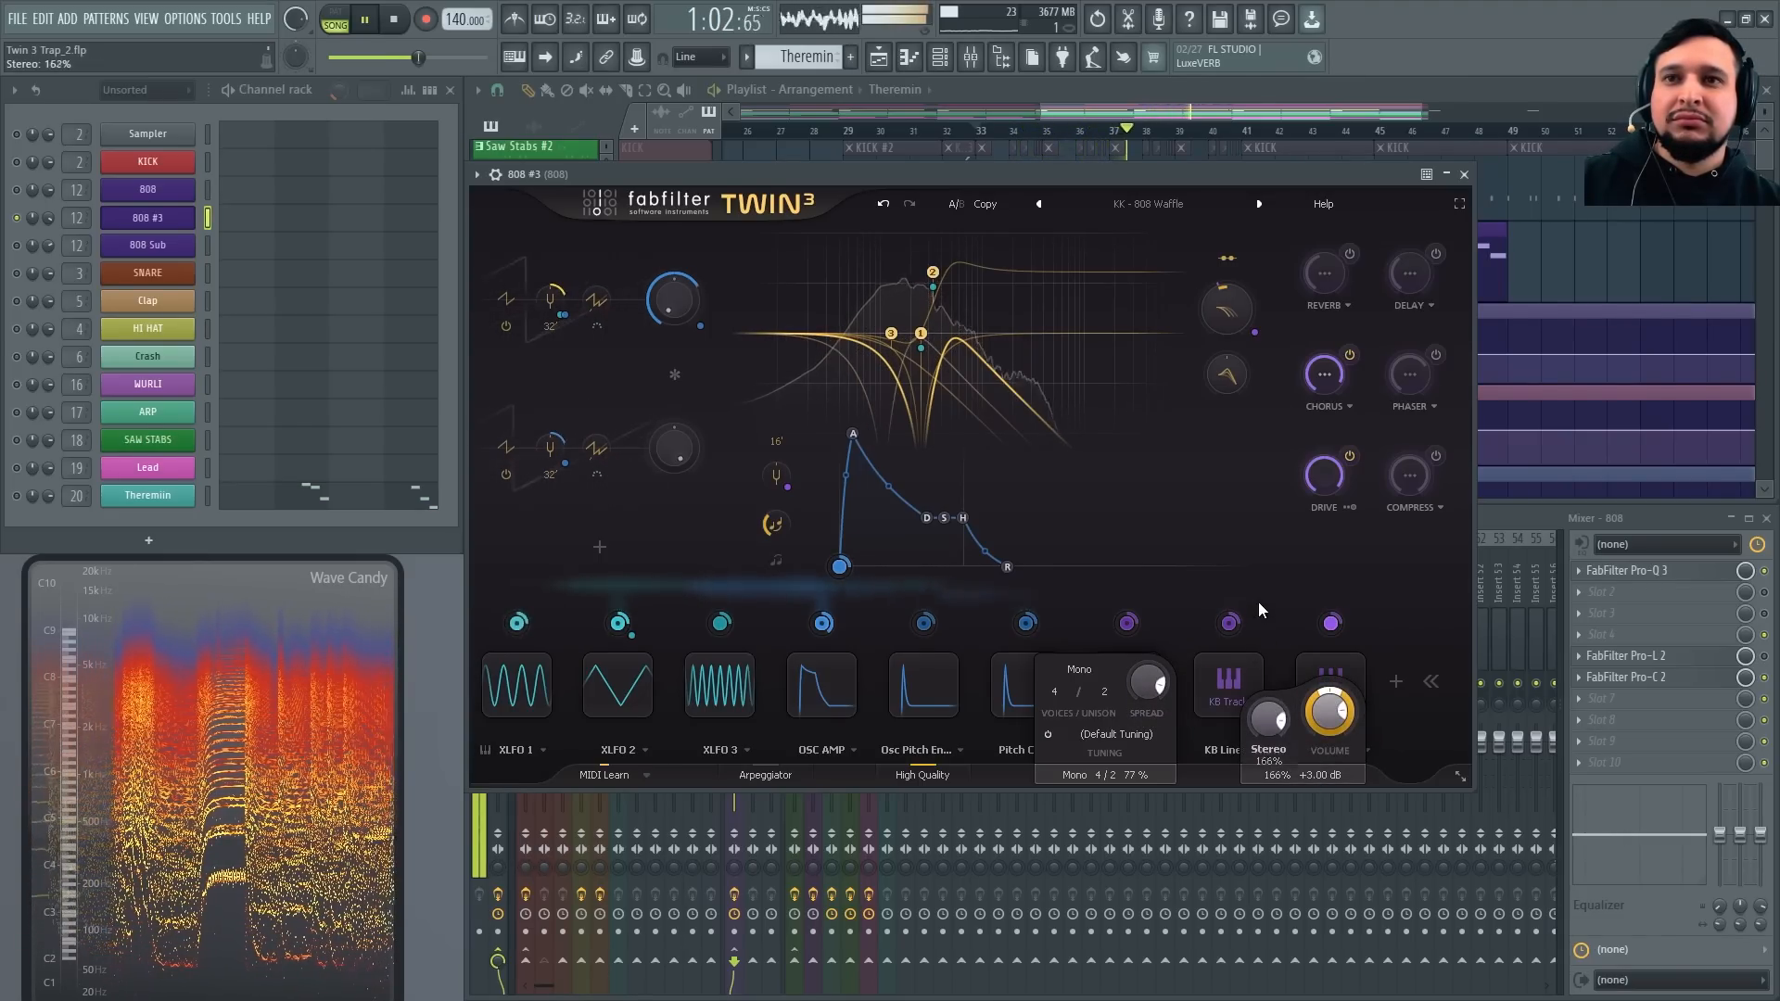
mouse_move(1160, 853)
mouse_down()
mouse_move(1171, 879)
mouse_move(1161, 868)
mouse_up()
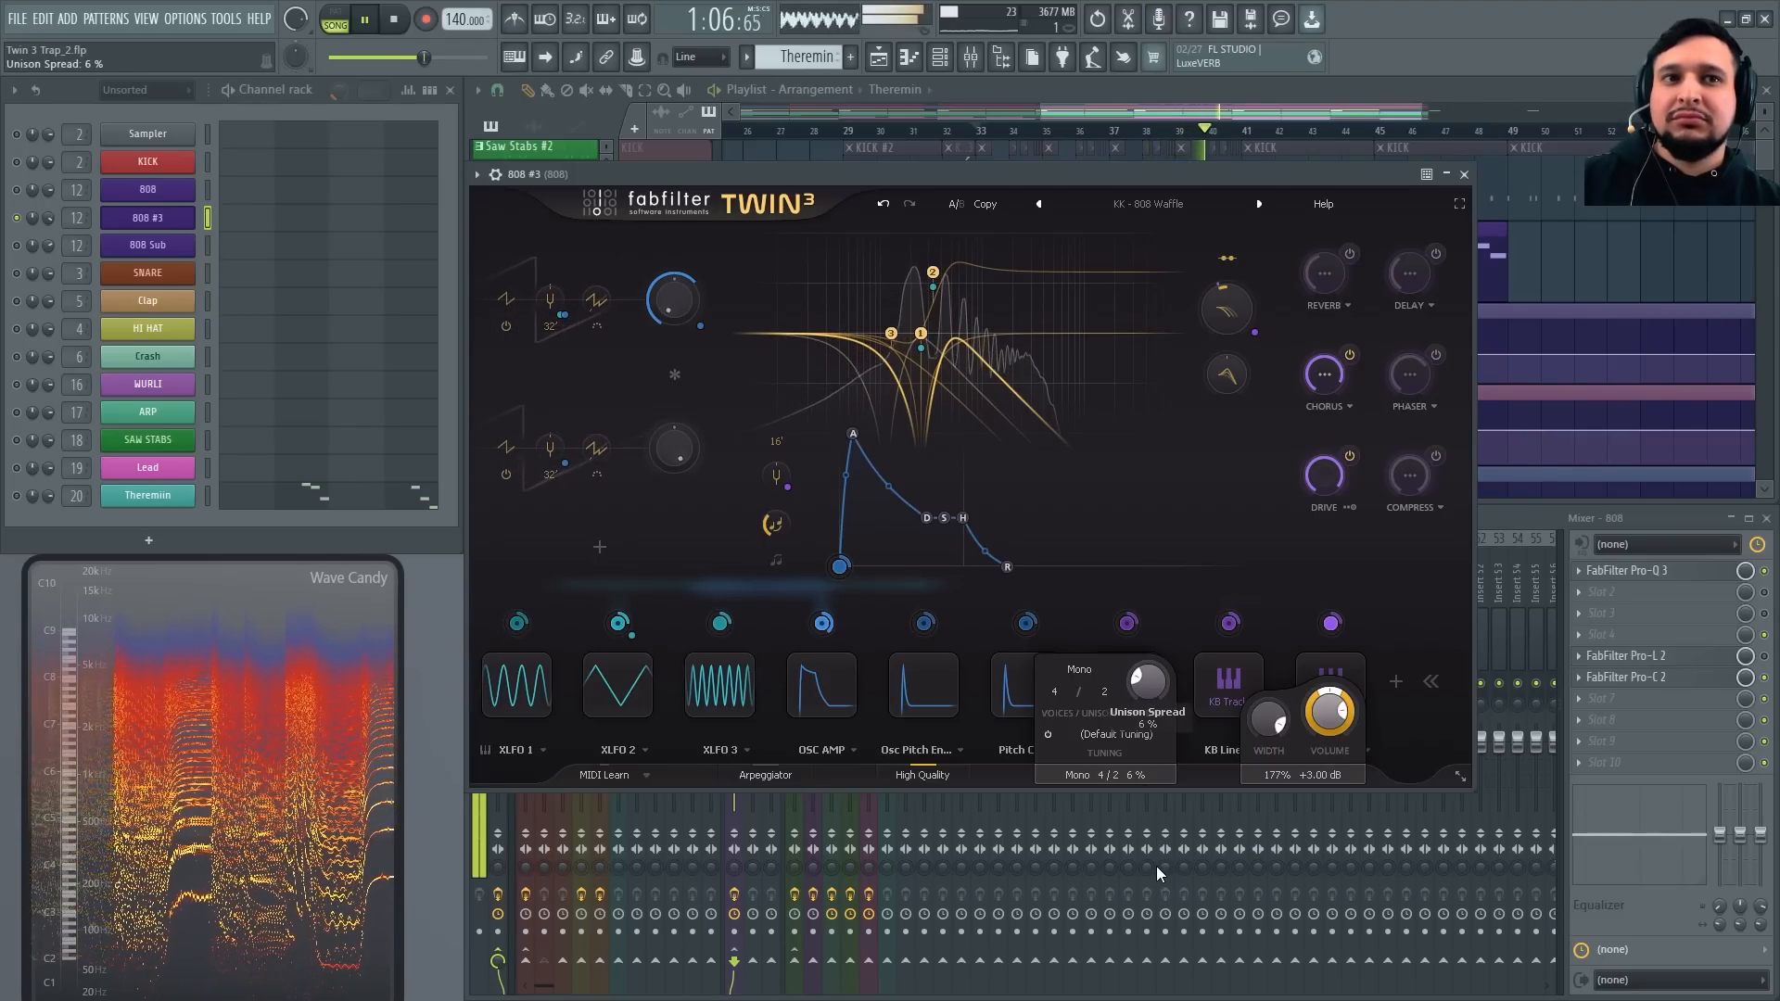
Raise the Chorus rate to about 3.29 Hz and reduce Twin 3's stereo width to 19.6% during playback
click(1331, 377)
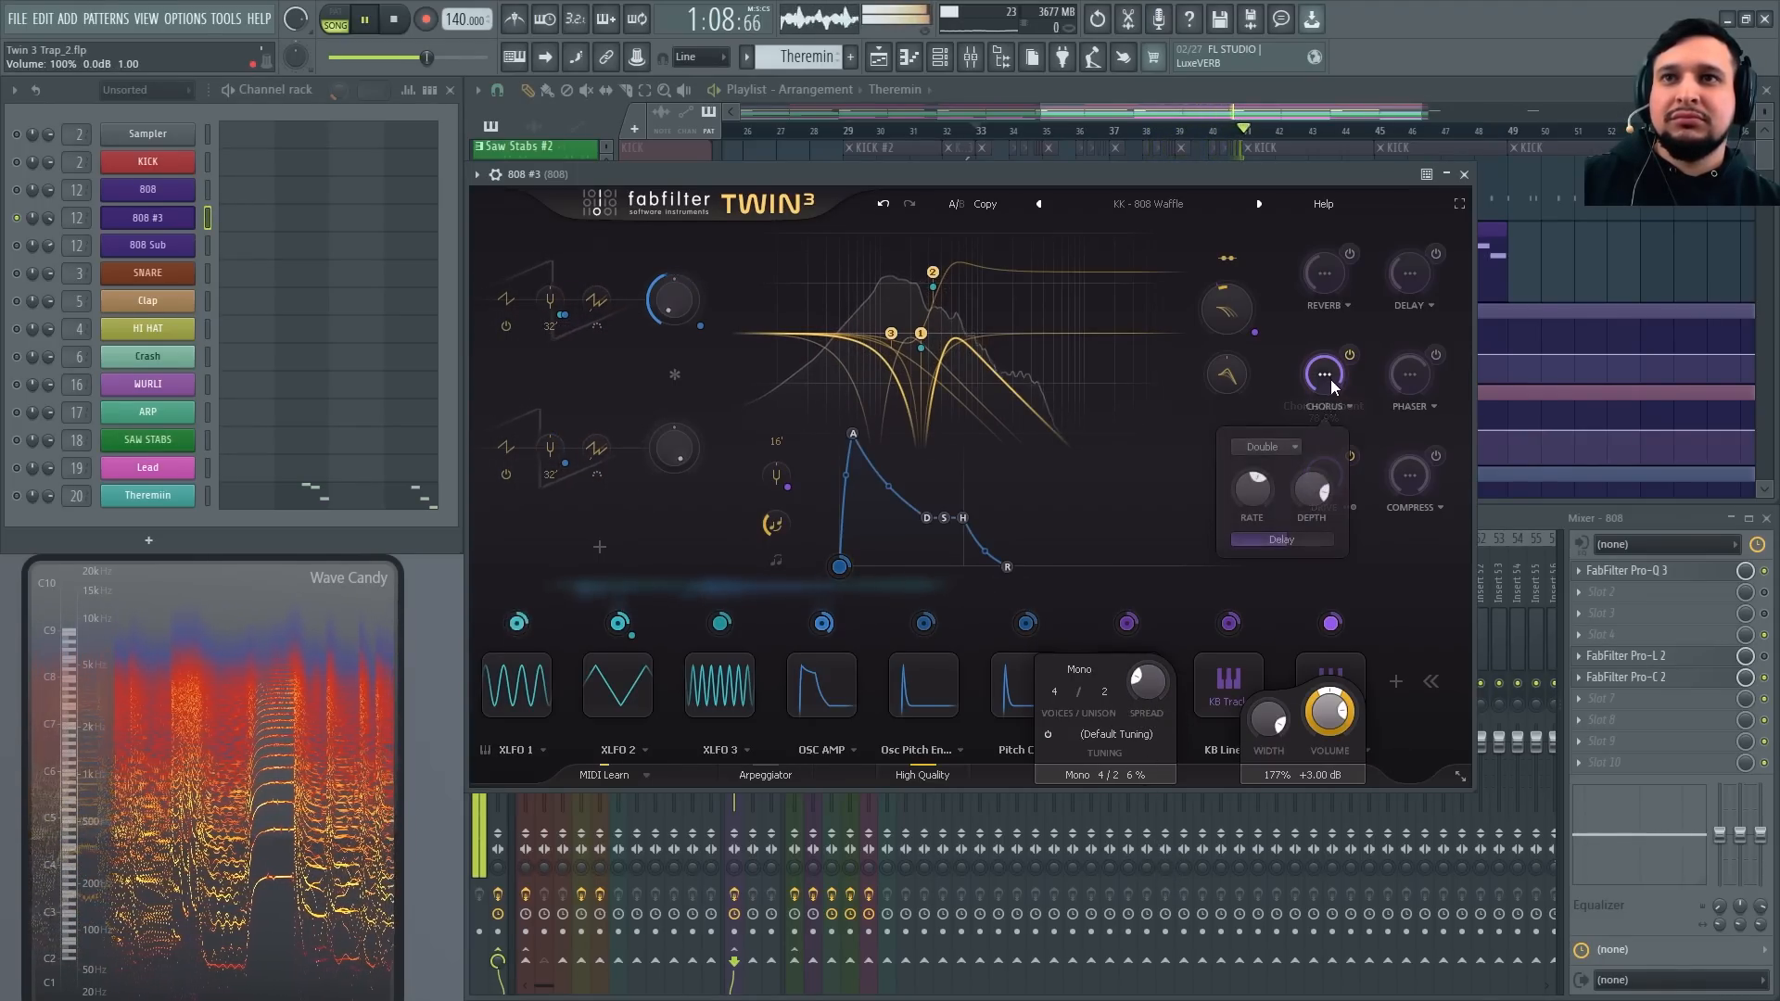
key(space)
key(space)
drag(1266, 491, 1254, 398)
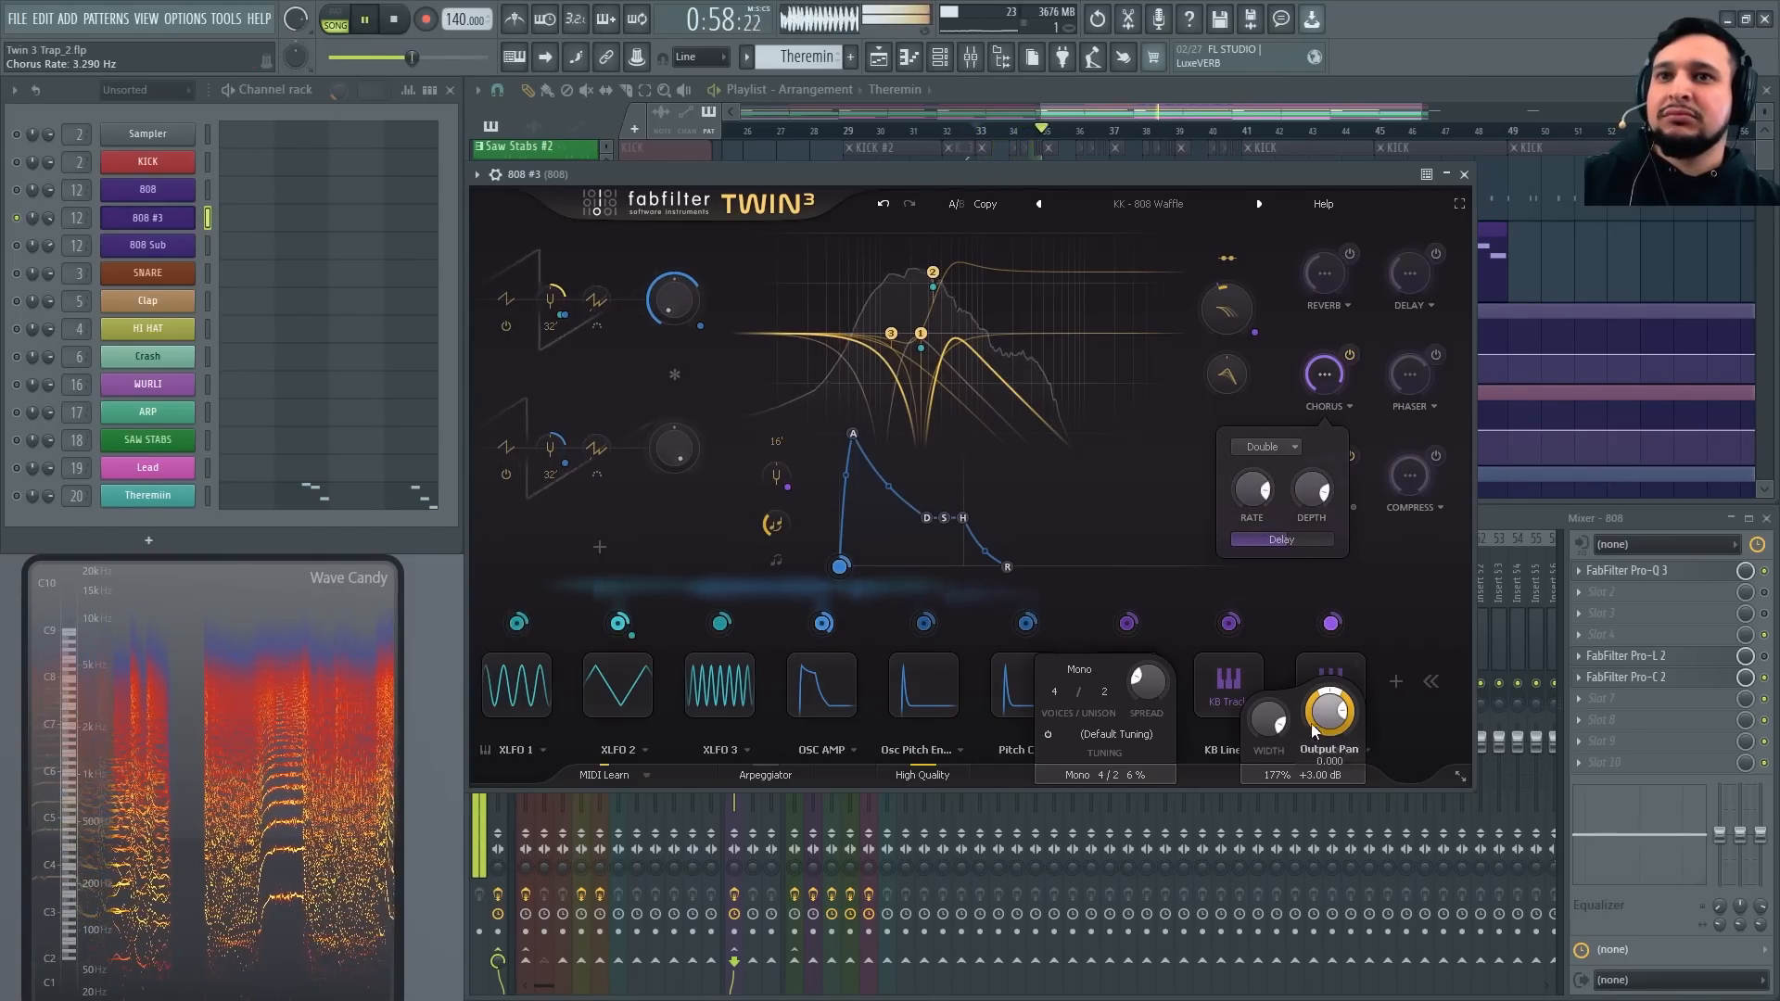
drag(1269, 719, 1311, 941)
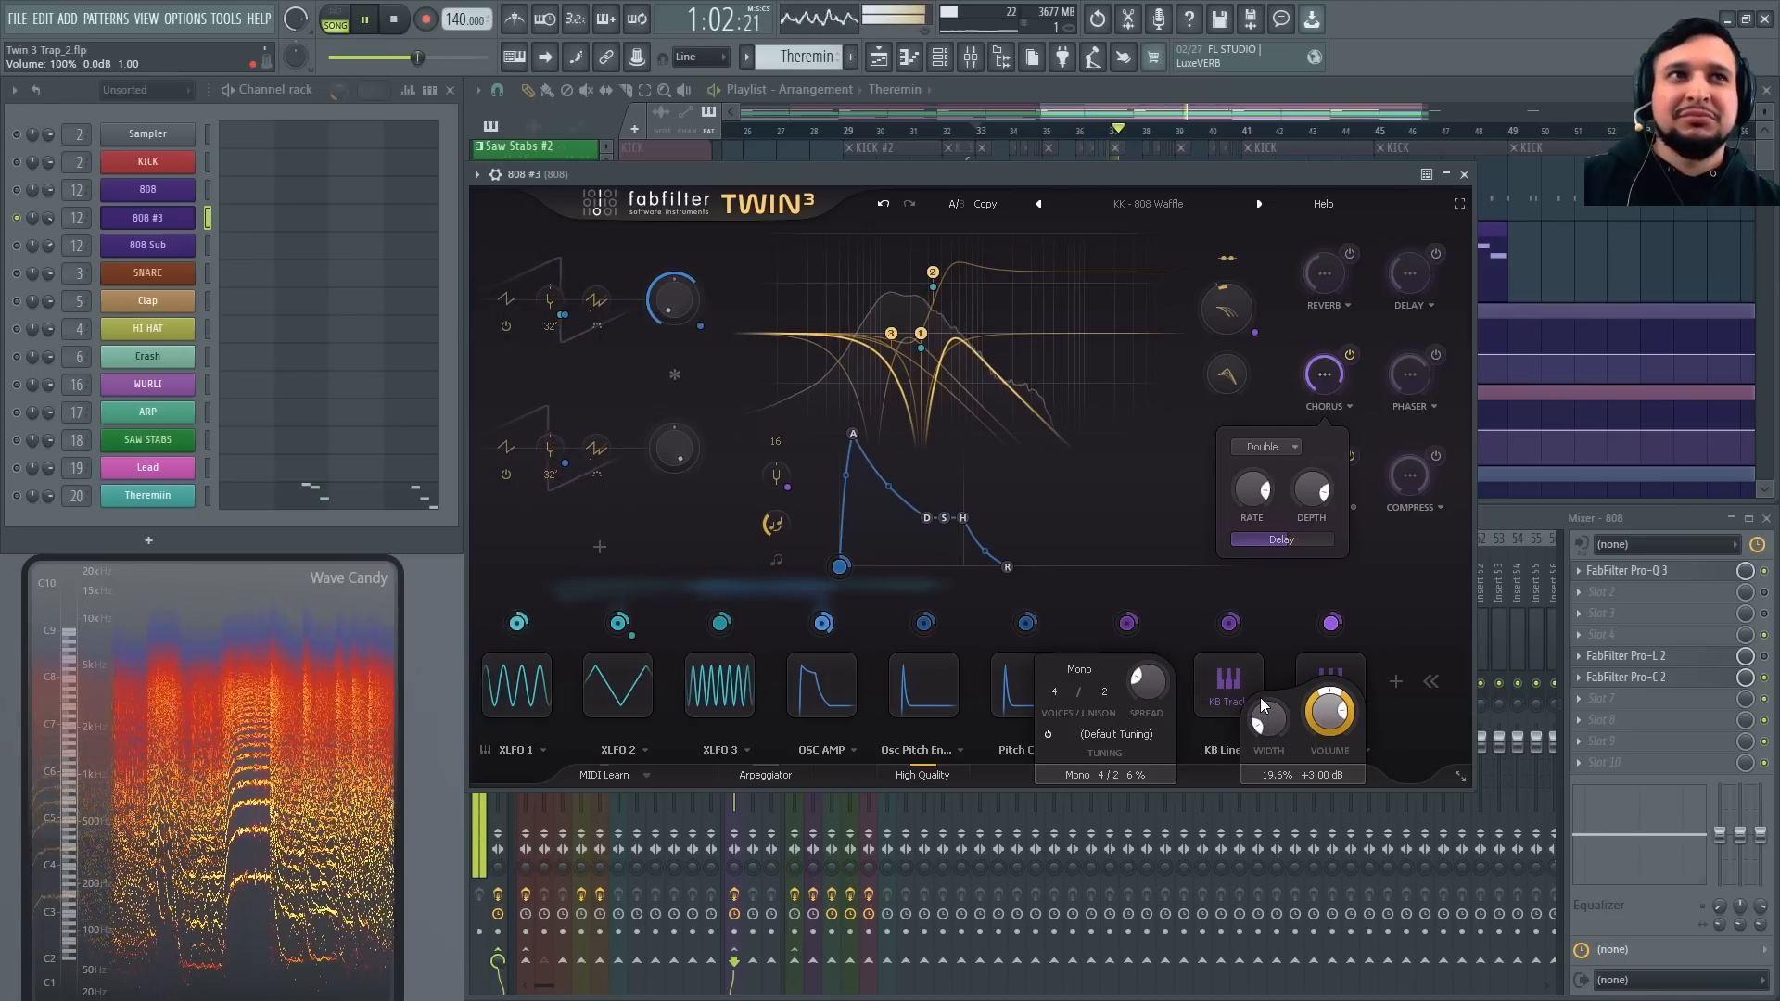
key(space)
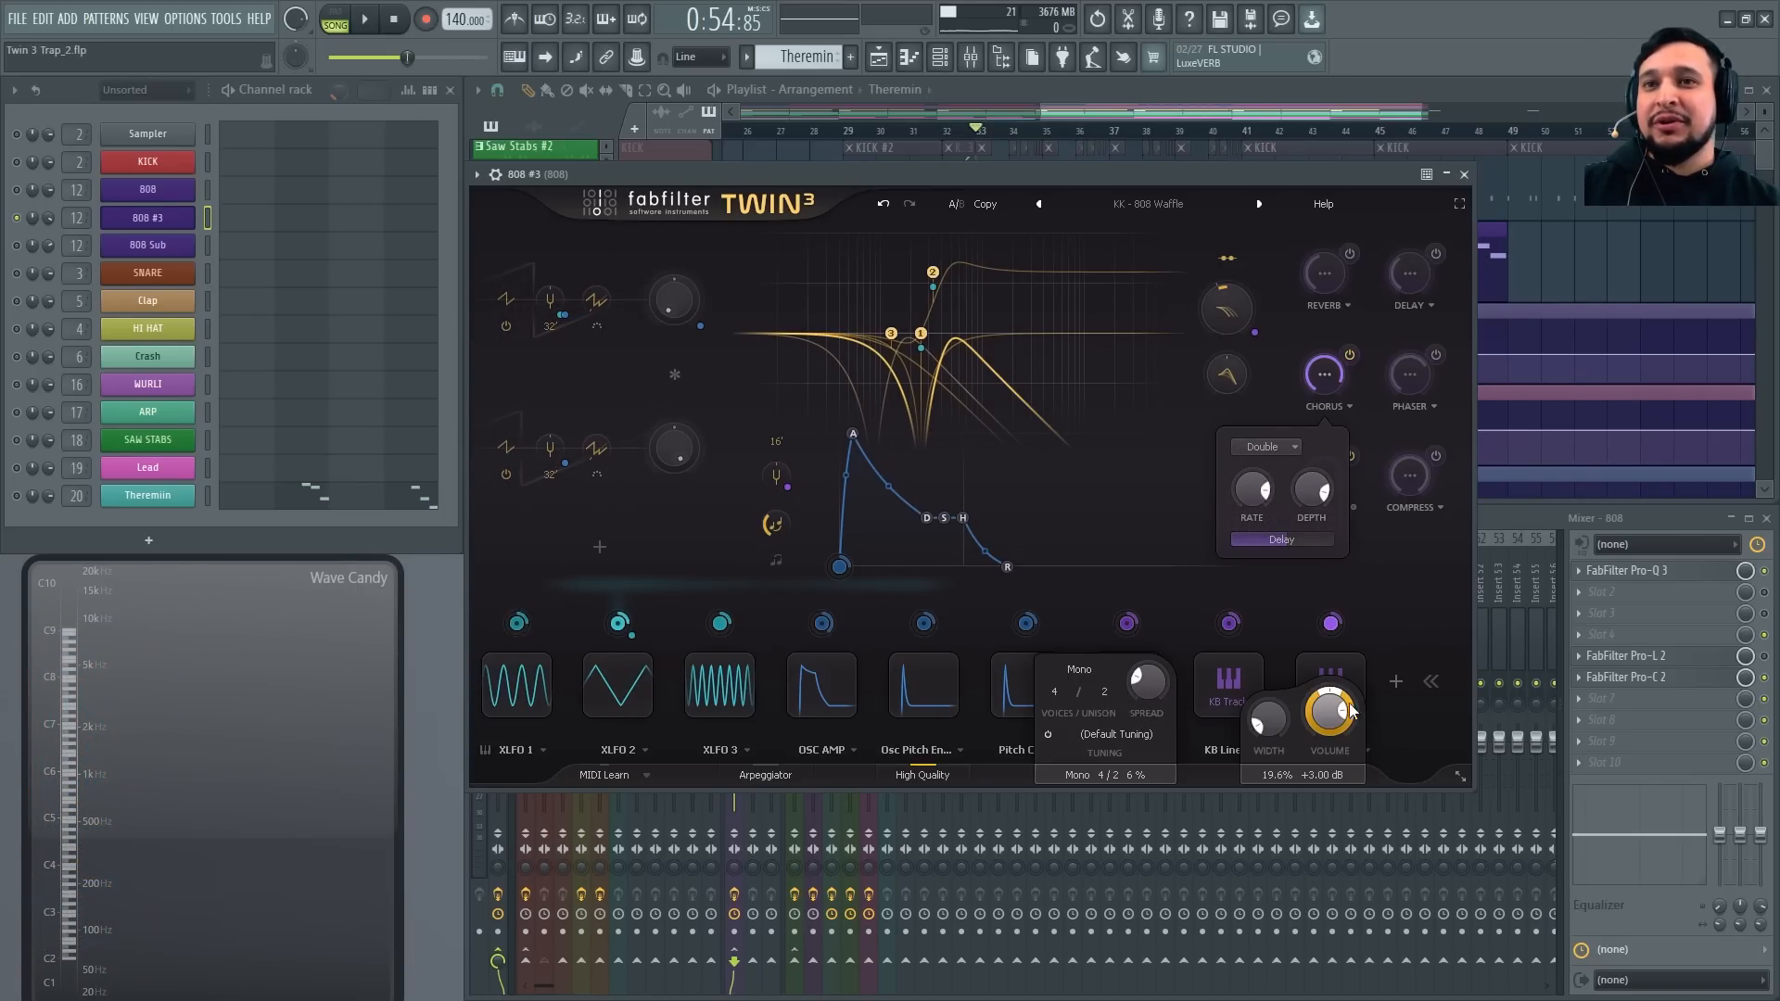
Play the full beat with all channels and playlist tracks unmuted, and reopen the 808 #3 Twin 3
mouse_move(1284, 722)
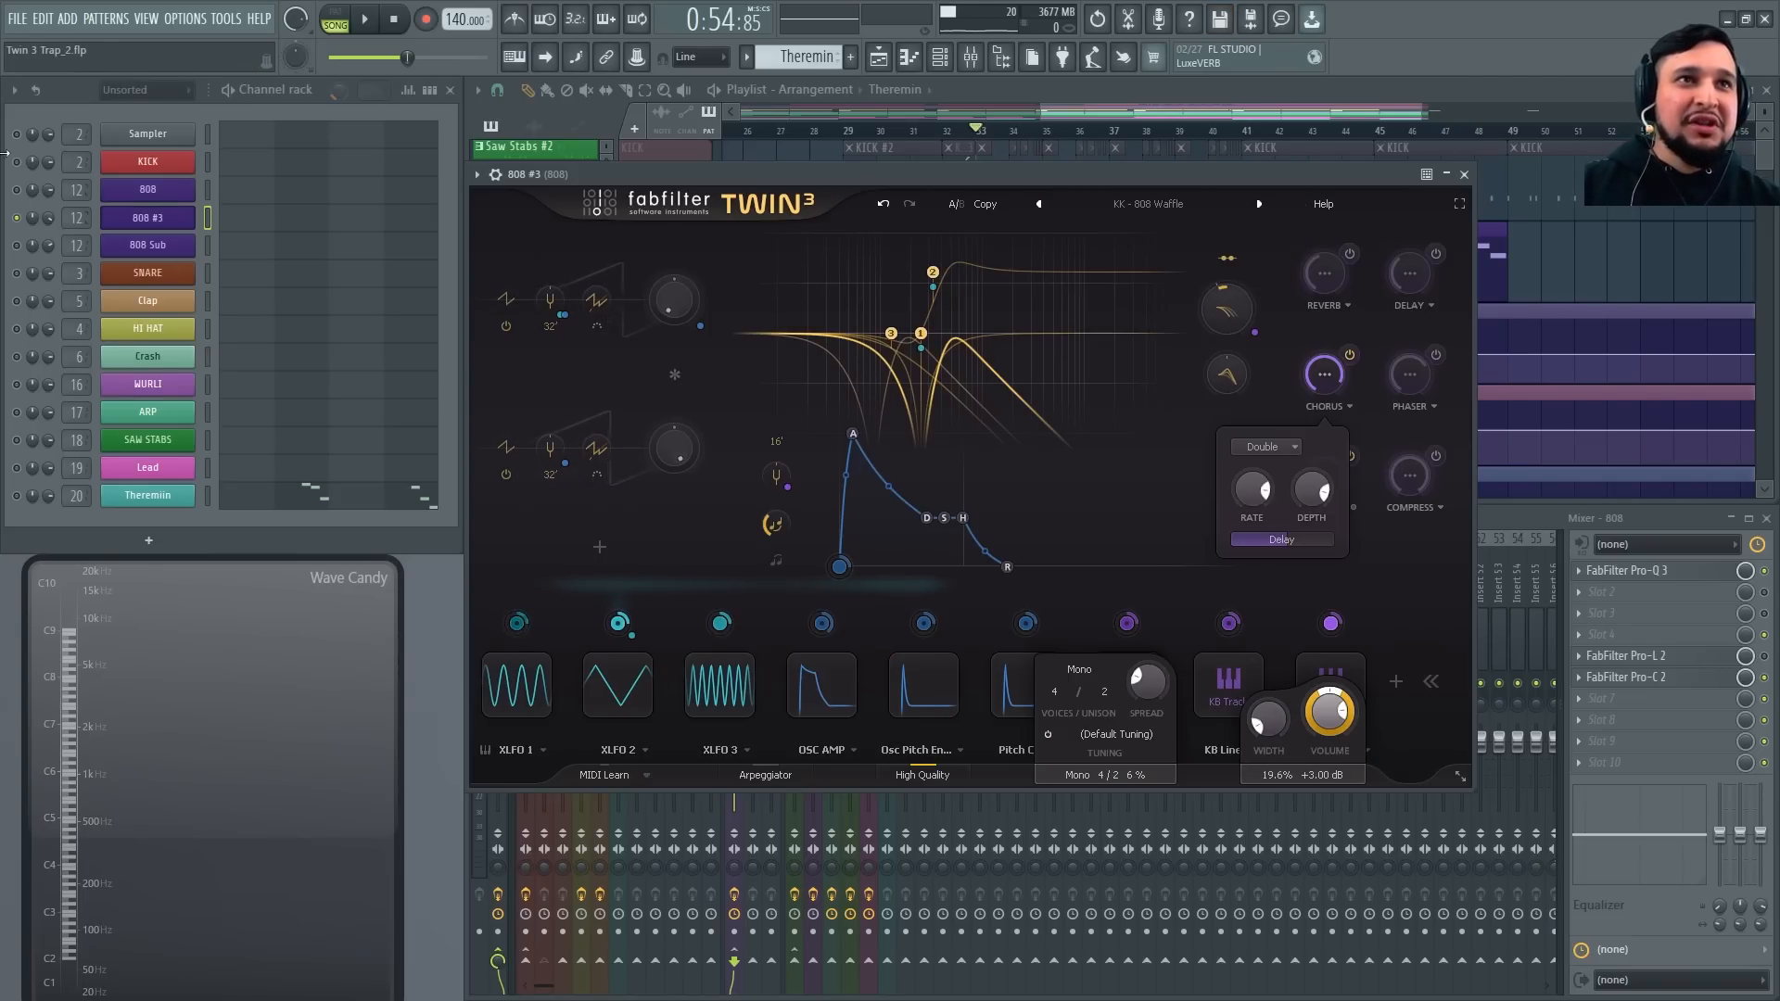
key(space)
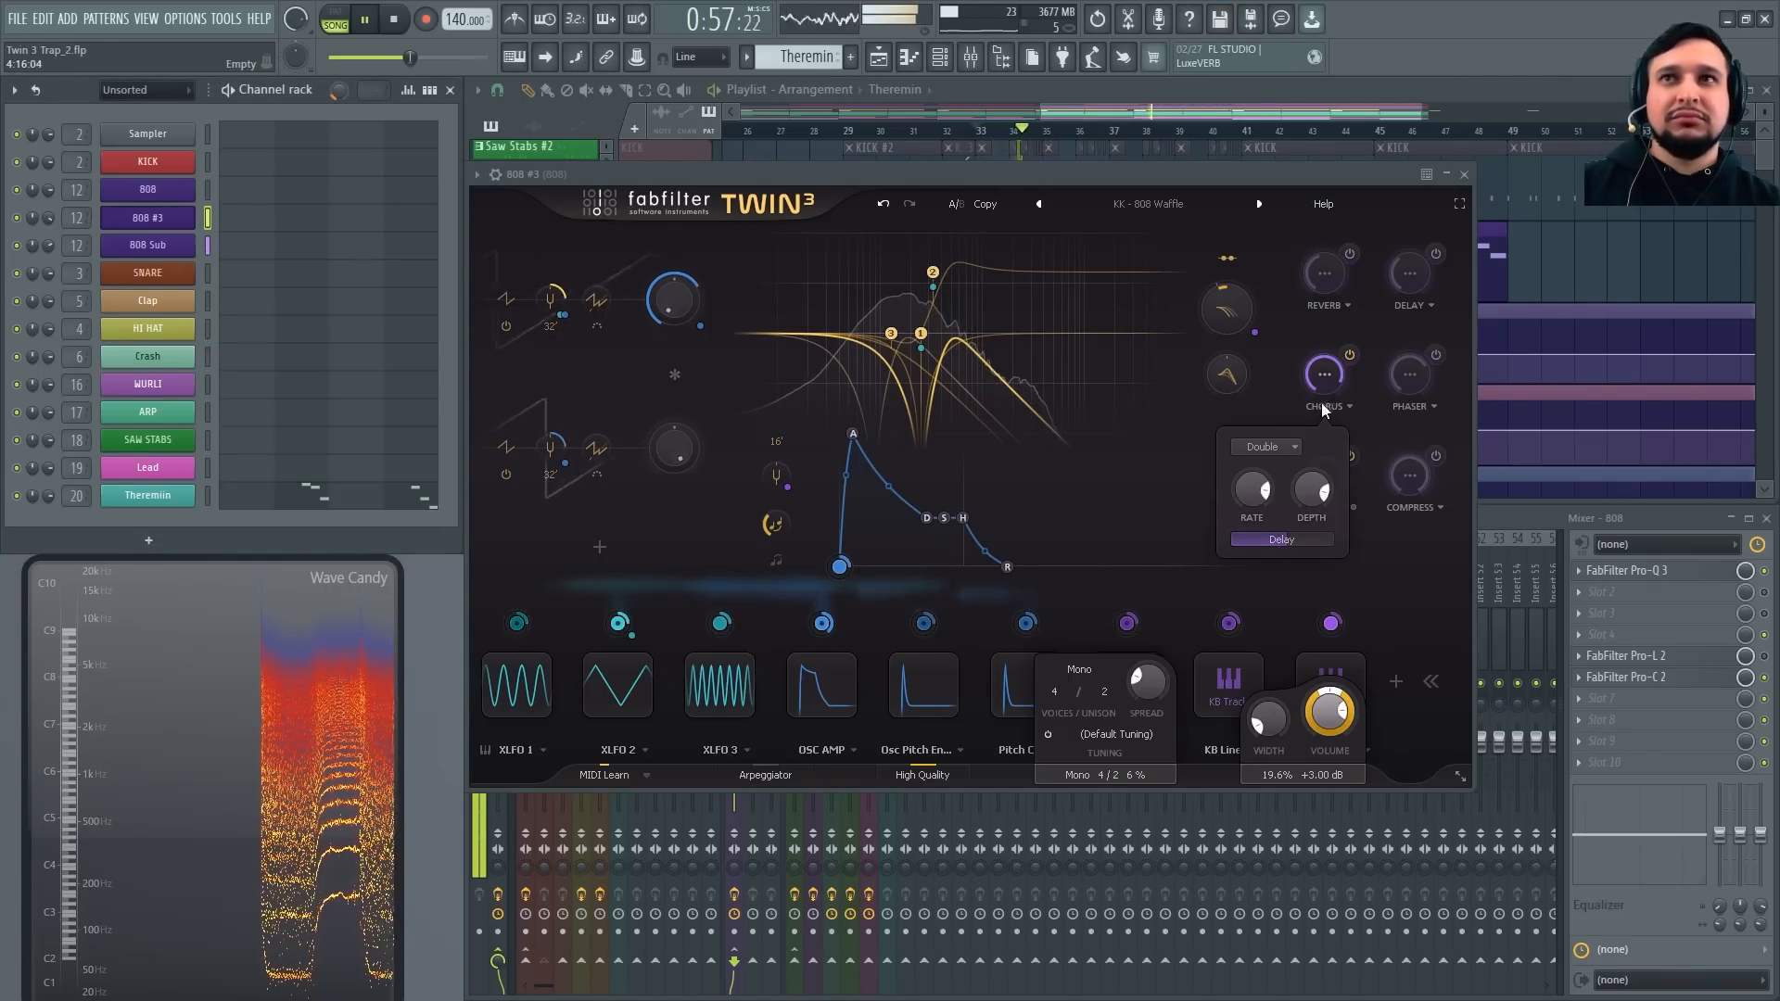
click(1464, 175)
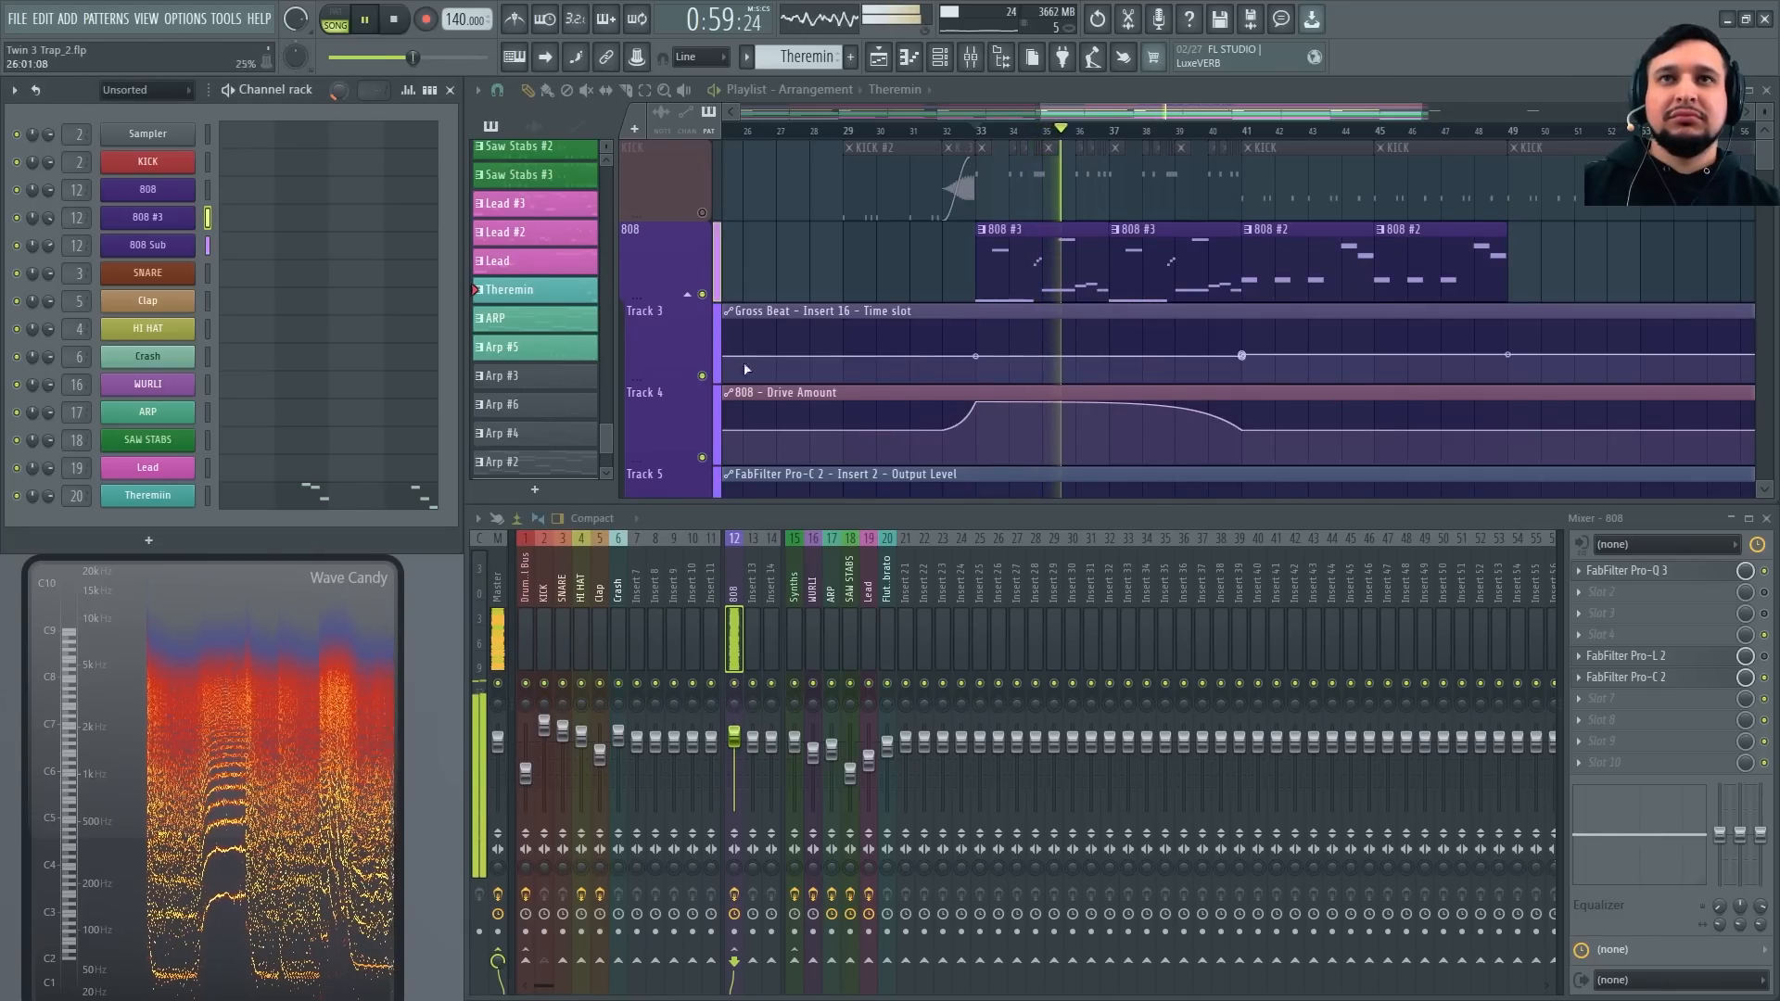
click(703, 212)
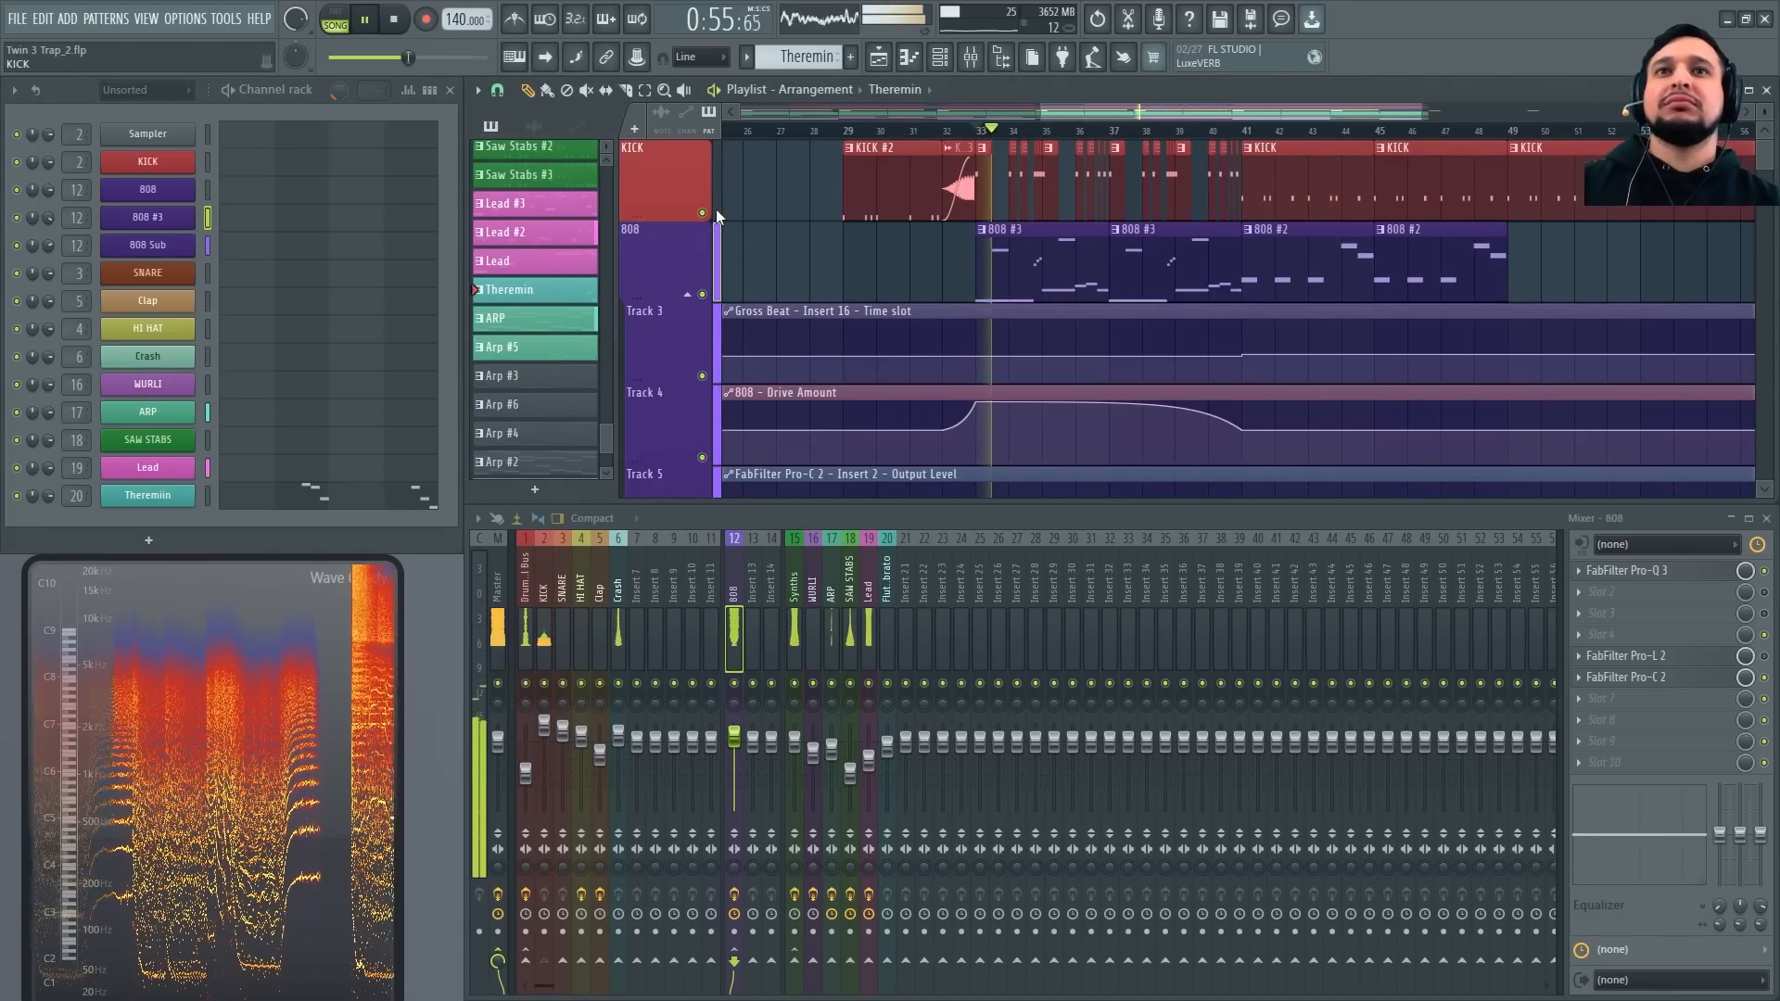
click(173, 218)
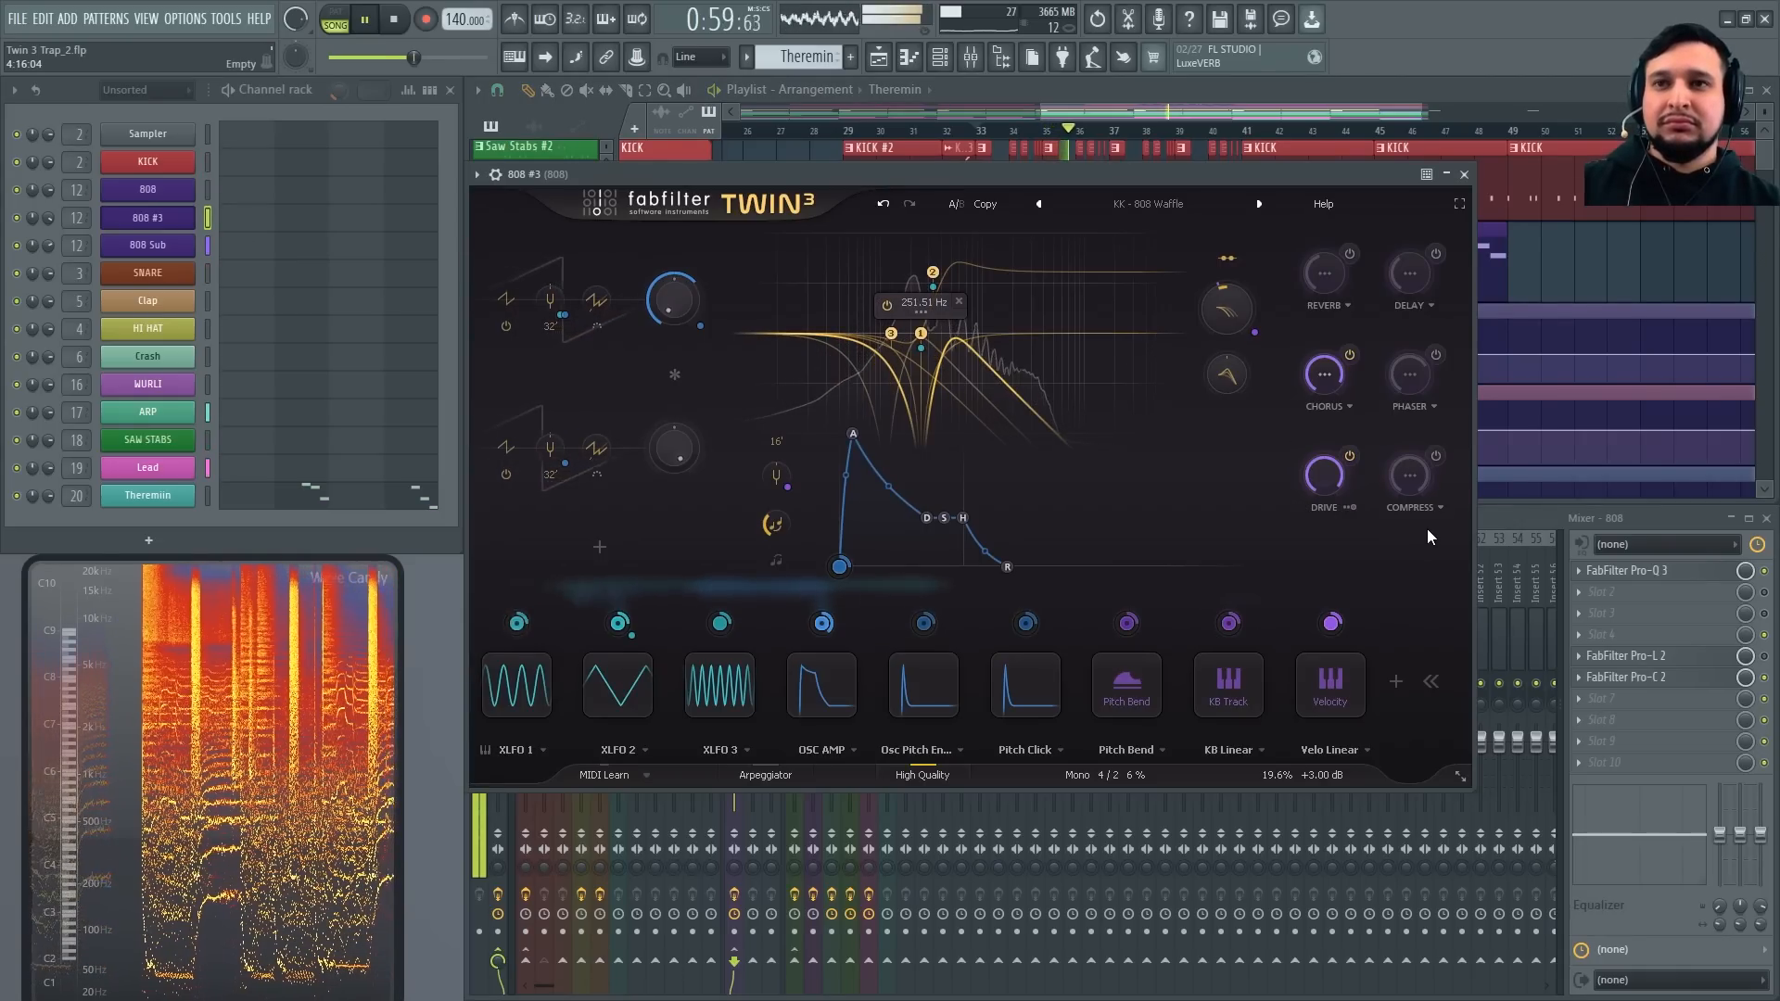
Try a 100% stereo width and a 41% unison spread on the 808 #3 Twin 3 during playback, and undo the recent changes
drag(1283, 764, 1281, 582)
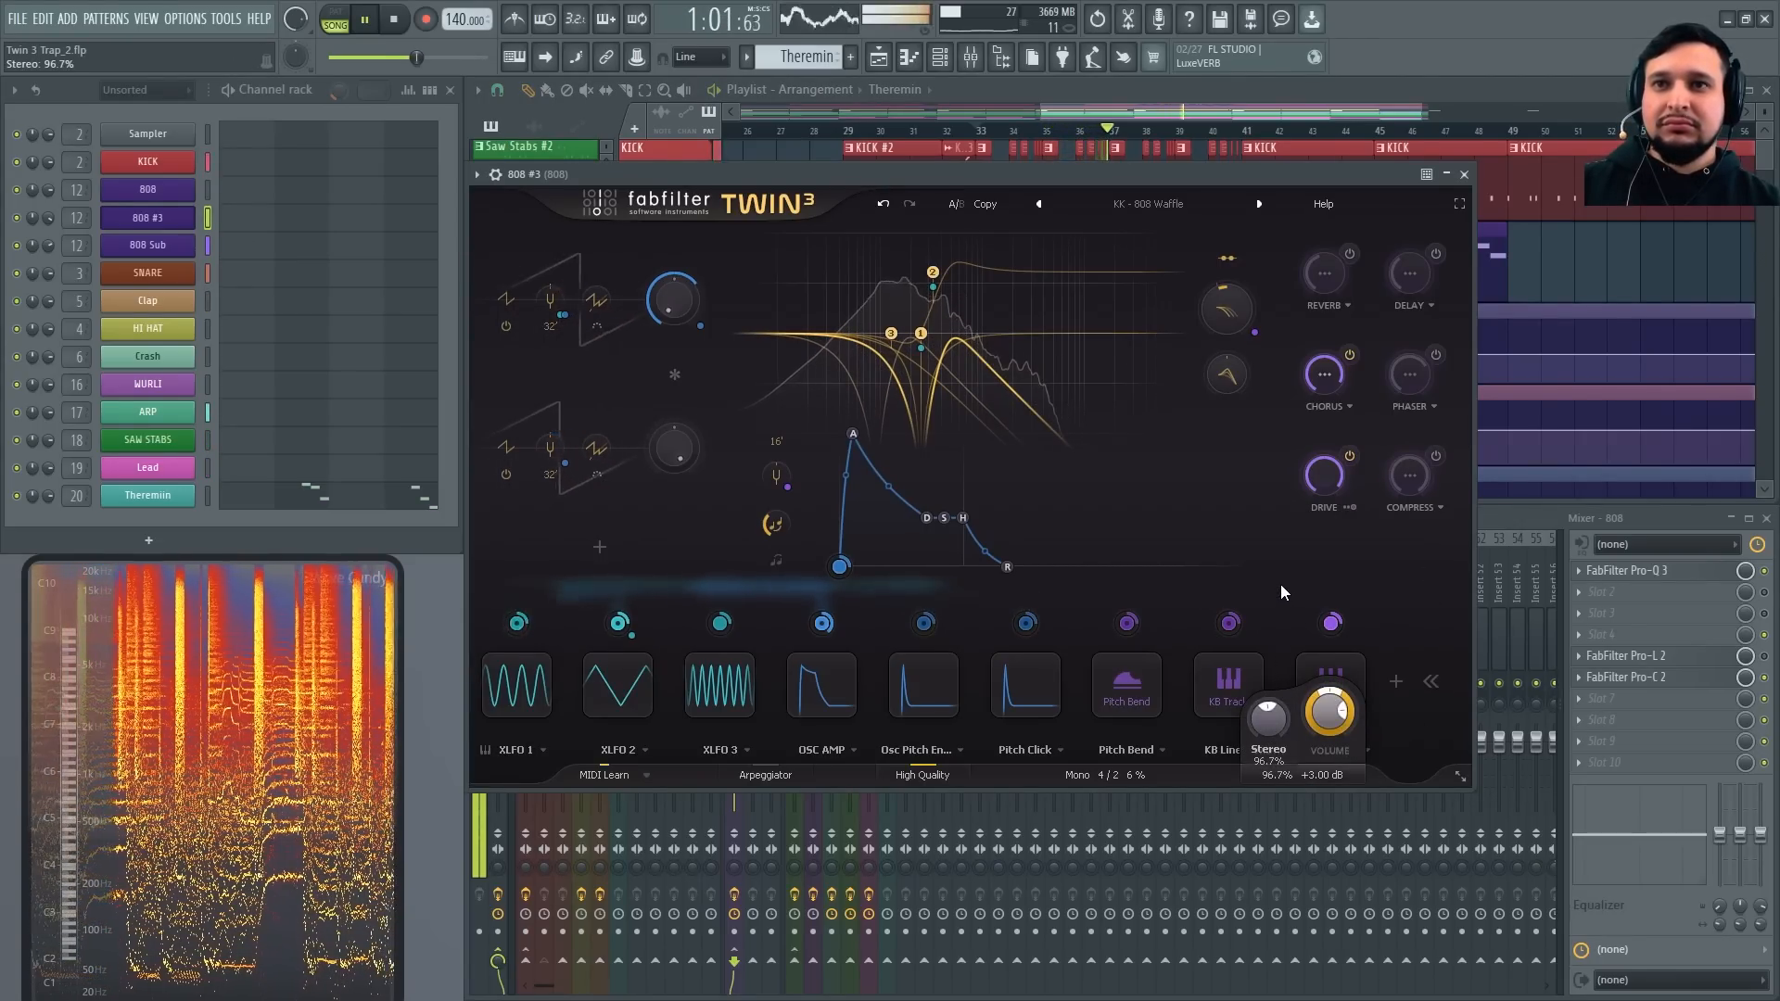
mouse_move(1128, 775)
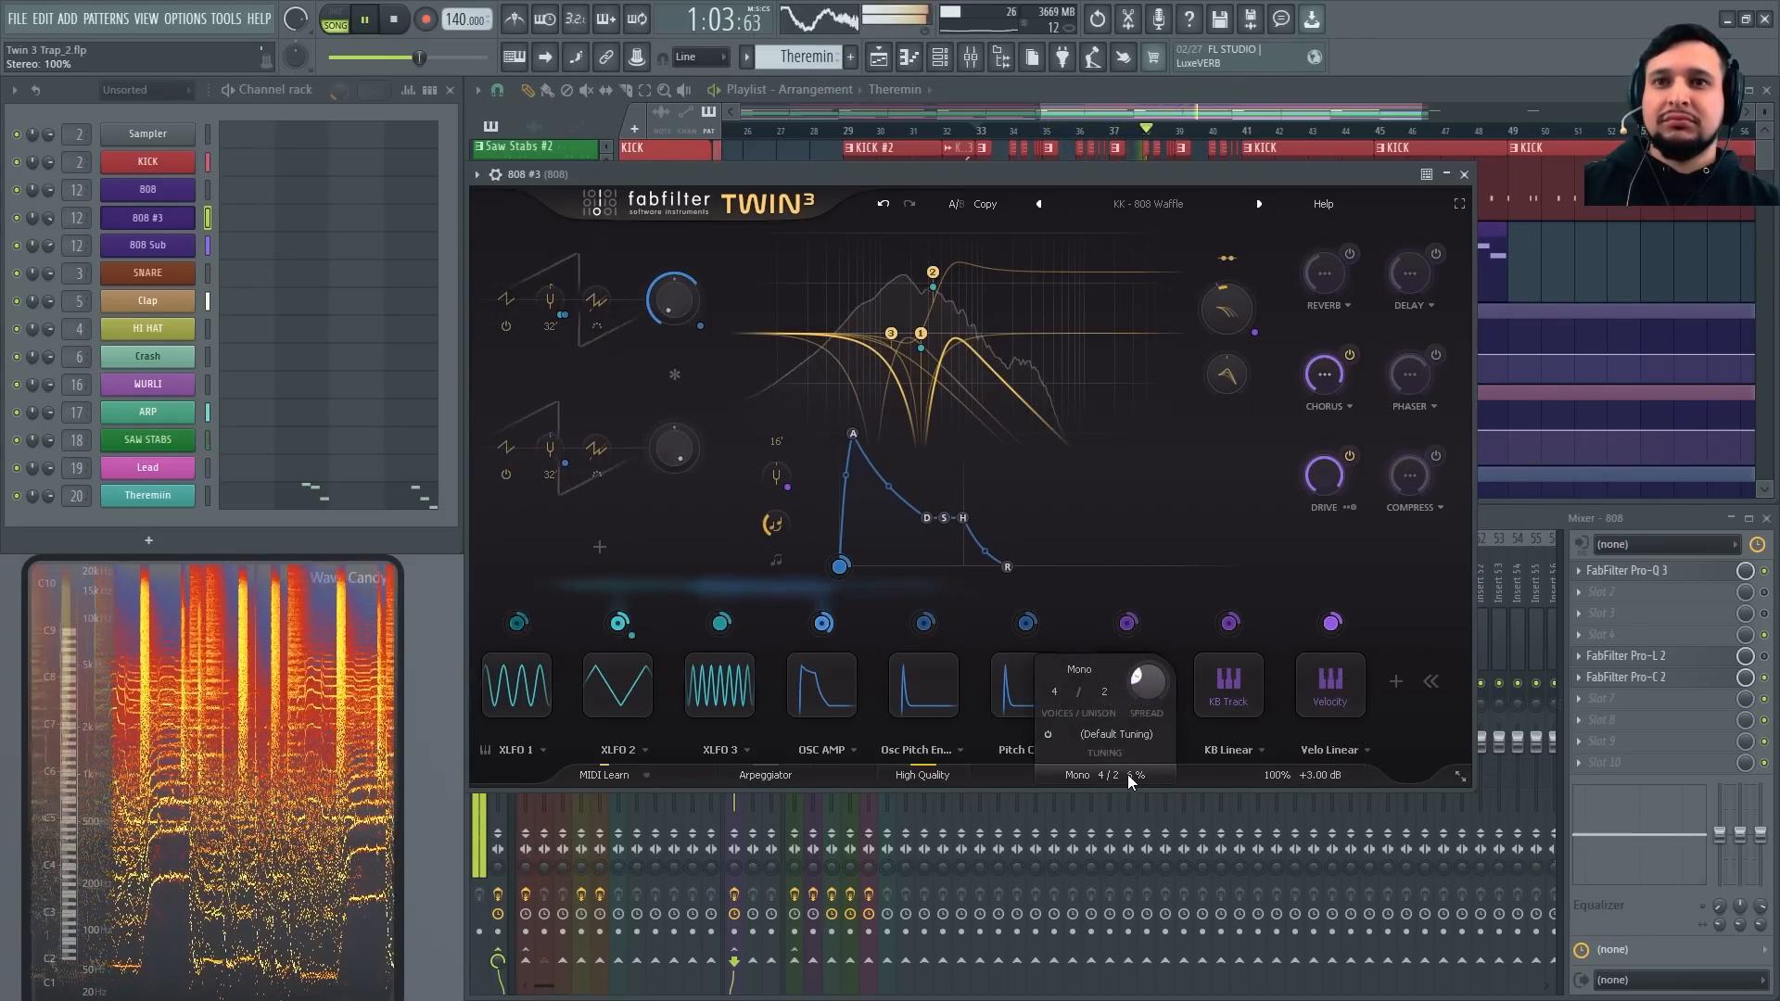
drag(1160, 686, 1138, 542)
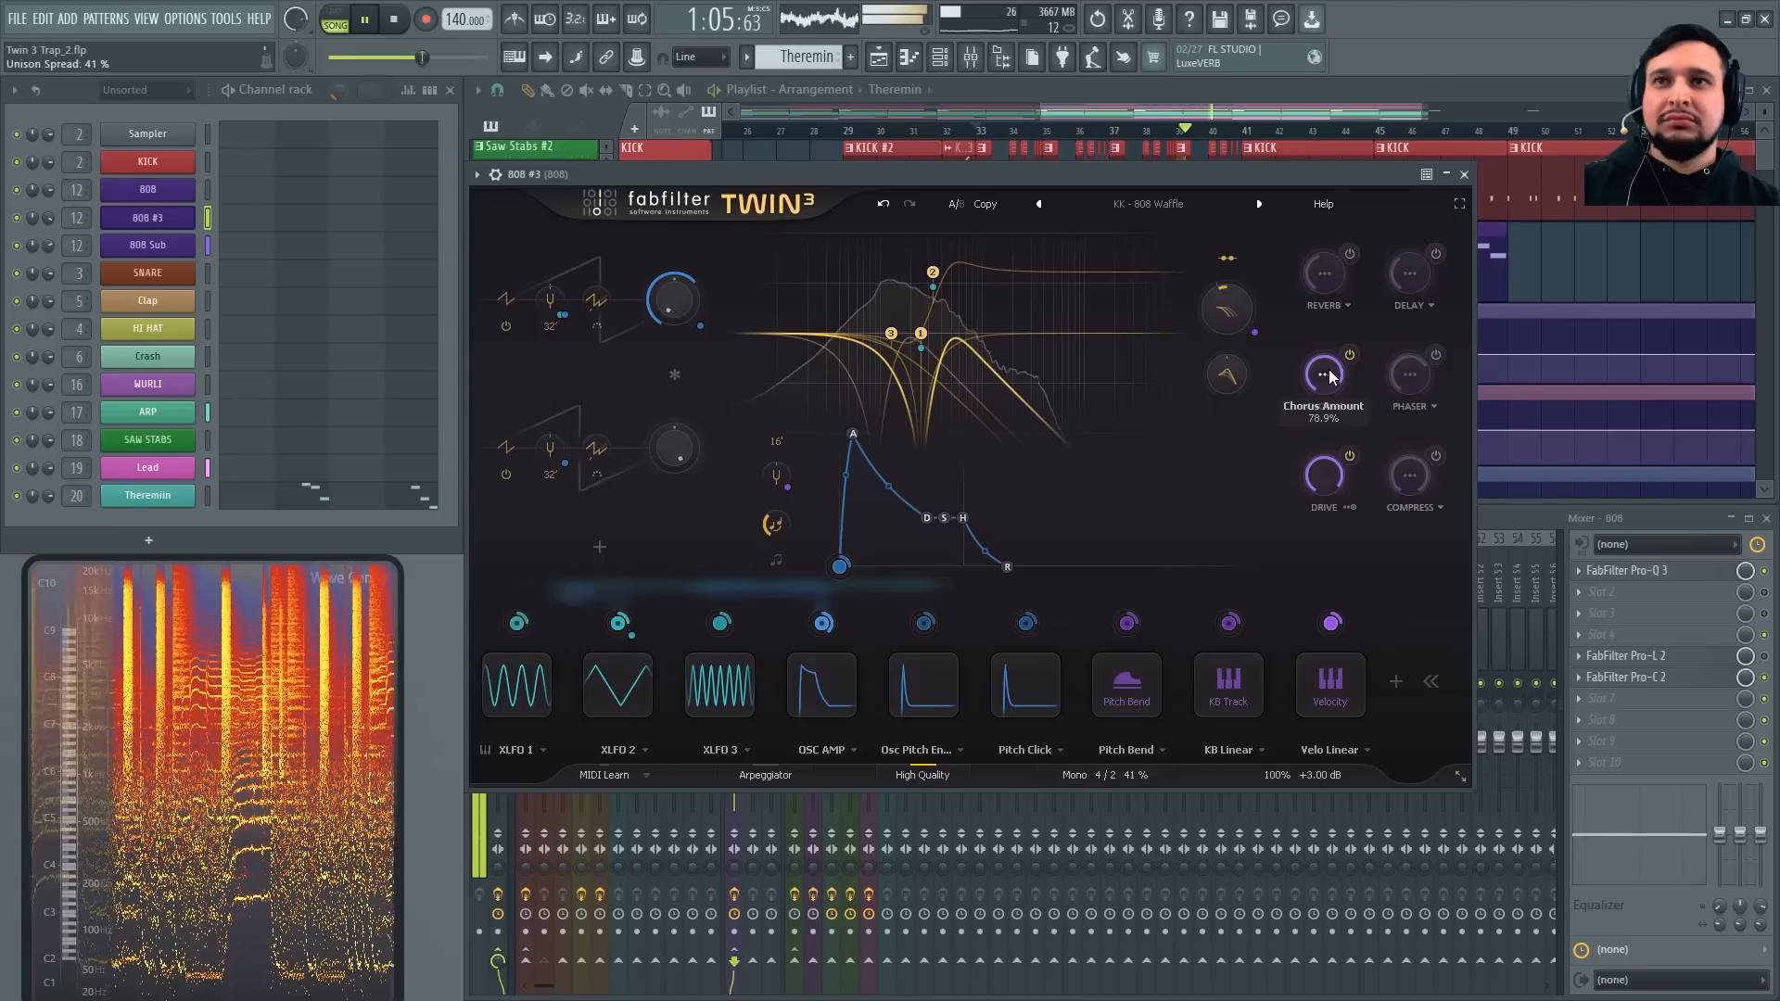
click(883, 204)
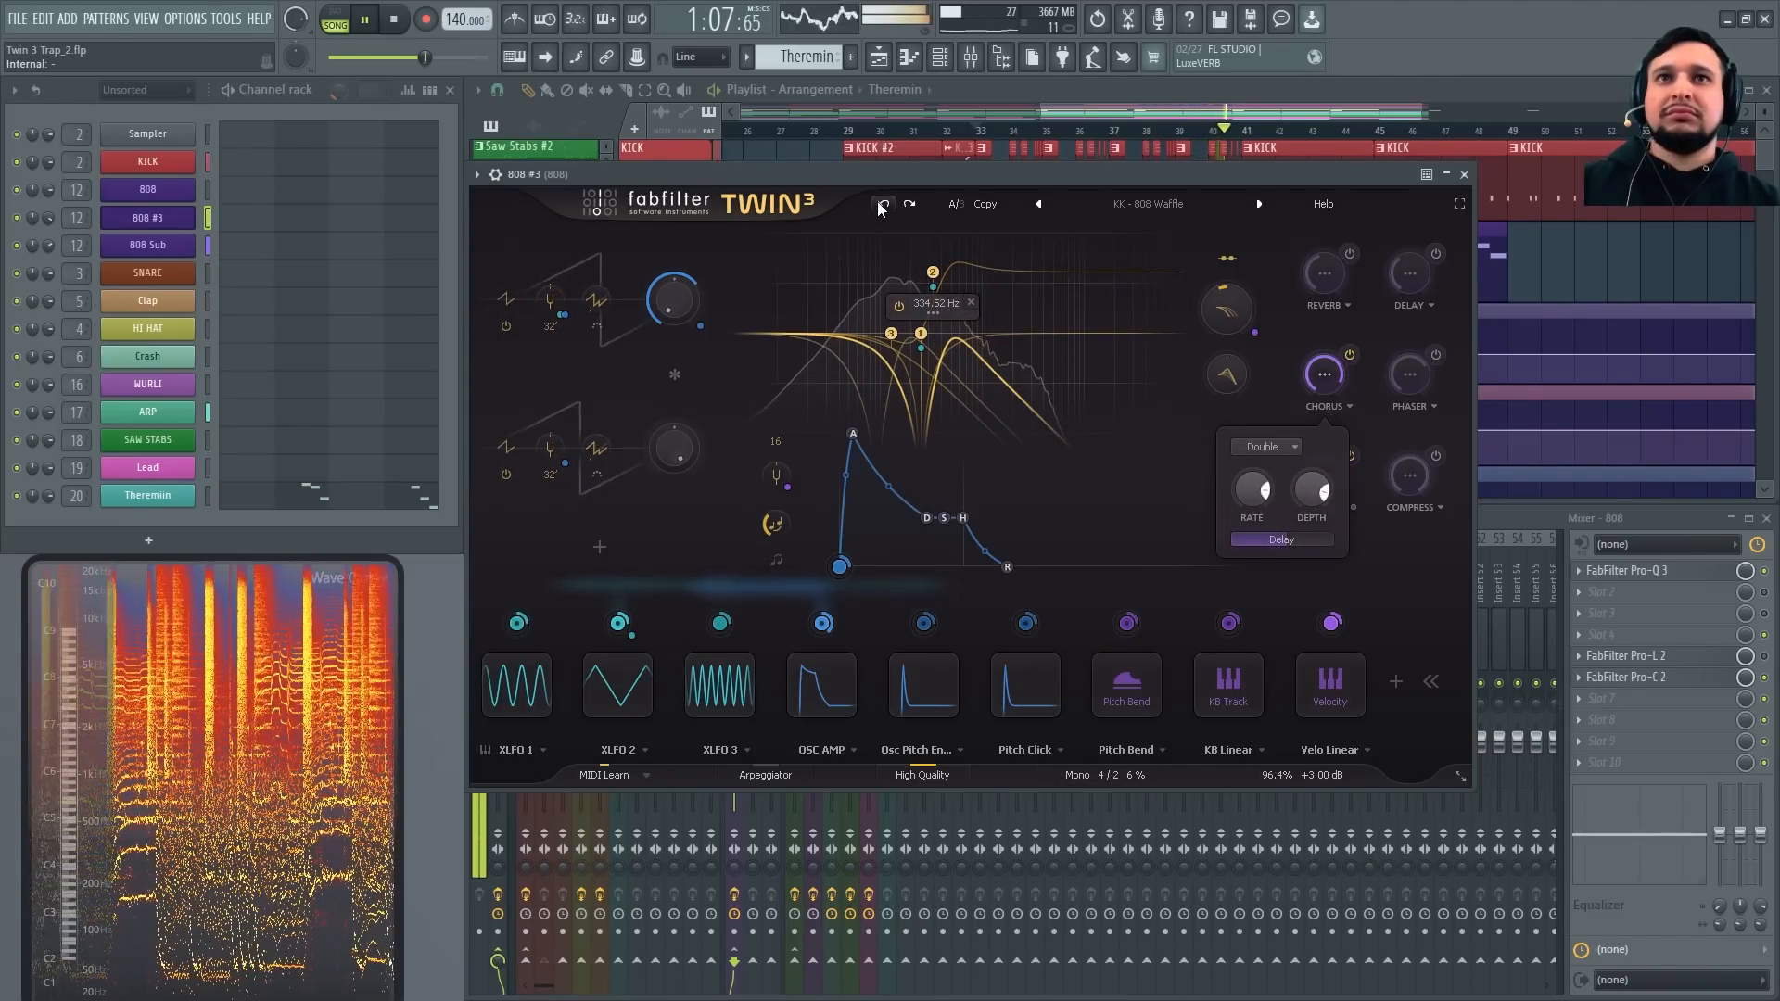
click(883, 204)
click(884, 204)
click(884, 204)
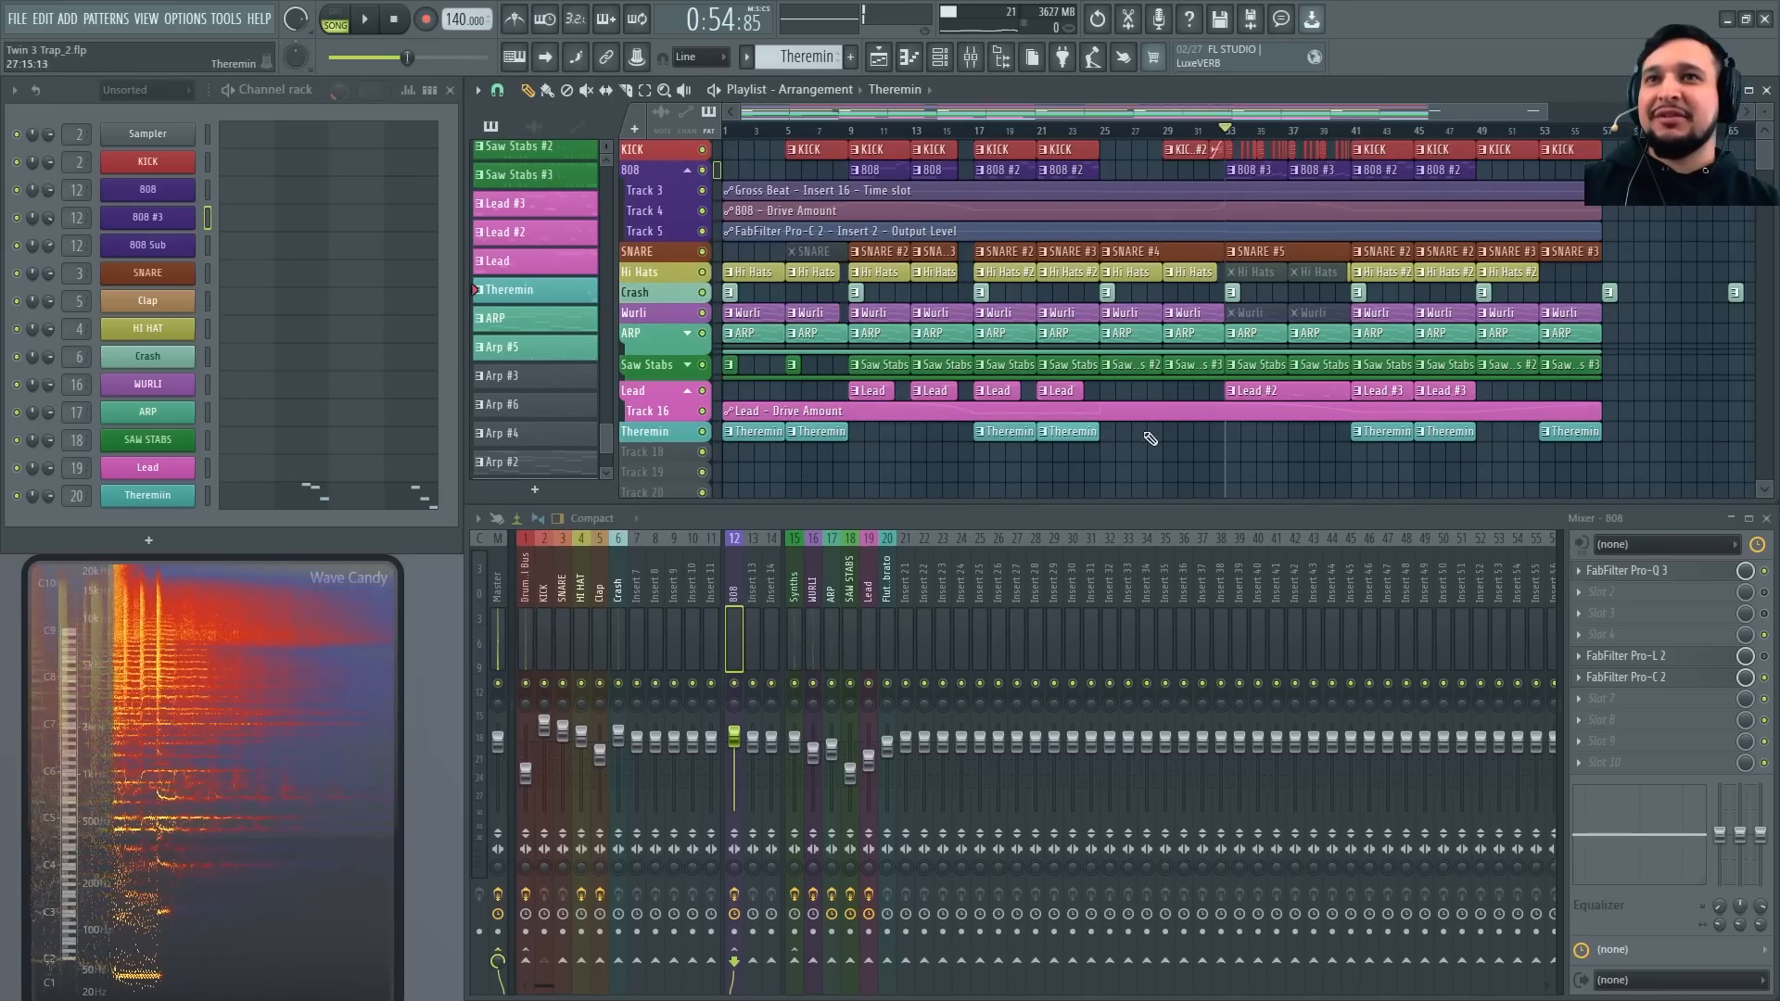
Solo the Saw Stabs track in the playlist and play the arrangement from bar 25
drag(1227, 423, 1567, 354)
scroll(1205, 324, down, 5)
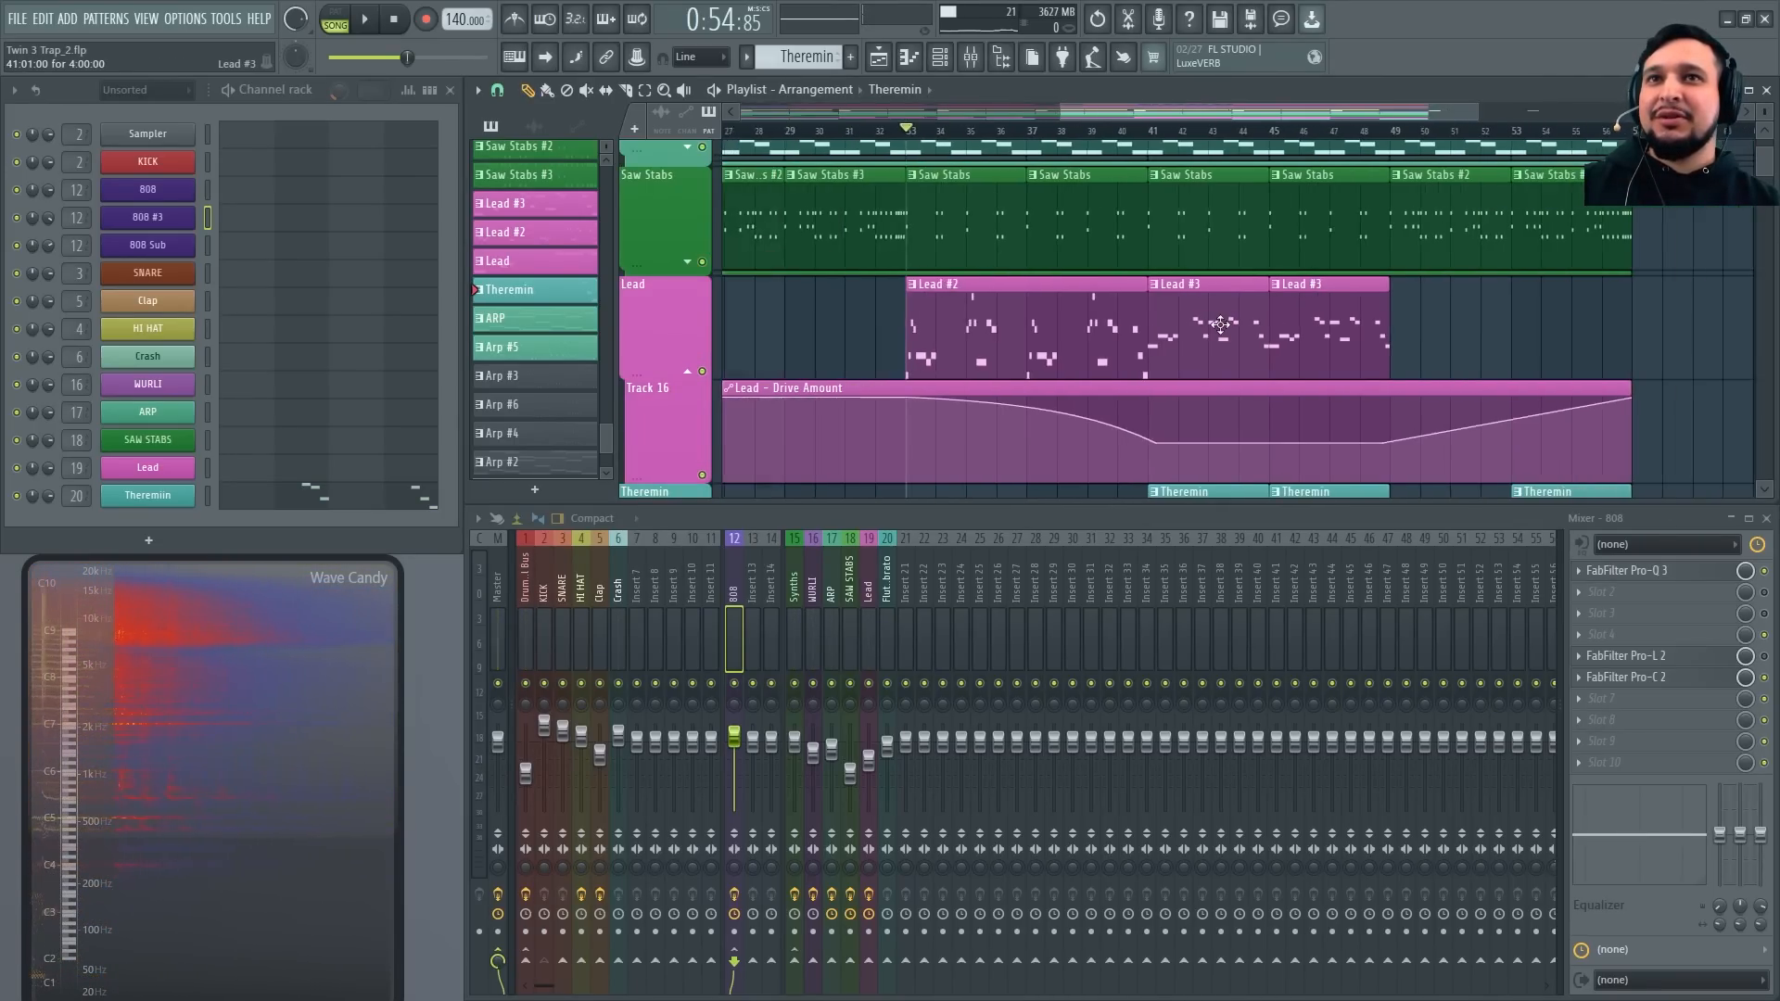
scroll(1196, 323, up, 2)
scroll(1192, 222, down, 4)
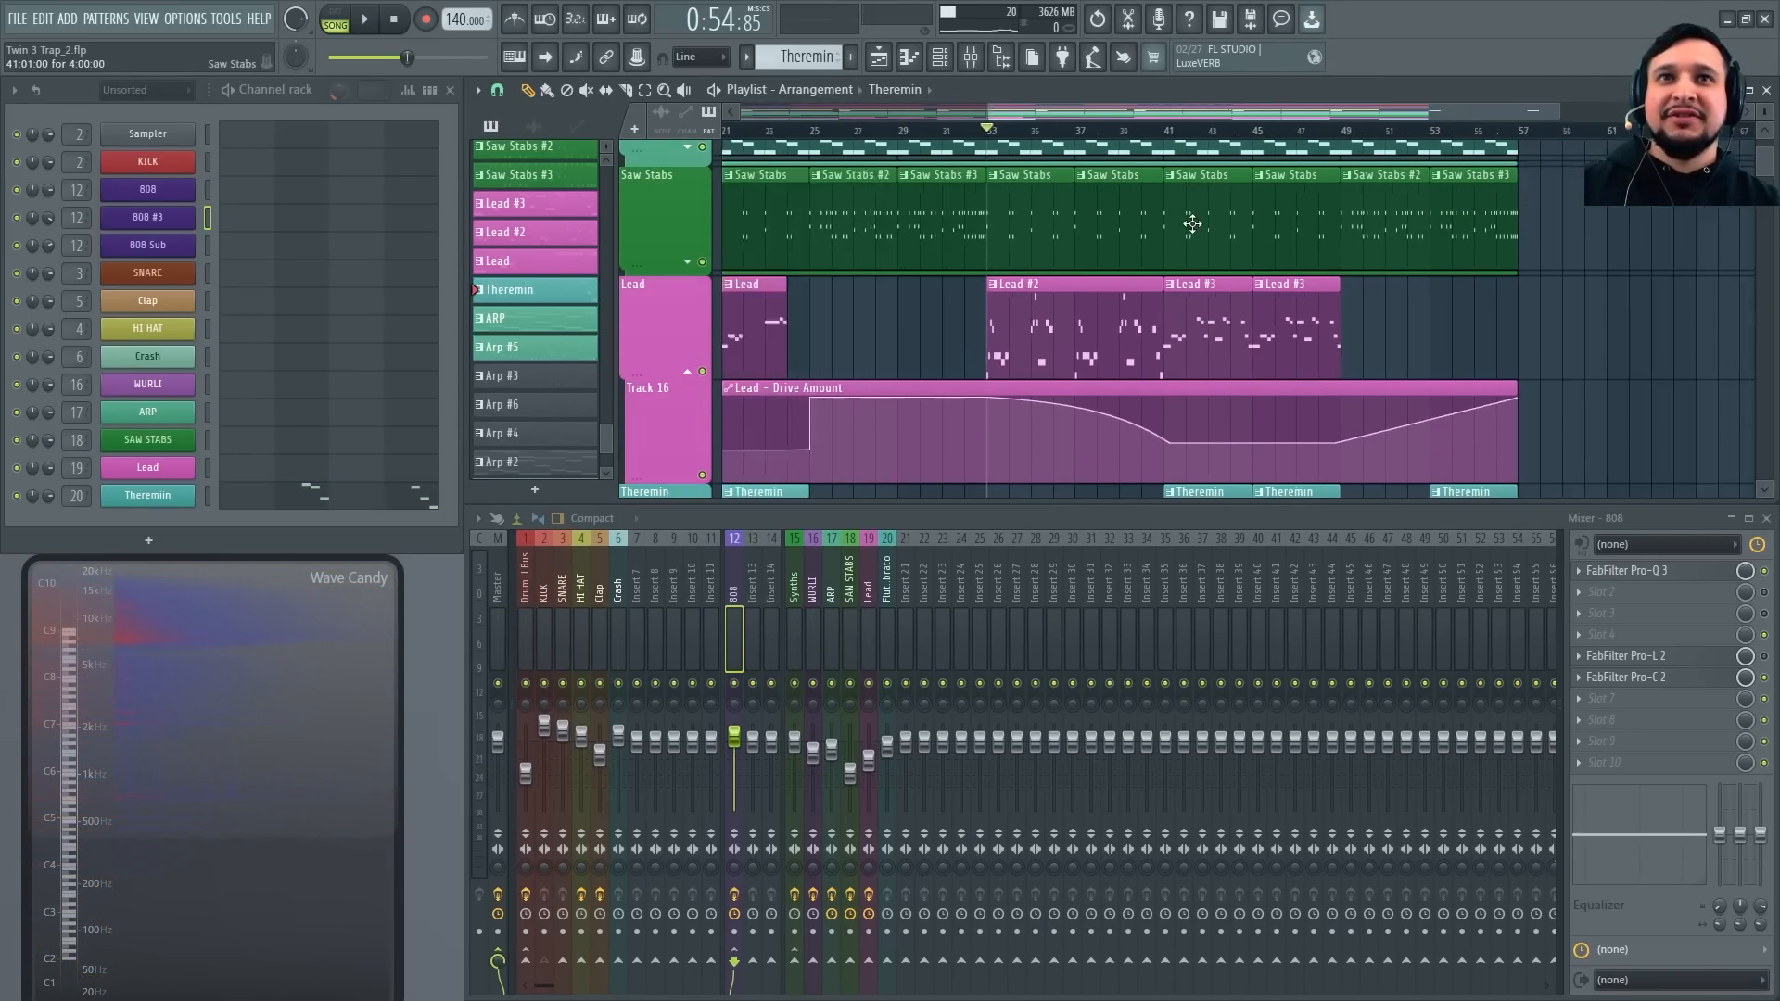
scroll(878, 198, up, 5)
ctrl+click(704, 263)
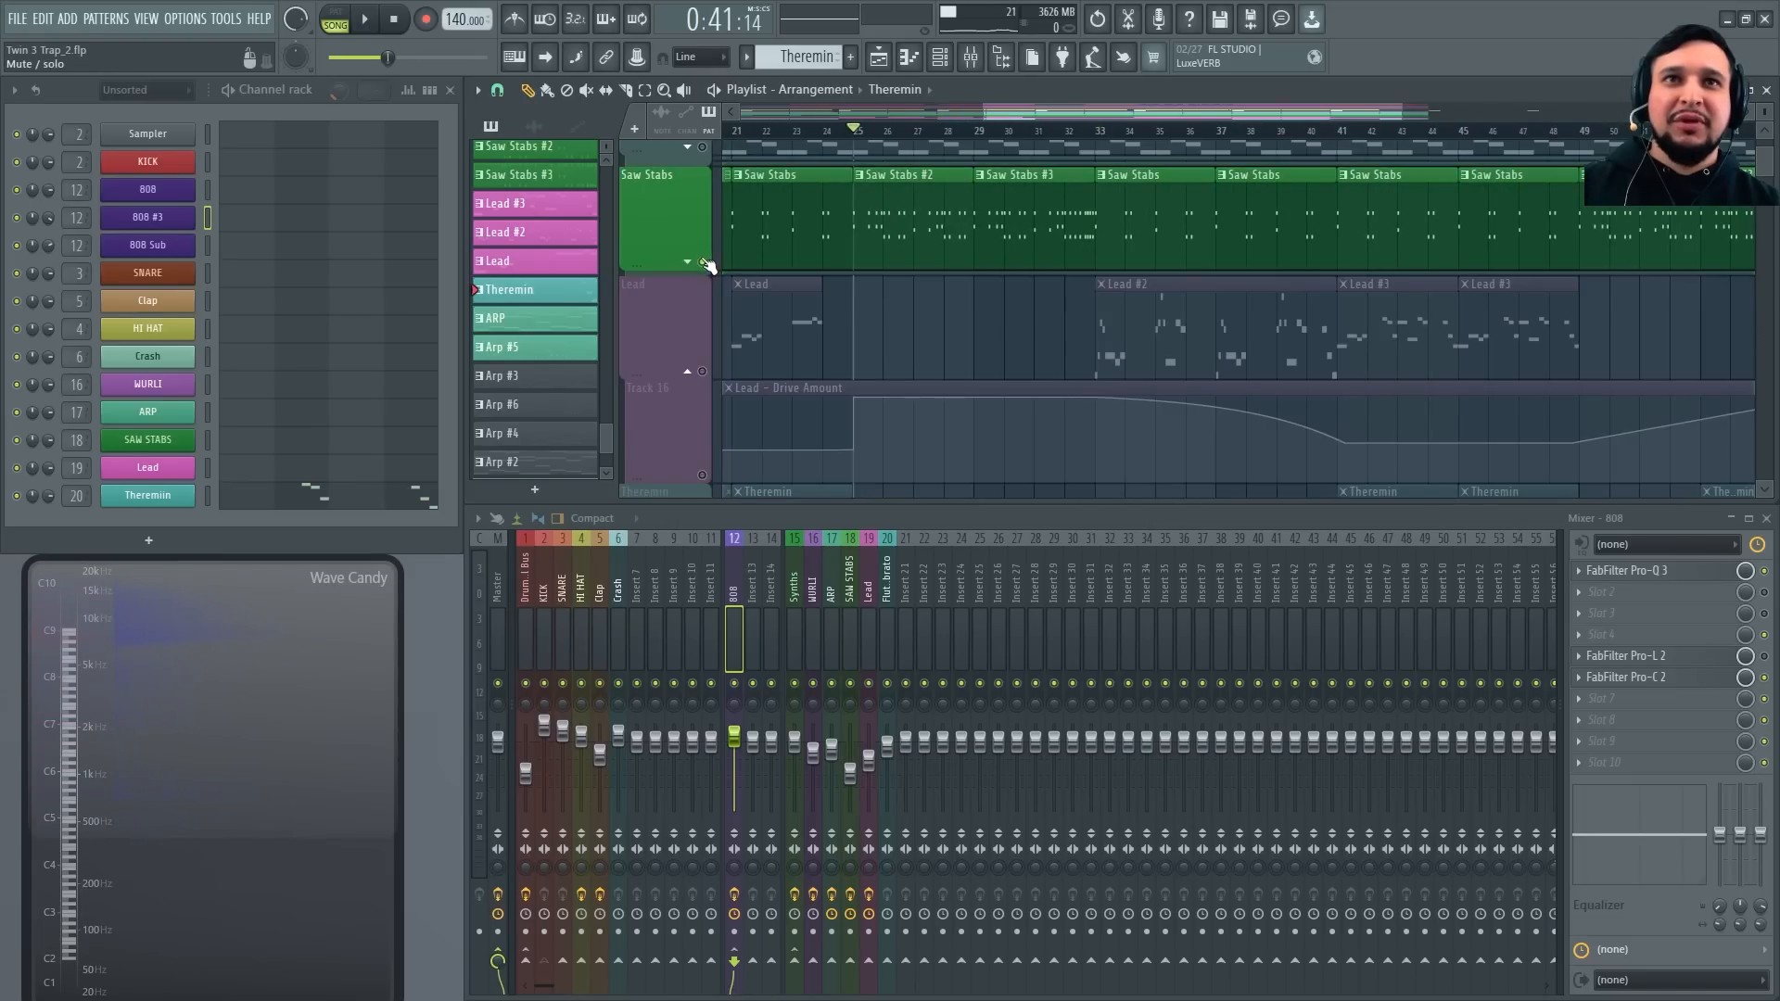
key(space)
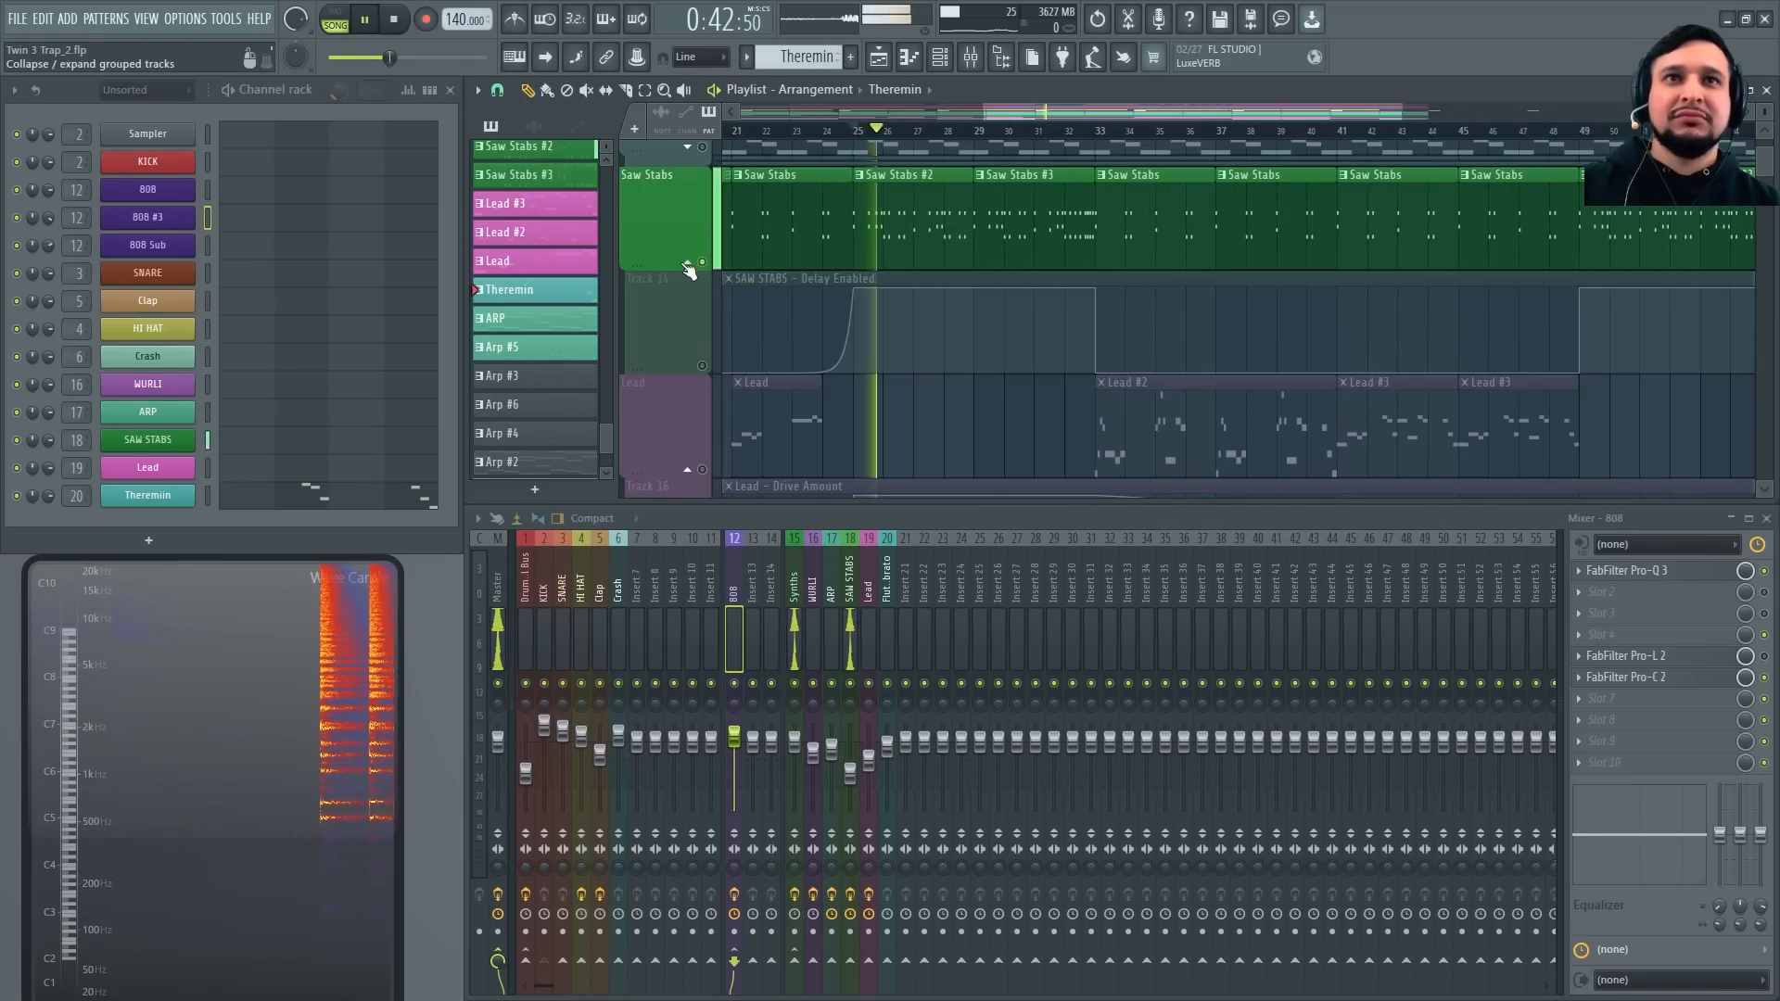
Unmute the SAW STABS Delay Enabled automation track and open the SAW STABS Twin 3 in the middle of the workspace
click(701, 365)
click(139, 440)
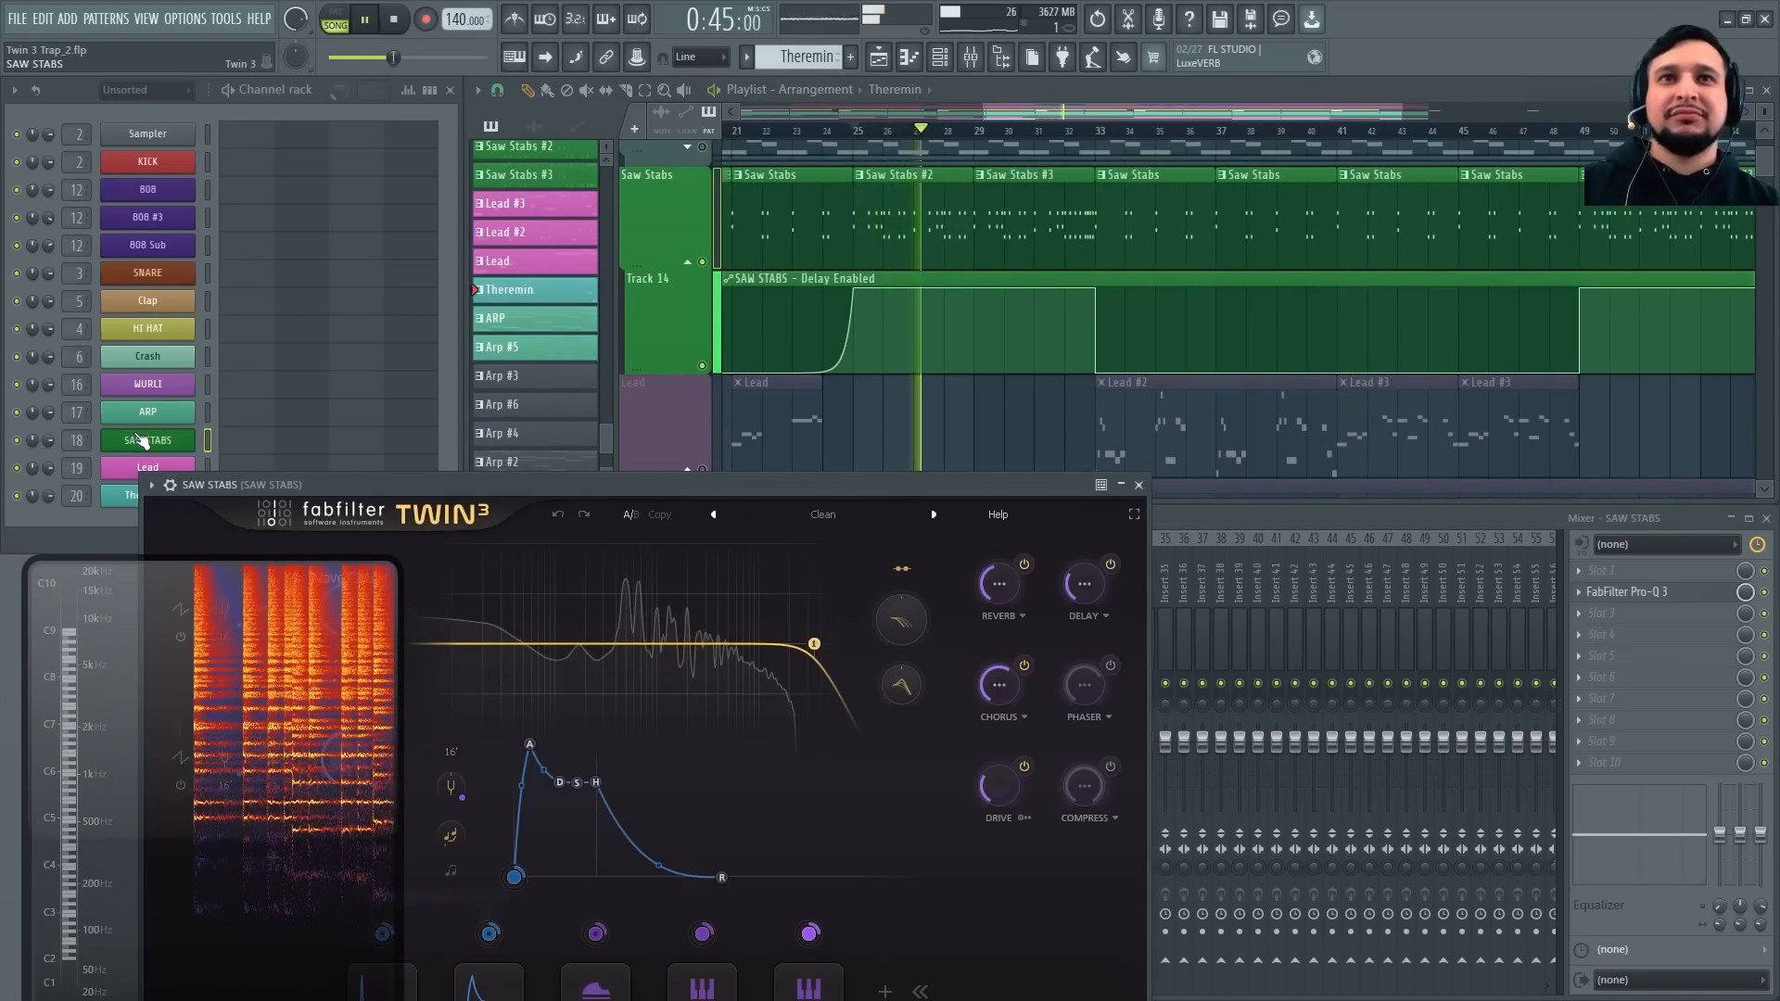
drag(722, 508, 1066, 247)
key(space)
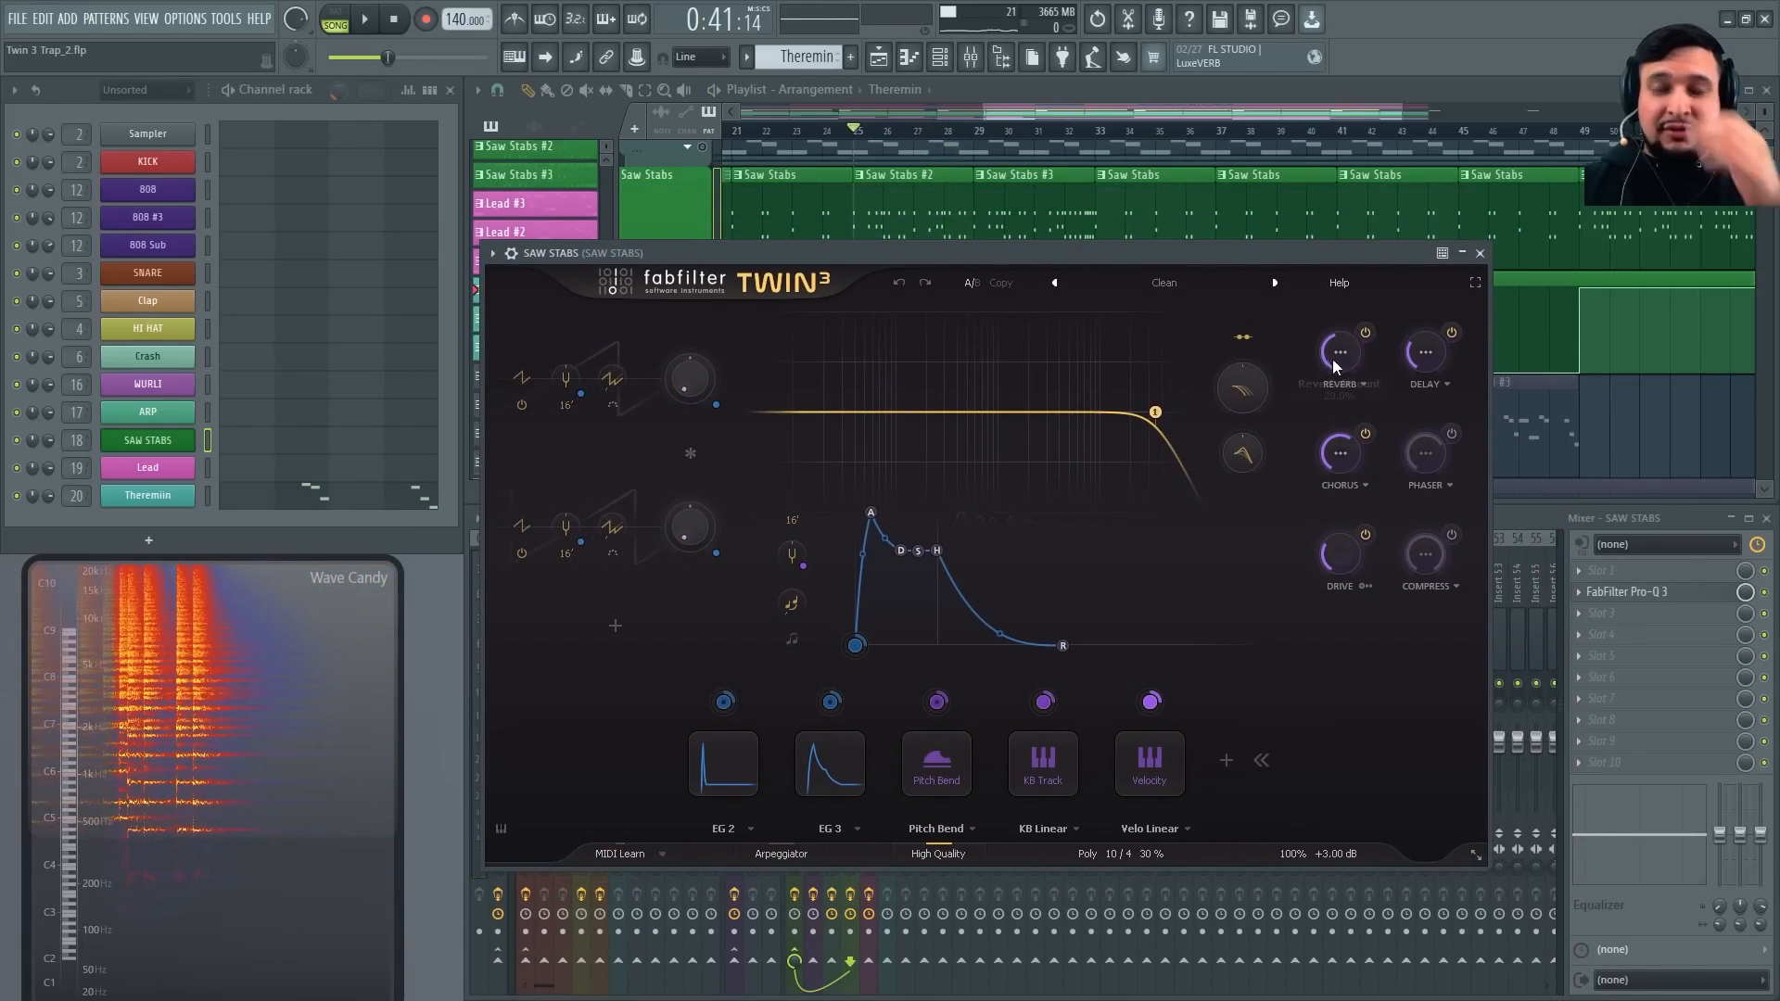
Review the saw stabs' effects and compare the sound with Filter 1 bypassed and enabled during playback
mouse_move(1428, 357)
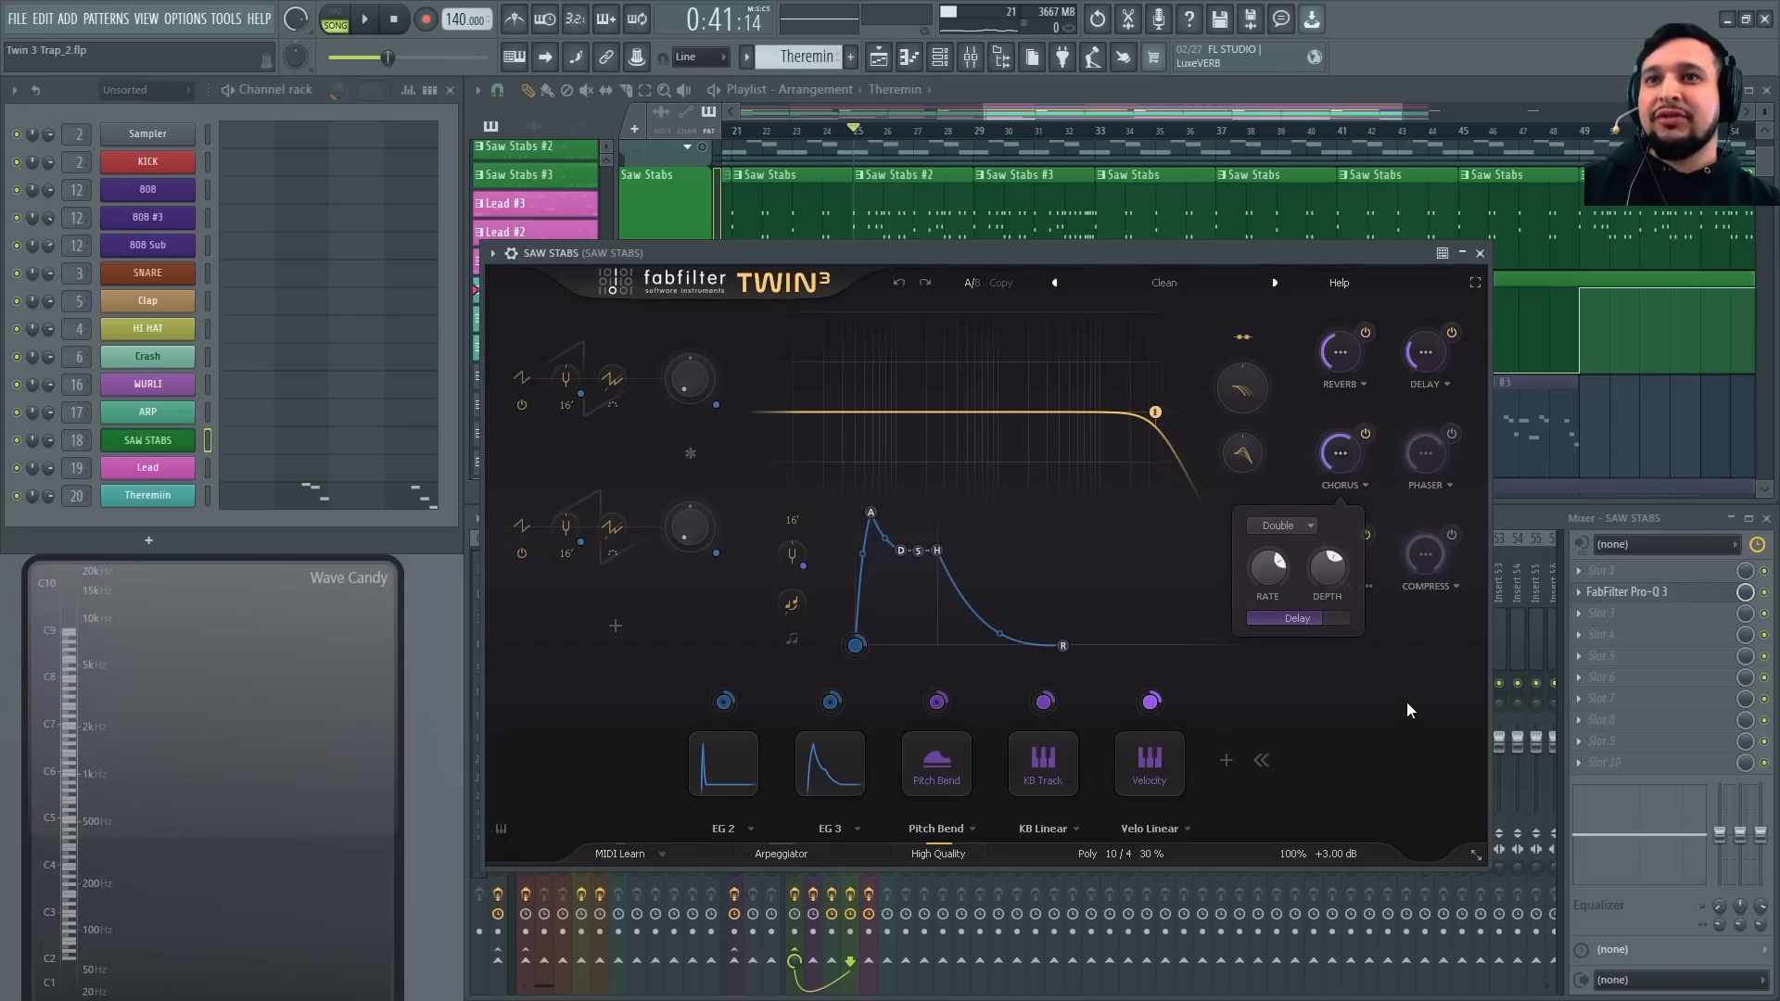
key(space)
mouse_move(1154, 413)
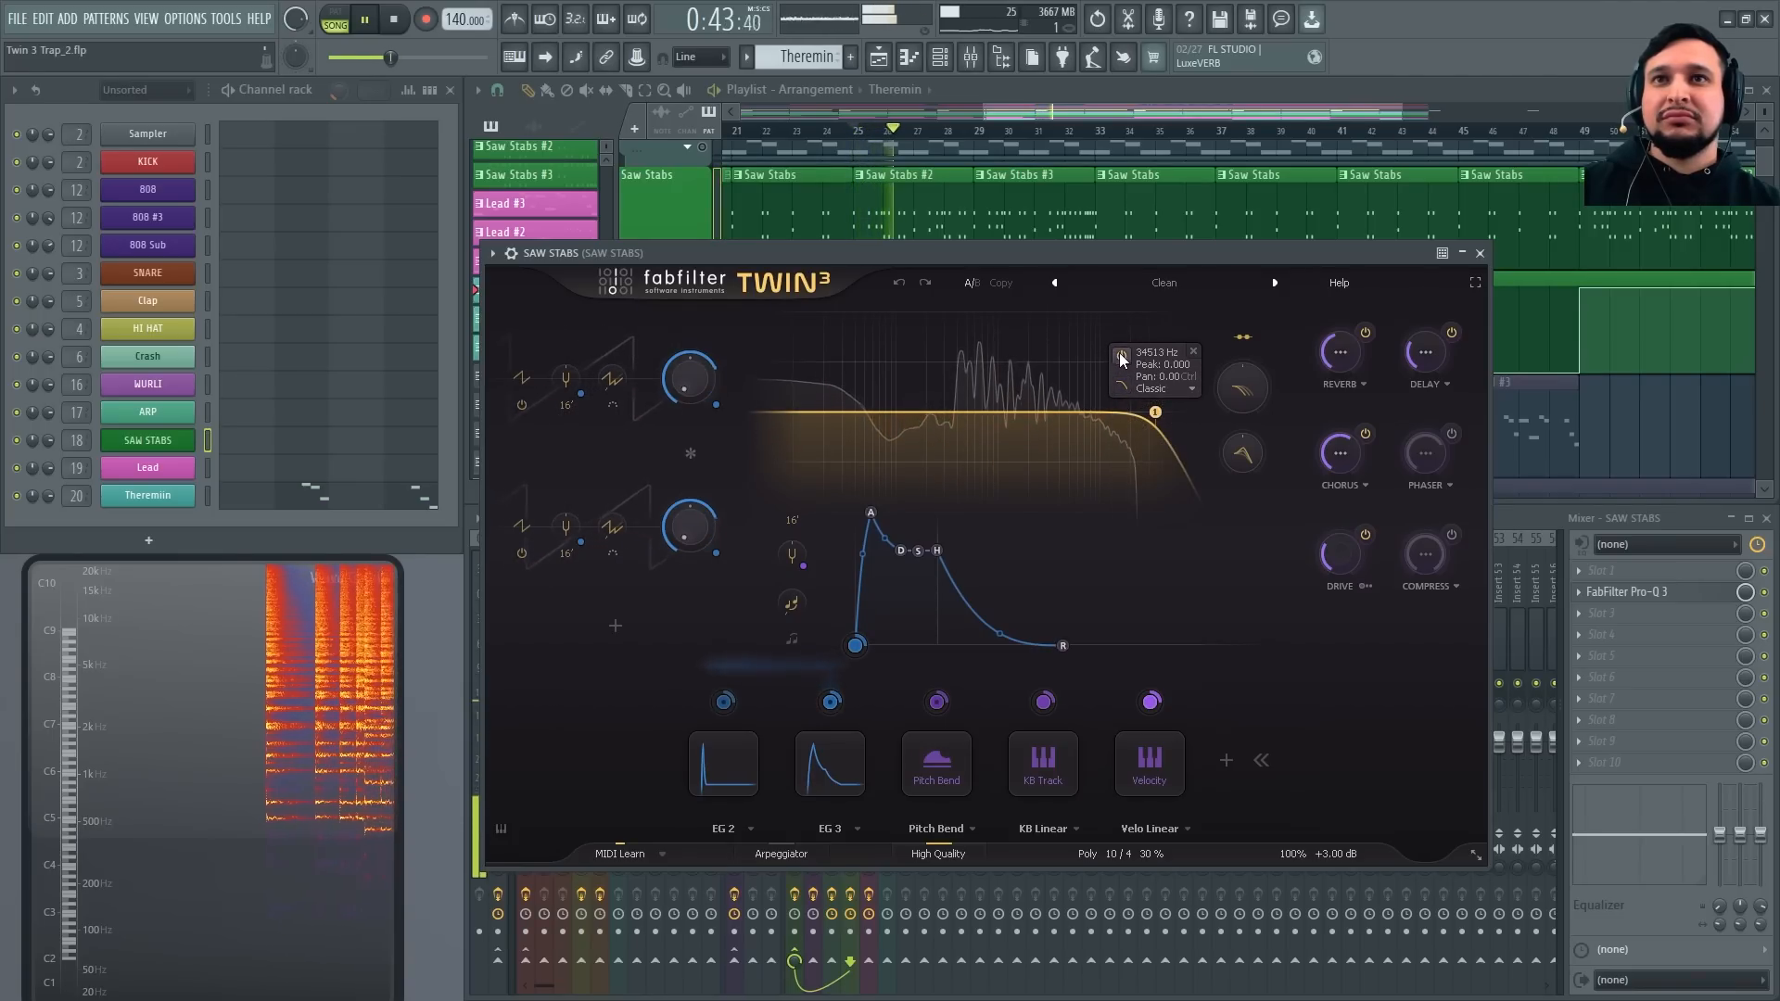
click(1122, 354)
click(1121, 354)
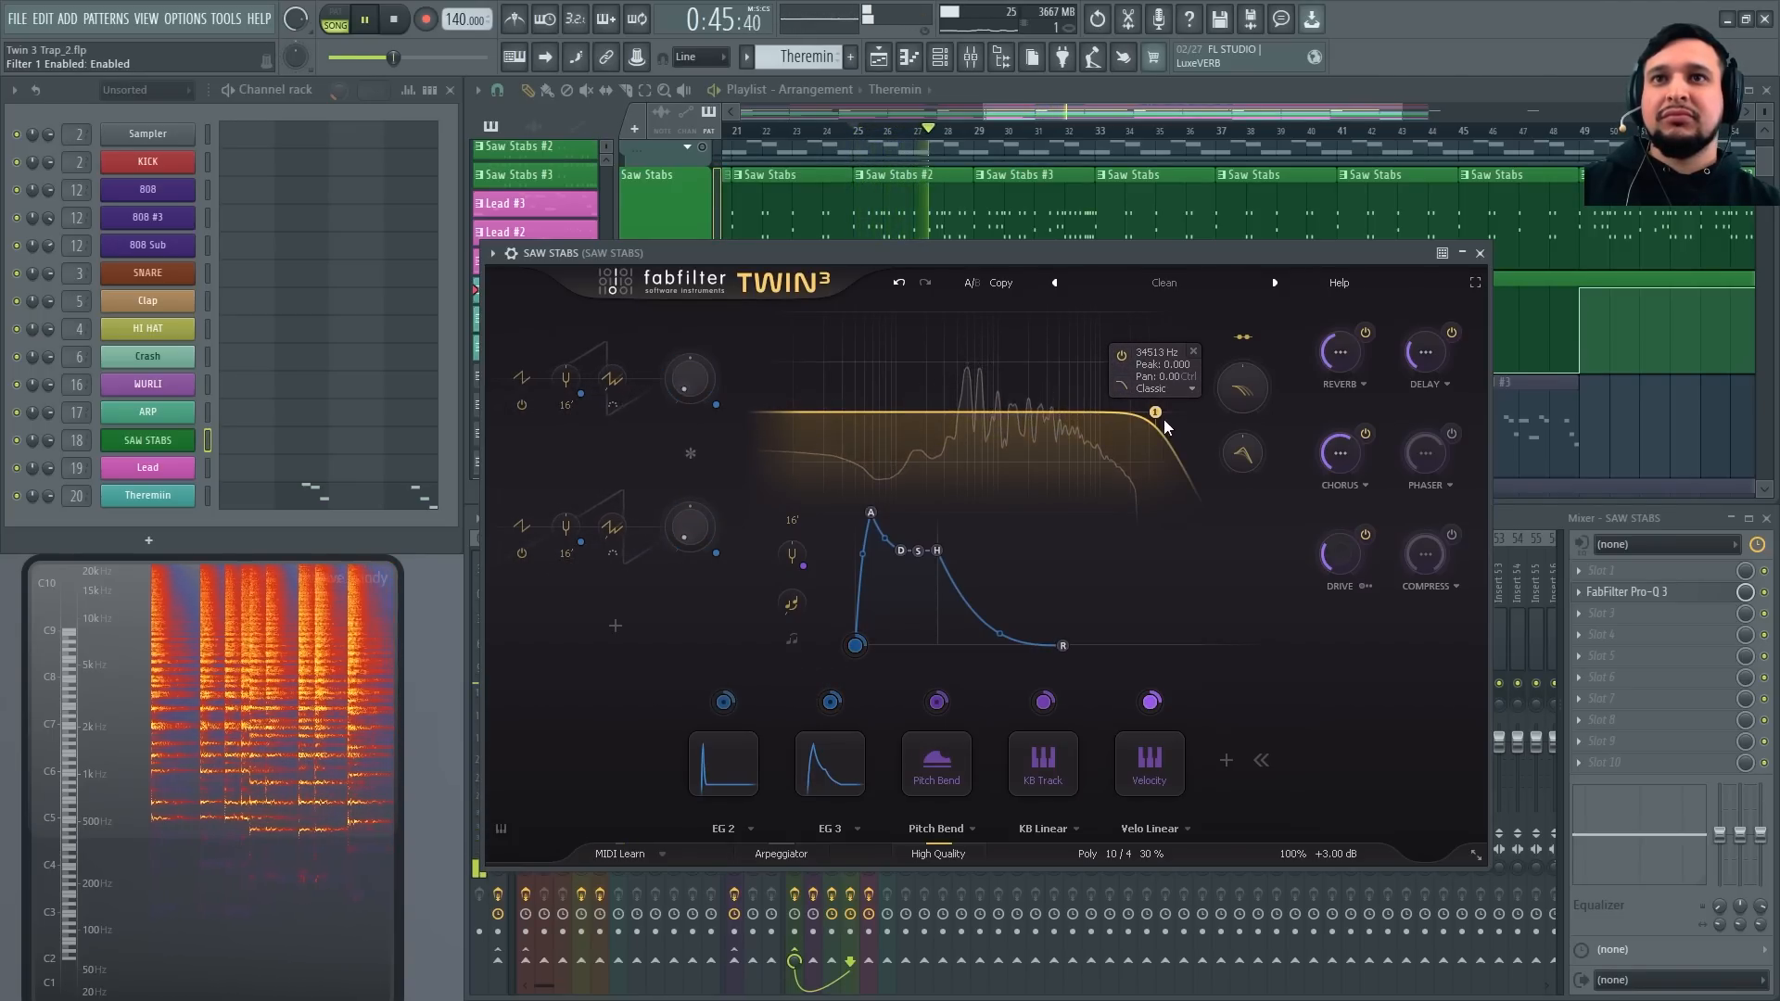
key(space)
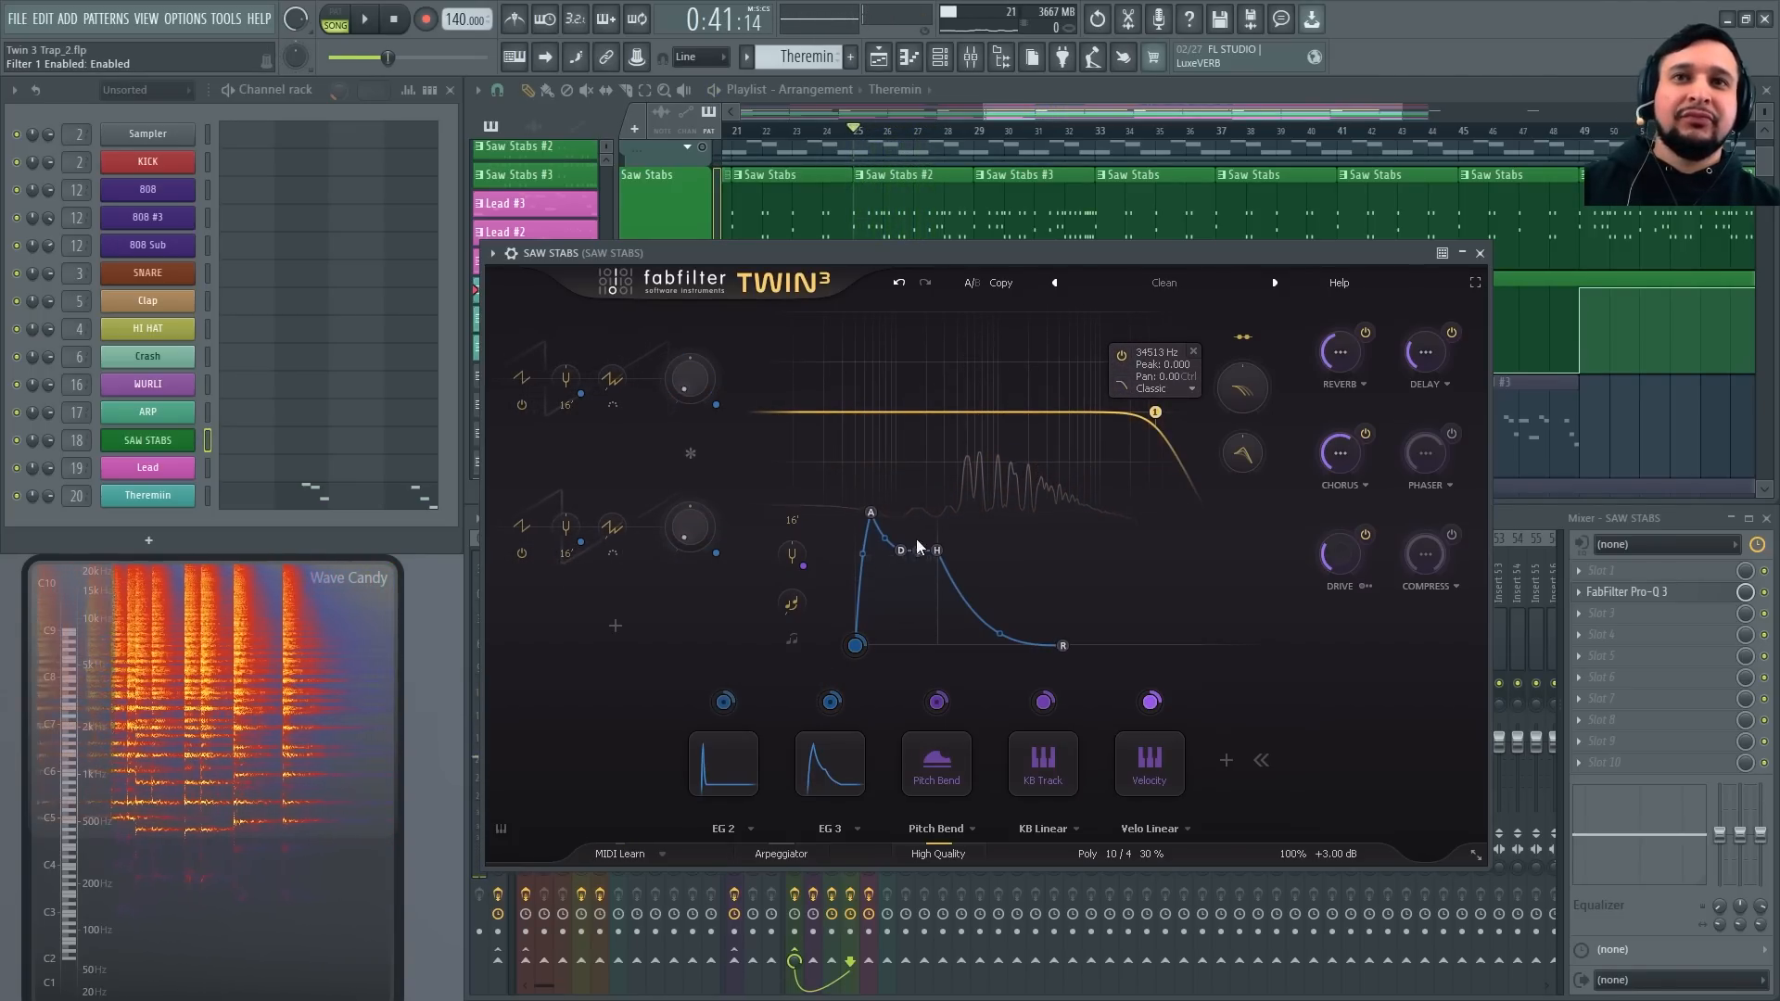
Set the main envelope's release to 735.8 ms and its sustain to -2.22 dB while the stabs play
mouse_move(919, 556)
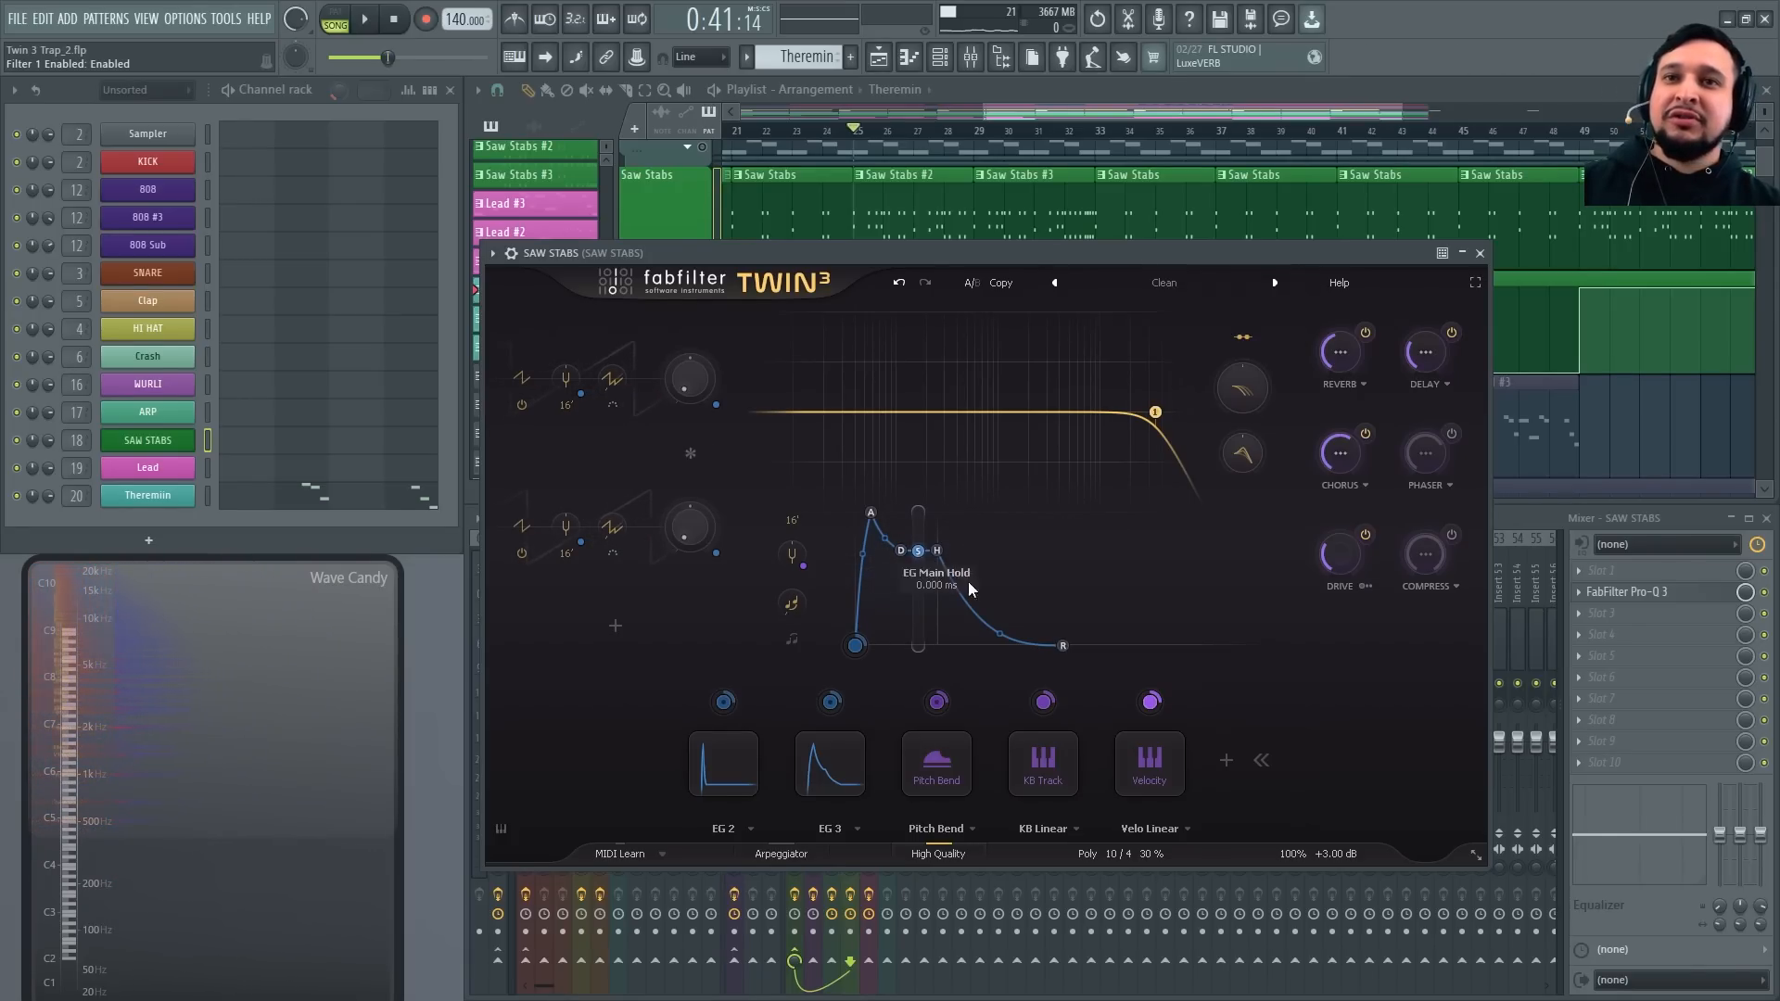
key(space)
mouse_move(1067, 648)
mouse_down()
mouse_move(926, 644)
mouse_move(1126, 647)
mouse_move(1054, 649)
mouse_up()
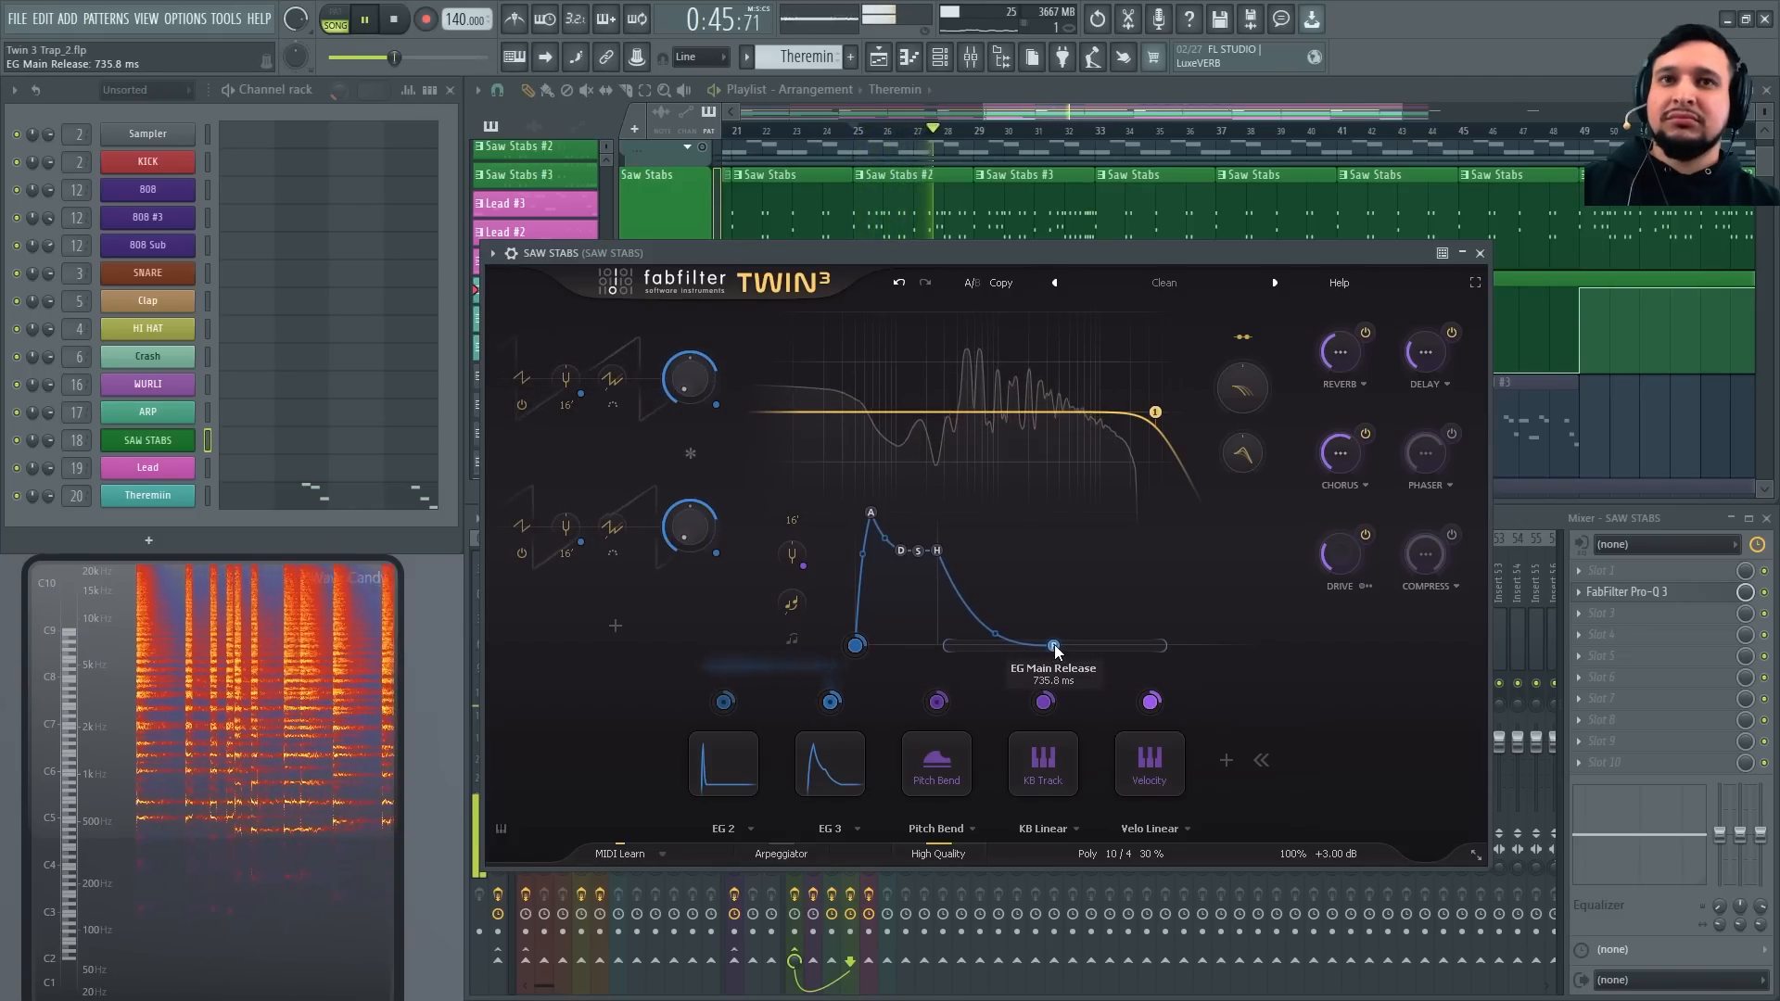
mouse_move(915, 553)
mouse_down()
mouse_move(911, 487)
mouse_move(910, 542)
mouse_up()
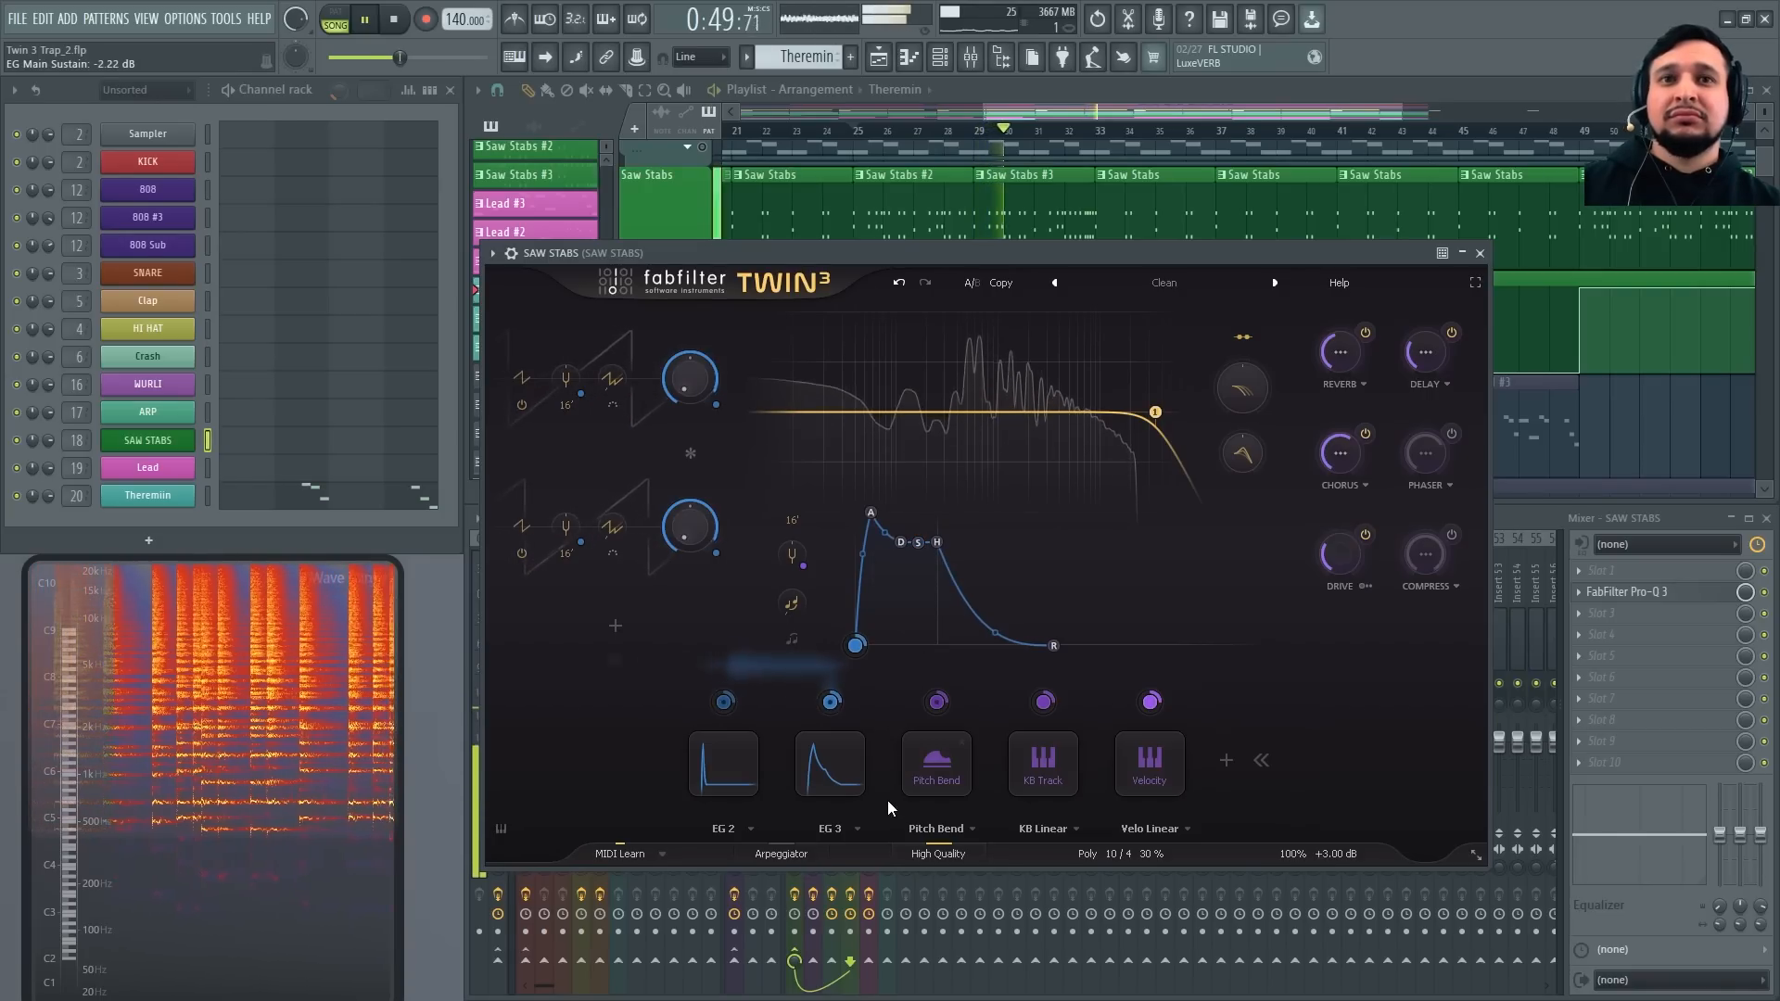
key(space)
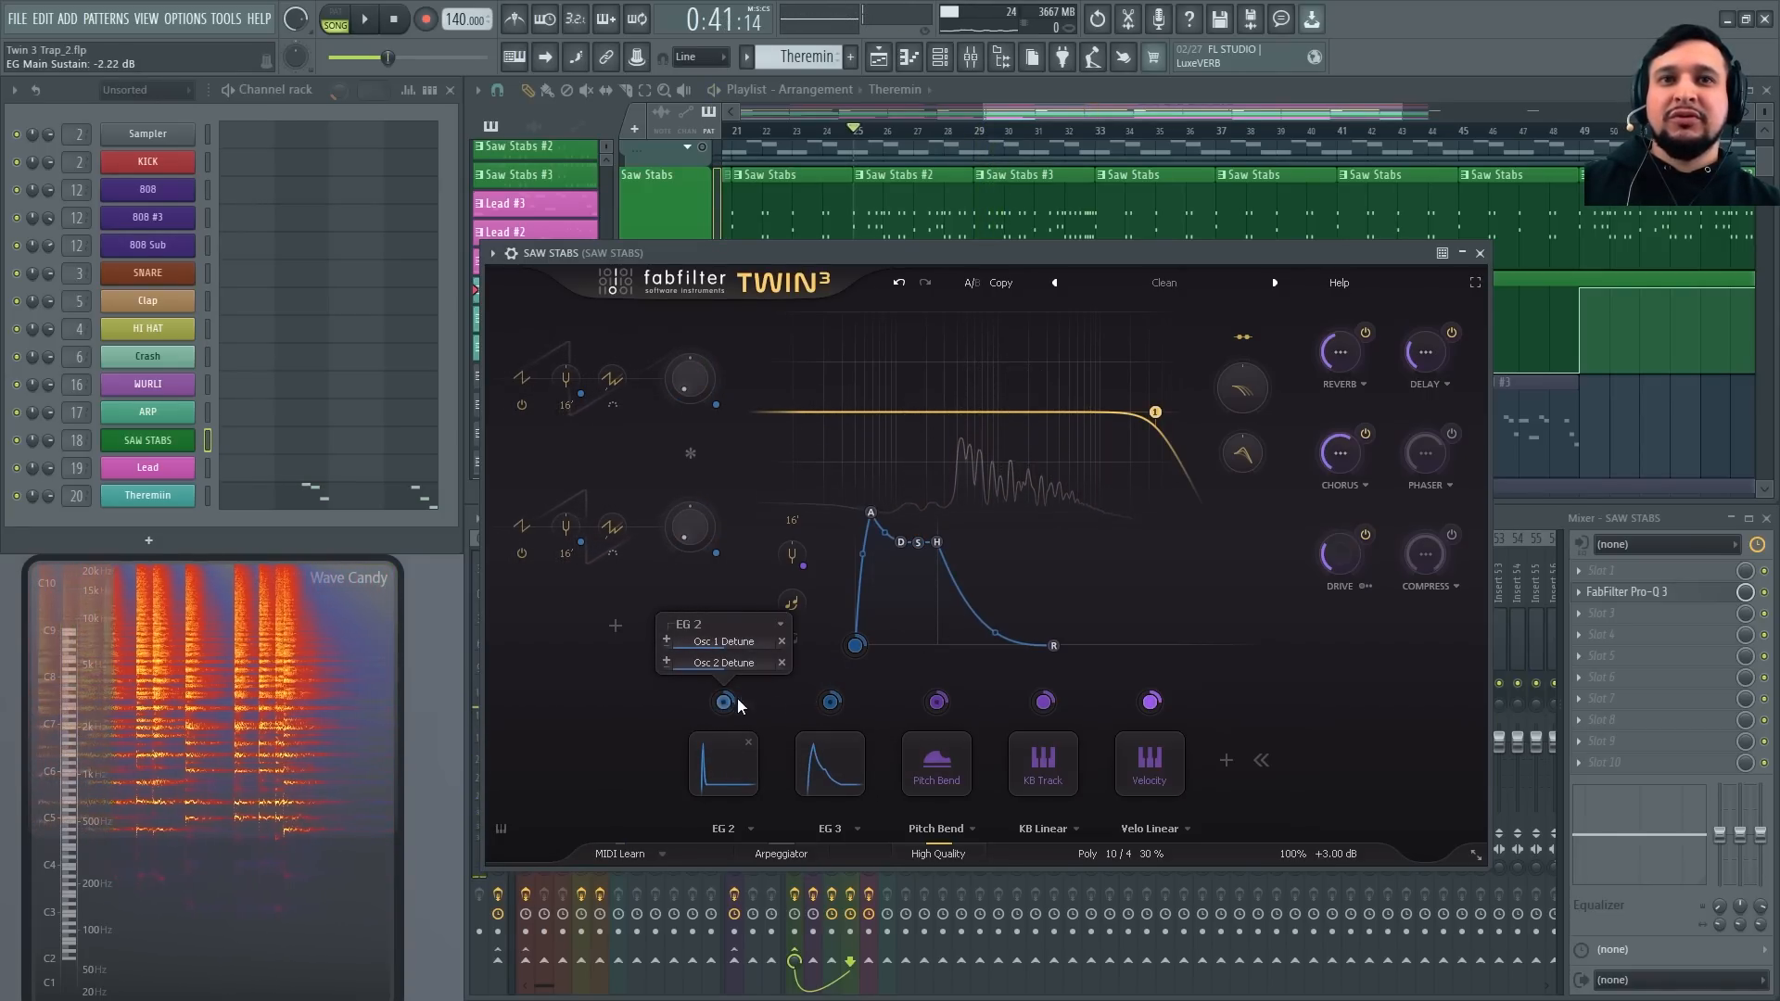
Check the modulation targets of EG 3 and EG 2, expand EG 2, and set its decay to 1.000 ms during playback
mouse_move(836, 705)
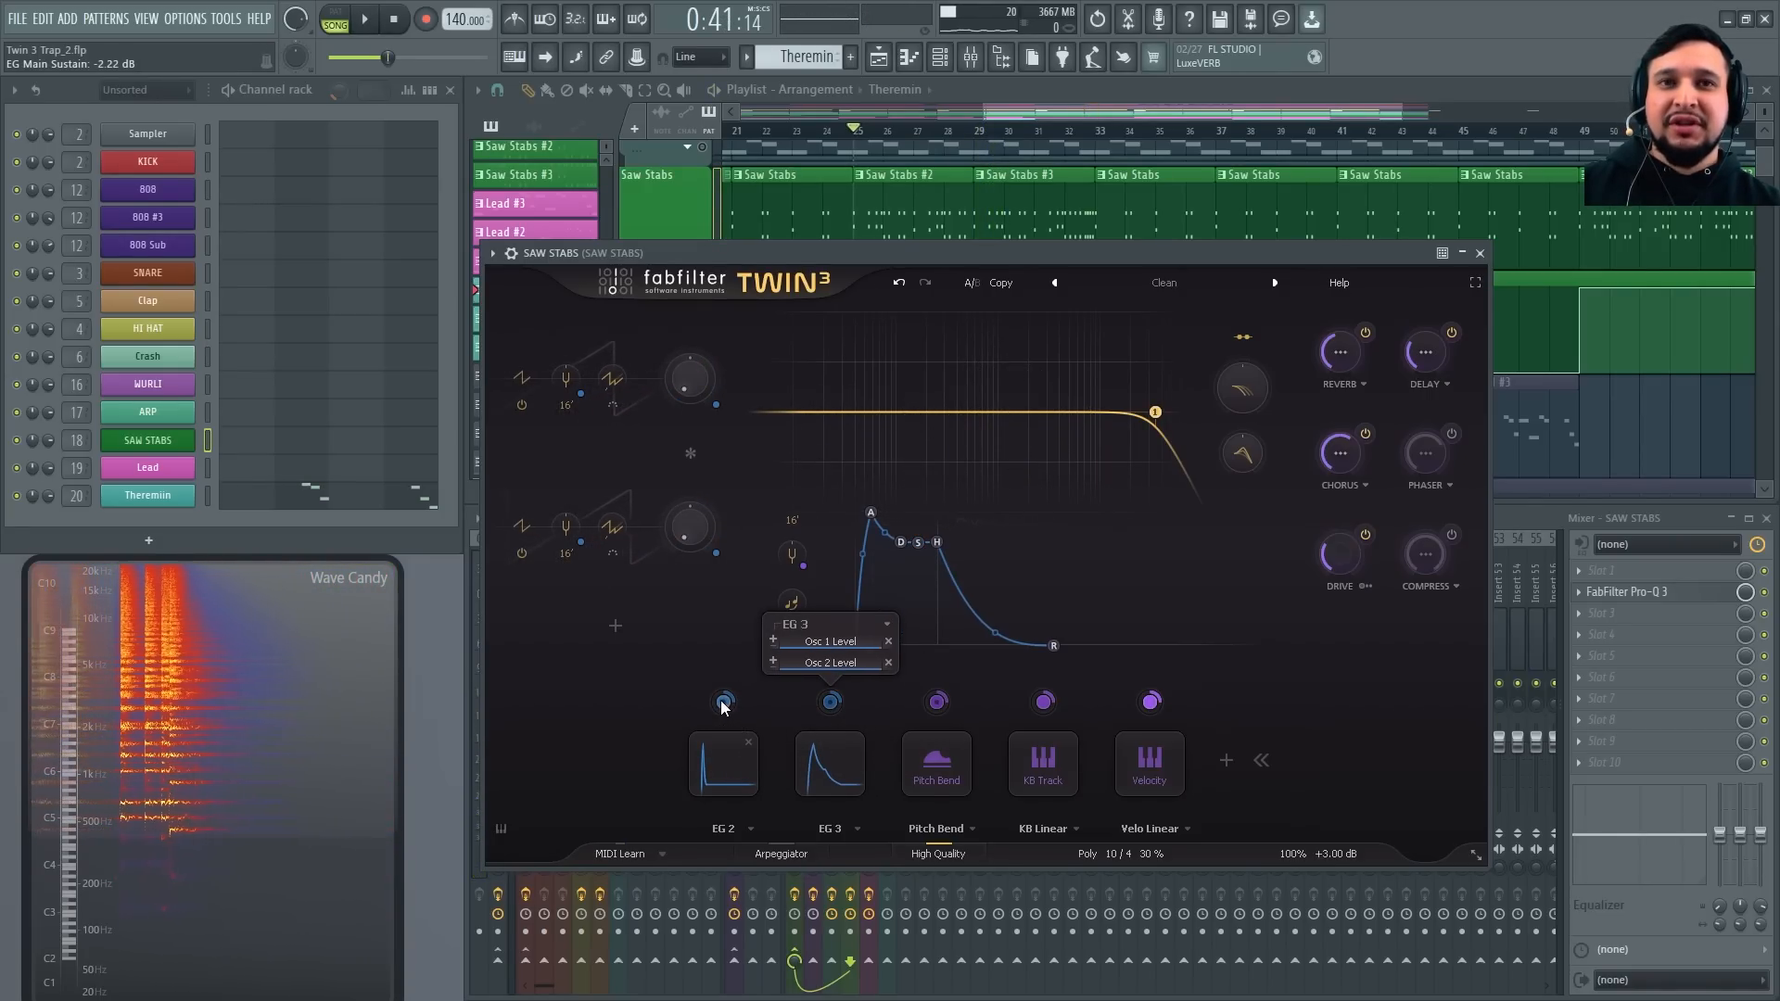
mouse_move(725, 706)
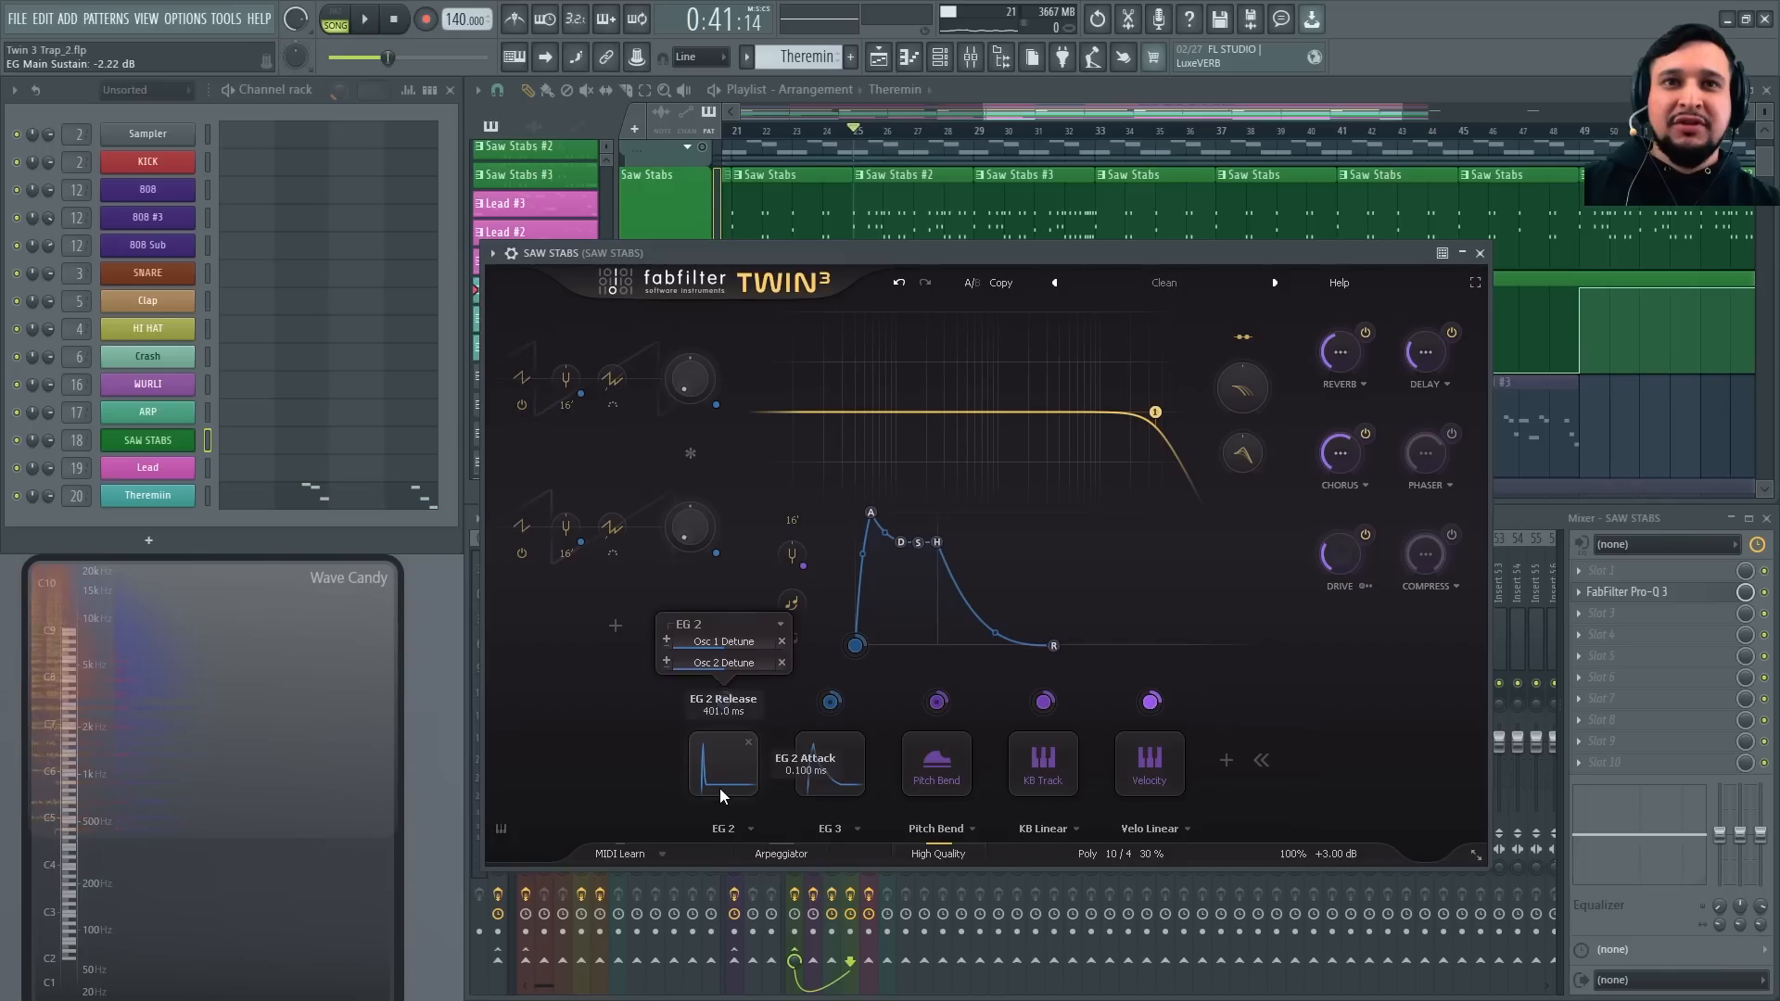
click(723, 765)
key(space)
mouse_move(699, 811)
mouse_down()
mouse_move(717, 811)
mouse_move(682, 807)
mouse_up()
key(space)
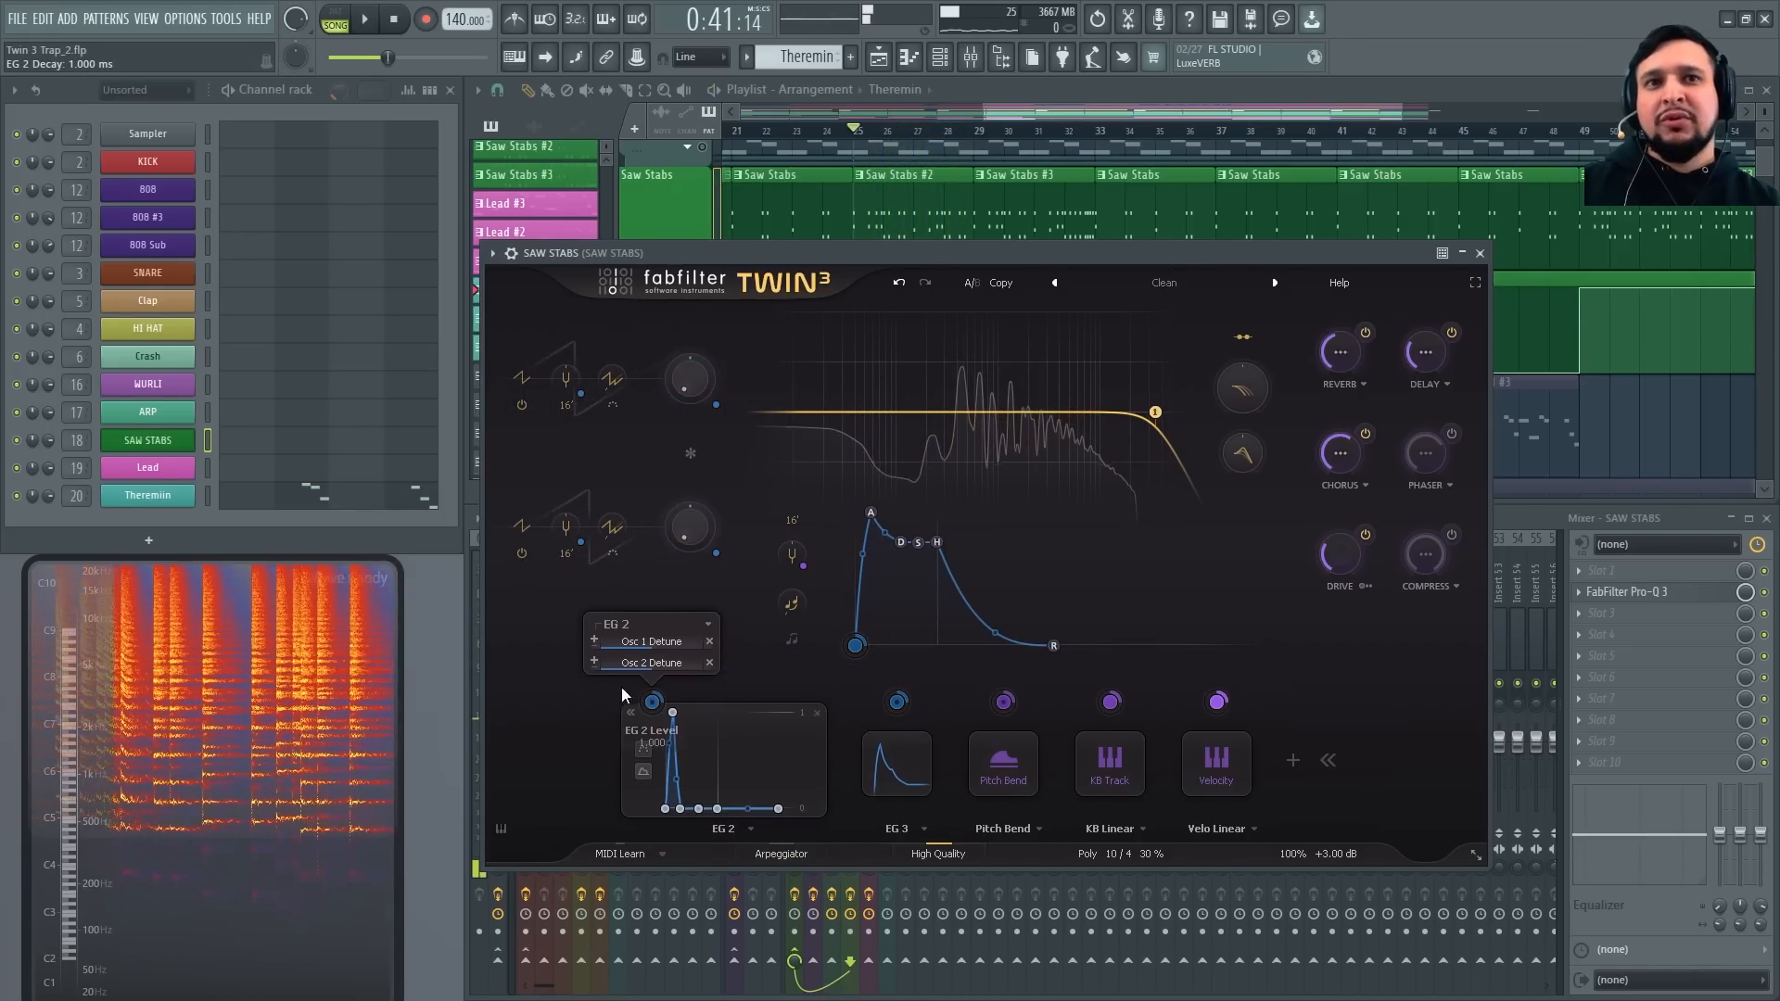
Compare the stabs with EG 2's Osc 1 and Osc 2 Detune modulation bypassed and re-enabled, and retouch EG 2's decay
click(606, 640)
click(609, 661)
key(space)
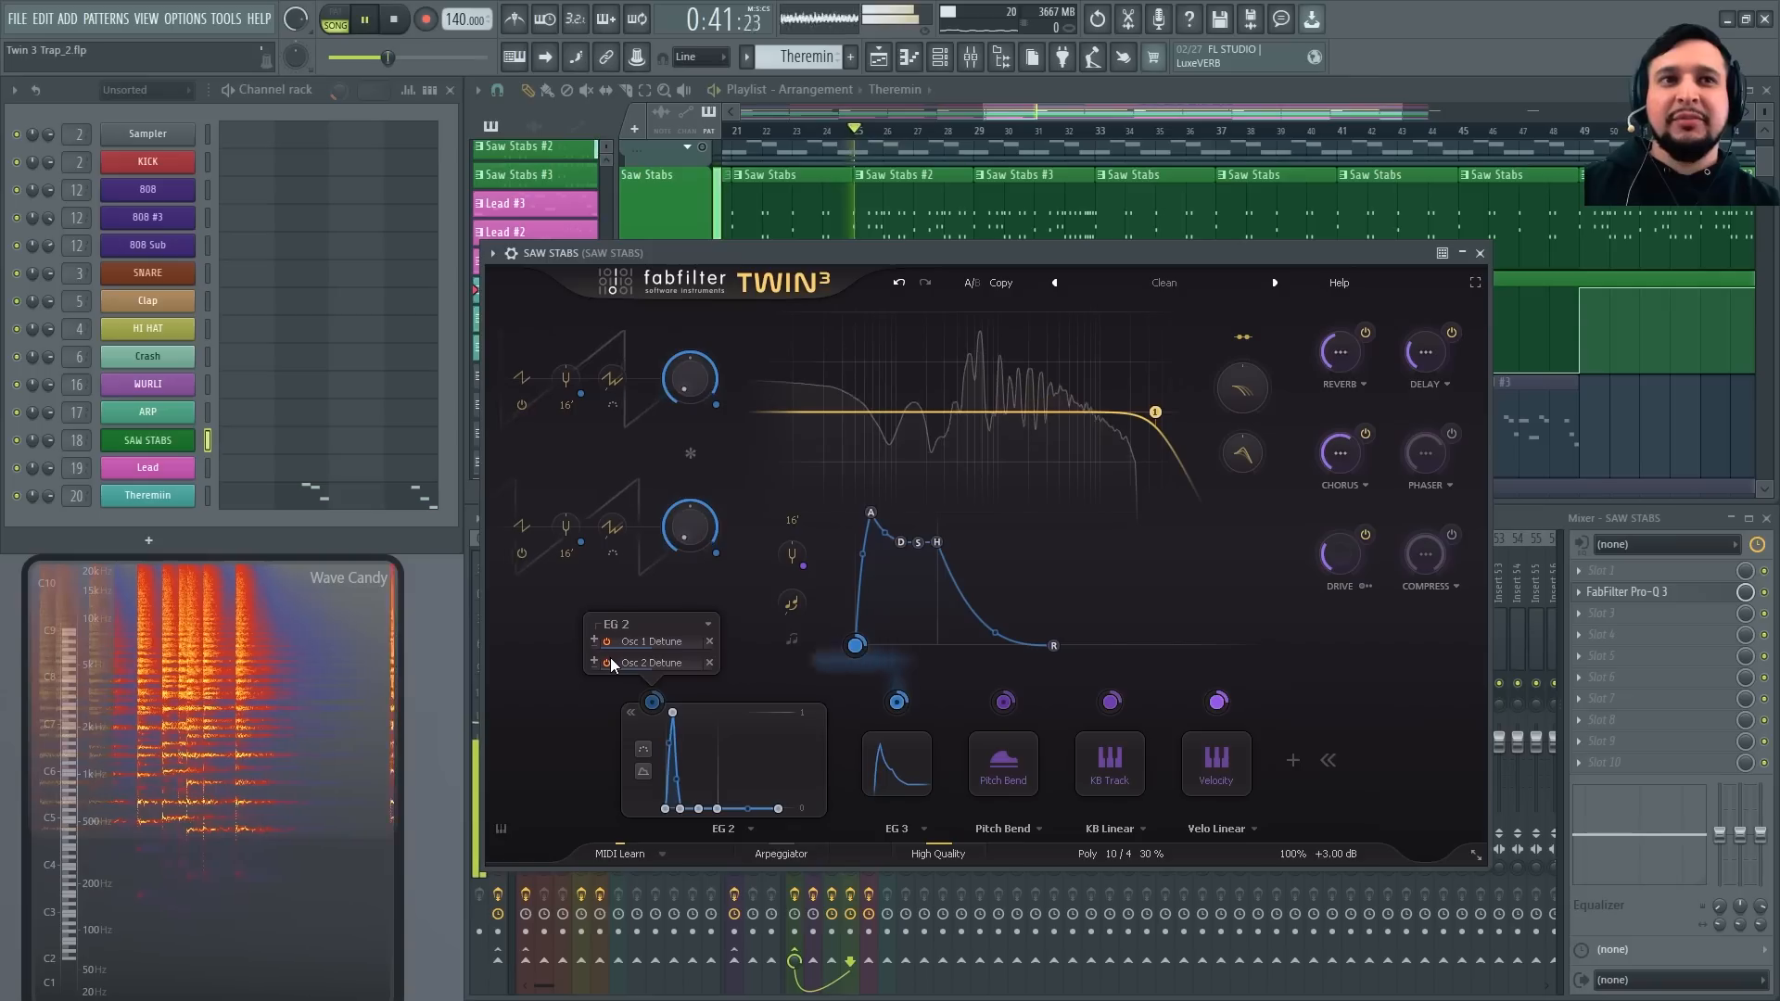
click(605, 659)
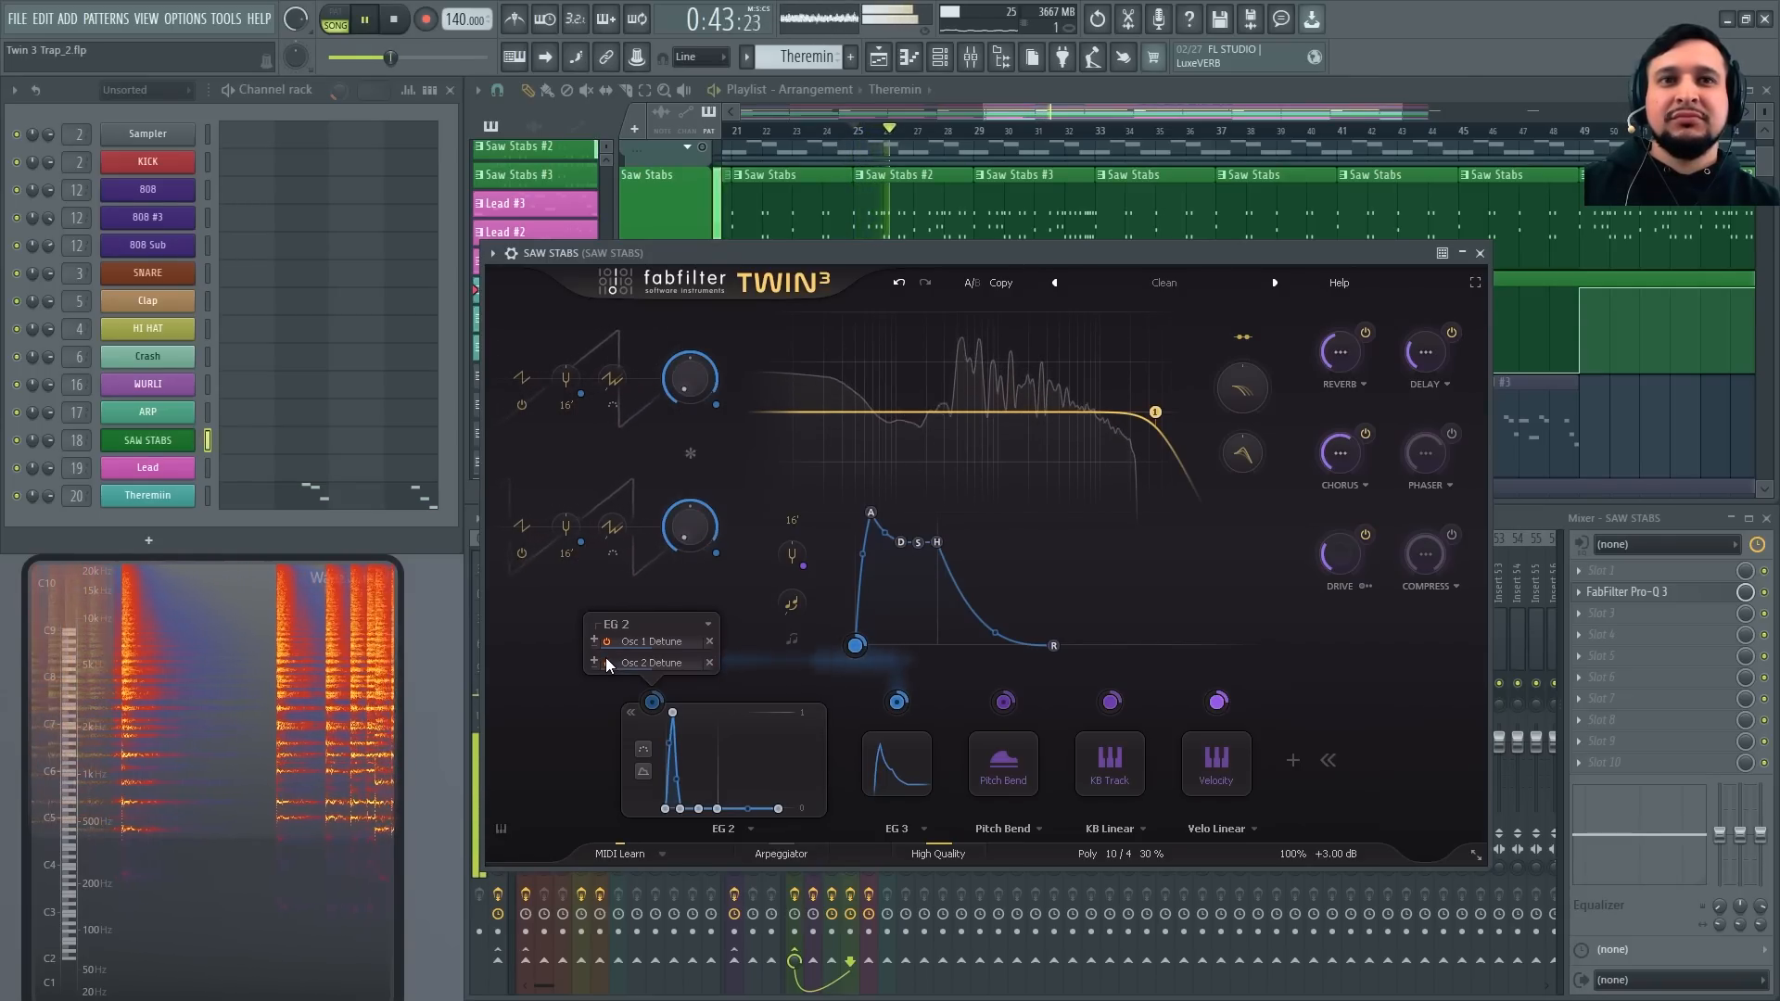
click(607, 640)
drag(686, 813, 684, 810)
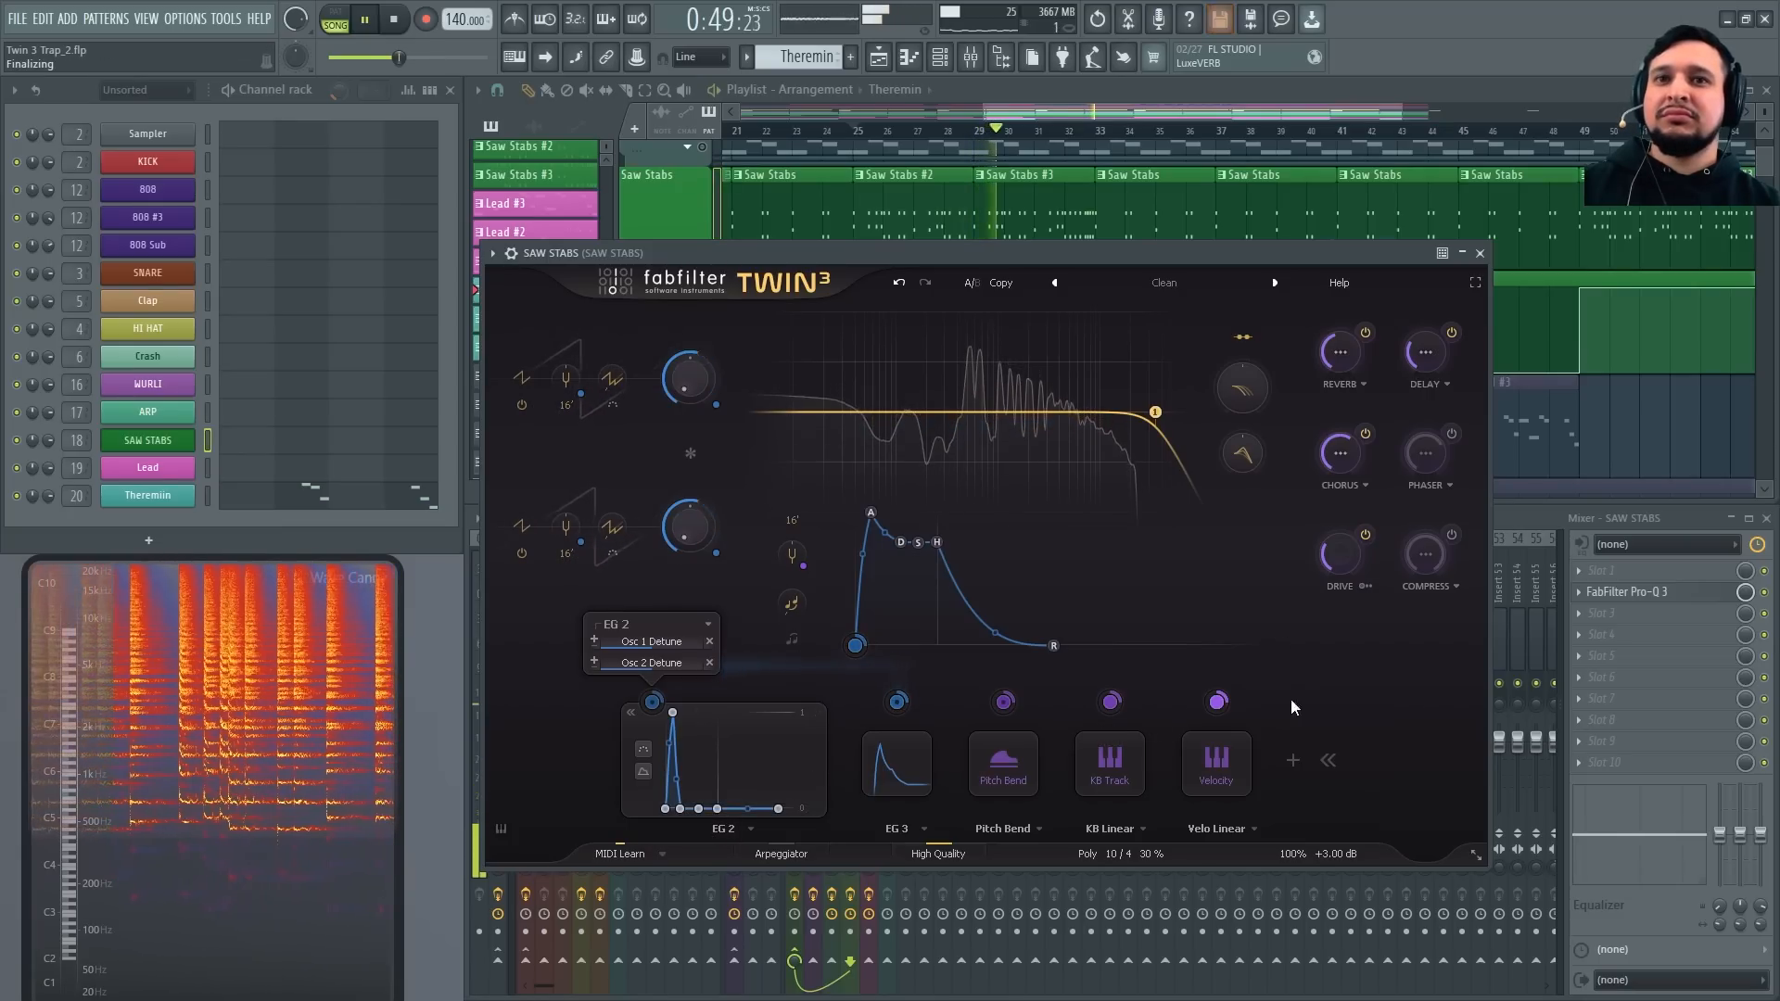
key(space)
Inspect the Poly voice and unison settings, collapse EG 2, and listen to the saw stabs
mouse_move(1107, 857)
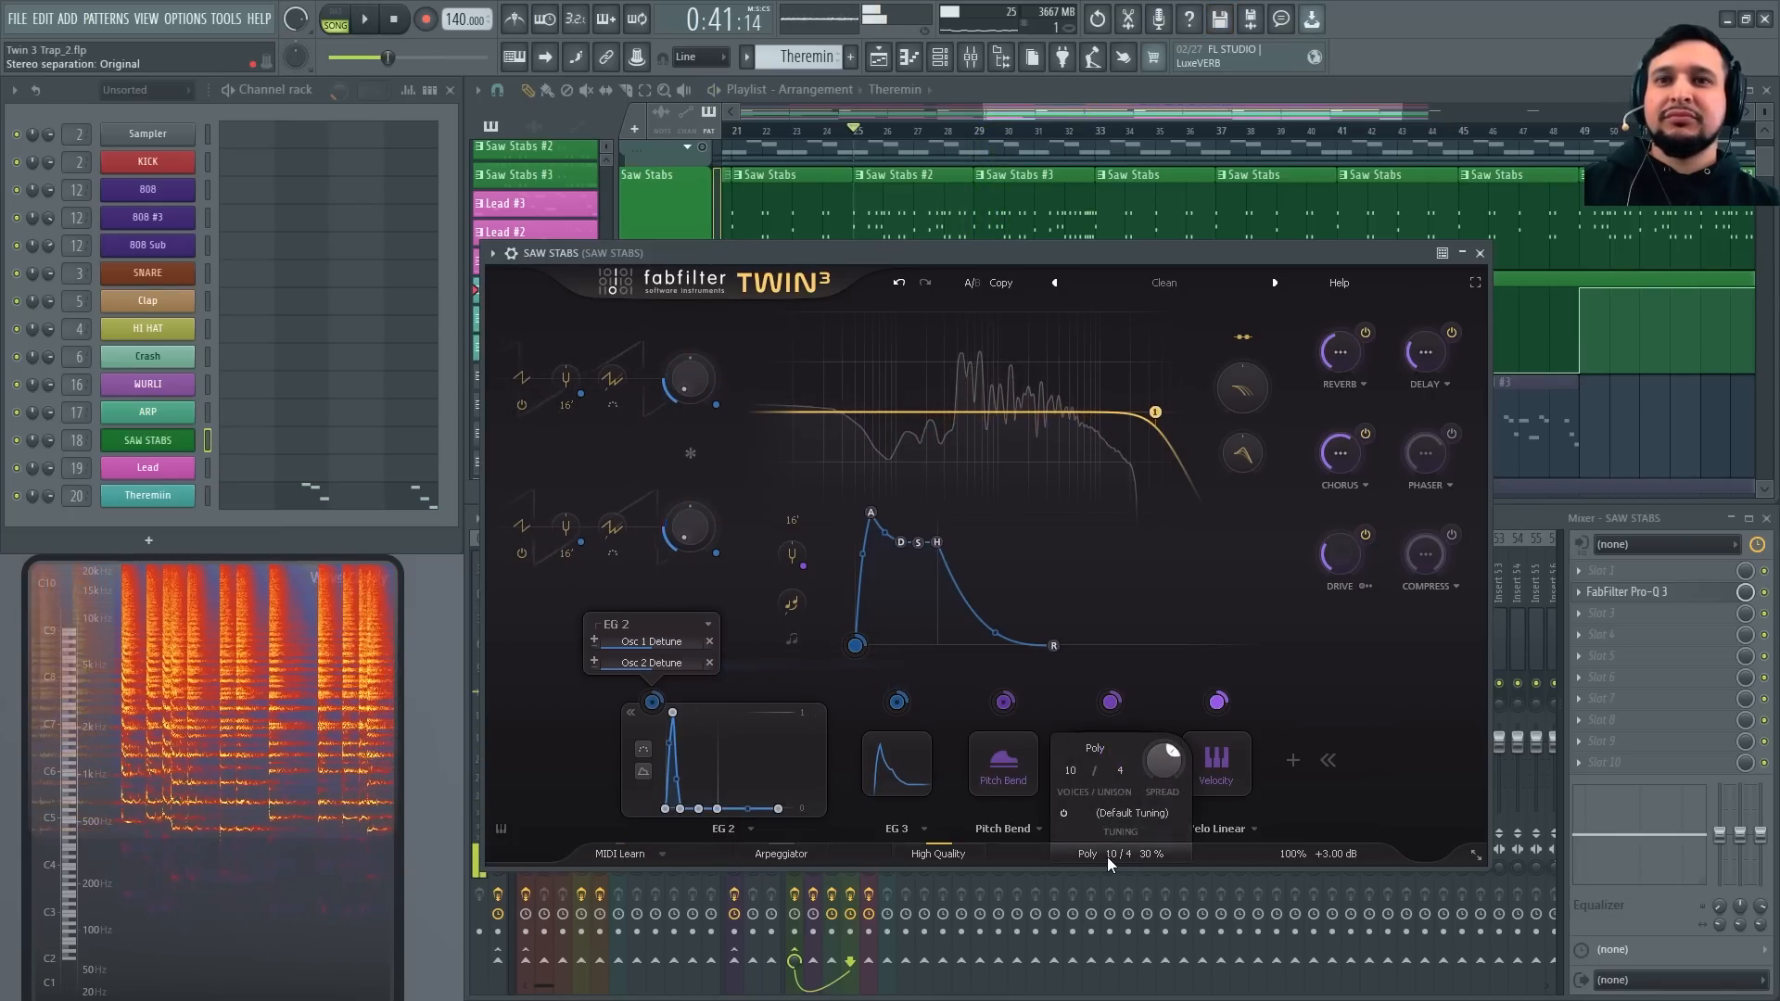
click(1096, 748)
click(1354, 771)
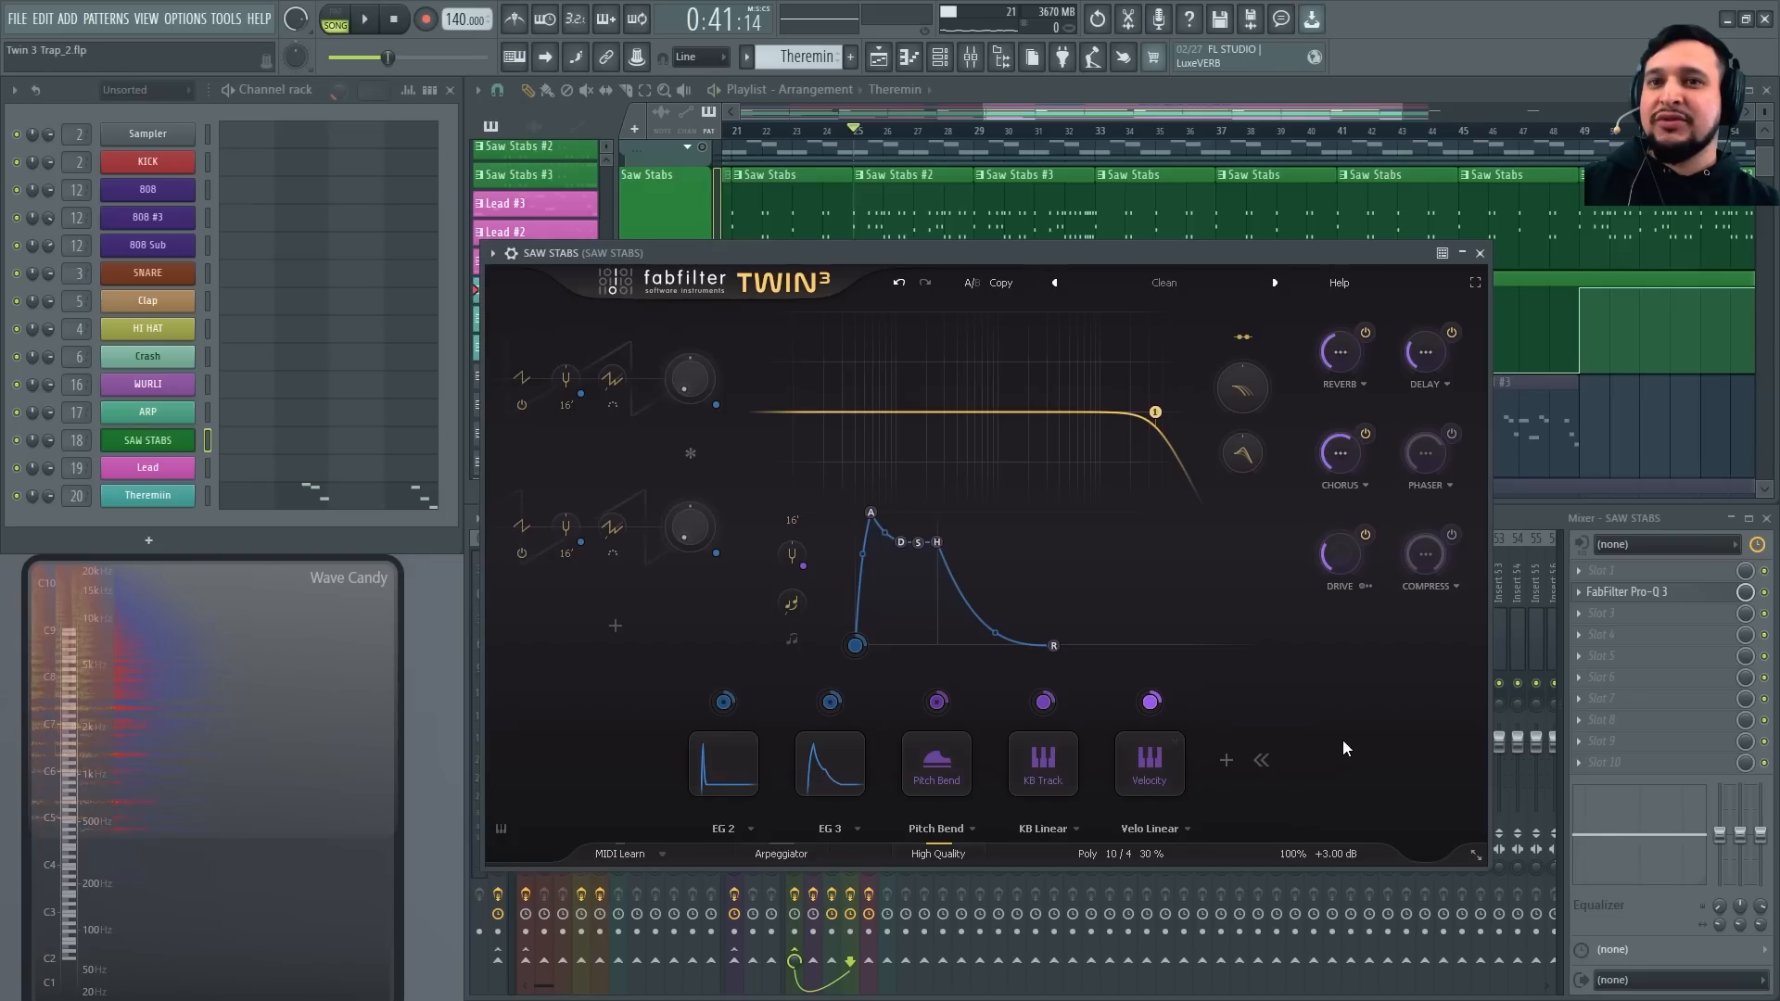
key(space)
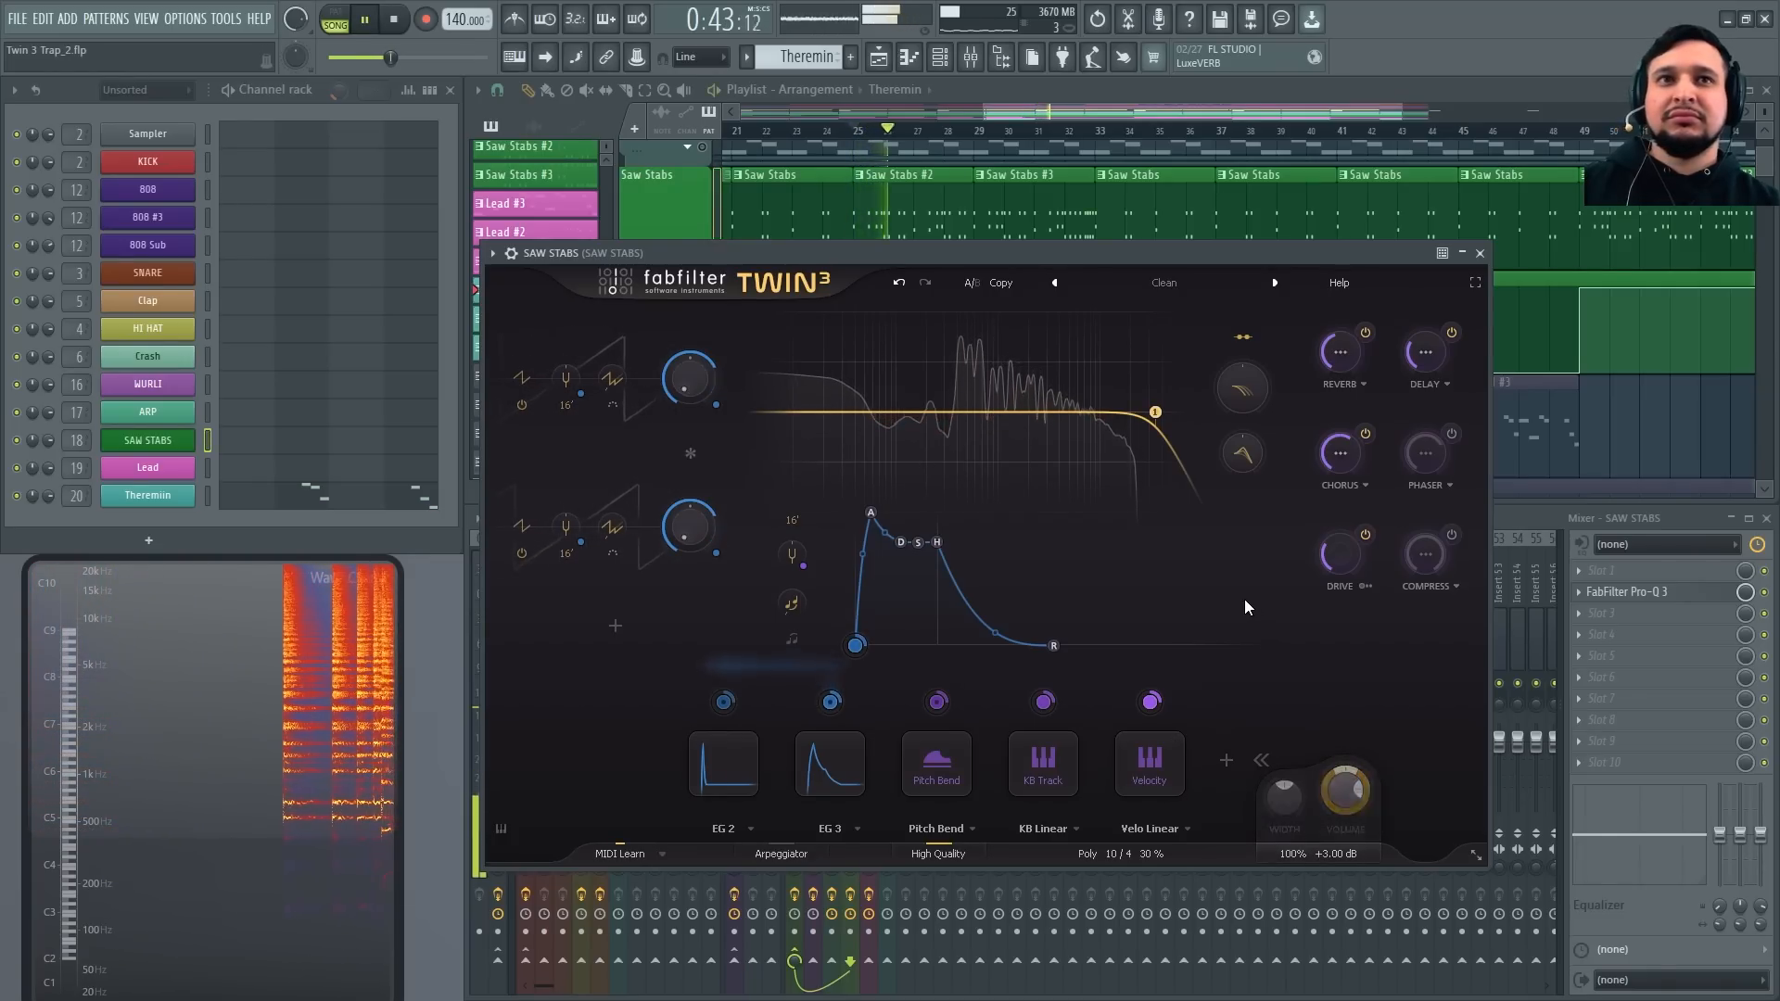
key(space)
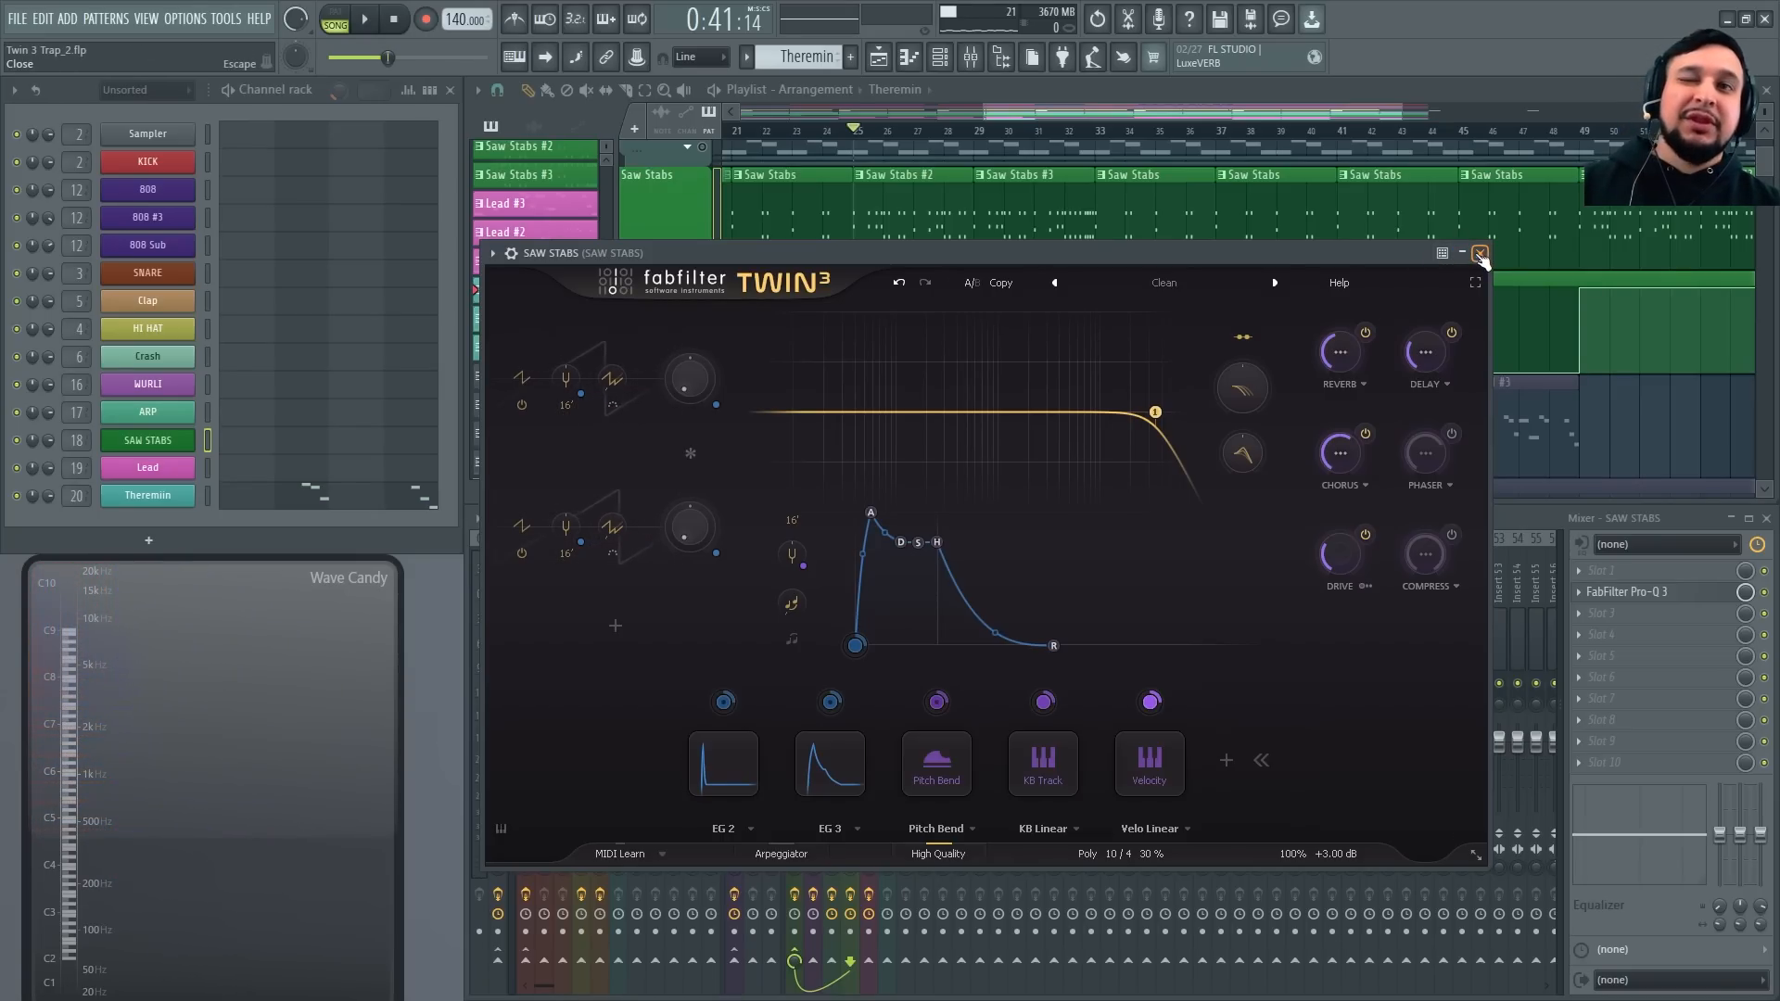
Add a slight Filter 2 boost and a Filter 3 dip at 474.50 Hz, and modulate Filter Freq Offset from KB Linear at about 0.160
drag(1018, 419, 967, 430)
key(space)
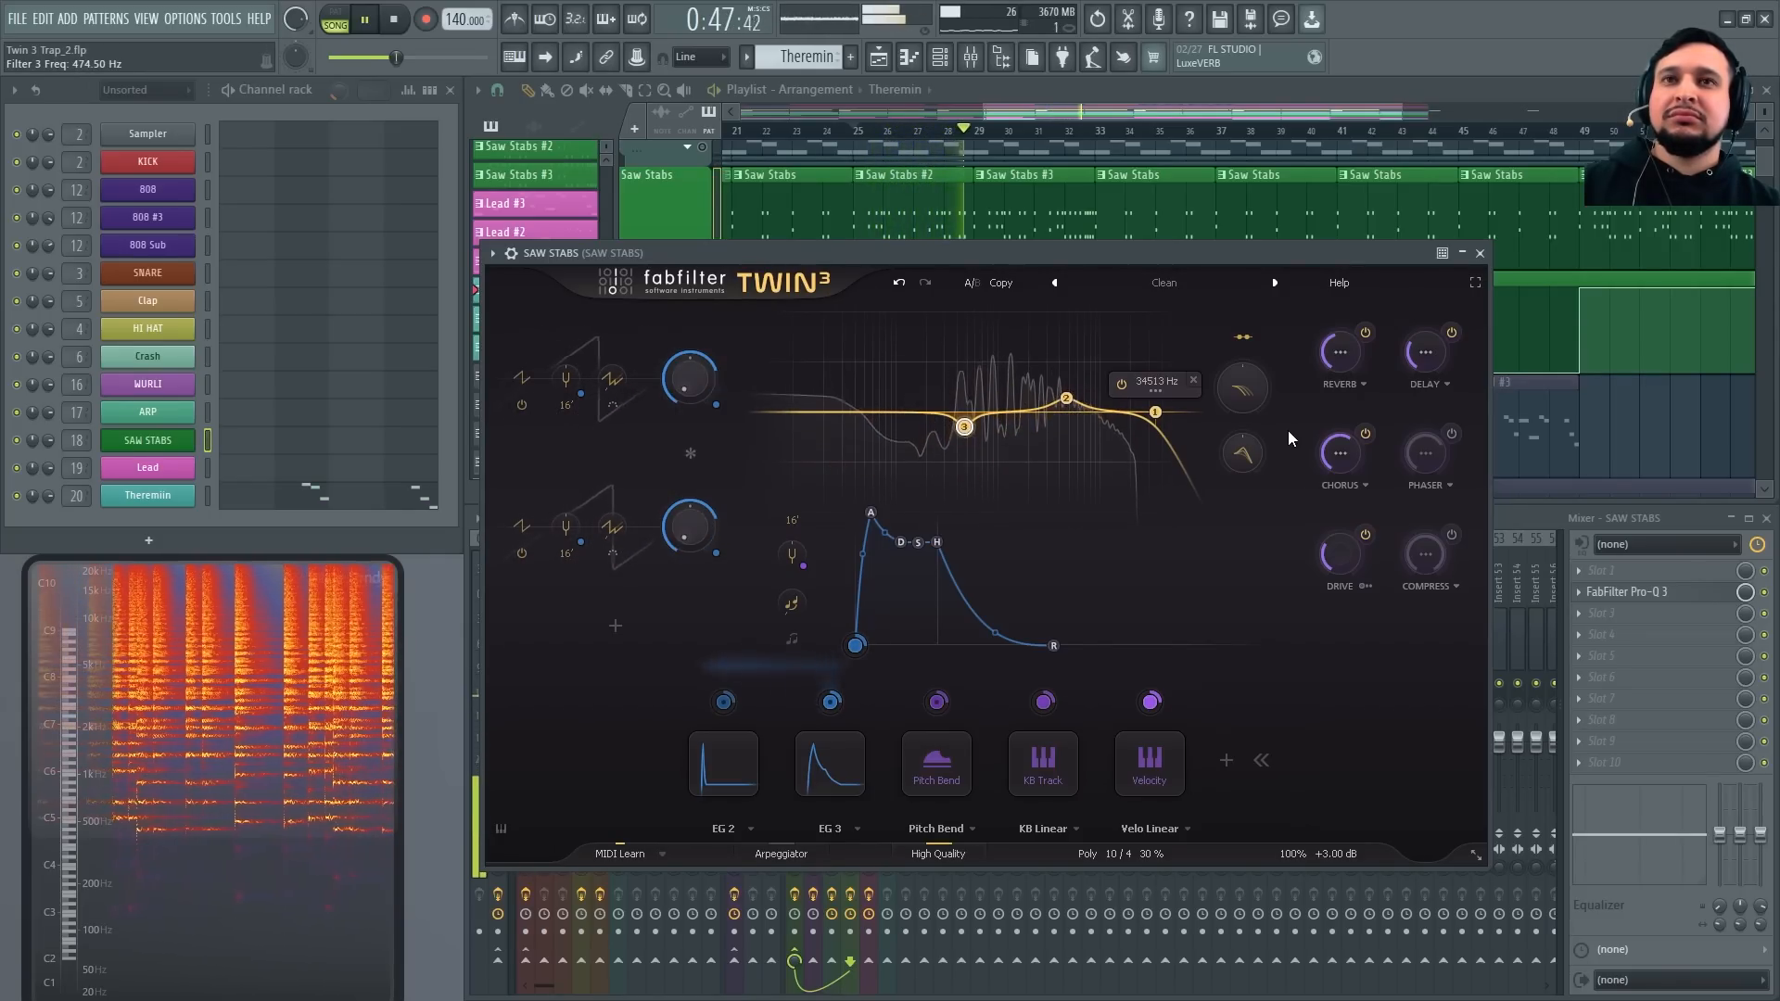
key(space)
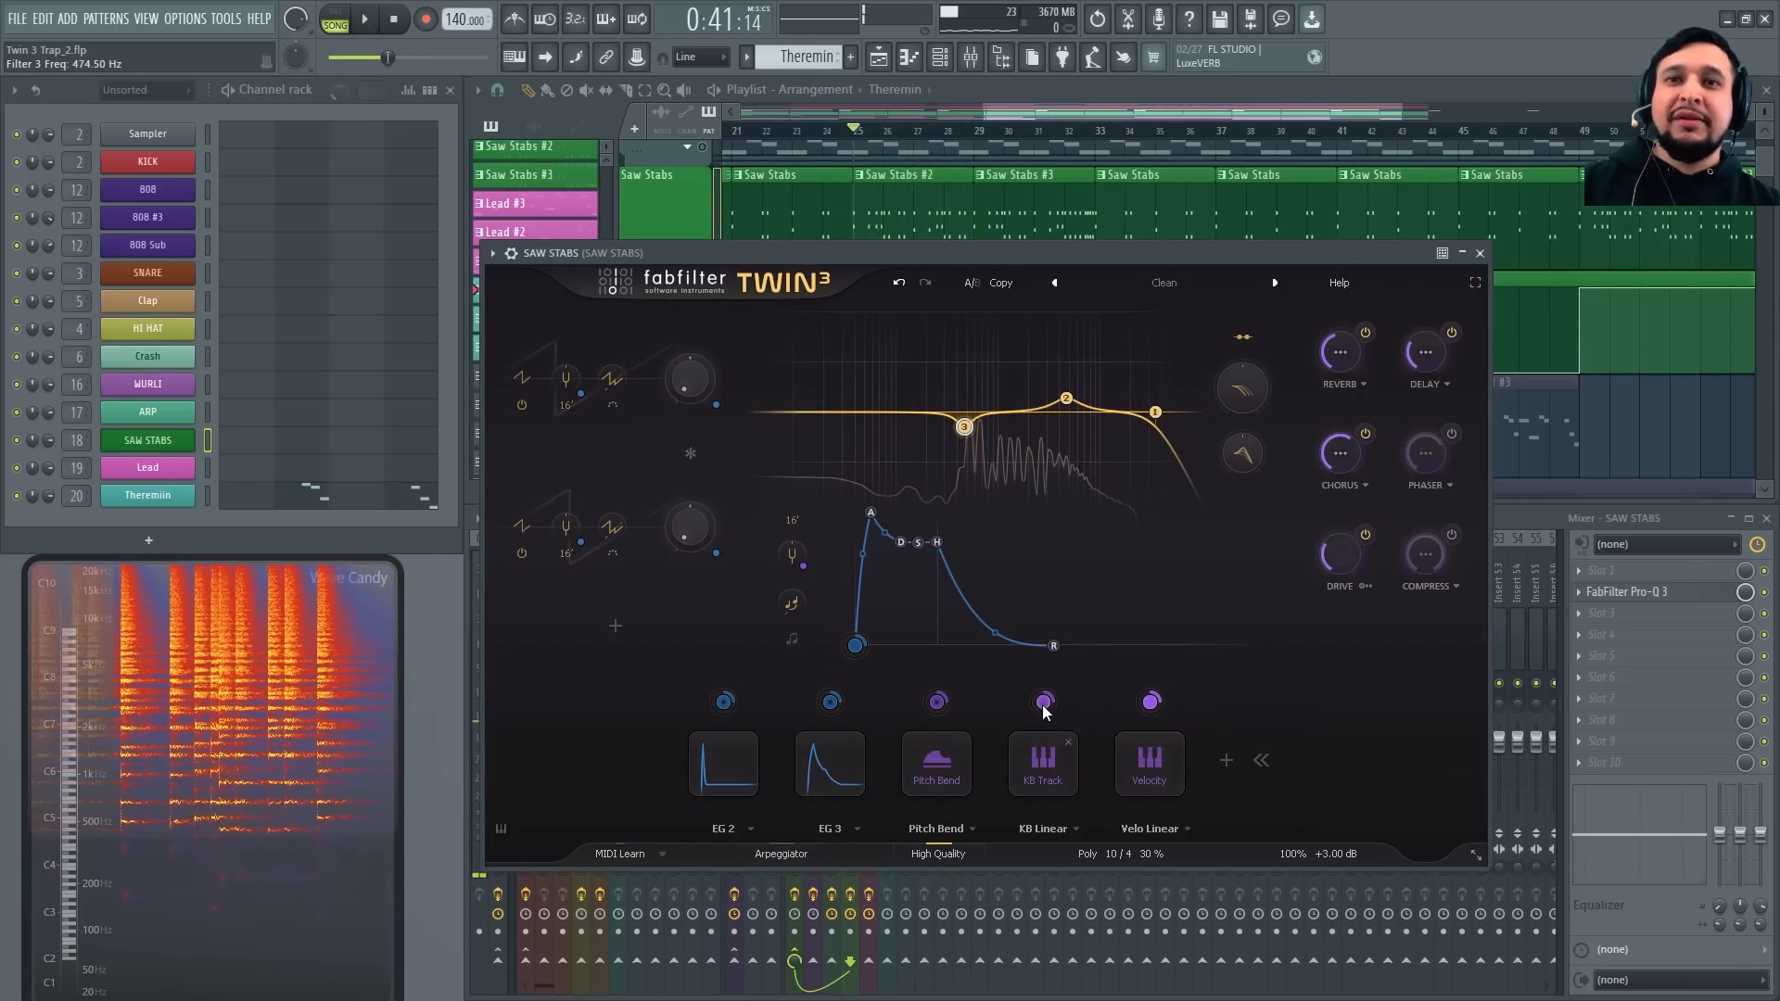
drag(1044, 702, 1245, 389)
key(space)
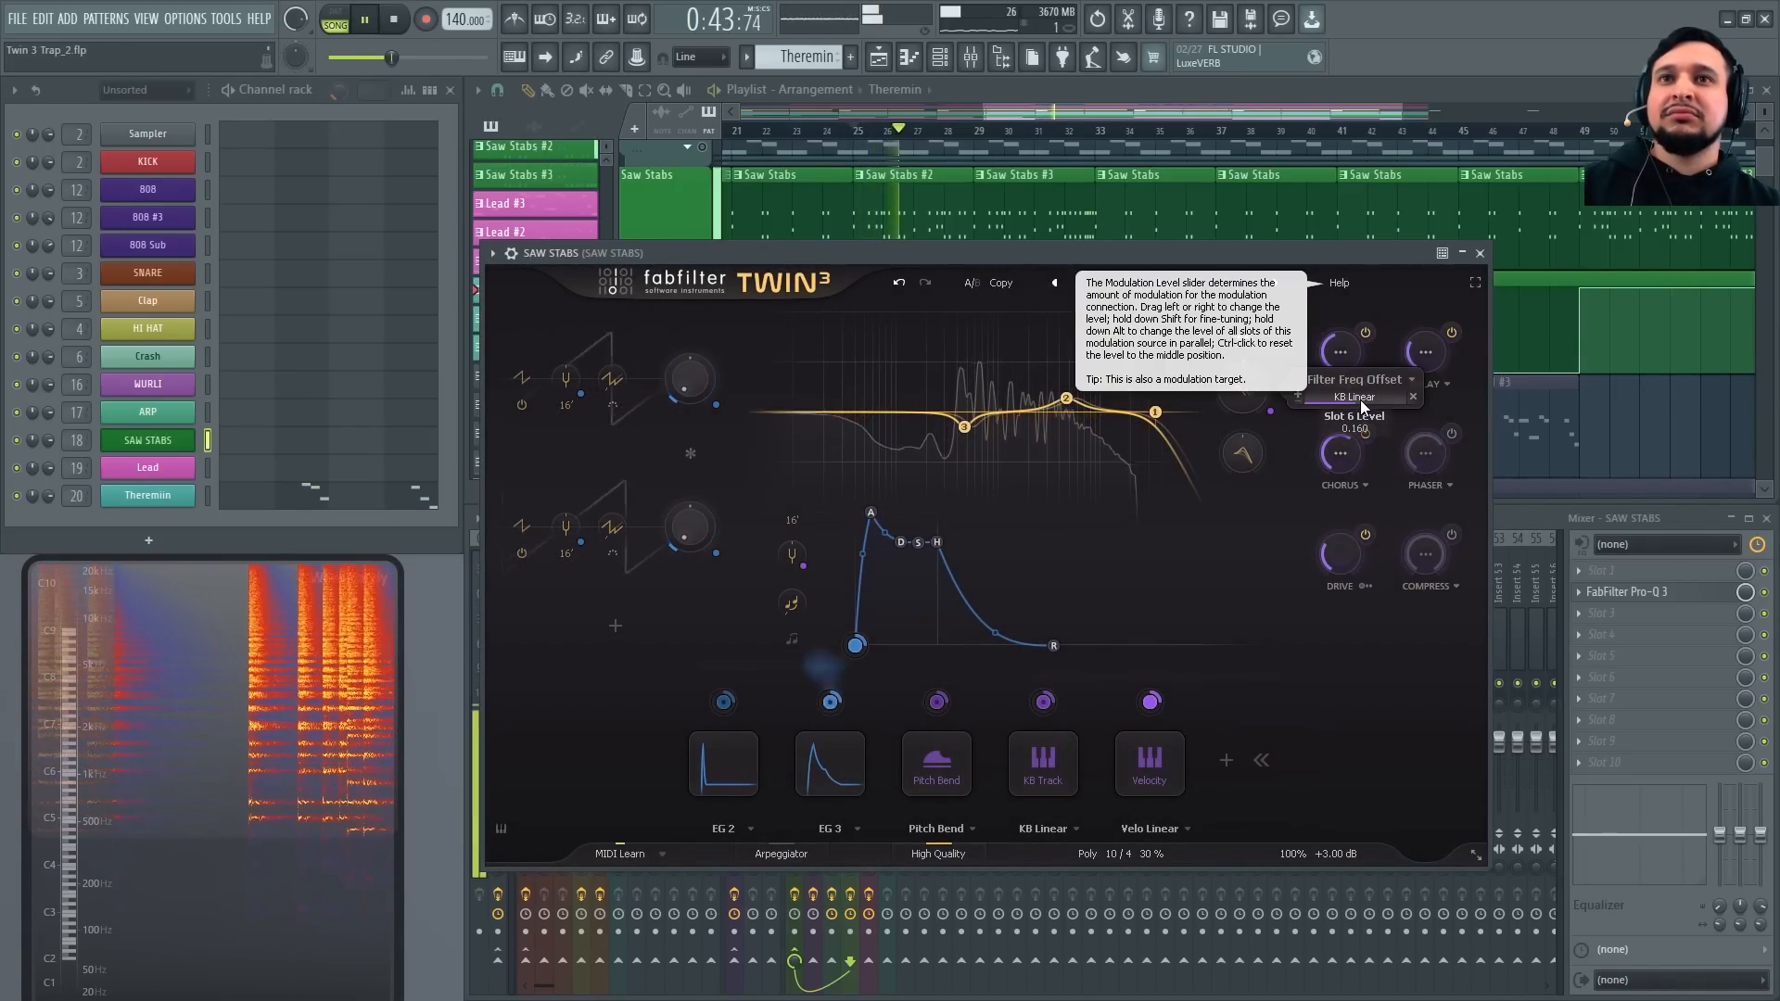
Adjust Filters 2 and 3 during playback, trying Filter 3 at 515.81 Hz, and place Filter 3 just below Filter 1 with a -0.306 peak
drag(1068, 398, 971, 471)
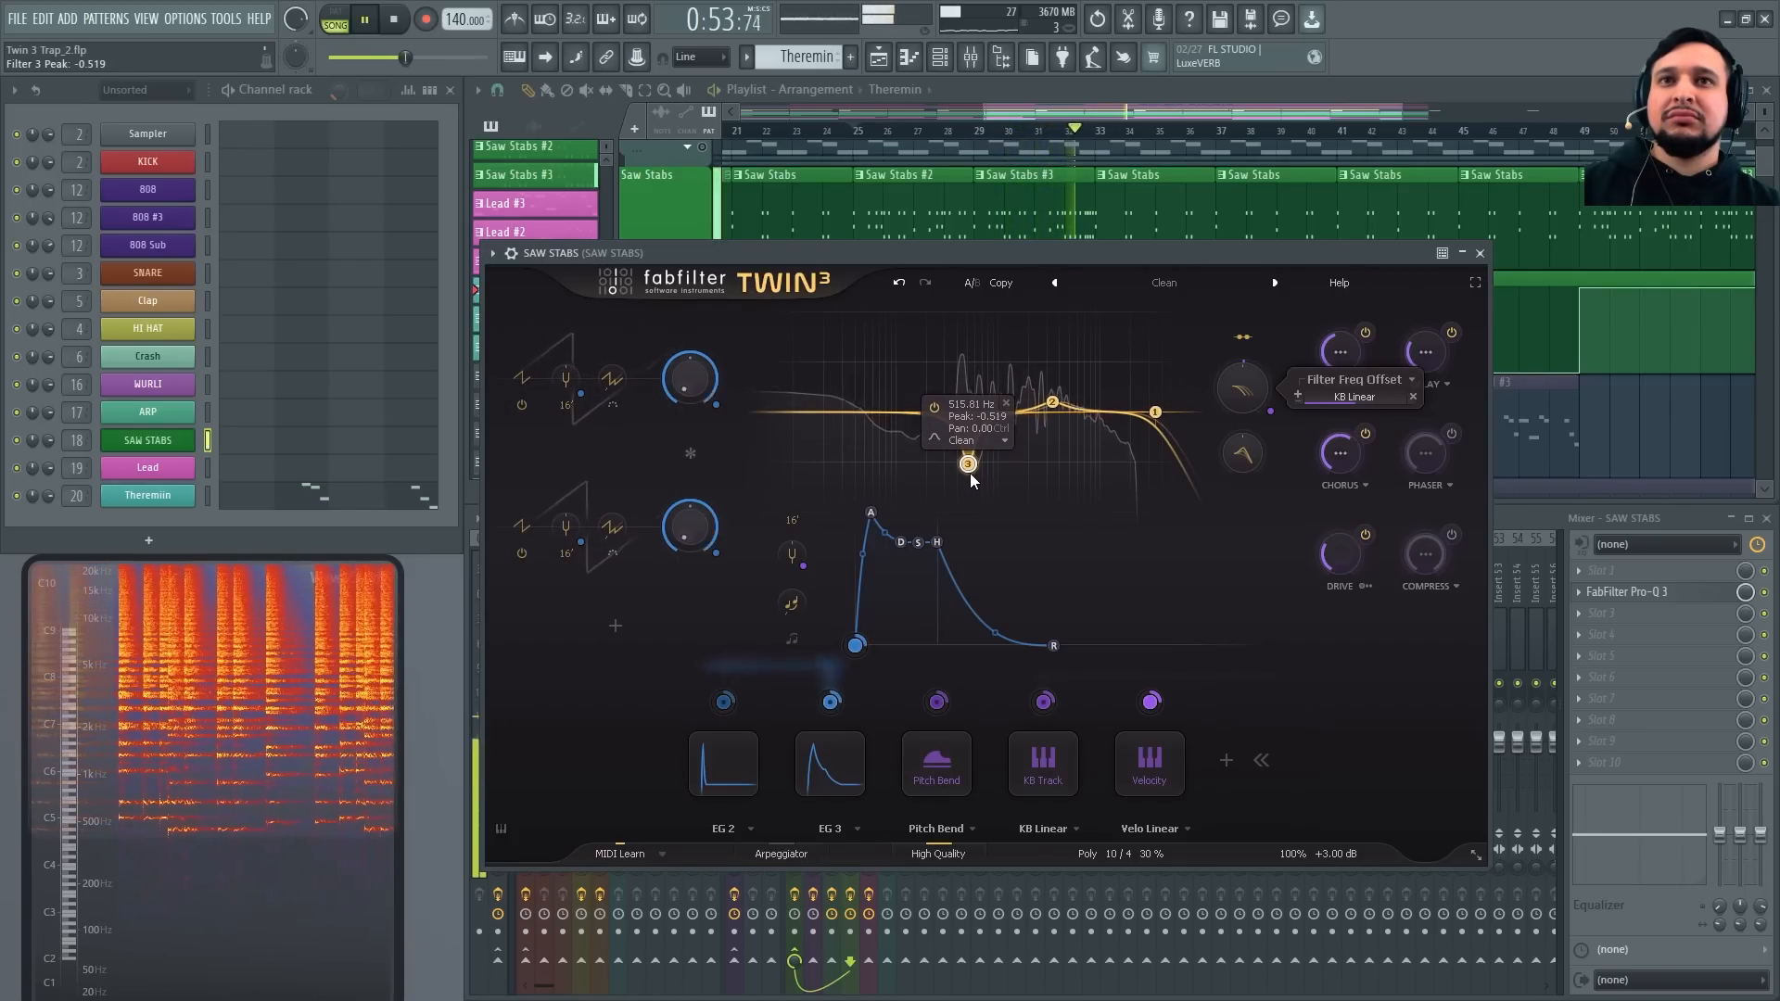
key(space)
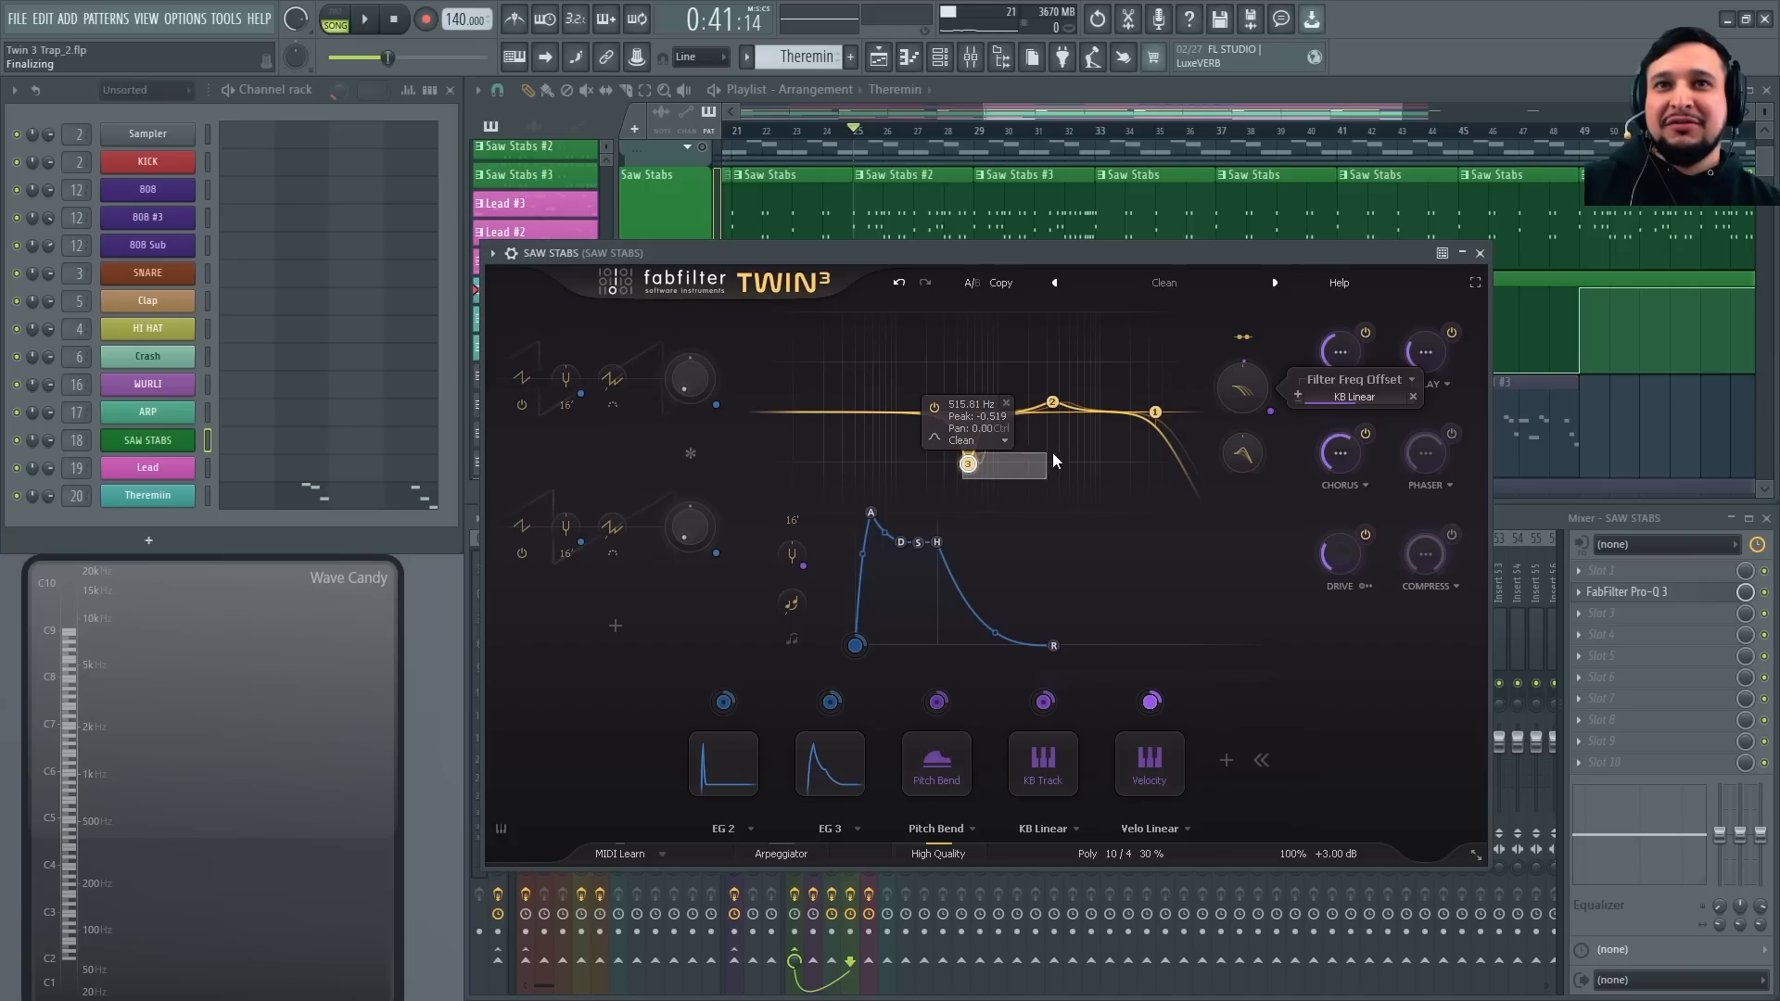
drag(968, 463, 1134, 446)
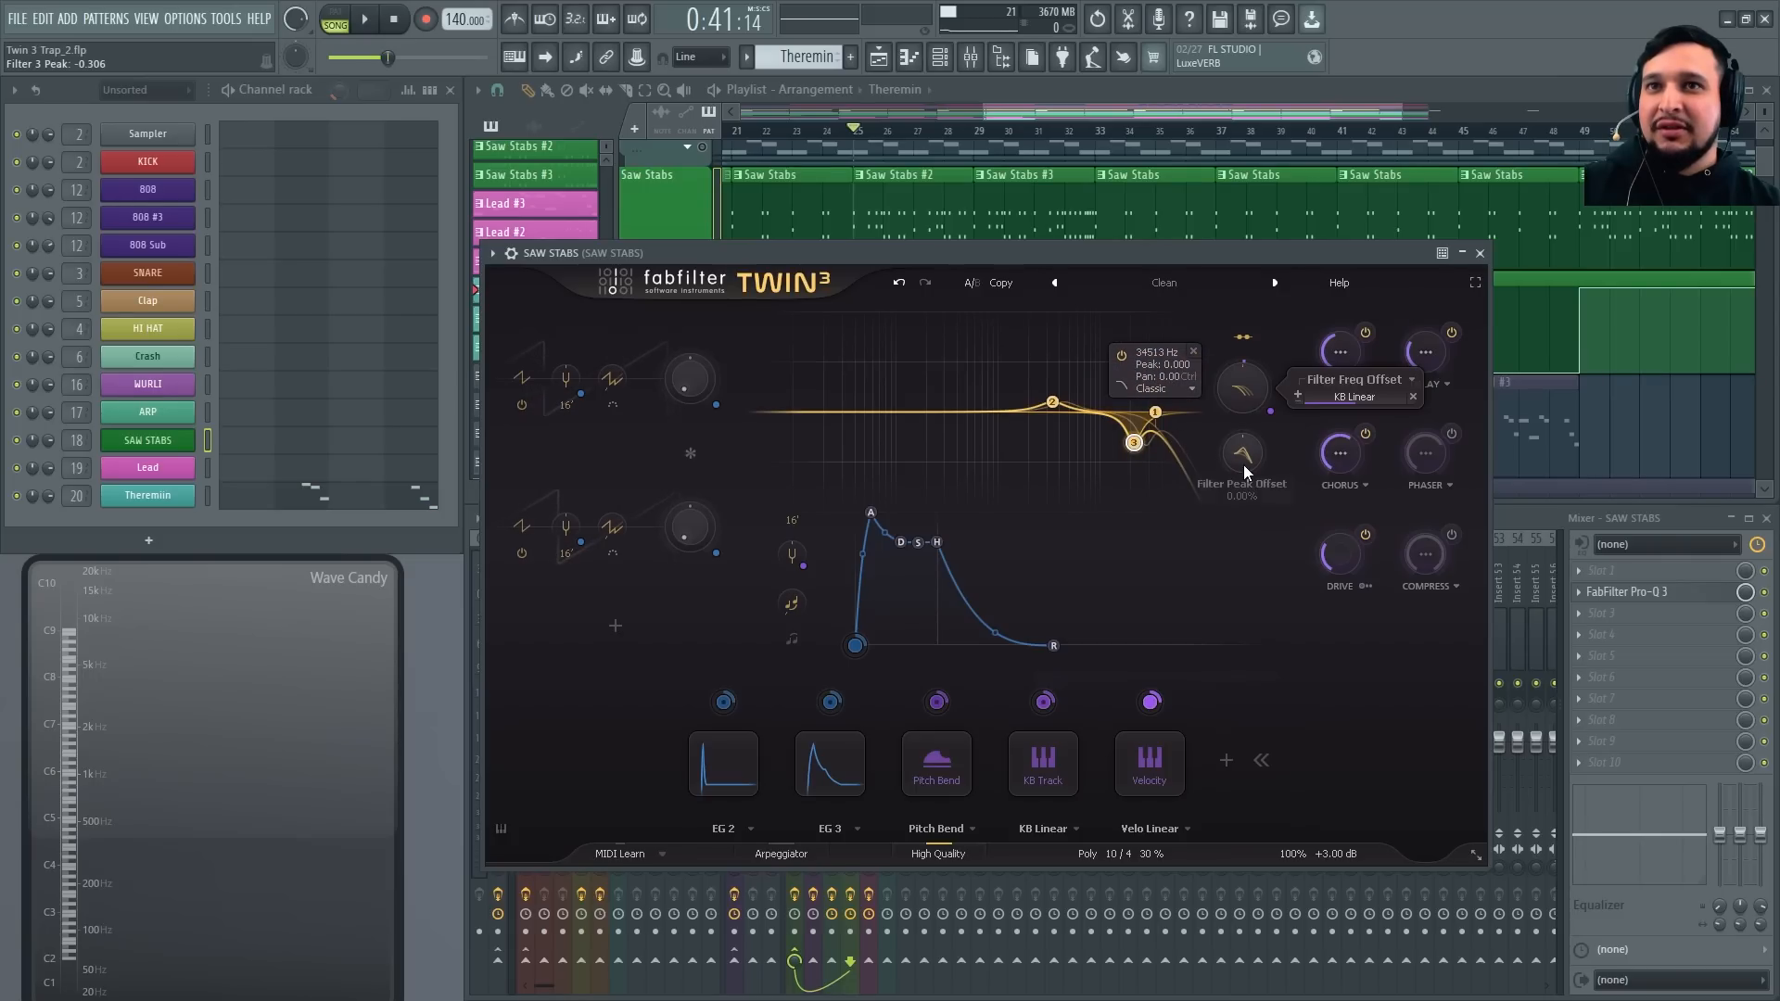
Modulate Filter Peak Offset from KB Linear, audition the saw stabs across the keyboard, and invert the modulation
drag(1044, 701, 1456, 448)
key(space)
key(space)
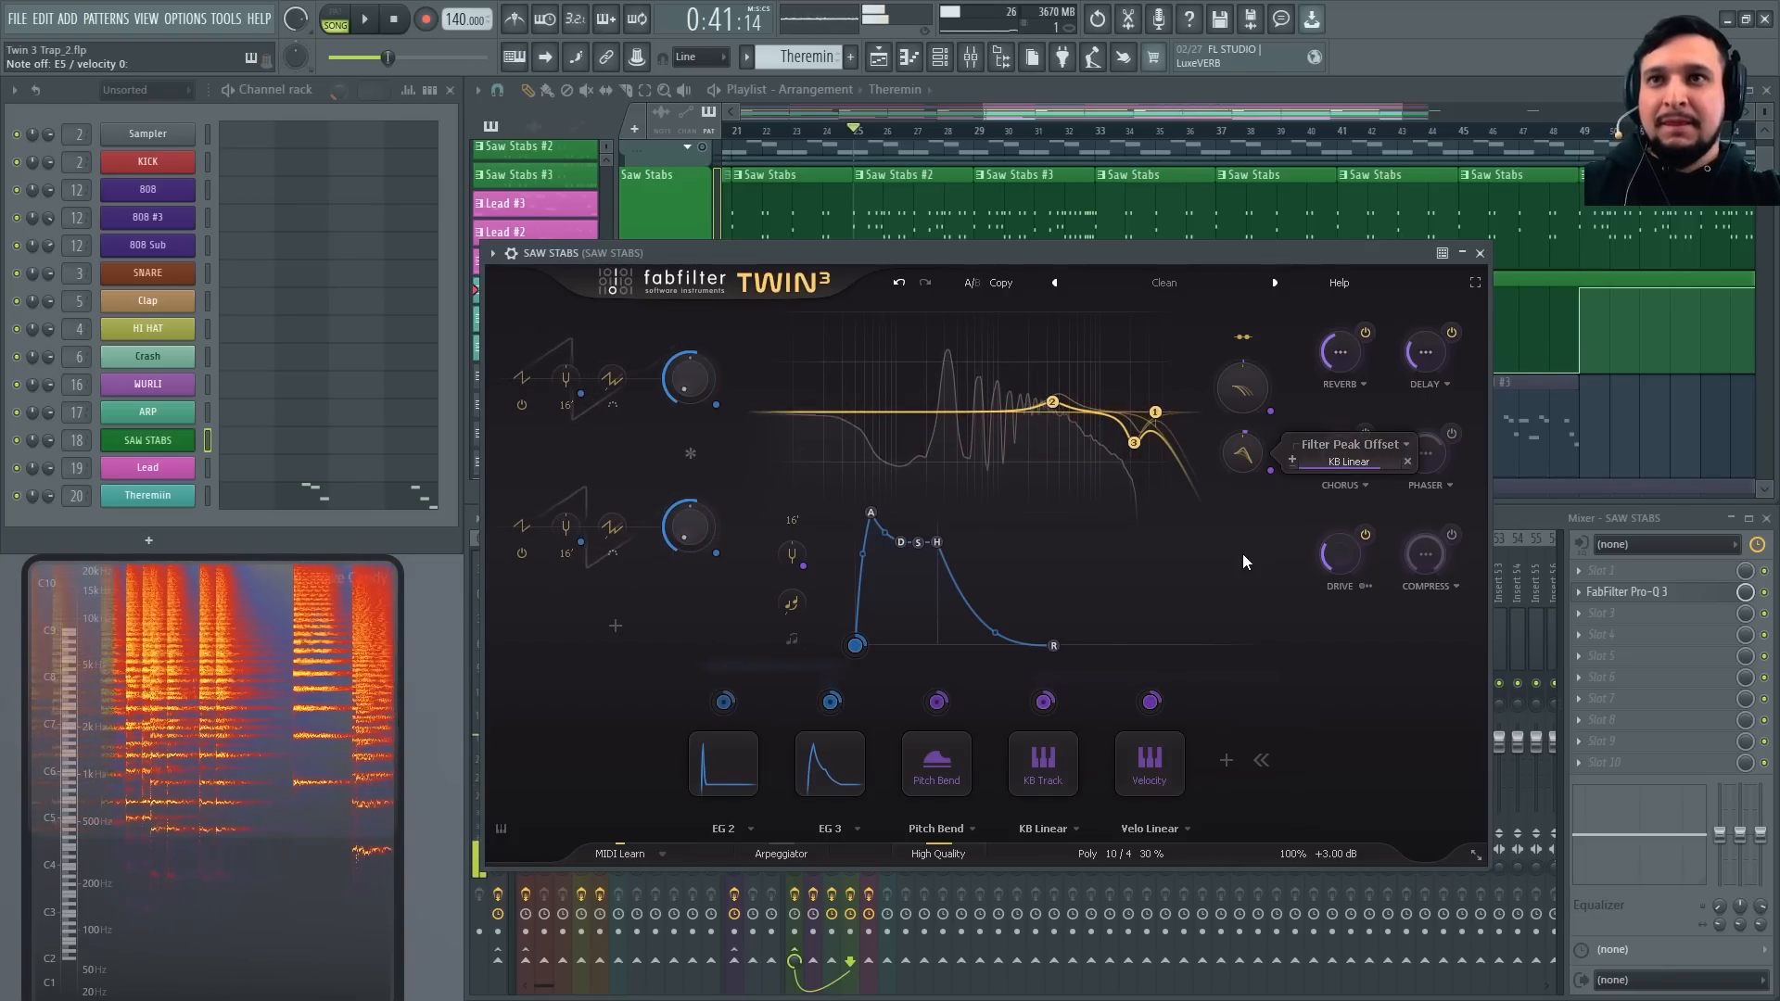
click(1295, 465)
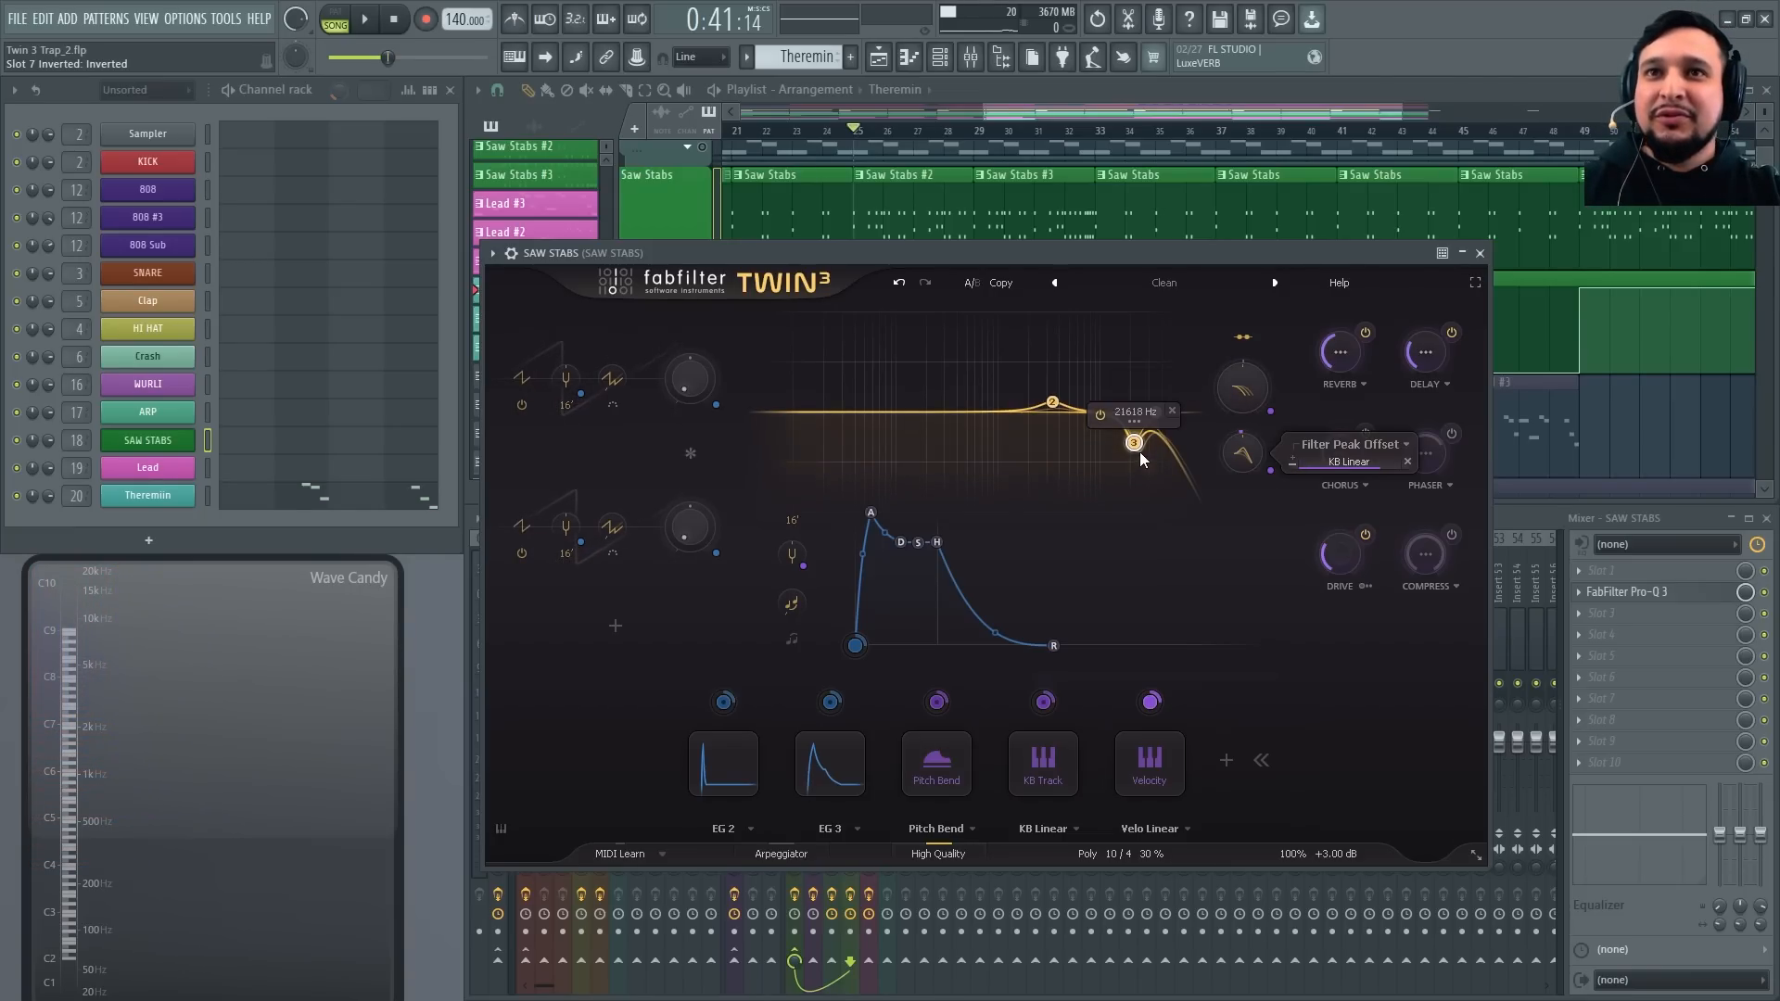
Lower Filter 3's frequency to 6443.9 Hz and deepen its dip slightly while auditioning the saw stabs
drag(1138, 452, 1101, 454)
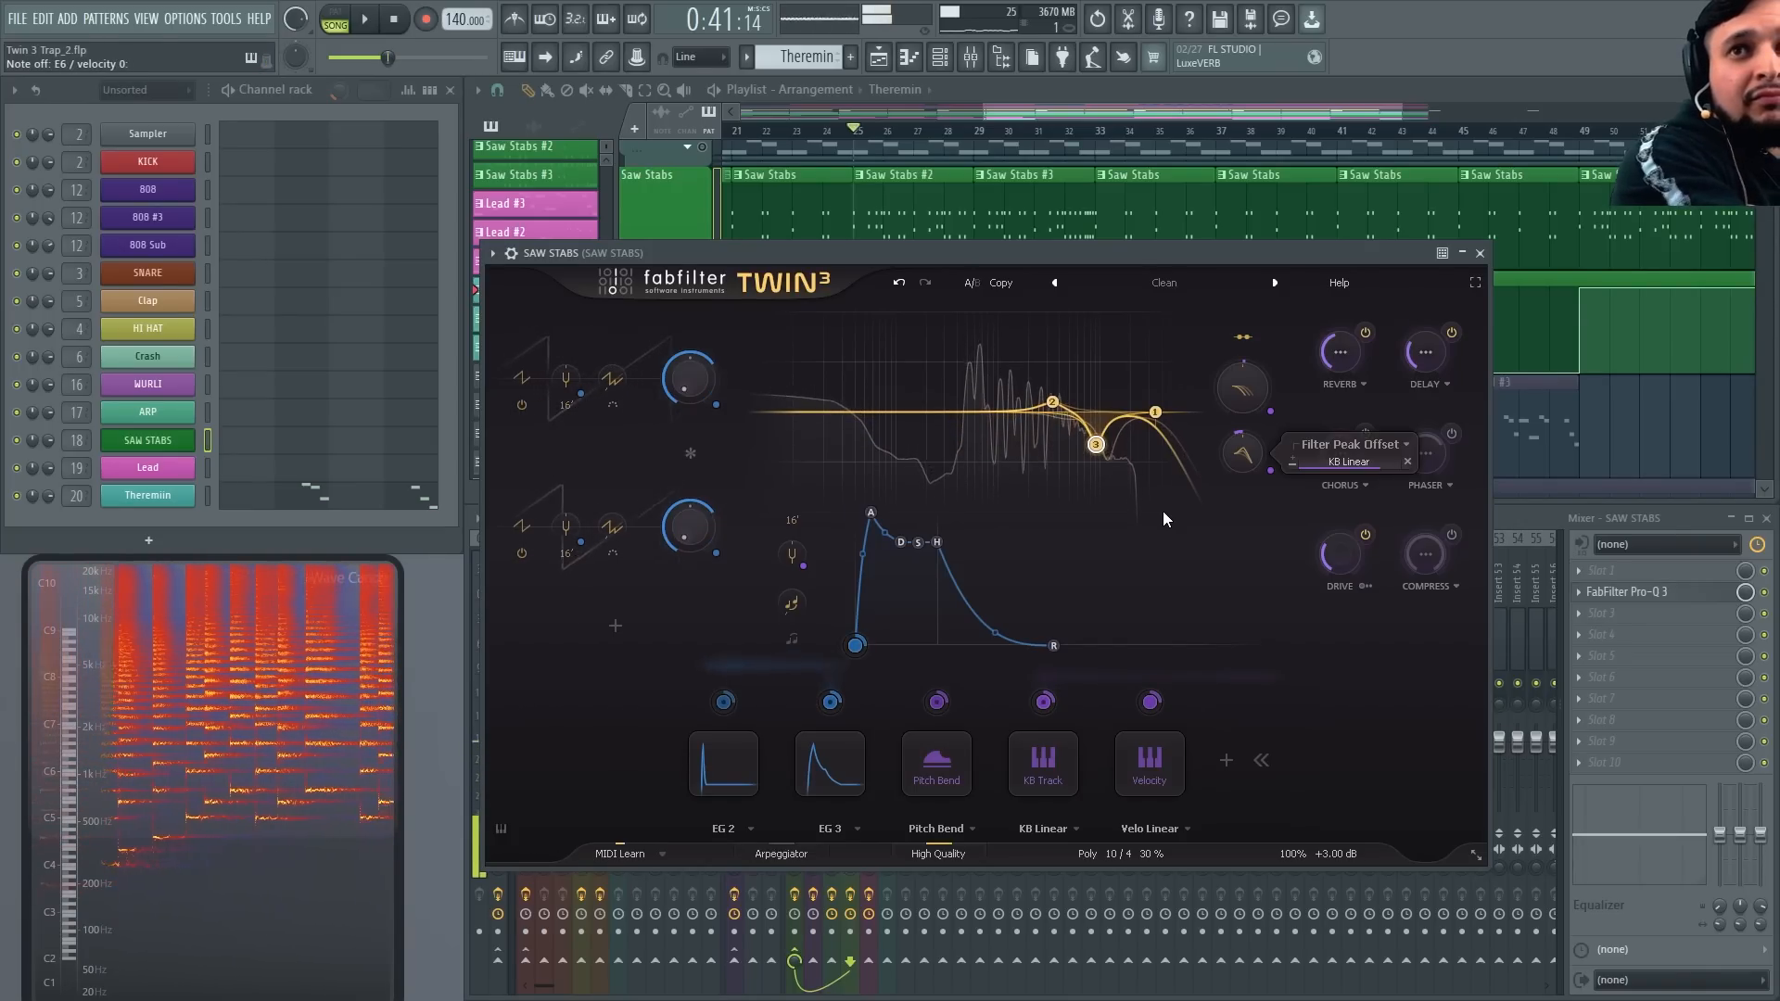
drag(1095, 444, 1080, 462)
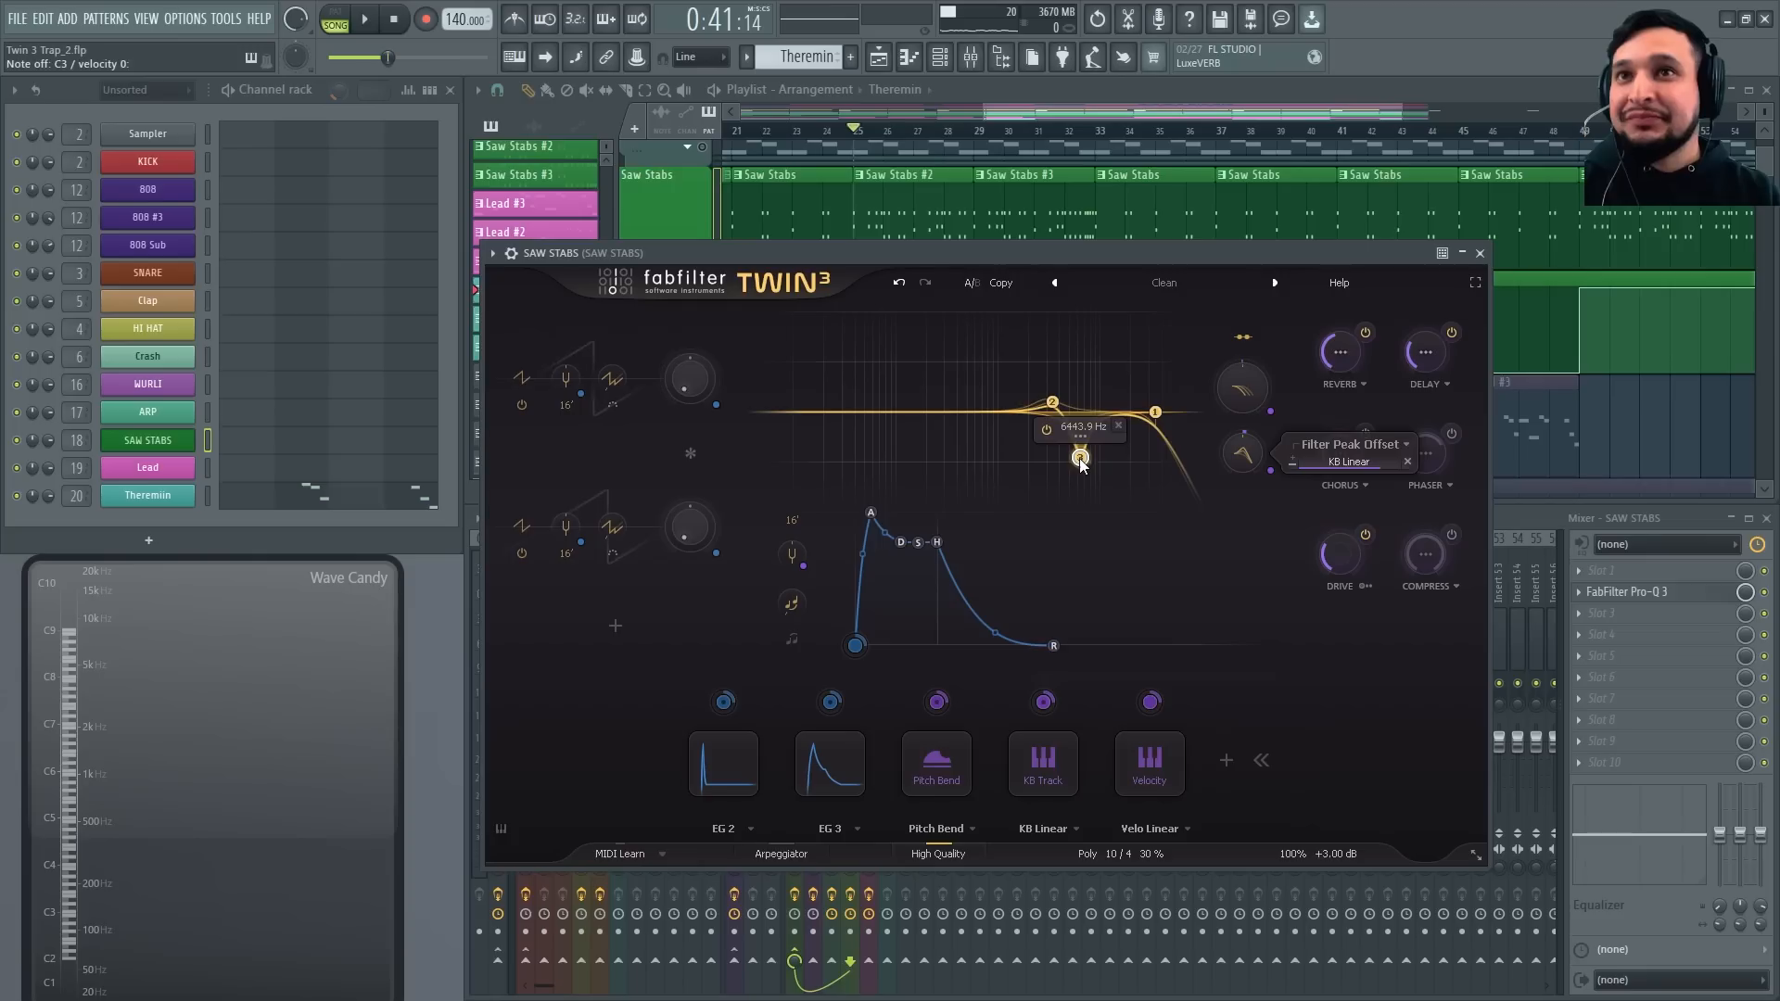
click(1080, 459)
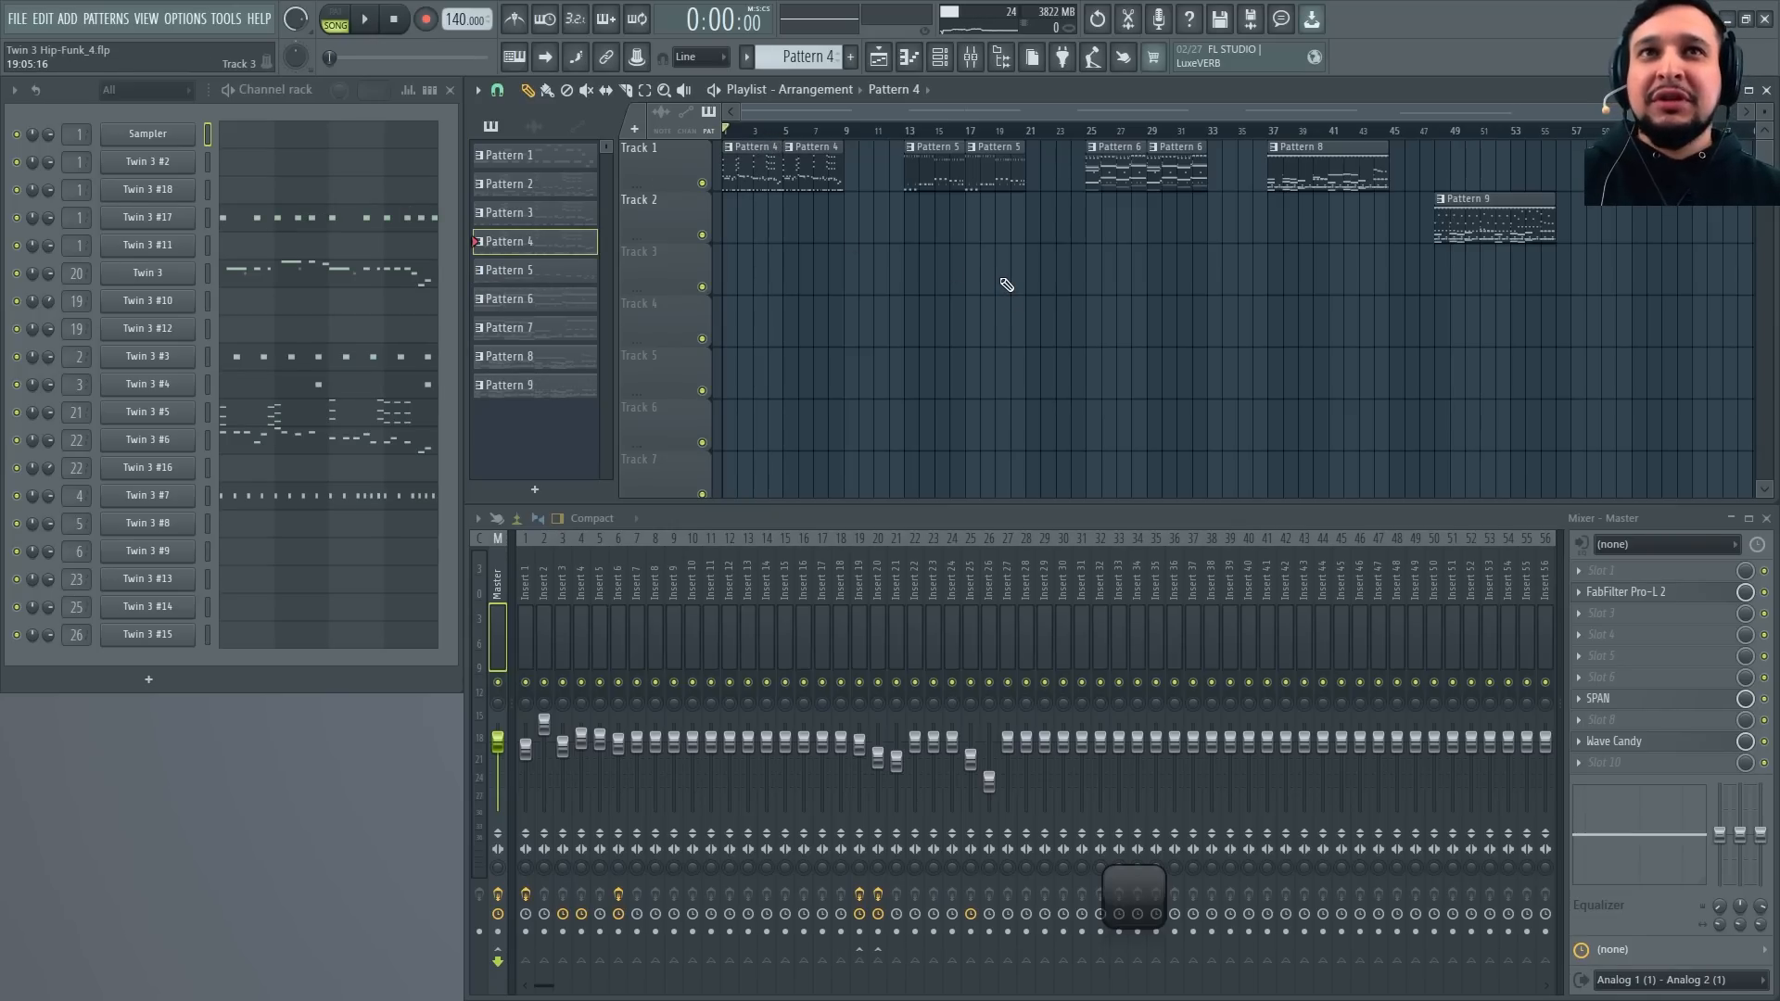
Play the Hip-Funk arrangement from the start and inspect the Twin 3 #17, #6, #7 and Twin 3 patches used in Pattern 4
key(space)
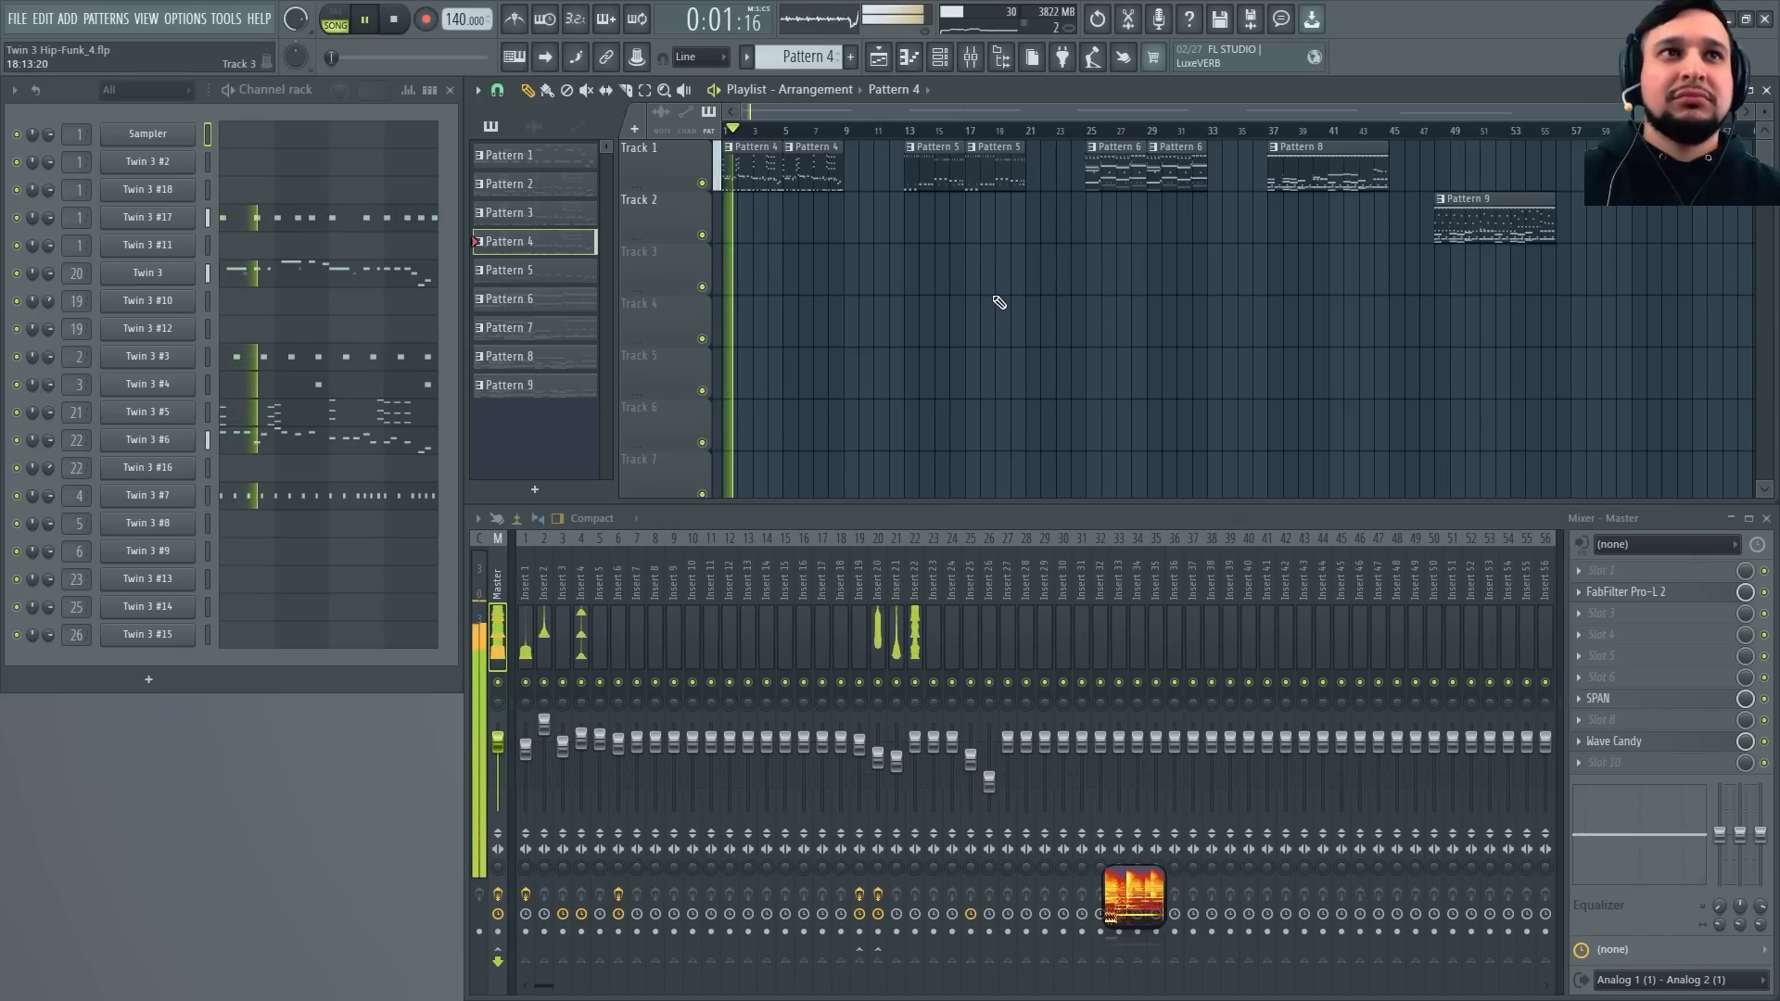
click(150, 219)
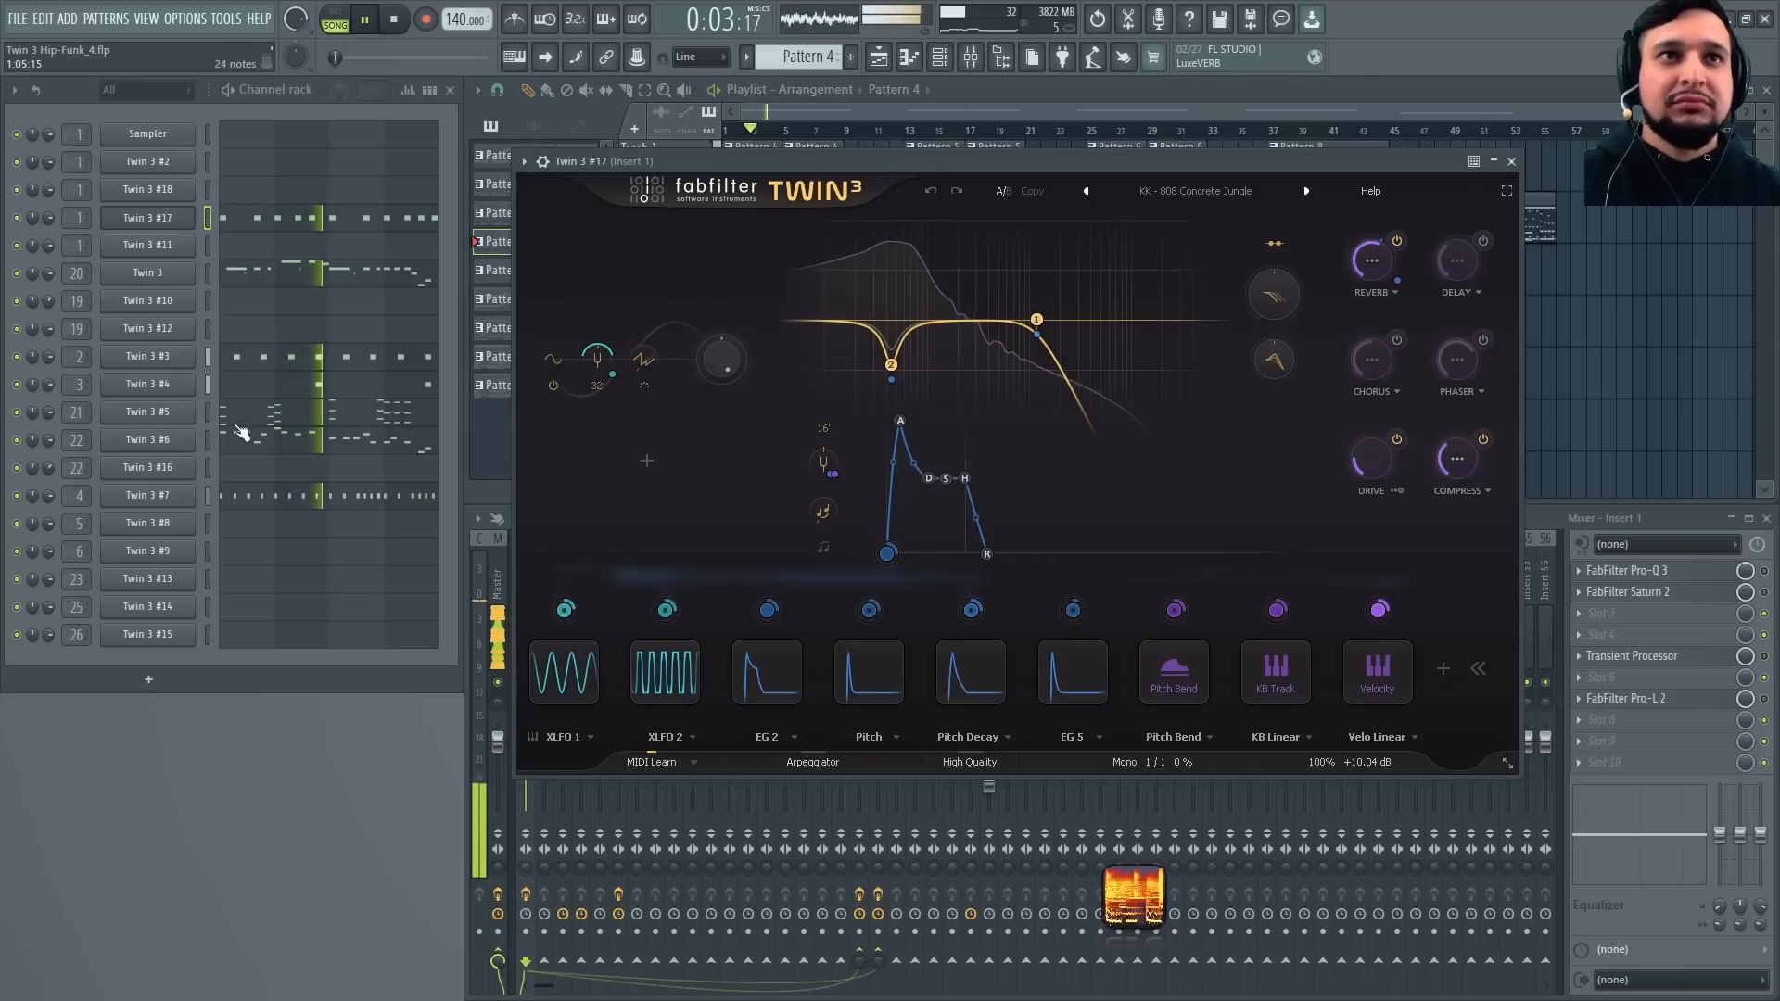
click(182, 442)
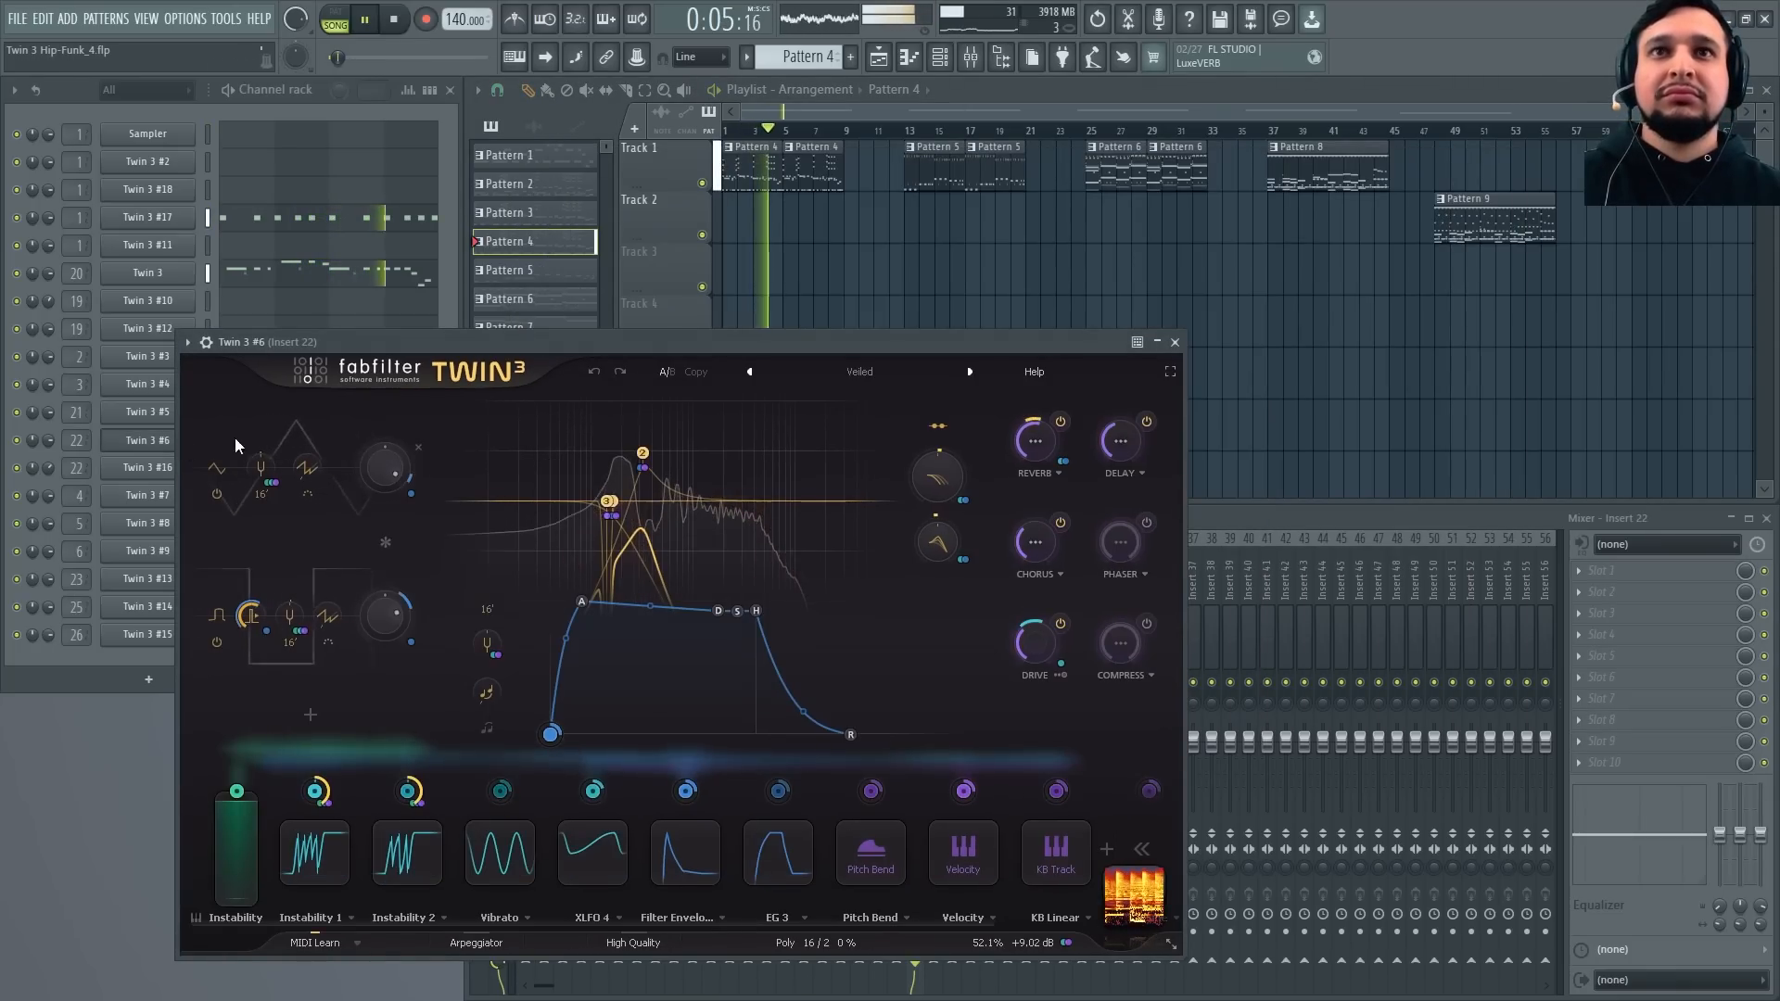
click(1175, 342)
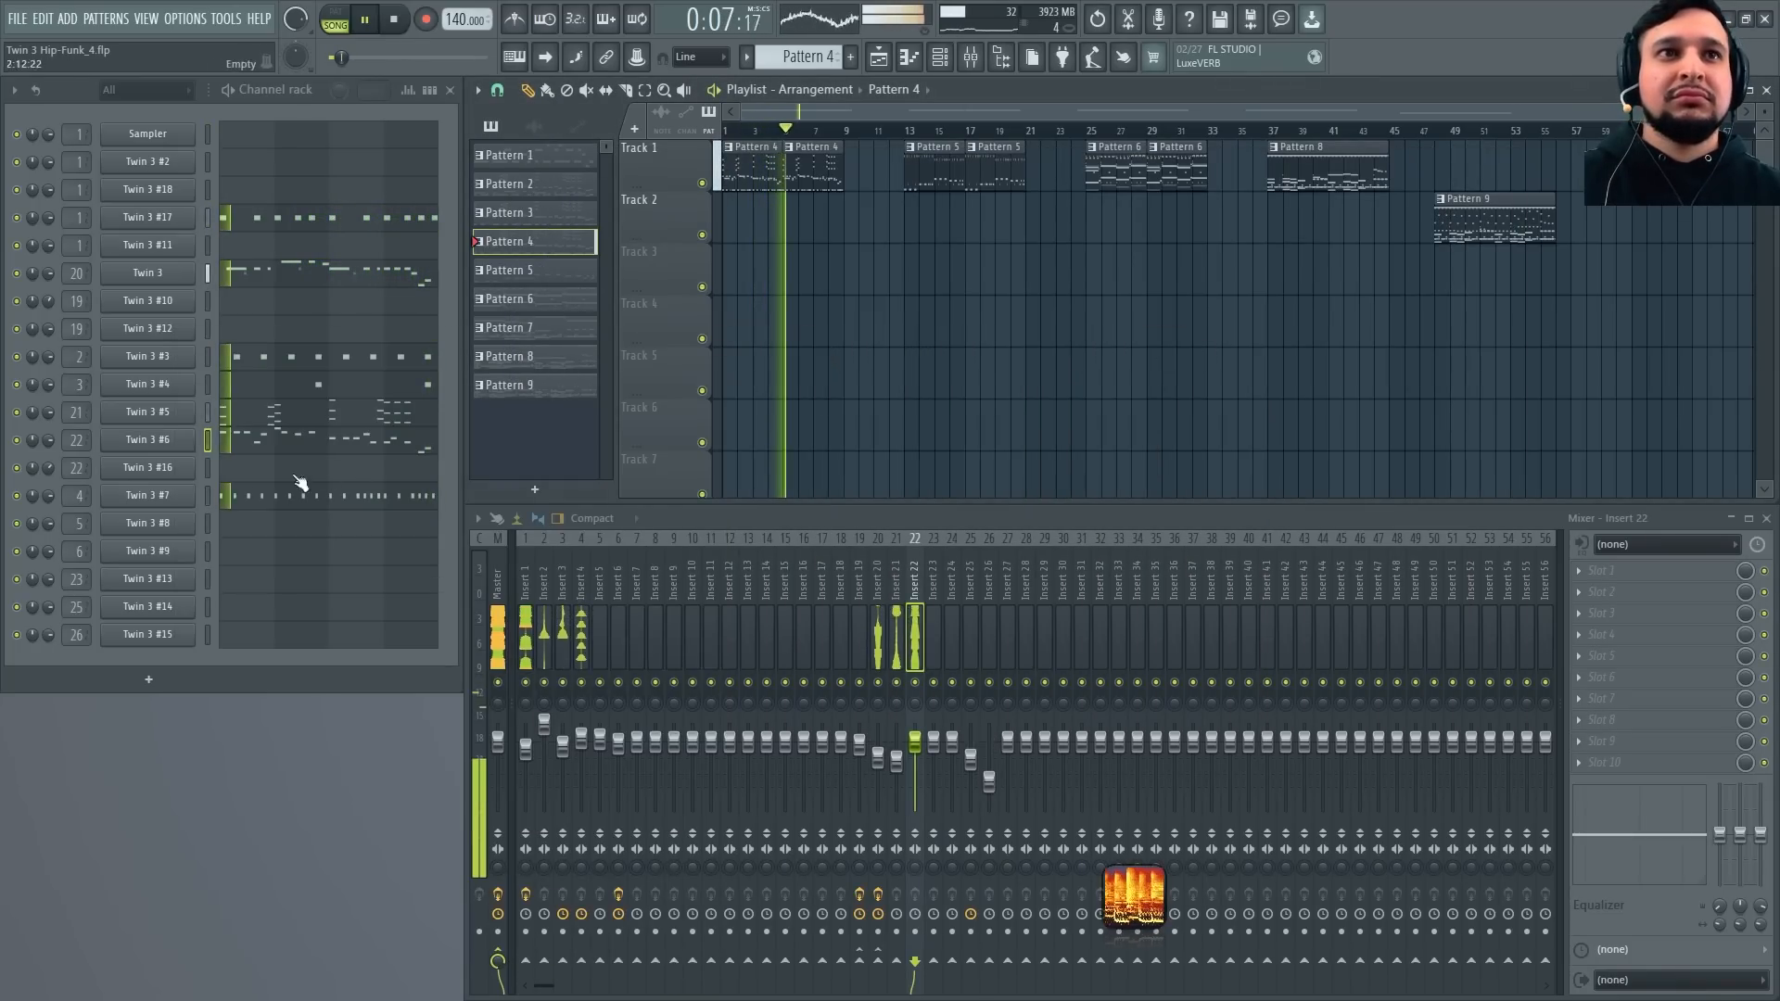
click(195, 496)
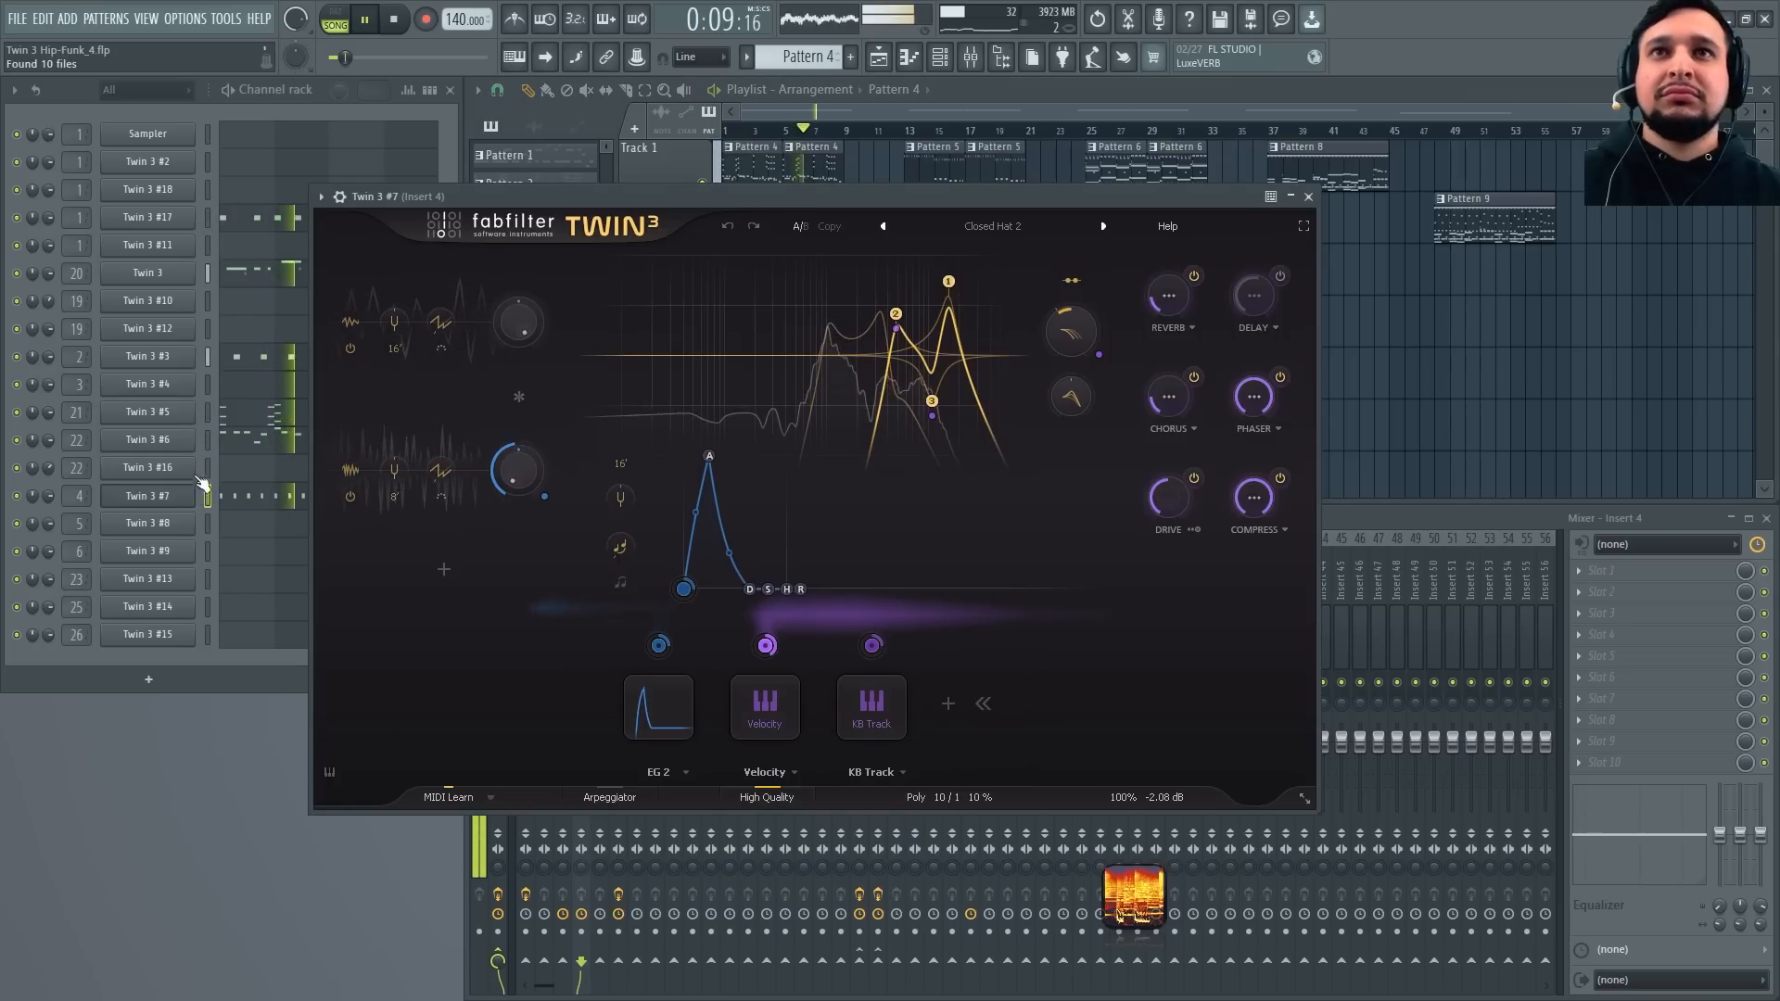
click(1308, 197)
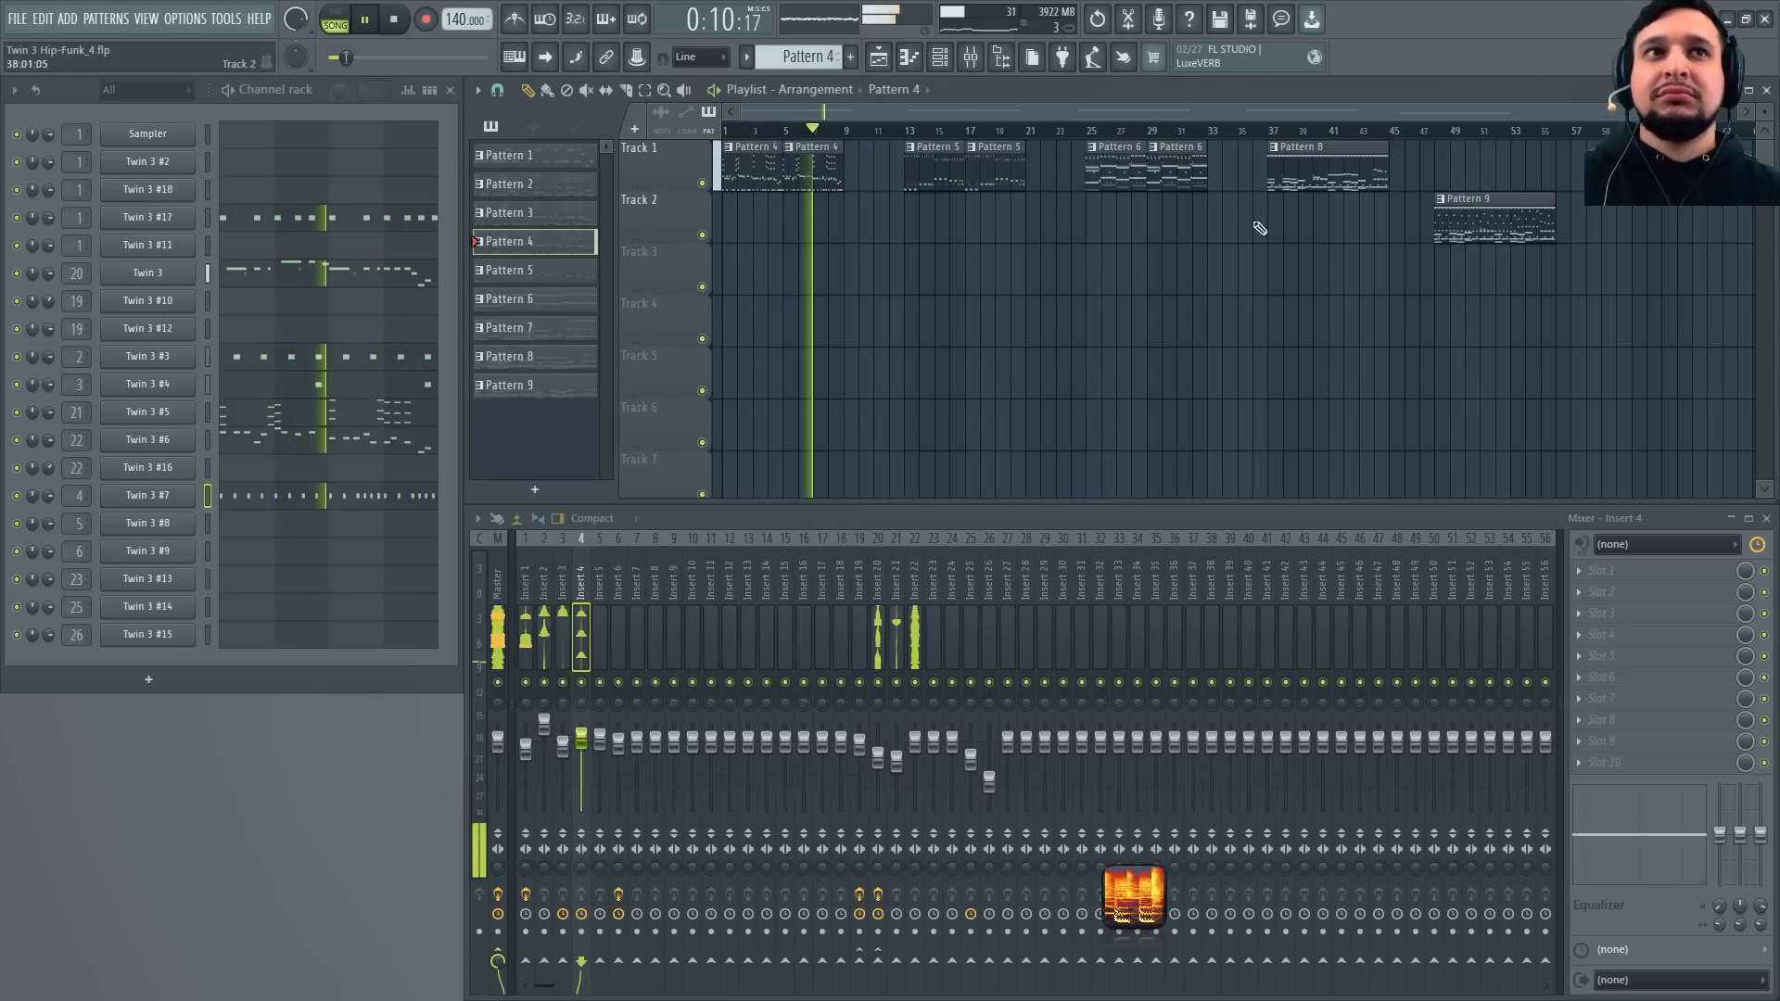
click(190, 271)
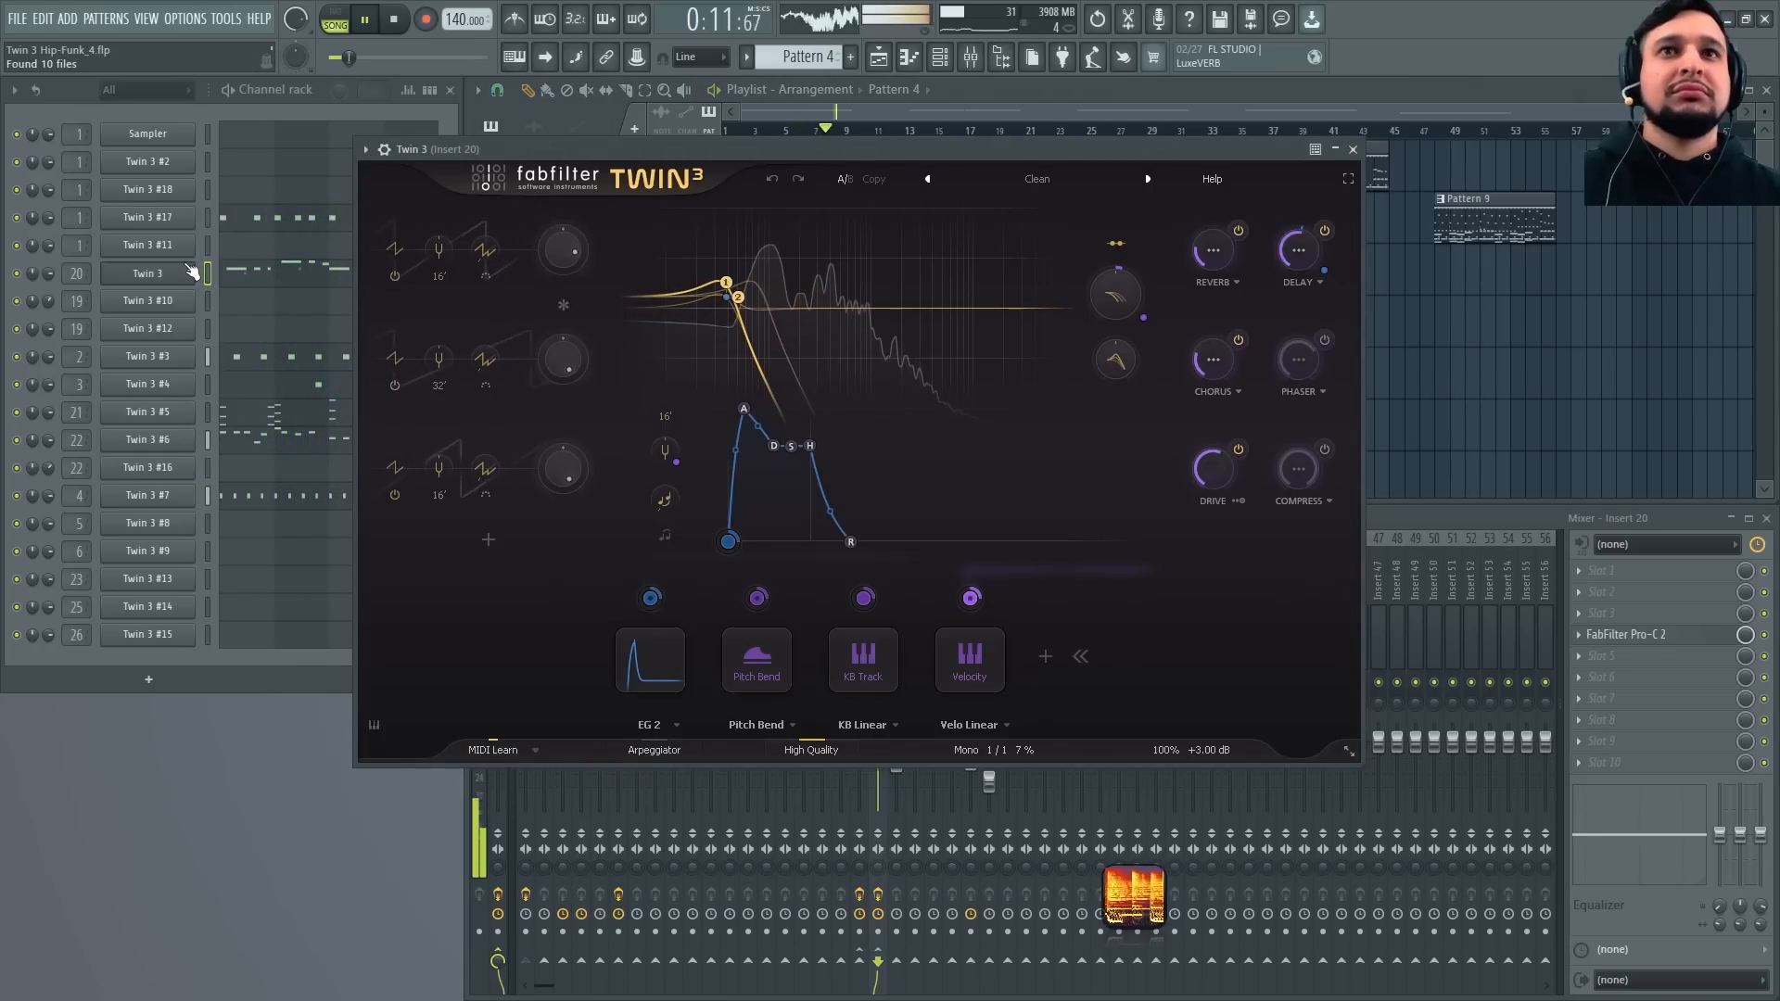
click(1354, 150)
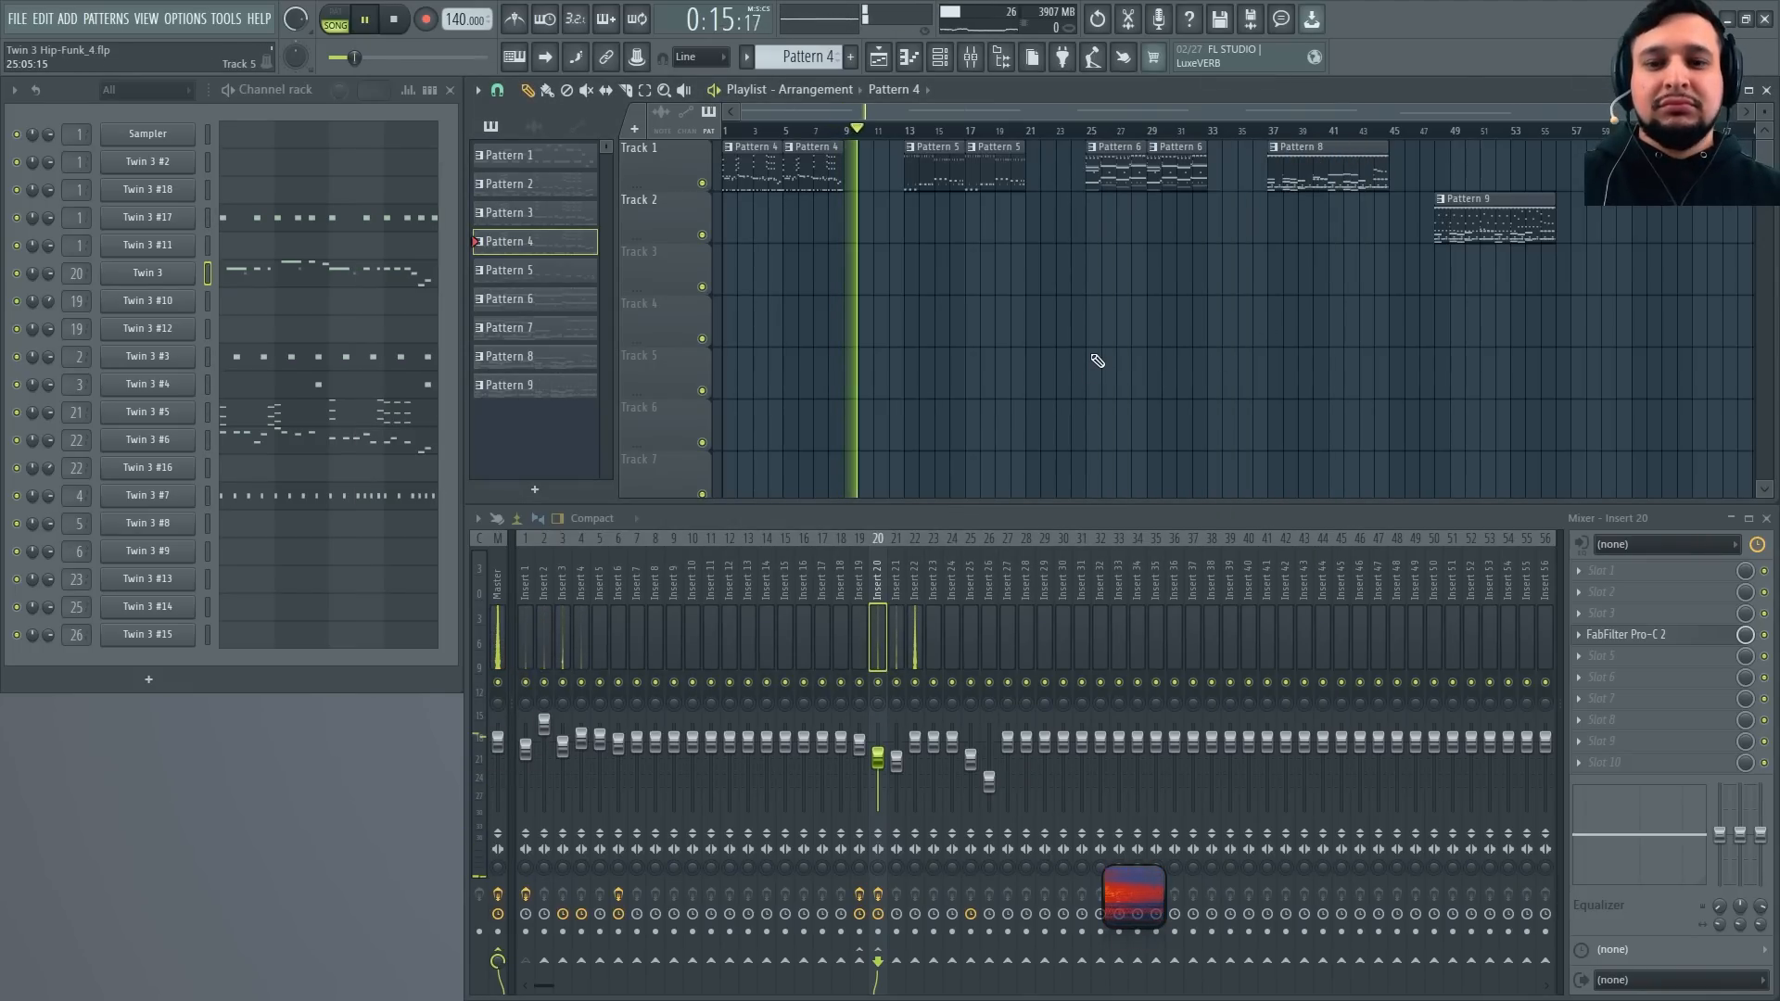
Play Pattern 5 and inspect its Twin 3 #8 and Twin 3 #18 patches, then stop playback
drag(776, 365, 1229, 119)
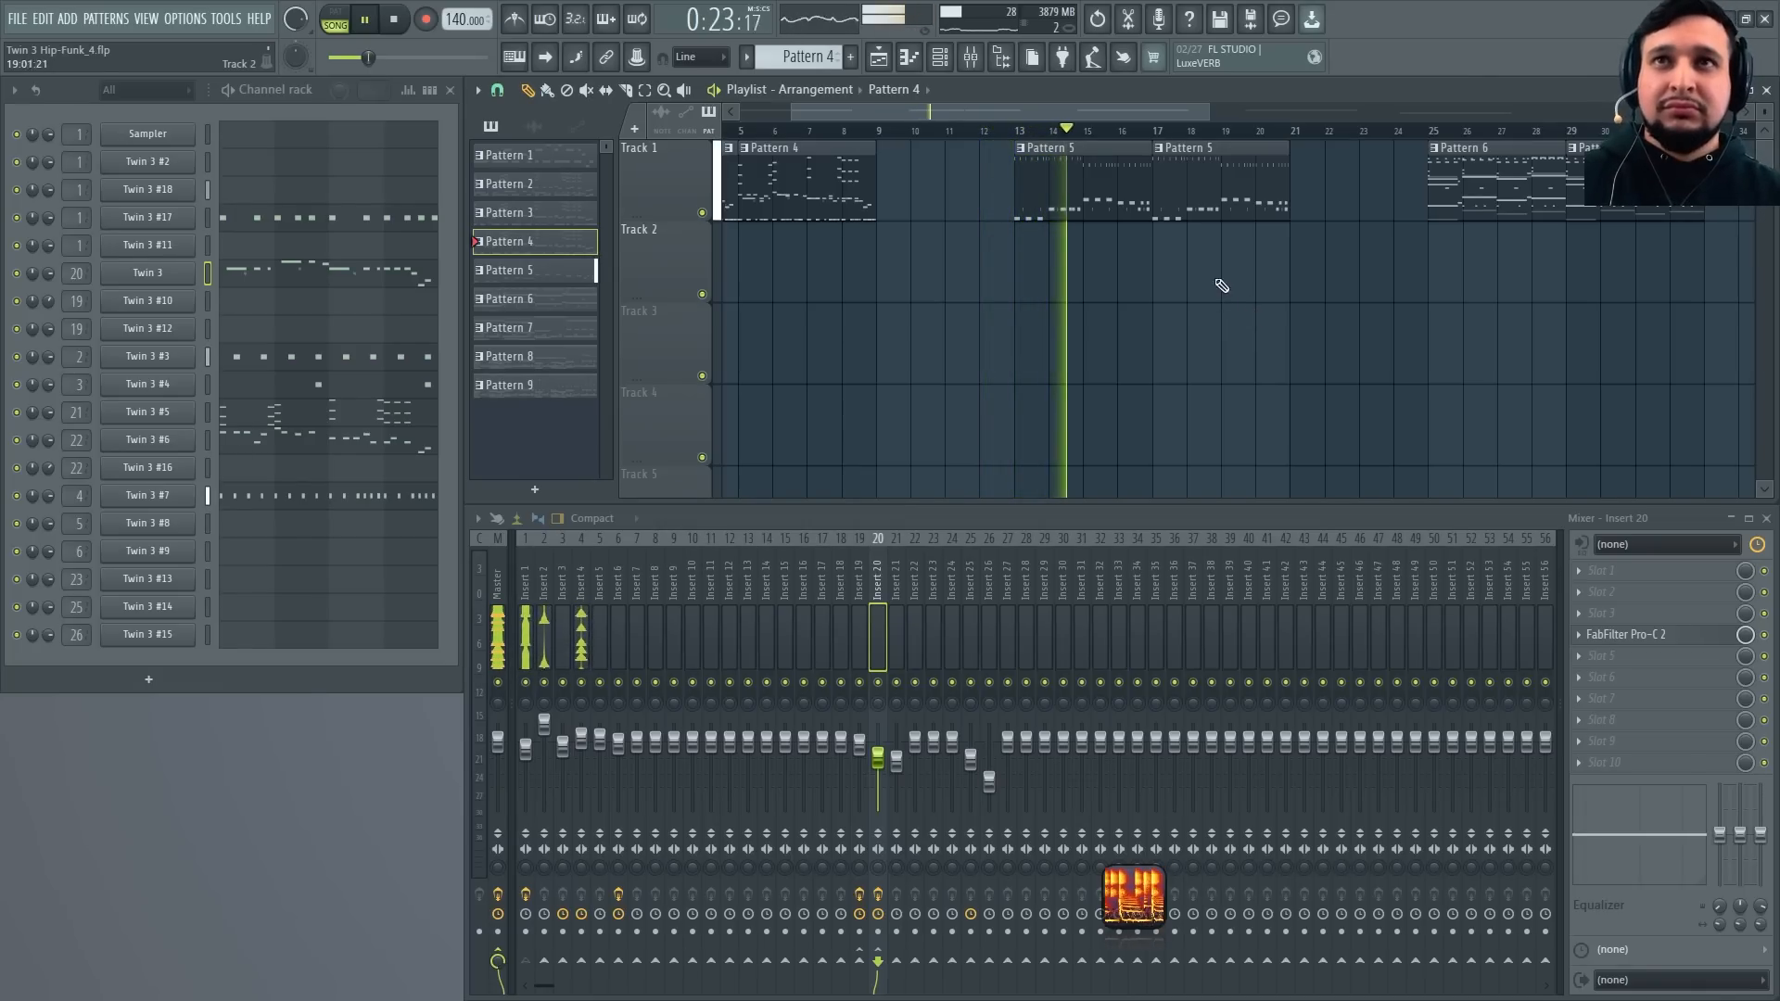
click(1089, 202)
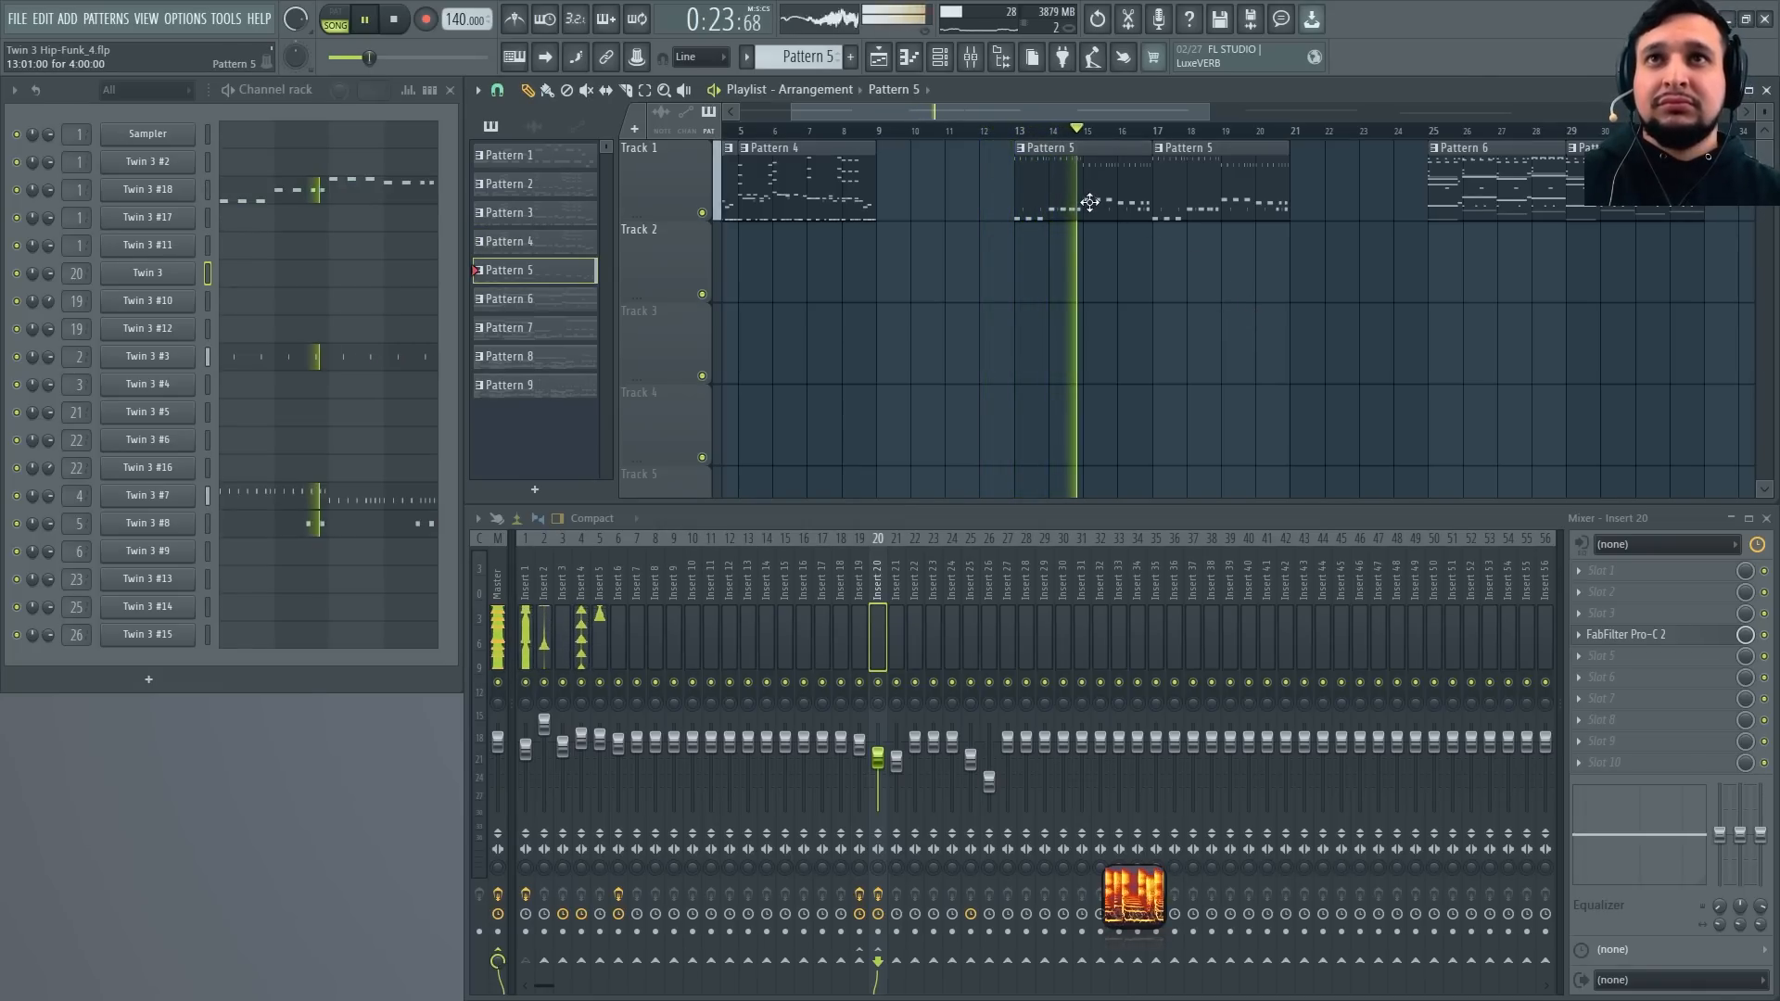
click(171, 525)
click(1030, 197)
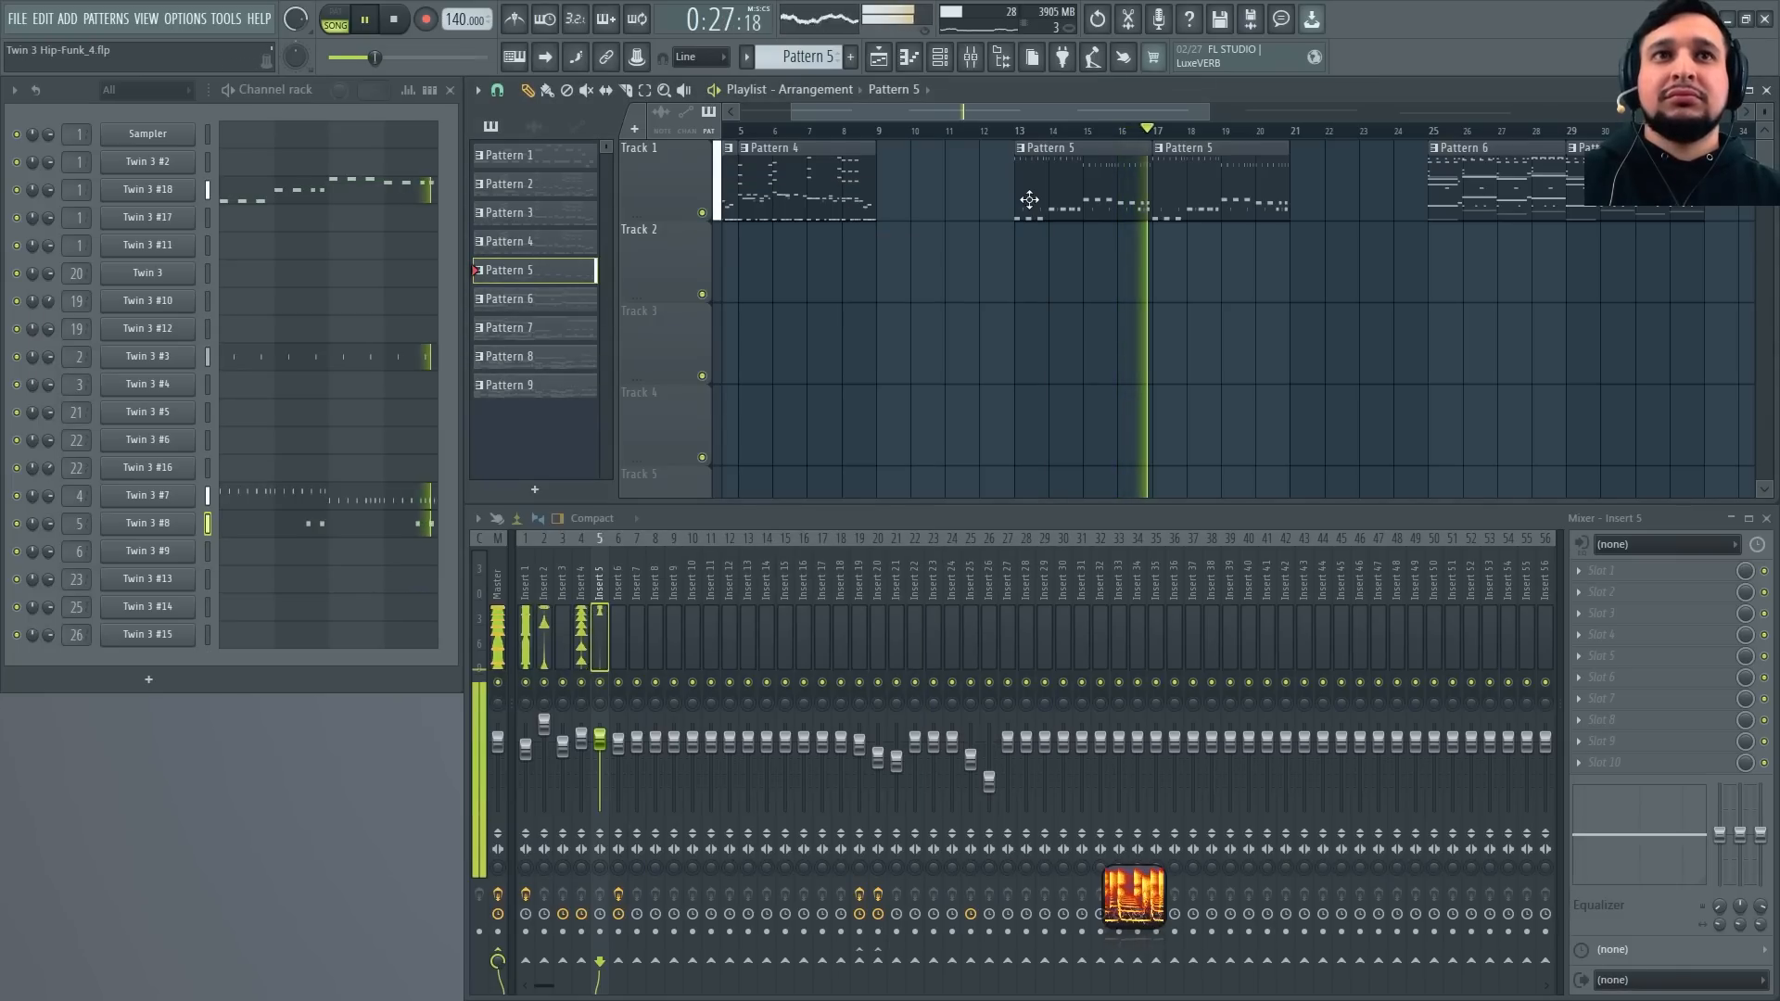
click(183, 198)
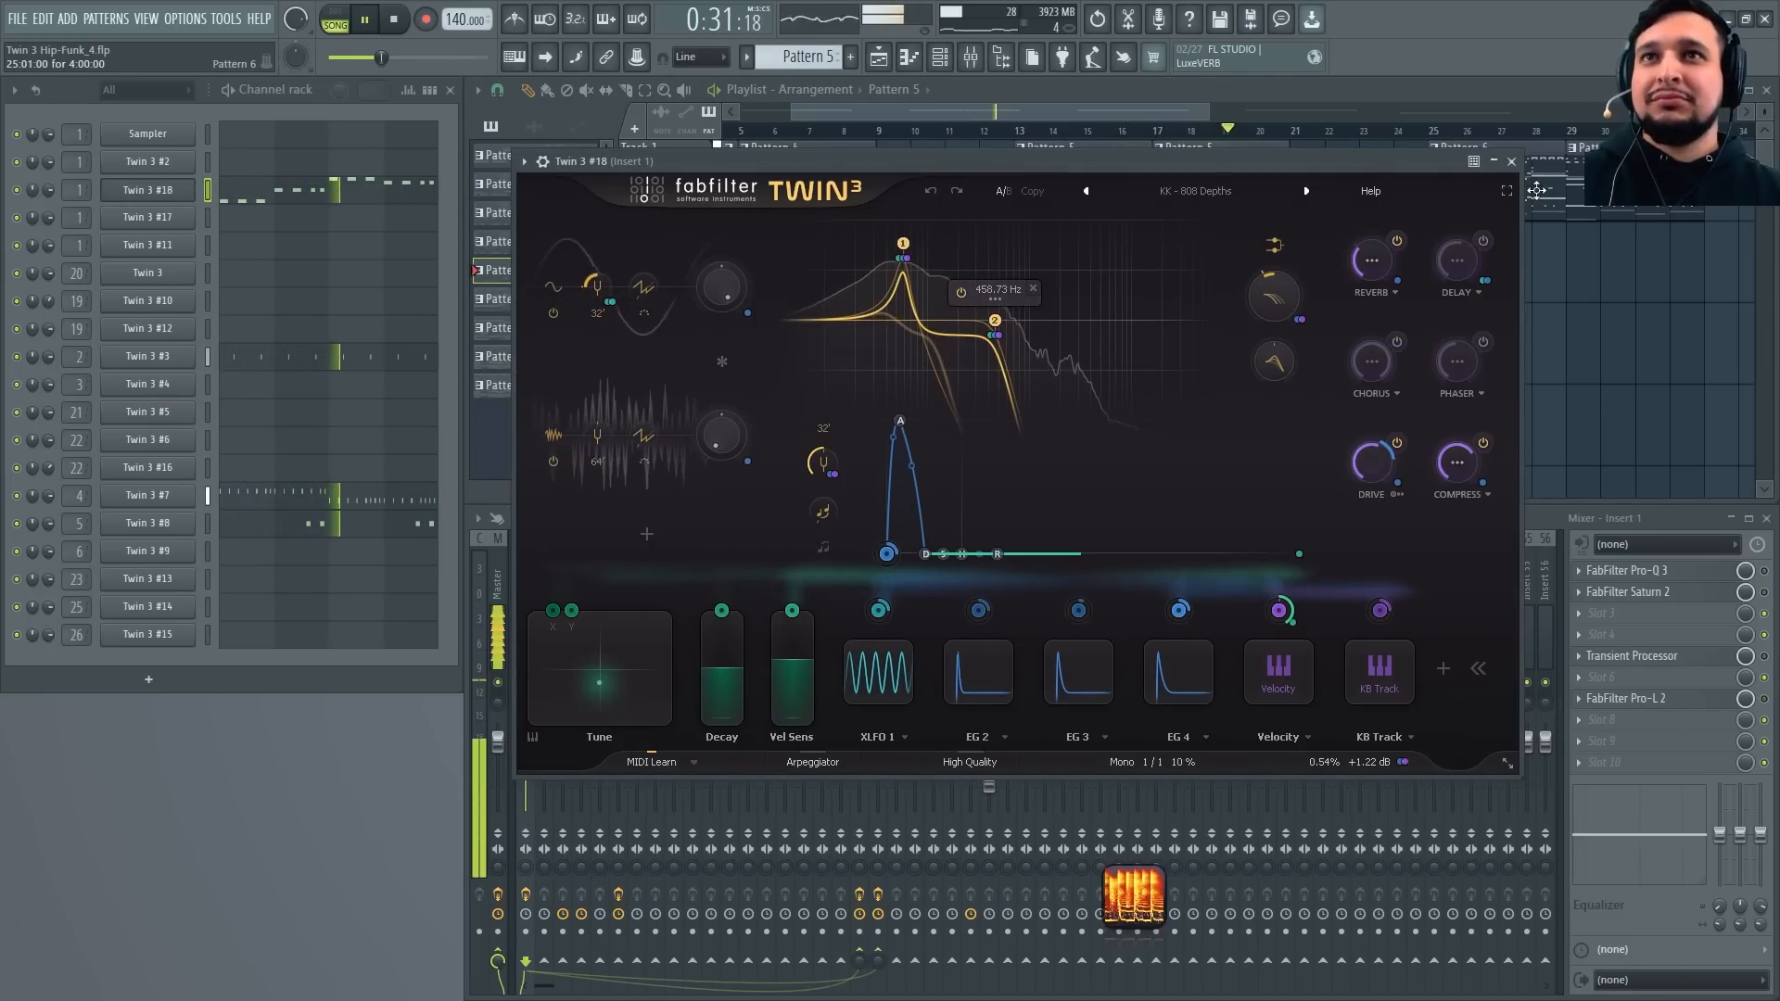
click(1513, 162)
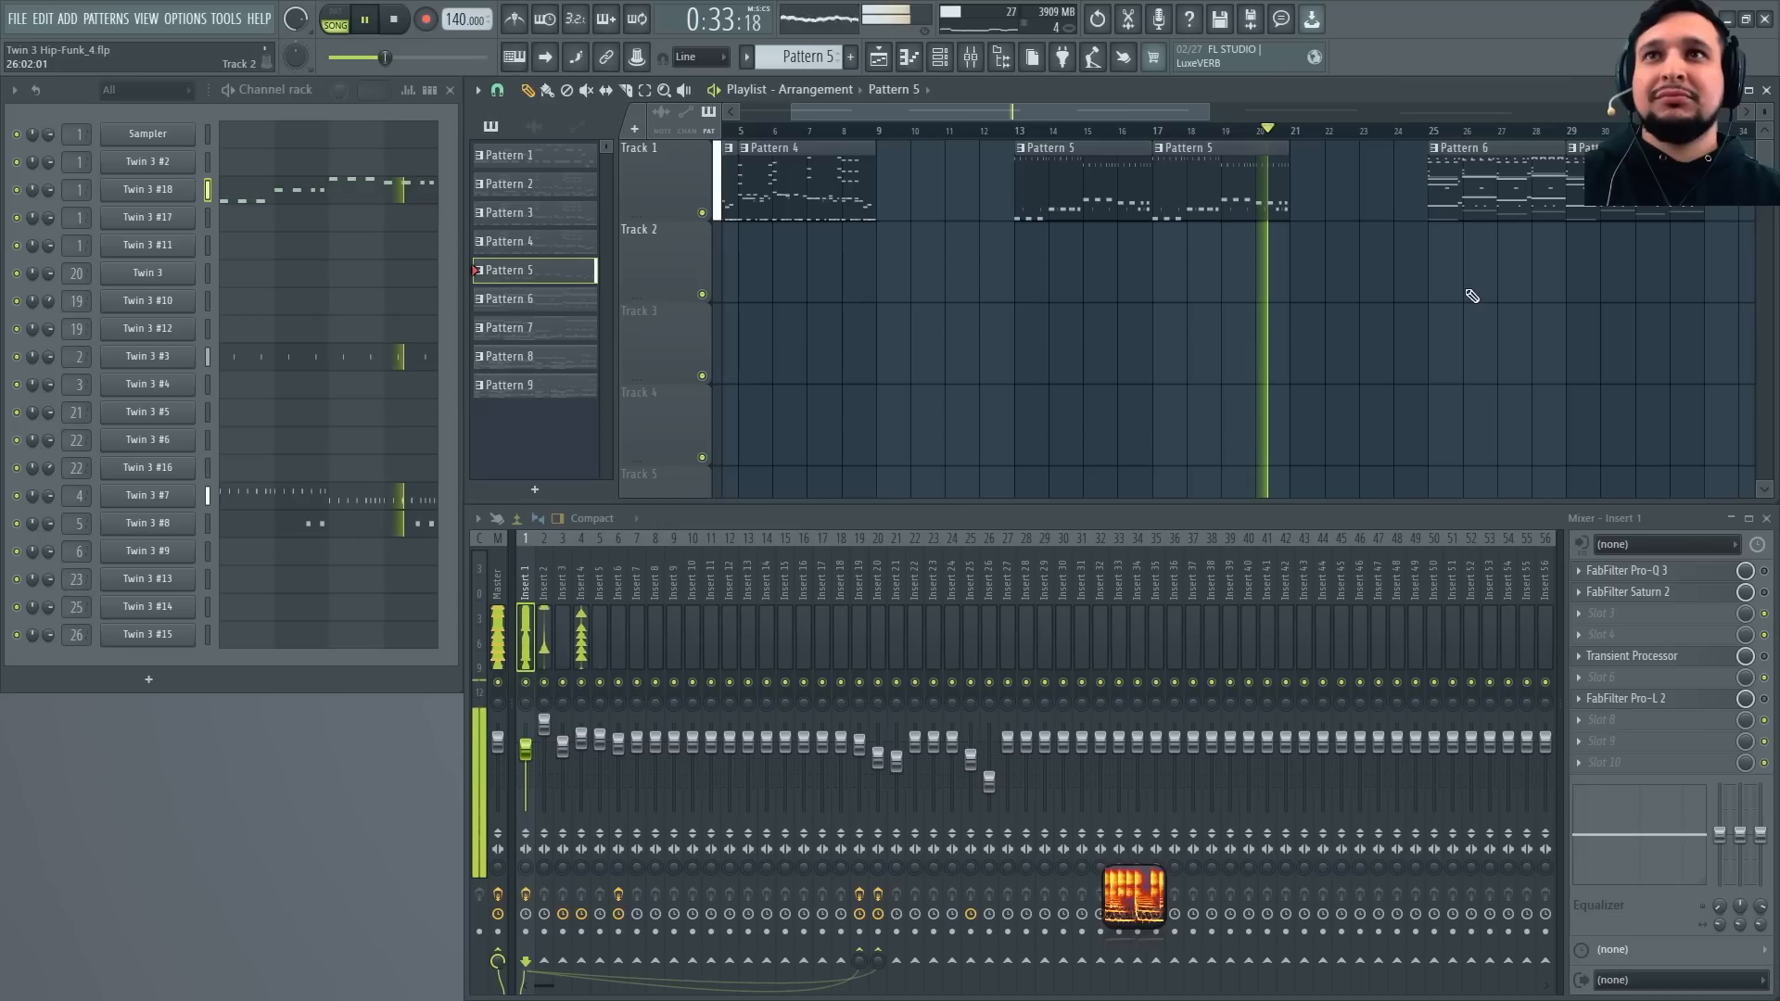
scroll(974, 385, down, 2)
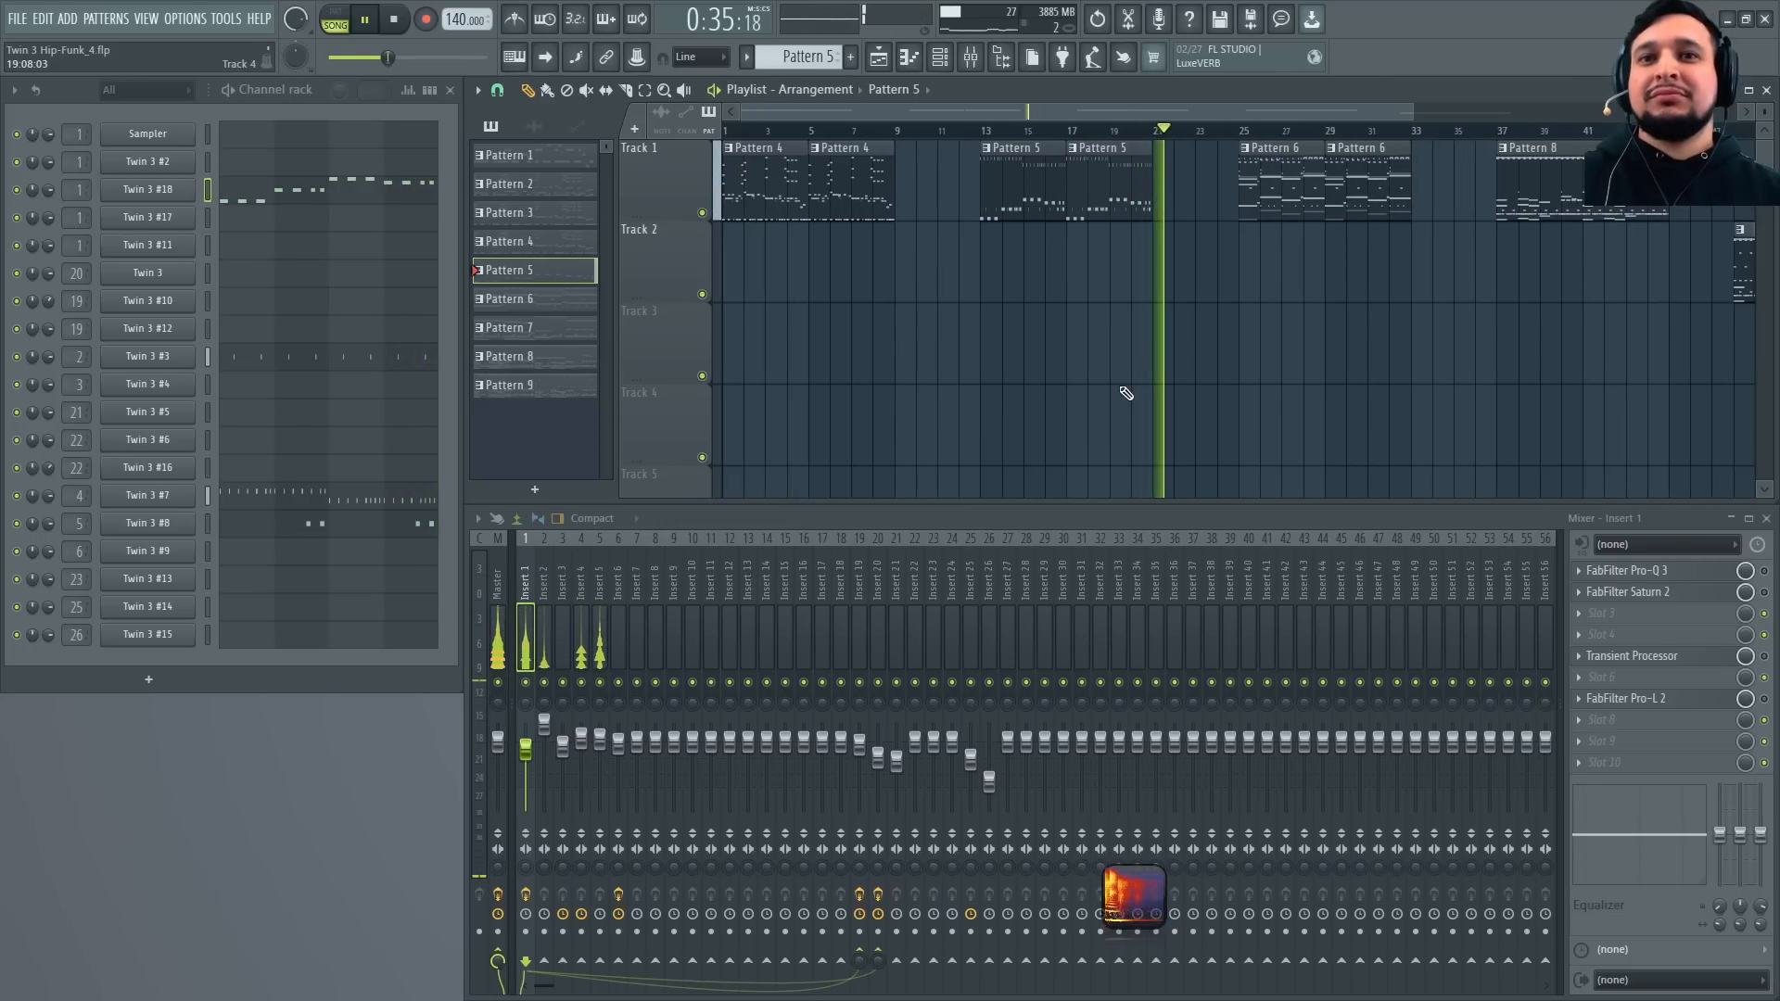
key(space)
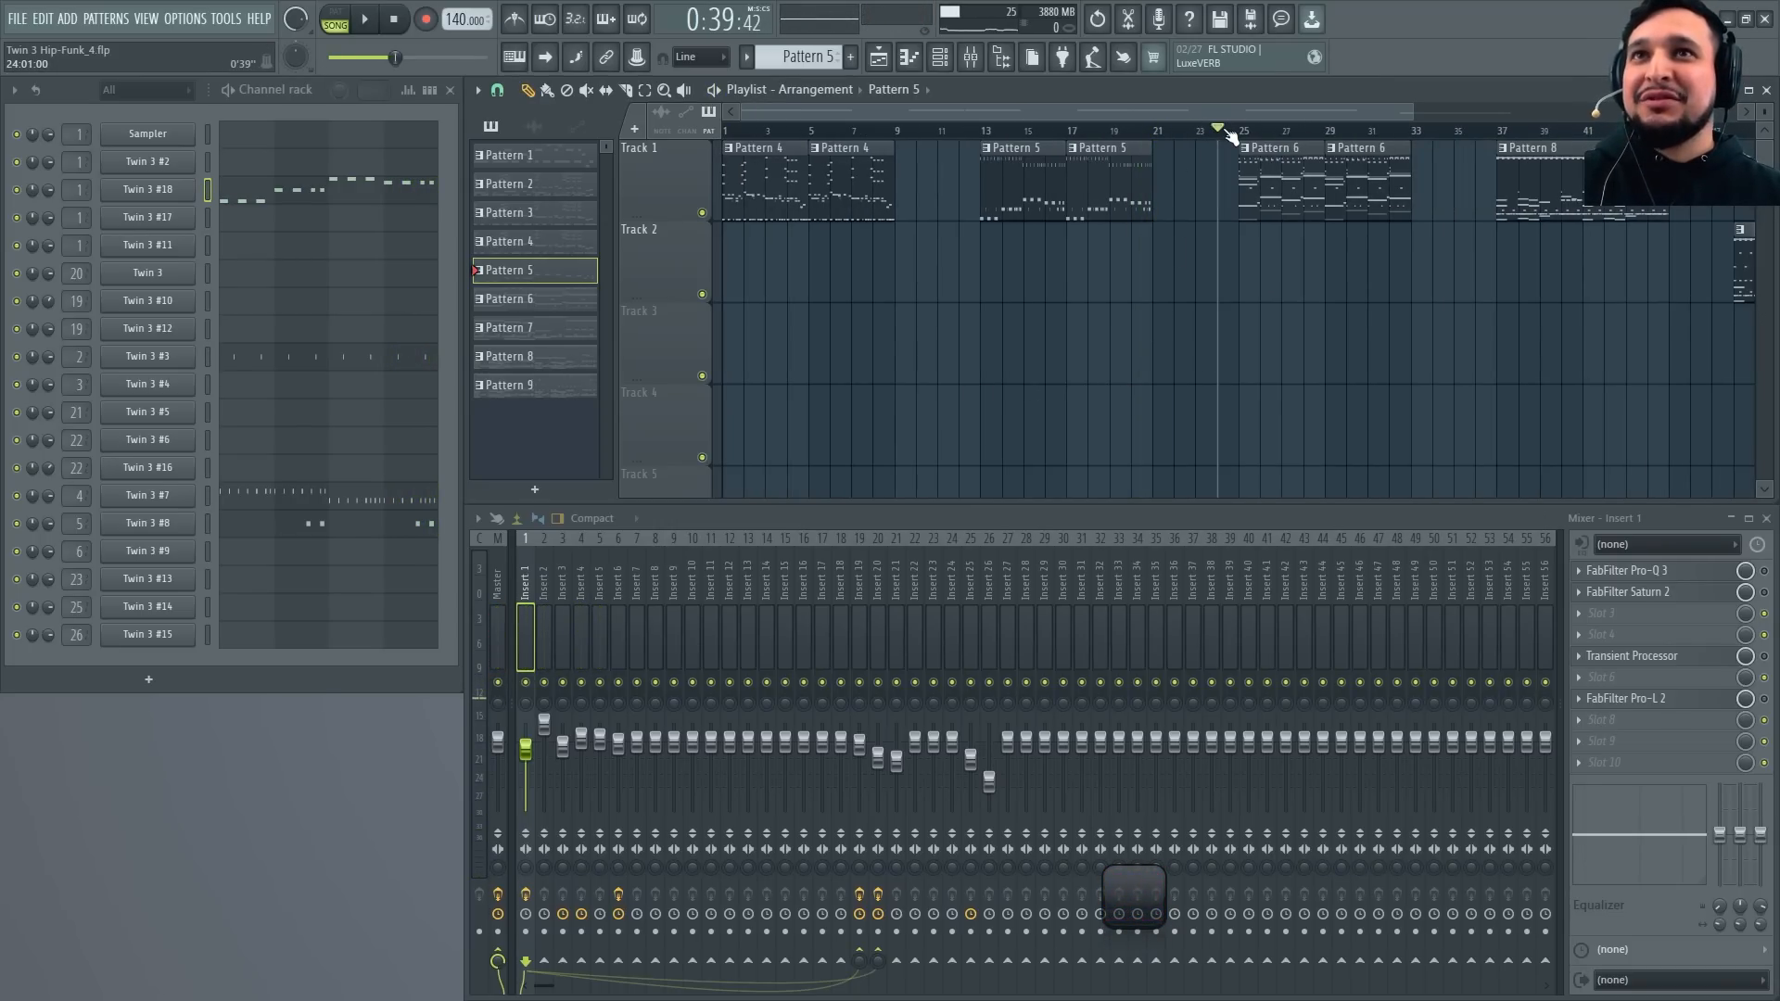
Play Pattern 6 and inspect the patches of Twin 3 #12, #13, #14 and #15
drag(1139, 388, 1771, 110)
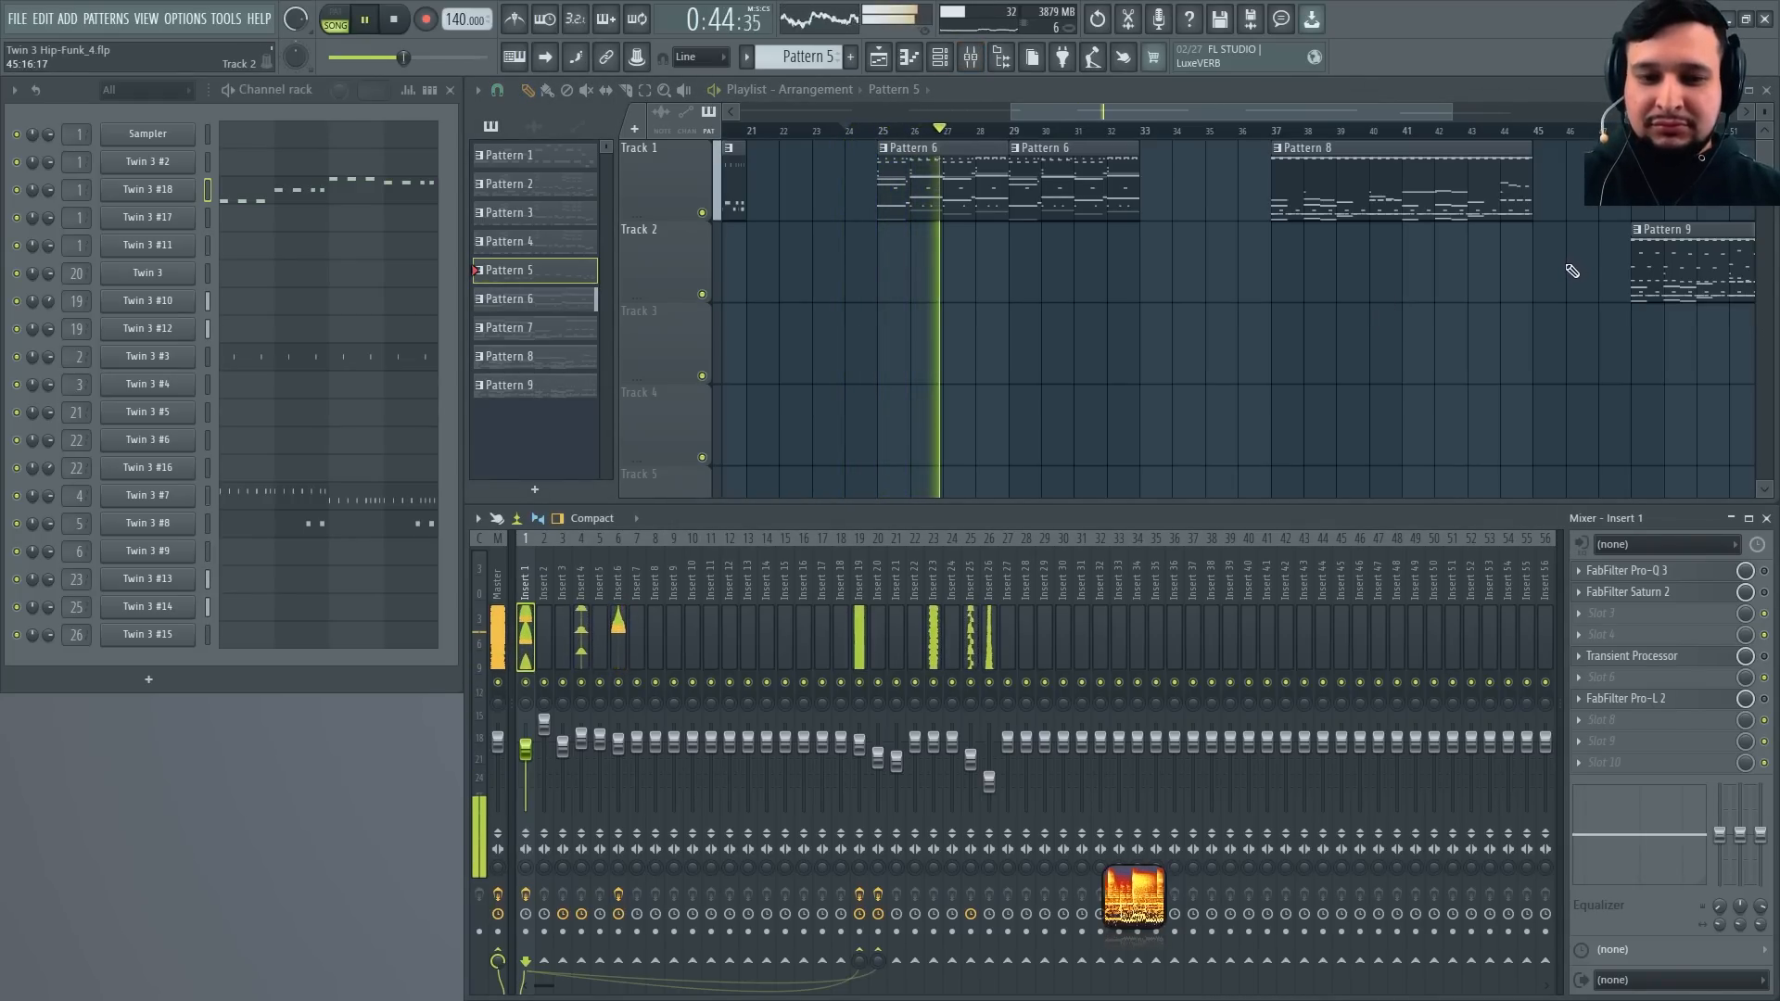
scroll(1053, 313, down, 3)
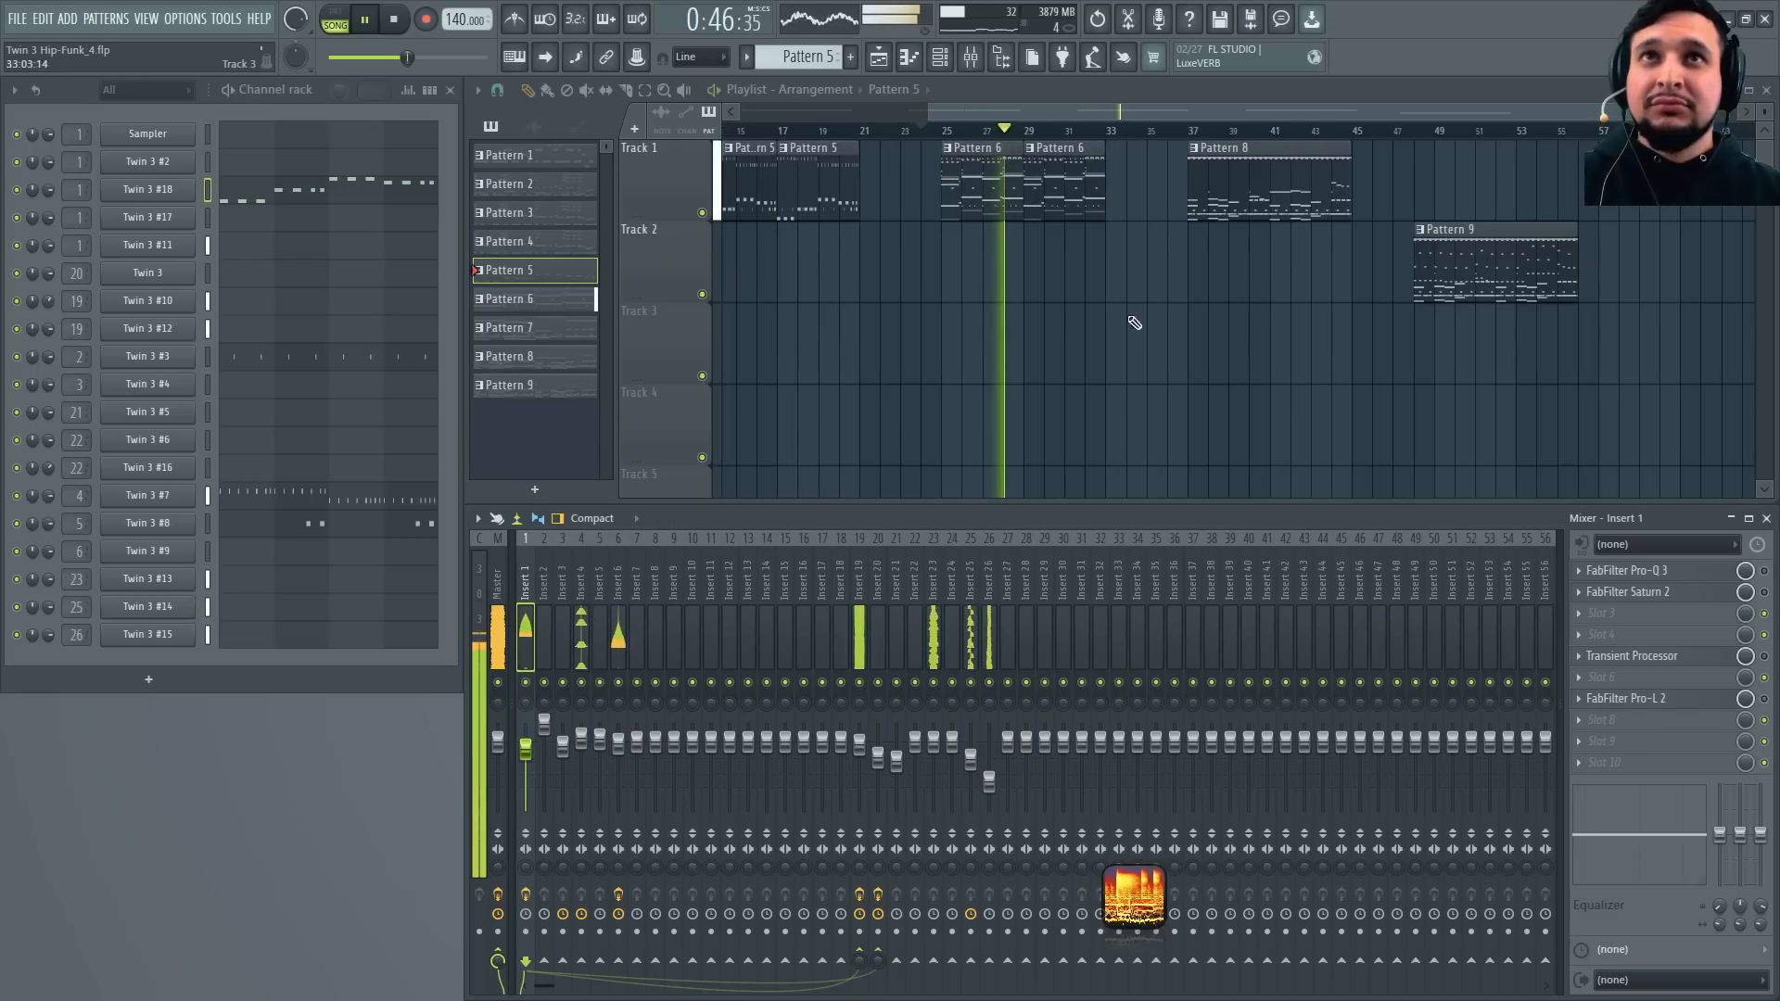
scroll(1153, 322, up, 4)
scroll(1119, 373, up, 1)
scroll(1113, 377, down, 2)
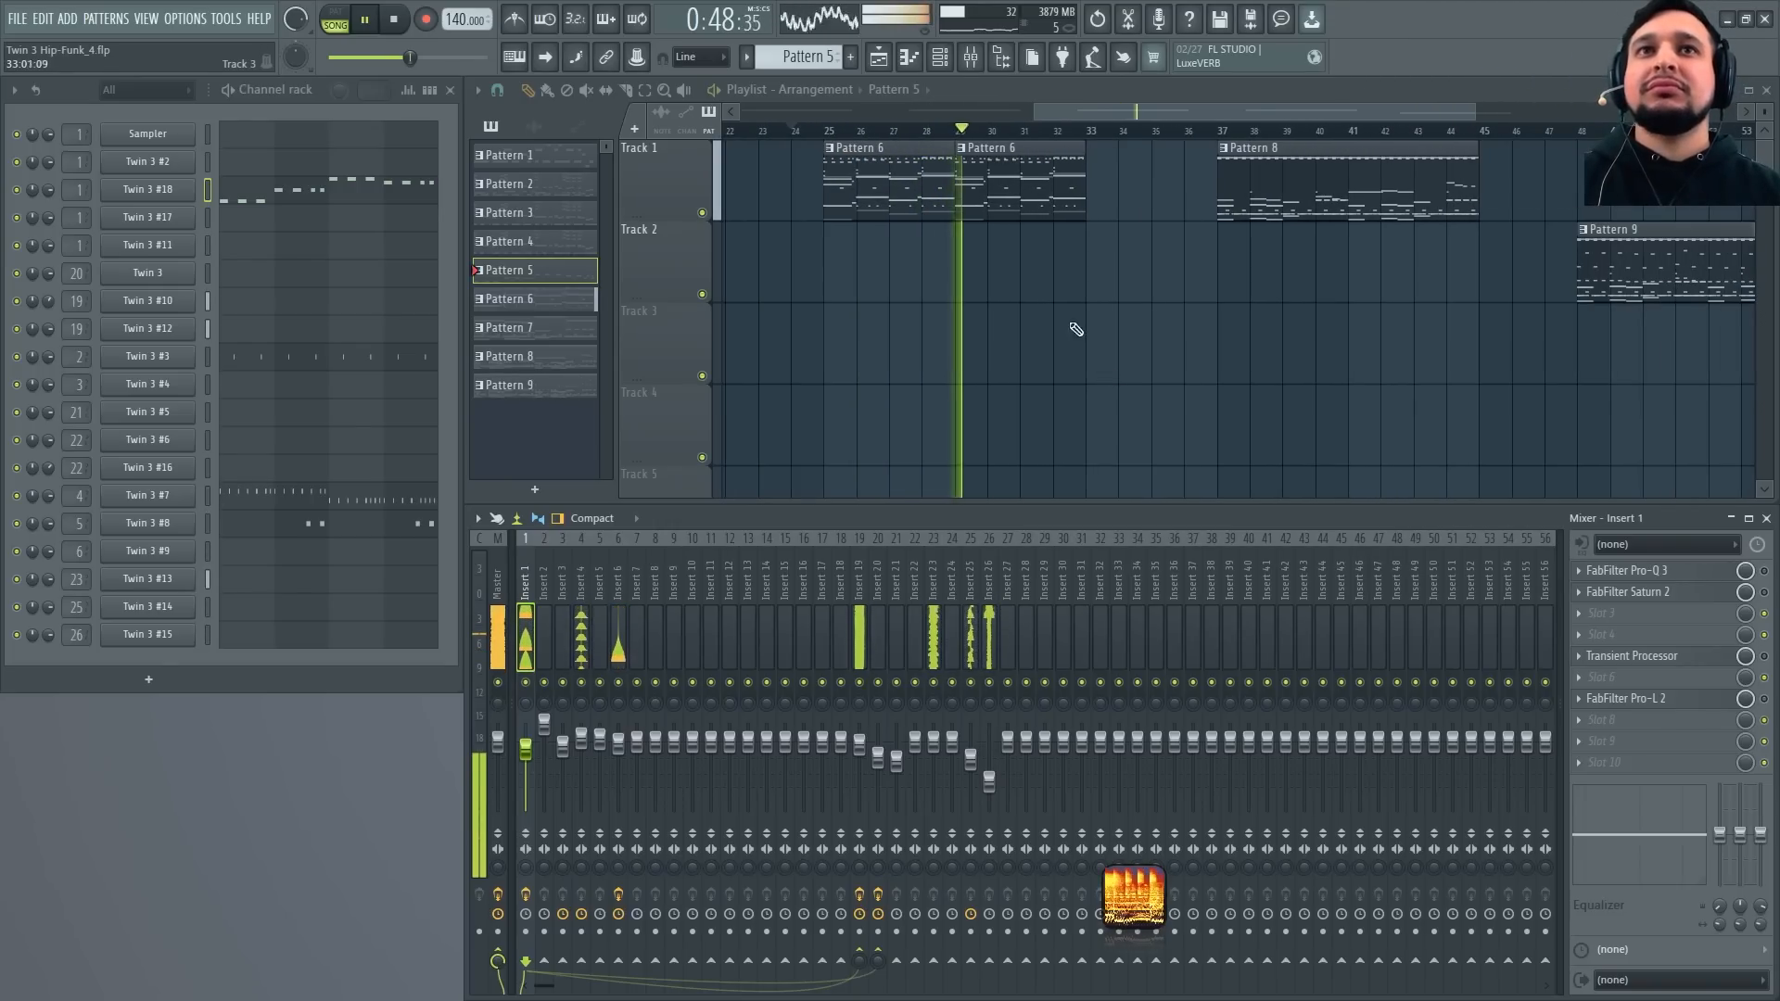
click(921, 195)
click(183, 330)
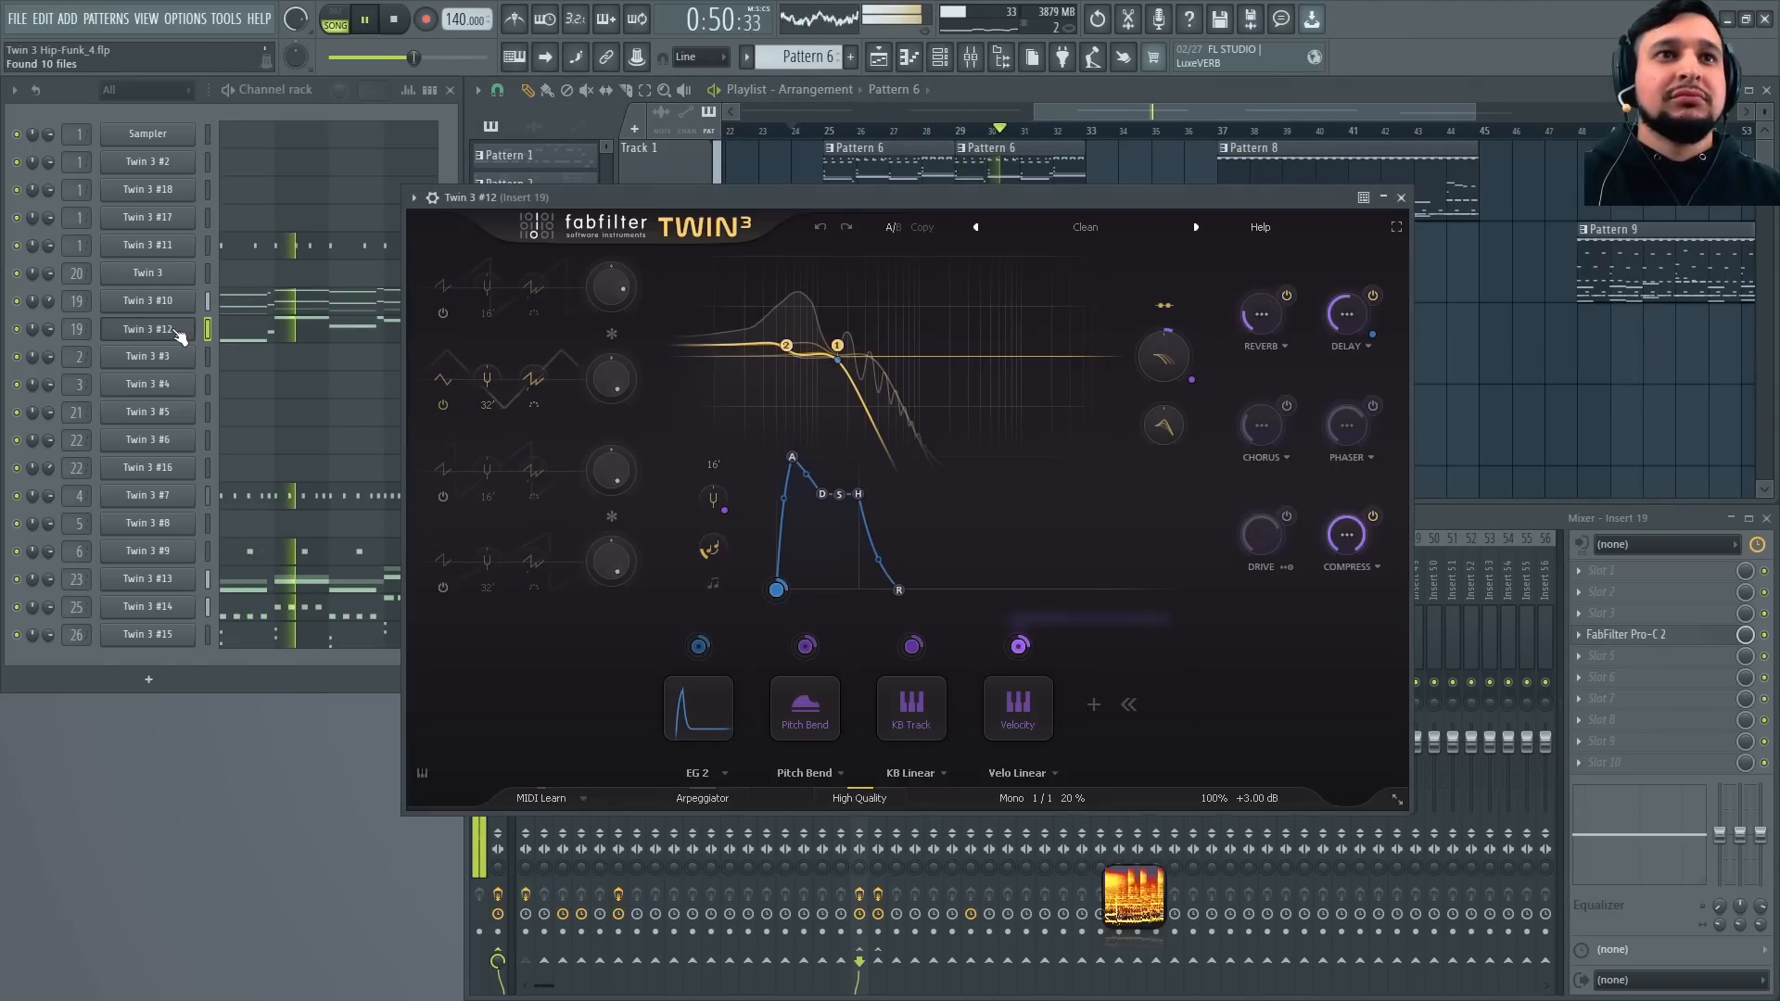
click(159, 587)
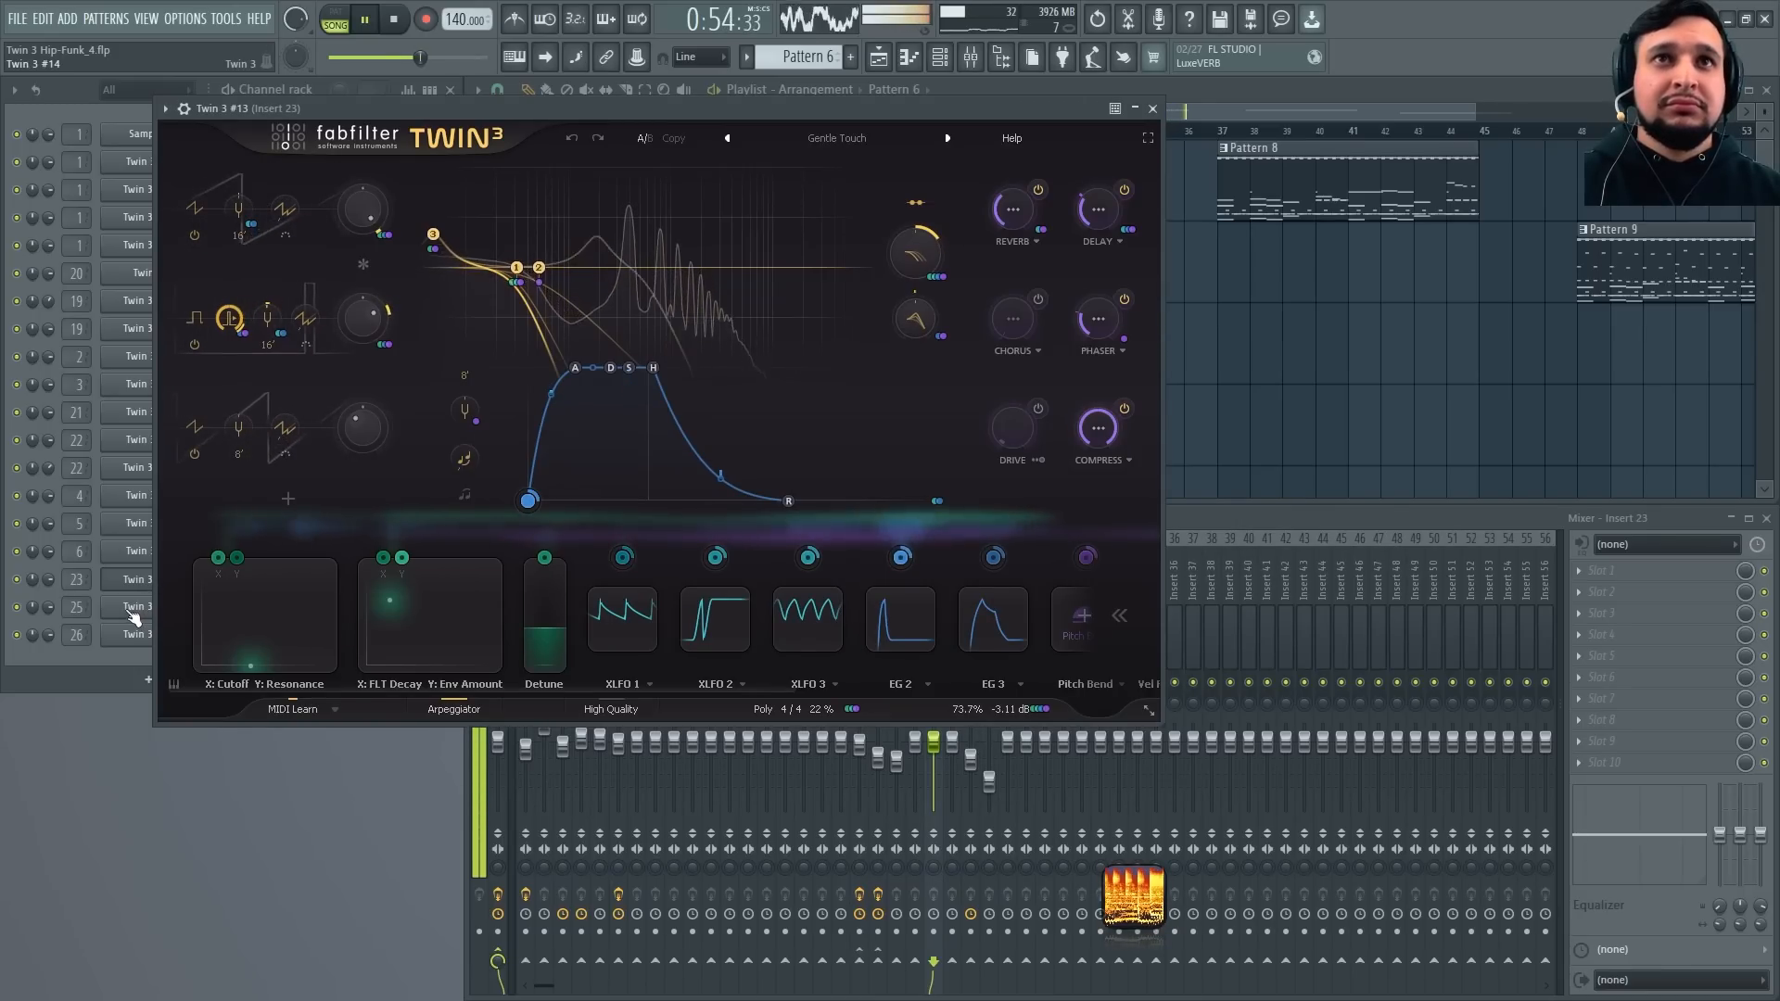
click(132, 612)
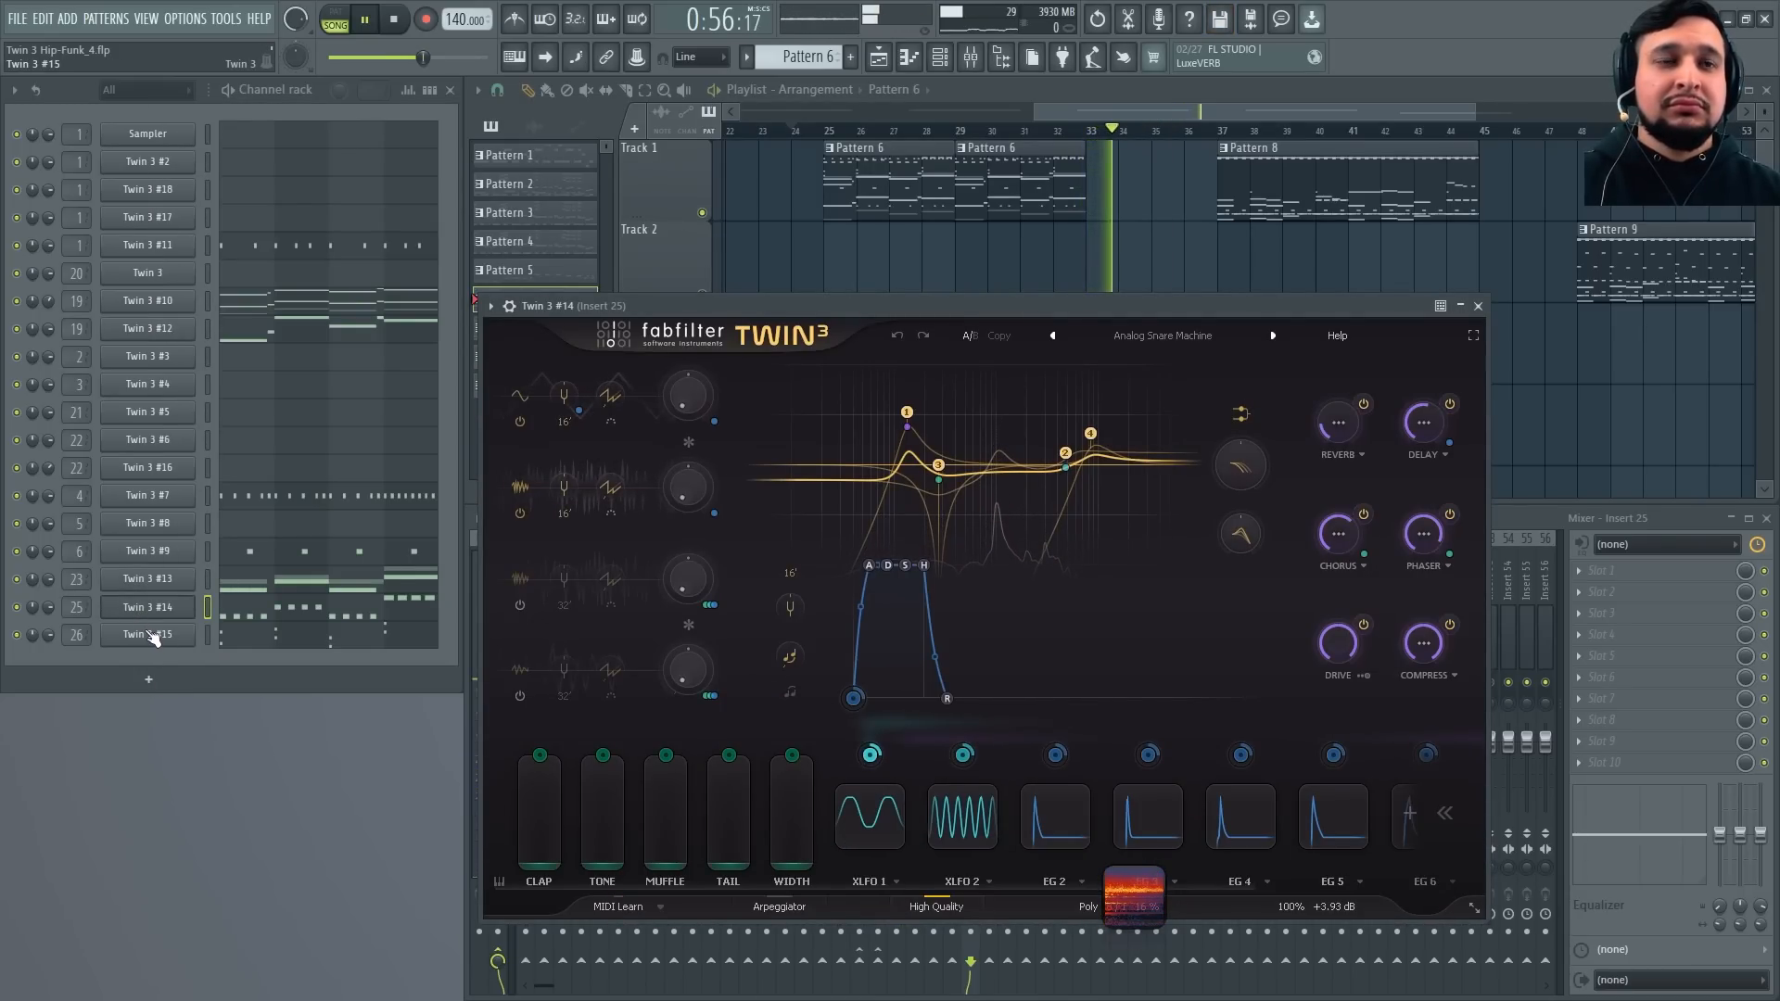
click(153, 638)
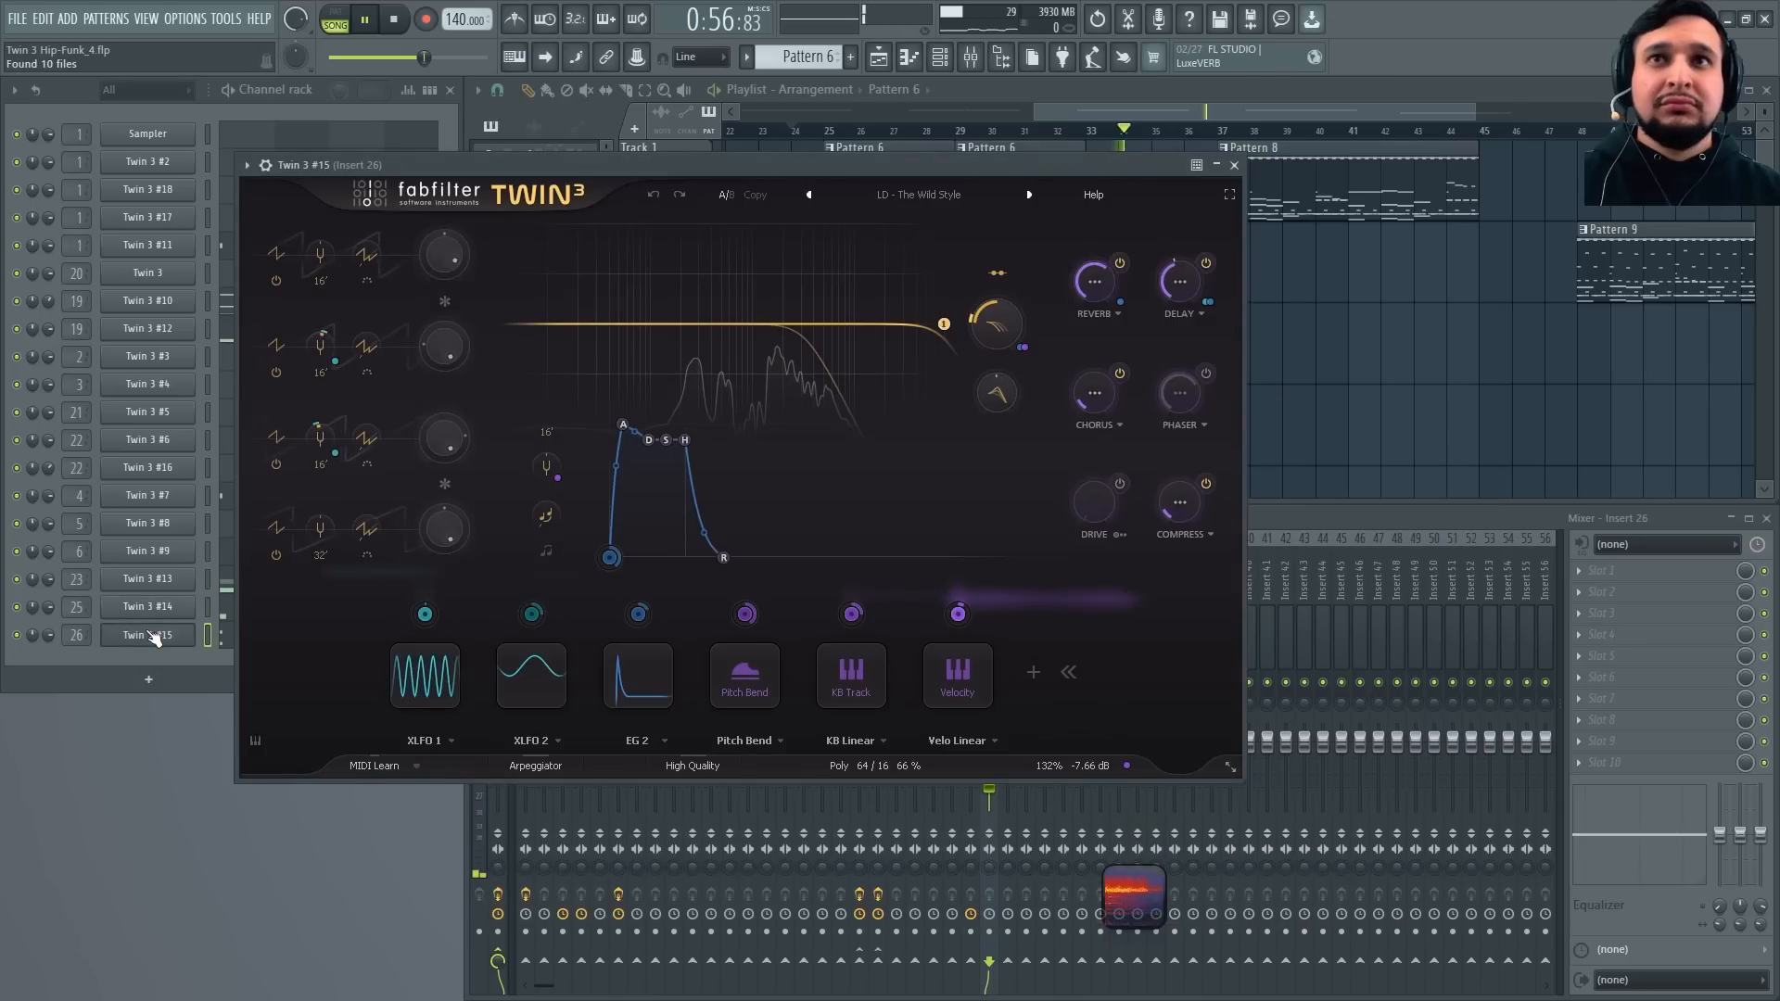
click(1236, 166)
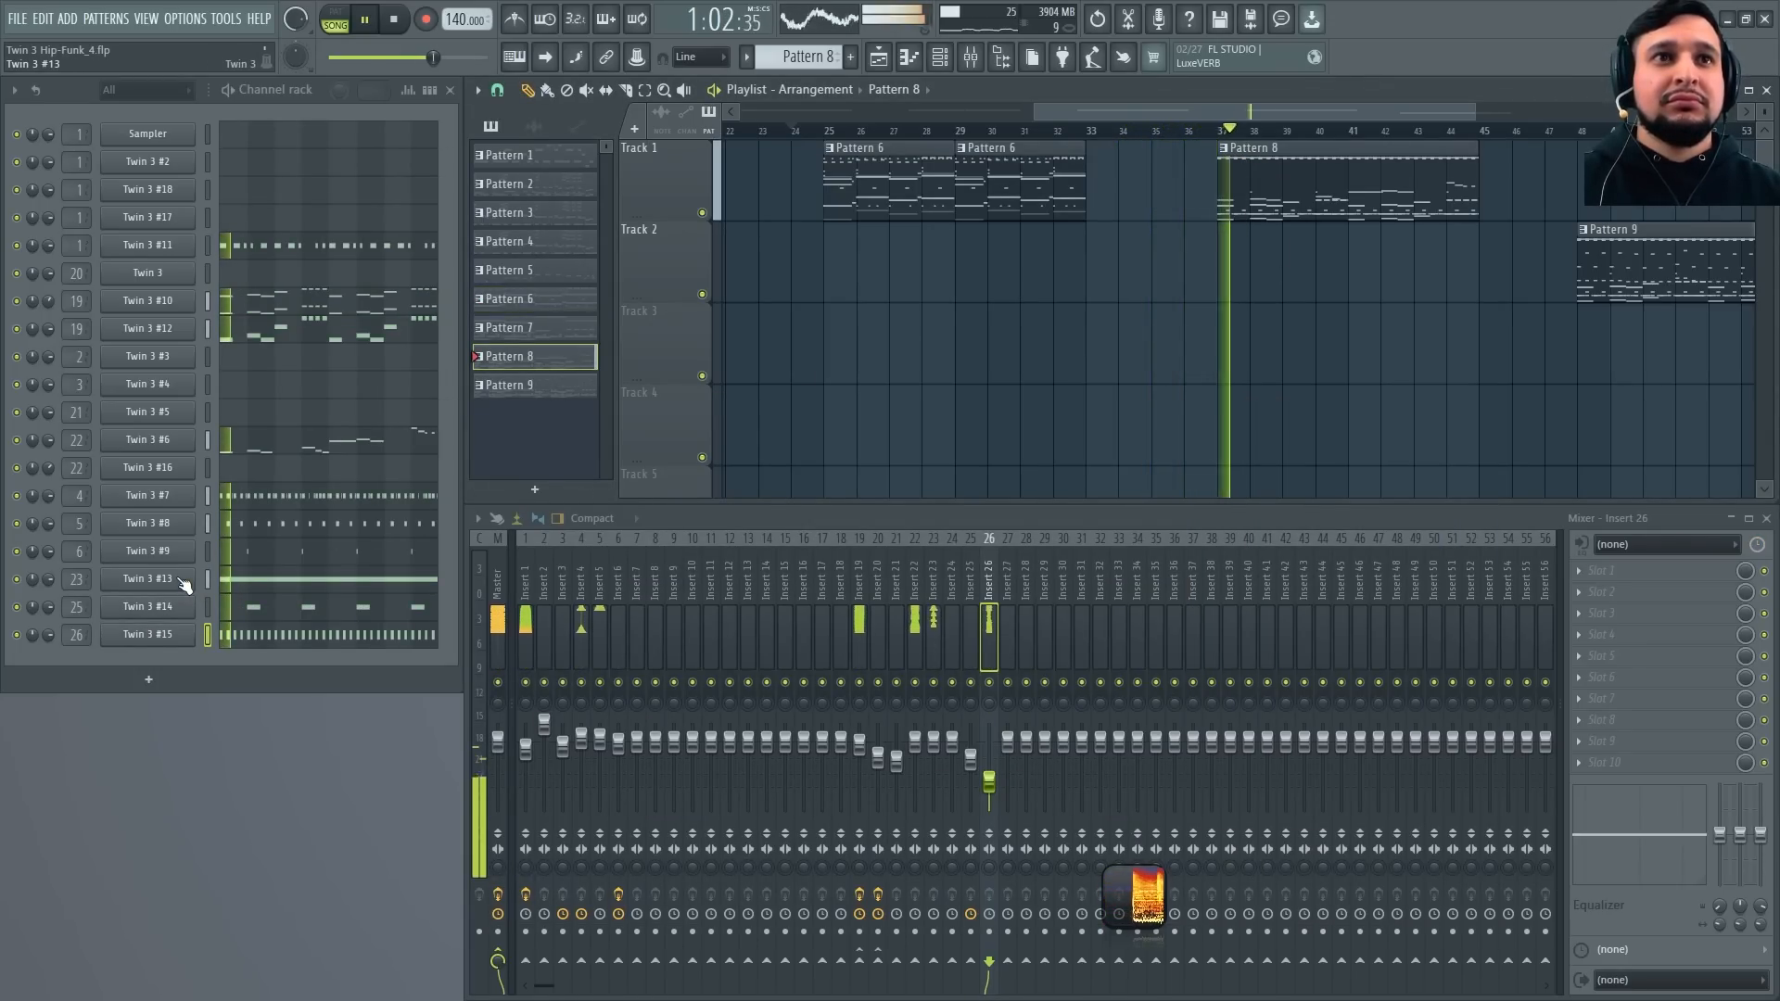
Inspect the Twin 3 #7, #13, #14 and #15 patches while Pattern 8 plays
click(180, 500)
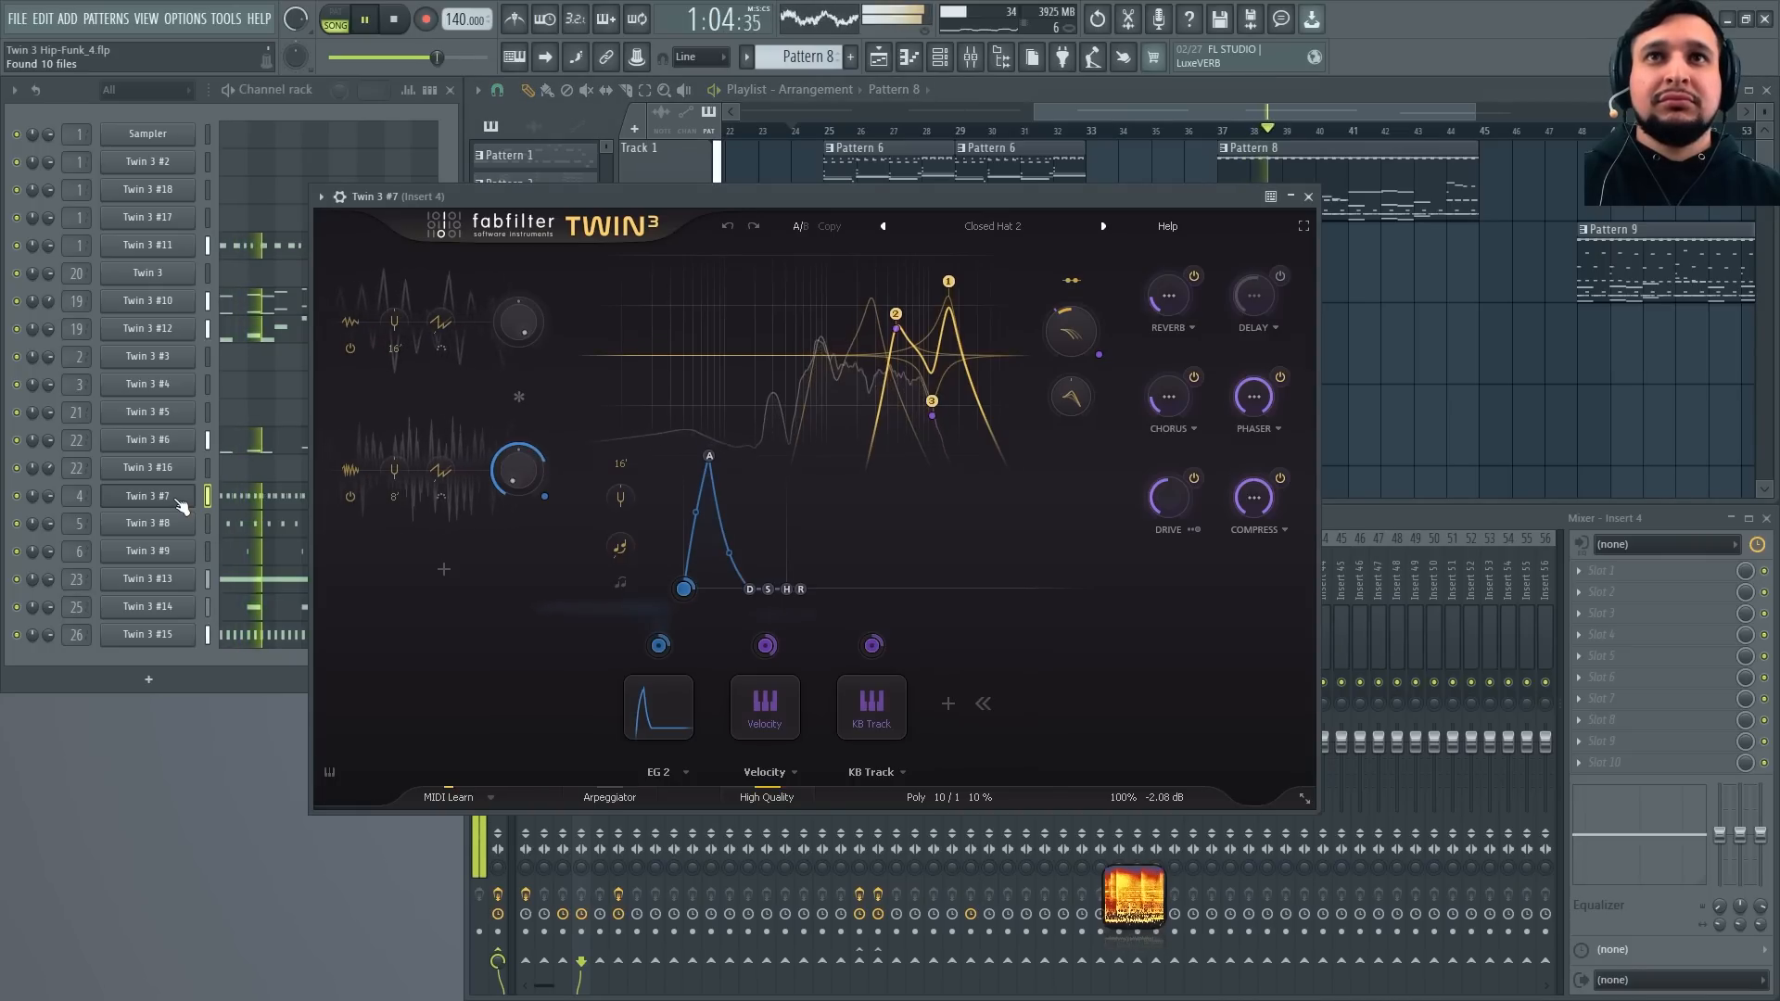
click(159, 579)
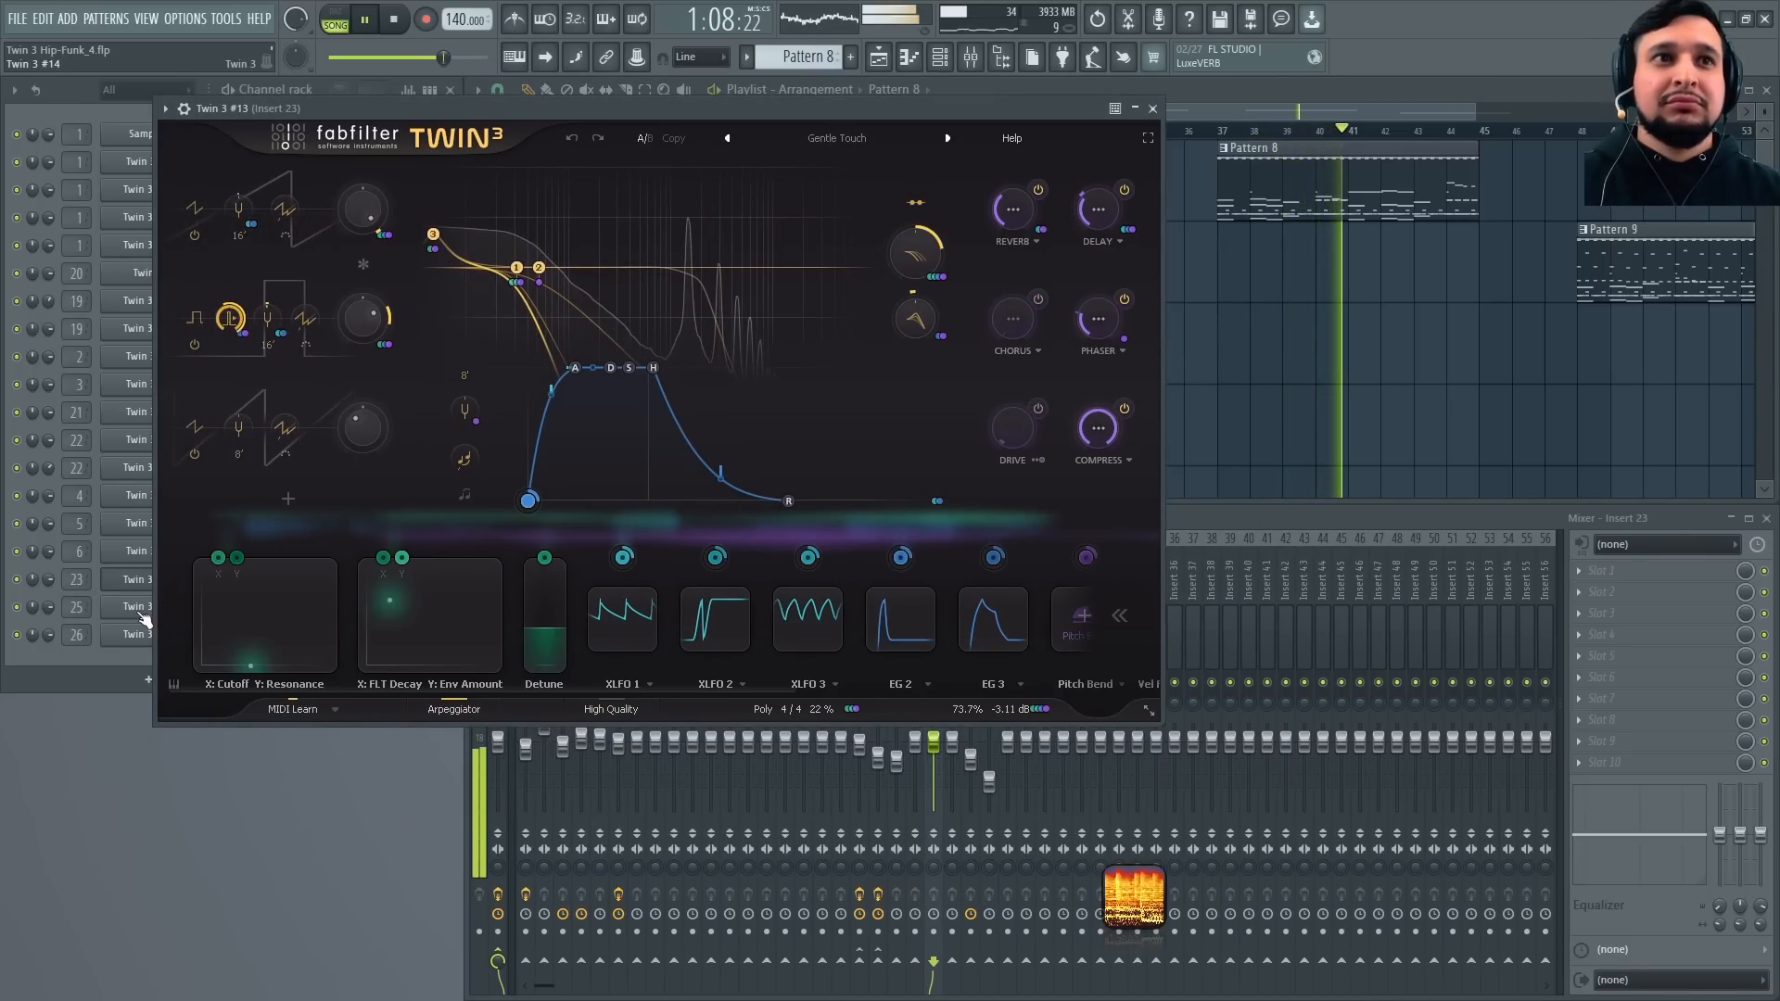
click(140, 610)
click(141, 632)
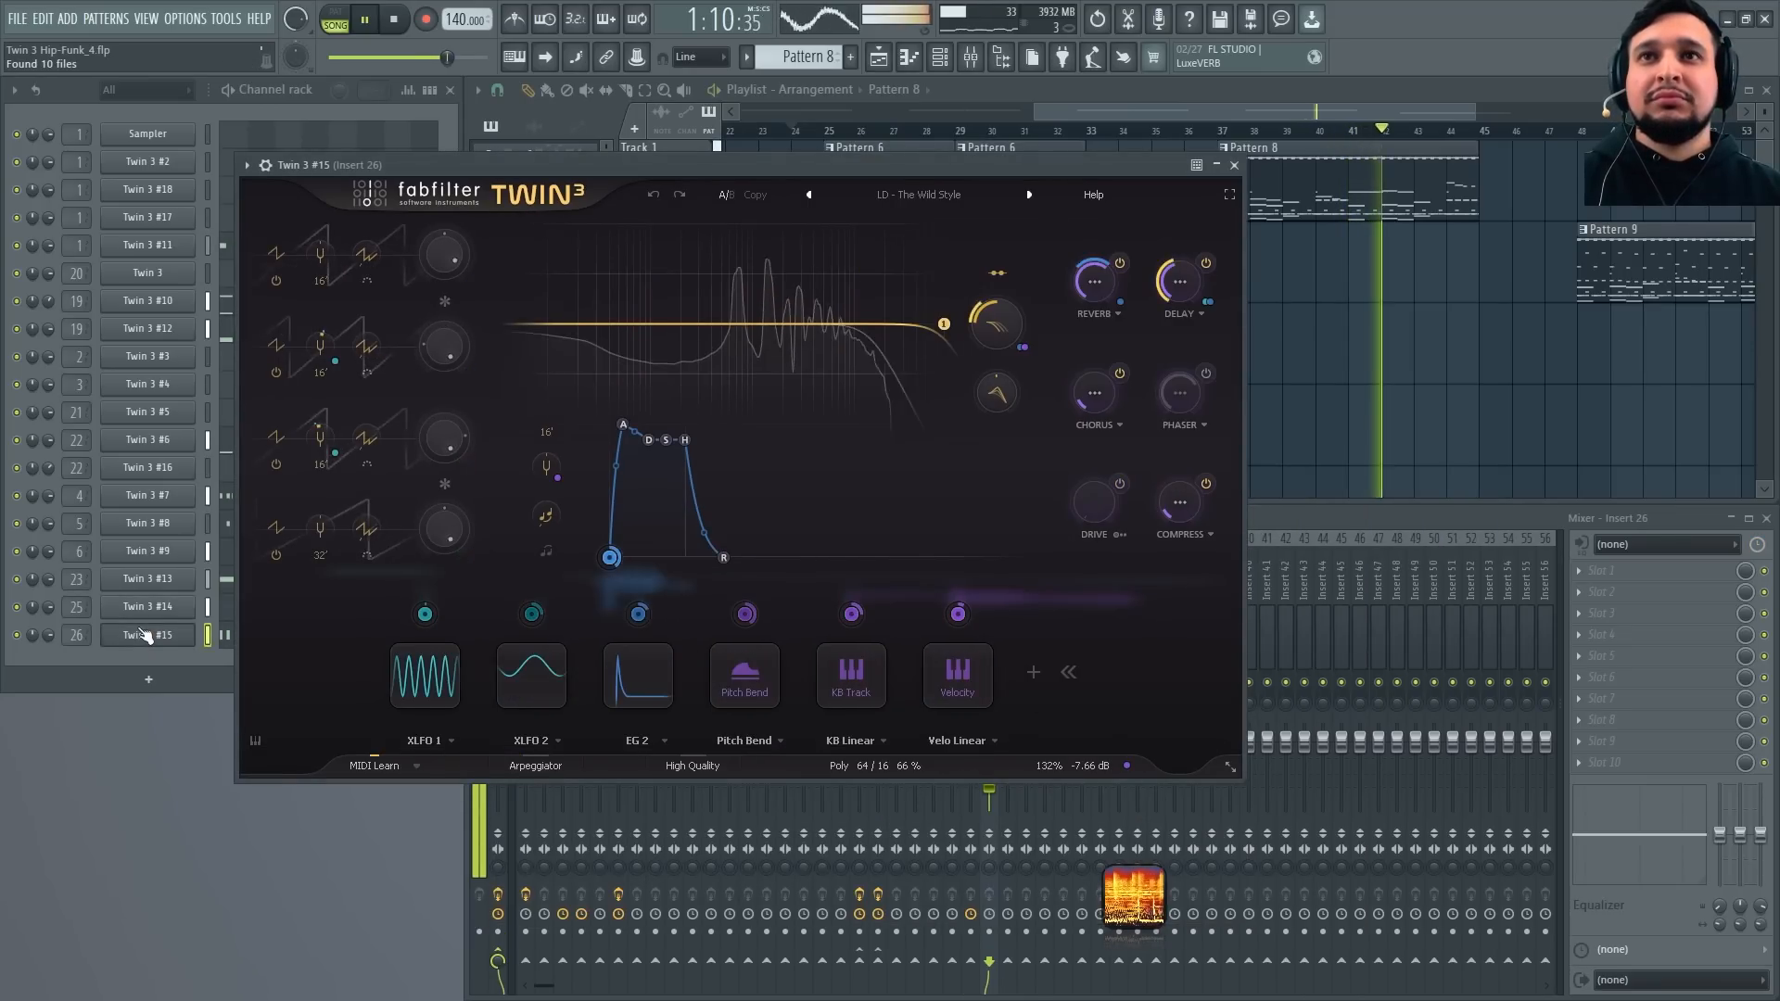
click(1236, 166)
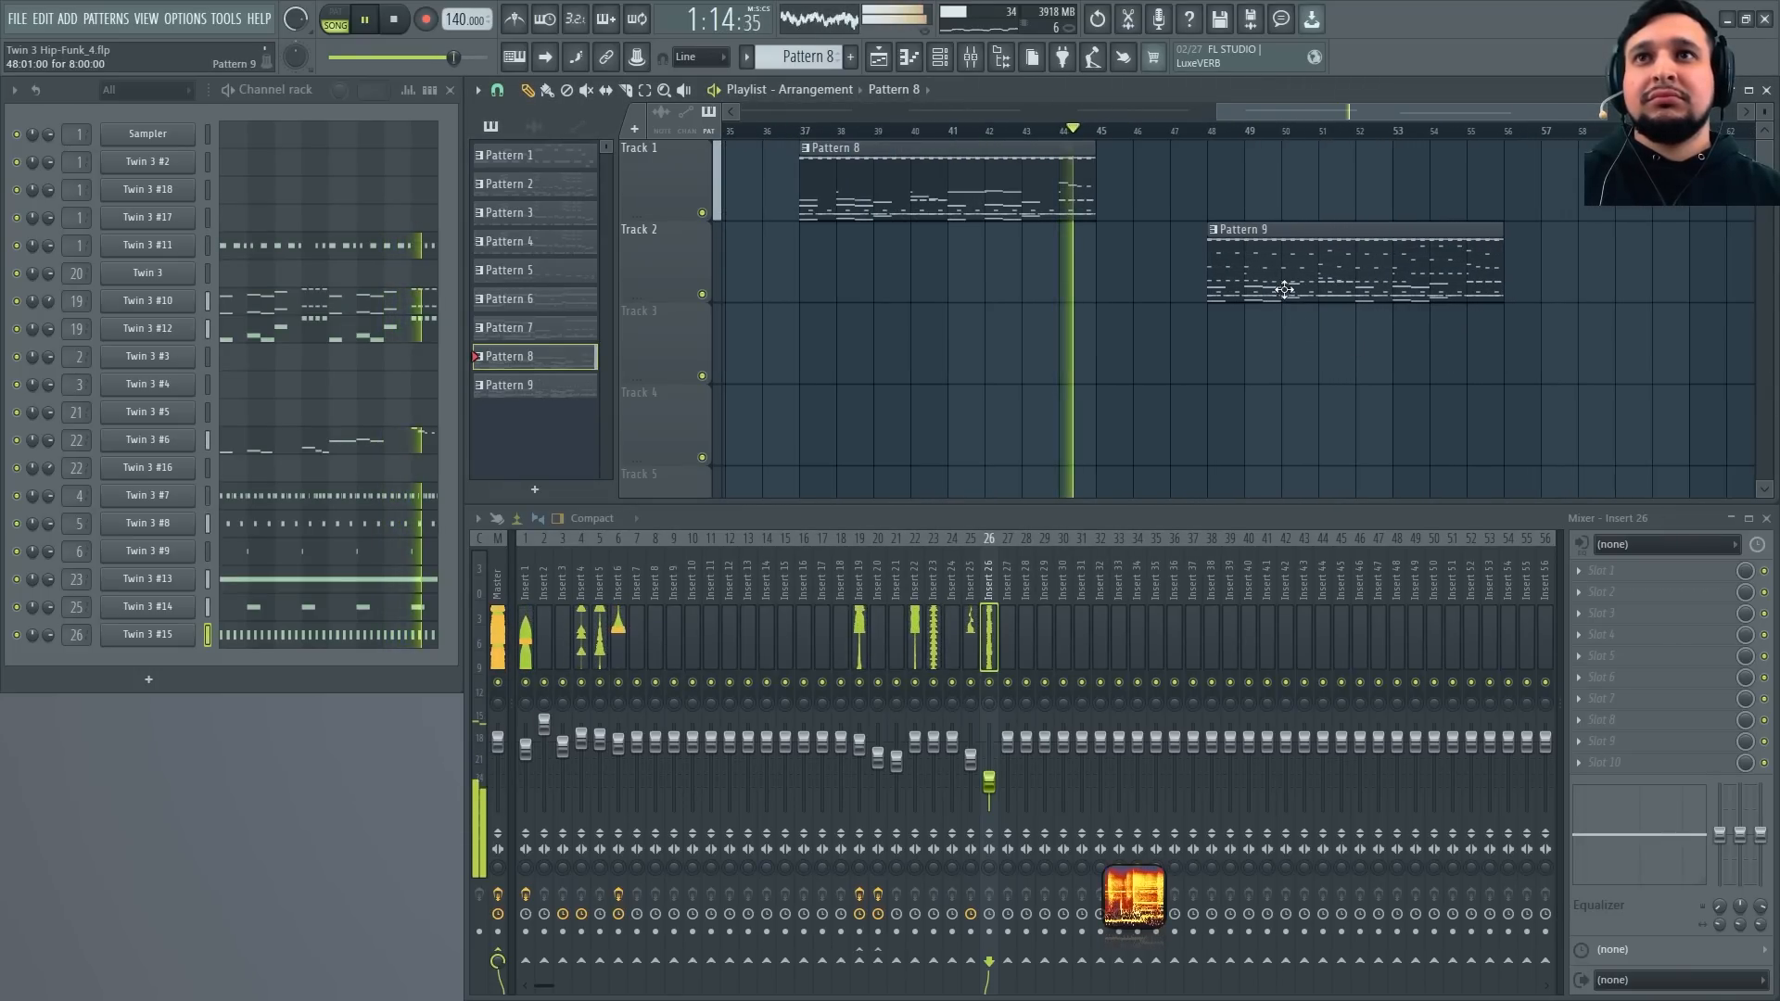
Select Pattern 9 and inspect its Twin 3 #10, #13 and #14 patches while the arrangement plays
click(1284, 291)
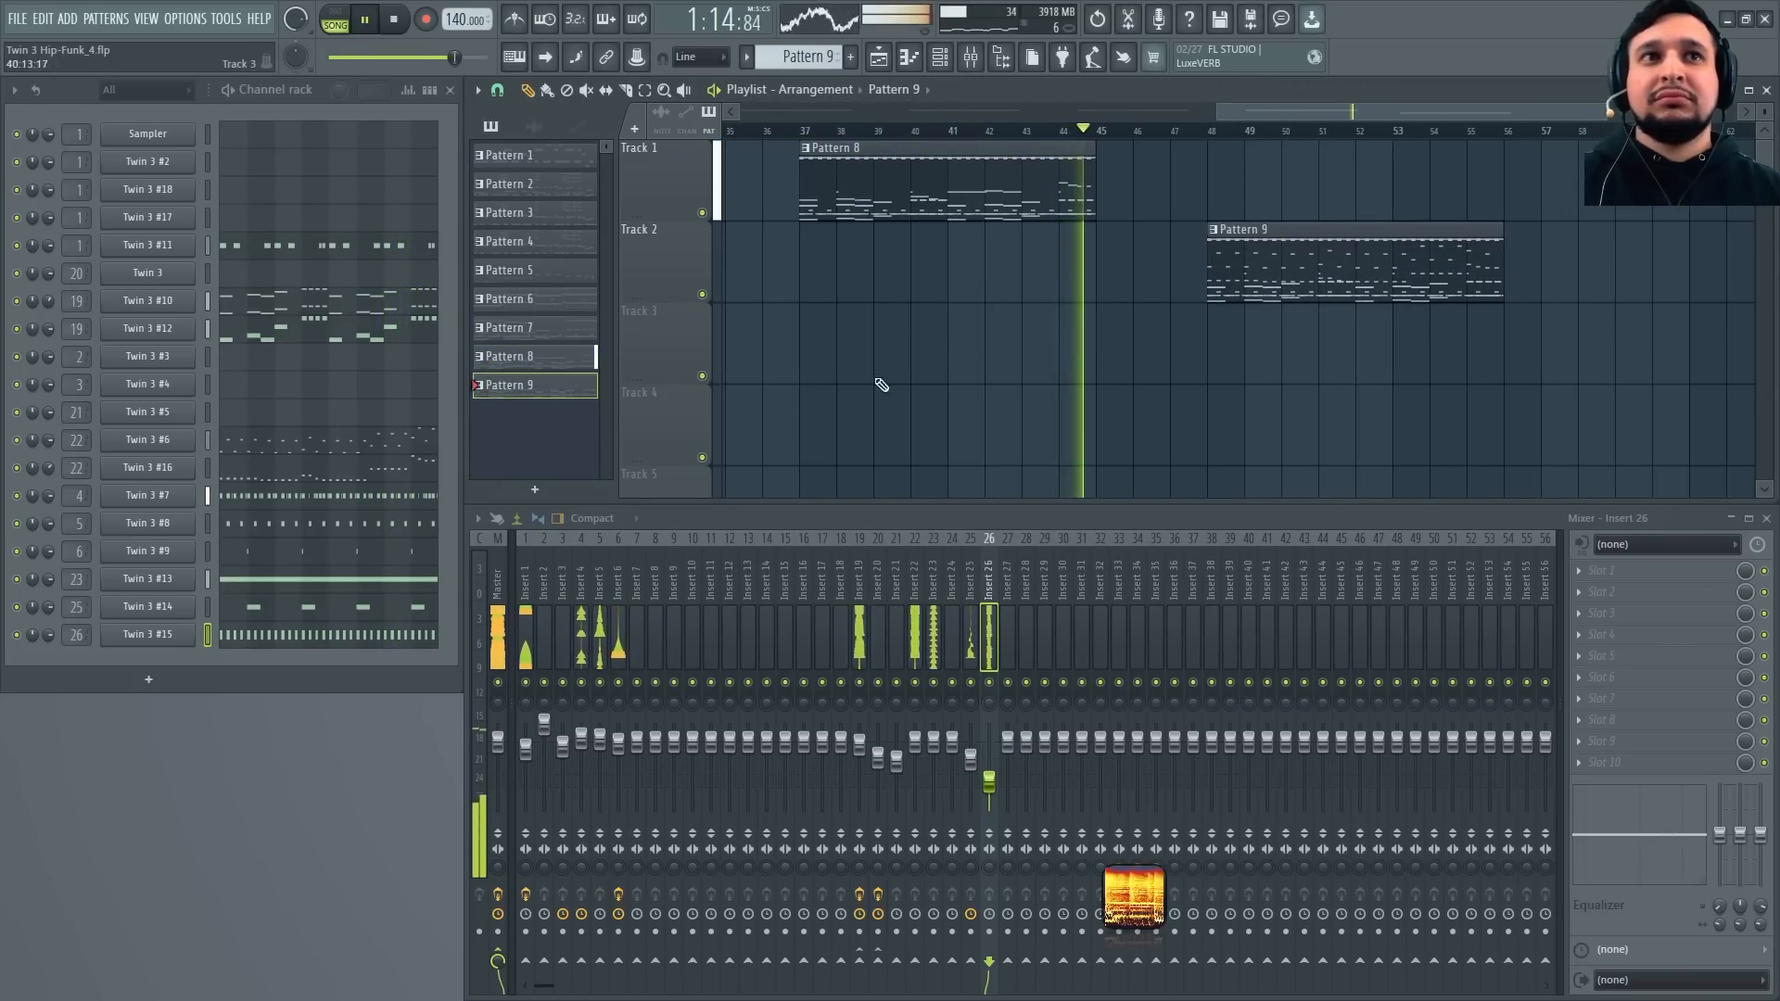
click(162, 305)
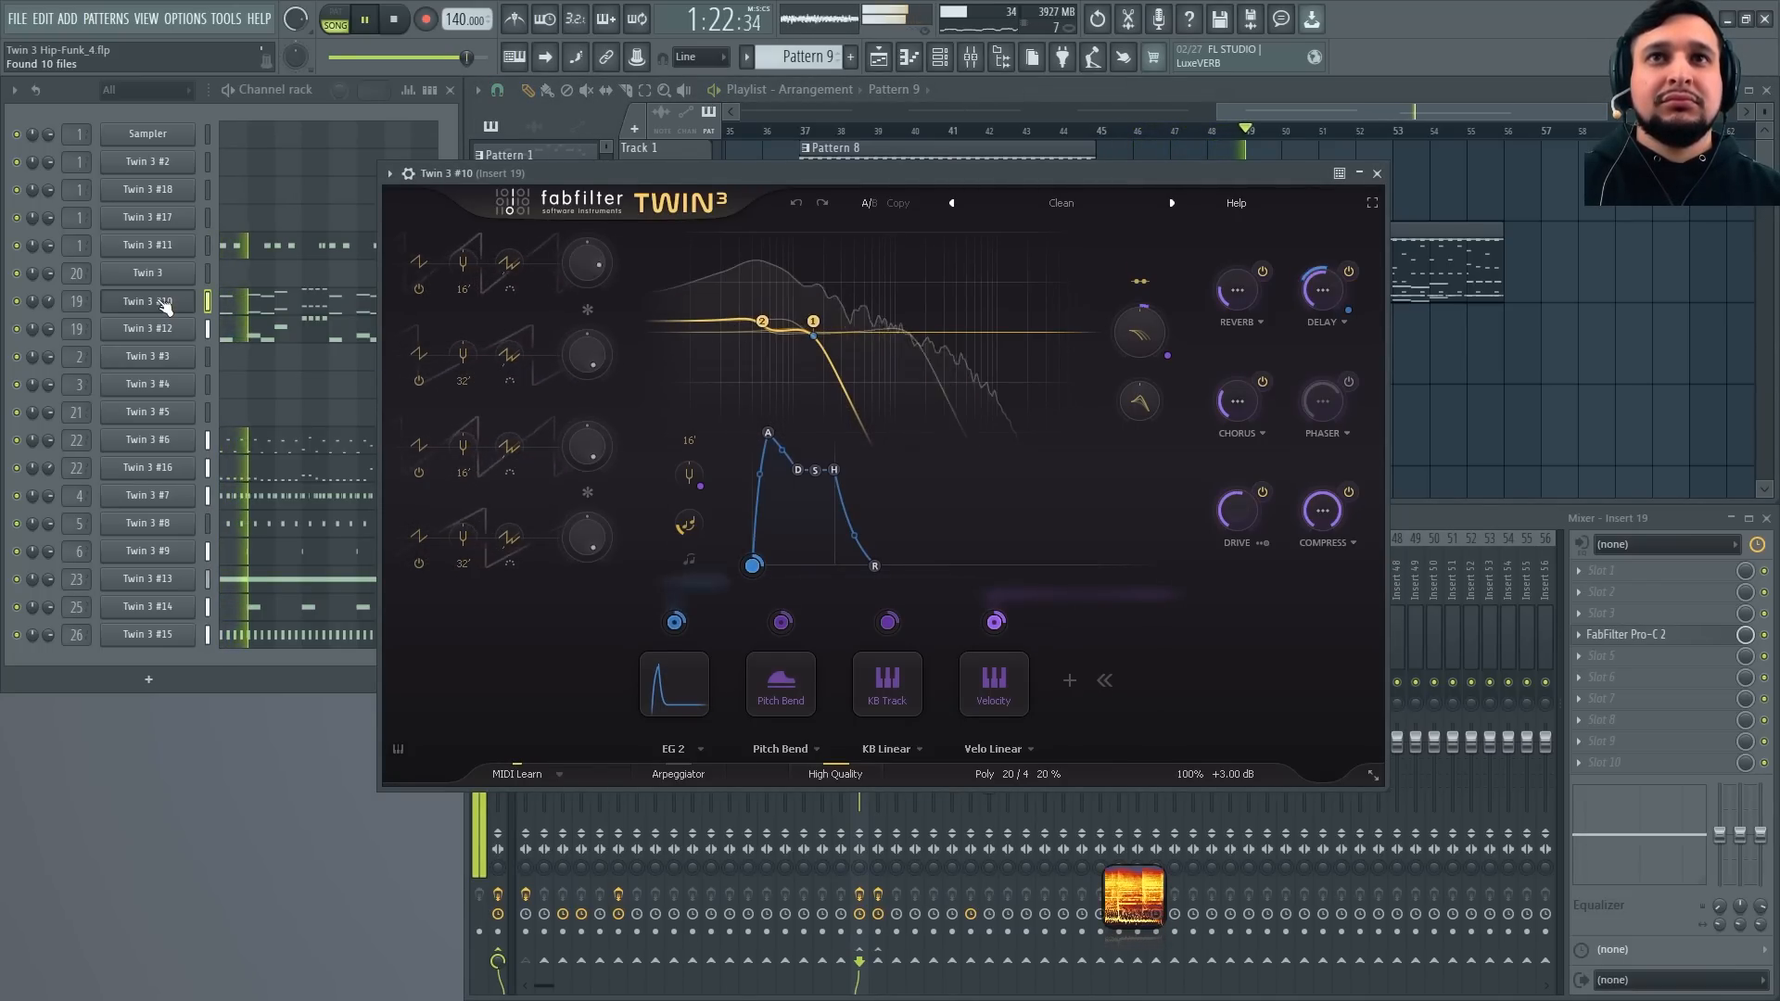
click(168, 582)
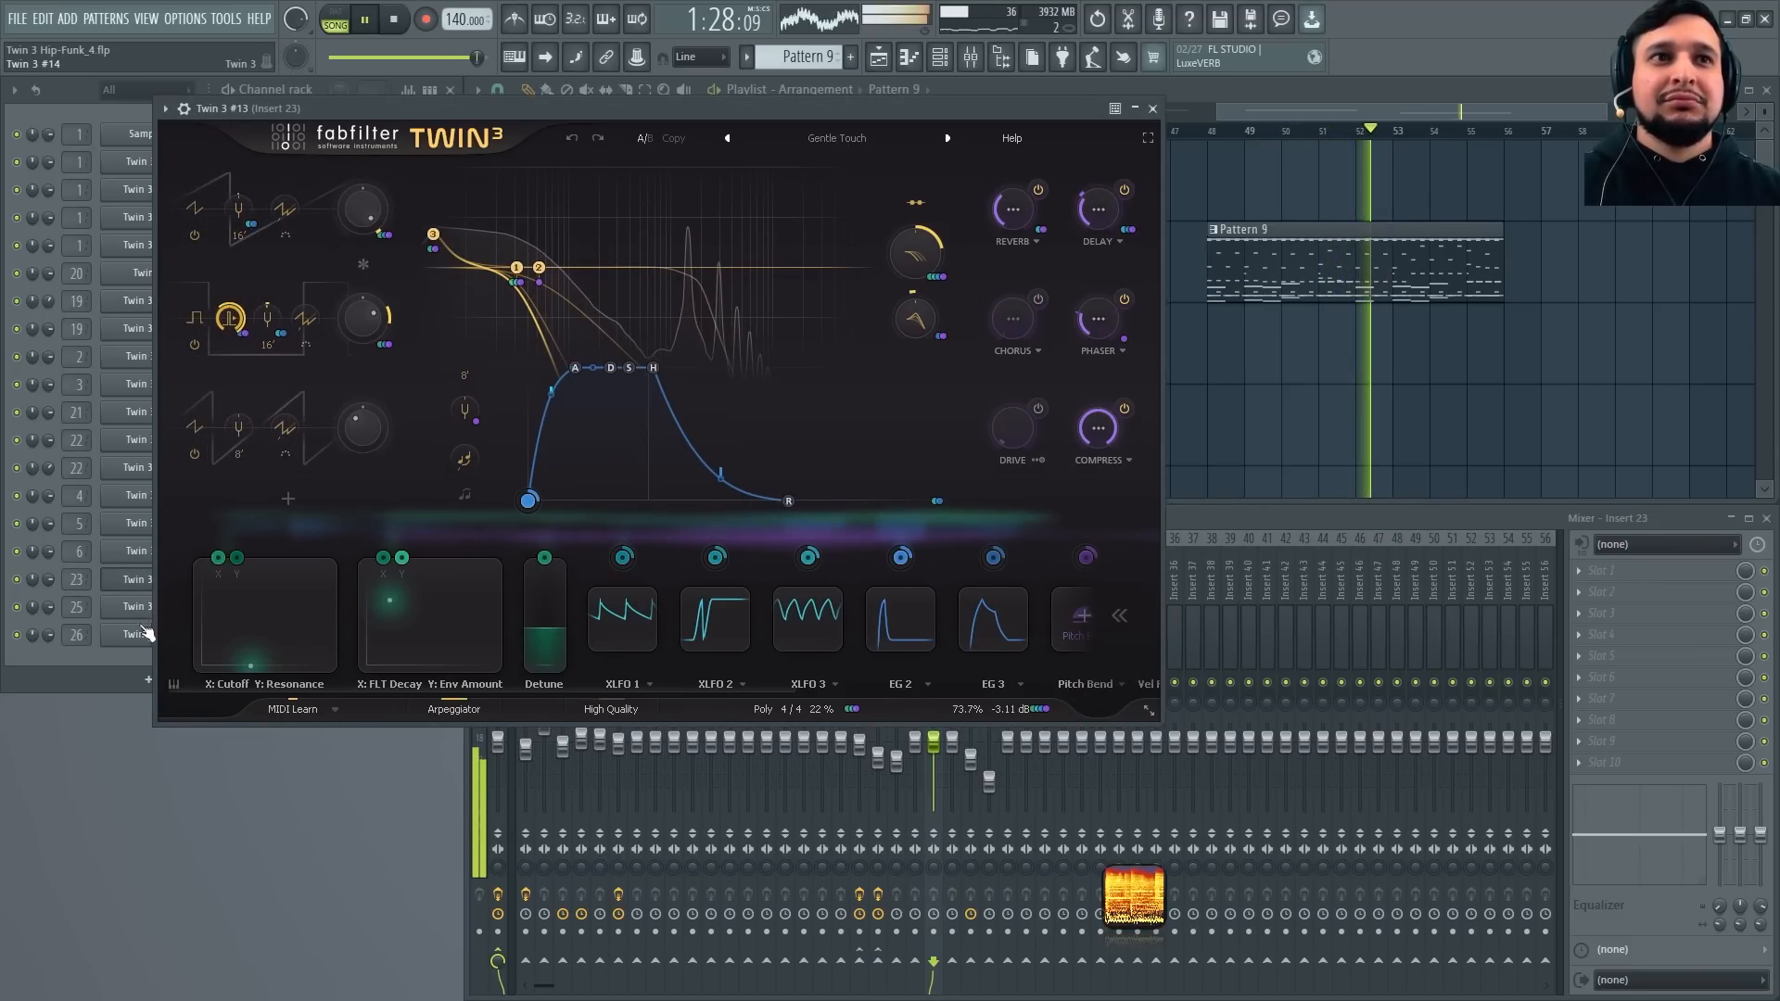
click(145, 619)
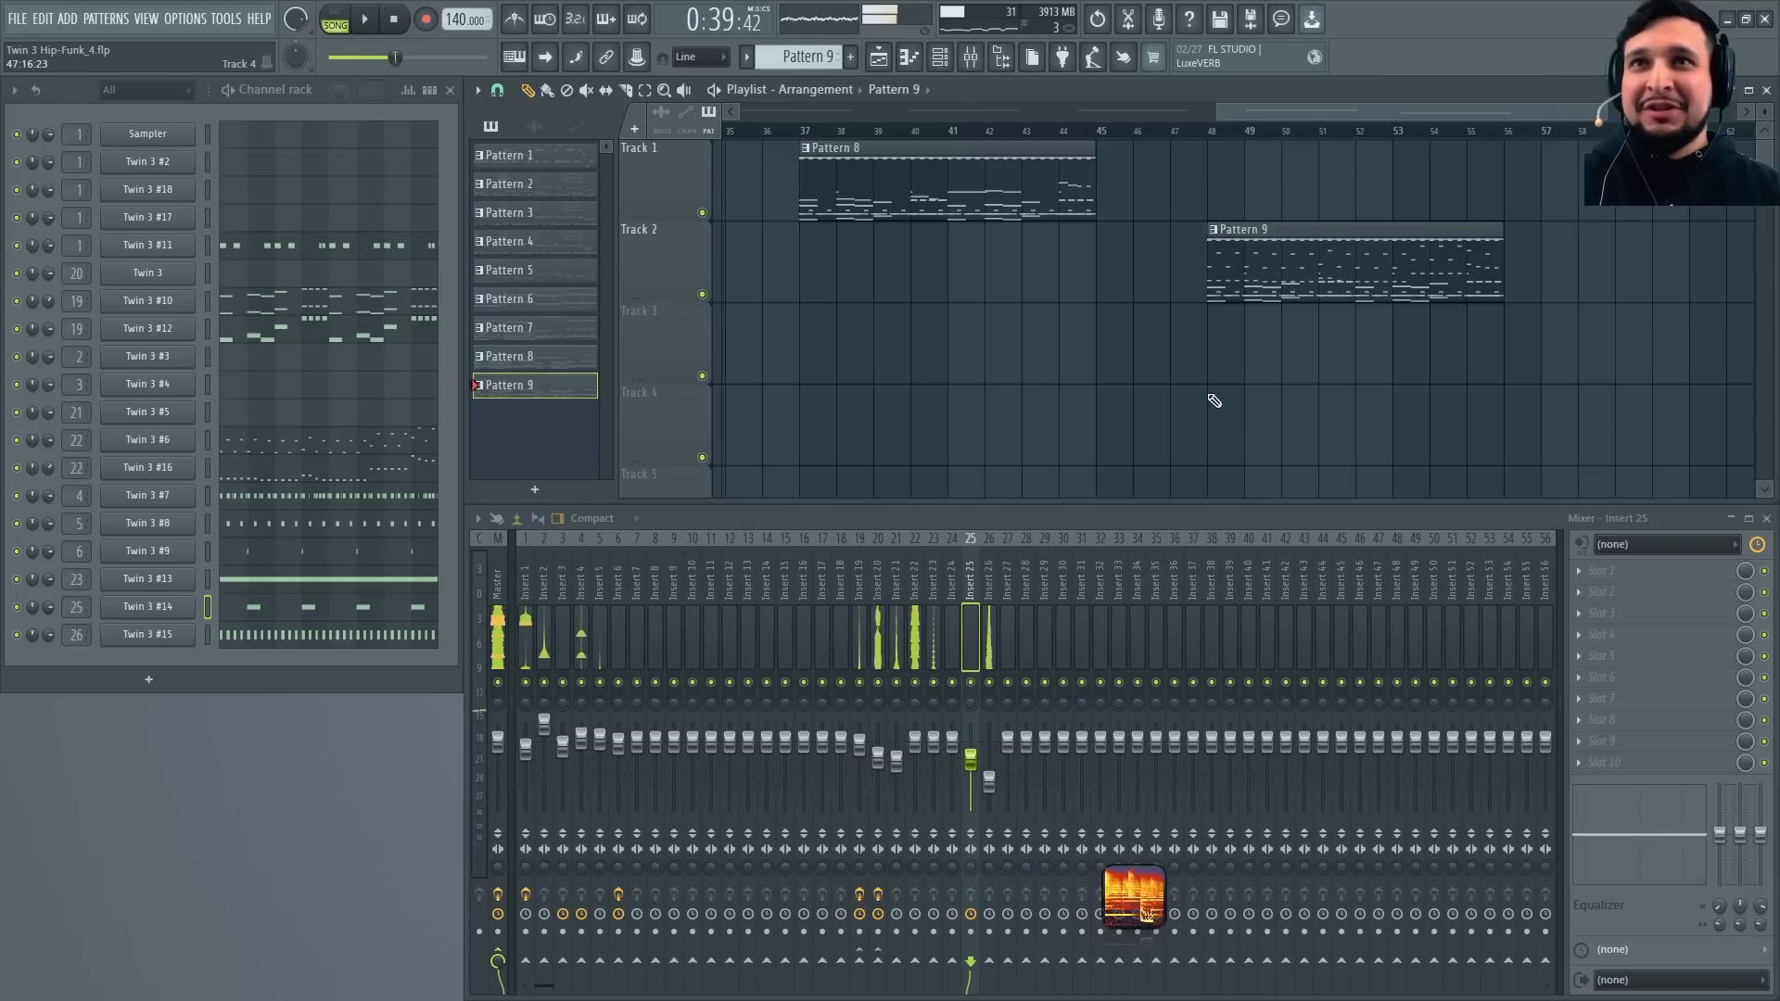
Play Pattern 4 from the start of the arrangement, open the Twin 3 #6 patch and solo its channel
scroll(1215, 401, down, 3)
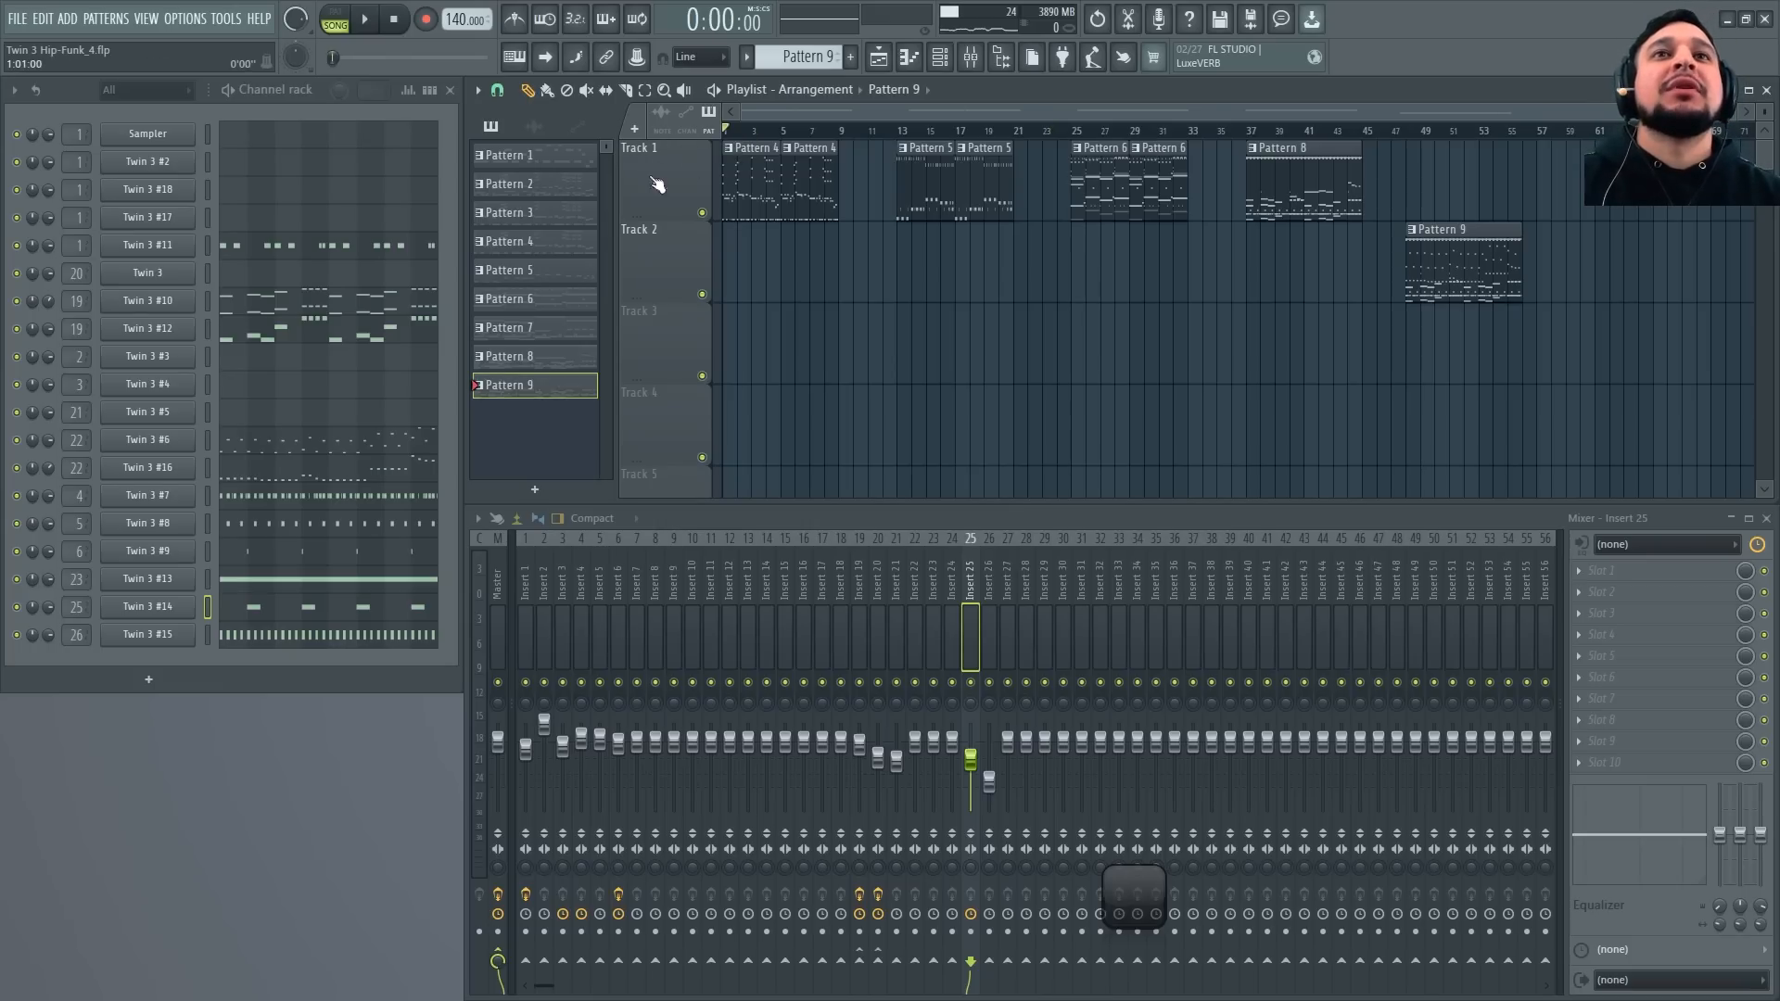
click(752, 211)
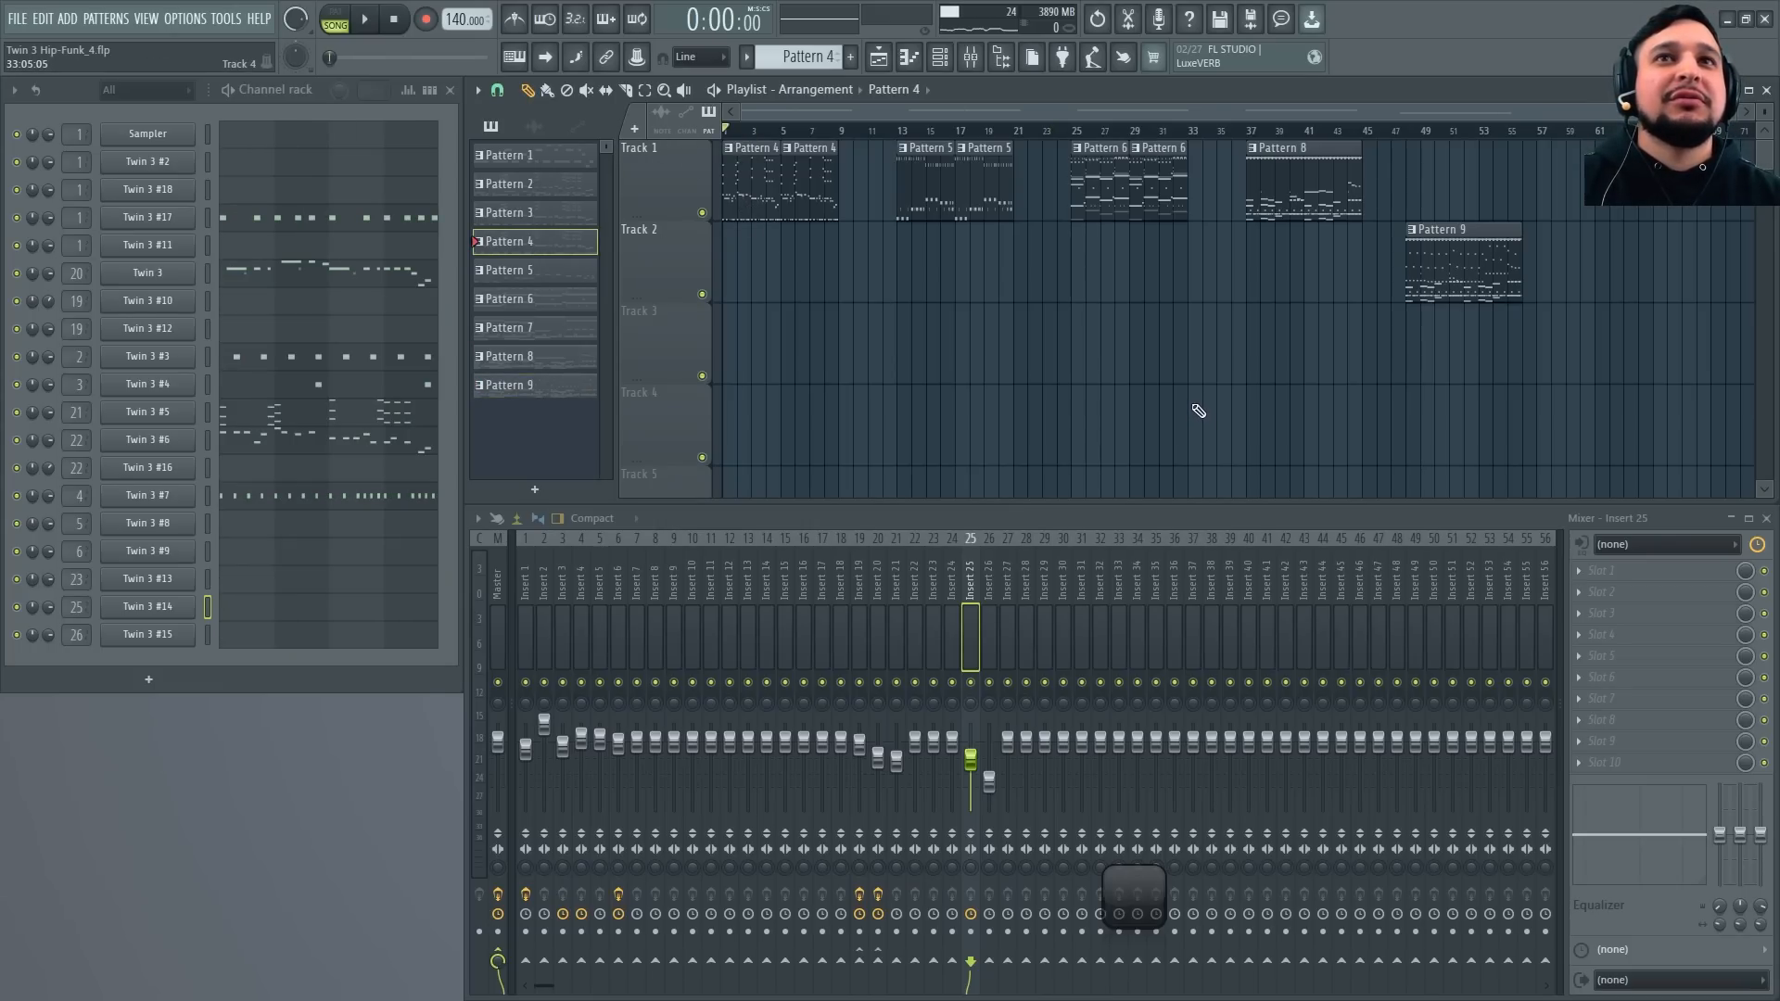
key(space)
drag(1033, 308, 1319, 529)
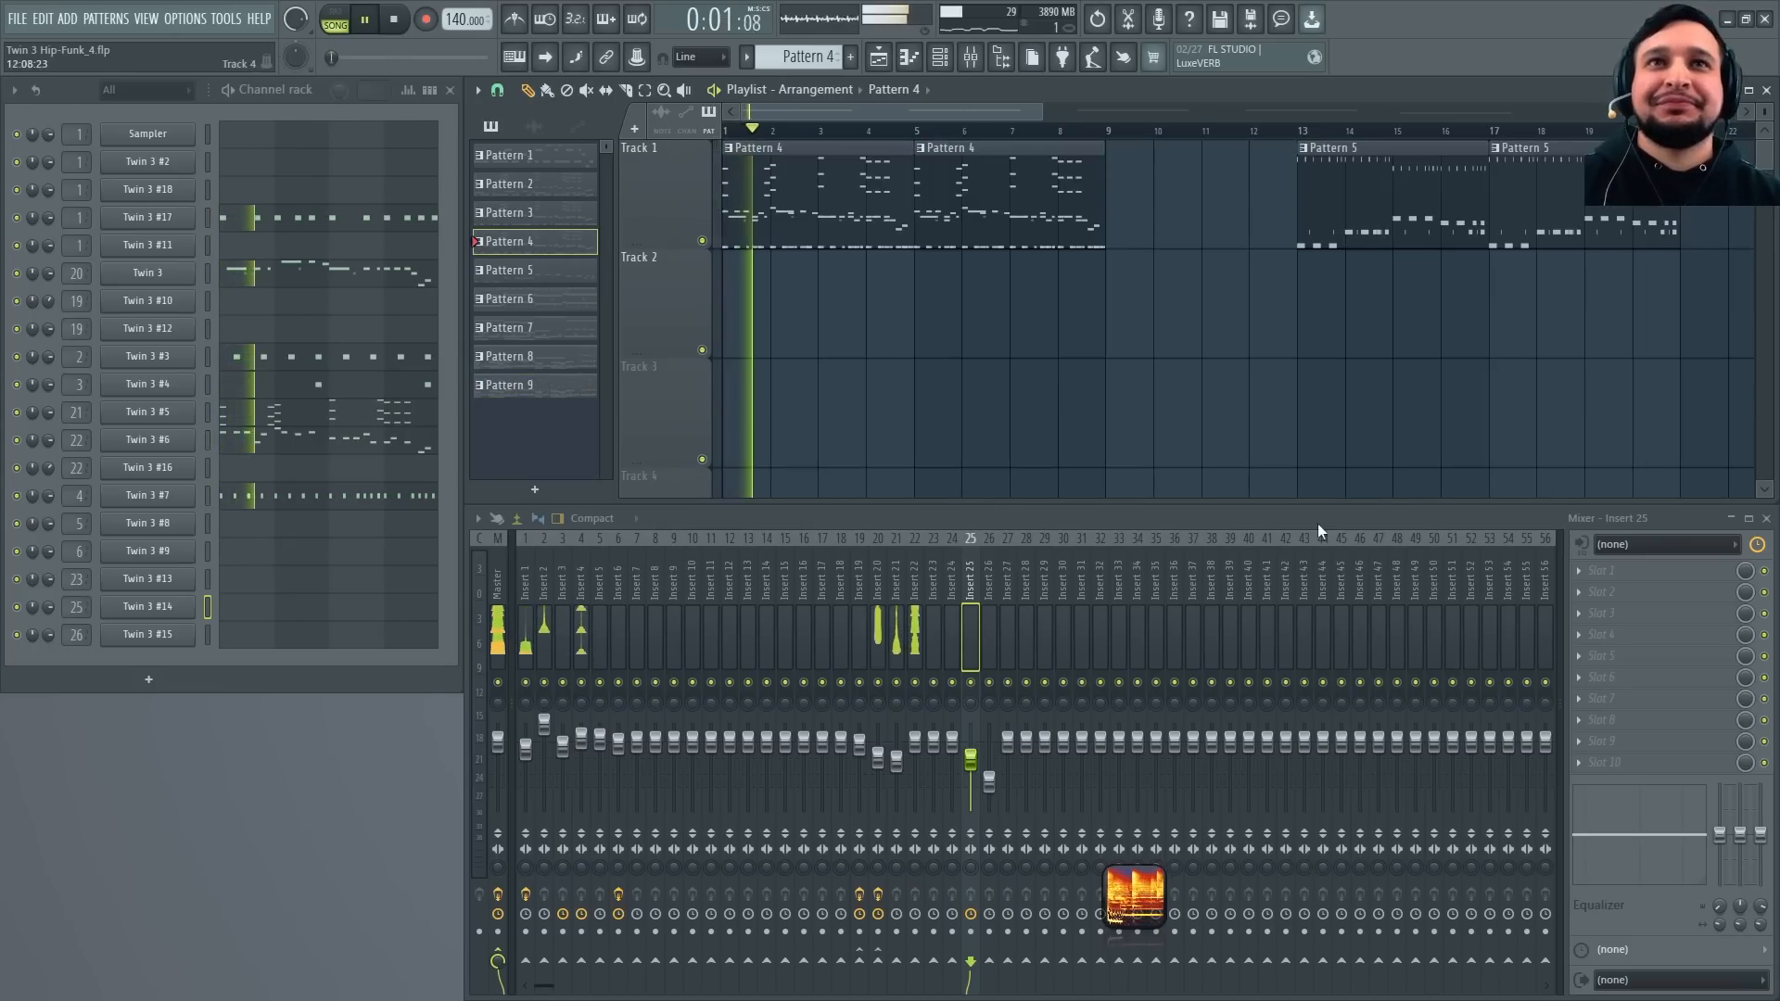
click(176, 443)
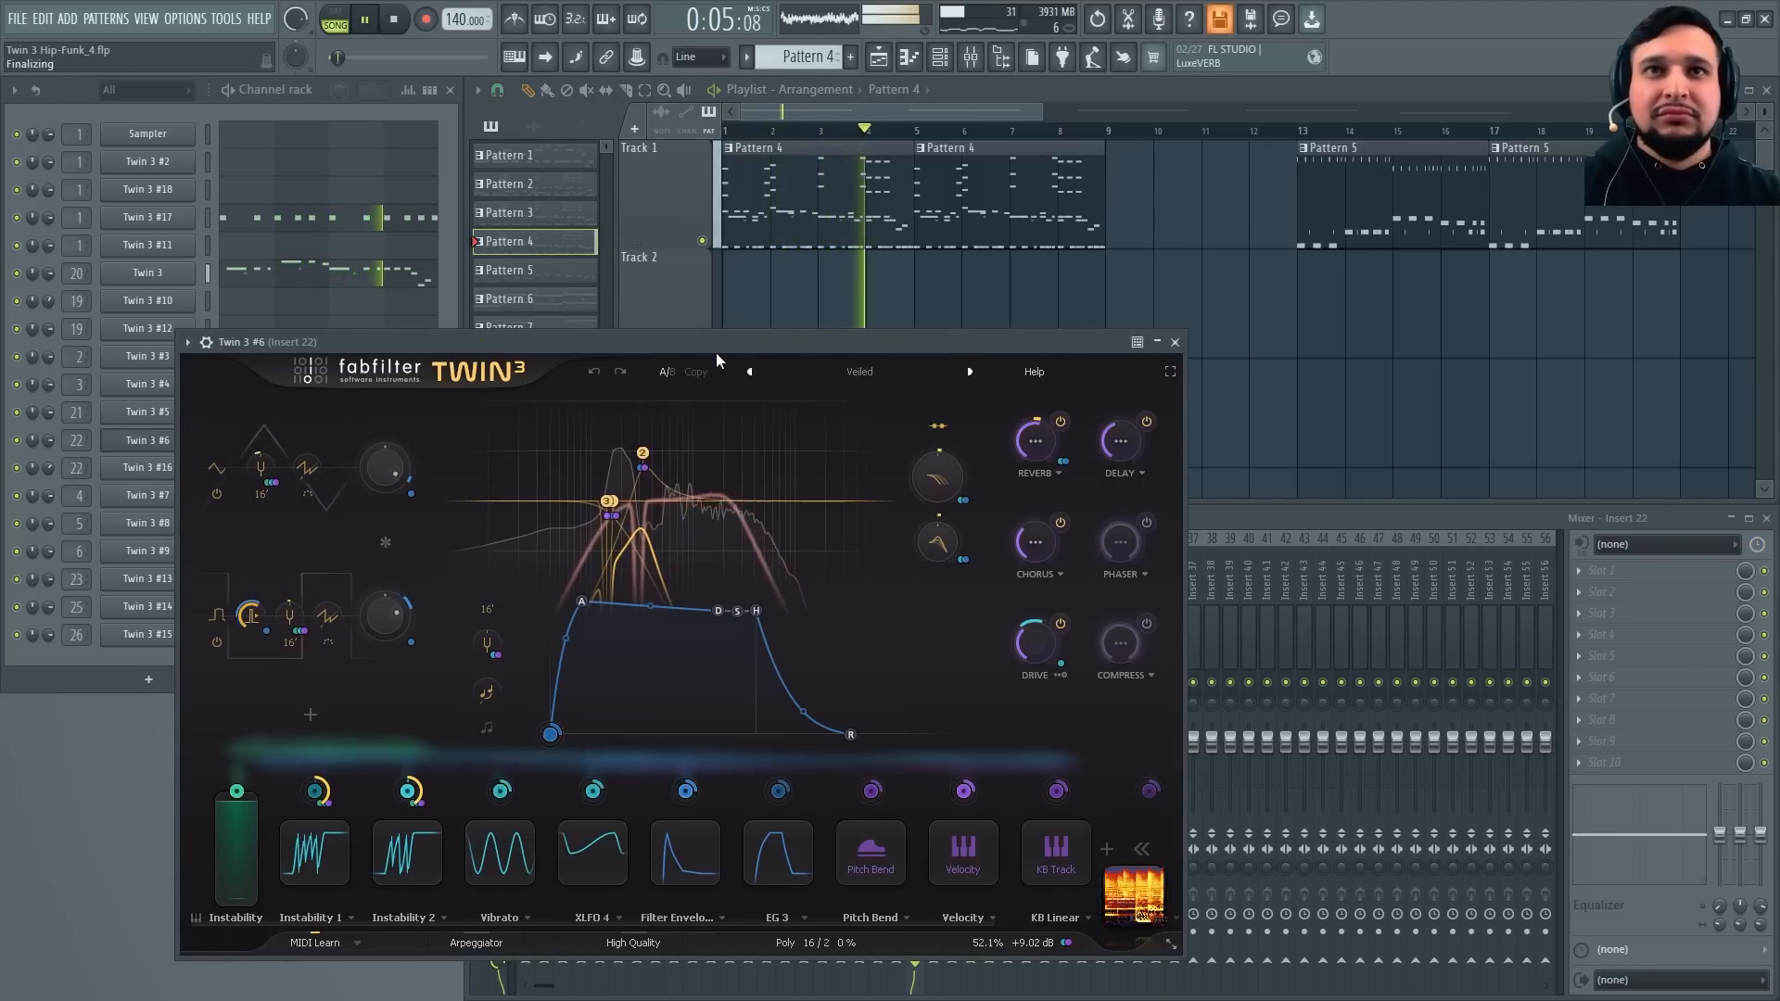
drag(716, 352, 1205, 306)
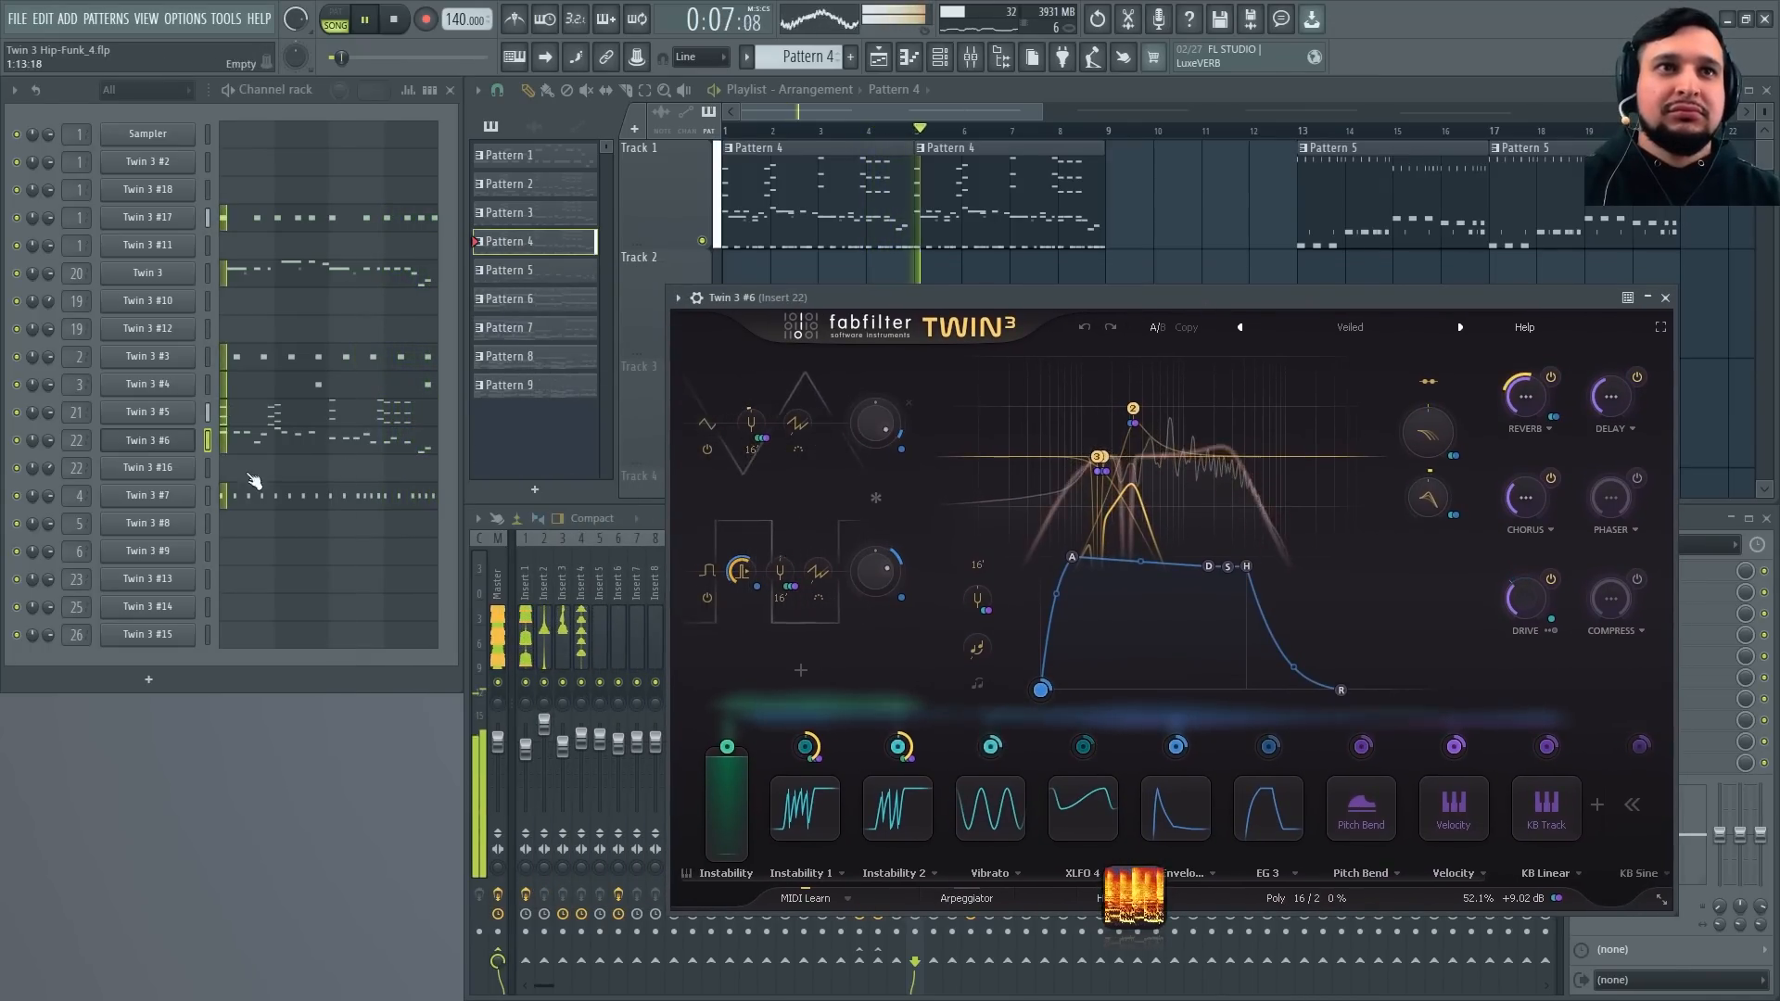
key(space)
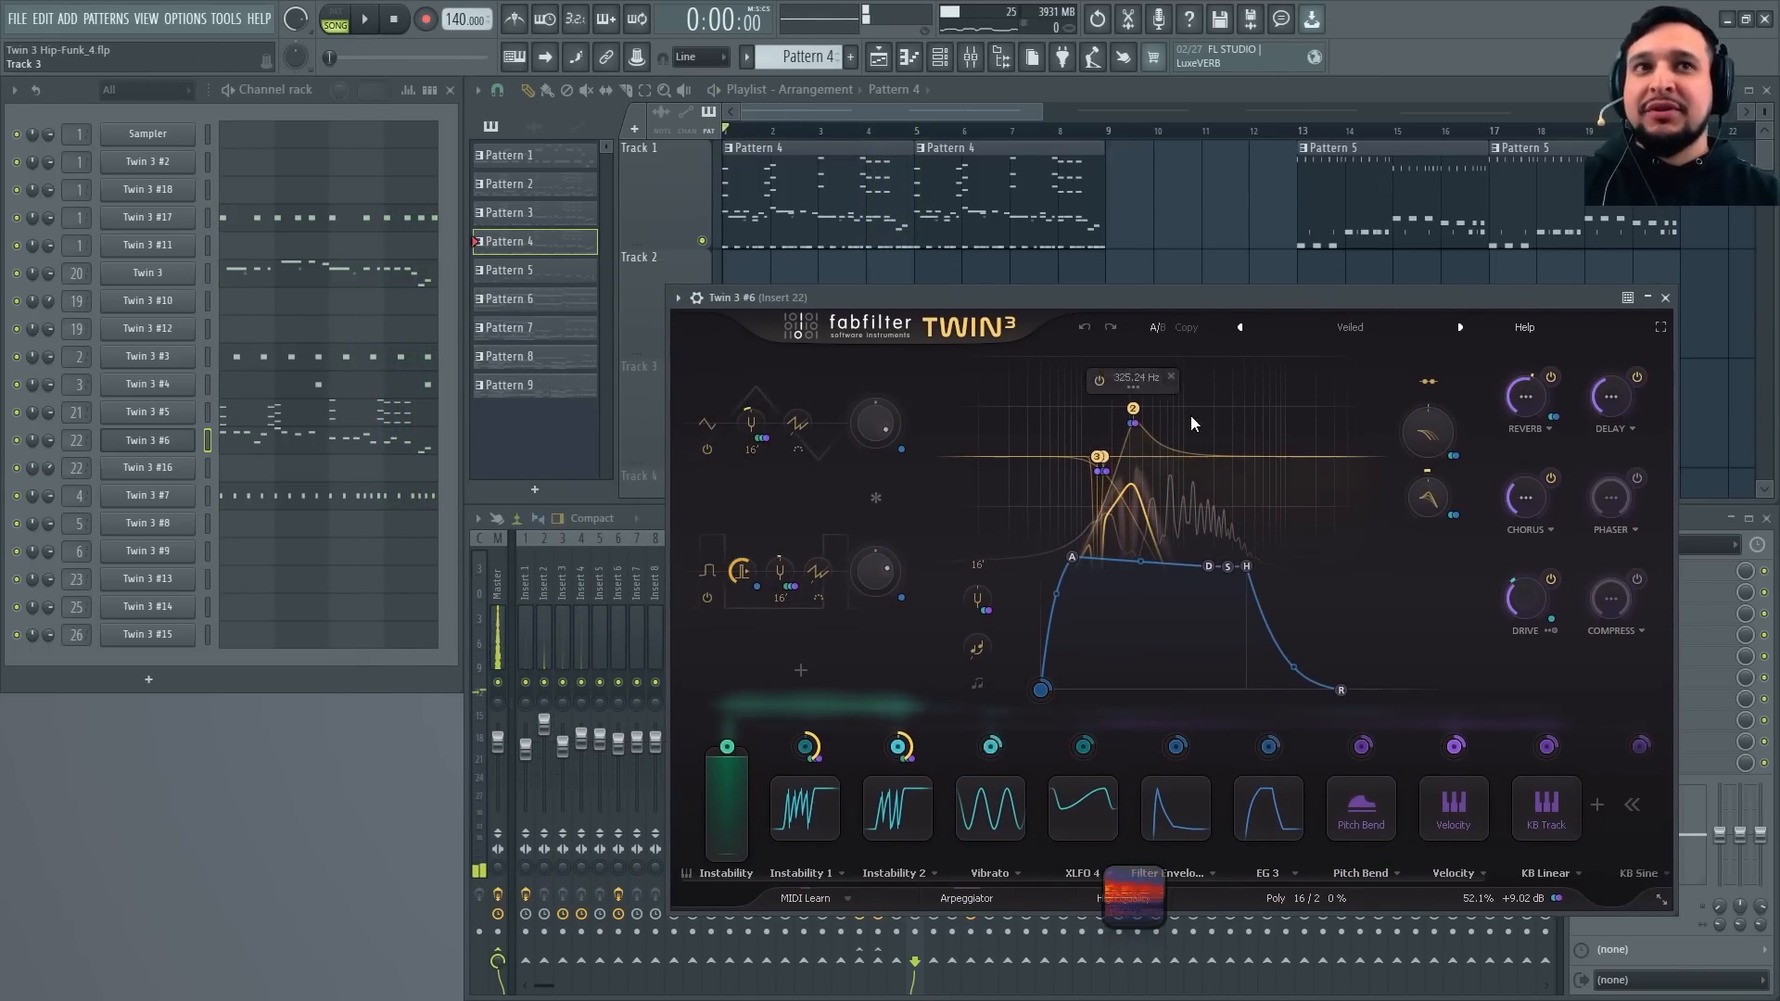
key(space)
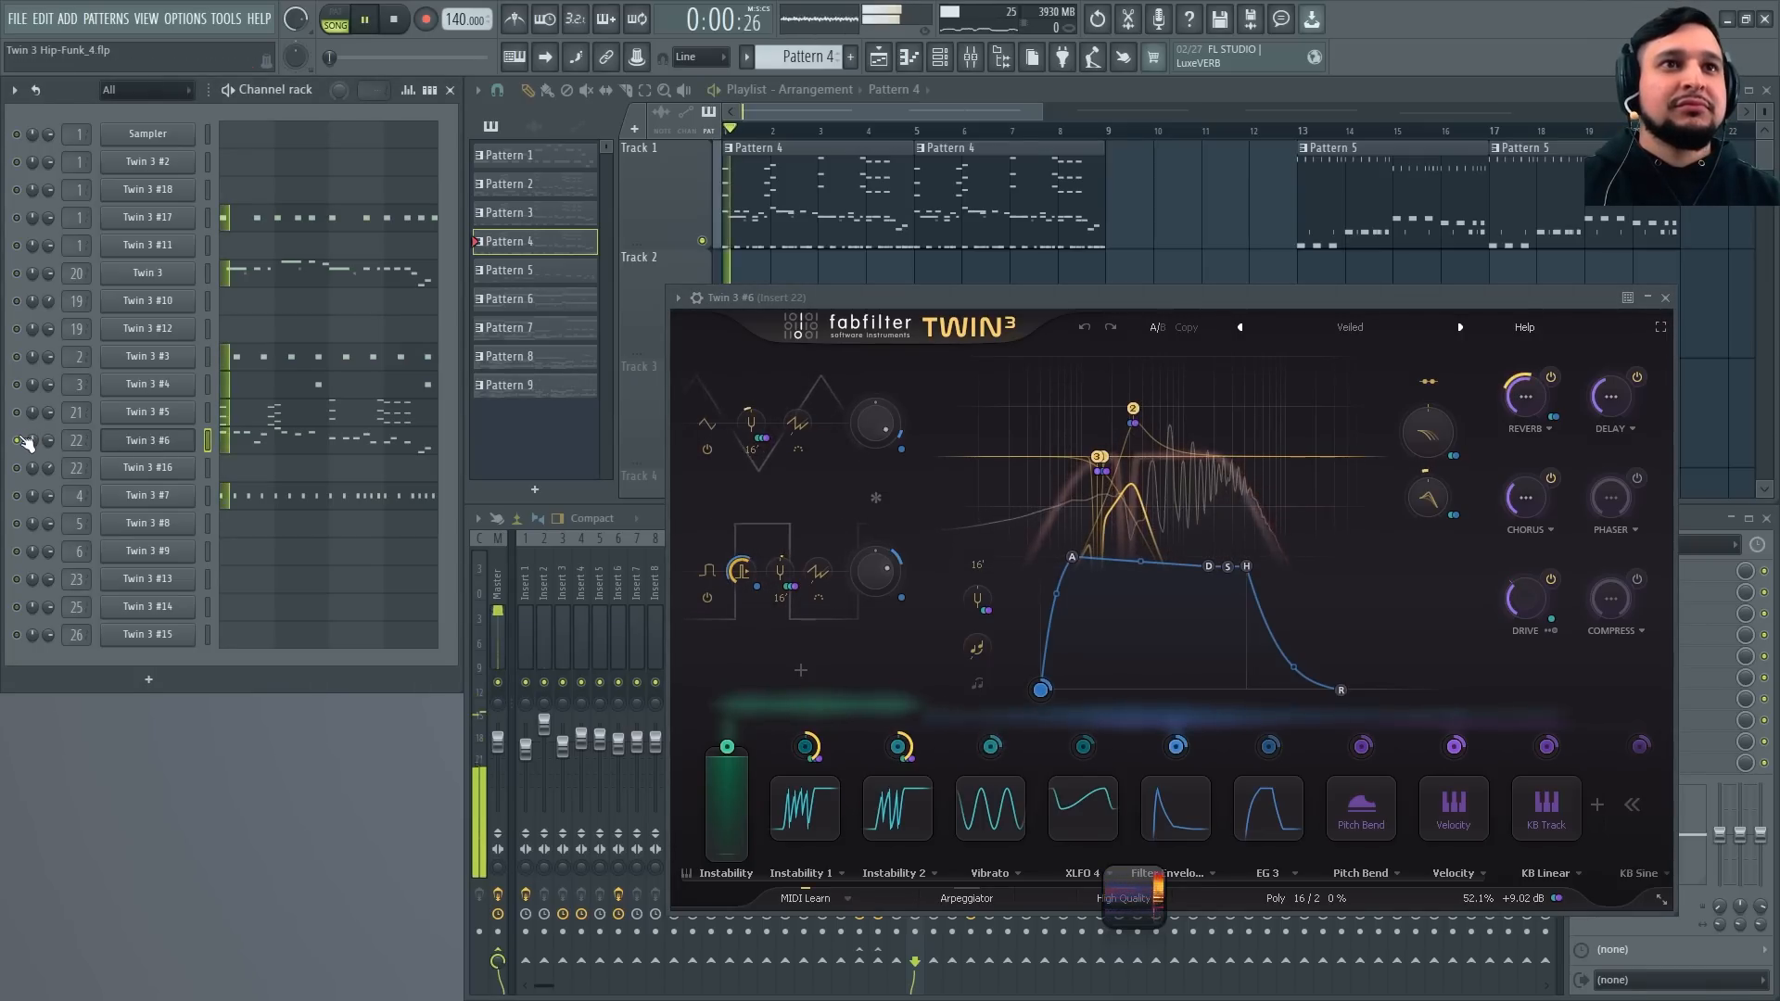
Reload the stock Veiled synth preset in Twin 3 #6 to compare it with the customized patch, and undo the reload
click(1401, 331)
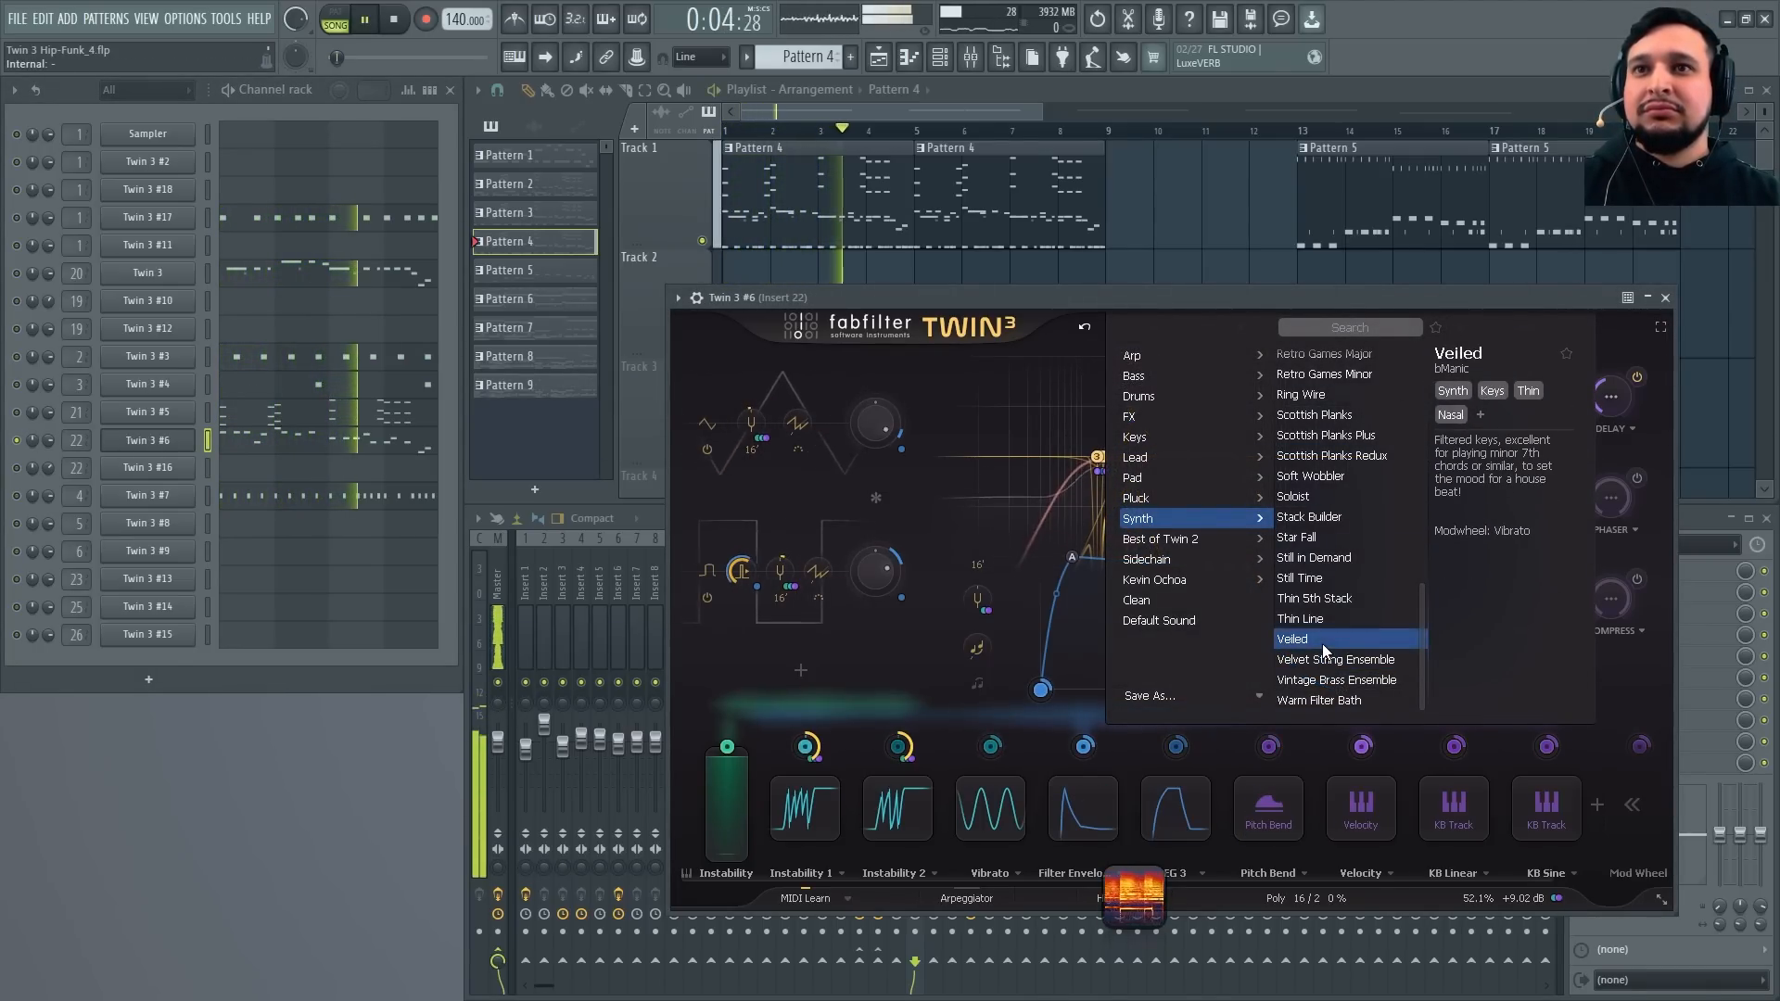
click(1226, 321)
drag(1220, 297, 974, 287)
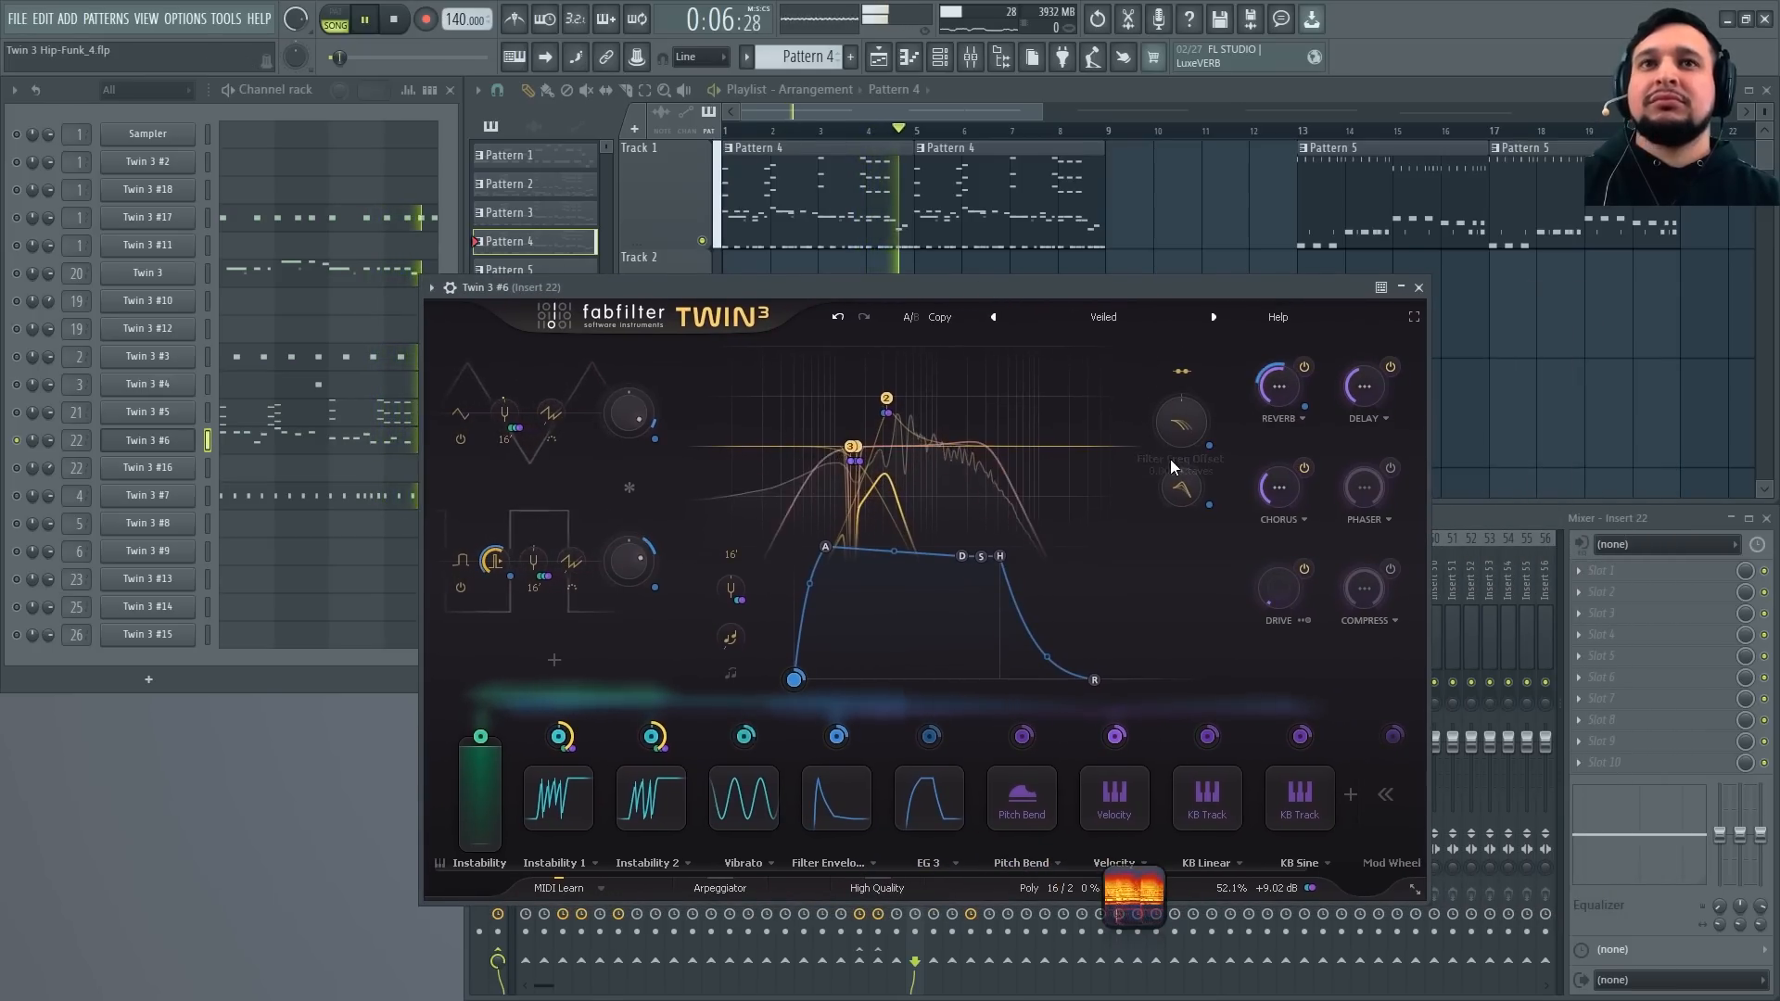
click(833, 315)
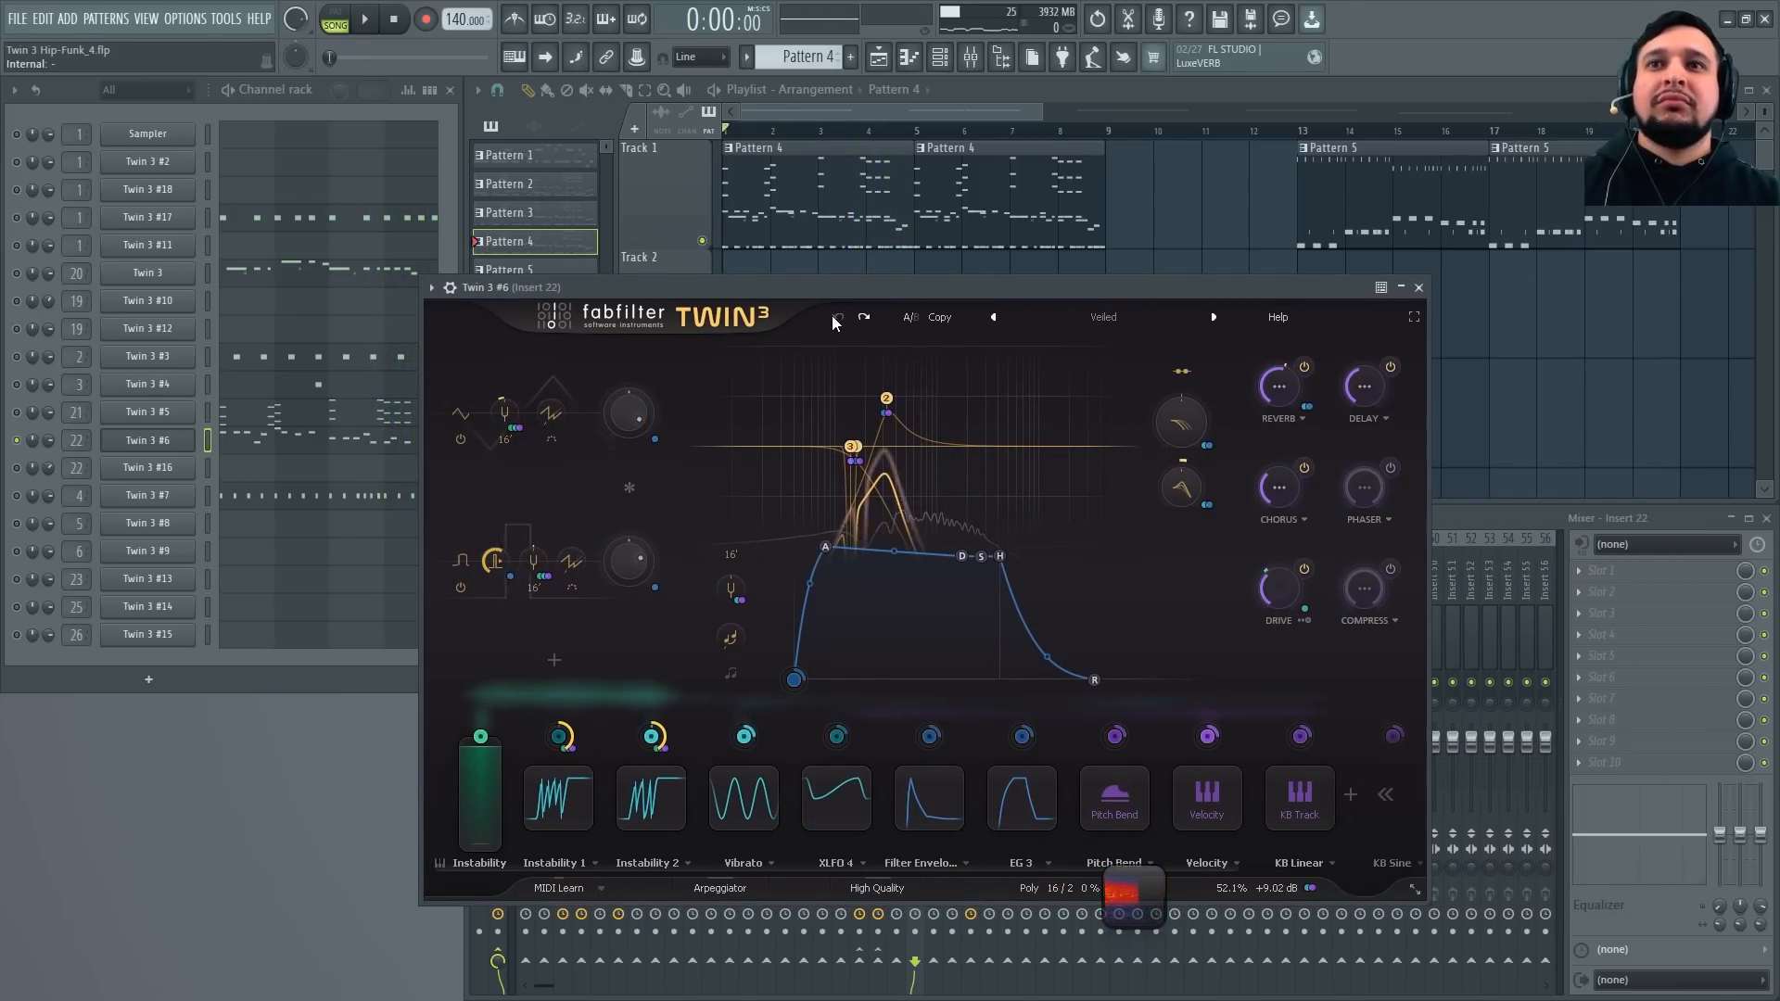
click(837, 318)
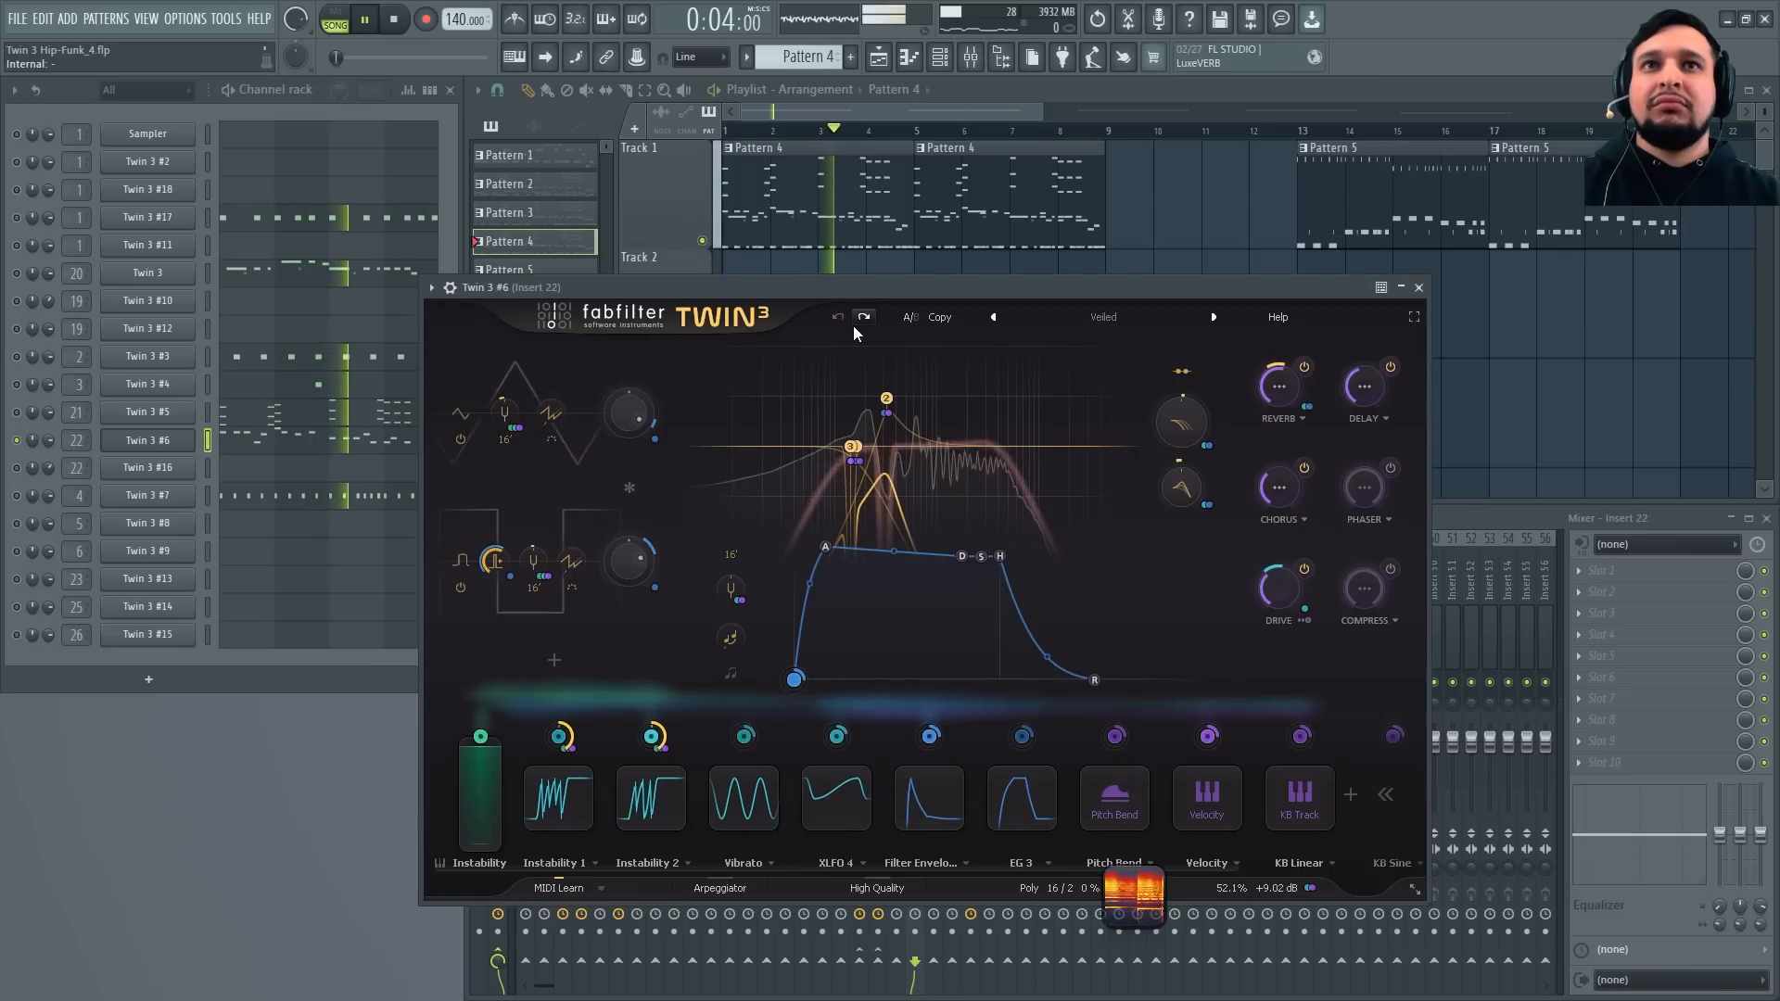
click(836, 317)
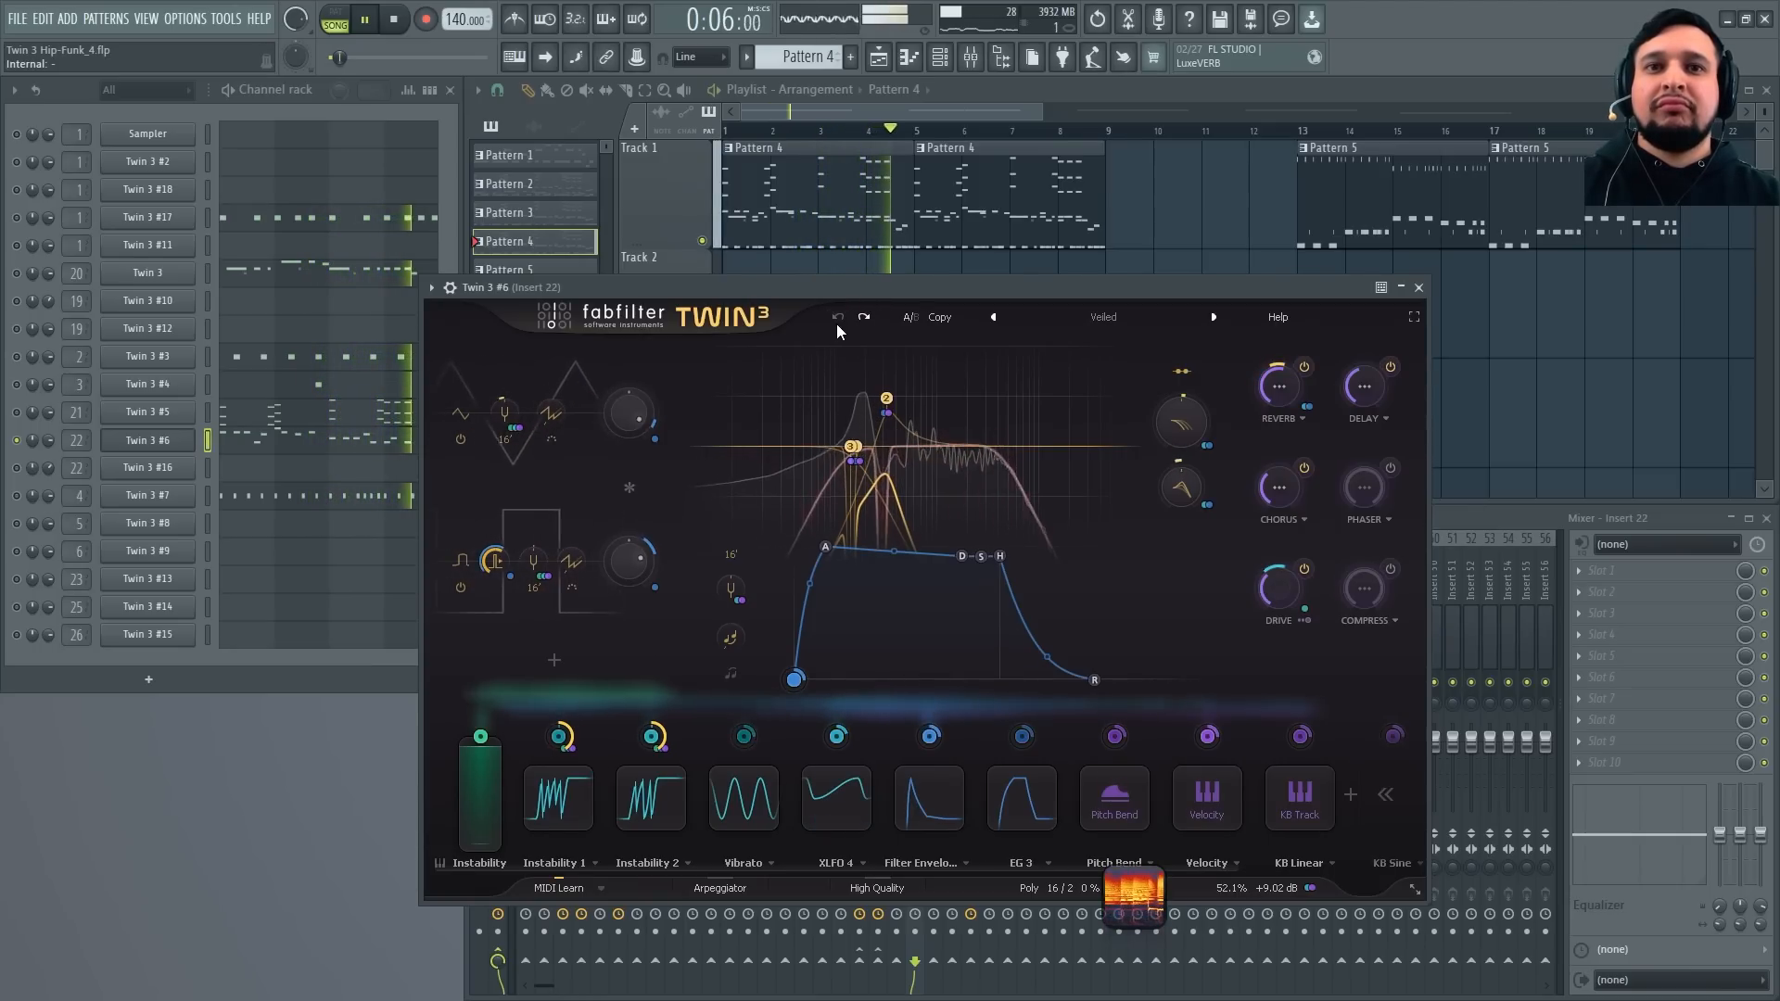
Examine XLFO 4's modulation targets and settings in Twin 3 #6, replaying Pattern 4 to hear its effect
key(space)
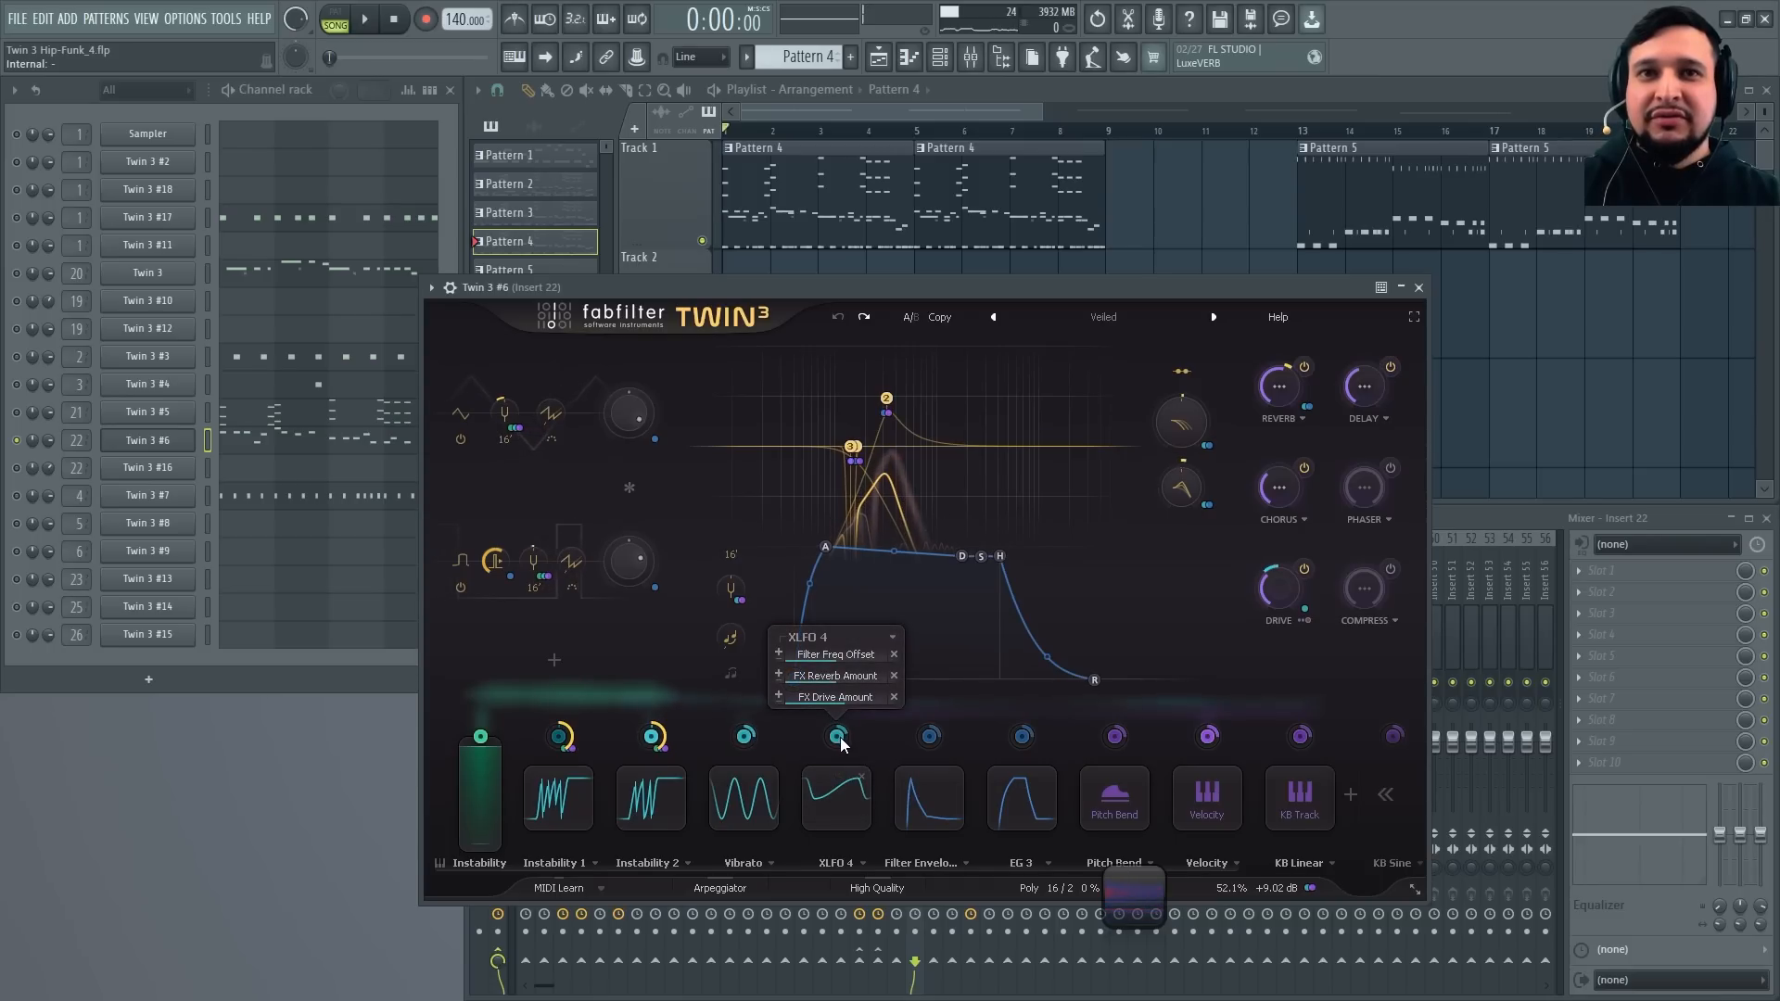
click(839, 814)
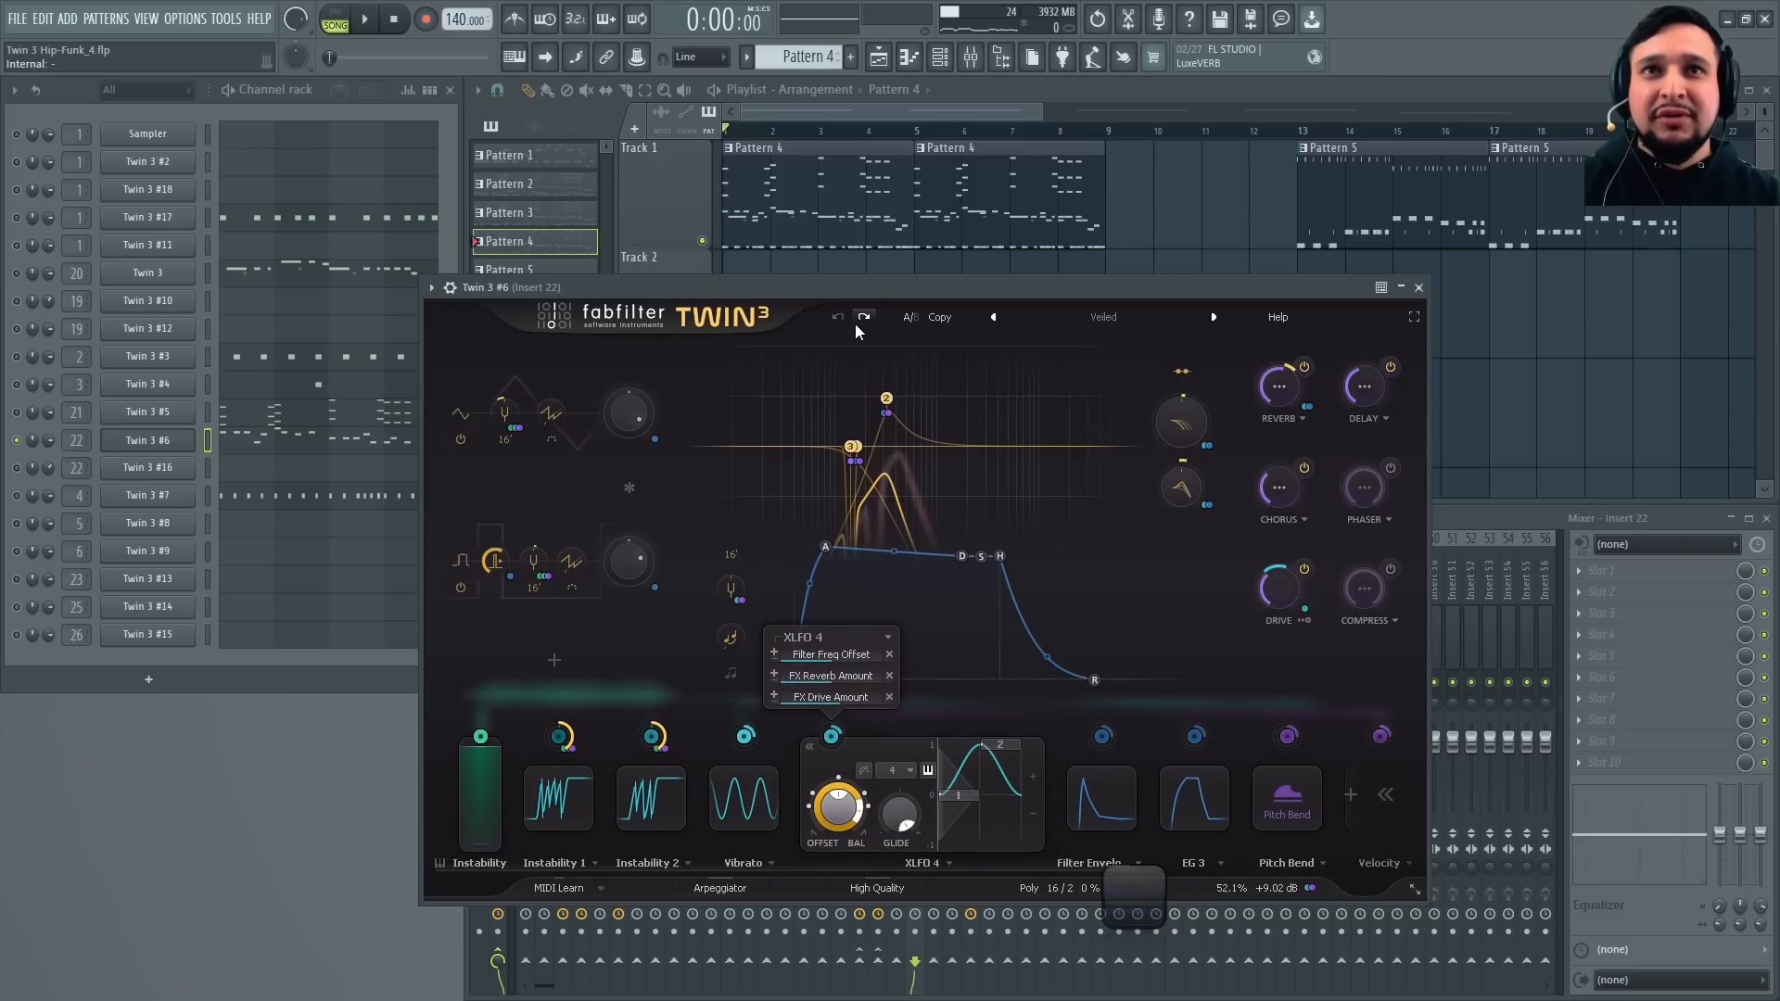
key(space)
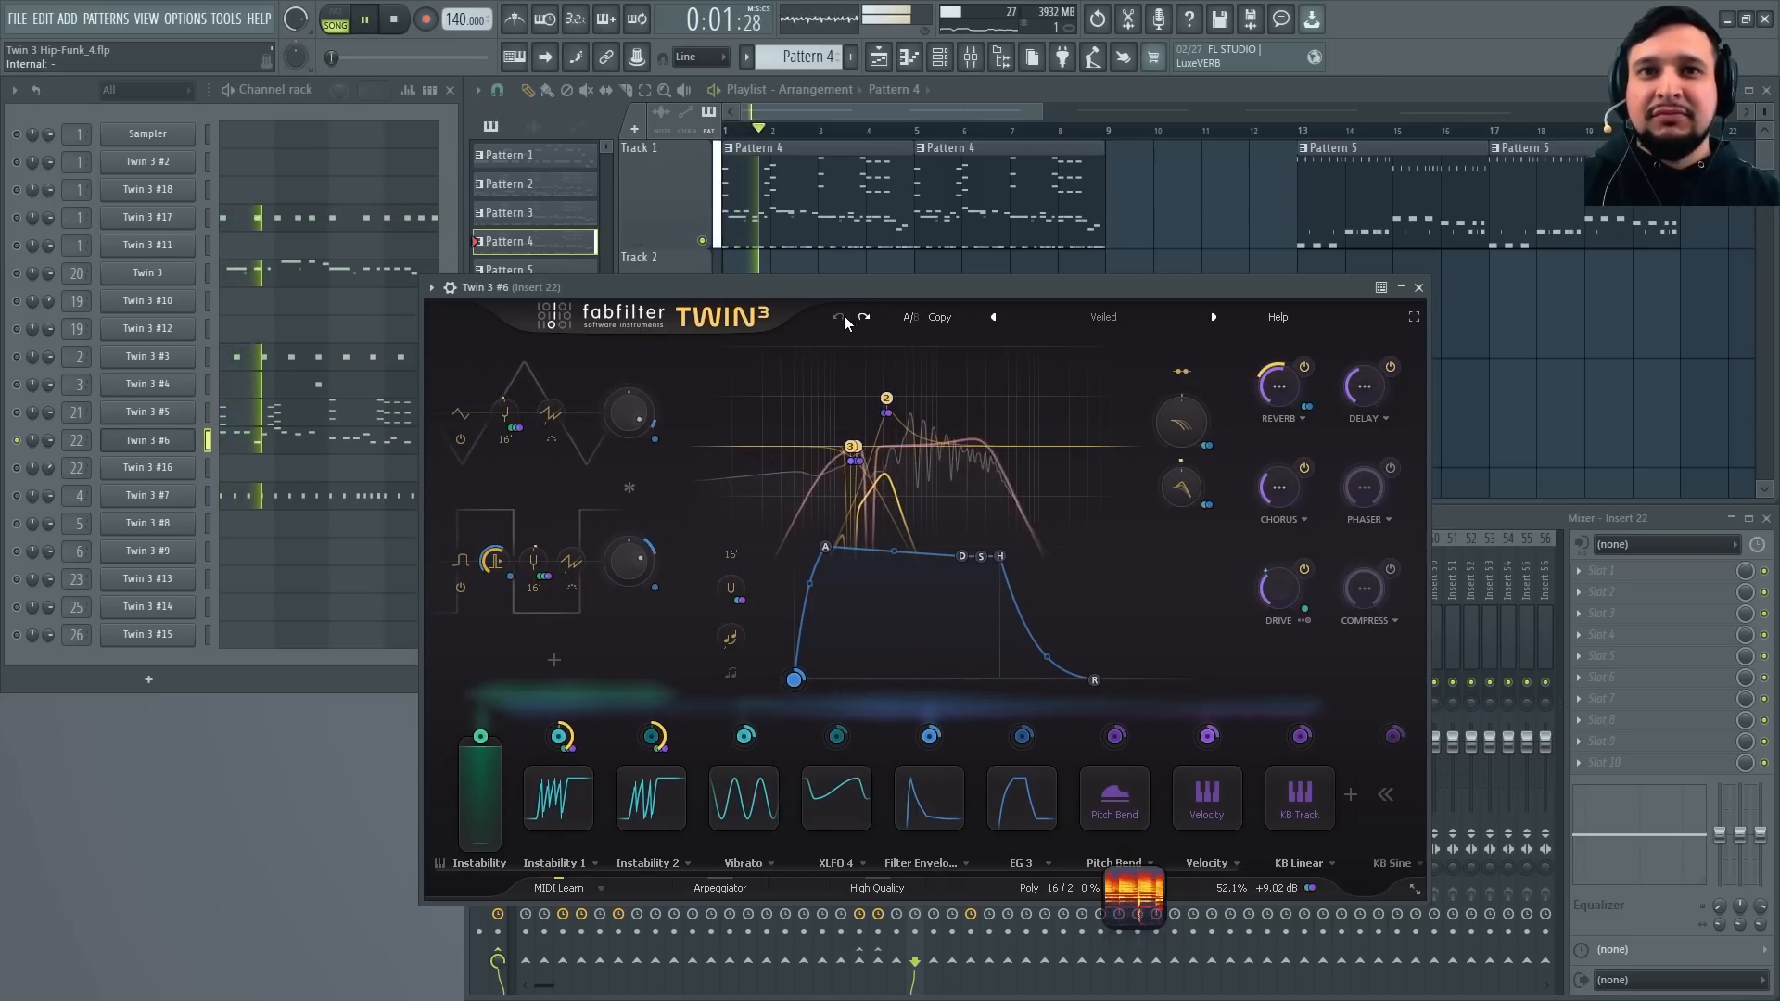
mouse_move(842, 778)
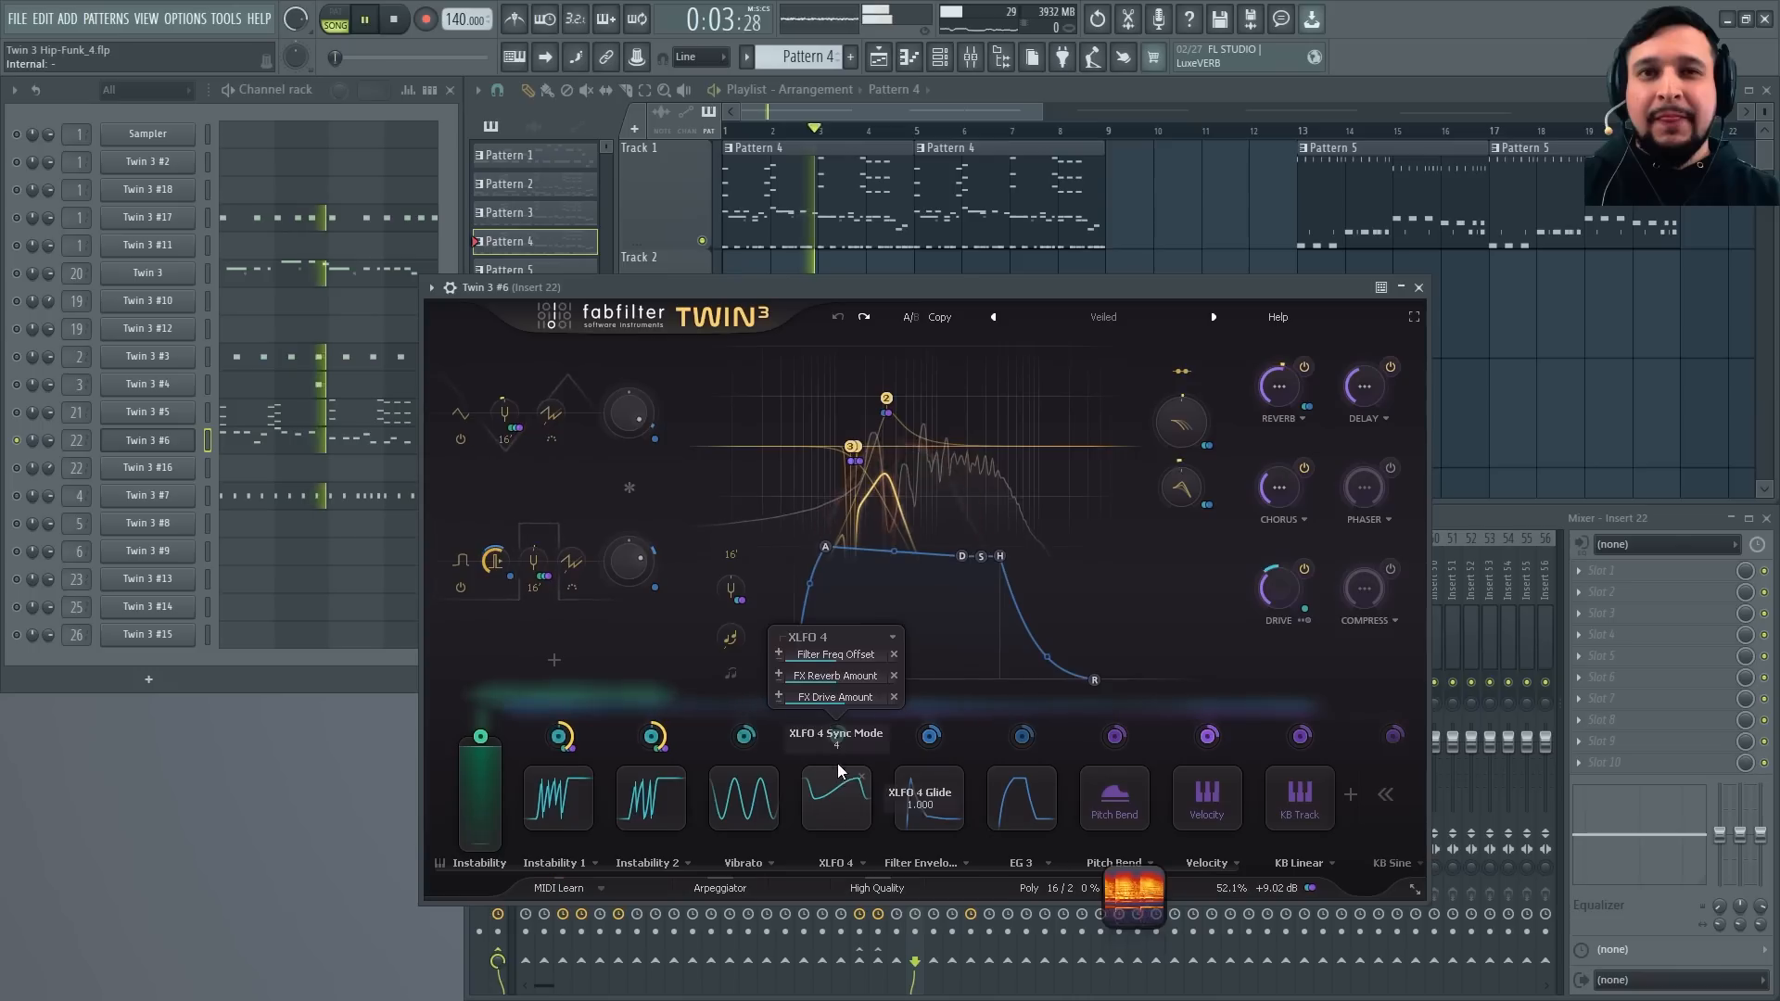
key(space)
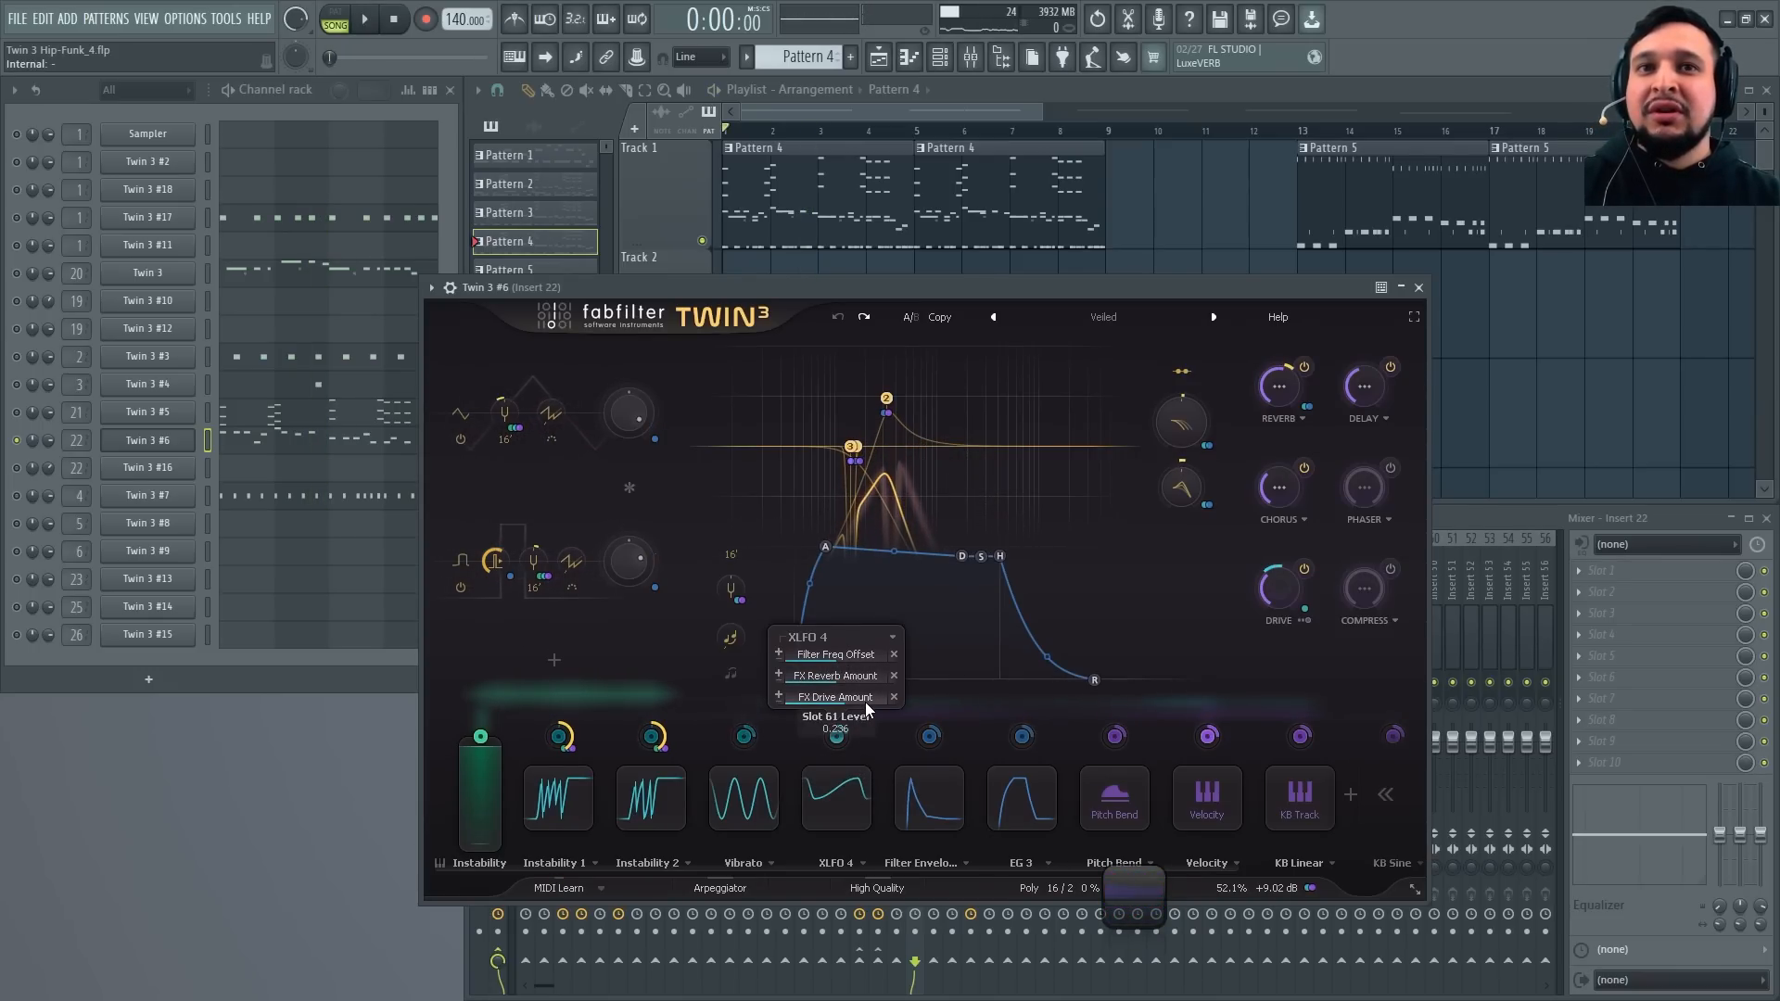
click(837, 796)
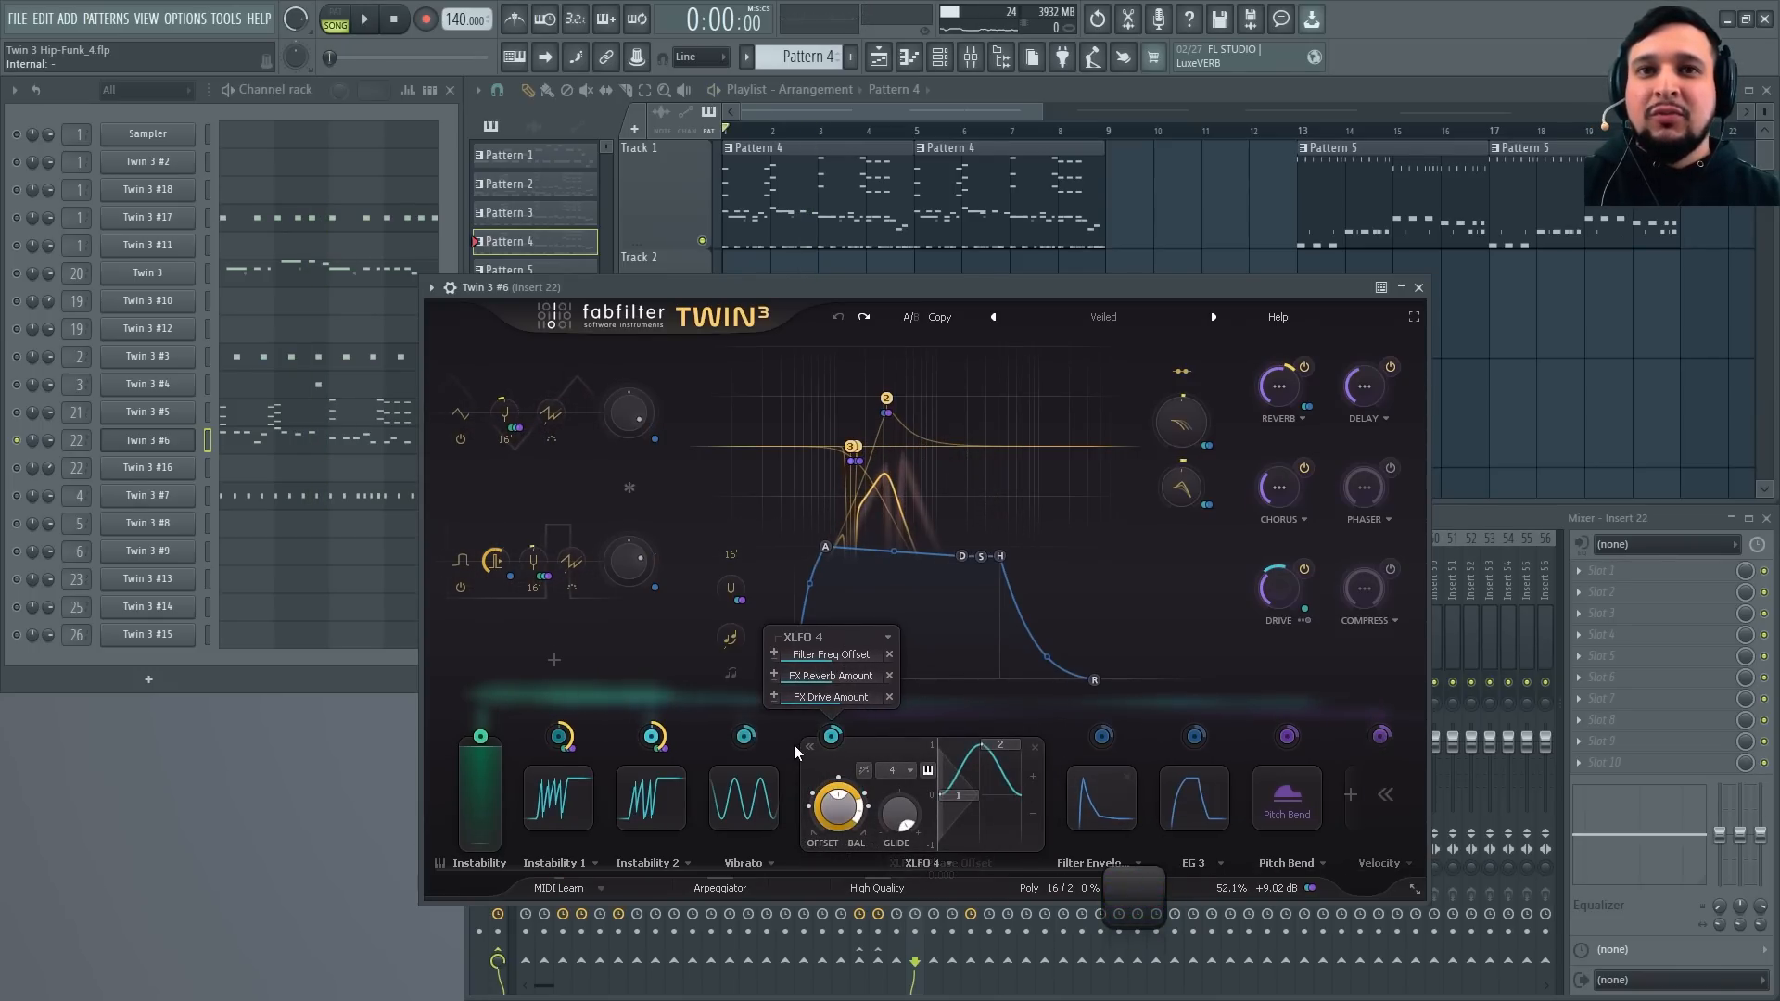
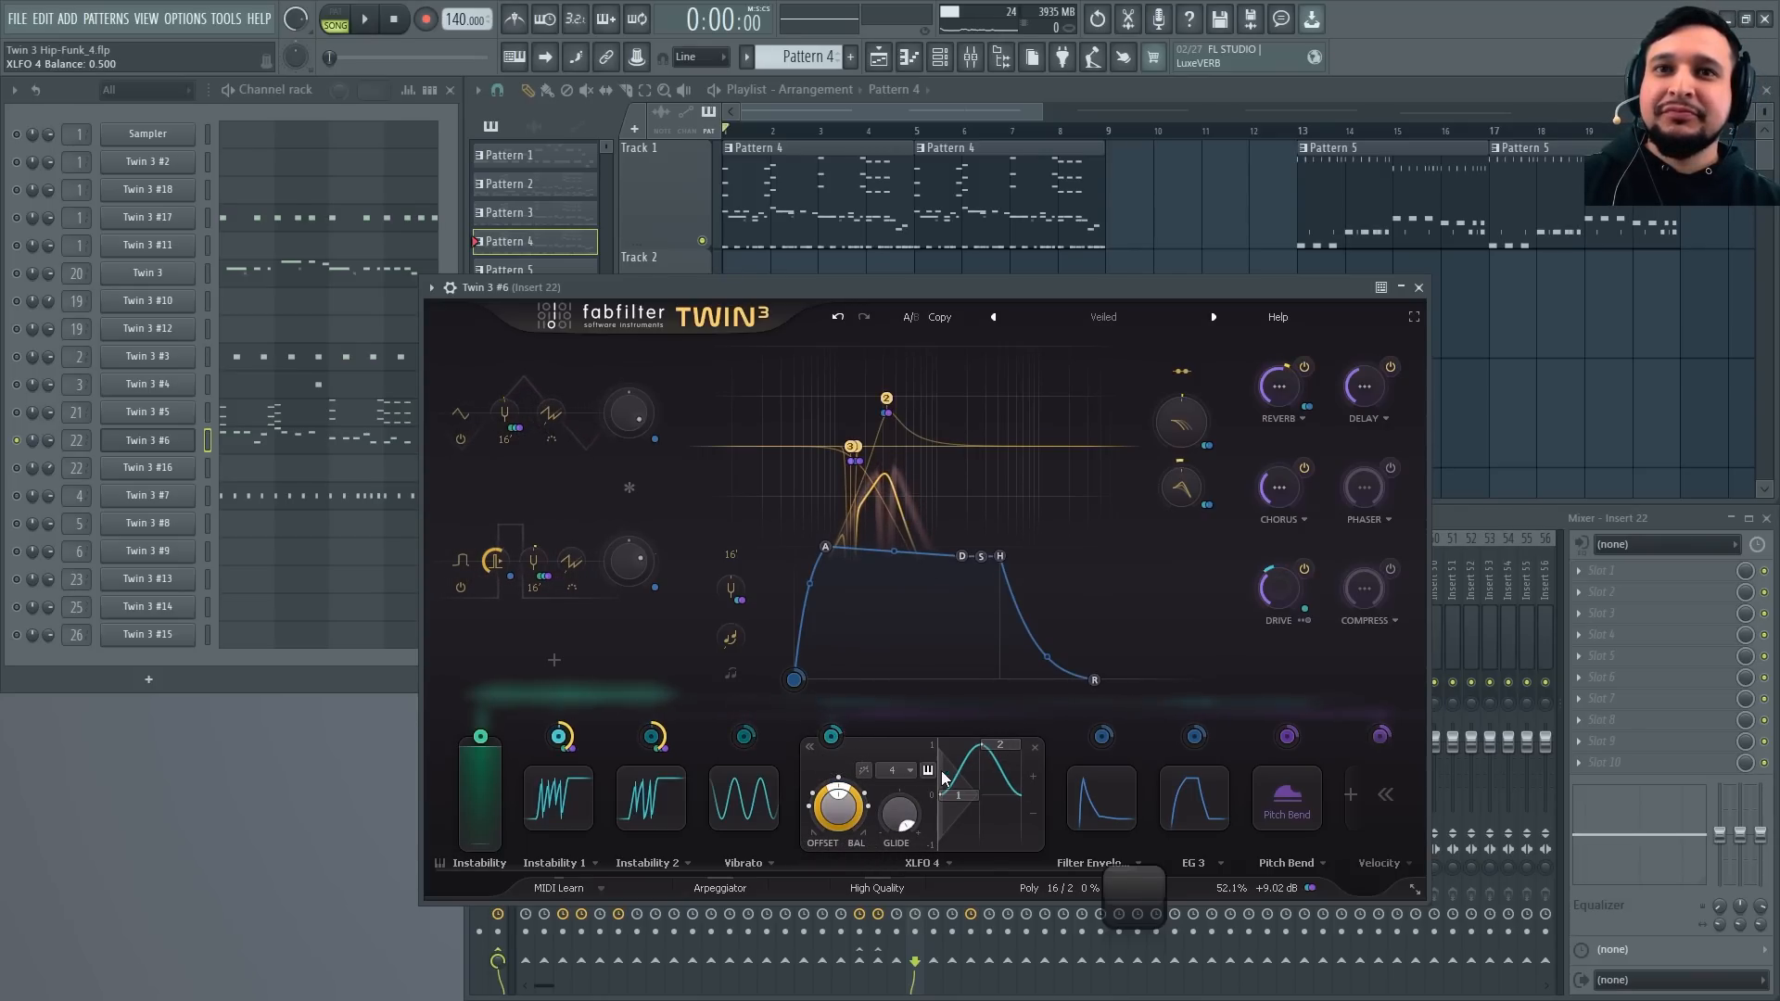
View the Filter Envelope beside XLFO 4 and raise the XLFO 4 balance to 1.000
click(1076, 783)
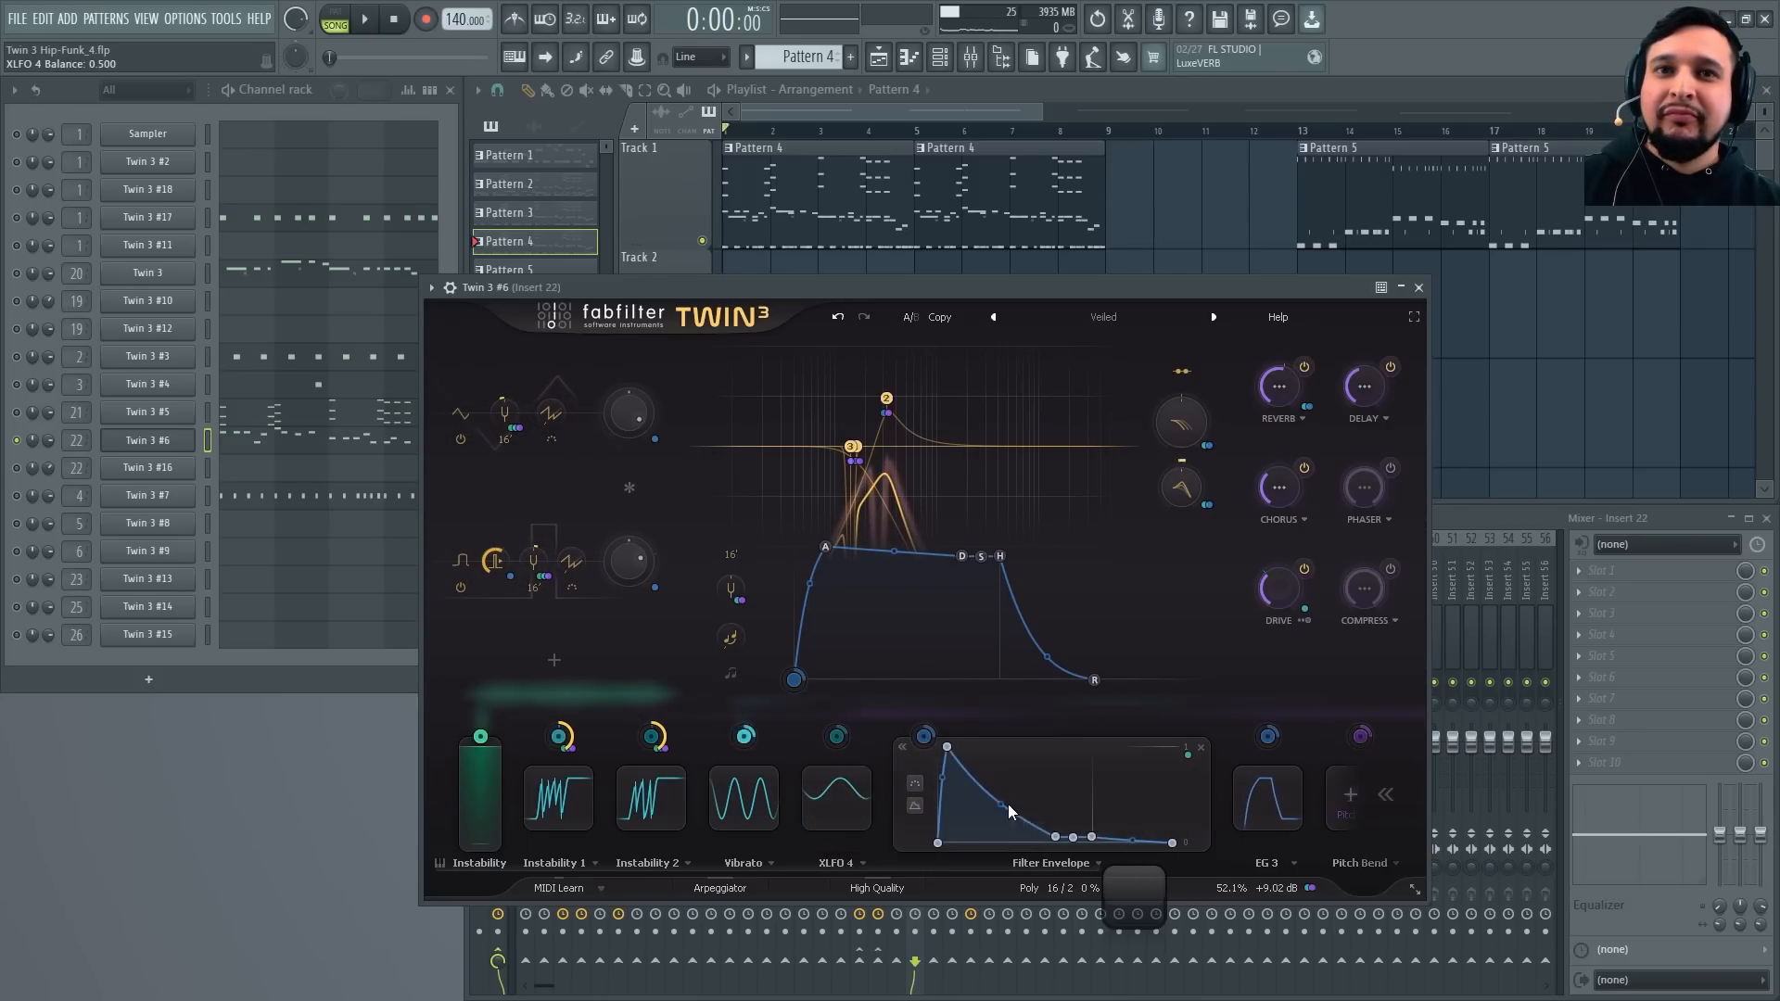
click(839, 786)
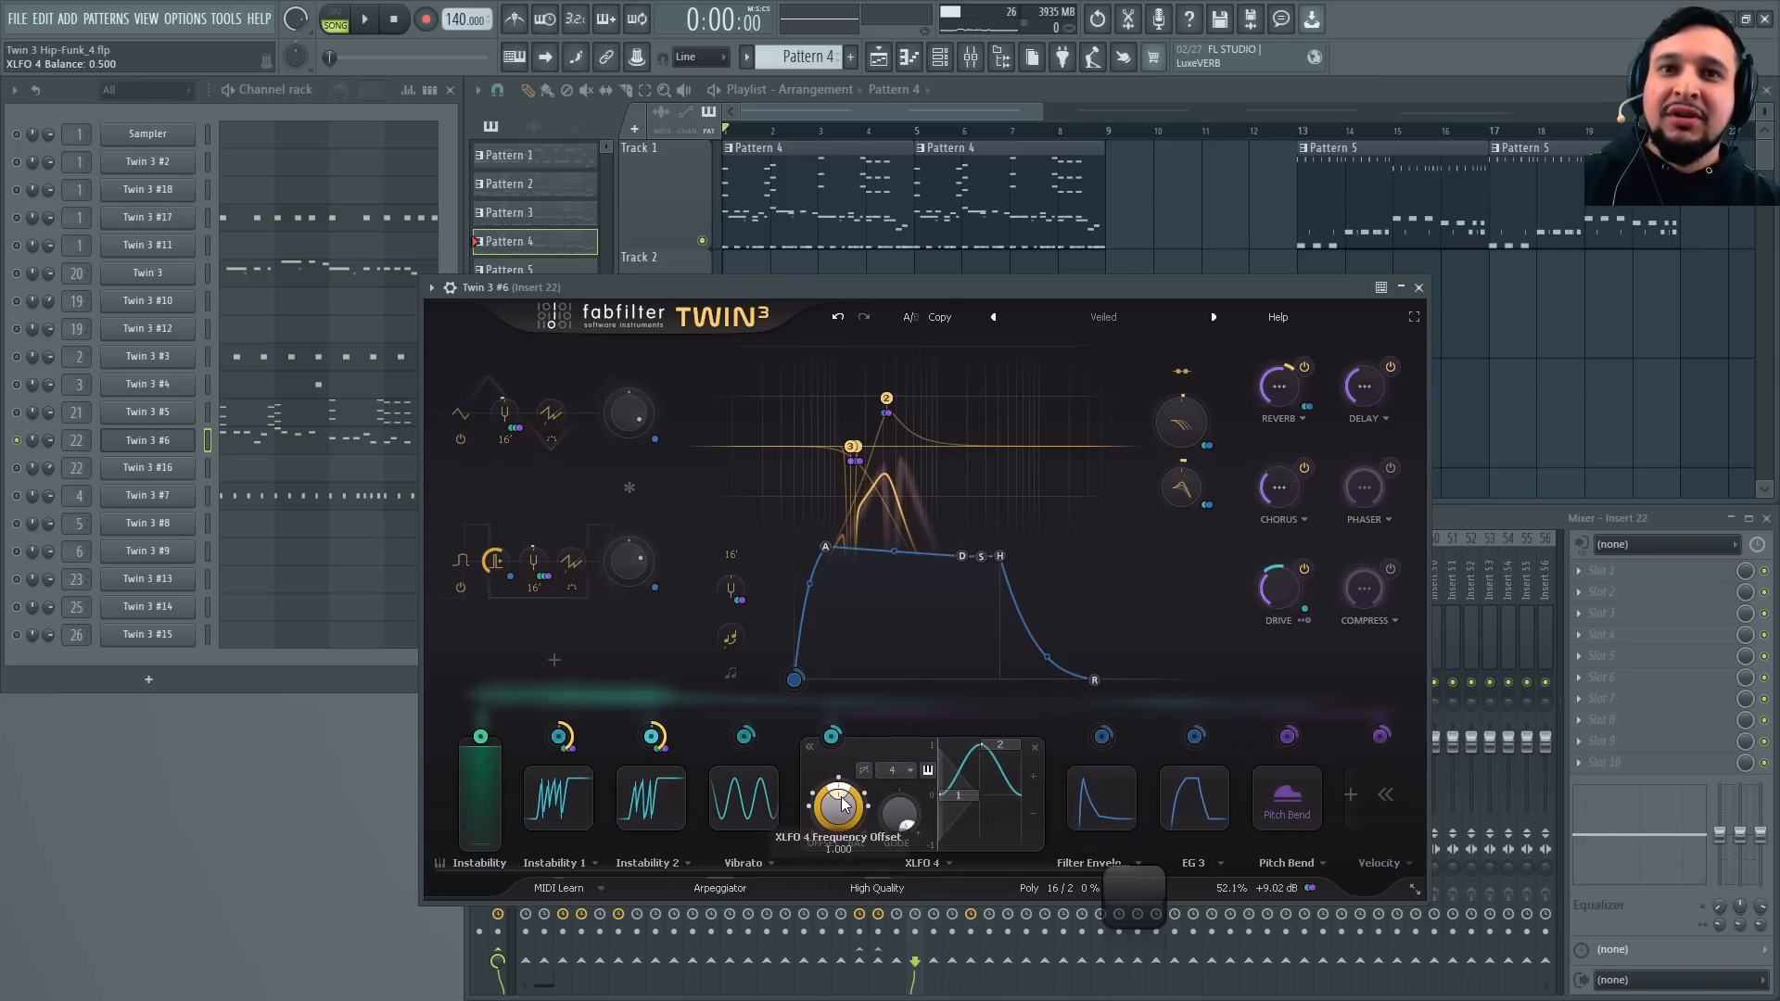
drag(840, 795, 838, 792)
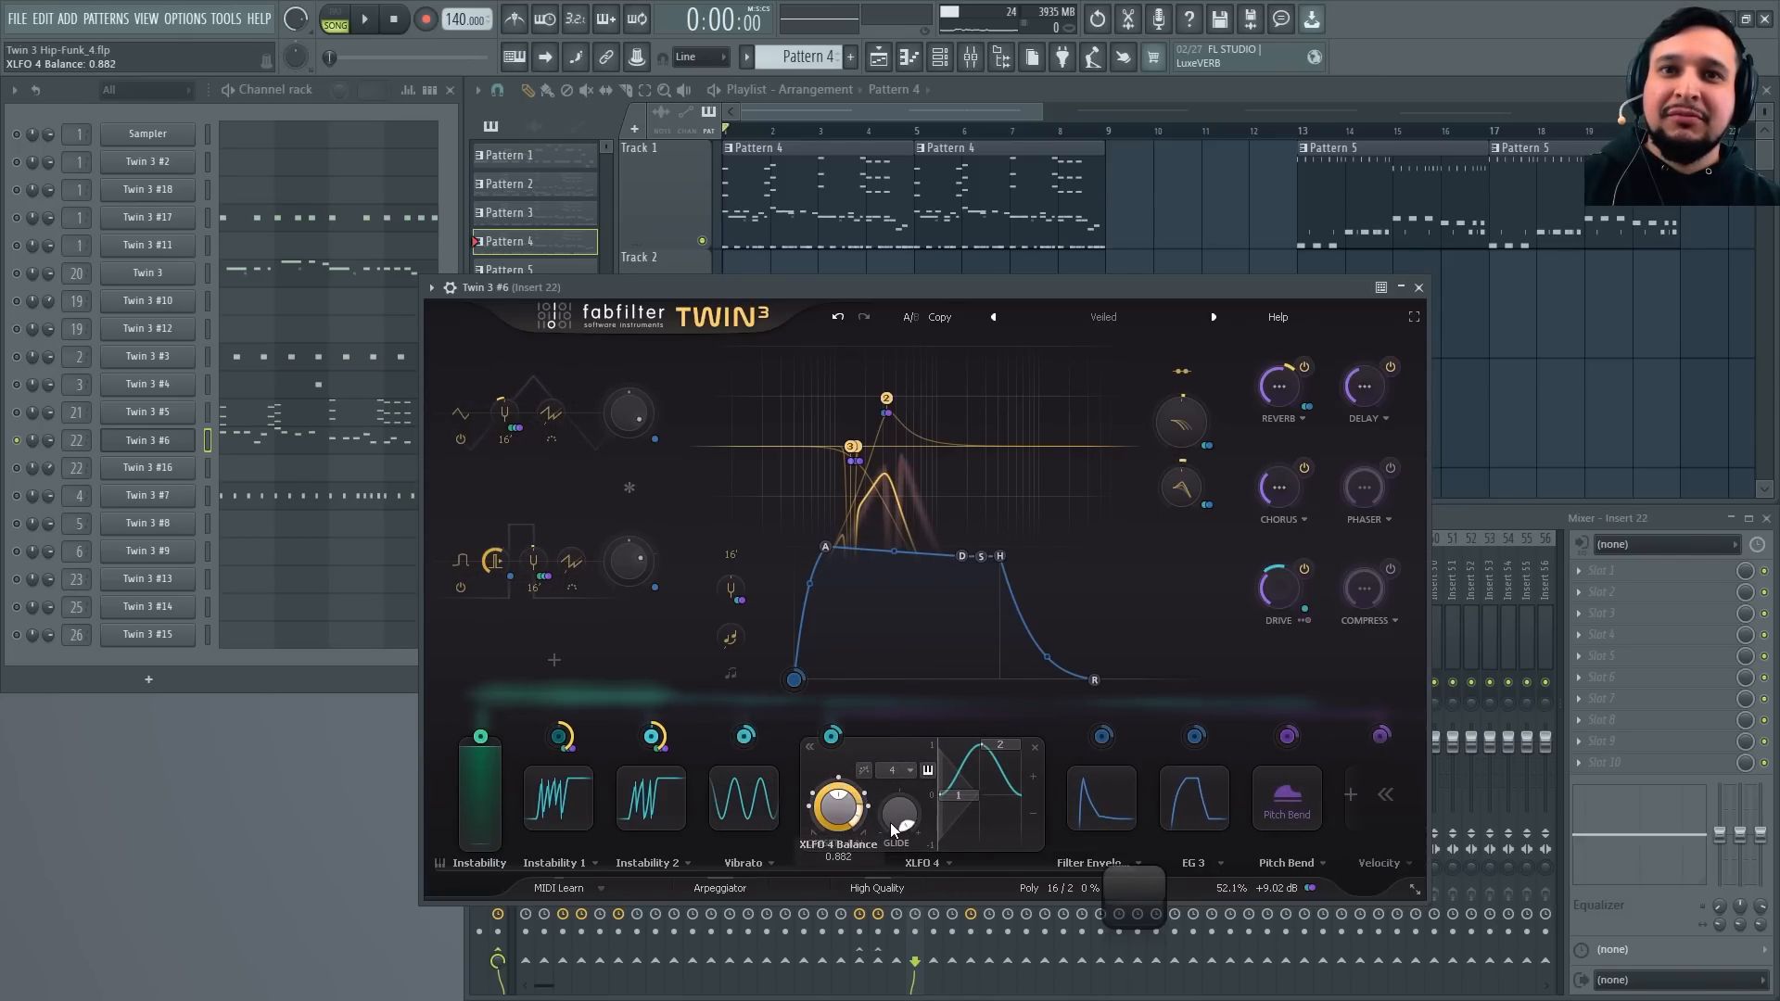
click(1094, 799)
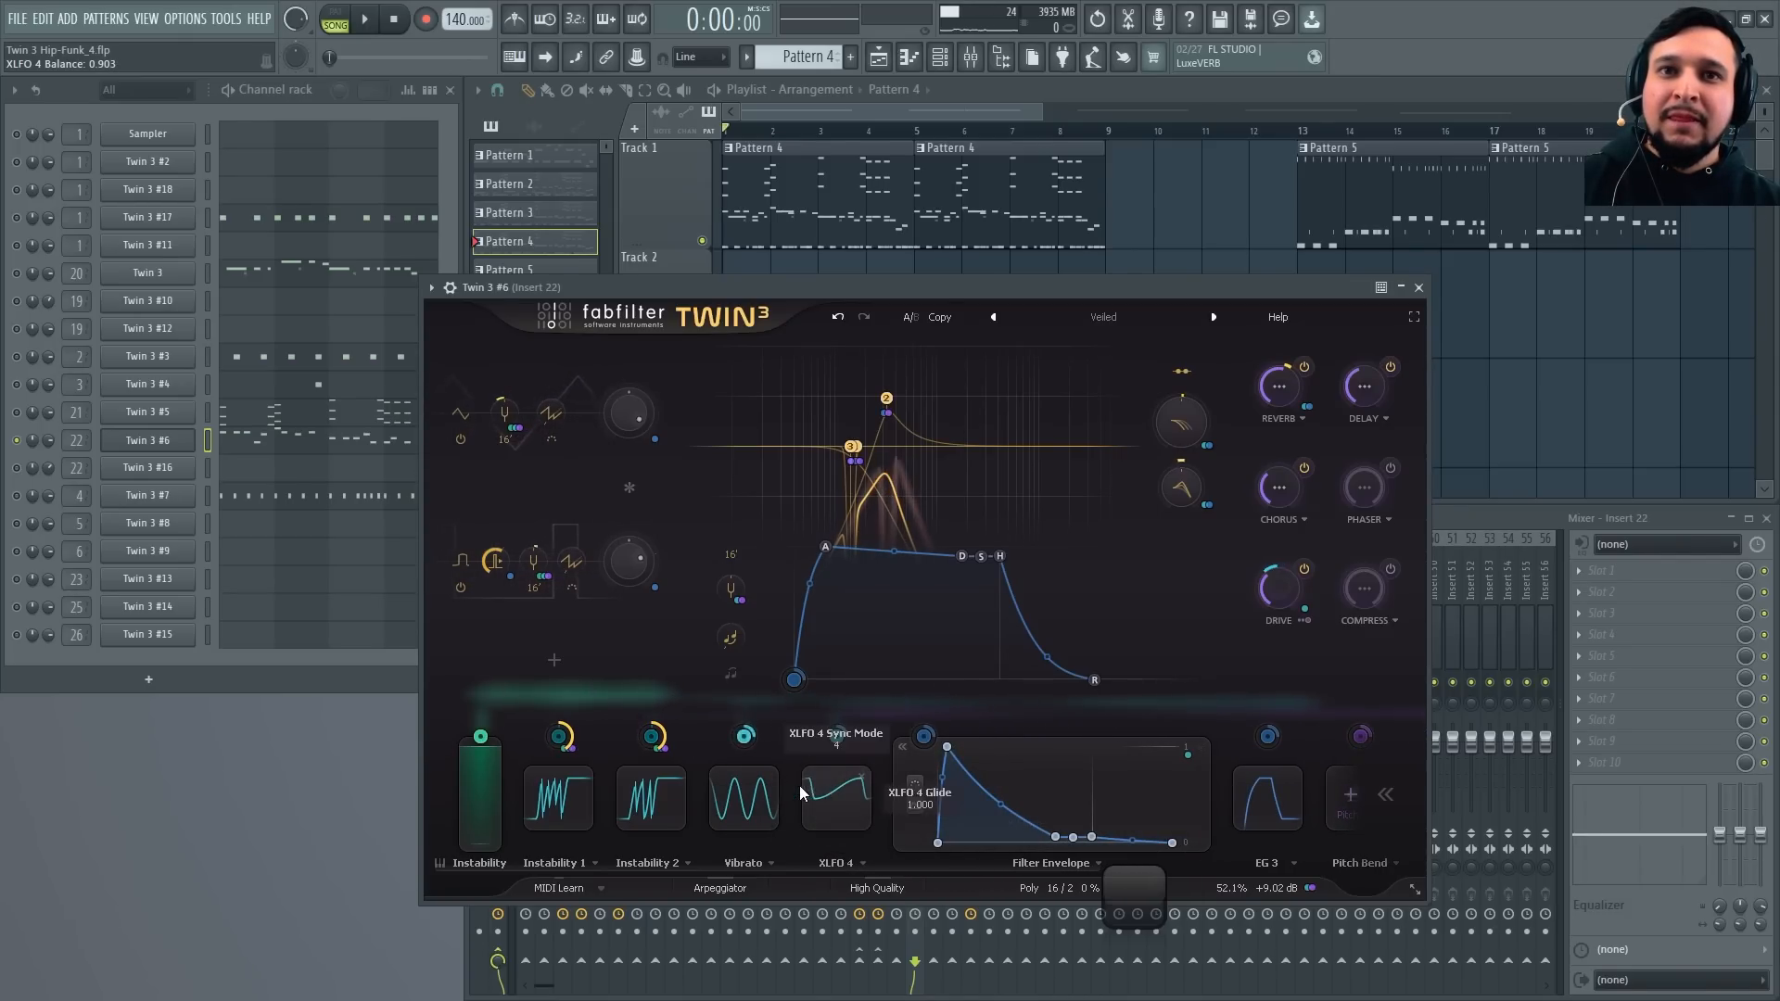
click(862, 801)
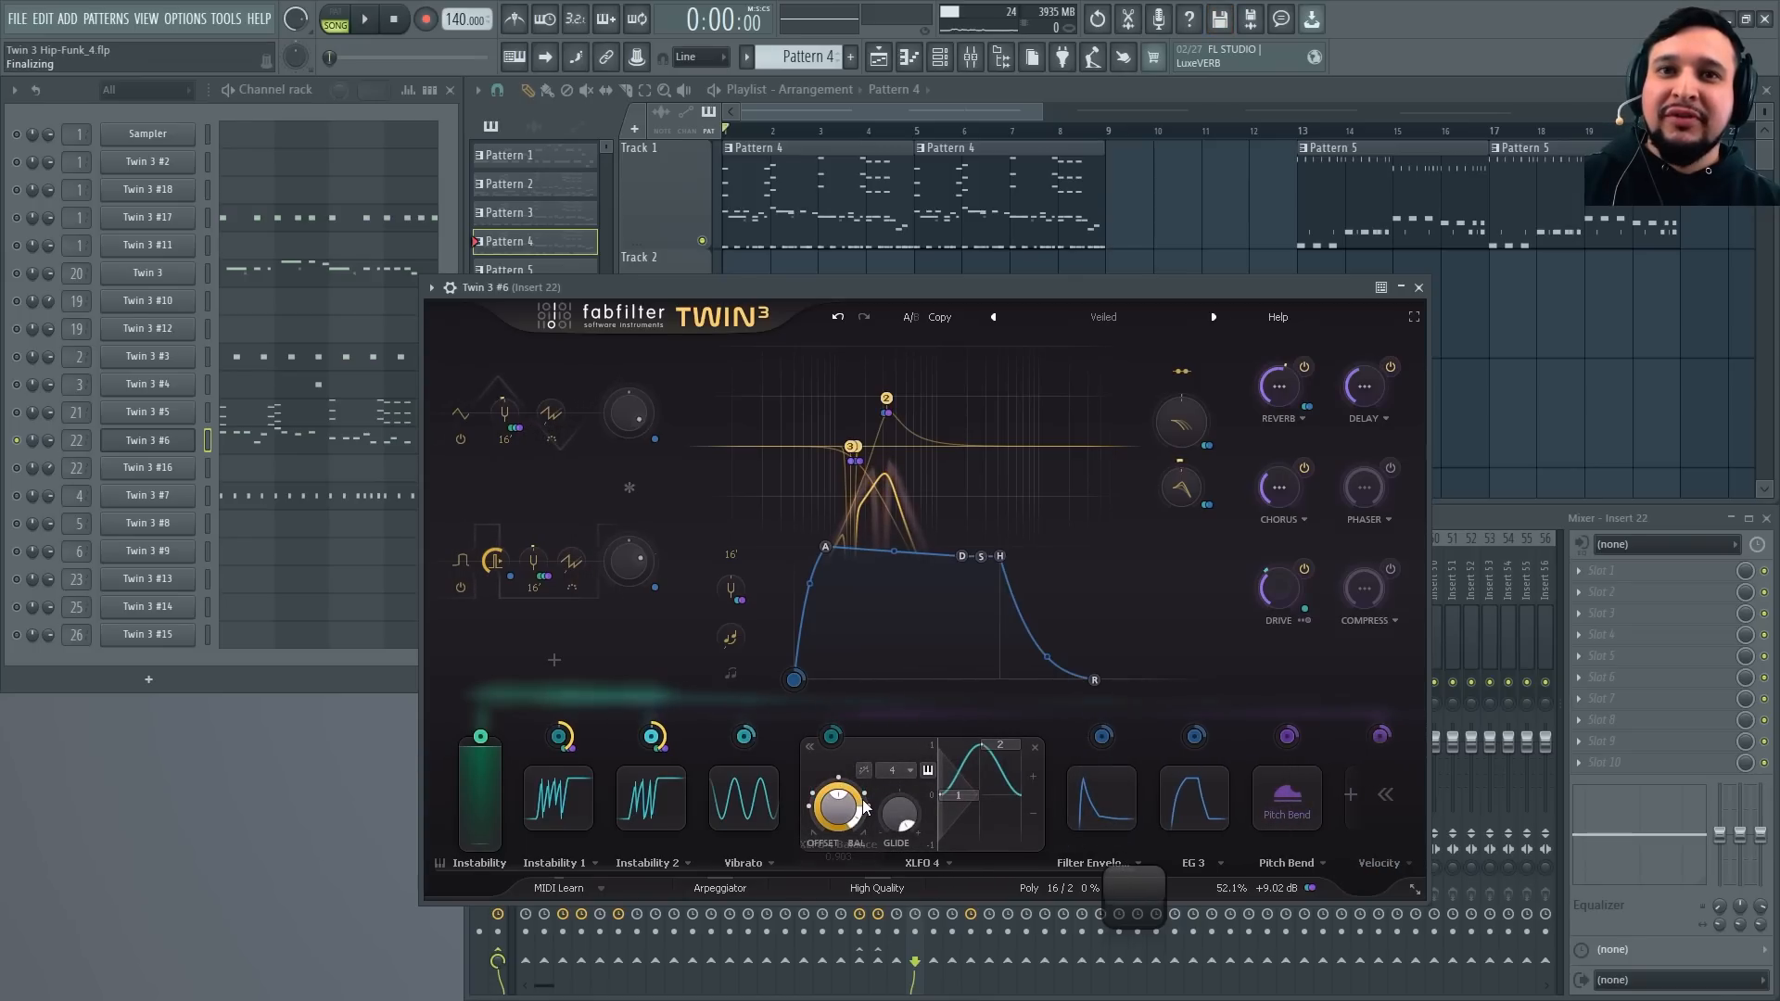
drag(850, 828, 847, 843)
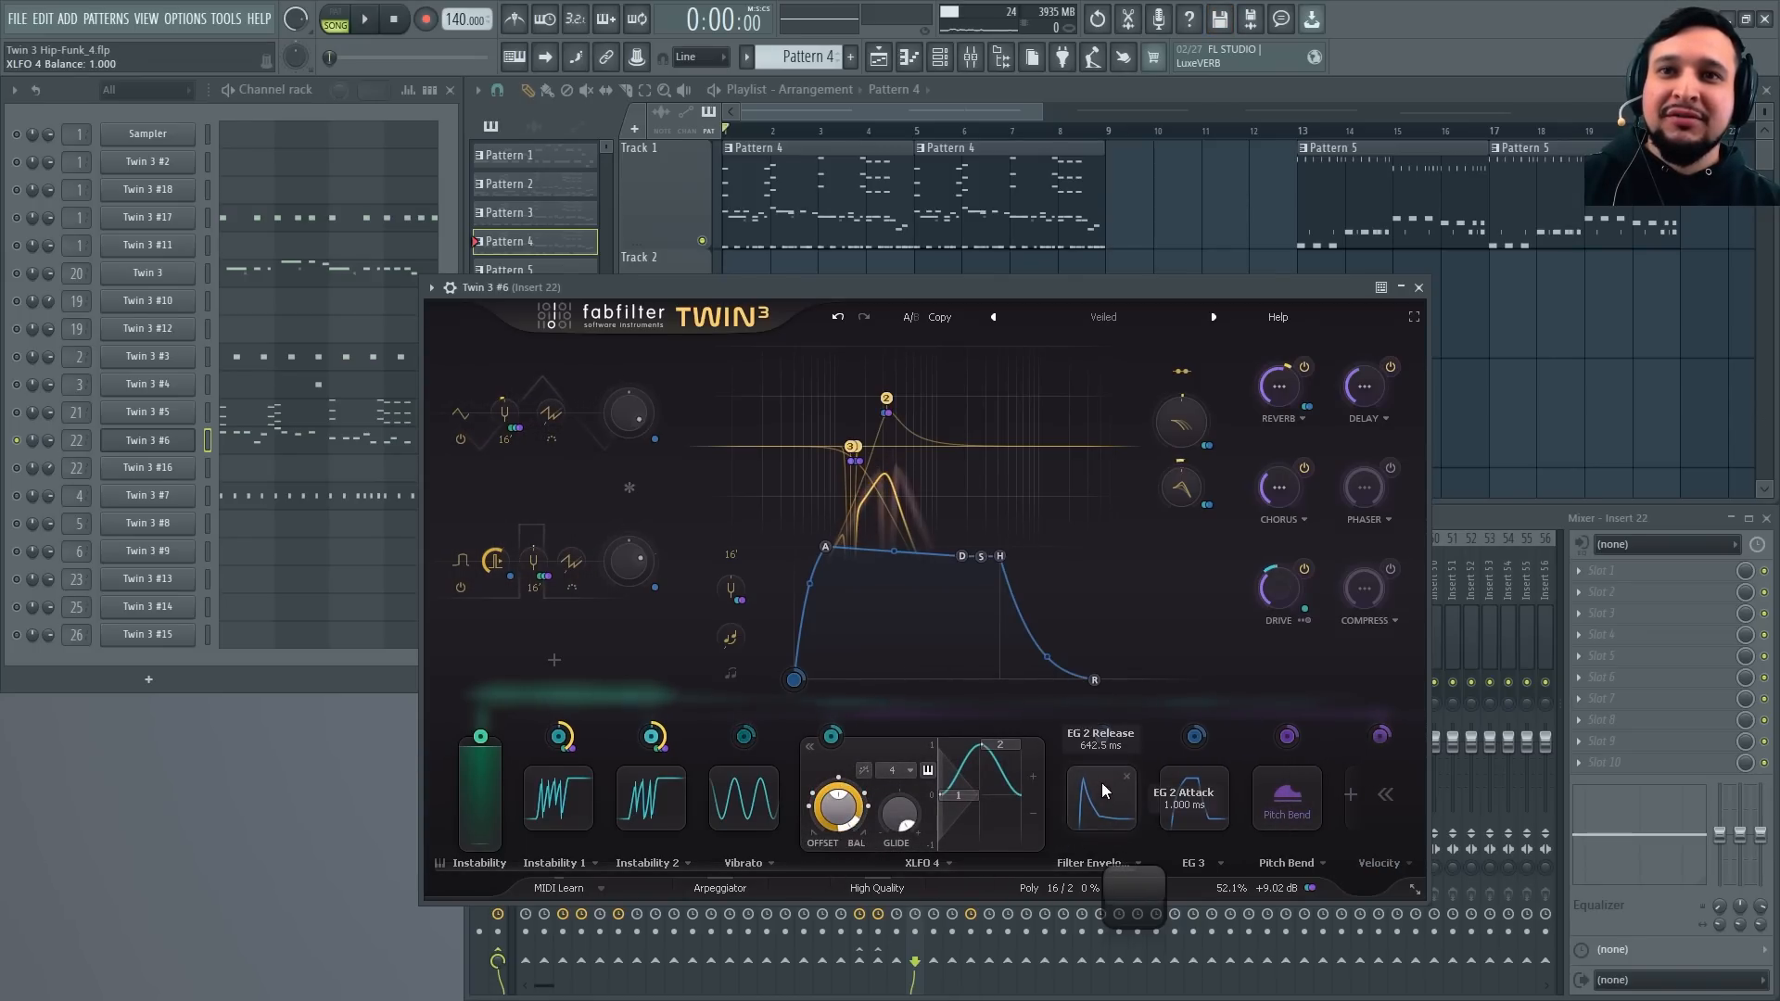
Sweep the XLFO 4 balance between 0.000 and 1.000, set it to 0.840, and audition Pattern 4 with Twin 3 #6 soloed
click(1104, 790)
click(839, 799)
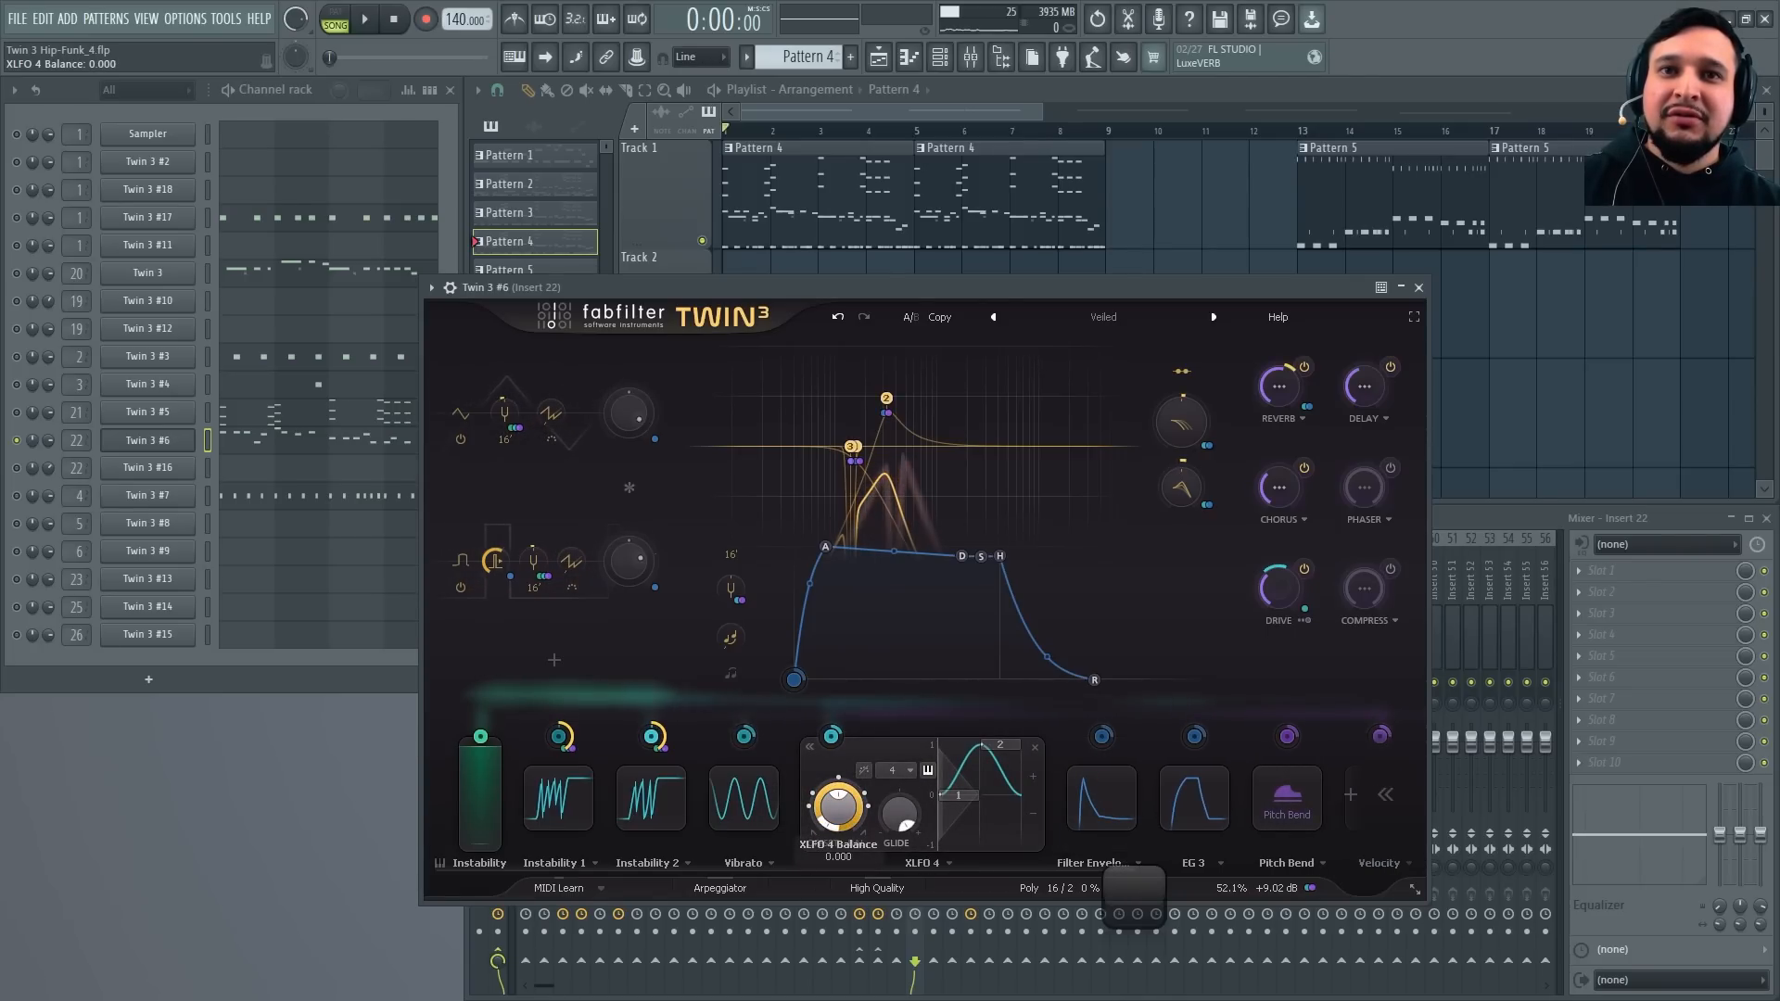
click(1090, 805)
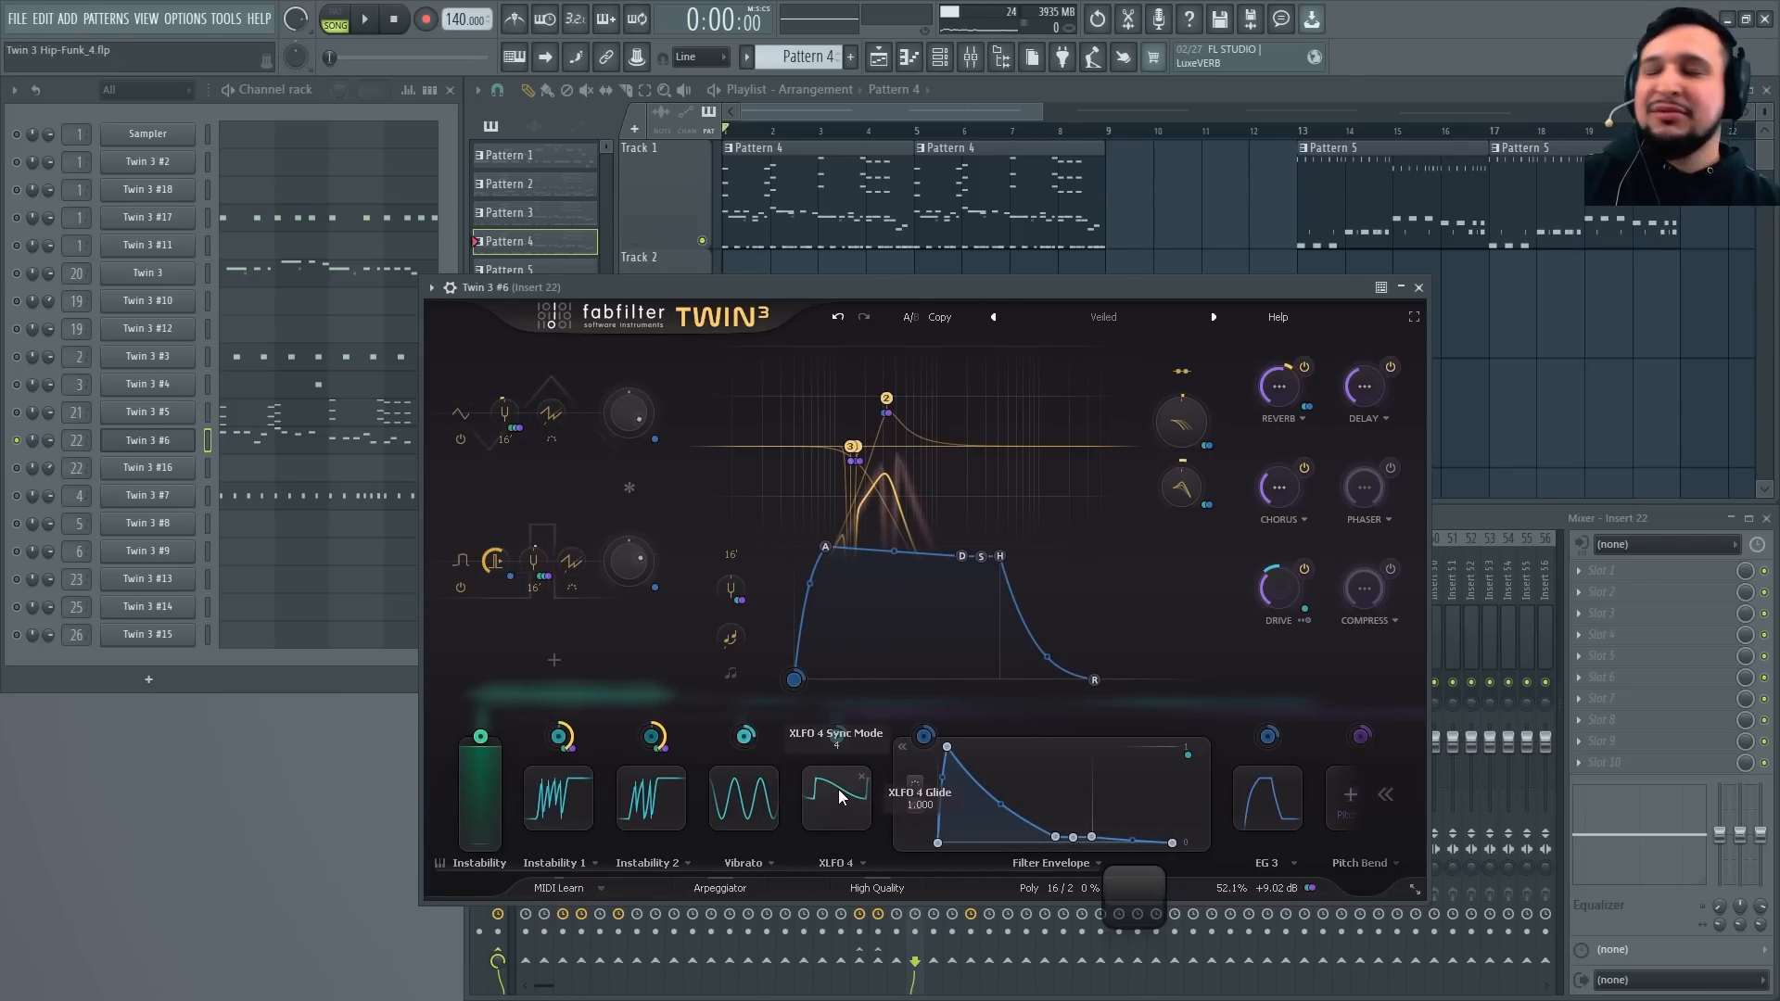
click(843, 808)
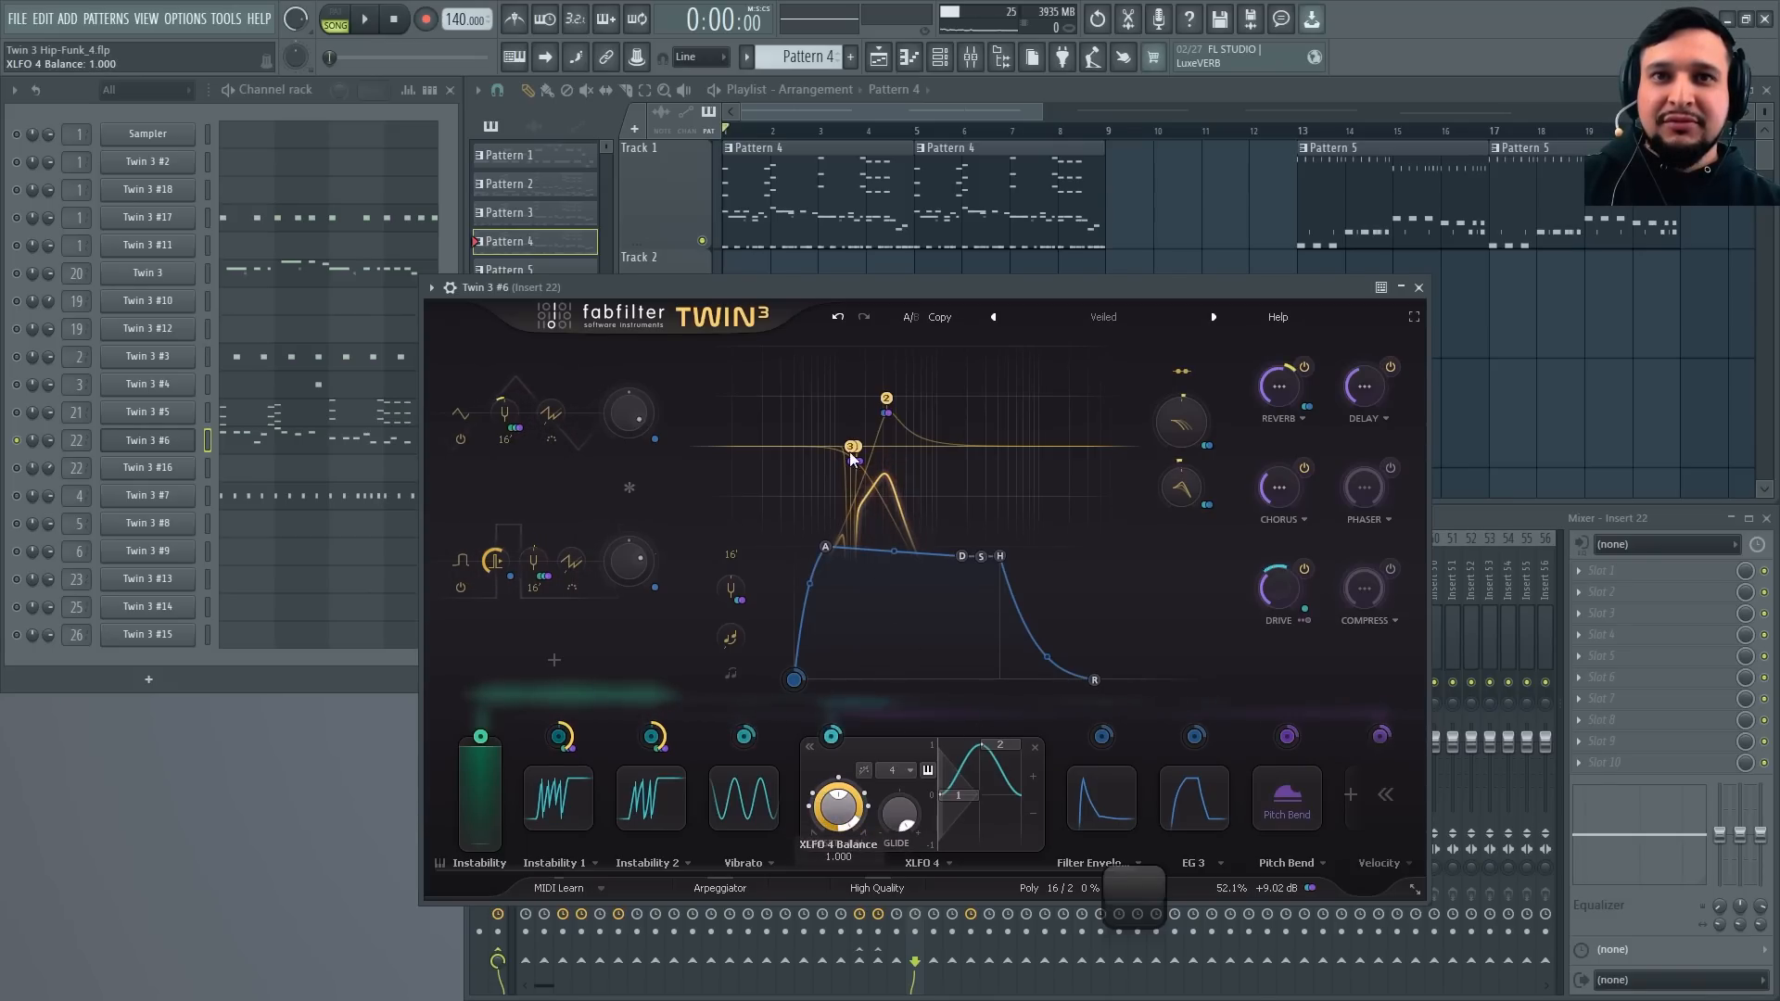
drag(851, 457, 845, 488)
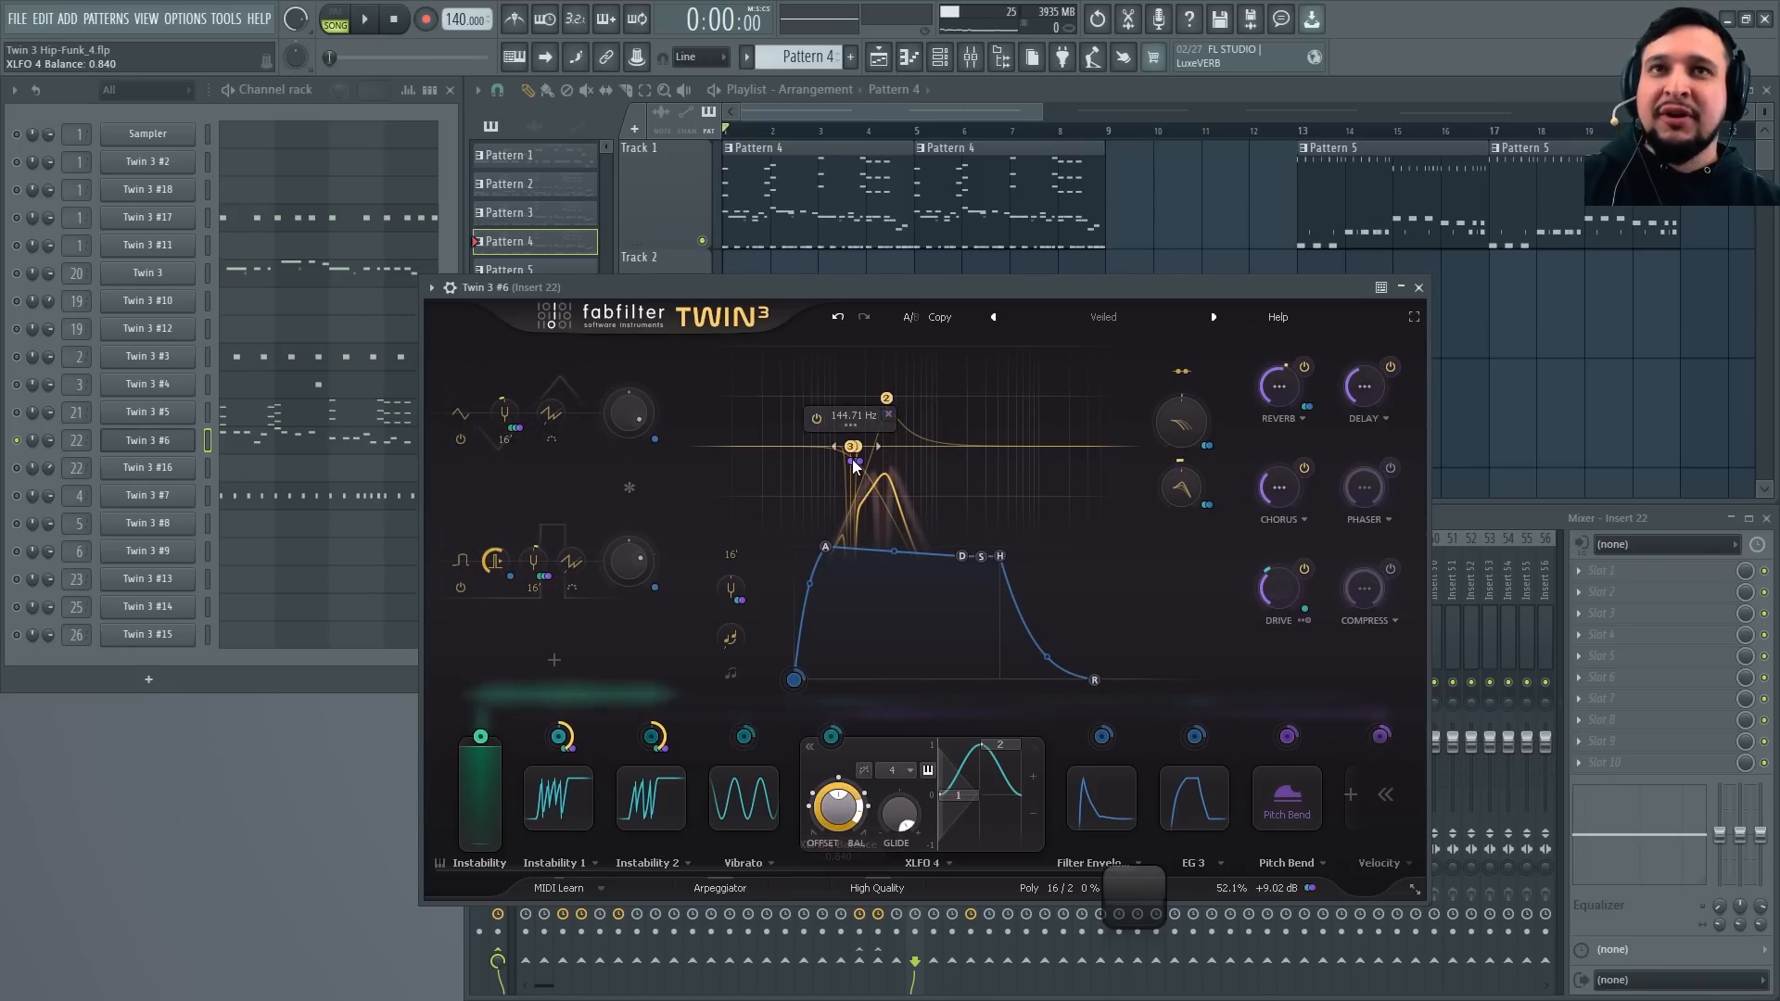
key(space)
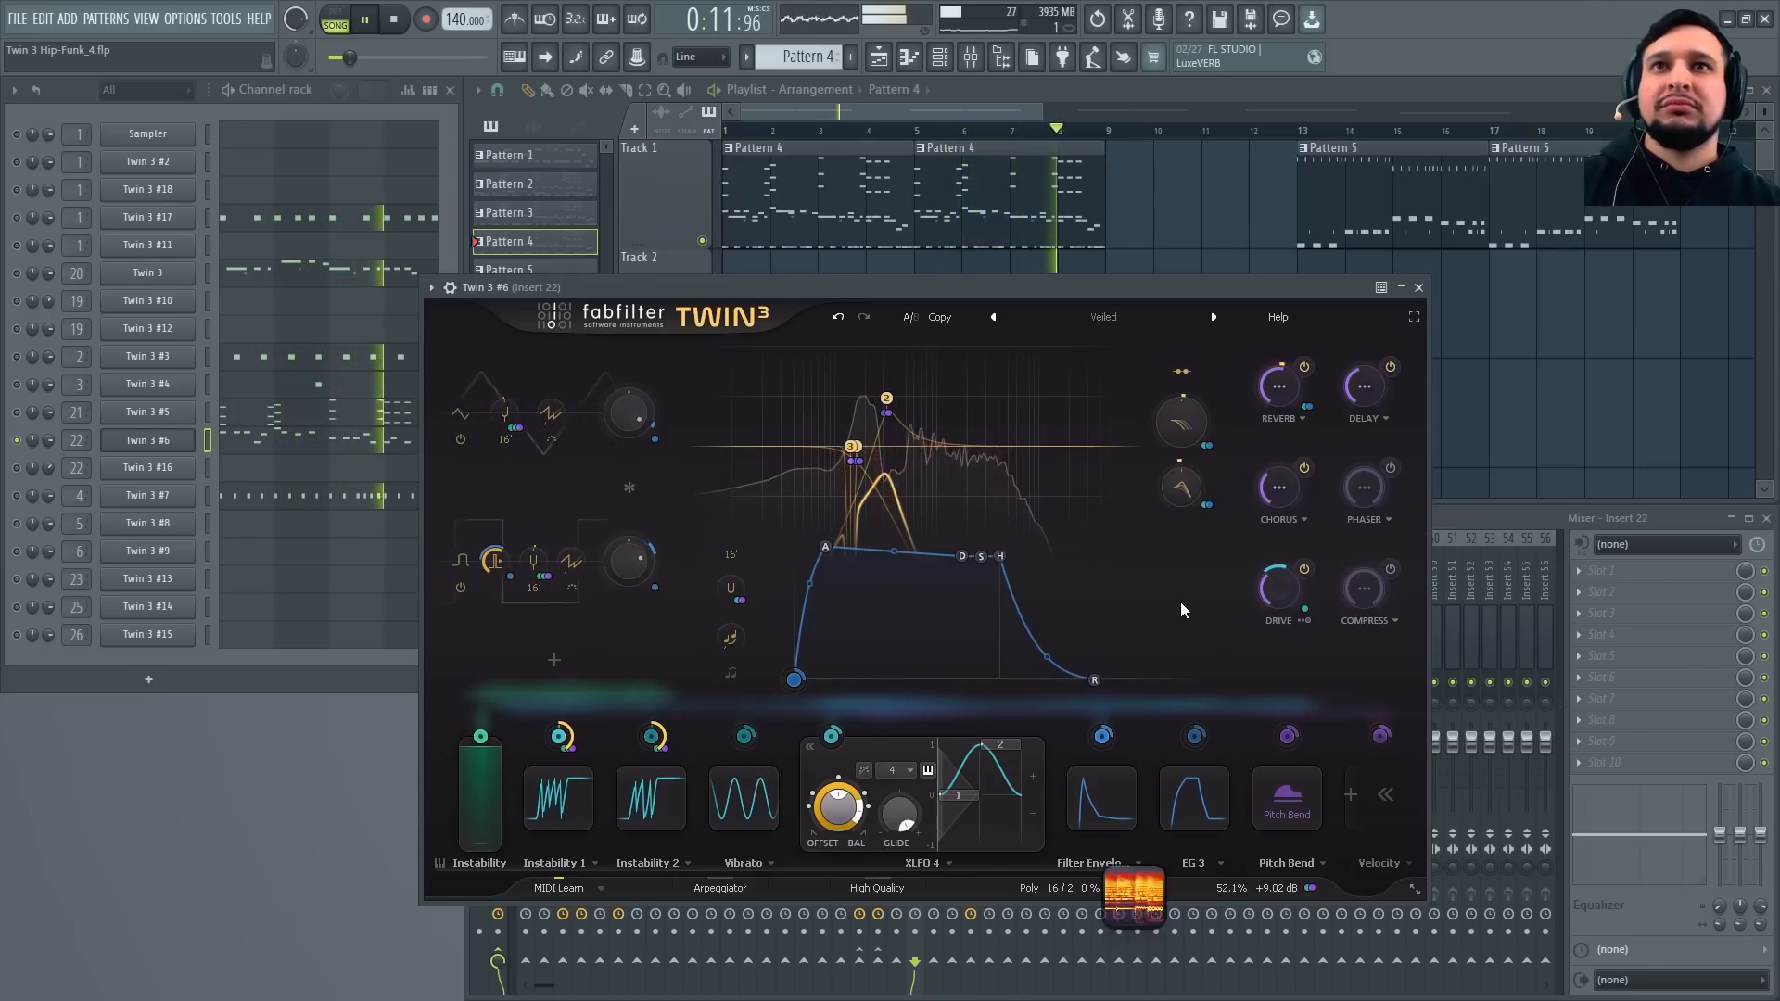
key(space)
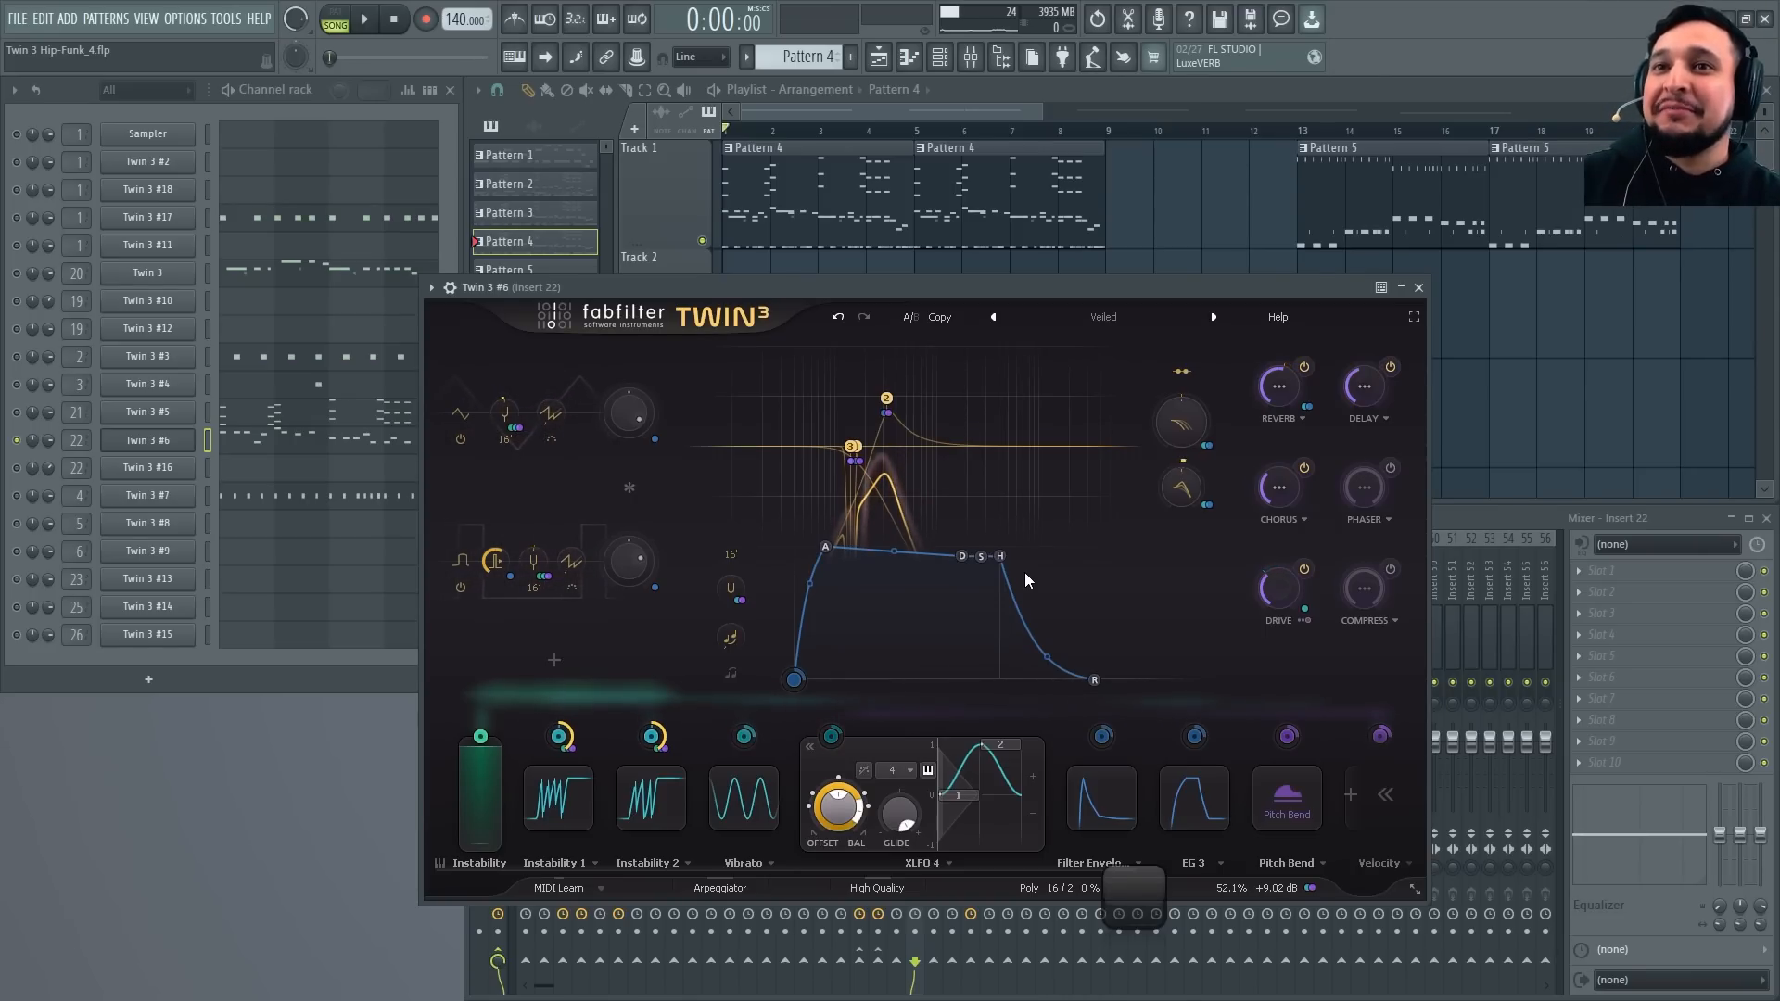
Close Twin 3 #6, re-enable all channels, frame the two Pattern 4 clips and audition them with every channel playing
click(1419, 288)
scroll(1080, 252, down, 2)
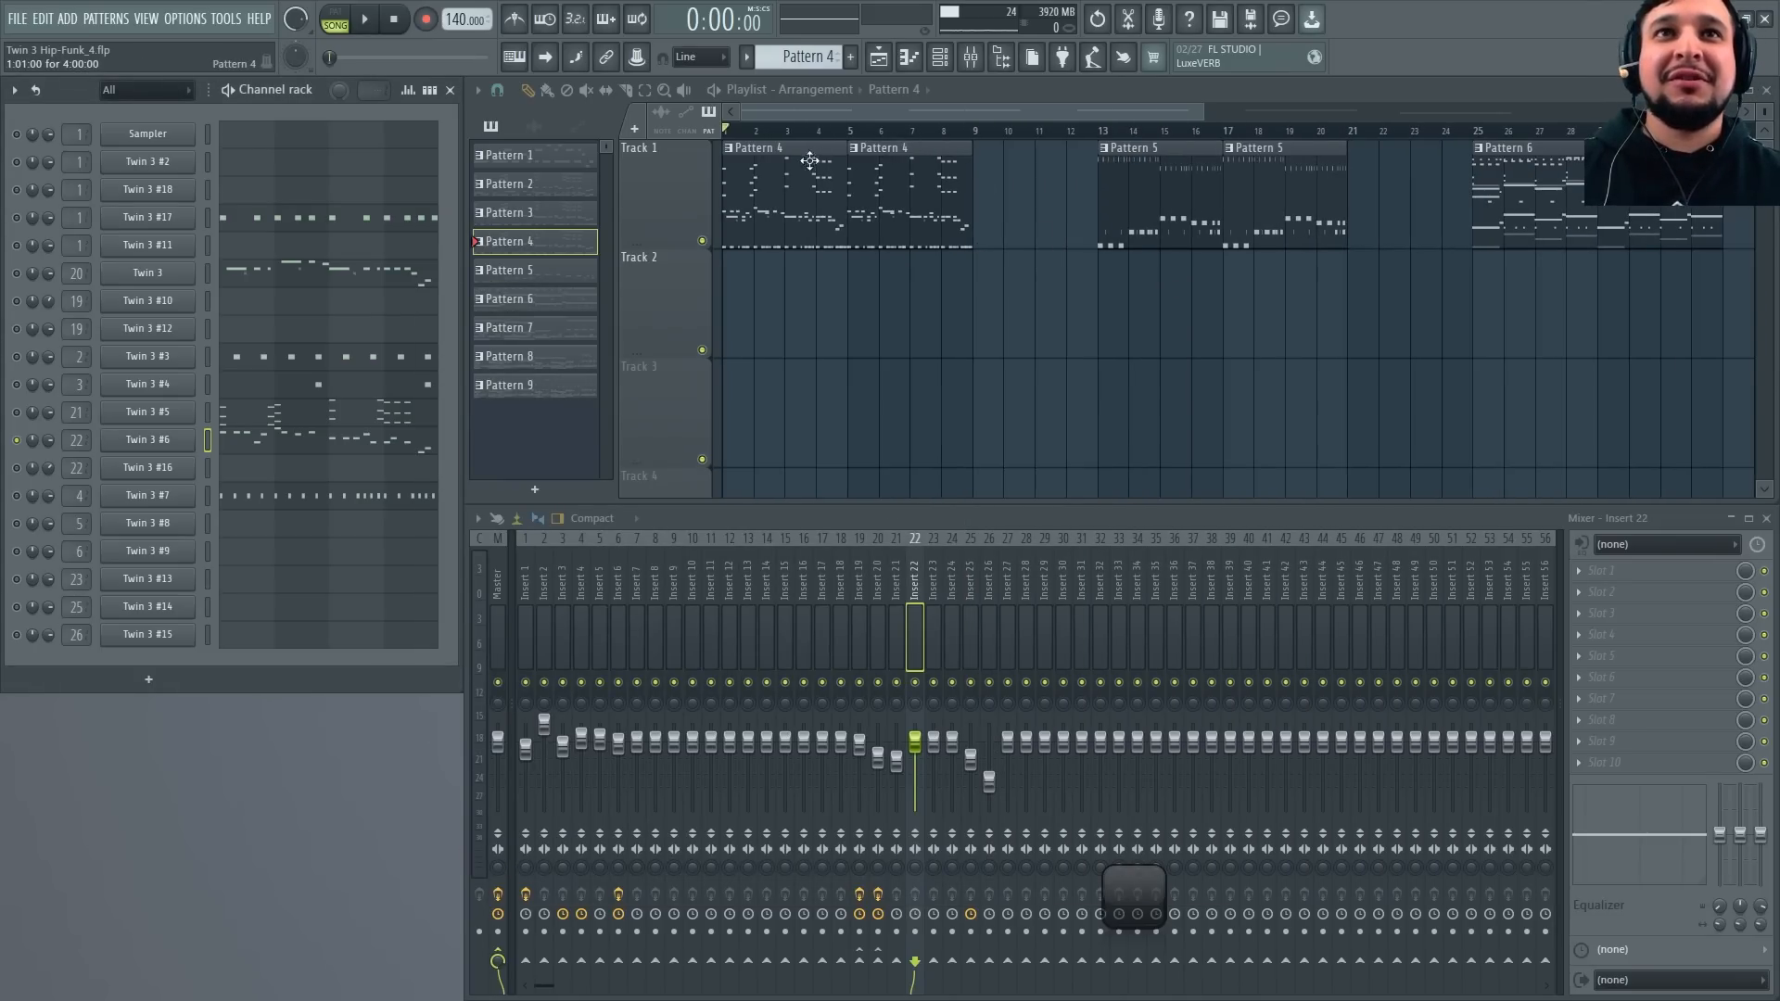
right_click(865, 317)
key(space)
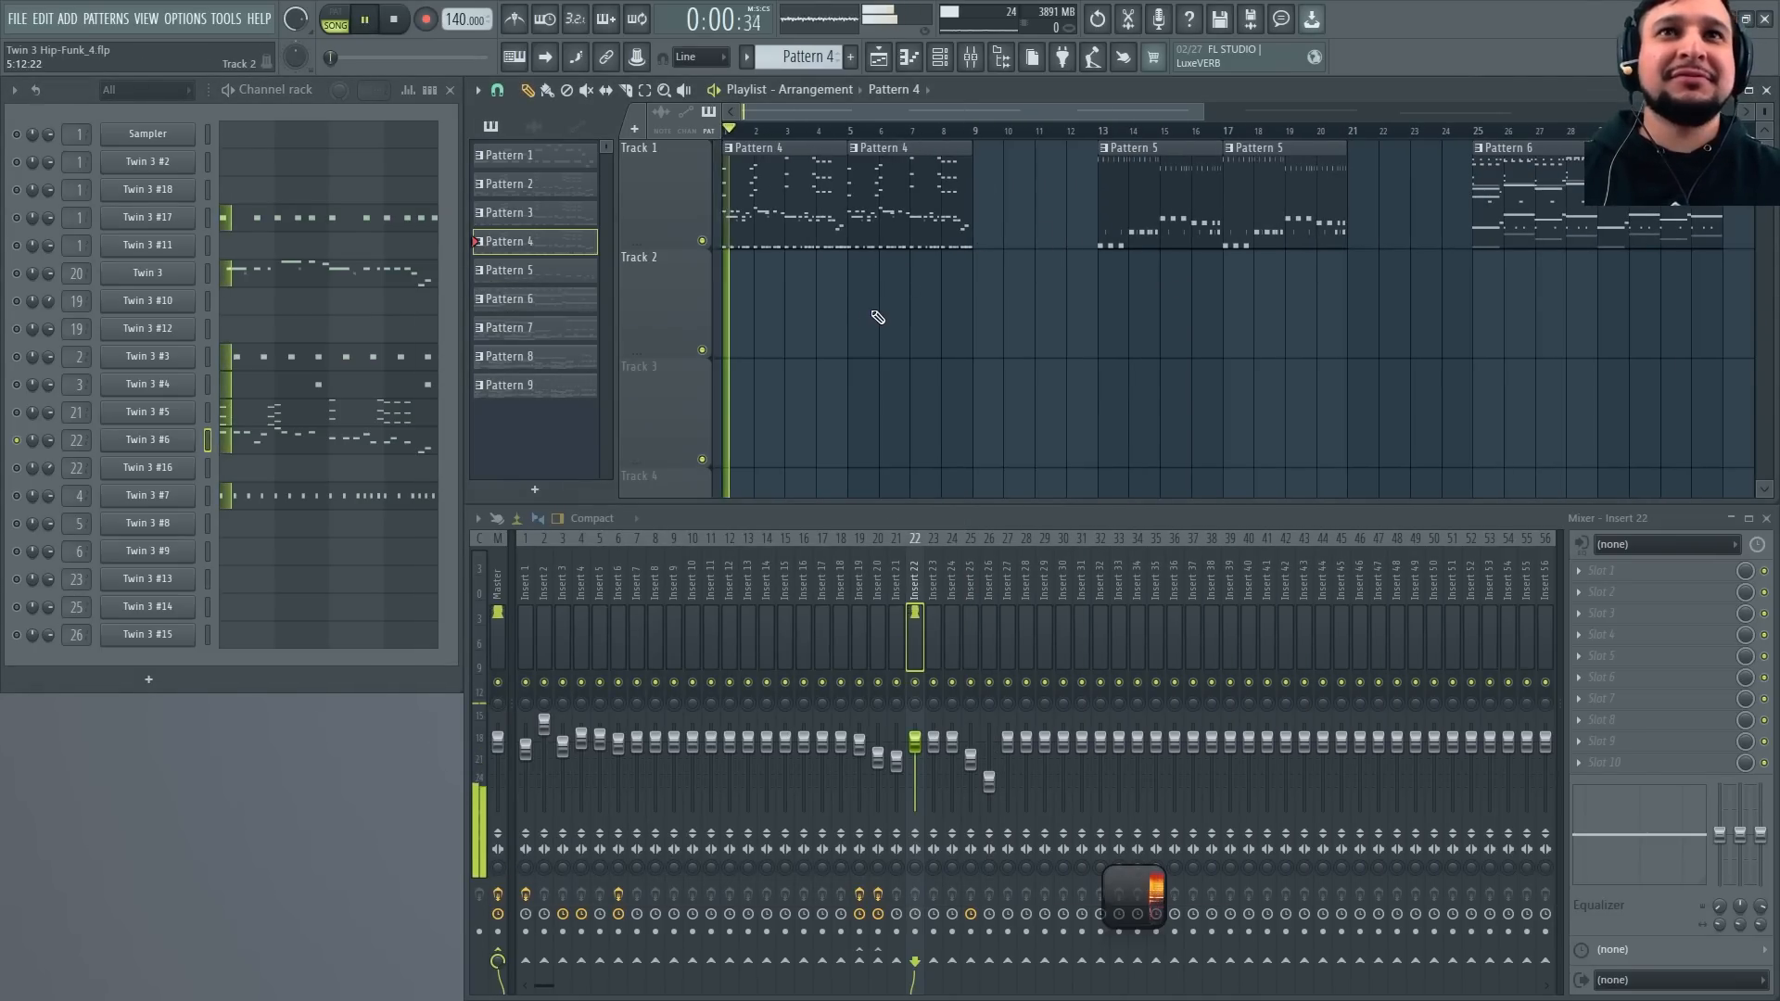
drag(1048, 356, 686, 162)
key(space)
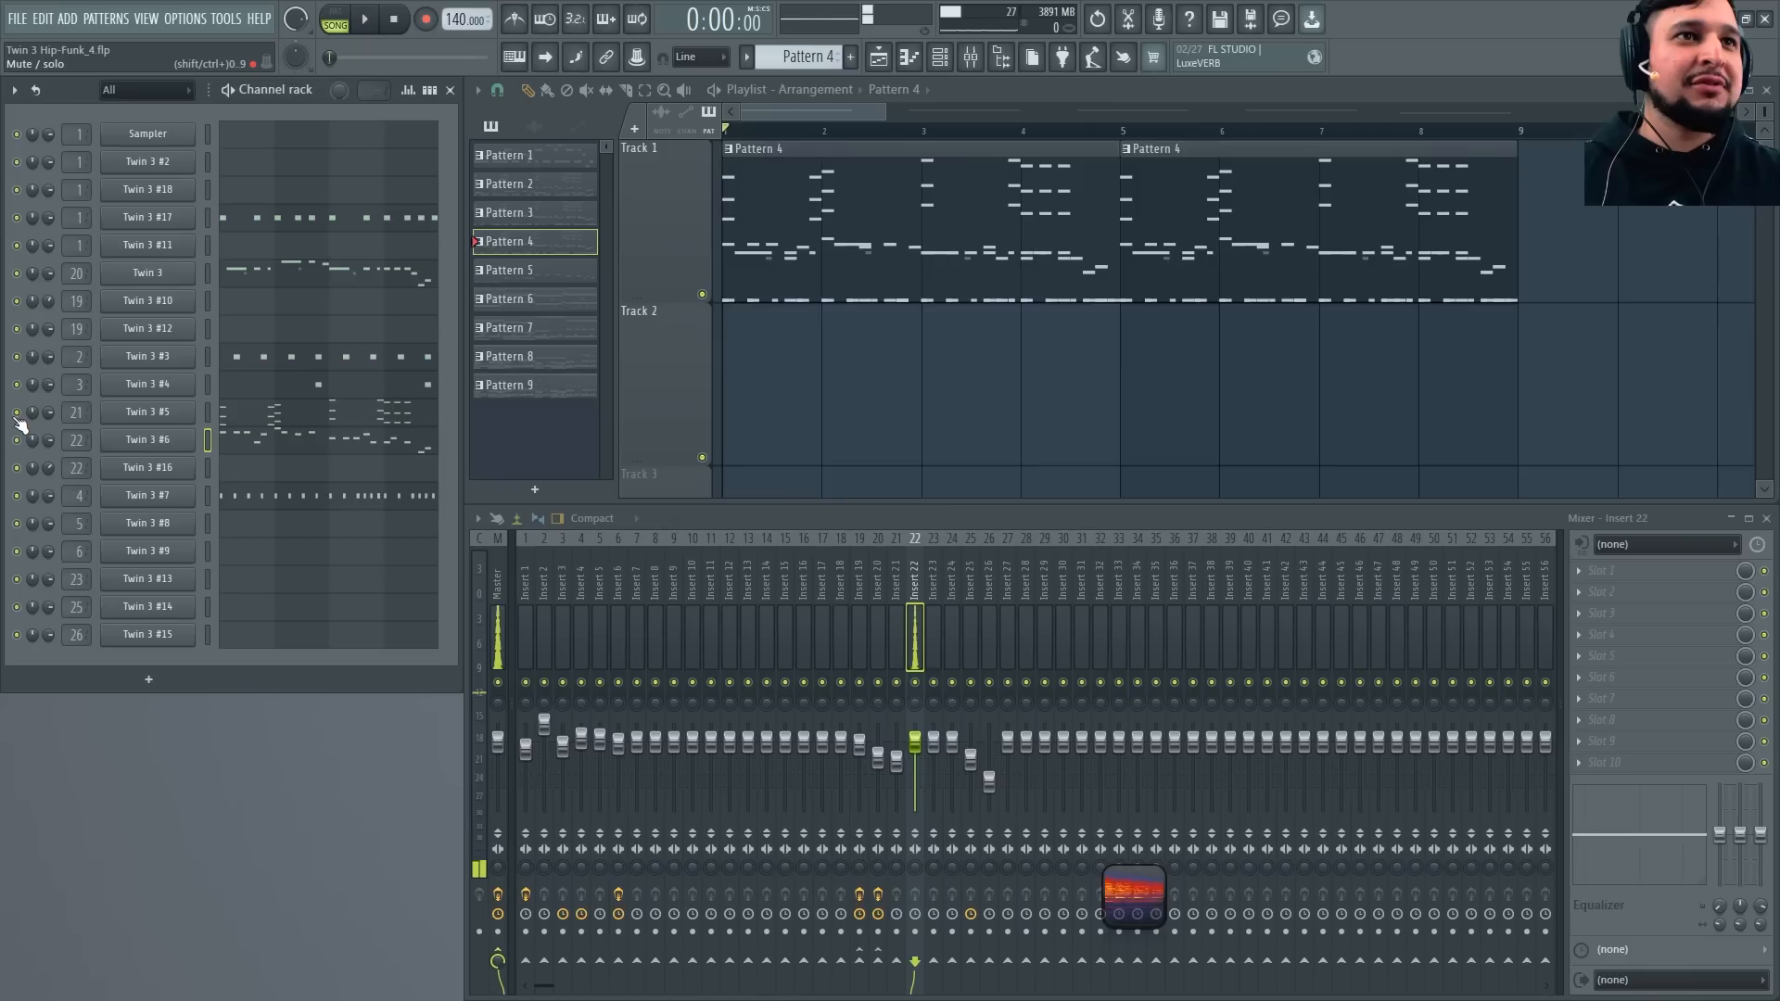
key(space)
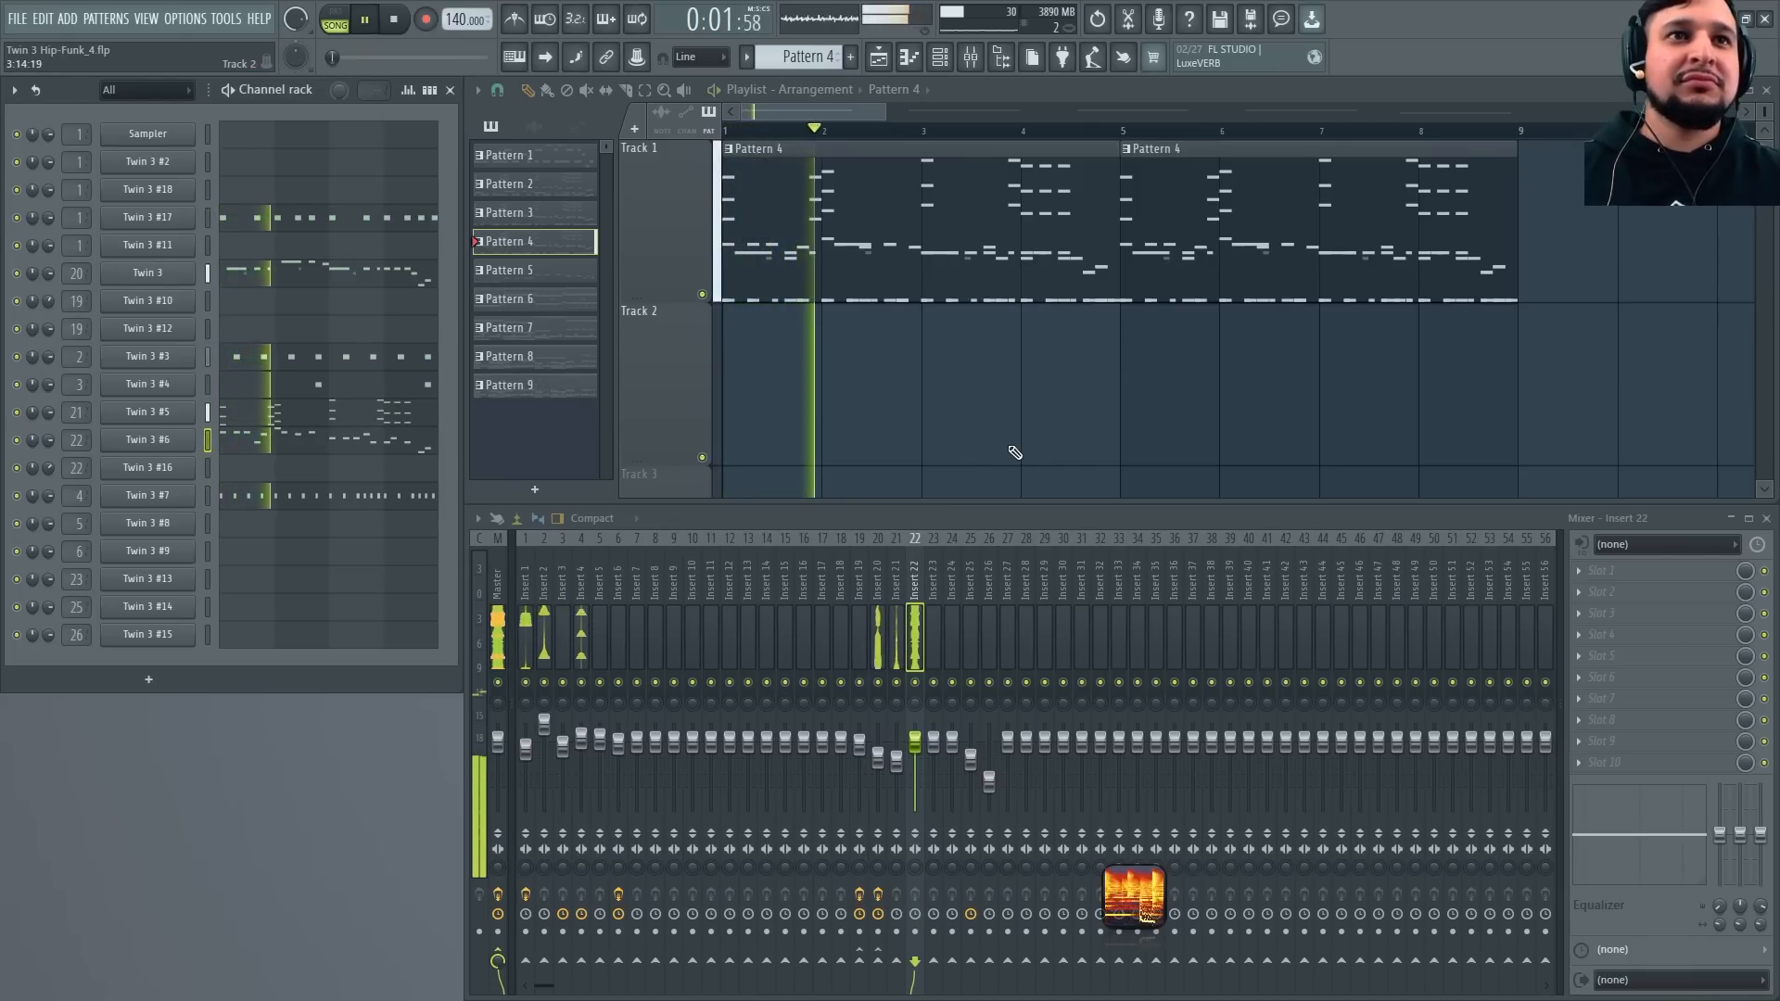
key(space)
Open Twin 3 #5, move its window clear of the channel rack, and solo it while playing Pattern 4
click(170, 412)
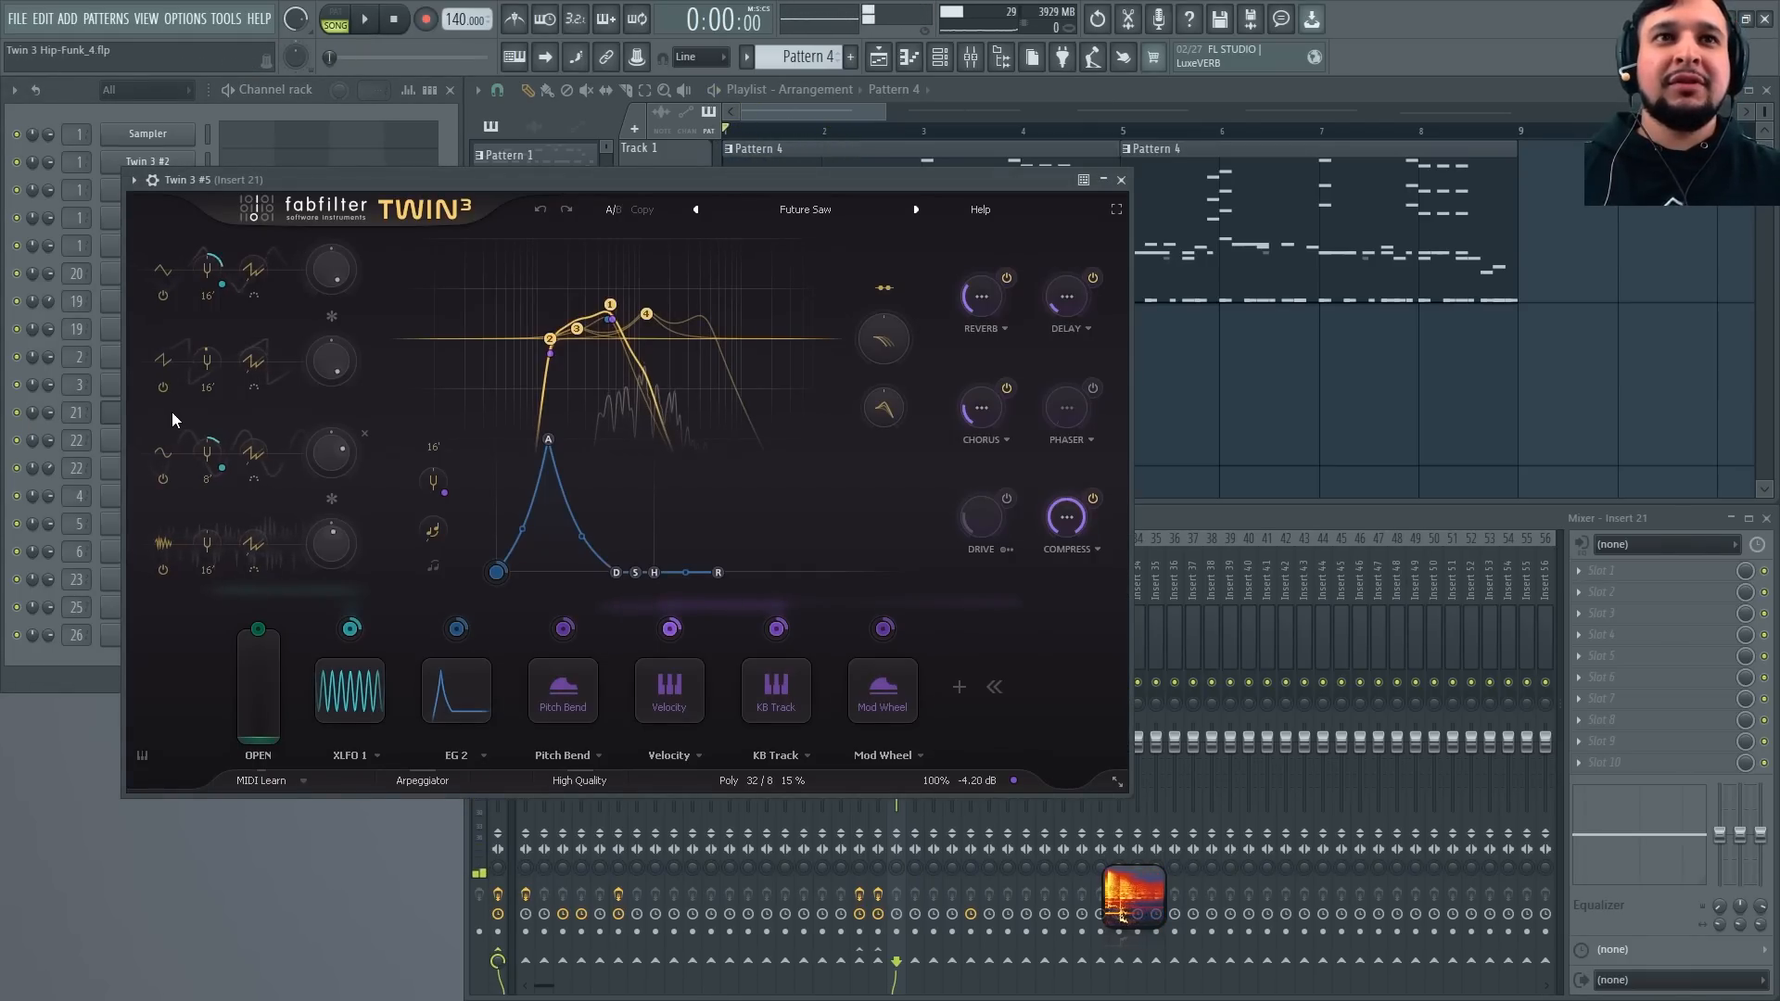
drag(931, 178, 1362, 228)
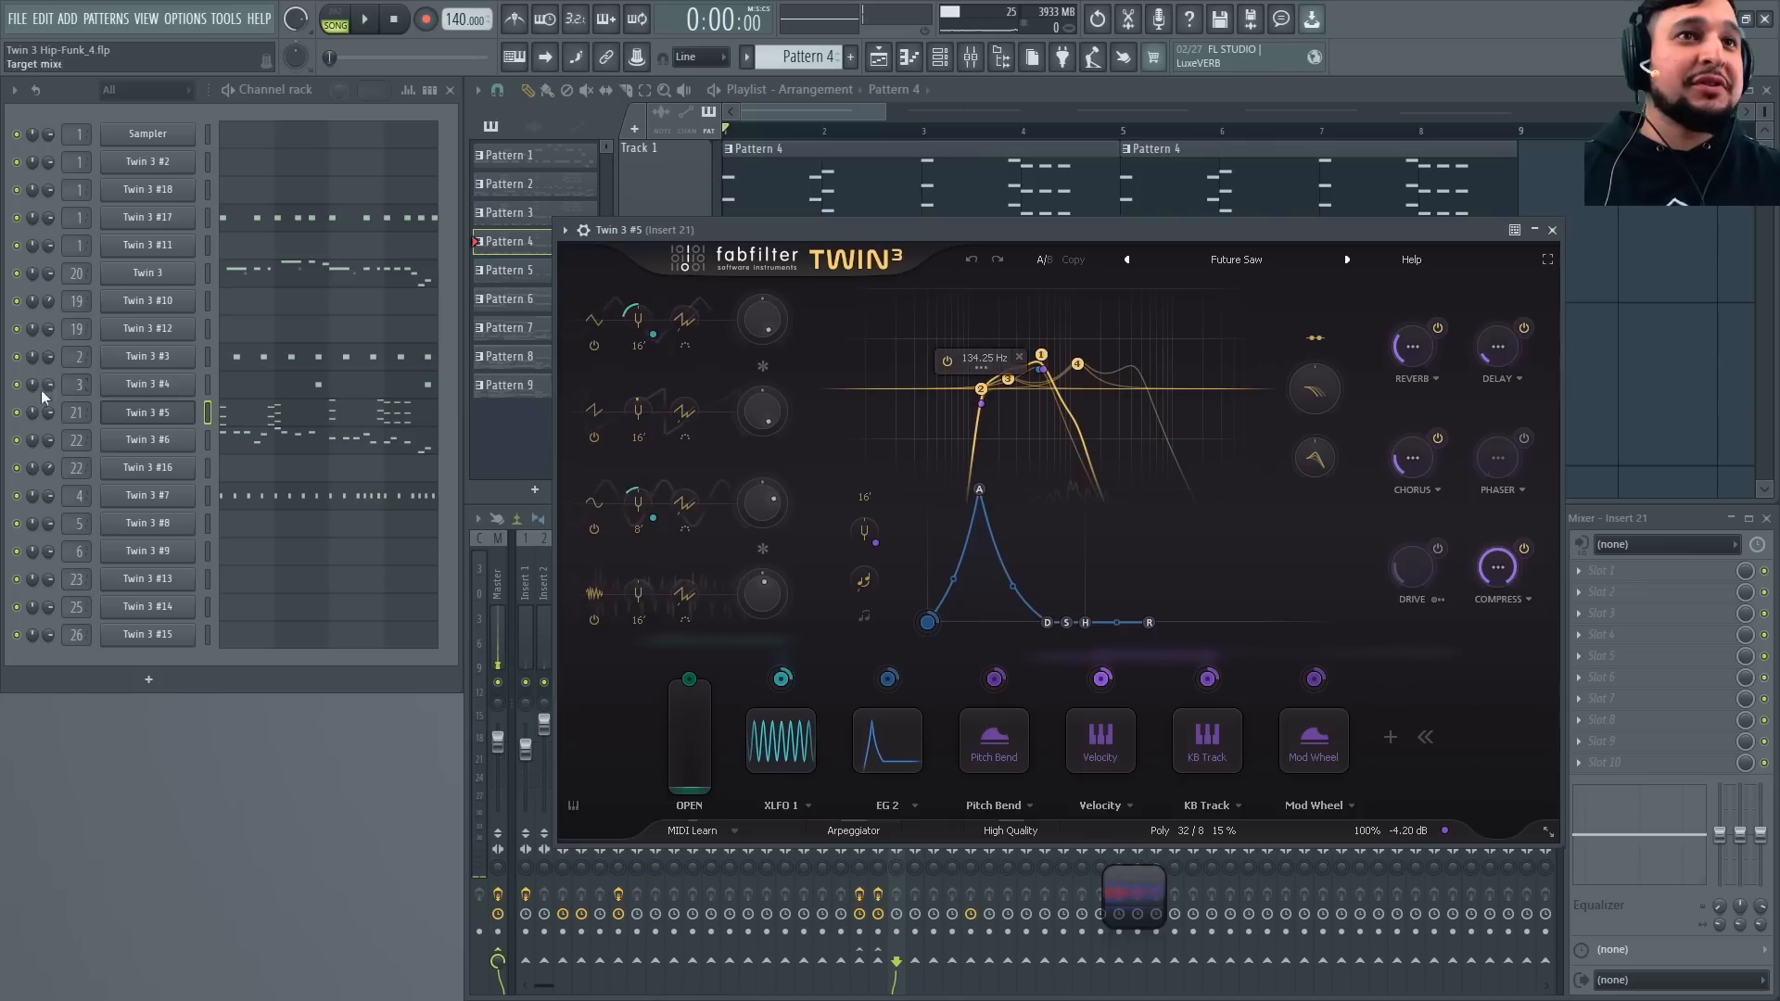
key(space)
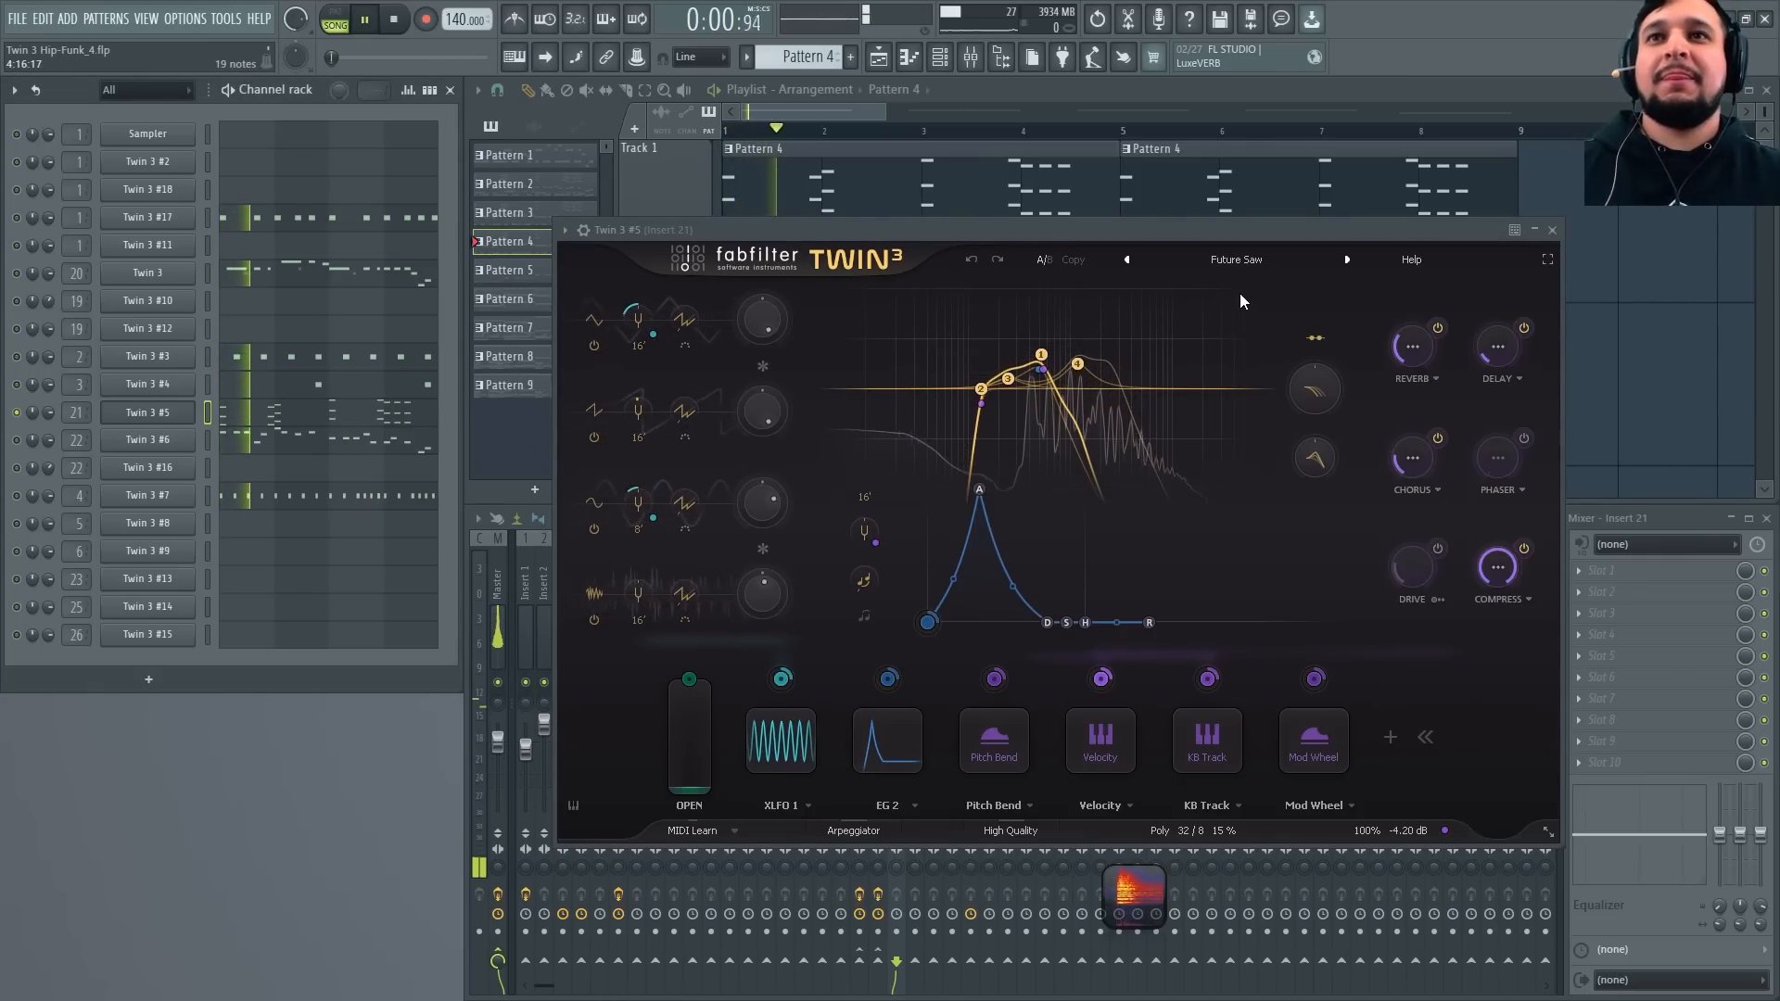
Look up Future Saw among the Synth presets while Pattern 4 plays, and undo the last patch change
click(1231, 264)
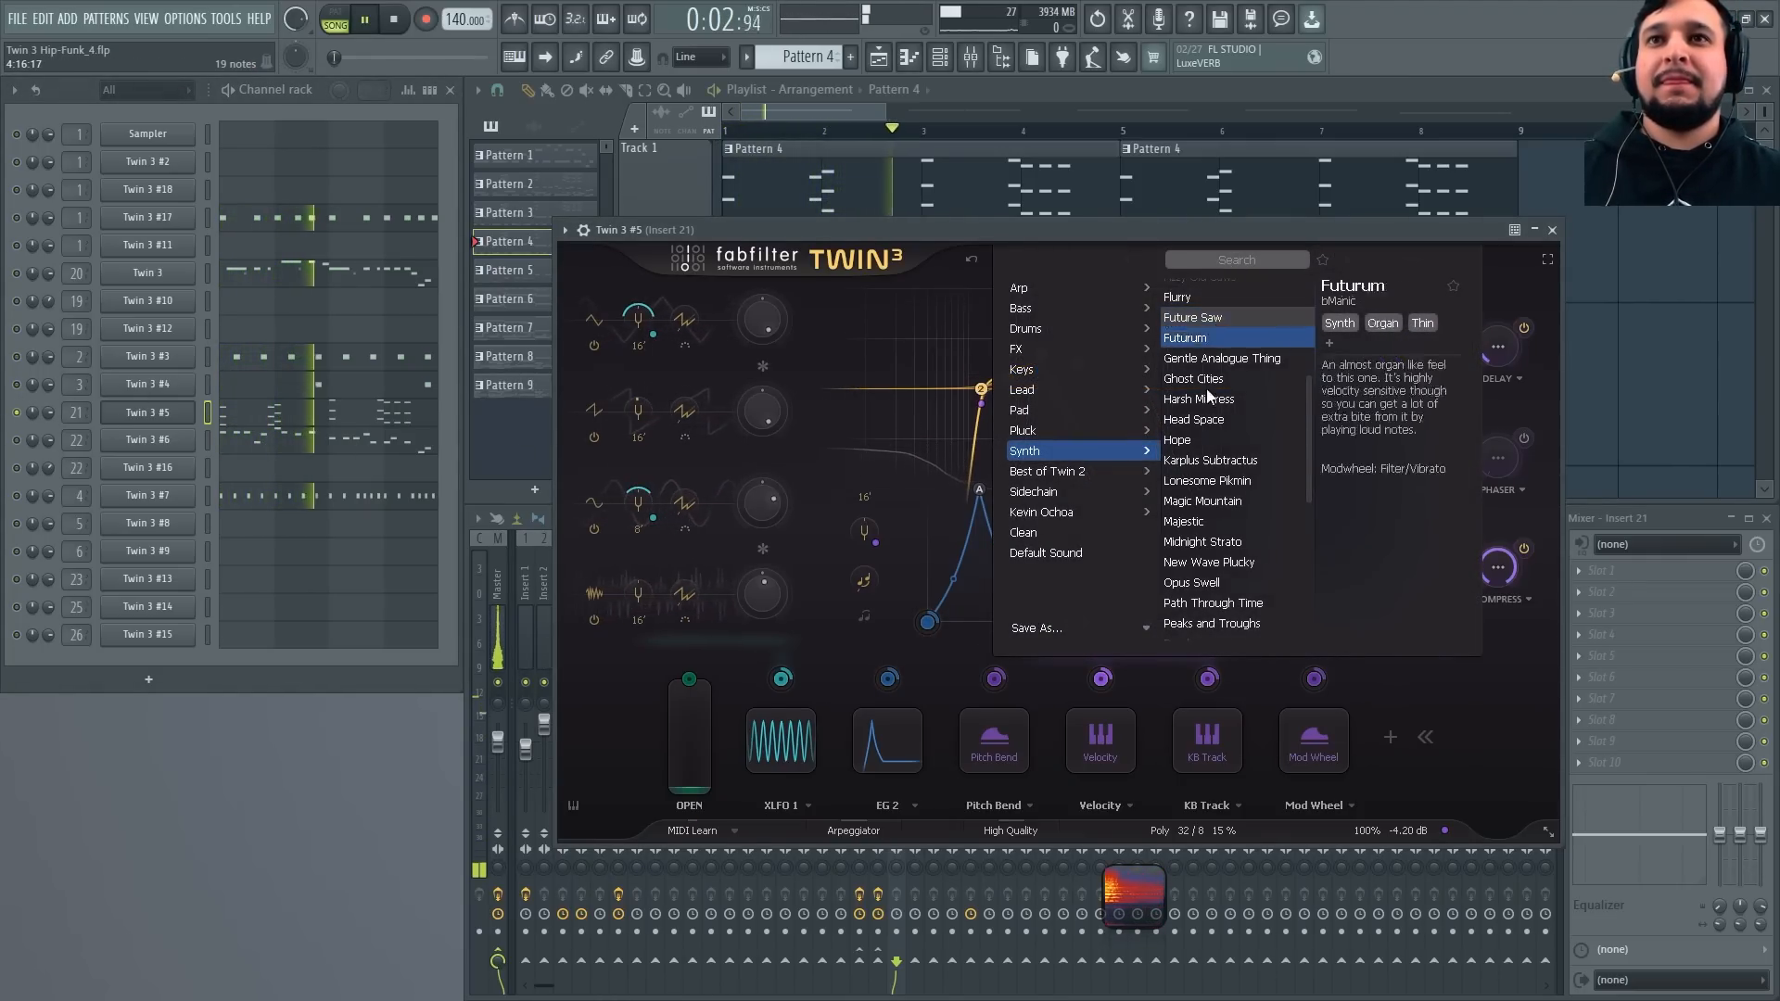
click(1512, 280)
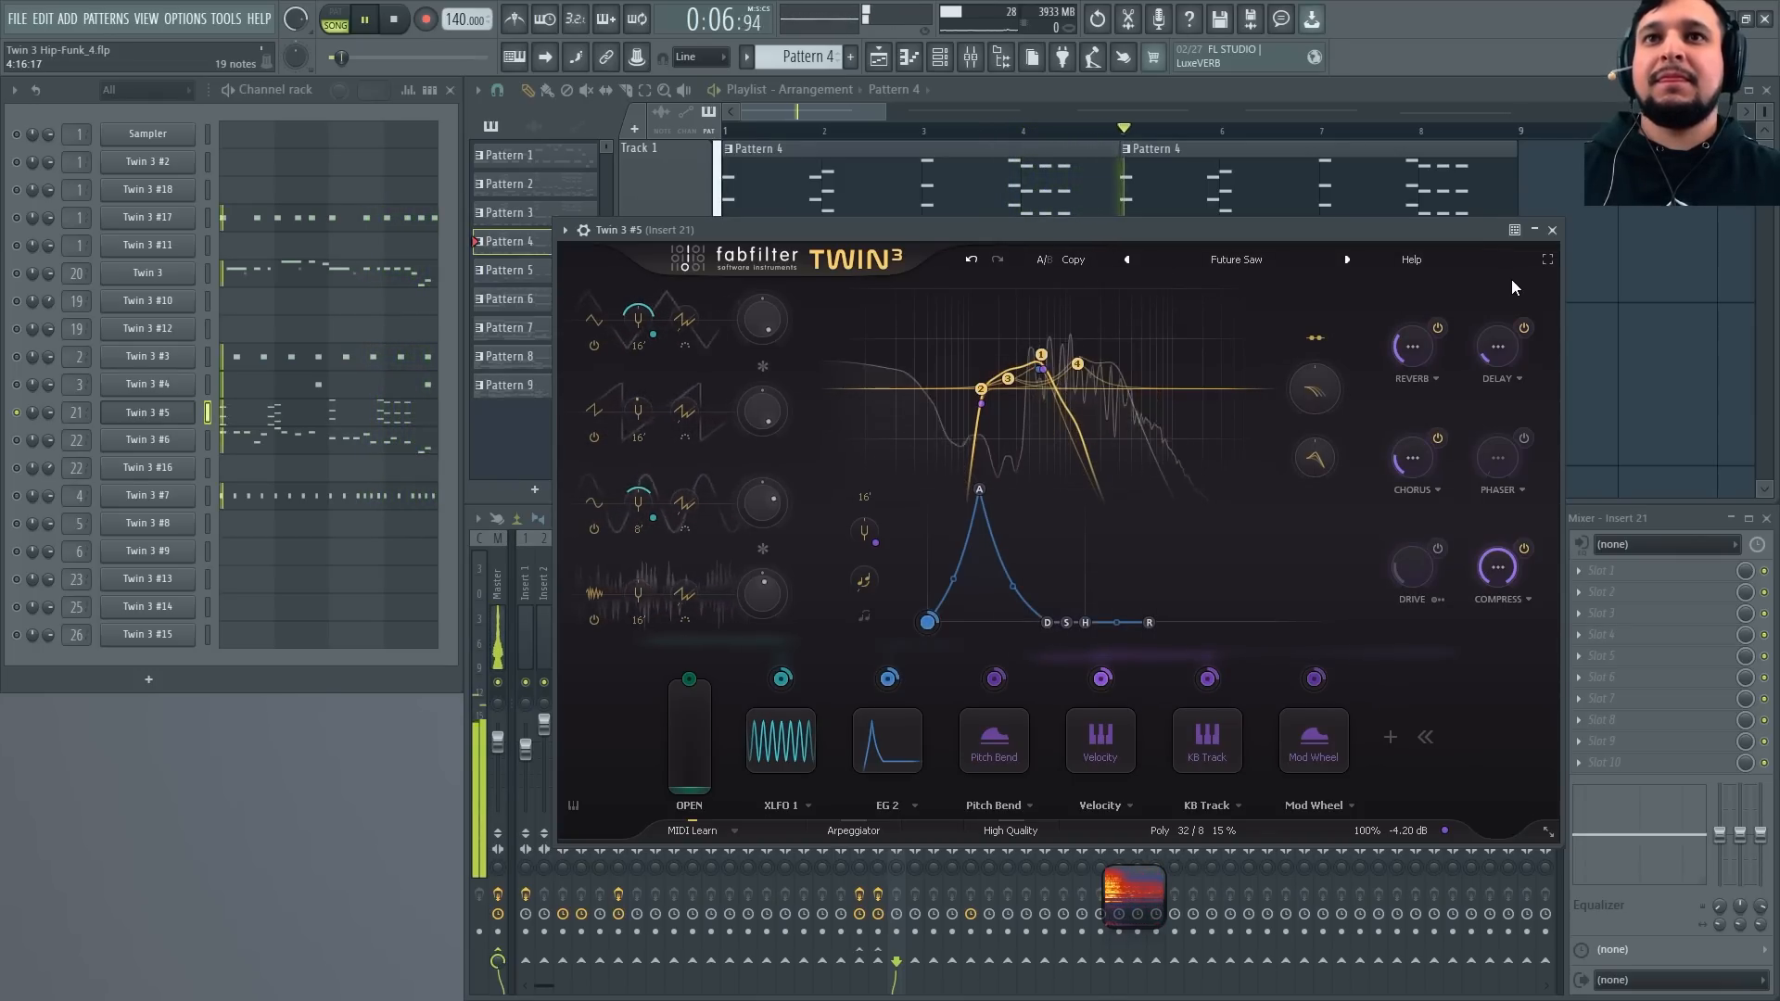
key(space)
click(971, 260)
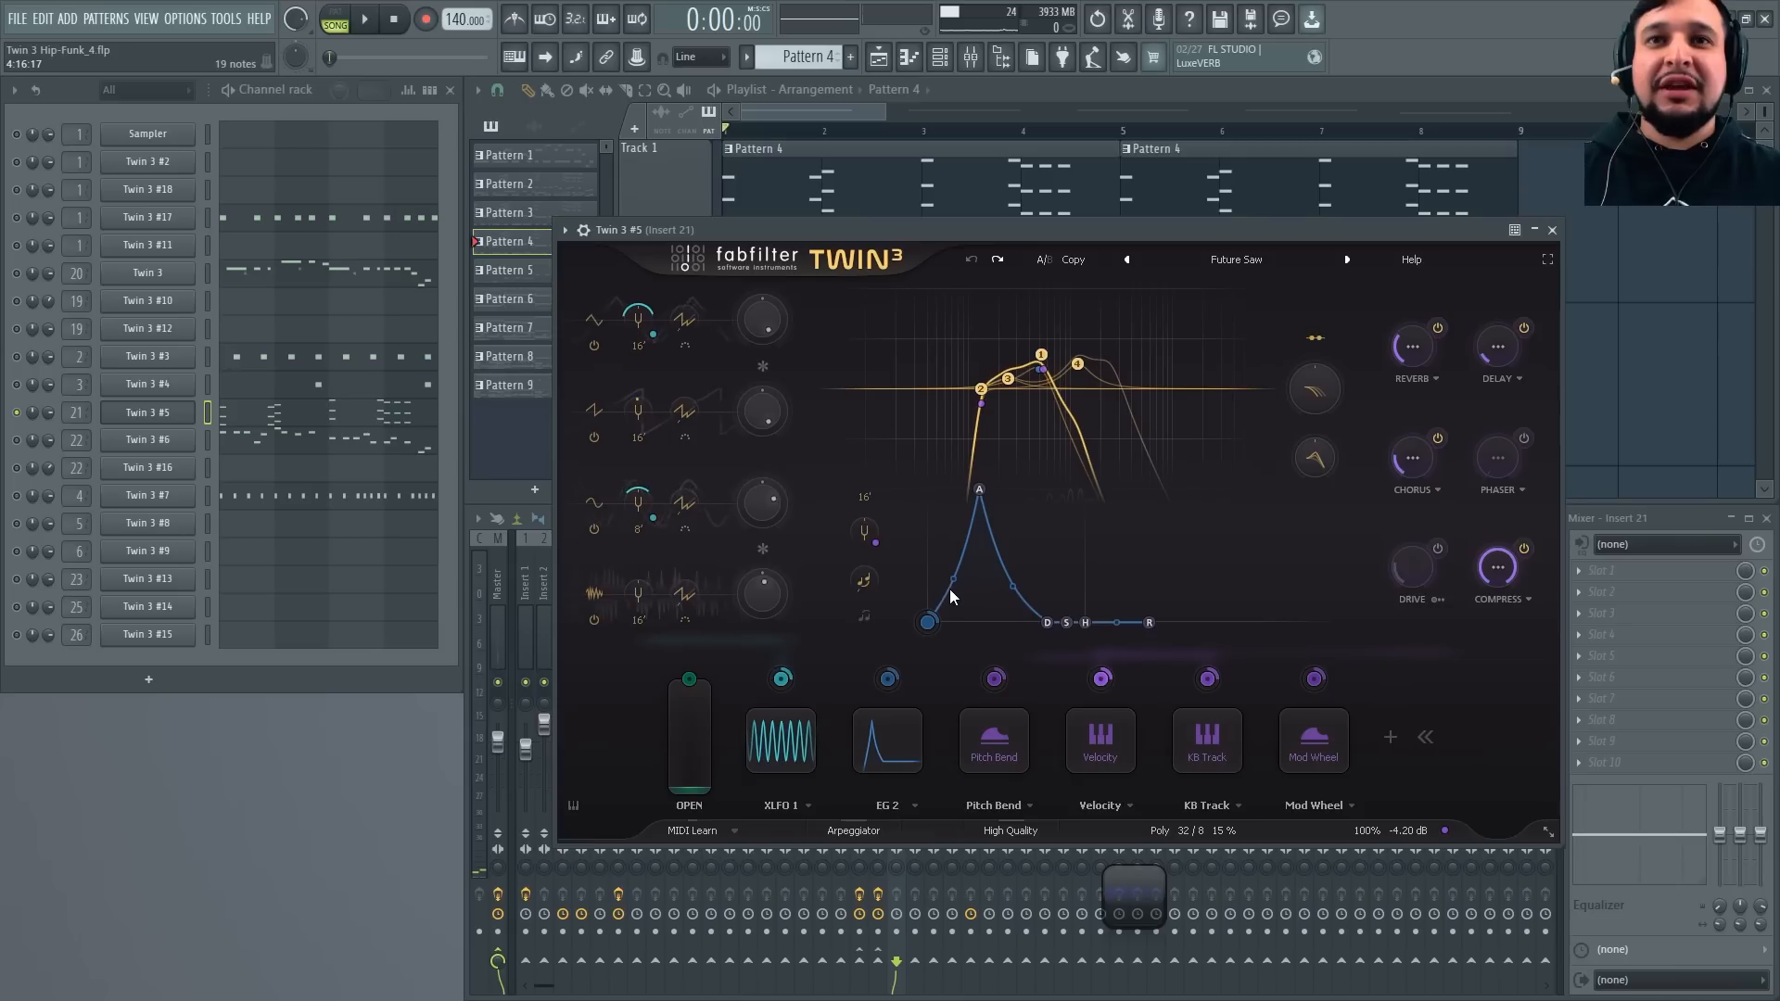
Bow the main envelope's attack curve outward, set its decay slope to -1.000 and audition Pattern 4
drag(953, 580, 913, 418)
drag(1013, 588, 1045, 384)
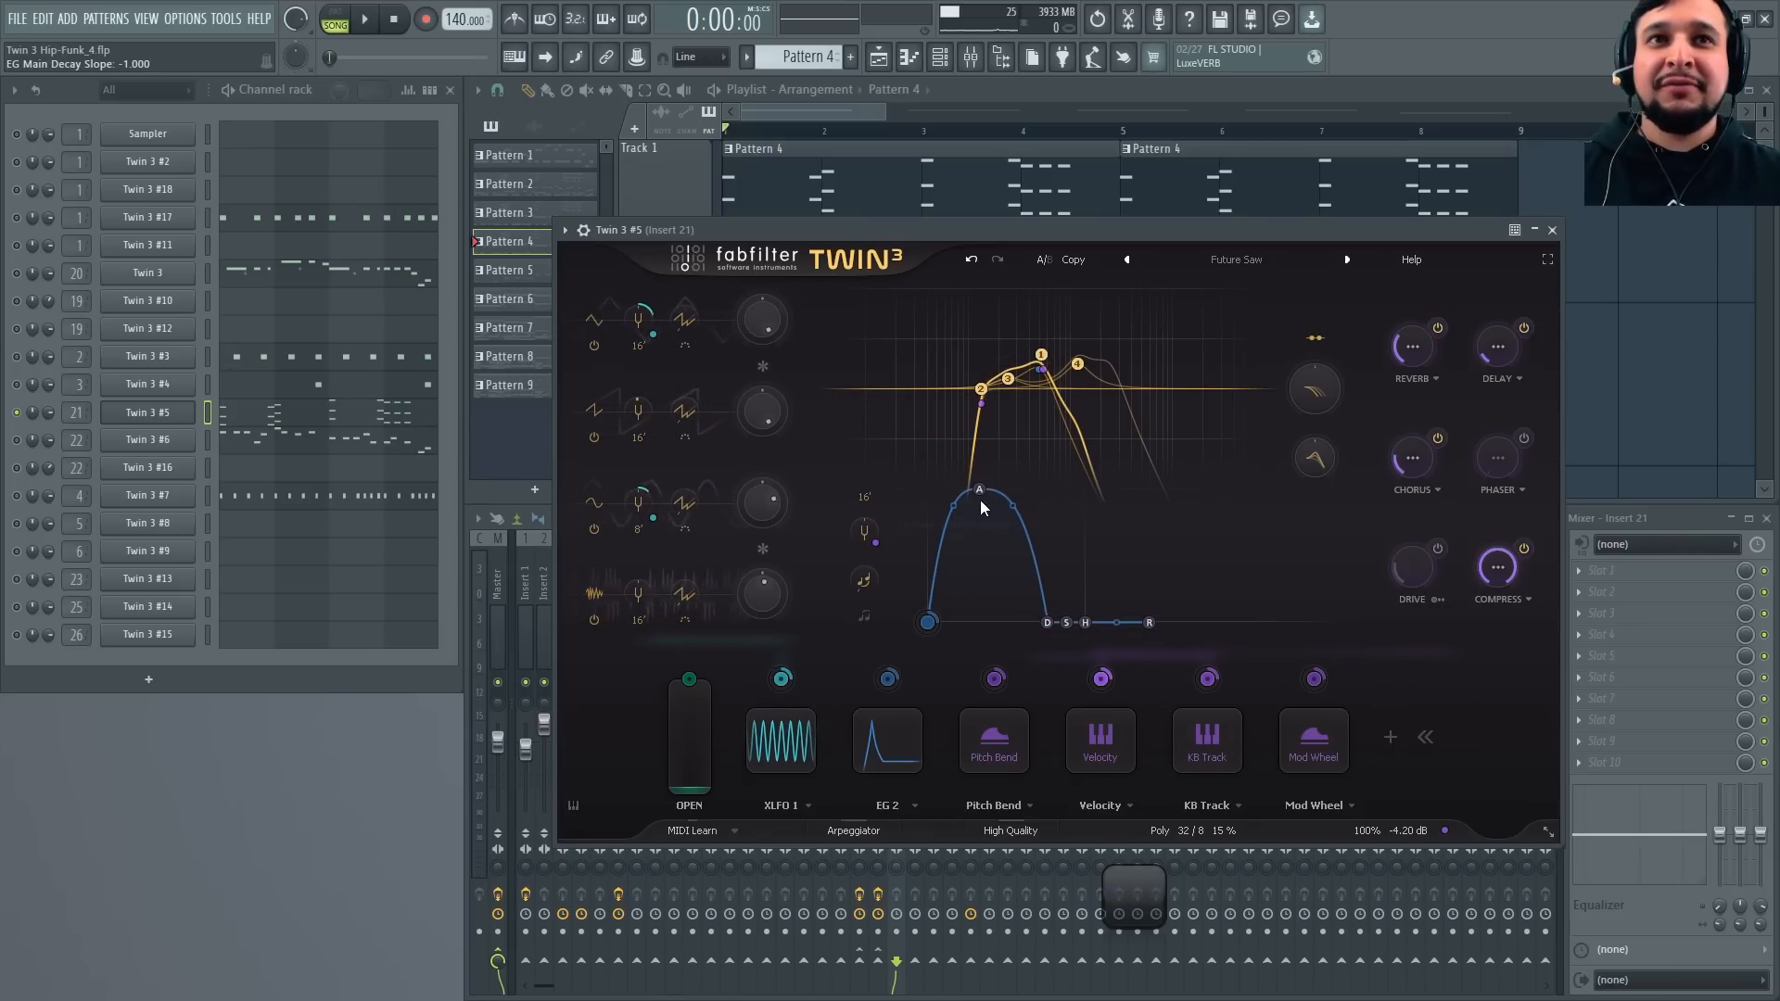
key(space)
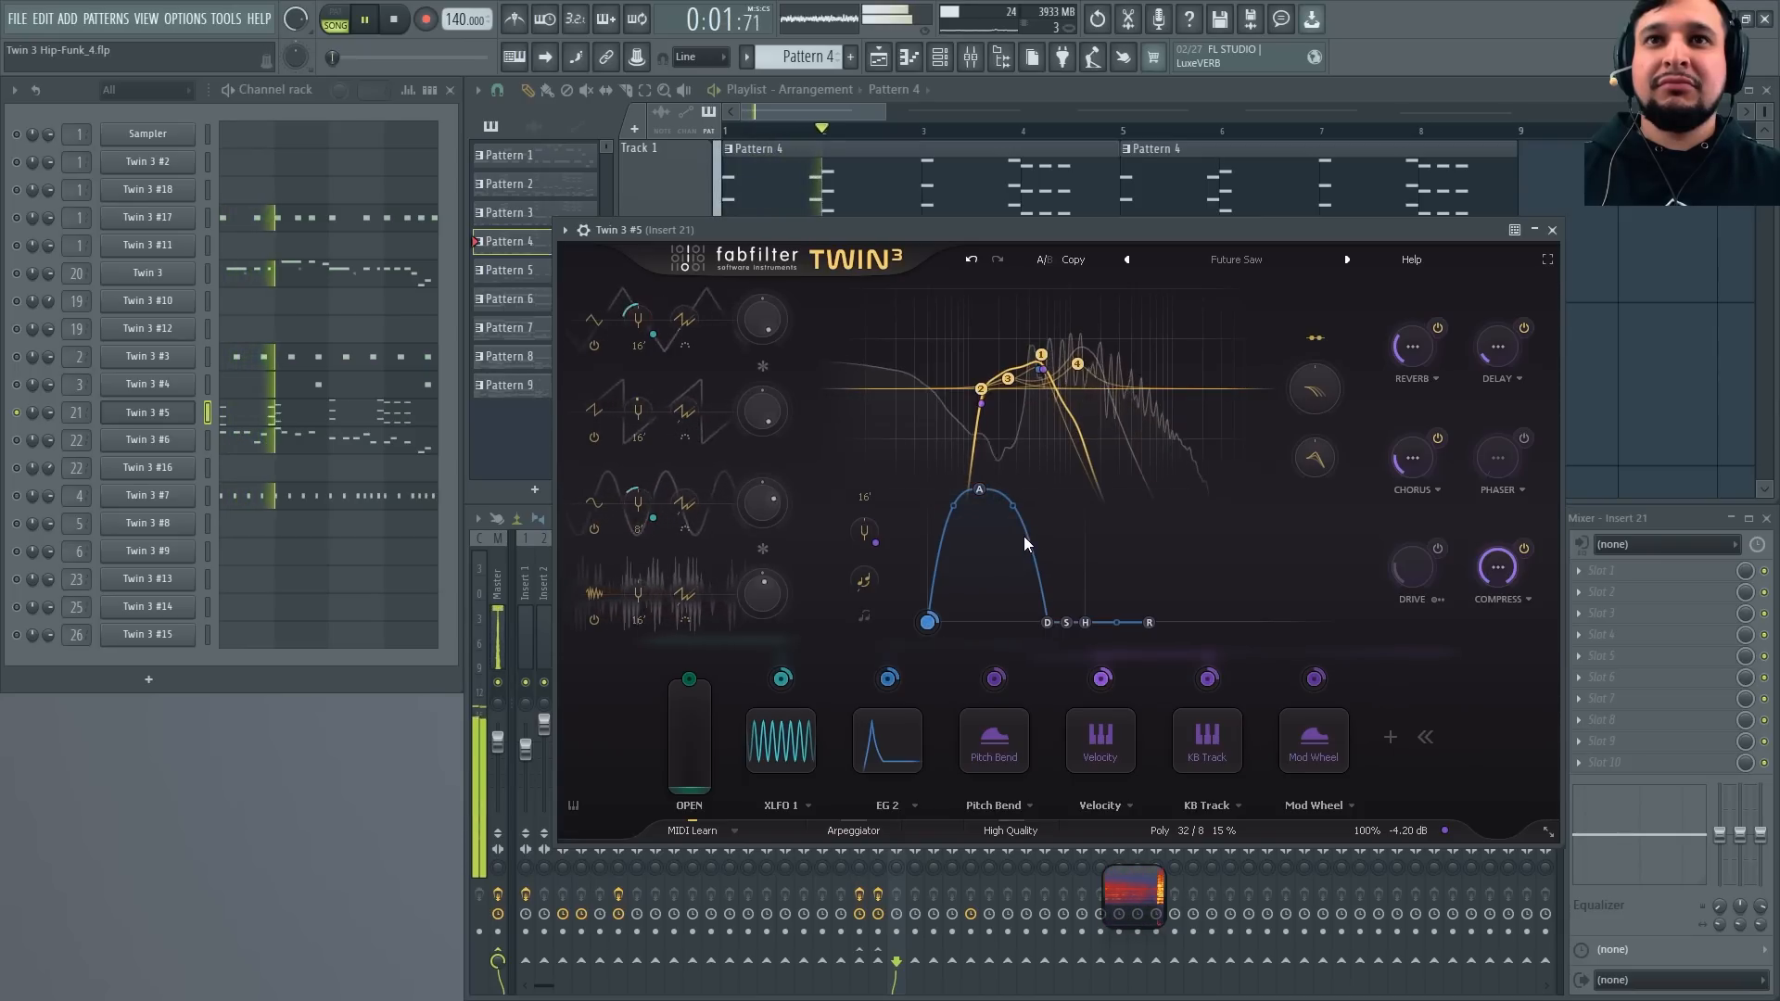
Try inward and outward combinations of the main envelope's attack and decay curves, auditioning them with test notes
drag(954, 506, 974, 604)
key(space)
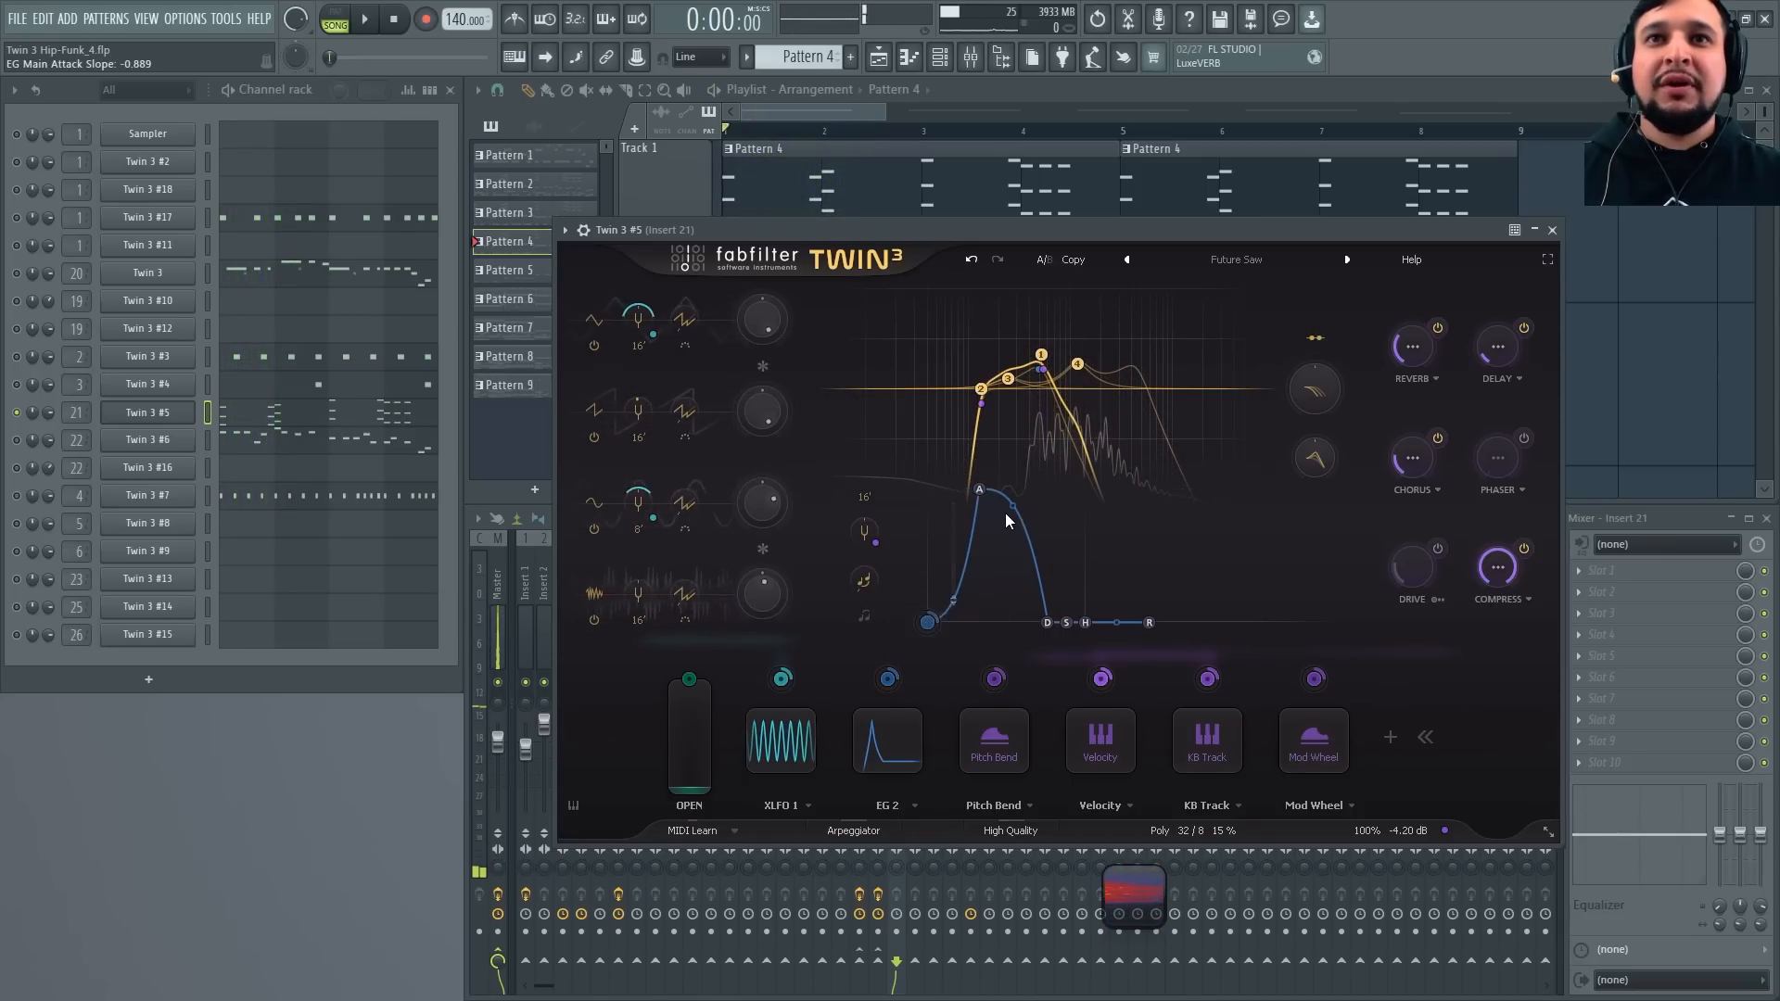
drag(1014, 509, 1010, 593)
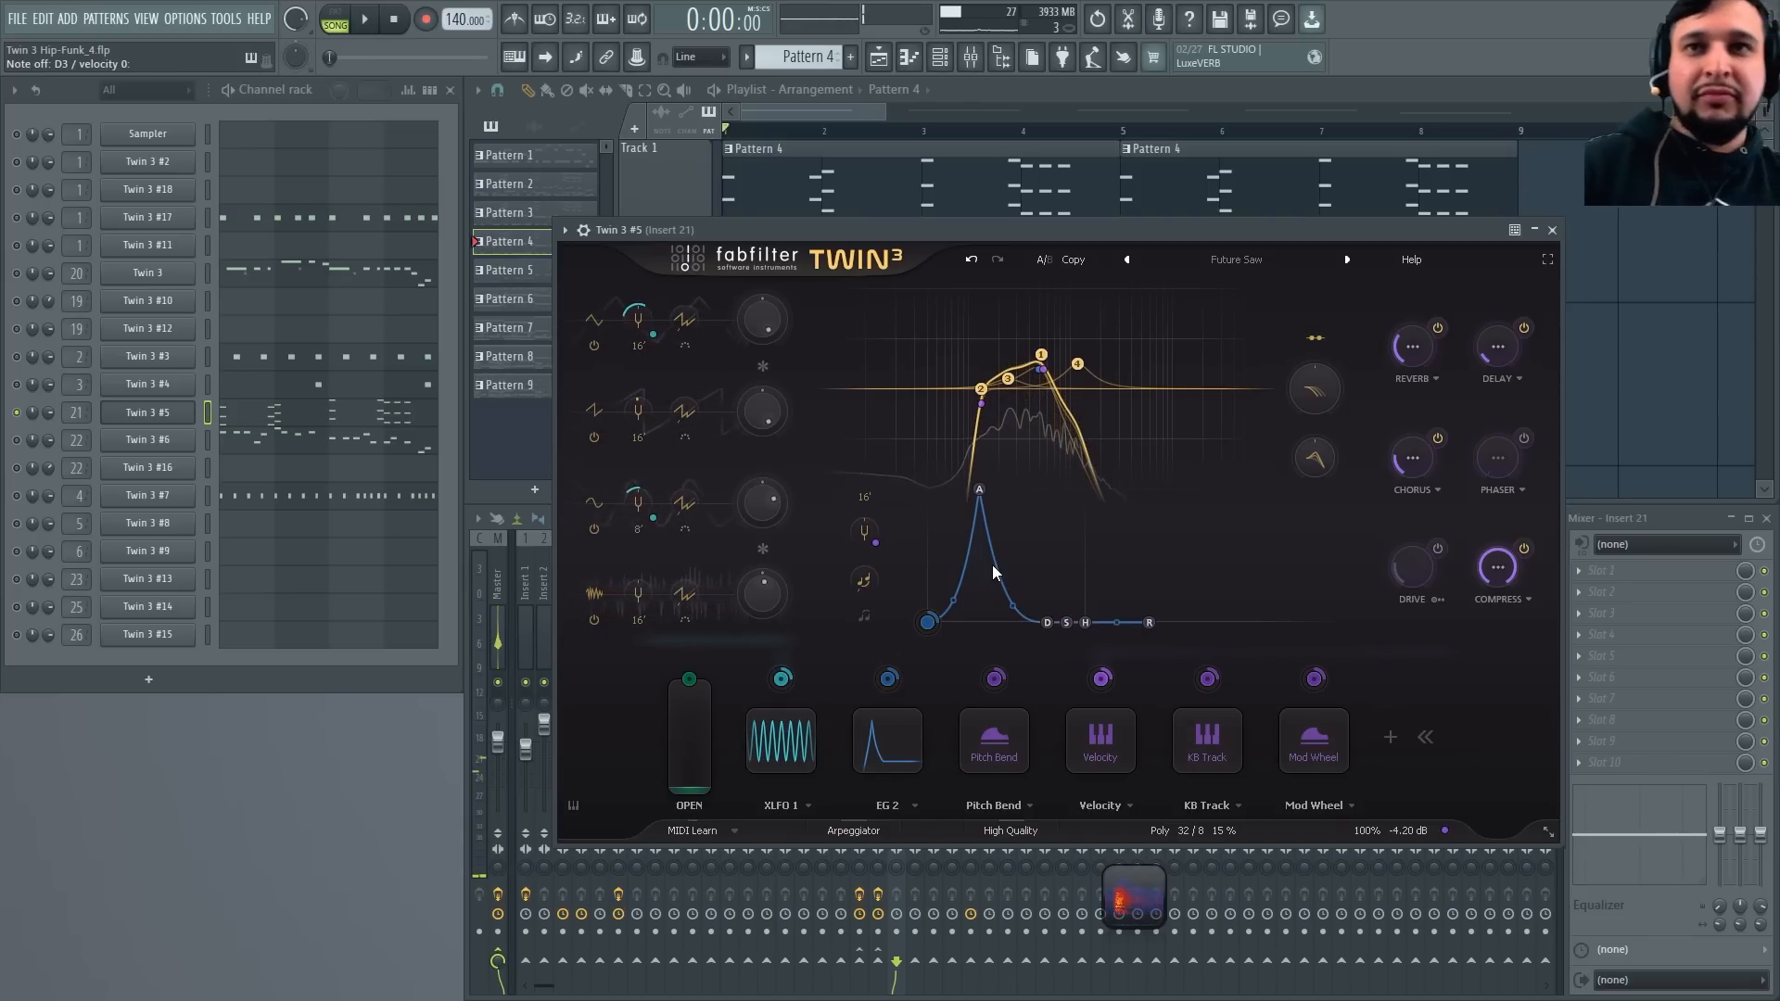
drag(955, 600, 999, 326)
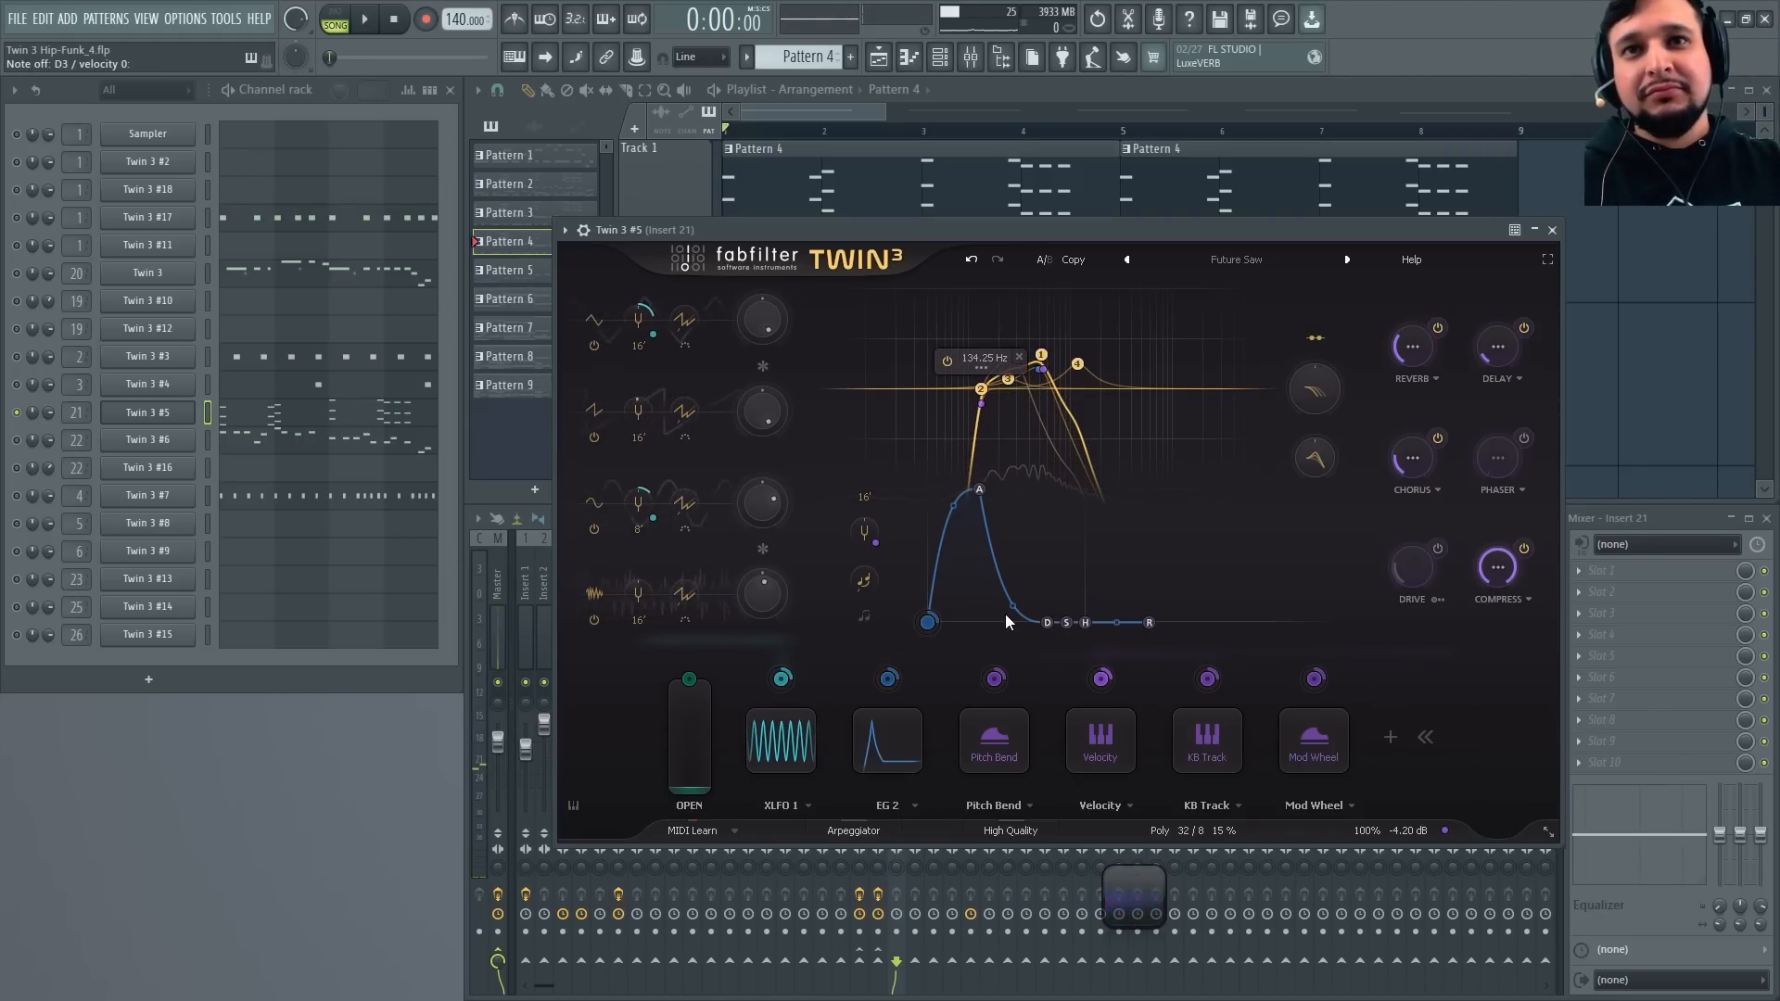
drag(1005, 614, 1077, 396)
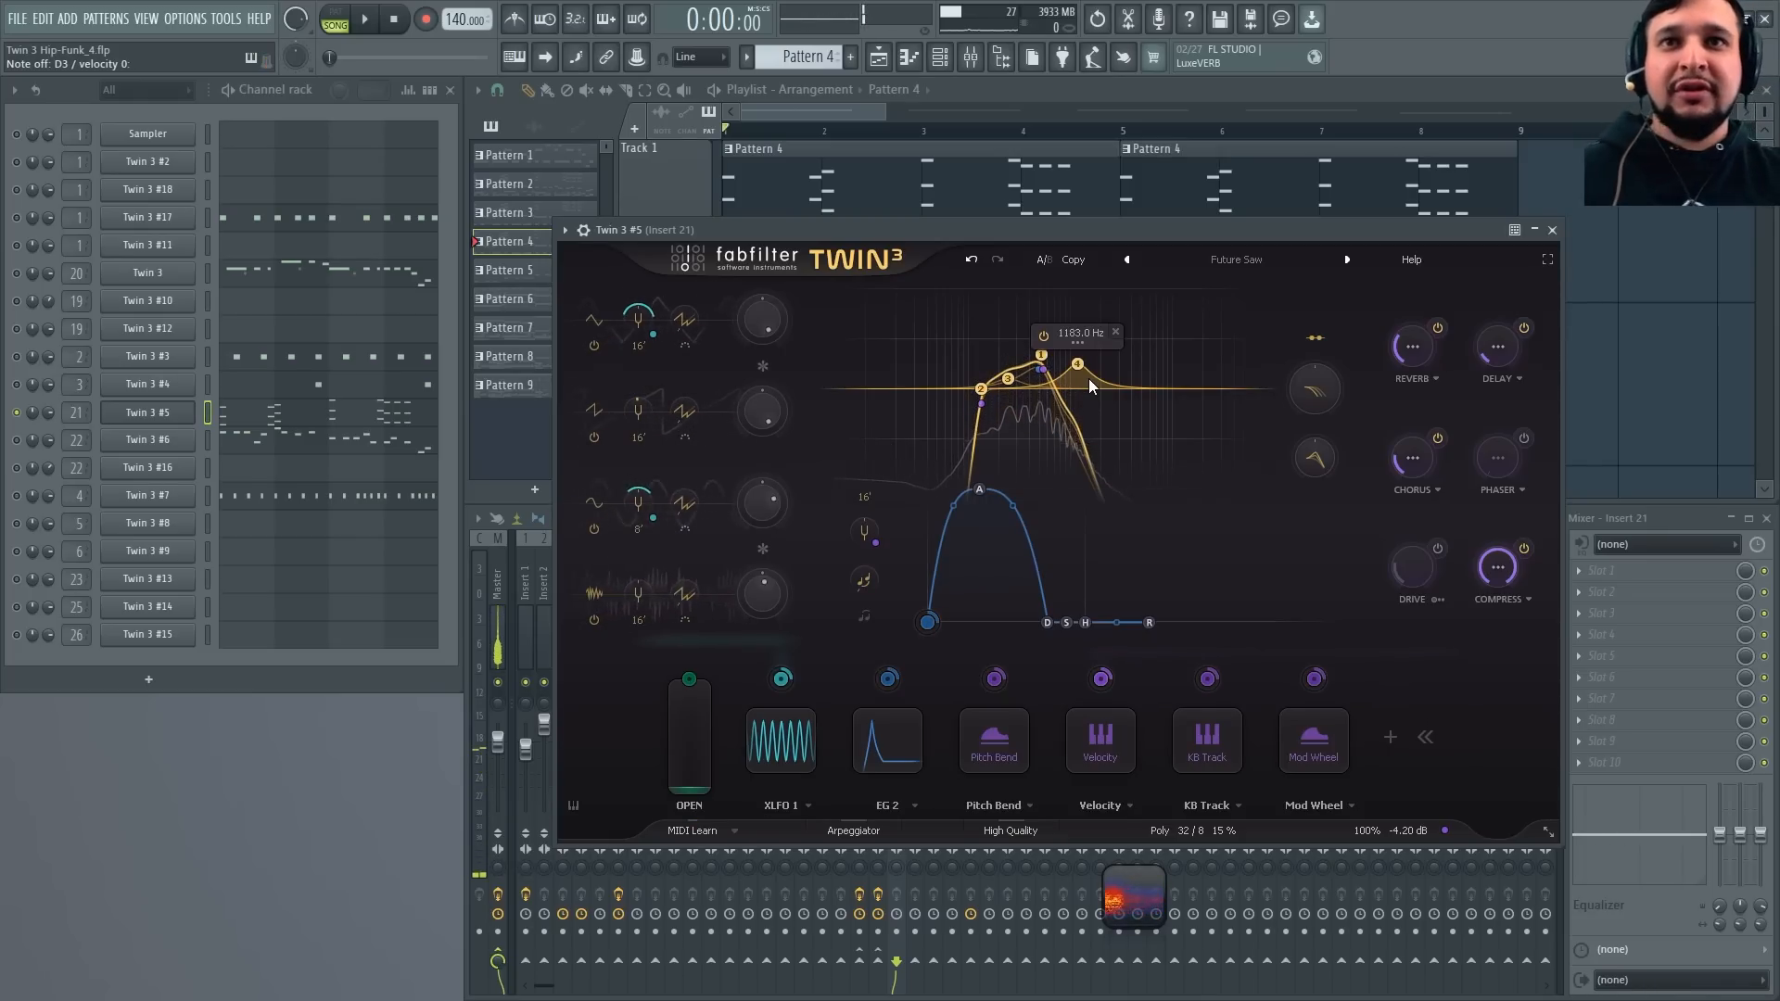
drag(974, 513, 972, 630)
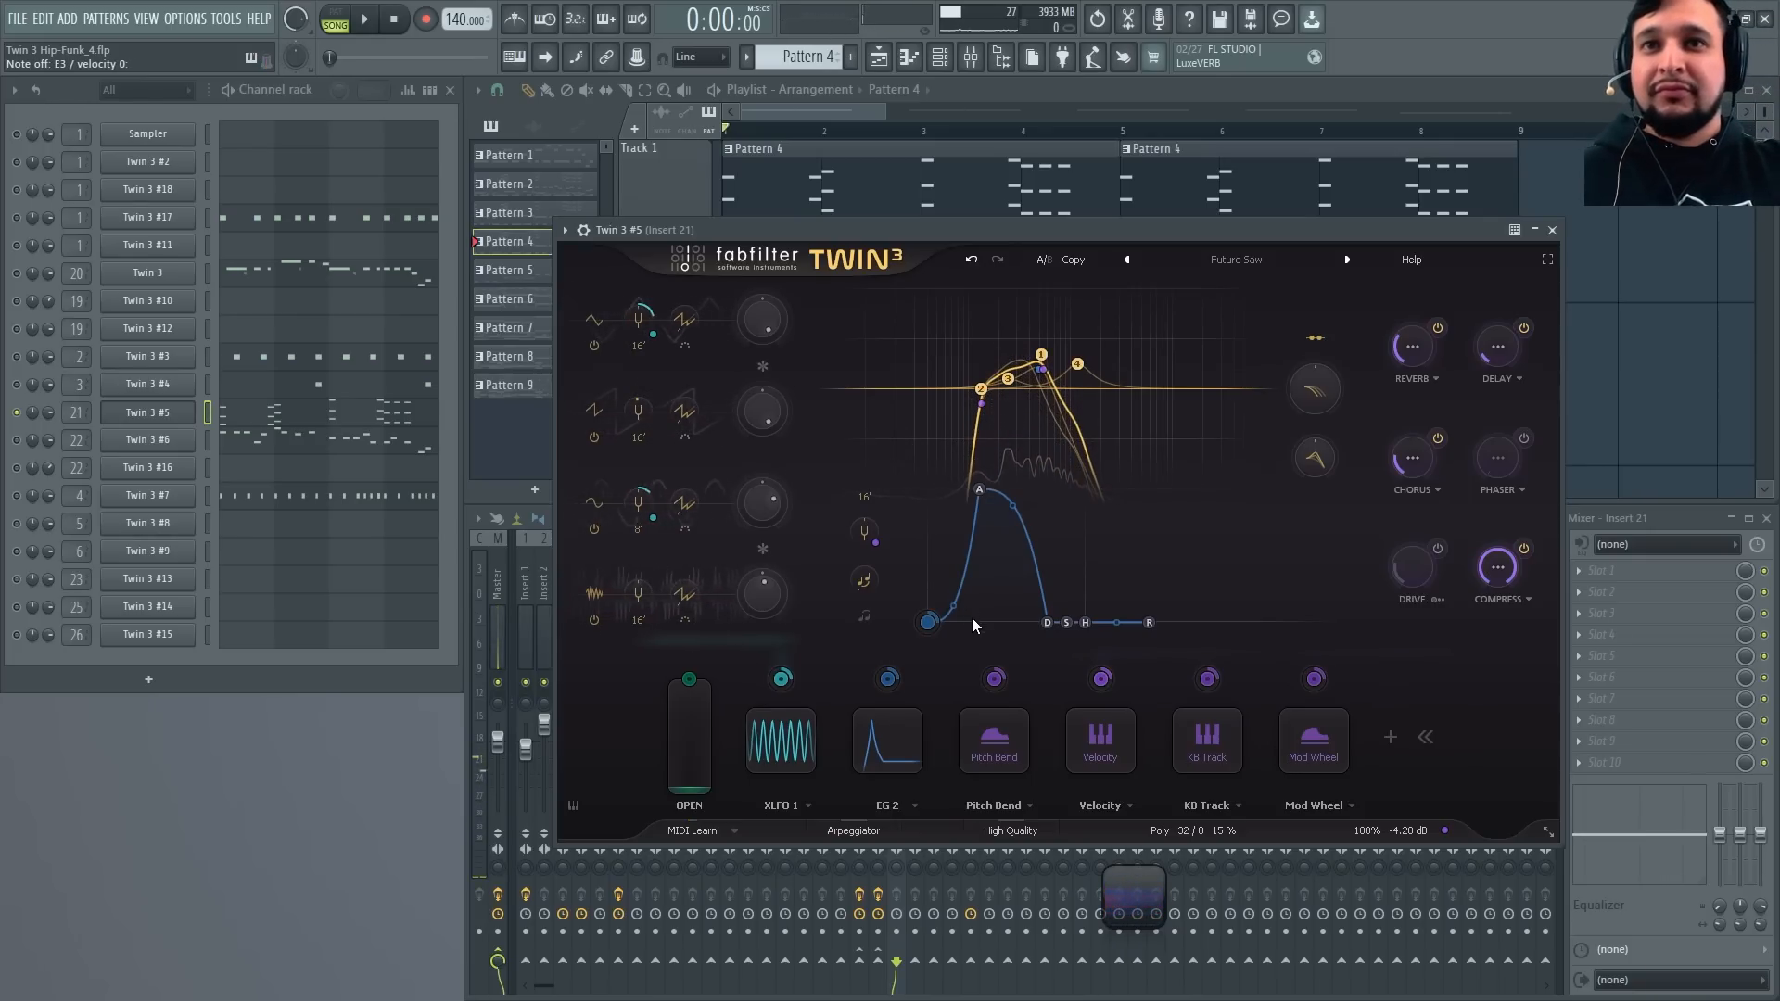
Raise the main envelope's sustain to full with a shorter attack, and give EG 2 a shorter attack and outward-bowed decay
drag(1069, 622, 1076, 482)
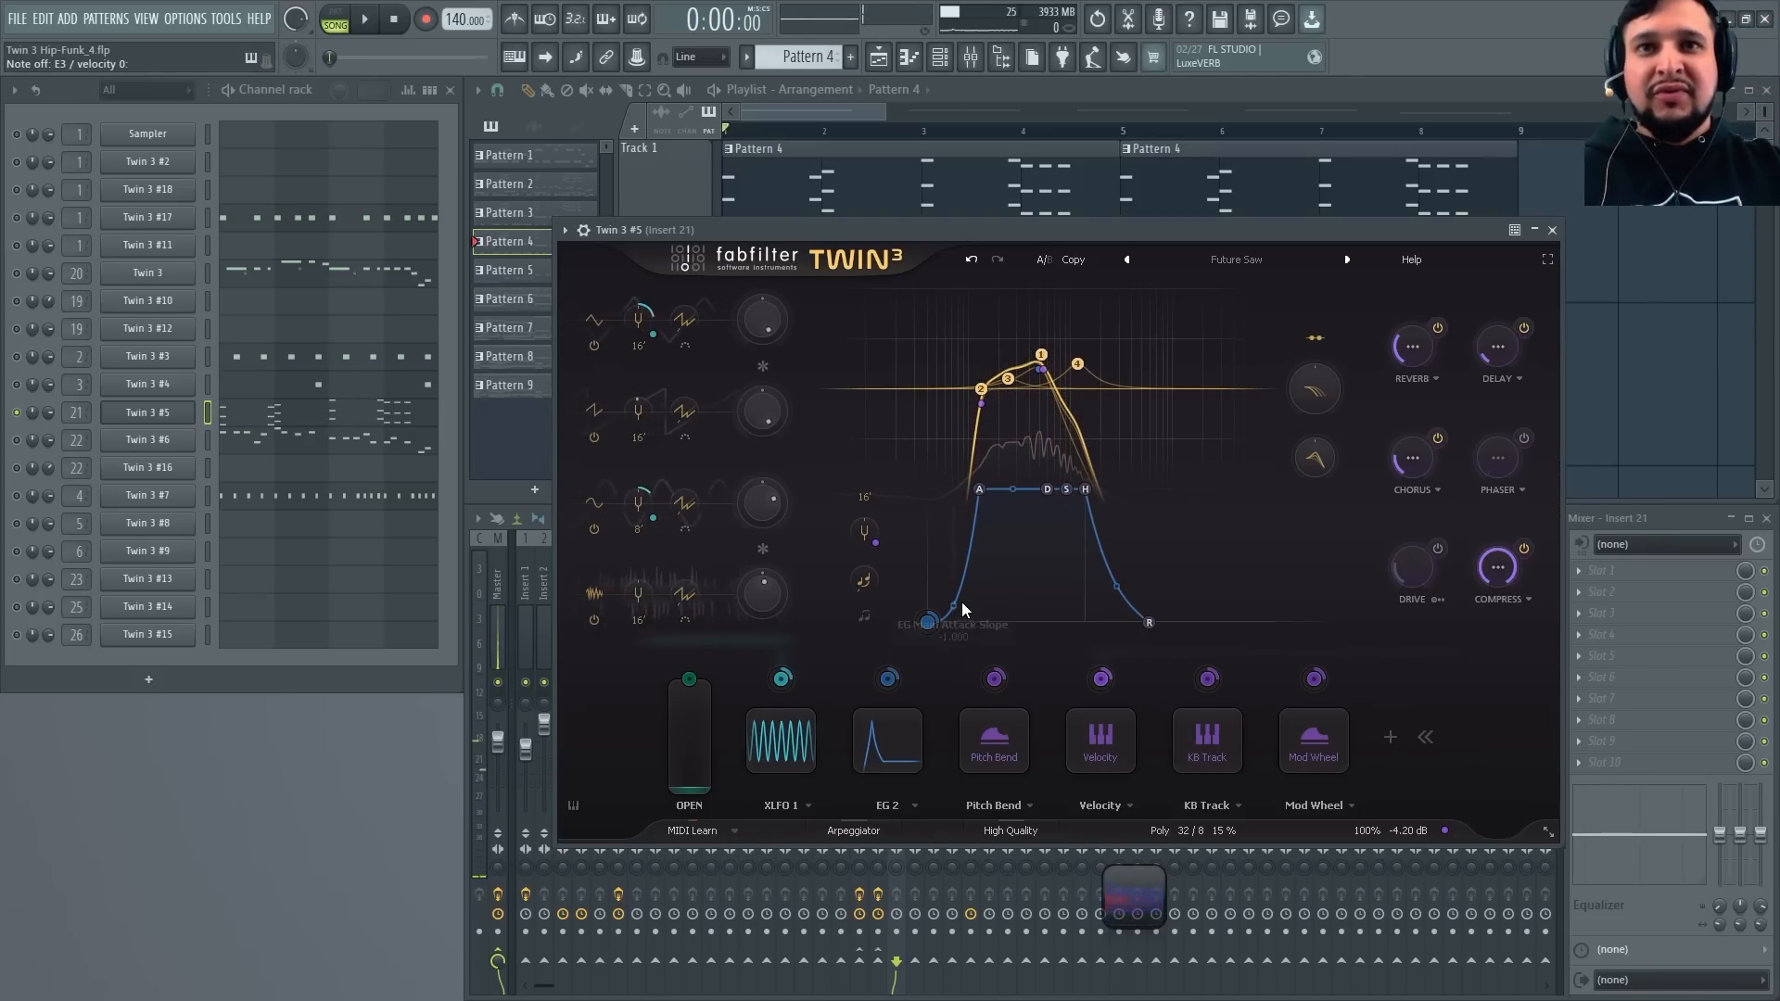
drag(978, 491, 888, 452)
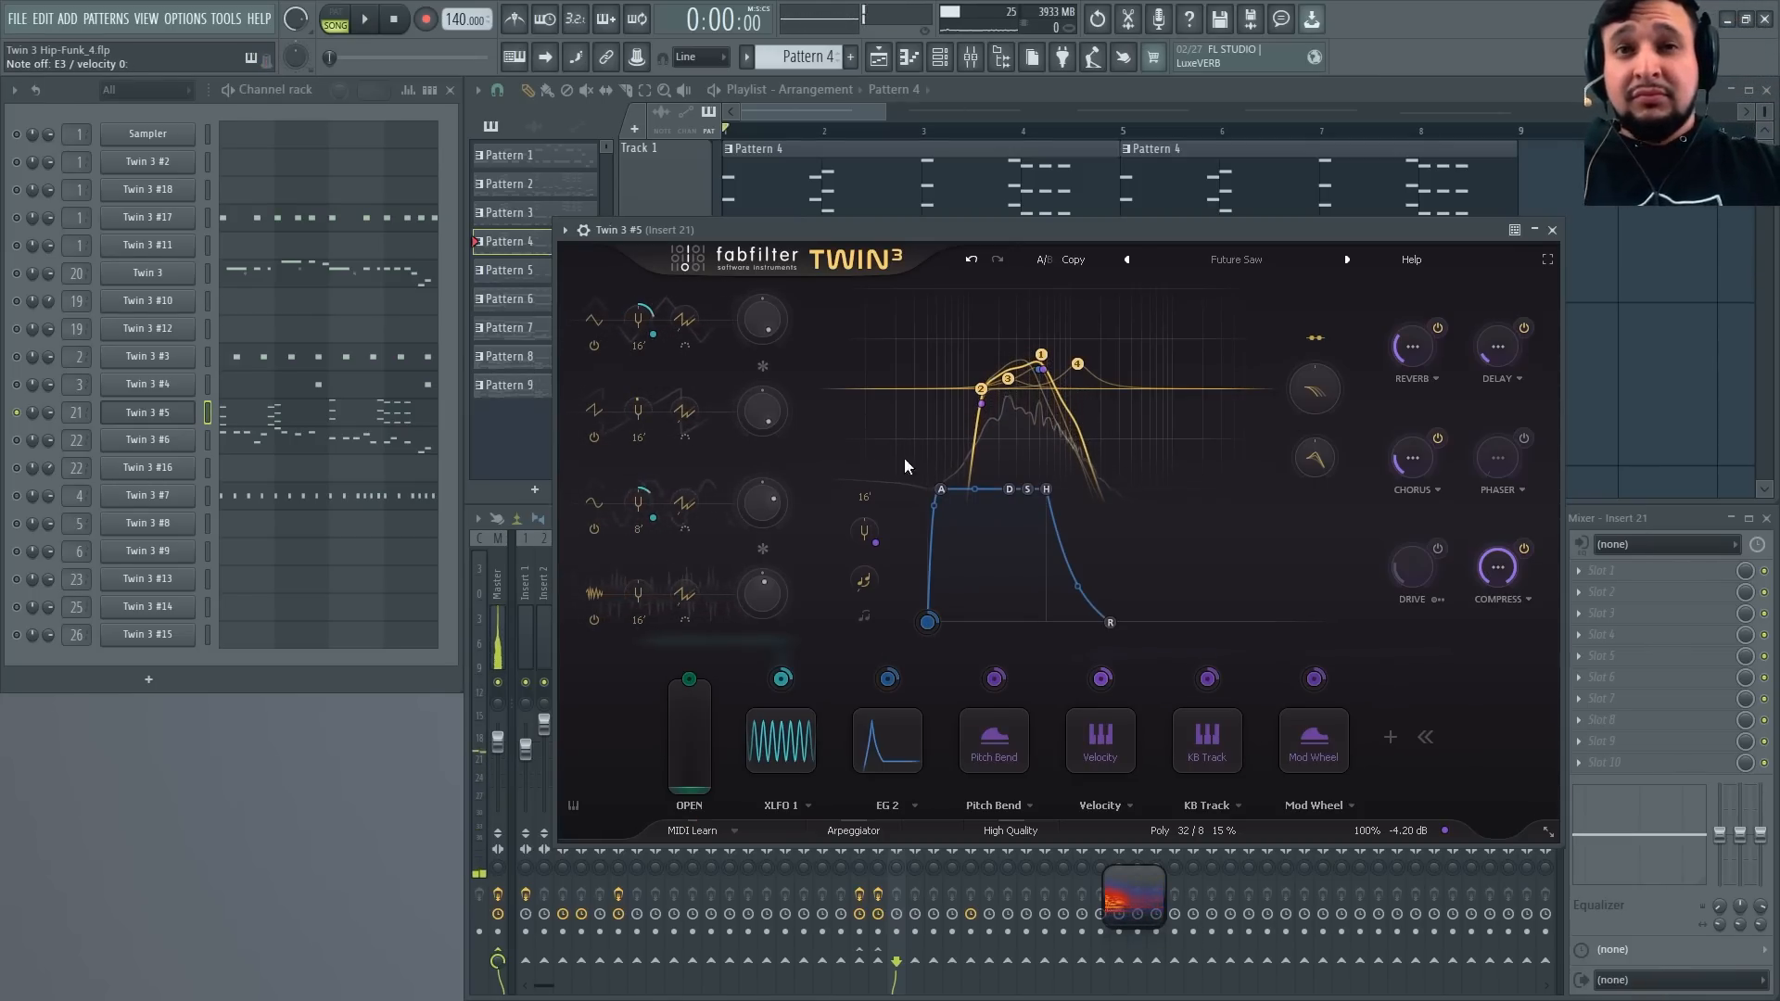
click(898, 737)
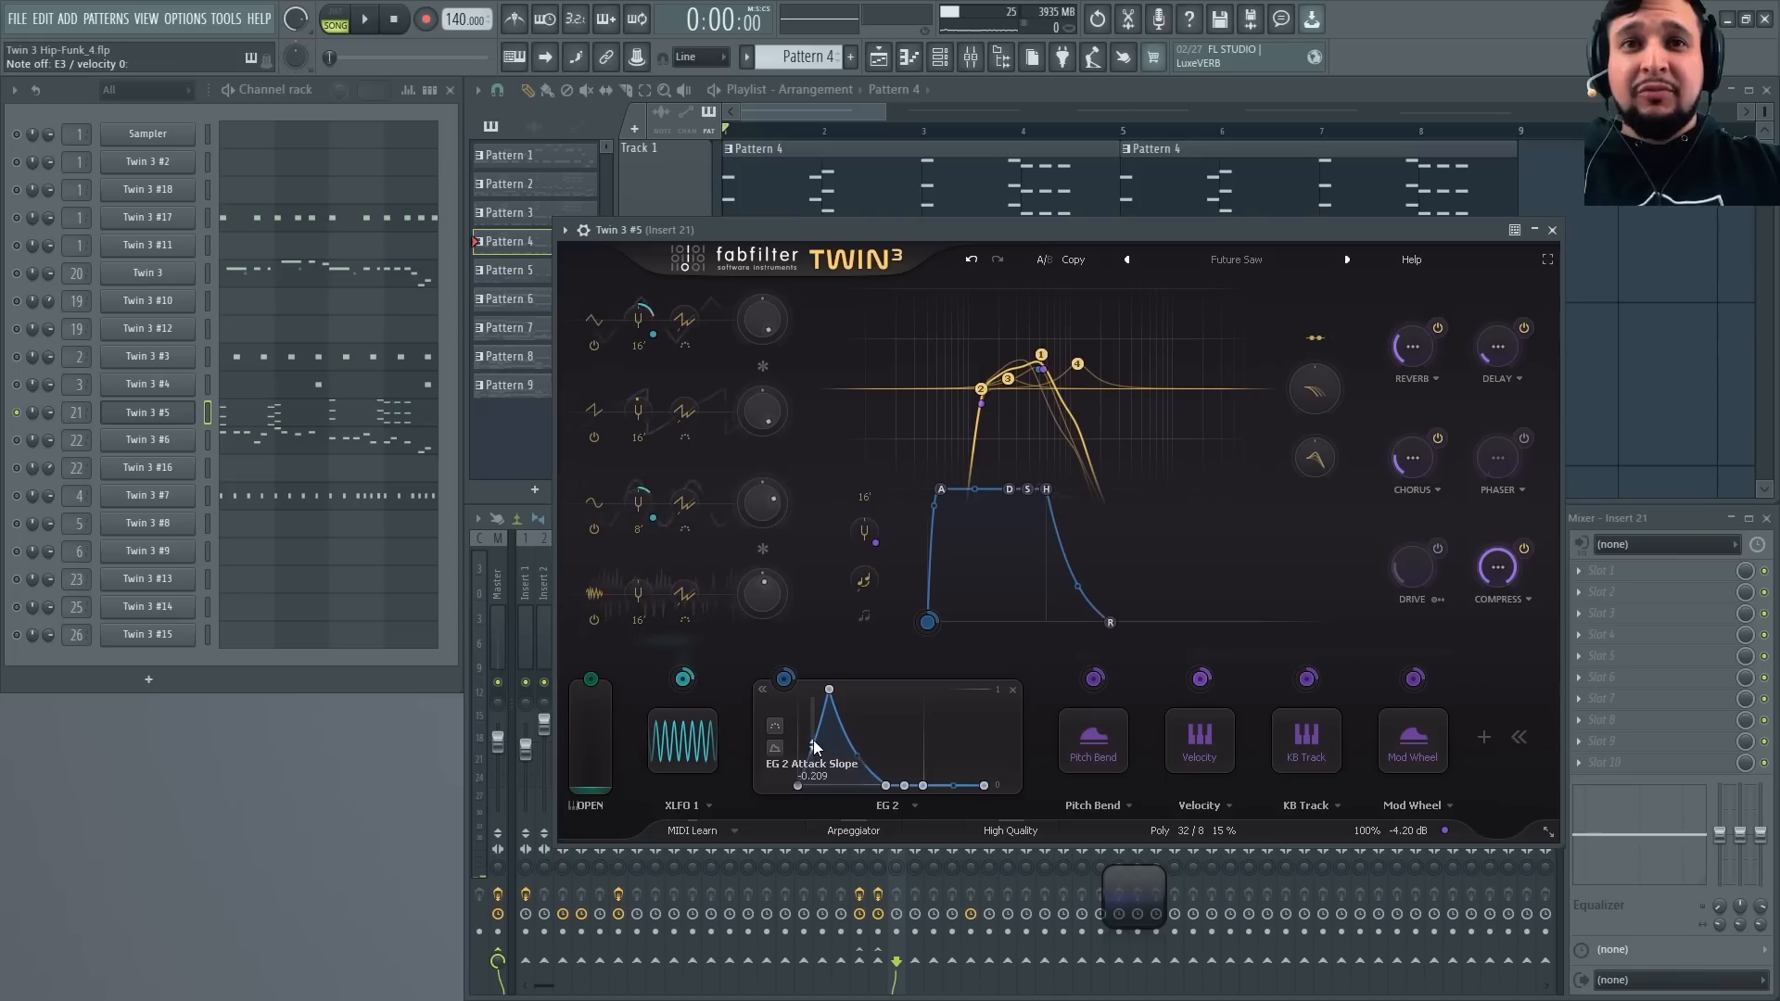
drag(830, 690, 781, 687)
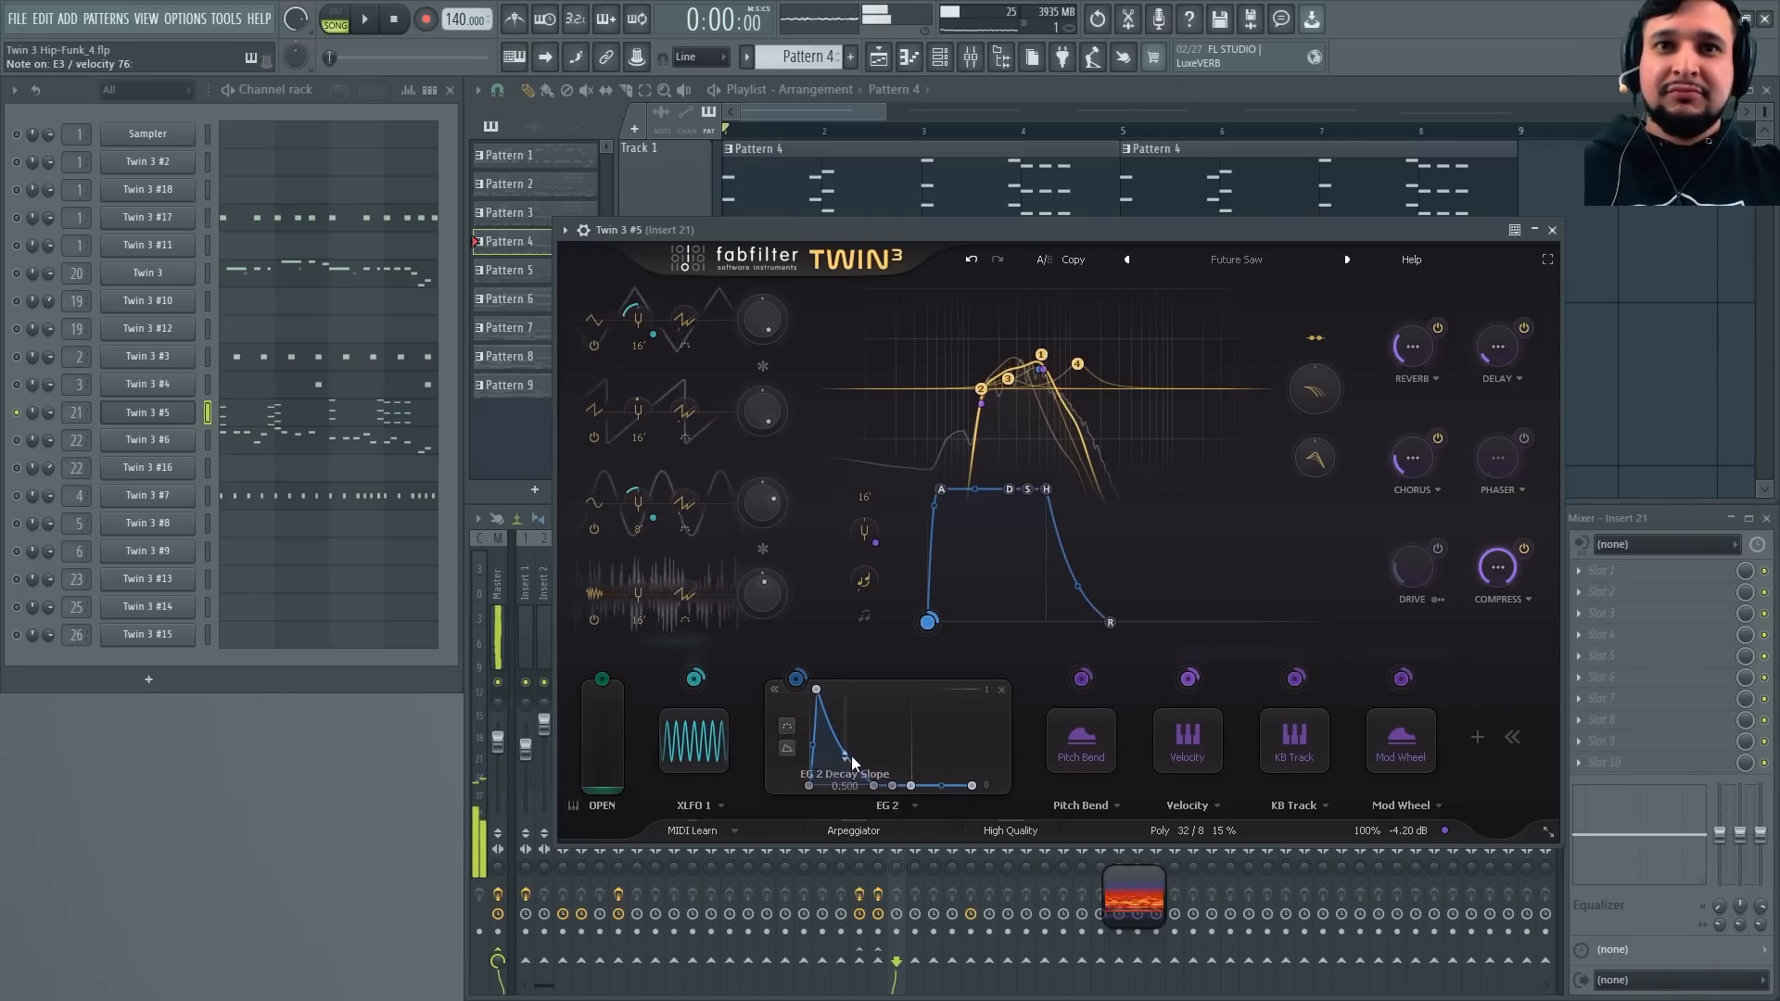
drag(854, 763, 848, 704)
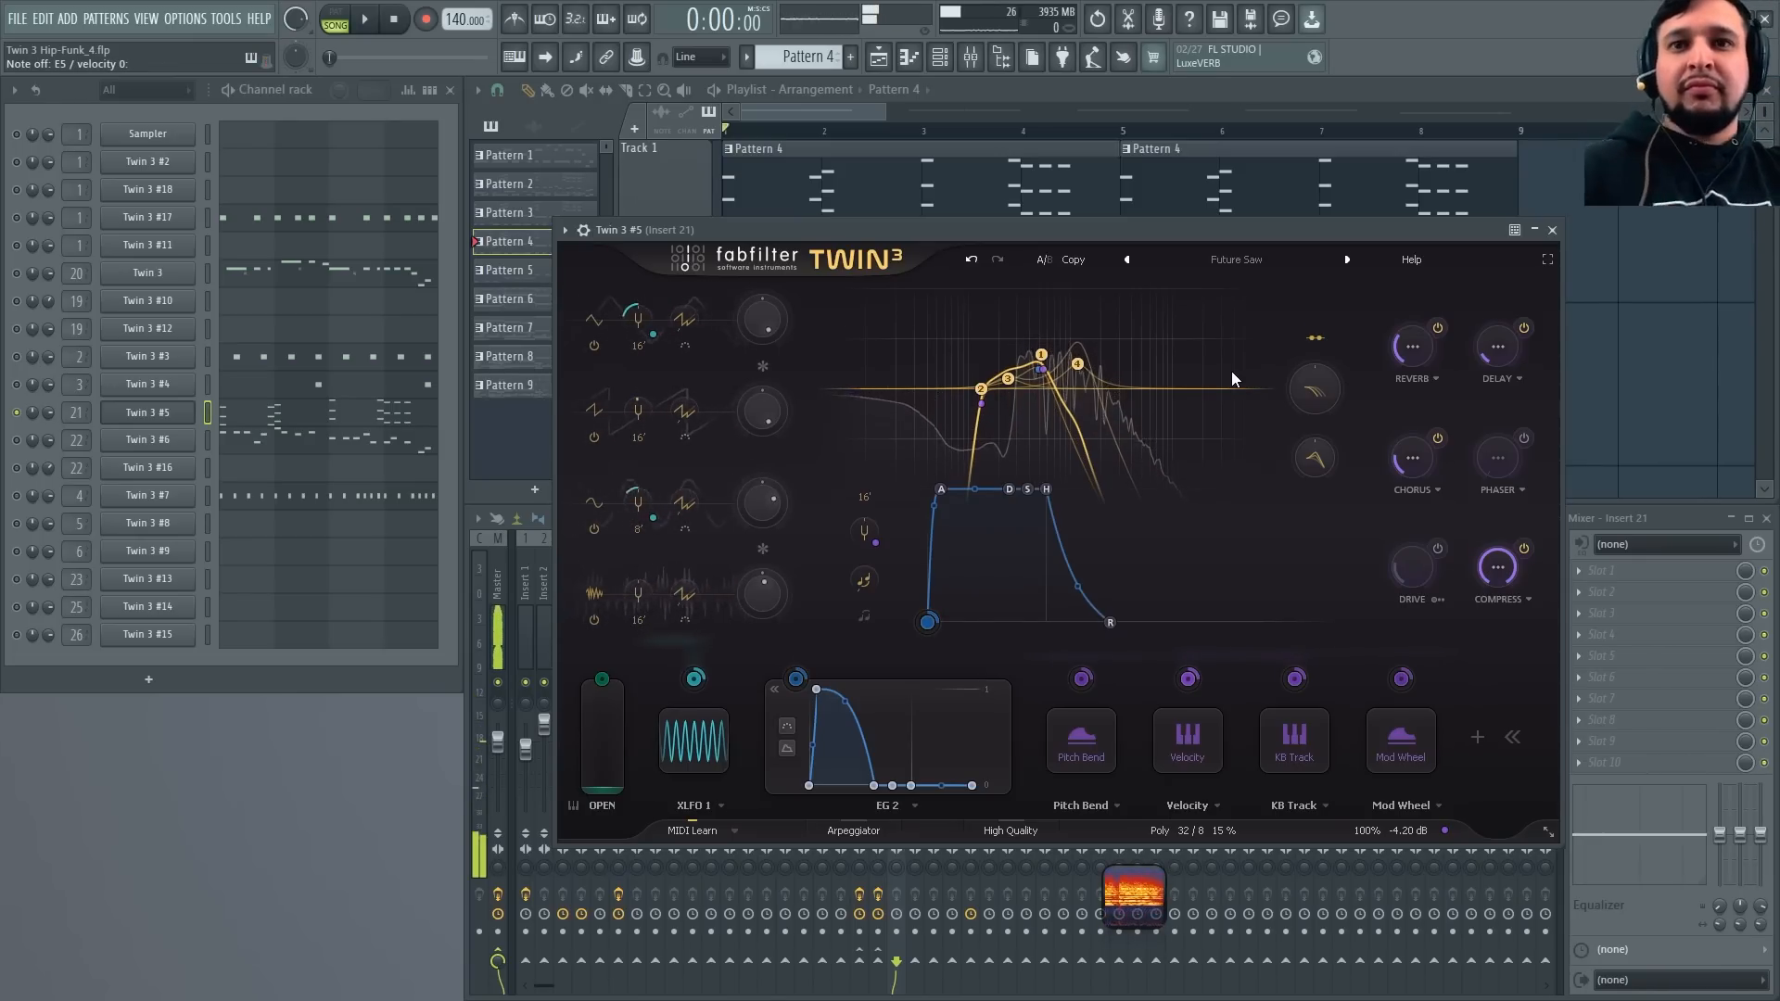
Enlarge the Wave Candy spectrum display and move it up over the lower part of the channel rack
click(1129, 909)
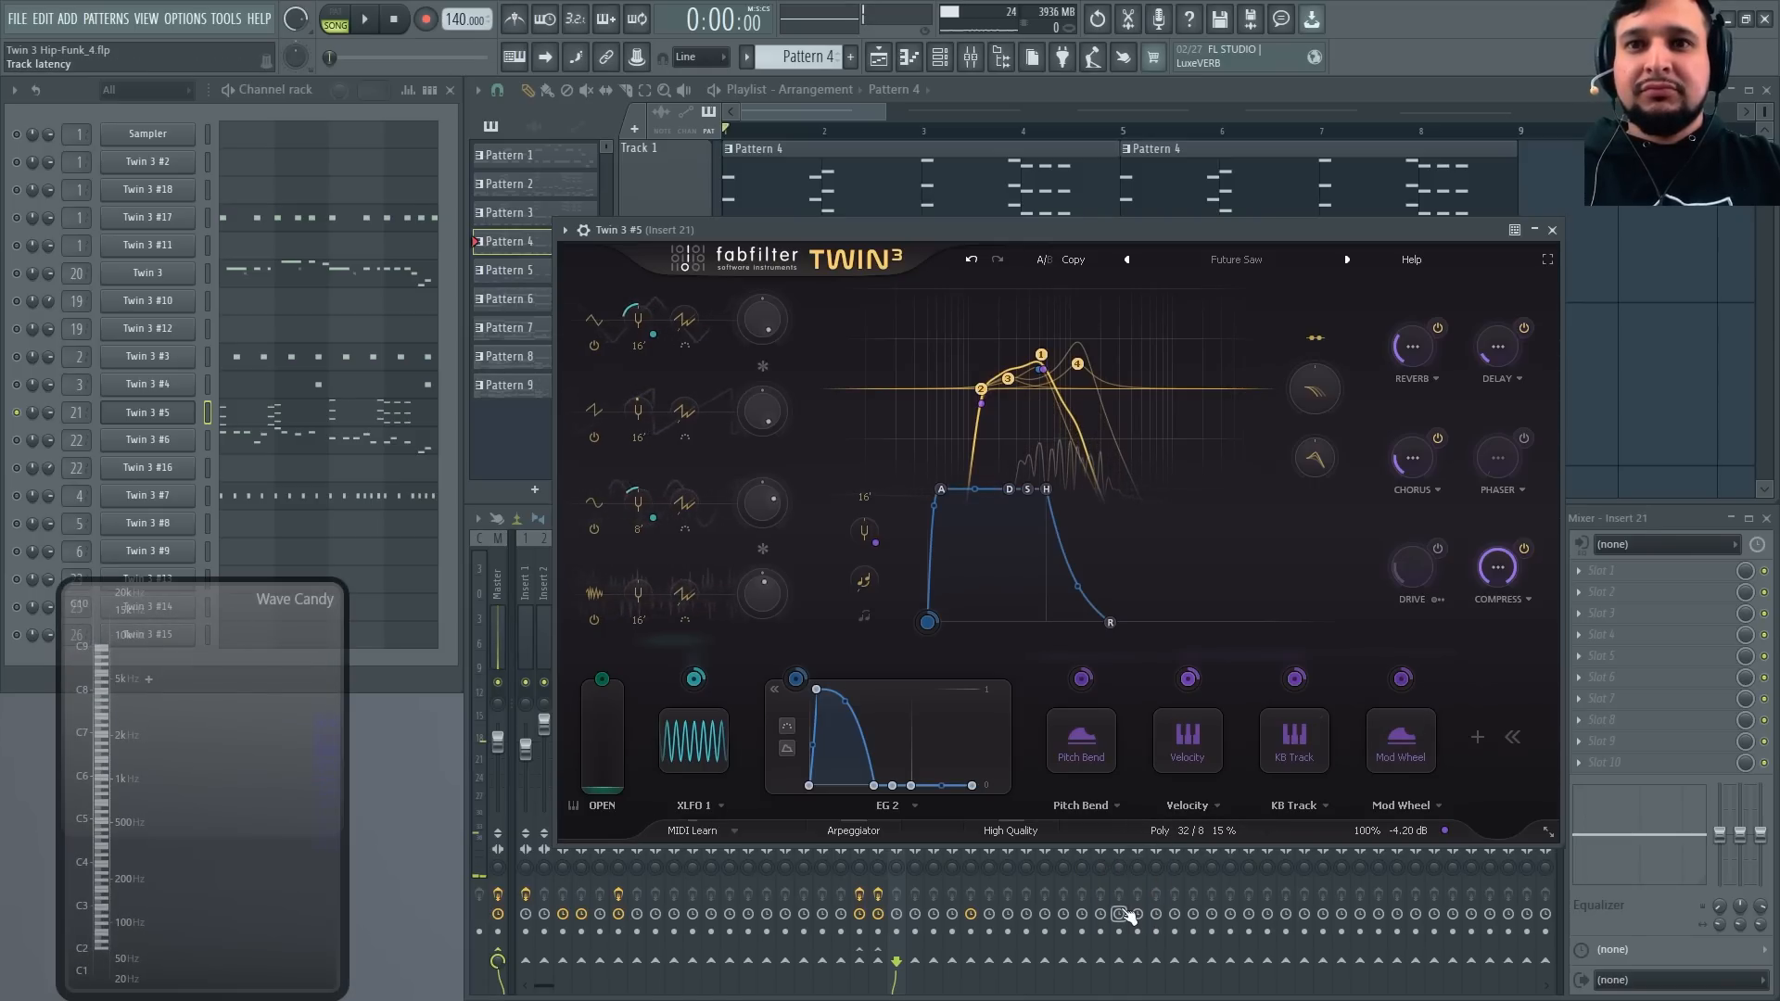
drag(300, 824, 302, 751)
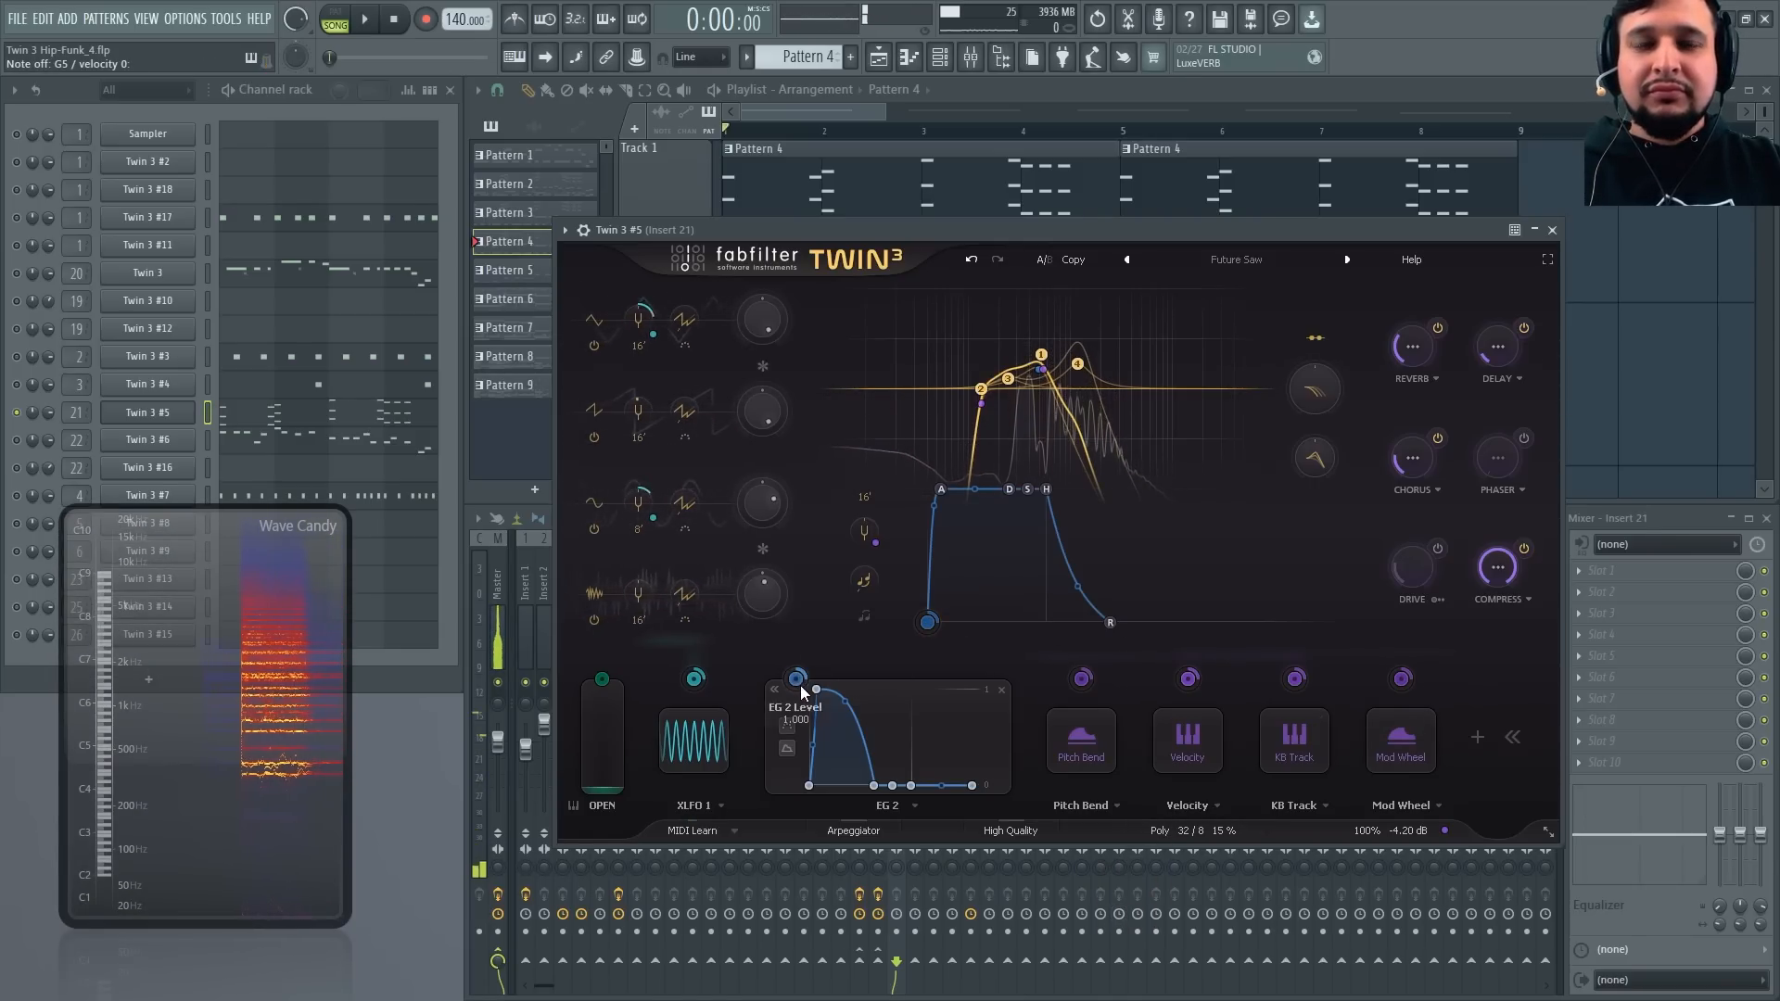
Lengthen the EG 2 and main envelope attacks, set the main sustain to -INF dB and curve its decay inward
drag(816, 690, 839, 704)
drag(942, 488, 973, 522)
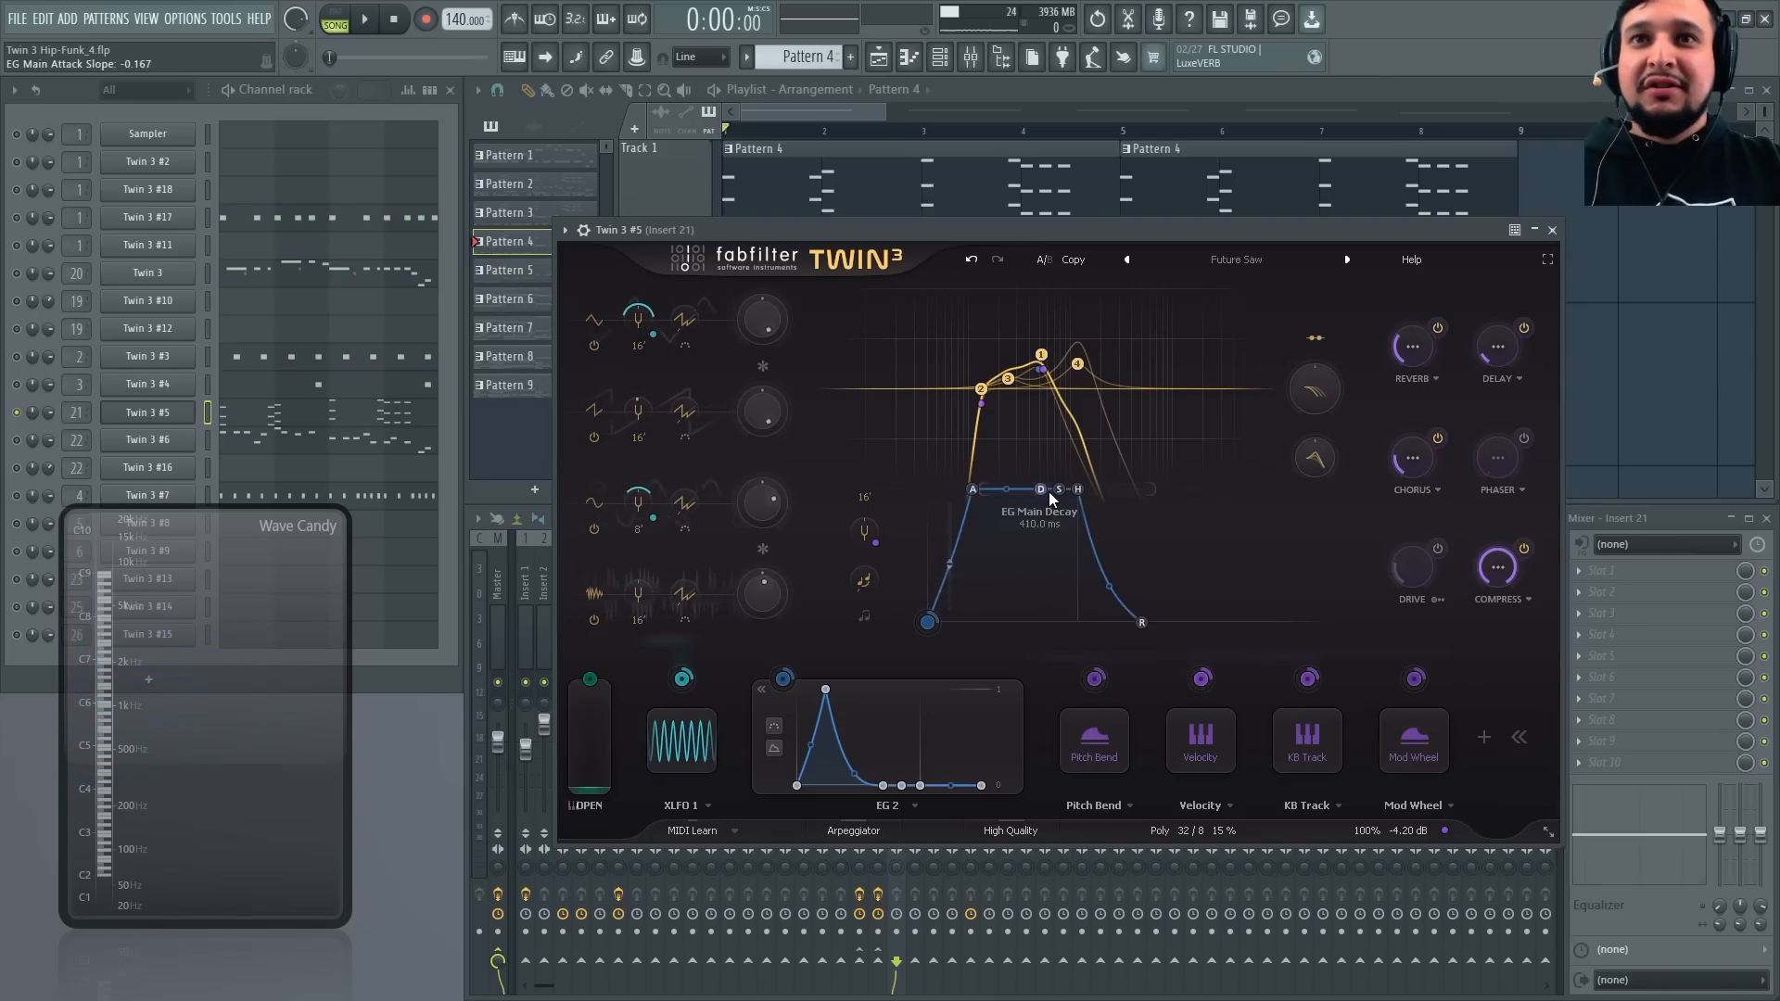
drag(1059, 489, 1035, 683)
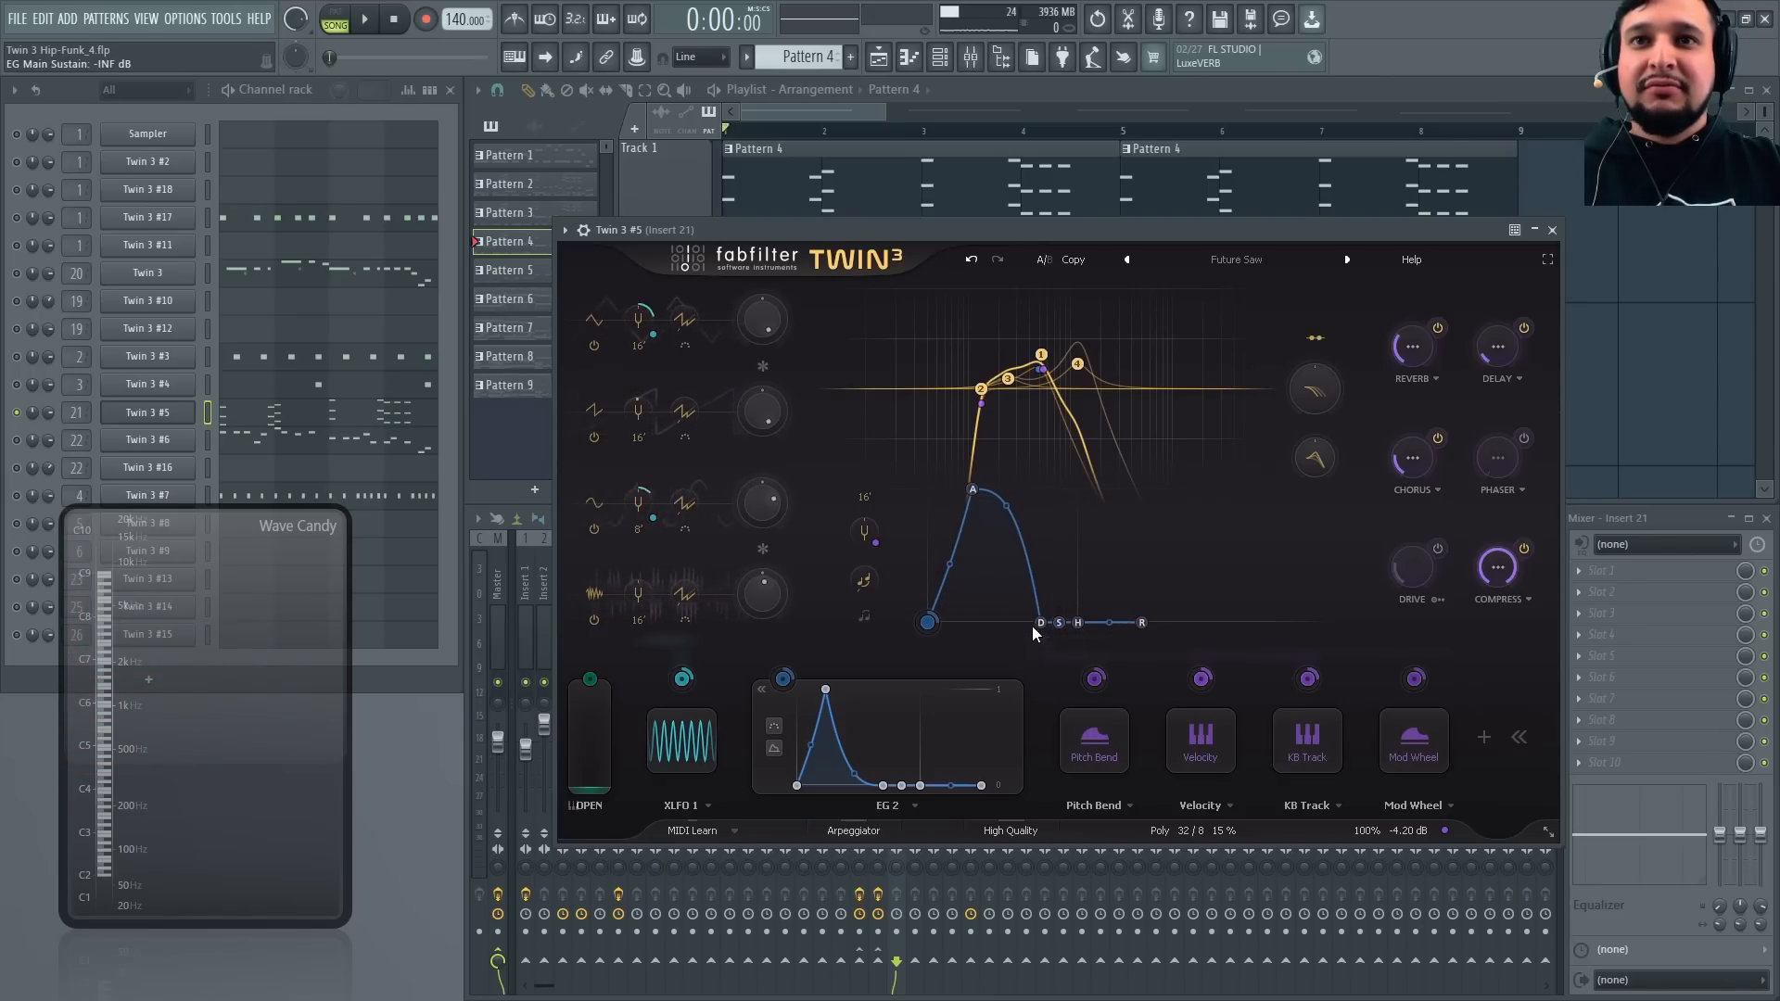
drag(1006, 506, 1004, 610)
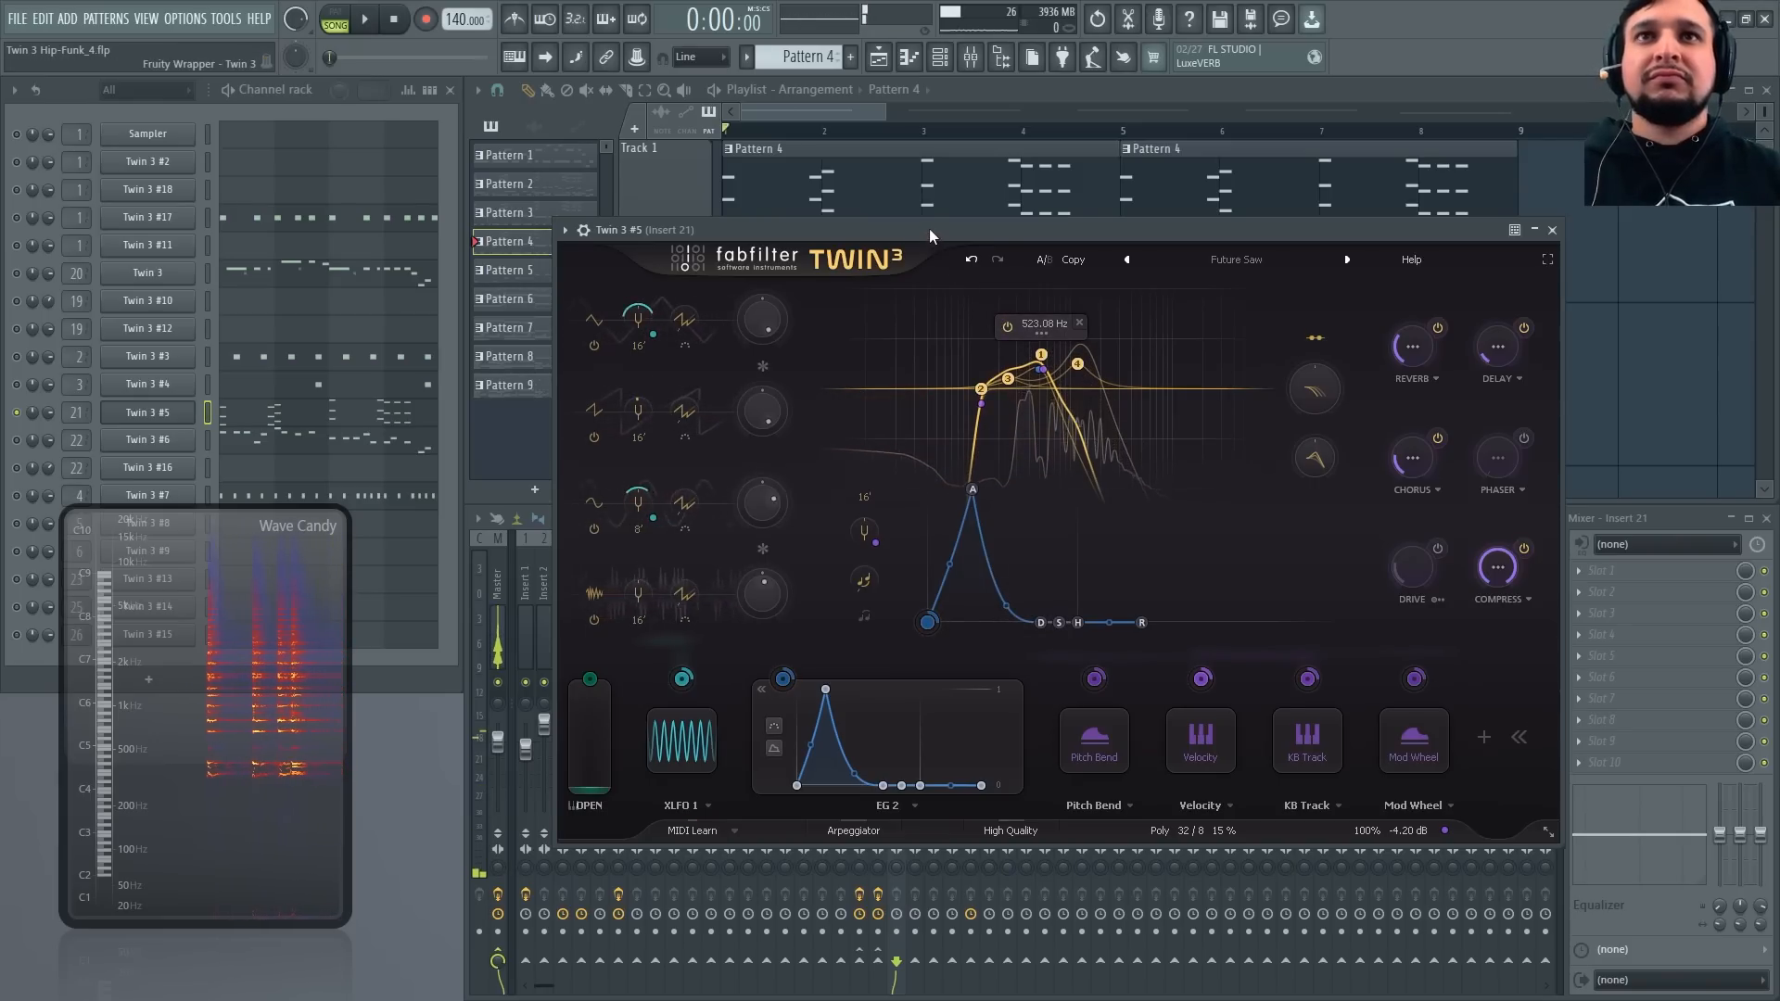
Audition Pattern 4 with the reshaped envelopes, and undo the envelope edits to restore the original Future Saw patch
key(space)
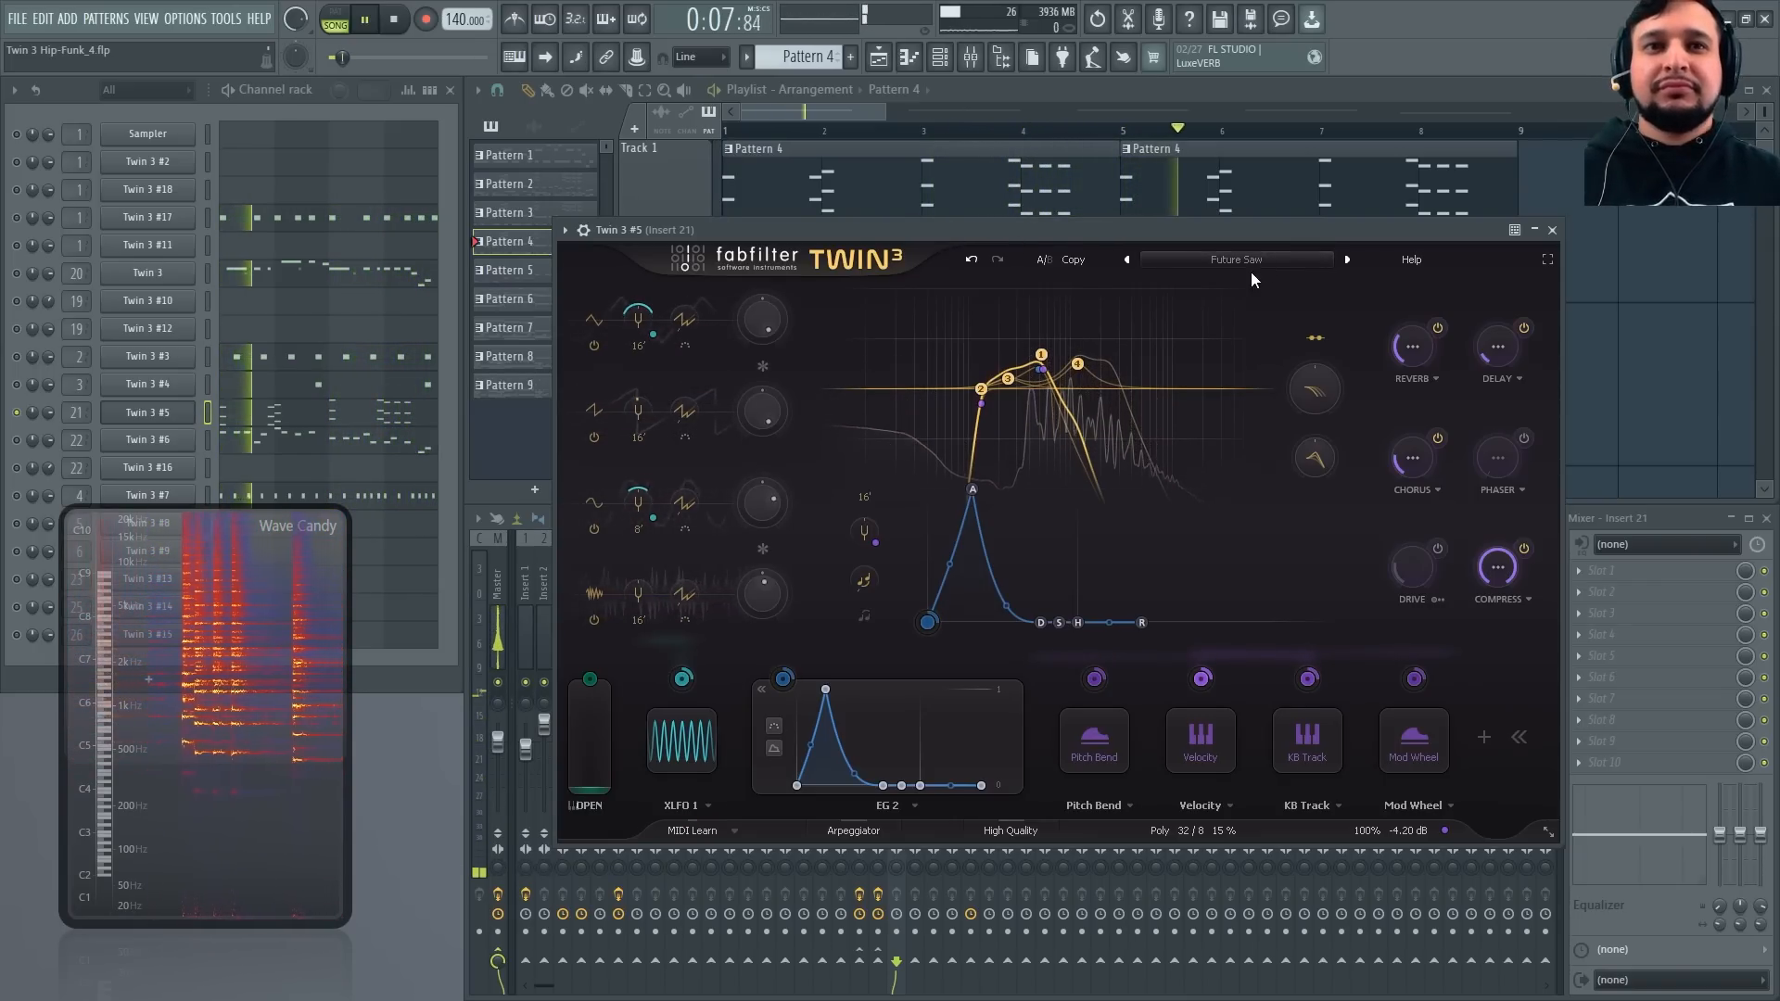
key(space)
click(974, 260)
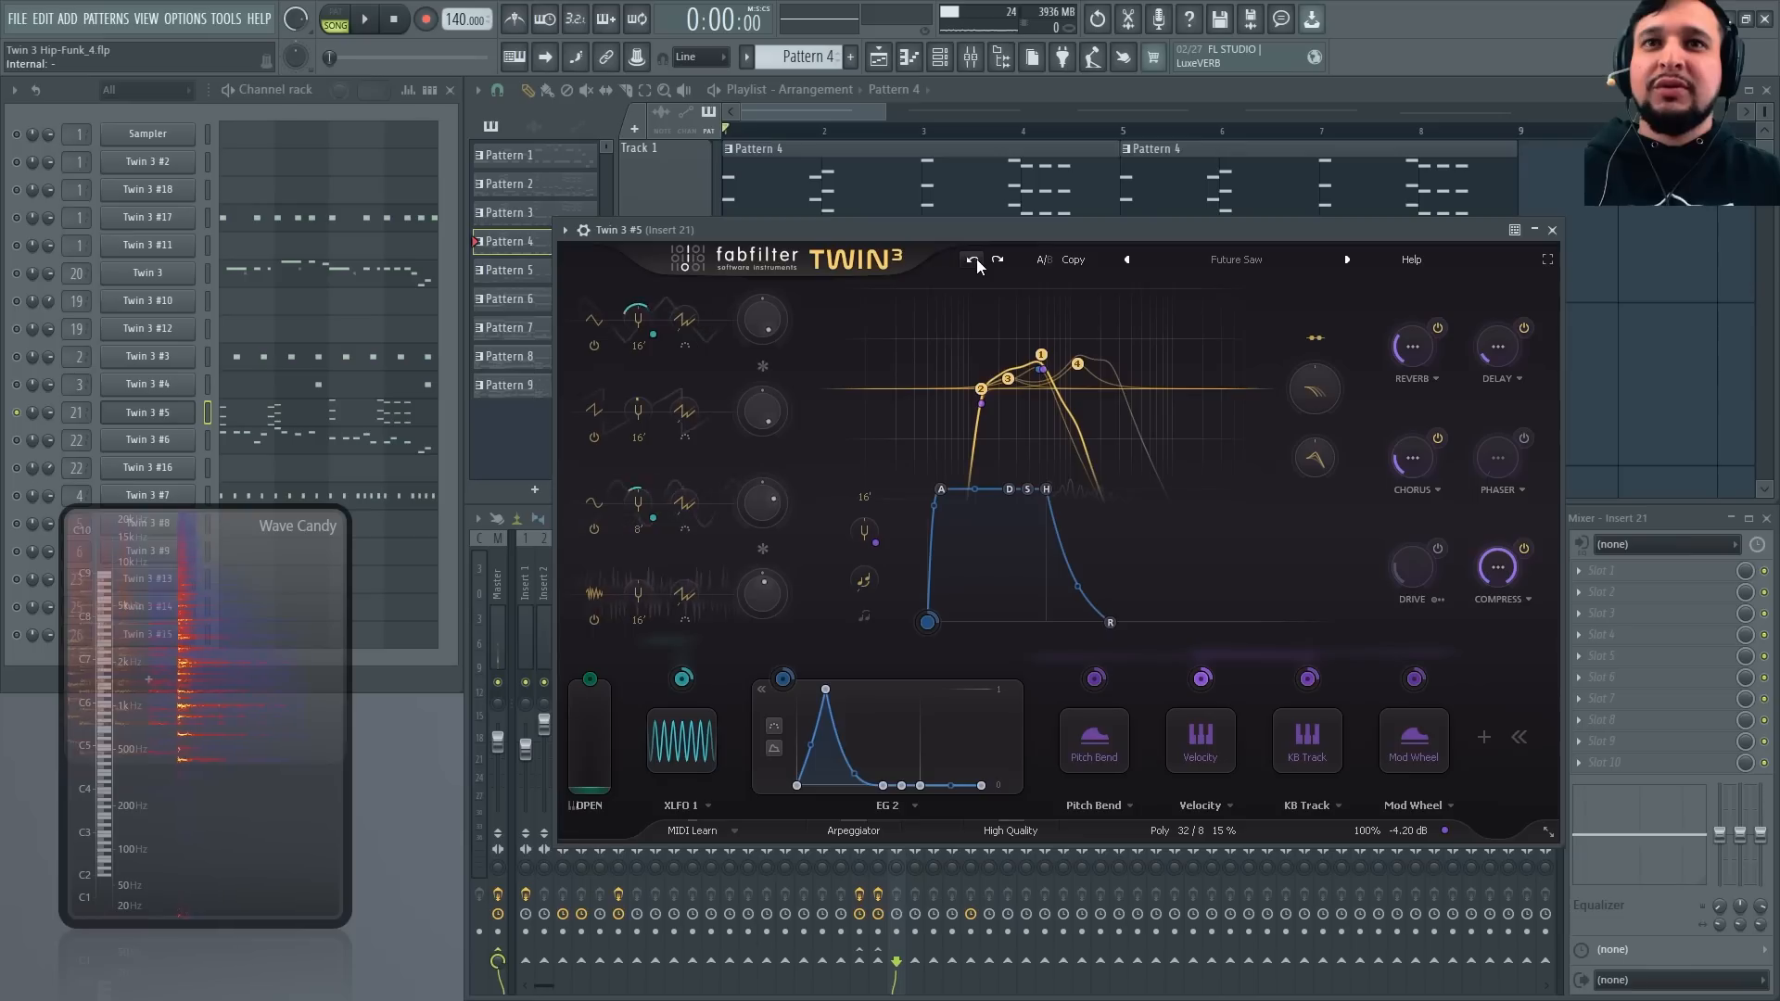
click(974, 262)
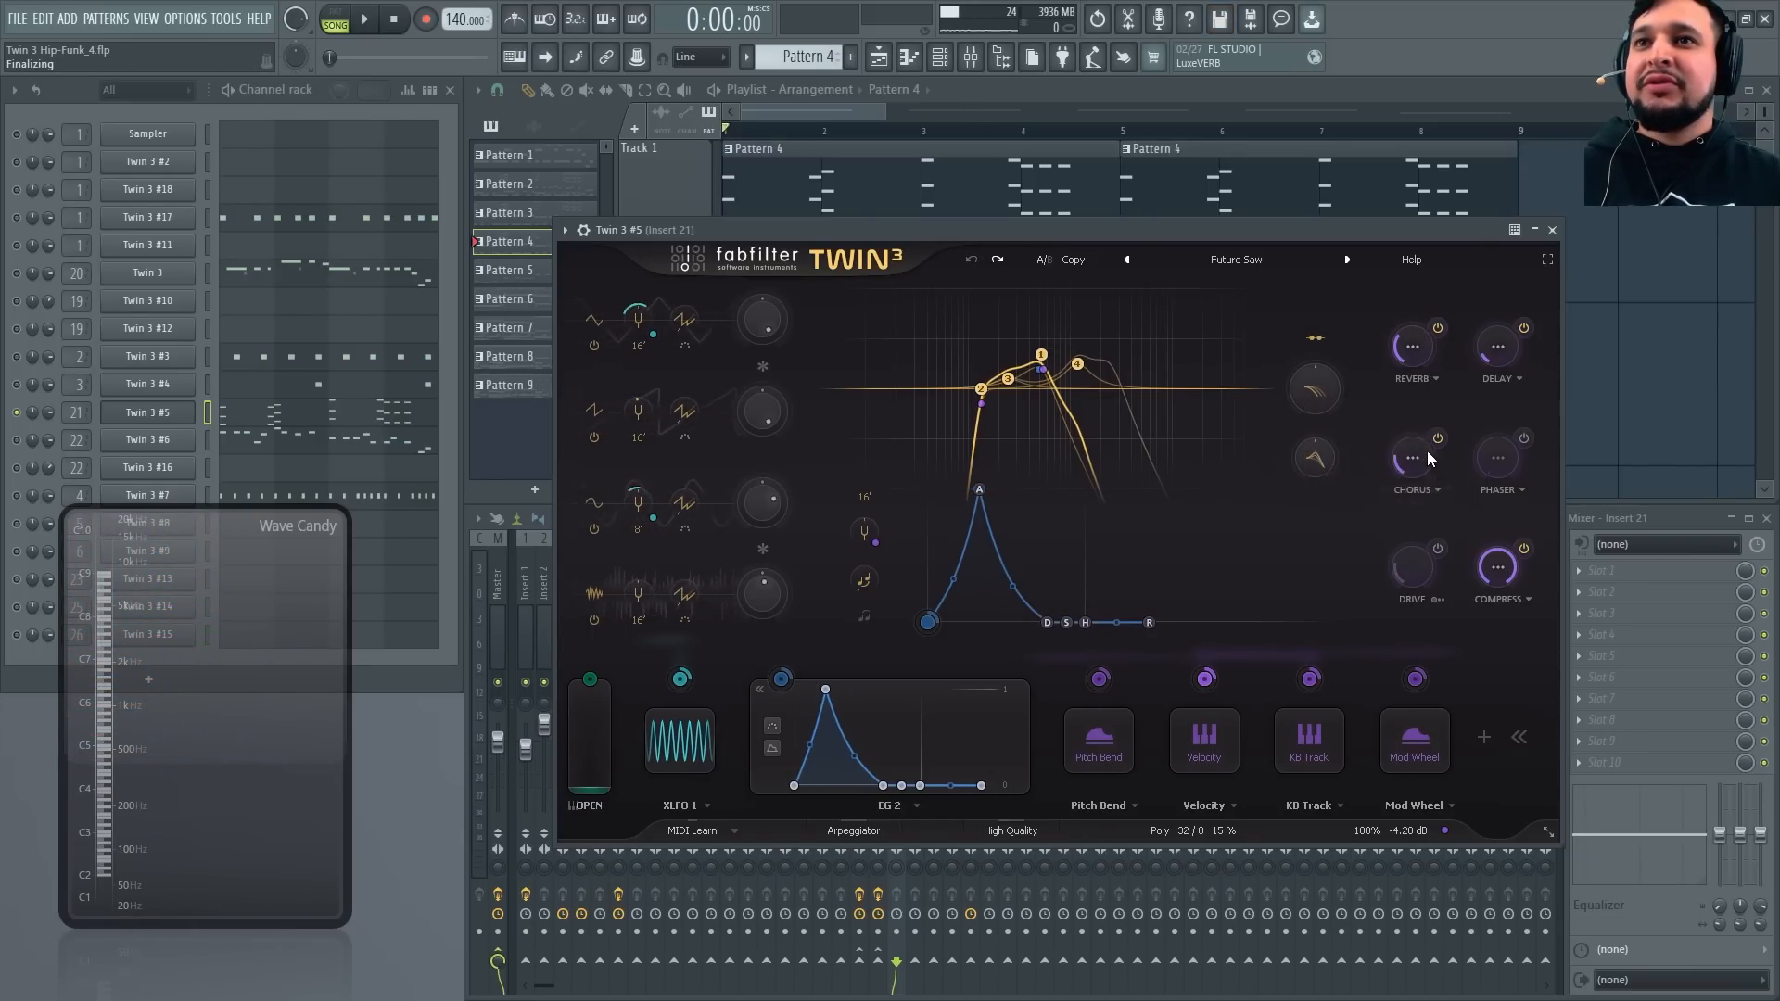
View the delay and compressor settings of Twin 3 #5, and play Pattern 4 to watch the compressor working
mouse_move(1412, 445)
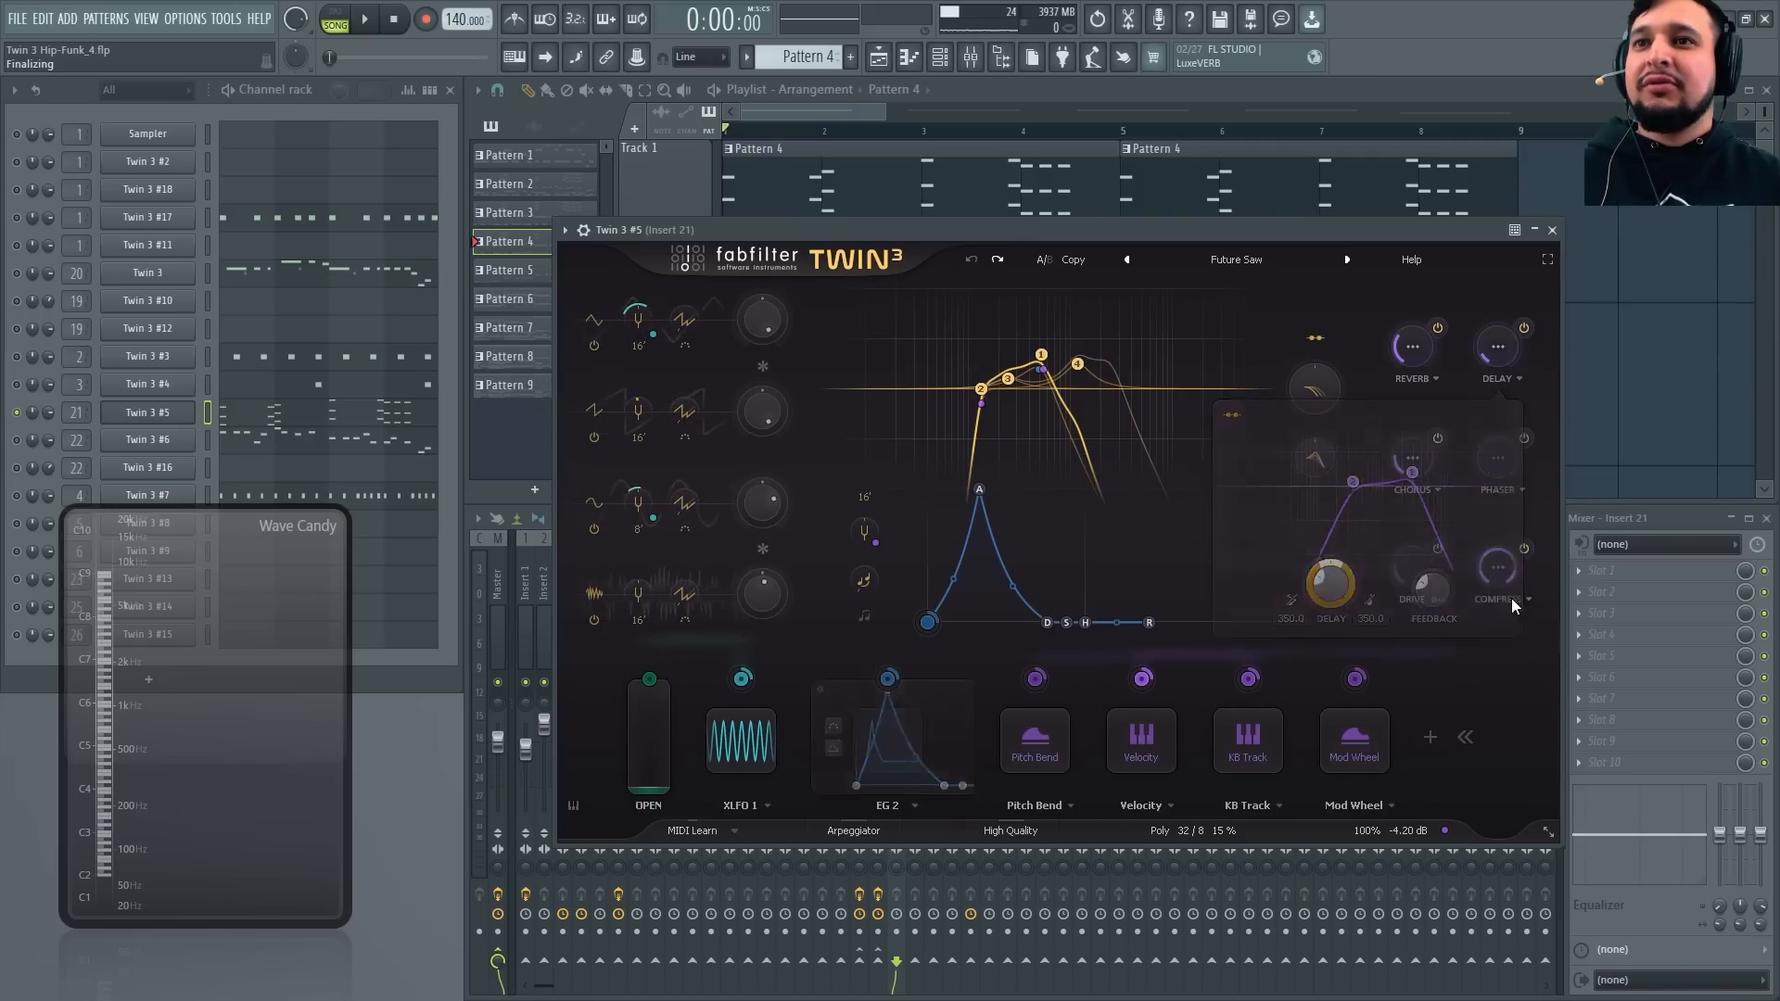
mouse_move(1495, 567)
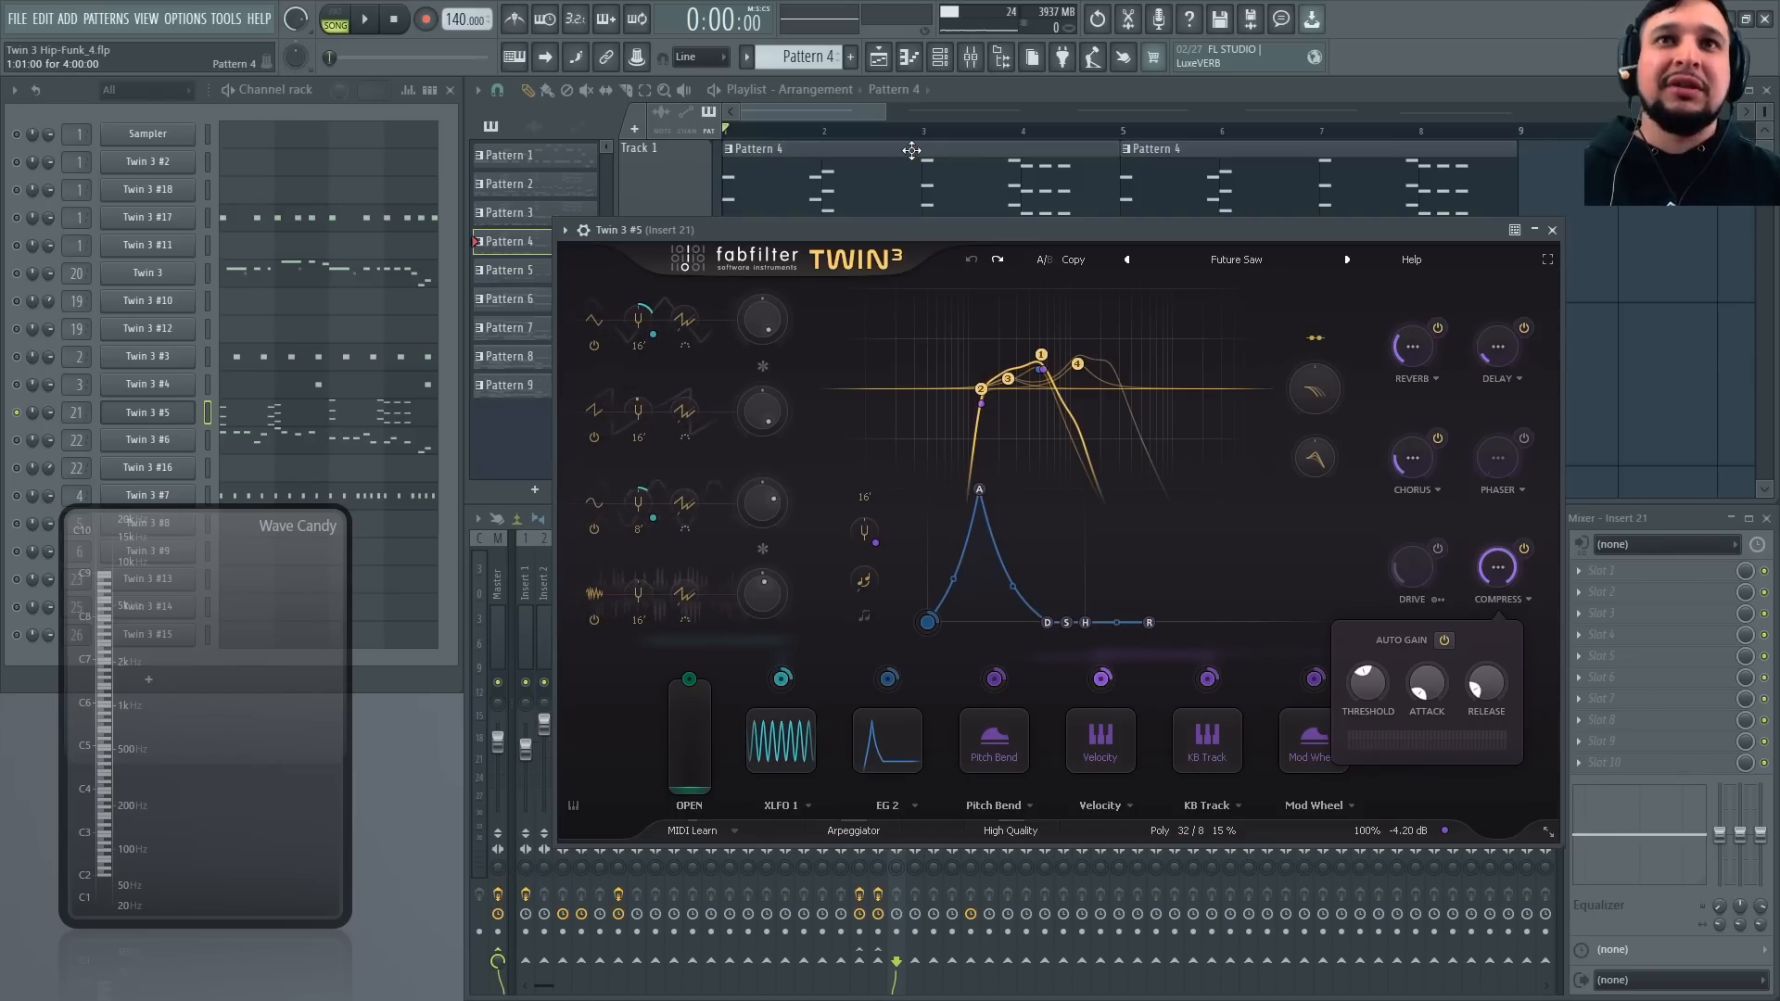
key(space)
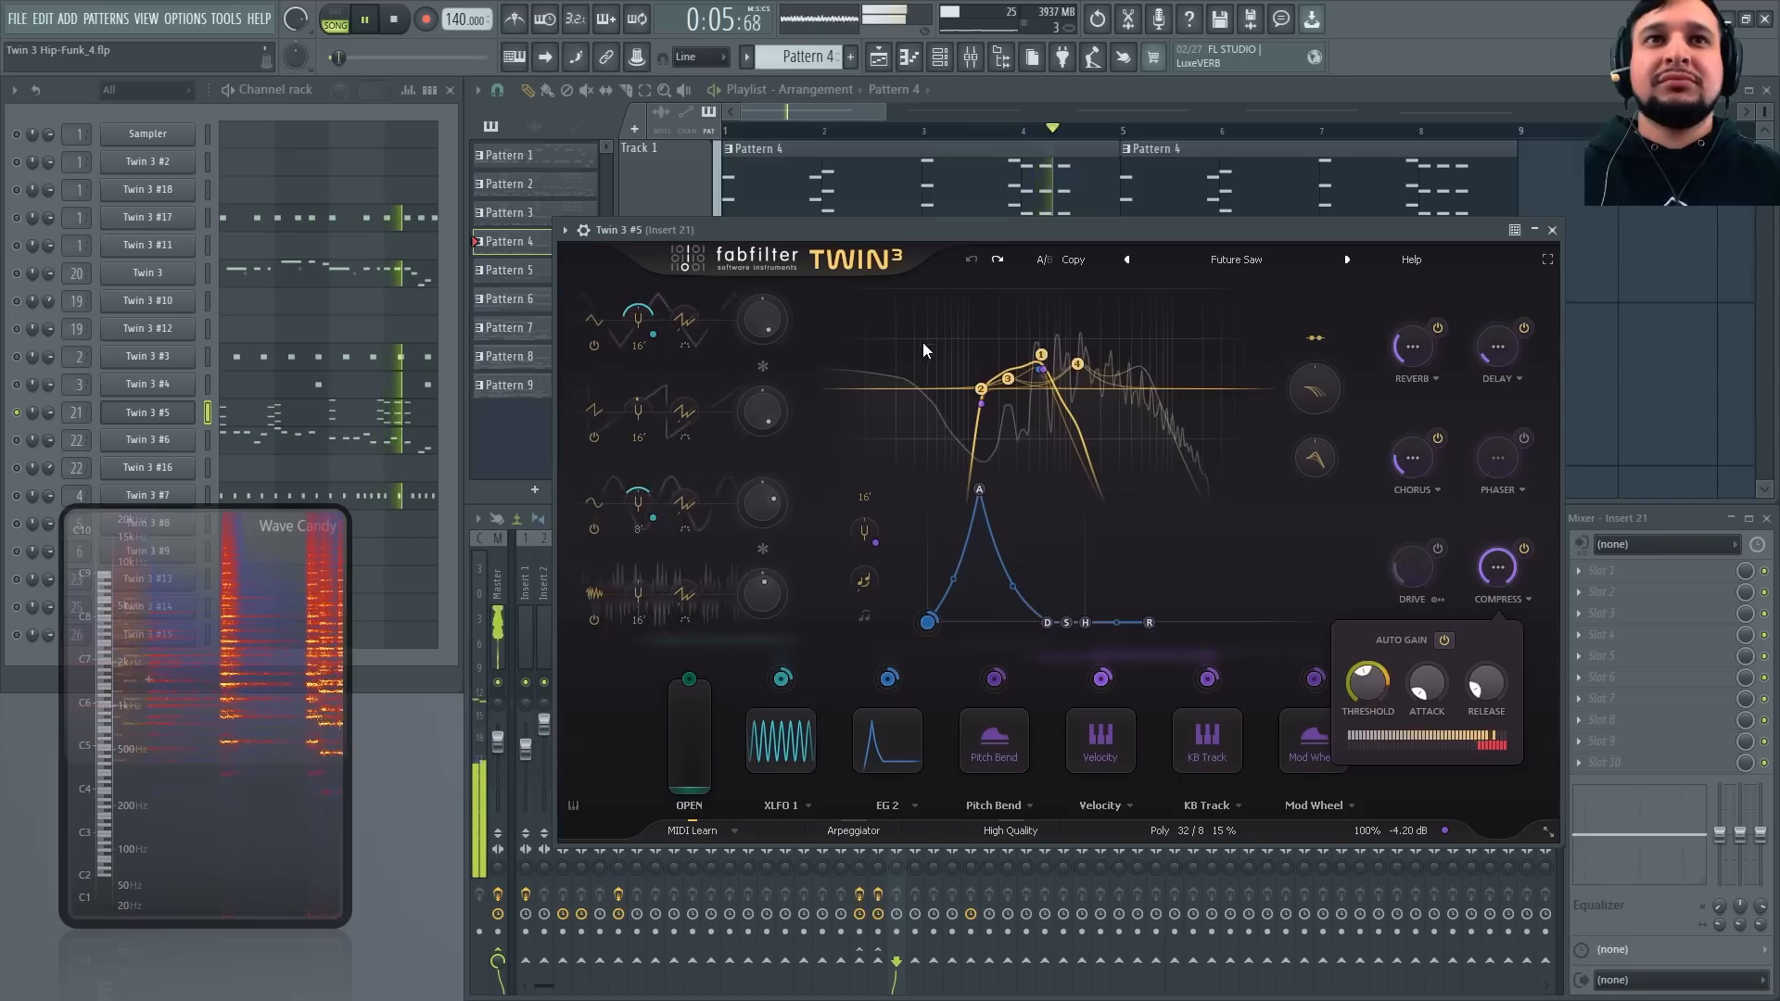
key(space)
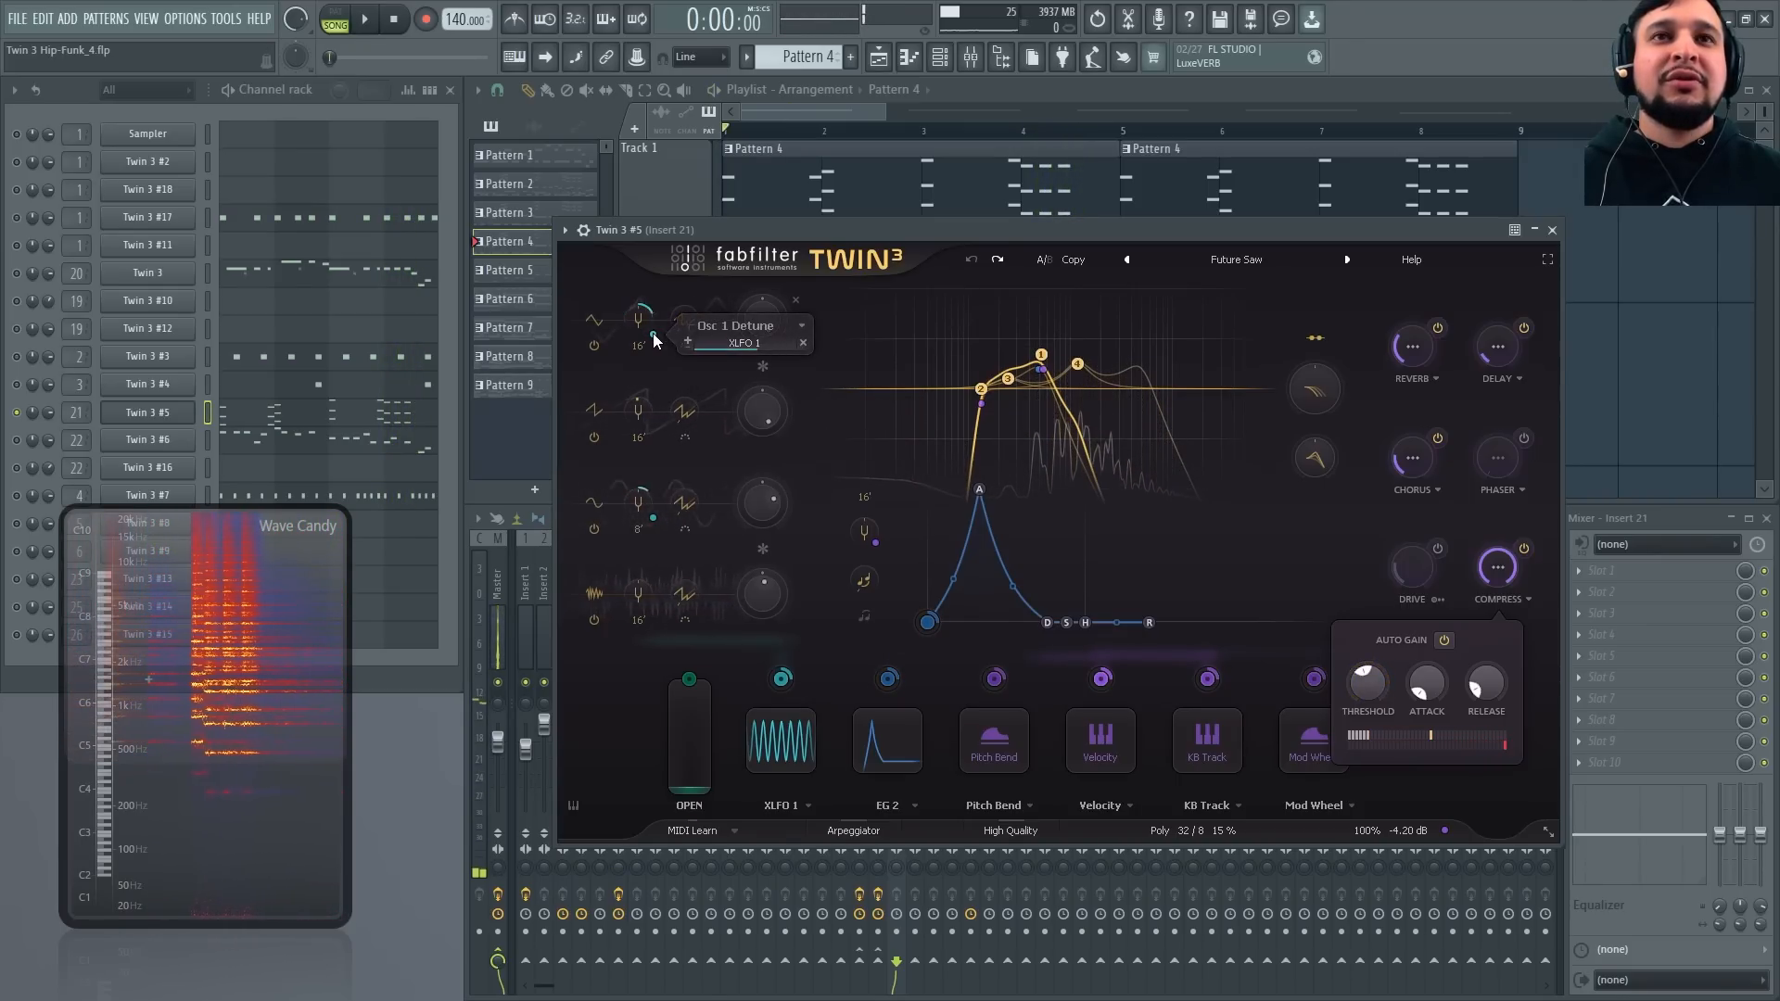
Compare Pattern 4 on Twin 3 #5 with XLFO 1's Osc 1 and Osc 3 Detune modulation bypassed and re-enabled
click(782, 680)
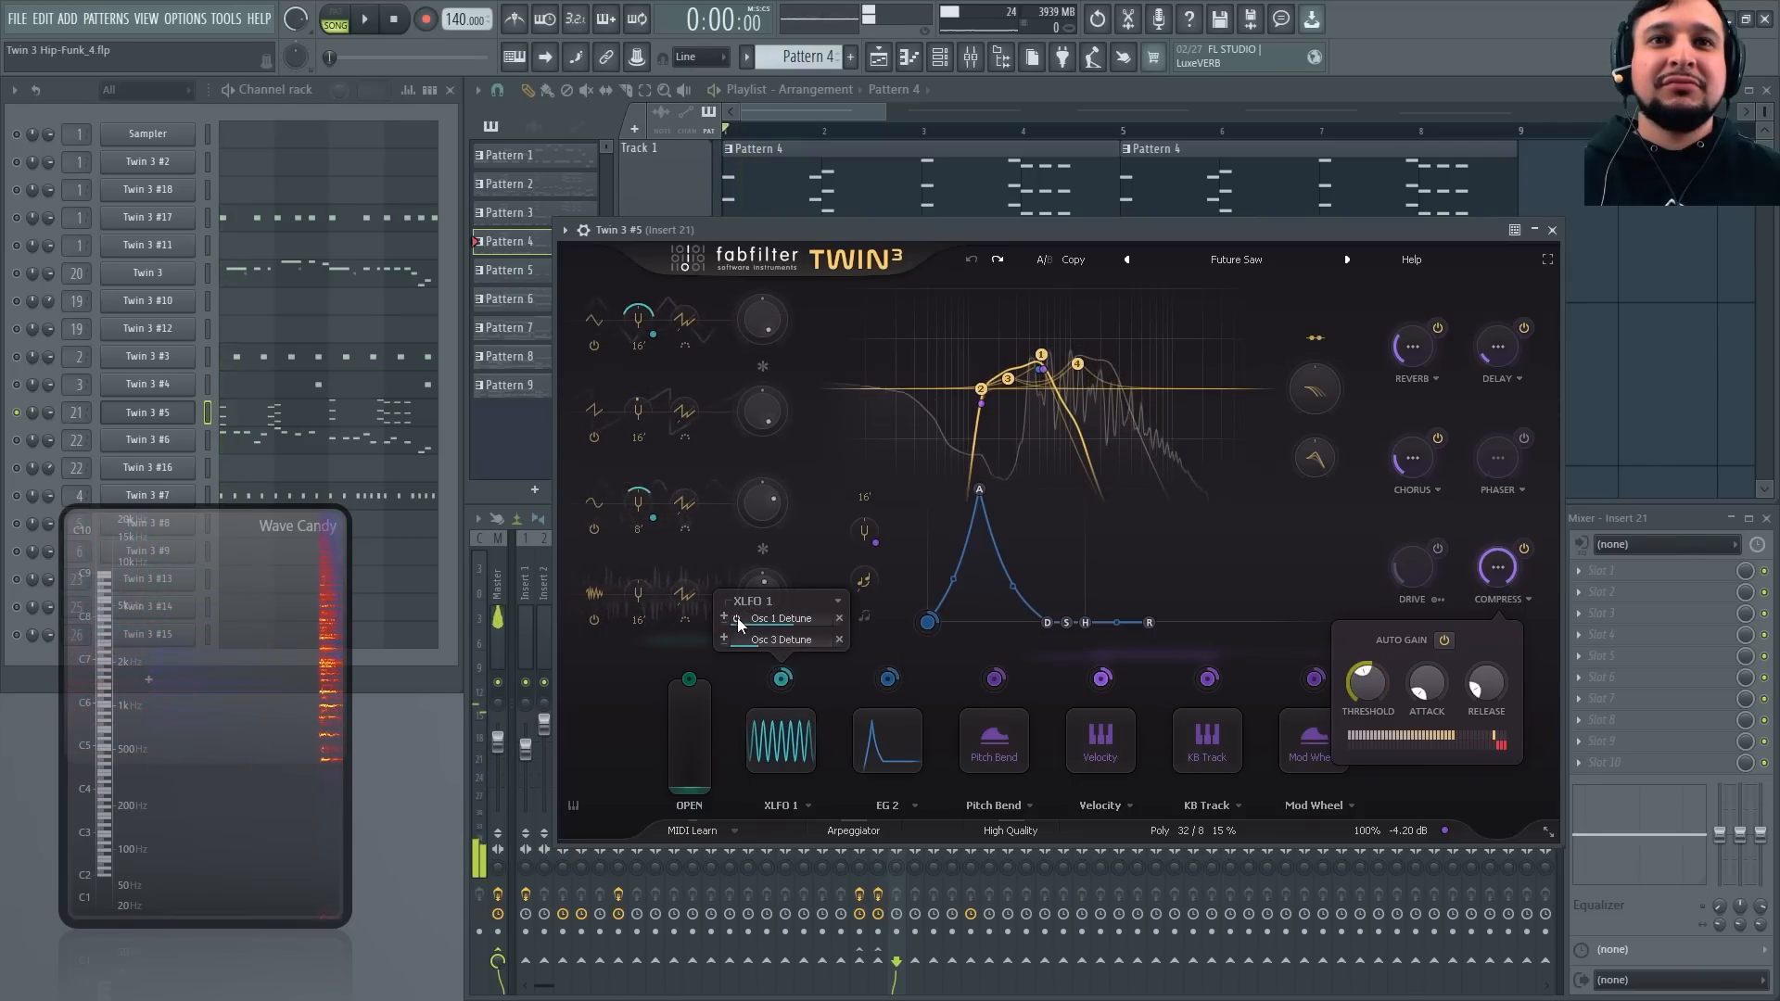
key(space)
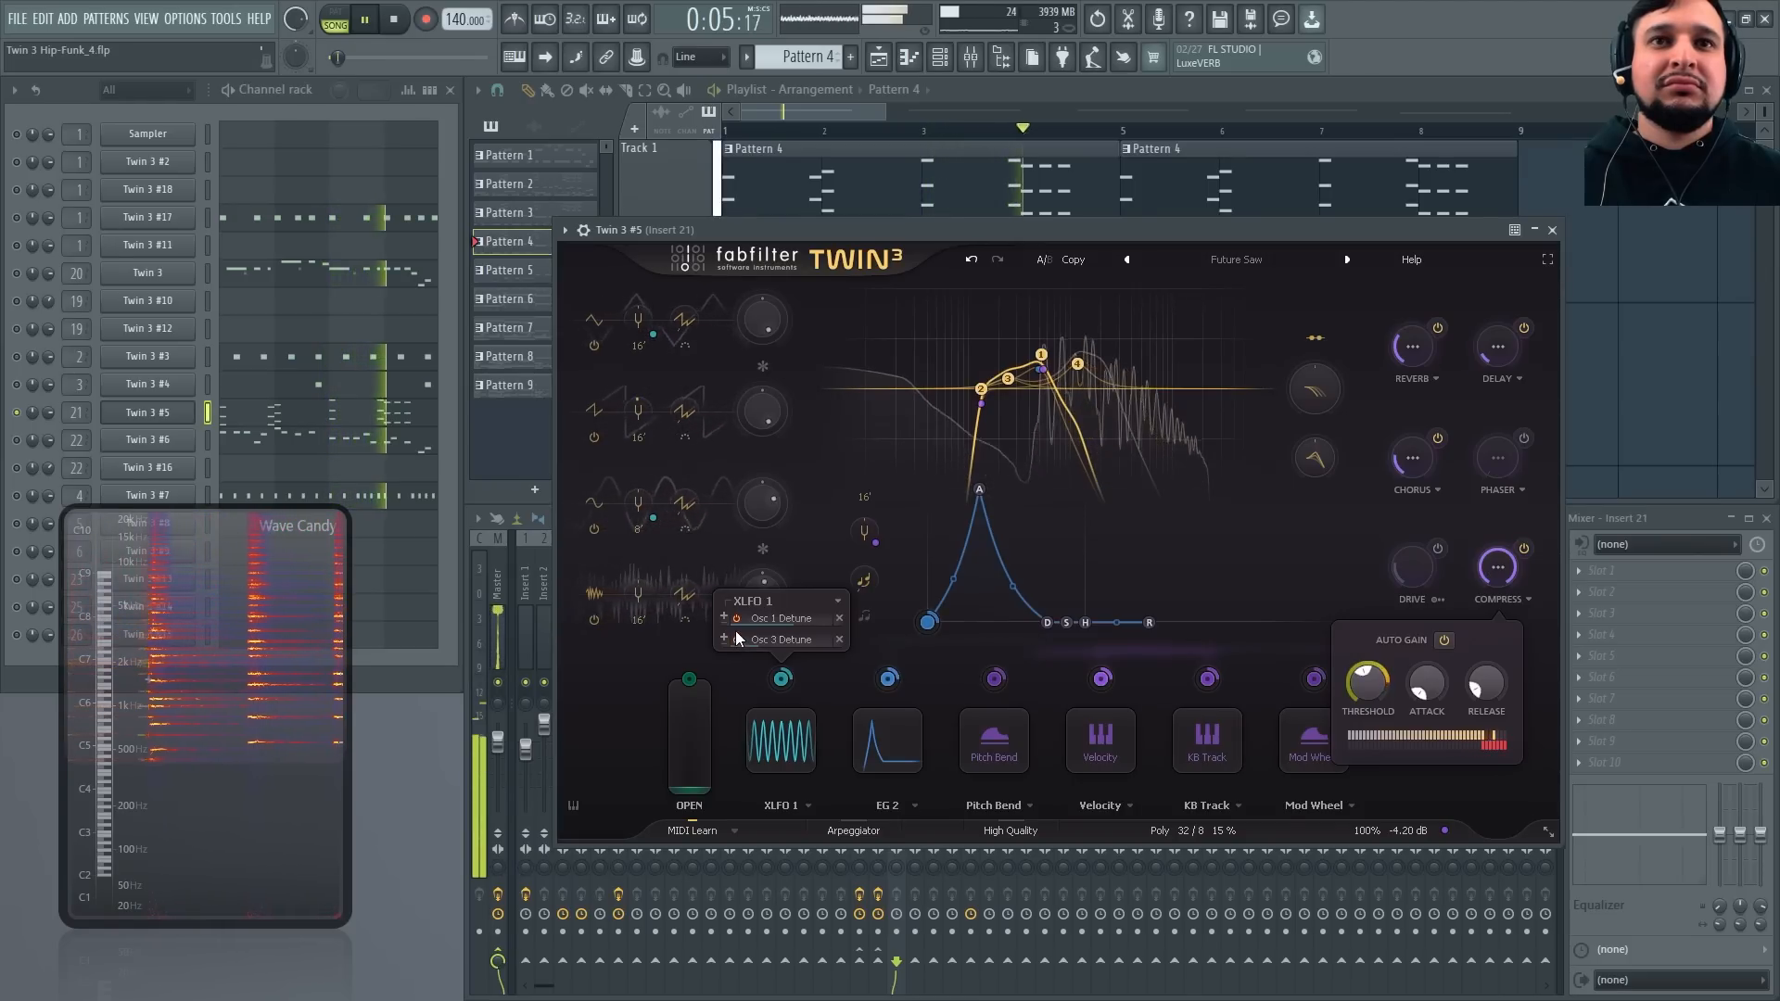
key(space)
key(space)
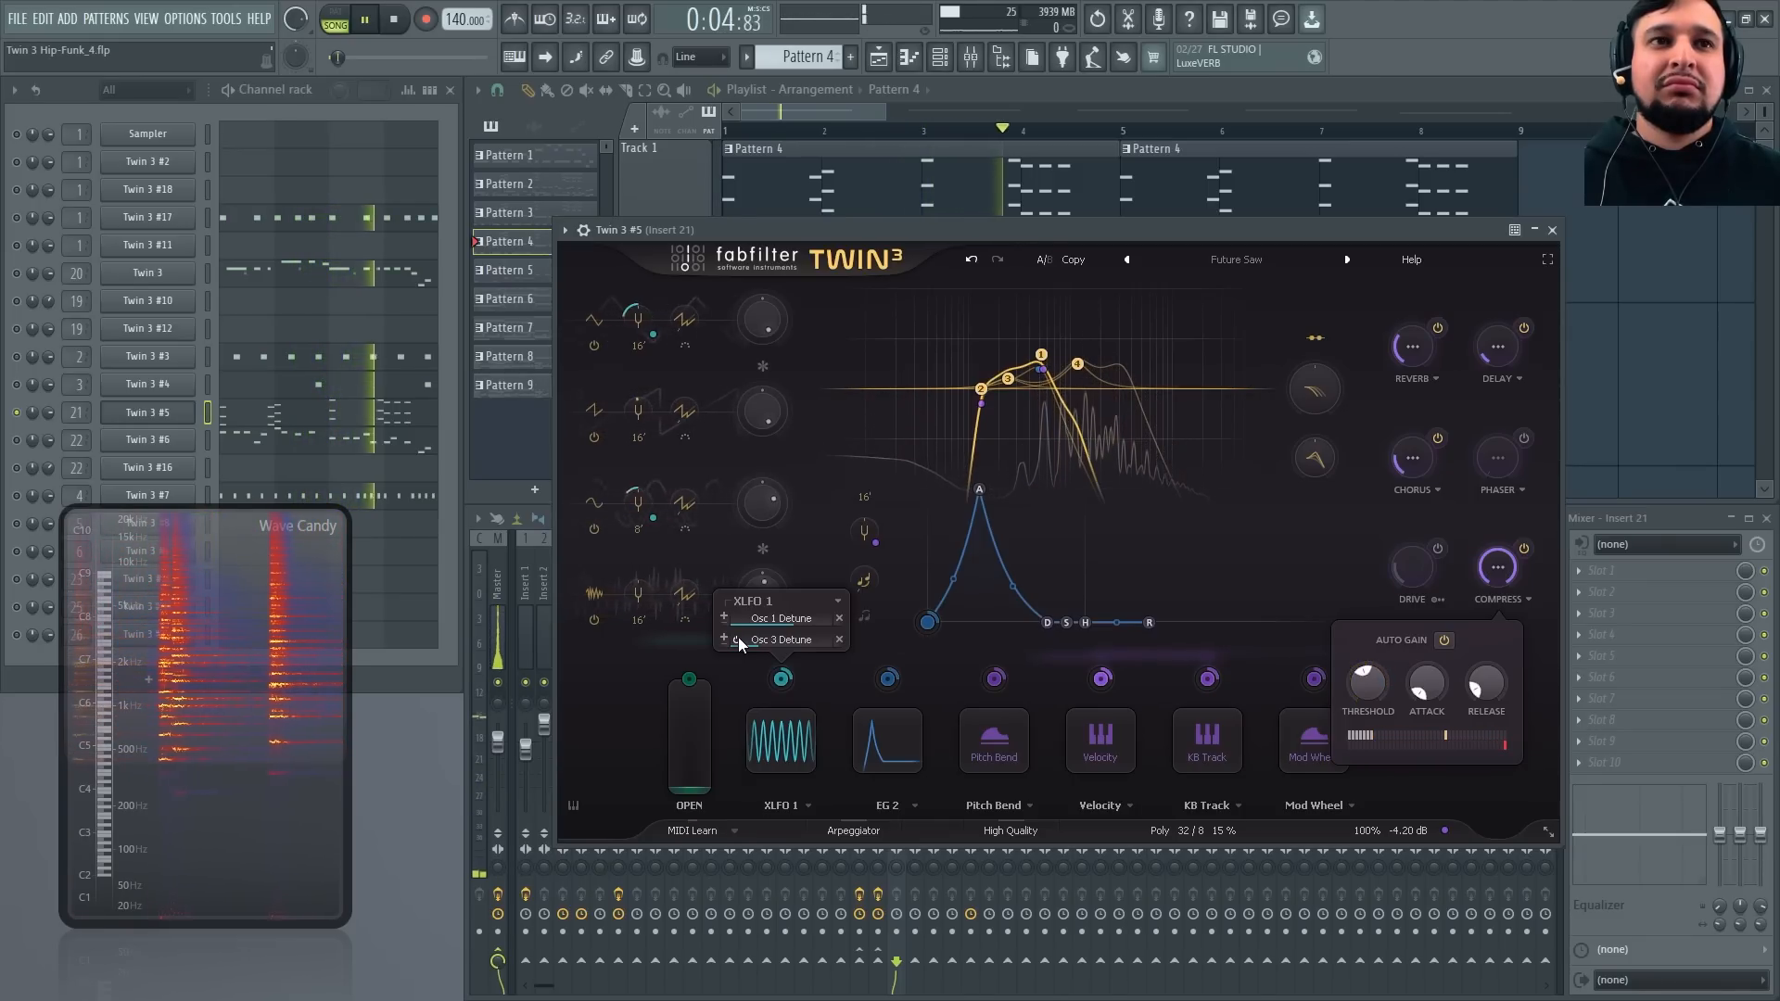
key(space)
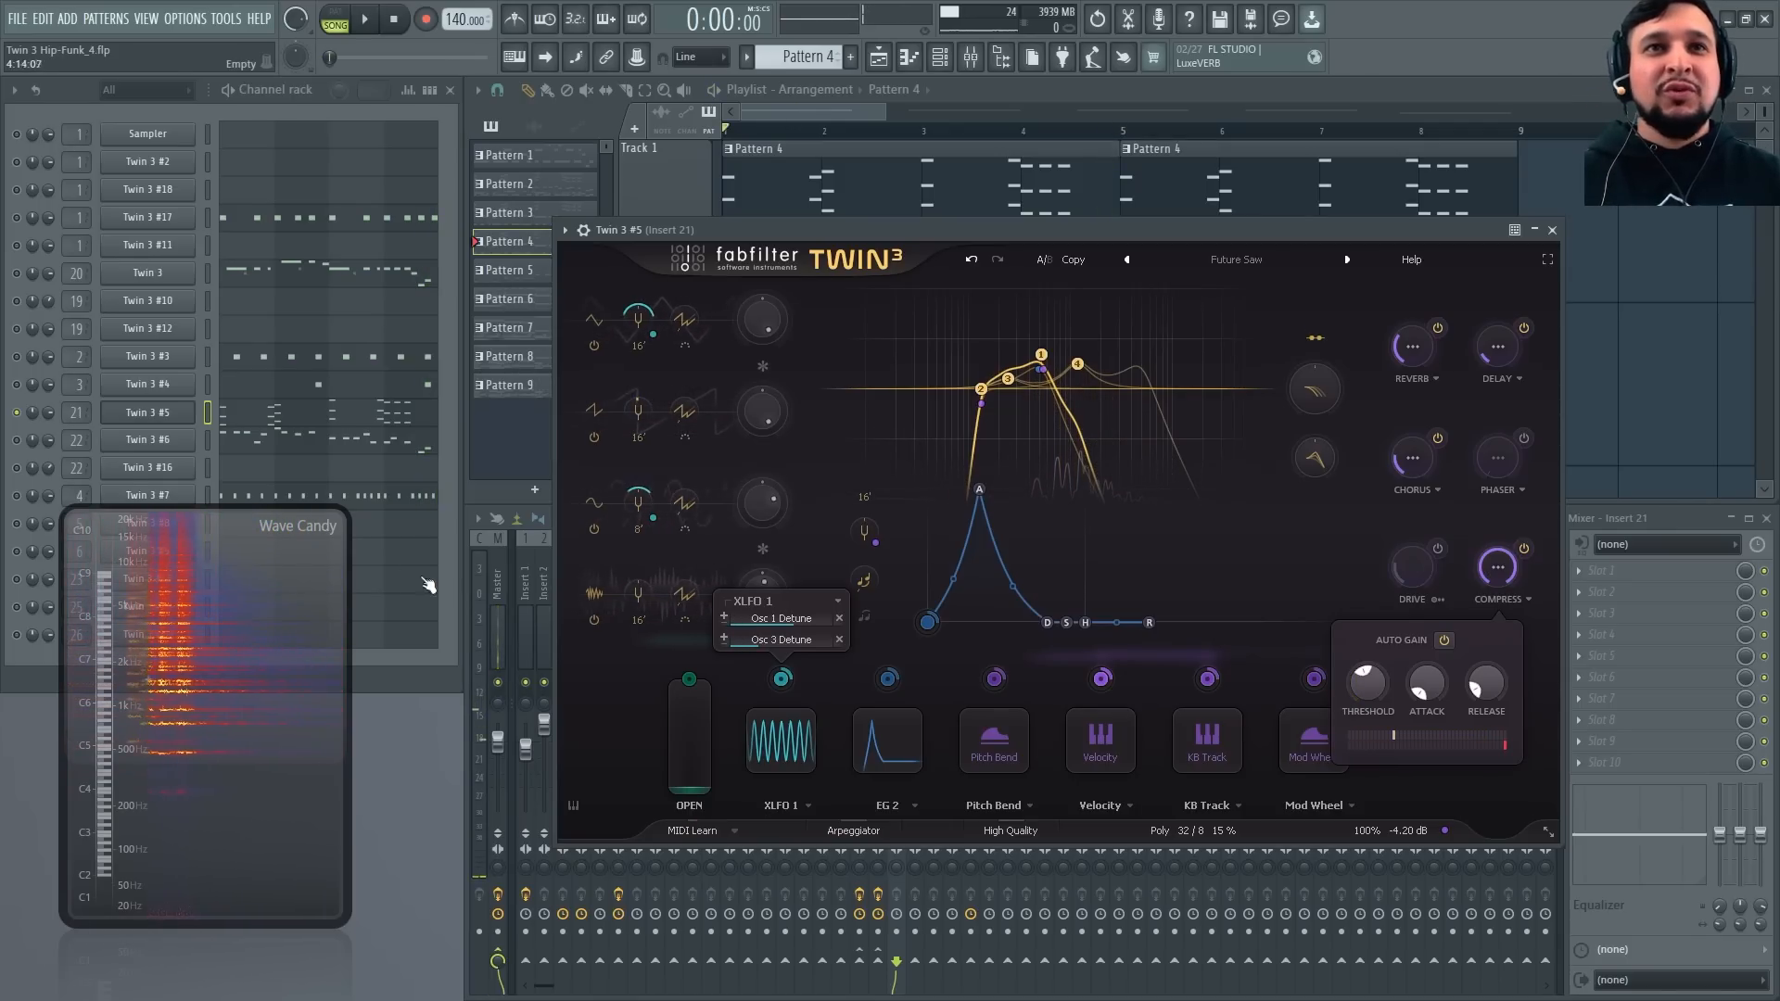
Close Twin 3 #5, unmute all channels and play Pattern 4 as a full mix
click(1553, 230)
key(space)
scroll(1062, 399, down, 4)
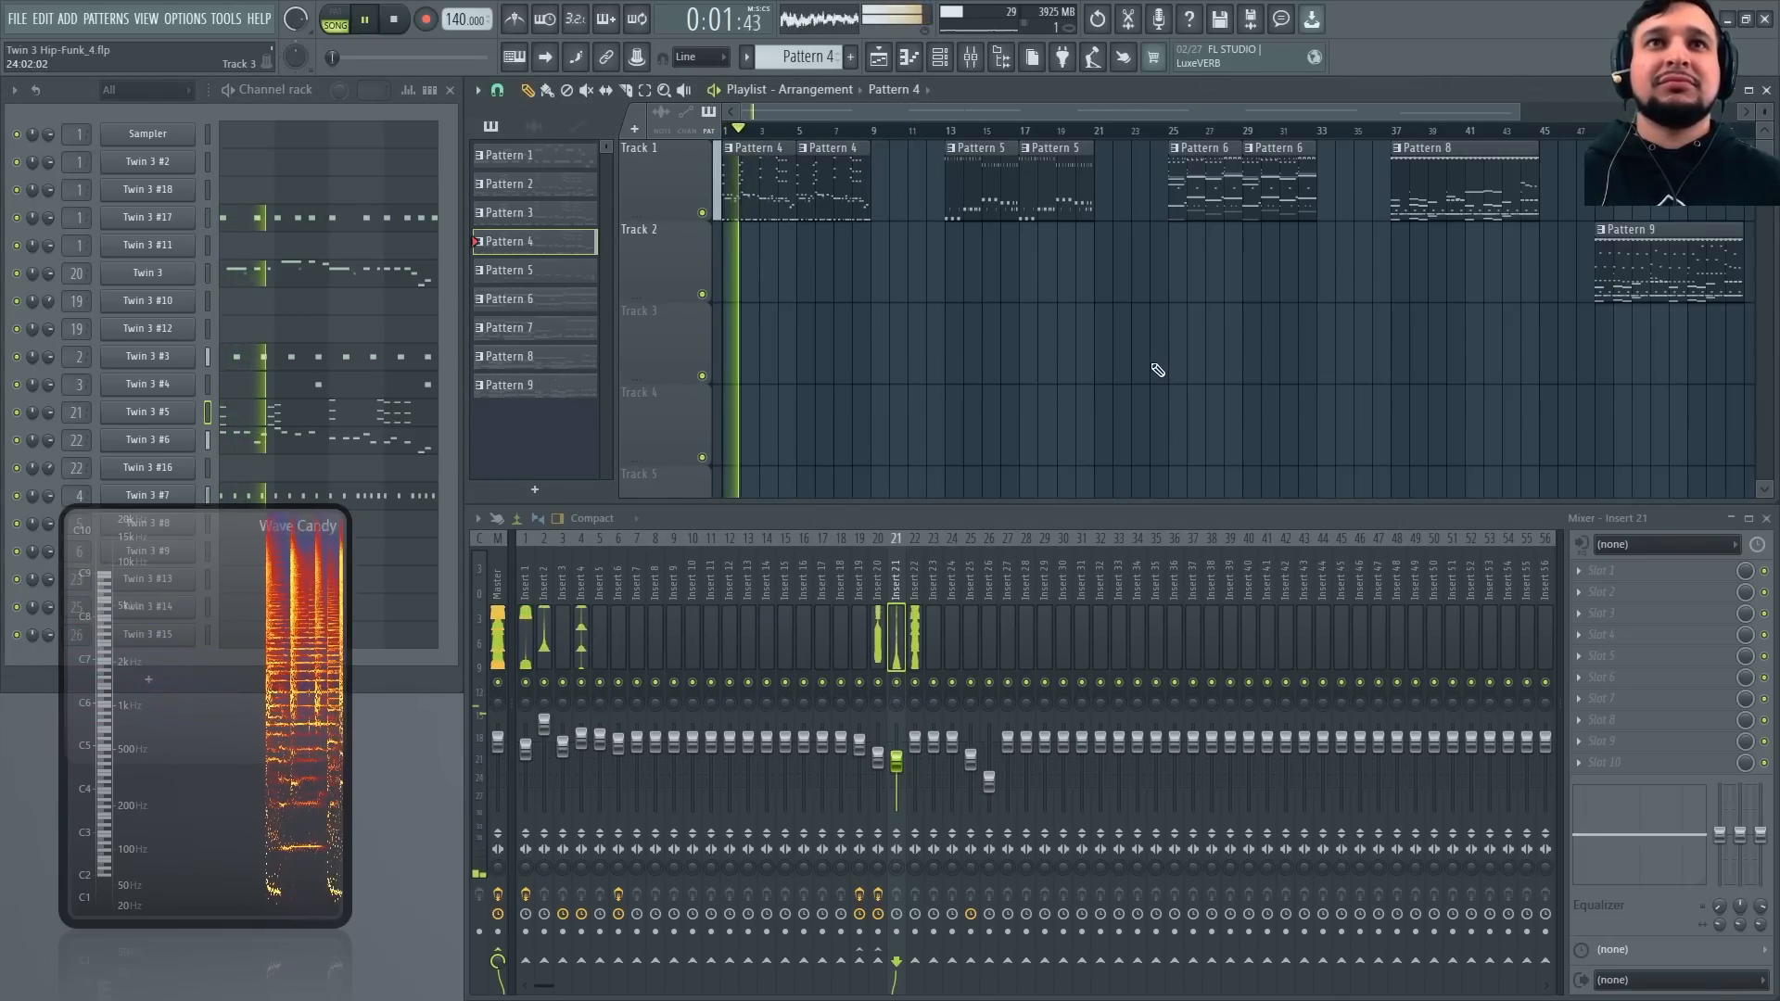
scroll(1158, 370, up, 4)
key(space)
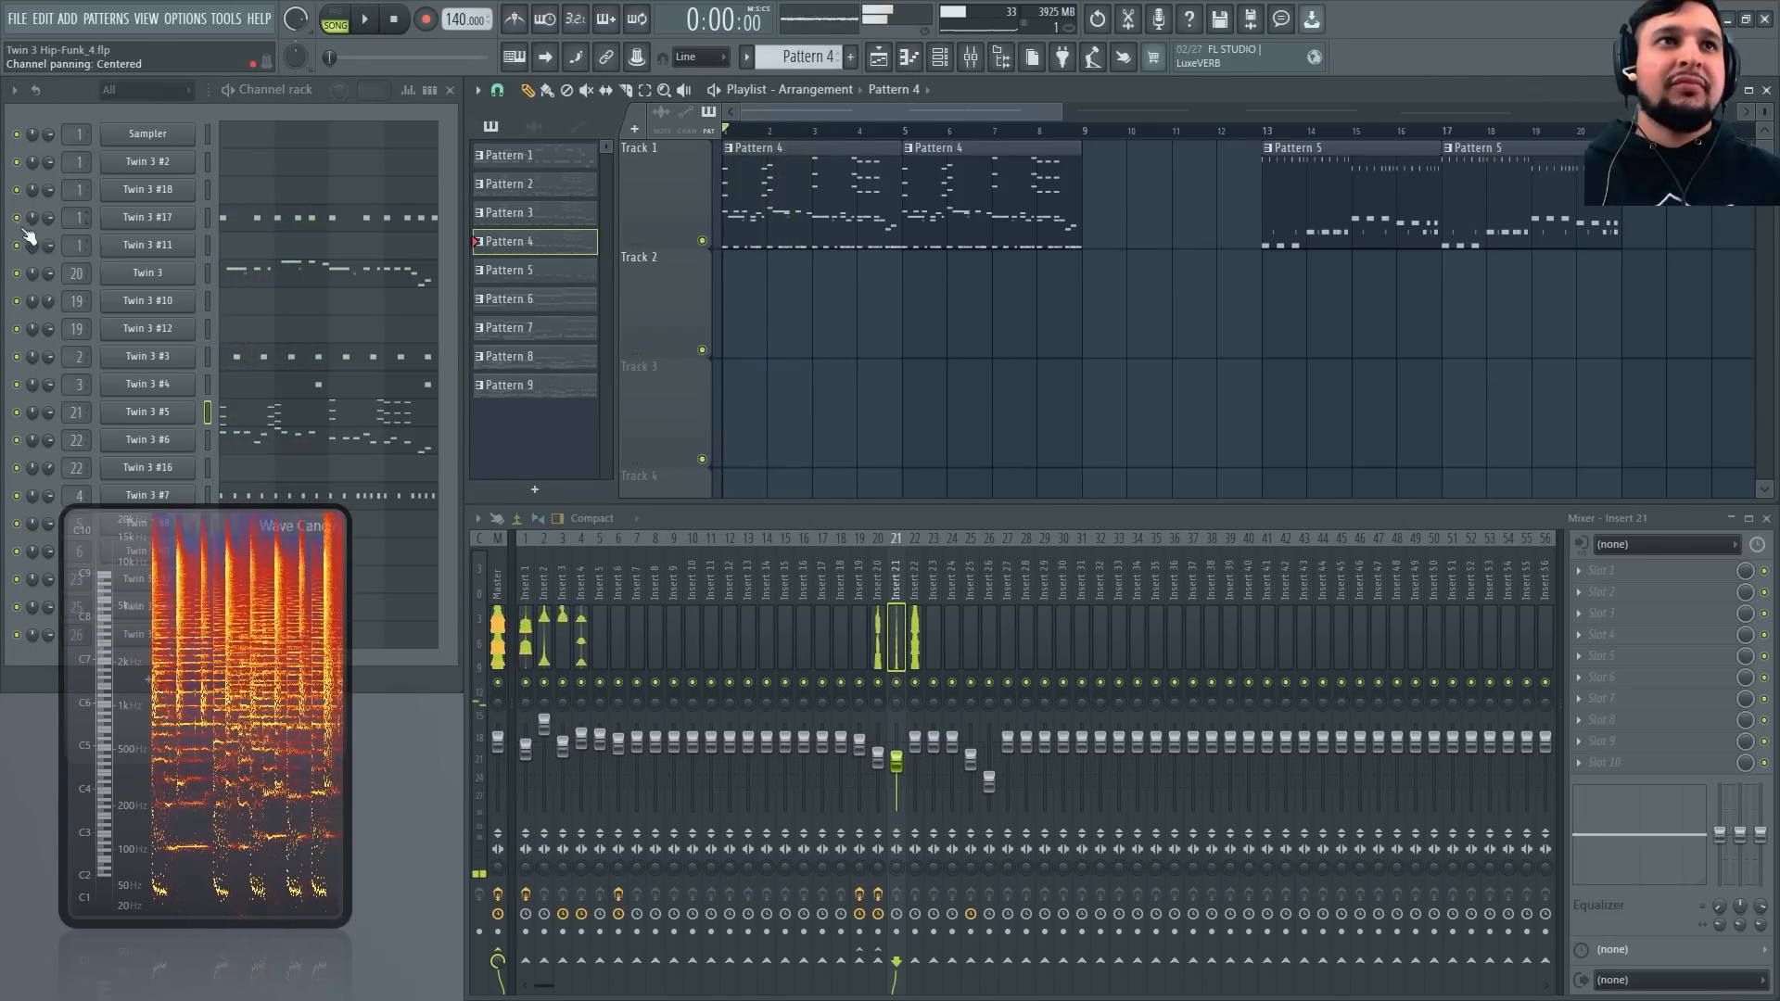
Solo and open Twin 3 #17, and audition its 808 Concrete Jungle kick patch in Pattern 4
click(130, 219)
key(space)
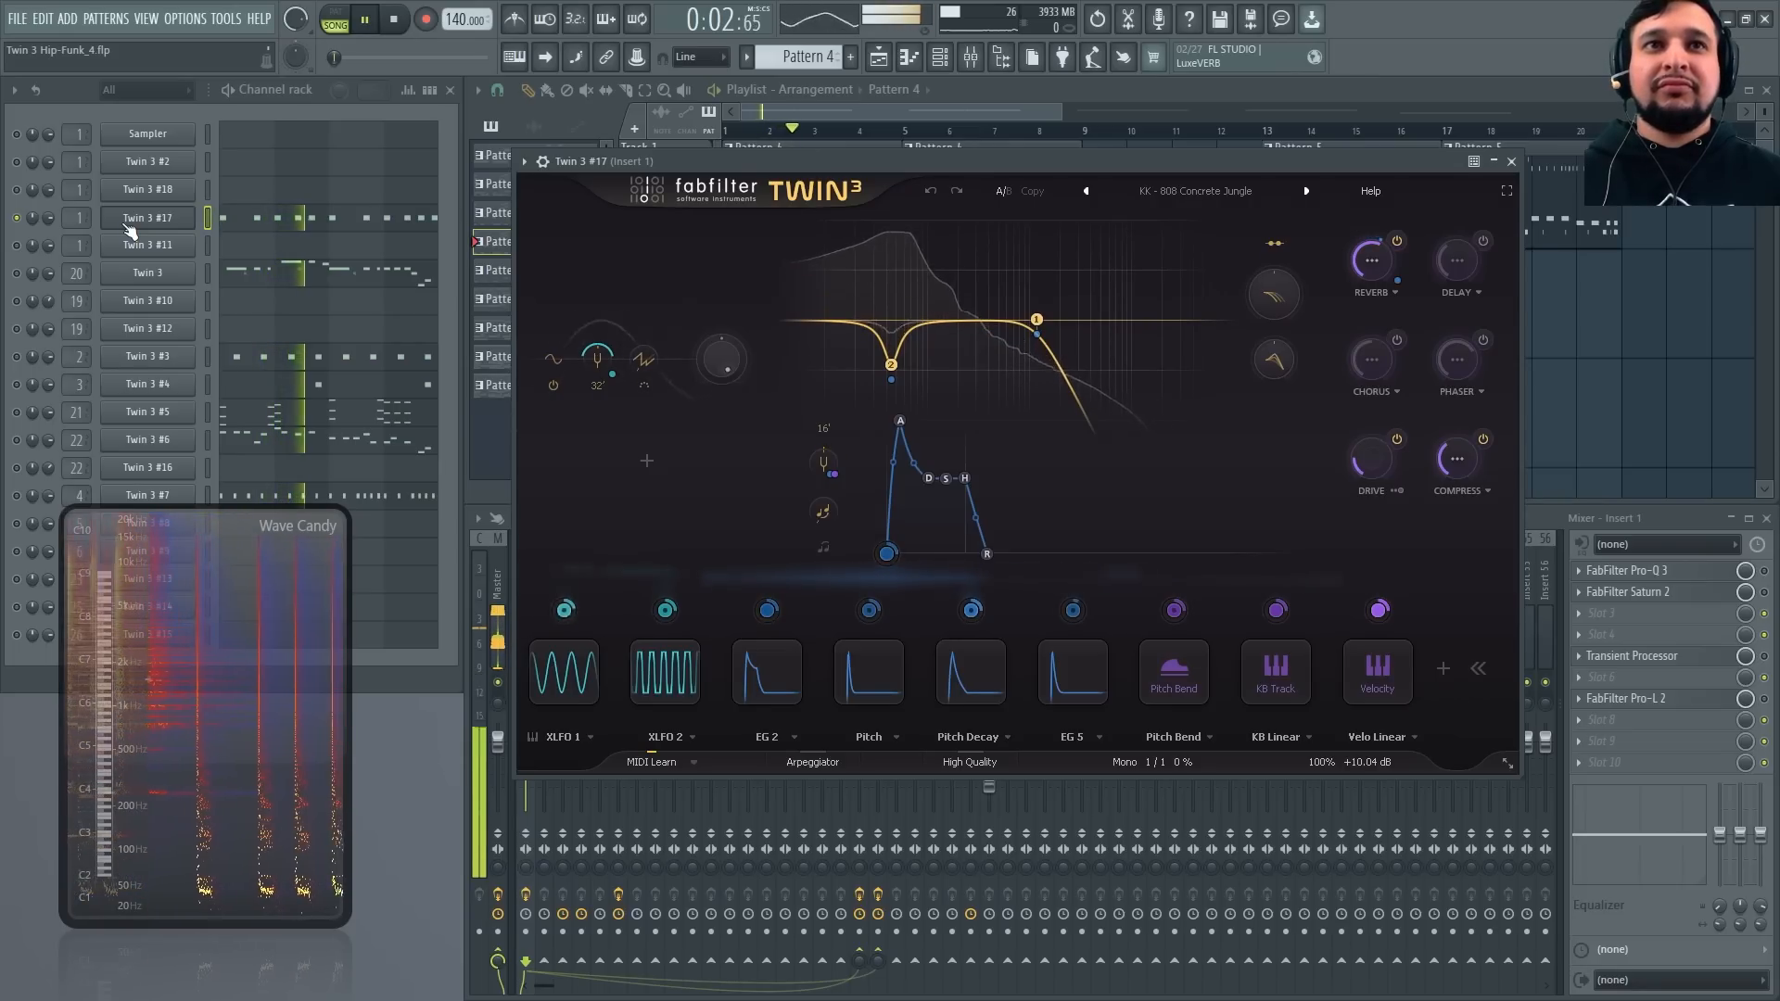
key(space)
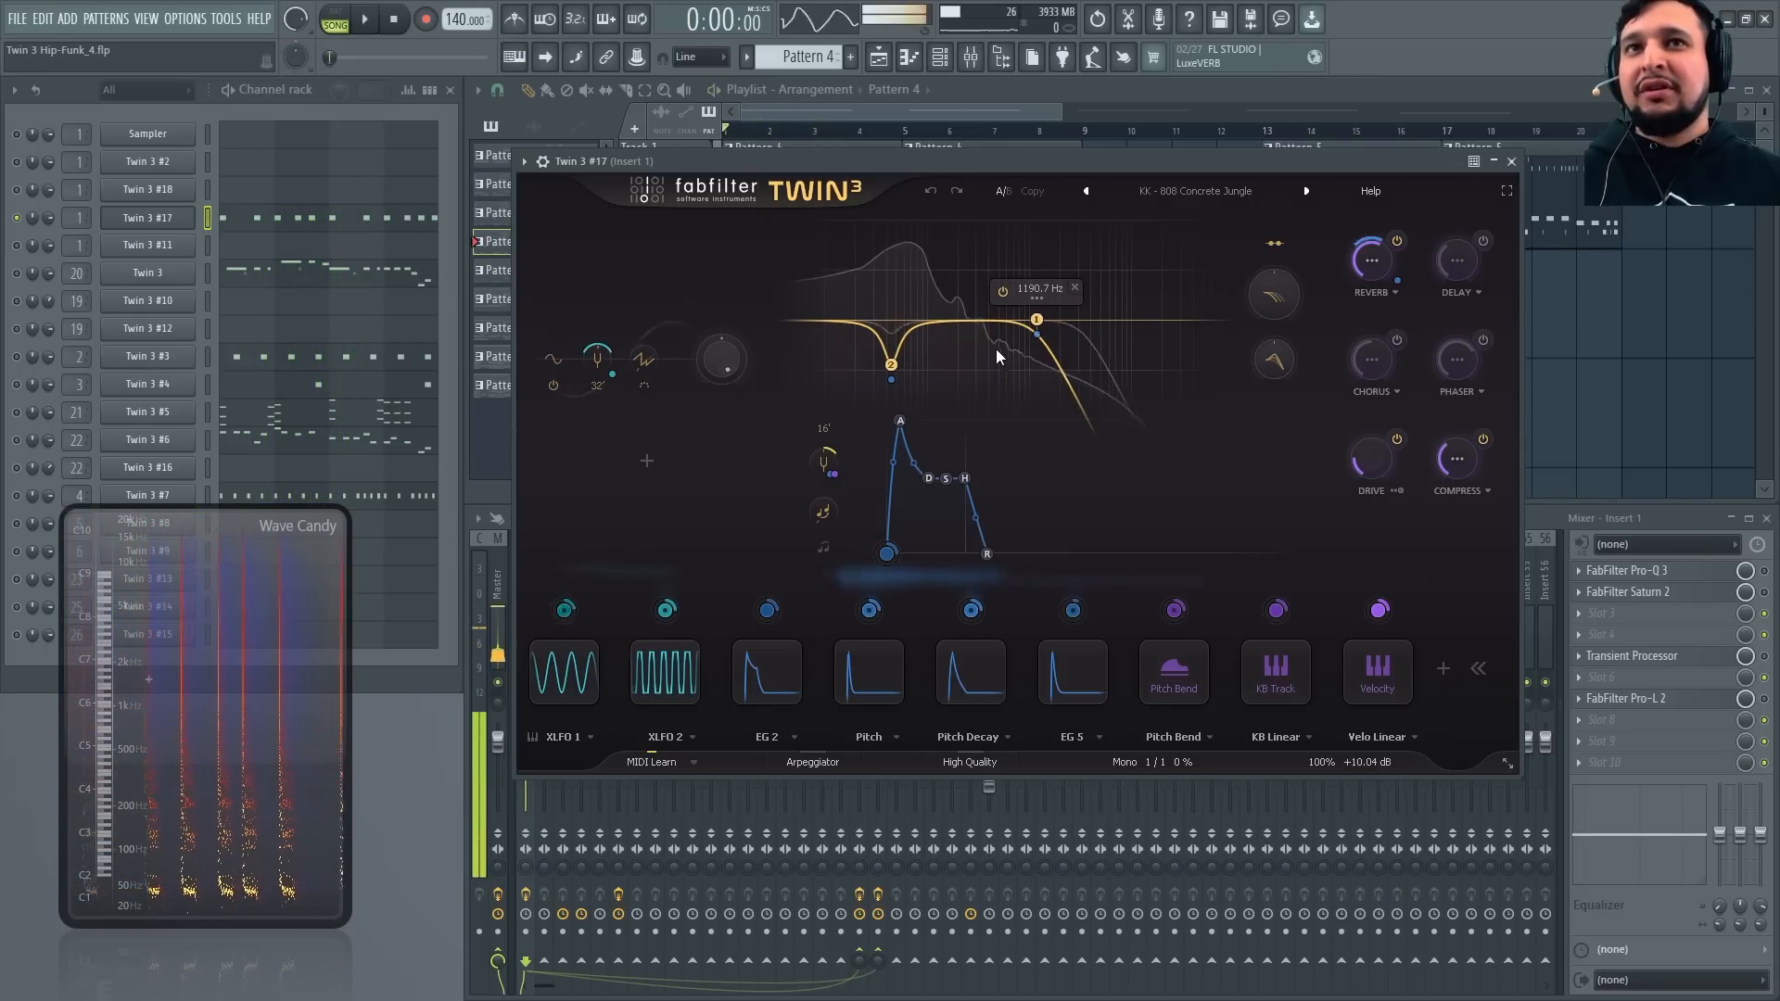
Disable both filters of Twin 3 #17, listen to Pattern 4 without them, and enable both again
drag(1092, 371, 855, 256)
click(851, 308)
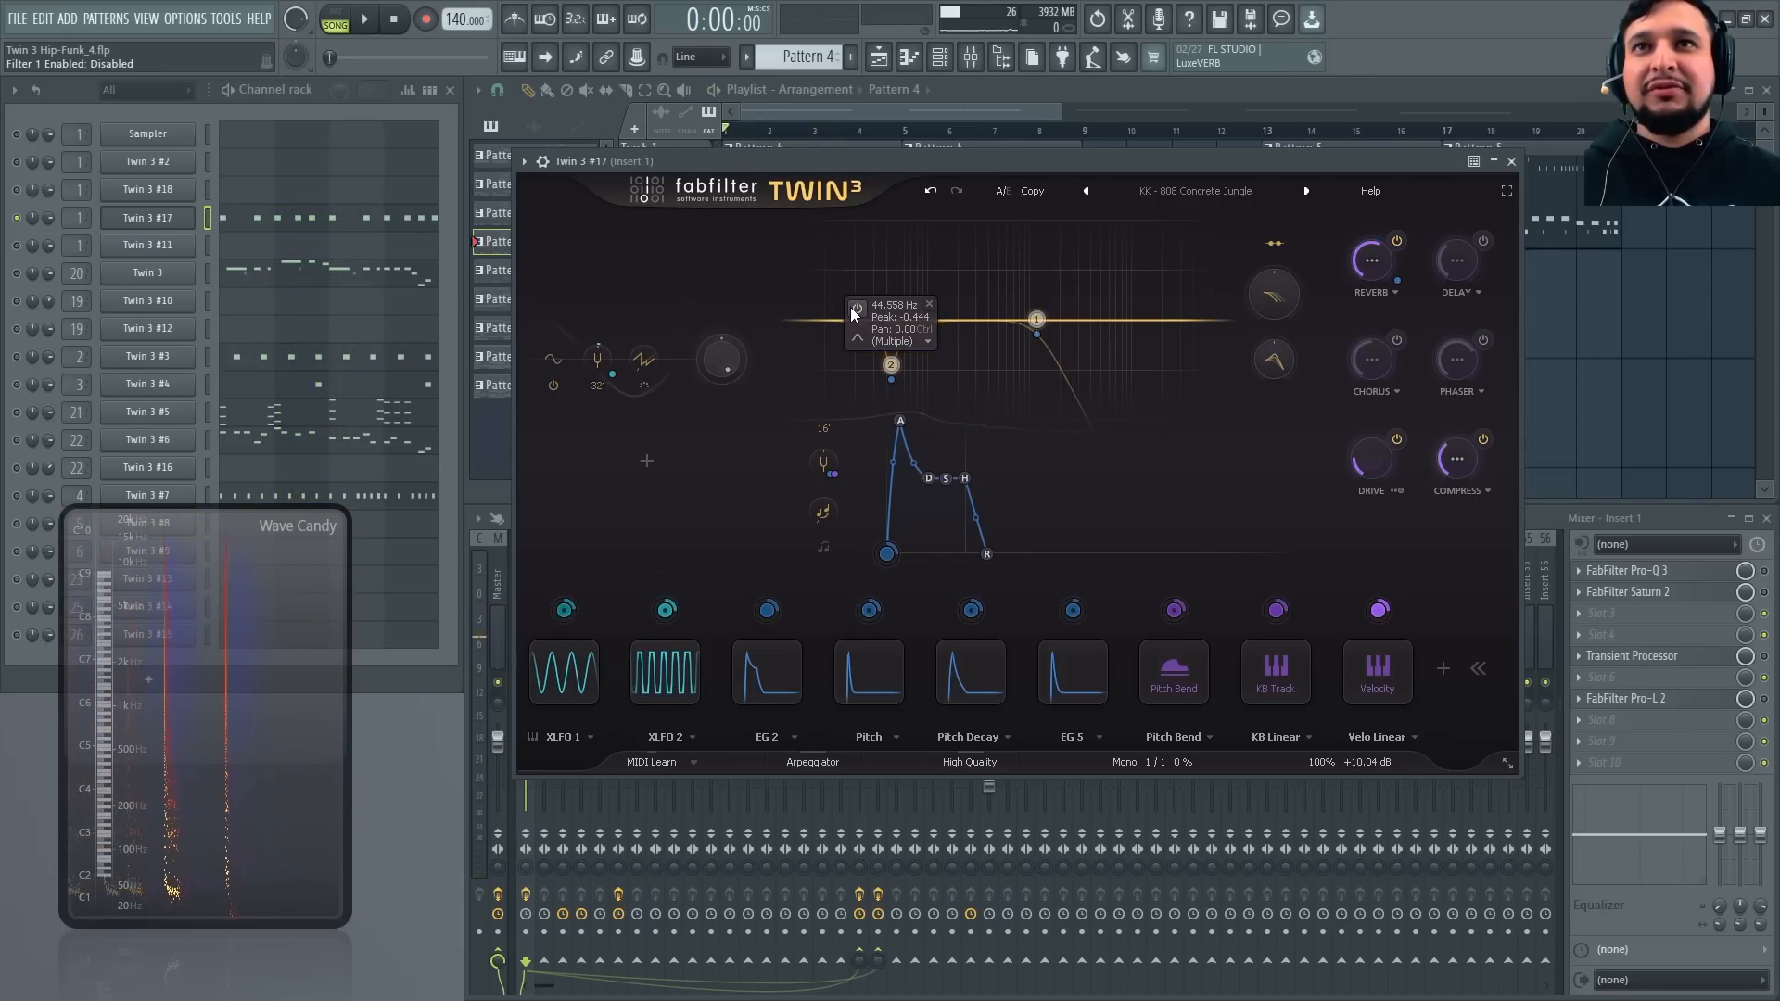
click(851, 309)
key(space)
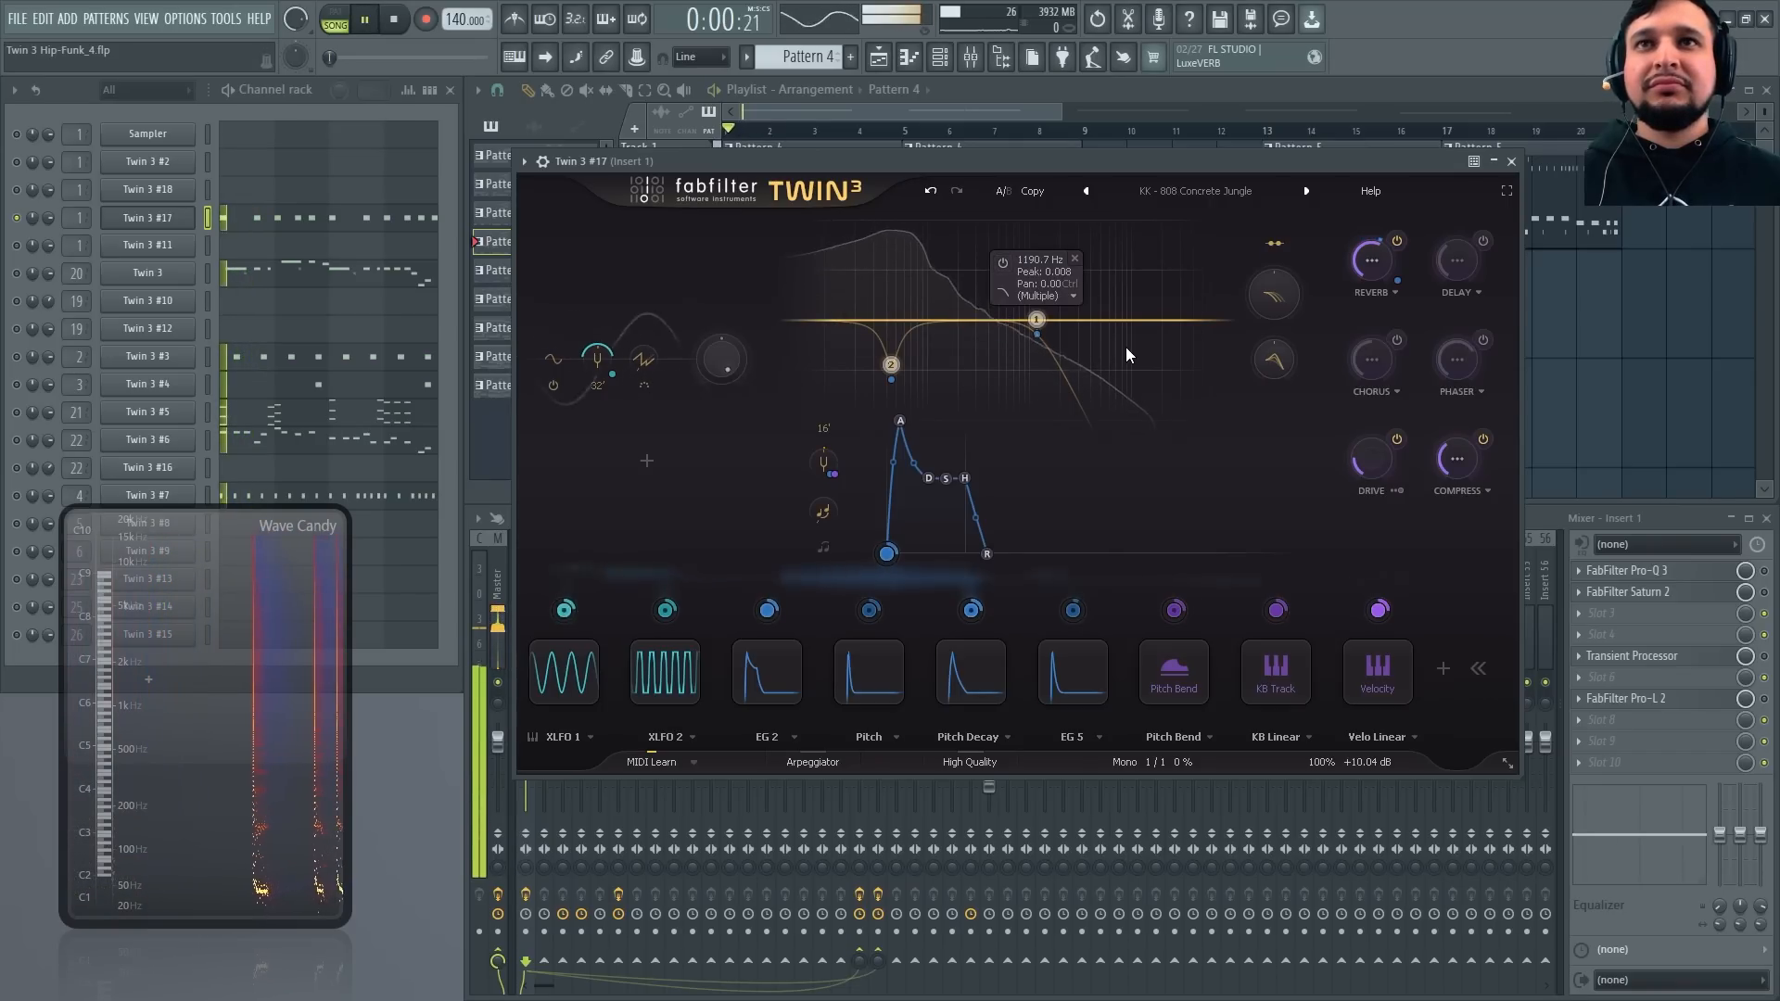
key(space)
drag(1162, 402, 839, 255)
click(855, 308)
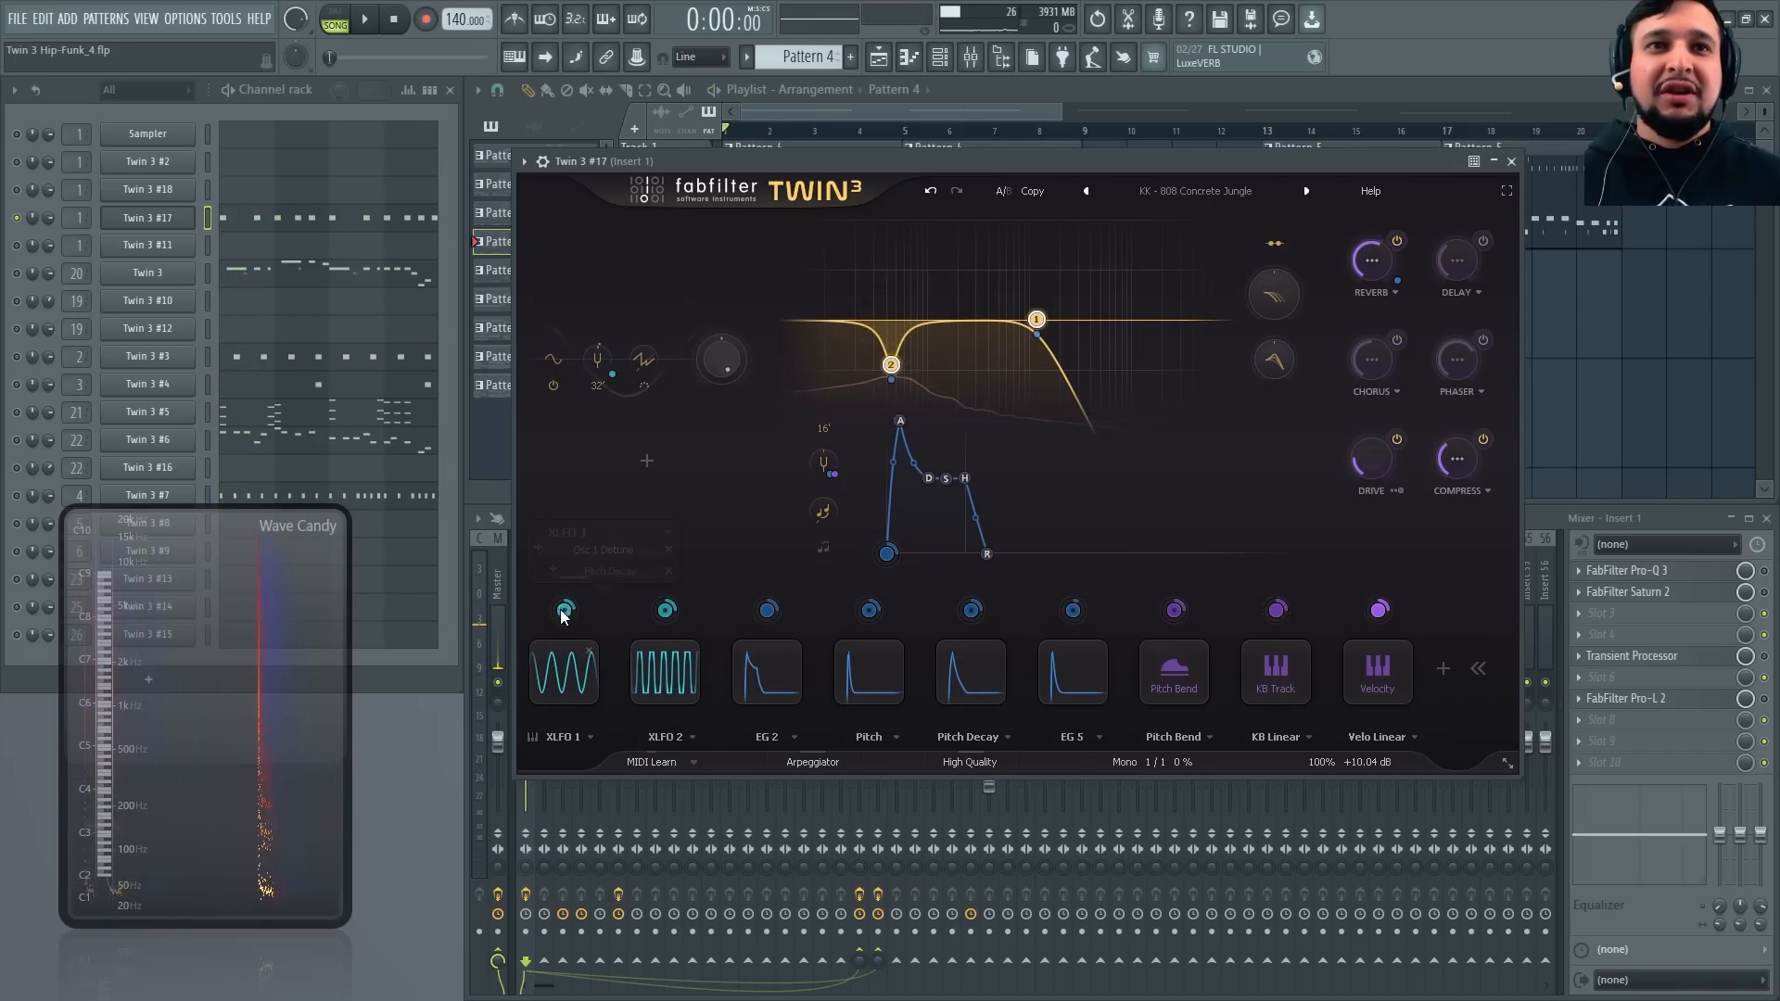
Play Pattern 4 with the filters active, and inspect the Pitch Decay envelope that modulates Filter 2 Peak along with its other modulation targets
key(space)
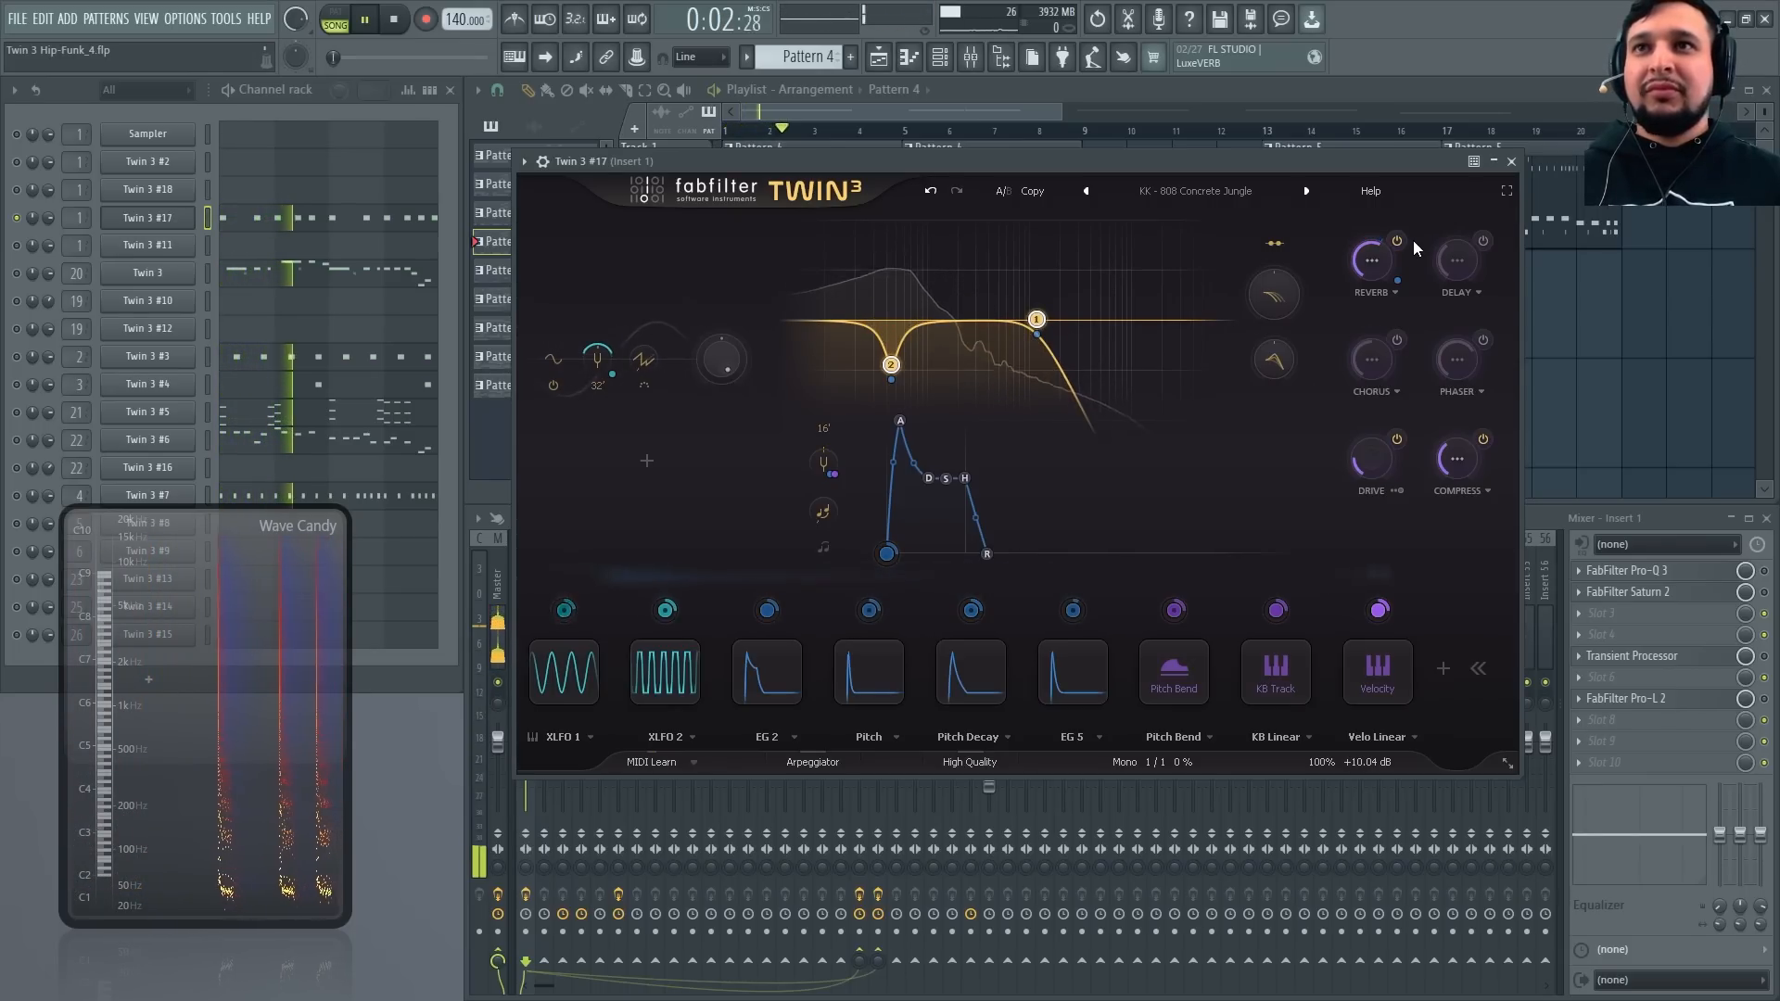
key(space)
key(space)
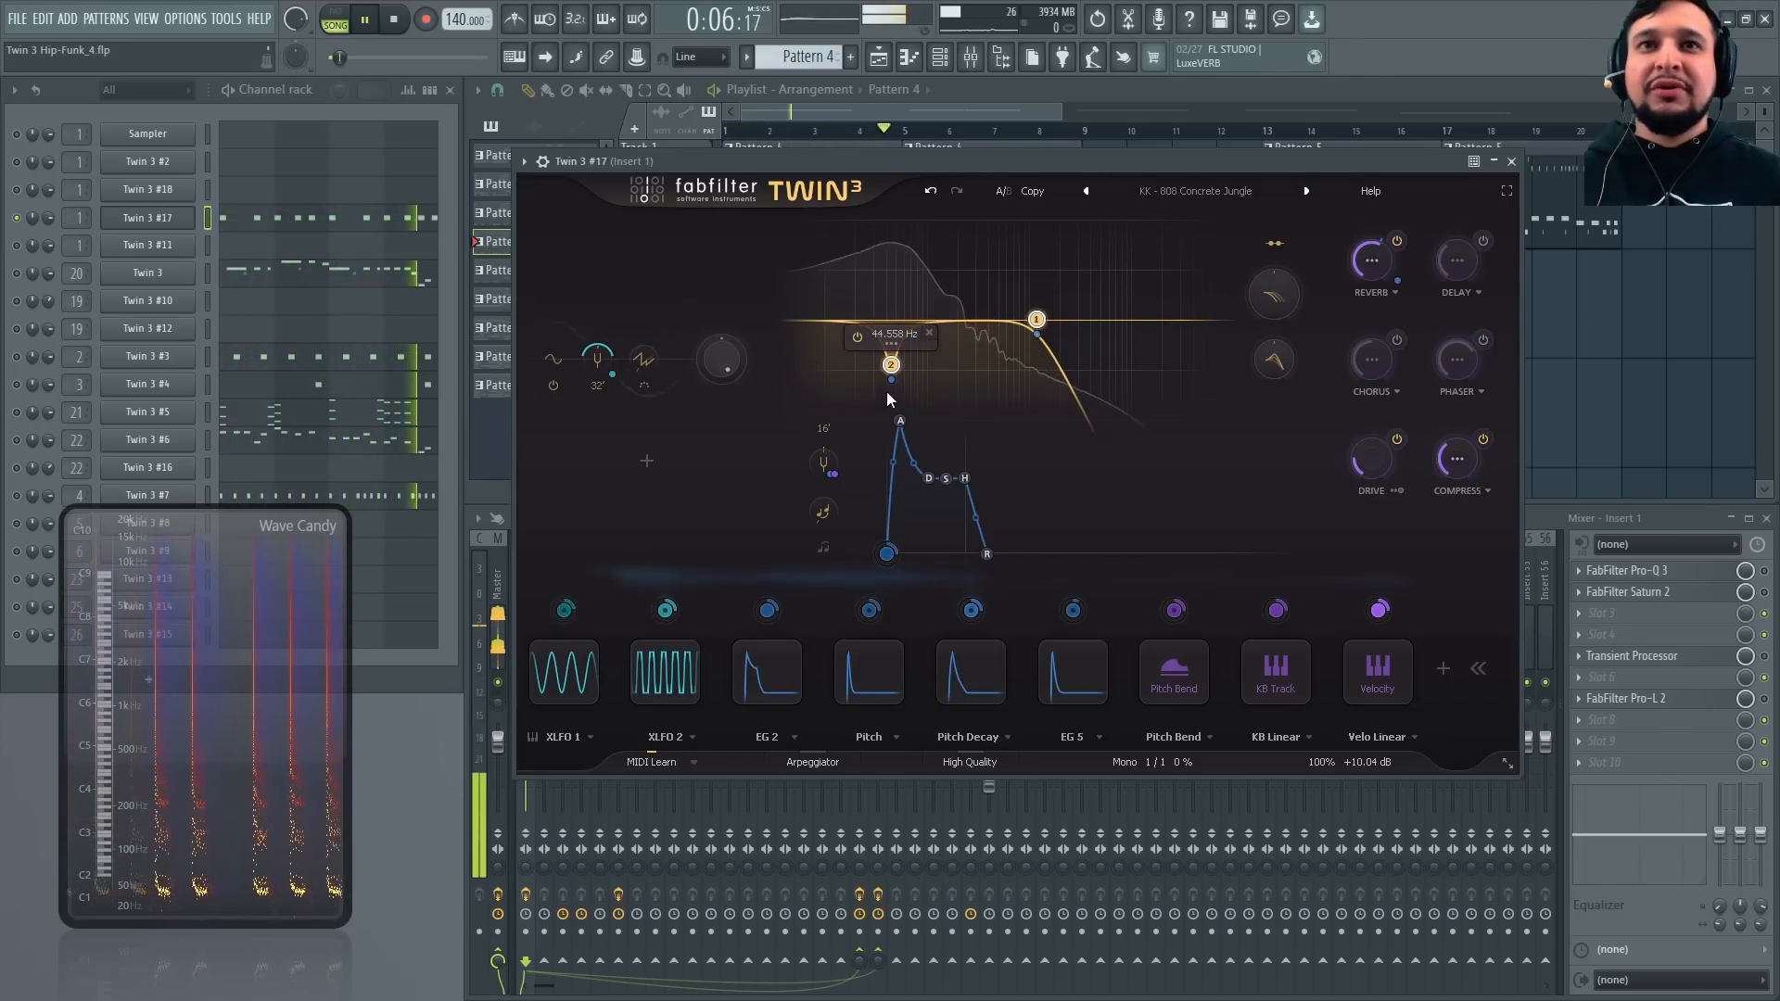
mouse_move(892, 384)
drag(892, 385, 972, 672)
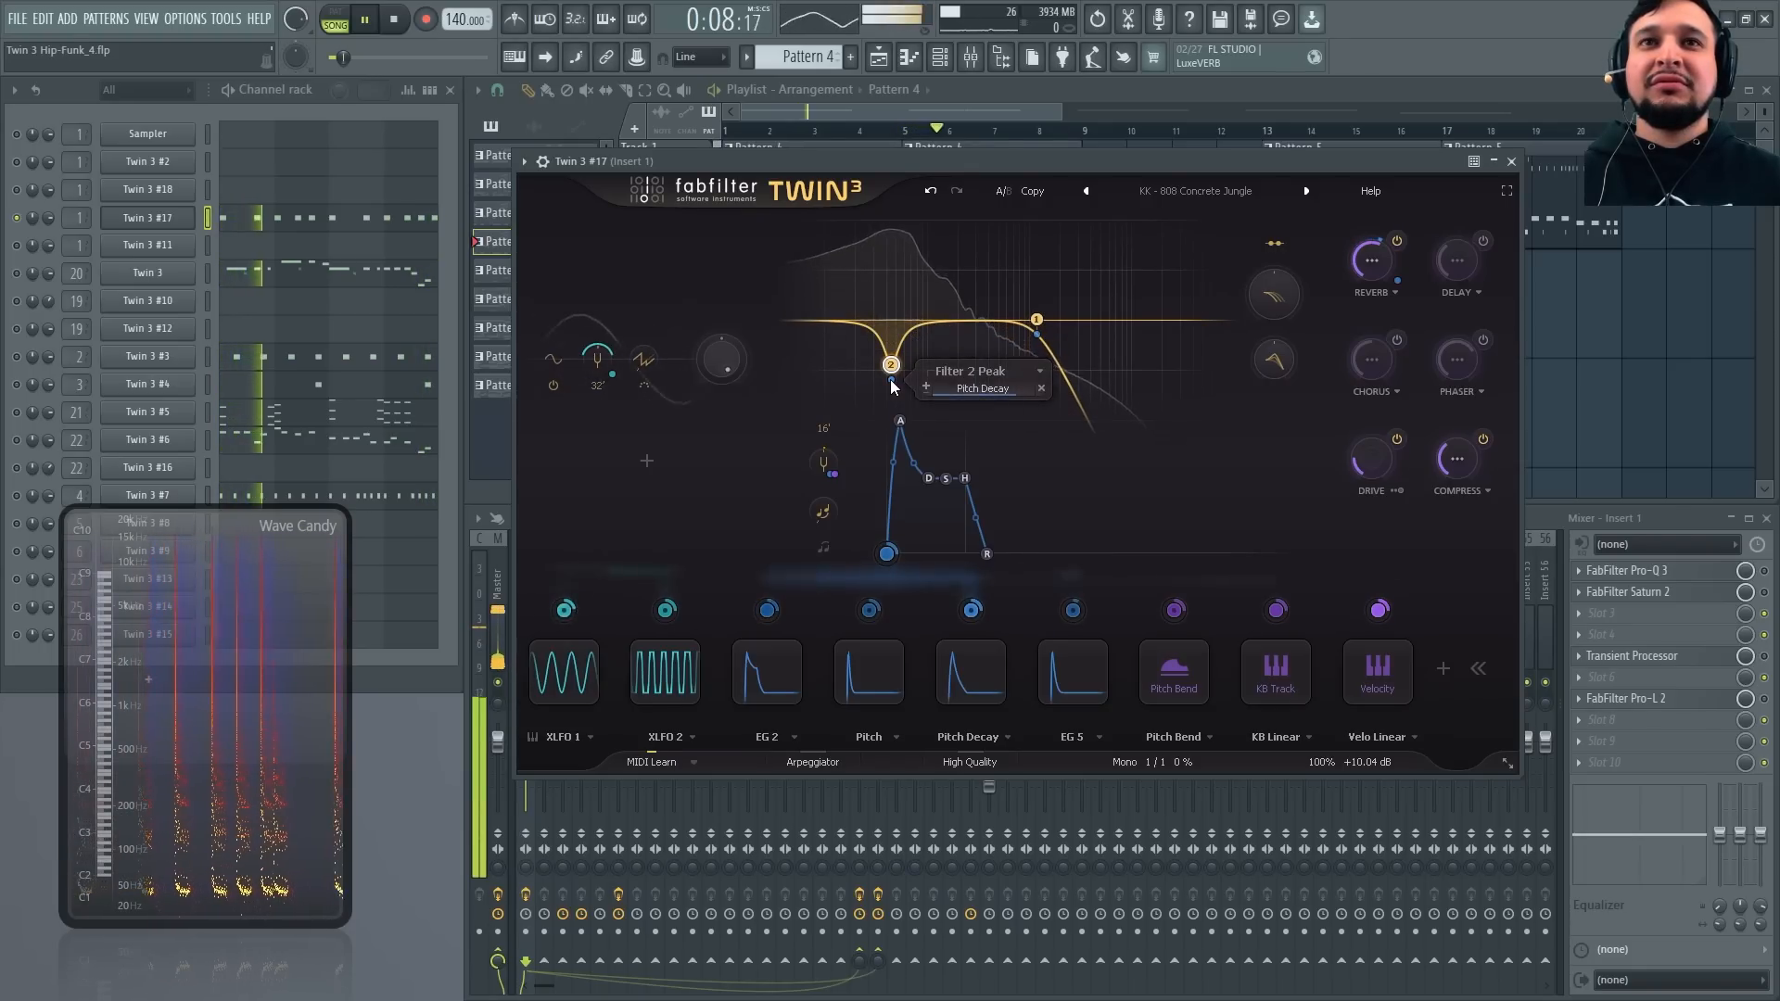
click(984, 688)
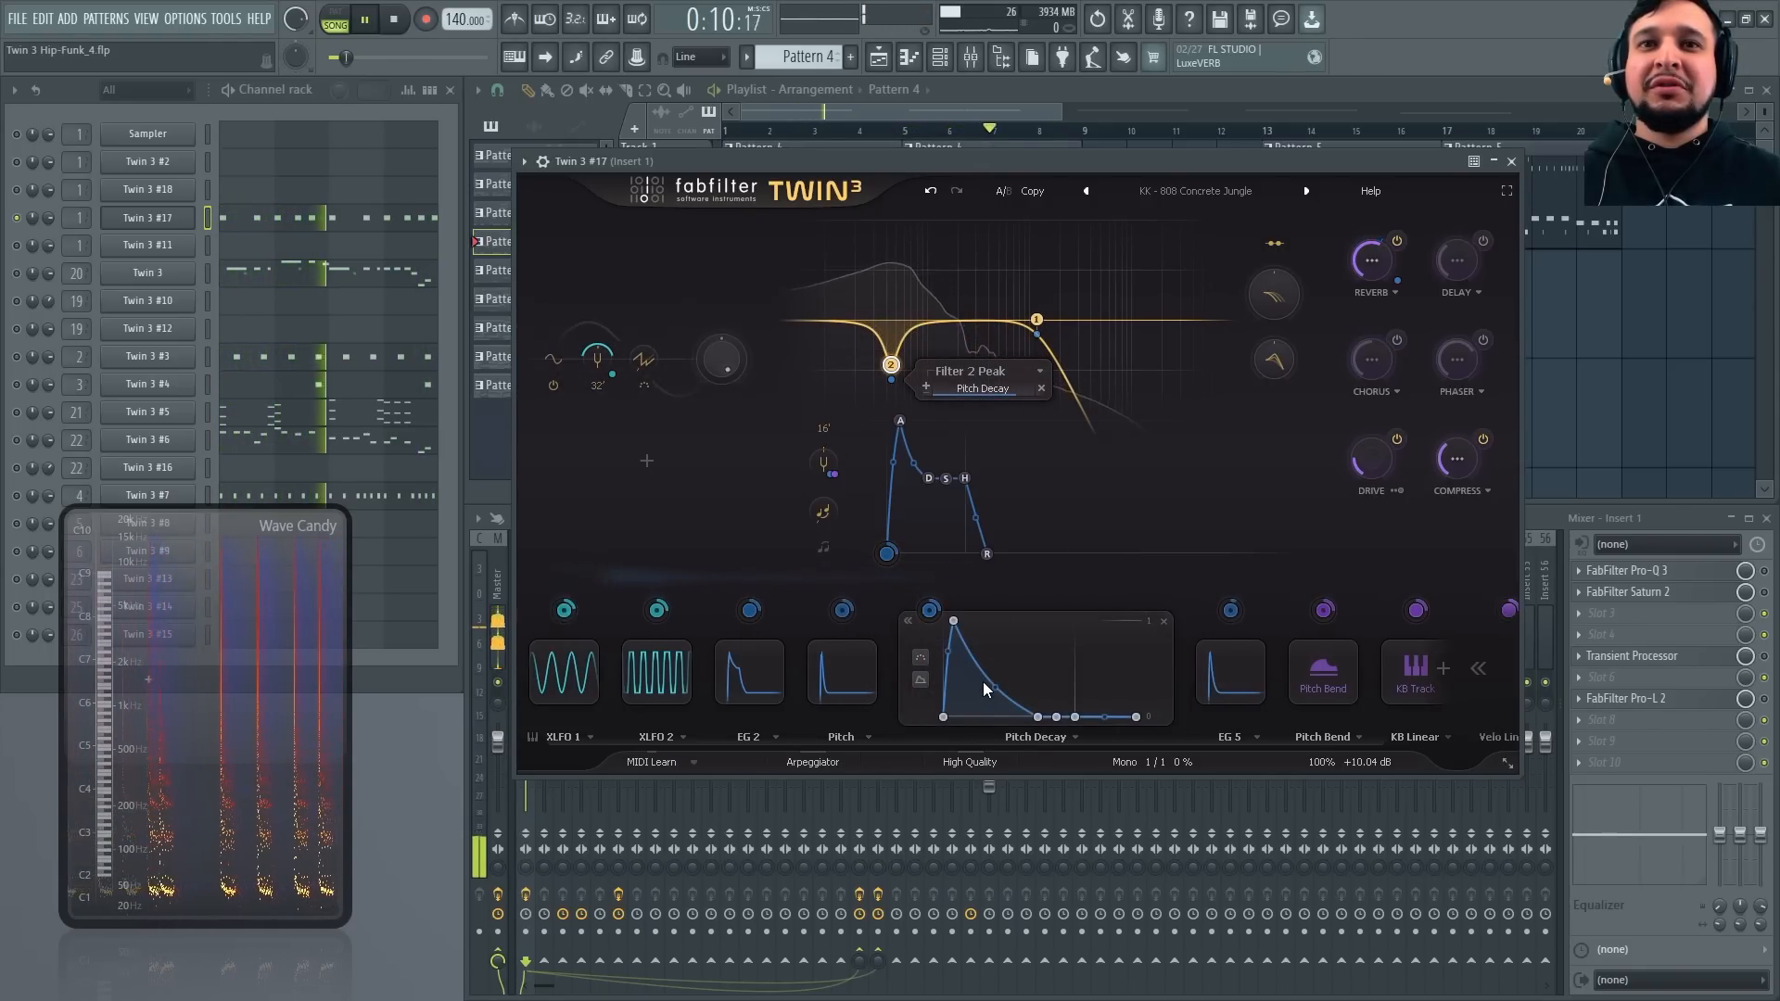
click(930, 609)
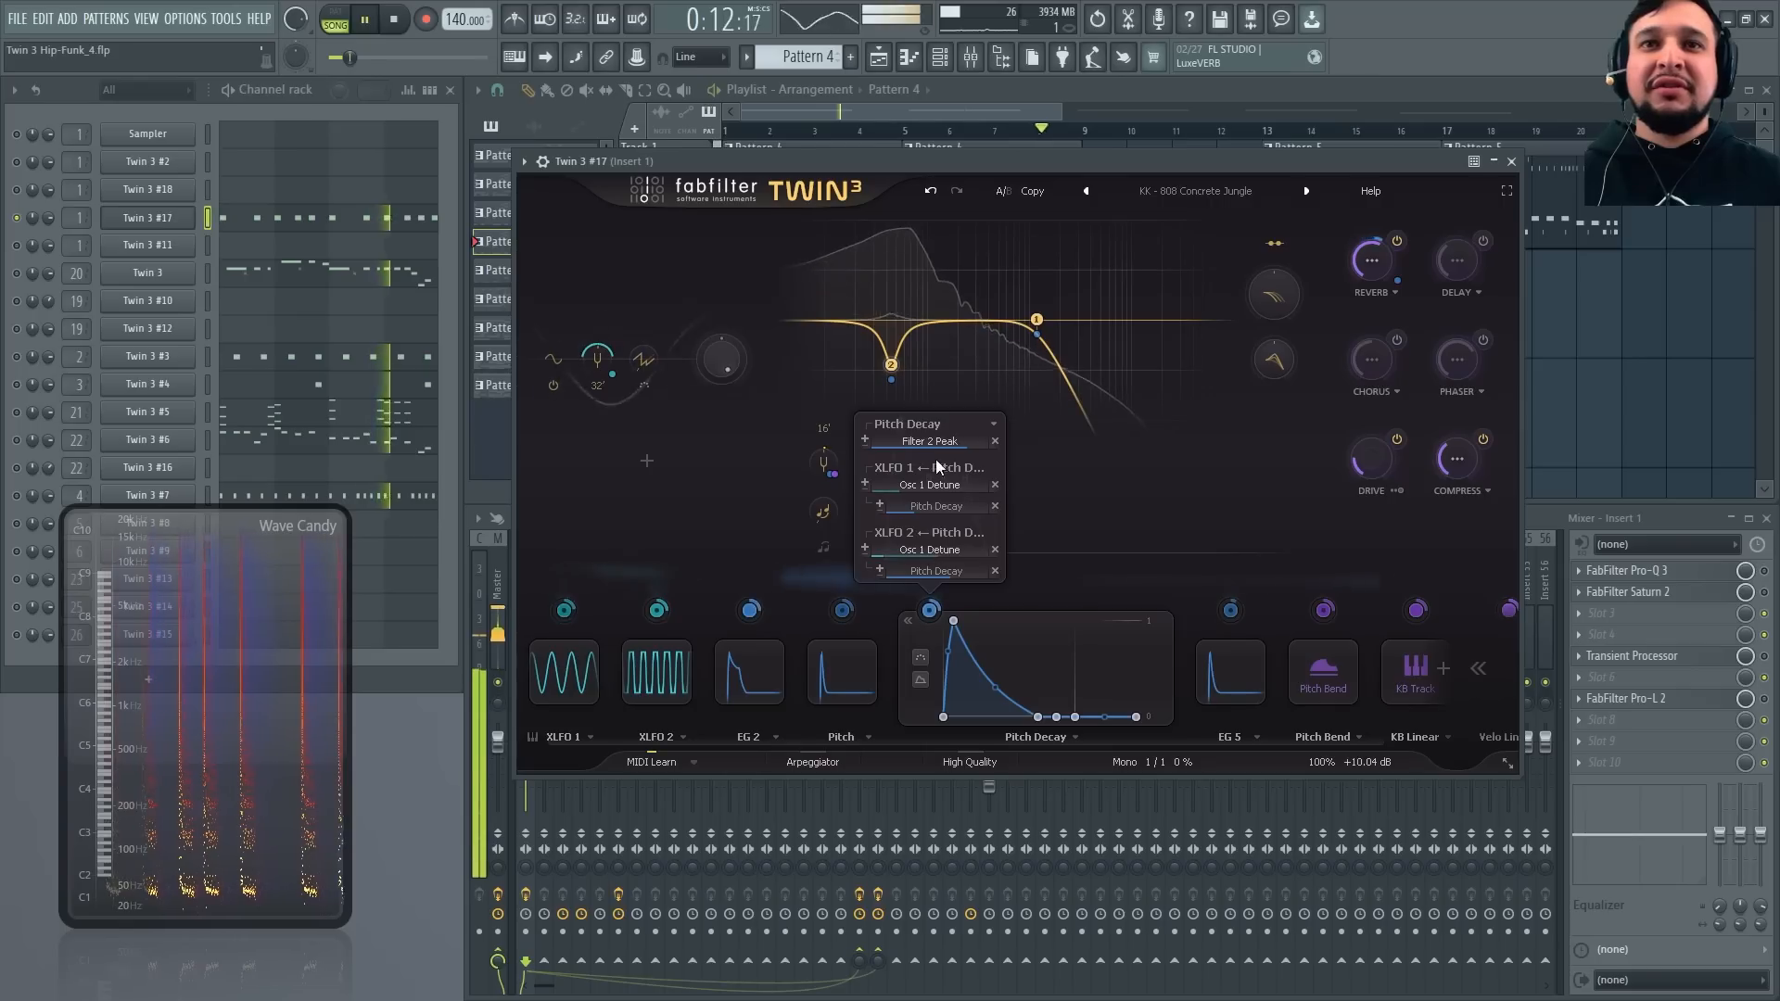
key(space)
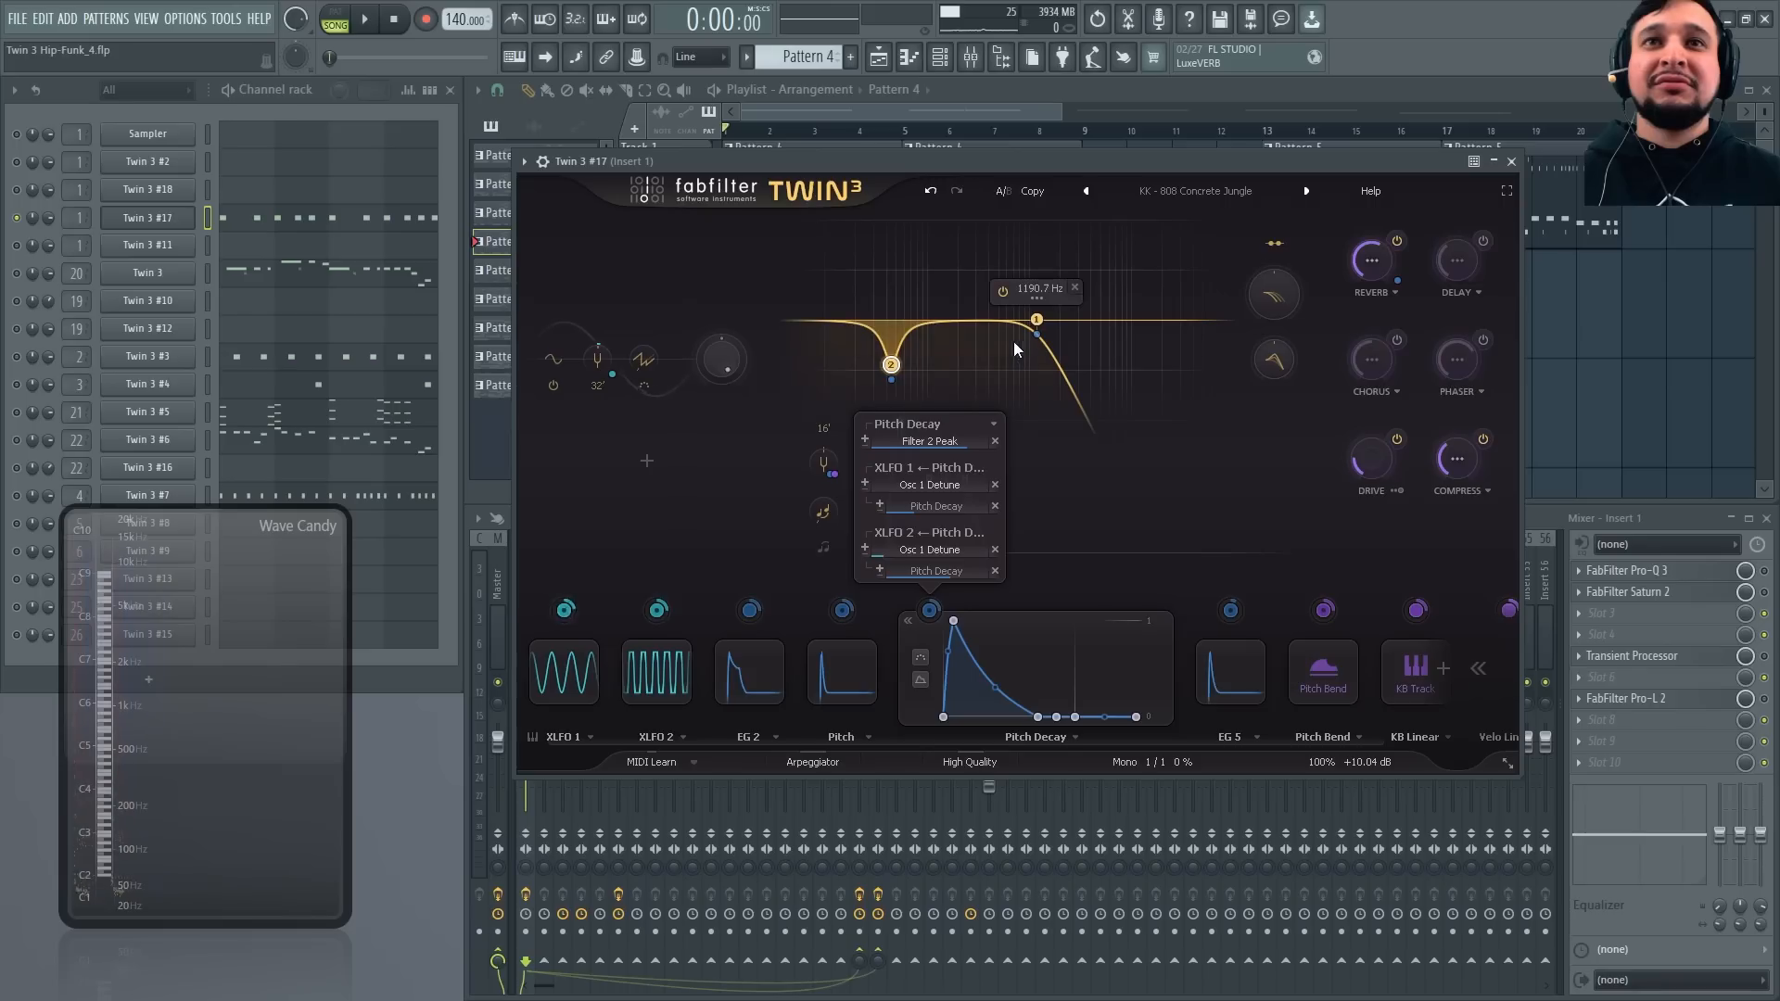
Play short passes of Pattern 4 to hear how Pitch Decay moves the peak of filter 2
key(space)
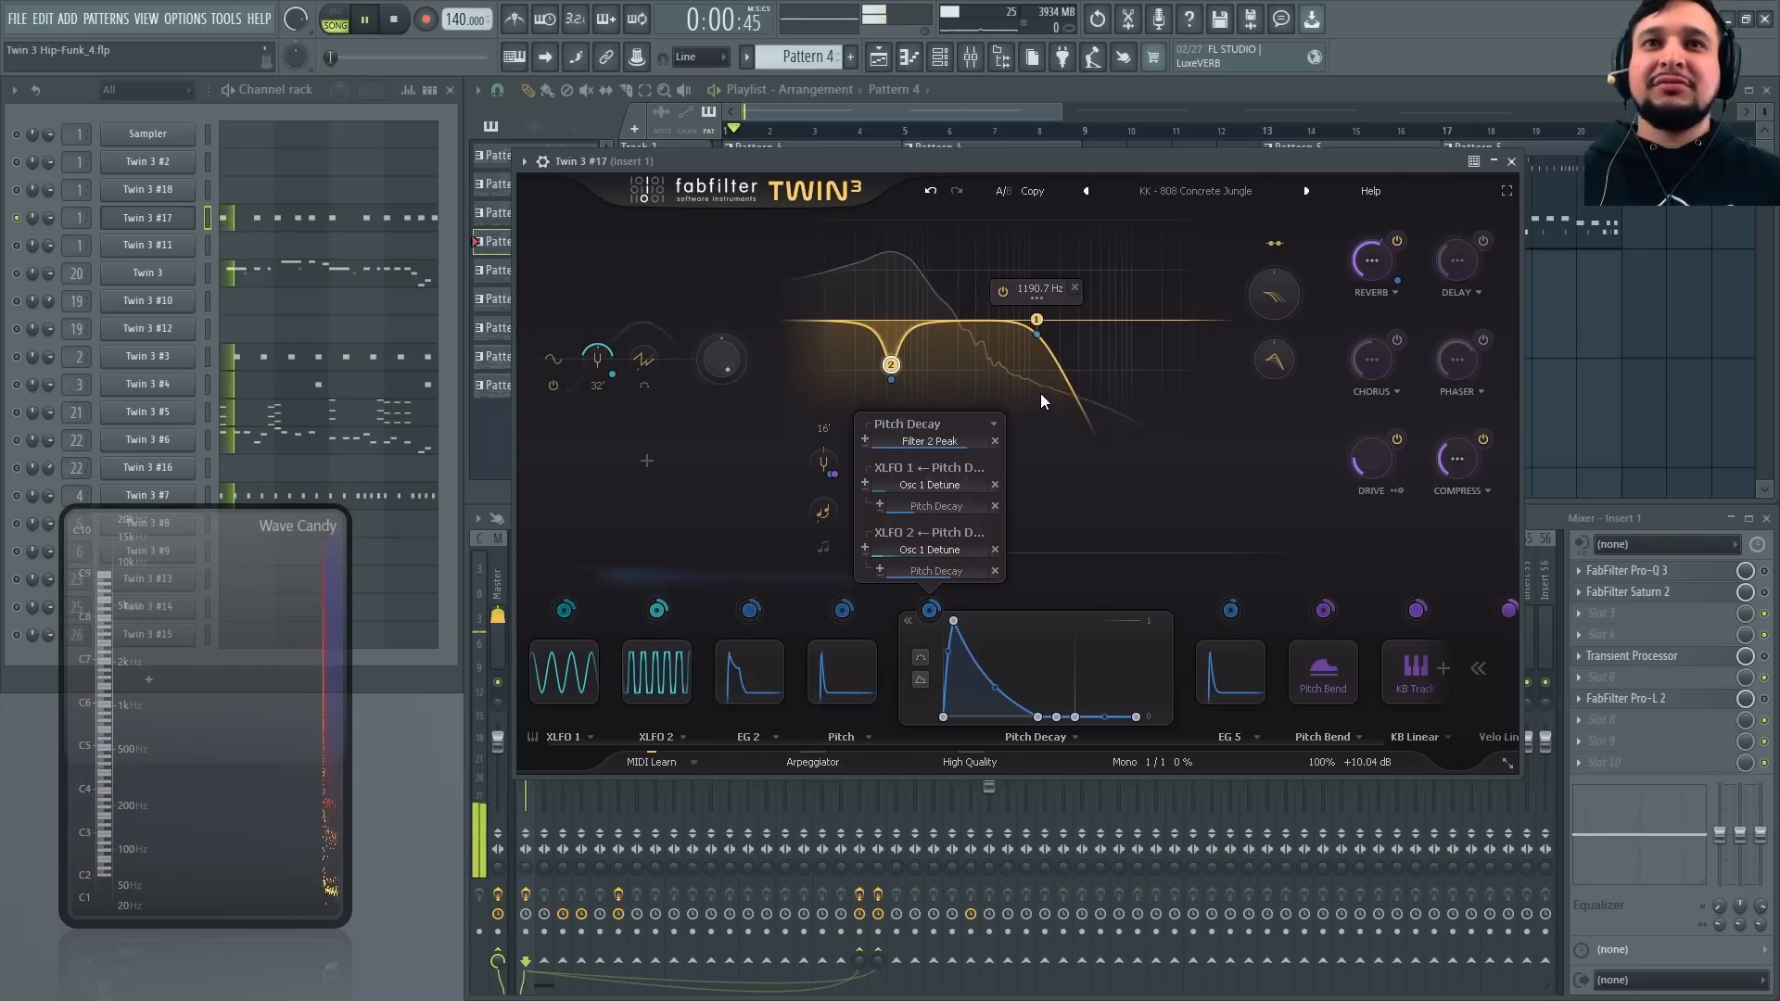
key(space)
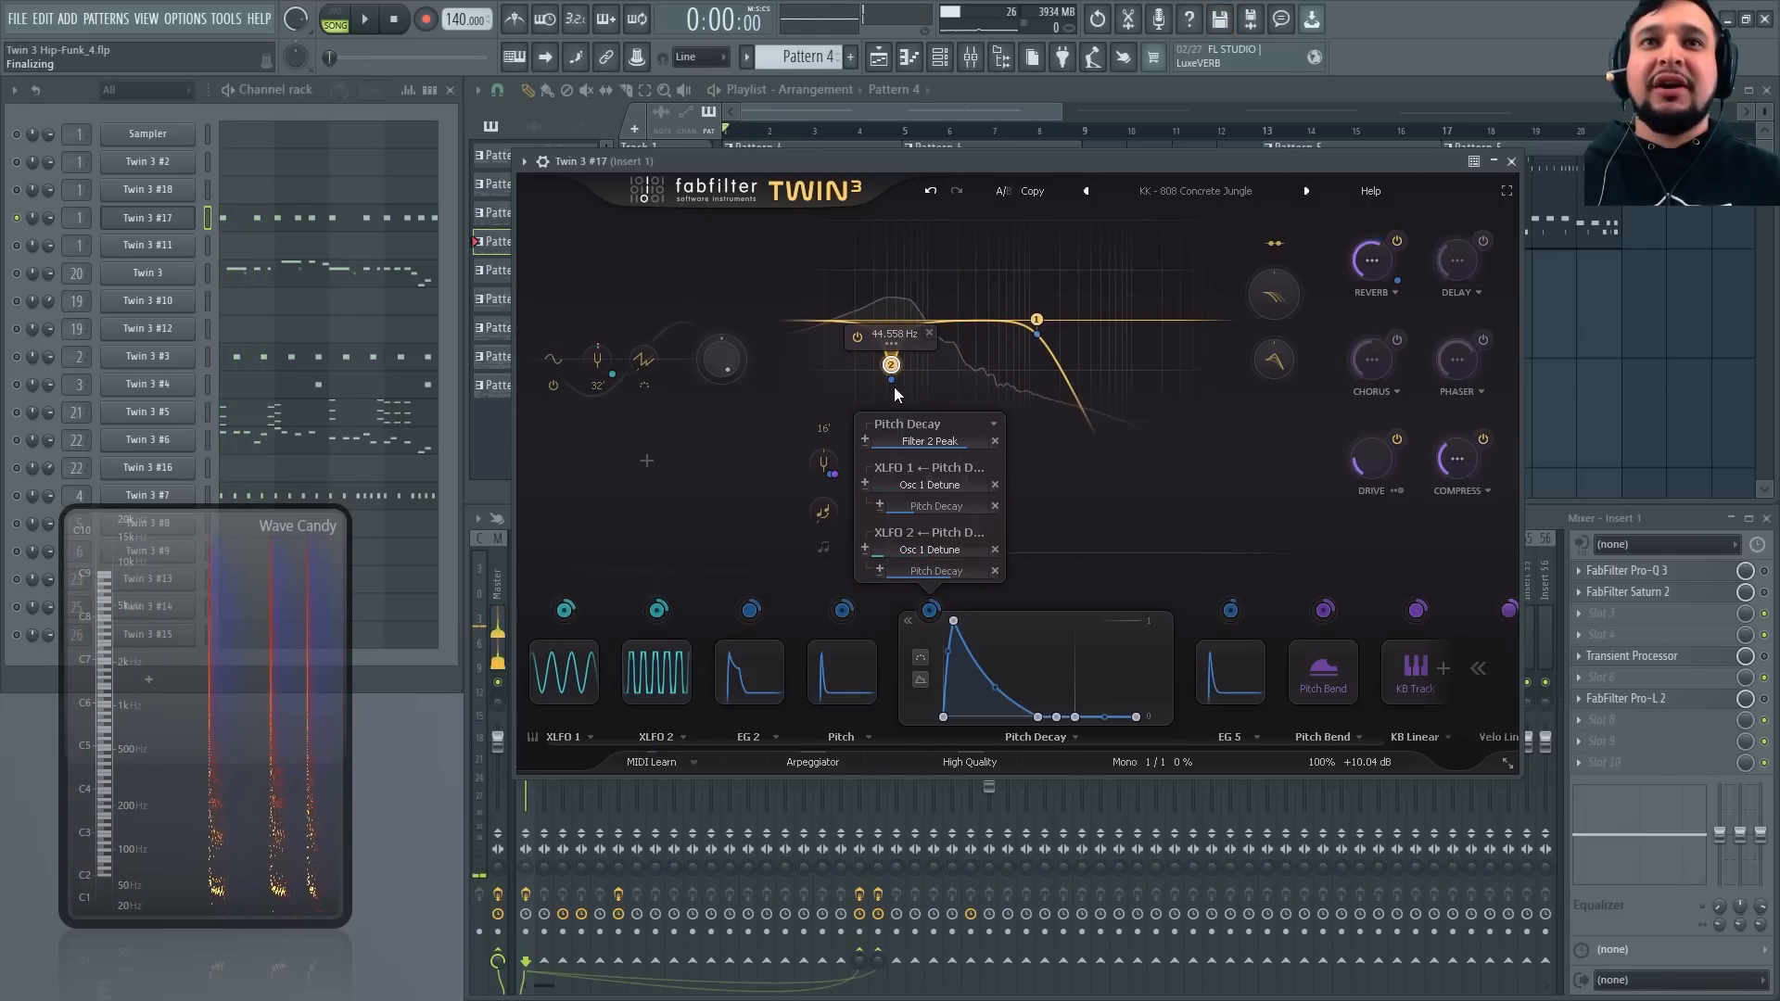
key(space)
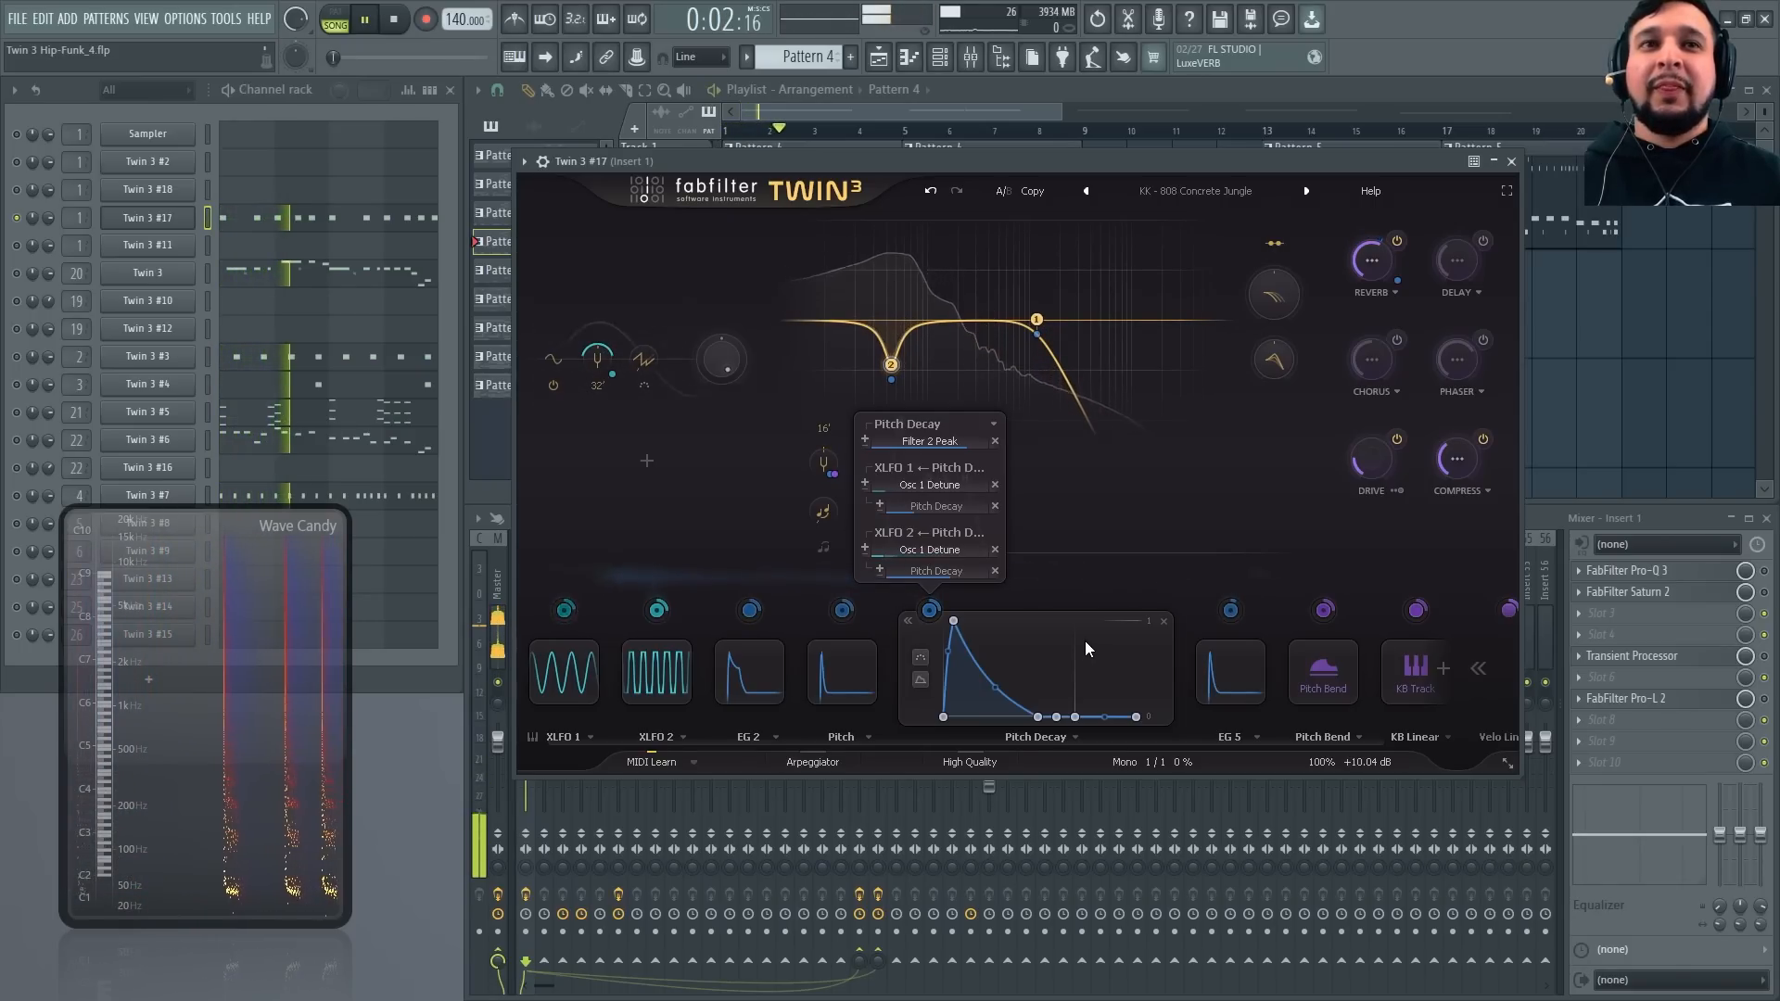
key(space)
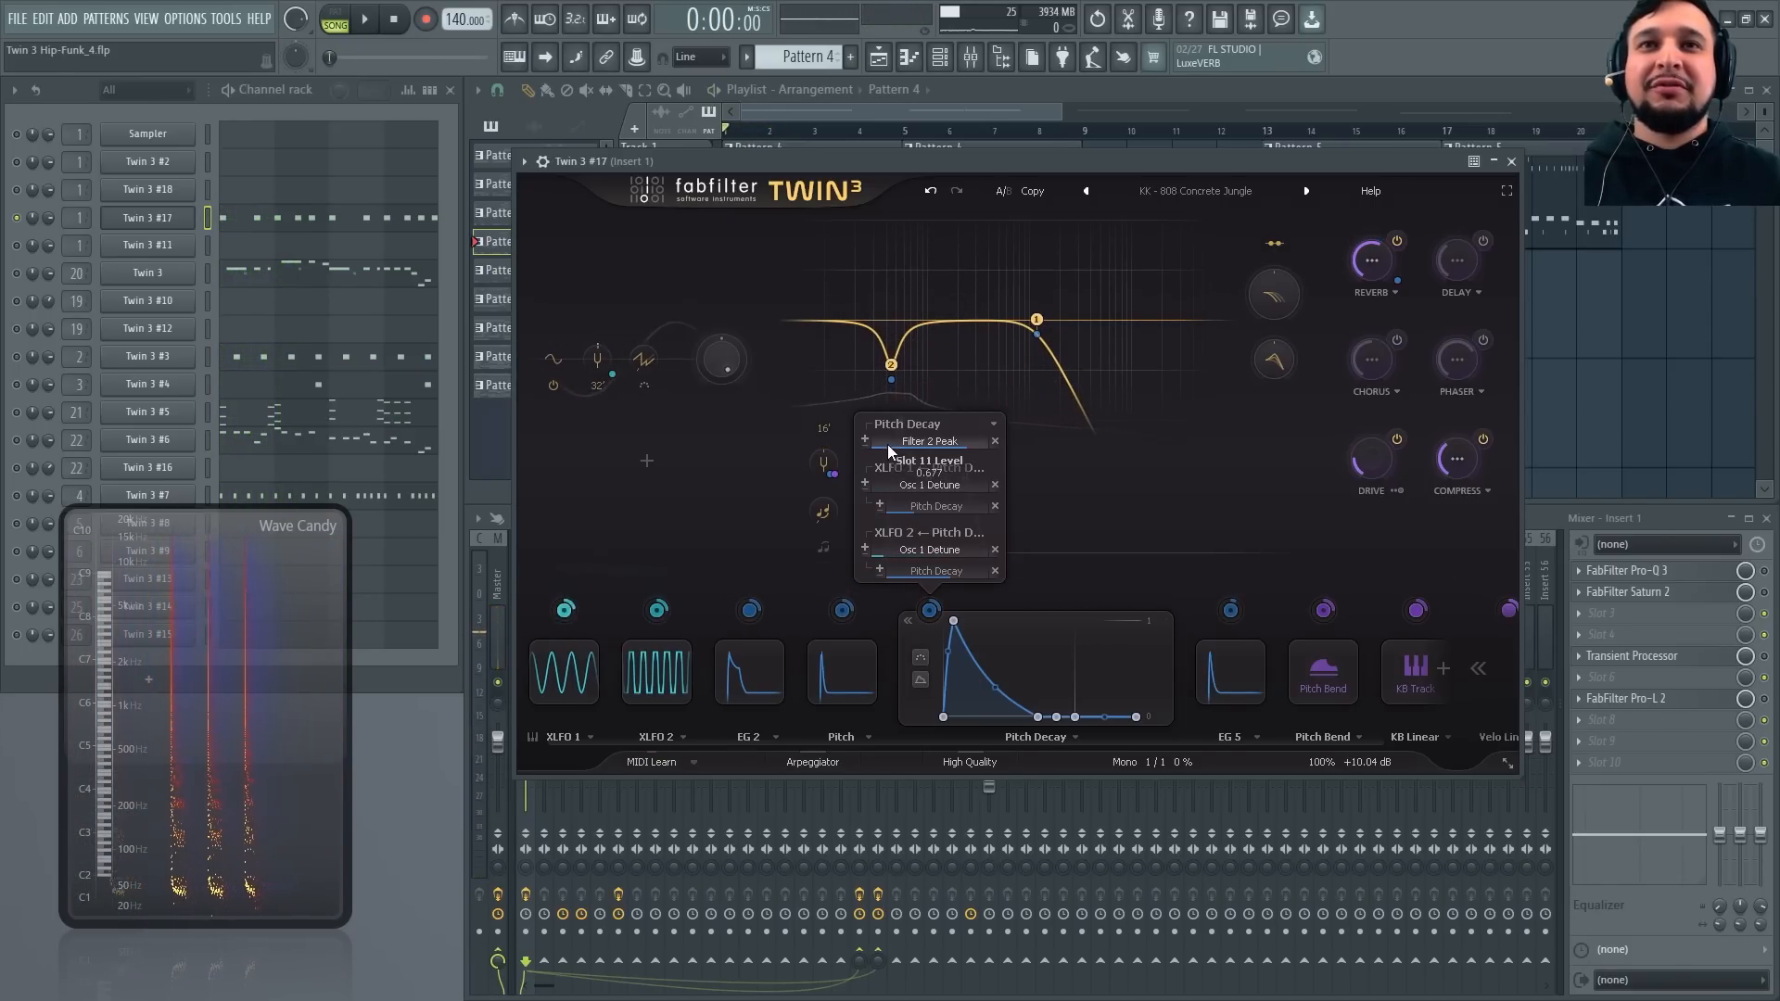
Compare the Twin 3 #17 kick with Pitch Decay's Filter 2 Peak modulation bypassed and re-enabled
key(space)
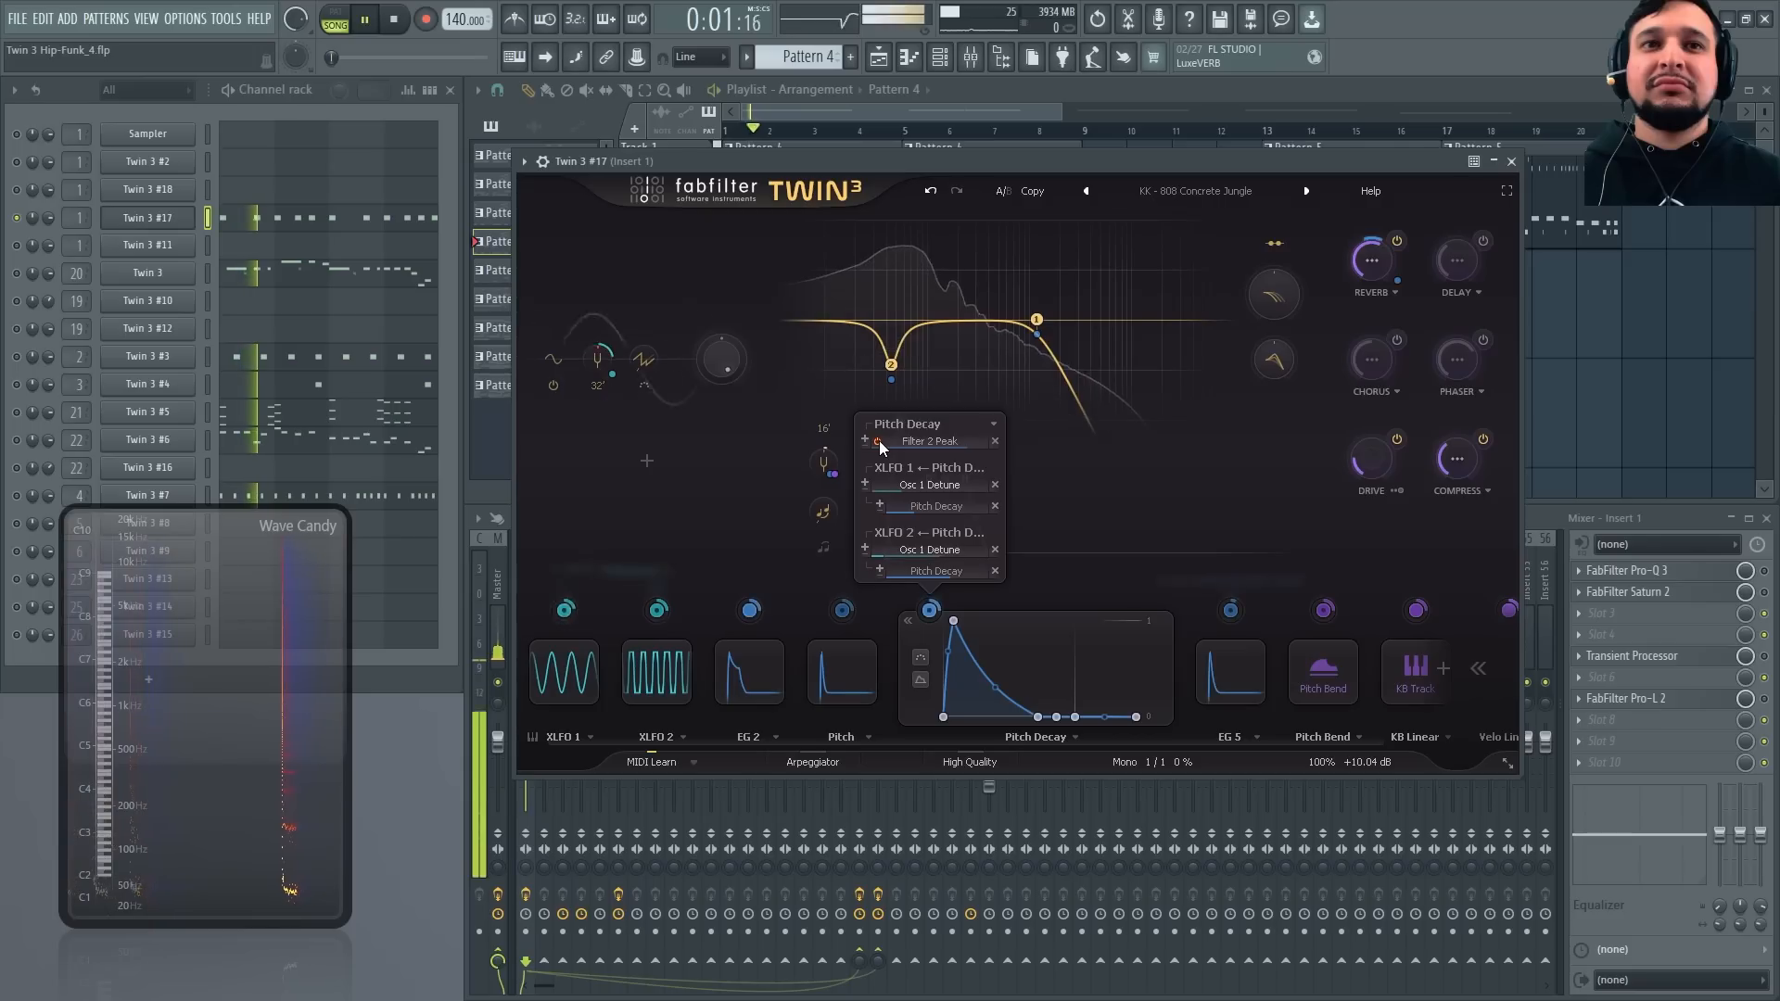
click(879, 442)
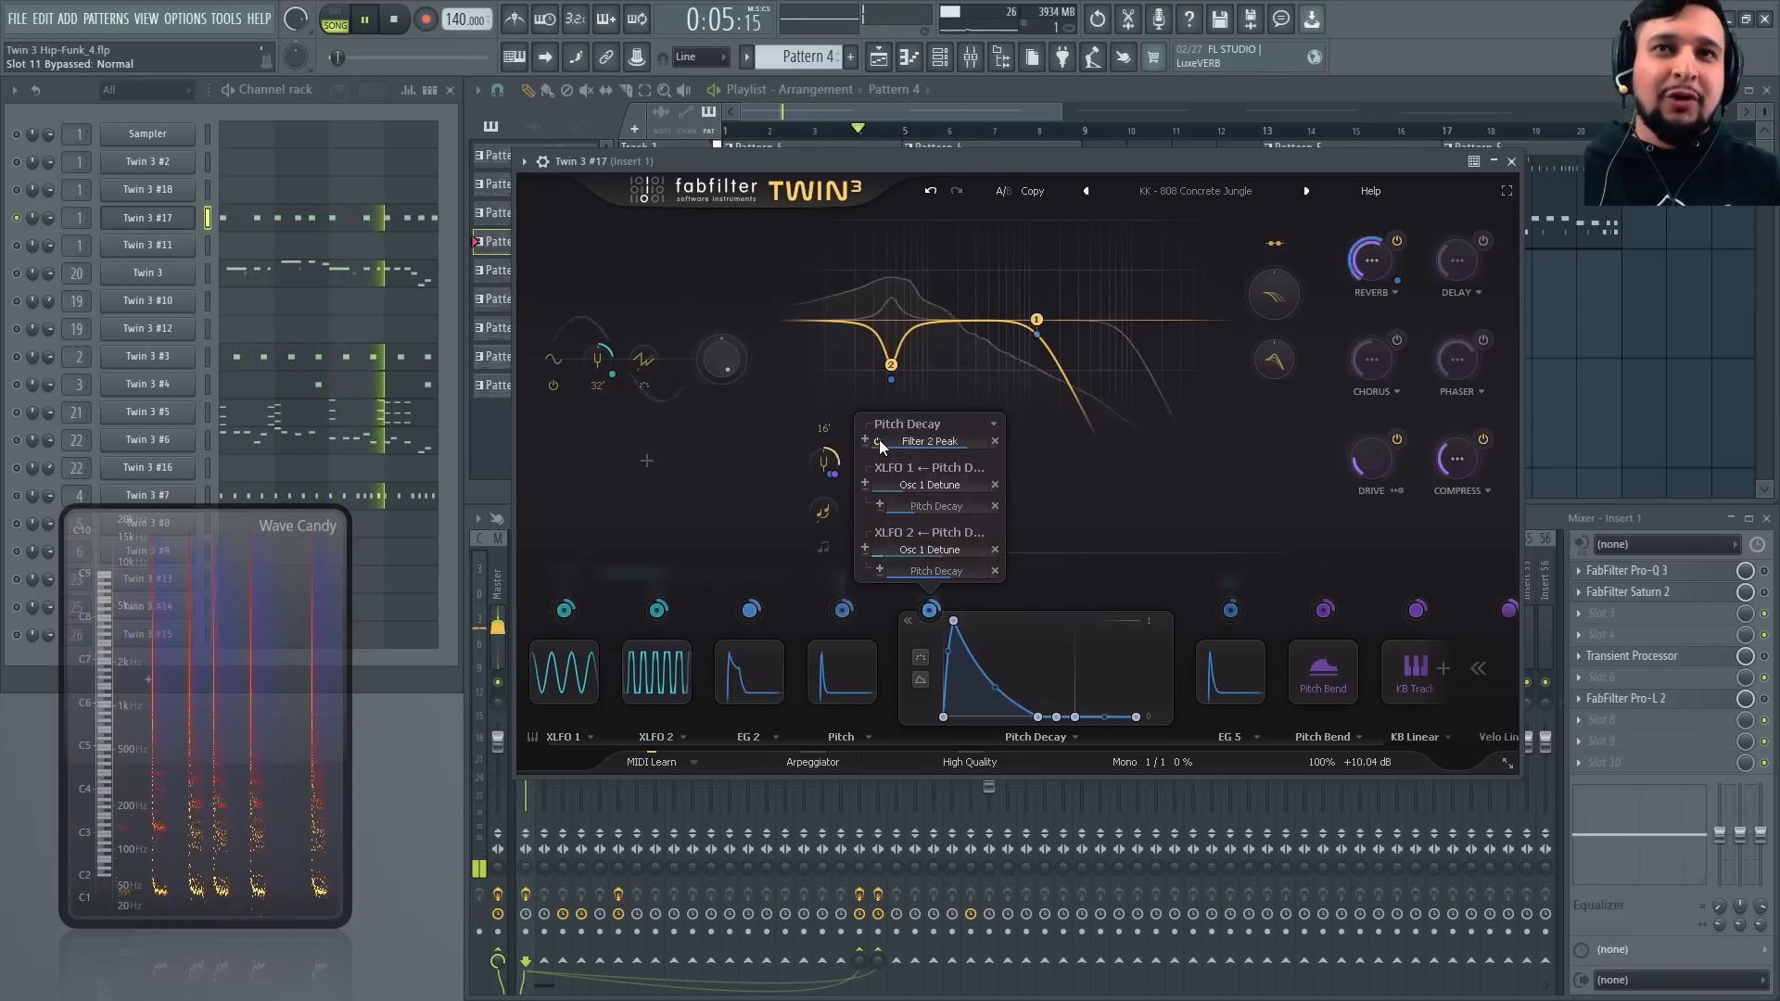
click(879, 442)
key(space)
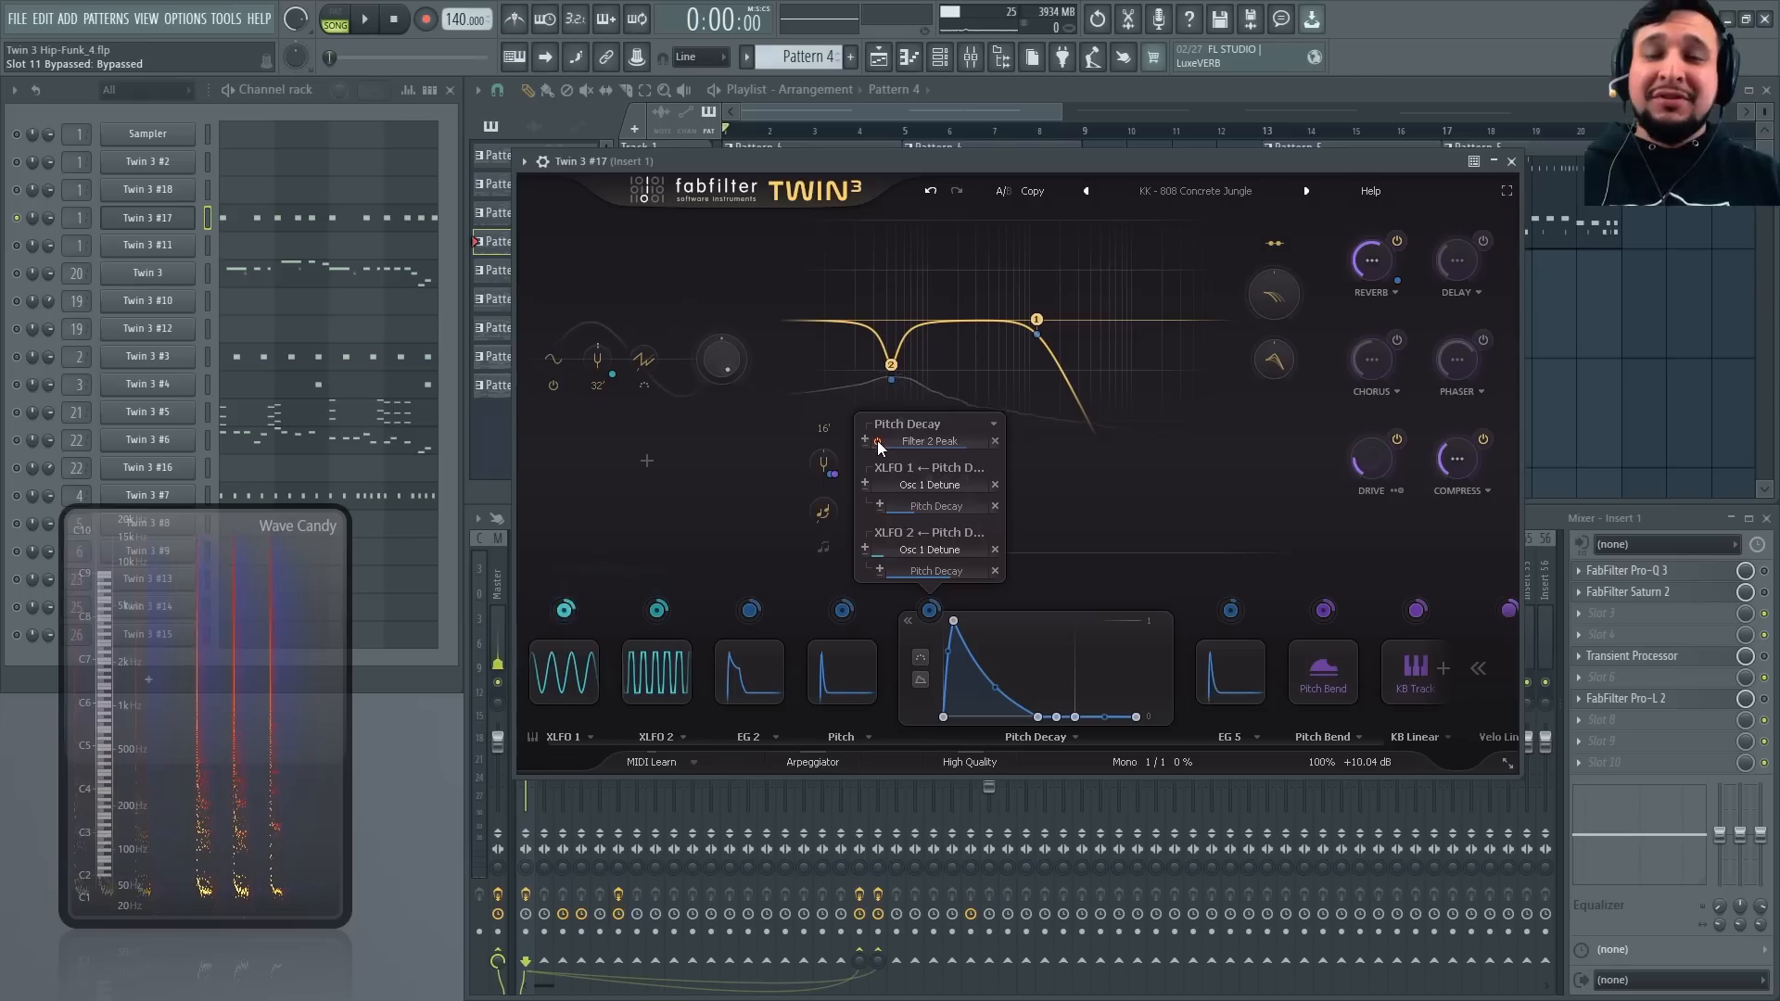
click(878, 442)
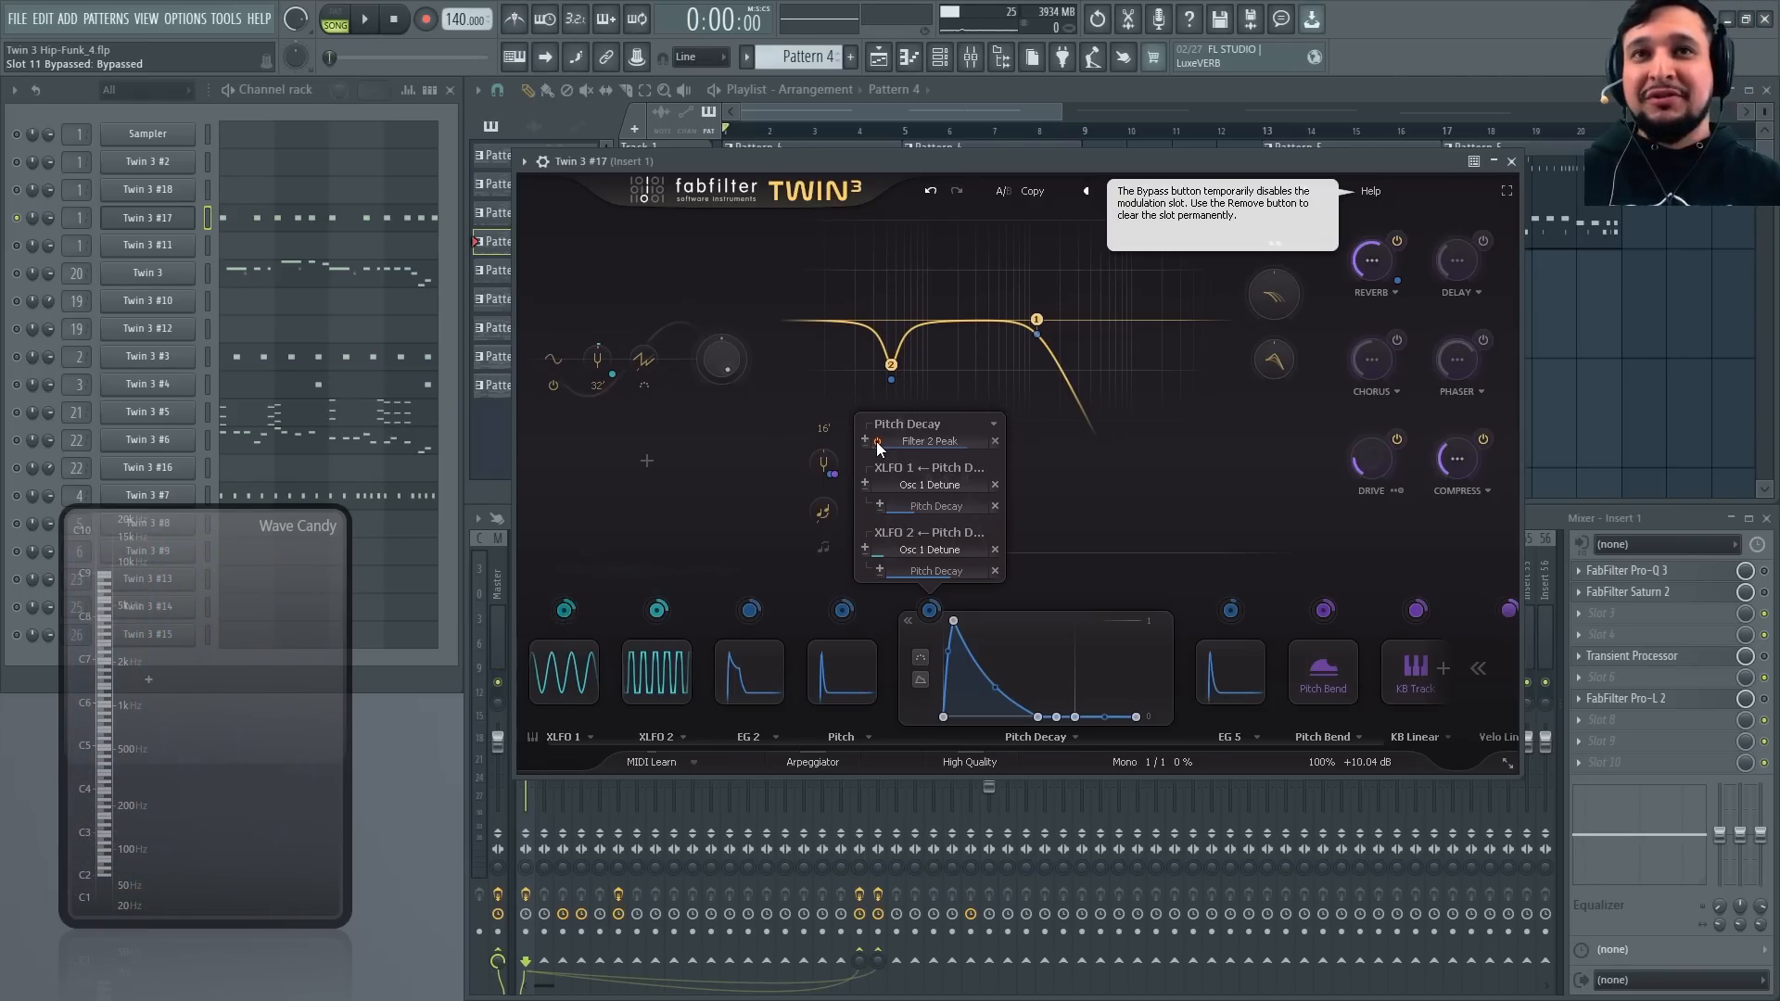
click(876, 441)
key(space)
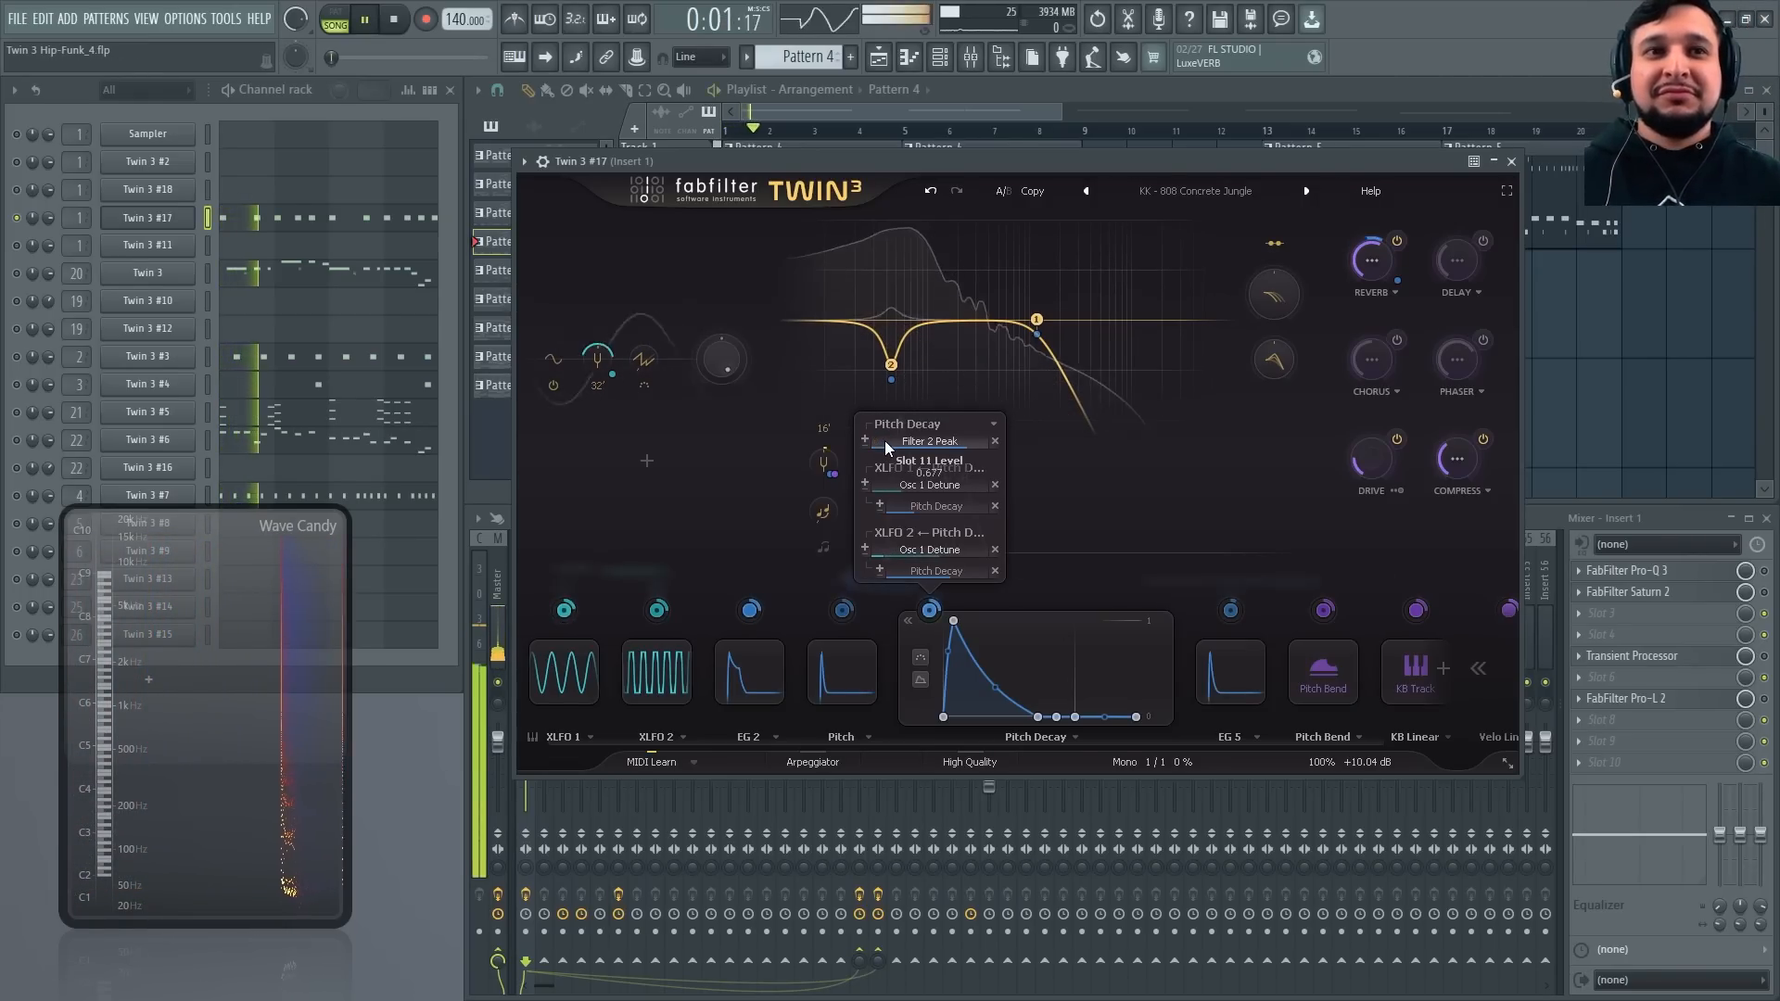
key(space)
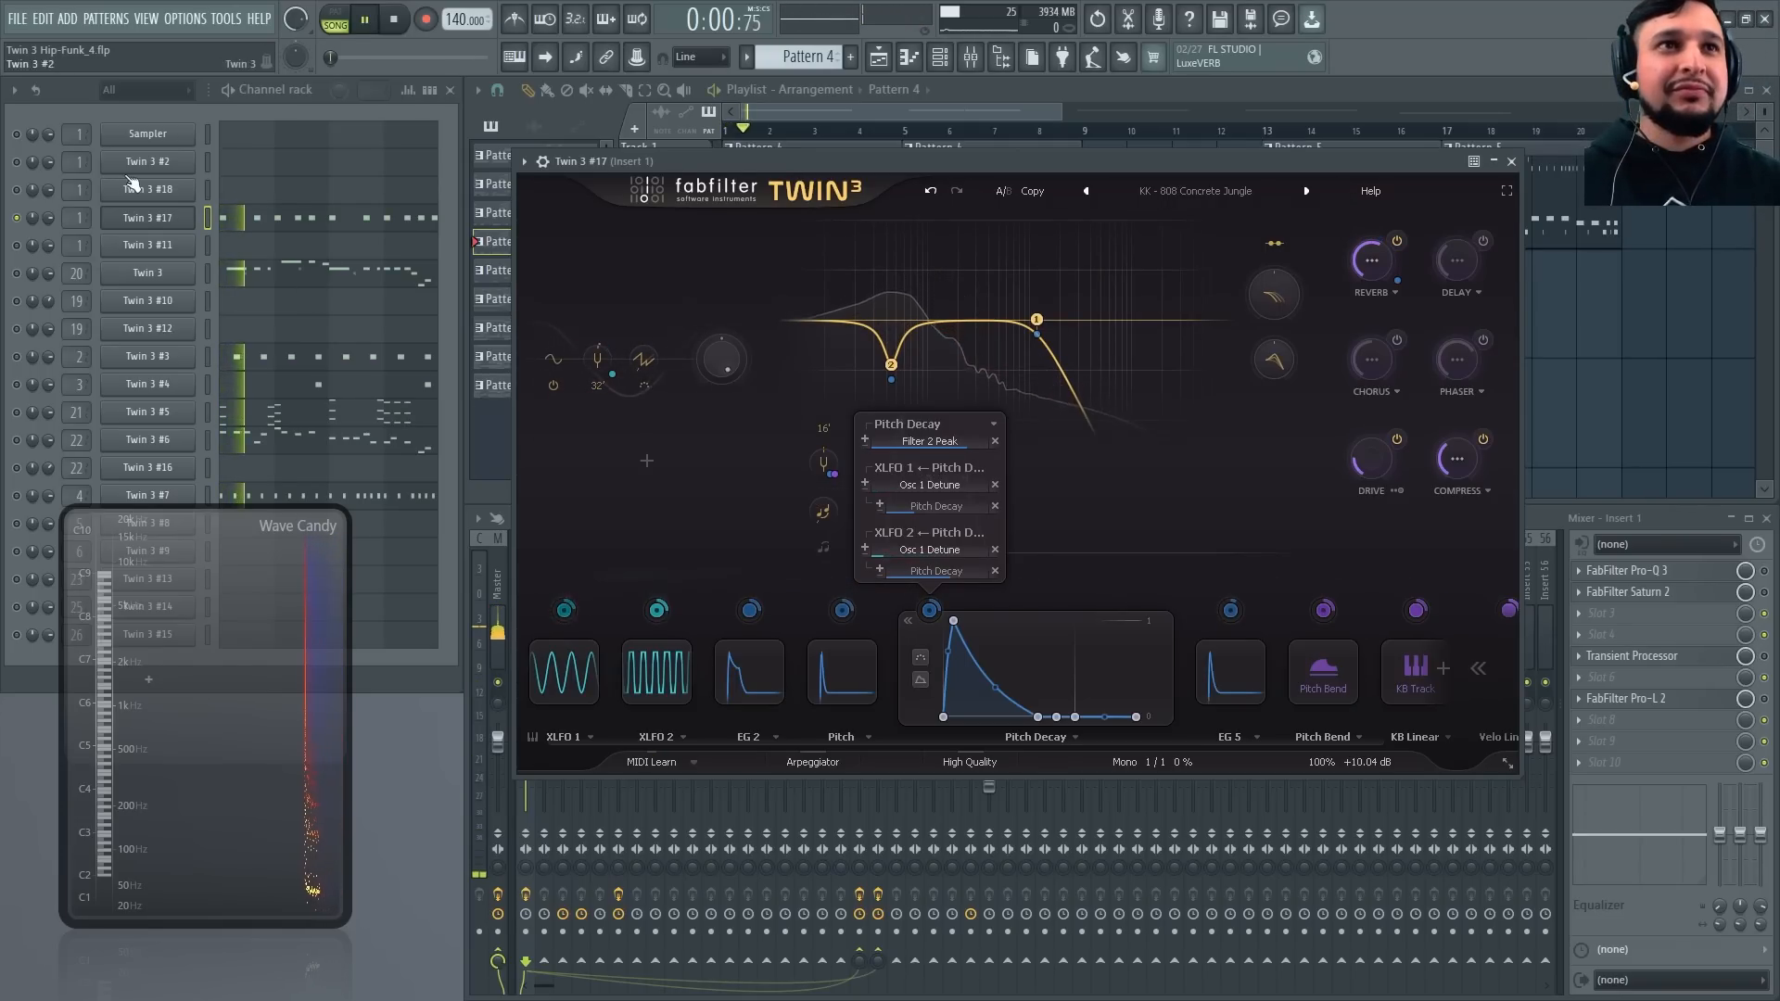
key(space)
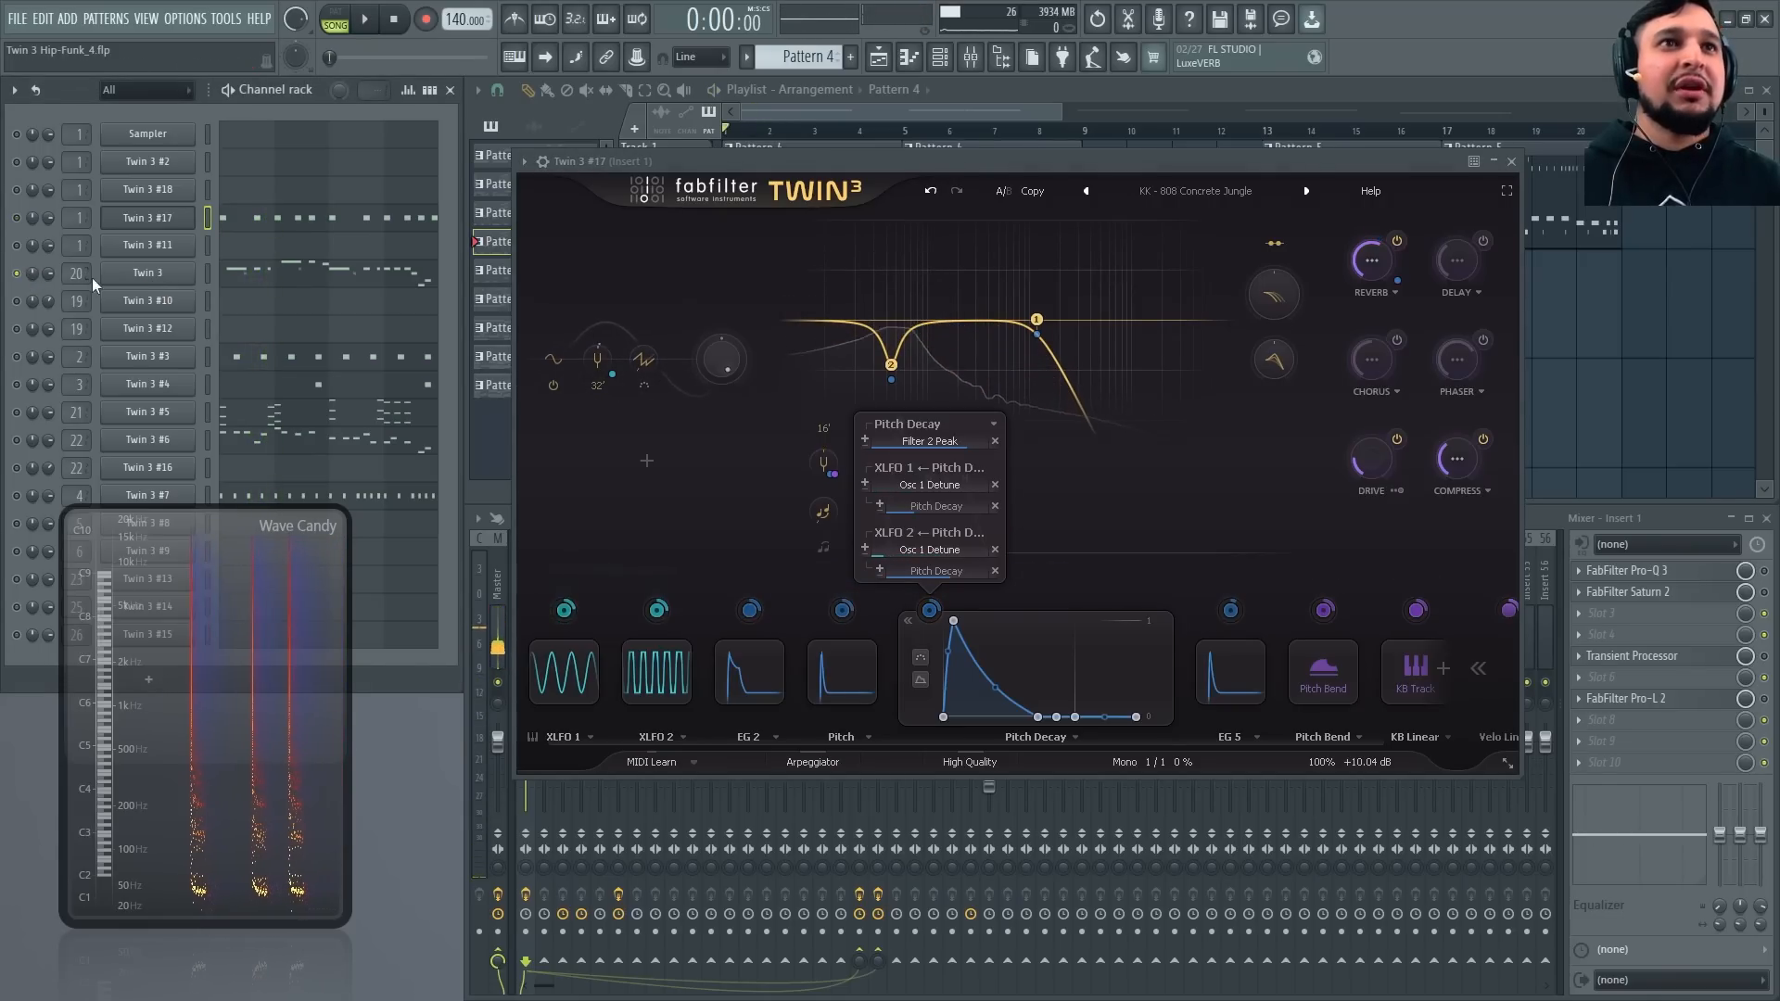
Open the soloed Twin 3 channel and audition its Clean patch in Pattern 4
click(143, 280)
key(space)
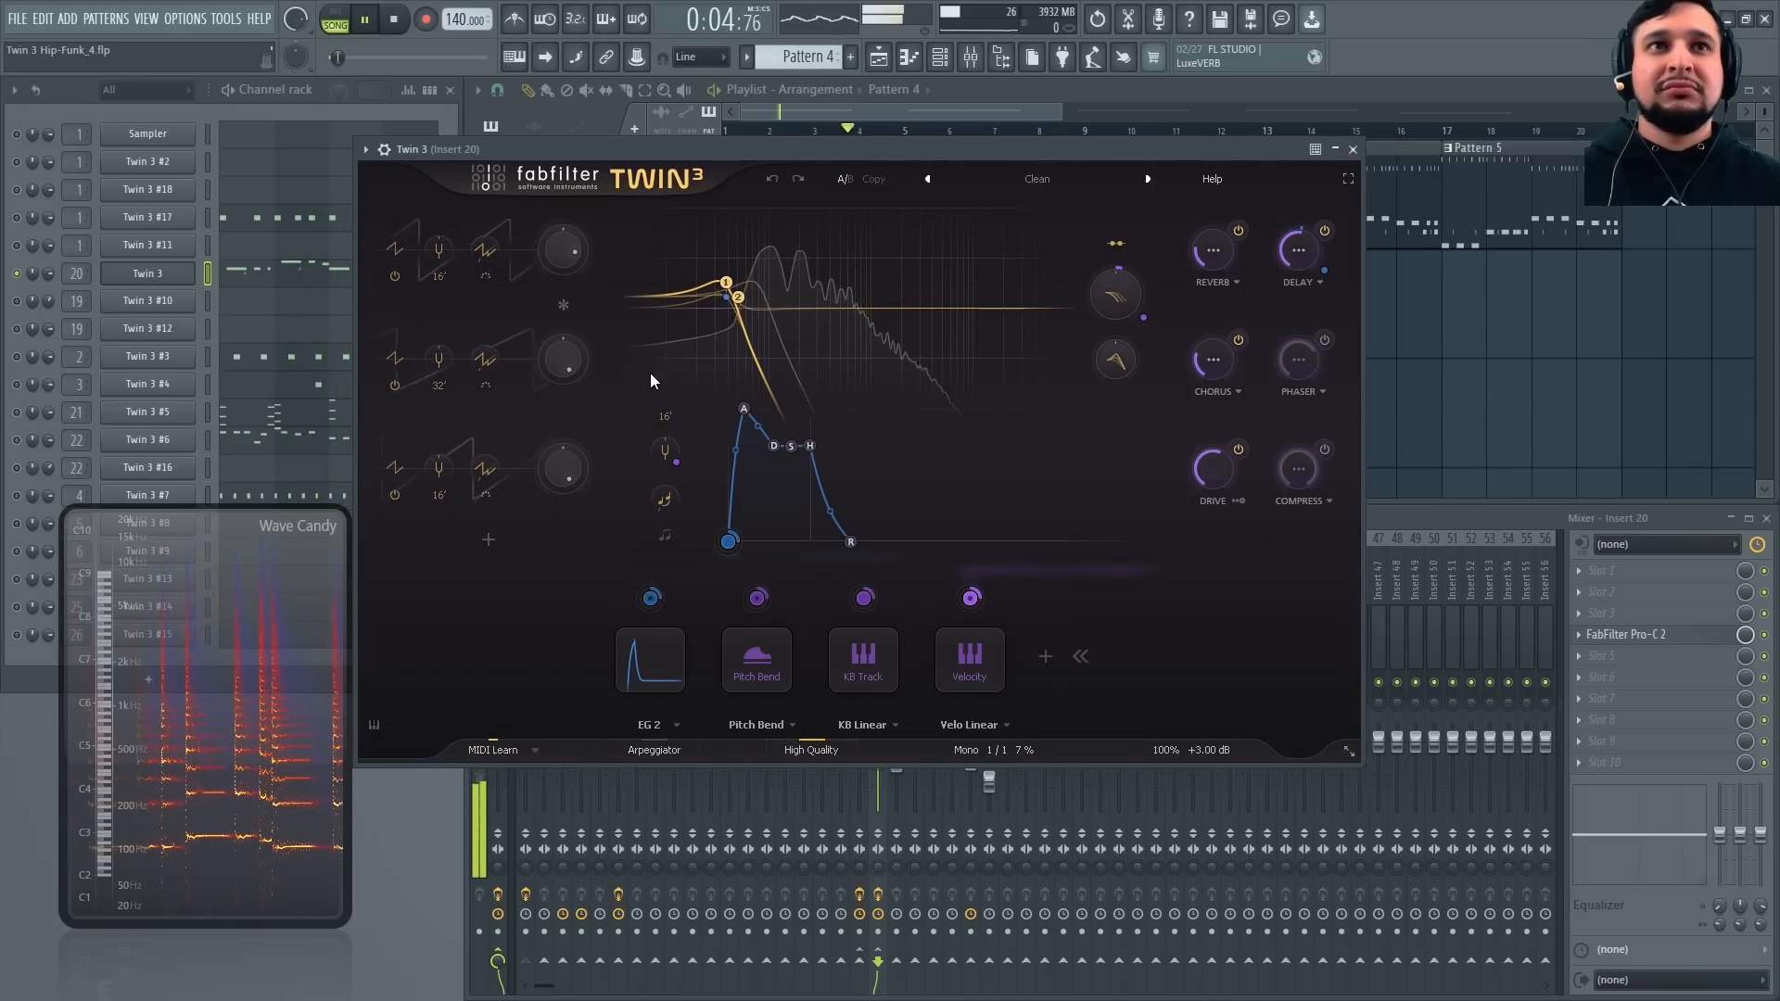
key(space)
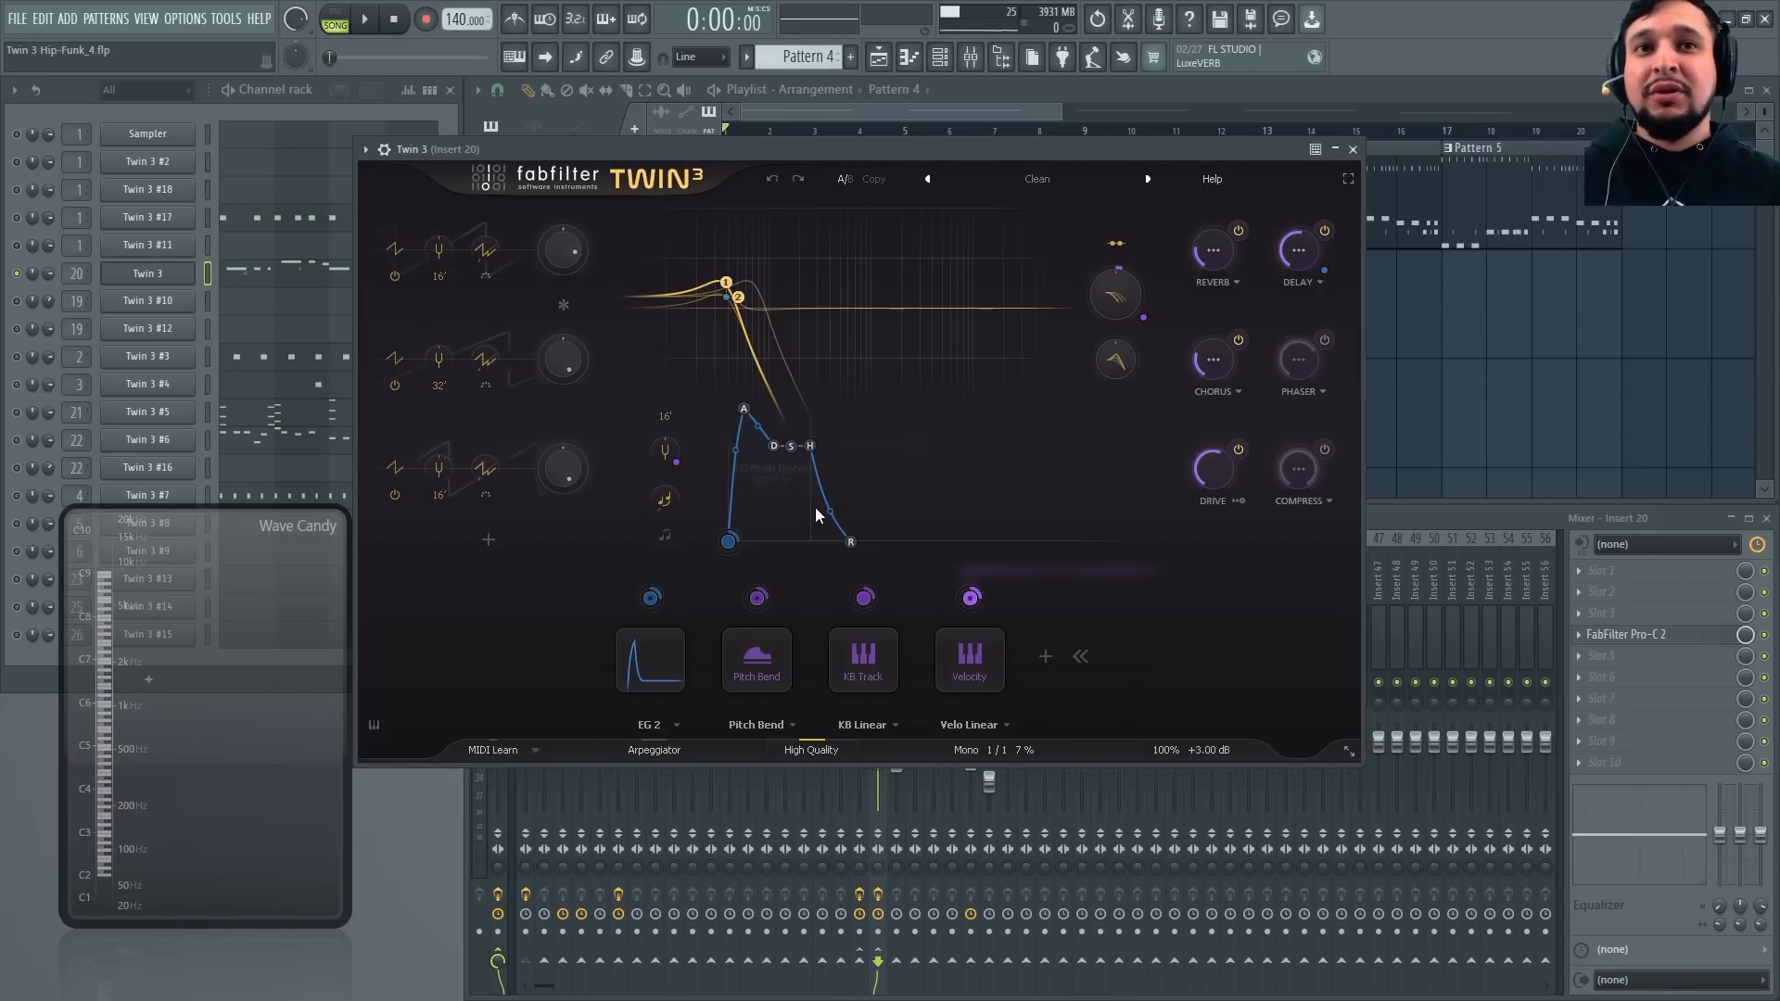
Expand EG 2 of the Clean patch, view its Filter 1 Freq and FX Delay Amount targets, and play Pattern 4 to hear them
click(659, 664)
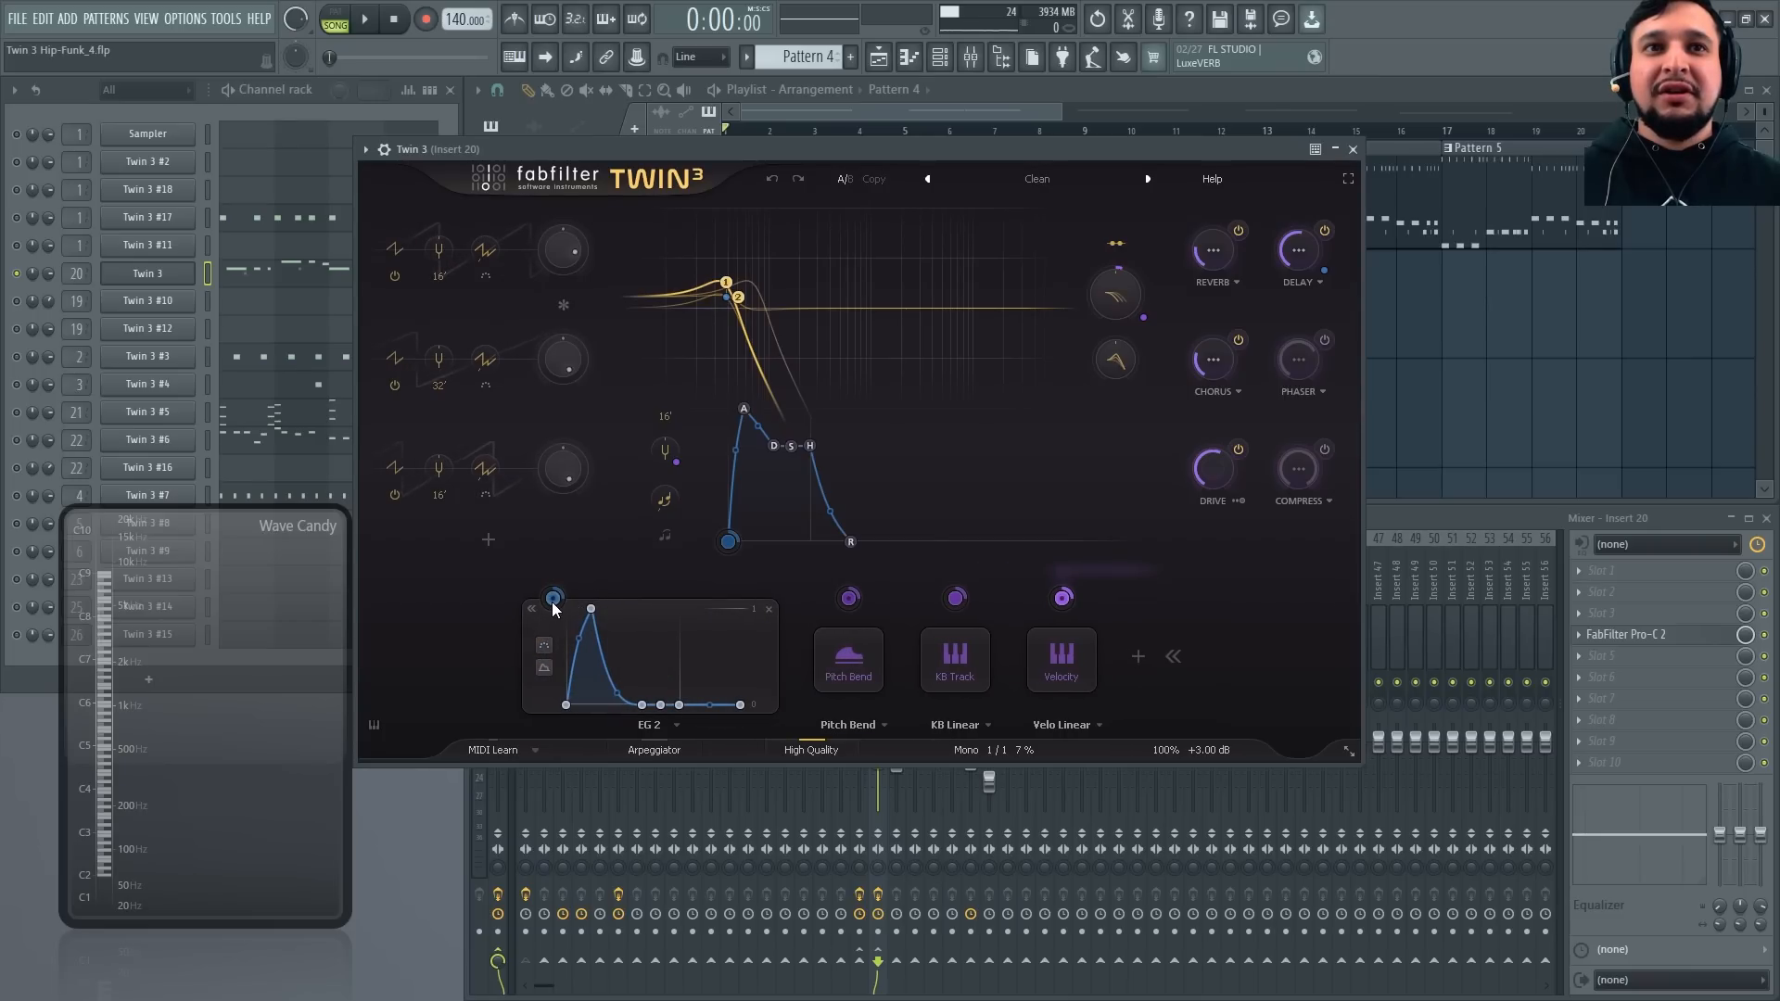
mouse_move(553, 601)
key(space)
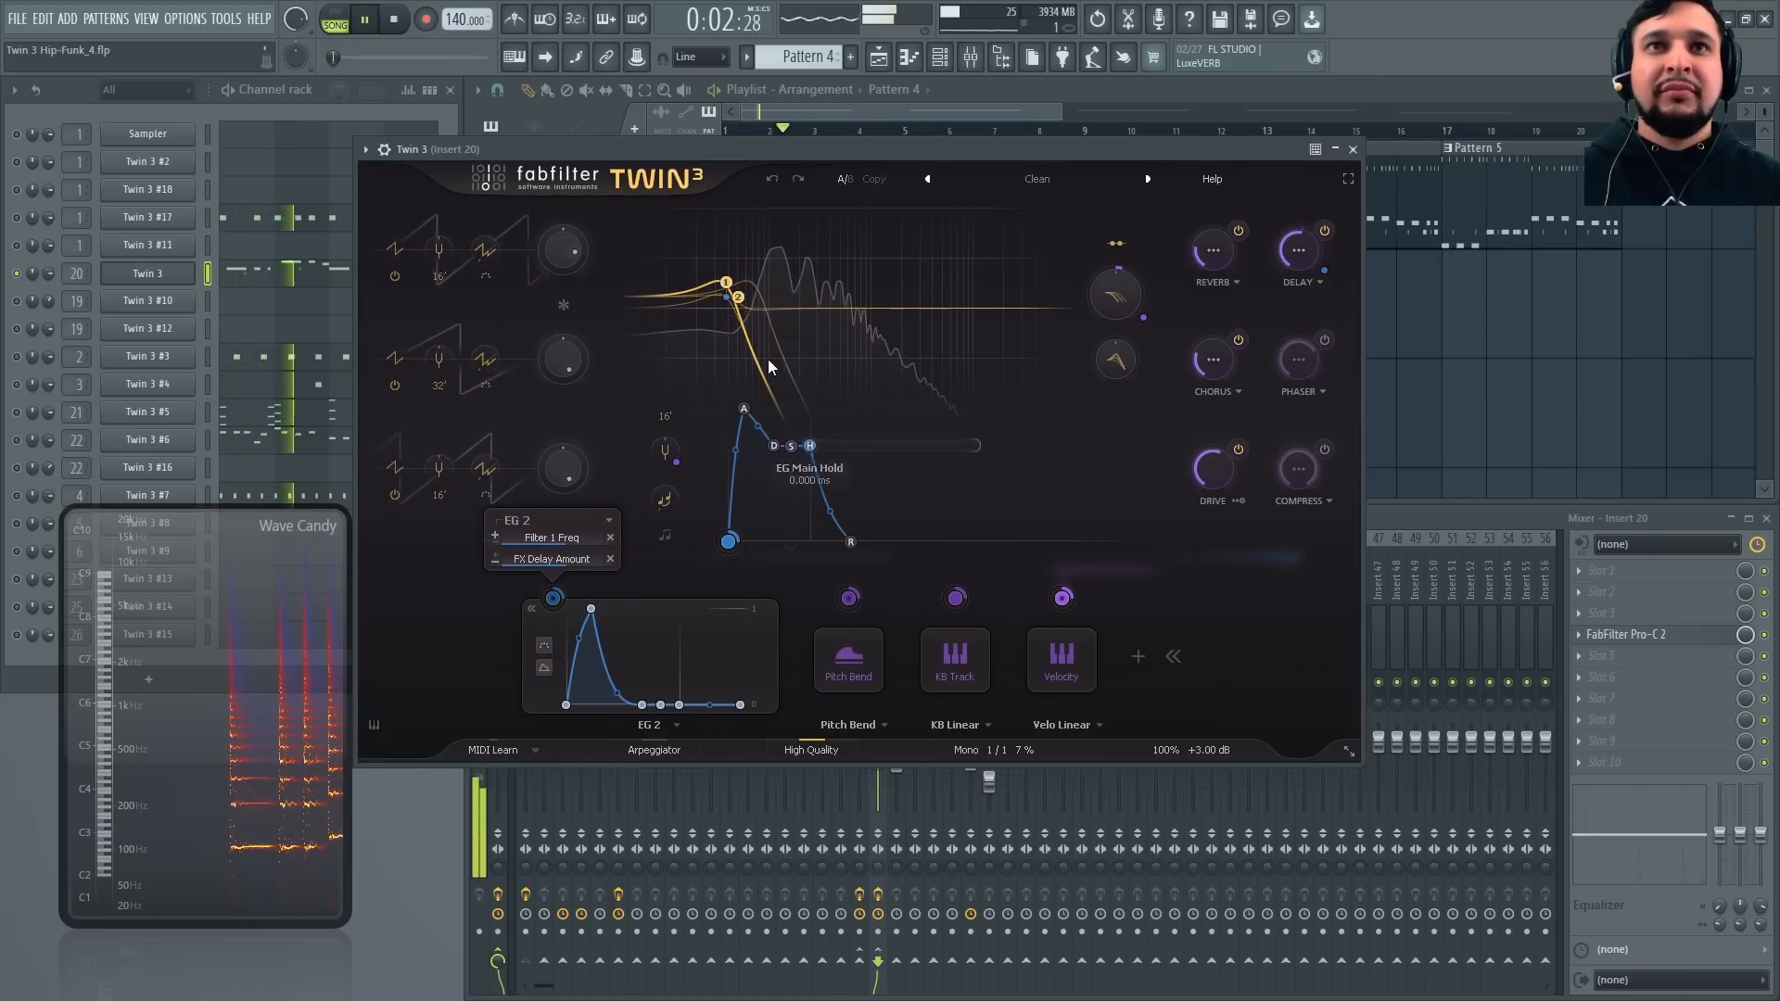
key(space)
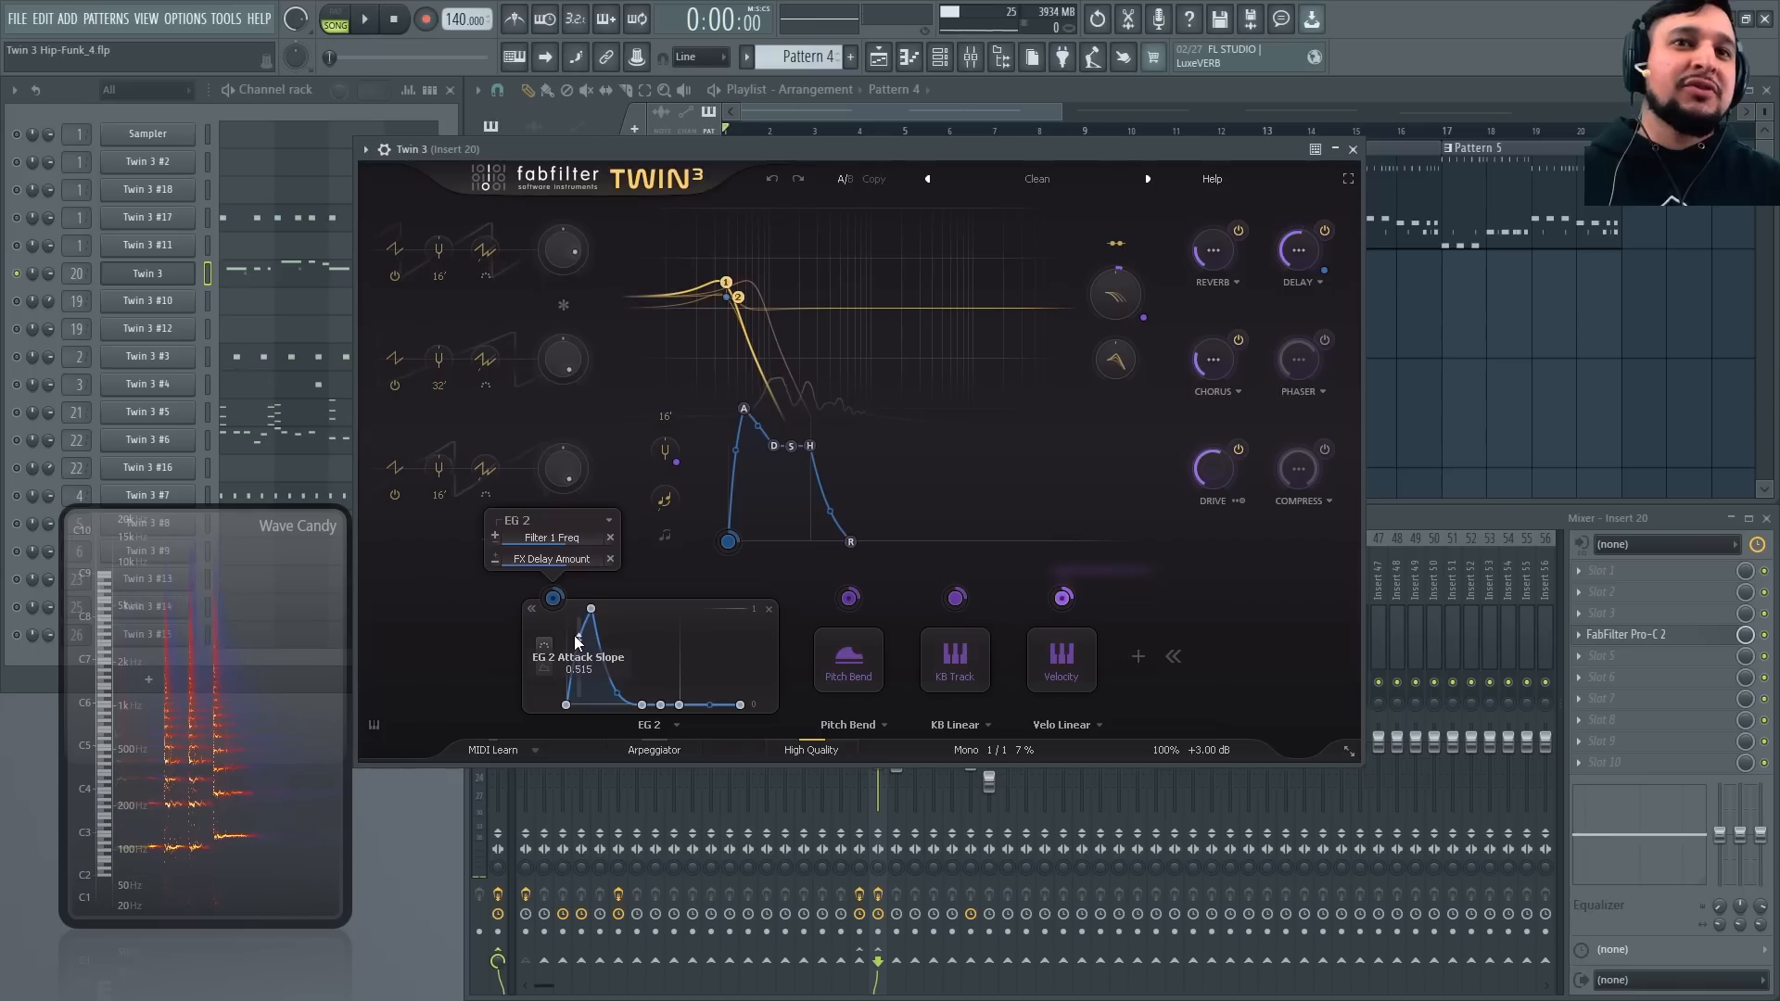
While Pattern 4 plays, bend EG 2's attack slope down to -0.998 and back up to 0.720
key(space)
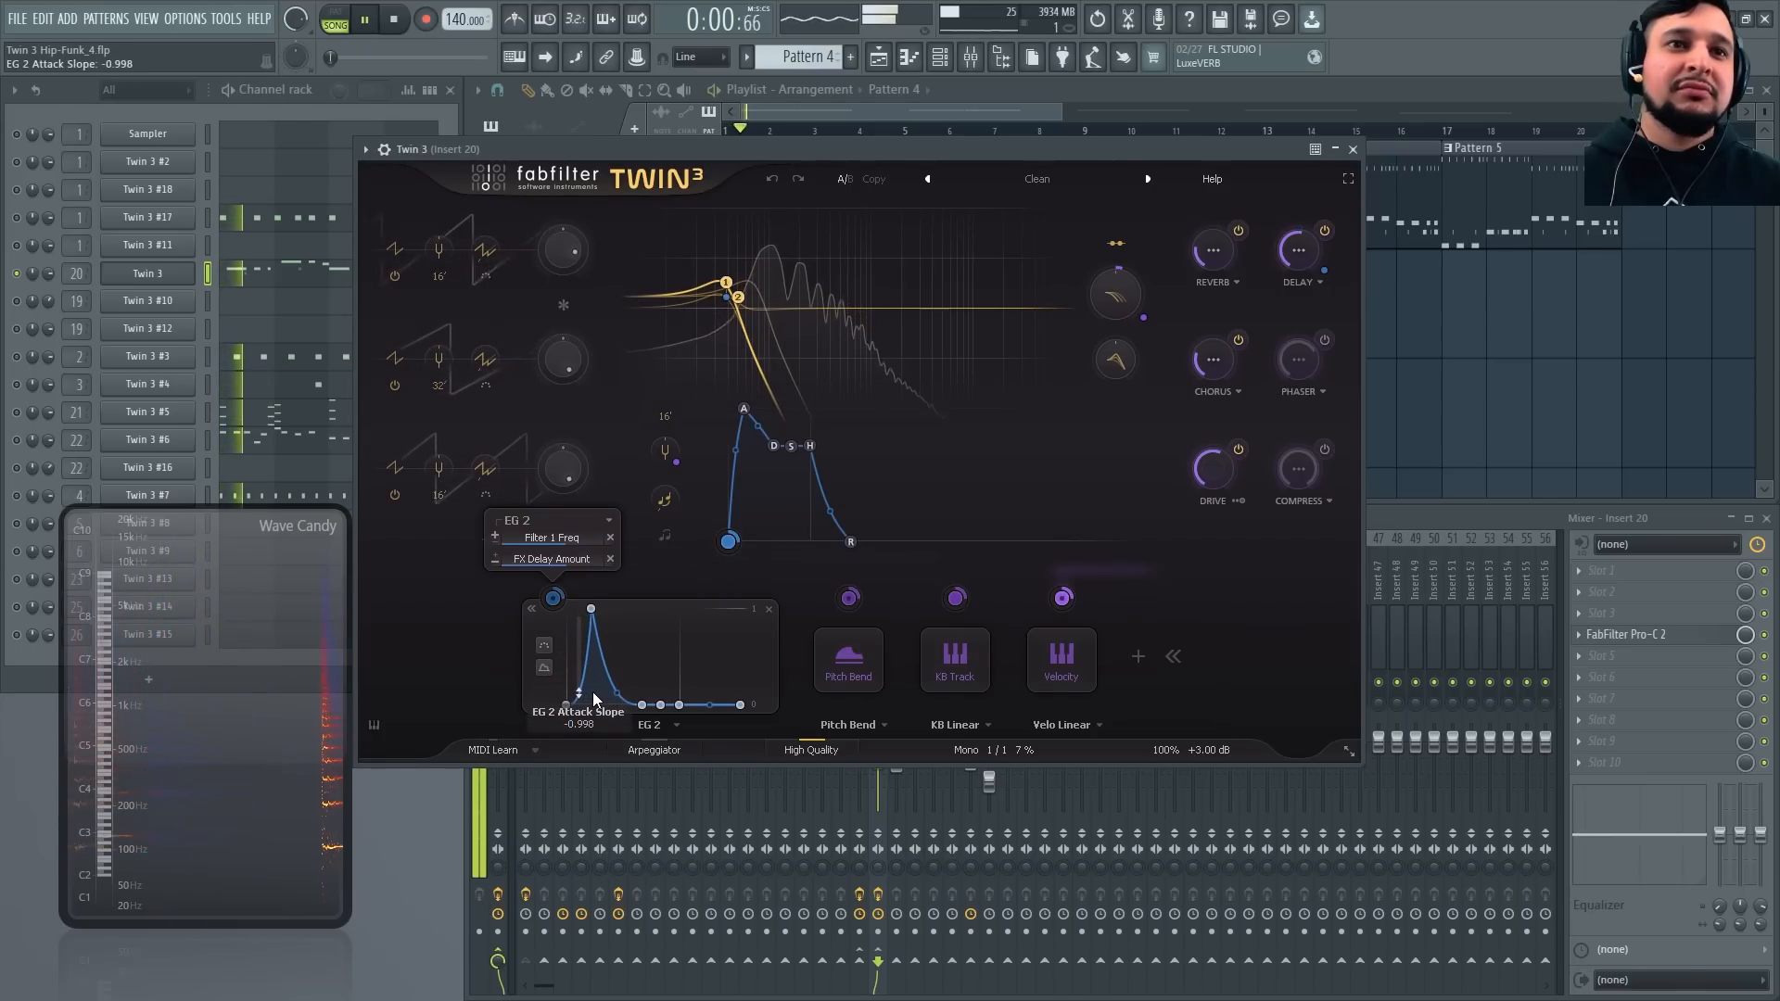
drag(592, 692, 593, 636)
key(space)
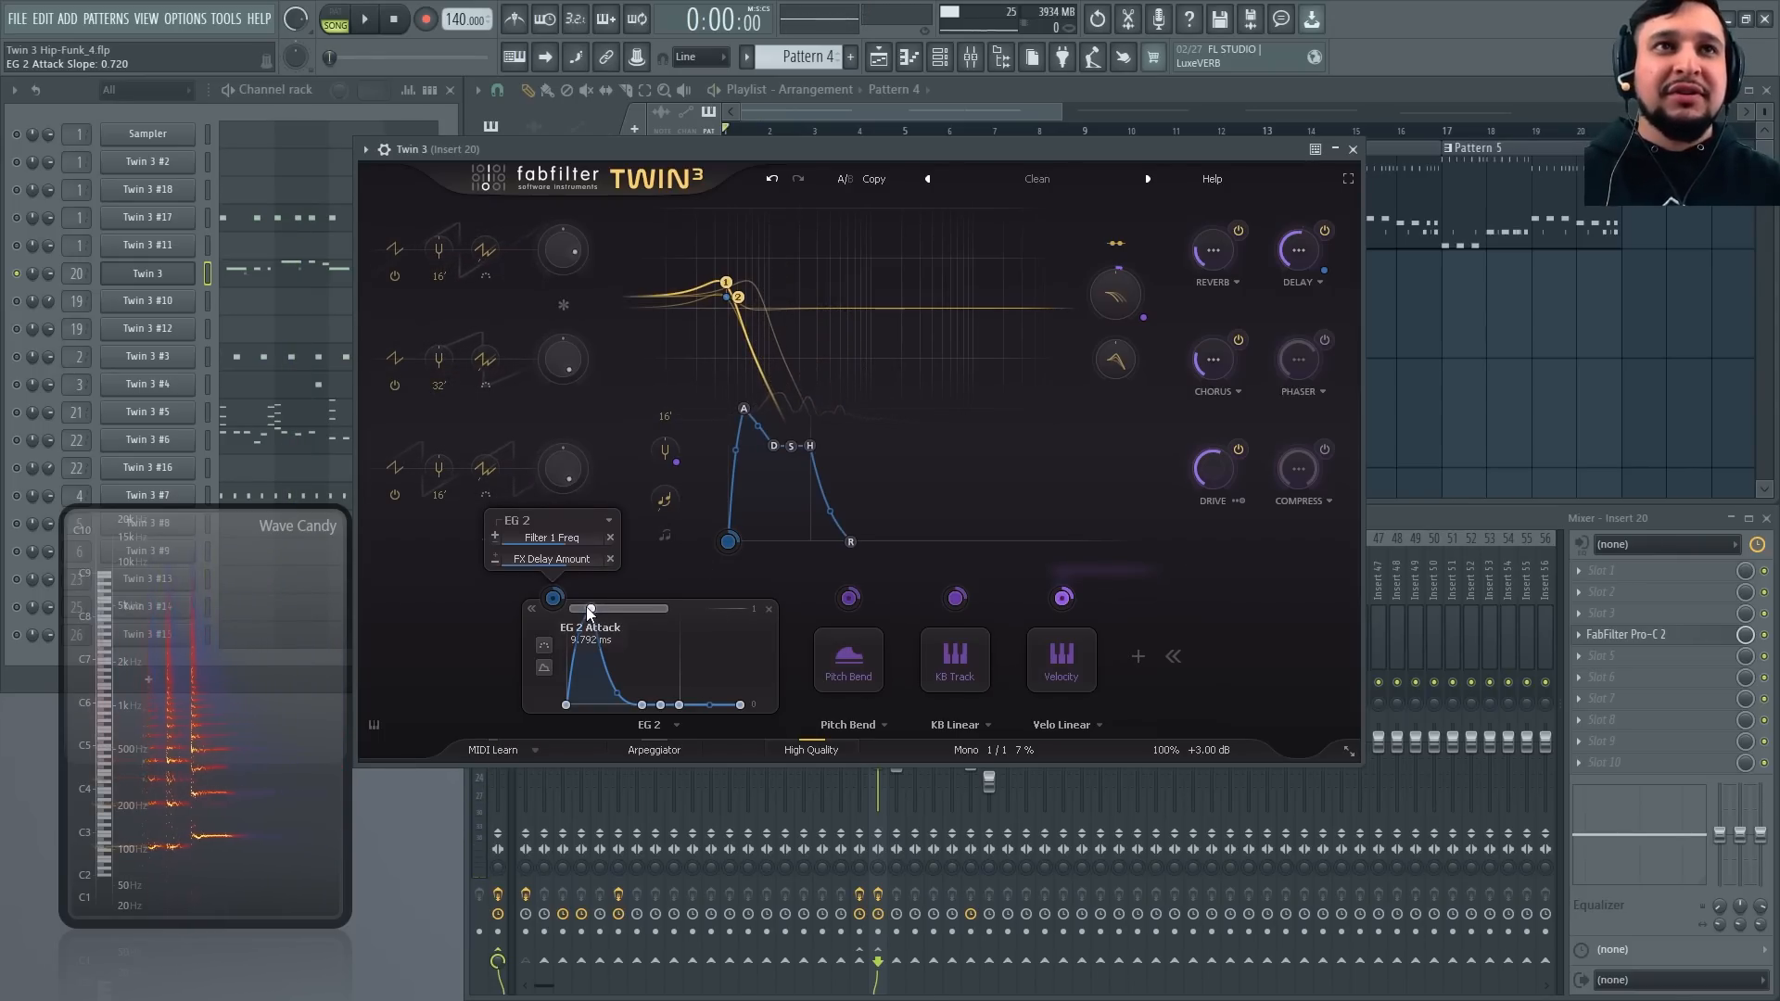
Audition the soloed Clean patch, unsolo Twin 3 to play Pattern 4 with all channels, and close the patch window
key(space)
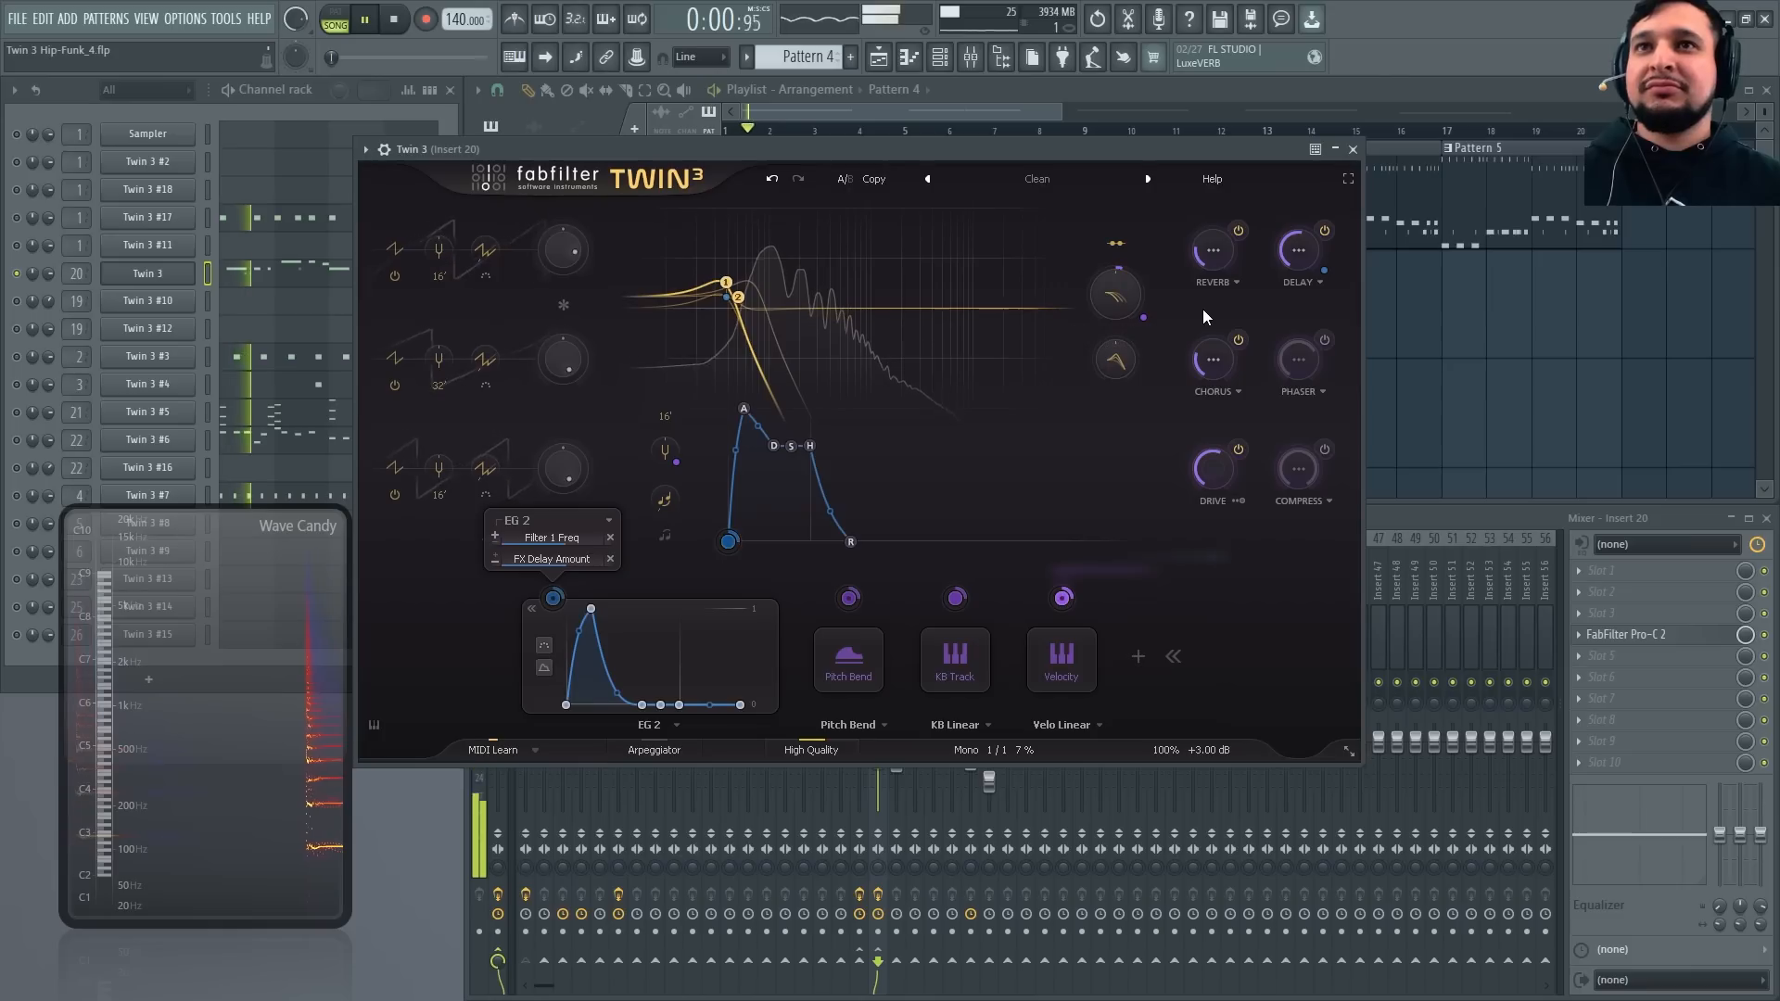
key(space)
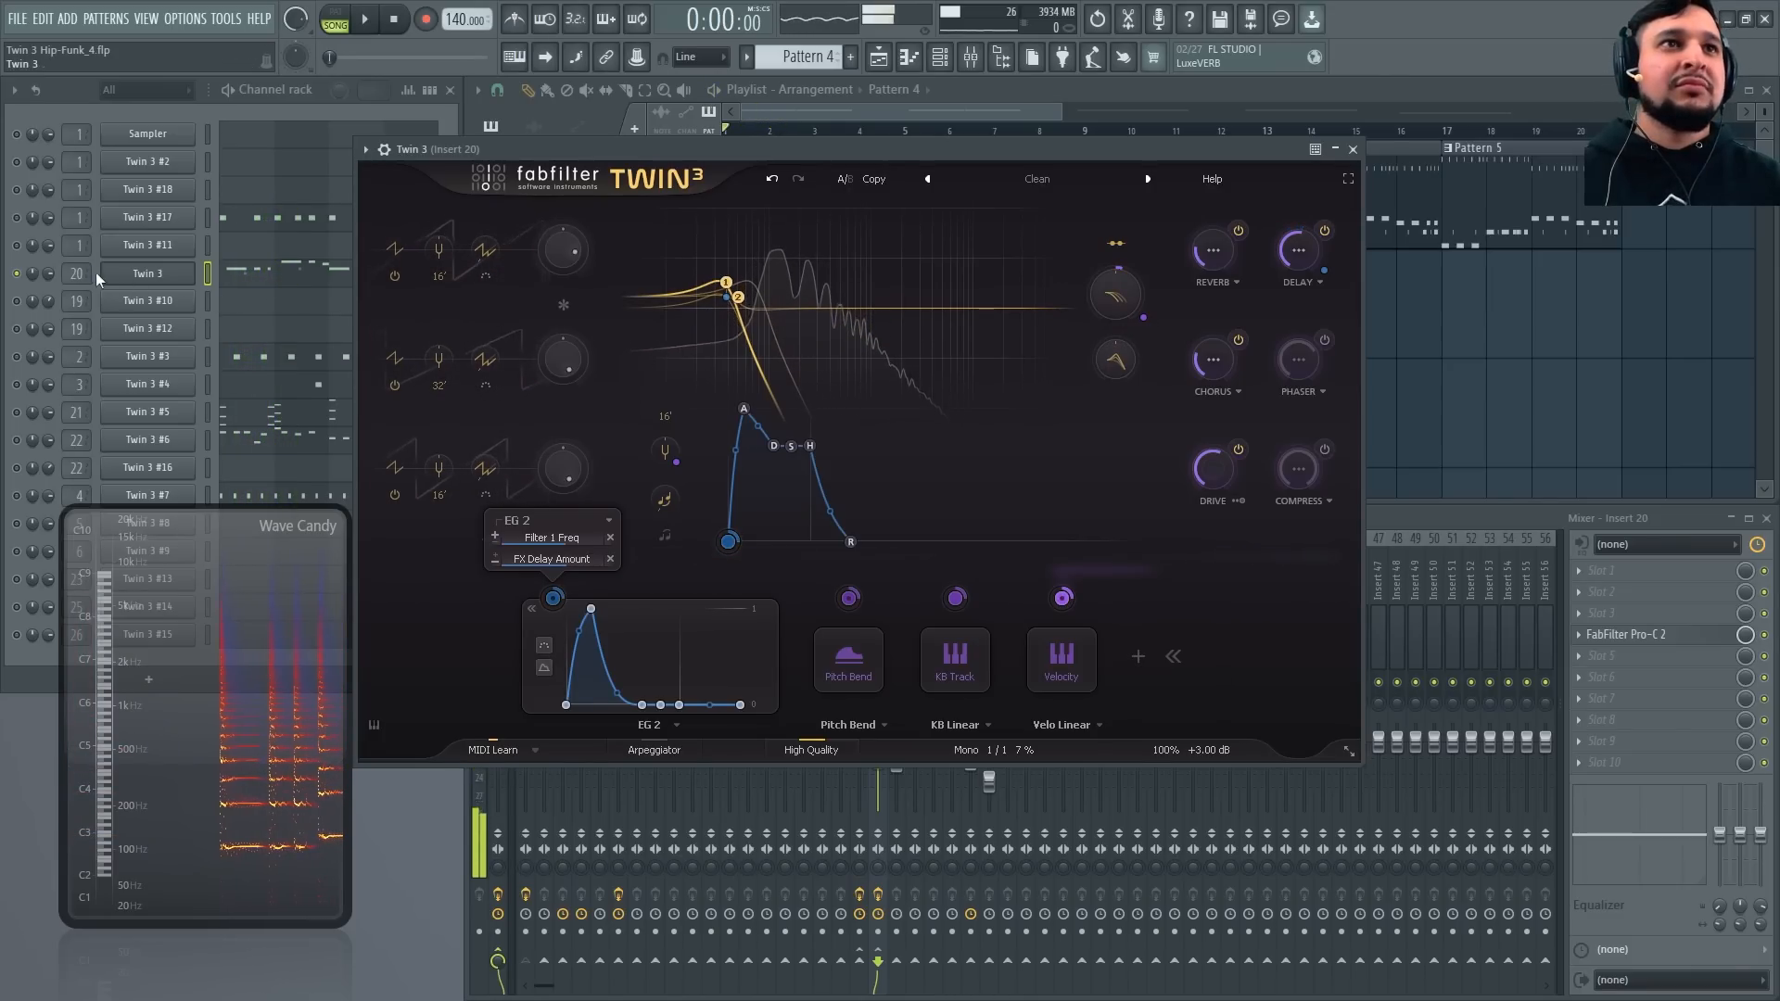
click(20, 257)
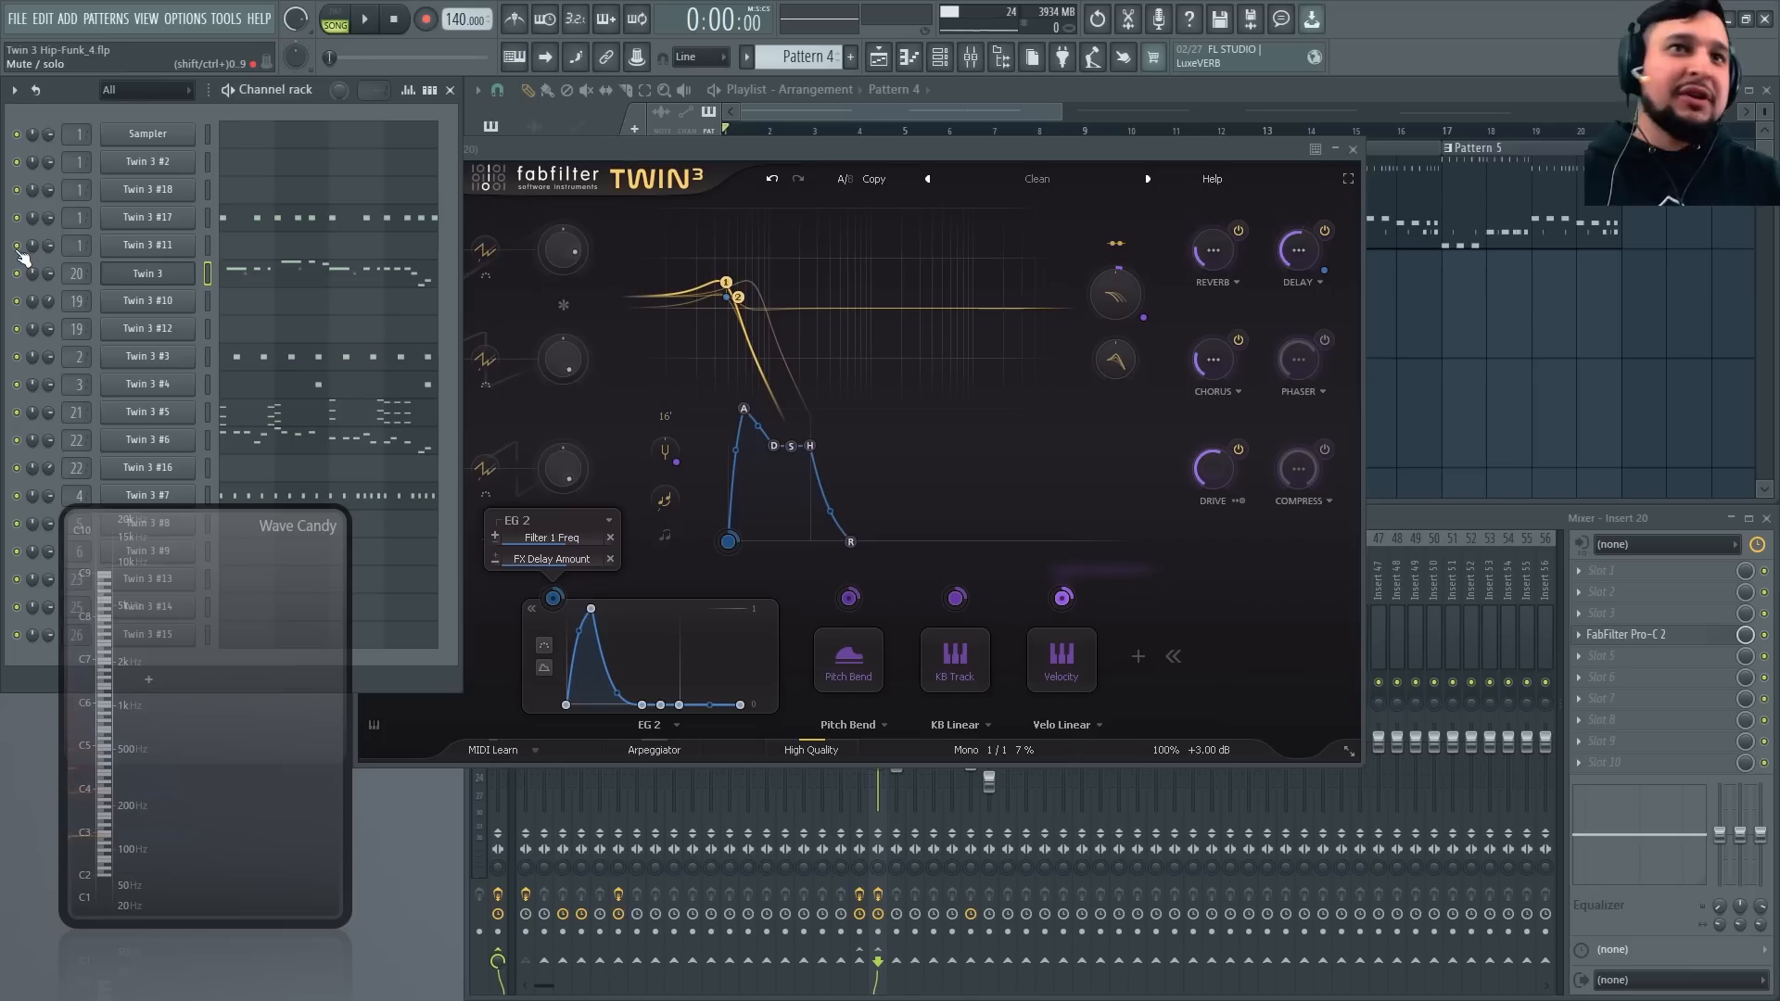
key(space)
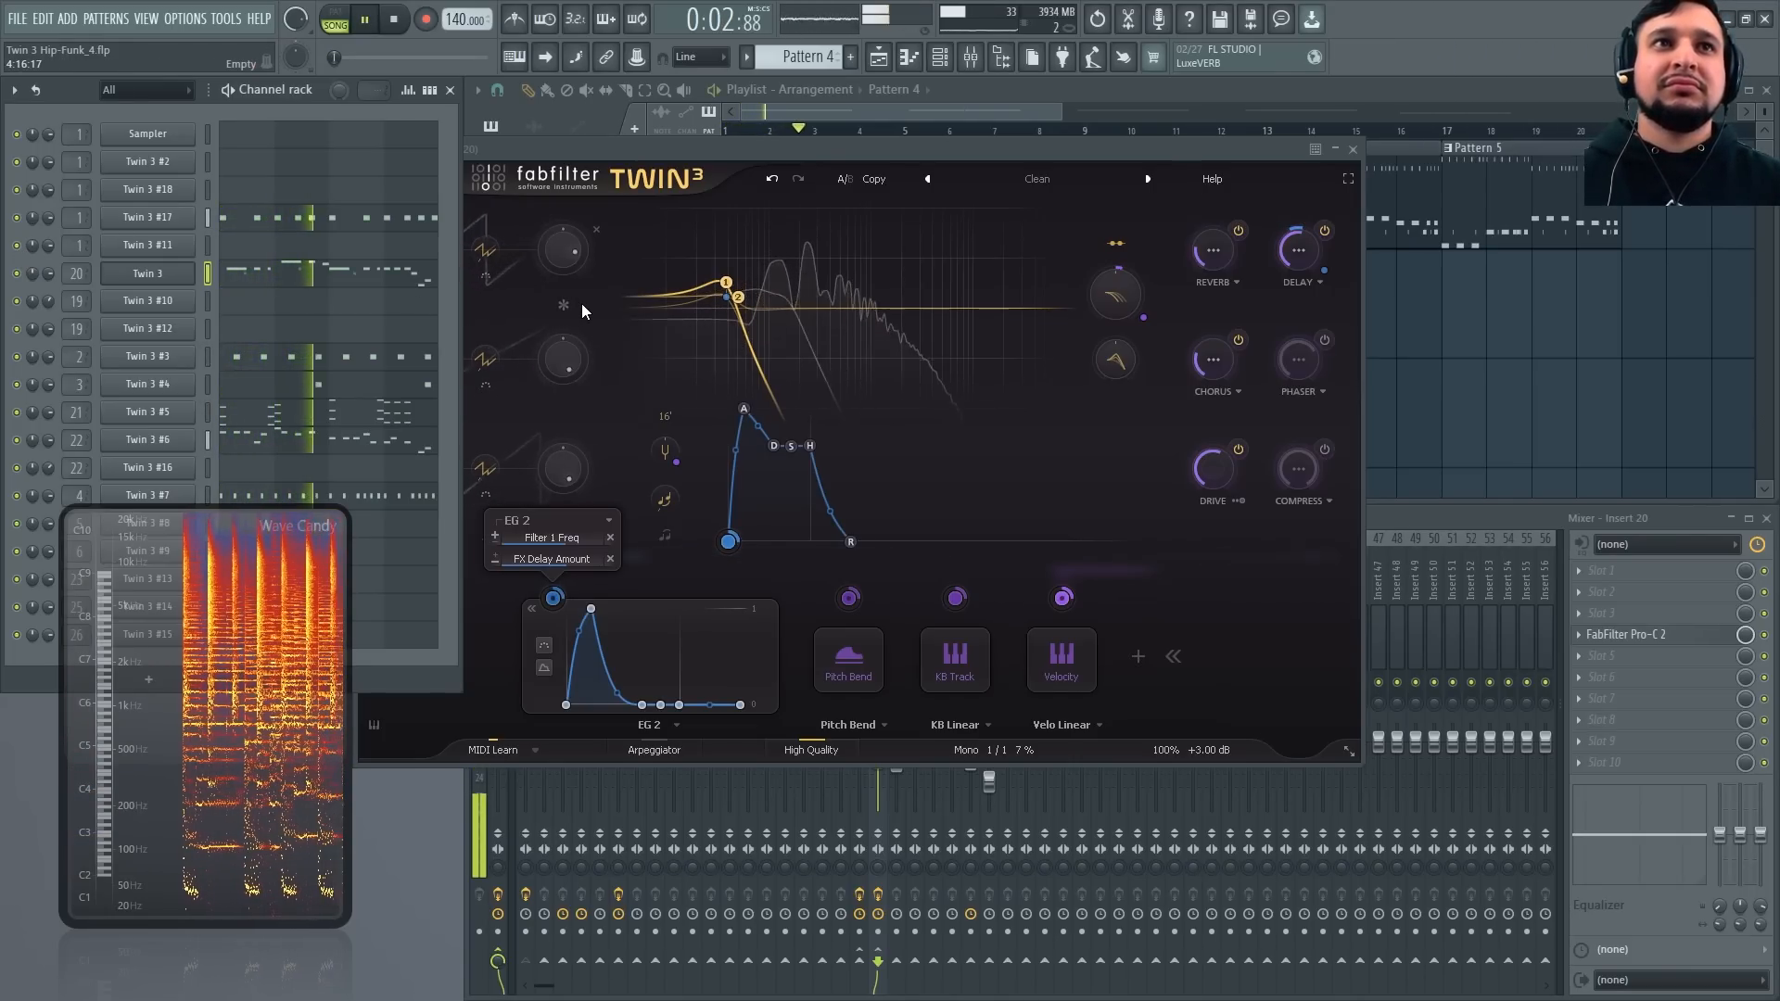
click(770, 169)
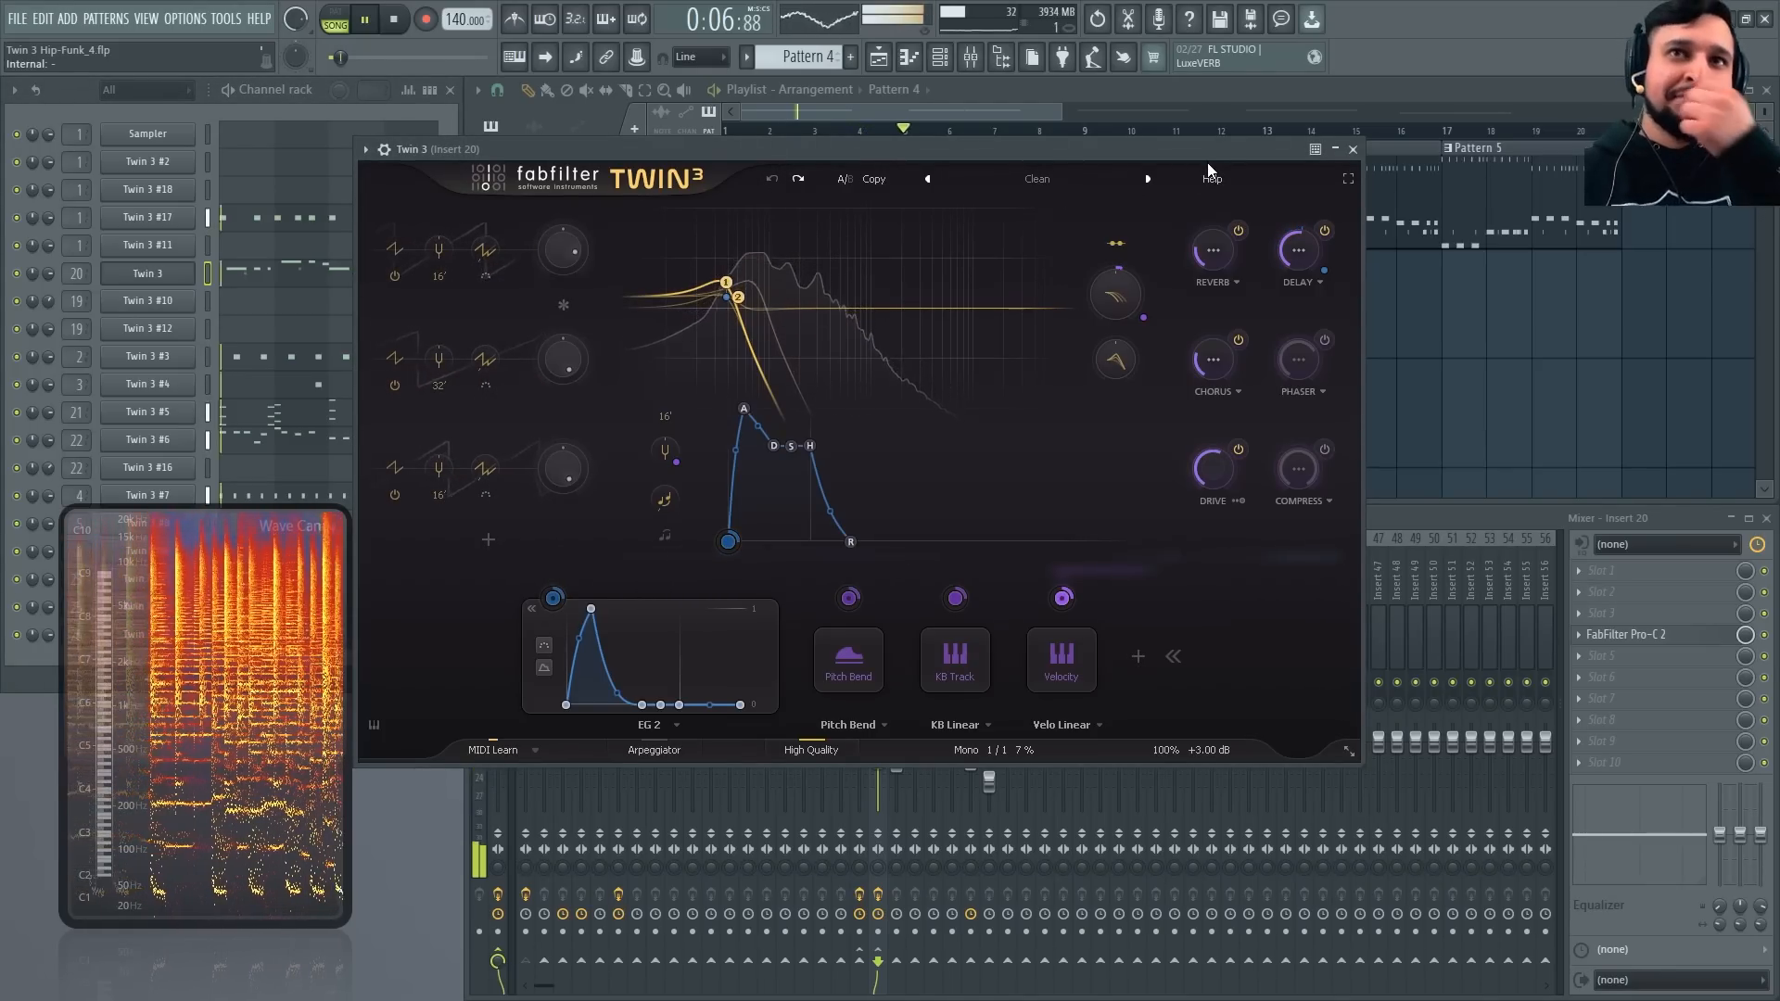
click(1353, 149)
scroll(1025, 357, down, 4)
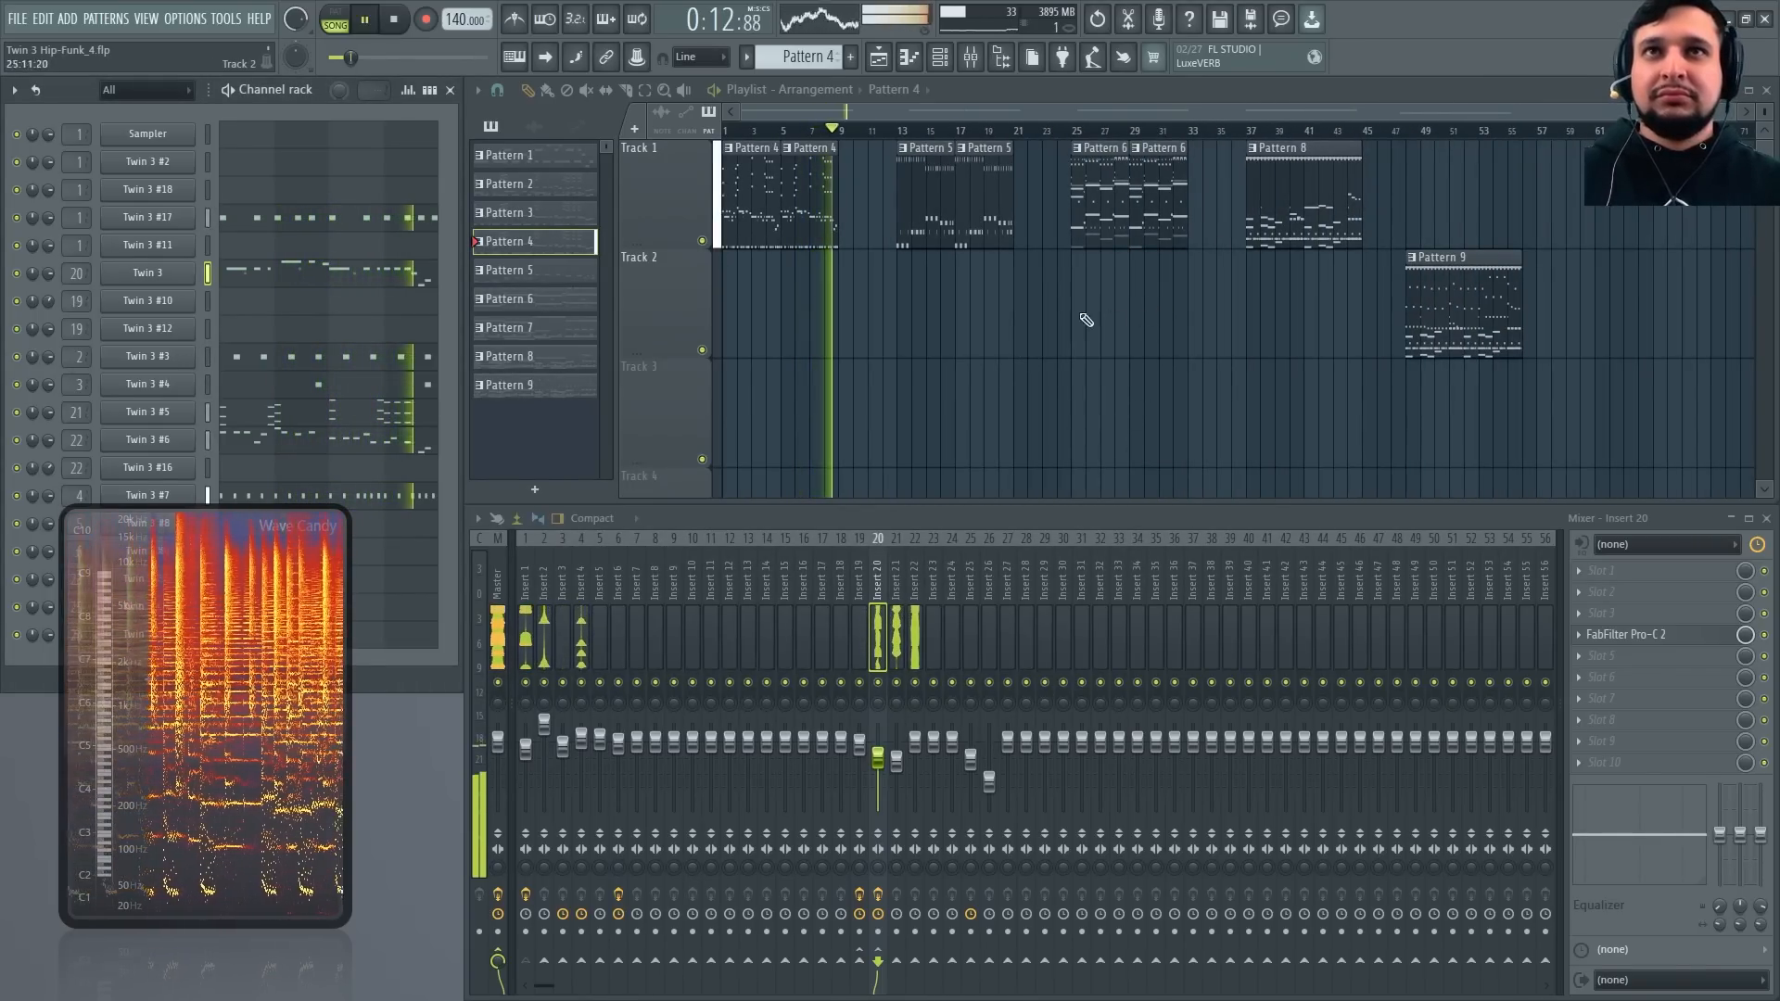
key(space)
Set playback to start at bar 13, play Pattern 5 with all channels, and make it the active pattern
drag(878, 289, 1026, 190)
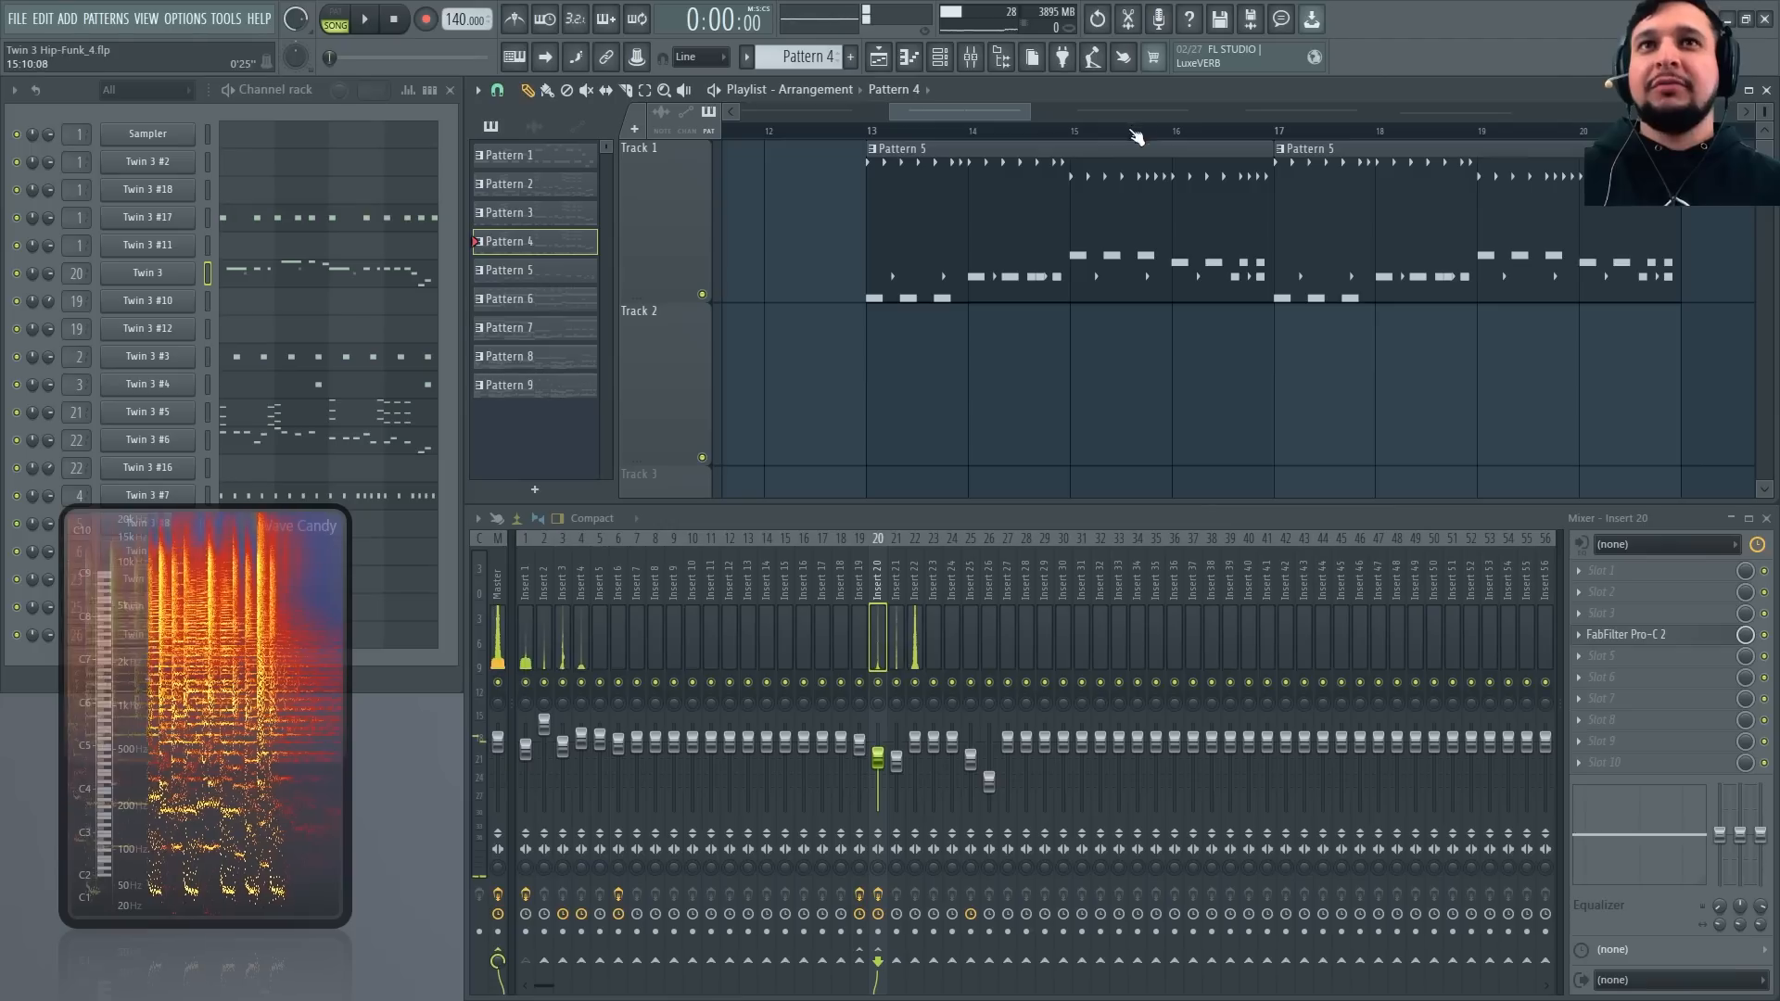
click(867, 132)
scroll(890, 368, down, 3)
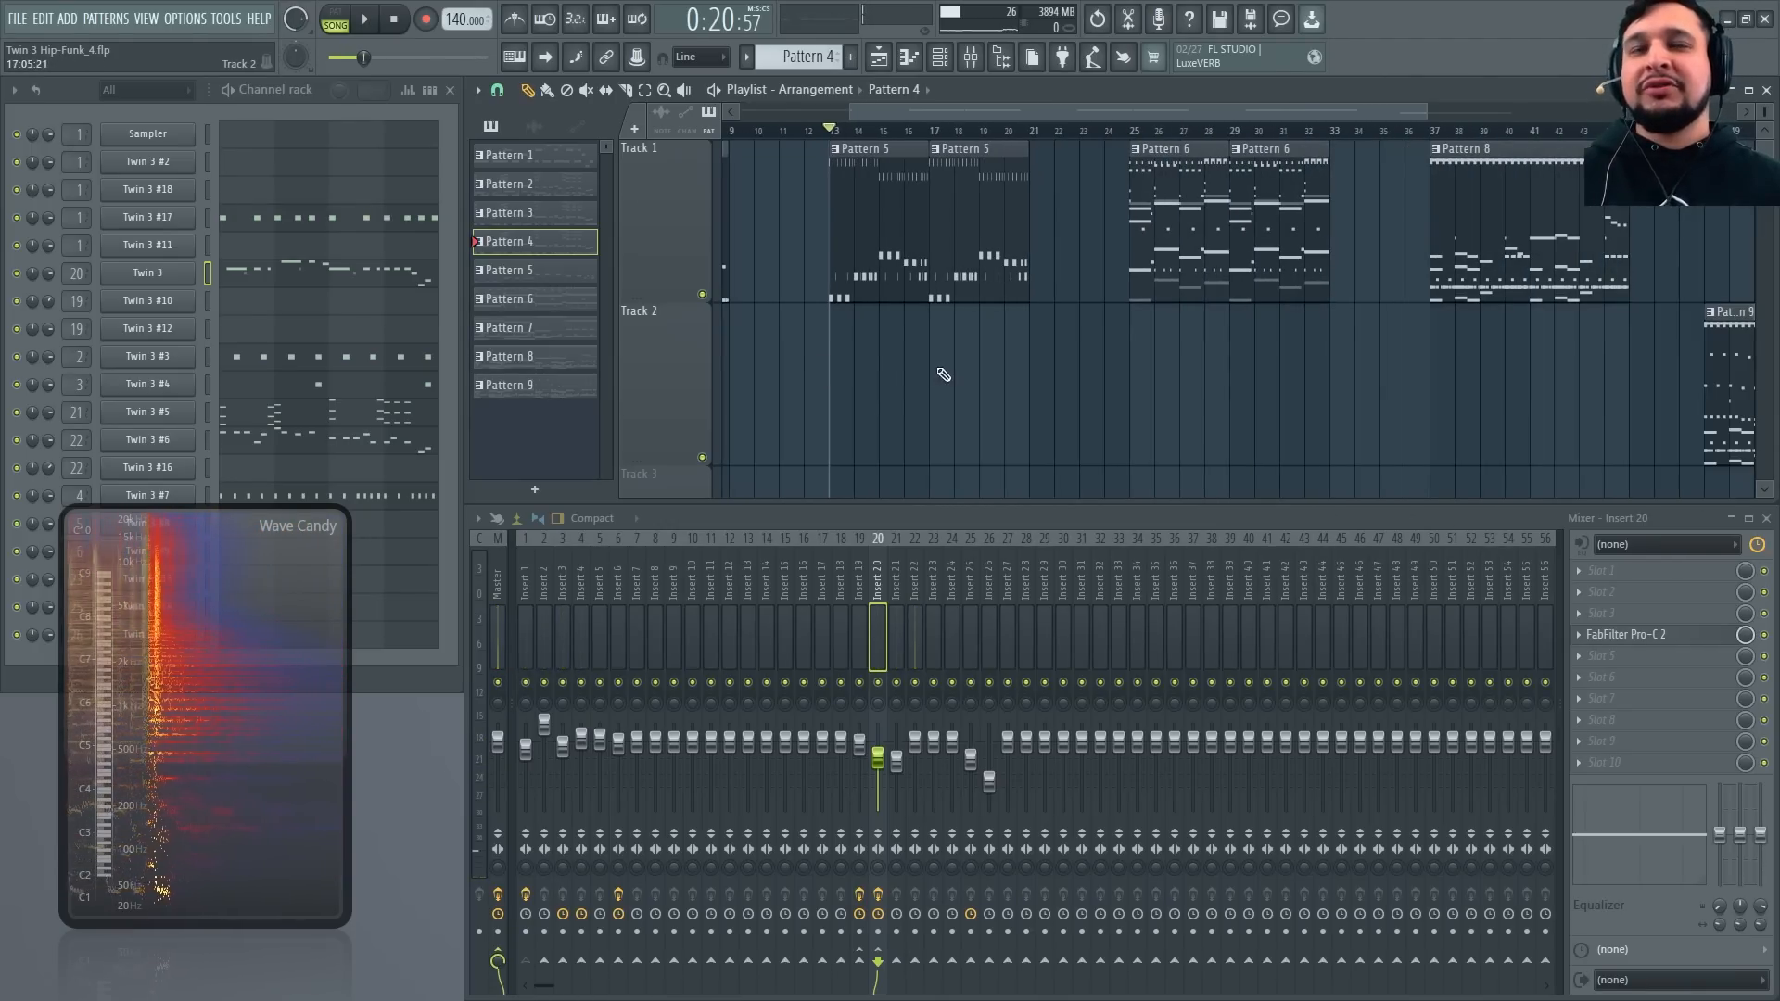
key(space)
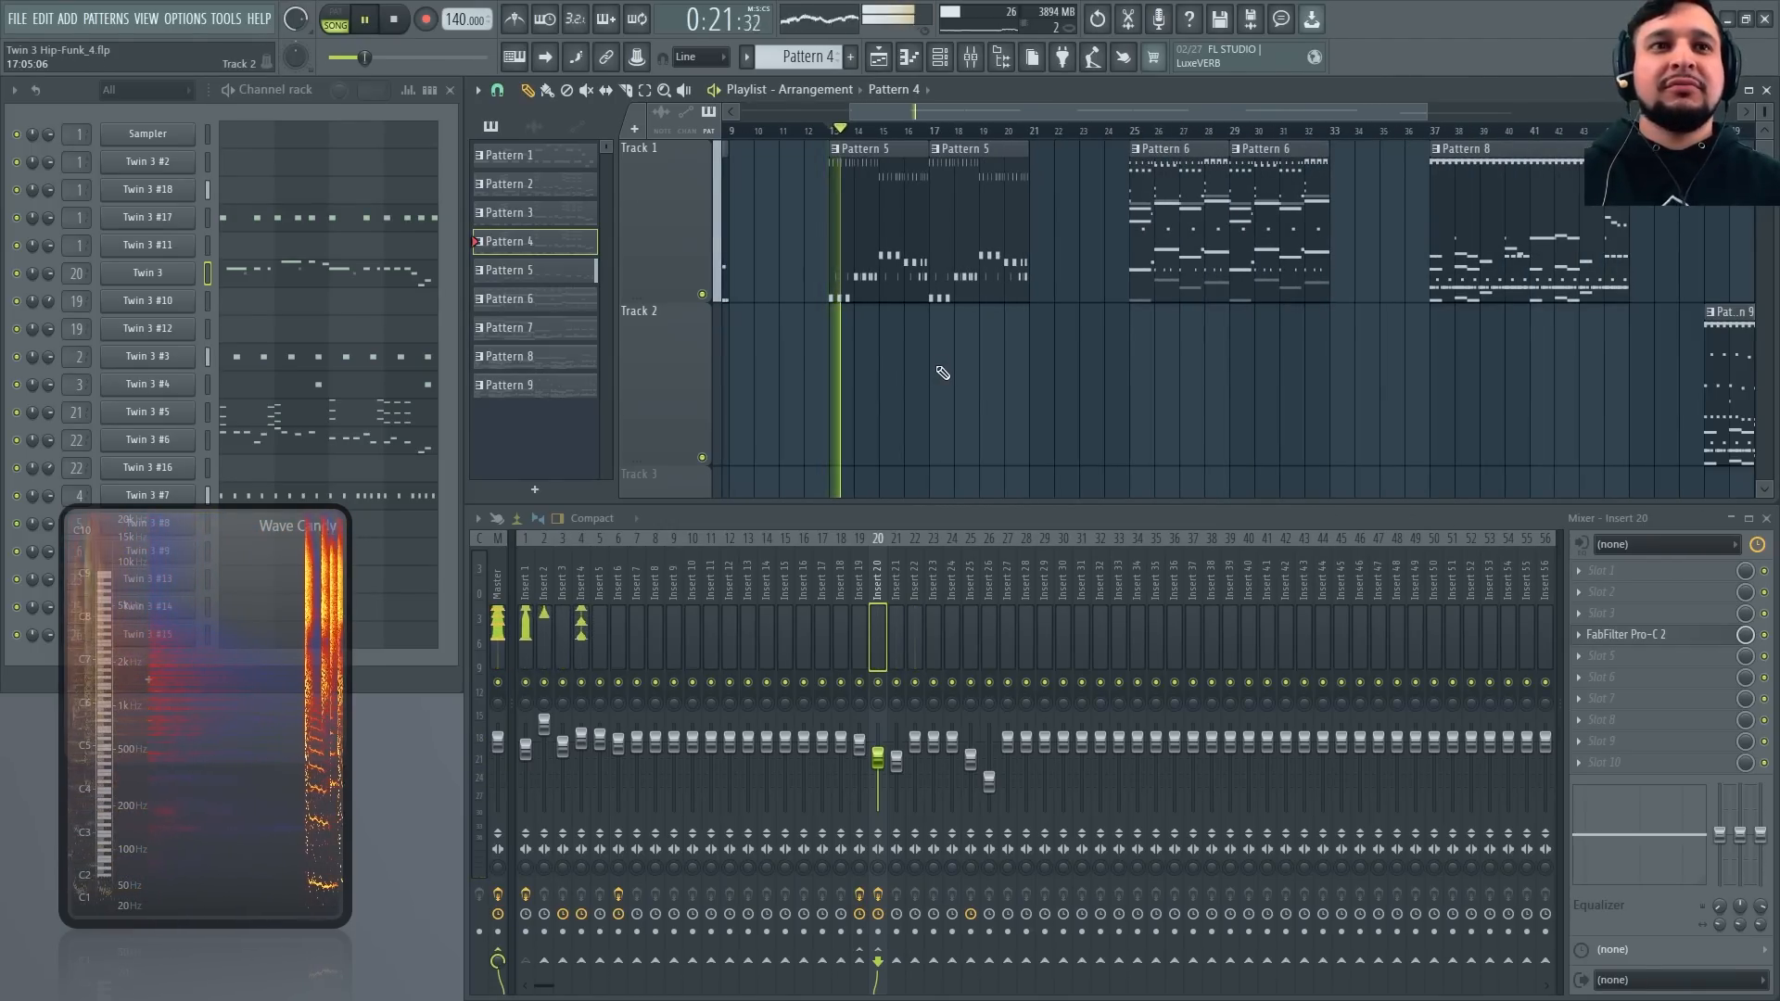
click(878, 231)
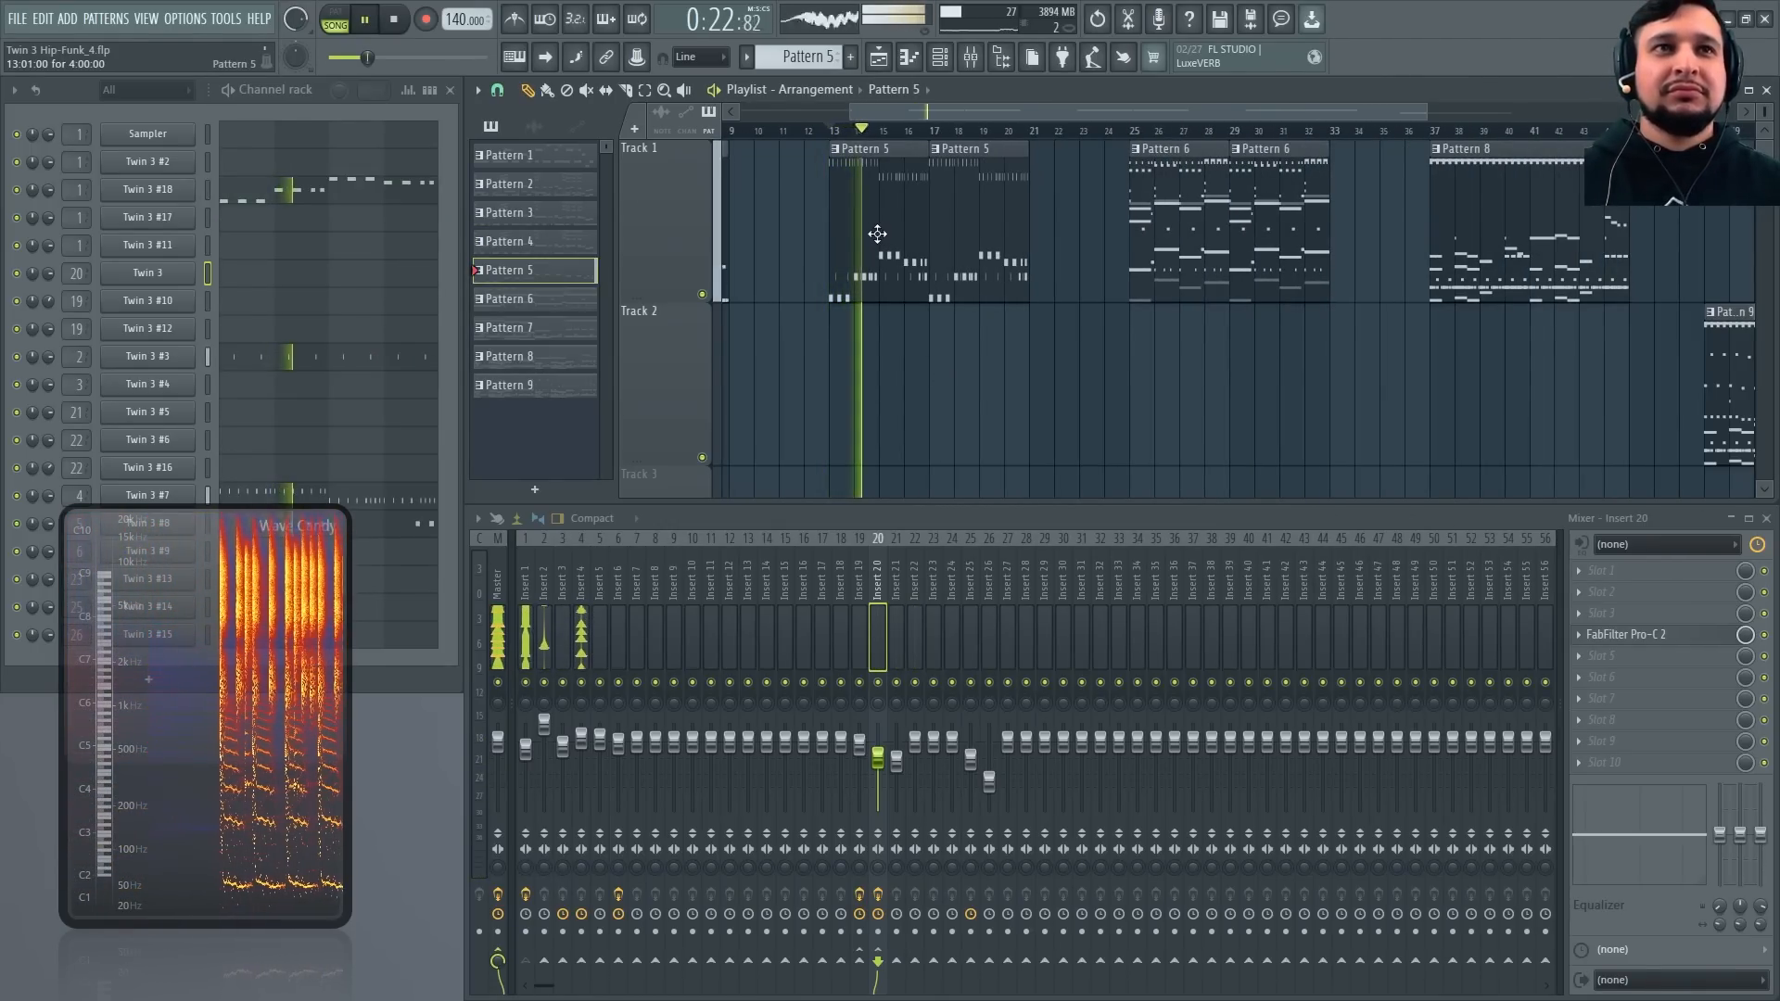
Minimise Wave Candy, open the Twin 3 #18 channel, and audition its KK - 808 Depths patch soloed in Pattern 5
double_click(243, 559)
key(space)
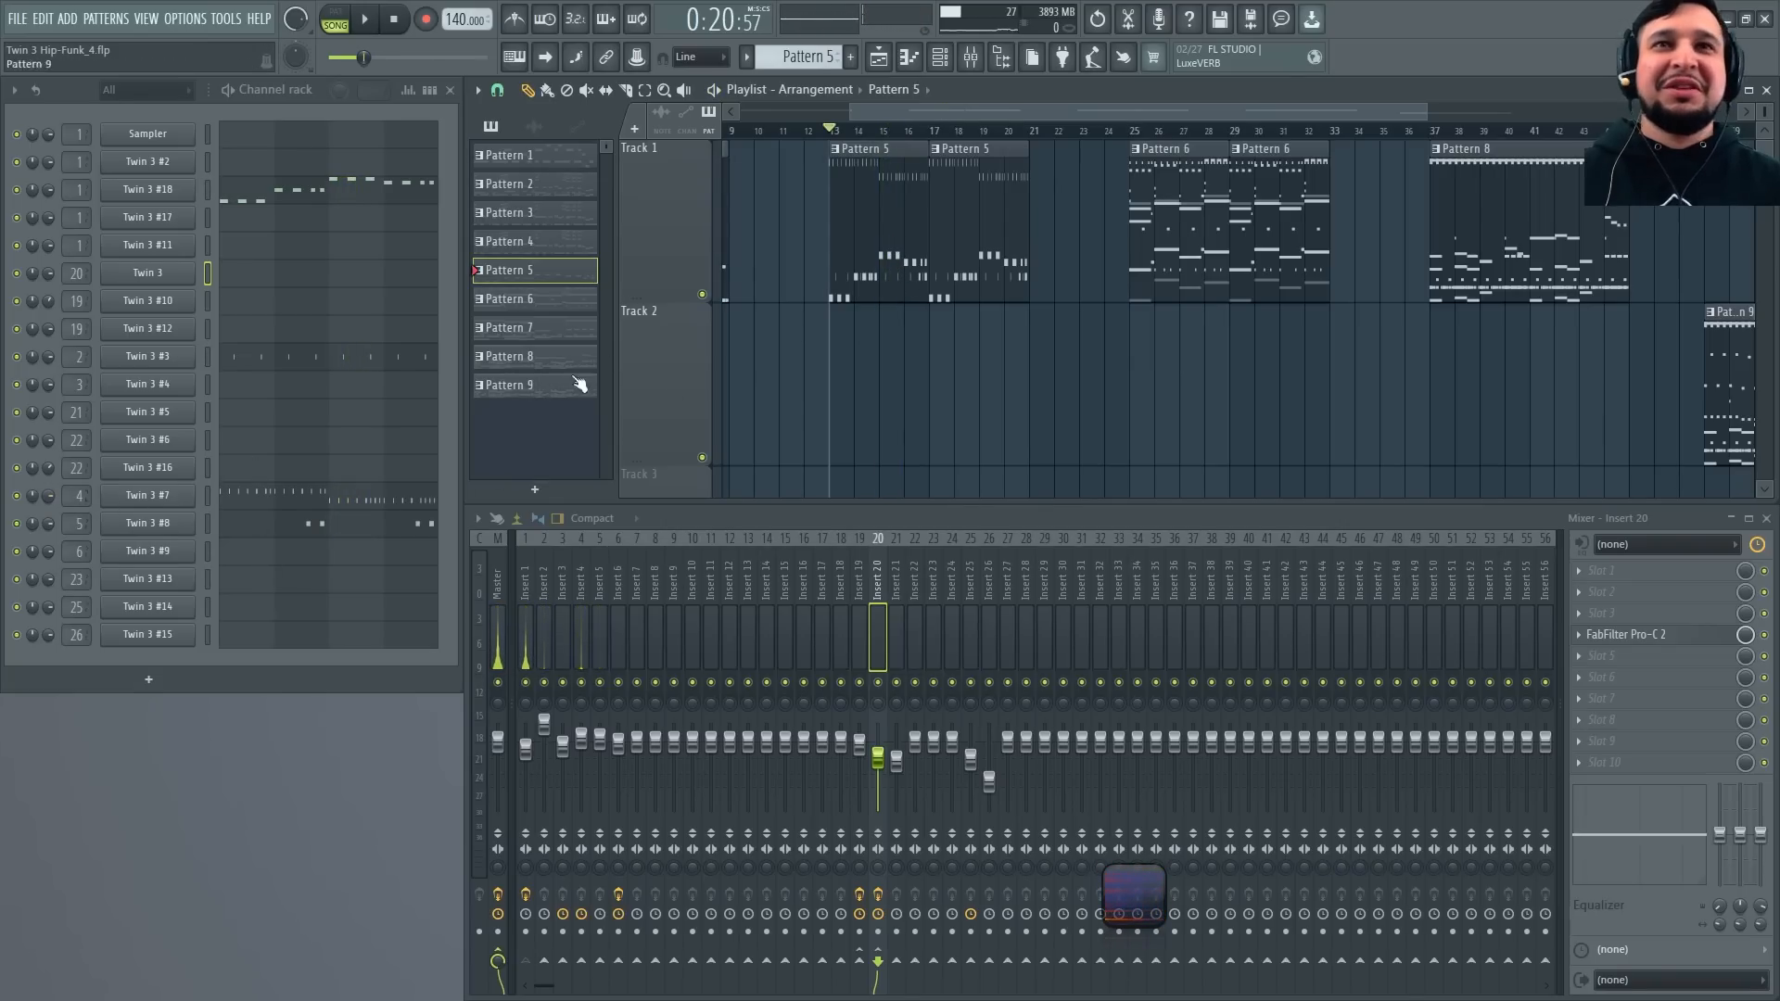
click(149, 189)
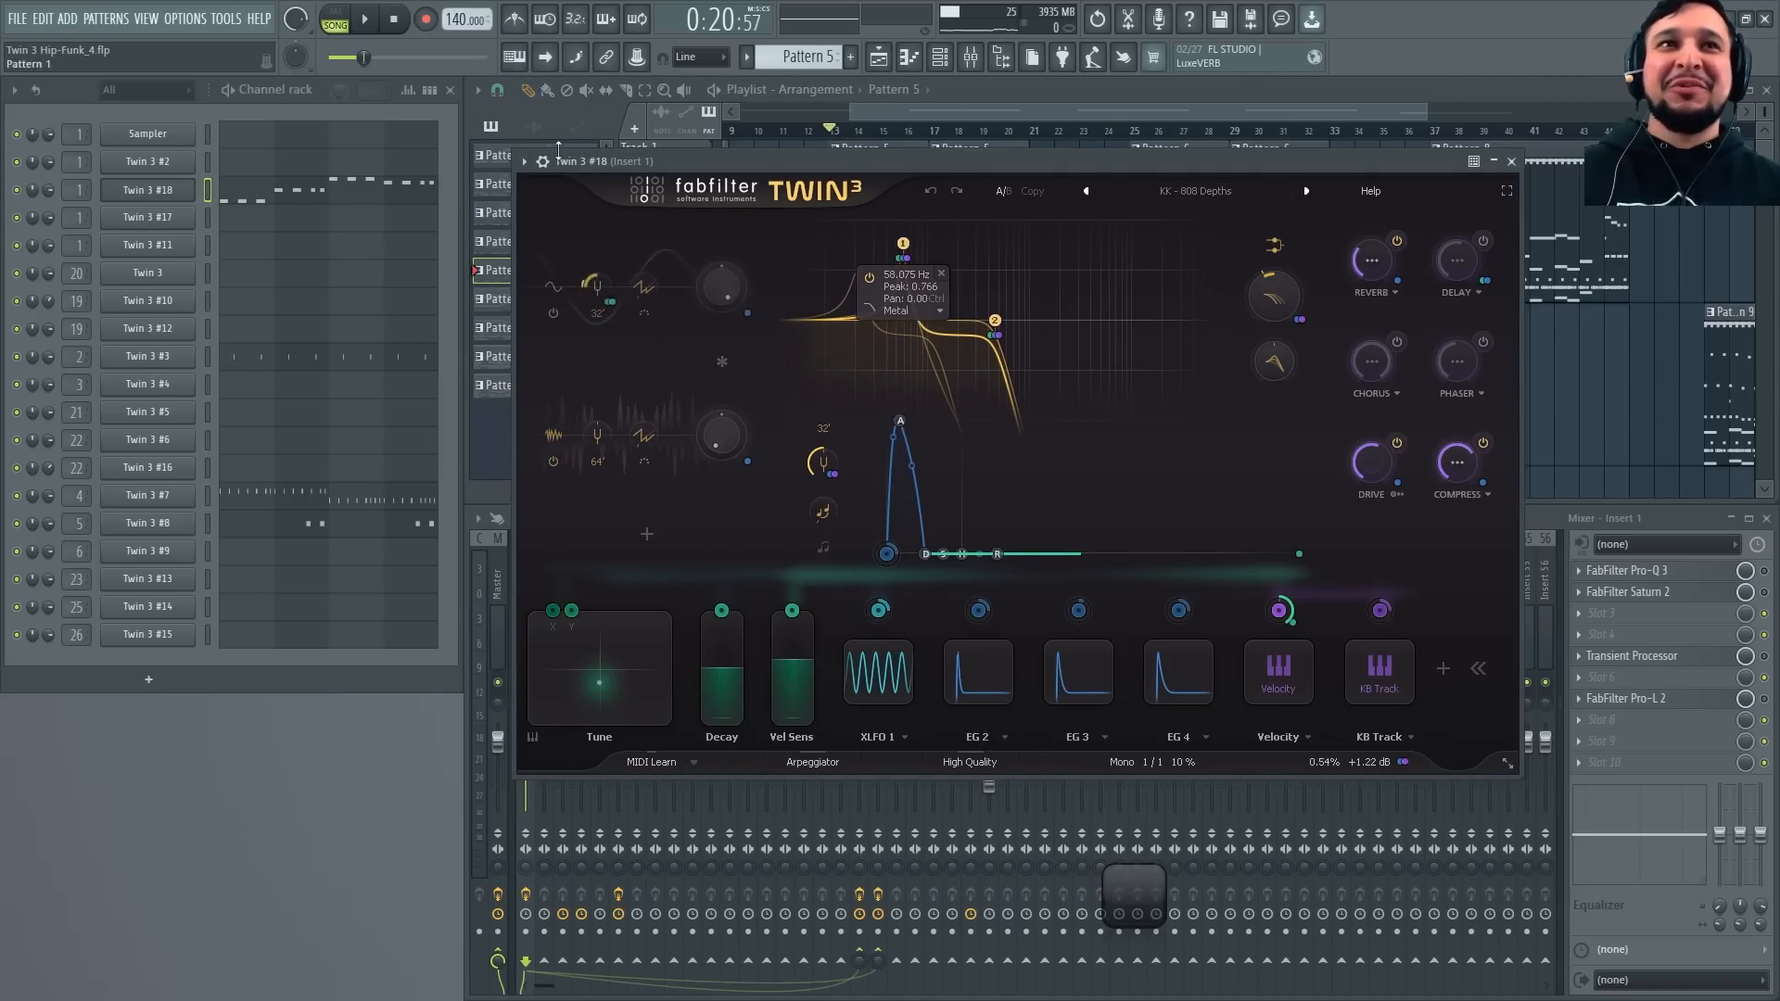
key(space)
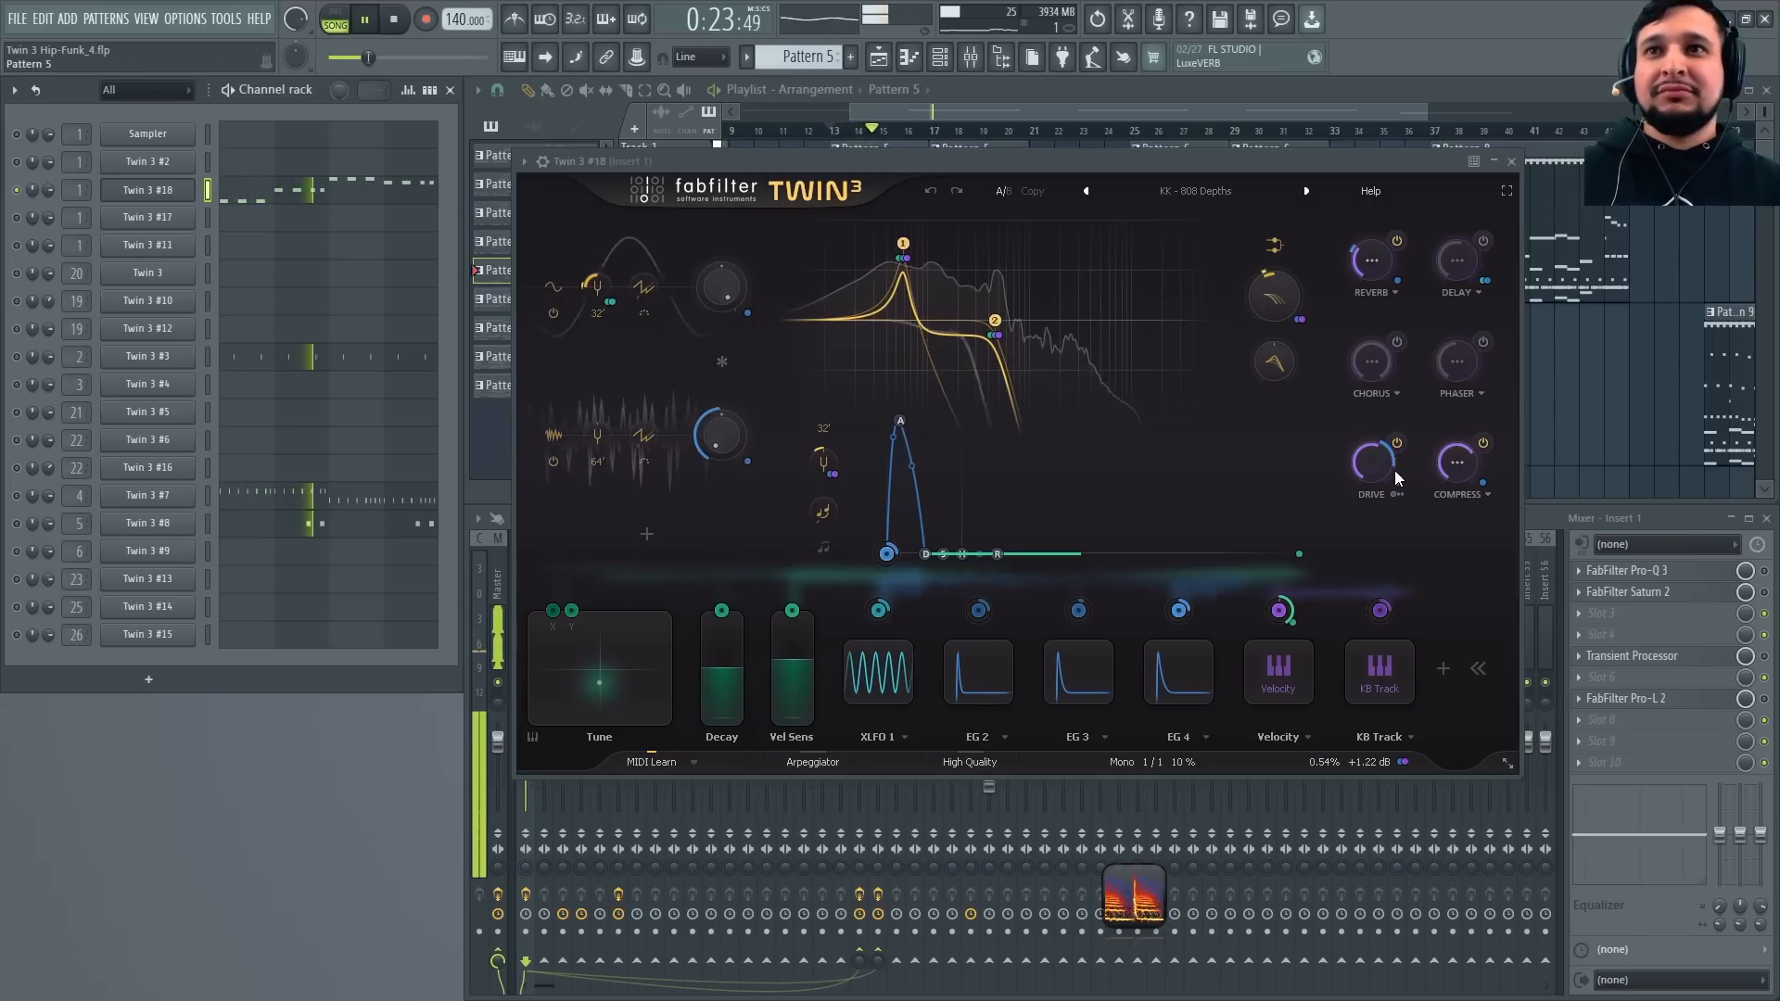
Bypass the Drive effect of the 808 Depths patch and restore the Wave Candy display to view its spectrum during playback
mouse_move(1366, 462)
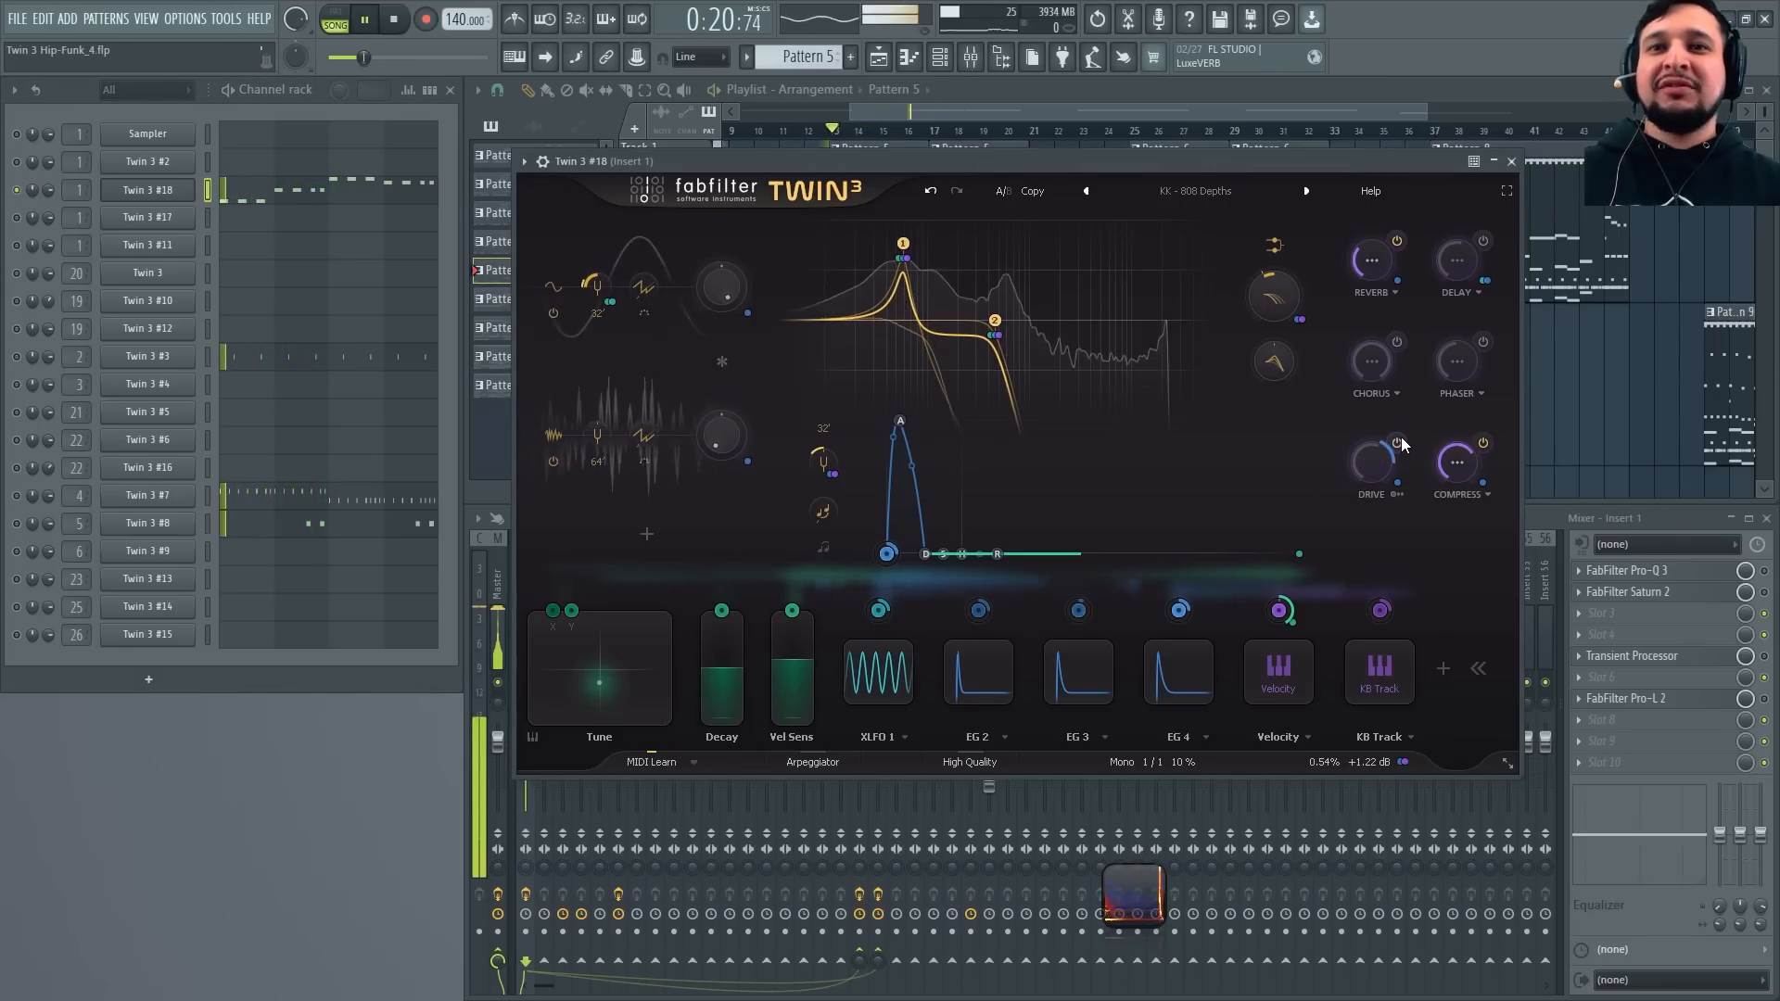
click(1125, 907)
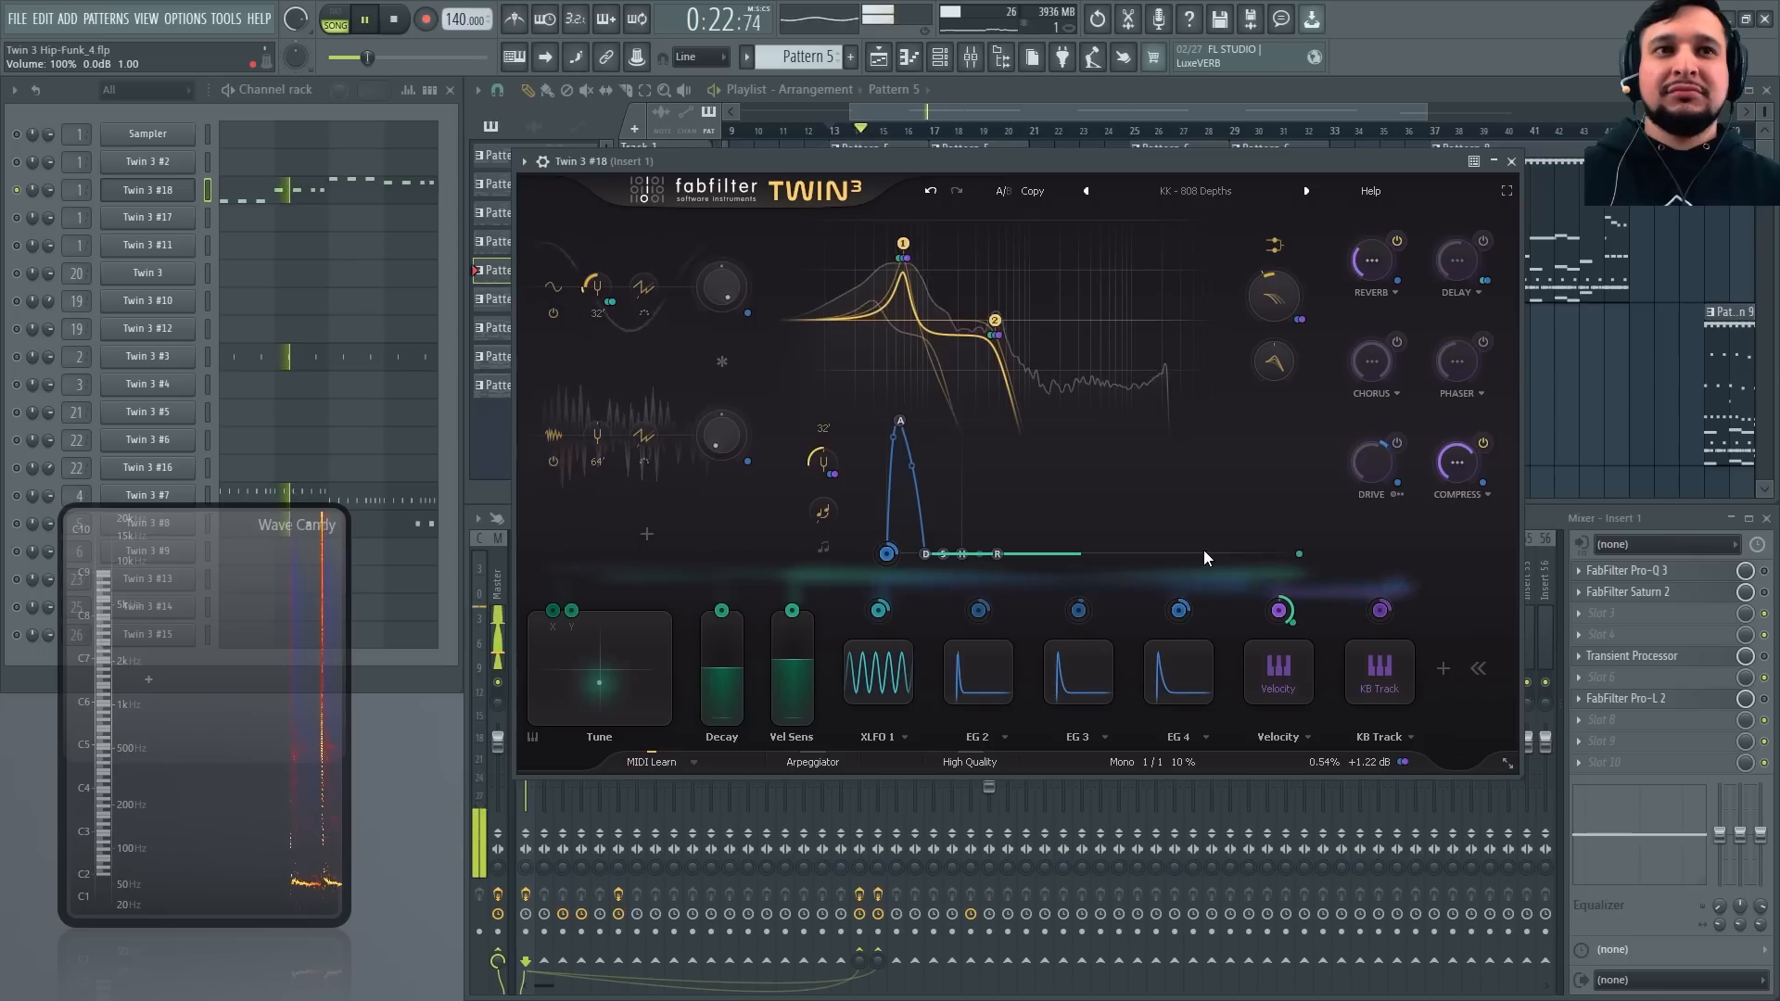
key(space)
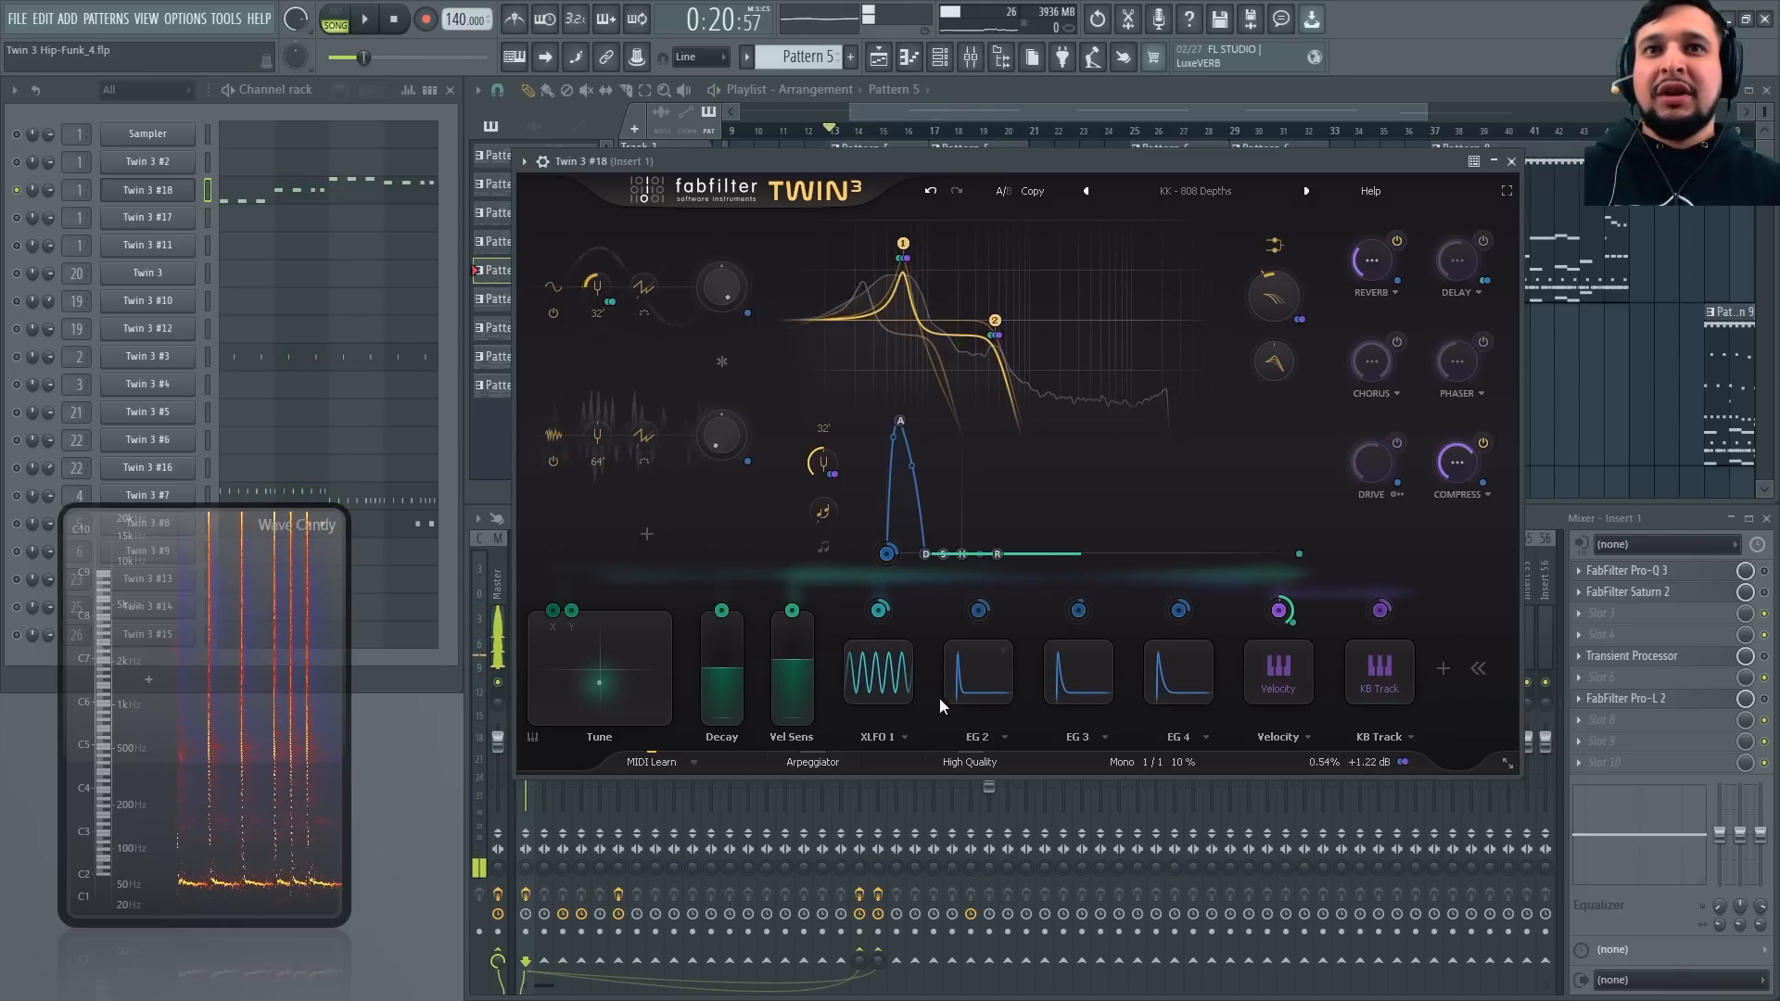
View the modulation targets of EG 3 and Filter 2, and expand EG 2 and EG 3 while the 808 plays with Drive bypassed
mouse_move(1083, 613)
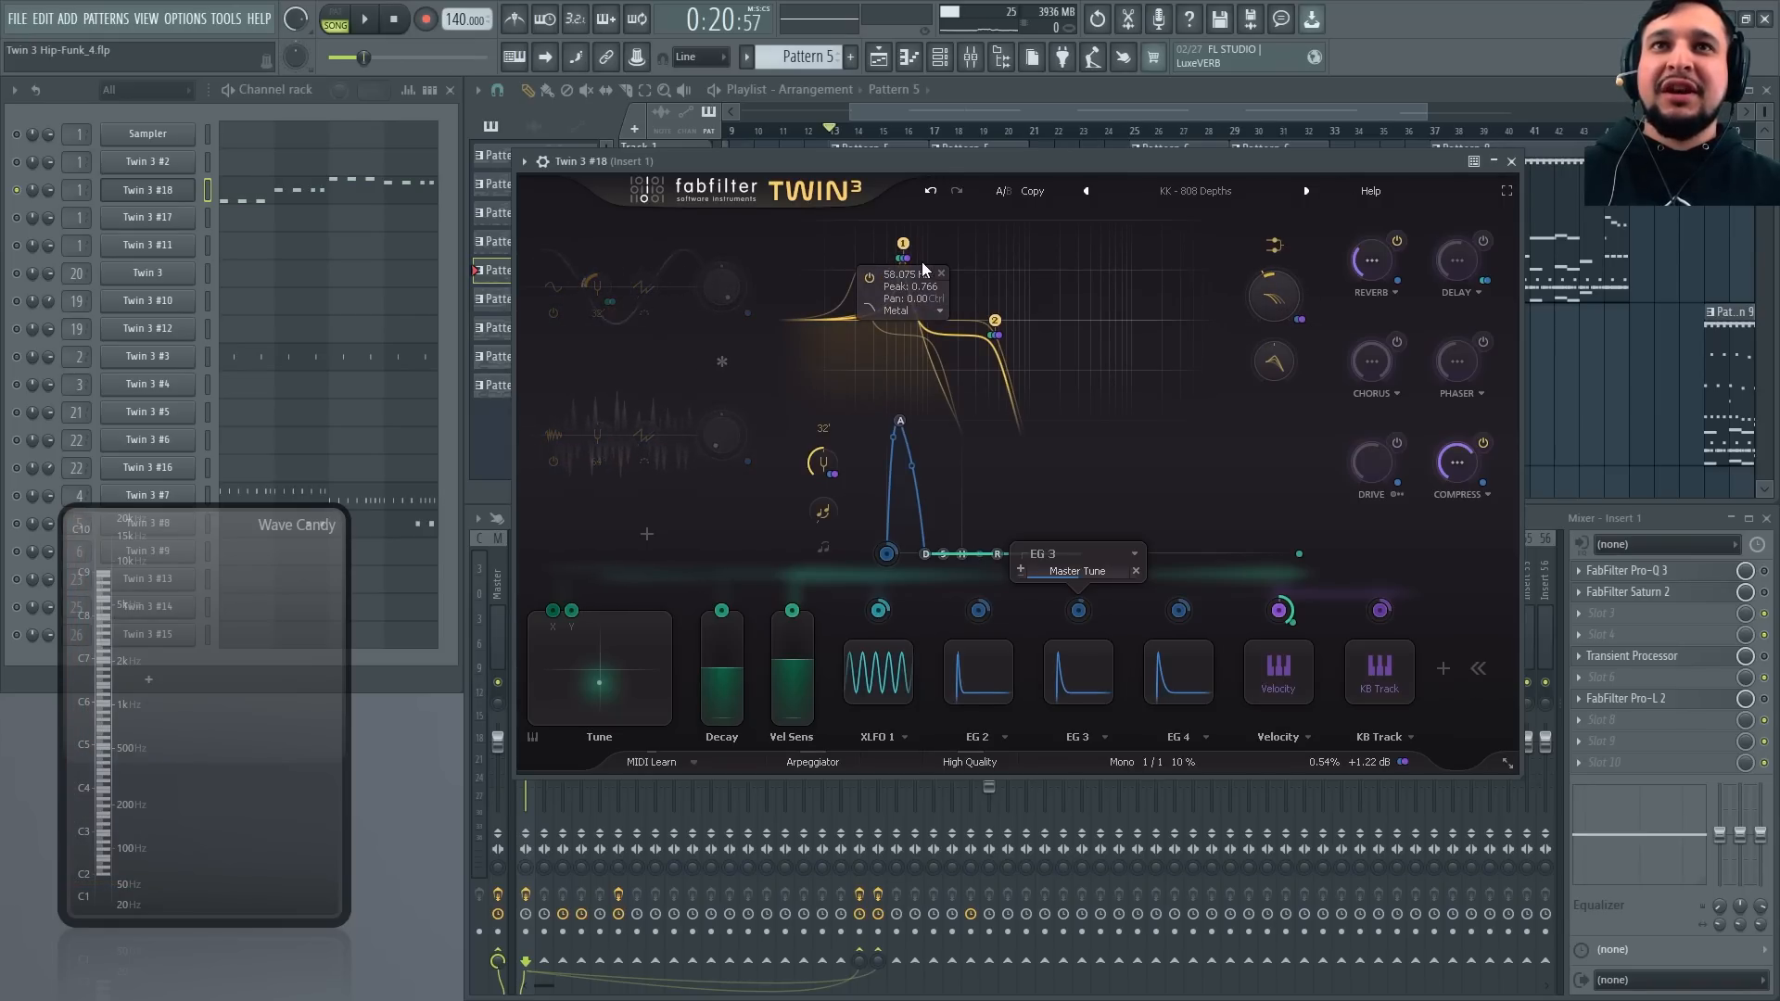
mouse_move(999, 338)
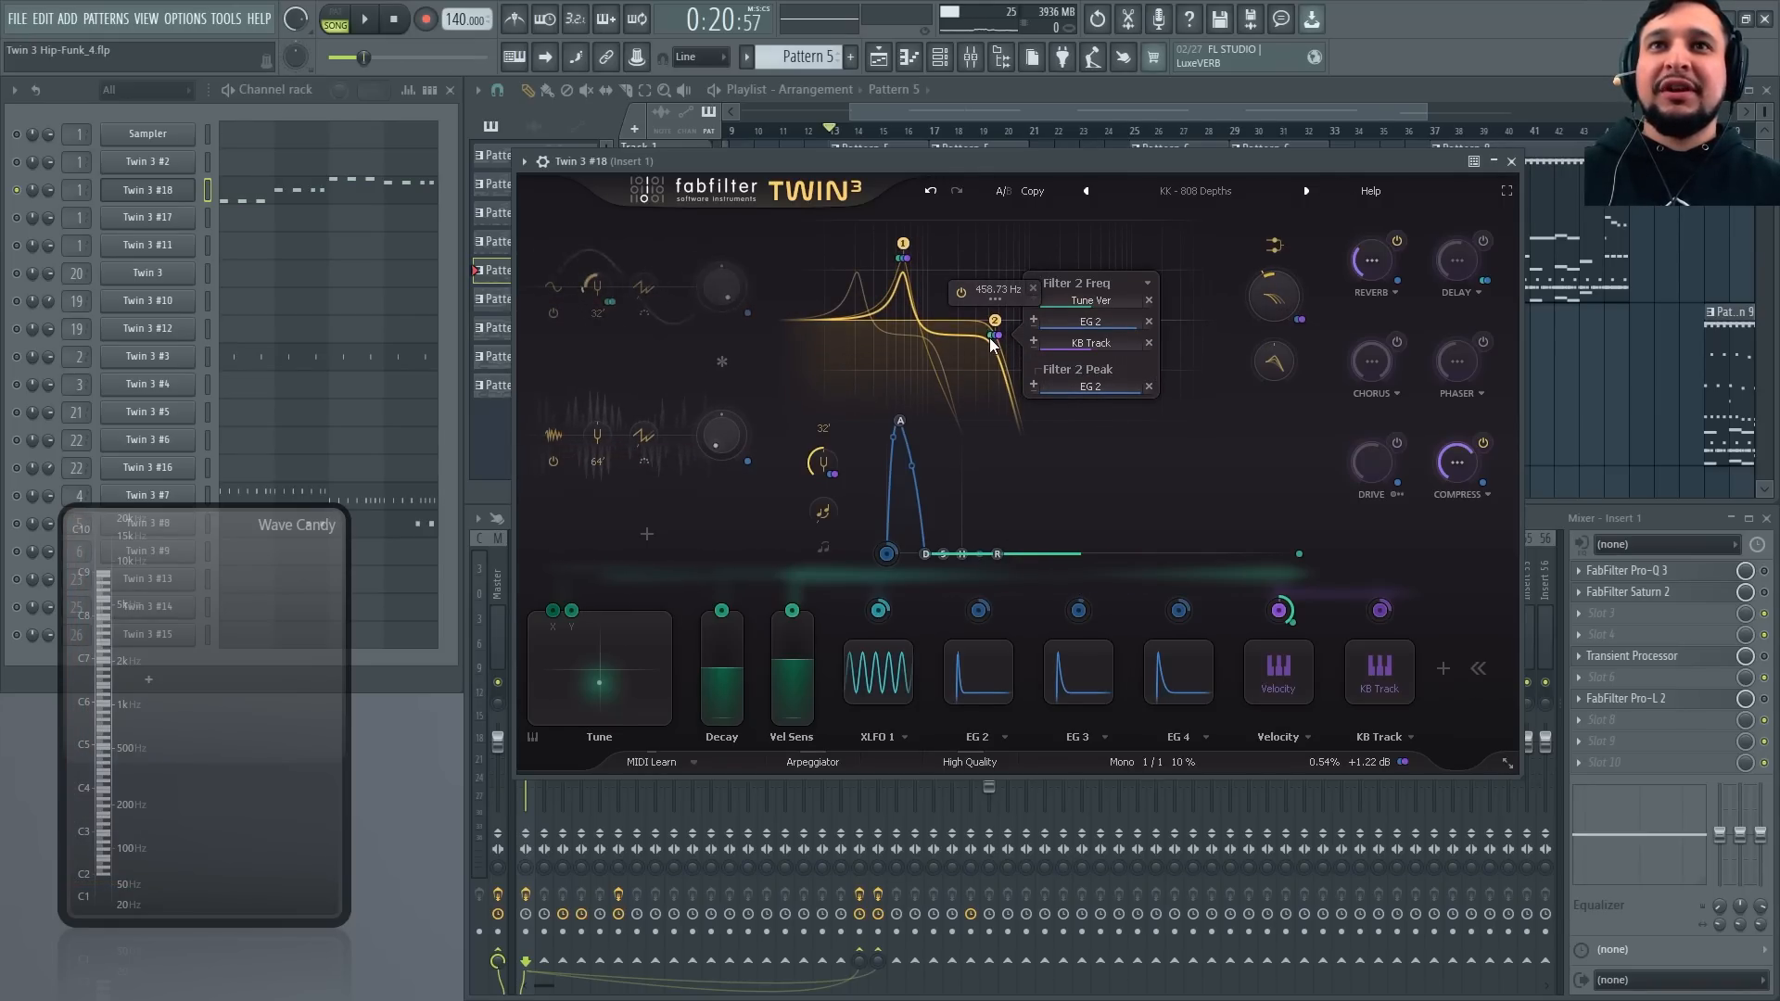
mouse_move(1114, 309)
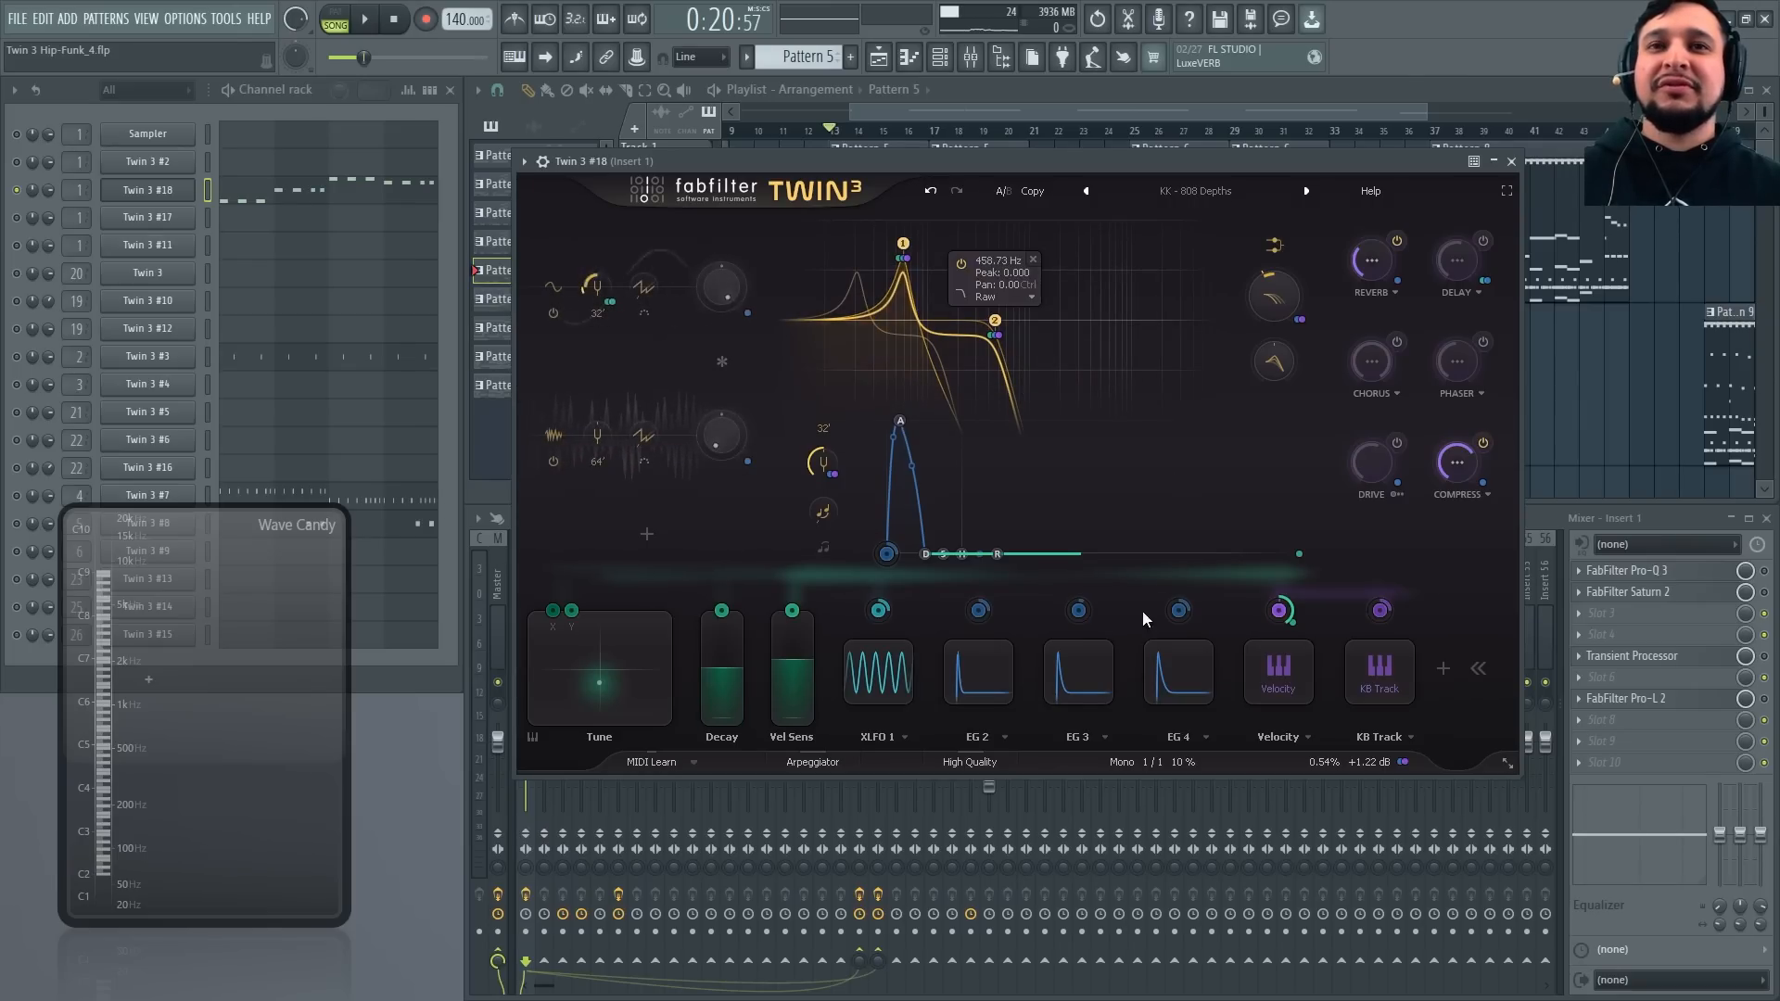
key(space)
click(983, 658)
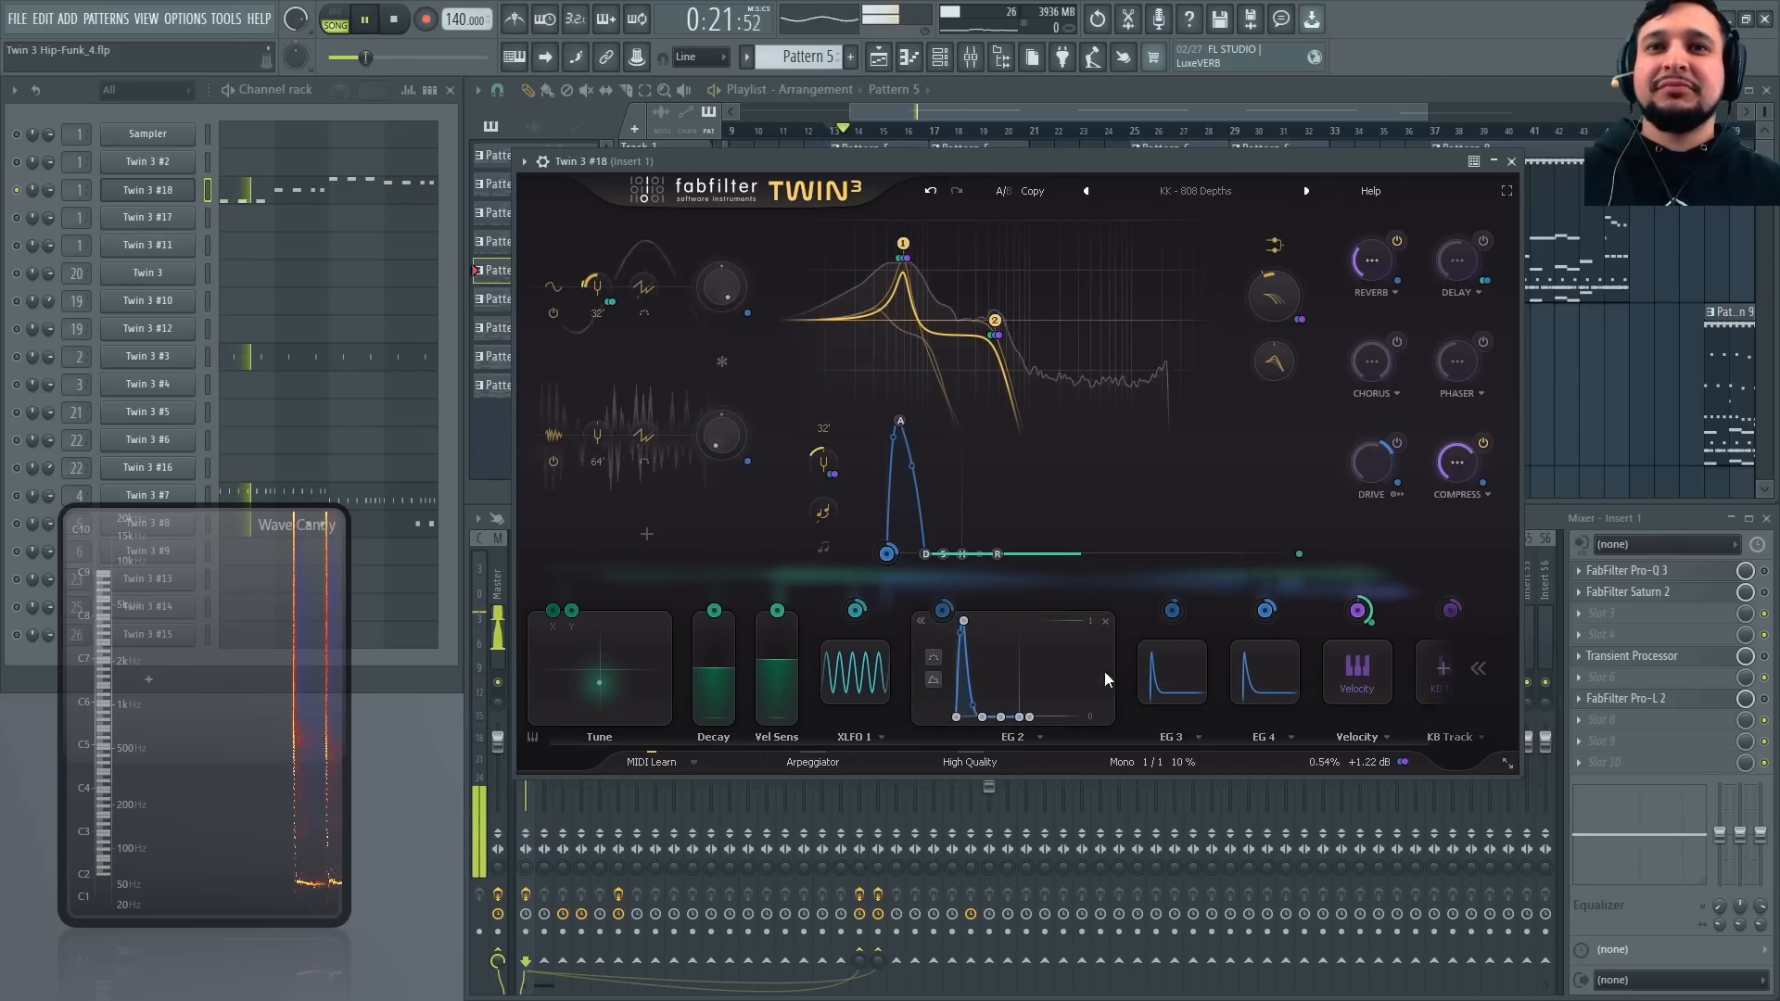
click(1172, 664)
key(space)
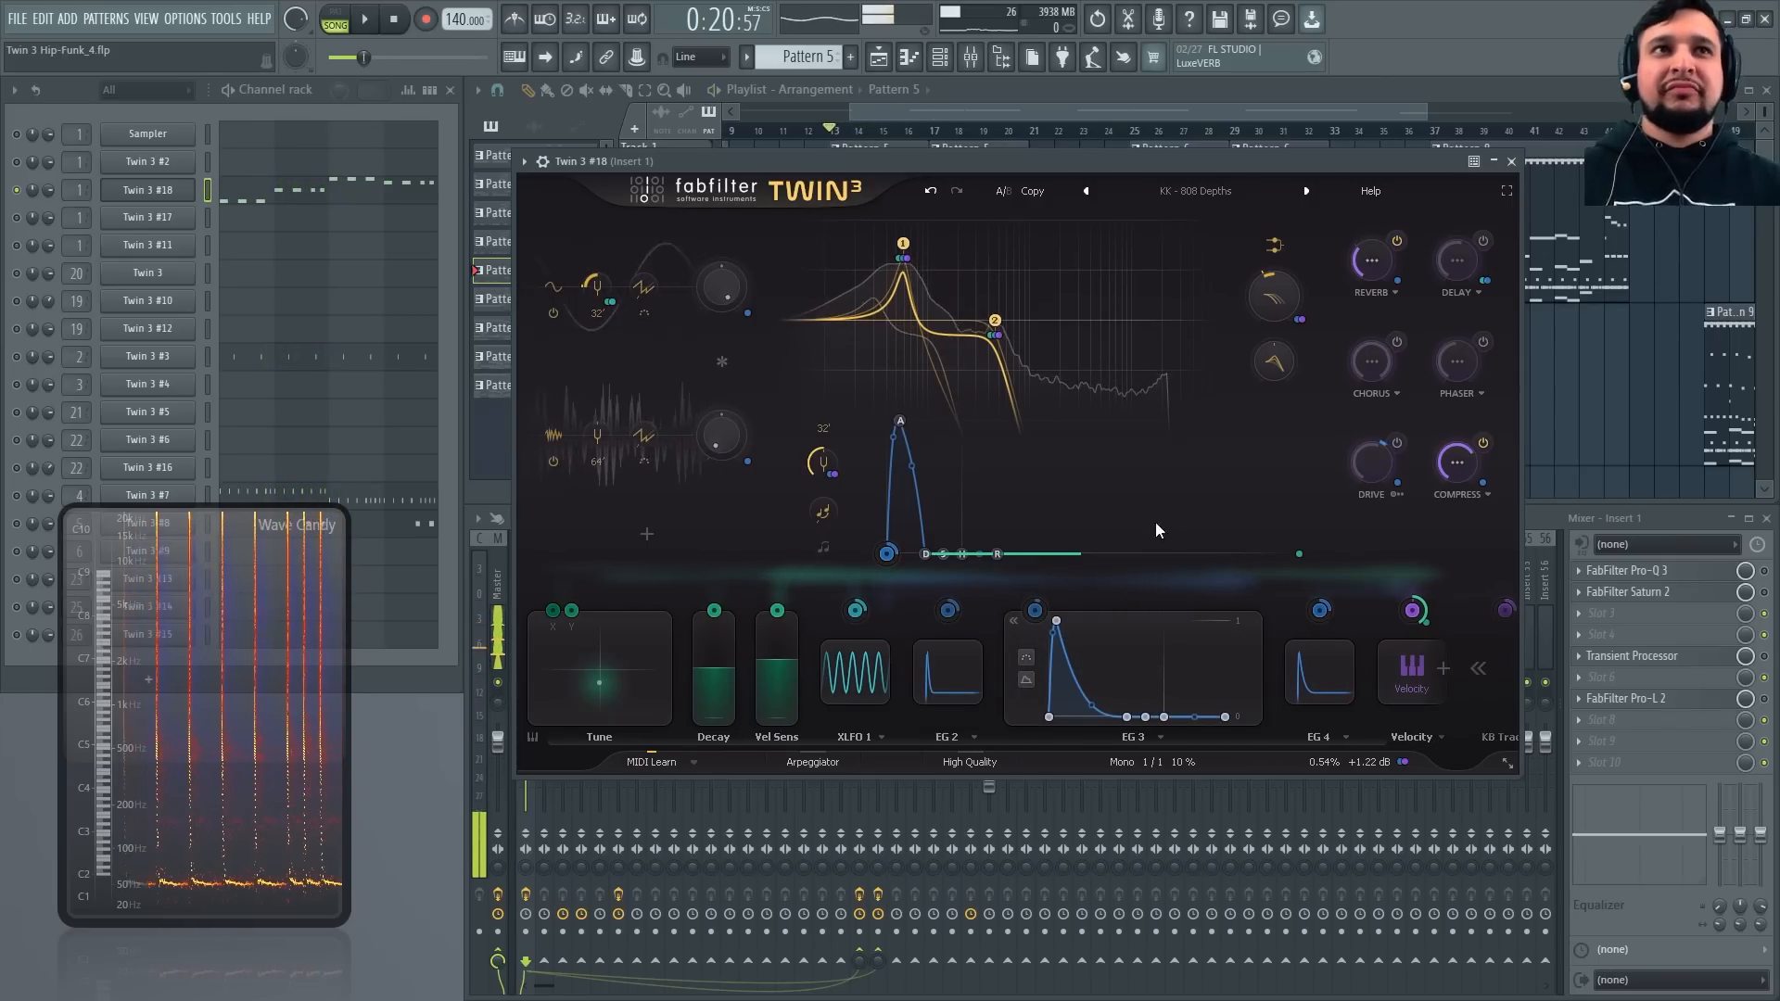
Re-enable the Drive effect on the 808 Depths patch and play Pattern 5 to hear the difference
click(1397, 443)
key(space)
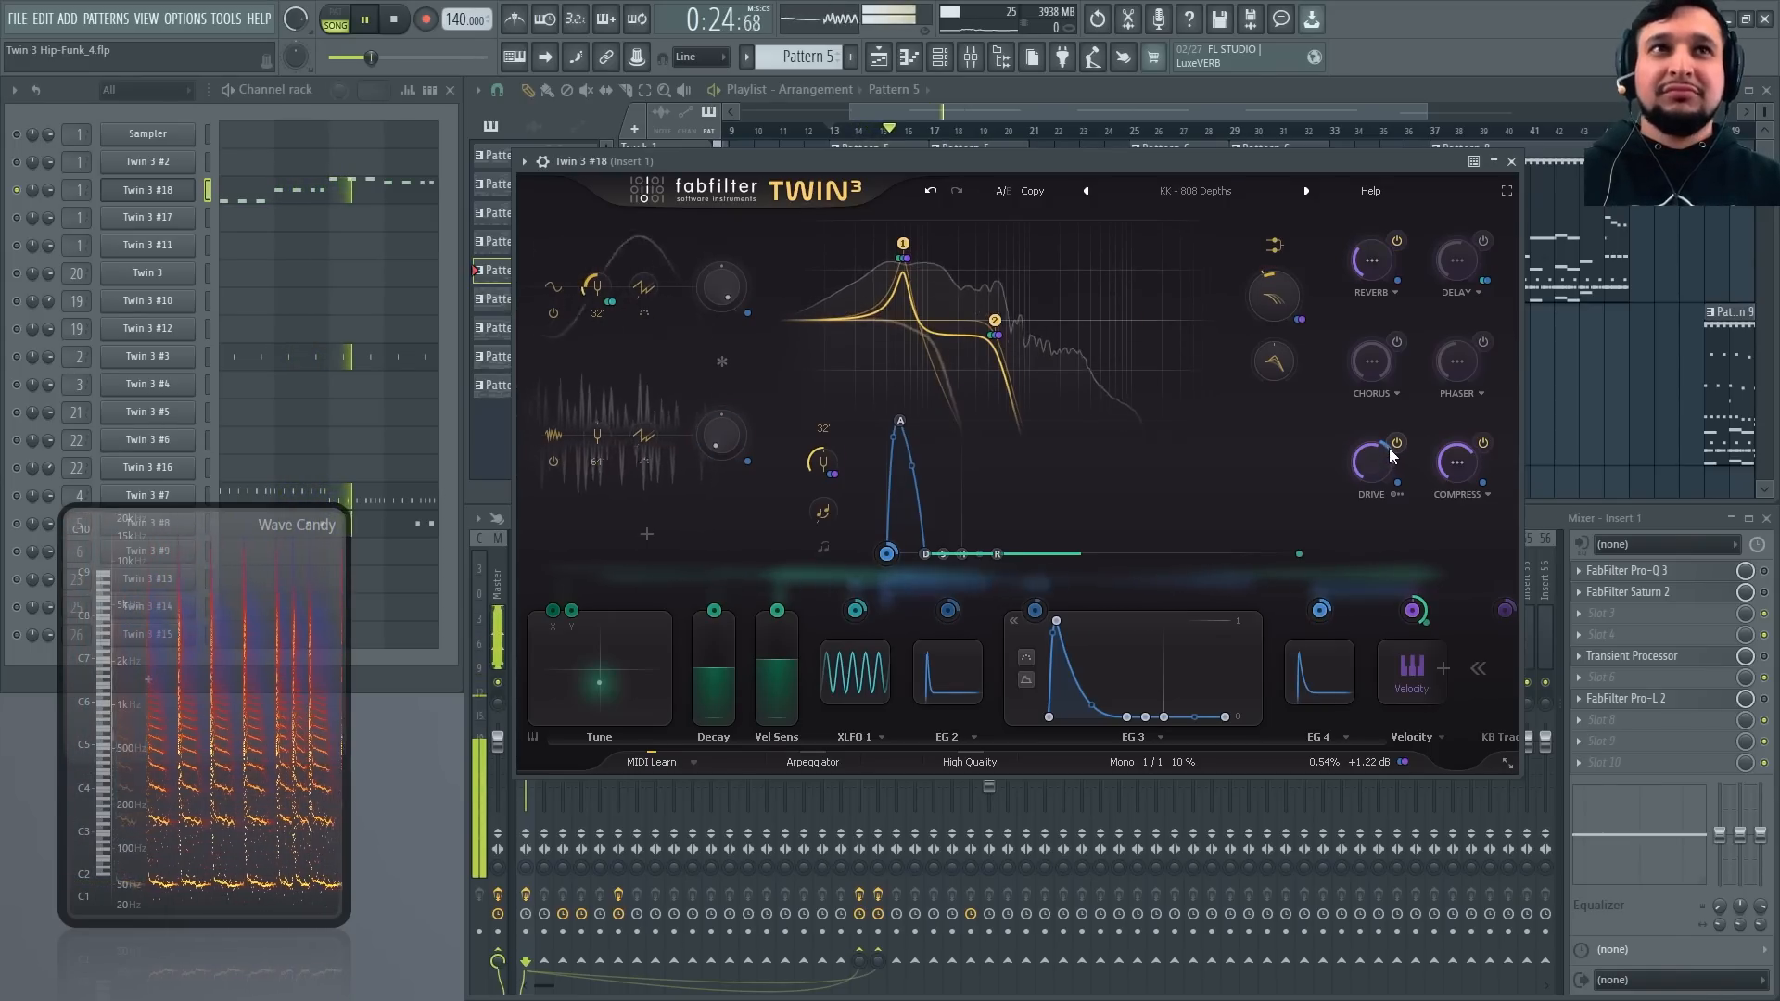
key(space)
Expand EG 4 and EG 3, cut EG 3's decay to 1.000 ms, and raise it to 834.3 ms, auditioning Pattern 5 with each setting
click(1303, 691)
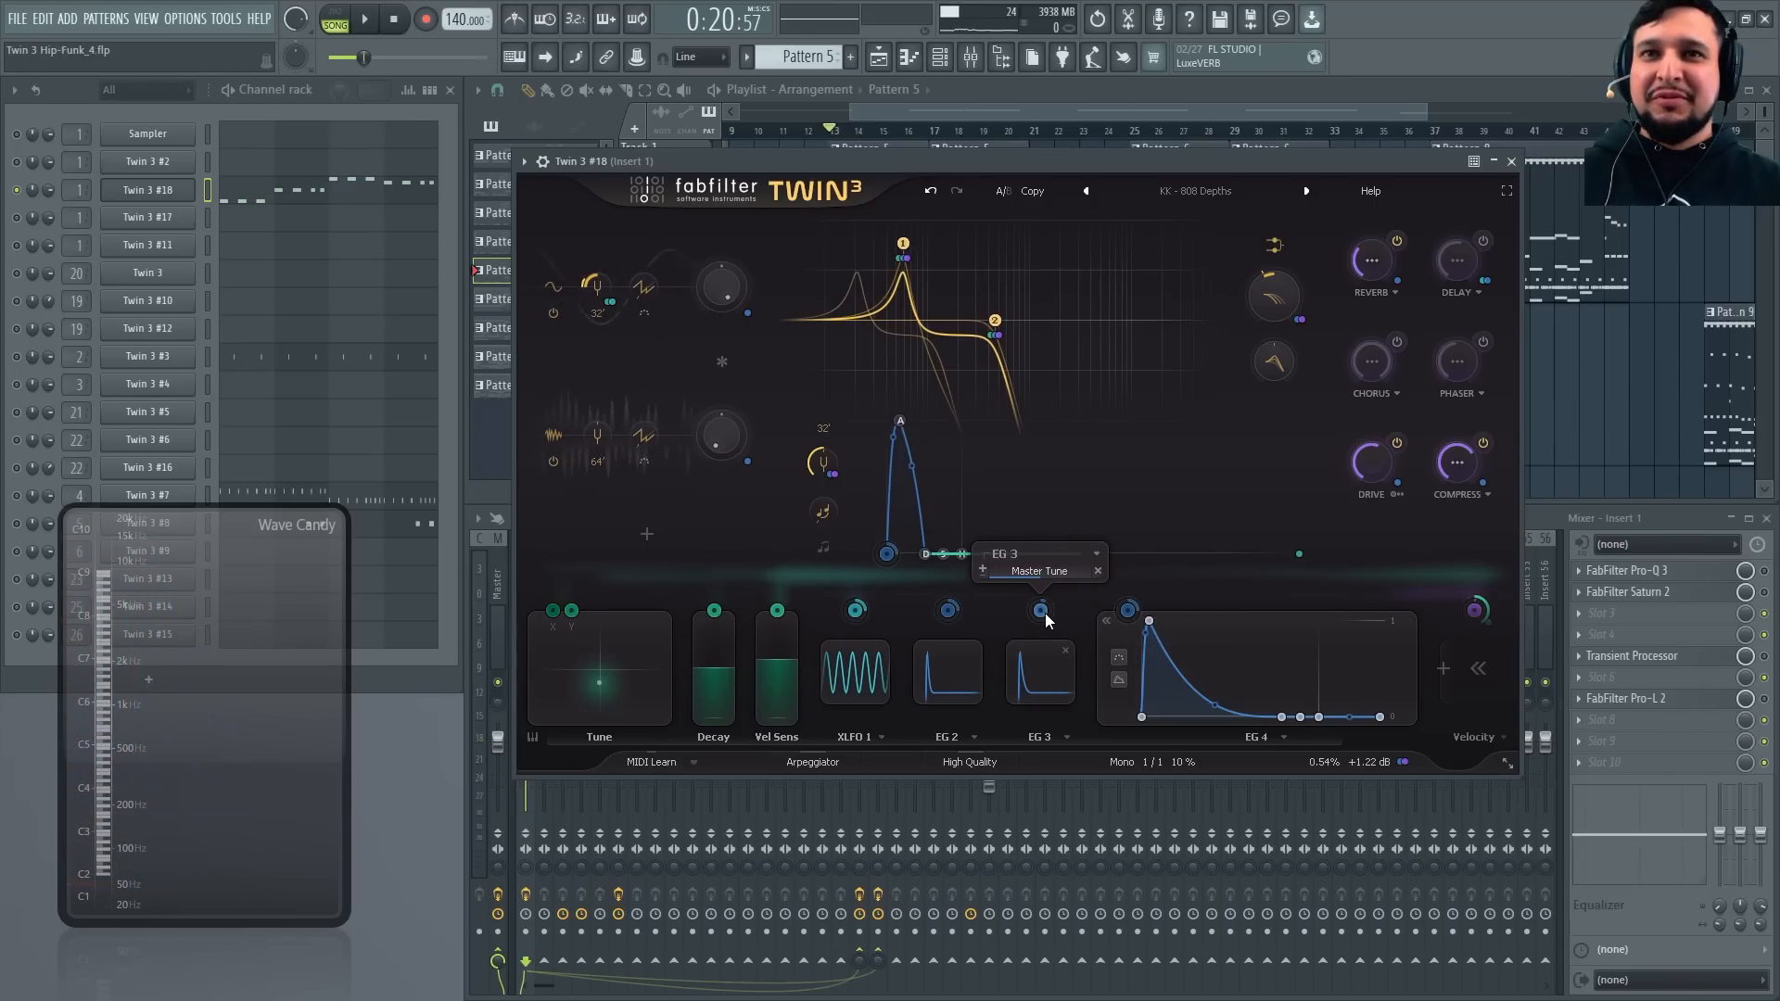
click(1054, 694)
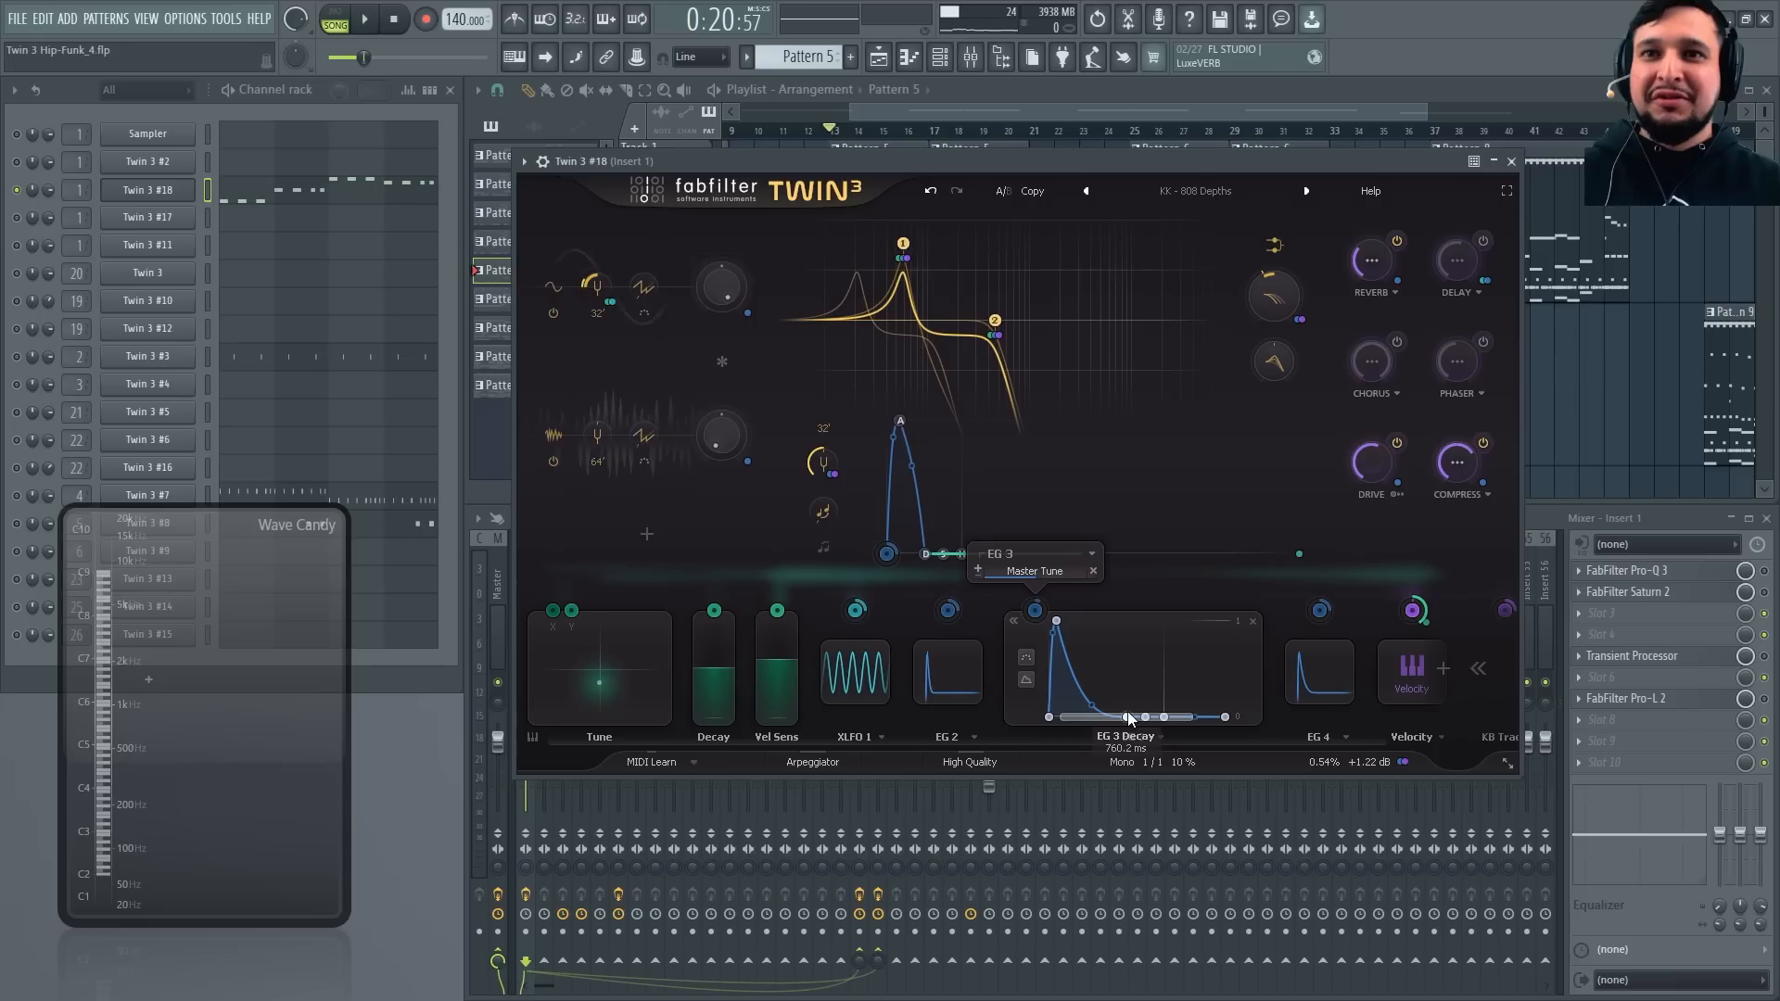
key(space)
drag(1131, 716, 1064, 715)
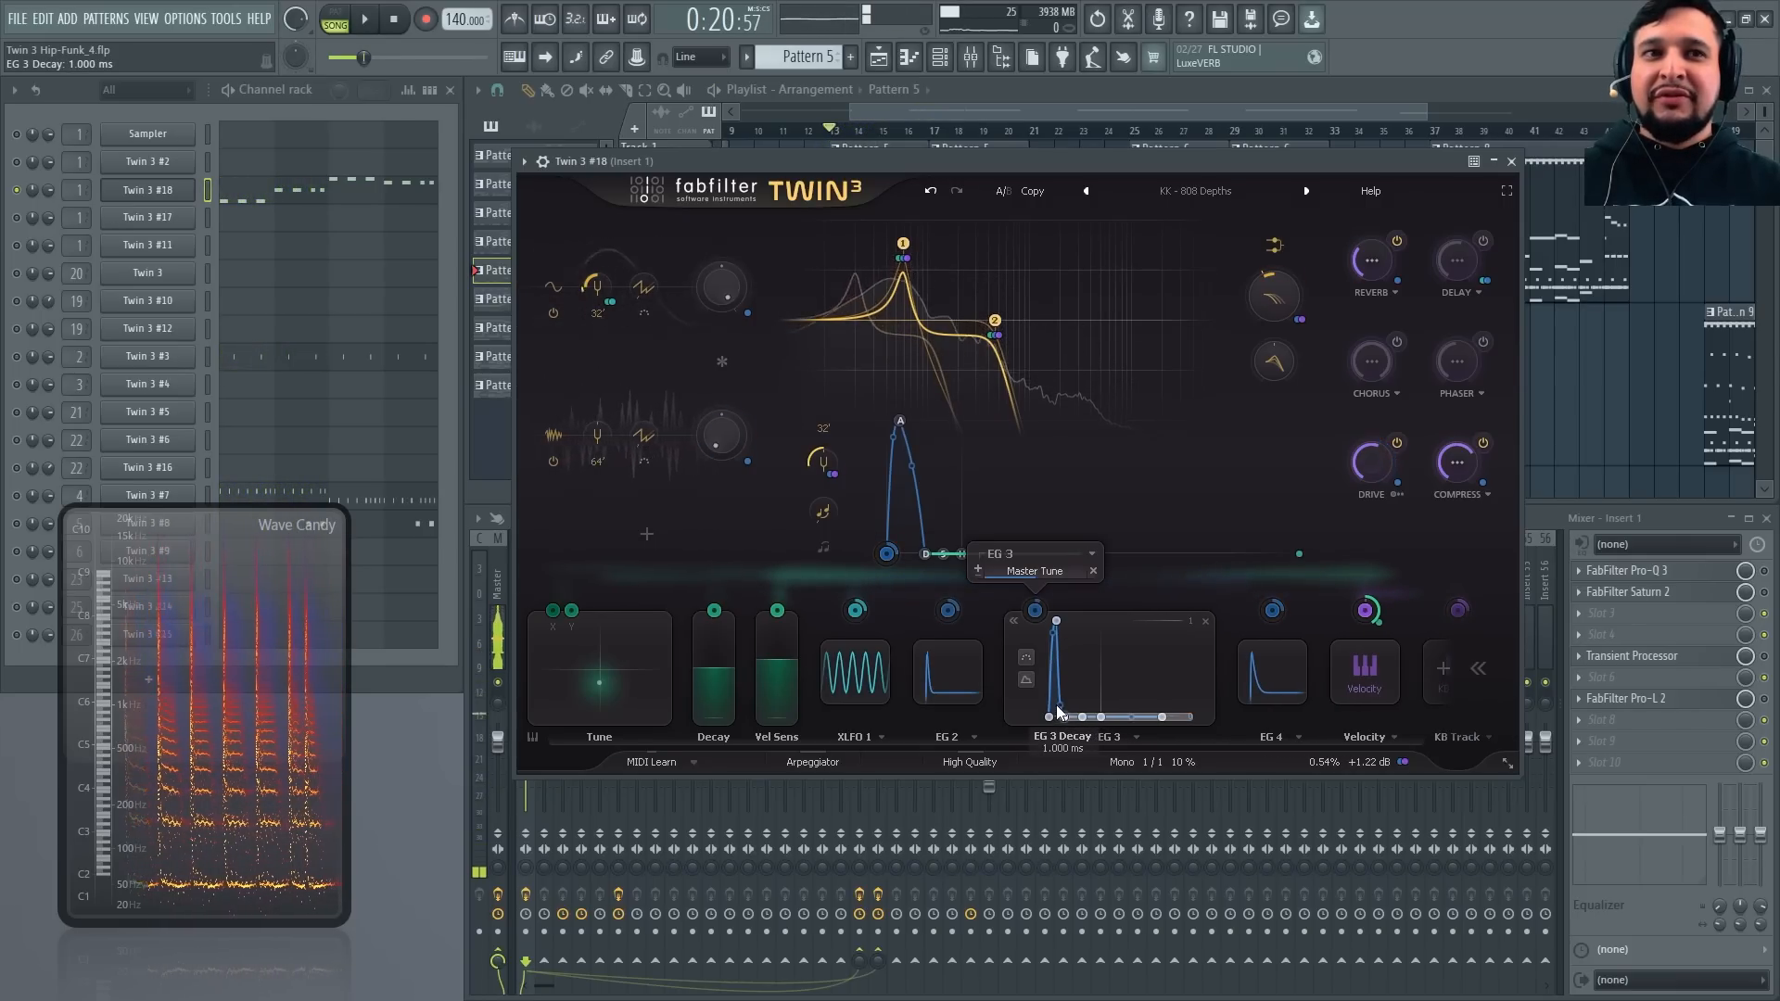
key(space)
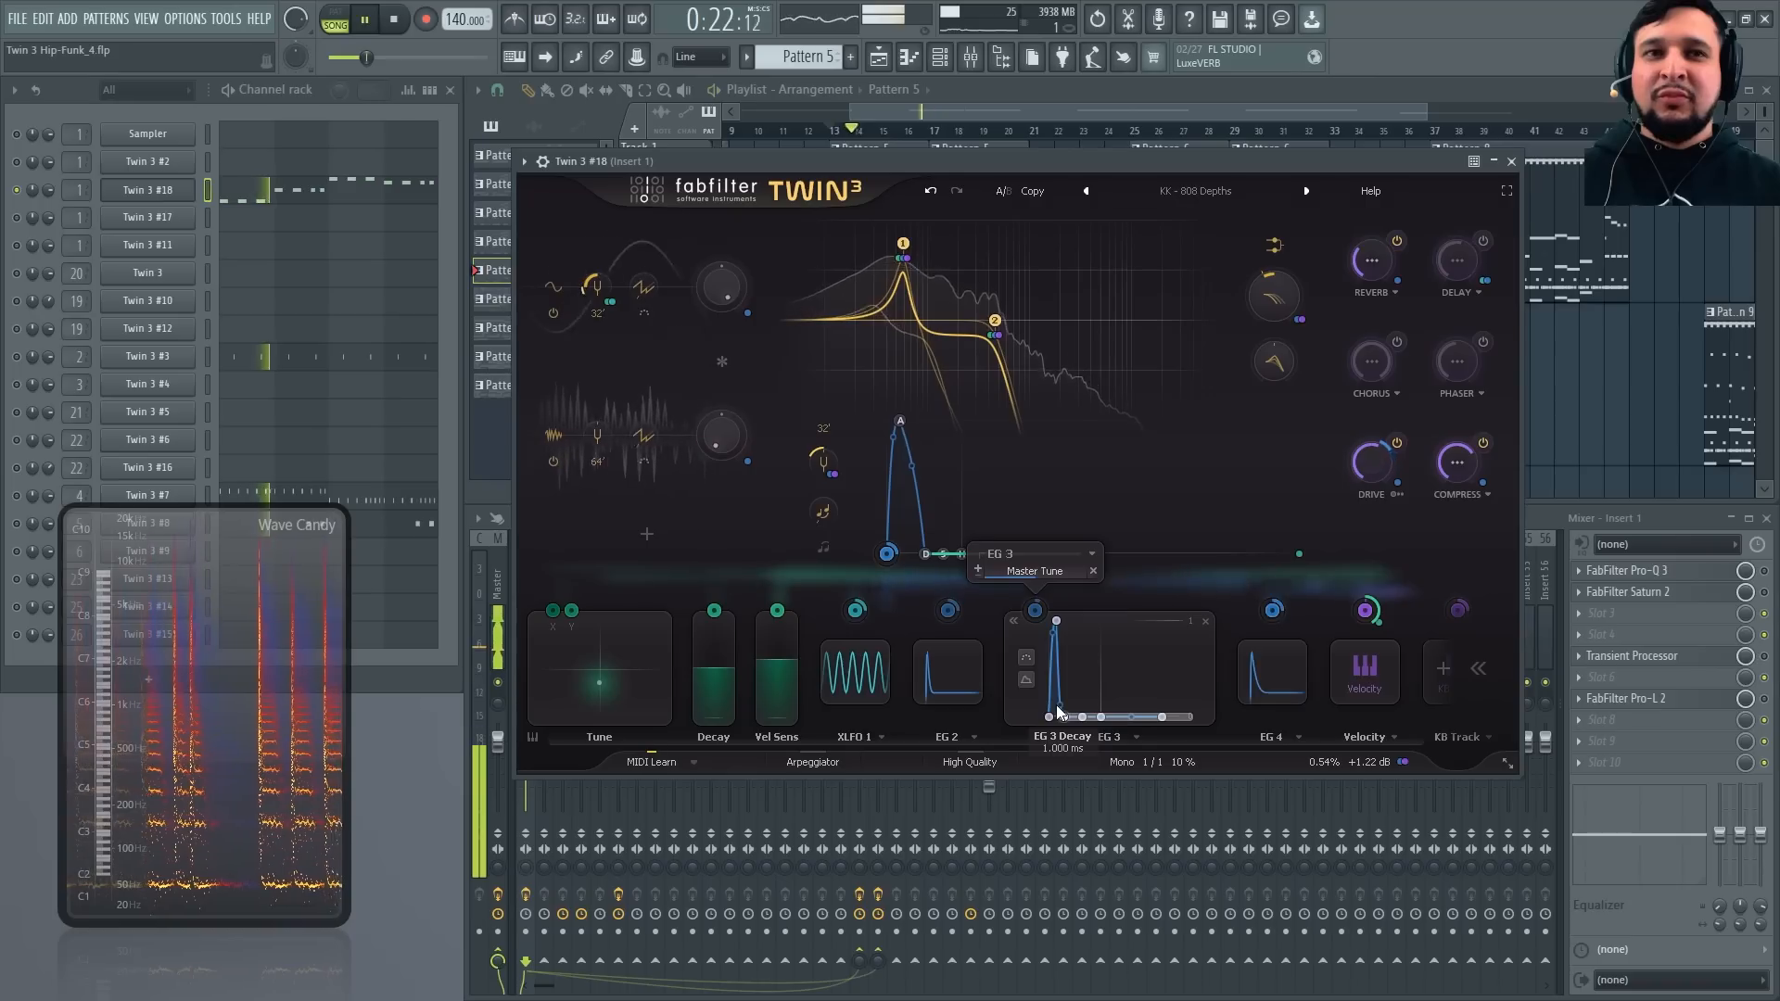
drag(1060, 716, 1133, 704)
key(space)
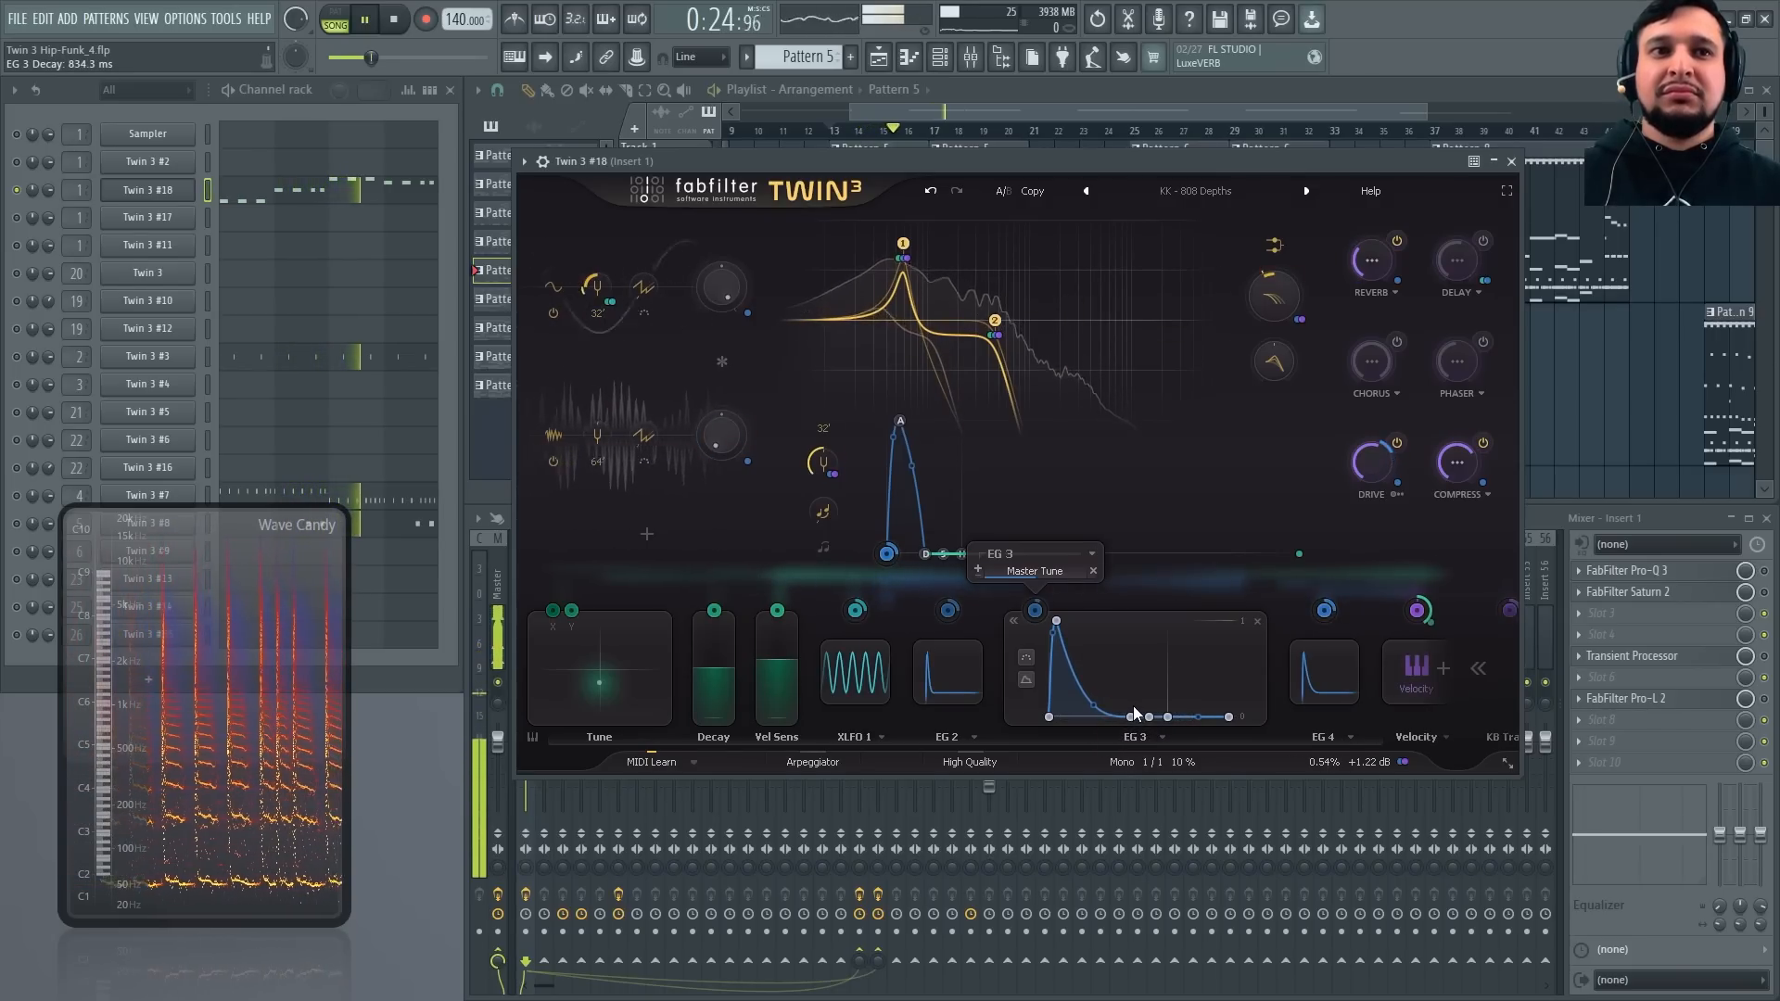
Unsolo Twin 3 #18 to play Pattern 5 with all channels, close the 808 patch window, and shrink Wave Candy
key(space)
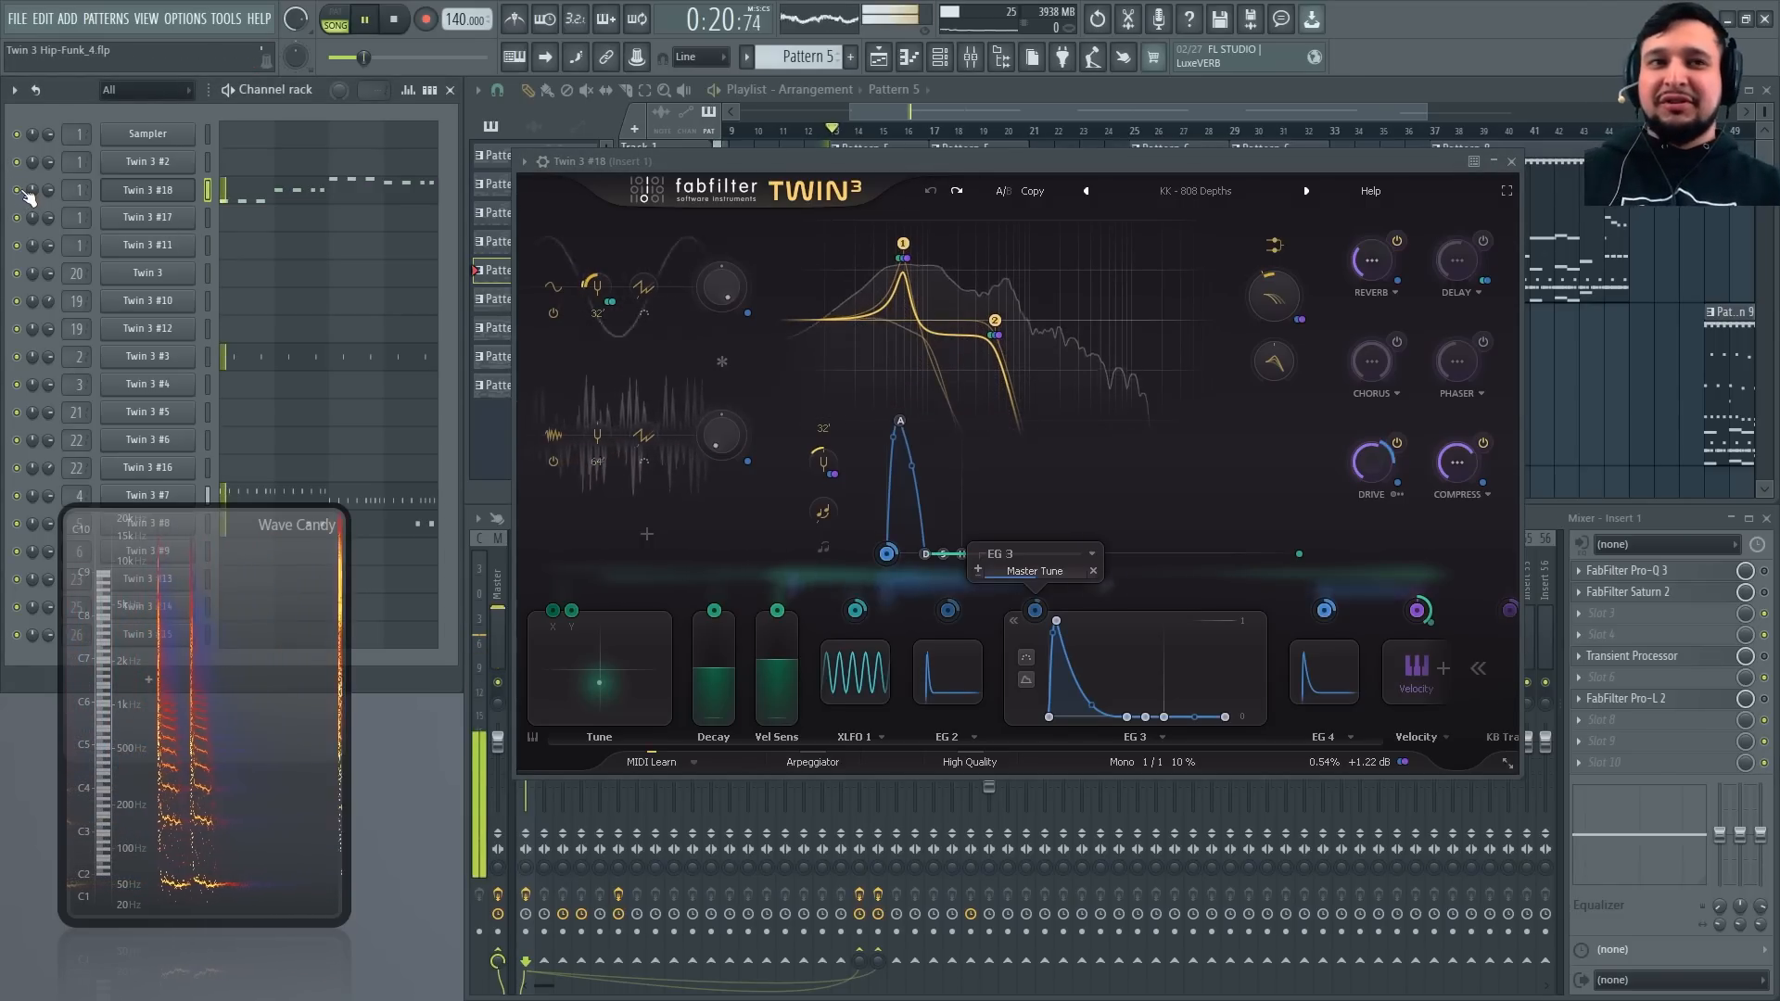
key(space)
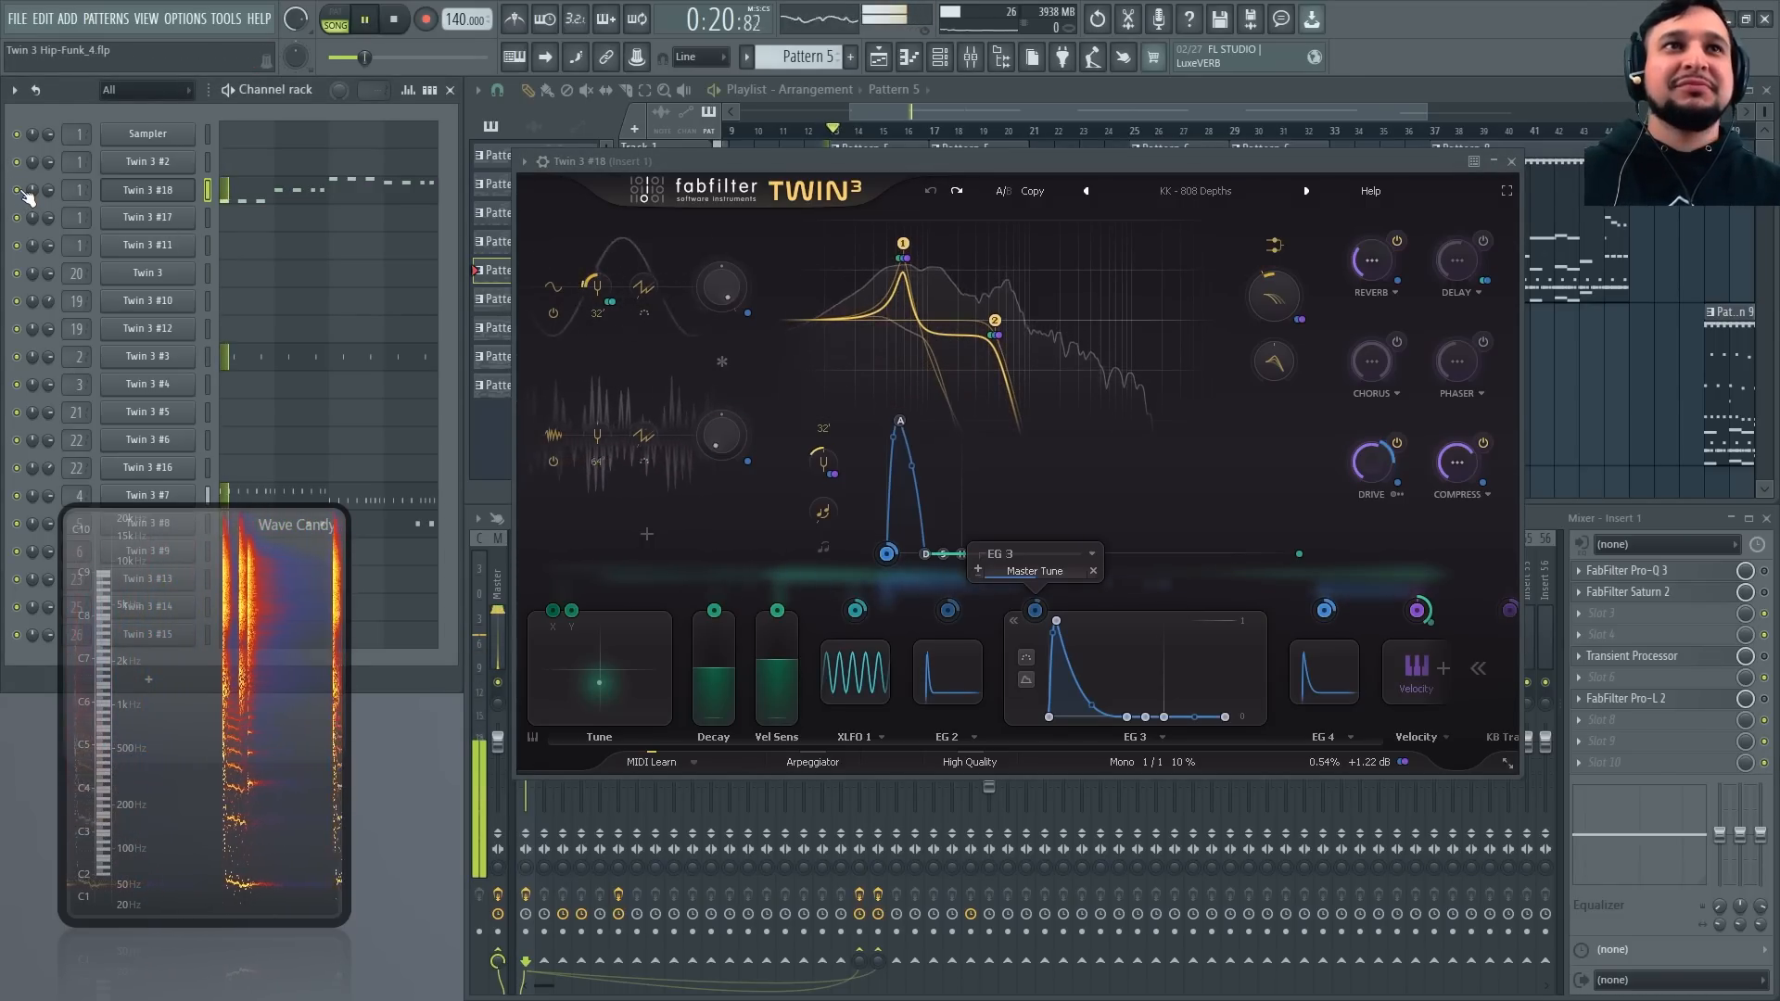
click(1512, 162)
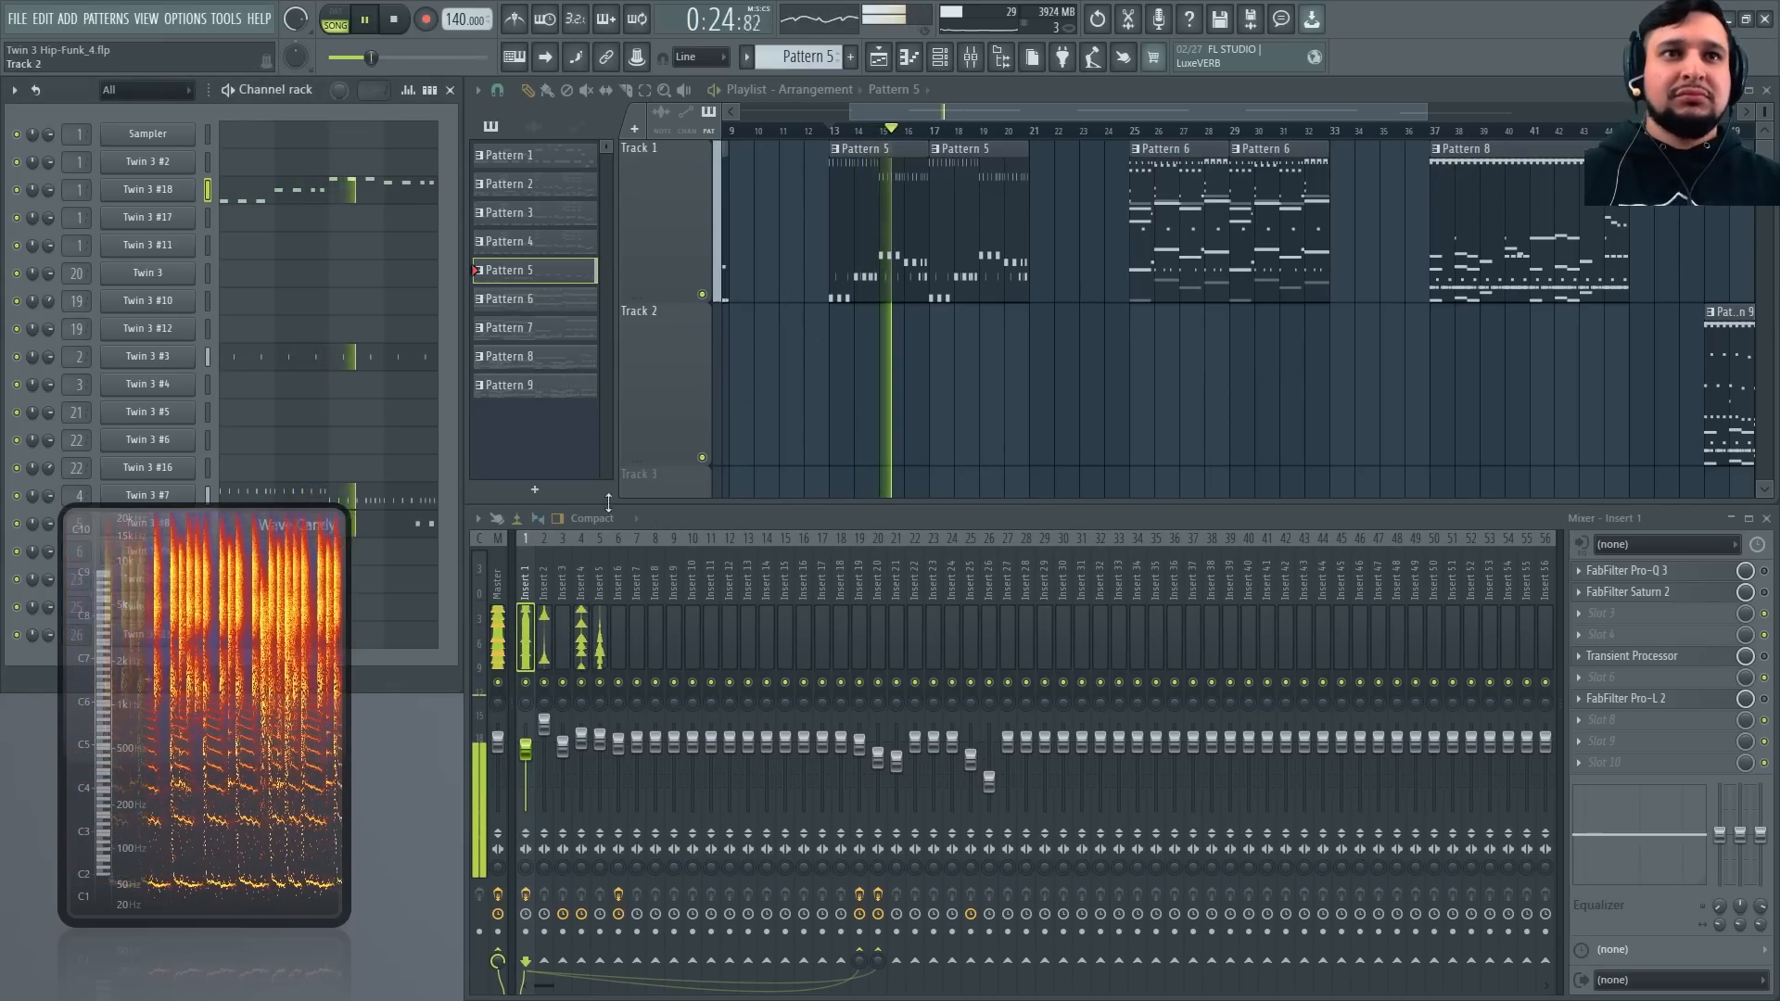
drag(347, 509, 348, 606)
key(space)
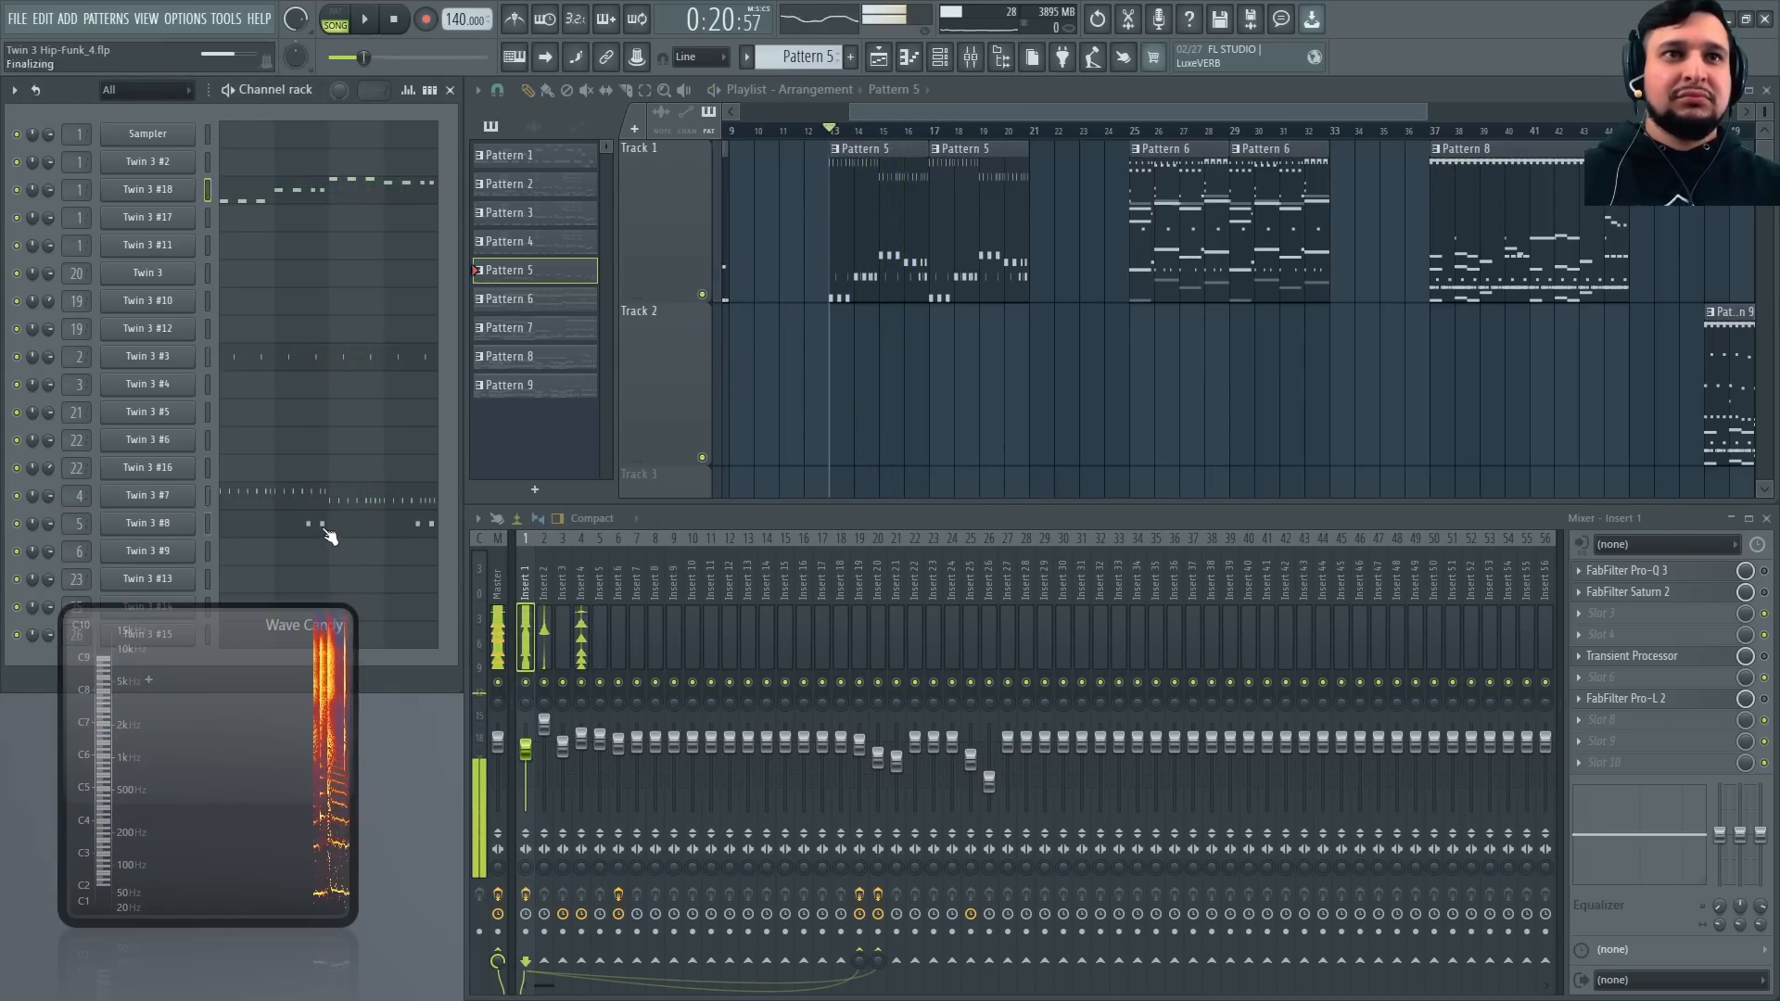
Open Twin 3 #8's Pattern 5 notes in the piano roll and select all of them
click(323, 524)
drag(1650, 323, 582, 263)
Try Beat snapping in the piano roll, set the snap to 1/3 beat, and play Pattern 5 with Twin 3 #8's notes in view
click(516, 90)
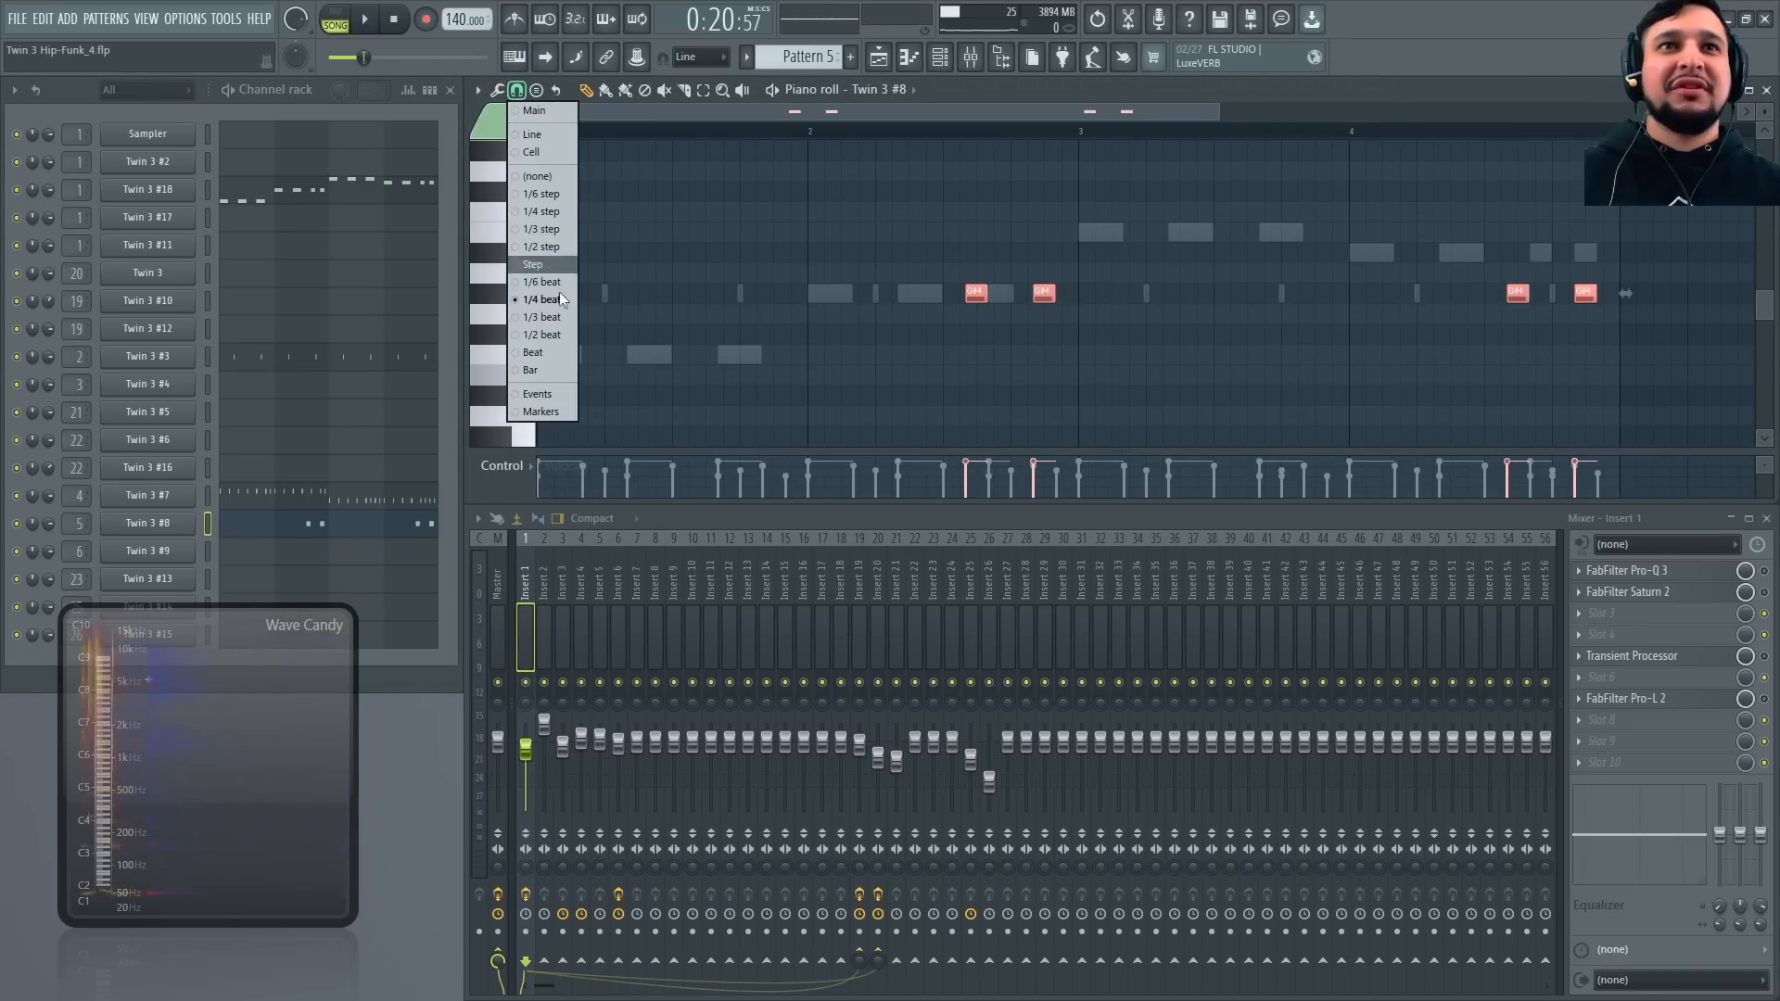
click(552, 352)
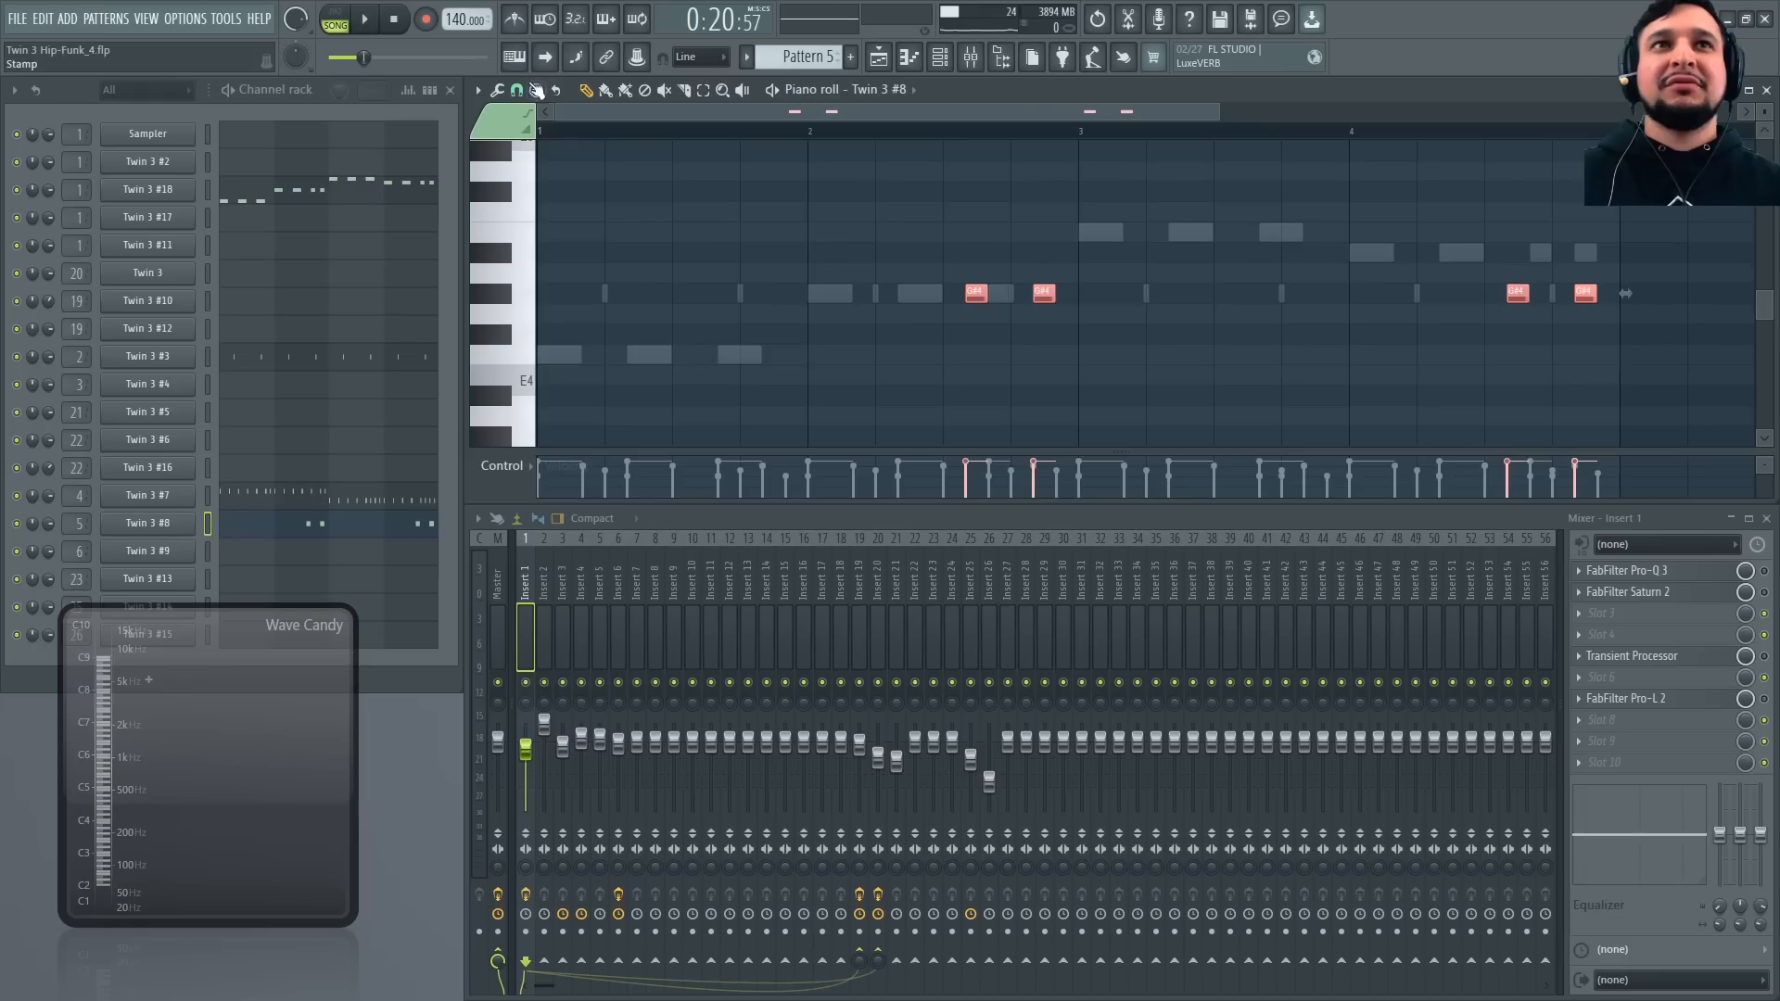
click(516, 90)
click(560, 318)
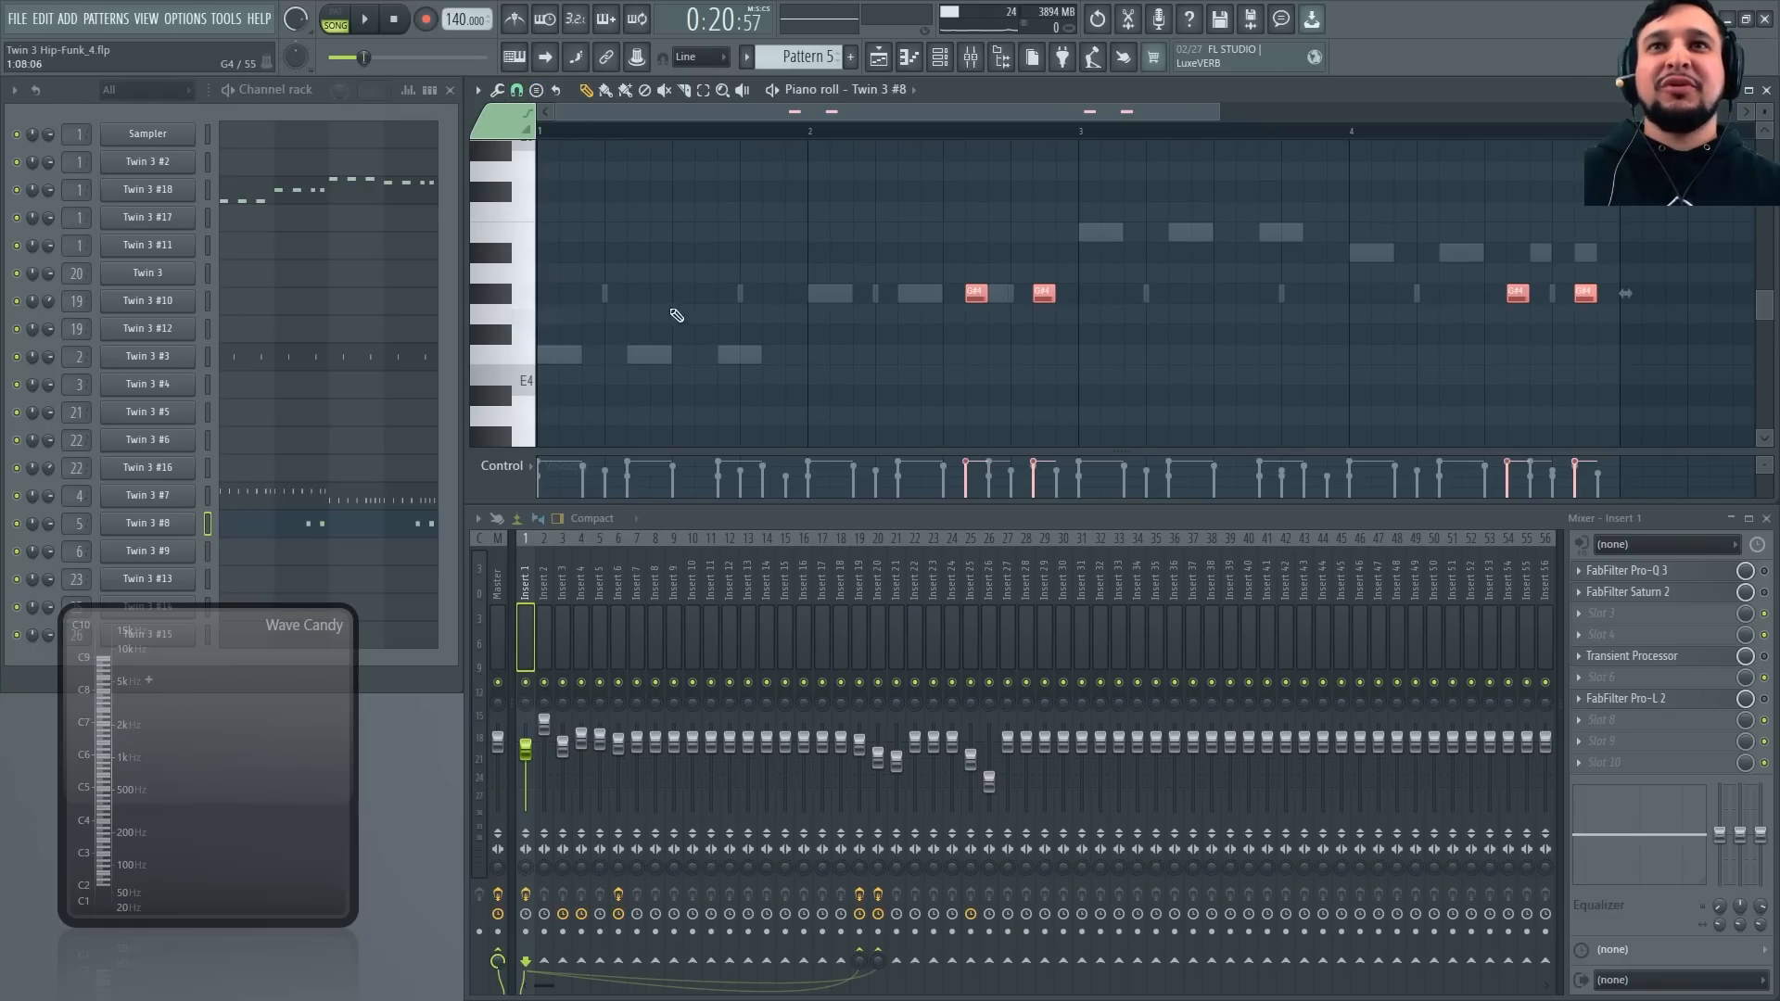
key(space)
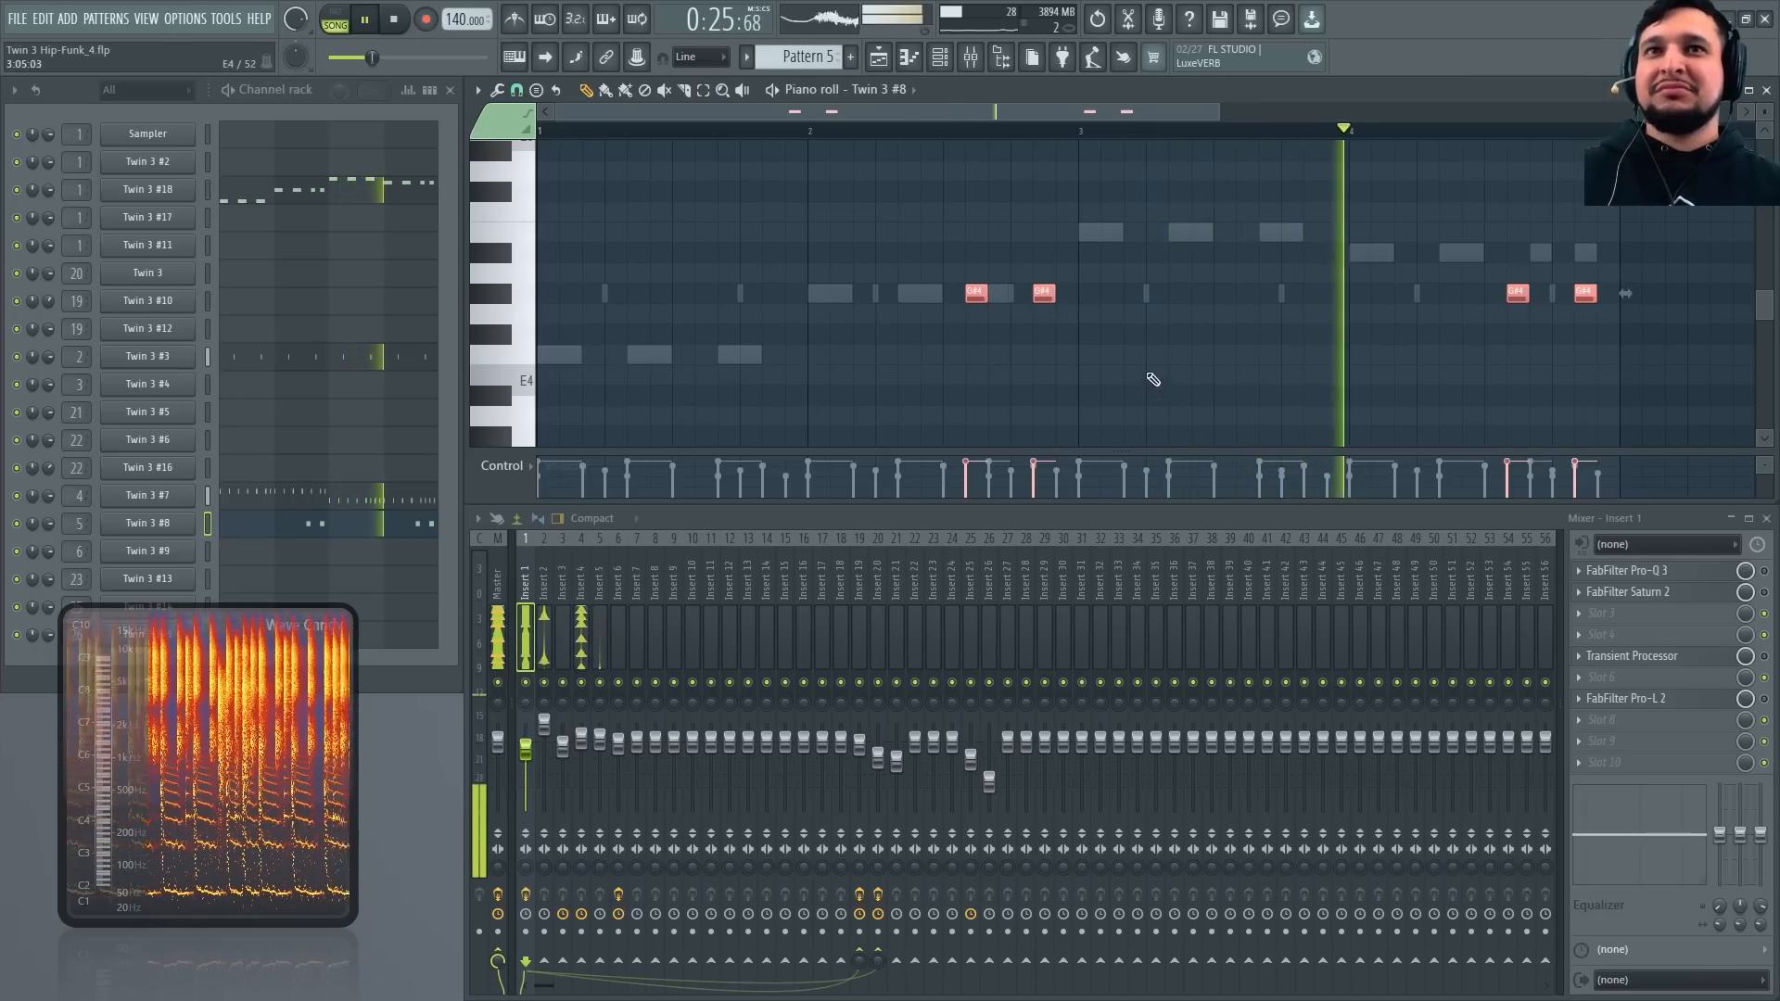
Show Twin 3 #18's Pattern 5 notes in the piano roll, stop playback, and bring up the playlist
click(297, 191)
key(space)
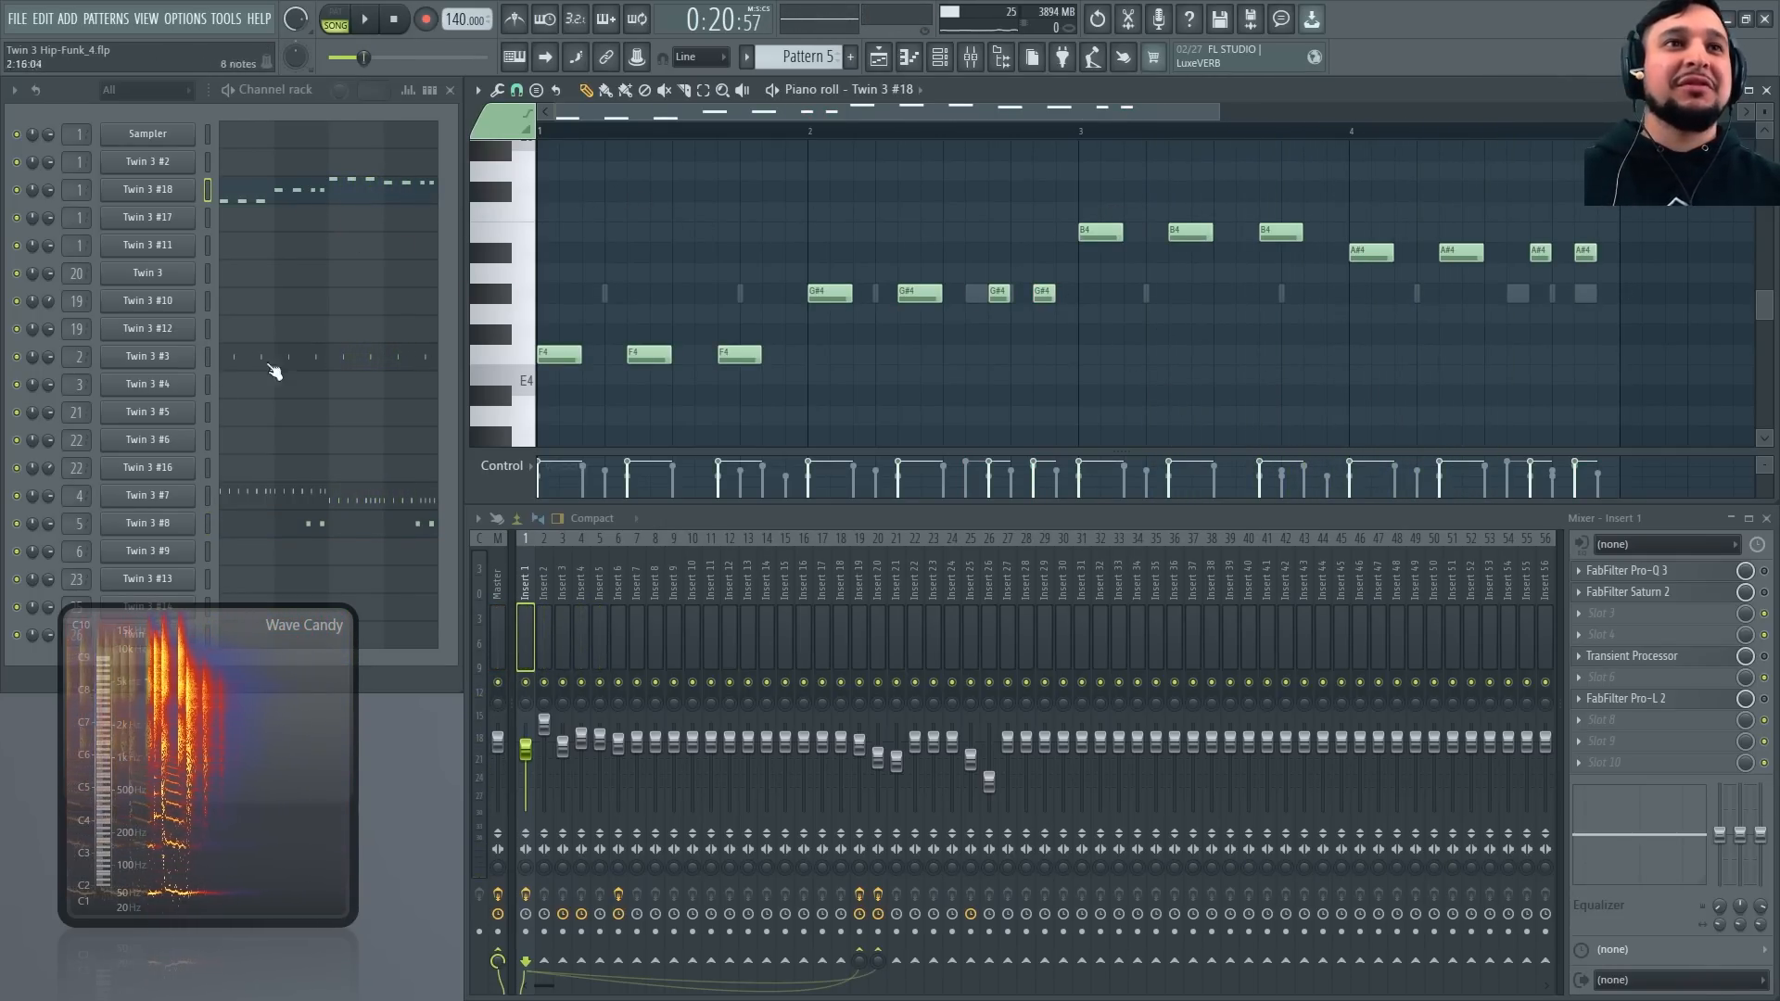
click(879, 58)
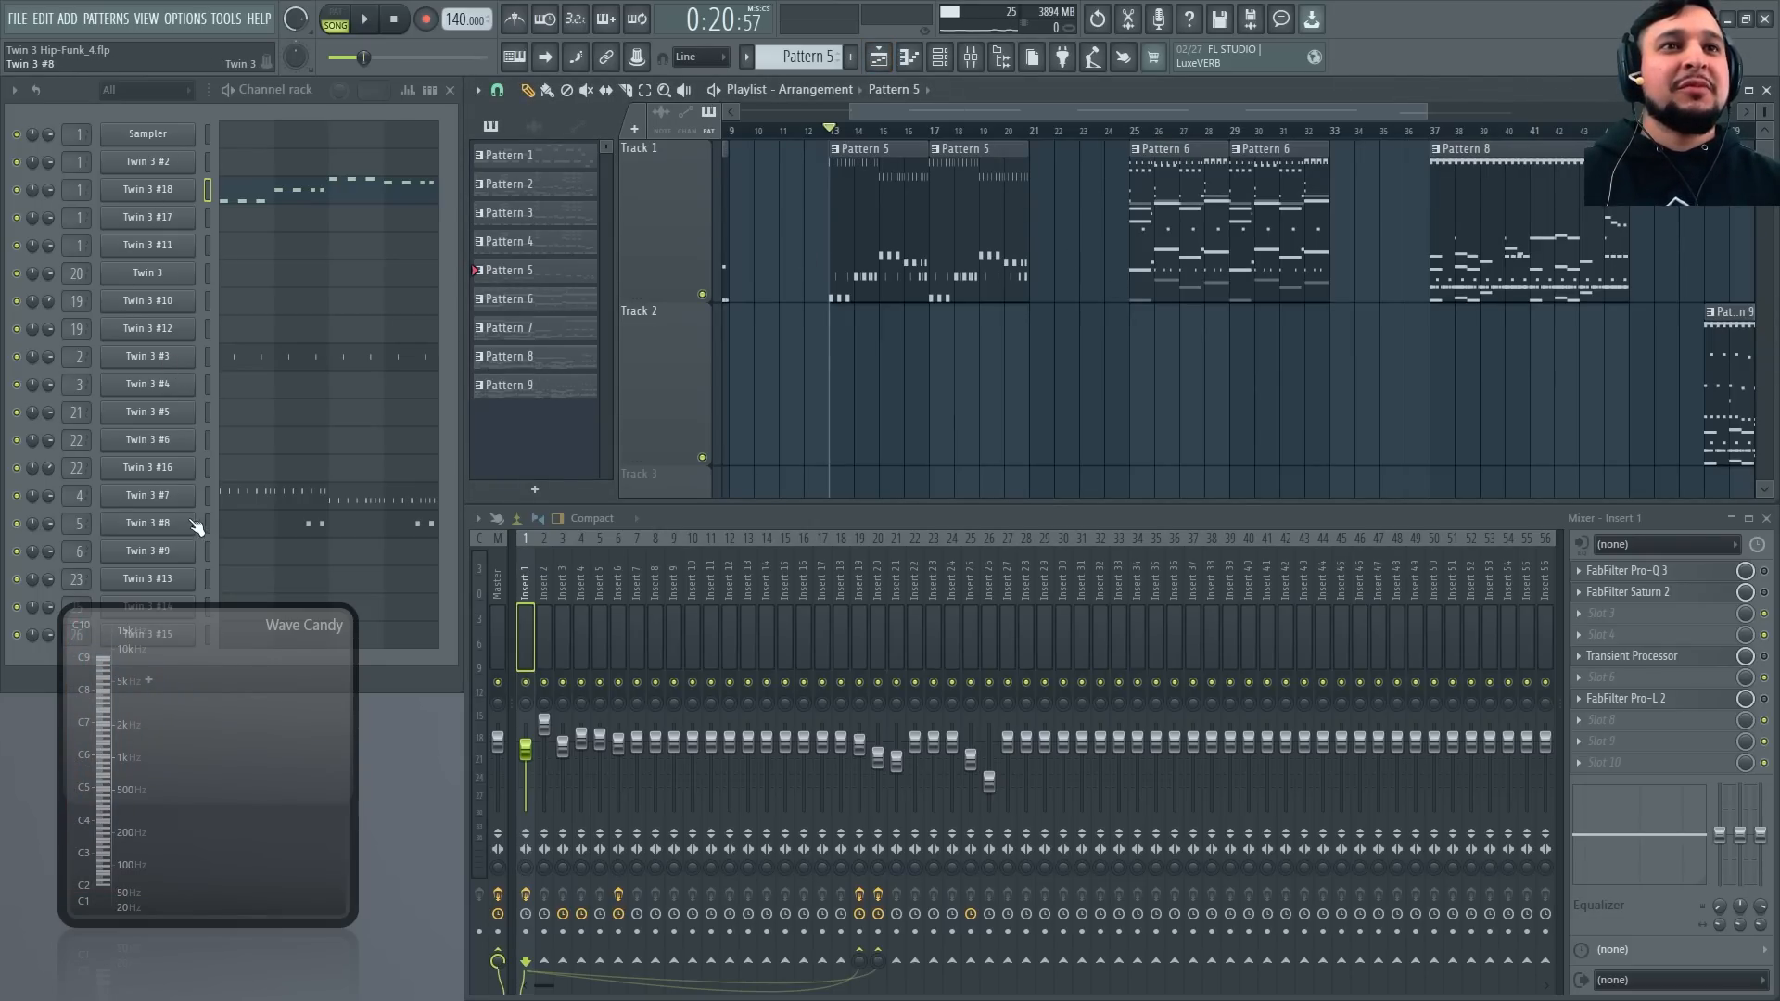
Open Twin 3 #7's Closed Hat 2 patch window, reposition it in full view, and audition Pattern 5 with that channel soloed
click(176, 496)
drag(666, 196, 816, 451)
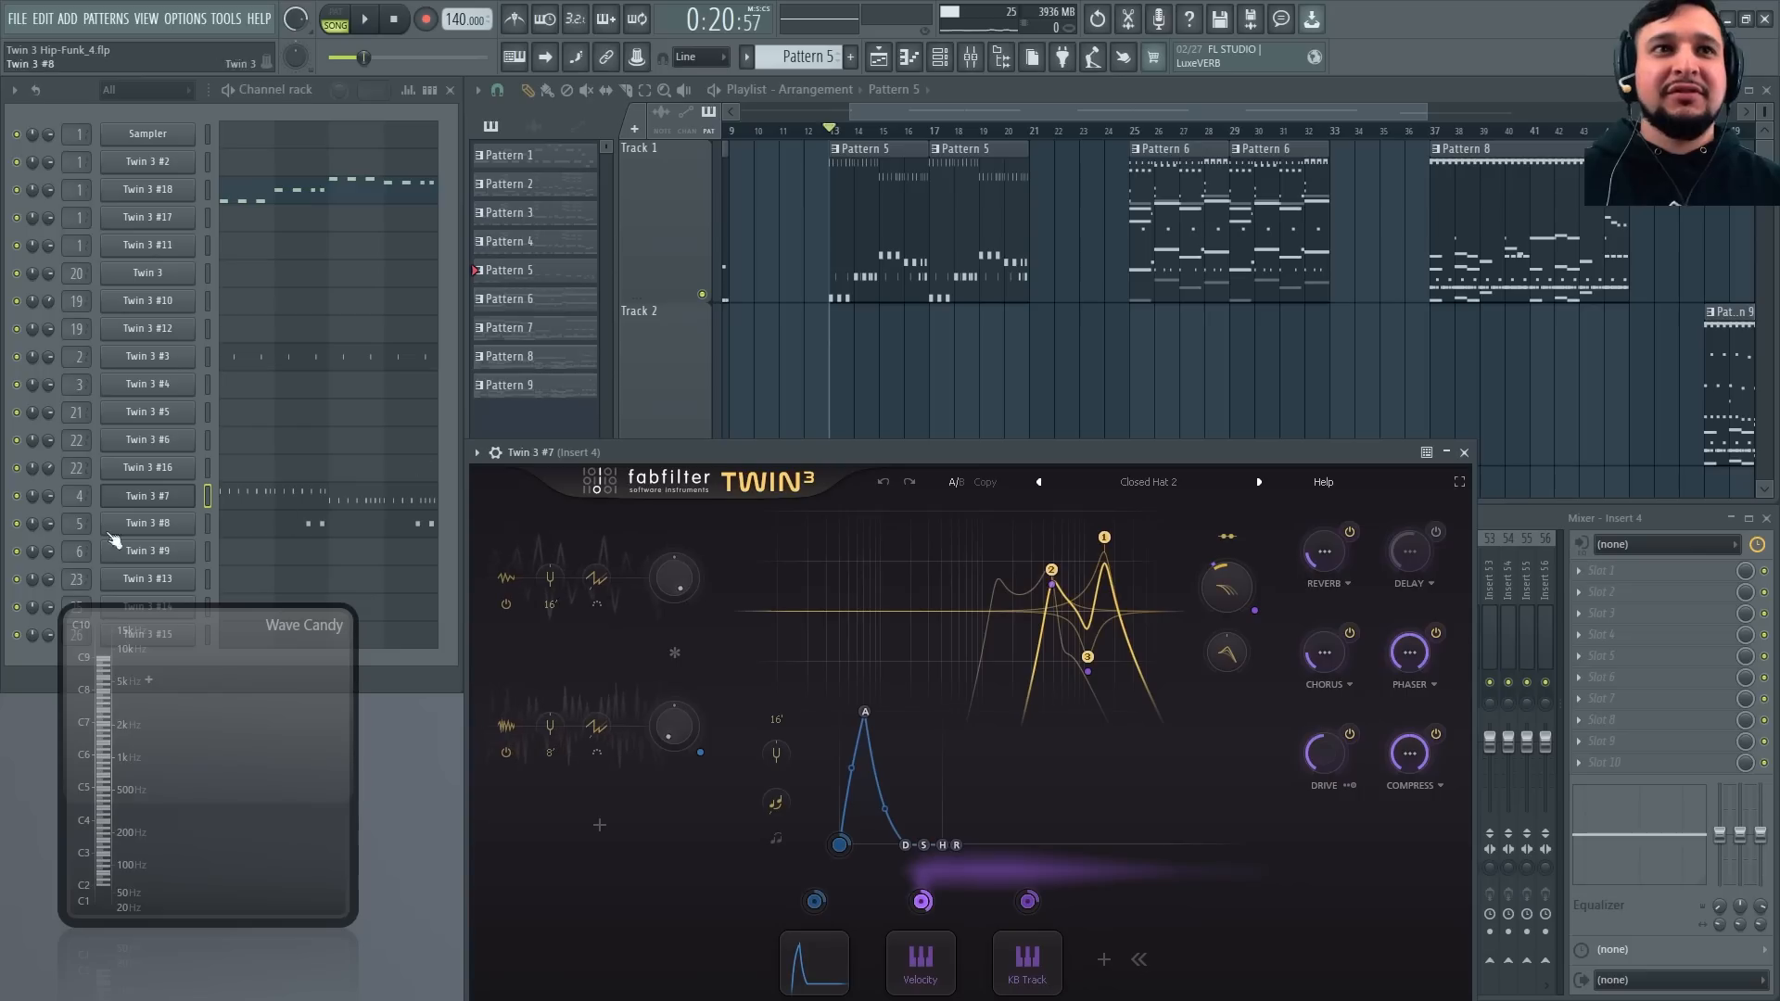
key(space)
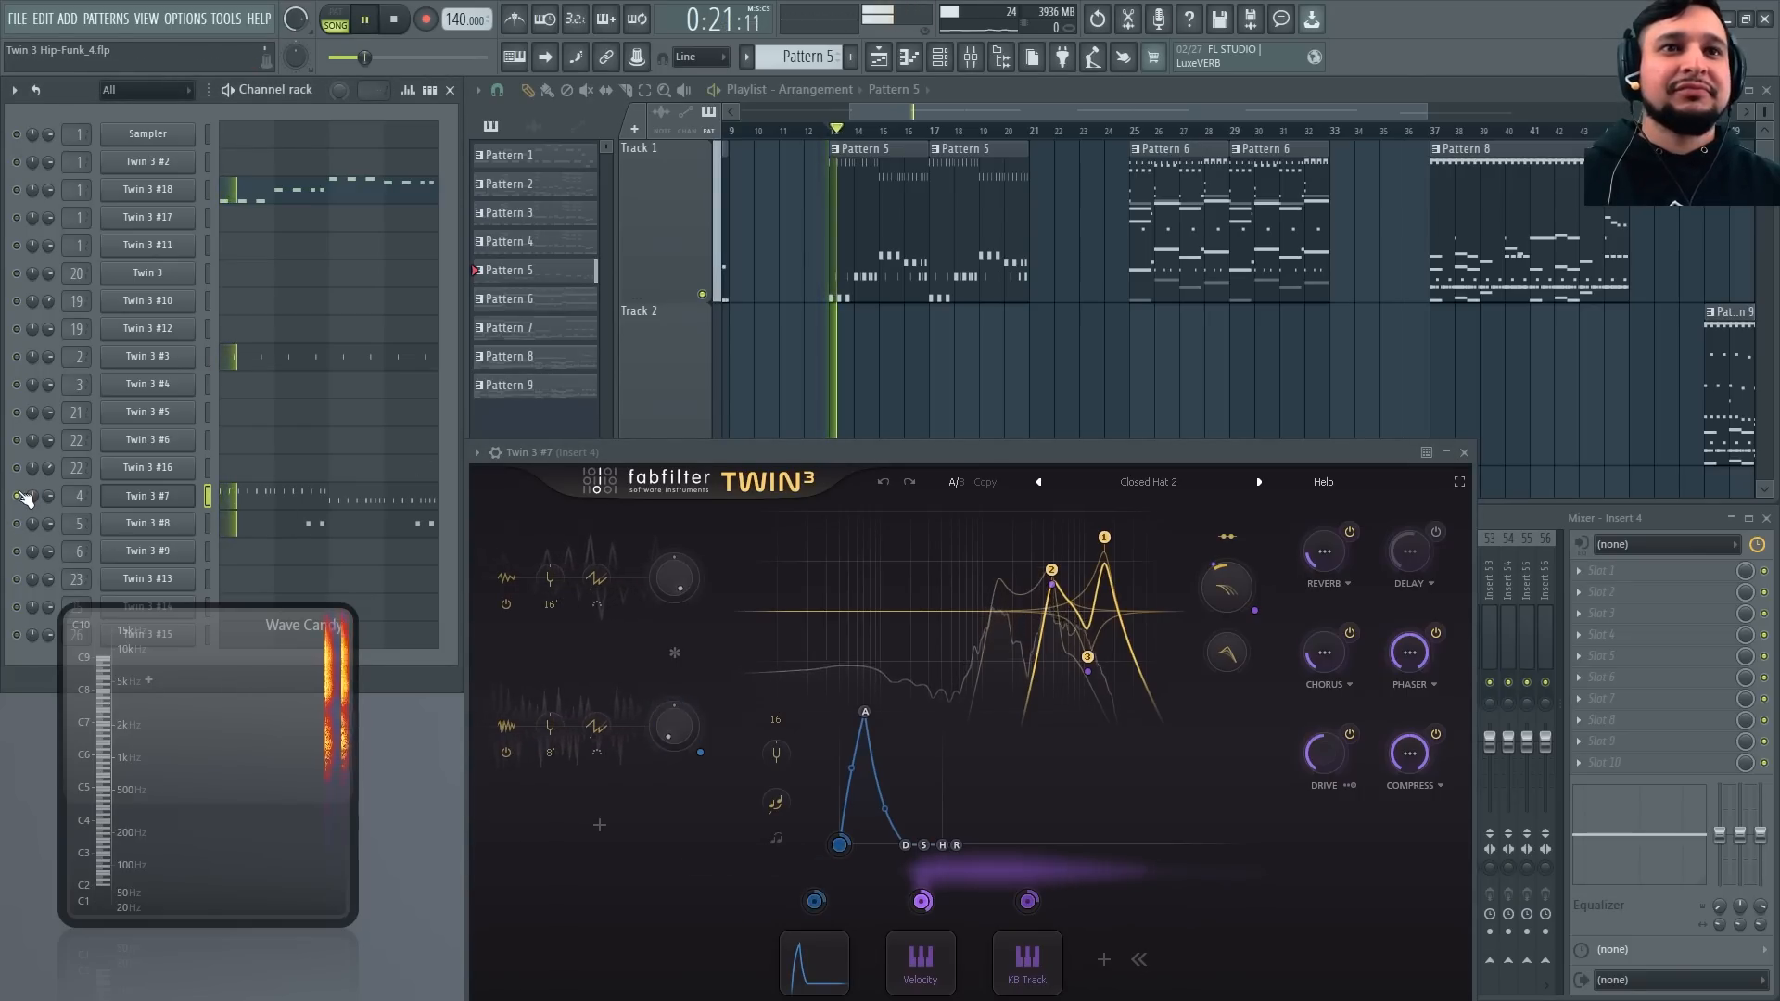
drag(1053, 456, 1007, 226)
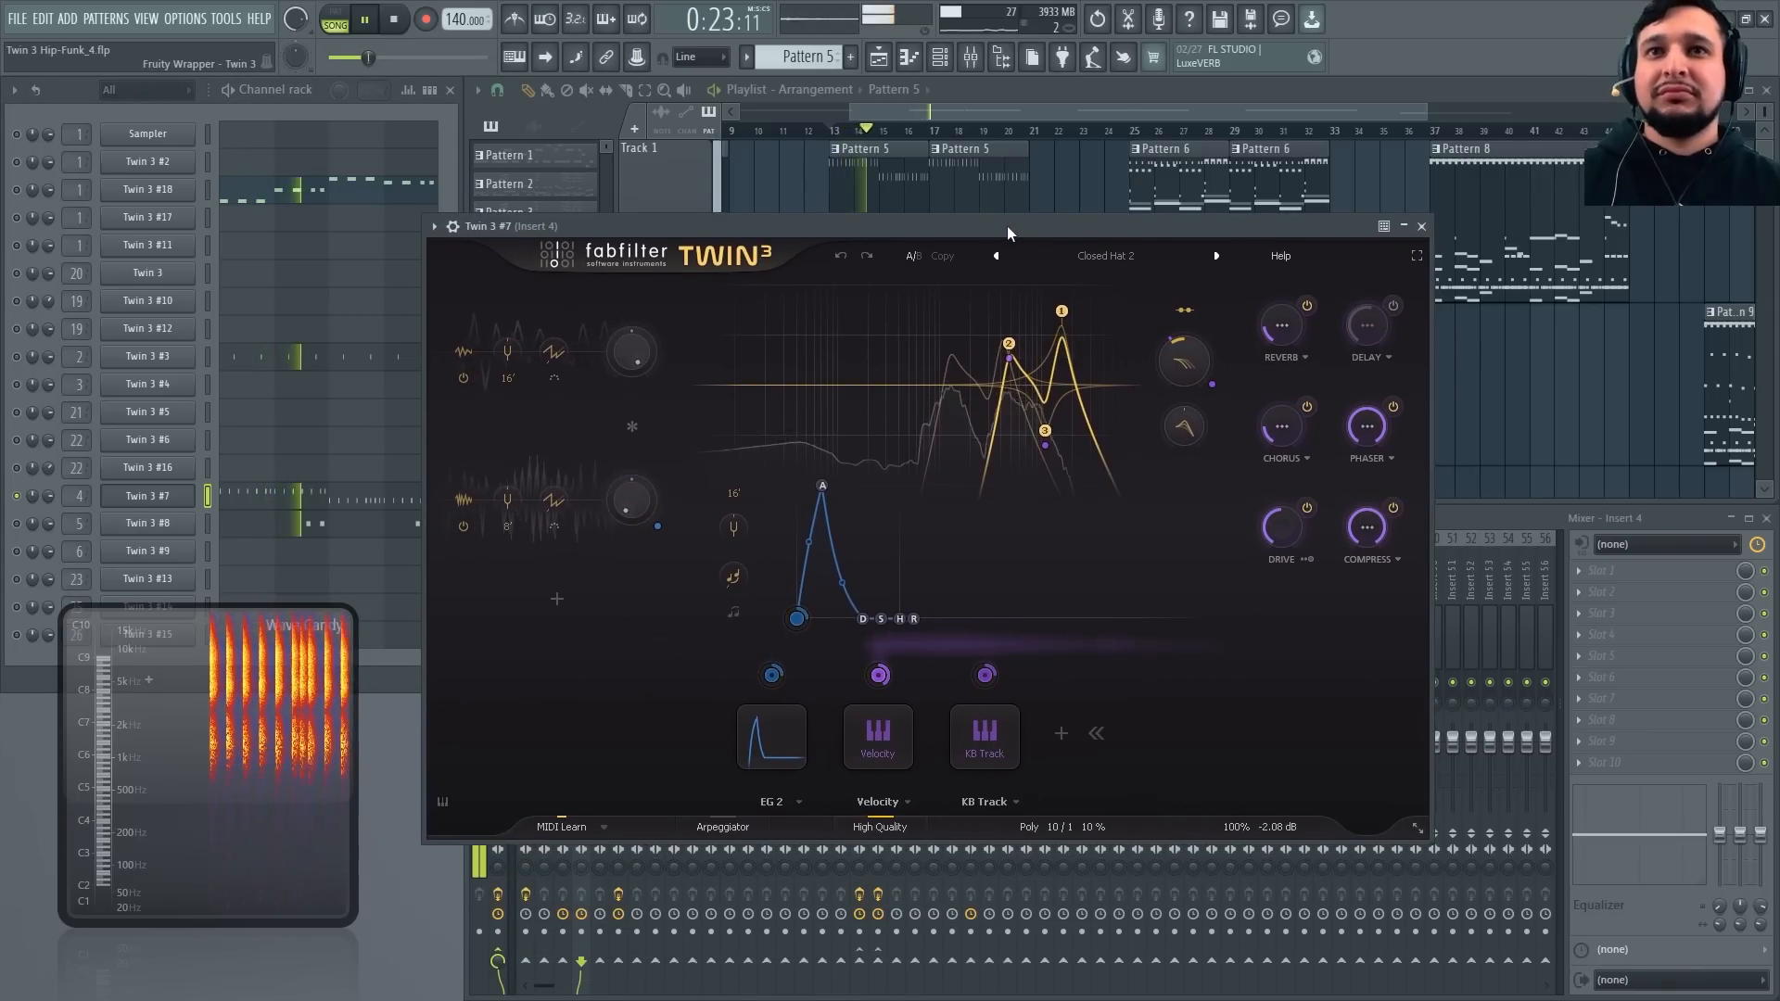
key(space)
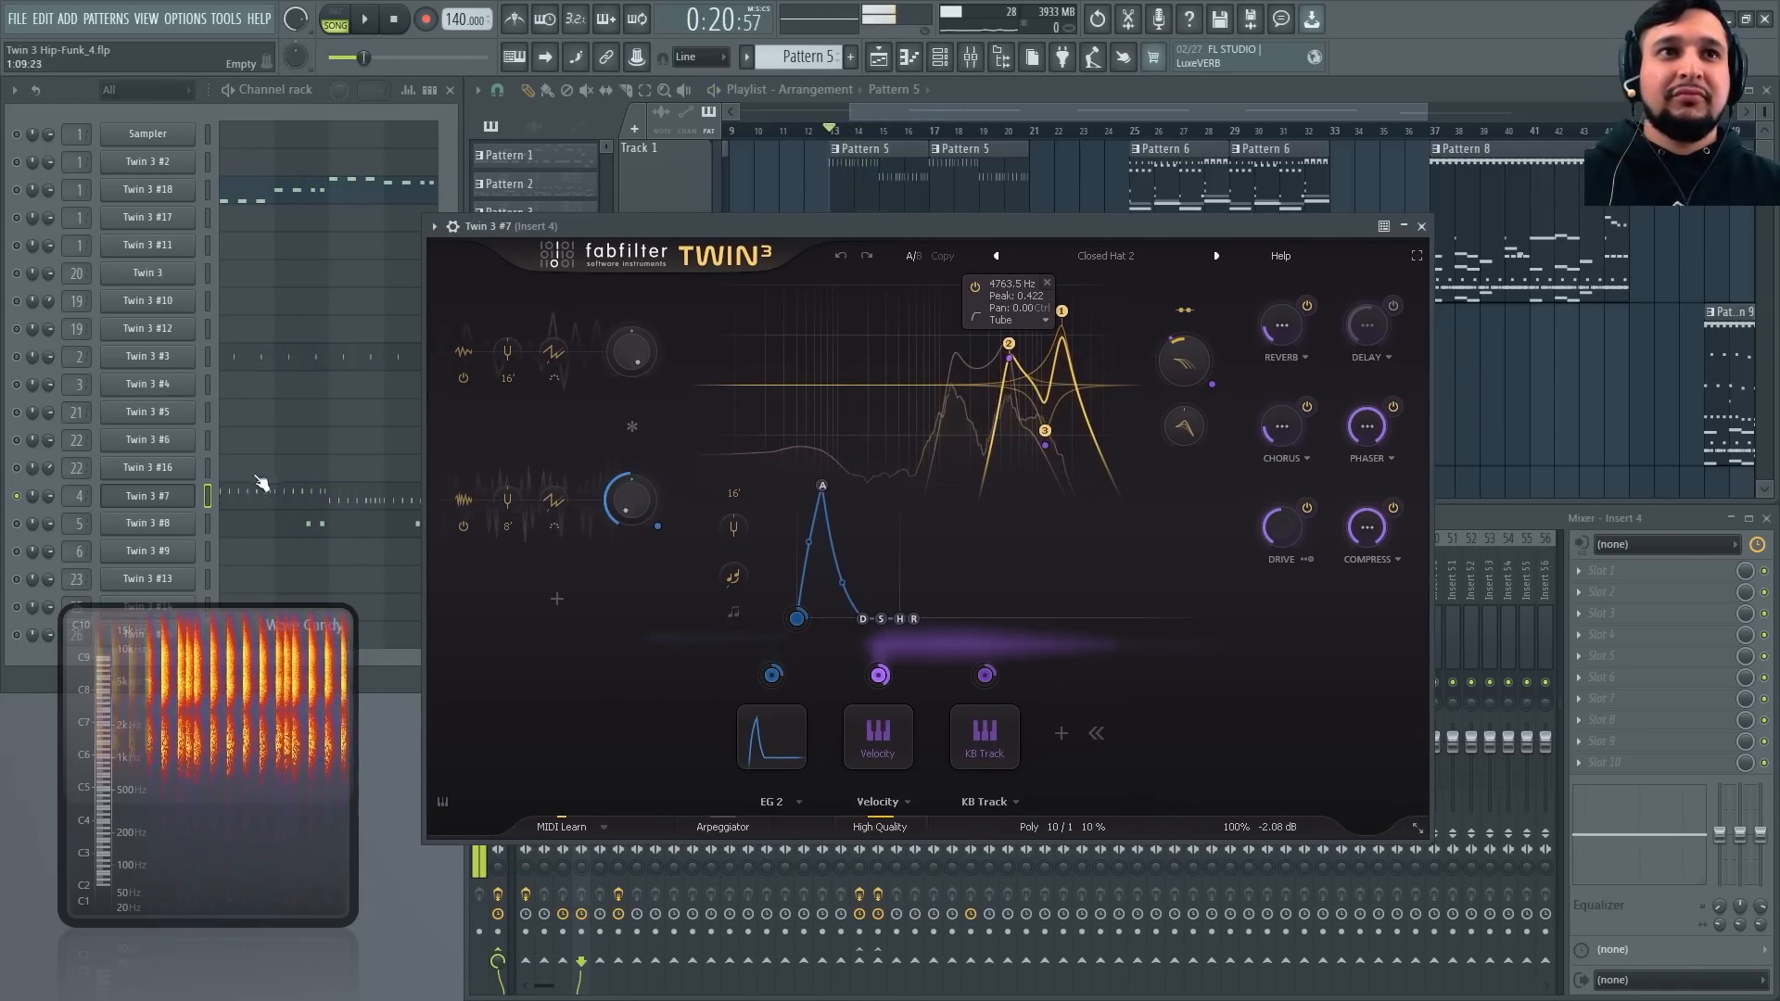
View Twin 3 #7's Pattern 5 notes in the piano roll and play them, returning to the Closed Hat 2 patch window
click(269, 494)
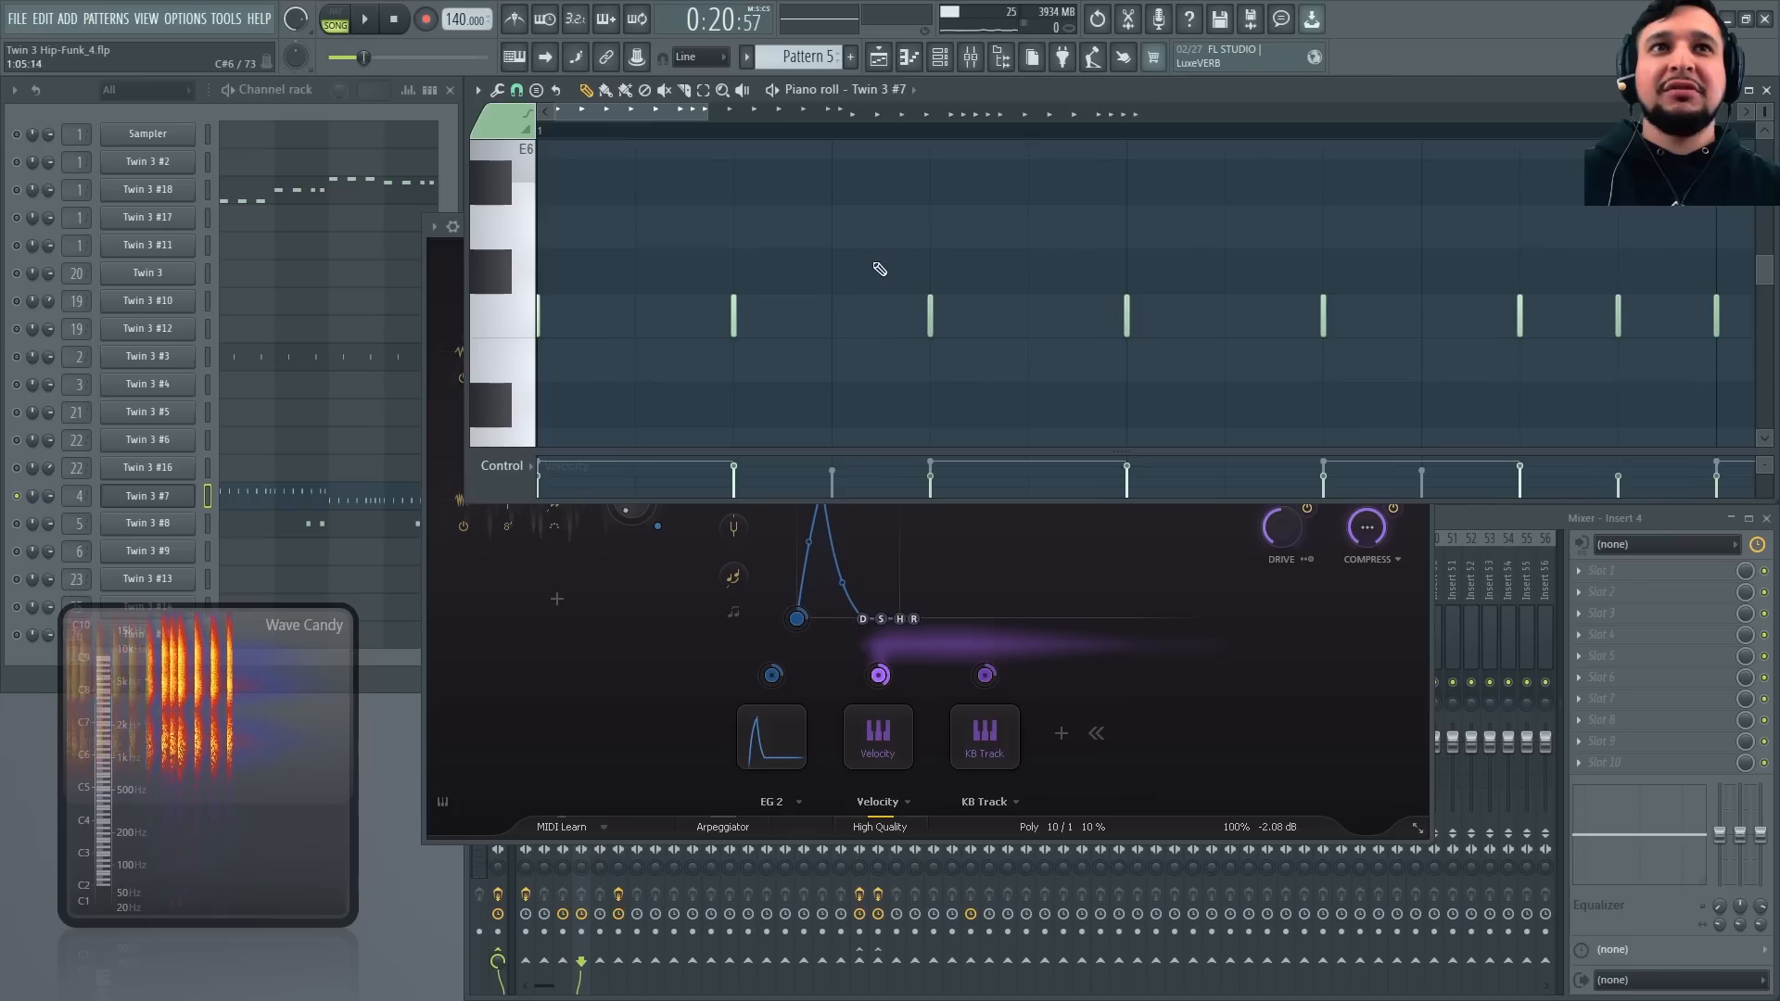
key(space)
click(1083, 603)
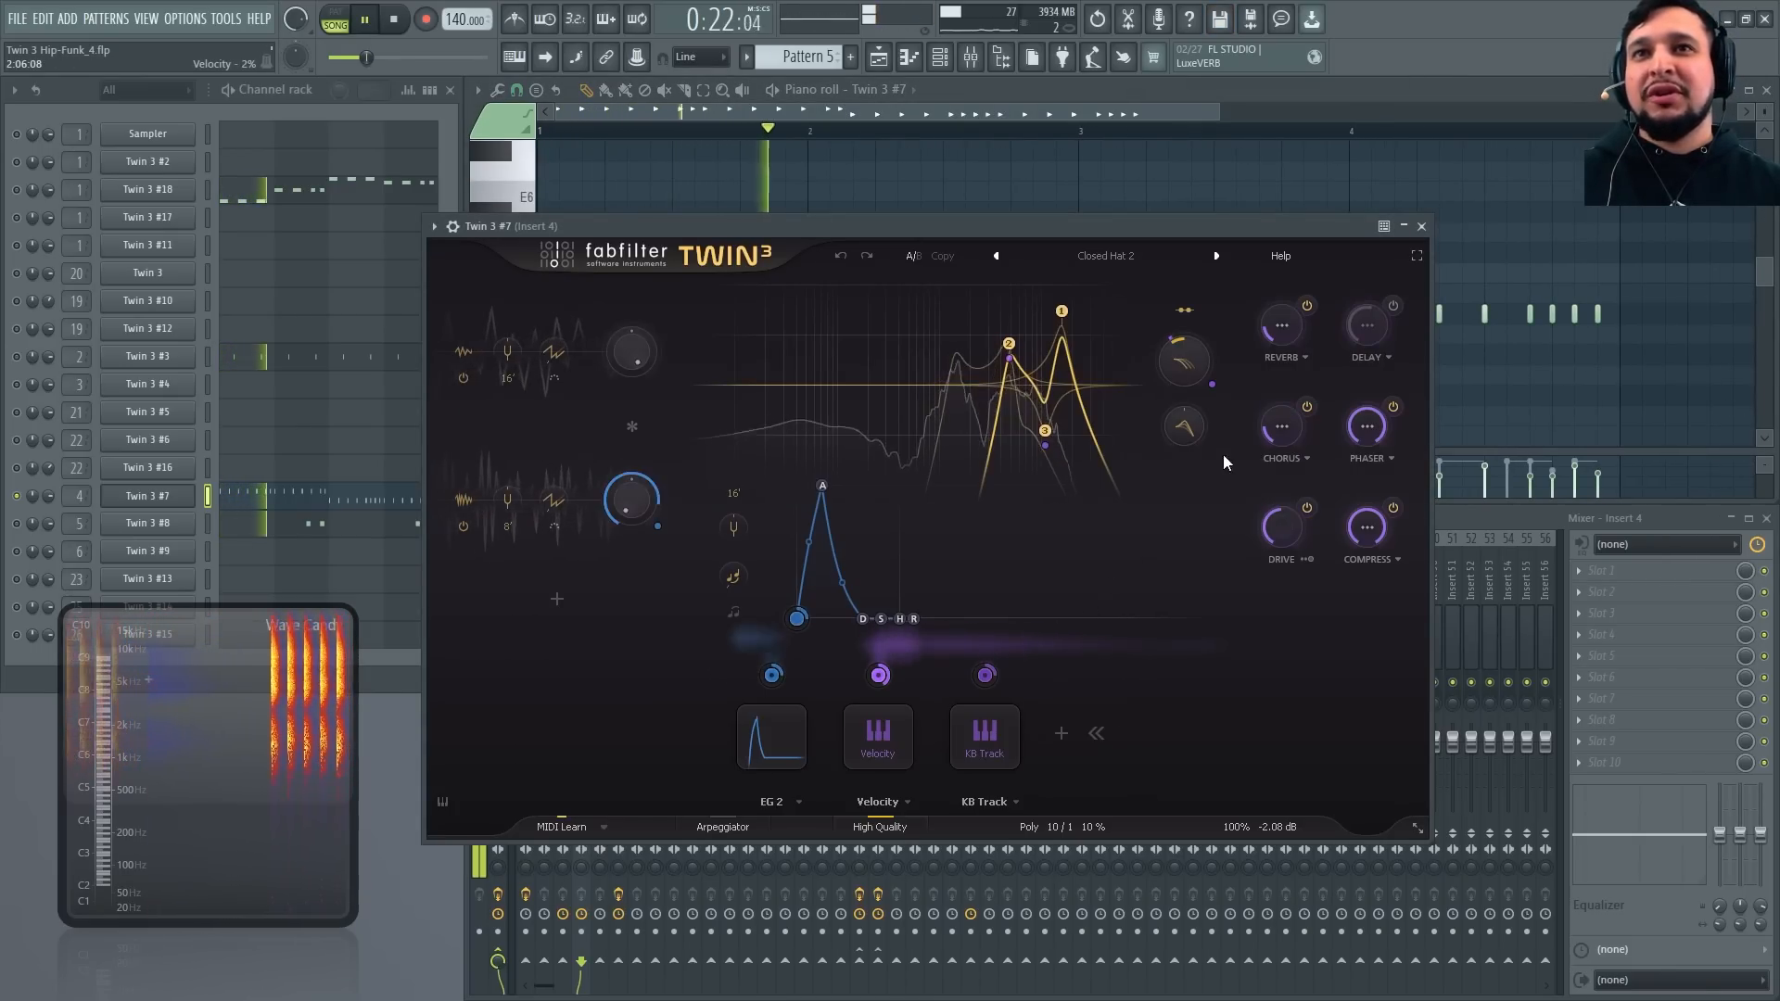
key(space)
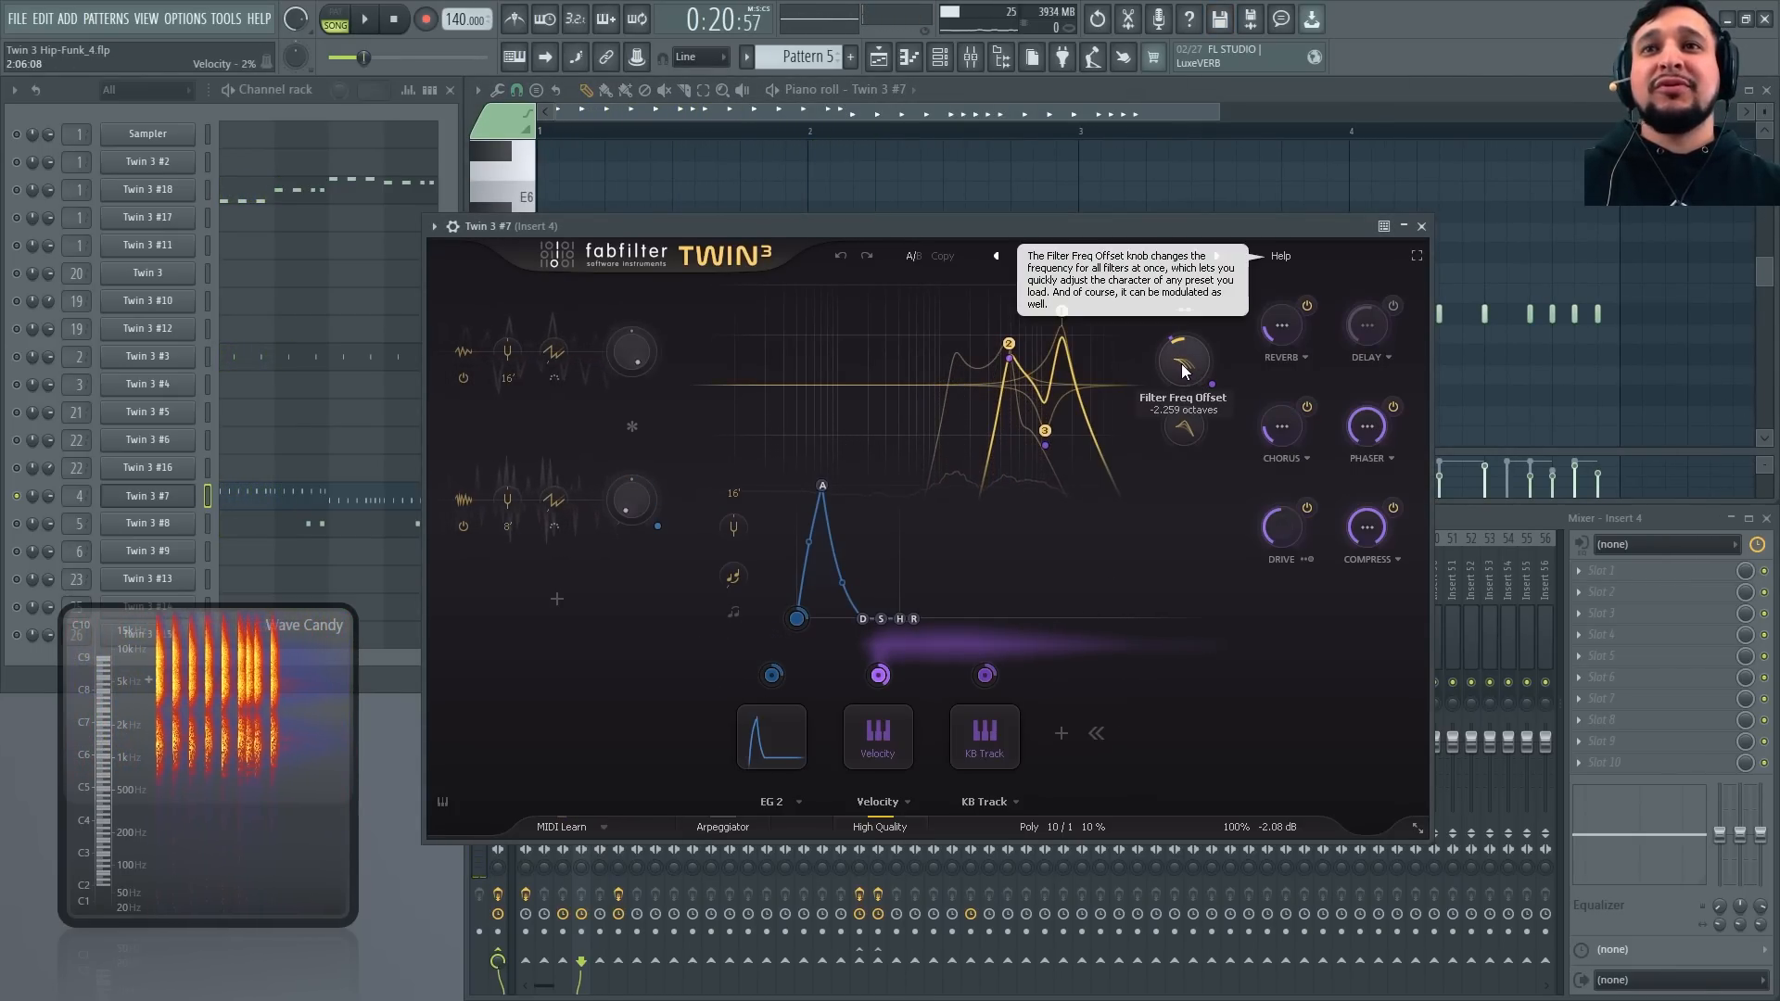
Reset Closed Hat 2's Filter Freq Offset to 0.000 octaves, then lower it to -2.079 octaves, auditioning Pattern 5 with each setting
double_click(1185, 369)
key(space)
key(space)
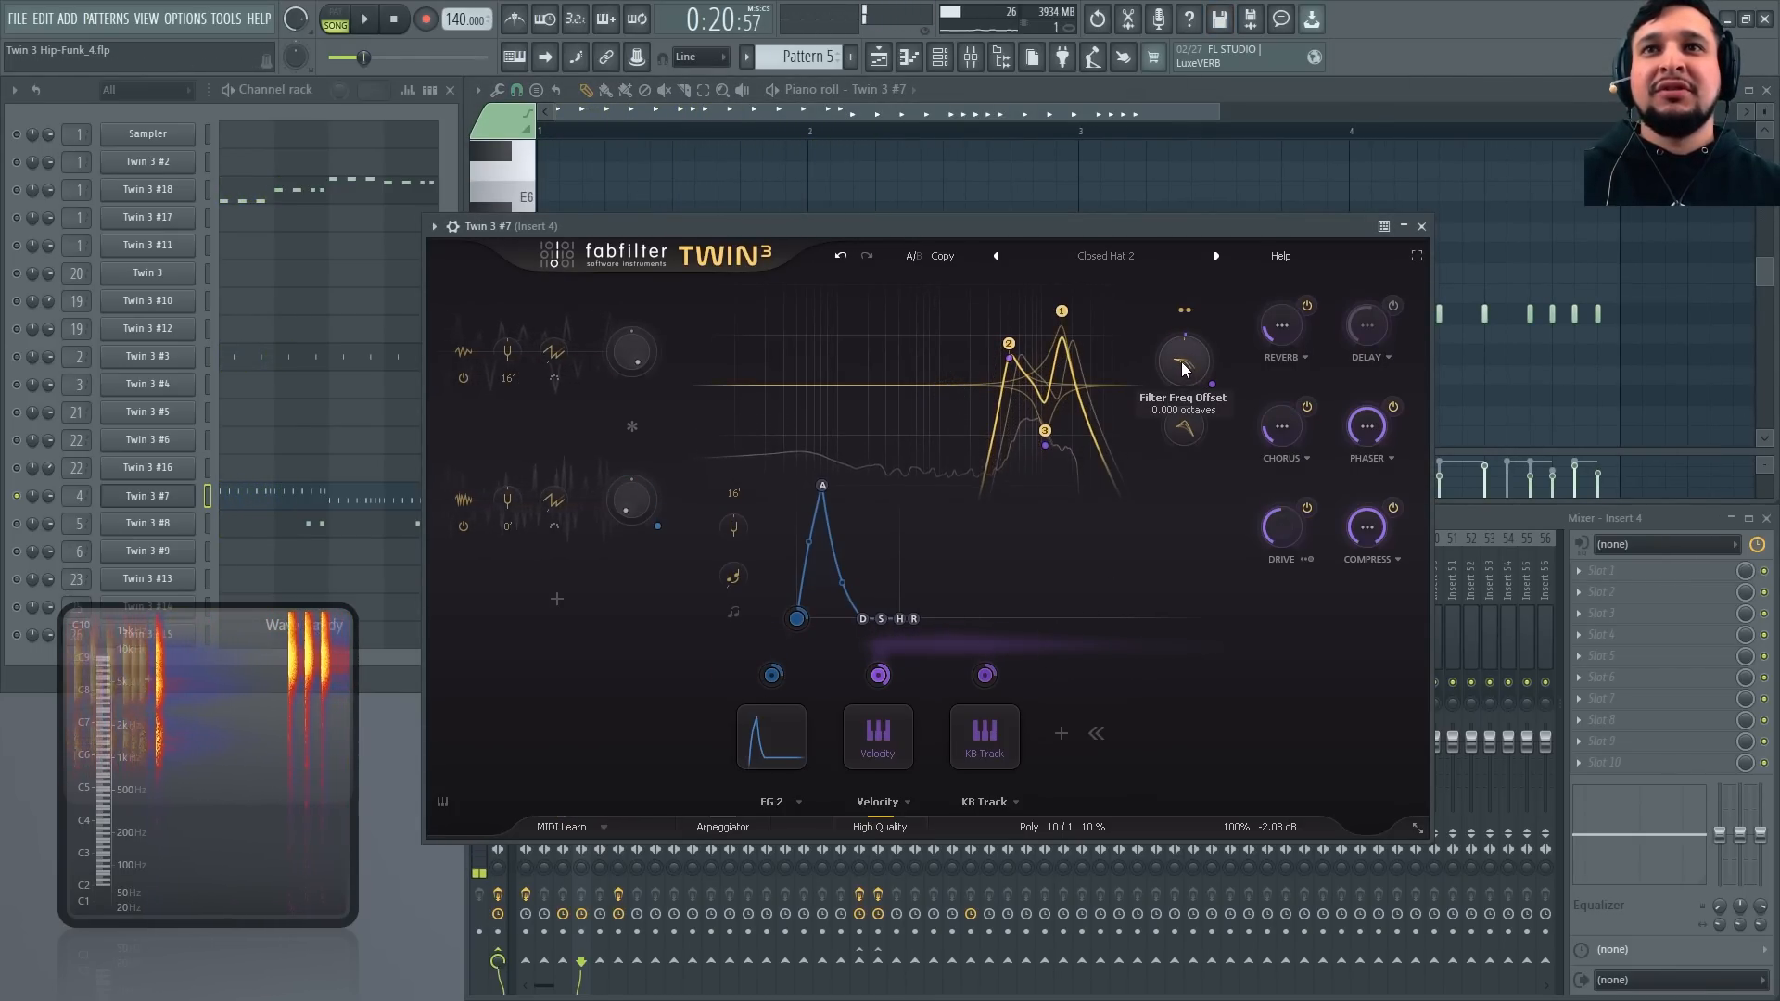
key(space)
drag(1195, 421, 1182, 399)
key(space)
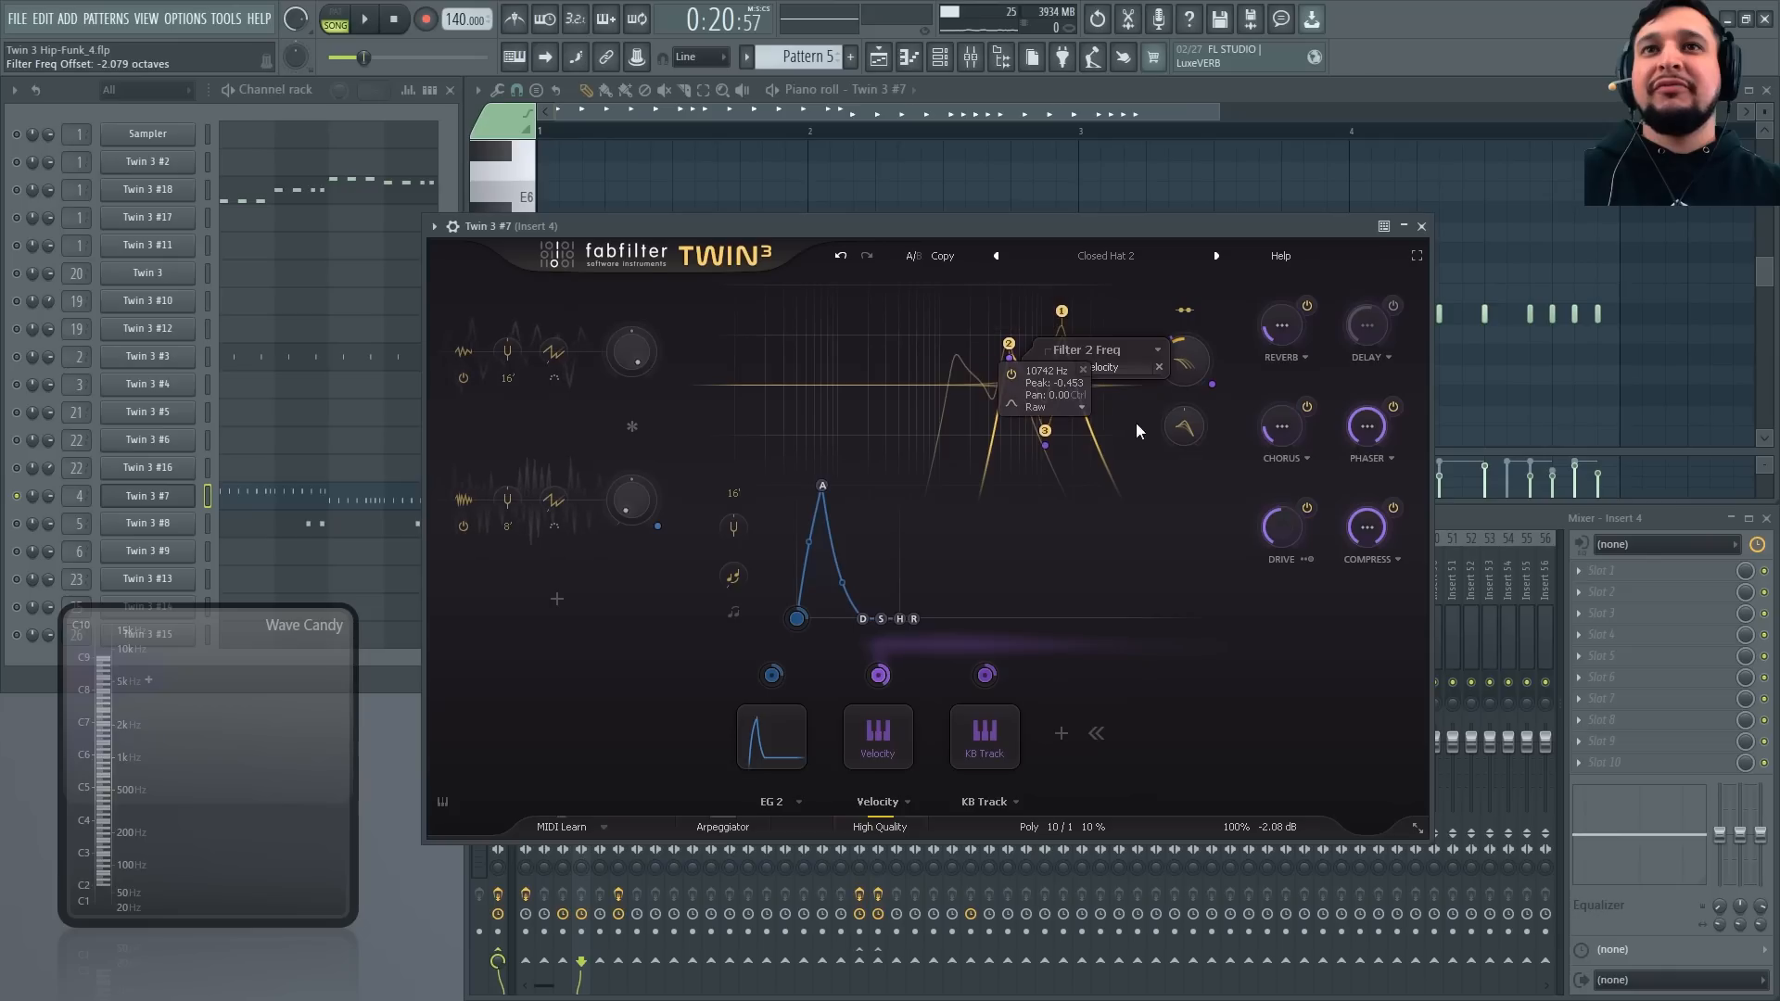
Examine the modulation on Filter 3's frequency while Pattern 5 plays, then close the Closed Hat 2 patch window and stop playback
mouse_move(1046, 445)
key(space)
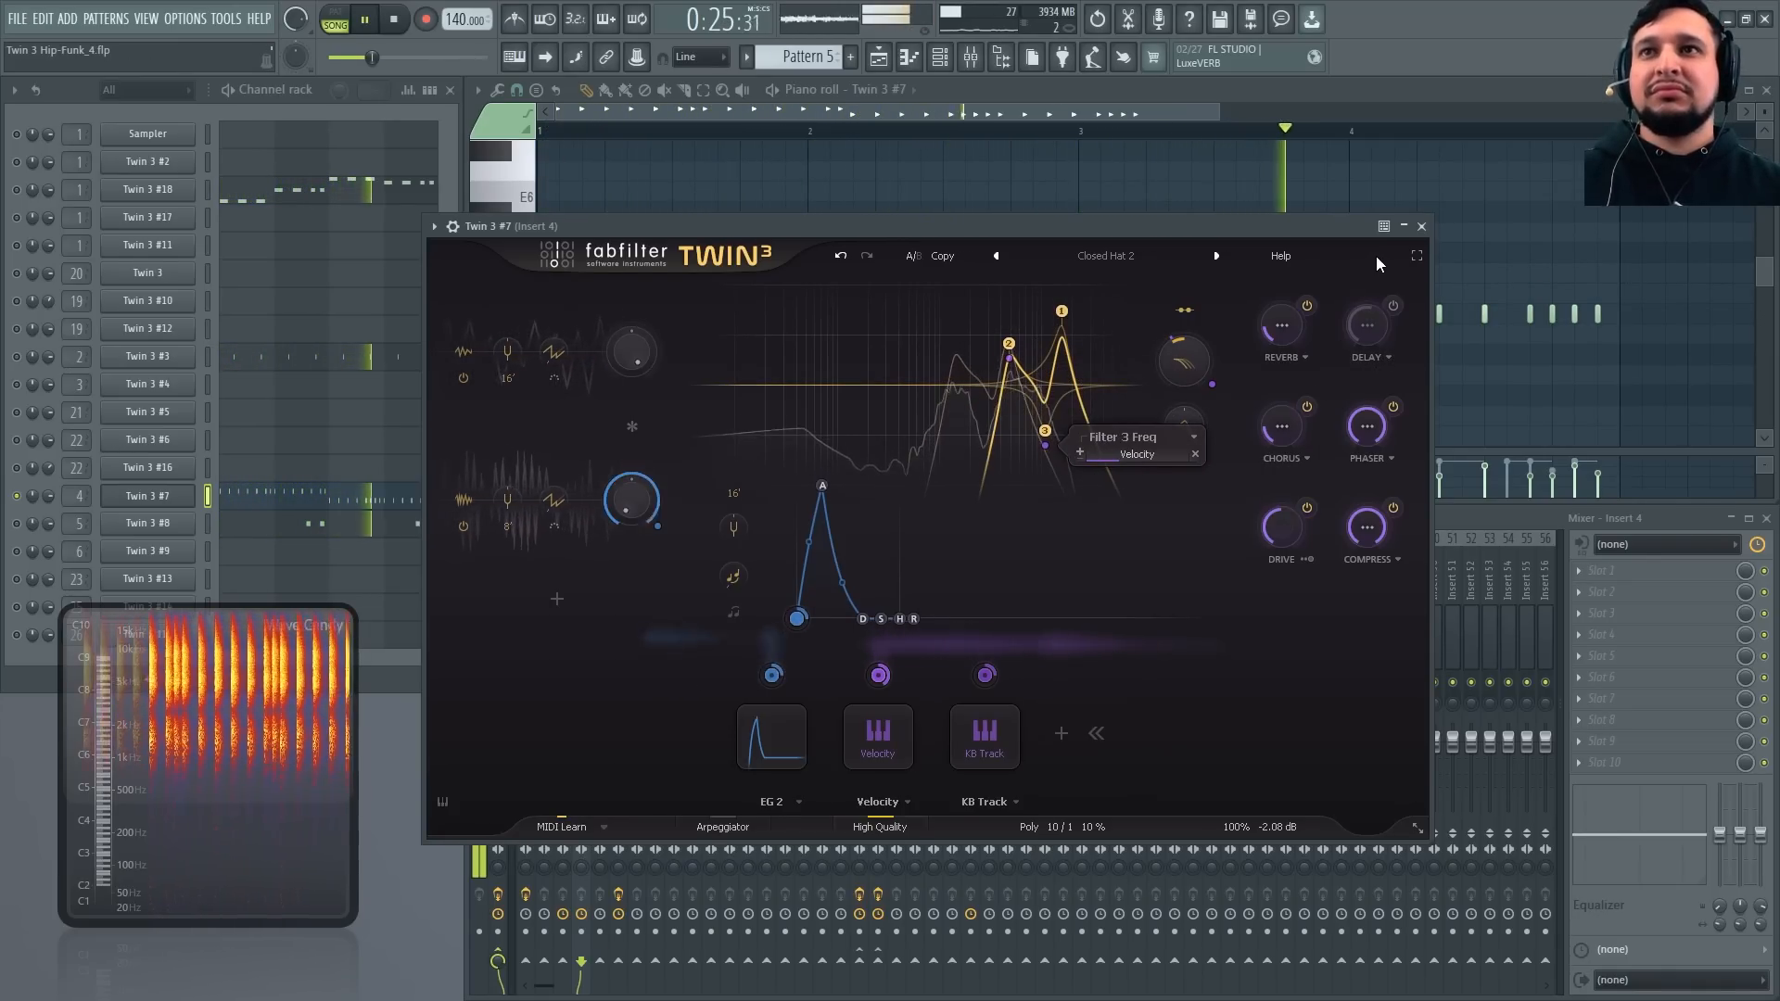
click(1422, 228)
key(space)
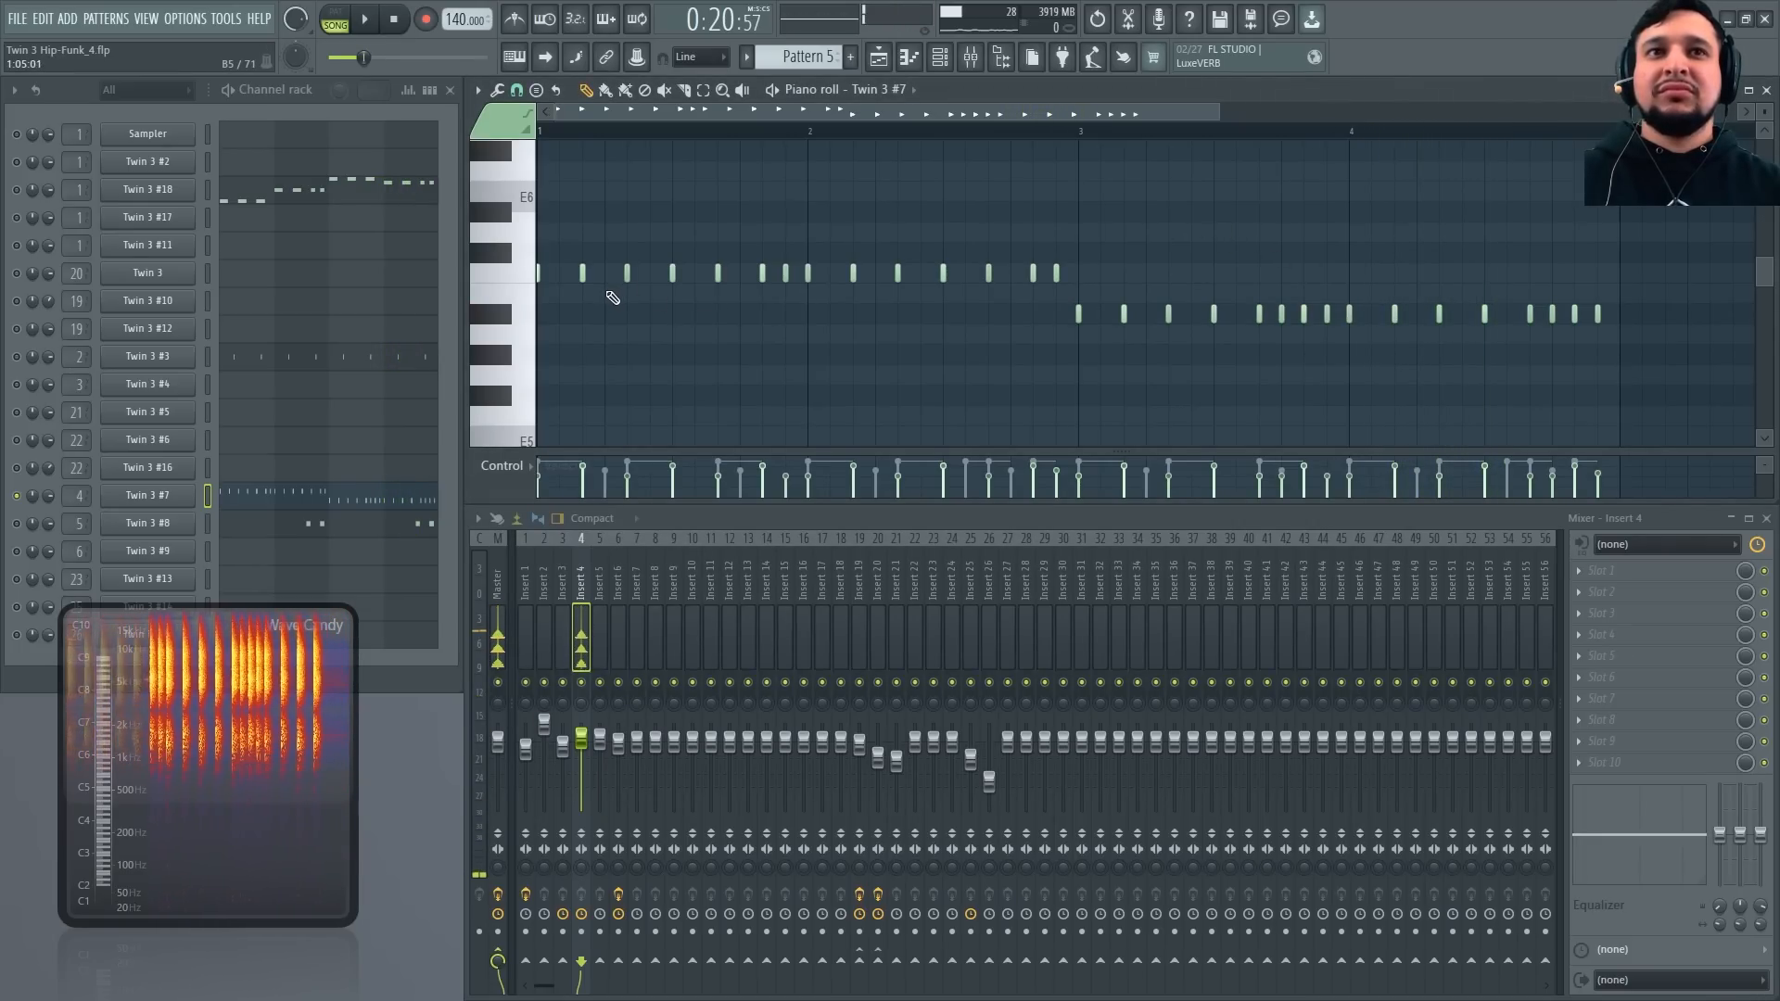
Select all of Twin 3 #7's notes in the piano roll, audition the hat pattern, then deselect them and play it again
drag(1678, 334, 487, 239)
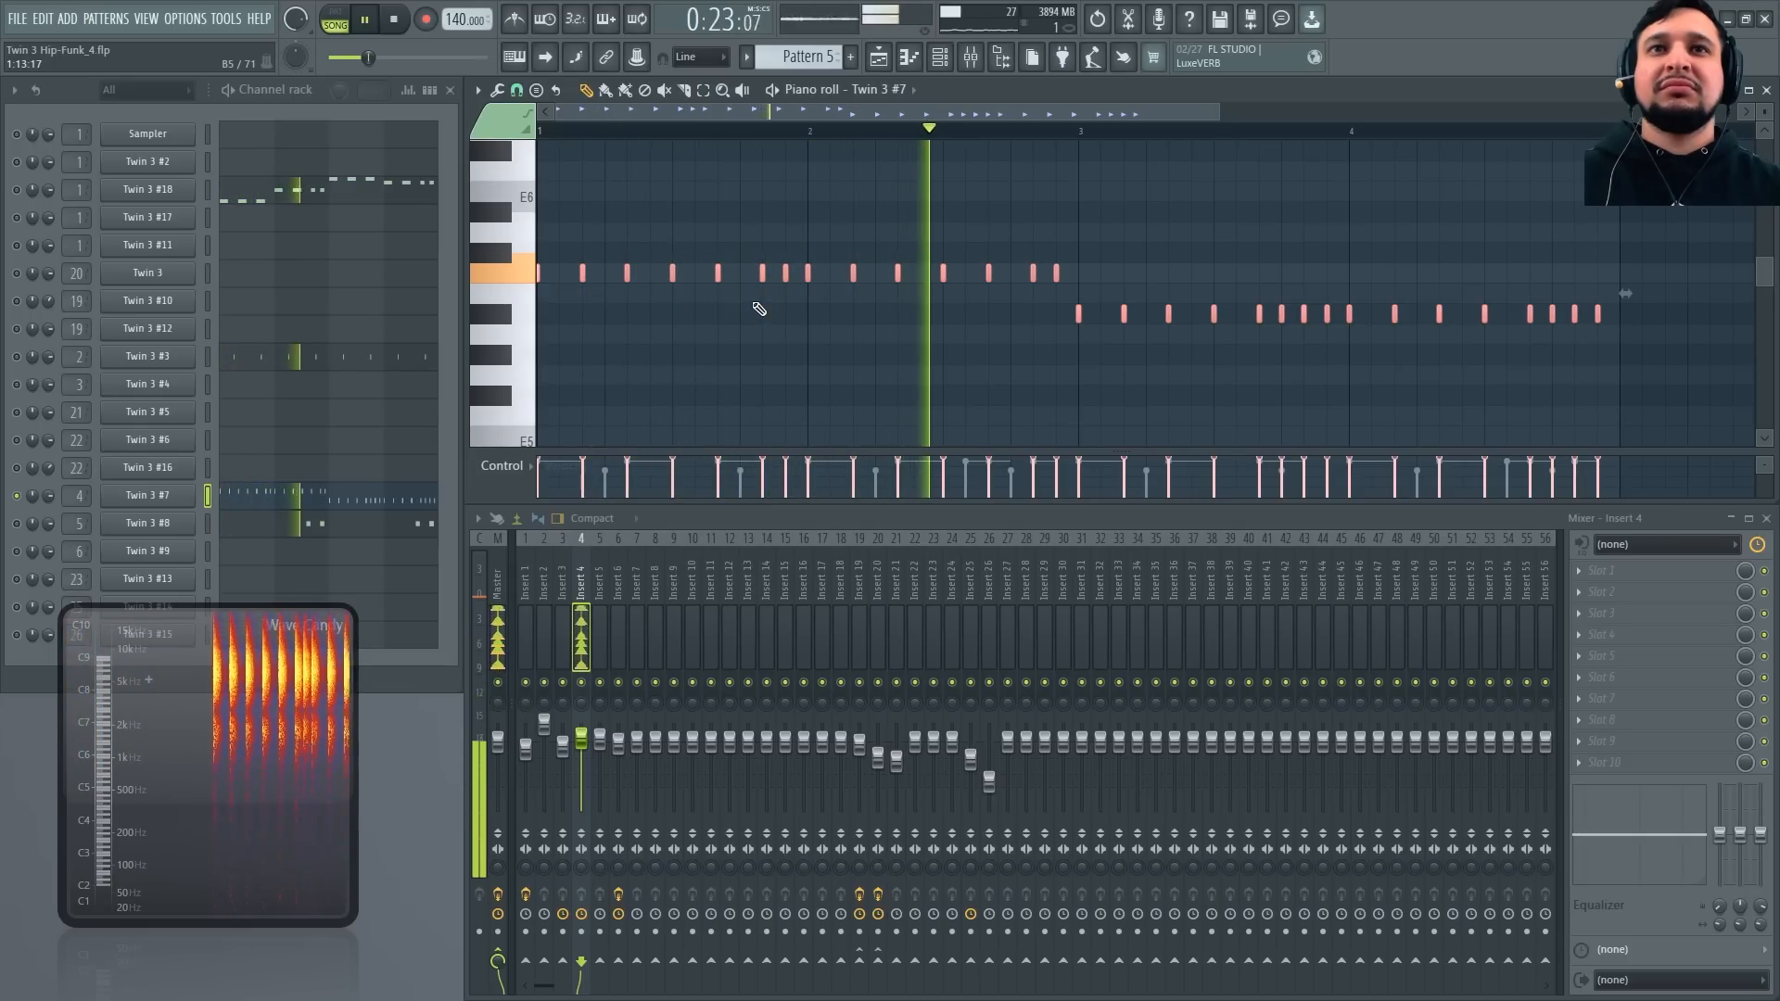
key(space)
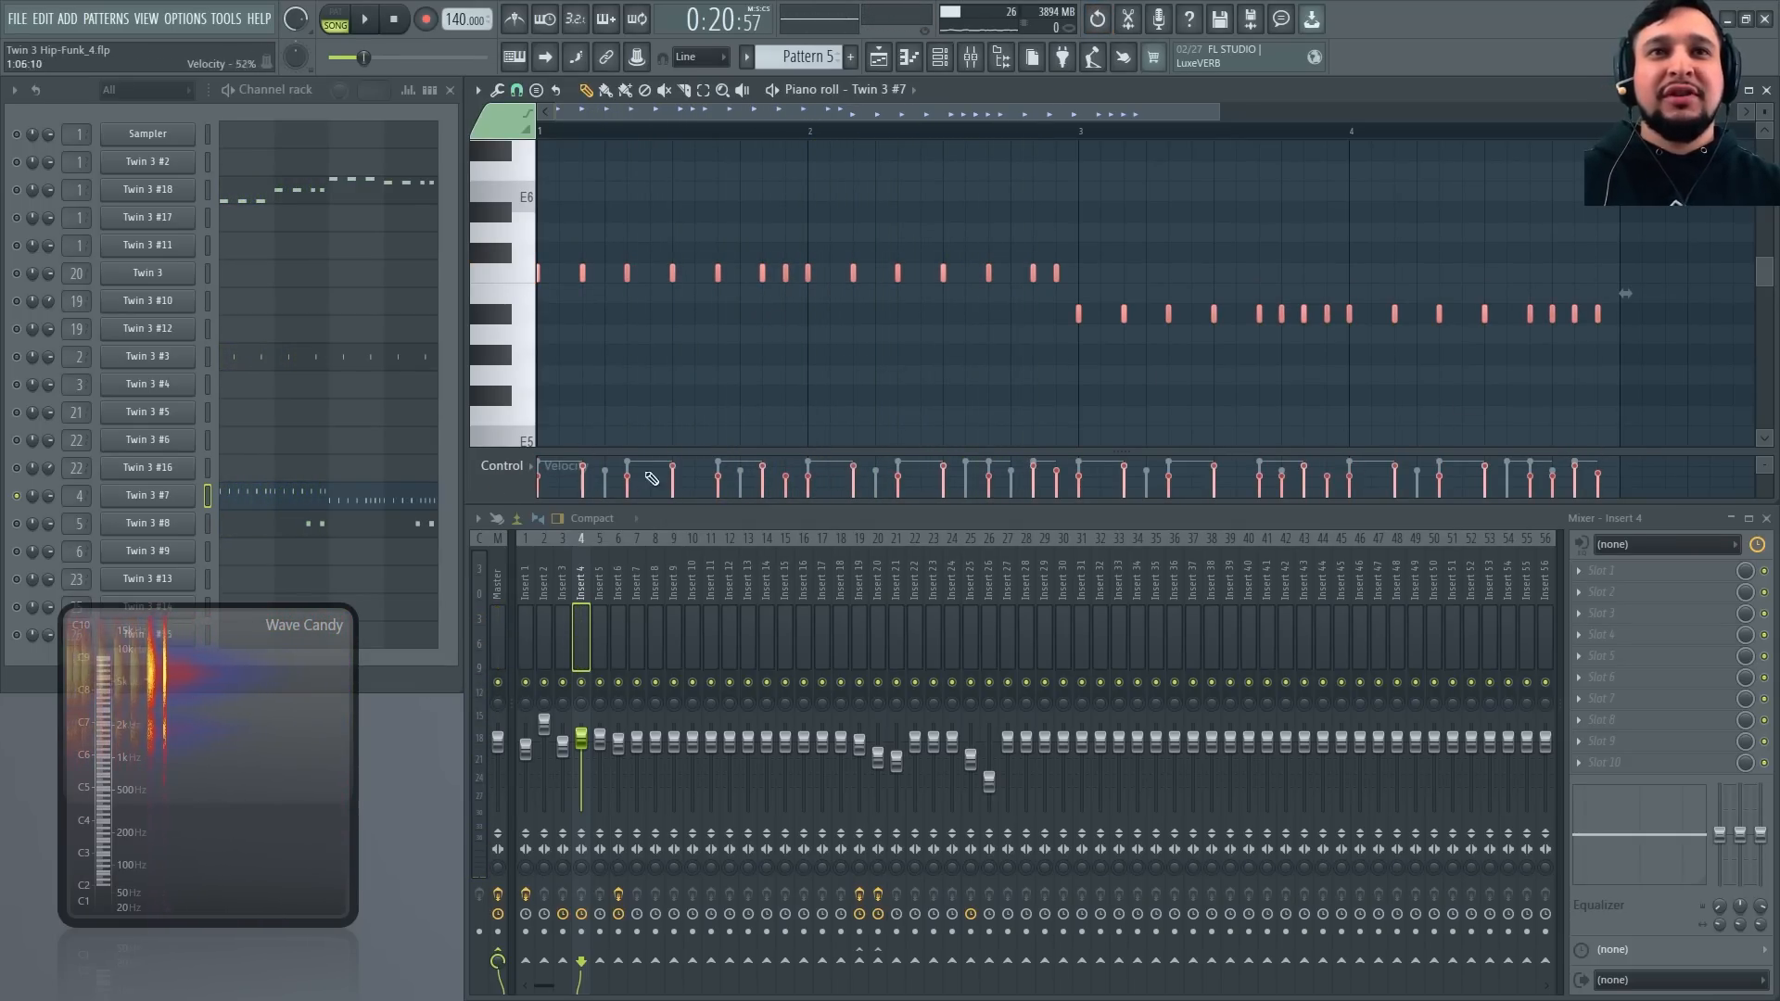
key(ctrl+d)
key(space)
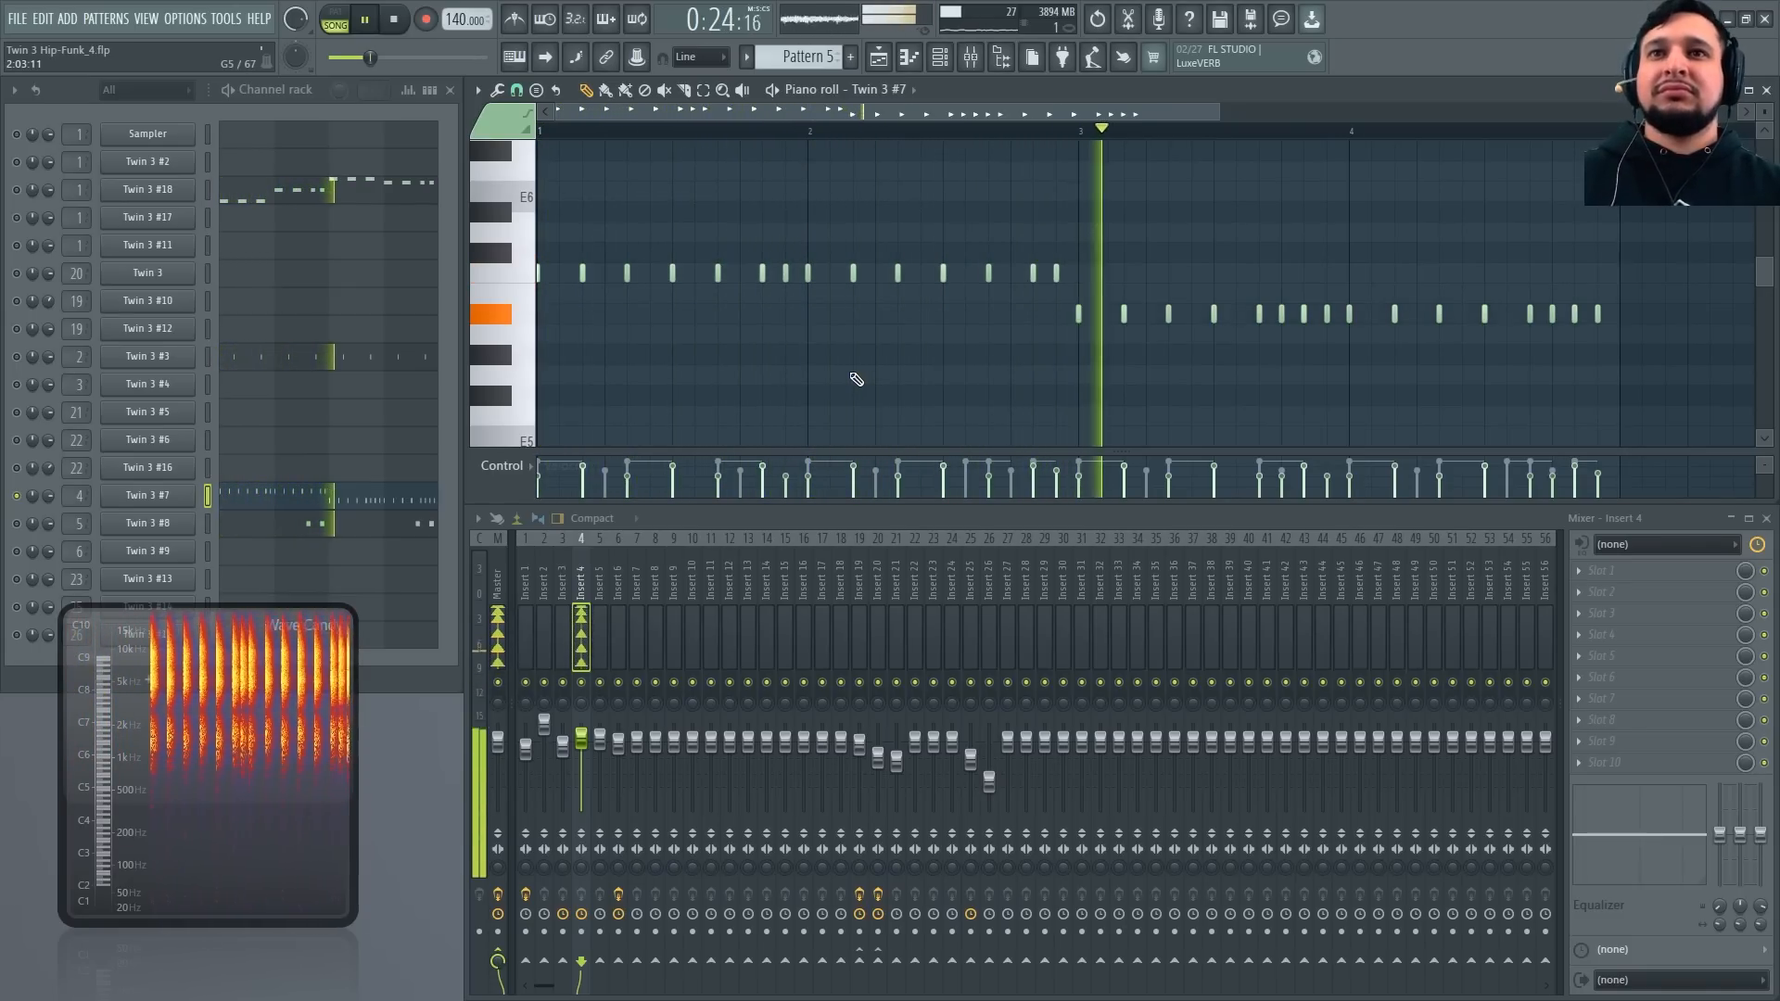
Play Pattern 5 with only Twin 3 #3 soloed and open its Funky Snare patch window
key(space)
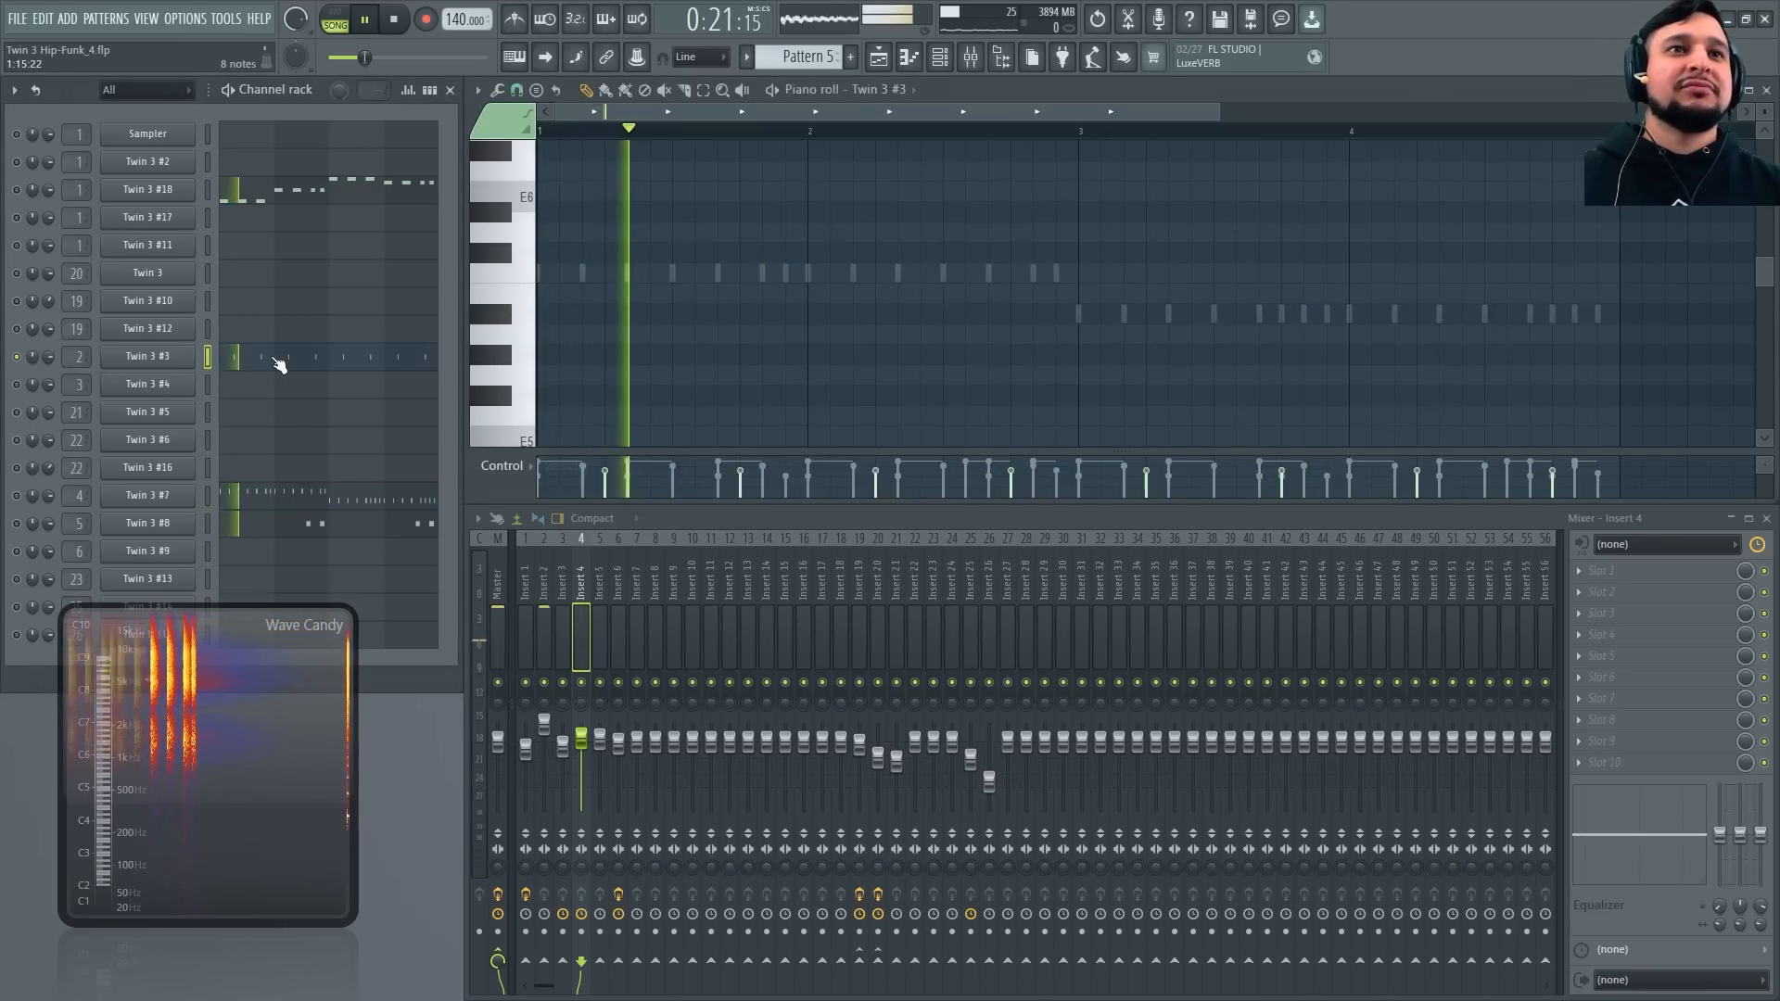
click(154, 361)
click(157, 368)
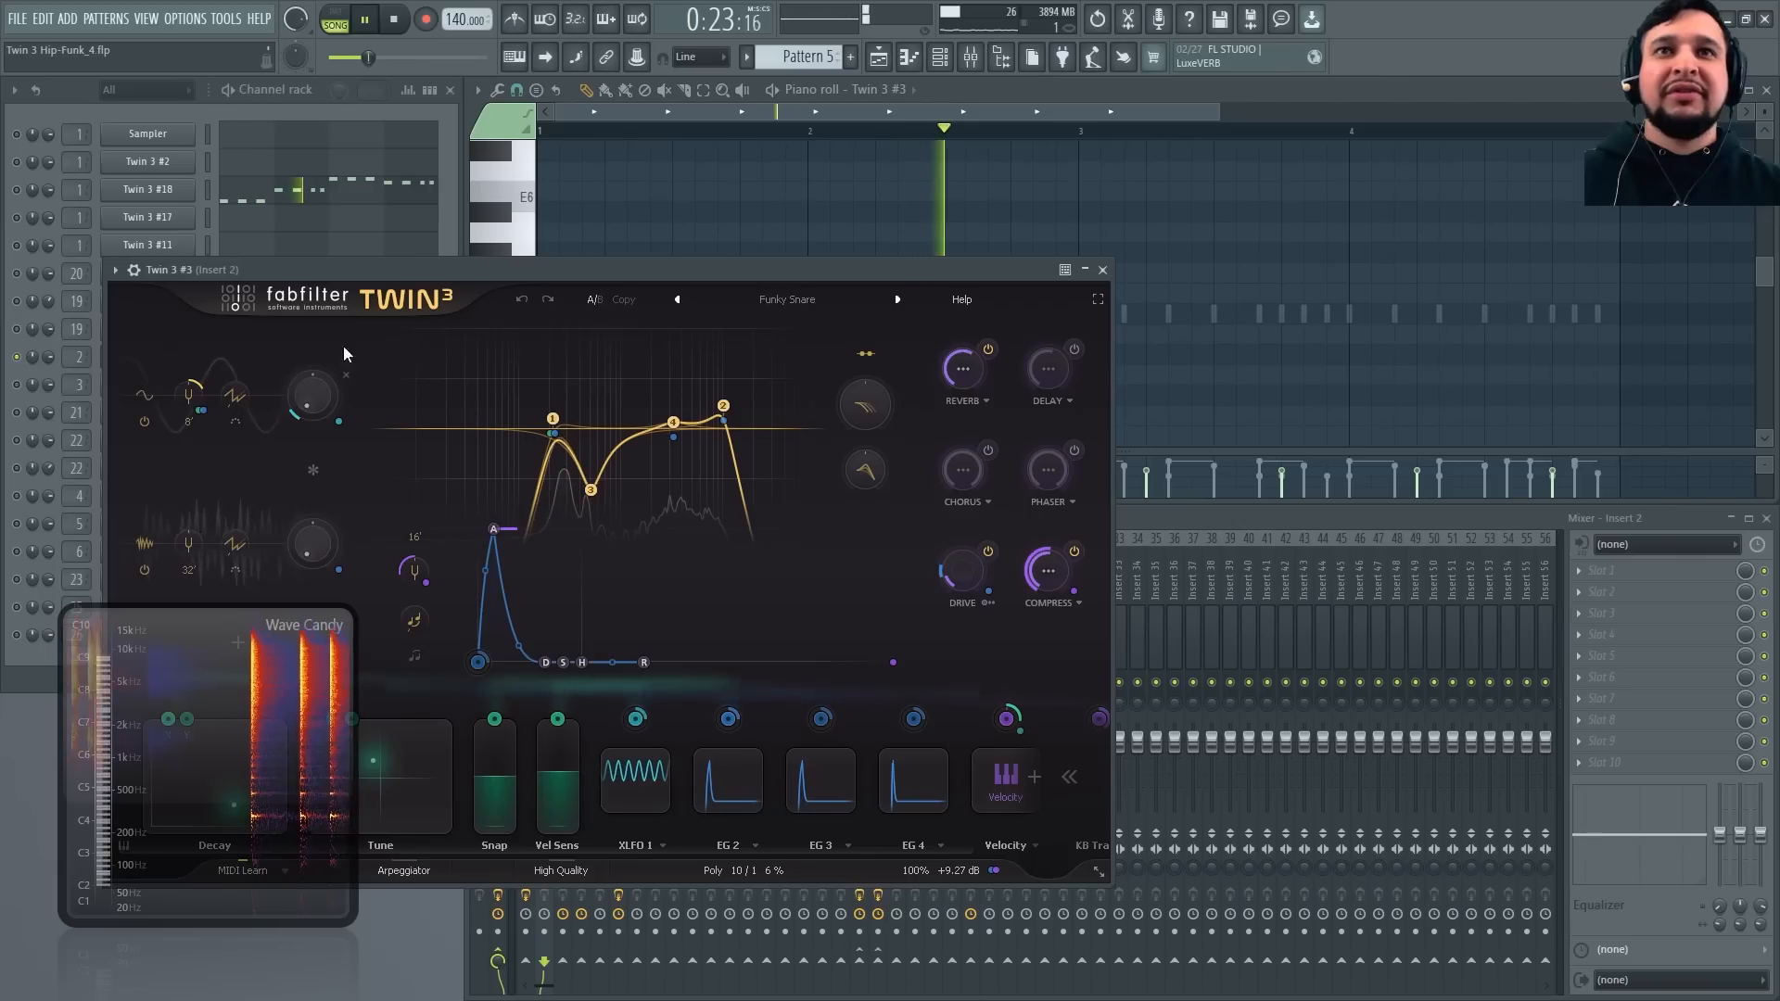
Reload the Funky Snare preset from the Drums category in Twin 3 #3 and play the pattern
key(space)
click(799, 302)
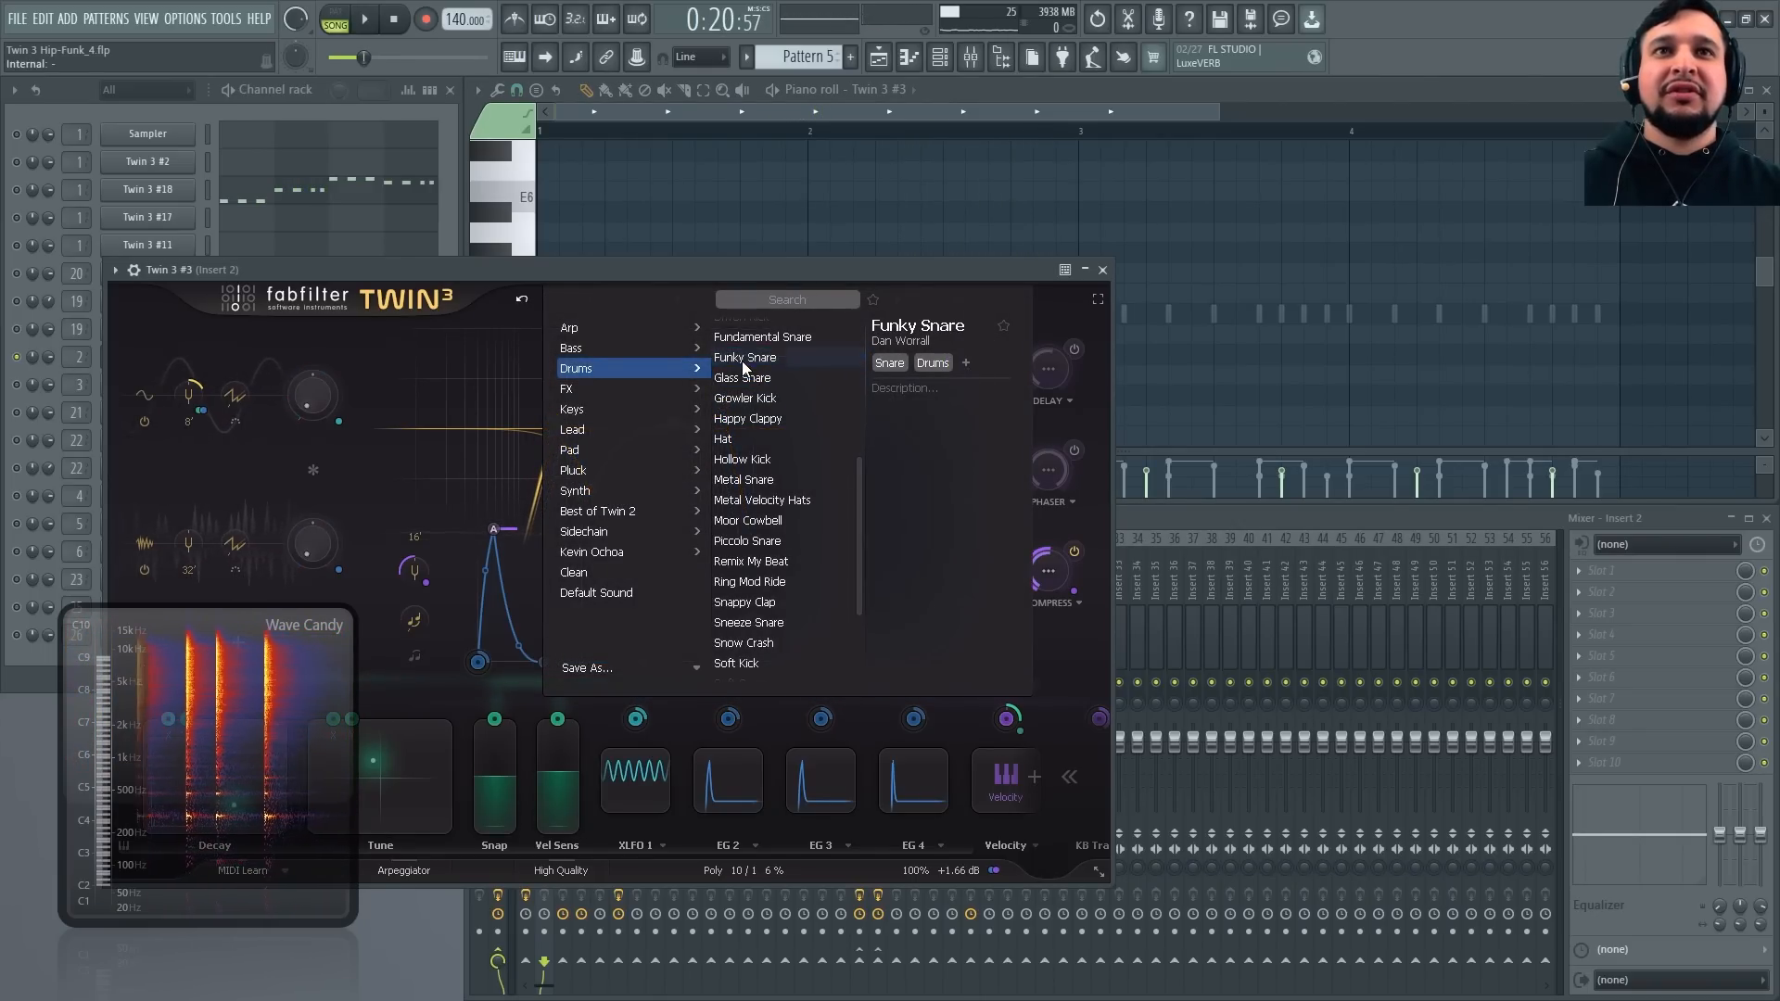
click(741, 360)
key(space)
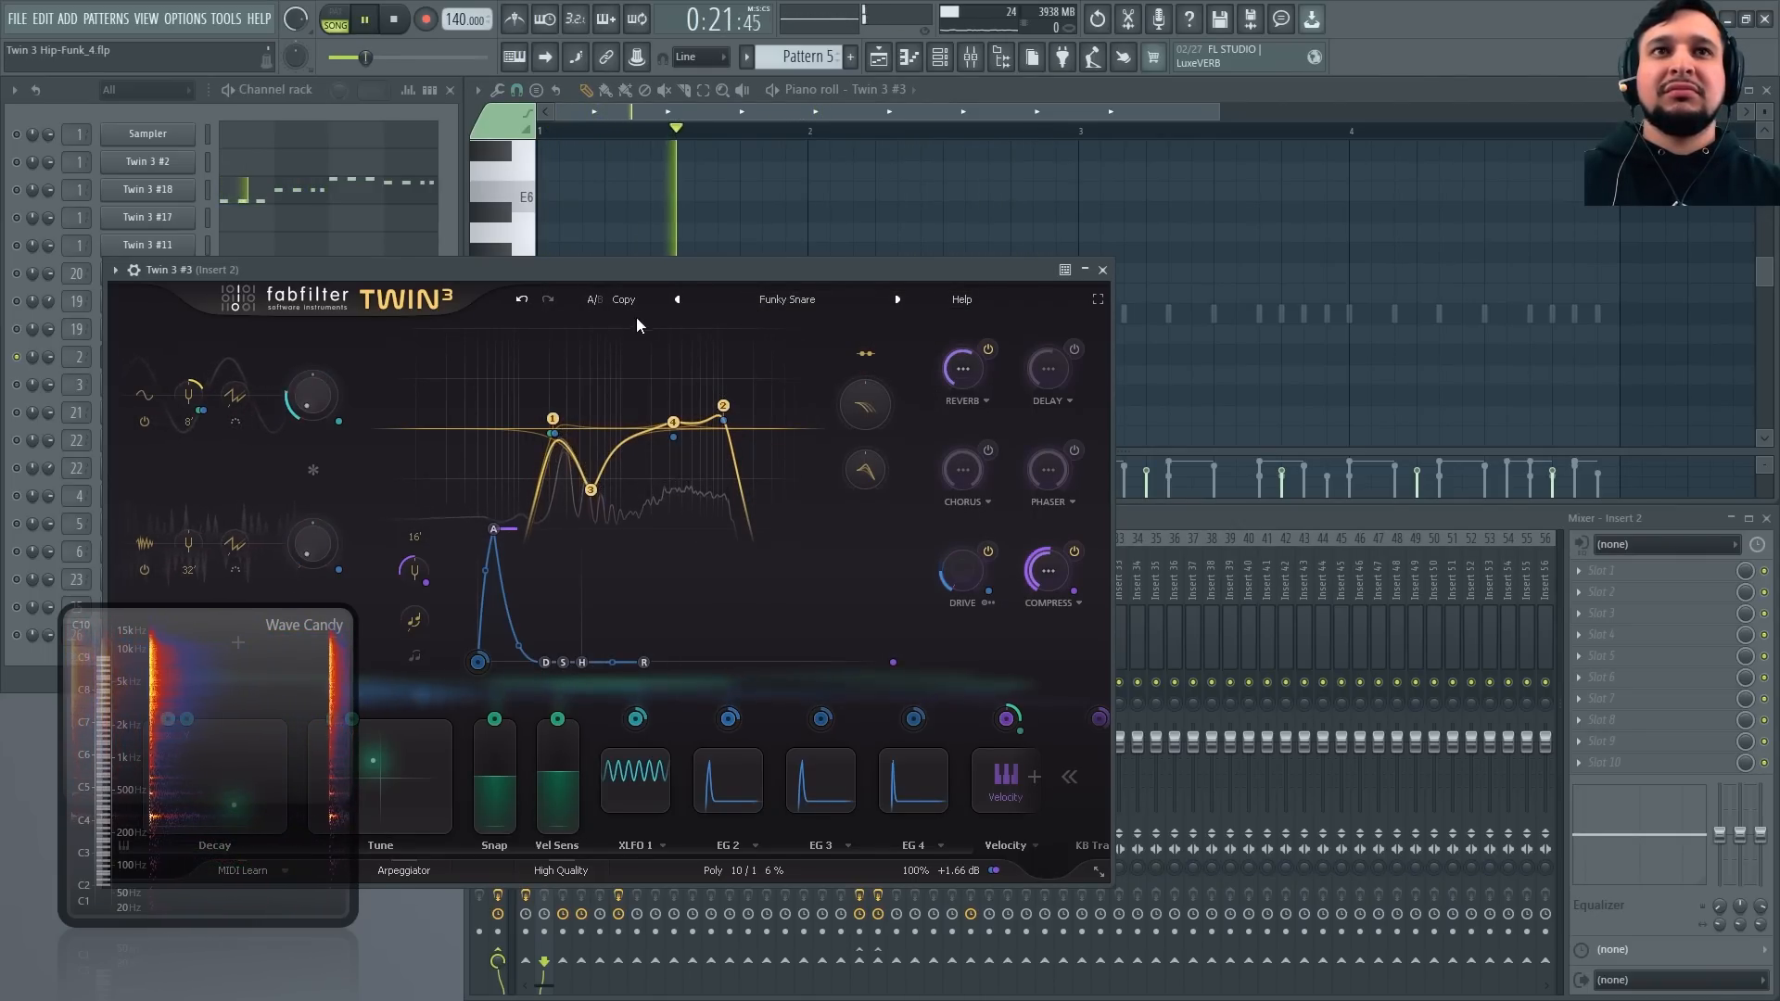
key(space)
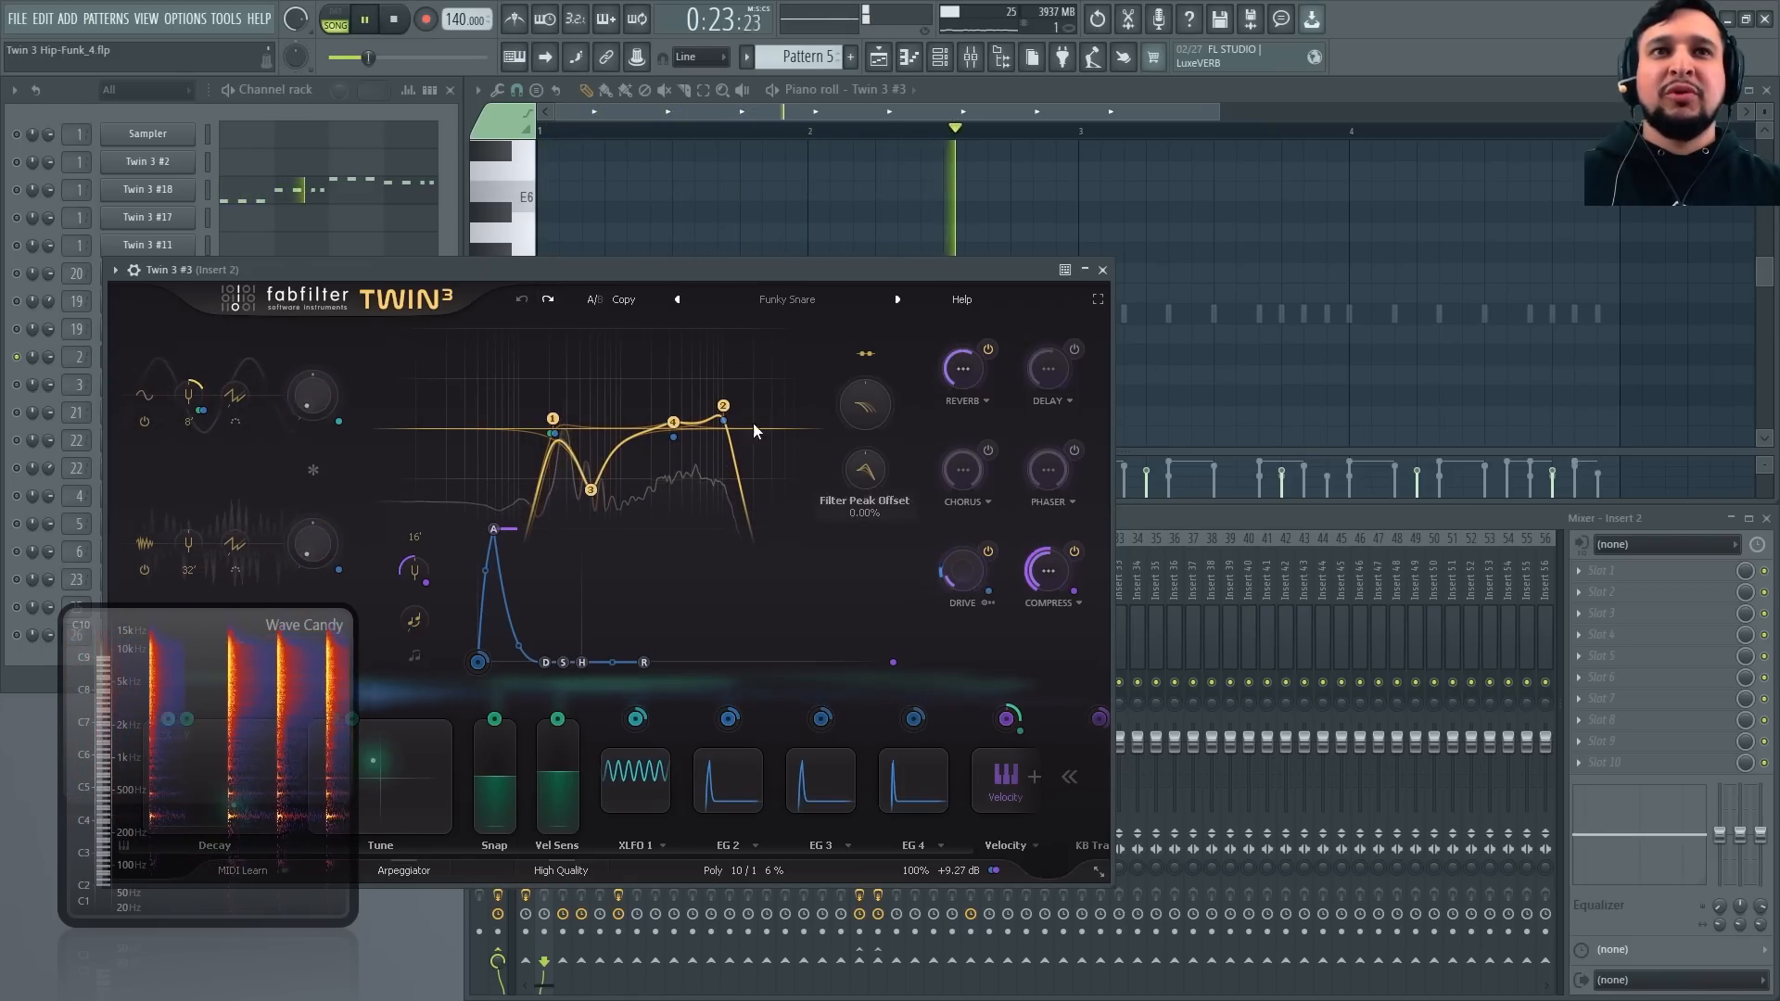
Audition the soloed snare in several playback passes, stop playback and close the Twin 3 #3 instrument
key(space)
key(space)
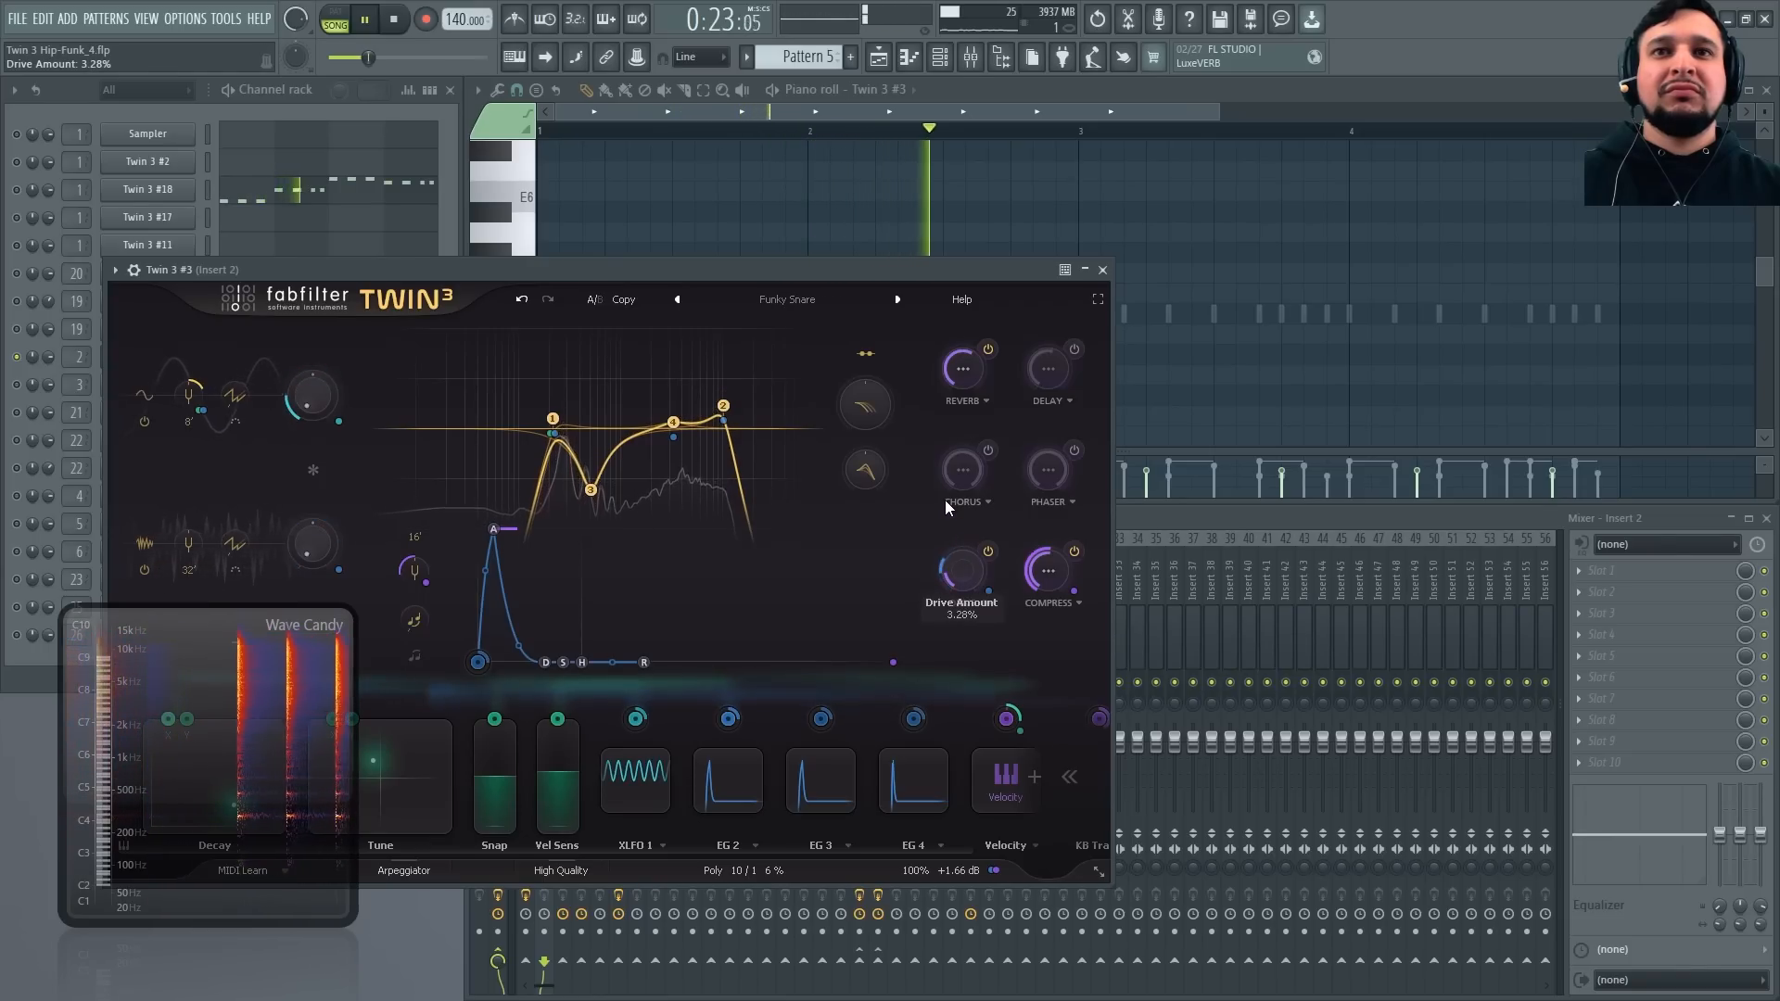
key(space)
key(space)
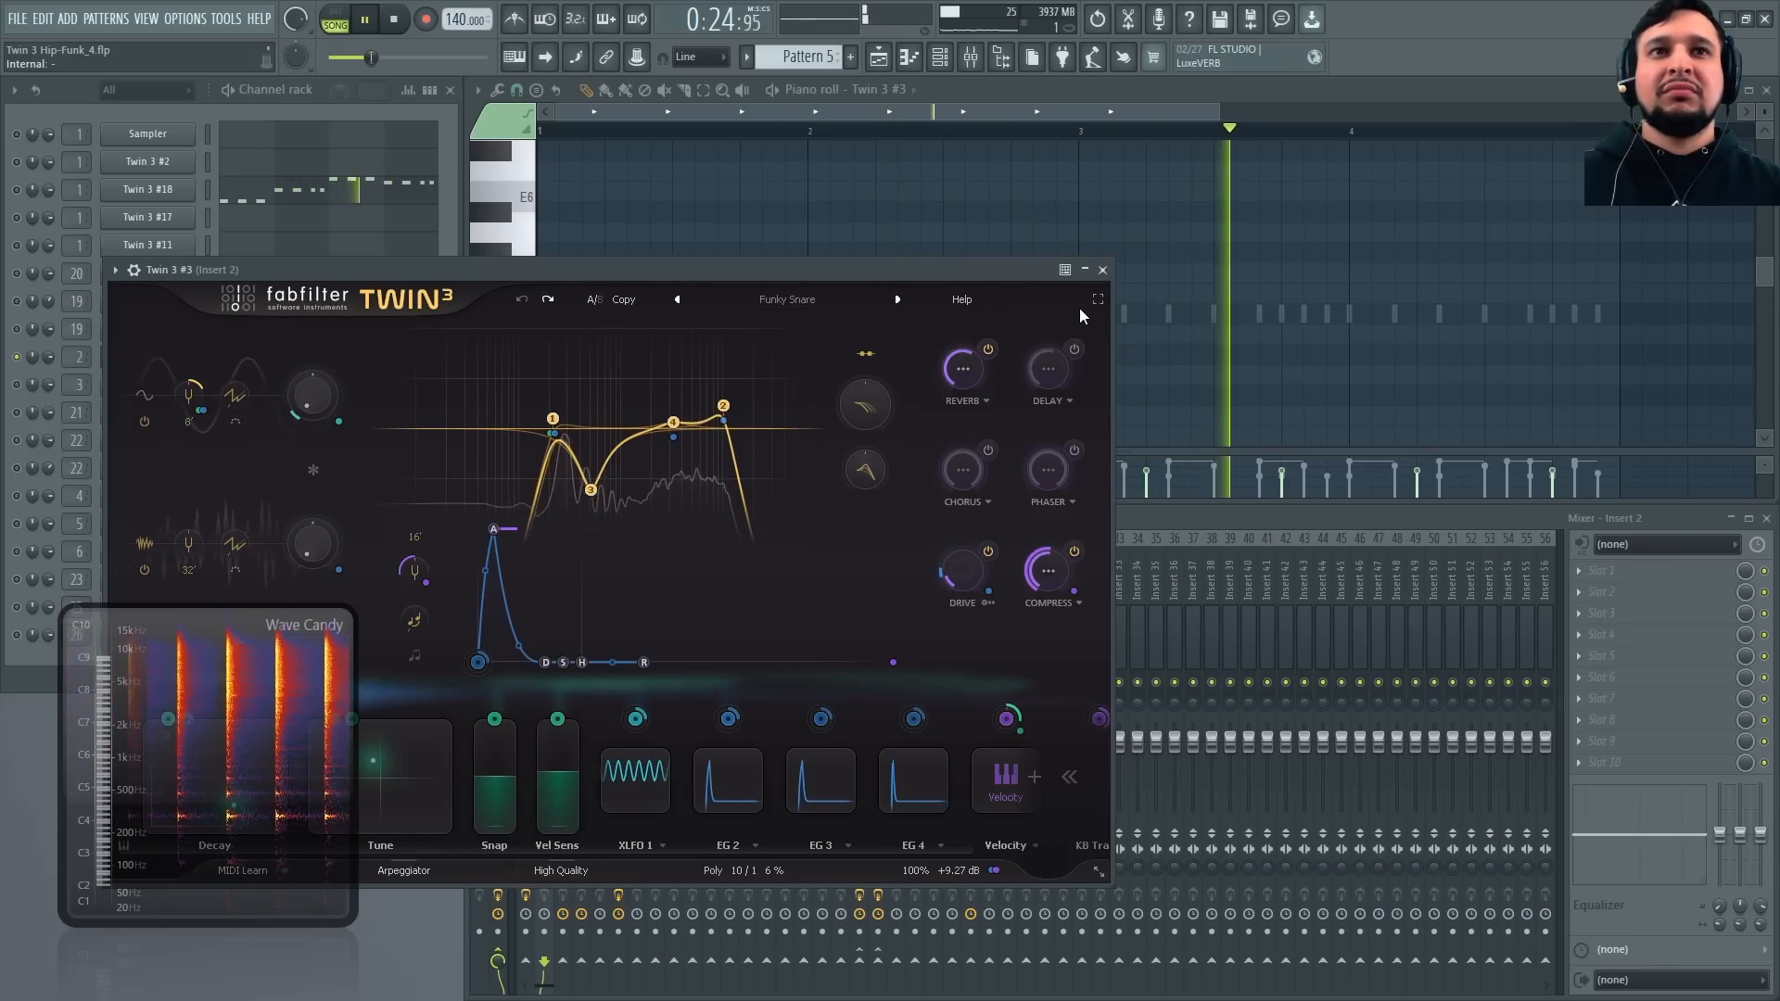
key(space)
click(1103, 270)
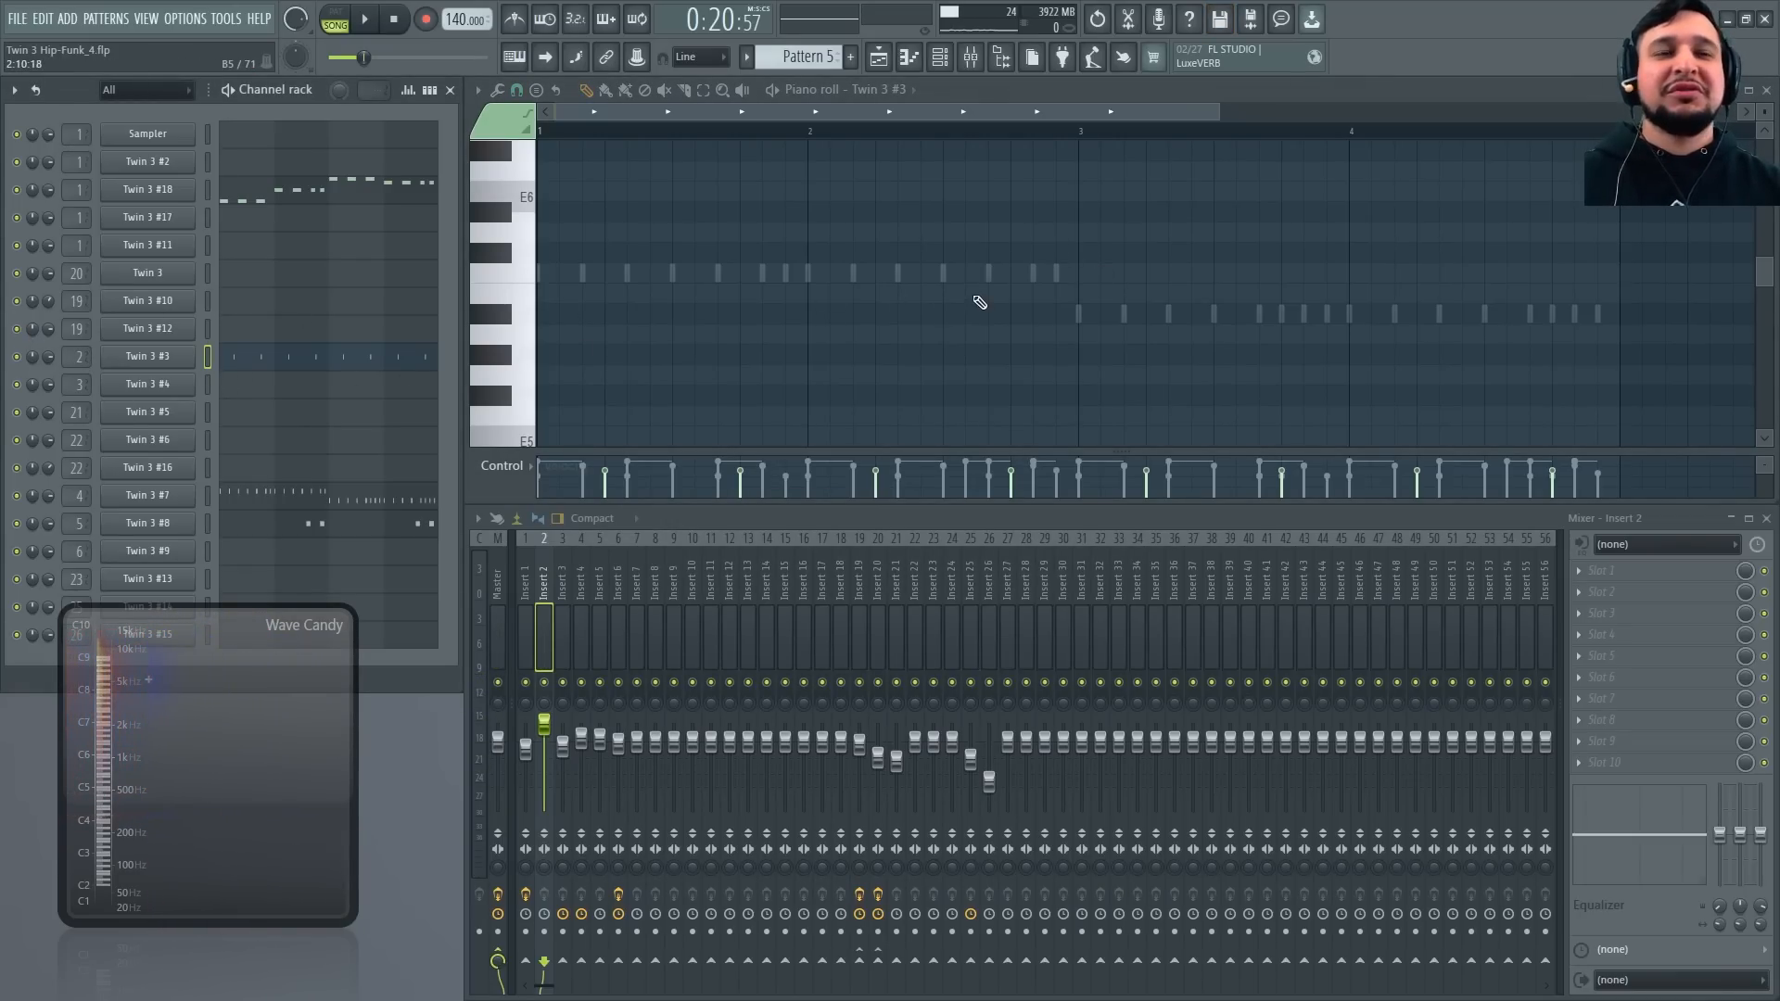
Play the song, open the Twin 3 #8 clap instrument and move its window clear of the channel rack
key(space)
click(173, 523)
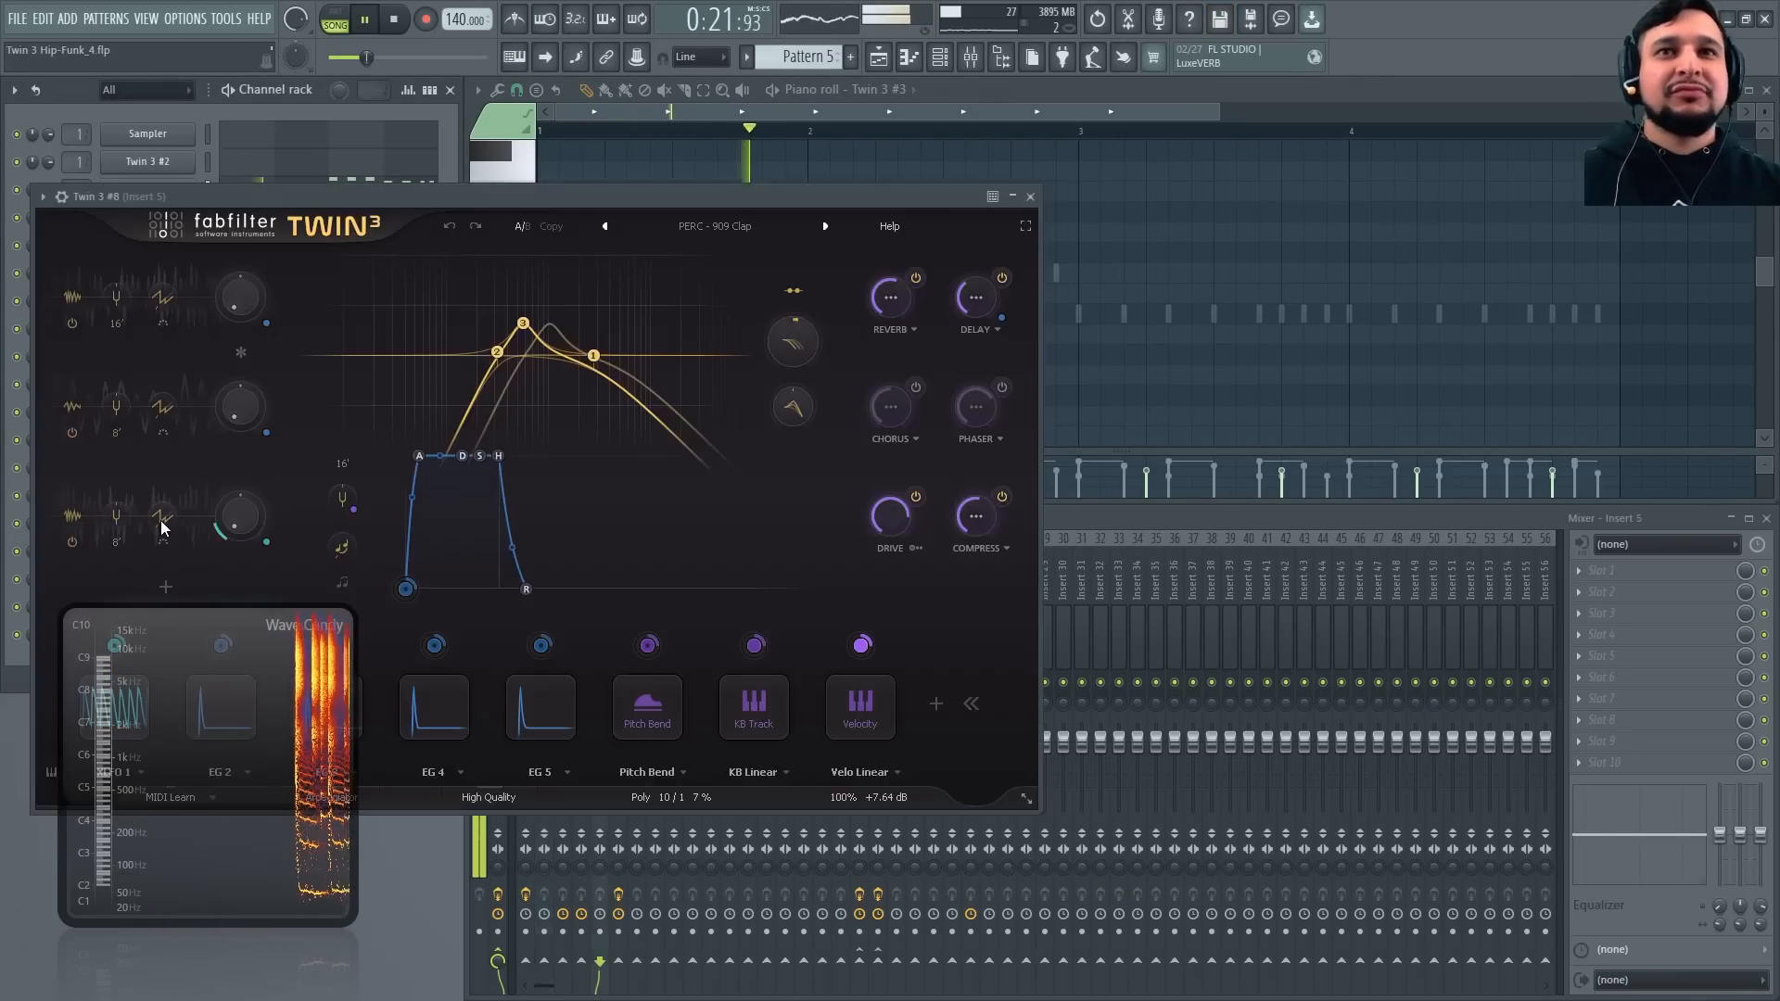
drag(795, 192, 1284, 146)
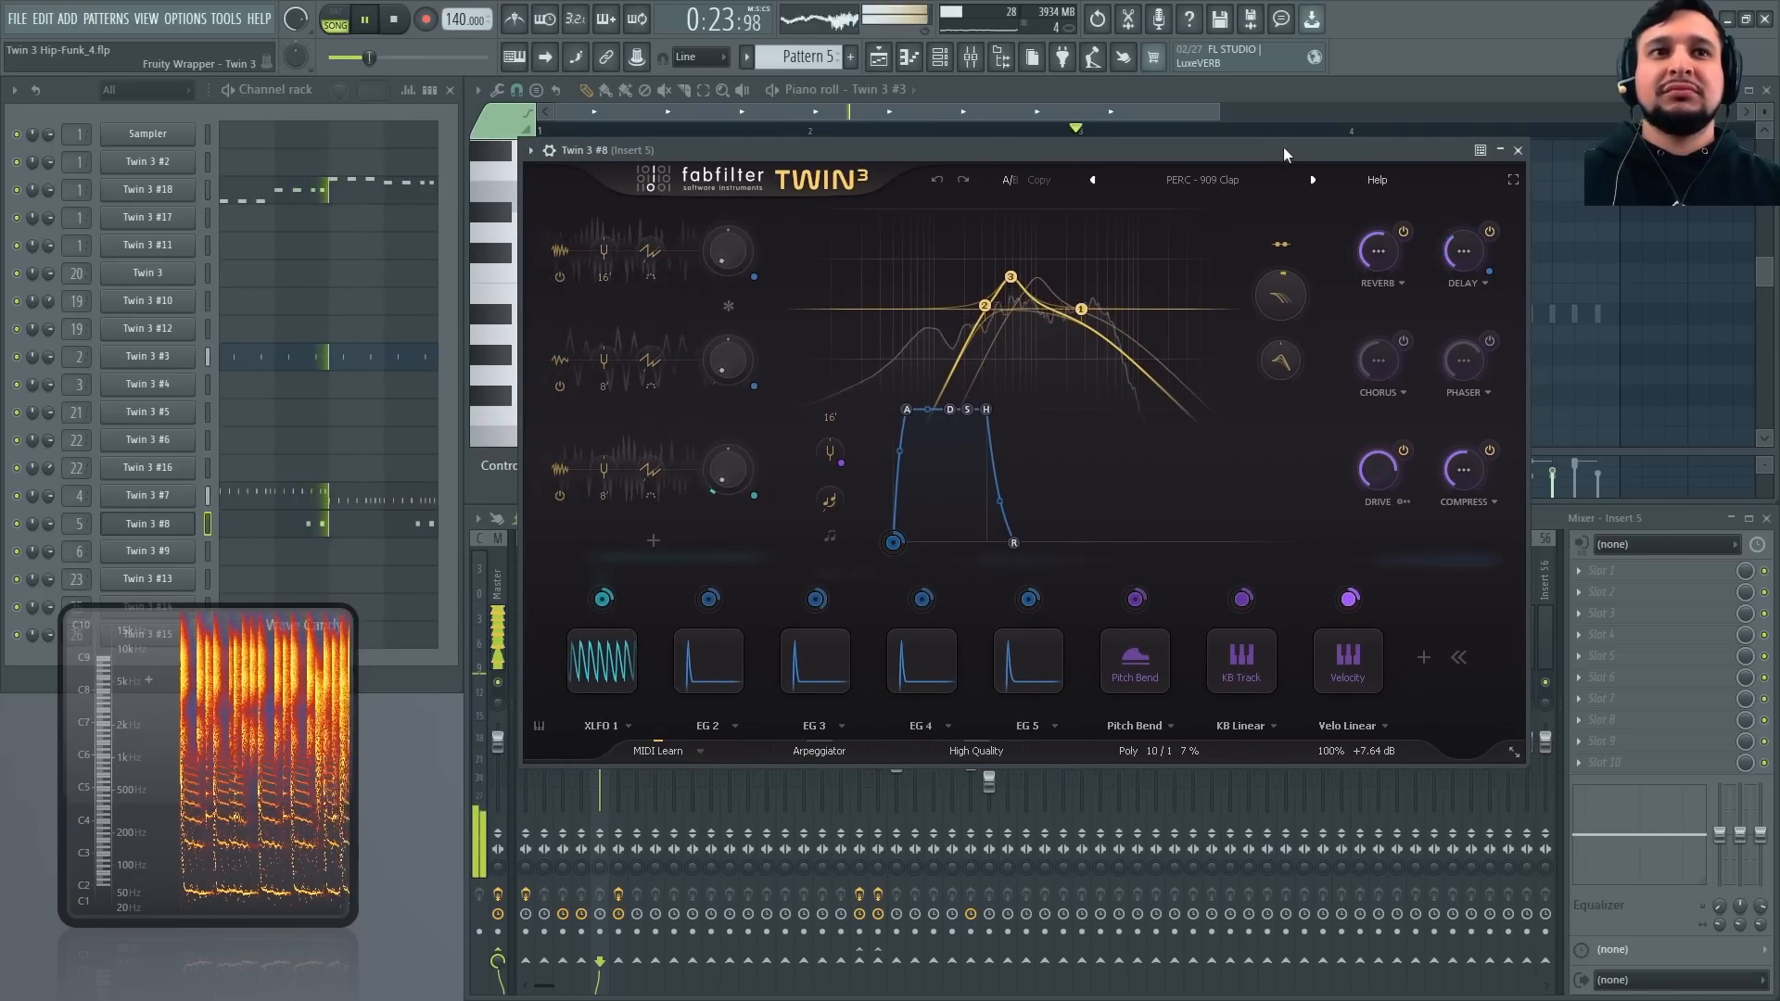
key(space)
Solo the Twin 3 #8 channel, audition the clap, close its instrument window and stop playback
right_click(16, 524)
key(space)
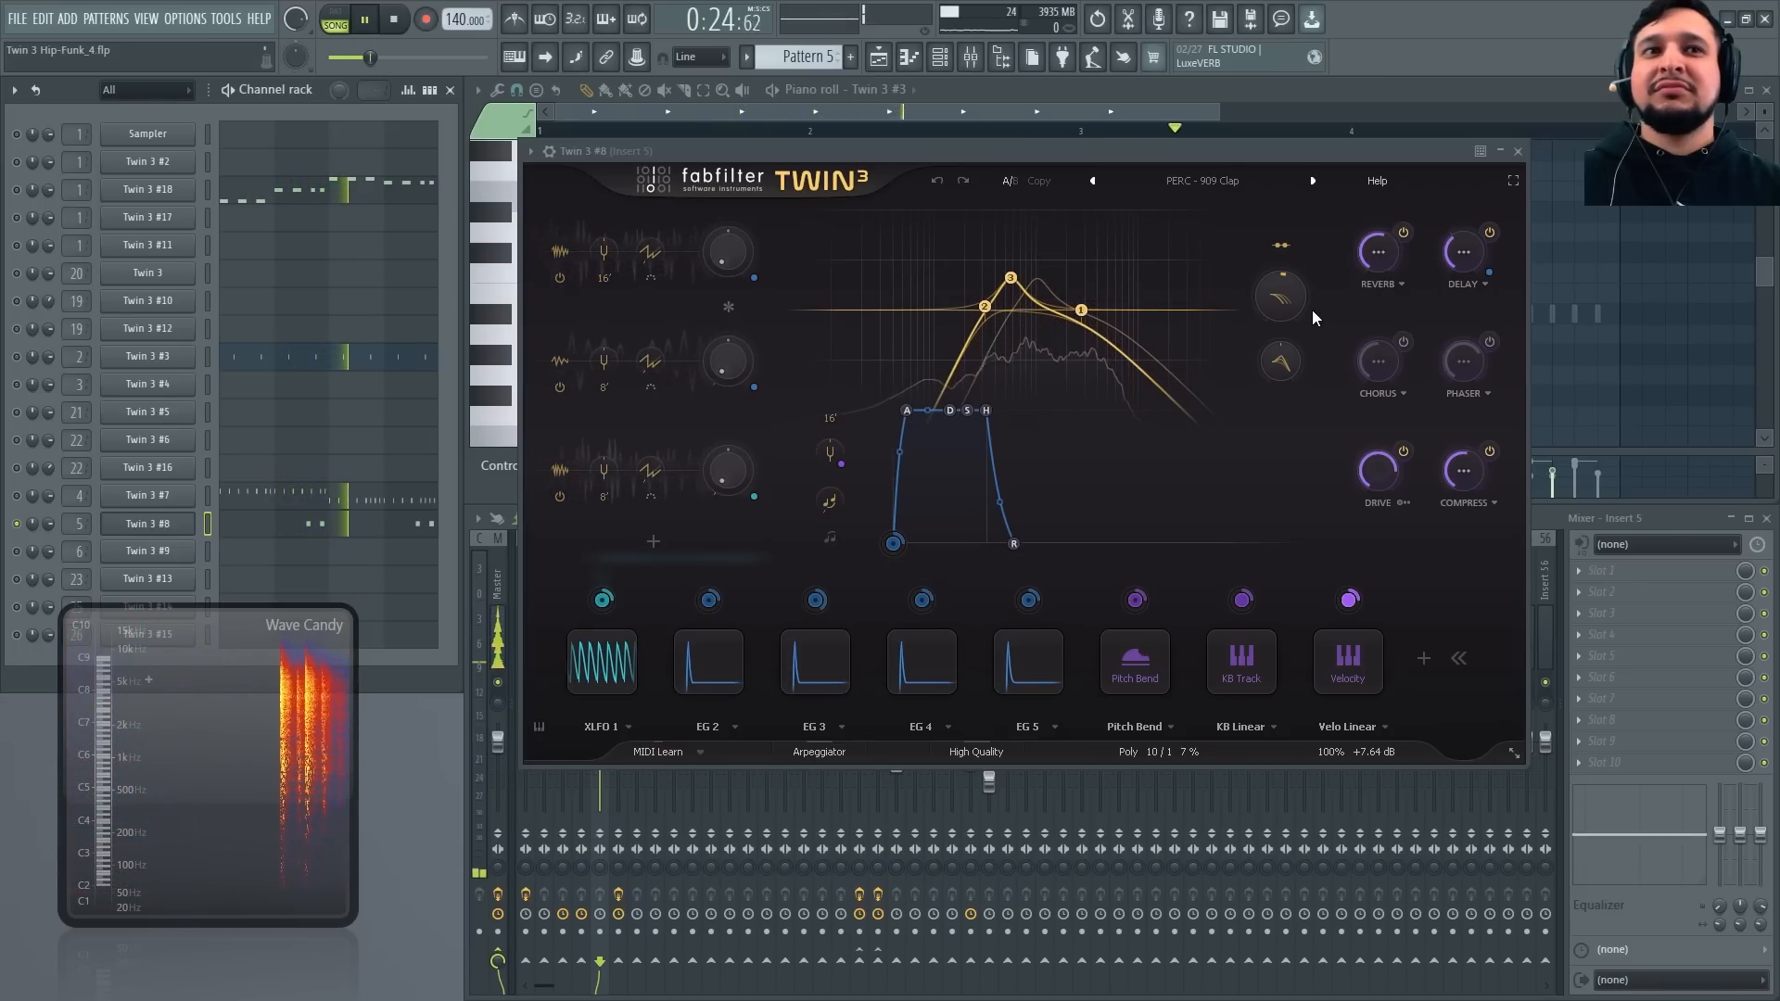
key(Escape)
key(space)
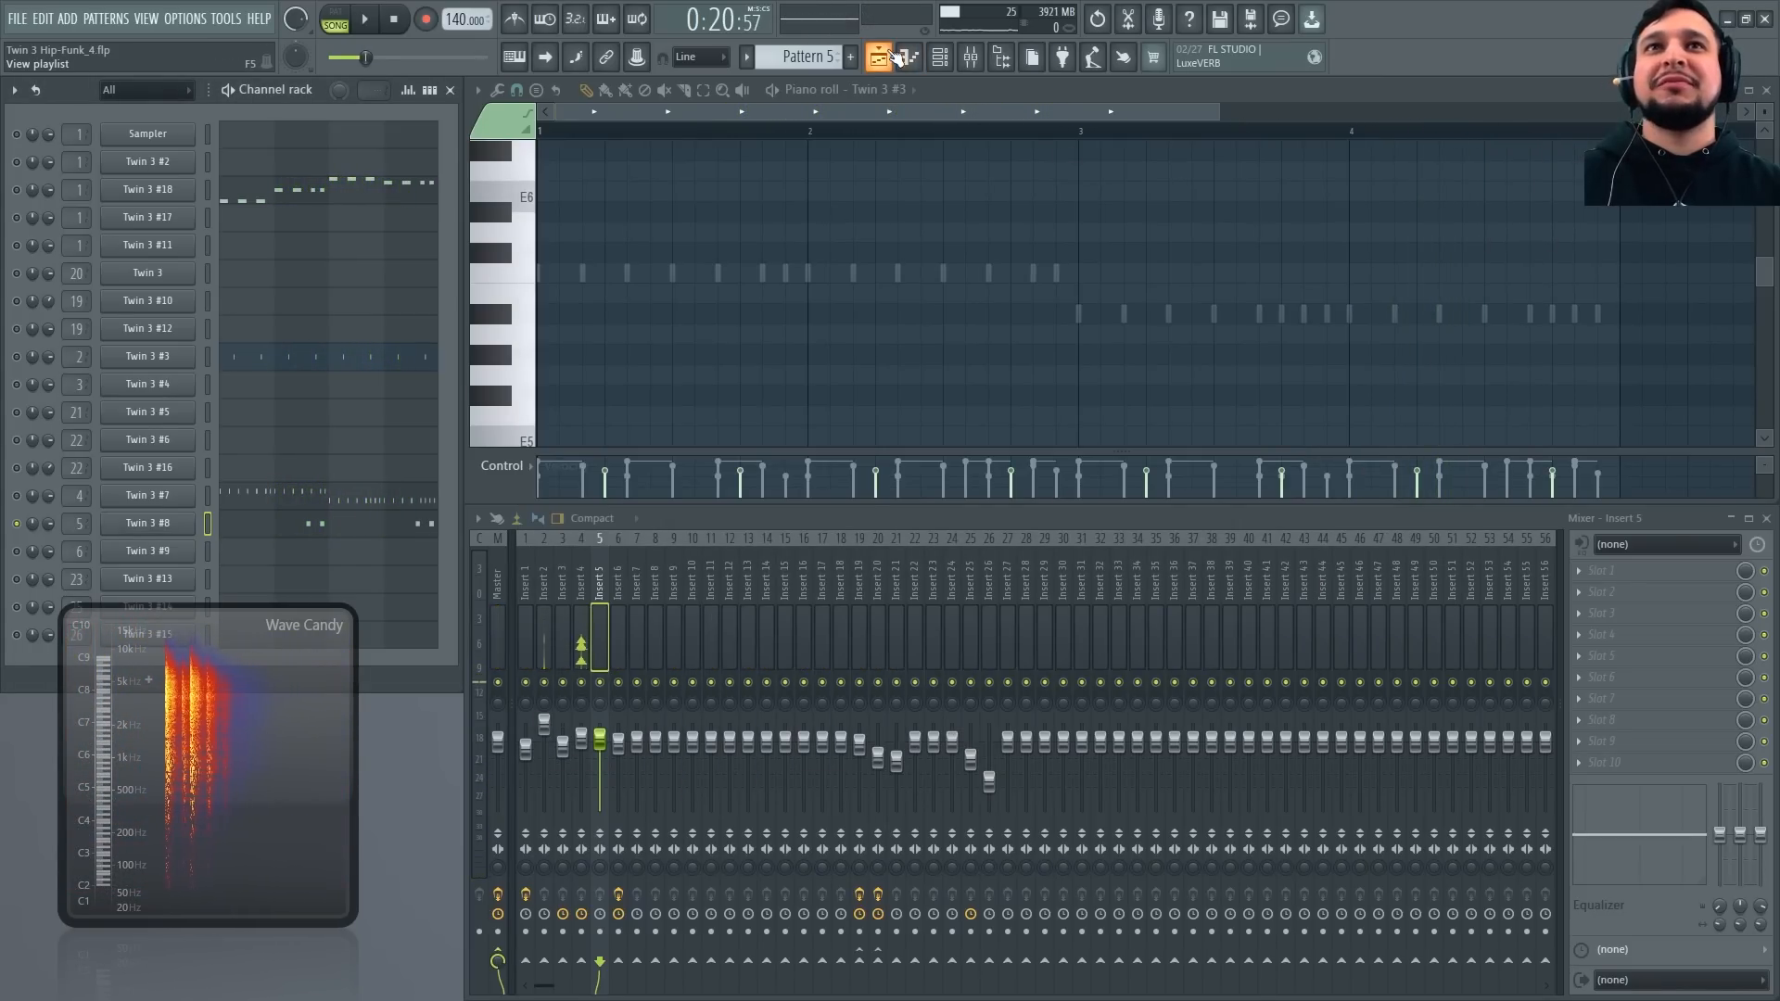
Show the playlist and review the PERC - 909 Clap patch in Twin 3 #8, closing it when finished
key(F5)
scroll(1239, 325, down, 3)
scroll(1243, 323, up, 2)
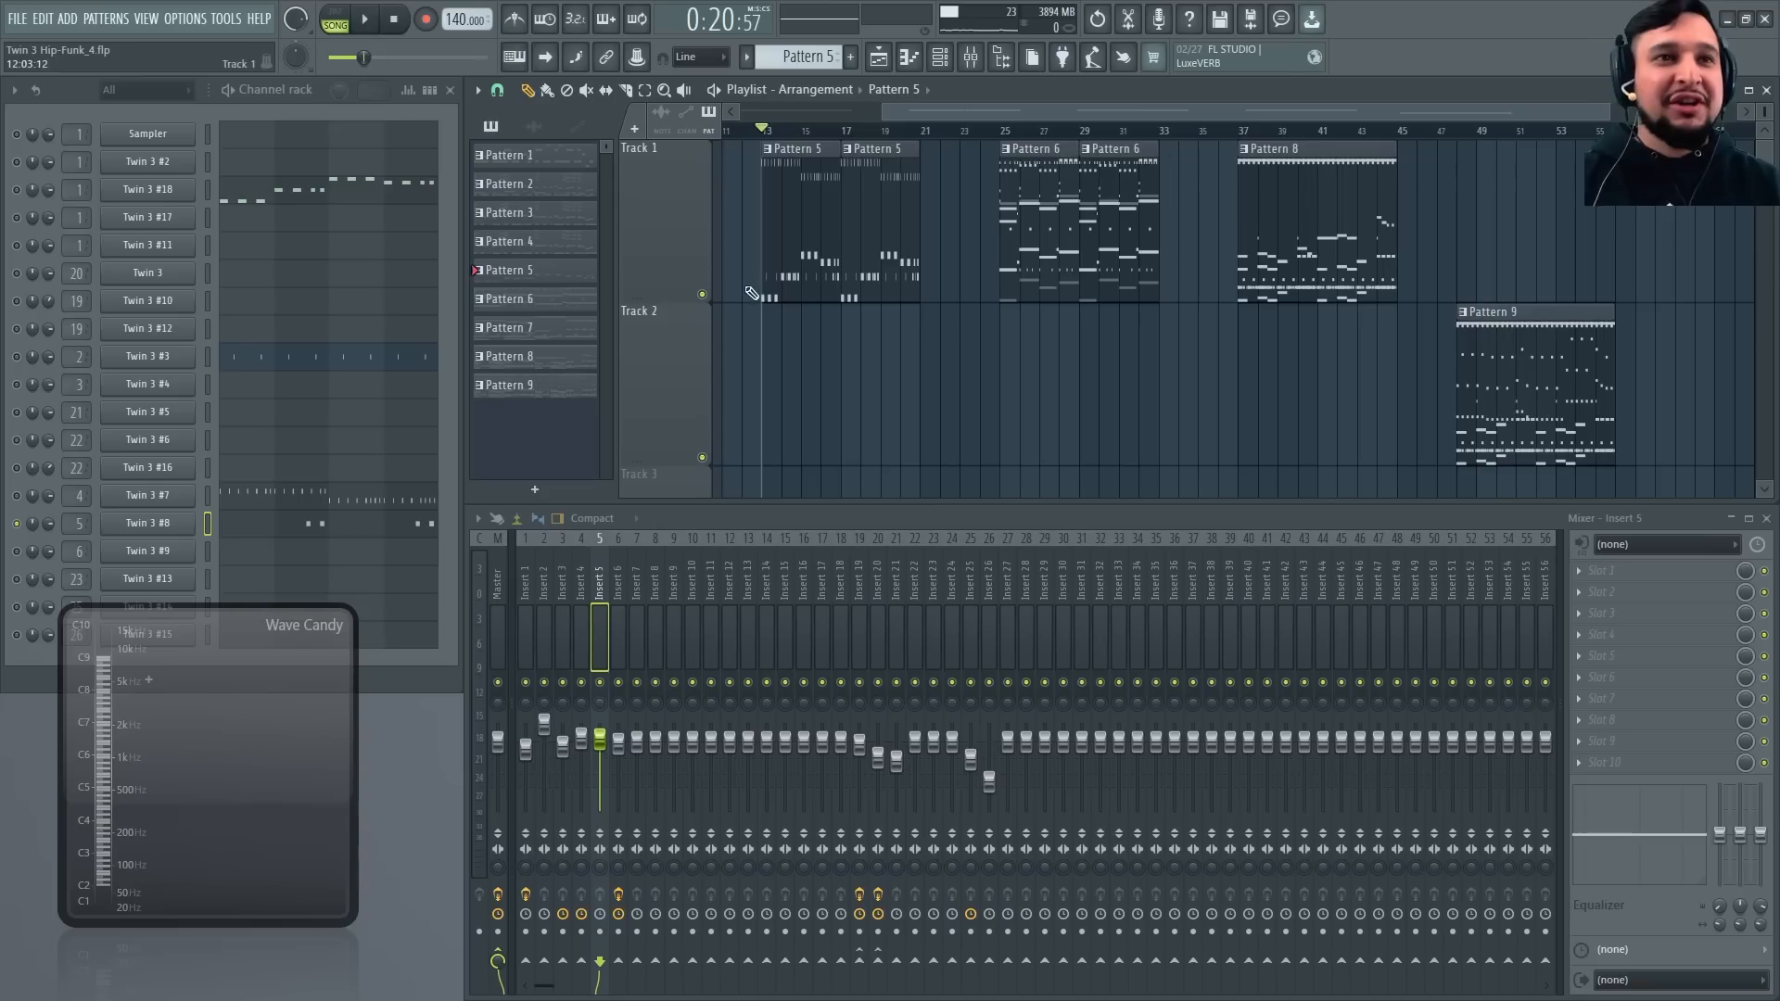
click(148, 524)
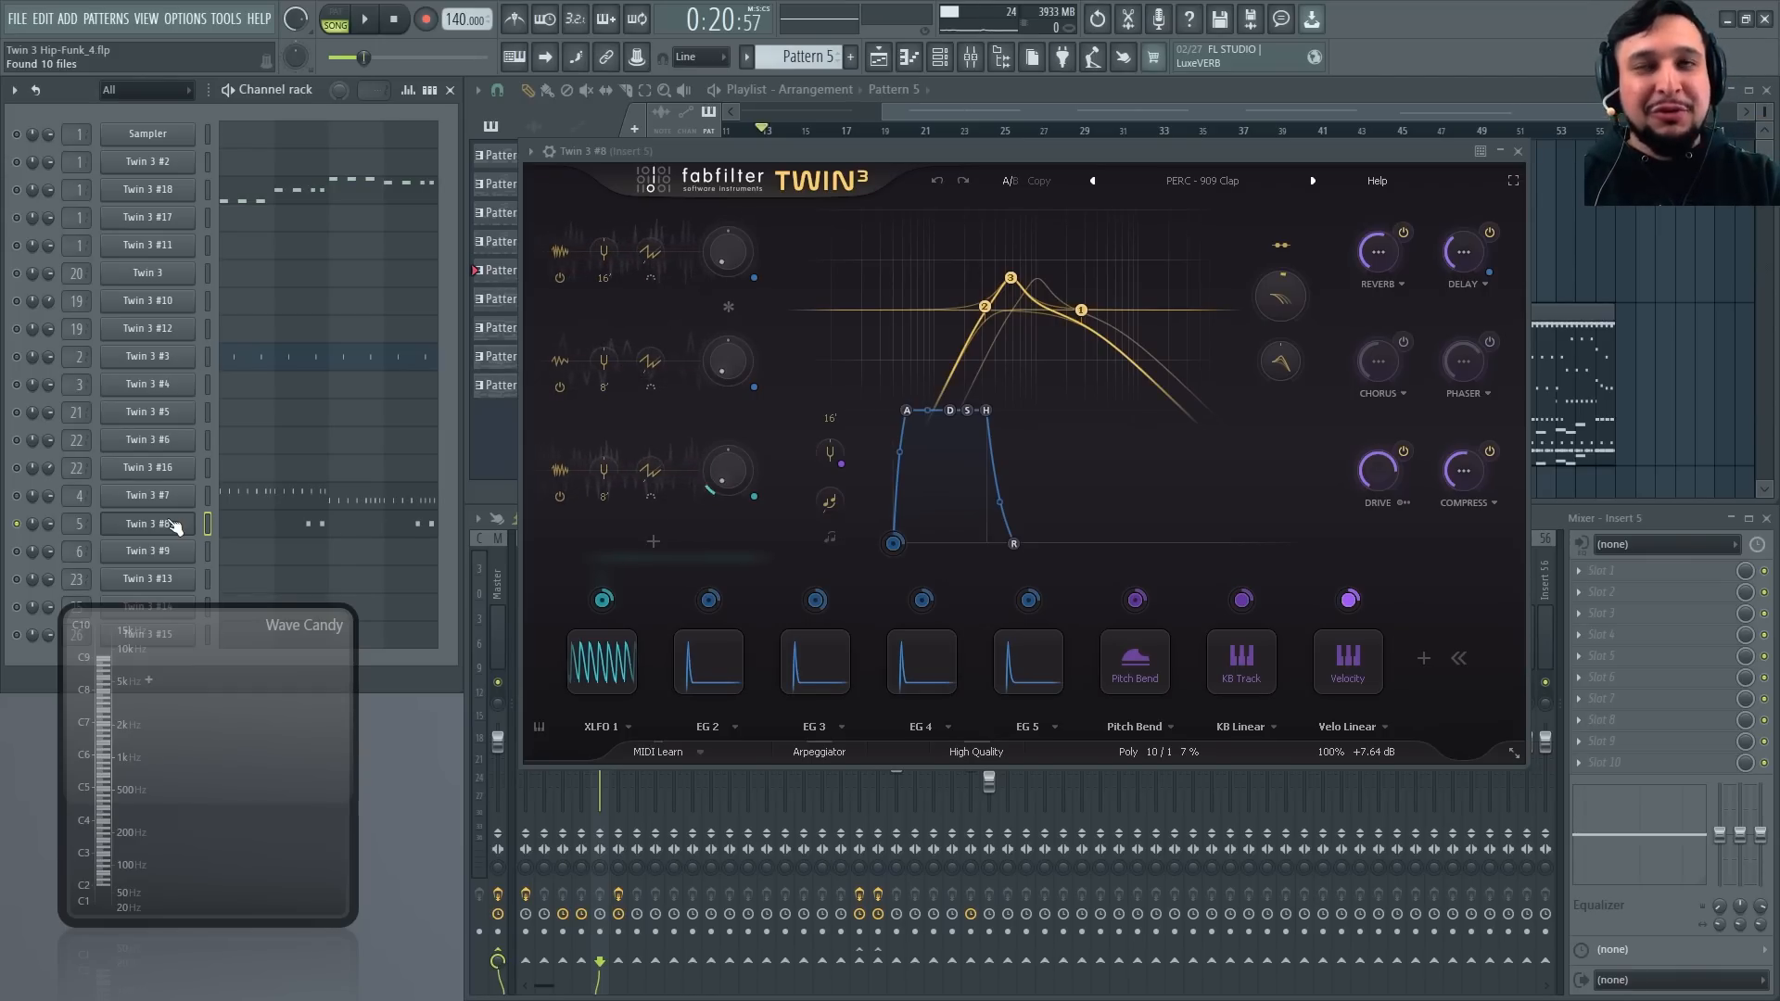
mouse_move(616, 472)
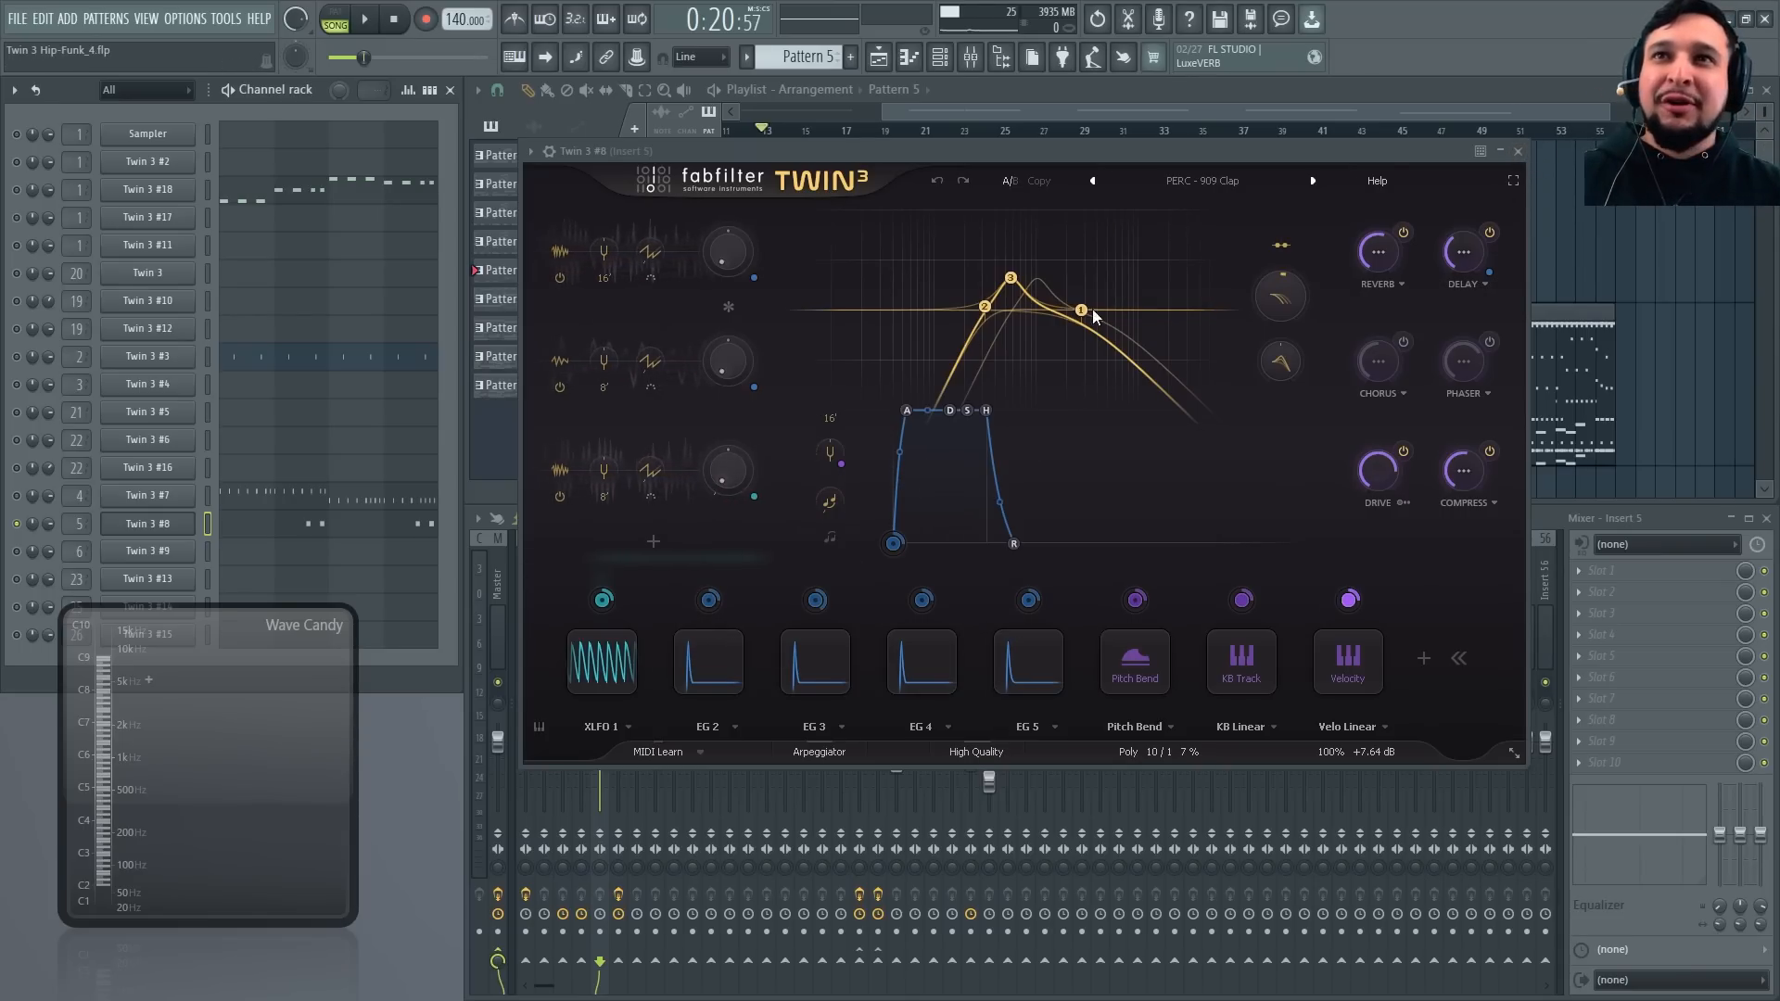
click(1519, 151)
Set the song position in the playlist to bar 25, the start of the first Pattern 6 clip
scroll(1049, 286, down, 1)
scroll(1049, 287, up, 2)
scroll(1075, 297, down, 1)
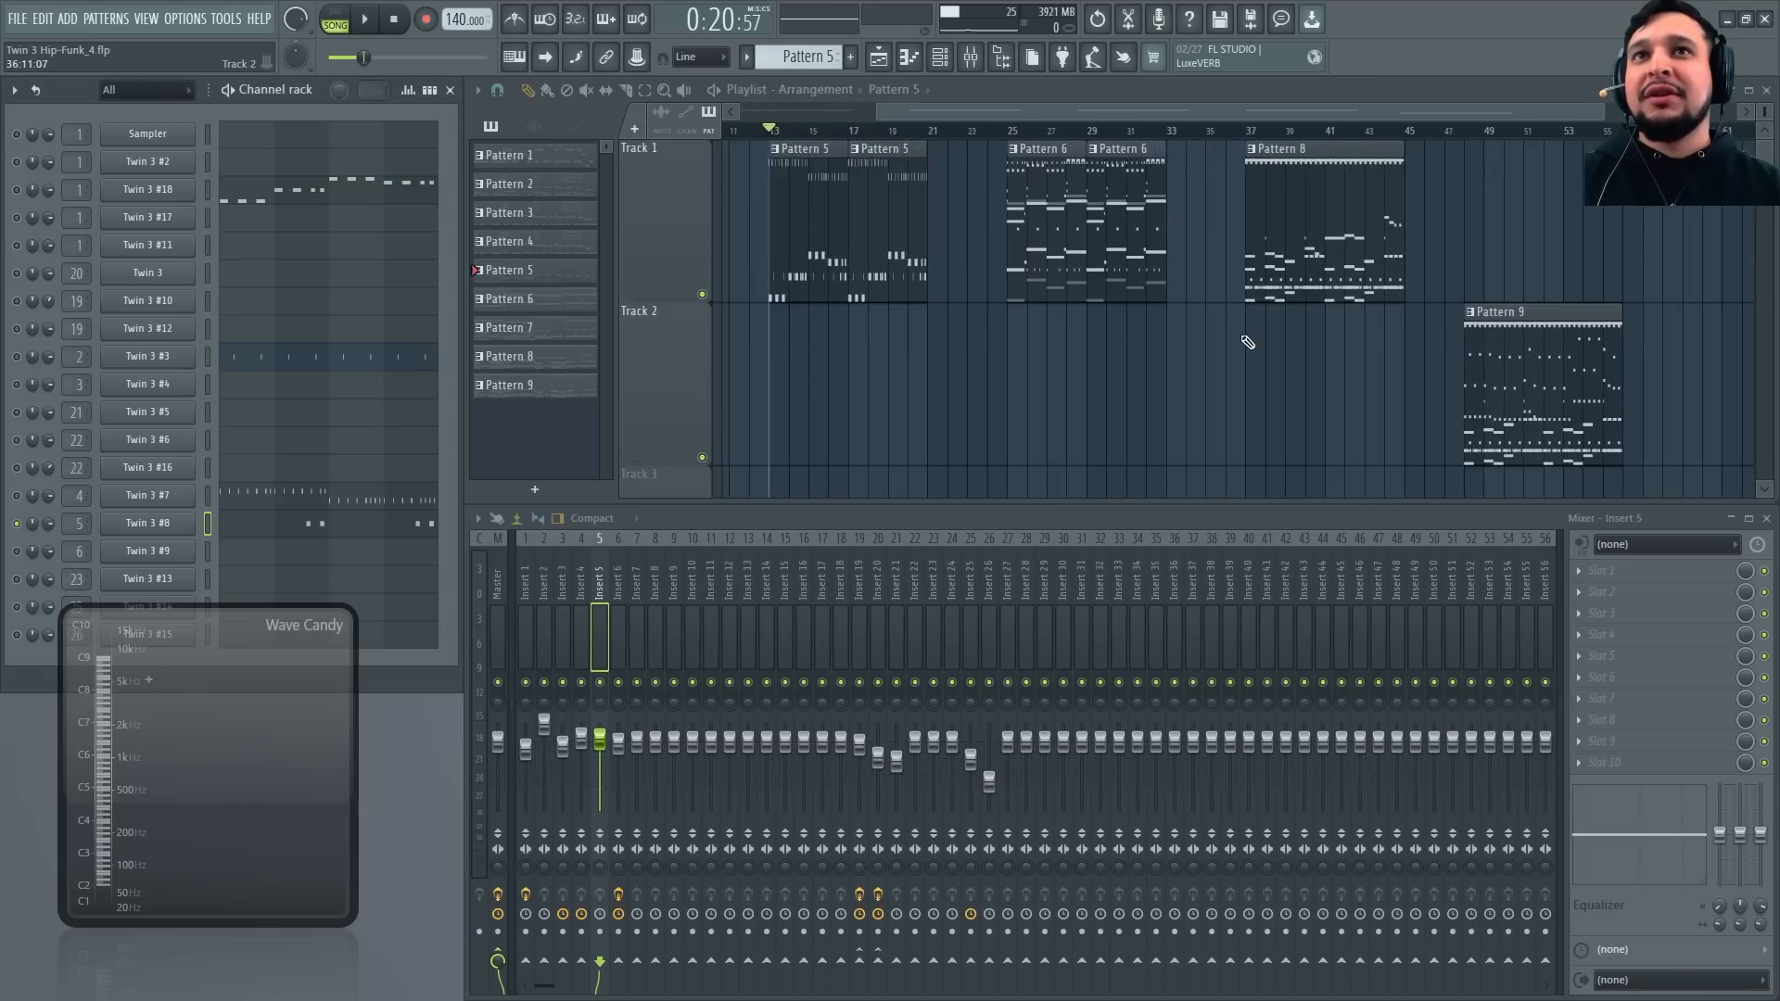
scroll(1244, 342, up, 1)
scroll(1015, 318, up, 2)
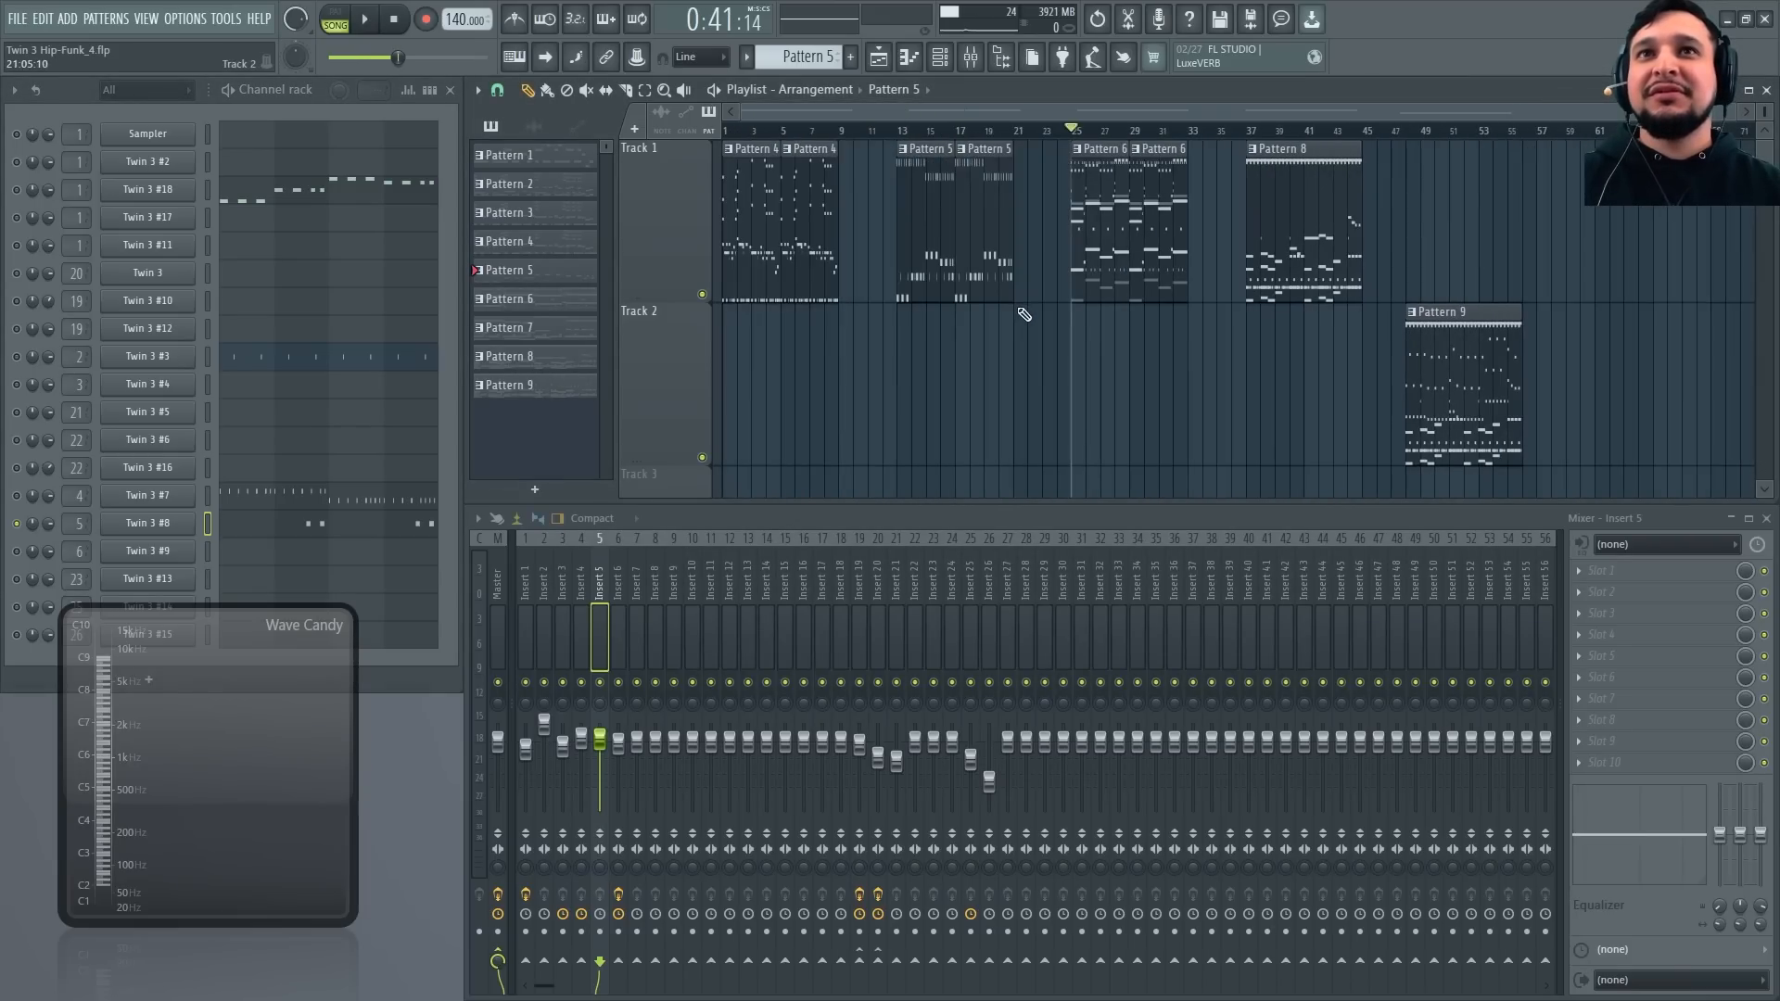
Play Pattern 6 with all channels enabled and move the Wave Candy visualizer down, clear of the channel rack
key(space)
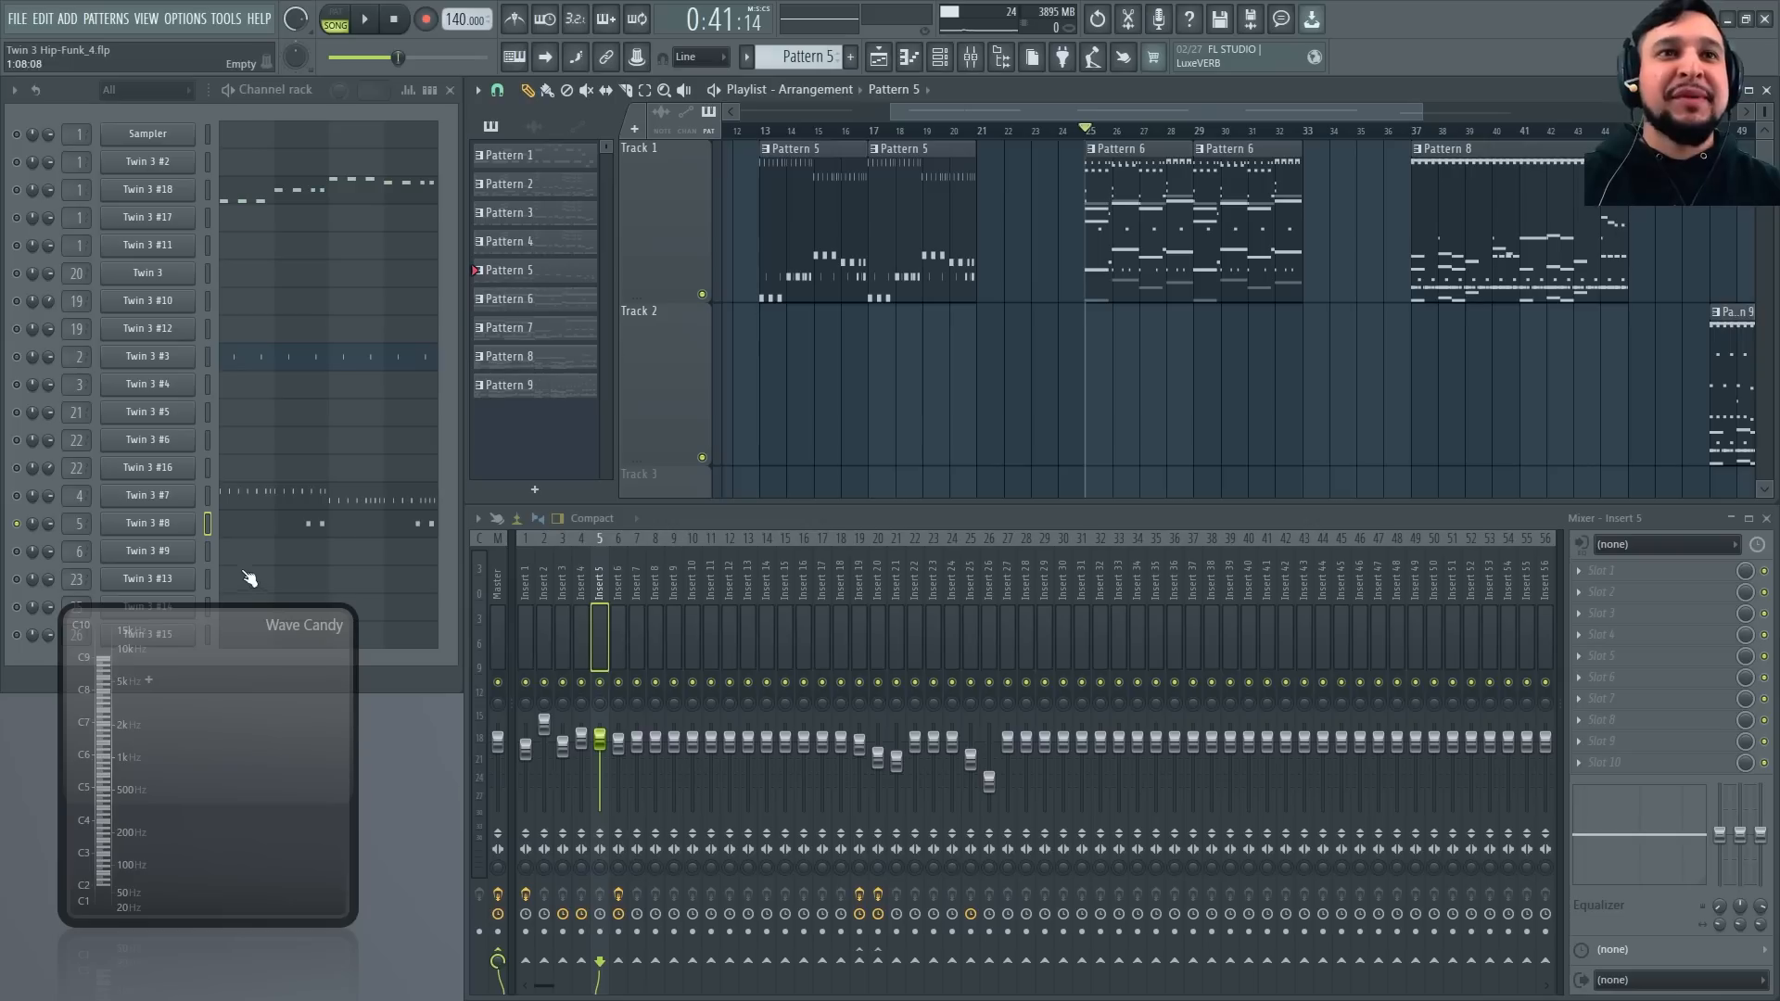
key(space)
drag(954, 408, 1504, 176)
click(1073, 271)
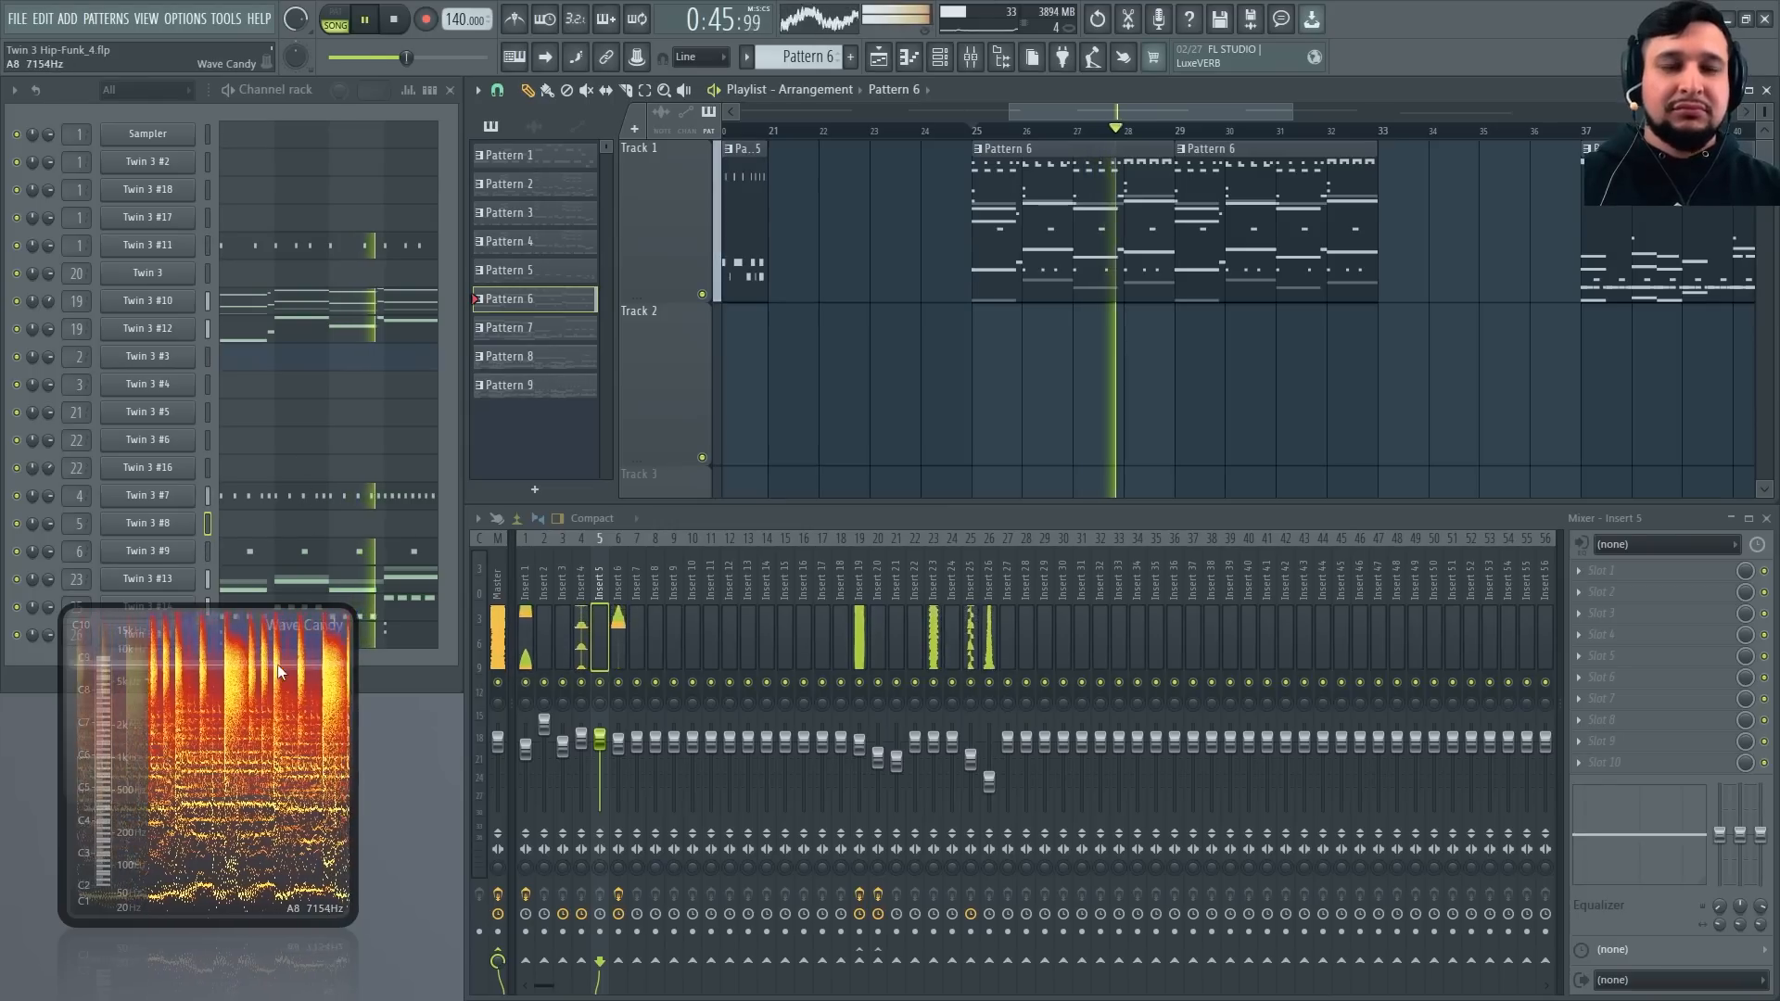
drag(278, 646, 272, 704)
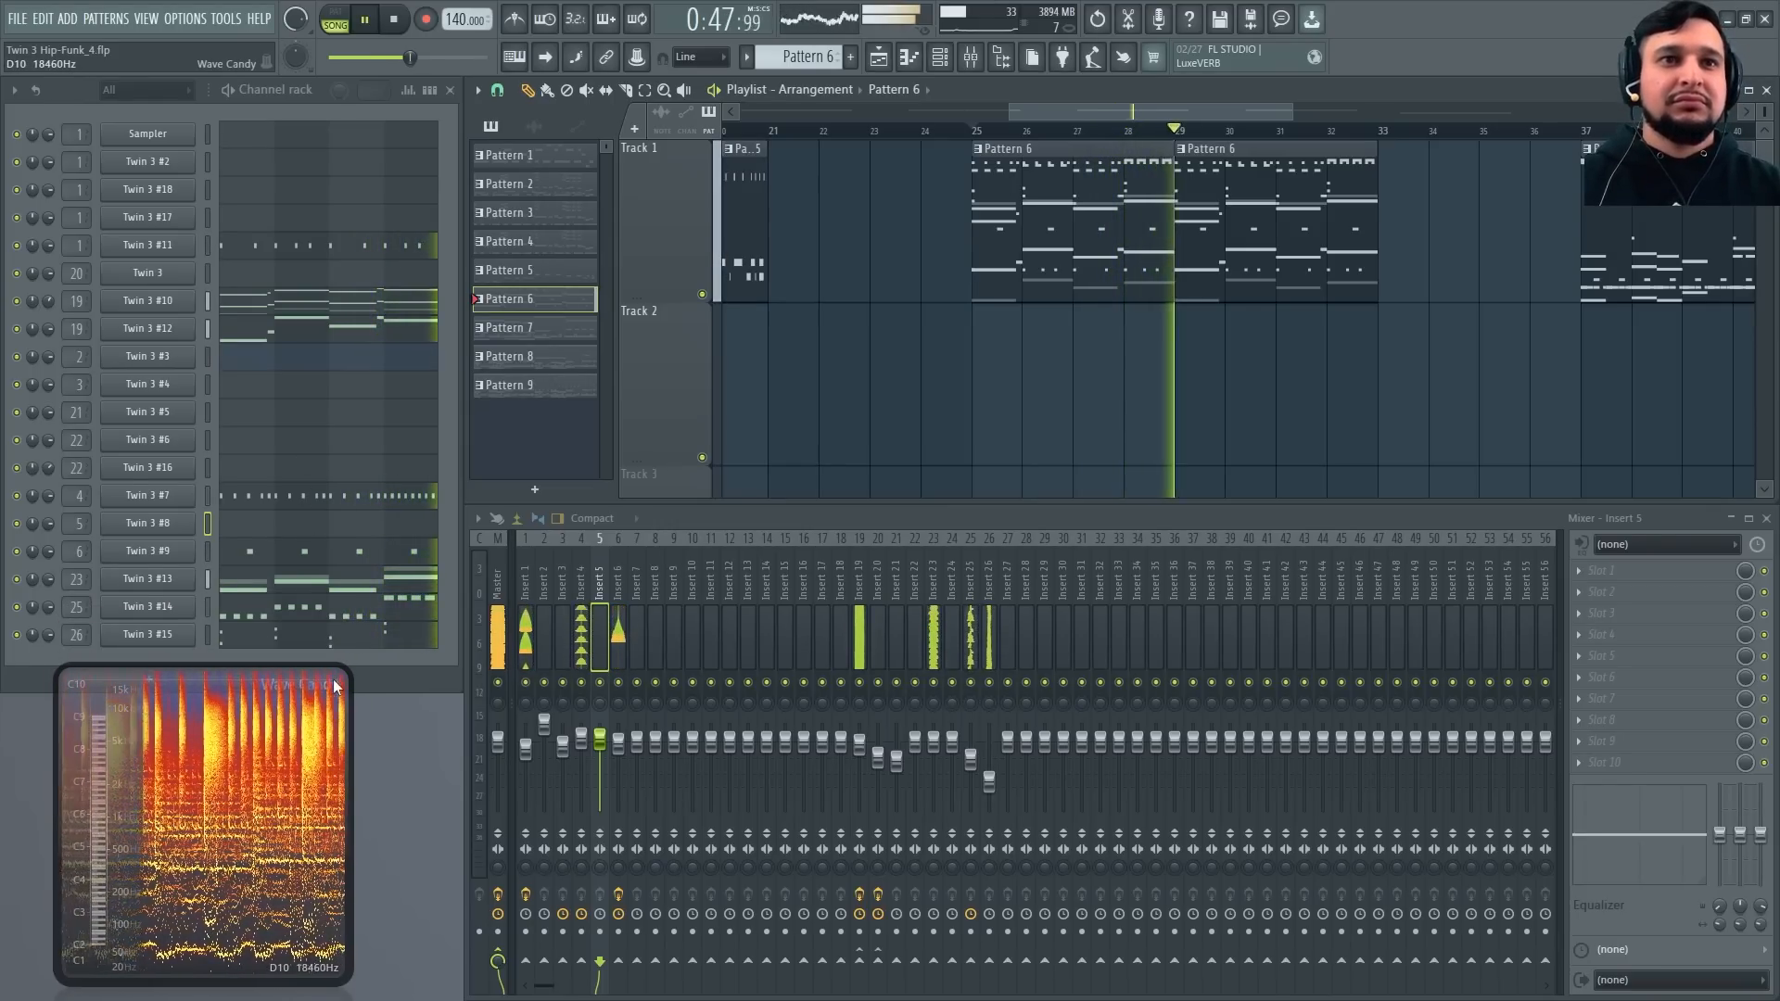
key(space)
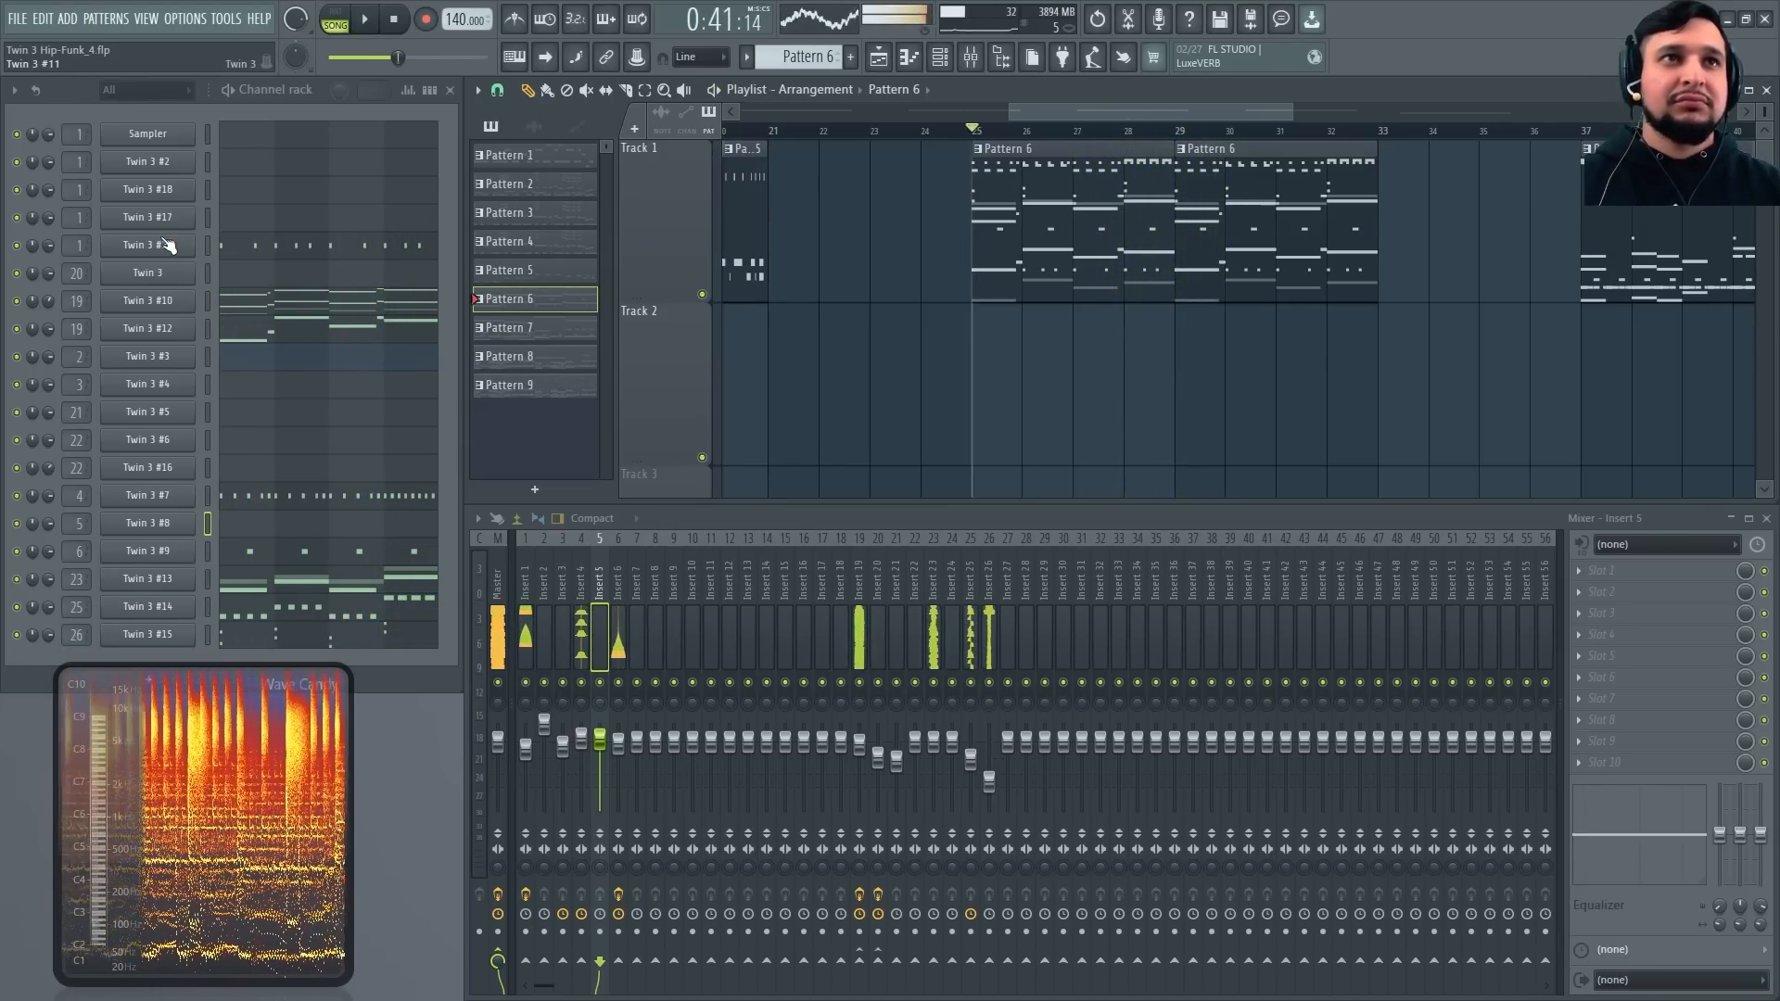
Open the Twin 3 #11 instrument, move its window below the playlist clips and briefly play Pattern 6
click(165, 245)
drag(888, 170, 885, 519)
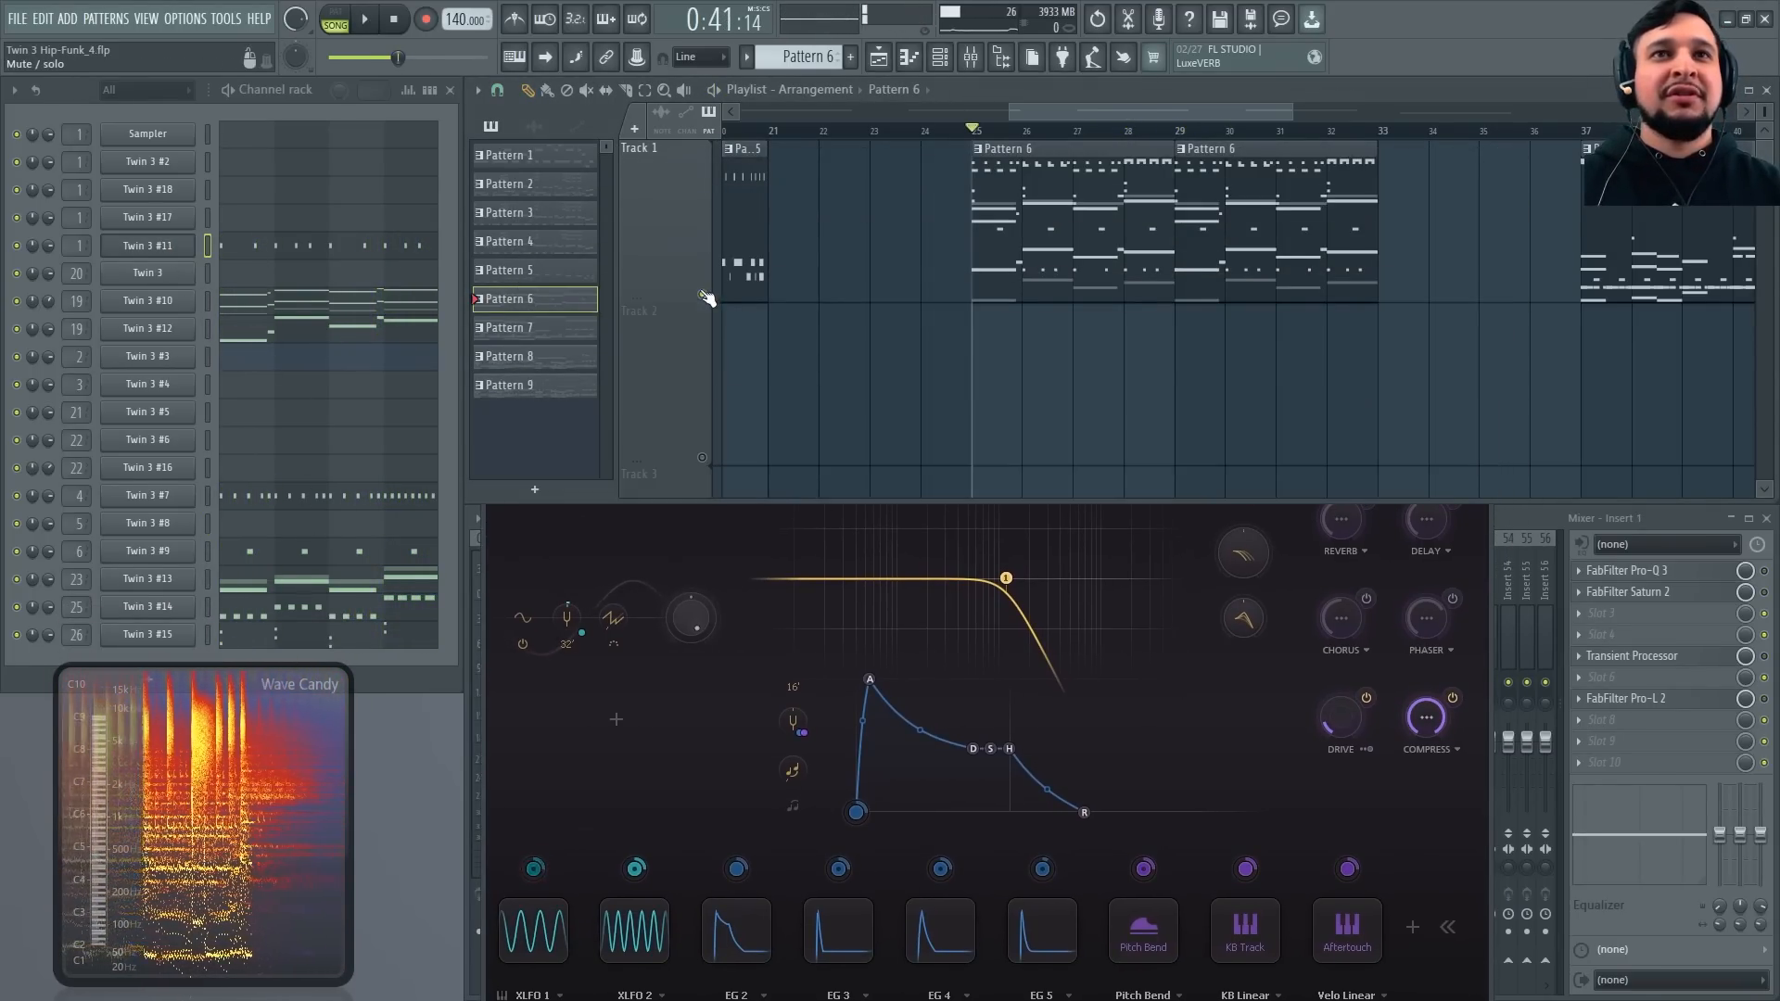
click(161, 250)
click(161, 251)
key(space)
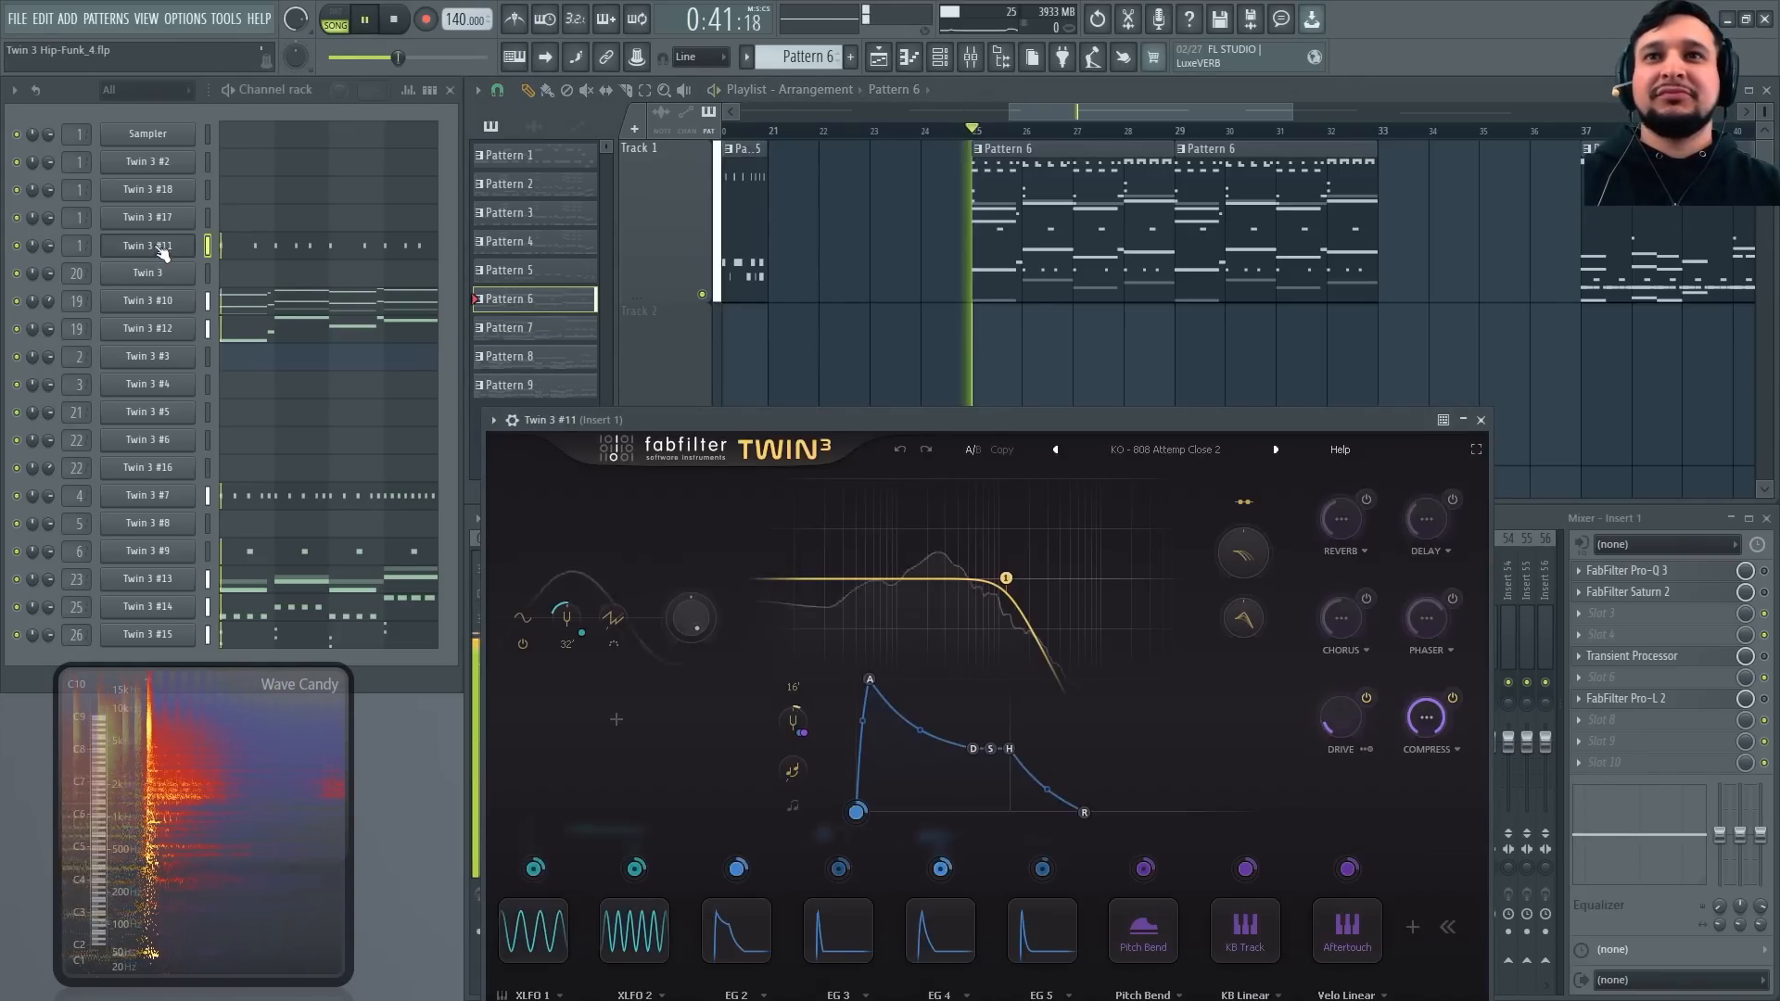
key(space)
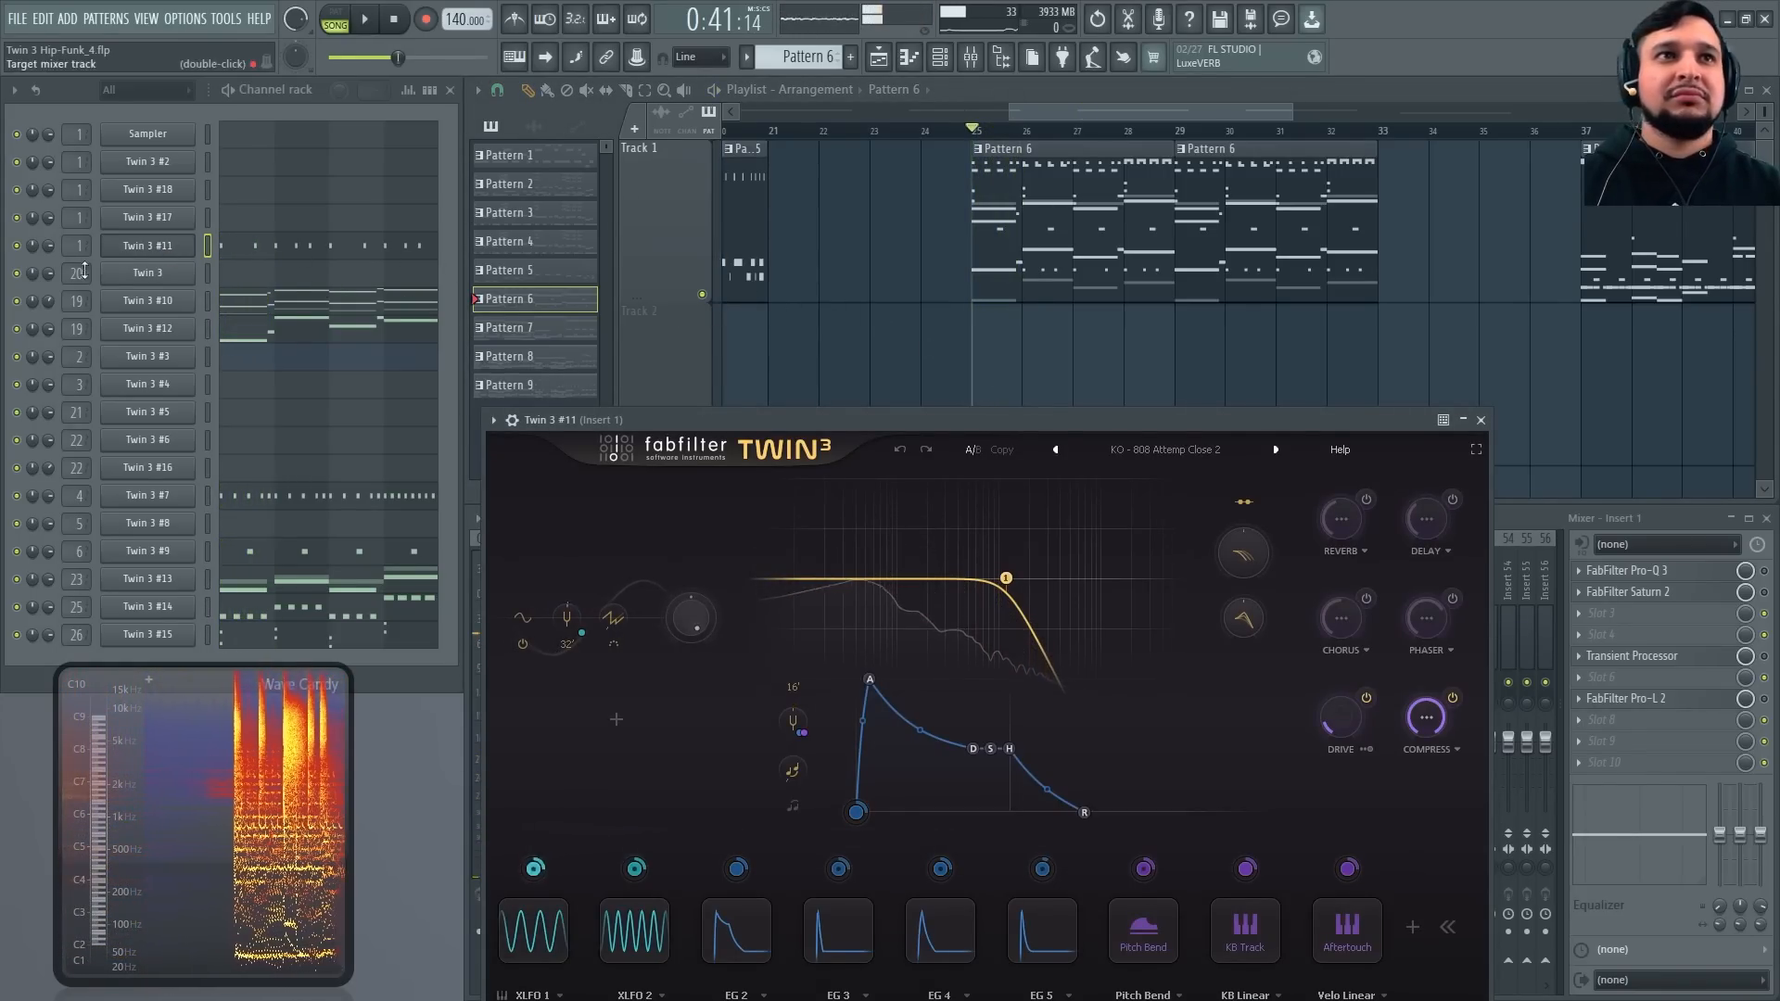
Solo the Twin 3 #11 channel, audition the 808 and move its instrument window up until fully in view
right_click(17, 245)
key(space)
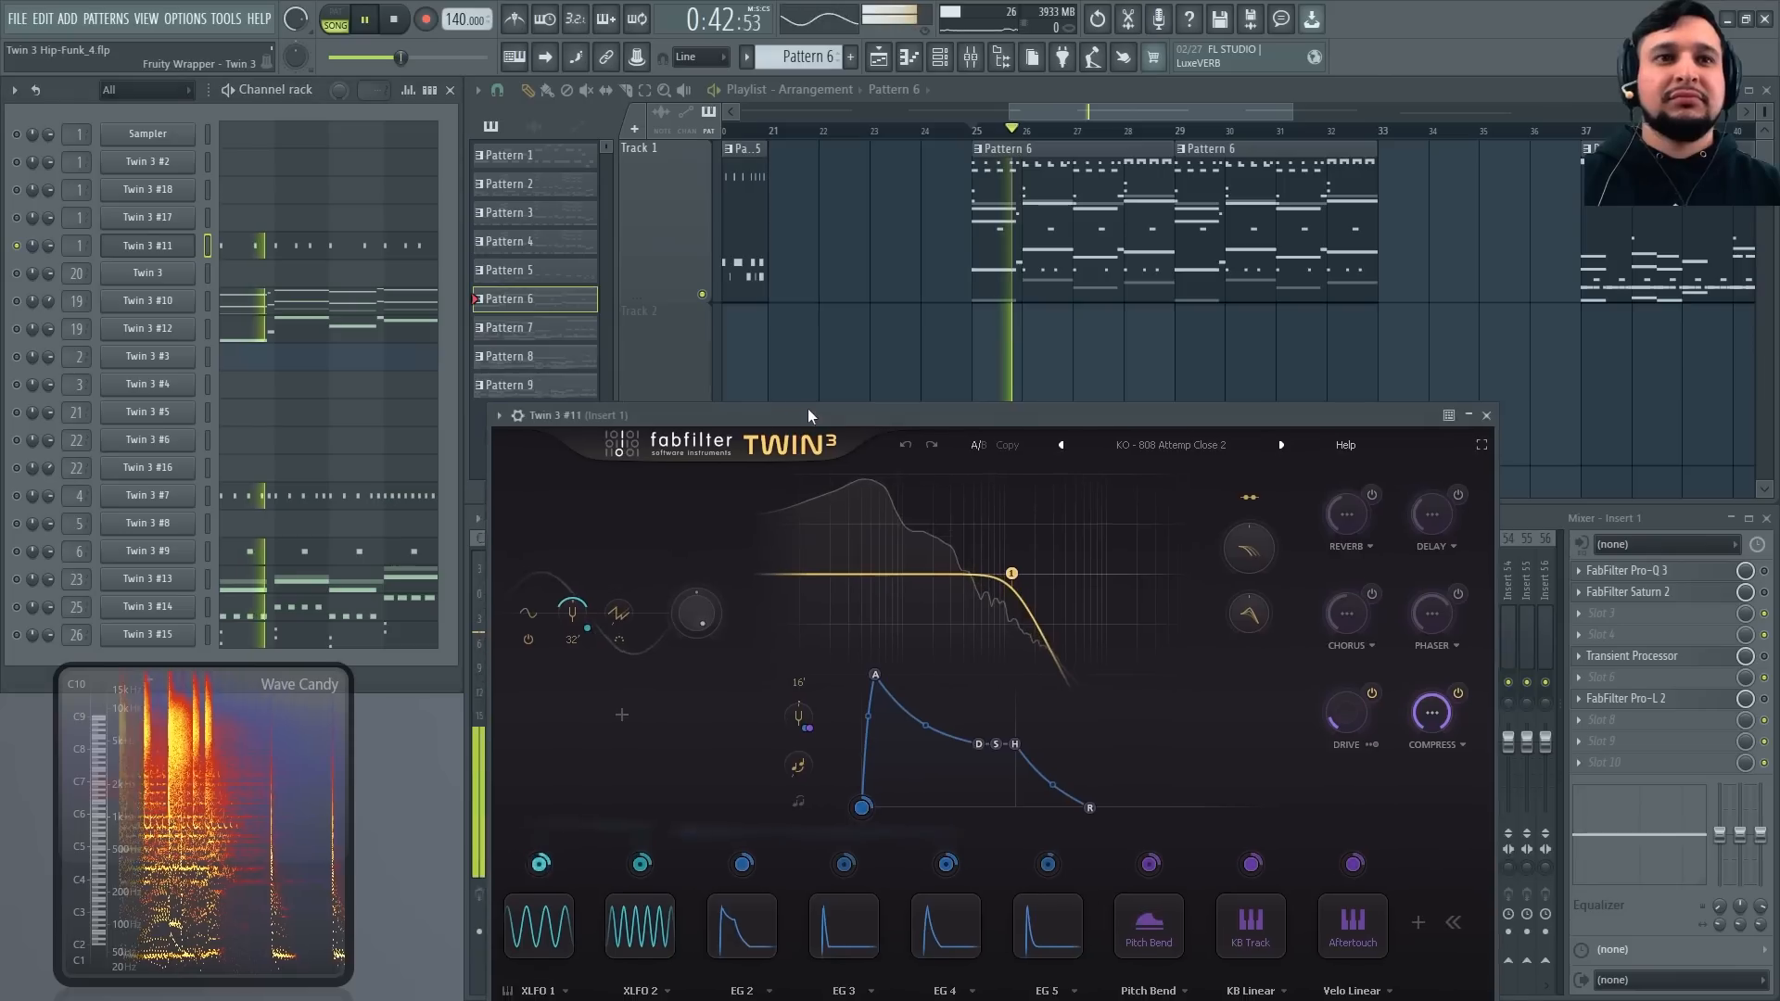
drag(808, 408, 846, 230)
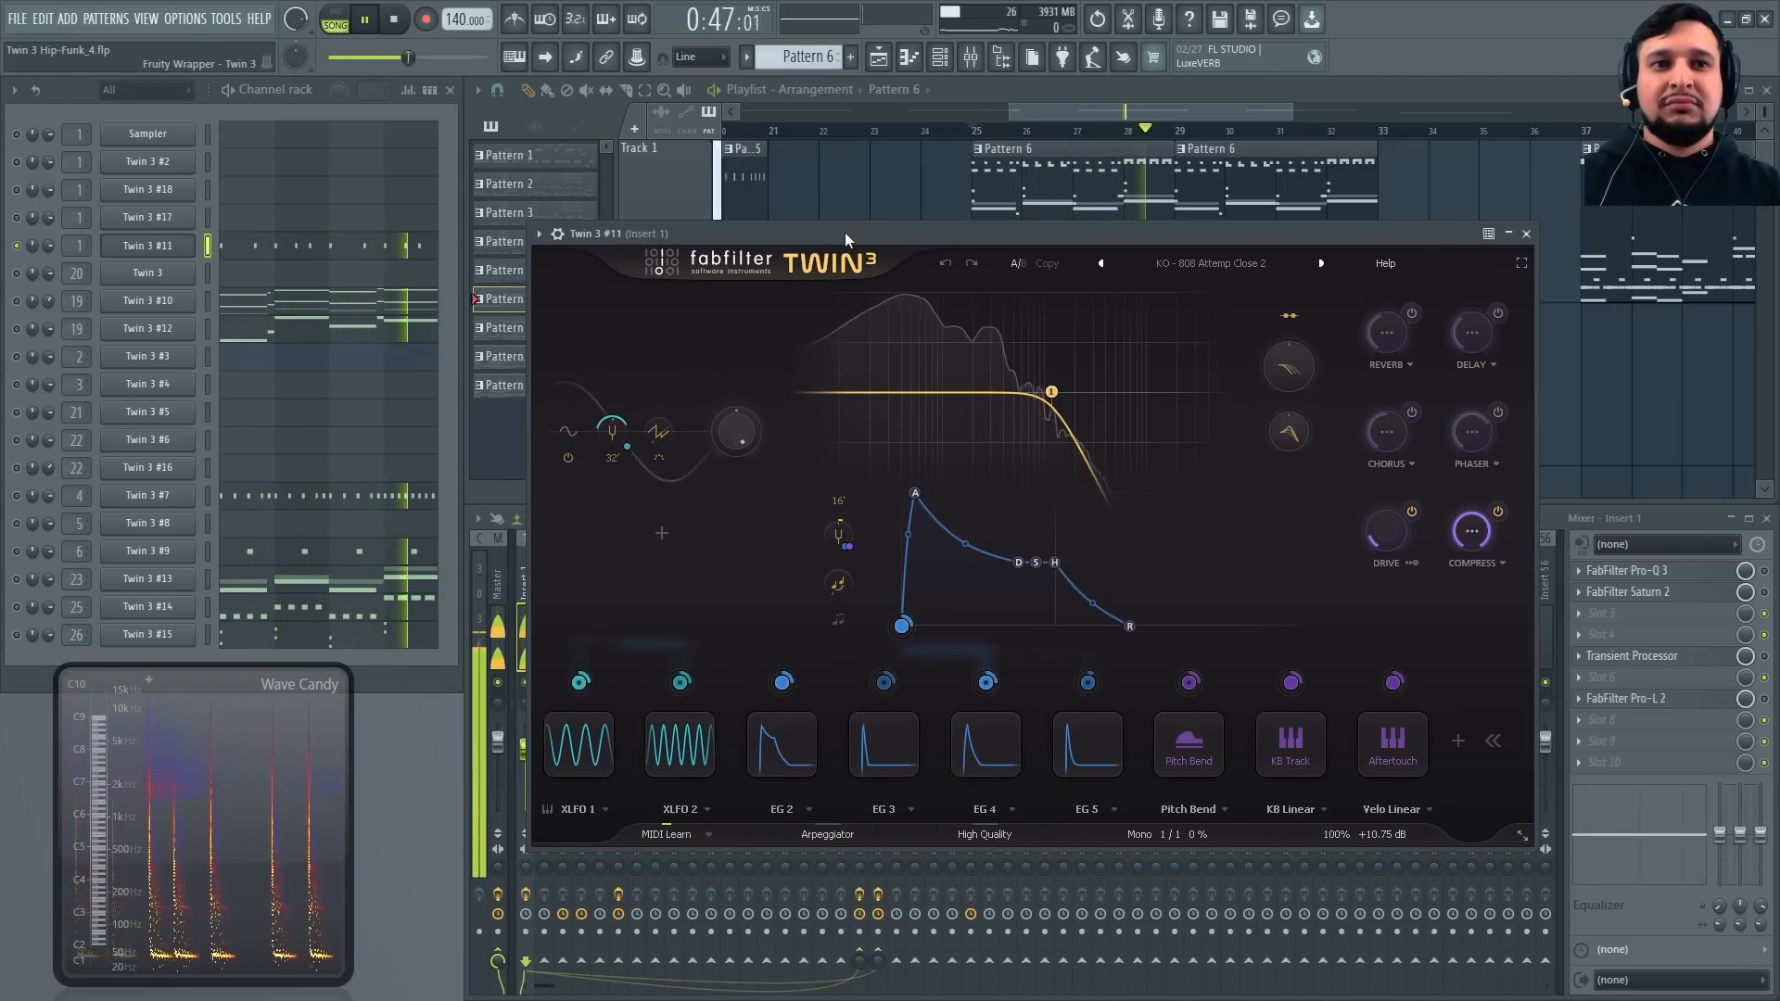
key(space)
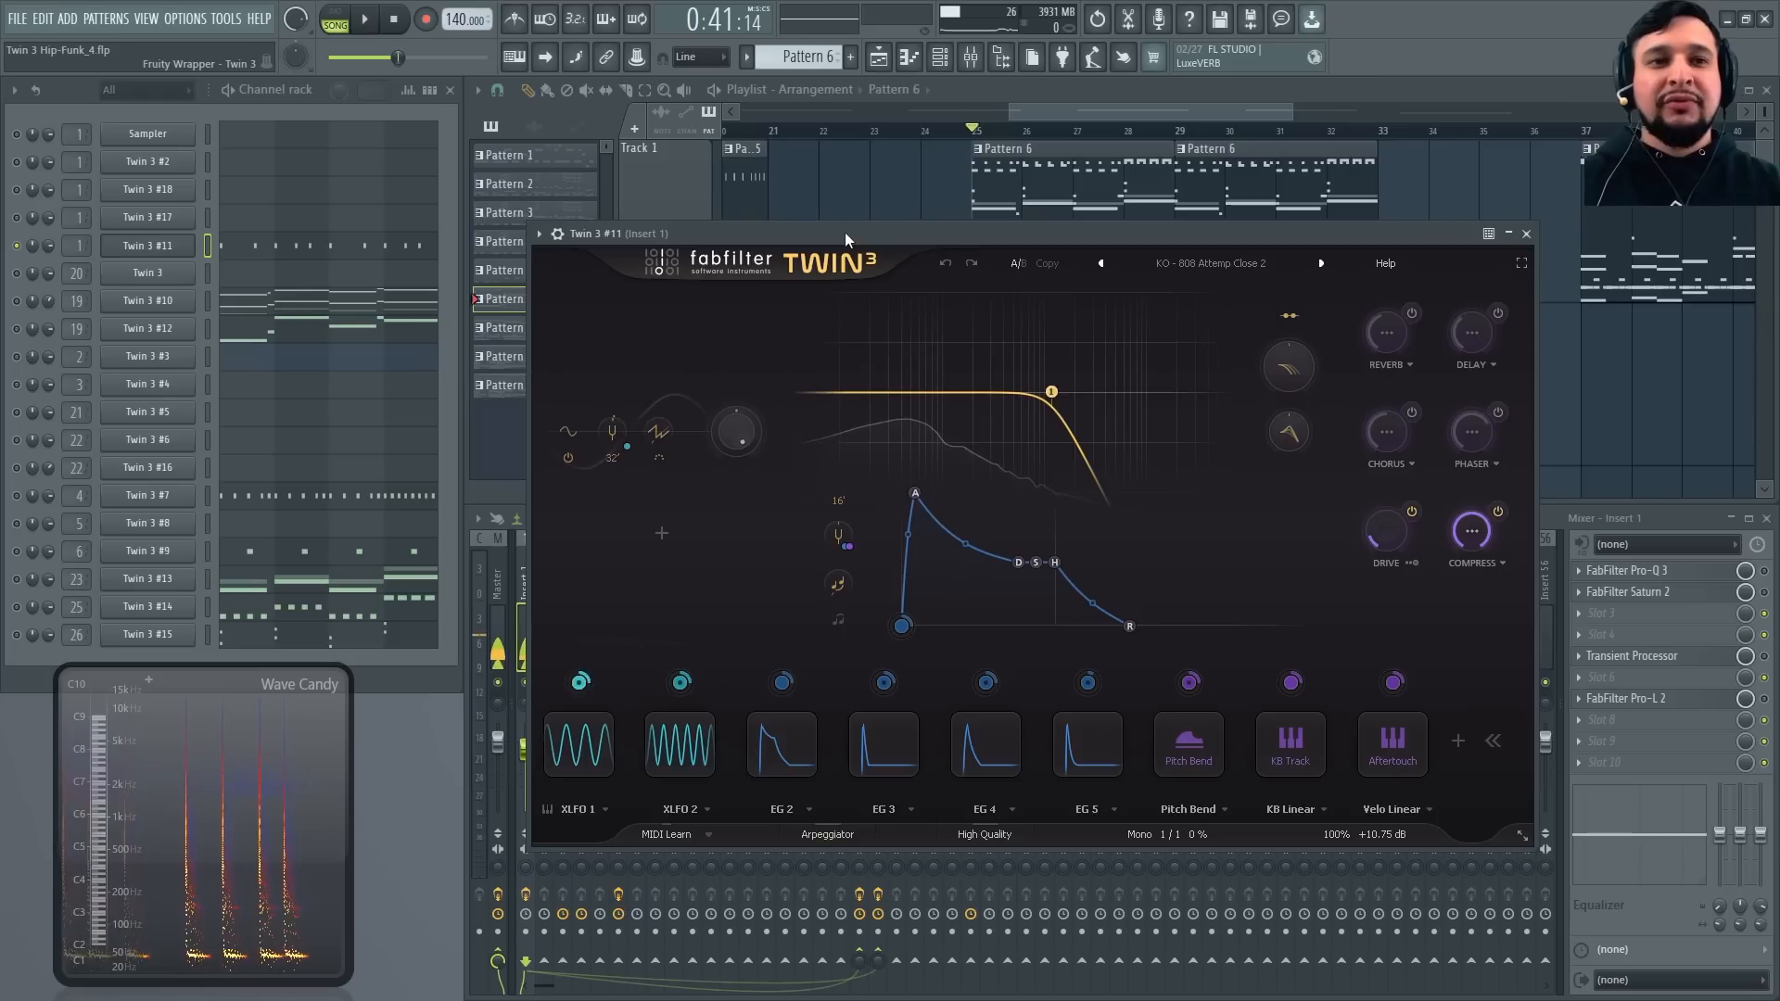
Play the soloed 808 and switch its Drive effect off and back on to compare the sound
key(space)
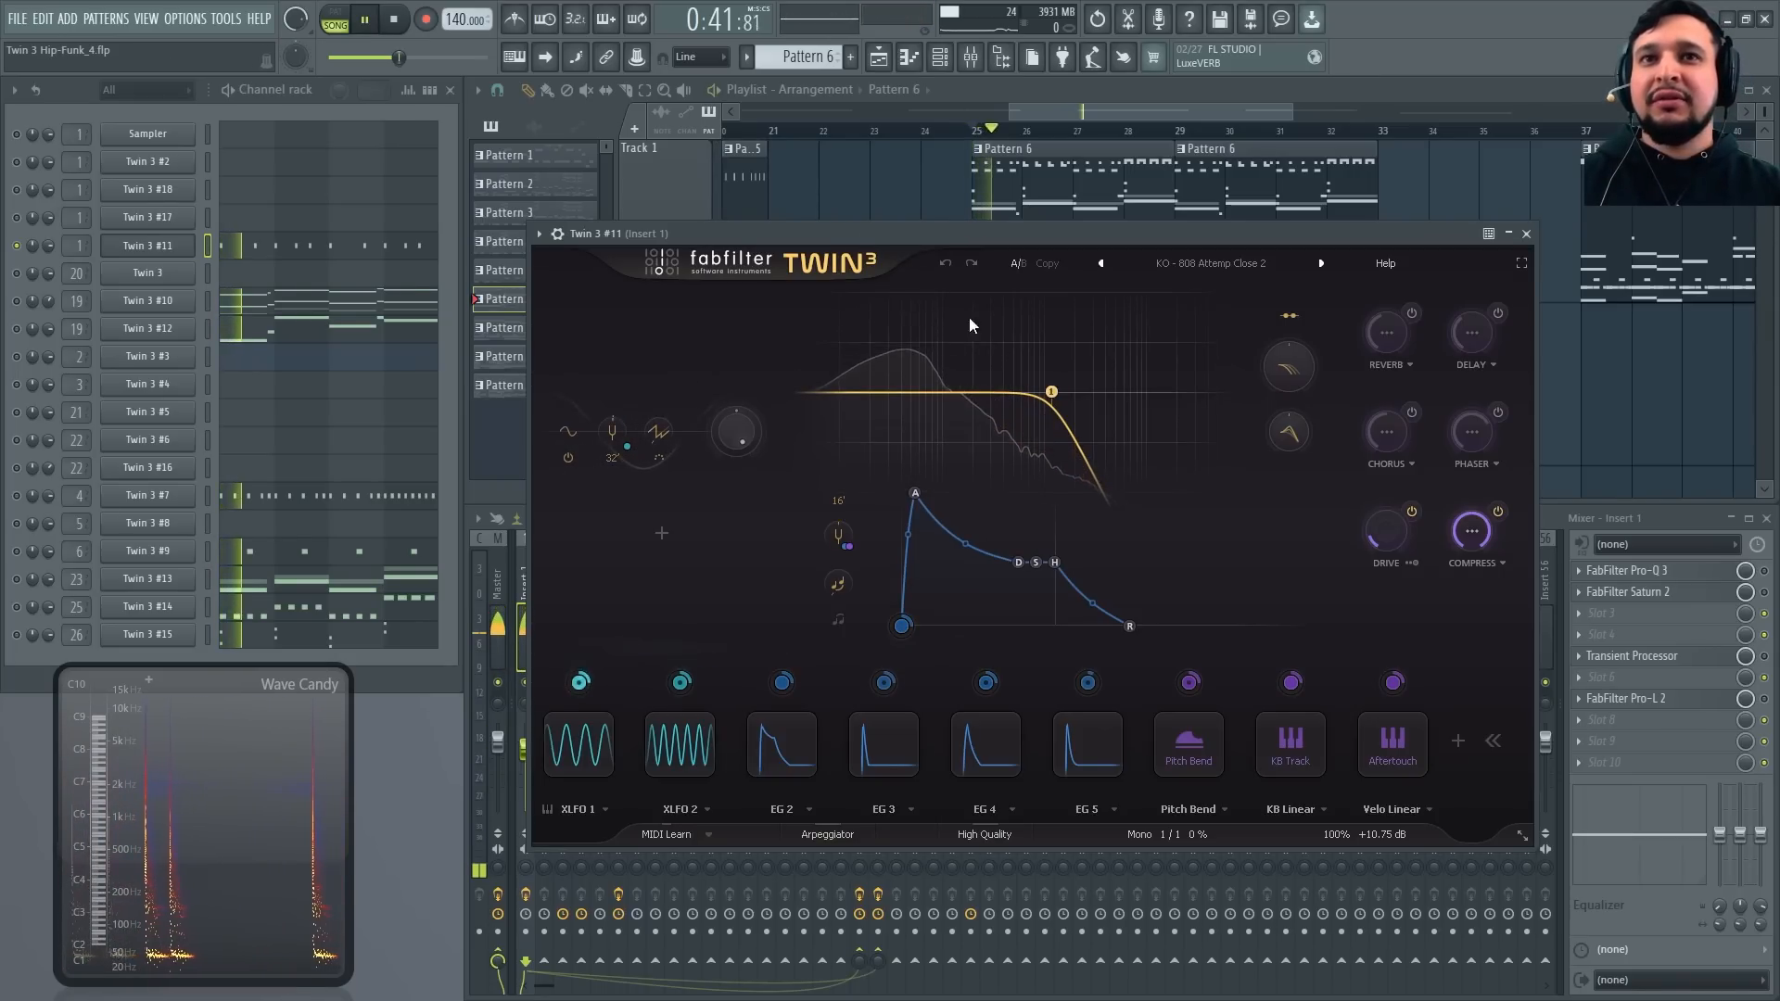
click(1406, 517)
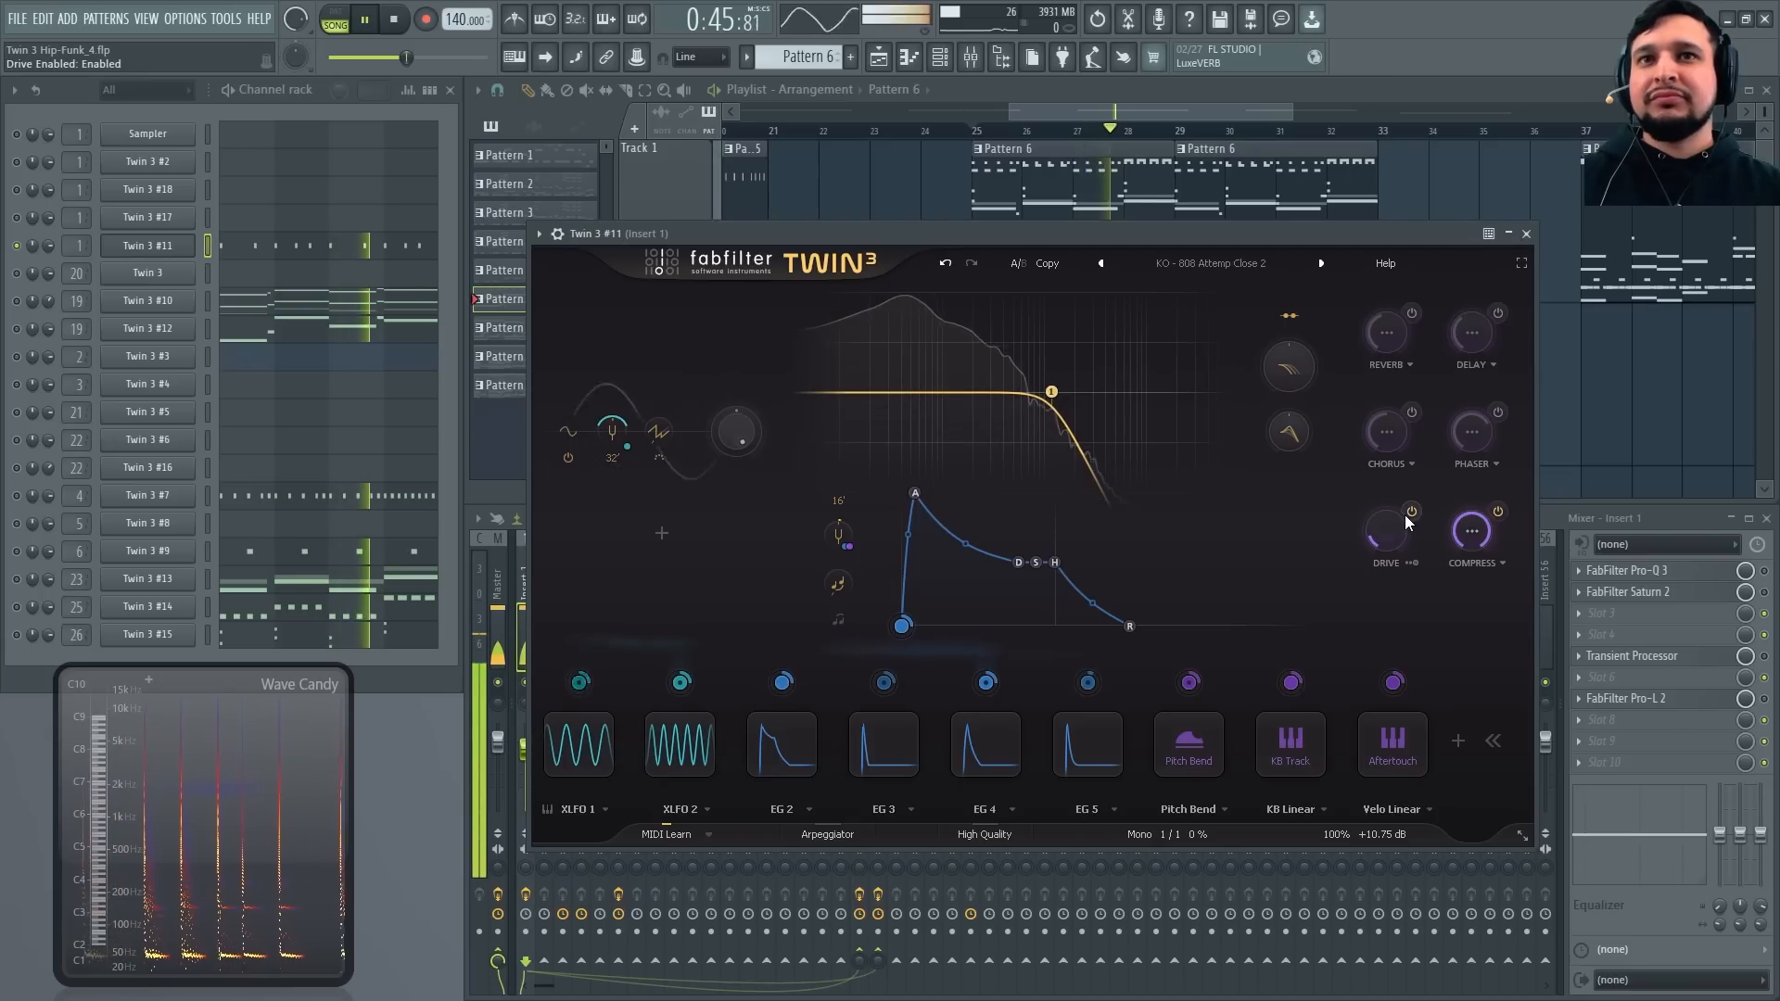
click(1406, 516)
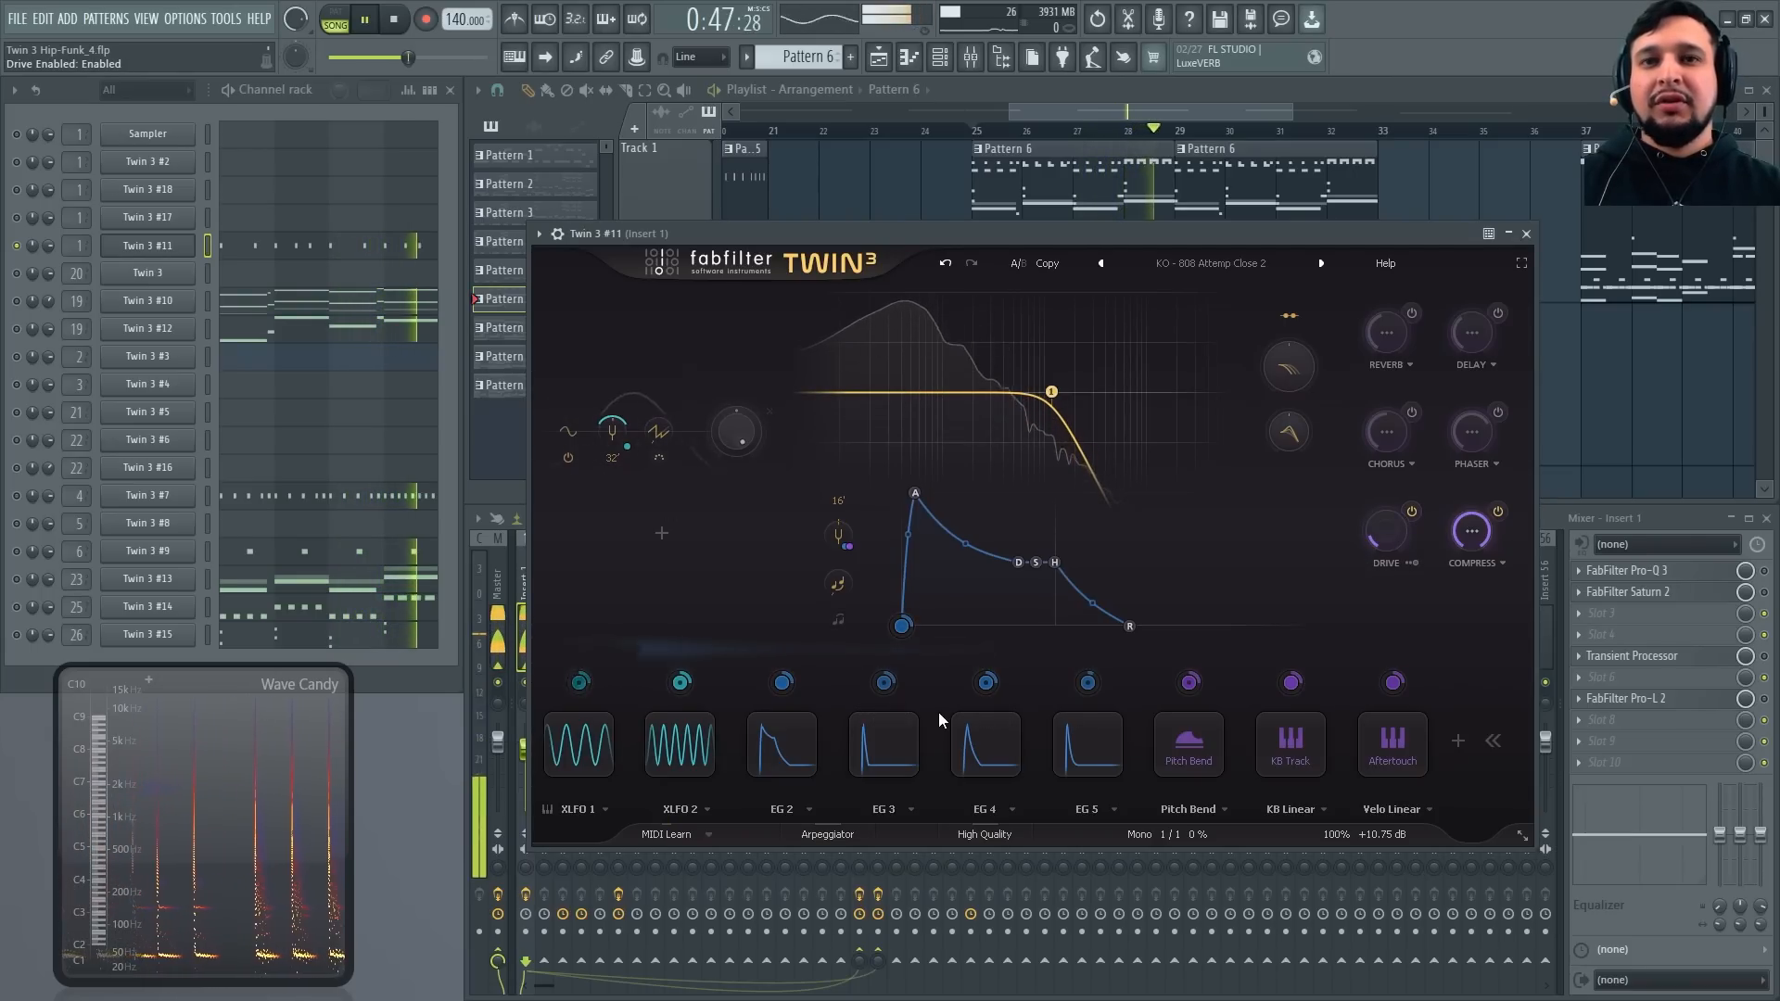
Examine the EG 4 and EG 5 envelopes and their modulation targets in Twin 3 #11
click(985, 683)
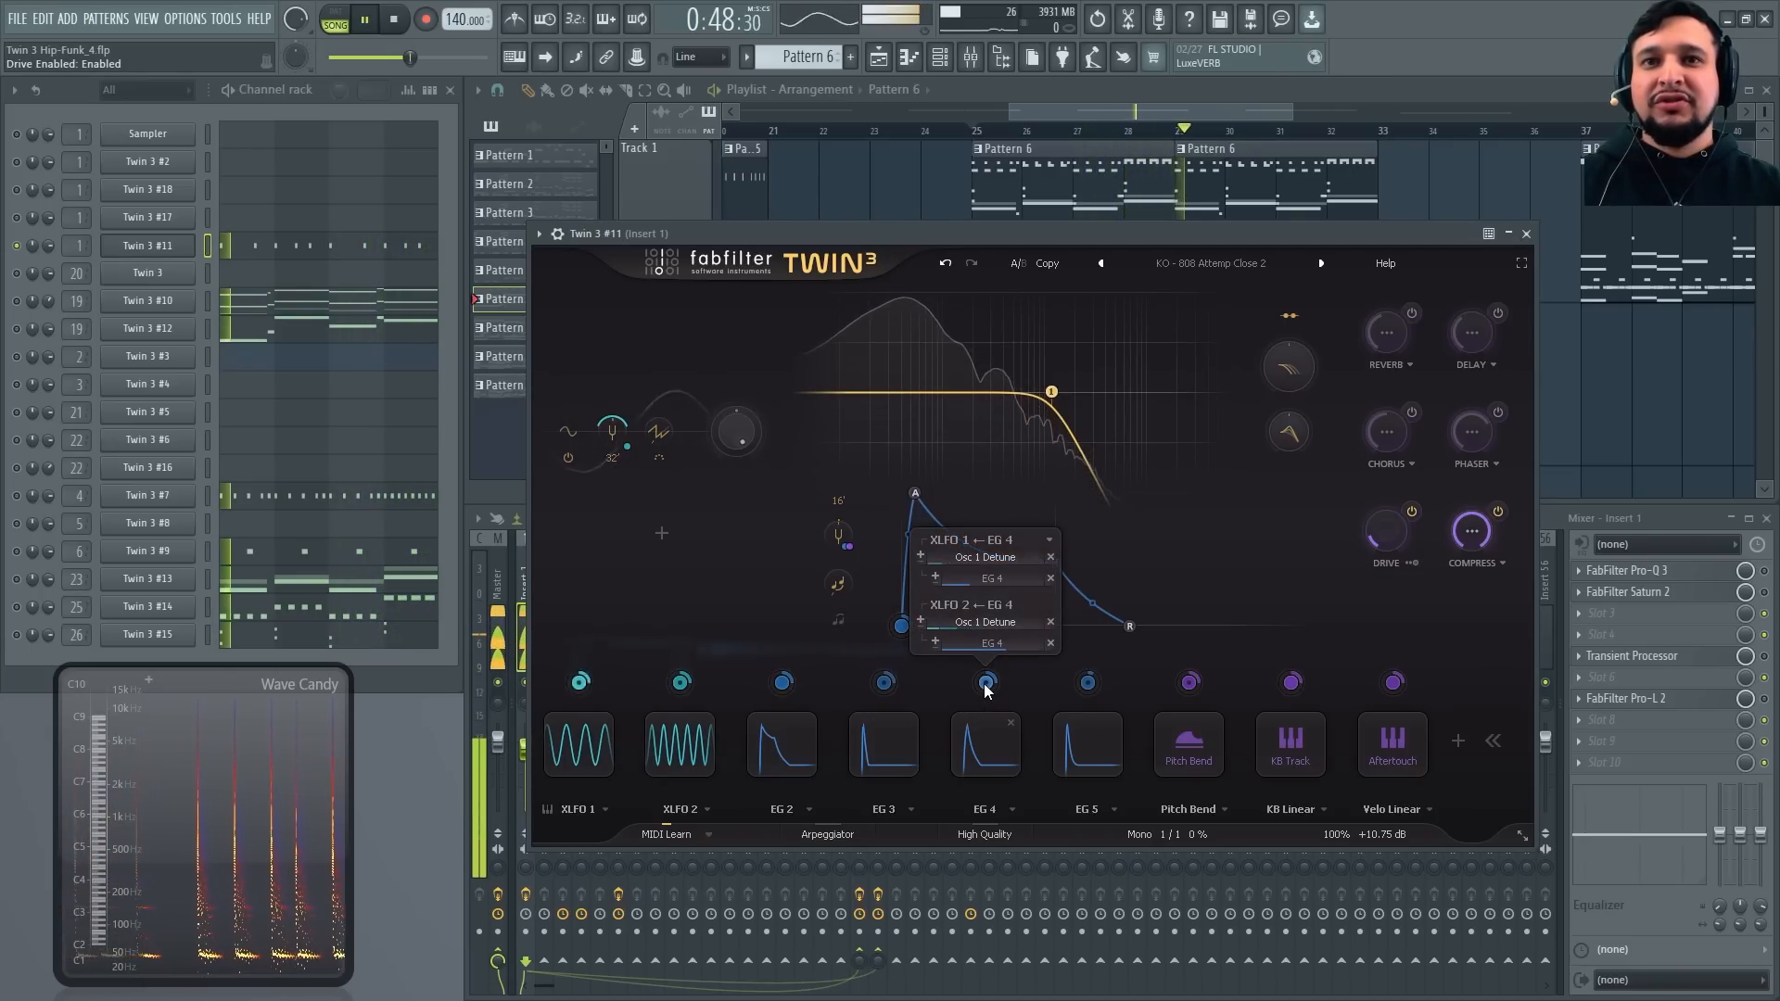
click(985, 742)
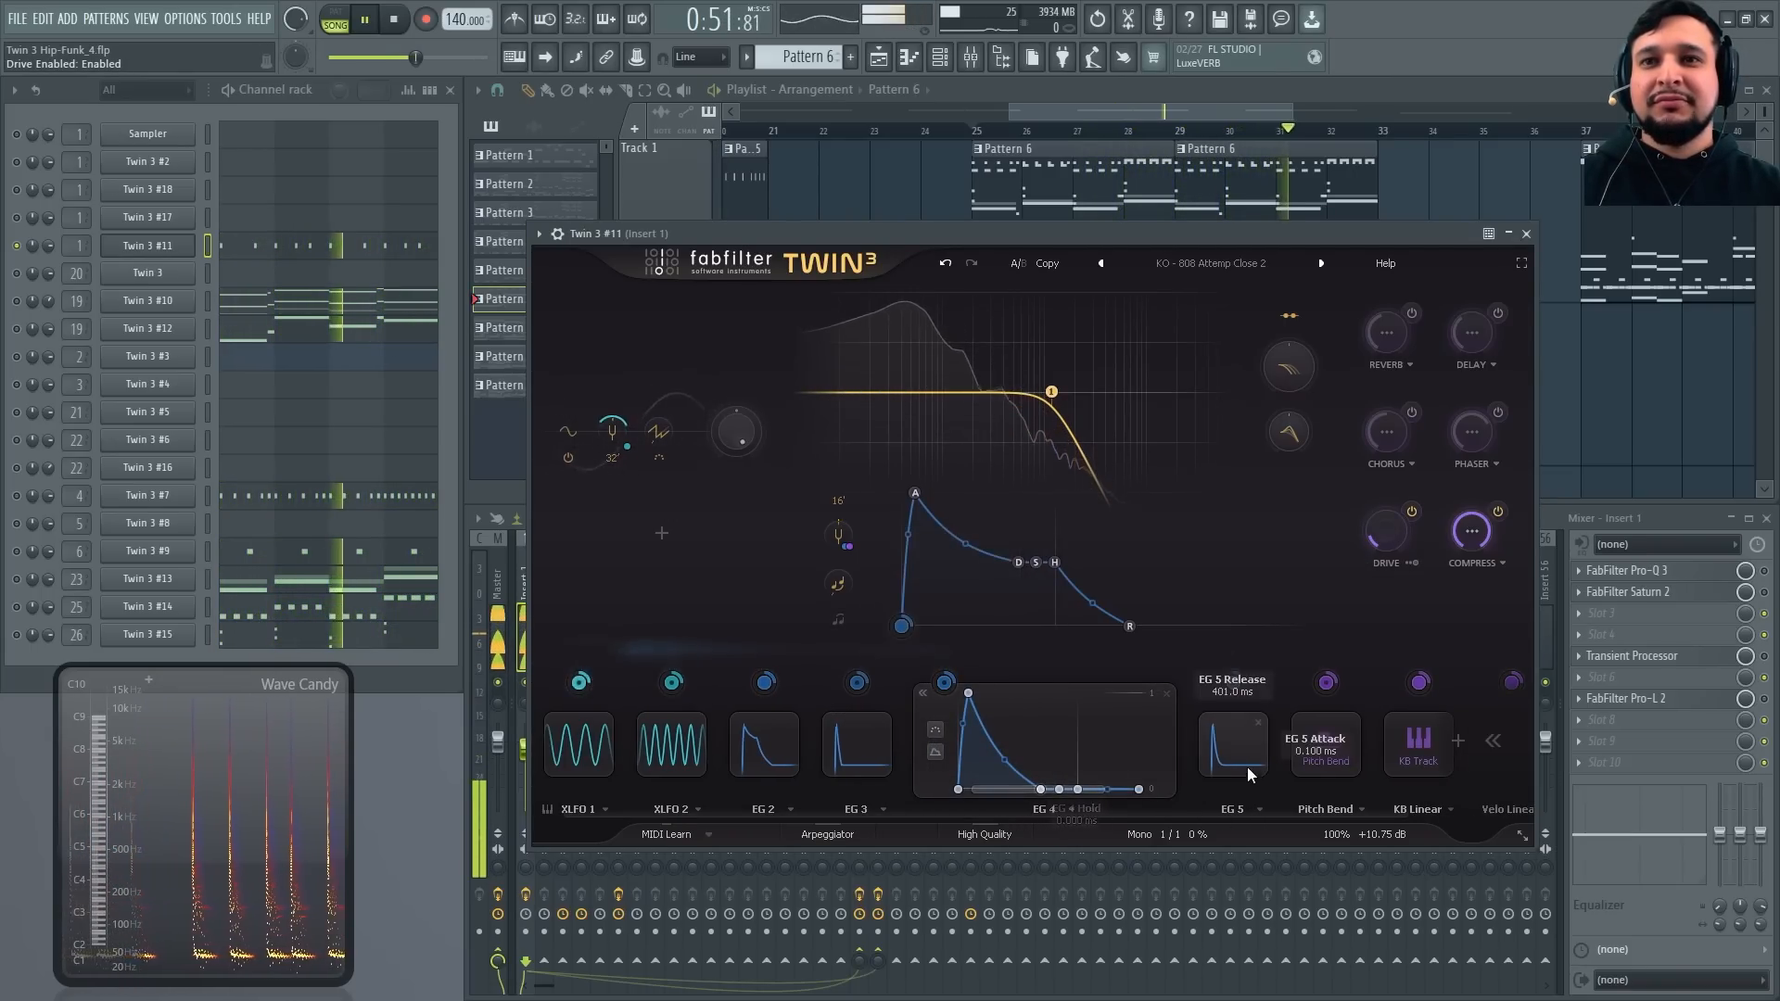
click(1233, 742)
click(1038, 684)
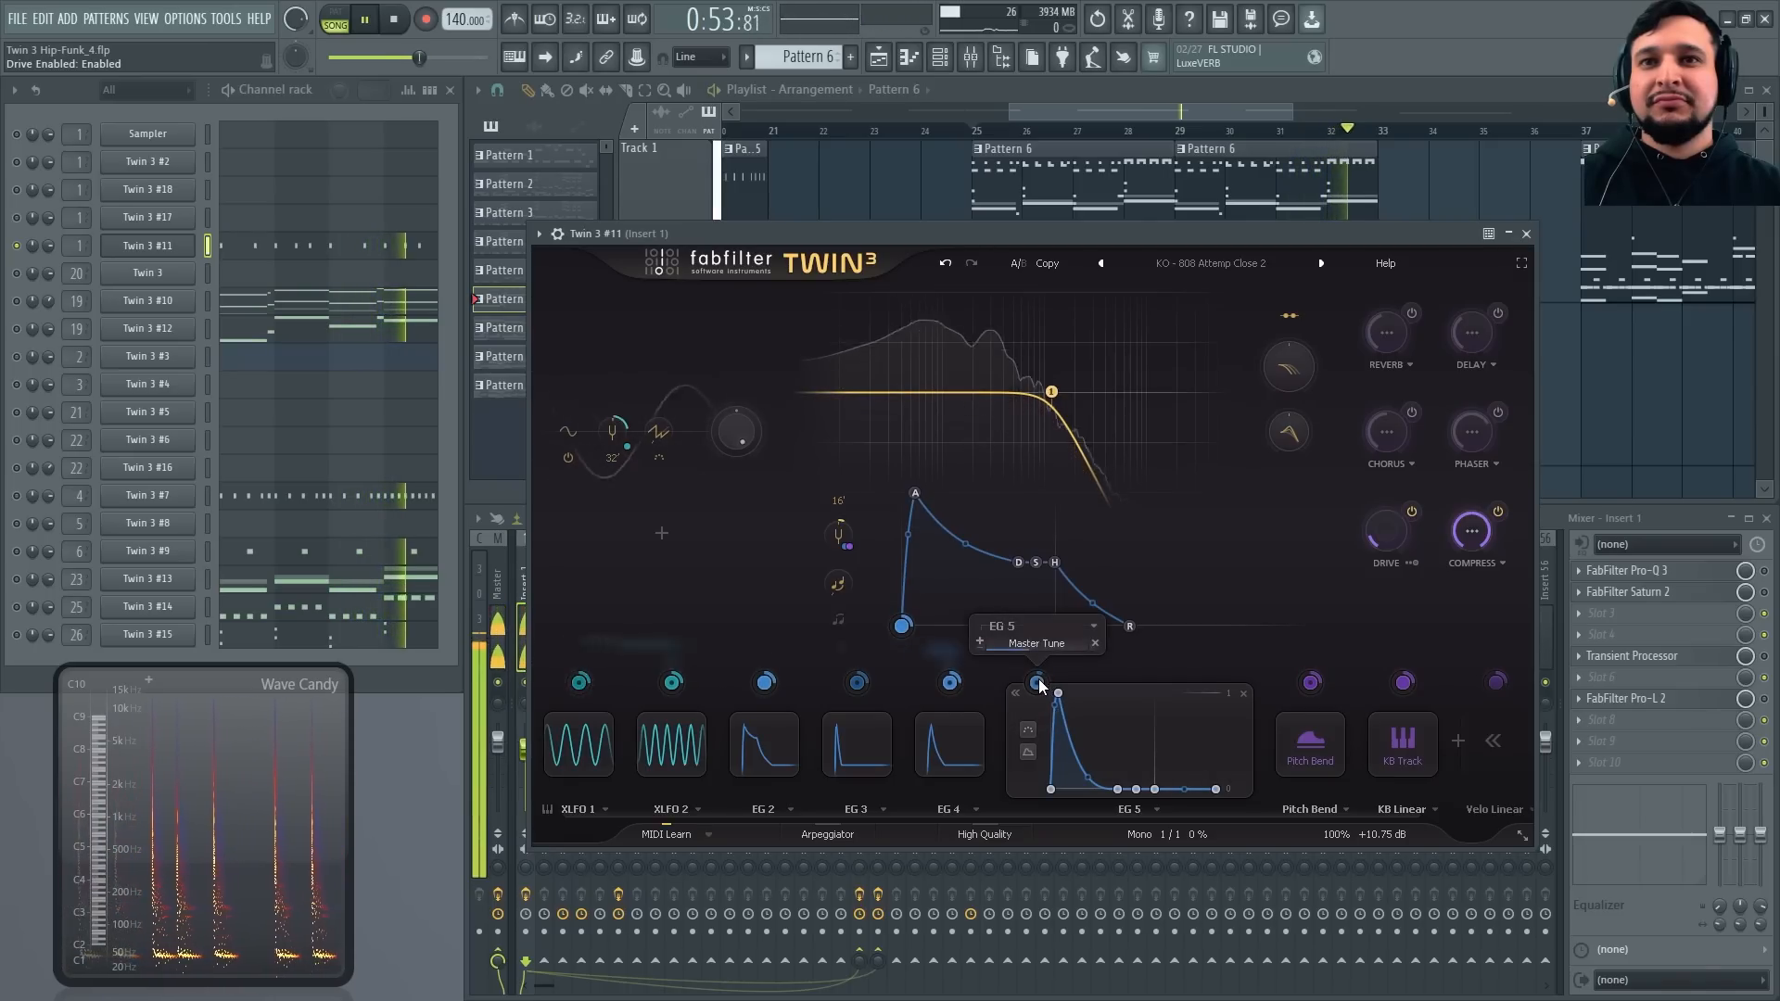
Shorten the EG 5 decay to 52.91 ms and replay the soloed 808 from the start
drag(1118, 789, 1068, 793)
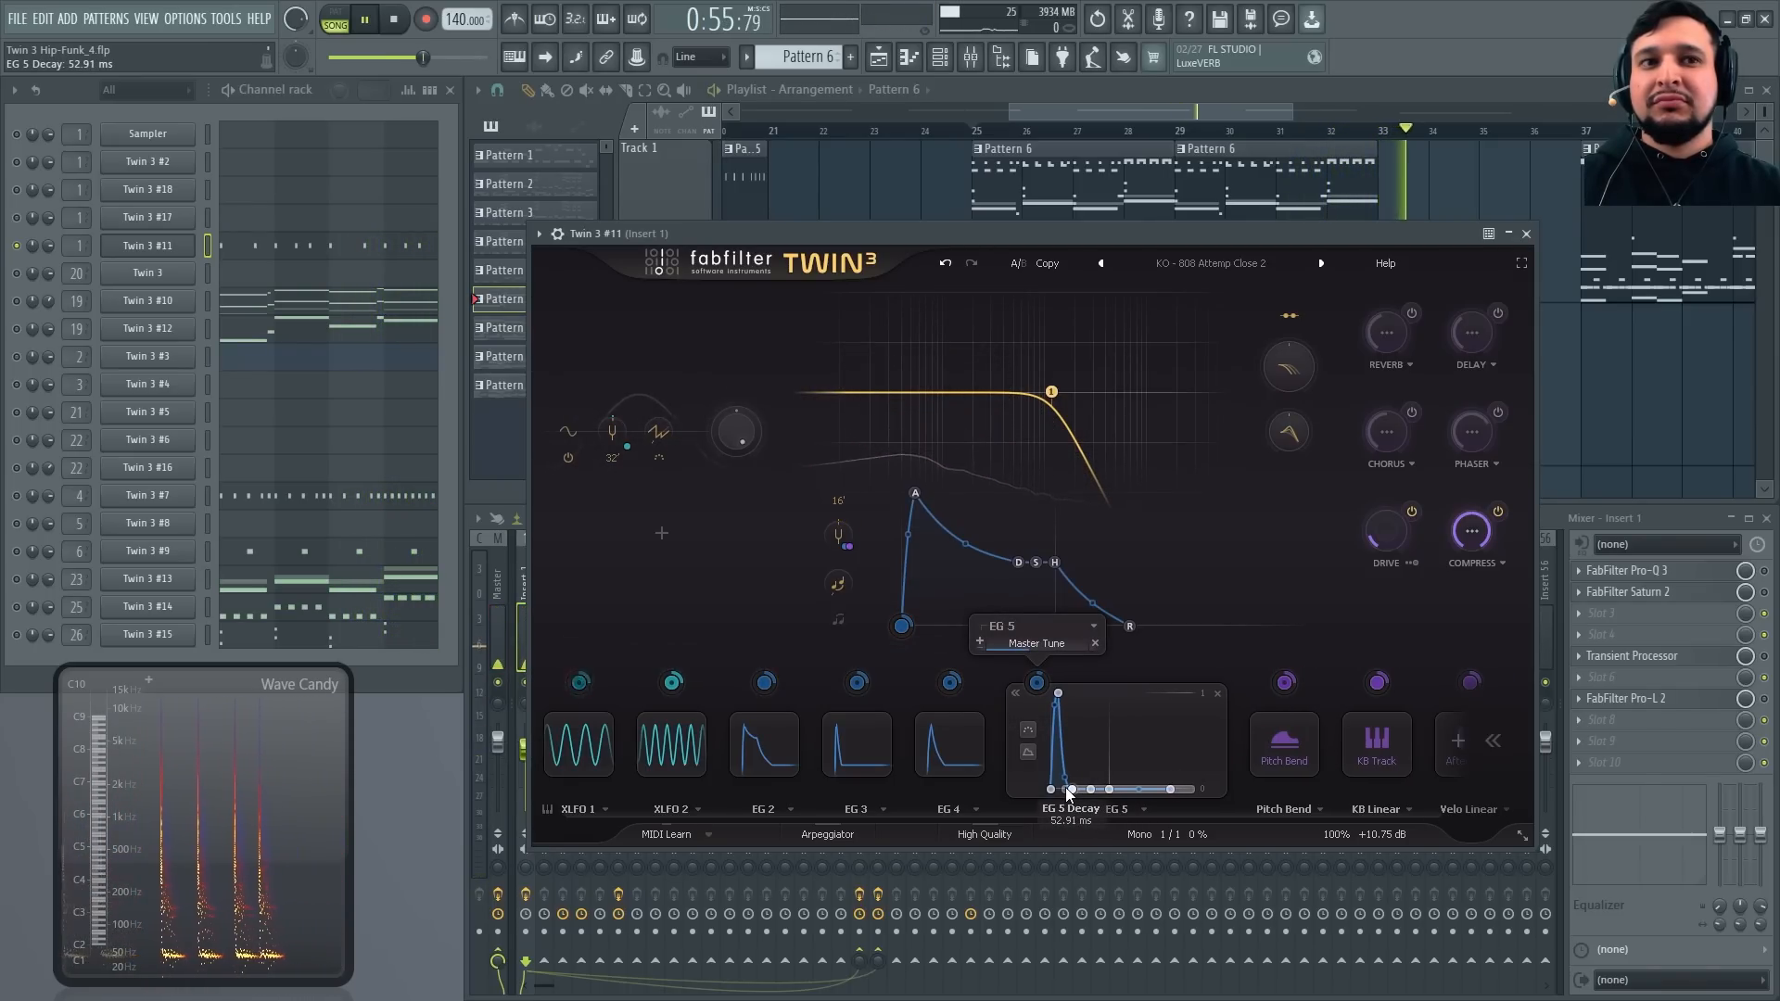
key(space)
key(space)
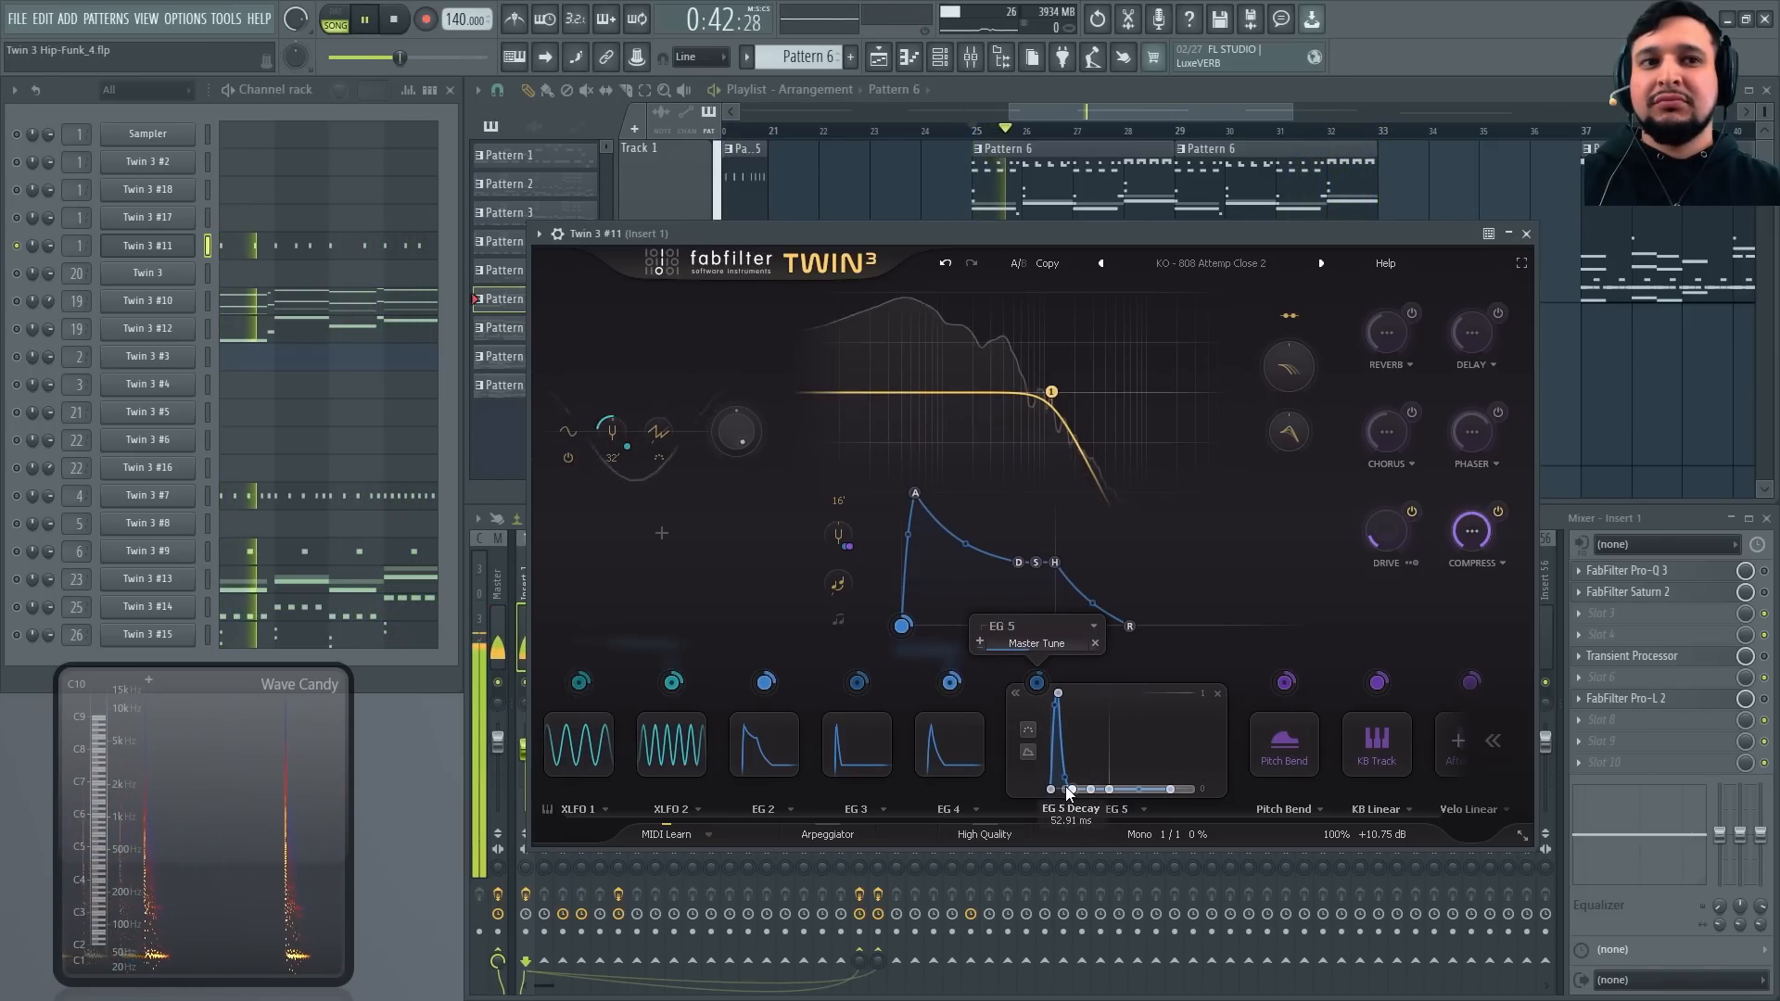
Lengthen the EG 5 decay to 667.8 ms, stop playback and close the Twin 3 #11 instrument
drag(1068, 791, 1124, 789)
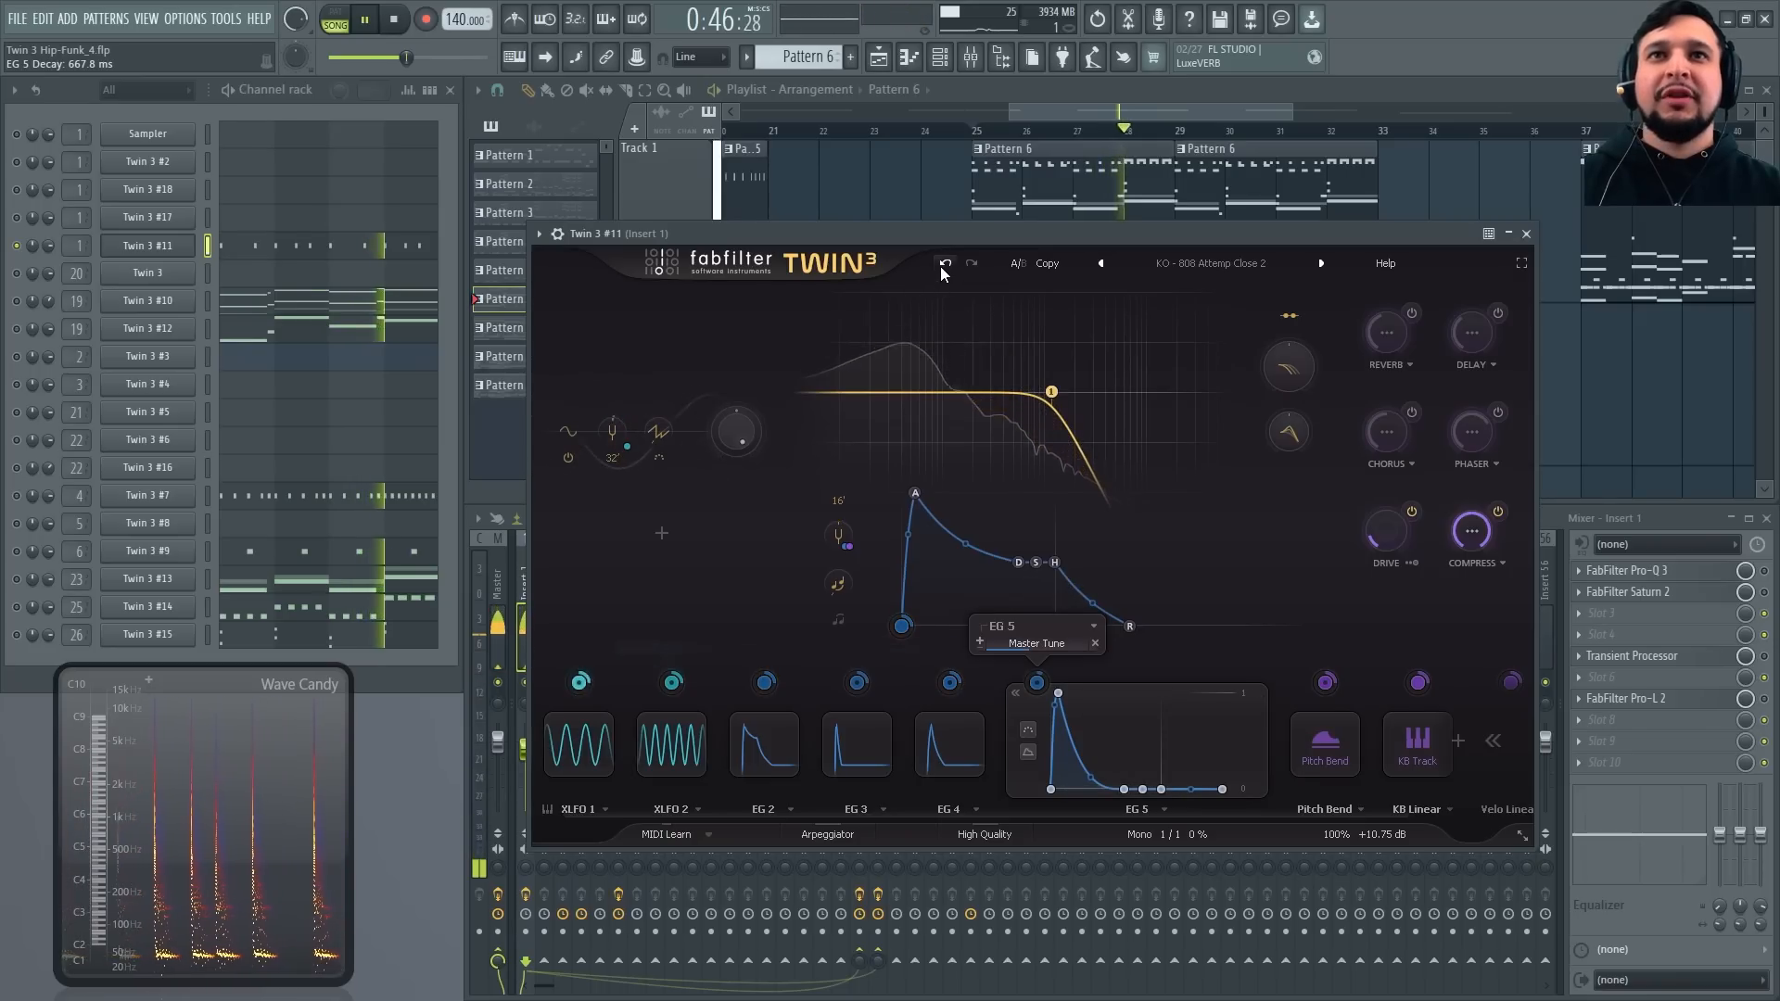
key(space)
click(1526, 235)
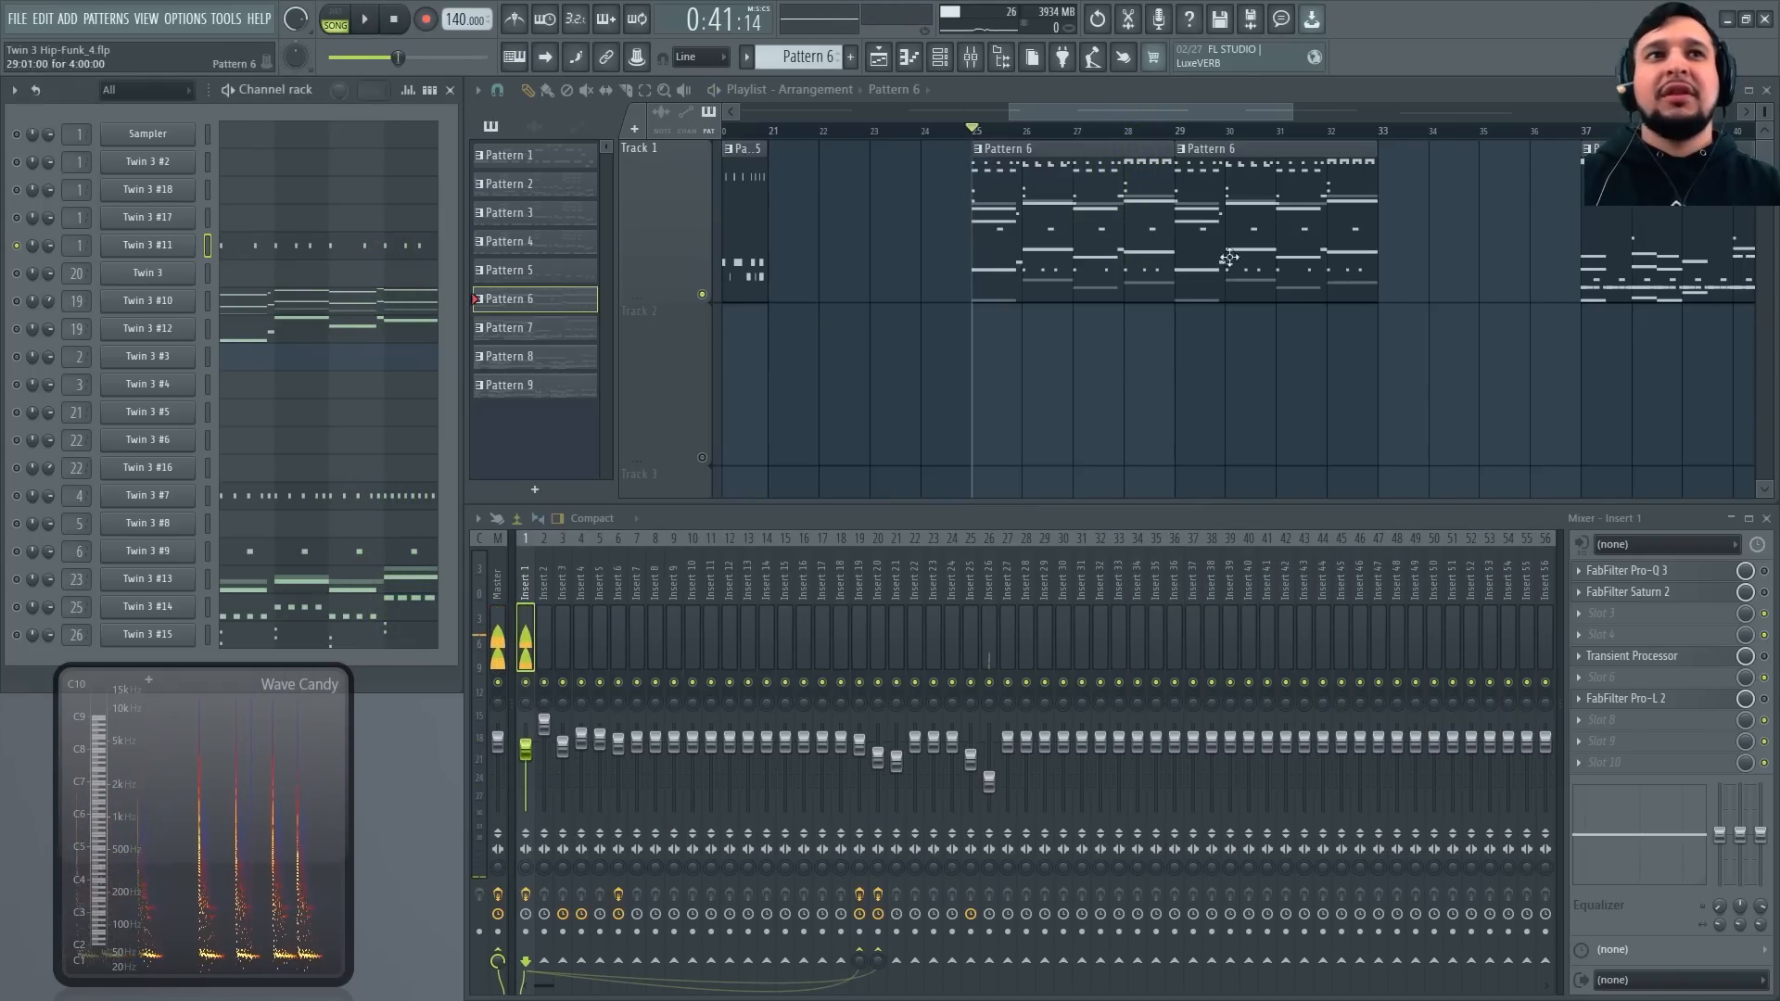
Open the Twin 3 #10 instrument, audition its Clean patch in Pattern 6 and examine the modulation targets of EG 2
click(139, 302)
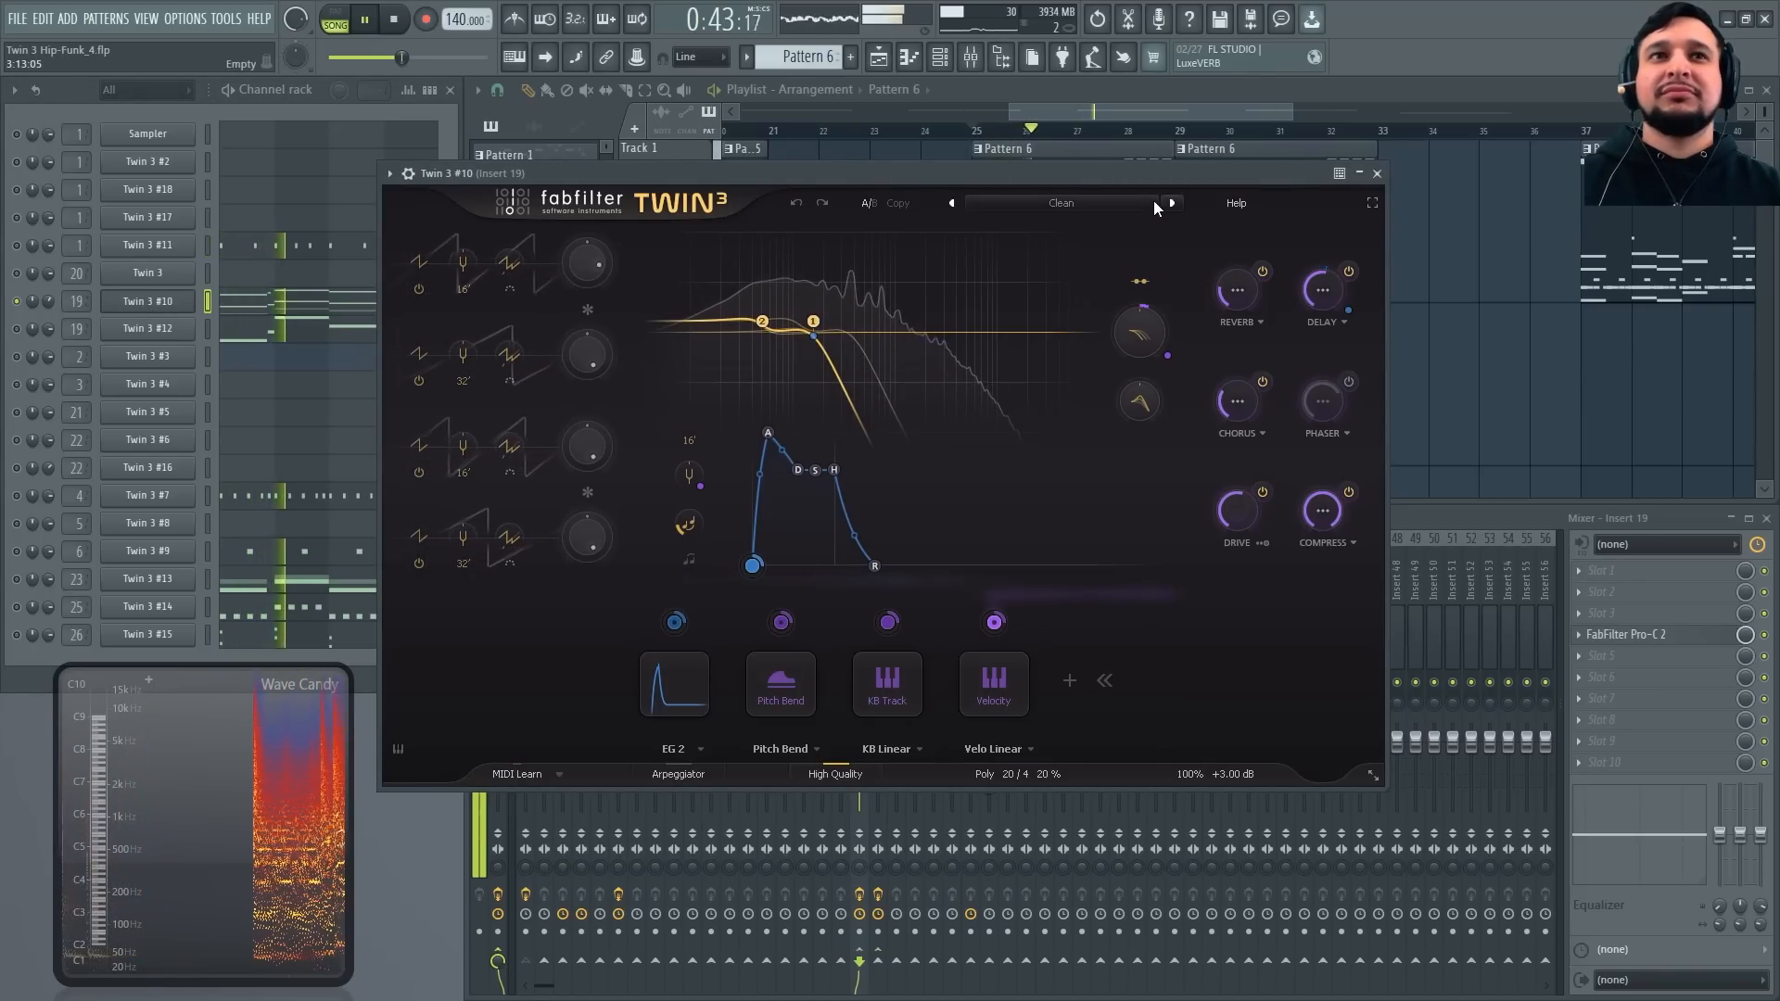
drag(1022, 176, 1176, 182)
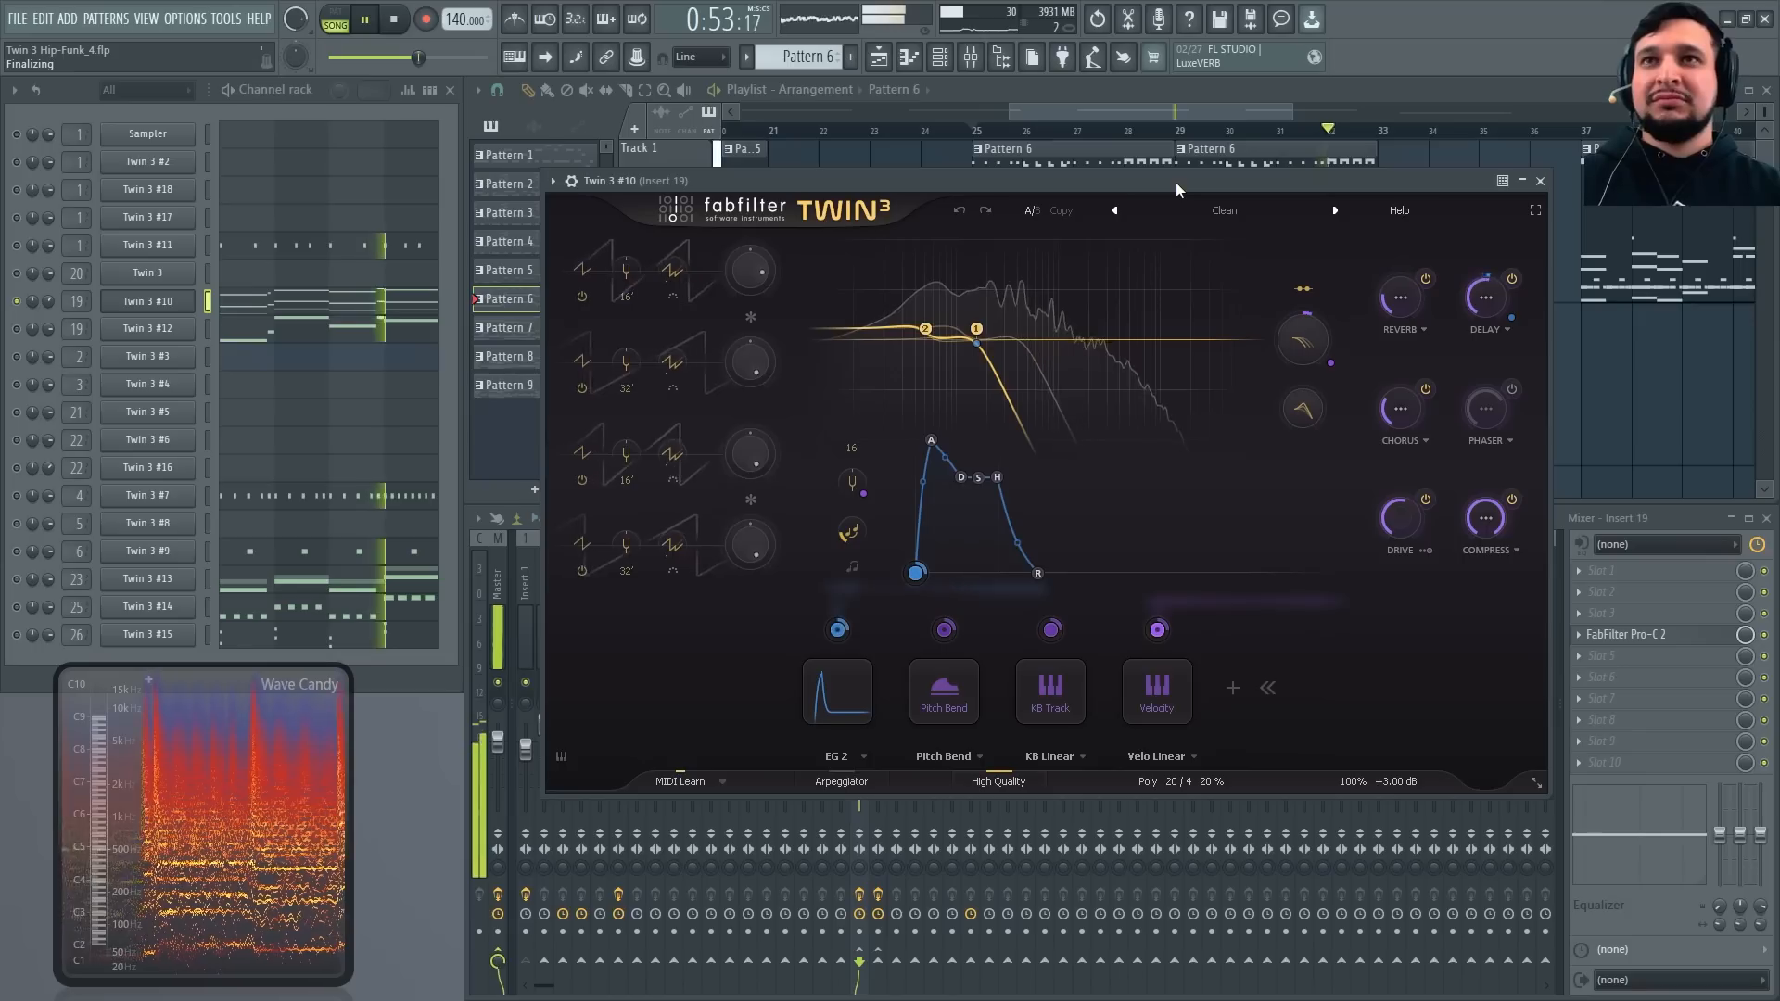
key(space)
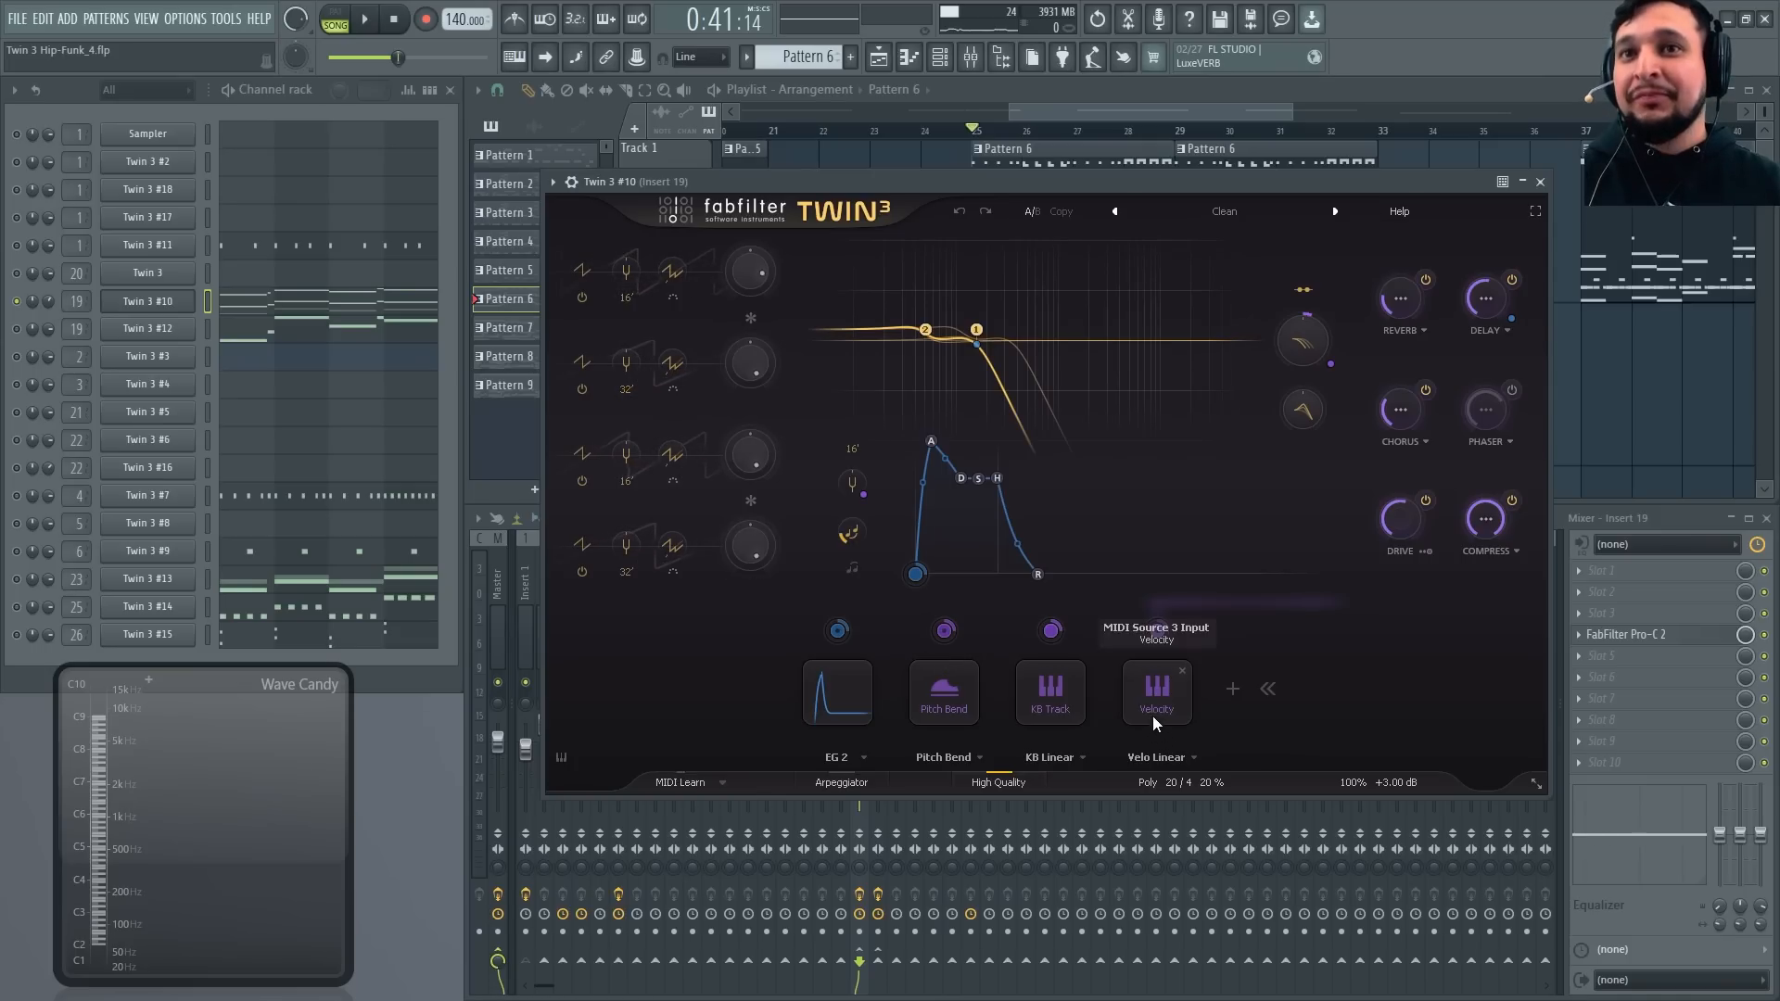
mouse_move(837, 632)
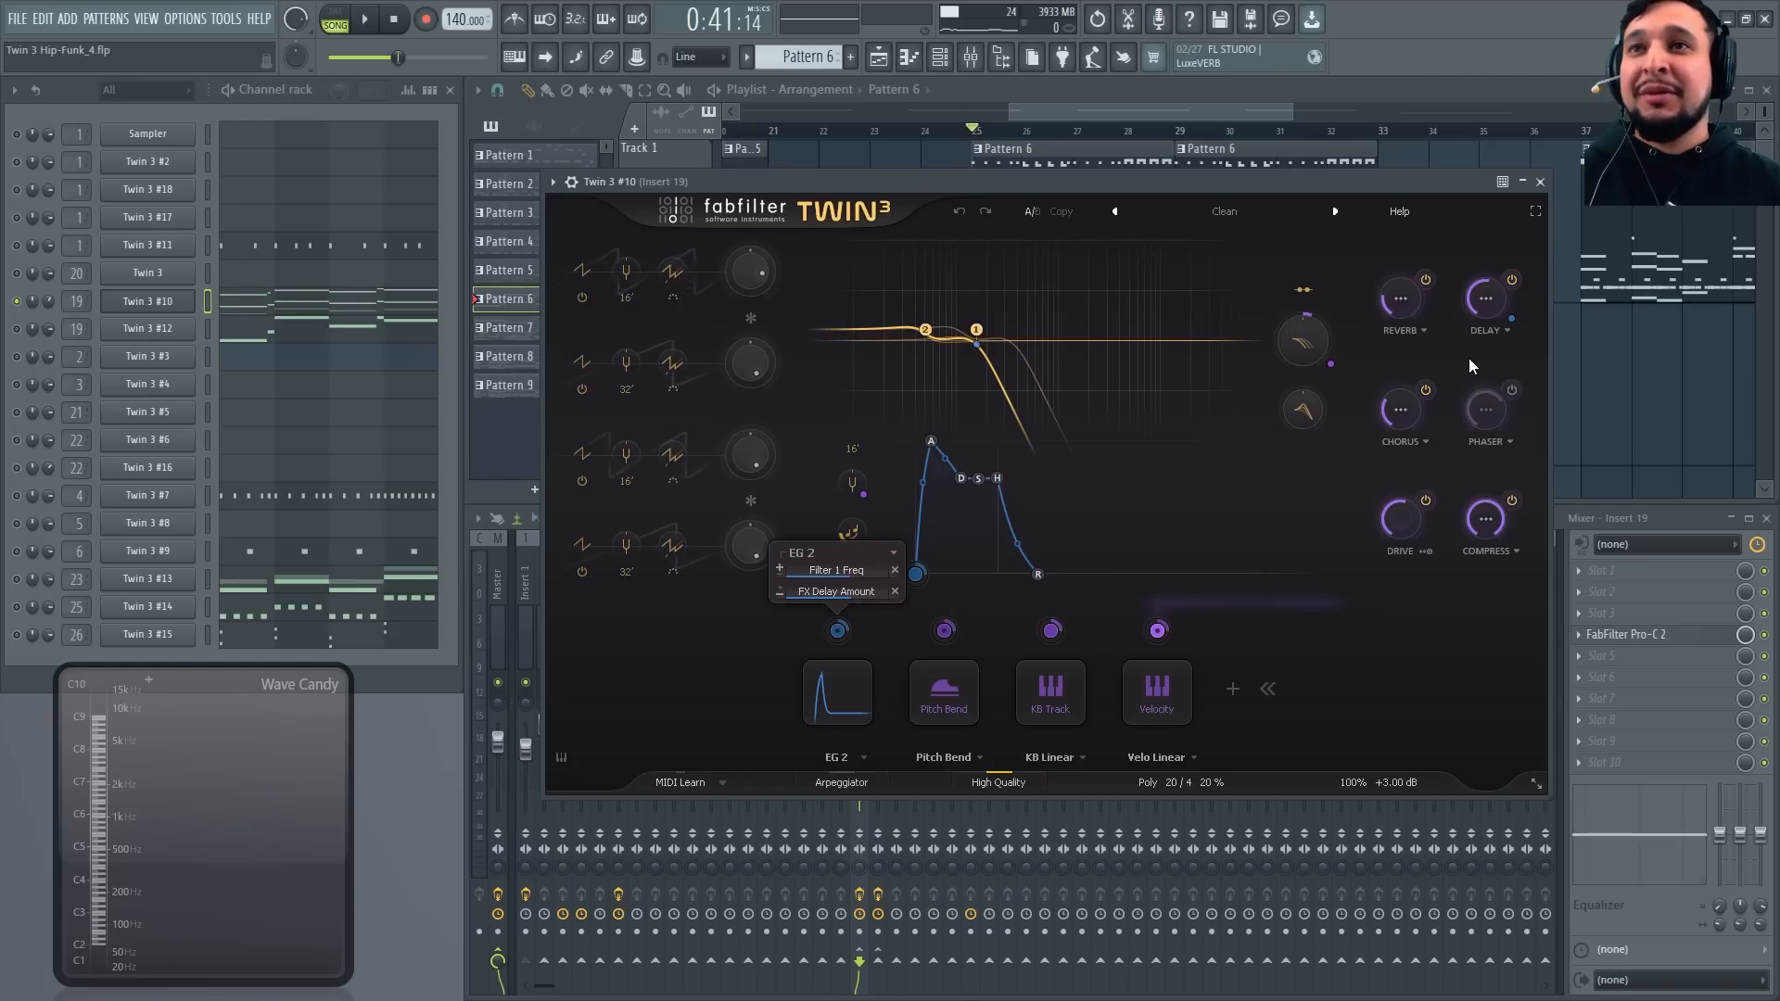
key(space)
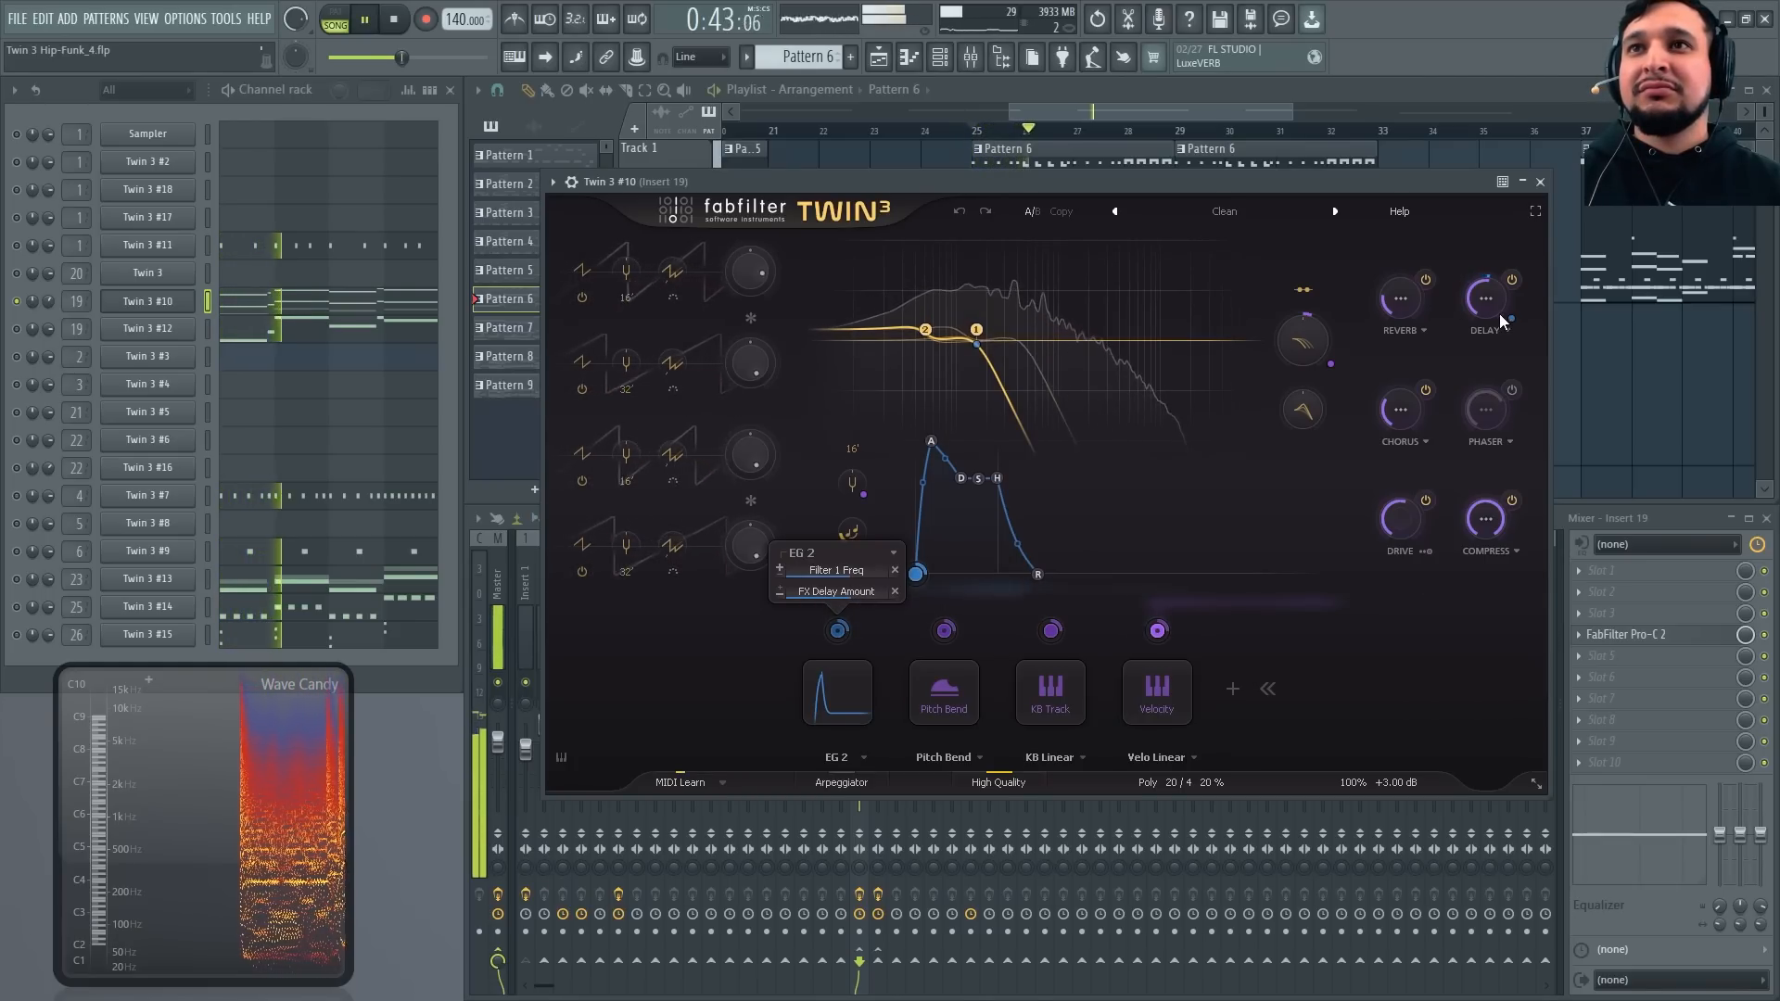
Bypass the Delay, Reverb, Chorus, Drive and Compress effects in Twin 3 #10 and play the dry sound
click(1511, 283)
key(space)
click(1426, 279)
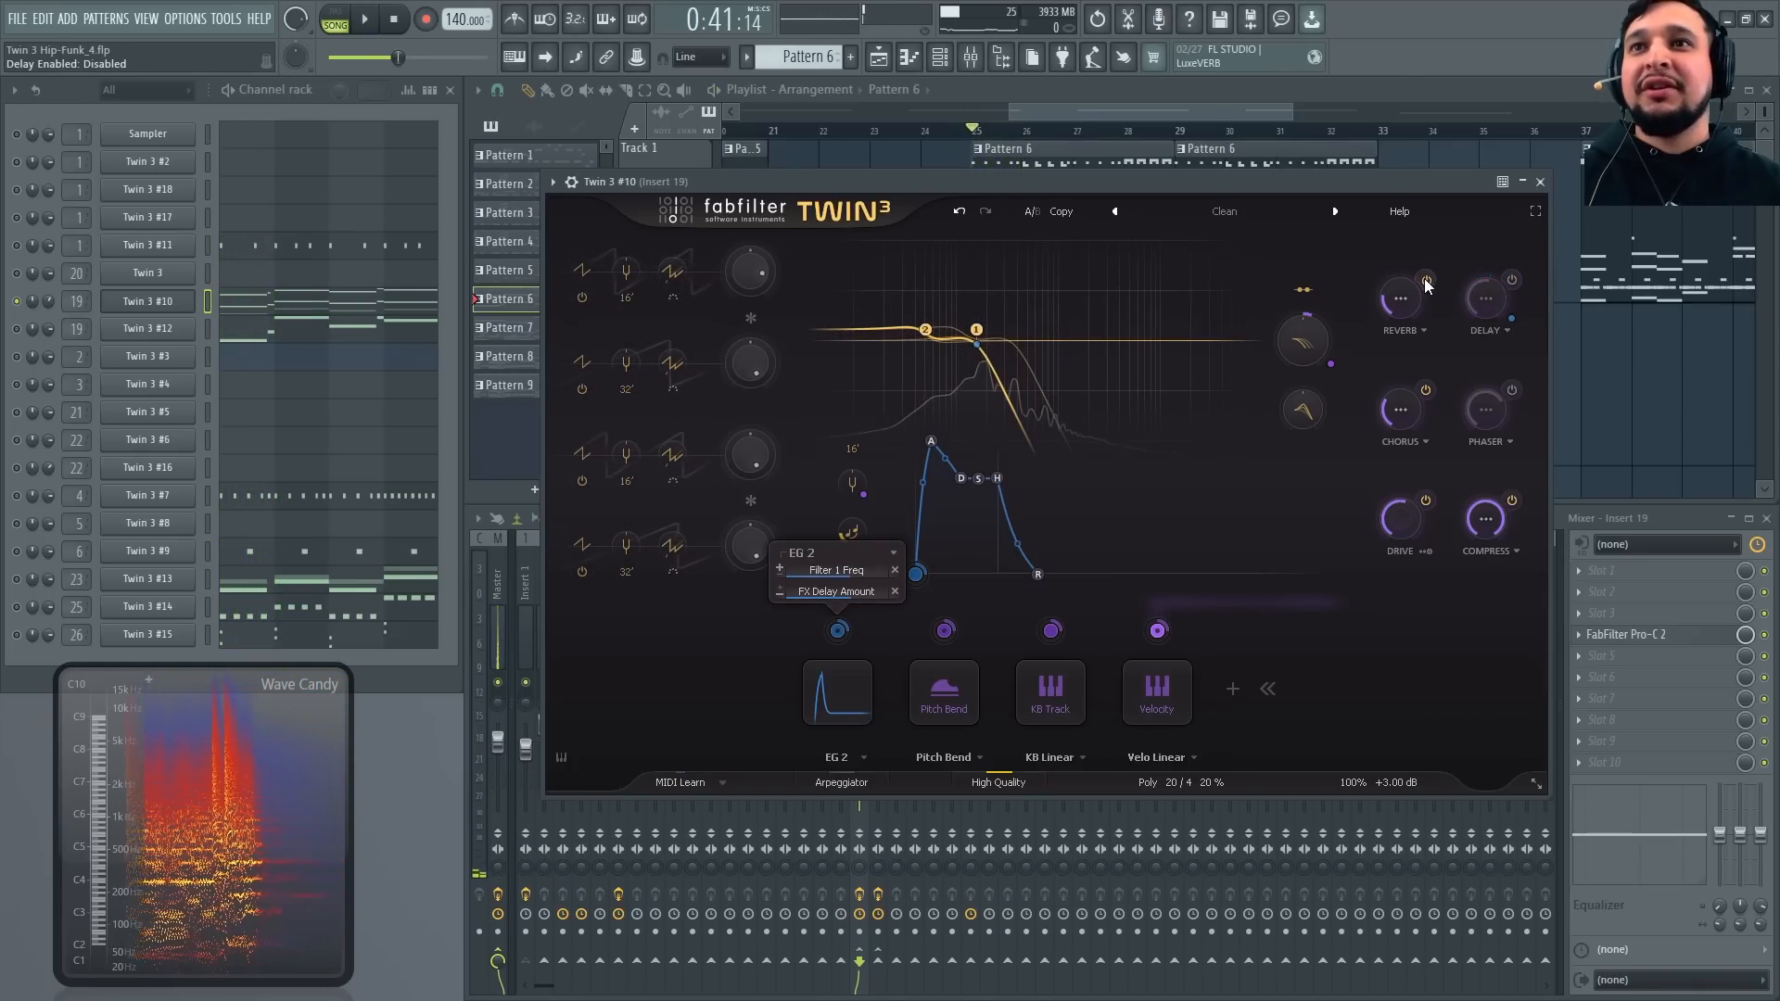
click(1427, 392)
click(1426, 502)
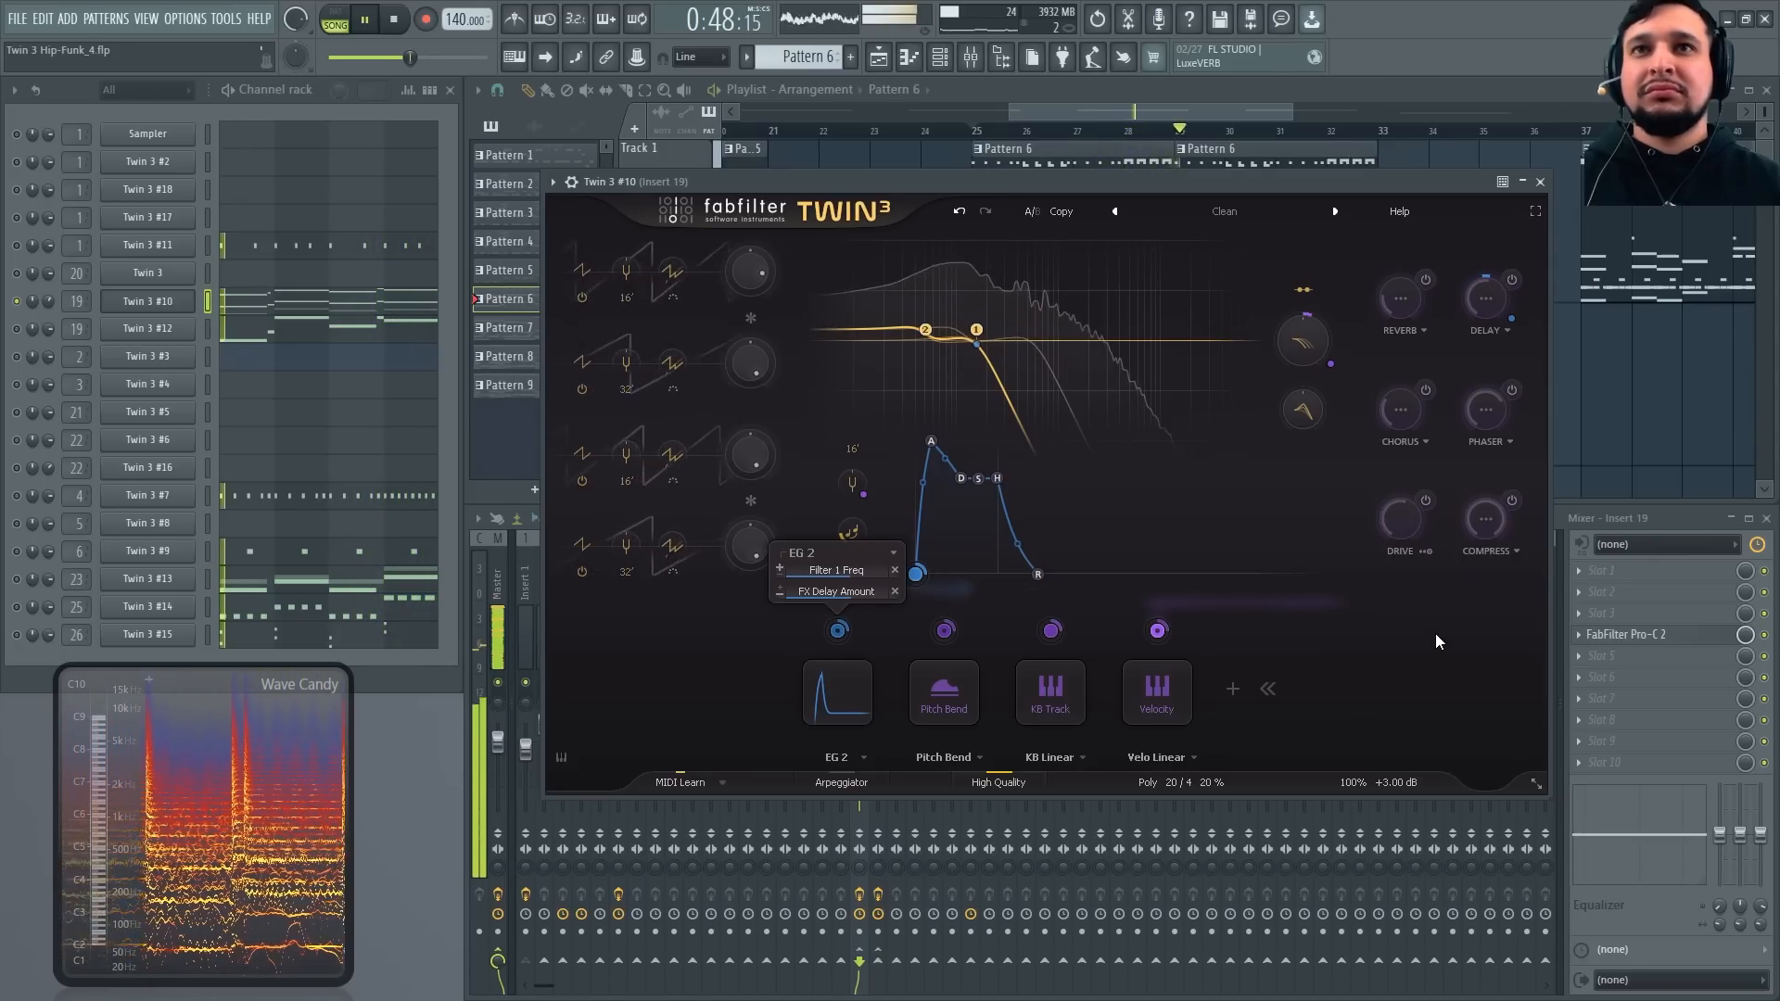
key(space)
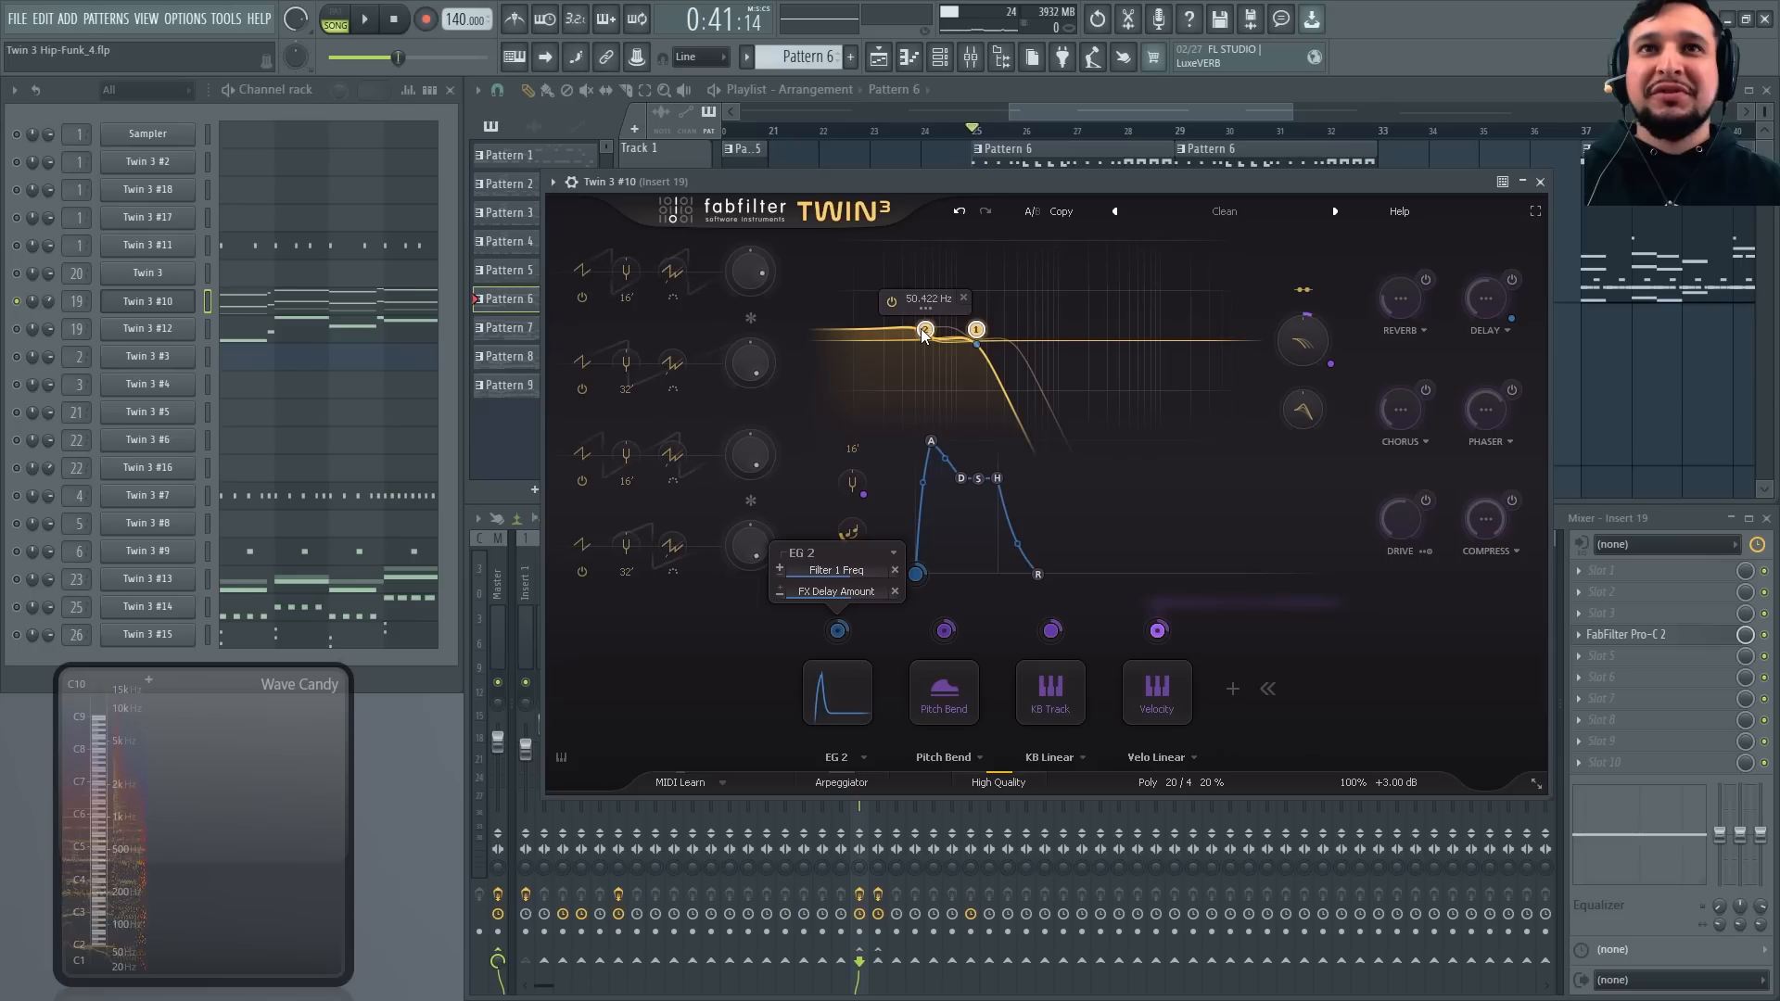
Bypass both filters, lower the output volume to -5.74 dB and play the unfiltered sound
click(890, 275)
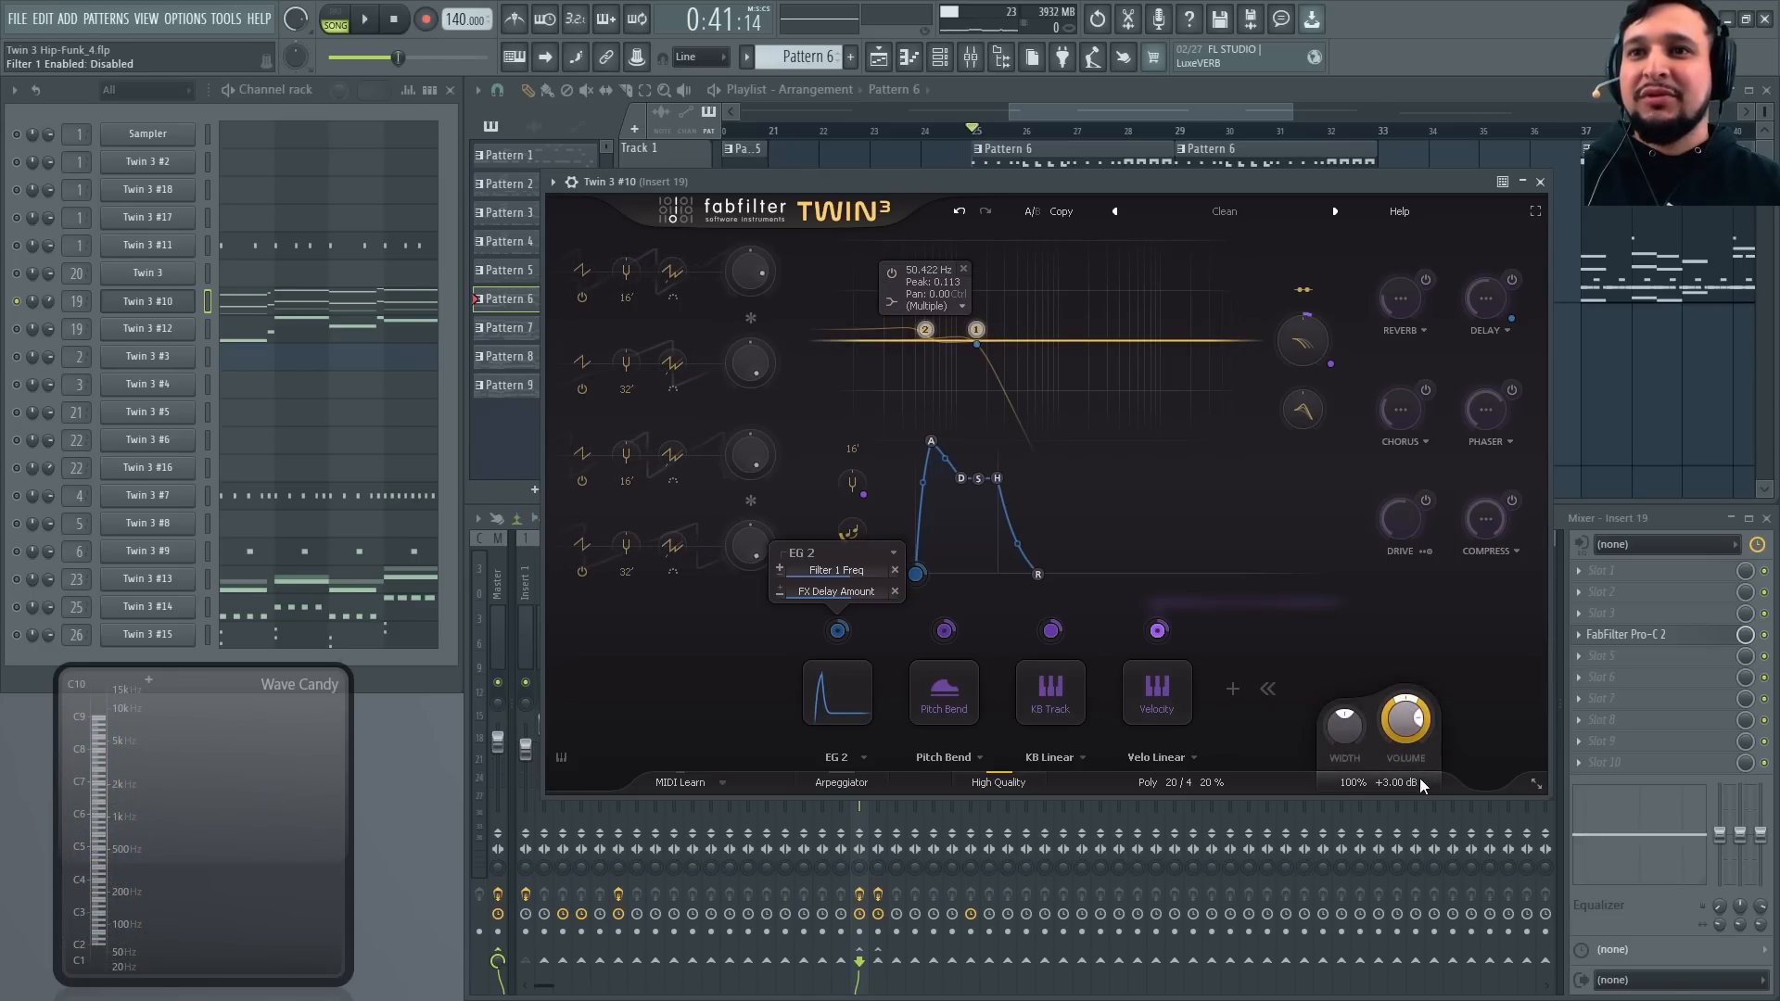
drag(1390, 782, 1398, 792)
key(space)
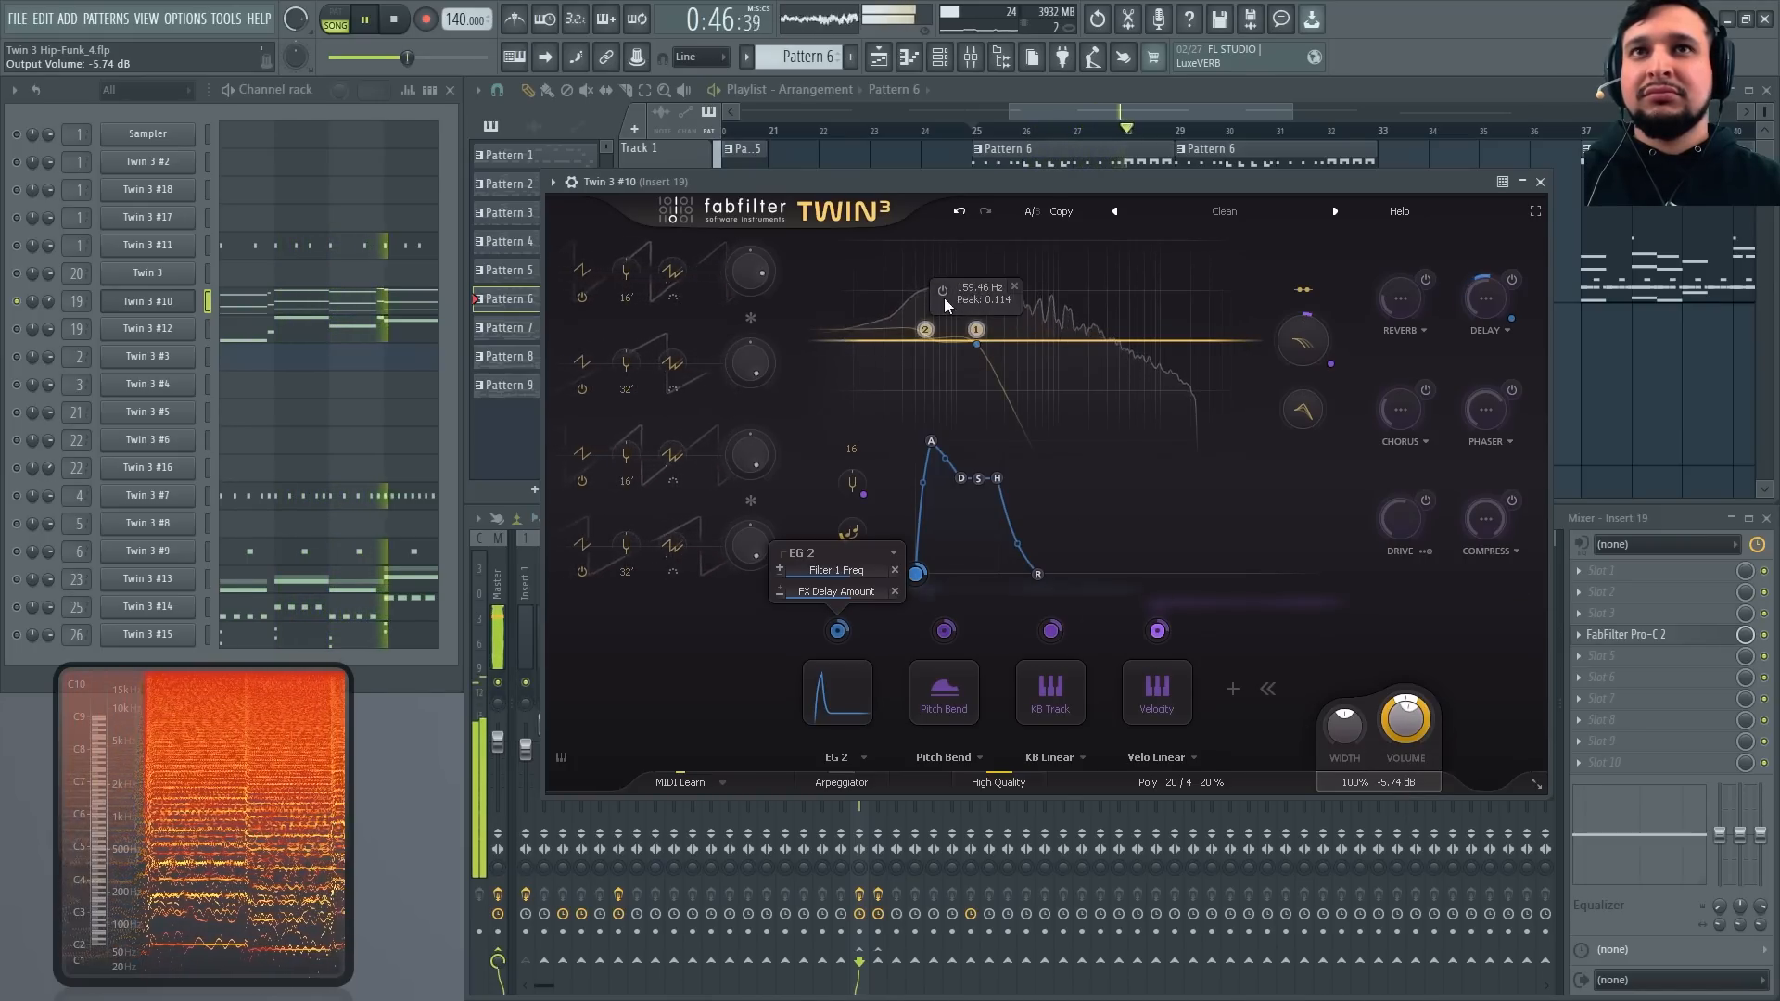
key(space)
Restore both filters and replay the pattern to compare the filtered sound
click(961, 213)
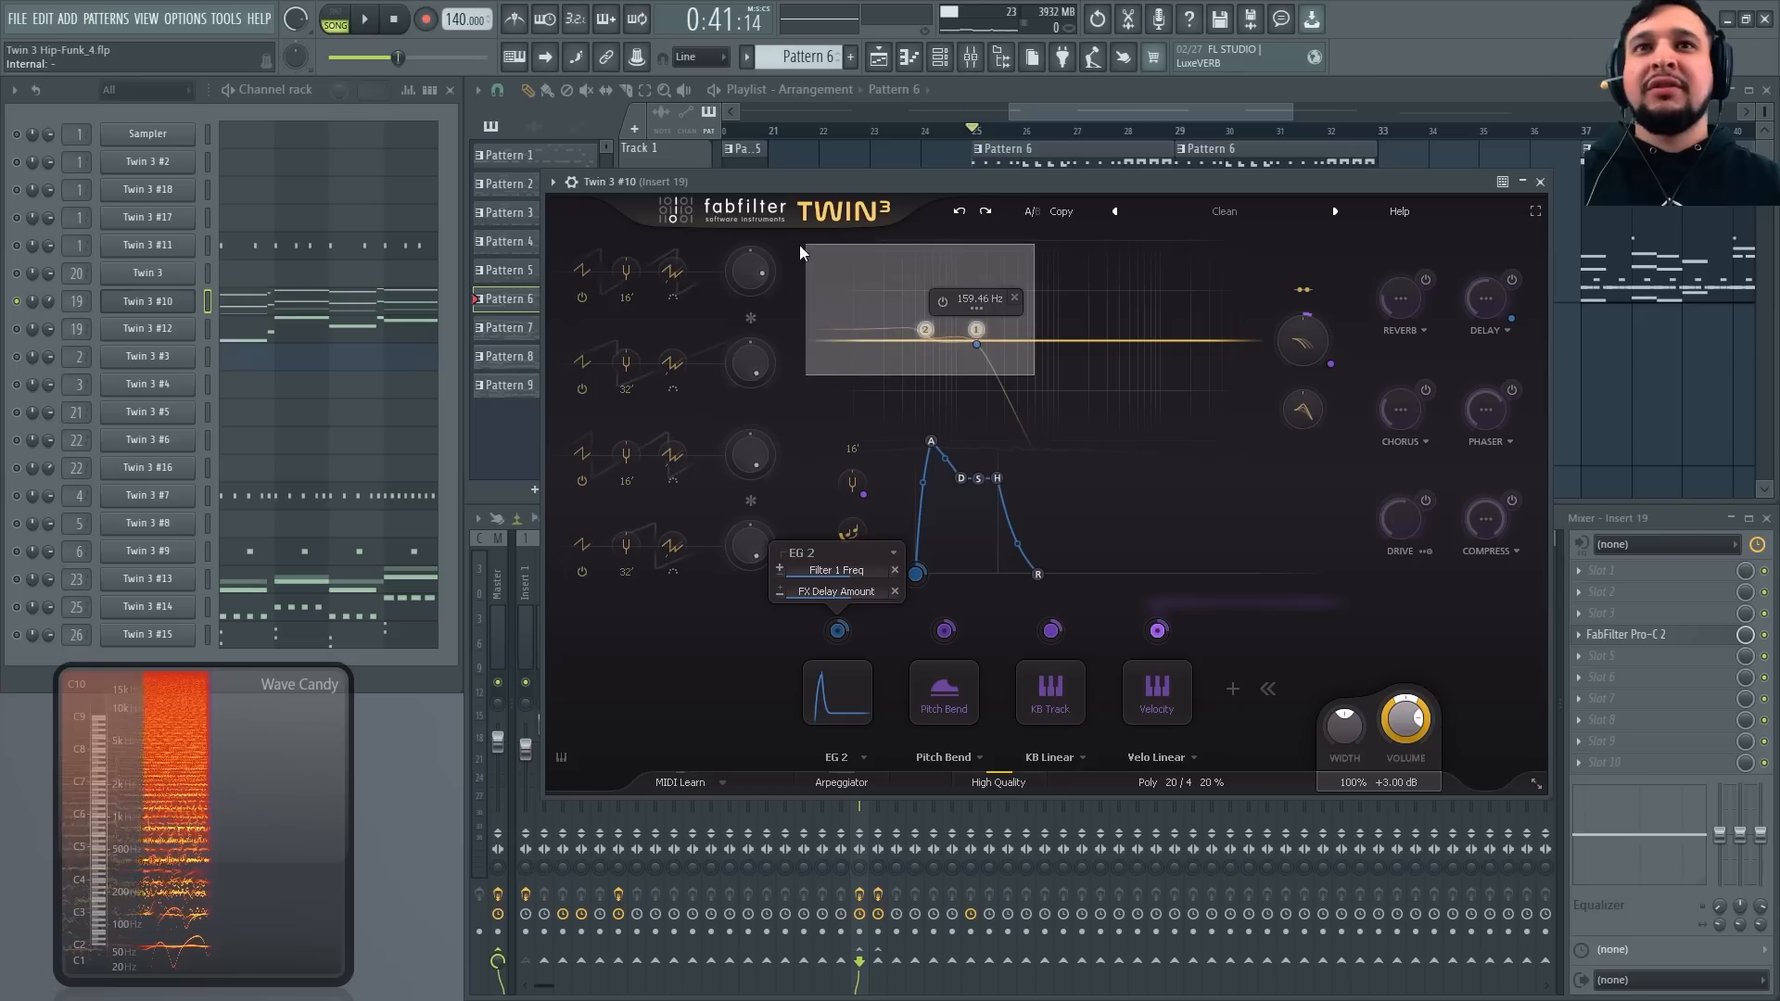
mouse_move(926, 329)
key(space)
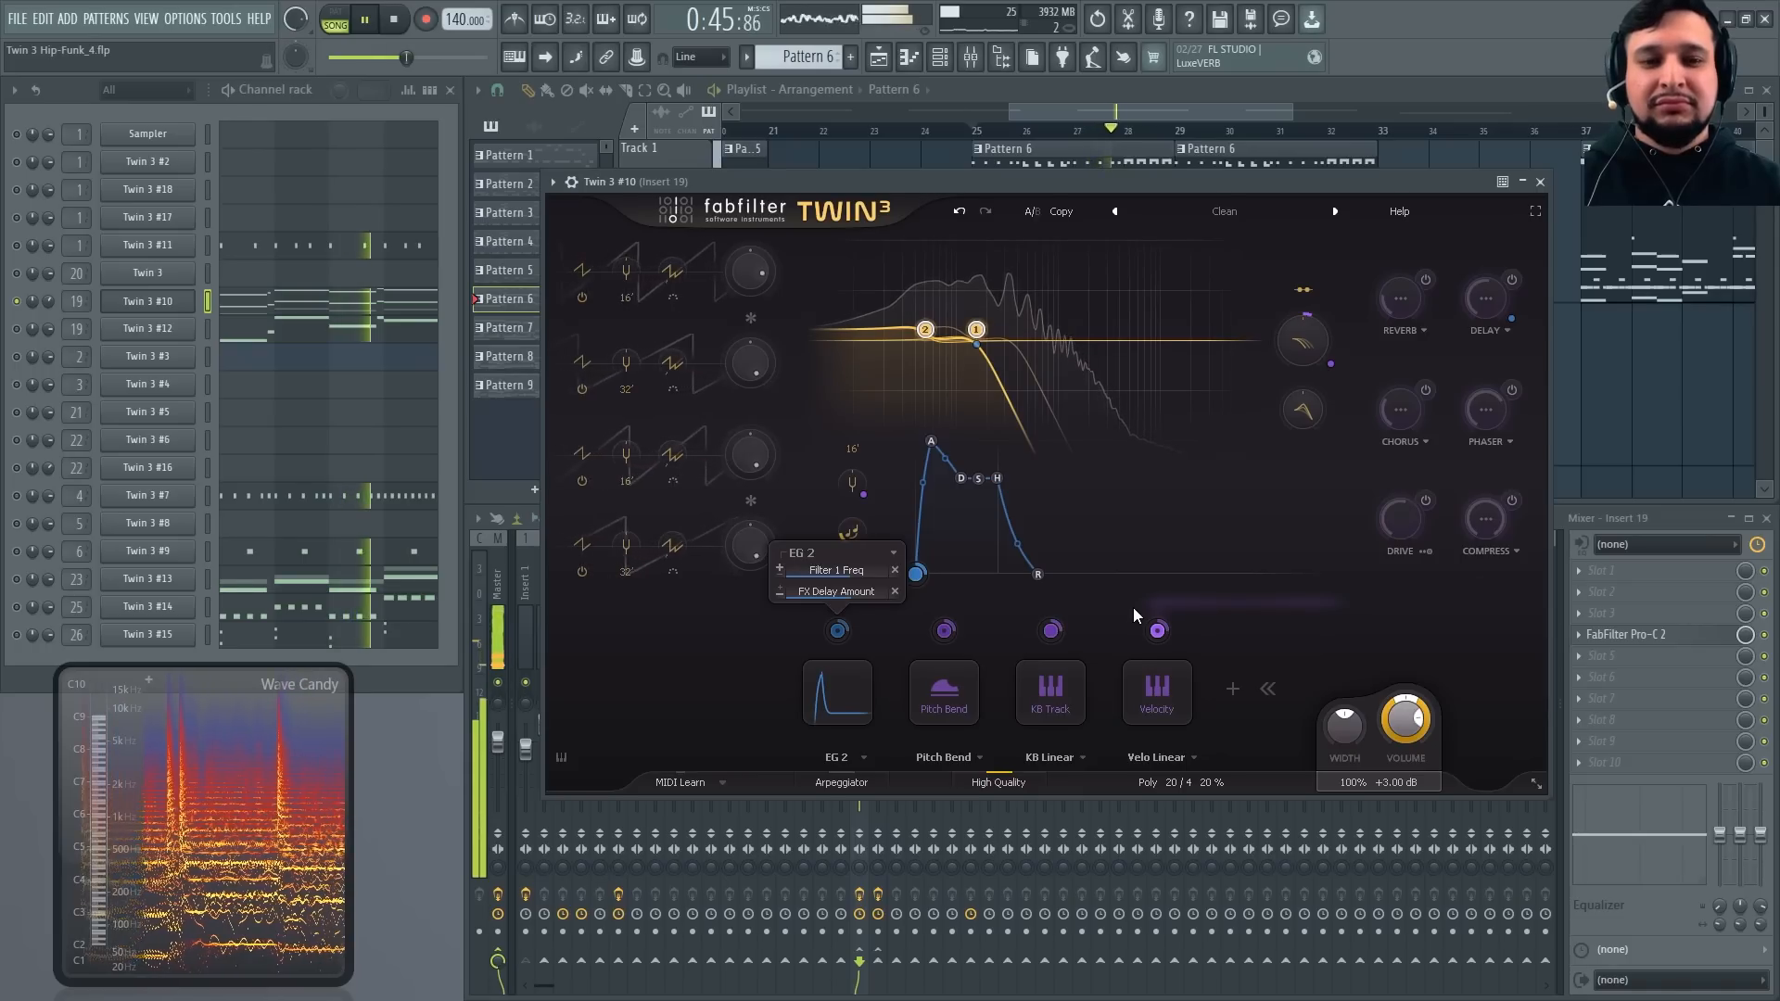
key(space)
Bypass Filter 2 and lower the Filter 1 frequency to 98.675 Hz while the pattern plays
mouse_move(992, 351)
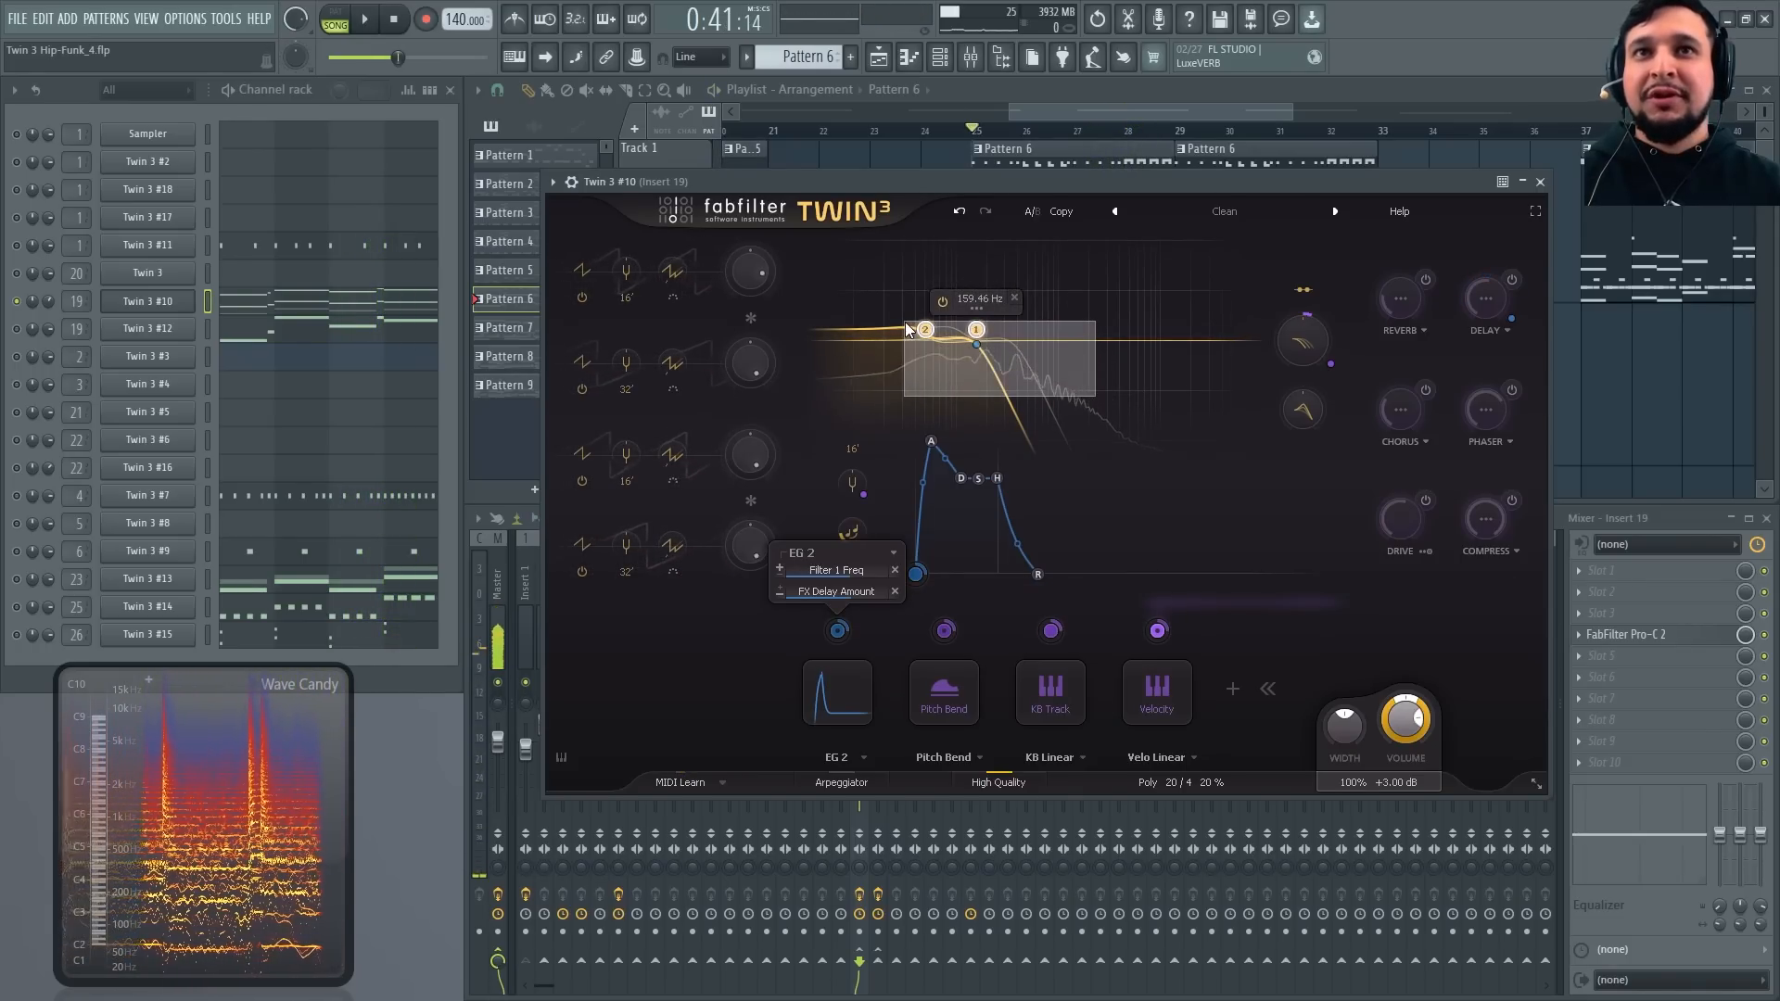
click(886, 304)
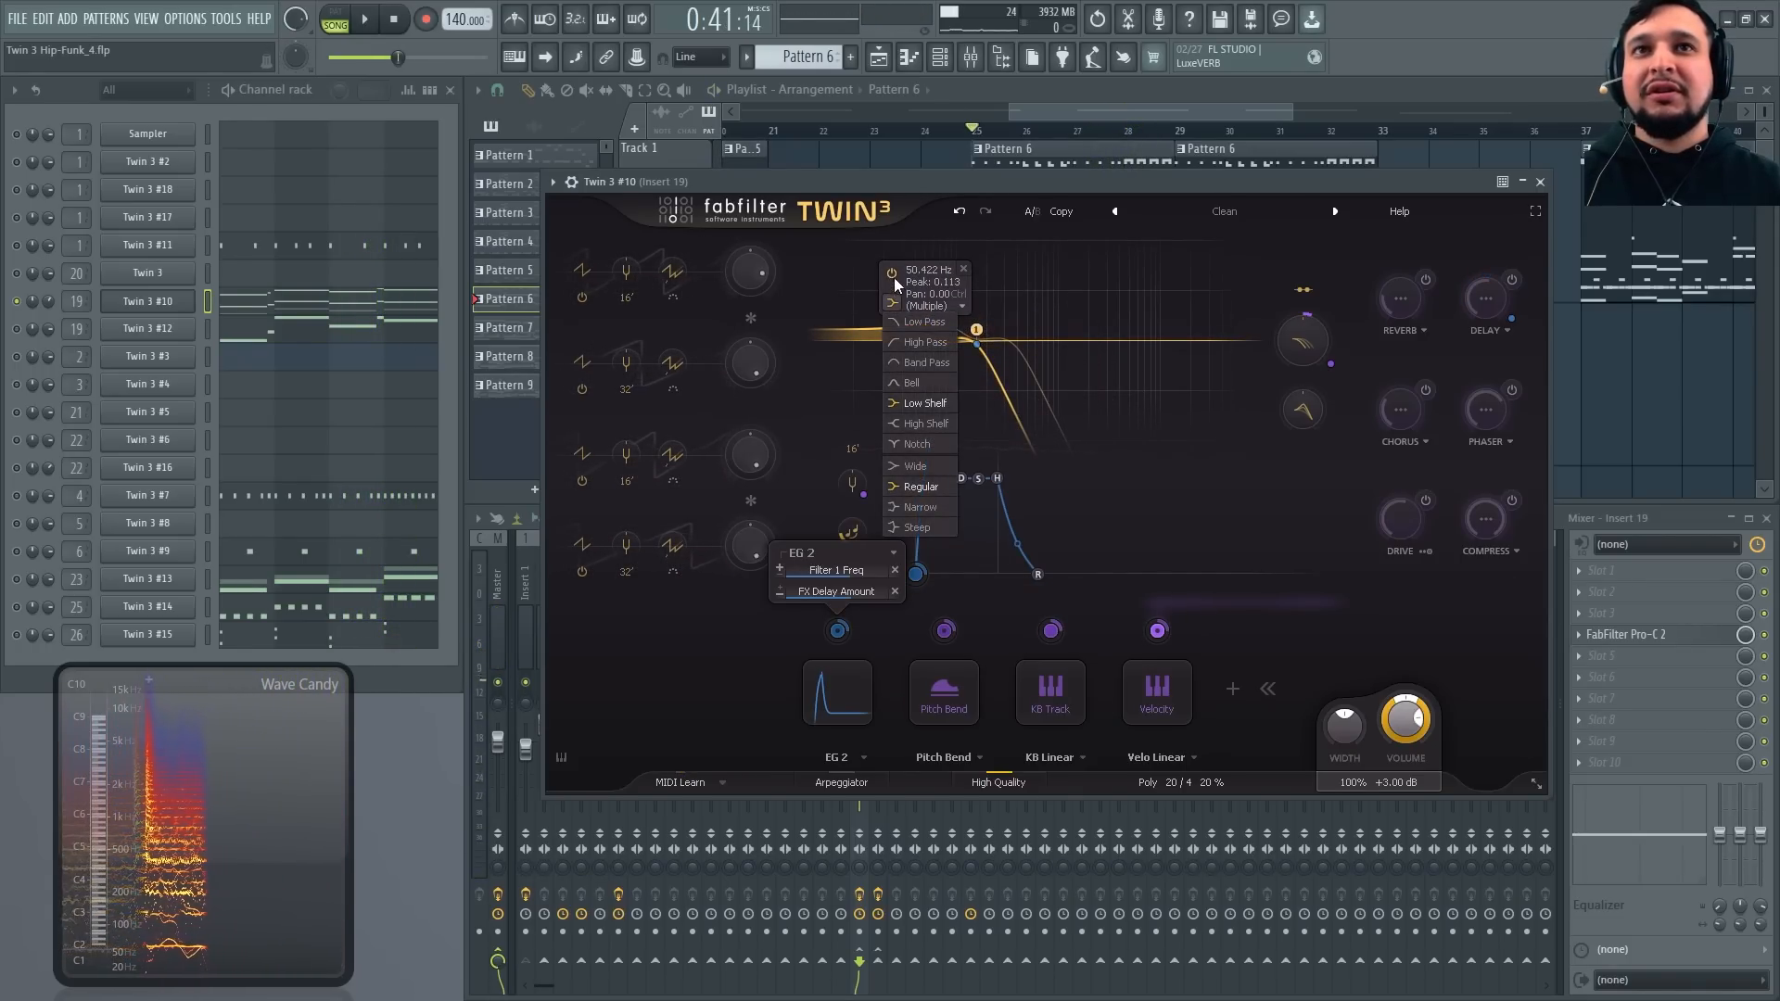
click(997, 315)
key(space)
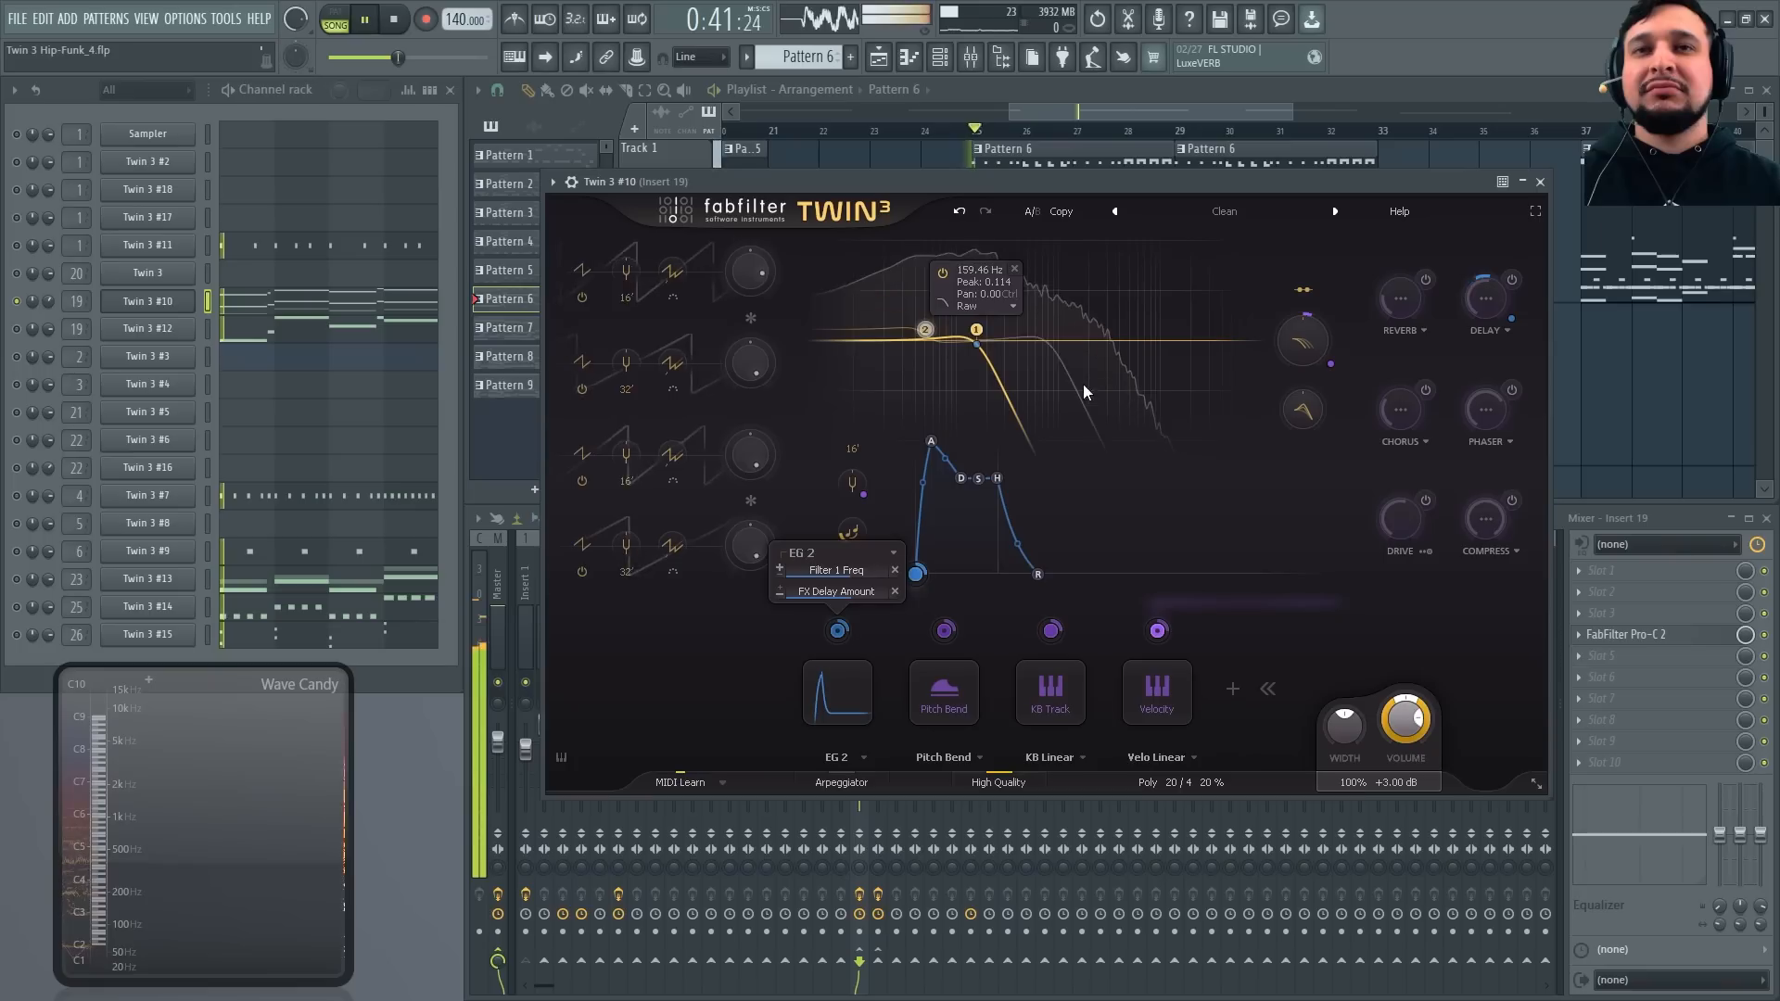
mouse_move(976, 331)
mouse_down()
mouse_move(1243, 354)
mouse_move(955, 341)
mouse_up()
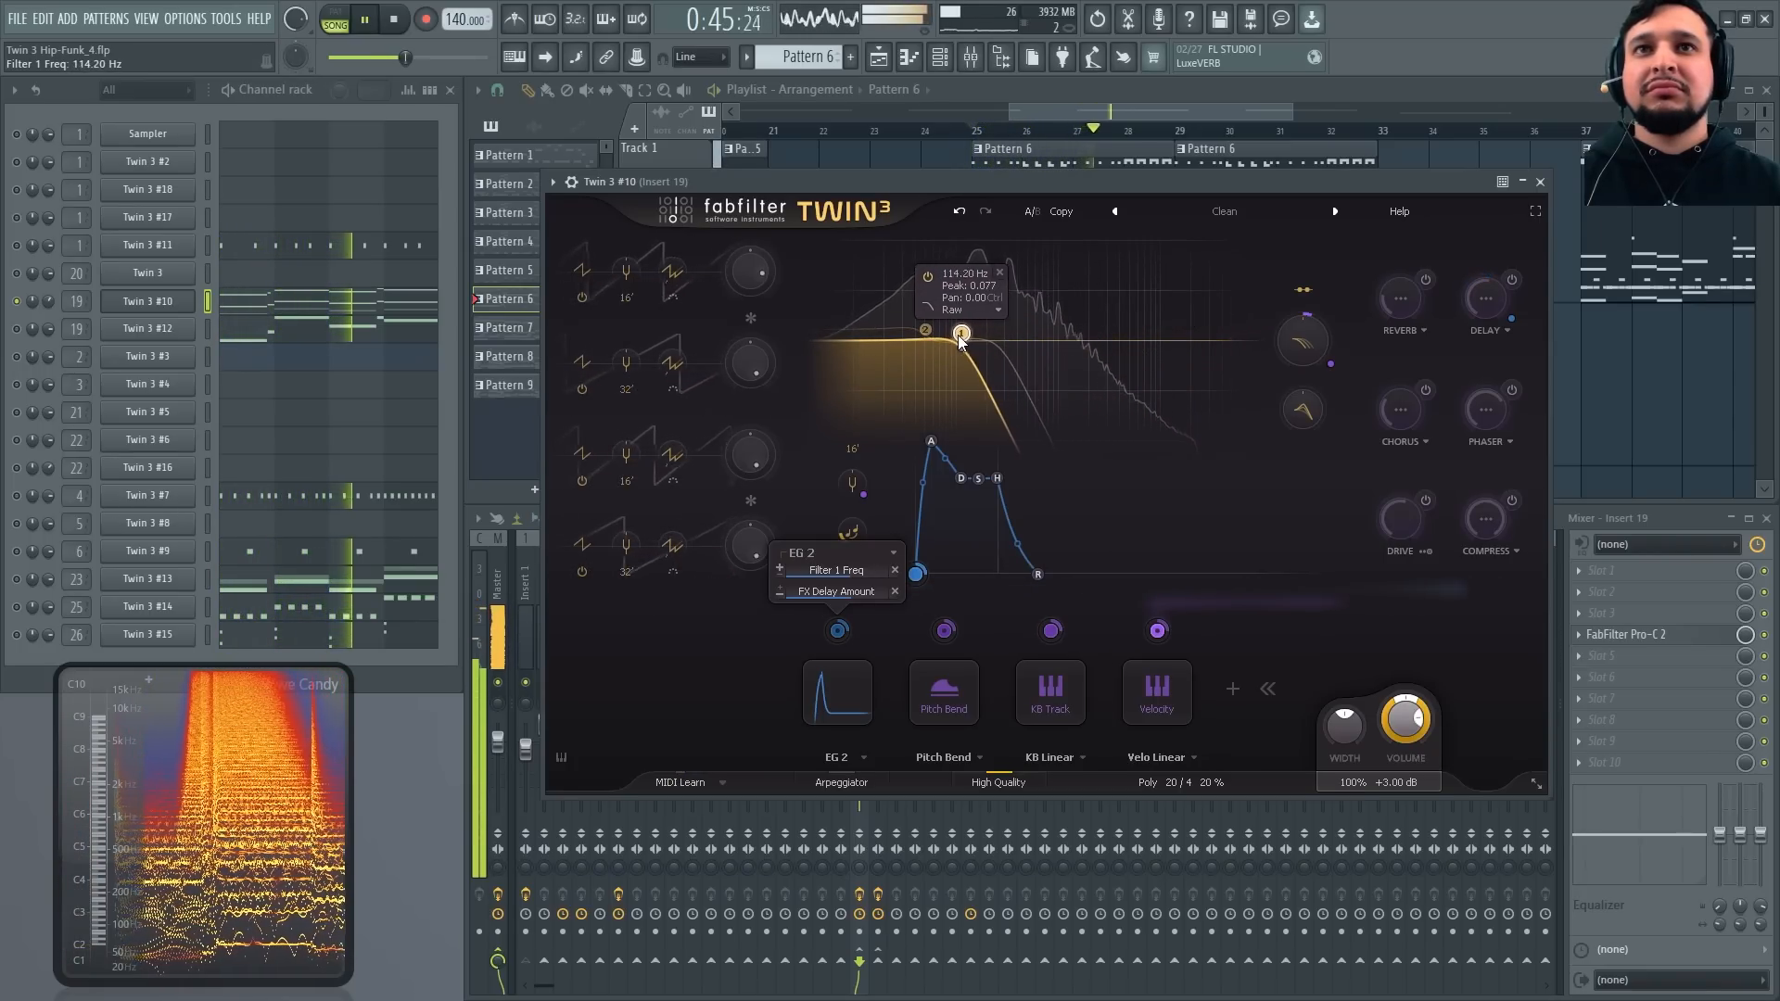
key(space)
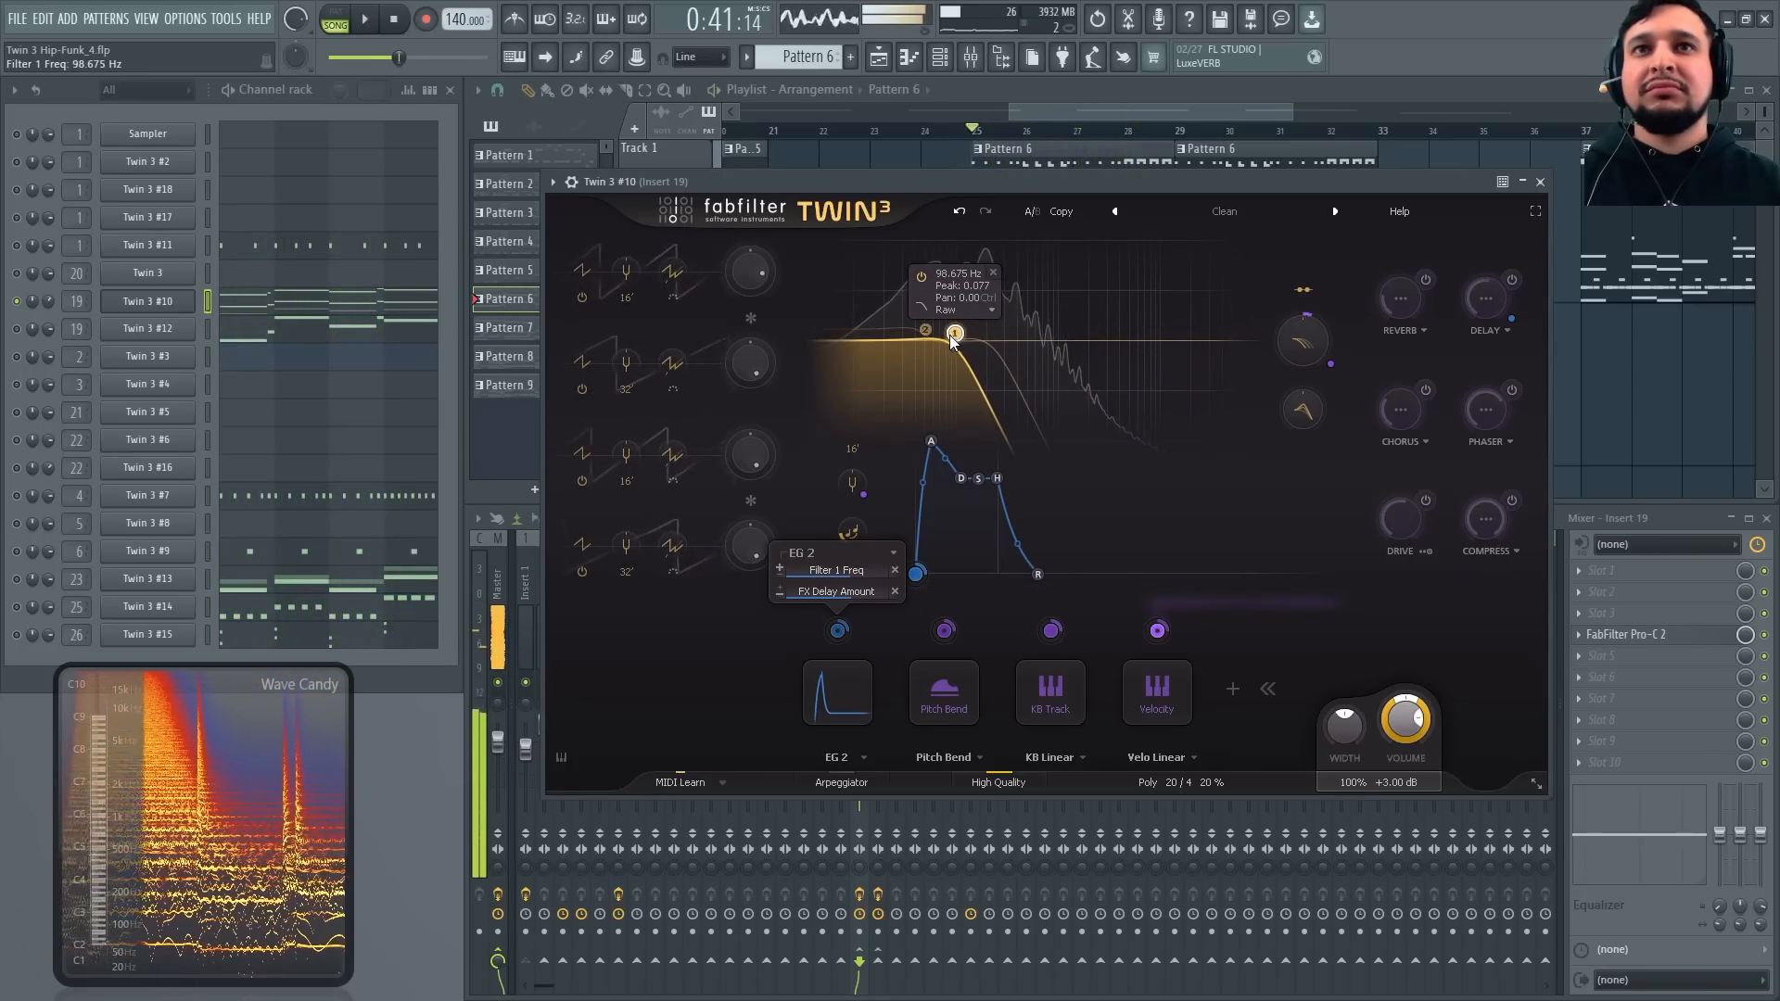
Re-enable Filter 2 and lower its frequency to 40.080 Hz during playback
click(925, 330)
key(space)
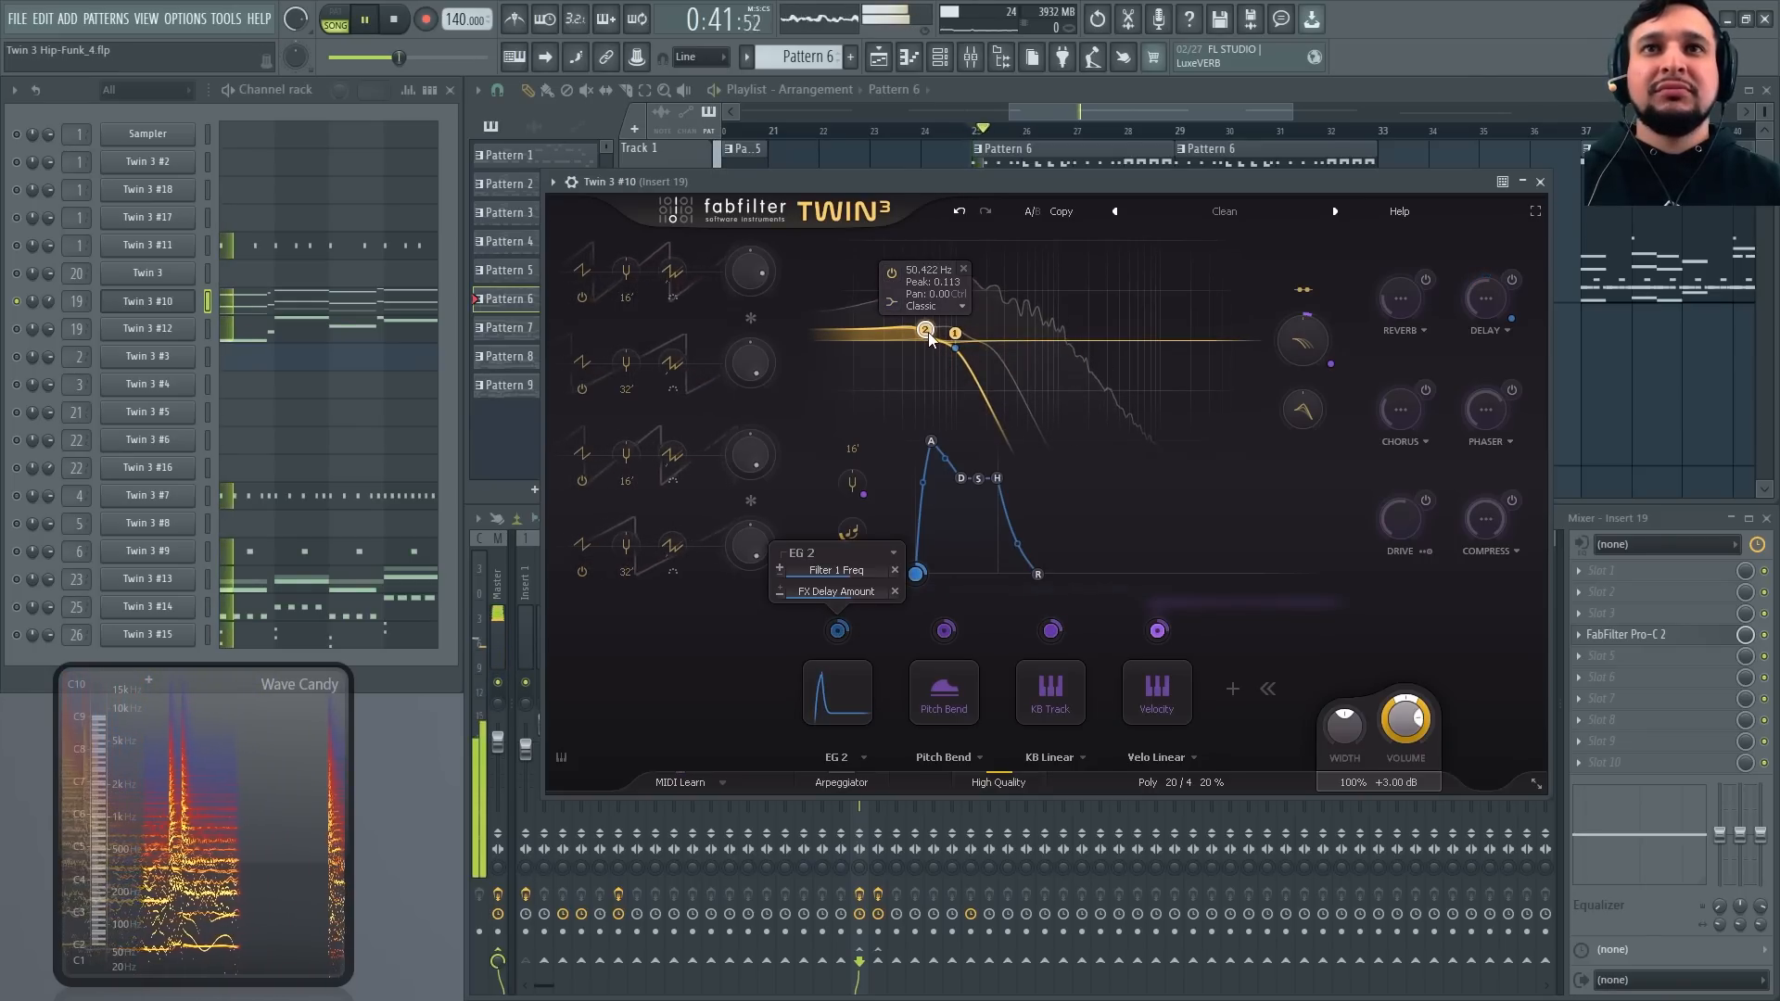
drag(928, 332, 919, 334)
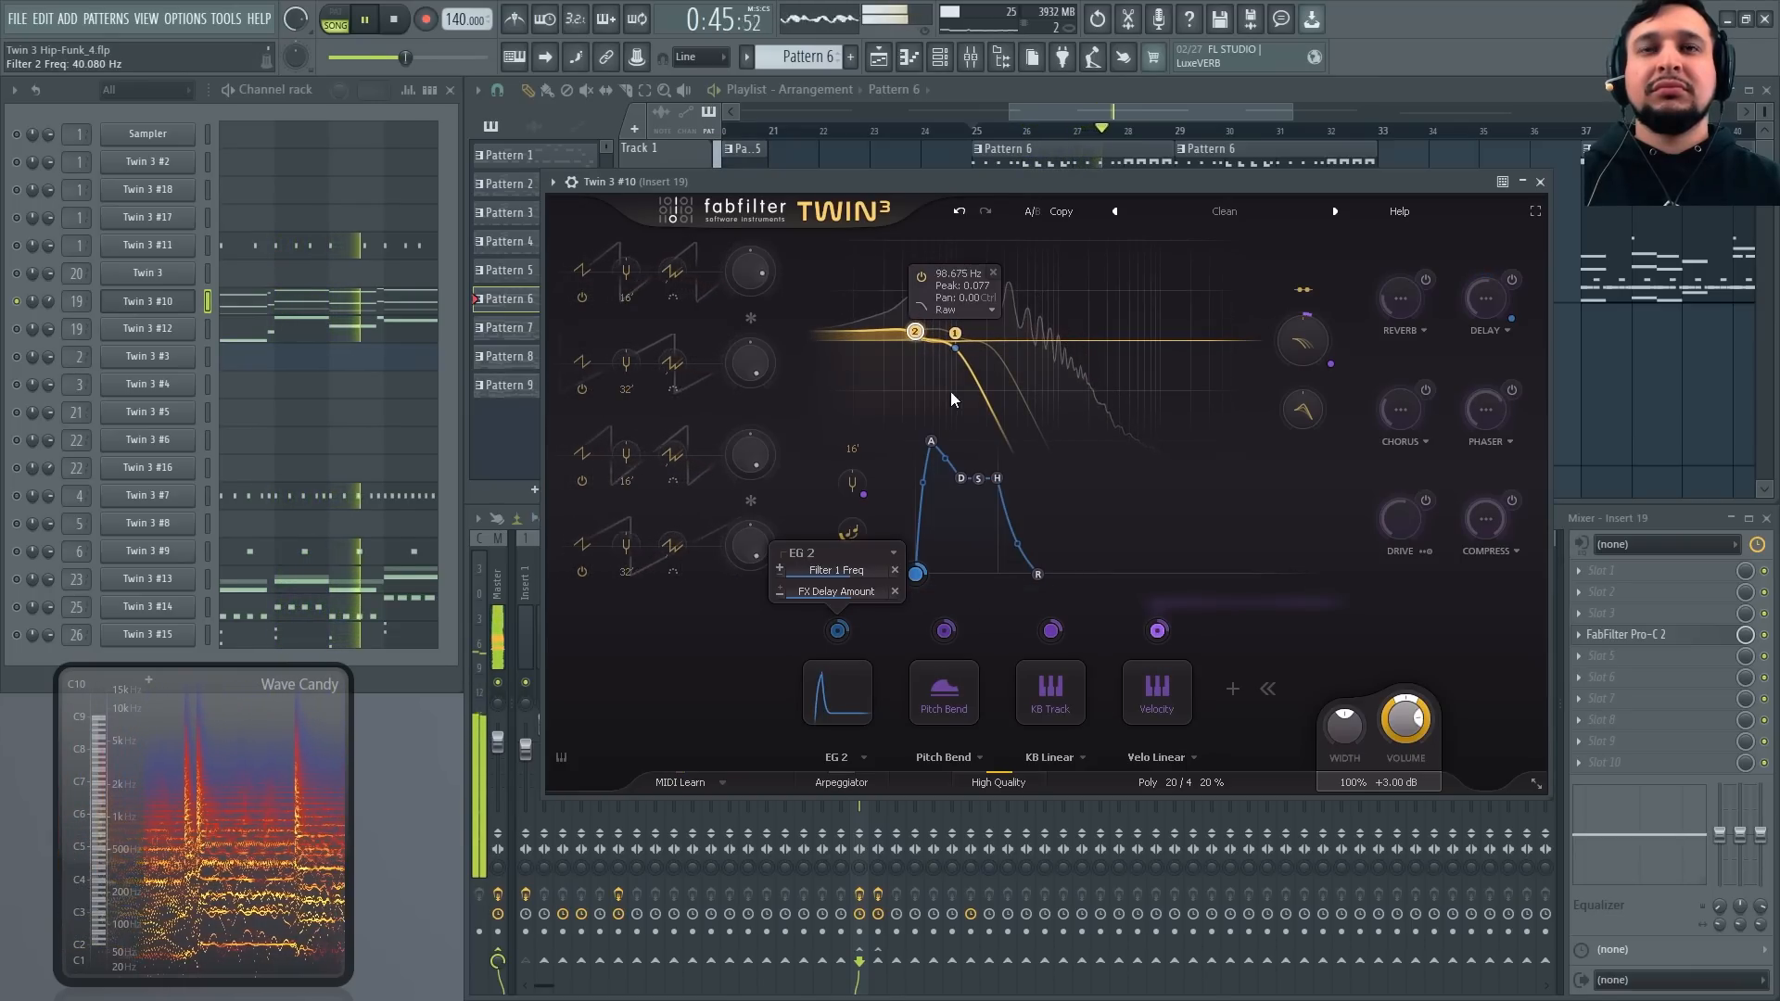
key(space)
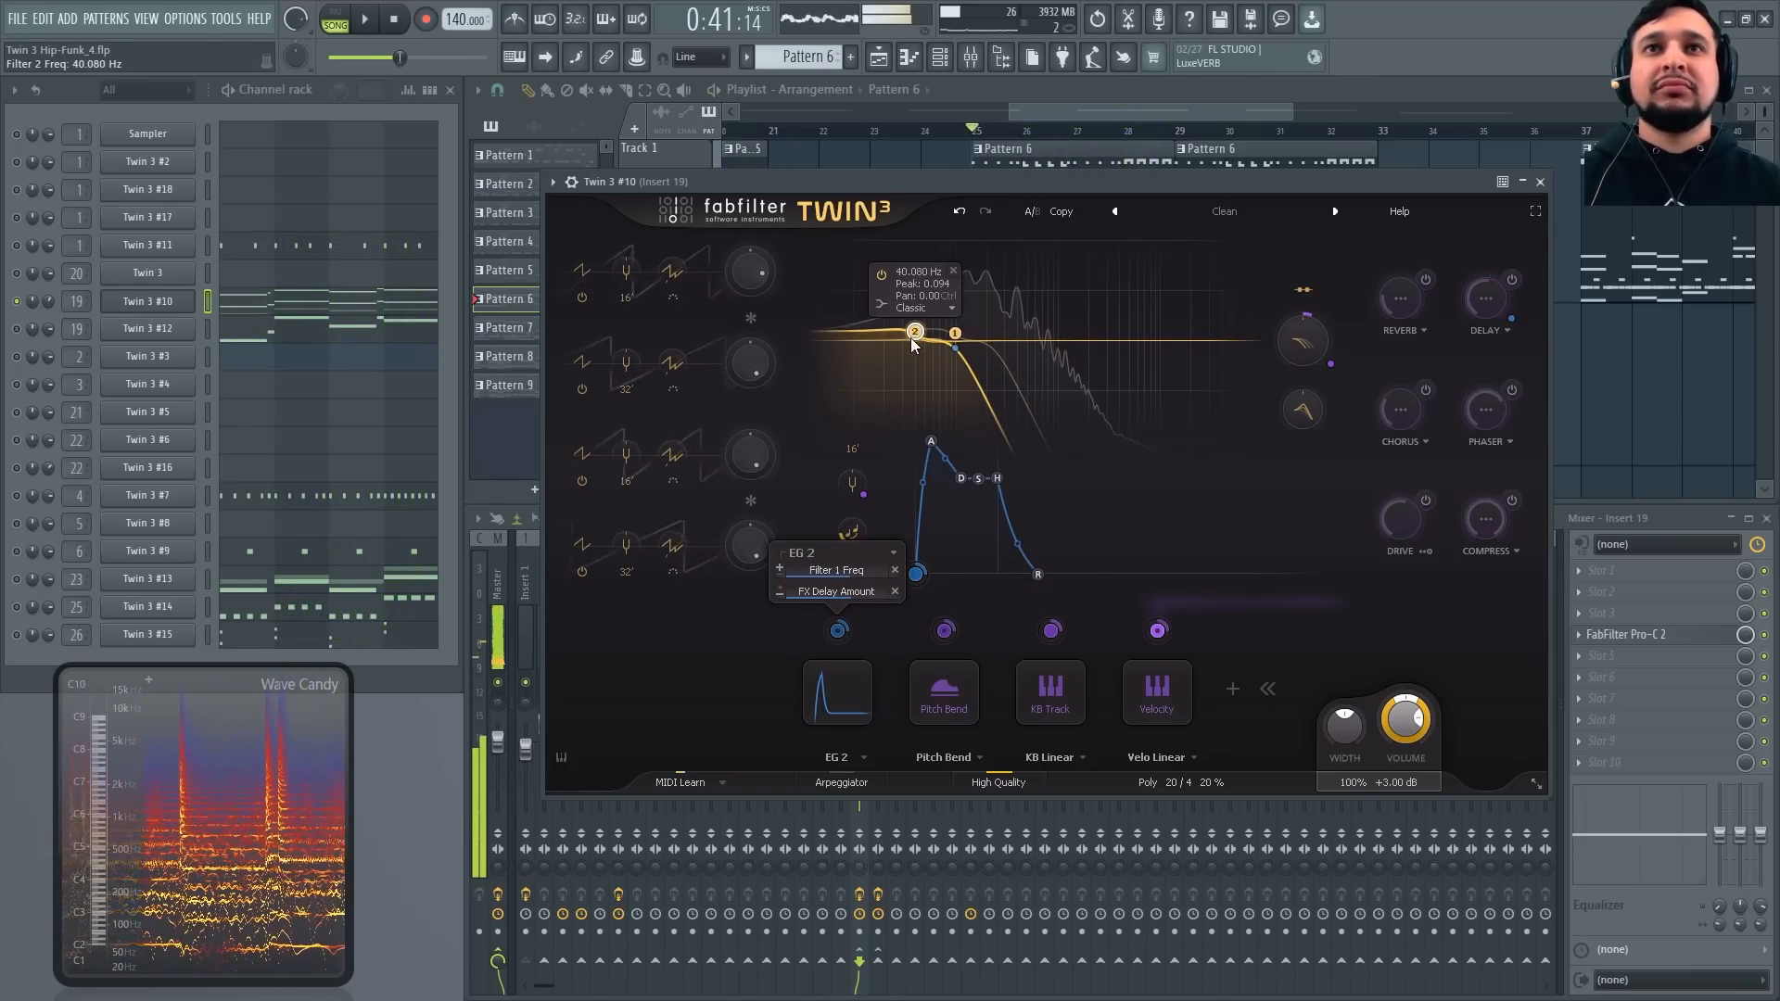
Replay the pattern while switching Filter 2 off and on to compare the sound
key(space)
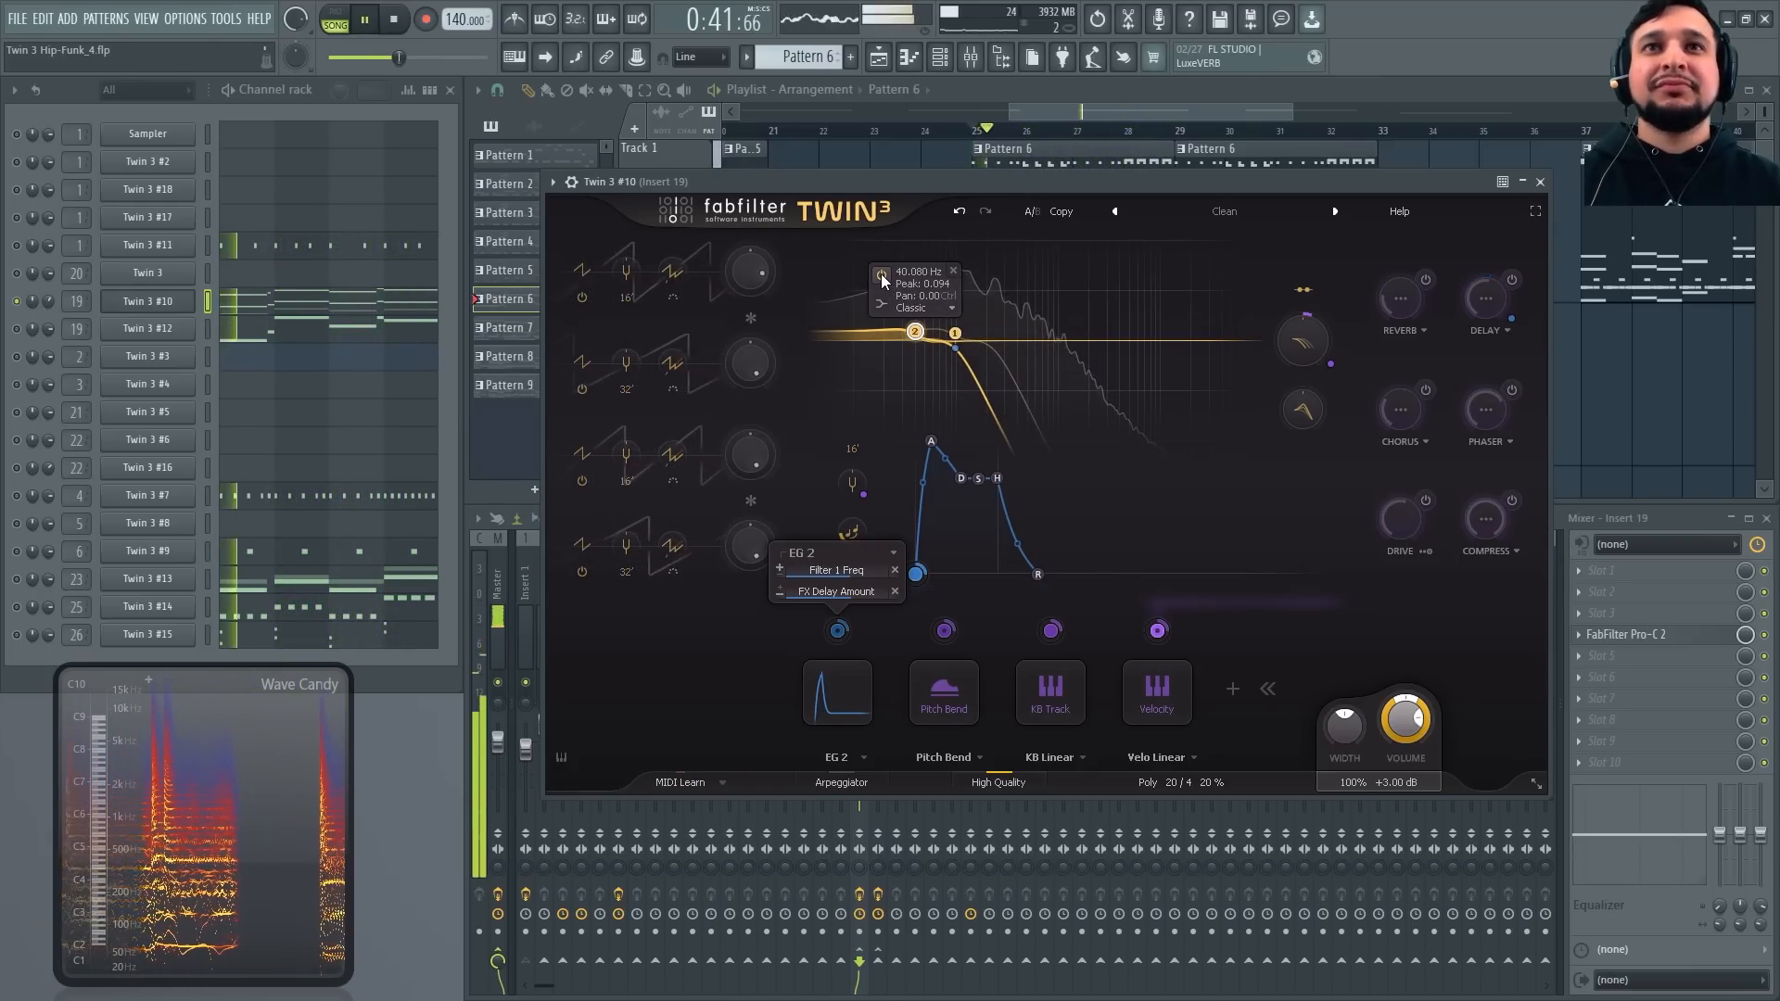
click(882, 275)
click(881, 276)
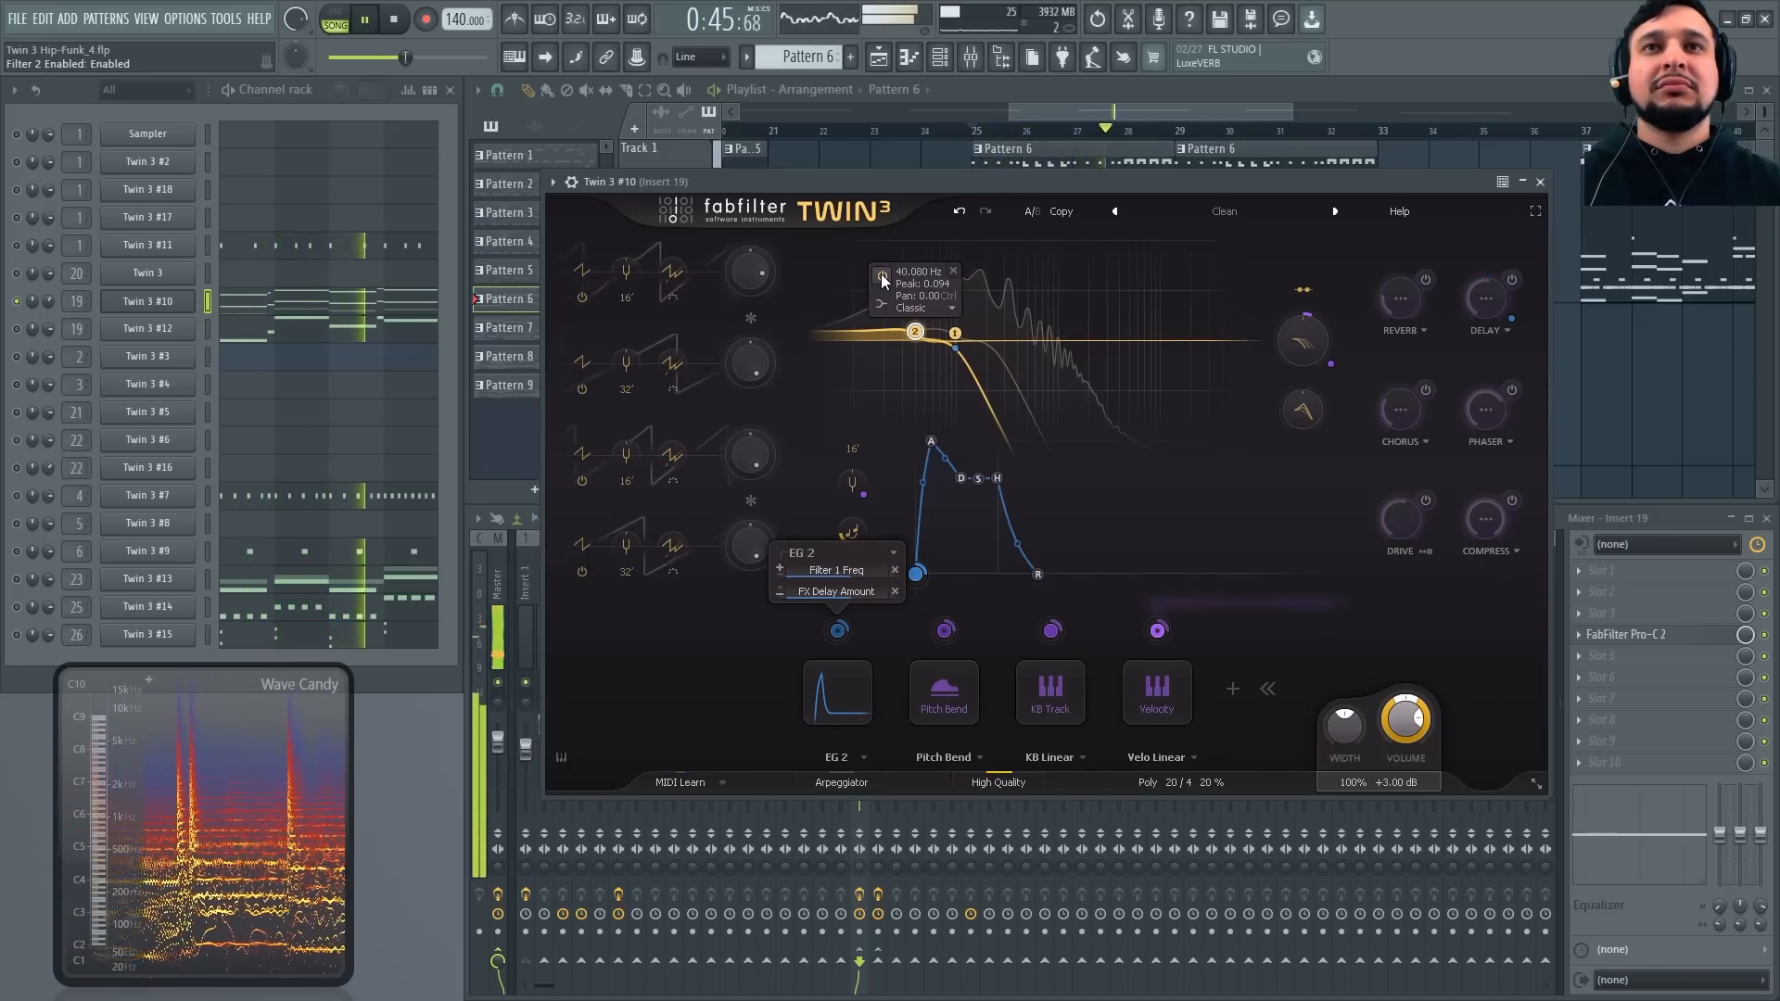
click(882, 275)
click(882, 276)
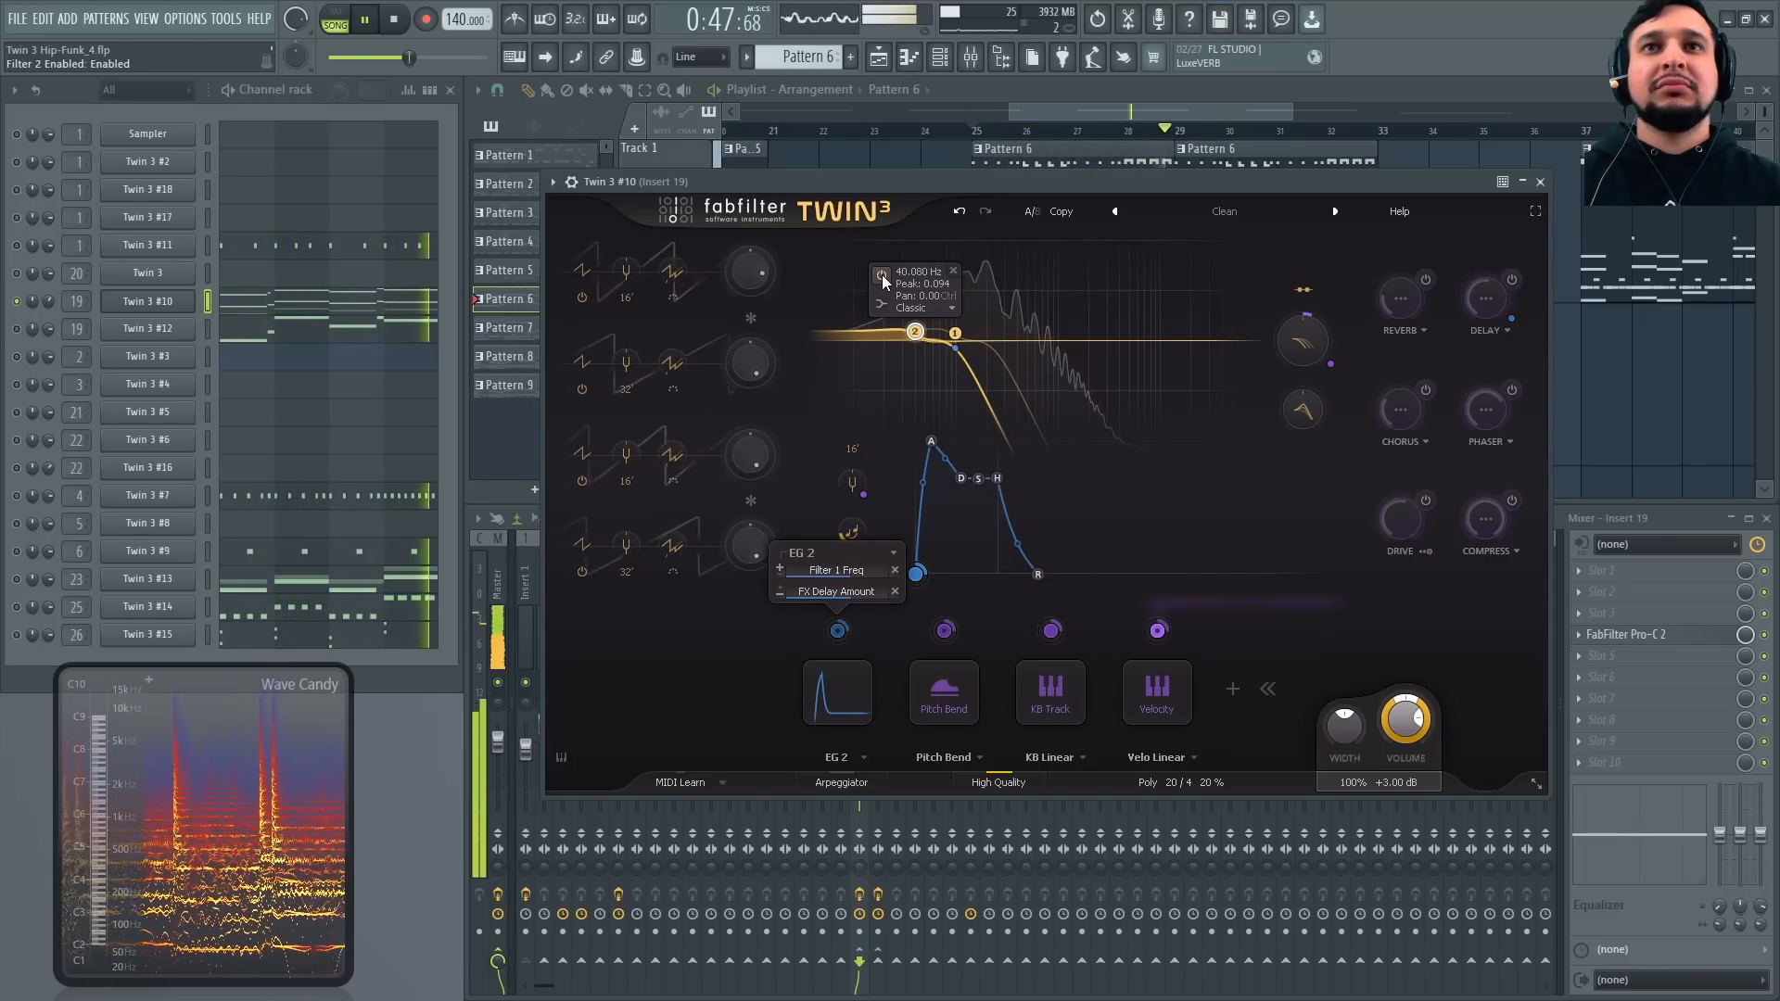
key(space)
Undo the frequency changes to both filters and bypass the Chorus, Drive and Compress effects again
click(965, 214)
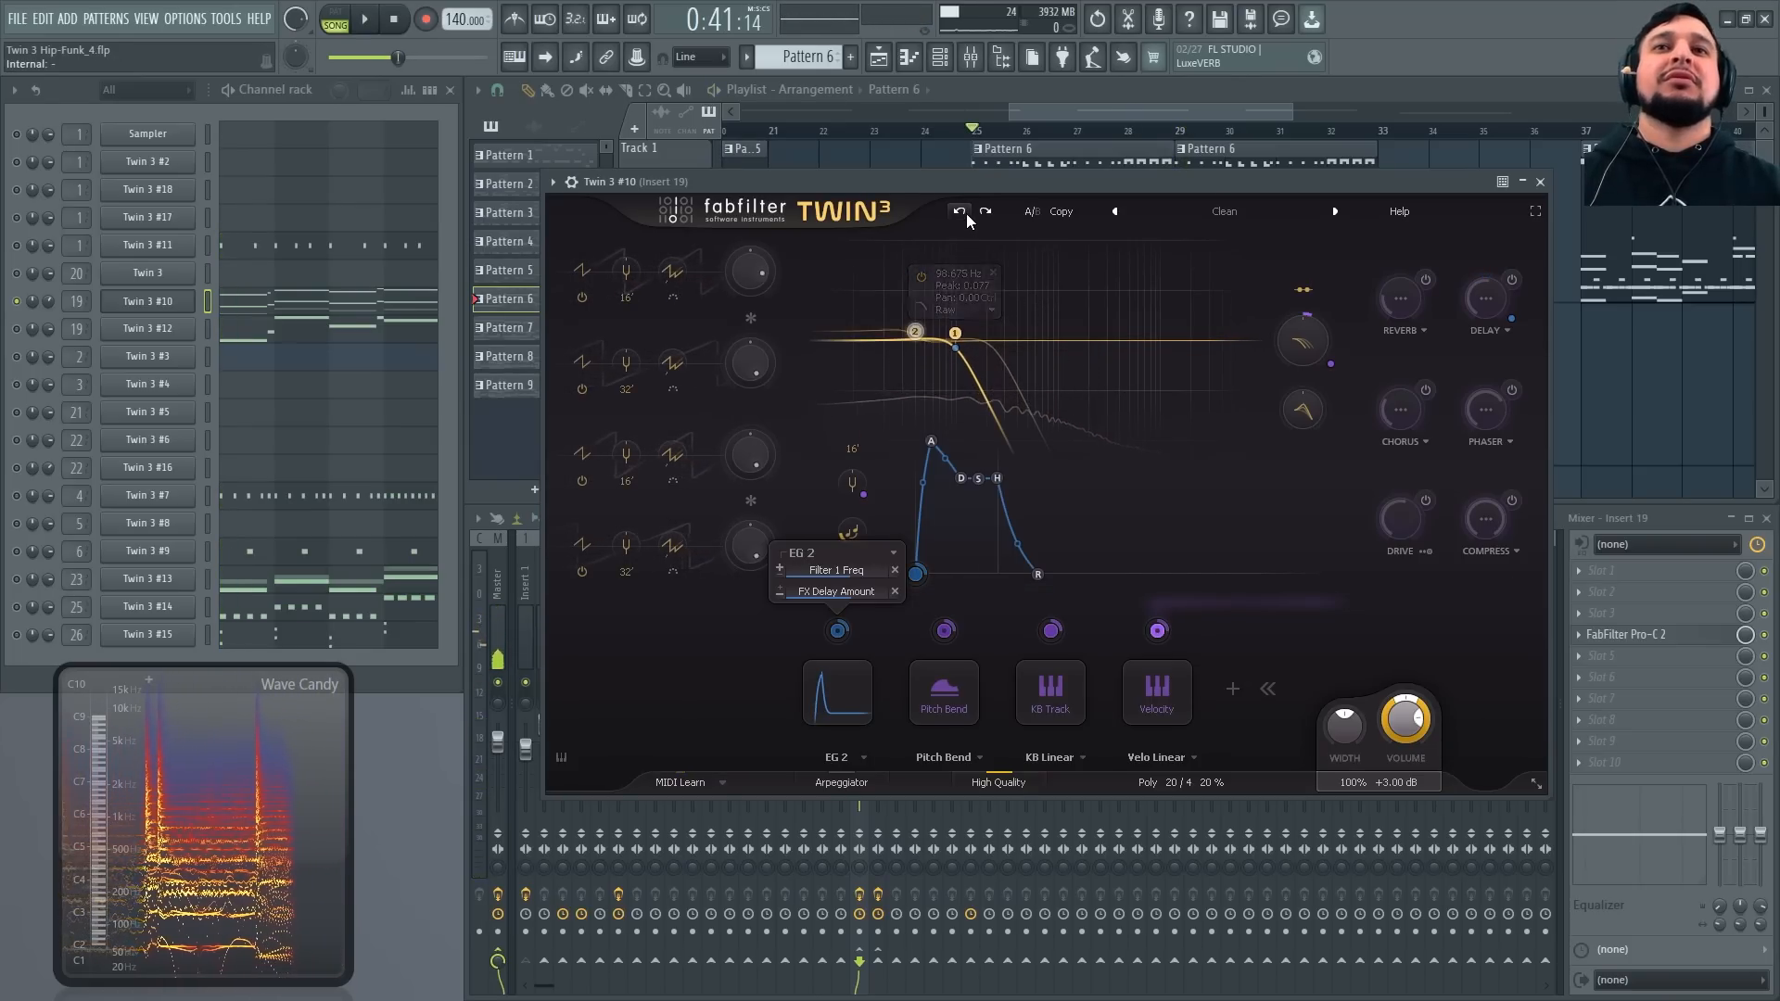
click(966, 213)
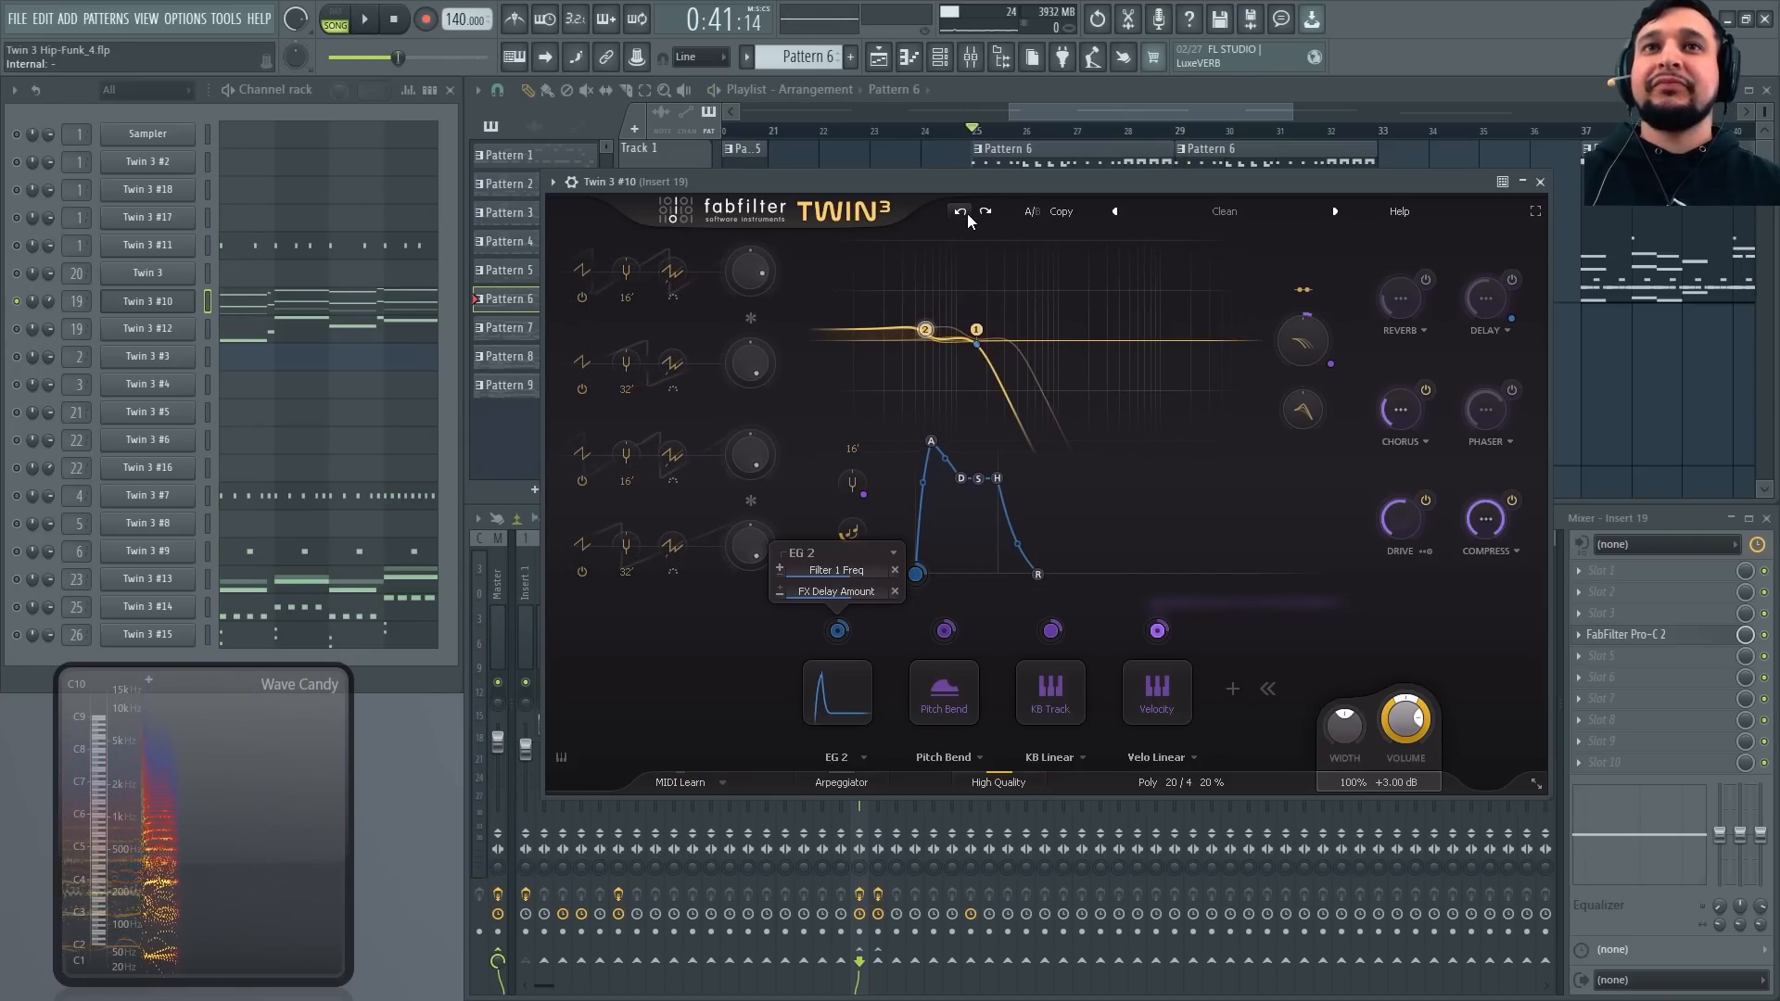
click(1425, 281)
click(1426, 390)
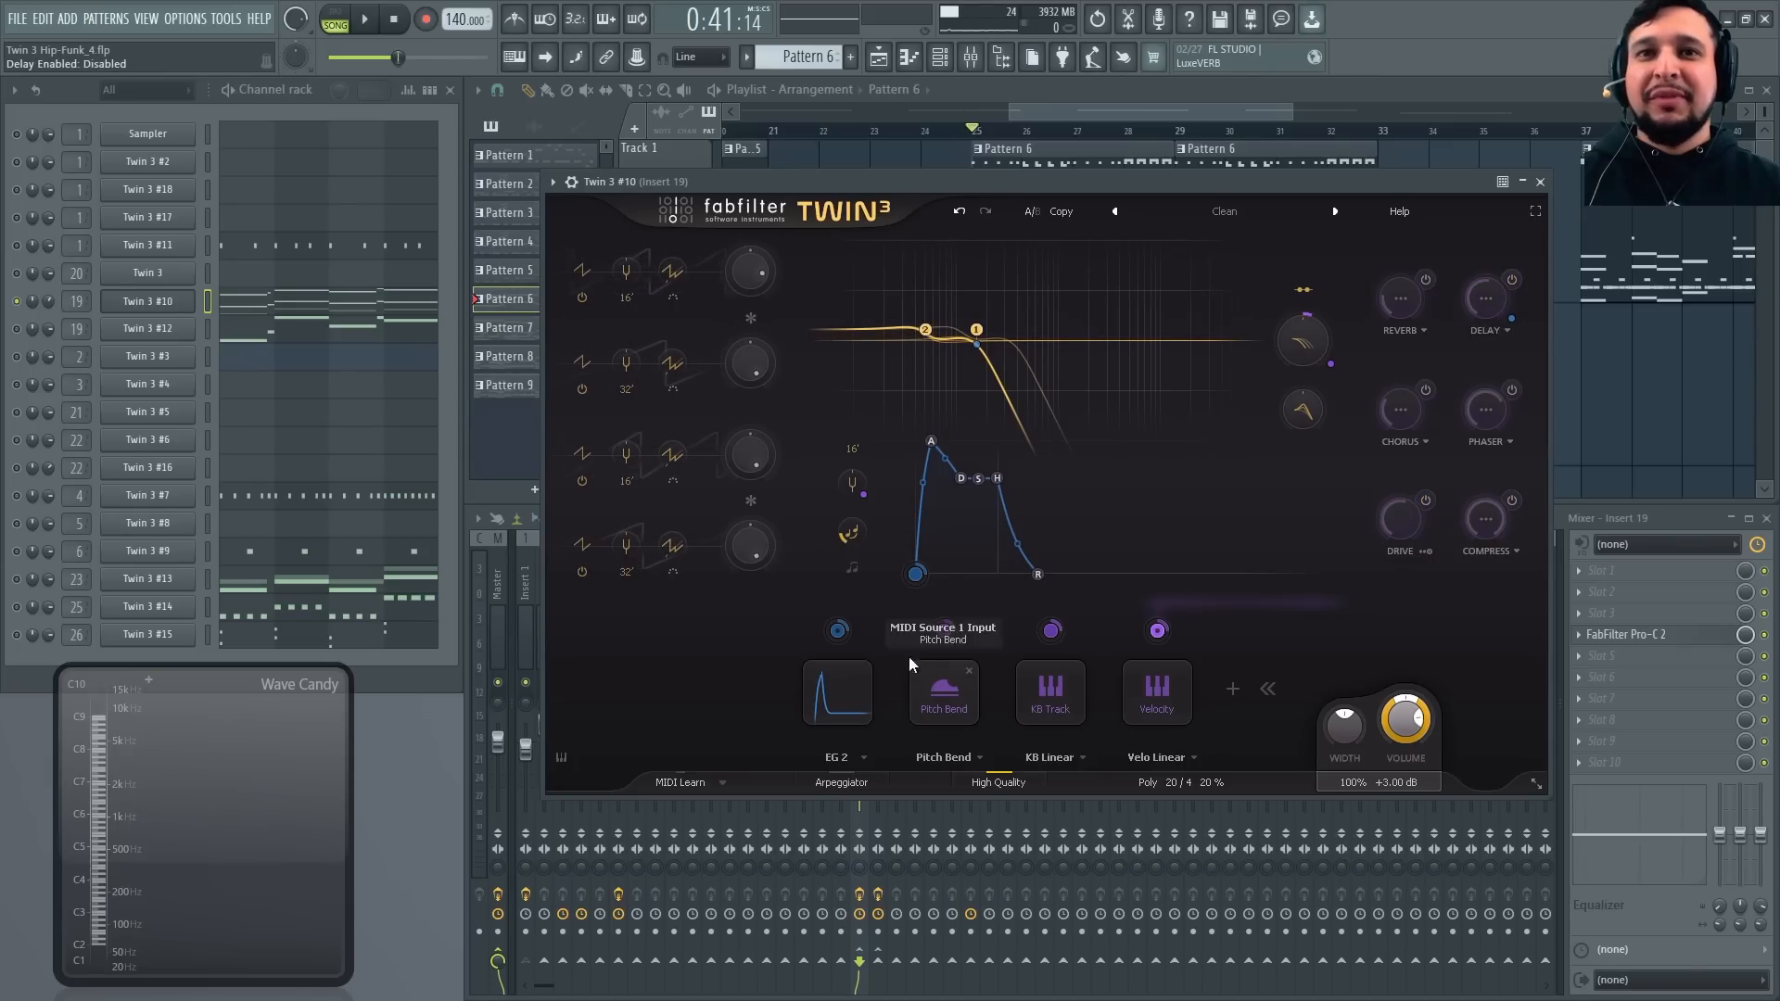
Examine the modulation targets of EG 2 and Velo Linear, replaying the dry pattern for each
click(838, 632)
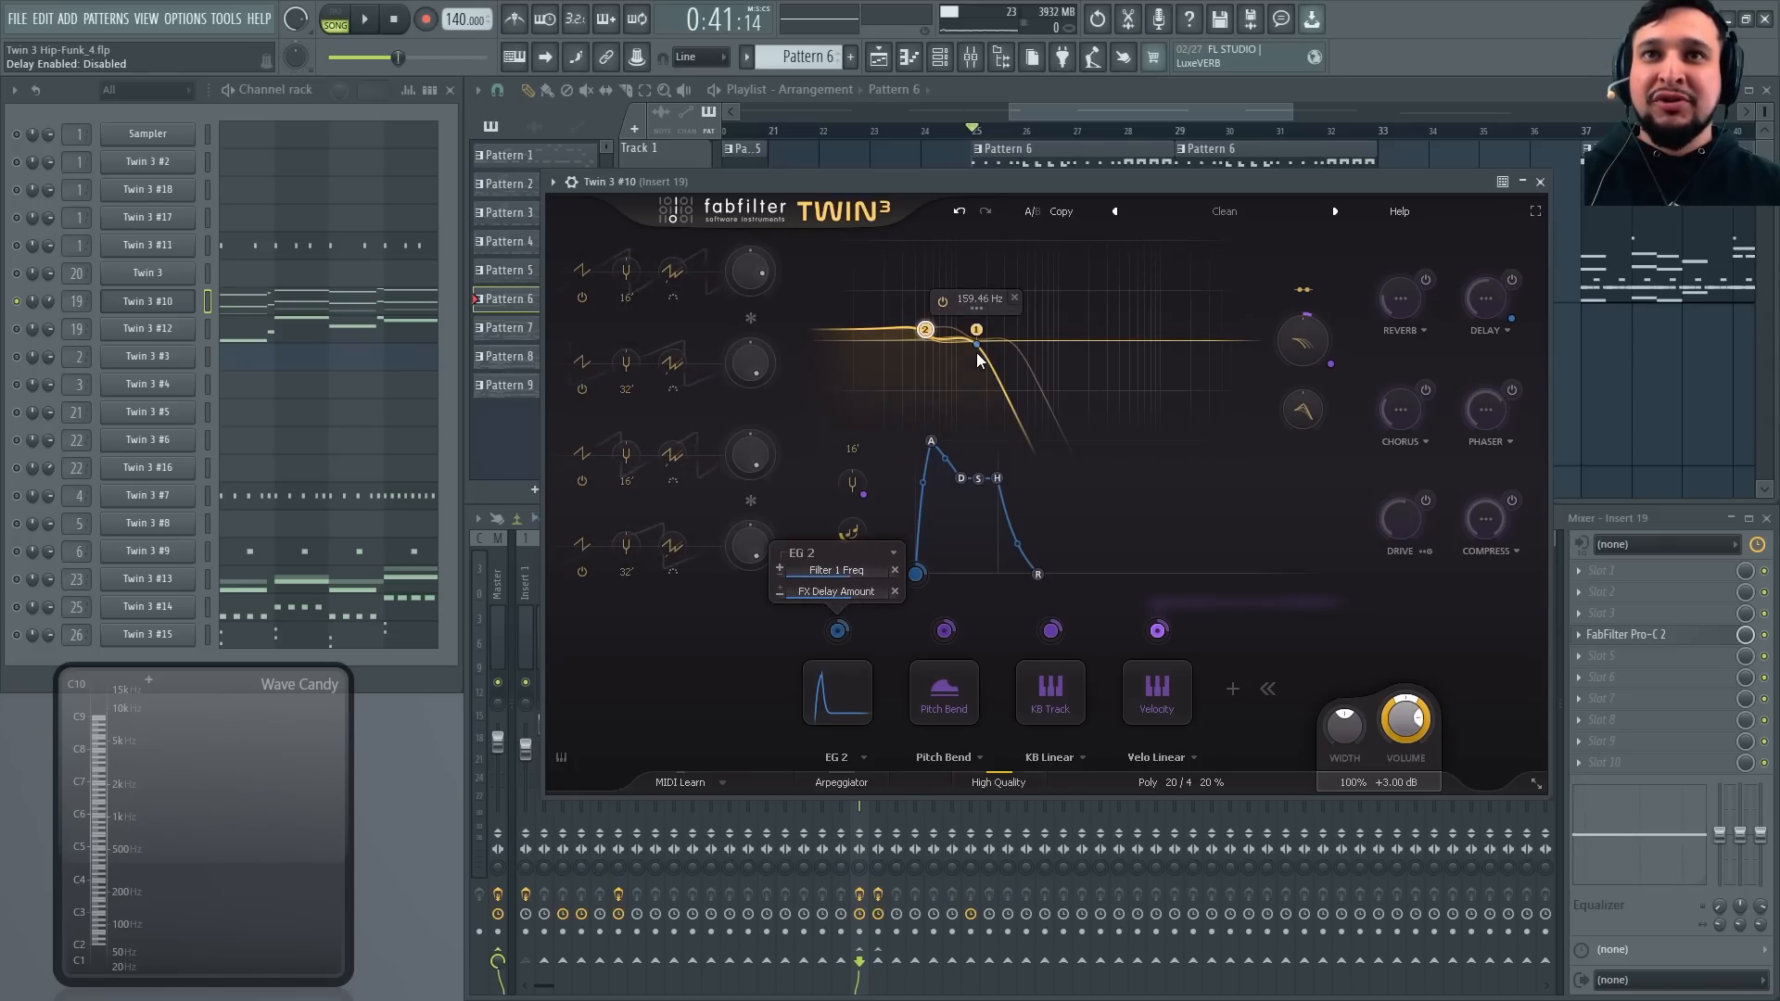
key(space)
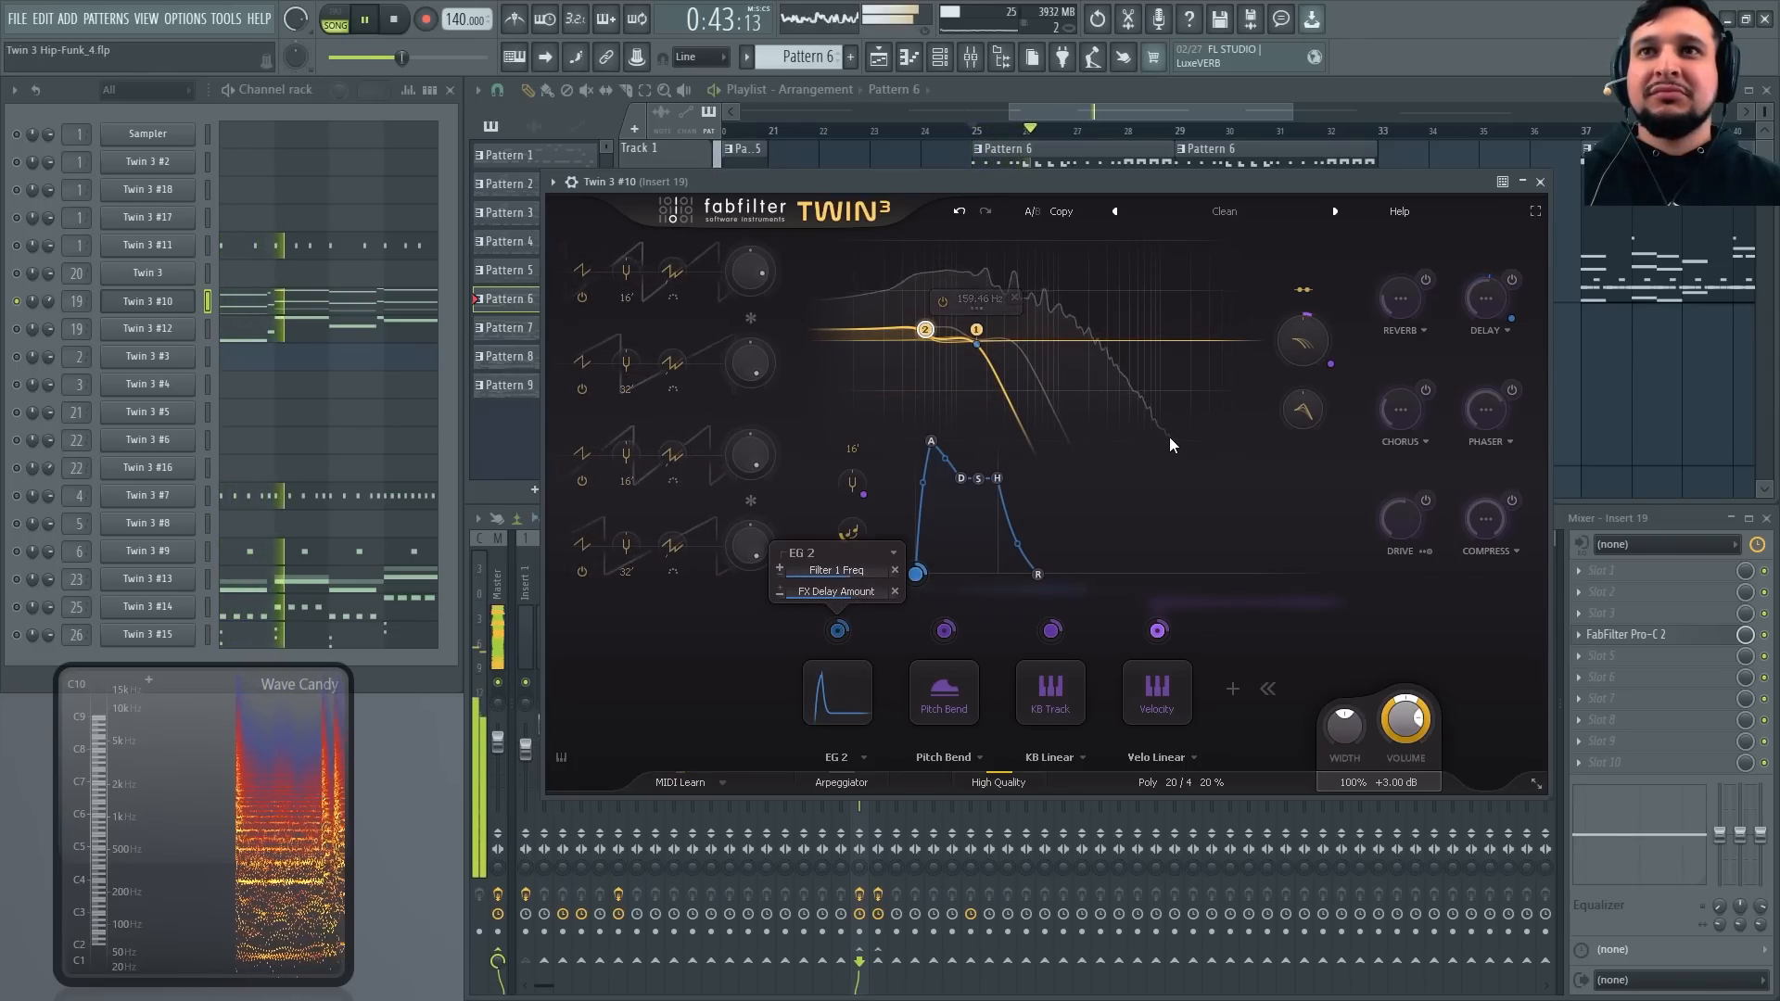
key(space)
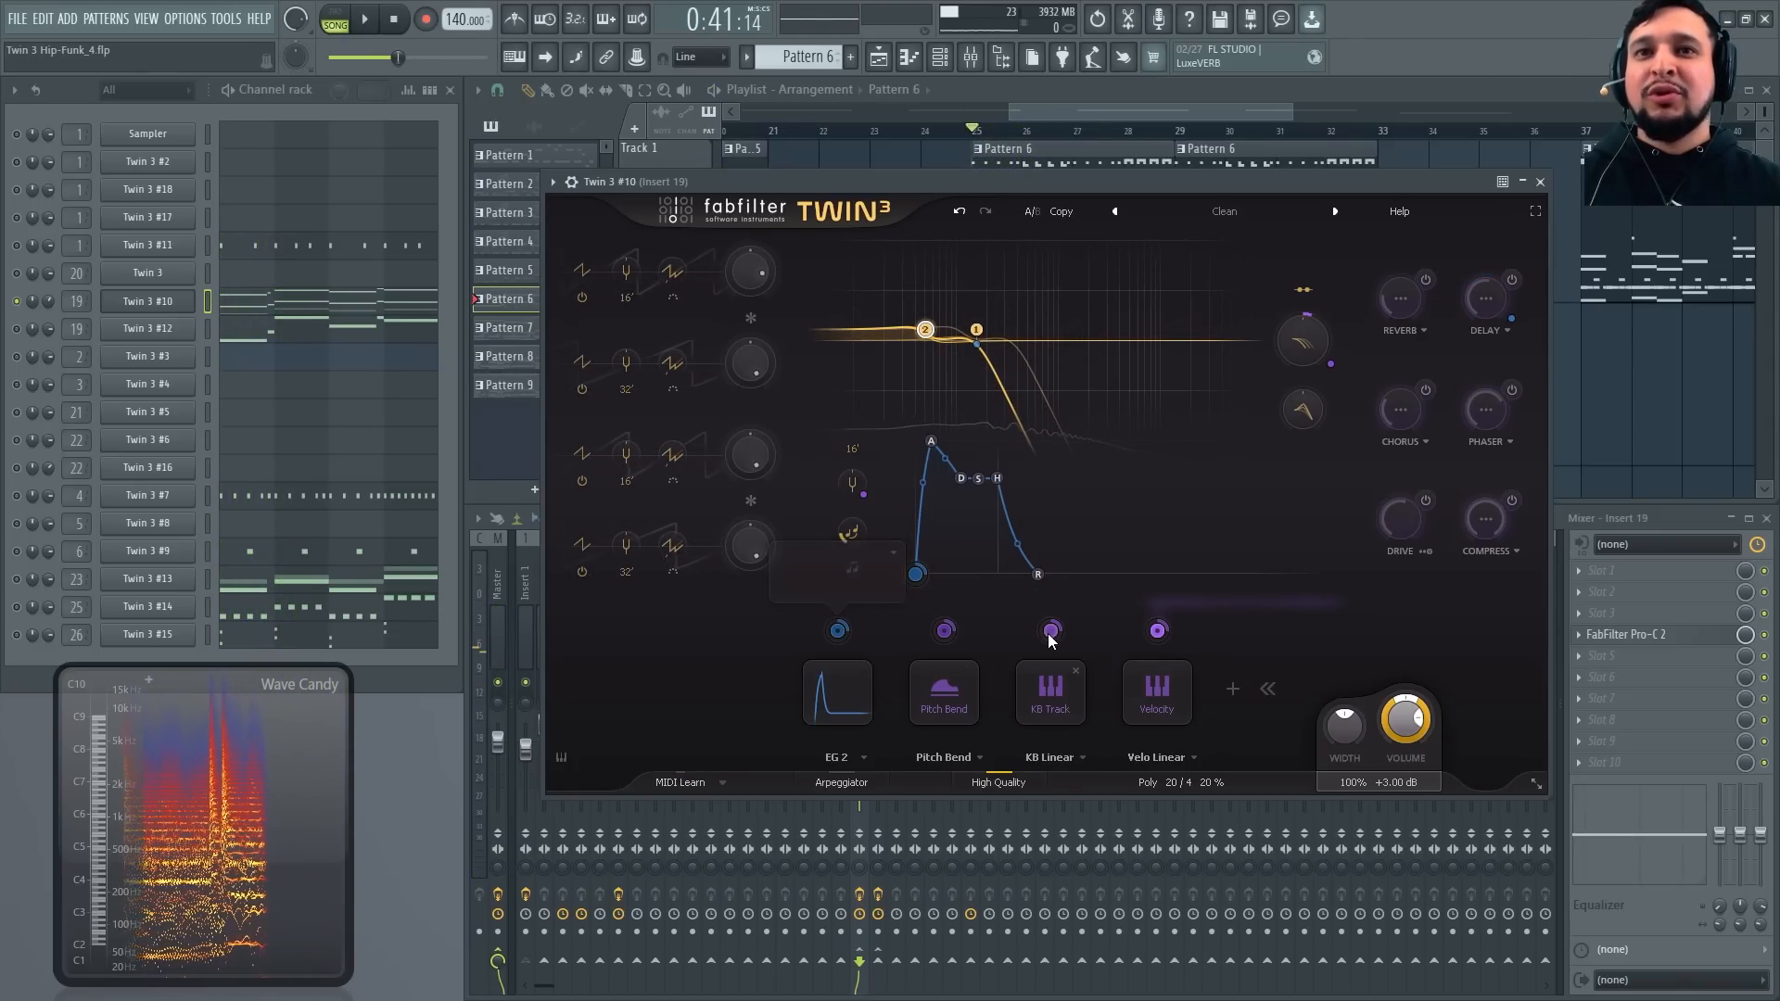
click(1159, 632)
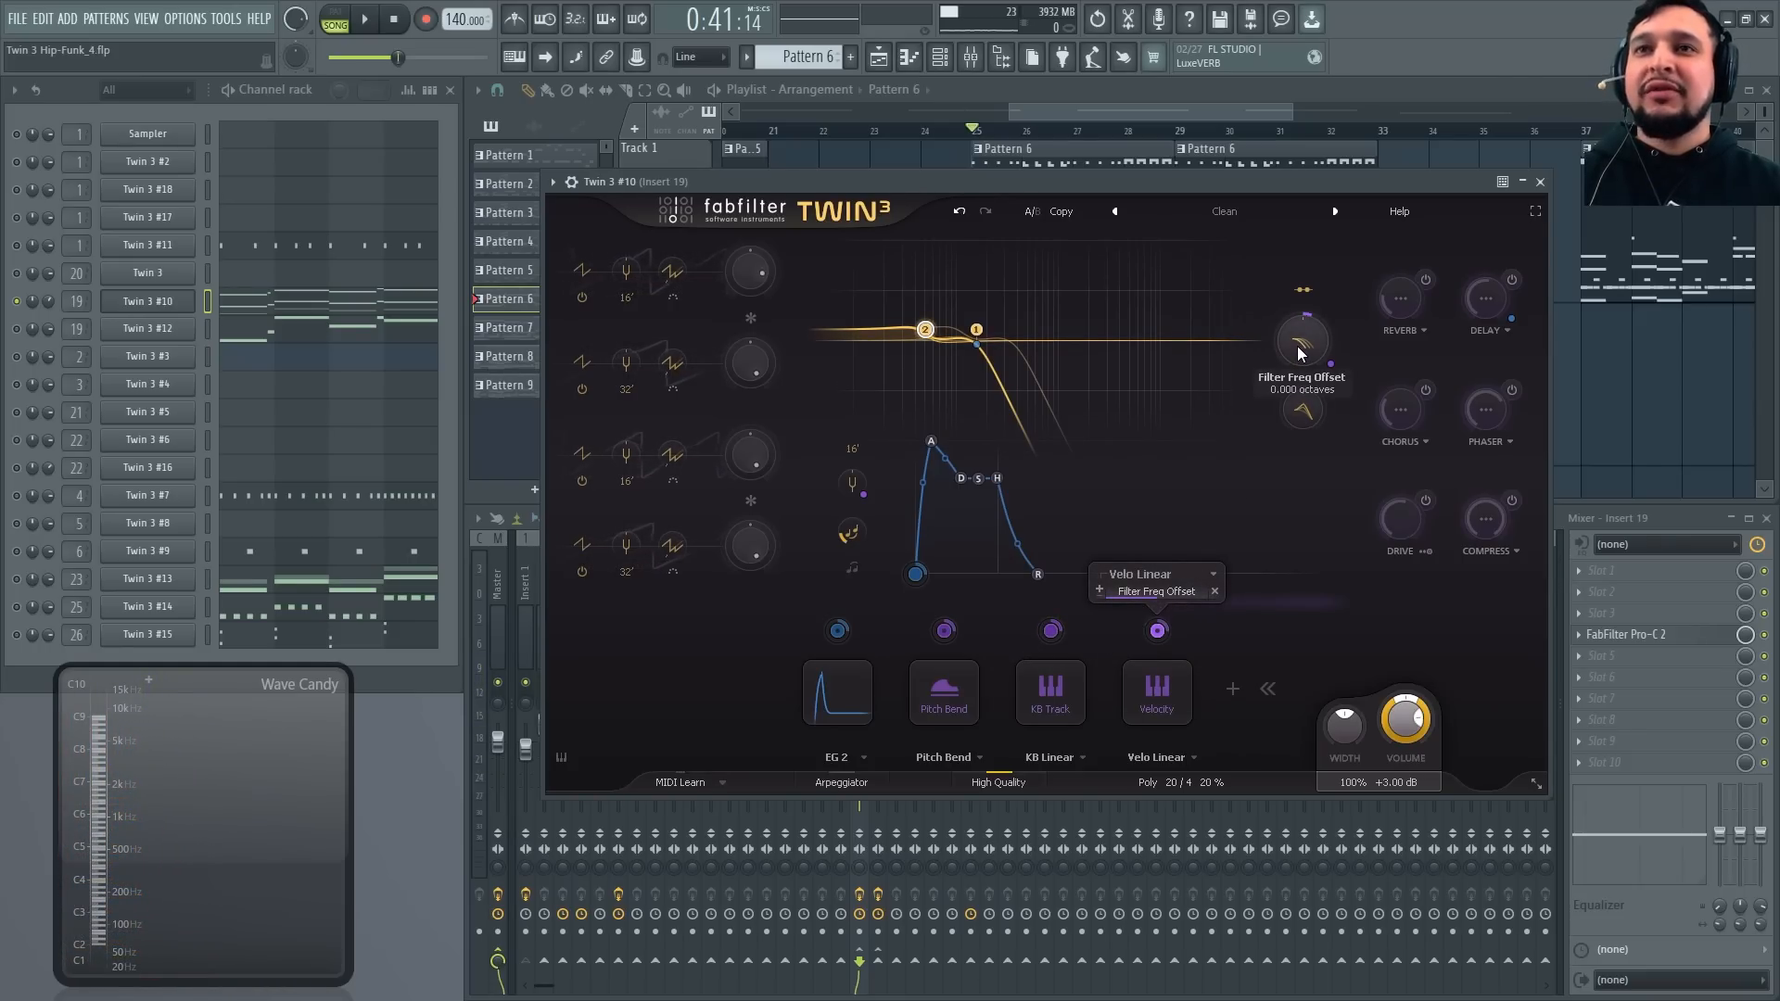
key(space)
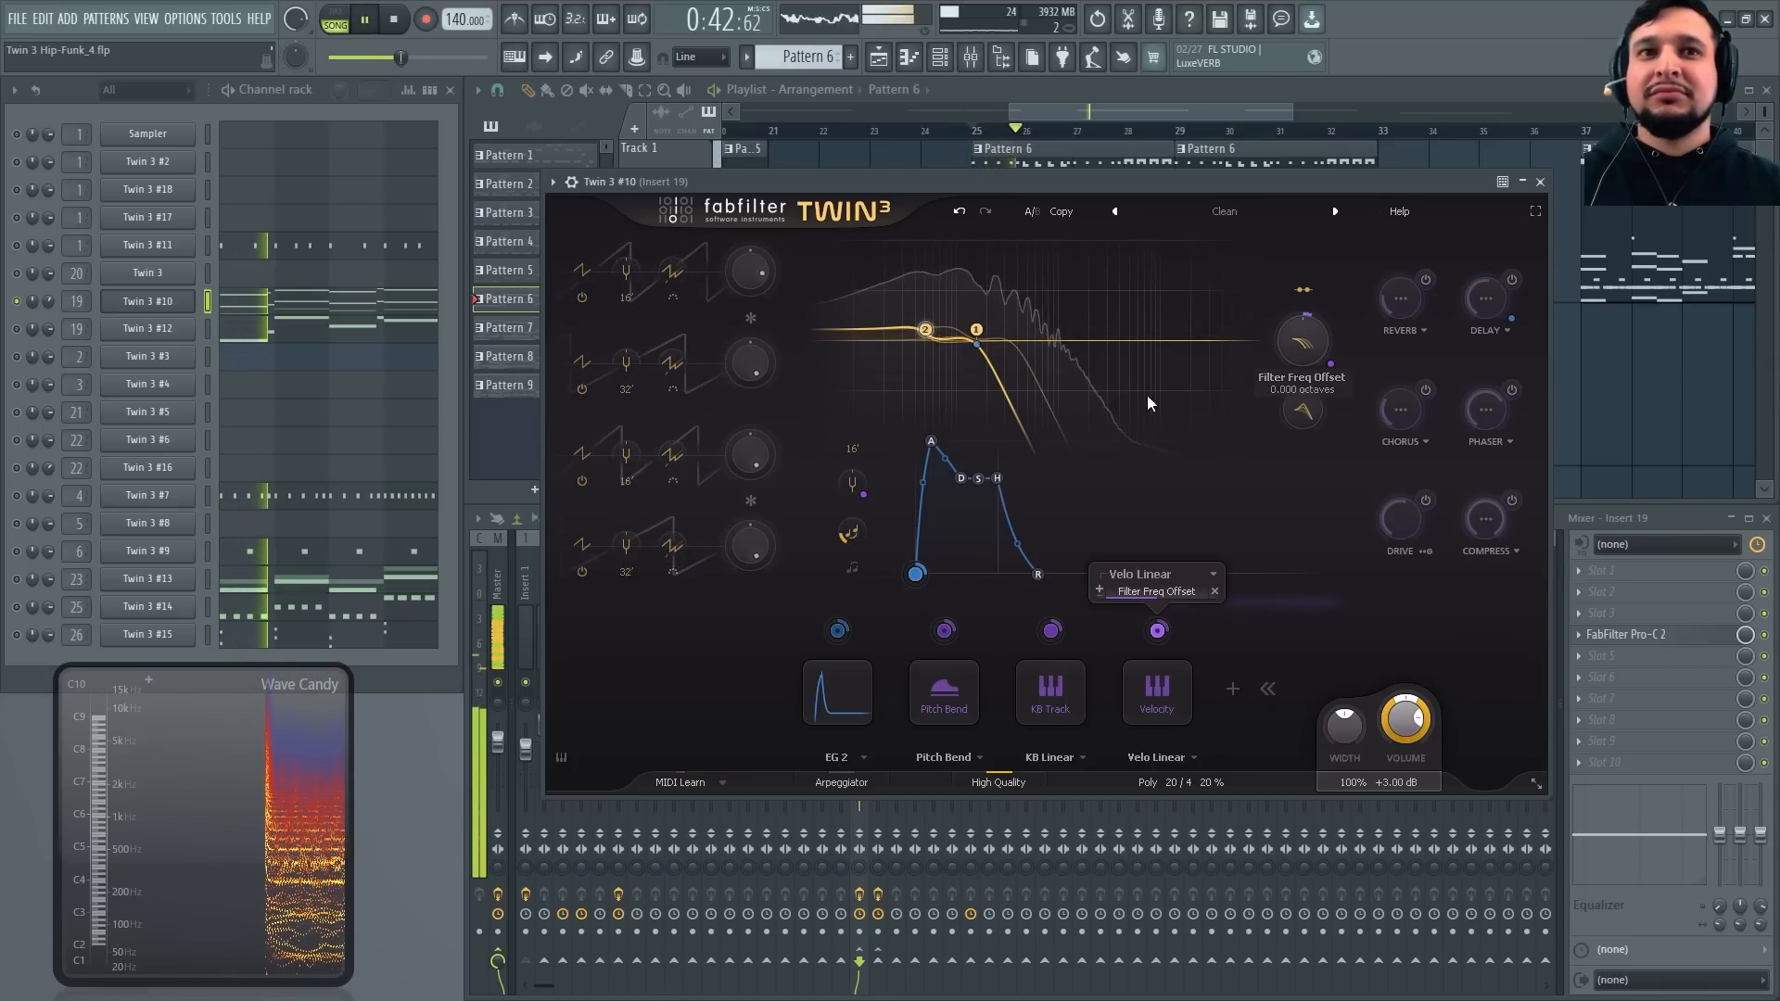
key(space)
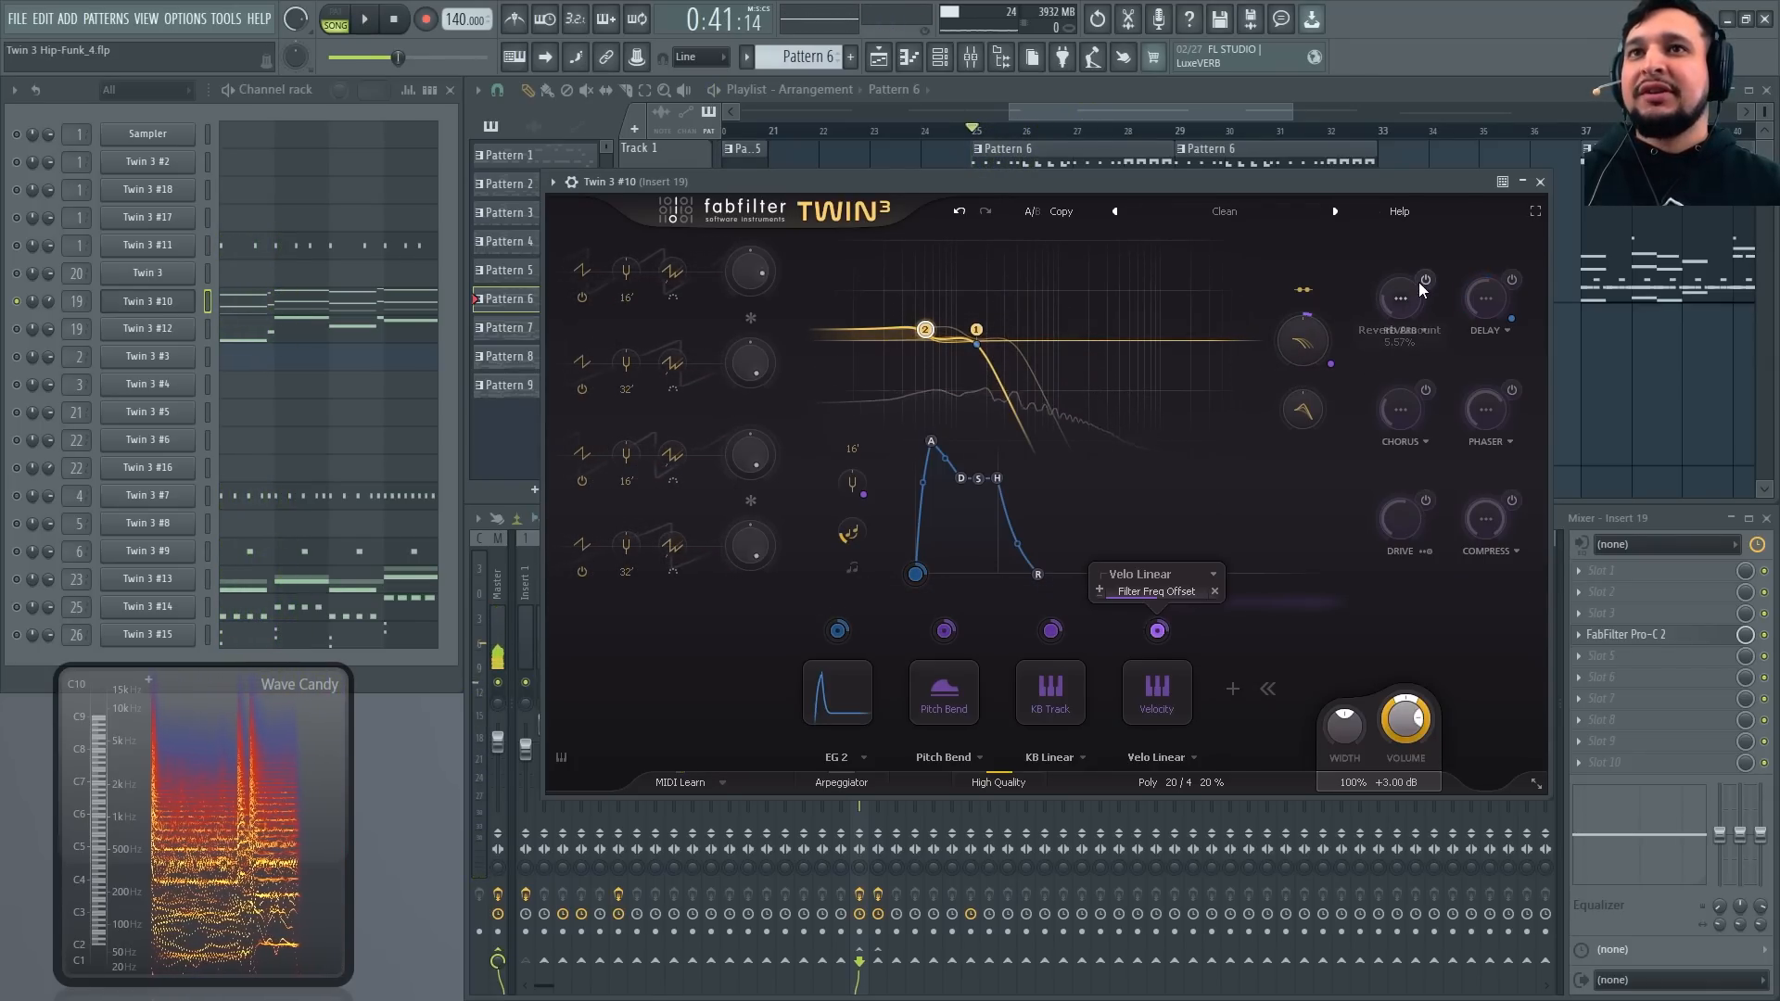
Enable the Reverb effect, audition it with the pattern and open its time, brightness and predelay settings
key(space)
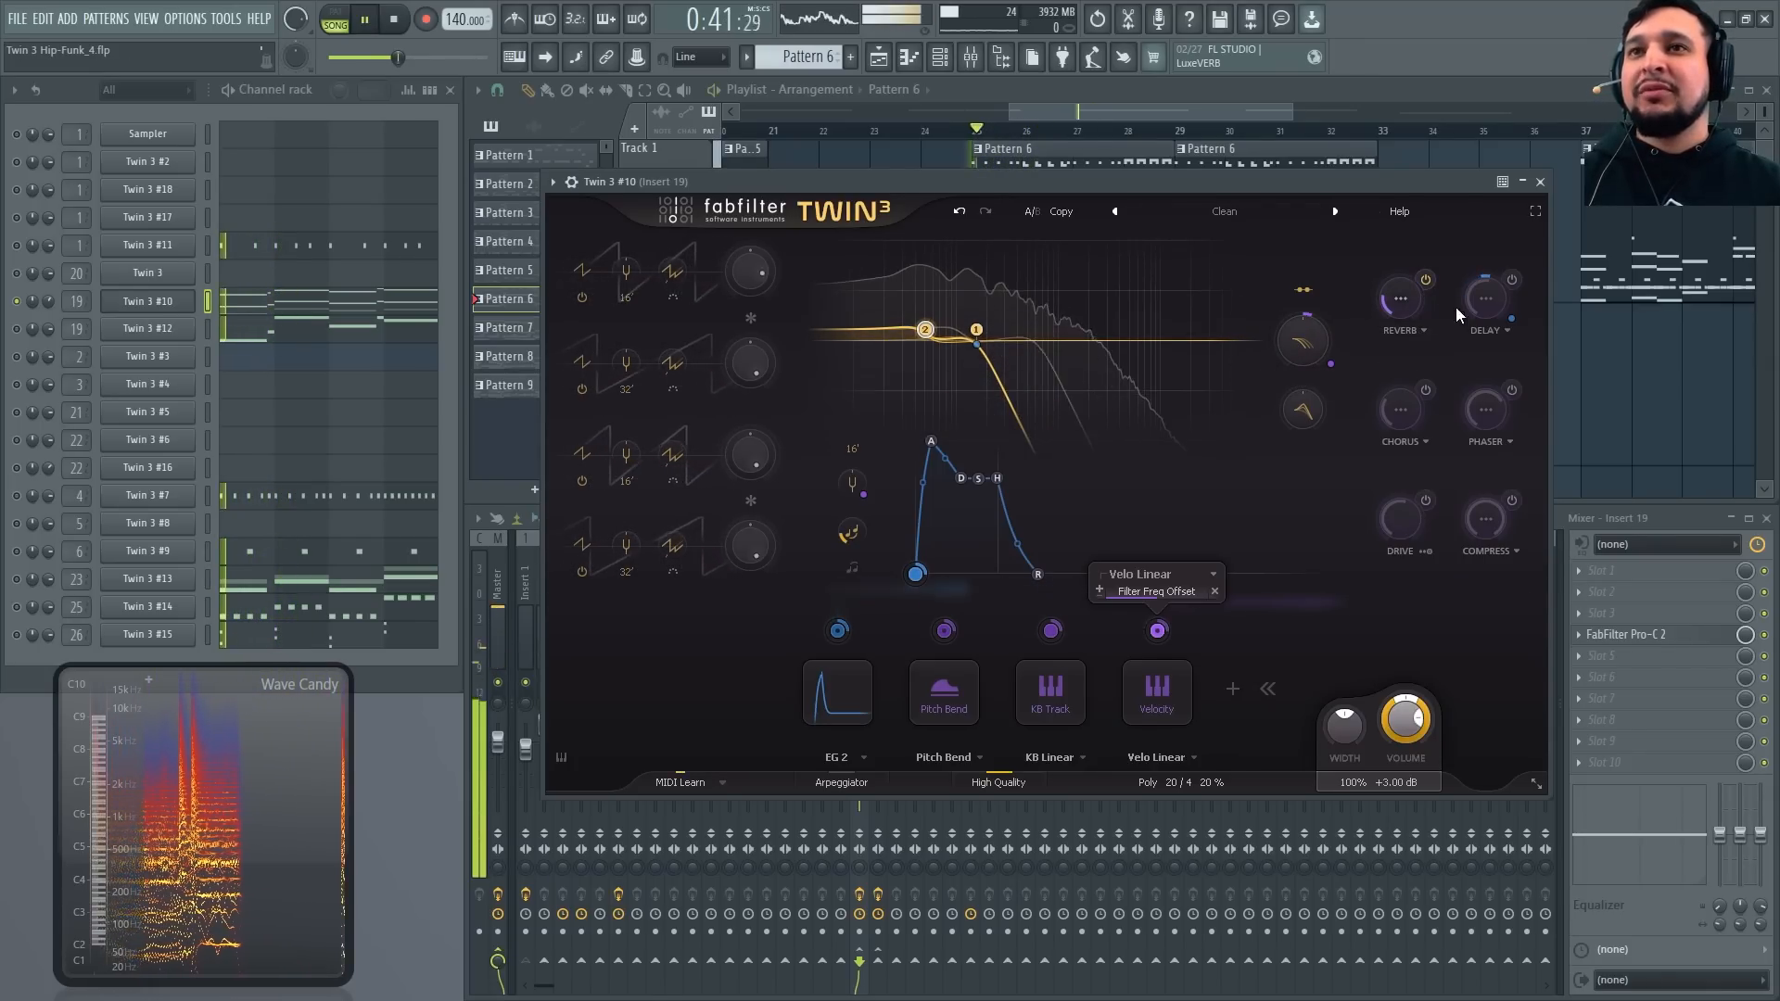
click(1402, 301)
key(space)
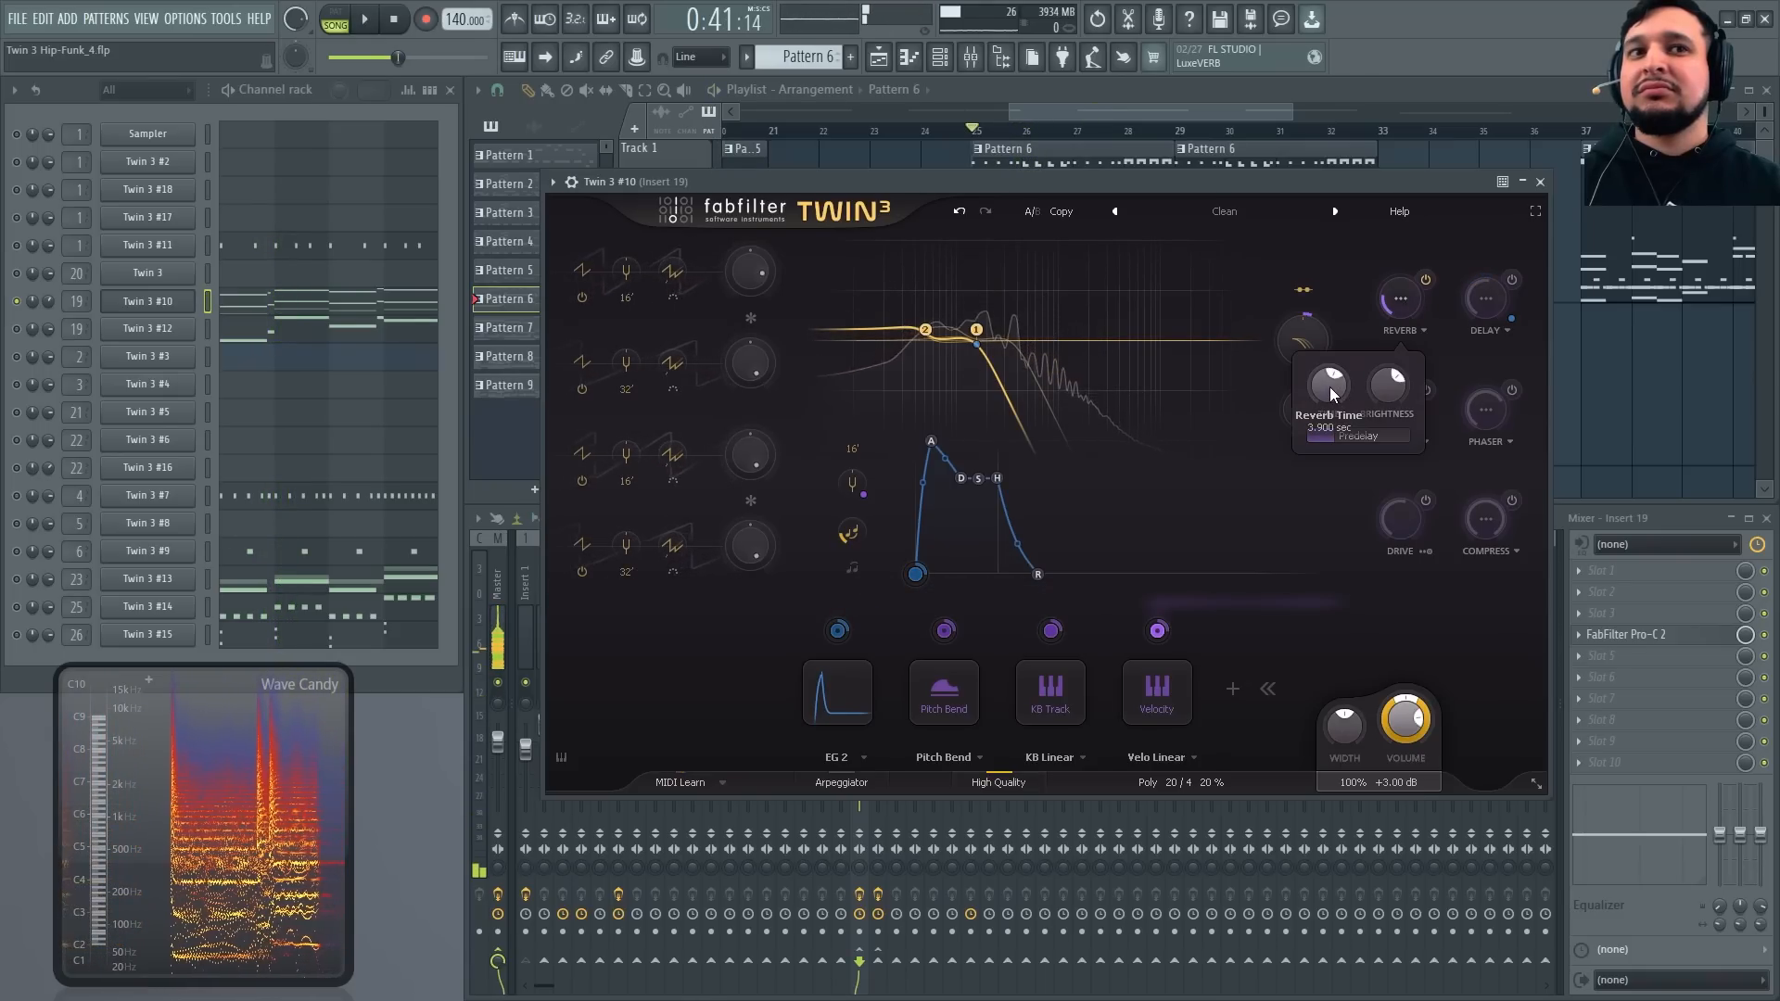
mouse_move(1329, 386)
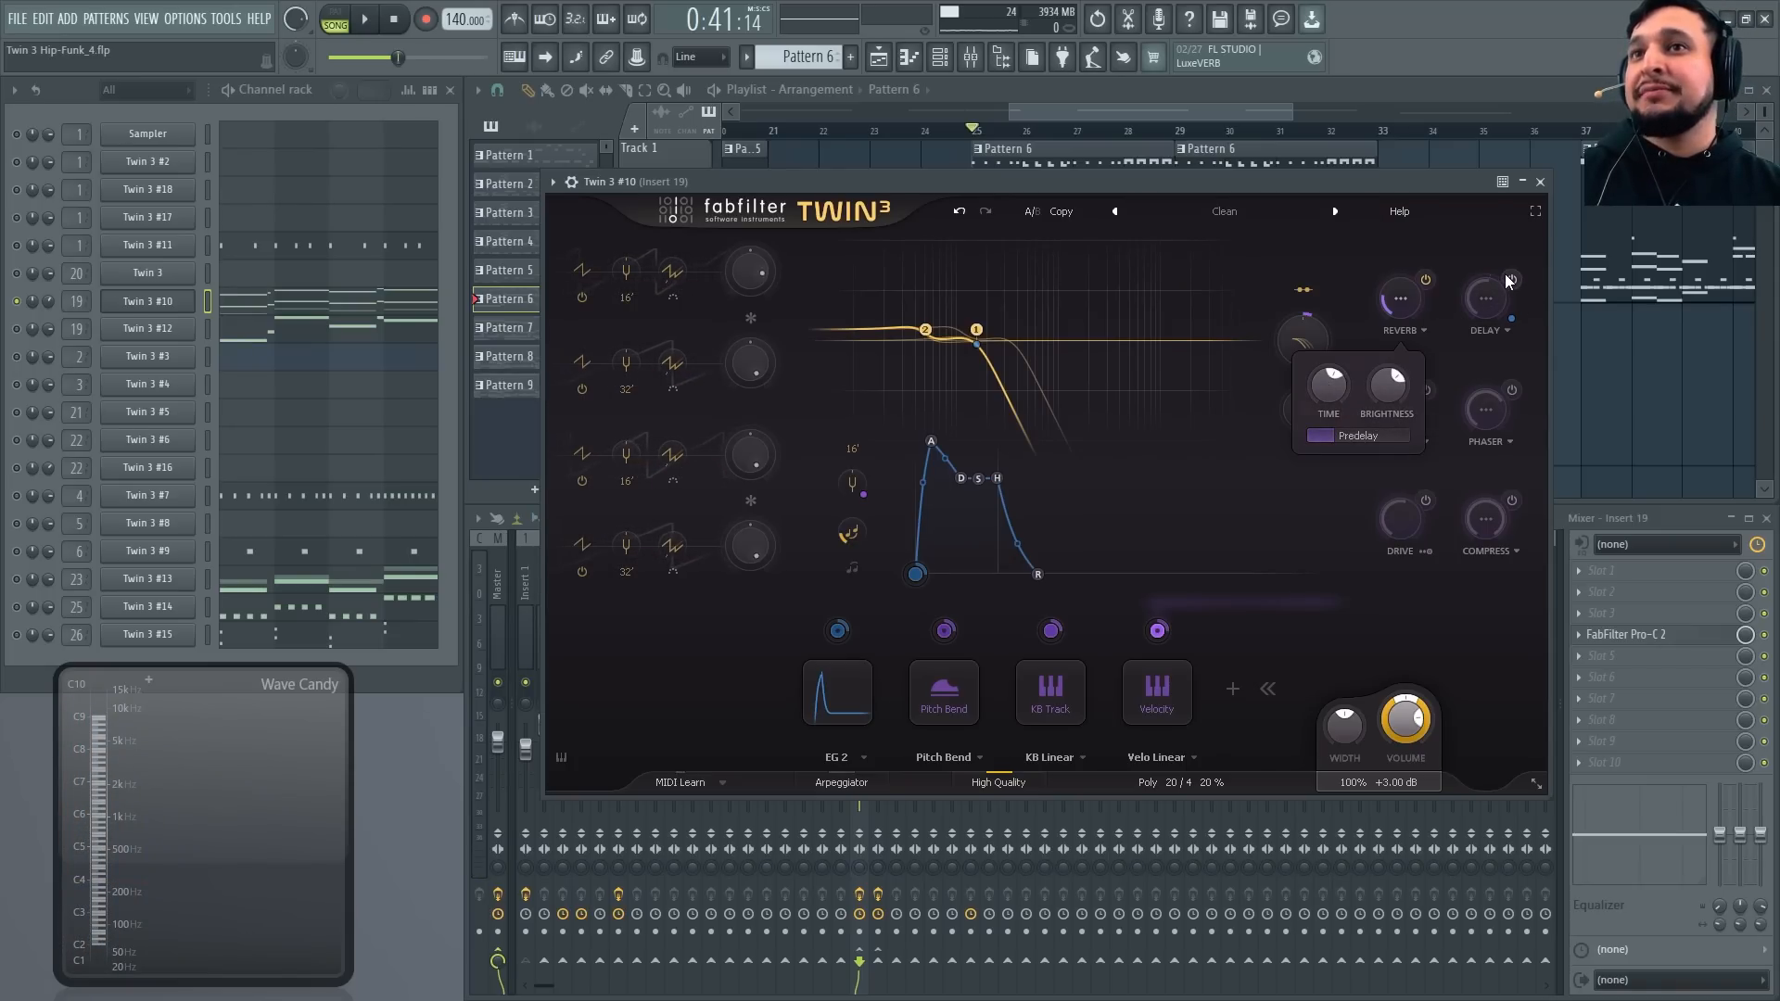
Enable the Delay effect, audition it with the pattern and adjust its feedback during playback
click(1484, 309)
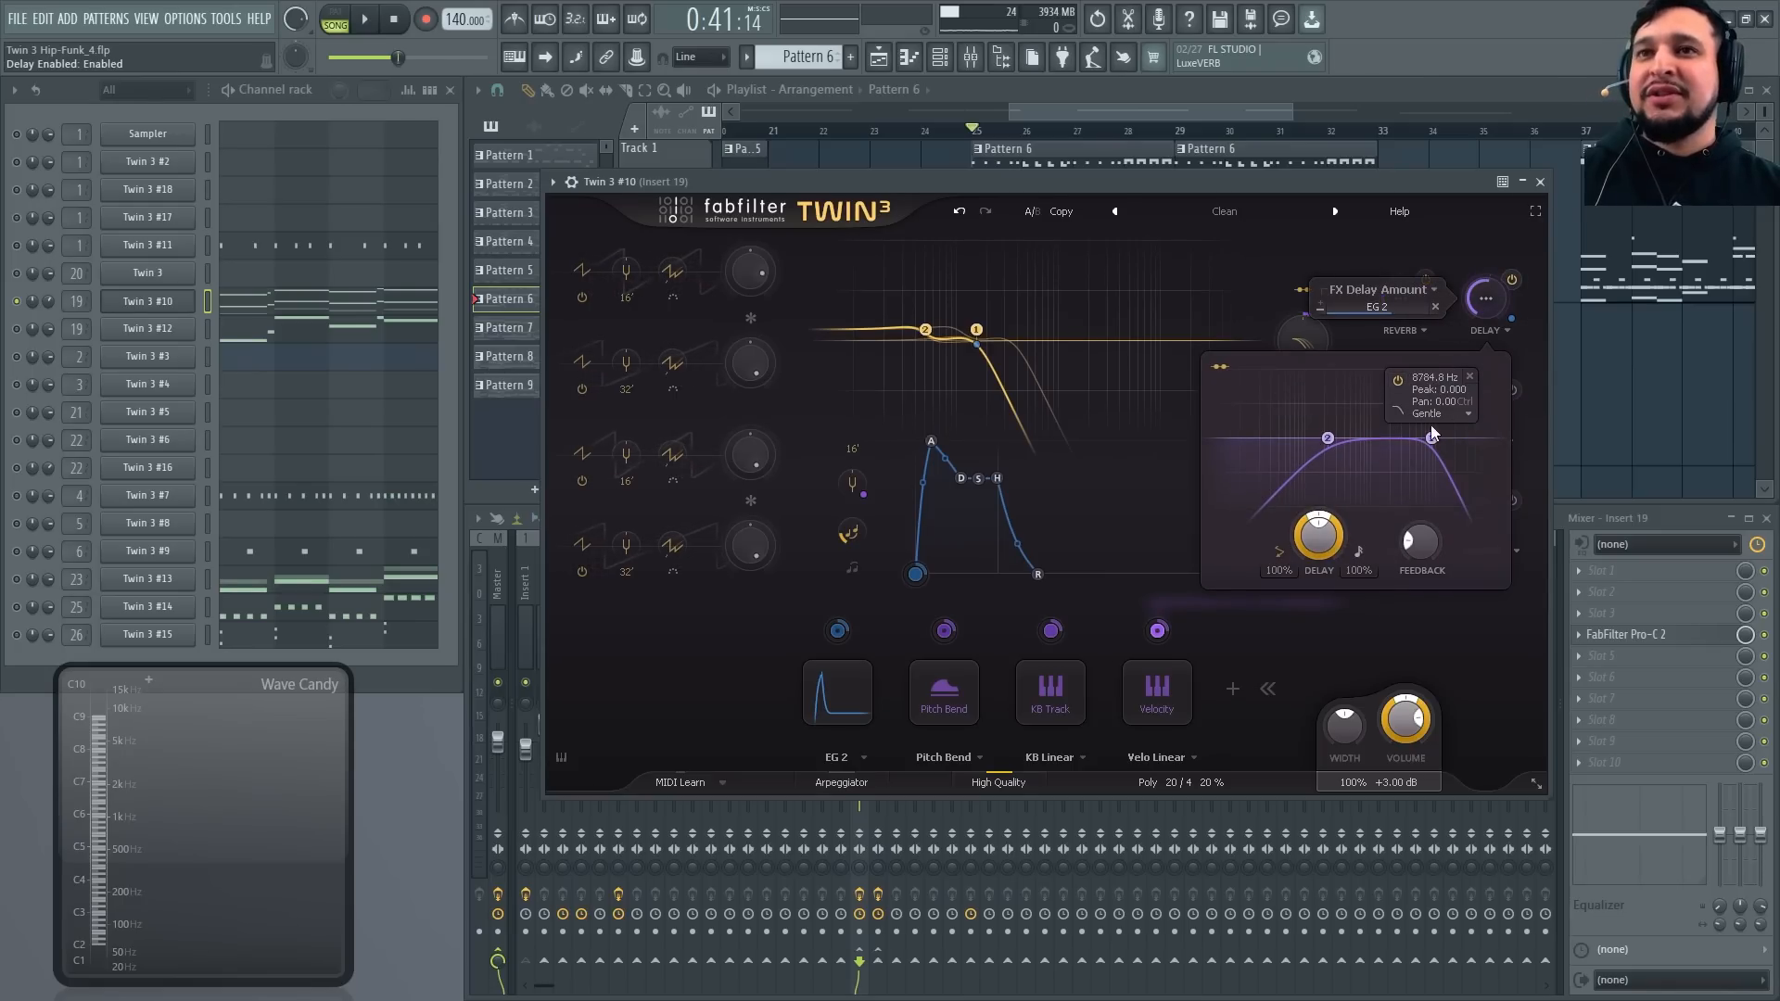
key(space)
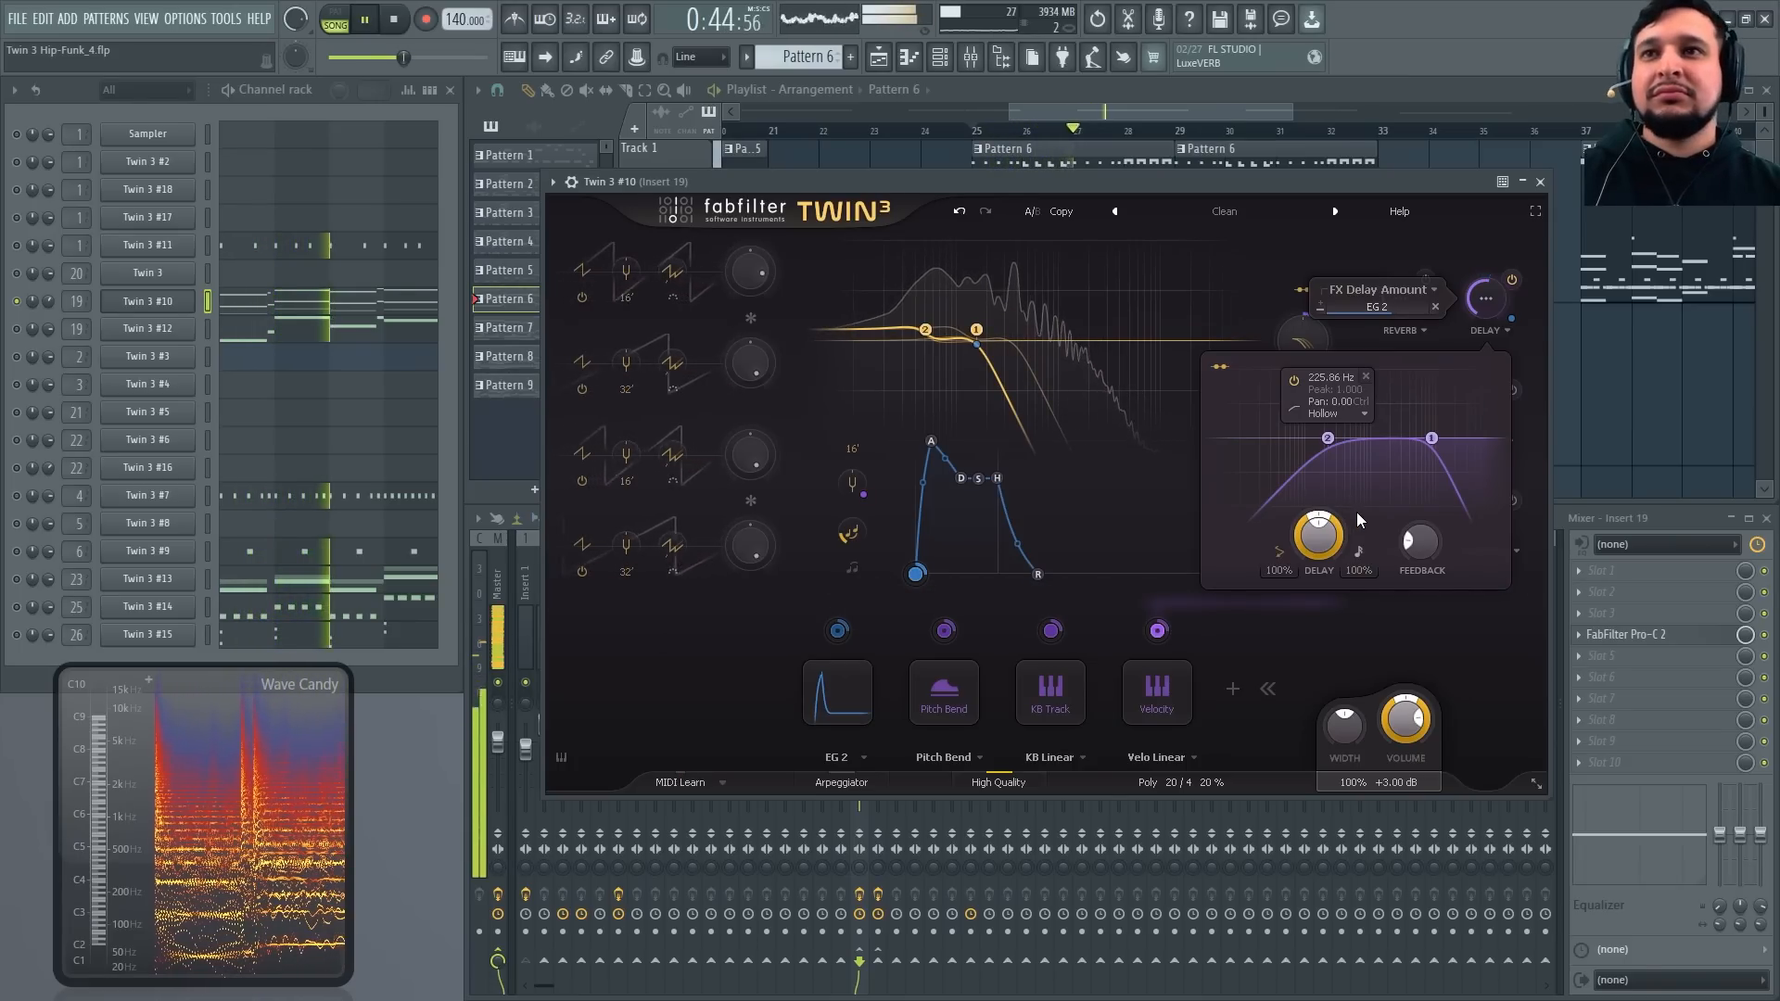
mouse_move(1423, 549)
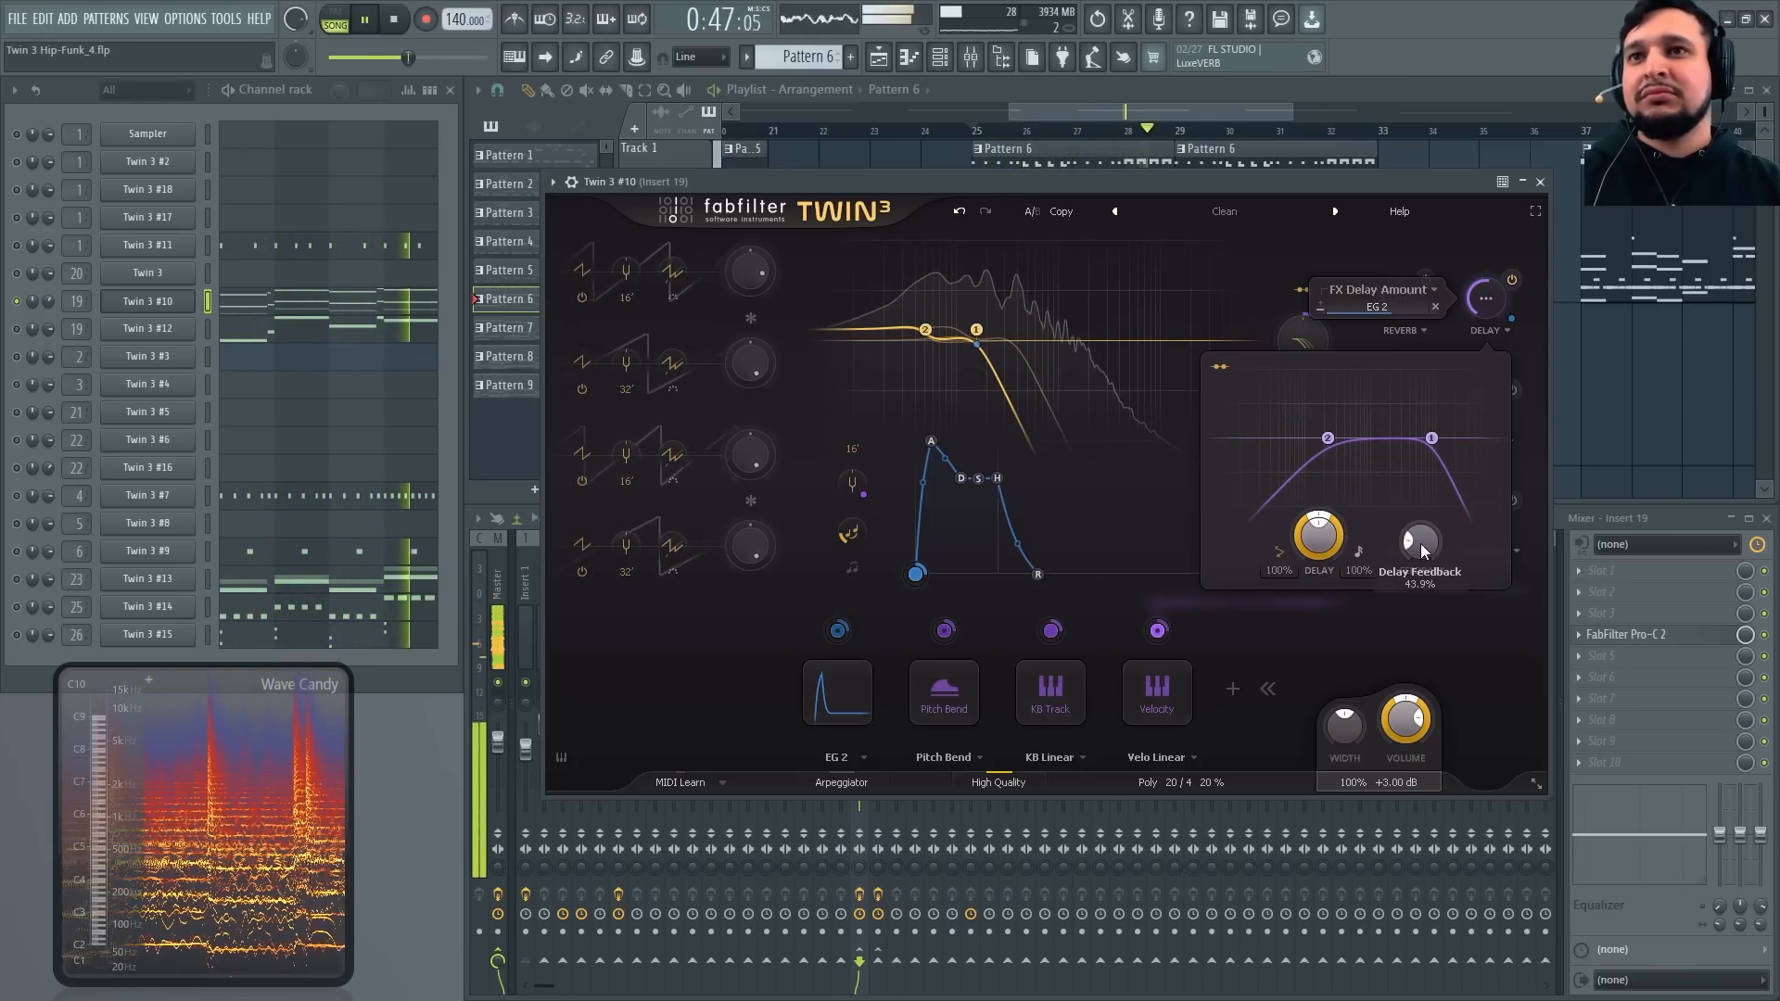
key(space)
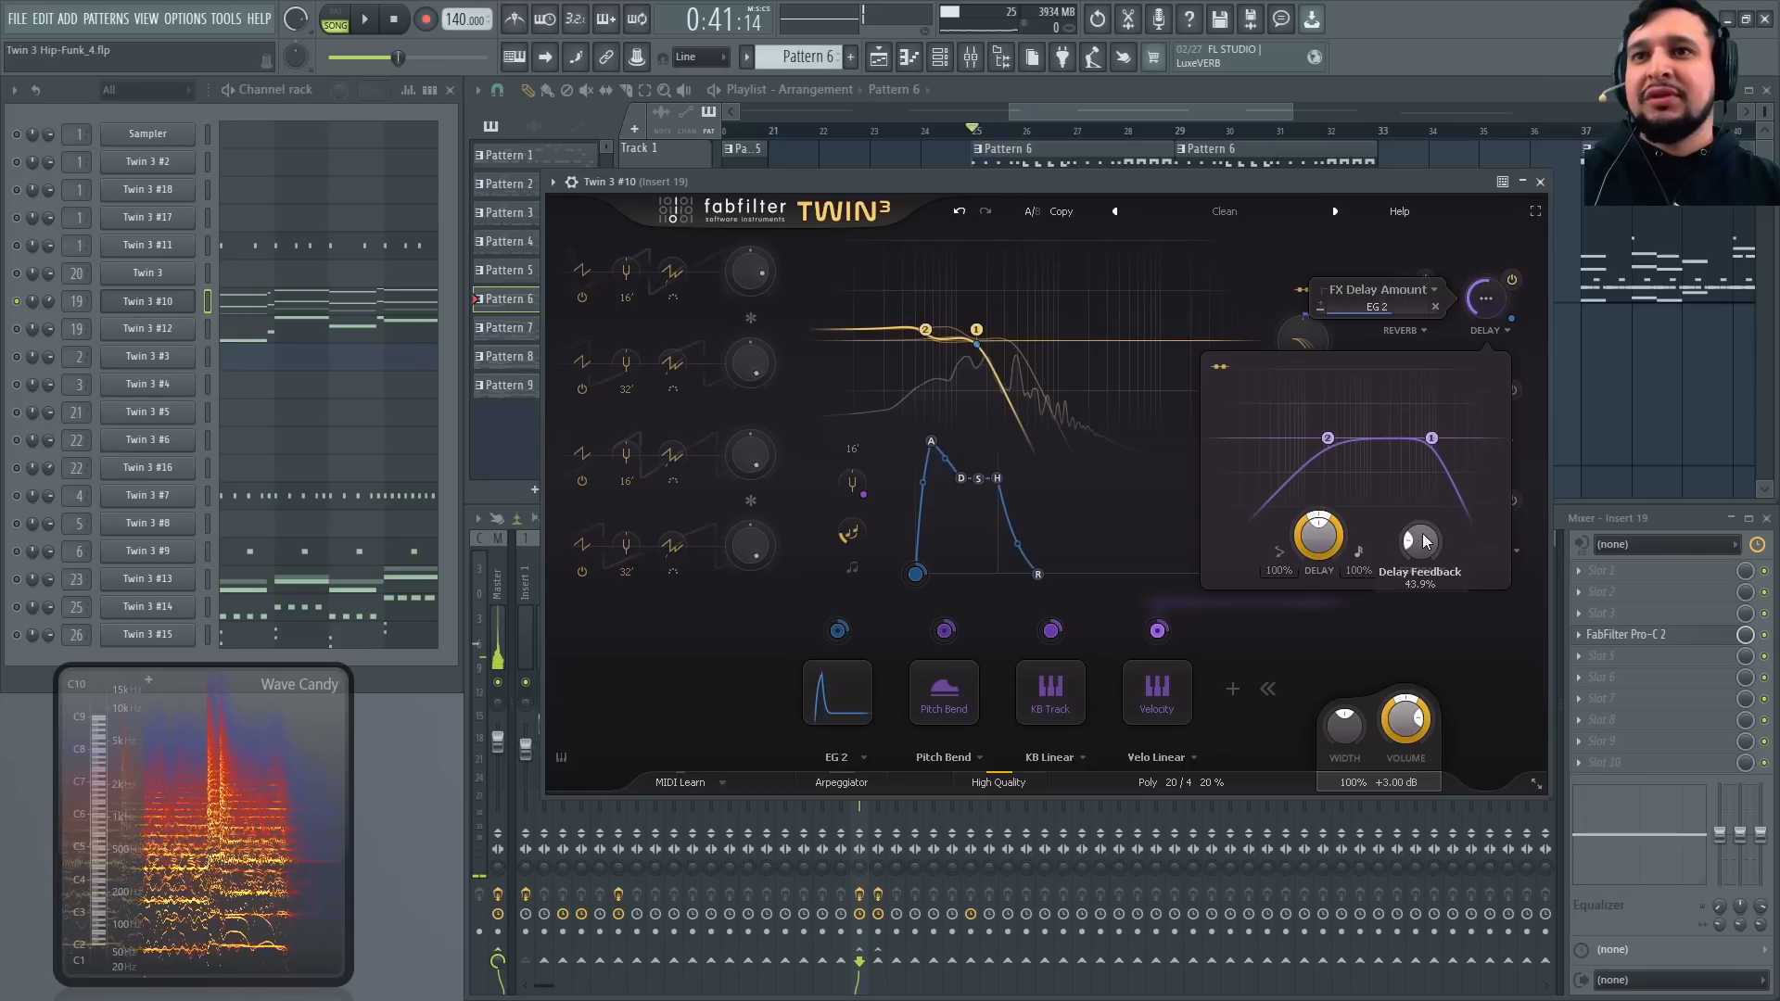
key(space)
drag(1426, 543, 1456, 514)
key(space)
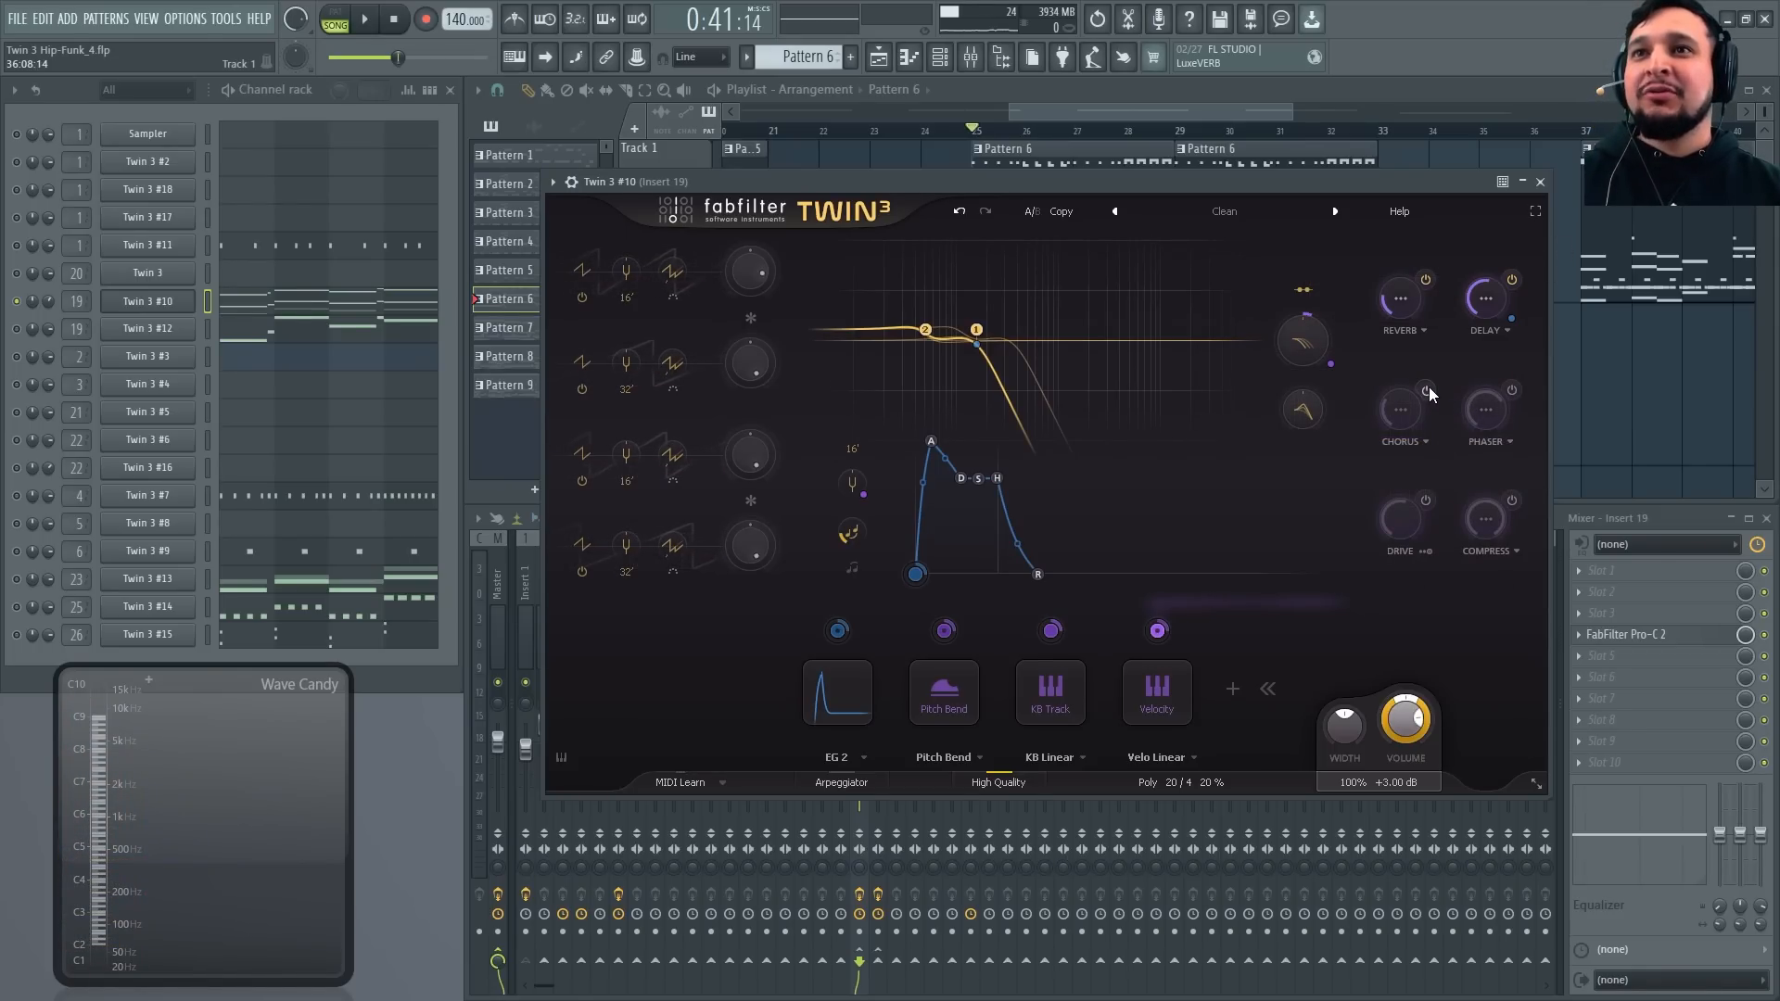
Enable the Chorus, Drive and Compress effects one by one while the pattern plays
click(1426, 390)
key(space)
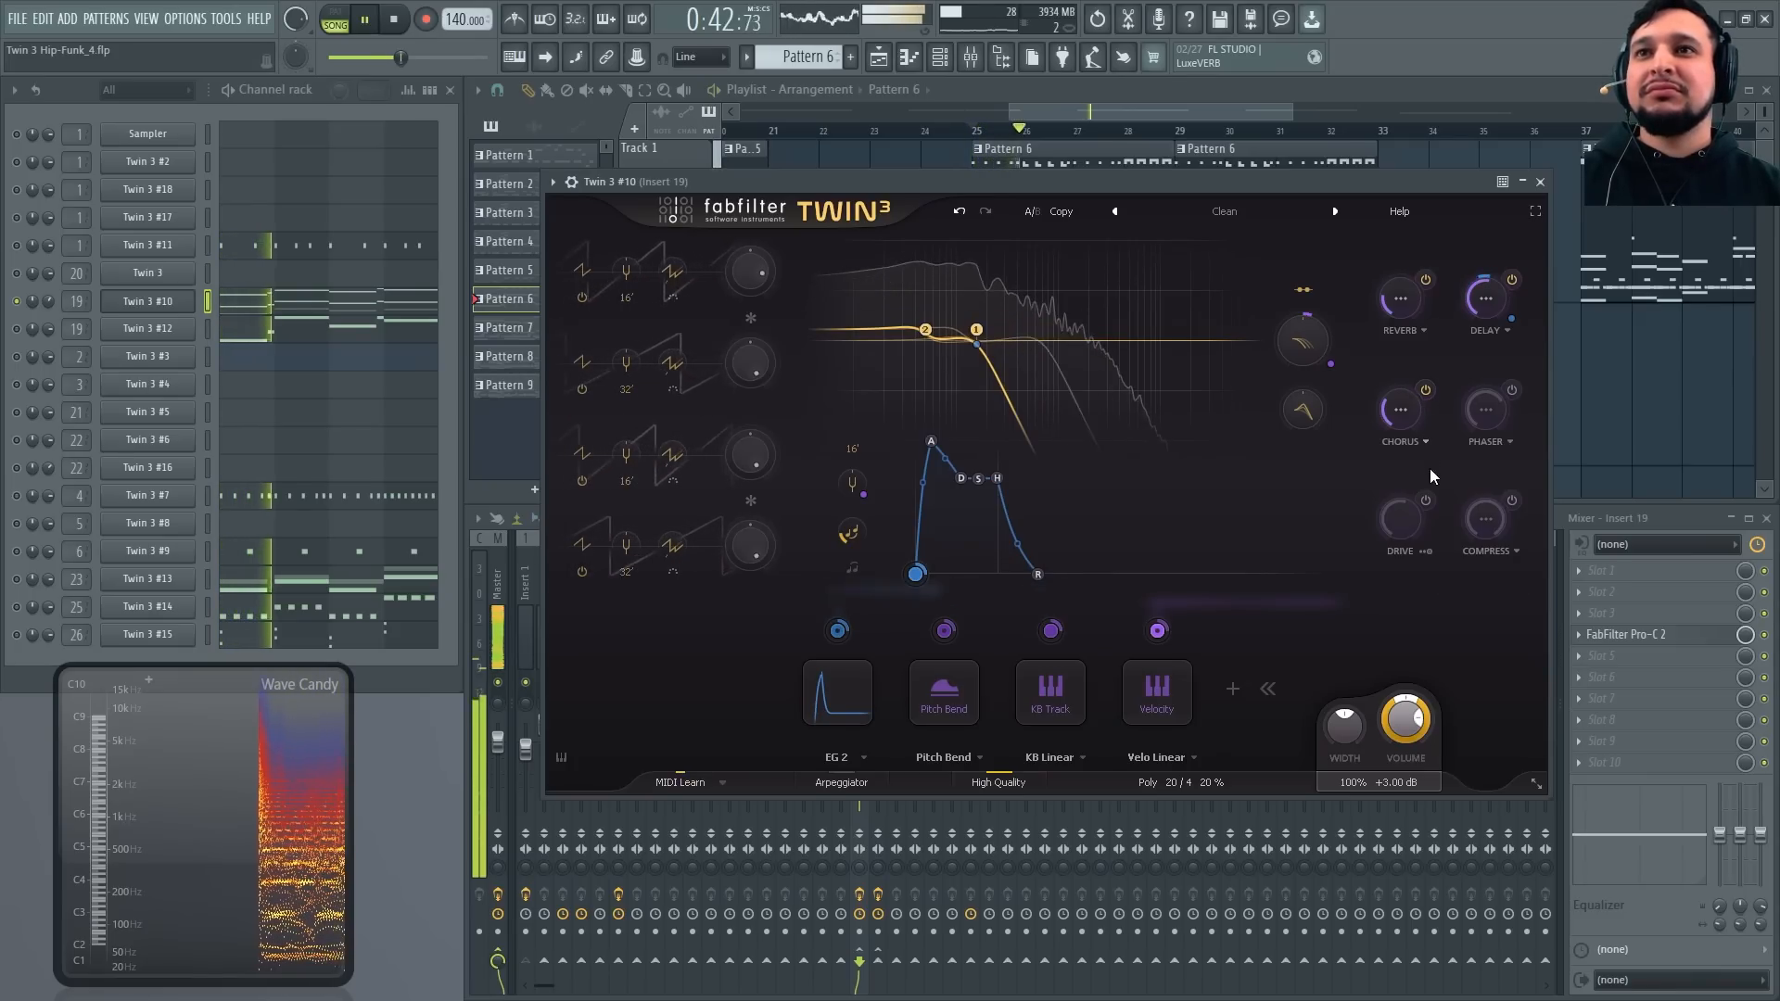
click(1428, 497)
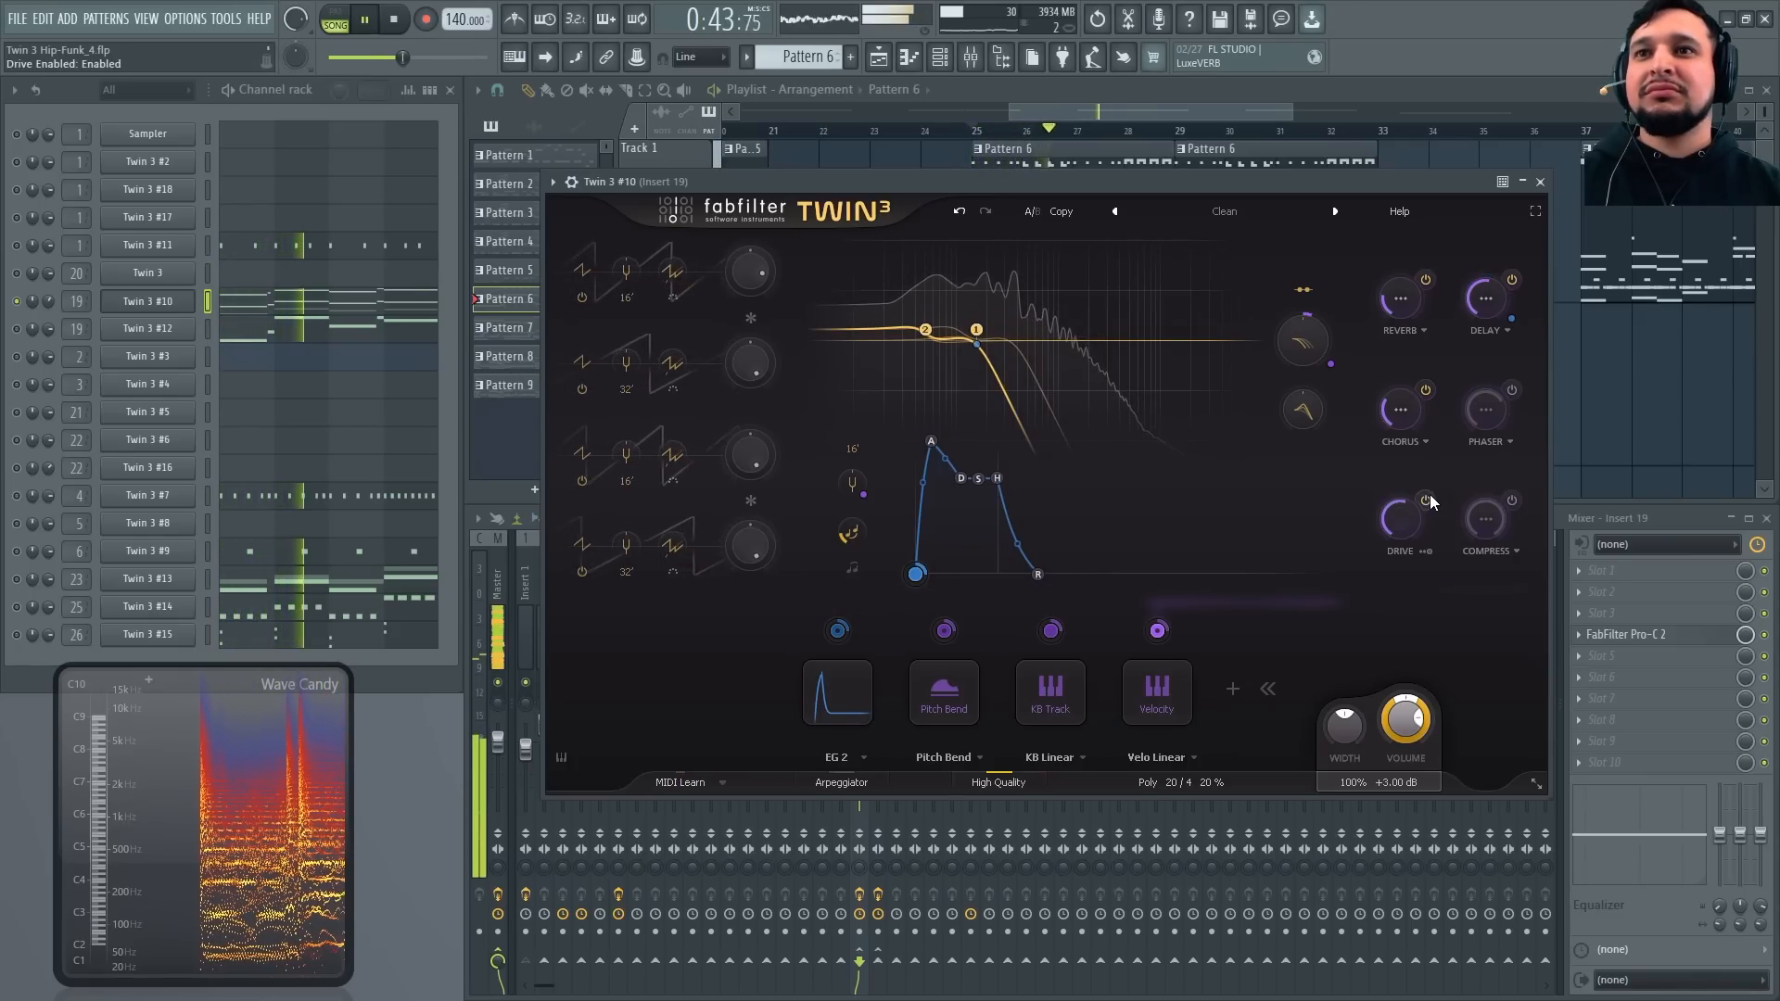
click(1513, 500)
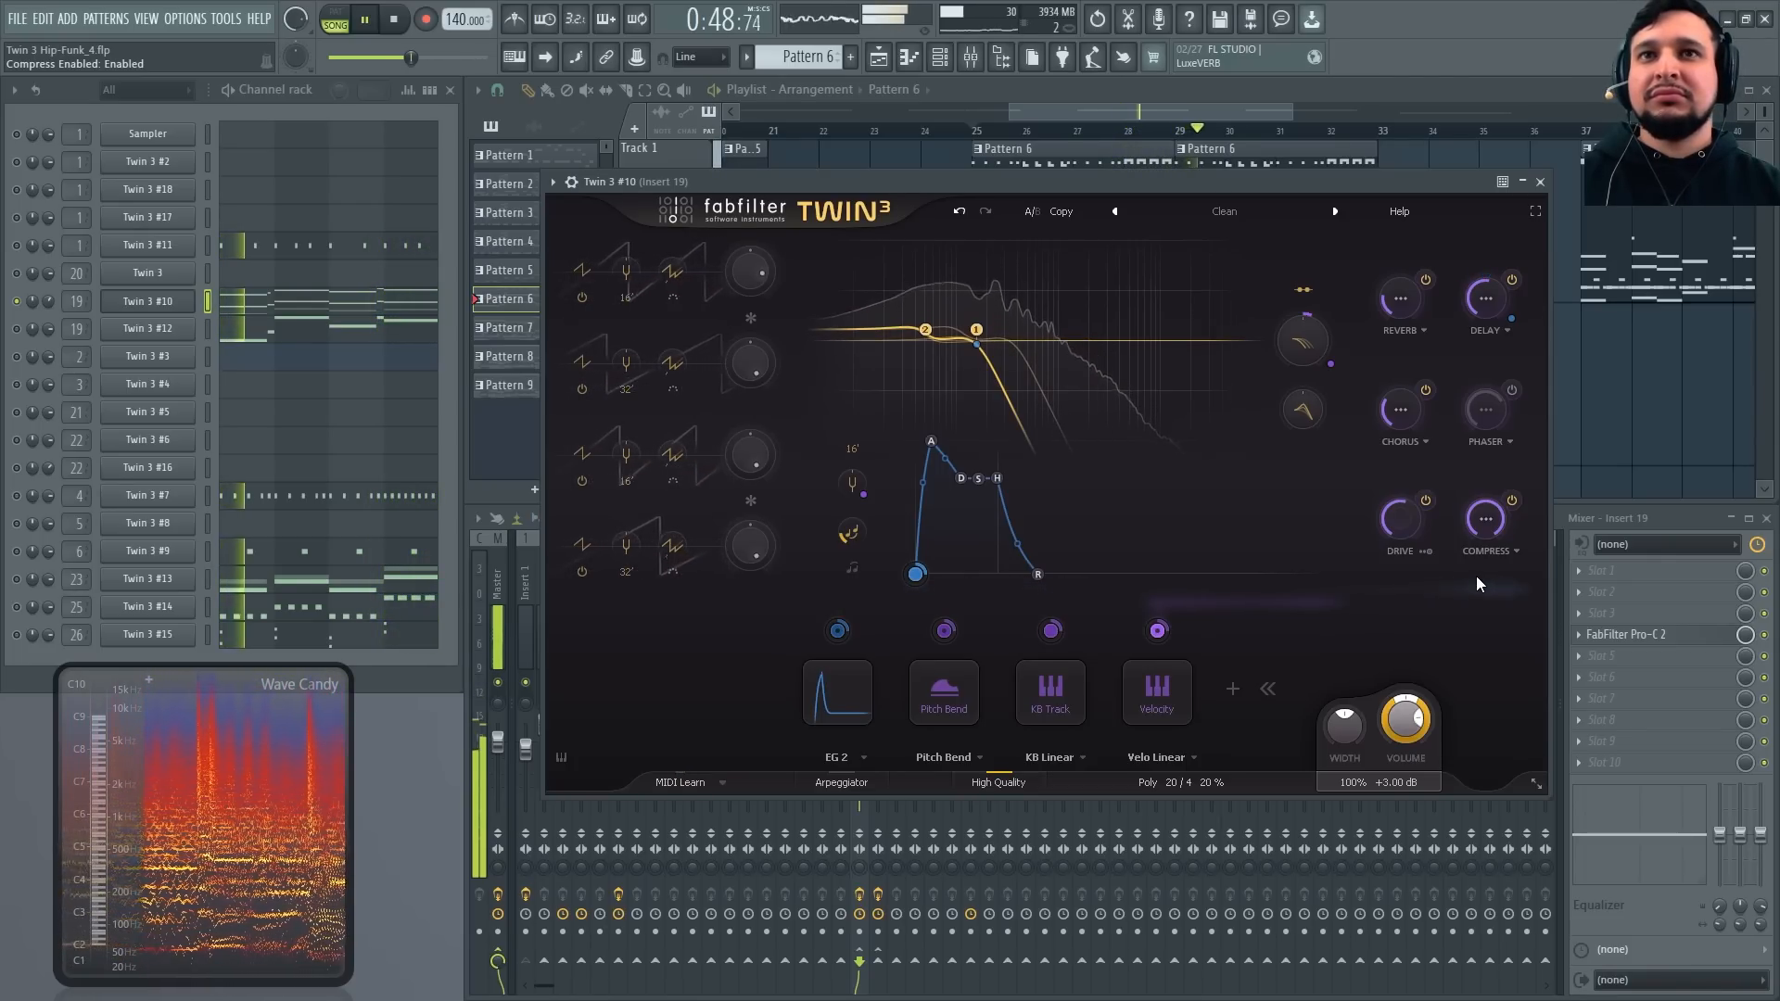
key(space)
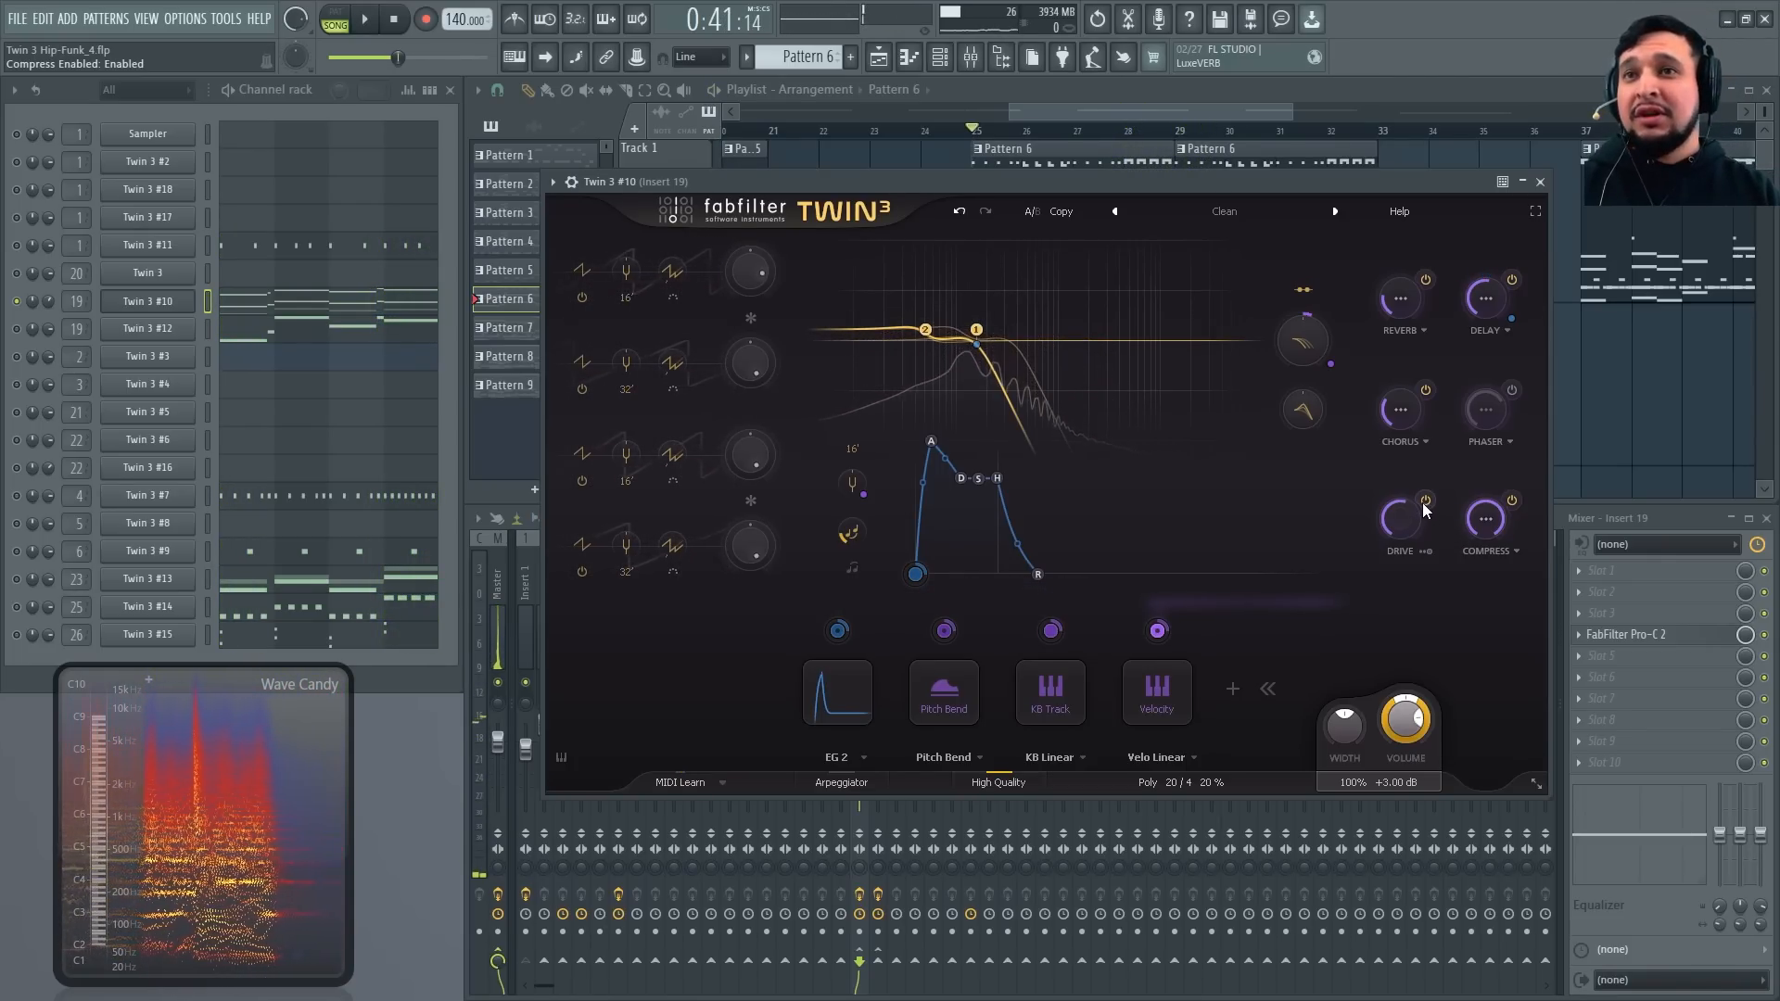
Audition the pattern with the Drive amount at 8.41%, and play the Twin 3 #12 channel on its own
key(space)
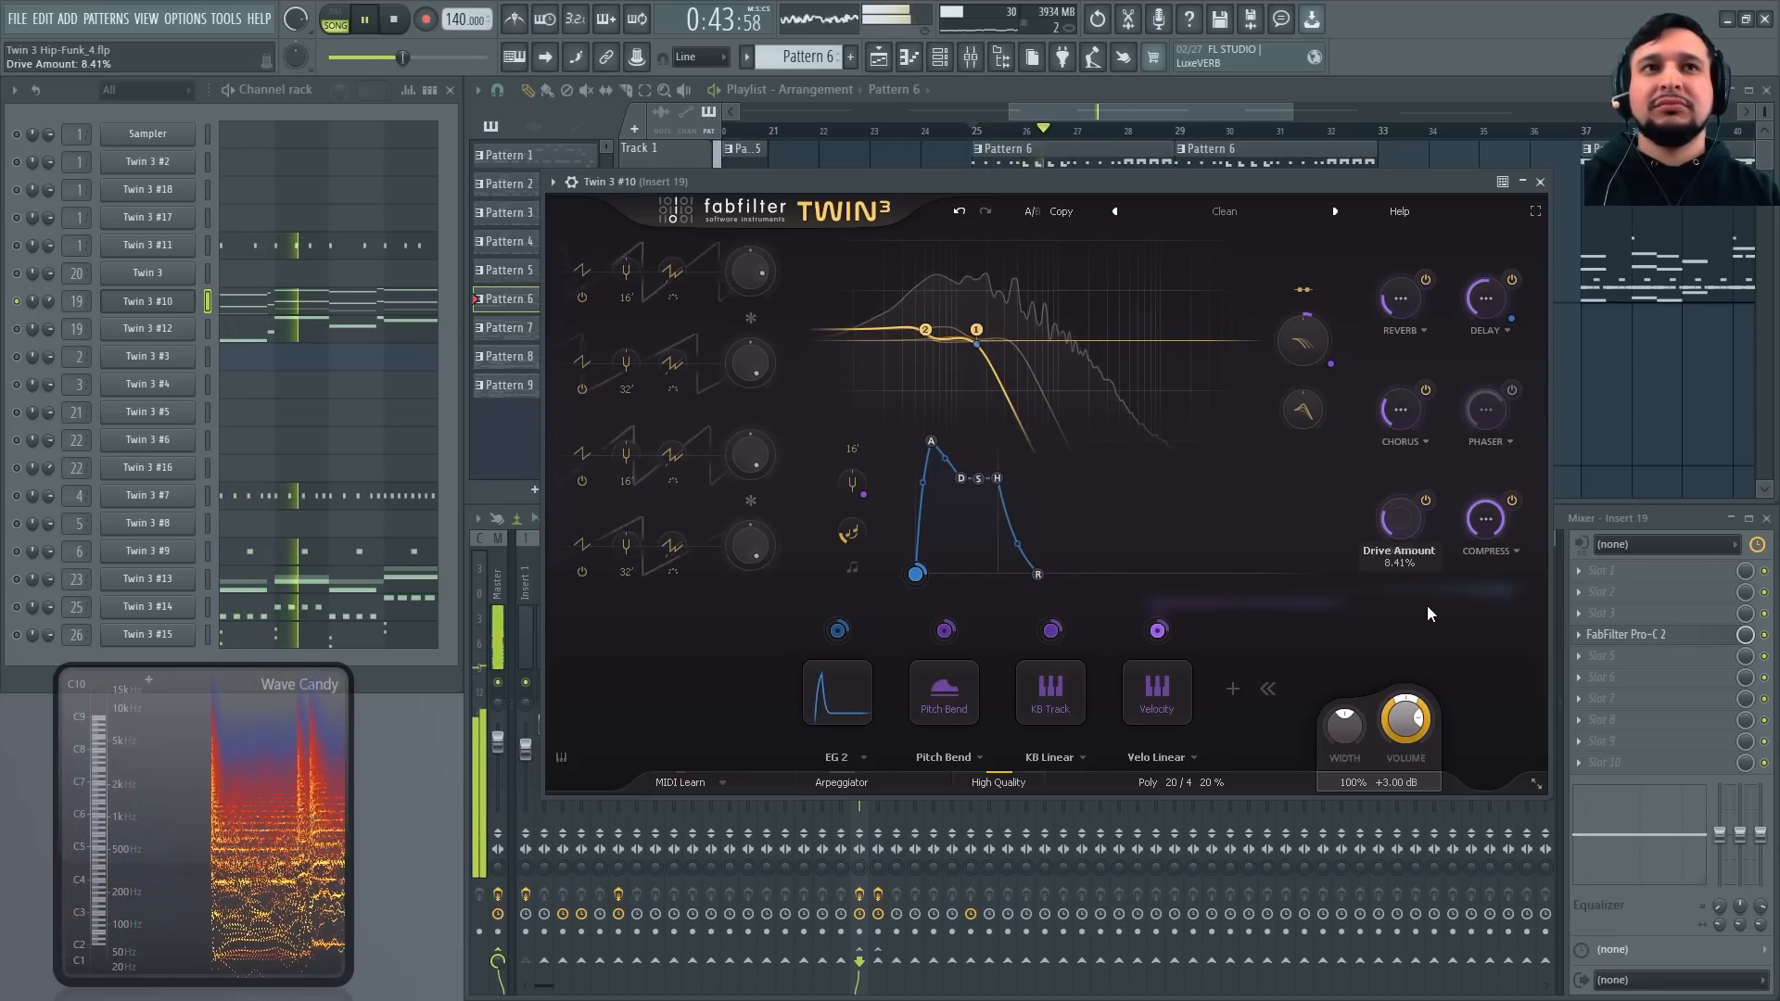
key(space)
key(space)
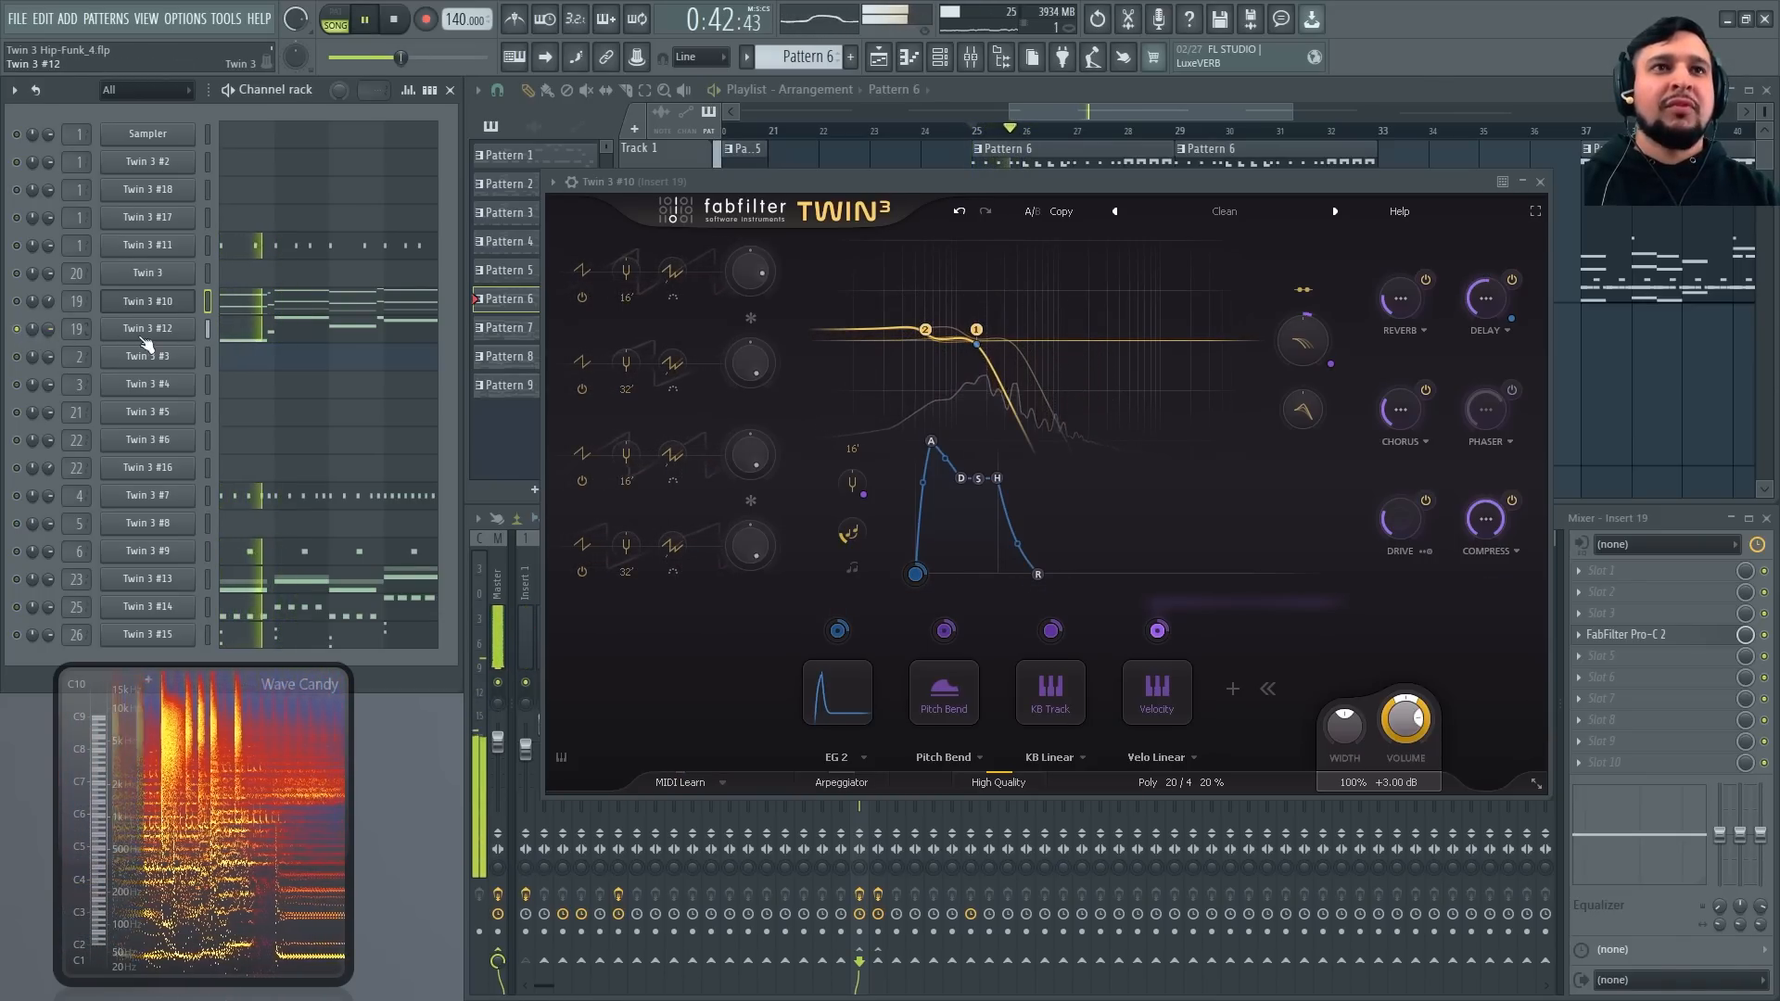
key(space)
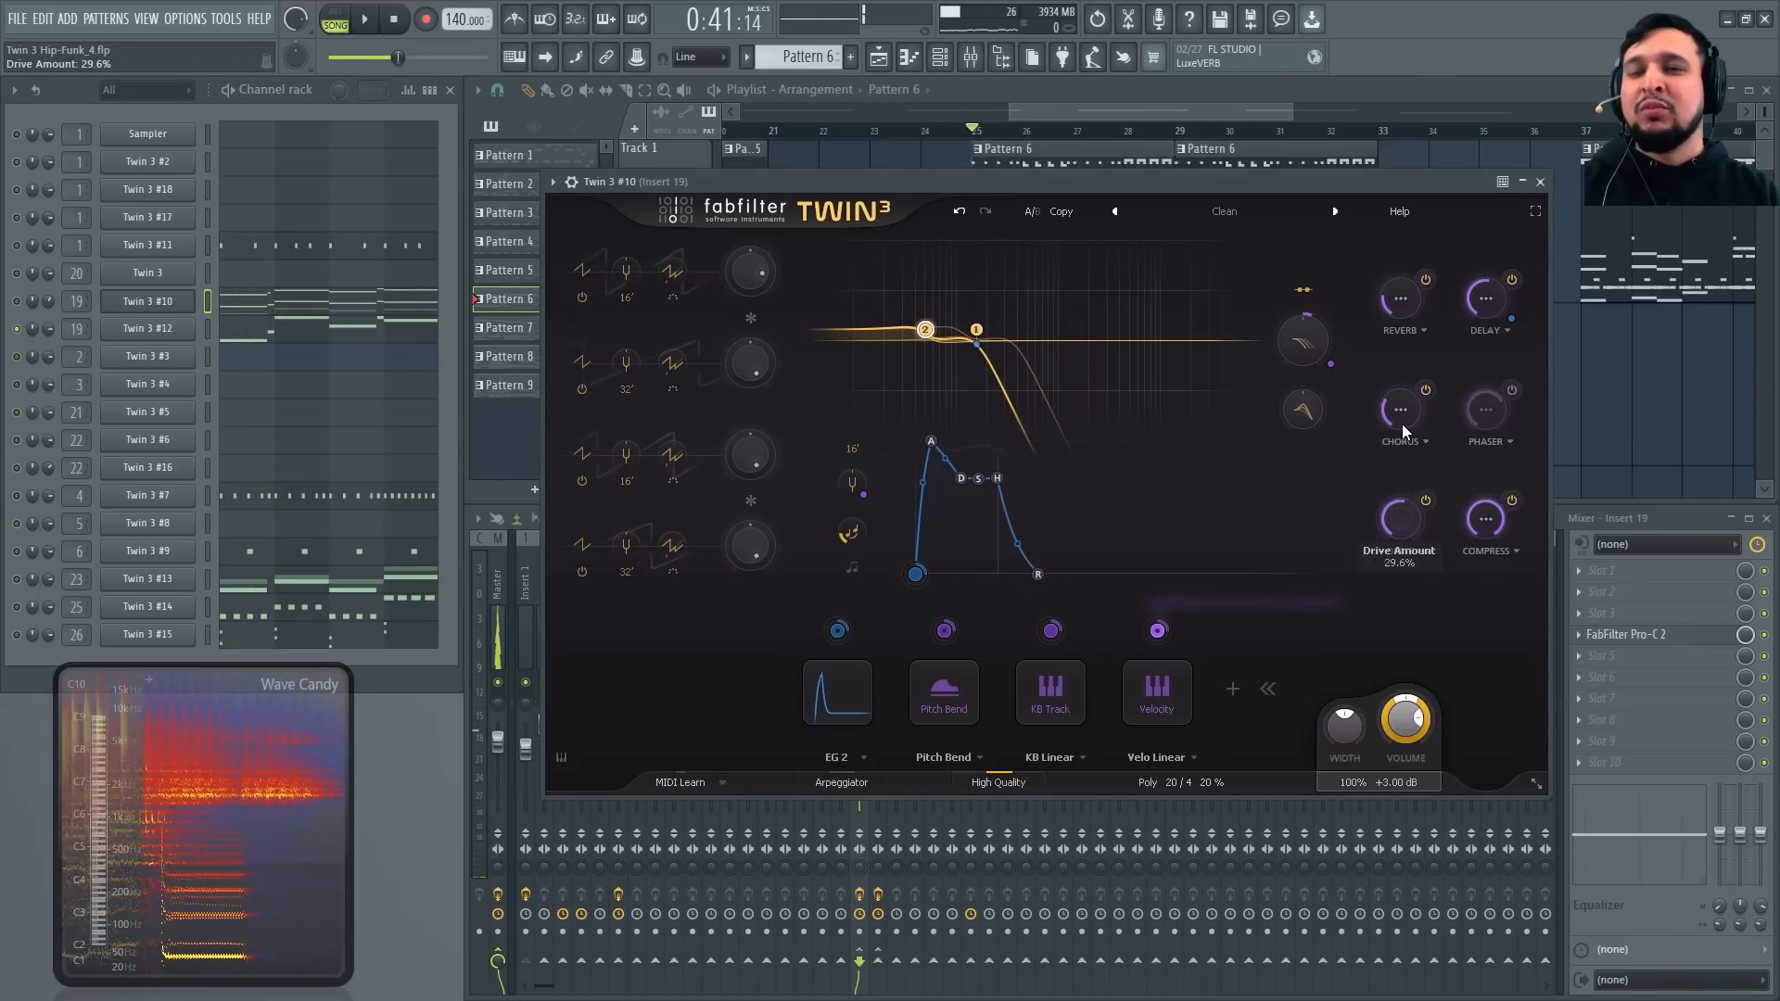
Set the Drive amount to 33.4% and replay the pattern with Twin 3 #10 and Twin 3 #12 together
drag(1403, 425, 1401, 417)
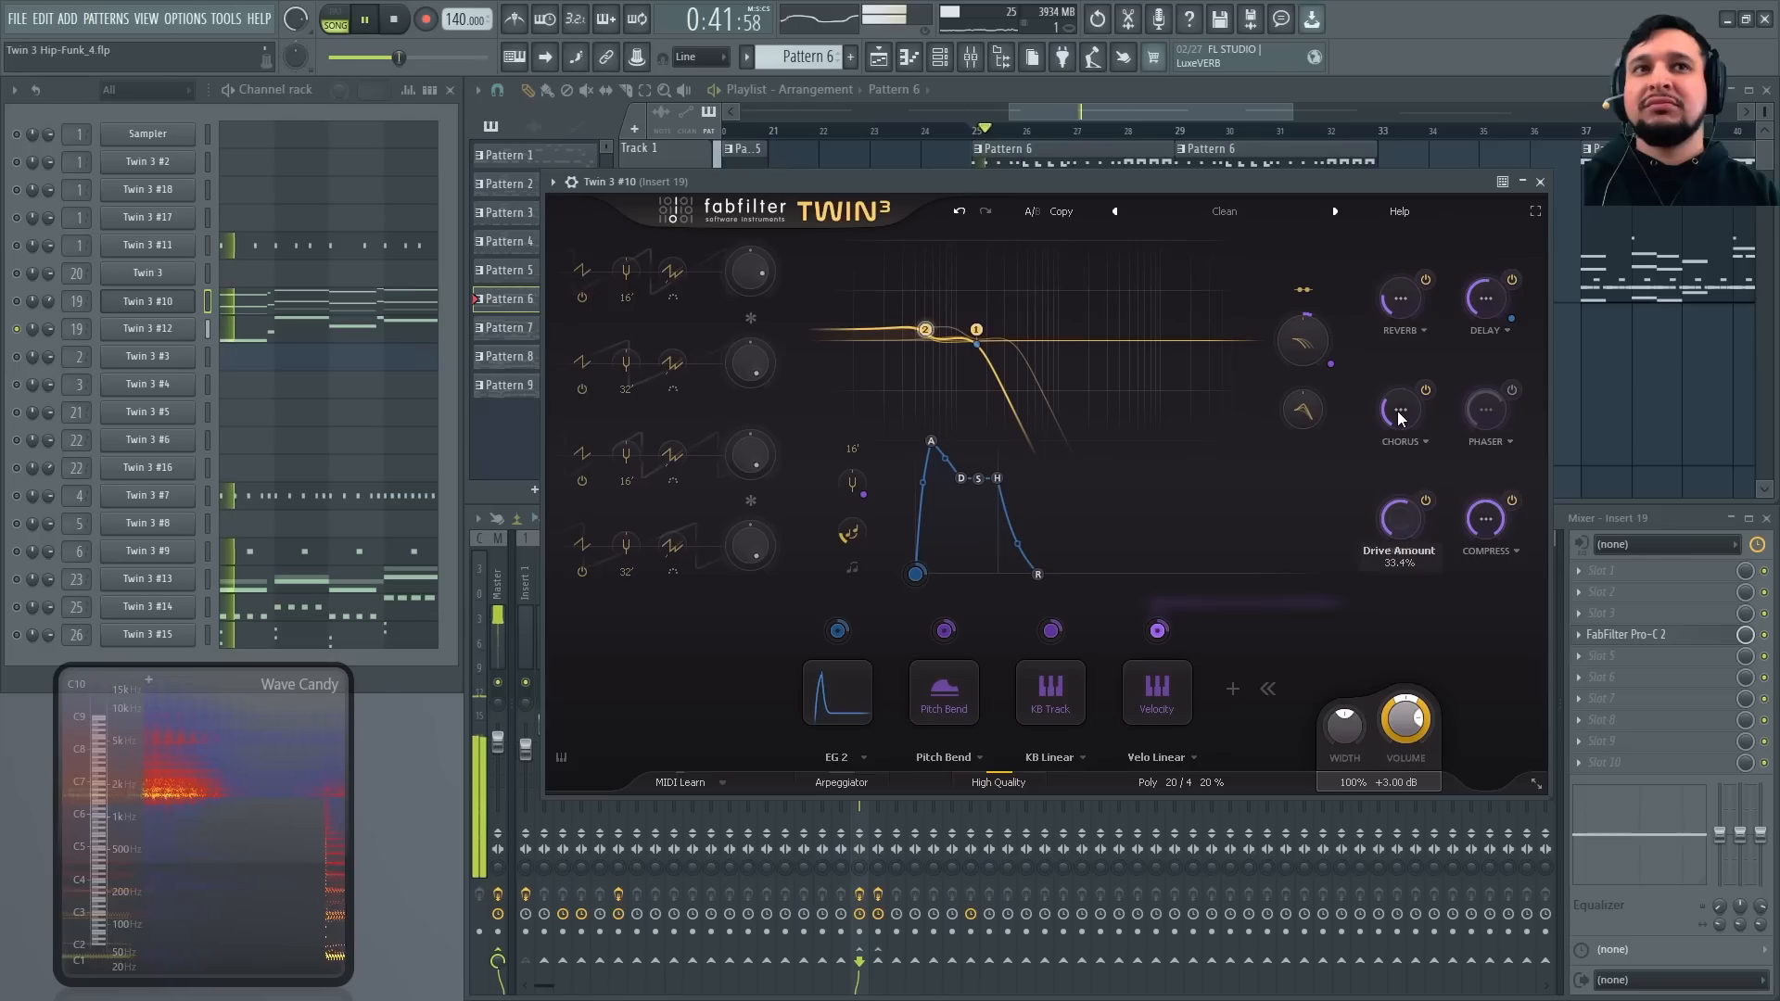
key(space)
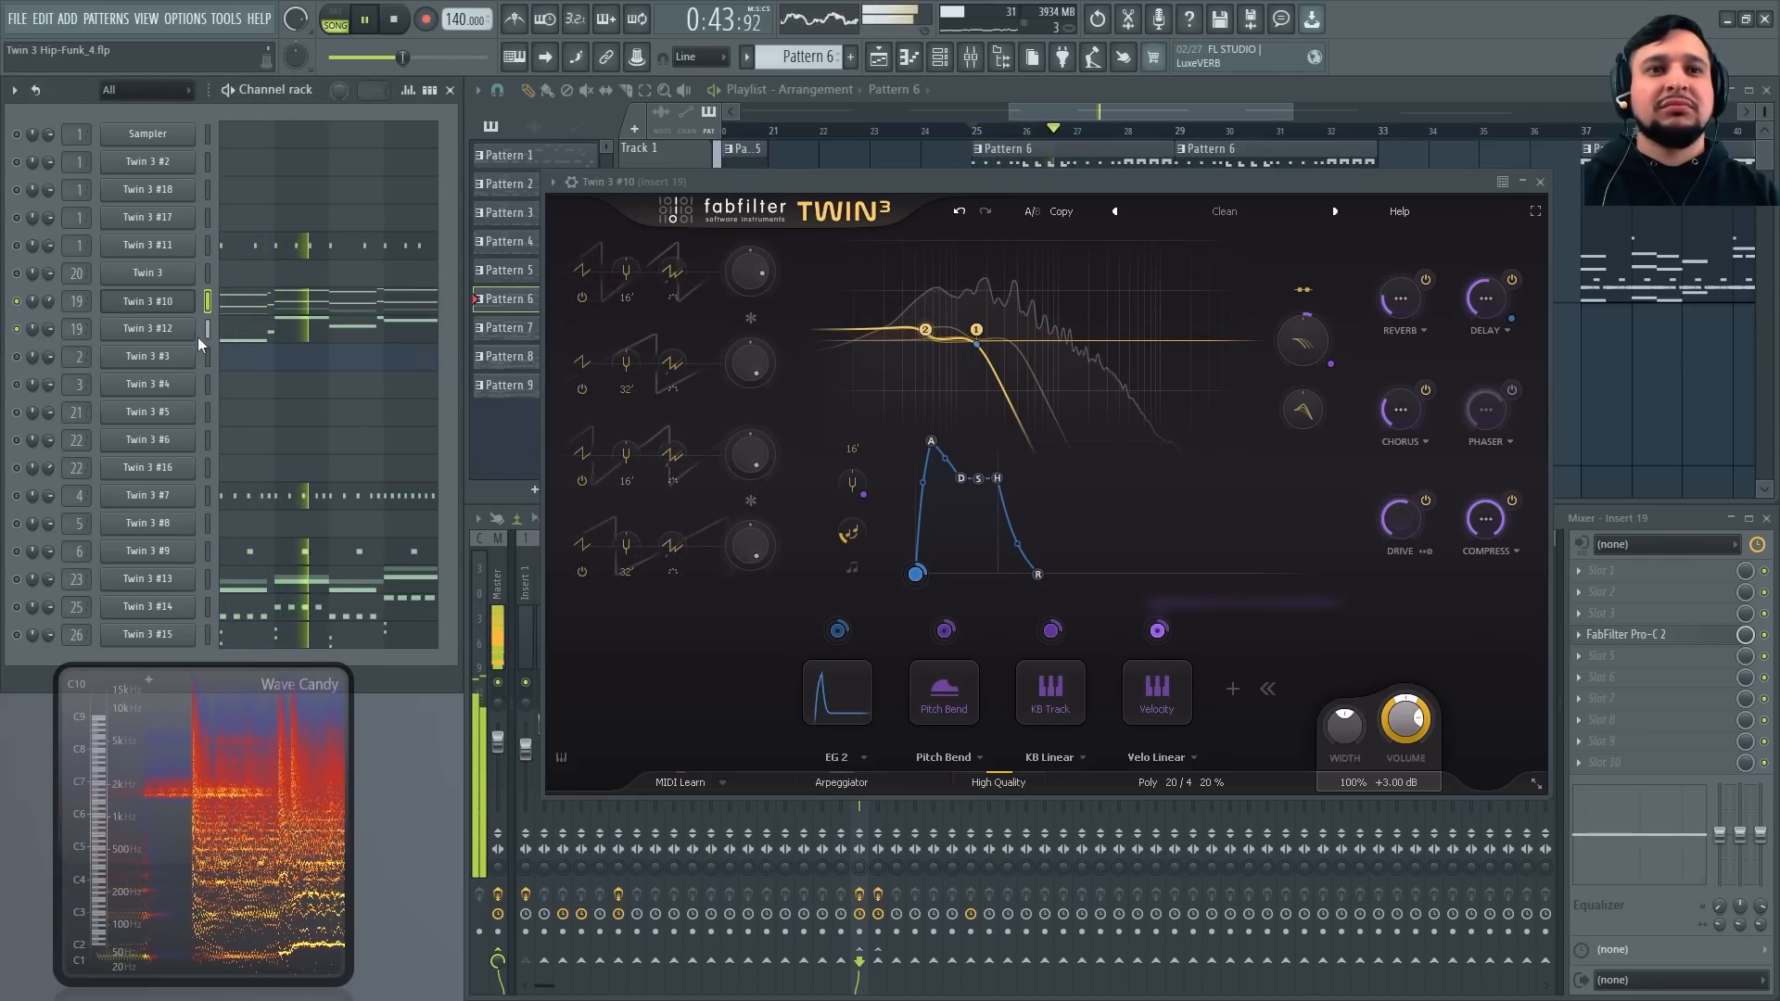
key(space)
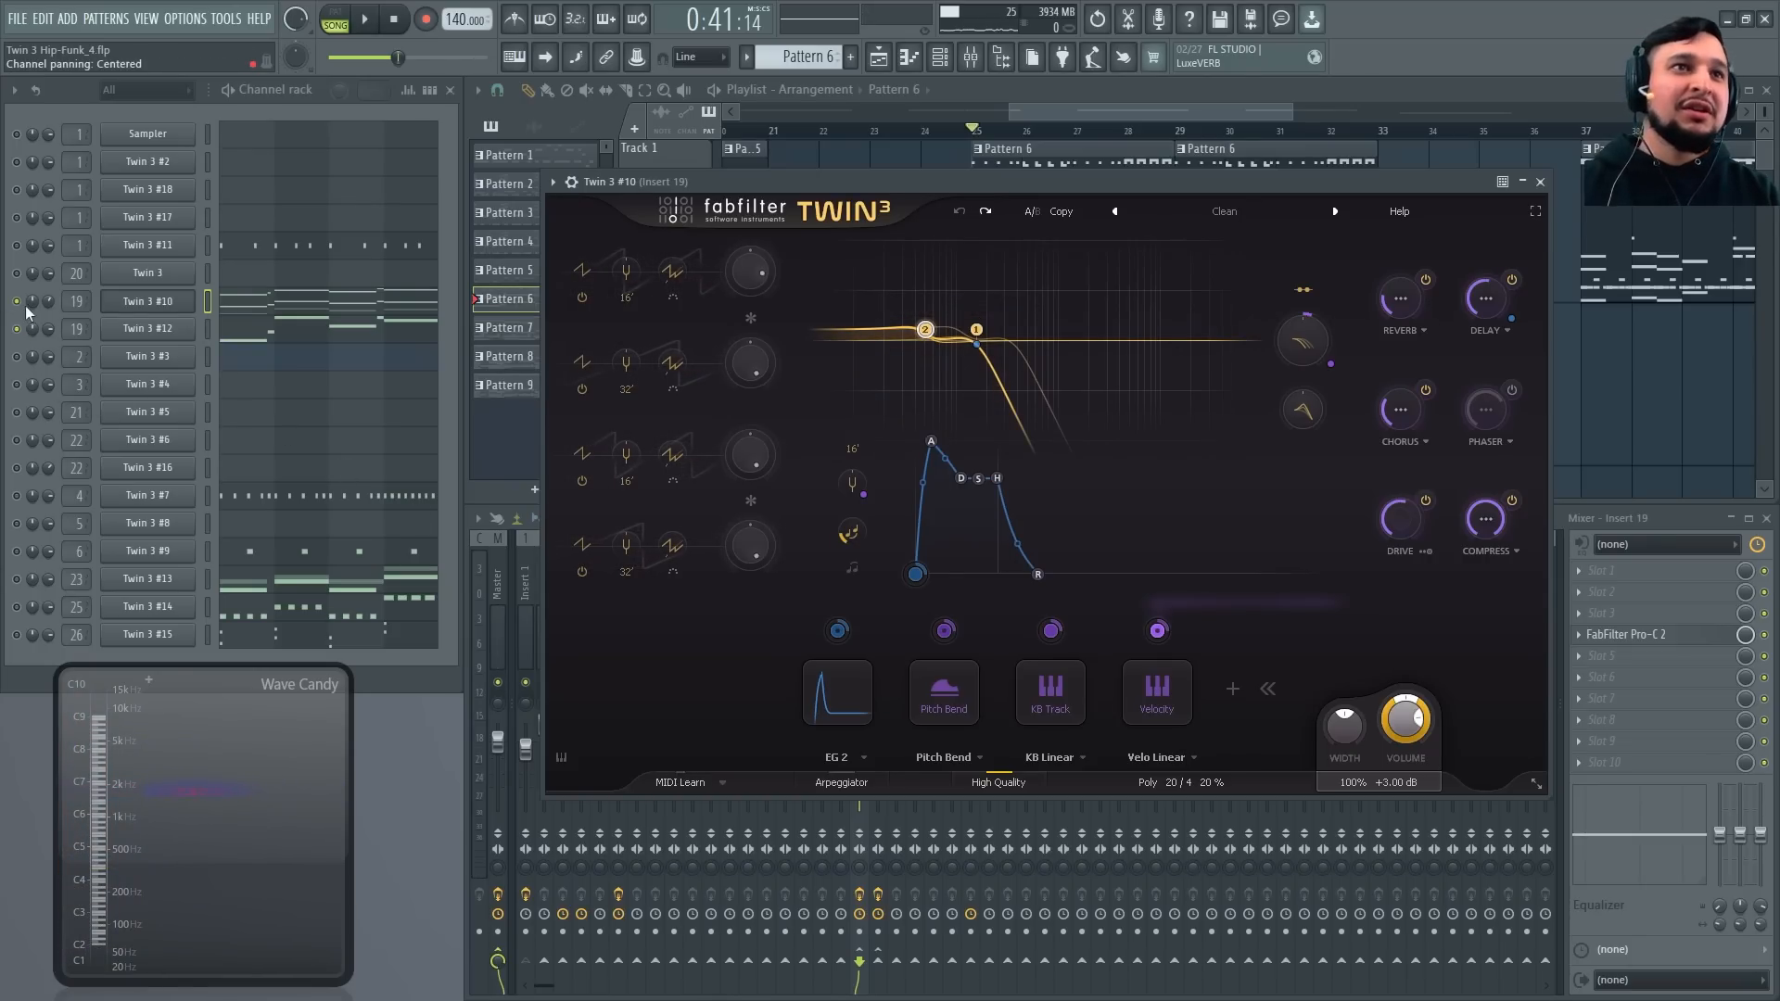
Open the Twin 3 #12 patch and audition it solo, examining its effects and Osc 2 waveform
key(space)
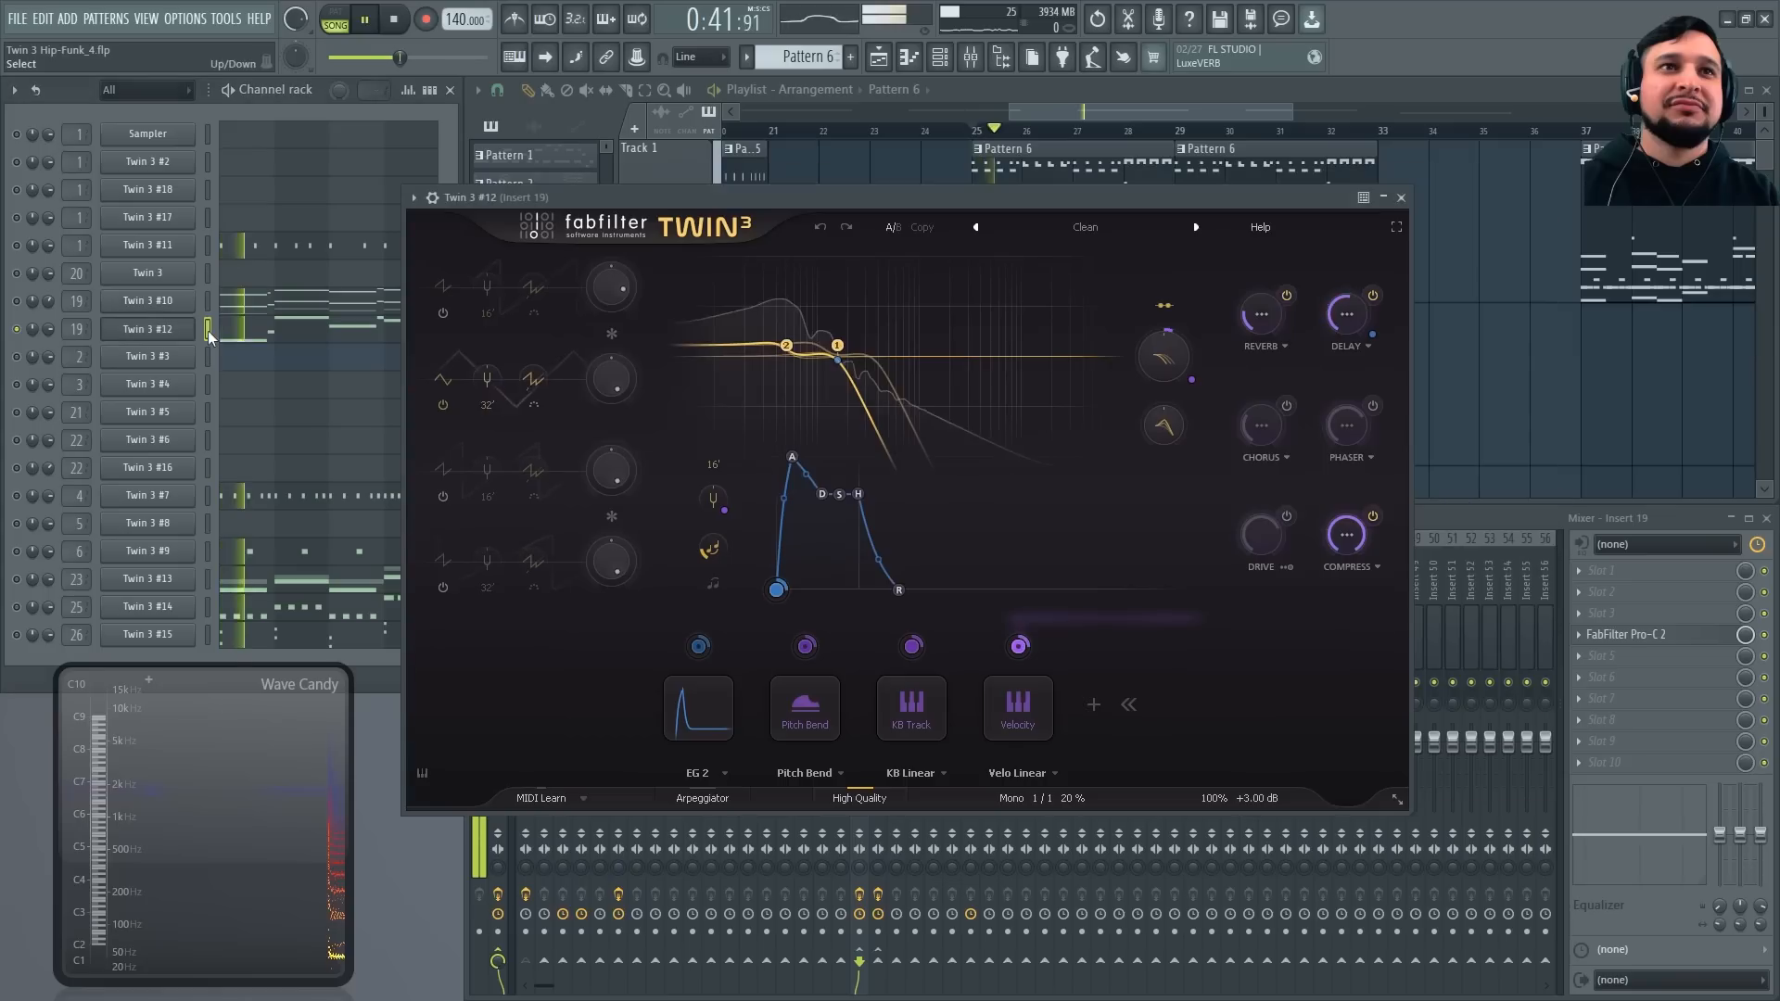
click(148, 328)
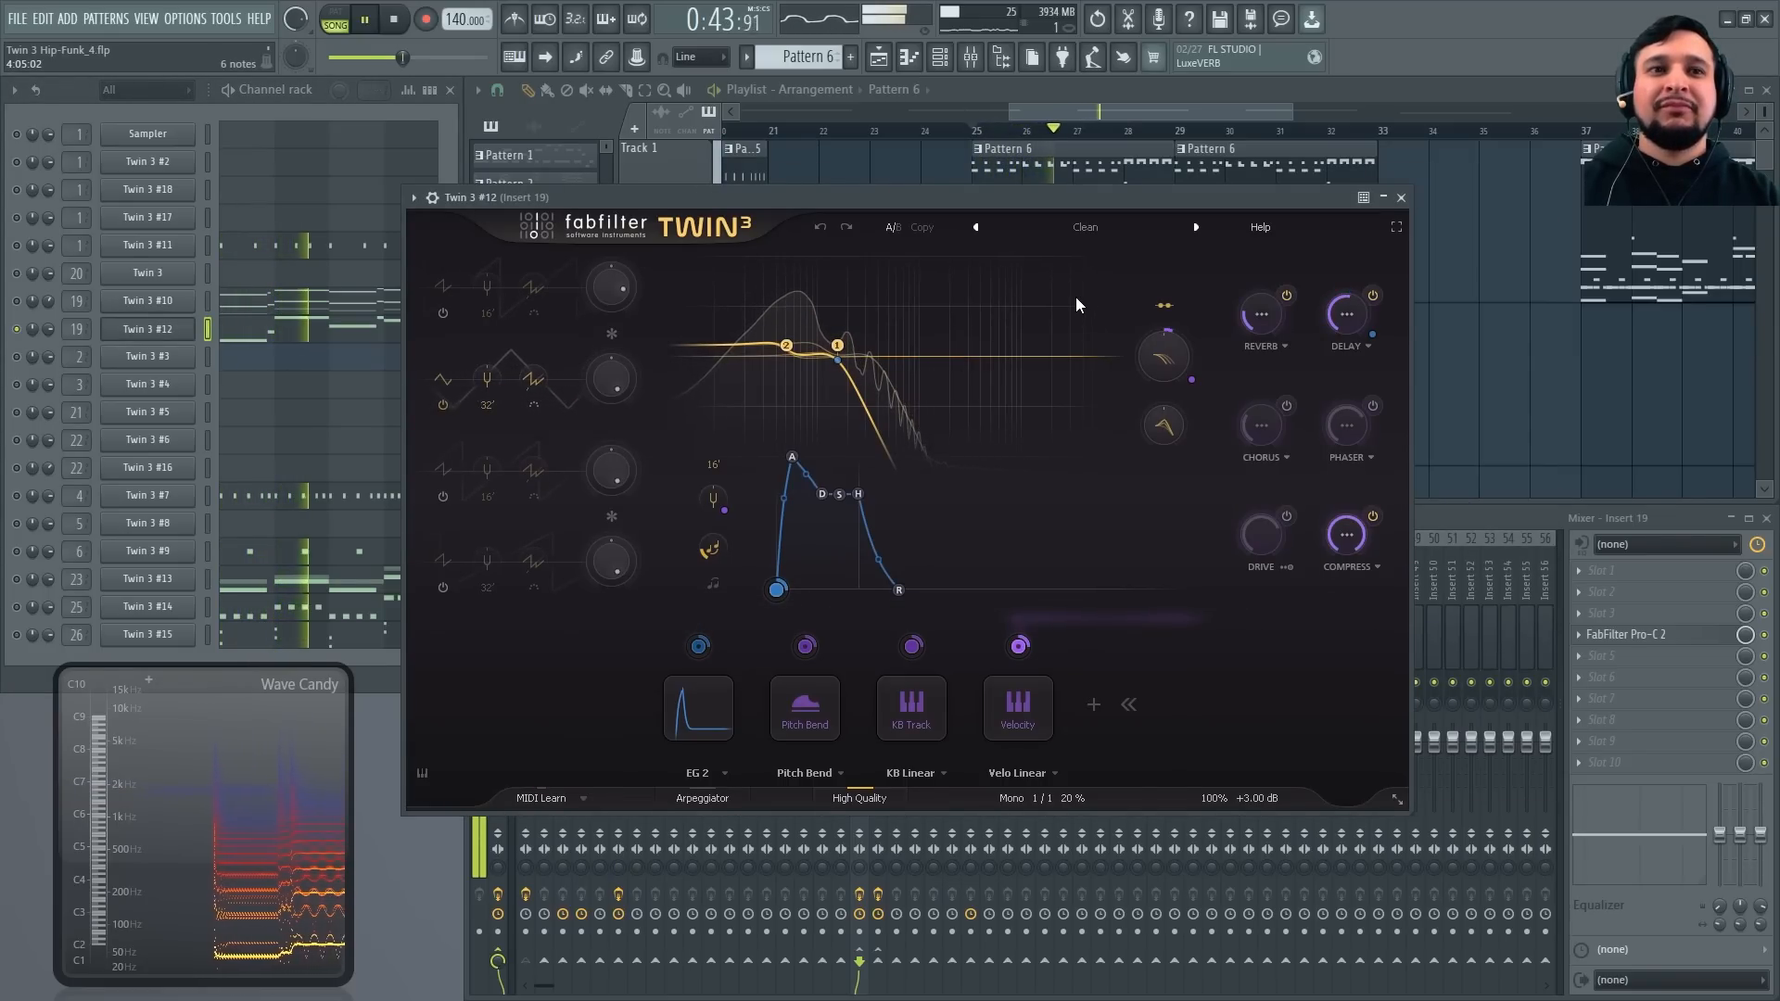
key(space)
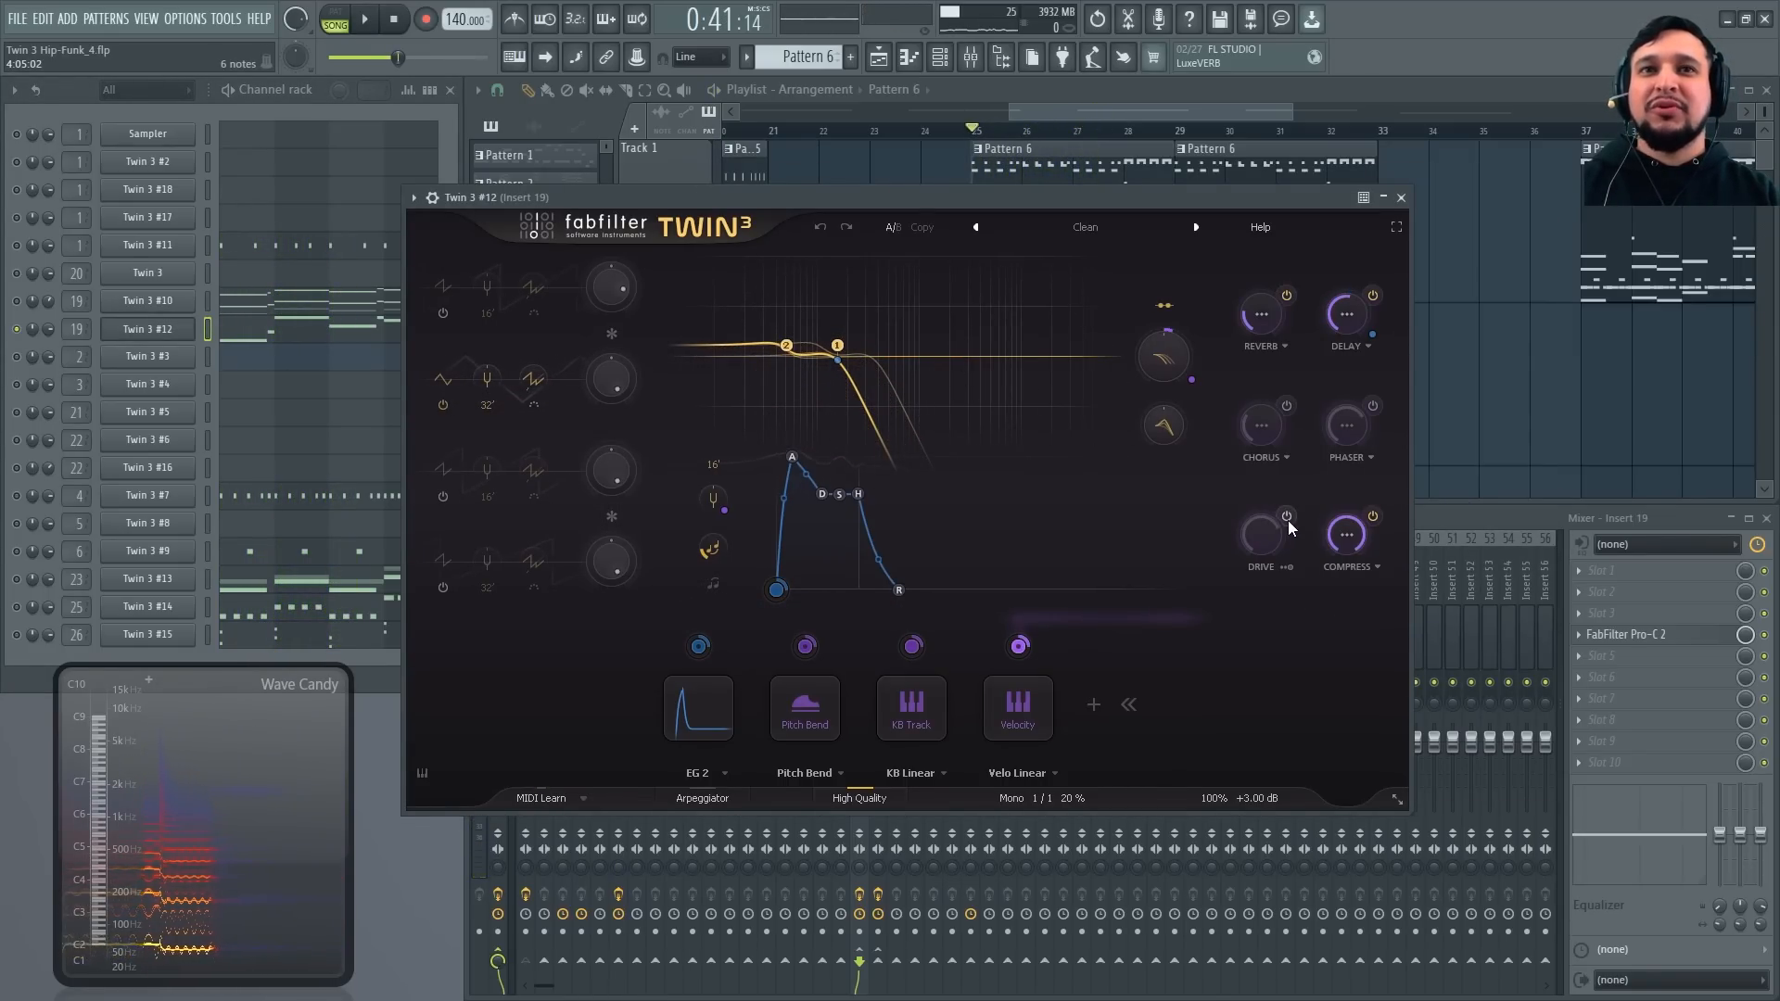
key(space)
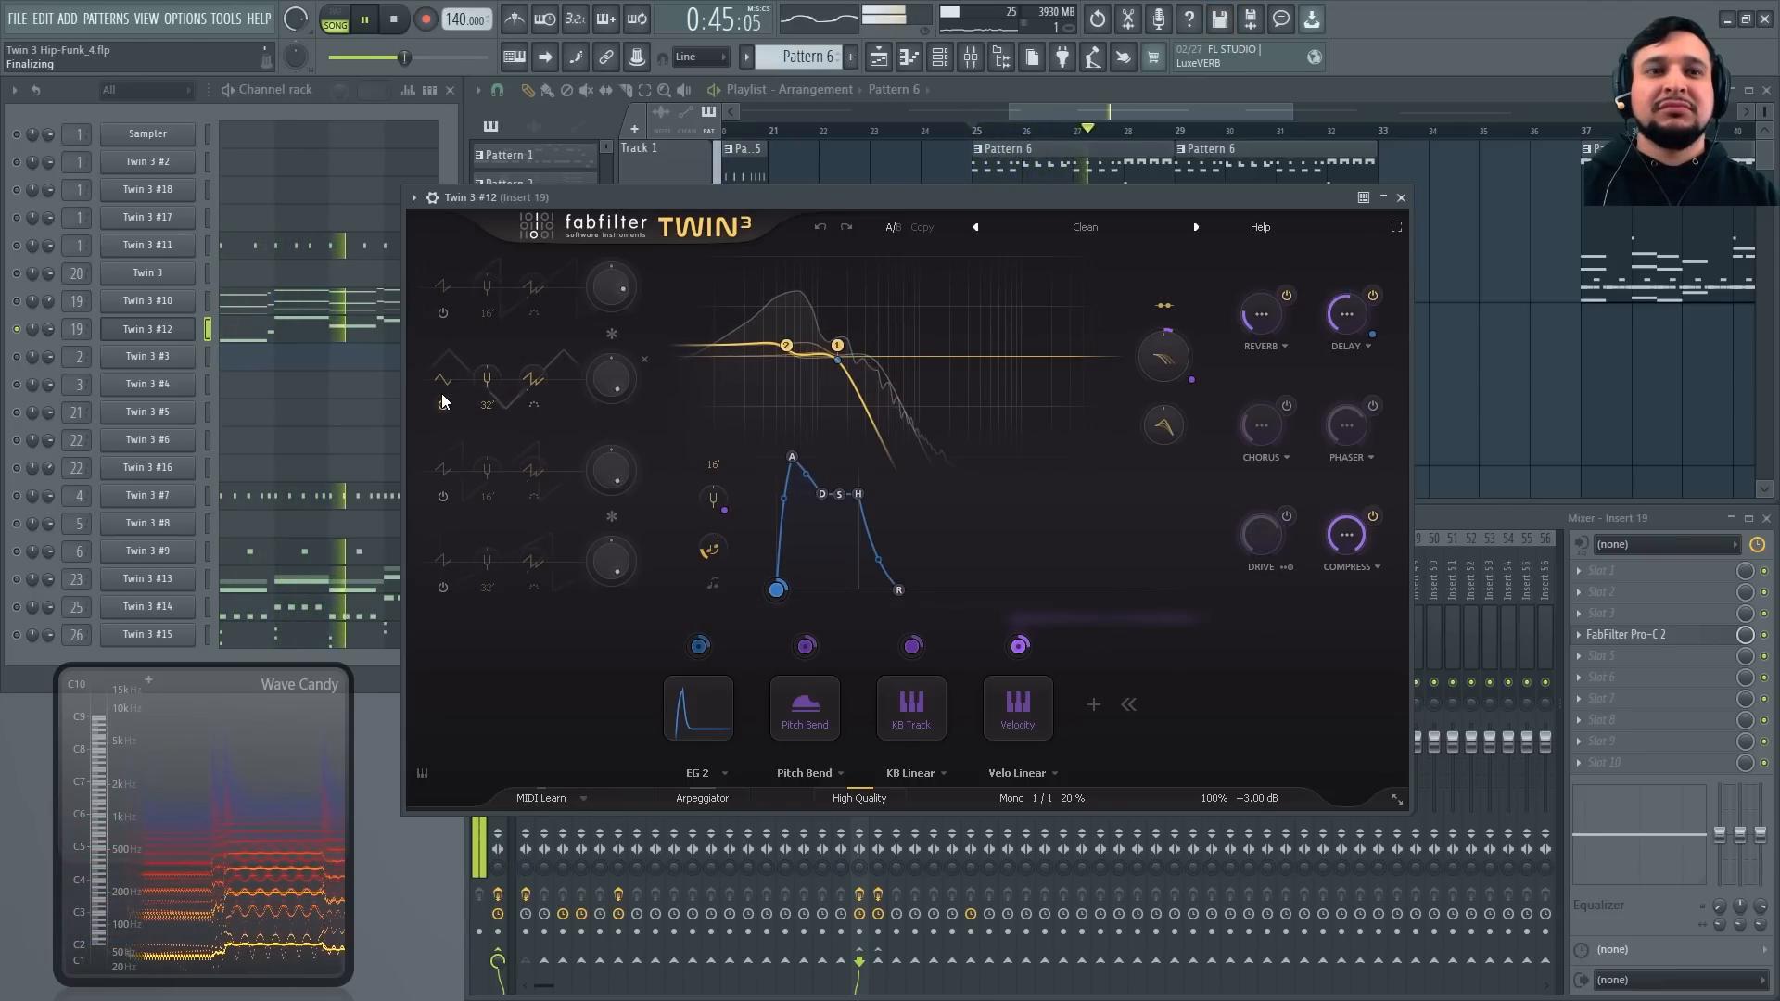
key(space)
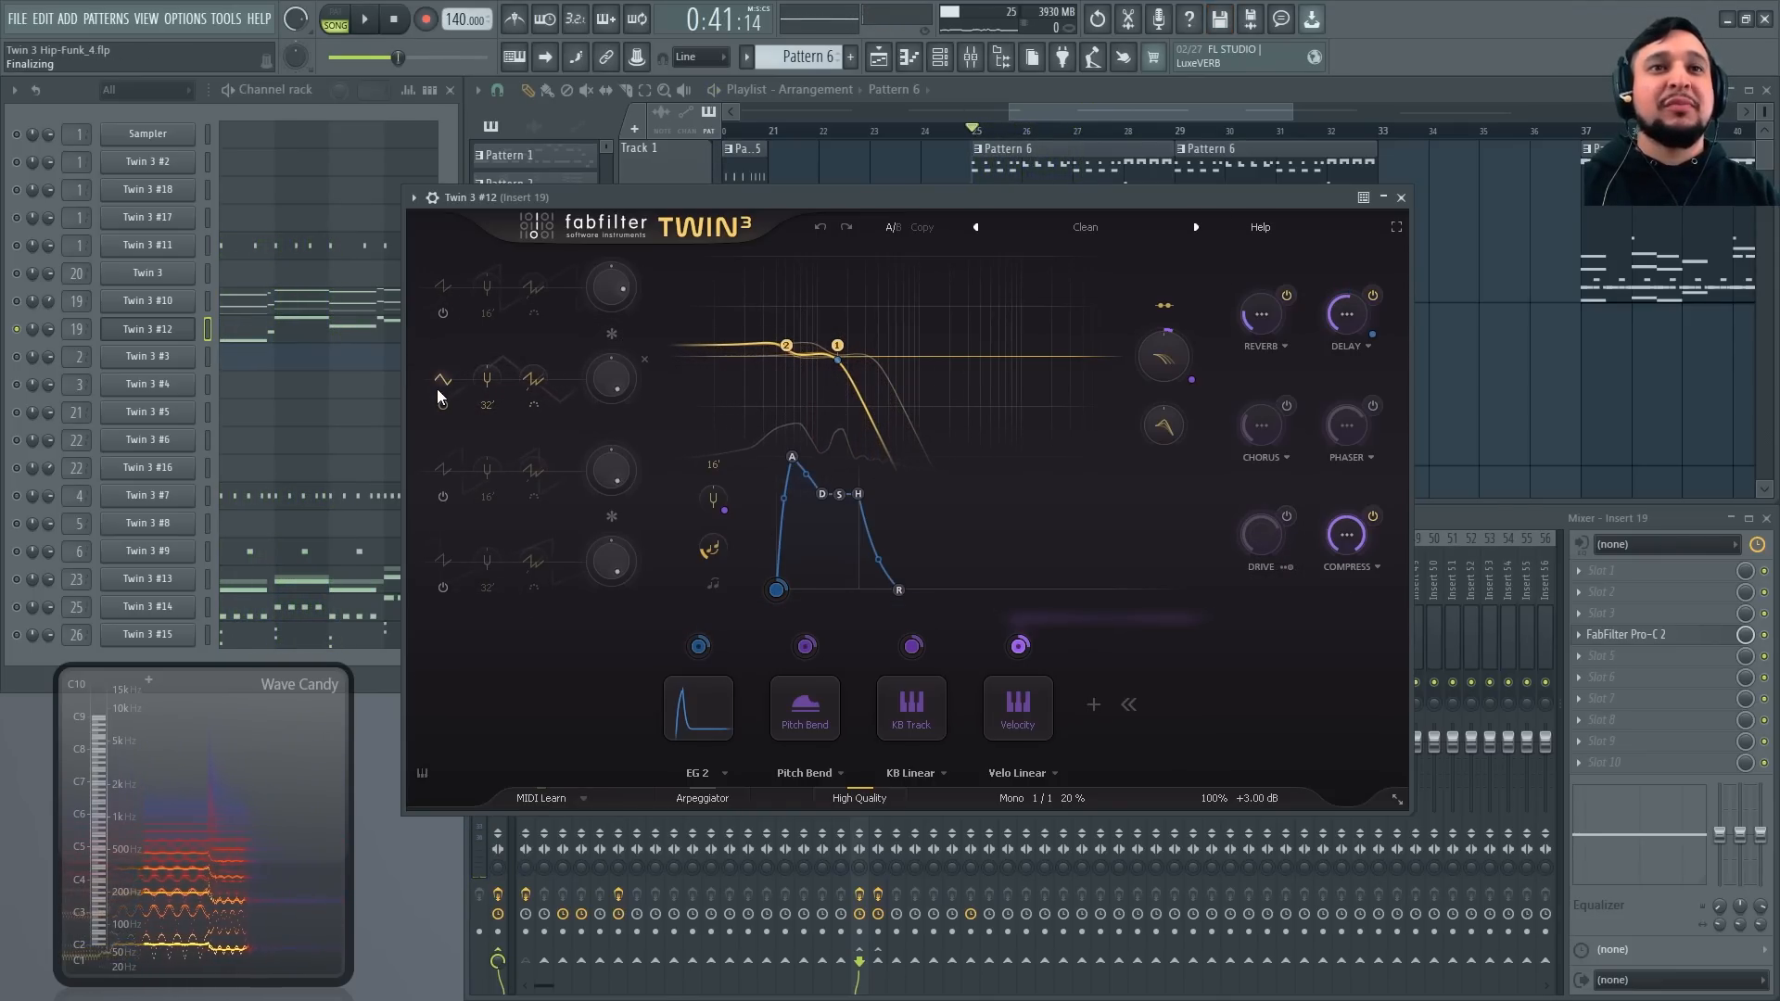
Play Twin 3 #12 alone and layered with Twin 3 #10, and mute Twin 3 #10 again
key(space)
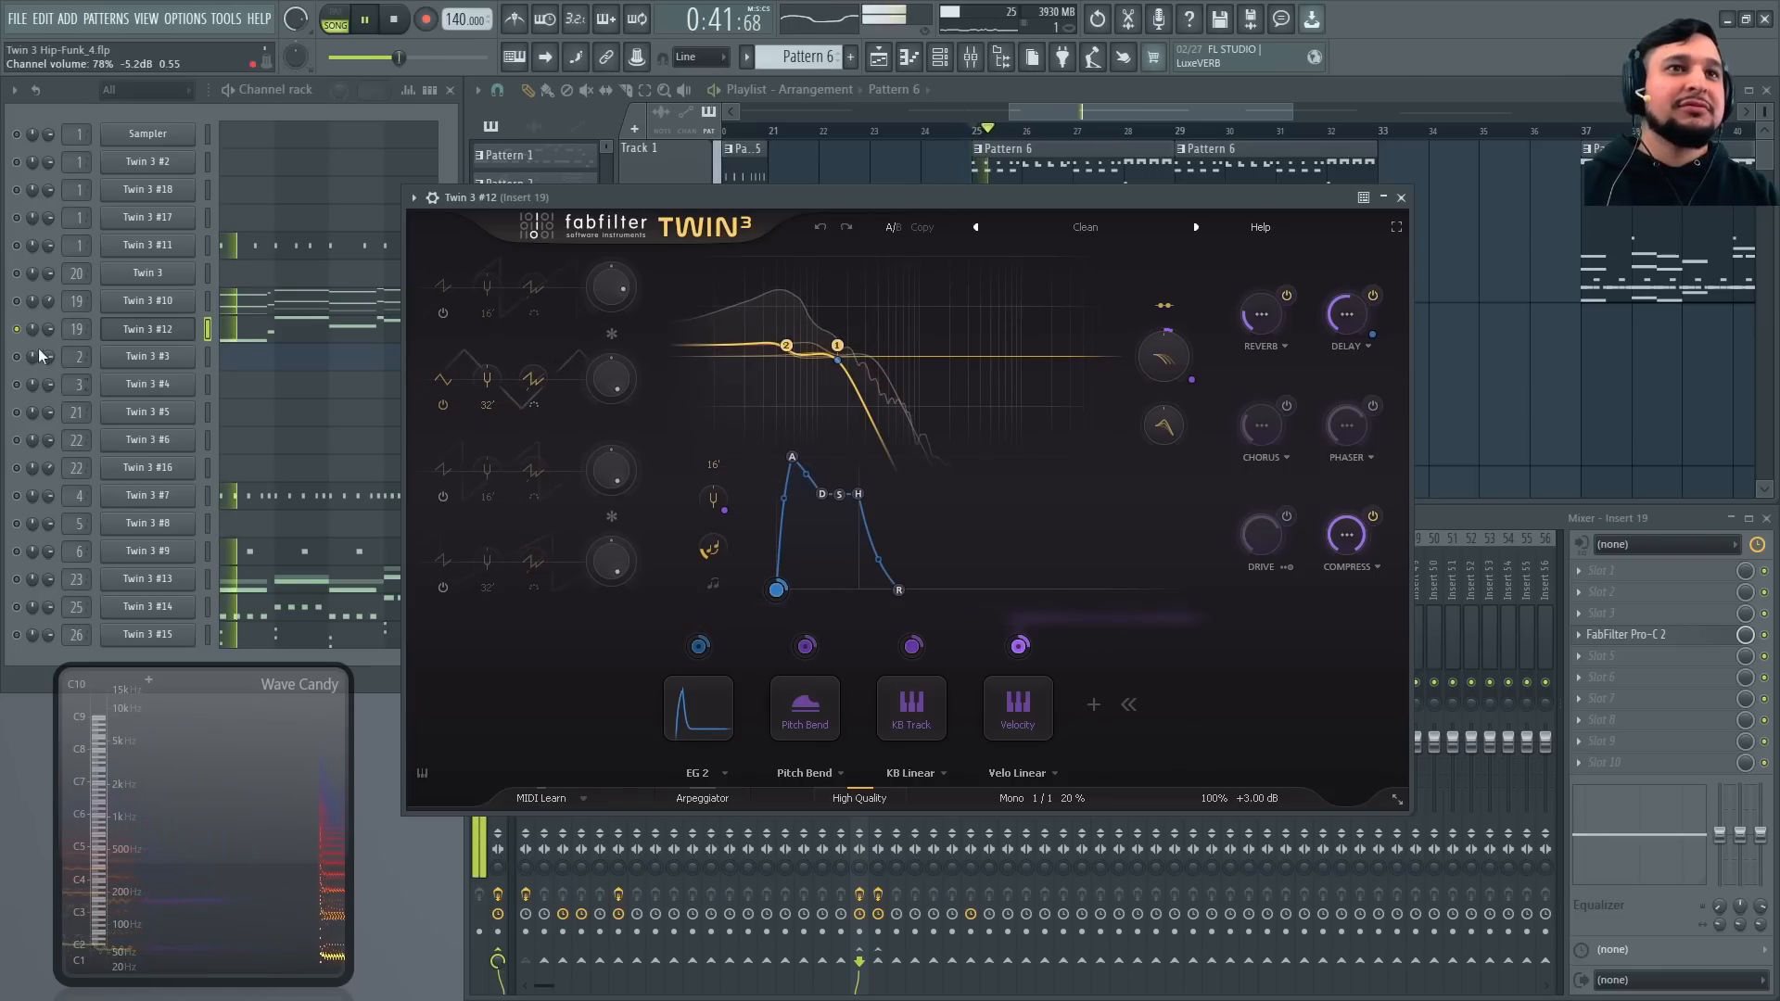
click(17, 301)
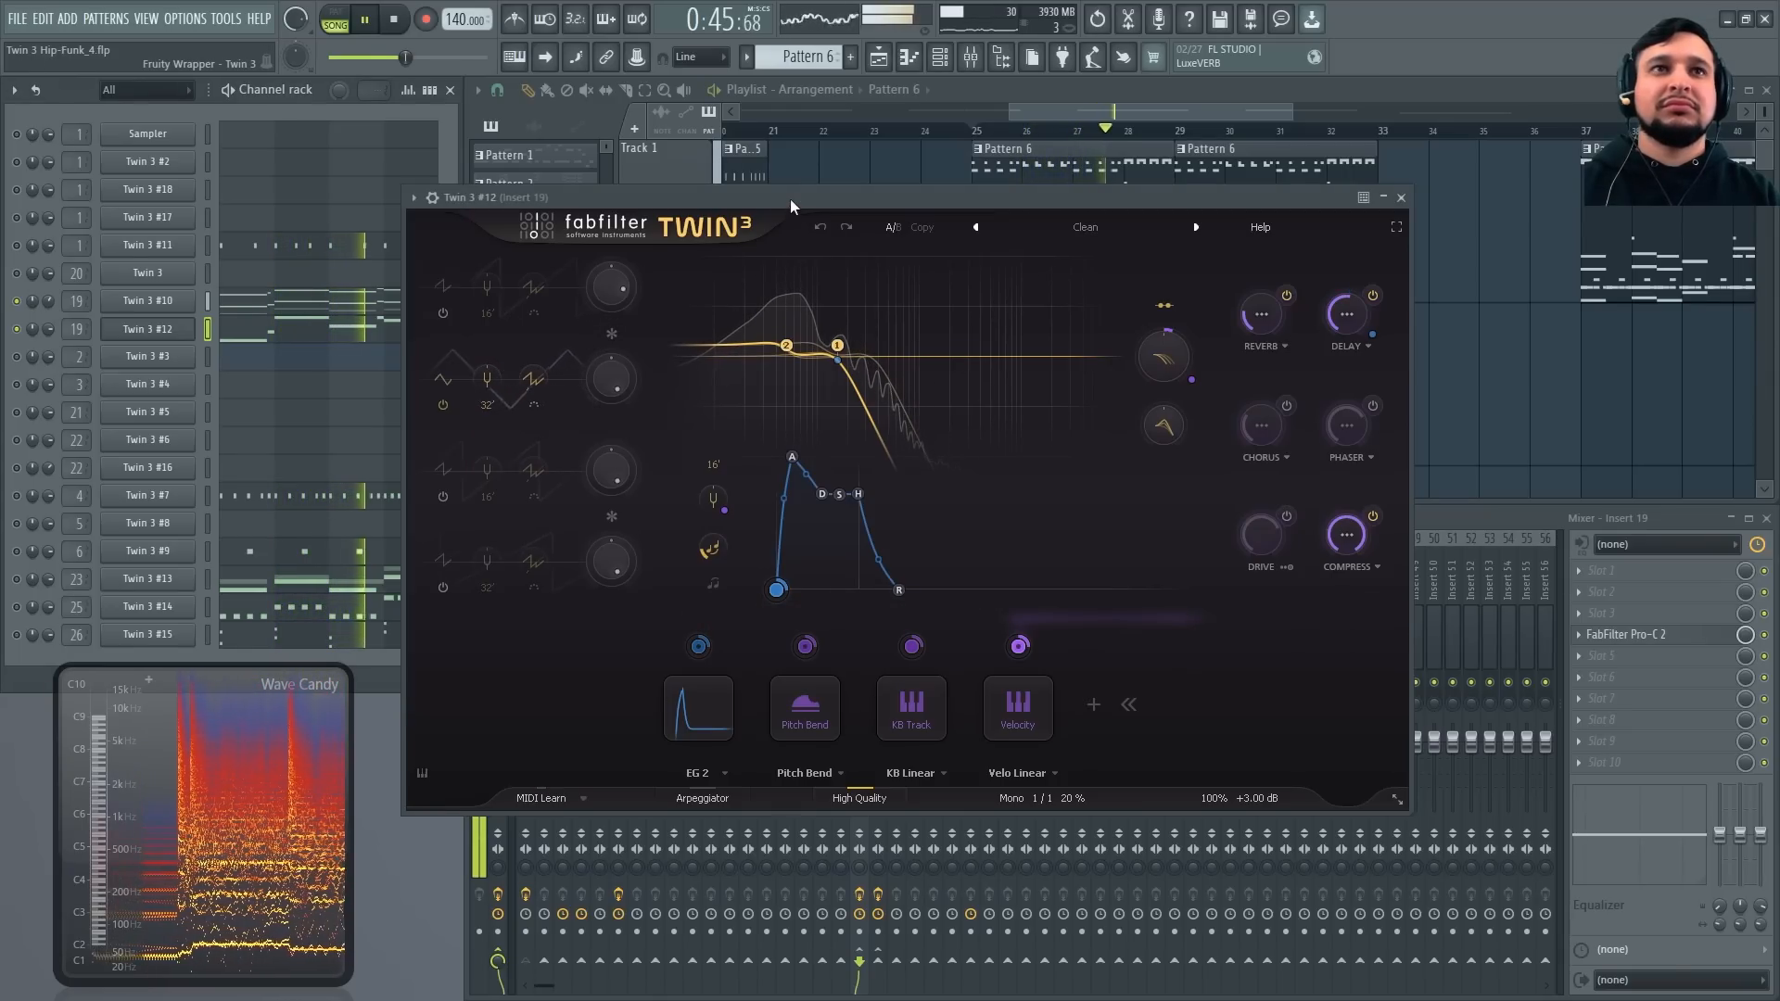
key(space)
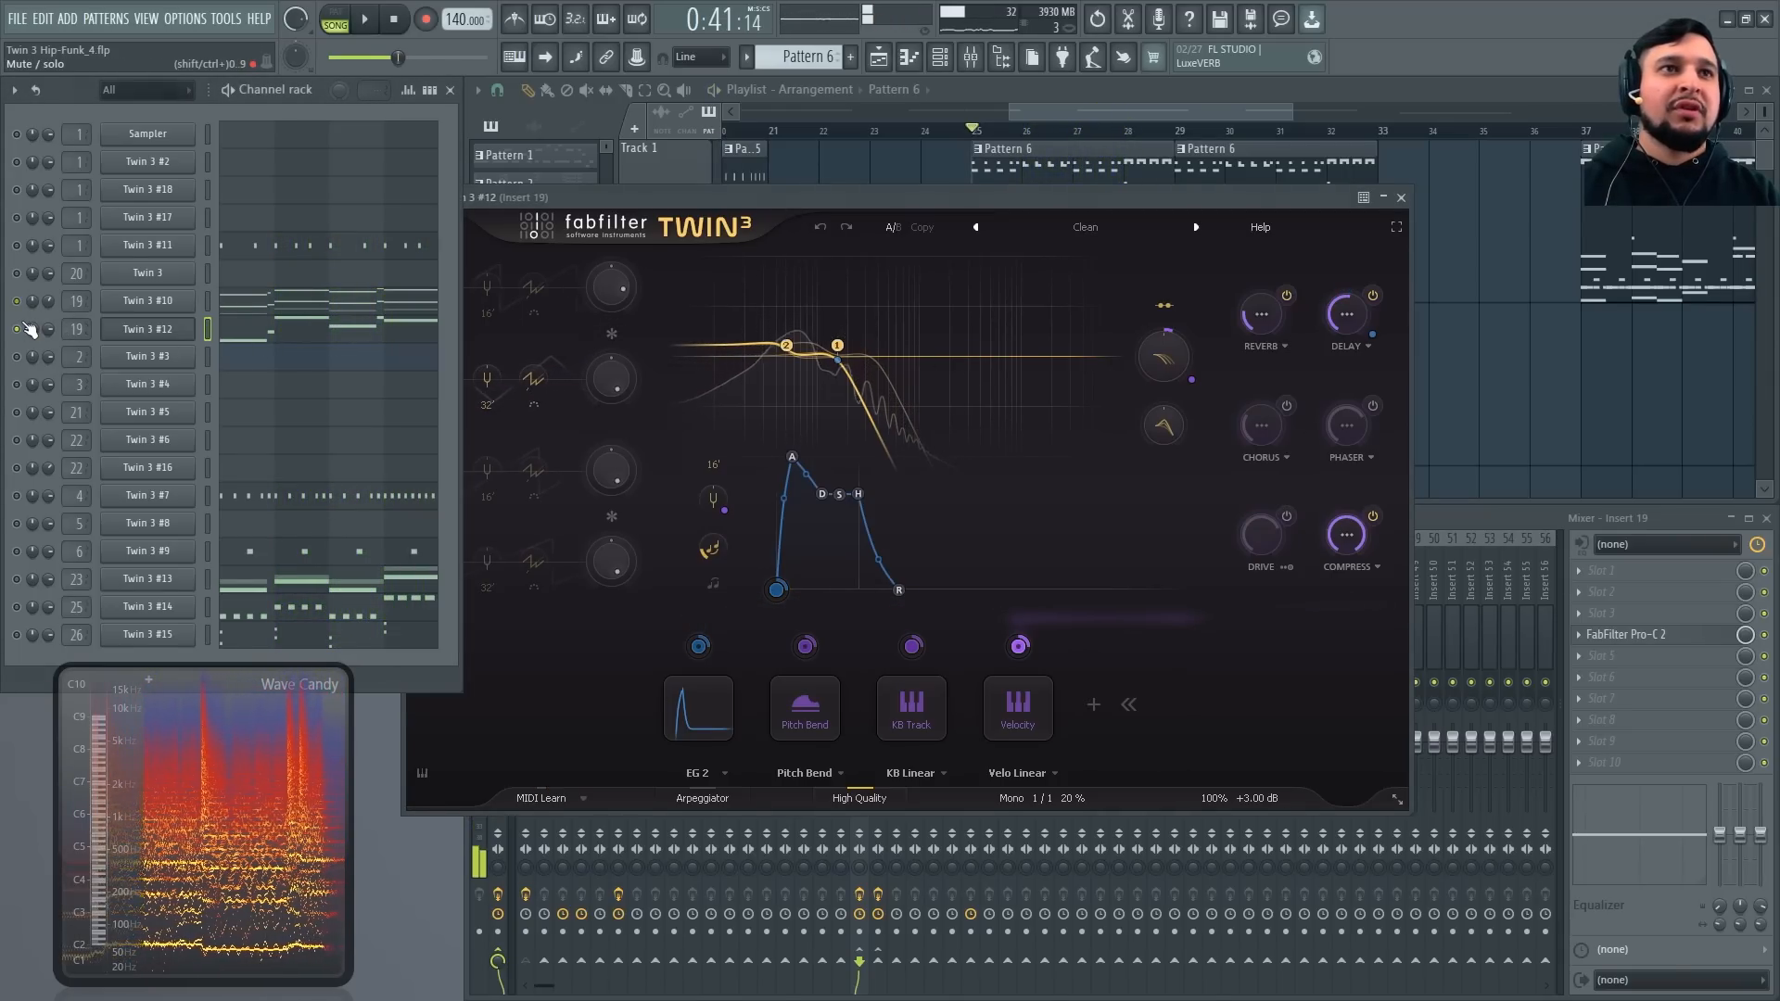
click(17, 302)
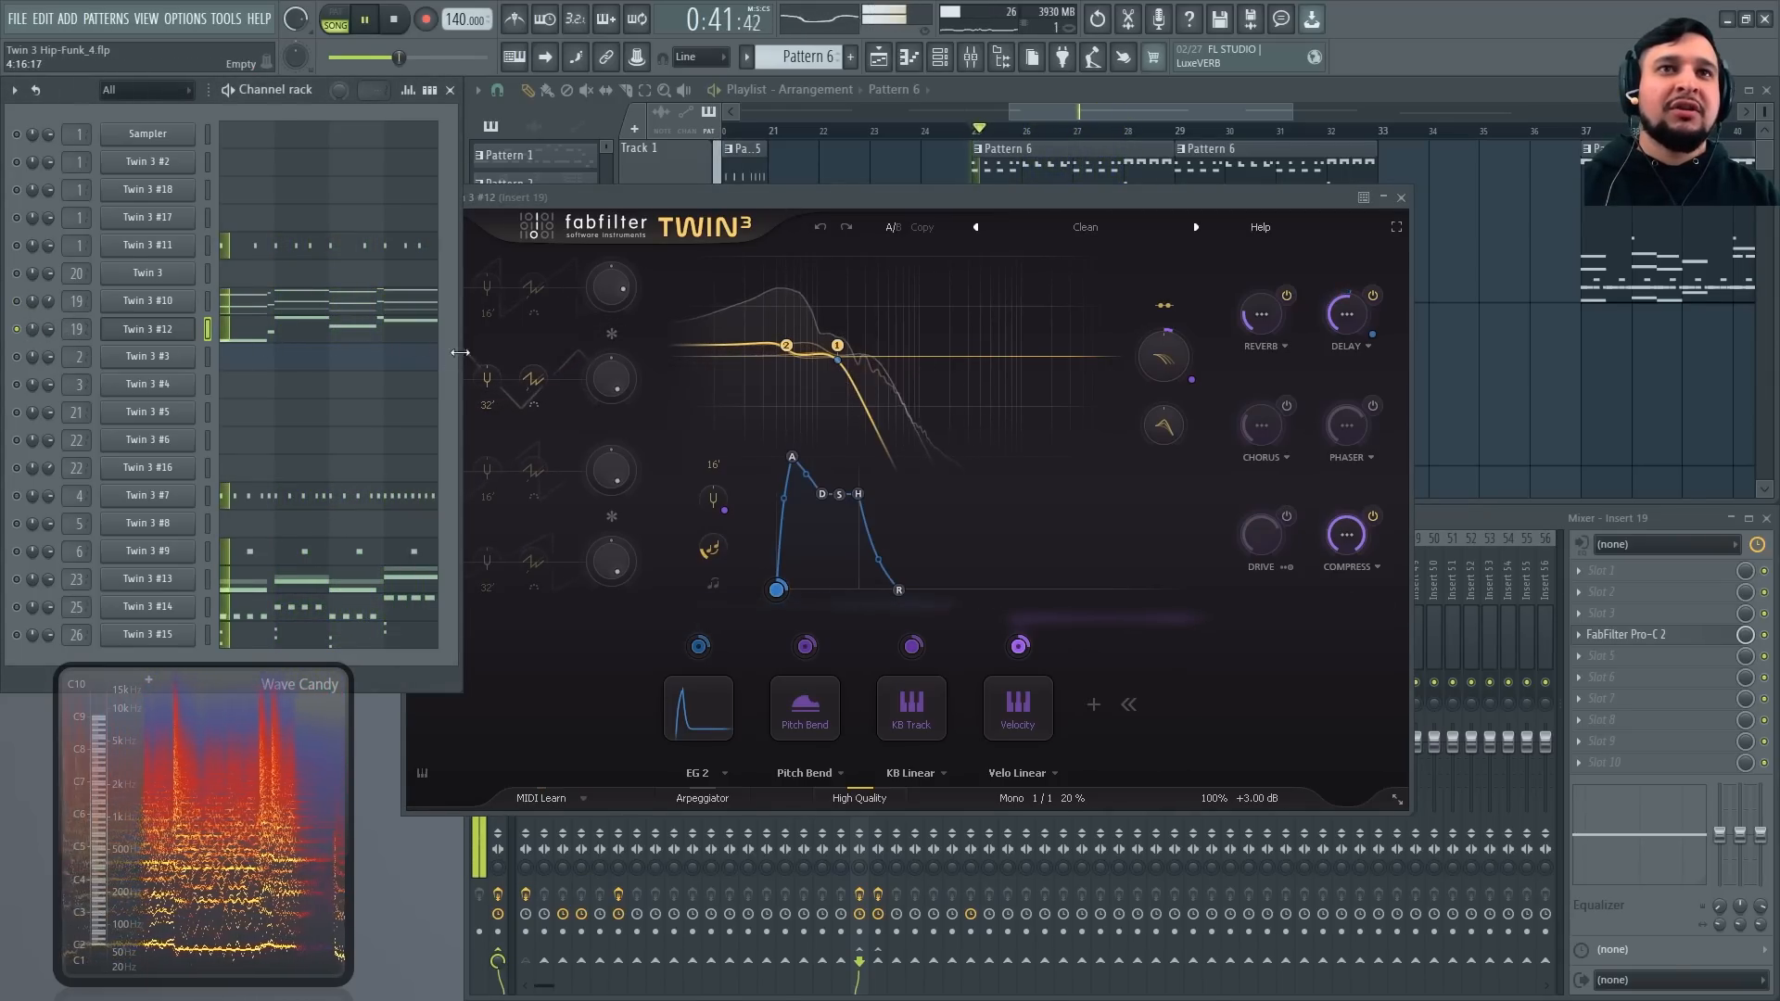
Set the Osc 2 waveform of Twin 3 #12 to Sine and audition it alone and with Twin 3 #10
click(596, 225)
click(444, 381)
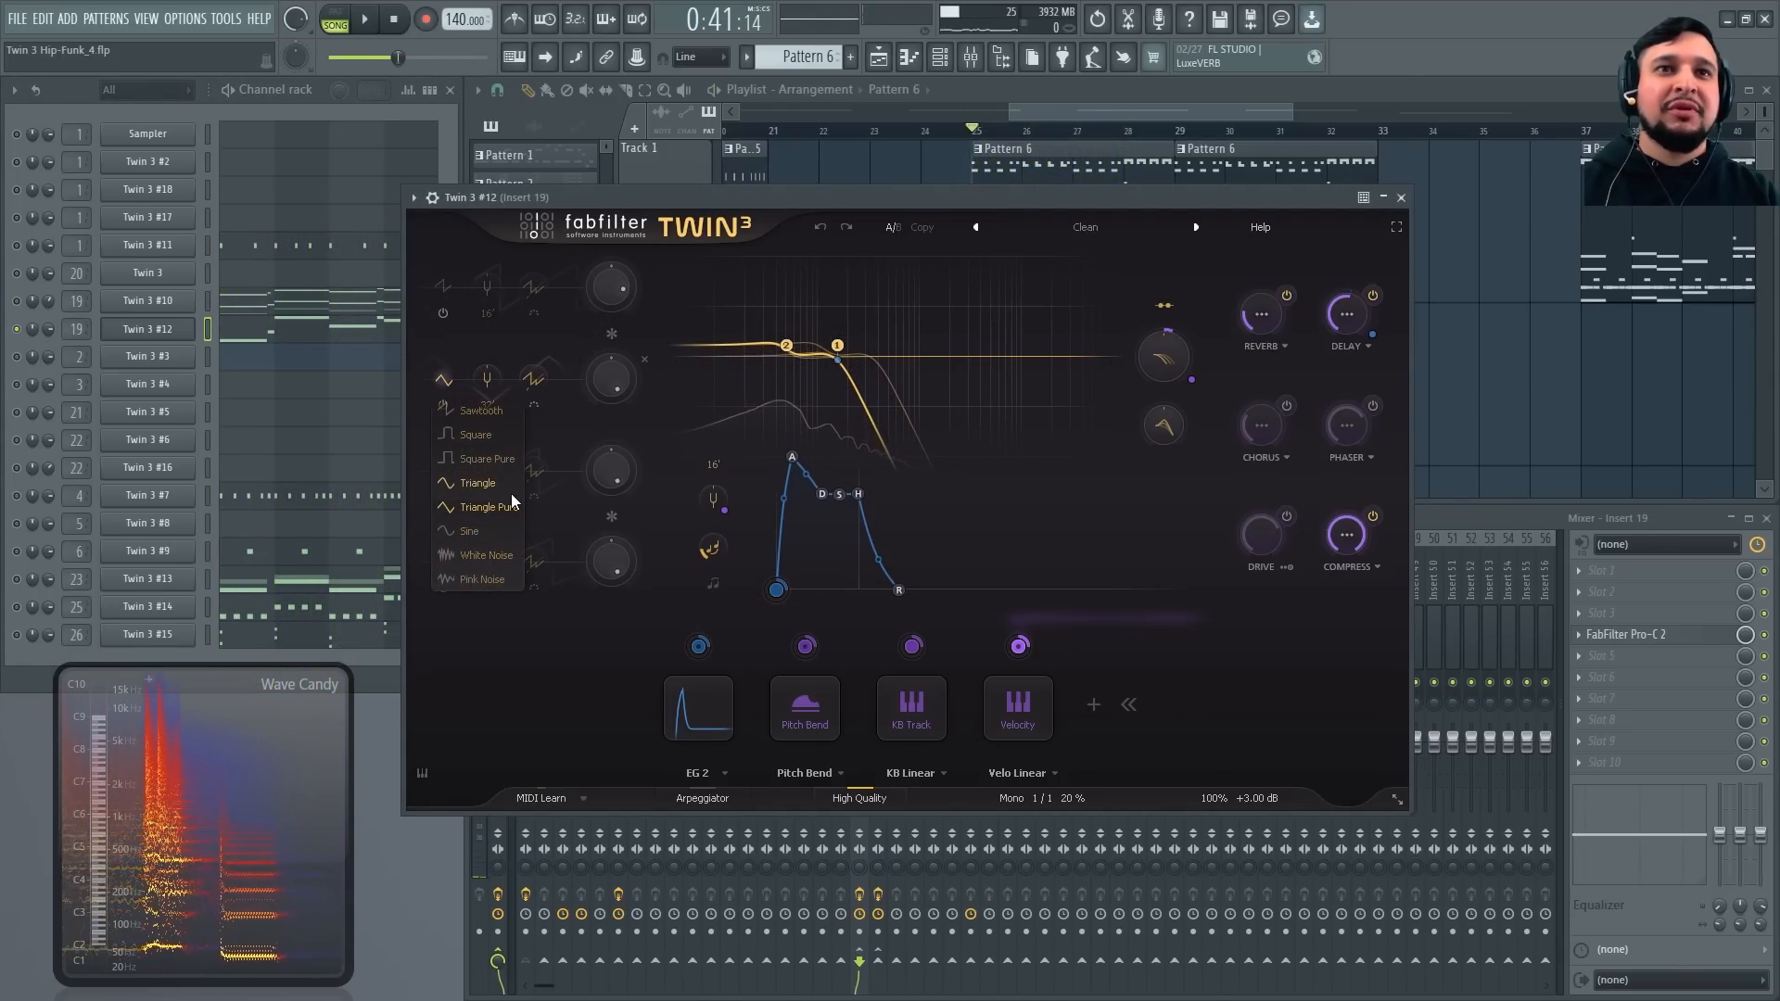
key(space)
click(497, 530)
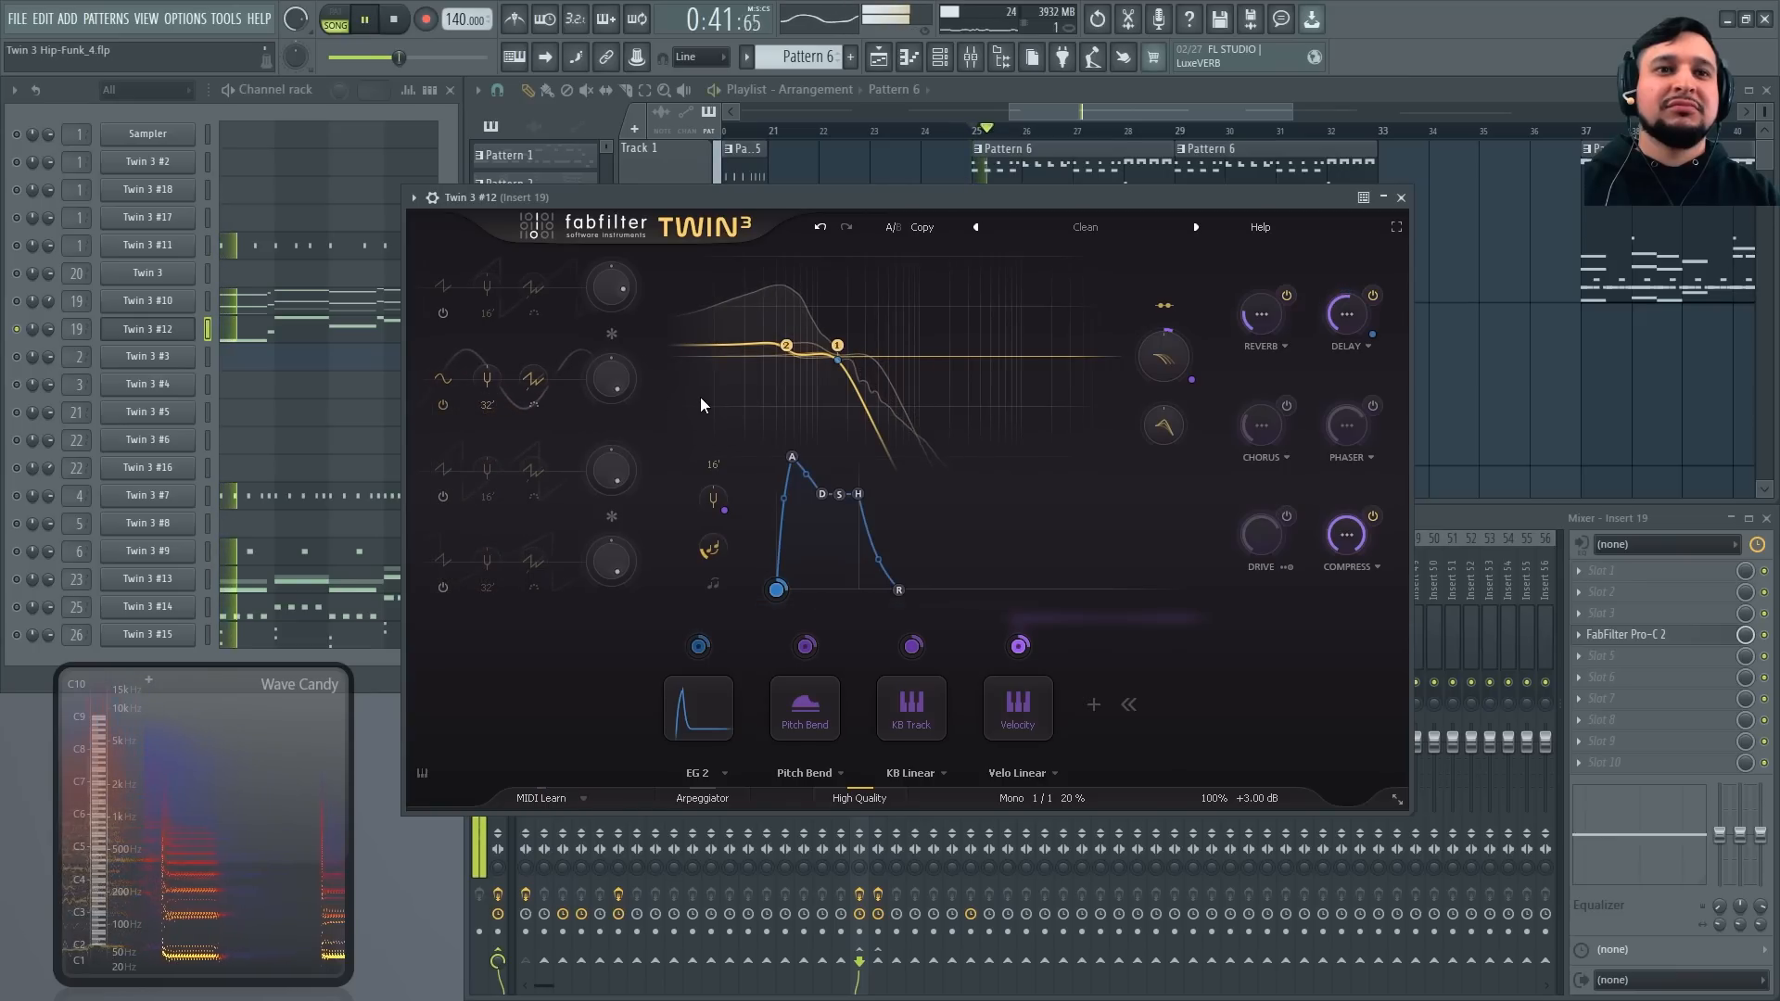
click(17, 302)
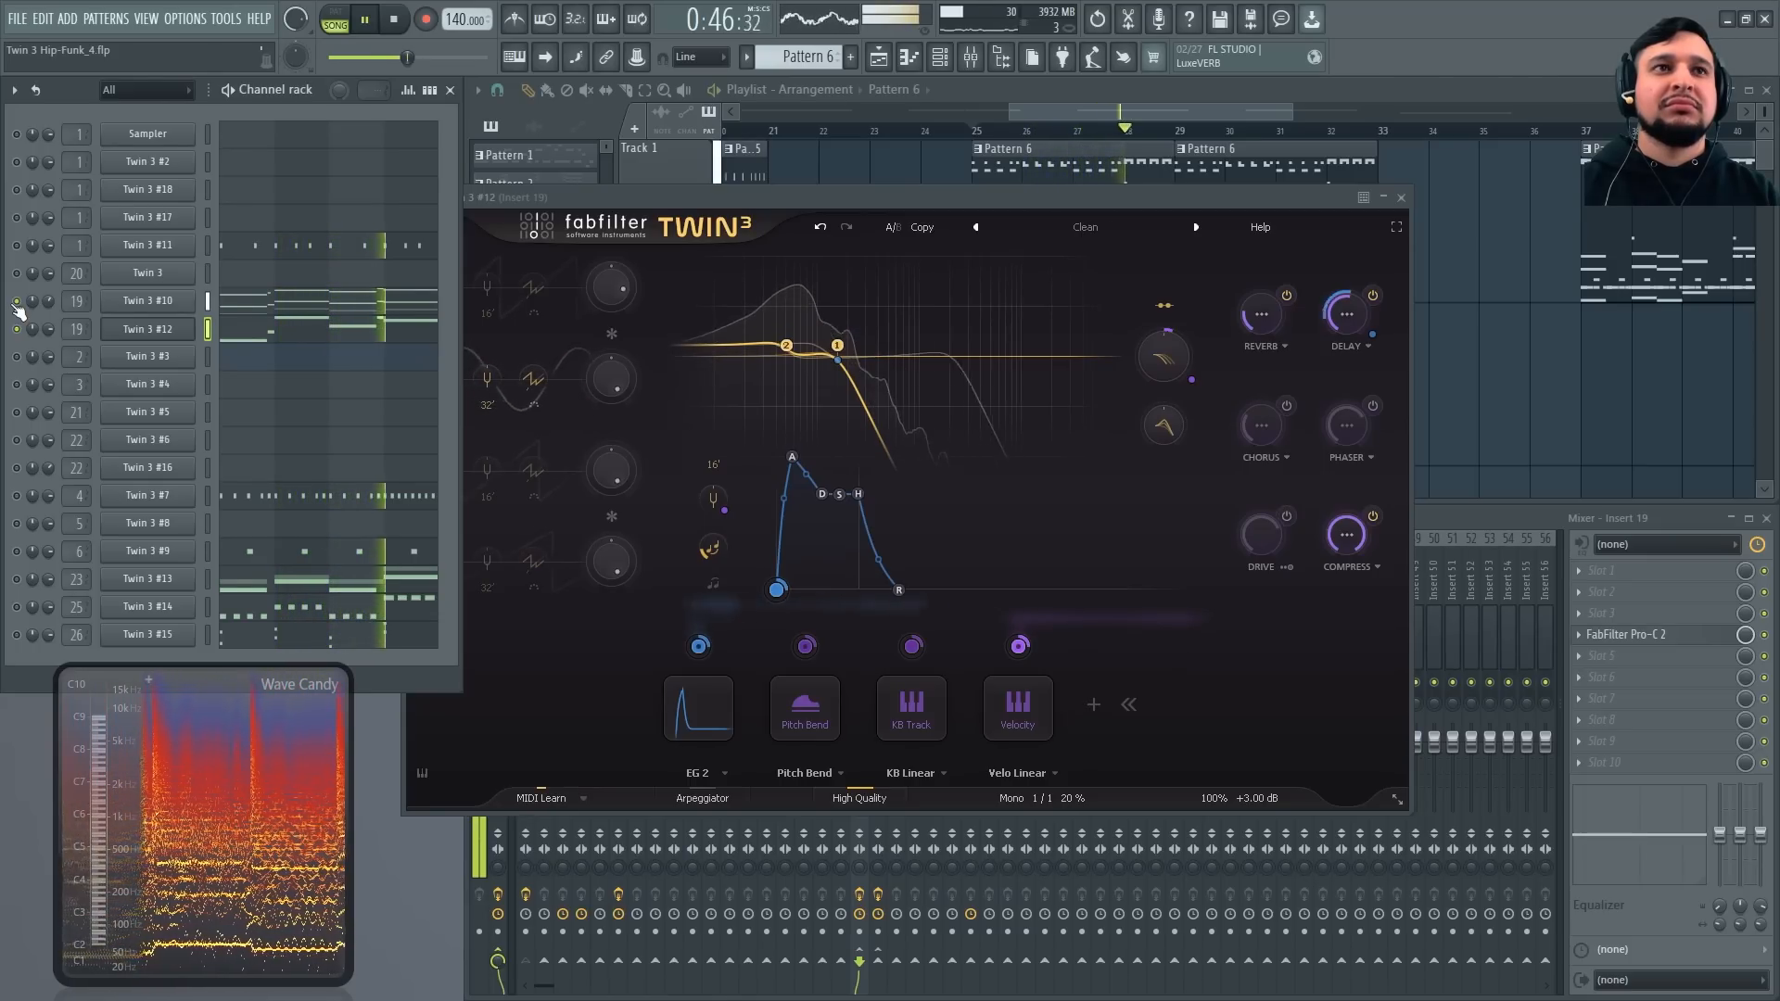
key(space)
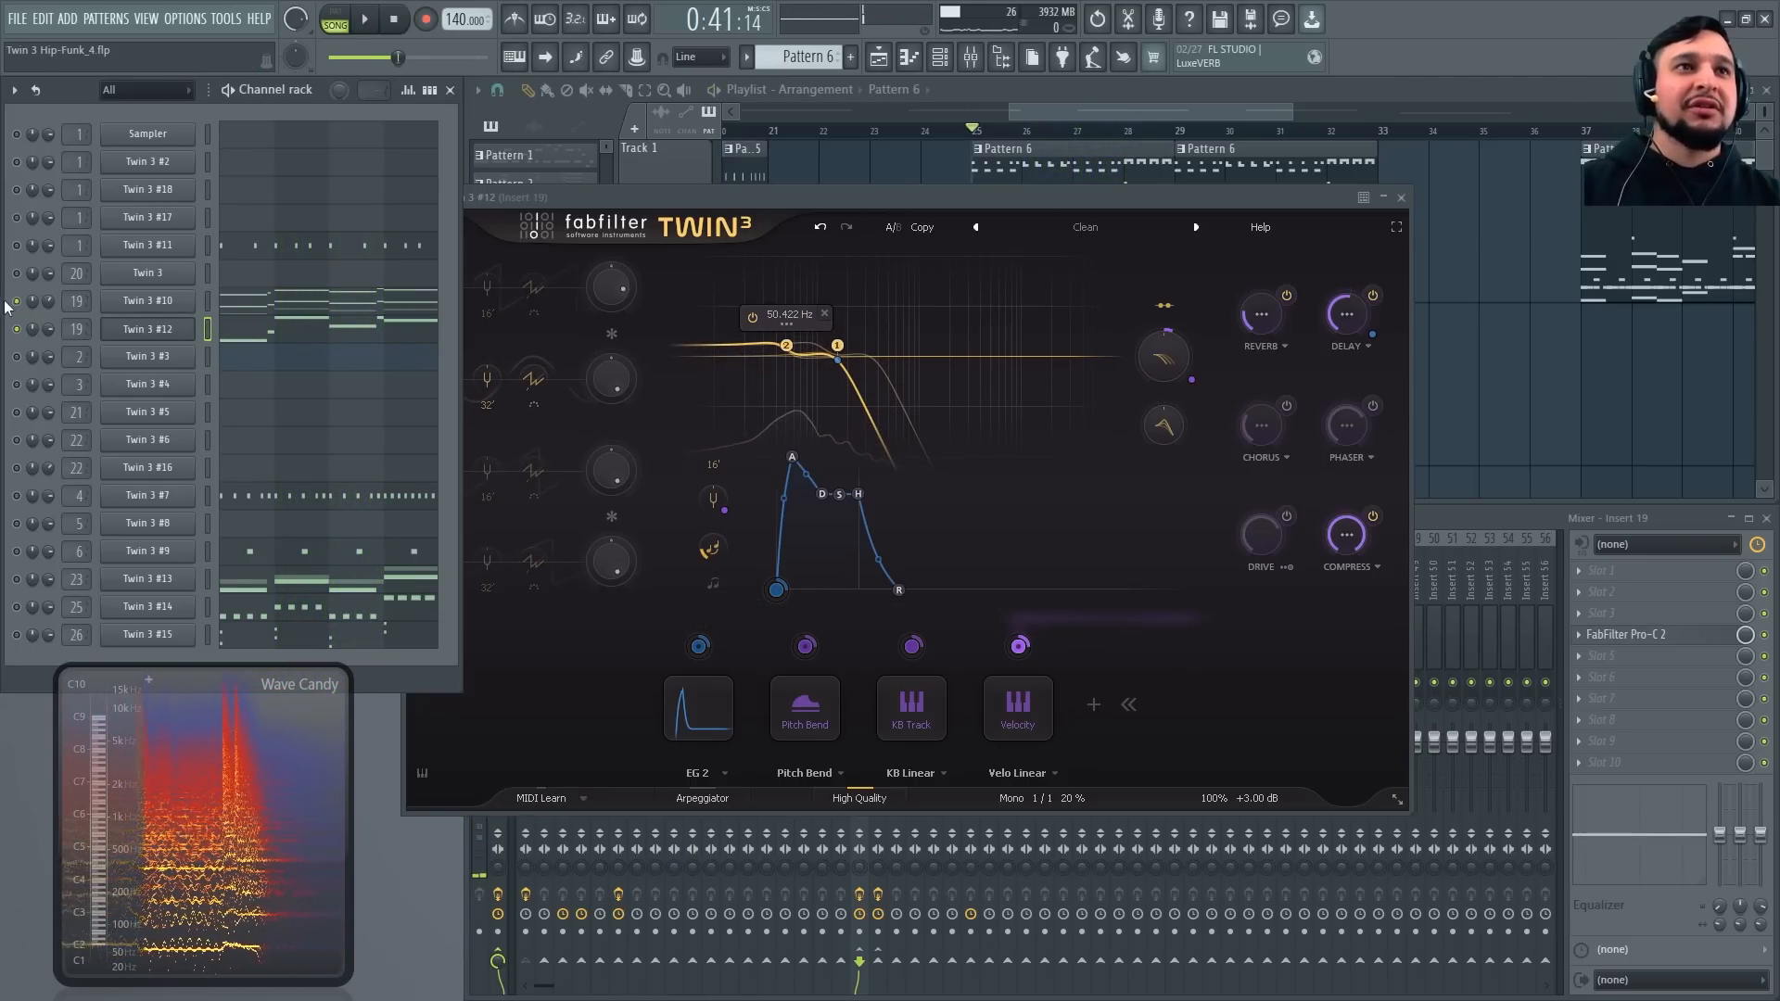
Play the pattern with all channels on, comparing Triangle and Sine on Osc 2, keep Sine and close the Twin 3 #12 patch
key(space)
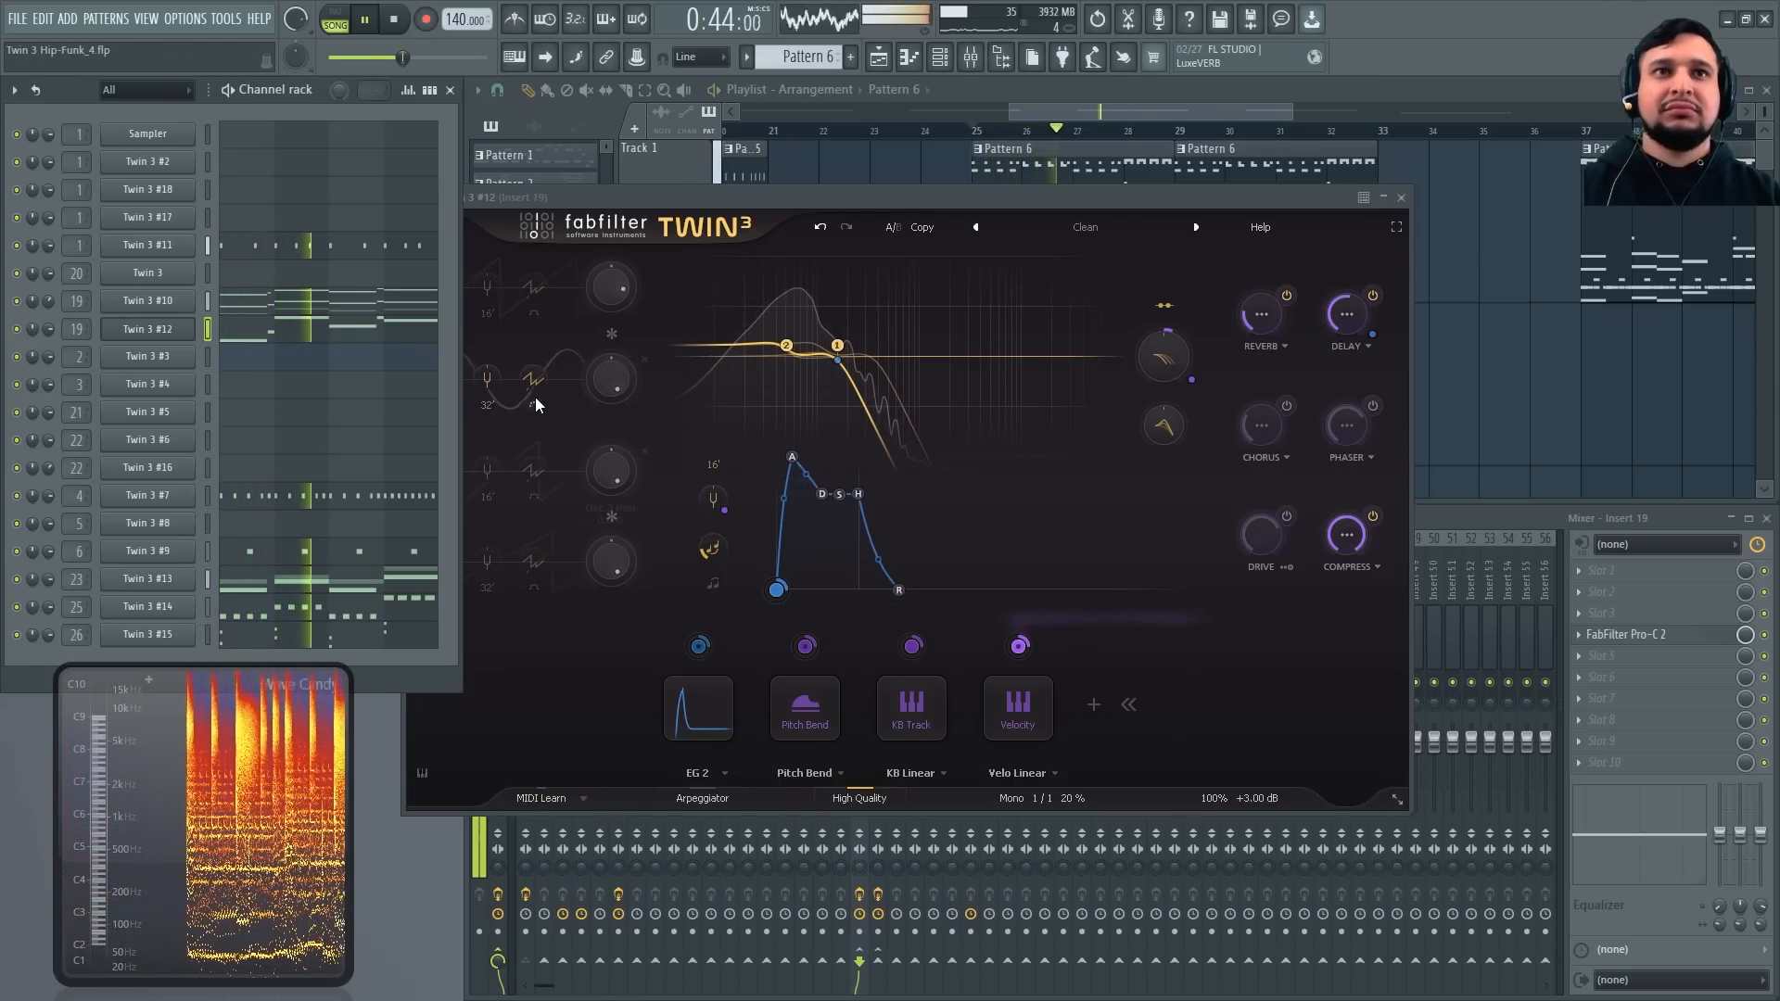
click(571, 417)
click(439, 379)
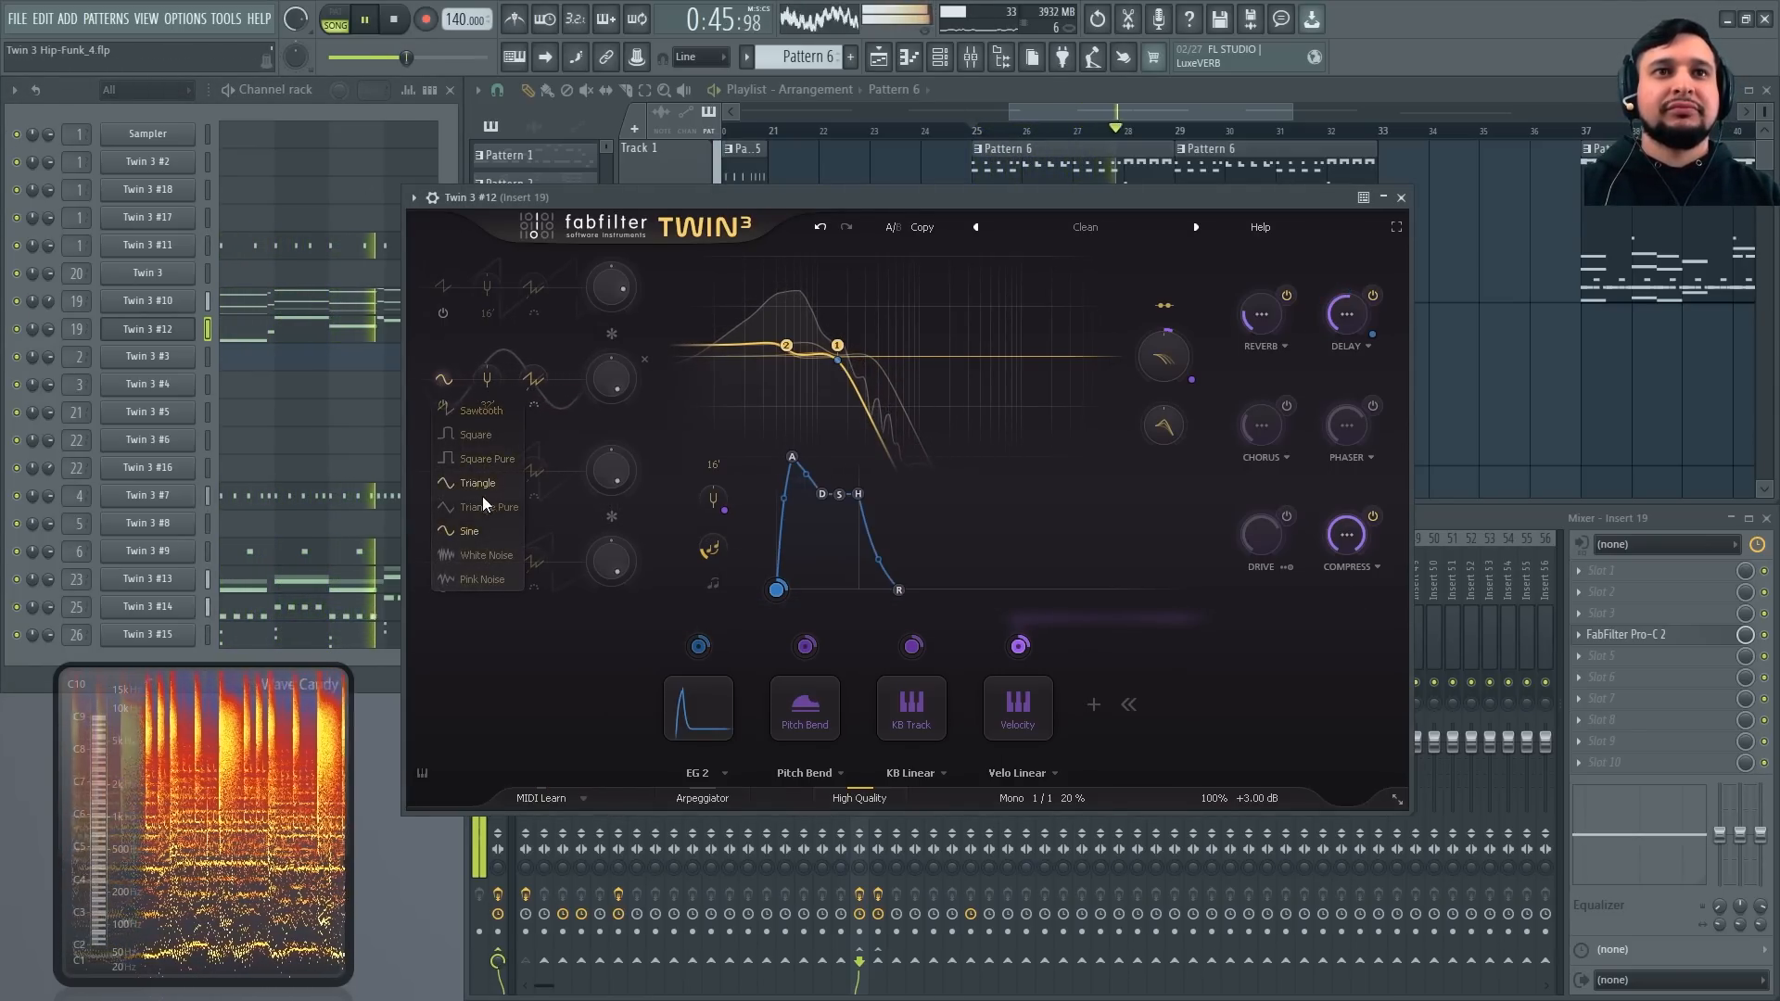
click(481, 487)
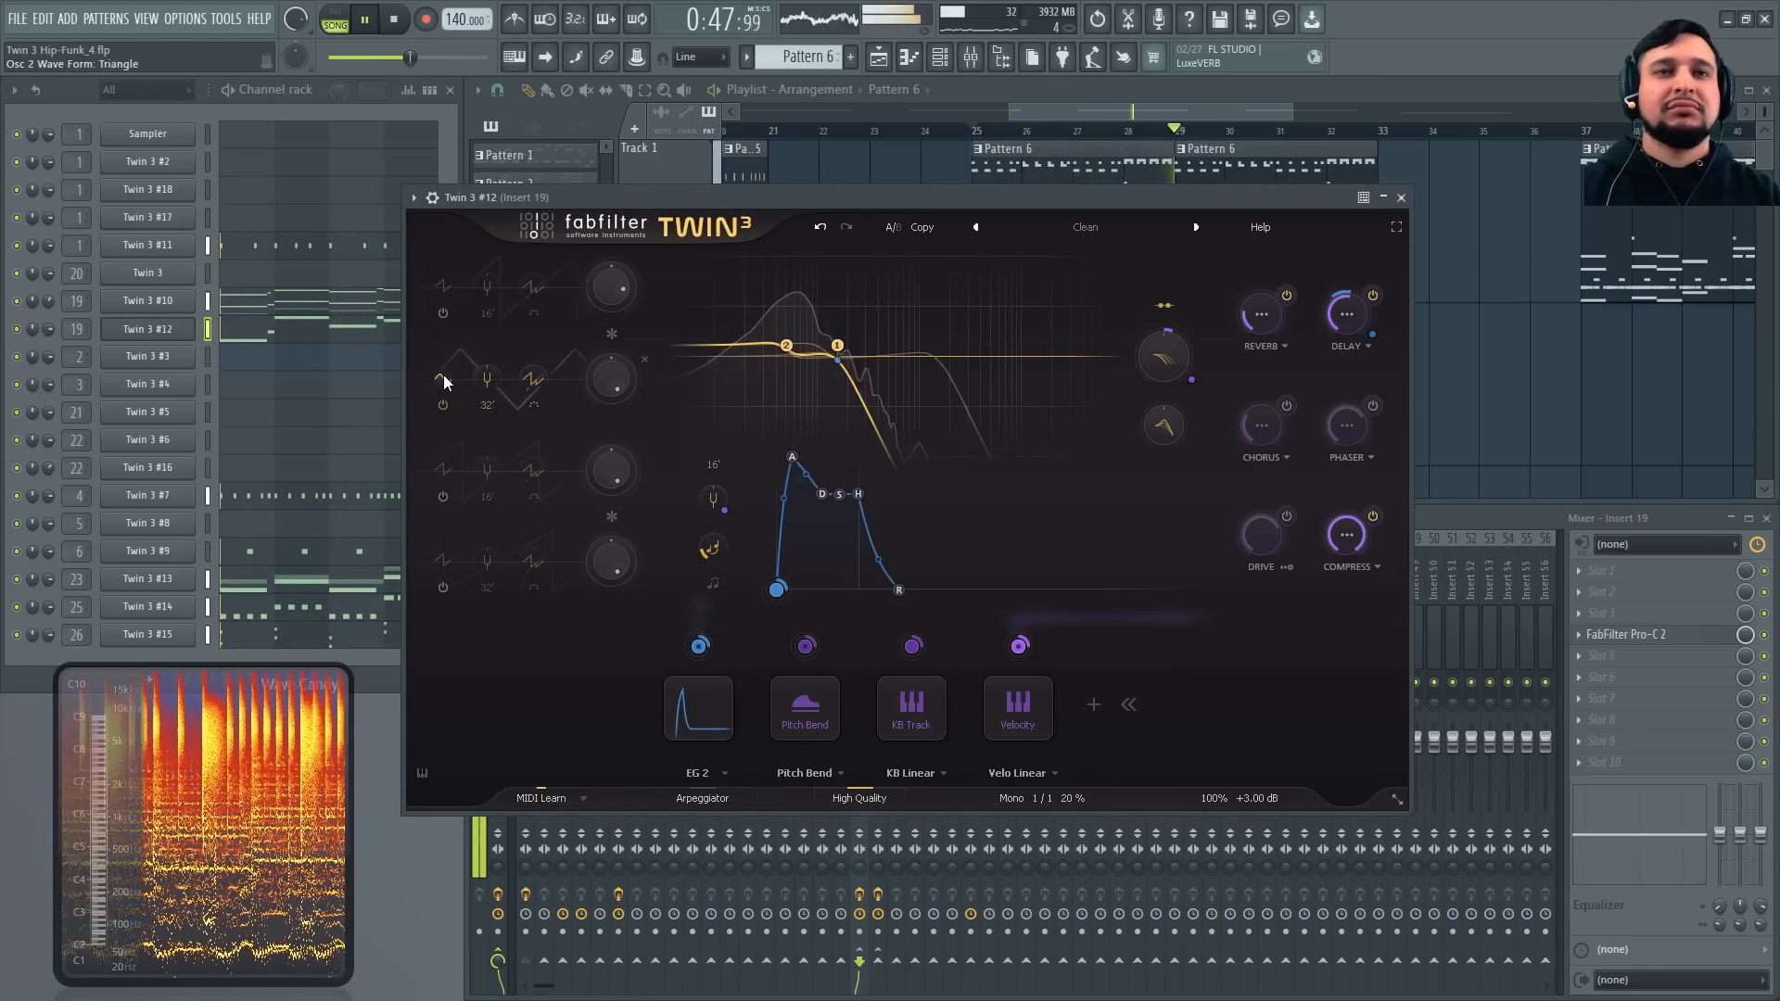
mouse_move(443, 377)
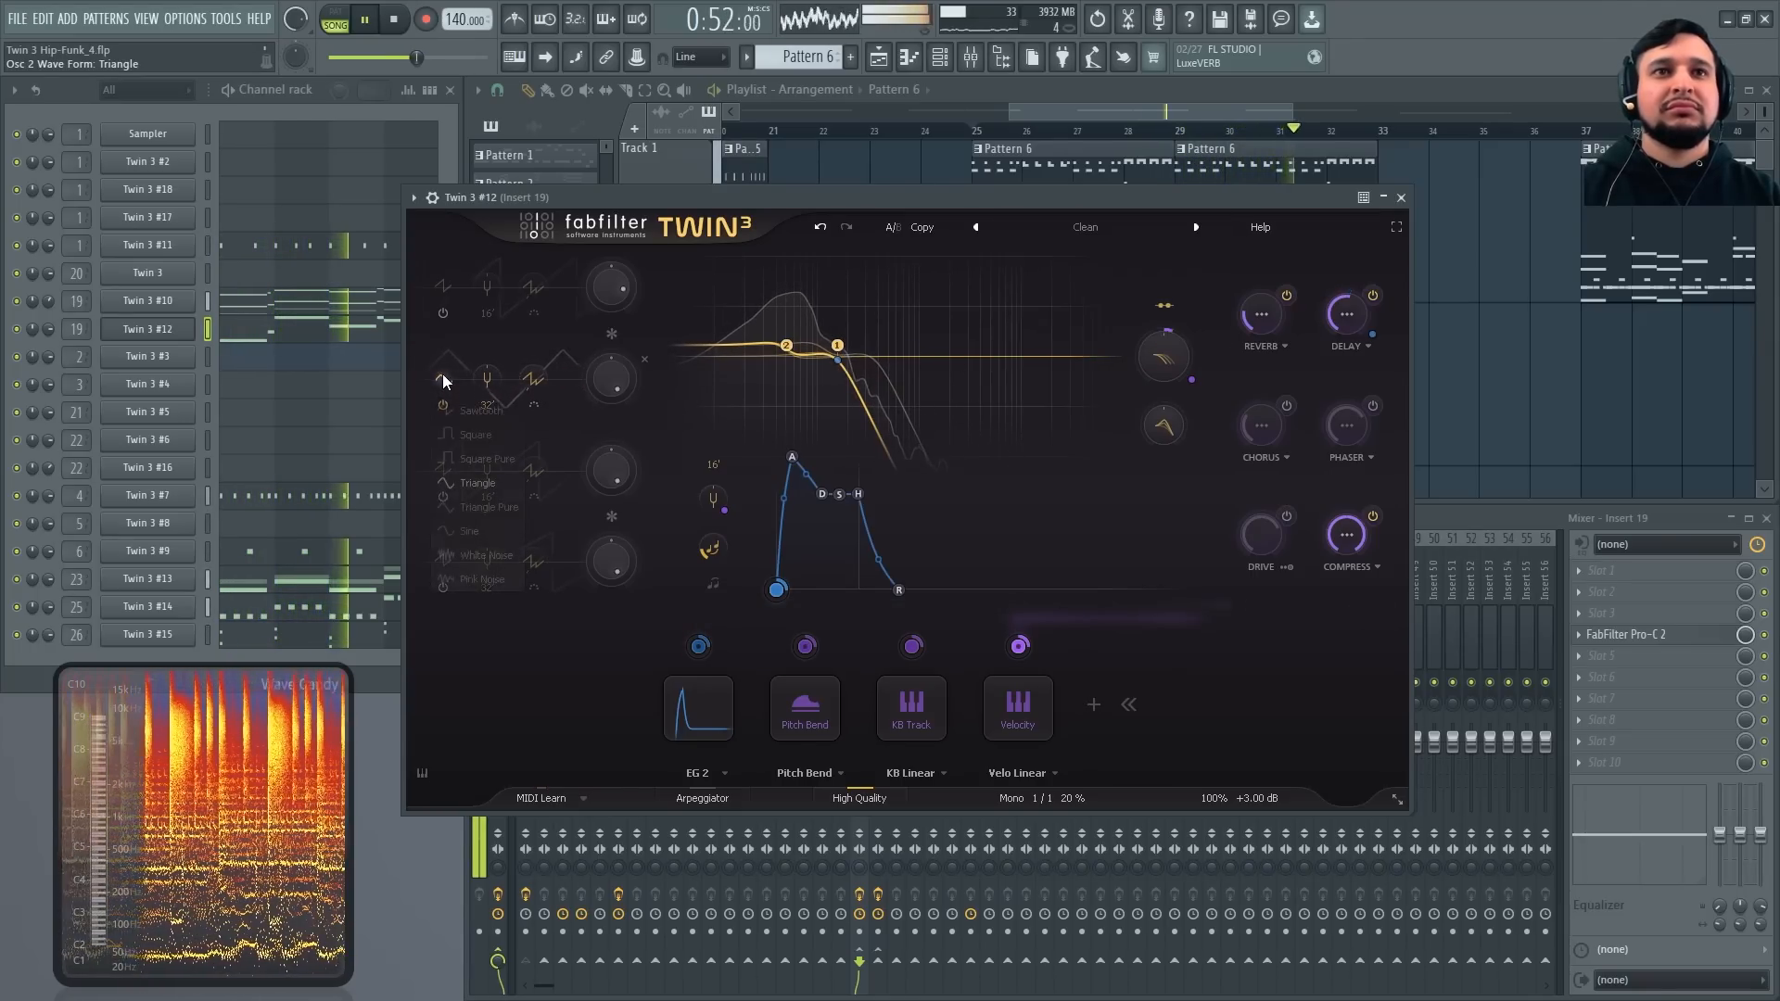
click(443, 374)
click(482, 533)
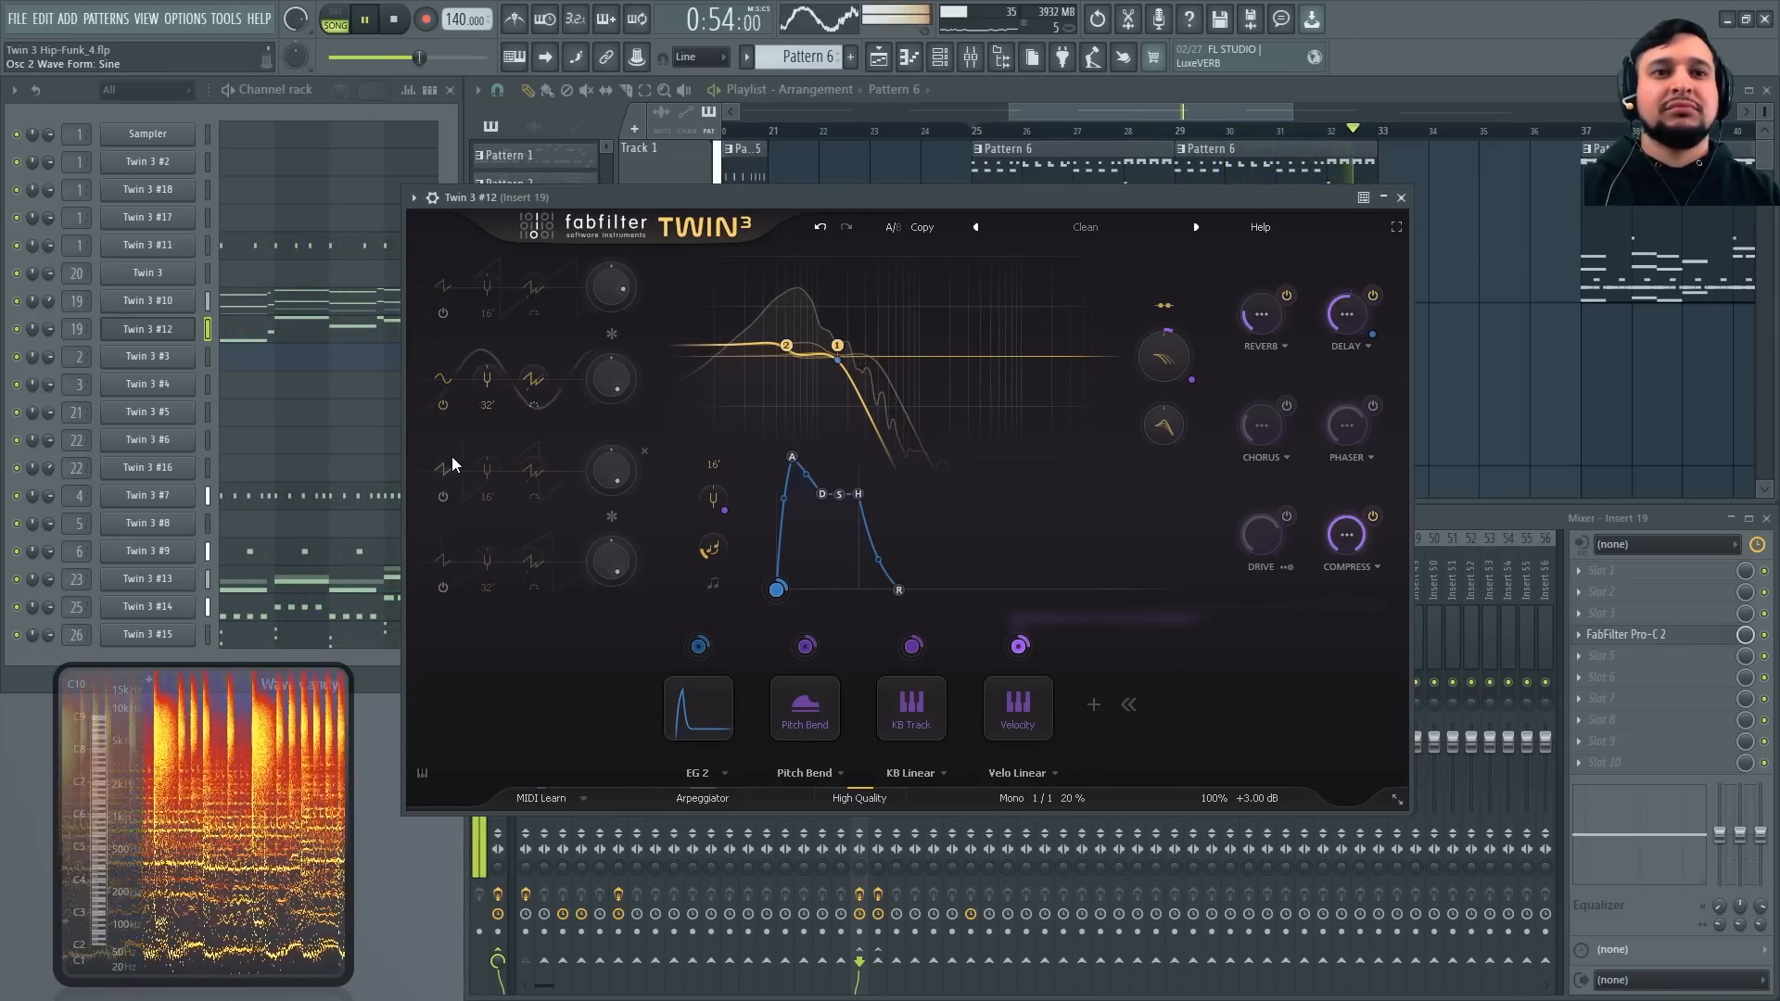
key(space)
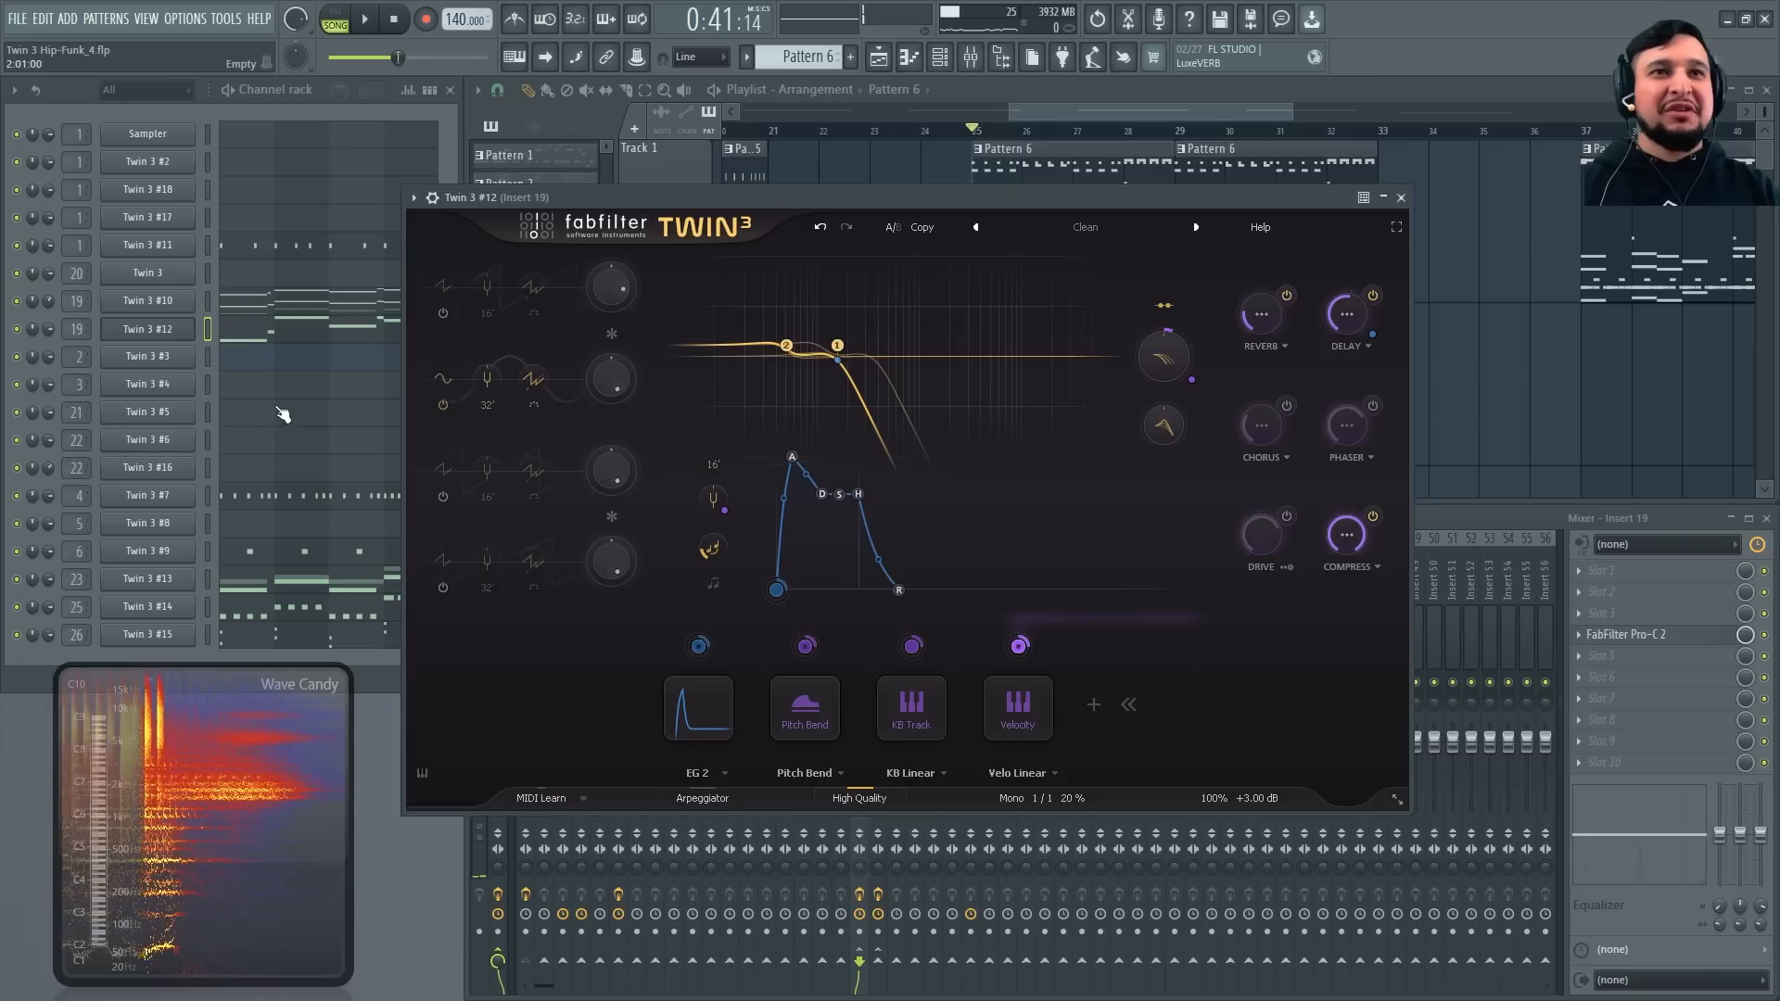
click(1401, 197)
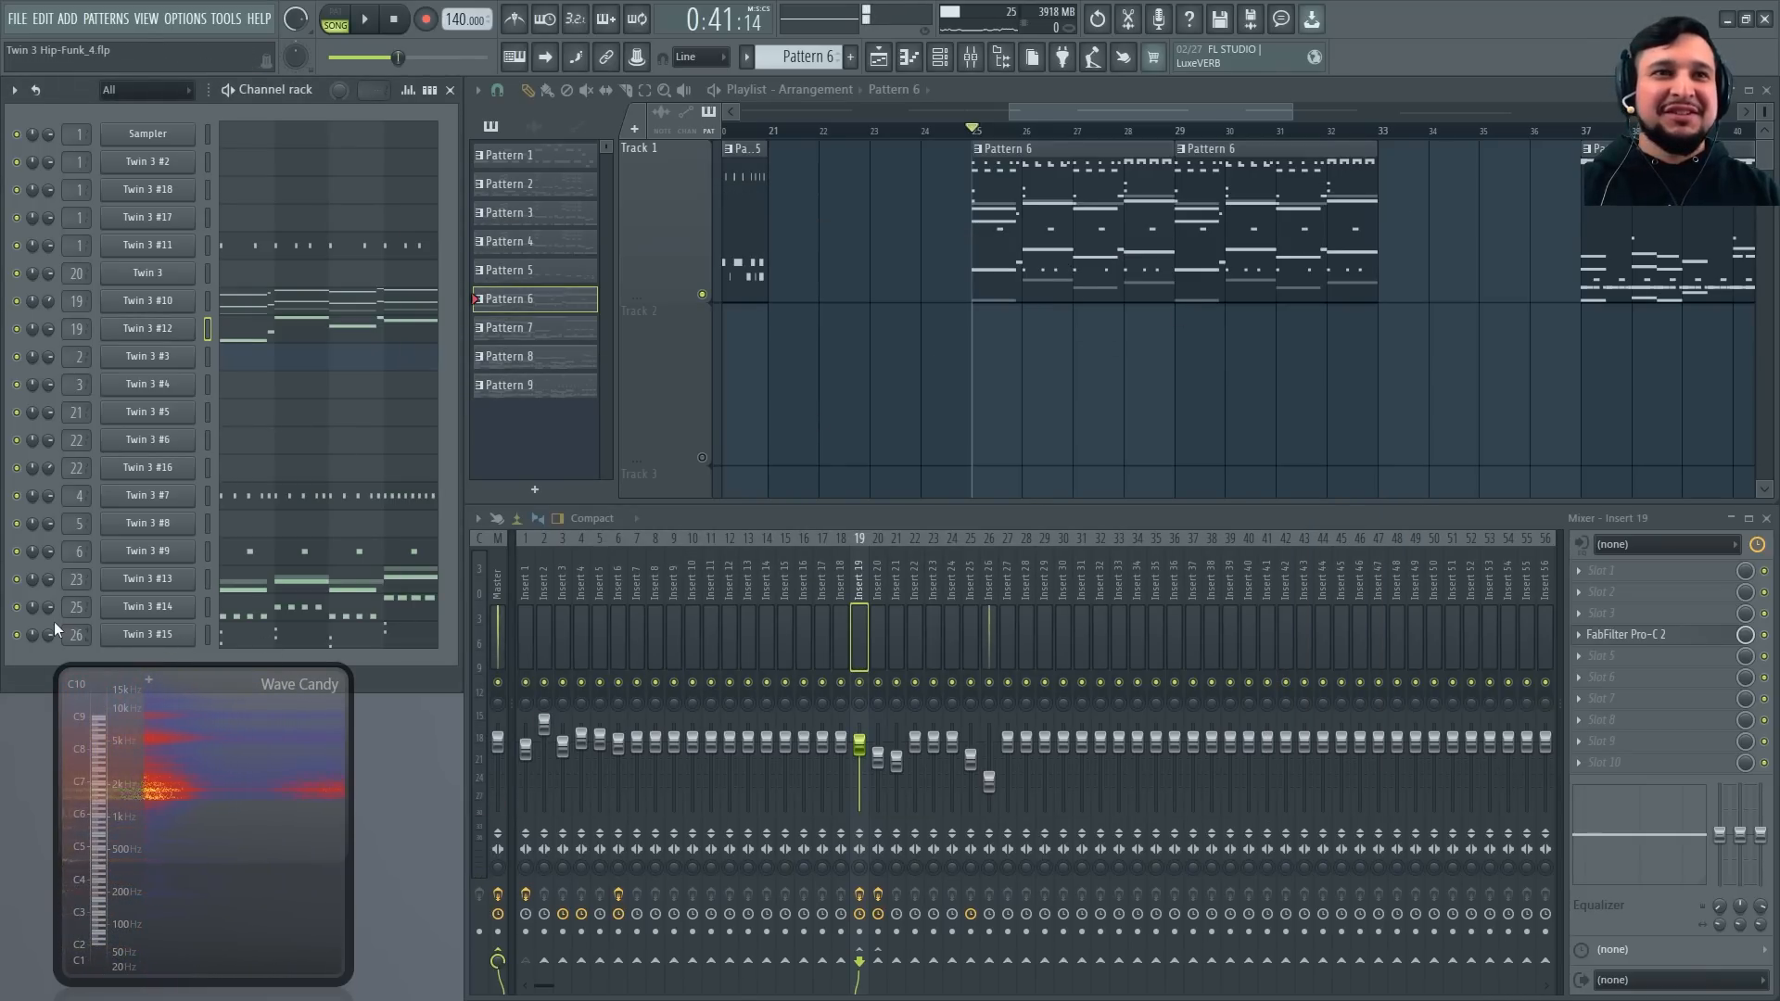
Play Pattern 6 with only Twin 3 #13, view its piano roll notes and open its patch
key(space)
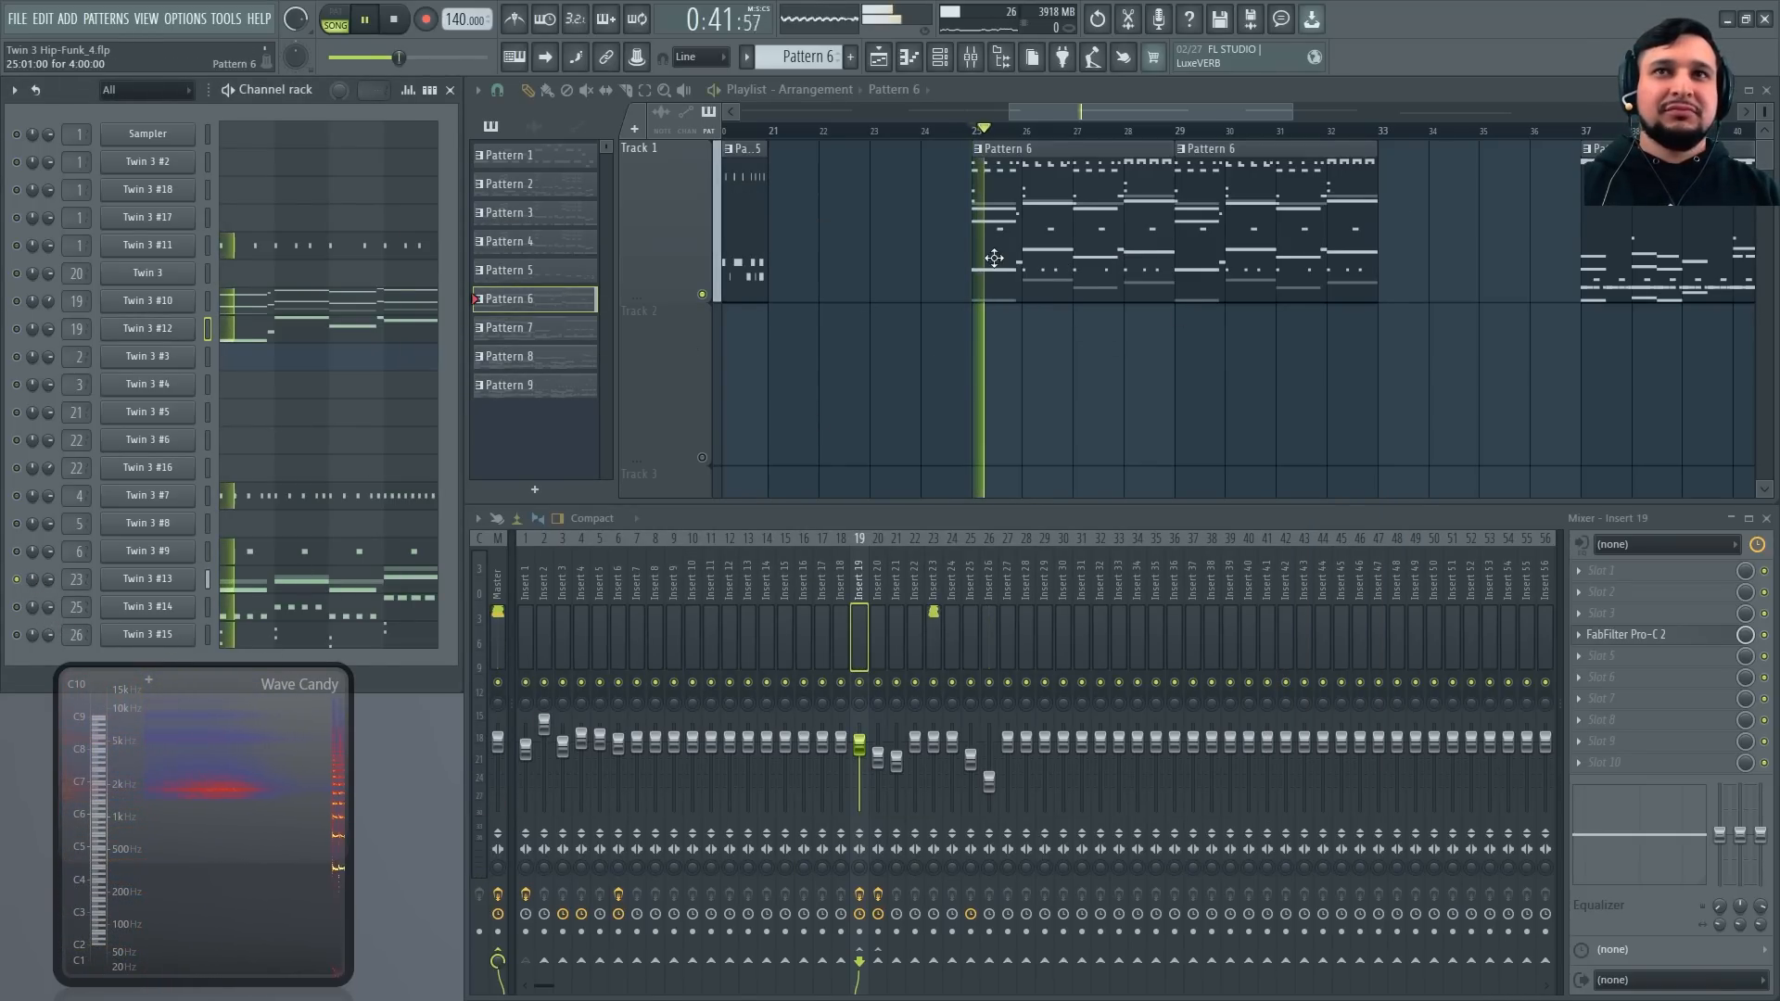
click(417, 587)
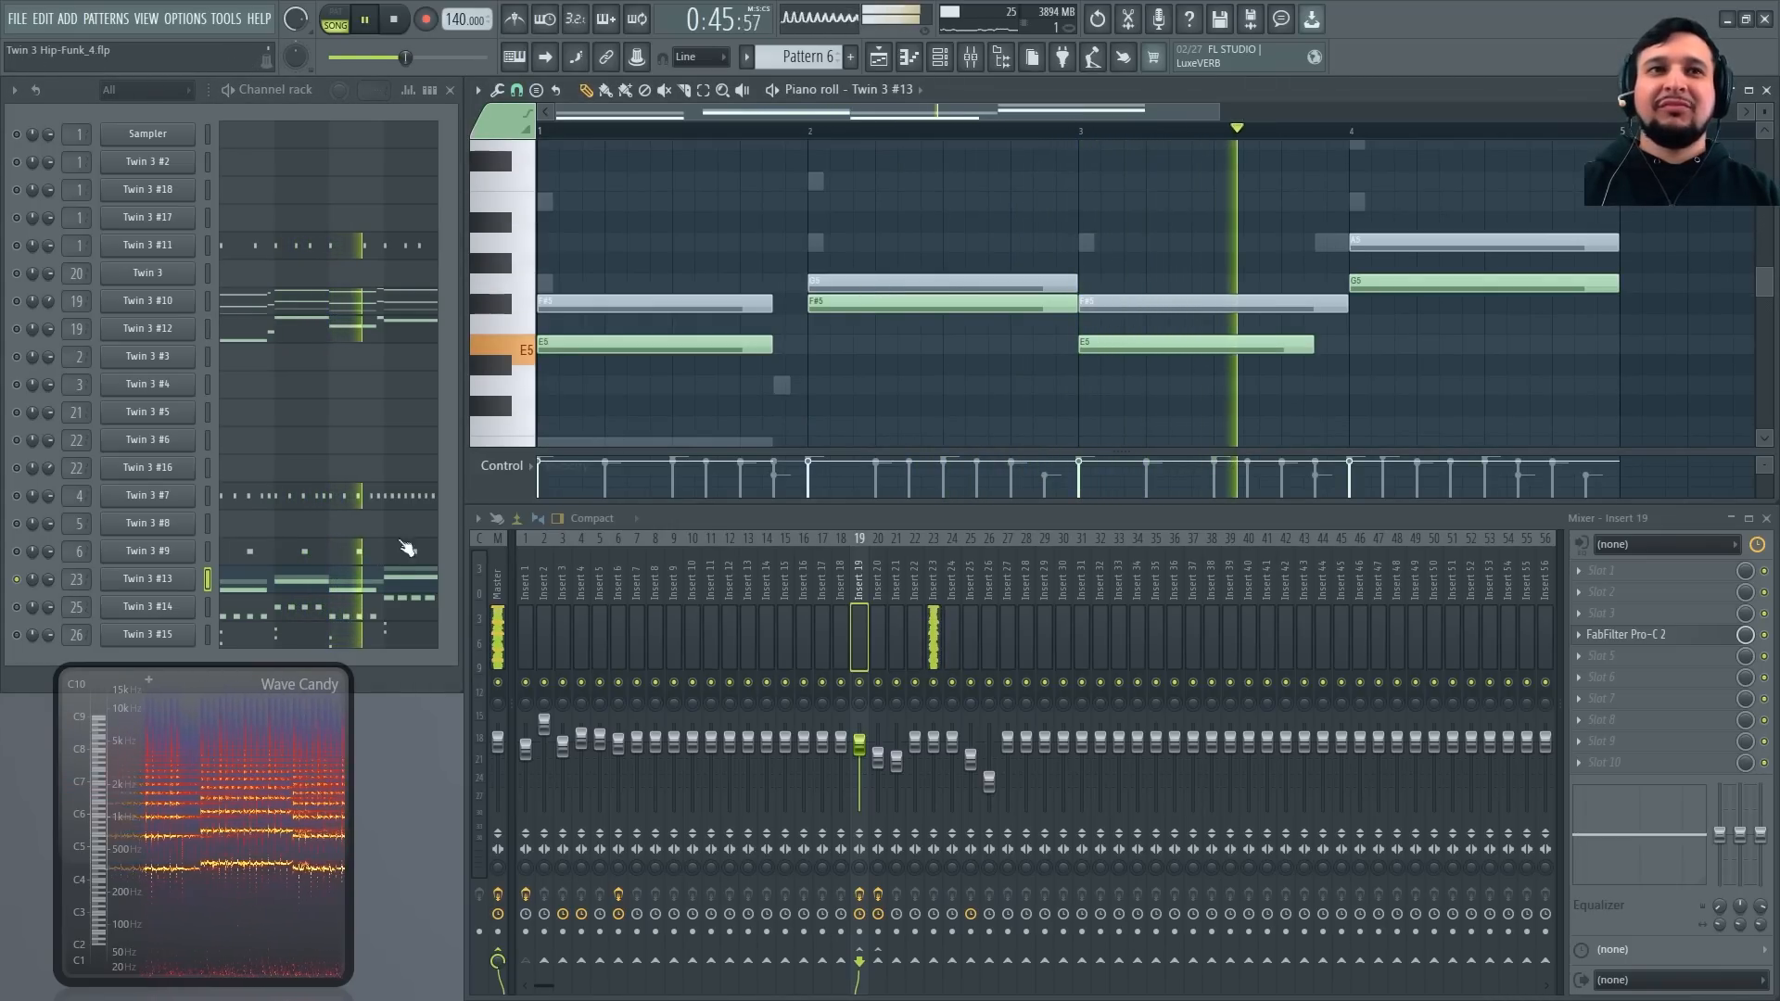
key(space)
click(179, 584)
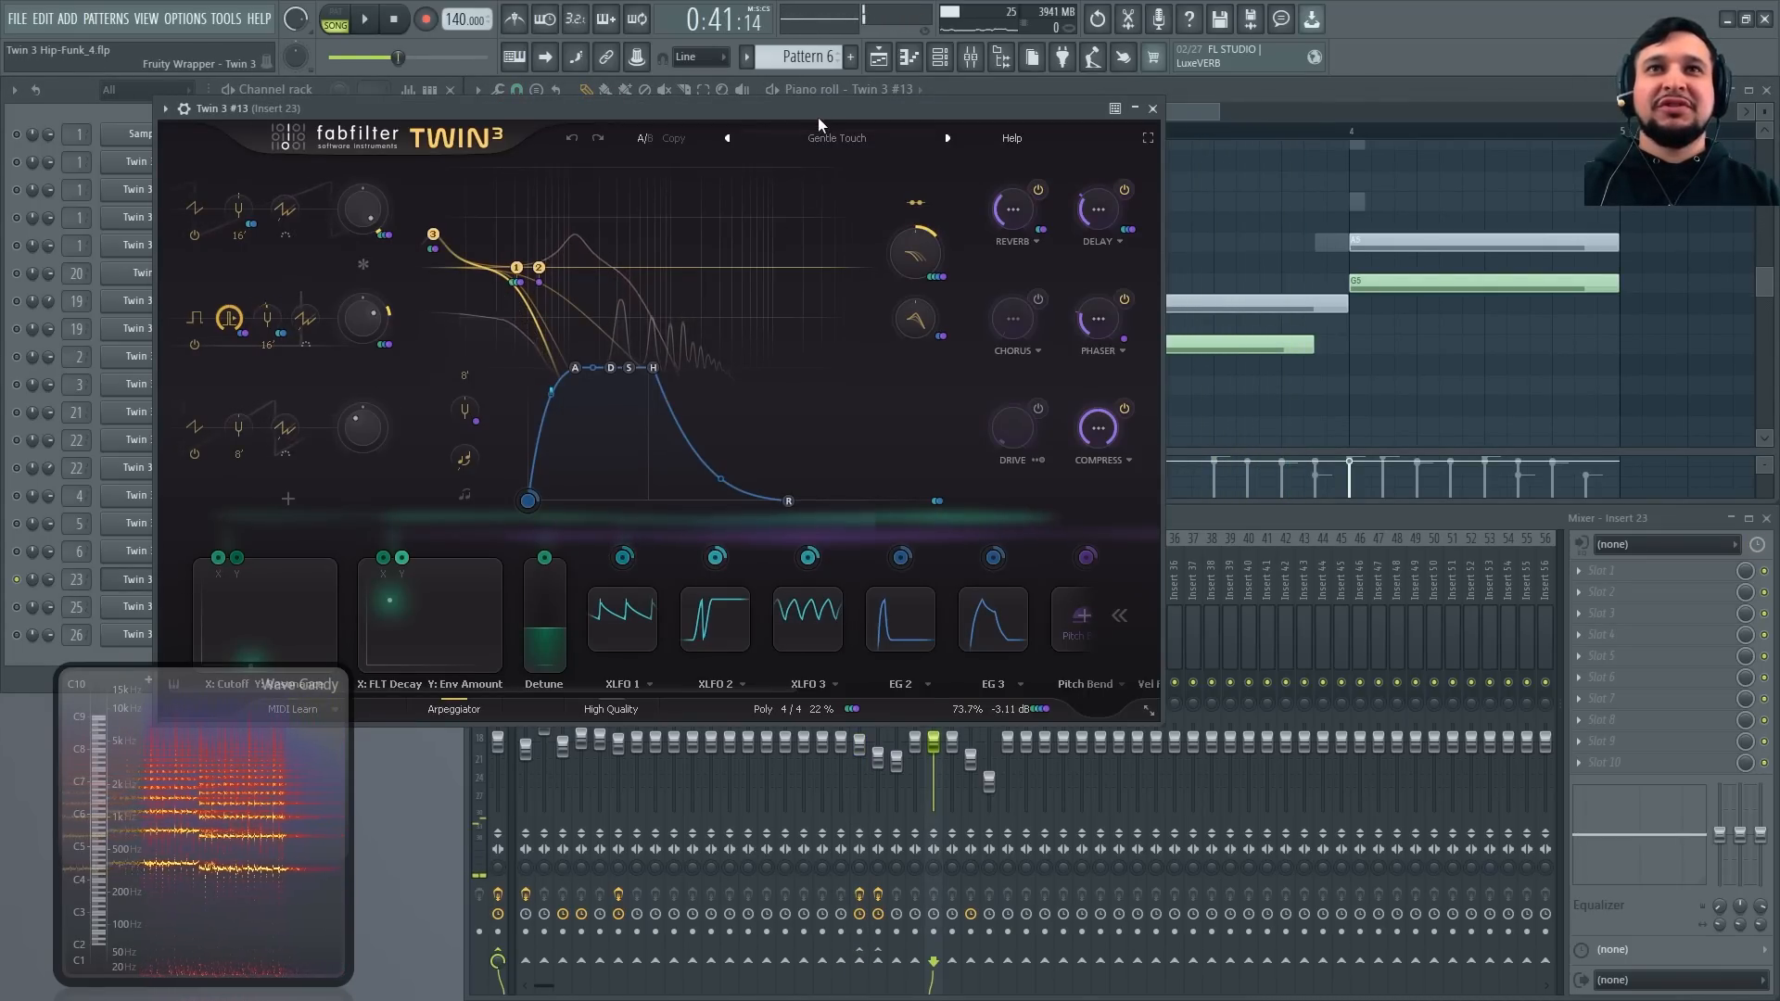
Reload the Gentle Touch preset on Twin 3 #13, audition it and undo the reload to compare it with the edited patch
drag(818, 117, 1192, 163)
click(1203, 186)
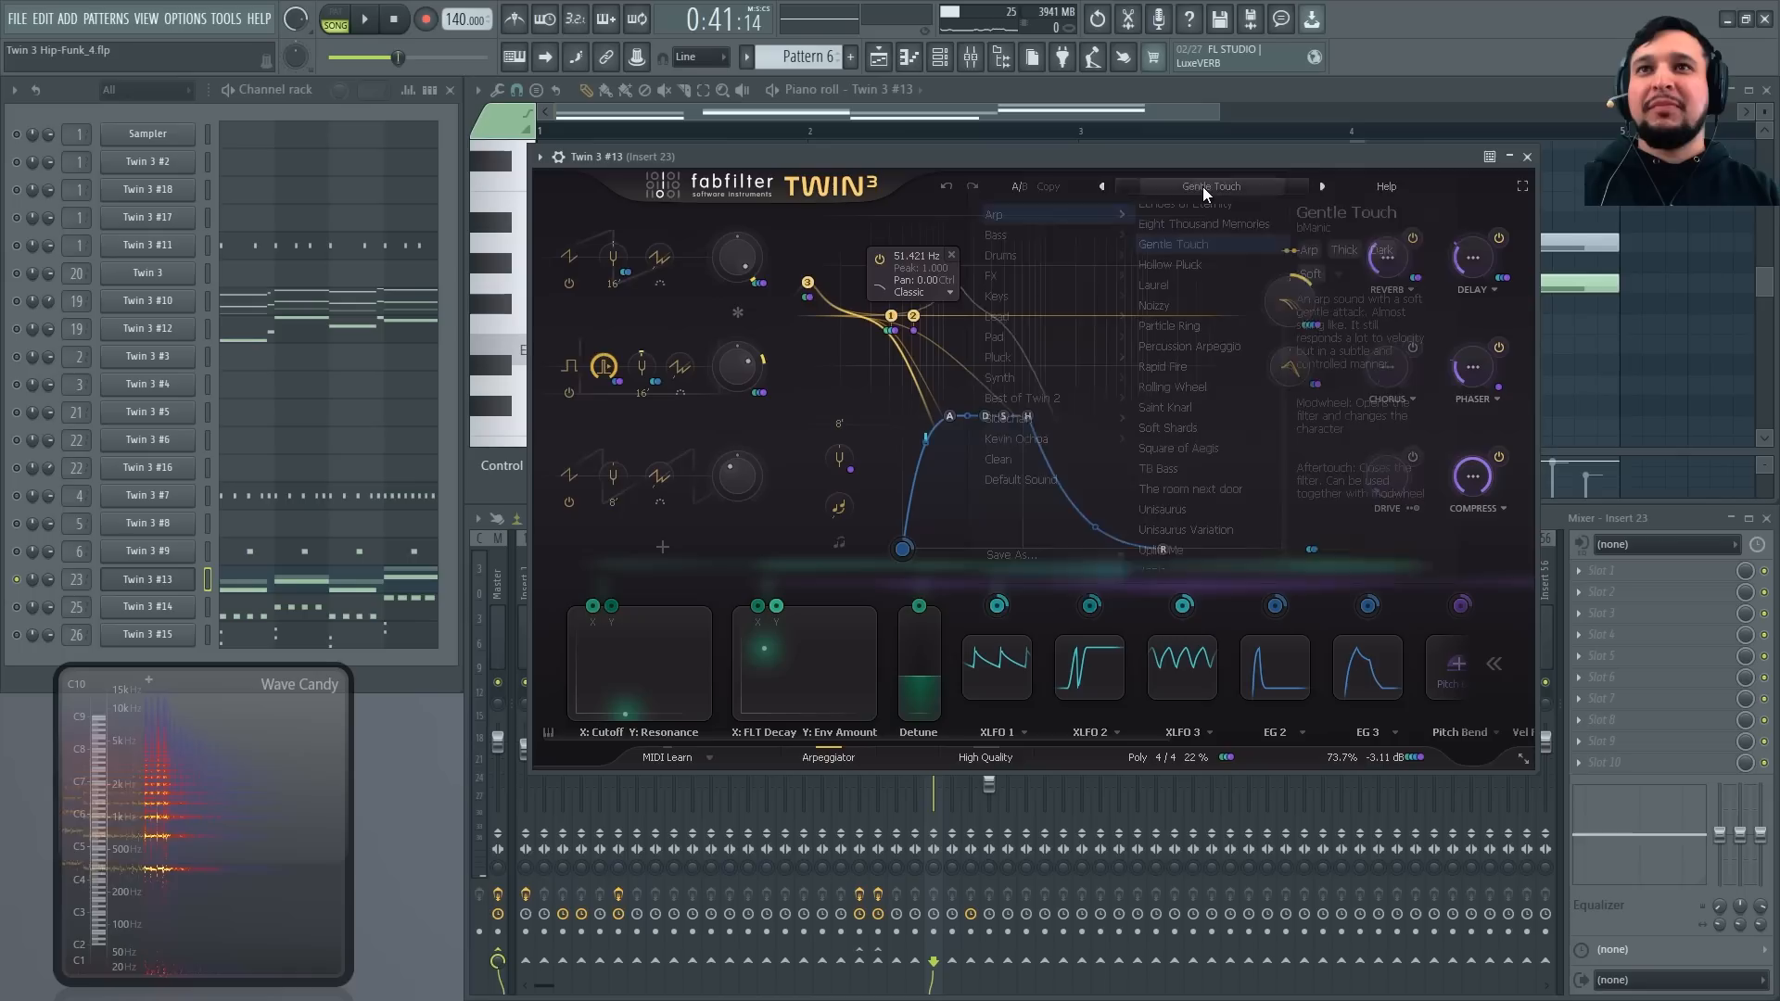
click(1476, 191)
key(space)
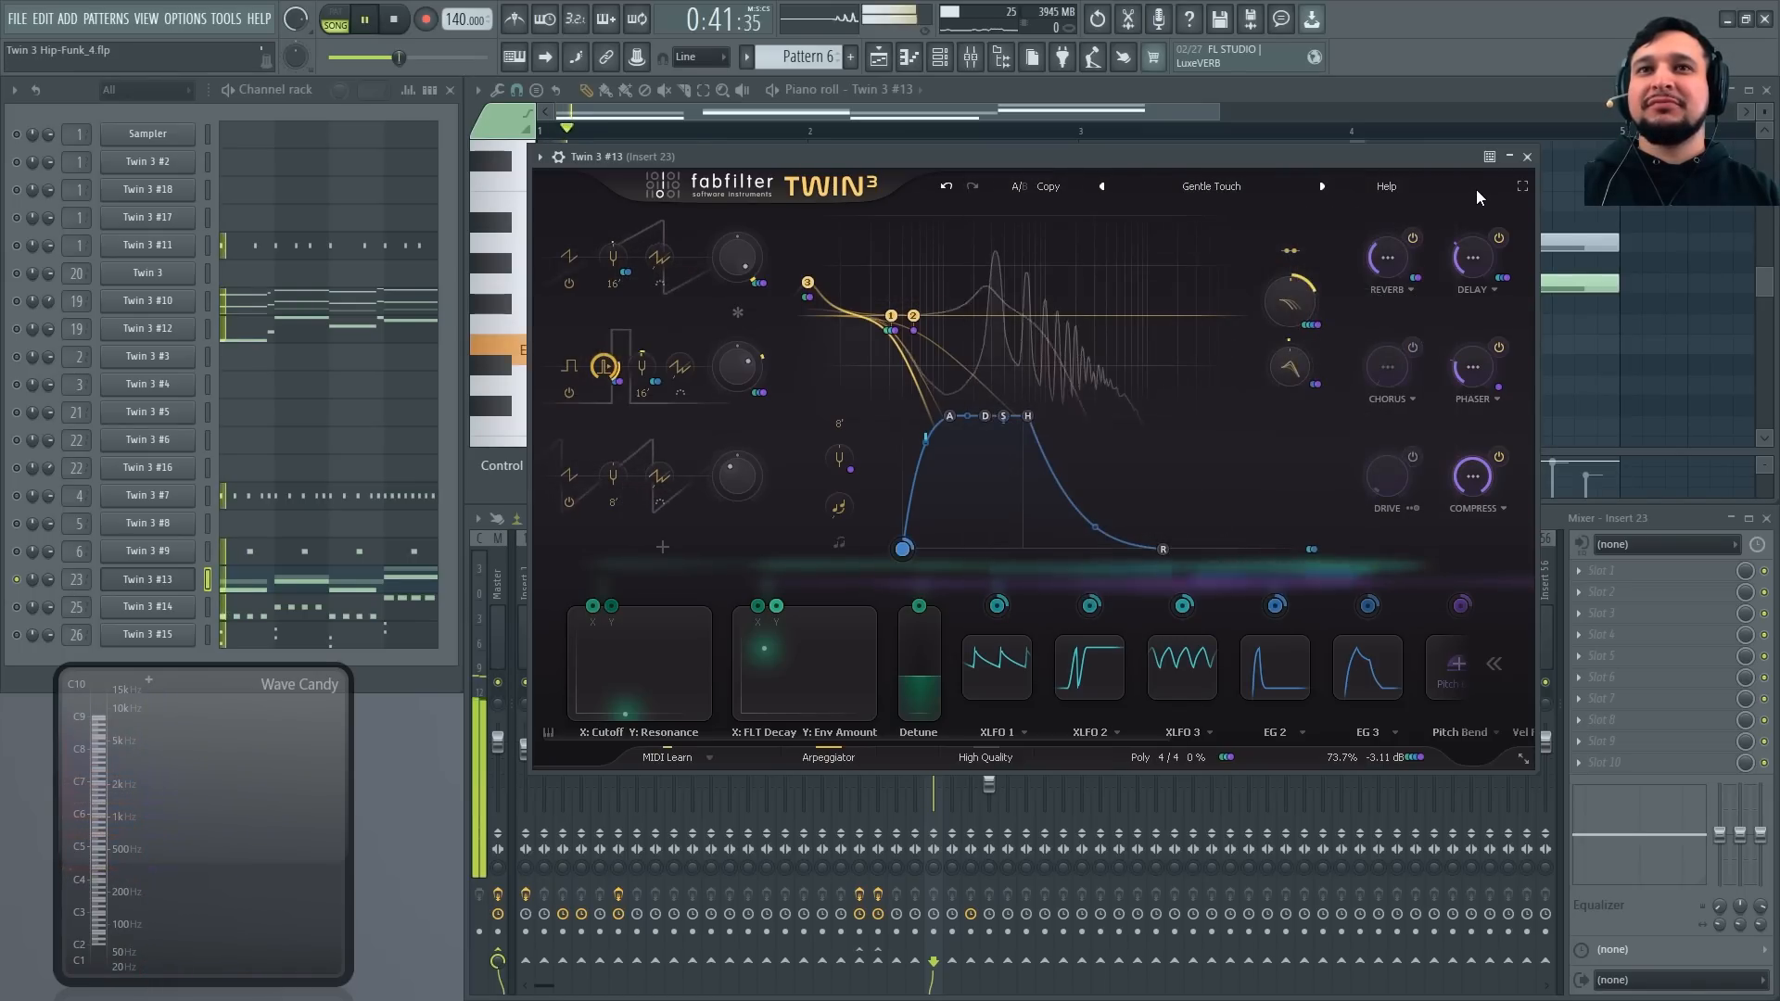
click(945, 187)
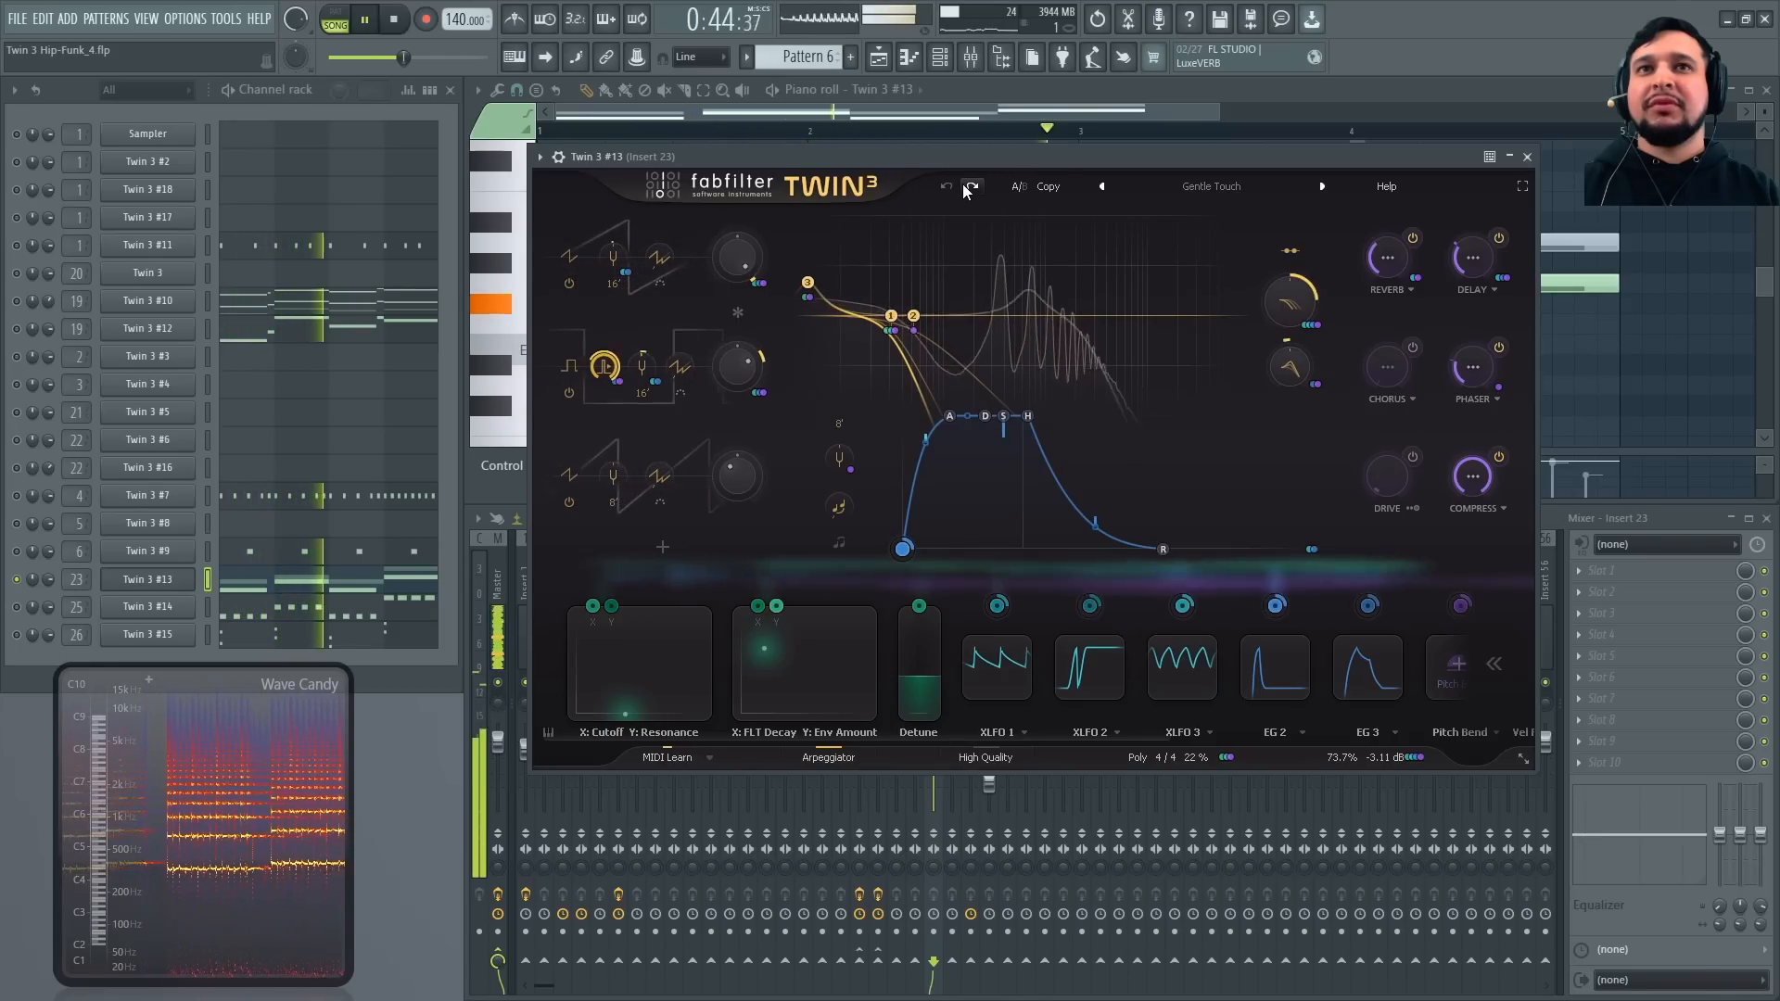
key(space)
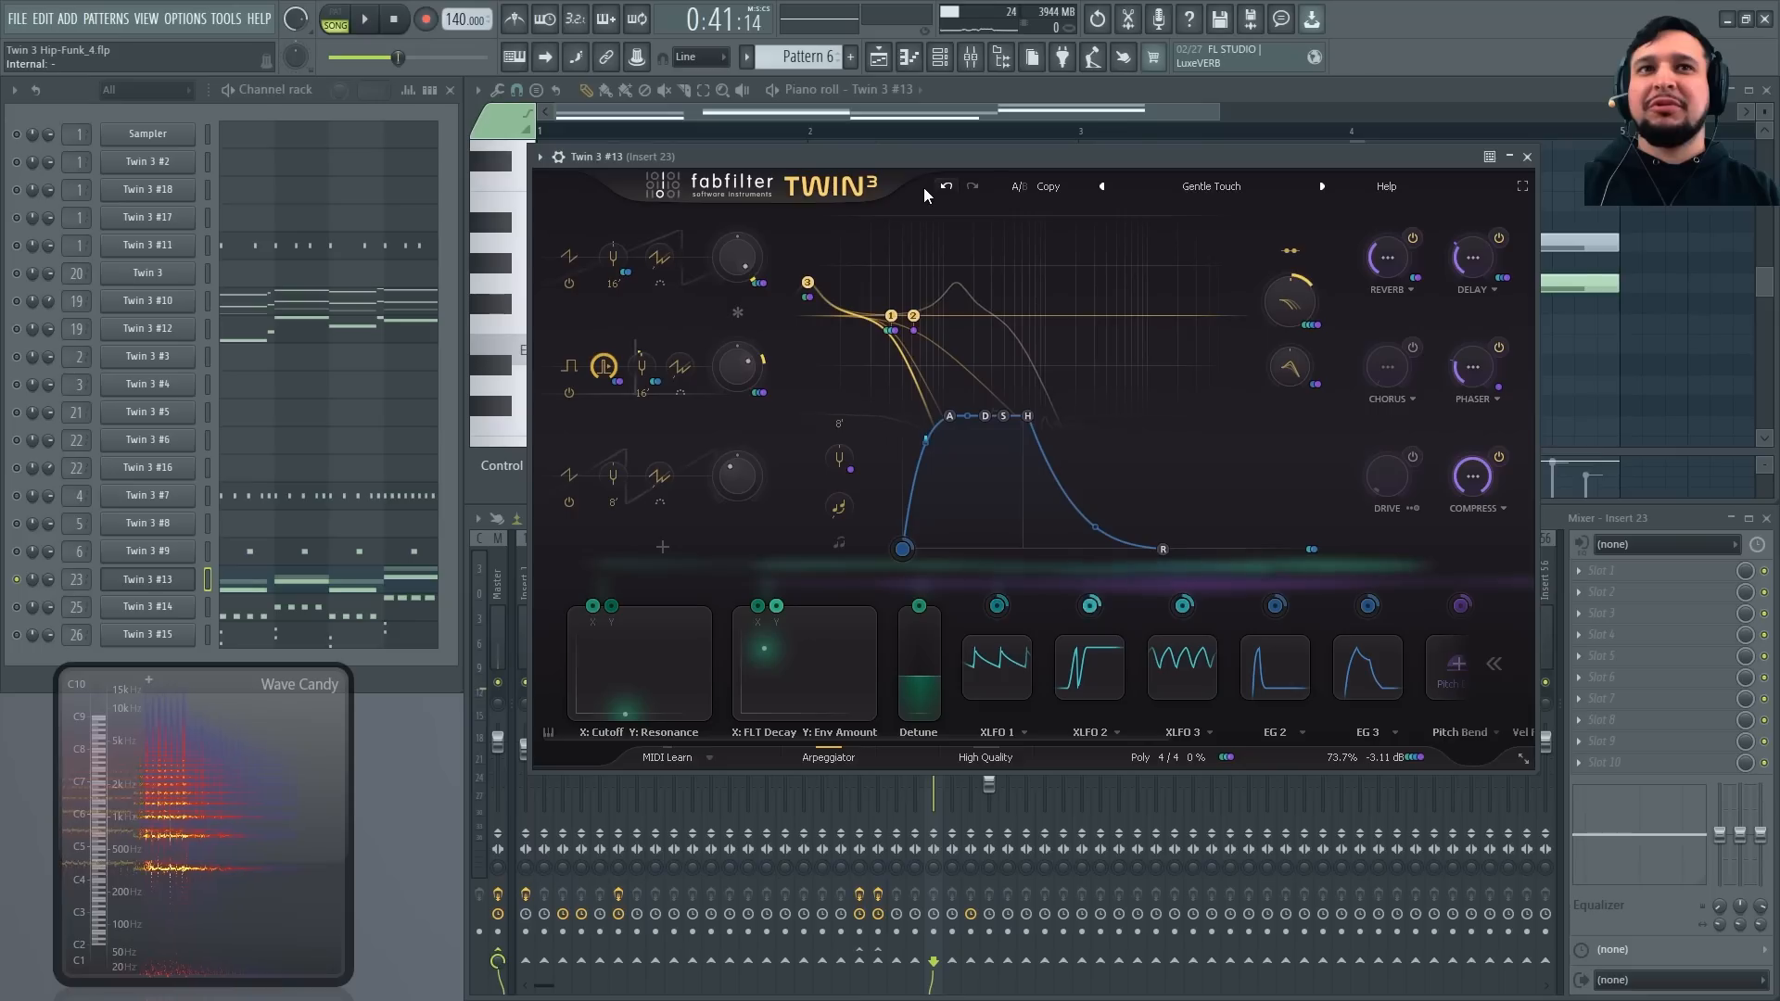
key(space)
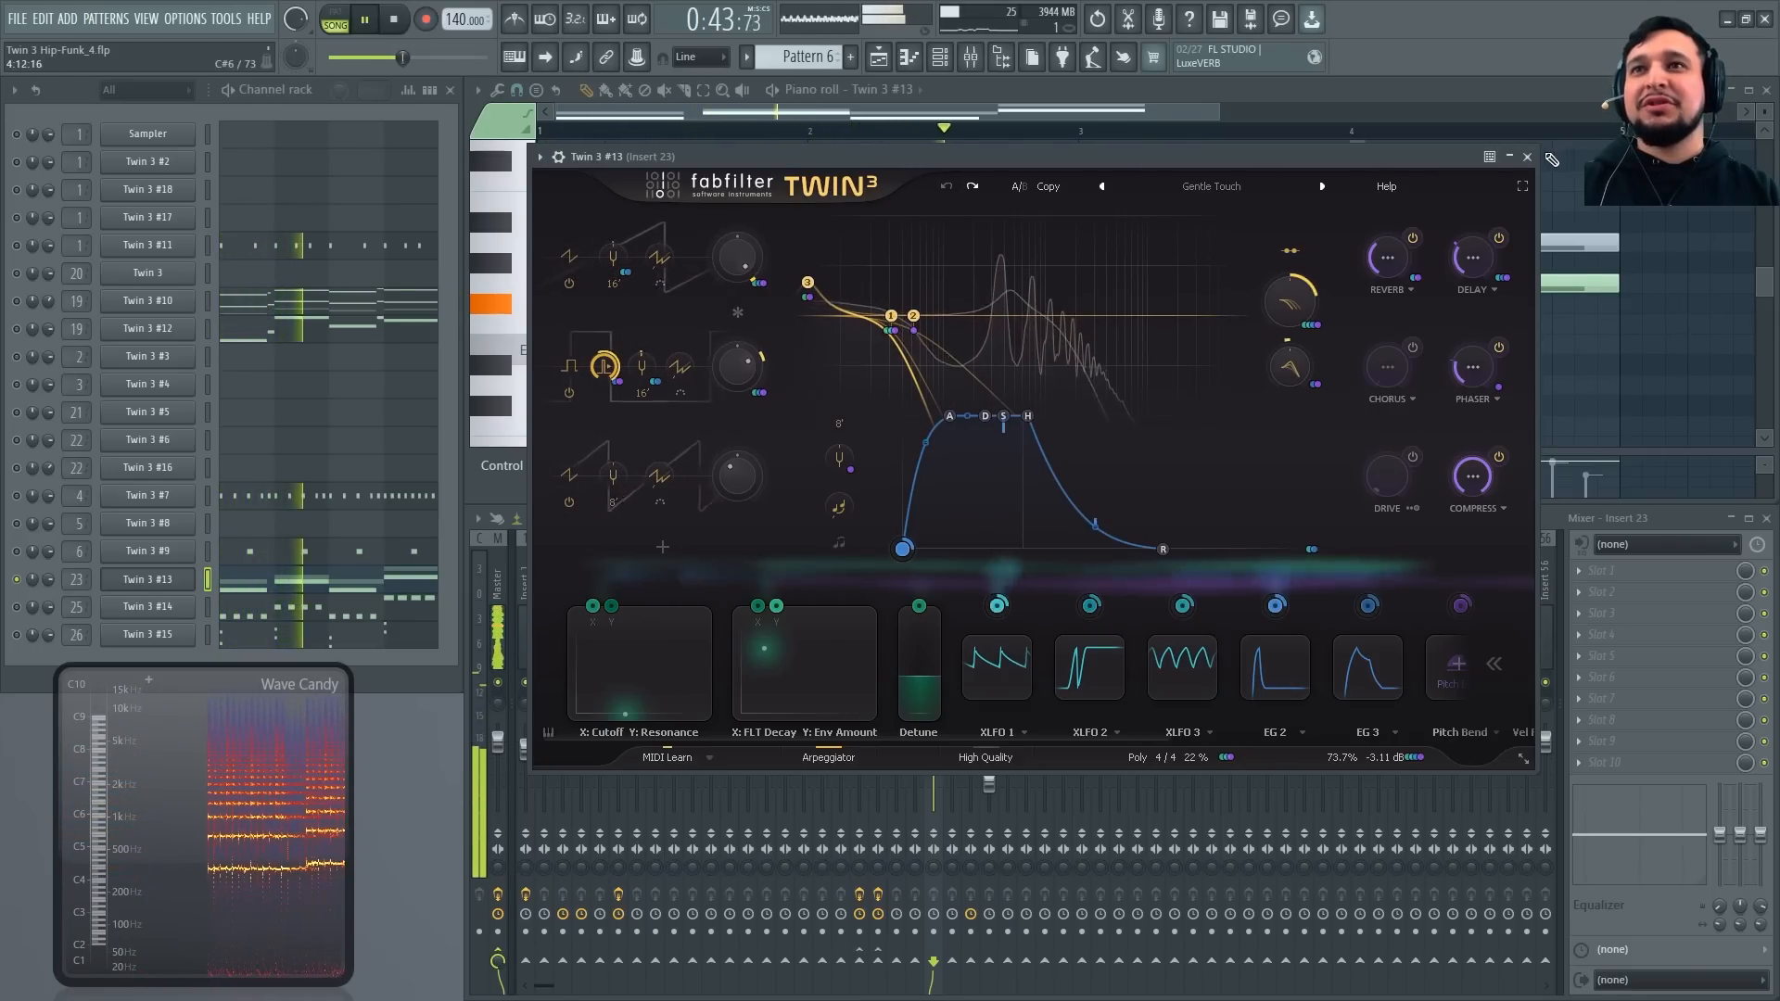
click(1528, 156)
key(space)
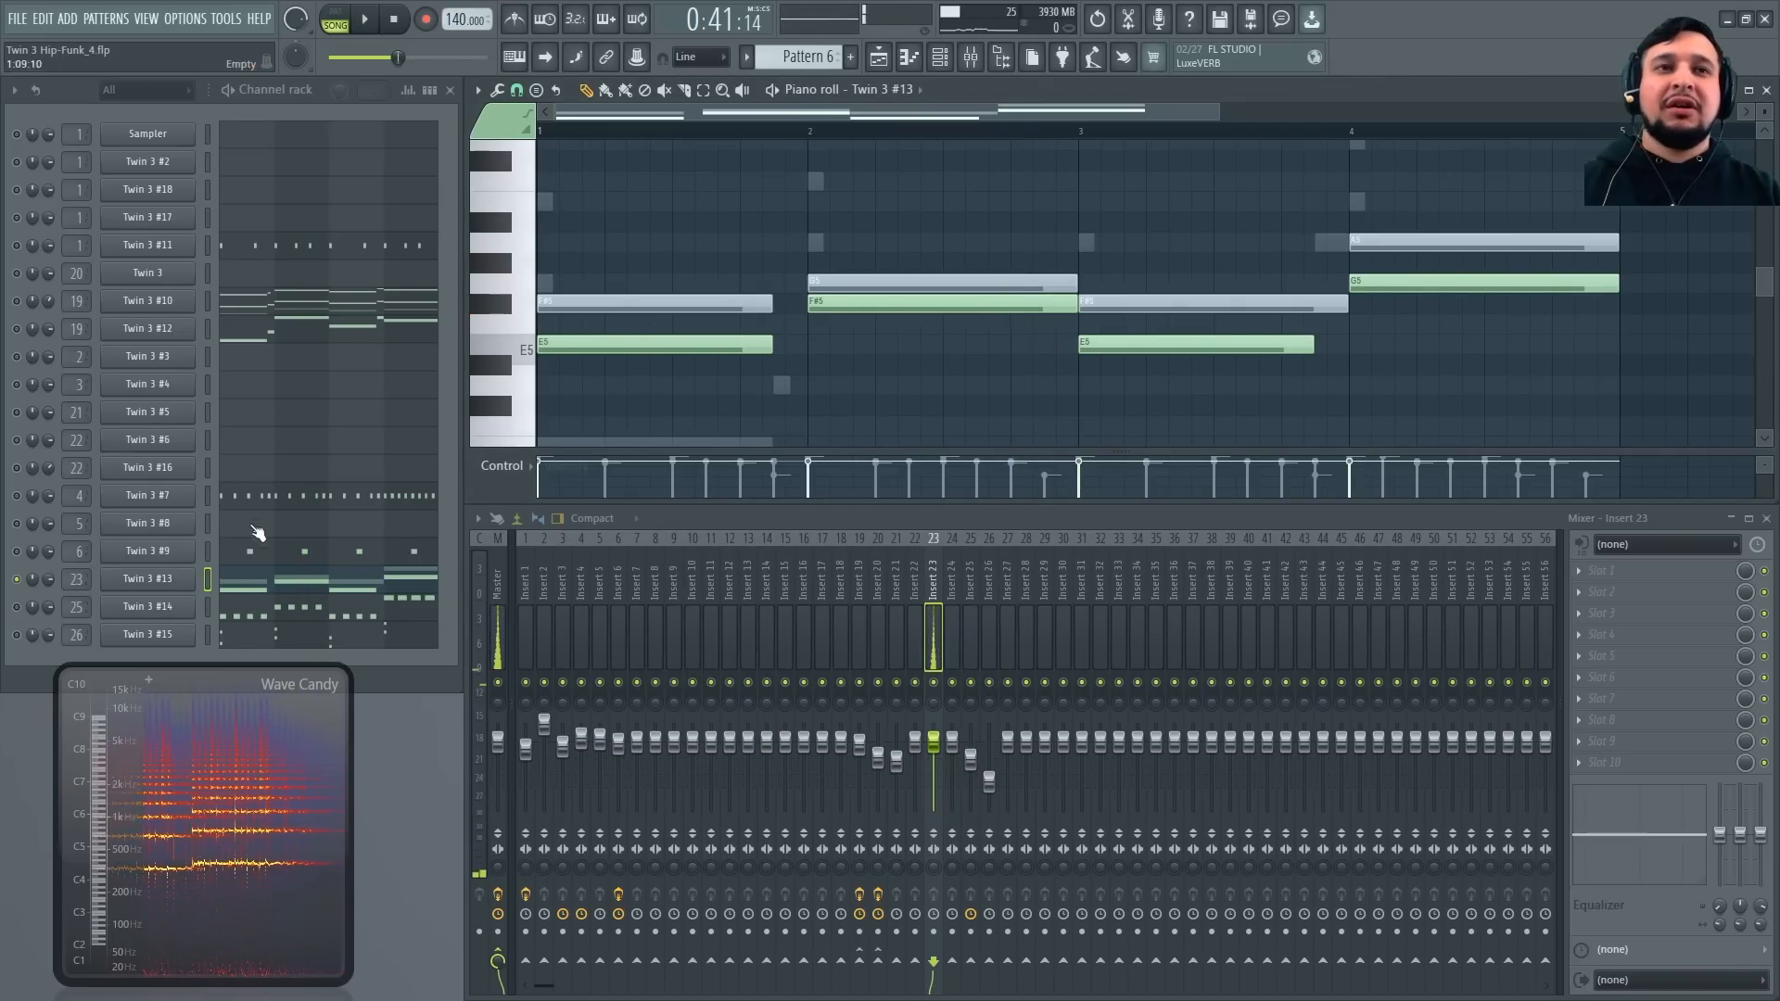
Reopen Twin 3 #13, audition it with the arpeggiator disabled and enable the arpeggiator again
click(148, 579)
mouse_move(861, 751)
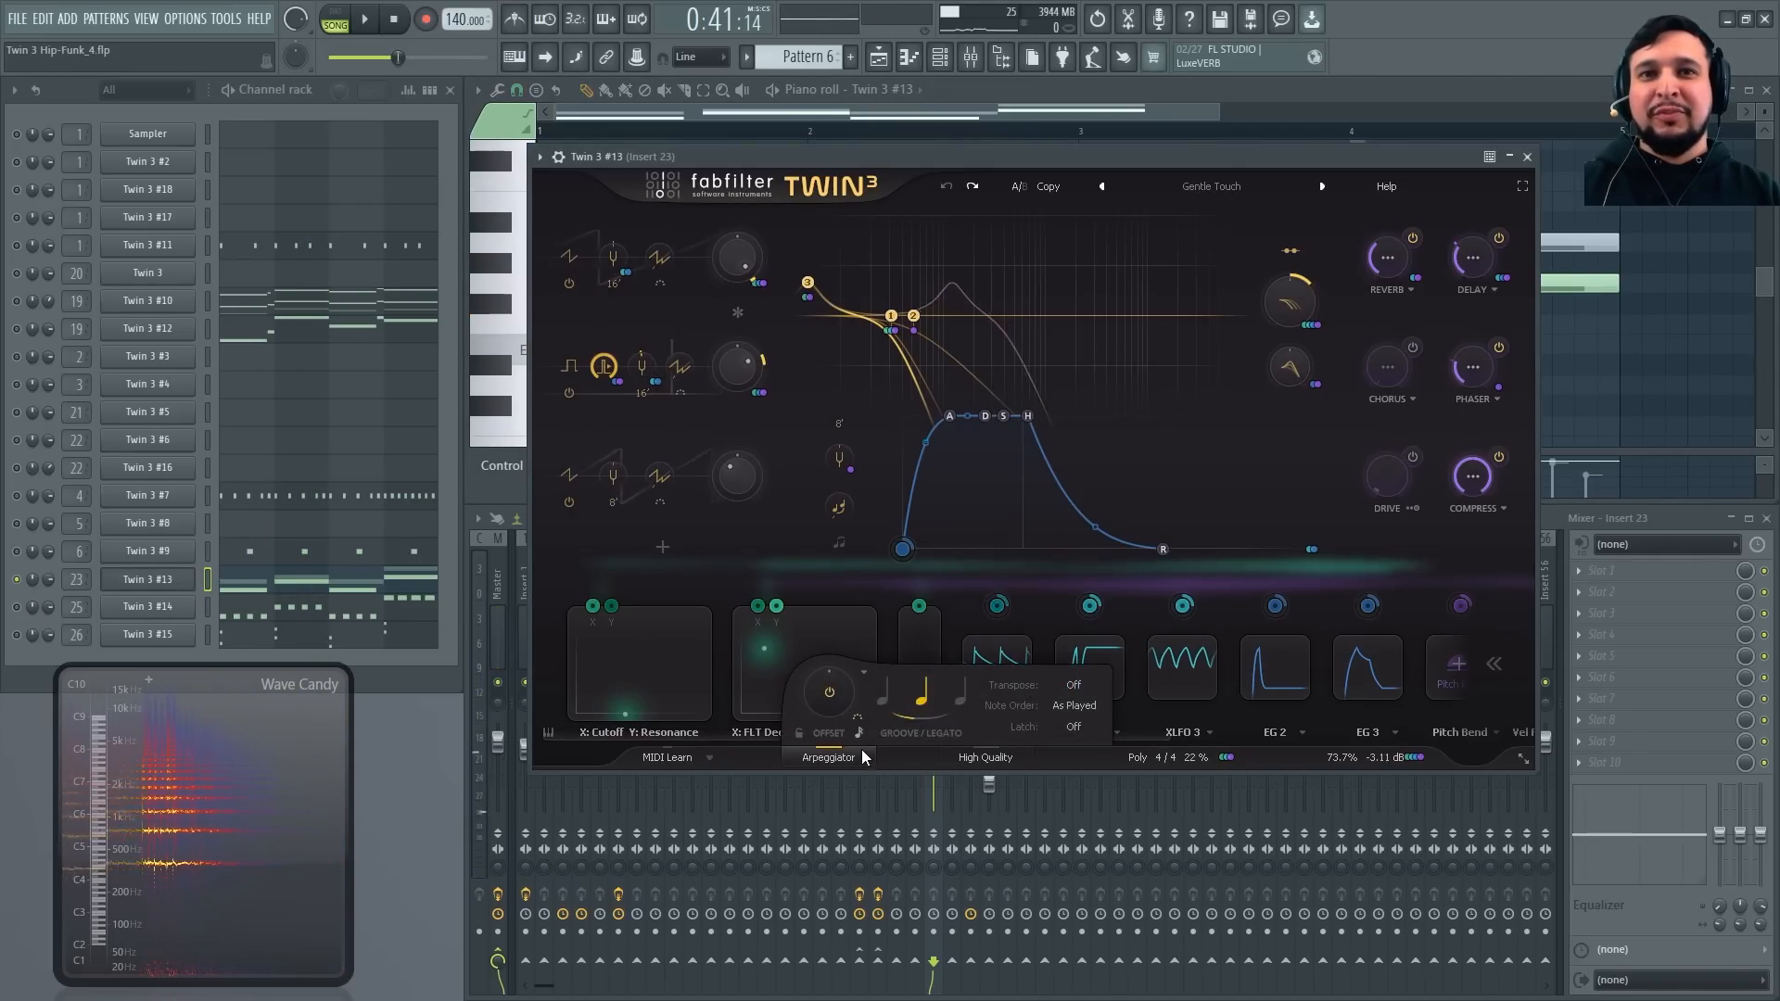
key(space)
click(829, 693)
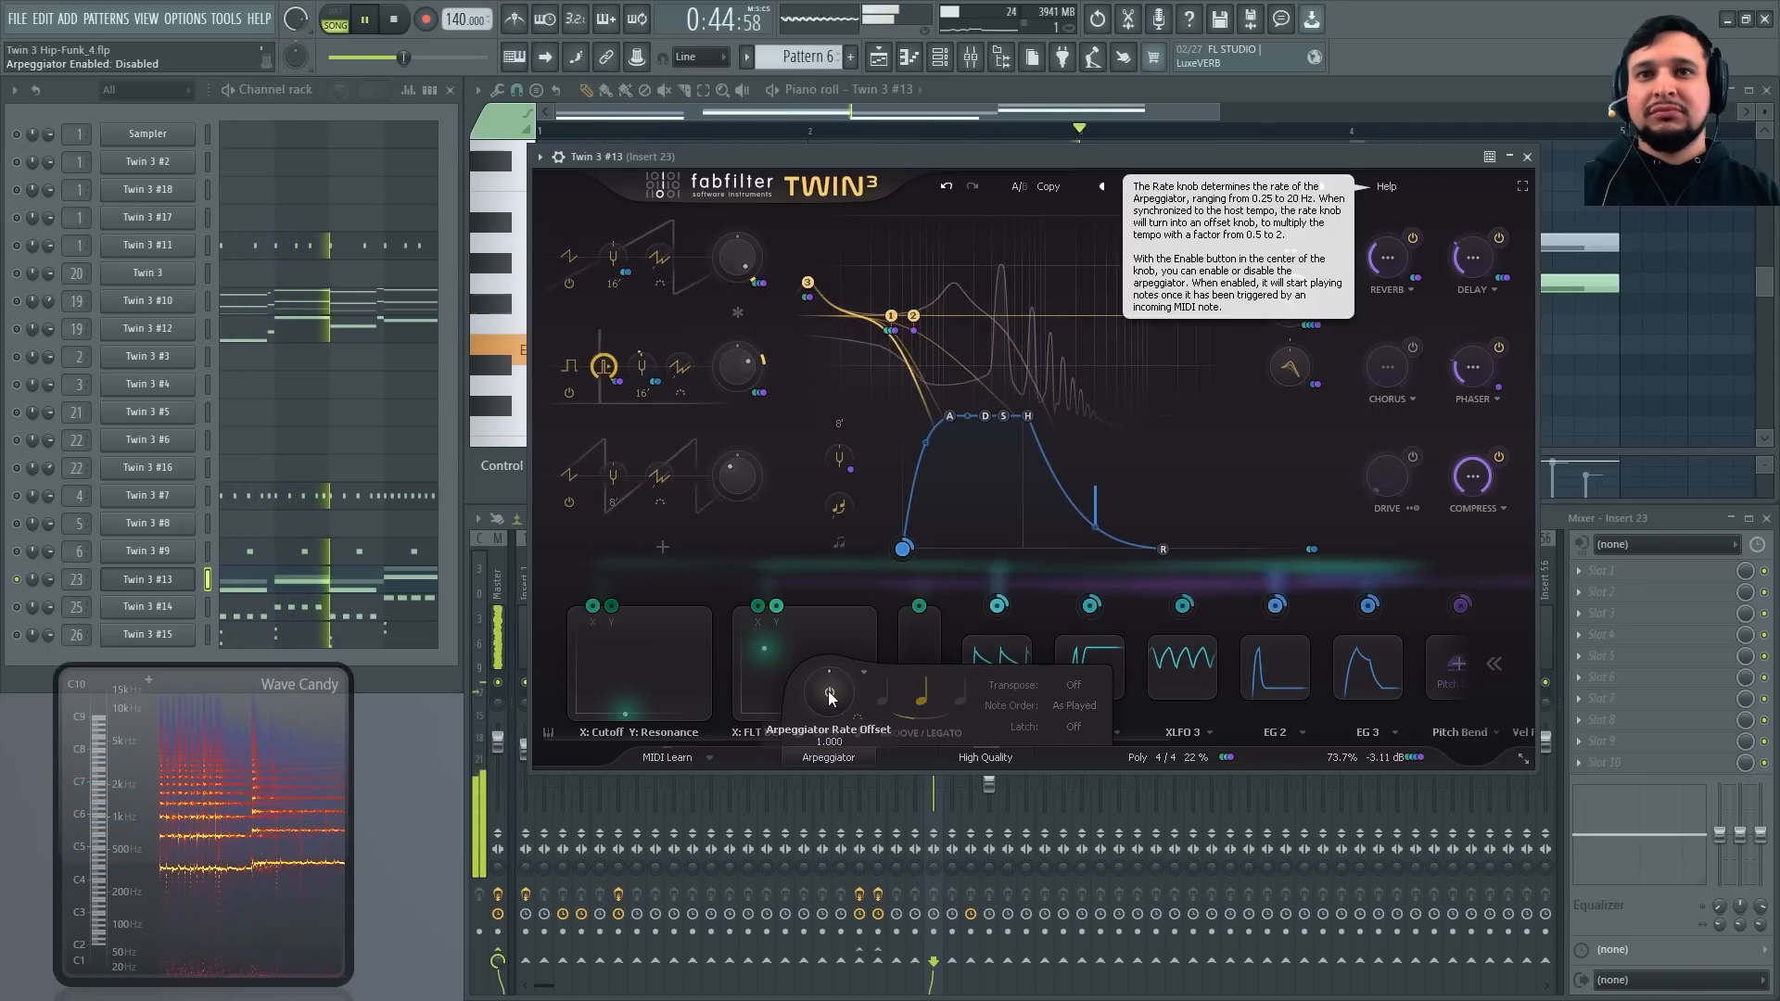
key(space)
click(830, 694)
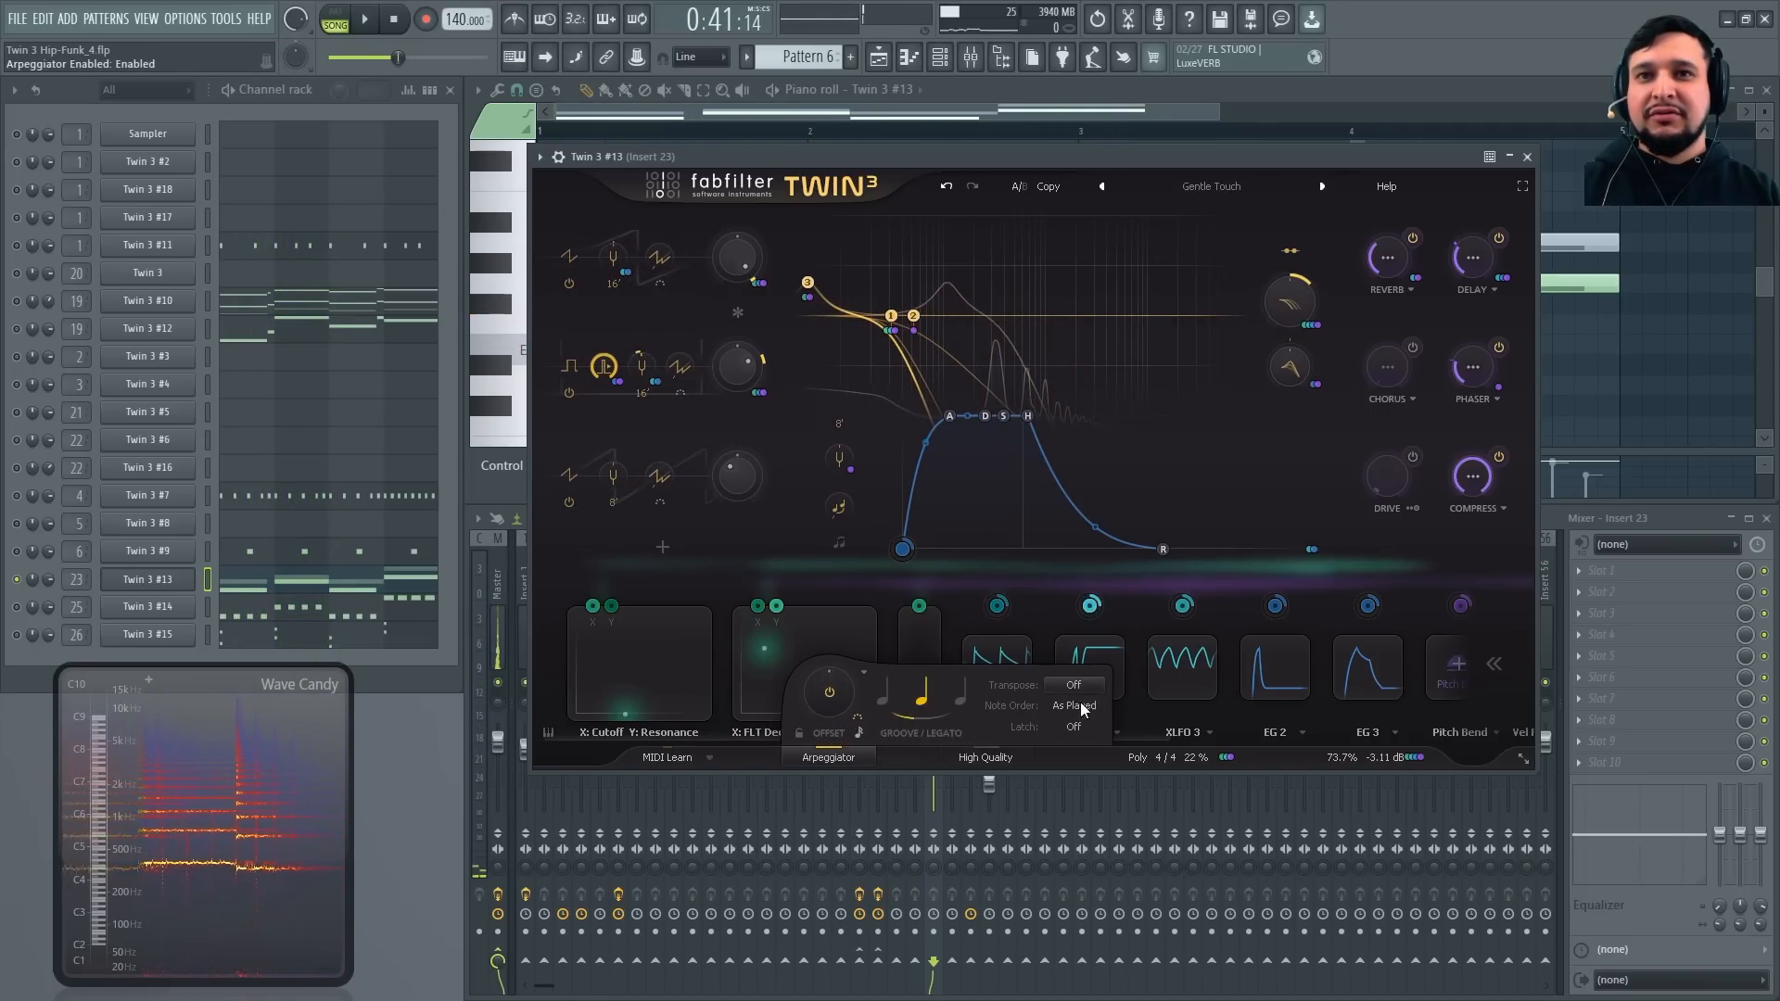
Examine the arpeggiator's note-length options in Twin 3 #13 and adjust Arpeggiator Legato while auditioning the pattern
click(857, 733)
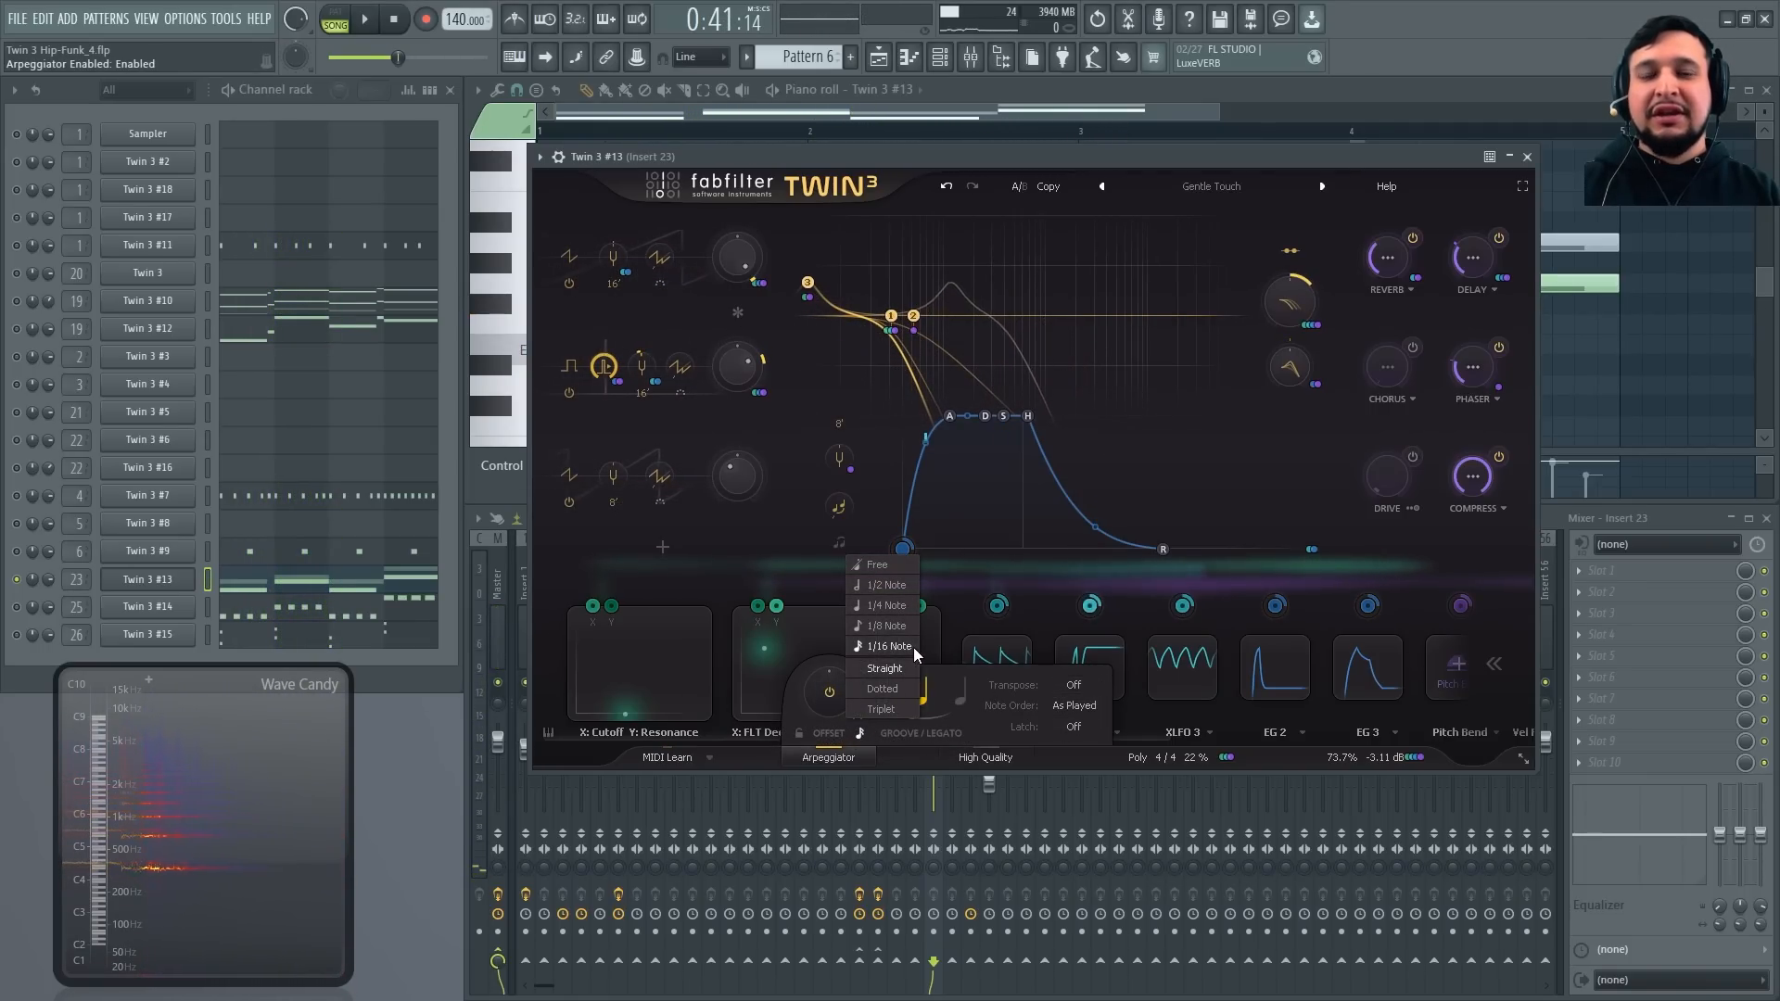
click(986, 165)
key(space)
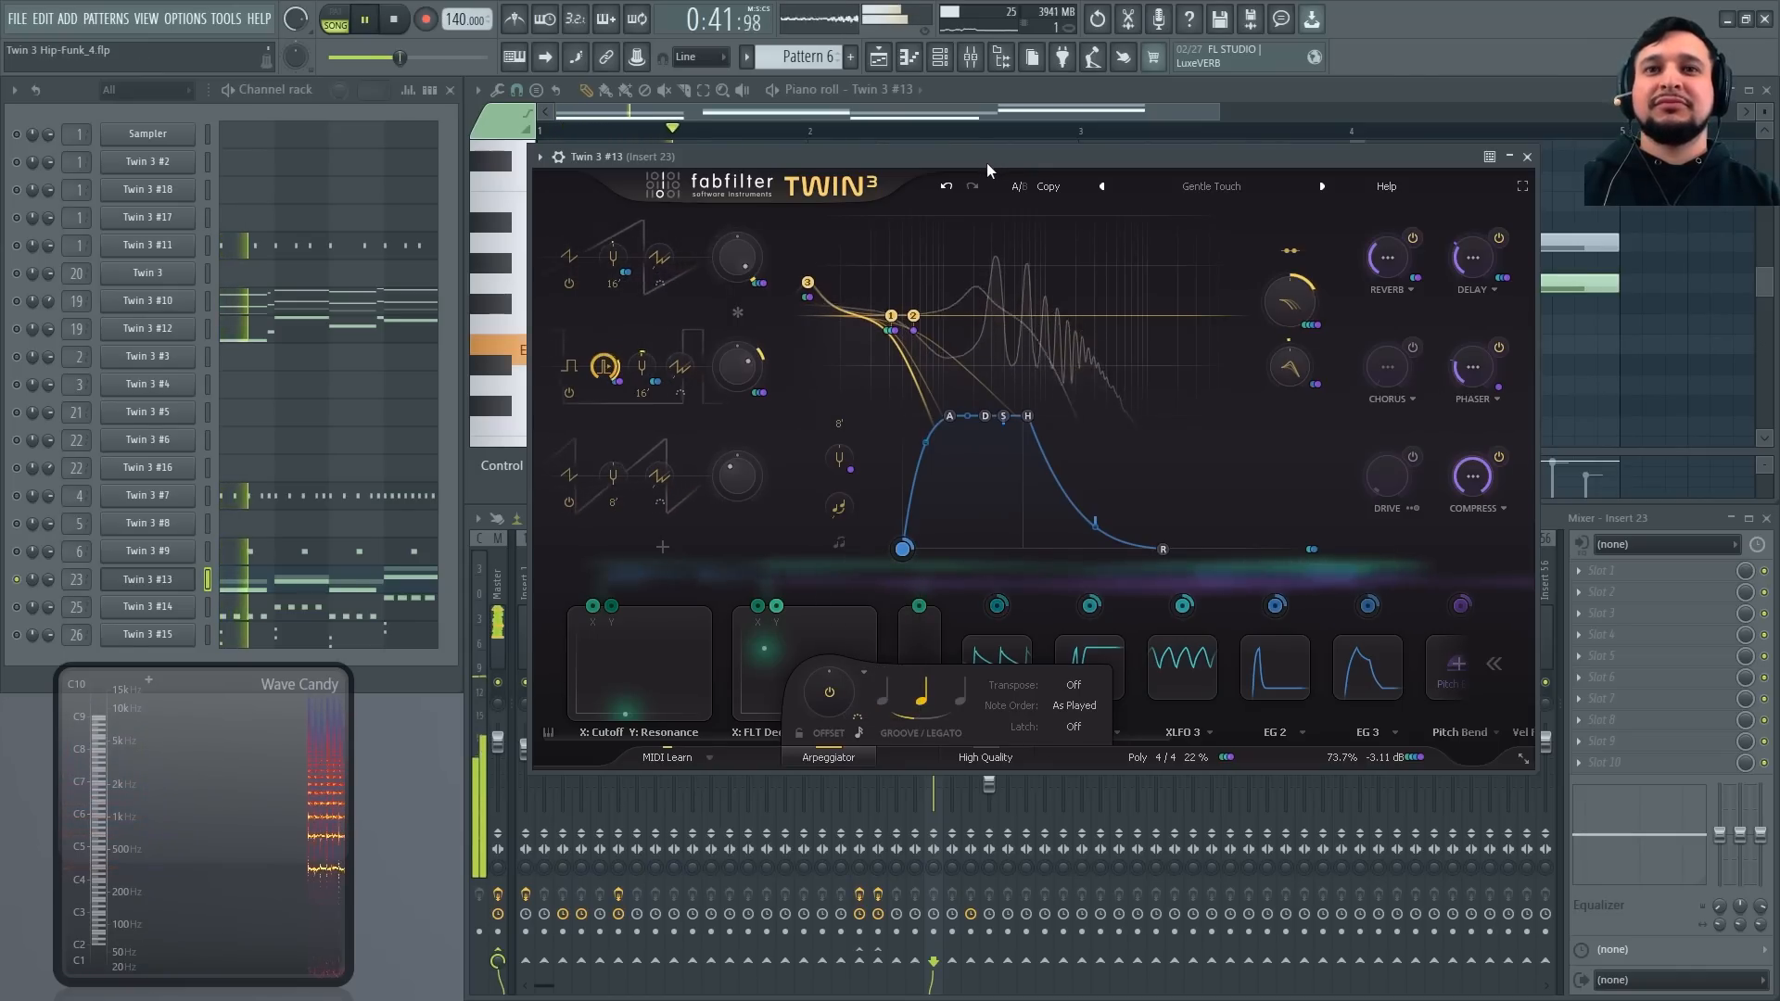
key(space)
key(space)
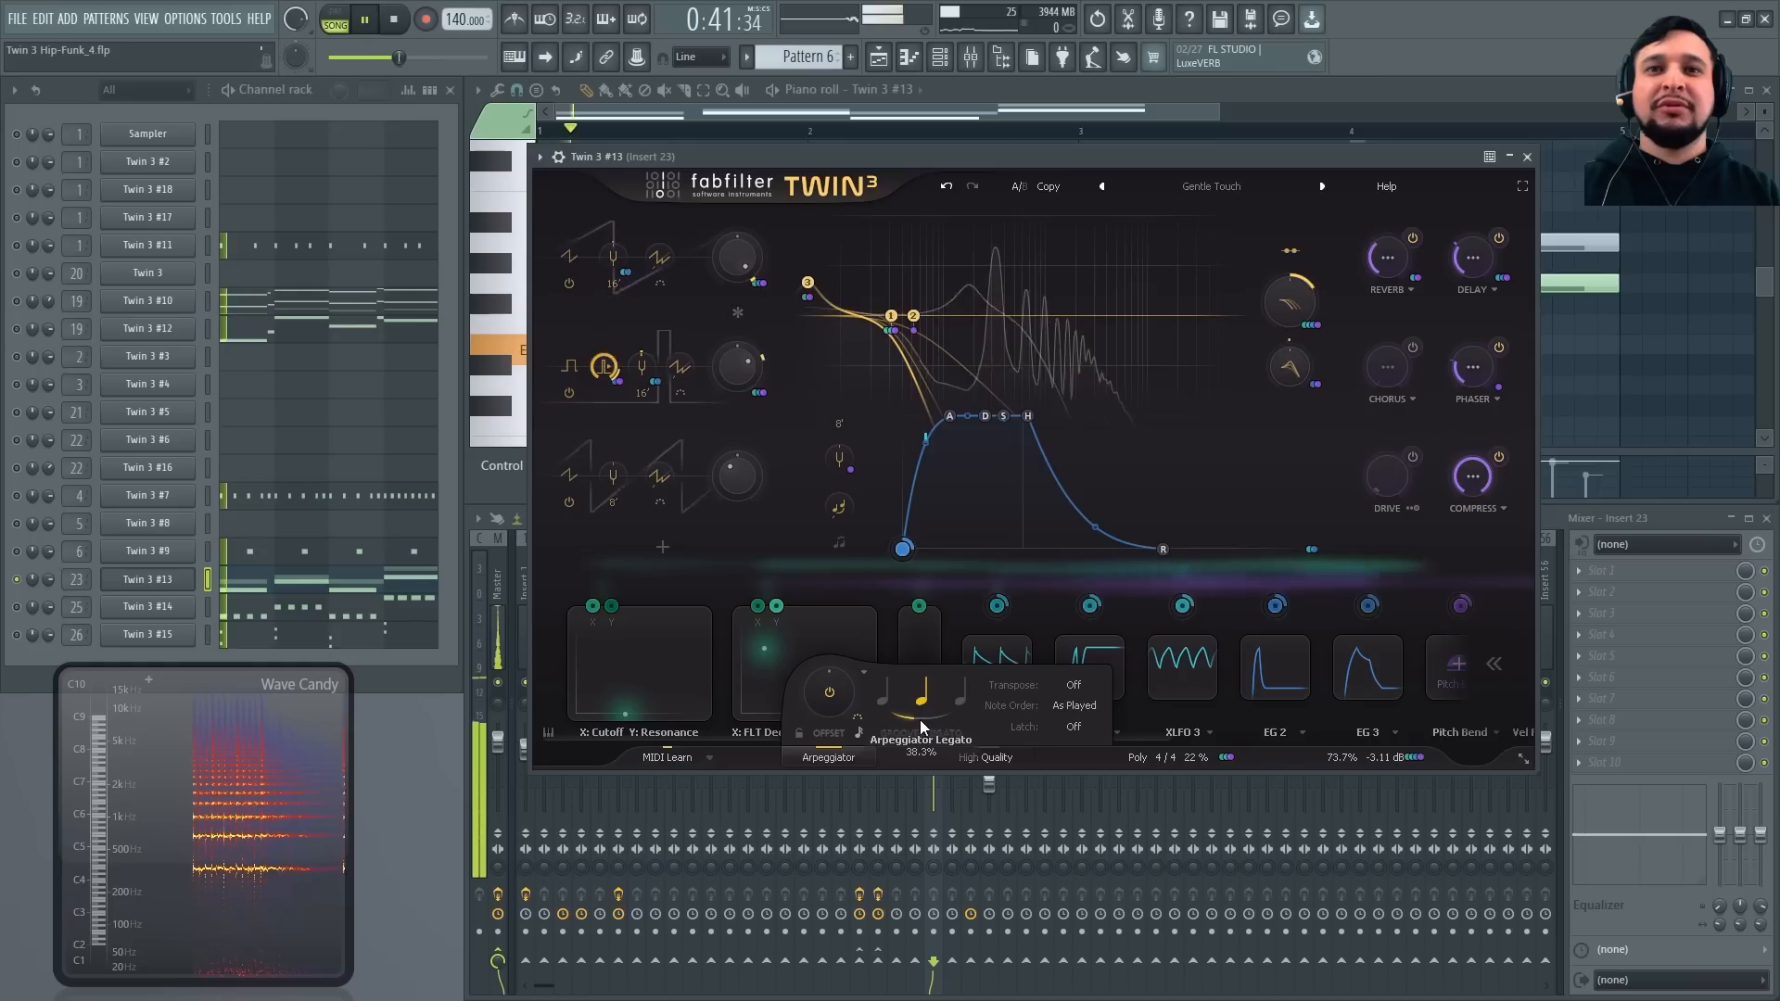
mouse_move(920, 719)
mouse_down()
mouse_move(1018, 712)
mouse_move(935, 701)
mouse_up()
key(space)
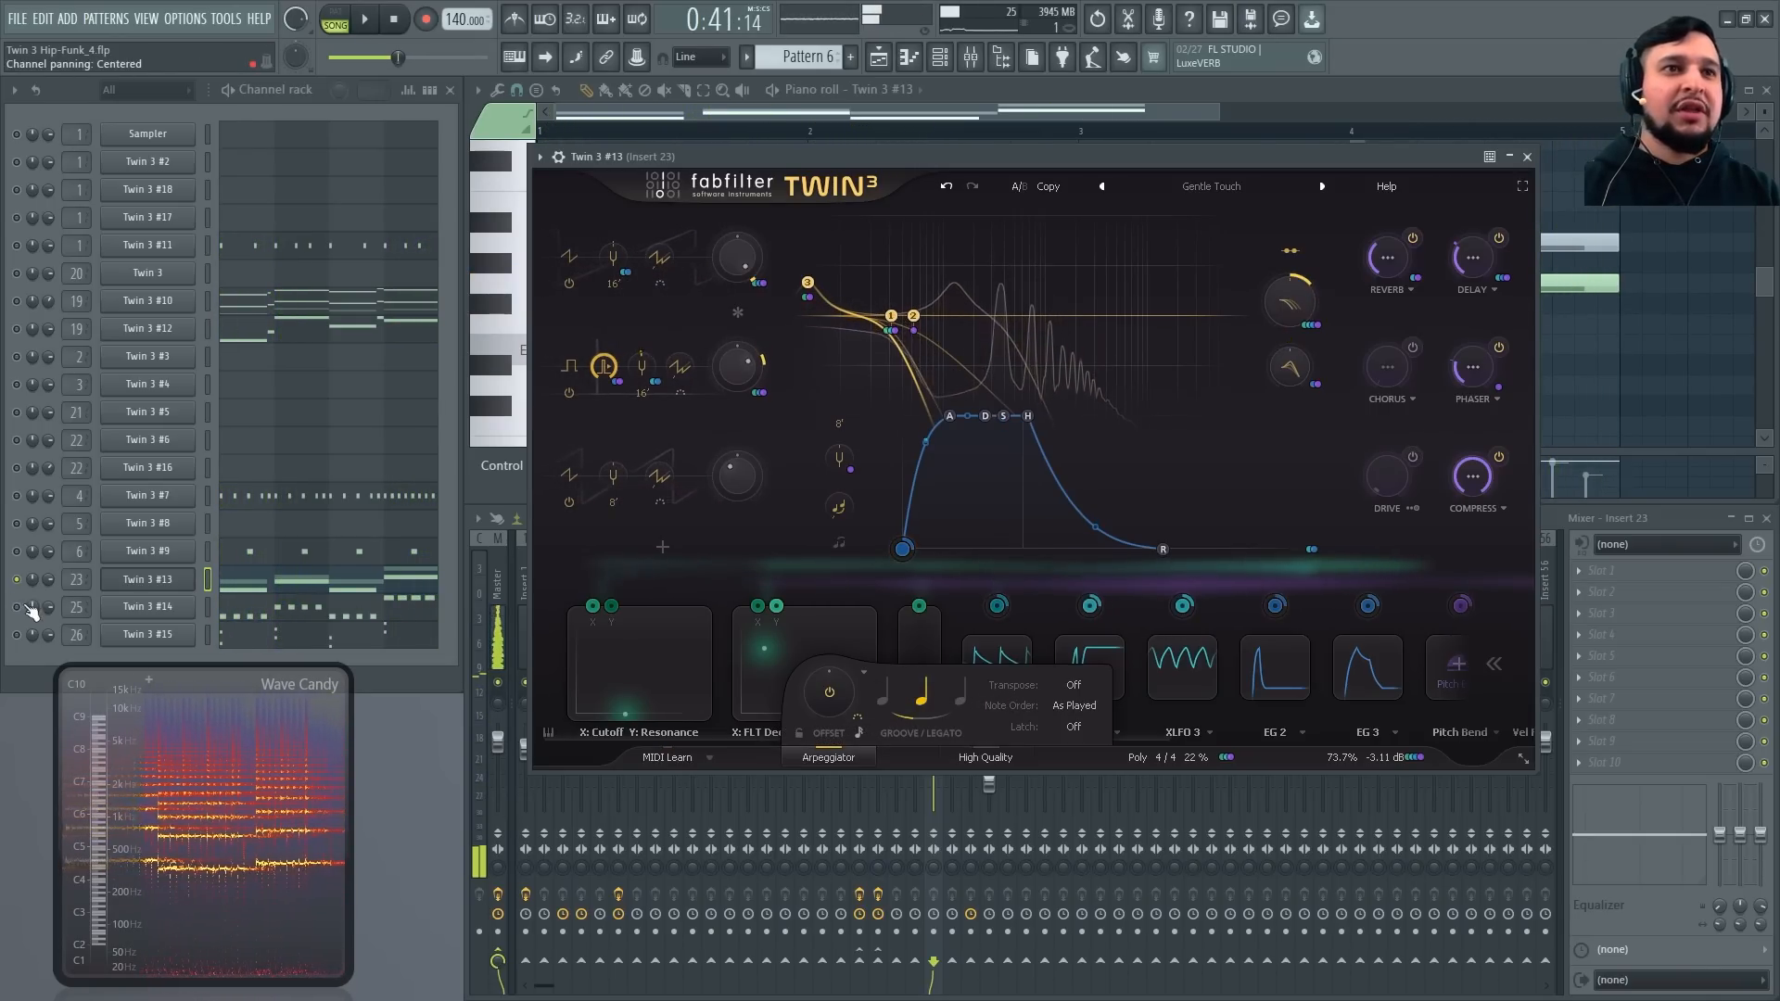
Open the Twin 3 #14 patch, audition it alone and view its notes in the piano roll
click(193, 605)
key(space)
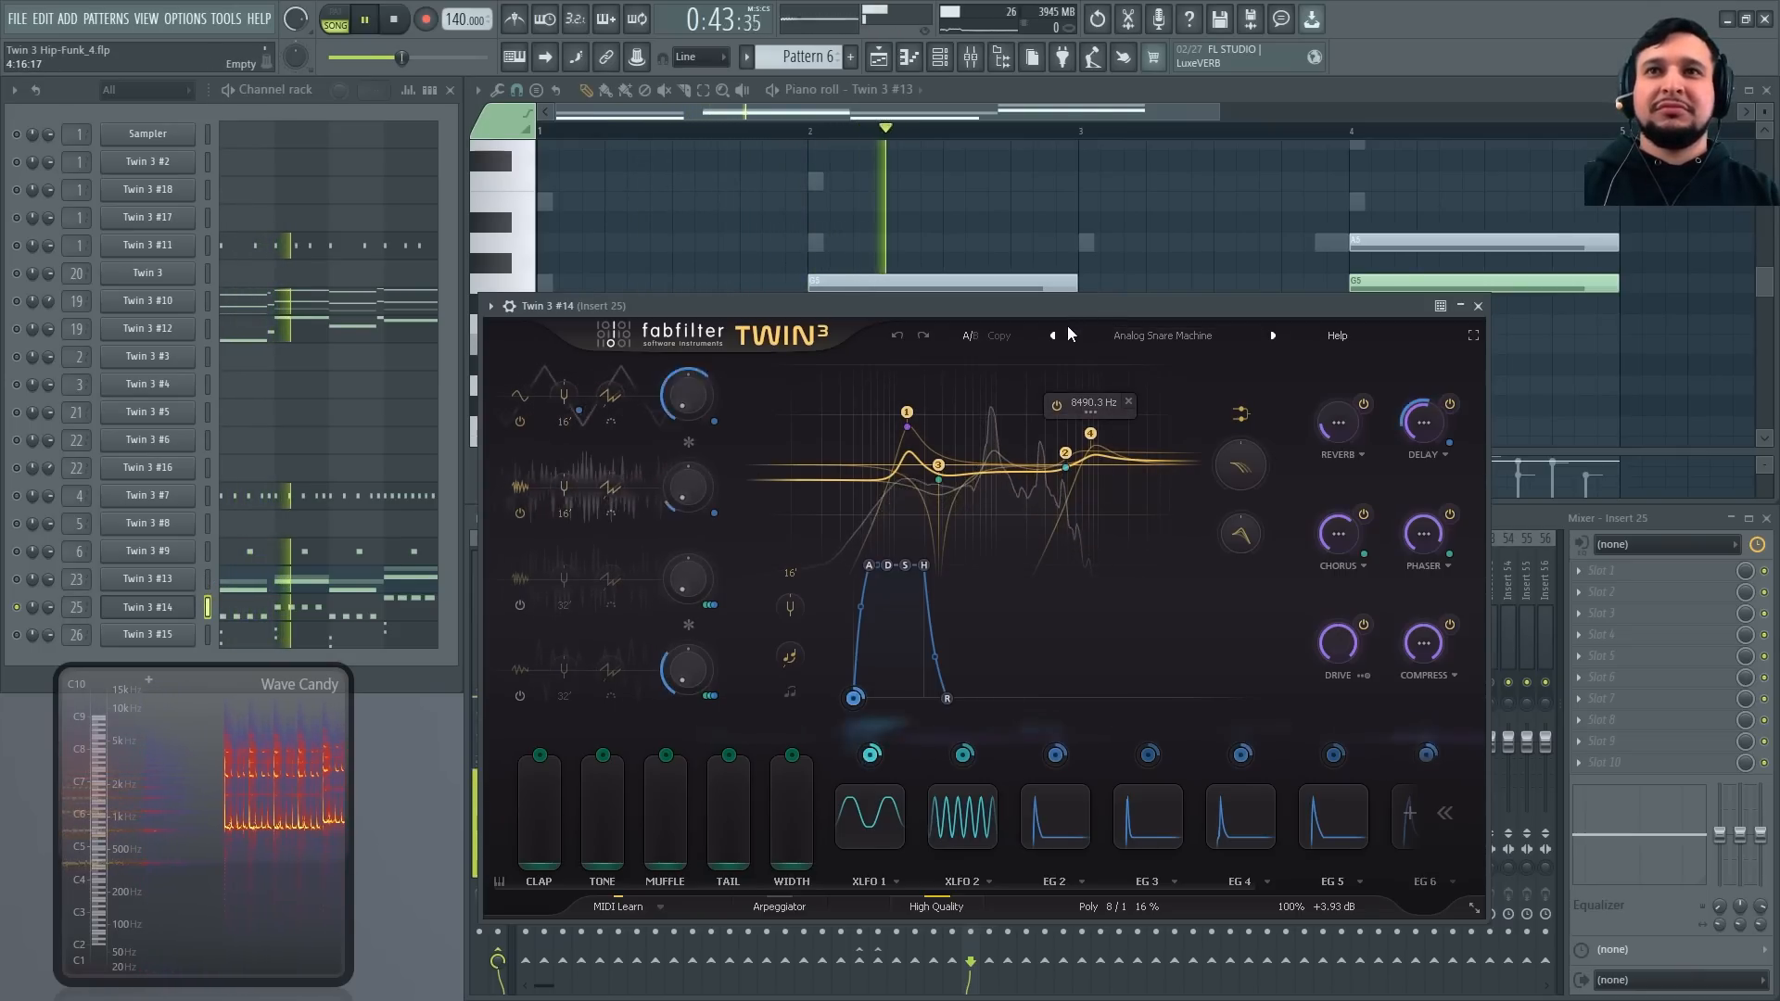
click(362, 602)
click(362, 602)
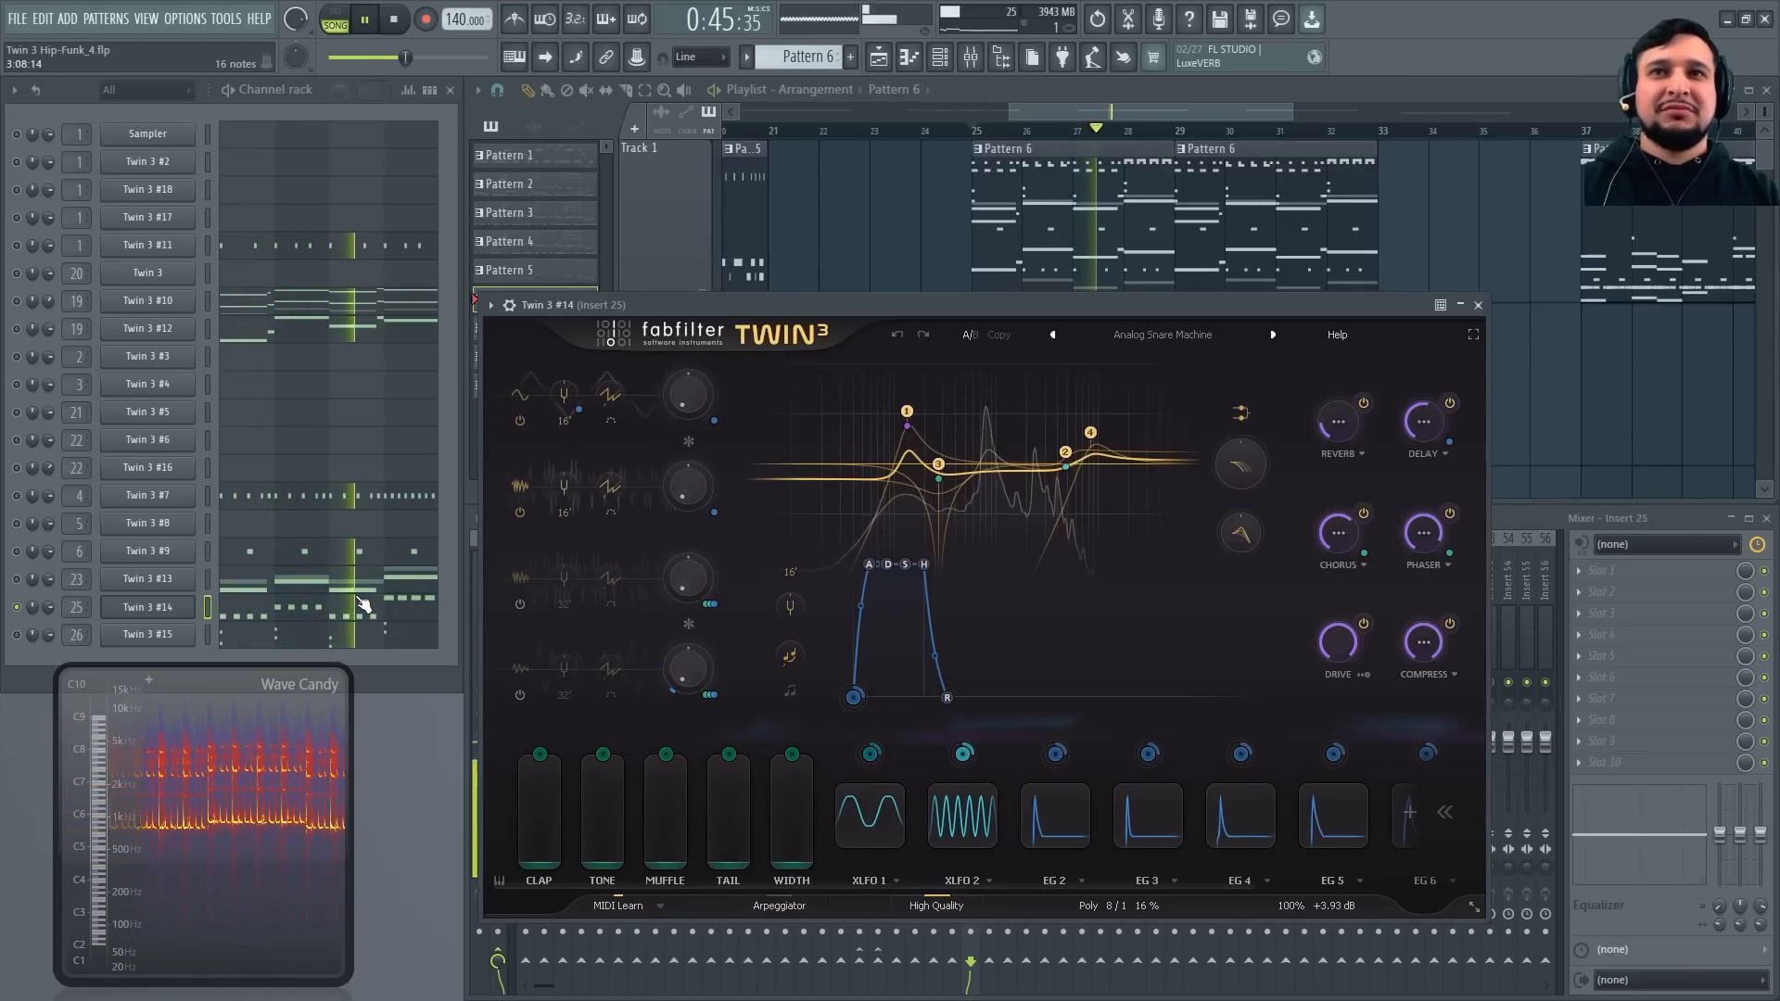
click(362, 603)
scroll(927, 312, up, 3)
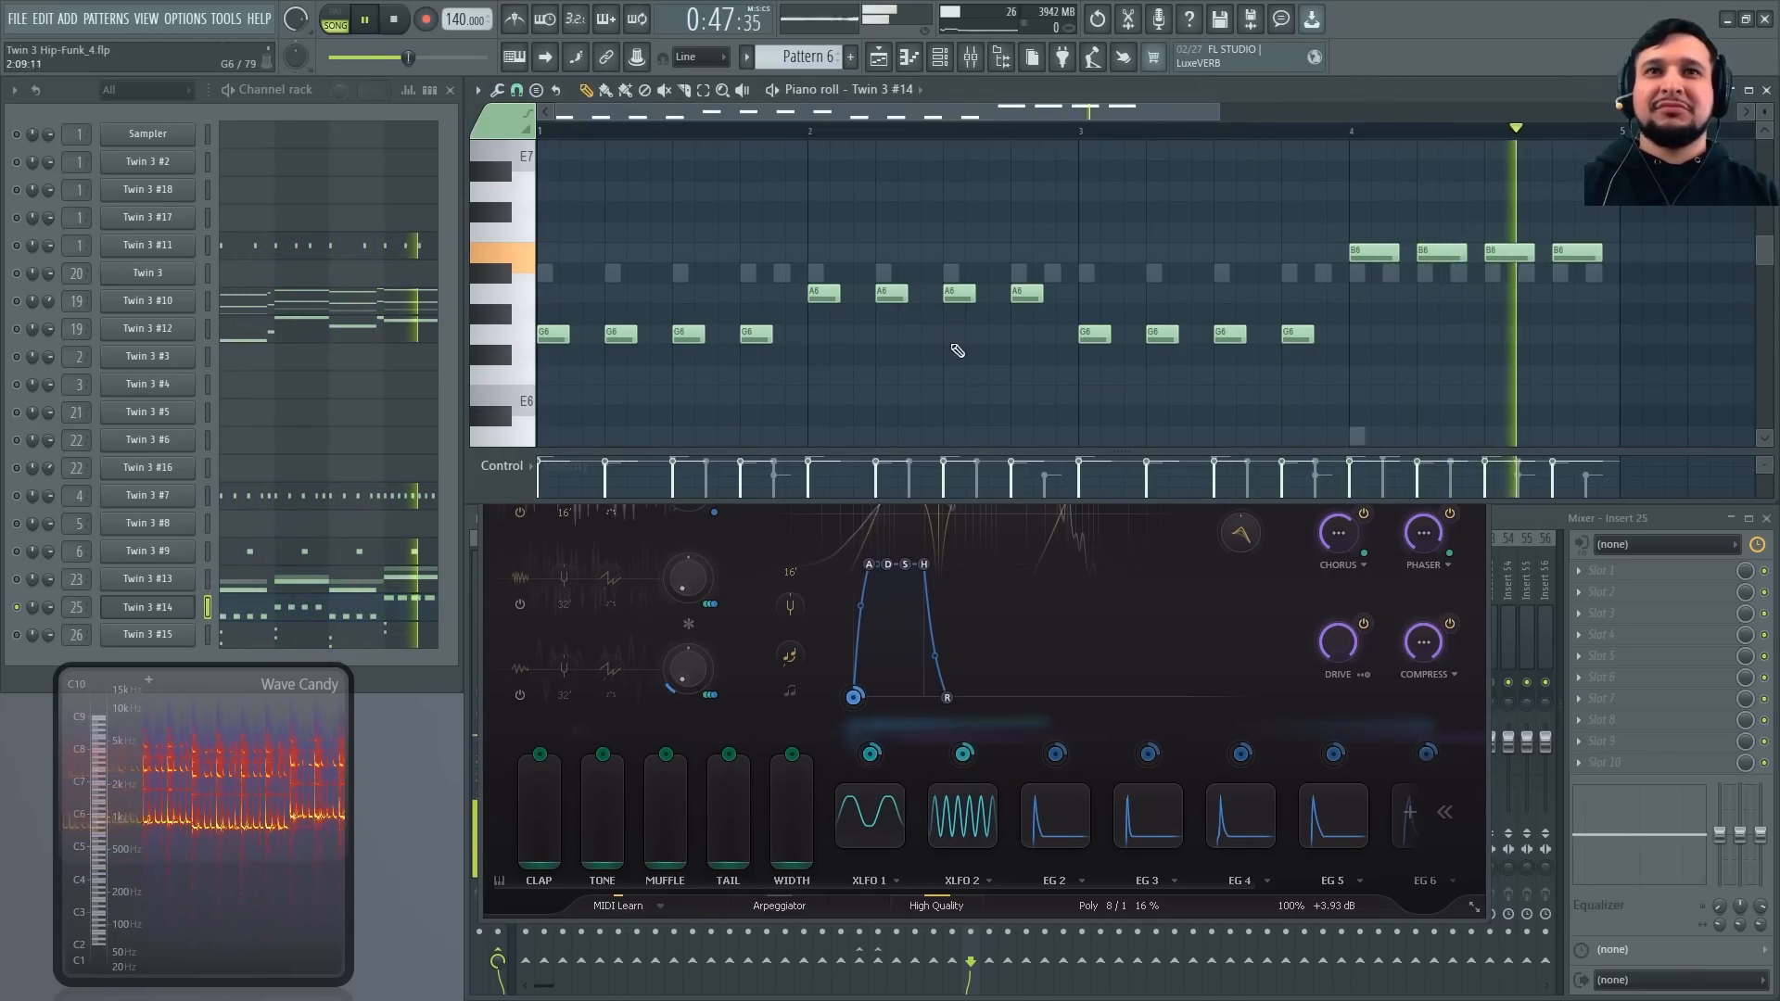
key(space)
Bring the Twin 3 #14 patch back up and reload its Analog Snare Machine preset from the Drums category
click(176, 610)
click(180, 614)
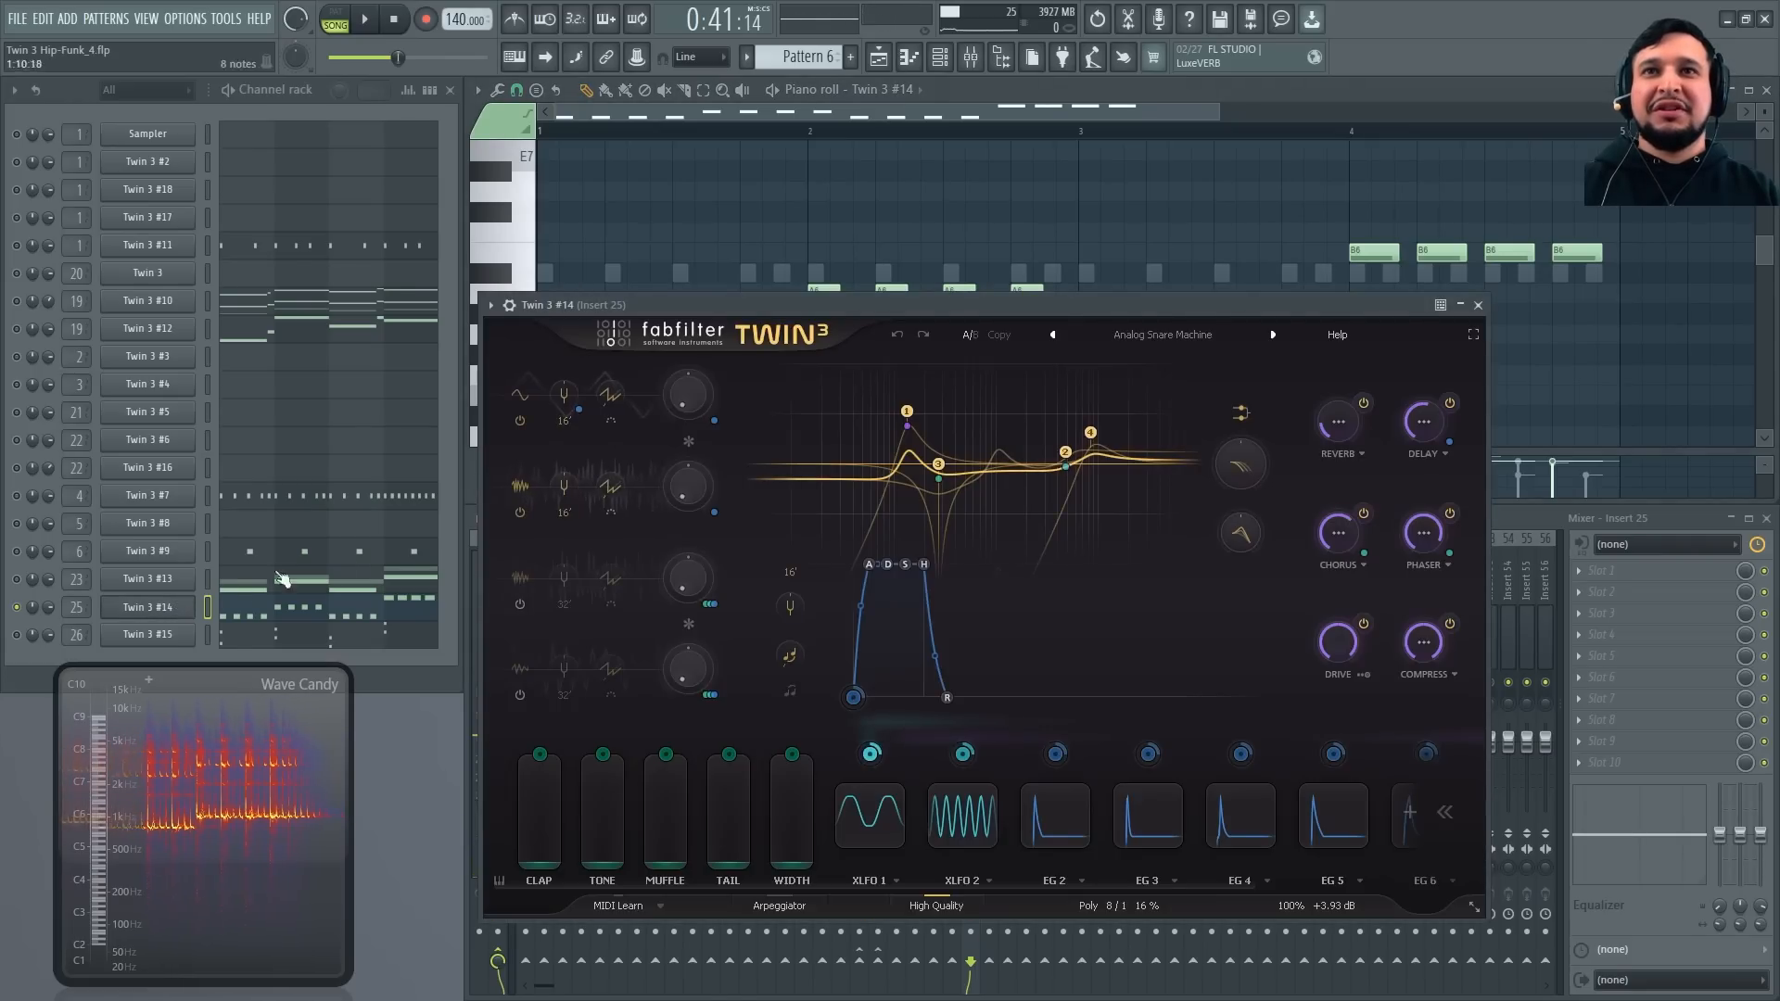
click(1188, 332)
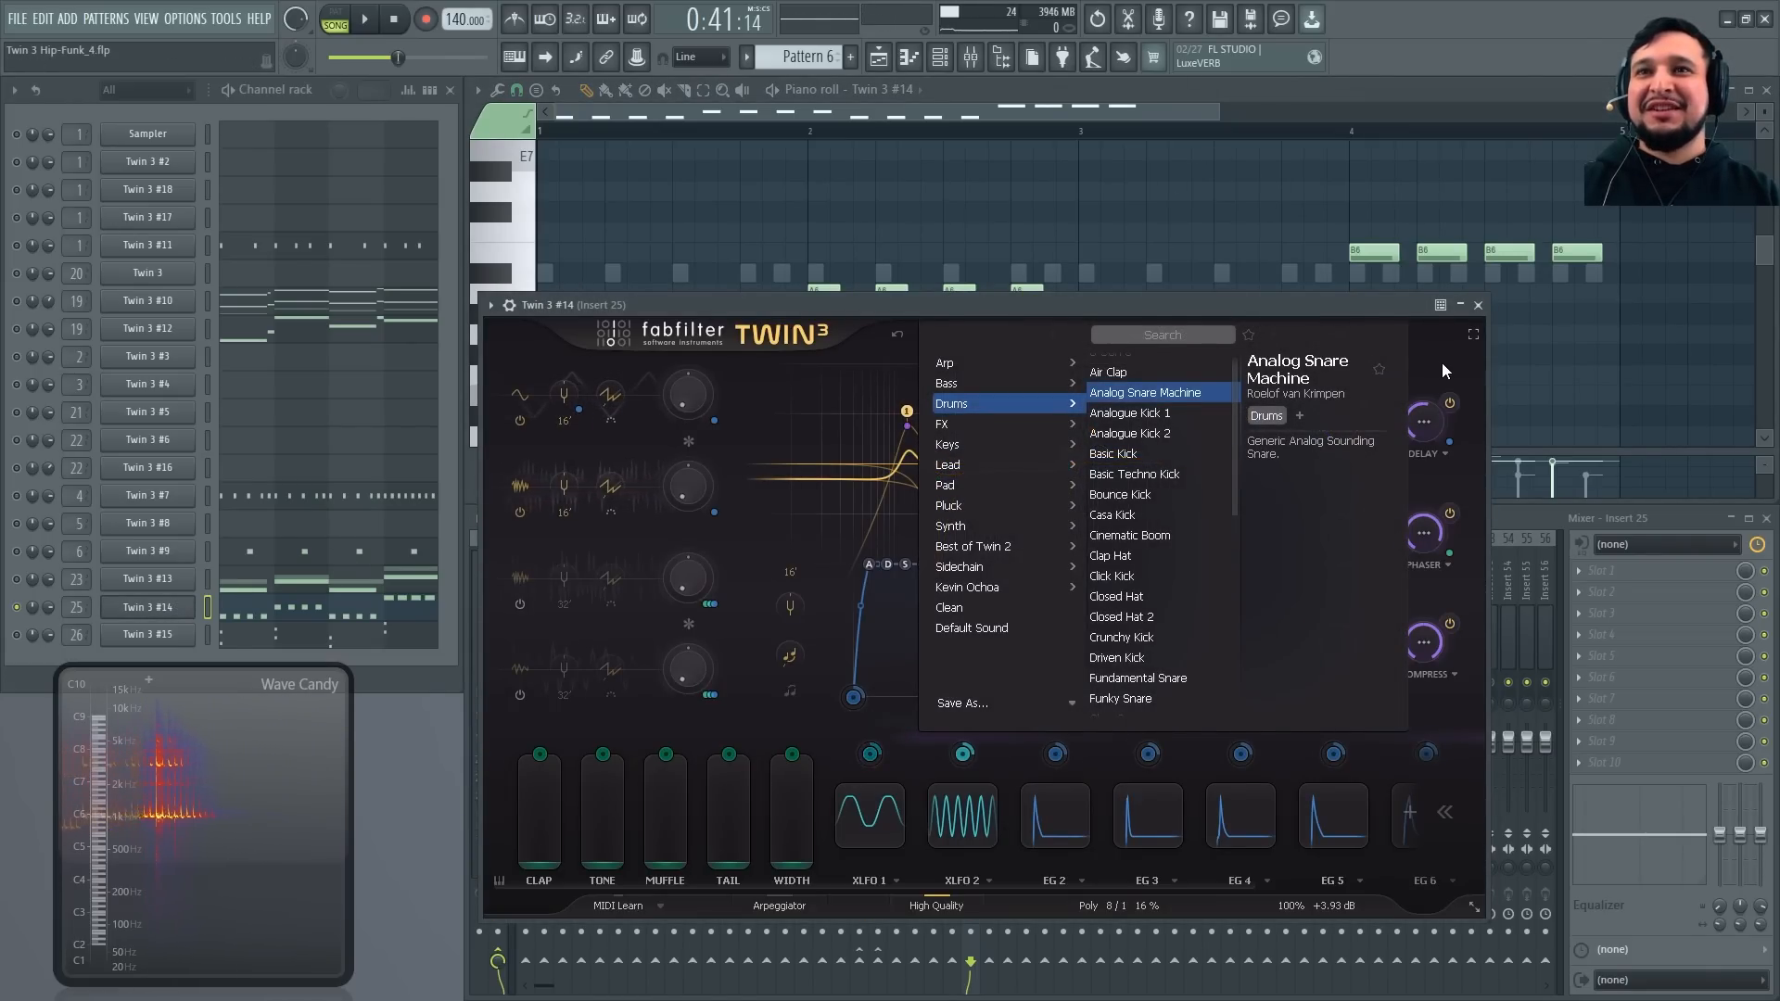
click(1195, 326)
click(1188, 335)
click(1203, 392)
click(1151, 303)
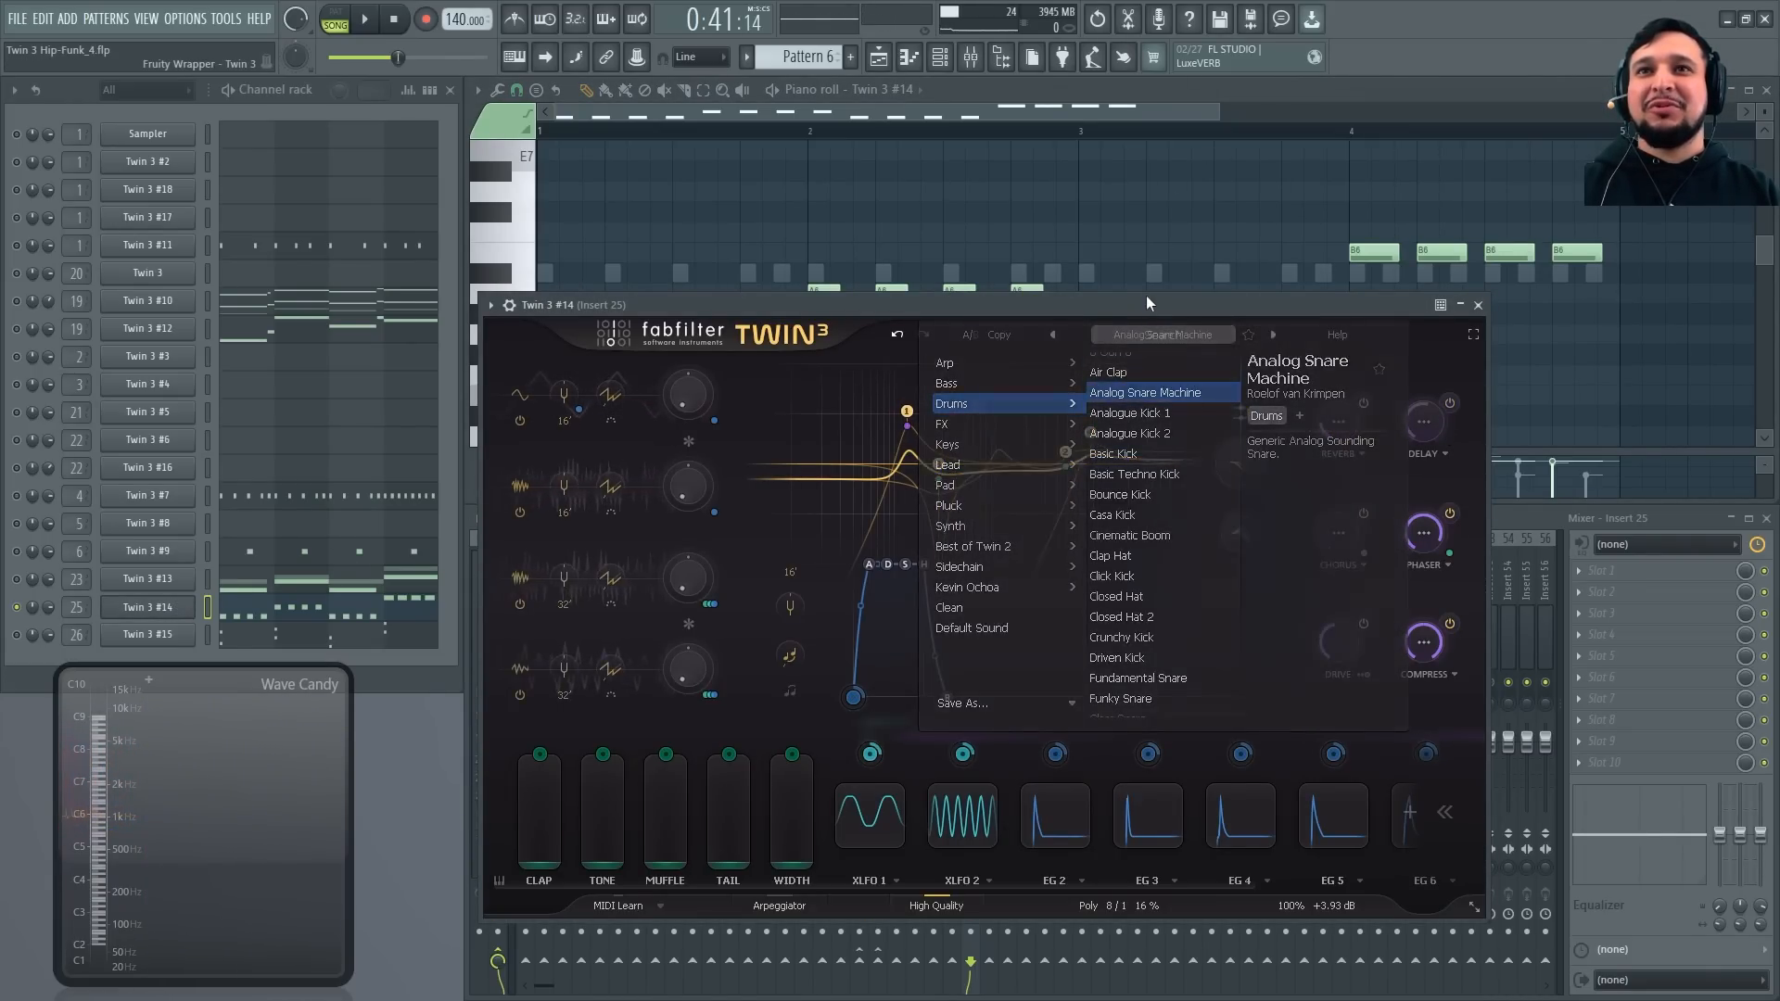
While the pattern plays, disable Osc 4, Osc 3 and Osc 2 in Twin 3 #14 and raise the Drive amount
key(space)
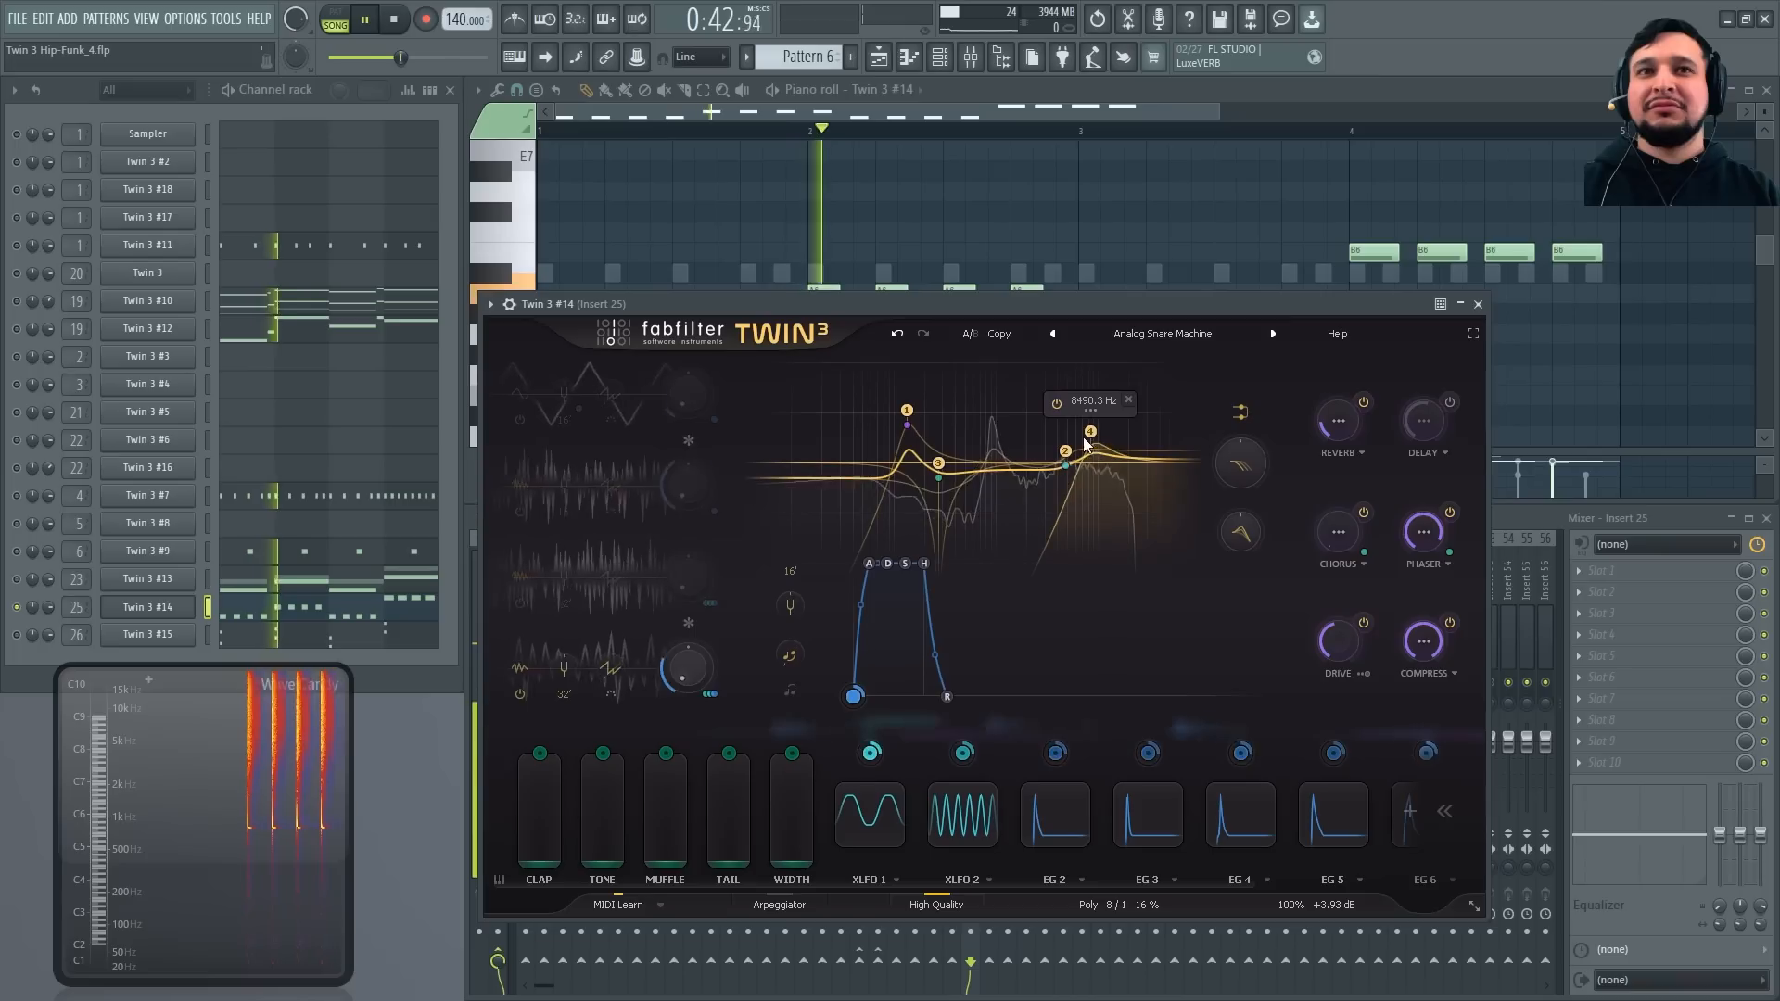
click(520, 694)
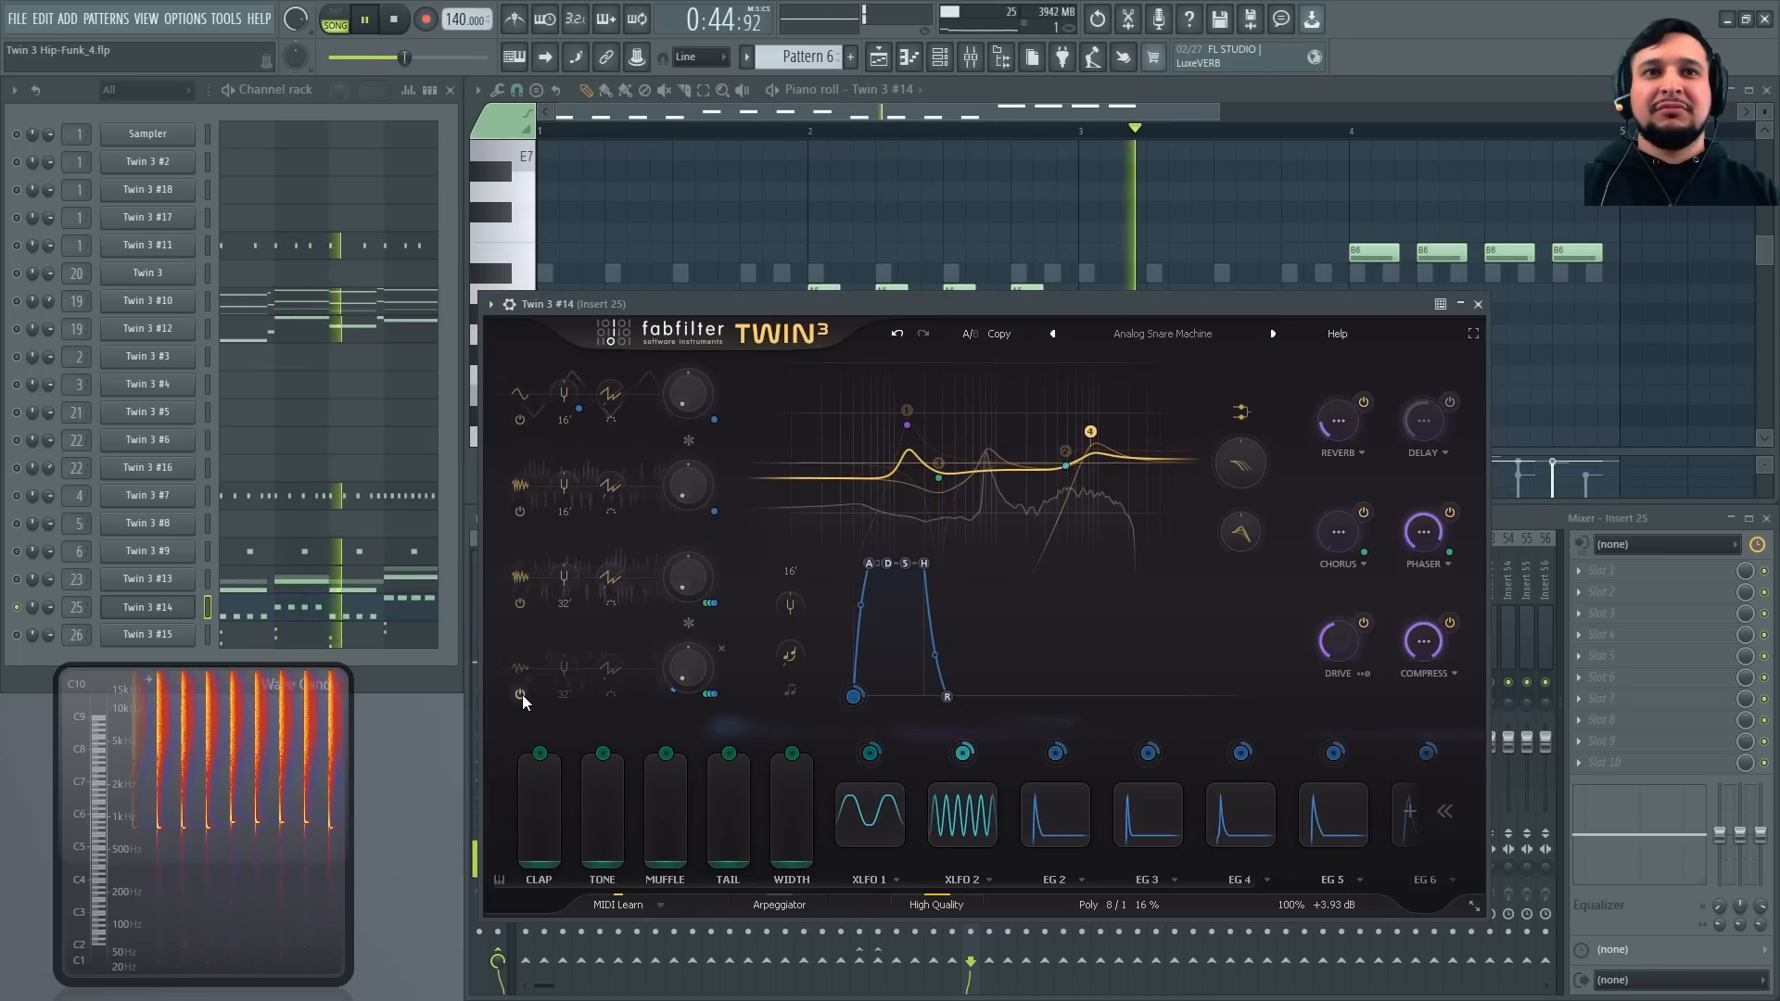
click(520, 603)
click(520, 511)
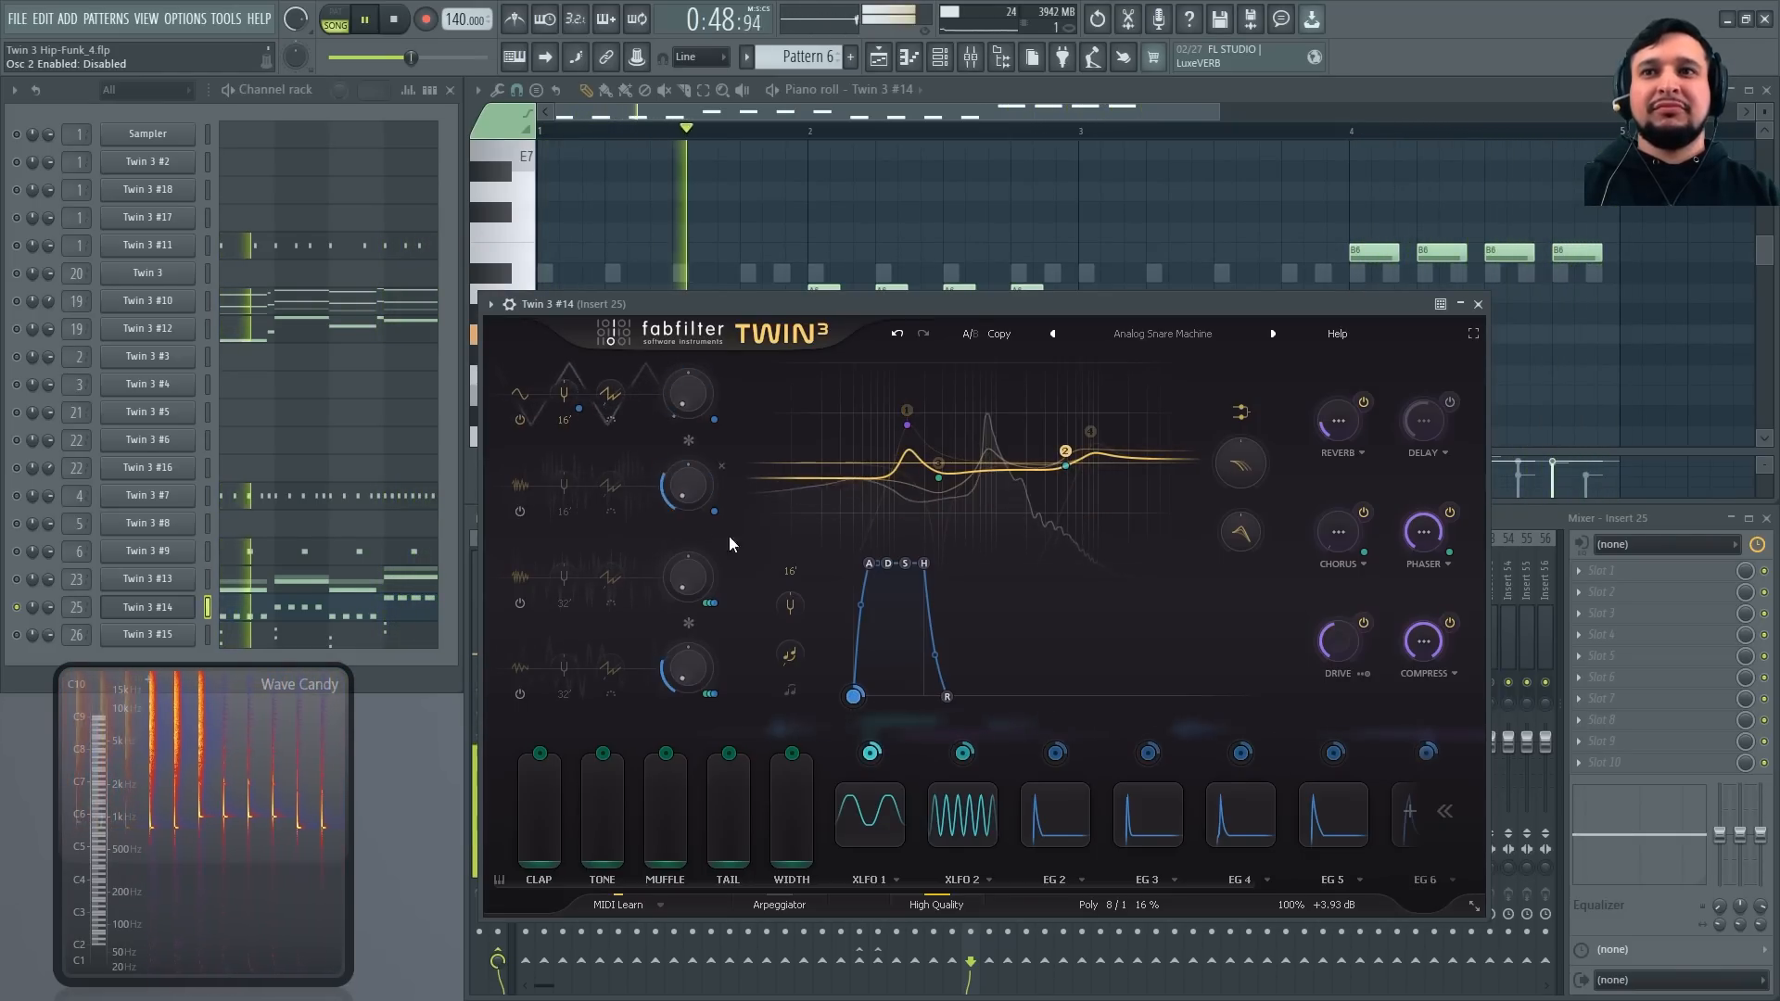
drag(1339, 648, 1332, 504)
key(space)
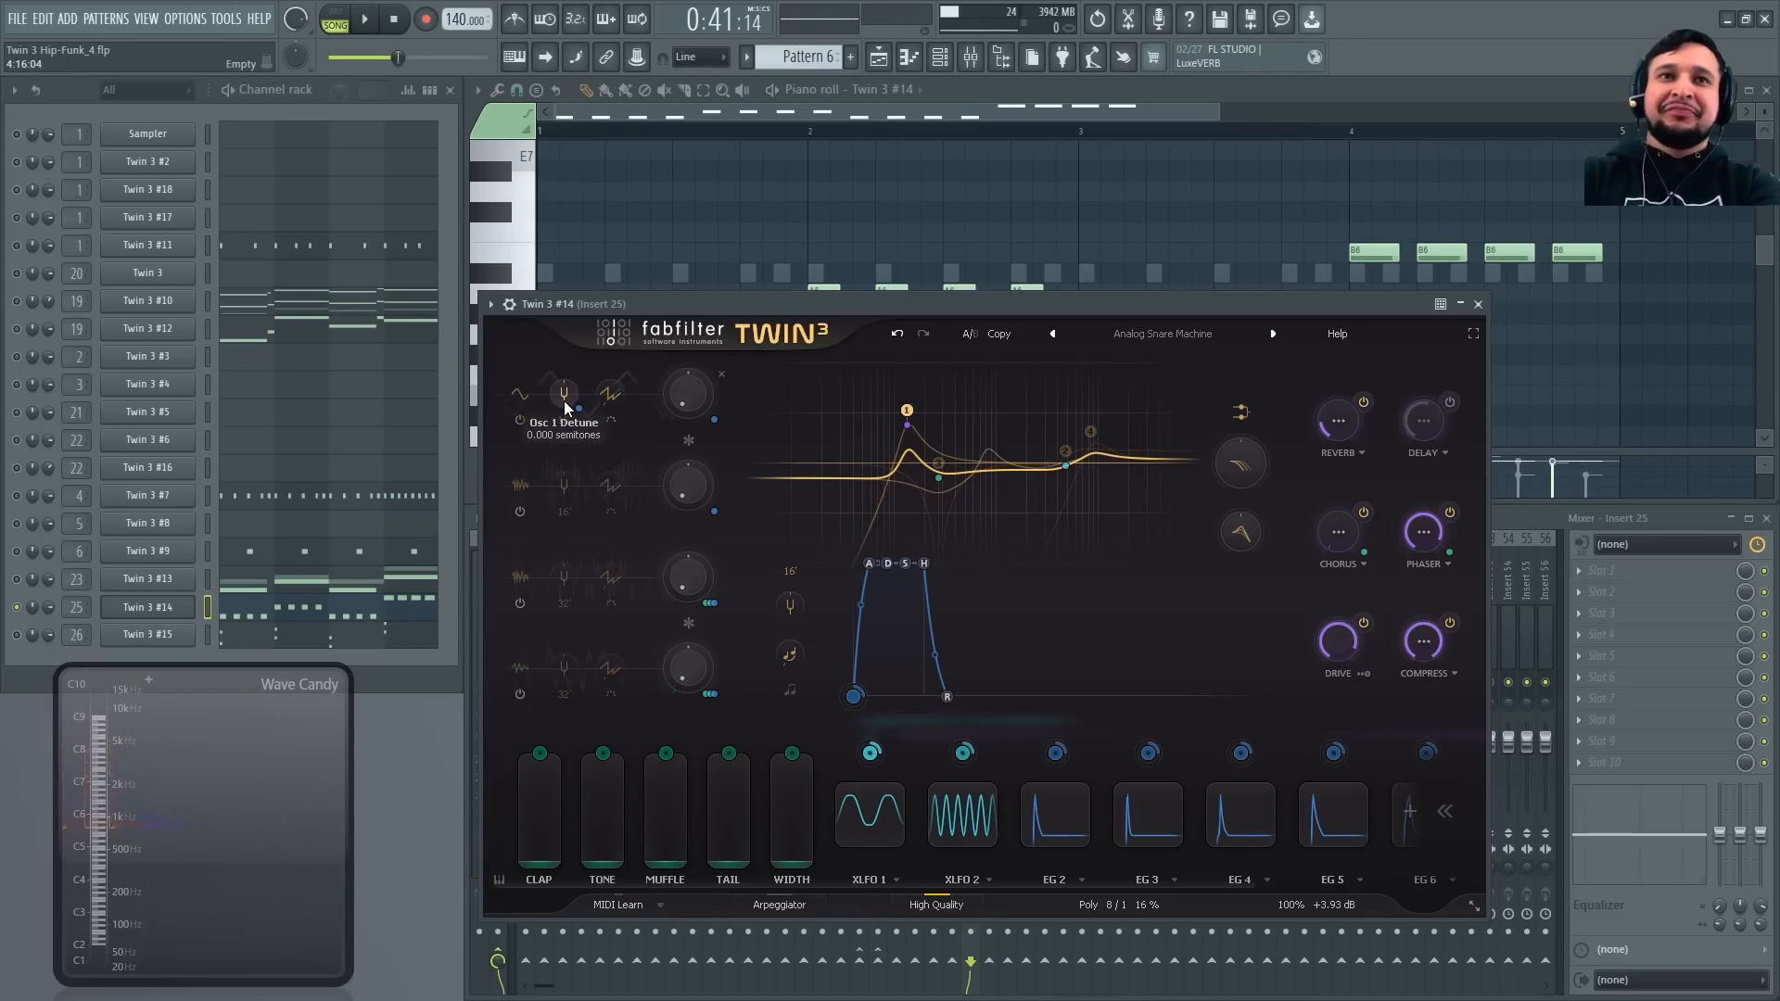
Audition Osc 1 of Twin 3 #14 alone and check its detune and waveform options
mouse_move(566, 407)
key(space)
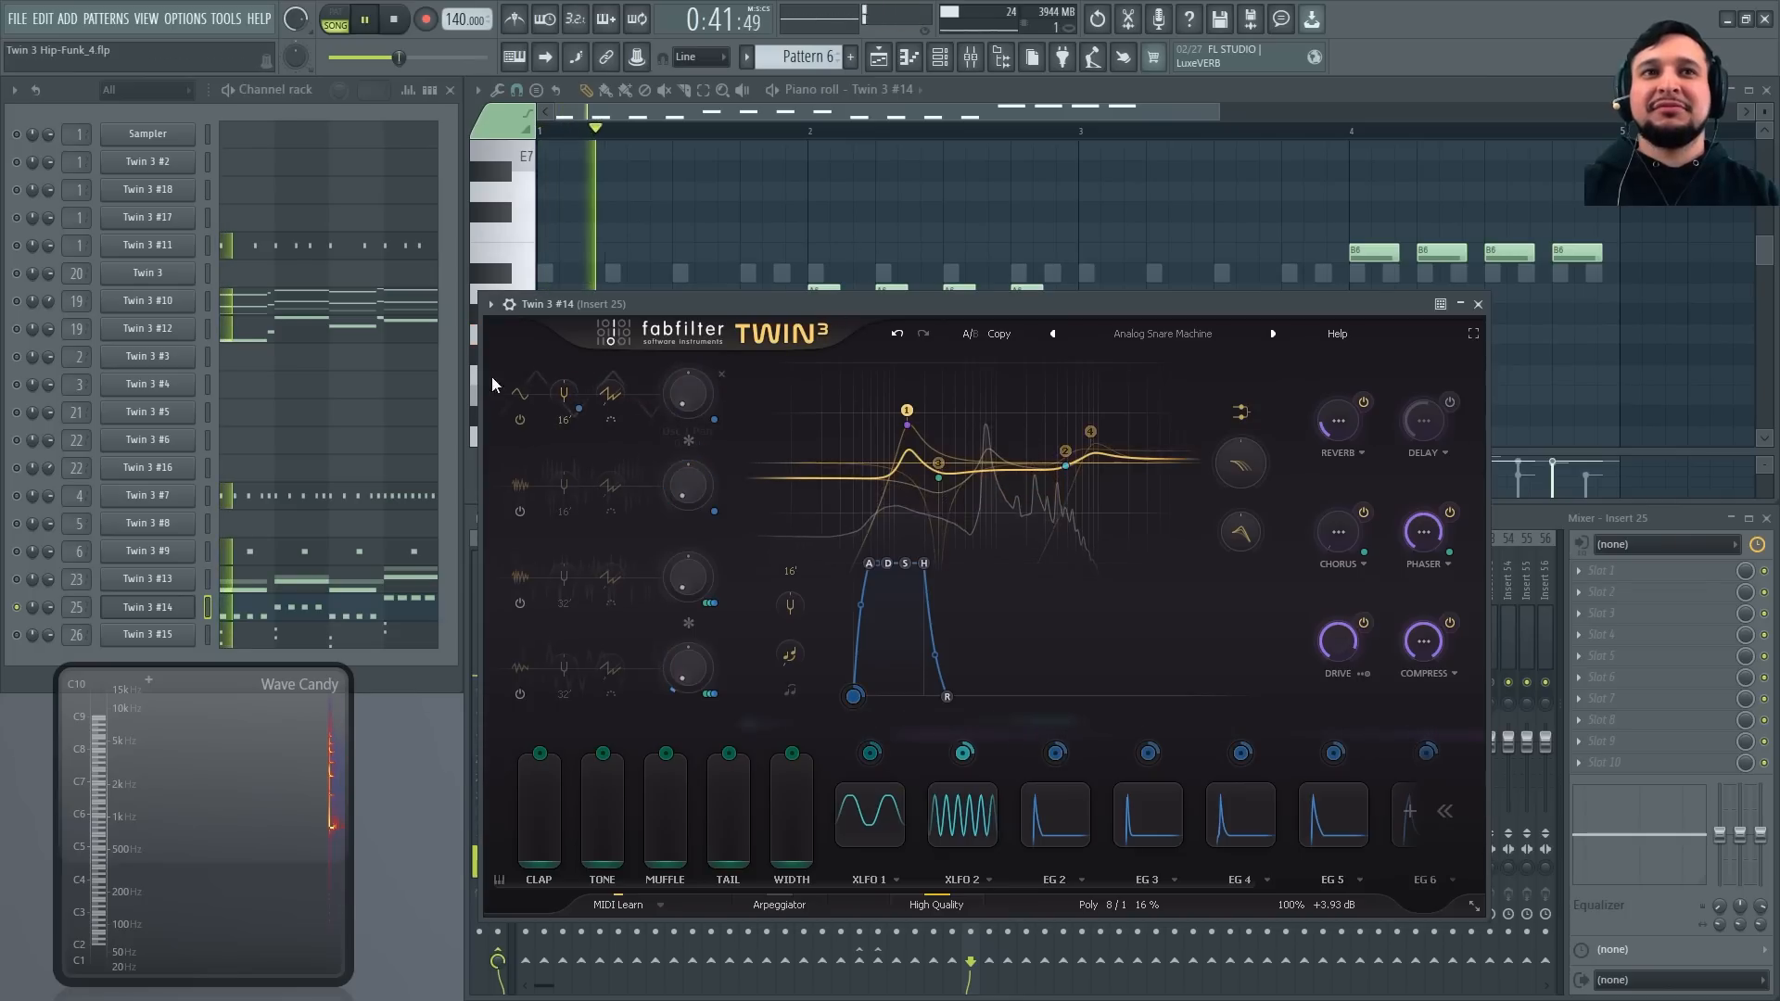
click(516, 389)
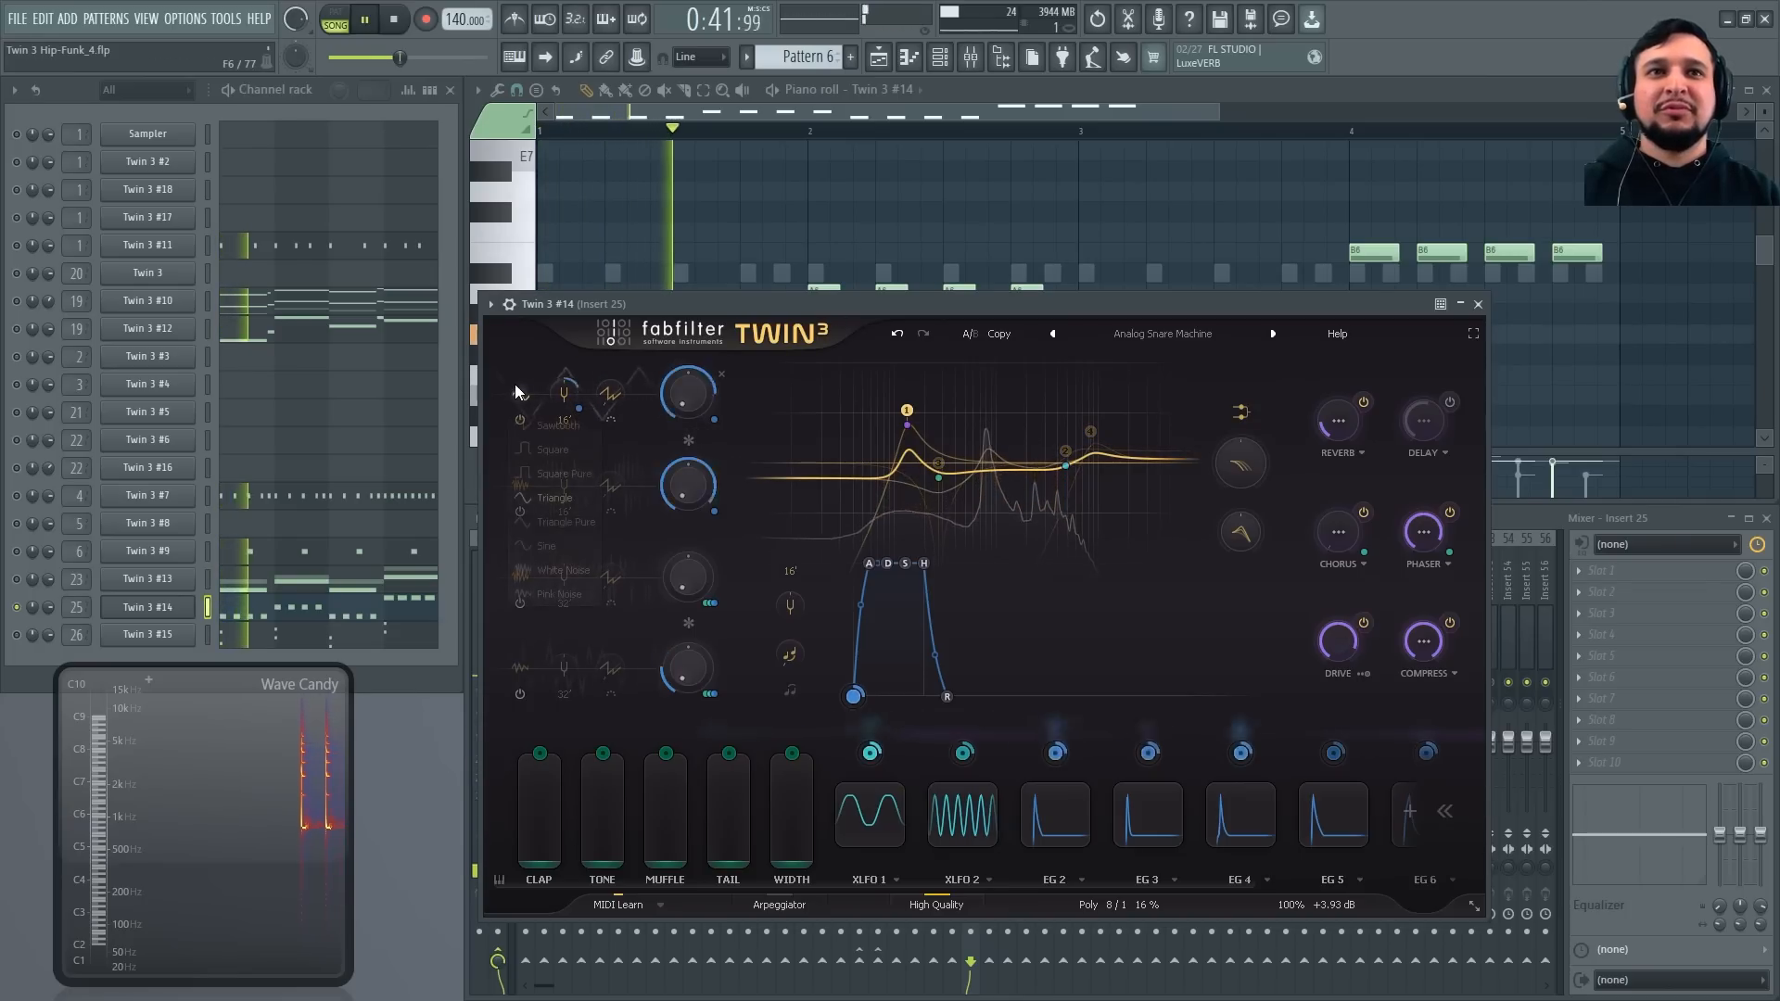
click(619, 308)
key(space)
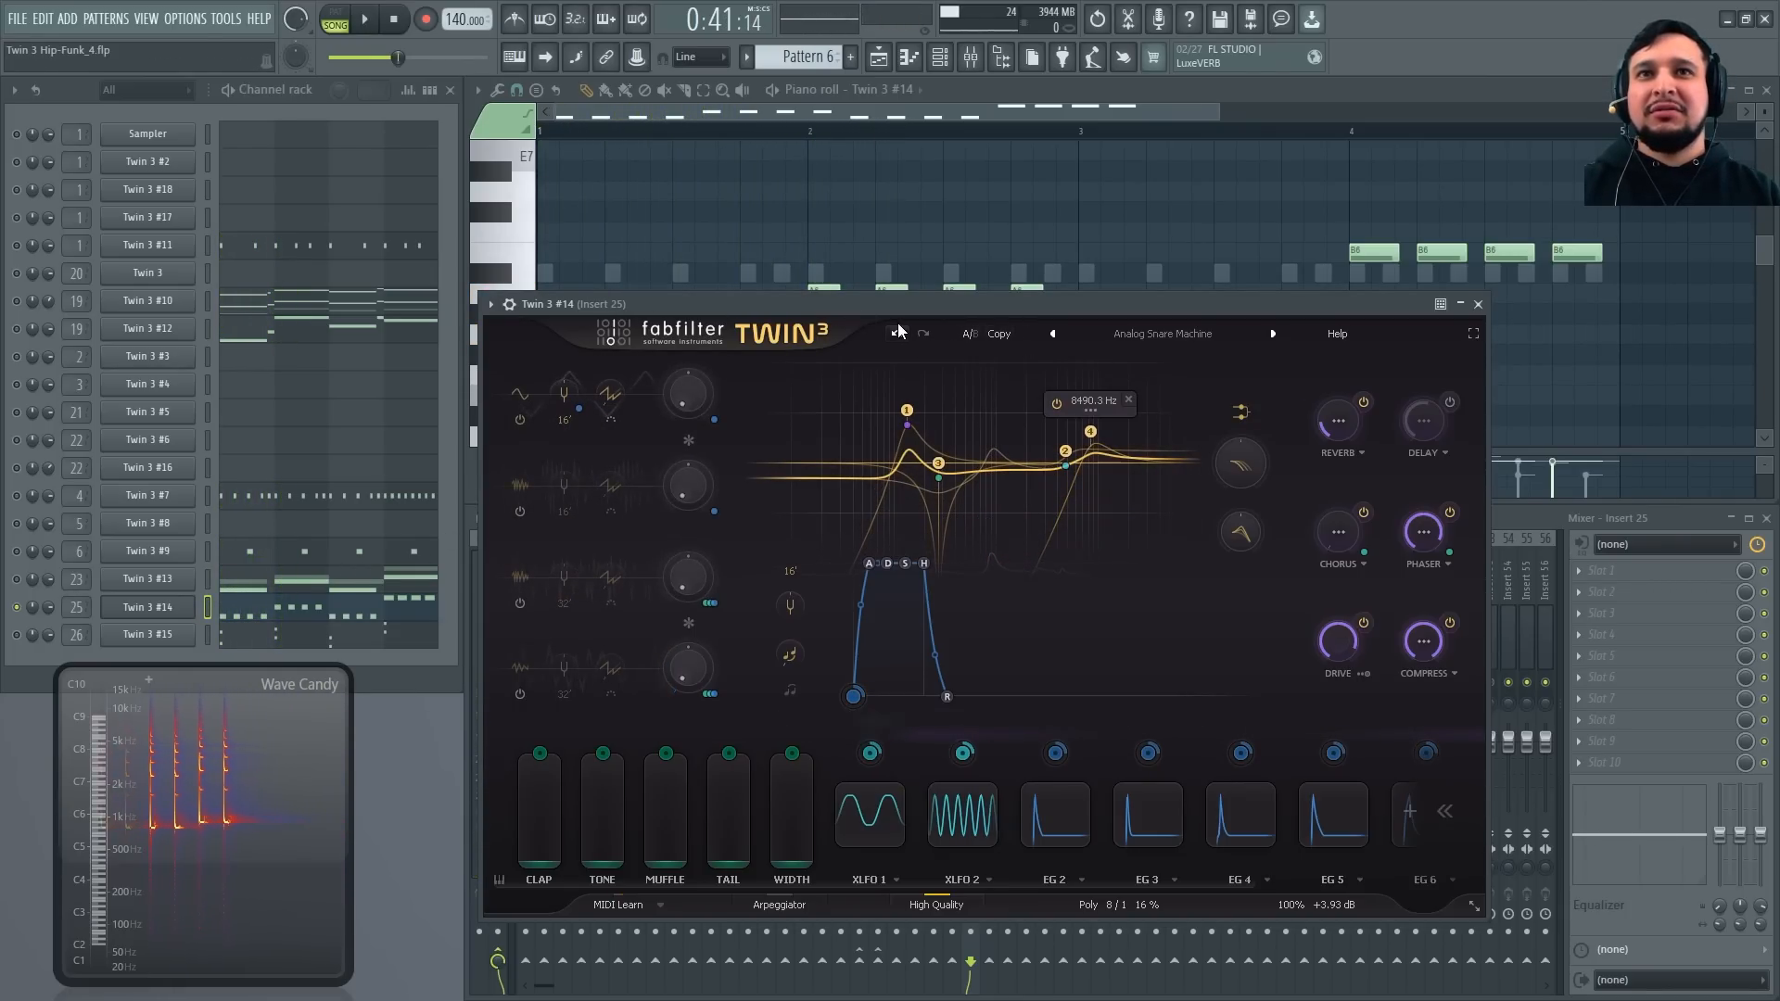
Undo and partly redo the Twin 3 #14 edits, auditioning the earlier patch against the preset with Osc 1 and Osc 2 on
key(space)
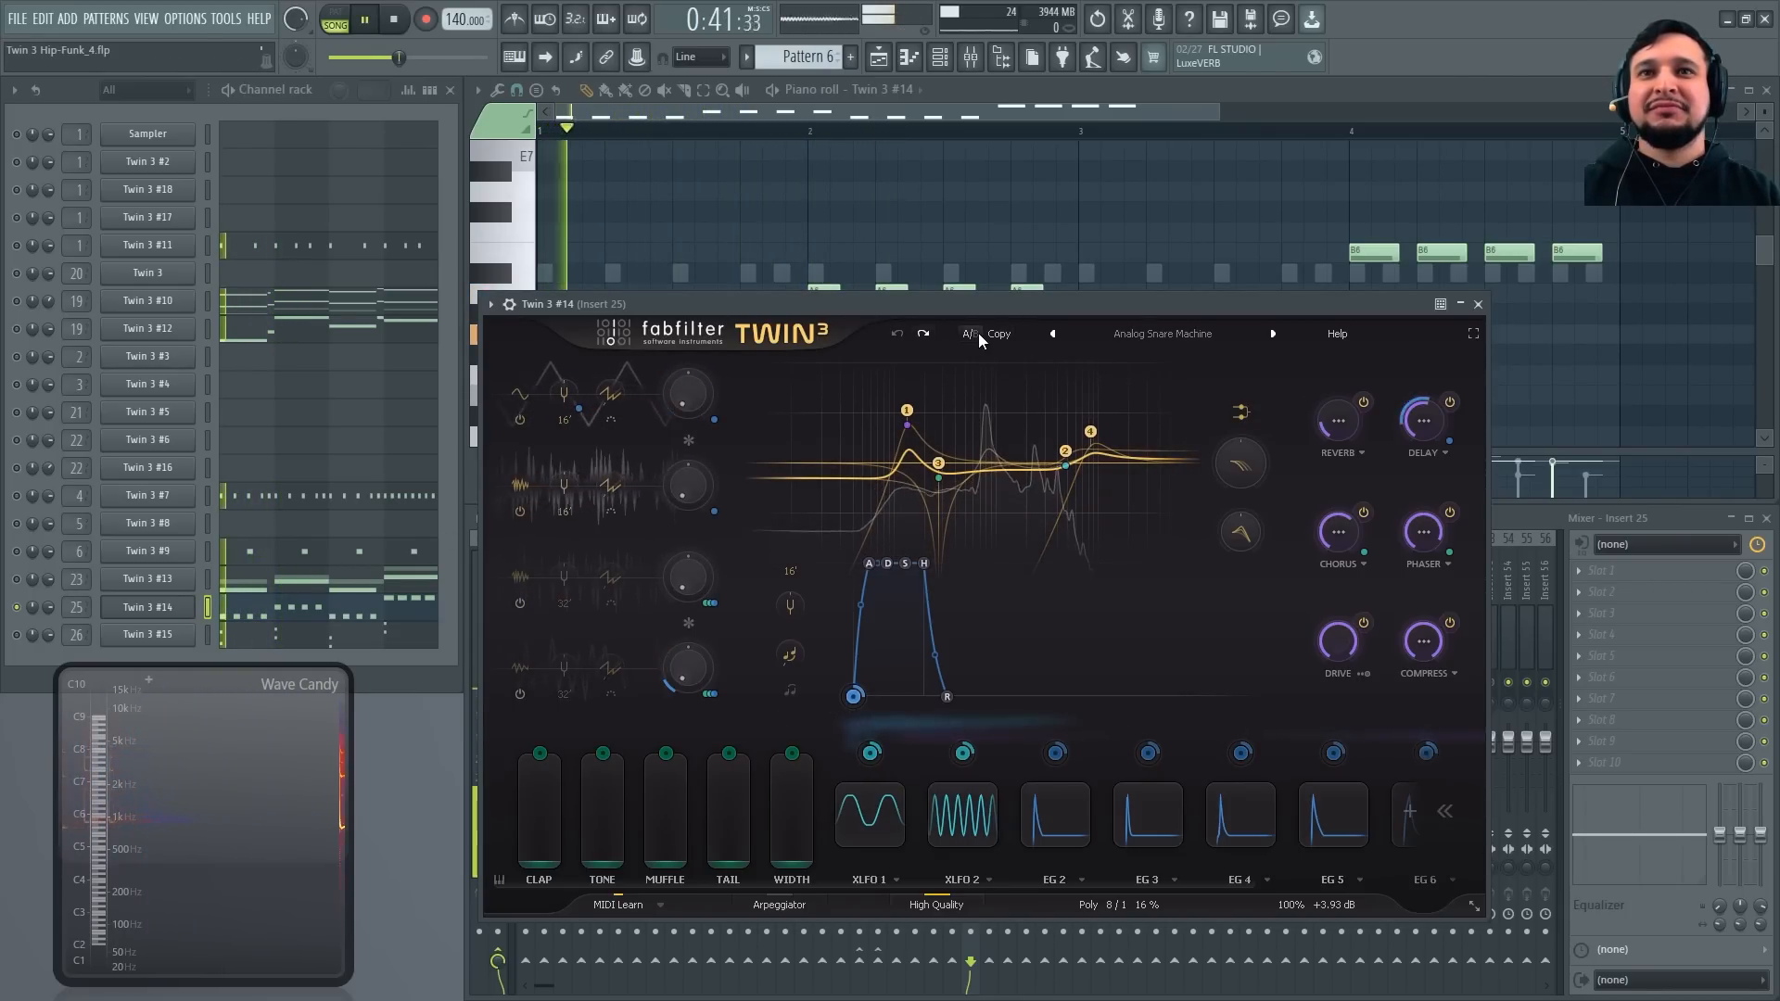
key(space)
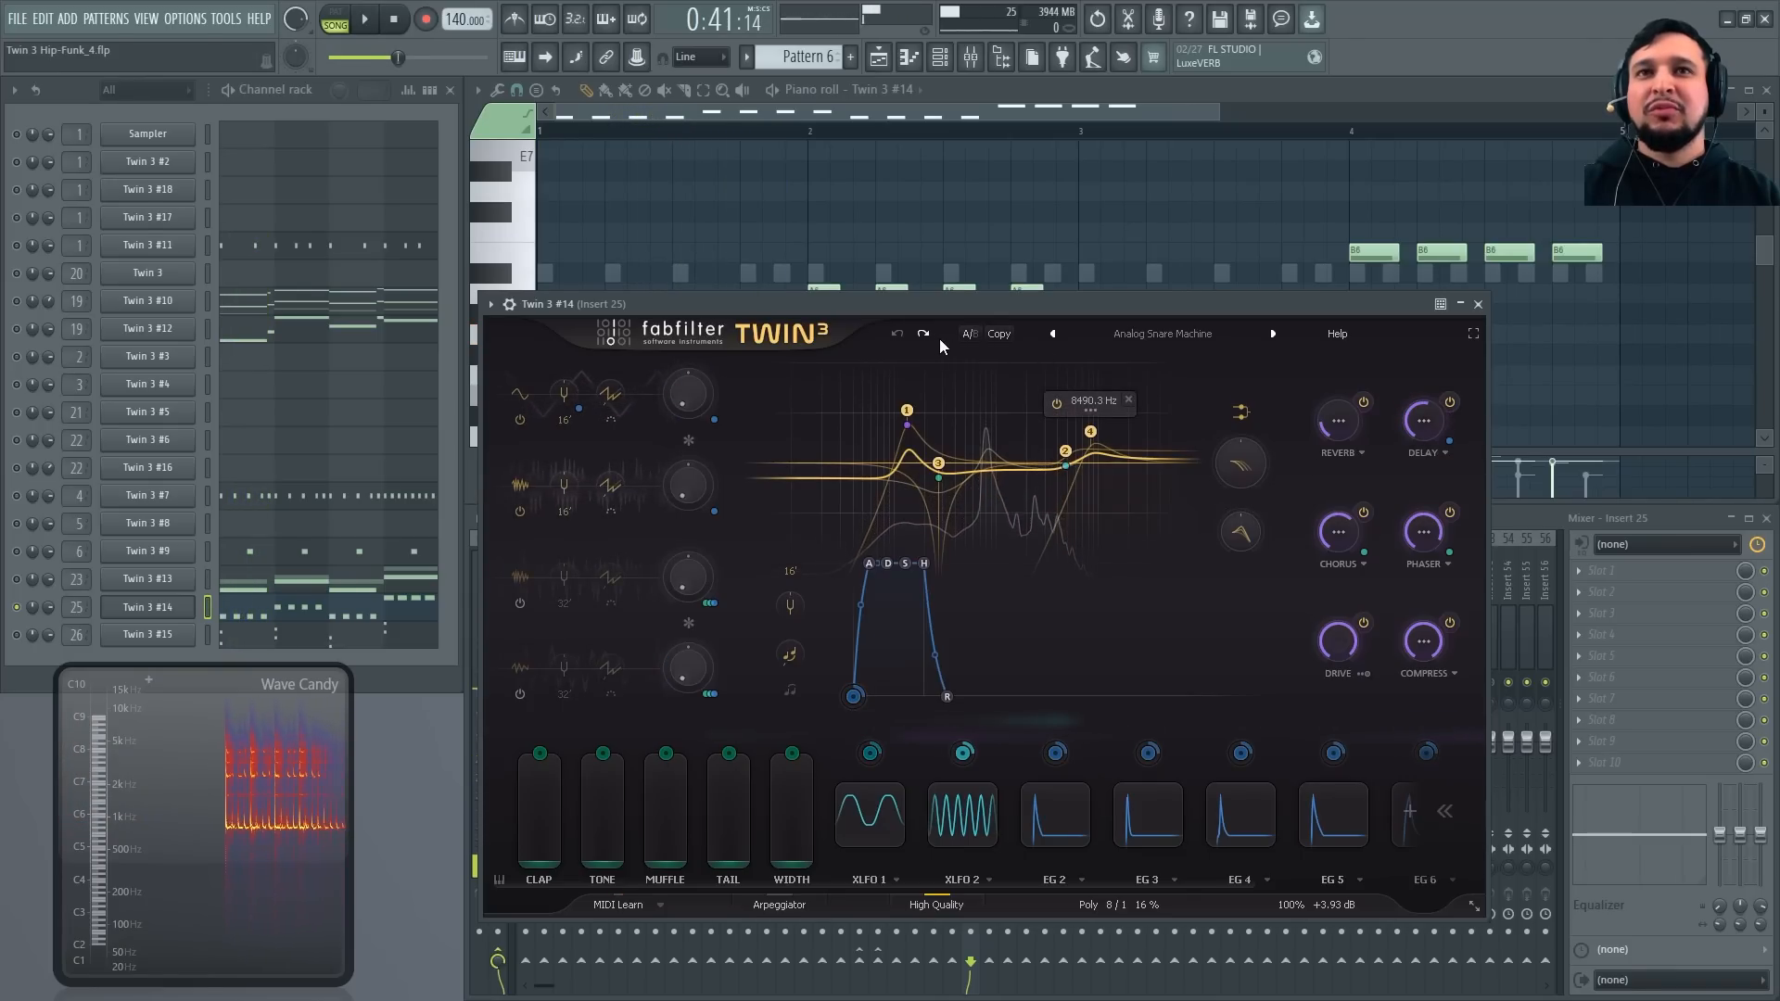
key(space)
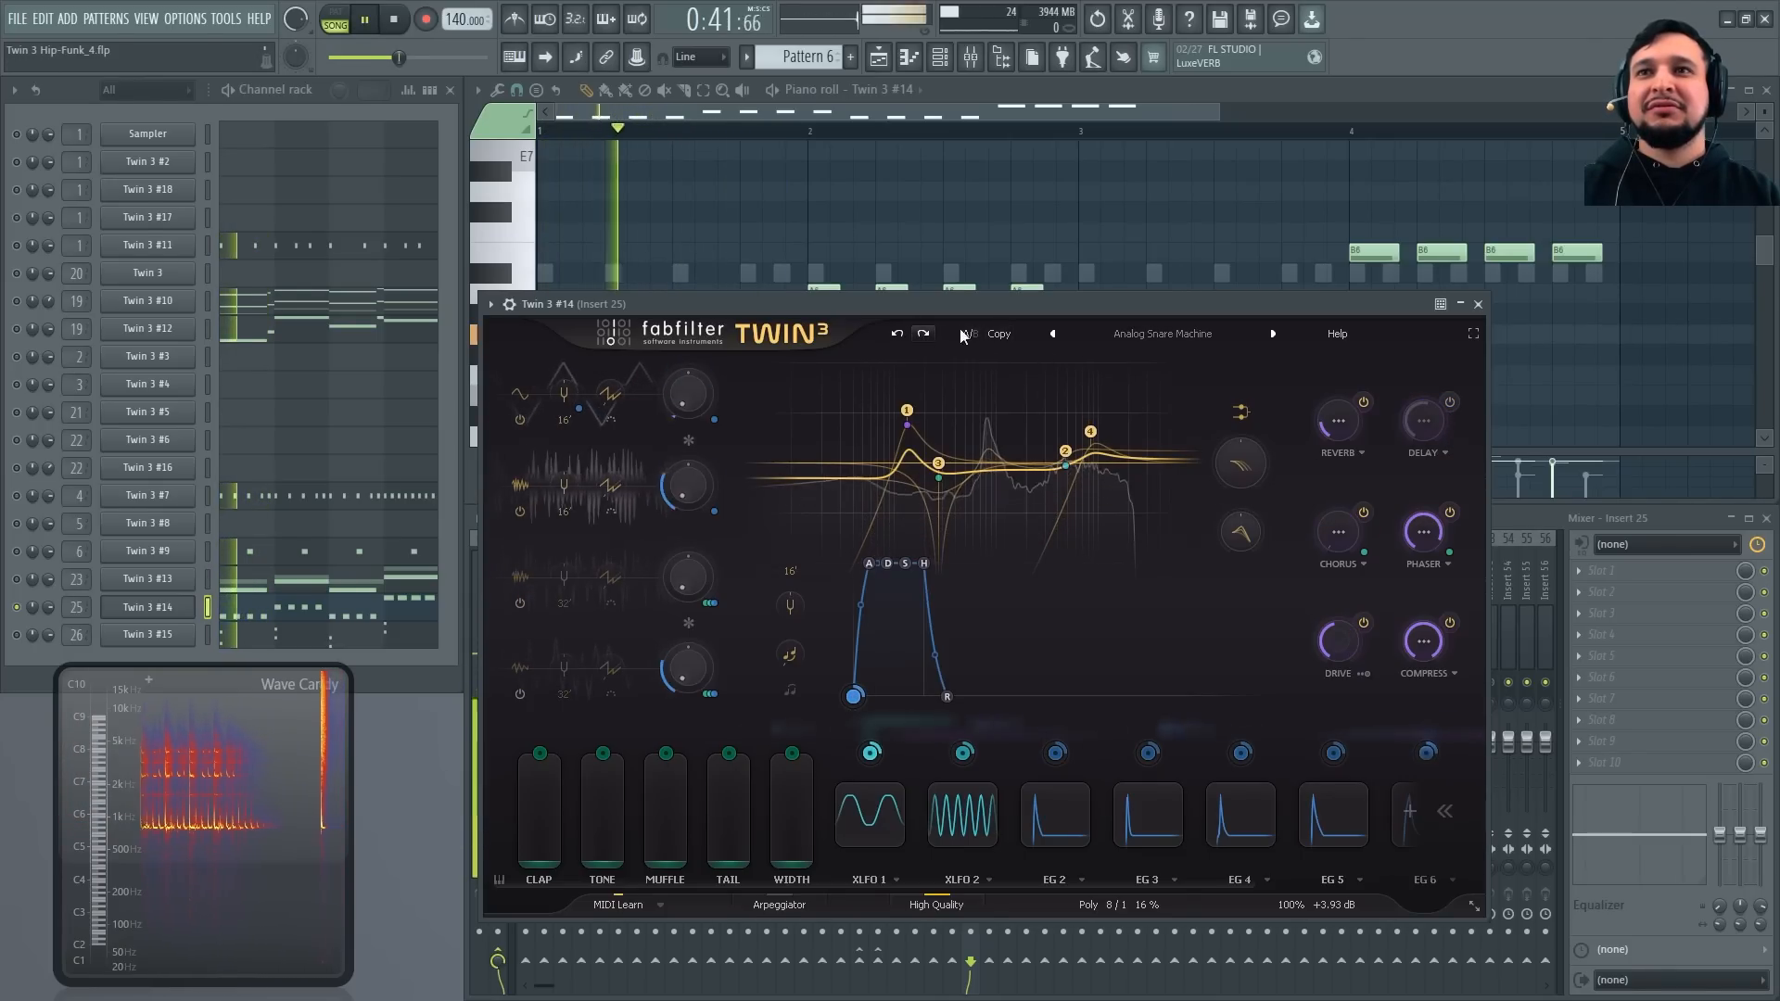
Enable Delay in Twin 3 #14 and set its sync to 1/8 Note while the pattern plays
click(1449, 403)
click(1425, 422)
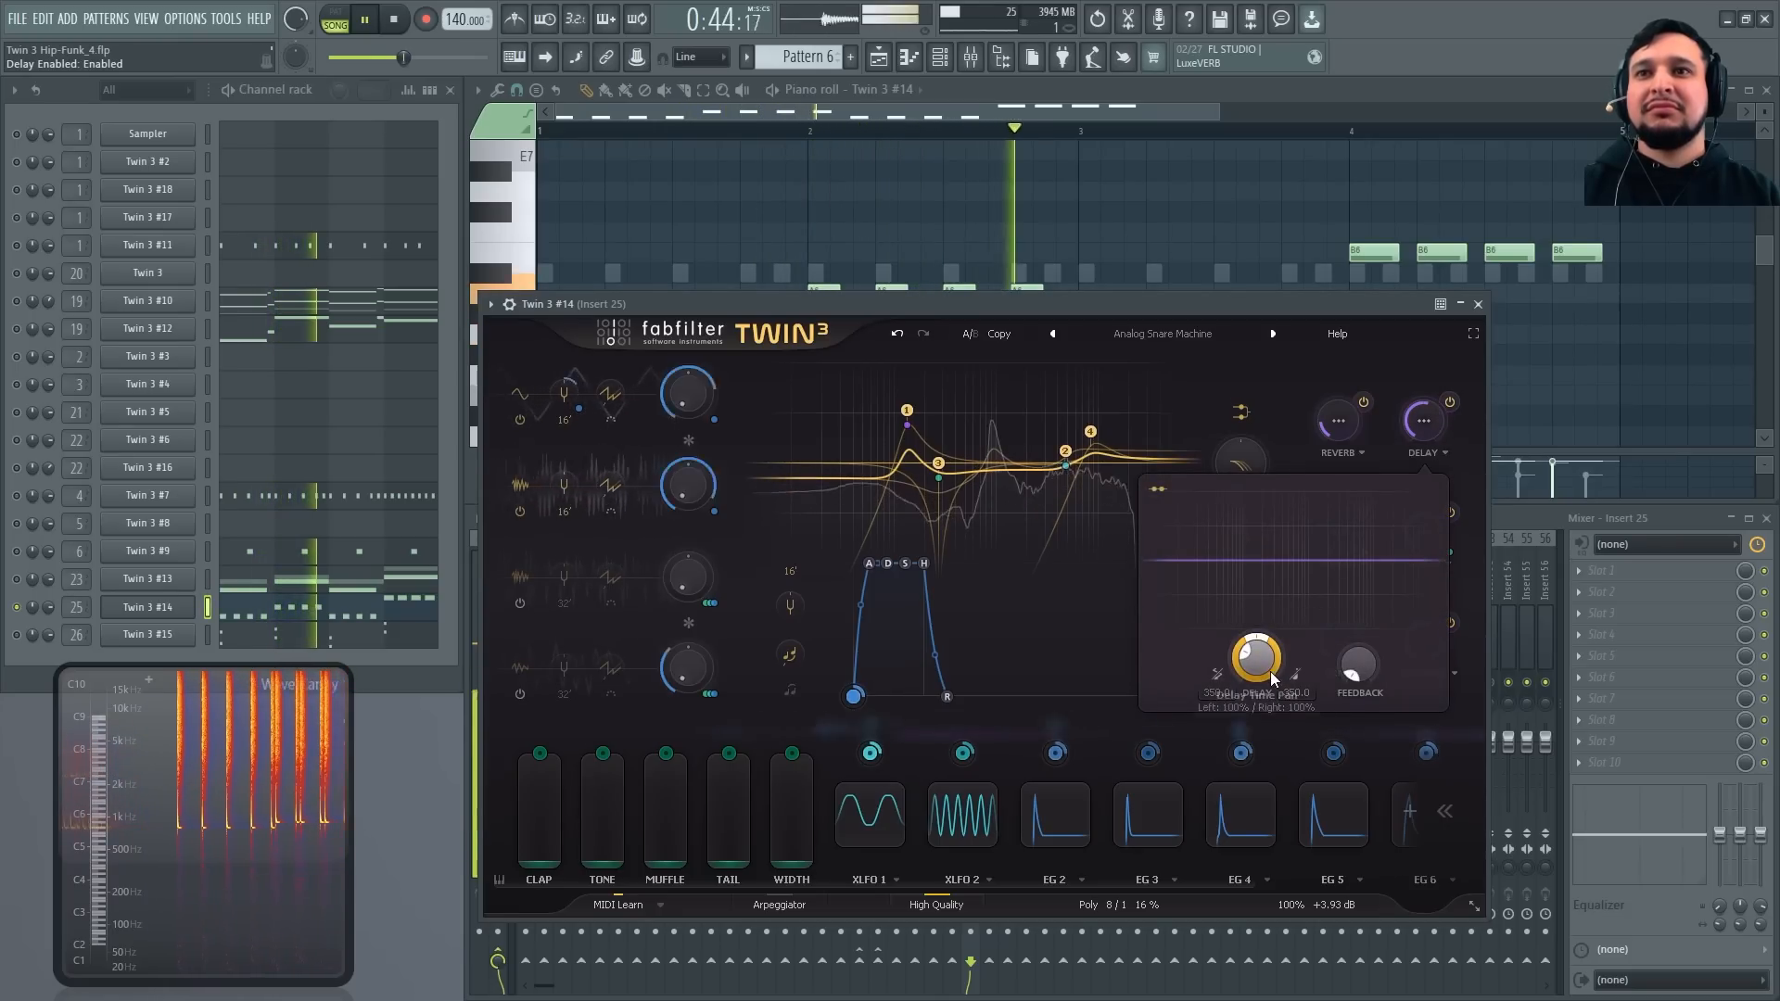
click(1298, 691)
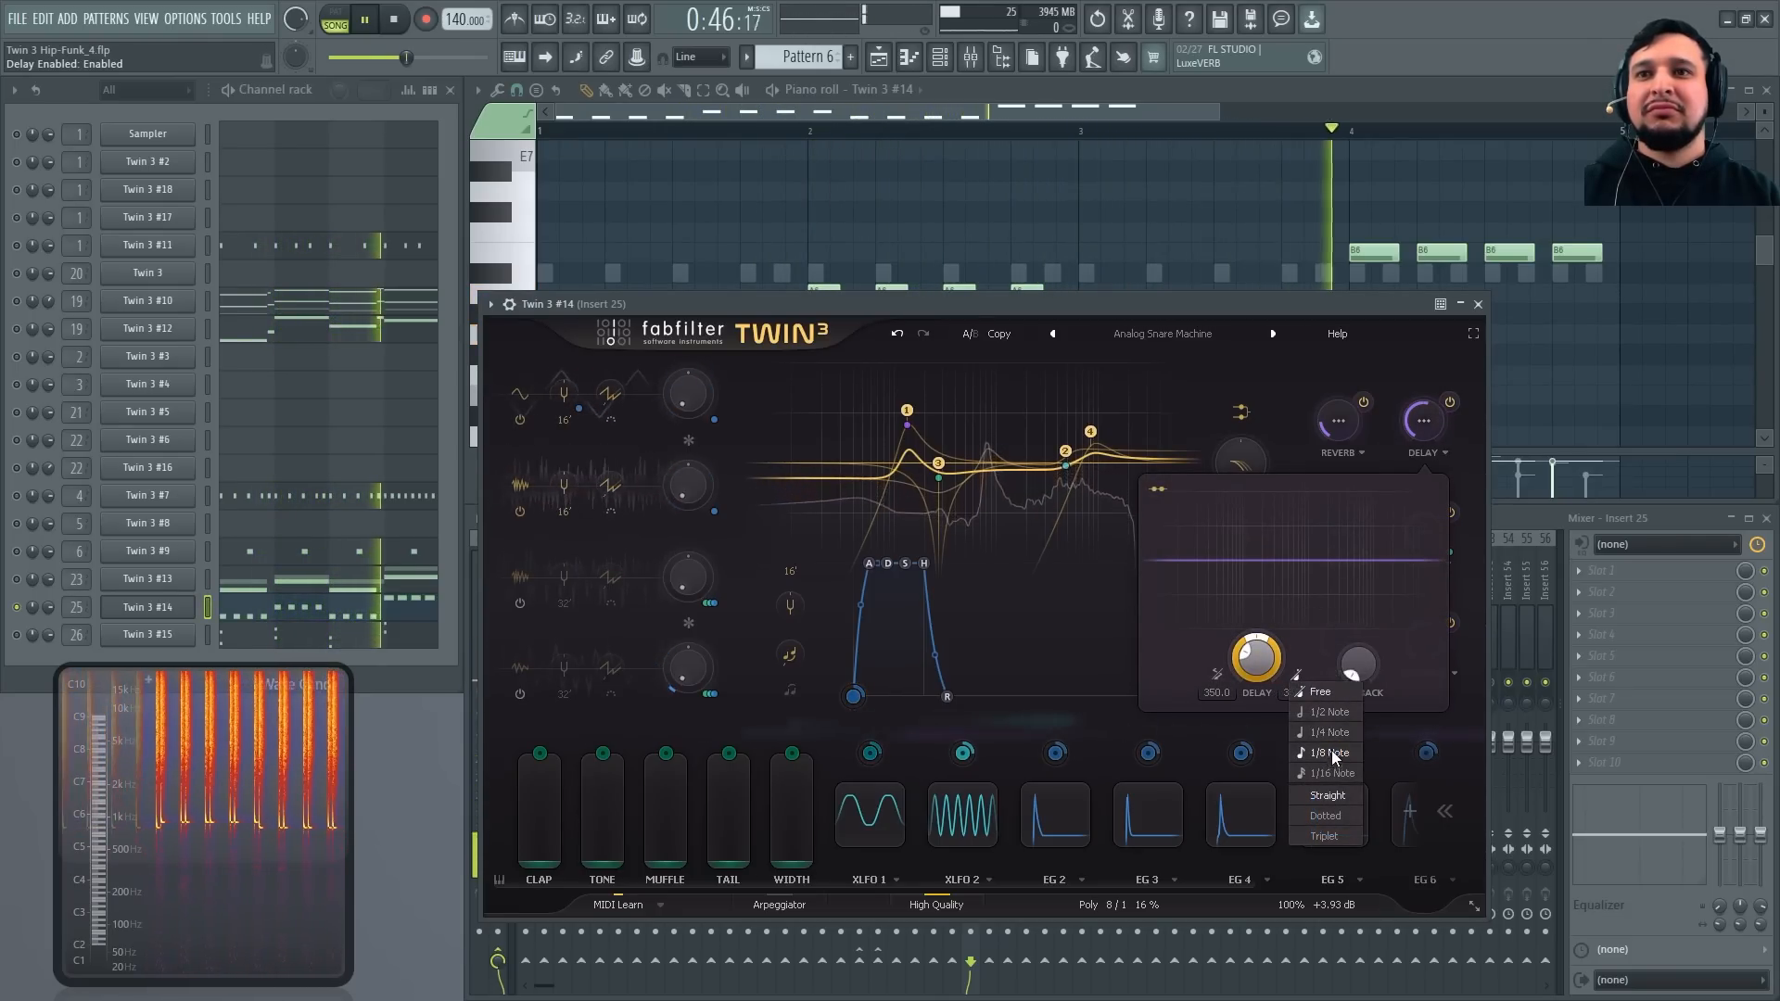
click(1318, 730)
click(1300, 680)
click(1330, 749)
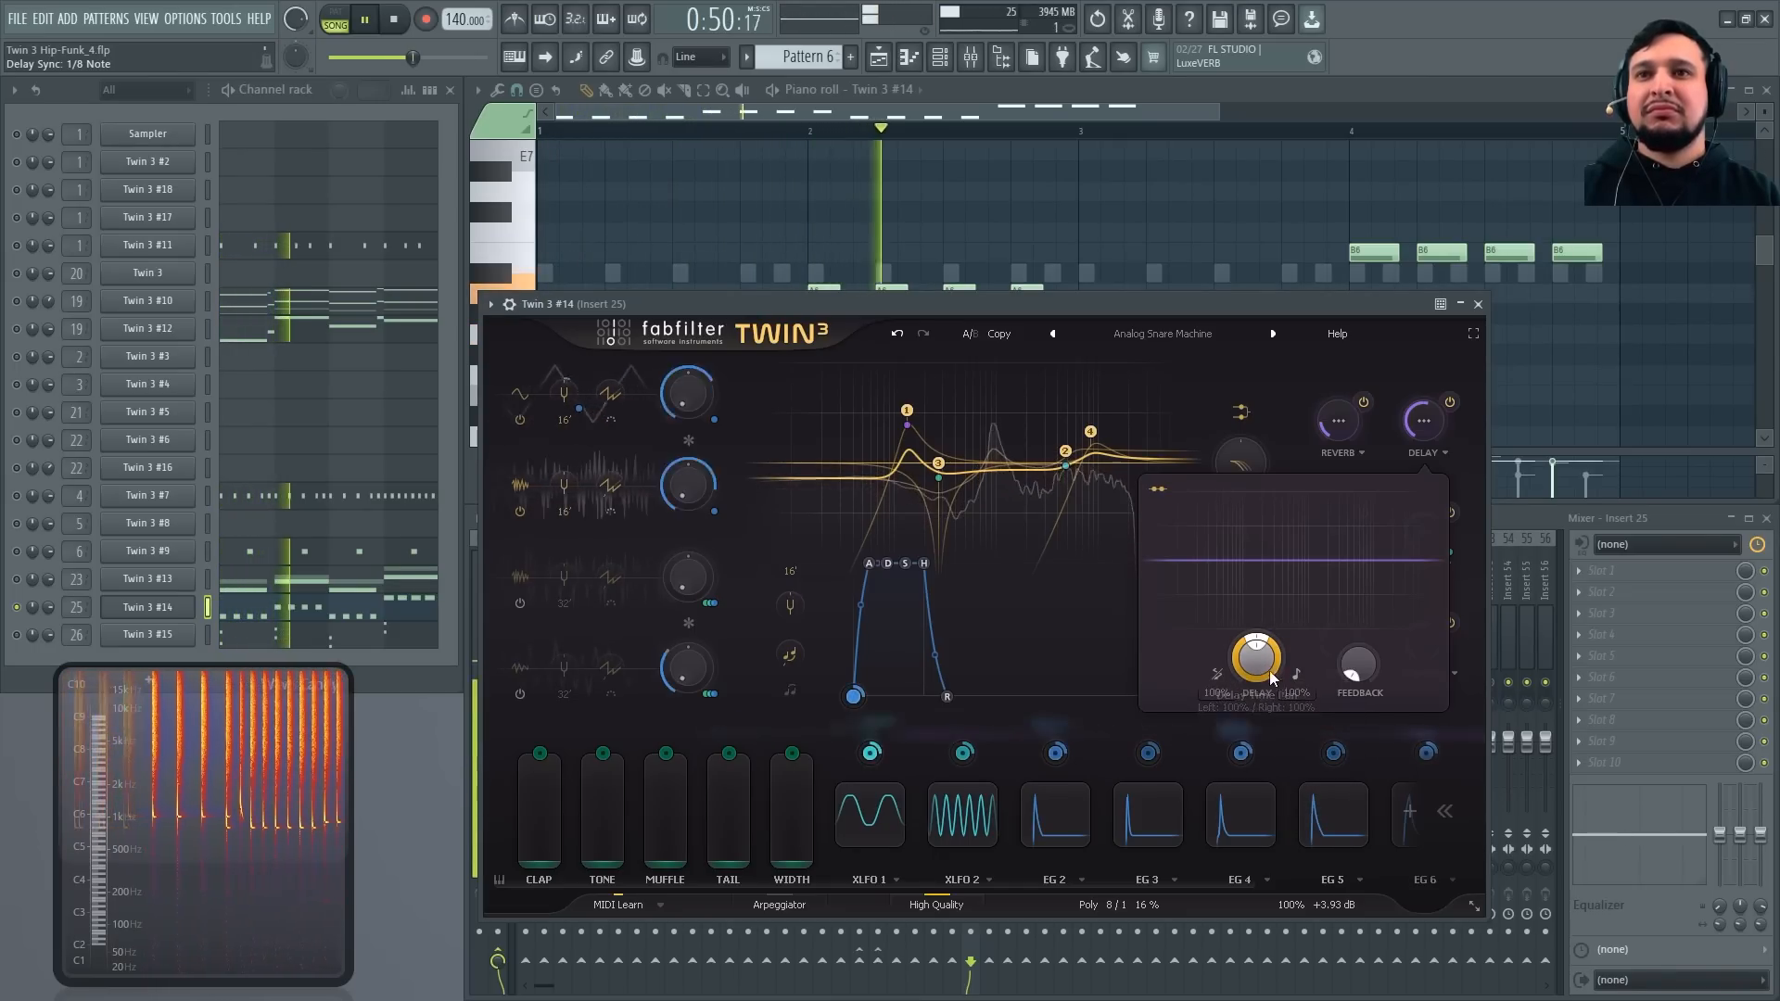
Undo the delay sync change in Twin 3 #14, check the sync options and replay the pattern
key(space)
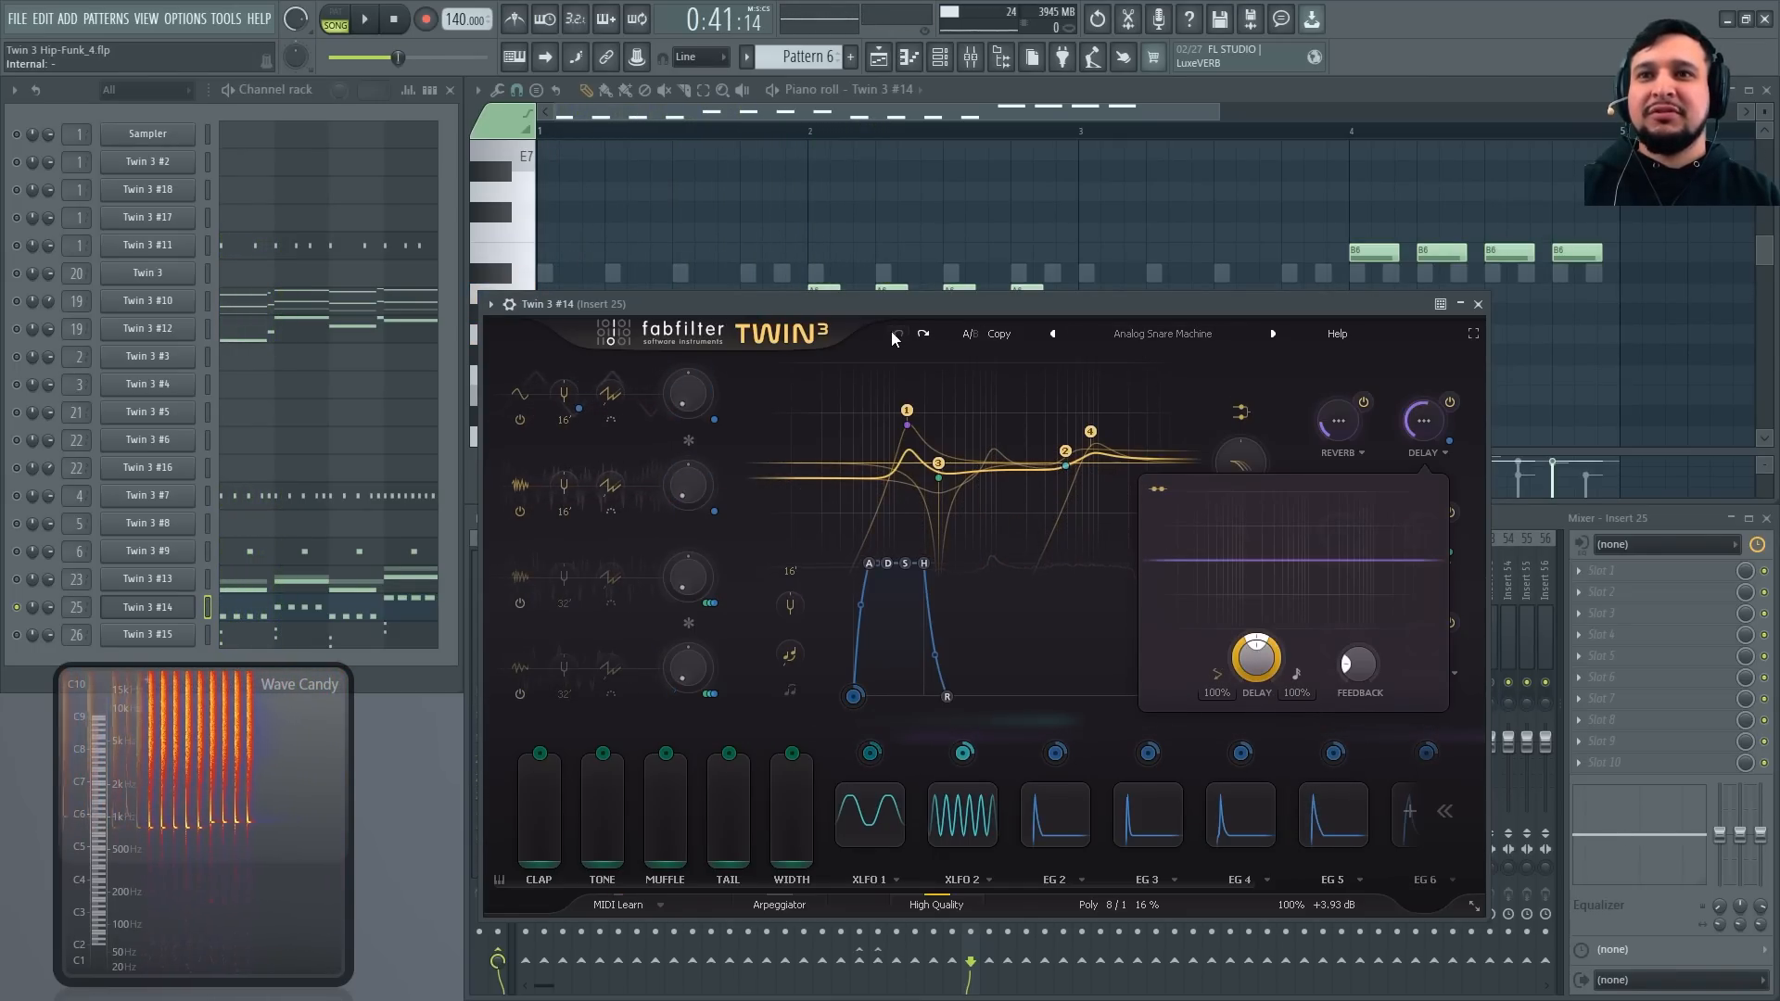
click(1300, 679)
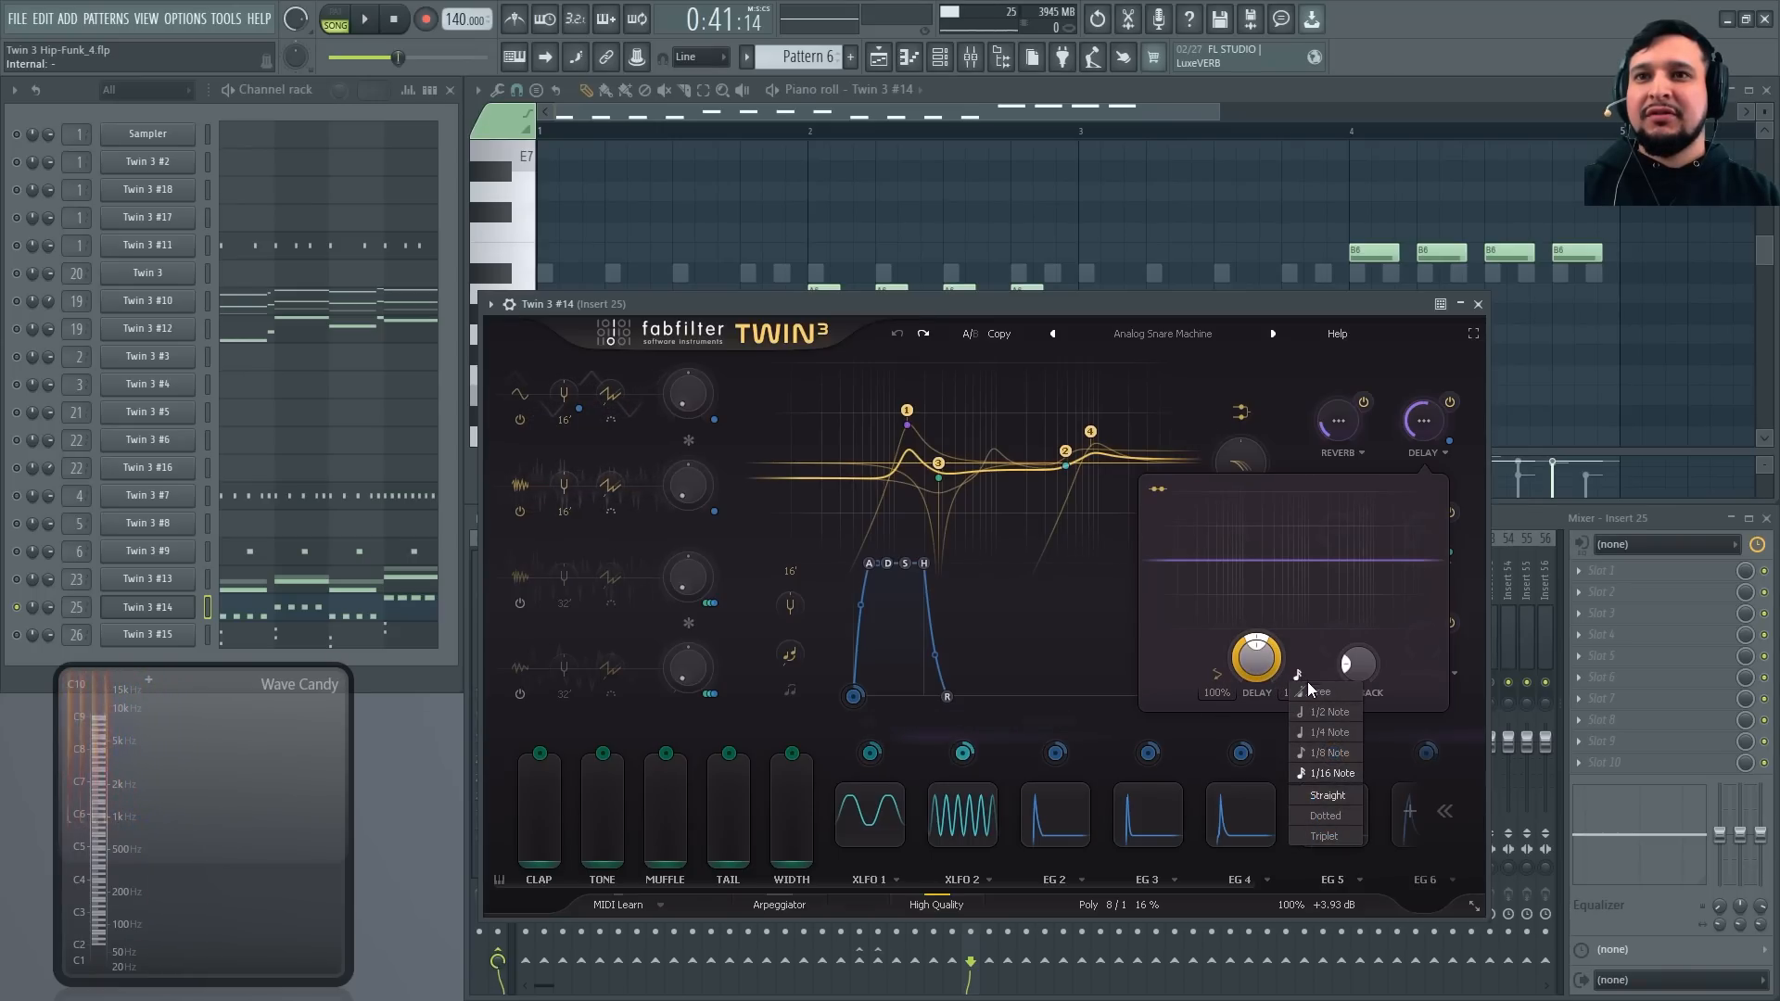
click(1147, 306)
key(space)
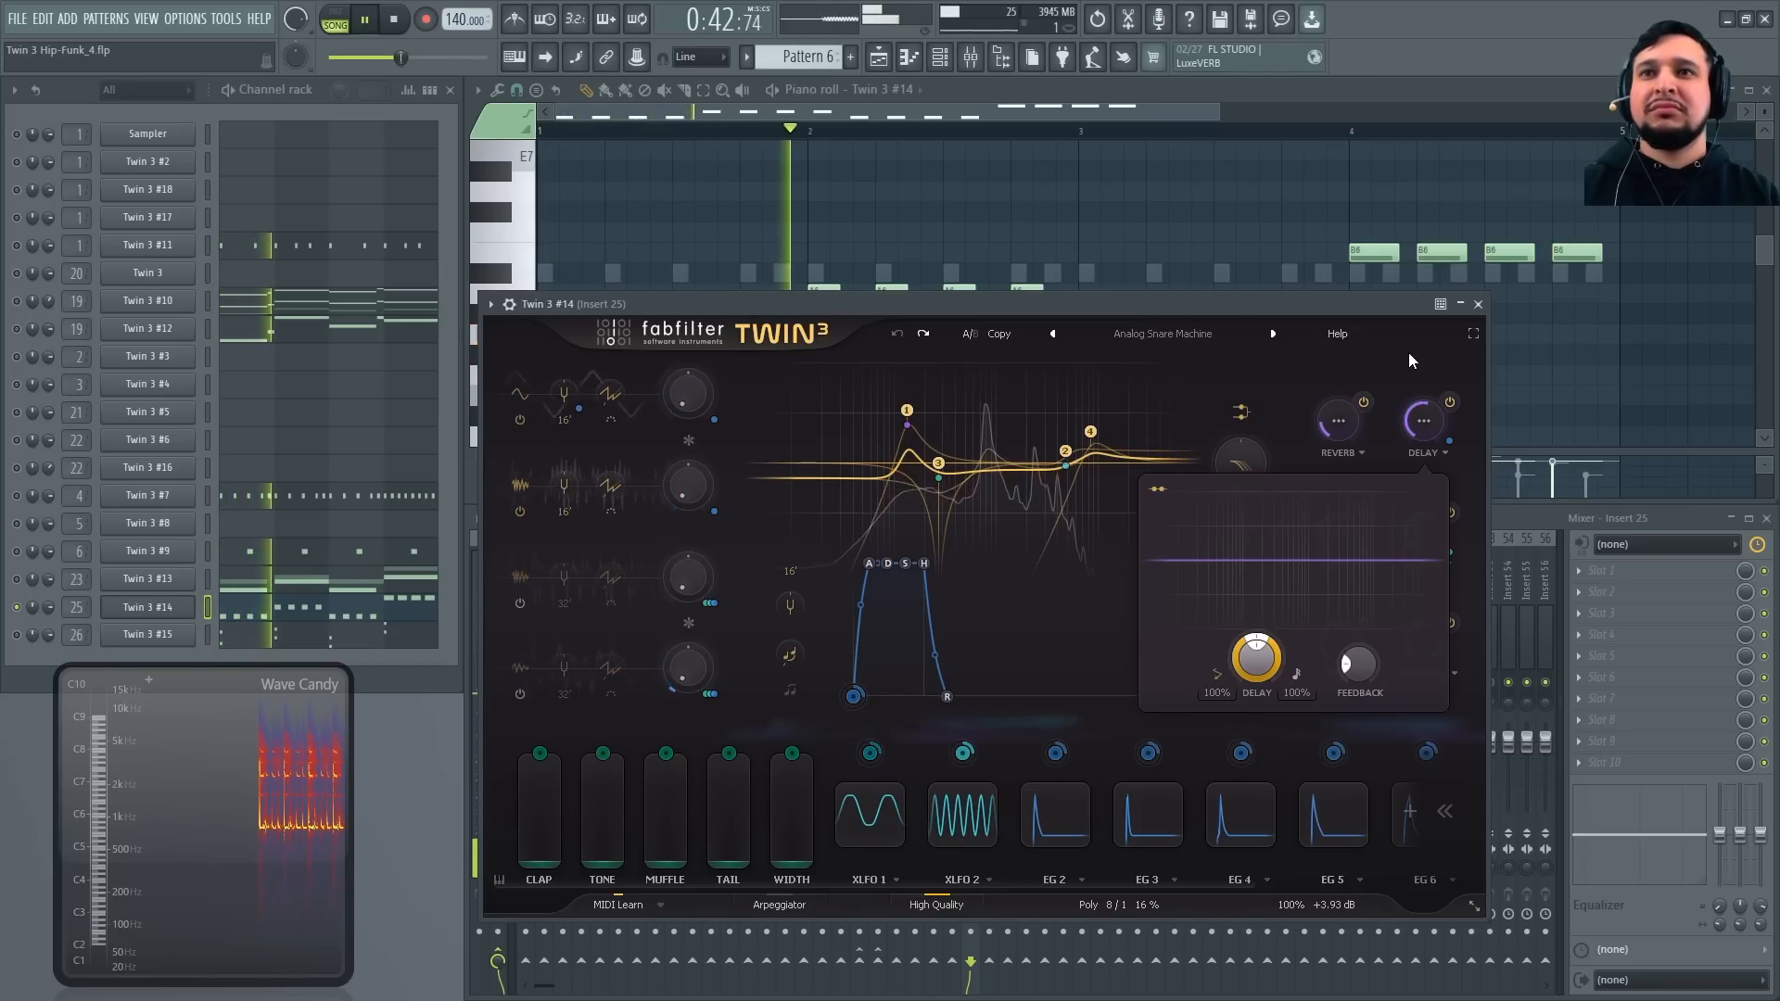
click(1441, 369)
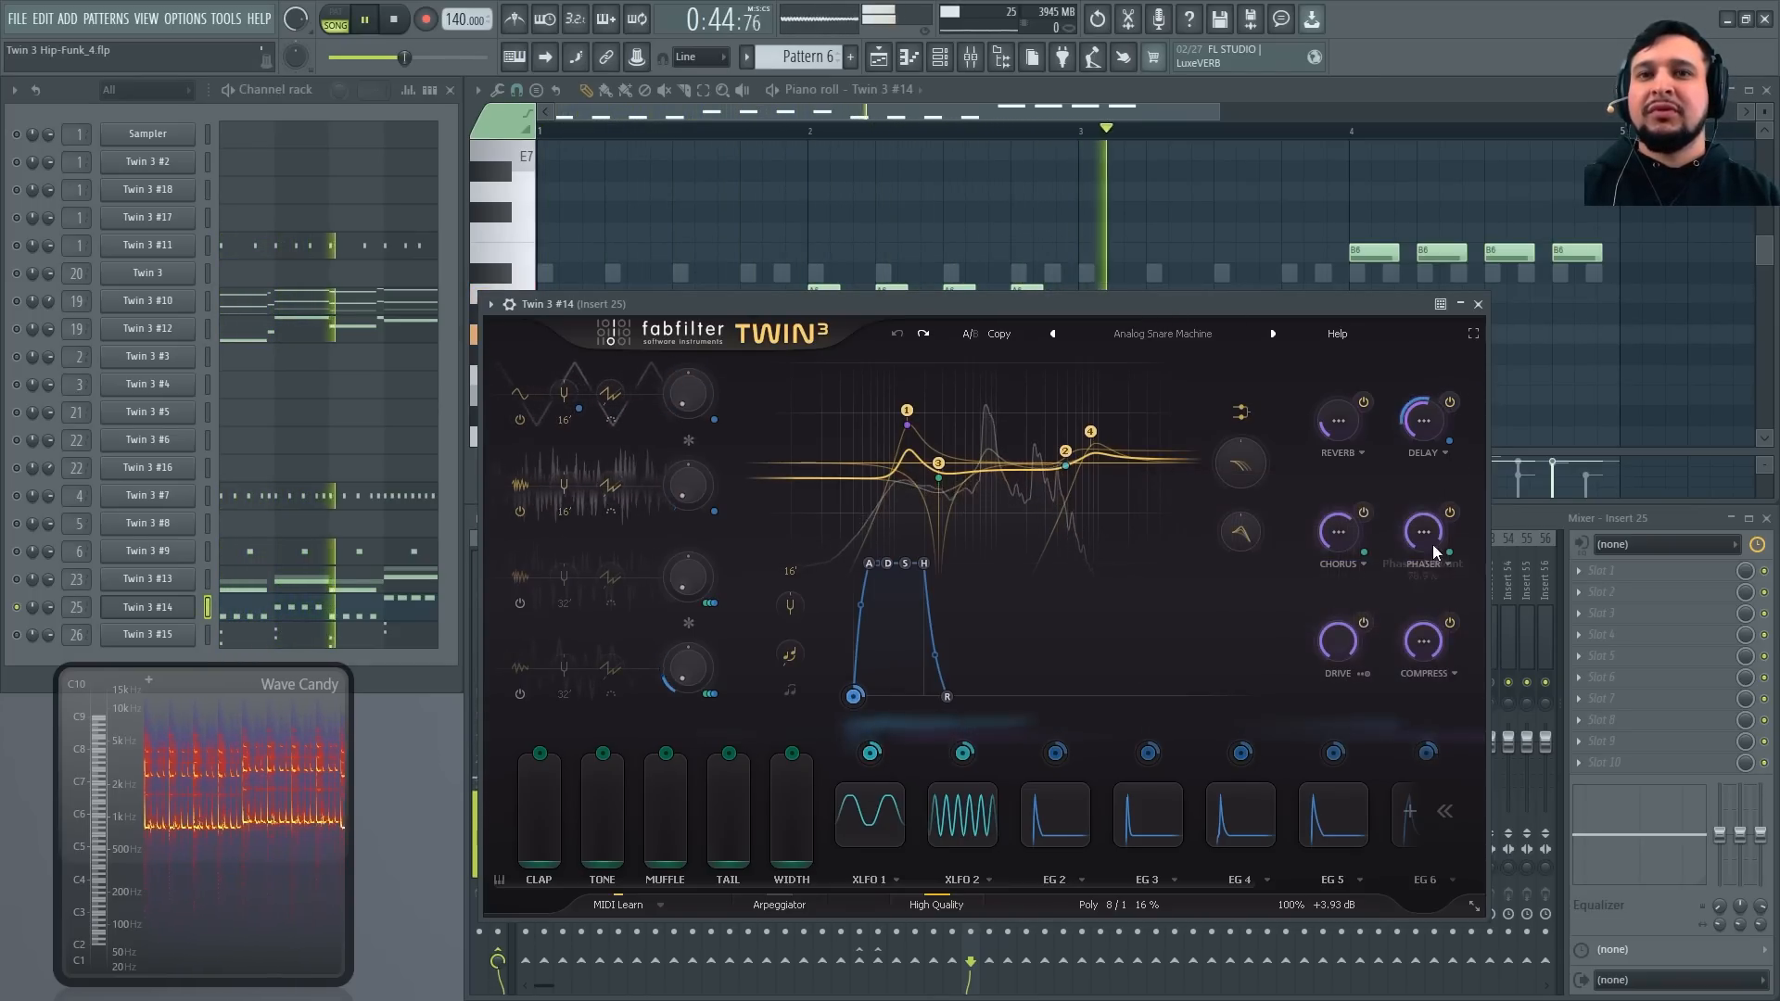
Inspect the EG Main modulation on the delay amount of Twin 3 #14 while auditioning the pattern
key(space)
click(1453, 441)
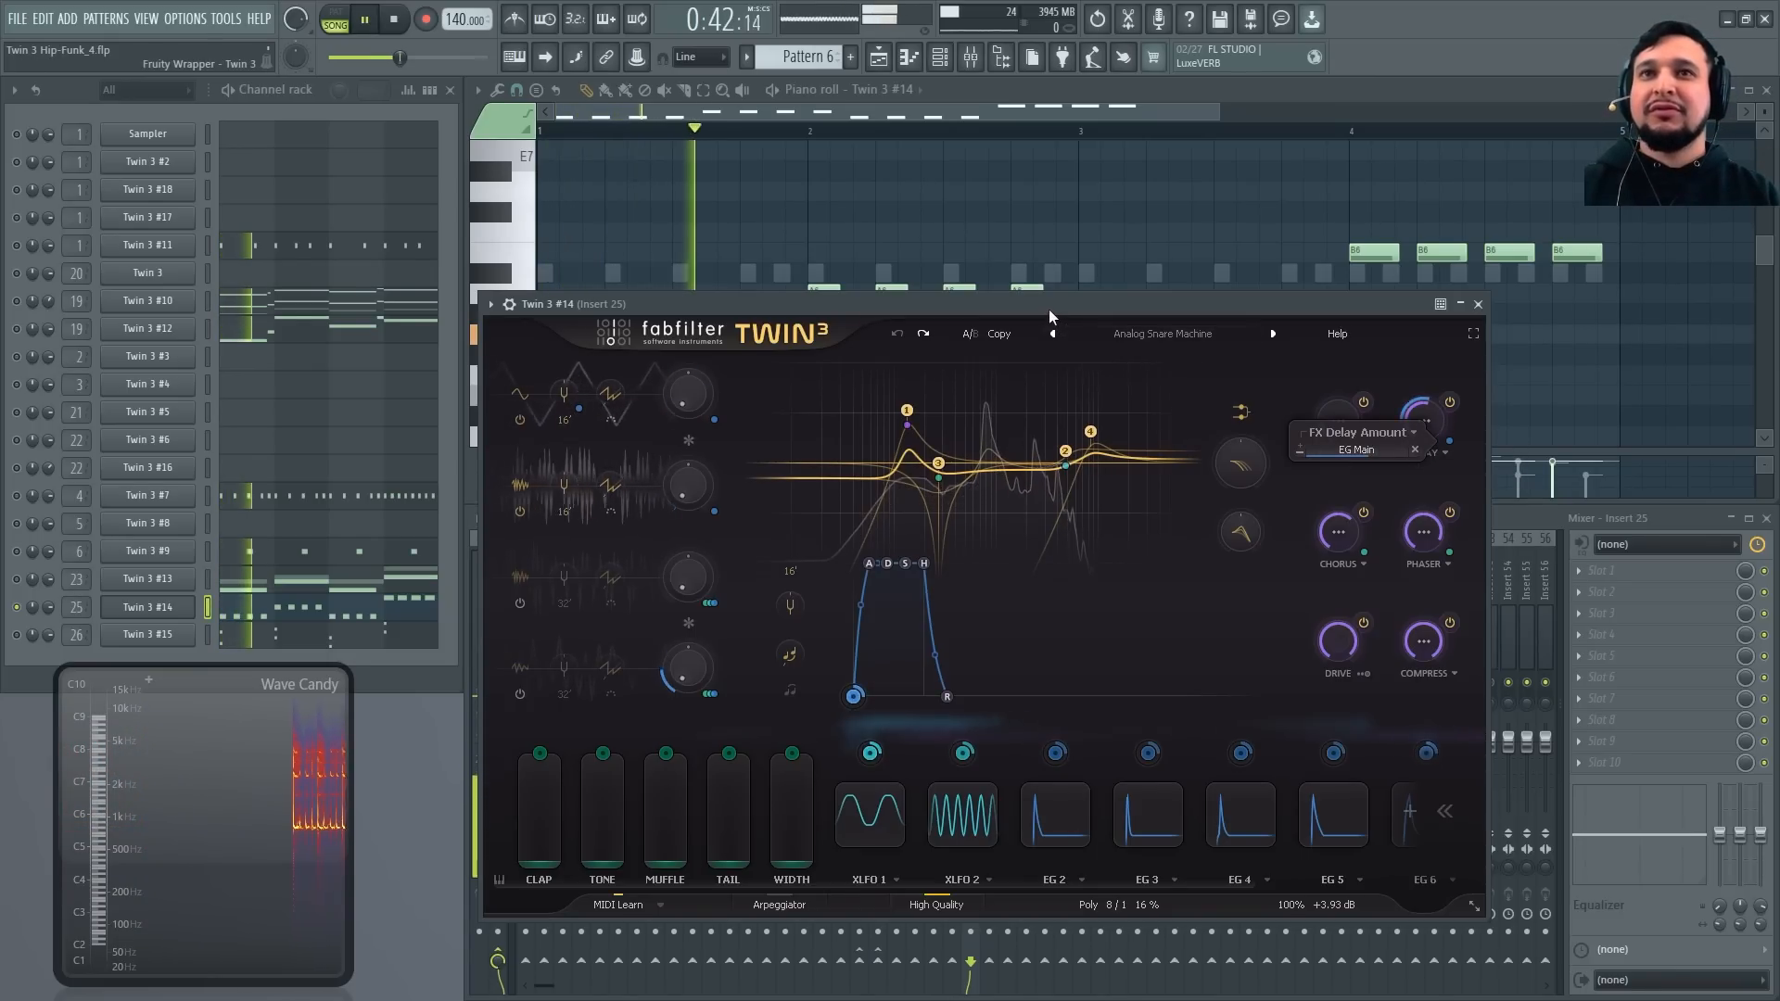
click(1338, 371)
key(space)
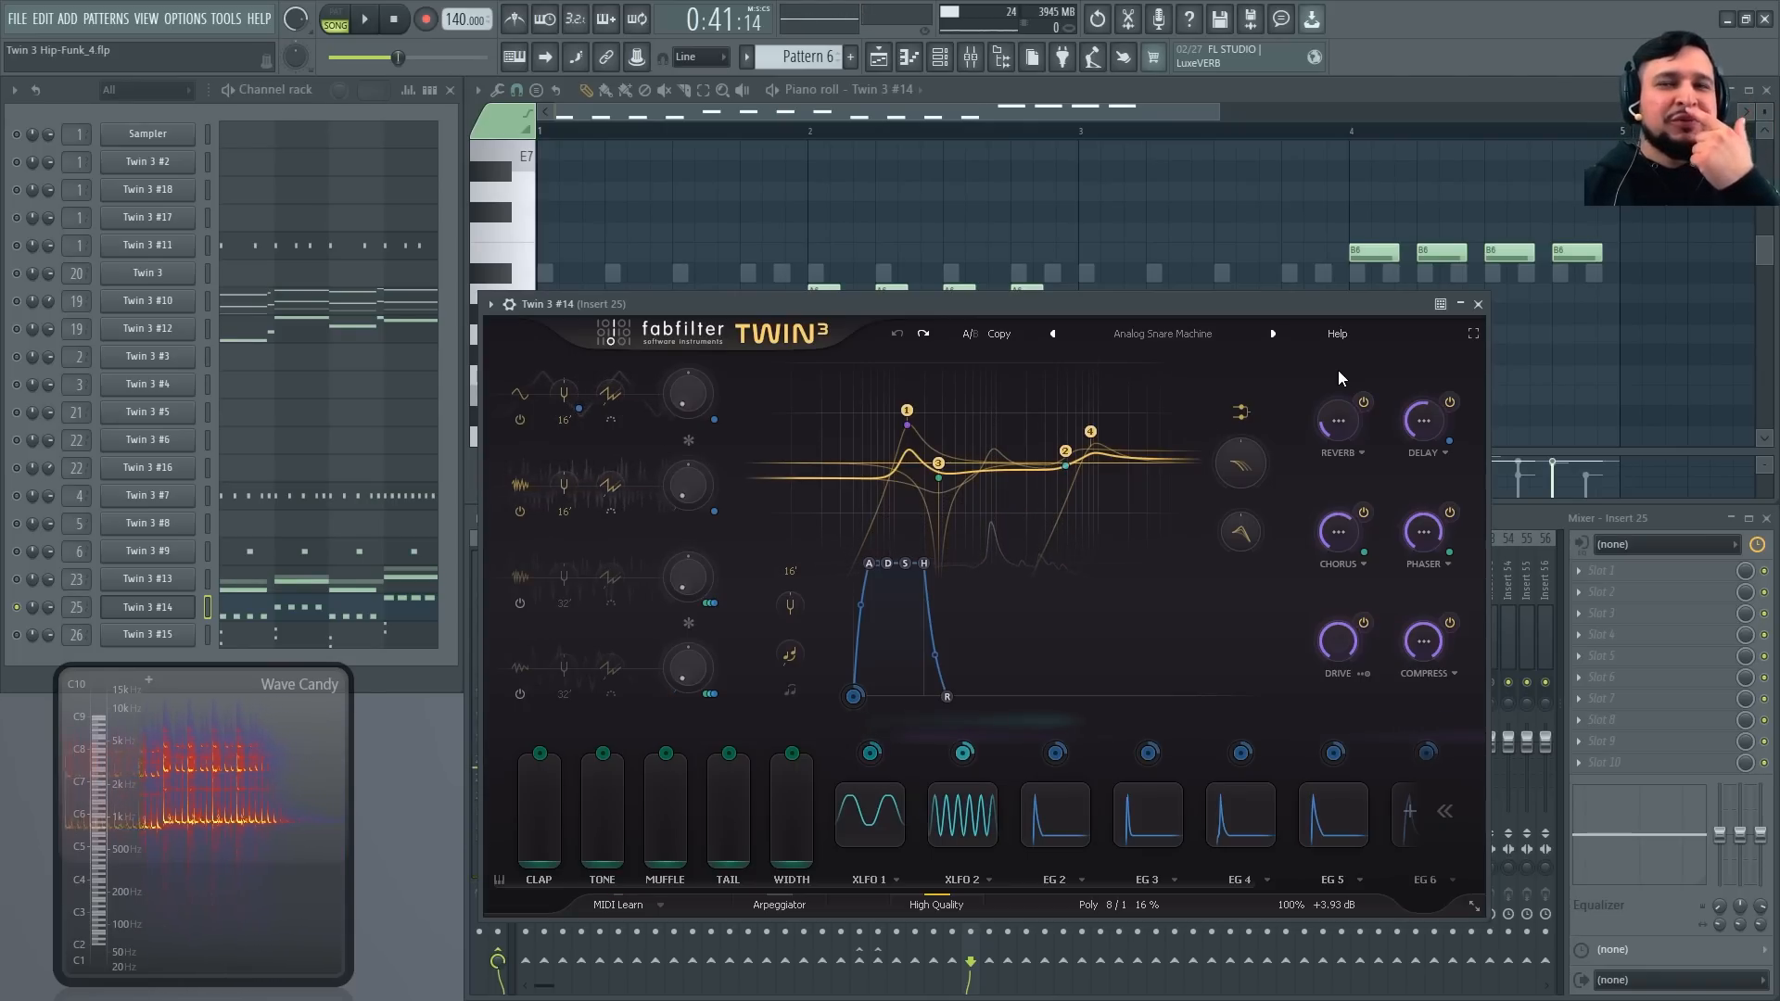
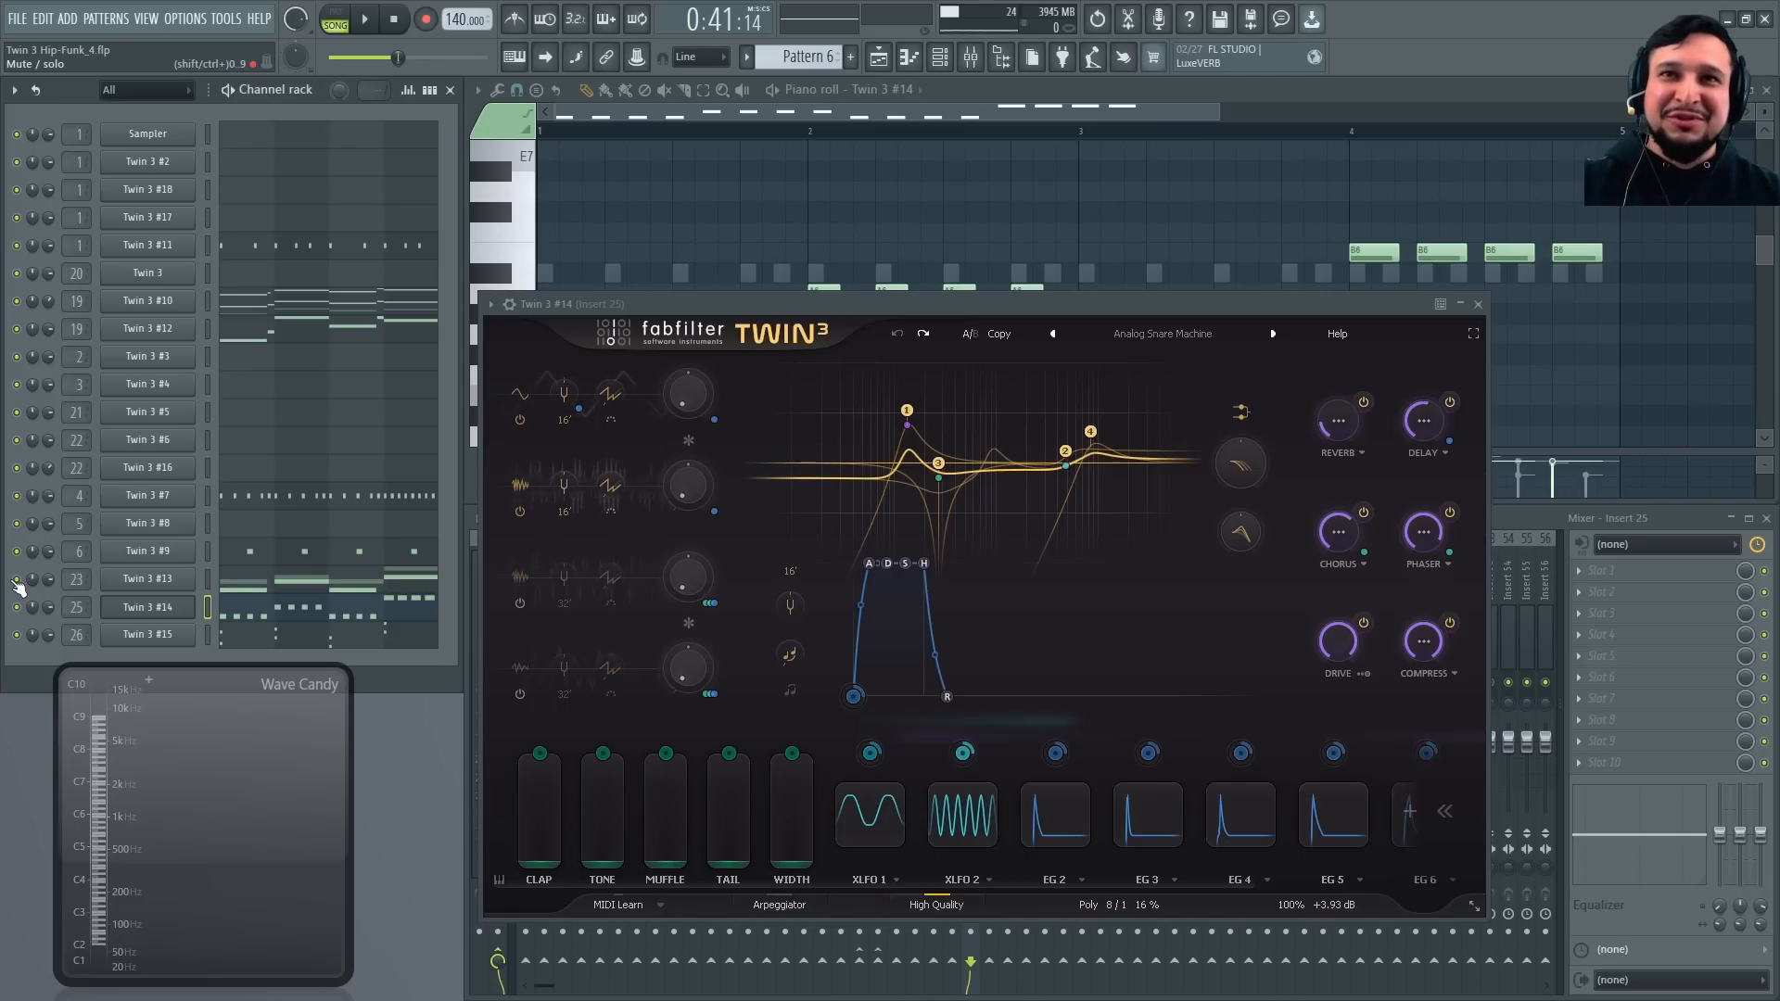
Audition the full pattern with all channels on, comparing Twin 3 #14 muted and unmuted
key(space)
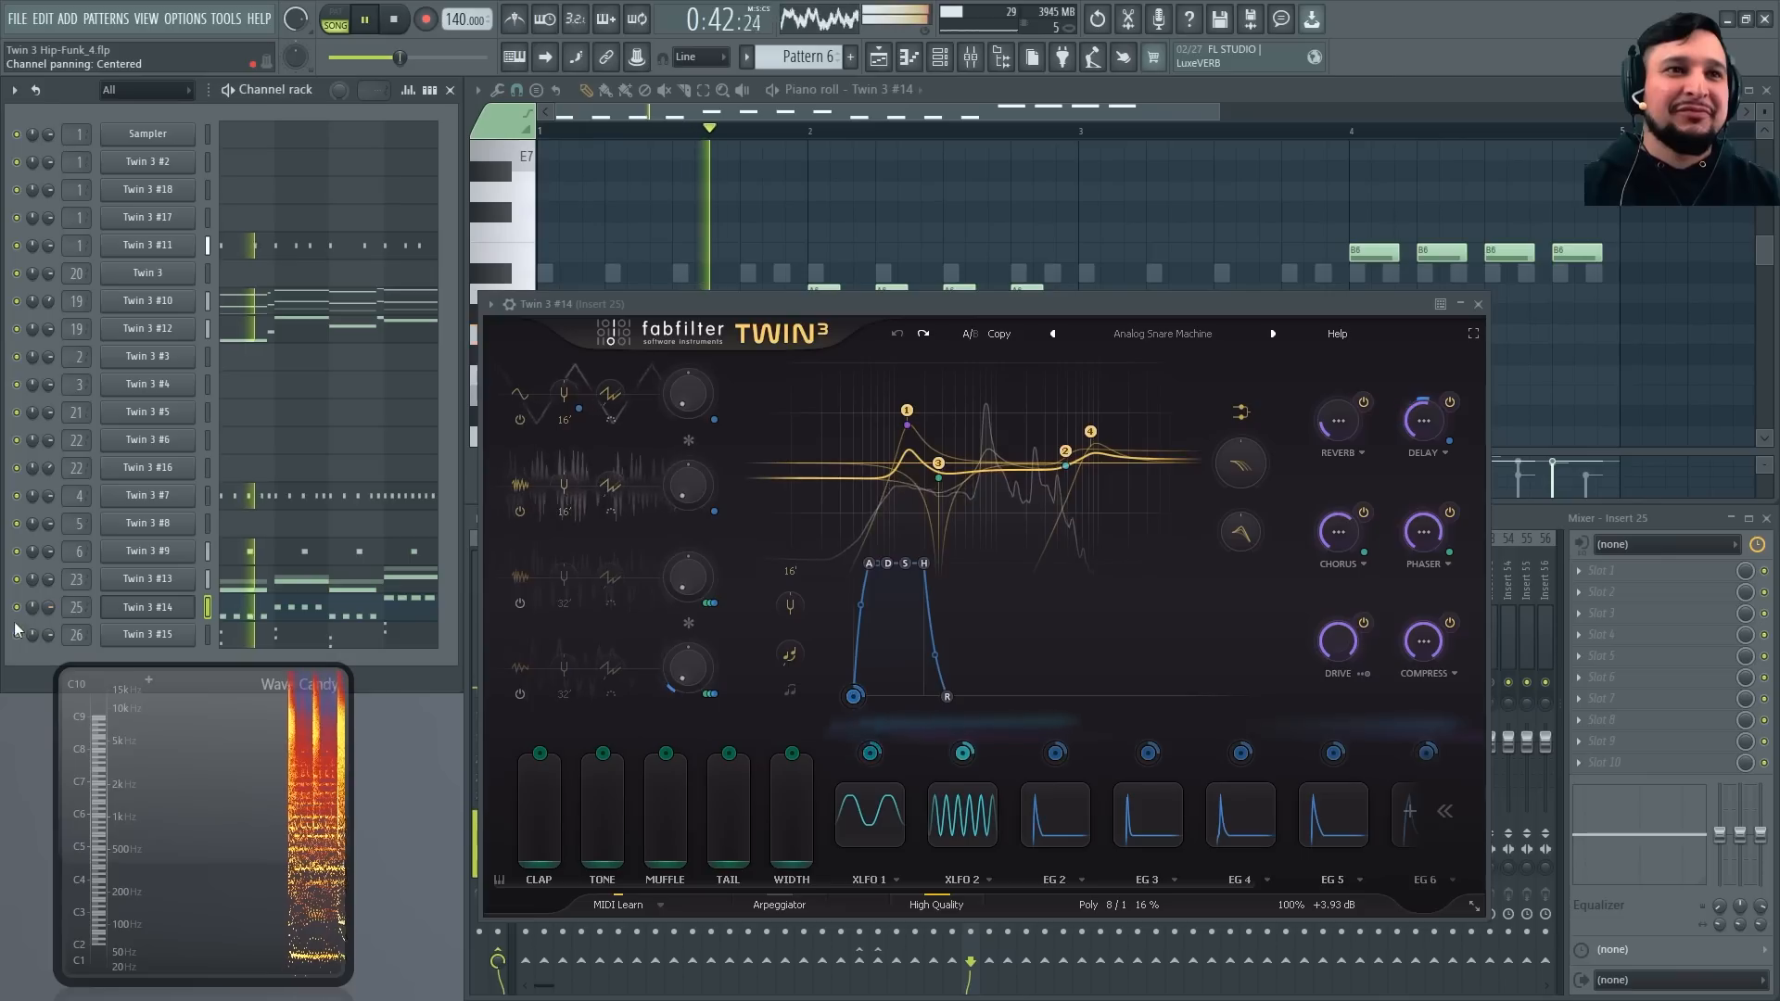
key(space)
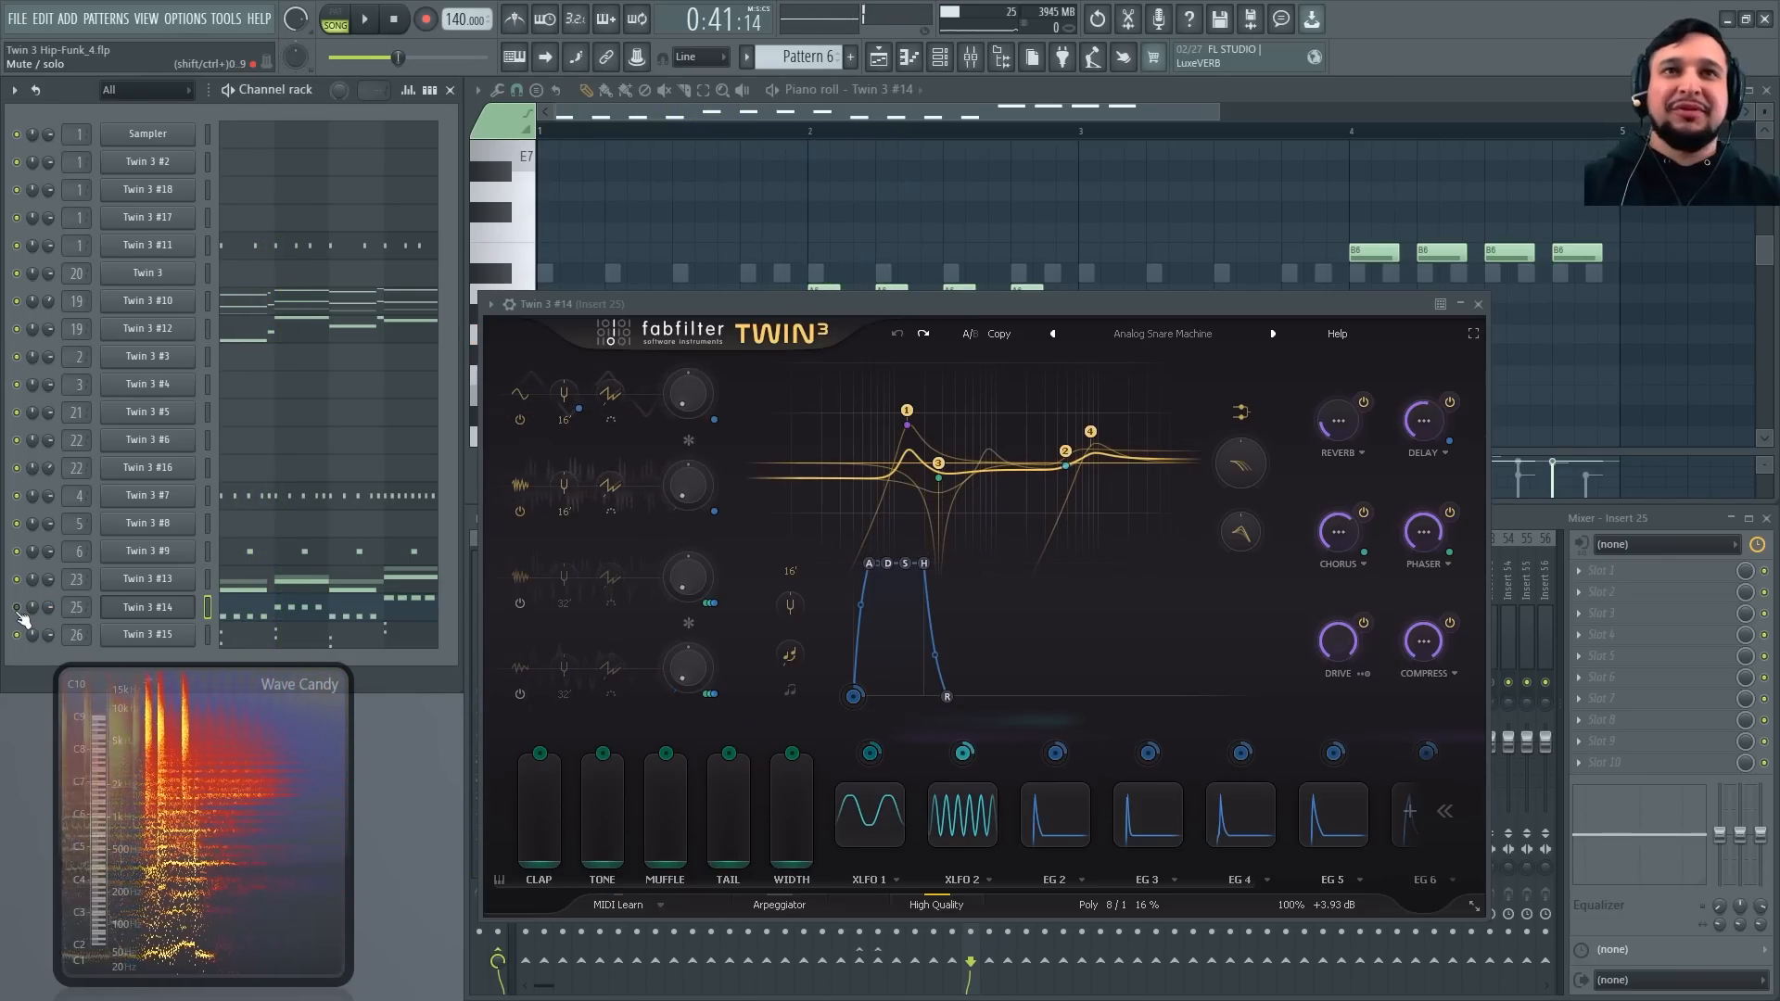
key(space)
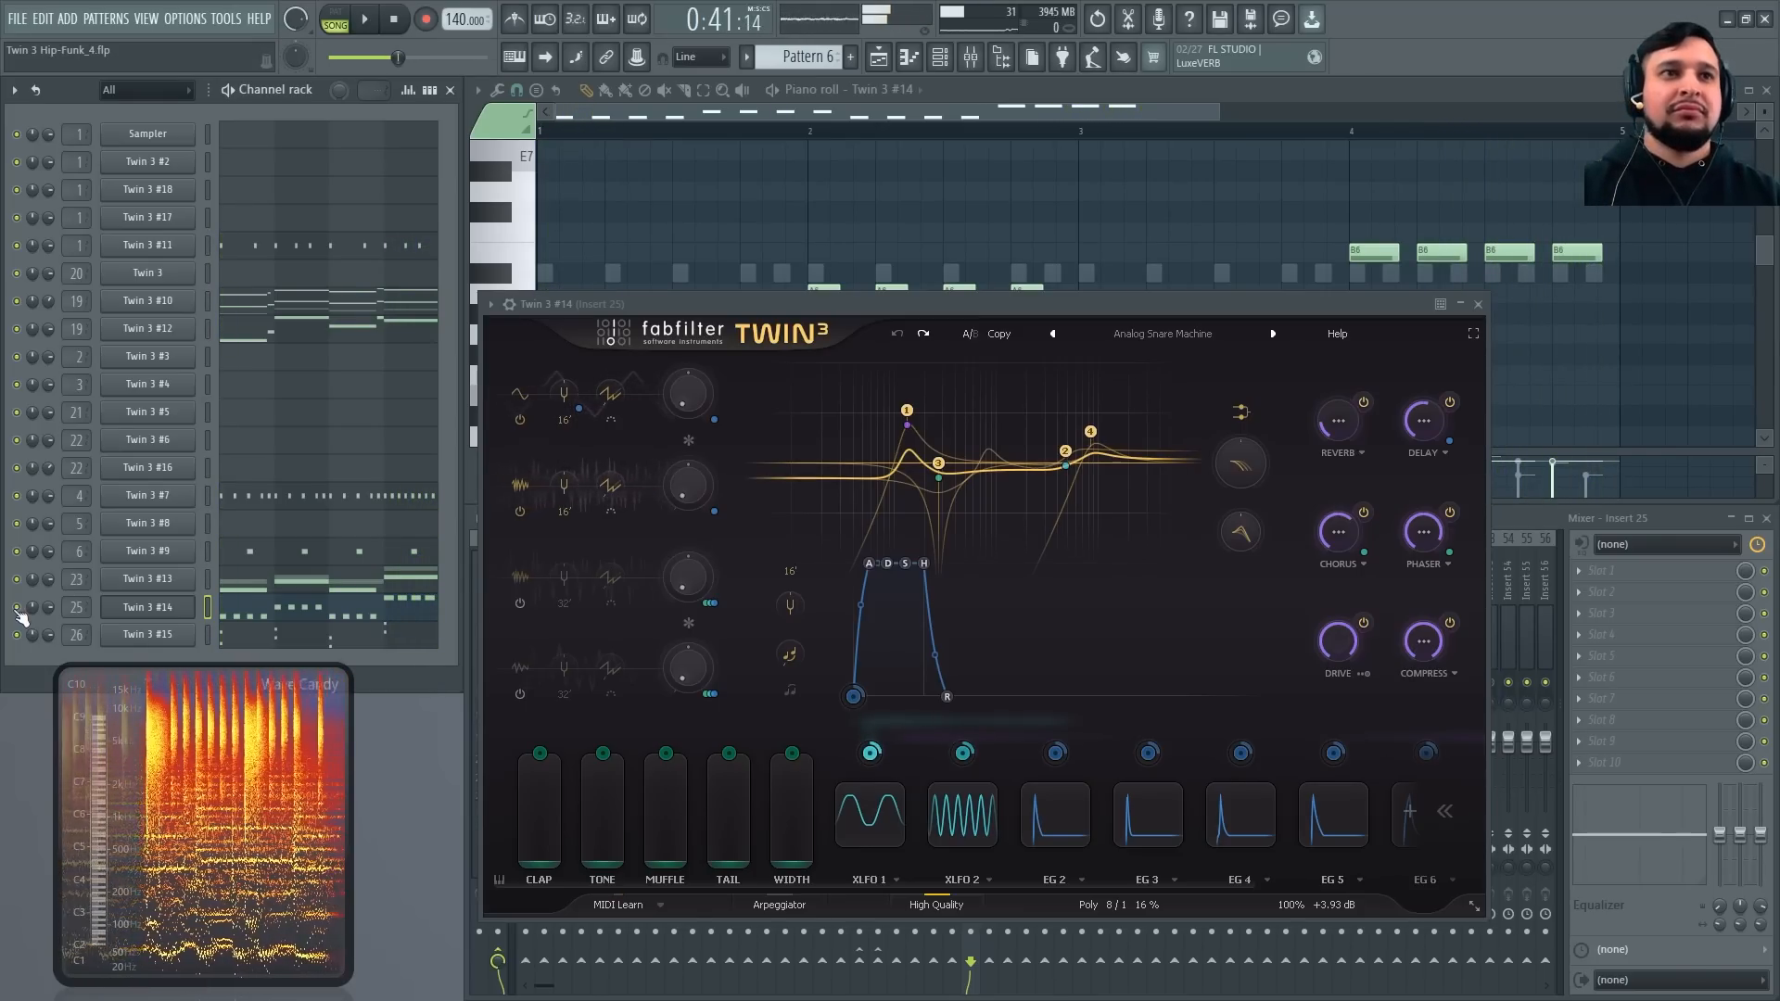
Review the Twin 3 #14 notes against the full mix and close the synth's window
right_click(804, 259)
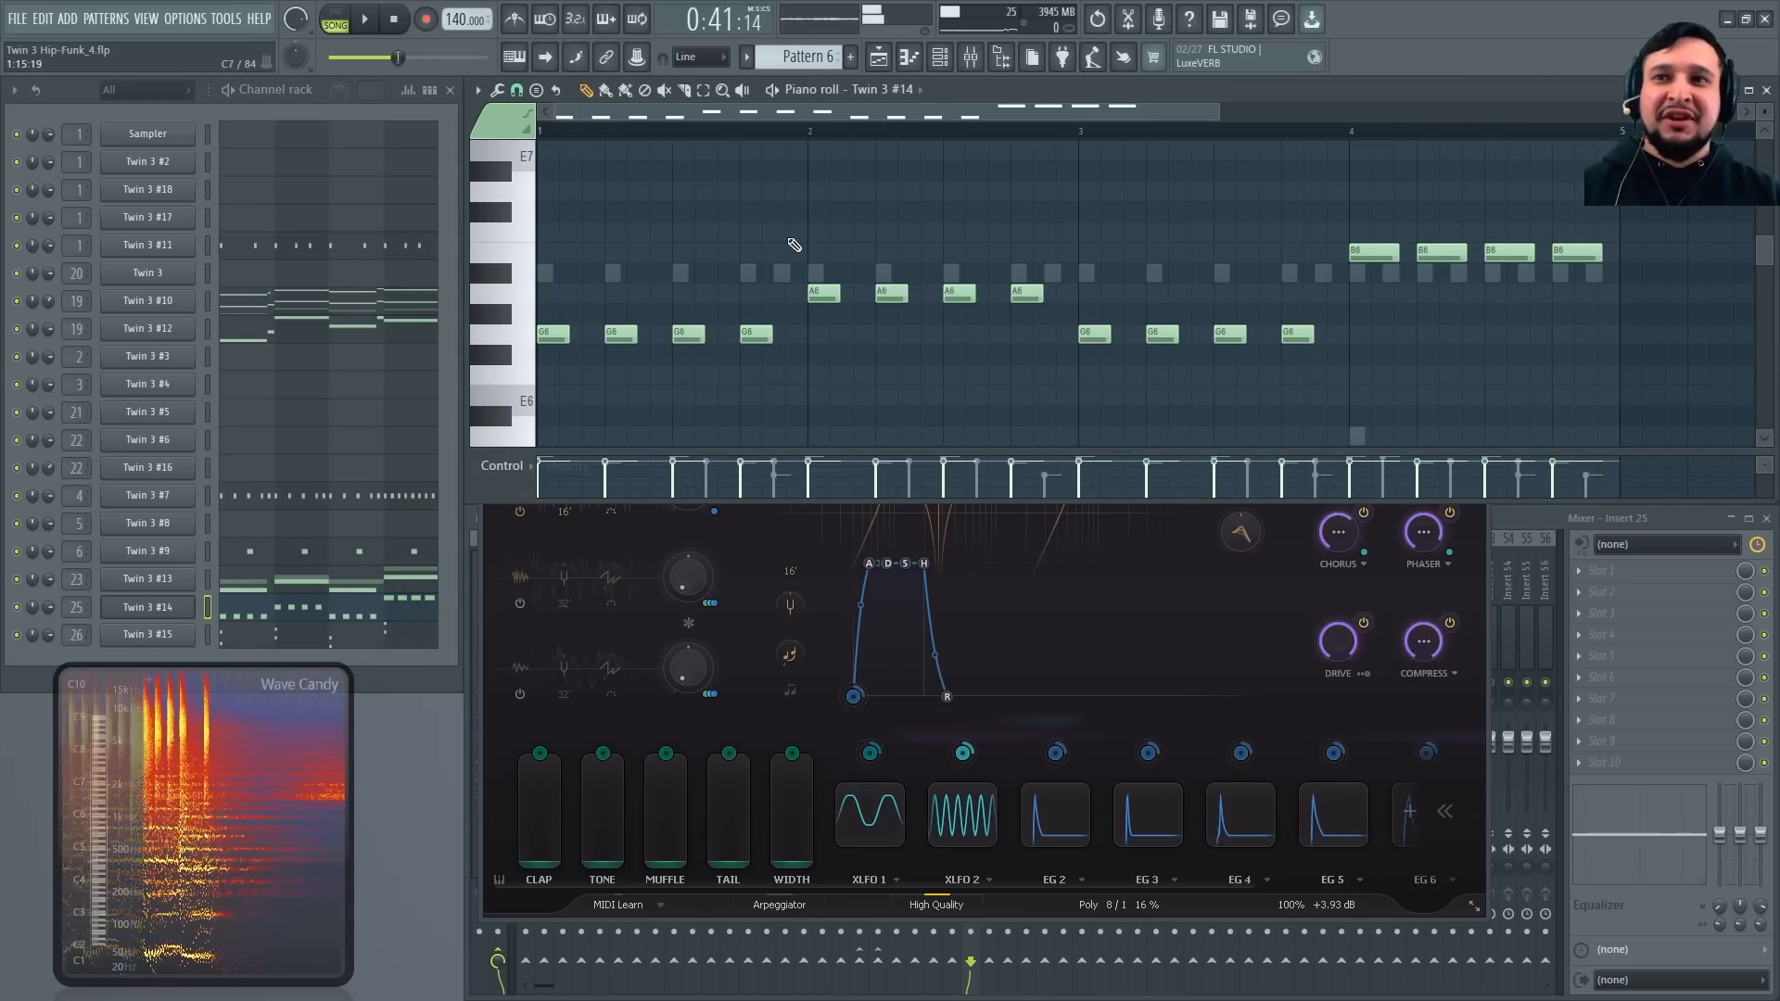
key(space)
click(1137, 618)
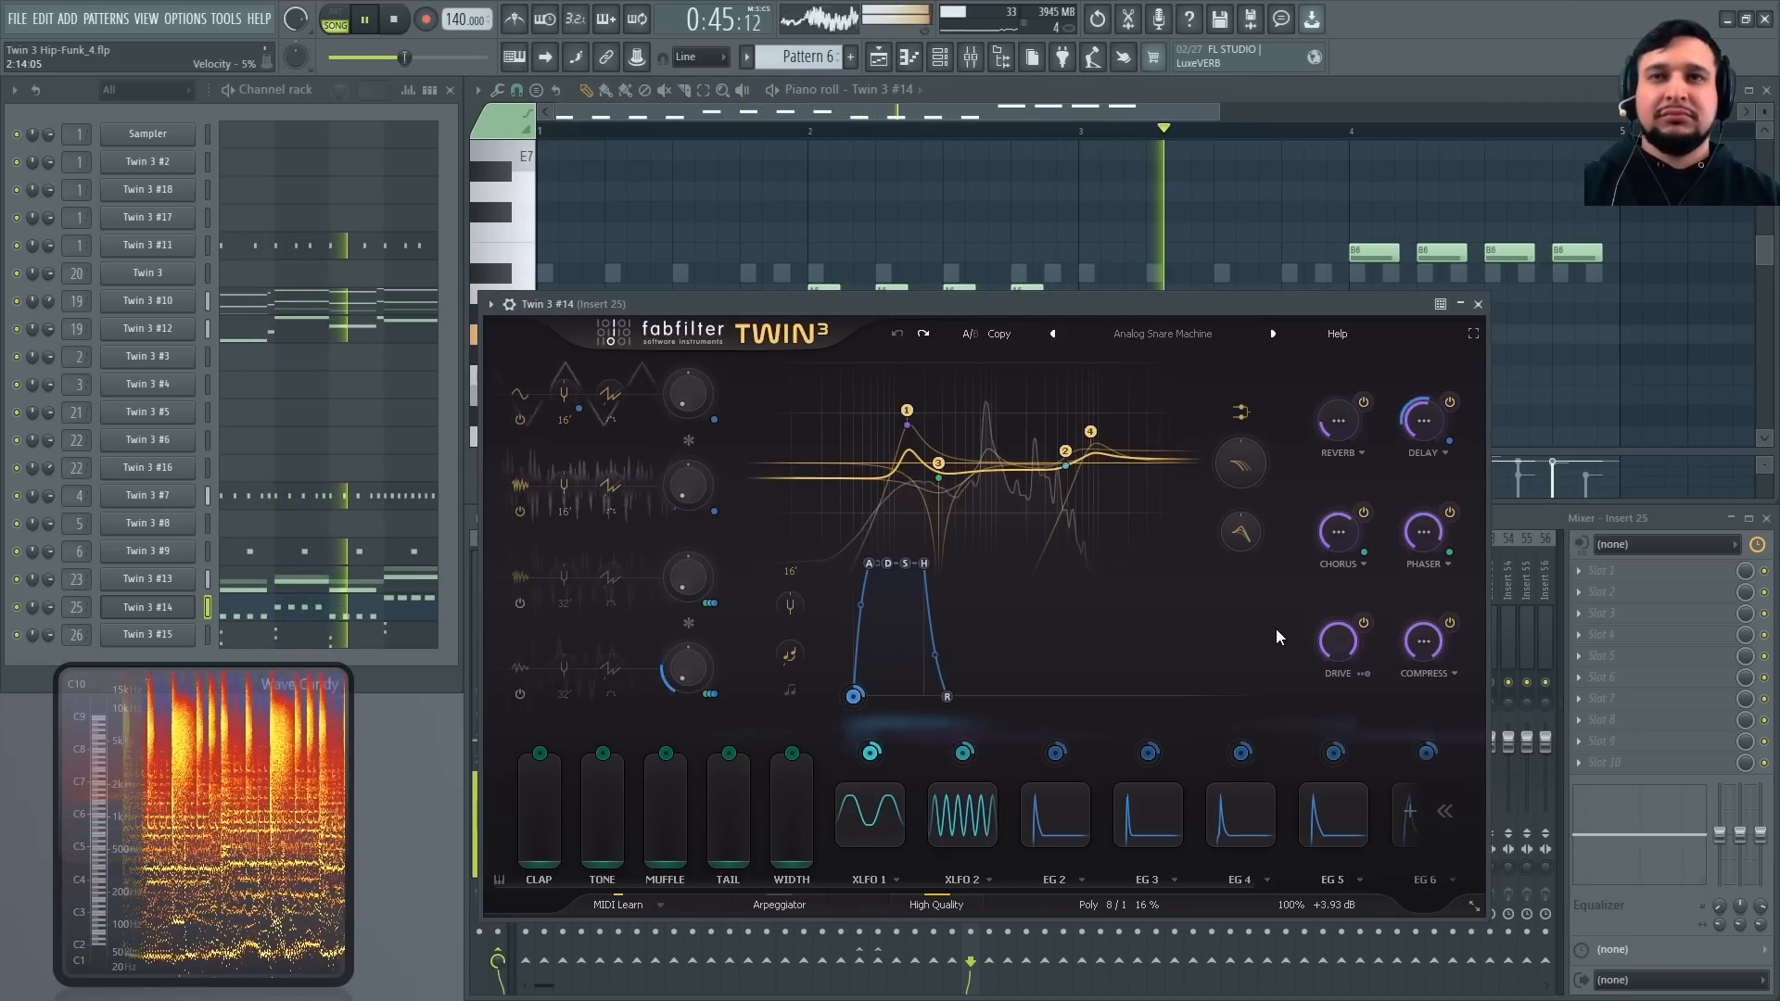
click(1479, 305)
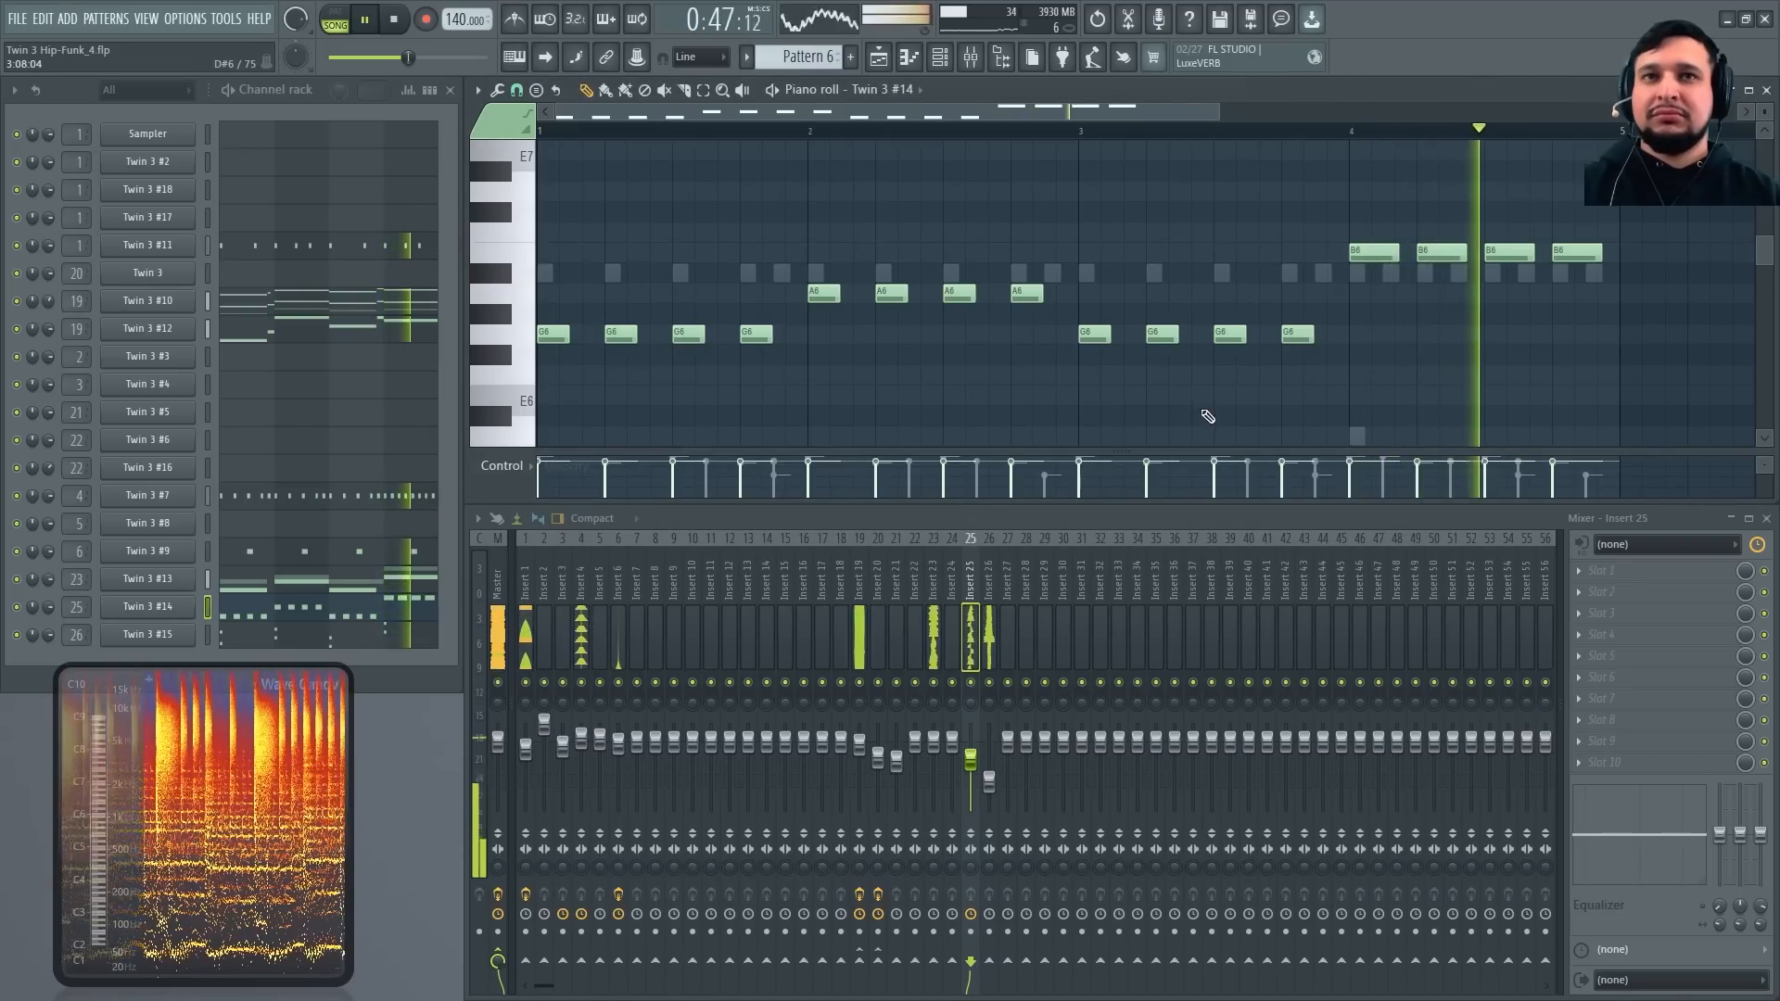
key(space)
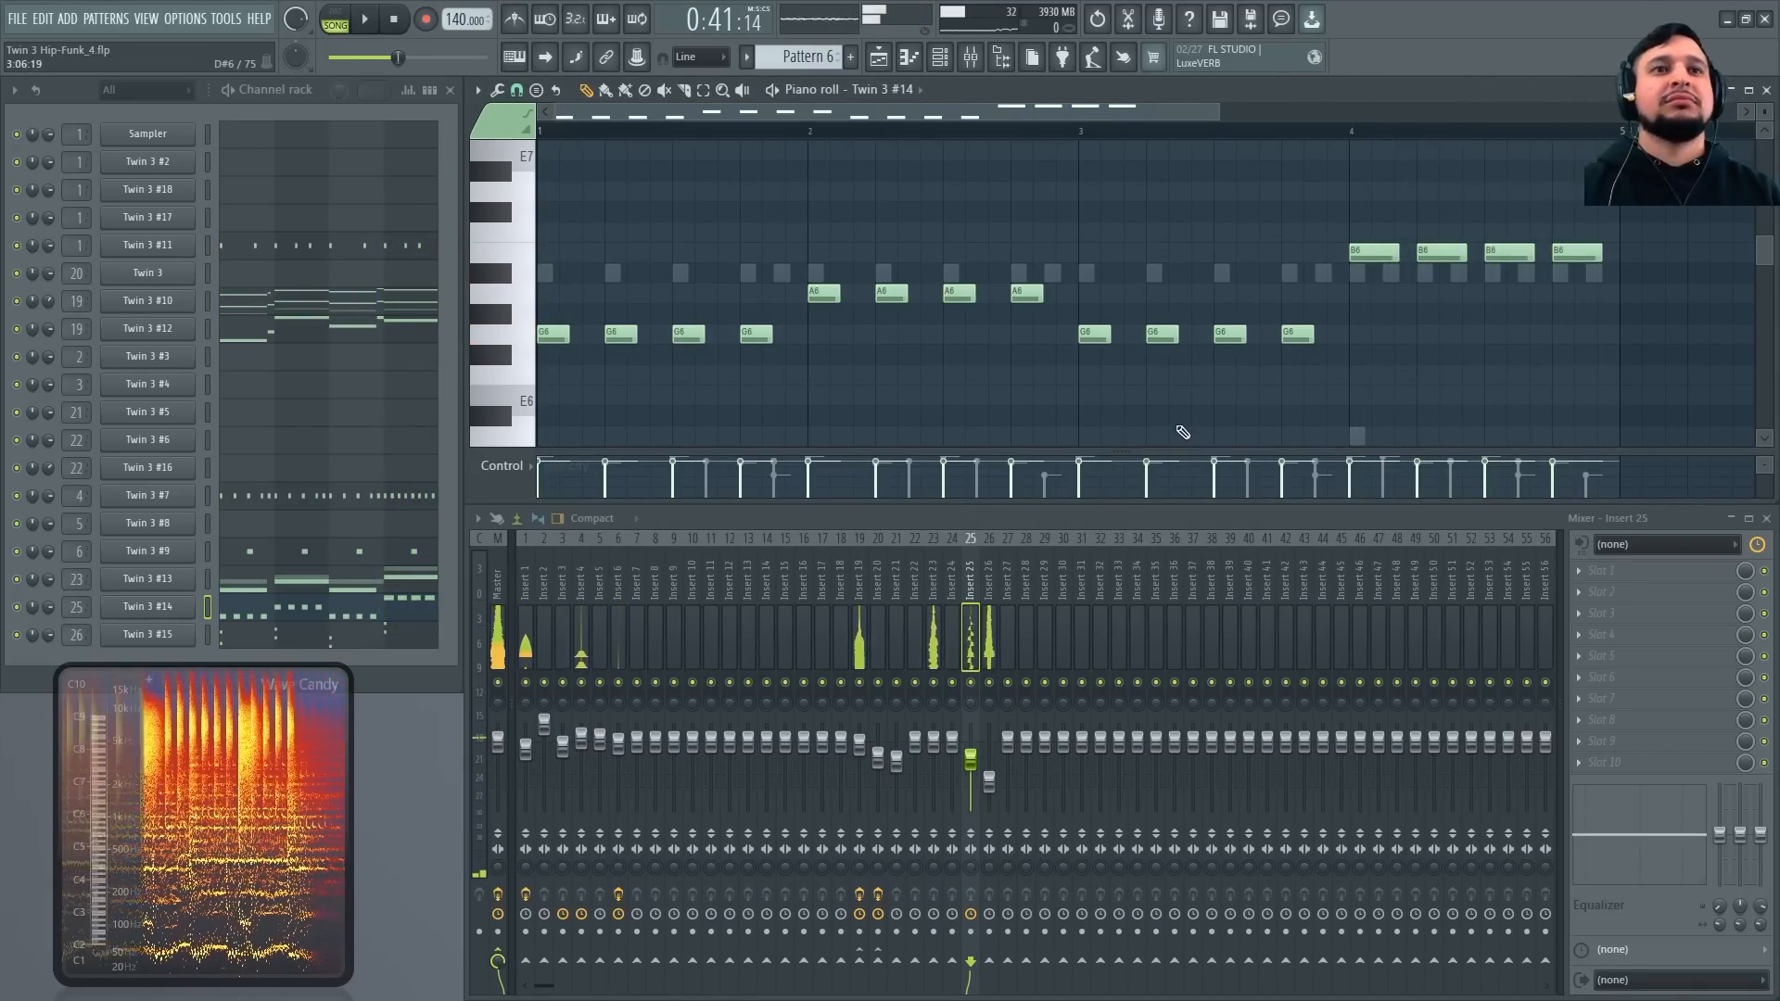
Try duplicating all Twin 3 #14 notes a third of a beat later and three semitones higher, audition them, and undo the copies
key(ctrl+a)
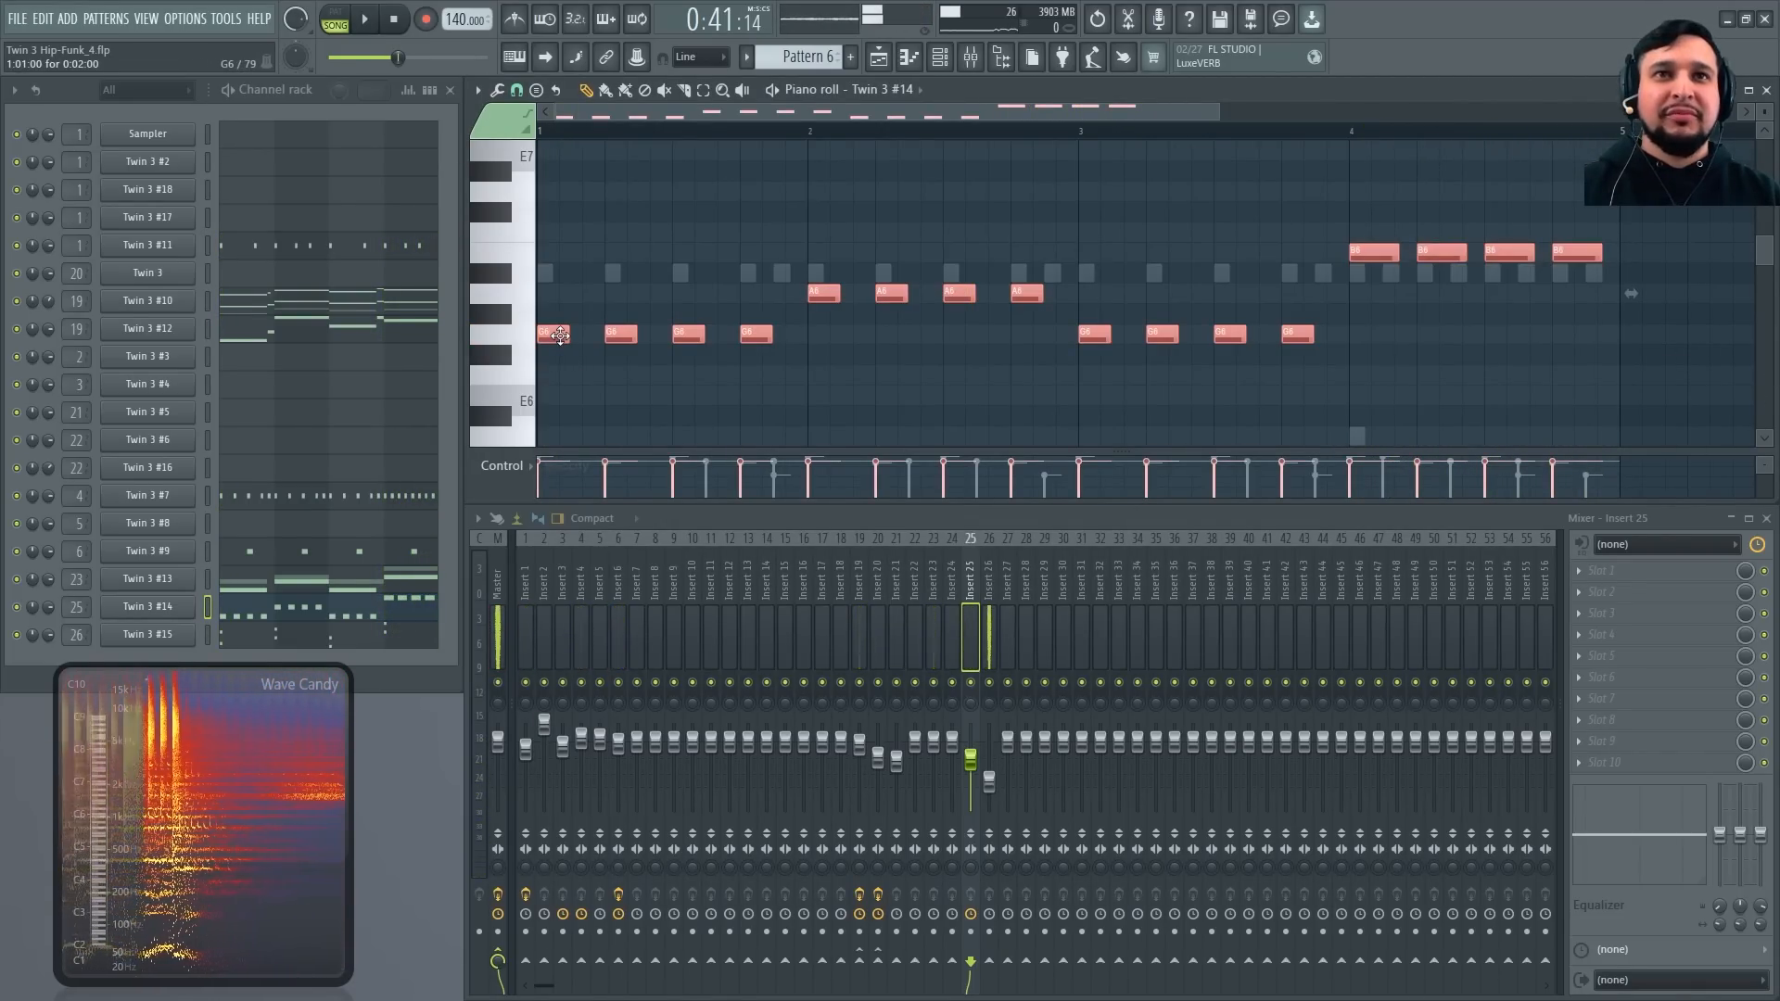
drag(560, 336, 611, 341)
key(space)
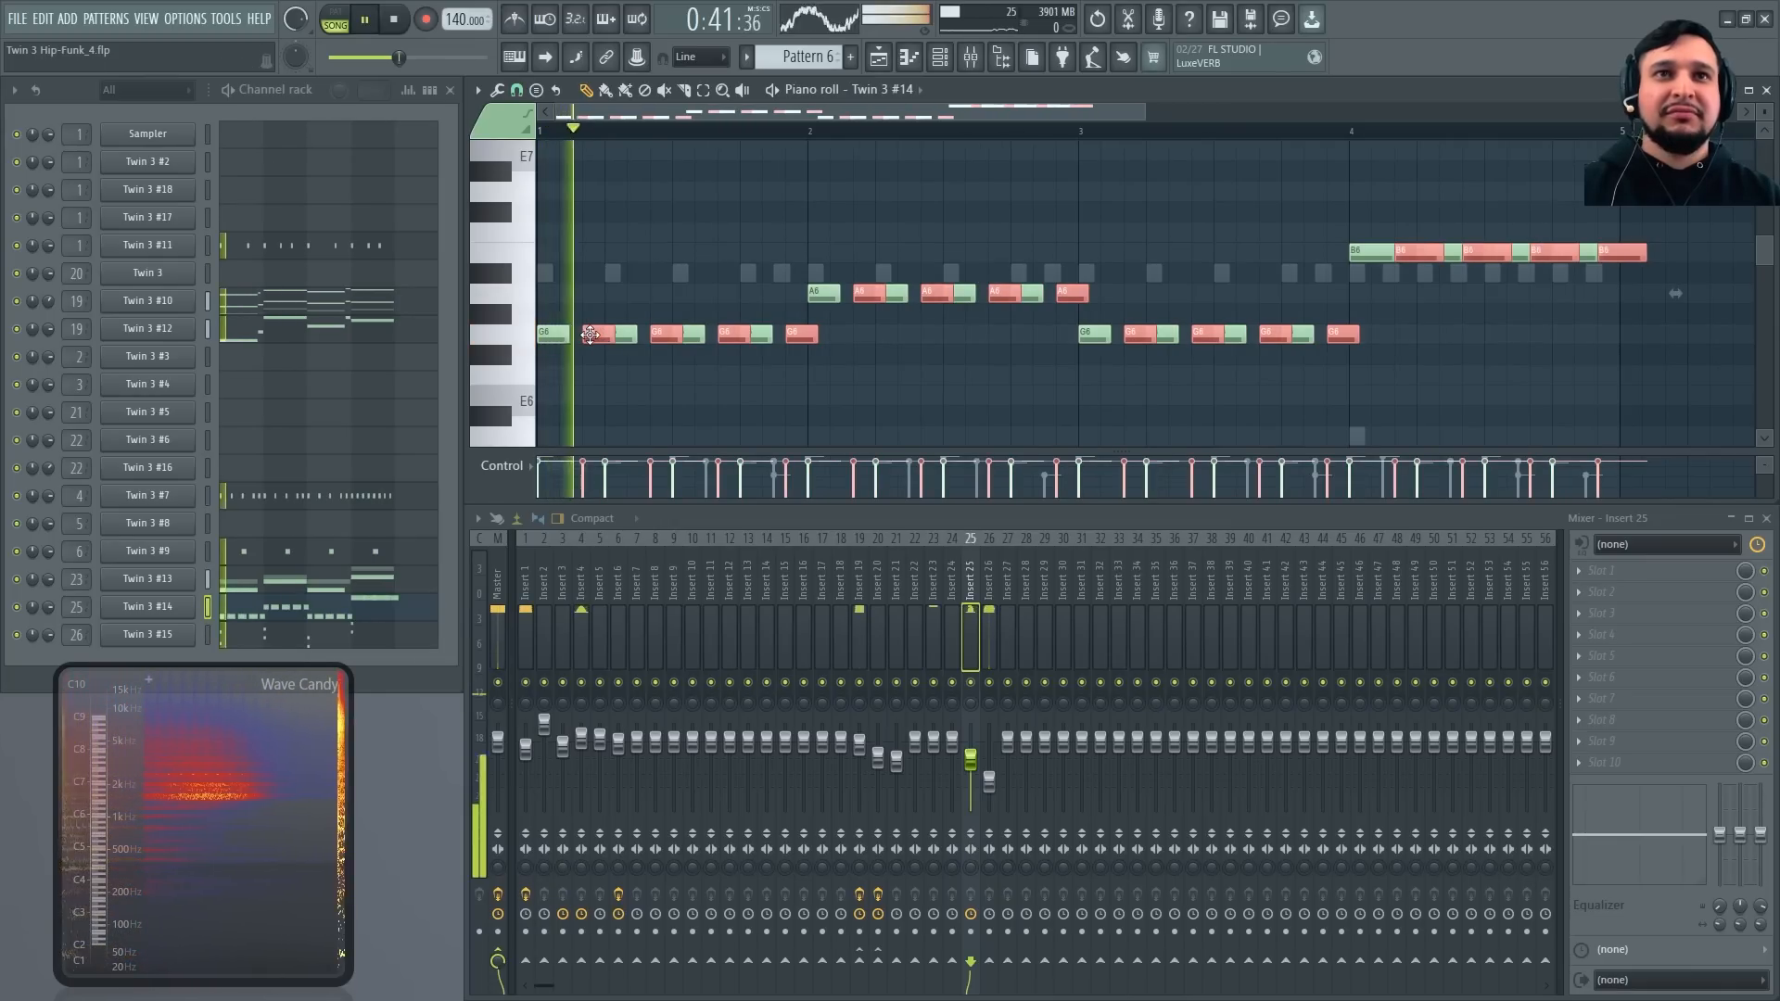
drag(592, 335, 577, 270)
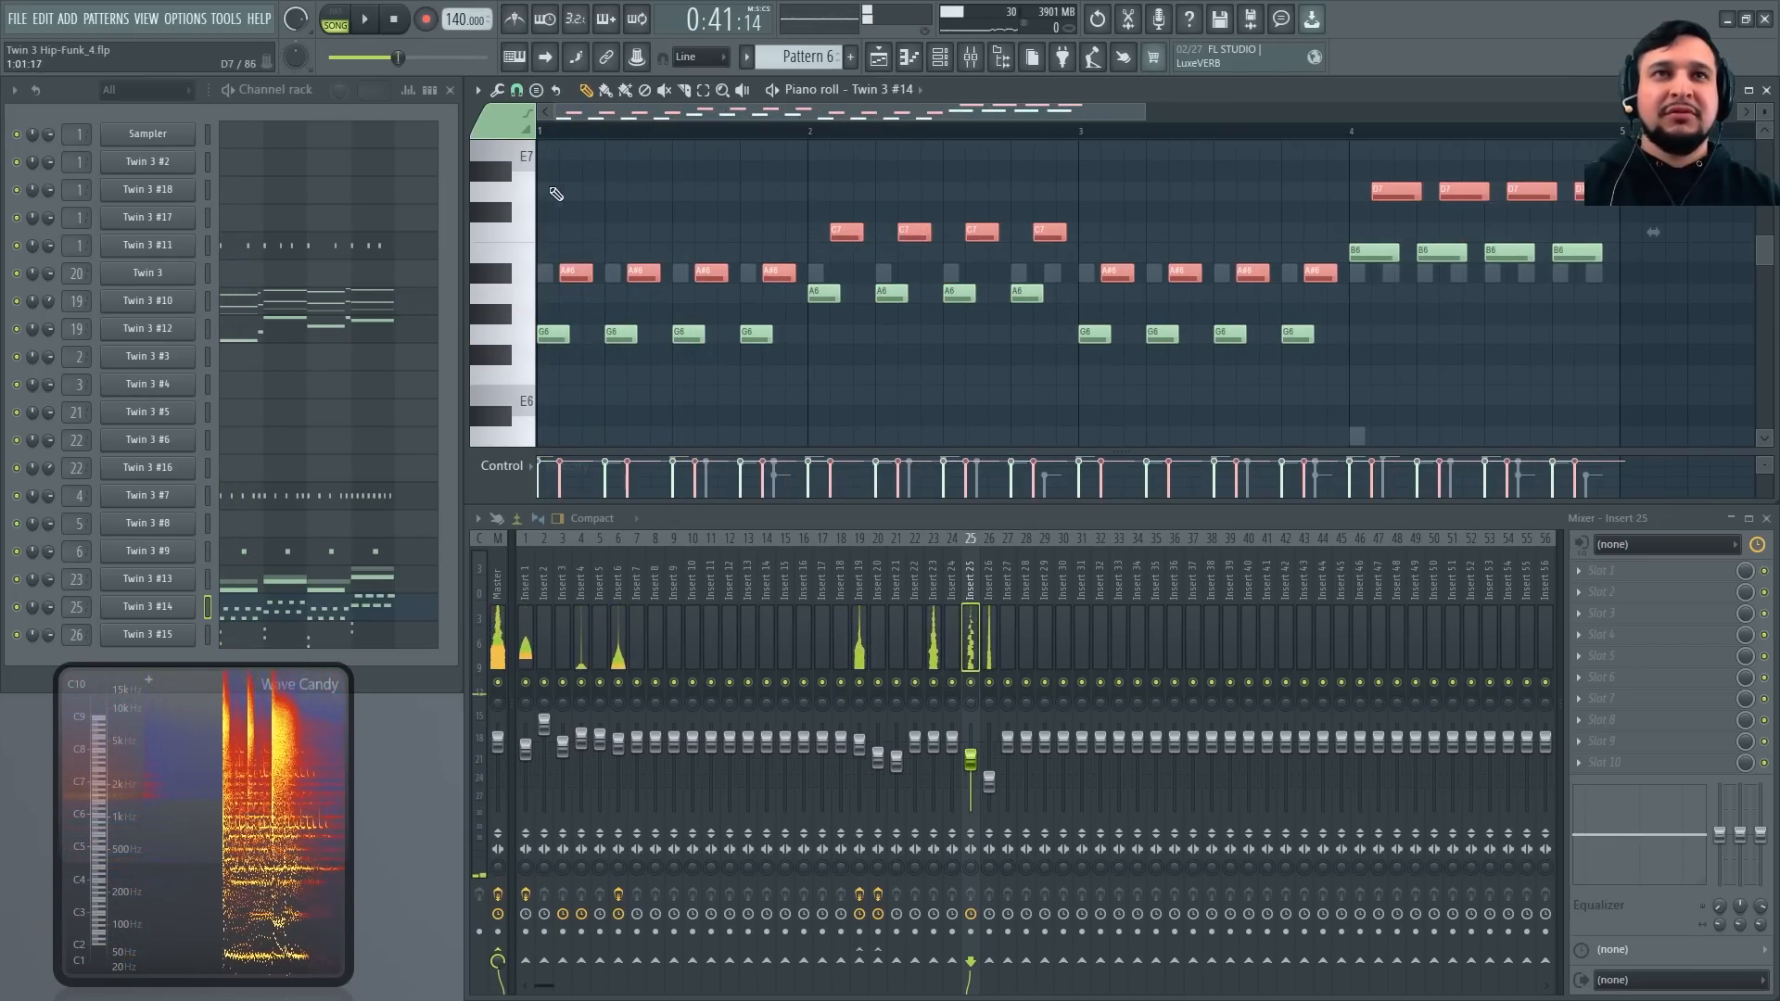
key(ctrl+z)
Change the piano roll's grid snap and reopen the Twin 3 #14 notes
key(F5)
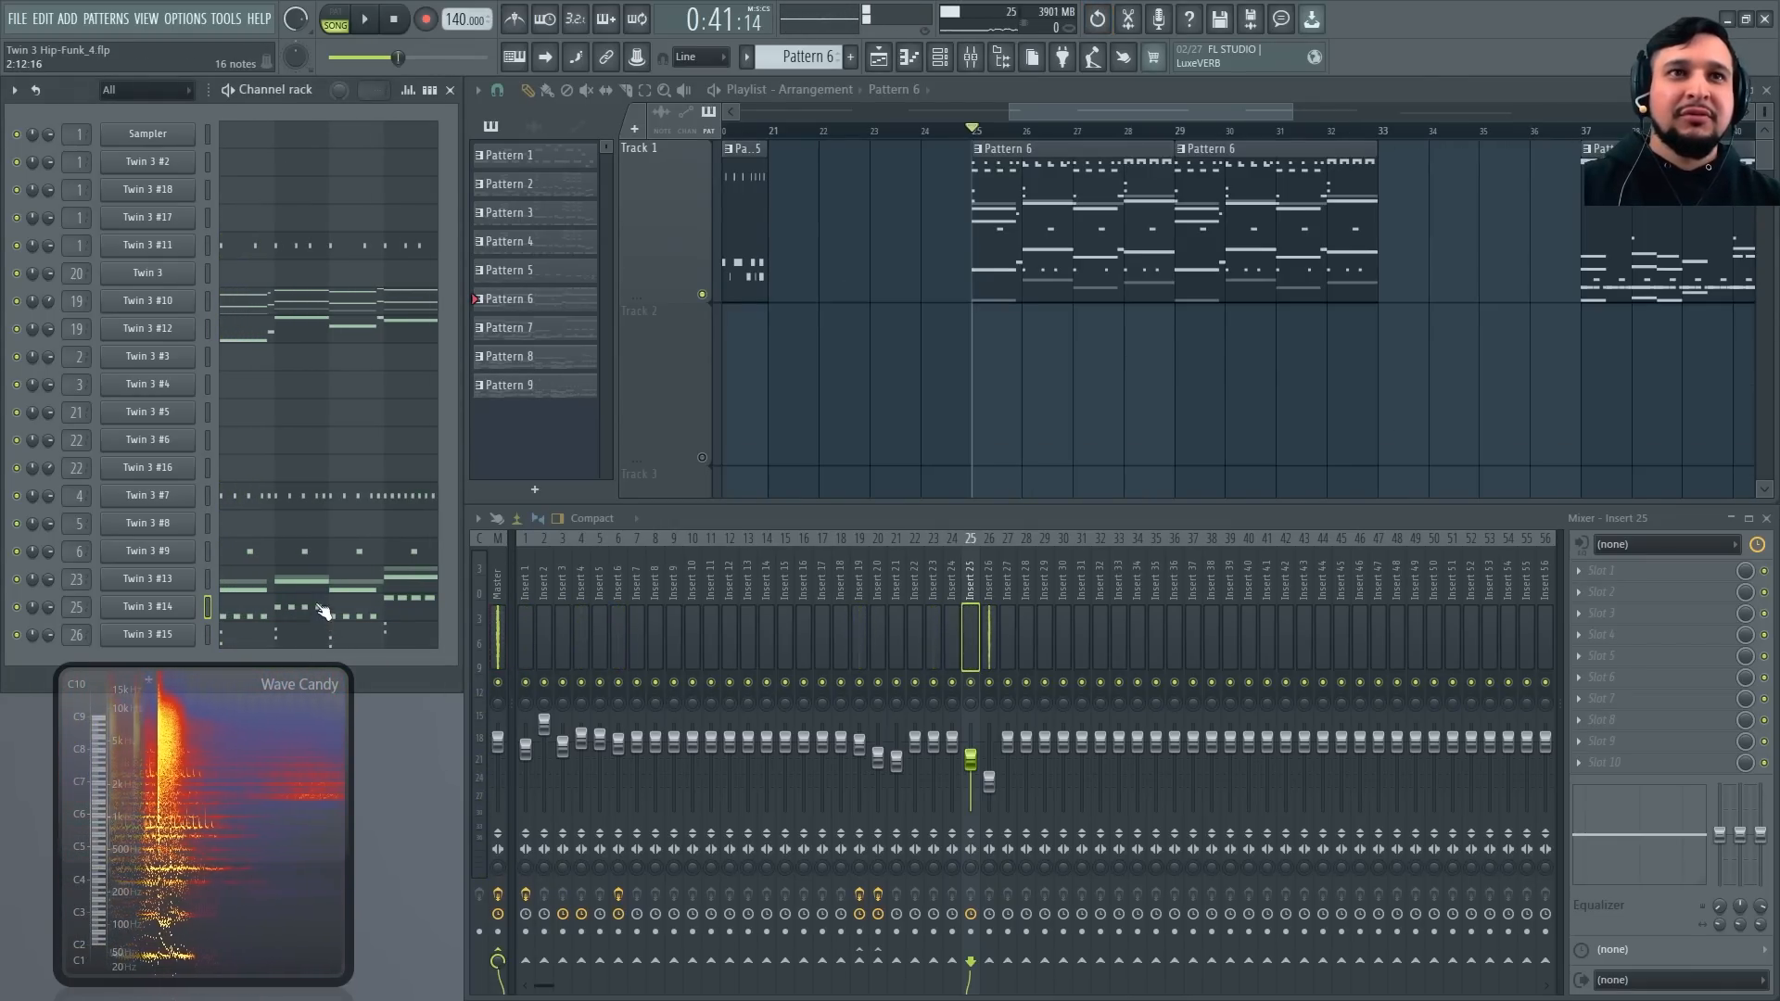
click(310, 496)
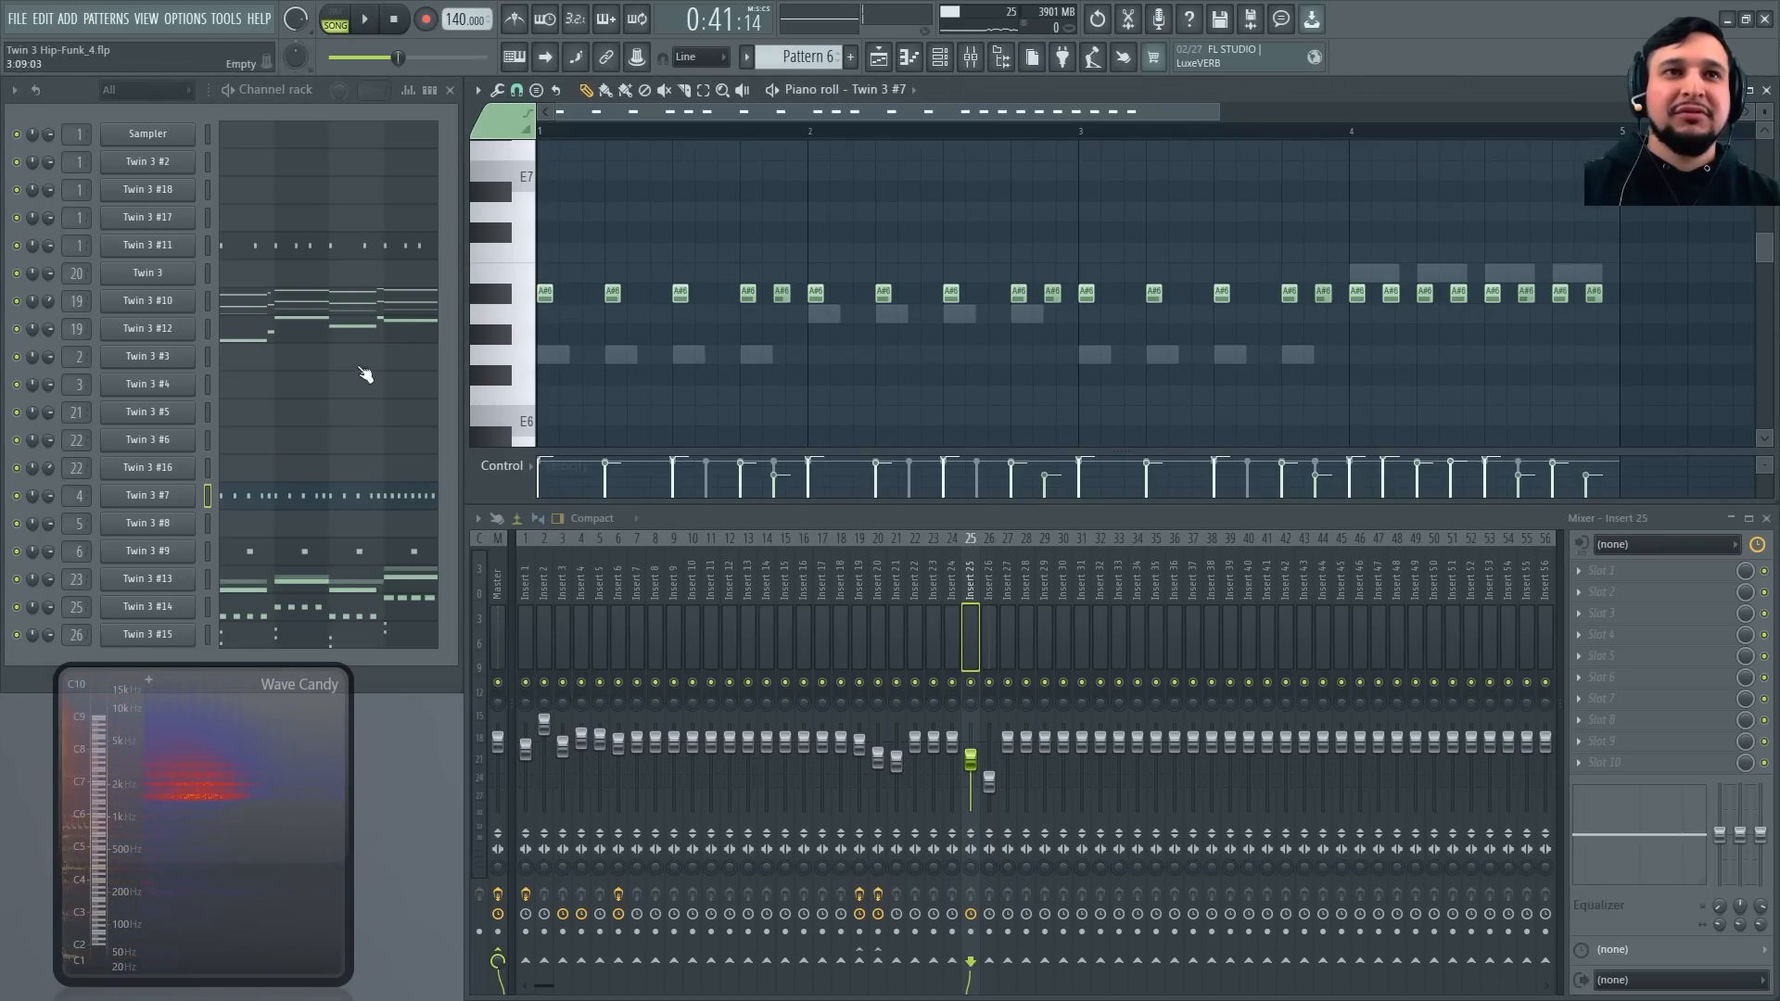
click(342, 333)
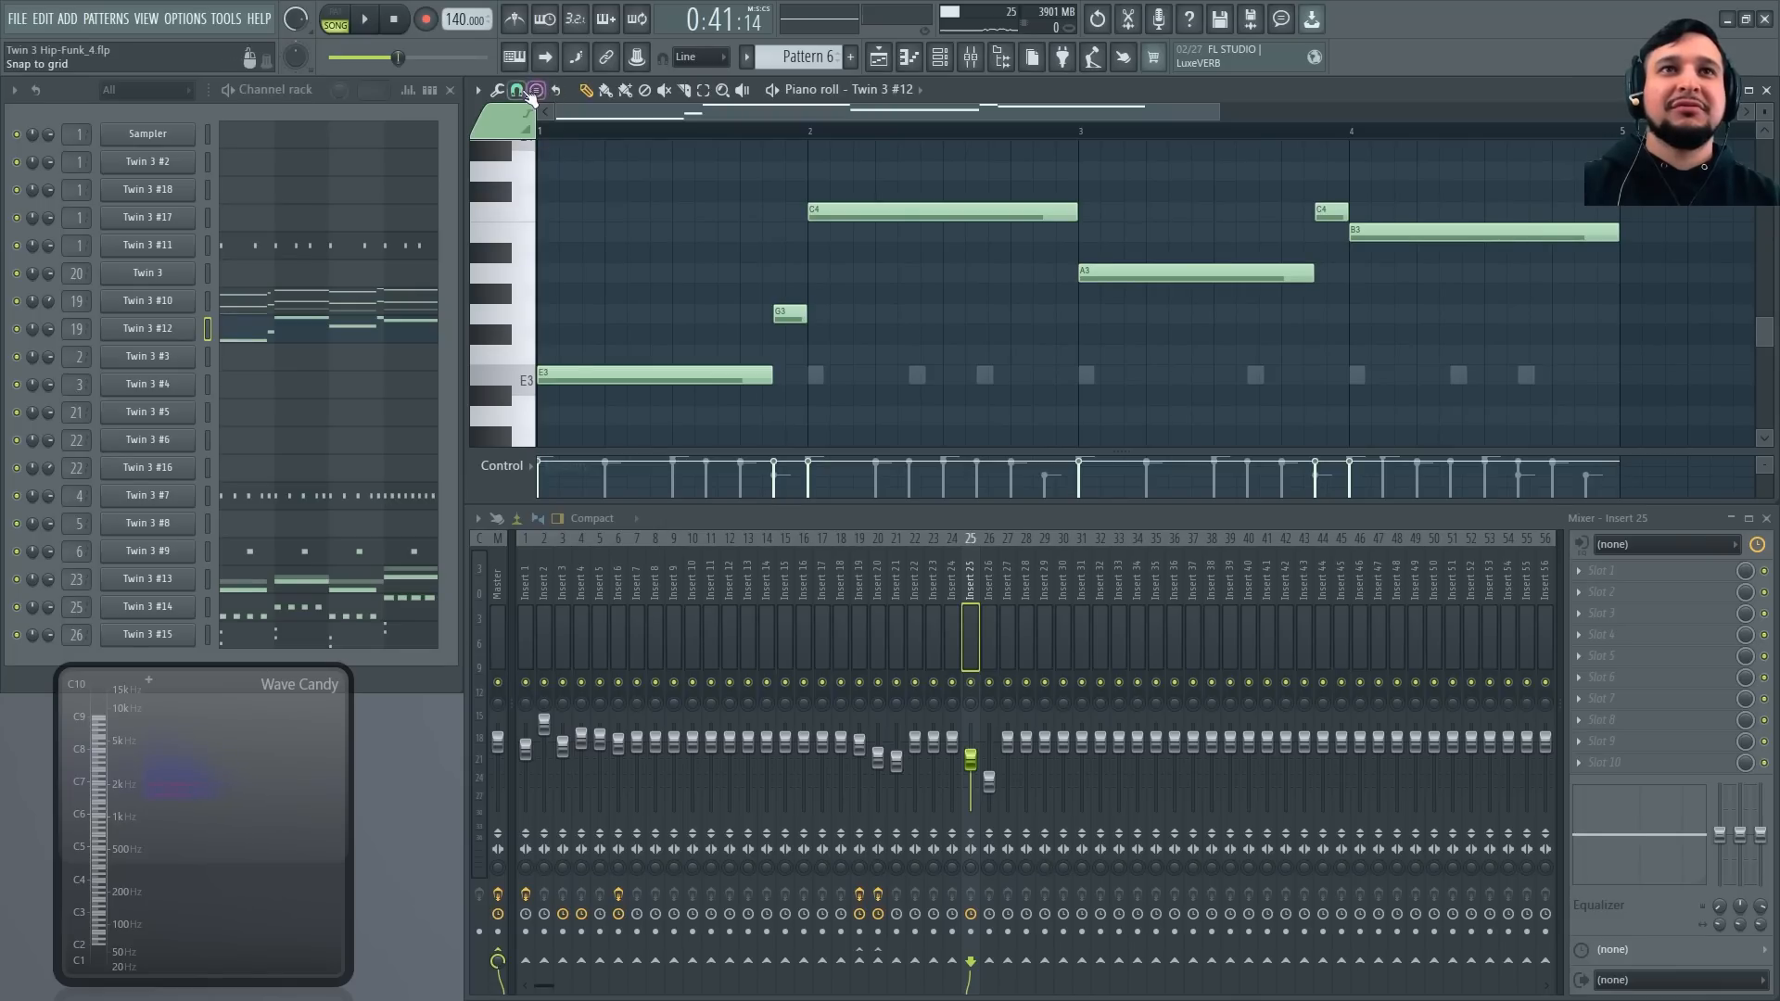
click(521, 91)
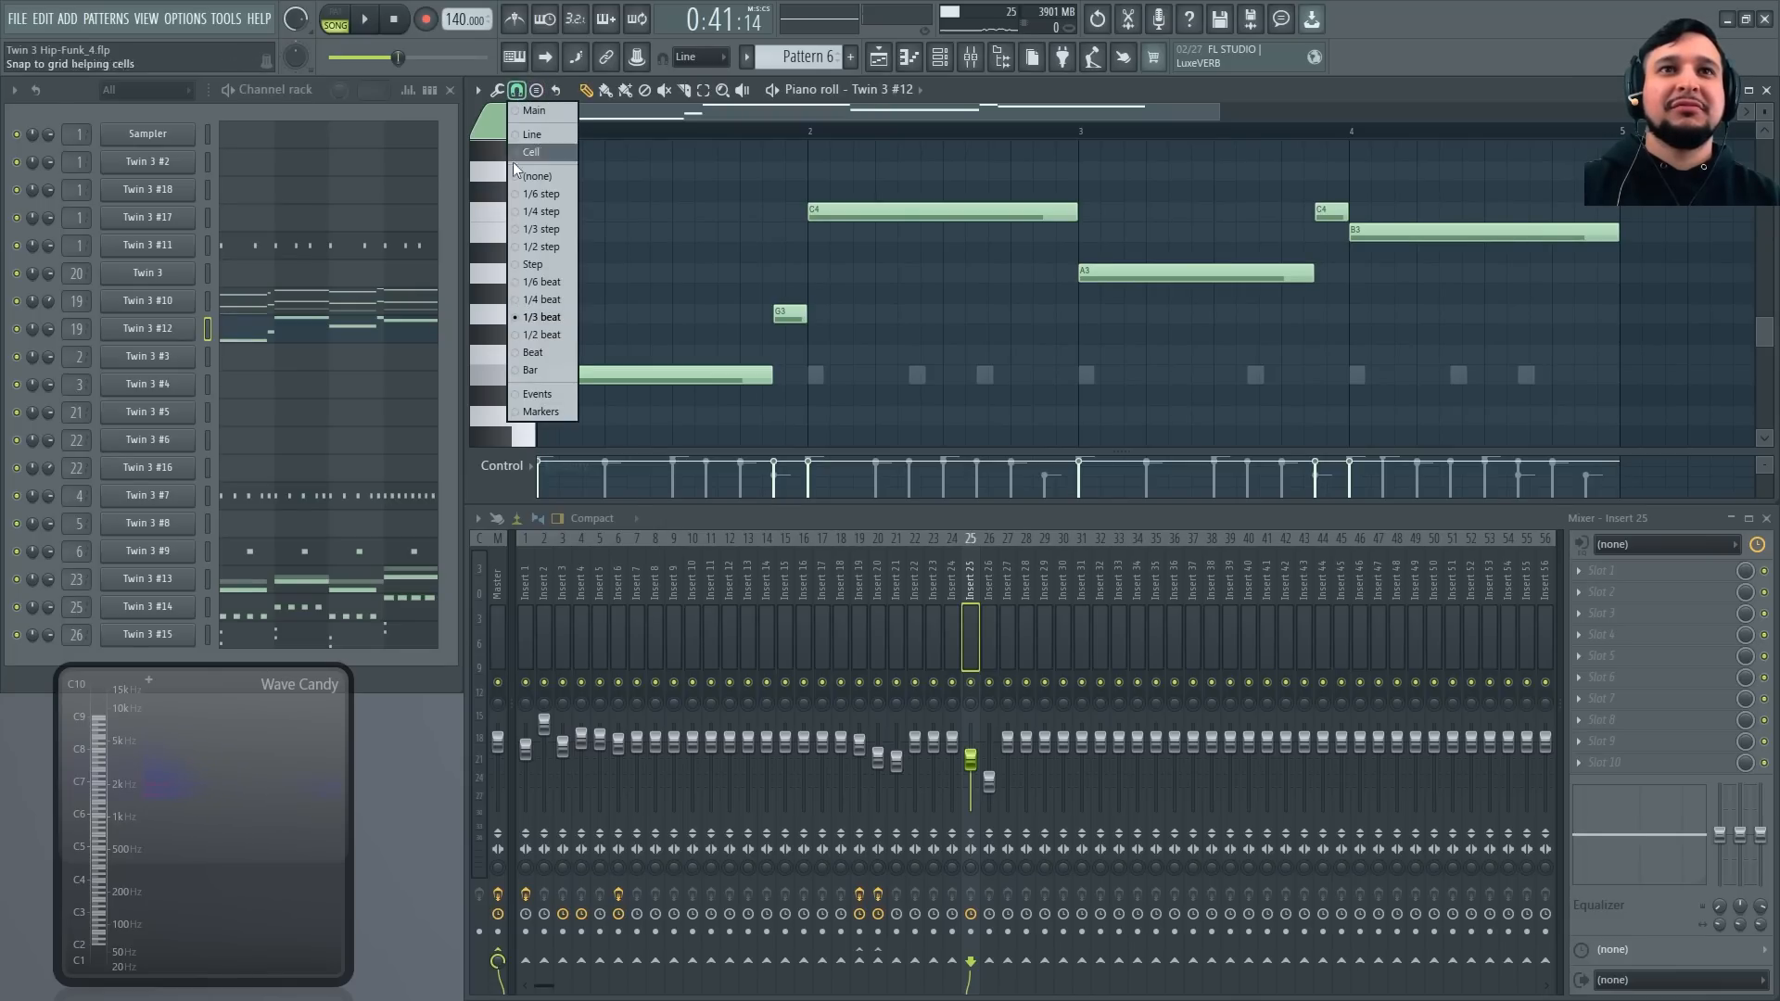
click(328, 609)
Duplicate all Twin 3 #14 notes half a beat later and two semitones higher, and audition them
scroll(842, 299, up, 5)
drag(1680, 363, 558, 200)
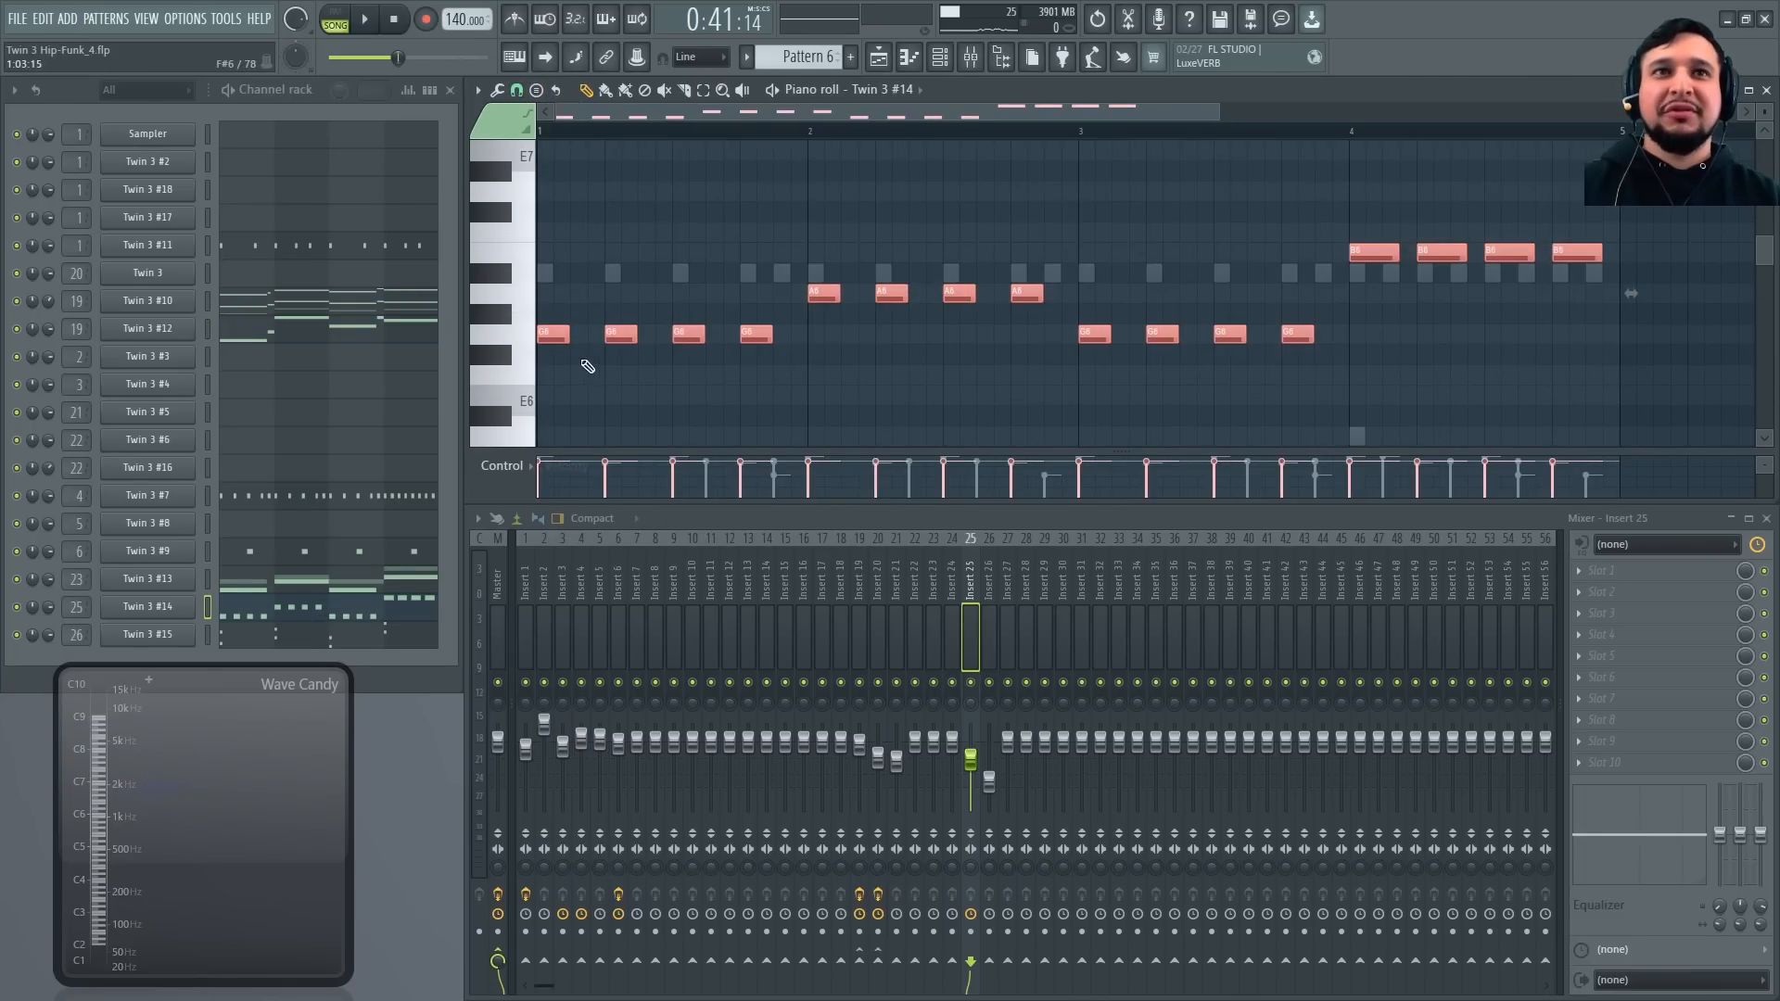
drag(552, 336, 576, 306)
key(space)
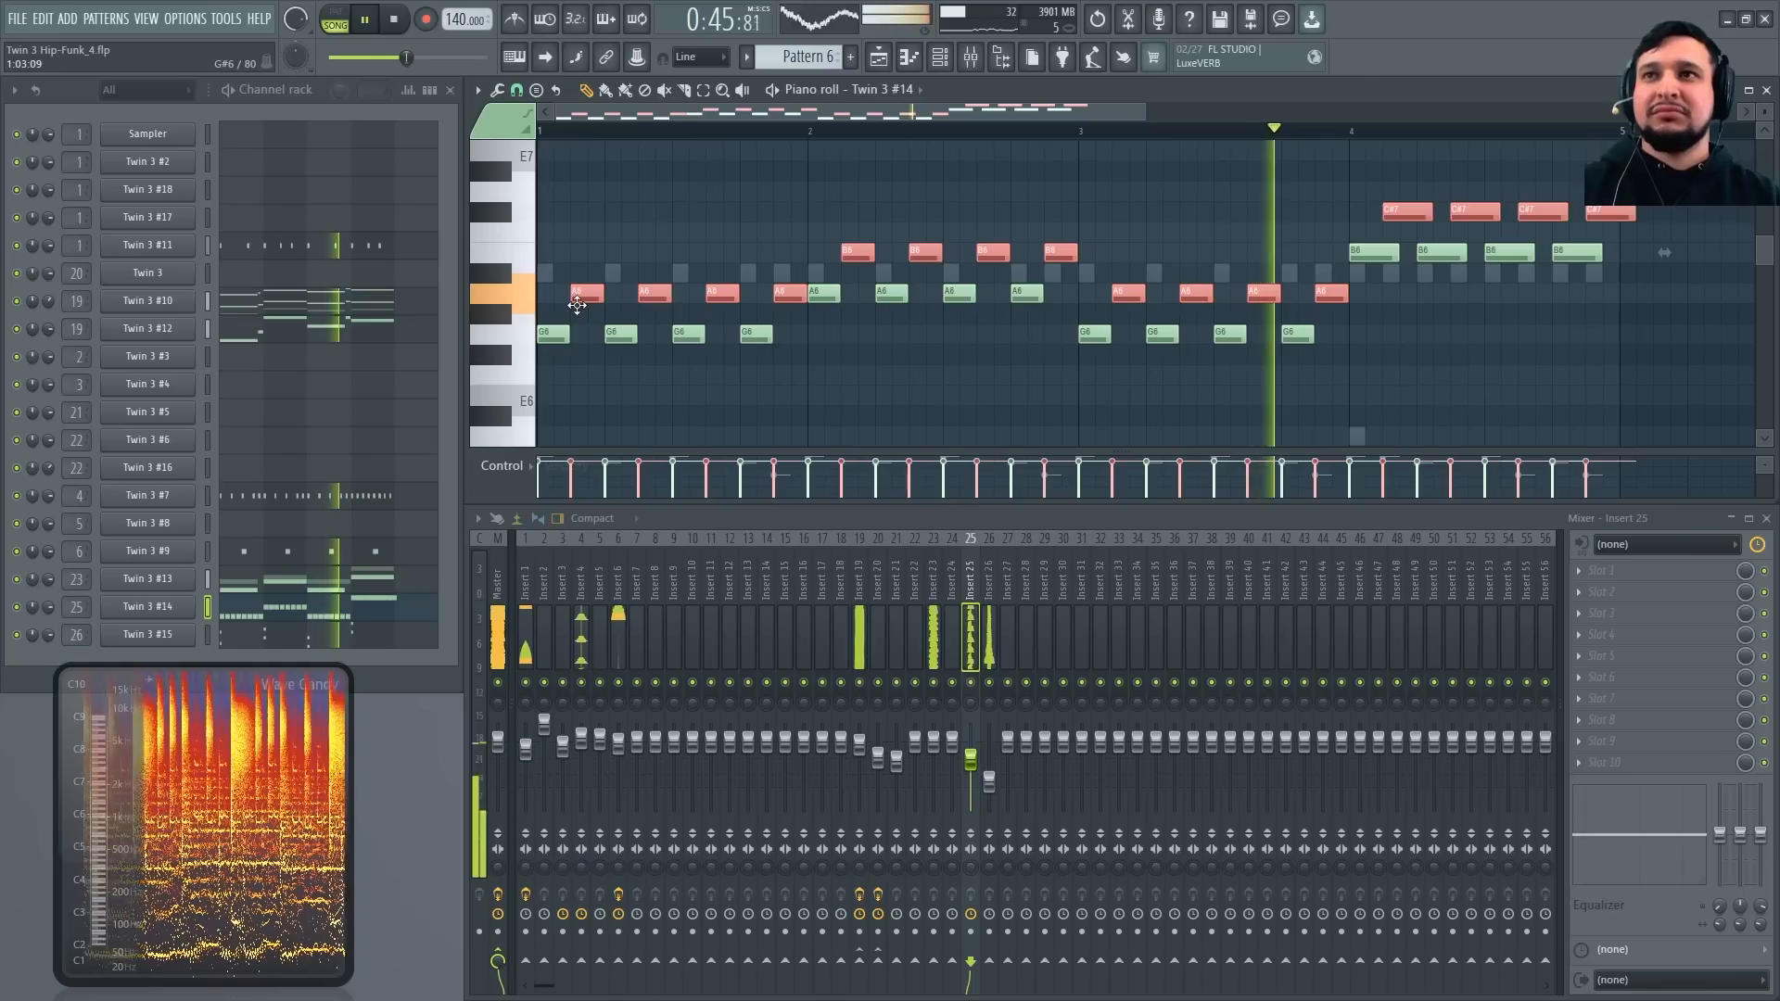
Raise the duplicated notes in bar 4 of Twin 3 #14 one semitone to D7
key(ctrl+d)
drag(1679, 219, 1405, 211)
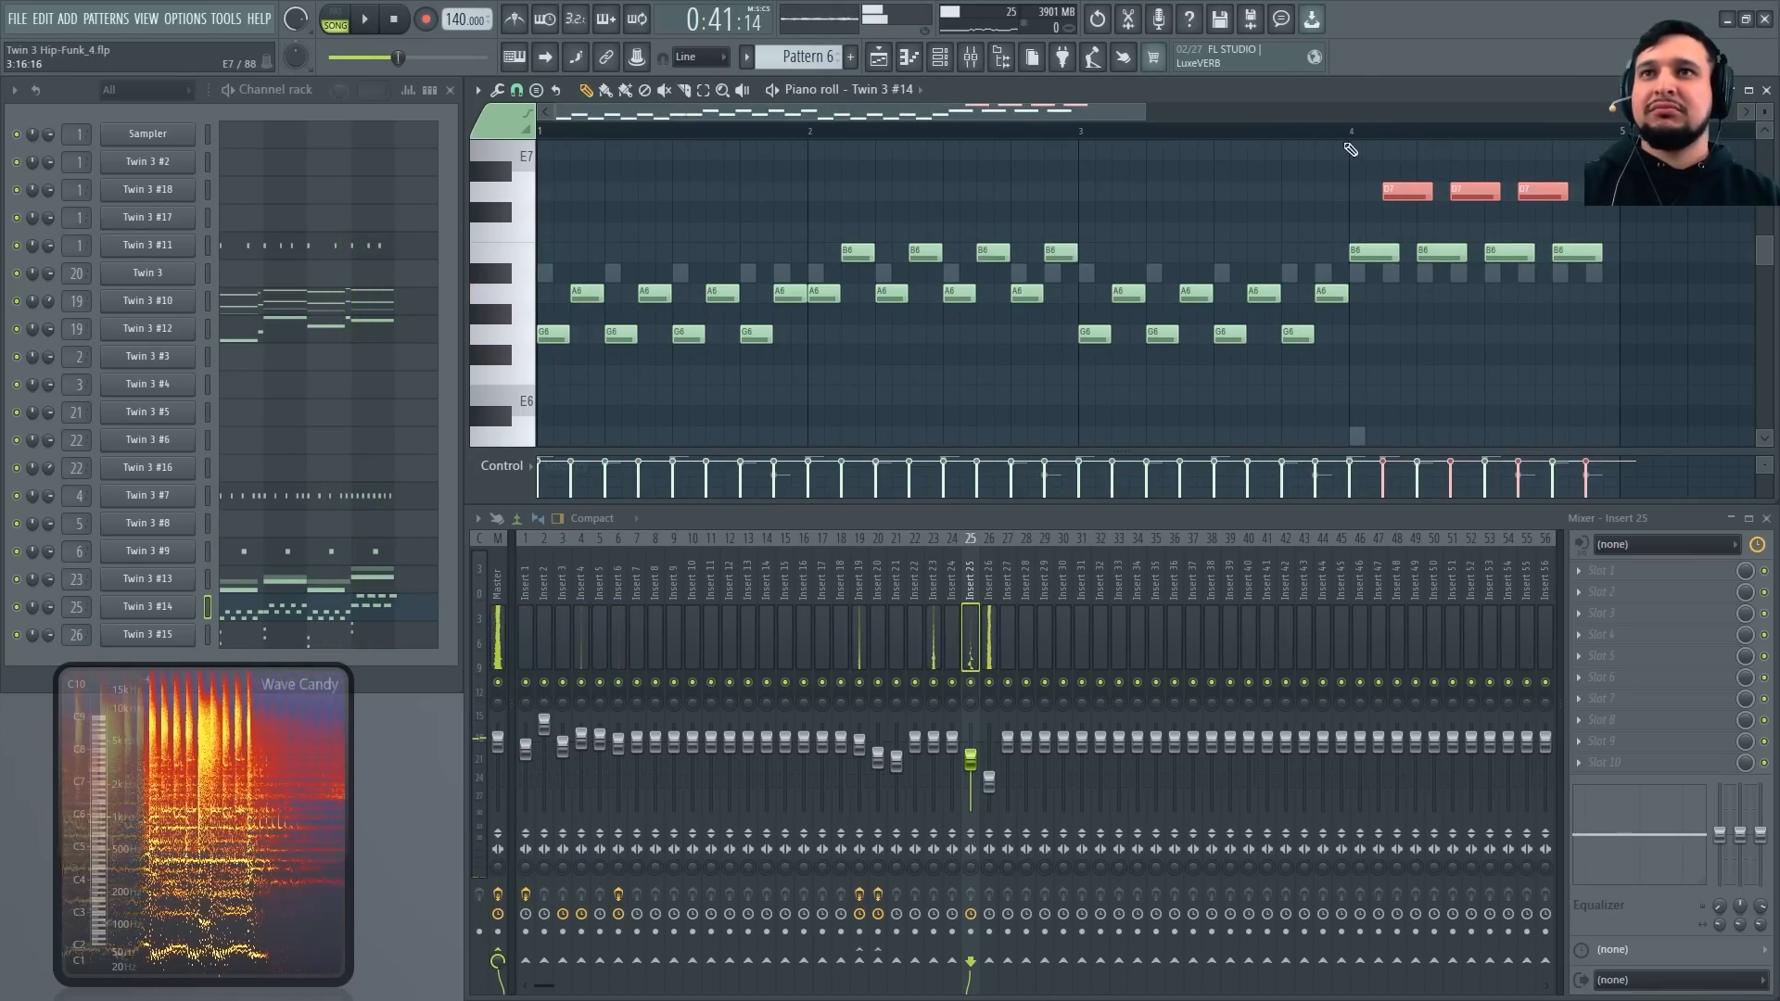
key(ctrl+d)
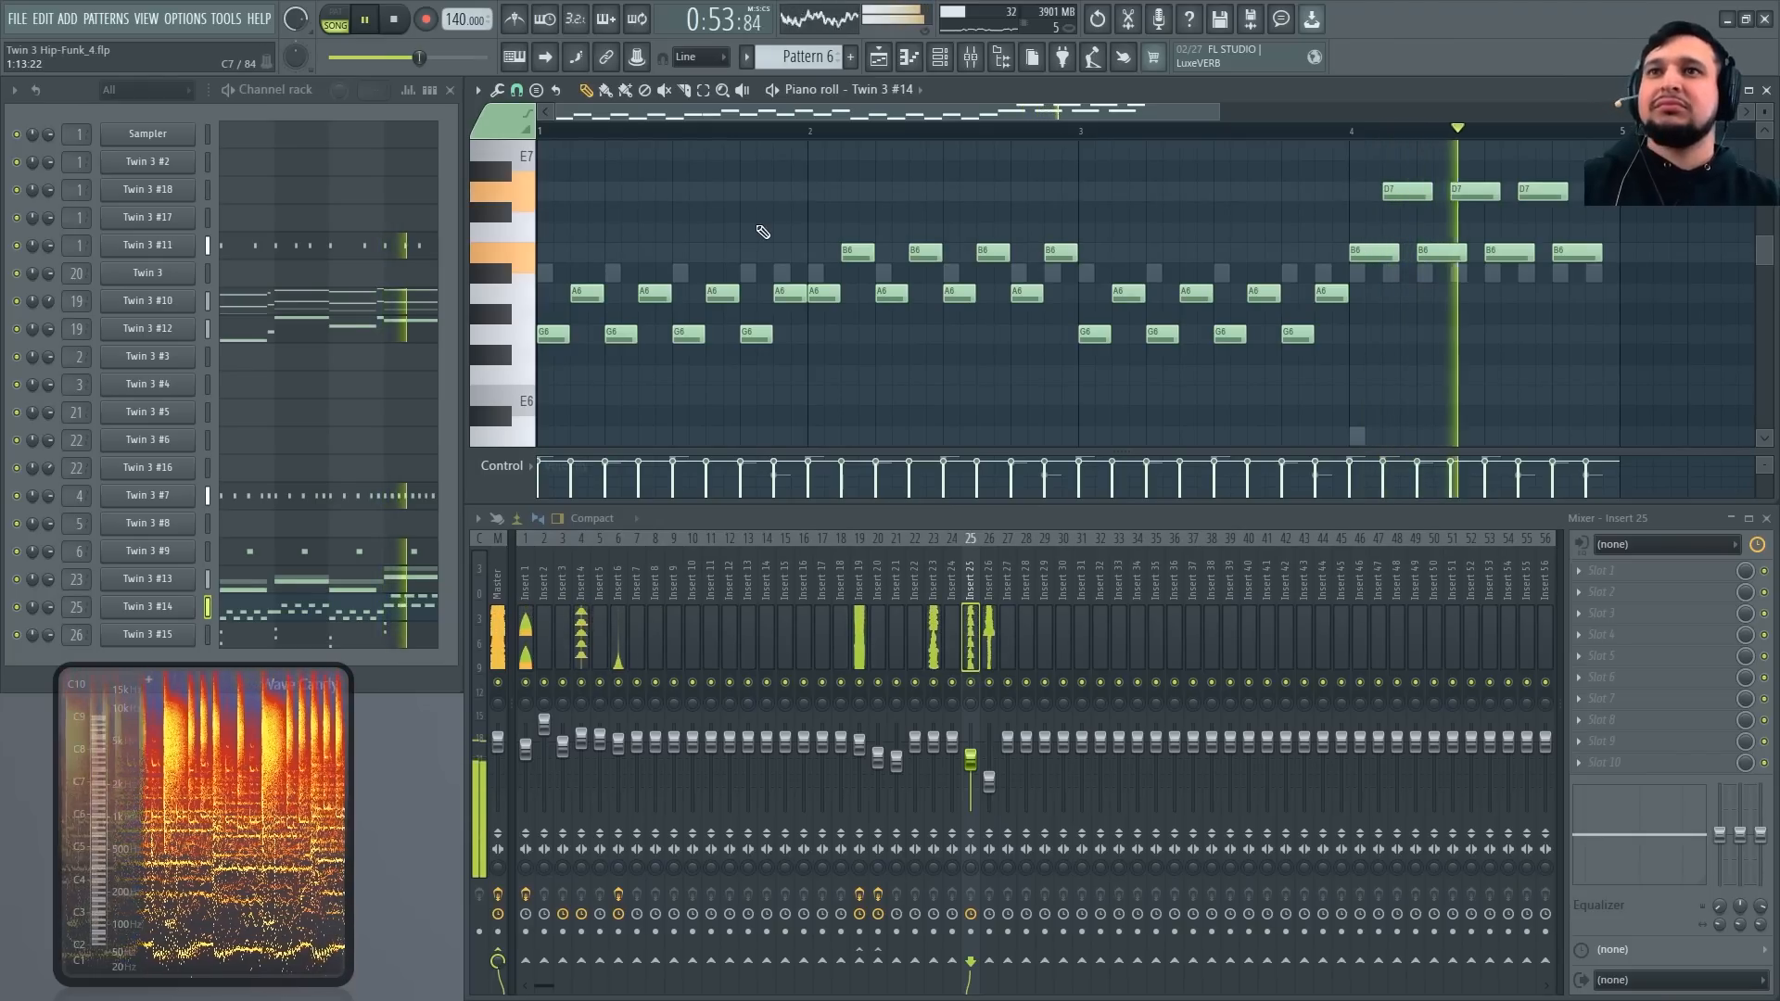
Lower the Insert 25 mixer level against the full mix and open Twin 3 #14 soloed
key(space)
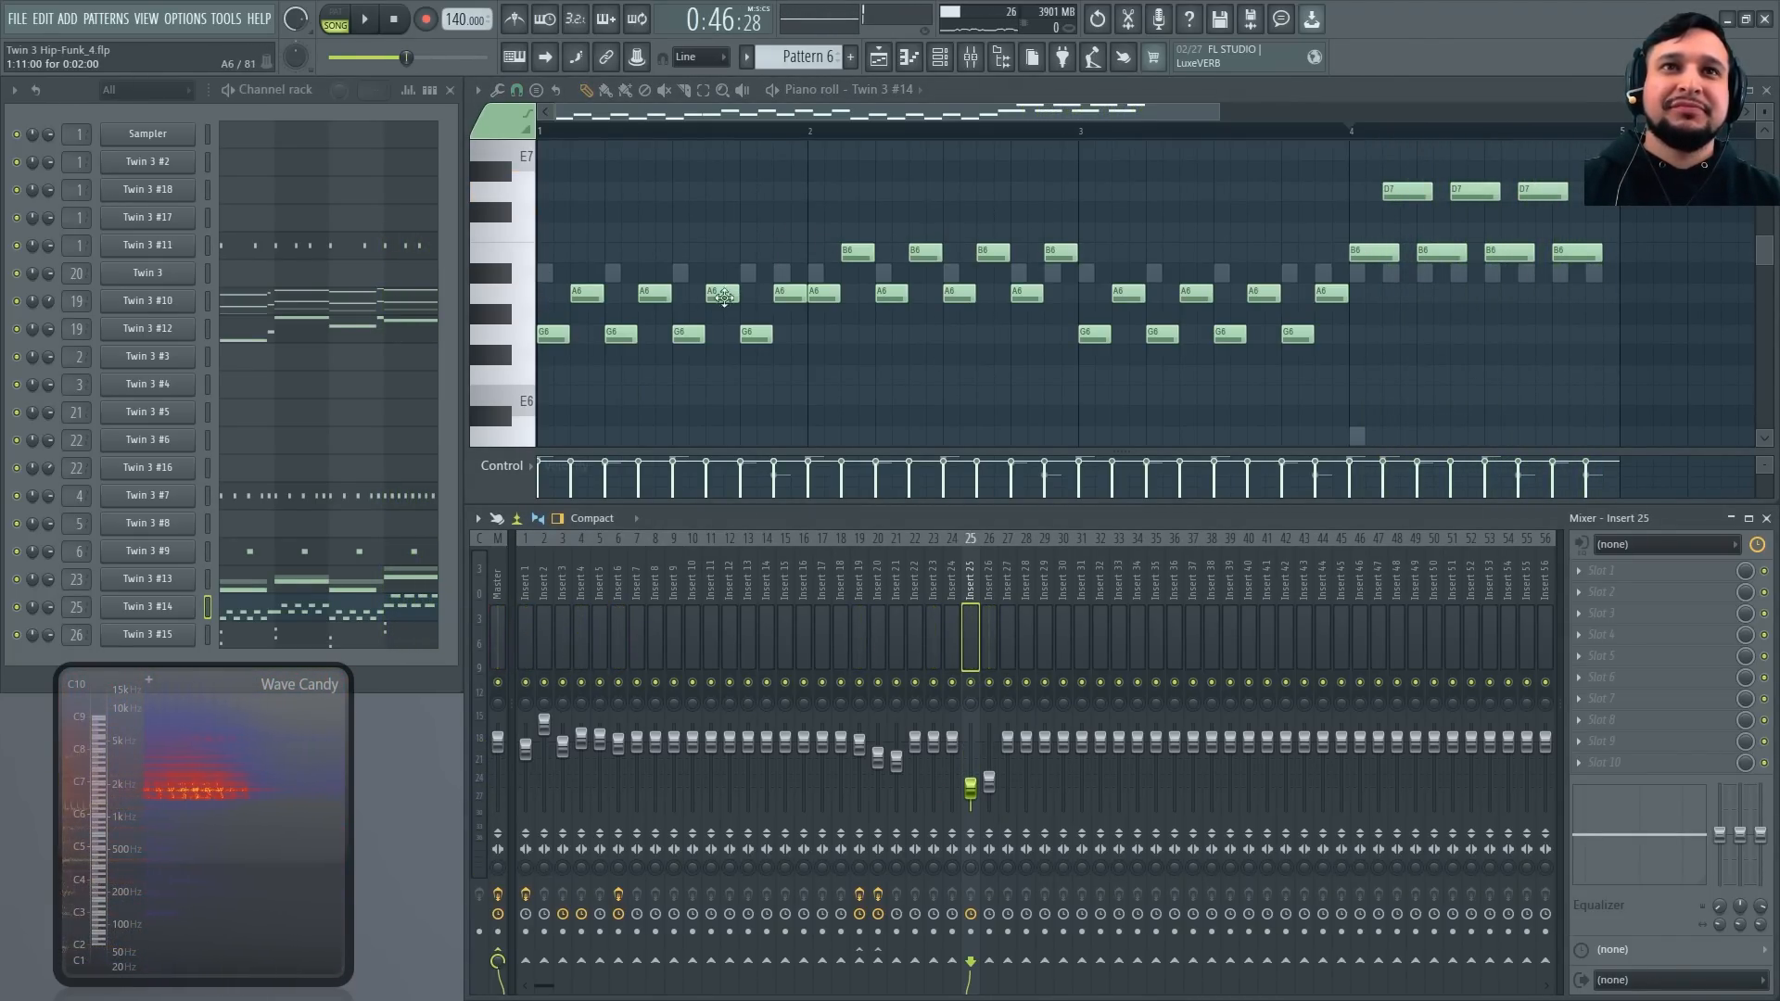
key(space)
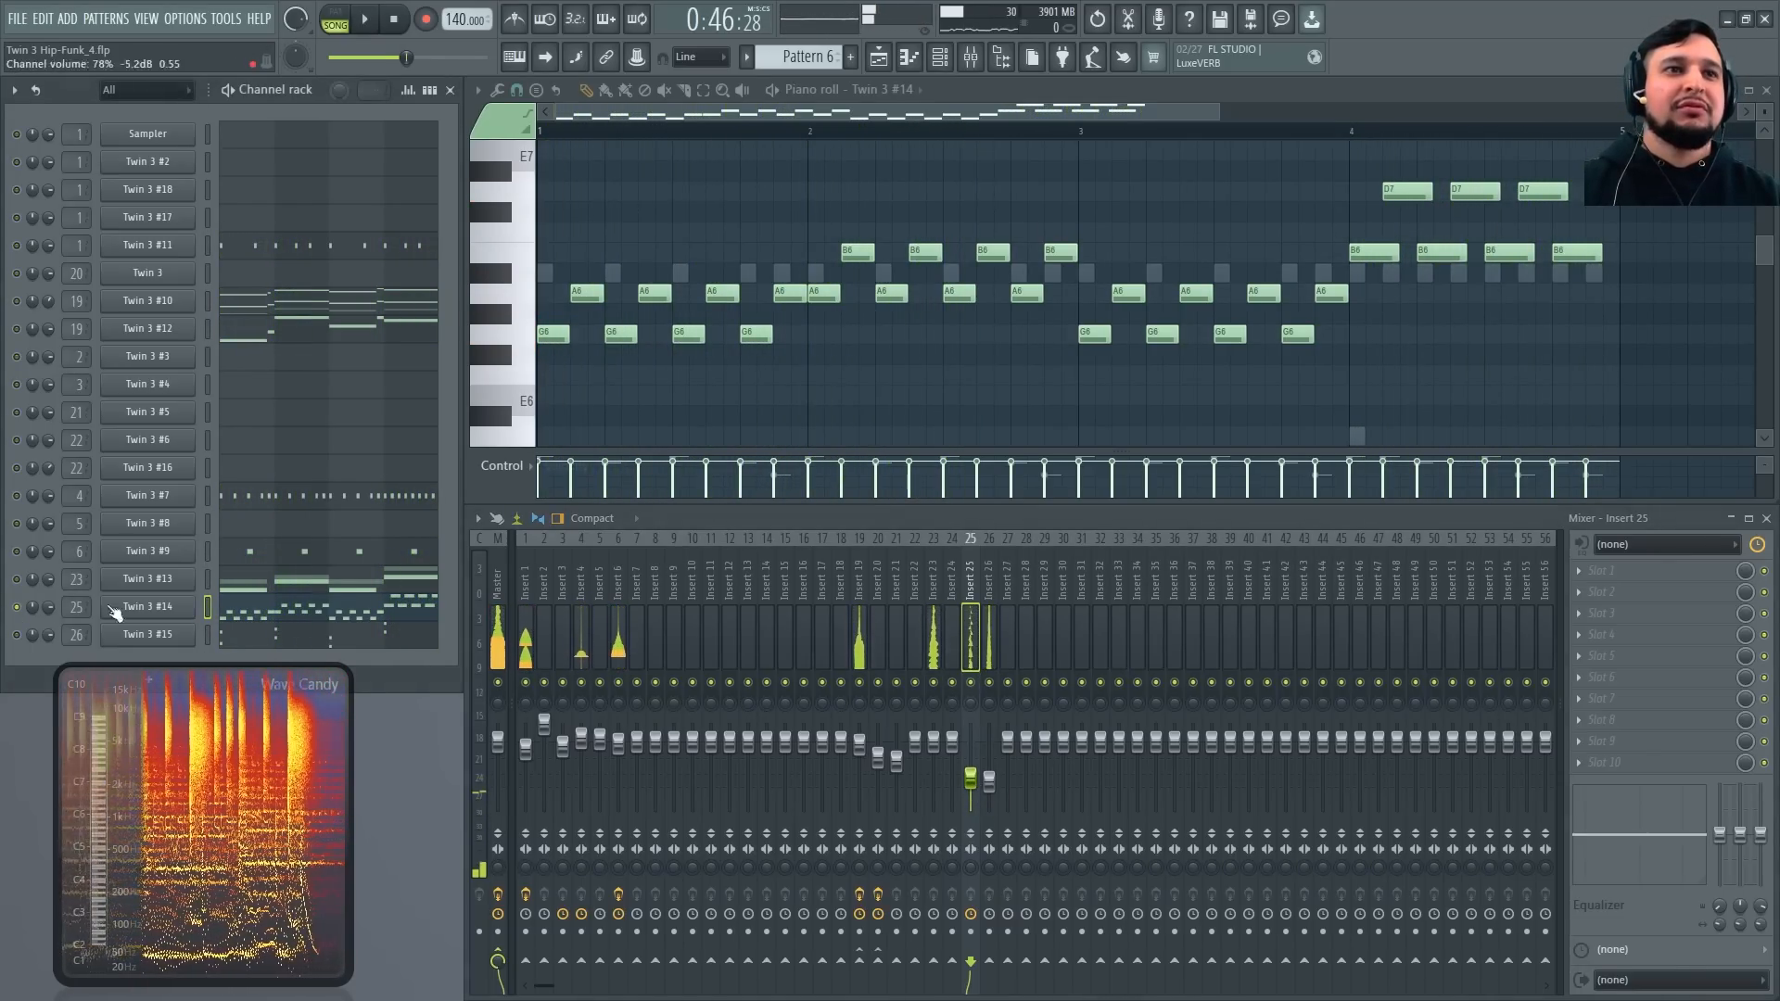
click(146, 607)
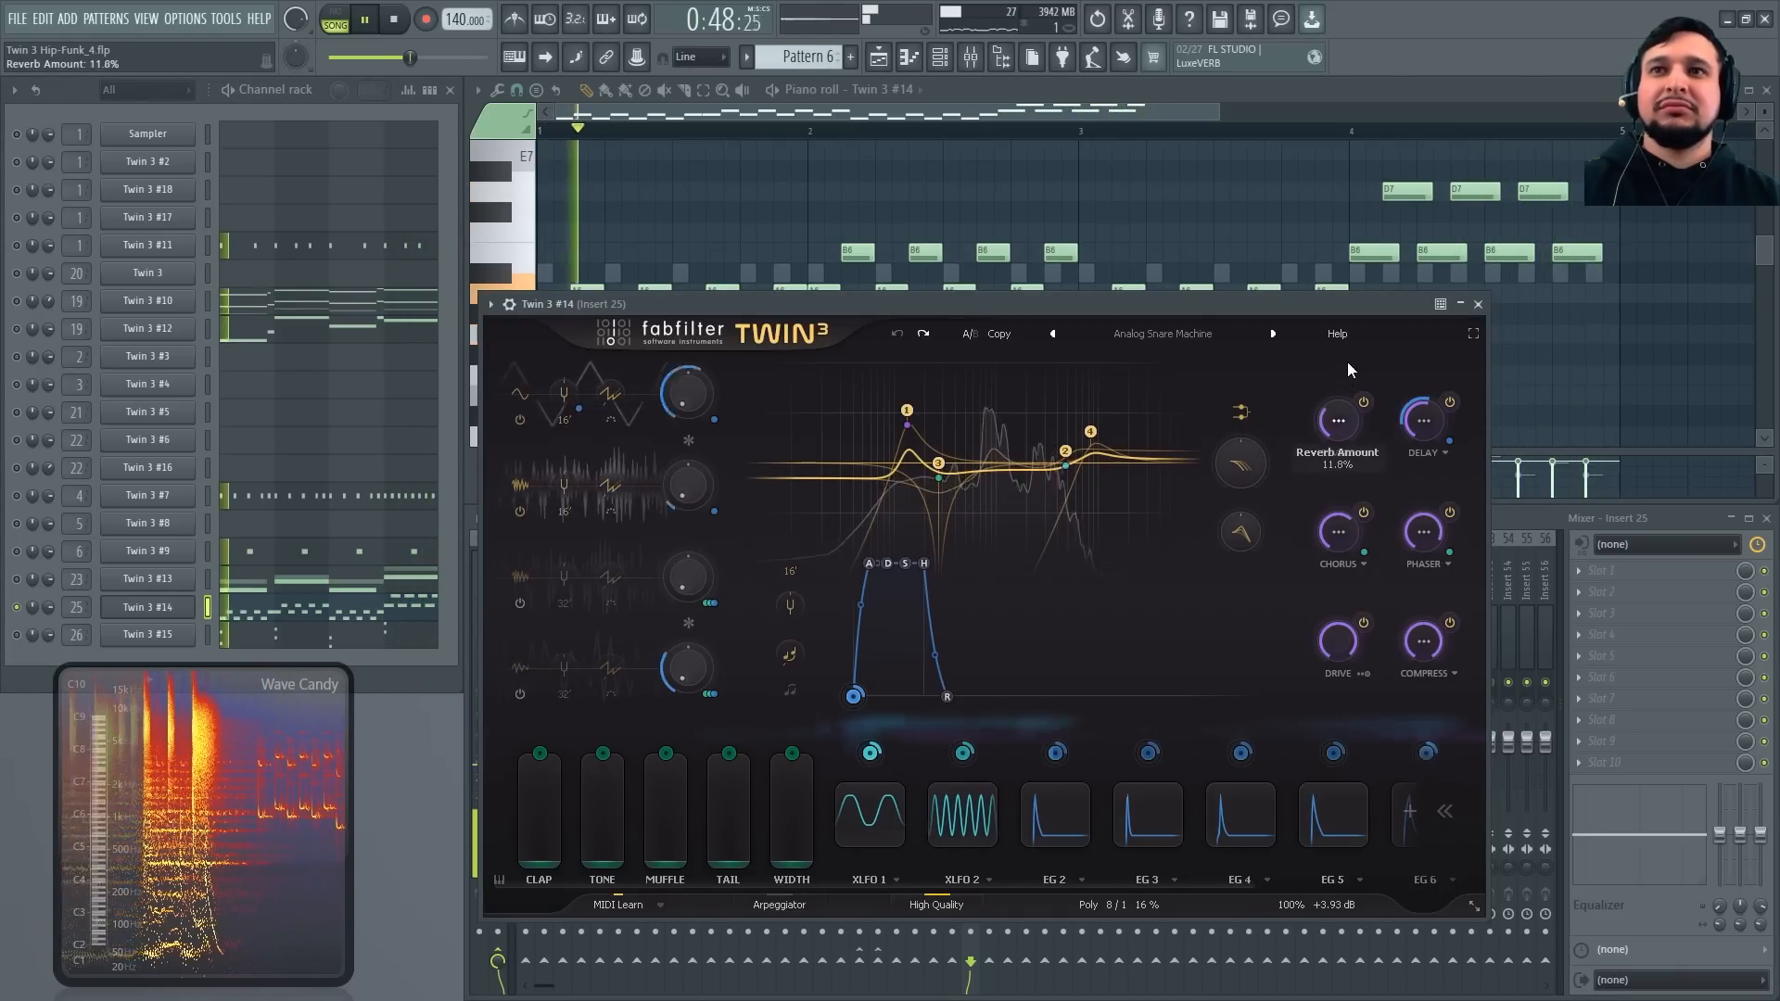
Set the Reverb Amount of Twin 3 #14 to 20.3%, raise the Drive Amount and change the drive mode
click(1339, 428)
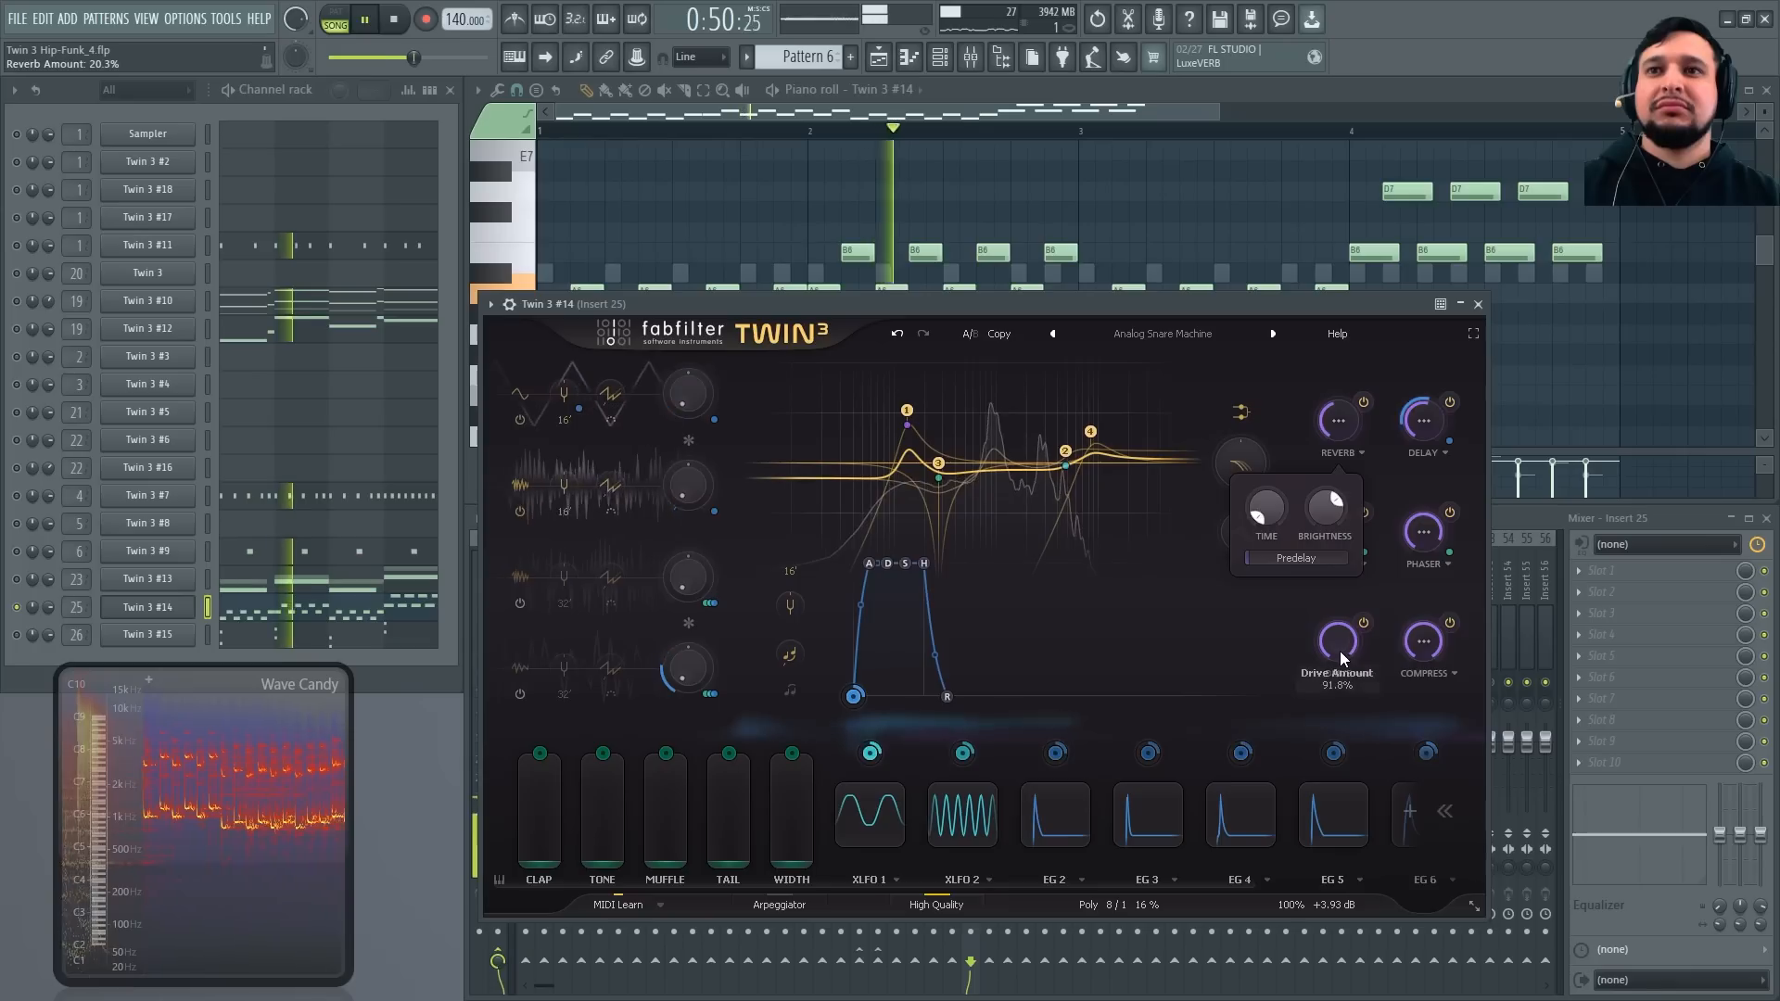
drag(1338, 649, 1349, 600)
click(1366, 674)
click(1382, 695)
Audition the edited Twin 3 #14 soloed and in the full mix, and close its window
key(space)
key(space)
right_click(891, 181)
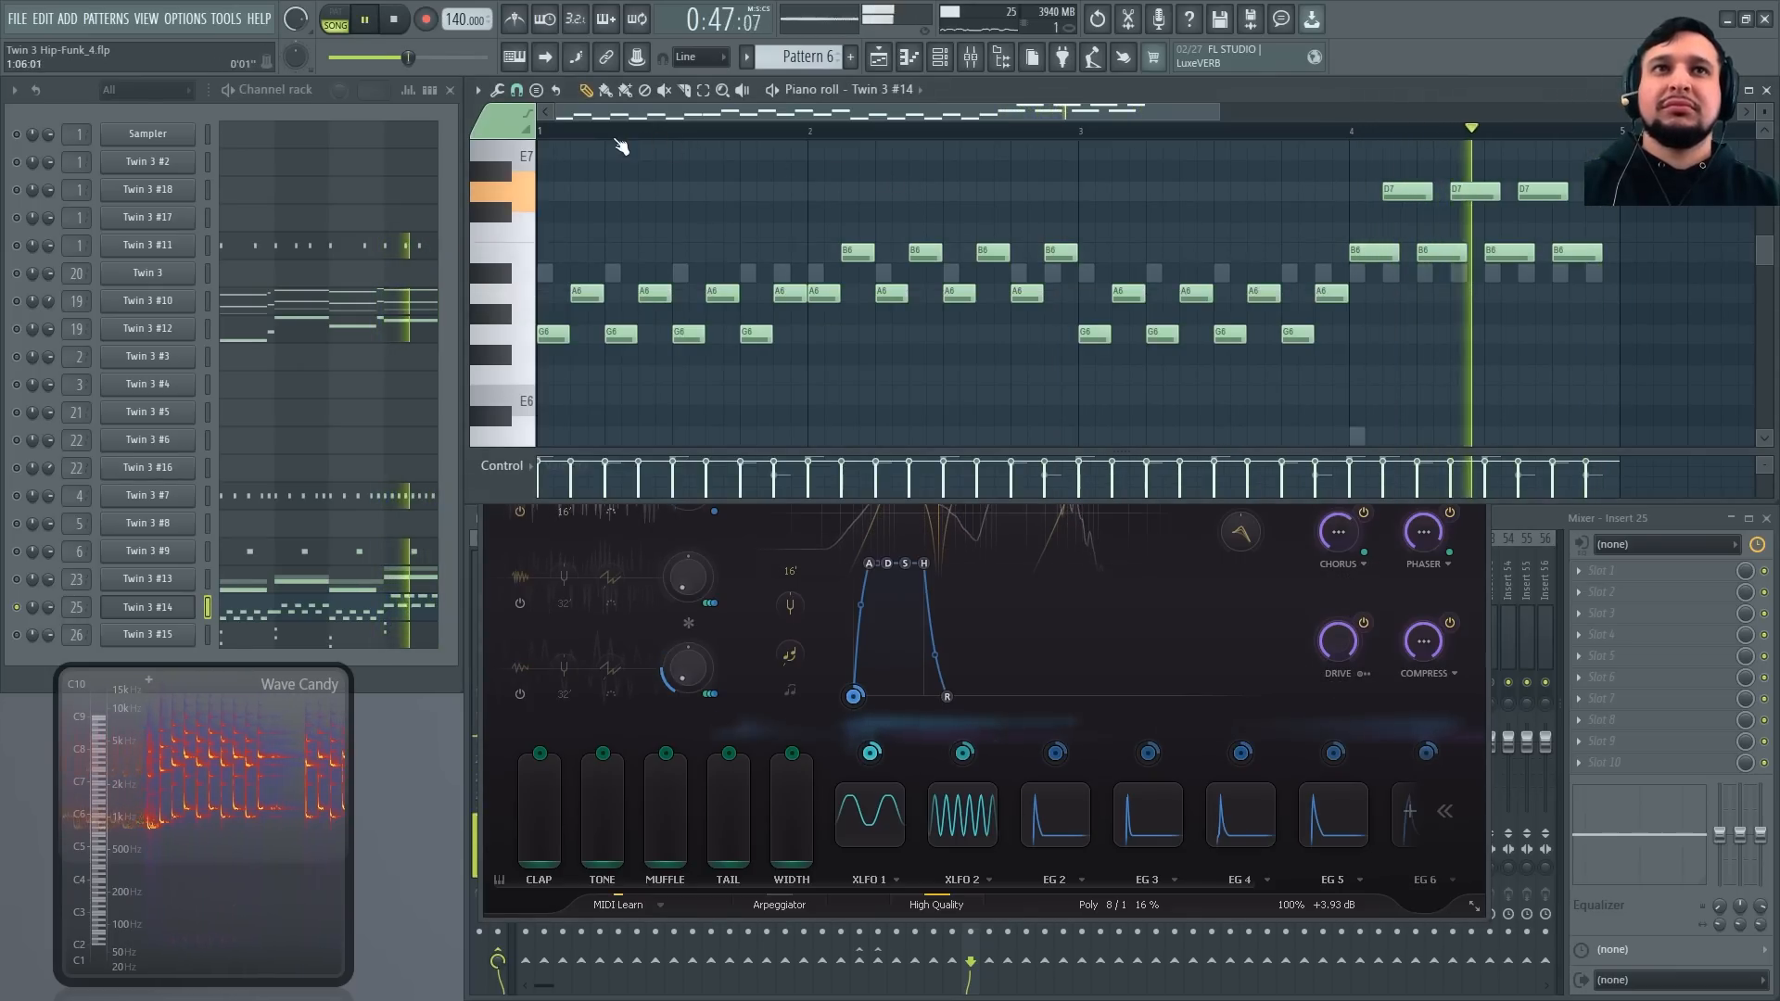
key(space)
key(space)
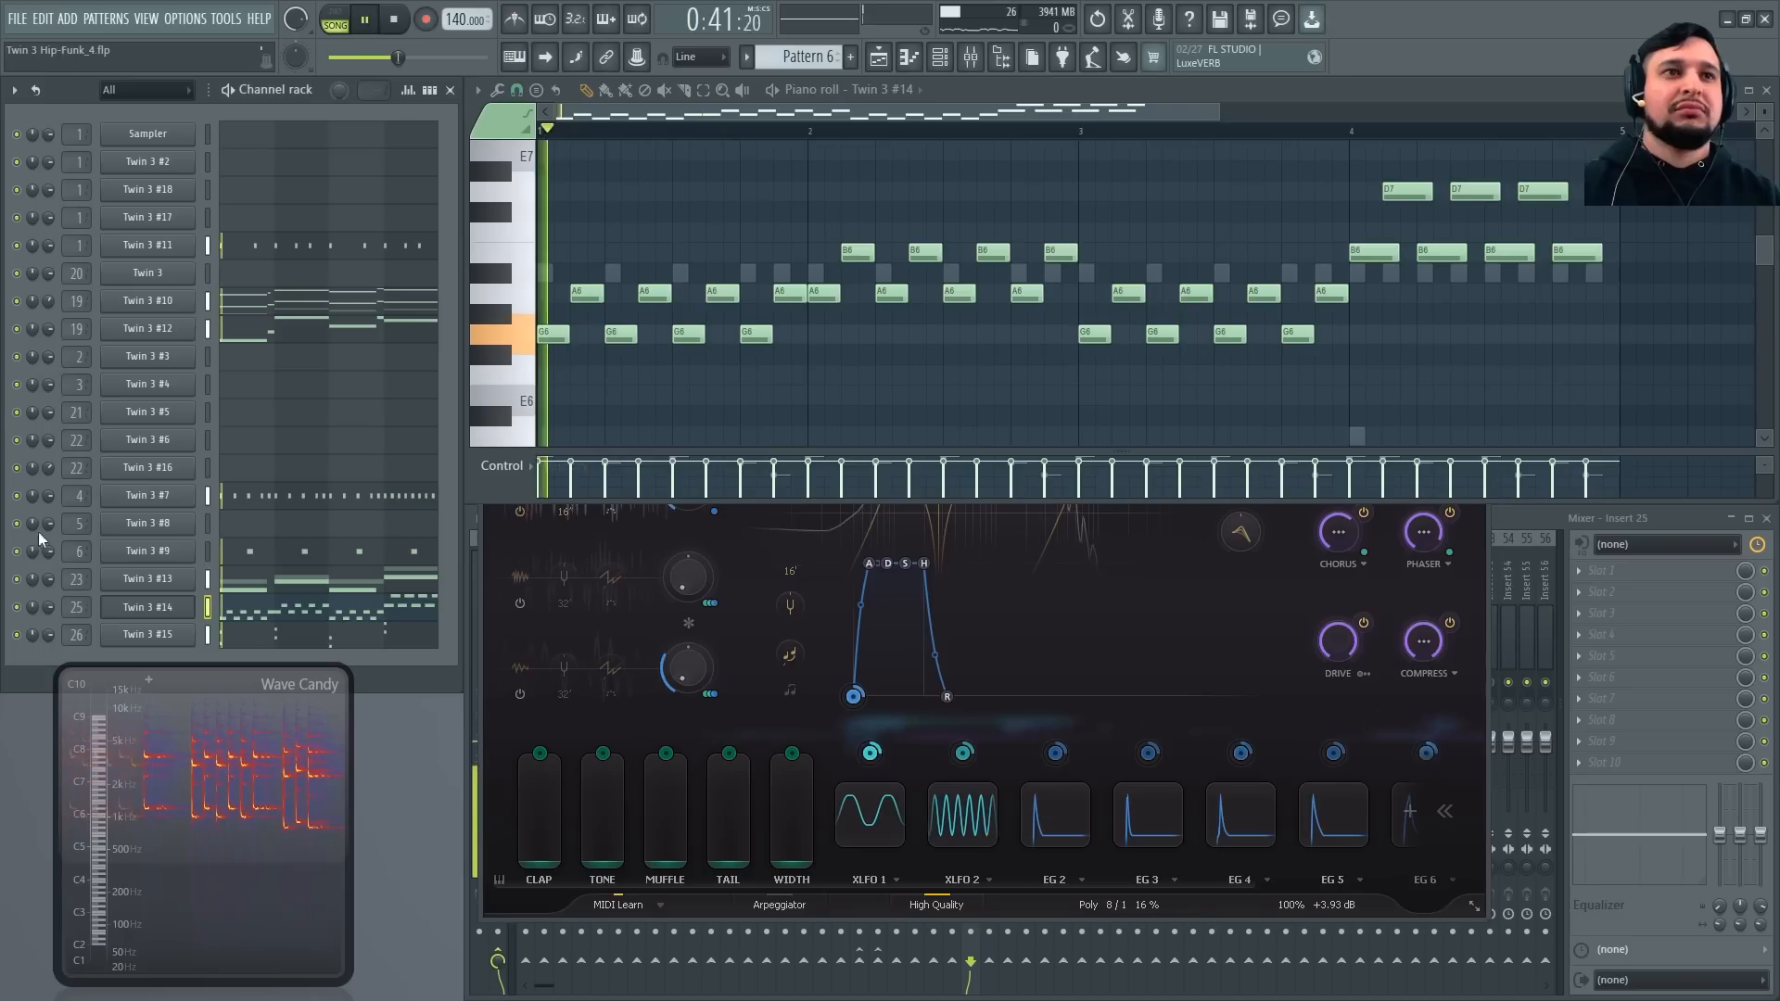
click(1482, 541)
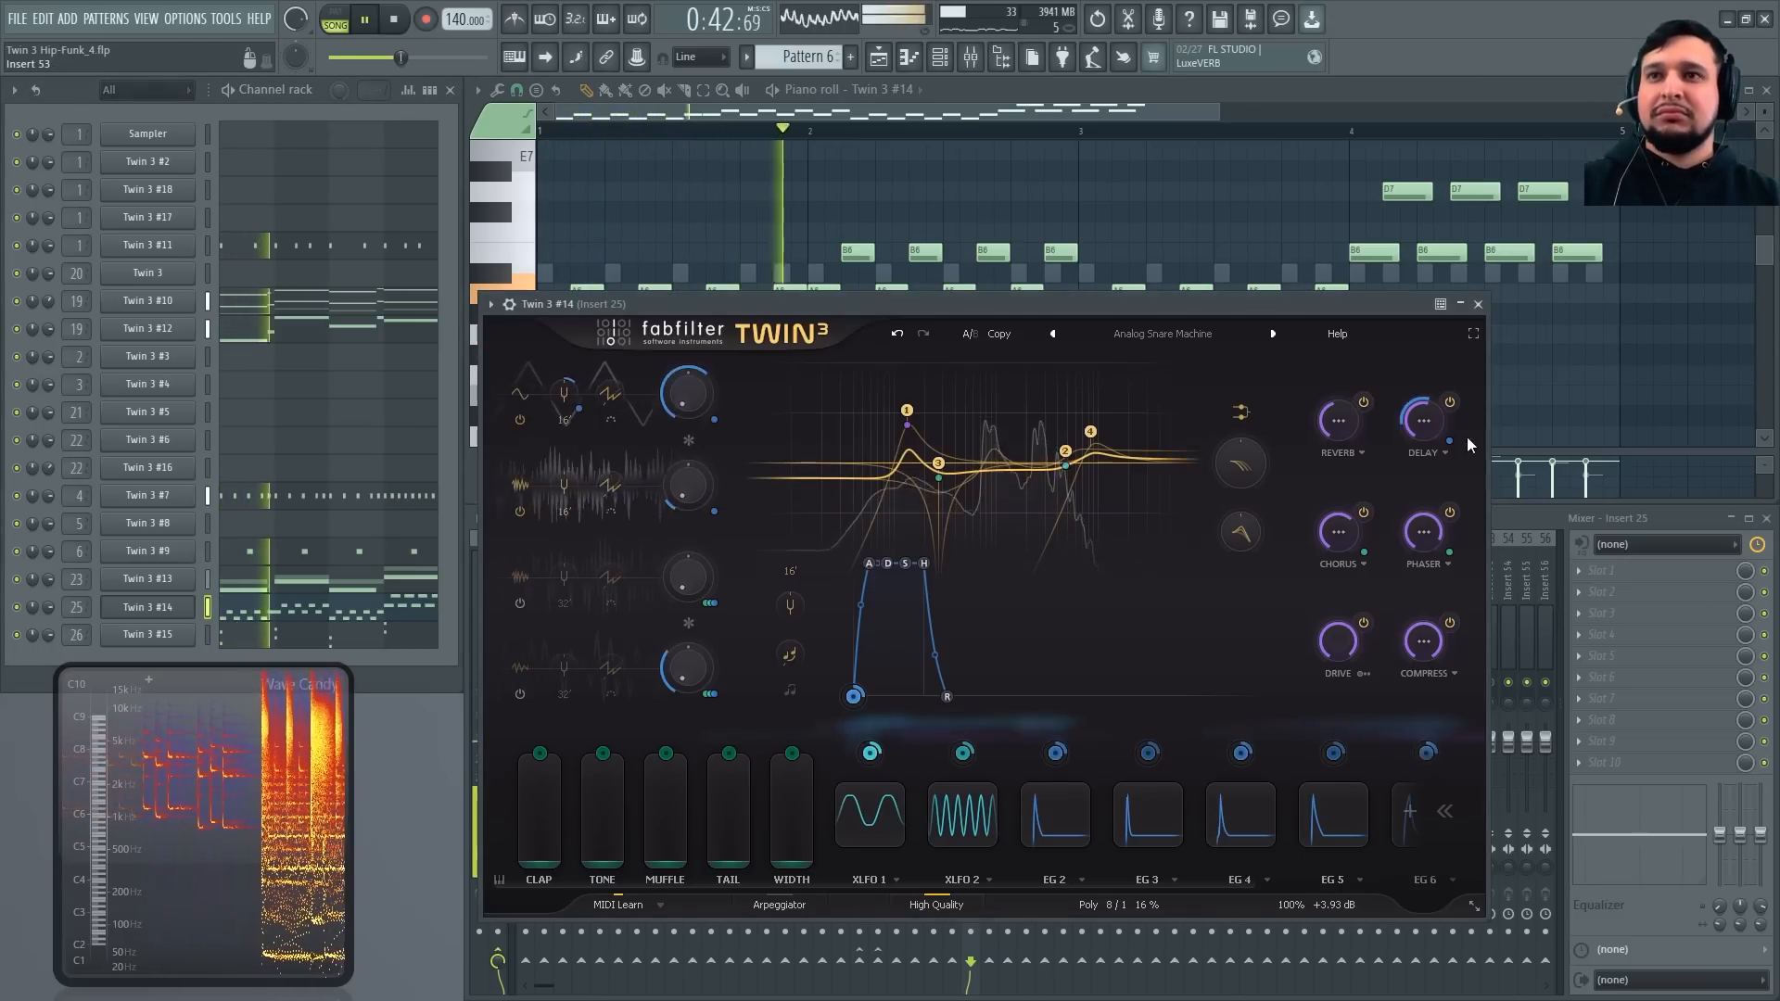
click(1480, 306)
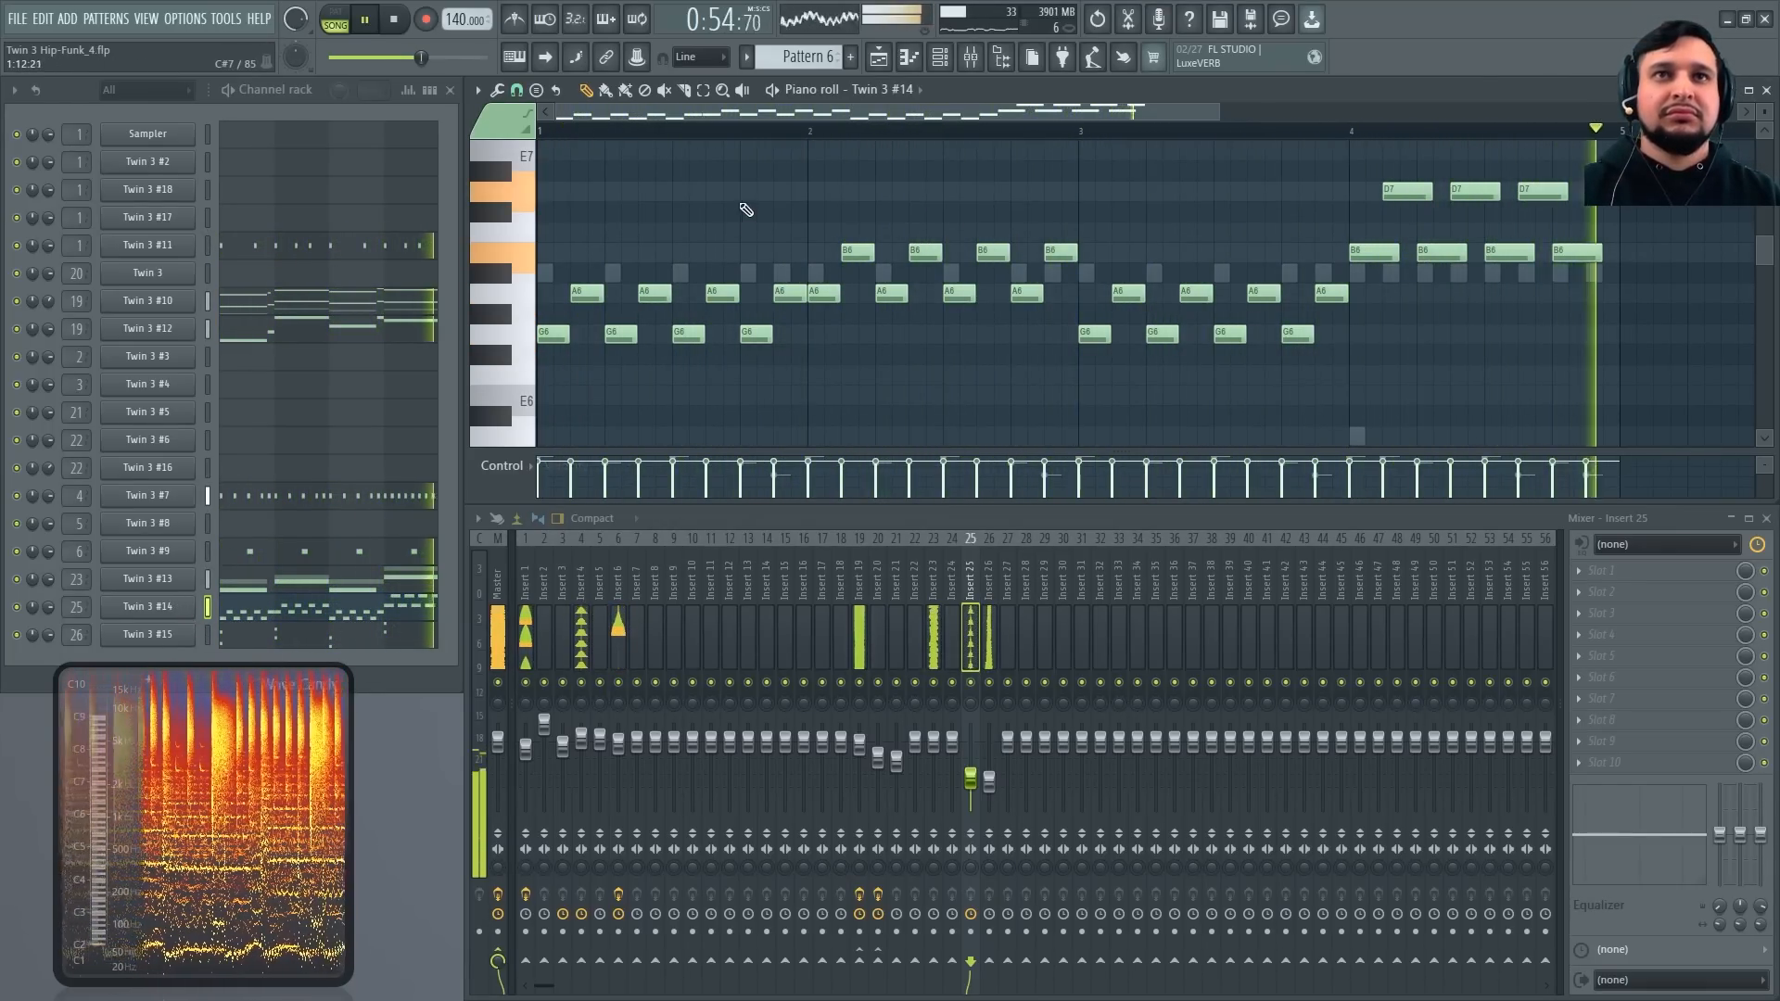
Stop playback and undo the Twin 3 #14 note duplication and the Insert 25 fader change
key(space)
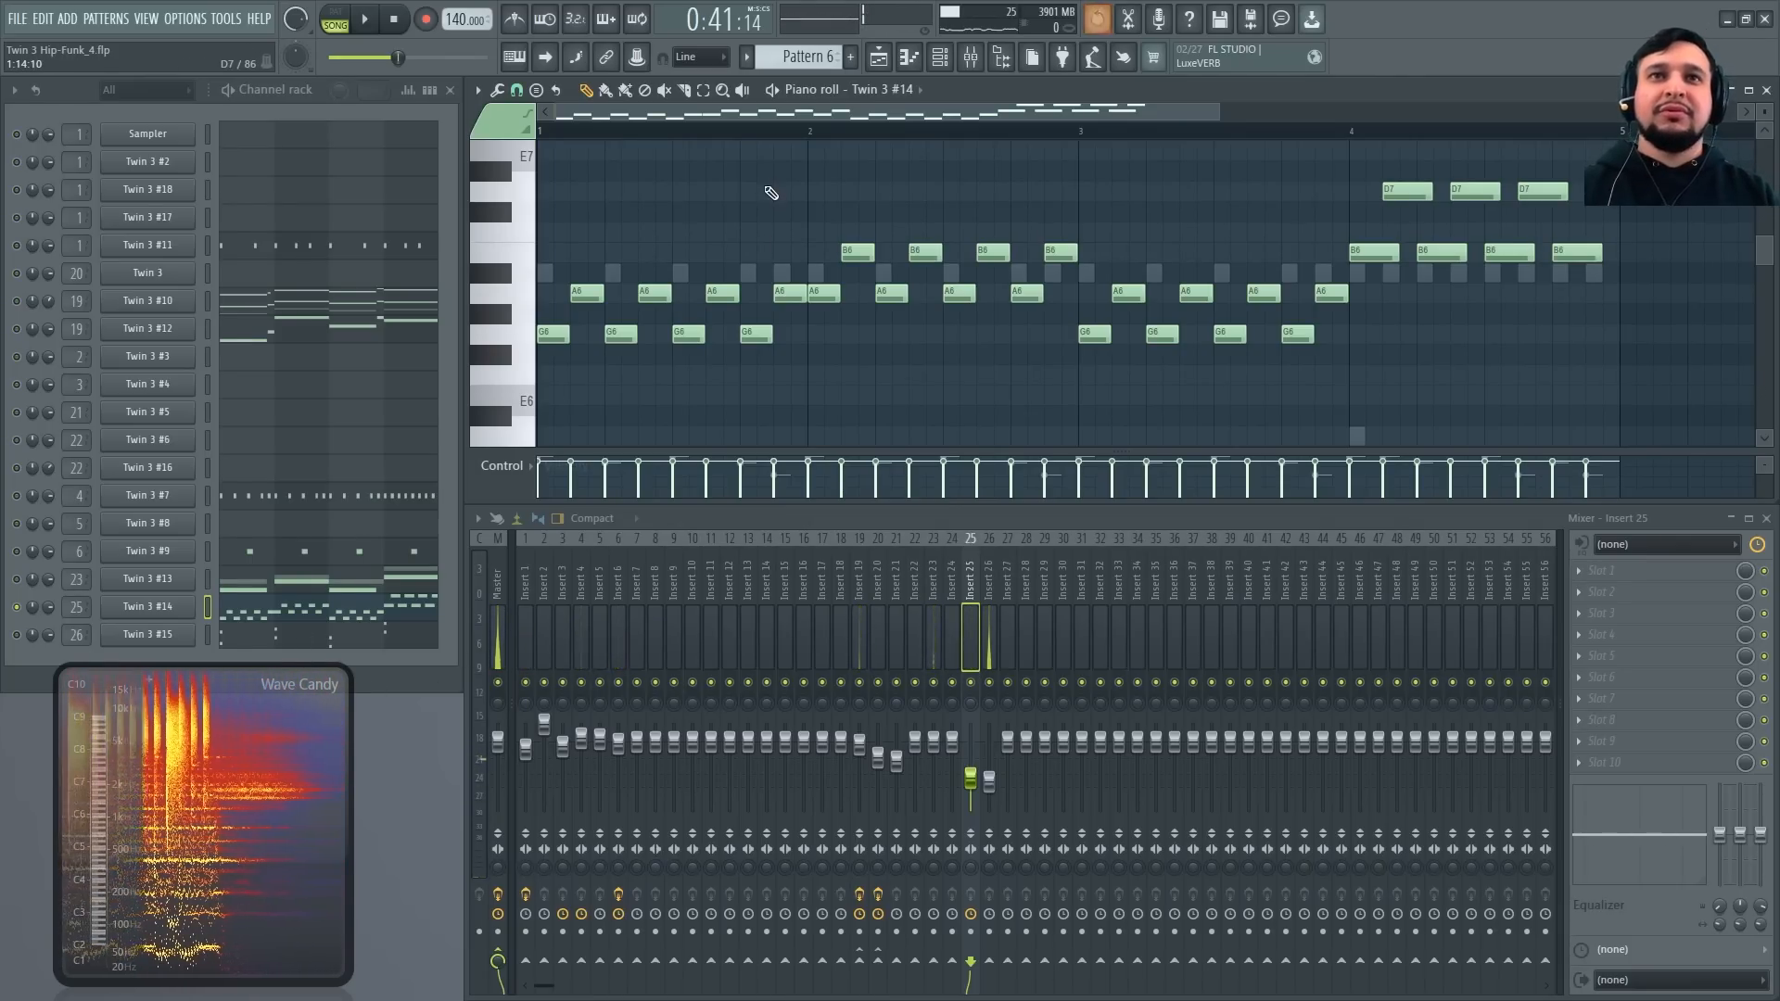
key(ctrl+alt+z)
key(ctrl+alt+z)
key(ctrl+alt+z)
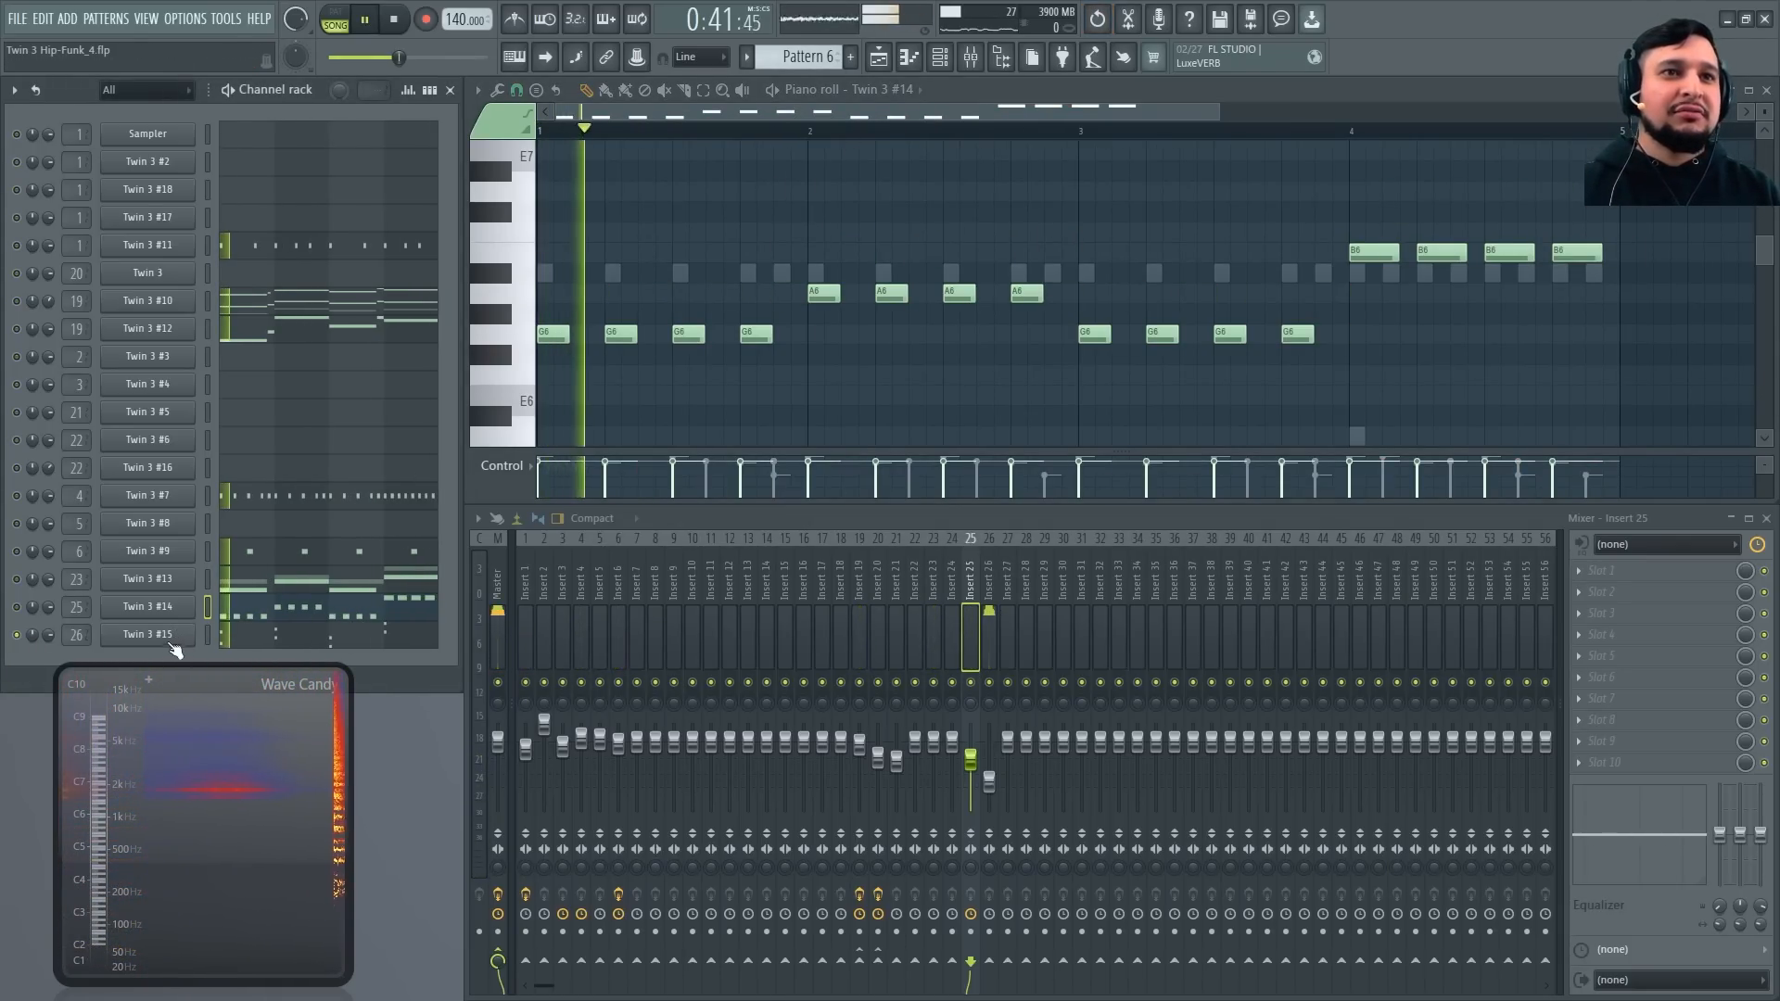
Undo the last patch edit in Twin 3 #14 and close its window
click(149, 607)
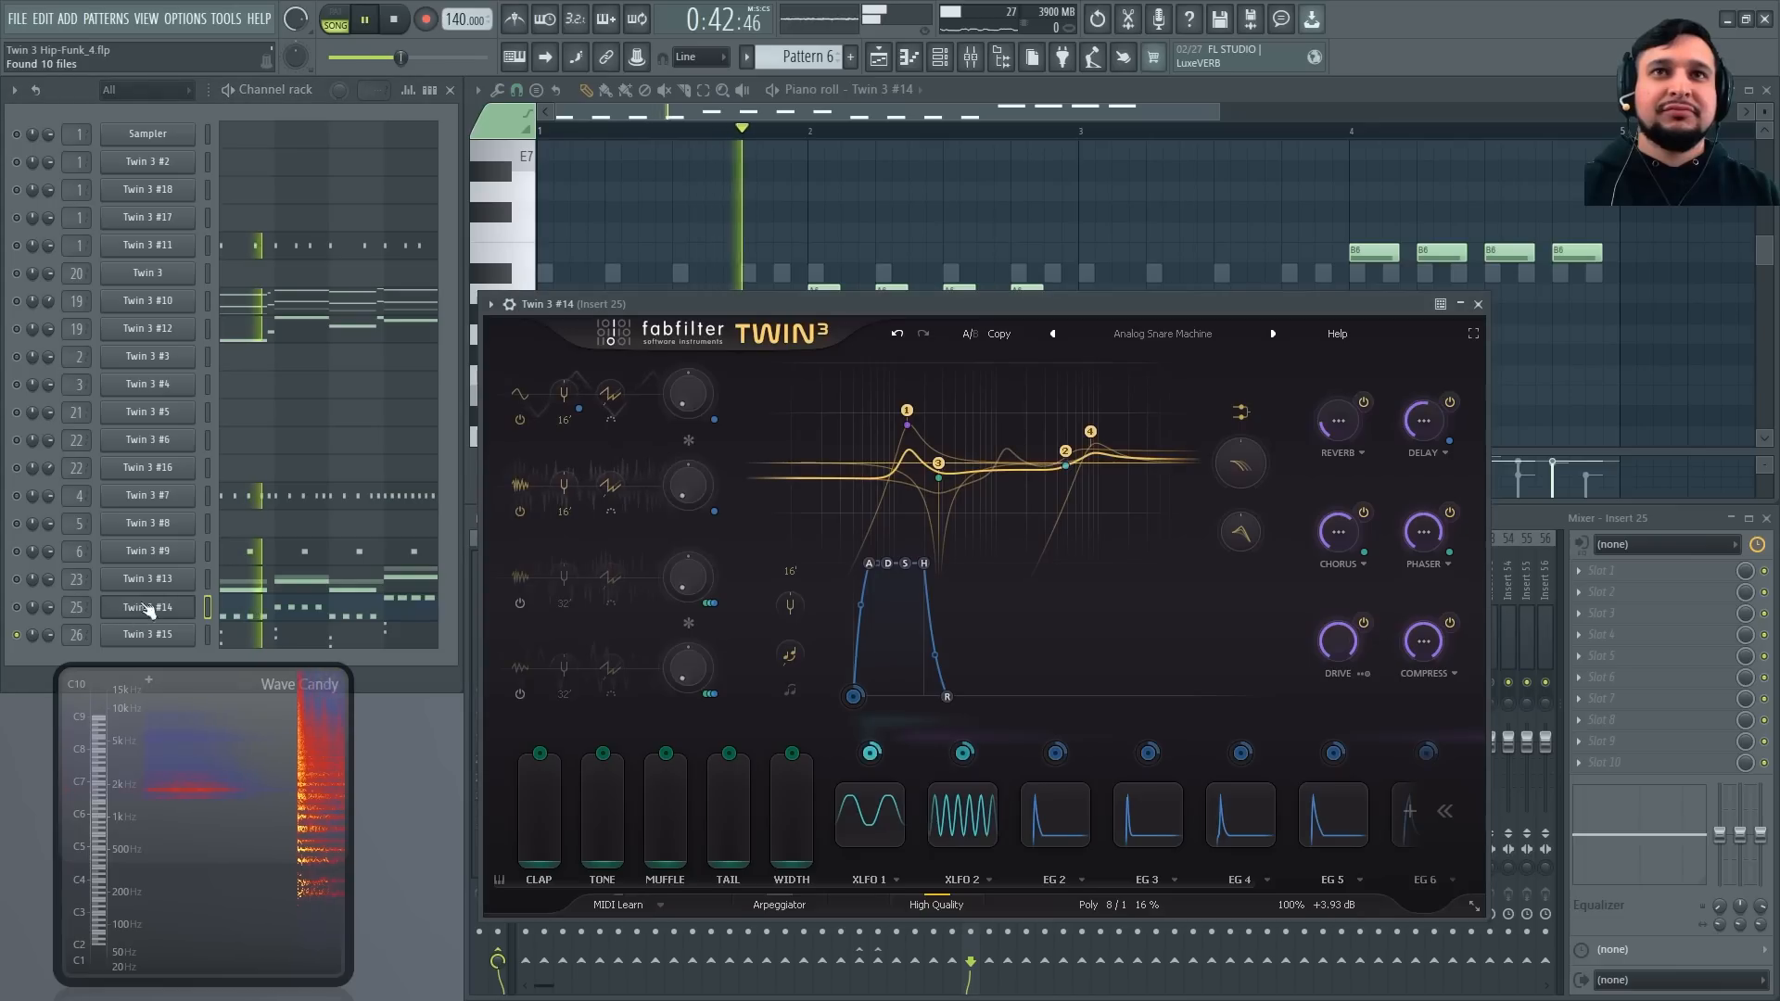
click(899, 335)
click(1479, 305)
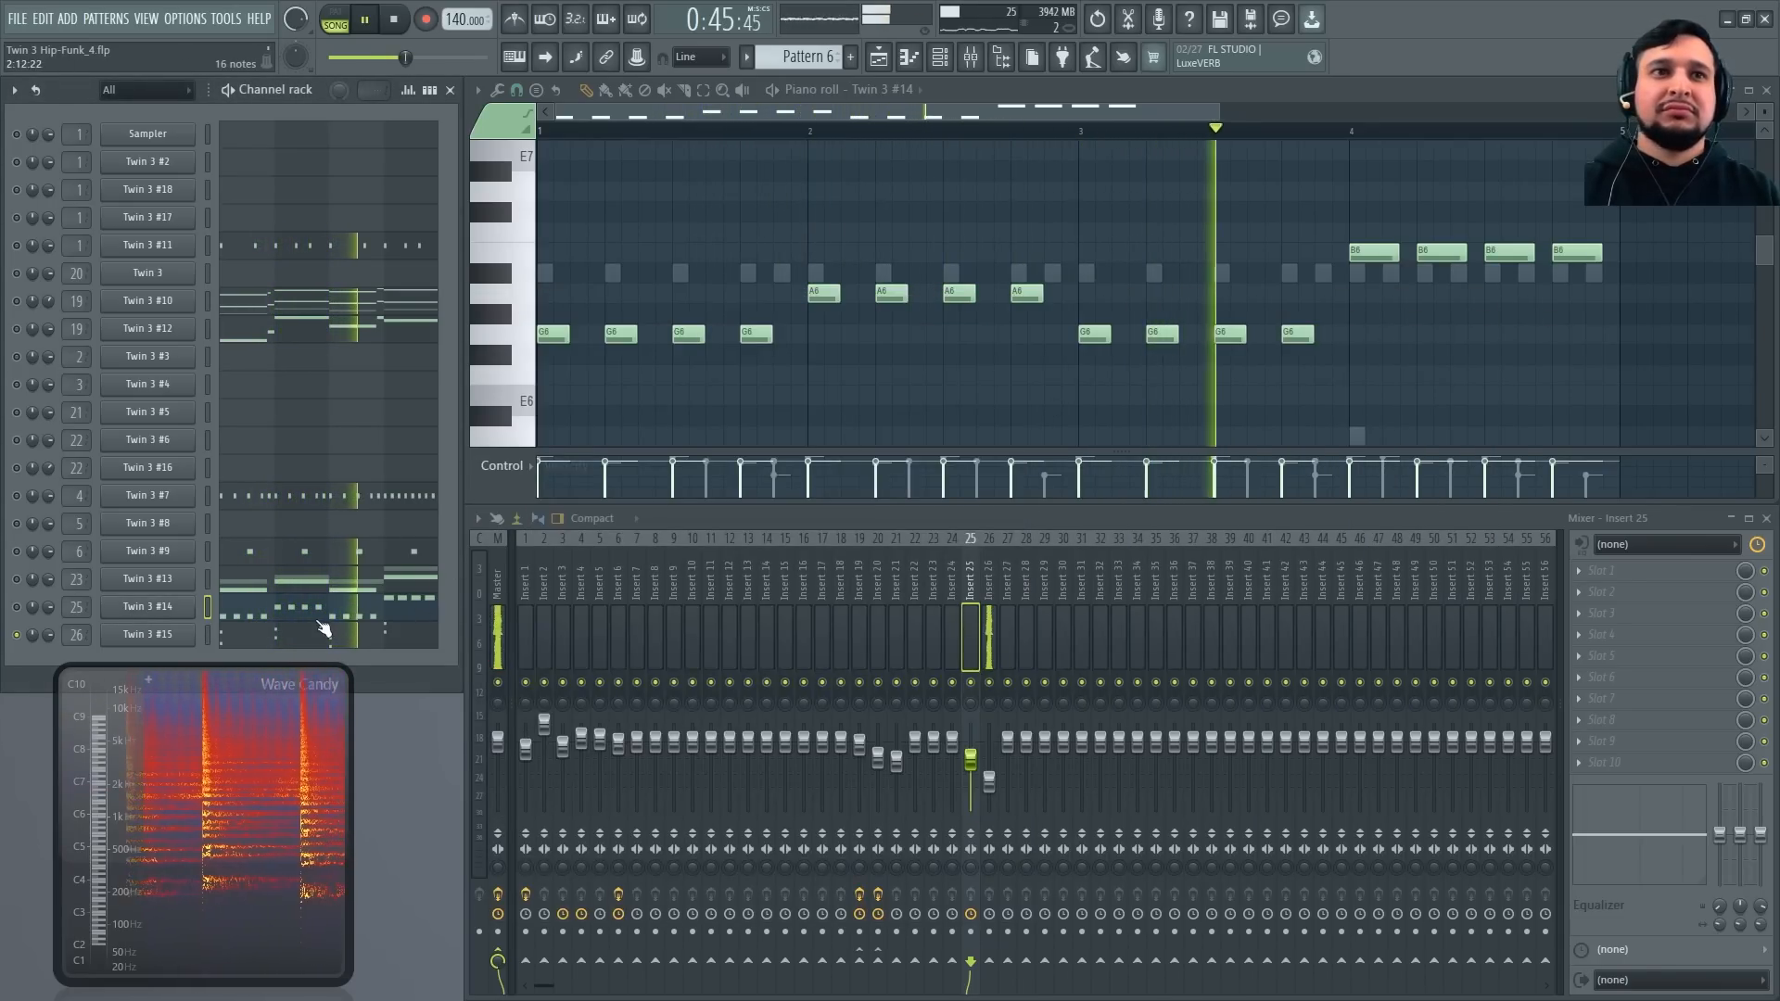
Open the Twin 3 #15 synth and disable its Delay effect
click(176, 635)
click(1300, 194)
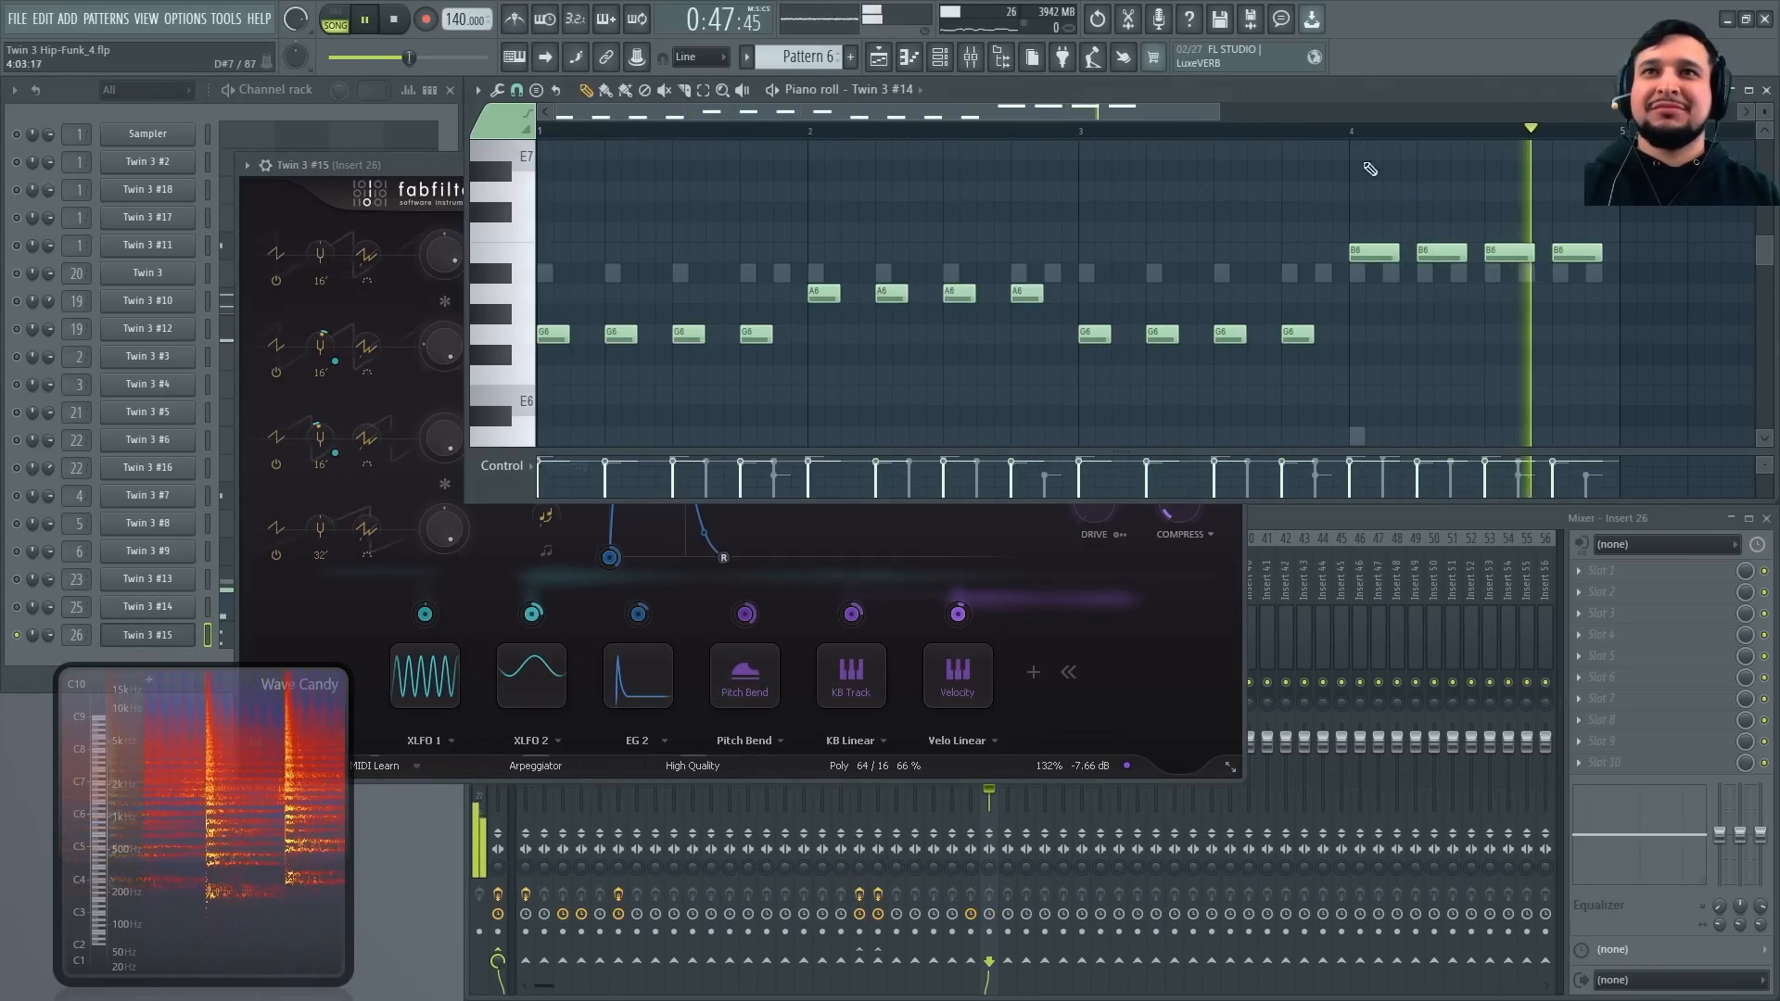
click(153, 638)
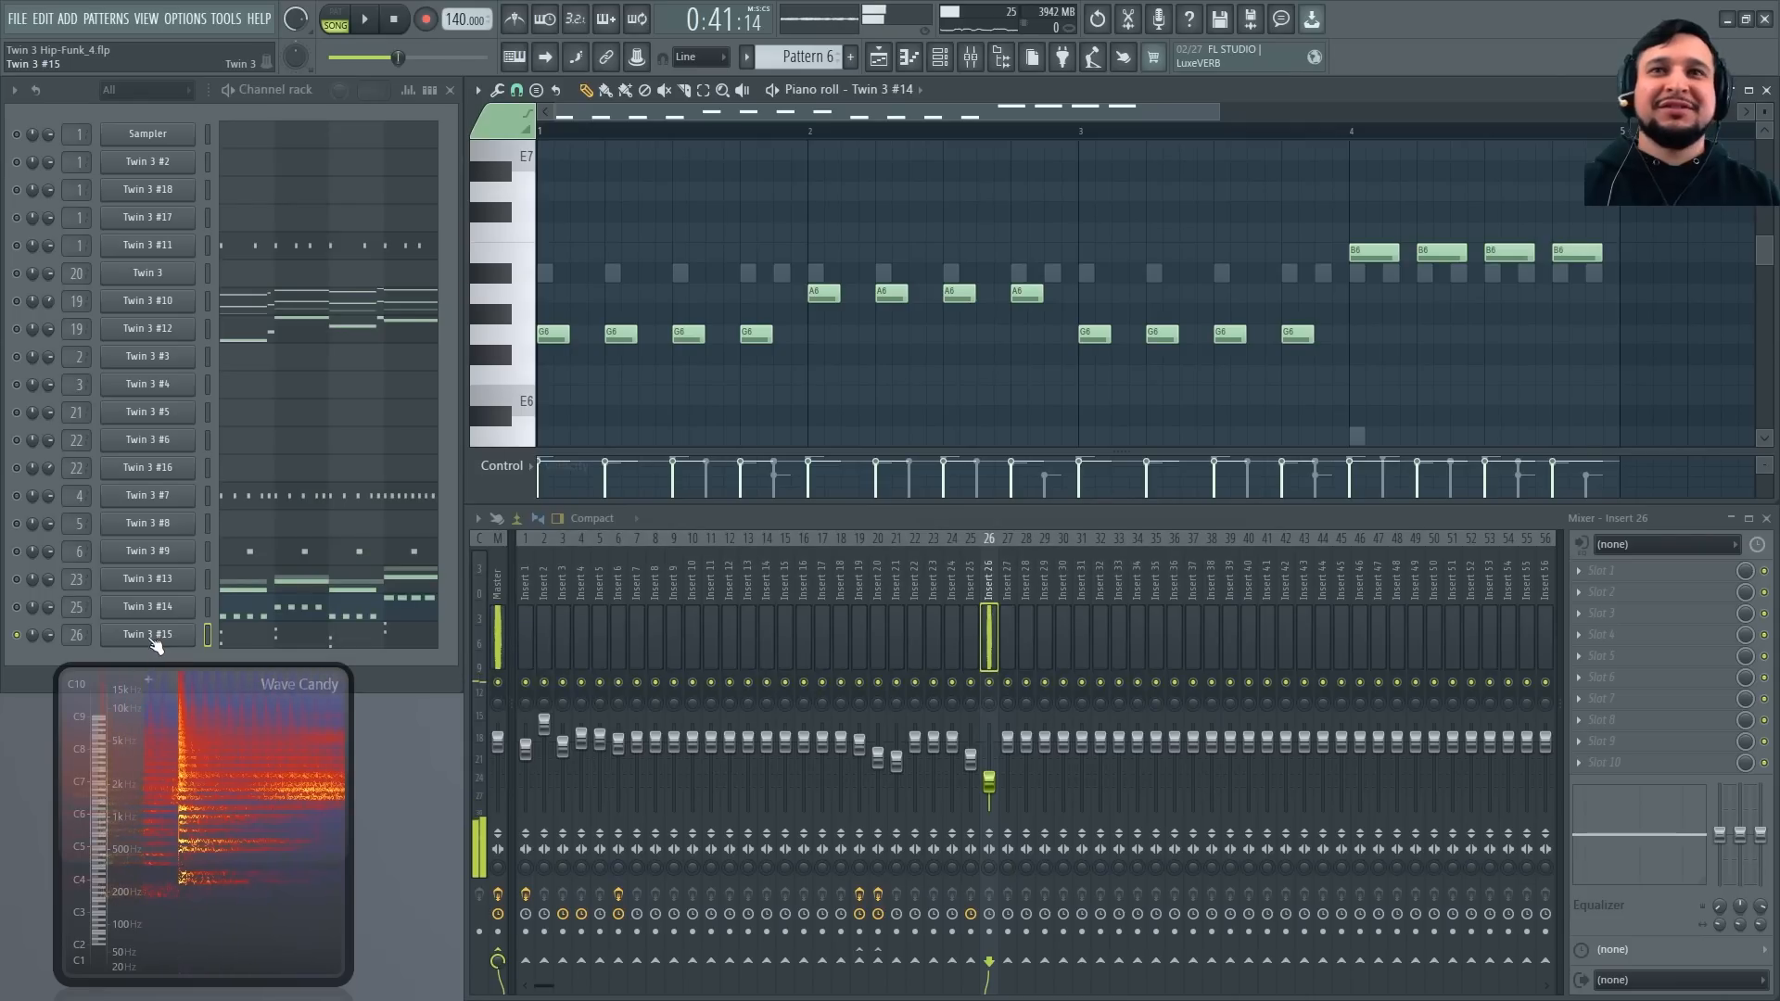
click(153, 638)
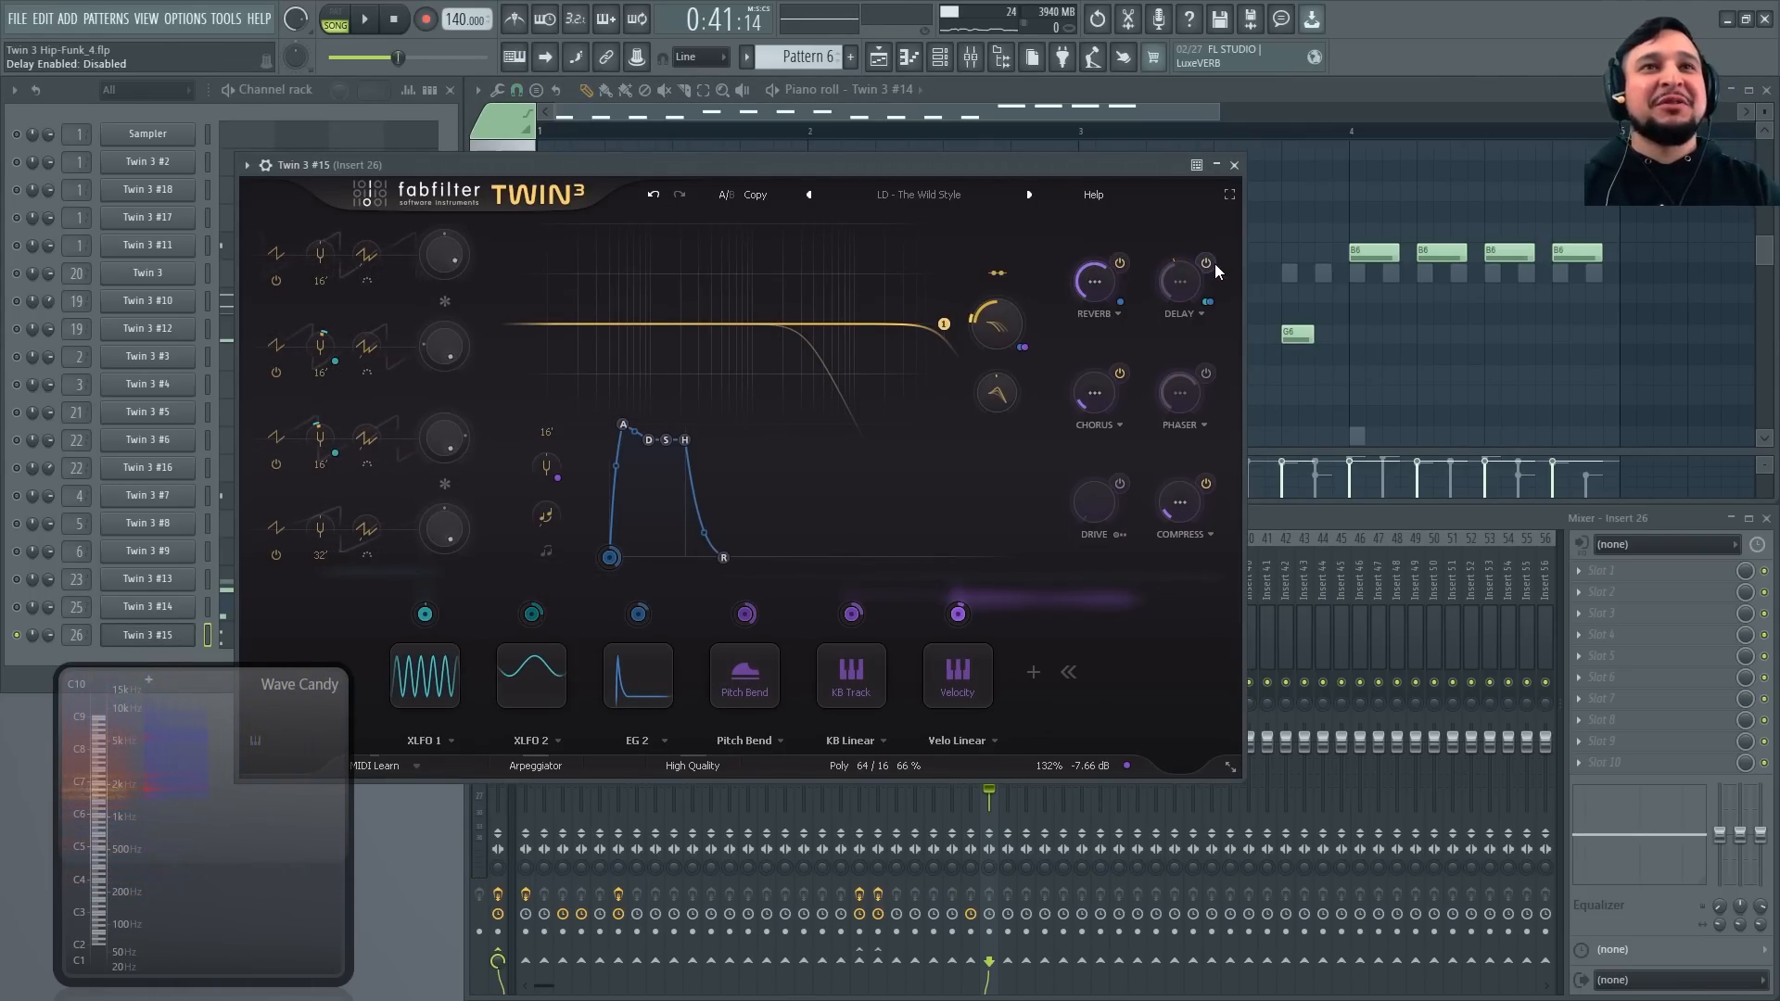
Audition Twin 3 #15 without delay in the full mix and soloed, and reposition its window
click(9, 603)
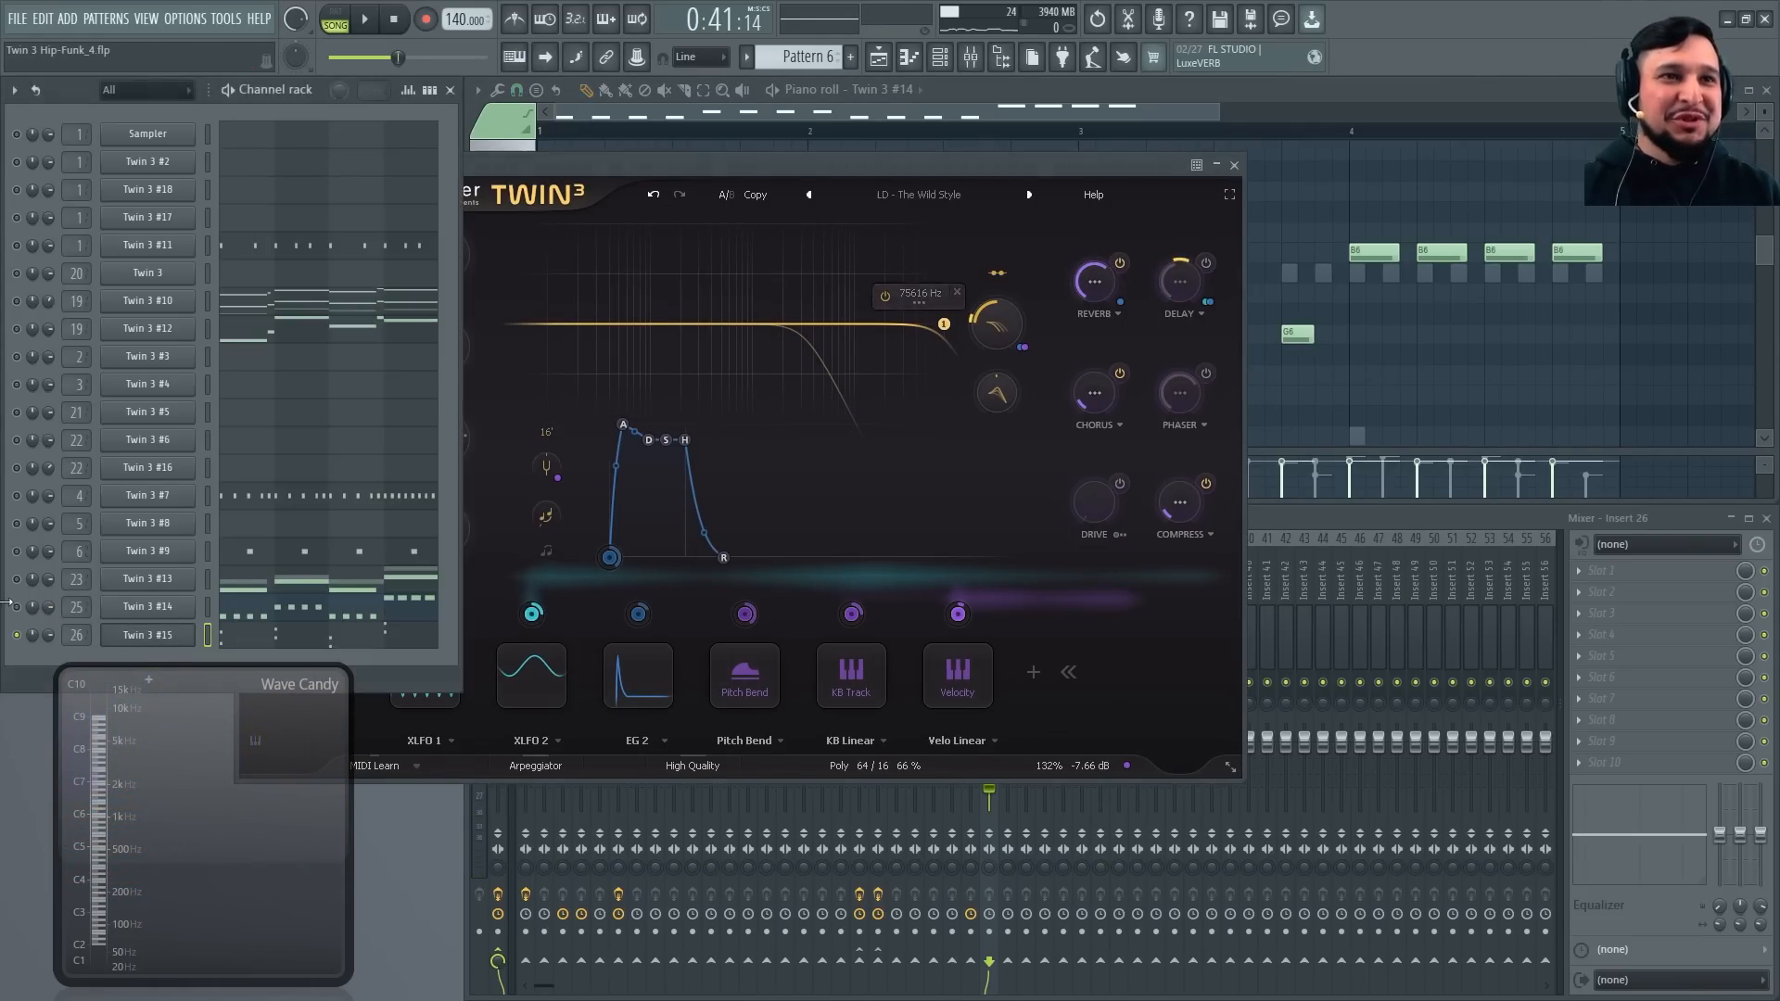
key(space)
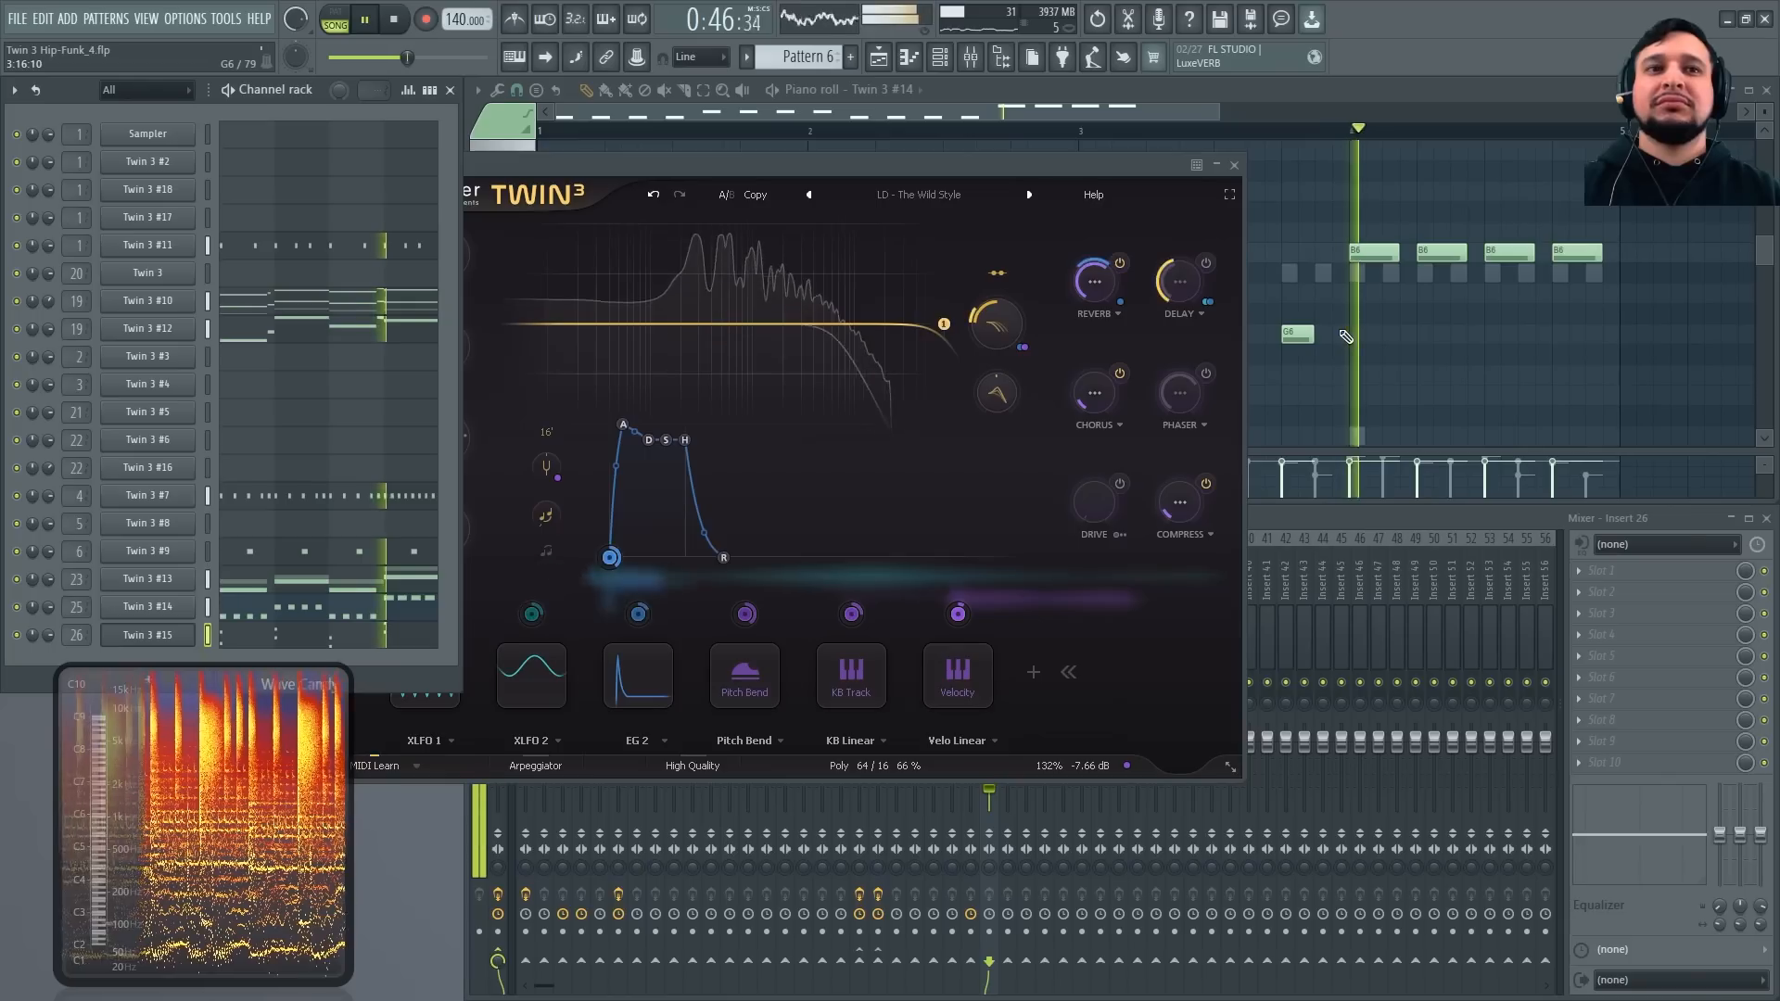
key(space)
key(space)
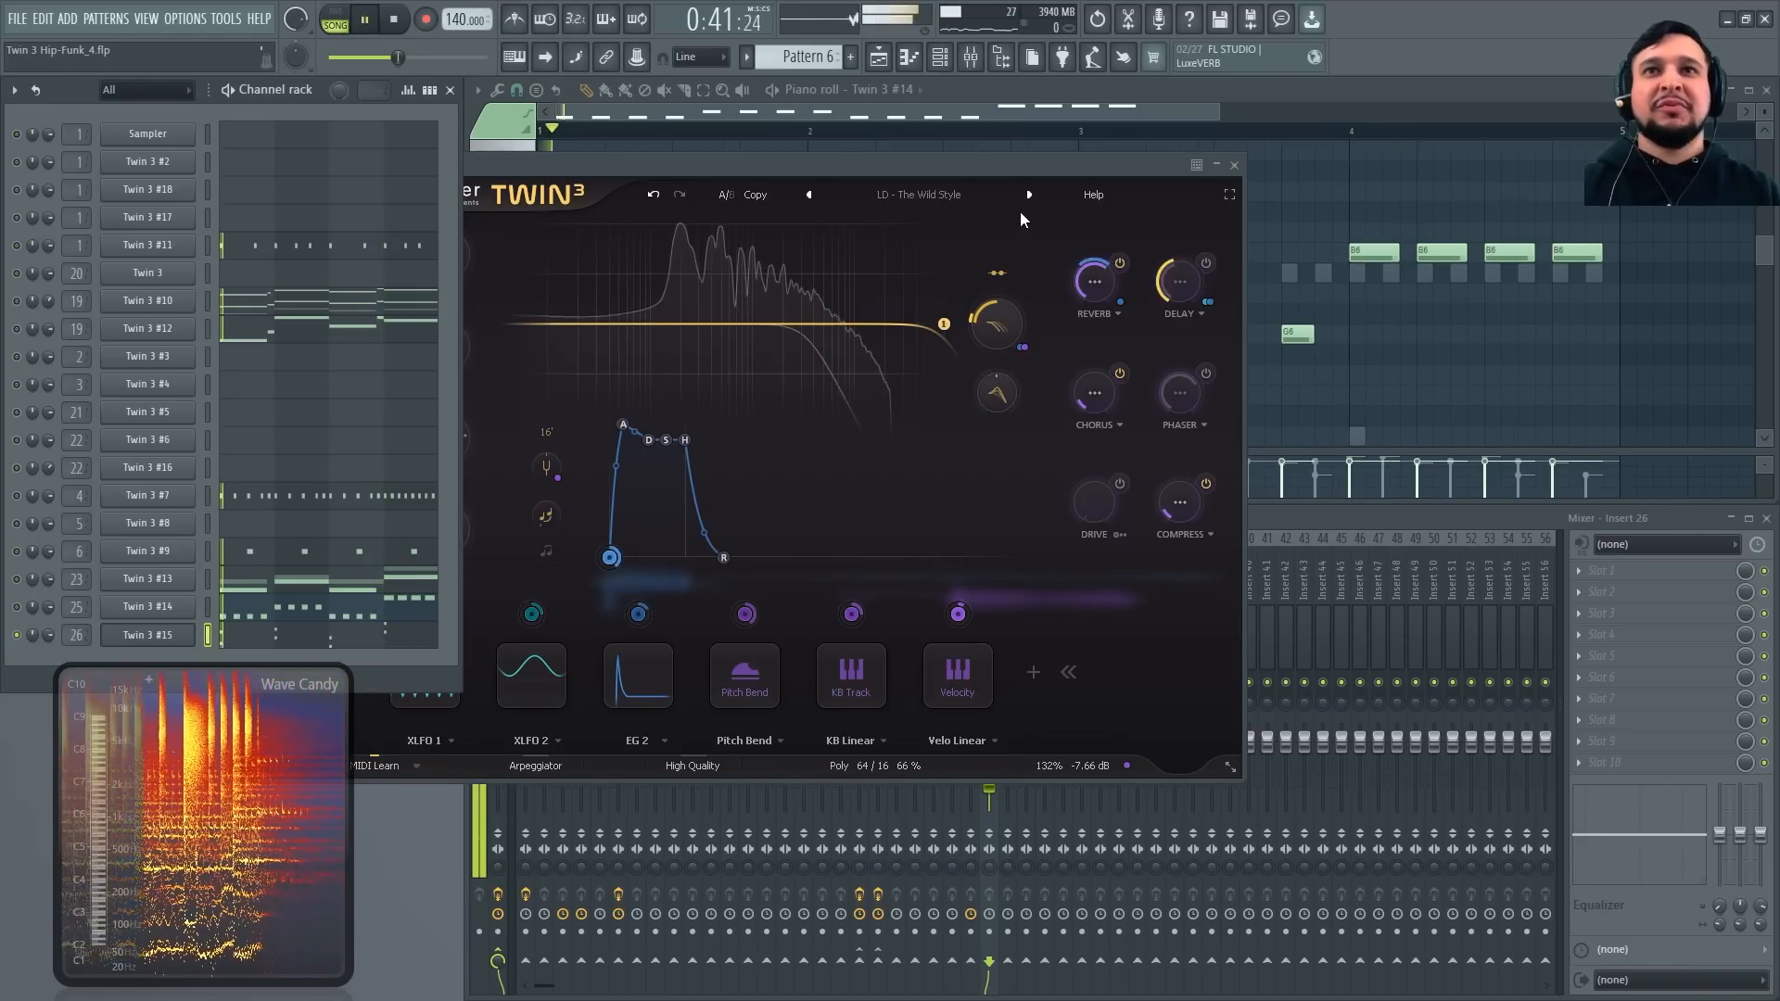
drag(964, 171, 1194, 216)
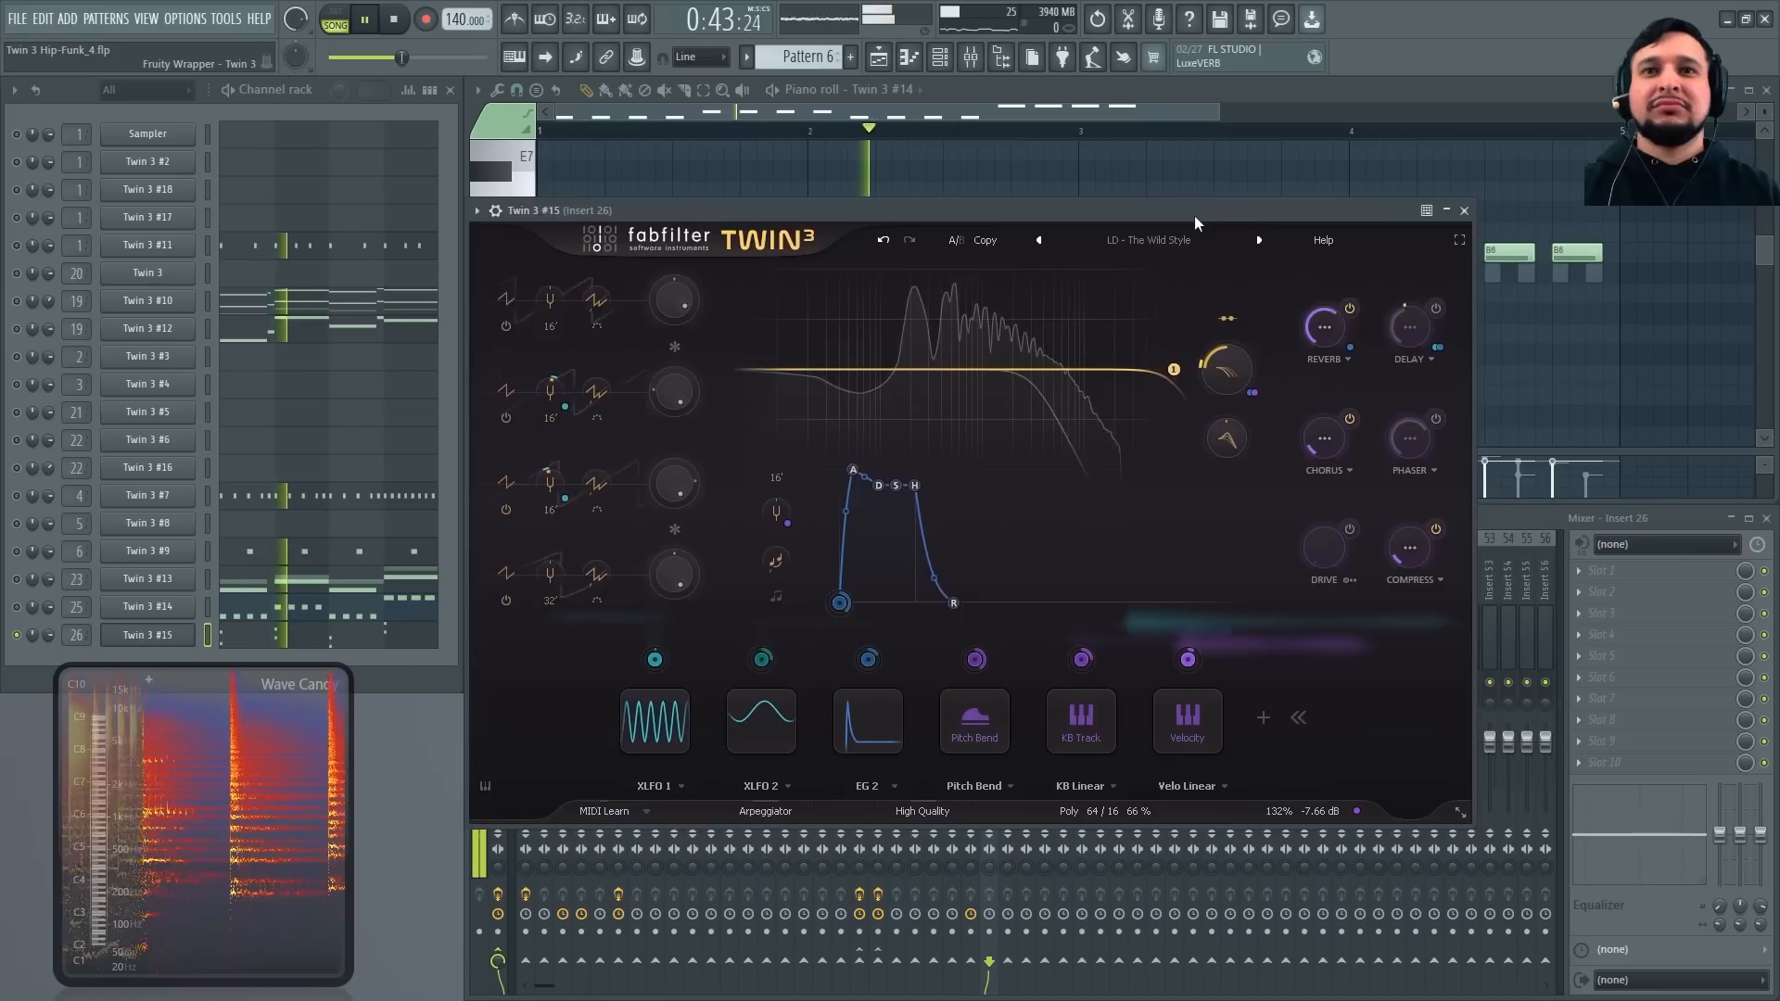
key(space)
Show the Twin 3 #15 notes in the piano roll and audition the two-note chords
mouse_move(1124, 811)
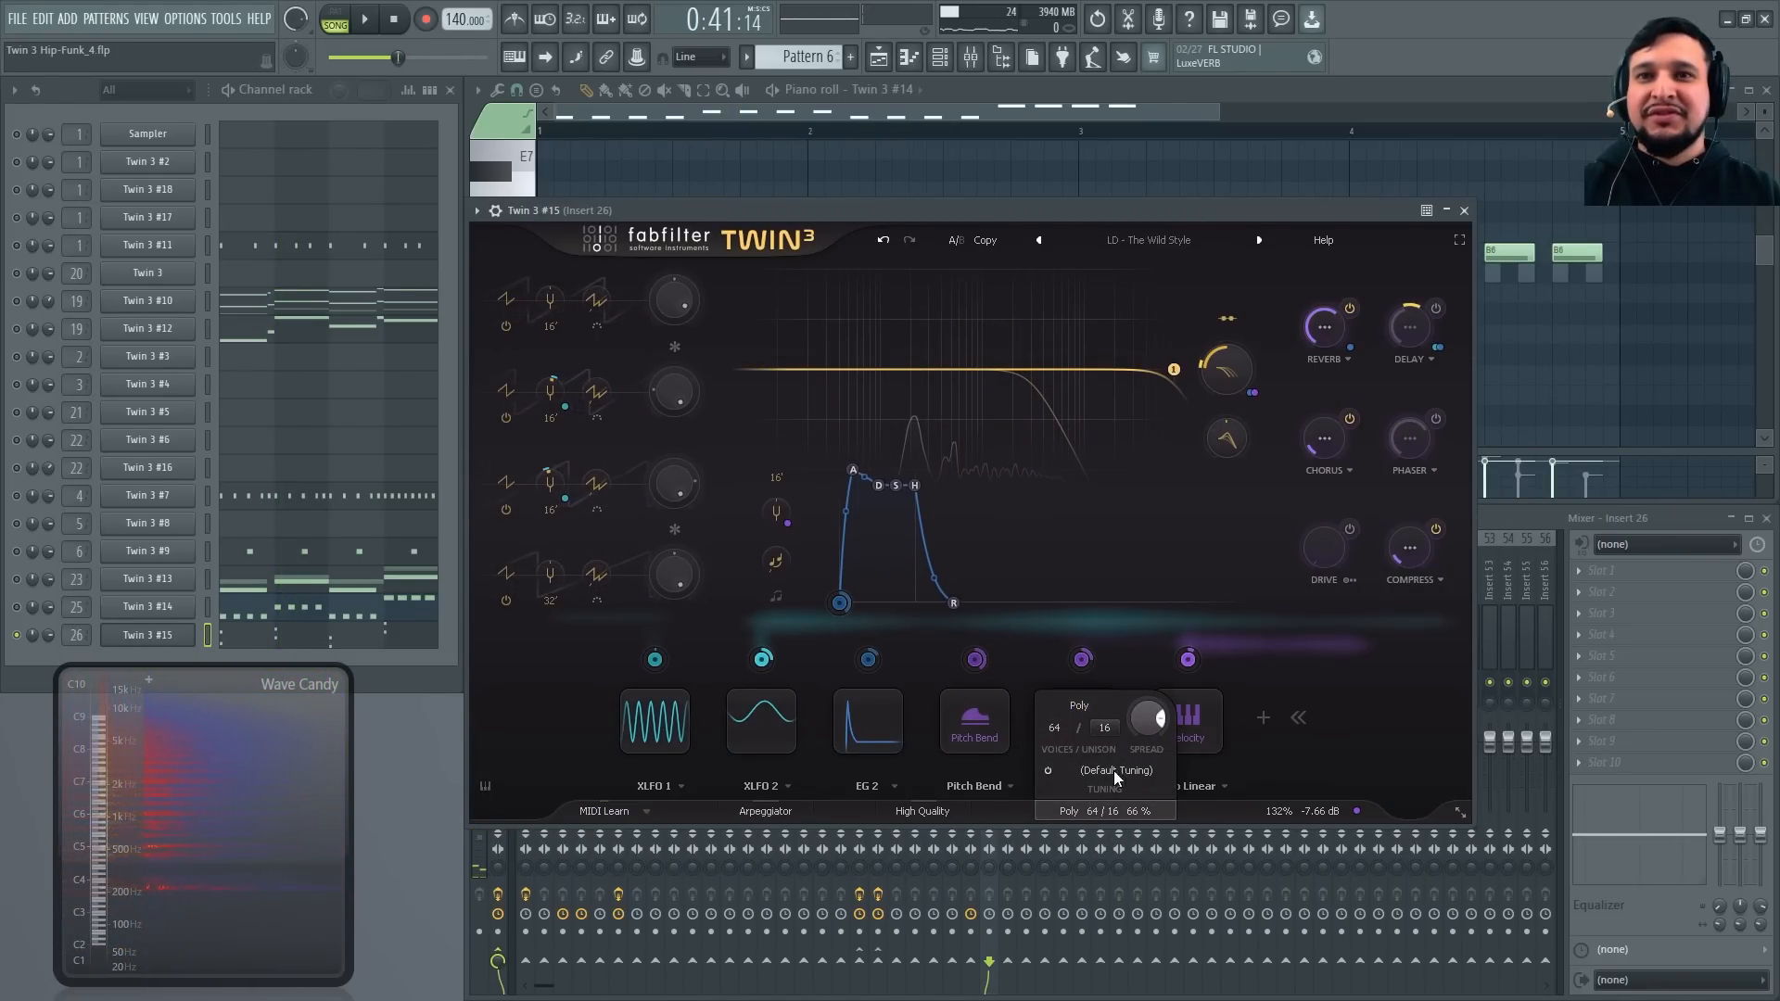
click(343, 642)
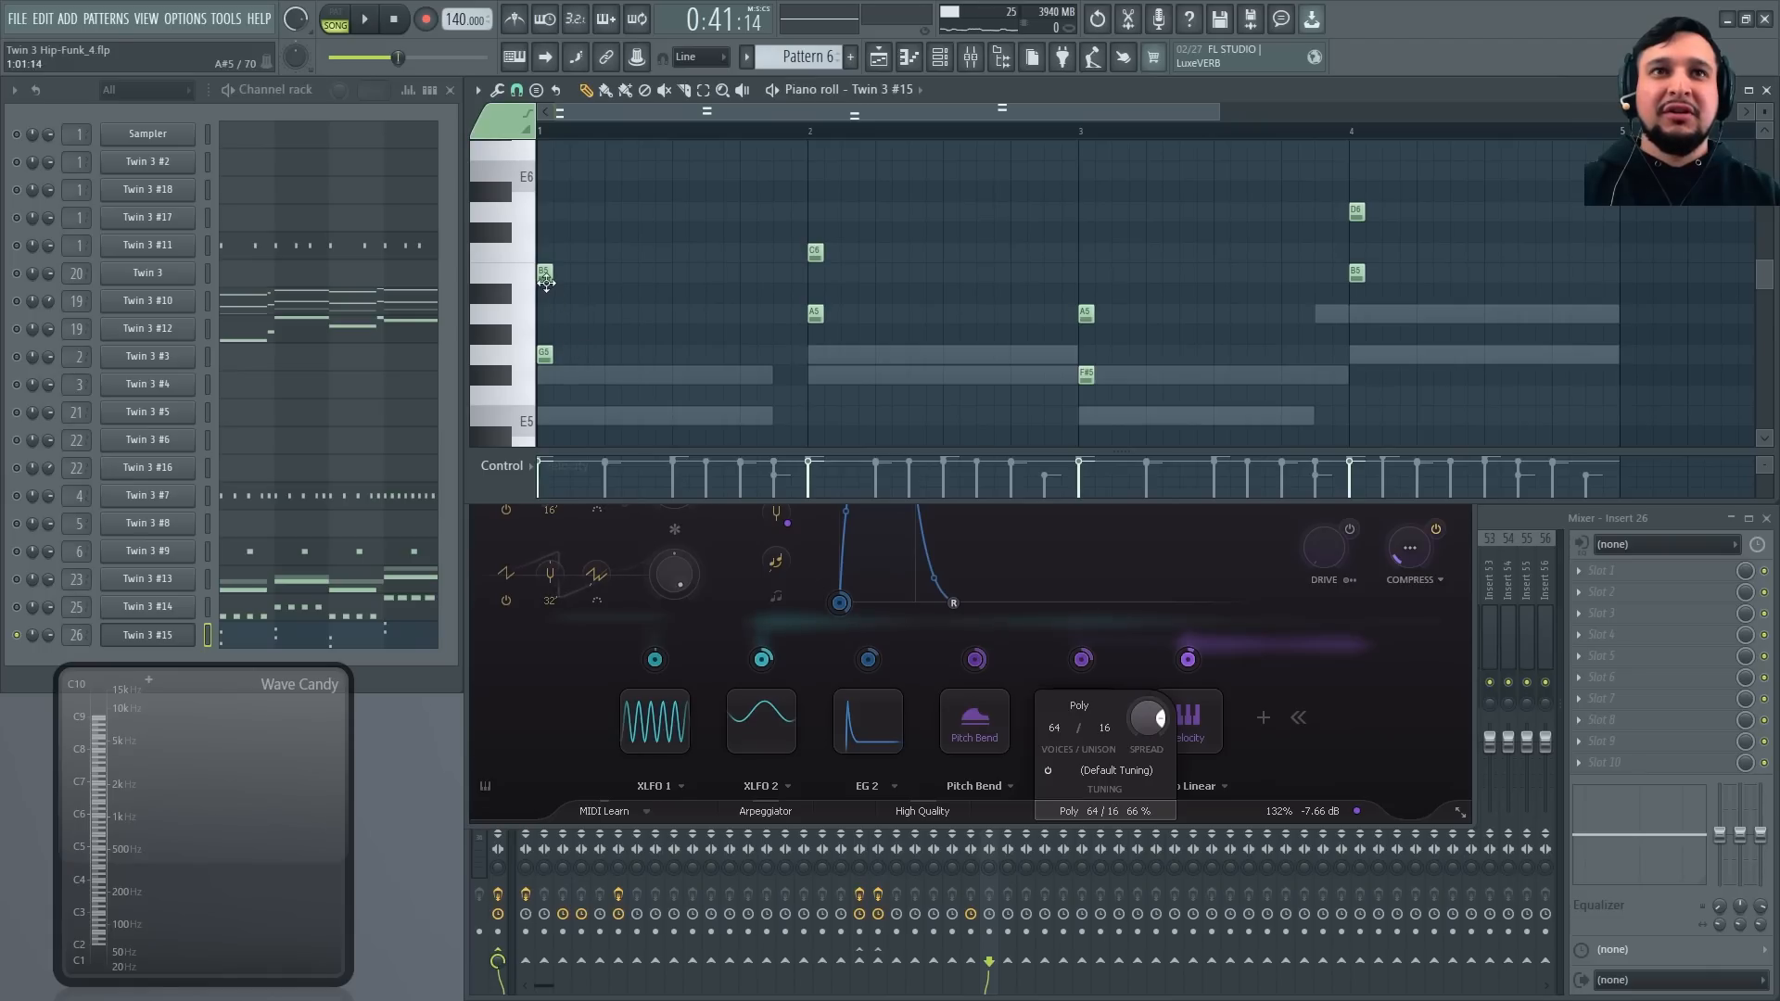
alt+right_click(550, 314)
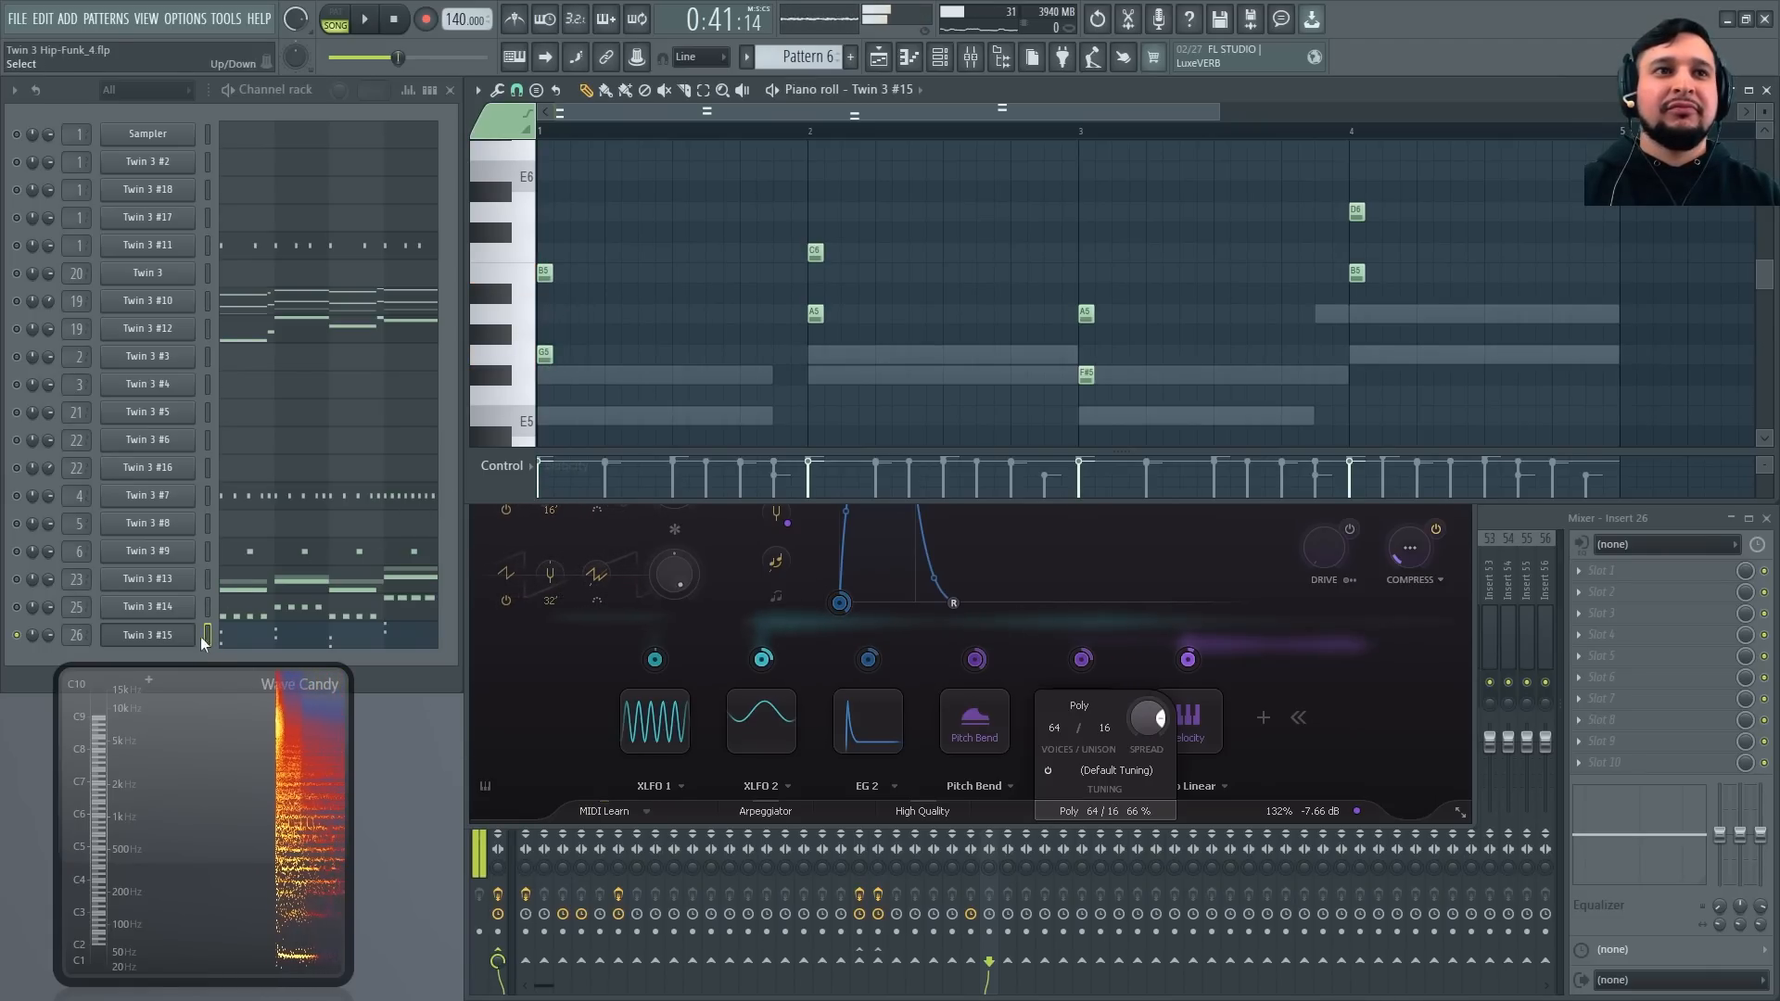
alt+right_click(551, 321)
alt+right_click(552, 322)
alt+right_click(552, 322)
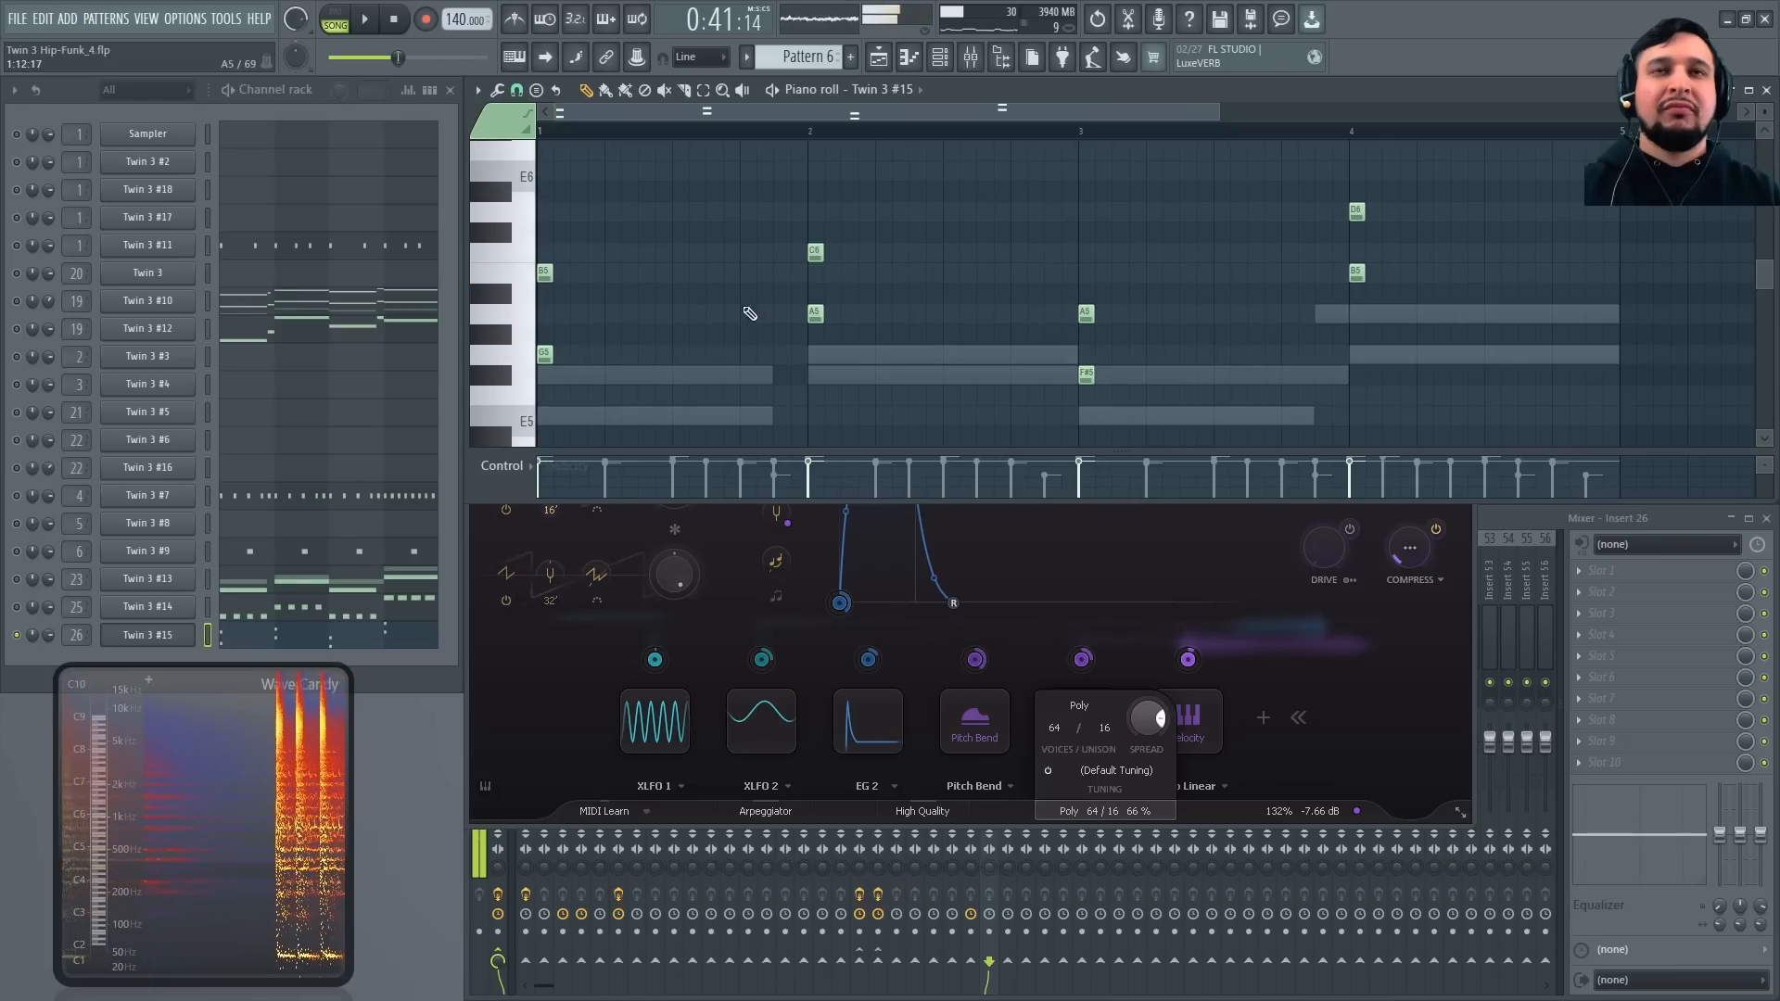
alt+right_click(821, 296)
alt+right_click(1084, 369)
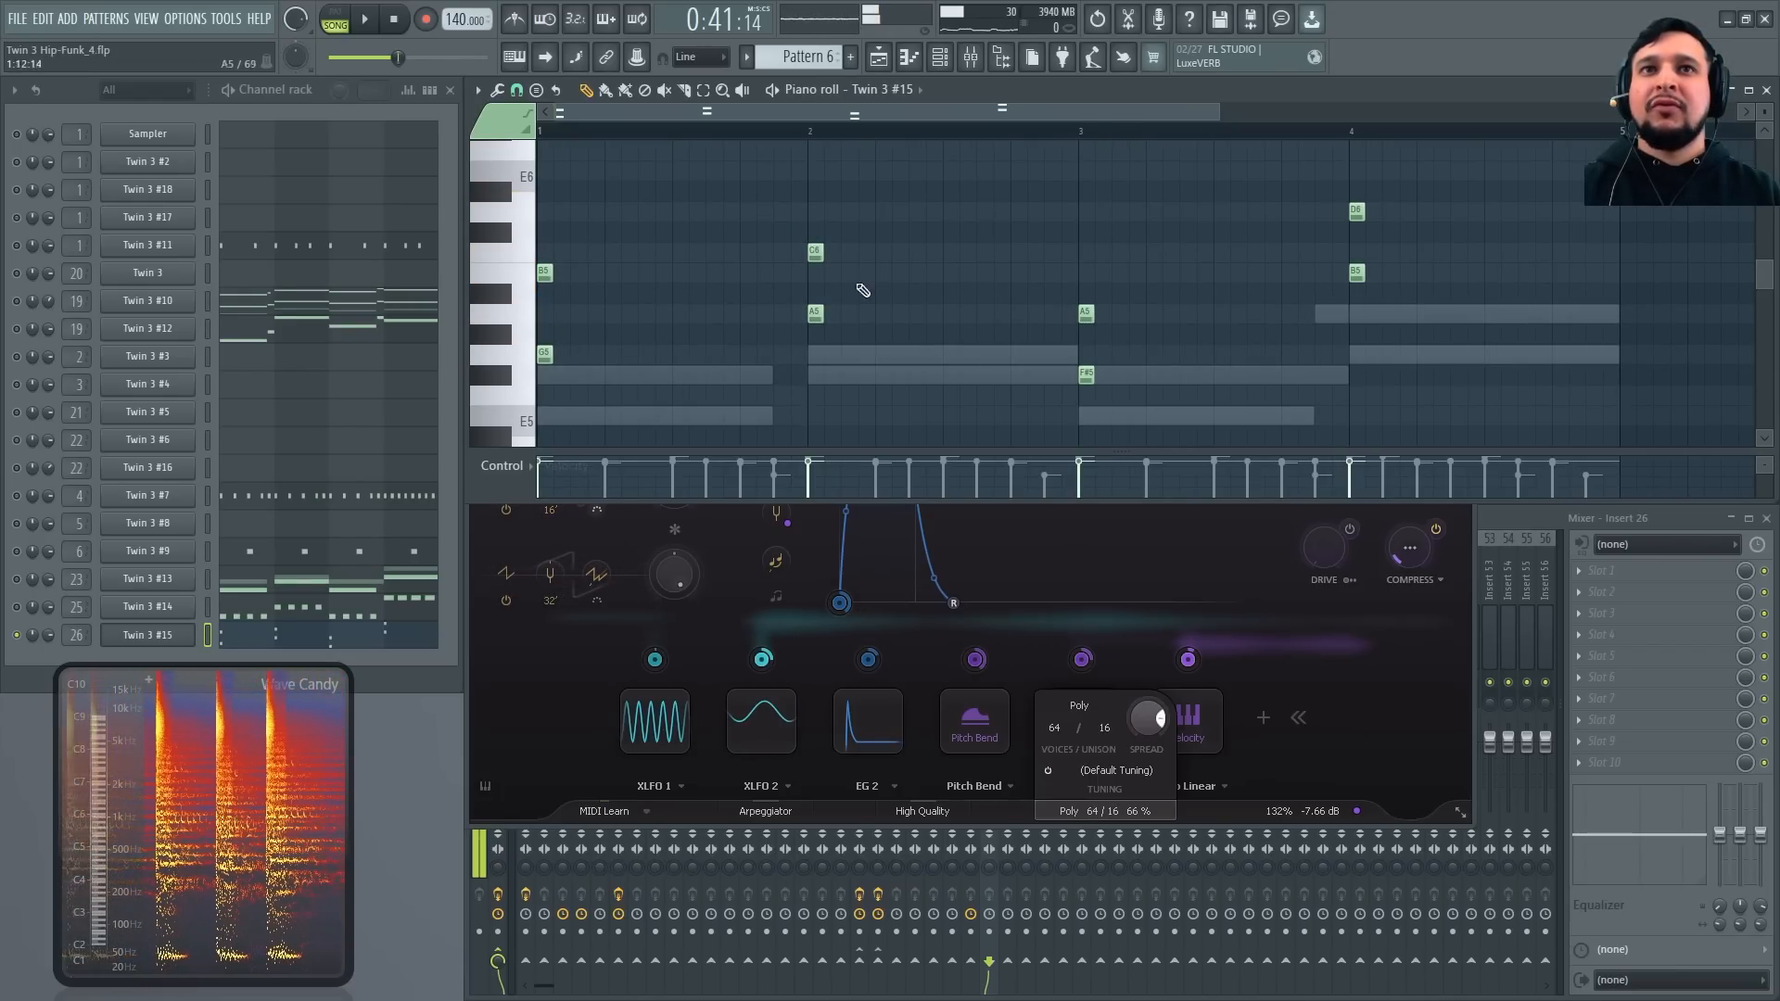
Expand EG 2 in Twin 3 #15 and audition its Filter Freq Offset modulation
click(582, 732)
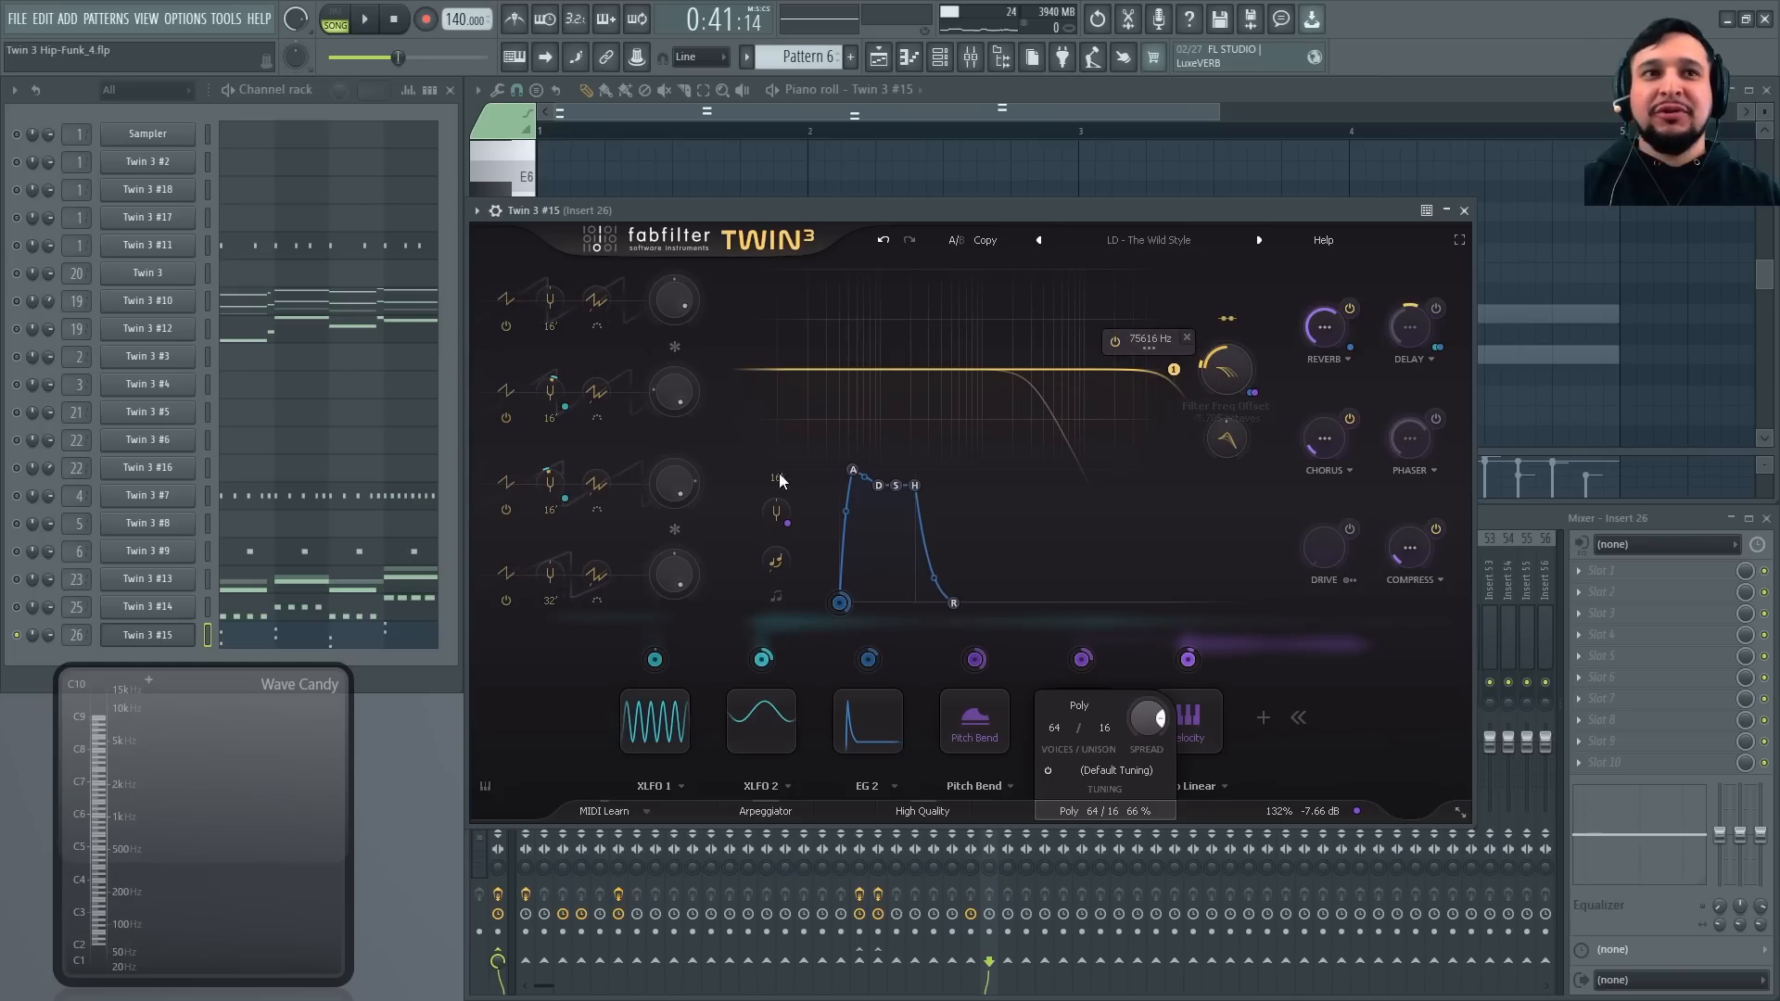
key(space)
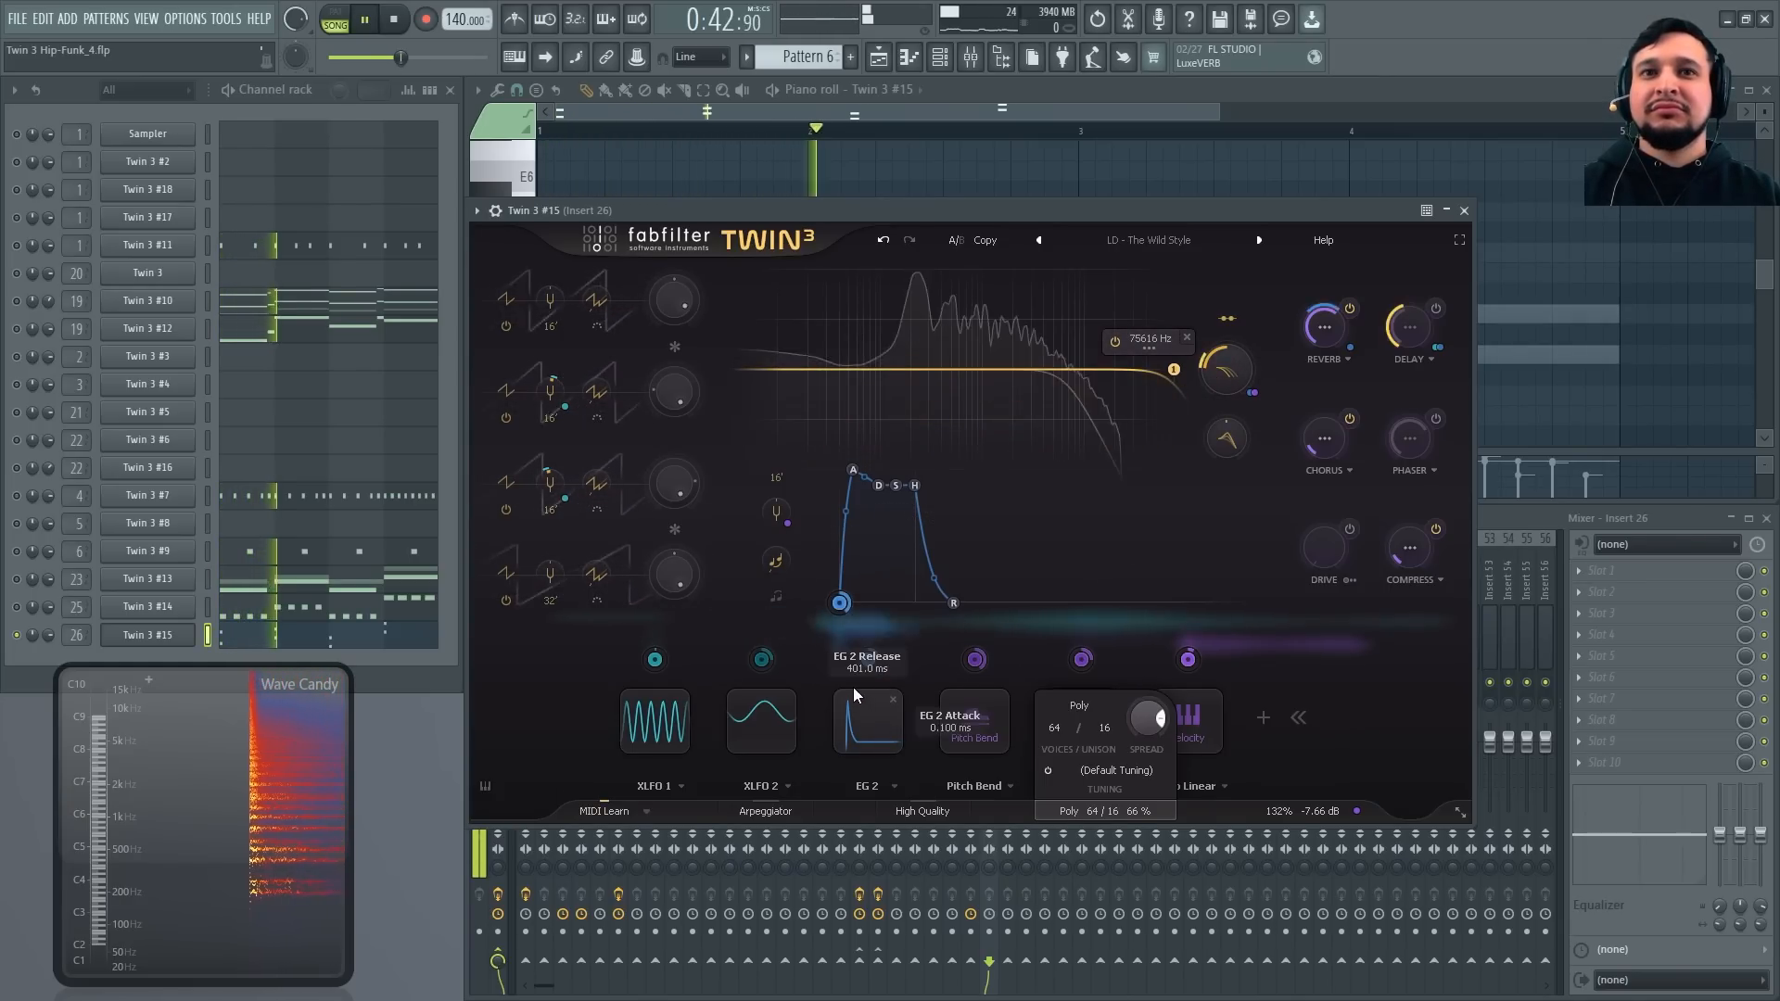
click(881, 721)
key(space)
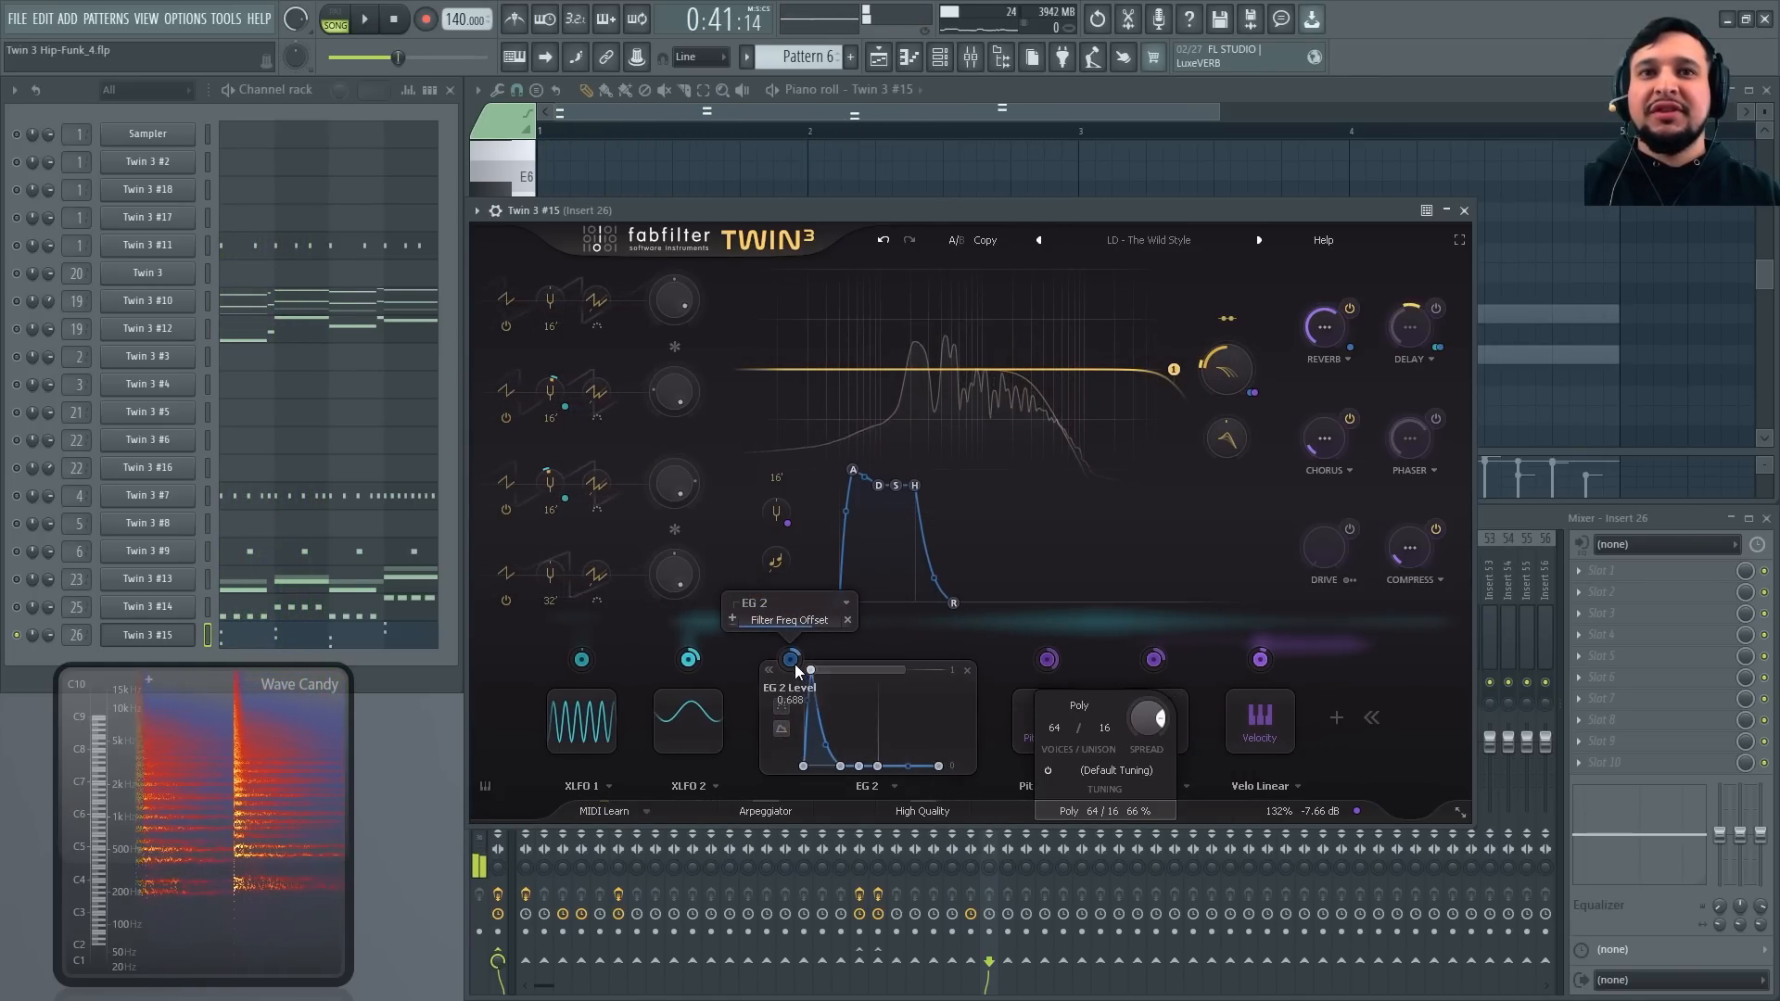
key(space)
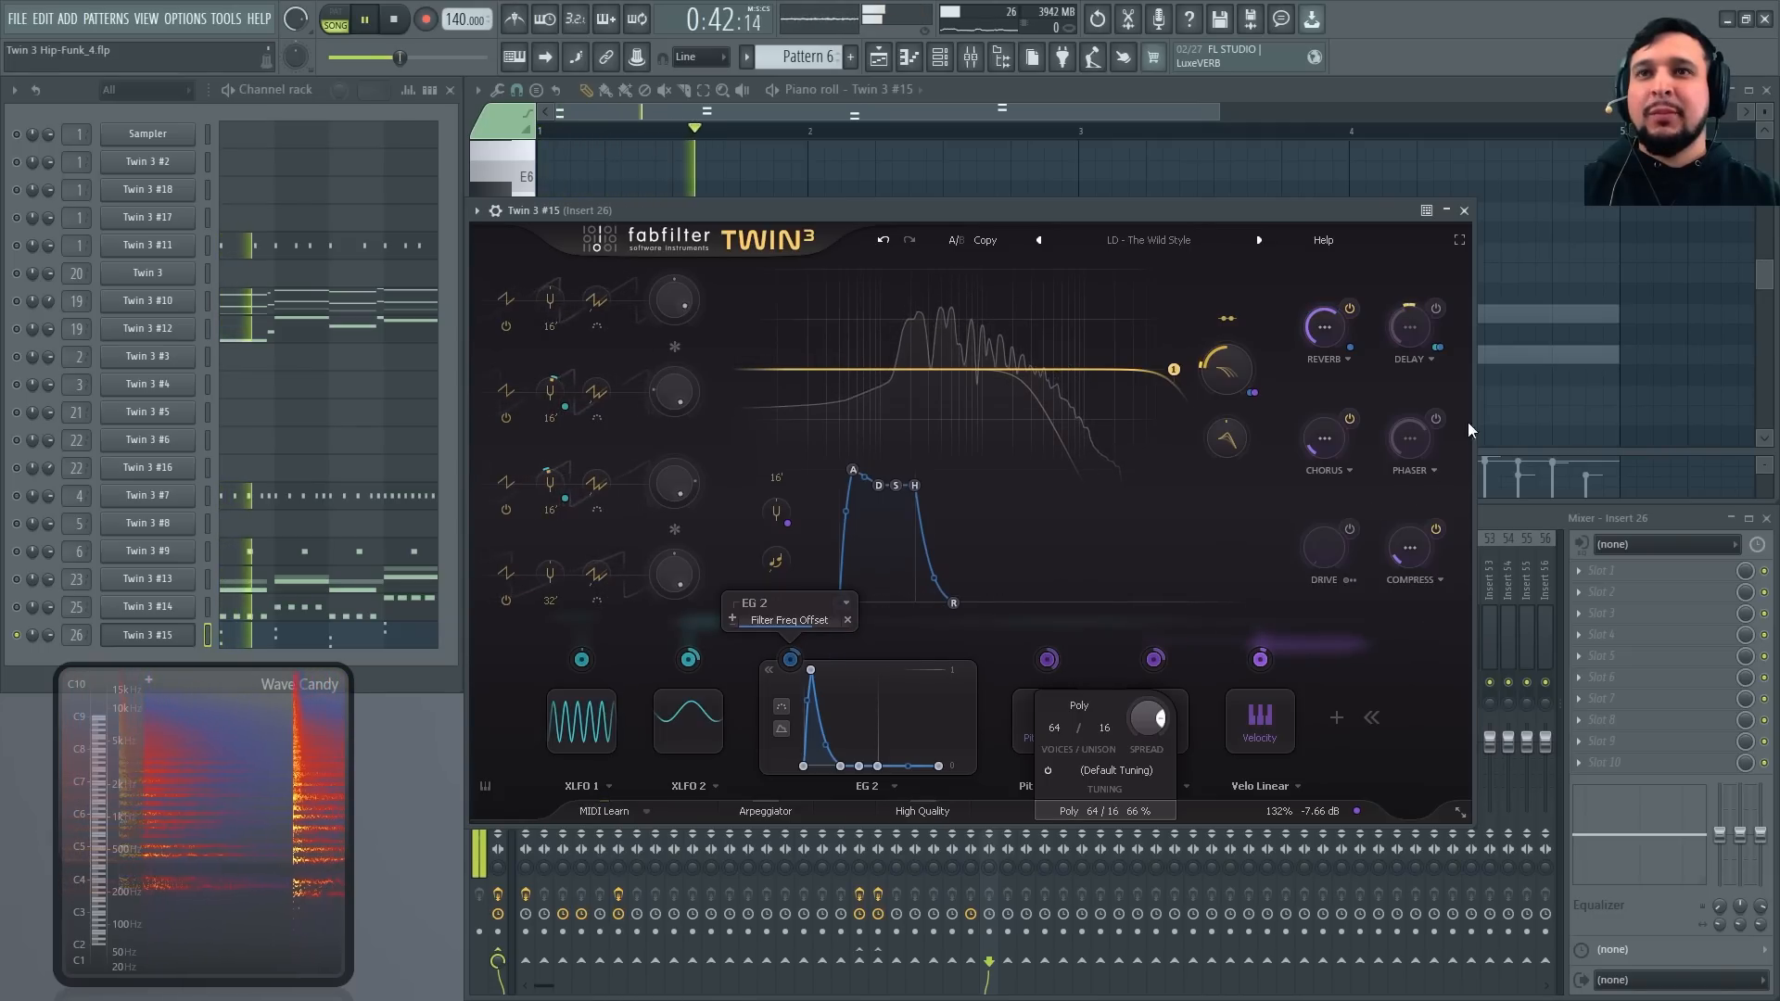
key(space)
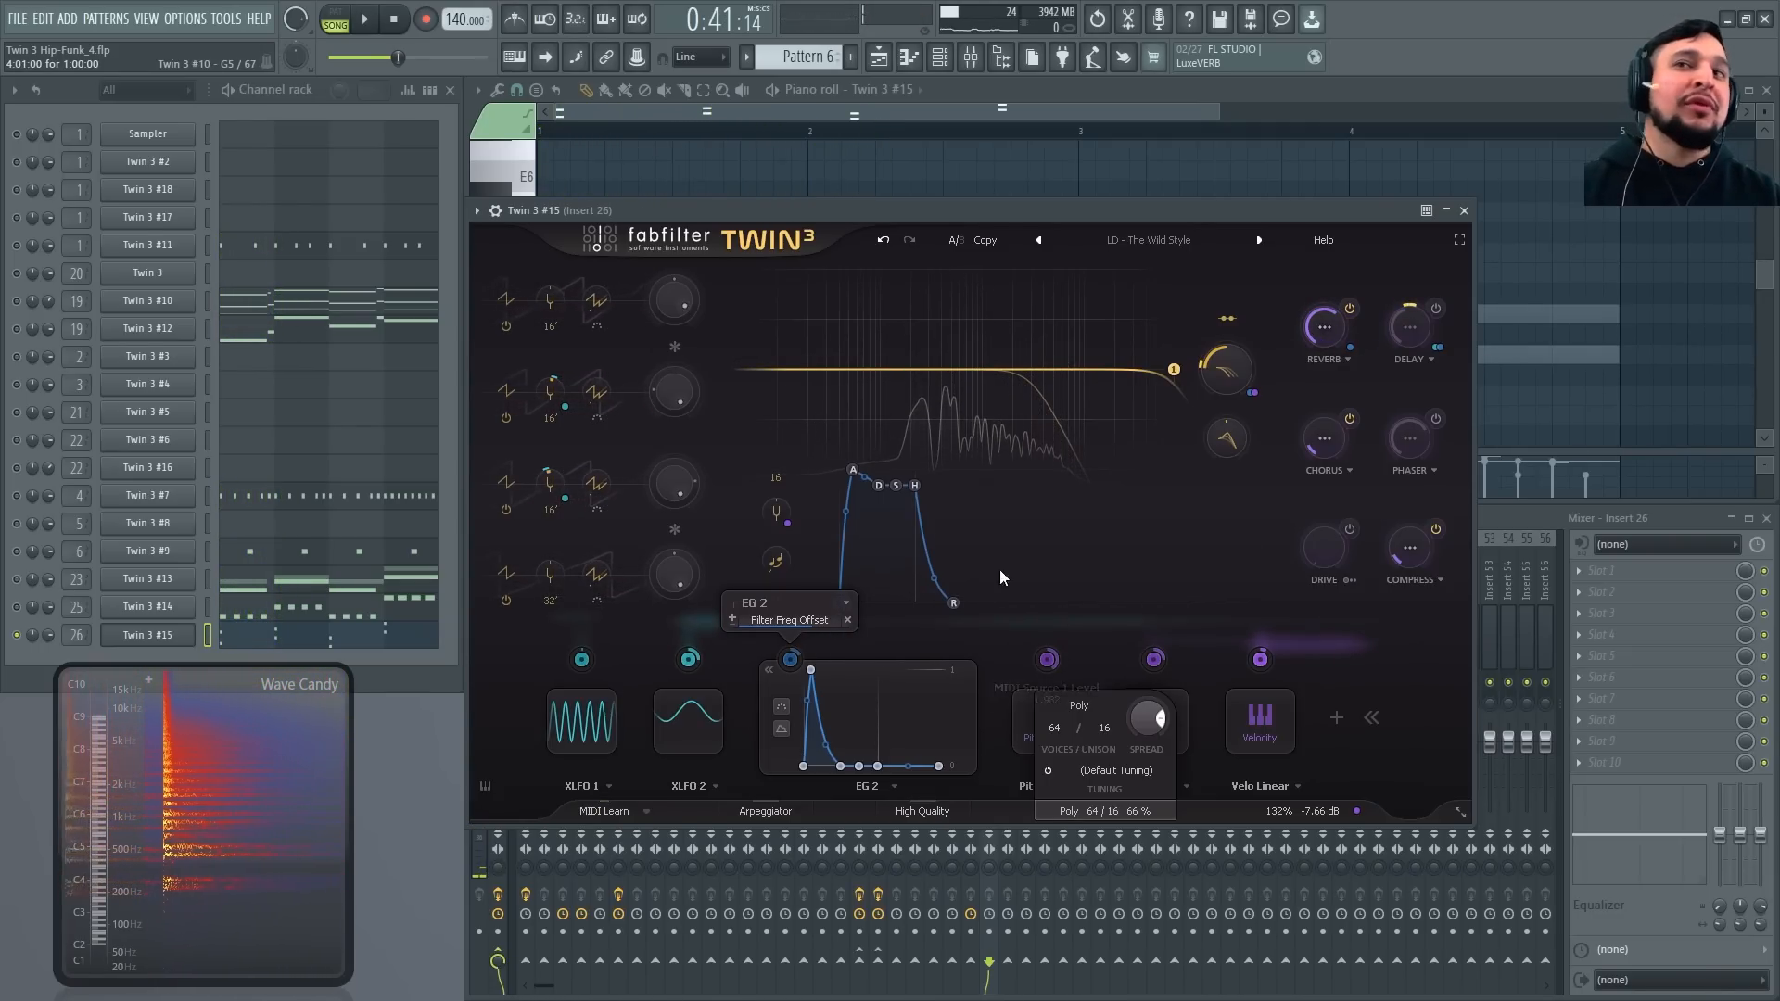
Bypass the EG Main modulation of the Reverb Amount in Twin 3 #15 and audition the patch
key(space)
click(1350, 354)
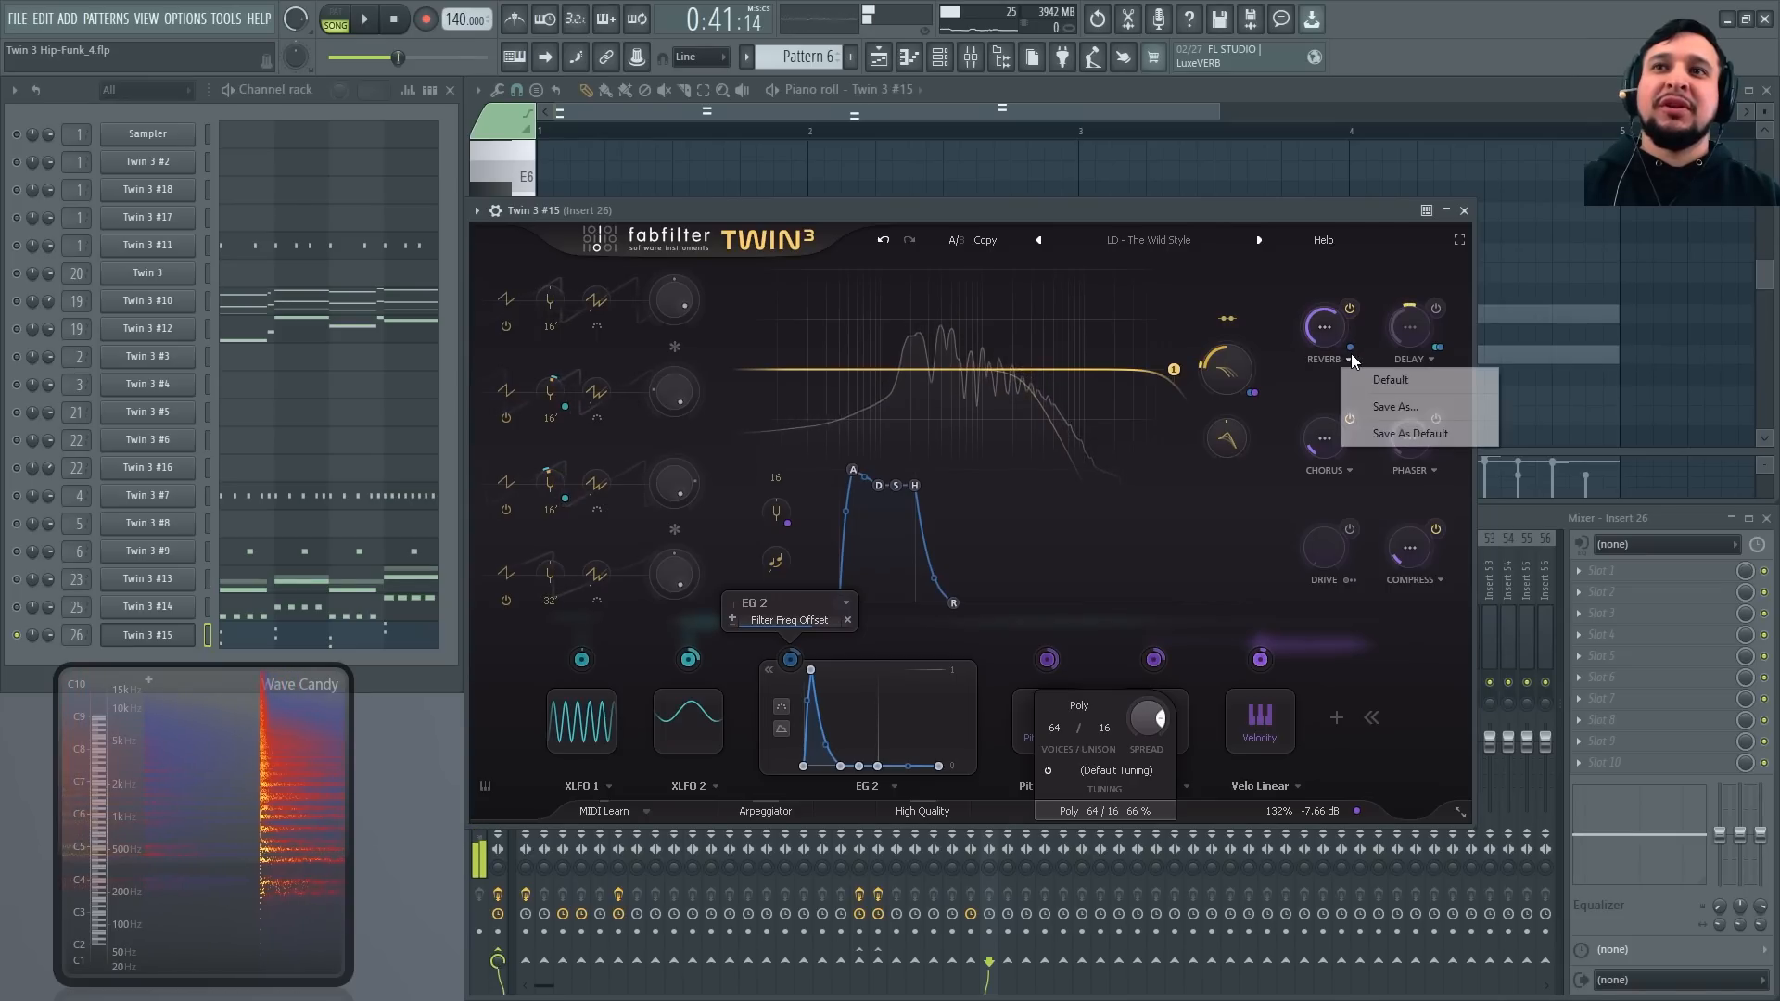
click(1350, 349)
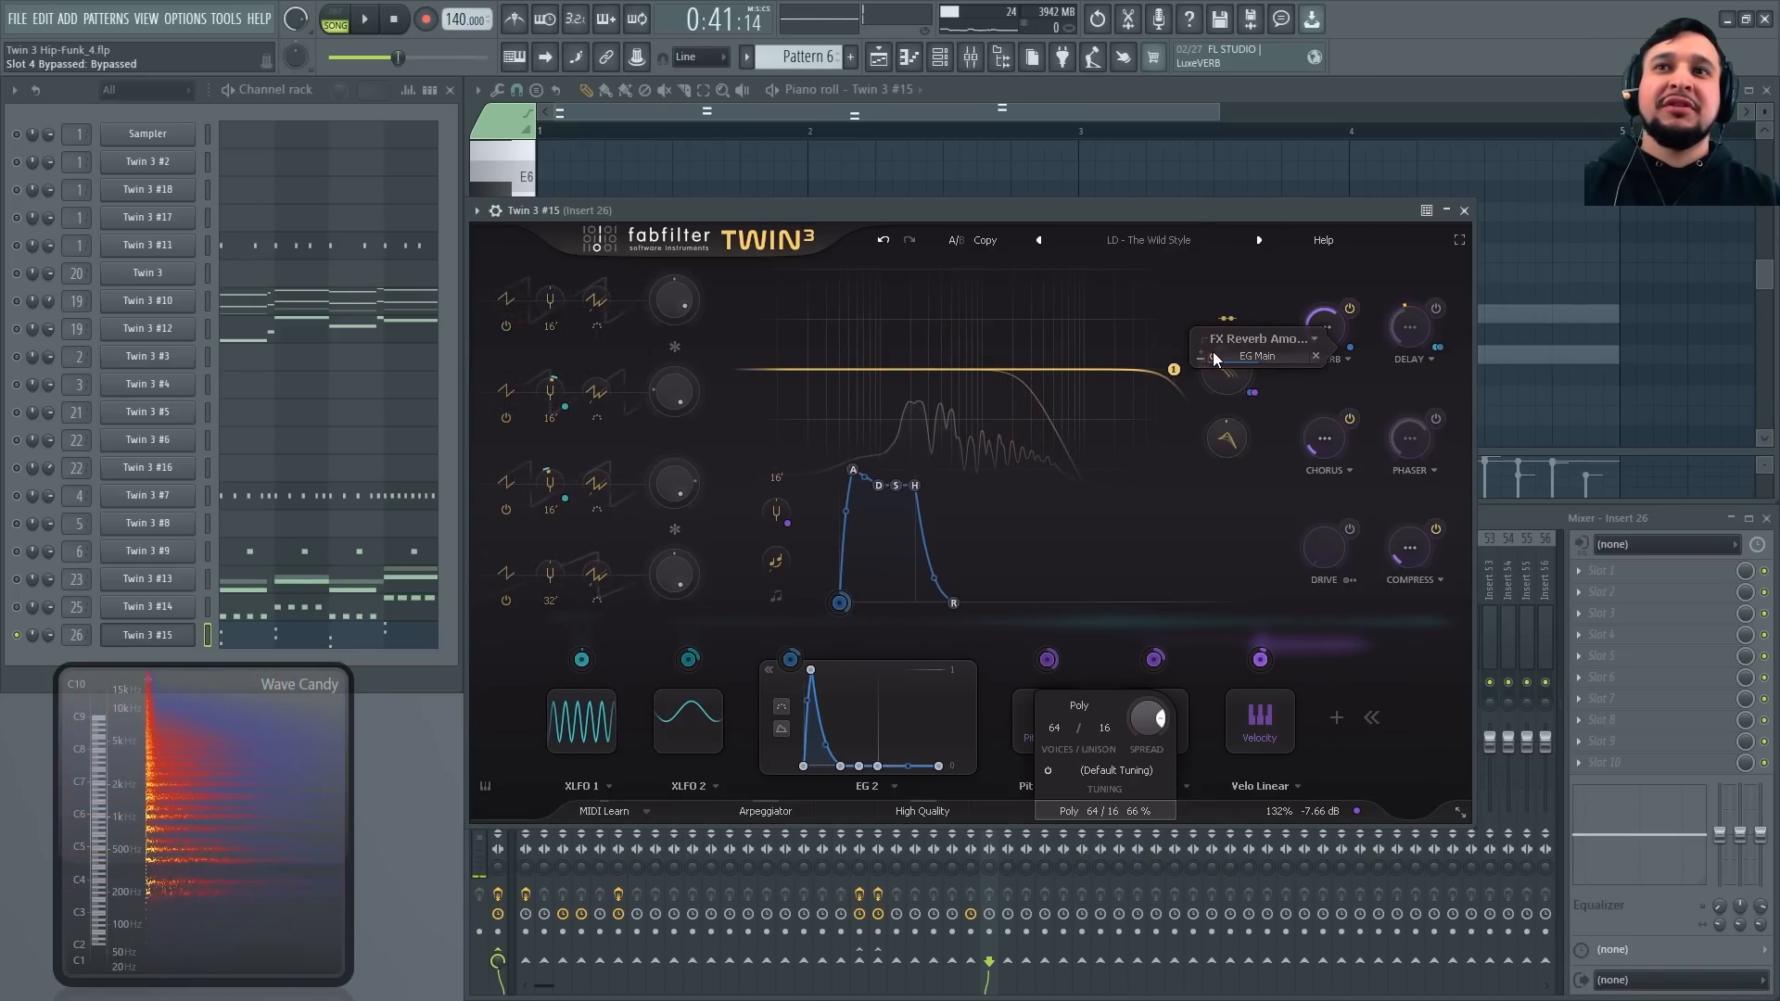
key(space)
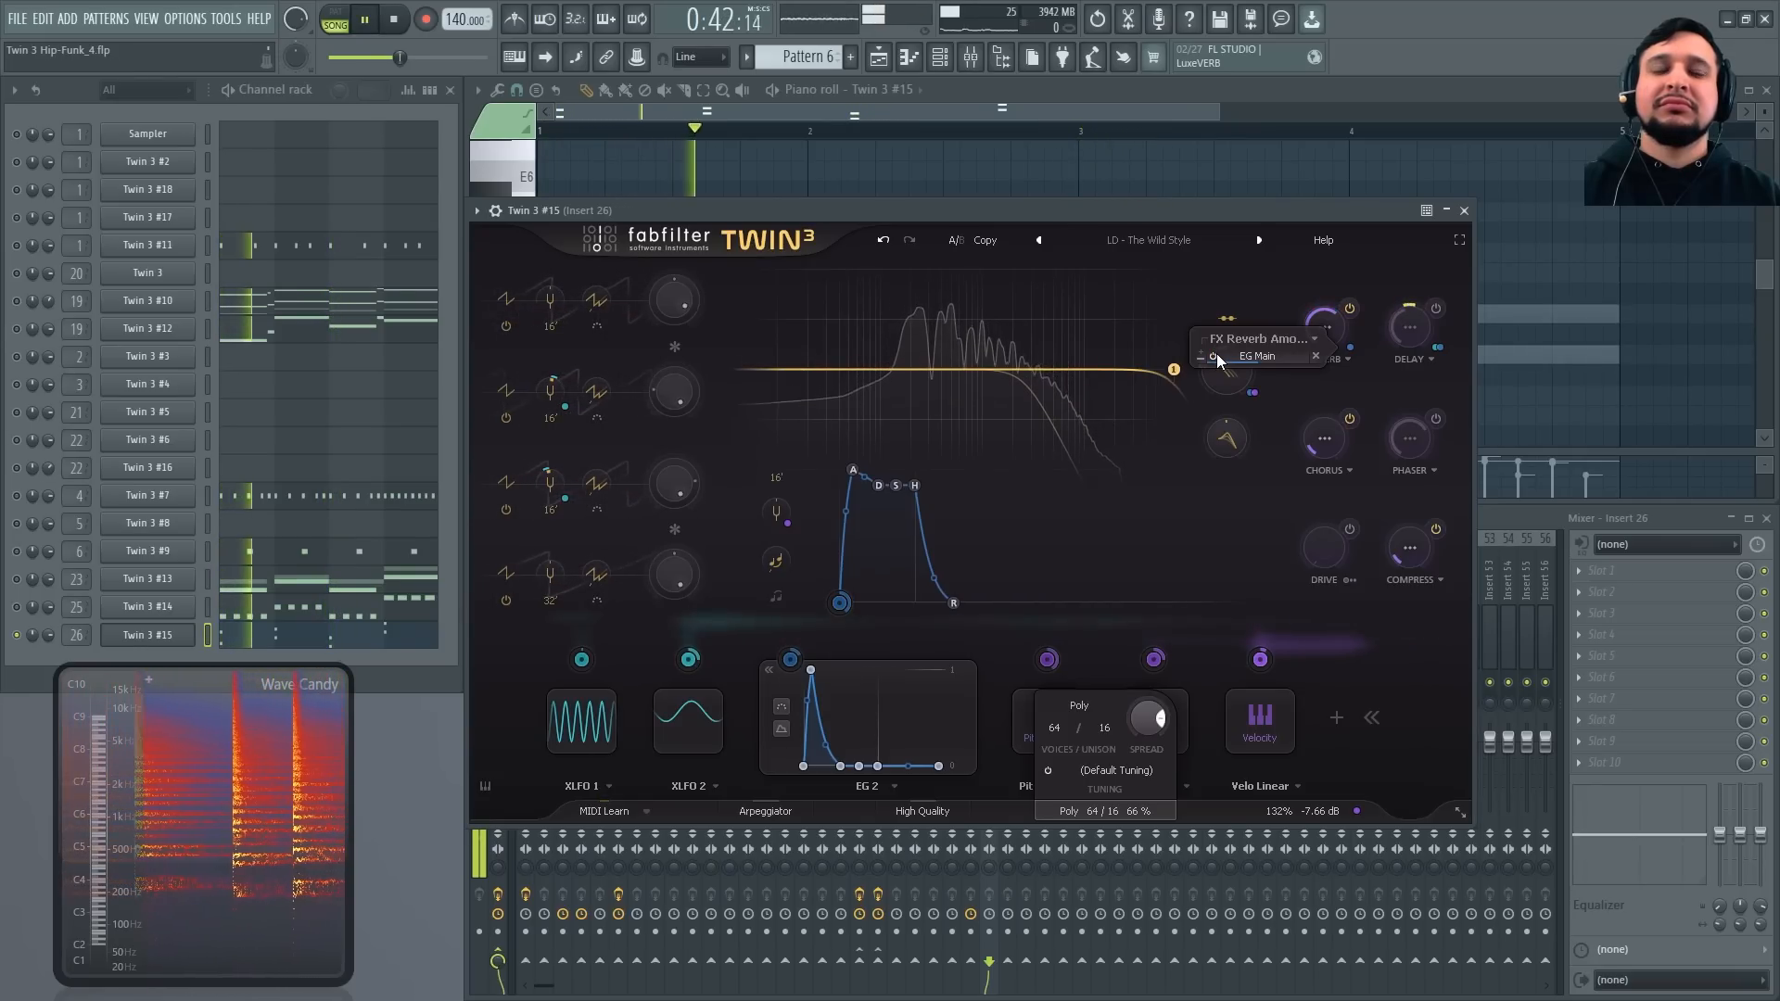
key(space)
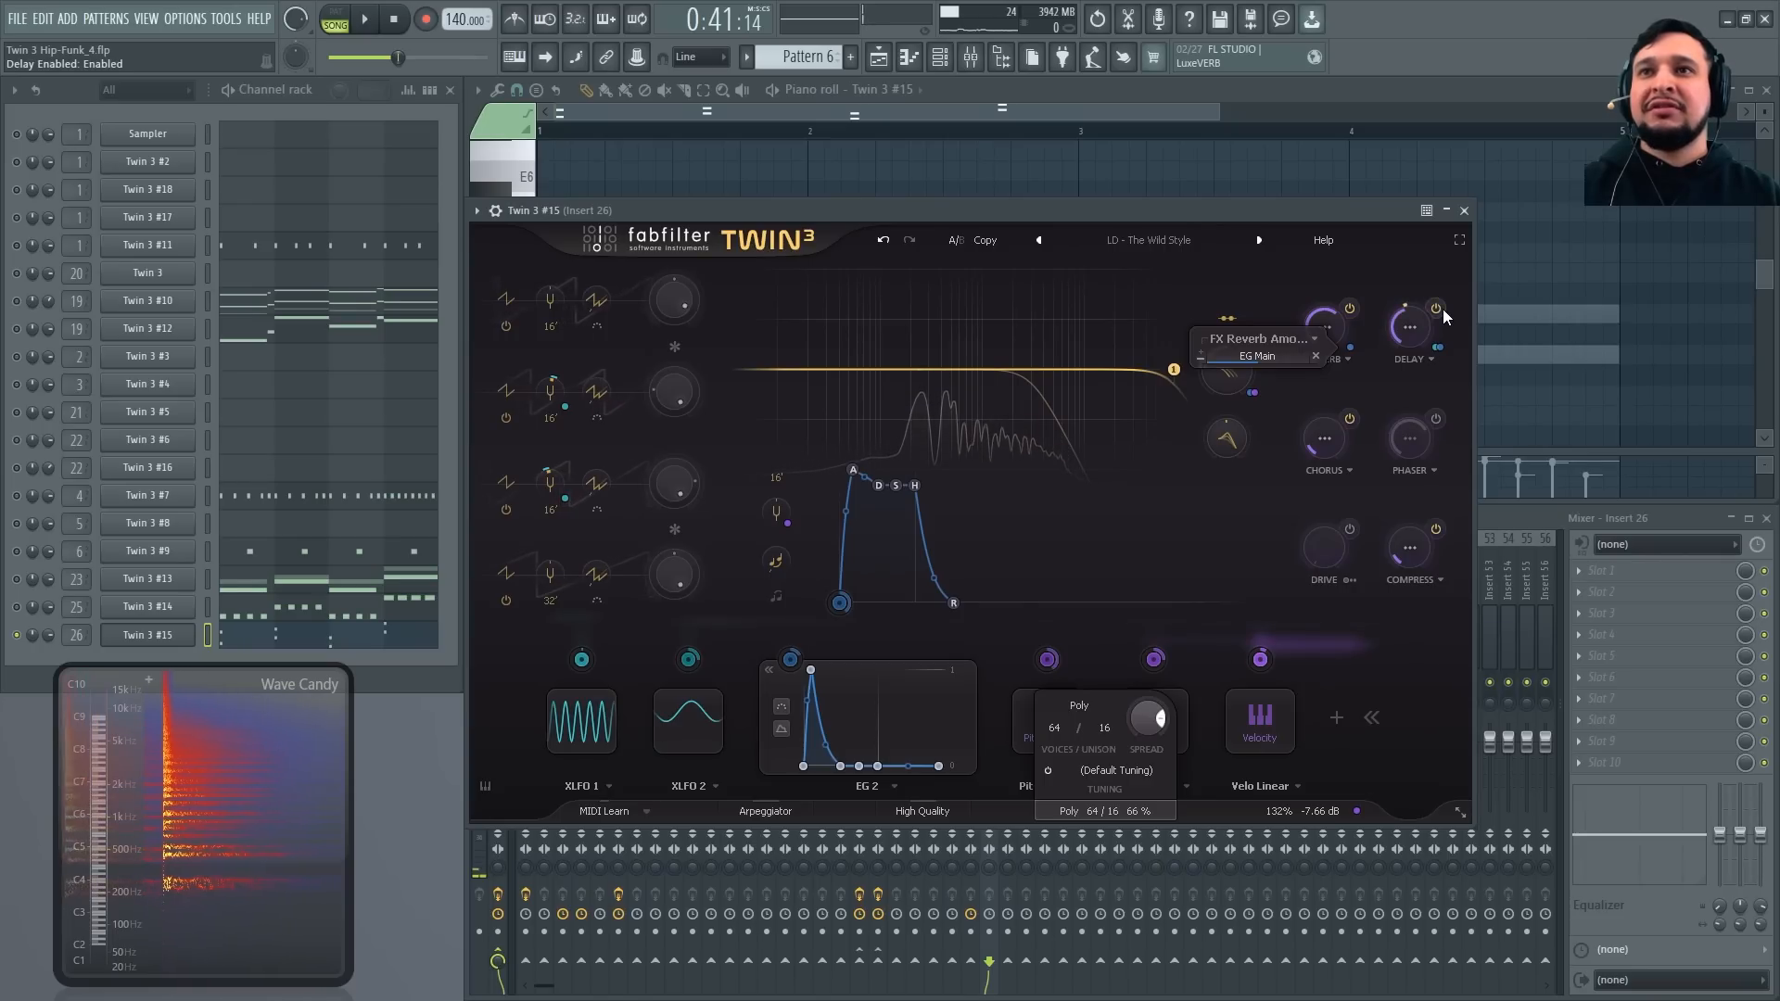
Enable the Delay in Twin 3 #15 and audition it with the Delay settings and XLFO 2 expanded
click(1411, 330)
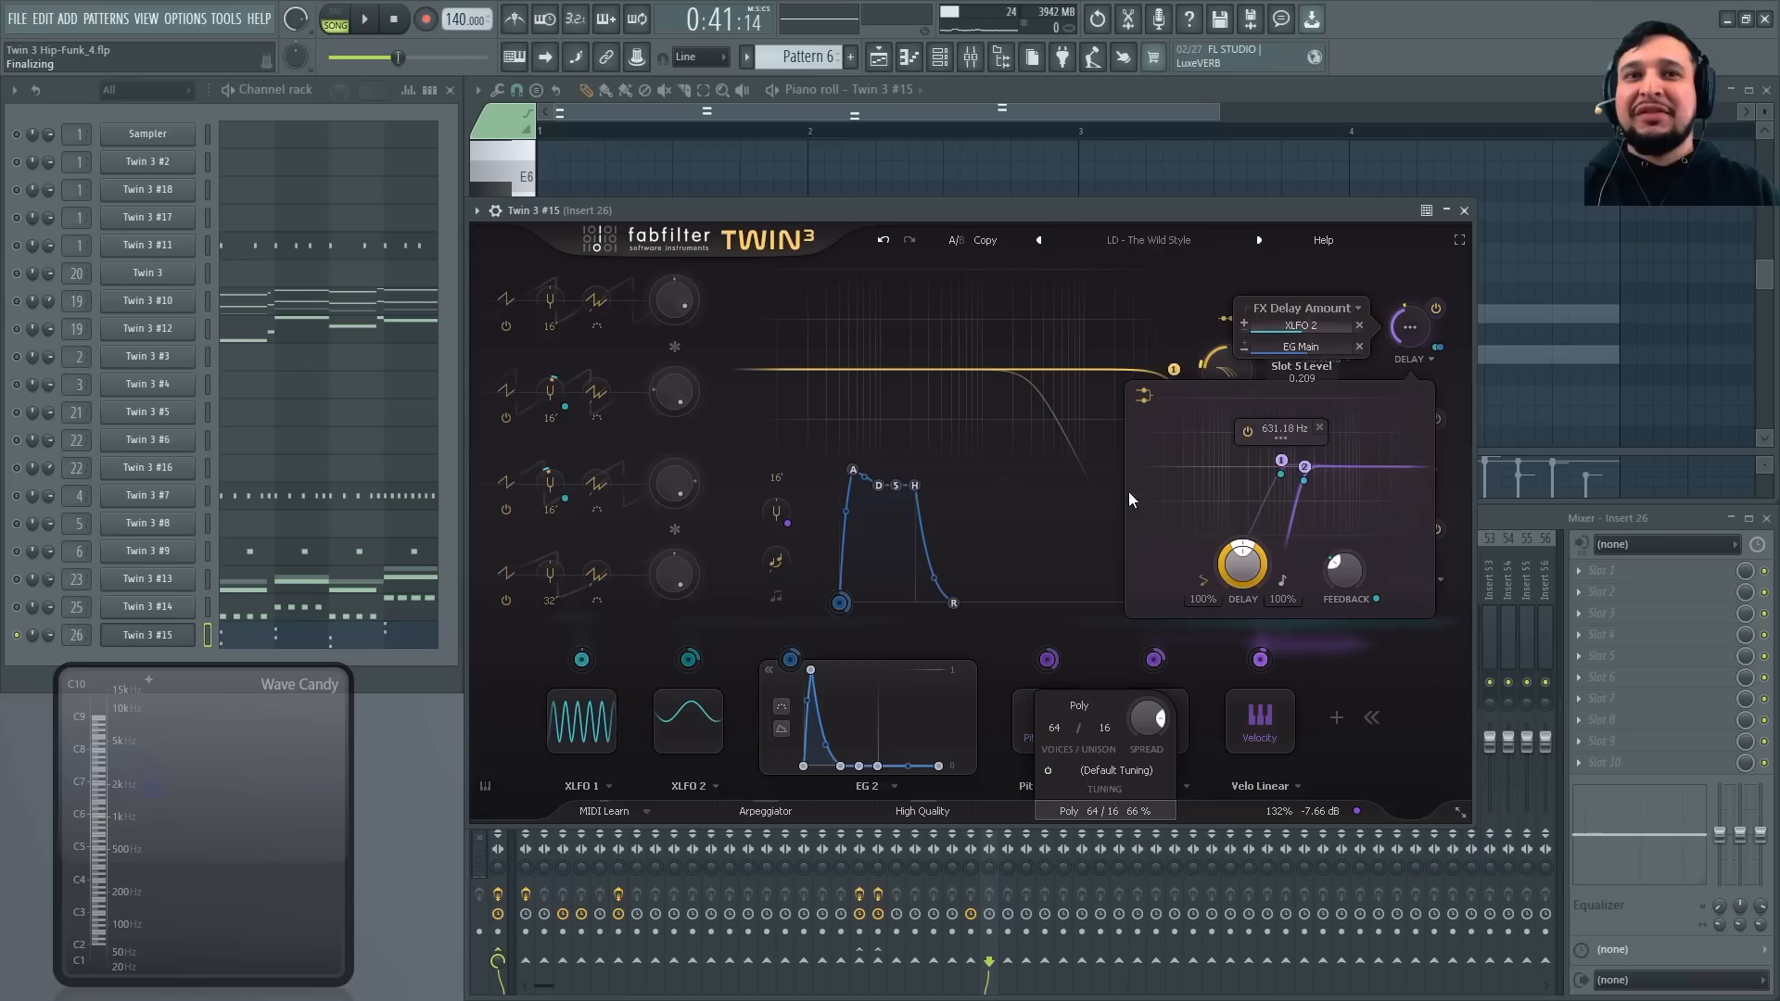
click(591, 724)
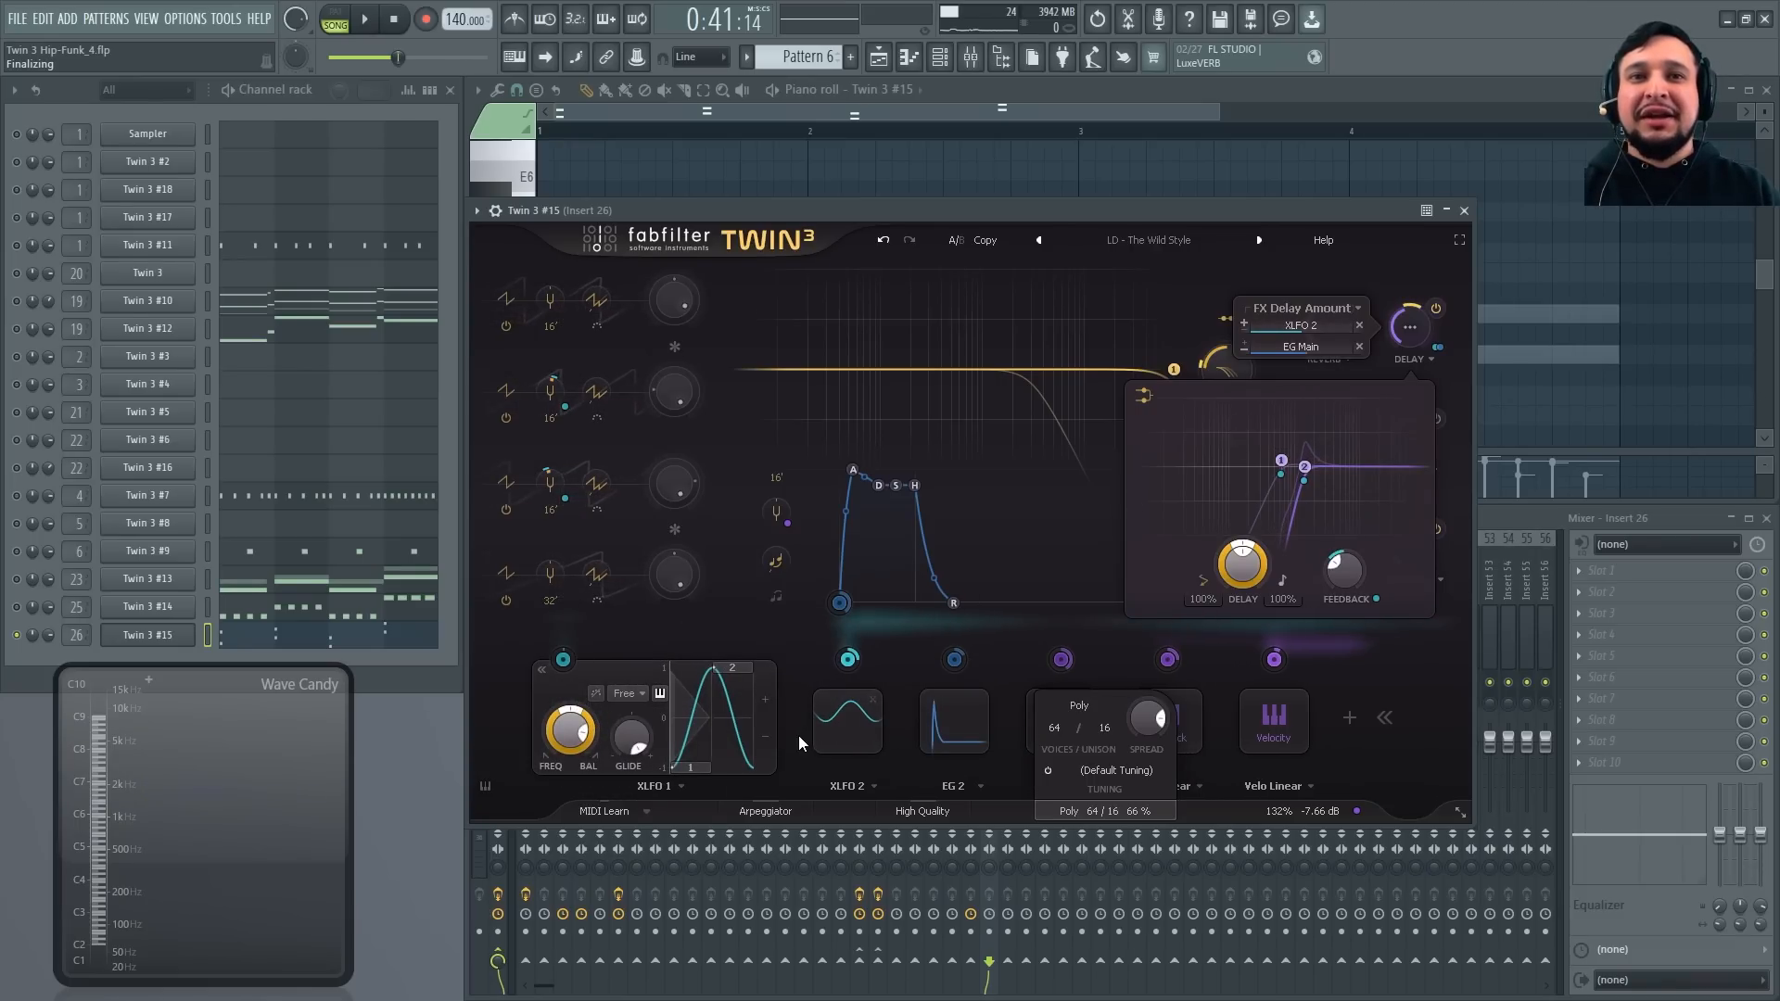
click(830, 728)
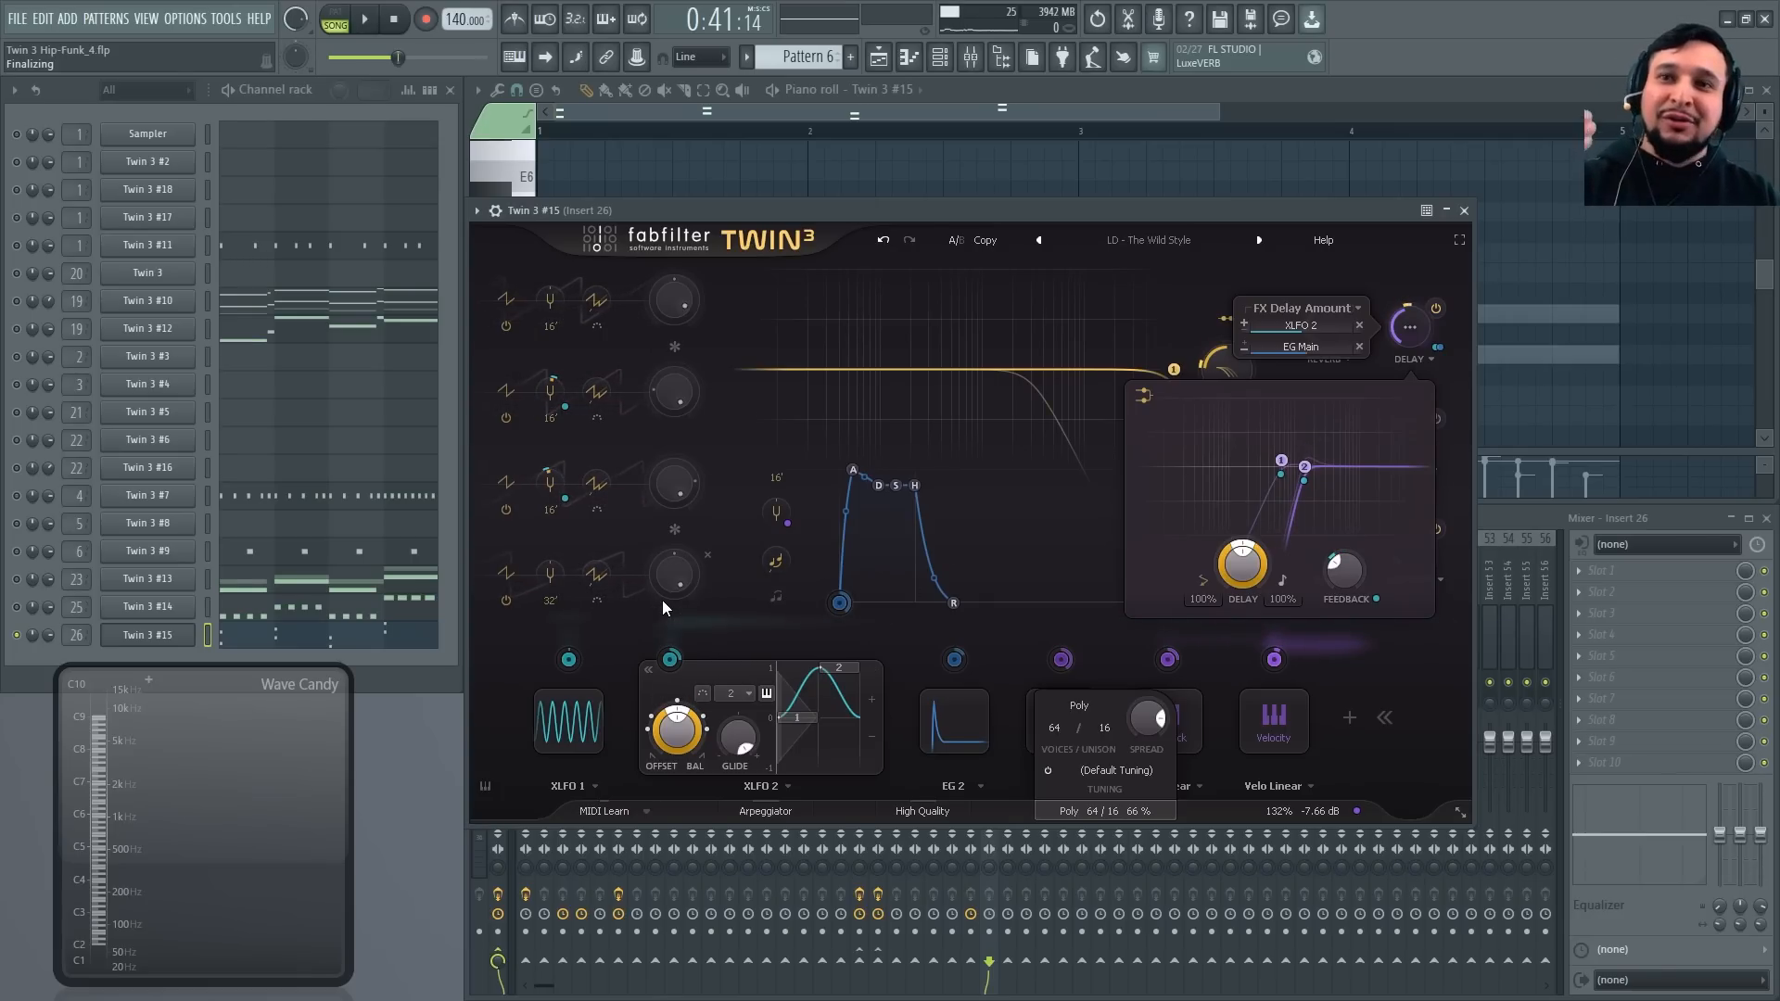
key(space)
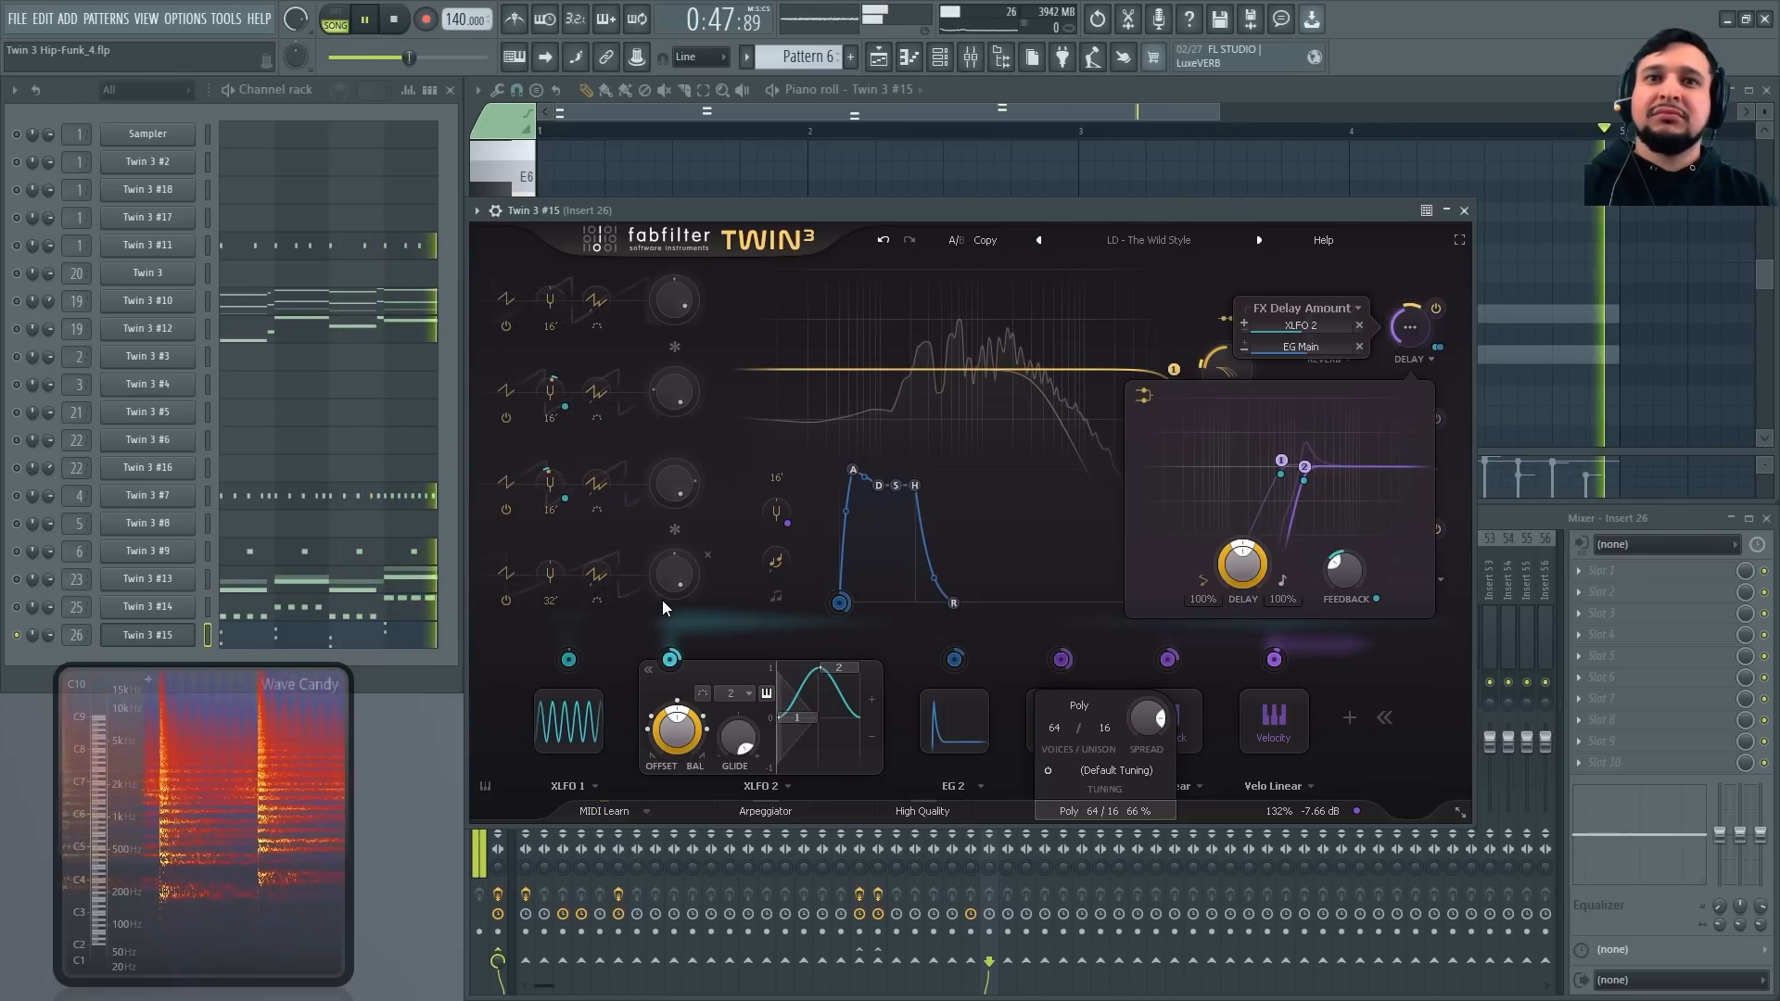
key(space)
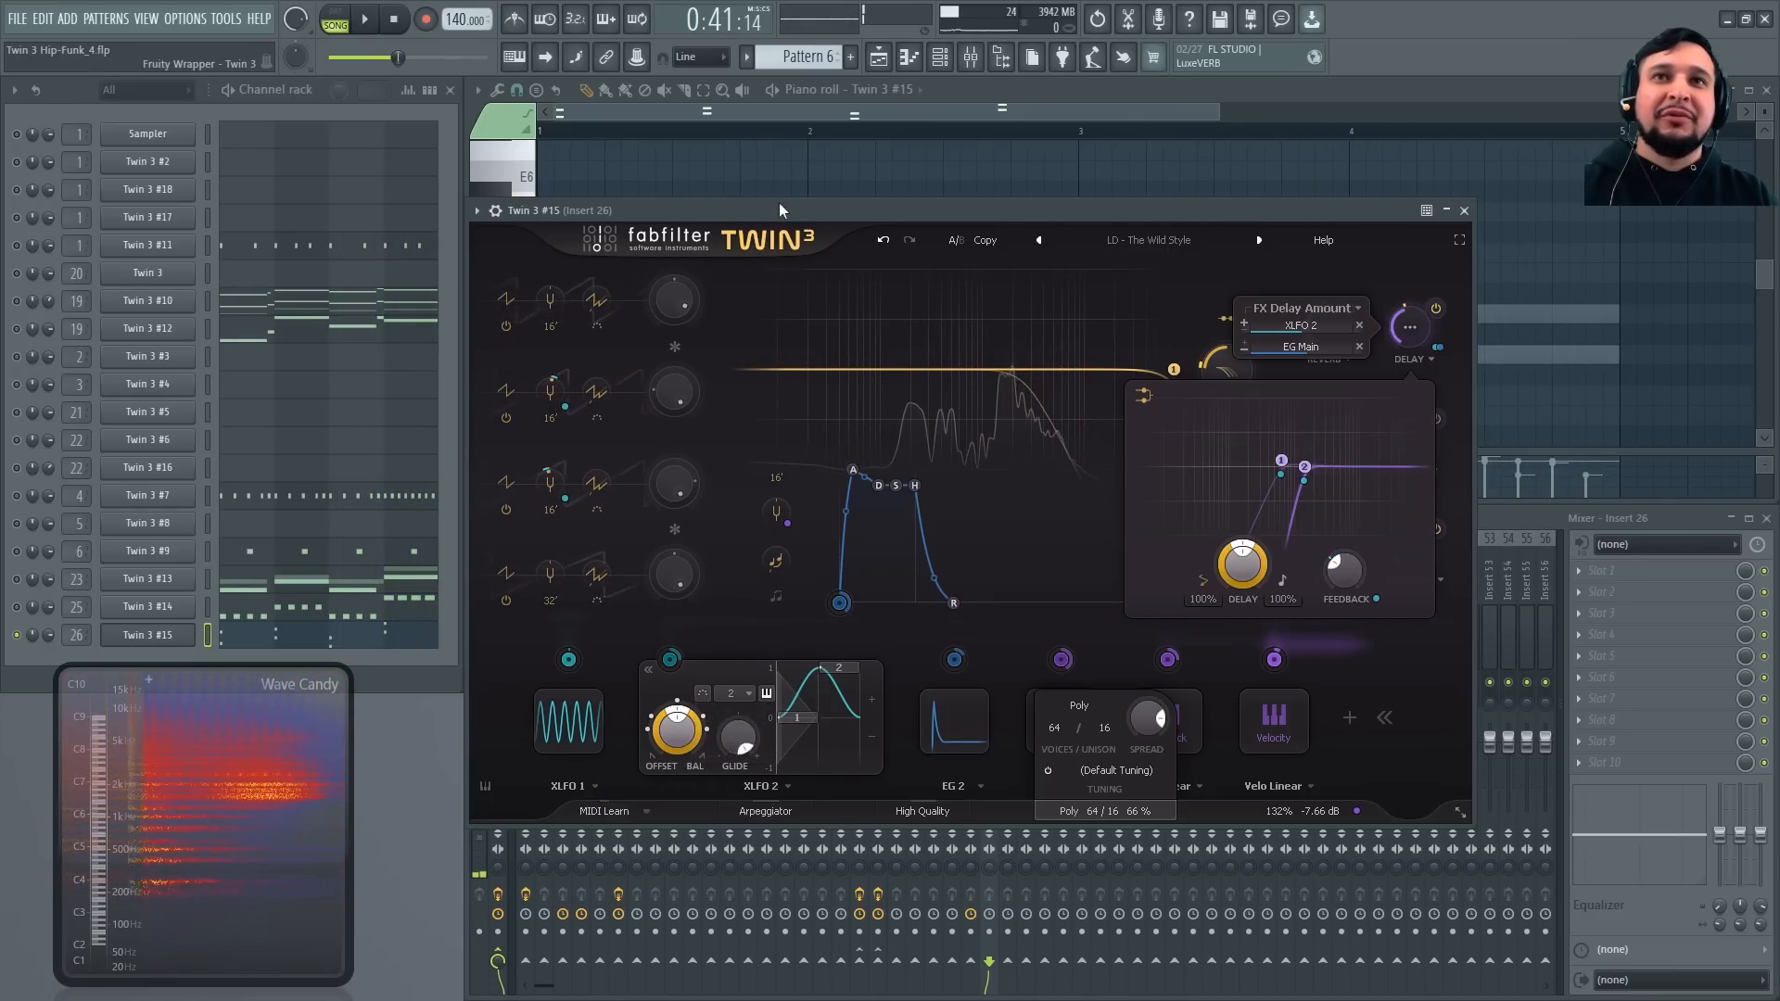
Delete the Twin 3 #15 notes at bars 2 and 4 and audition the remaining chords with the Delay settings open
drag(780, 204, 777, 575)
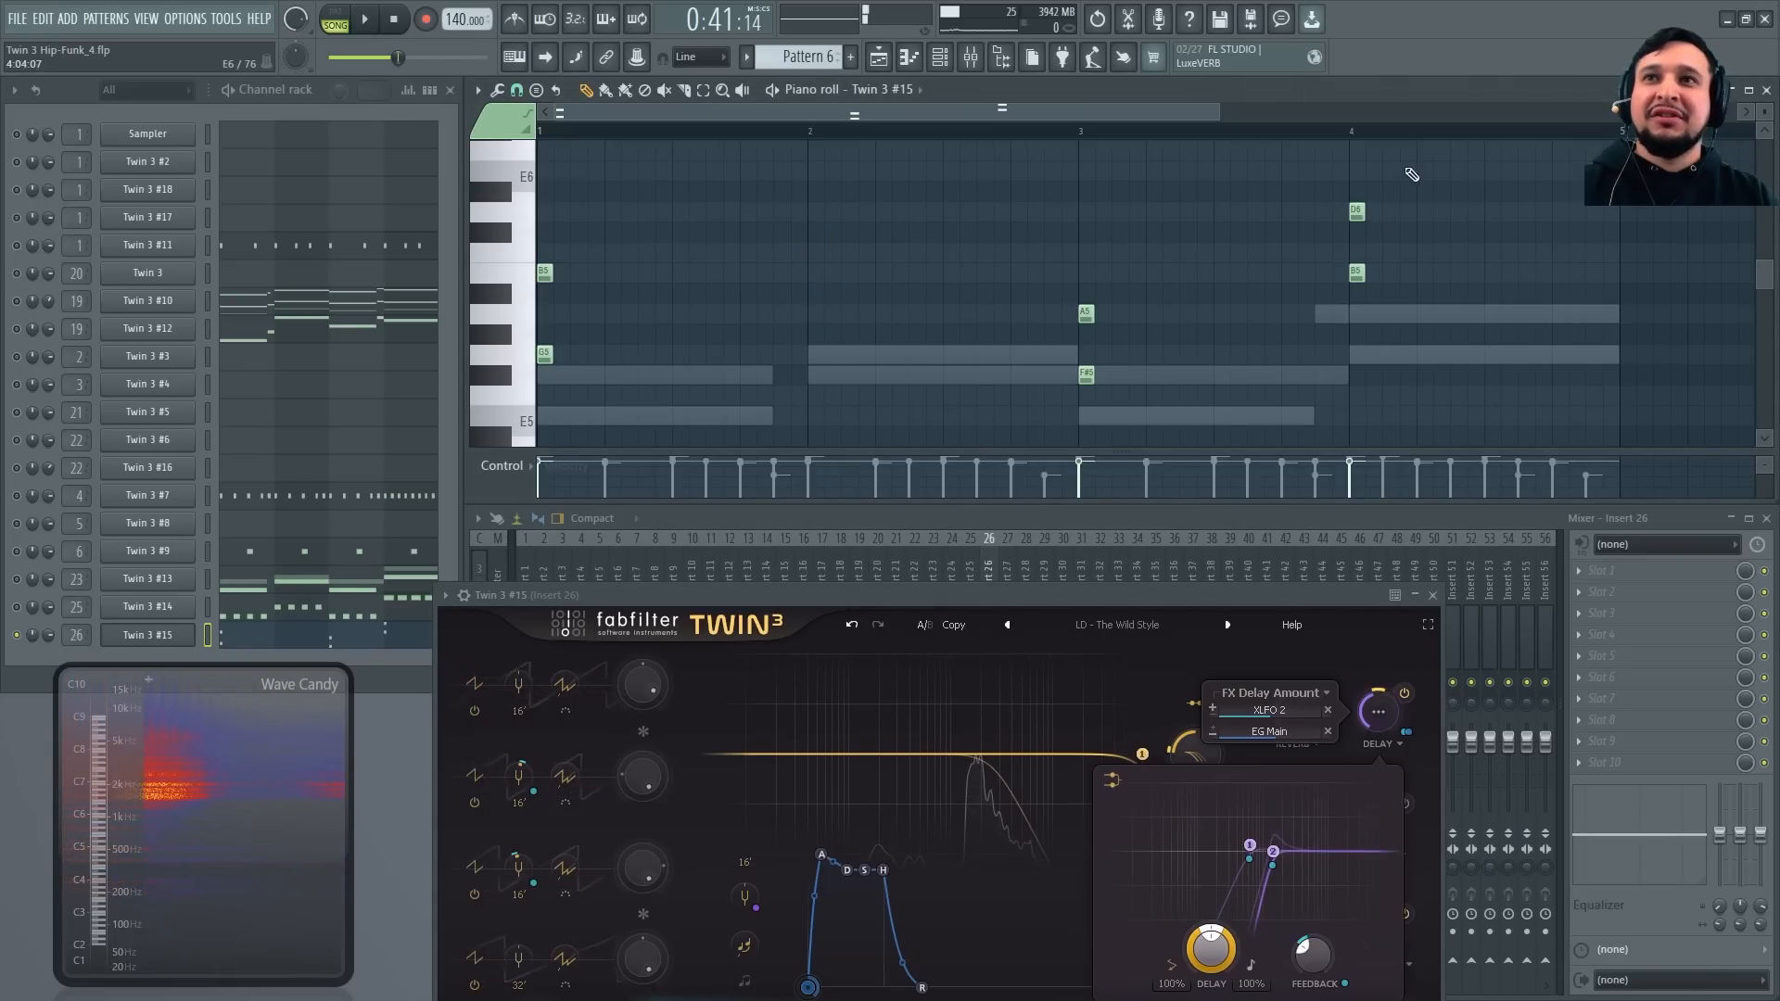
key(space)
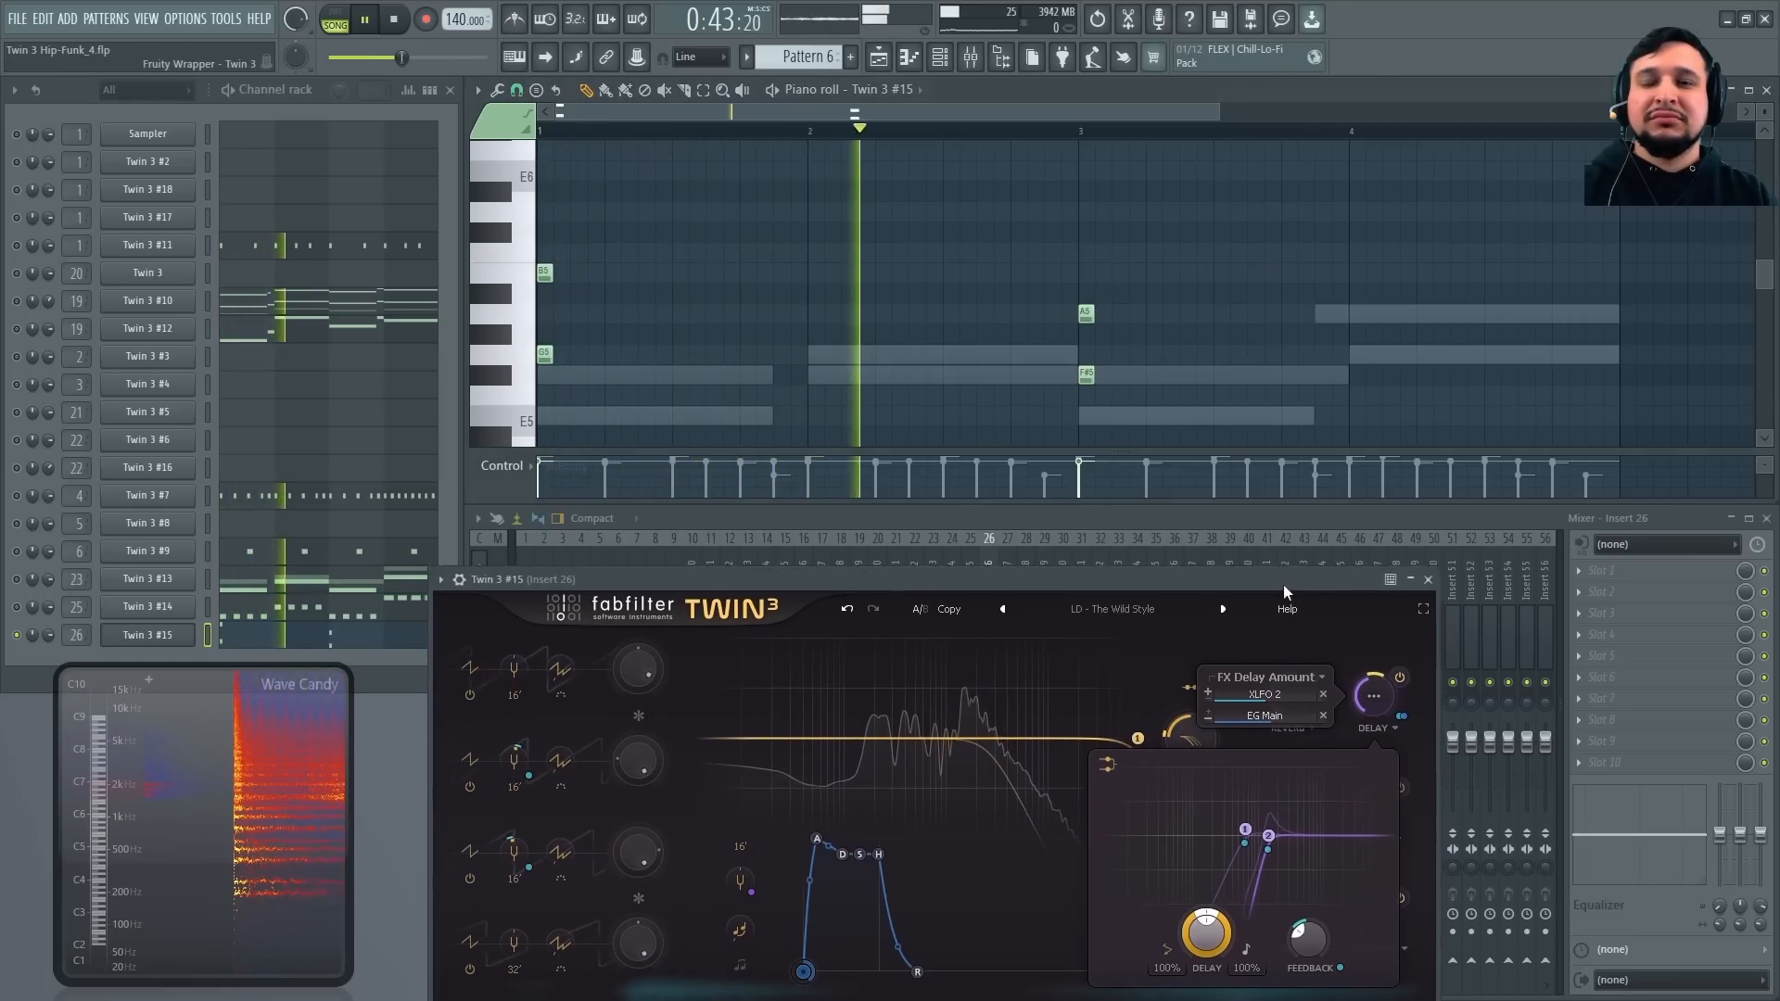
drag(1283, 594, 1193, 370)
click(1283, 482)
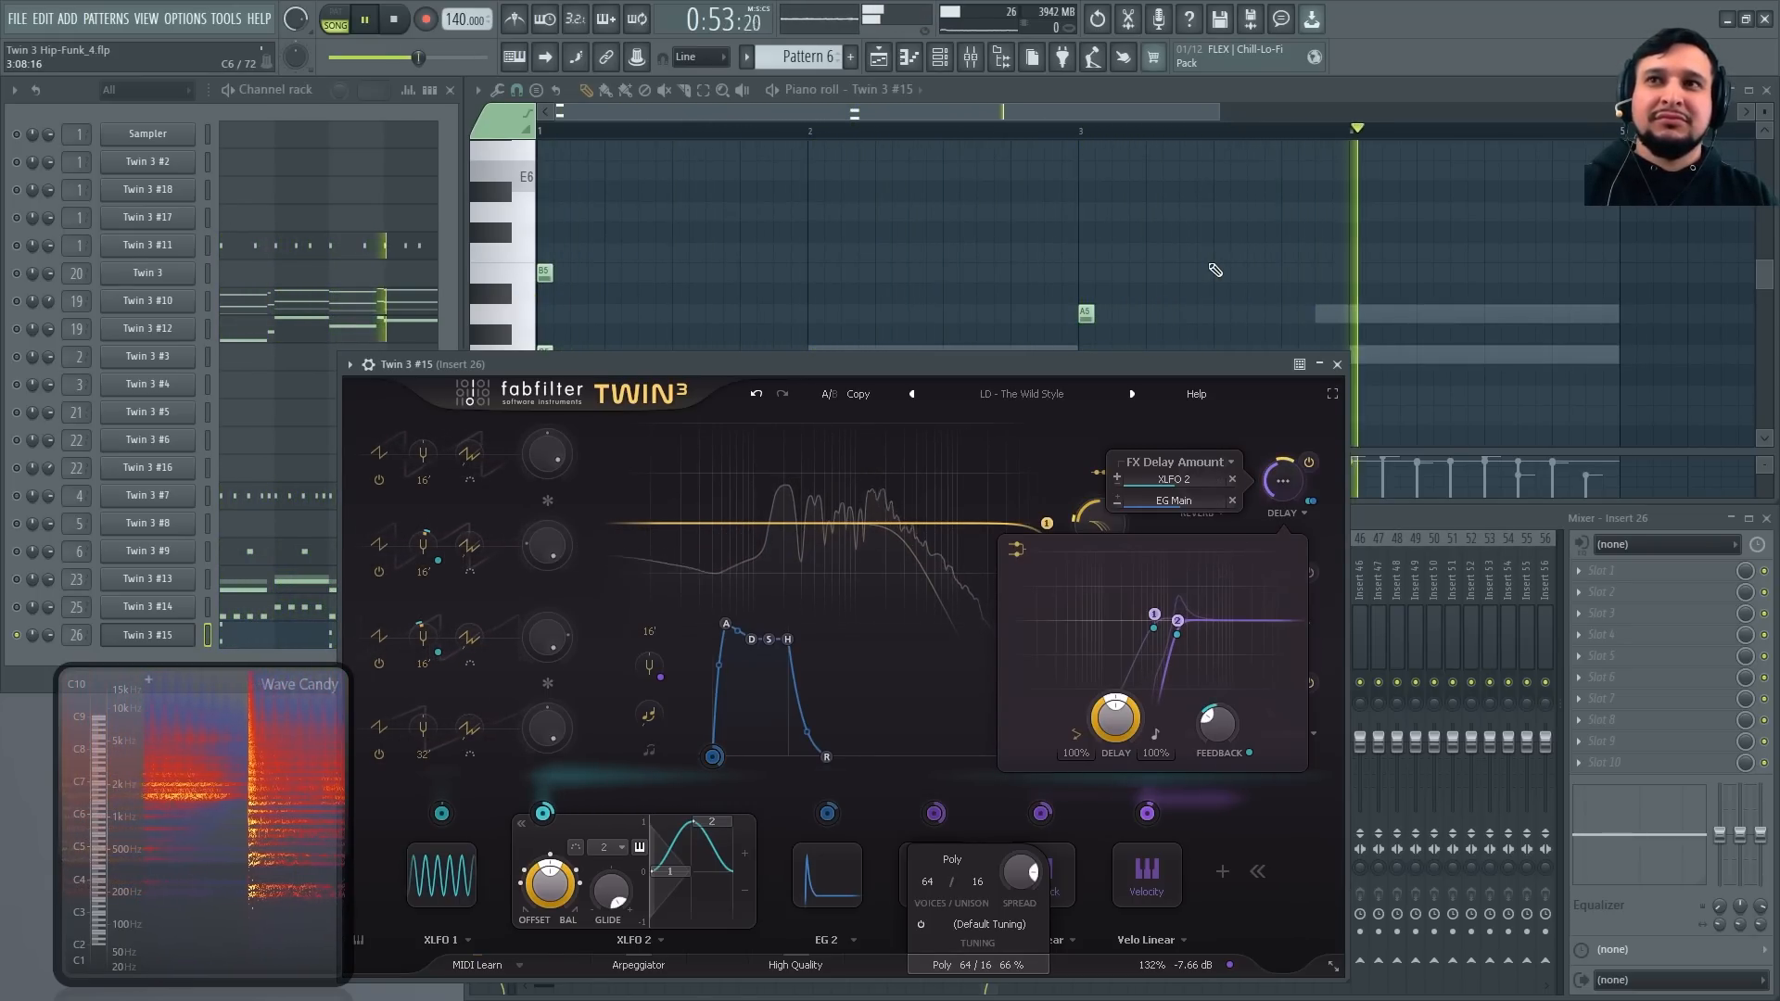
key(space)
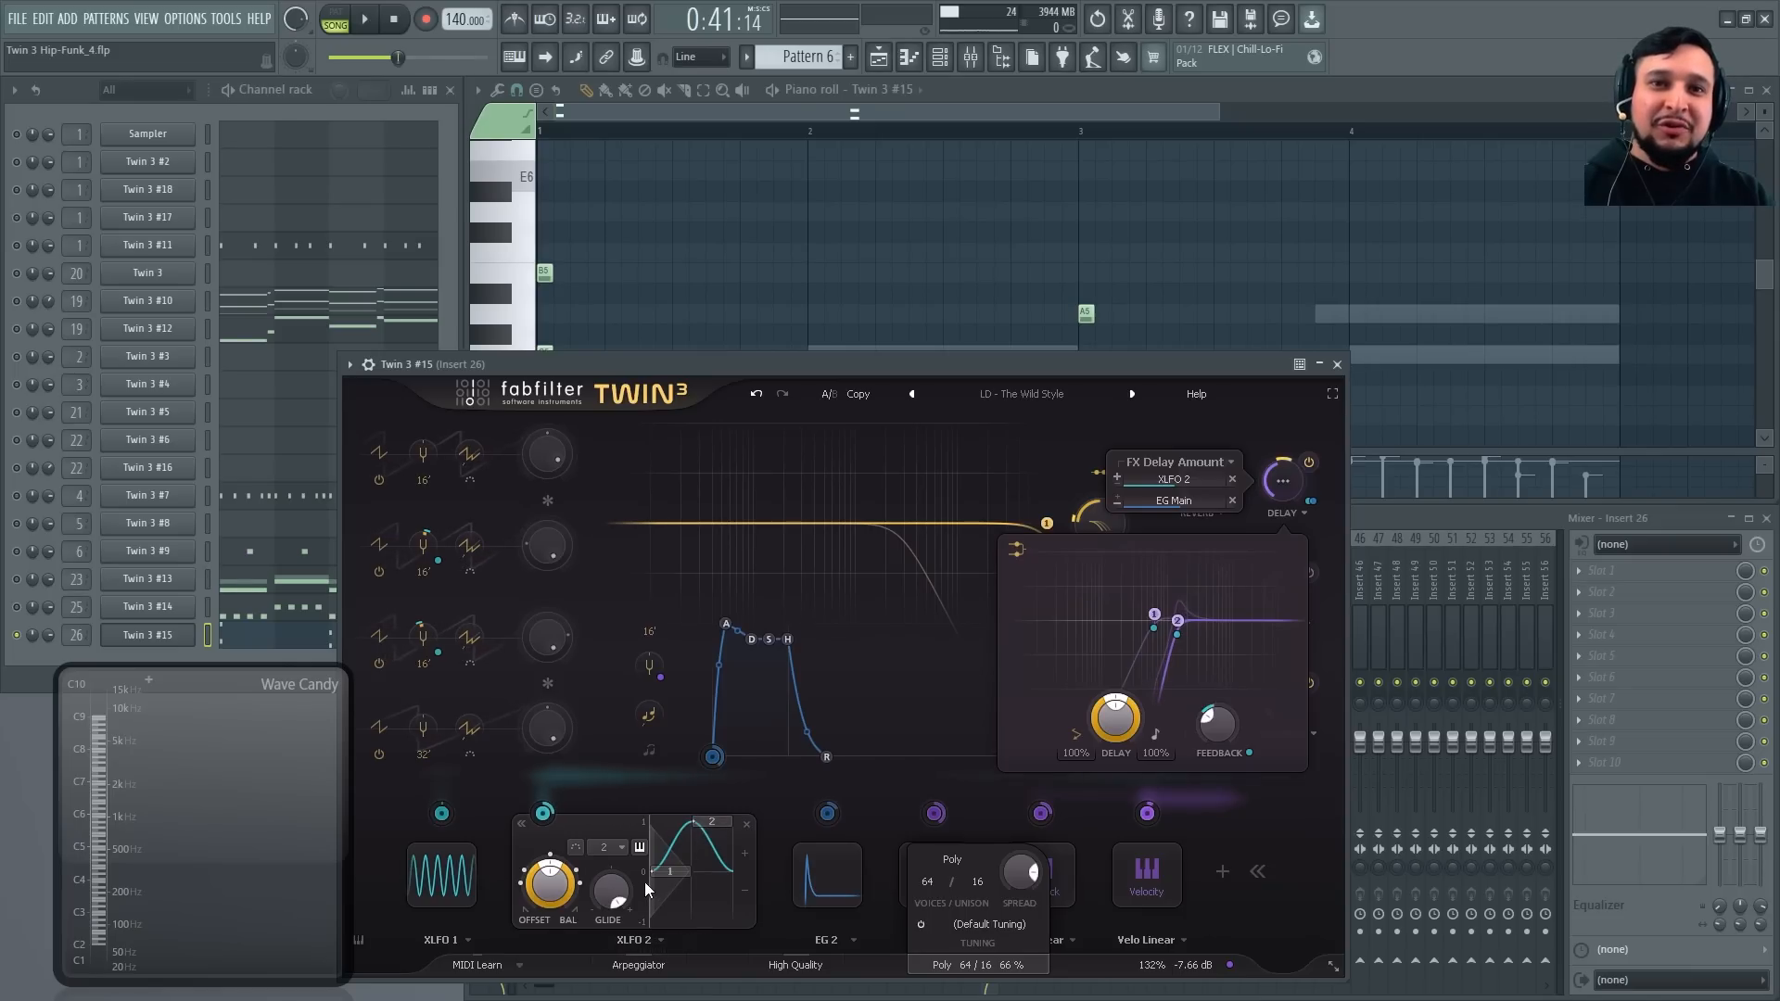
Audition Twin 3 #15 after examining the Delay's second filter Peak modulation, and unsolo the channel with the Delay settings closed
click(1178, 635)
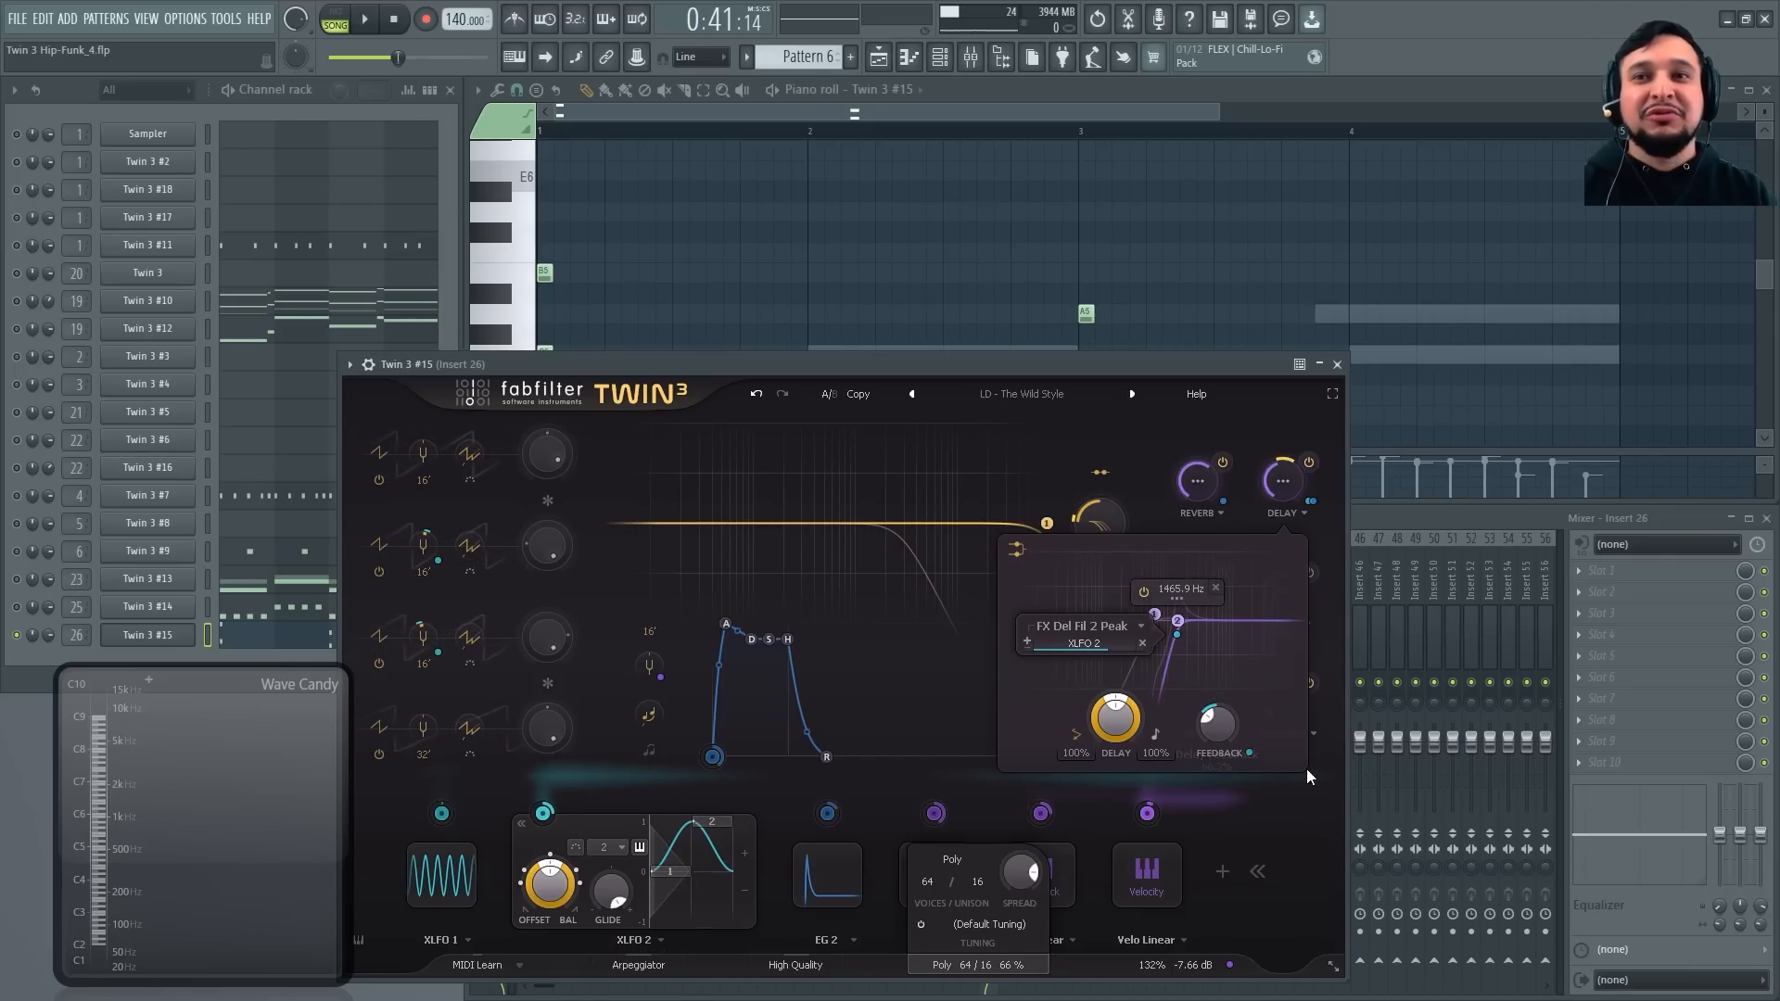
key(space)
click(1302, 819)
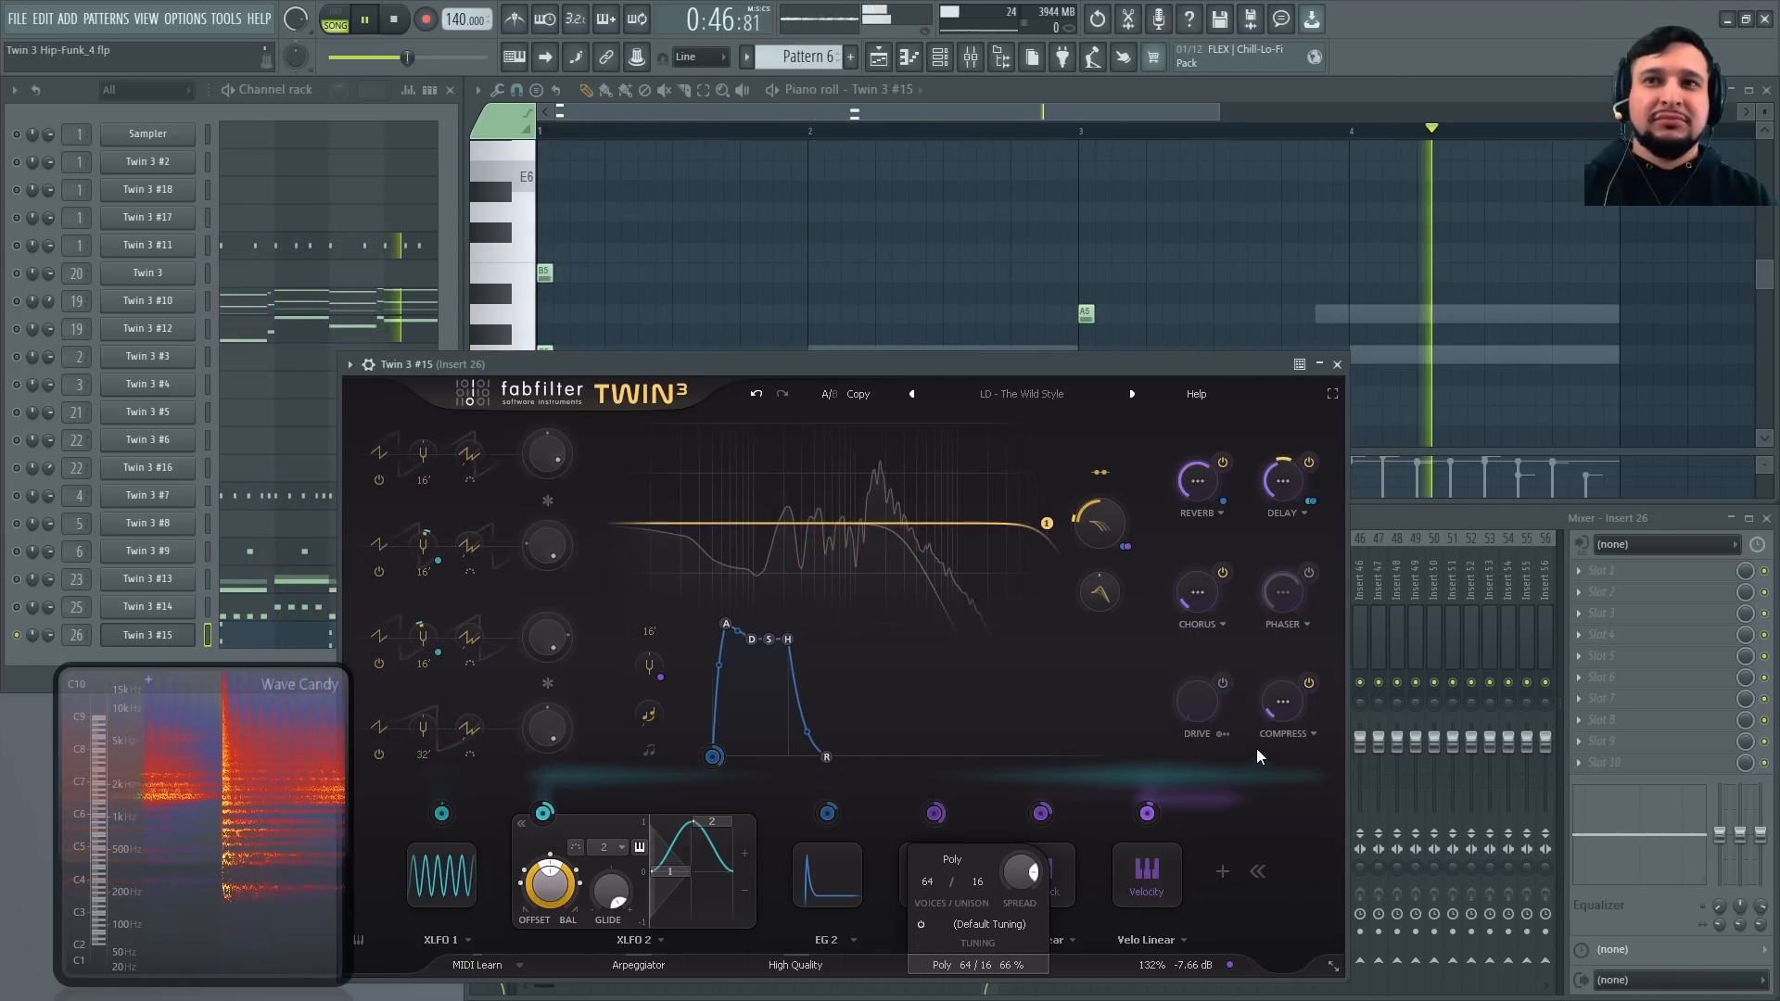
key(space)
click(19, 552)
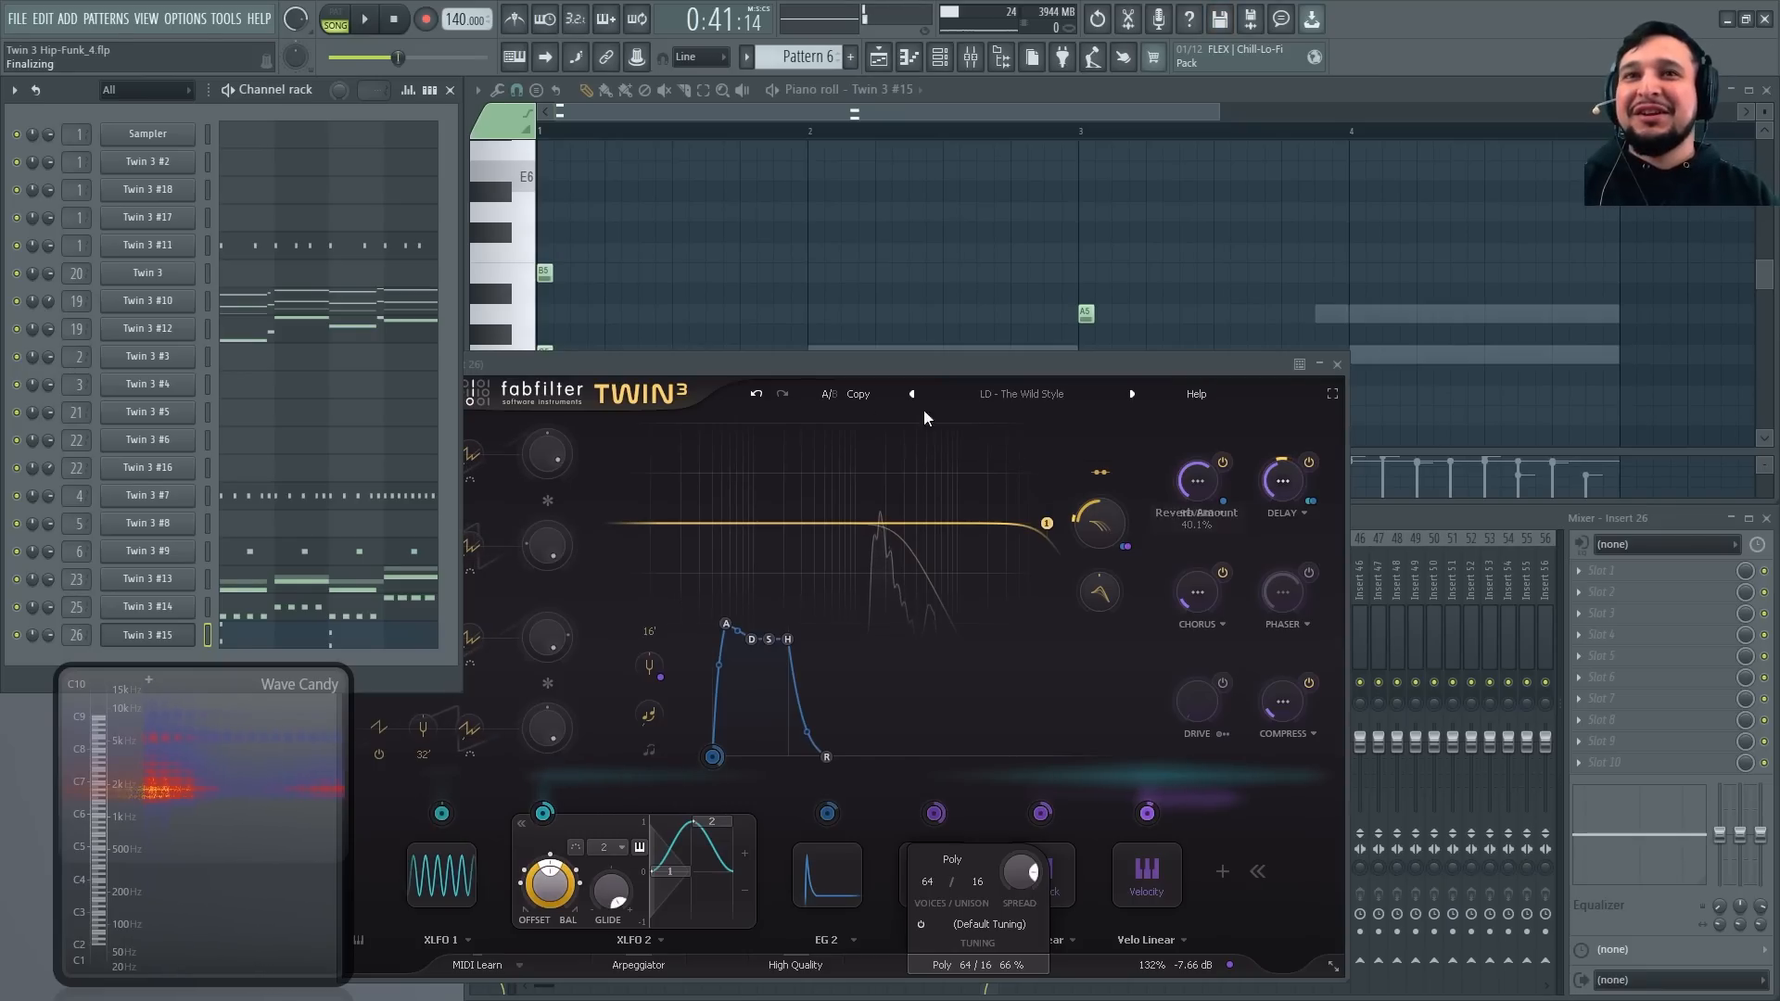
Undo the last change in Twin 3 #15 and start playing the Pattern 8 clip from bar 37 of the playlist
click(730, 370)
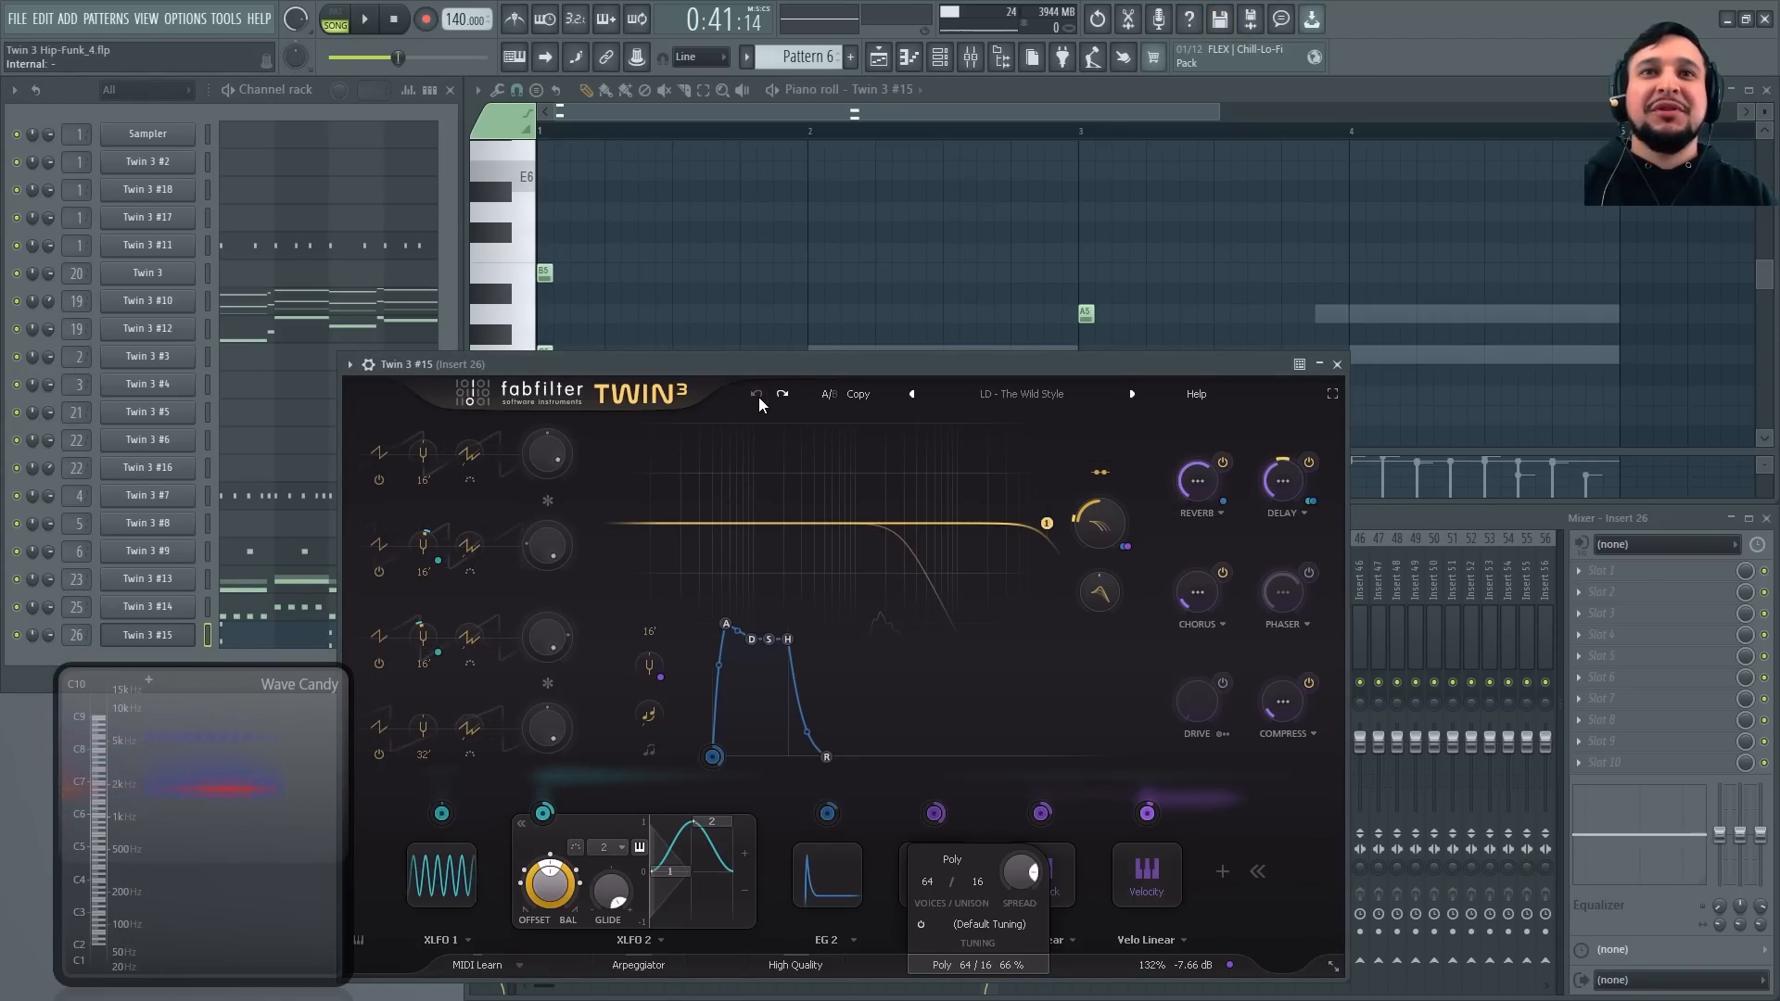
click(881, 61)
scroll(1118, 408, down, 3)
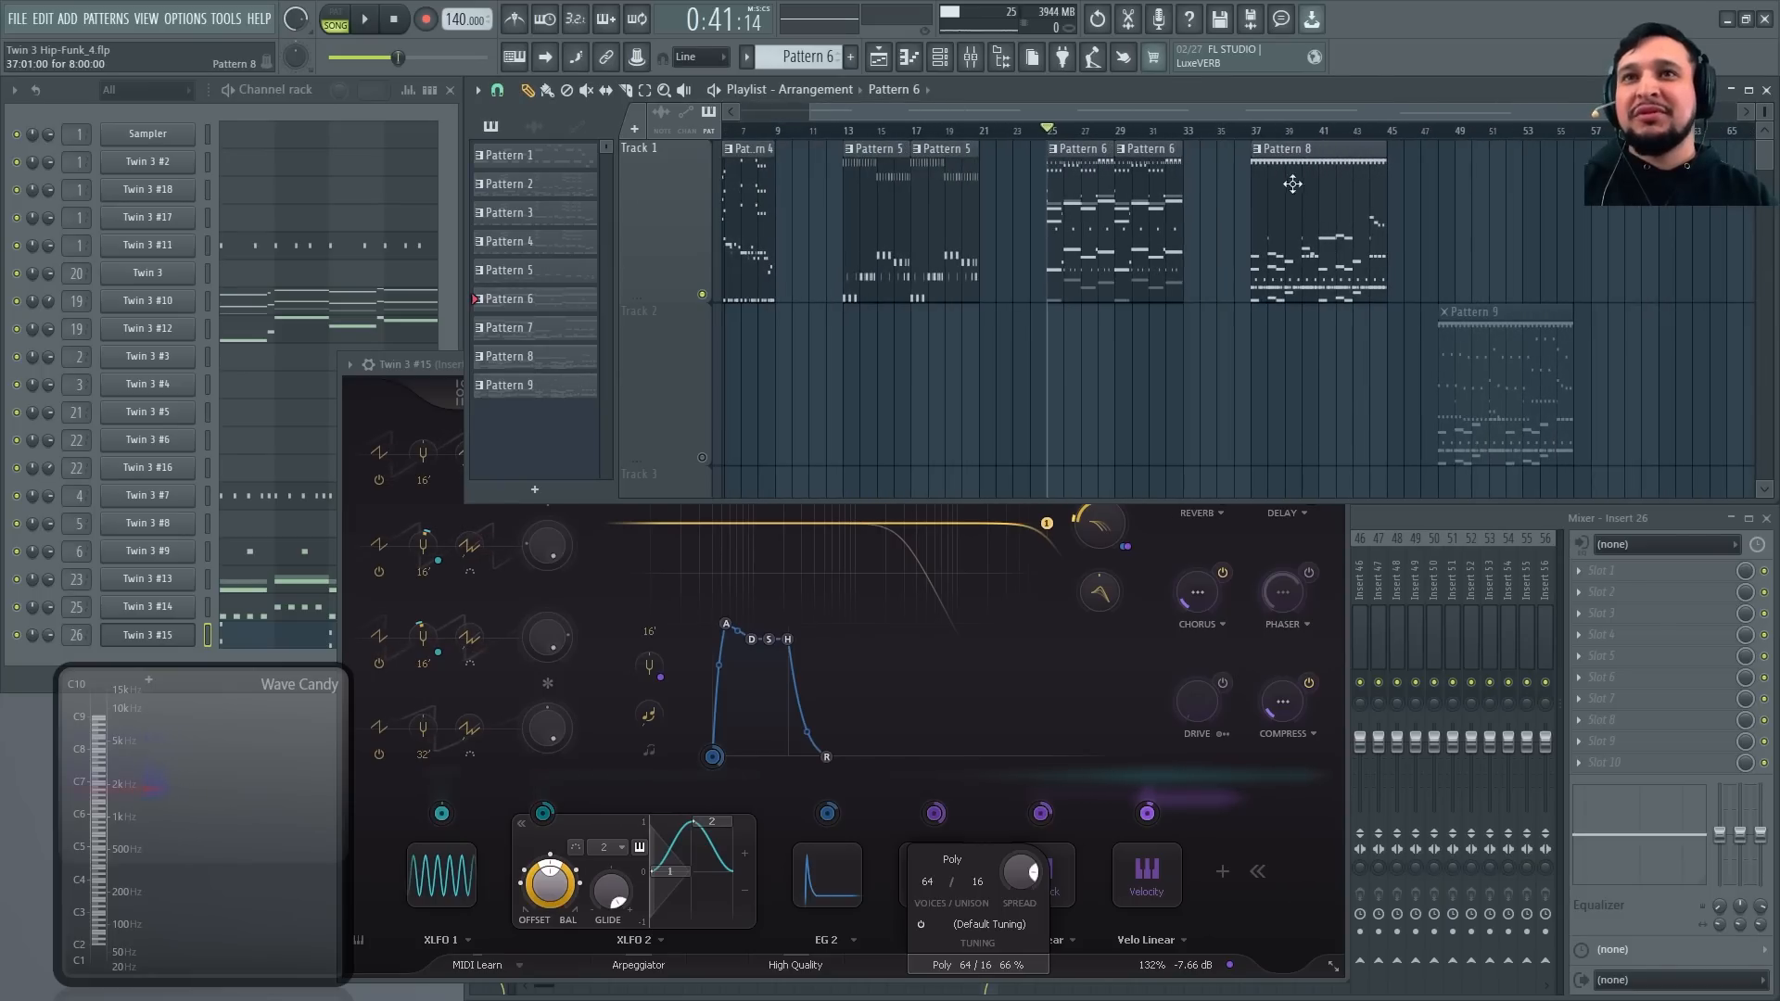
click(1244, 129)
drag(1252, 131, 1535, 131)
key(space)
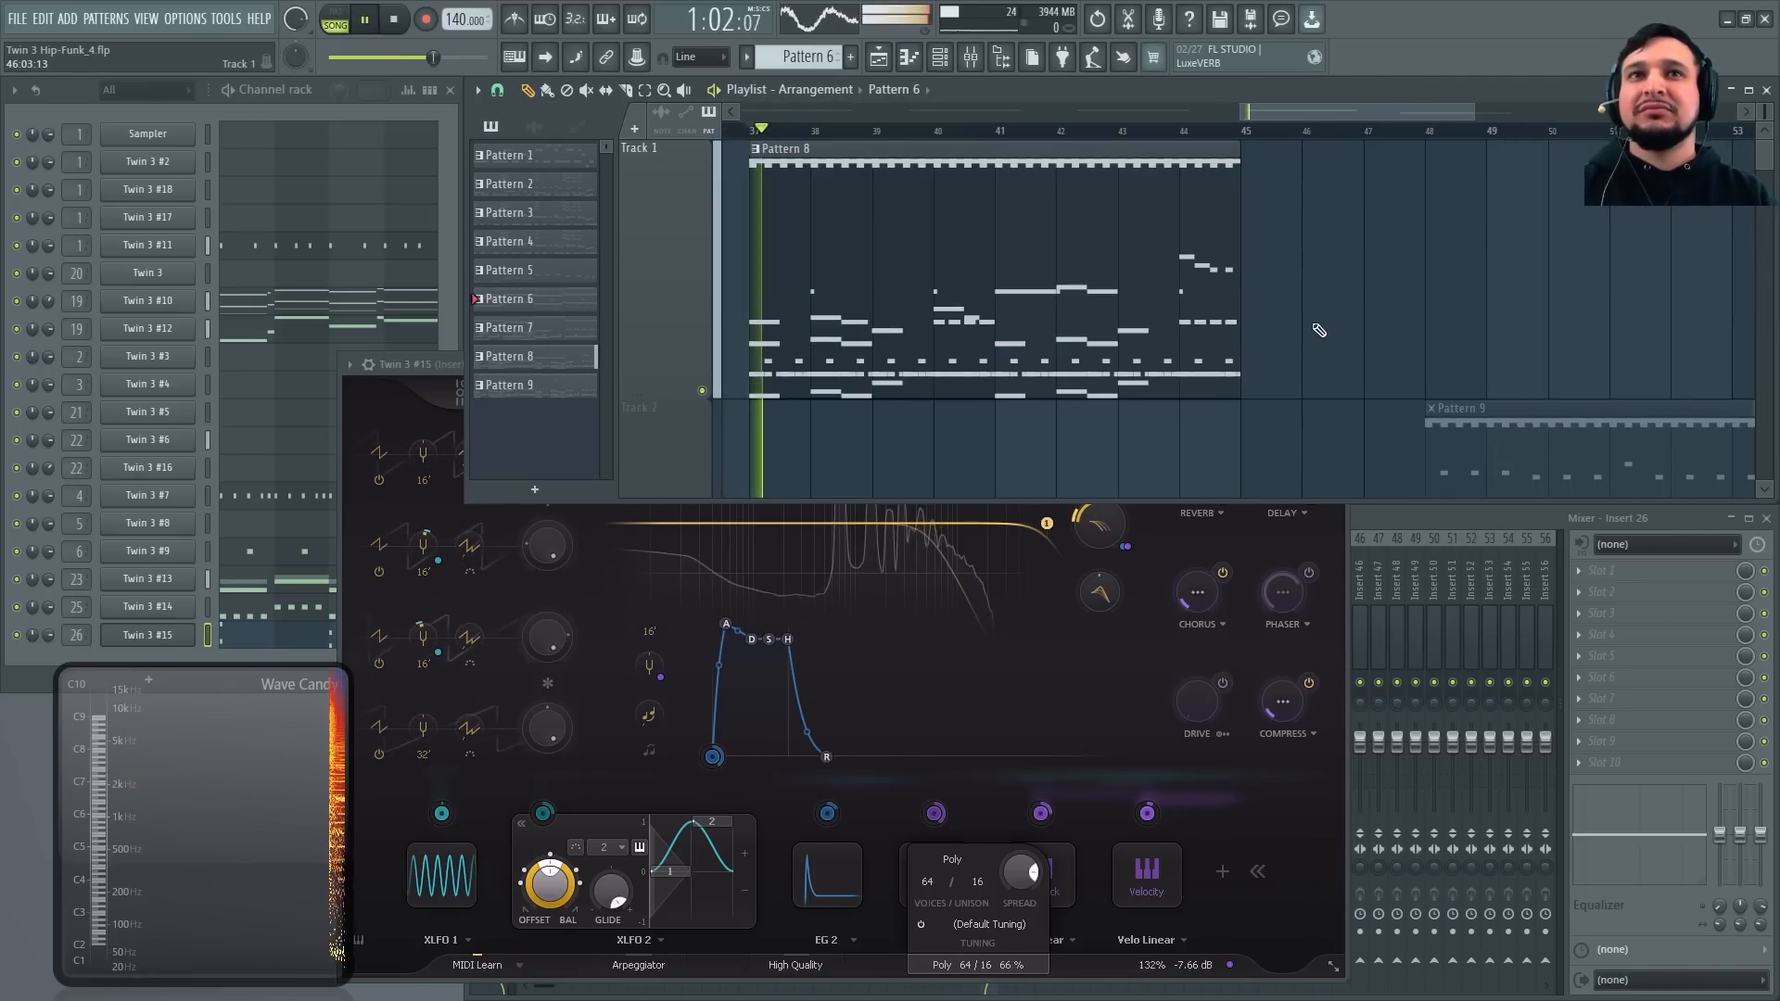
Make Pattern 8 the current pattern and audition it with the Twin 3 #15 window closed
click(974, 325)
click(414, 360)
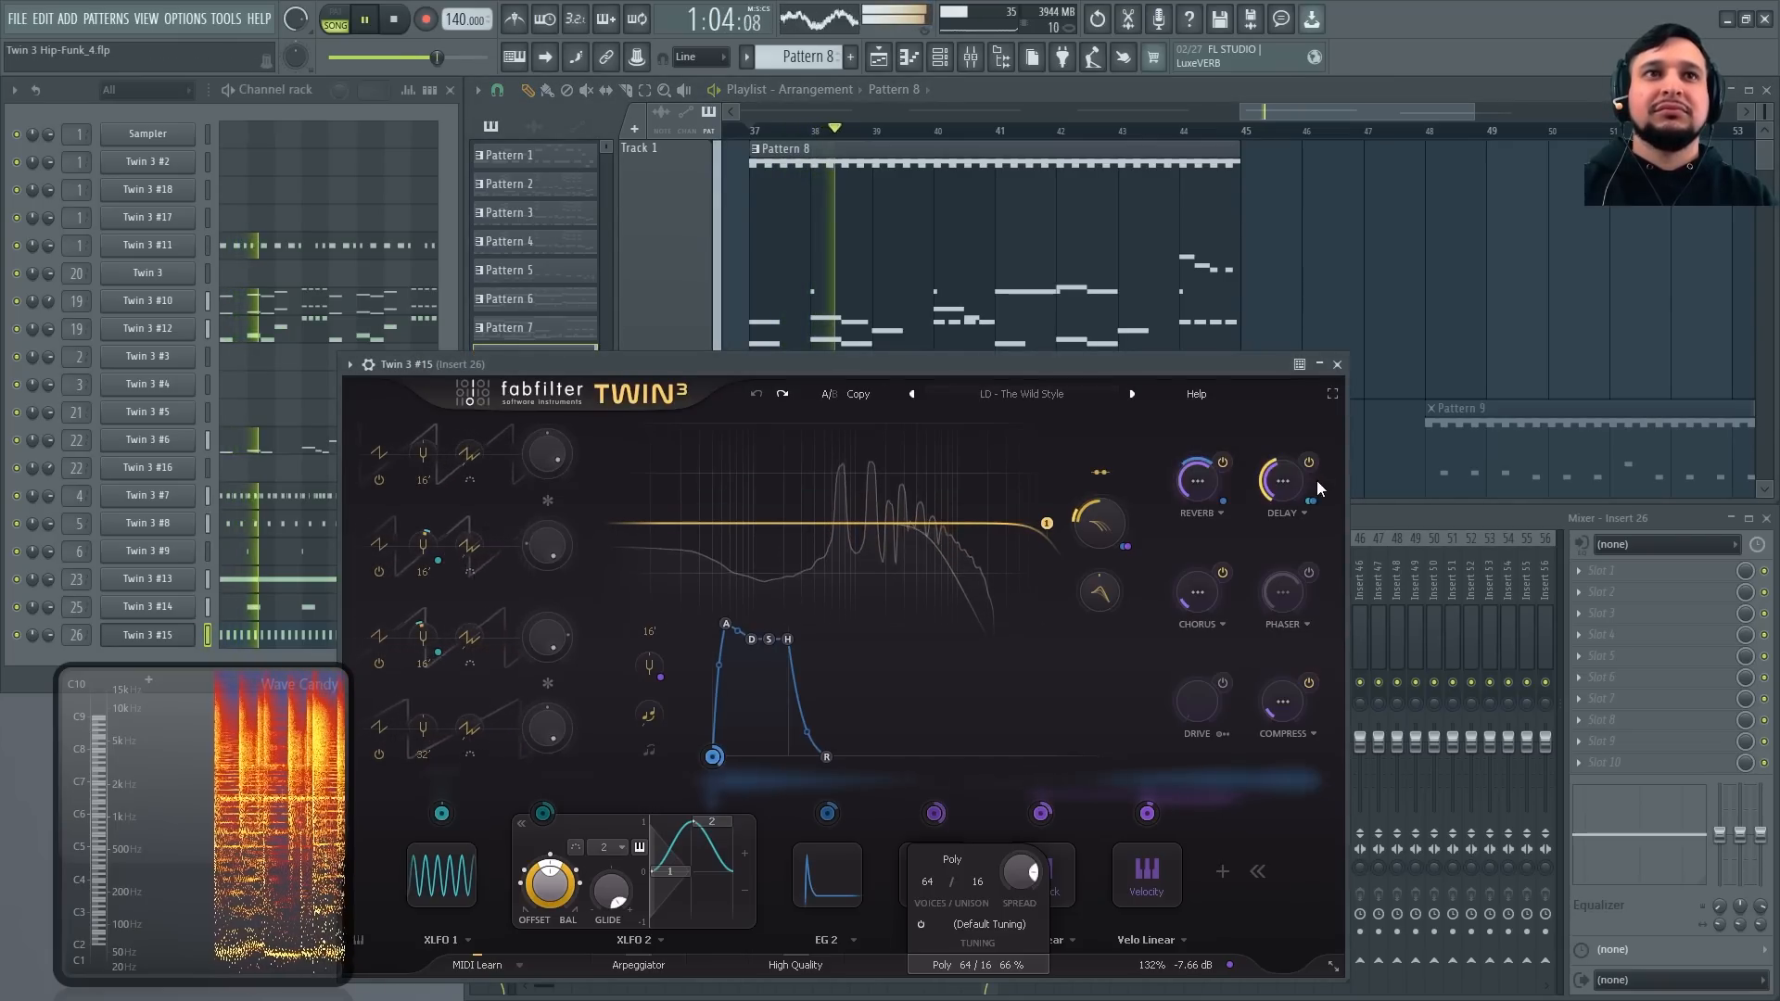
click(1338, 379)
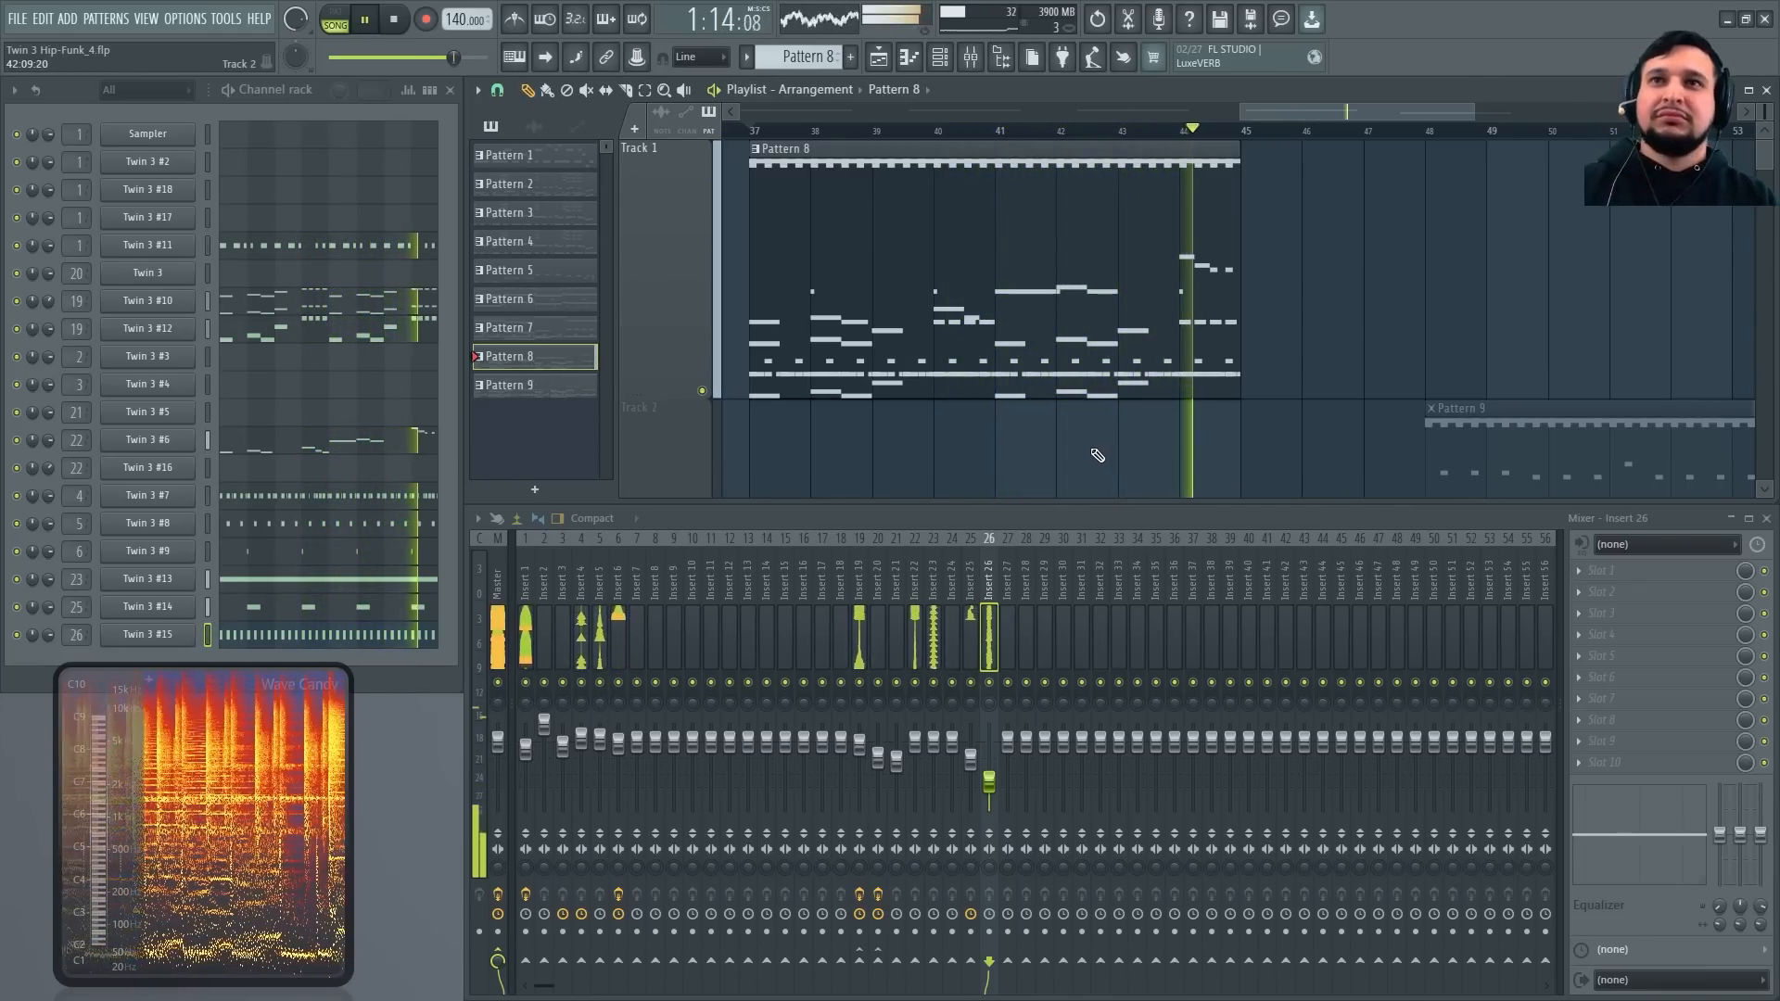
key(space)
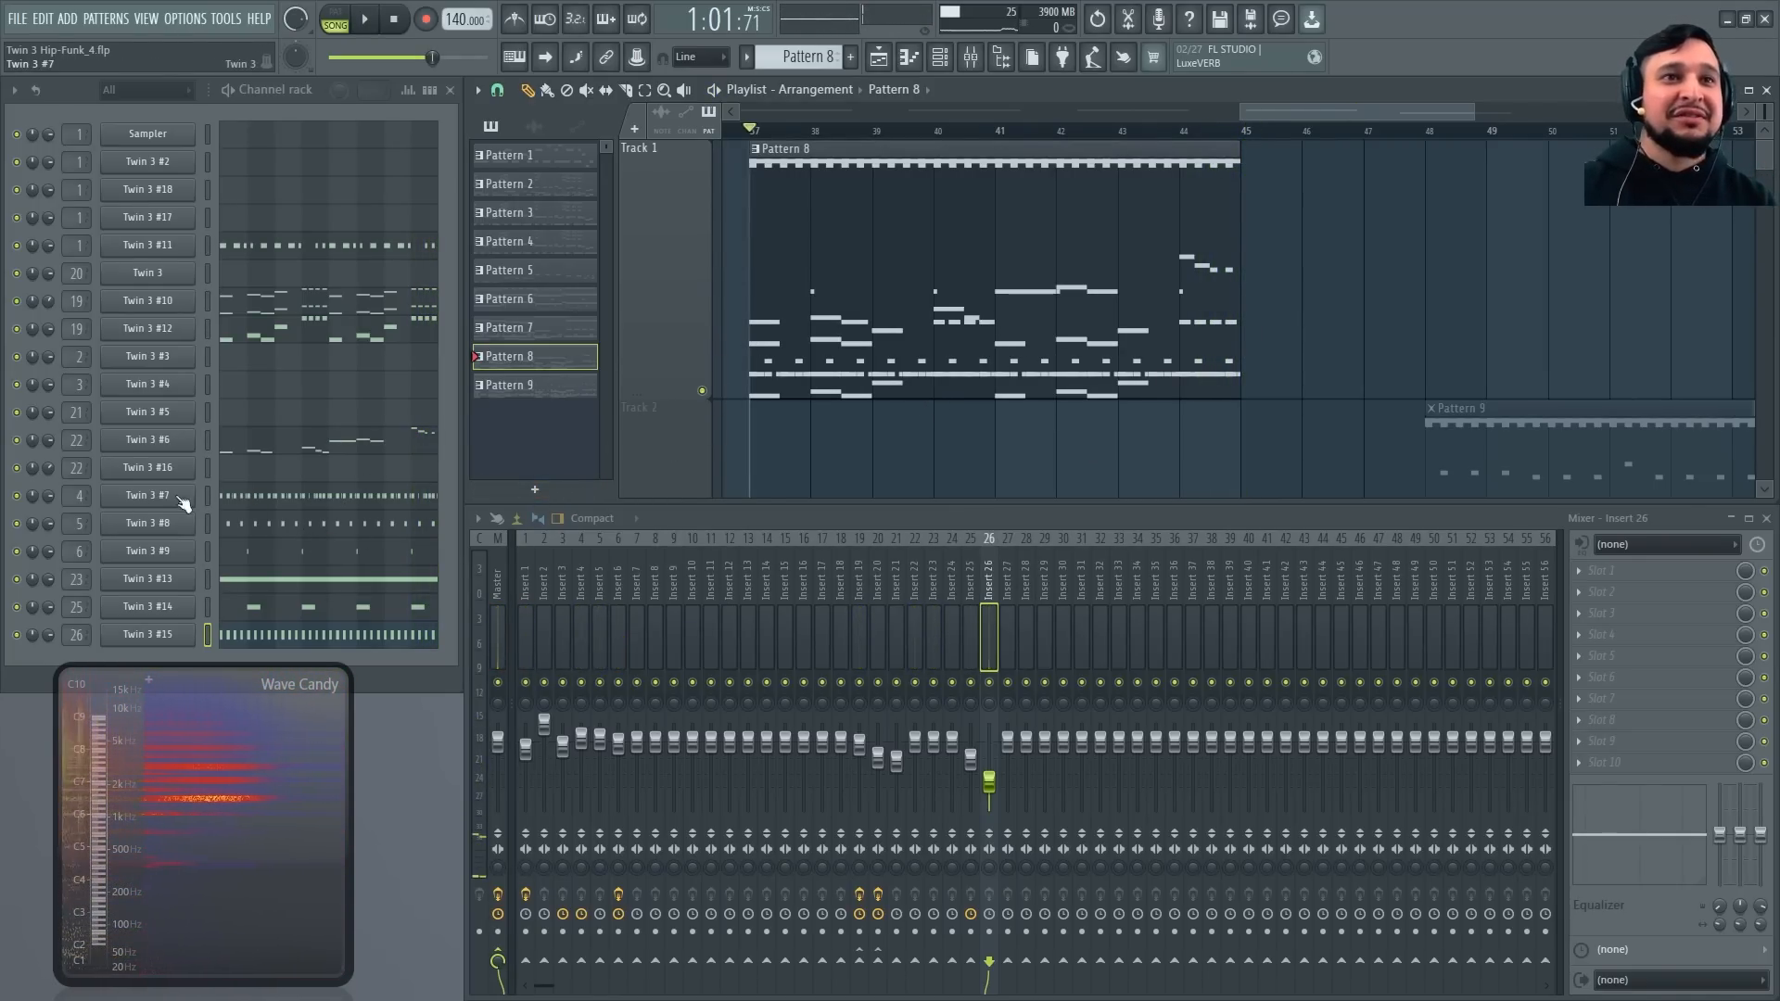
Open the Twin 3 #7 notes and audition its Closed Hat 2 patch soloed in Pattern 8
click(261, 506)
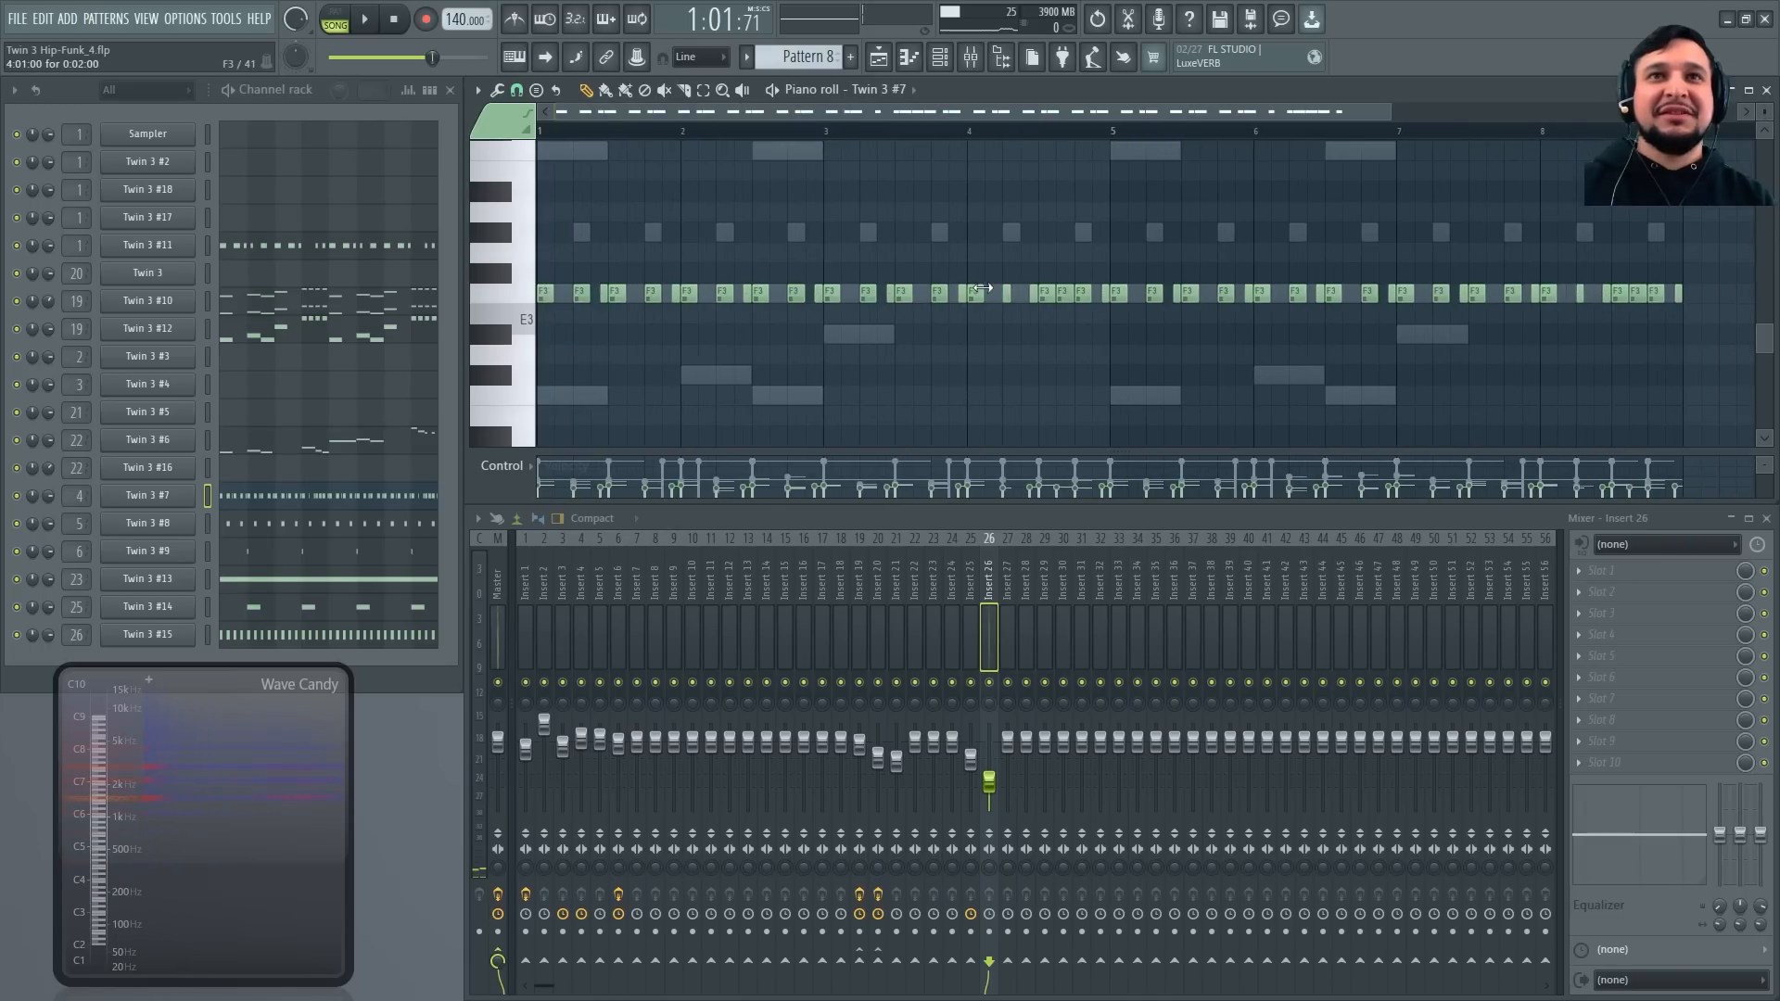
key(space)
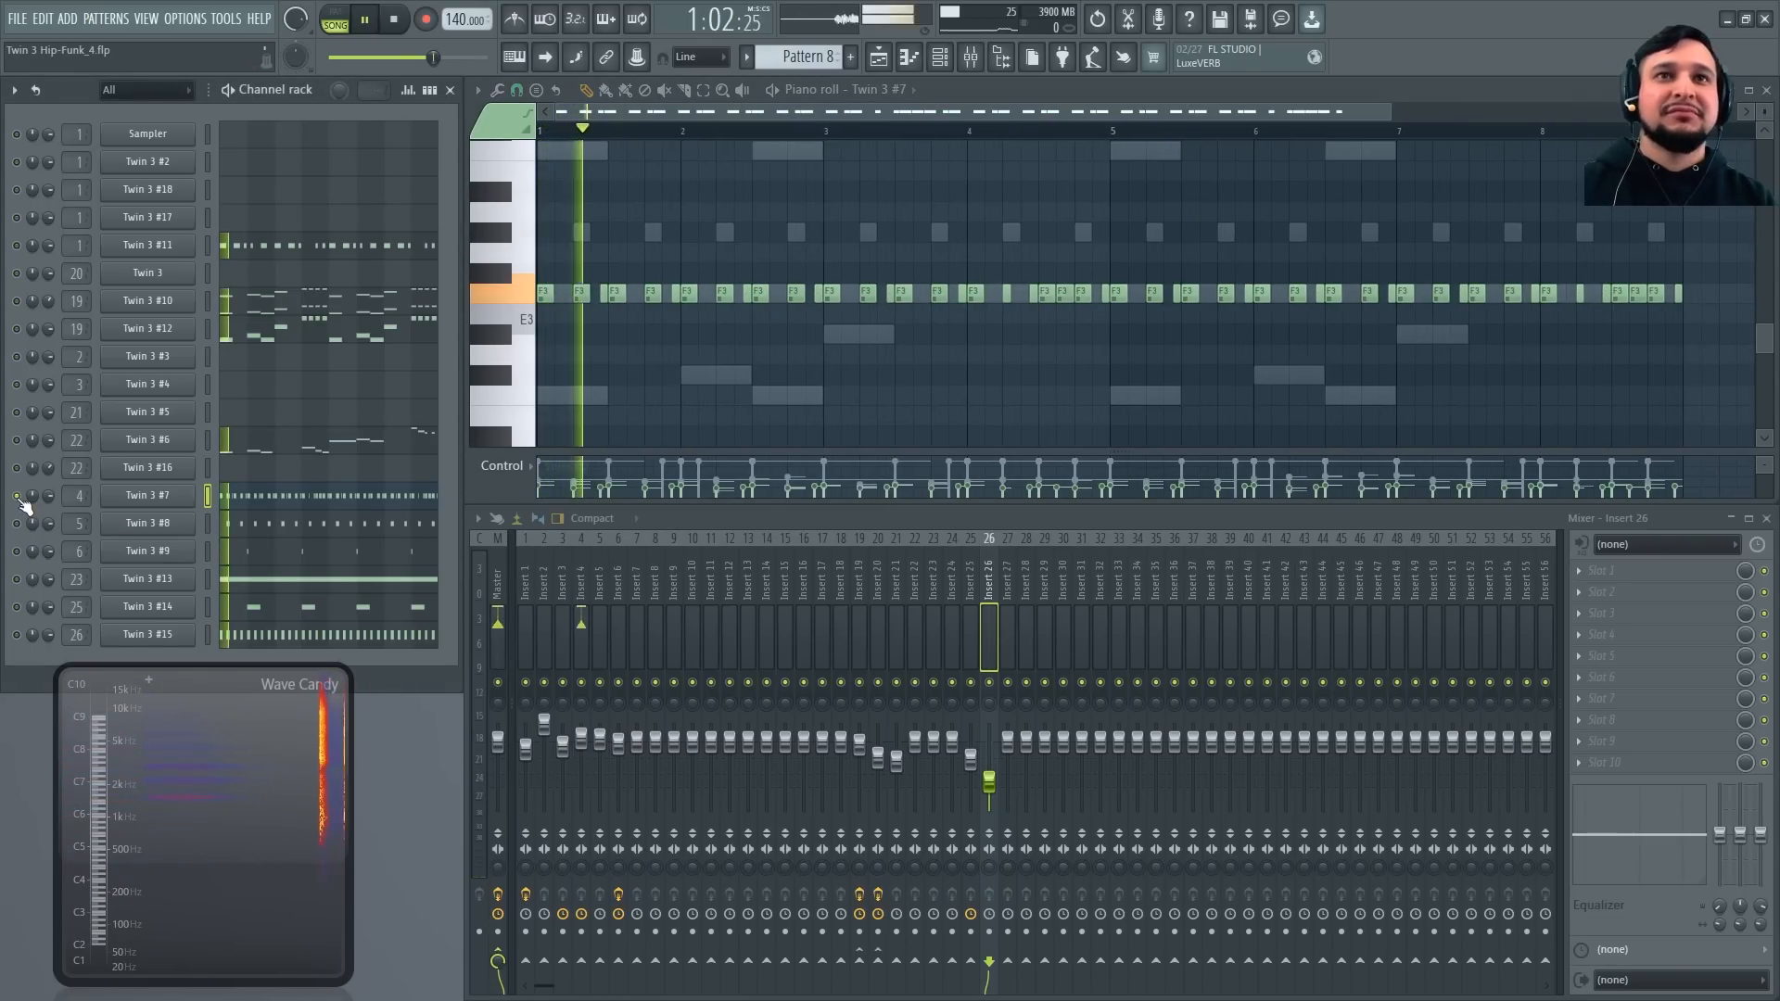
click(148, 495)
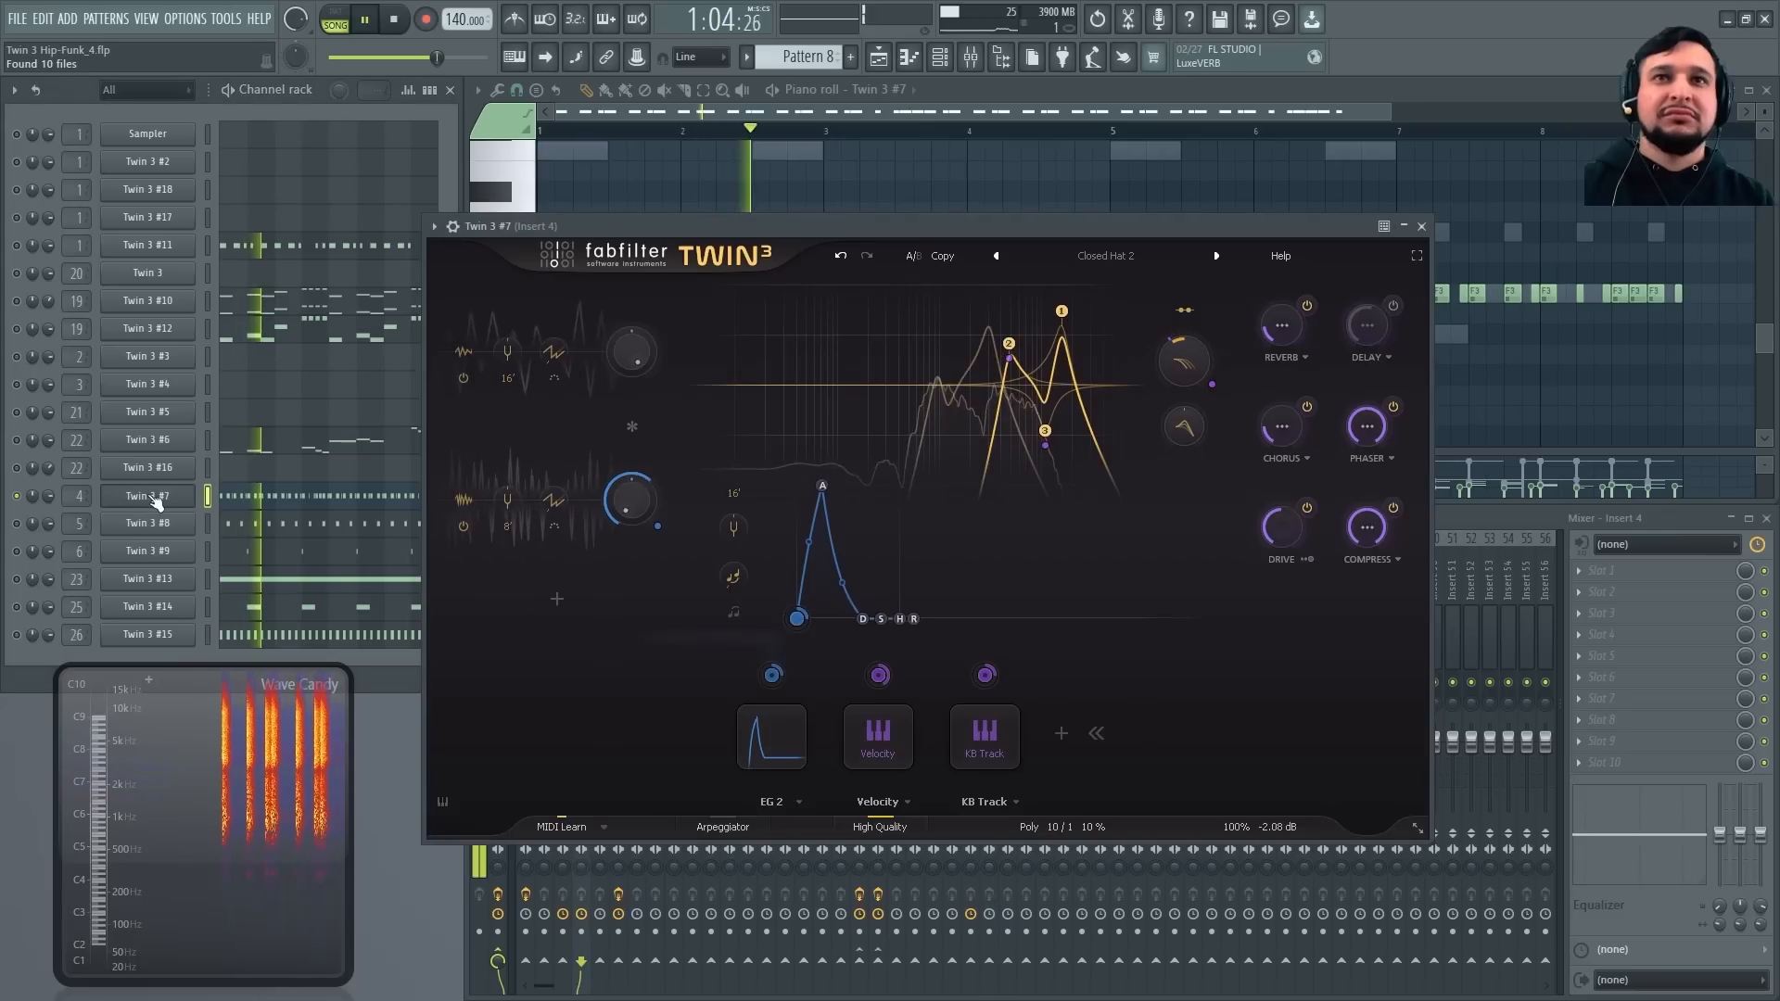
click(1422, 226)
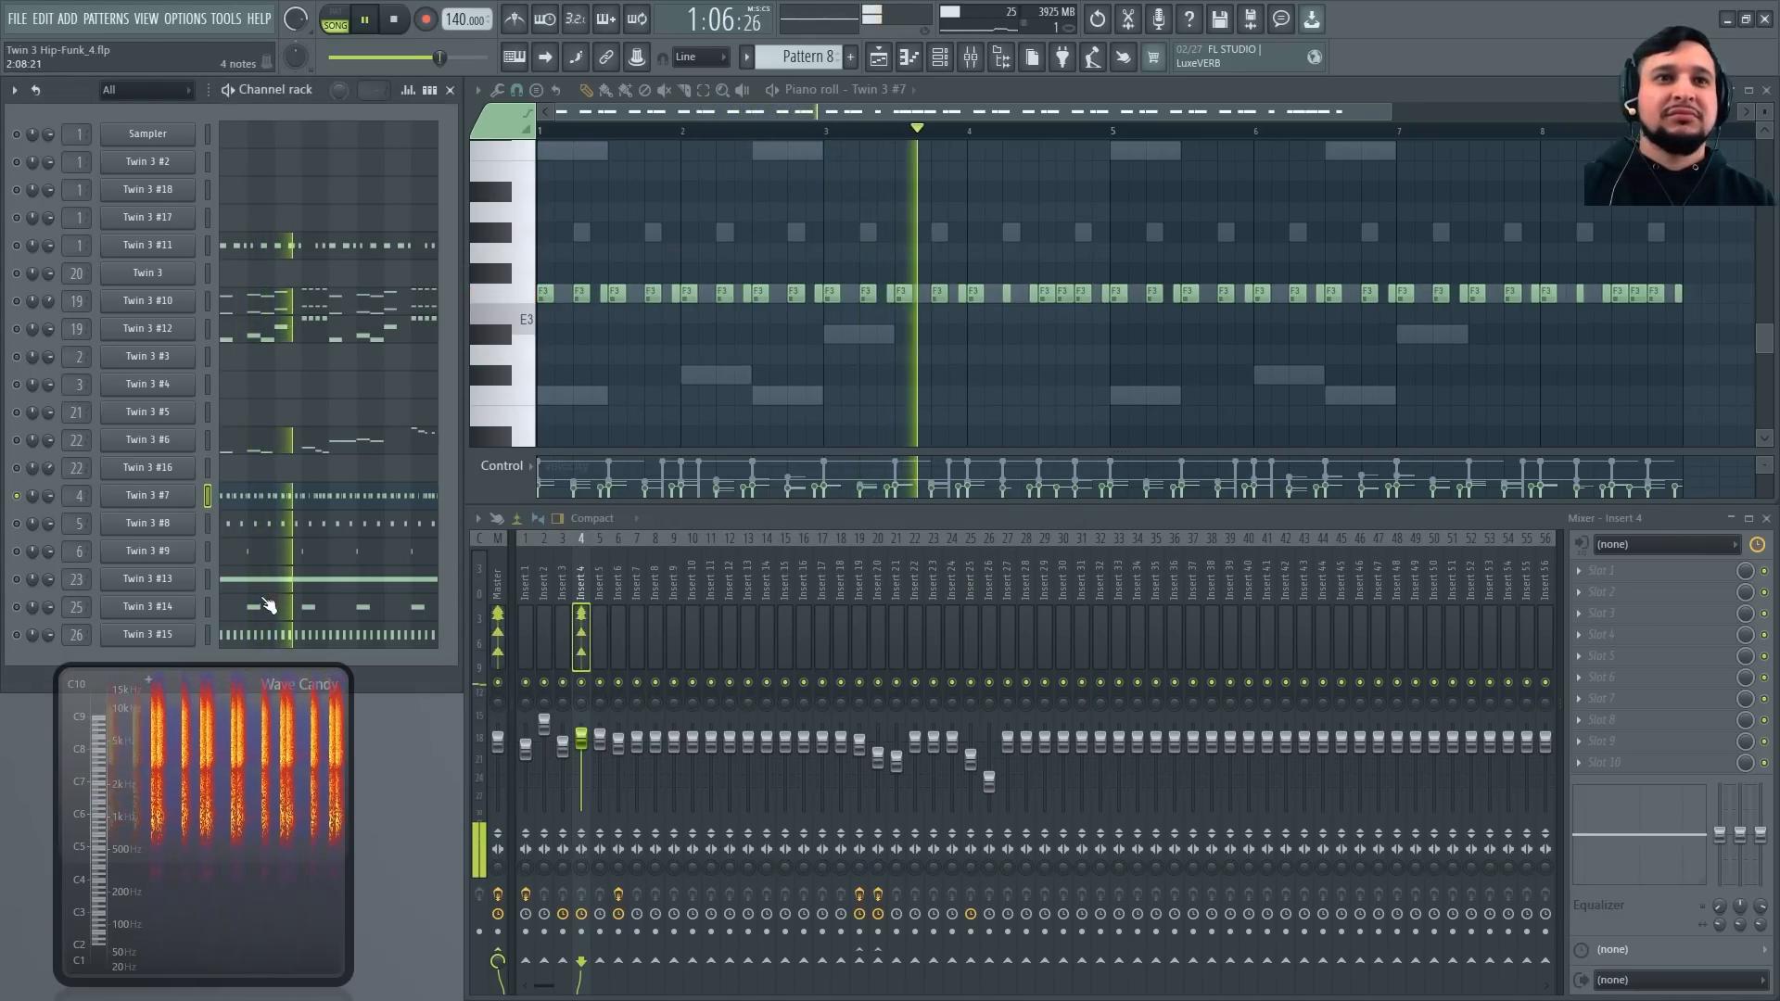
key(space)
Audition Twin 3 #6 soloed with its Veiled patch window open, and close the plugin window
key(space)
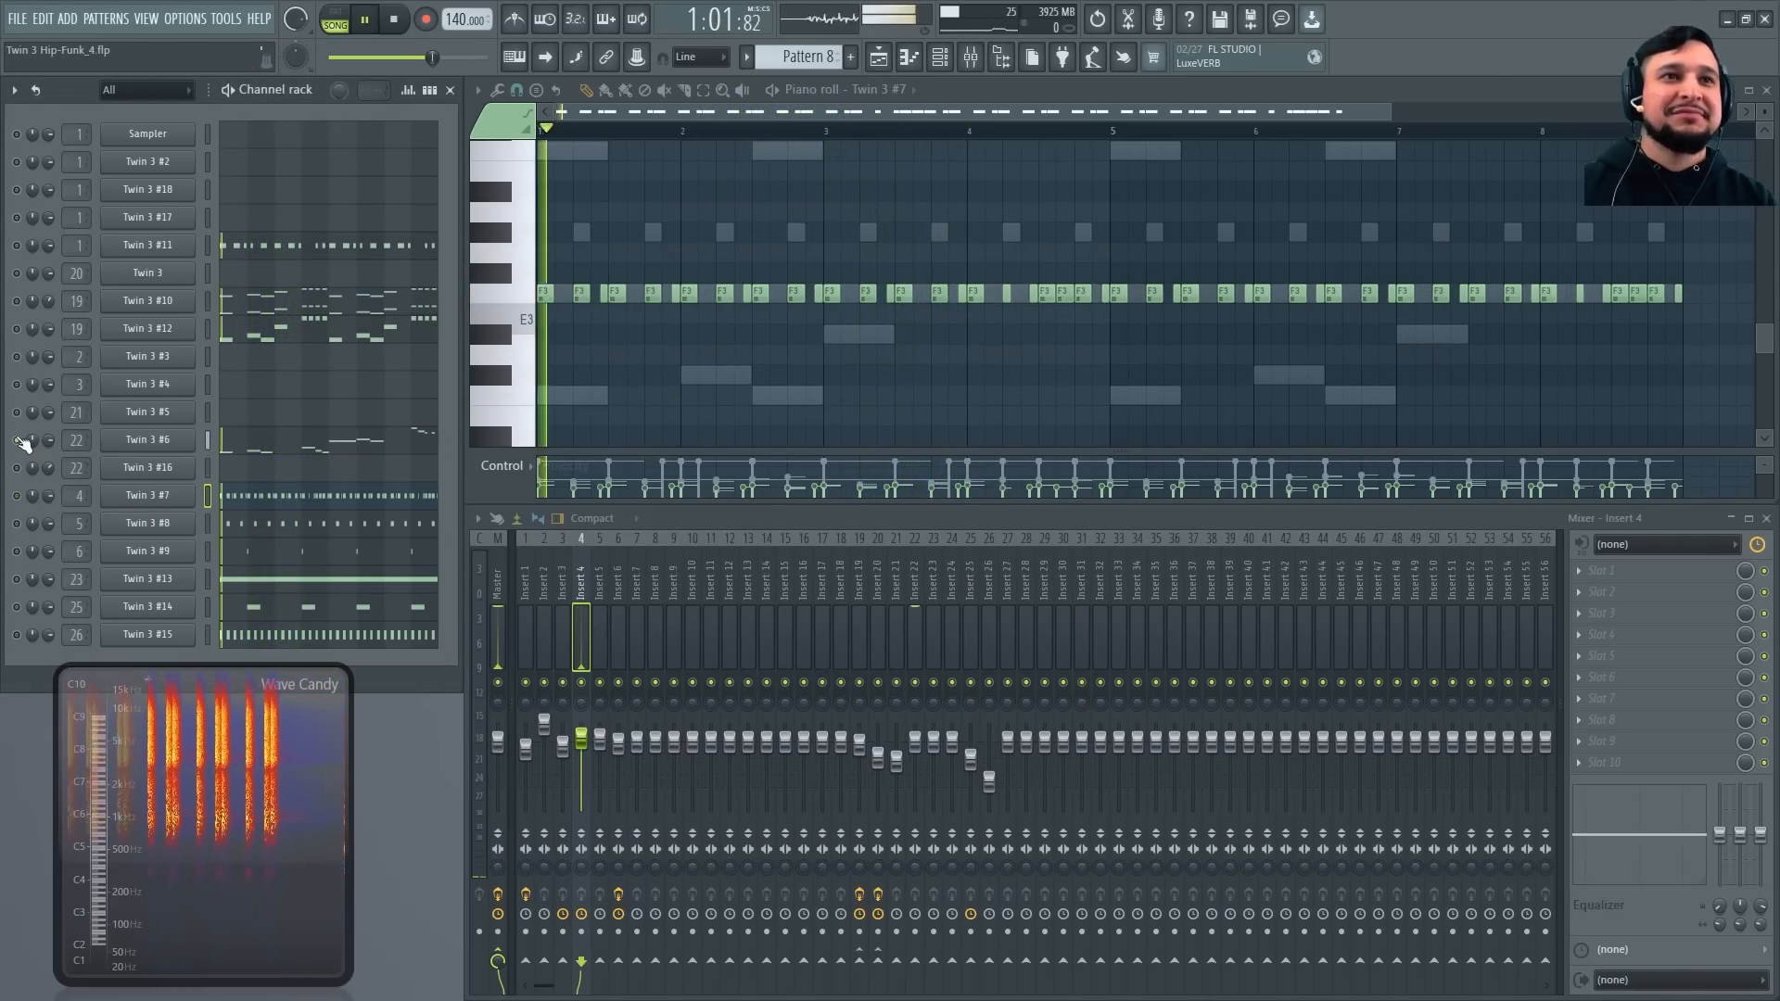
click(162, 439)
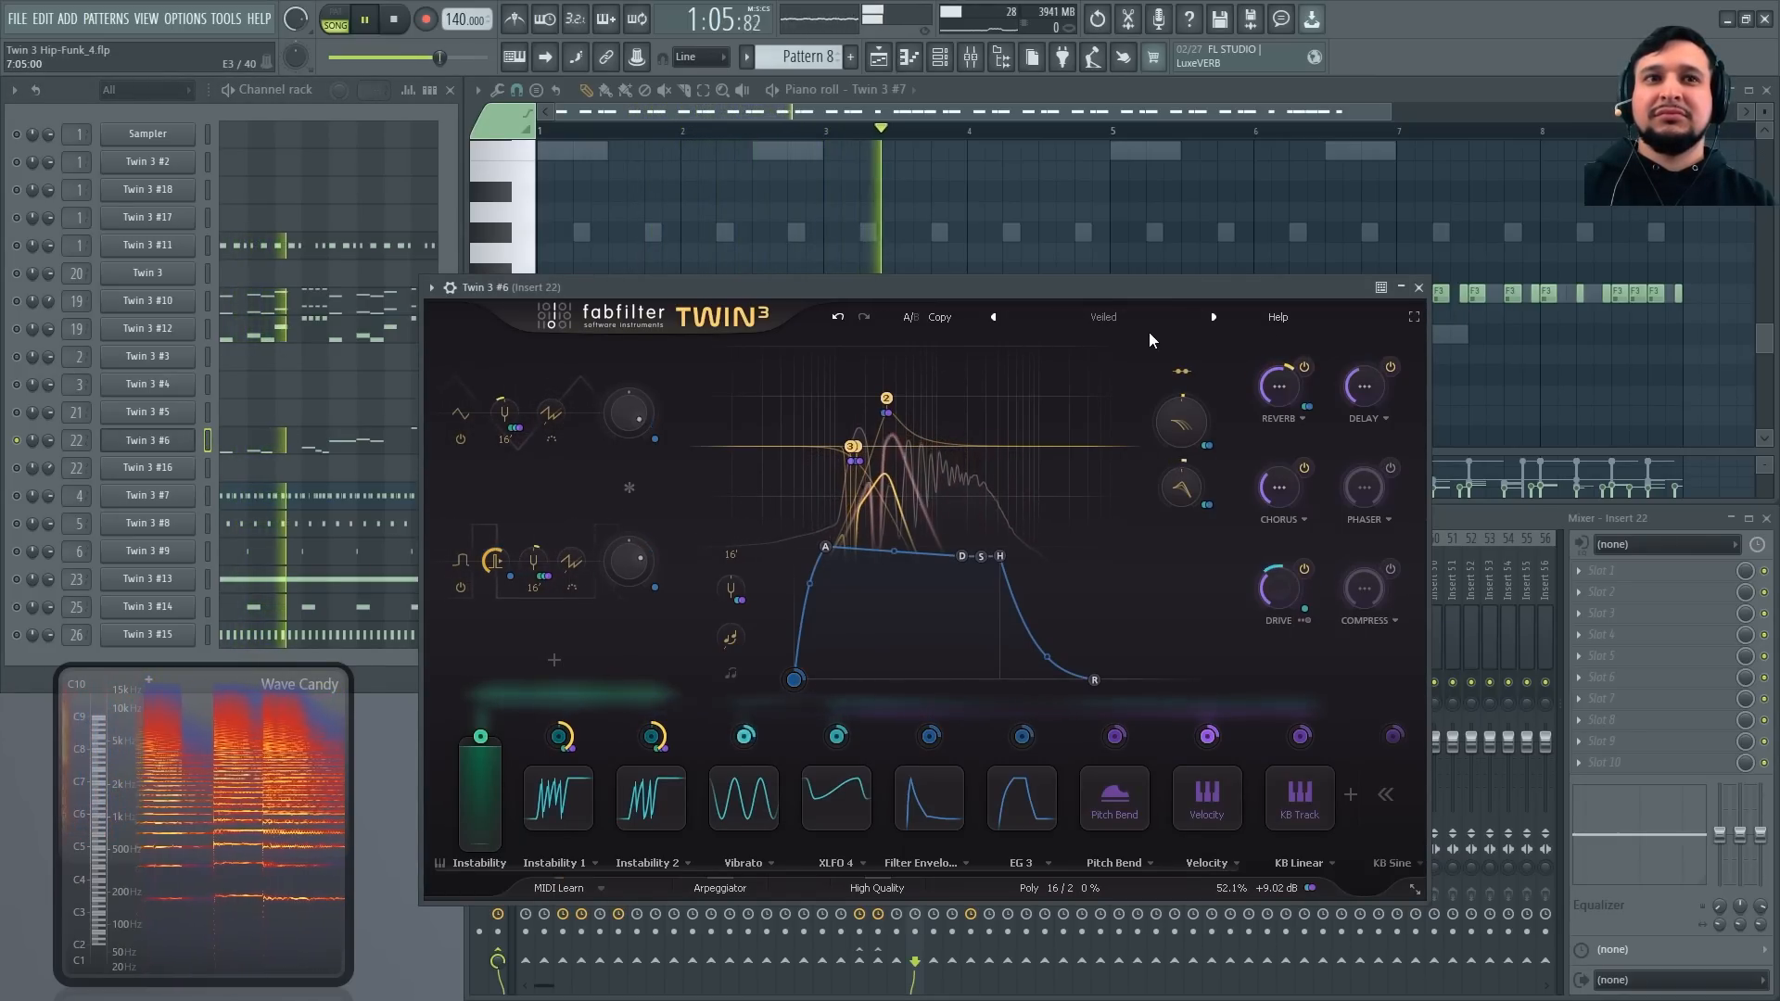
key(space)
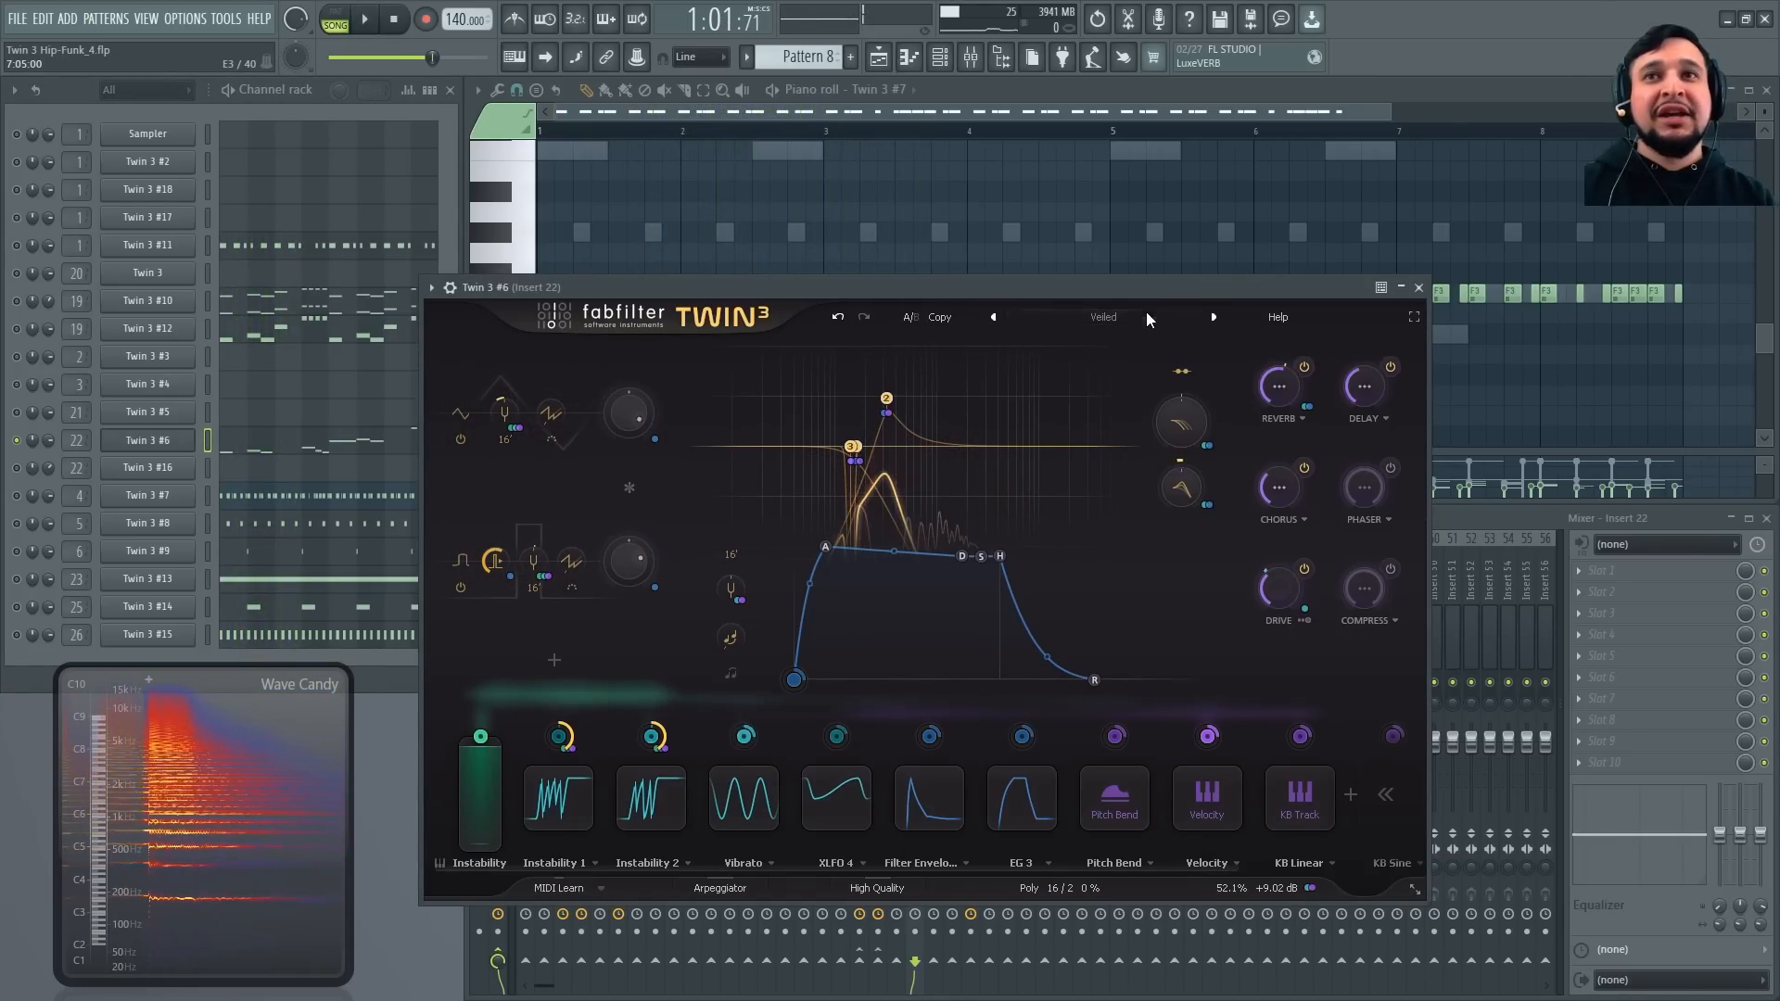
click(1418, 288)
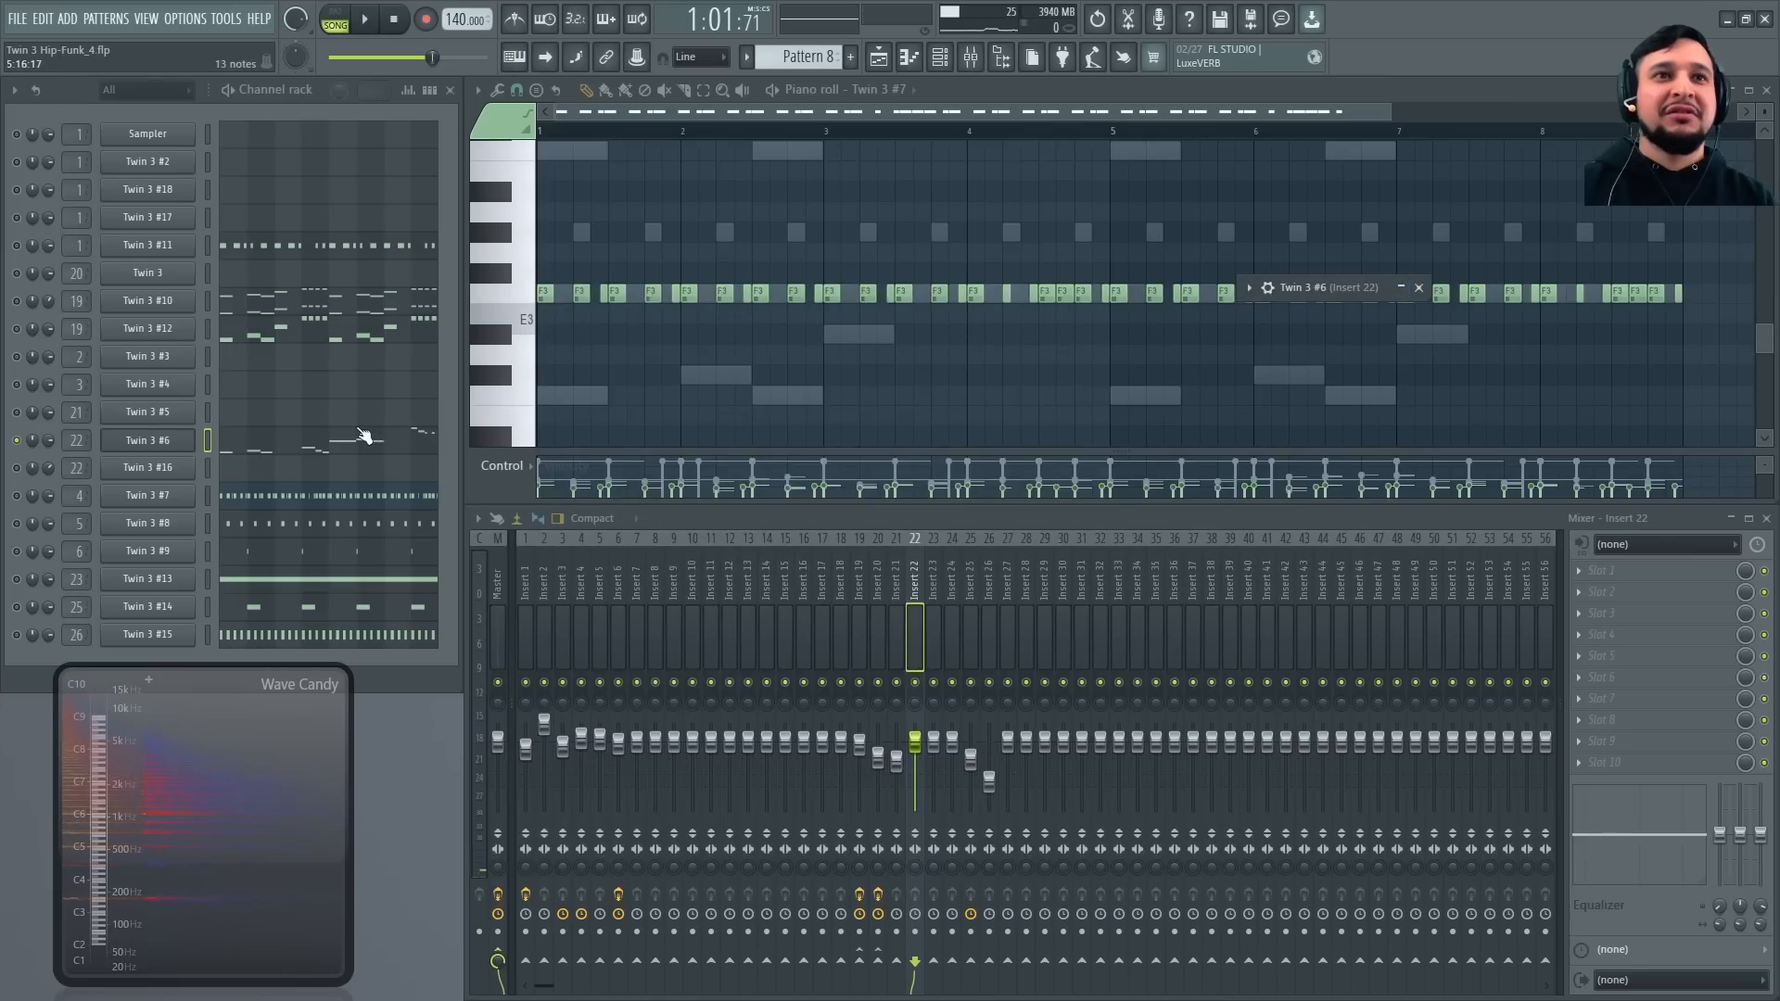
Open the Twin 3 #6 notes in the piano roll and audition the melody's opening bars
click(365, 437)
key(space)
scroll(805, 366, down, 3)
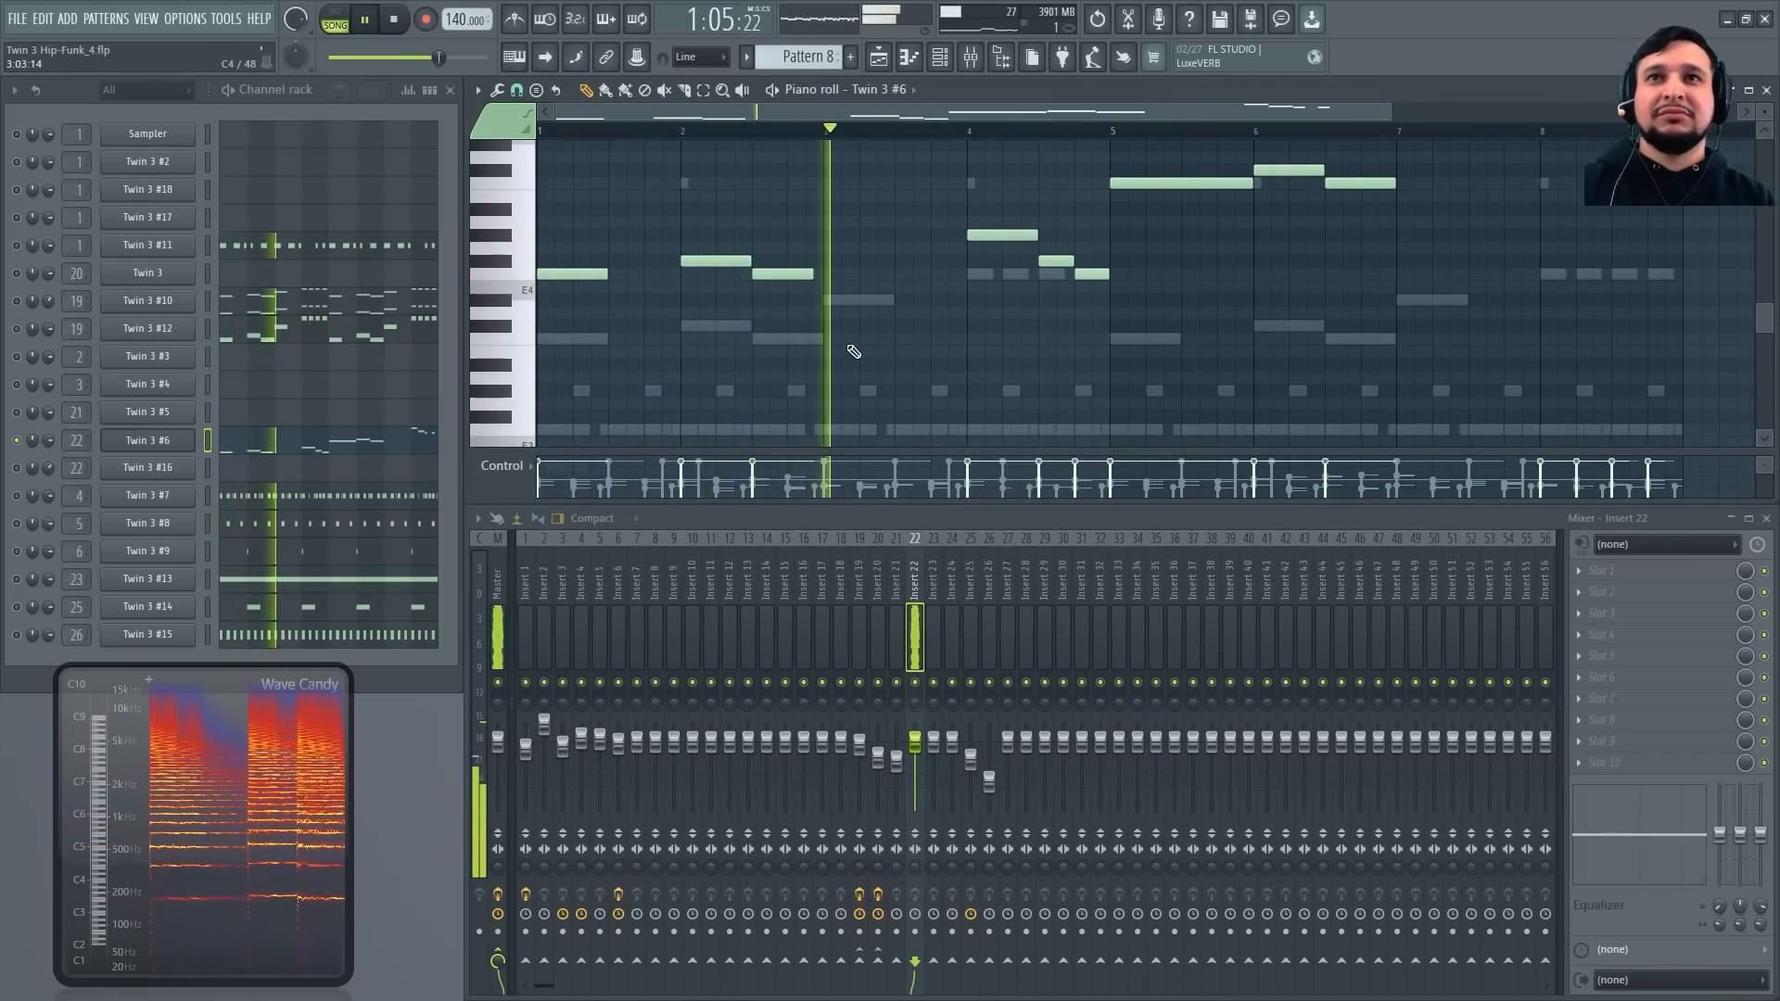
drag(1410, 342, 534, 222)
key(space)
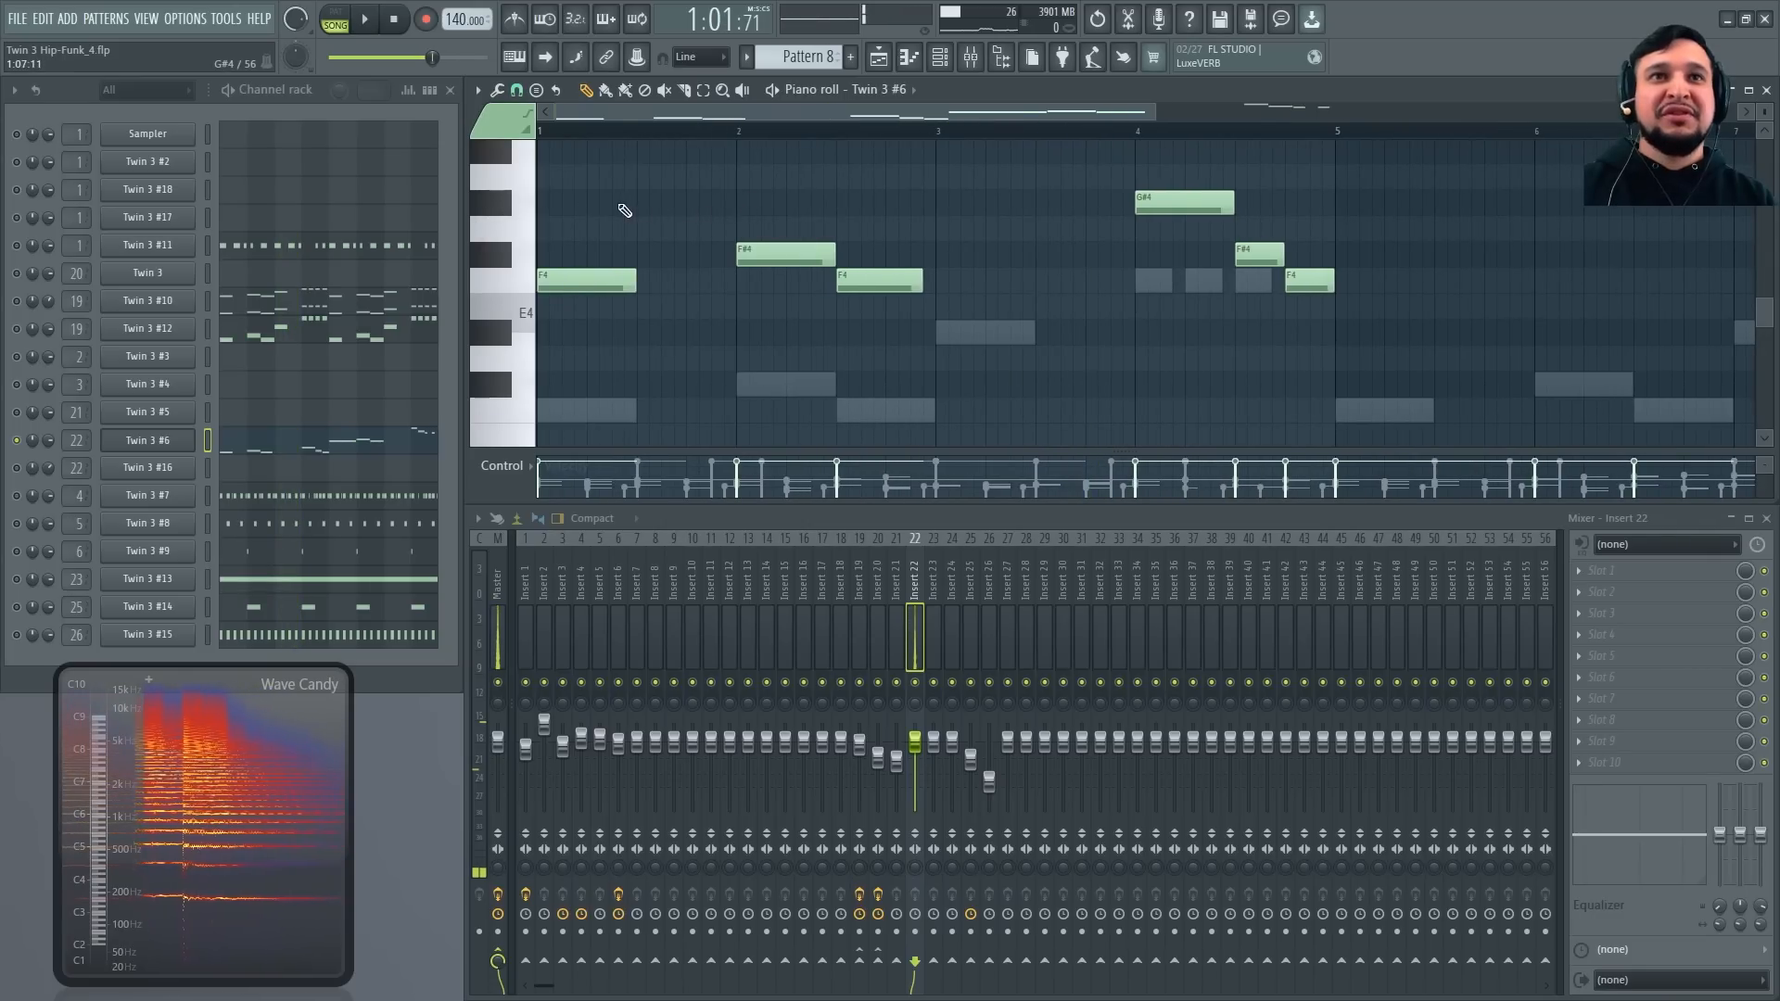
key(space)
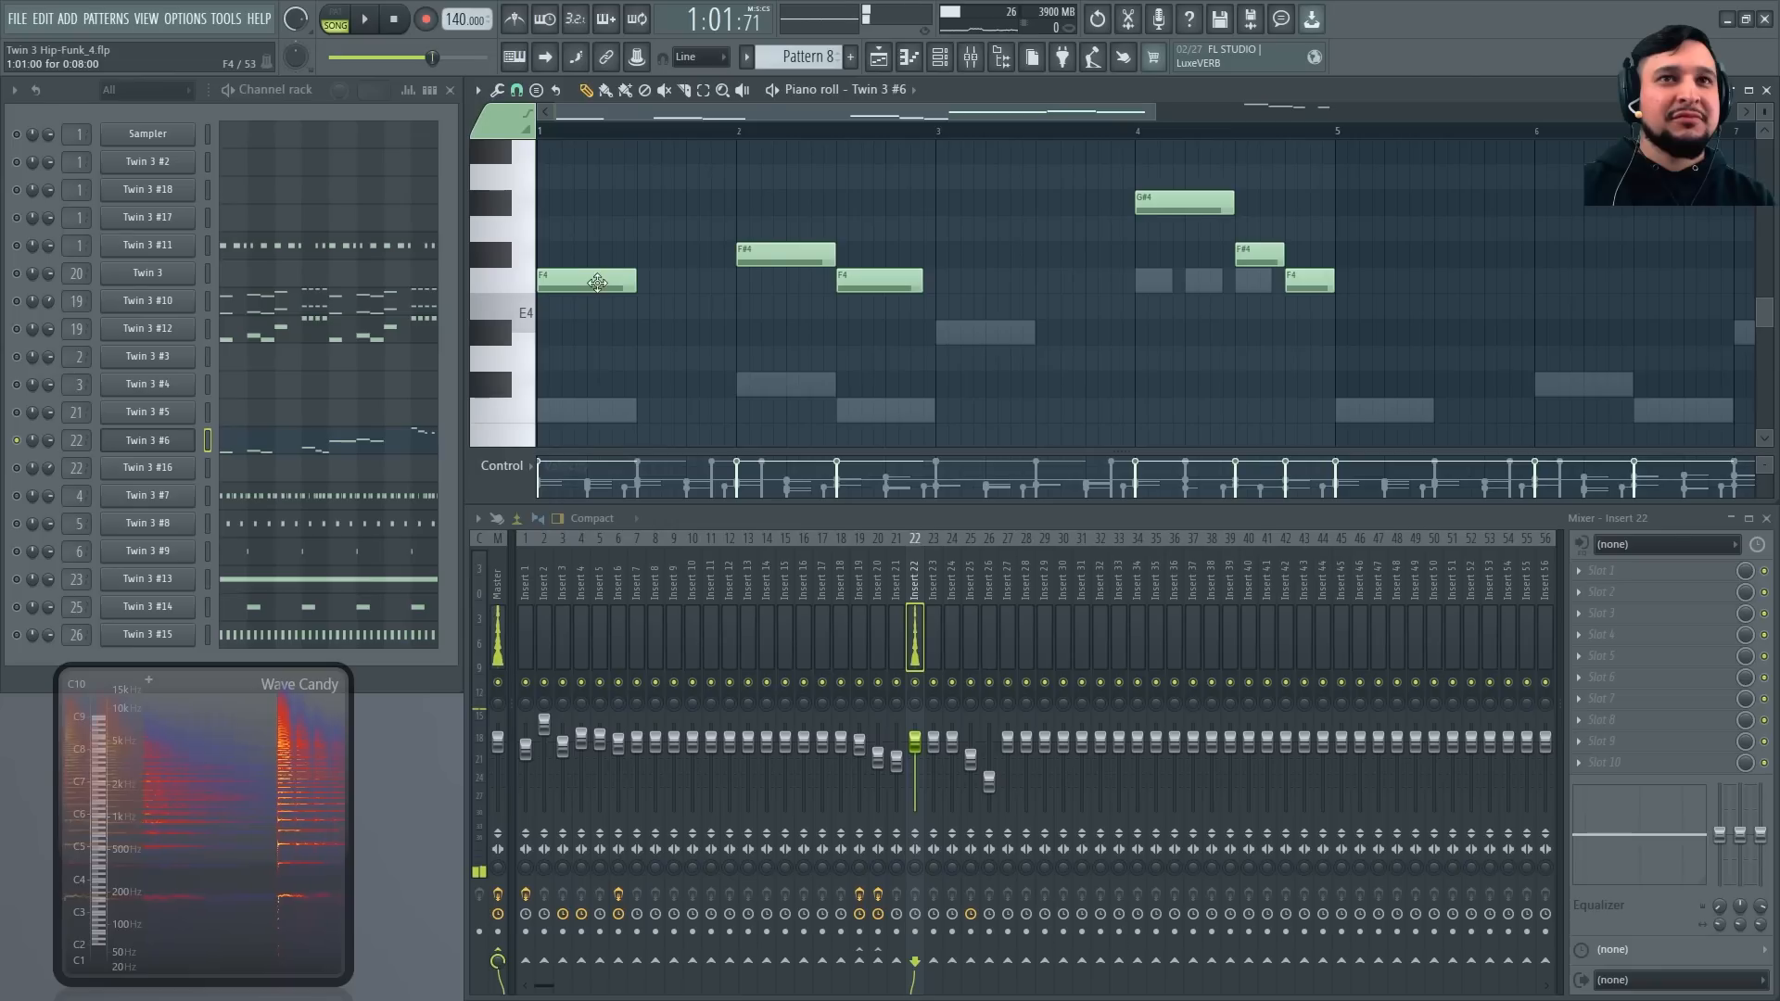
Try G#4, F#4 and F4 notes after the opening F4 in bar 1 of Twin 3 #6, and delete them again
click(608, 239)
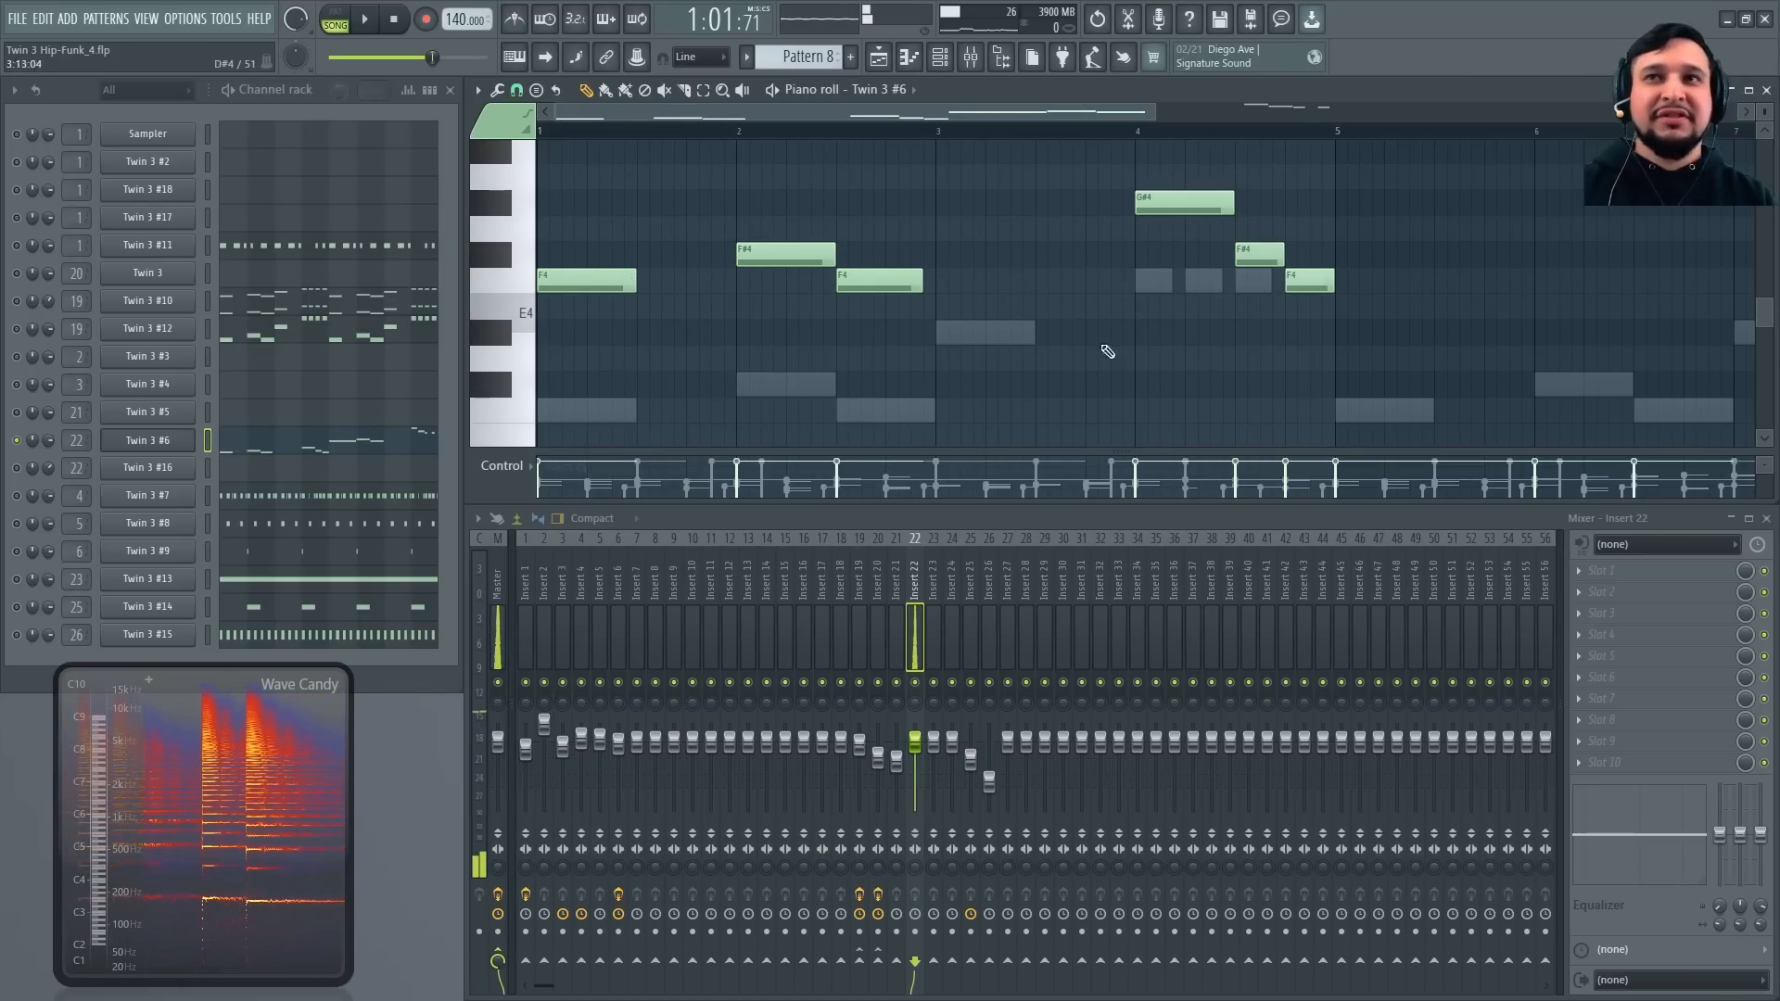
click(582, 206)
click(668, 252)
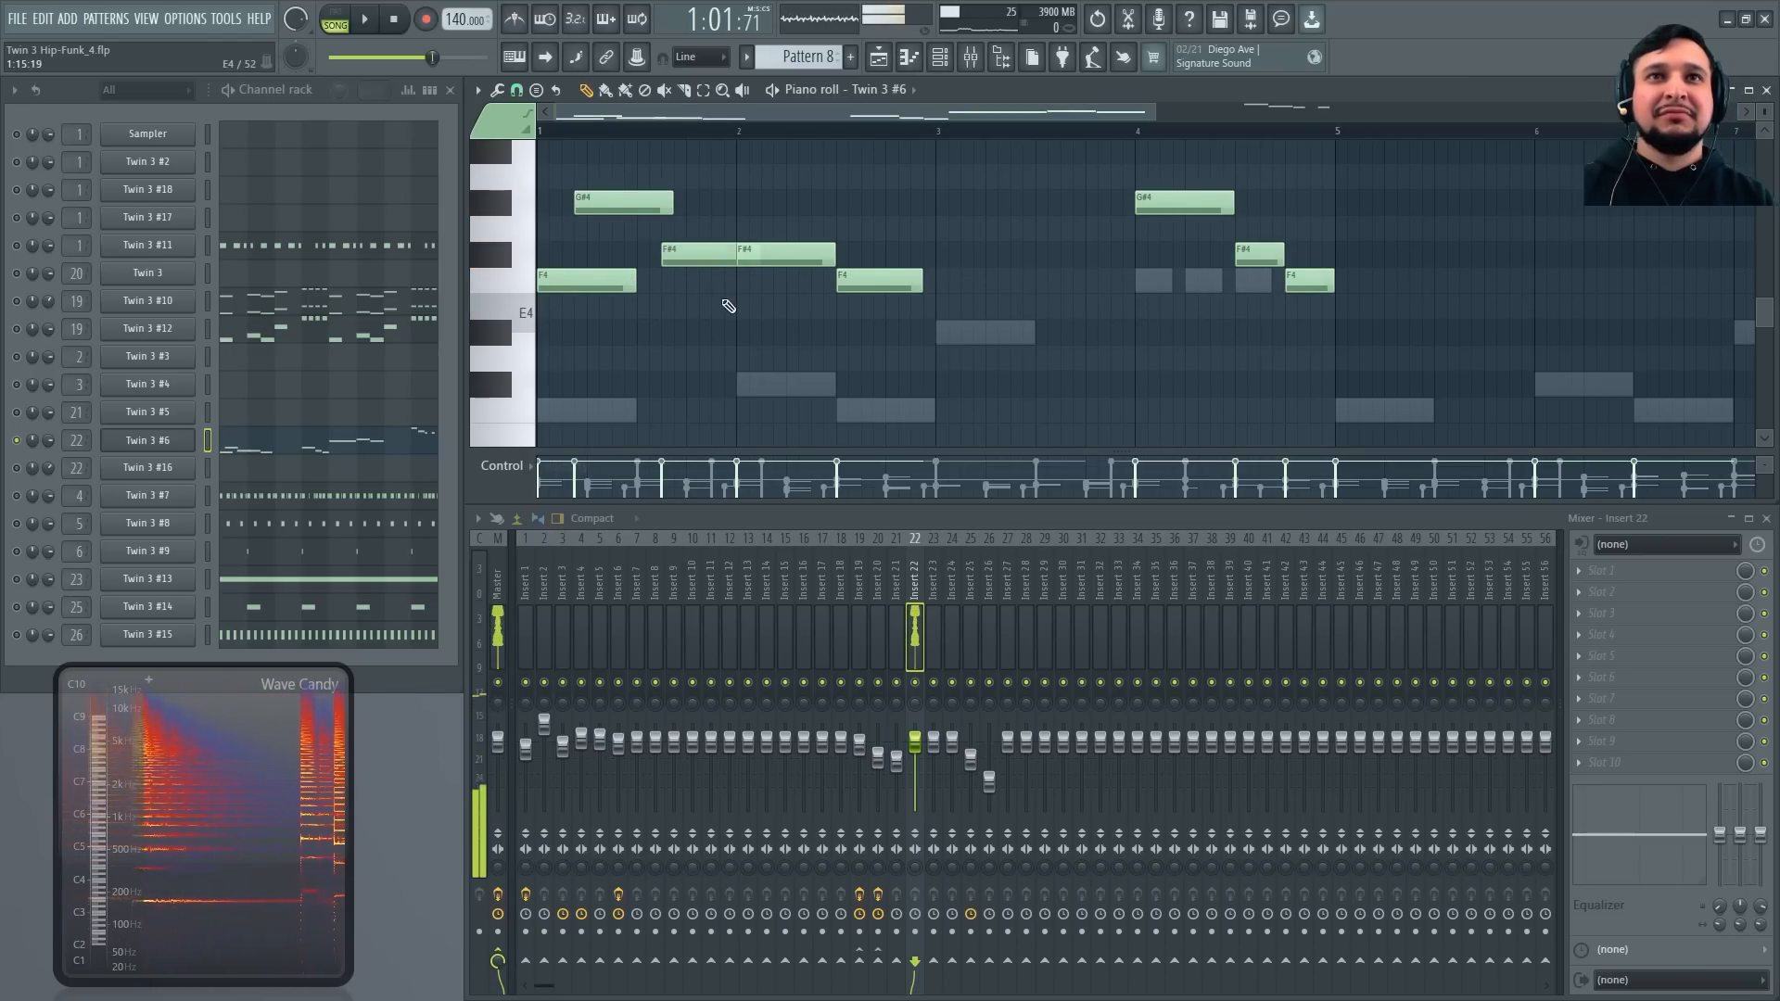
click(719, 278)
right_click(716, 281)
right_click(672, 255)
right_click(635, 208)
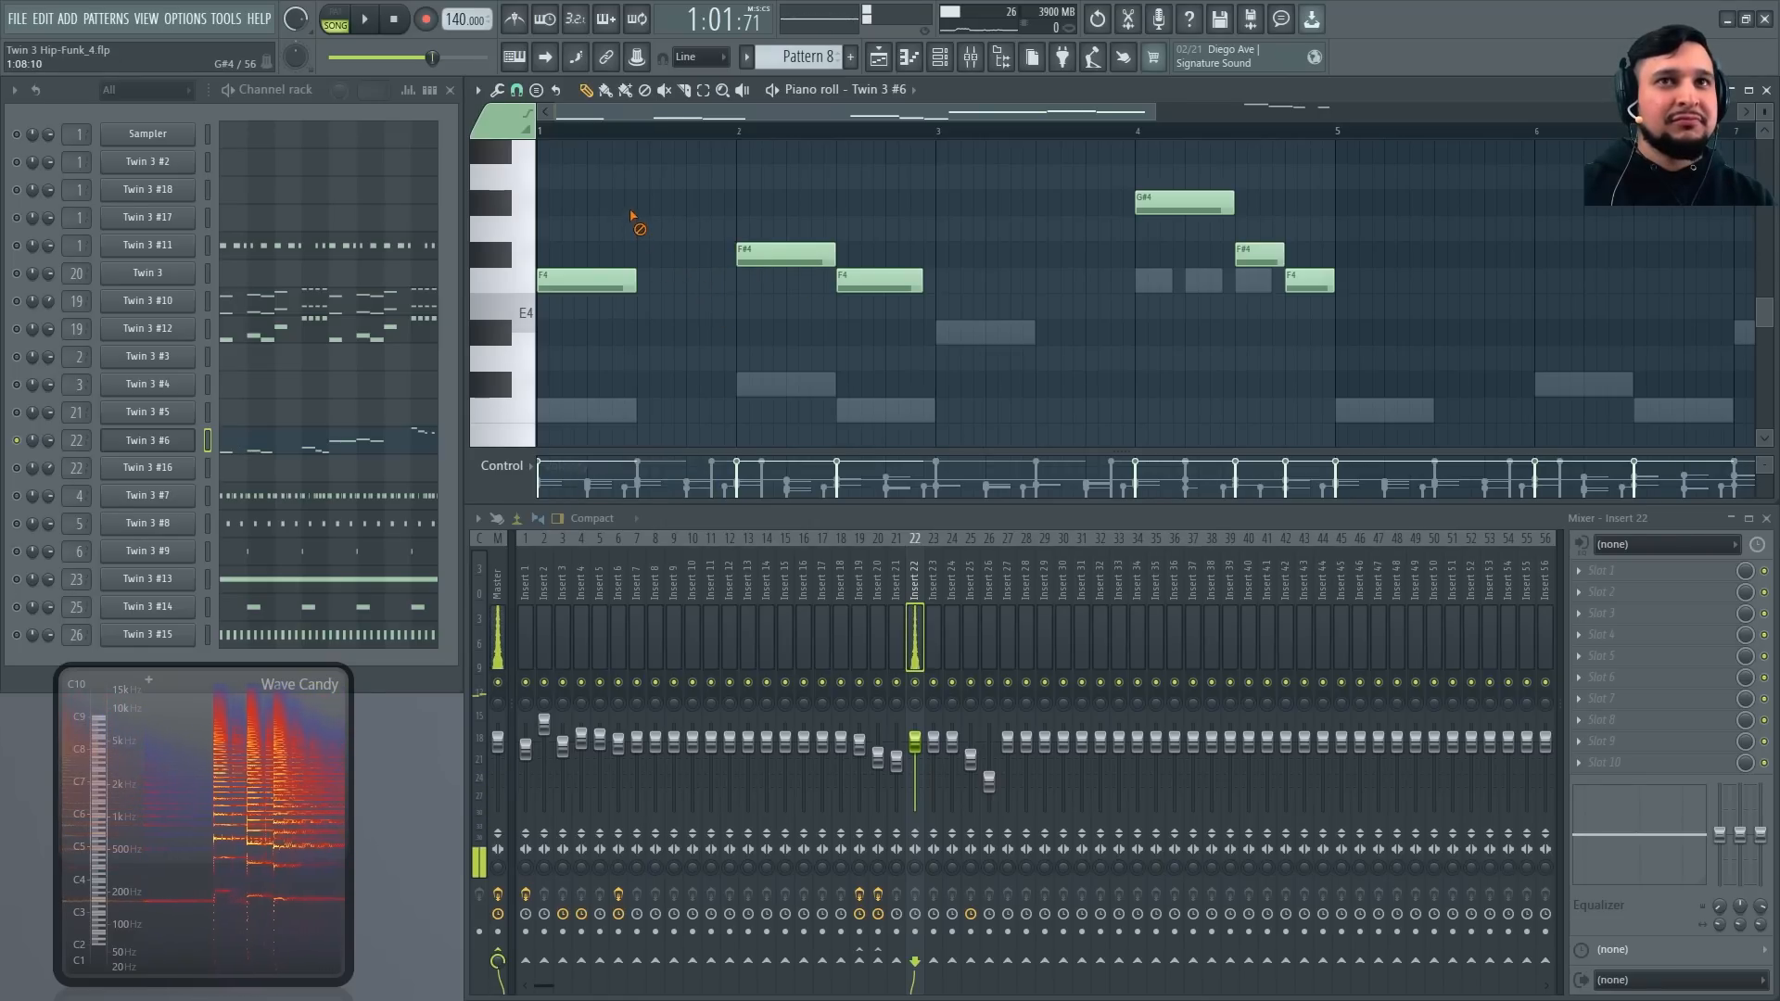
Try an ascending F4, F#4 and G#4 run leading into bar 2 of Twin 3 #6, and remove the added notes
click(680, 282)
click(691, 254)
click(693, 203)
click(667, 281)
right_click(670, 281)
right_click(681, 280)
right_click(704, 254)
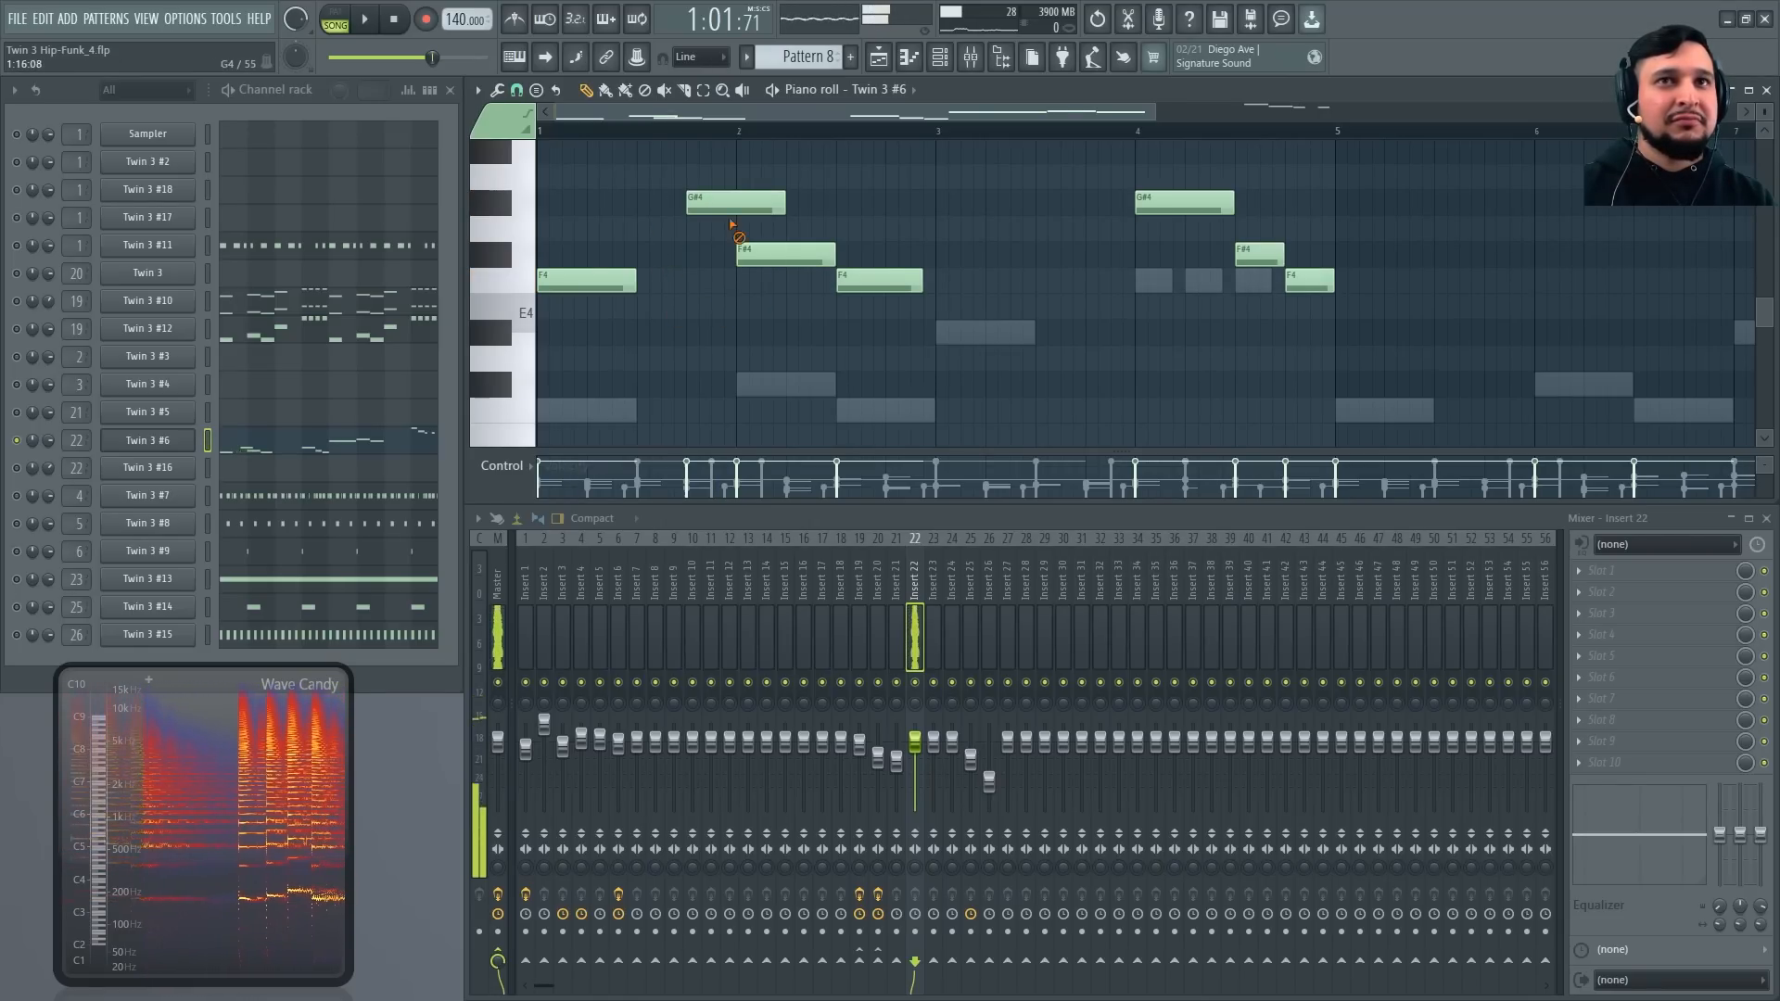
right_click(730, 208)
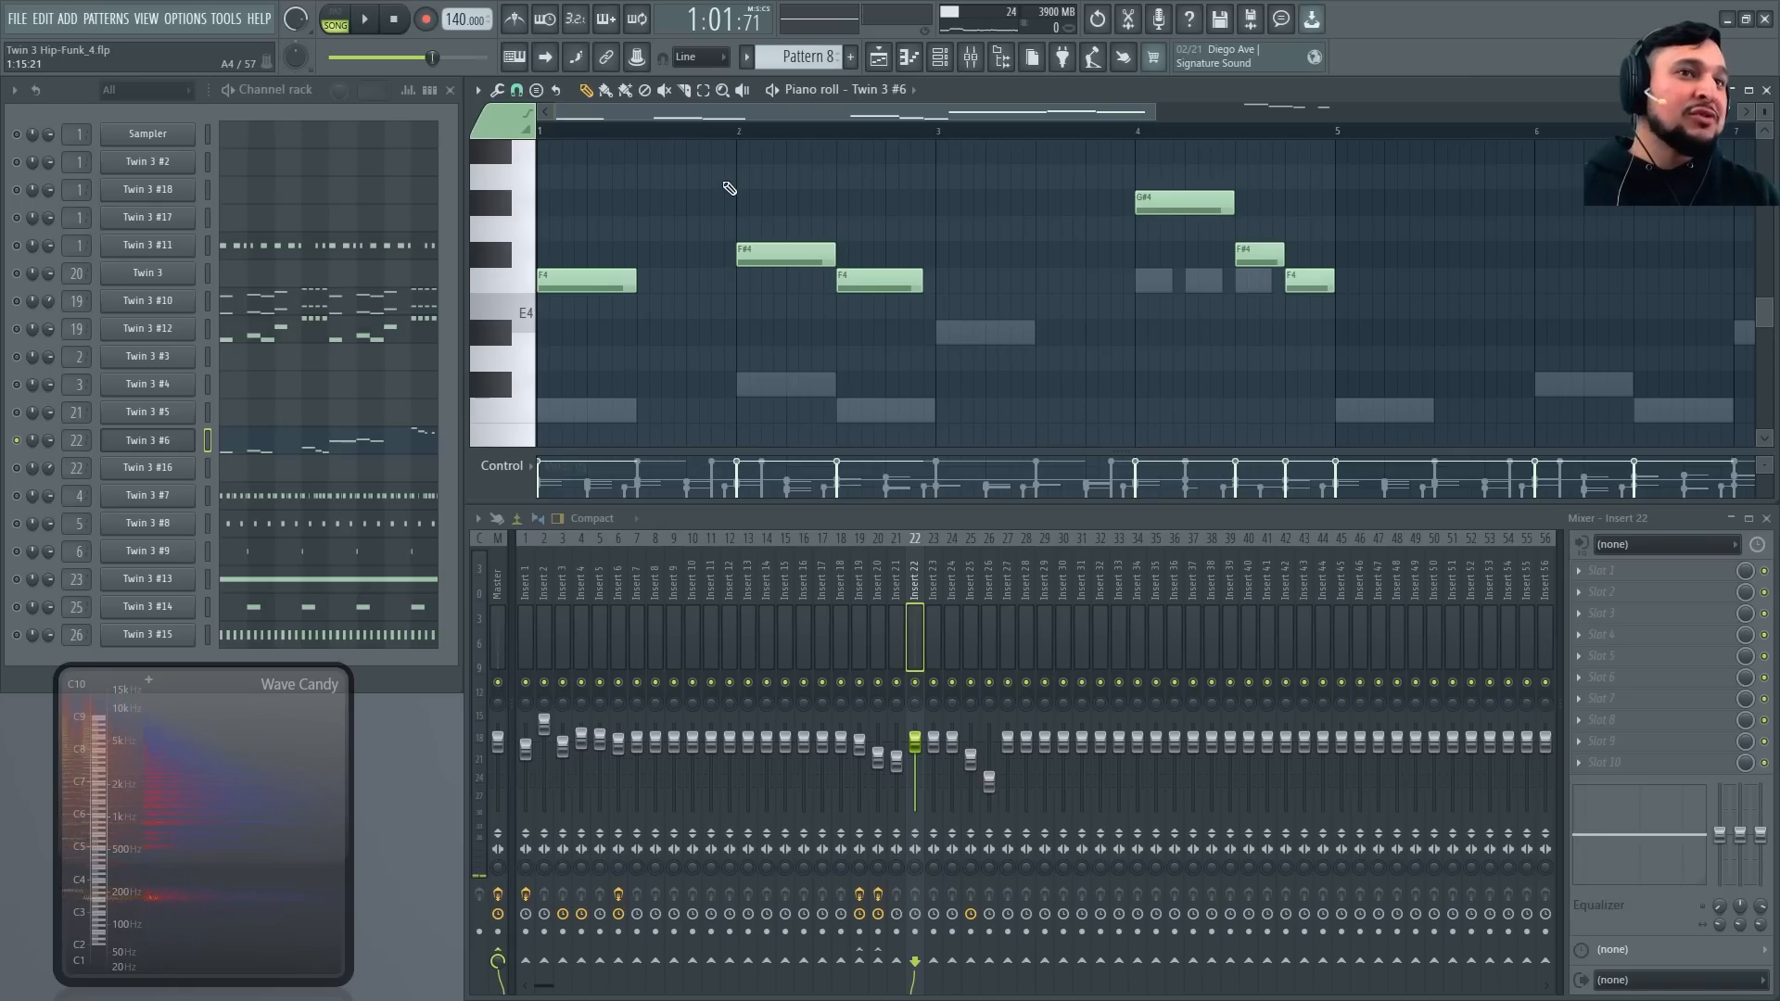
Review the whole Twin 3 #6 melody and audition it together with the Twin 3 #7 hats in Pattern 8
scroll(737, 204, down, 4)
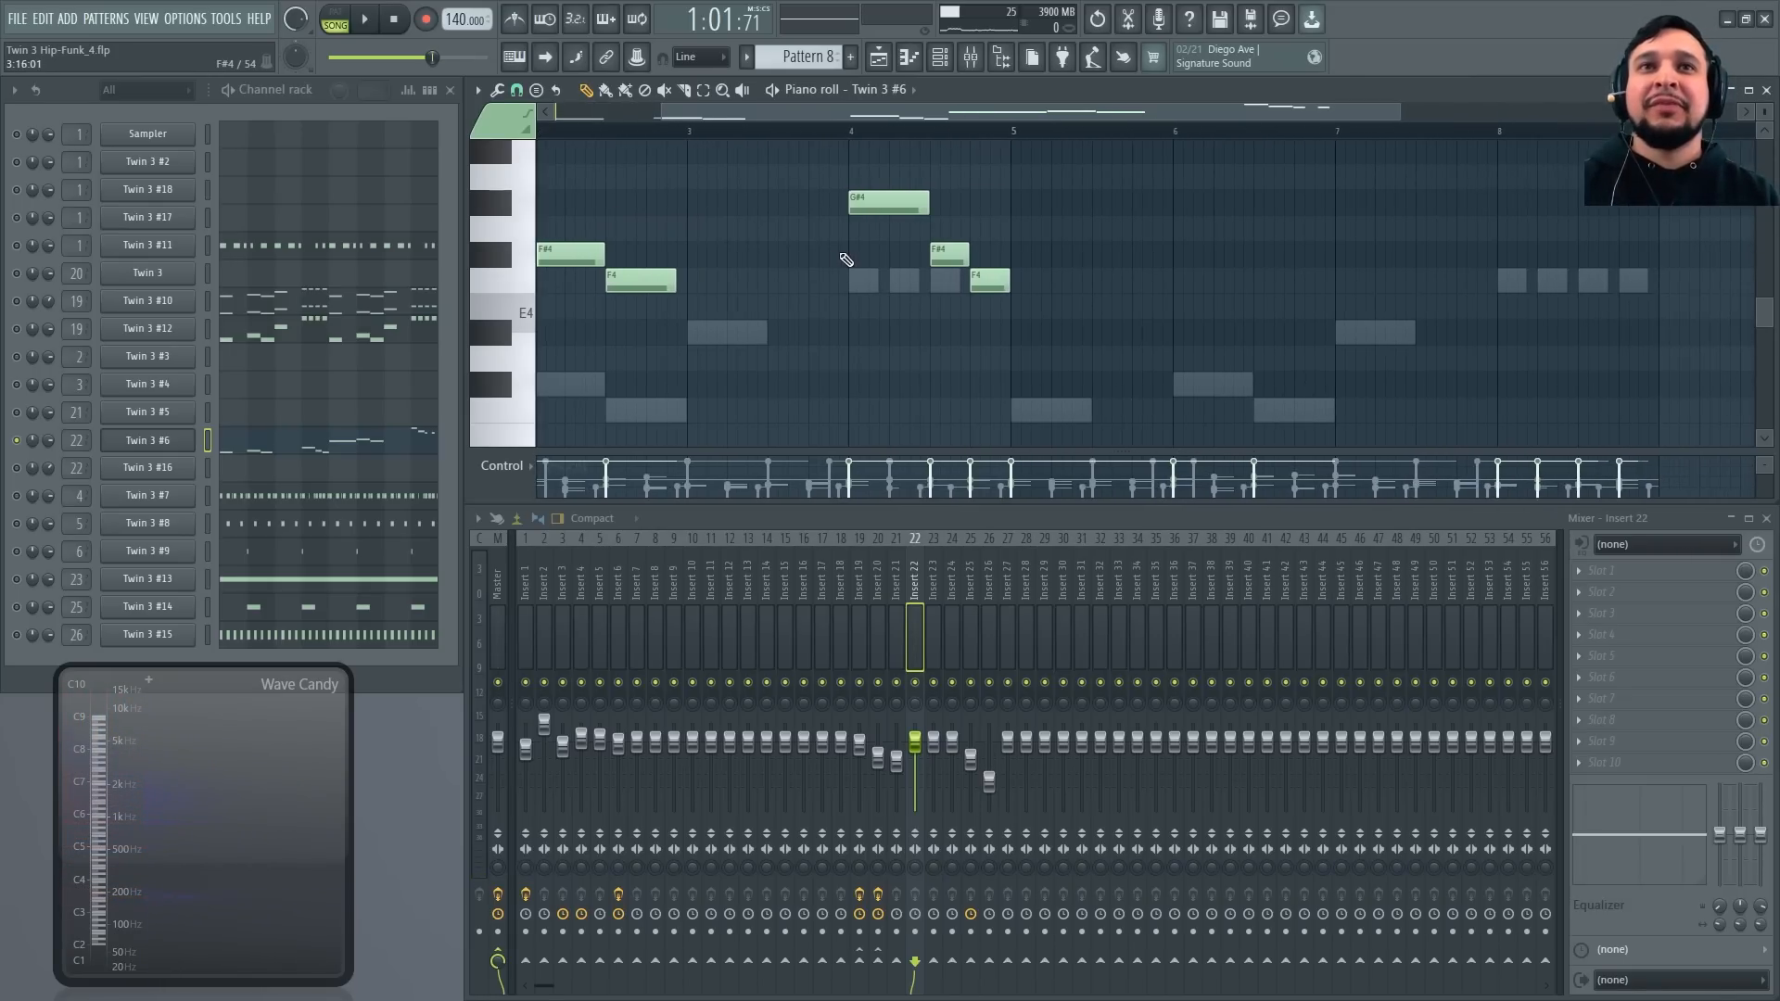
scroll(1065, 286, up, 2)
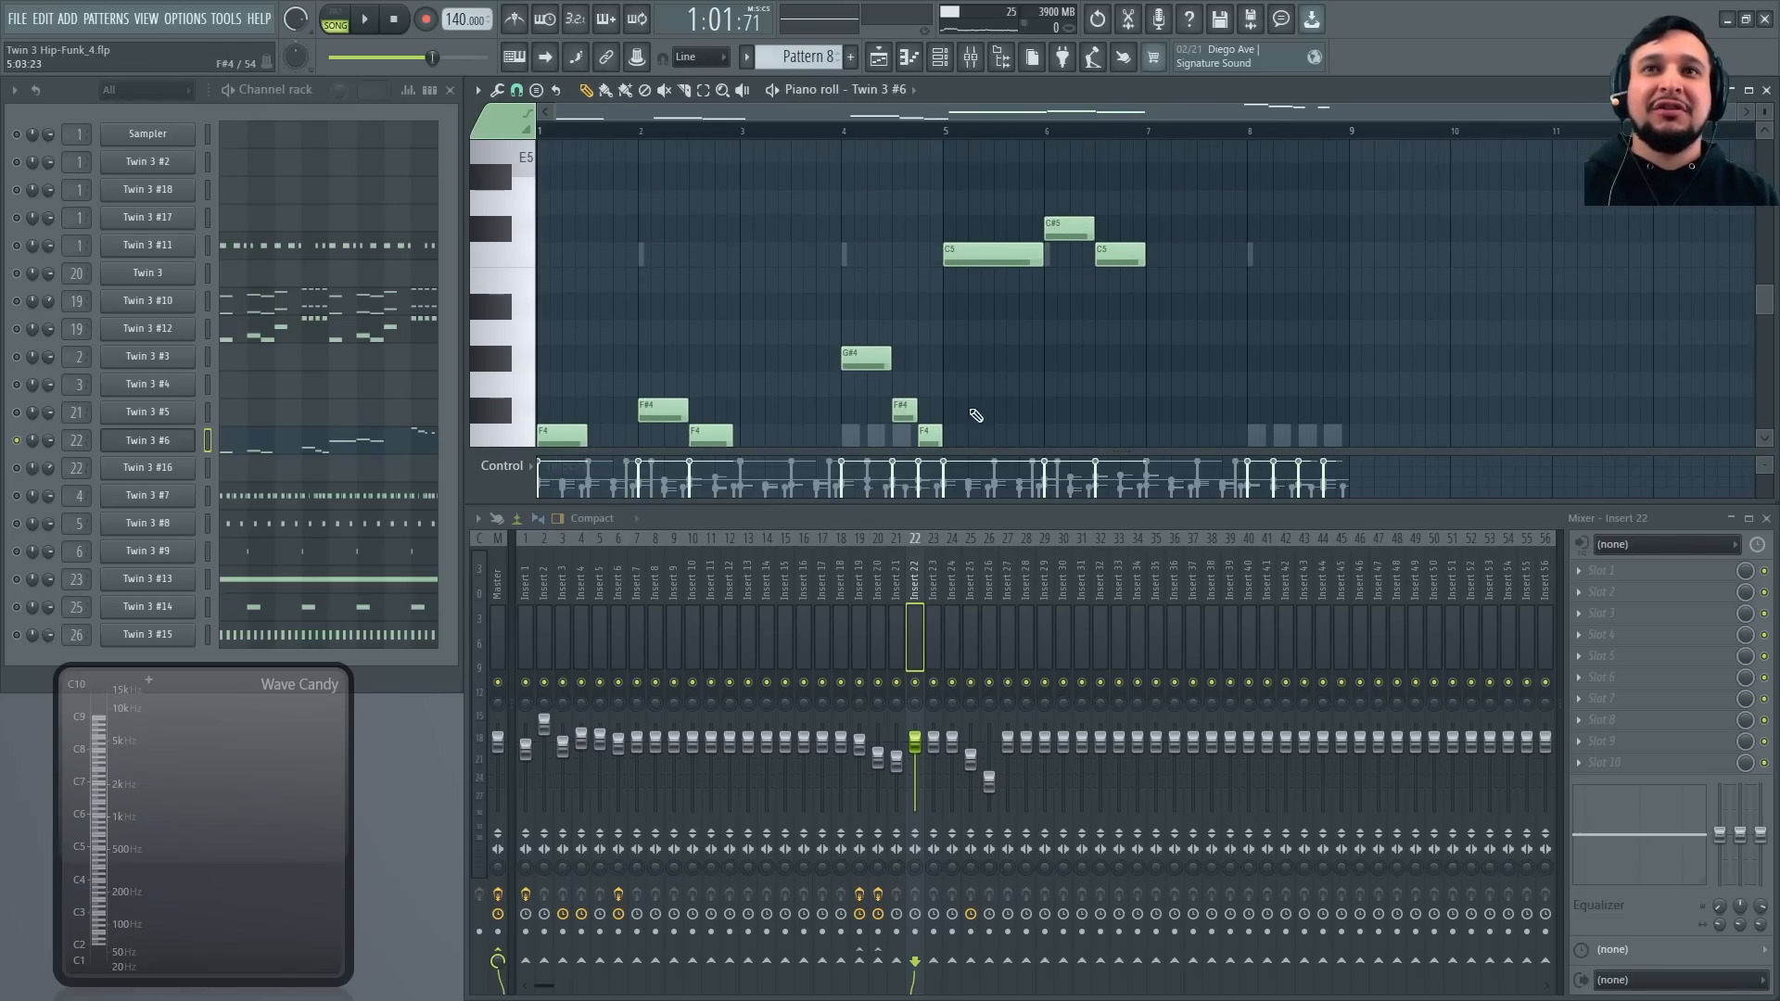
scroll(1391, 321, up, 2)
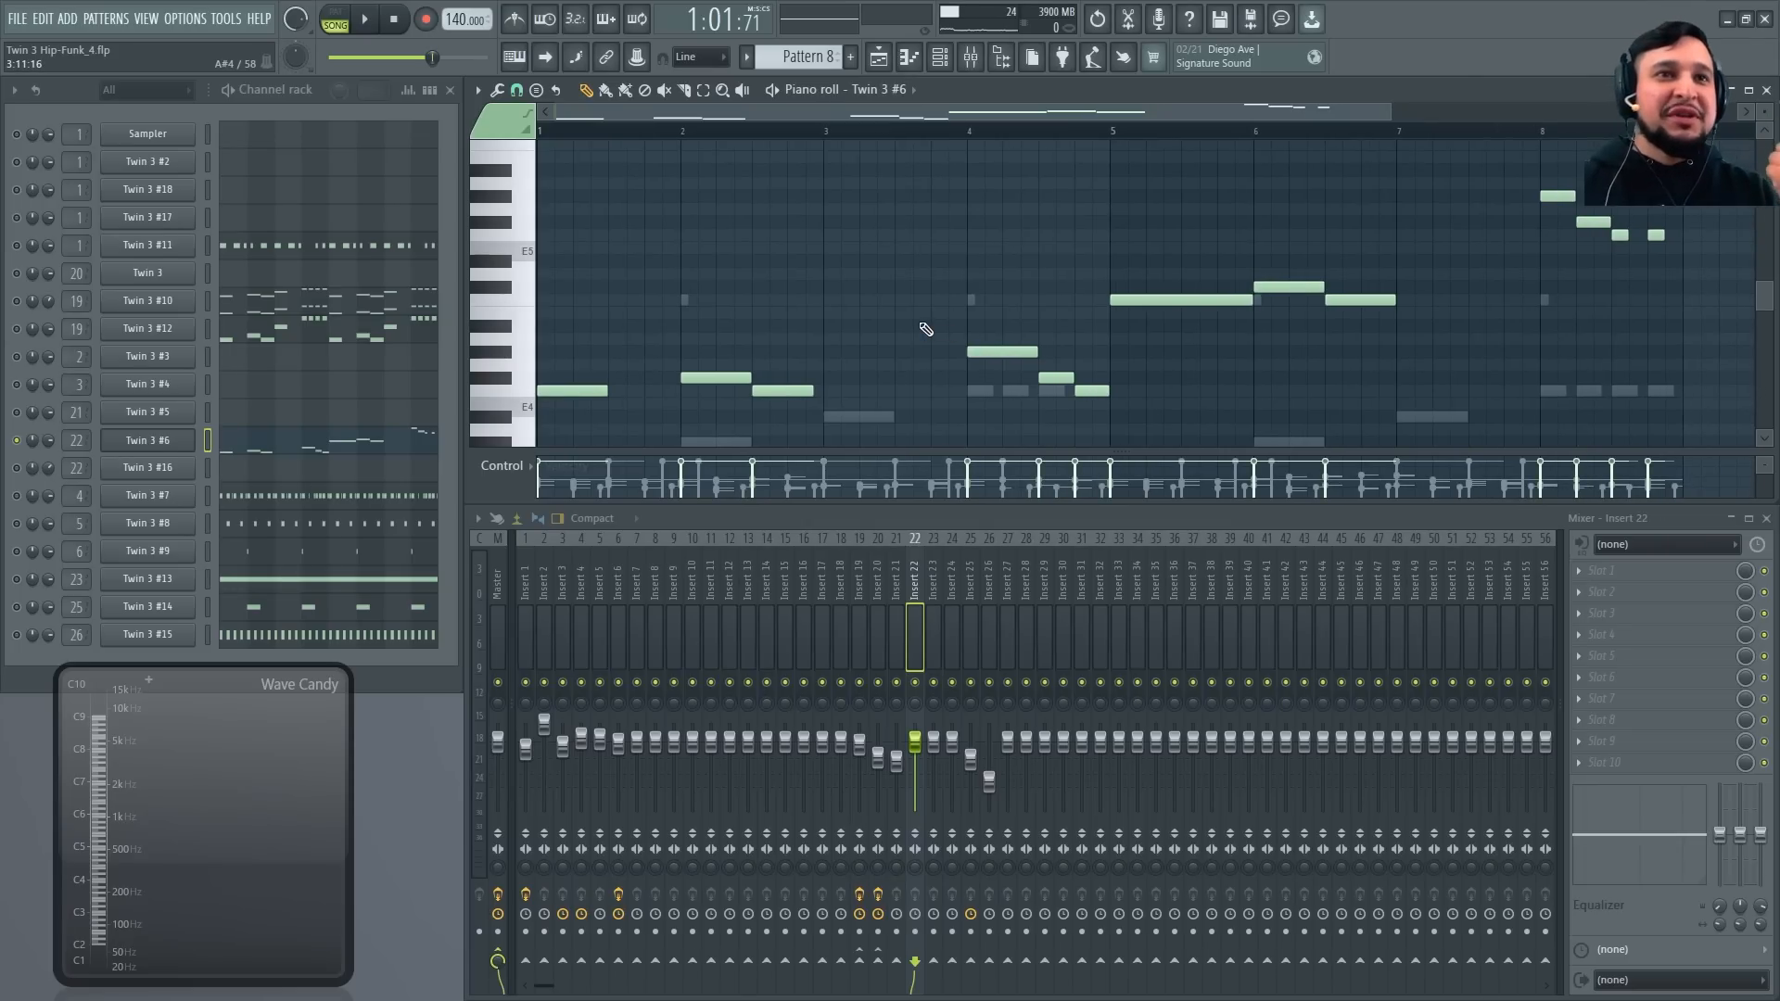
key(space)
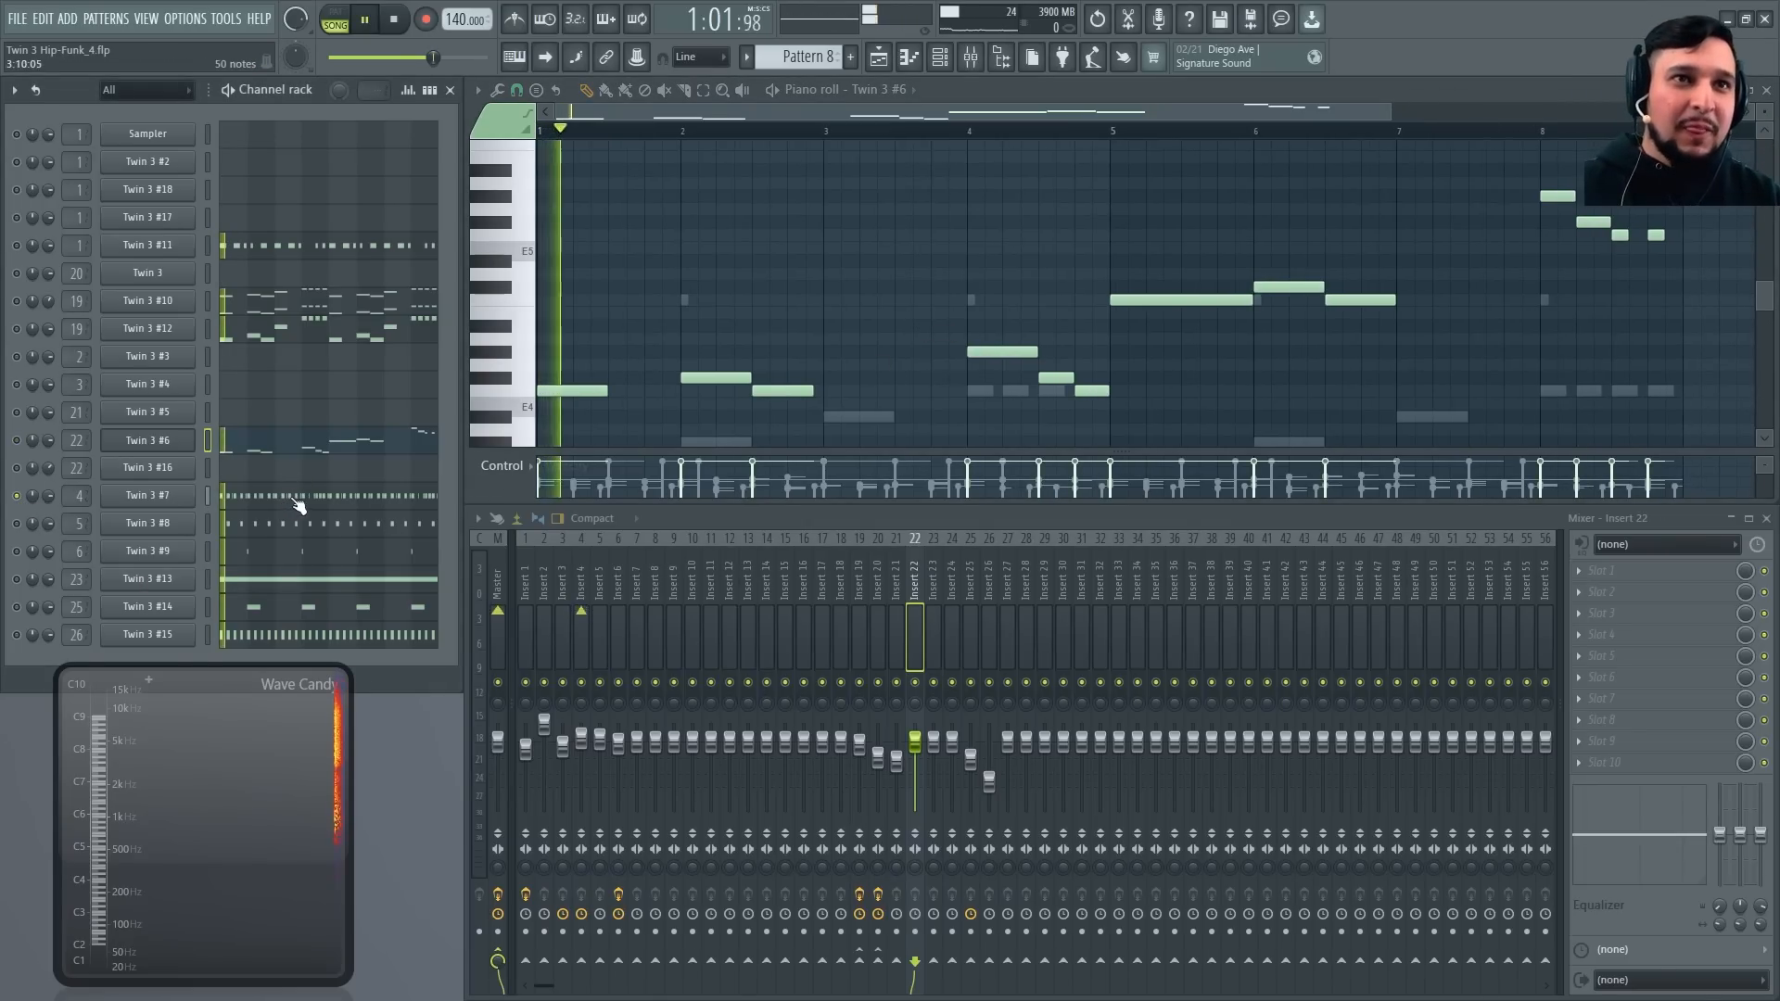
right_click(34, 442)
click(54, 452)
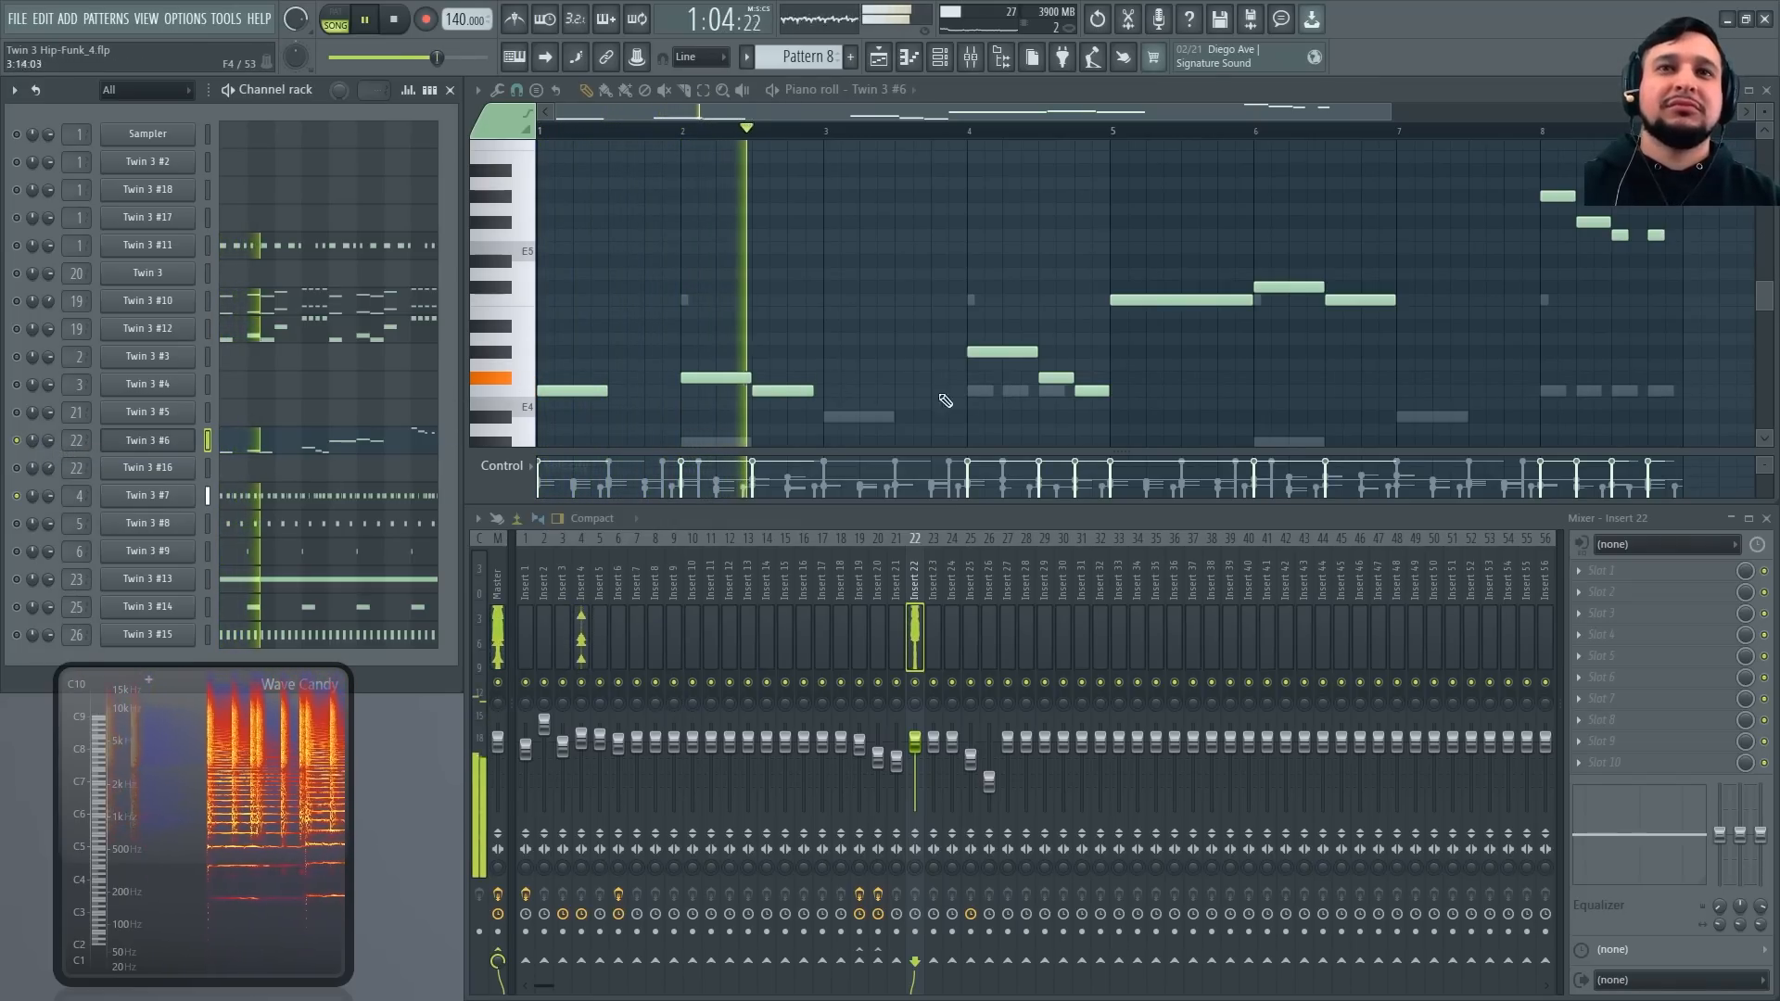
scroll(946, 399, down, 3)
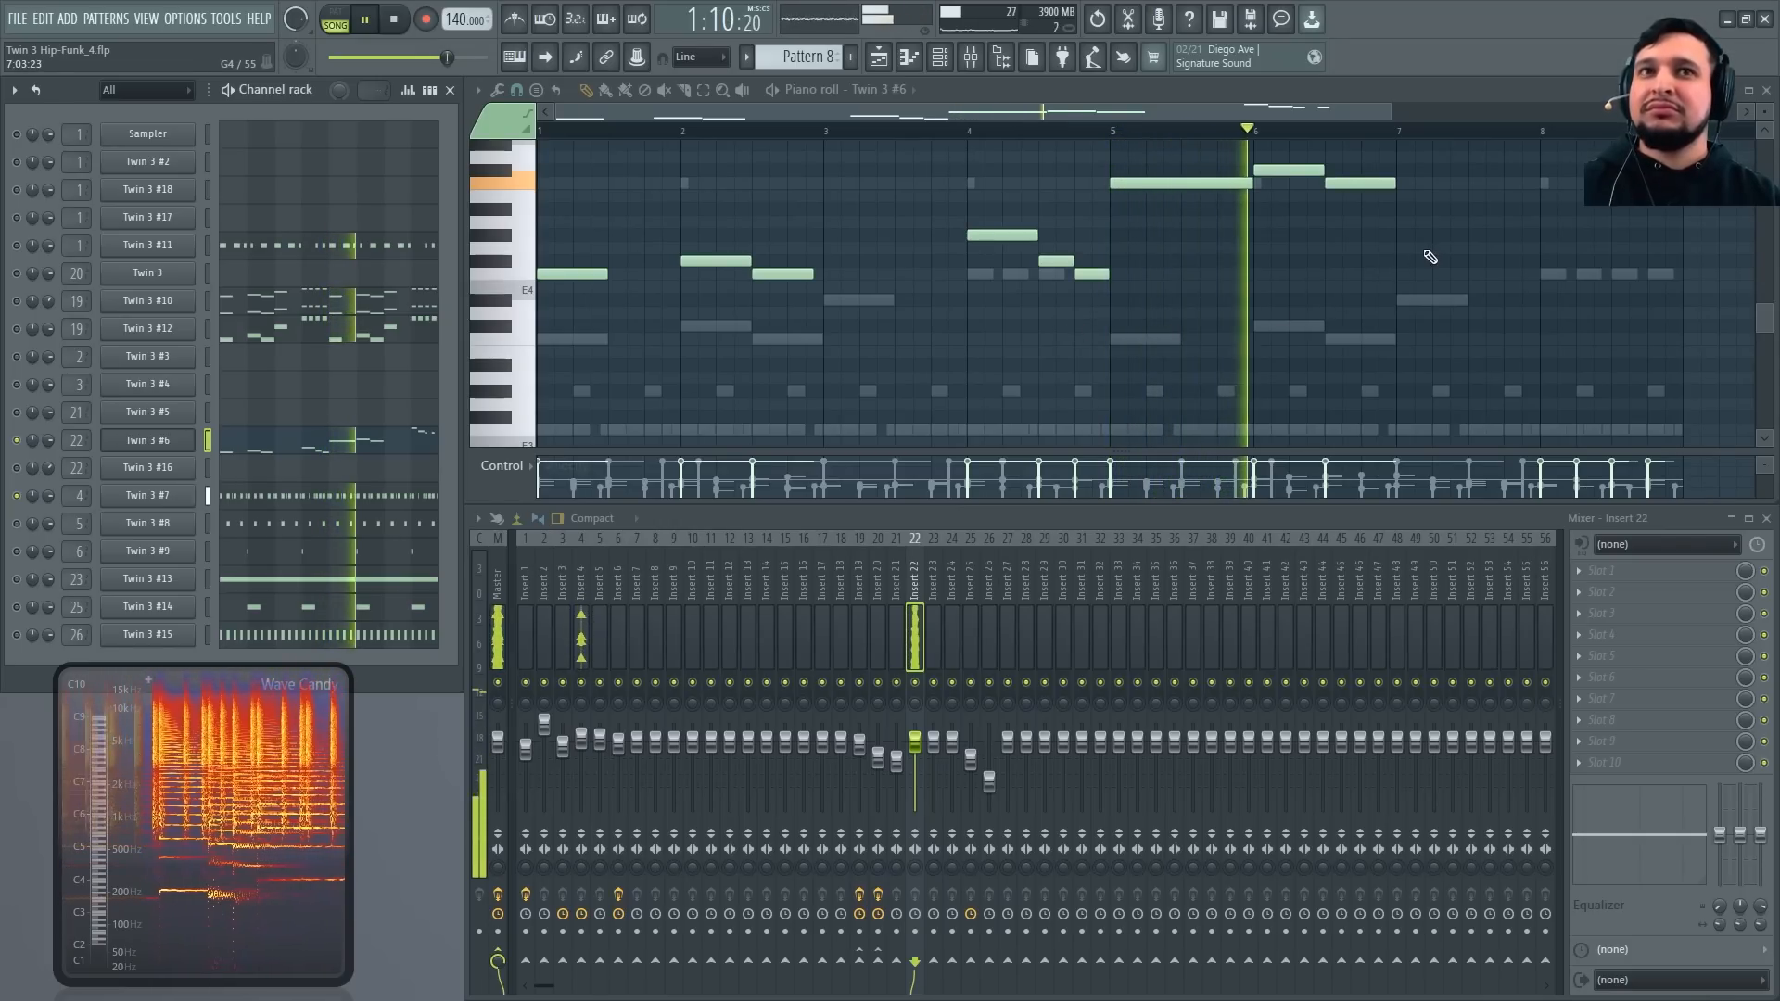
Show the Veiled patch of Twin 3 #6 in its expanded plugin window during playback, and close the window
click(160, 444)
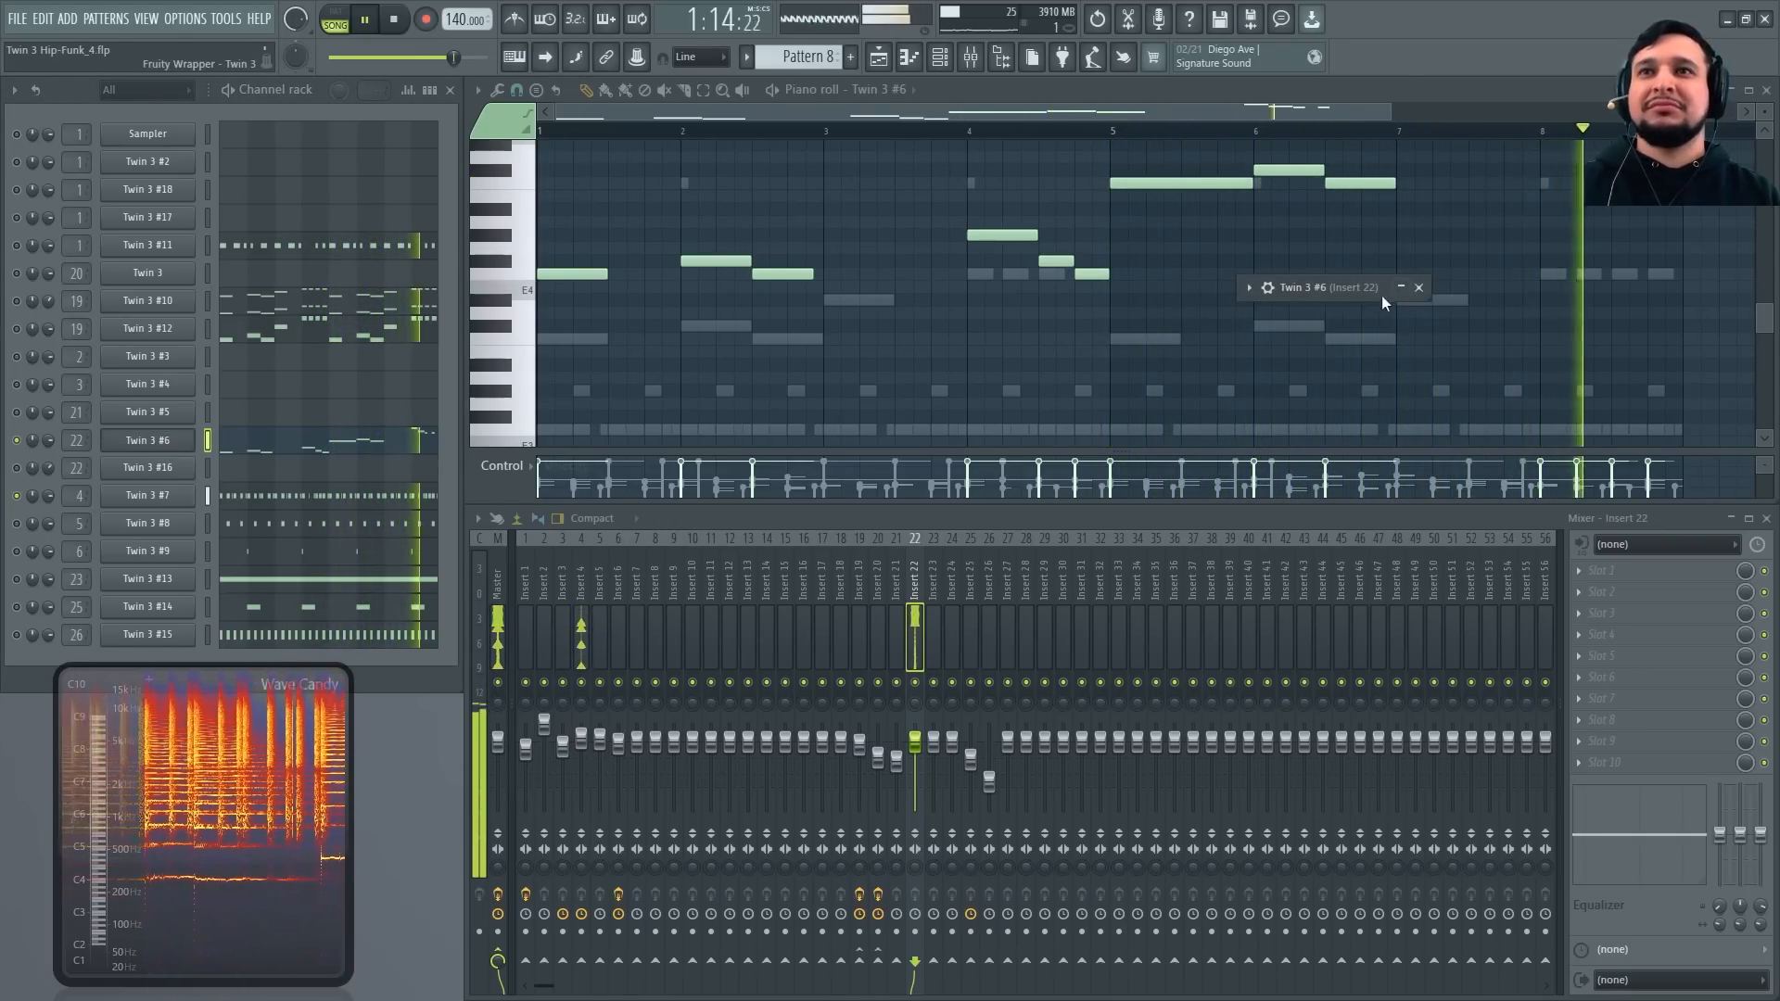
double_click(1358, 287)
drag(1337, 282, 459, 297)
key(space)
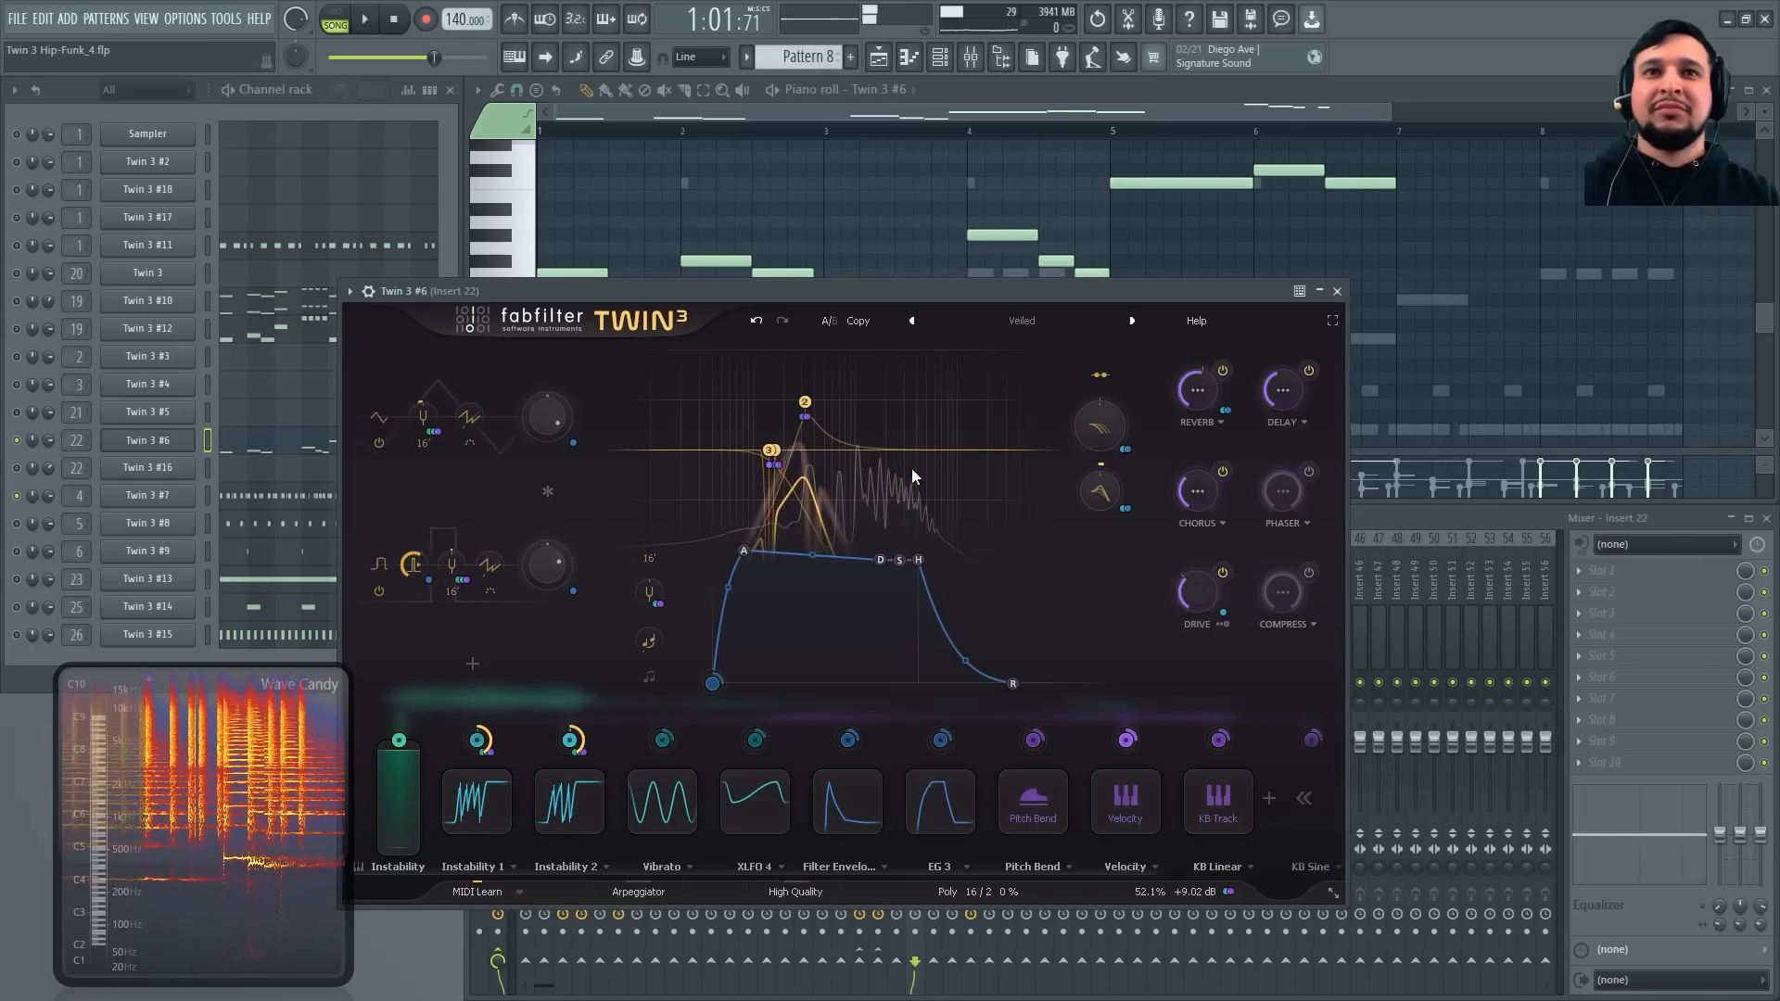
click(1337, 291)
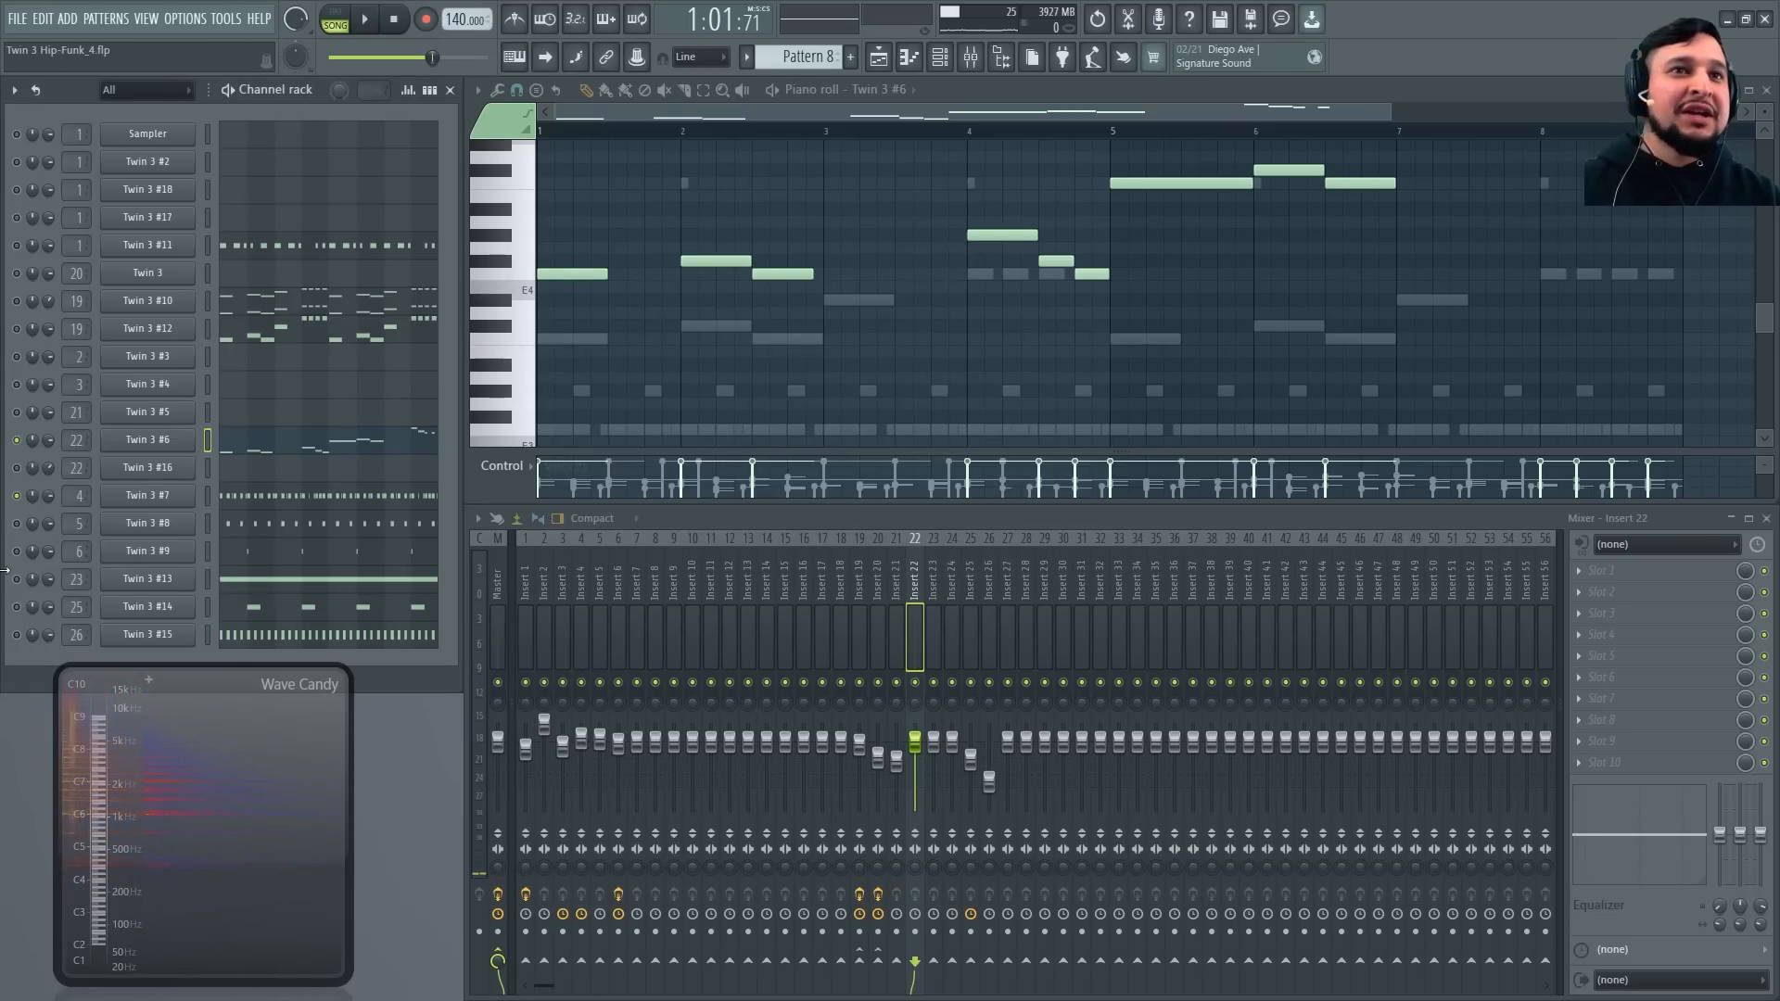
Audition Twin 3 #8 alongside Twin 3 #6 and #7, and solo it with its 909 Clap patch open
key(space)
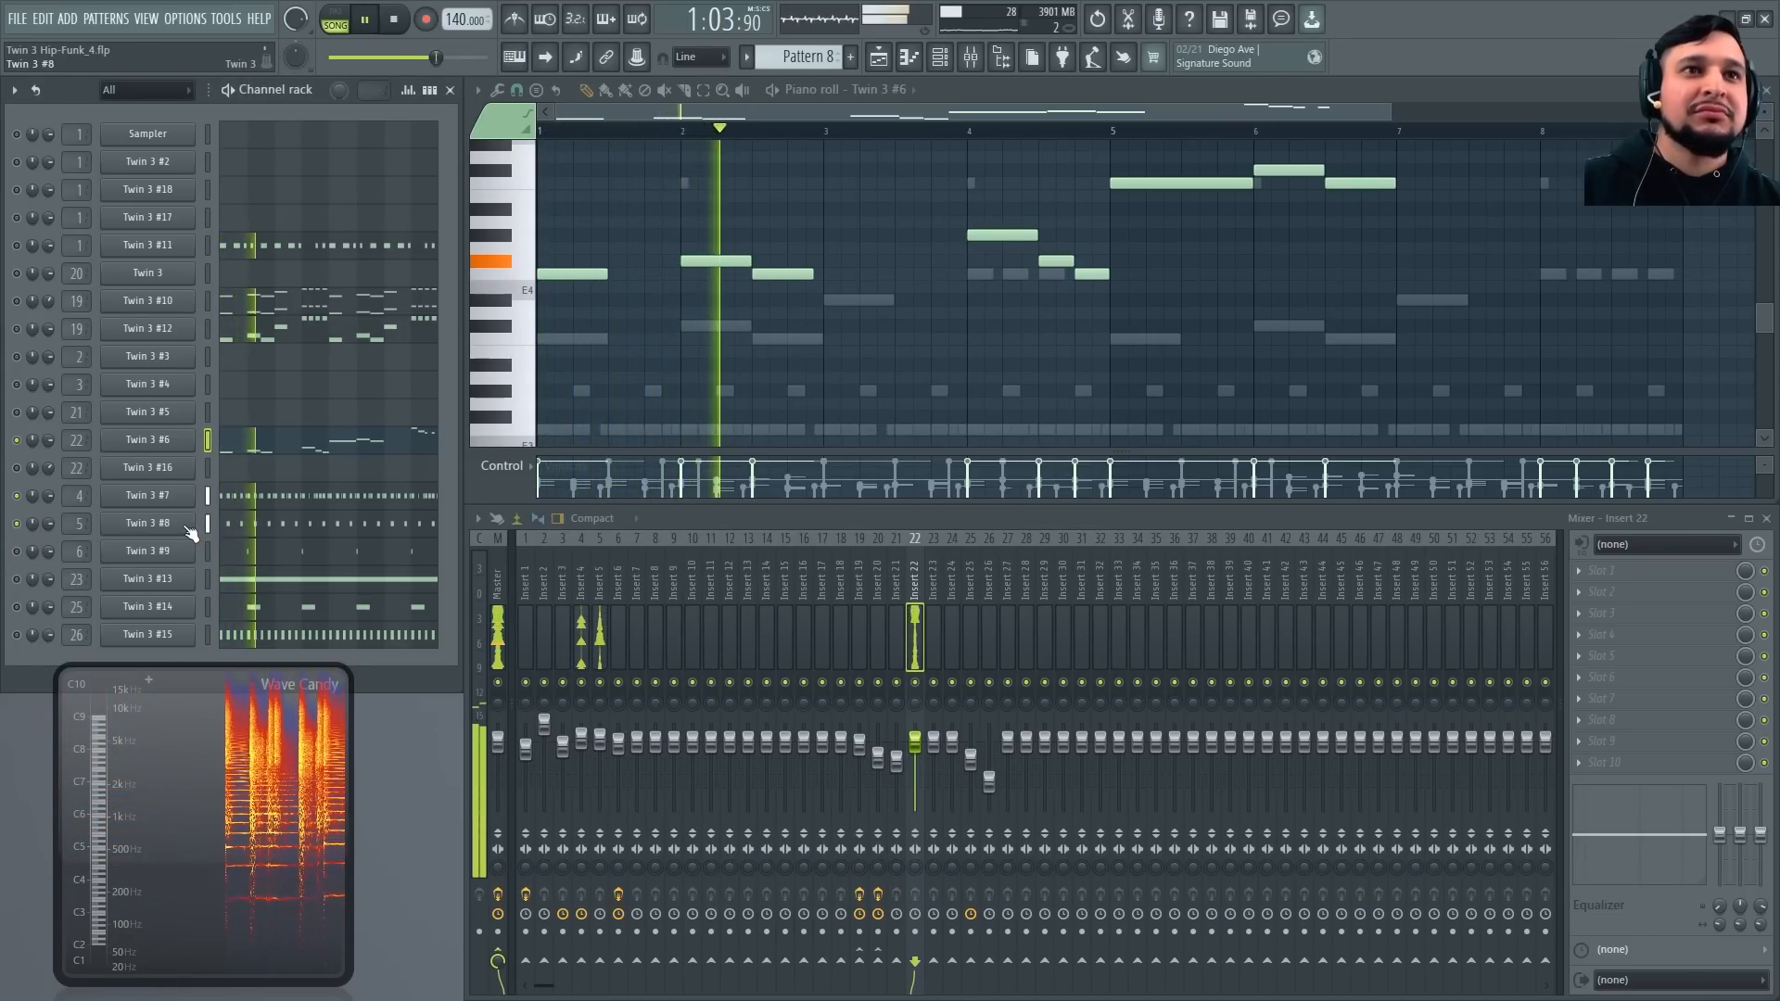
click(148, 522)
key(space)
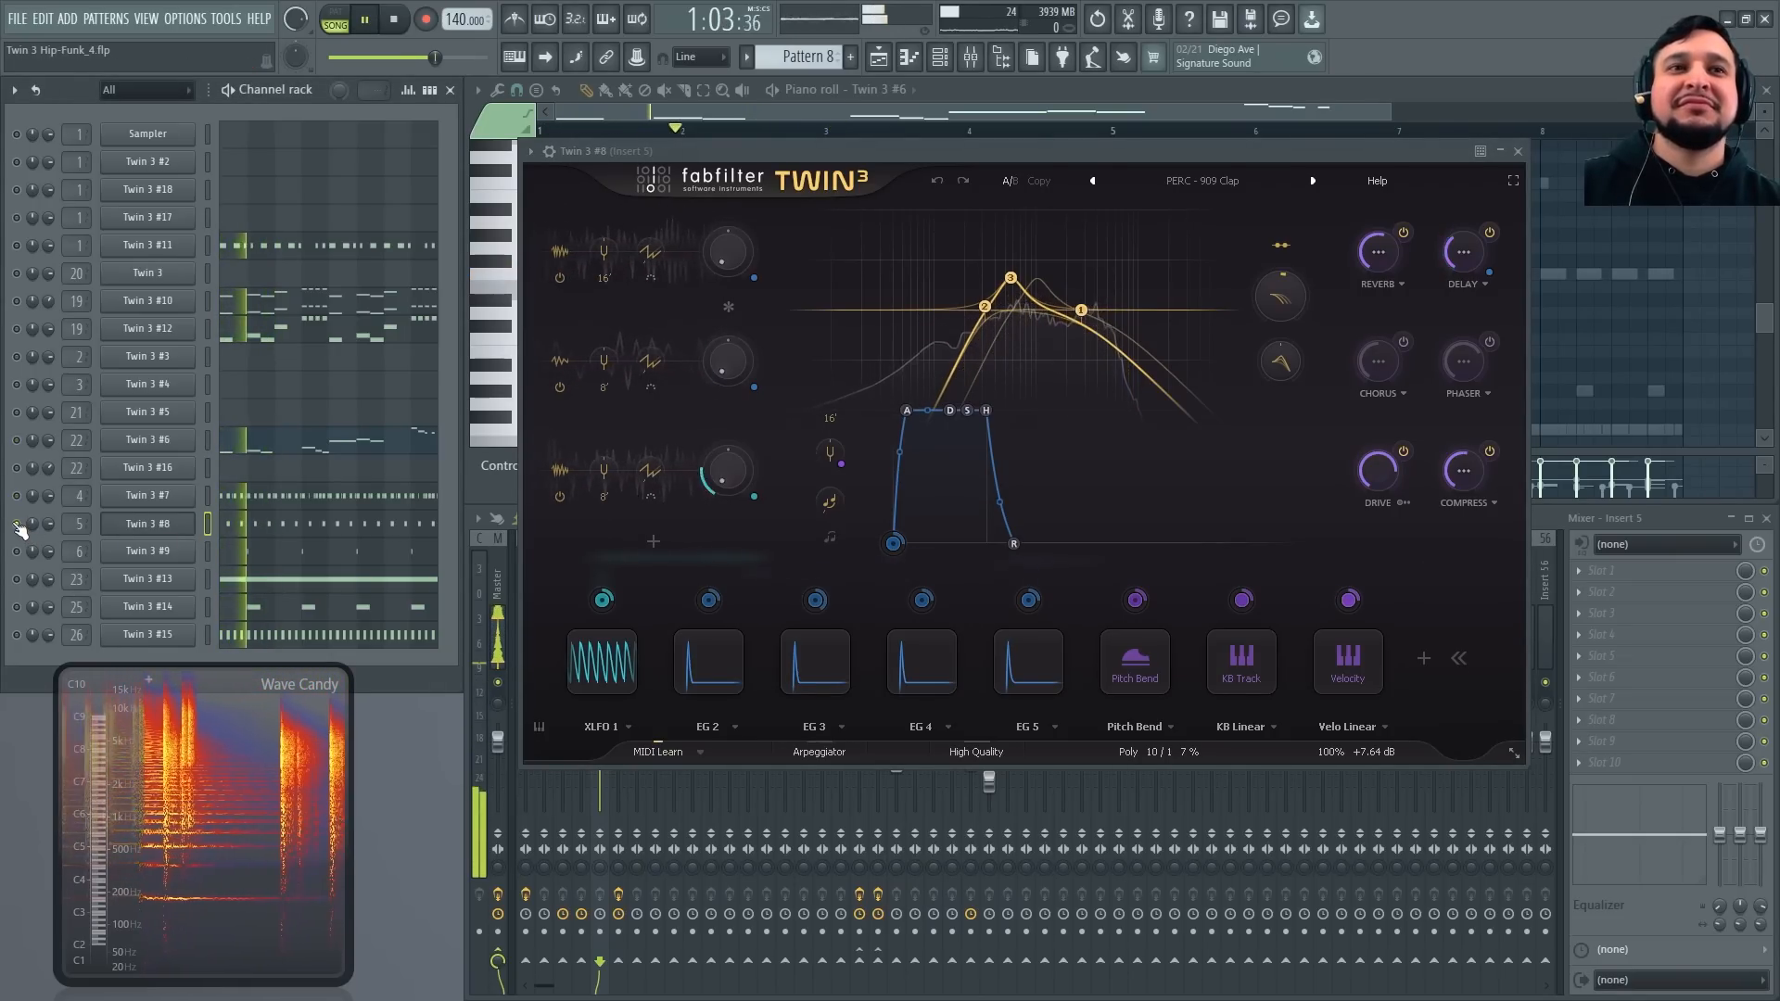
key(space)
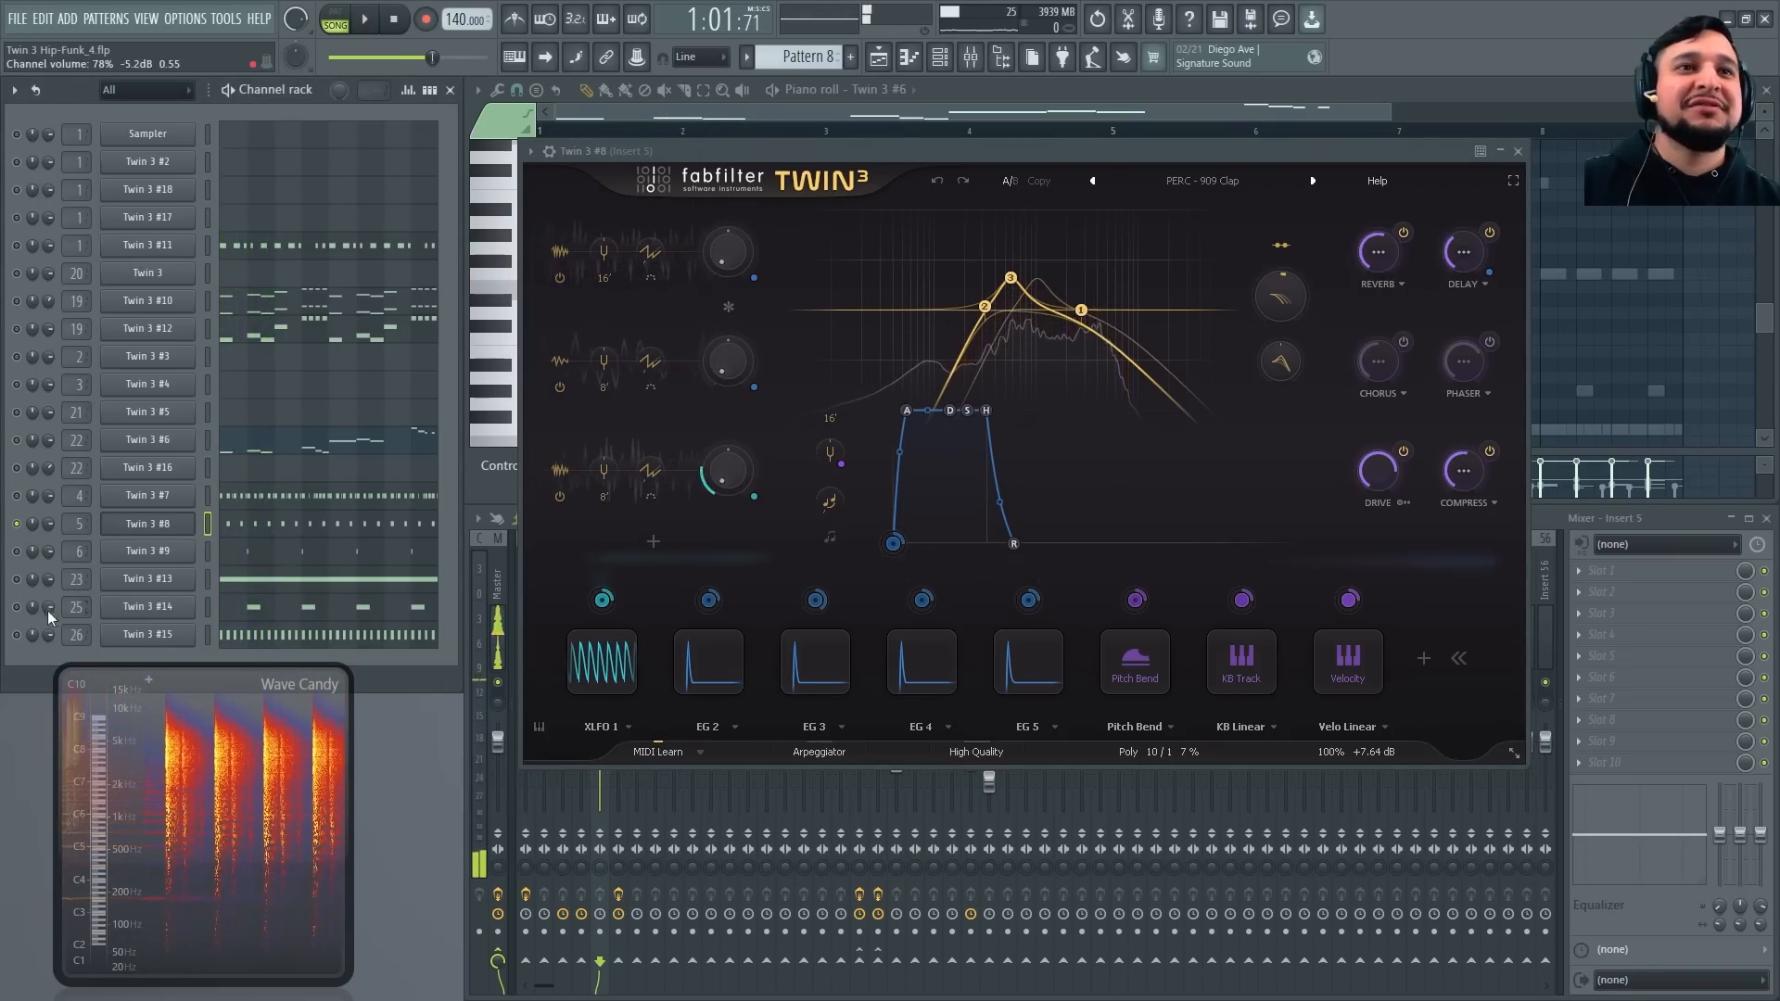
Audition Twin 3 #13 soloed with its Gentle Touch patch open, and move the plugin window clear of the notes
click(160, 581)
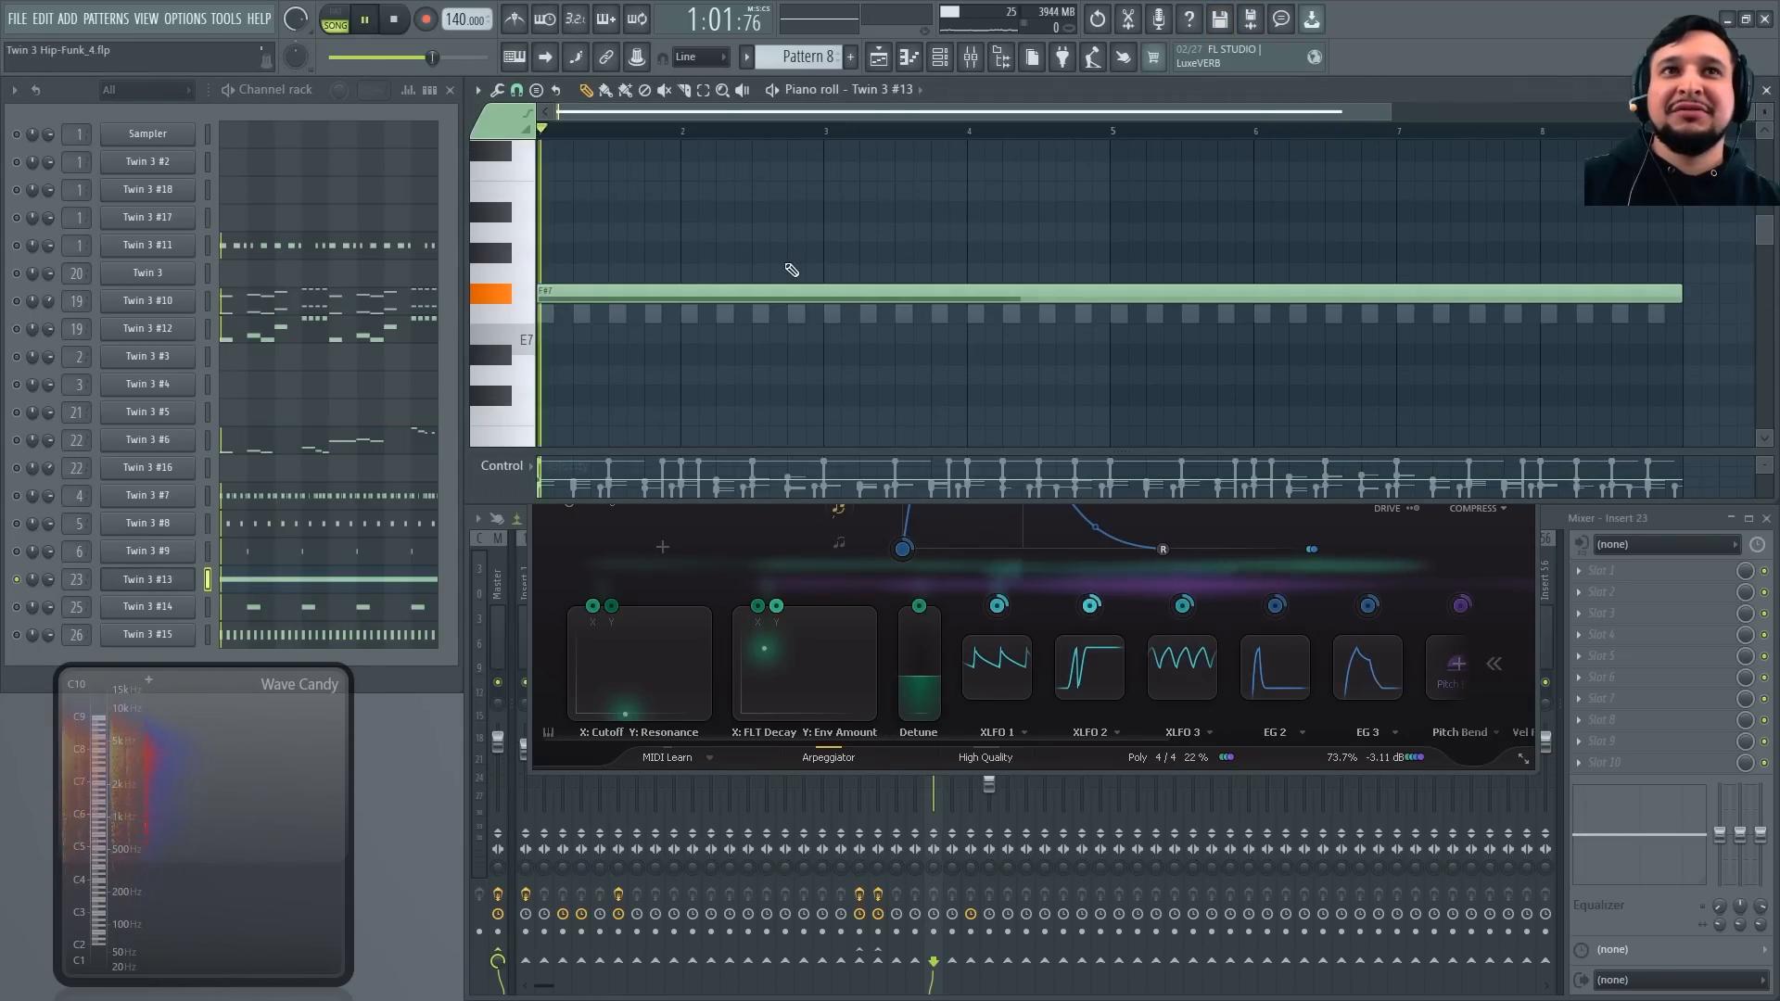
key(space)
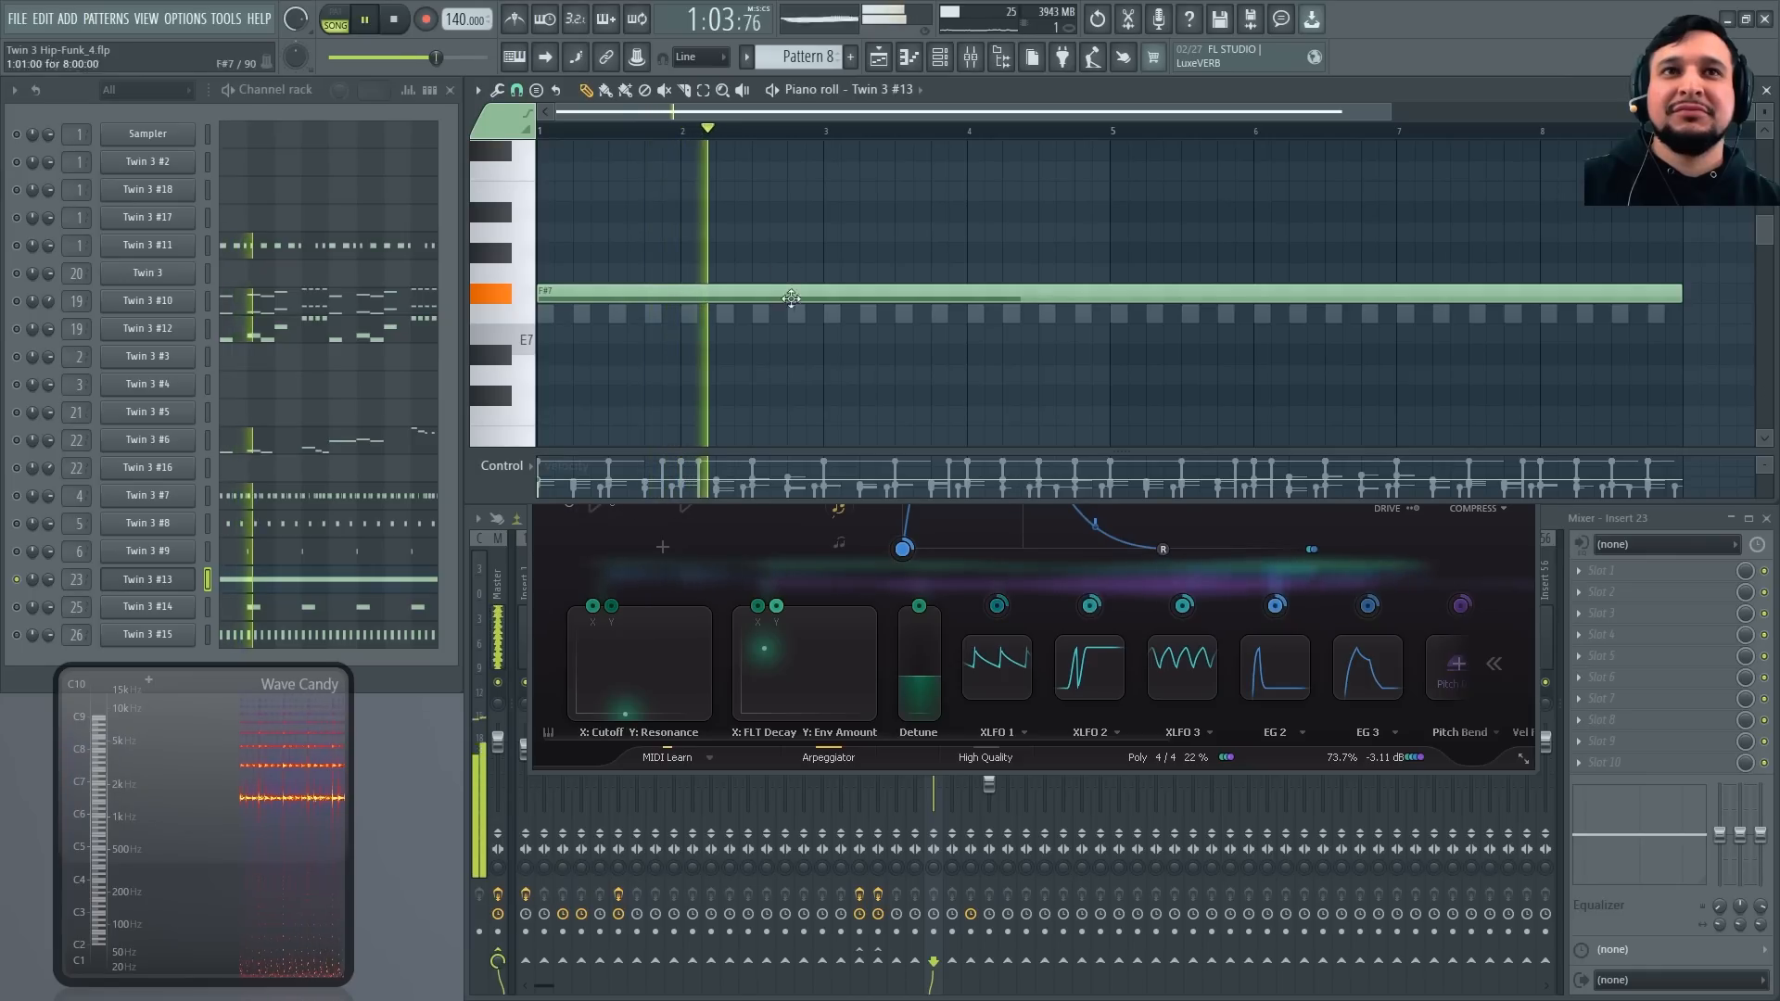
click(192, 579)
click(196, 575)
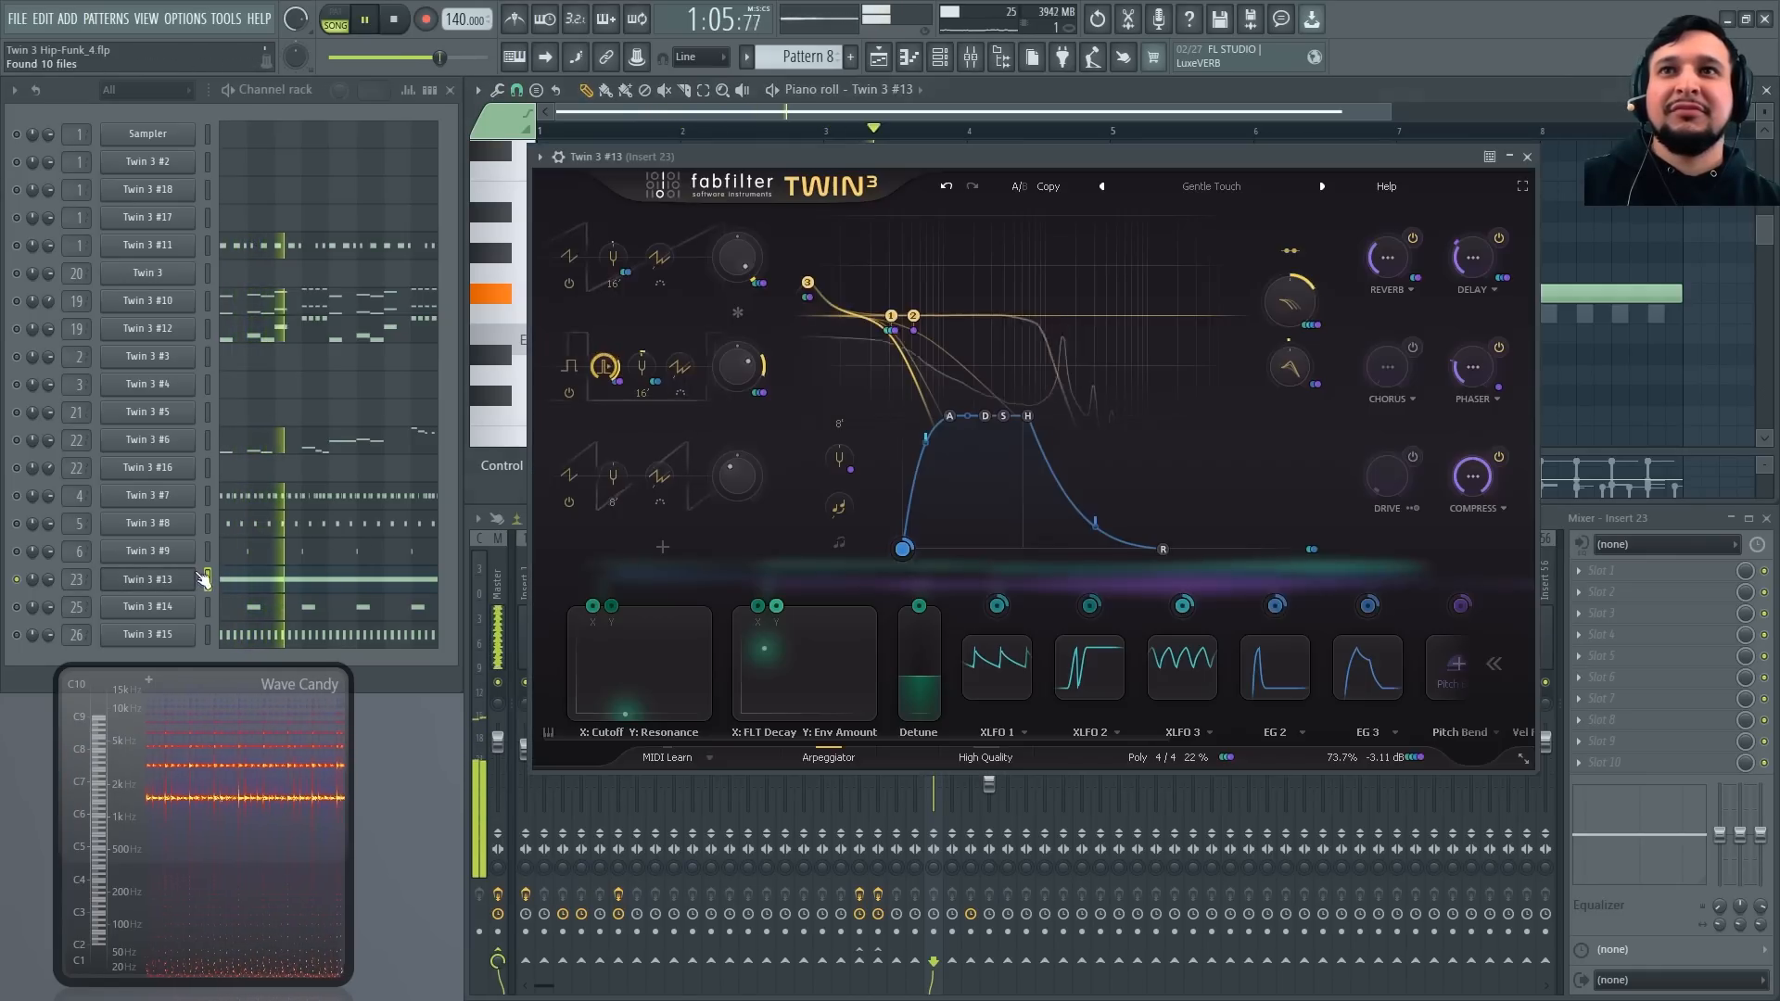
key(space)
drag(1253, 148, 1237, 427)
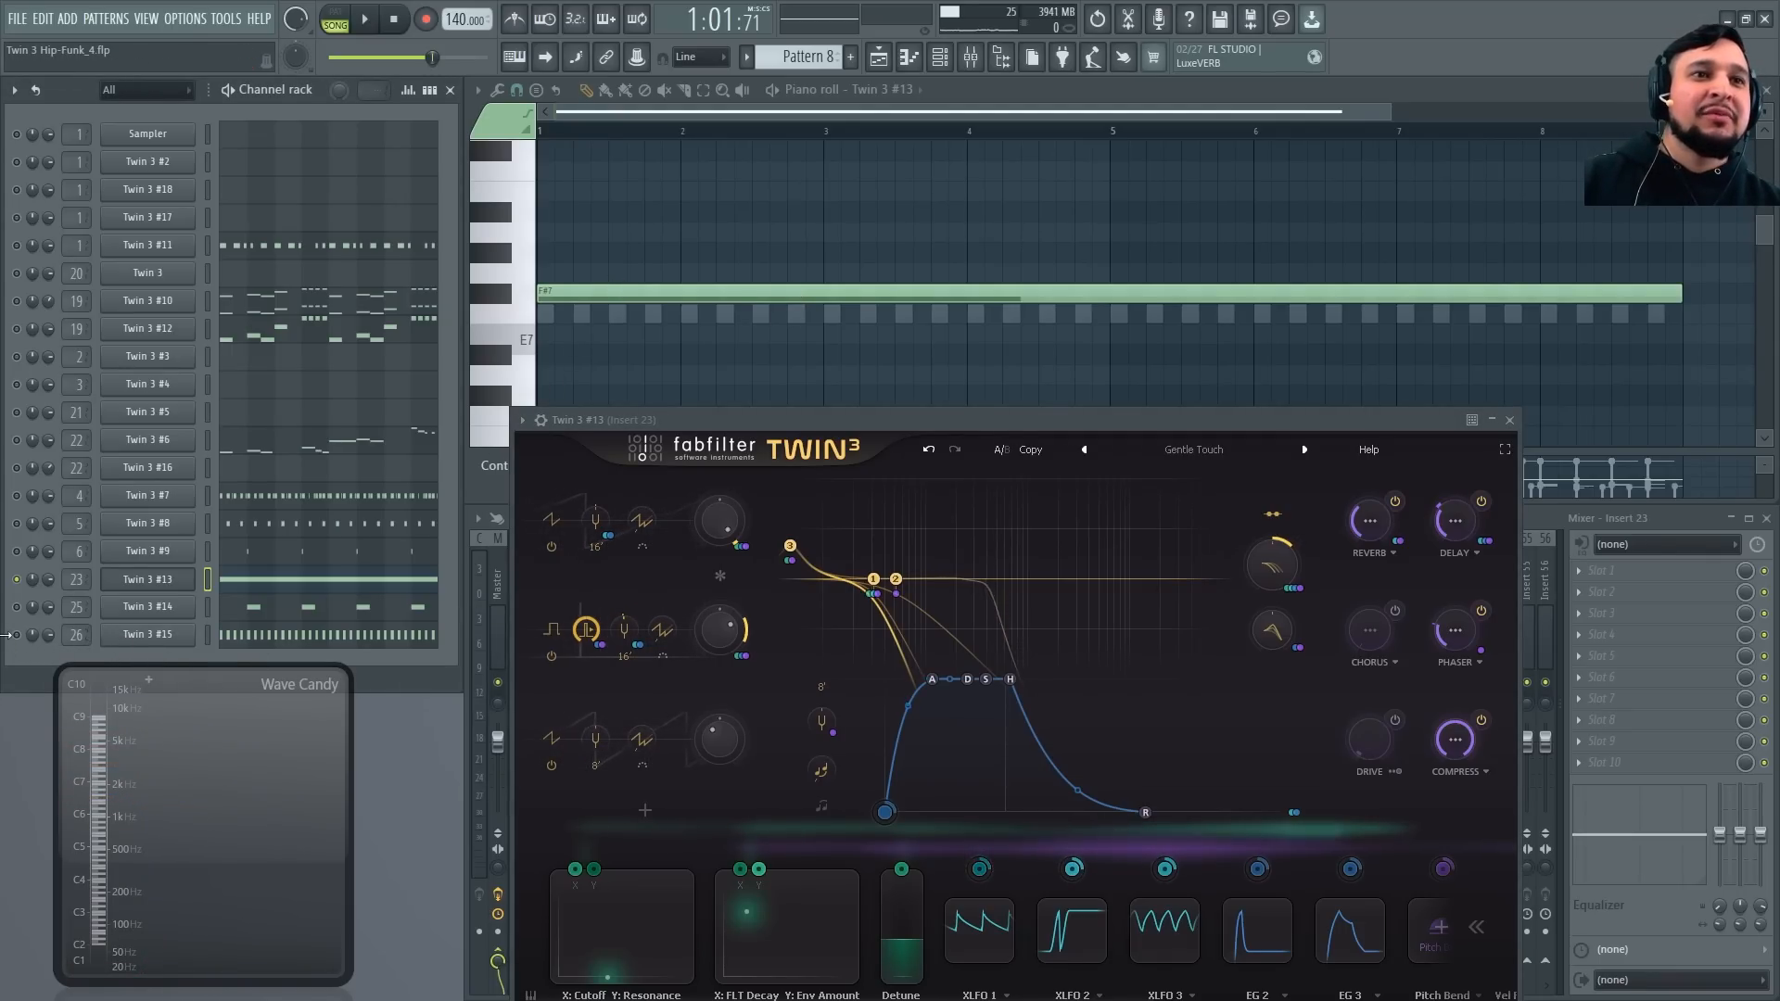
Audition Twin 3 #15 soloed in Pattern 8, showing its notes and The Wild Style lead patch
click(184, 636)
click(288, 638)
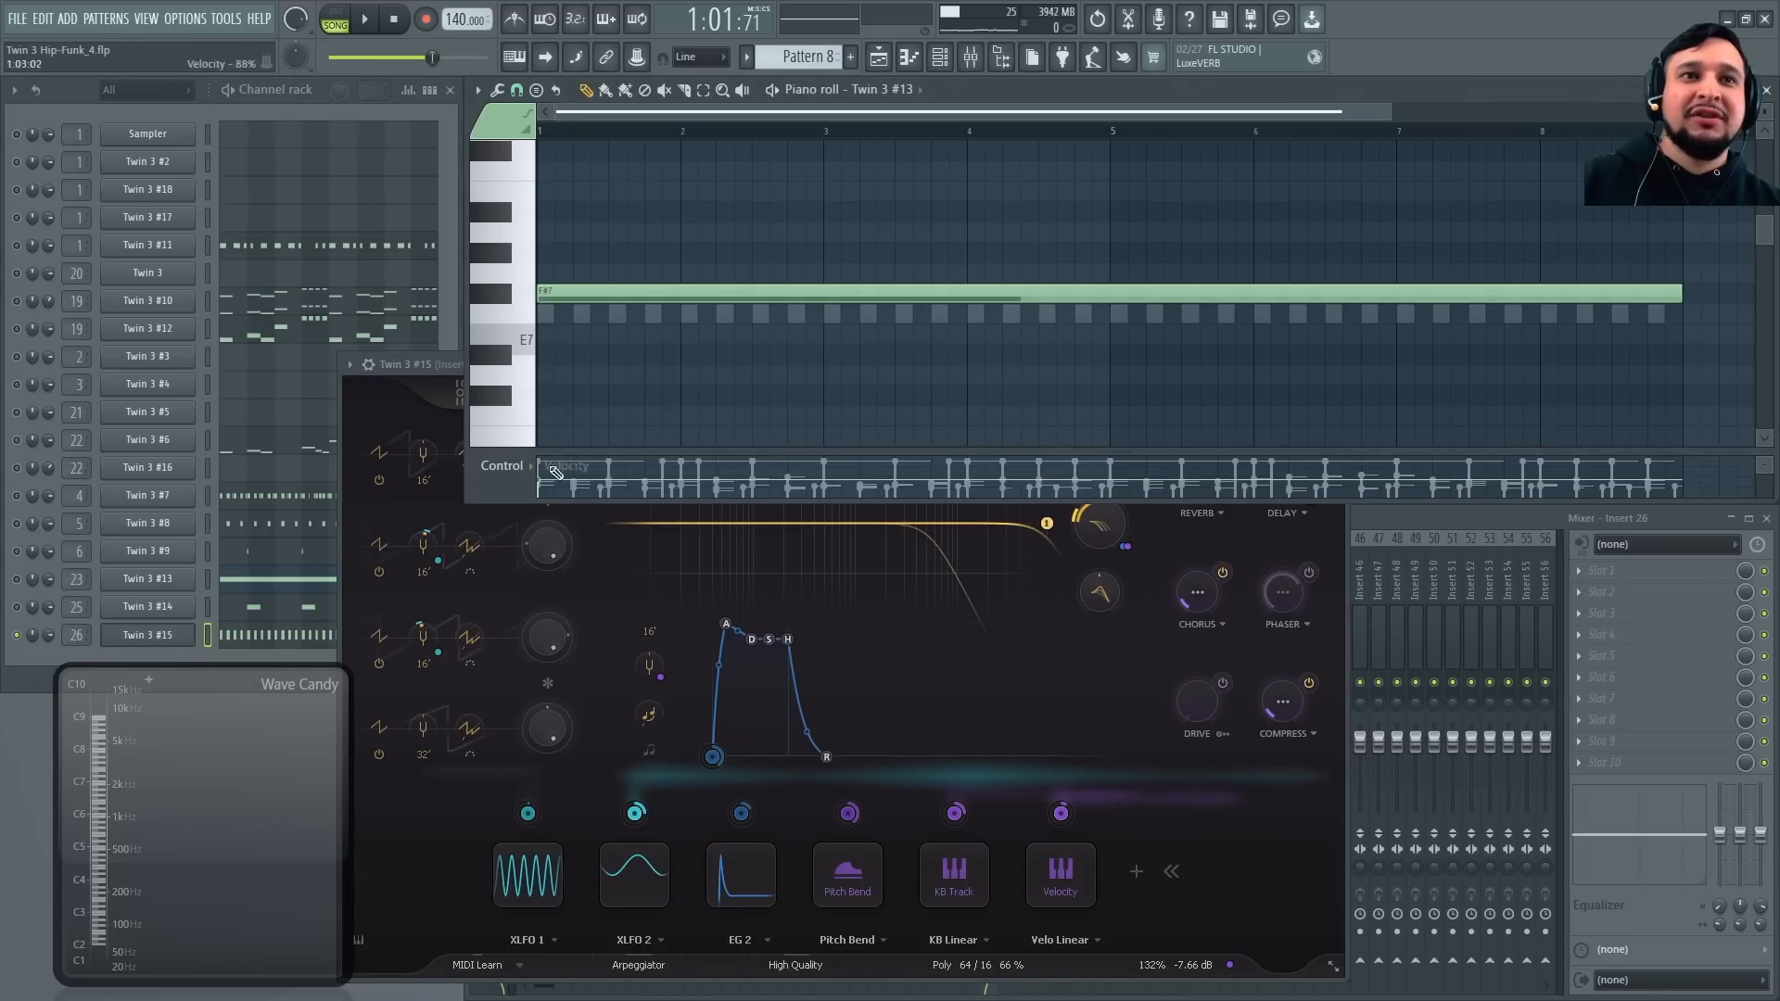
click(176, 636)
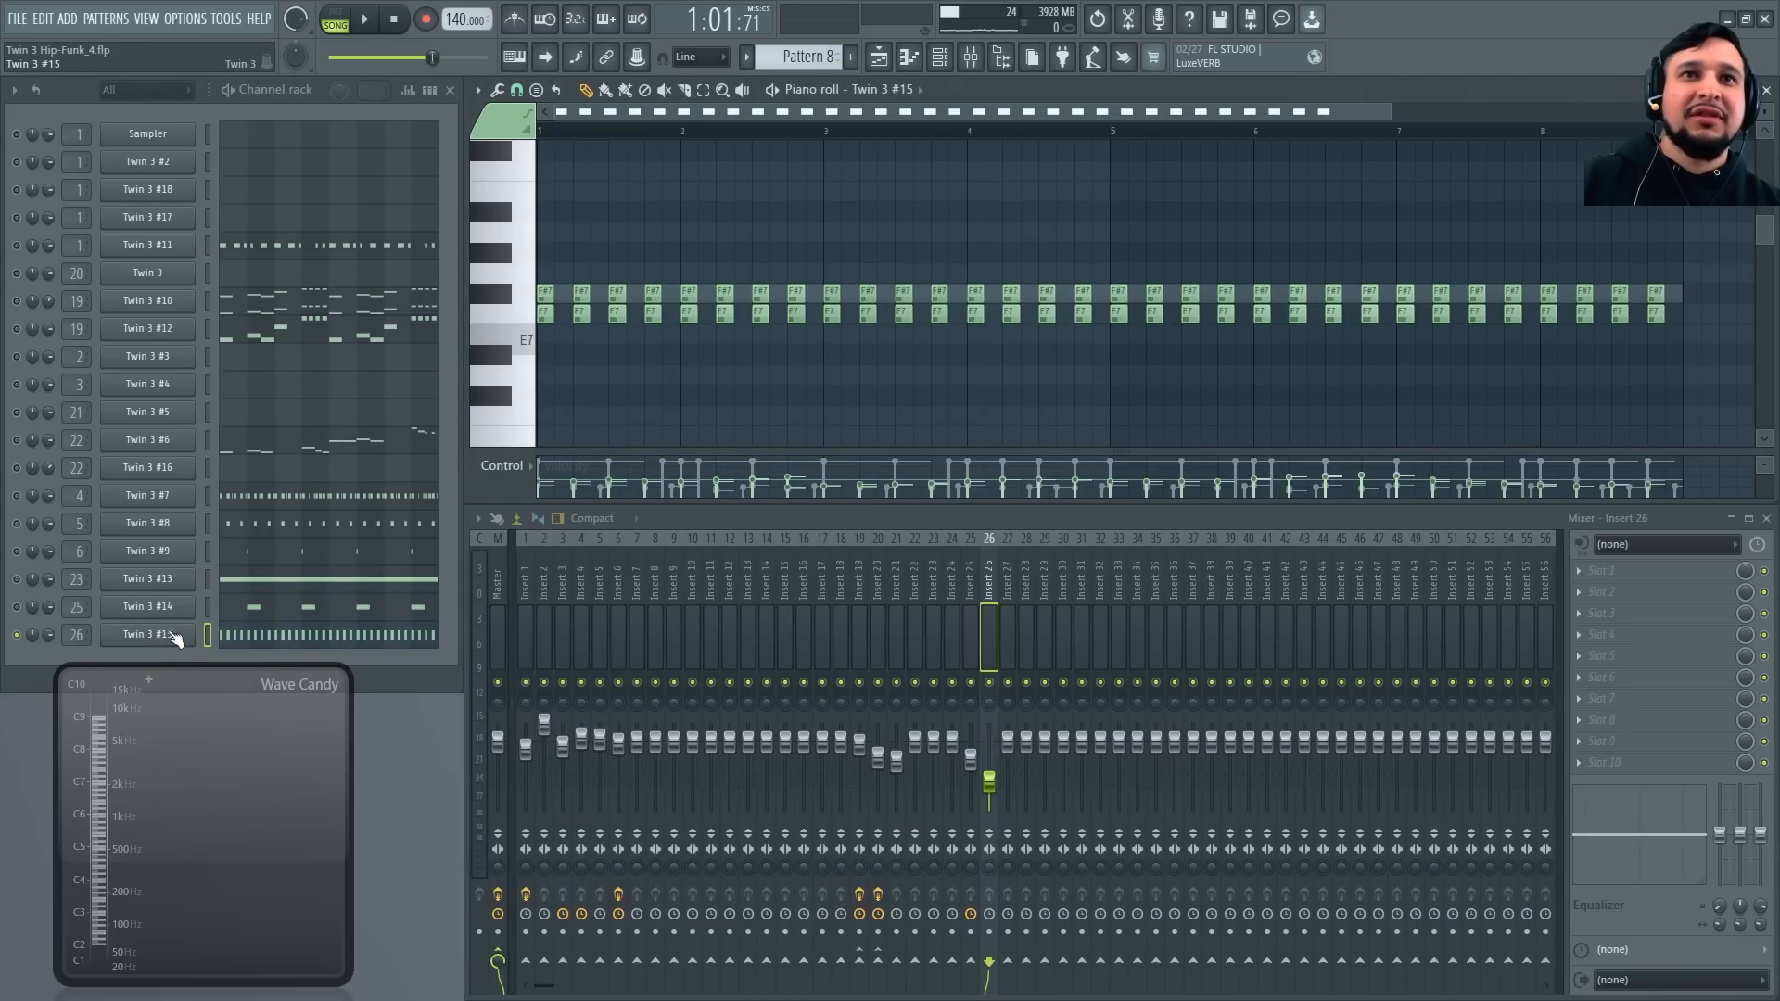
click(176, 636)
key(space)
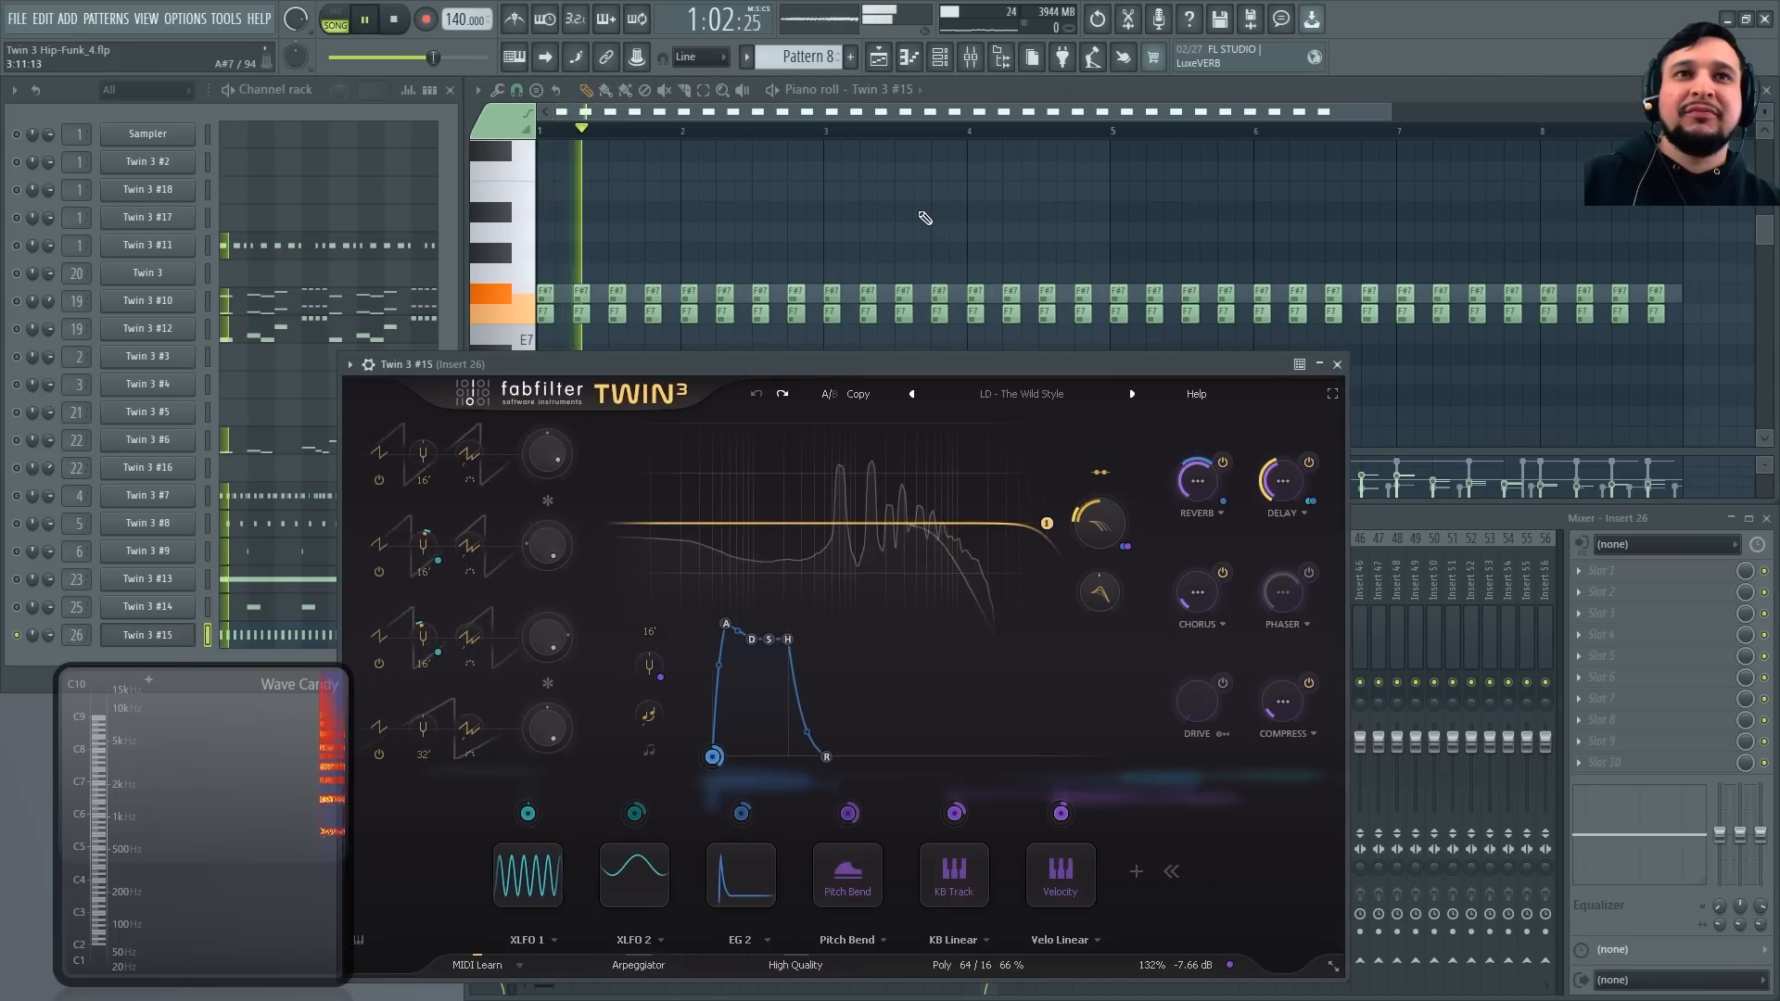
key(space)
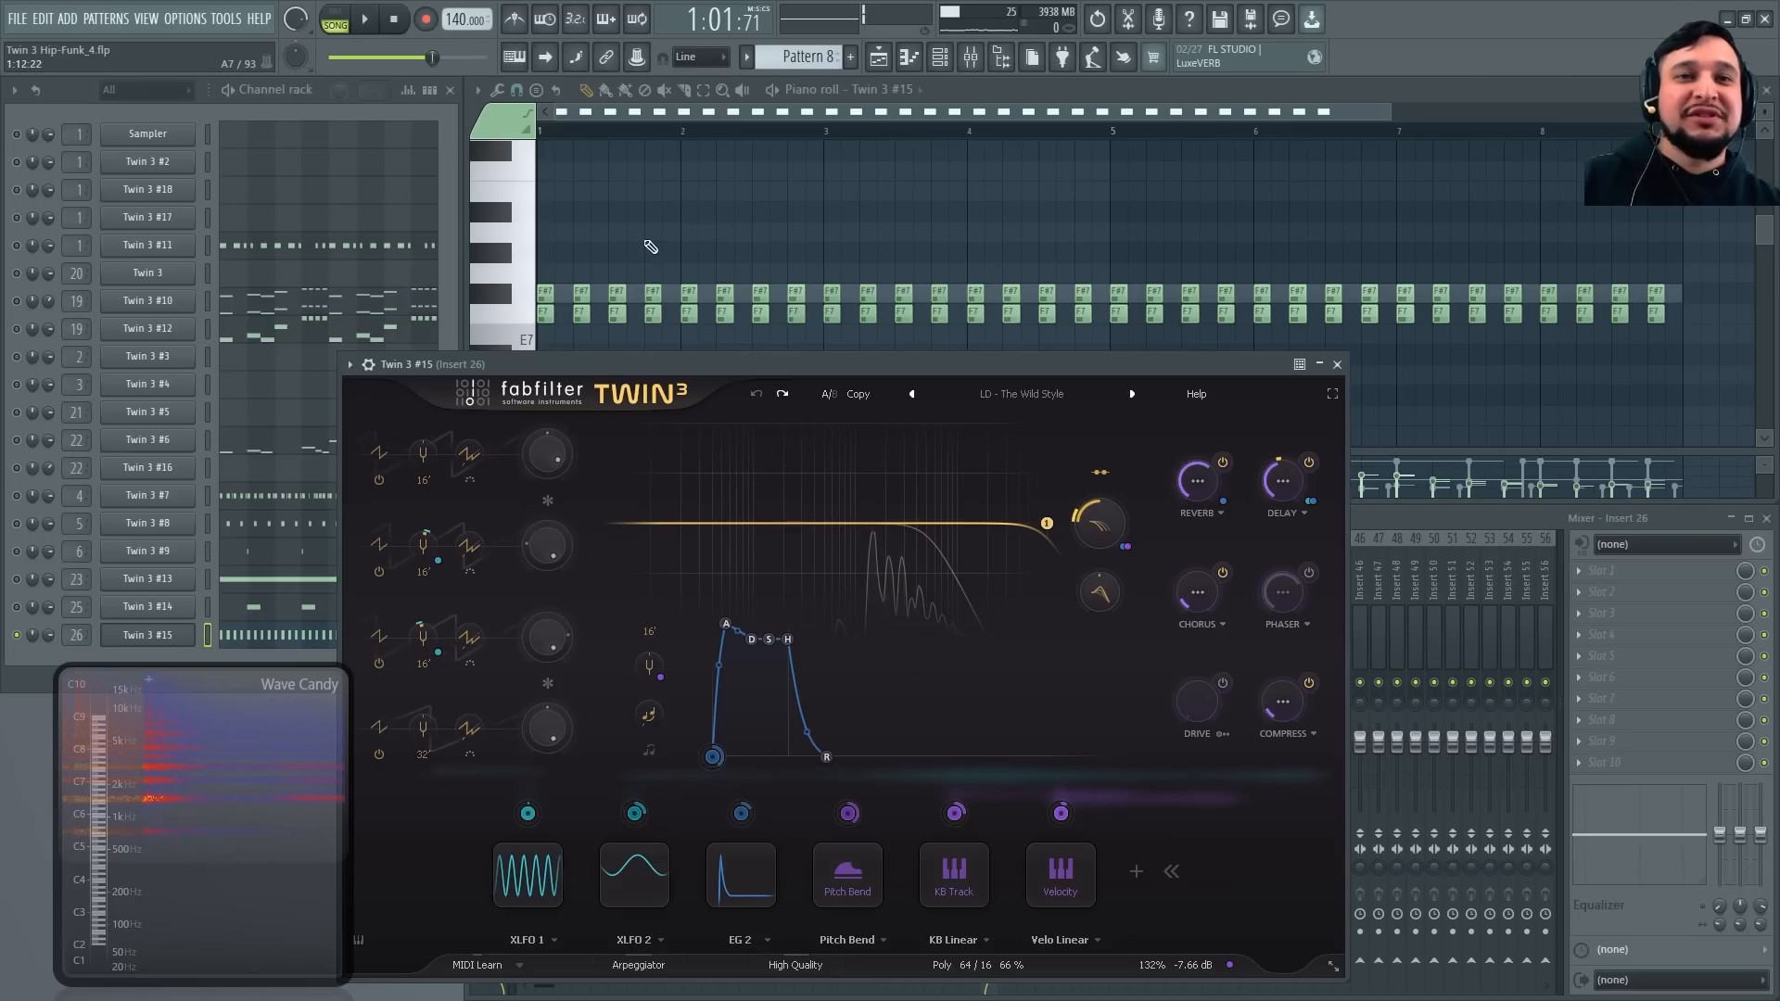
click(817, 277)
key(space)
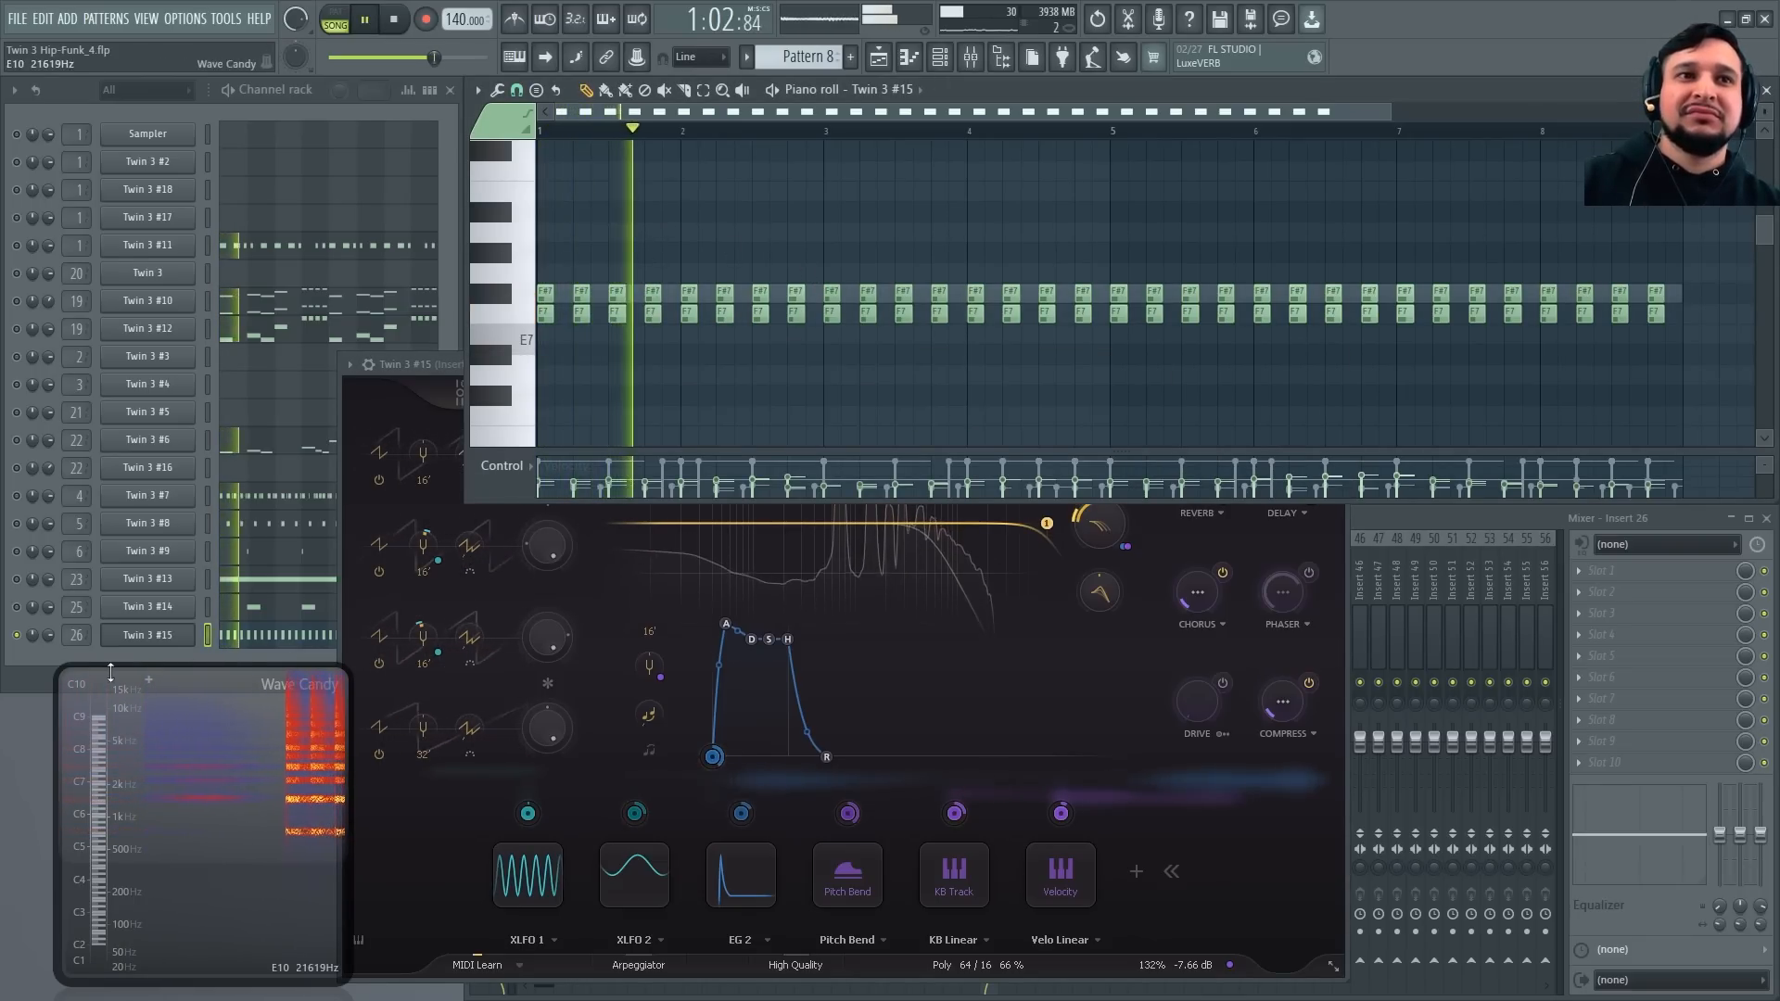
key(space)
Enable Twin 3 #13 alongside Twin 3 #15 and audition the two channels together
click(17, 579)
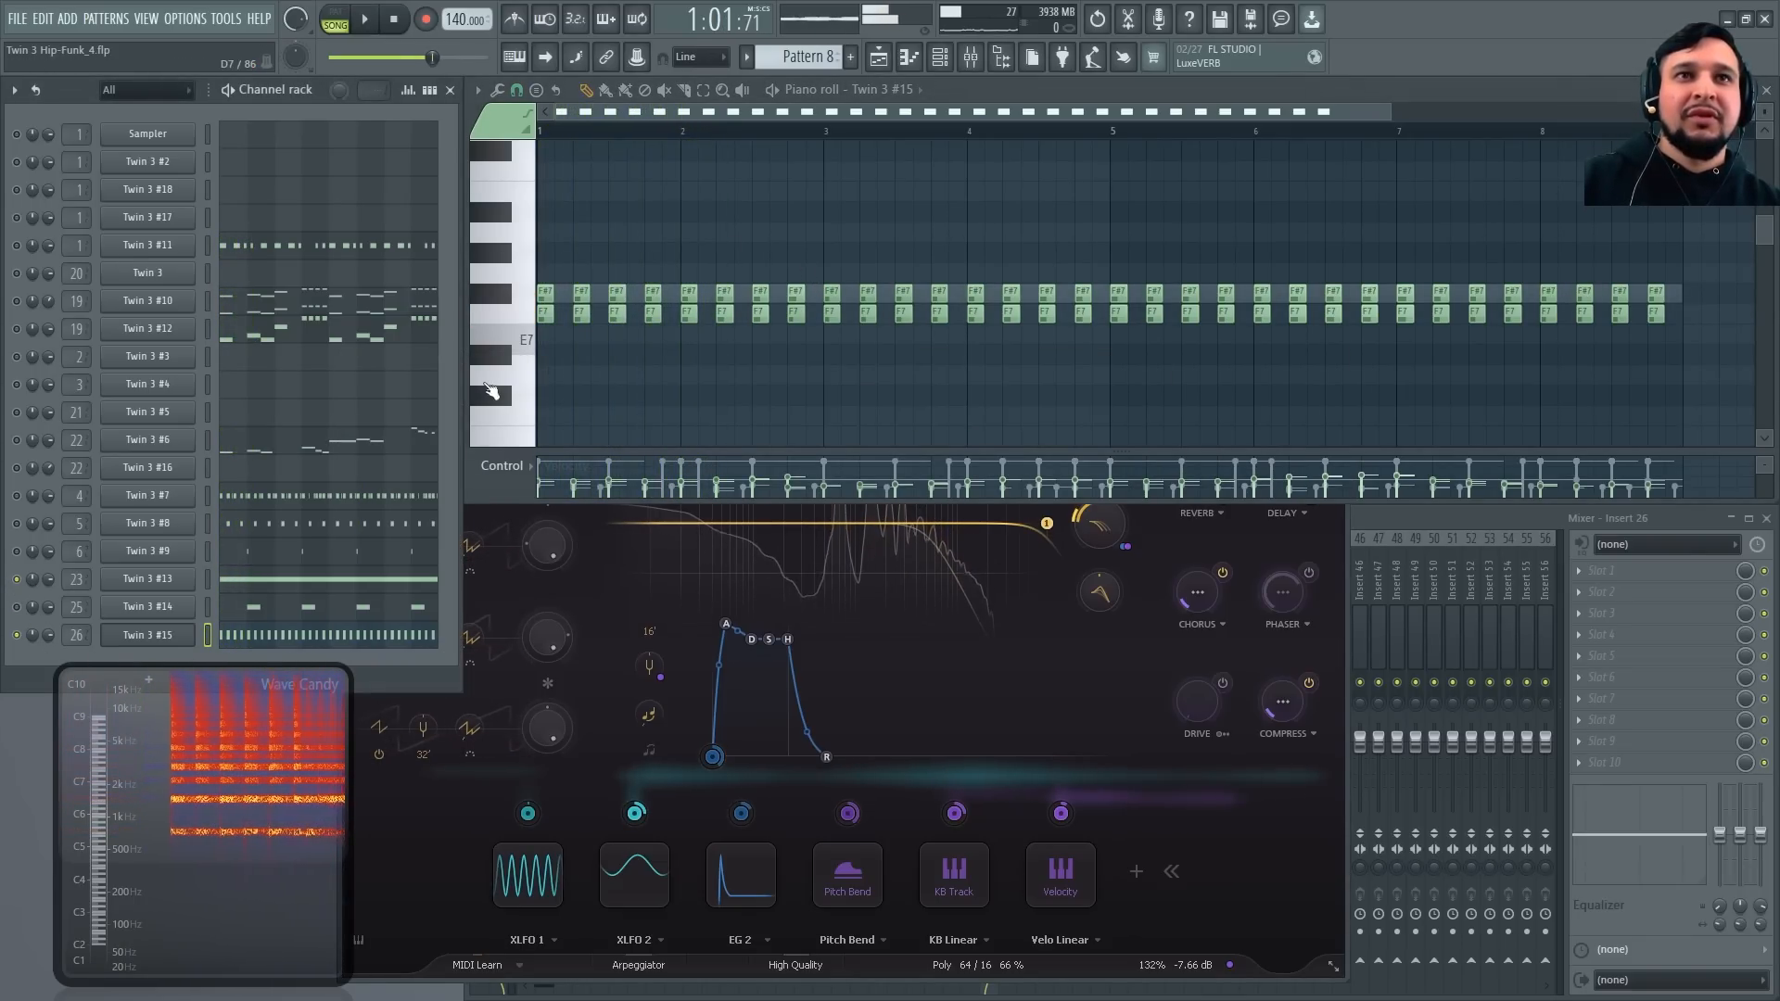
click(179, 586)
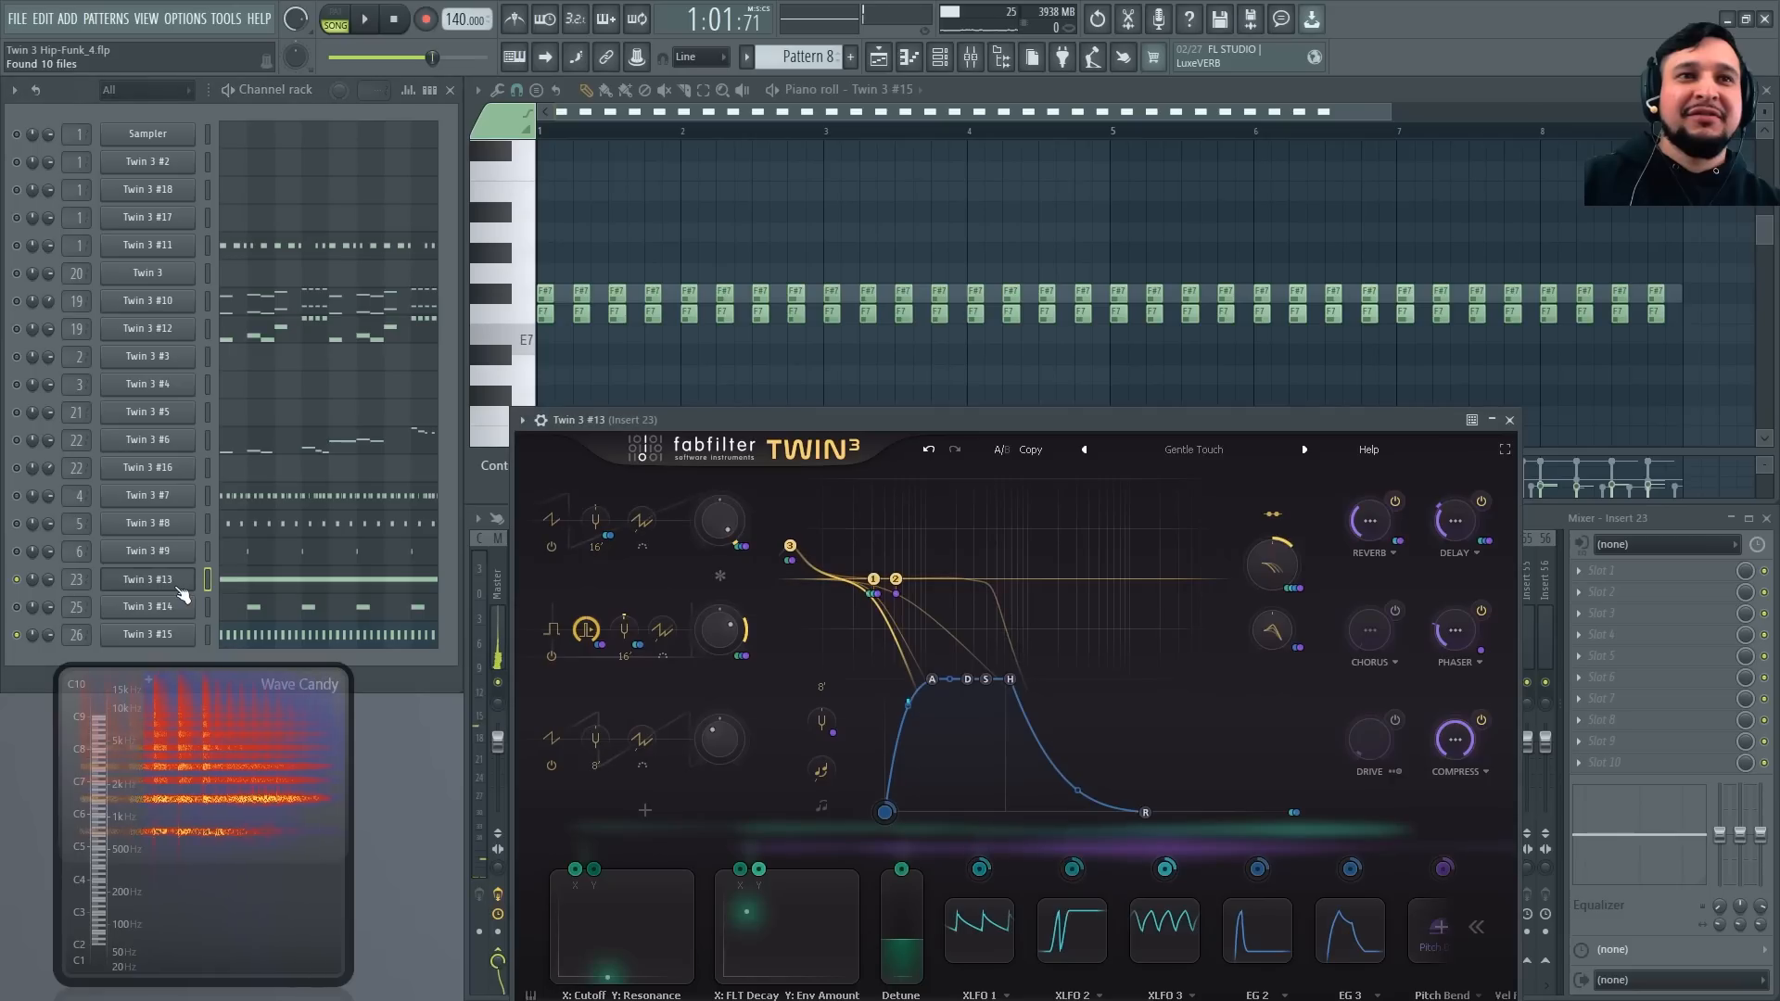
click(841, 266)
key(space)
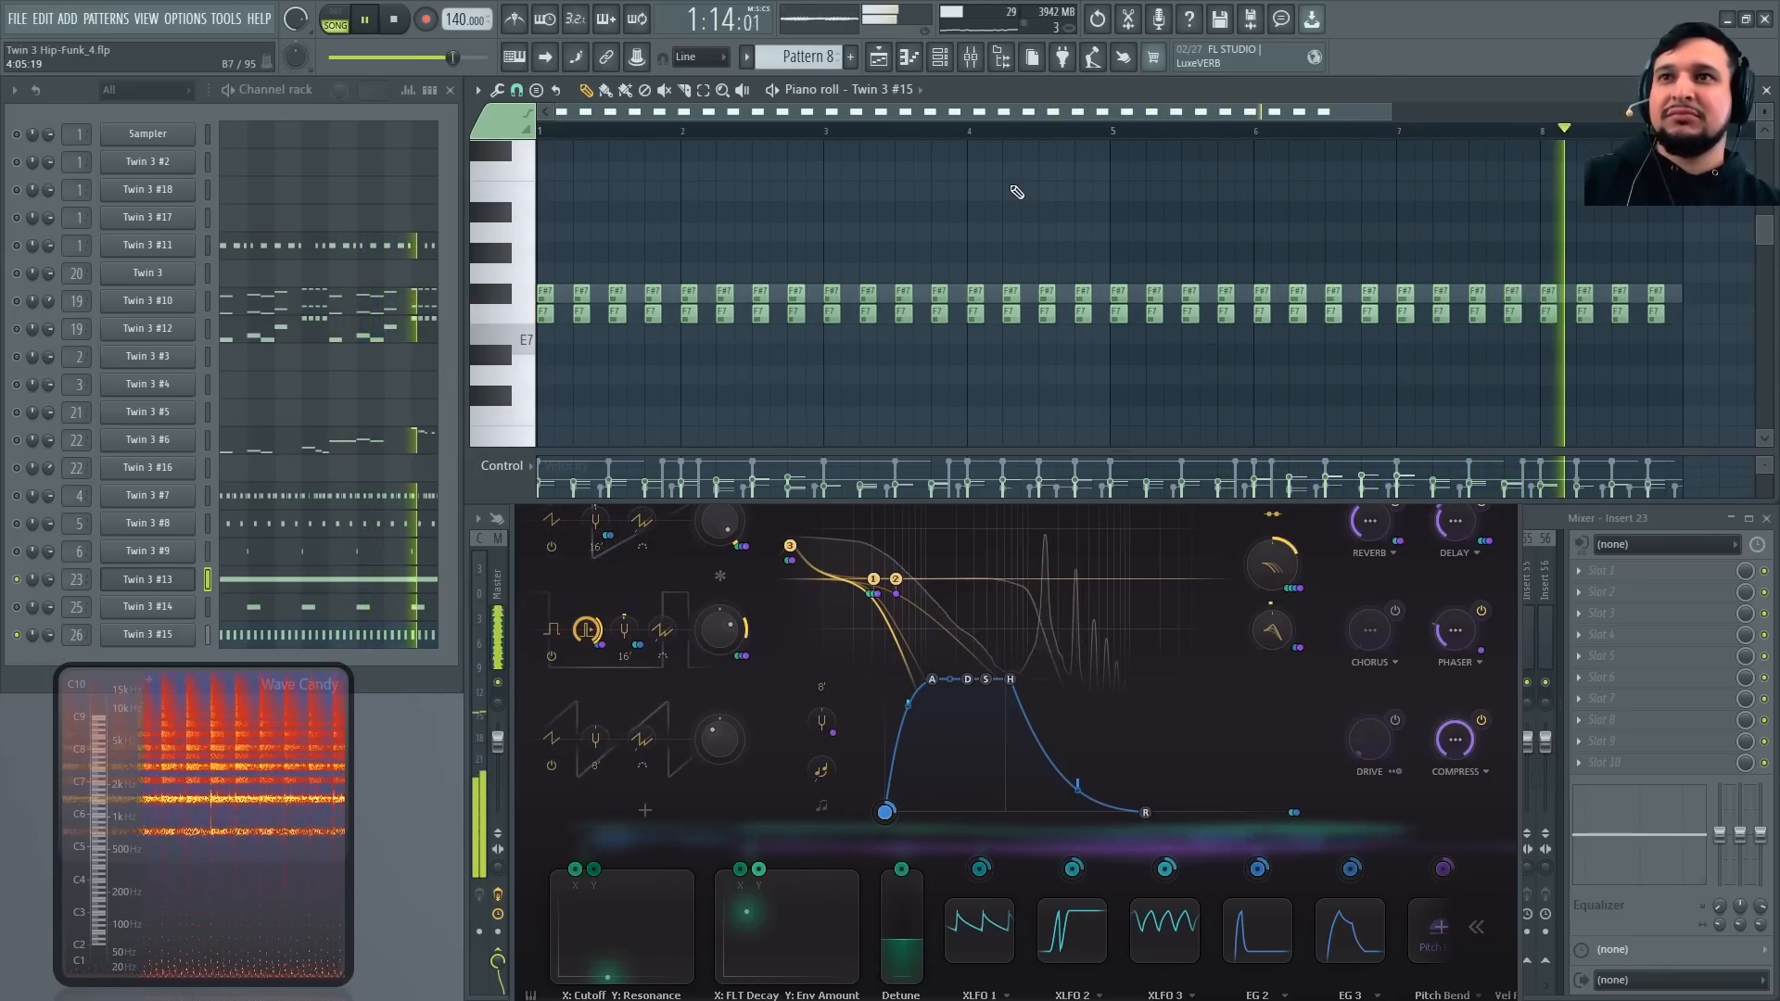
key(space)
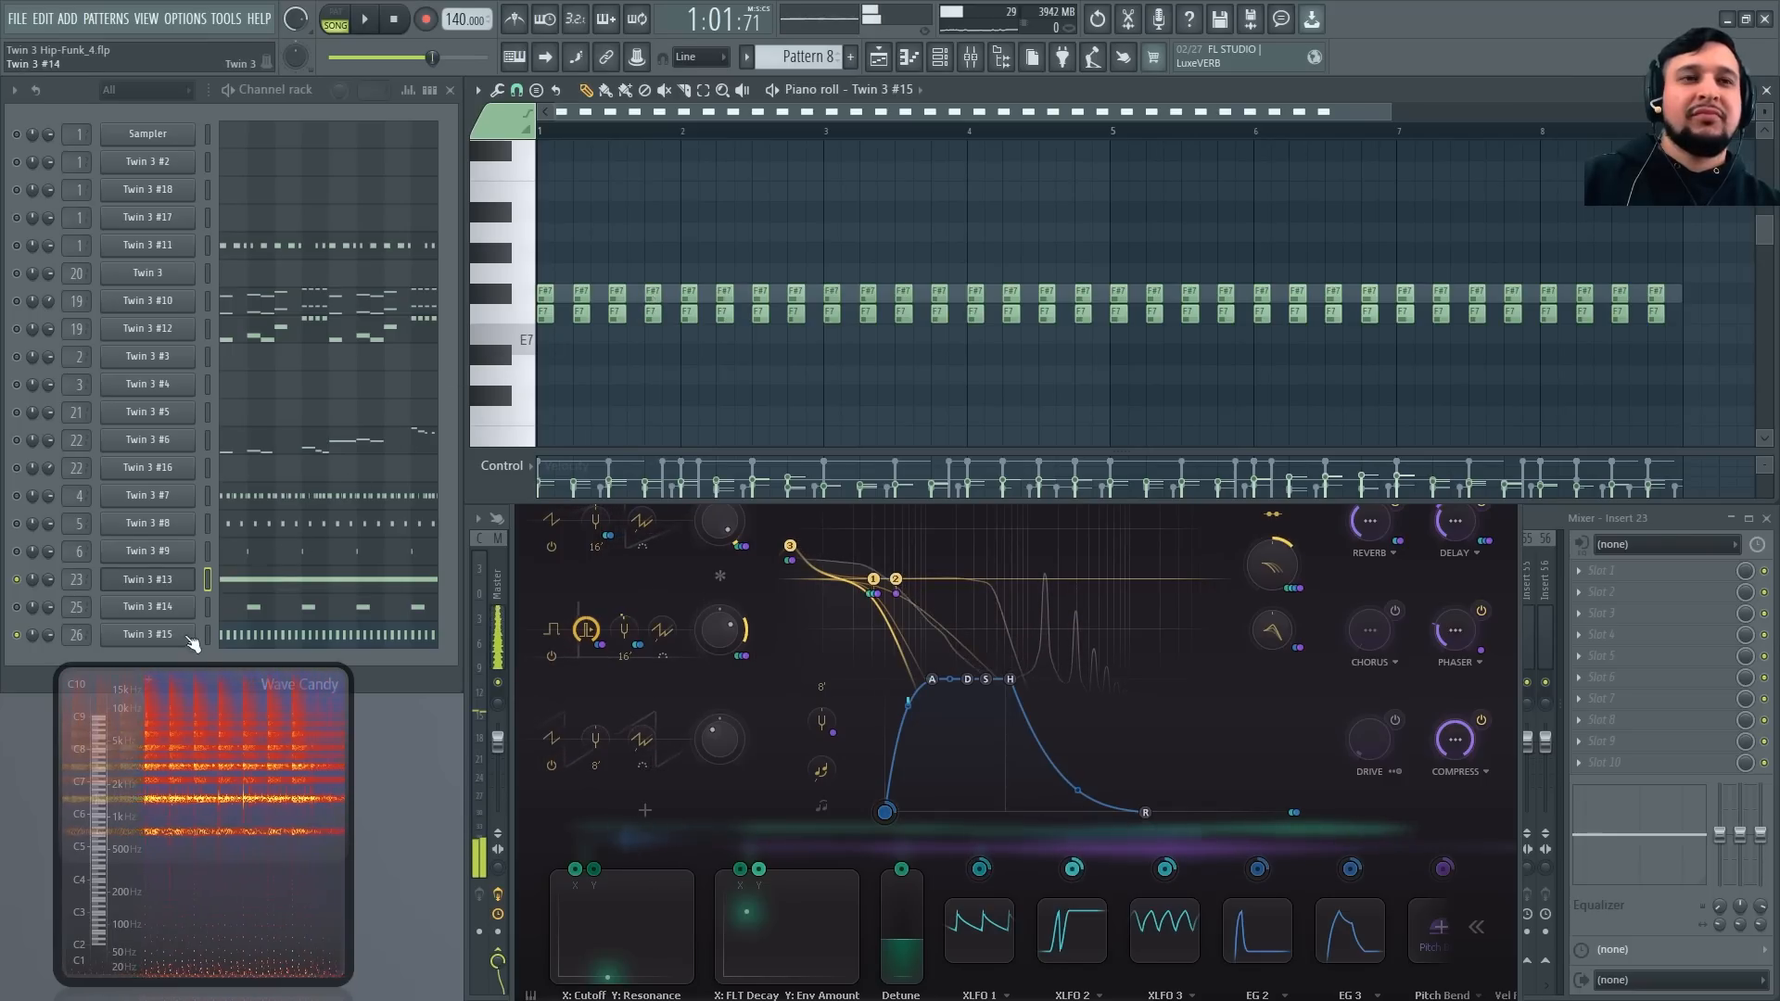
Add Twin 3 #6 to the #13 and #15 playback, briefly showing its Veiled patch and closing the window
key(space)
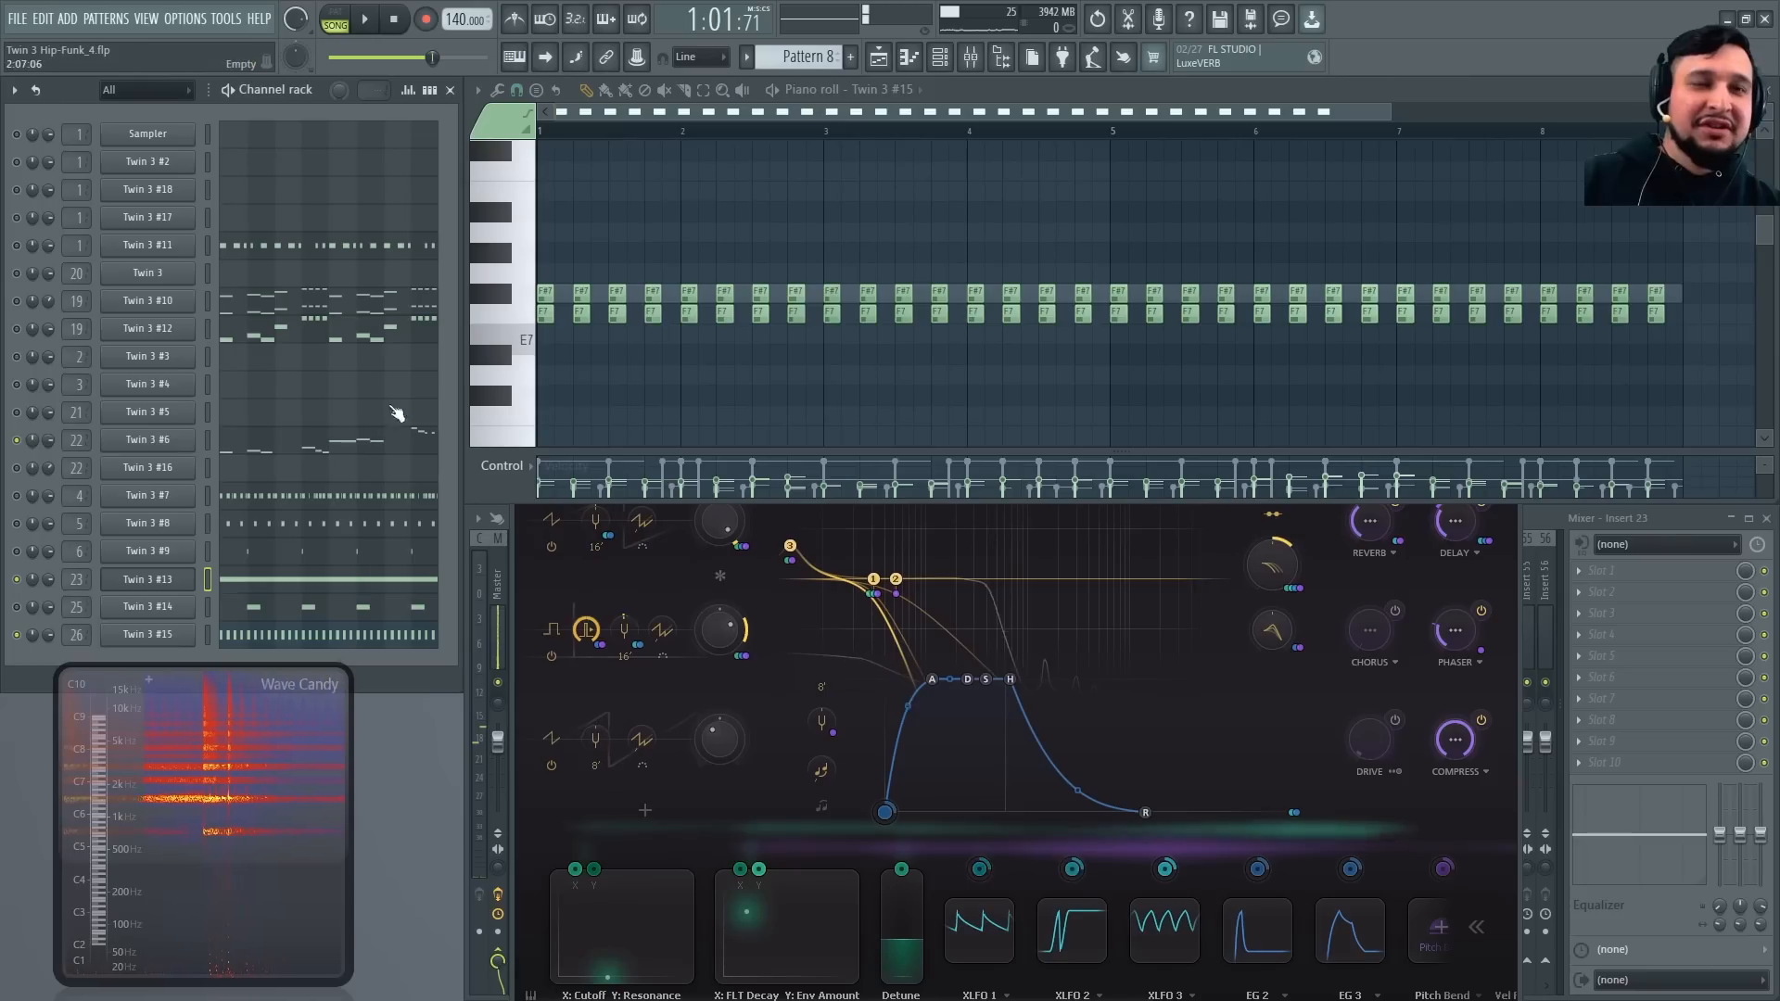
click(147, 440)
key(space)
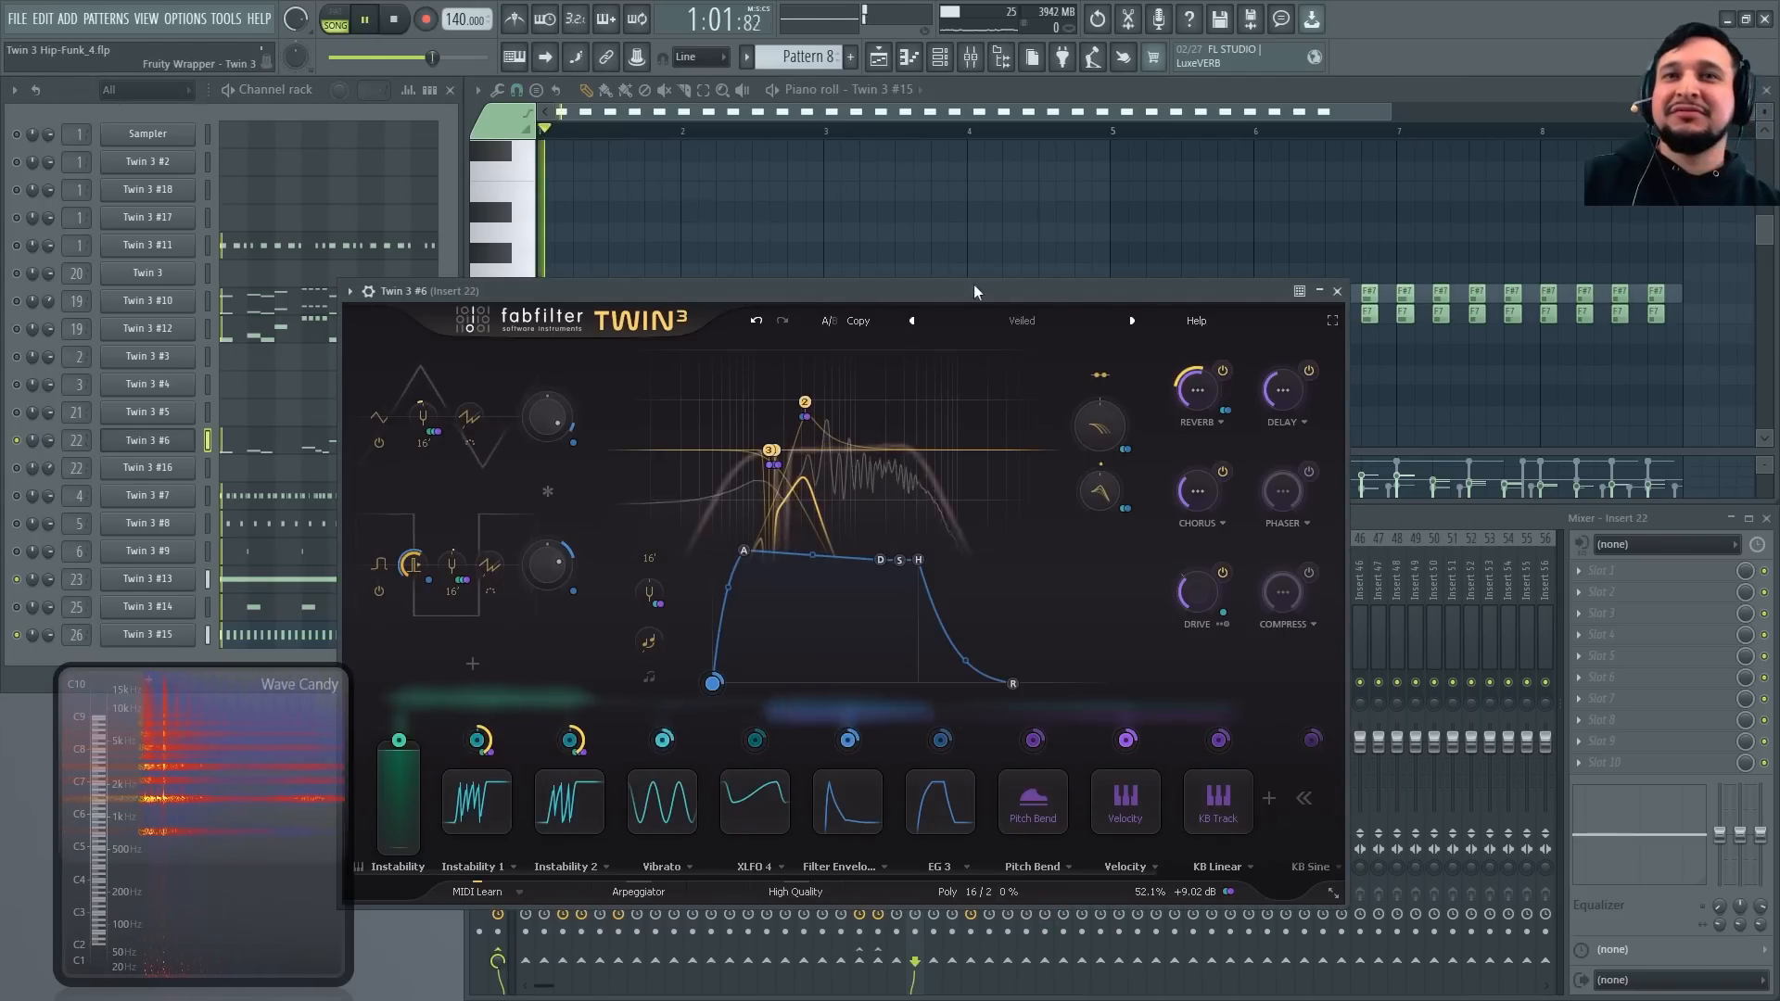
click(1339, 291)
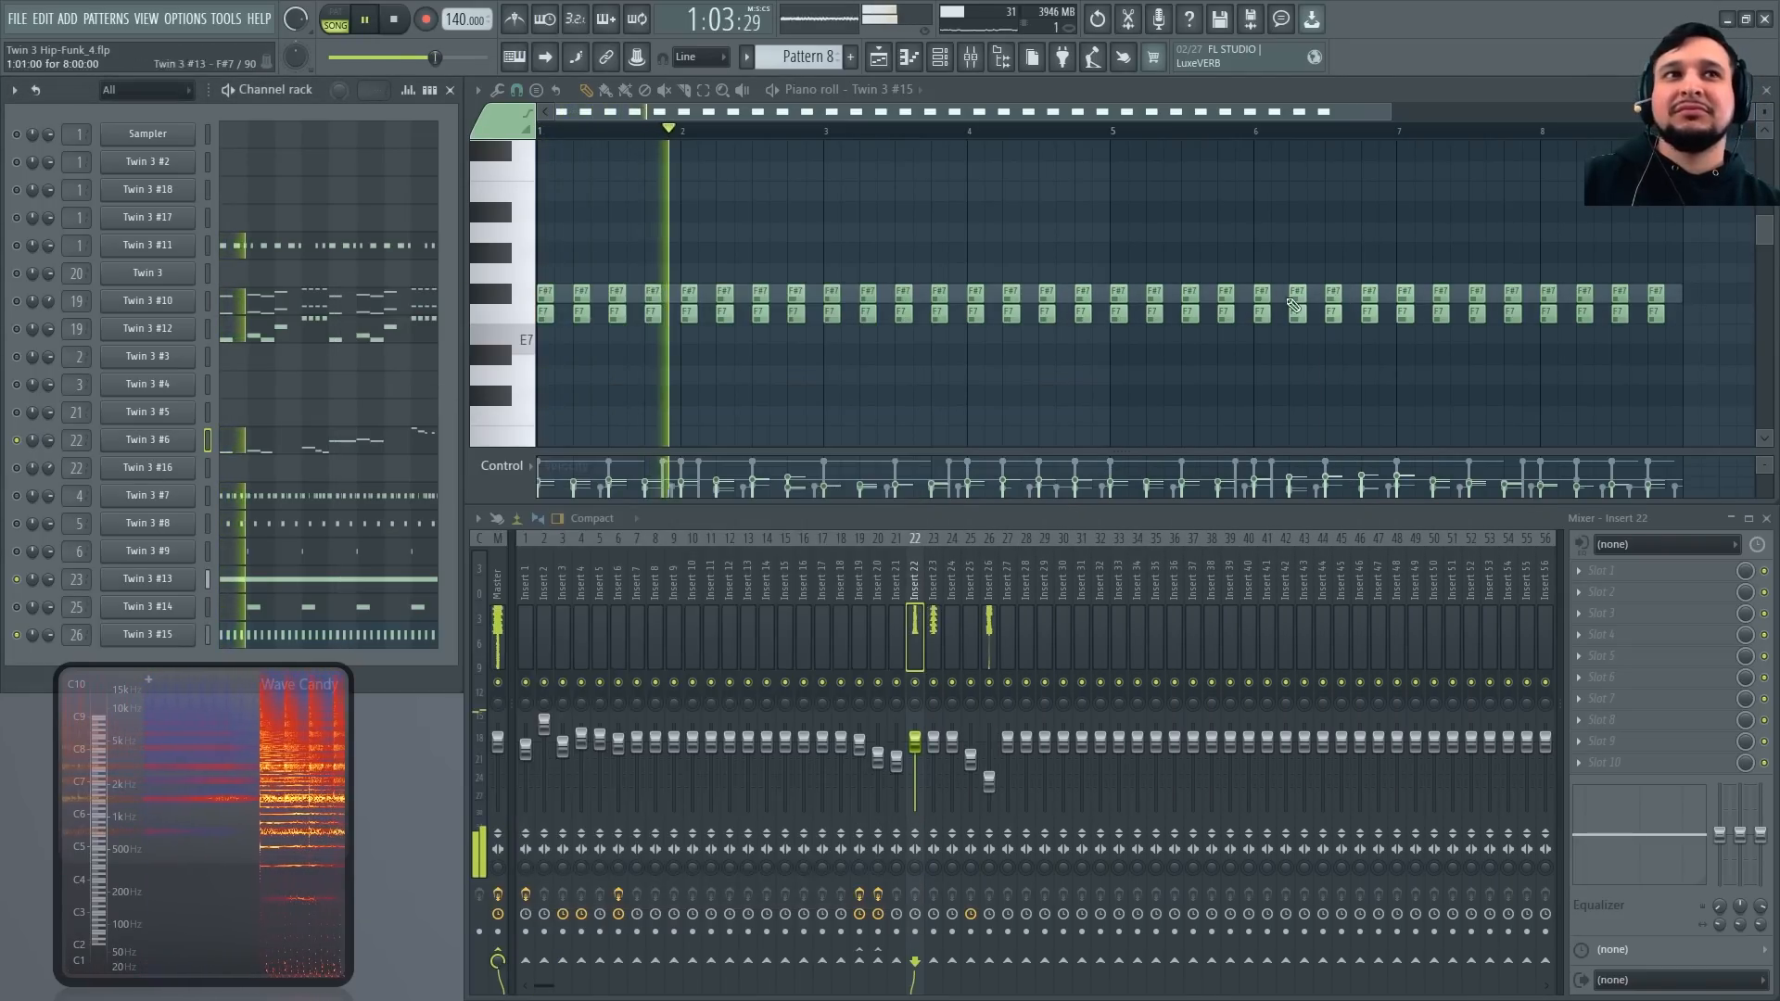
Enable all channels again and audition the full Pattern 8 mix
right_click(18, 382)
right_click(18, 382)
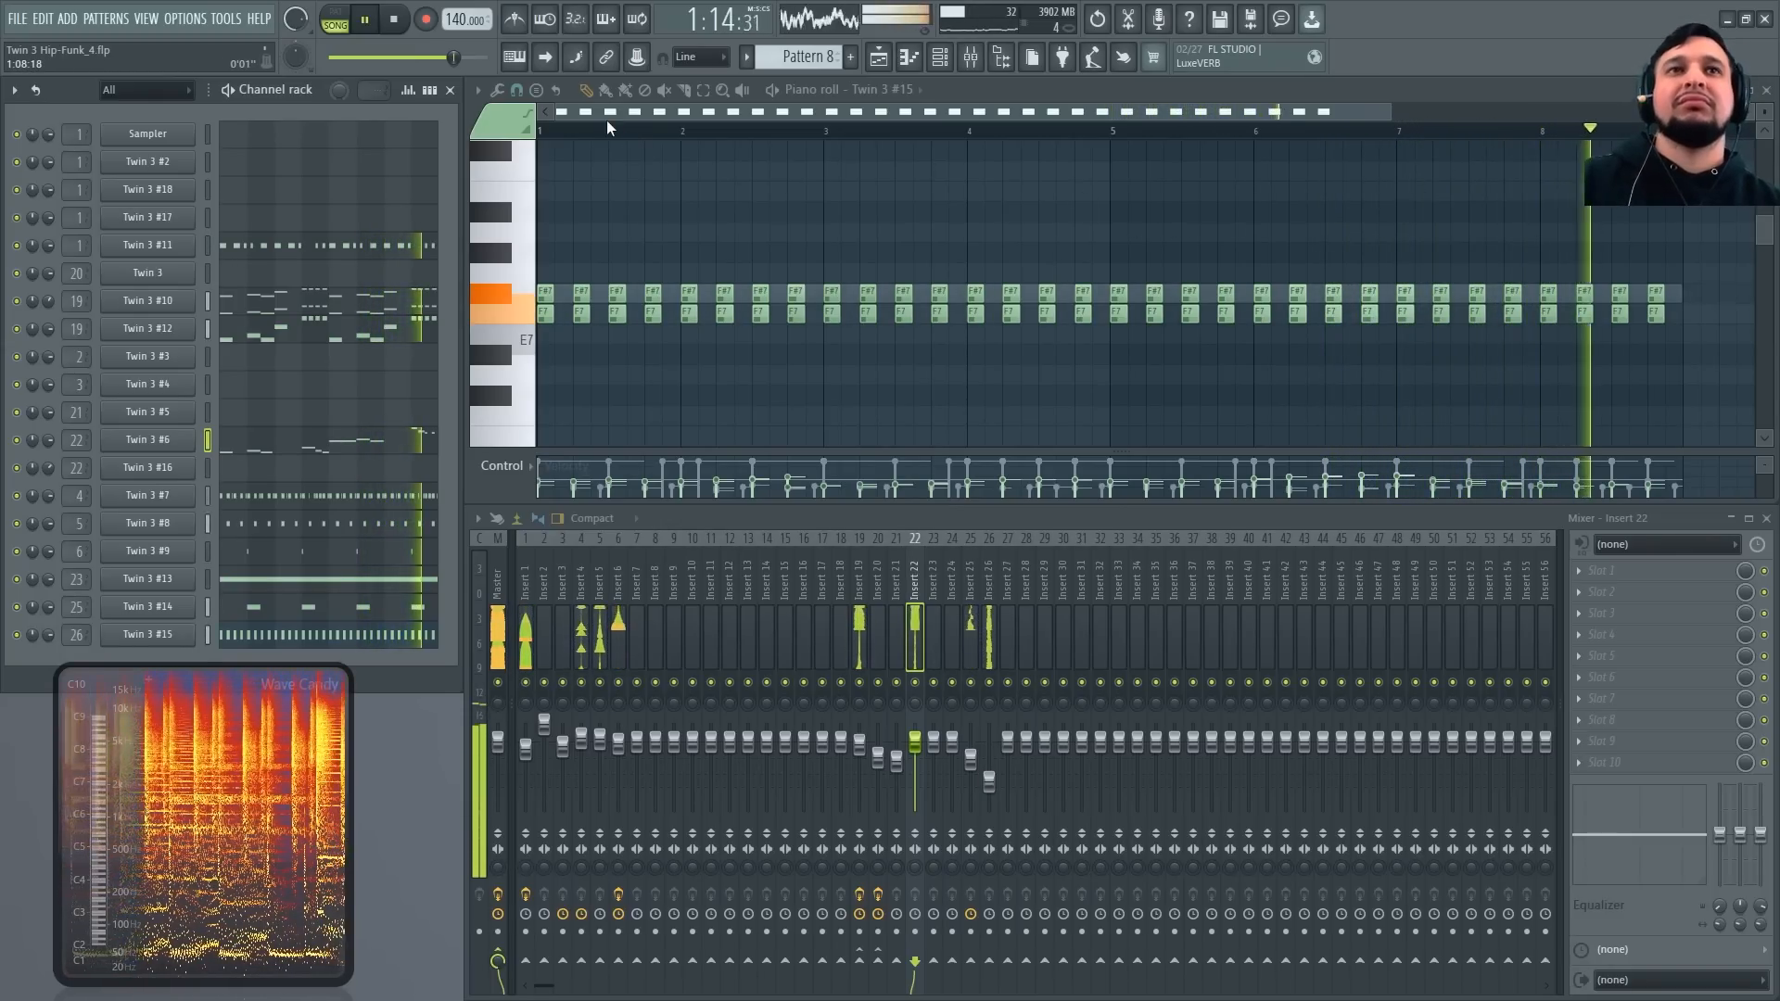
key(space)
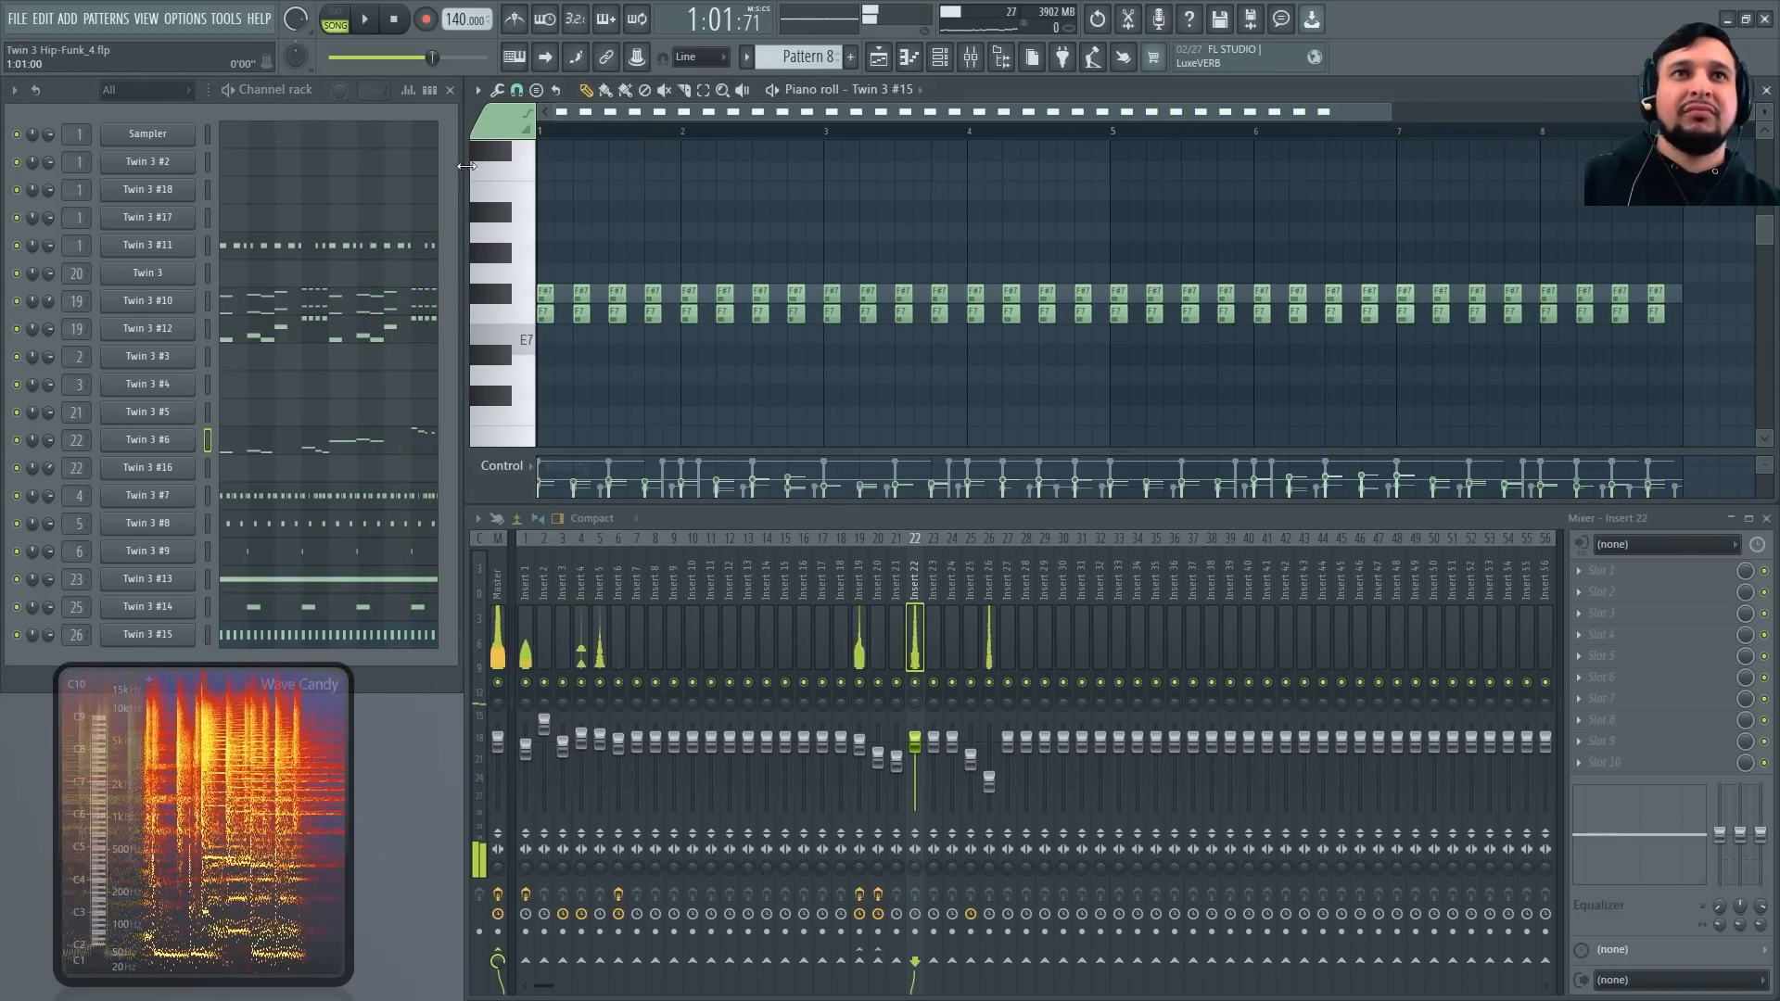
Show the Twin 3 #10 notes of Pattern 8 in the piano roll, focusing on the lower octave
click(362, 305)
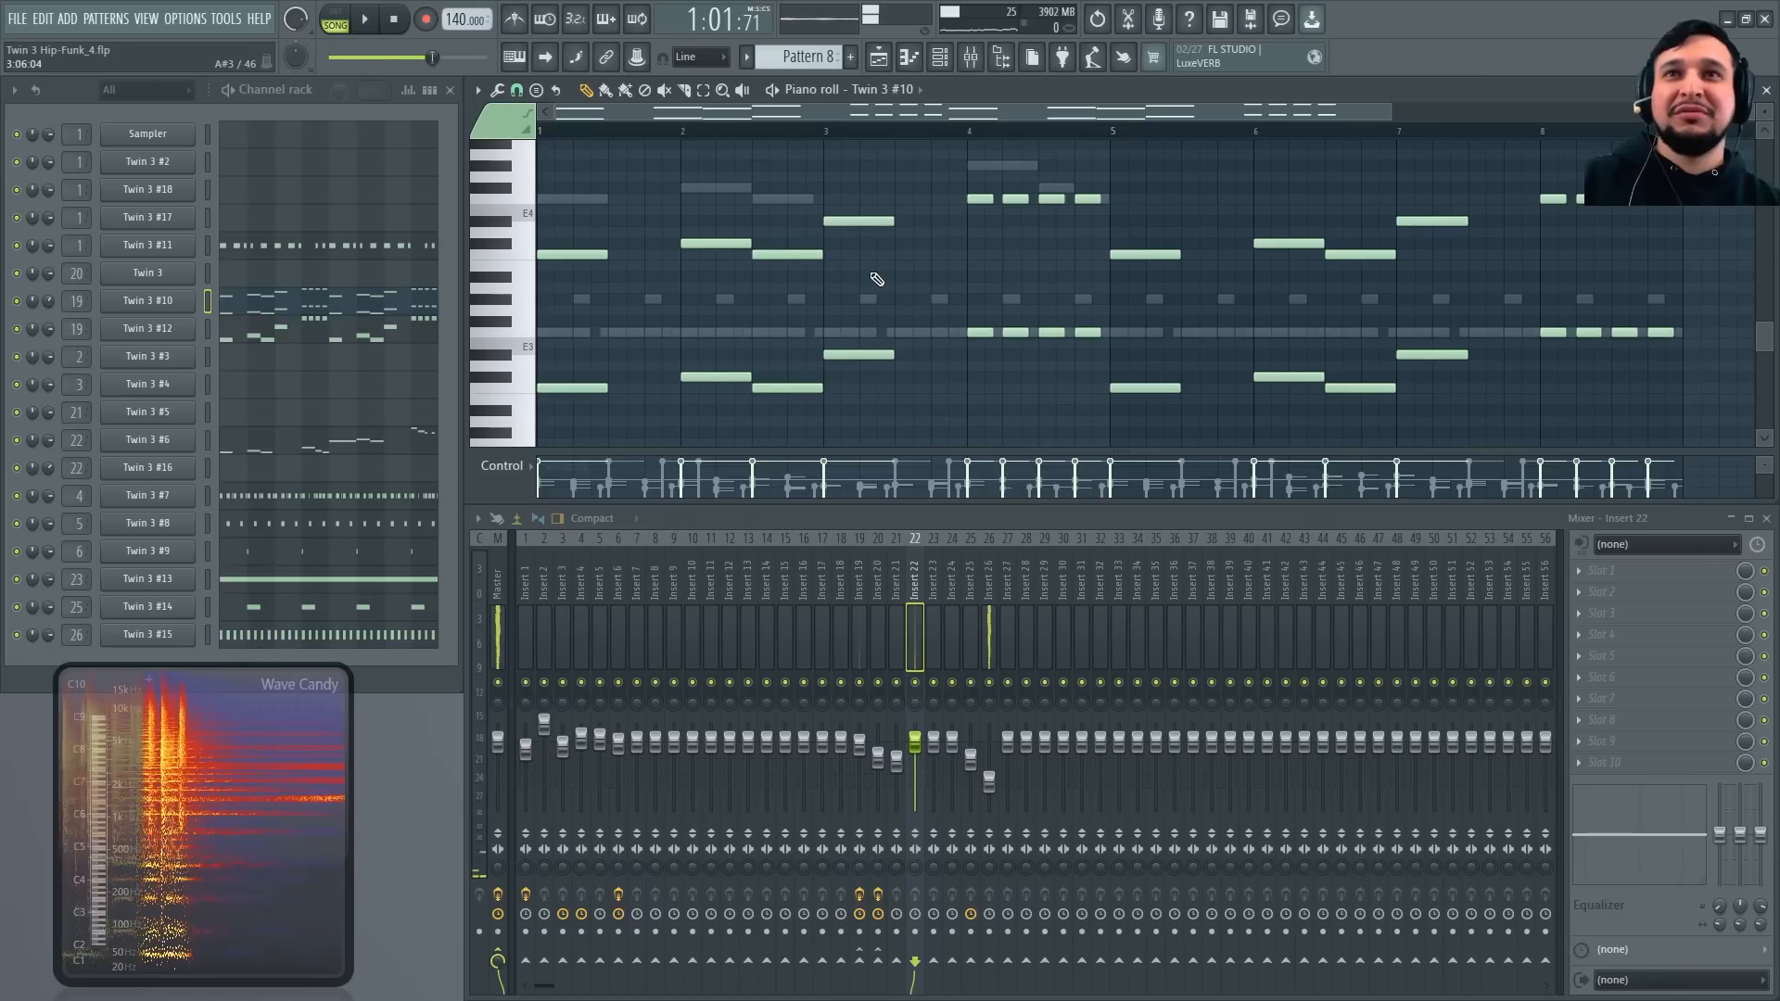
drag(990, 394, 450, 310)
scroll(902, 299, down, 3)
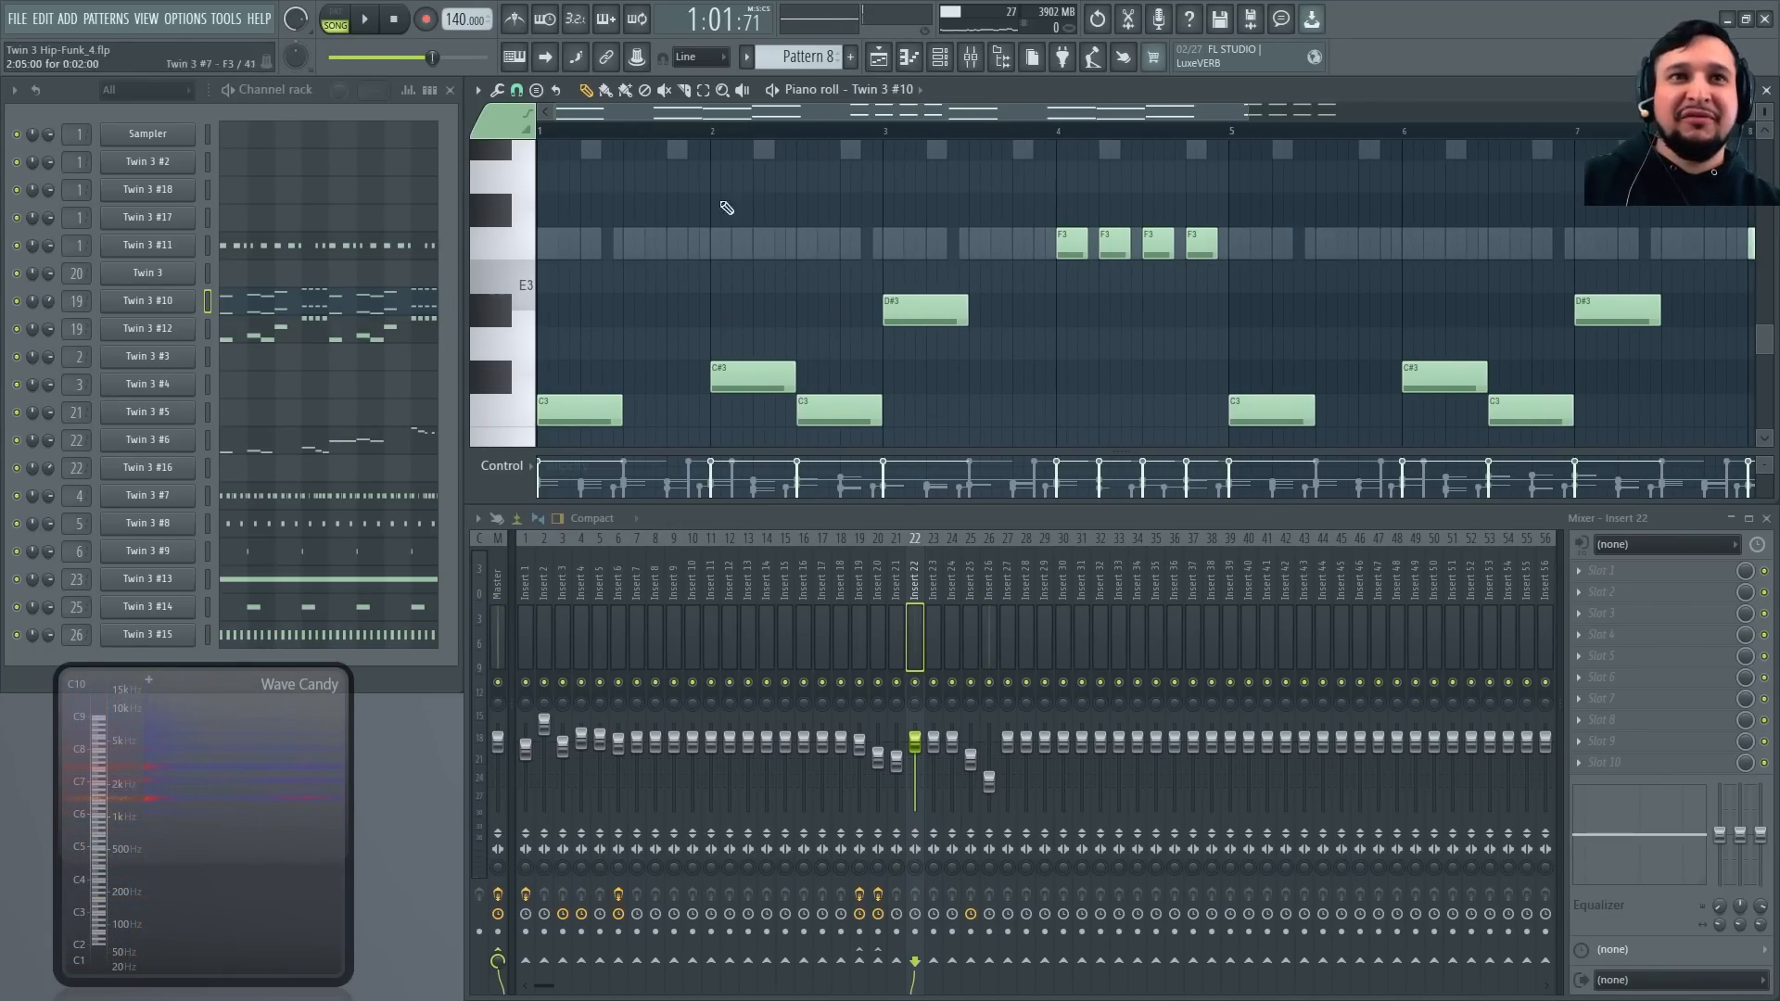
Unmute Track 2 in the playlist, which holds the Pattern 9 clip at bar 48
click(881, 59)
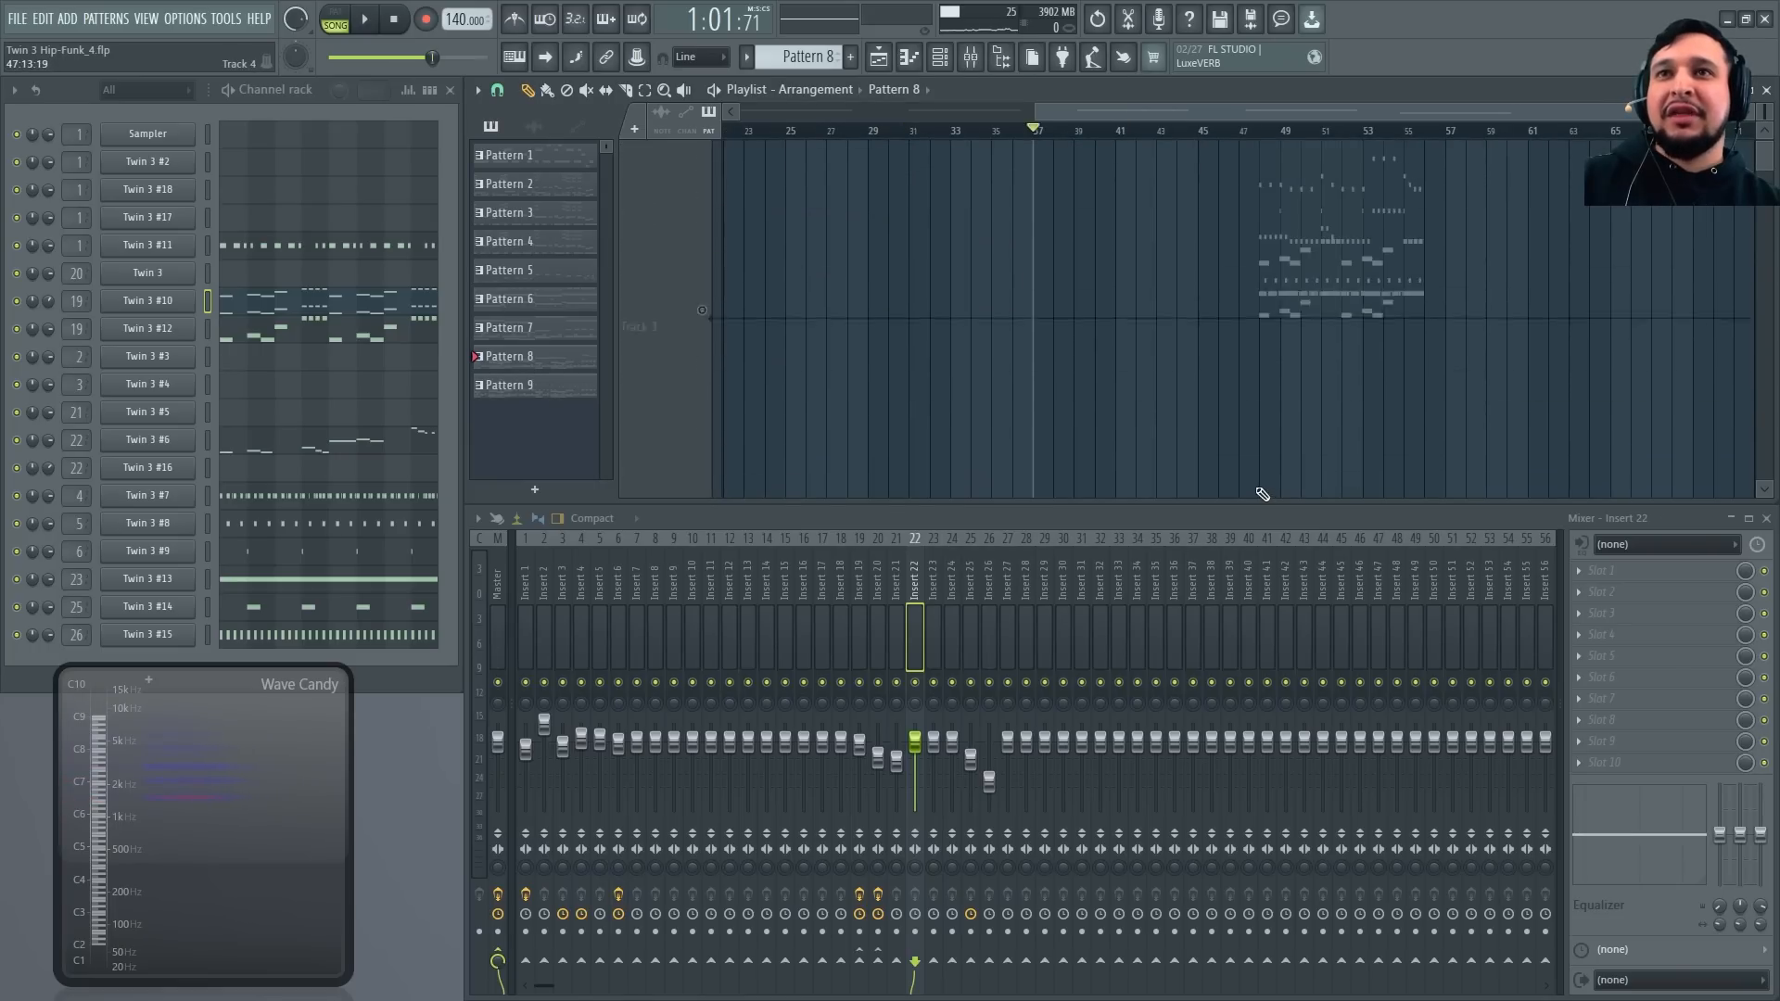
click(702, 391)
scroll(1228, 268, up, 3)
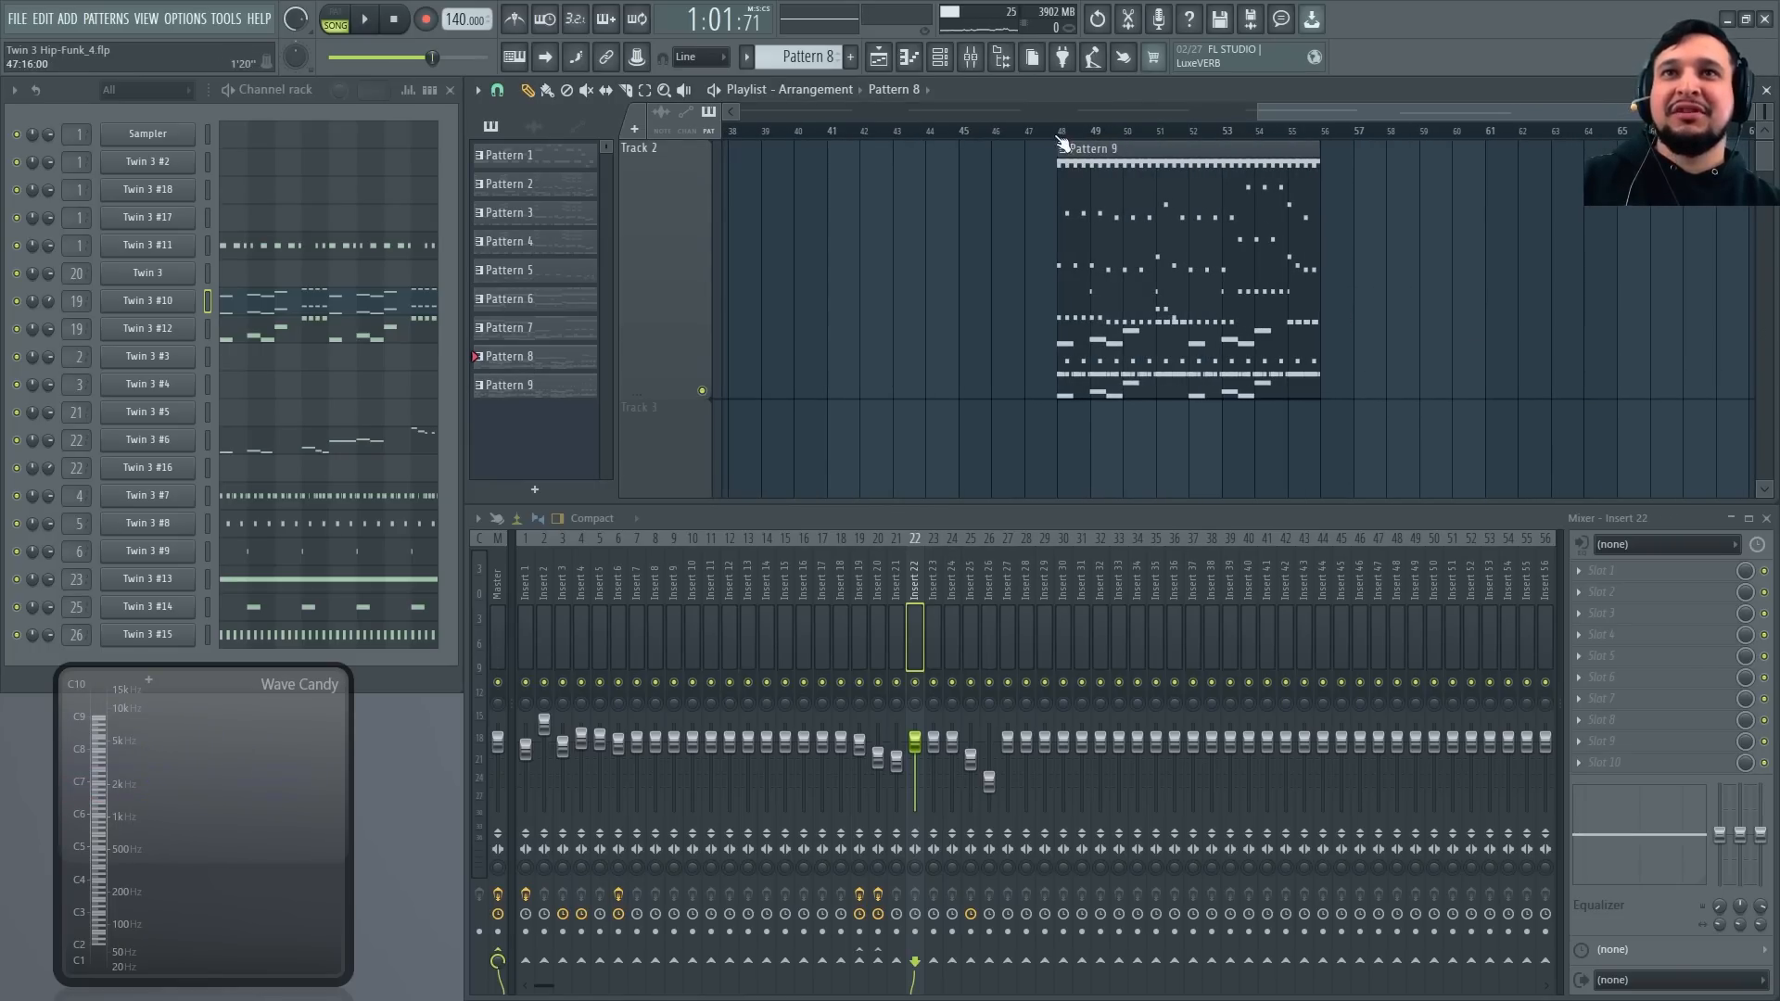
Audition the Pattern 9 clip in the playlist with all channels playing
key(space)
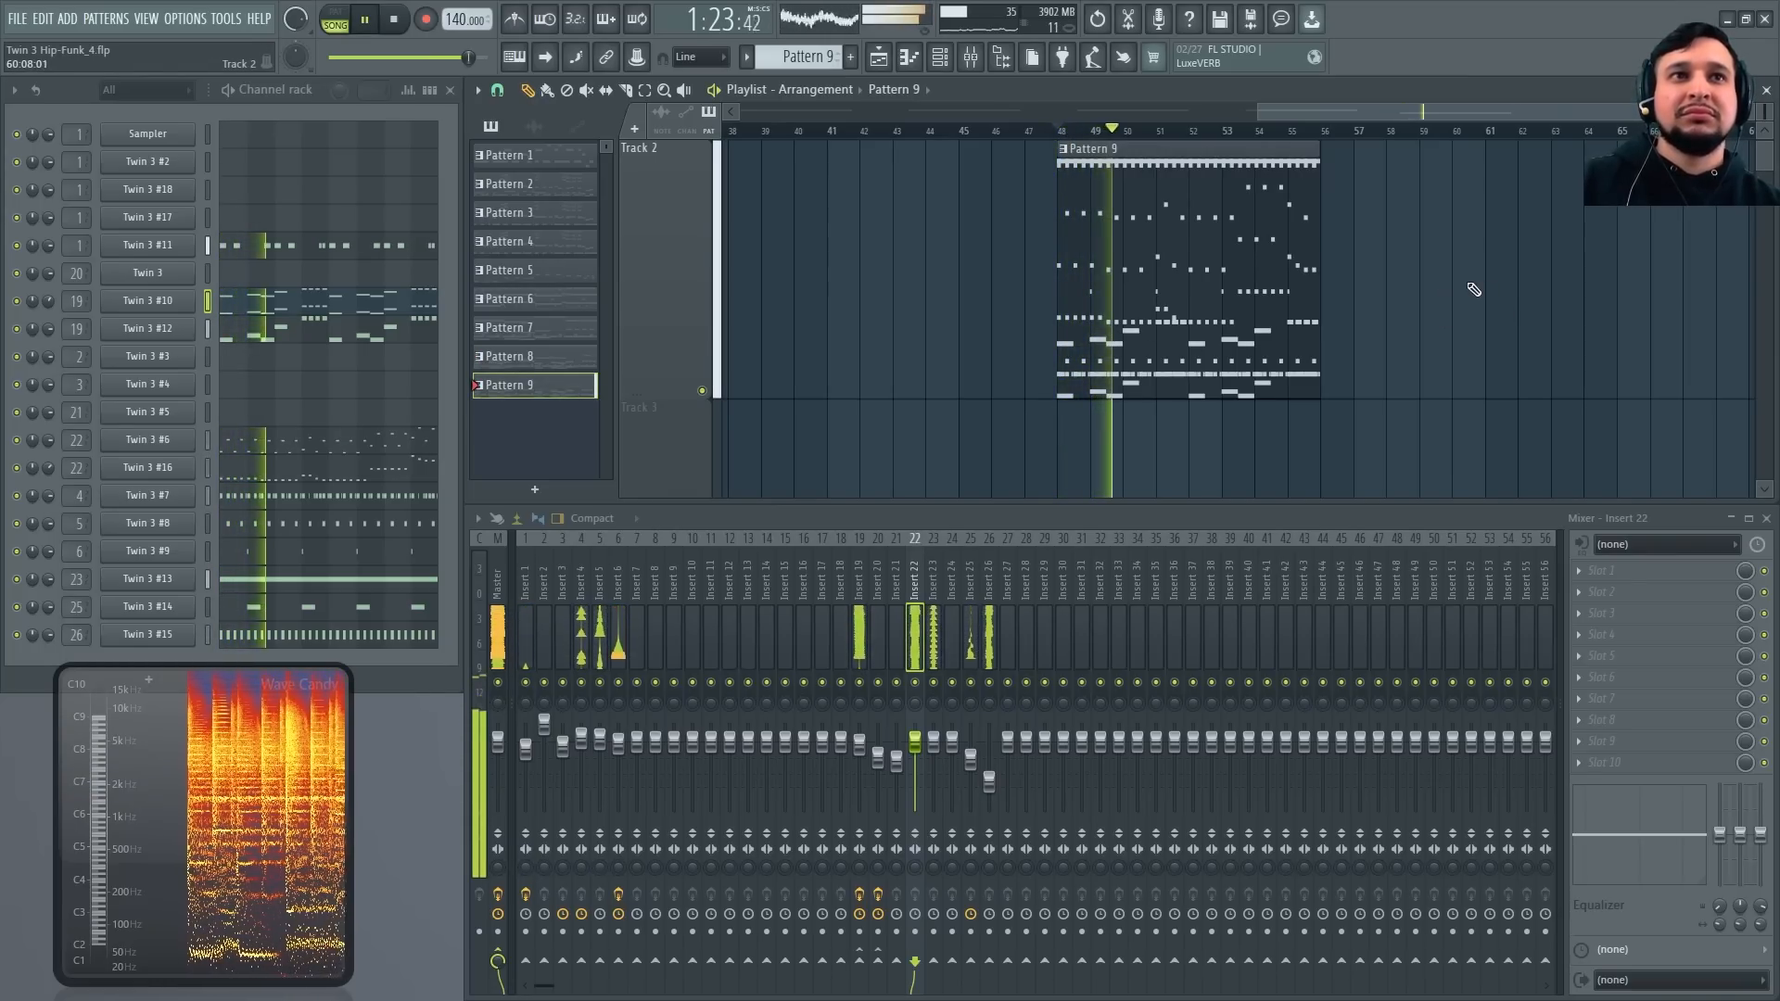
scroll(1272, 350, up, 3)
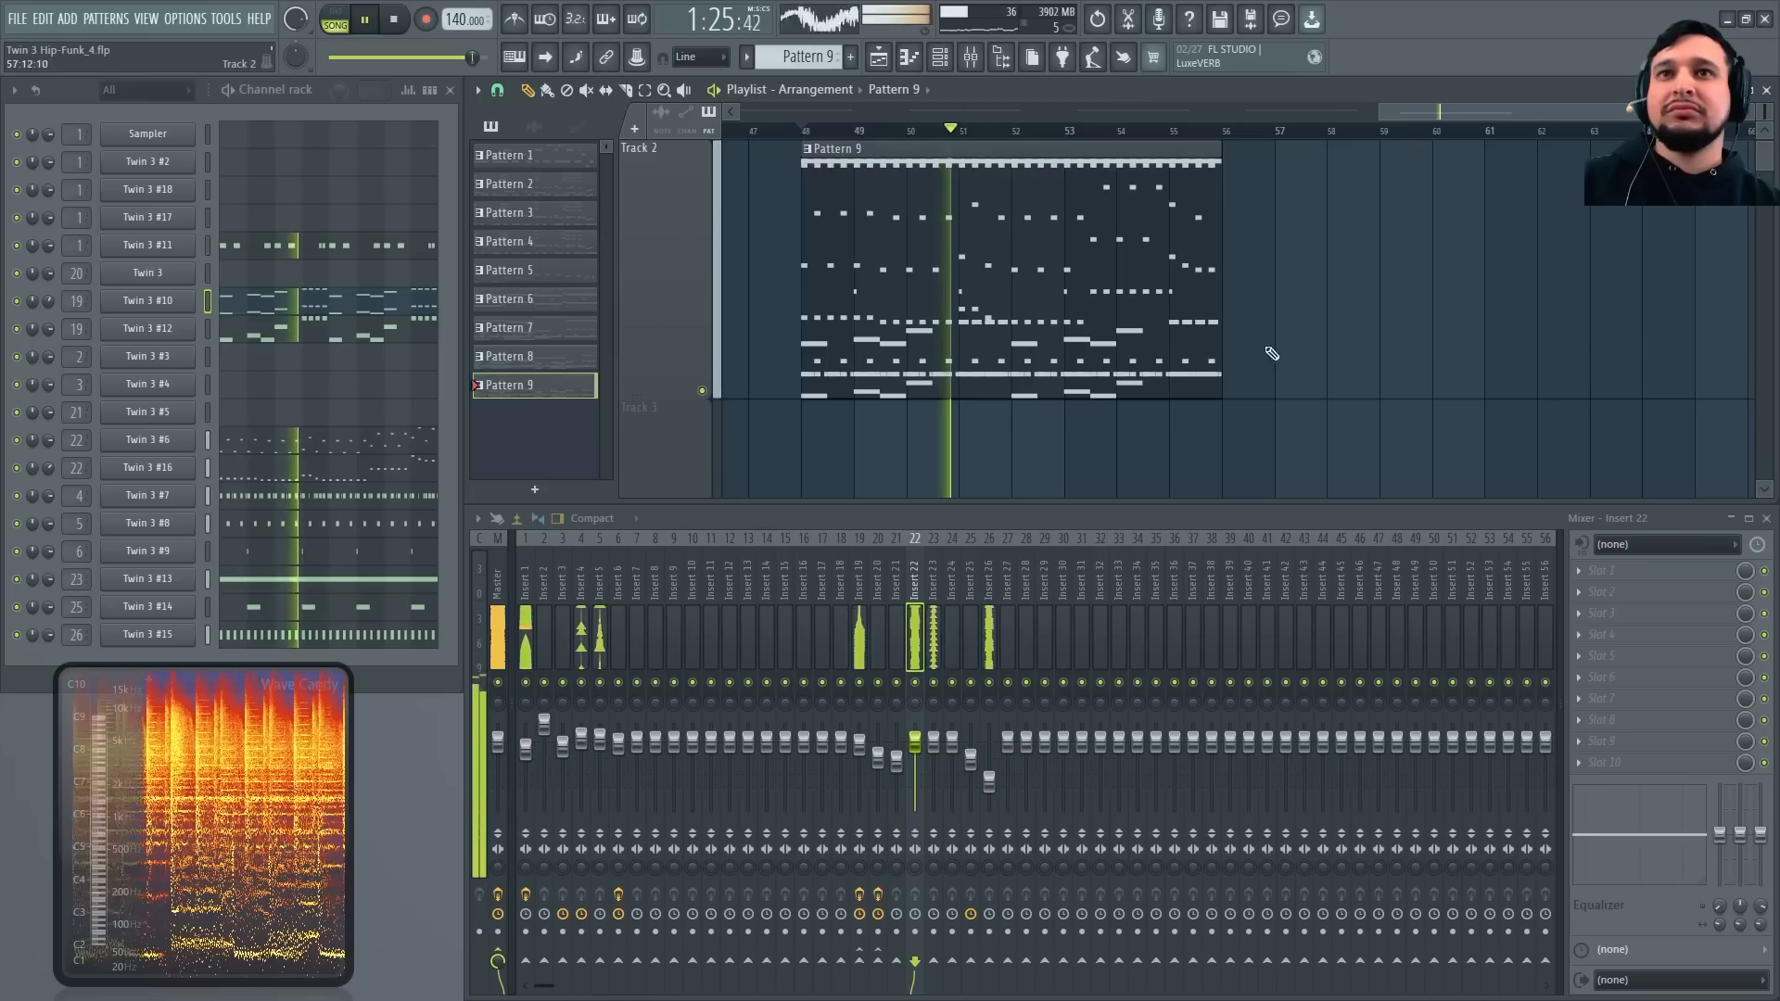
scroll(1222, 353, down, 1)
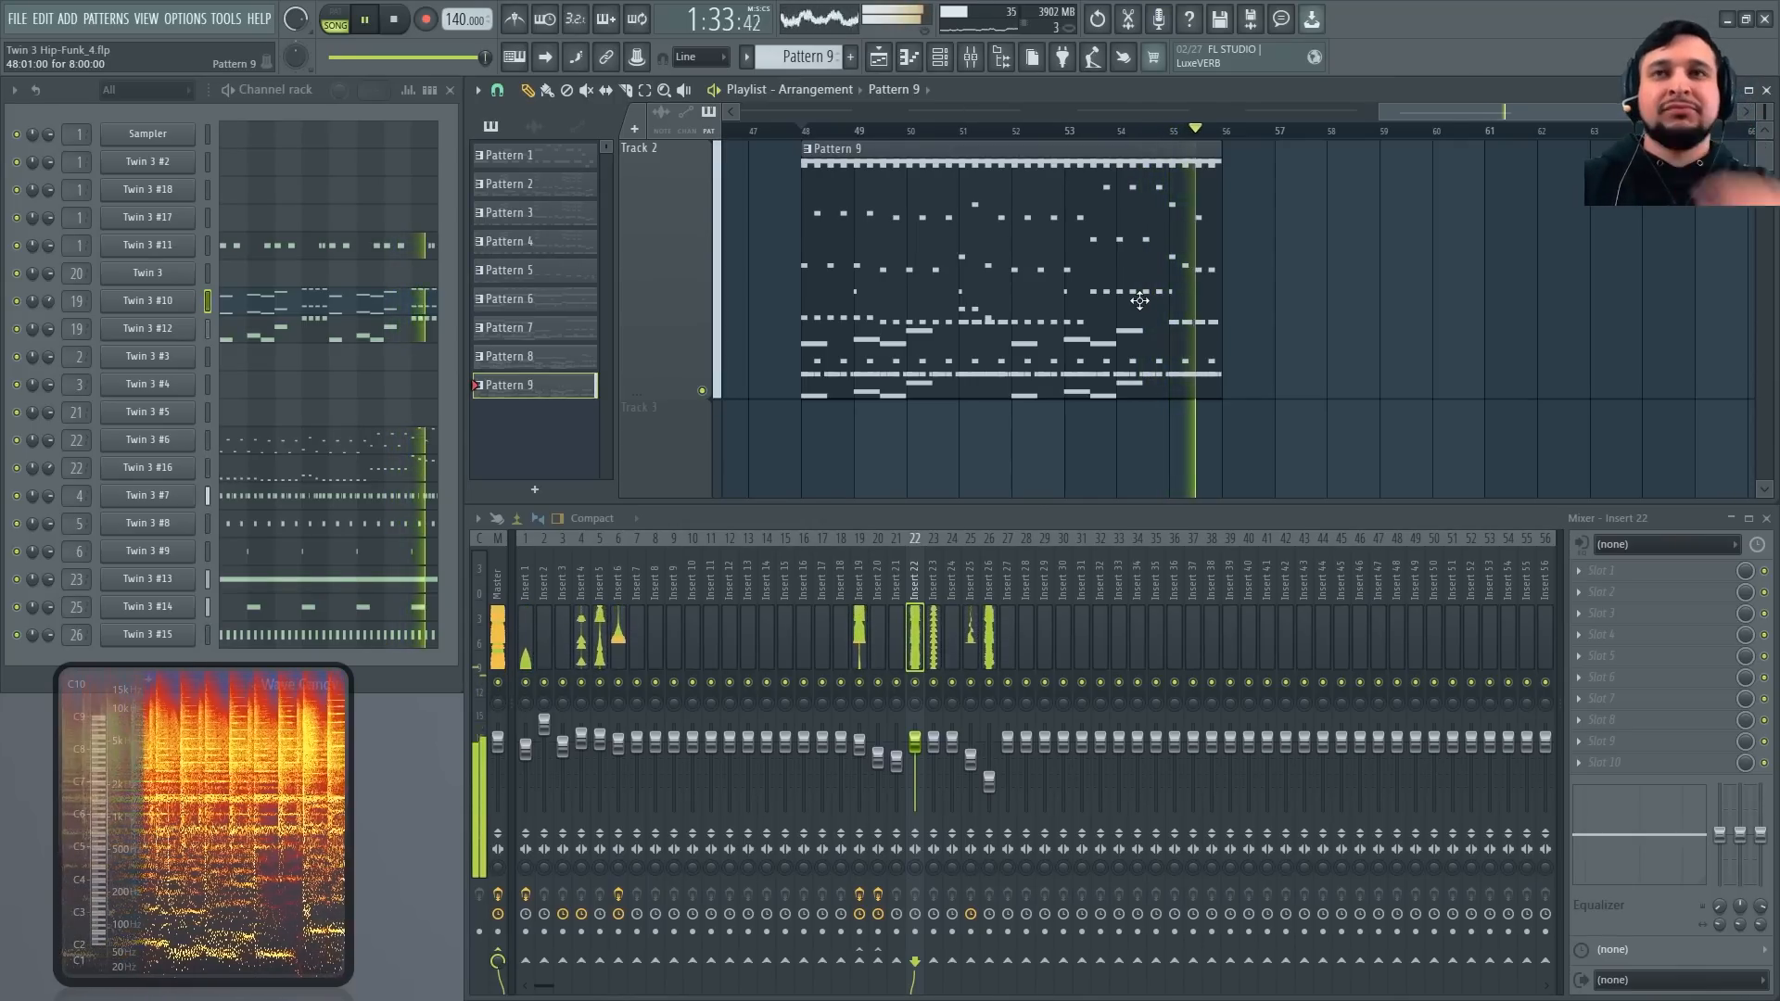
key(space)
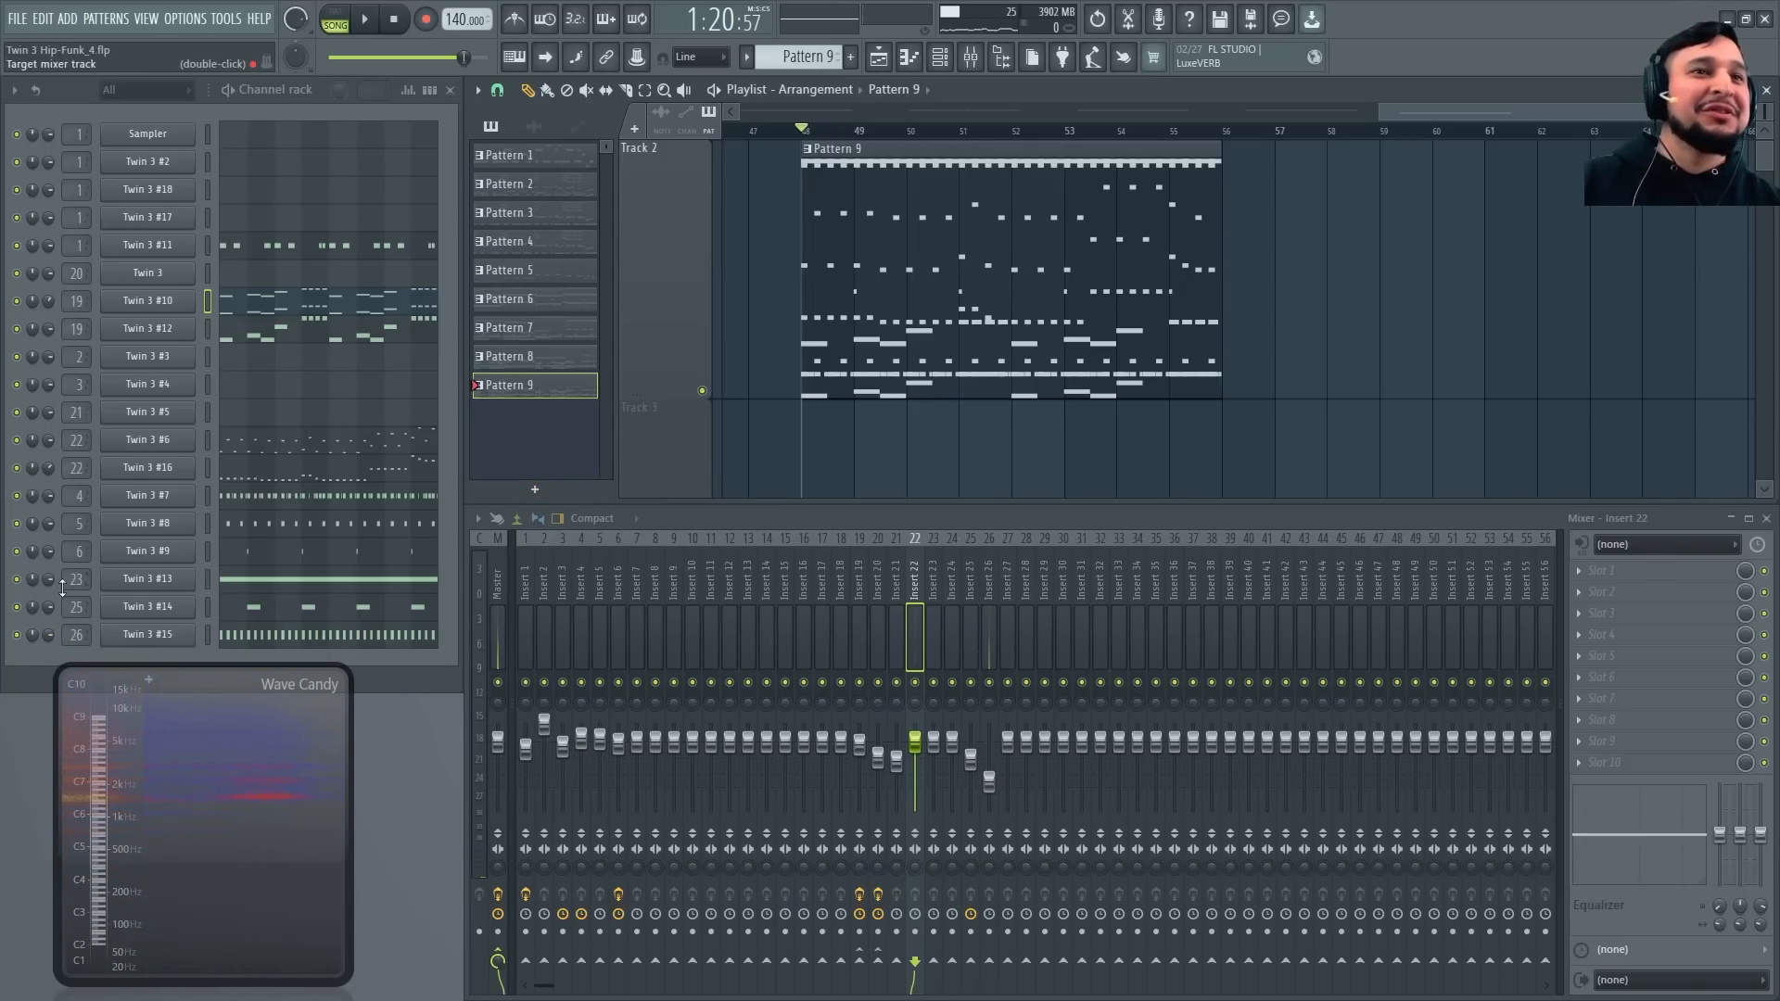
Solo Twin 3 #6 in Pattern 9 and audition it with its Veiled patch open, closing the window at the end
click(167, 448)
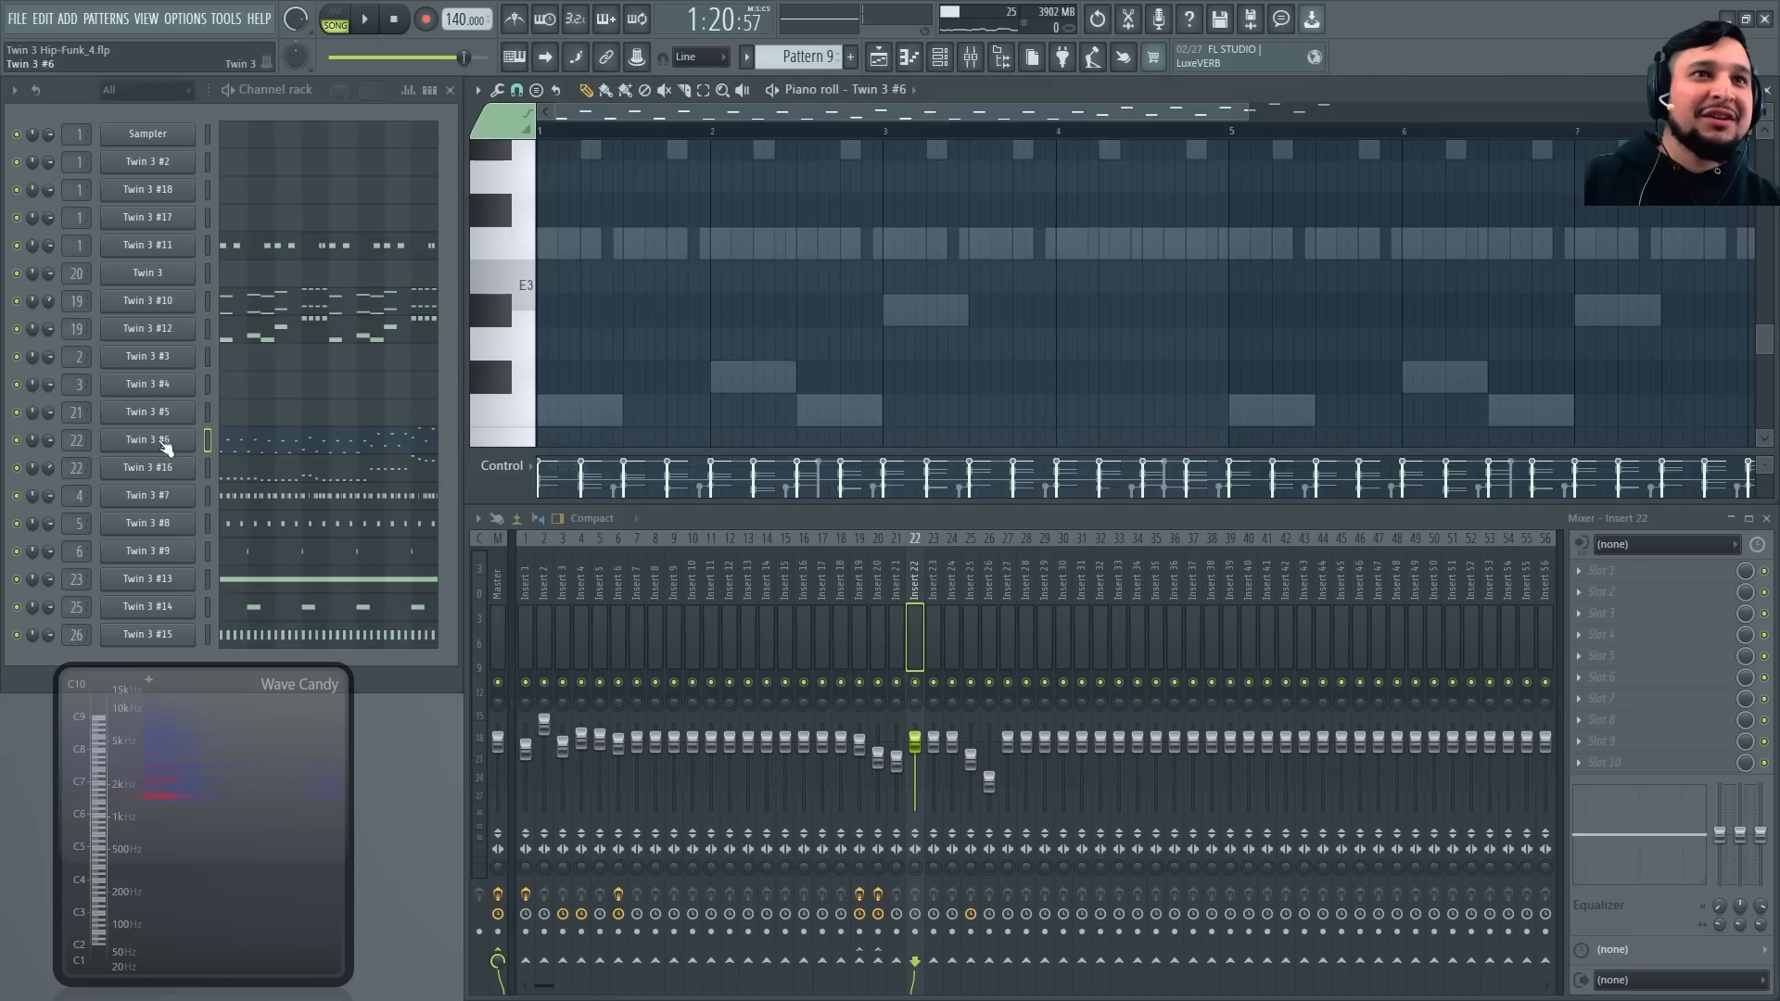
key(space)
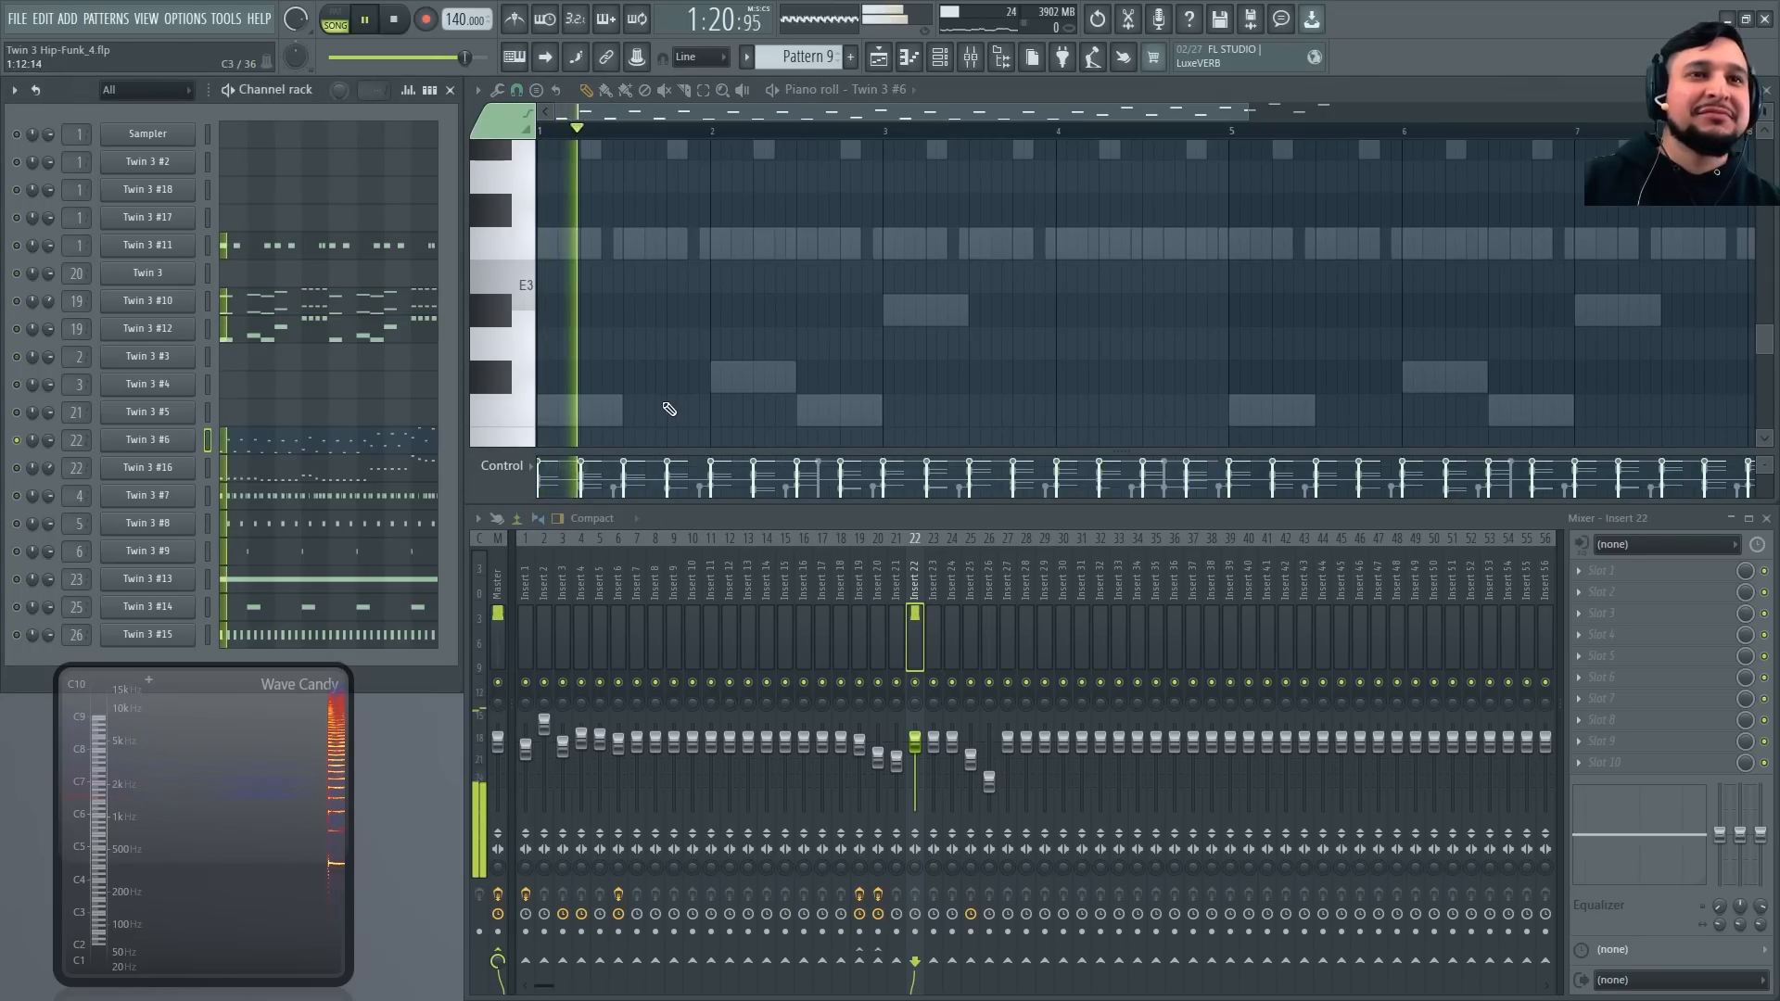
click(166, 448)
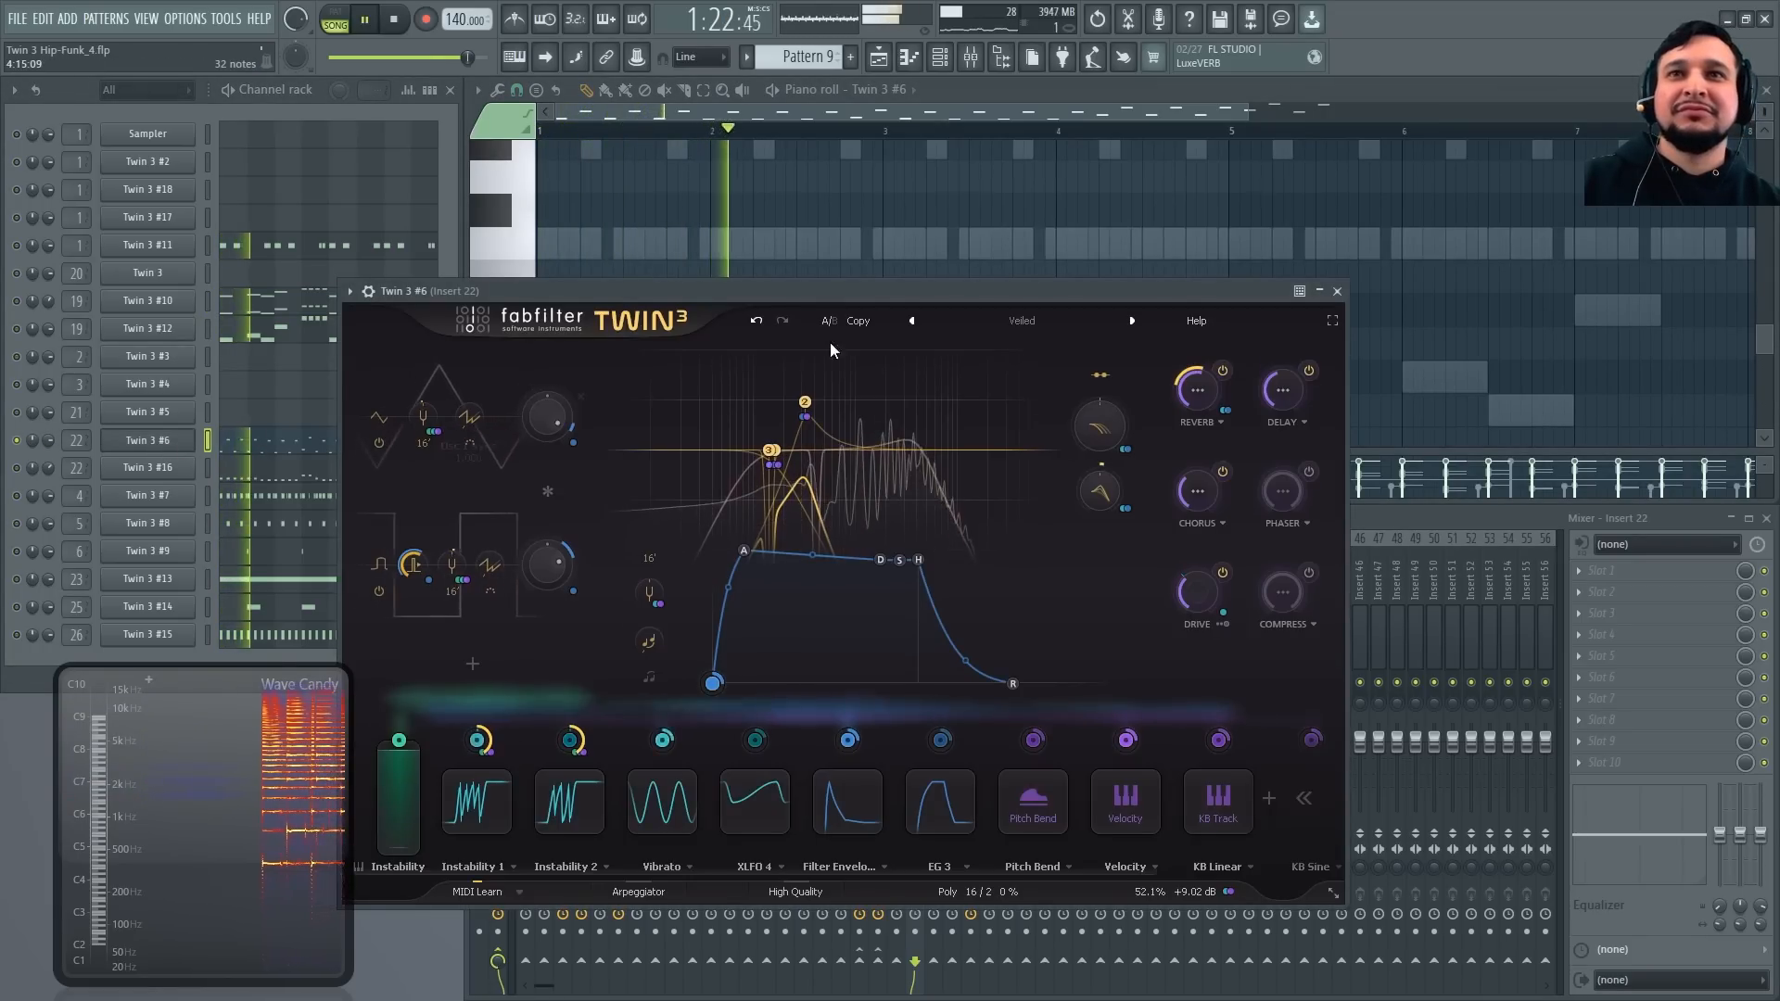
click(1337, 292)
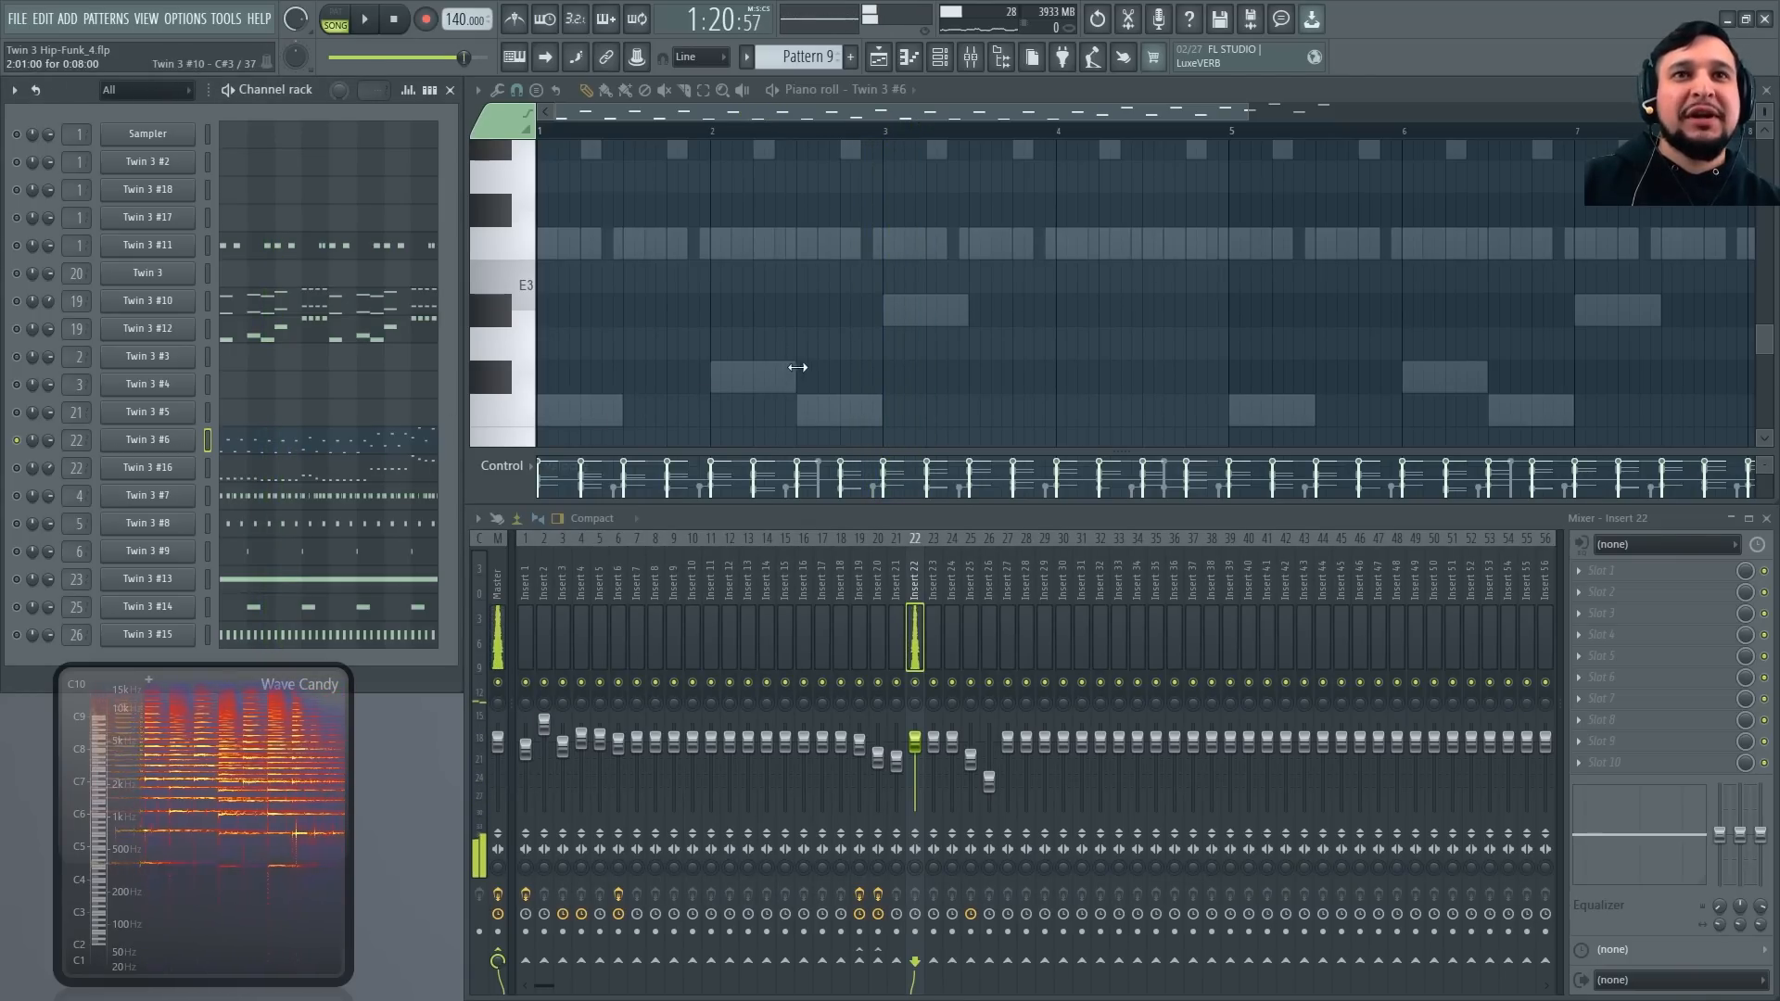
Play through the whole Twin 3 #6 melody of Pattern 9 while viewing its notes in the piano roll
key(space)
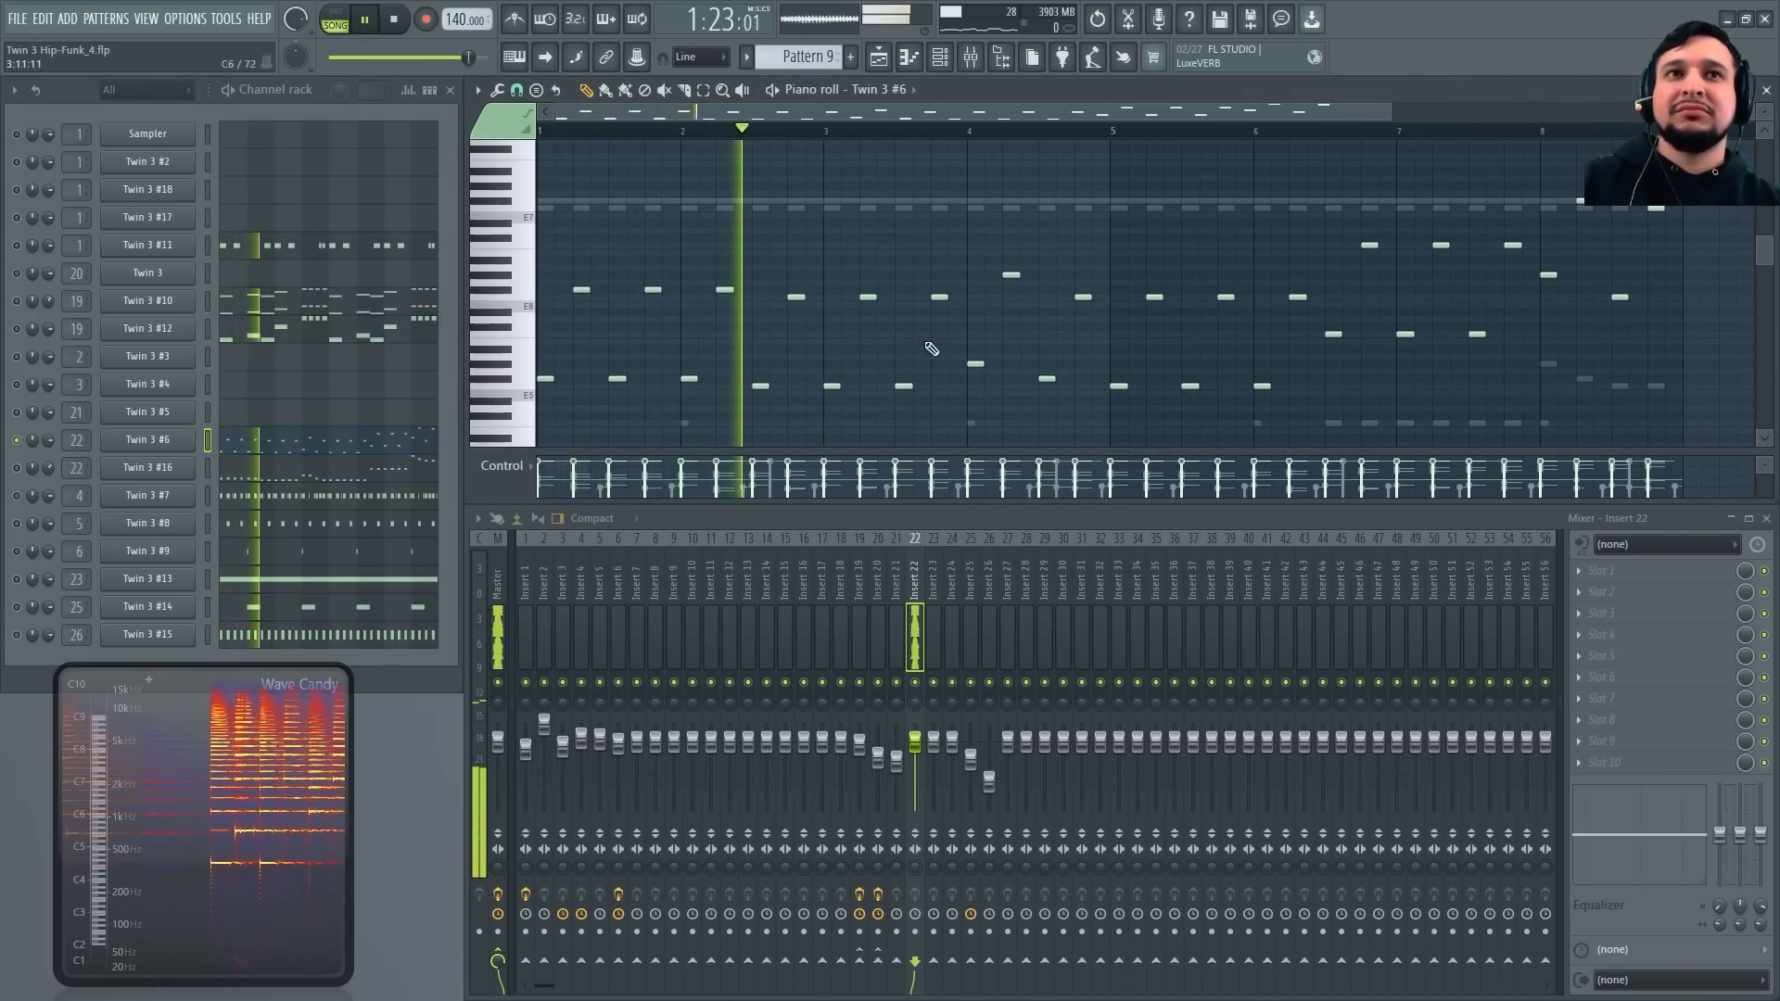
drag(887, 413, 553, 196)
ctrl+right_click(801, 233)
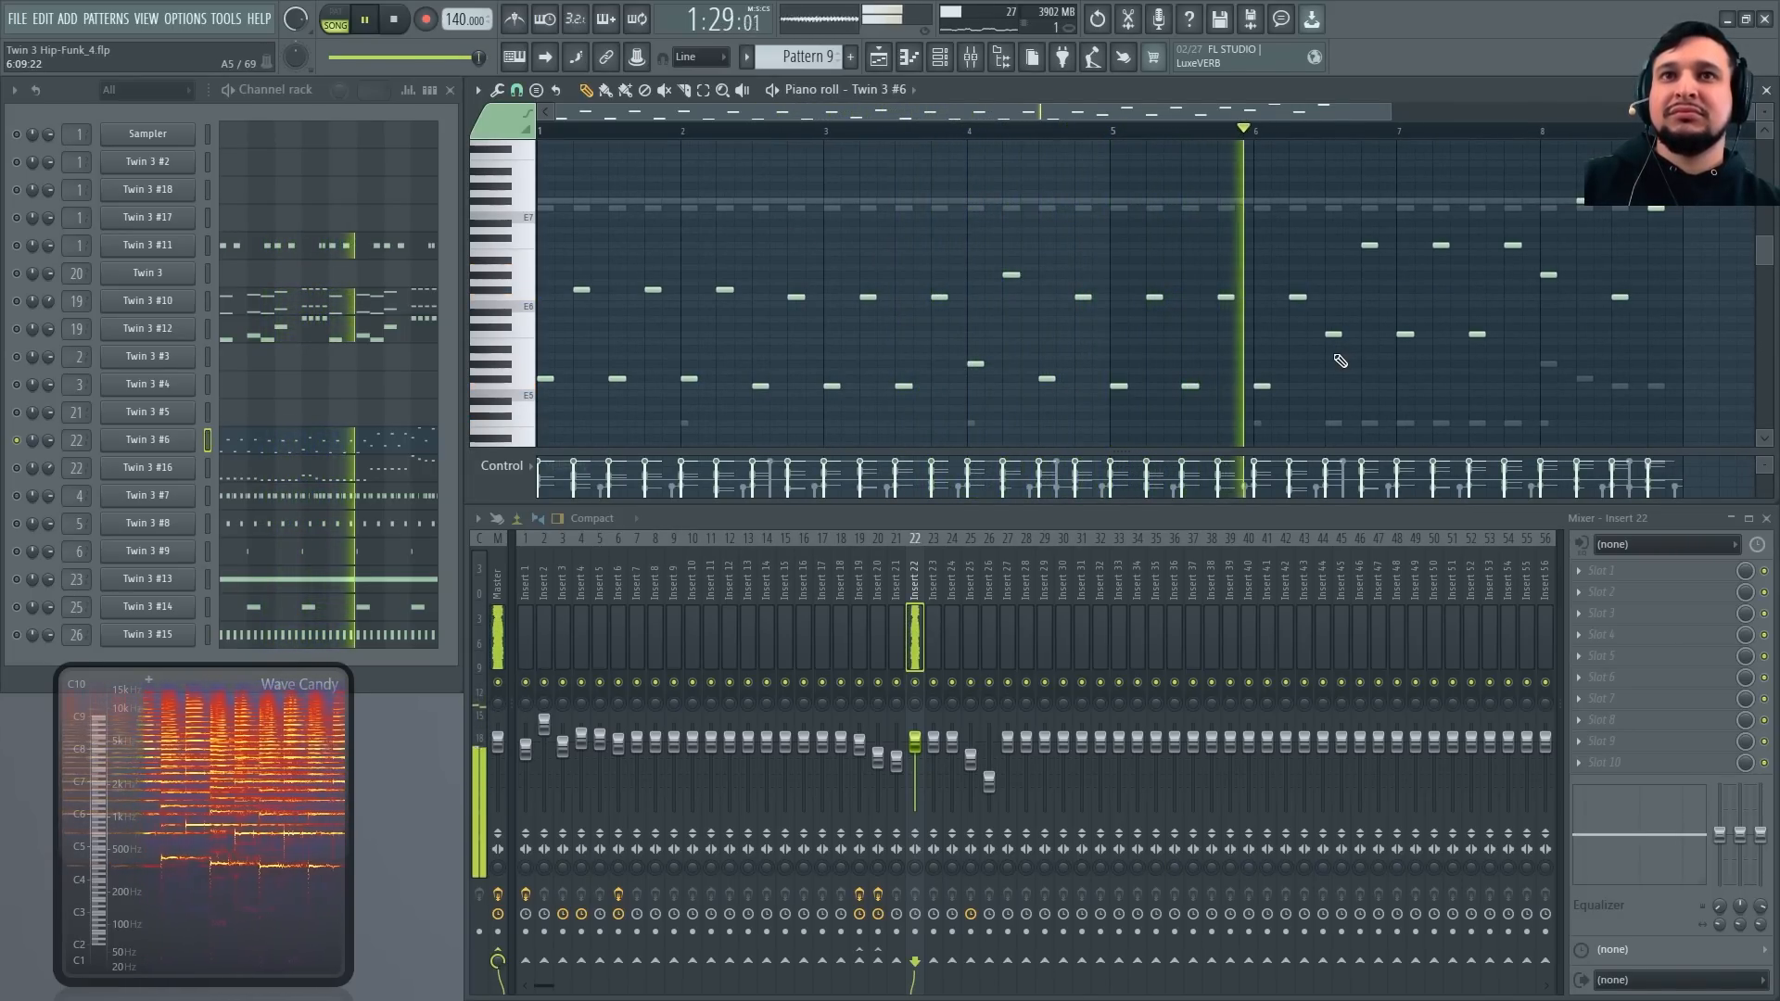
key(space)
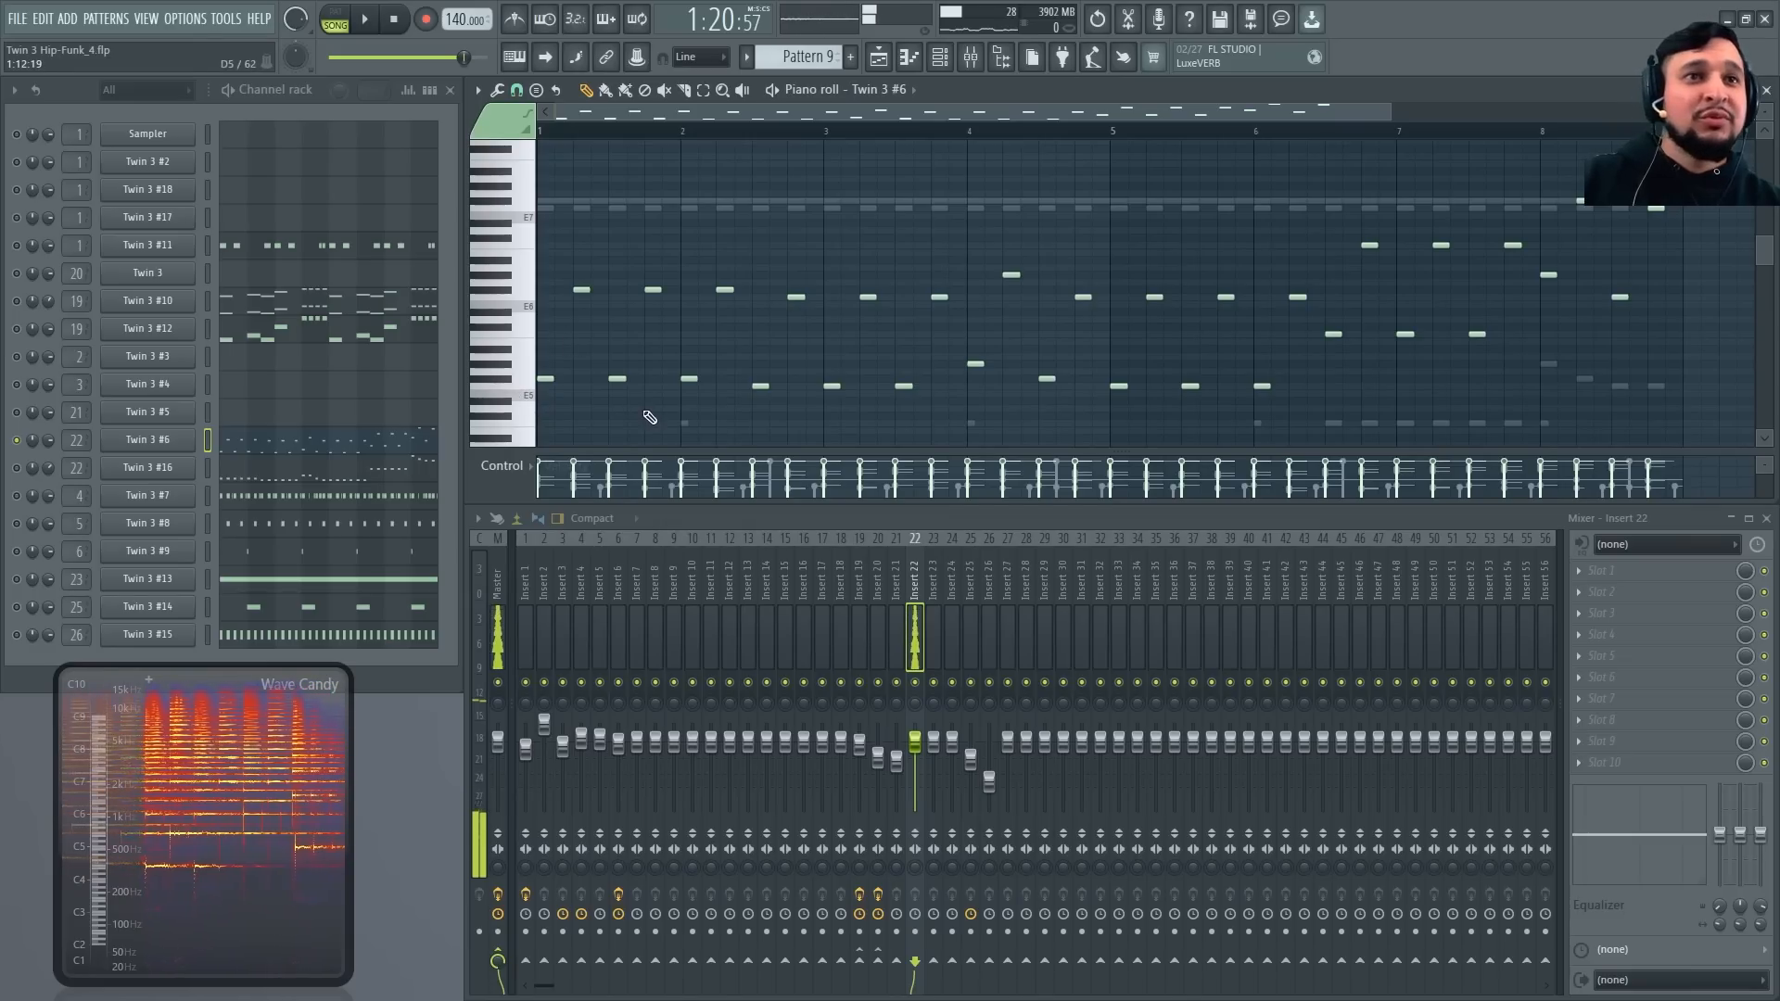
Solo Twin 3 #16 in Pattern 9 and audition it while viewing its notes and its Veiled patch
right_click(19, 471)
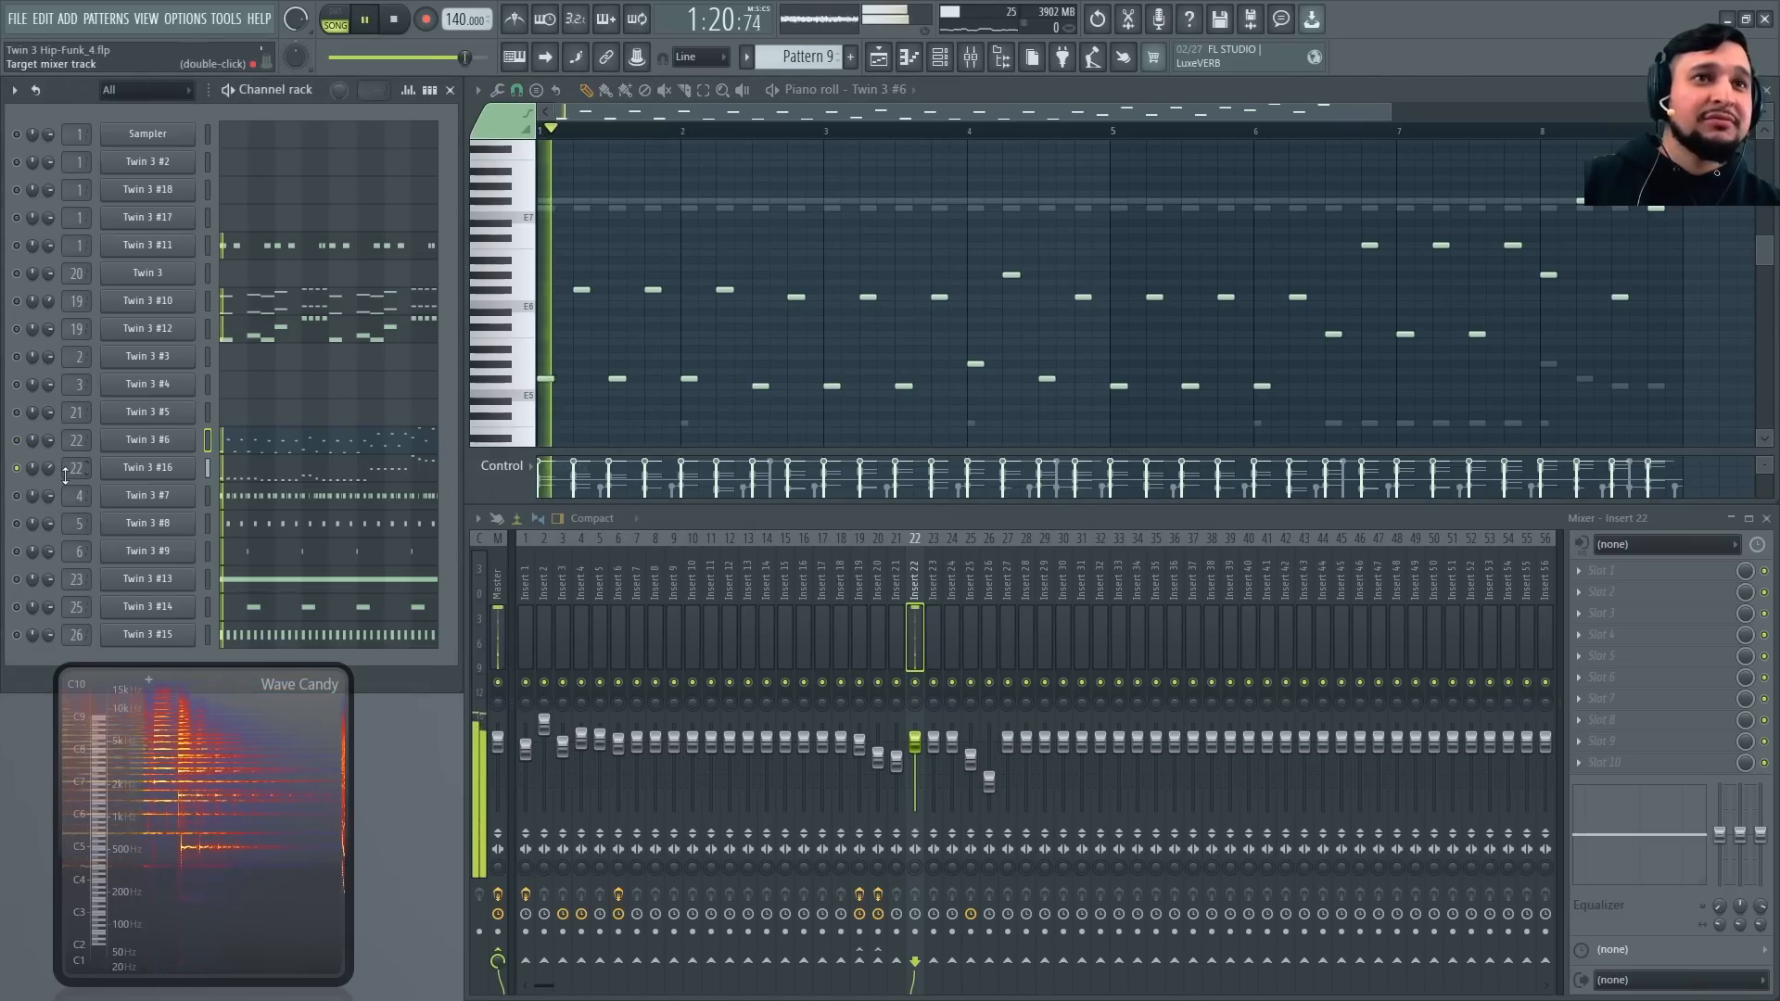
key(space)
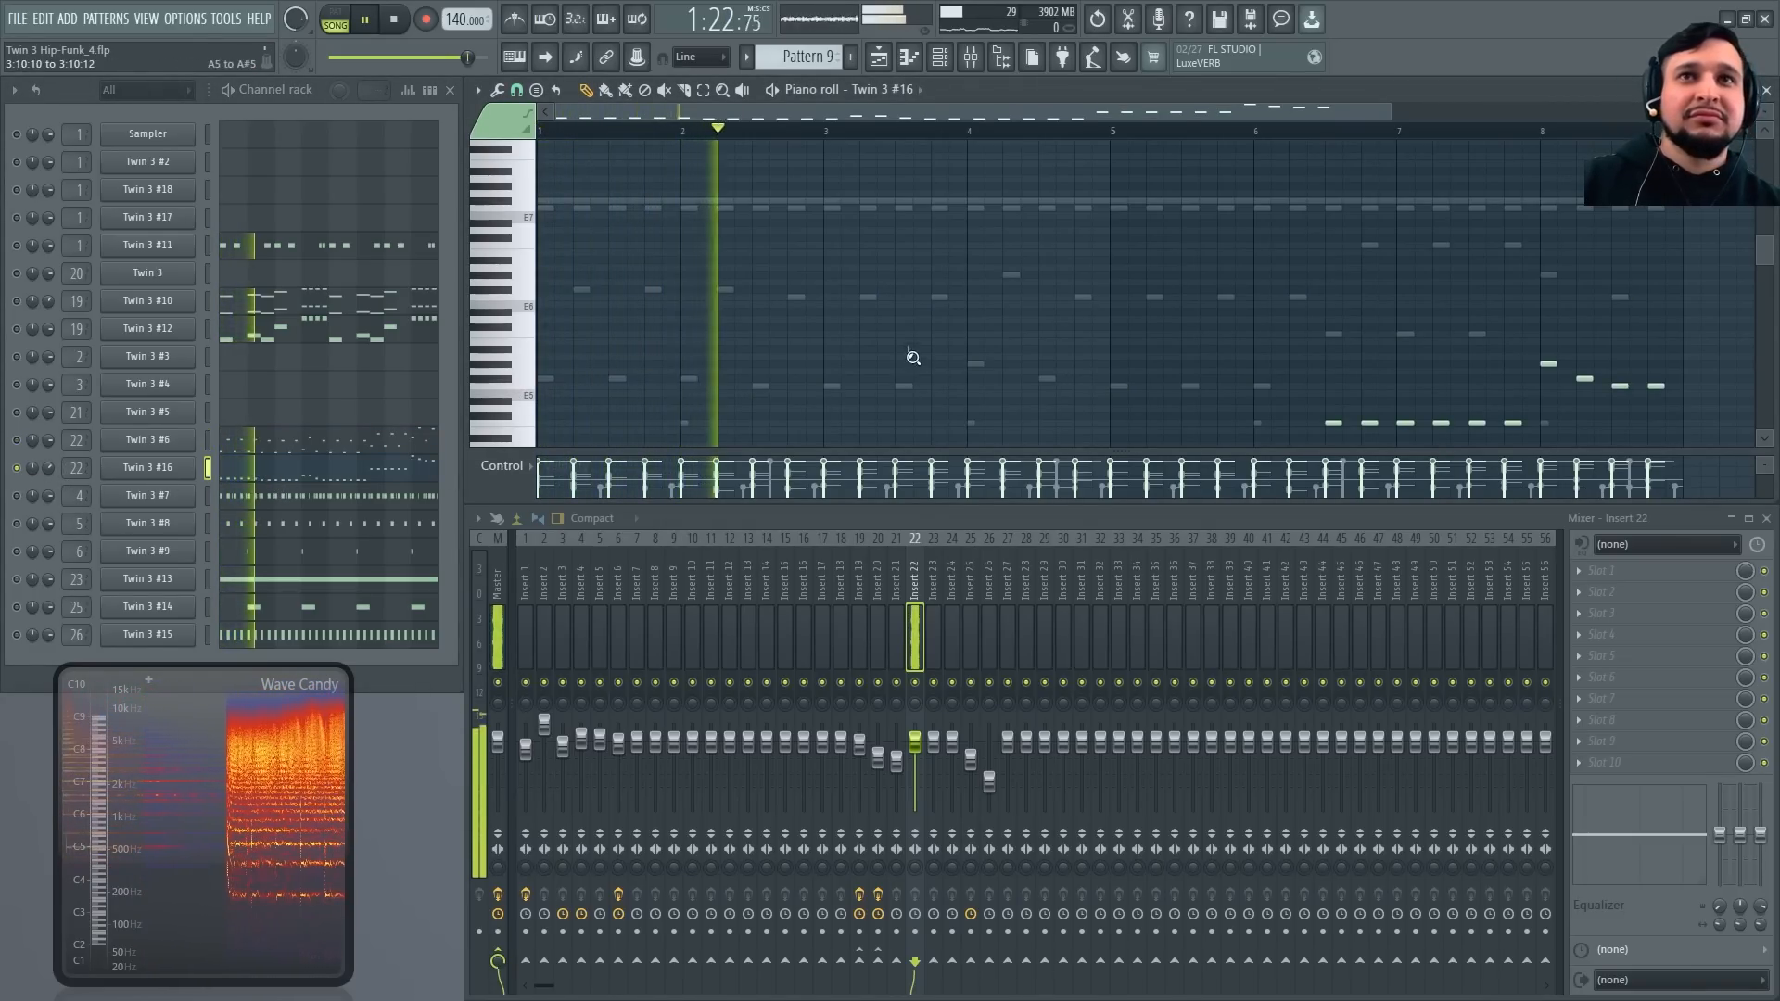
scroll(910, 357, up, 2)
click(167, 470)
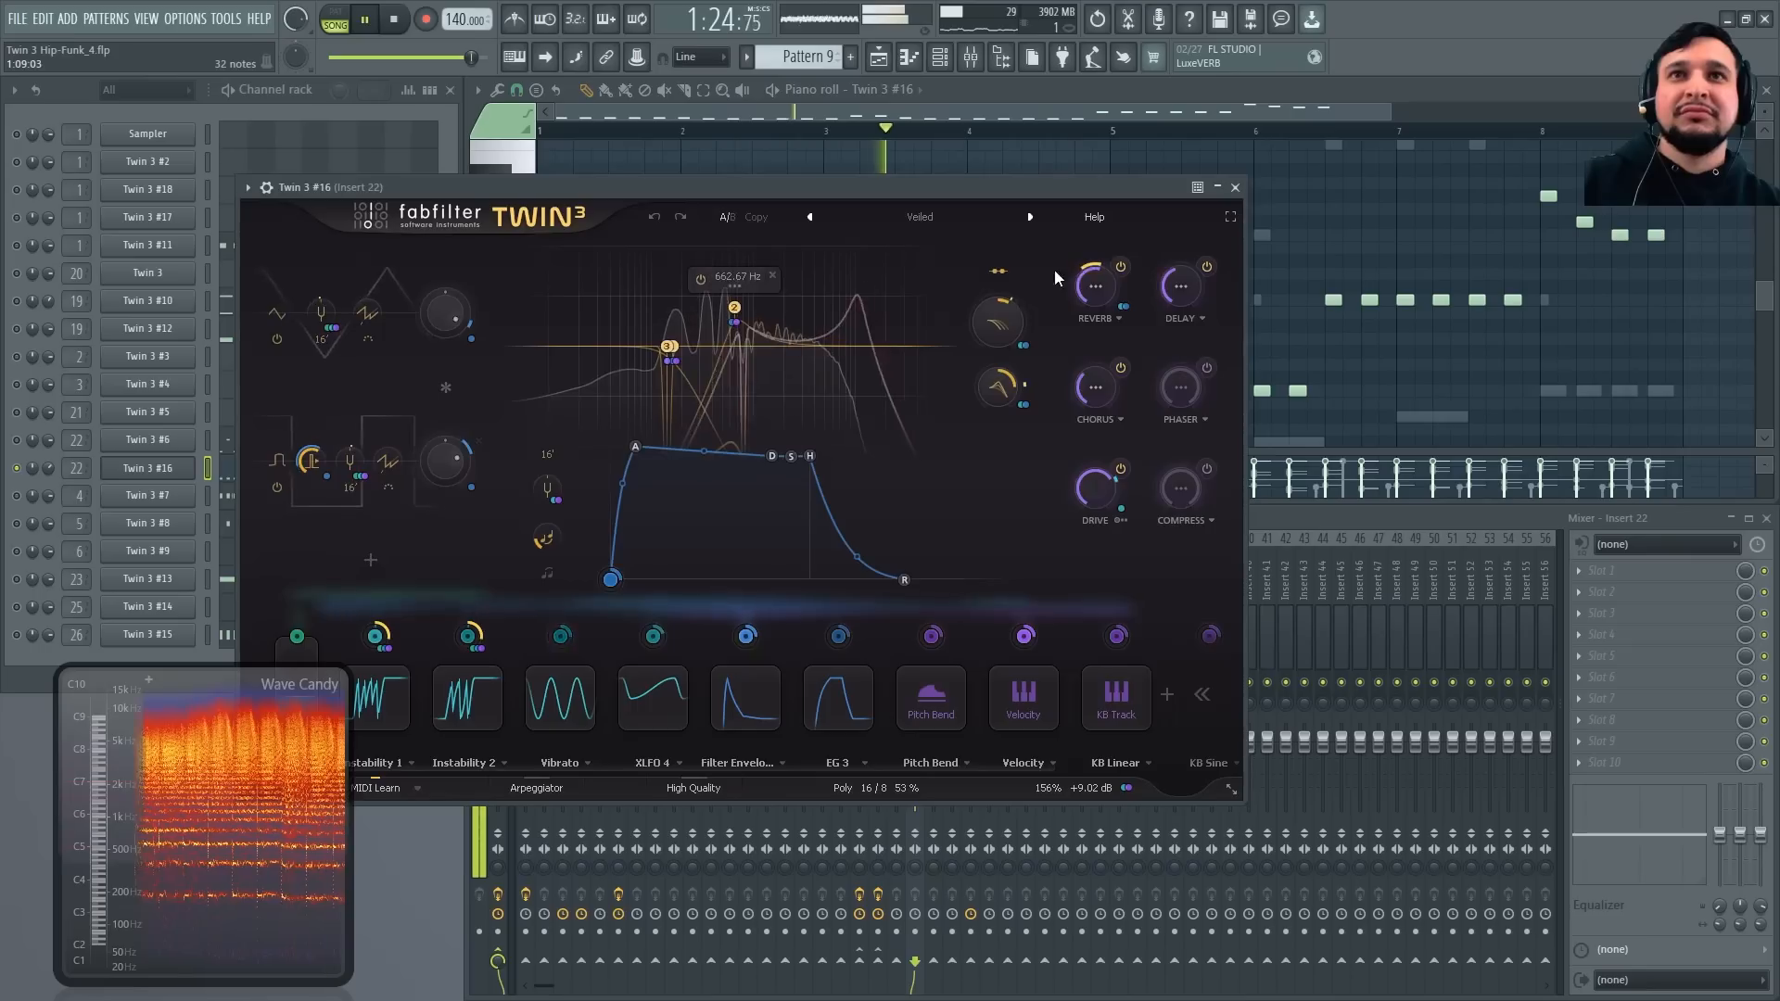
key(space)
click(1236, 188)
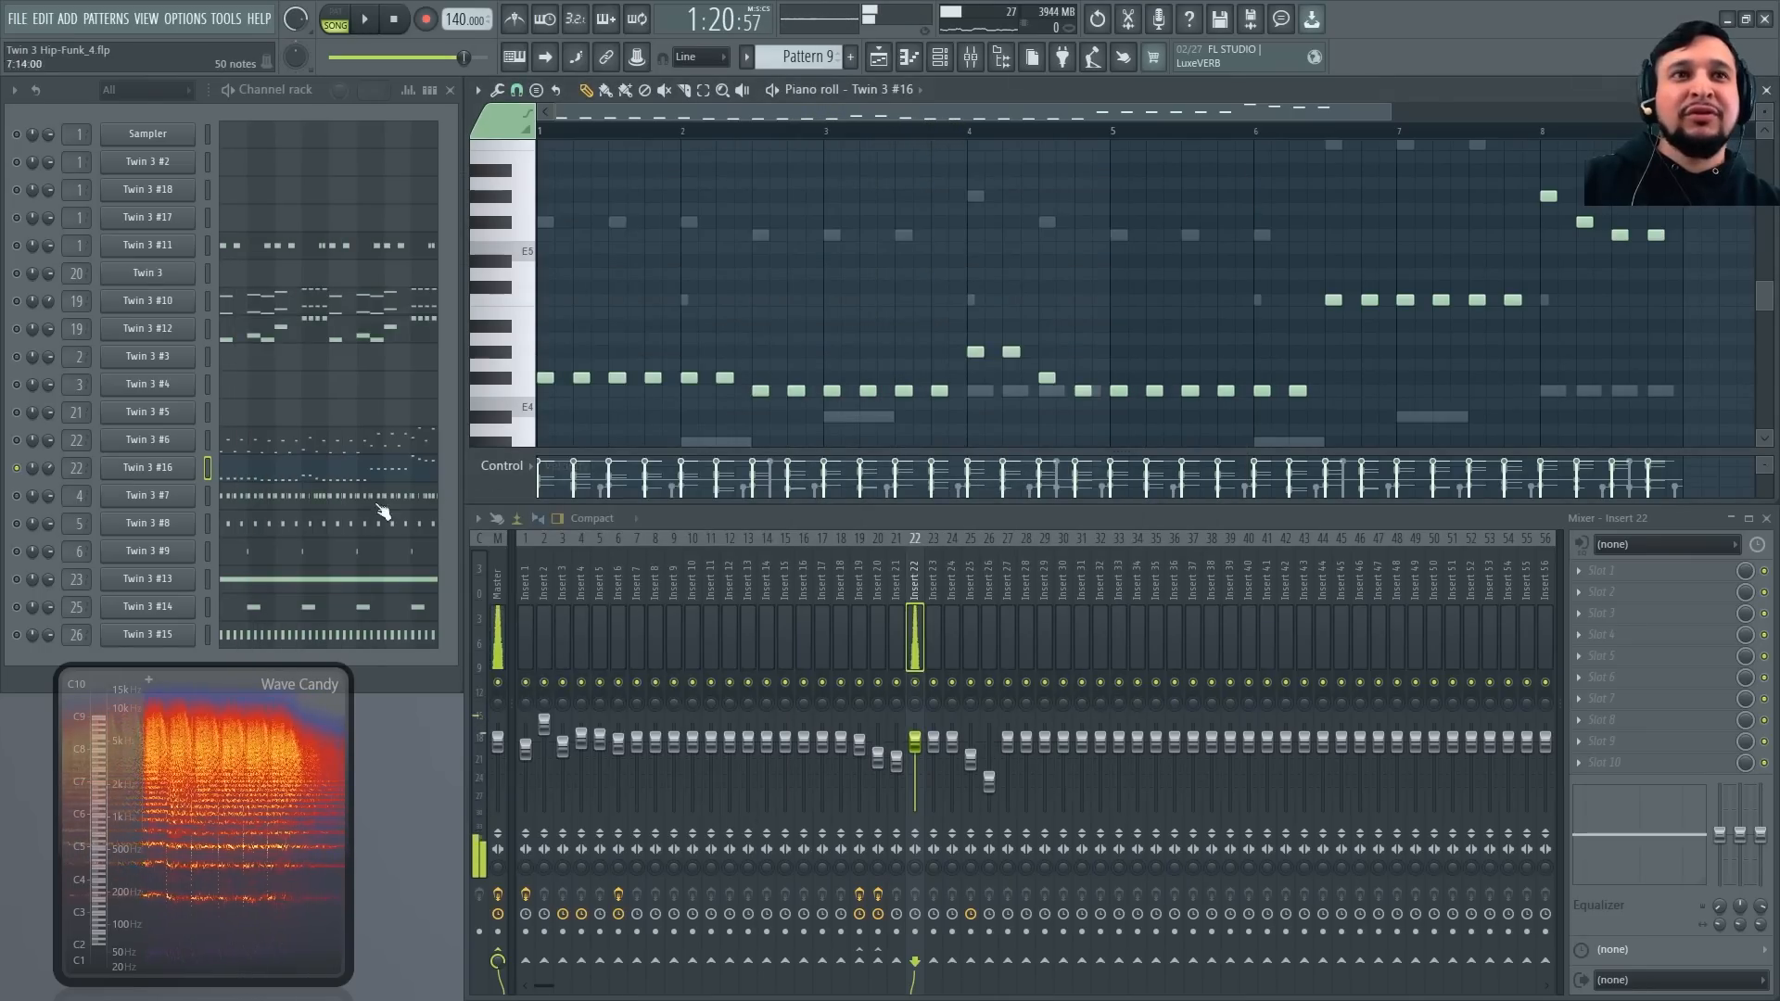
Compare the Veiled patch of Twin 3 #16 with its Drive effect off, restoring Drive and closing the plugin window
click(174, 470)
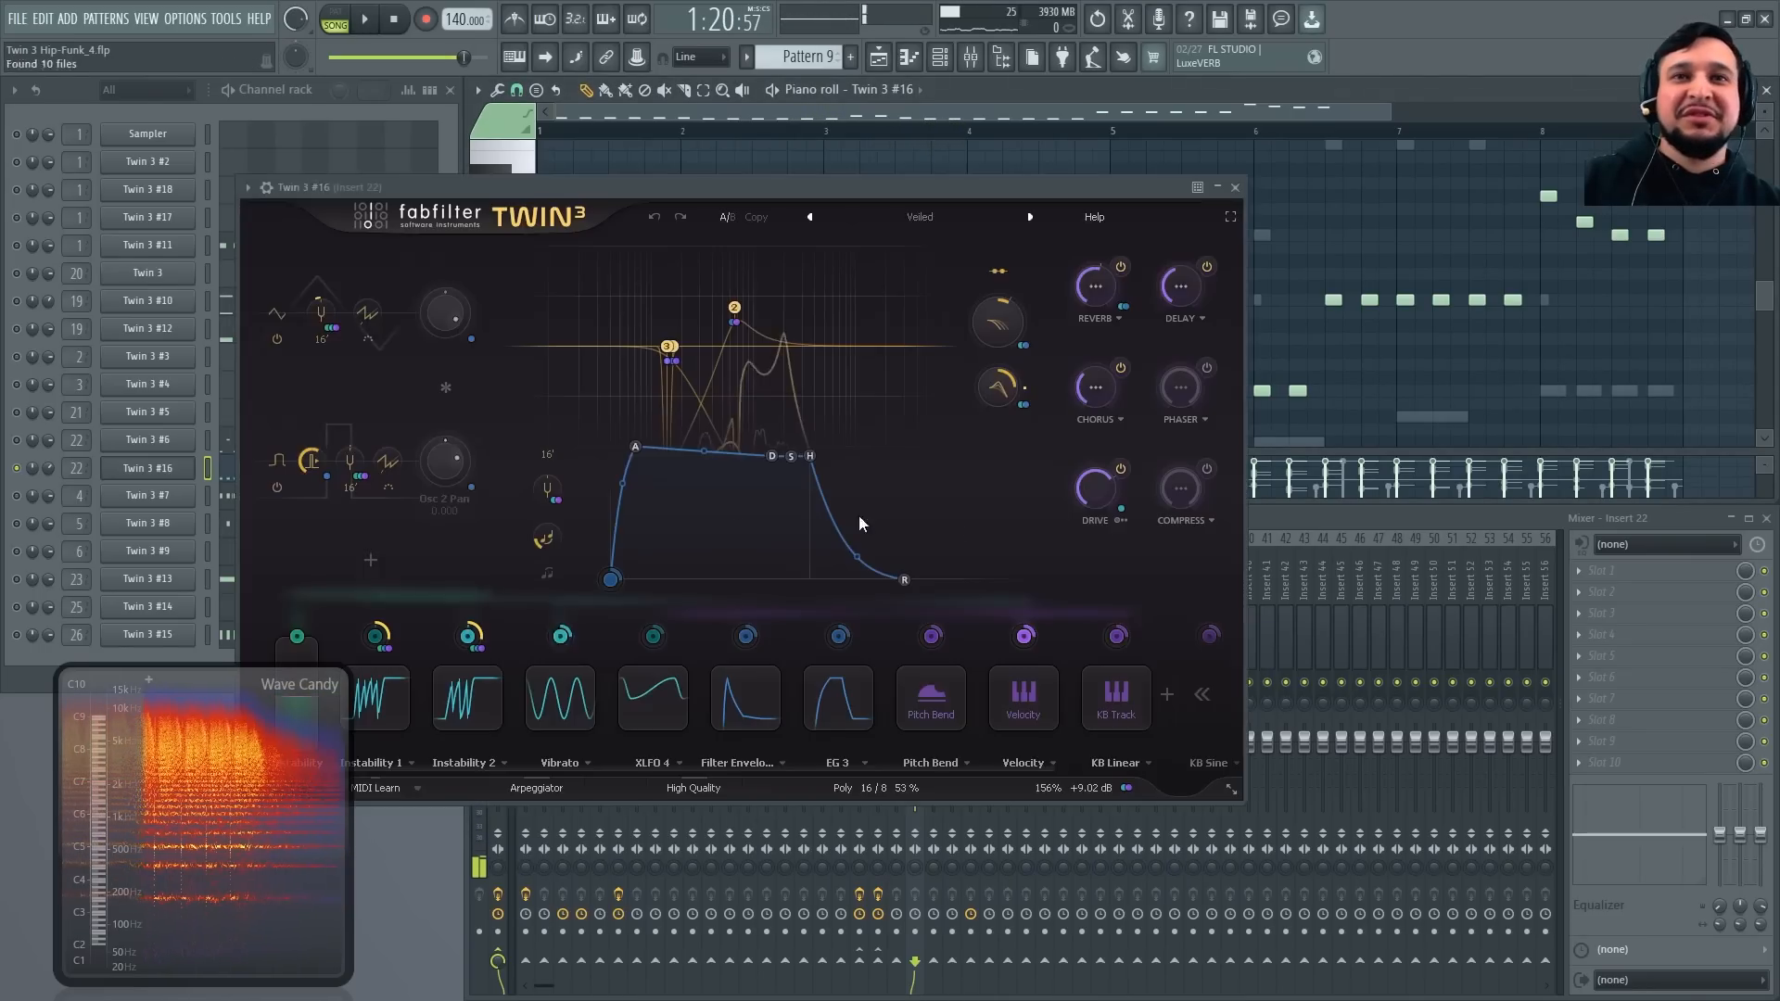
click(1121, 470)
key(space)
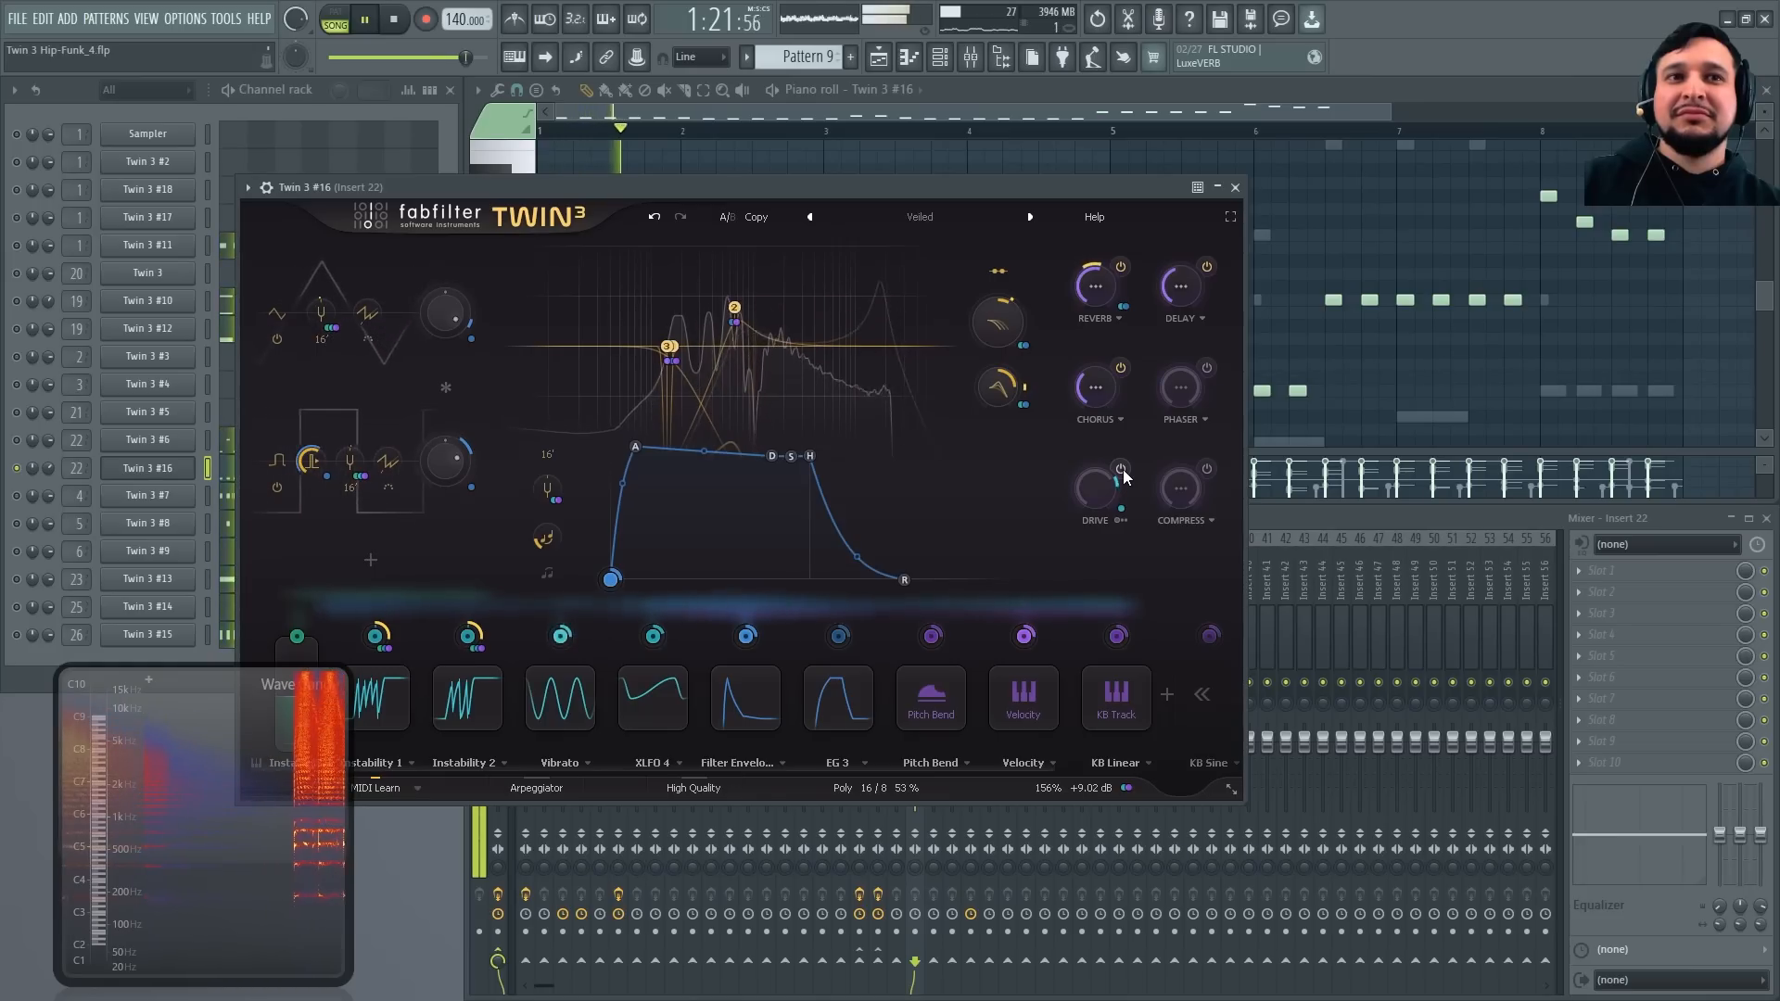
key(space)
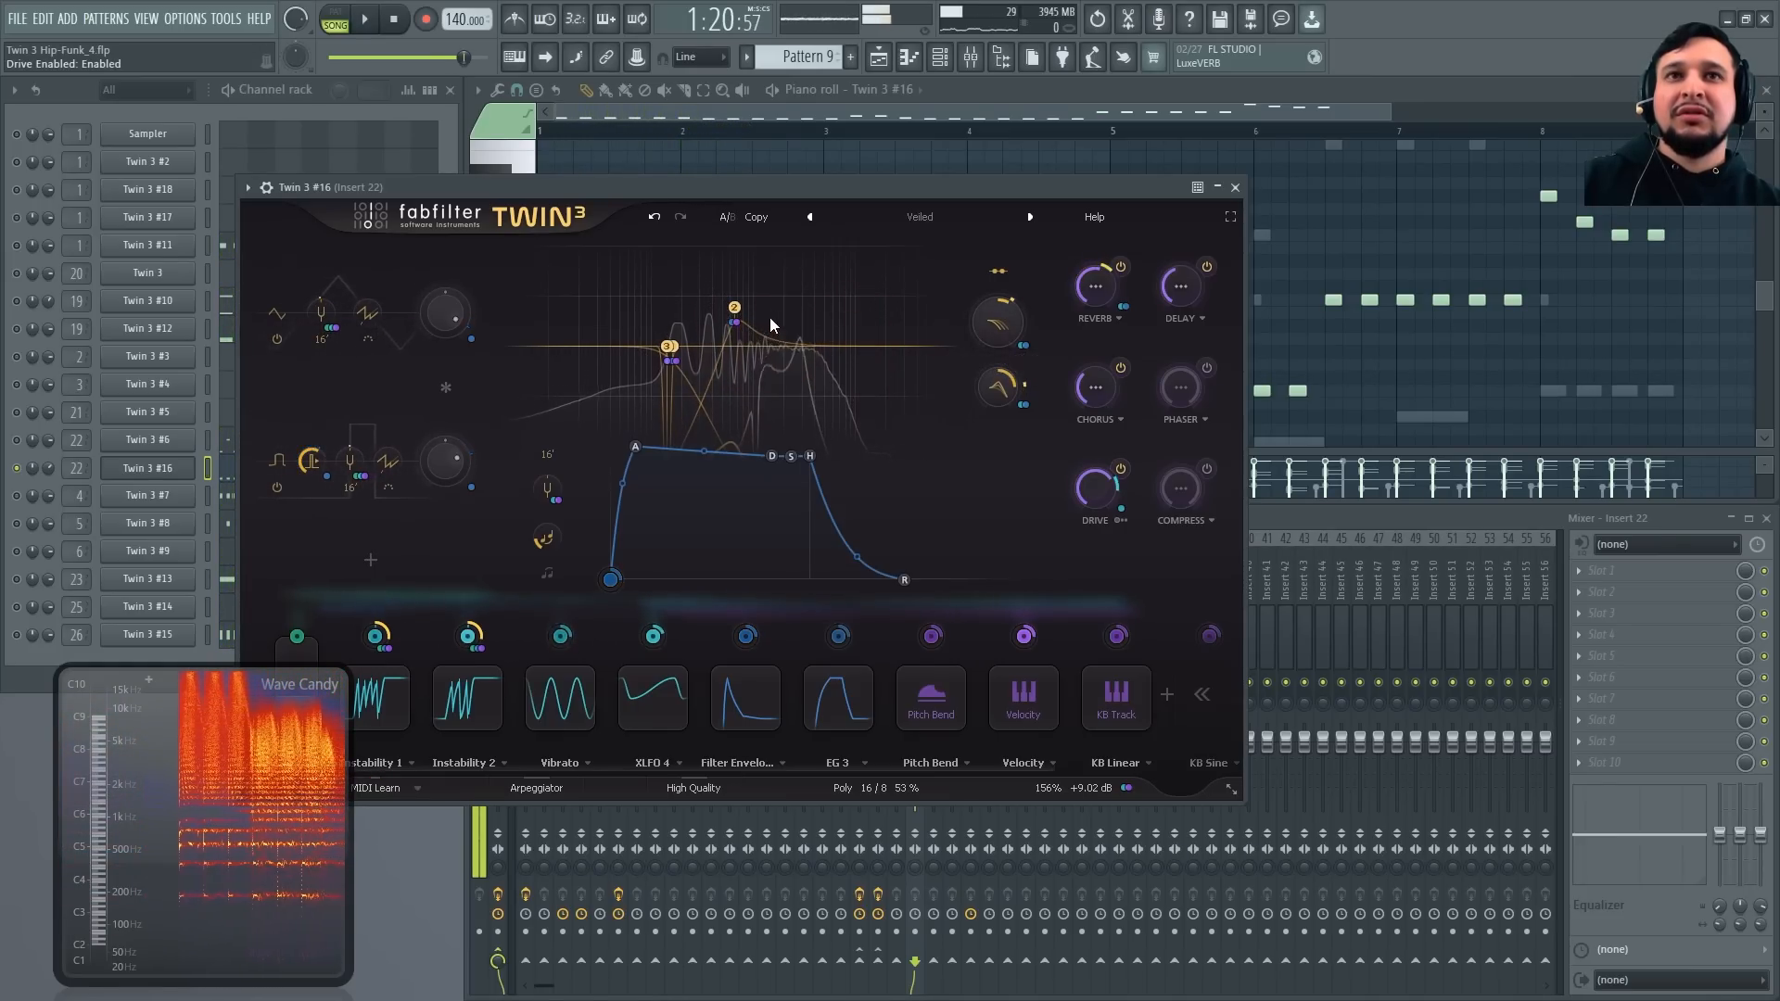
click(1235, 187)
Play the Twin 3 #16 melody again, reviewing its patch briefly and following its notes in the piano roll
key(space)
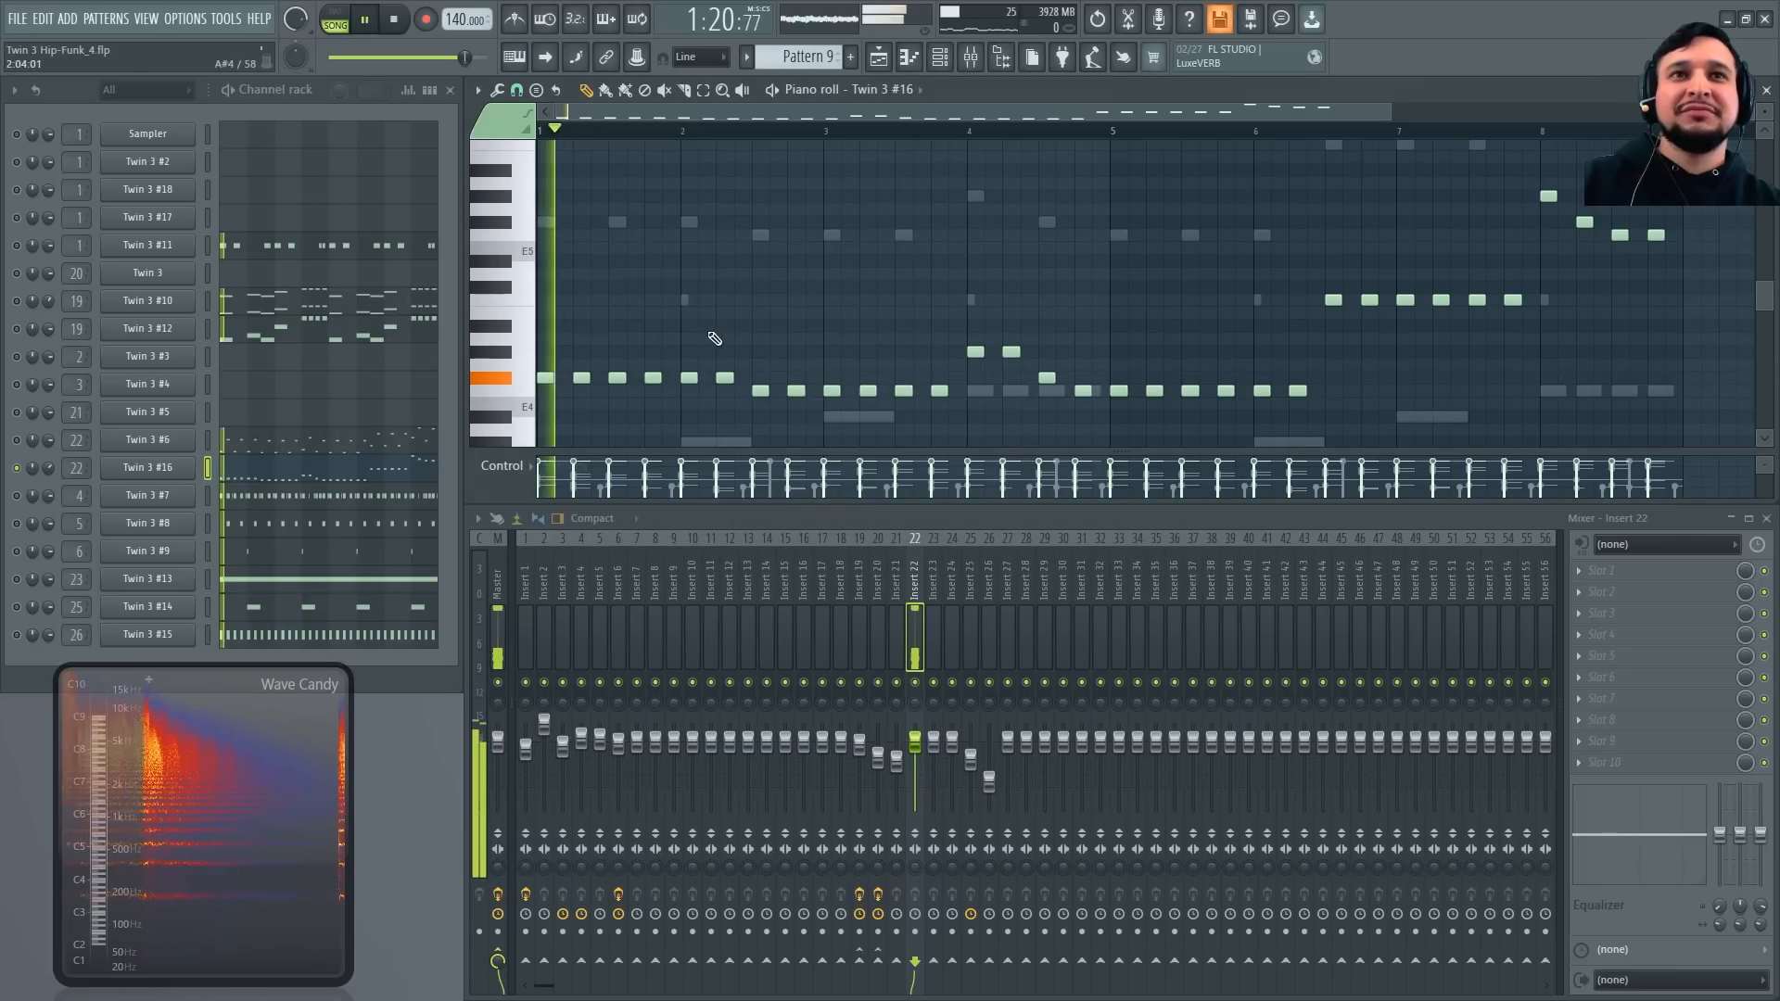
click(165, 469)
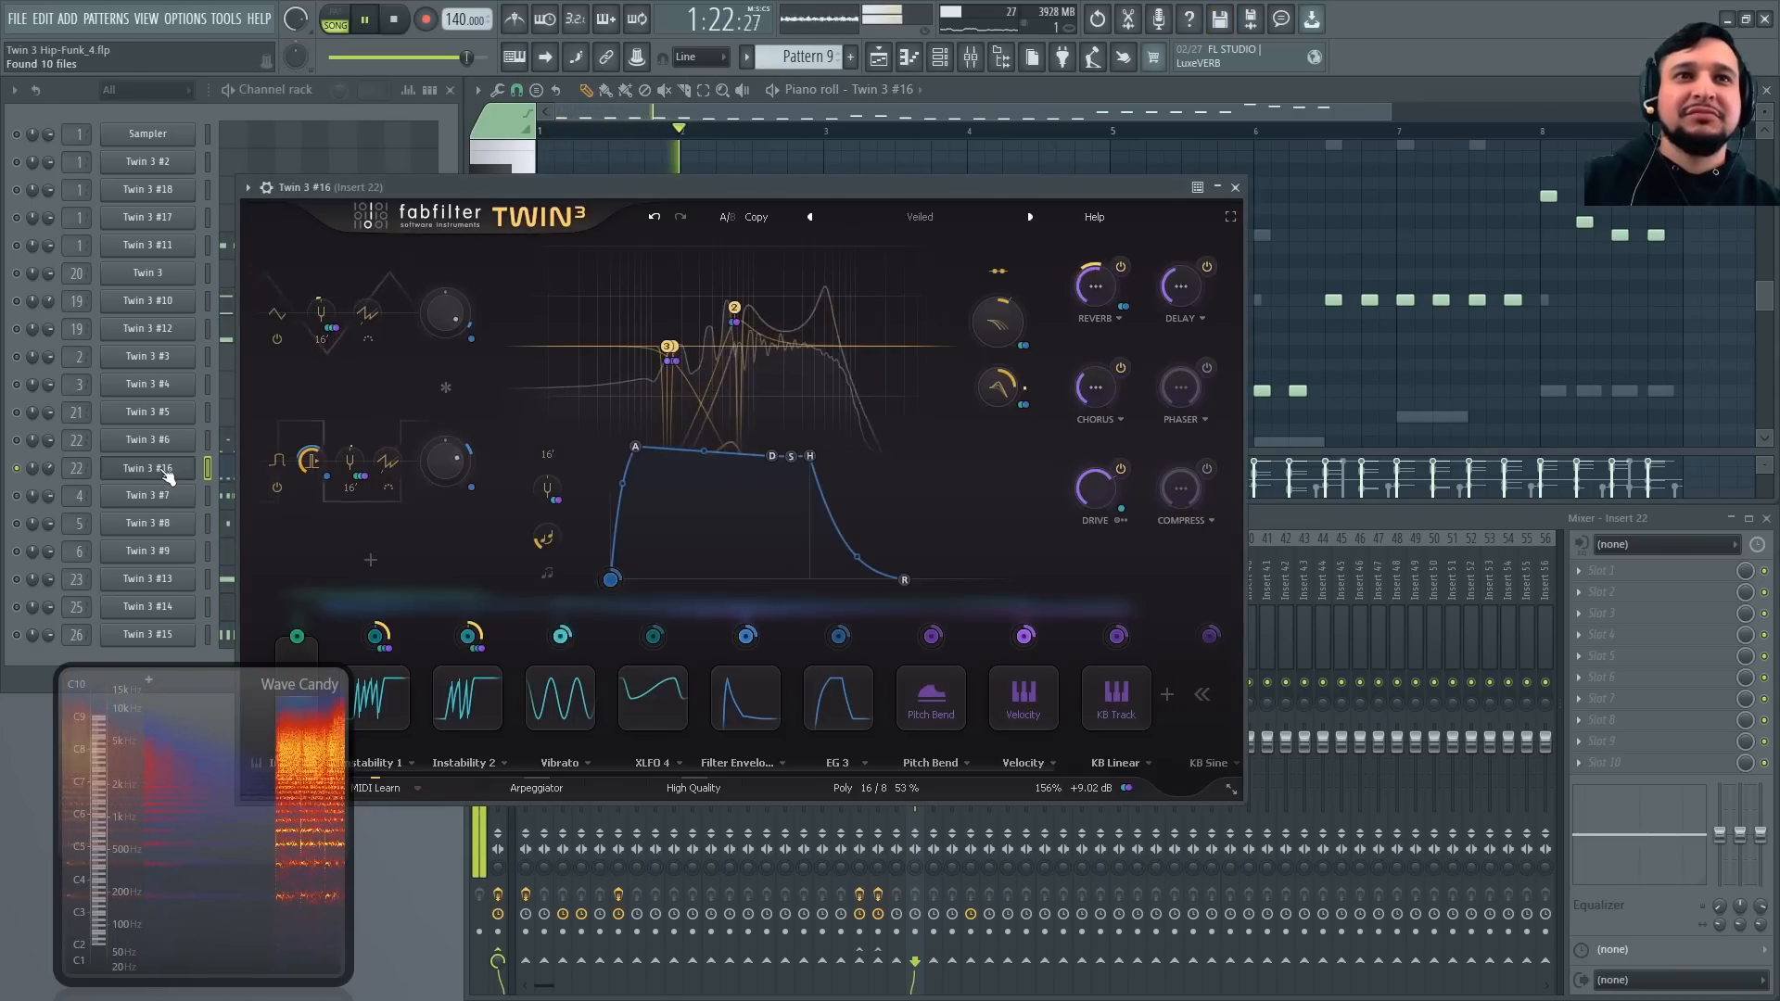
click(1235, 187)
scroll(885, 301, down, 3)
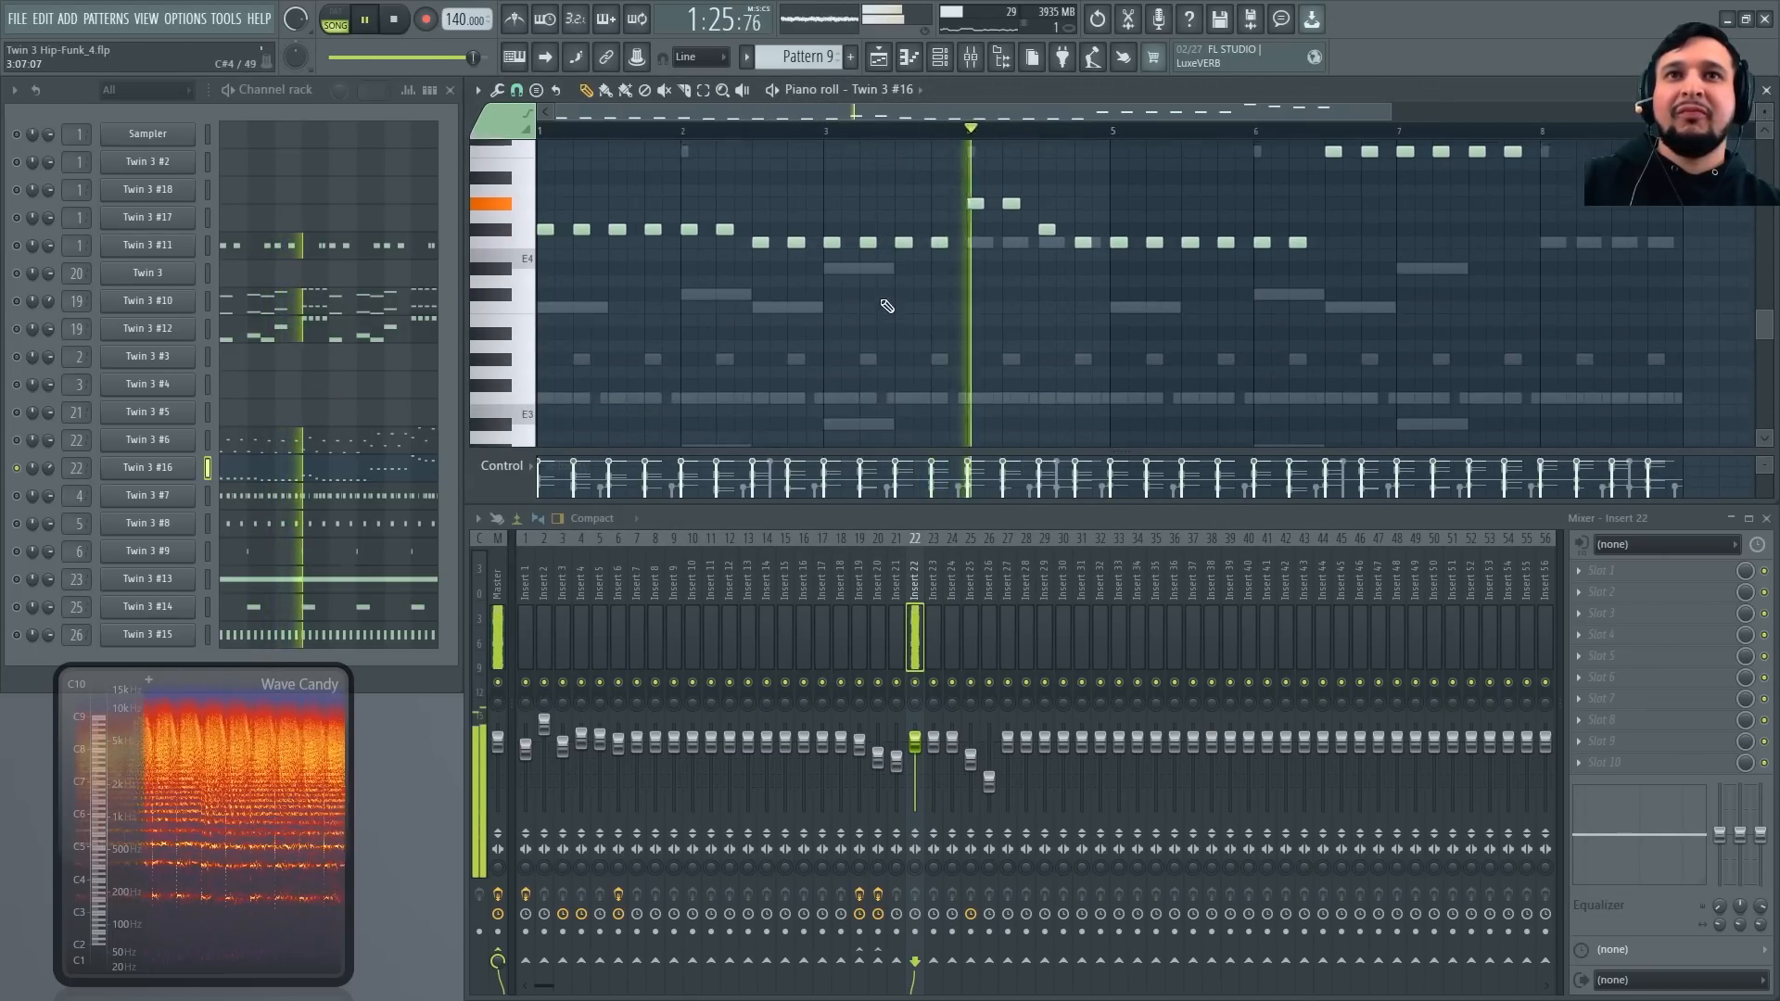
key(space)
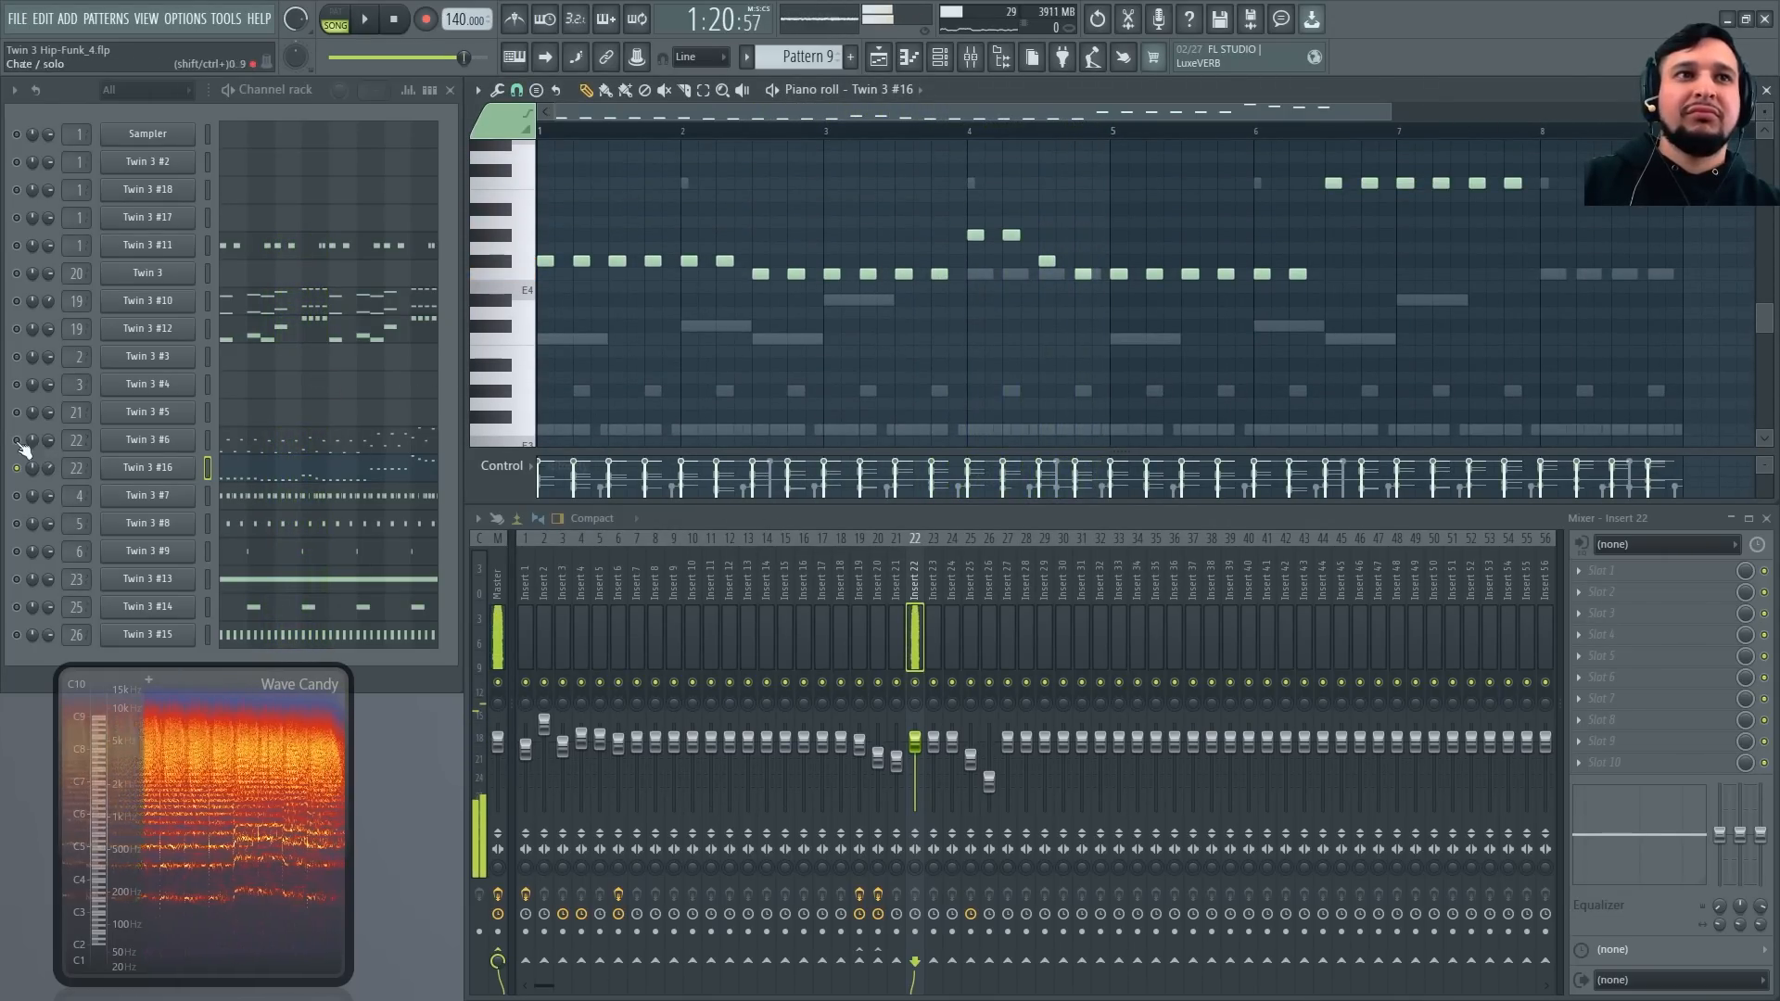
Unmute Twin 3 #6 and audition it together with Twin 3 #16
click(16, 439)
key(space)
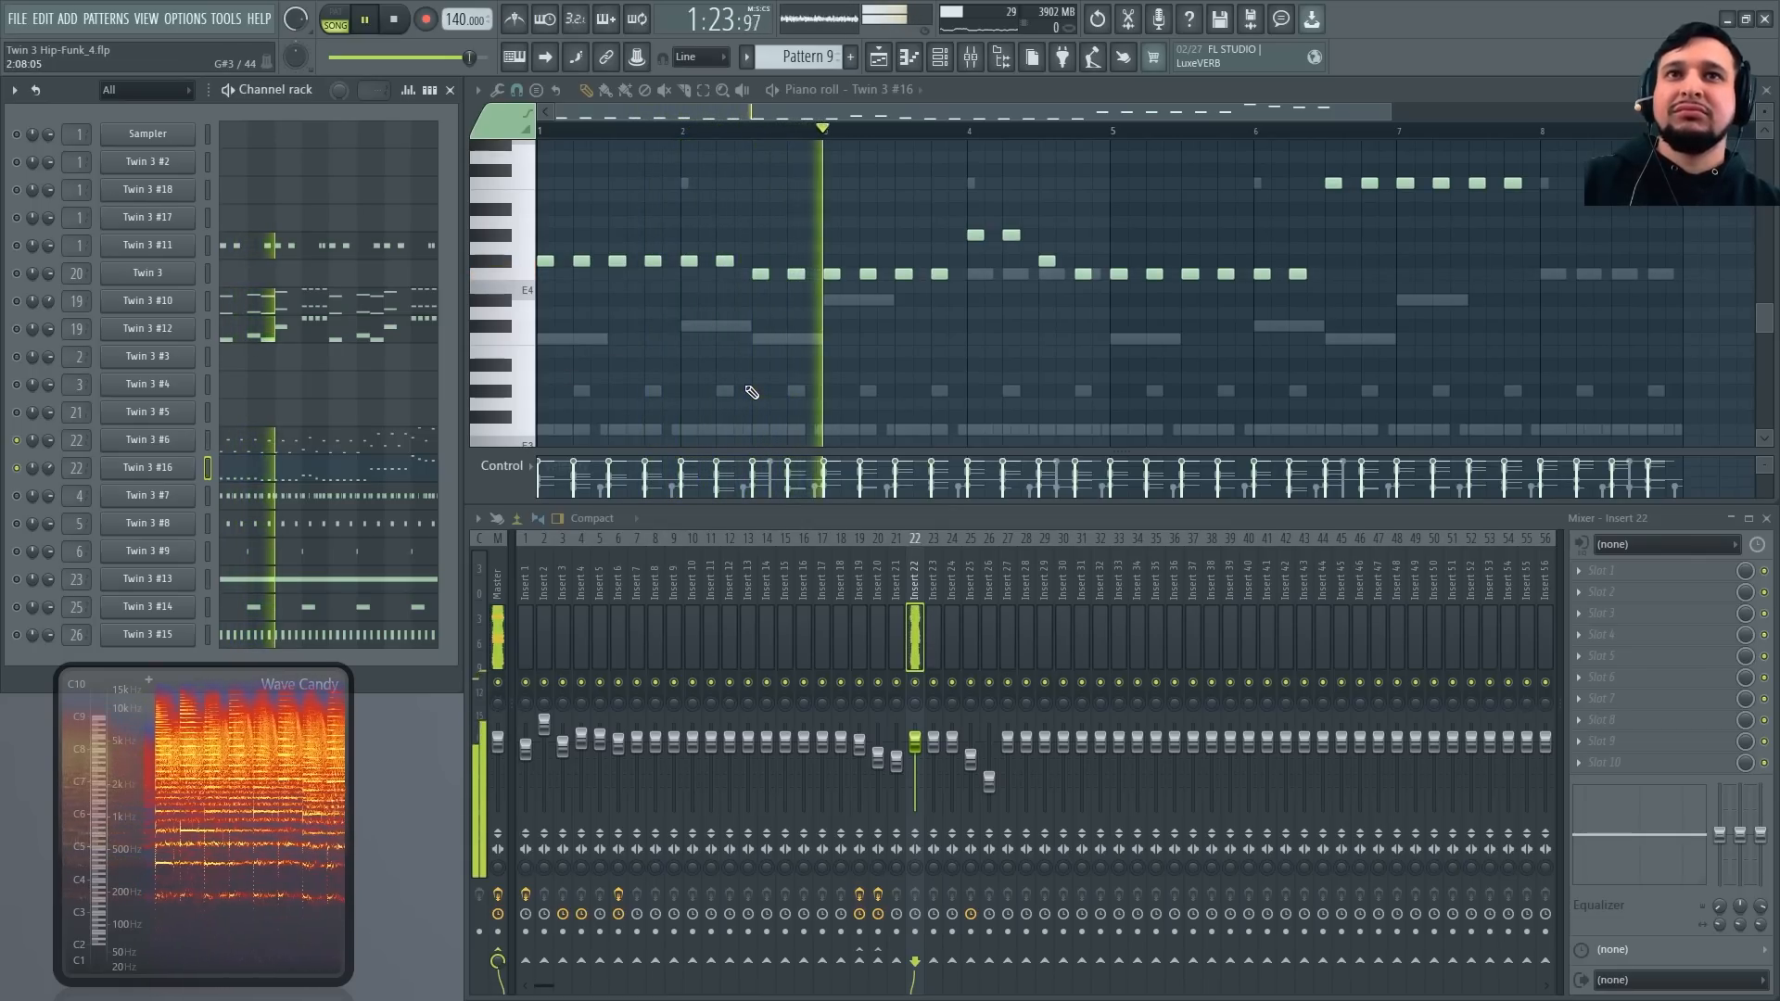
key(space)
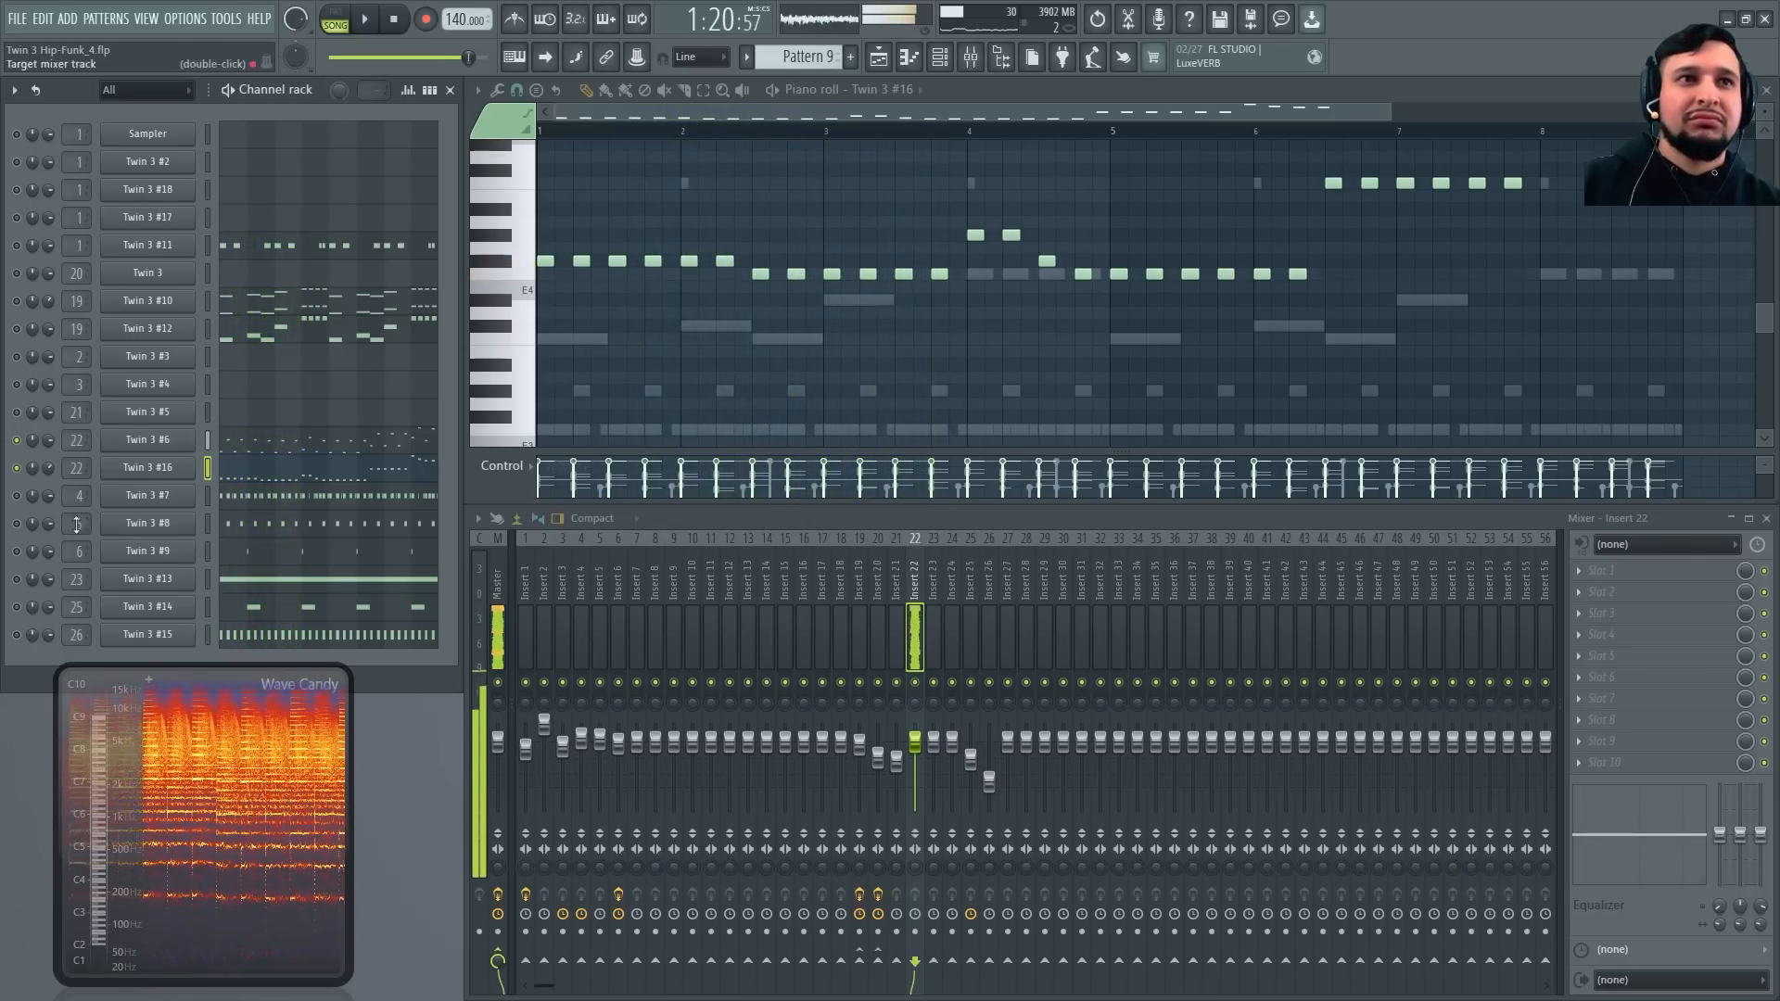
Audition the Twin 3 #8 and Twin 3 #7 drum channels one at a time in Pattern 9
click(16, 496)
key(space)
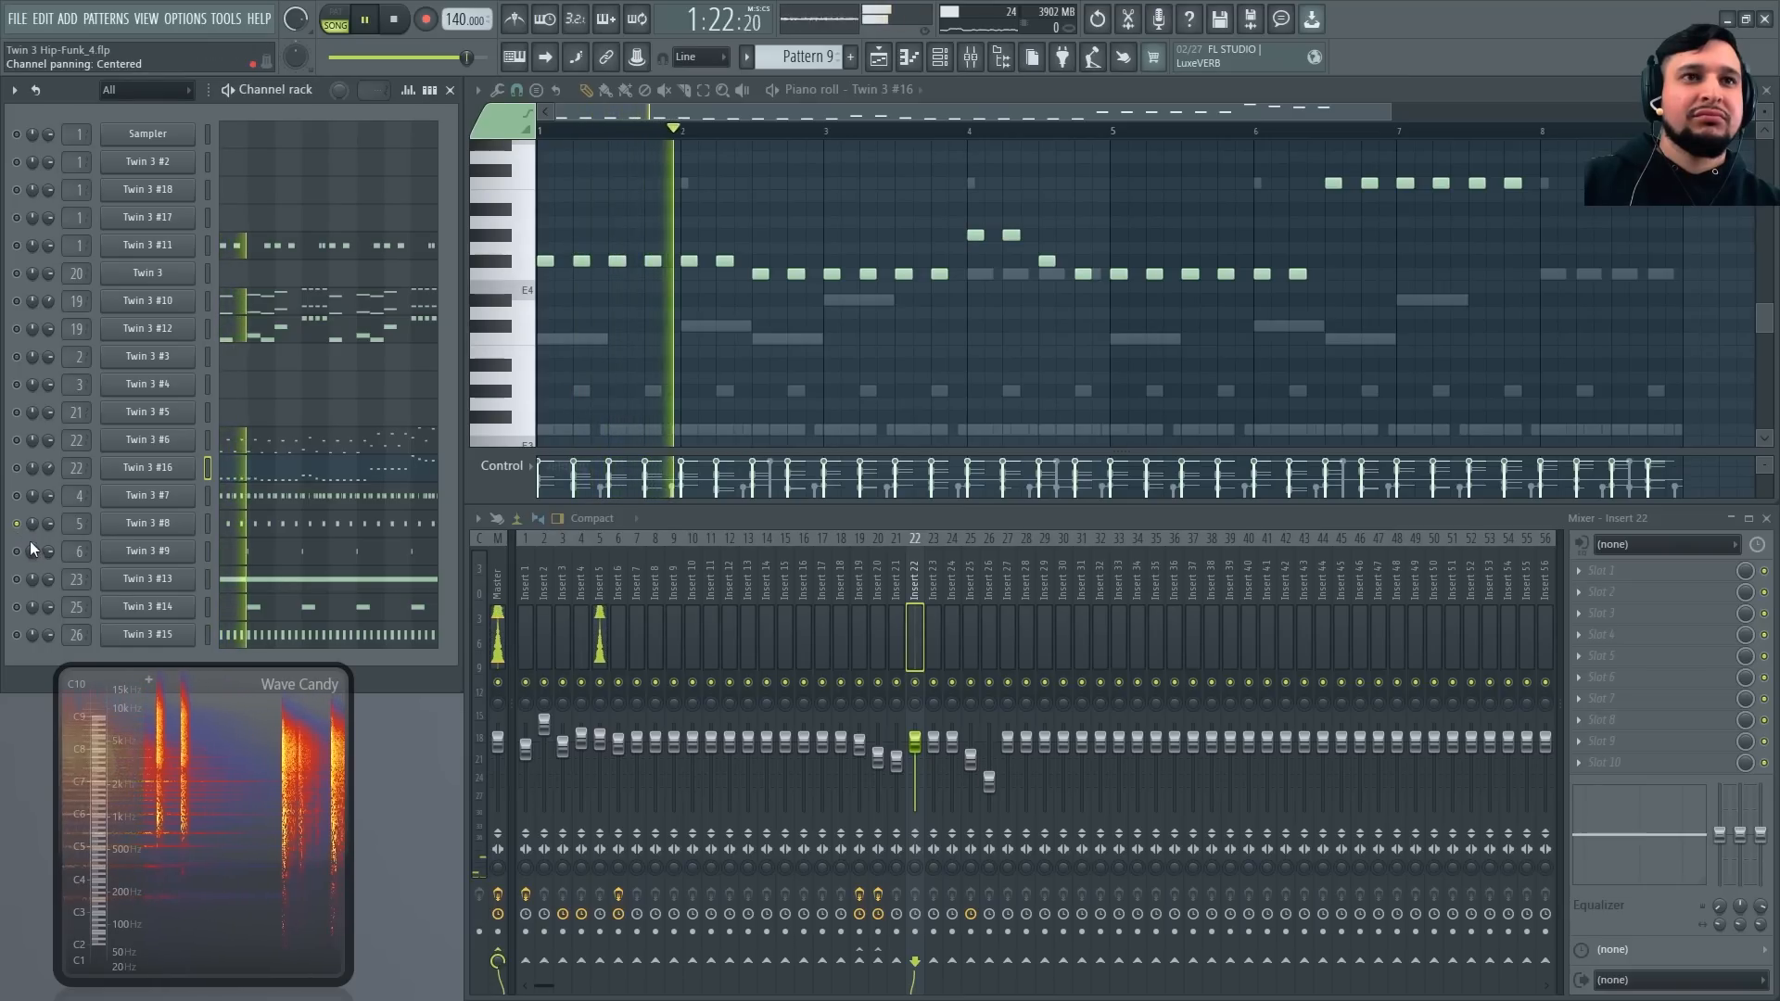
key(space)
click(16, 496)
key(space)
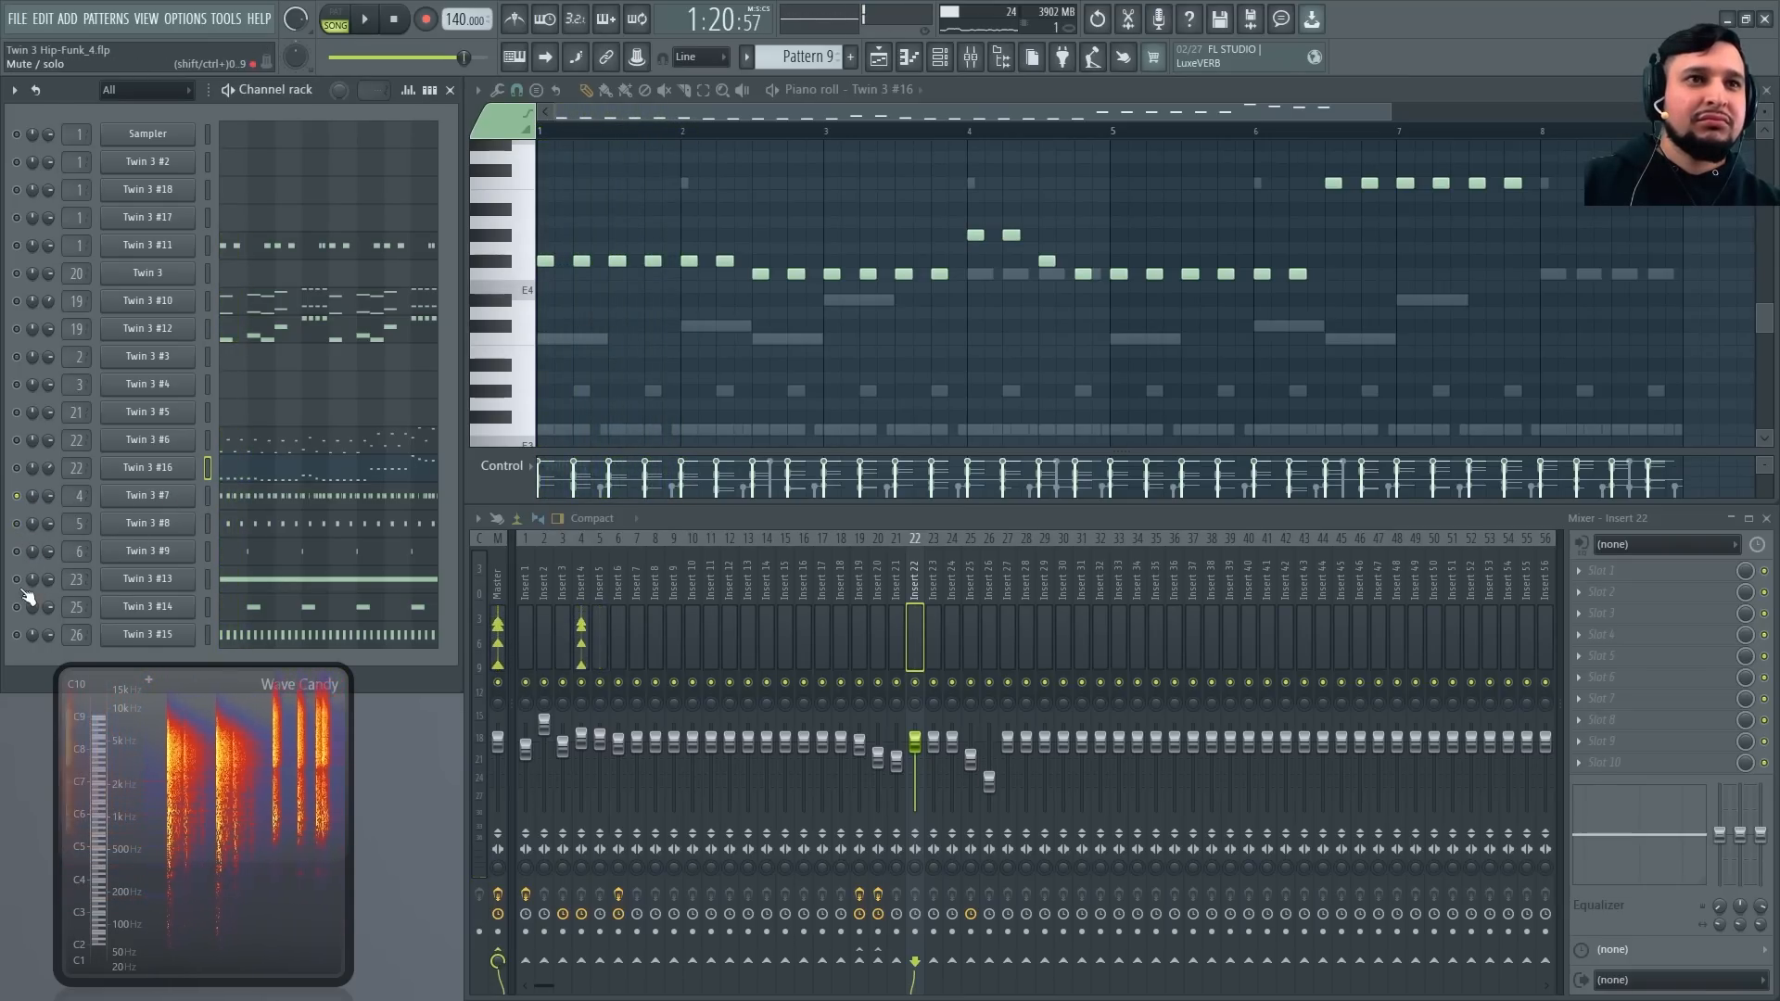
Audition Twin 3 #13 and Twin 3 #15 together while viewing the LD - The Wild Style patch of Twin 3 #15
click(16, 636)
key(space)
key(space)
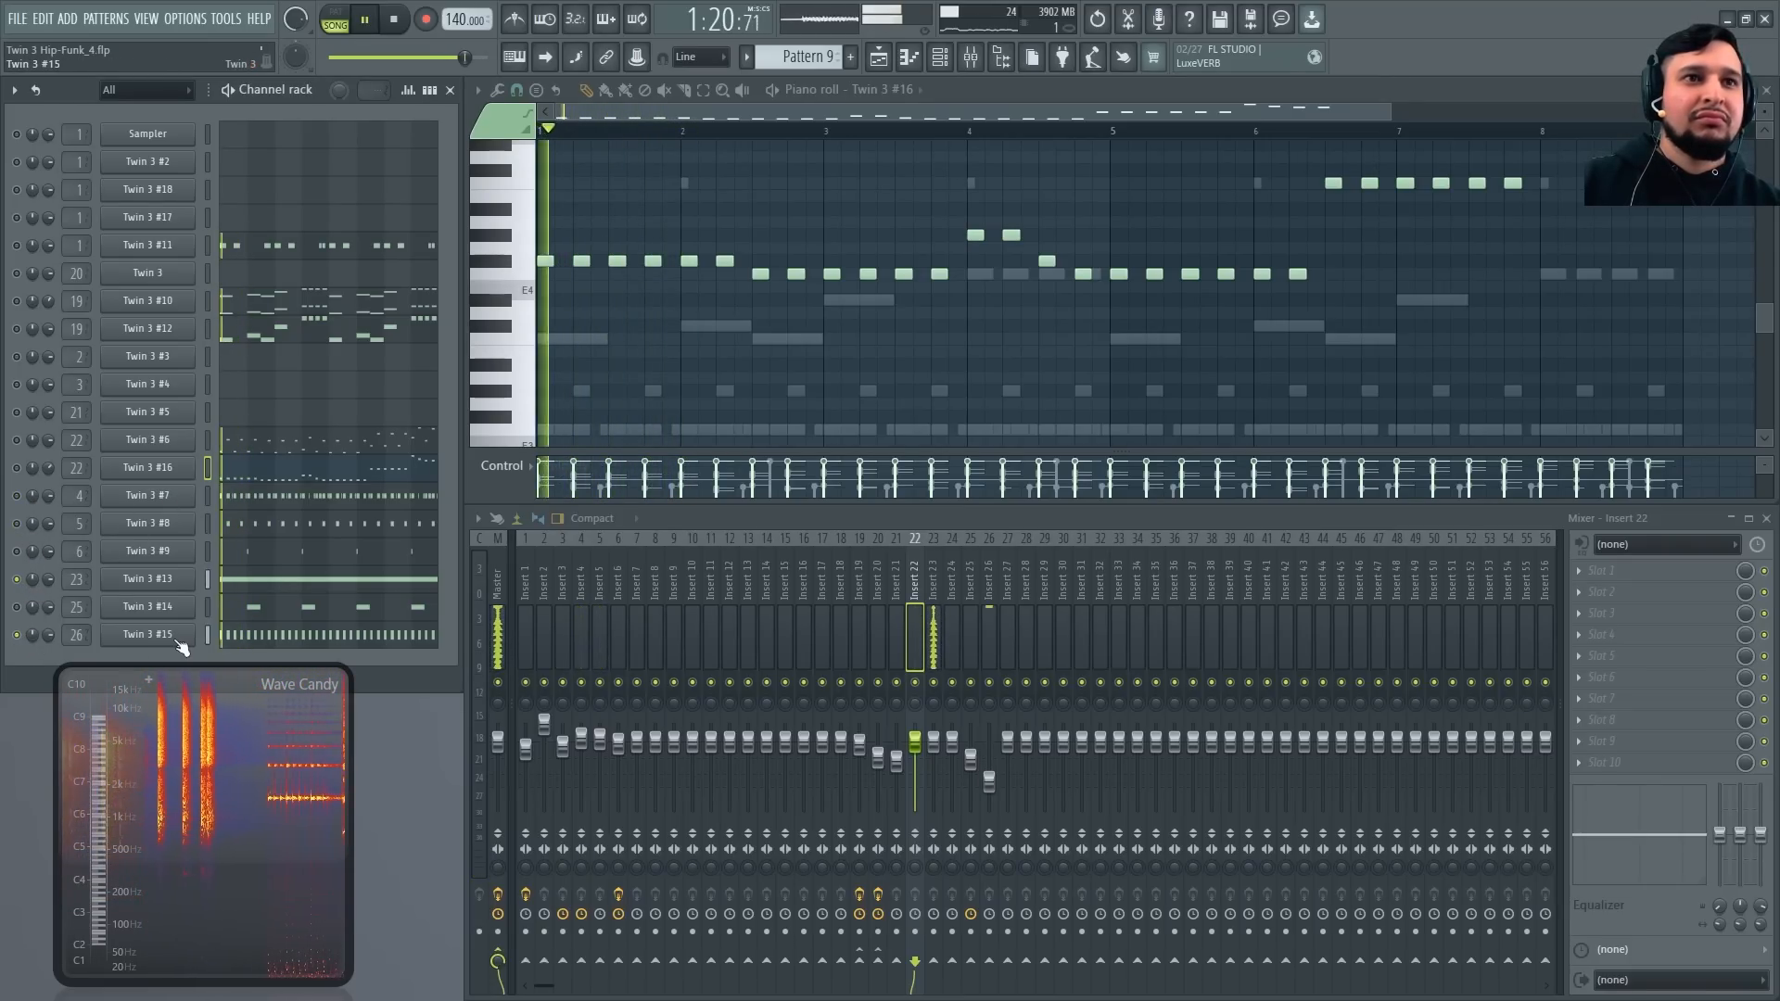
click(170, 640)
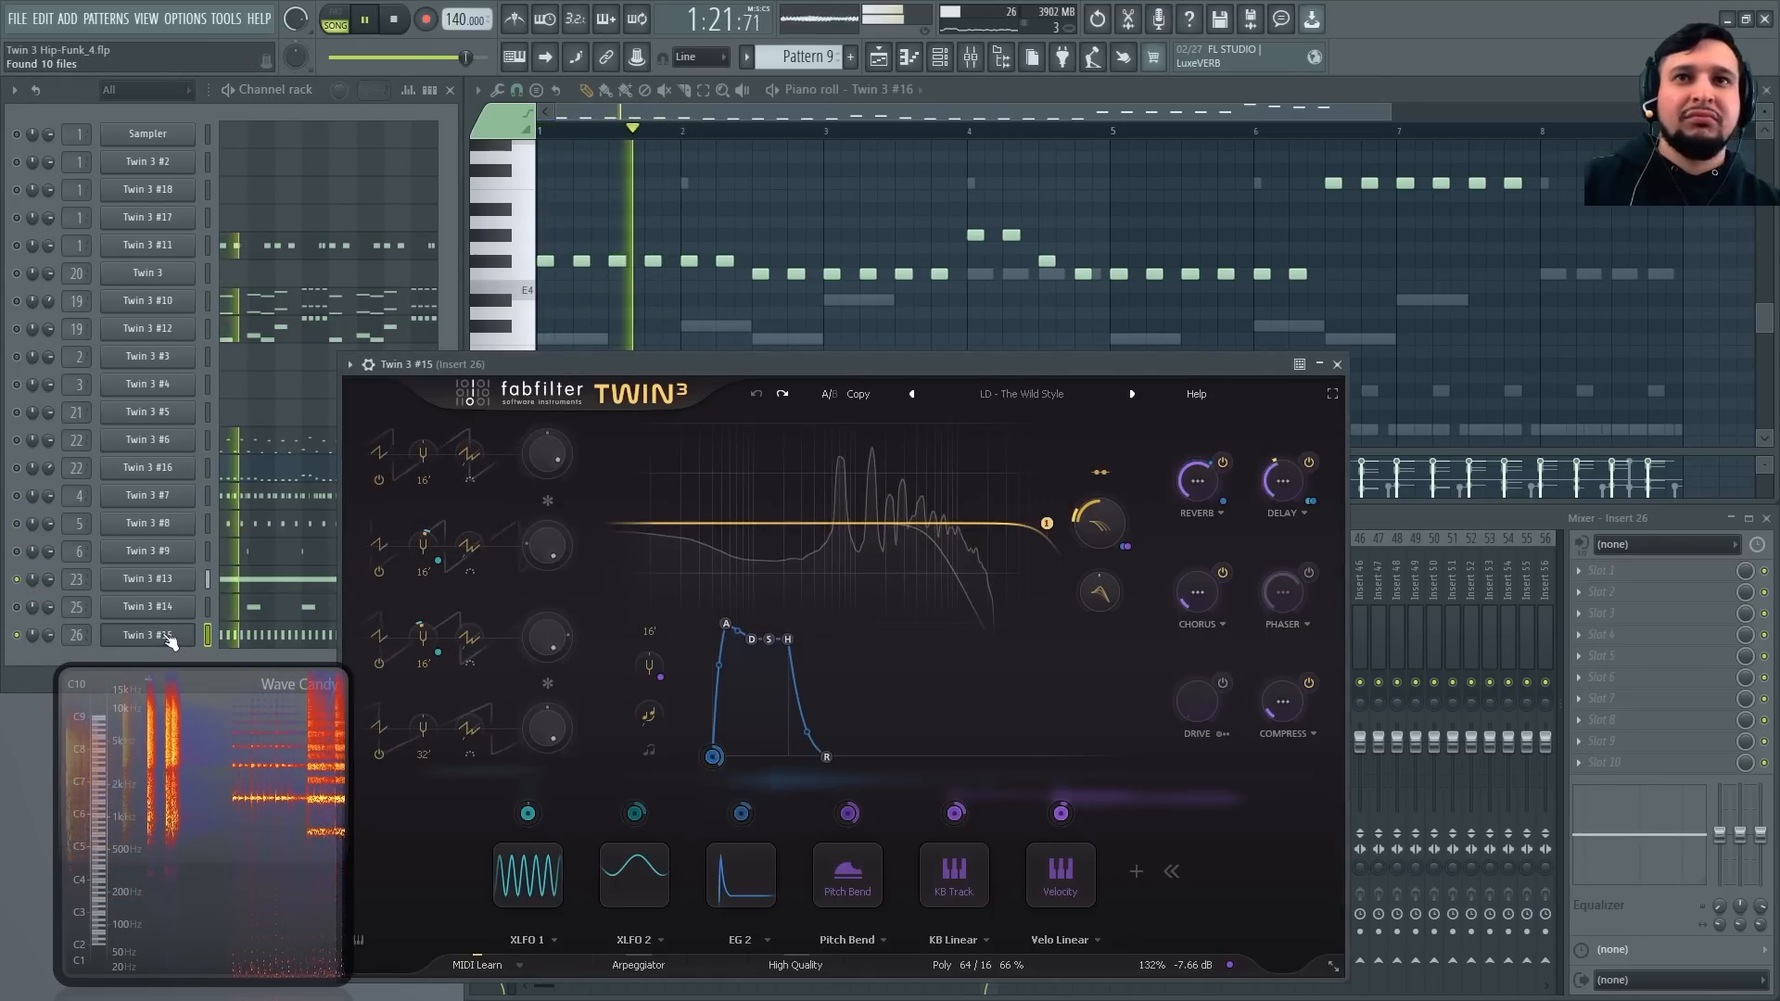
click(1342, 379)
key(space)
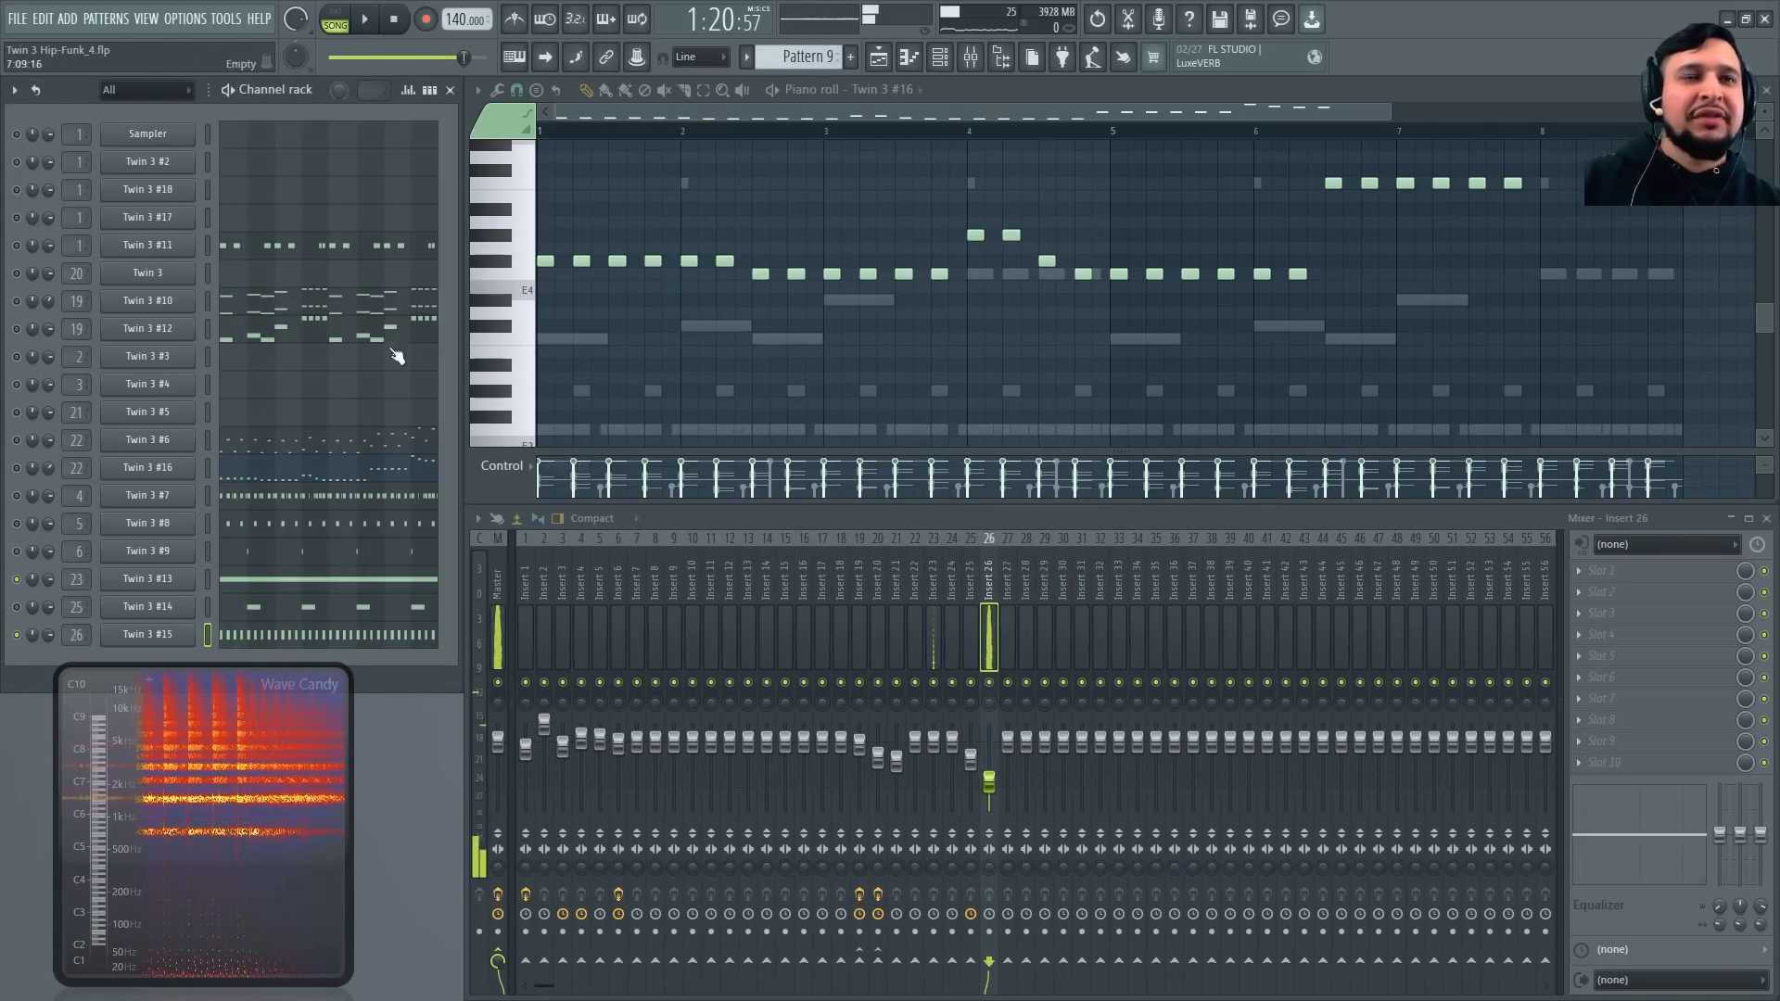
Audition the soloed Twin 3 #10 channel with its notes in the piano roll, returning to the playlist before stopping playback
click(417, 309)
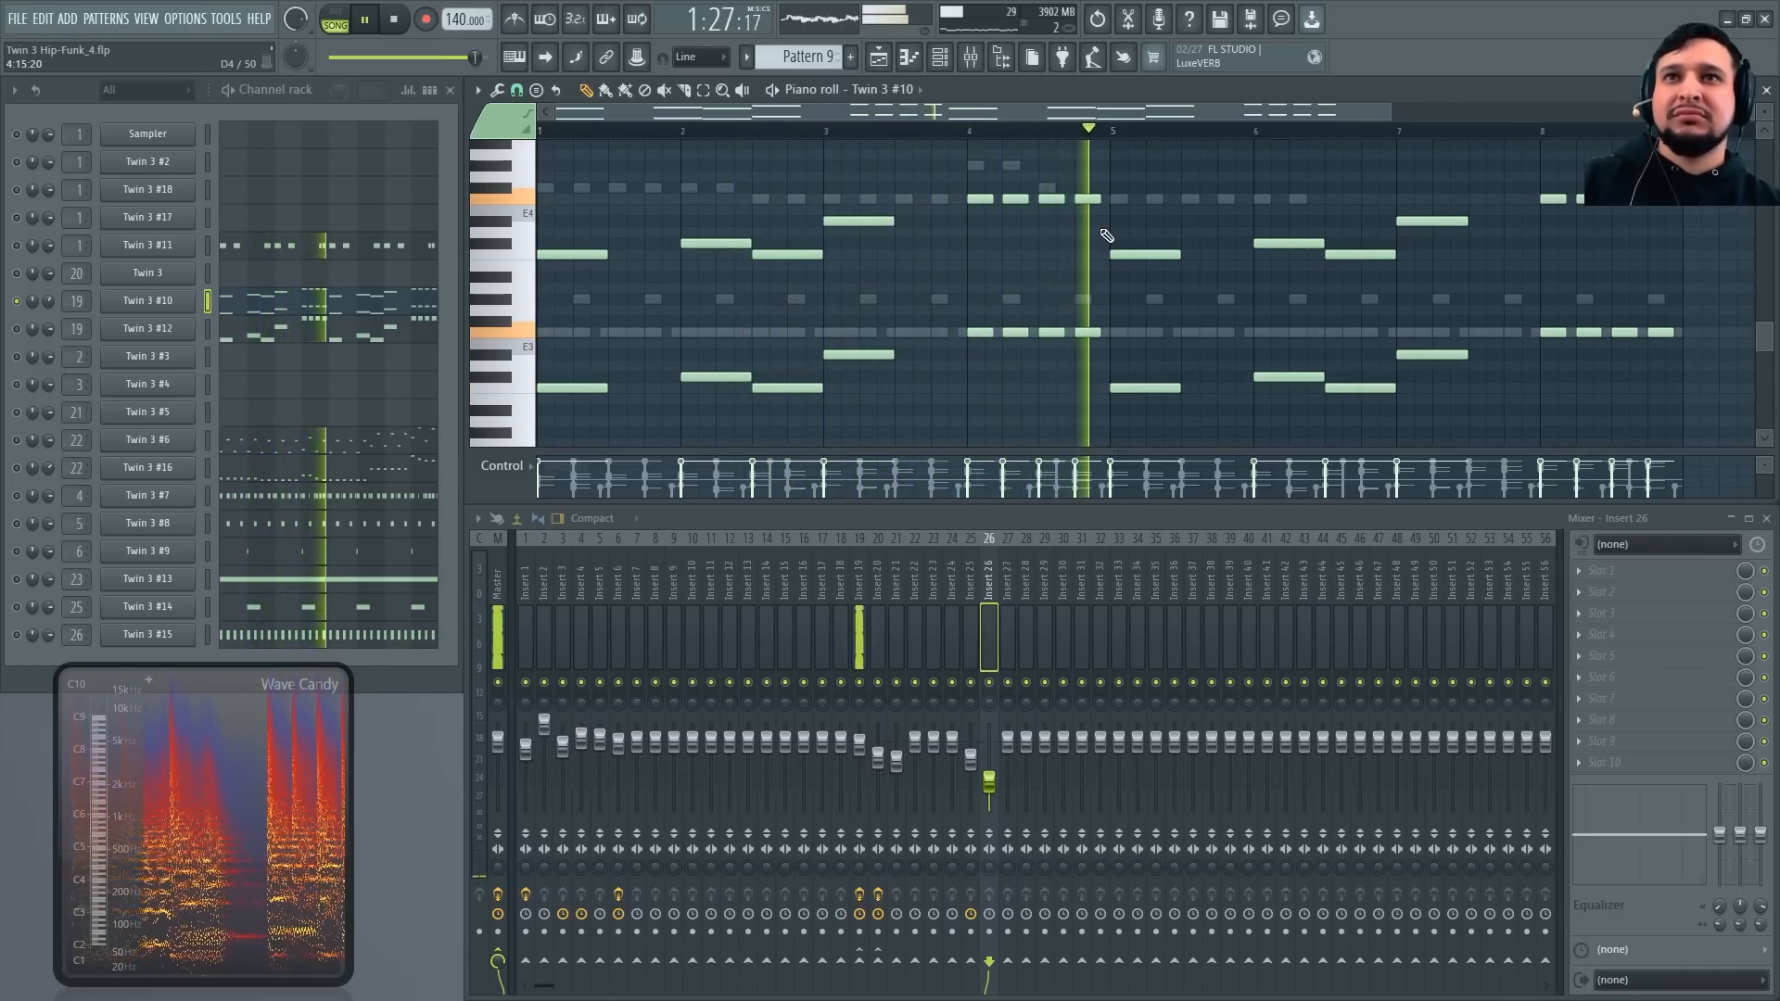
key(F5)
scroll(1055, 230, down, 5)
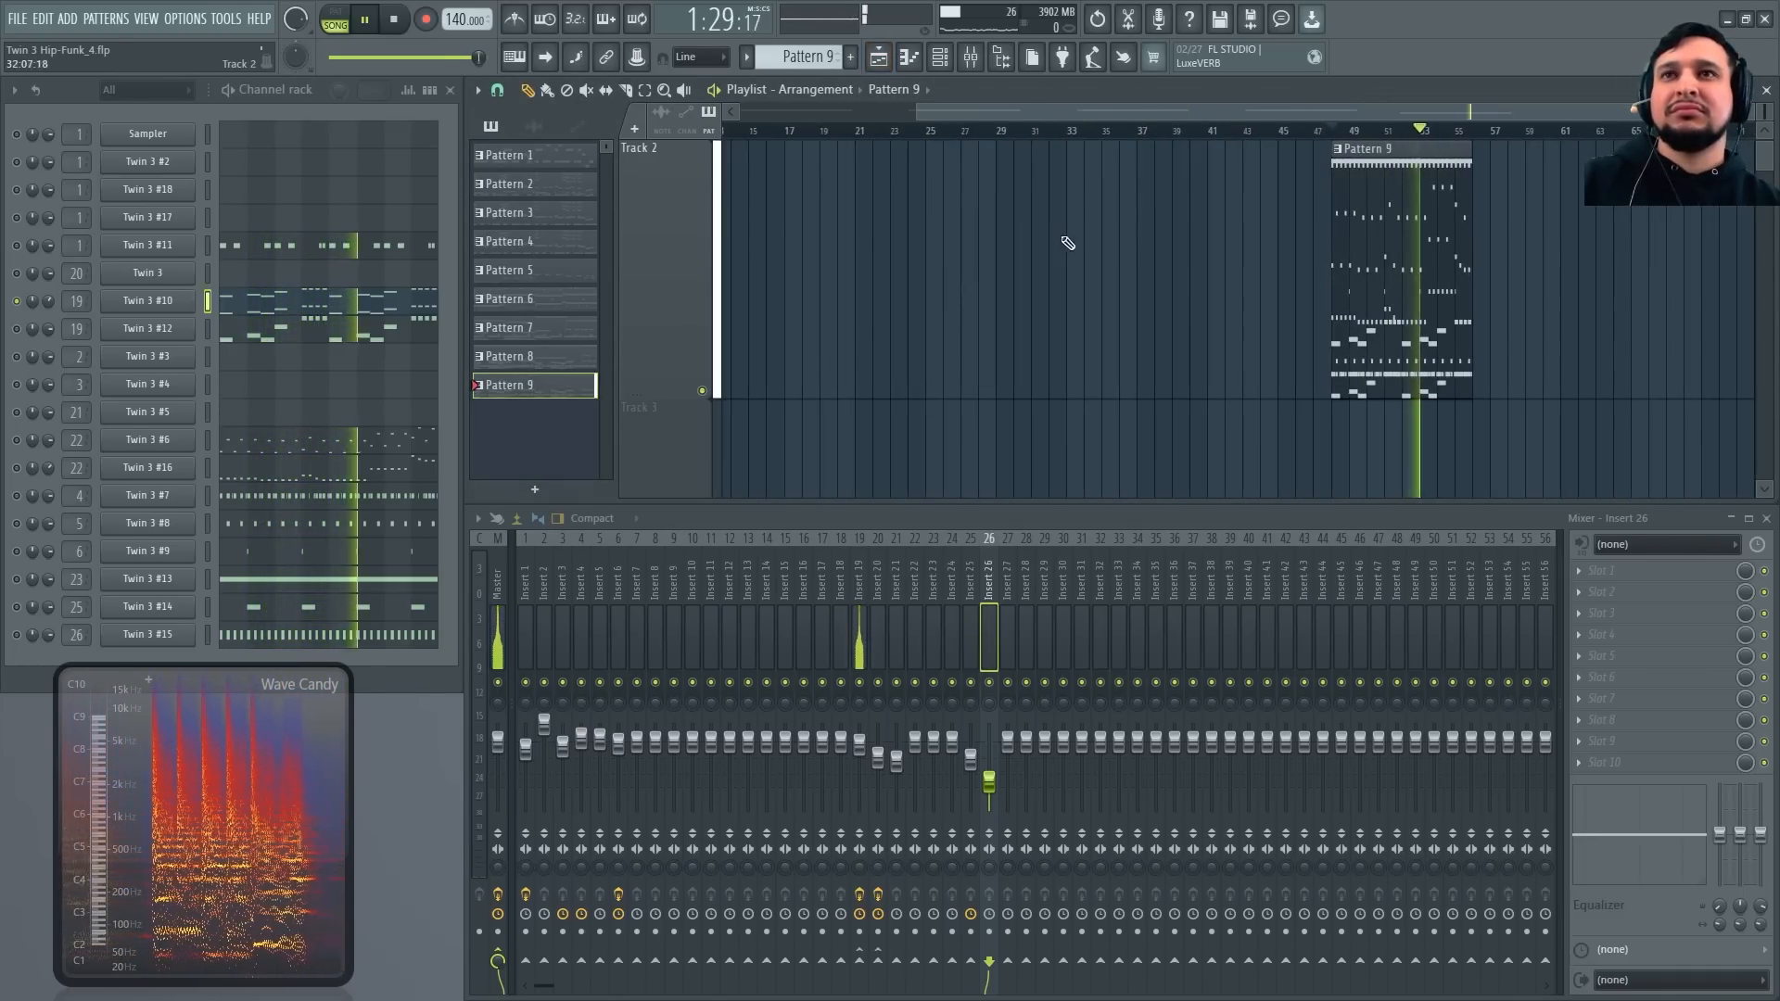
scroll(1066, 242, up, 2)
key(space)
Compare the Pattern 8 and Pattern 9 clips in the playlist, finishing with Pattern 9 selected and in close view
click(1187, 224)
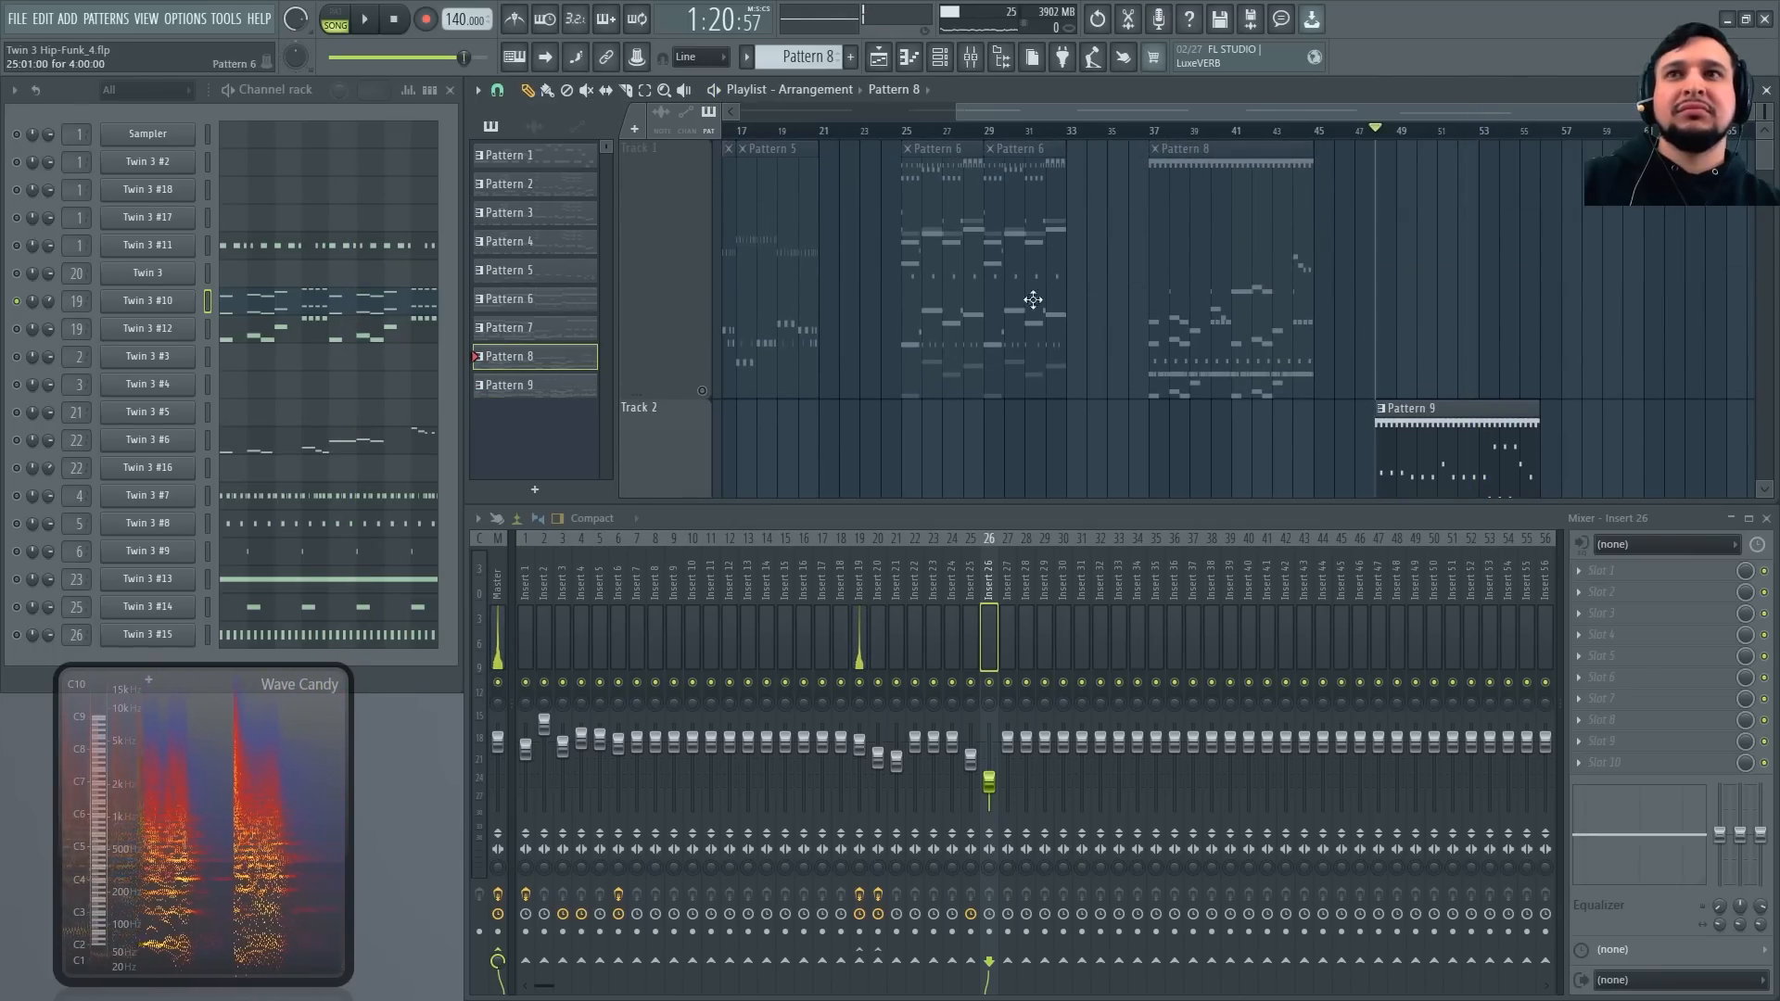
click(1380, 427)
scroll(1299, 416, down, 2)
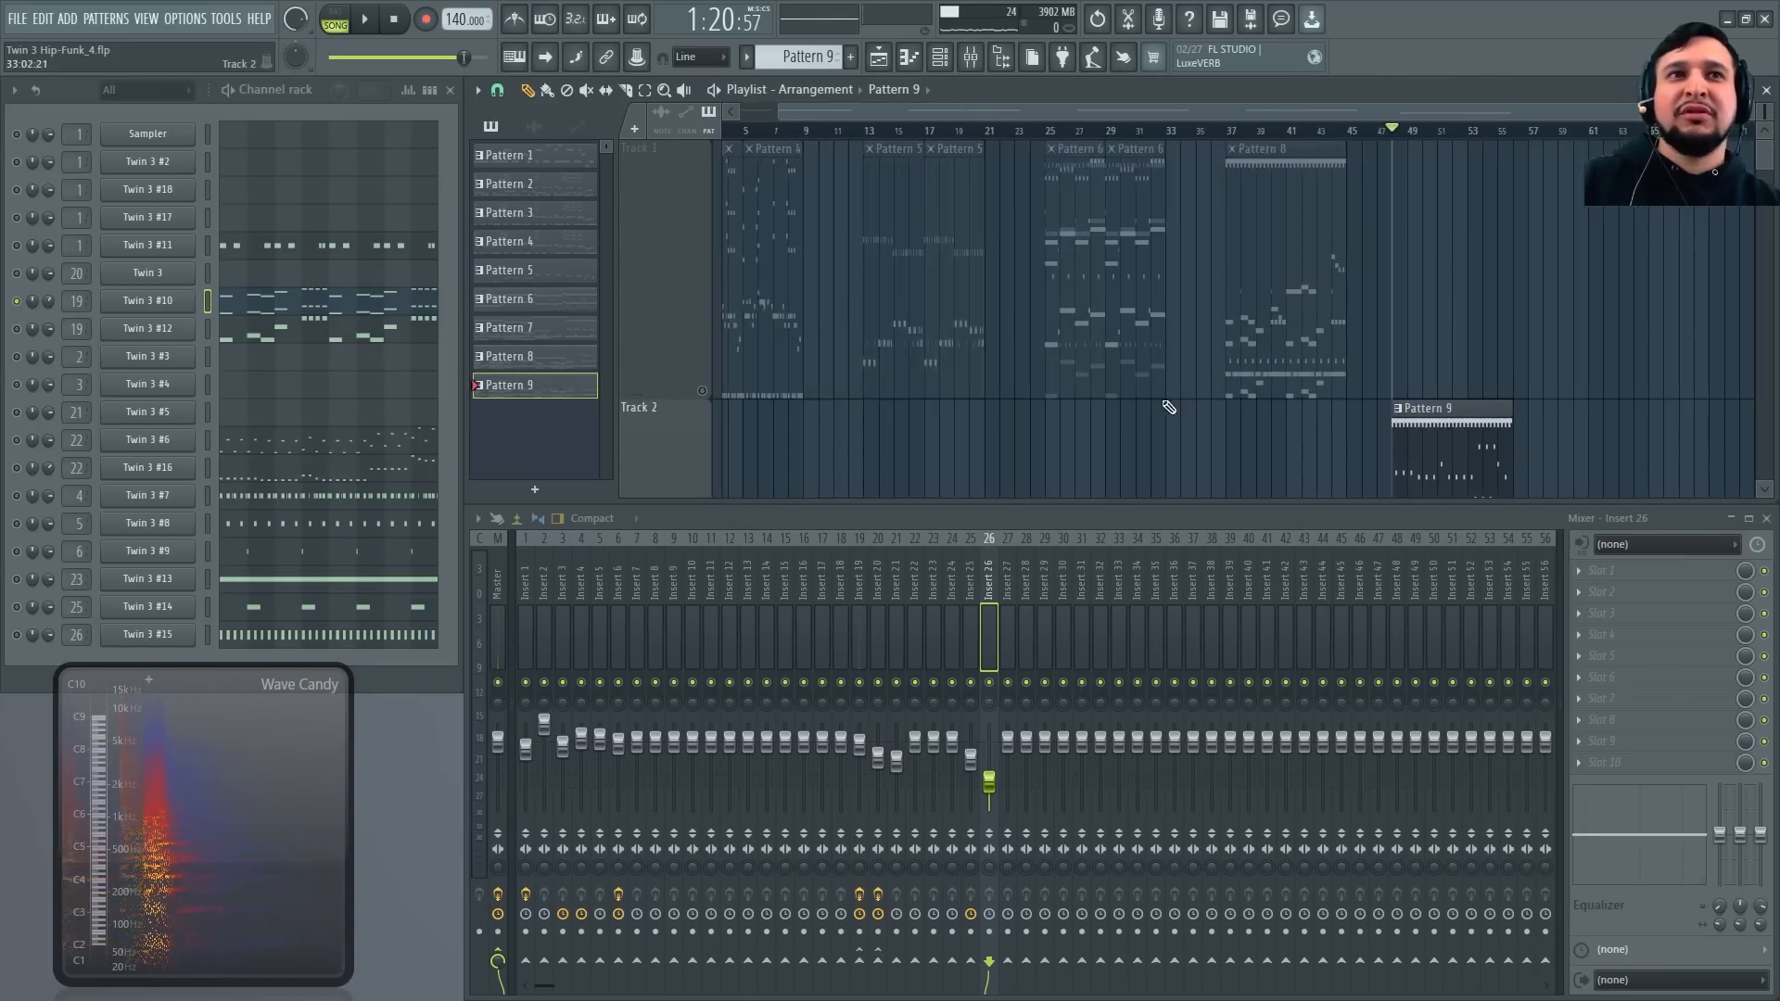
scroll(1600, 428, up, 5)
scroll(1518, 426, down, 2)
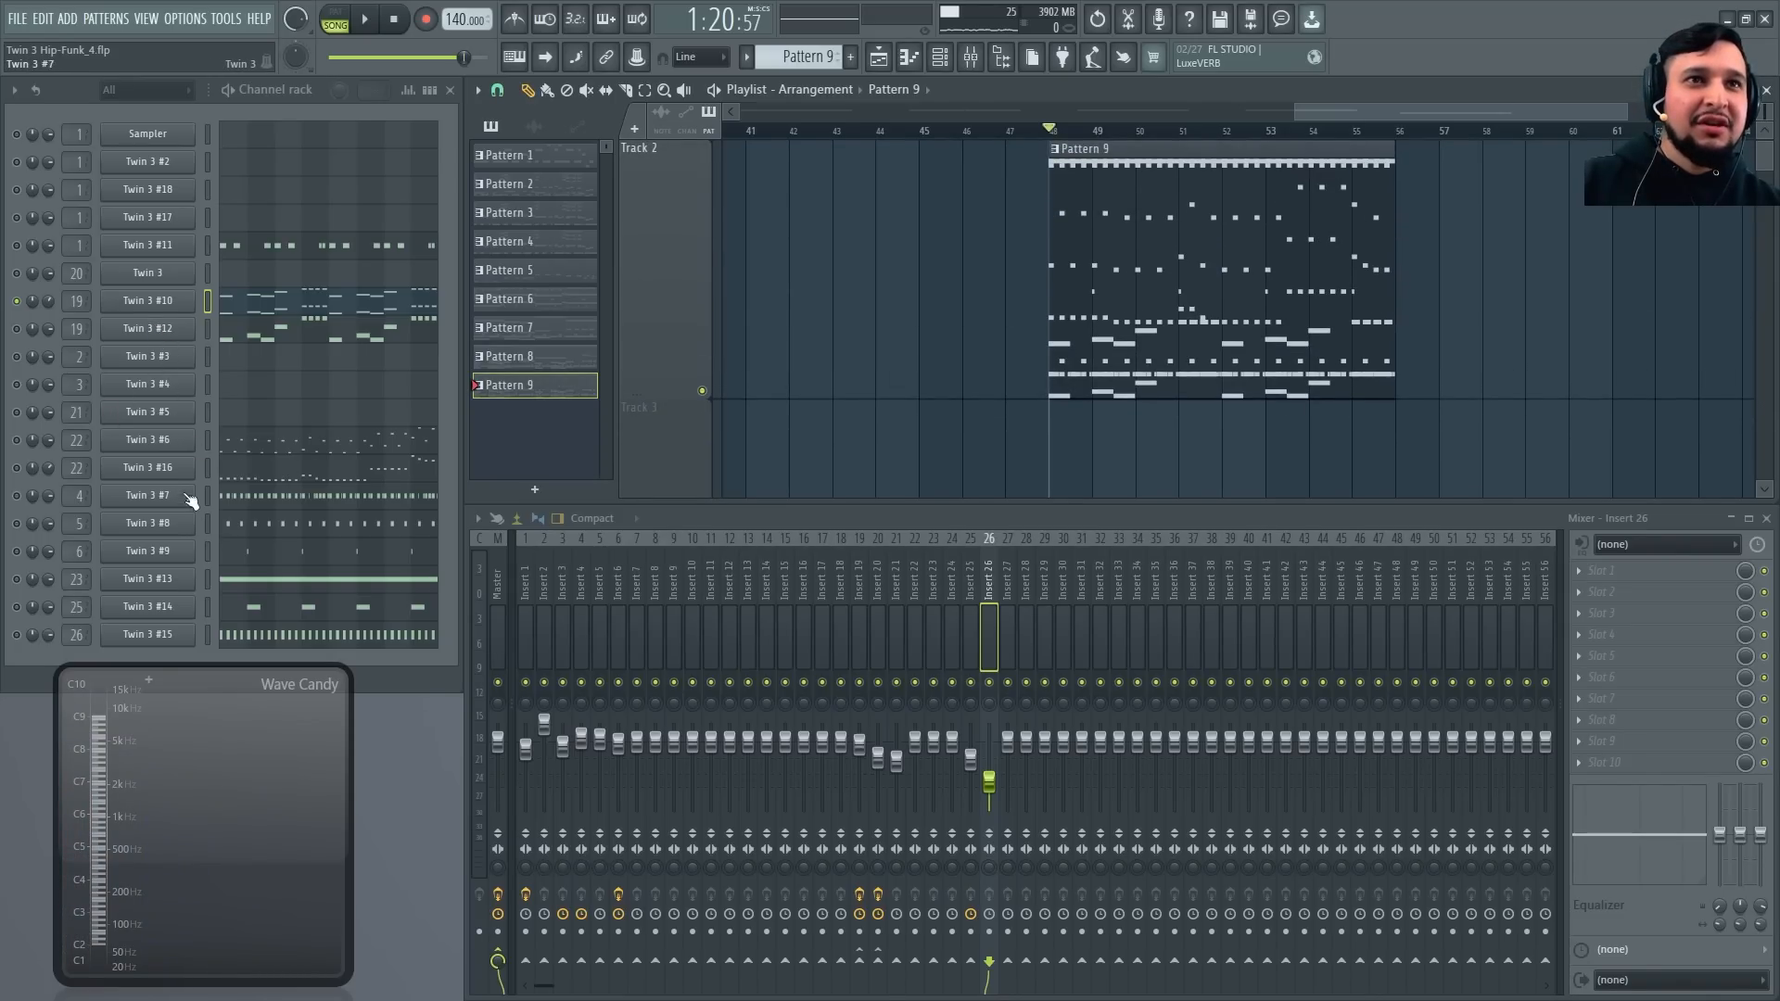
Review the Veiled patches of Twin 3 #6 and #16 and the Clean patch of Twin 3 #12, closing the last window
click(182, 447)
click(178, 470)
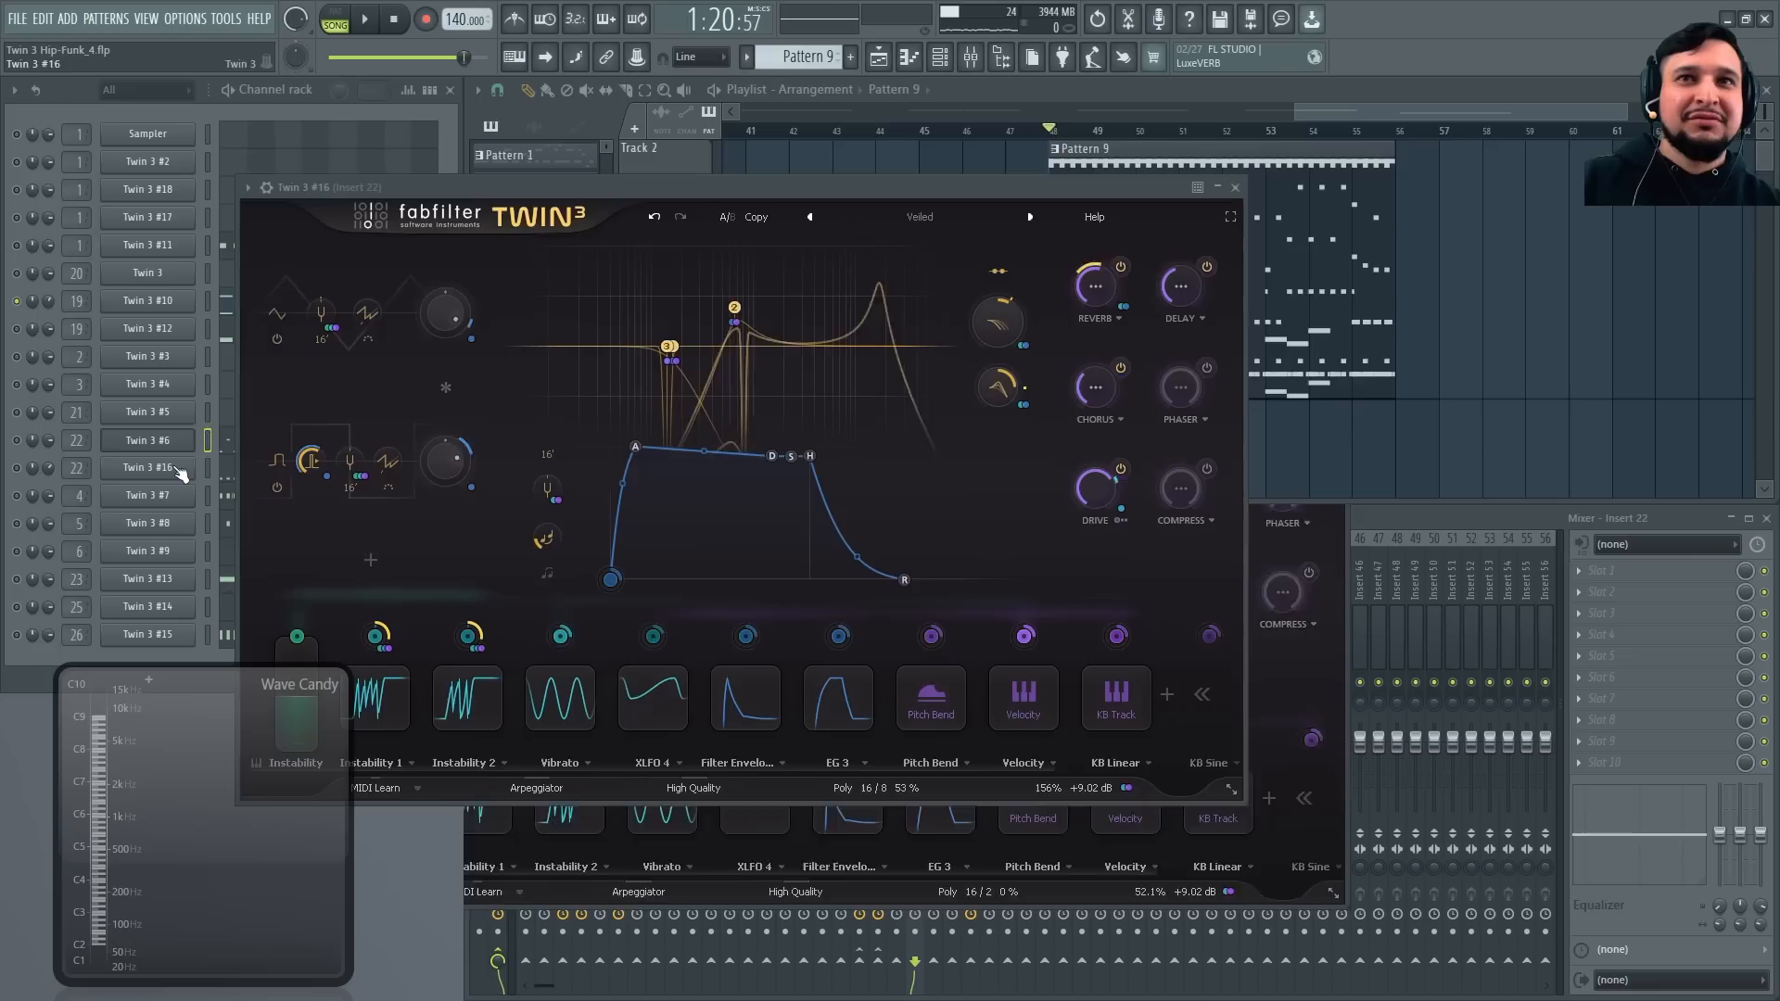
click(159, 451)
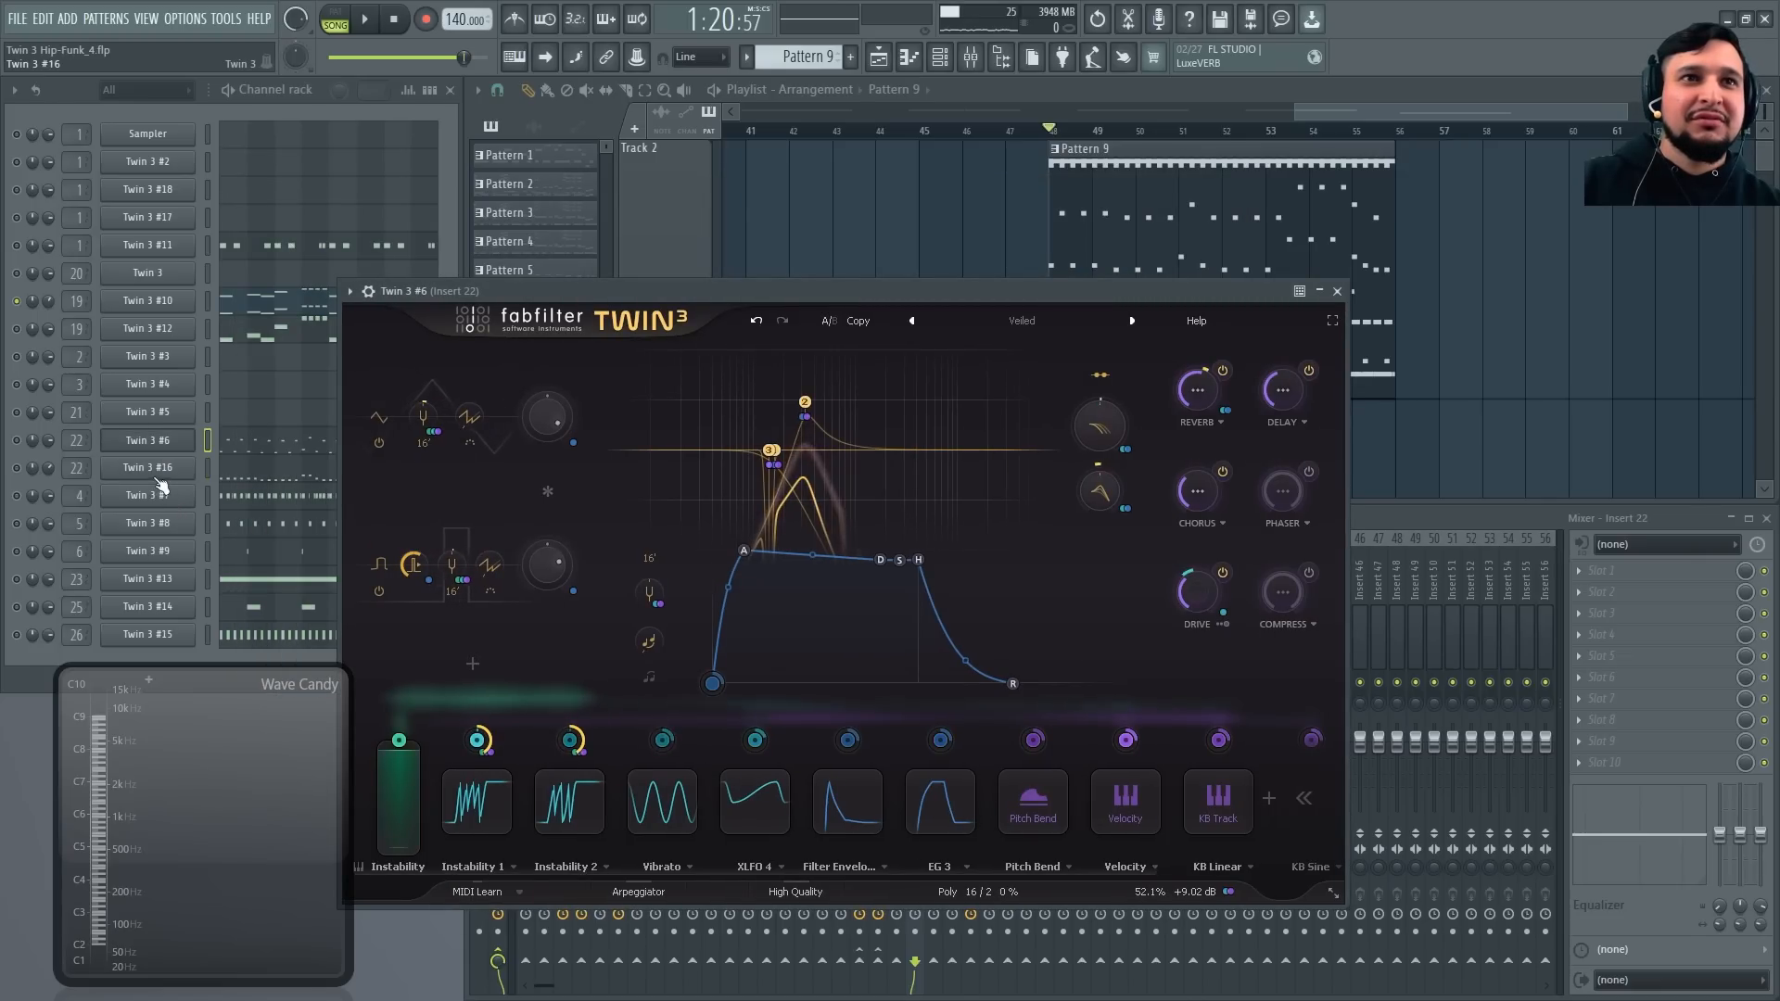
click(175, 335)
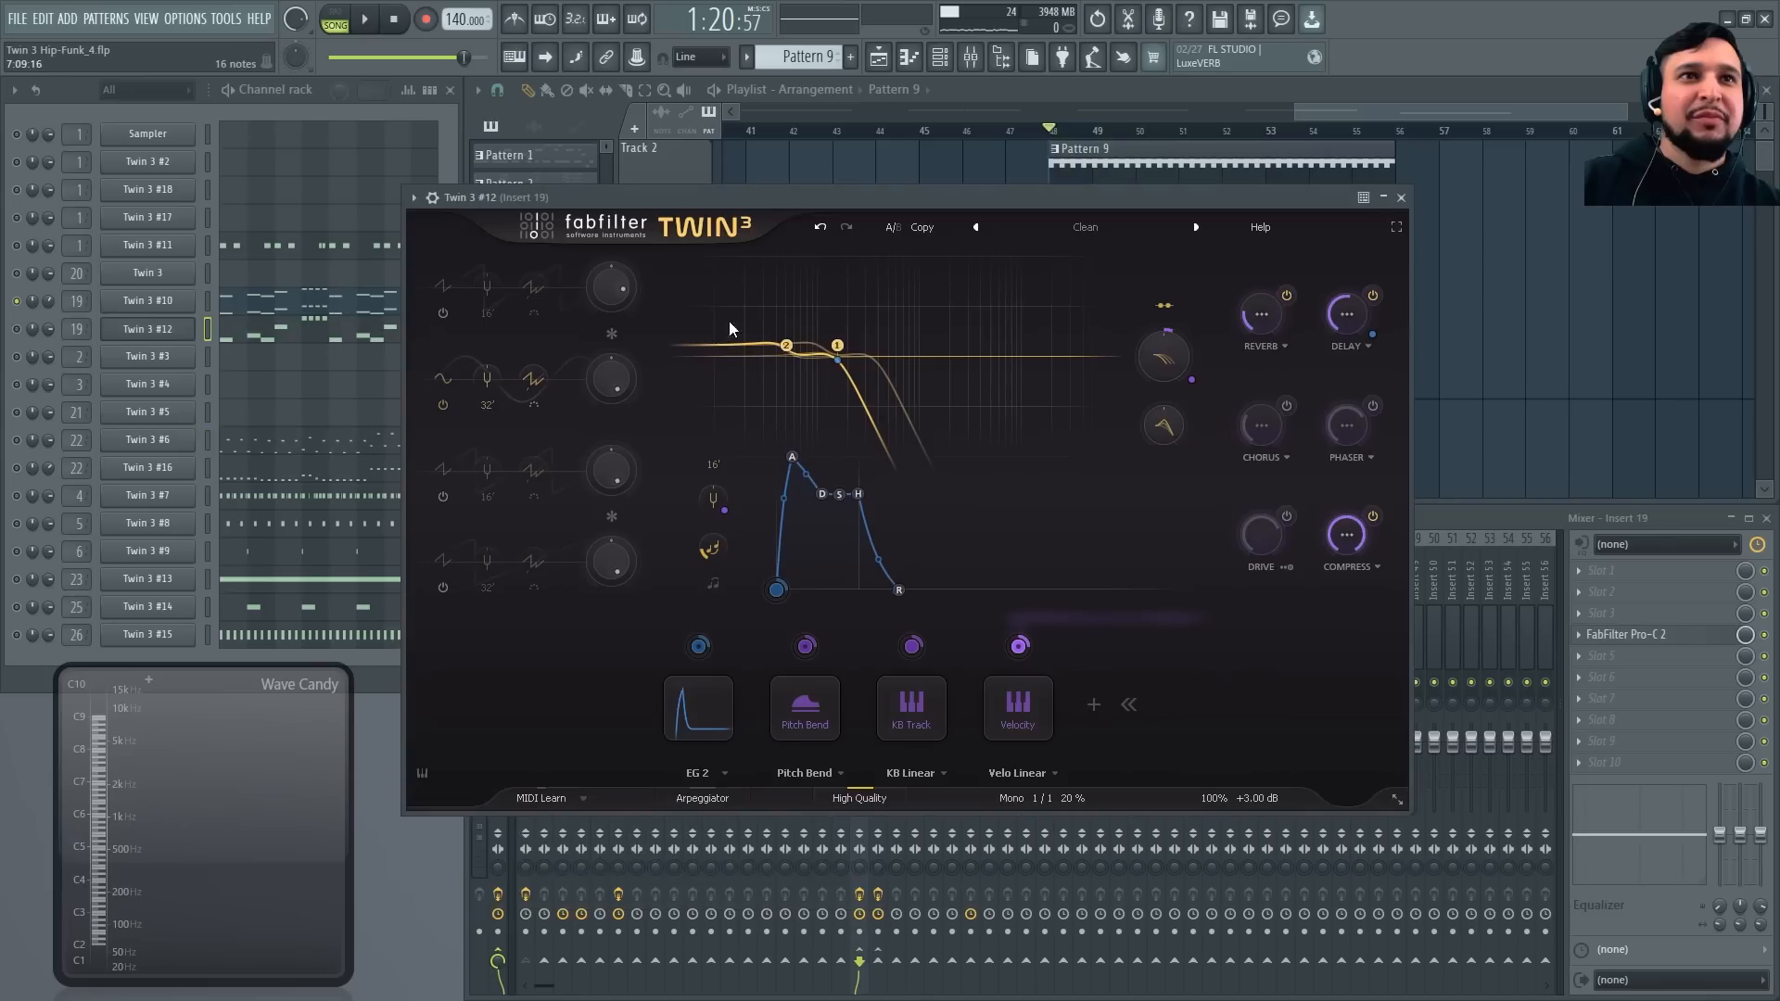
click(1402, 199)
Audition the Pattern 9 clip at bar 48 with every channel unmuted
key(space)
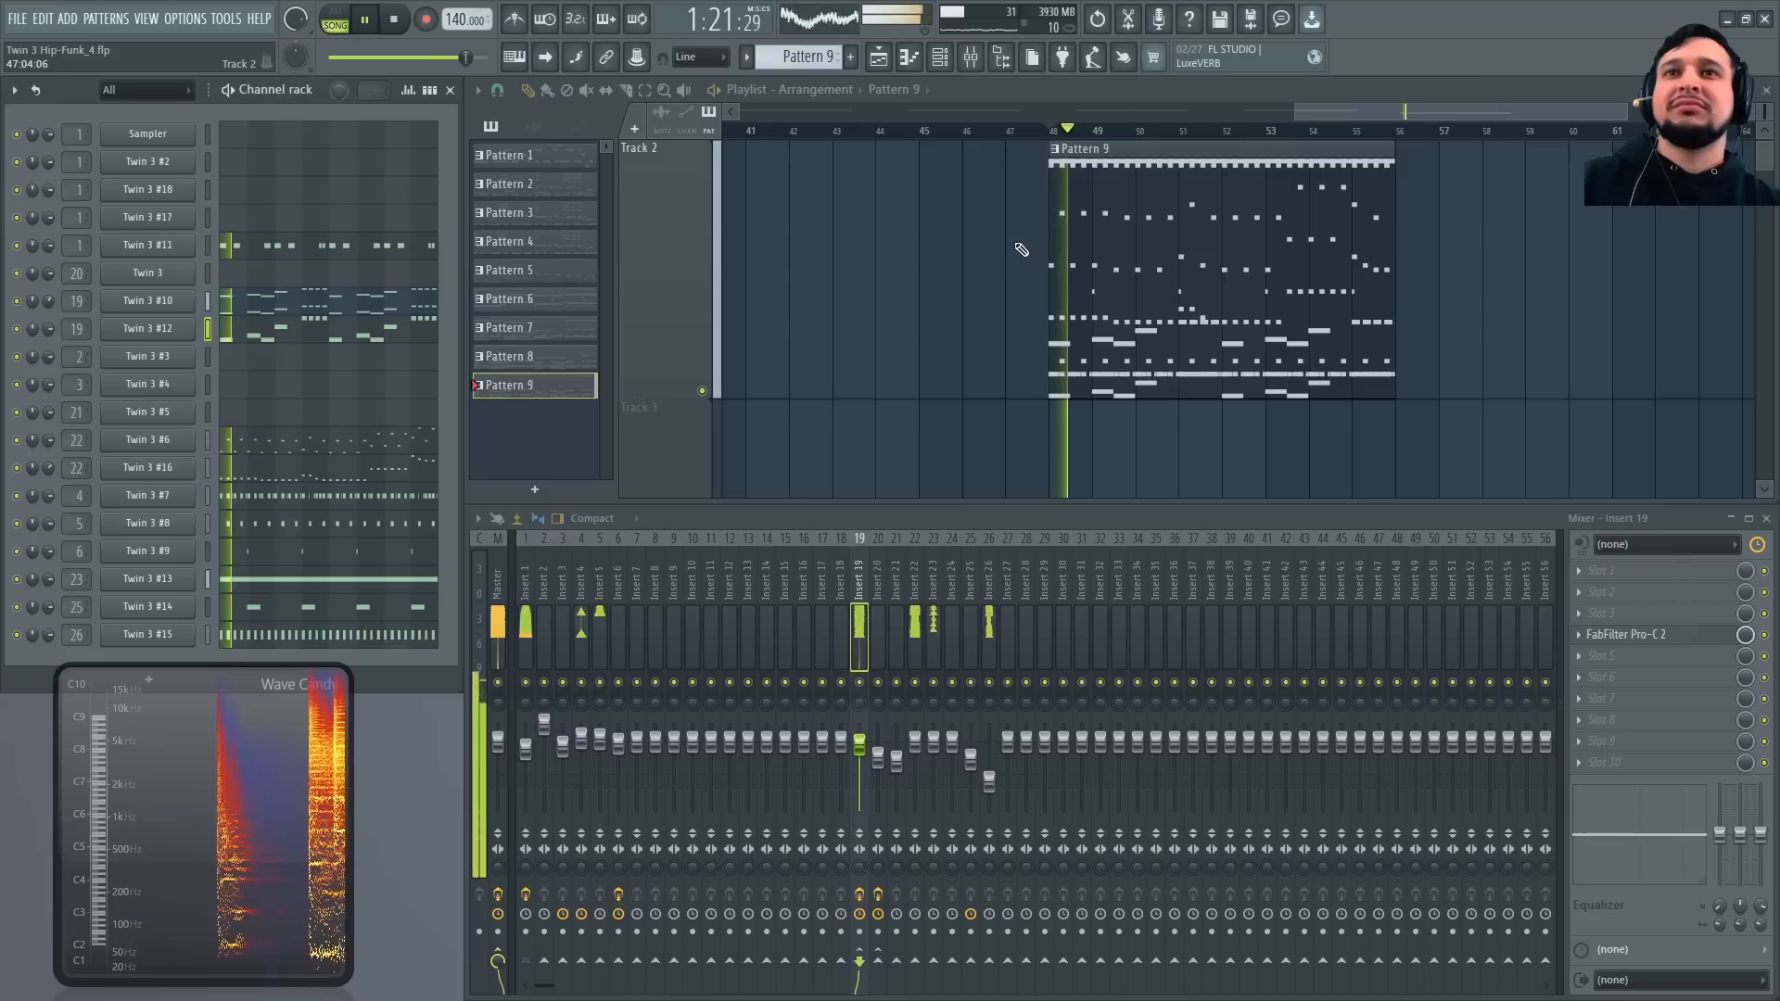
scroll(1024, 255, down, 2)
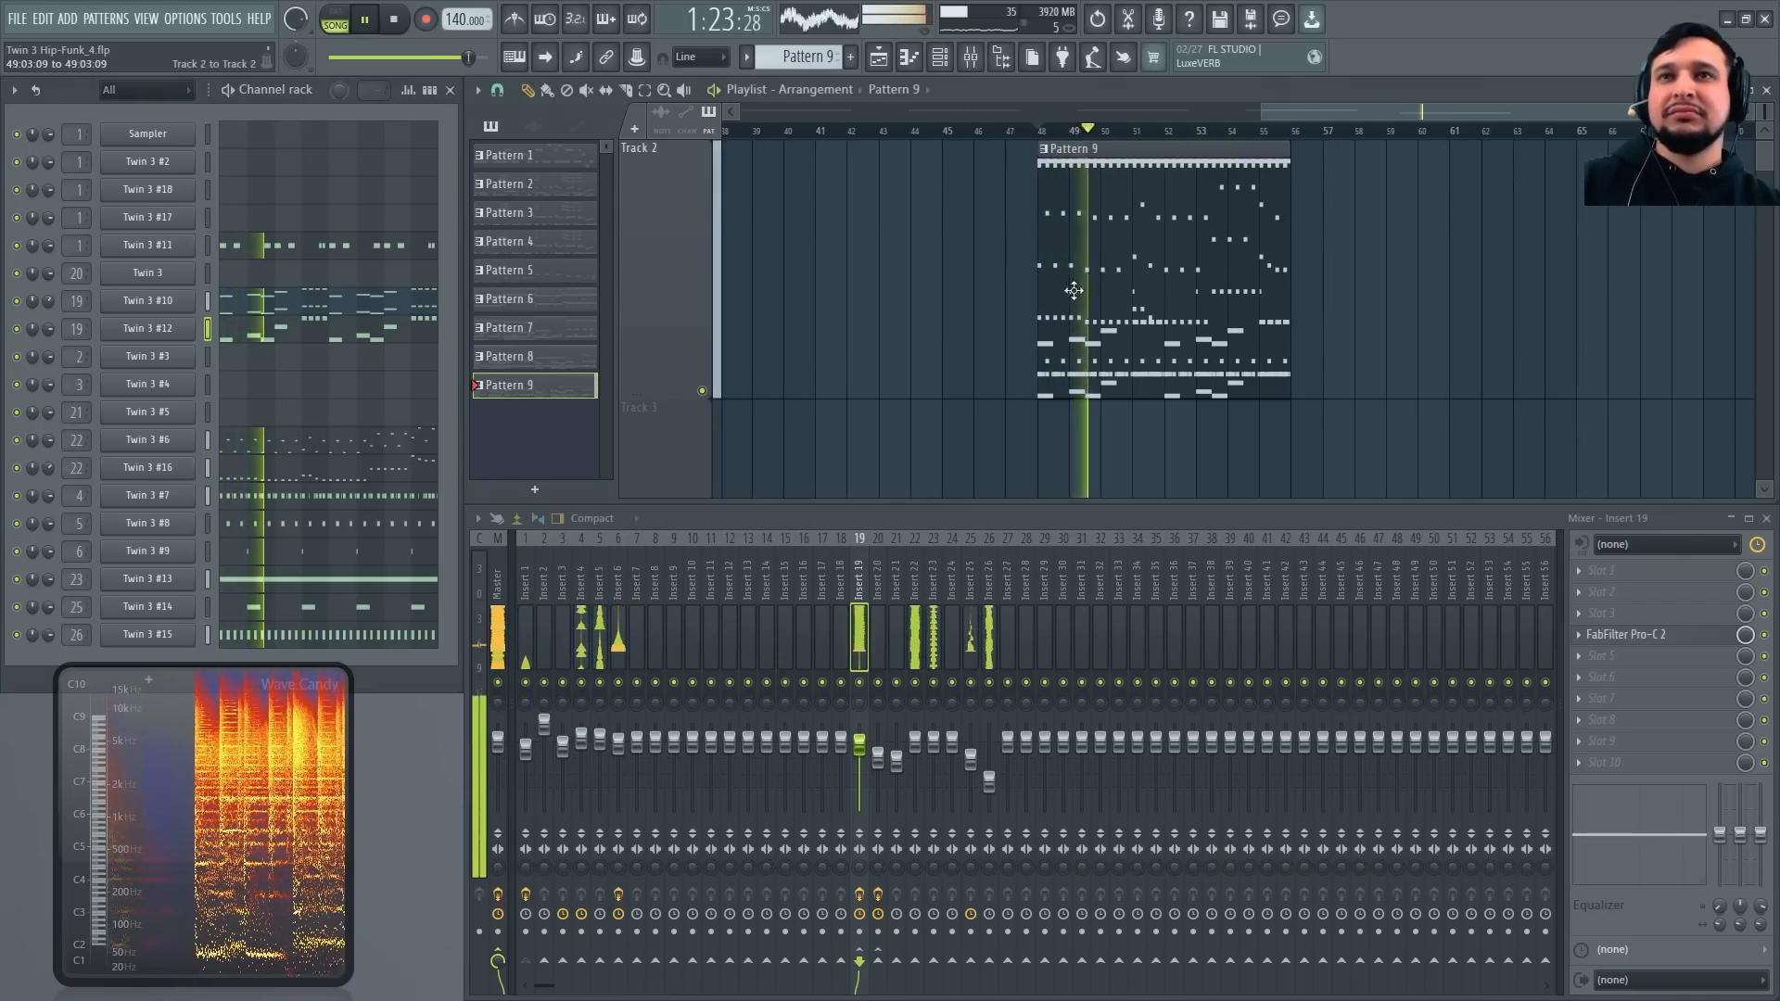
ctrl+right_click(1073, 290)
key(space)
Move the Pattern 9 clip to Track 1 at bar 45, set playback to start at bar 37 and unmute all playlist tracks
drag(1627, 273, 1580, 182)
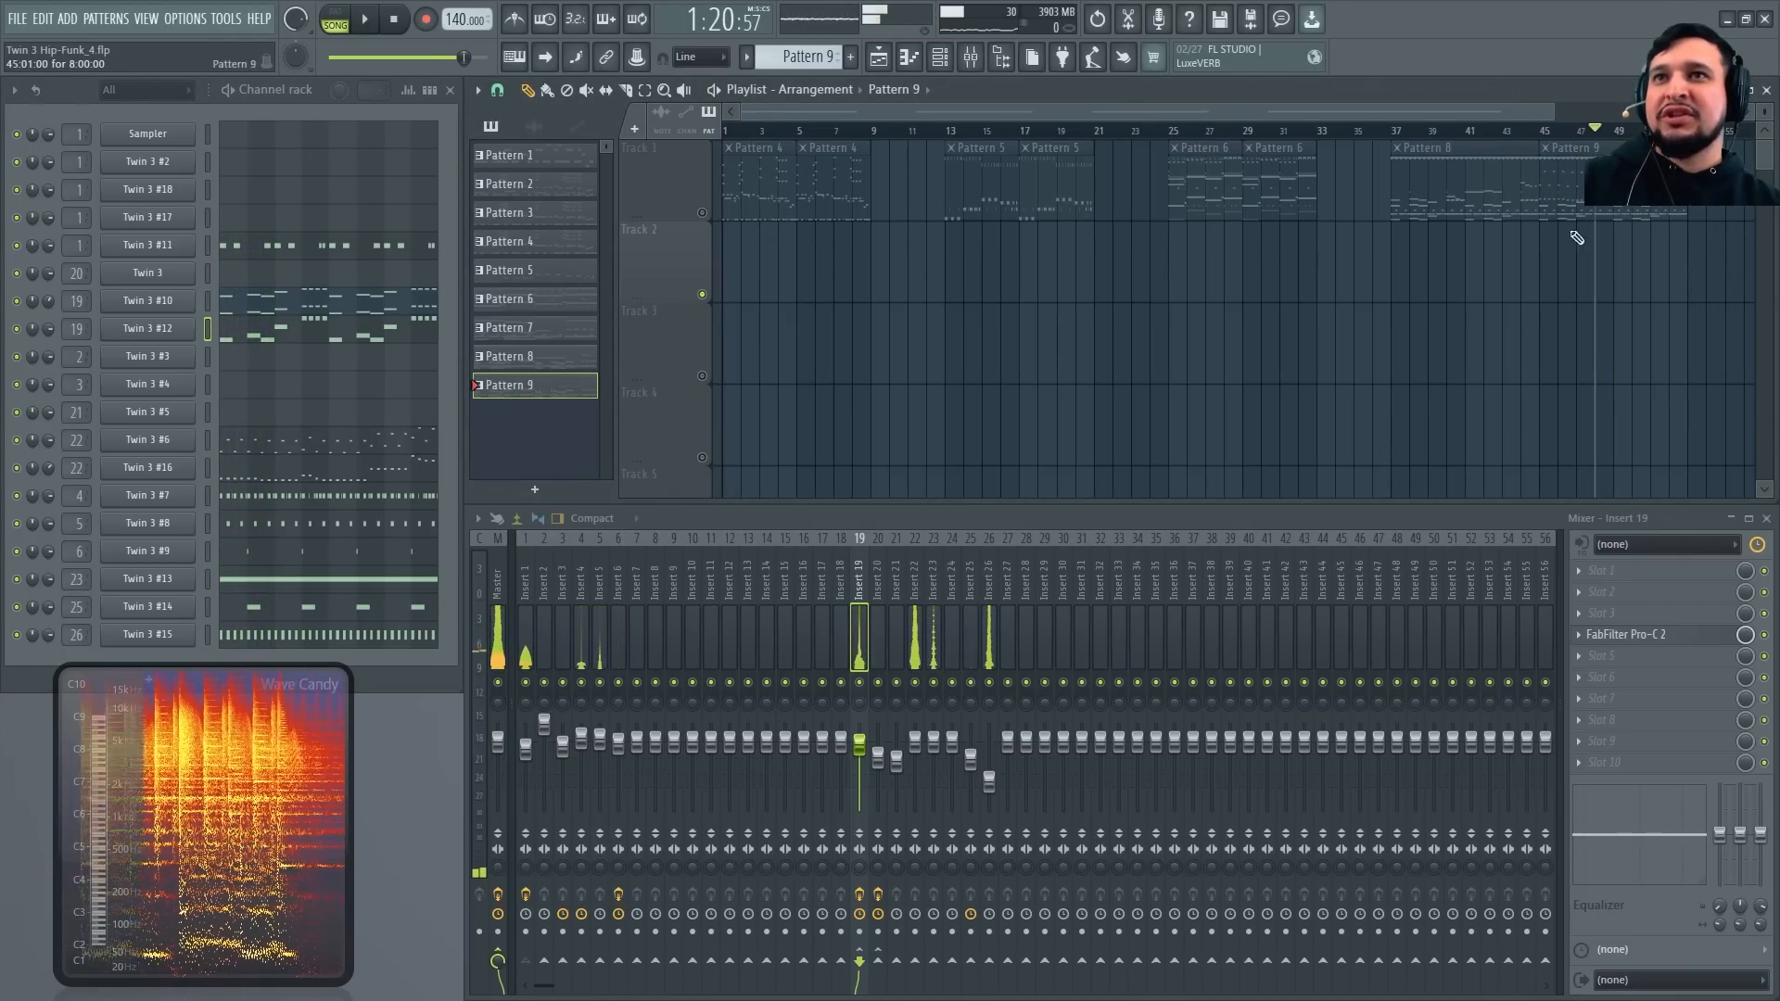
click(1395, 131)
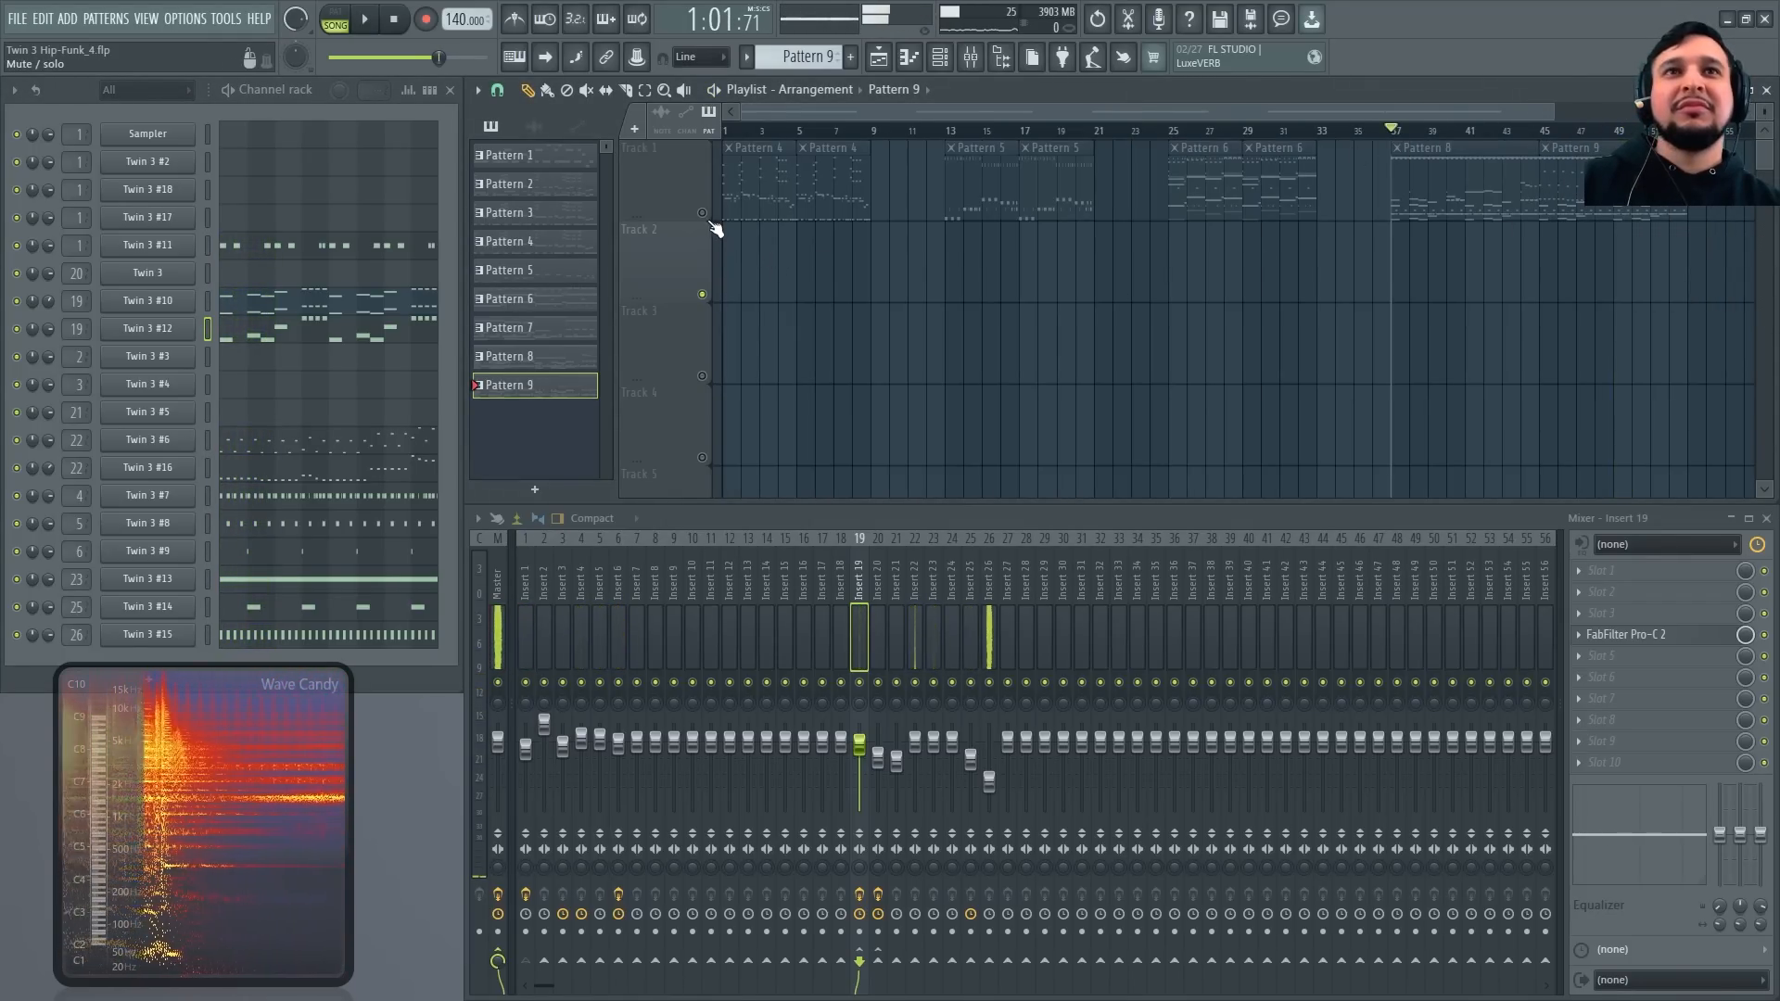
right_click(708, 217)
Play Patterns 8 and 9 back to back from bar 37 and place another Pattern 9 clip on Track 1 at bar 61
drag(1216, 231, 1751, 380)
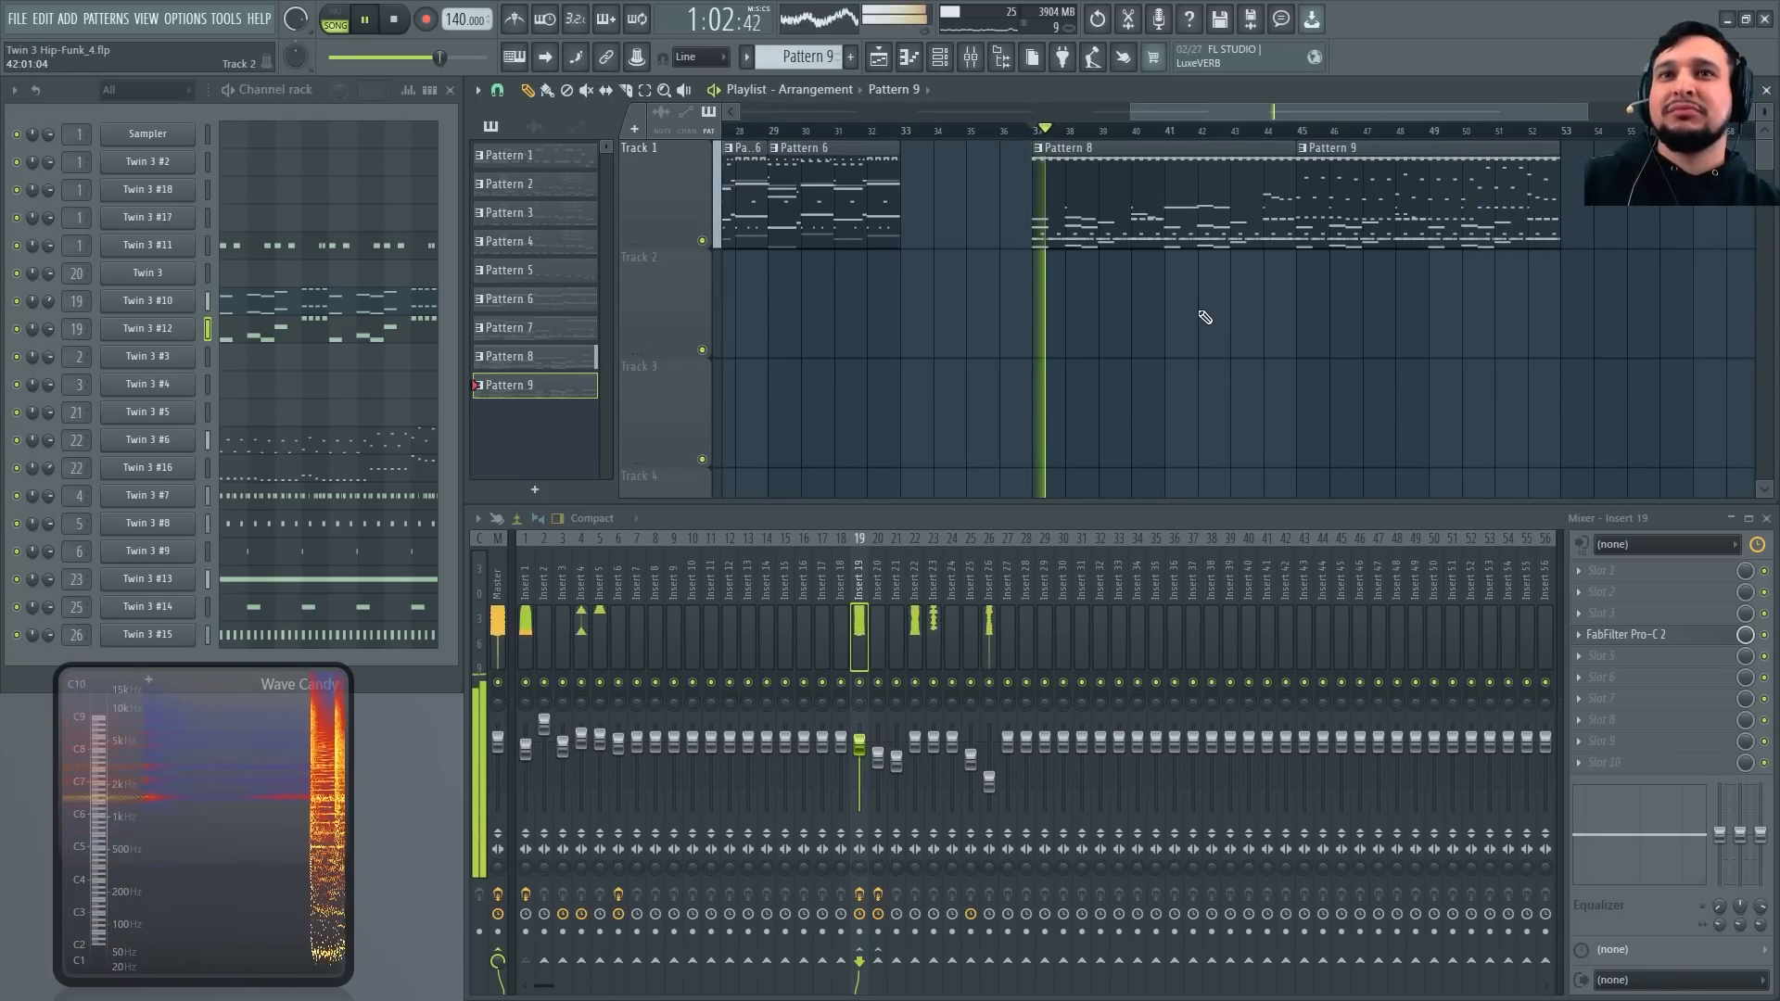
scroll(1020, 315, down, 3)
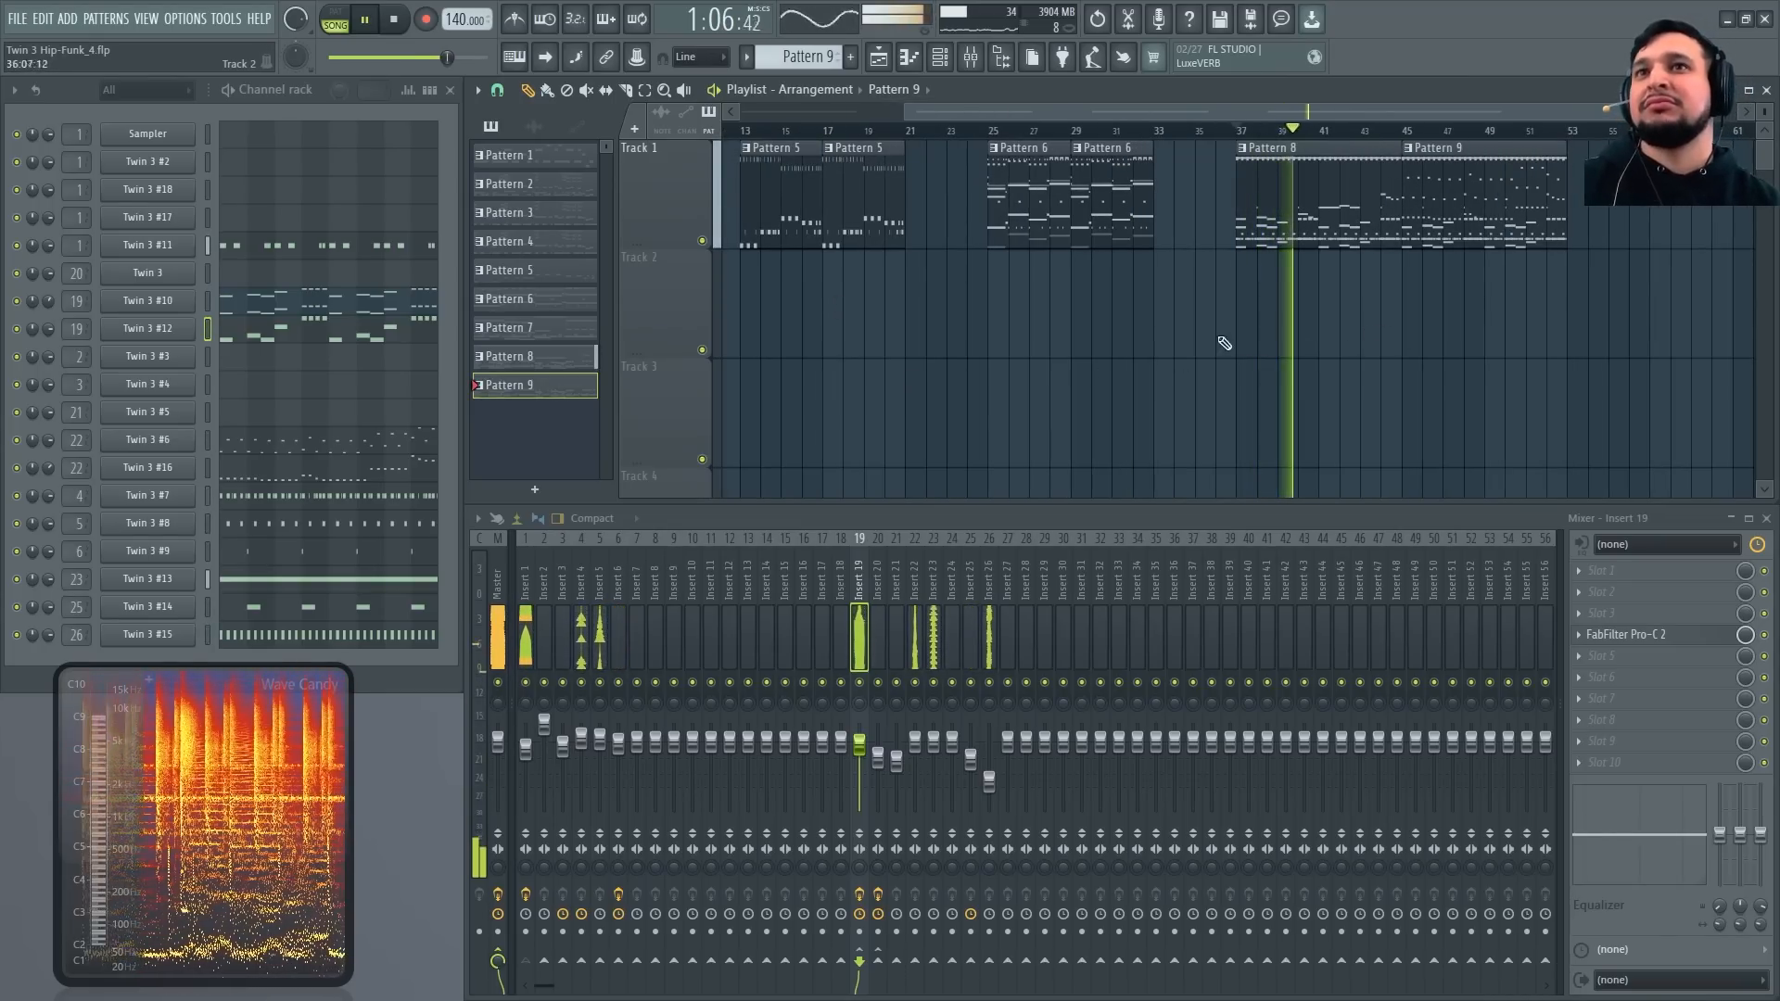
scroll(1577, 283, up, 4)
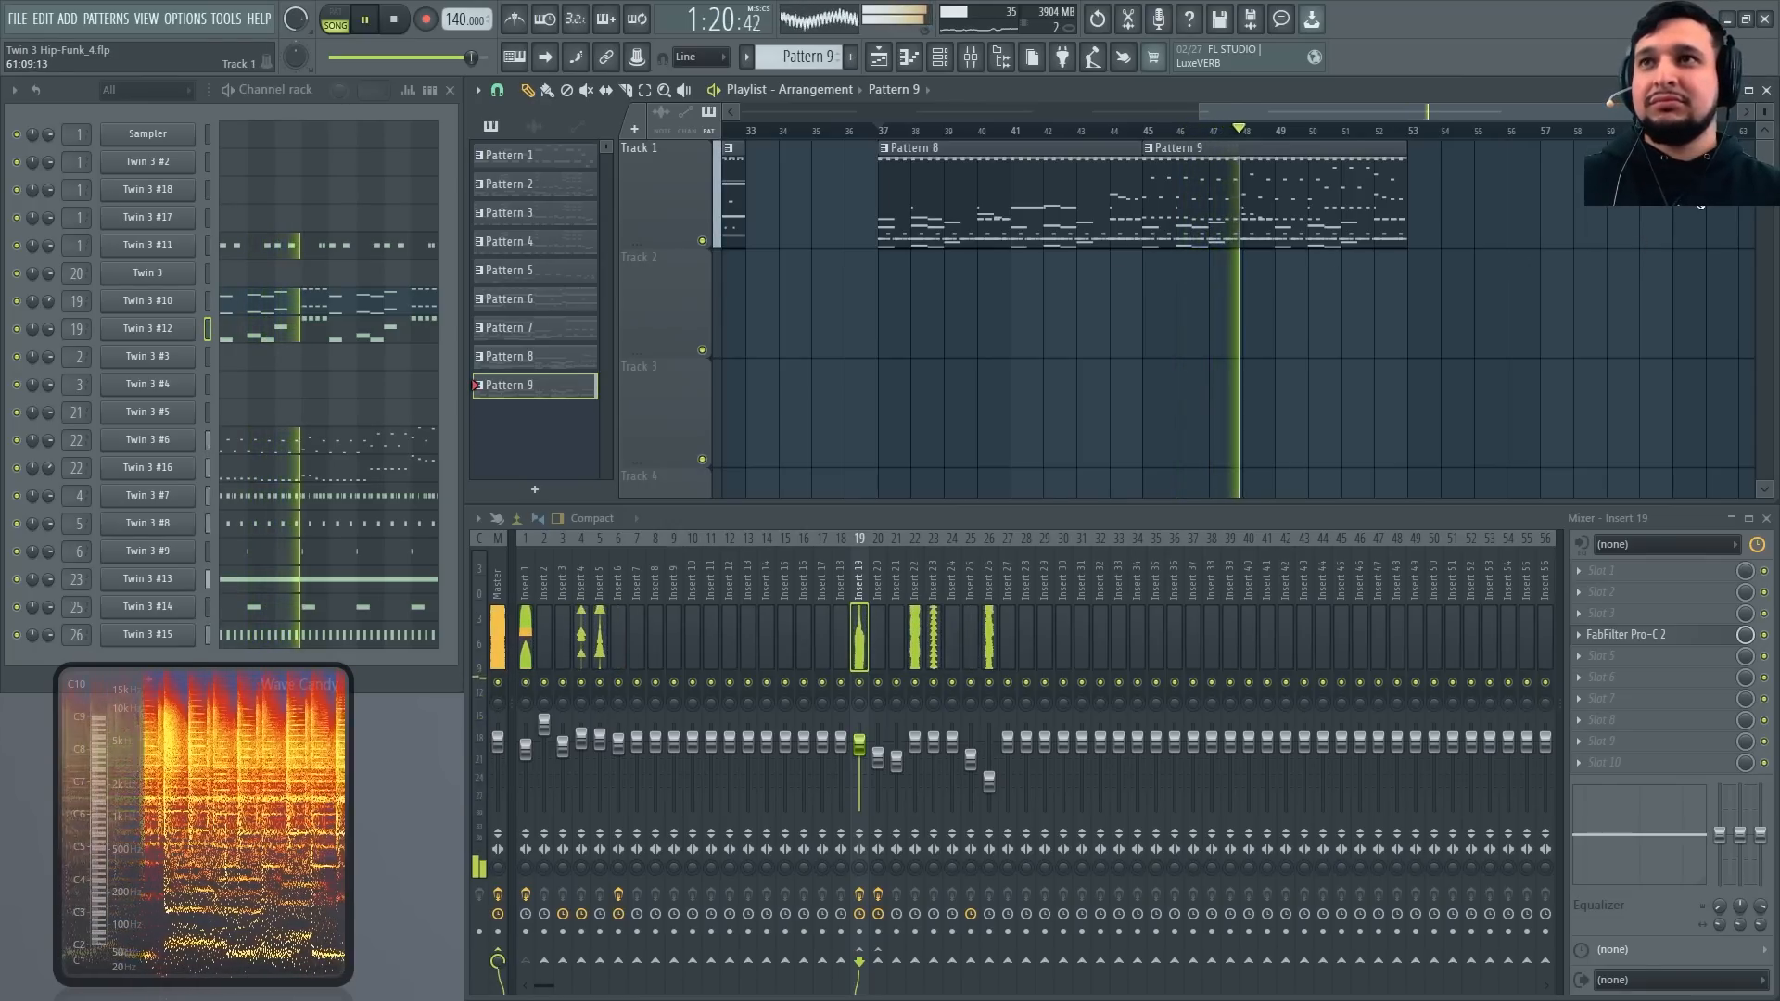
click(1695, 201)
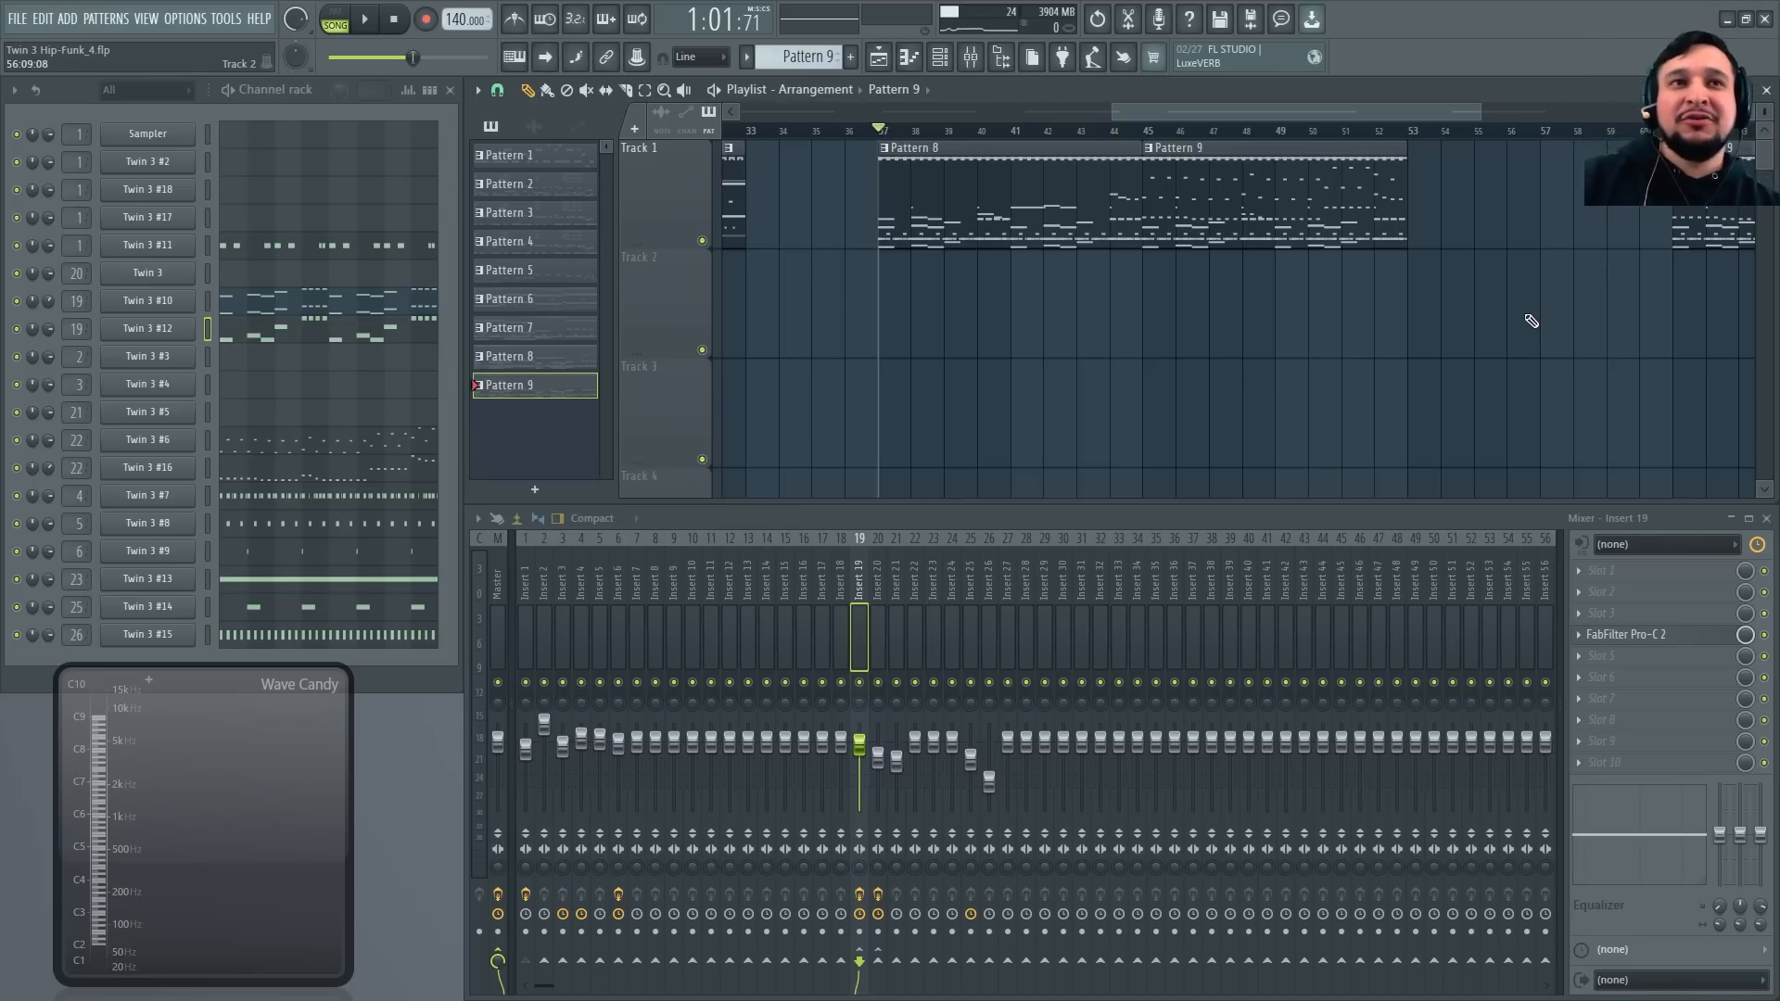
Open the Clean patch of Twin 3 #12 and show the synth in full screen
click(163, 329)
click(1397, 228)
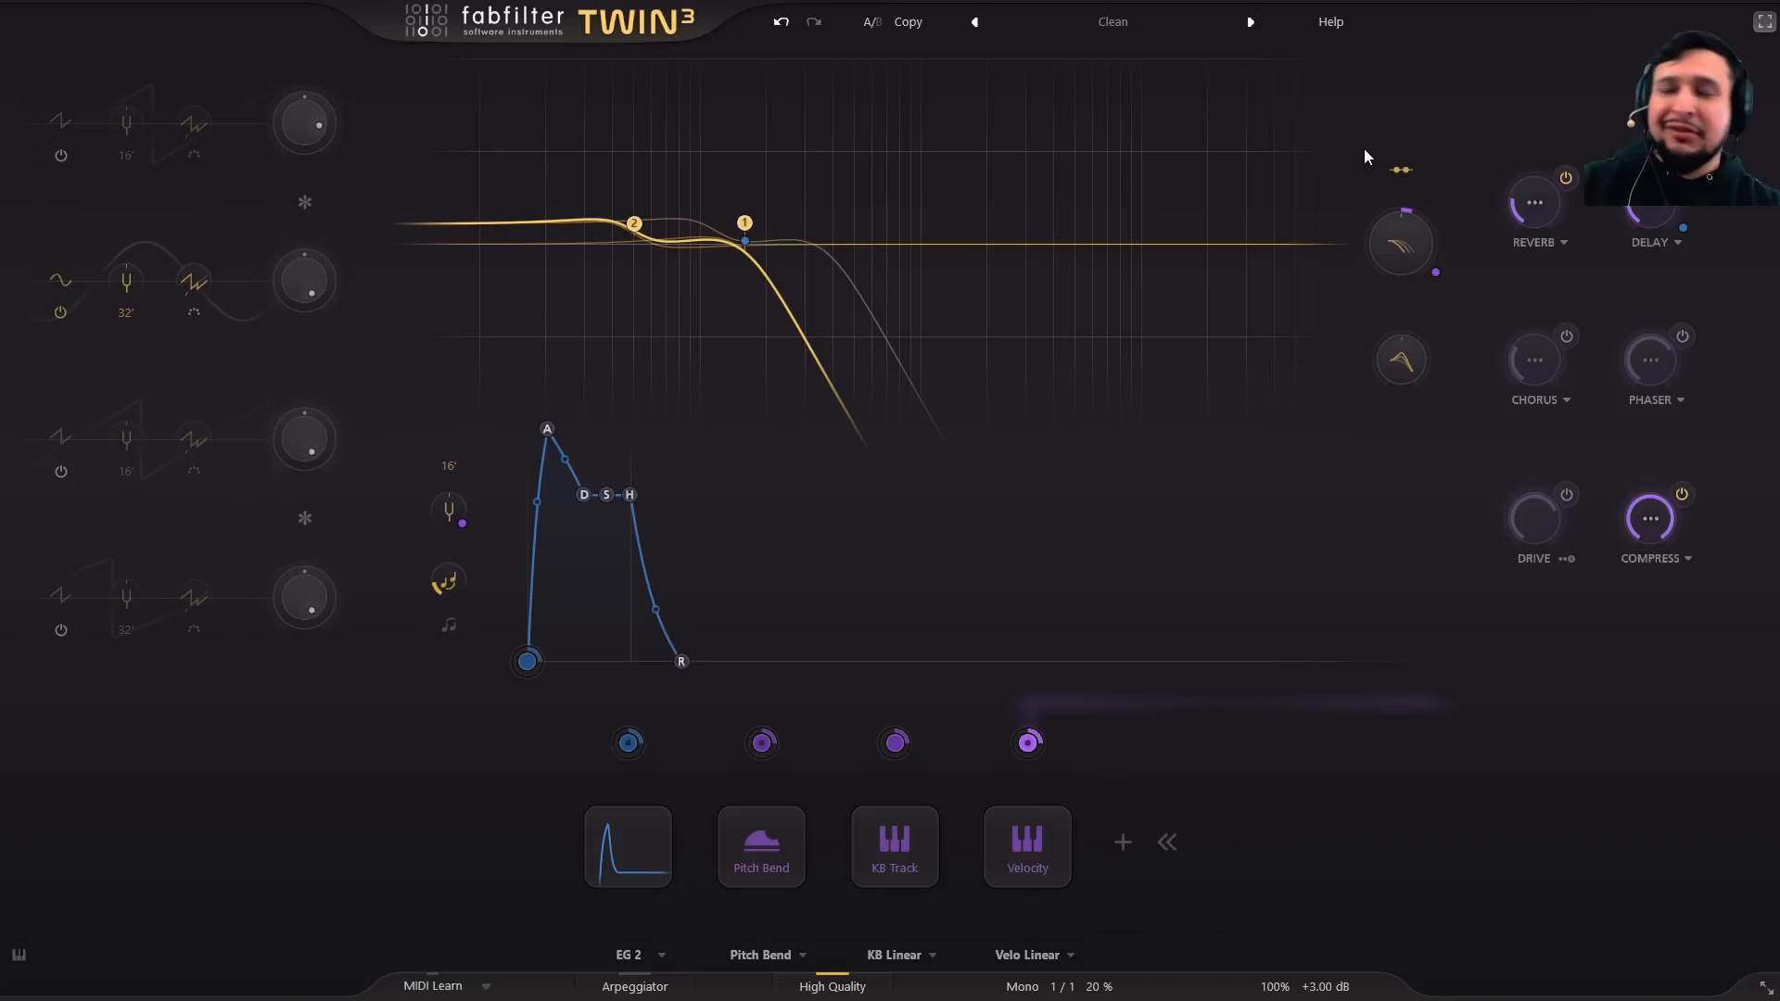
Browse the author's own preset folder from the KK kick and 808 patches through the LD, PERC, SNR and SYN presets
click(1146, 22)
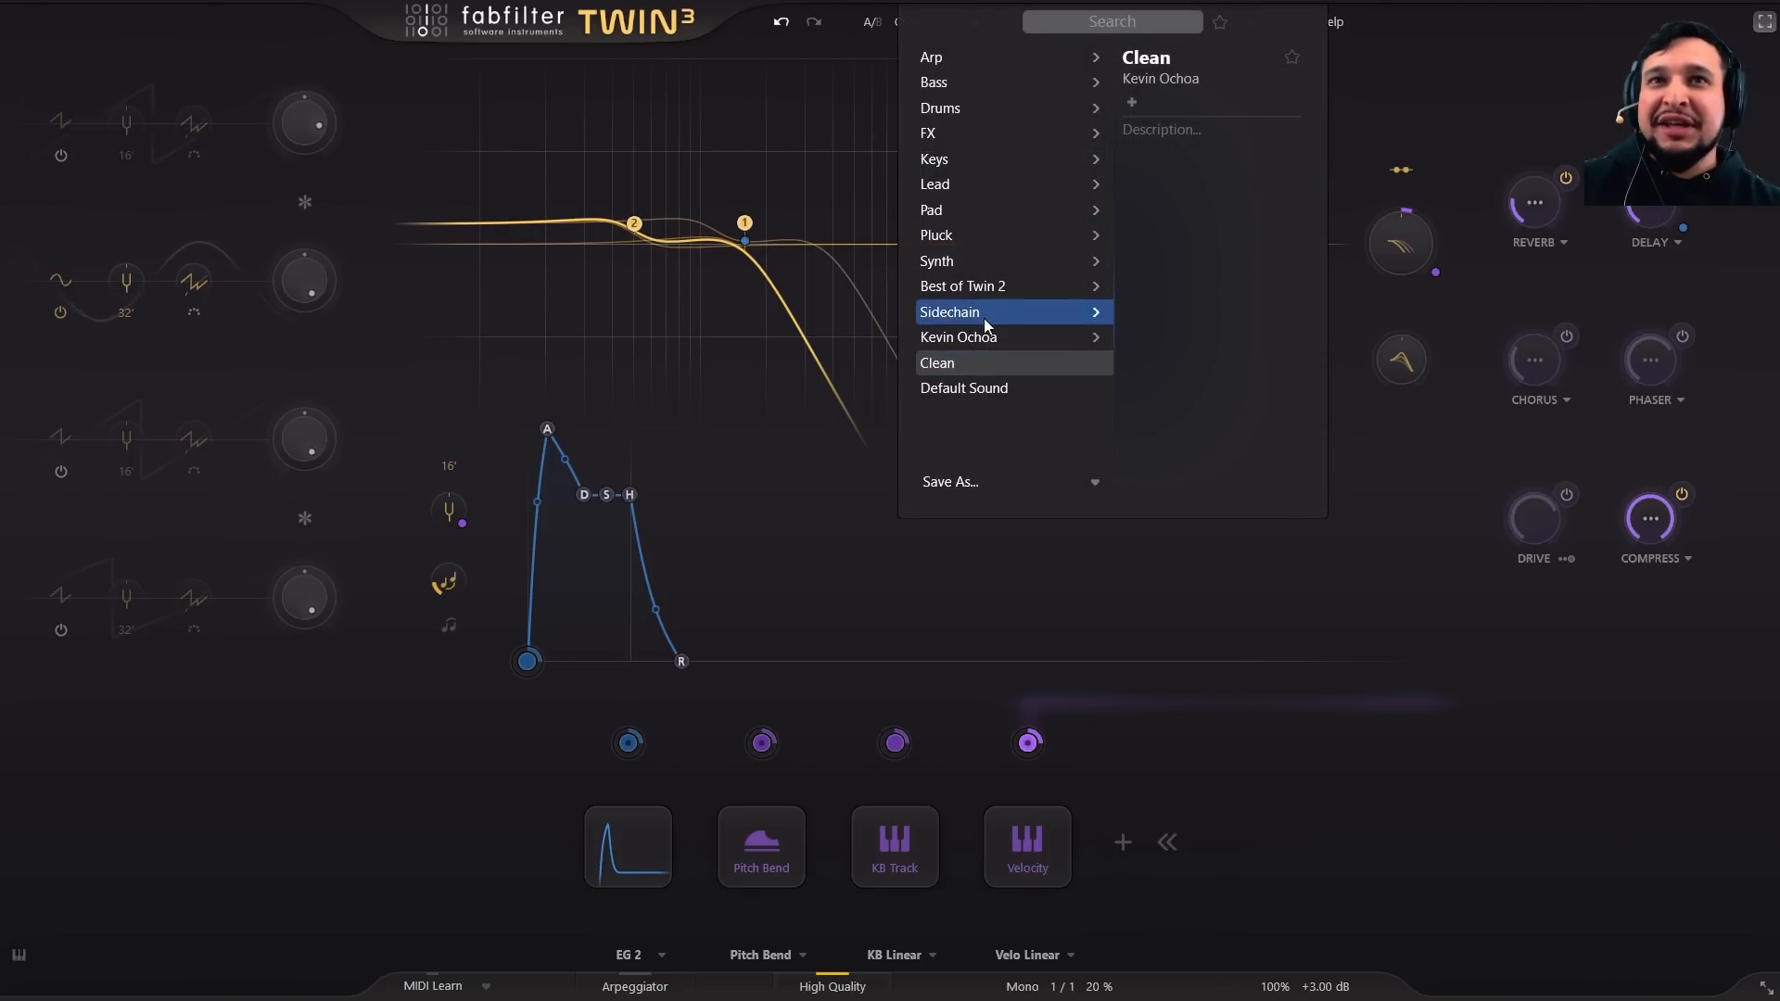
mouse_move(1020, 338)
scroll(1144, 322, down, 9)
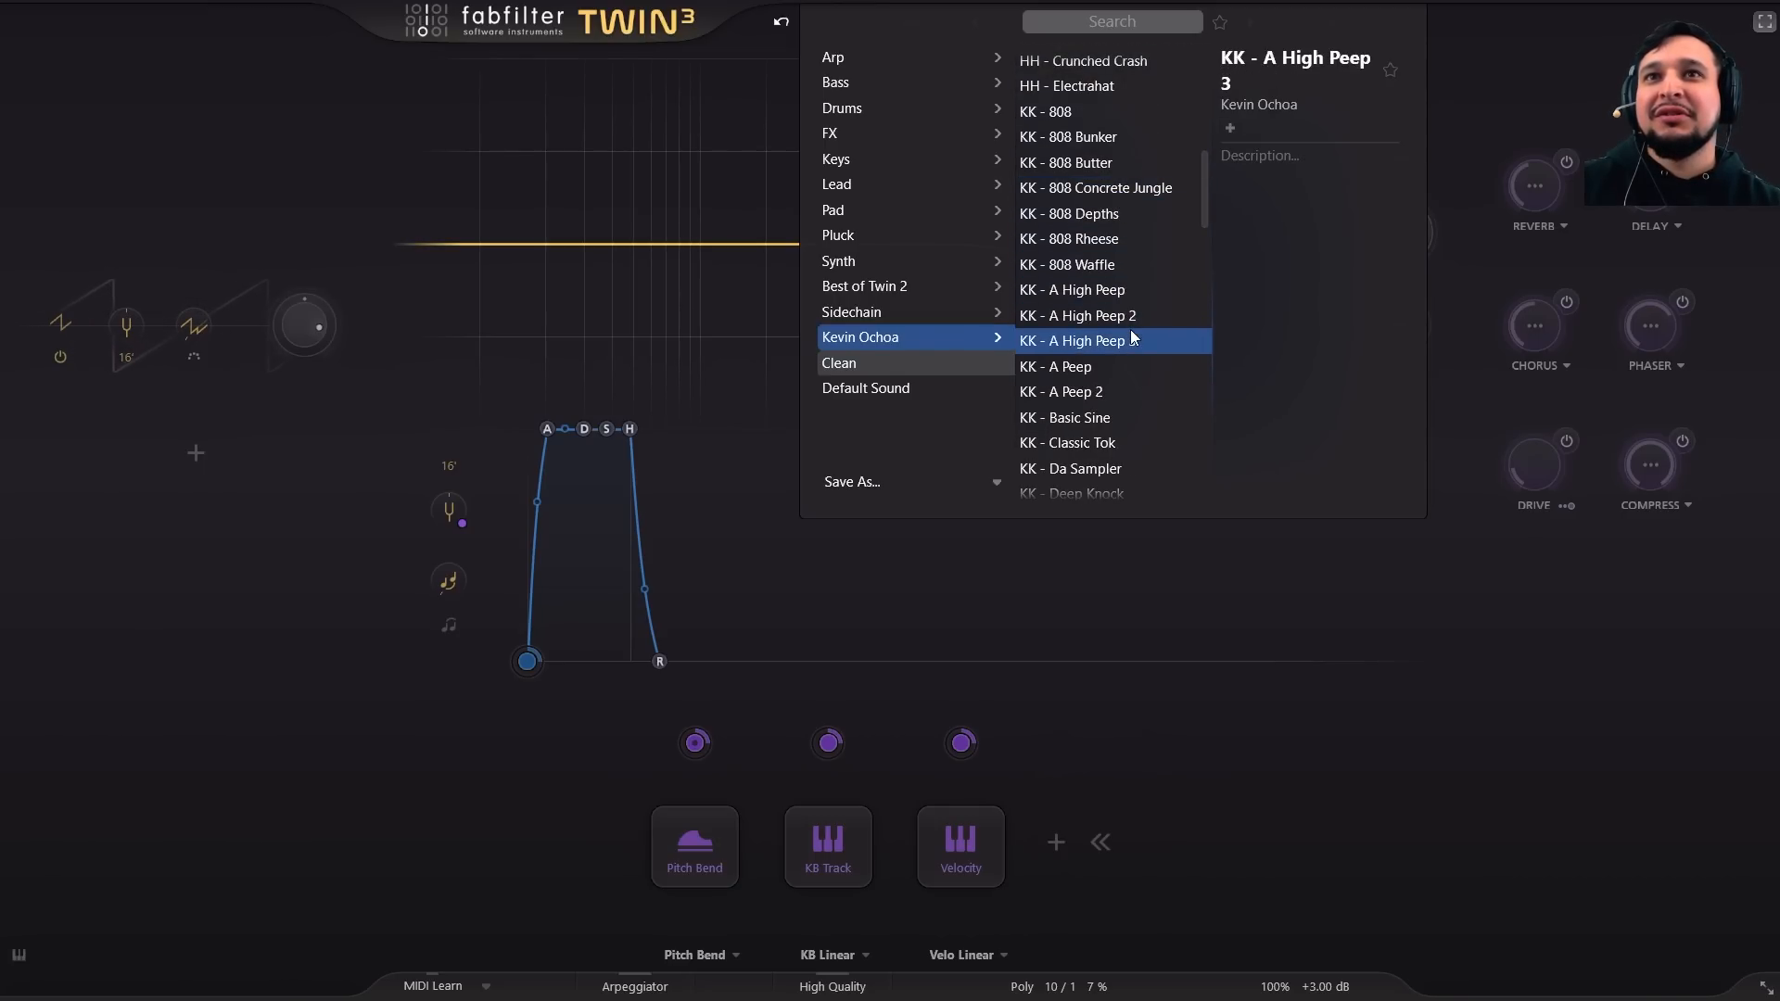
scroll(1131, 329, down, 12)
scroll(1135, 336, up, 2)
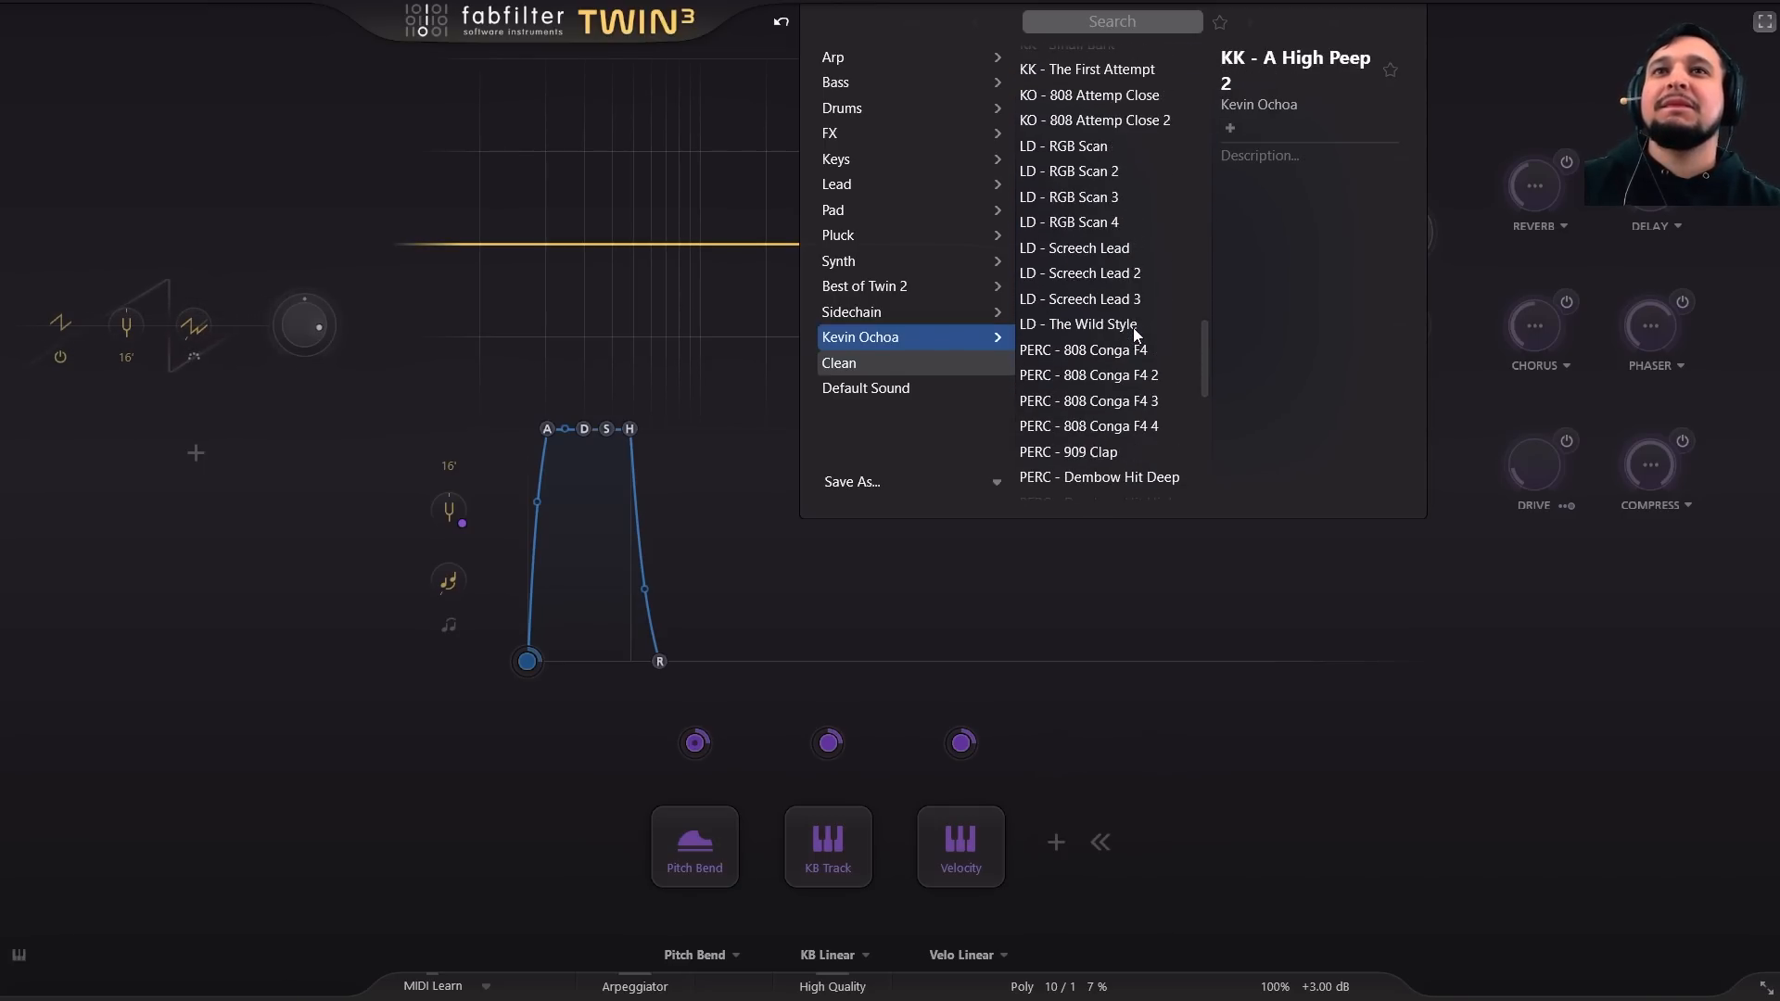
scroll(1150, 362, down, 1)
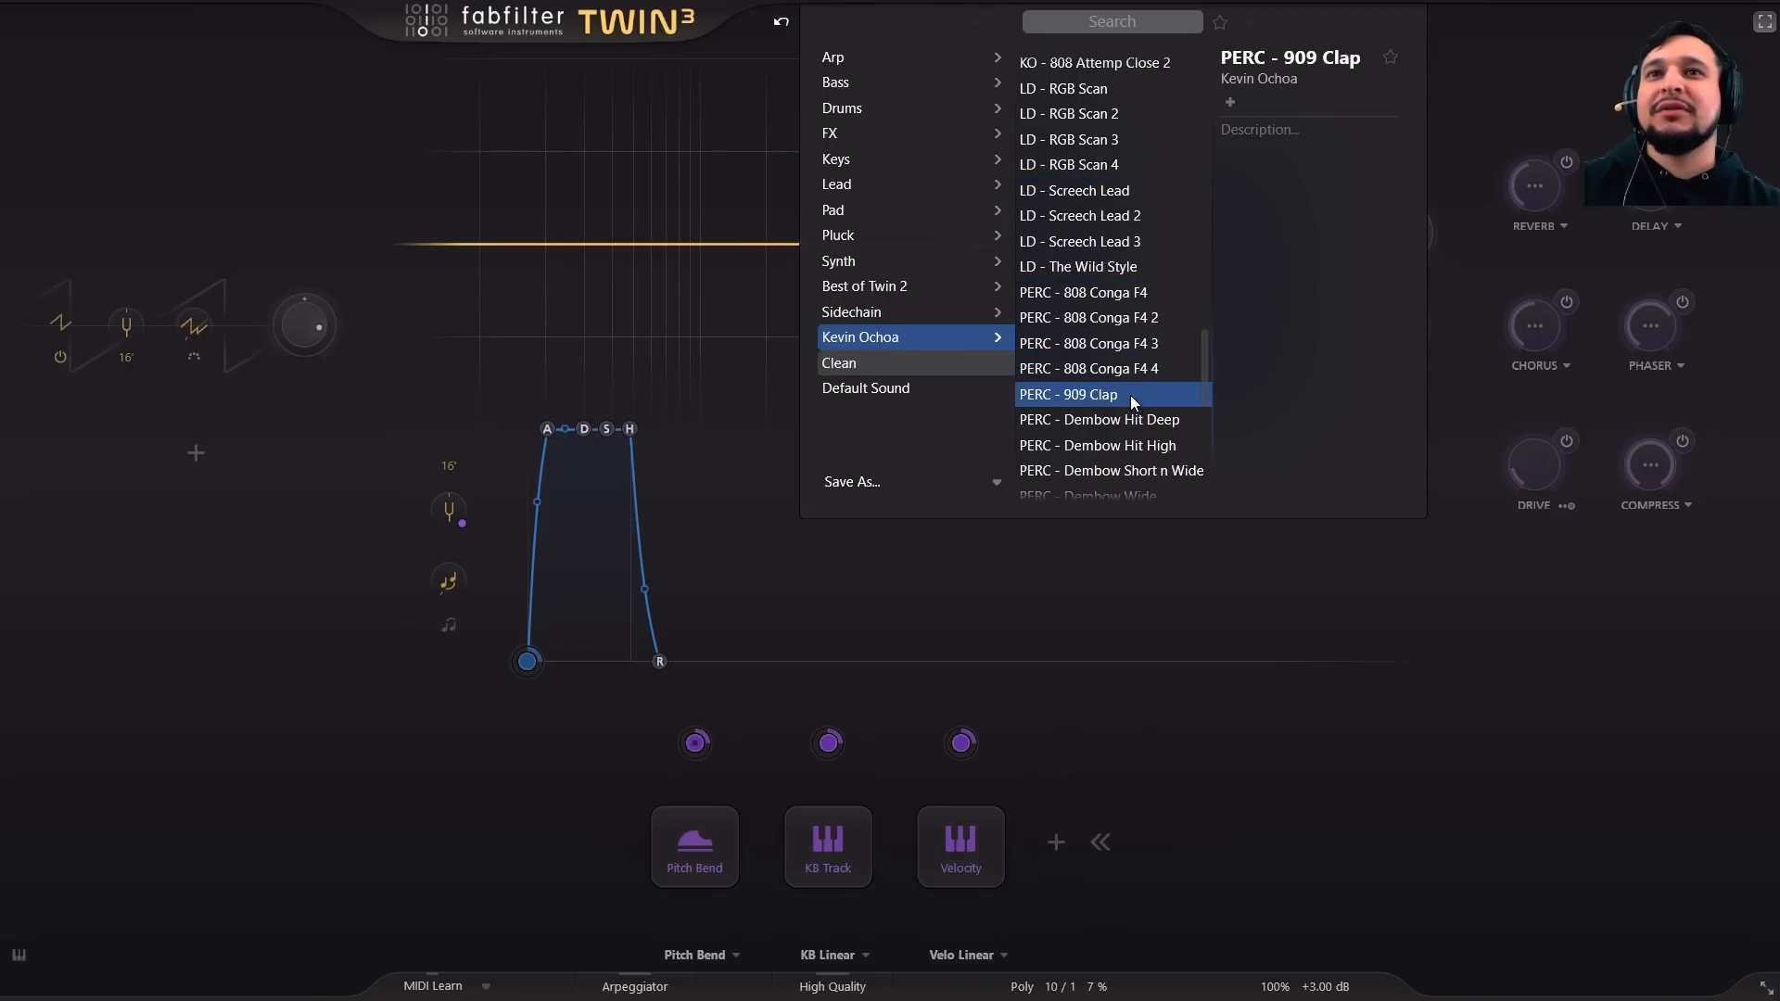
scroll(1157, 264, down, 3)
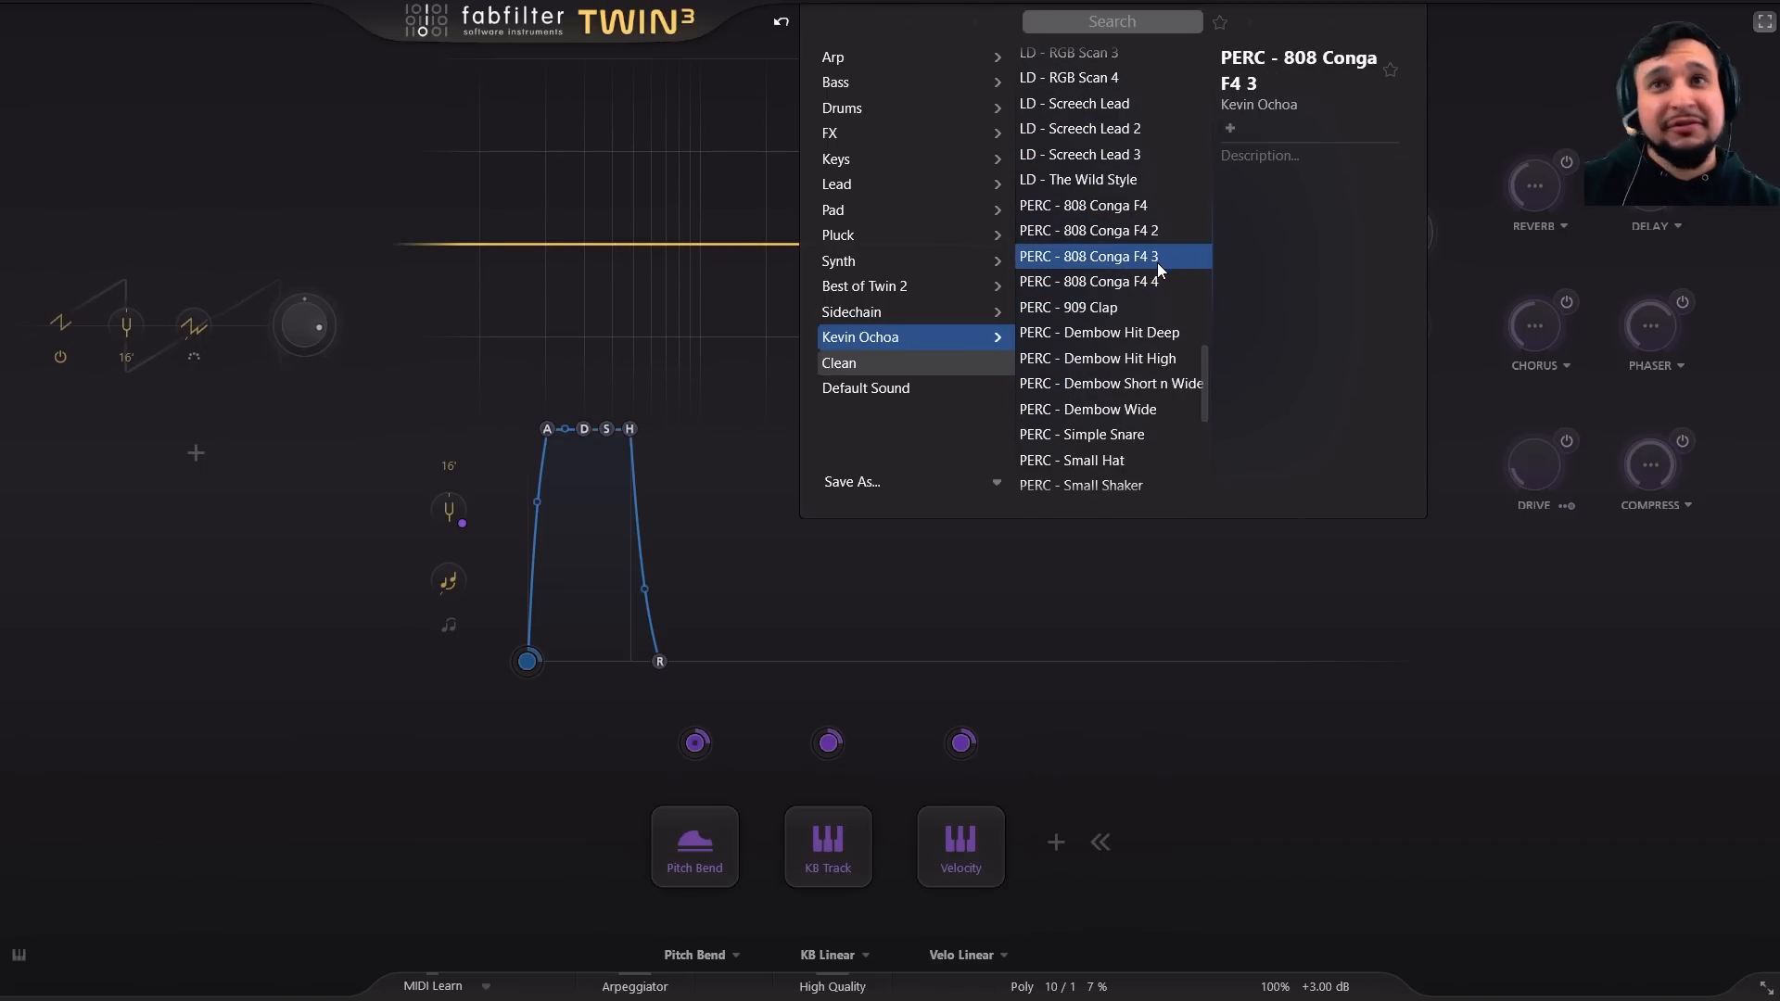
scroll(1159, 265, down, 11)
scroll(1160, 270, down, 7)
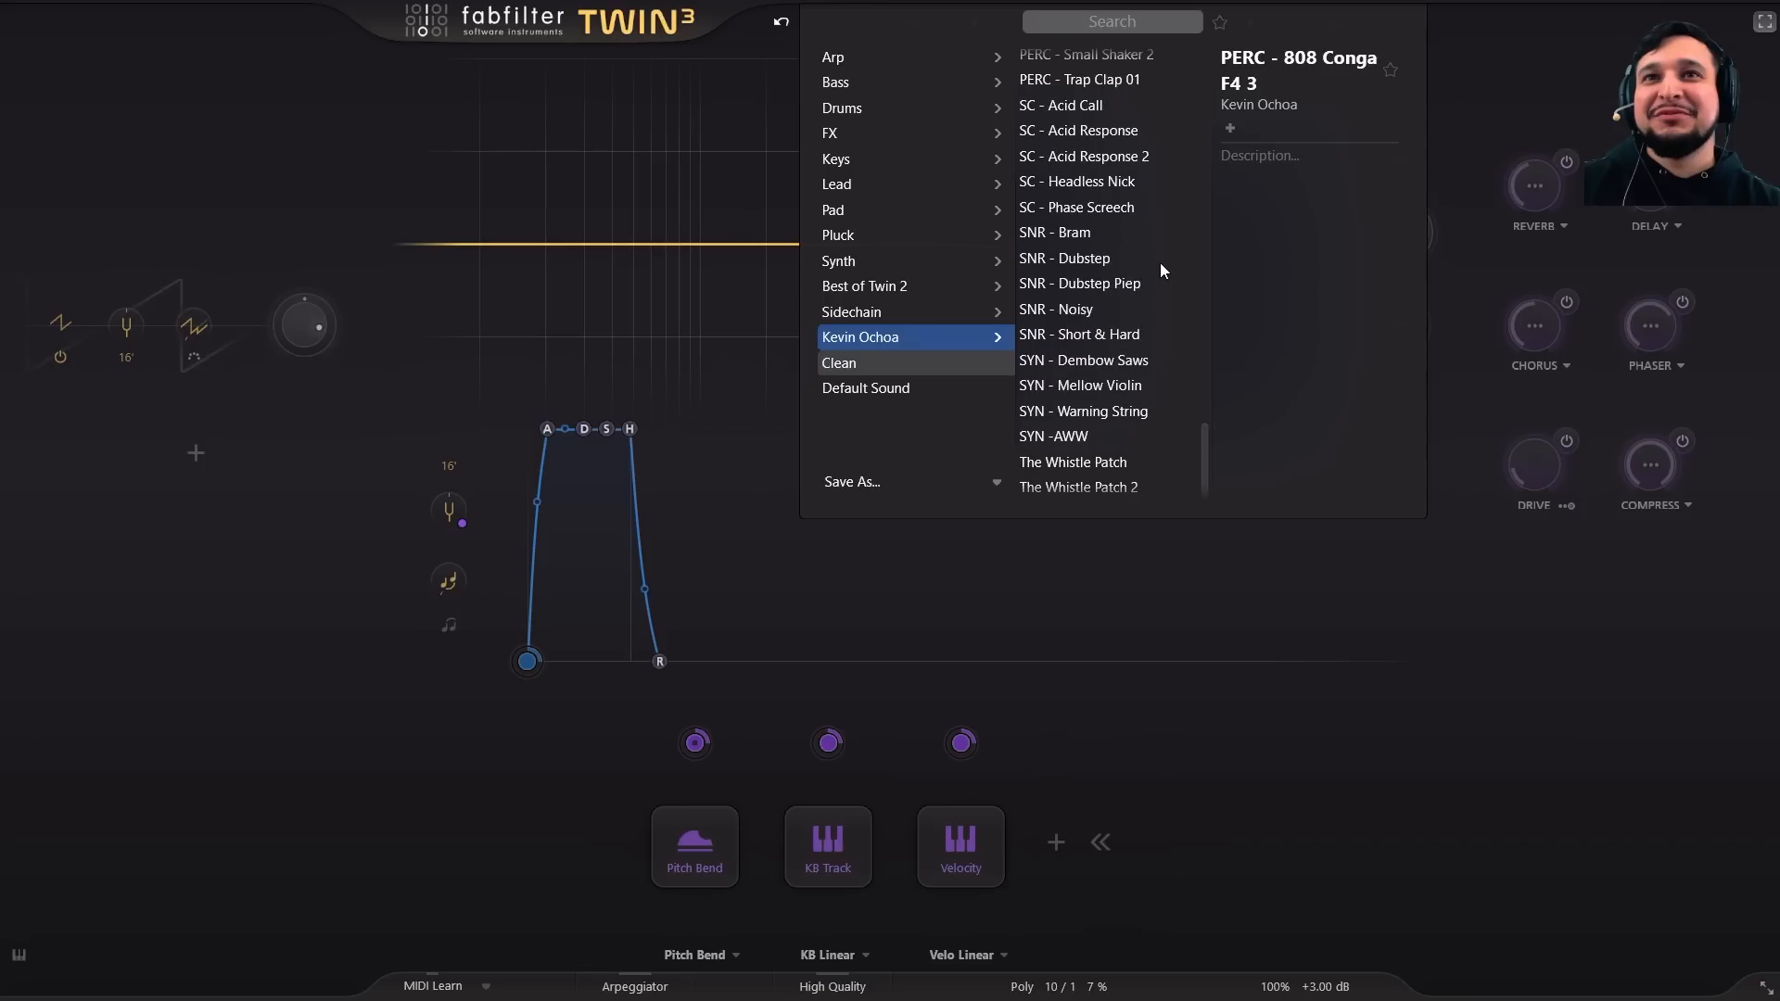
scroll(1160, 270, up, 20)
scroll(1160, 270, up, 9)
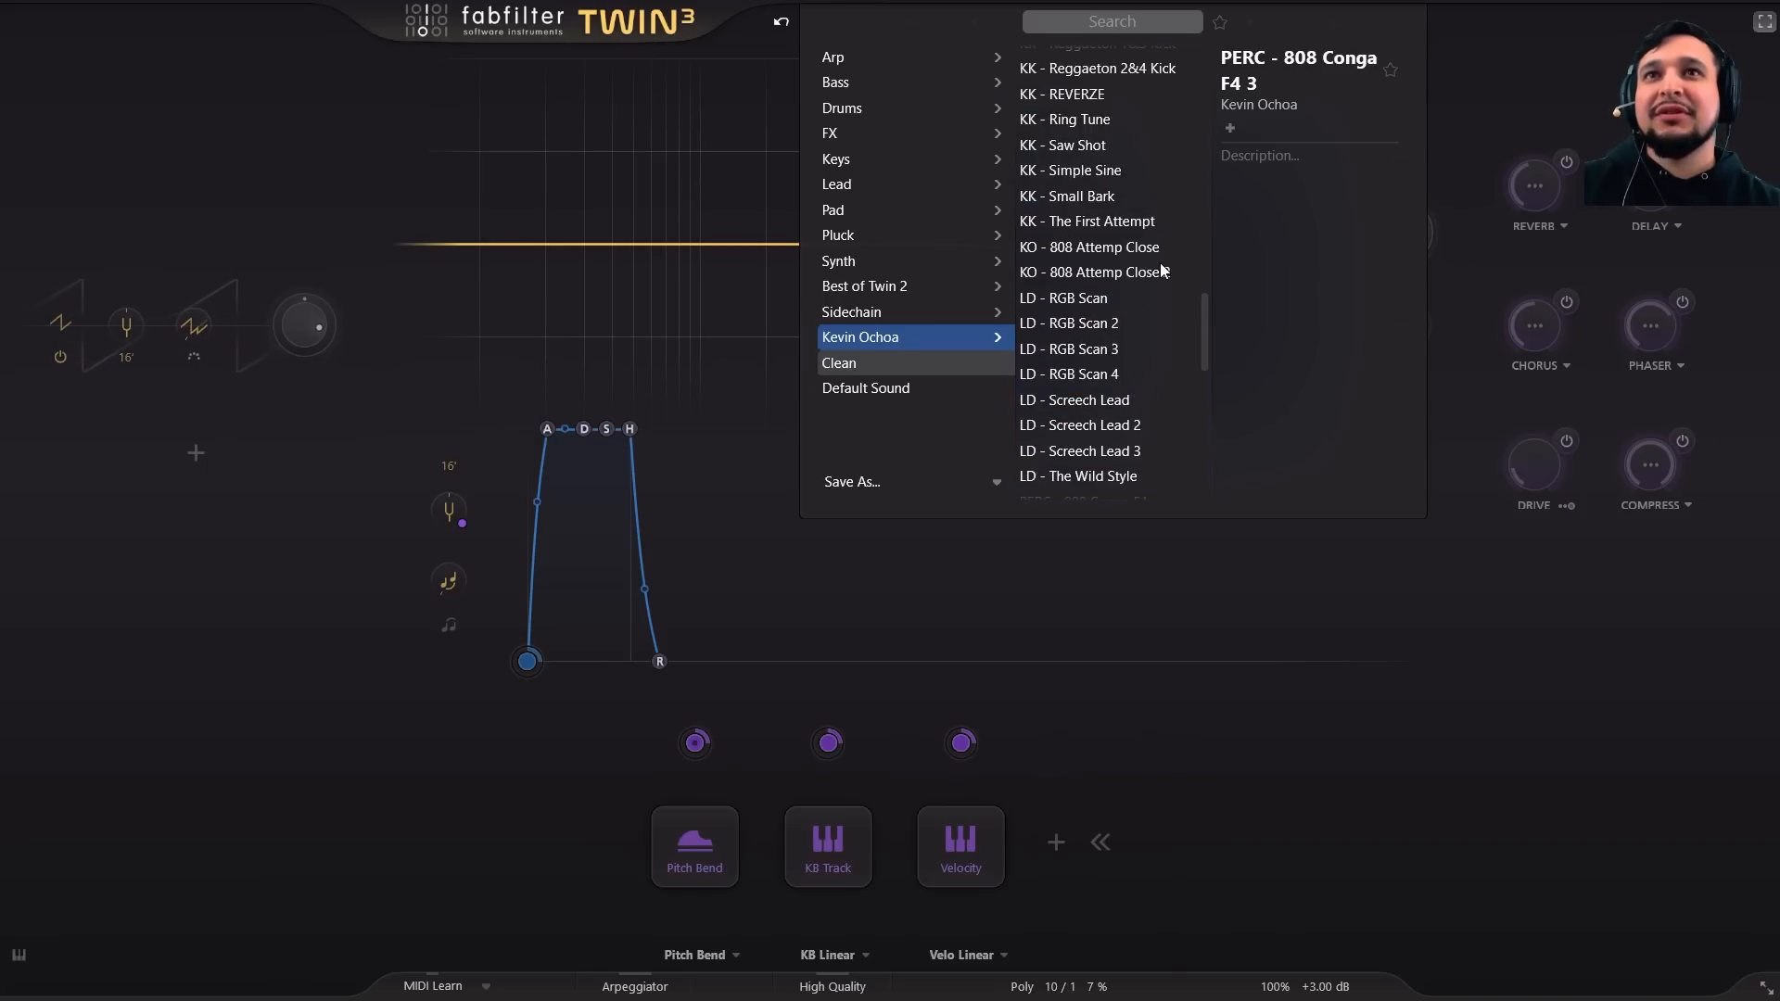
Load the KO - 808 Attemp Close 2 preset from the author's own preset folder
scroll(1160, 270, down, 18)
scroll(1160, 270, up, 11)
scroll(1160, 263, up, 8)
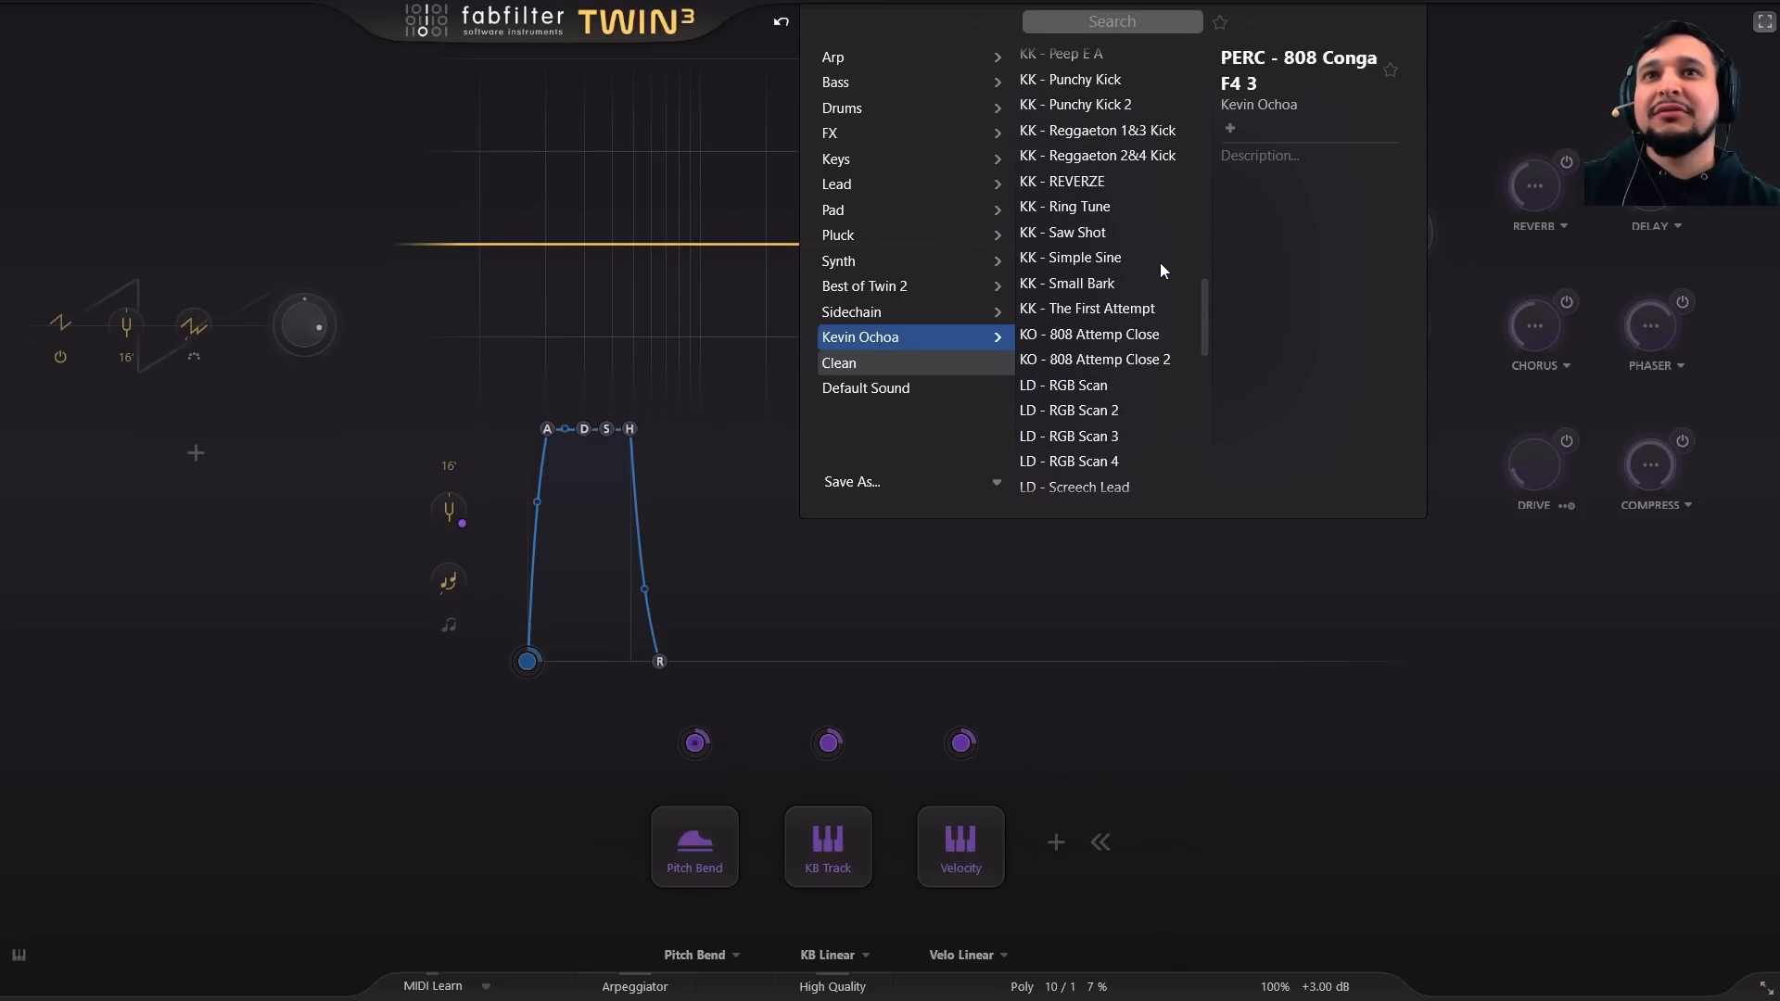
scroll(1160, 263, down, 2)
click(1103, 304)
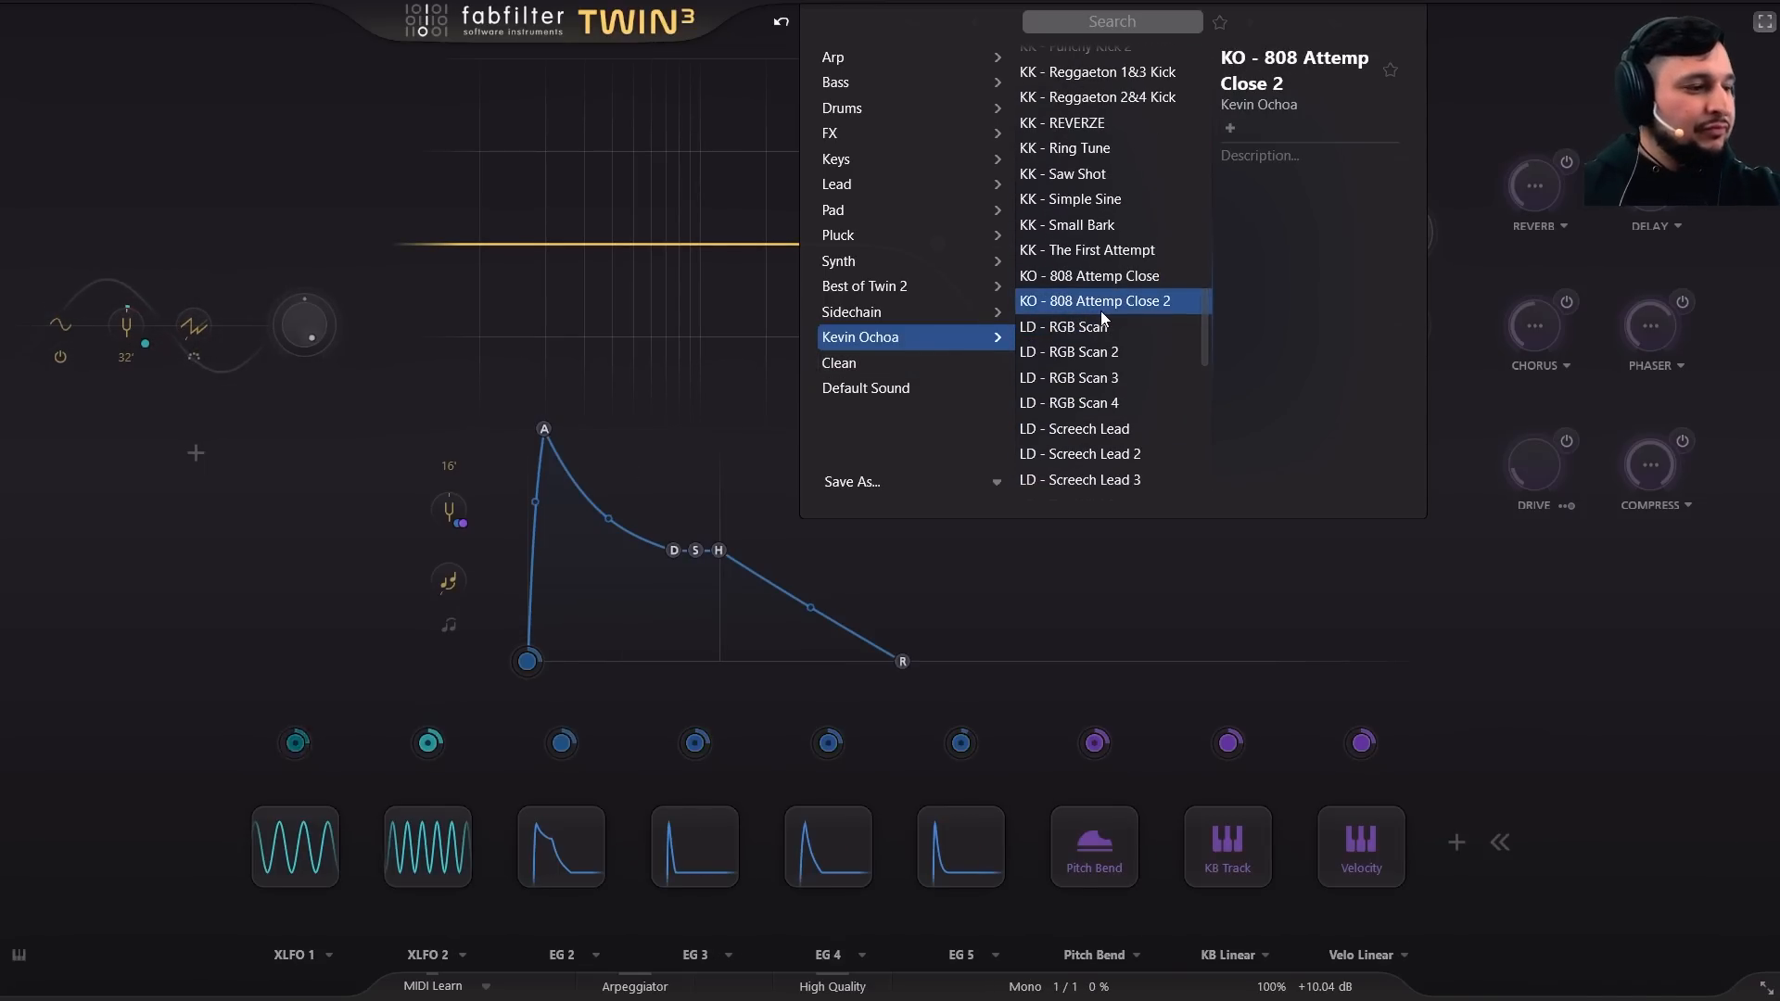
click(1445, 571)
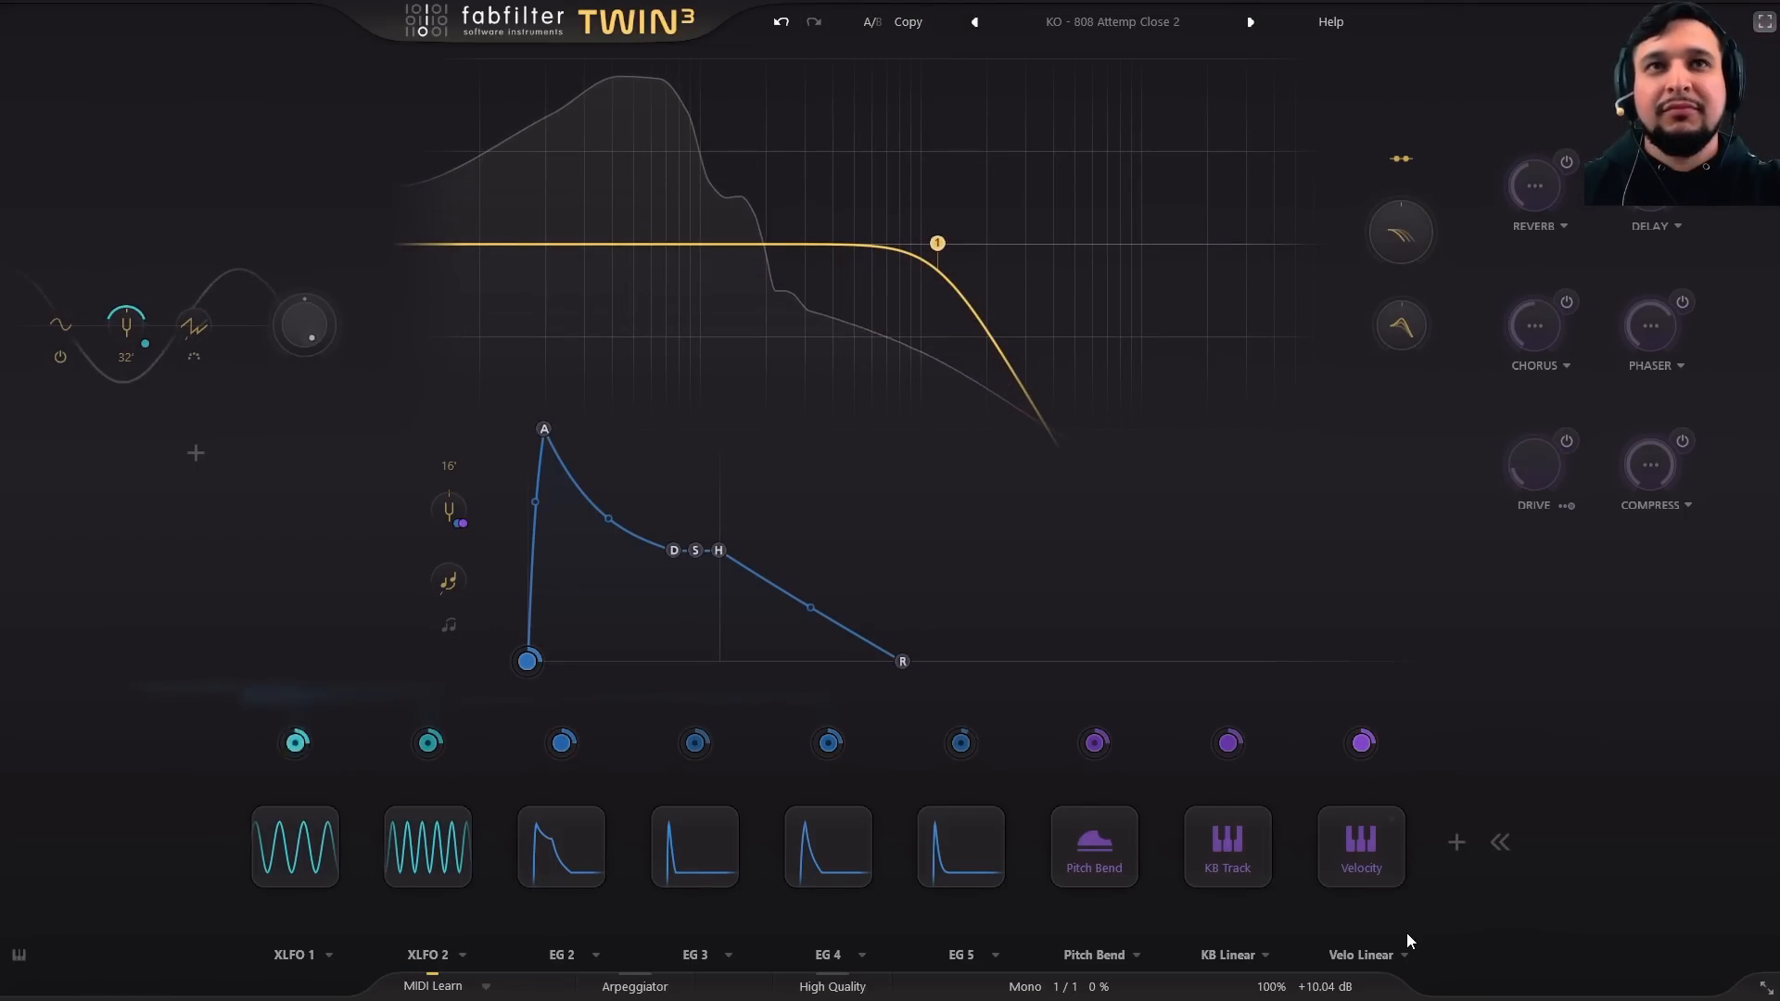
Examine the 808 patch's spectrum in Wave Candy over the windowed synth, close the analyser and return the synth to full screen
click(1766, 23)
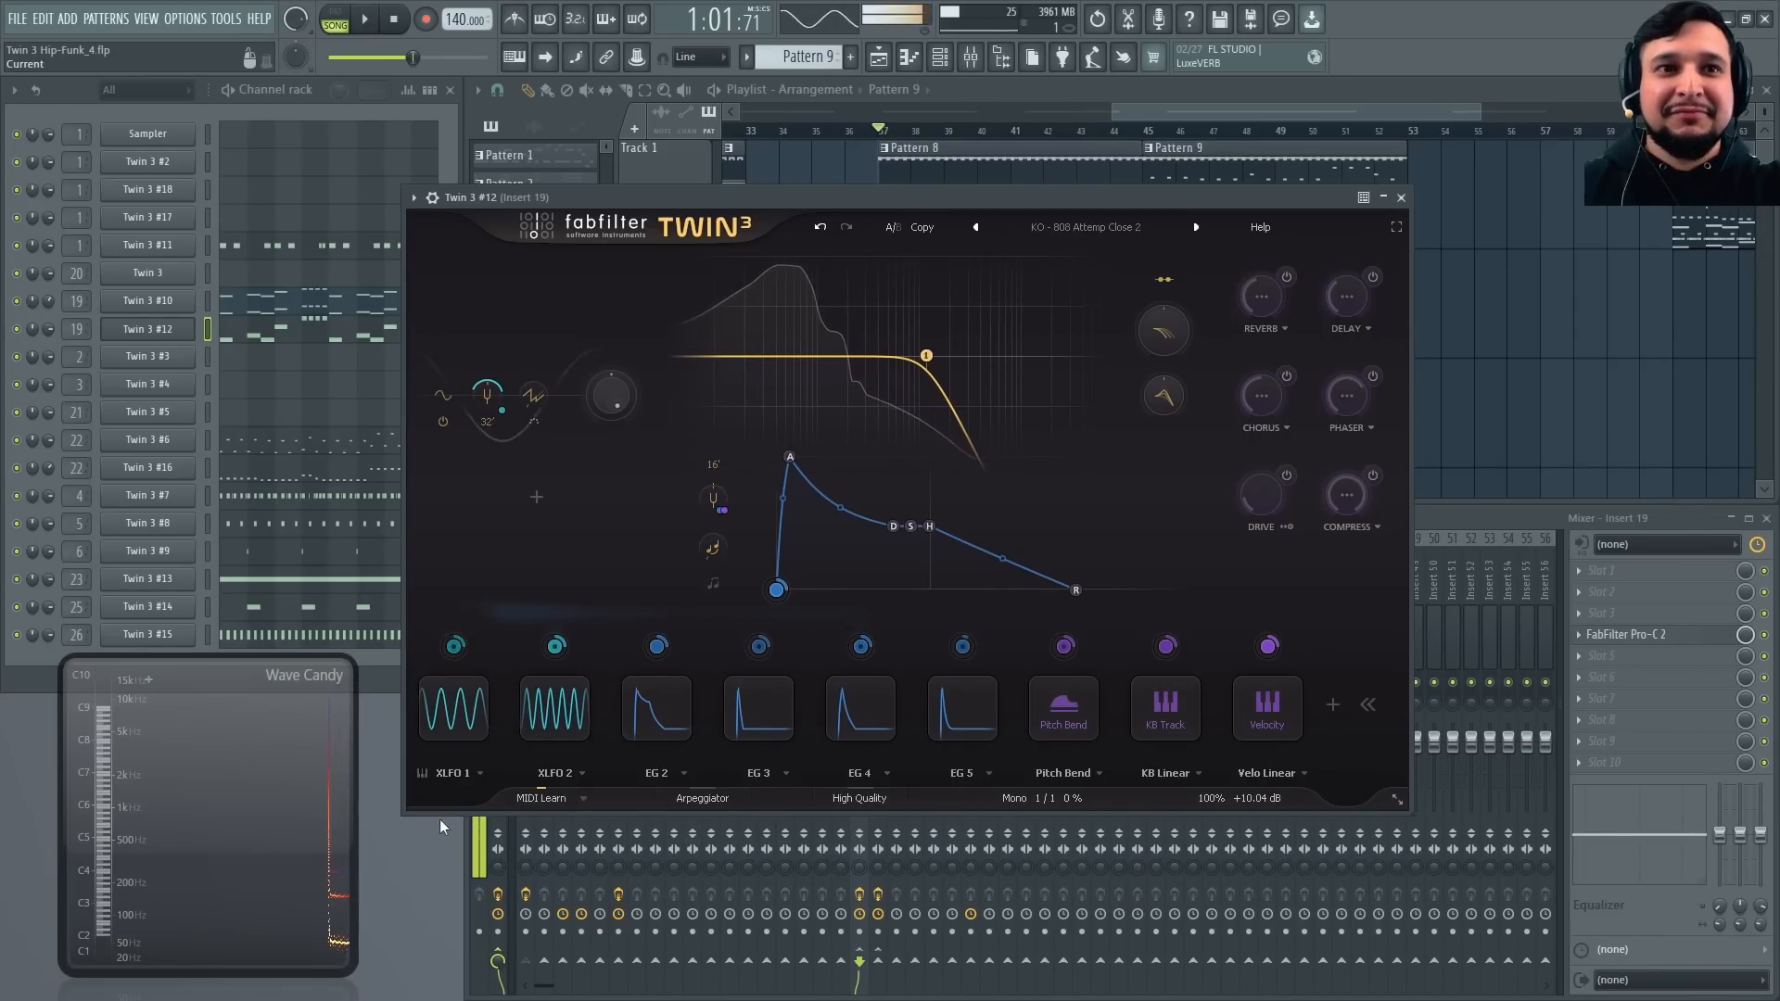
drag(344, 669, 1224, 112)
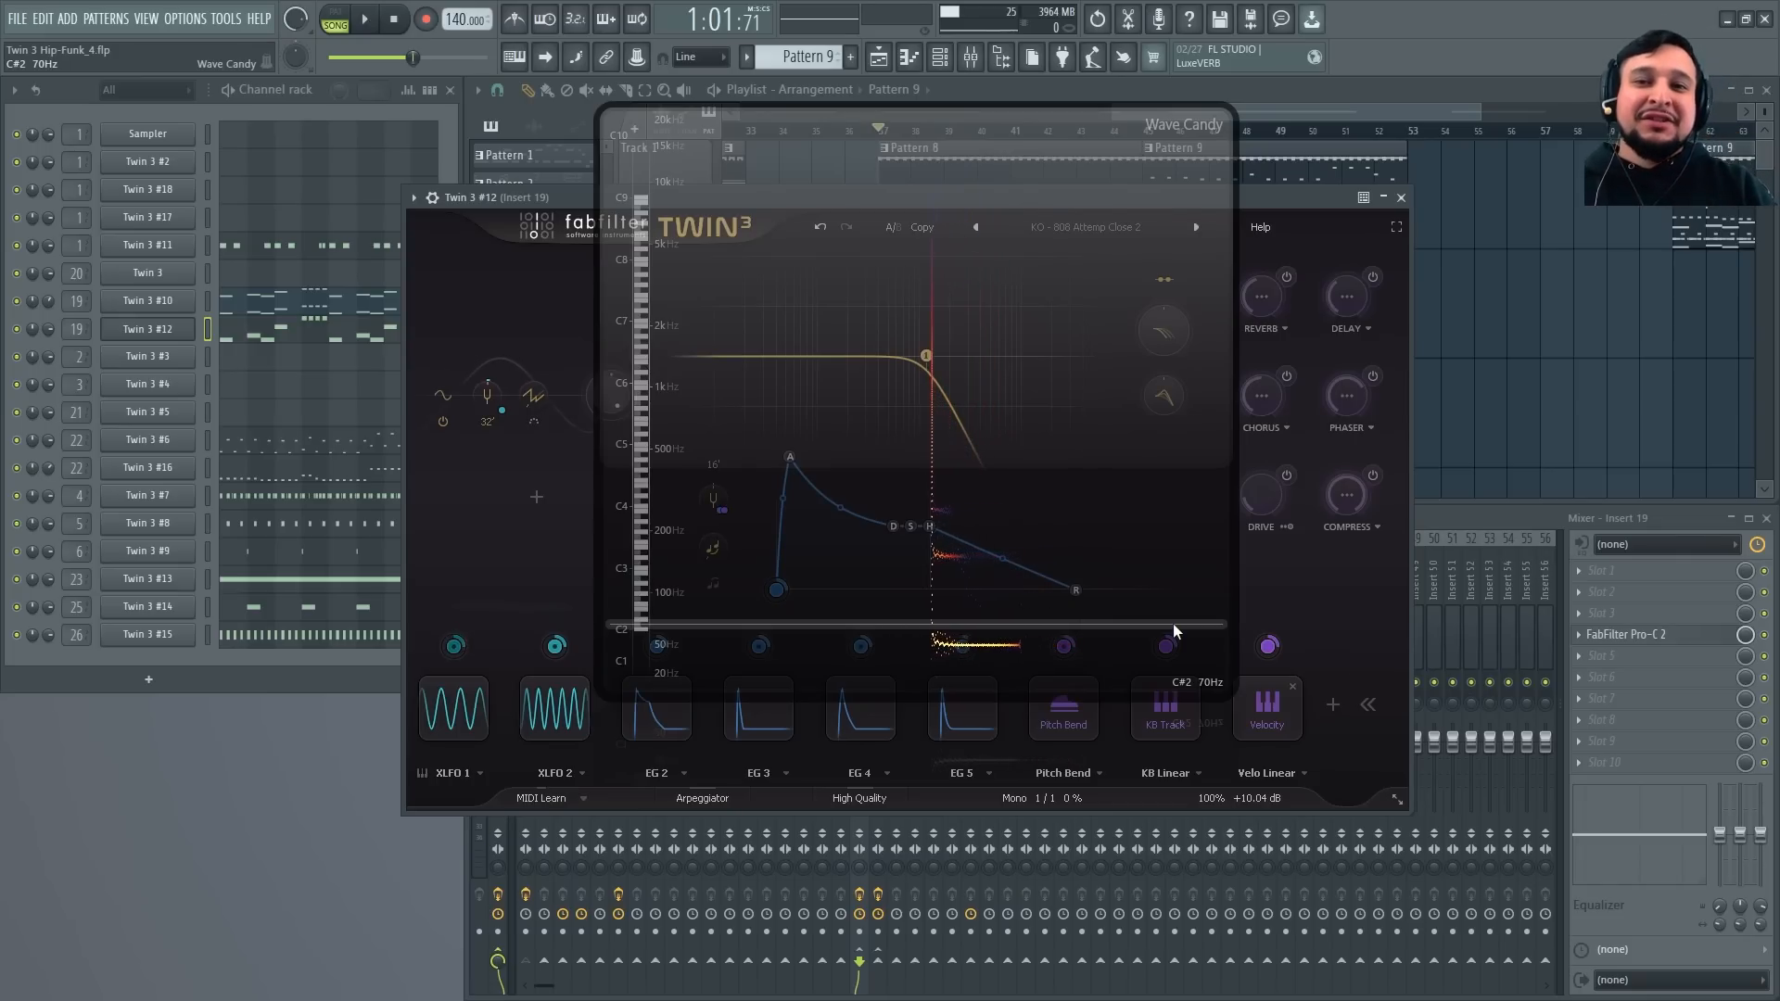
key(Escape)
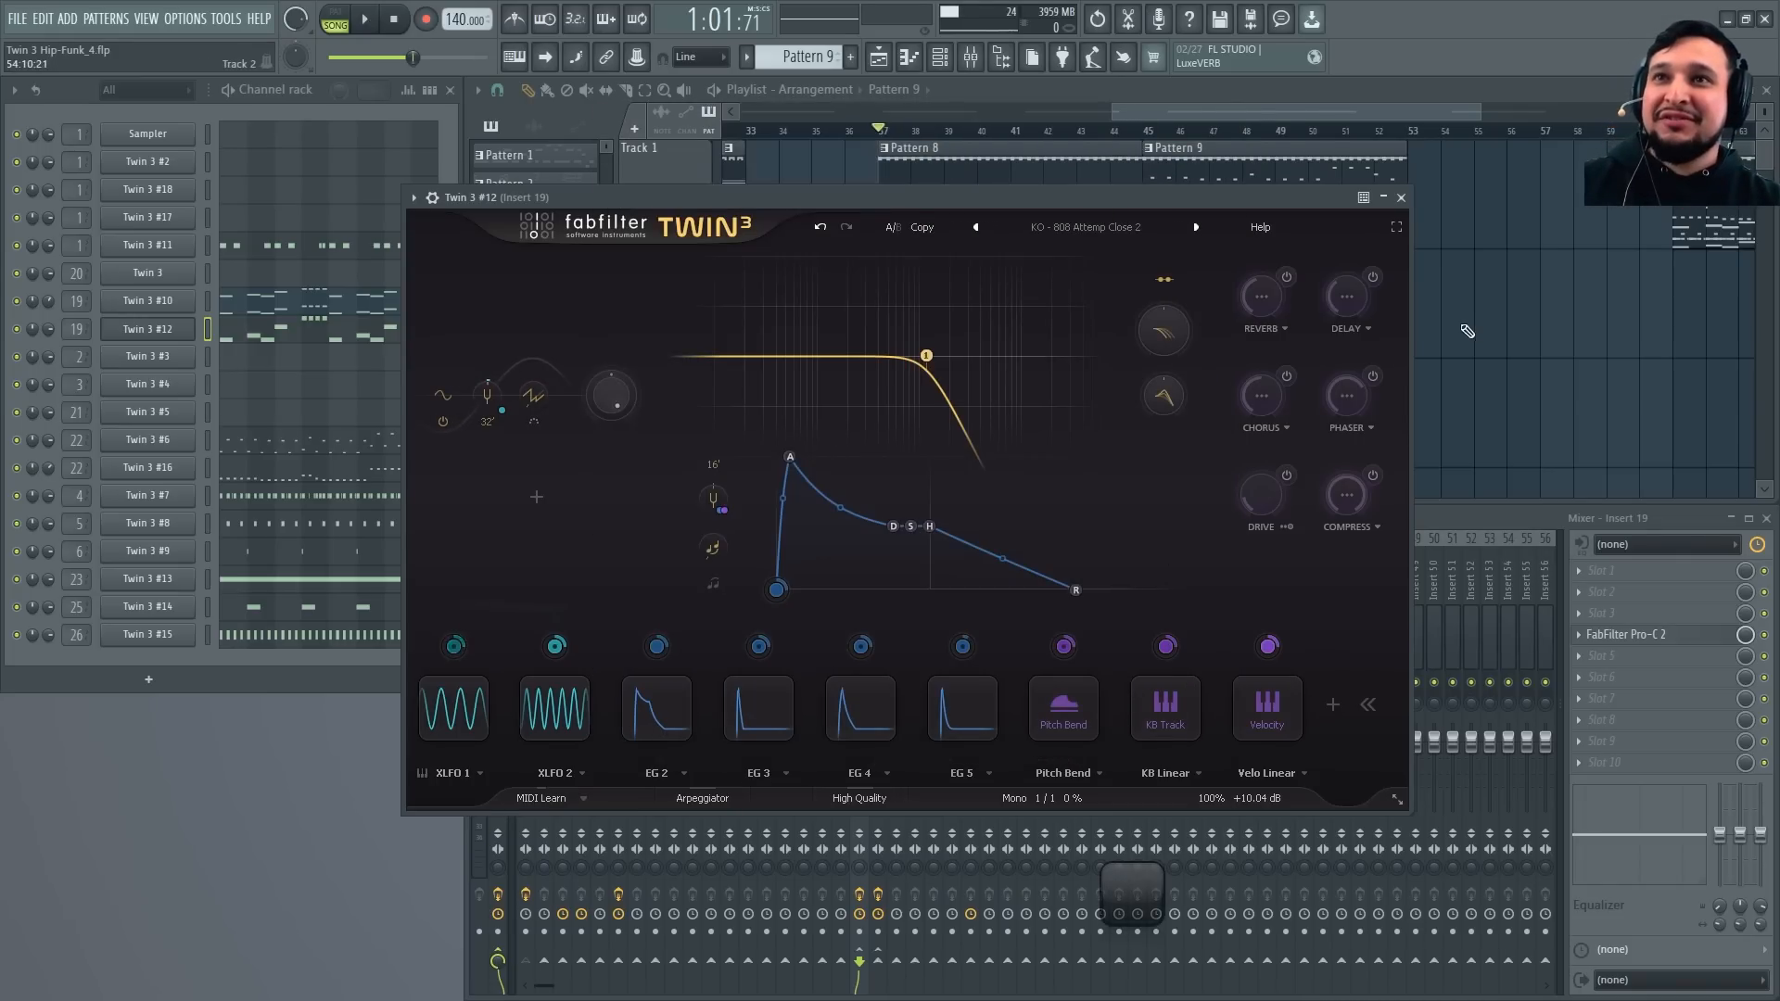
click(1395, 226)
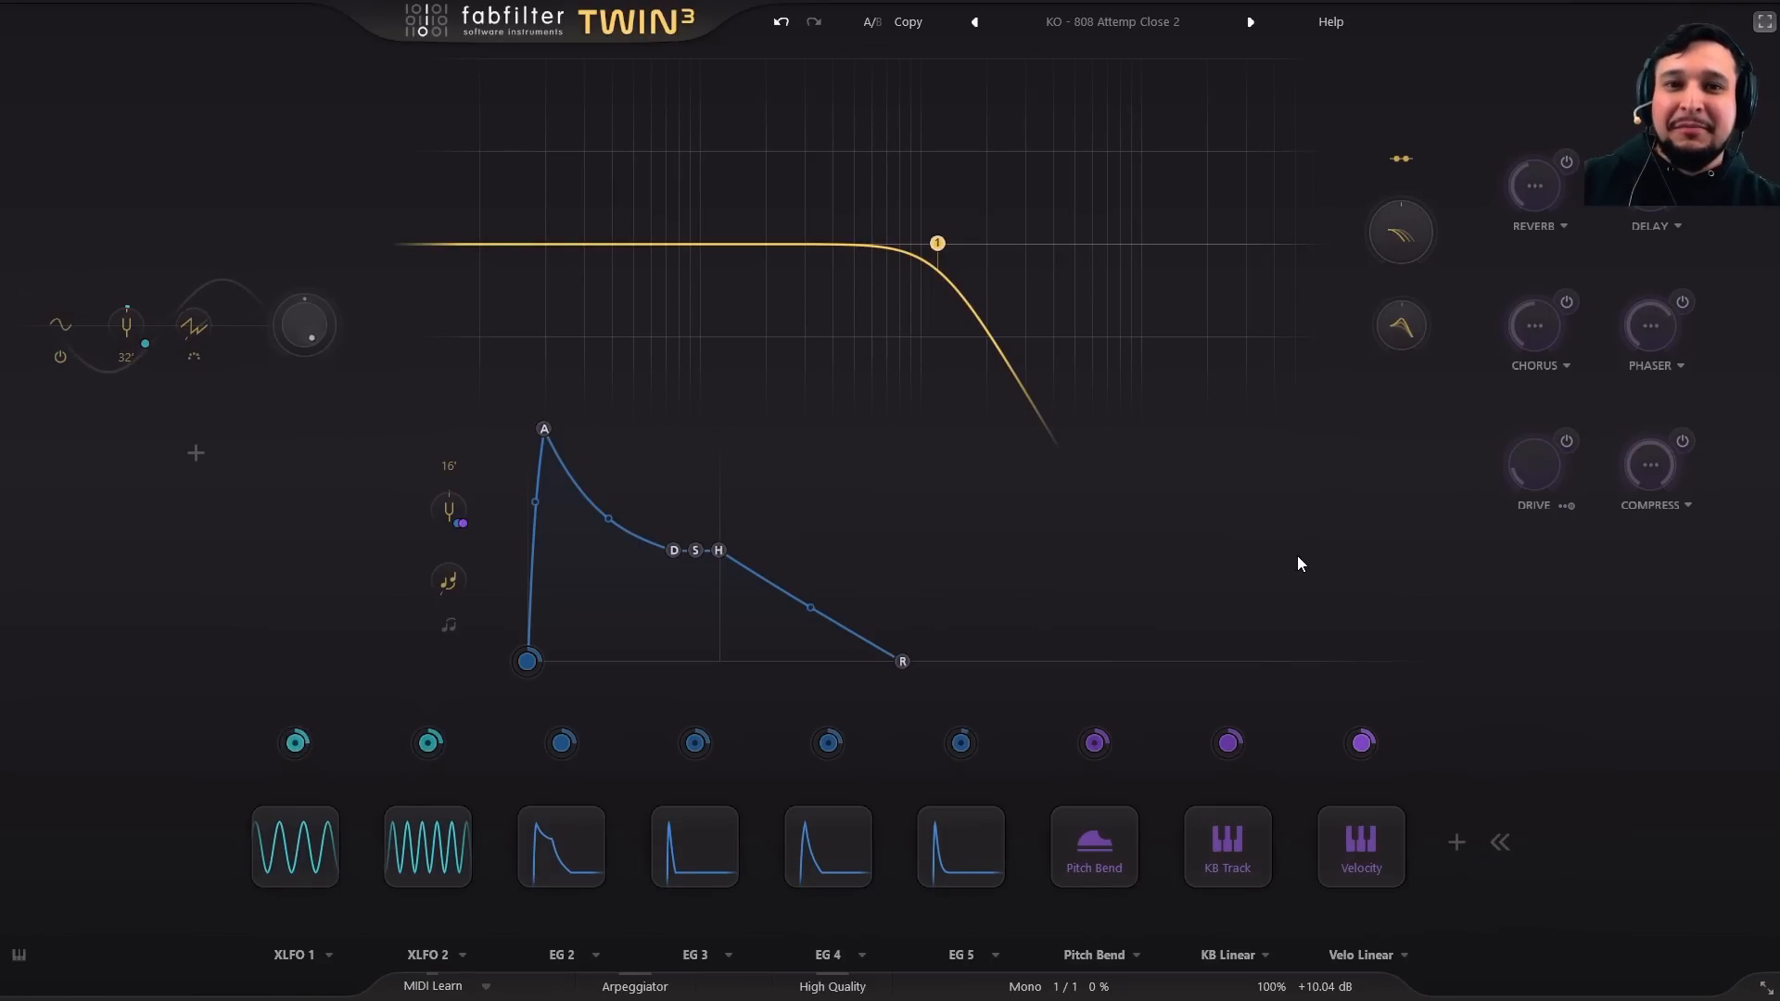